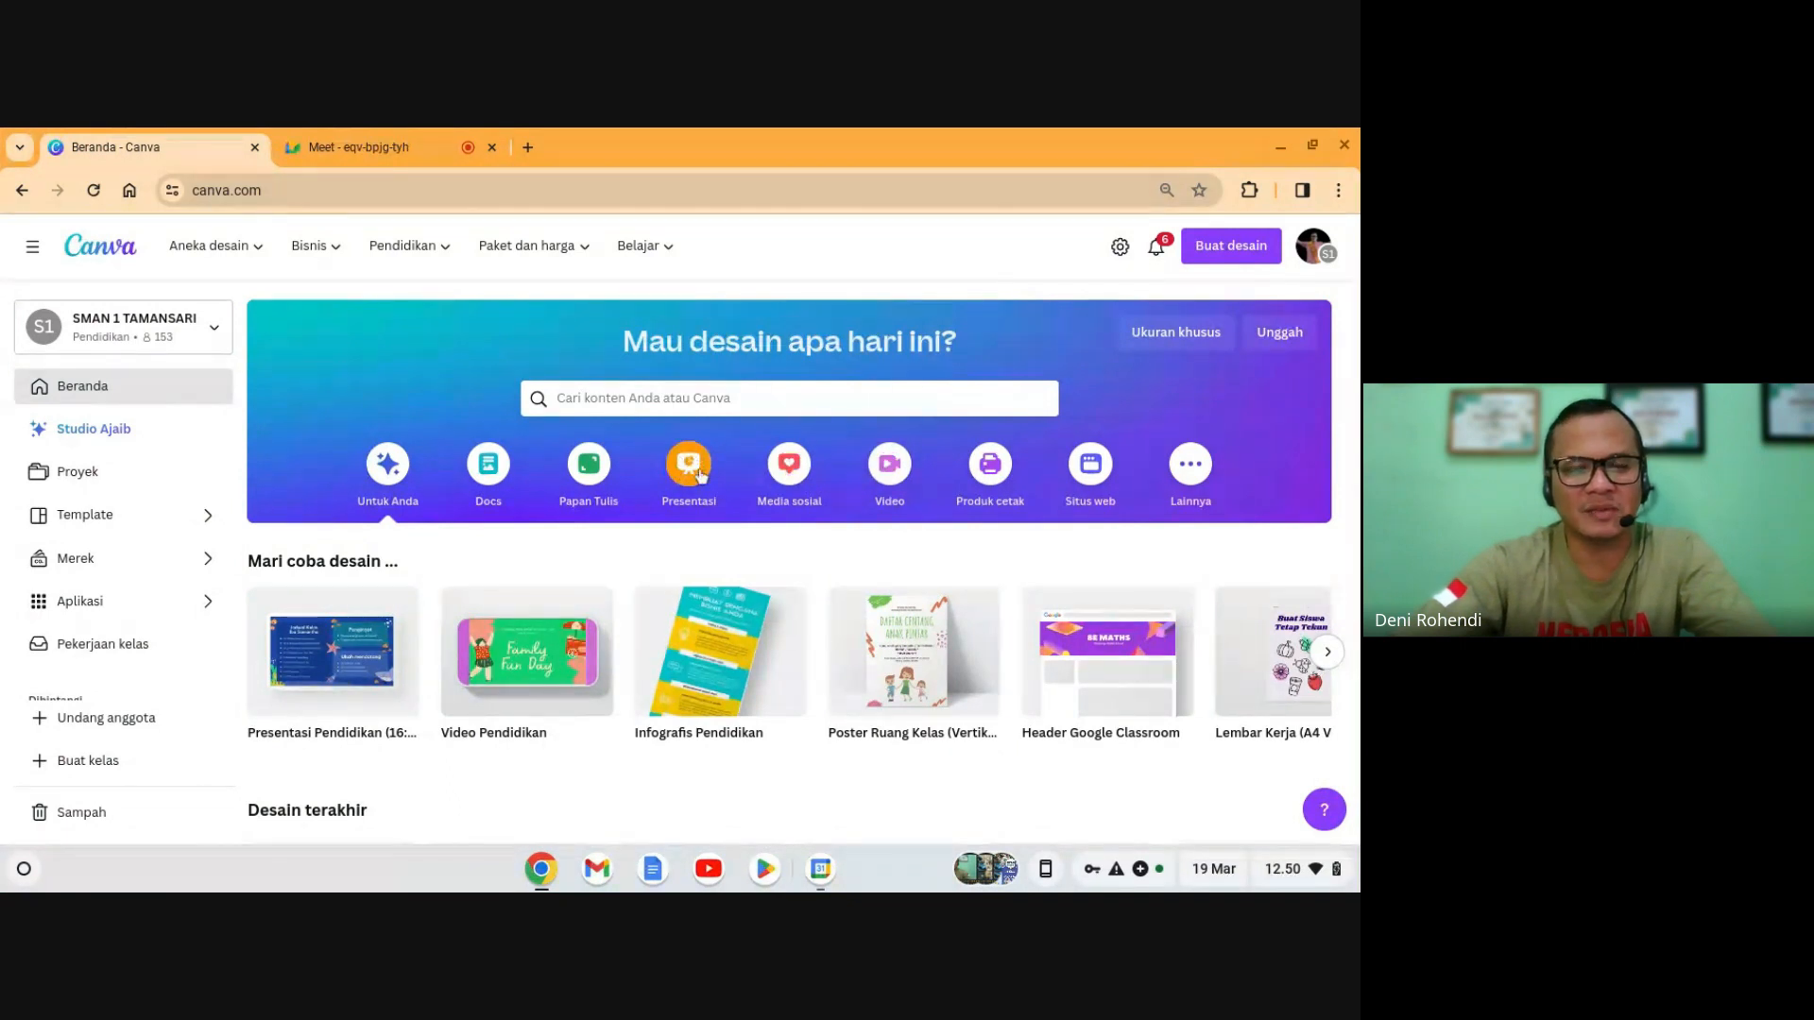
- Create a blank vertical 1080 × 1920 px presentation from the Presentasi category
{"action": "left_click", "coordinate": [690, 465]}
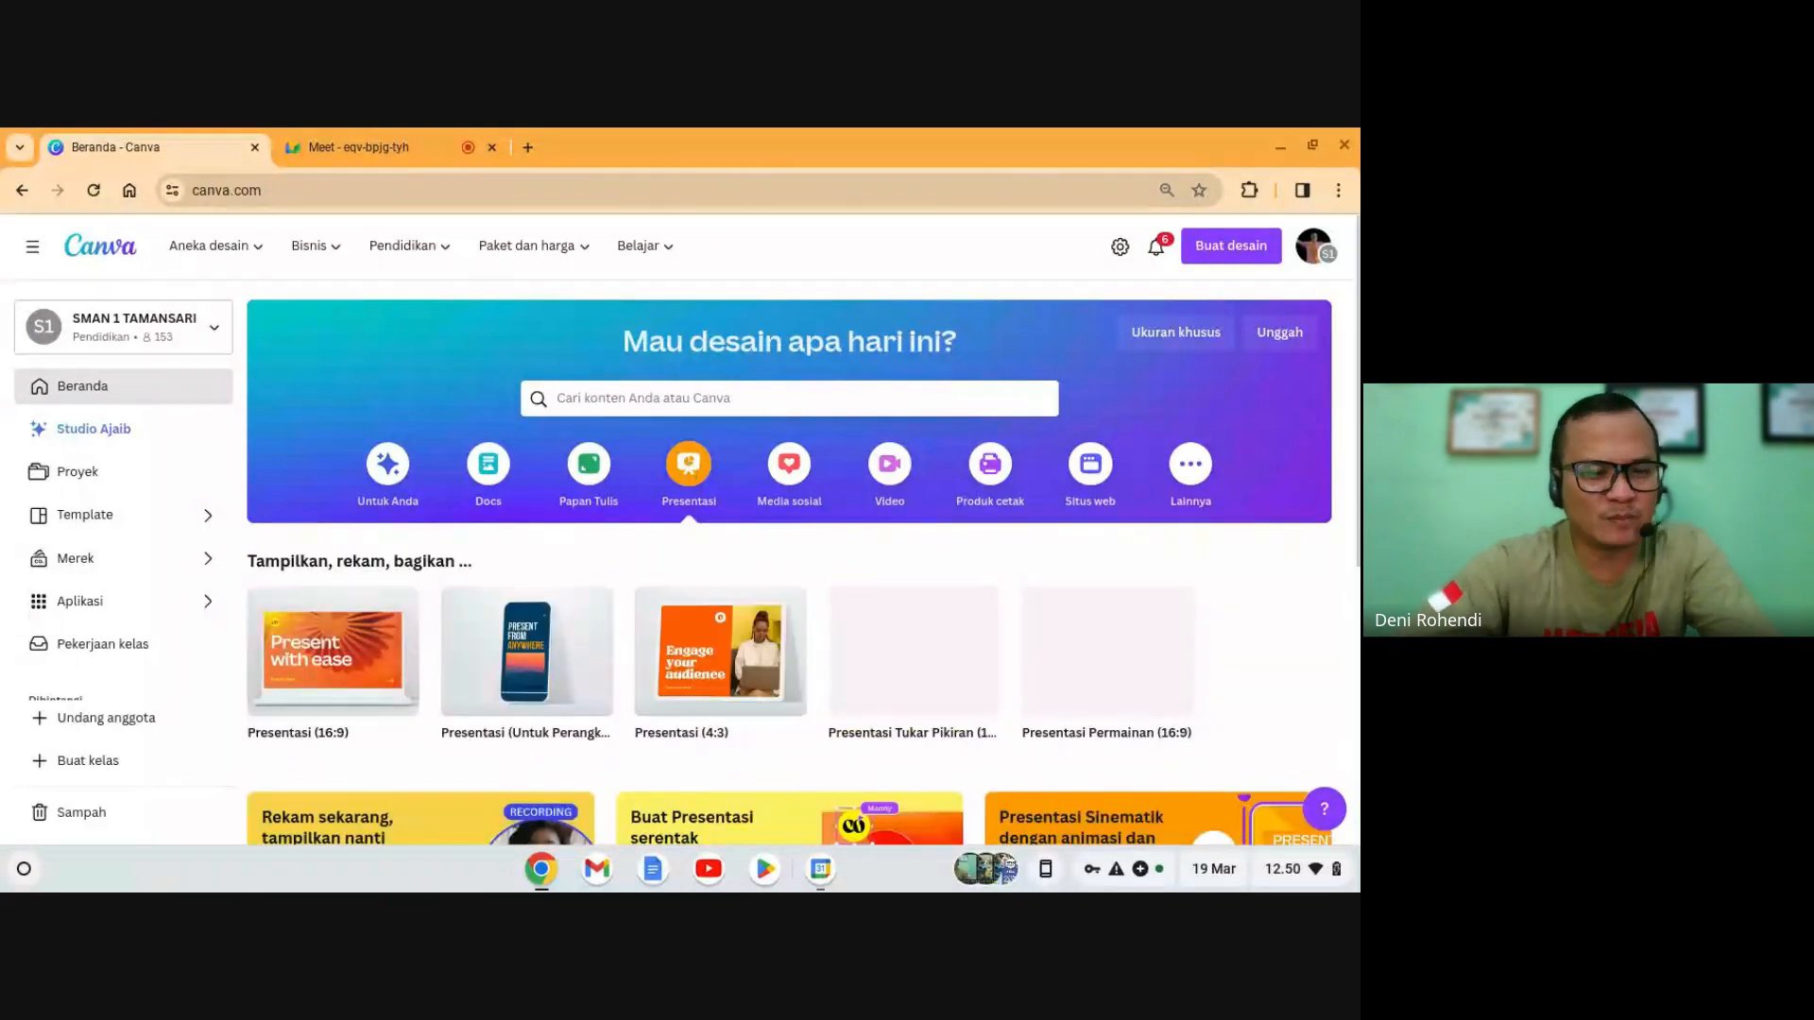
{"action": "scroll", "coordinate": [687, 555], "scroll_direction": "down", "scroll_amount": 1}
{"action": "scroll", "coordinate": [687, 555], "scroll_direction": "down", "scroll_amount": 1}
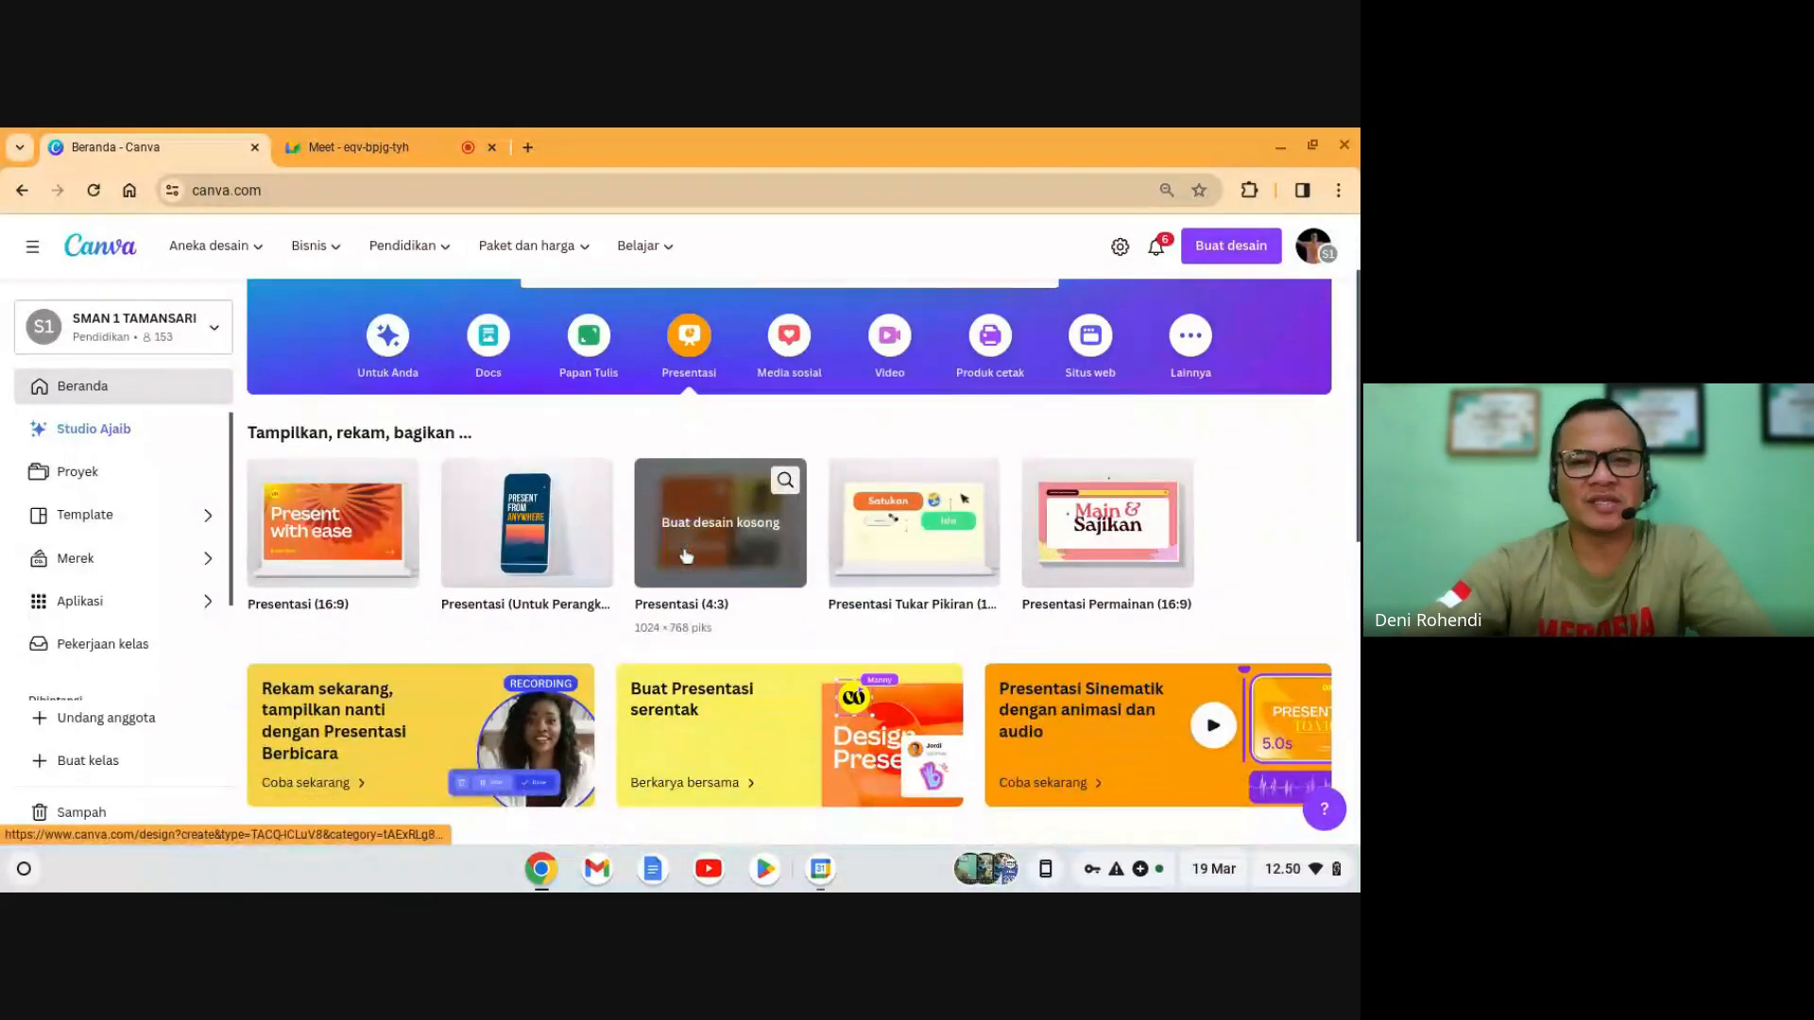
{"action": "mouse_move", "coordinate": [353, 511]}
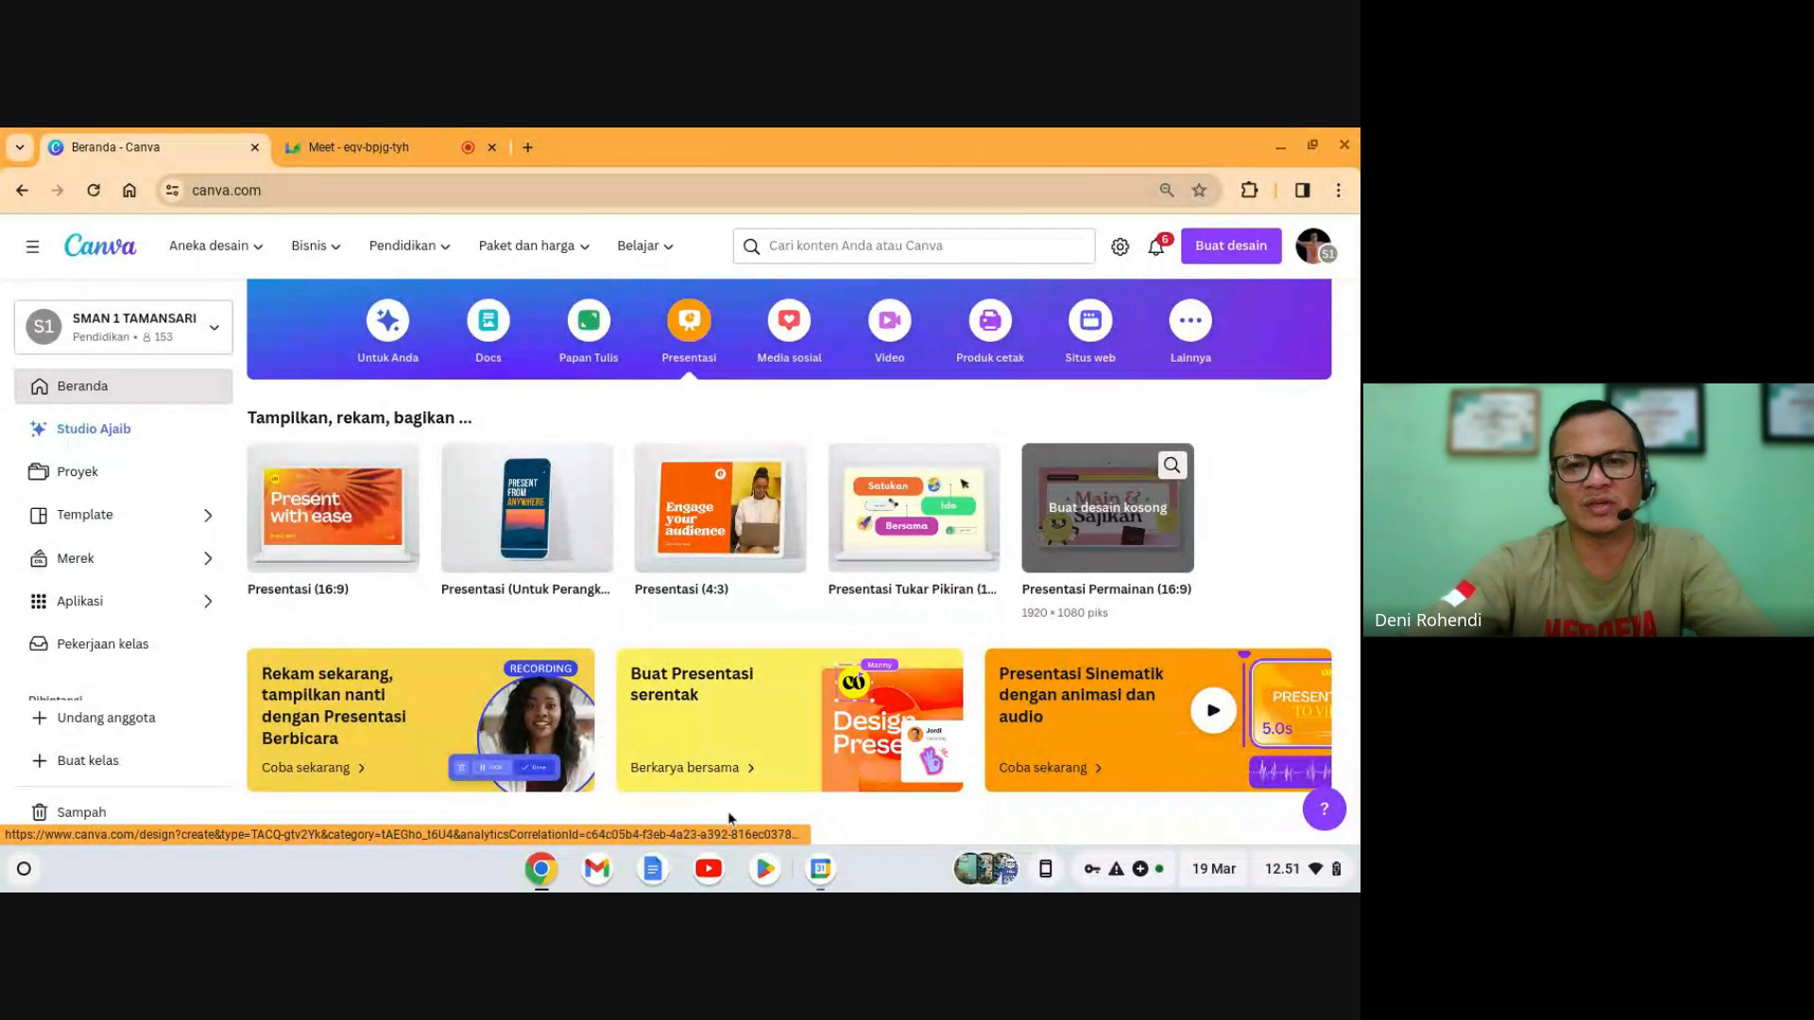
{"action": "left_click", "coordinate": [511, 530]}
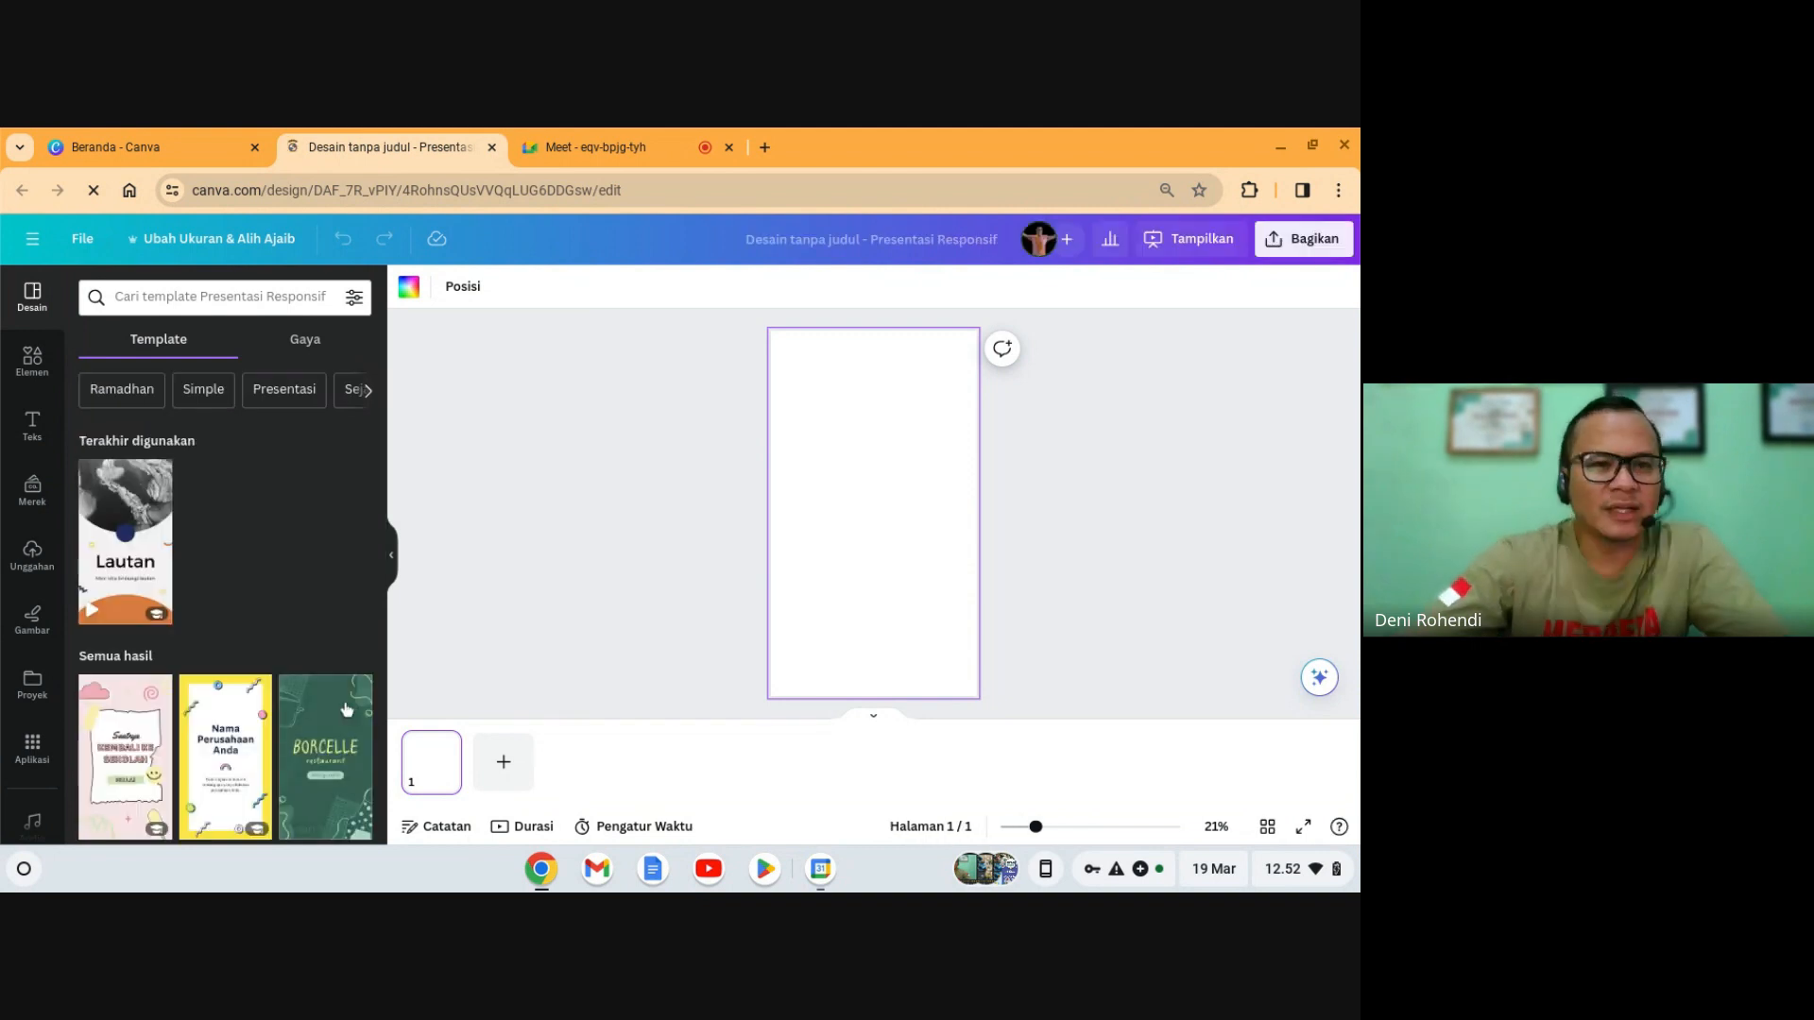
- Scroll through the portrait template suggestions beside the blank vertical page, then back up
{"action": "scroll", "coordinate": [346, 709], "scroll_direction": "down", "scroll_amount": 5}
{"action": "scroll", "coordinate": [245, 686], "scroll_direction": "down", "scroll_amount": 10}
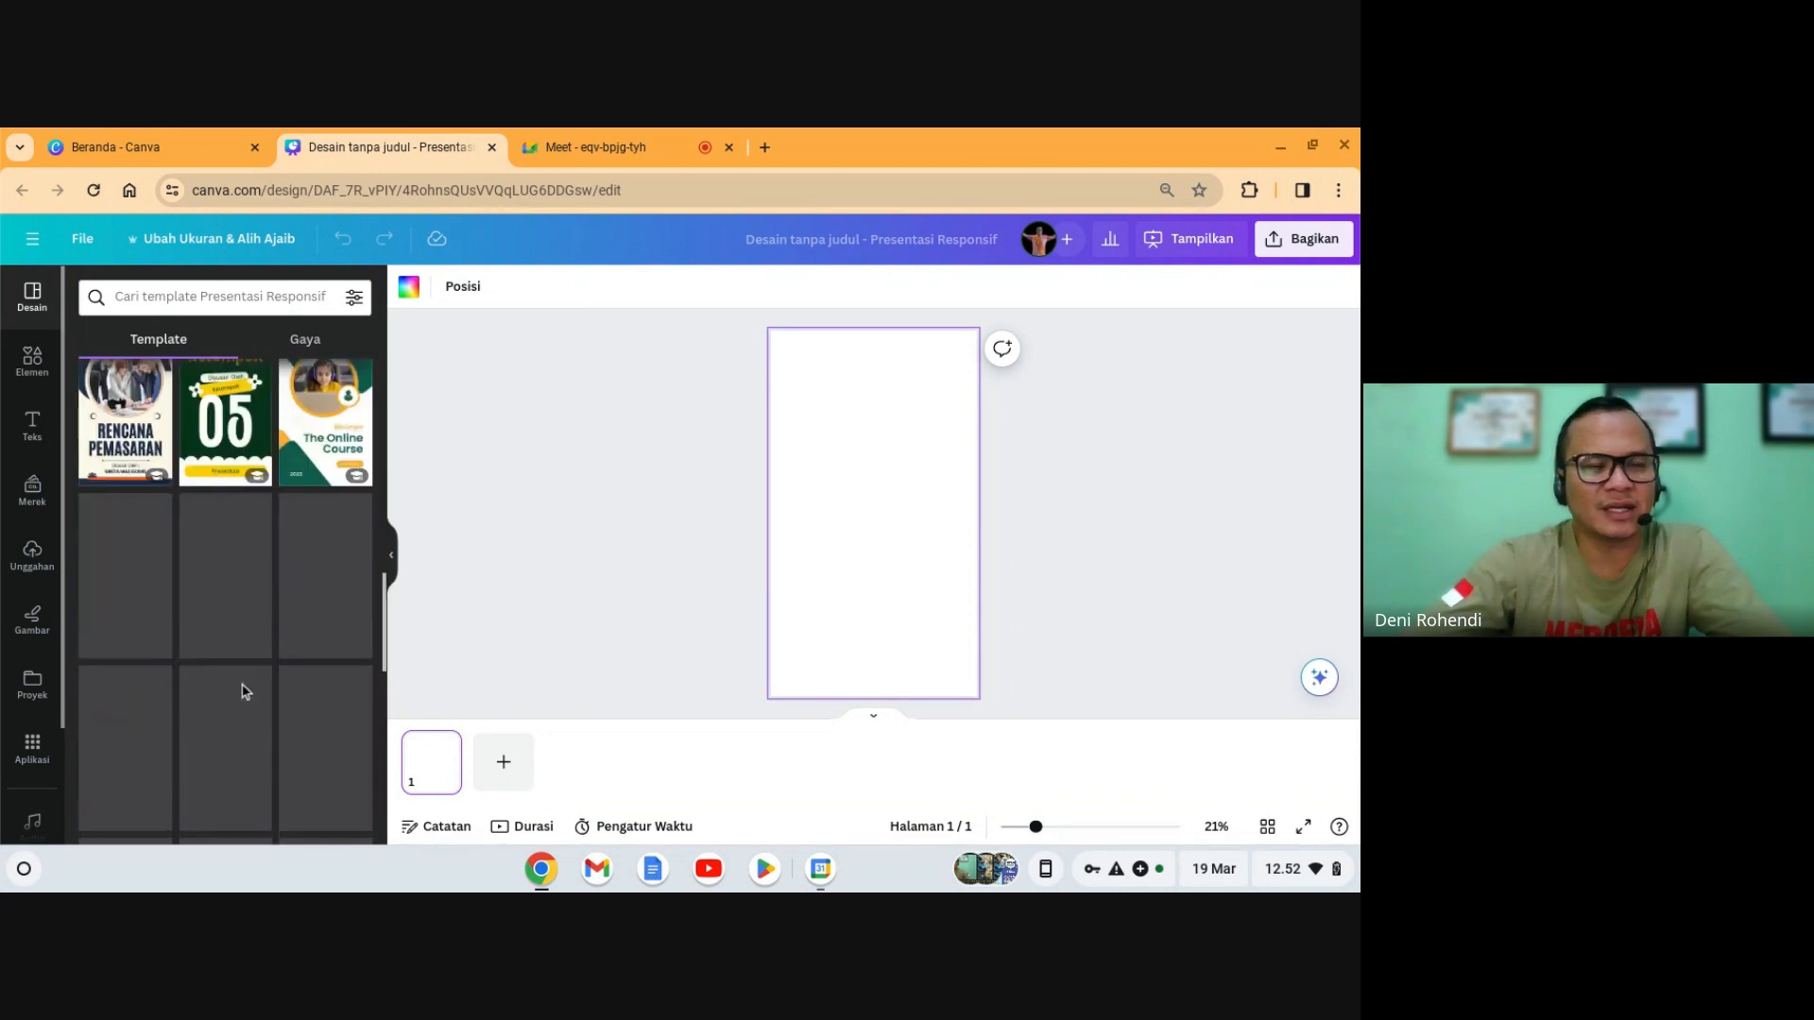
{"action": "scroll", "coordinate": [243, 690], "scroll_direction": "down", "scroll_amount": 5}
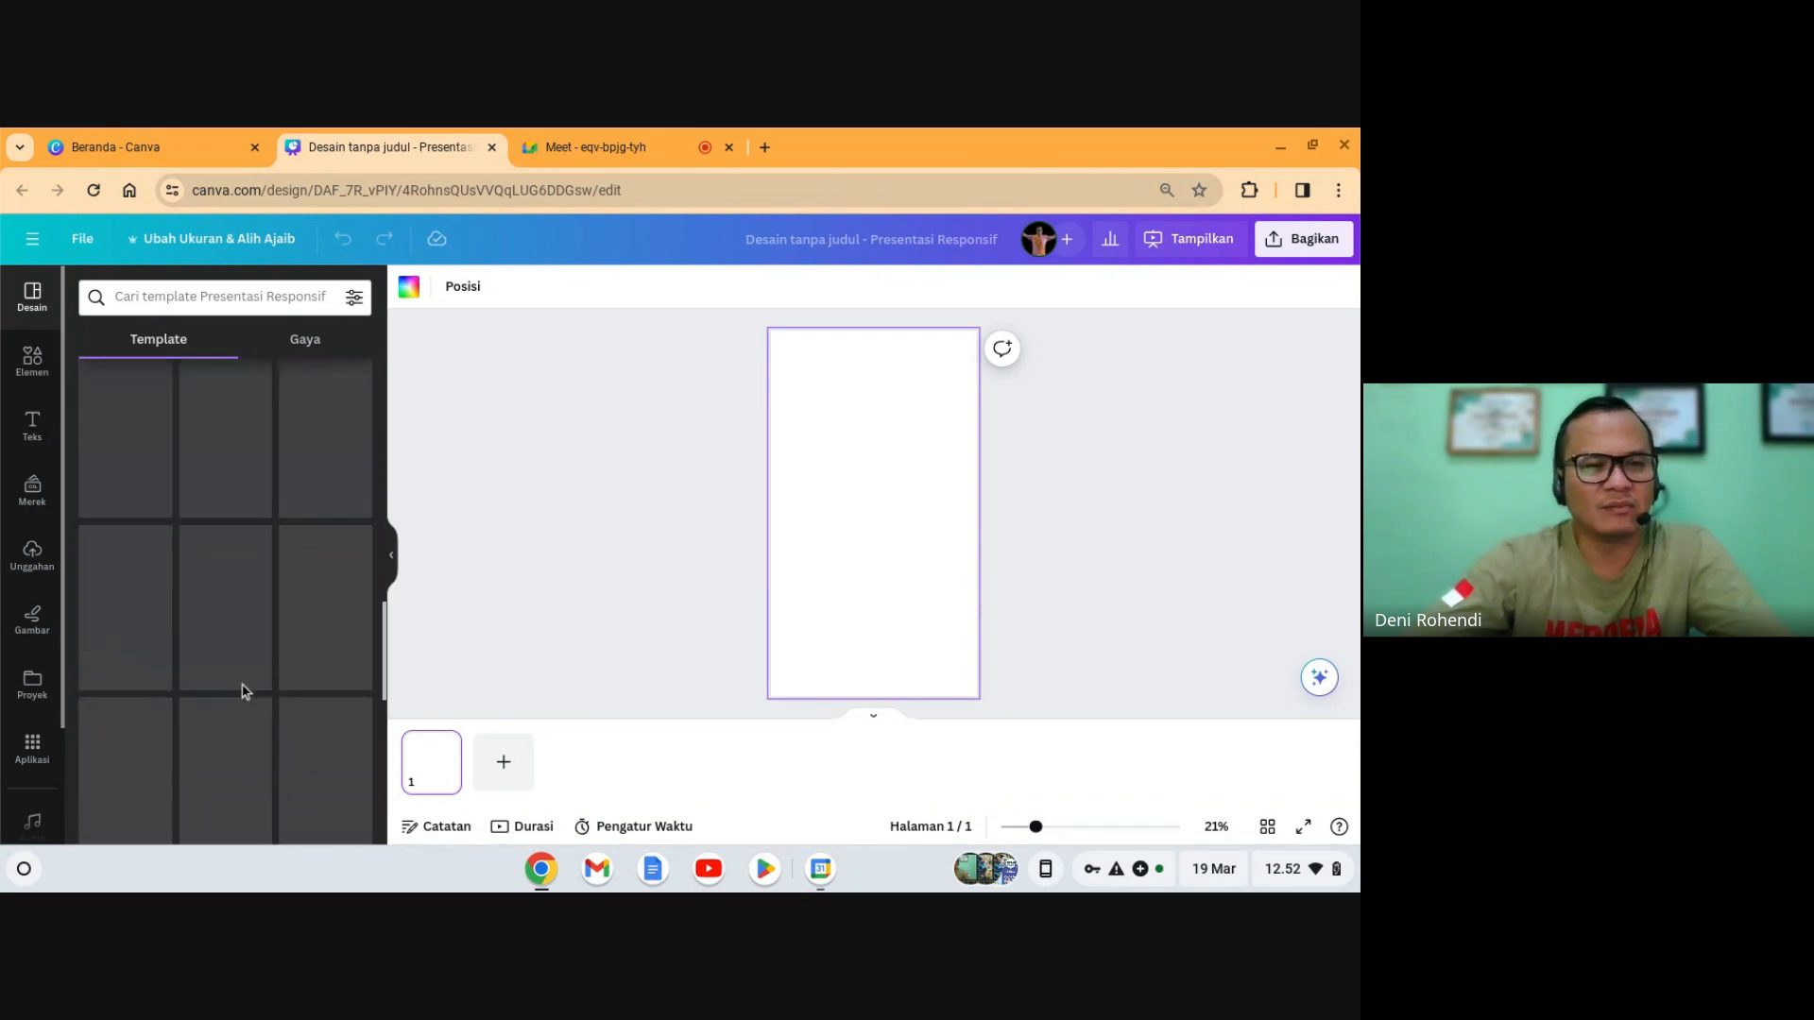
{"action": "scroll", "coordinate": [243, 685], "scroll_direction": "up", "scroll_amount": 20}
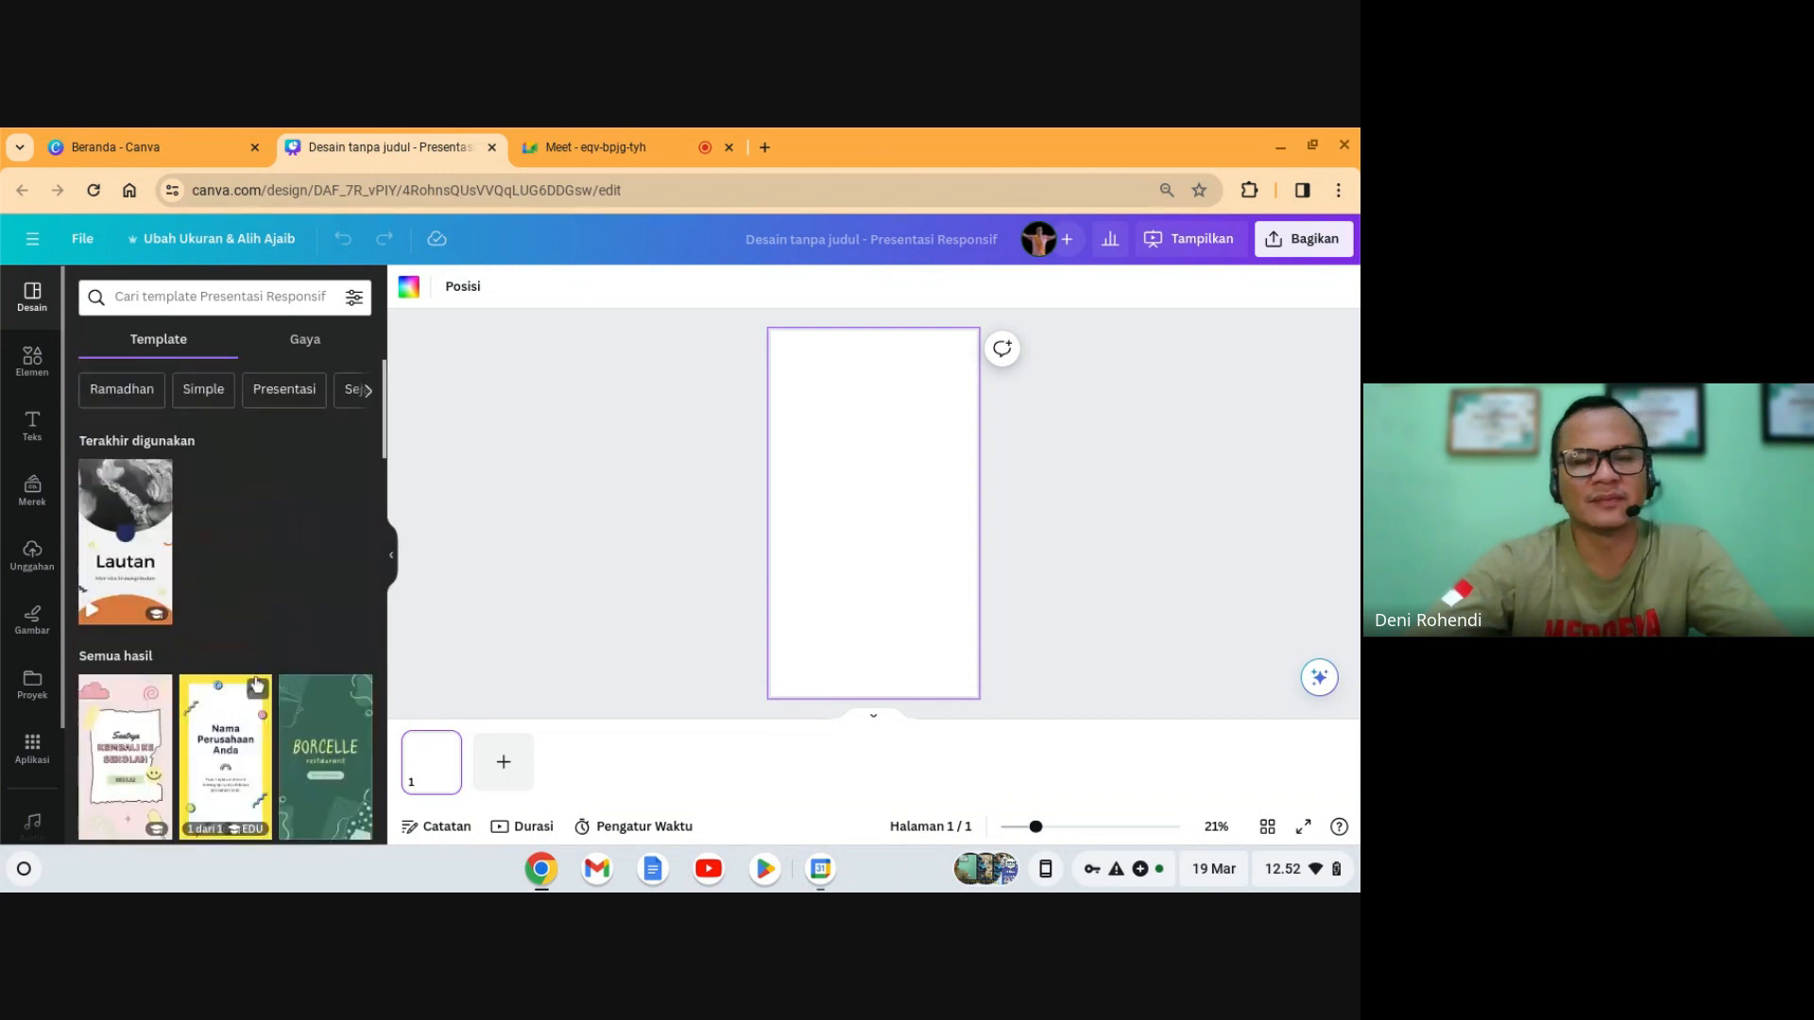
- Rename the design to 'Presentasi Interaktif_'
{"action": "left_click", "coordinate": [871, 239]}
{"action": "key", "text": "BackSpace"}
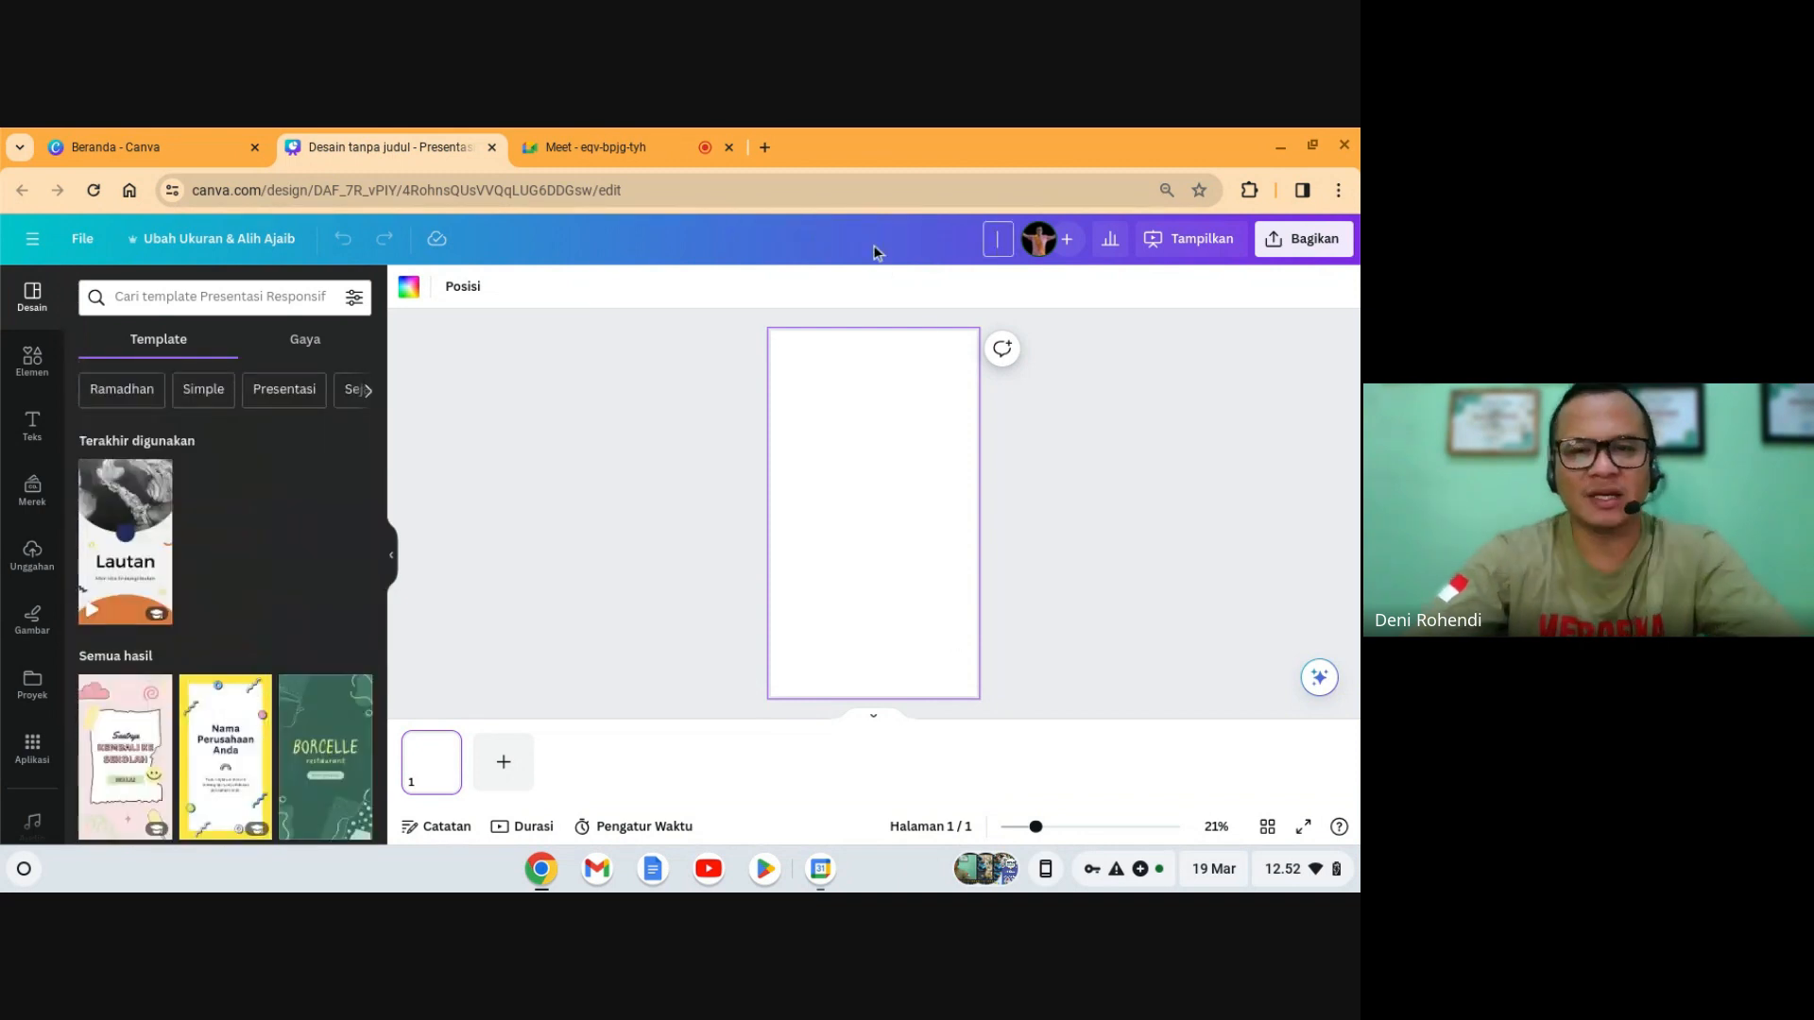
{"action": "type", "text": "Presentasi Int"}
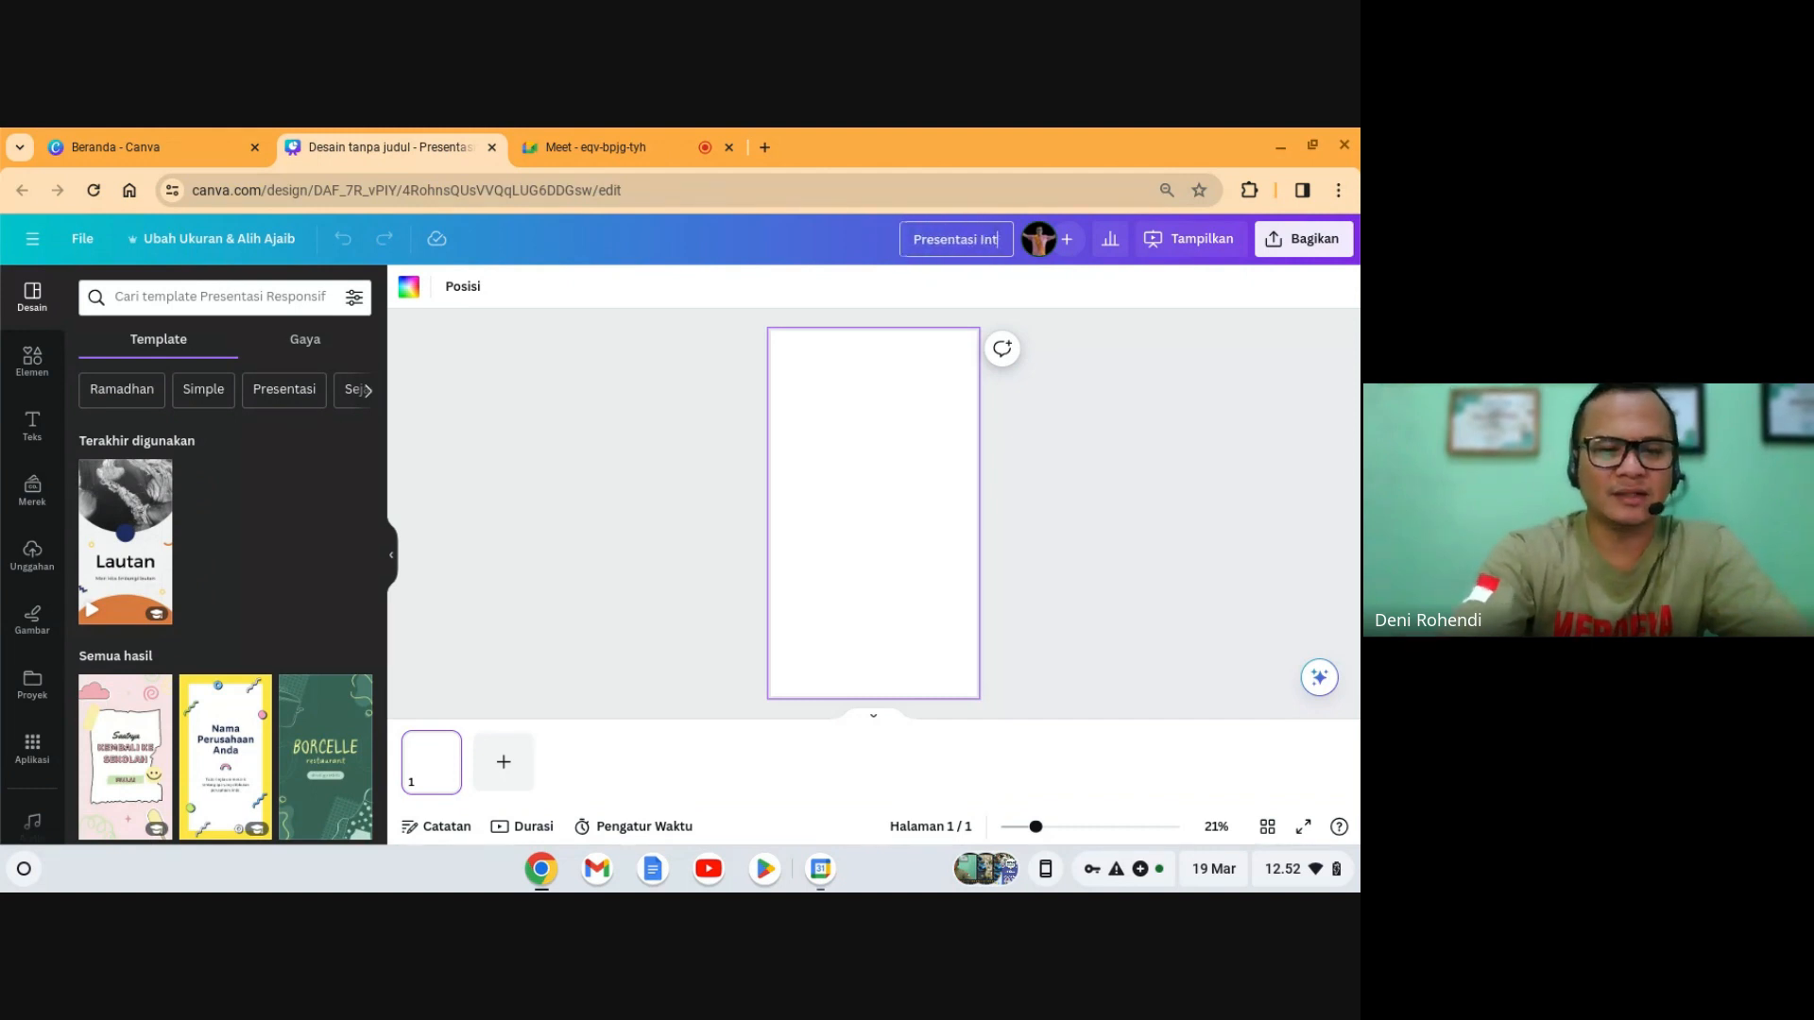
{"action": "type", "text": "eraktif"}
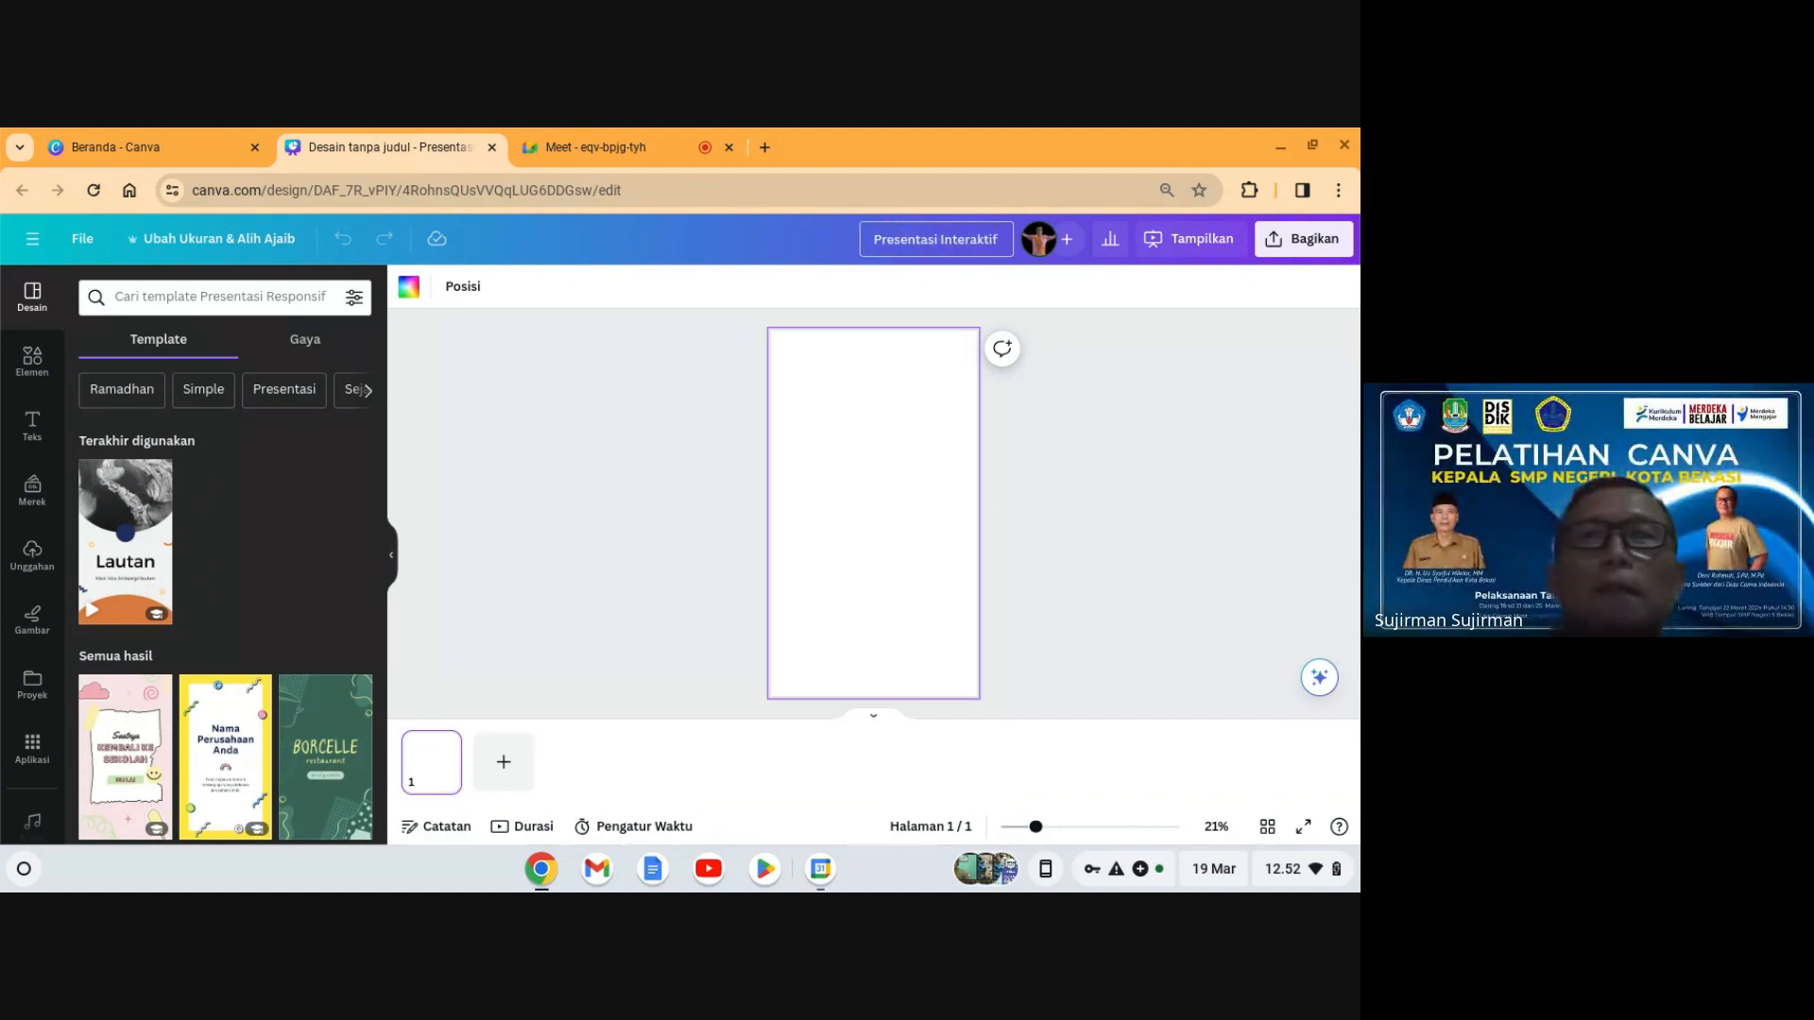
- Check the video call, revisit the design, then go back to the Canva home page
{"action": "left_click", "coordinate": [577, 137]}
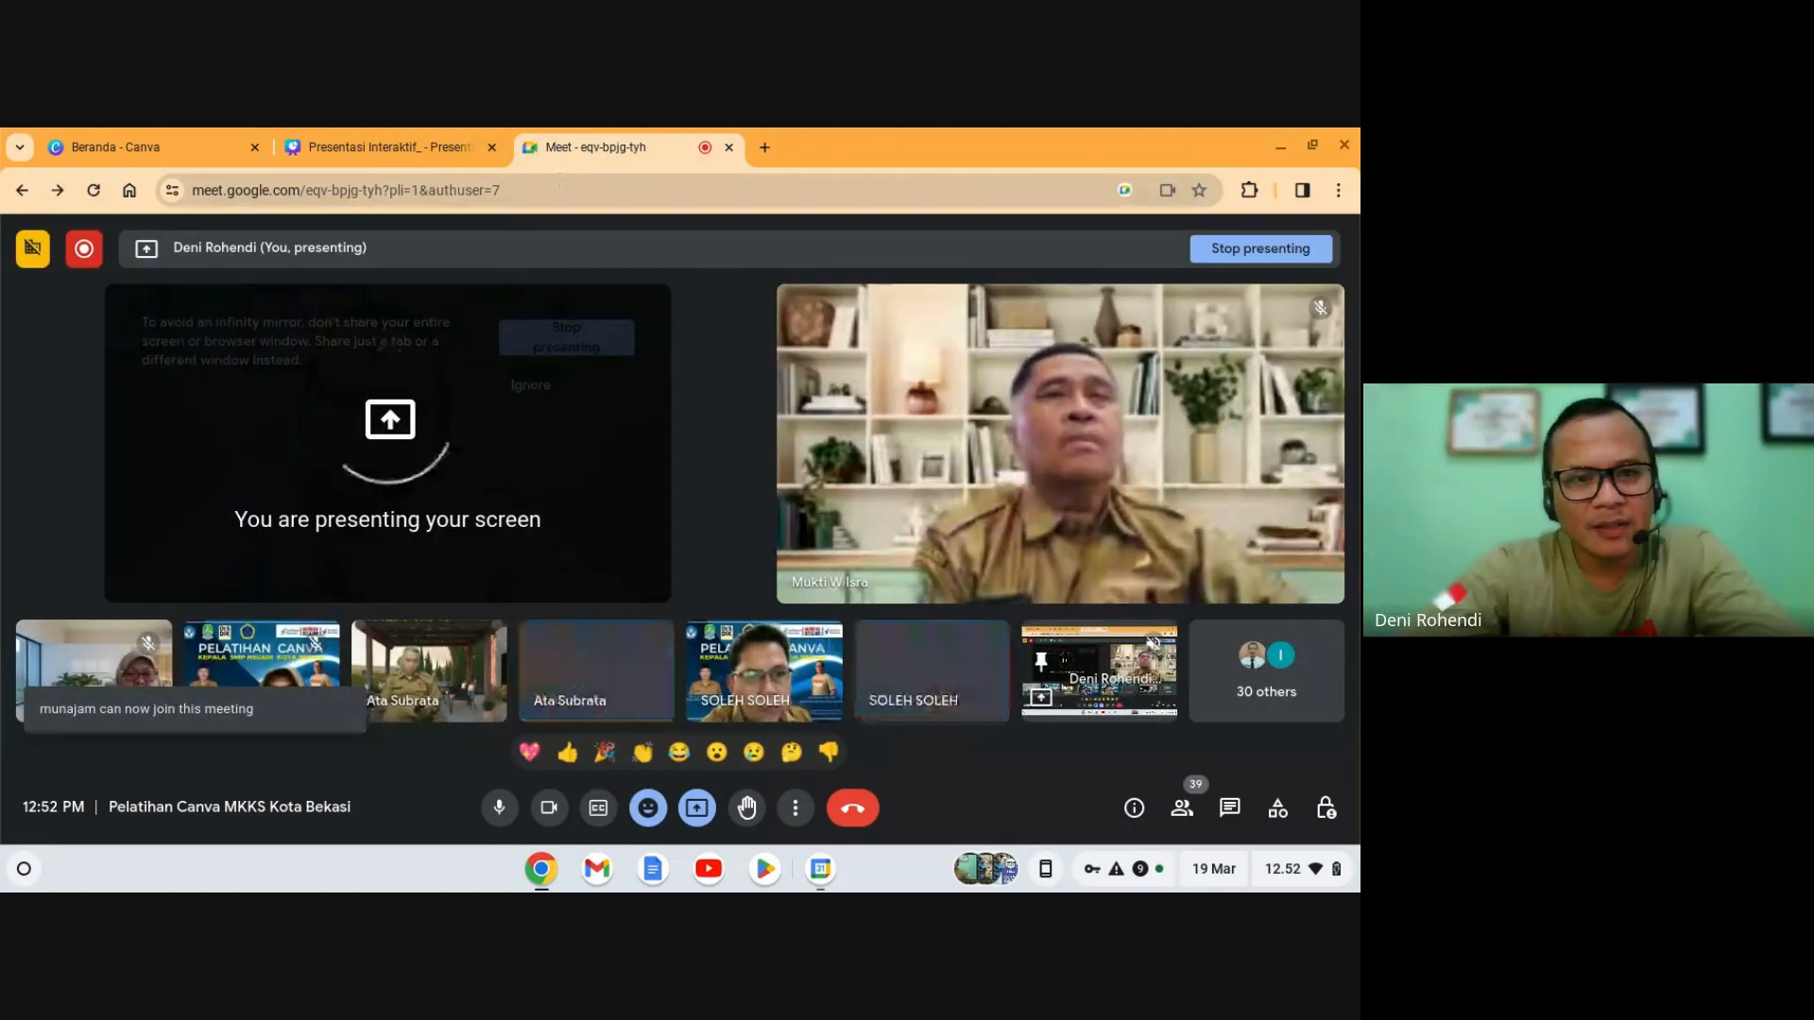
{"action": "left_click", "coordinate": [406, 147]}
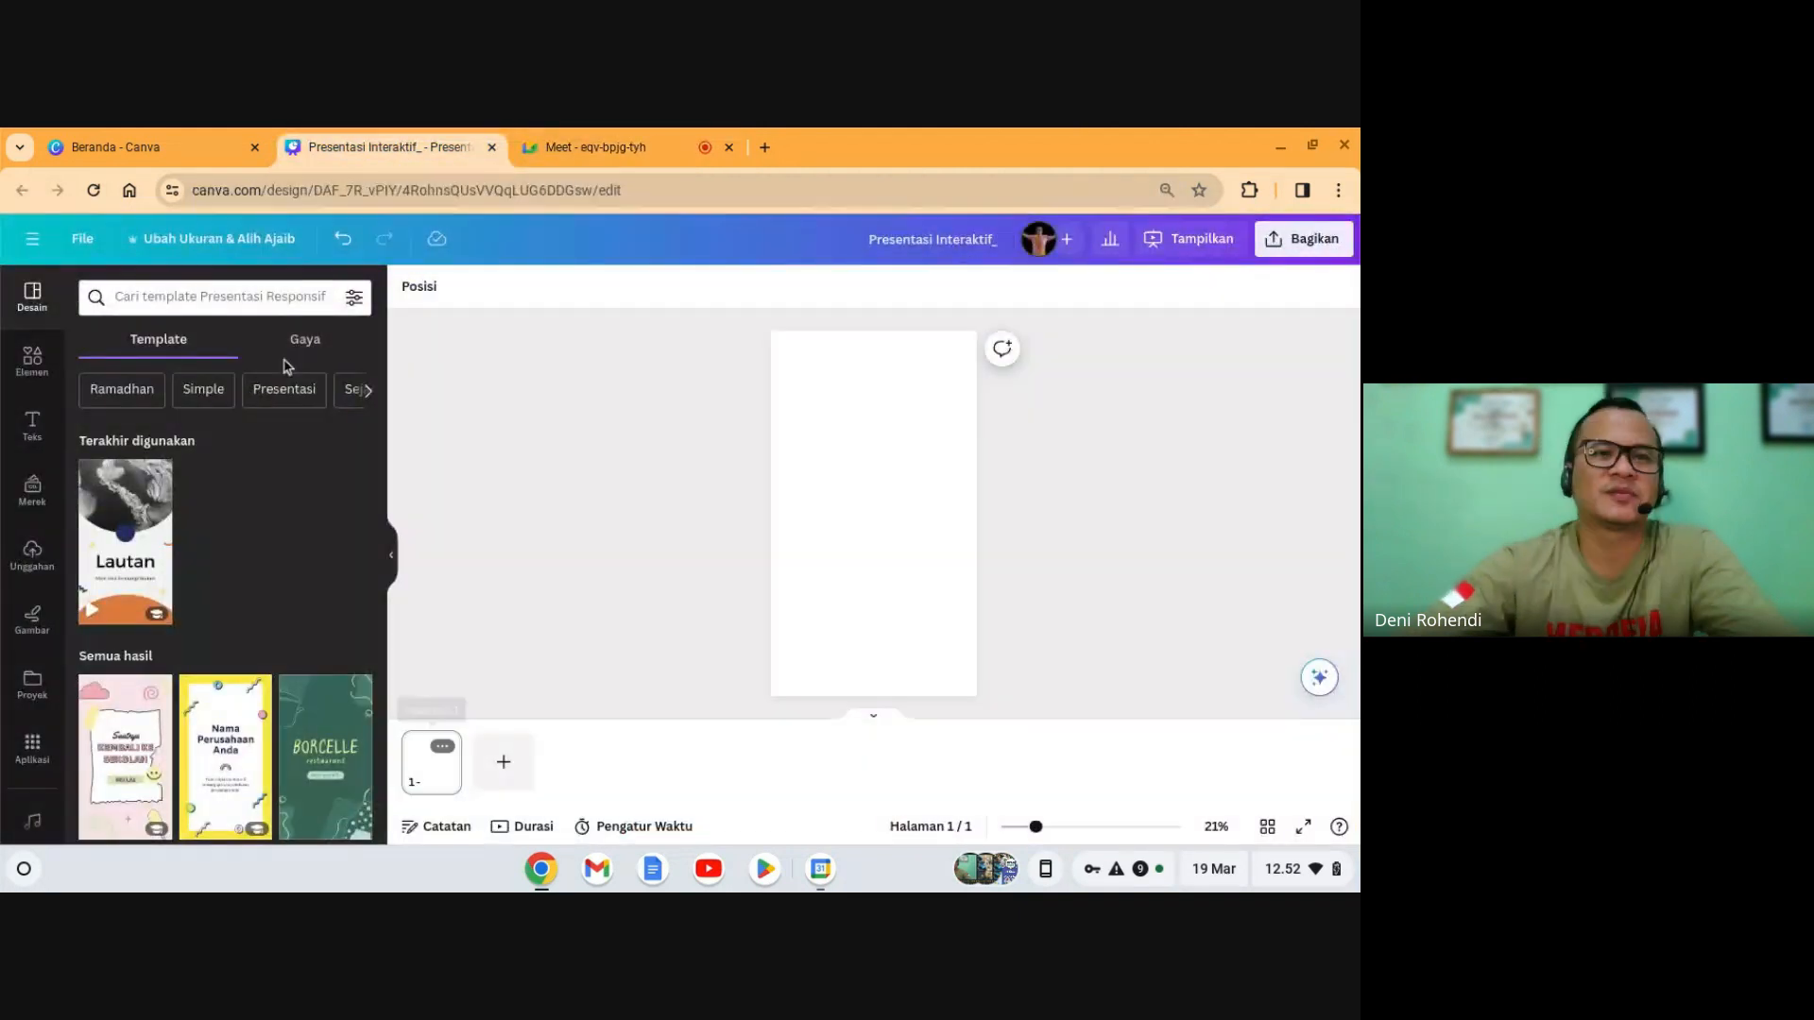
{"action": "left_click", "coordinate": [187, 145]}
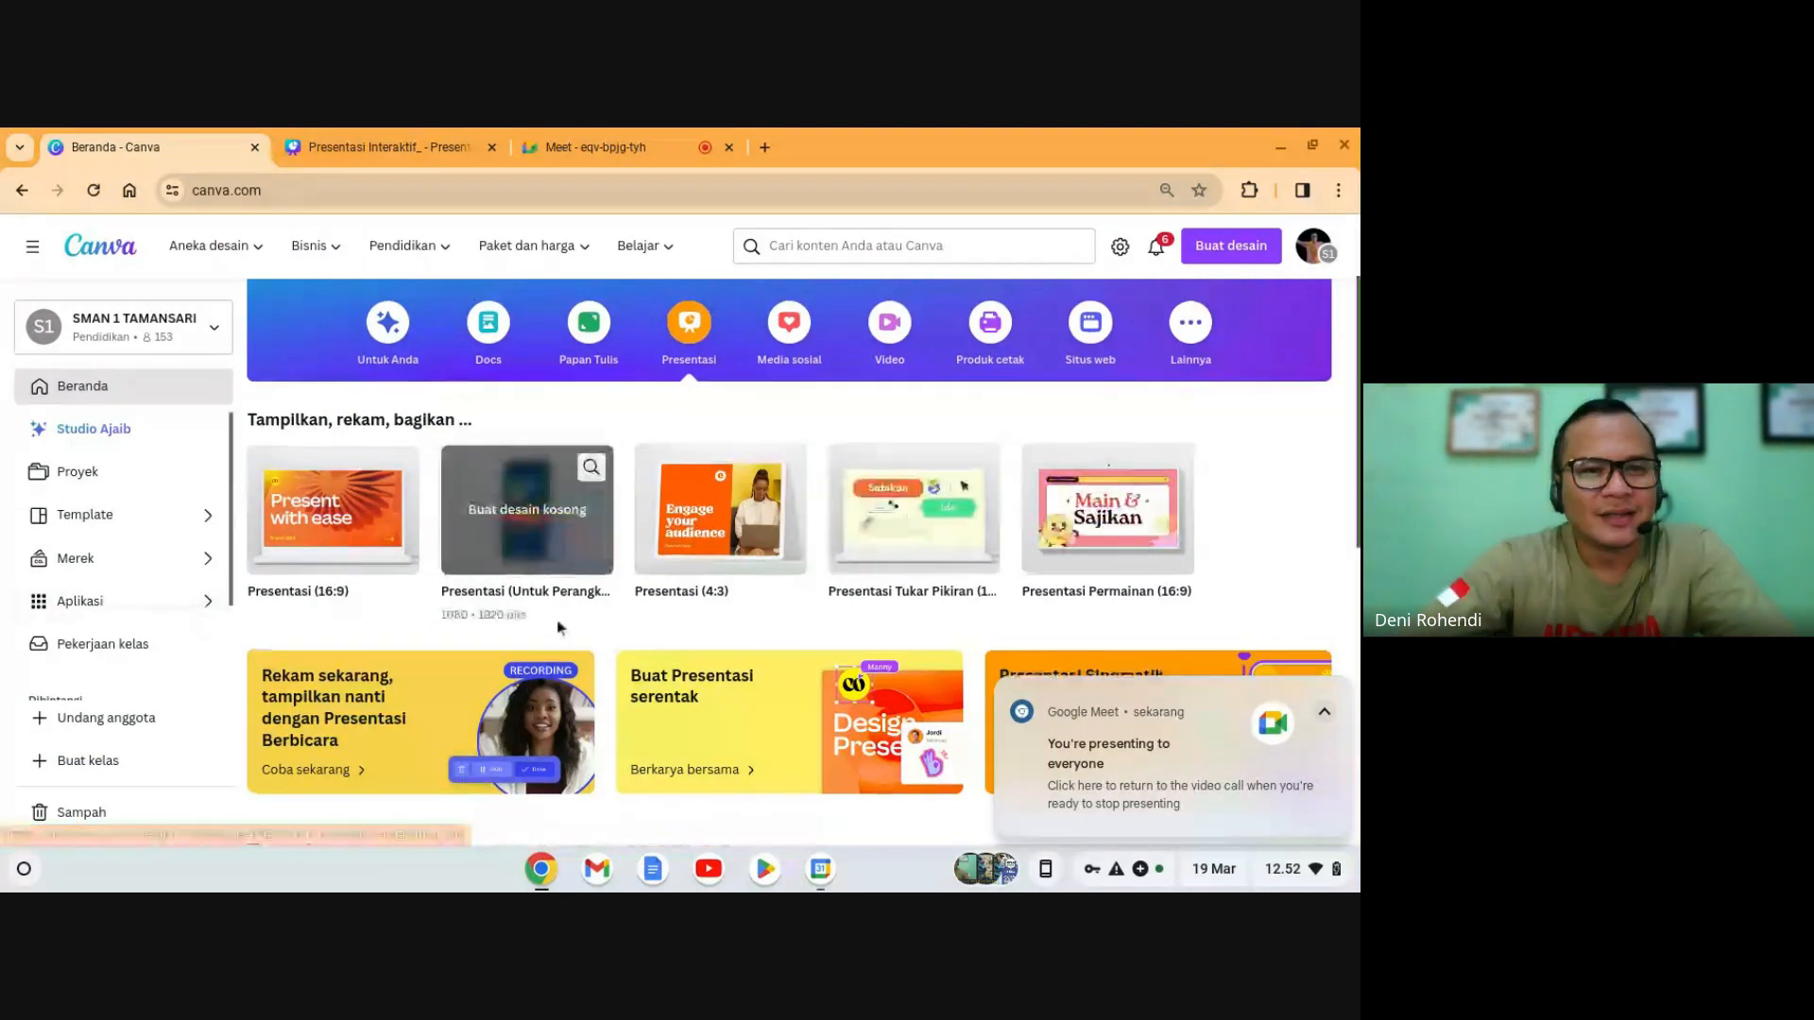
{"action": "scroll", "coordinate": [526, 510], "scroll_direction": "up", "scroll_amount": 2}
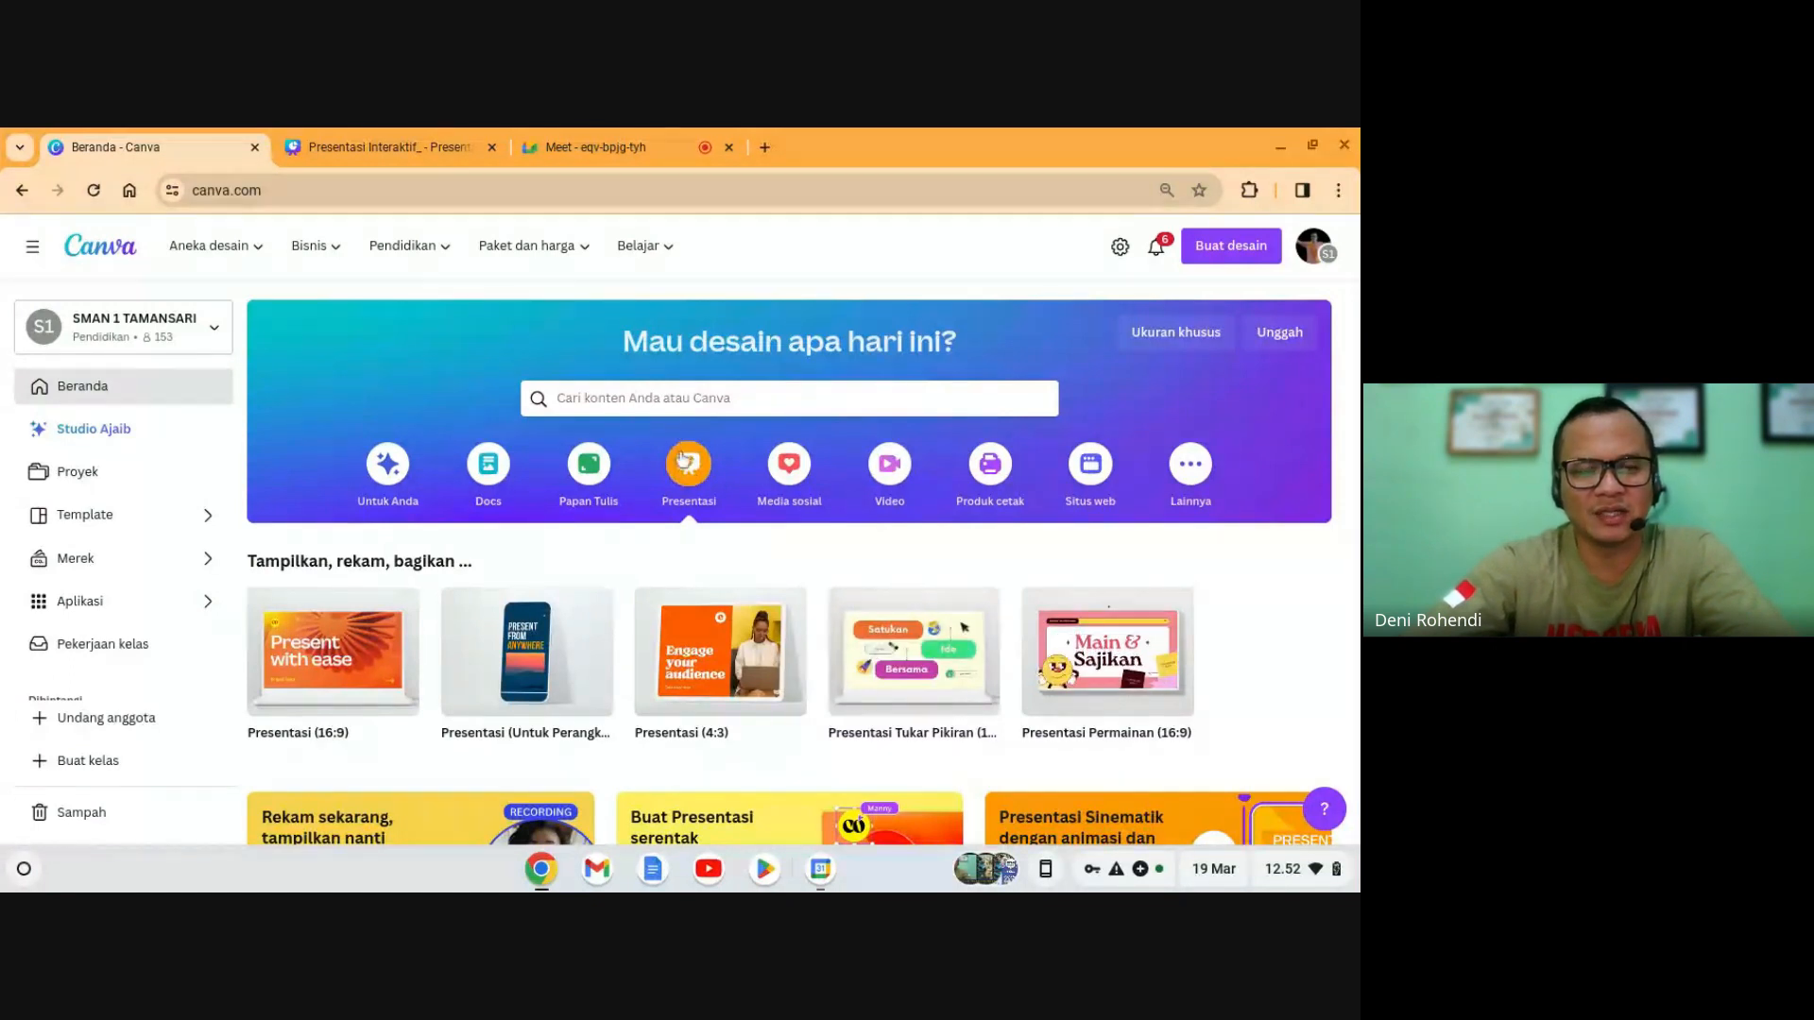
- Discard the extra 'Desain tanpa judul' design and return to Presentasi Interaktif_
{"action": "mouse_move", "coordinate": [557, 657]}
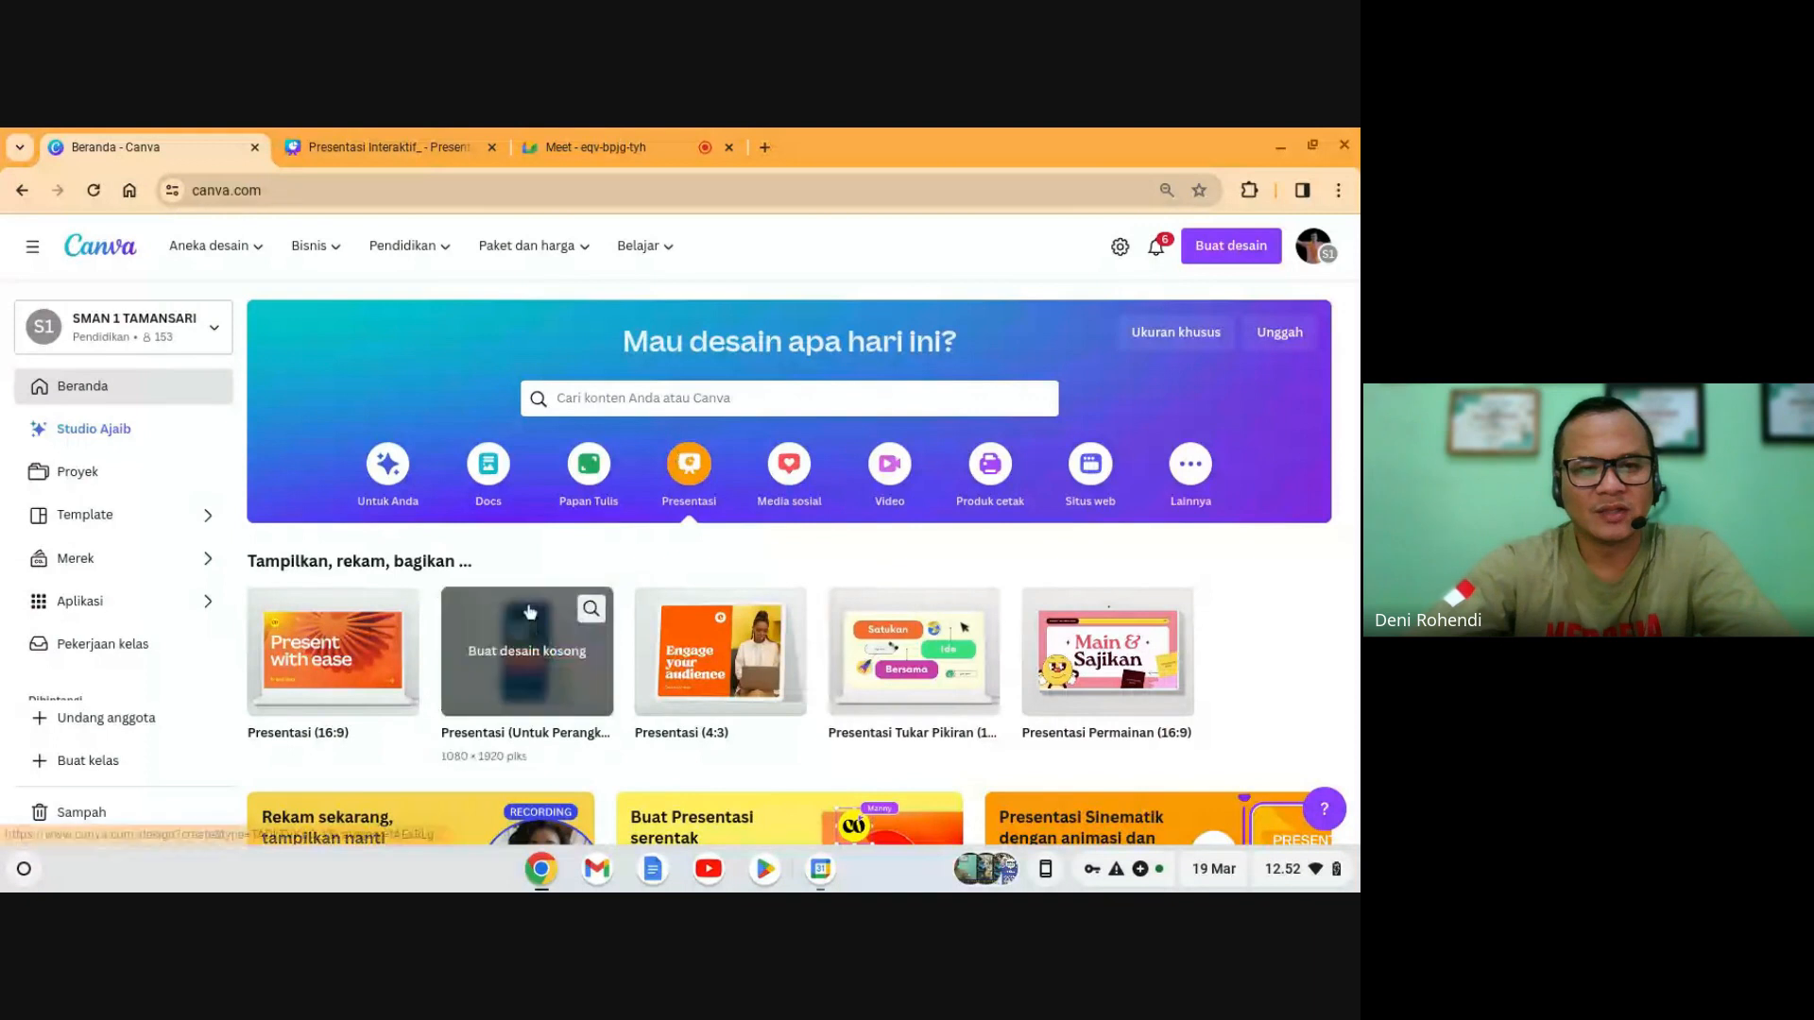
{"action": "left_click", "coordinate": [527, 664]}
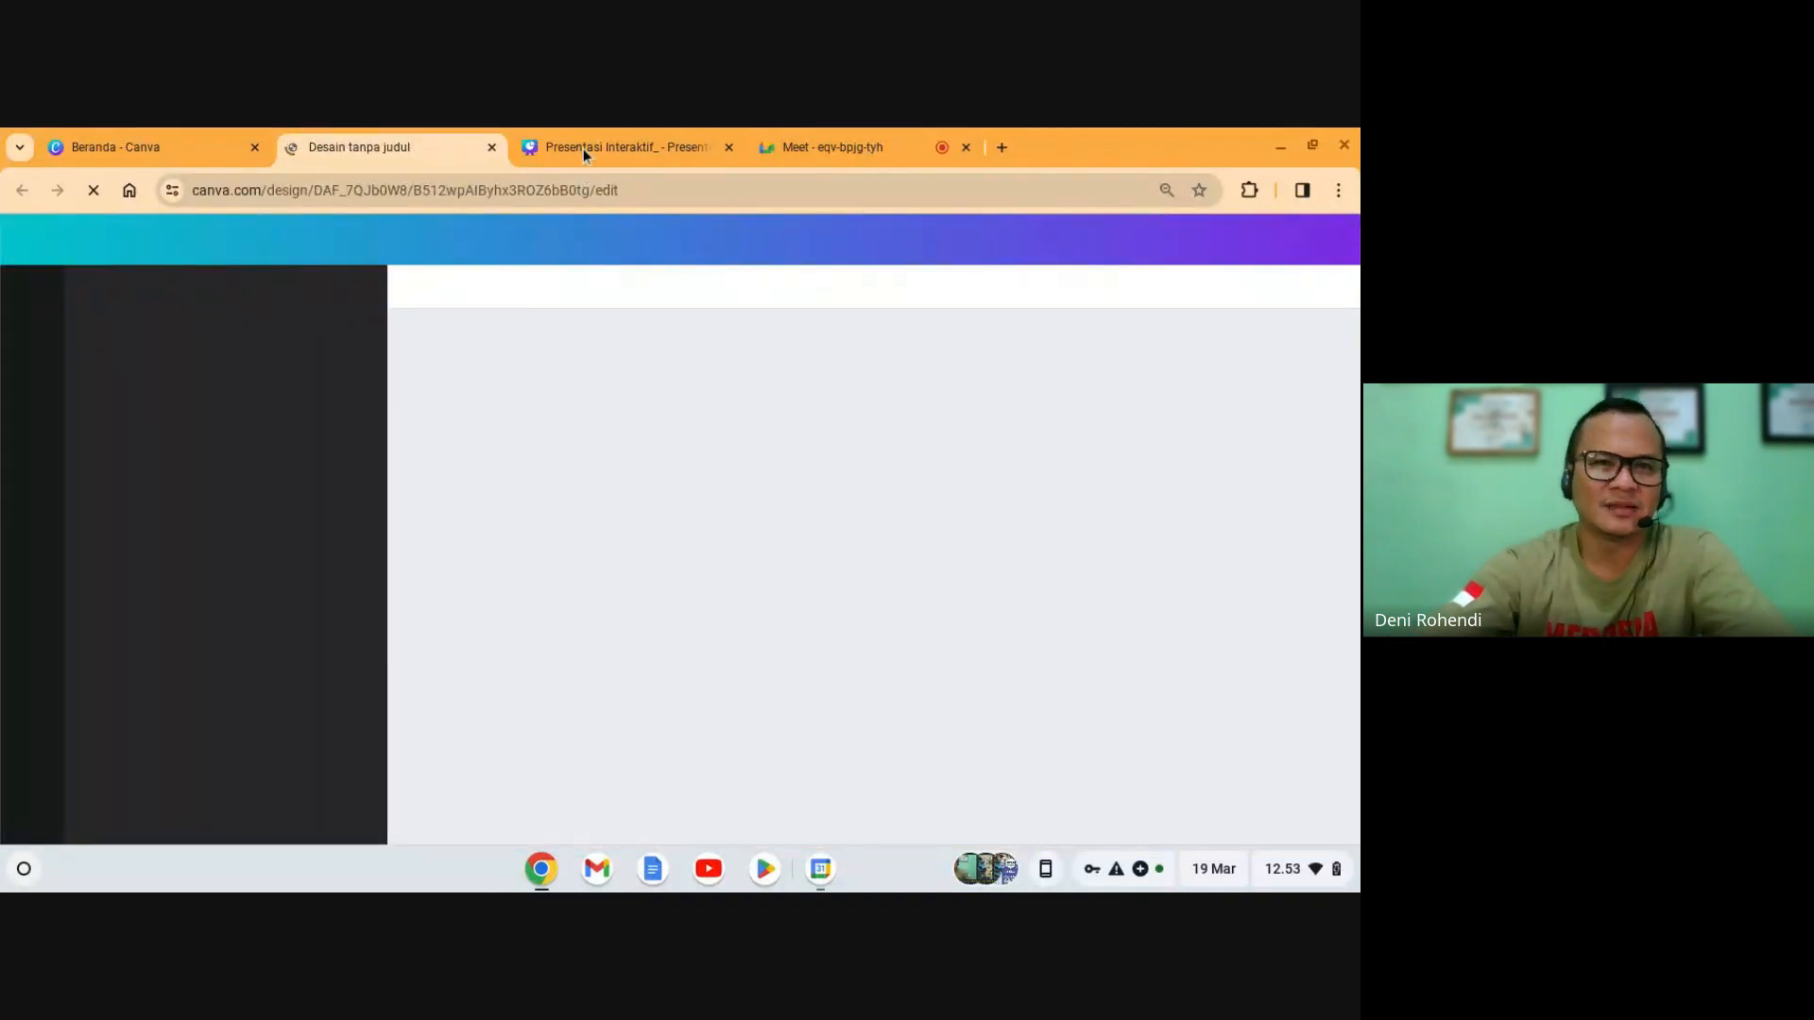
{"action": "left_click", "coordinate": [582, 148]}
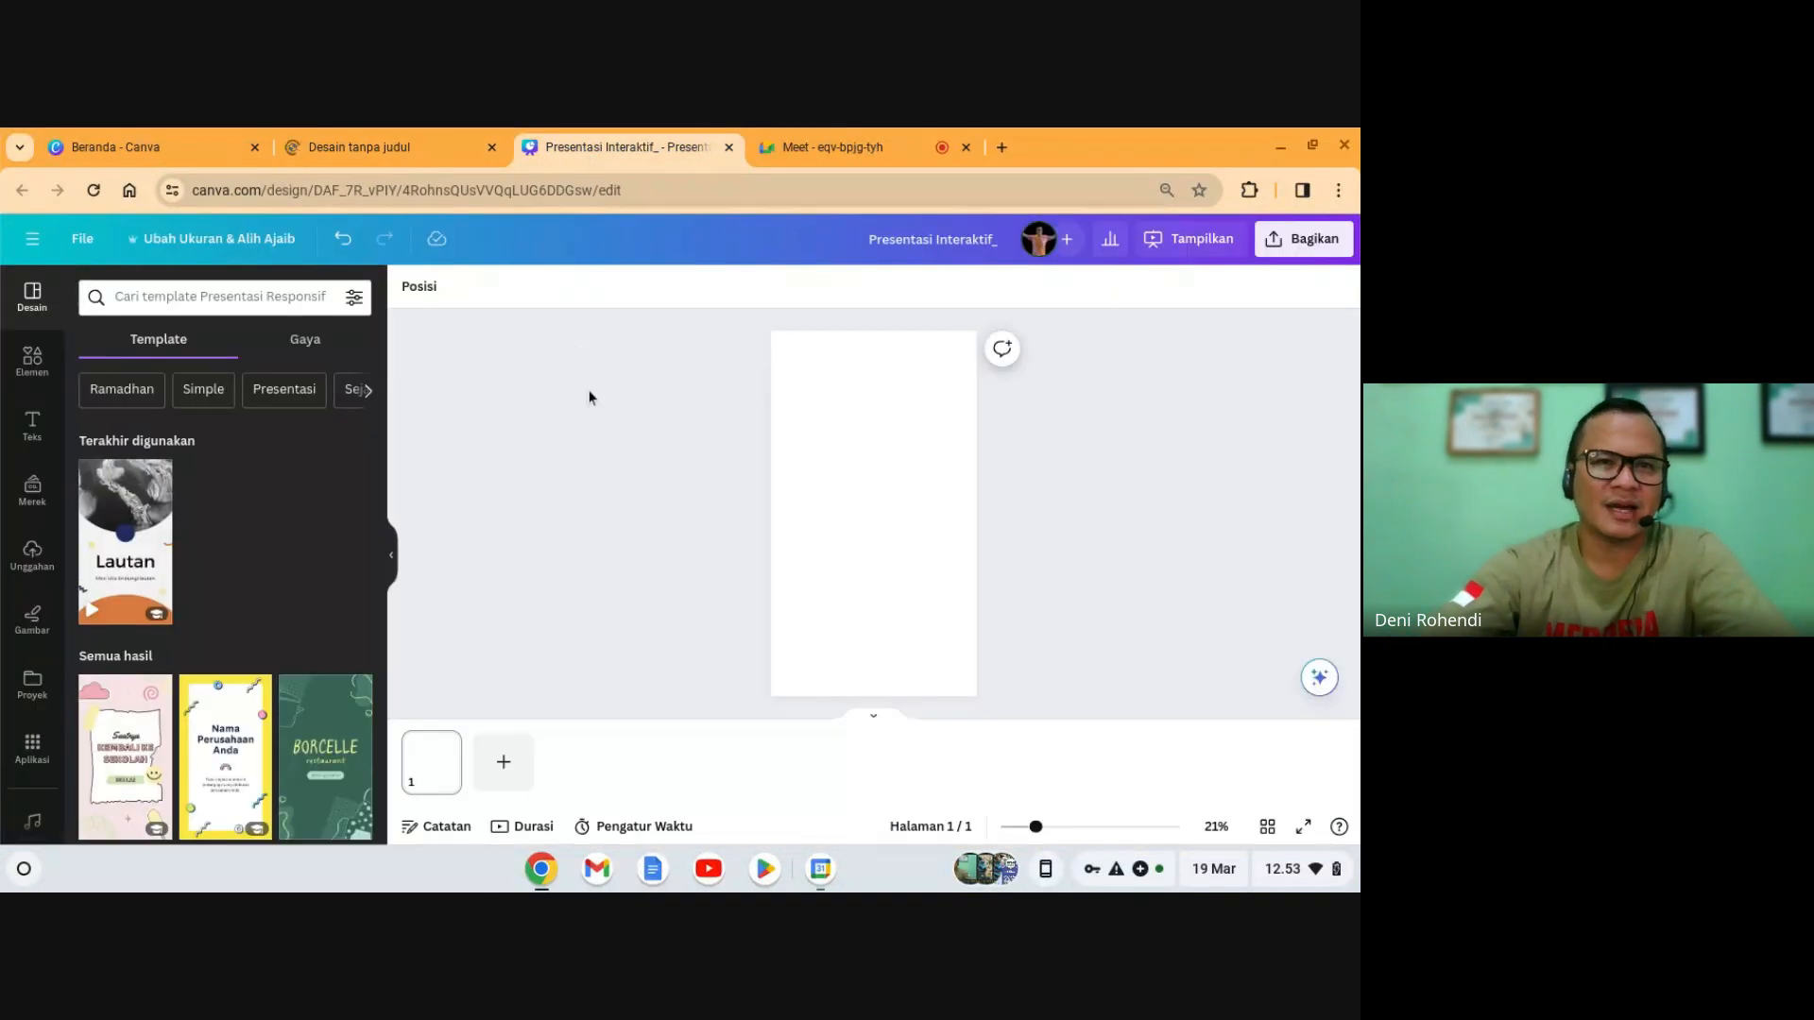
{"action": "left_click", "coordinate": [491, 147]}
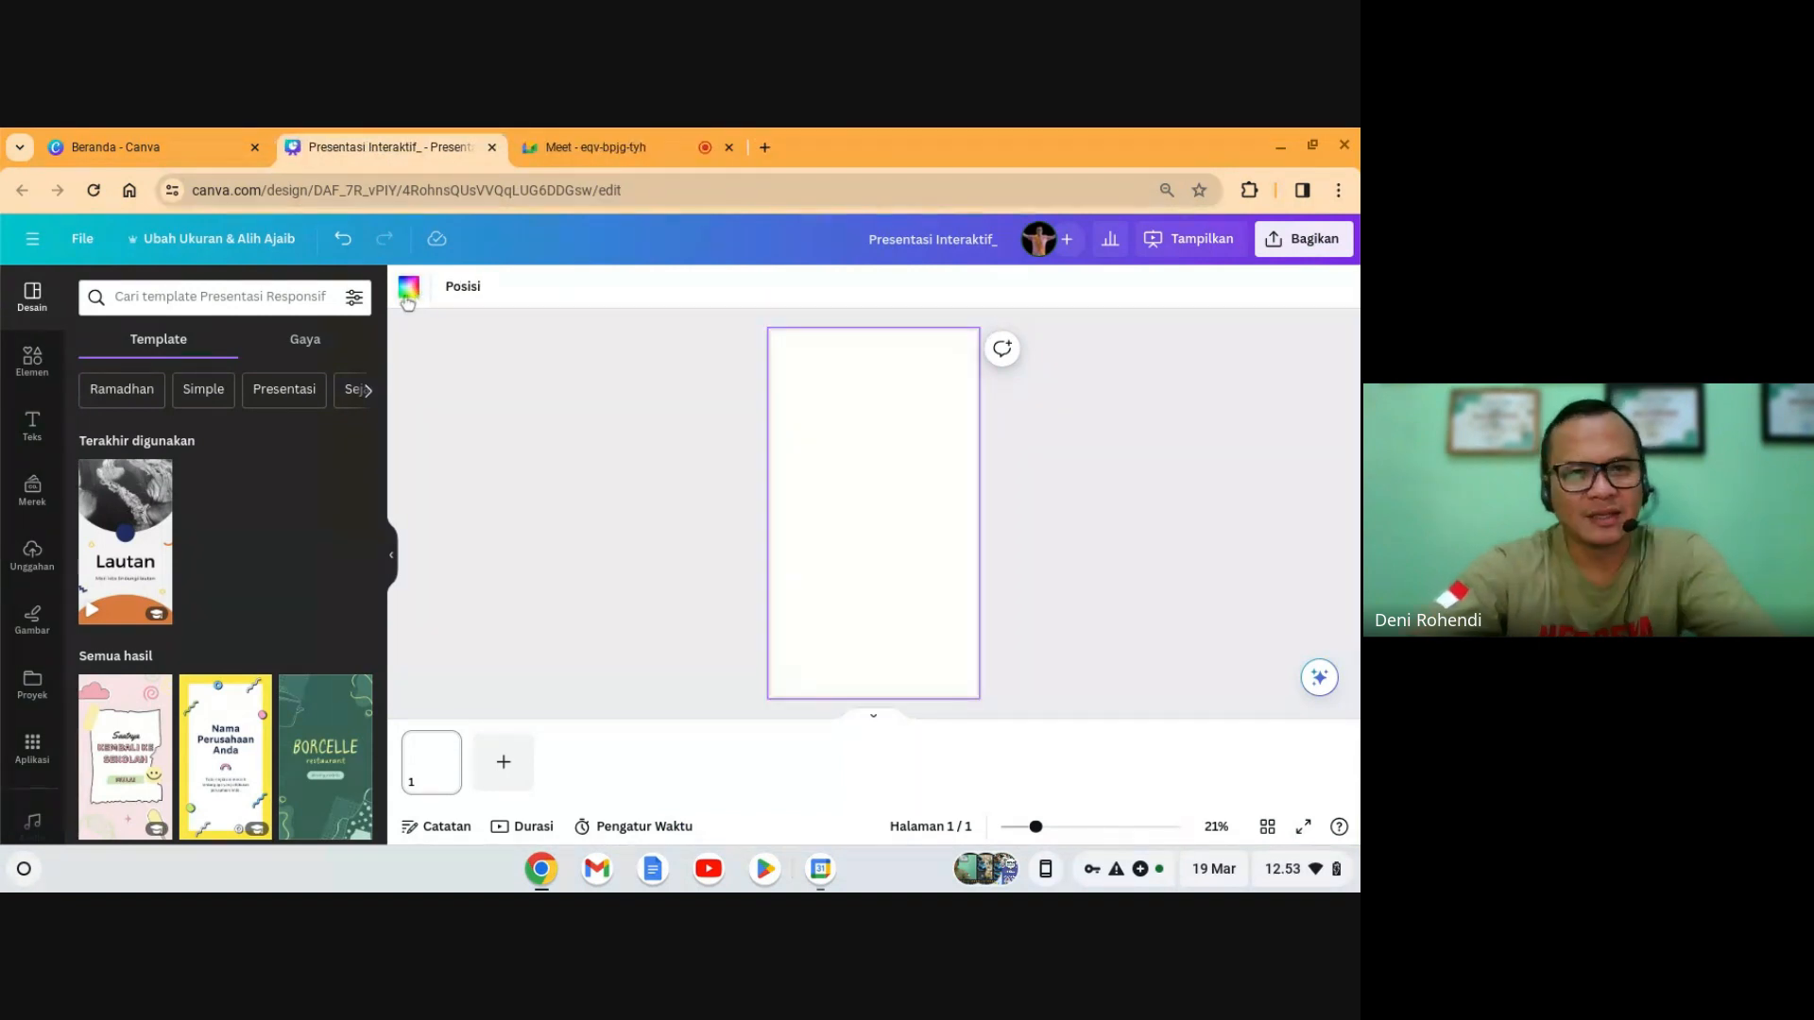
- Fill the blank page background with the purple standard colour and select the page
{"action": "left_click", "coordinate": [408, 299]}
{"action": "left_click", "coordinate": [250, 668]}
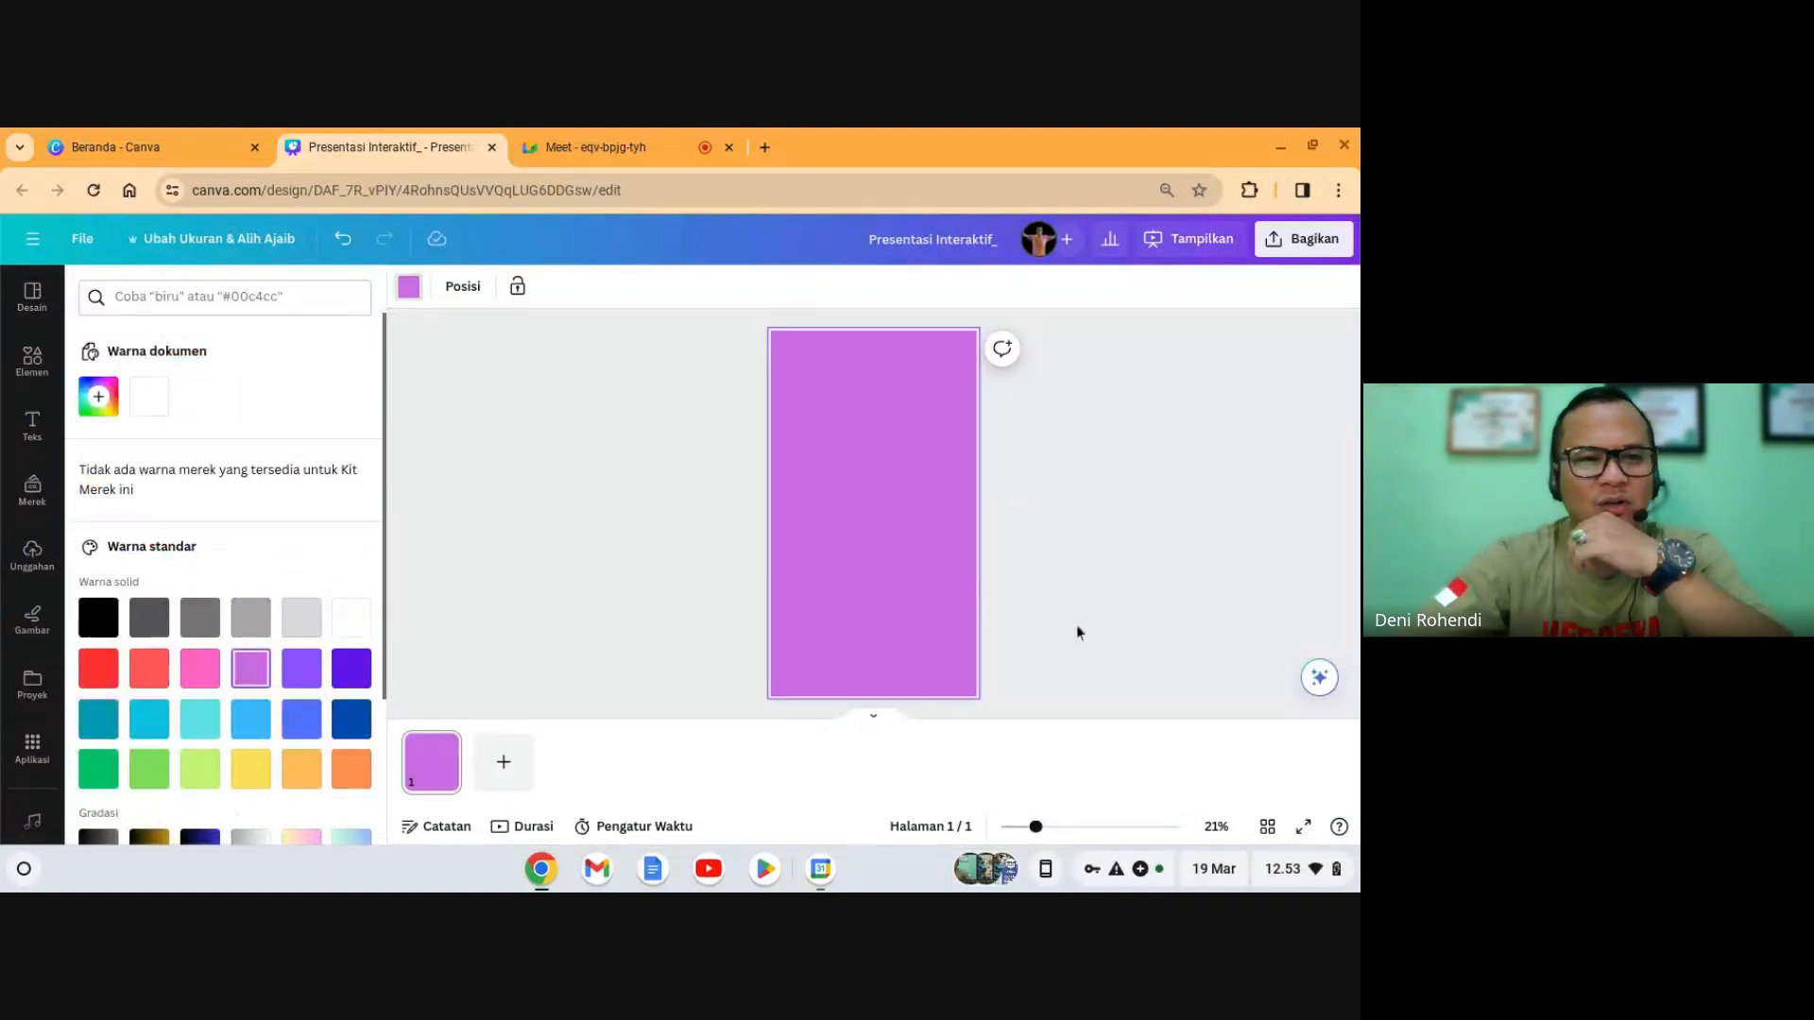
{"action": "left_click_drag", "start_coordinate": [794, 343], "coordinate": [860, 432]}
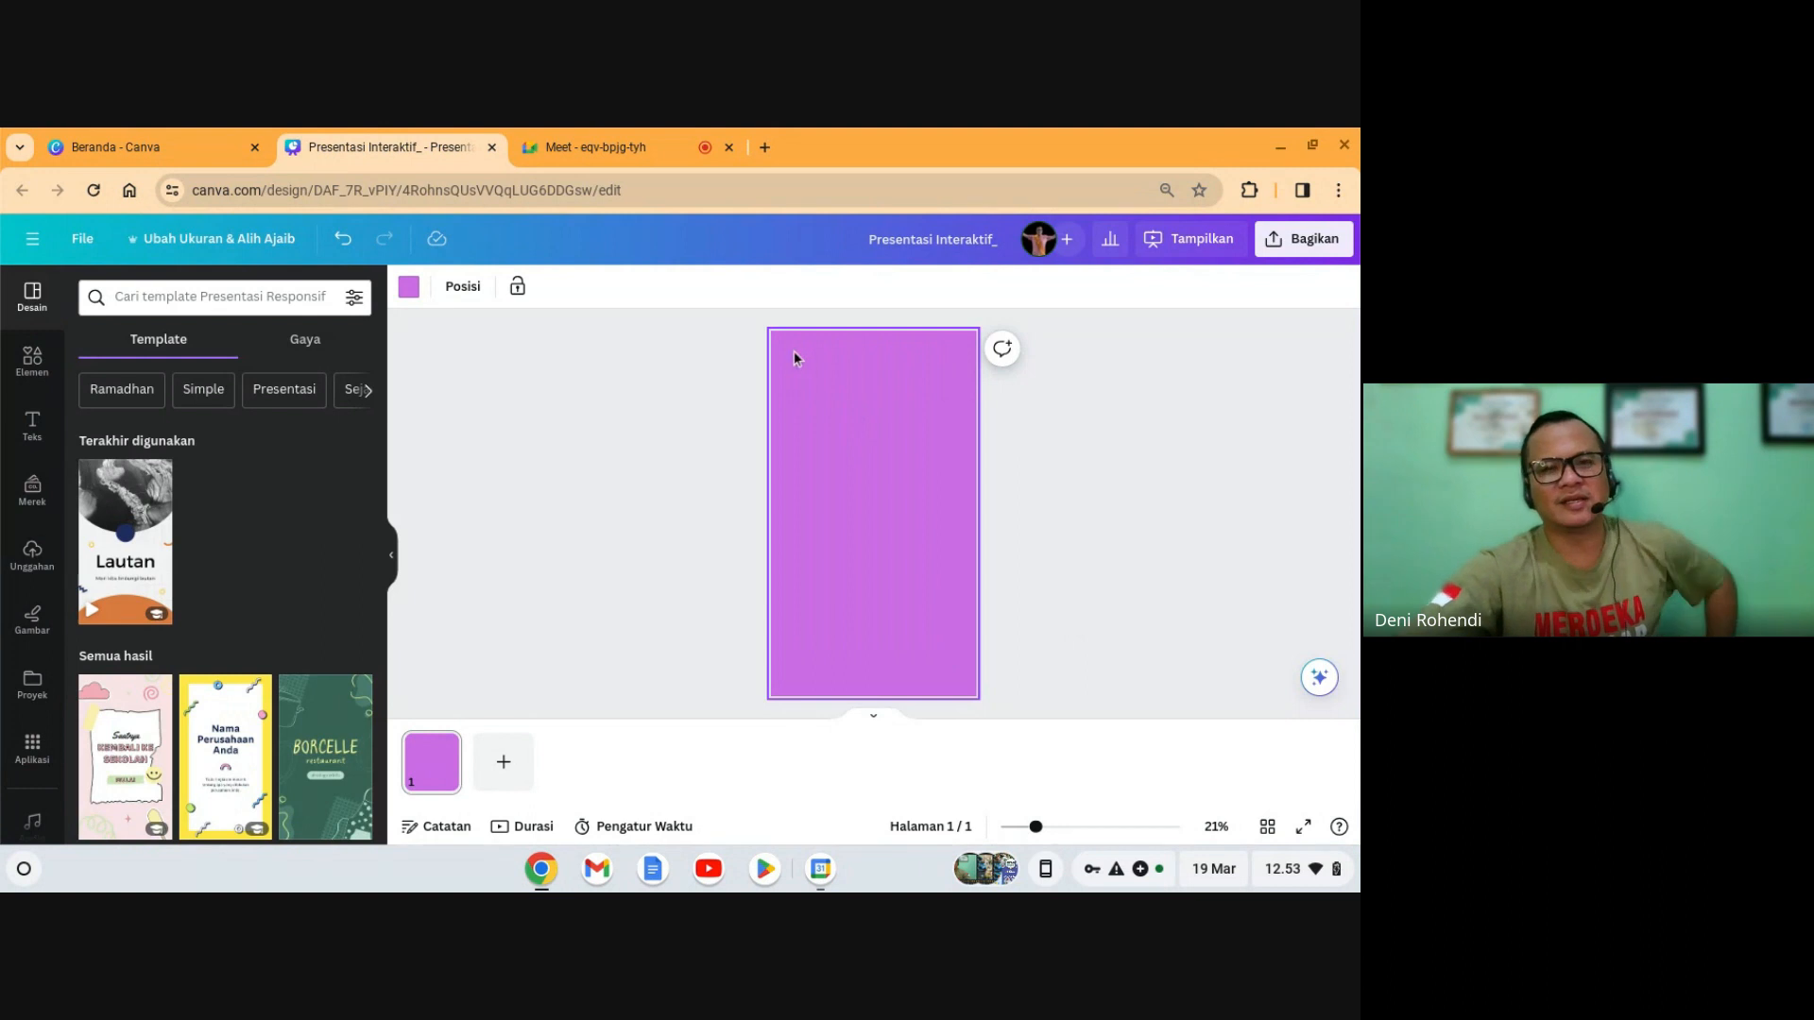
{"action": "left_click_drag", "start_coordinate": [792, 350], "coordinate": [956, 692]}
{"action": "left_click_drag", "start_coordinate": [792, 331], "coordinate": [933, 655]}
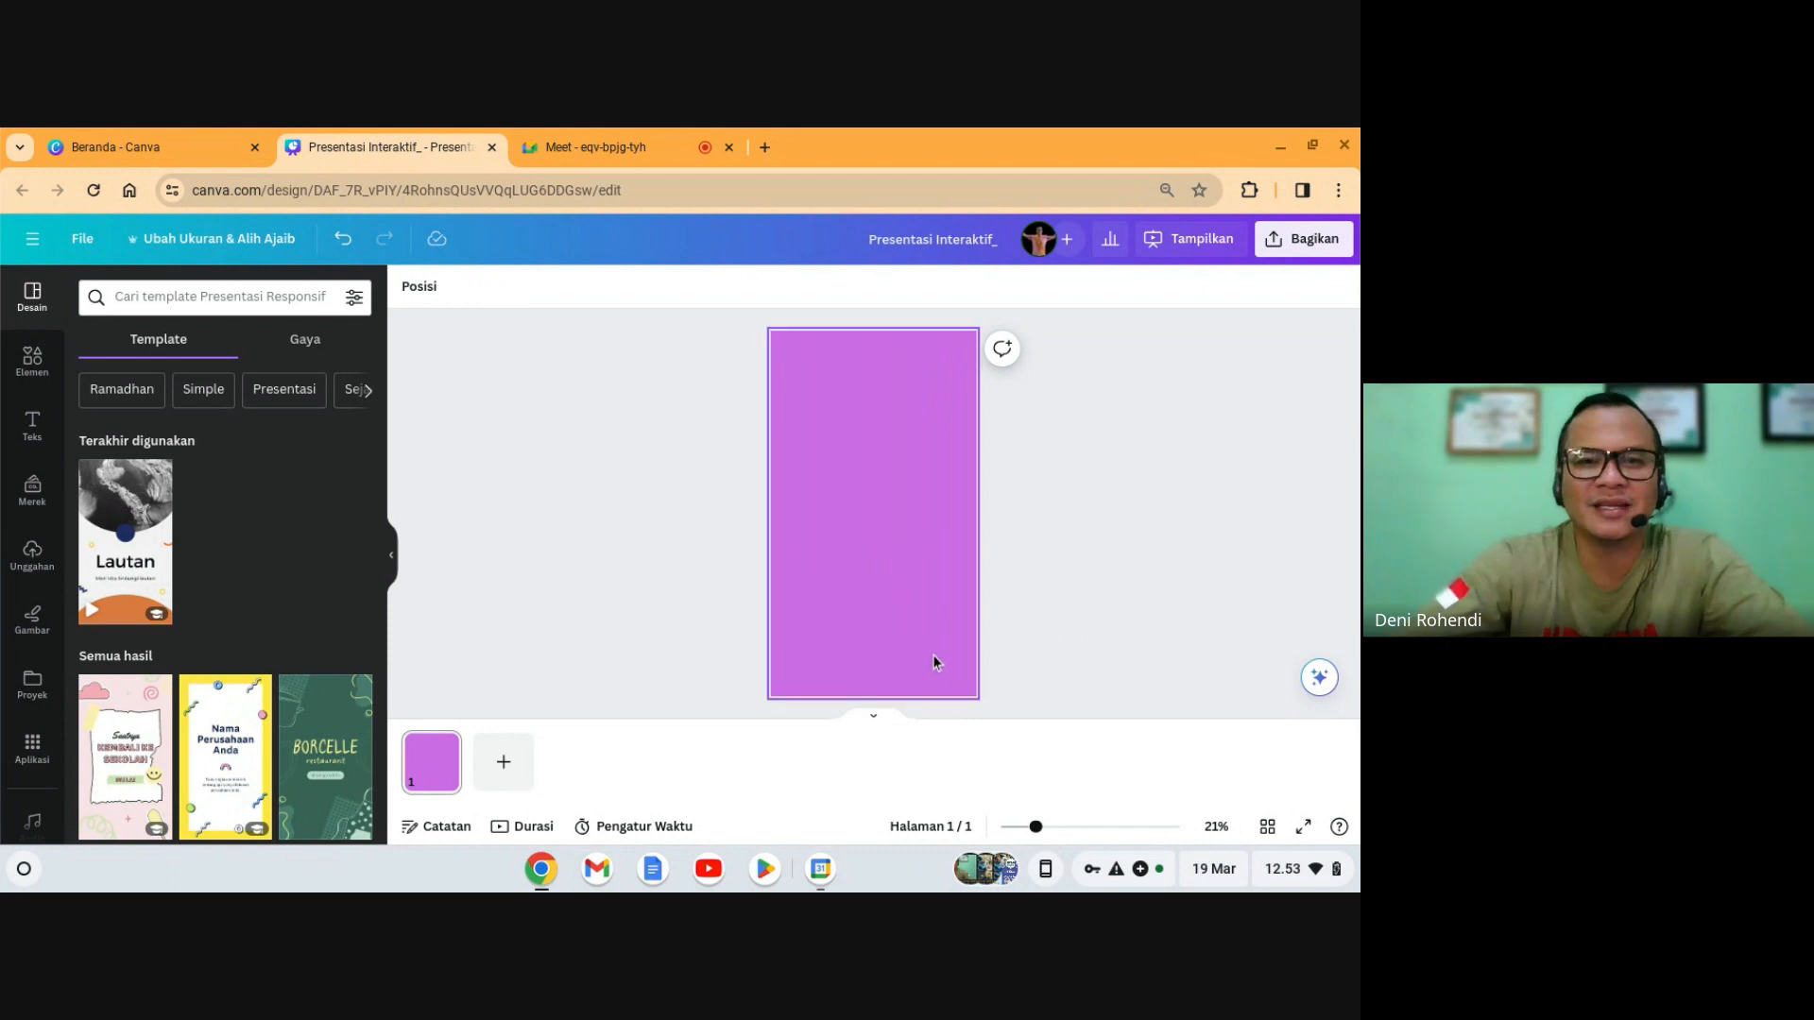
{"action": "left_click", "coordinate": [933, 655]}
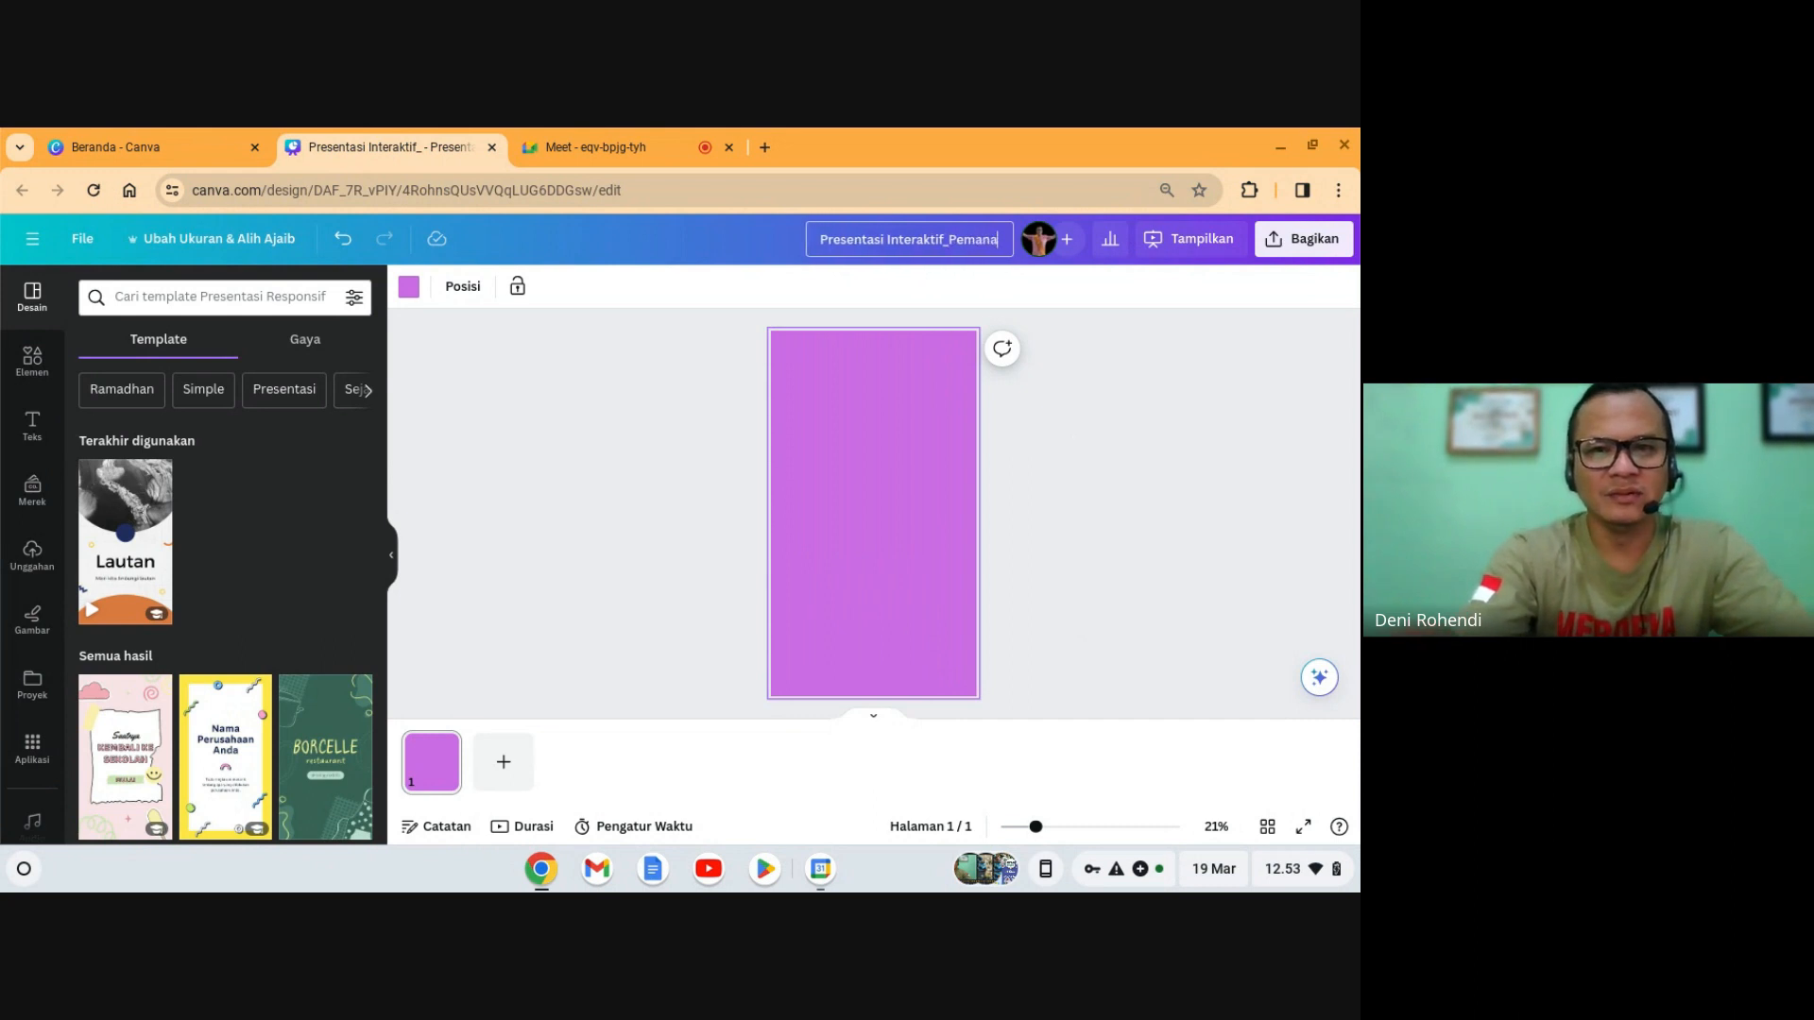
- Add ' Global' so the title reads 'Presentasi Interaktif_Pemanasan Global'
{"action": "type", "text": "Global"}
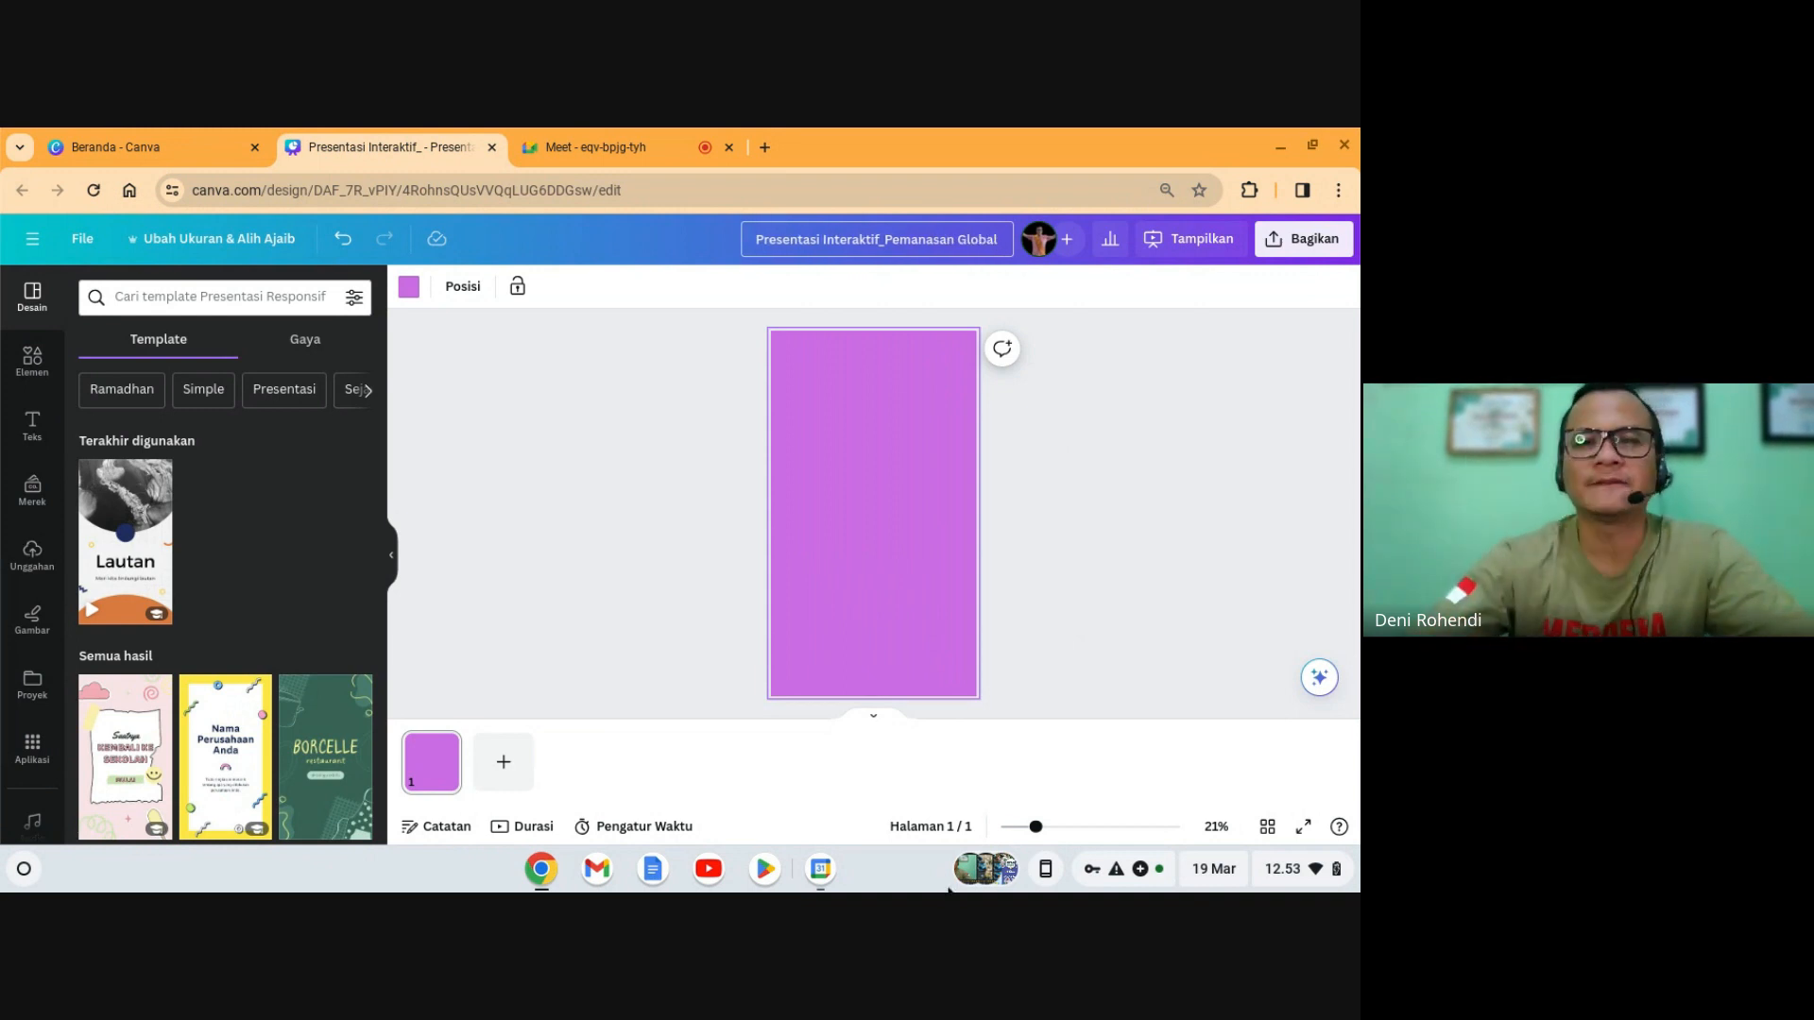
{"action": "left_click", "coordinate": [1093, 560]}
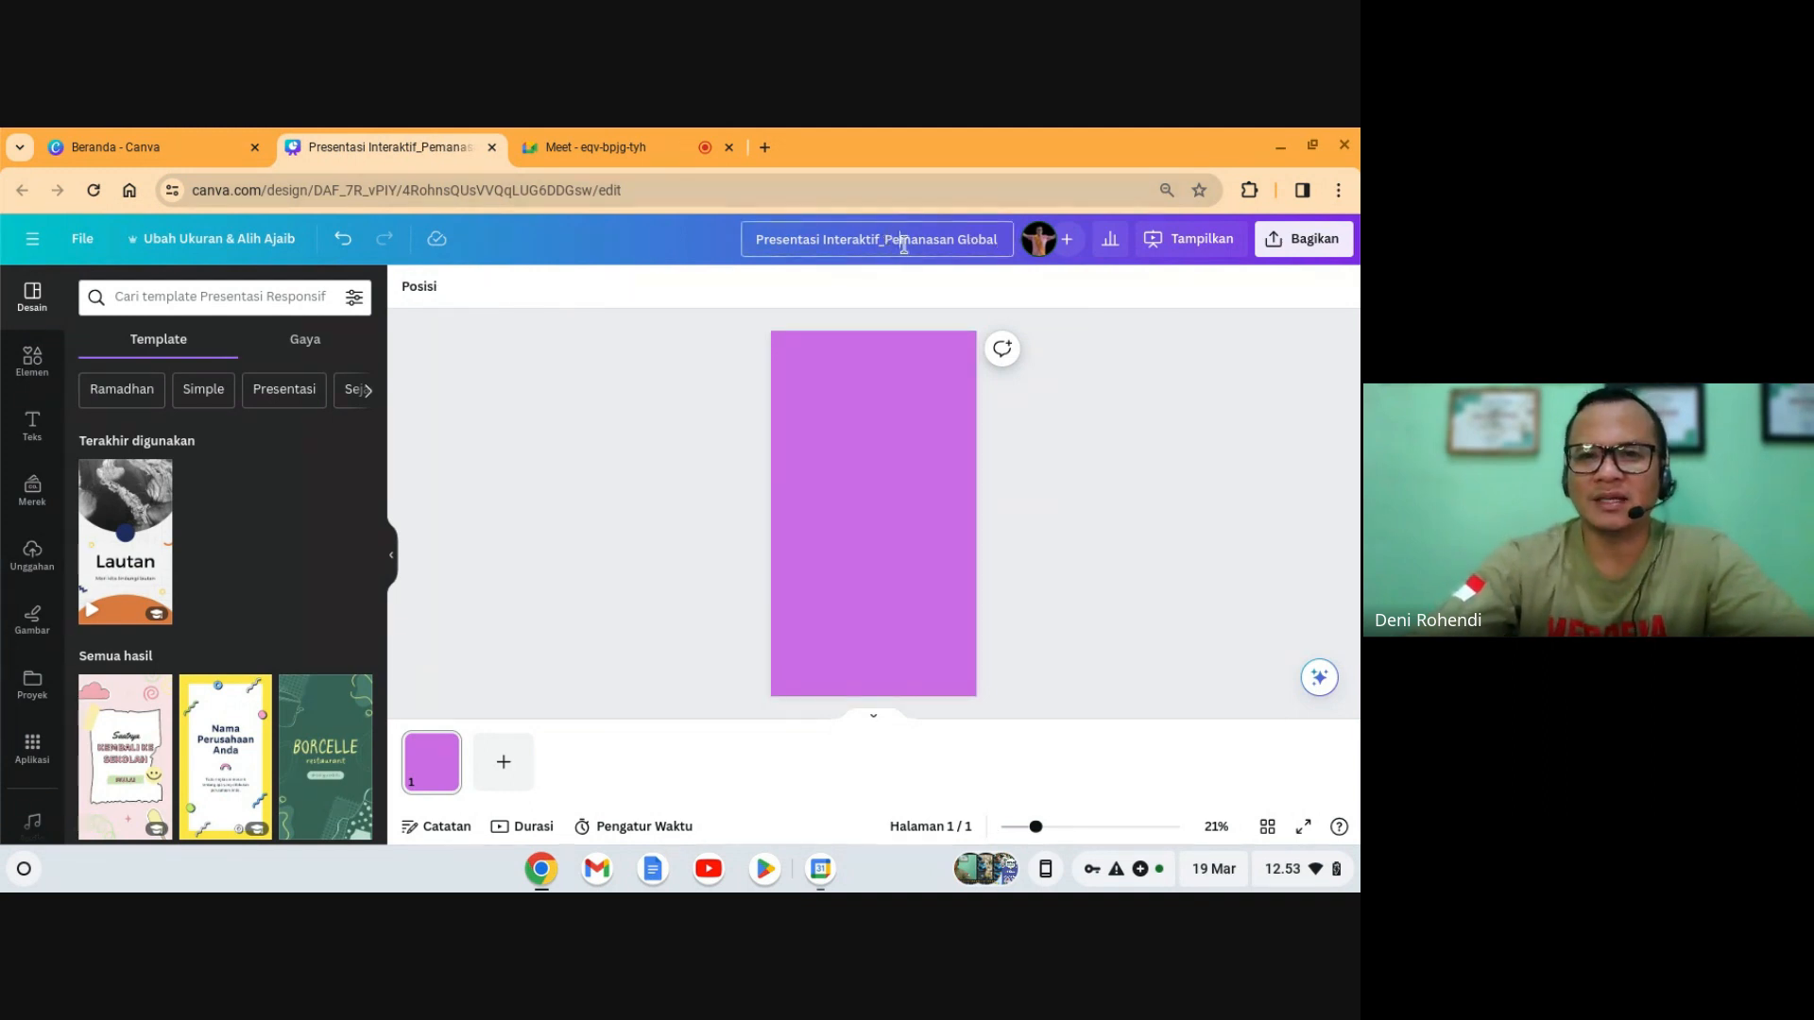
{"action": "left_click", "coordinate": [915, 366]}
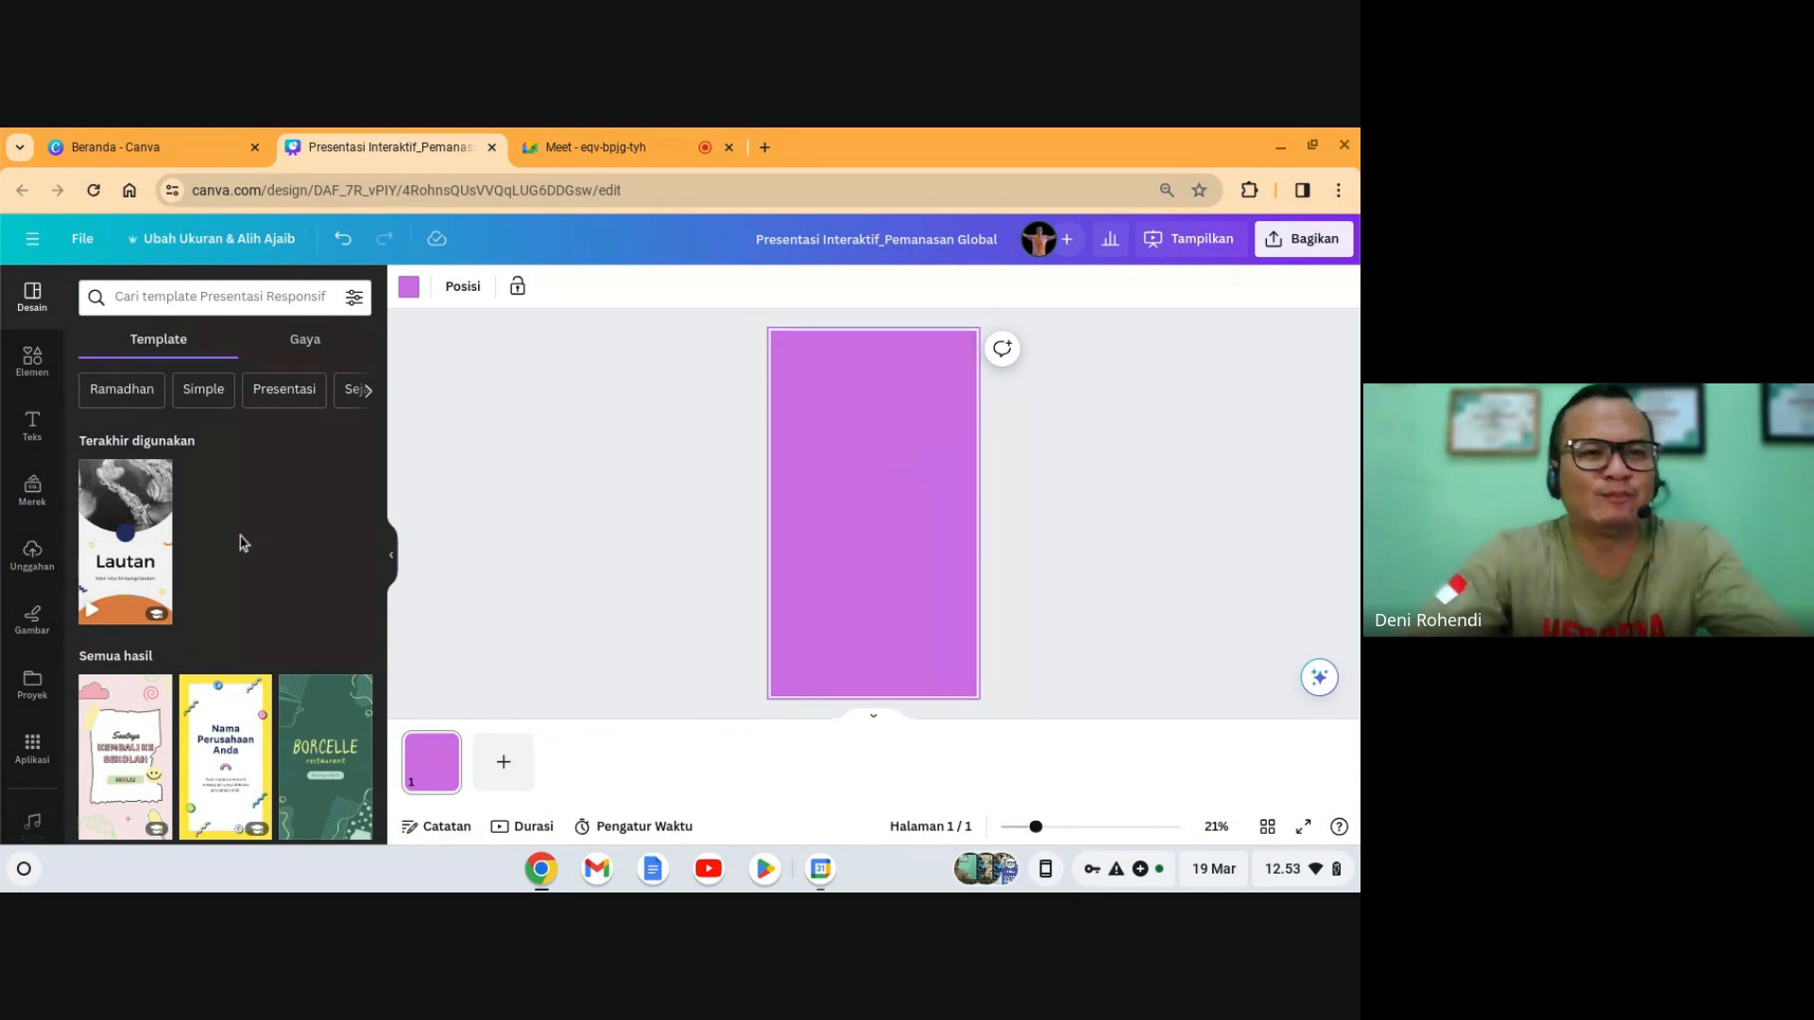
{"action": "scroll", "coordinate": [244, 543], "scroll_direction": "down", "scroll_amount": 3}
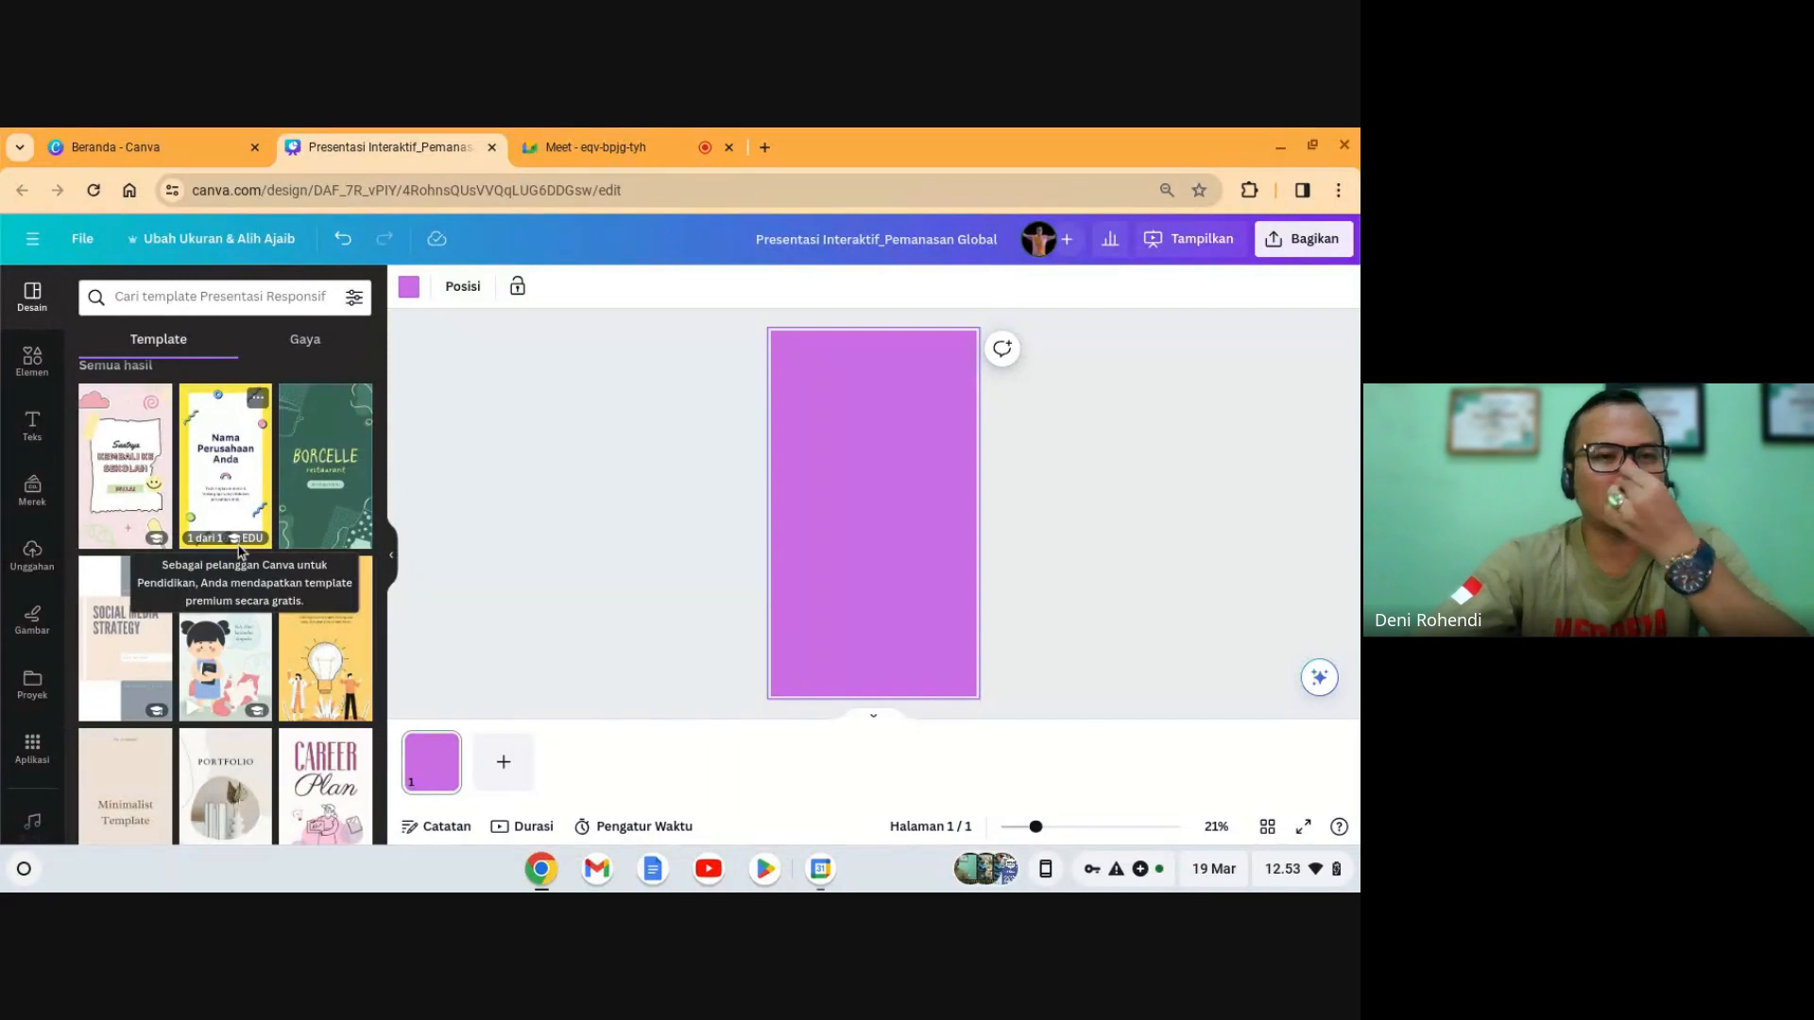
- Search templates using the recent 'global warming' query
{"action": "scroll", "coordinate": [239, 551], "scroll_direction": "down", "scroll_amount": 4}
{"action": "scroll", "coordinate": [236, 593], "scroll_direction": "up", "scroll_amount": 5}
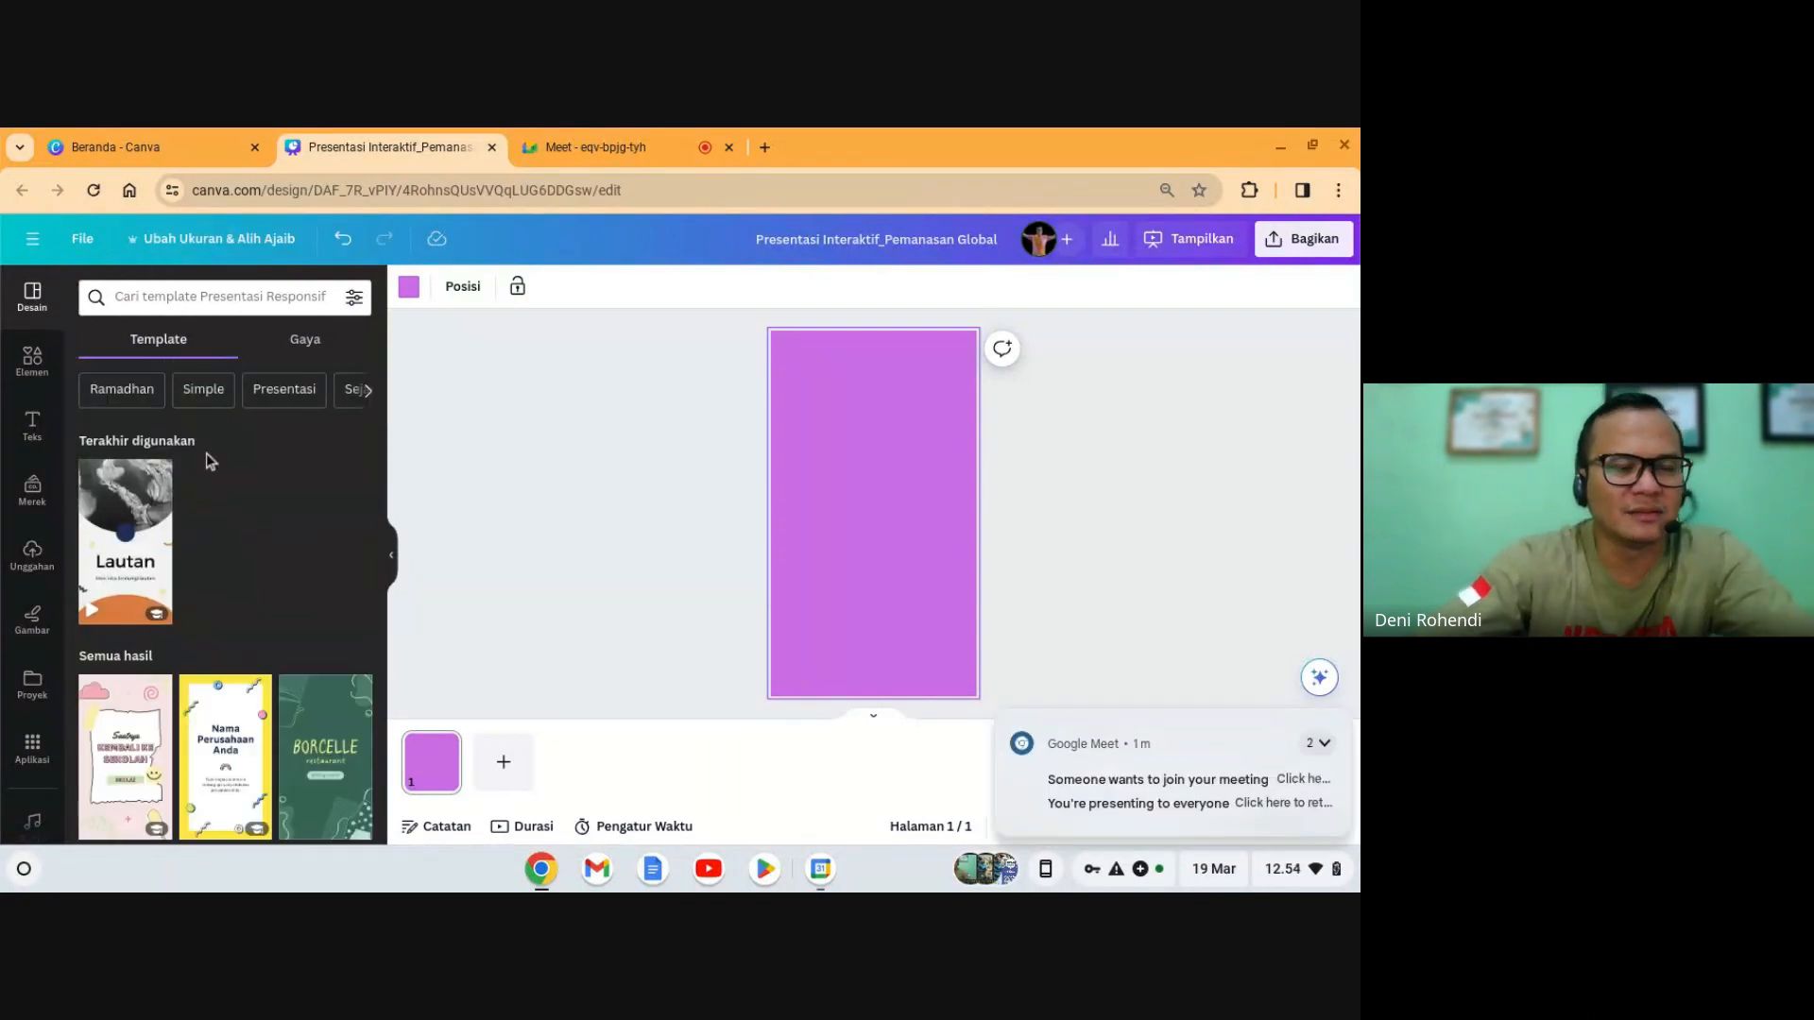
{"action": "left_click", "coordinate": [185, 297]}
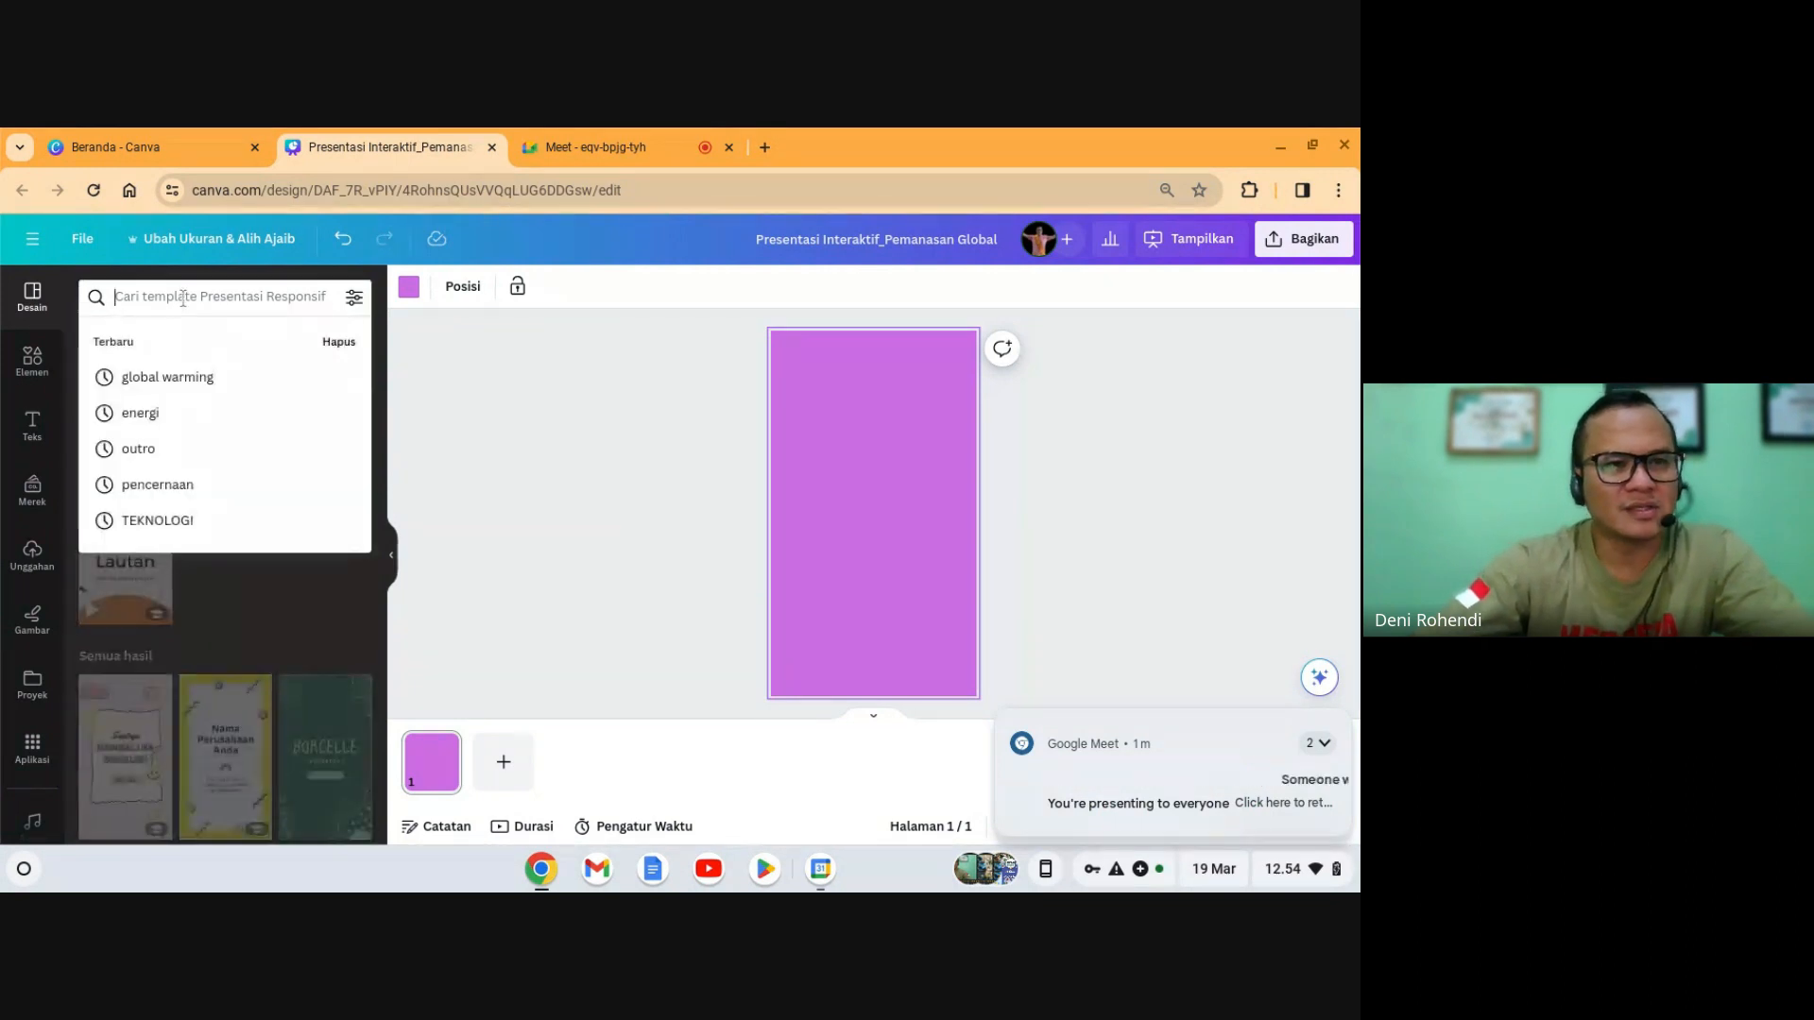
{"action": "left_click", "coordinate": [186, 376]}
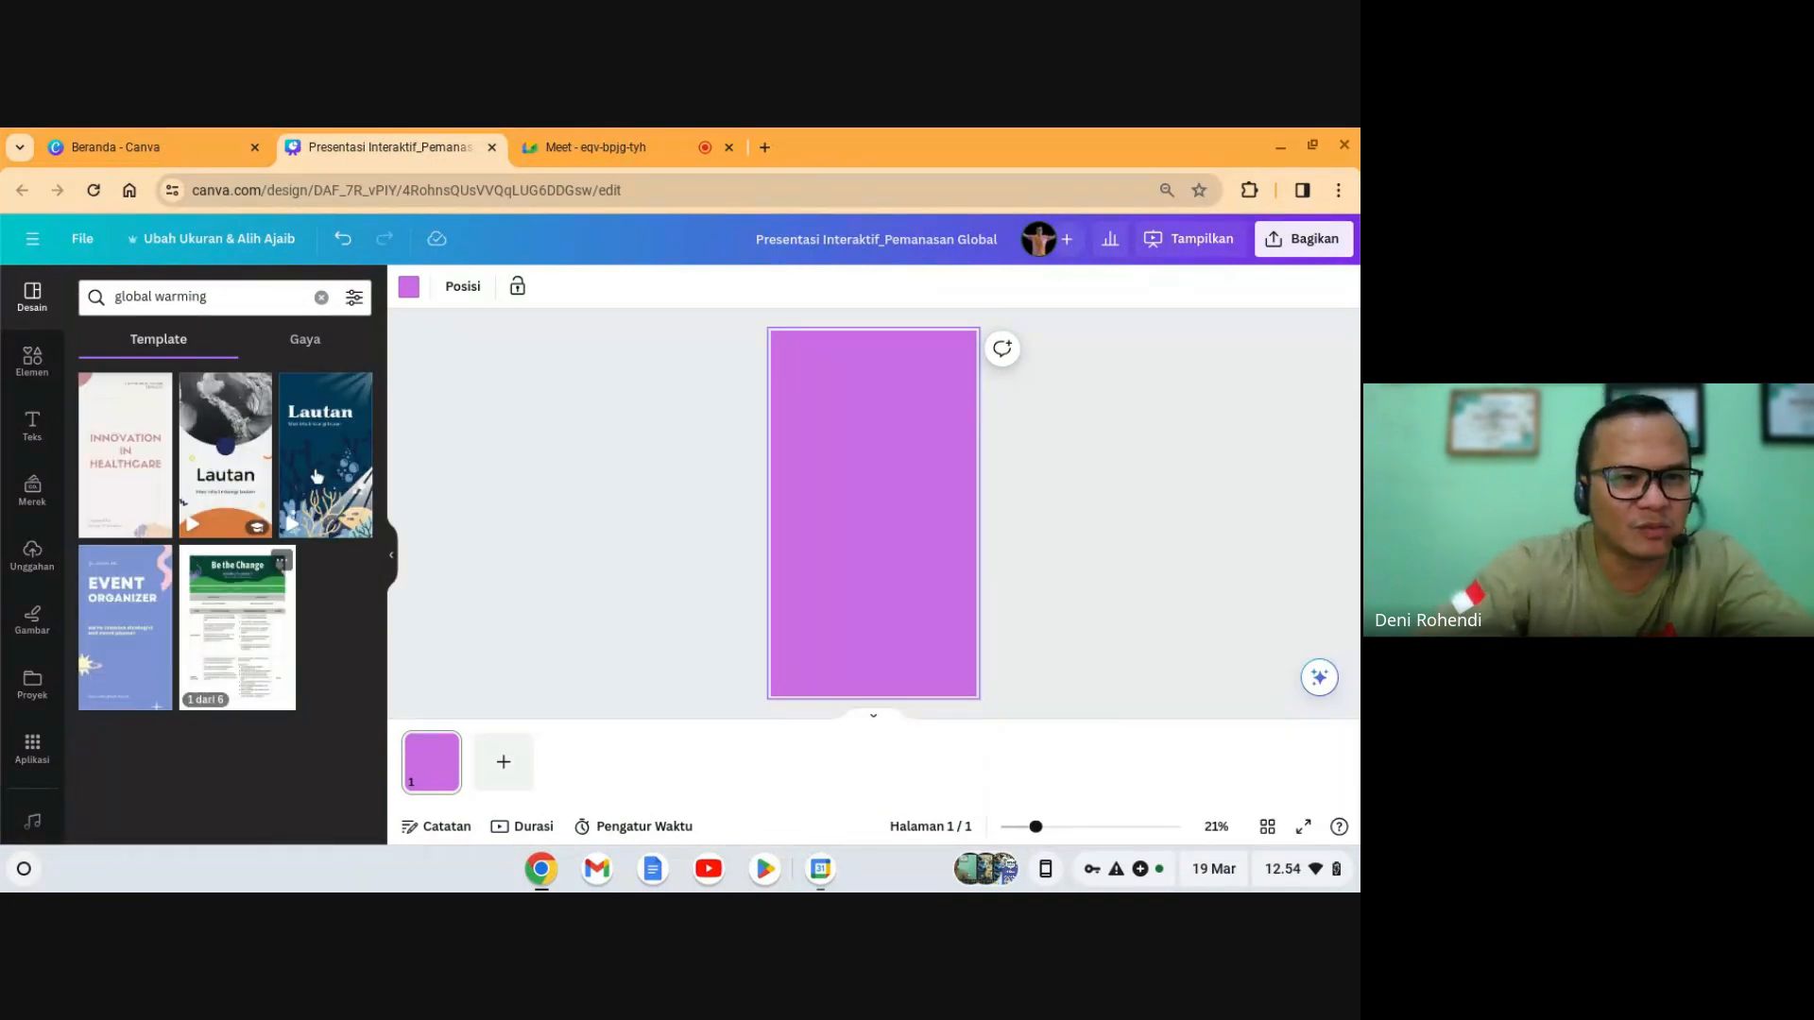
- Preview the 10 pages of the 'Biru Oranye Modern Minimalis Presentasi Lautan' template
{"action": "left_click", "coordinate": [252, 483]}
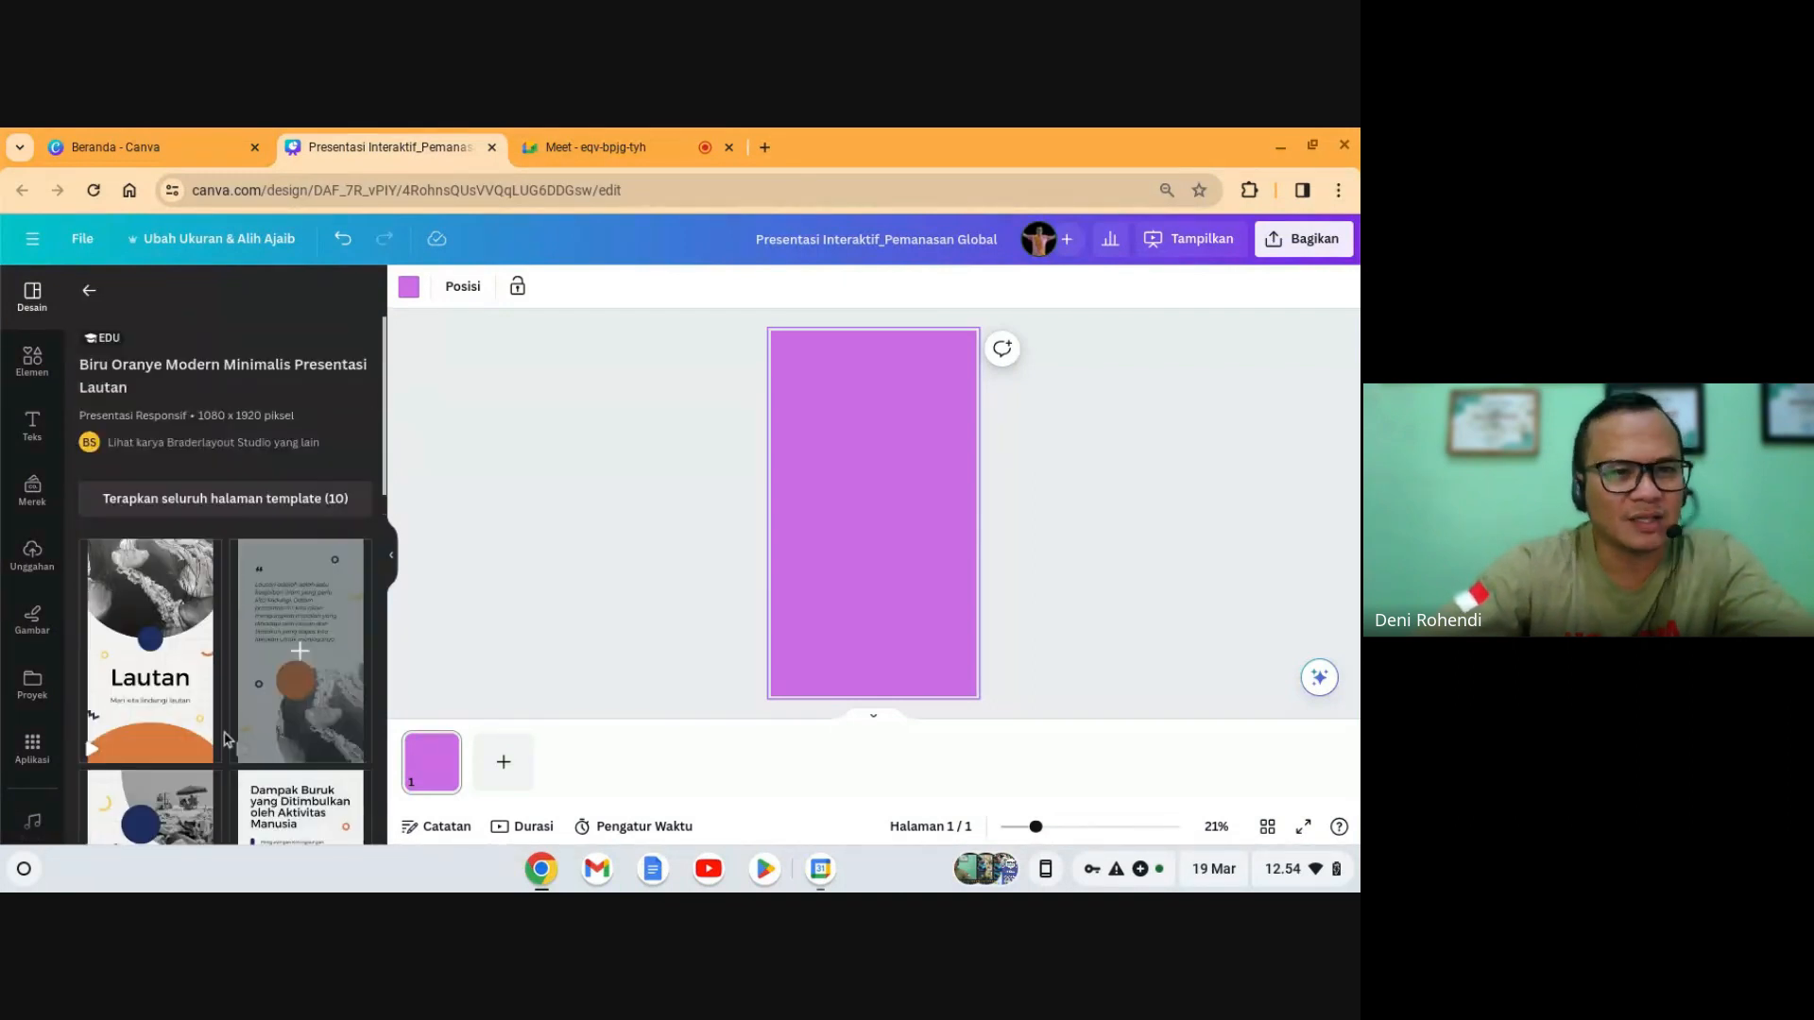
{"action": "scroll", "coordinate": [226, 706], "scroll_direction": "down", "scroll_amount": 10}
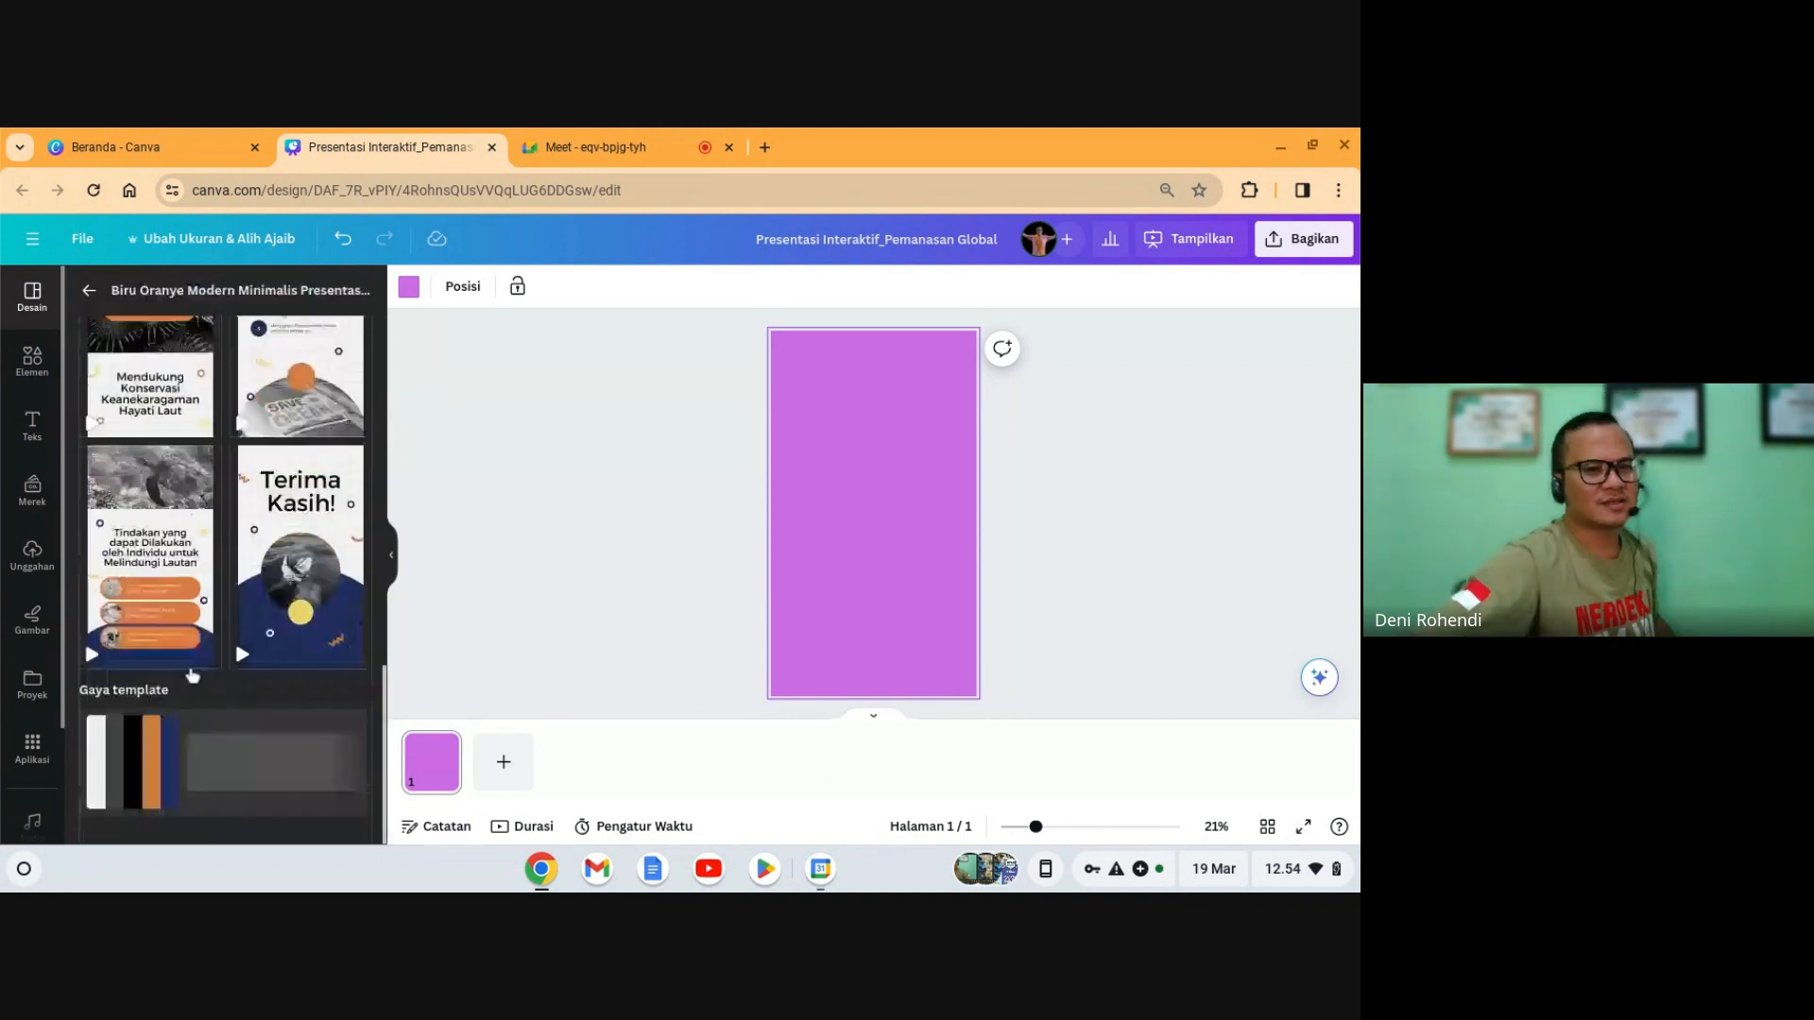
{"action": "scroll", "coordinate": [194, 671], "scroll_direction": "up", "scroll_amount": 10}
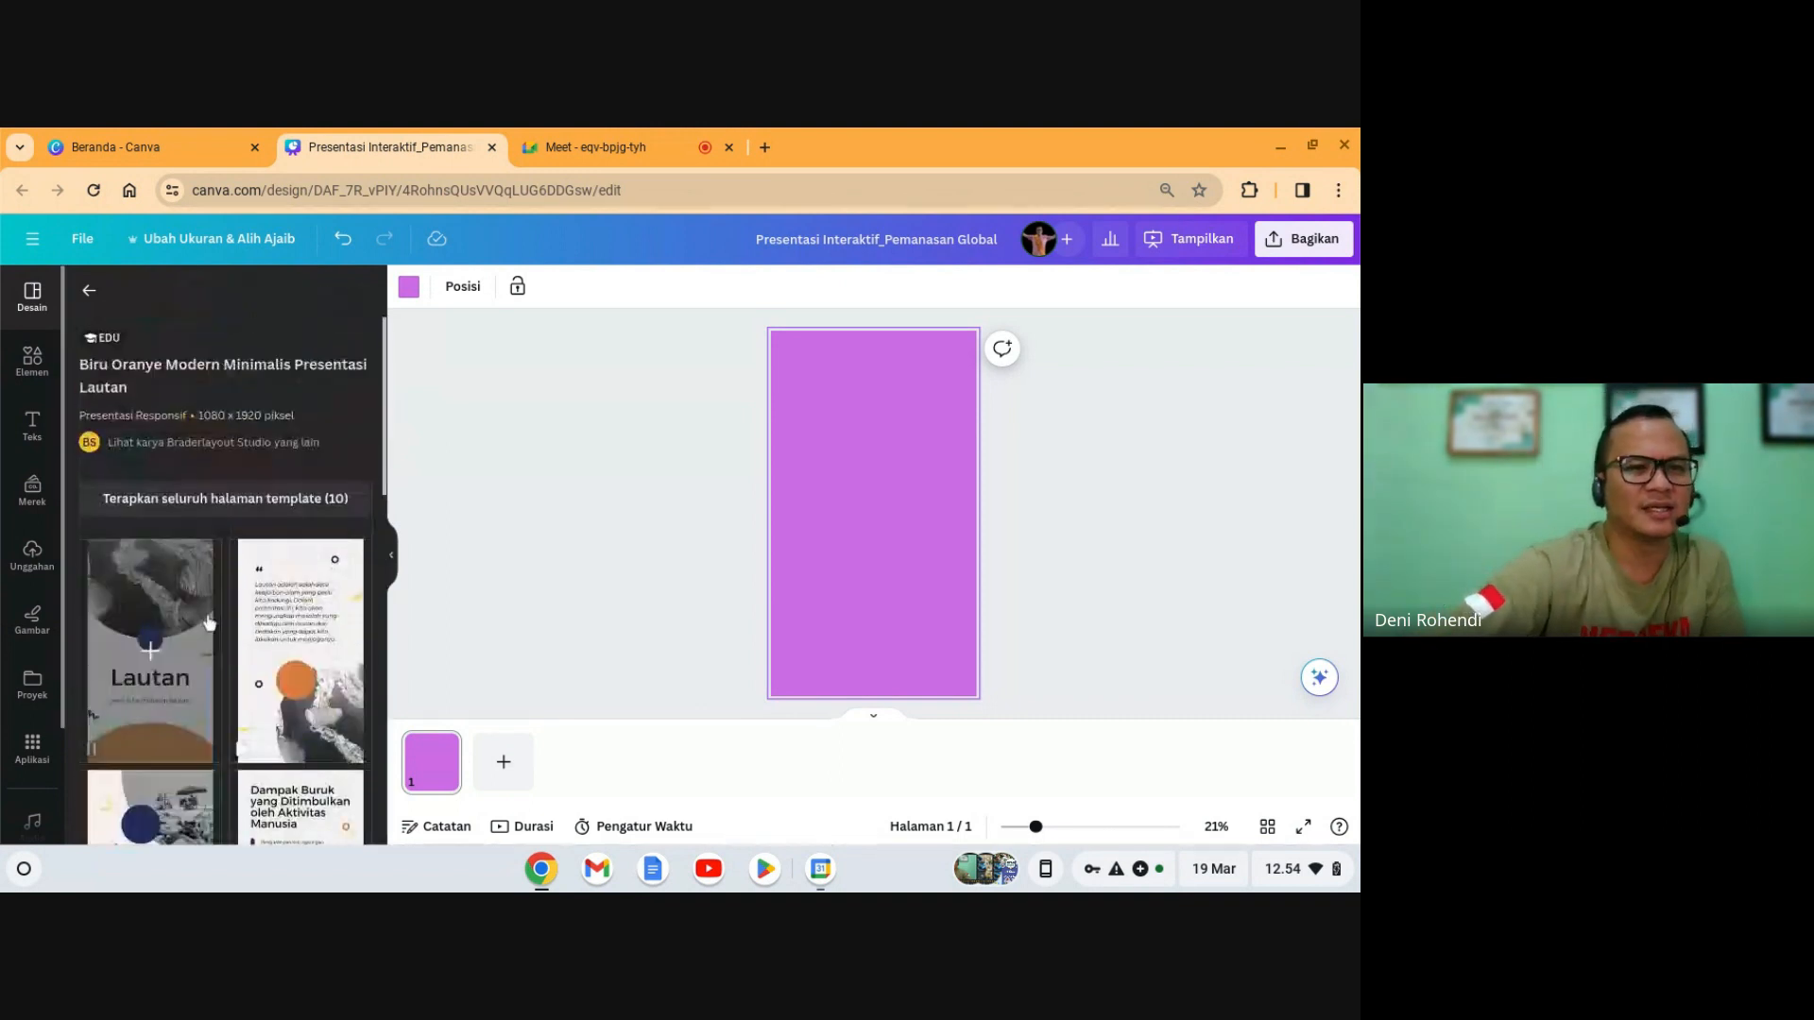
{"action": "scroll", "coordinate": [212, 626], "scroll_direction": "down", "scroll_amount": 4}
{"action": "scroll", "coordinate": [211, 626], "scroll_direction": "down", "scroll_amount": 5}
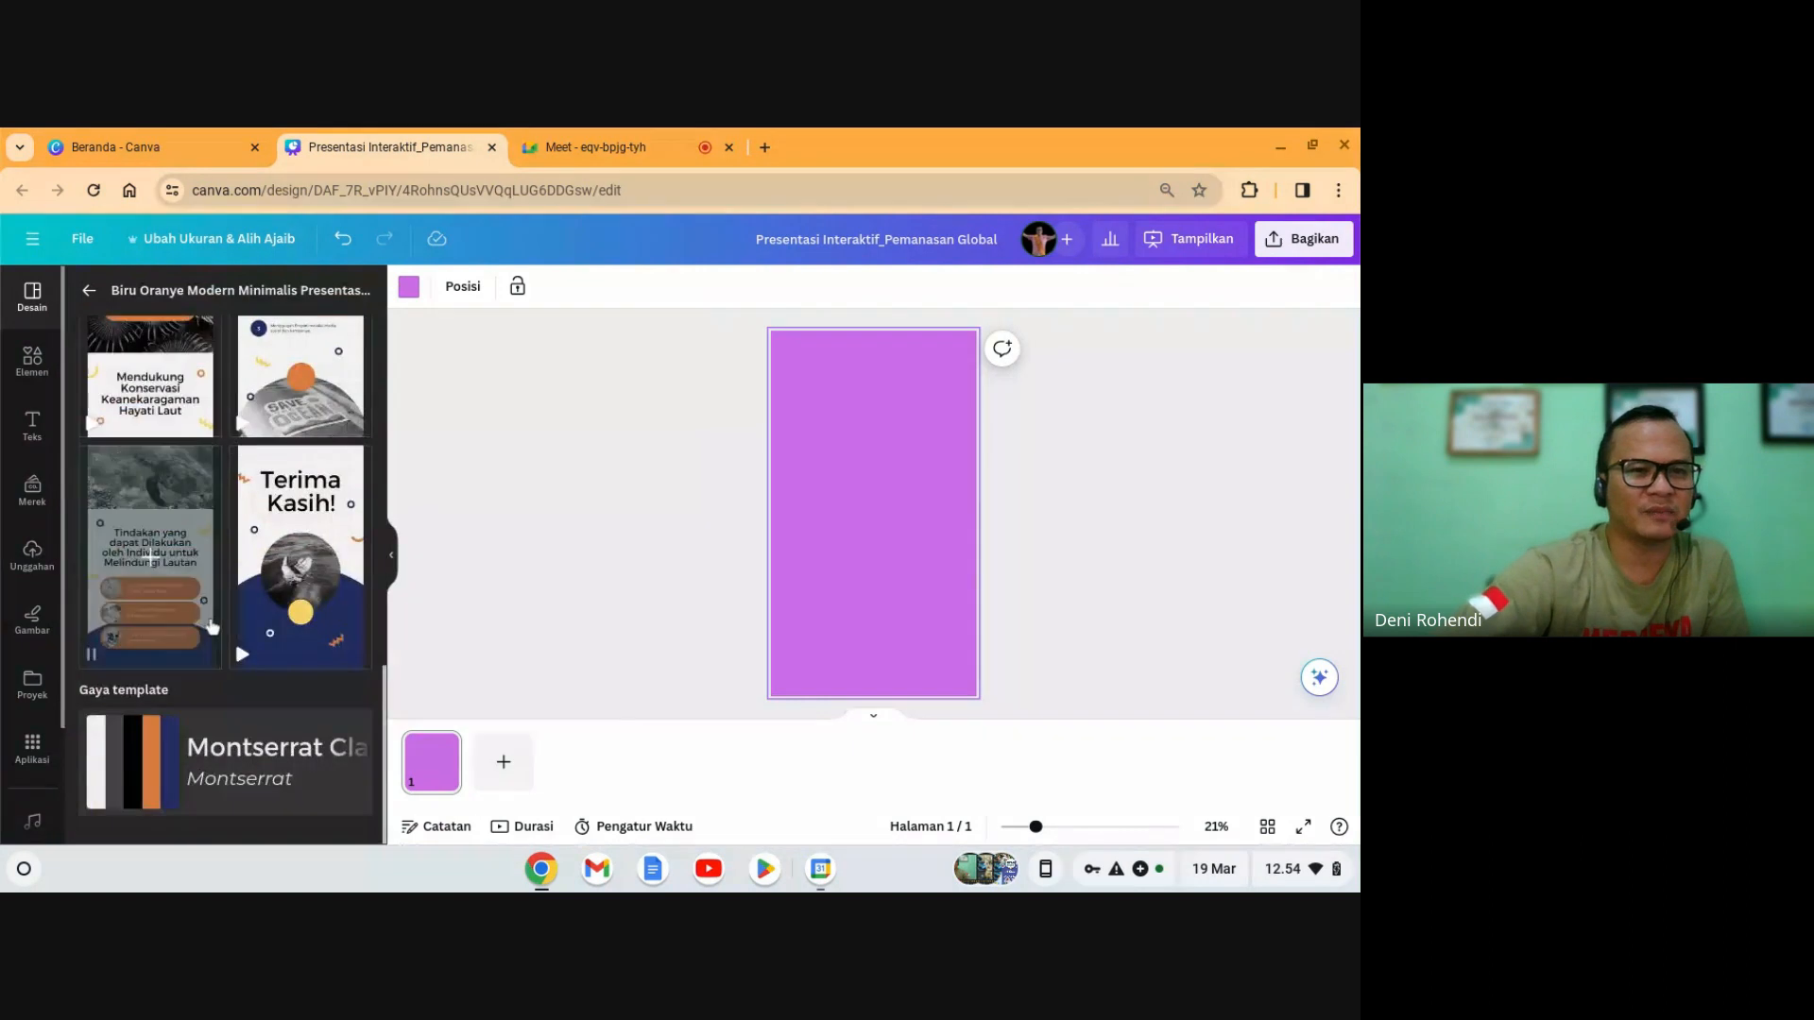
{"action": "scroll", "coordinate": [211, 627], "scroll_direction": "up", "scroll_amount": 8}
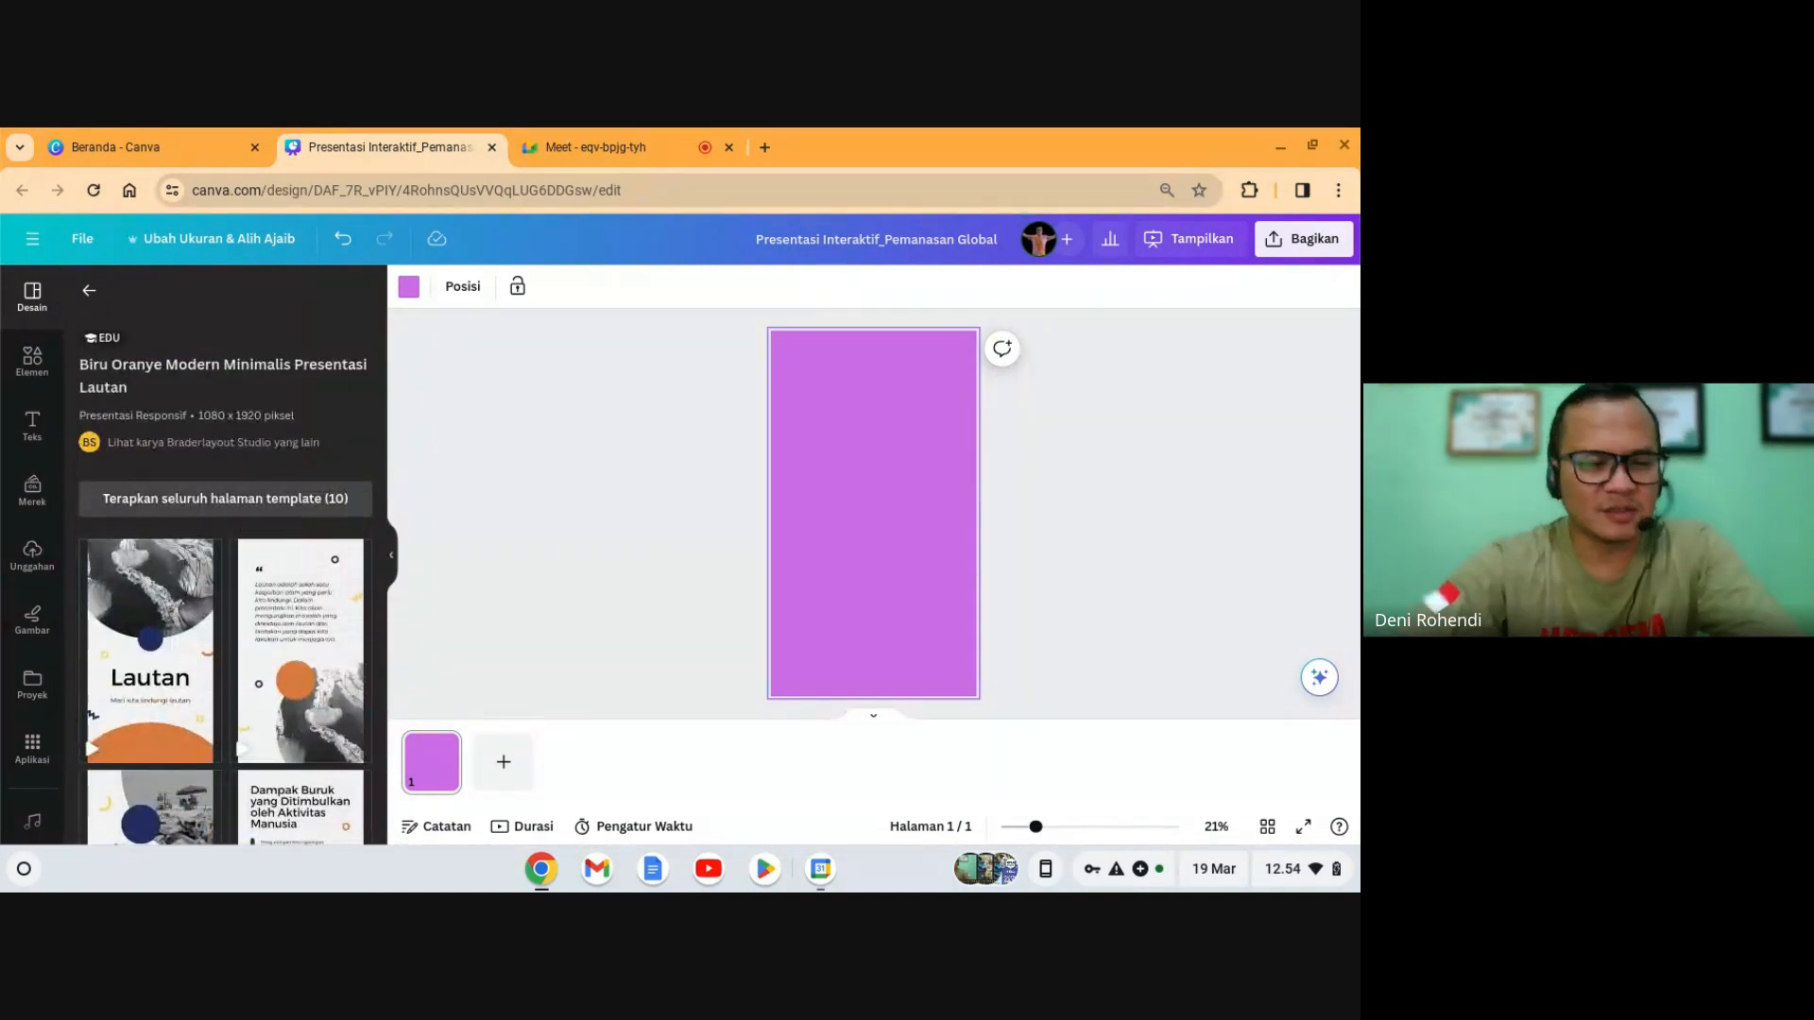
- Apply all 10 Lautan template pages, hide the side panel, and return to page 1
{"action": "left_click", "coordinate": [240, 511]}
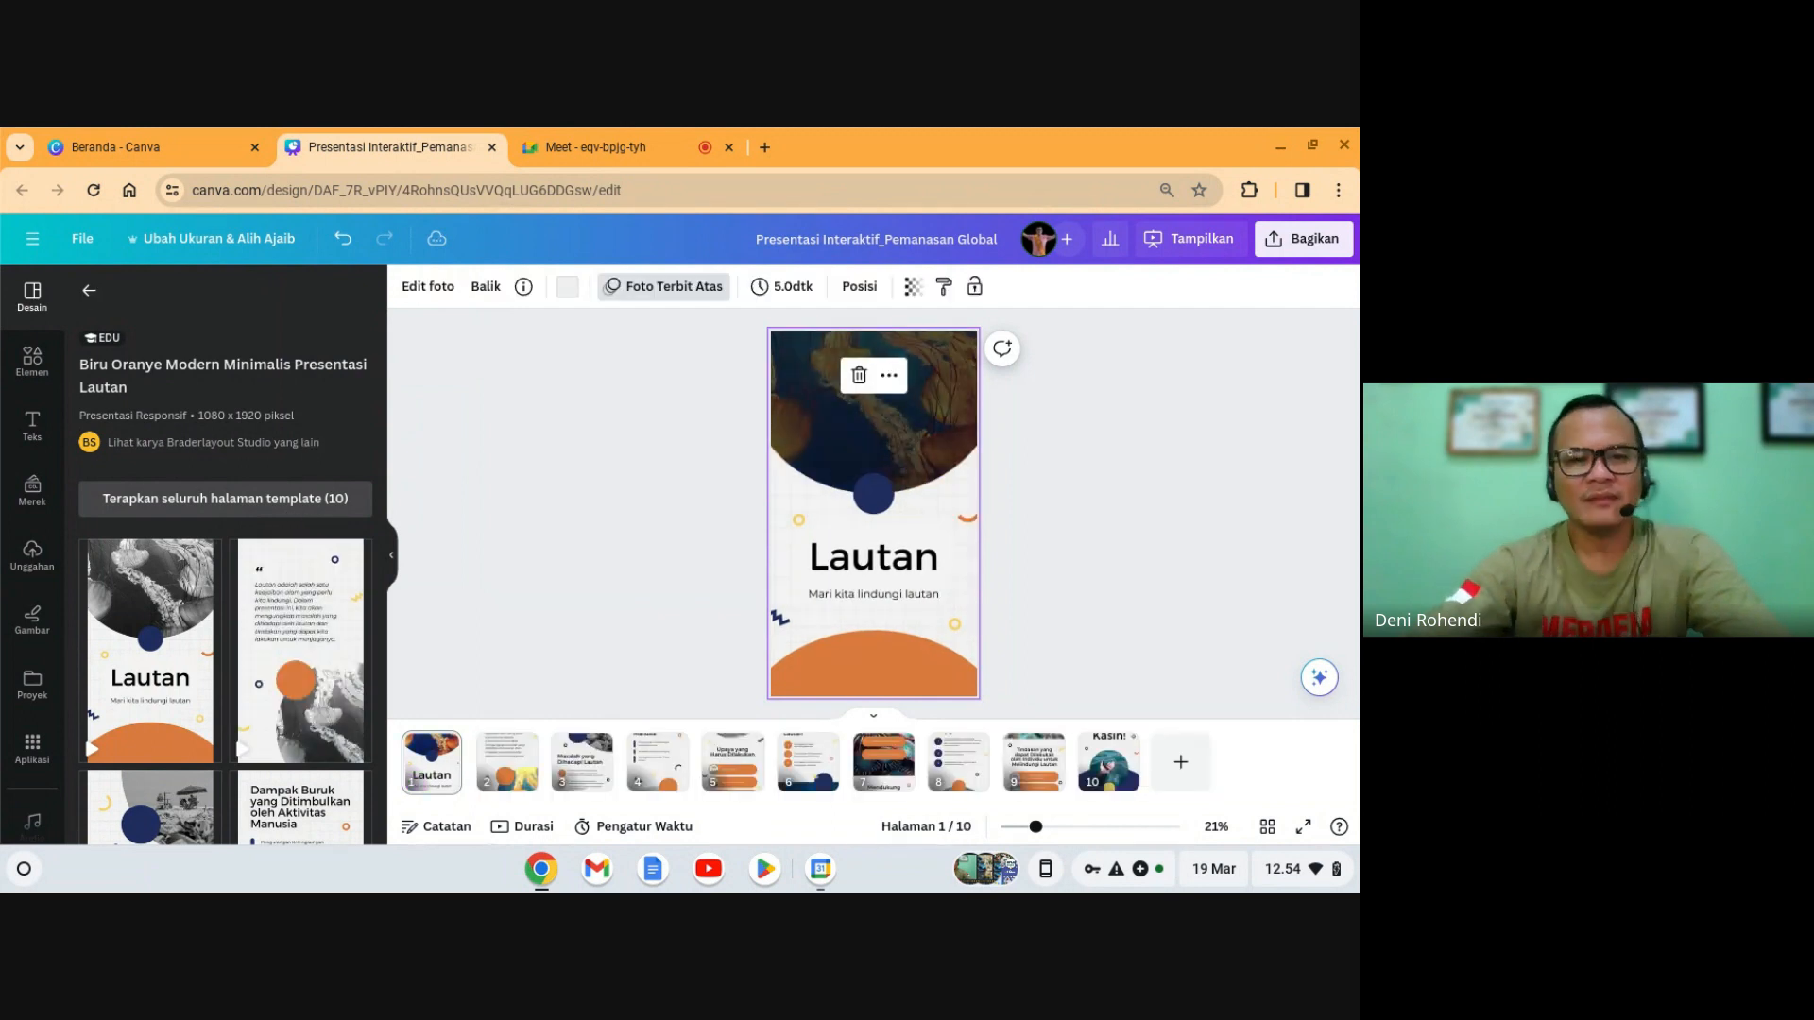
{"action": "left_click", "coordinate": [90, 293]}
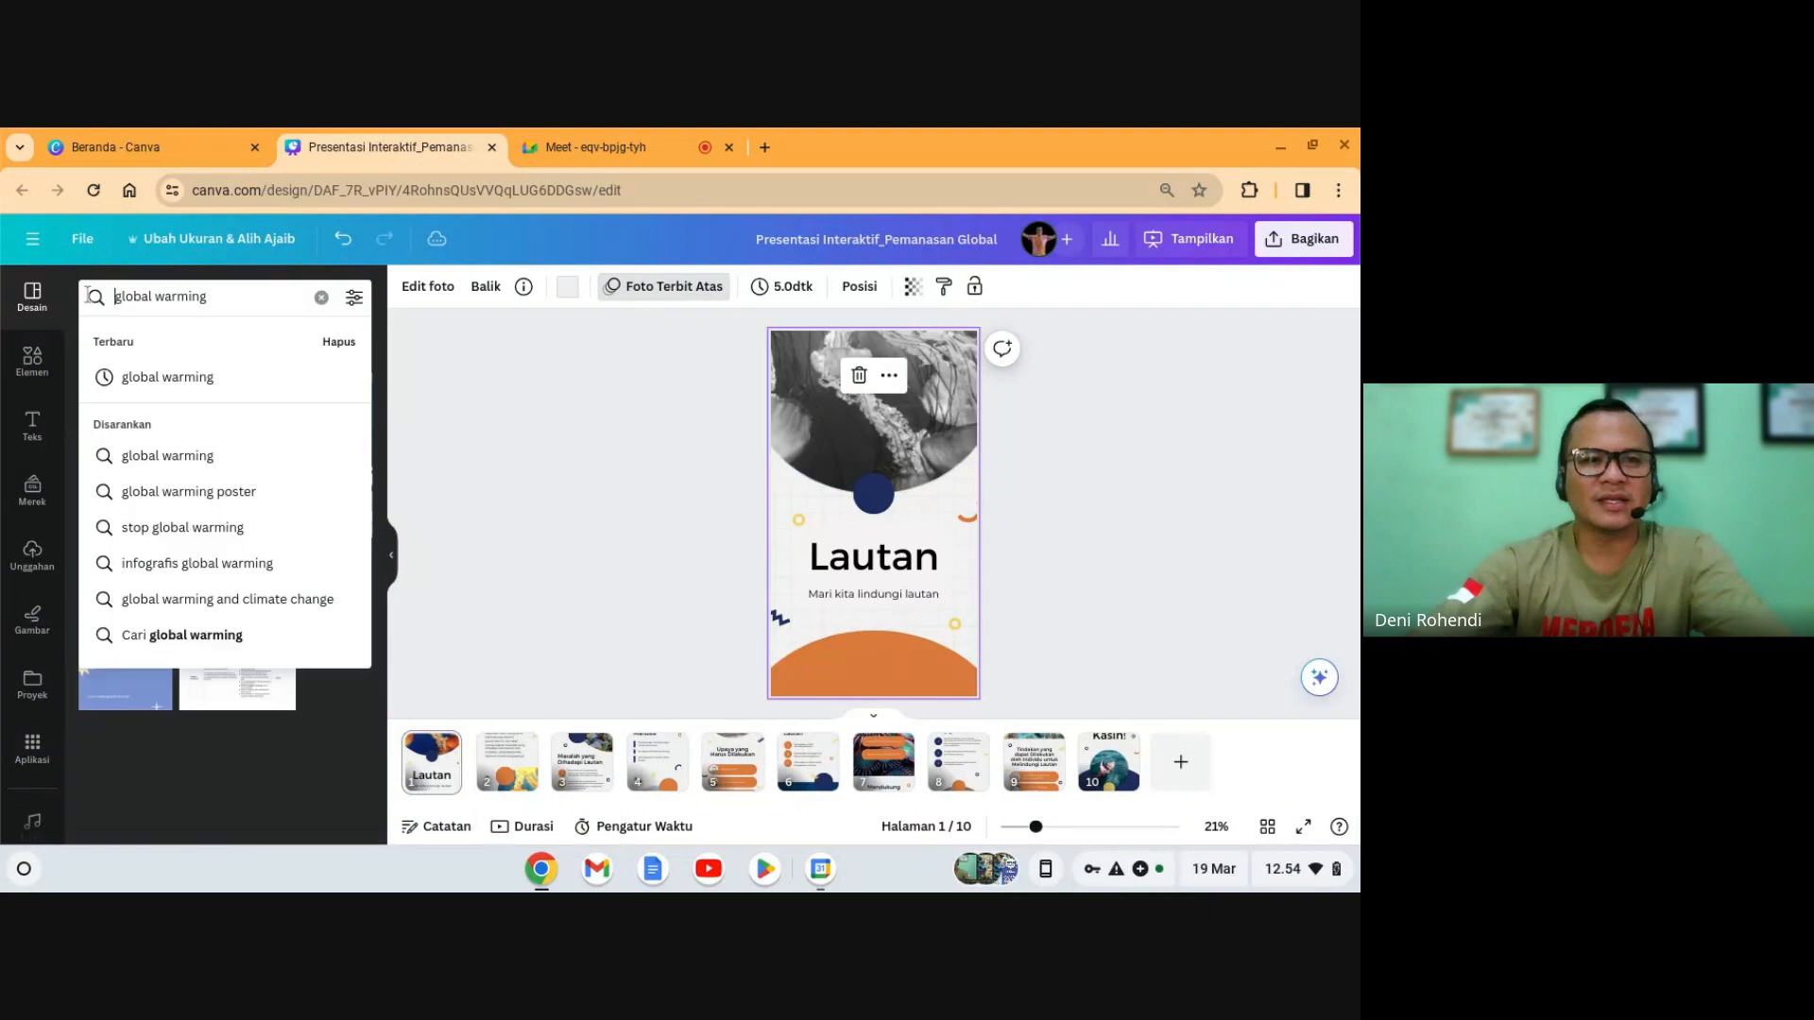
{"action": "left_click", "coordinate": [516, 520]}
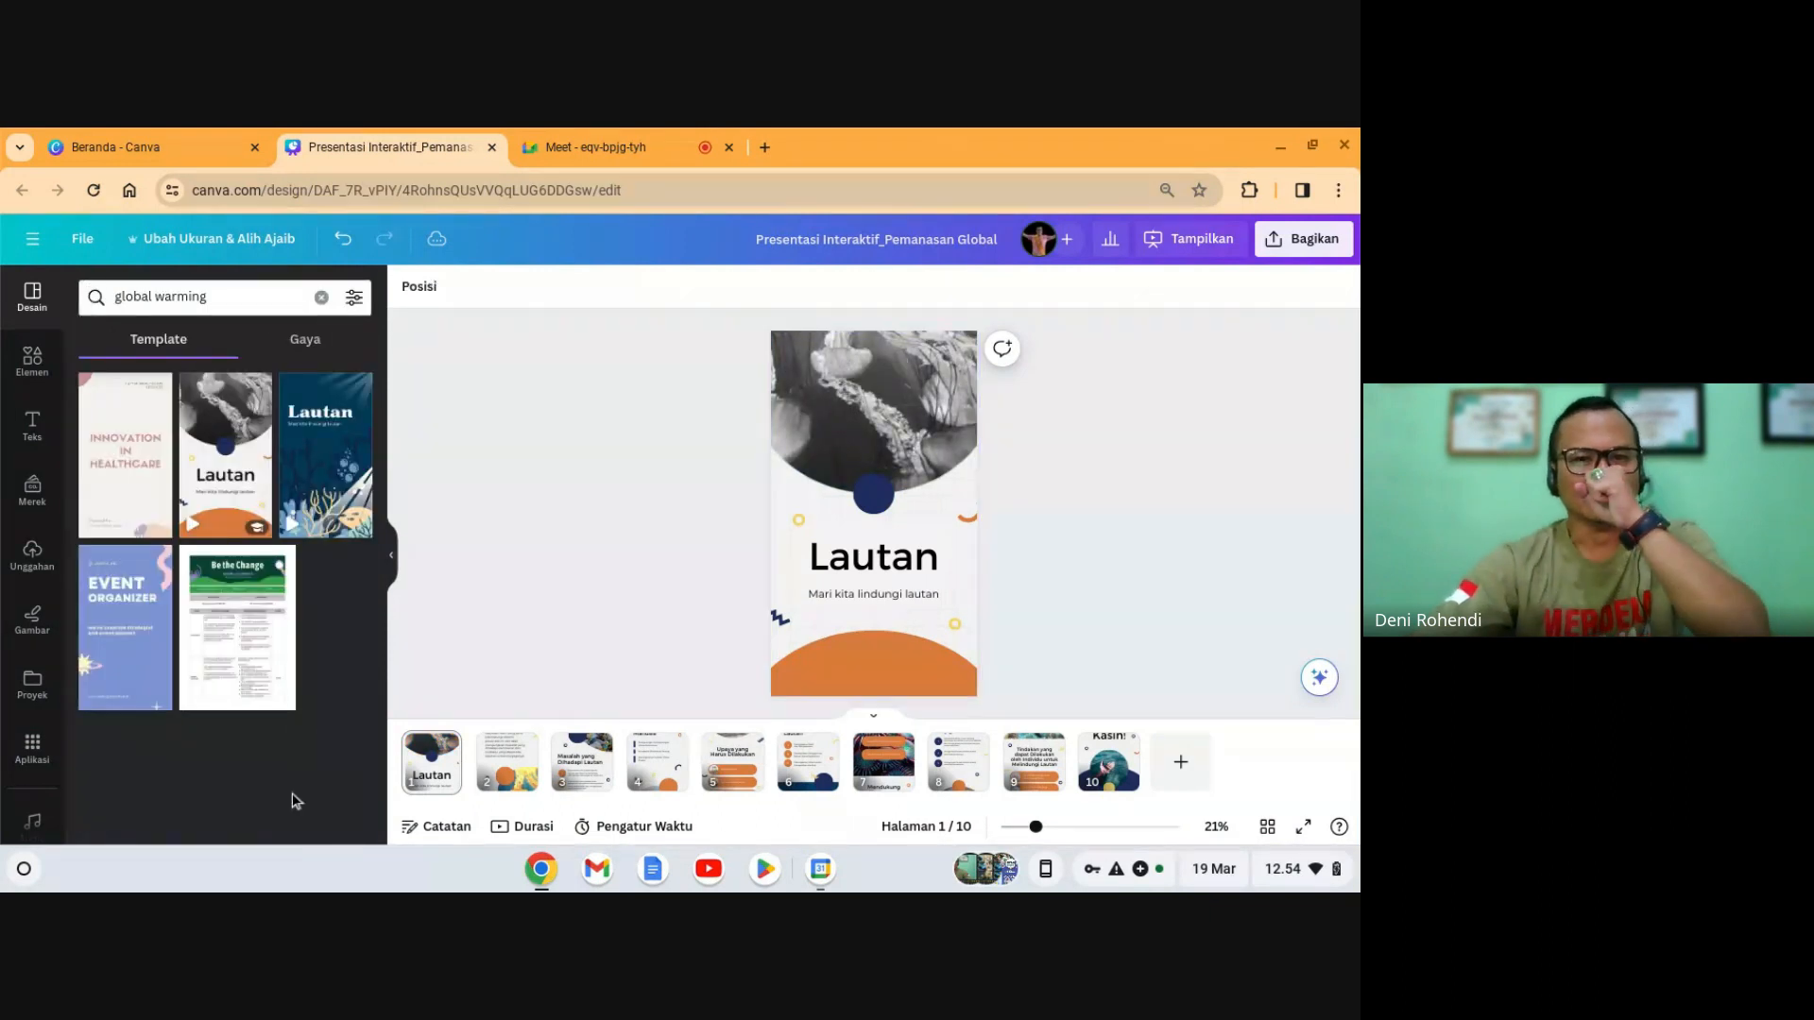
{"action": "left_click", "coordinate": [518, 775]}
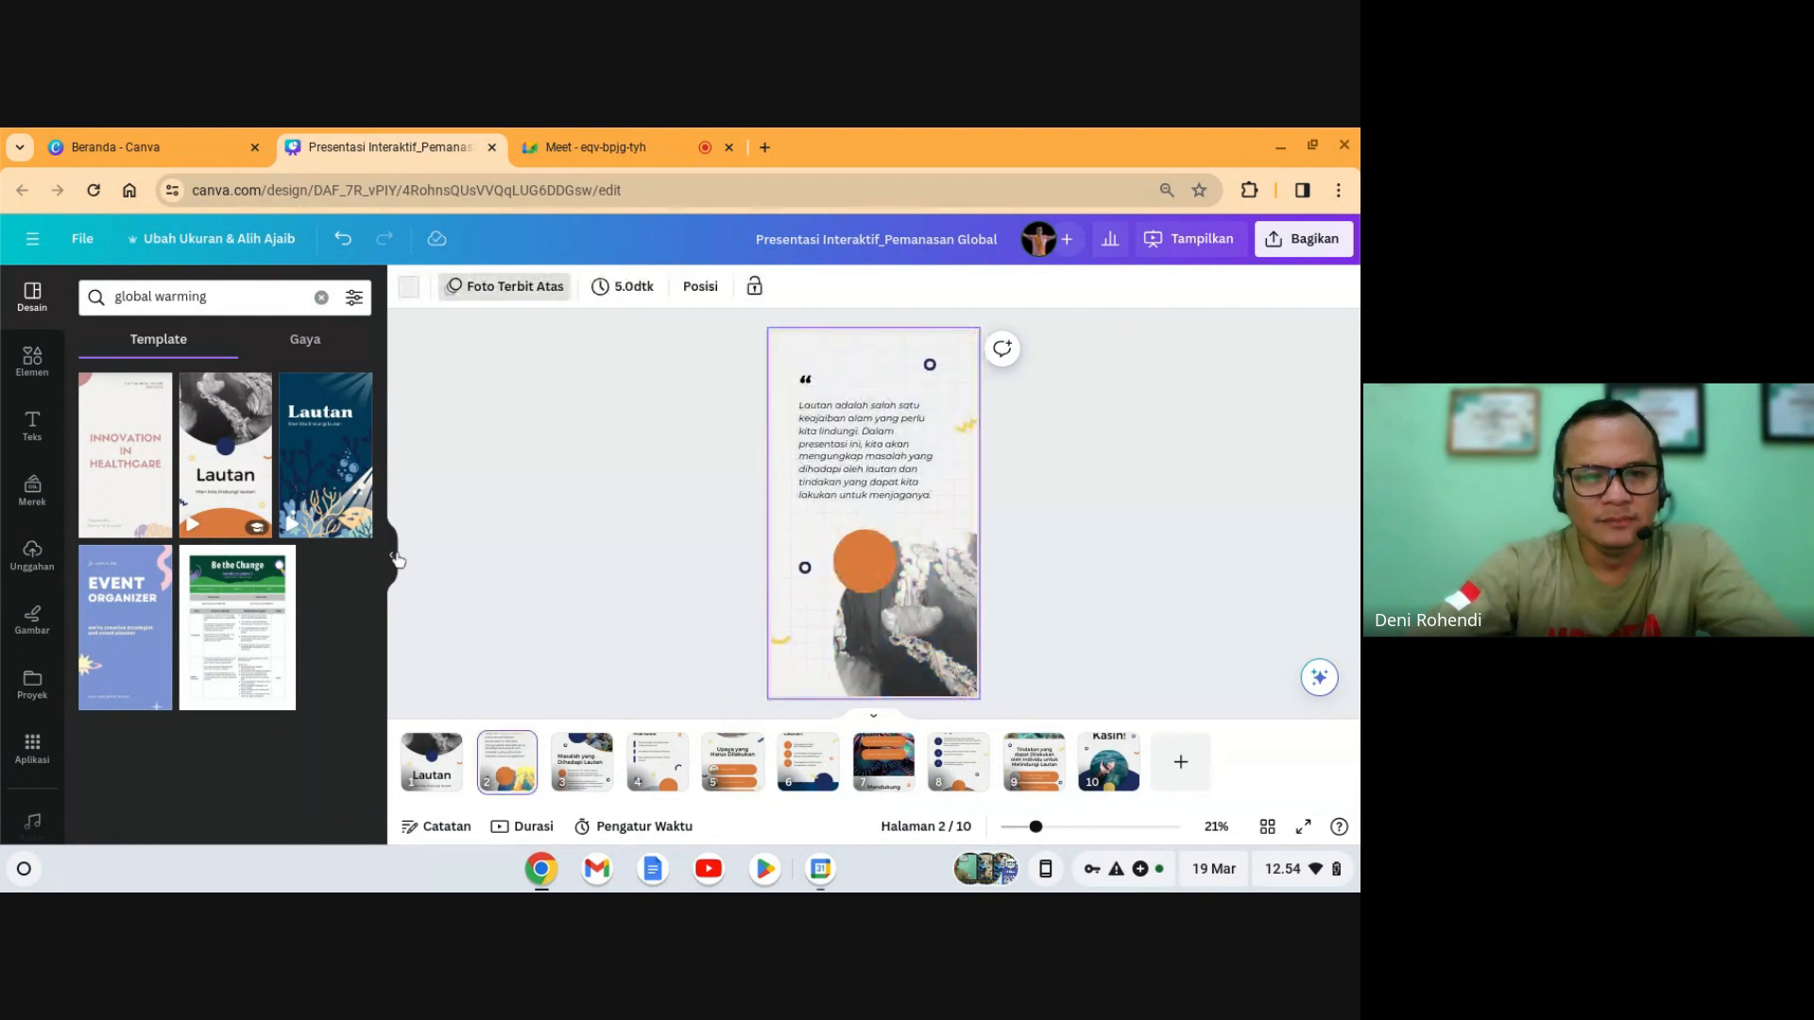
{"action": "left_click", "coordinate": [396, 557]}
{"action": "left_click", "coordinate": [105, 775]}
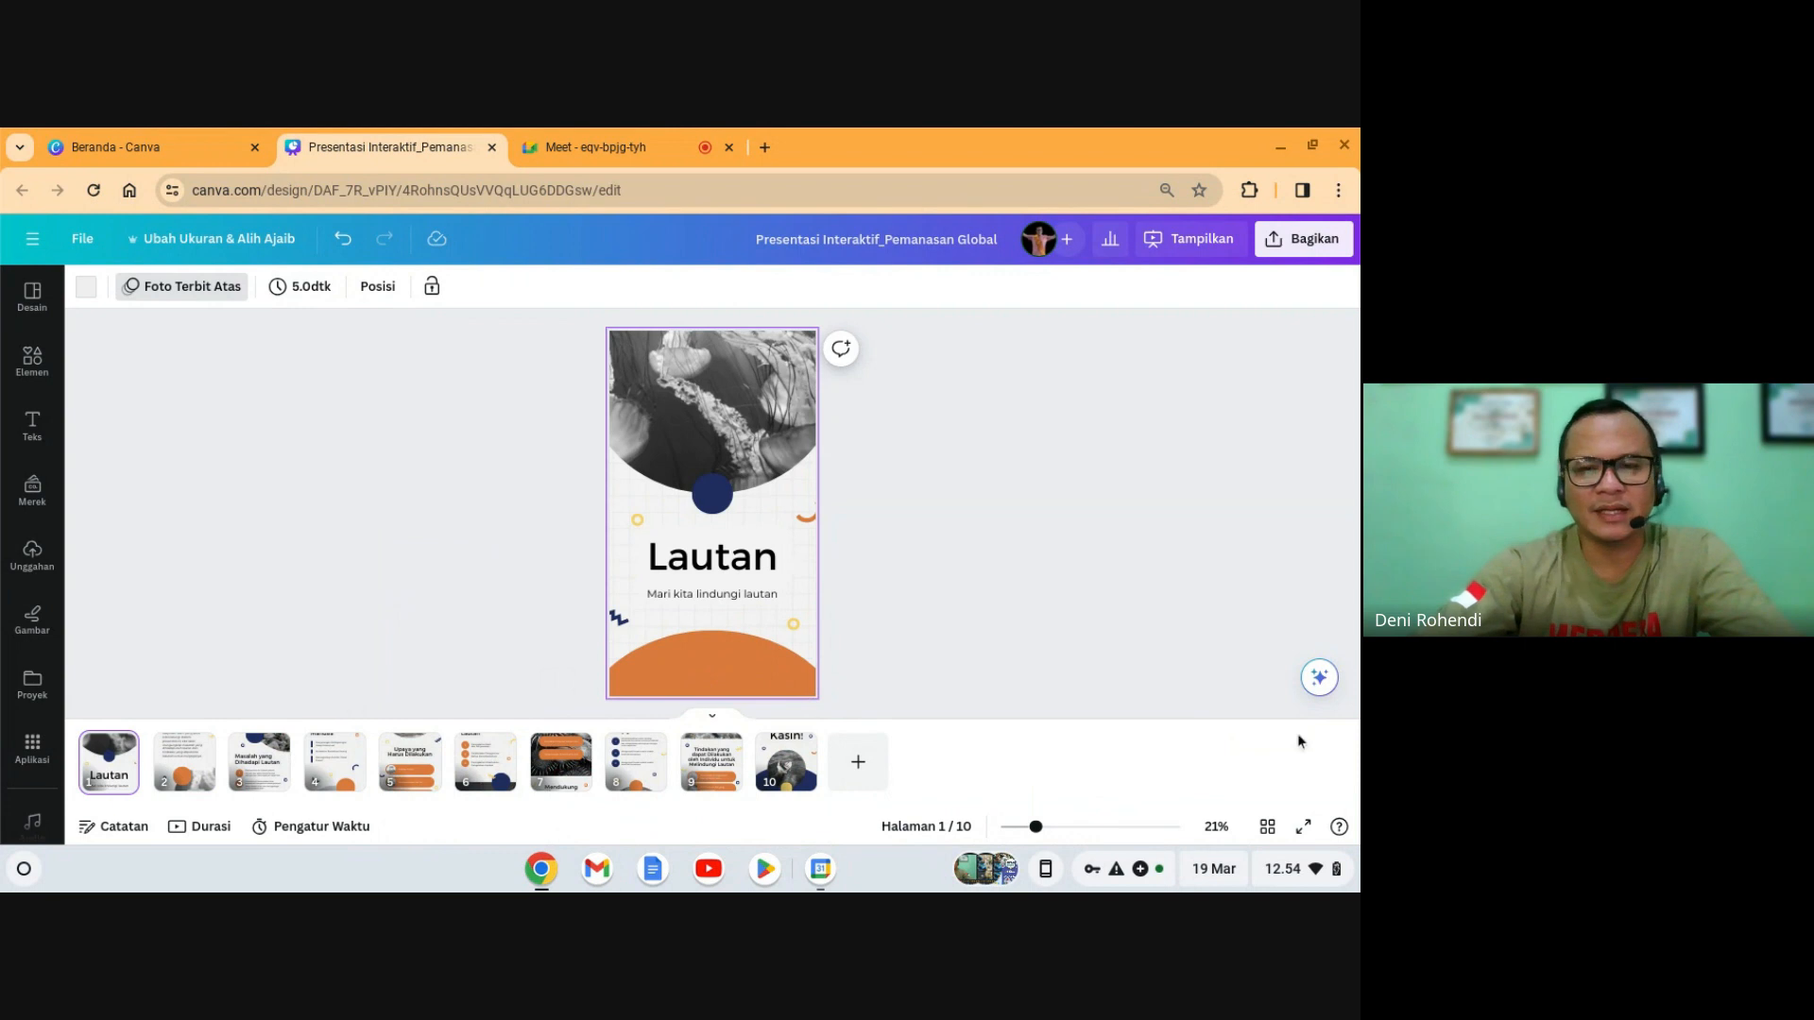
{"action": "left_click", "coordinate": [1303, 826]}
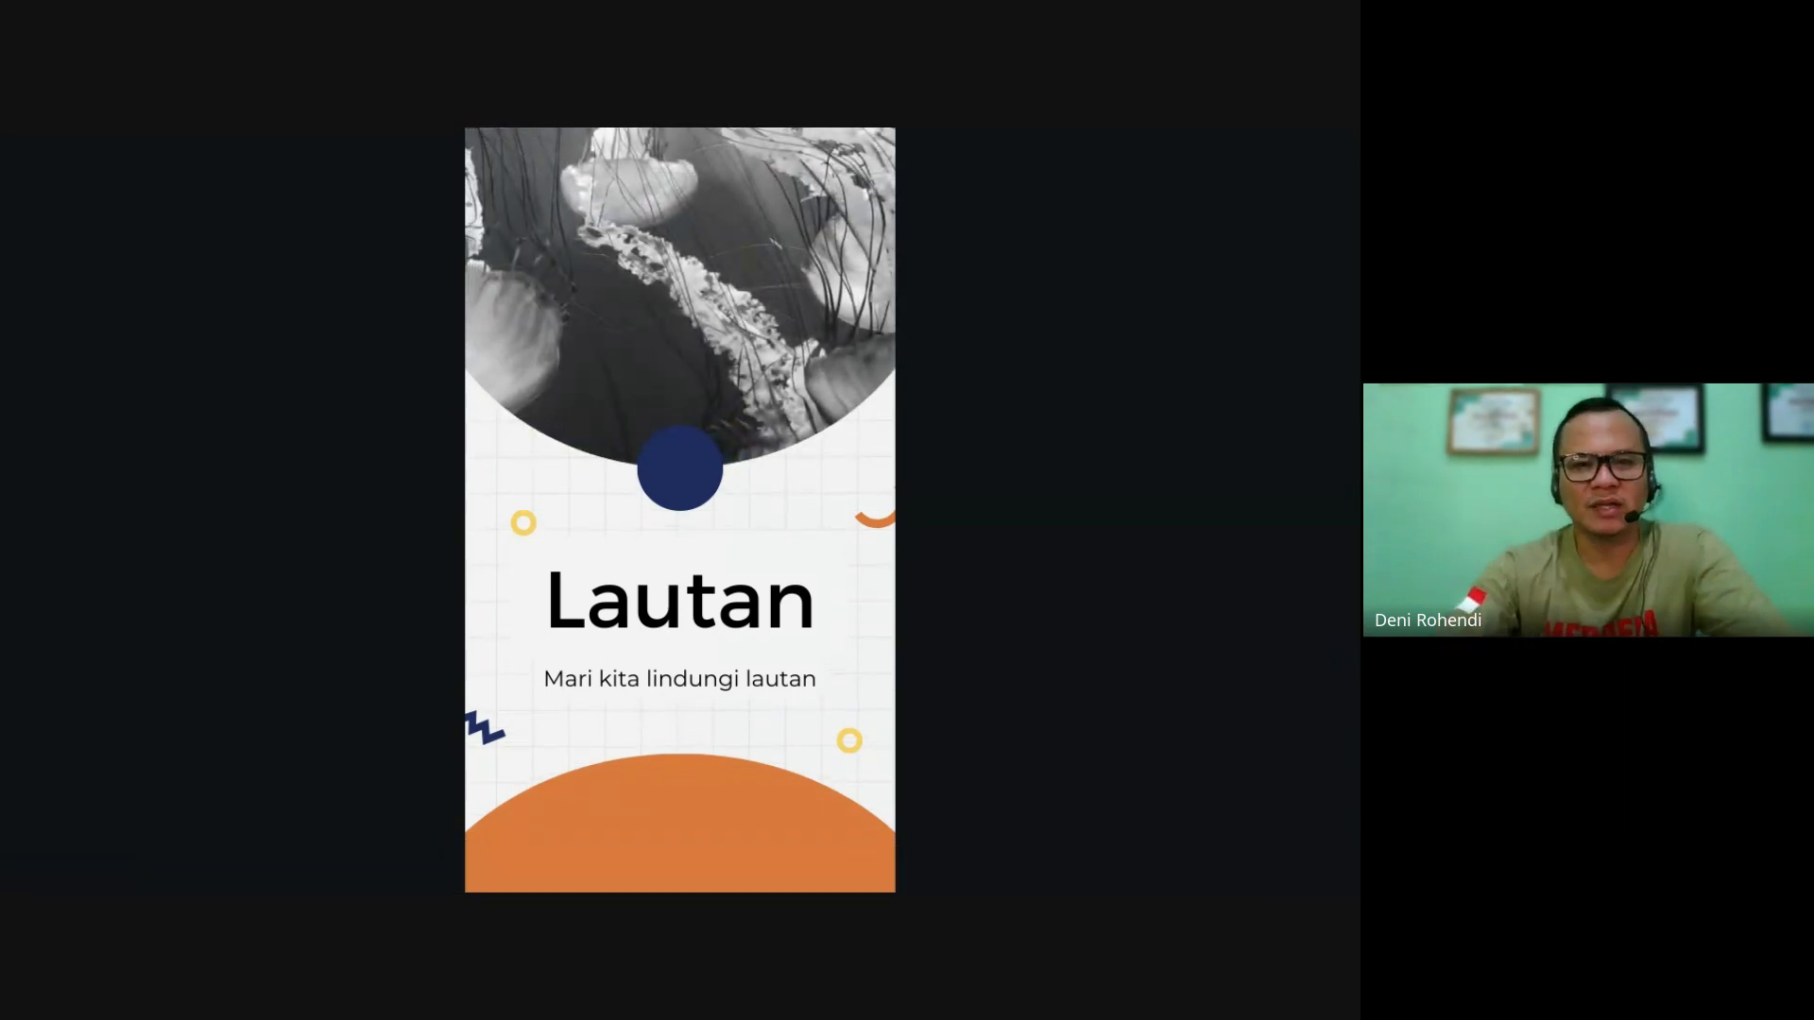
{"action": "key", "text": "Right"}
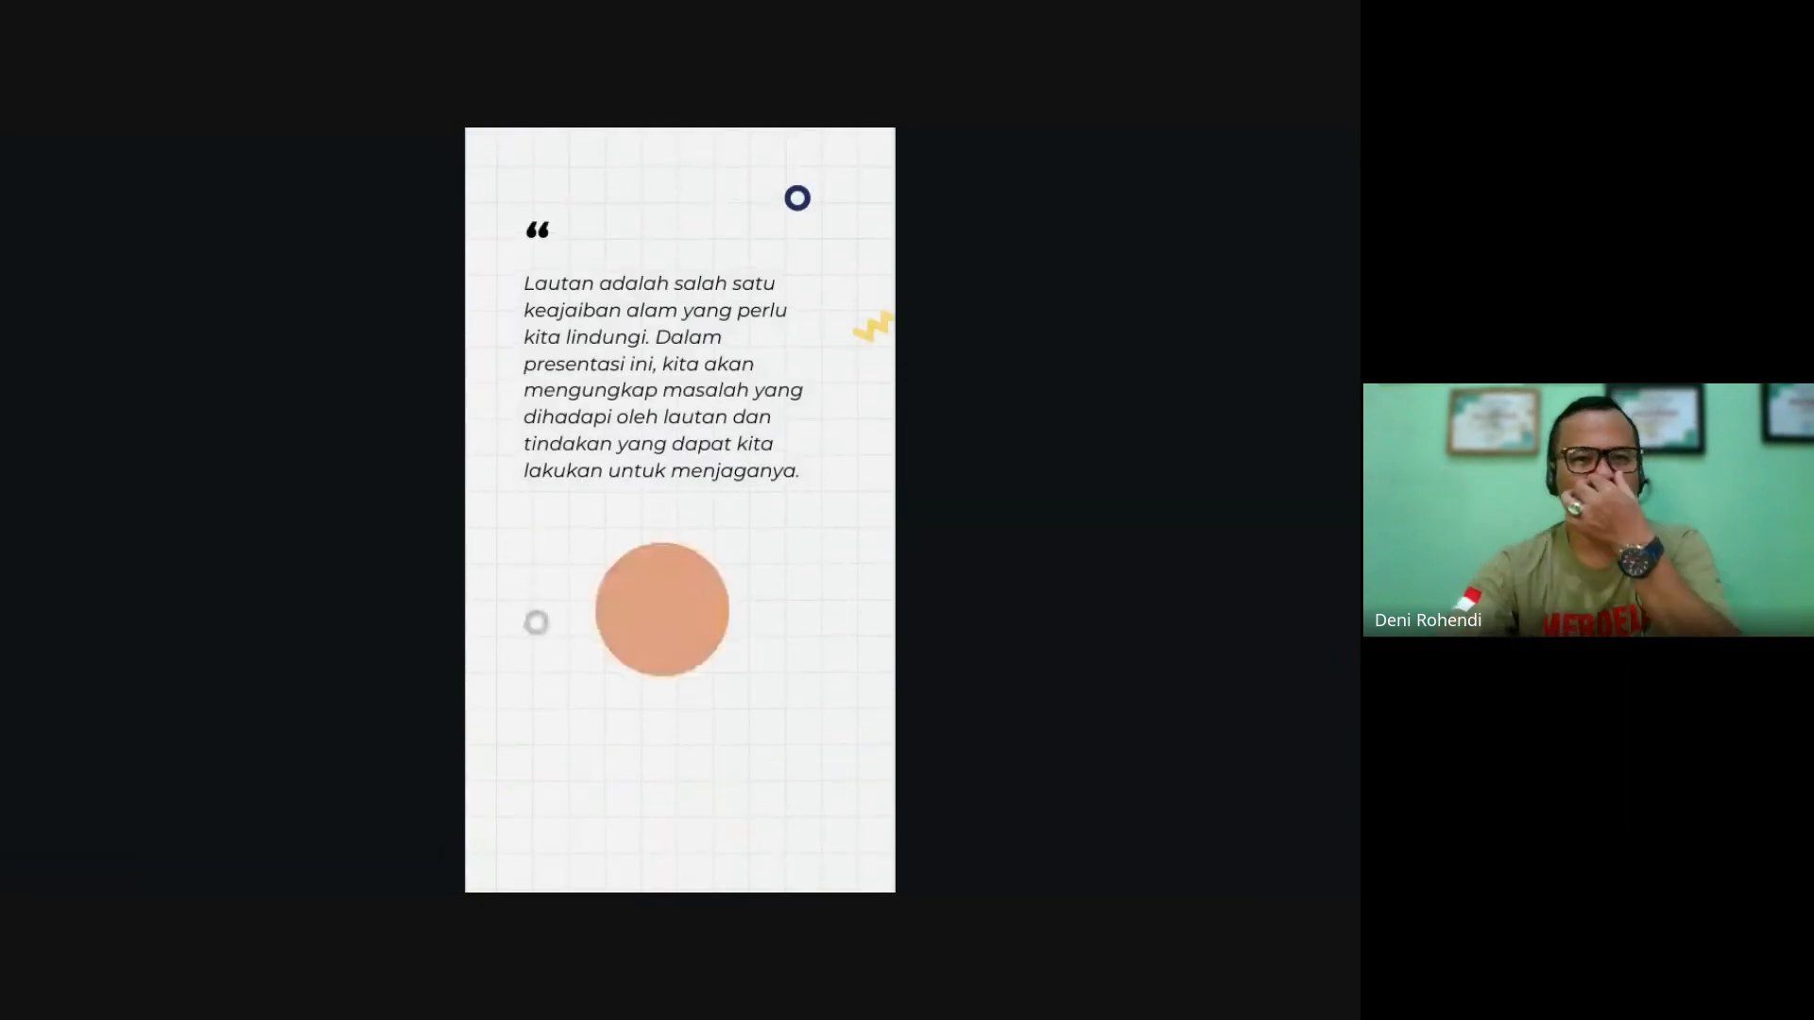
{"action": "key", "text": "Right"}
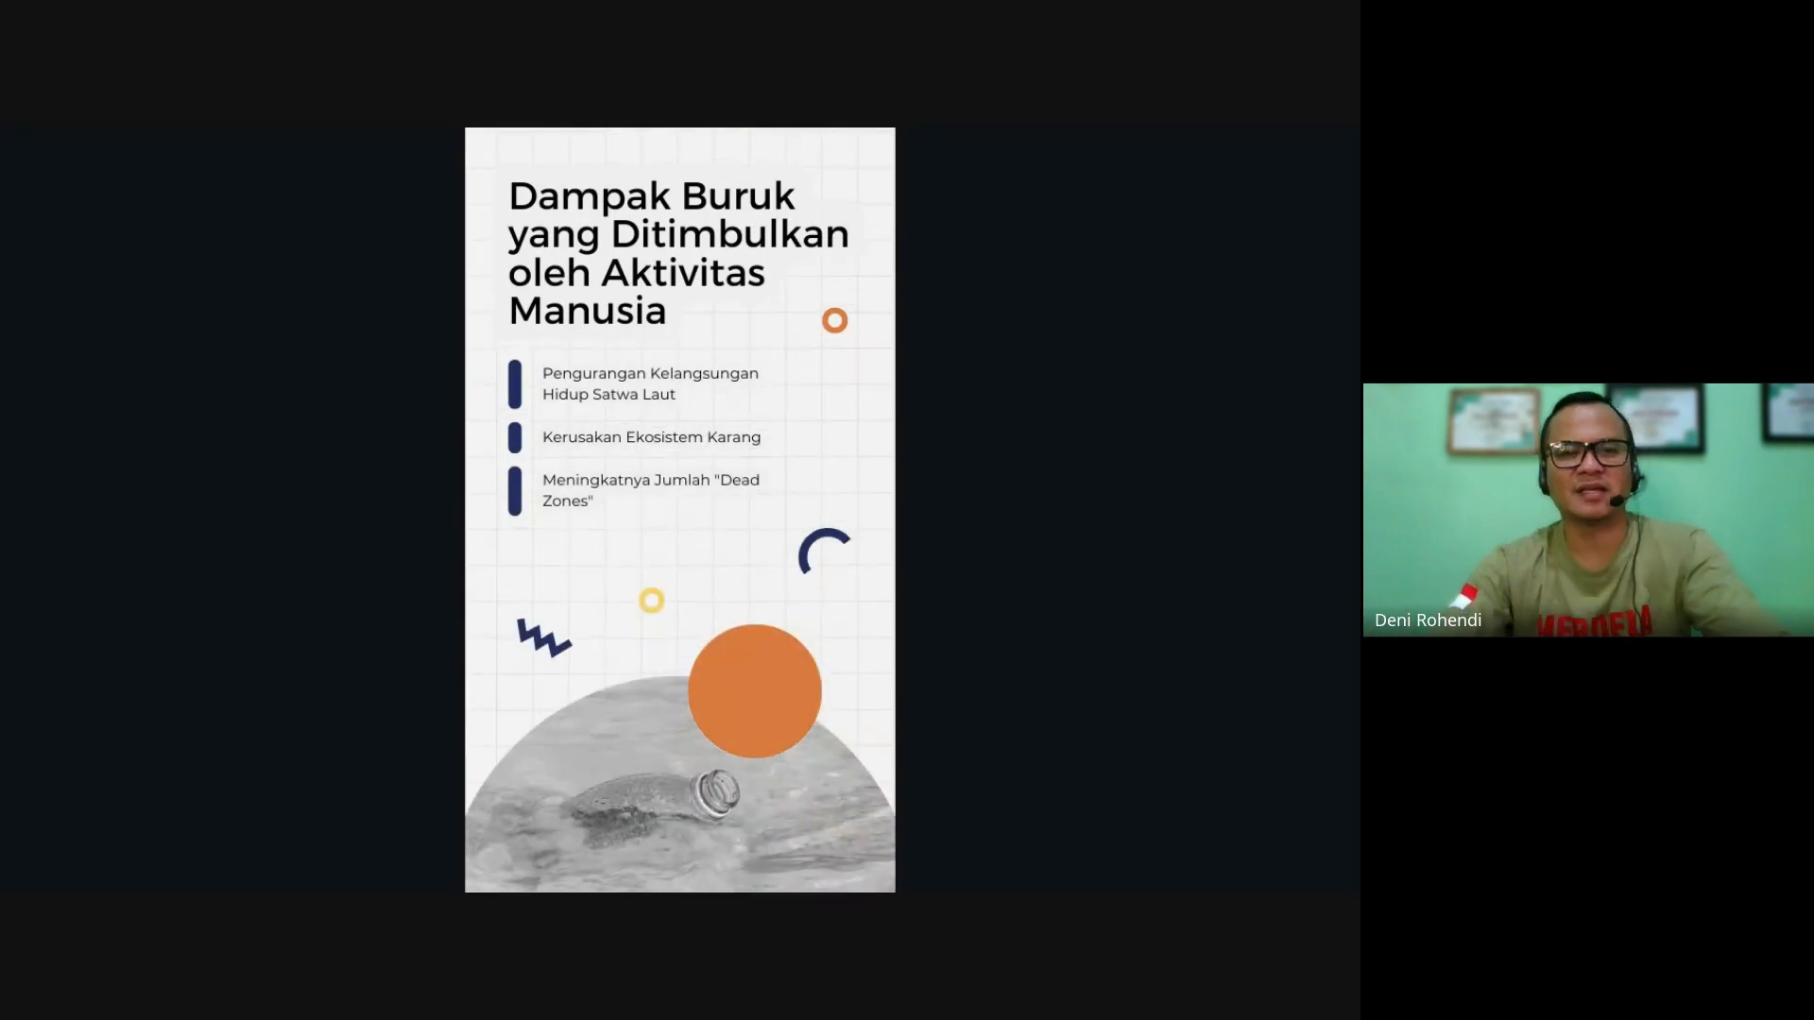
{"action": "key", "text": "Escape"}
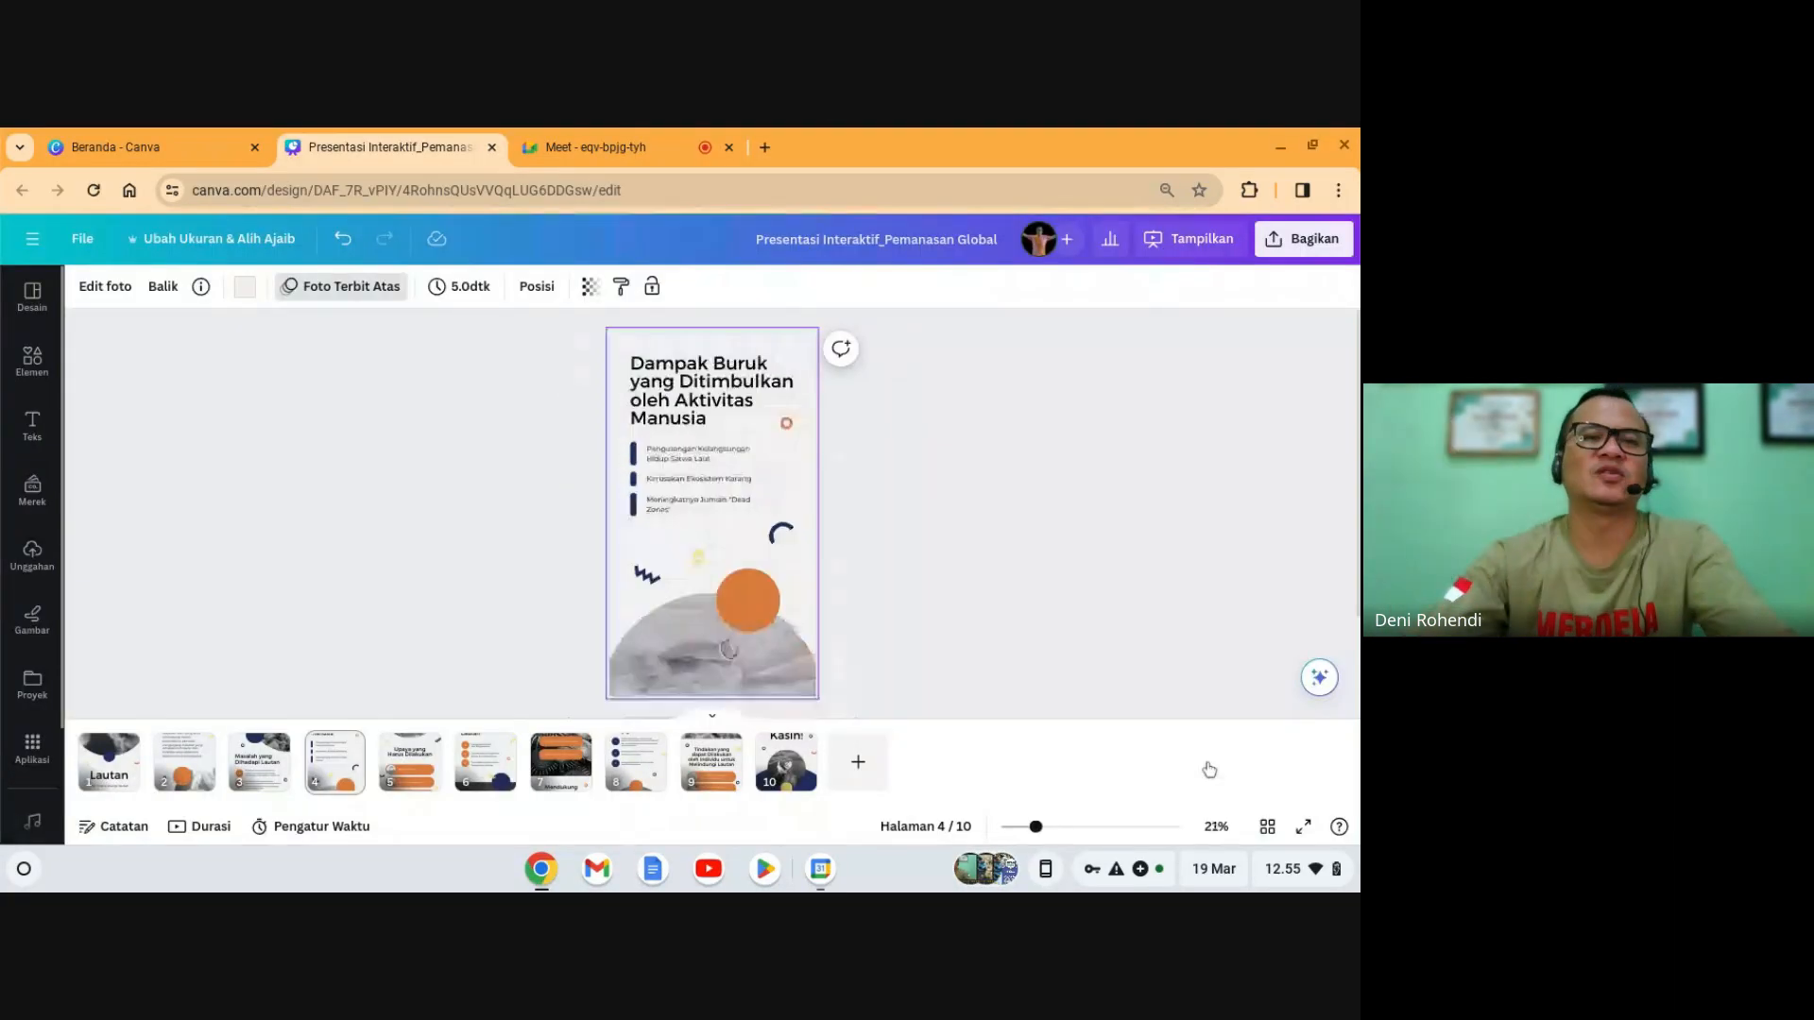
{"action": "left_click", "coordinate": [107, 770]}
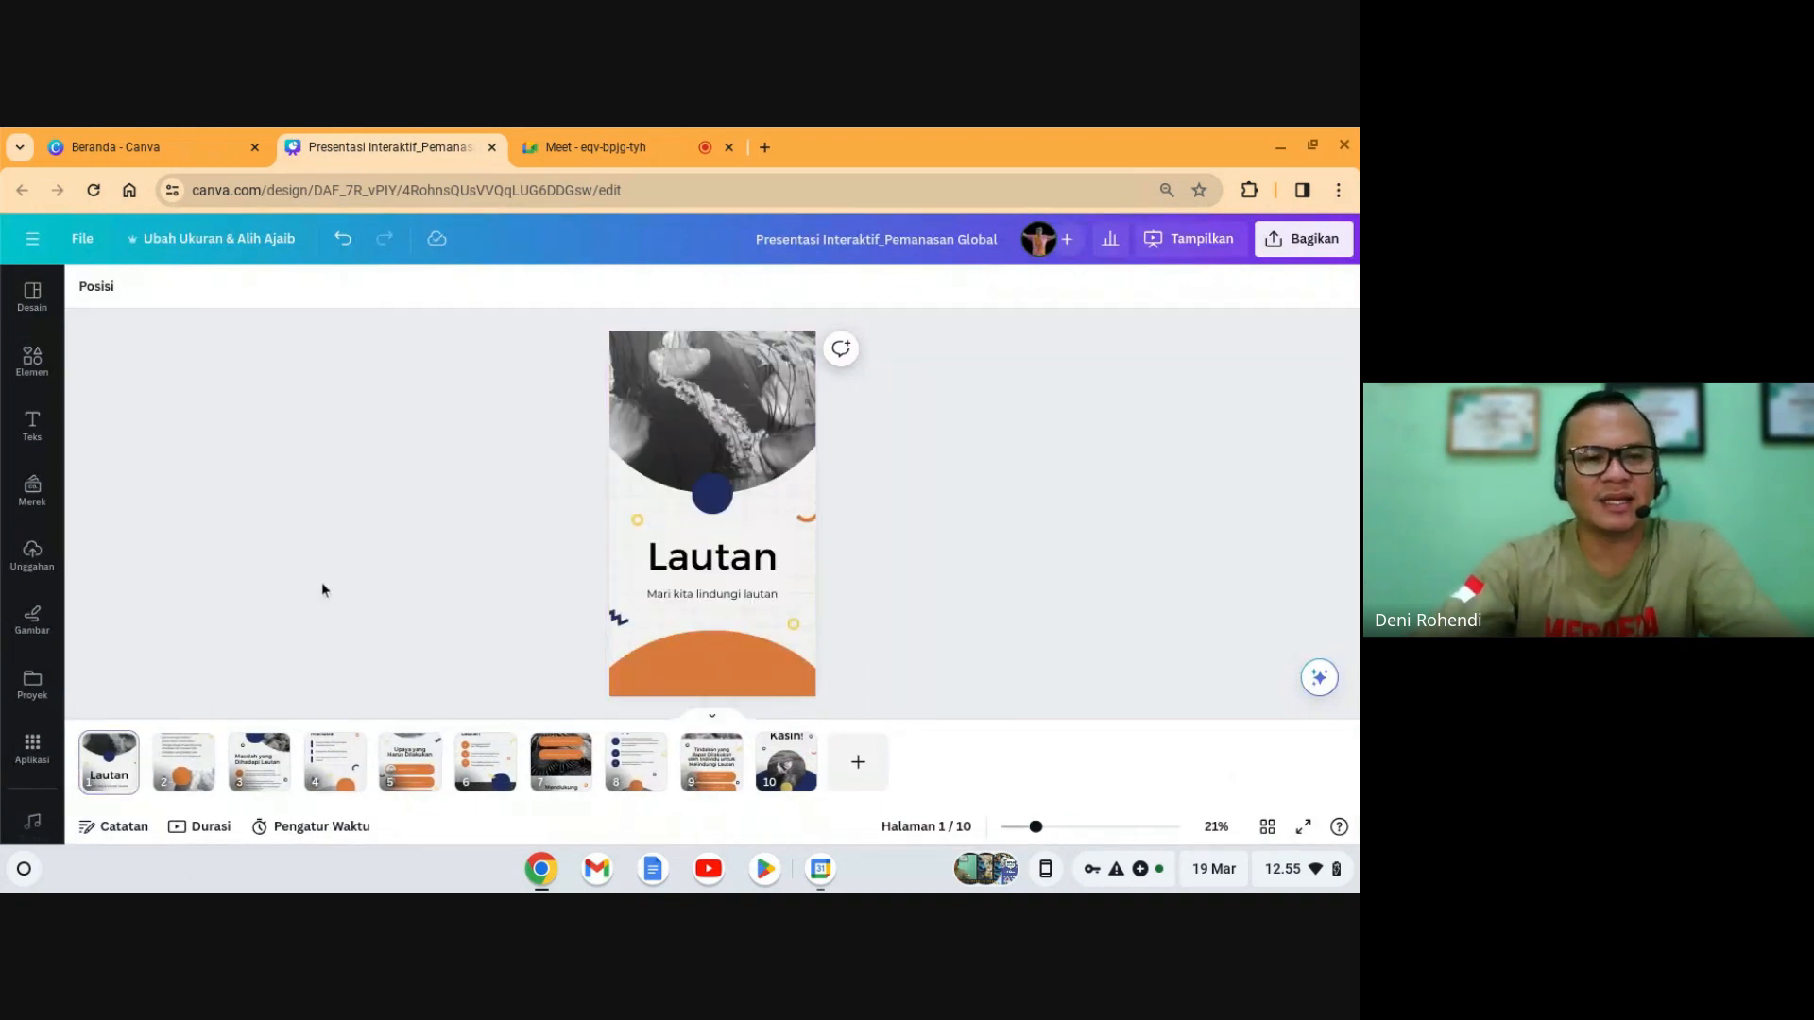
- Replace 'Lautan' in the cover title with 'Pemanasan Global'
{"action": "double_click", "coordinate": [738, 567]}
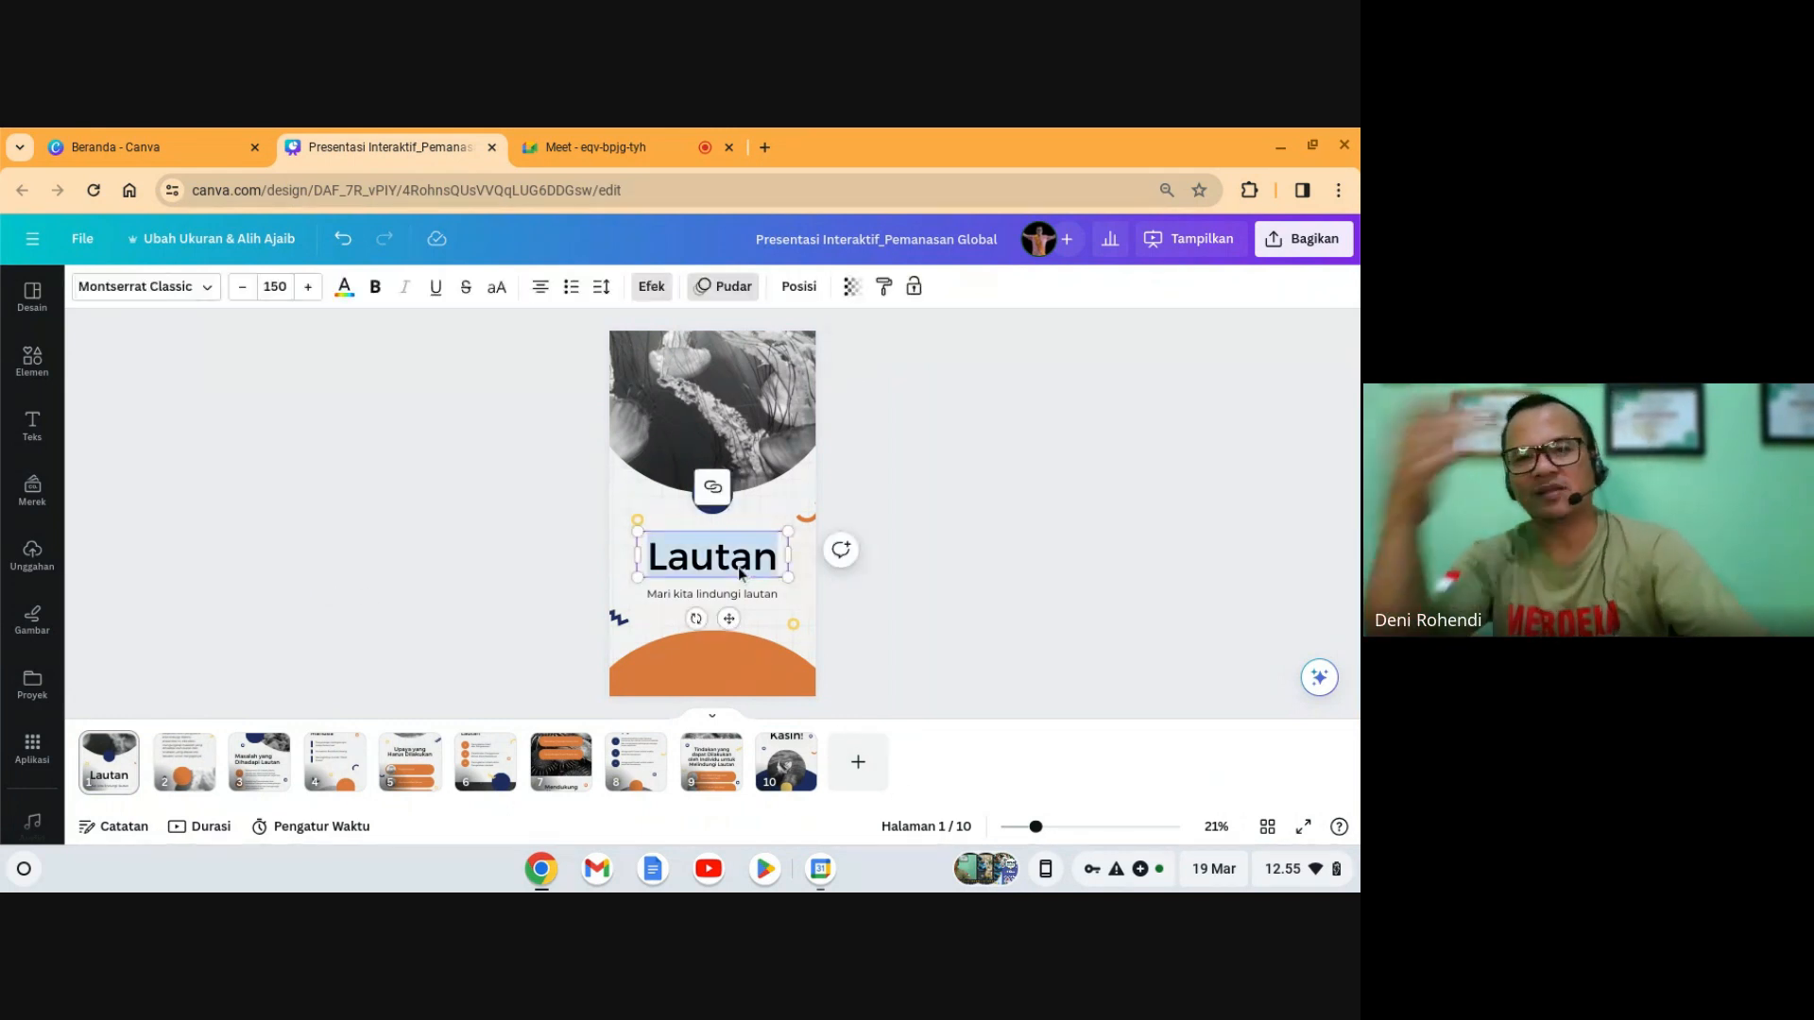
{"action": "type", "text": "P"}
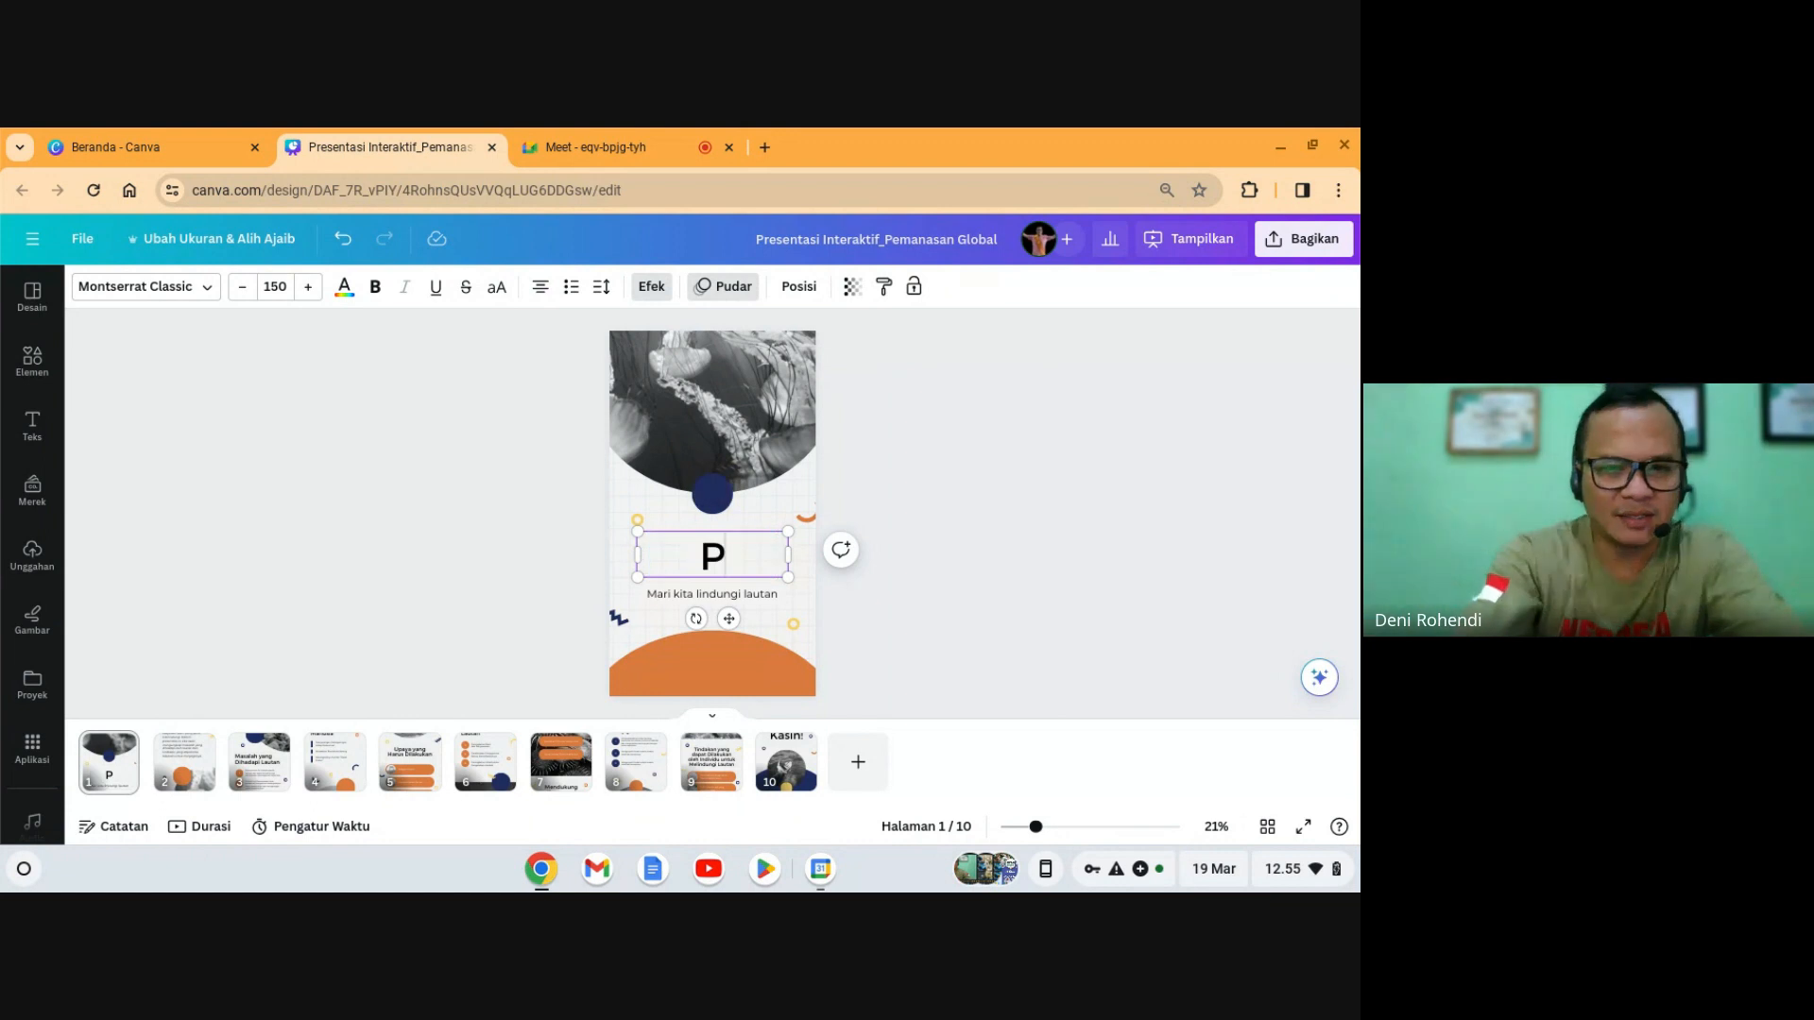
{"action": "type", "text": "emanasa"}
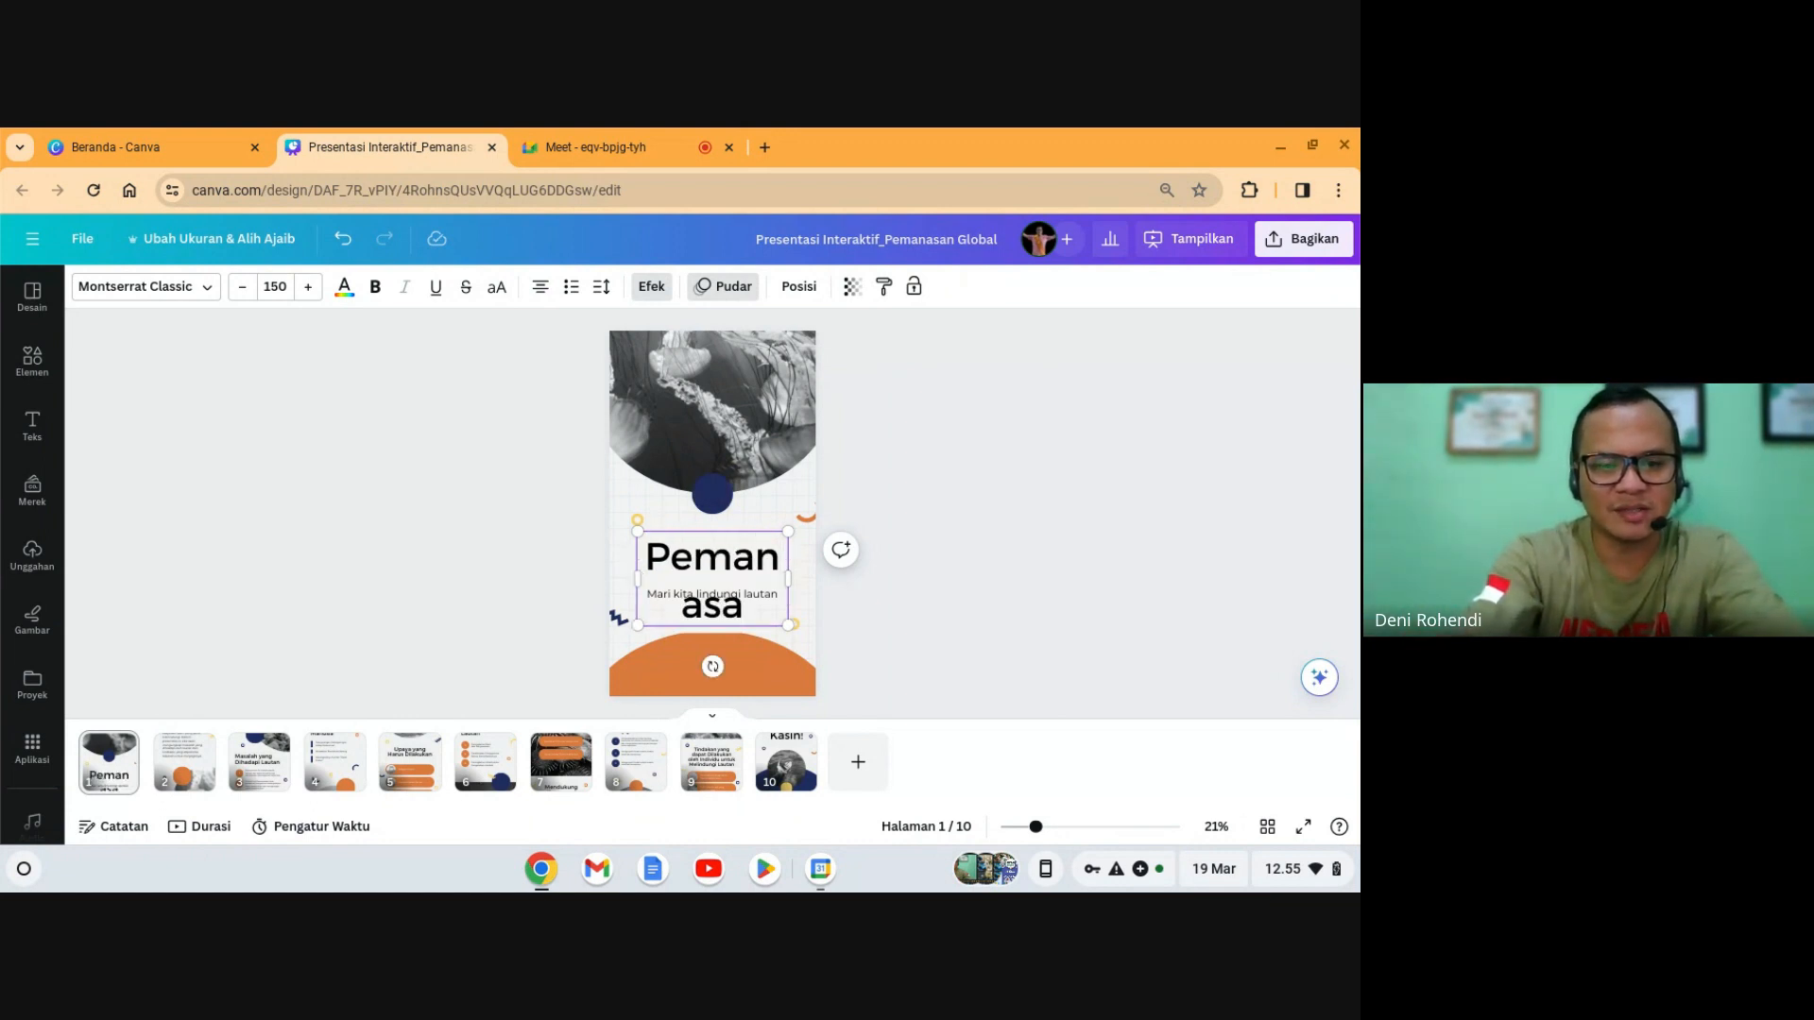
{"action": "type", "text": "n Global"}
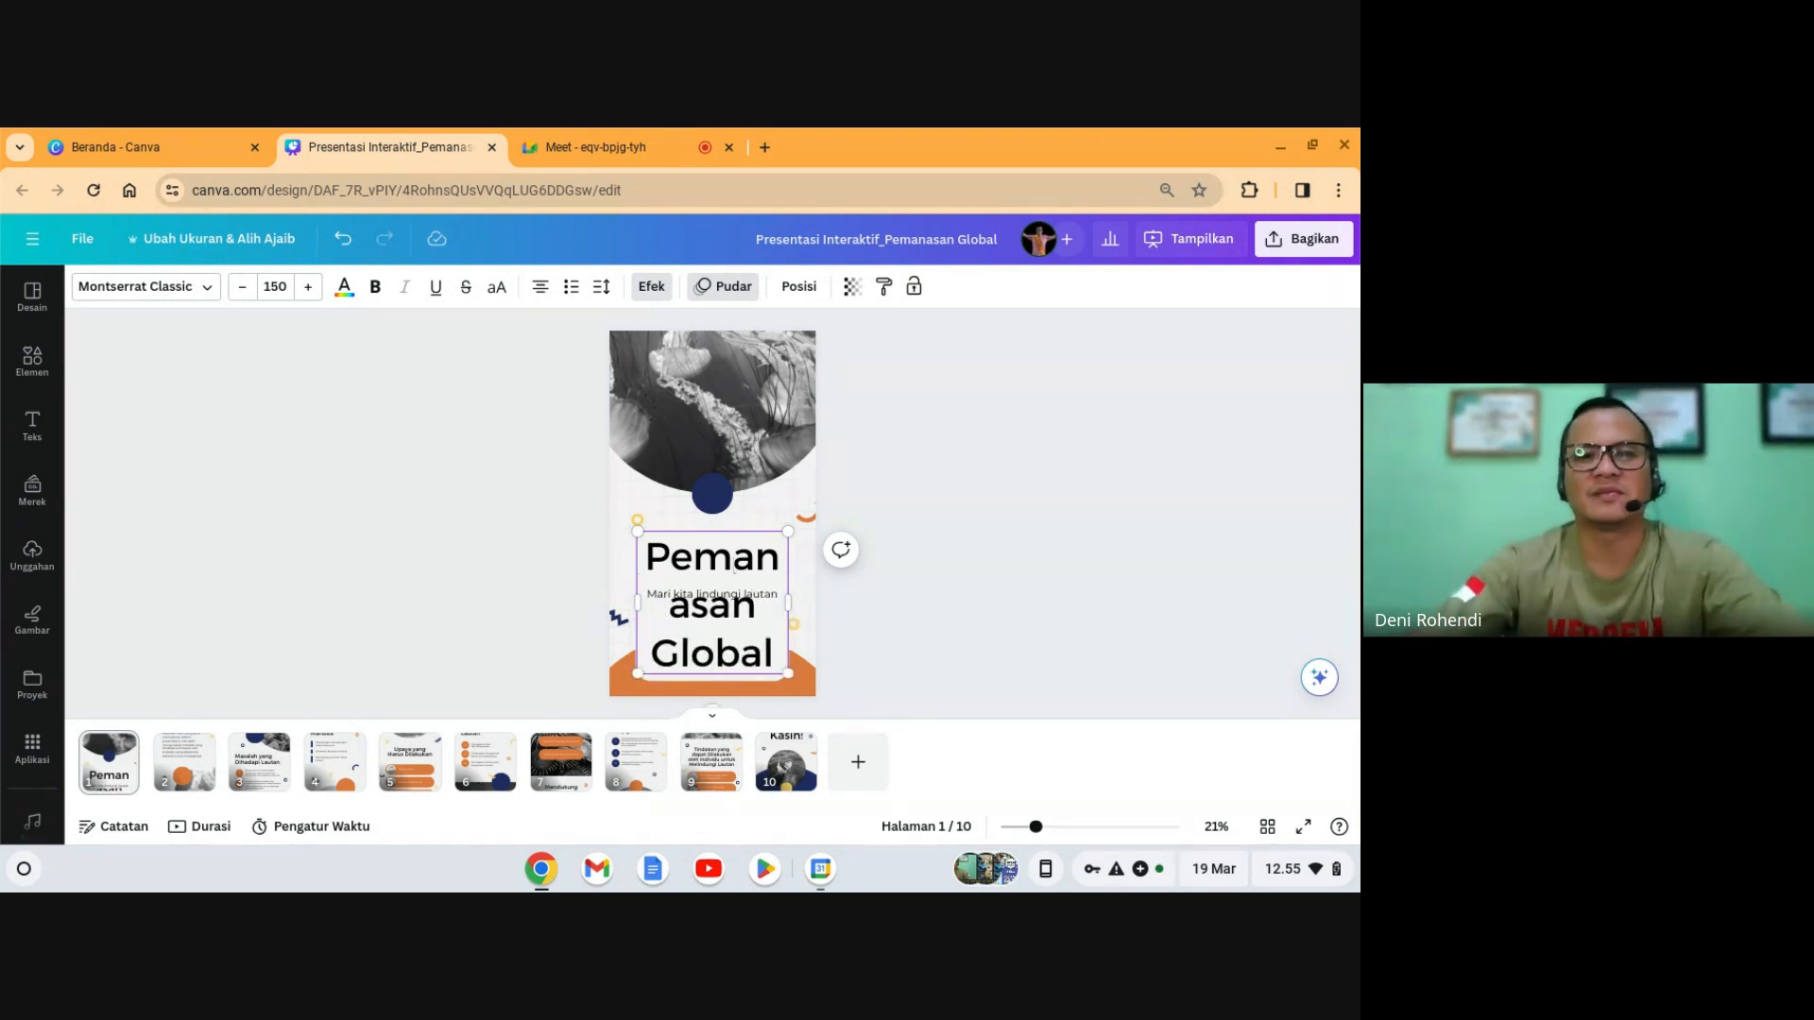
{"action": "left_click", "coordinate": [931, 607]}
- Shrink the Pemanasan Global title to fit, then enlarge it five font steps
{"action": "left_click", "coordinate": [734, 580]}
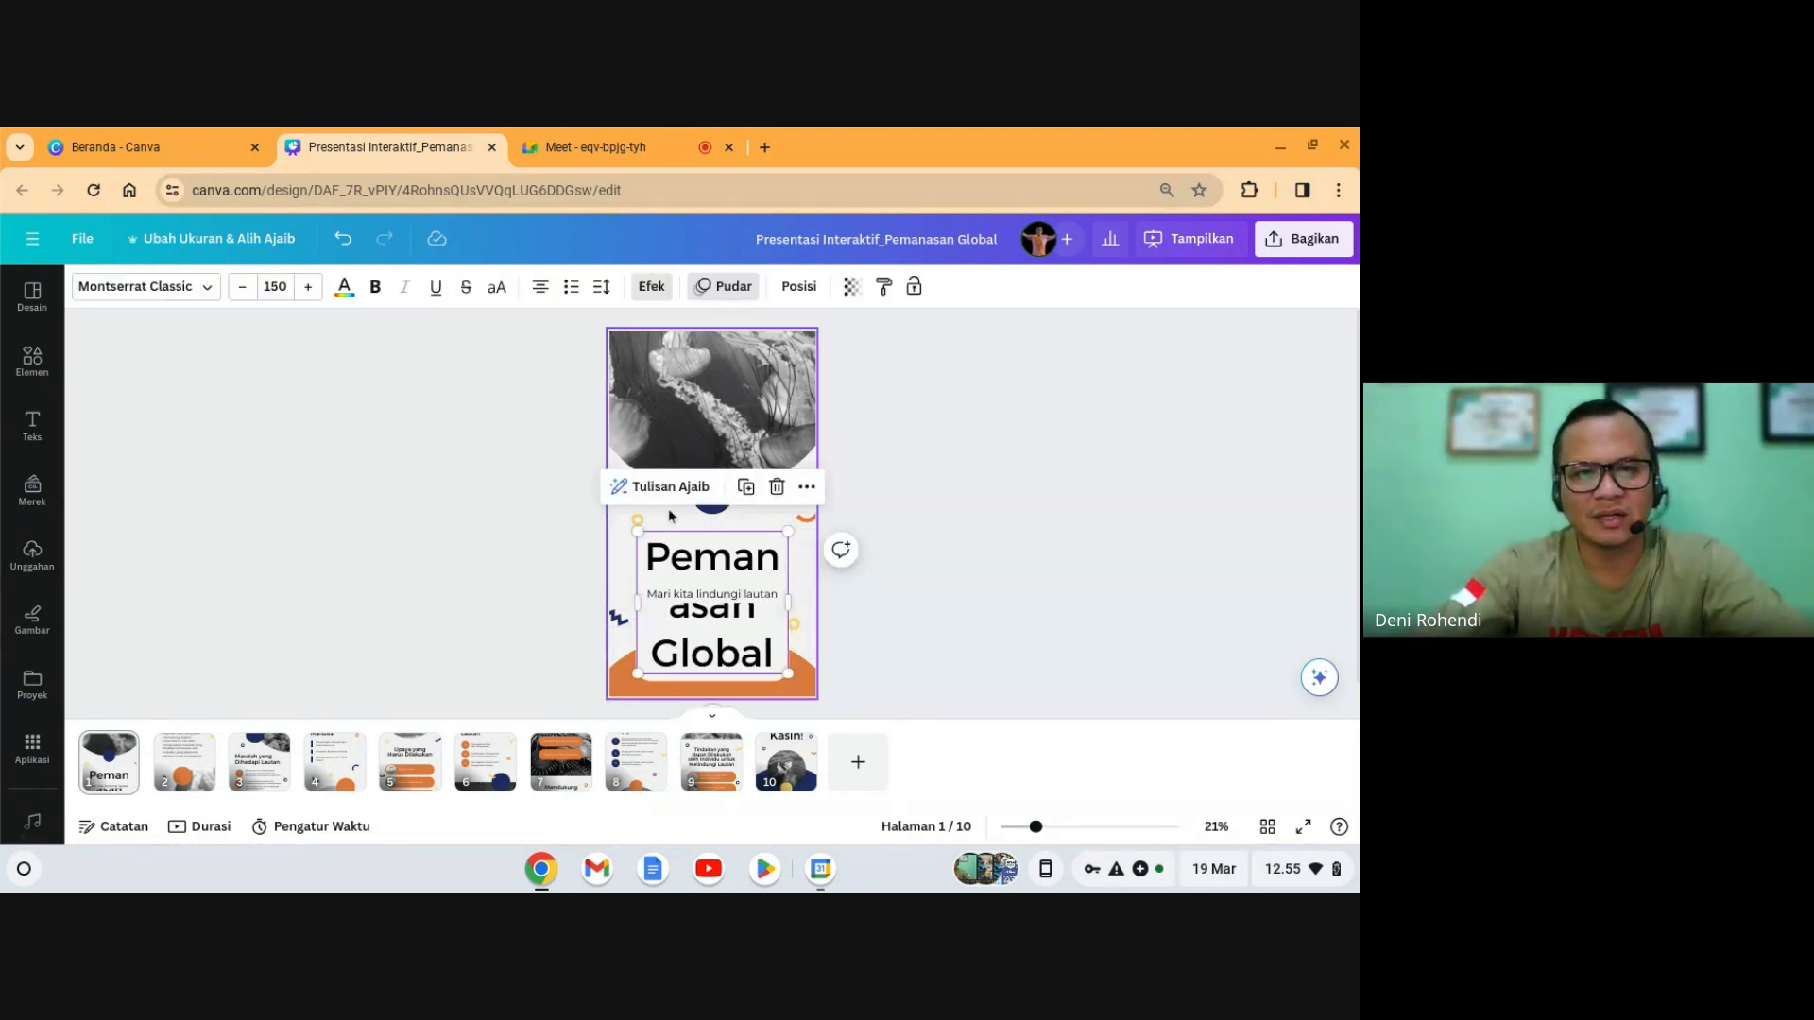
{"action": "left_click", "coordinate": [268, 290]}
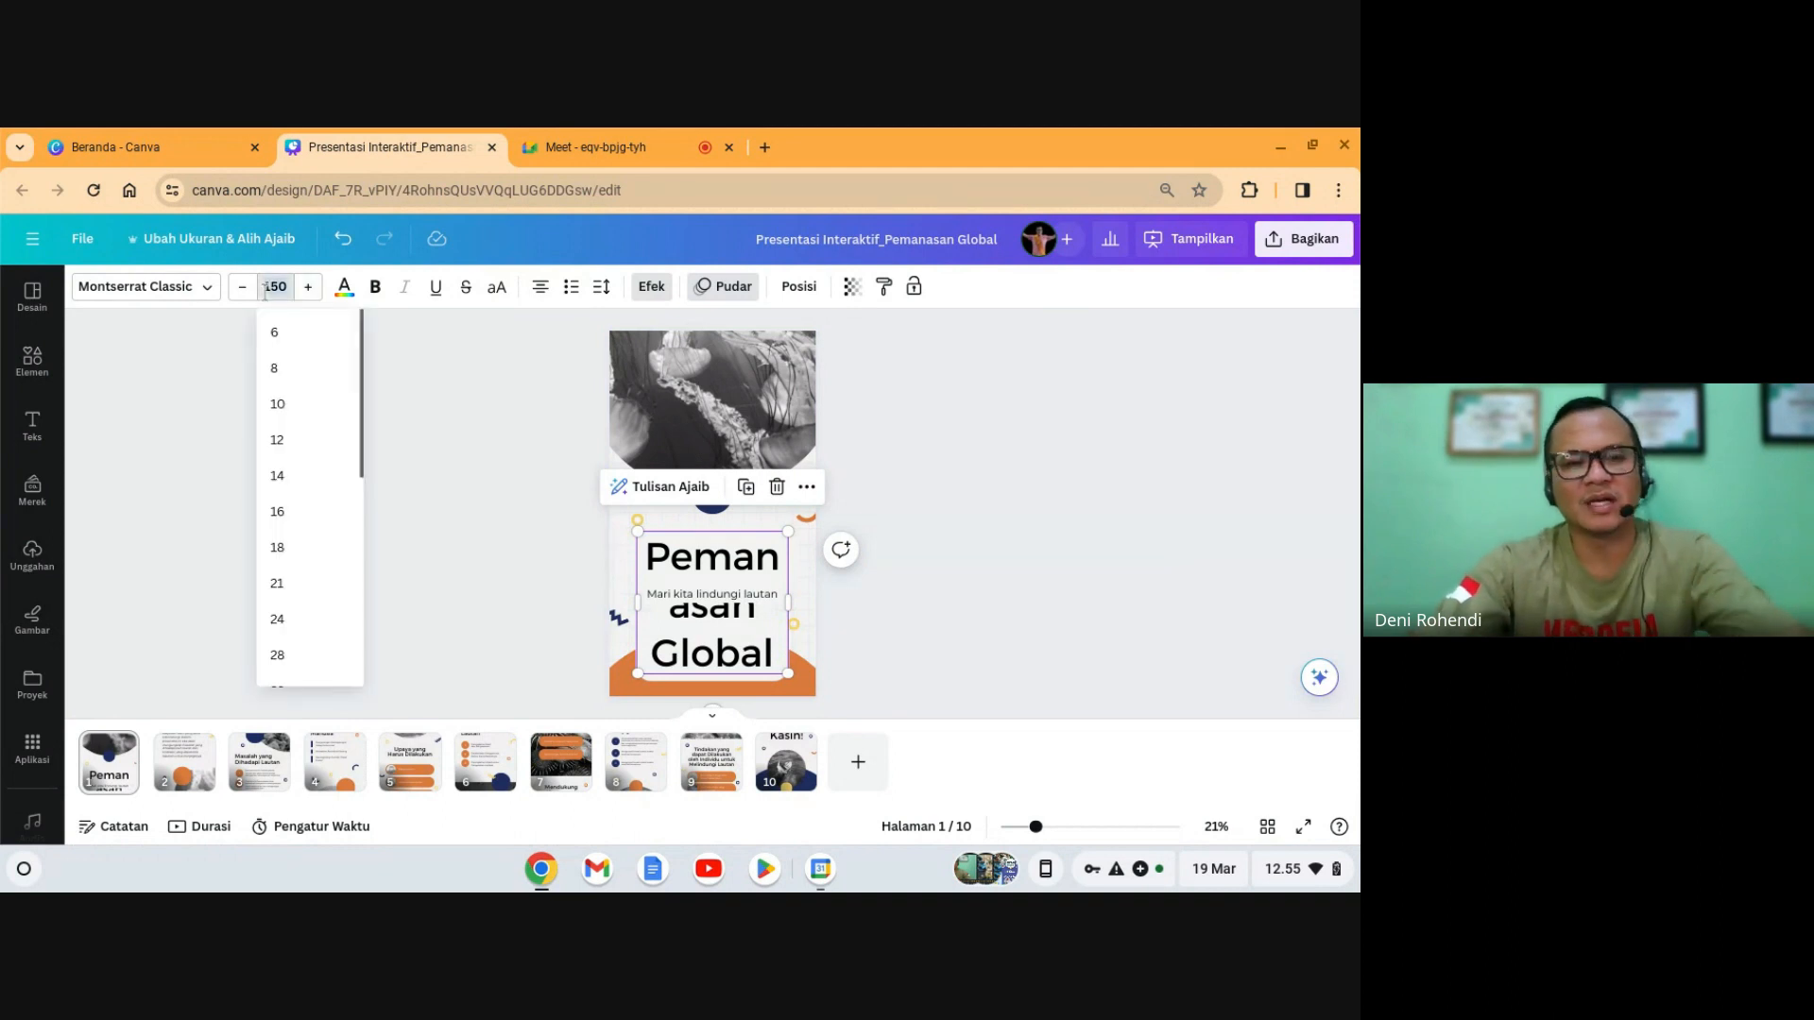
{"action": "scroll", "coordinate": [287, 594], "scroll_direction": "down", "scroll_amount": 3}
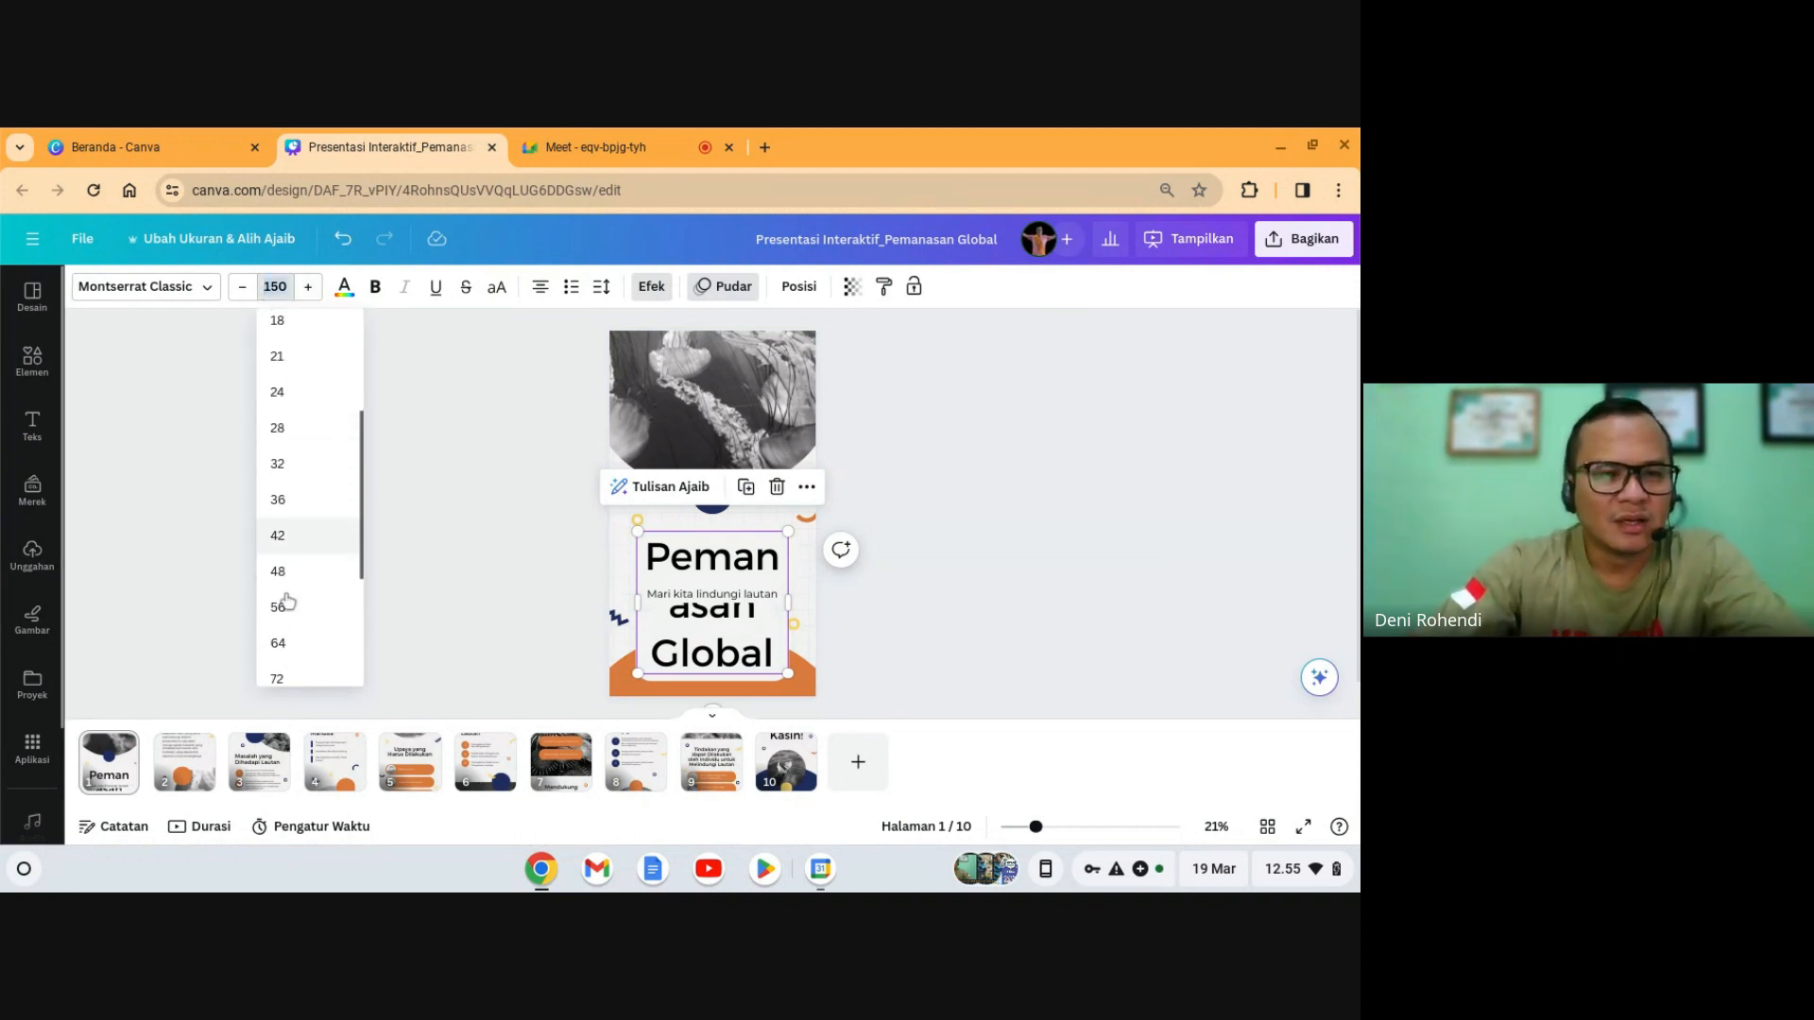
{"action": "left_click", "coordinate": [282, 618]}
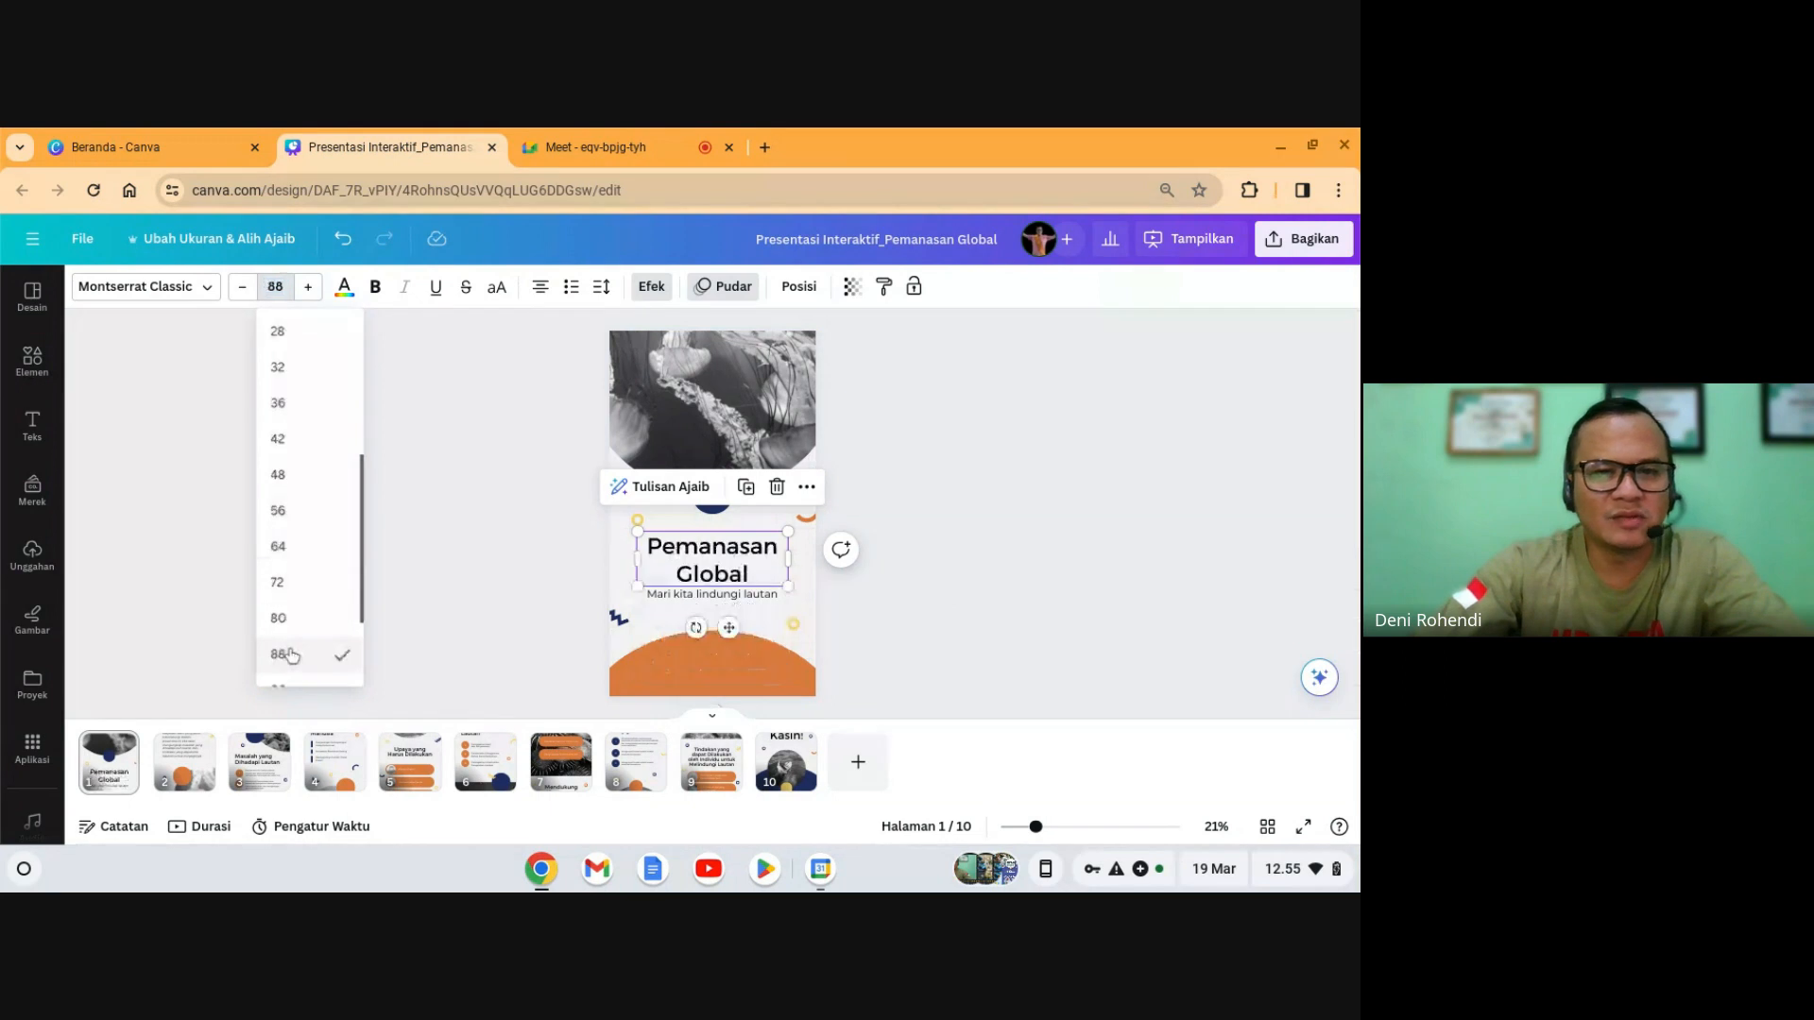
{"action": "left_click", "coordinate": [921, 656]}
{"action": "left_click", "coordinate": [759, 572]}
{"action": "left_click", "coordinate": [309, 288]}
{"action": "left_click", "coordinate": [309, 288]}
{"action": "left_click", "coordinate": [309, 288]}
{"action": "left_click", "coordinate": [309, 288]}
{"action": "left_click", "coordinate": [309, 289]}
{"action": "left_click", "coordinate": [309, 289]}
{"action": "left_click", "coordinate": [309, 288]}
{"action": "left_click", "coordinate": [309, 288]}
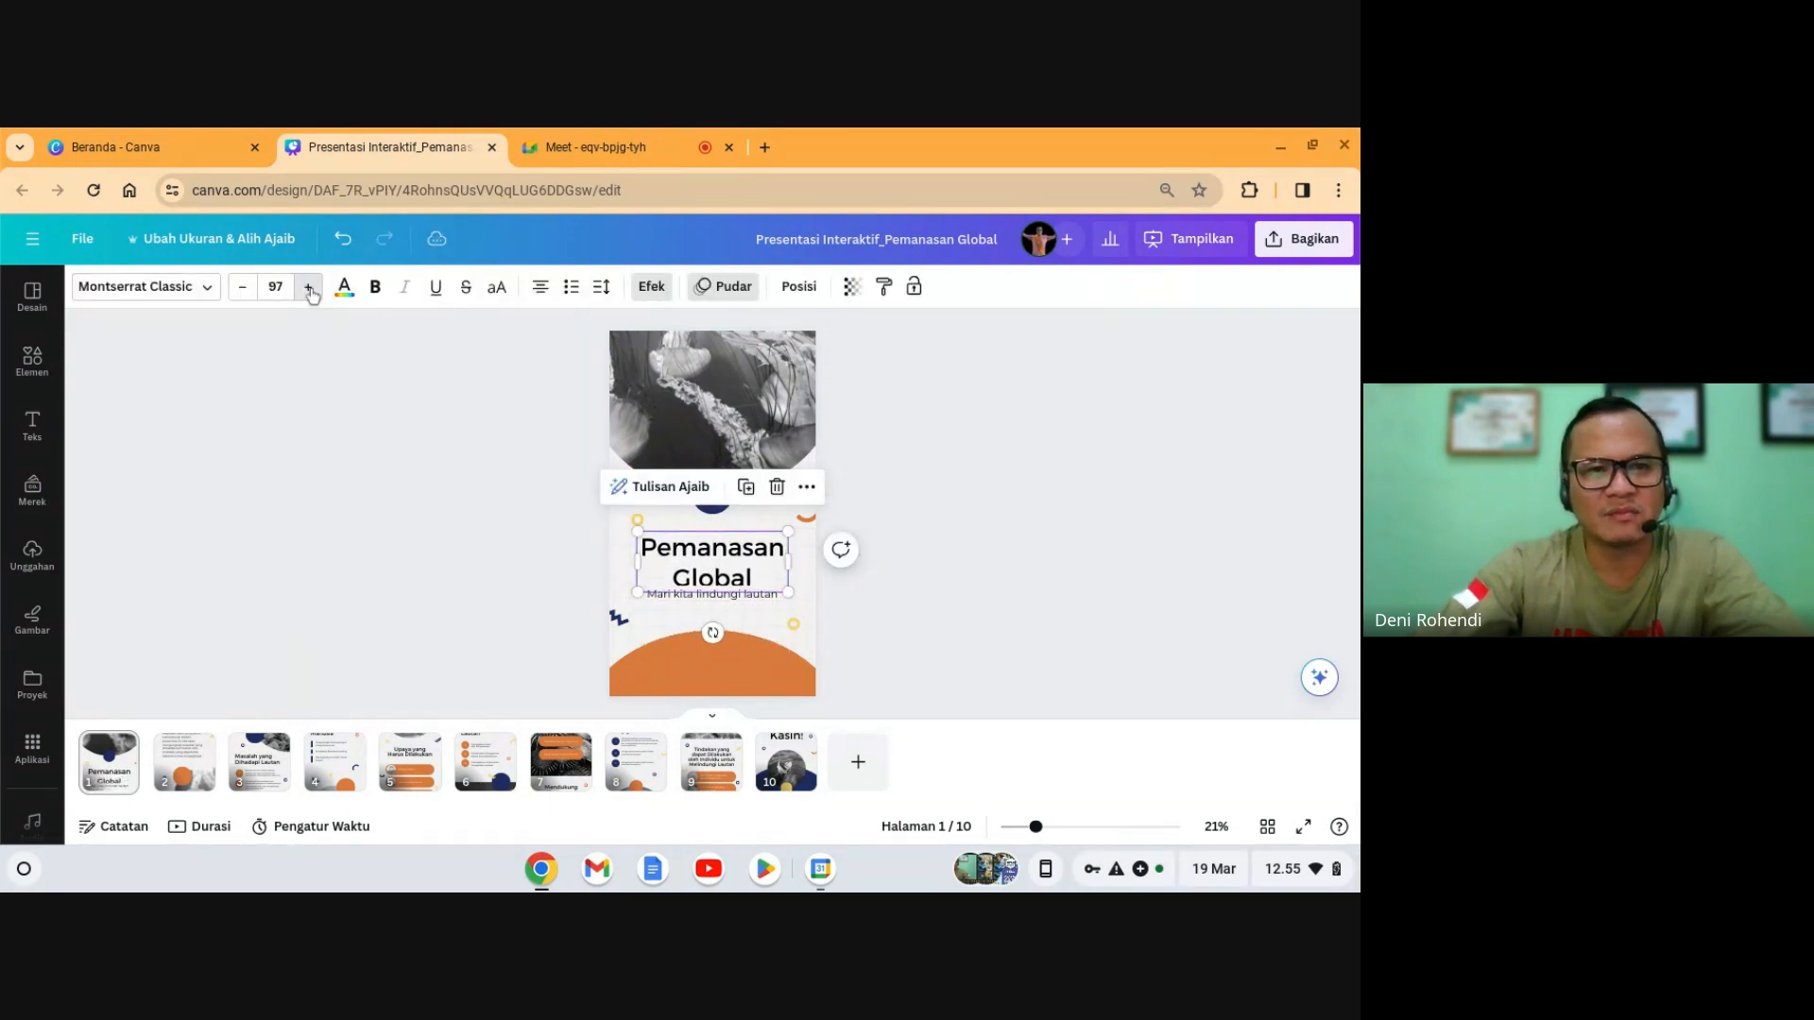
{"action": "left_click", "coordinate": [309, 288]}
{"action": "left_click", "coordinate": [309, 288]}
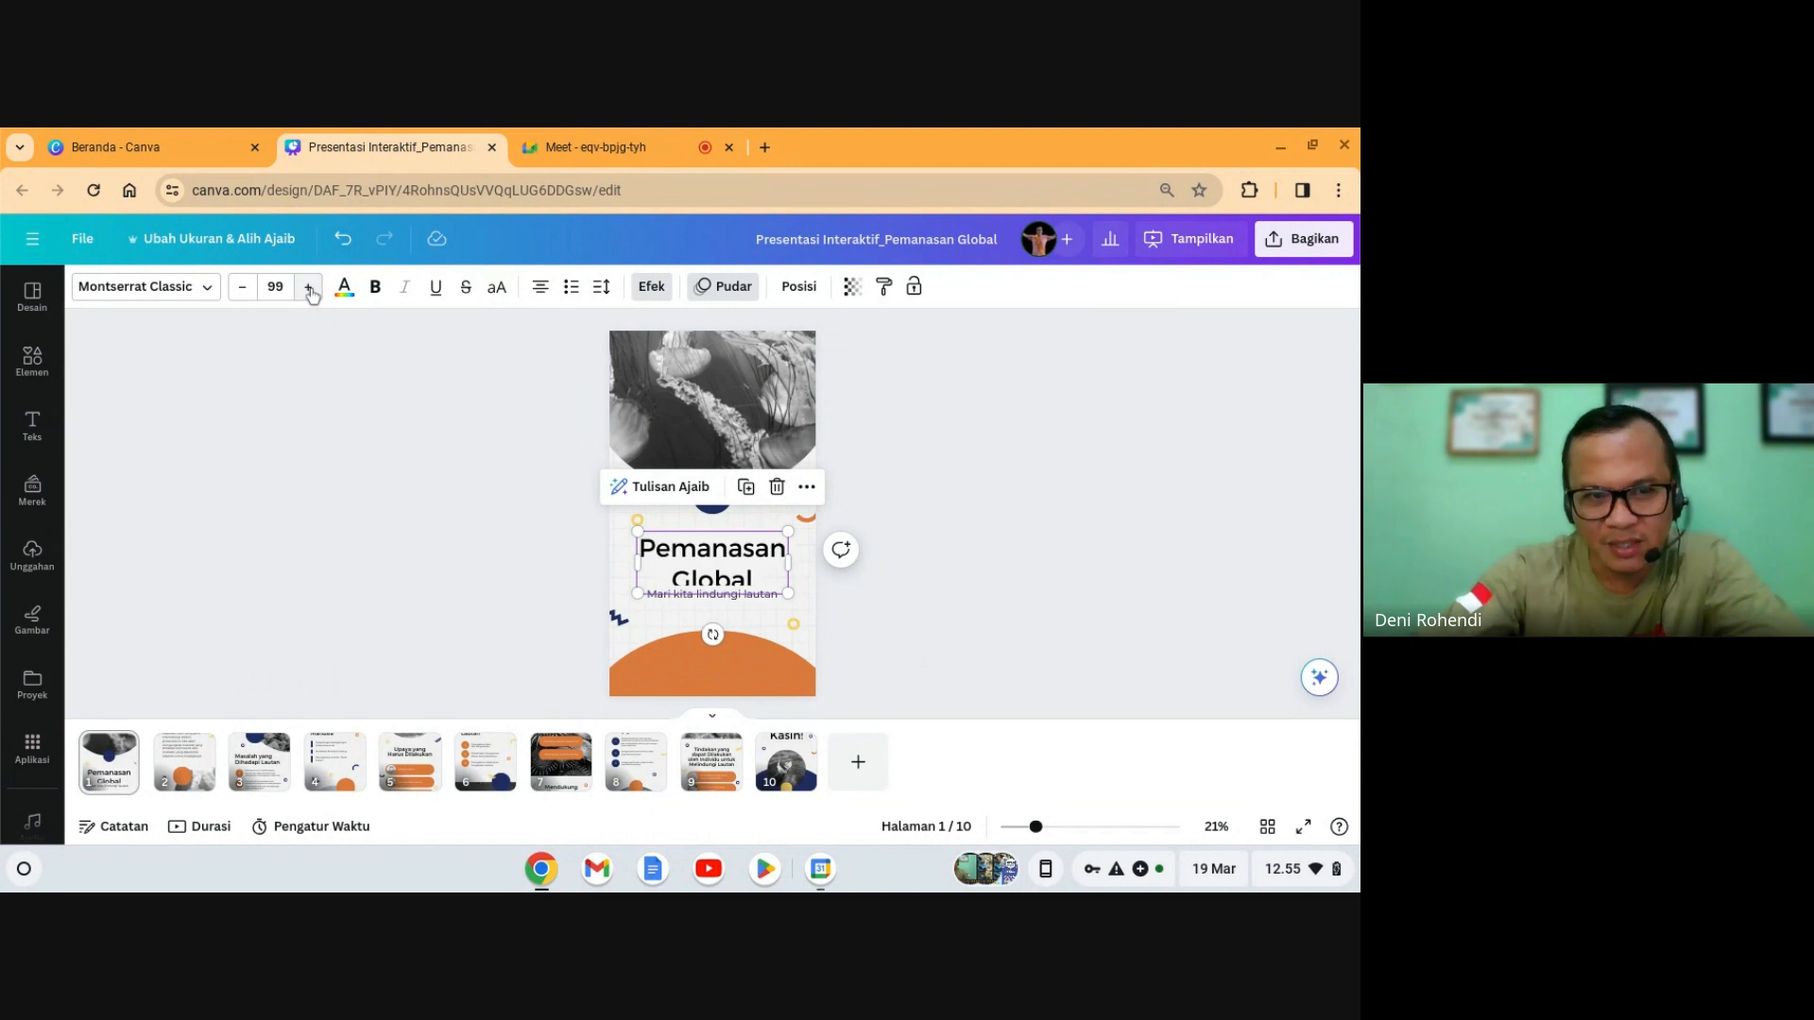
- Nudge the 'Mari kita lindungi' subtitle slightly lower beneath the title
{"action": "left_click", "coordinate": [499, 401]}
{"action": "left_click_drag", "start_coordinate": [720, 607], "coordinate": [720, 611]}
{"action": "left_click", "coordinate": [996, 604]}
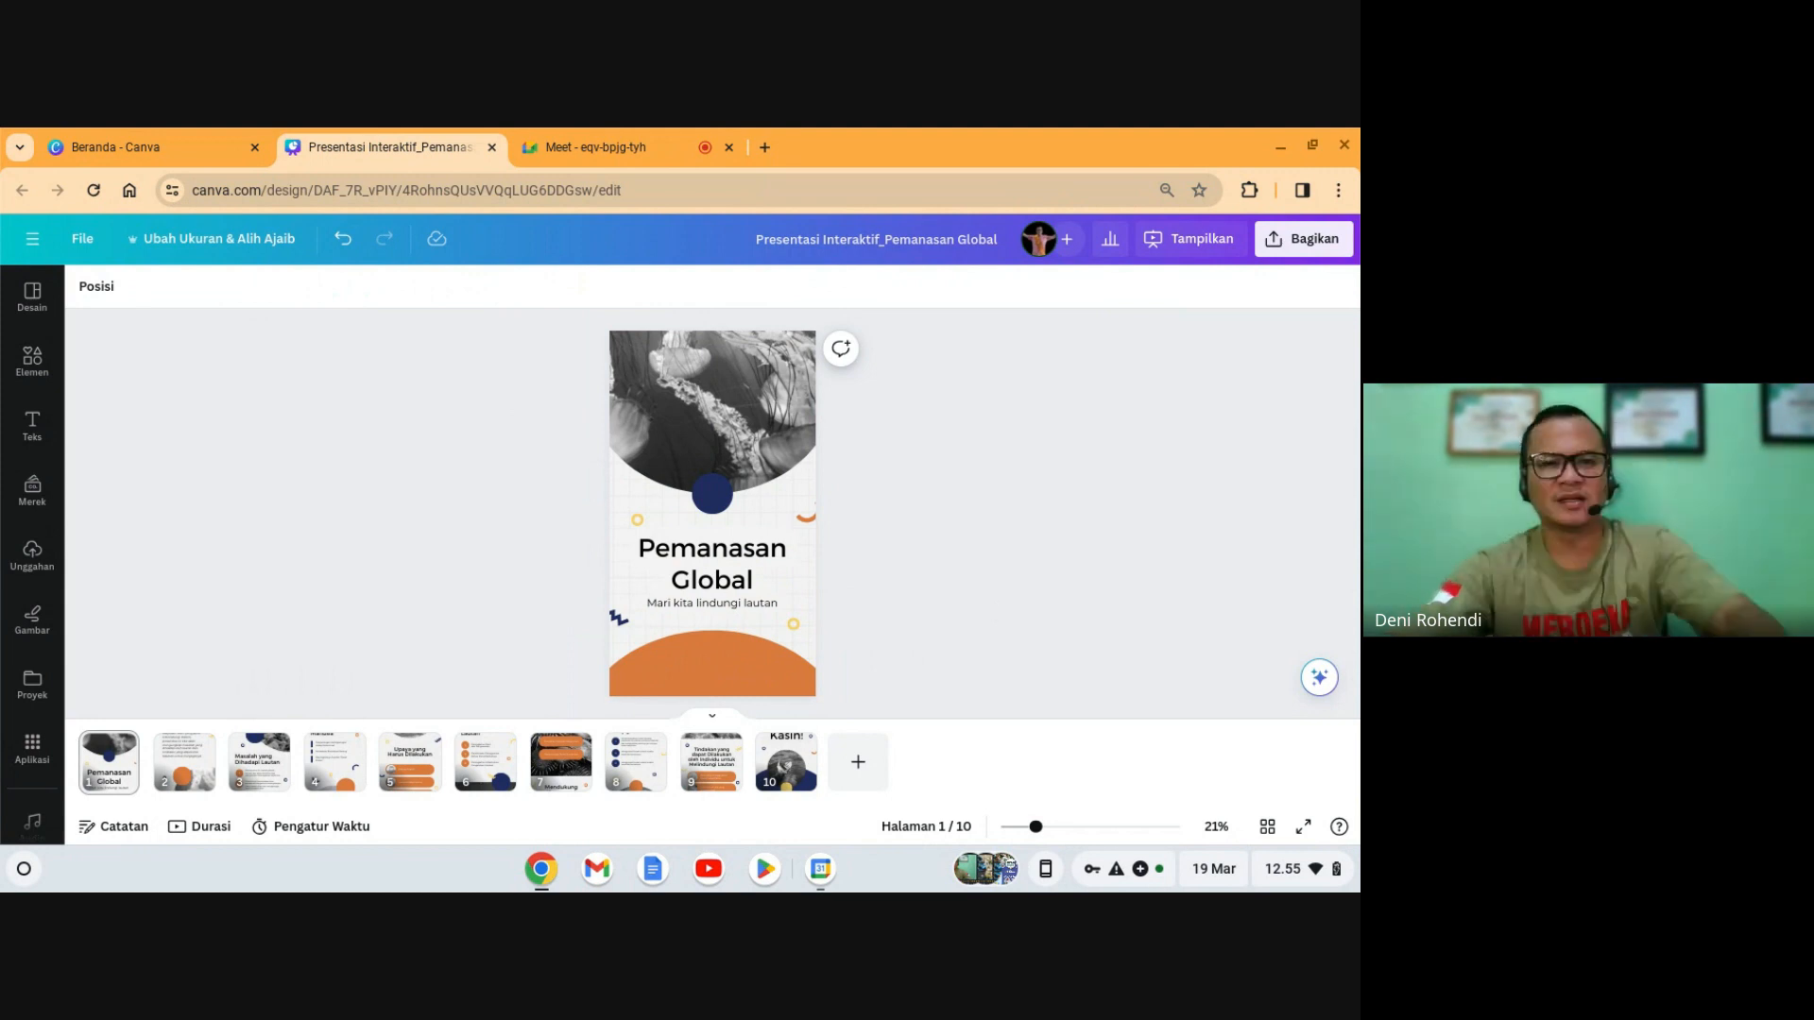
{"action": "left_click", "coordinate": [777, 609]}
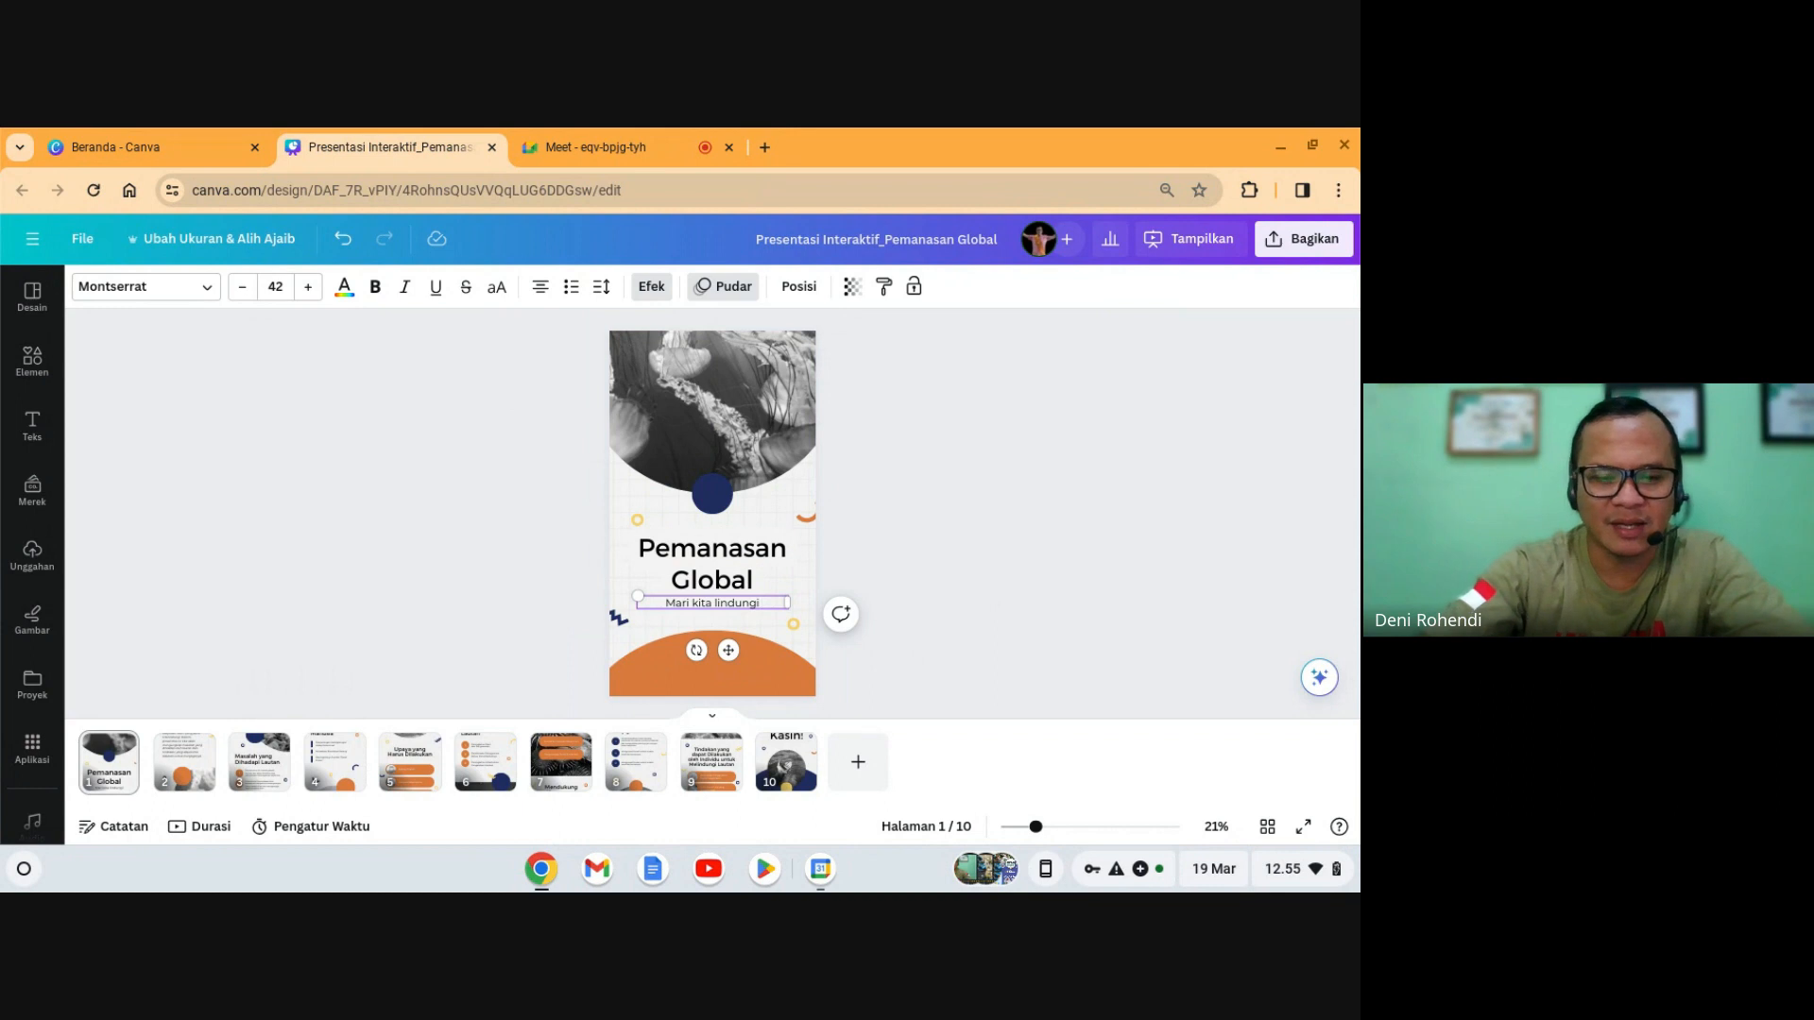
- Finish the subtitle as 'Mari kita lindungi Bumi' and deselect the text
{"action": "left_click", "coordinate": [1096, 507]}
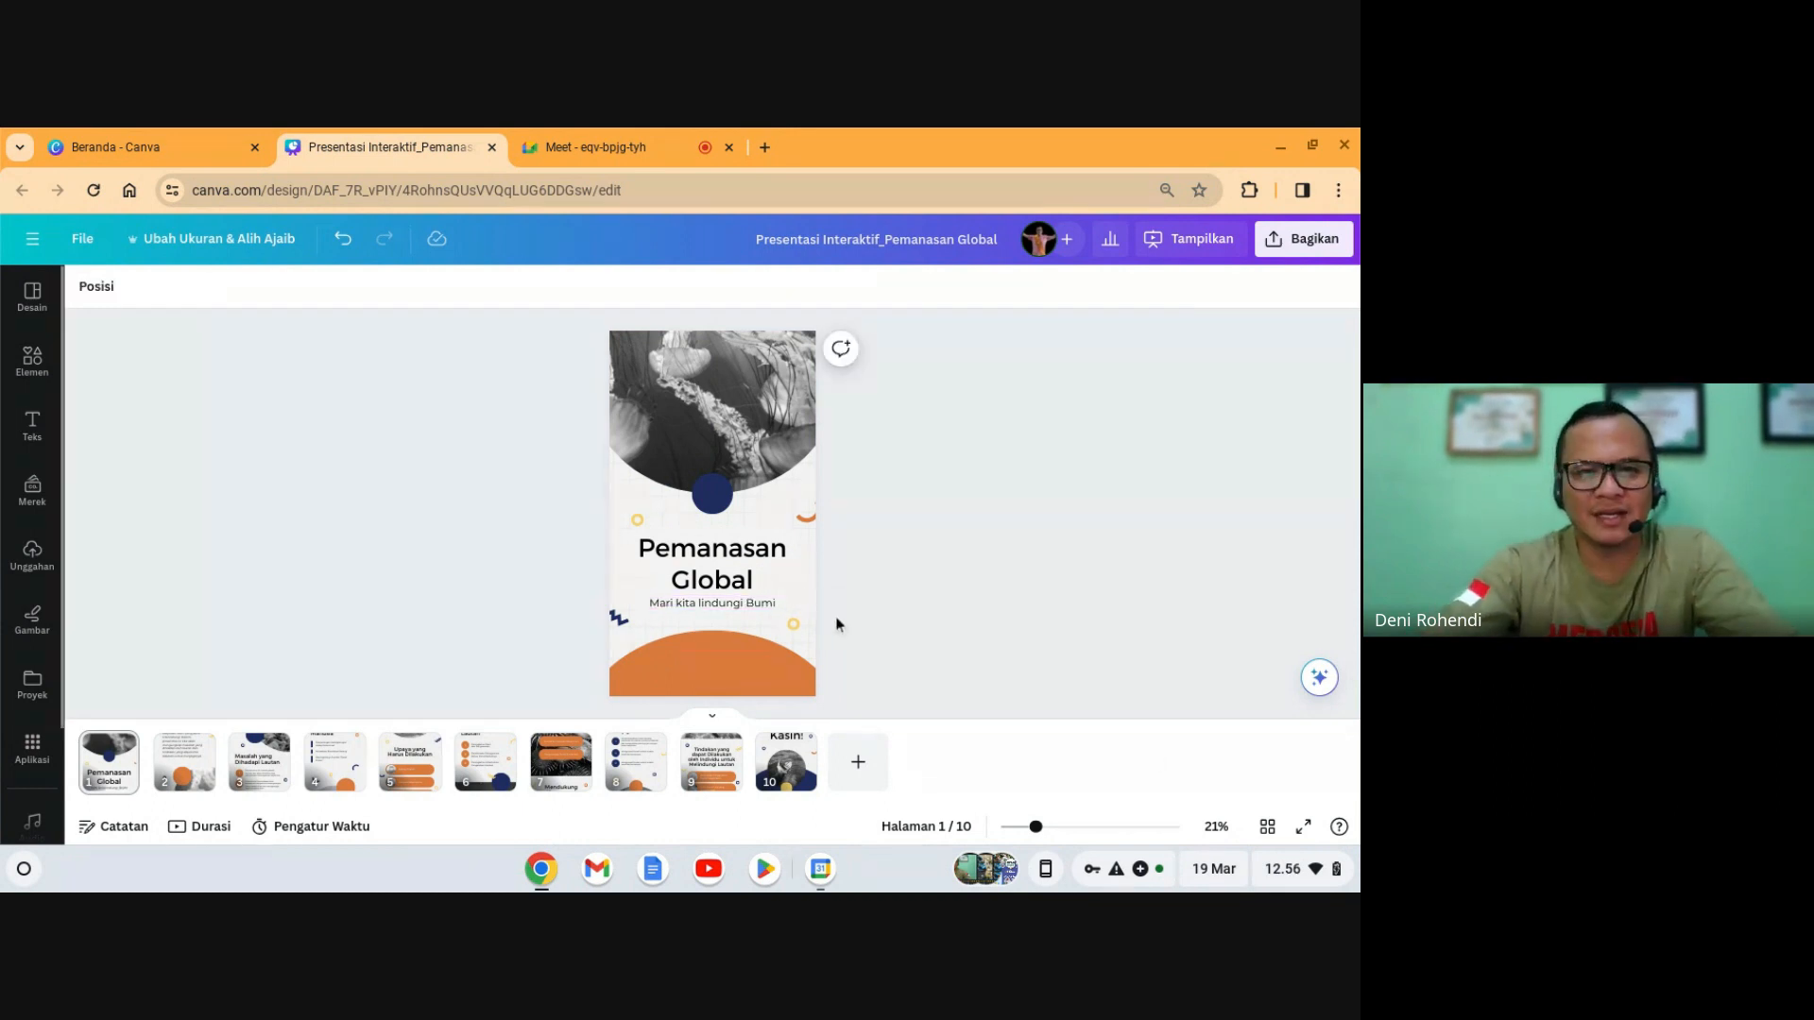
{"action": "left_click", "coordinate": [756, 605]}
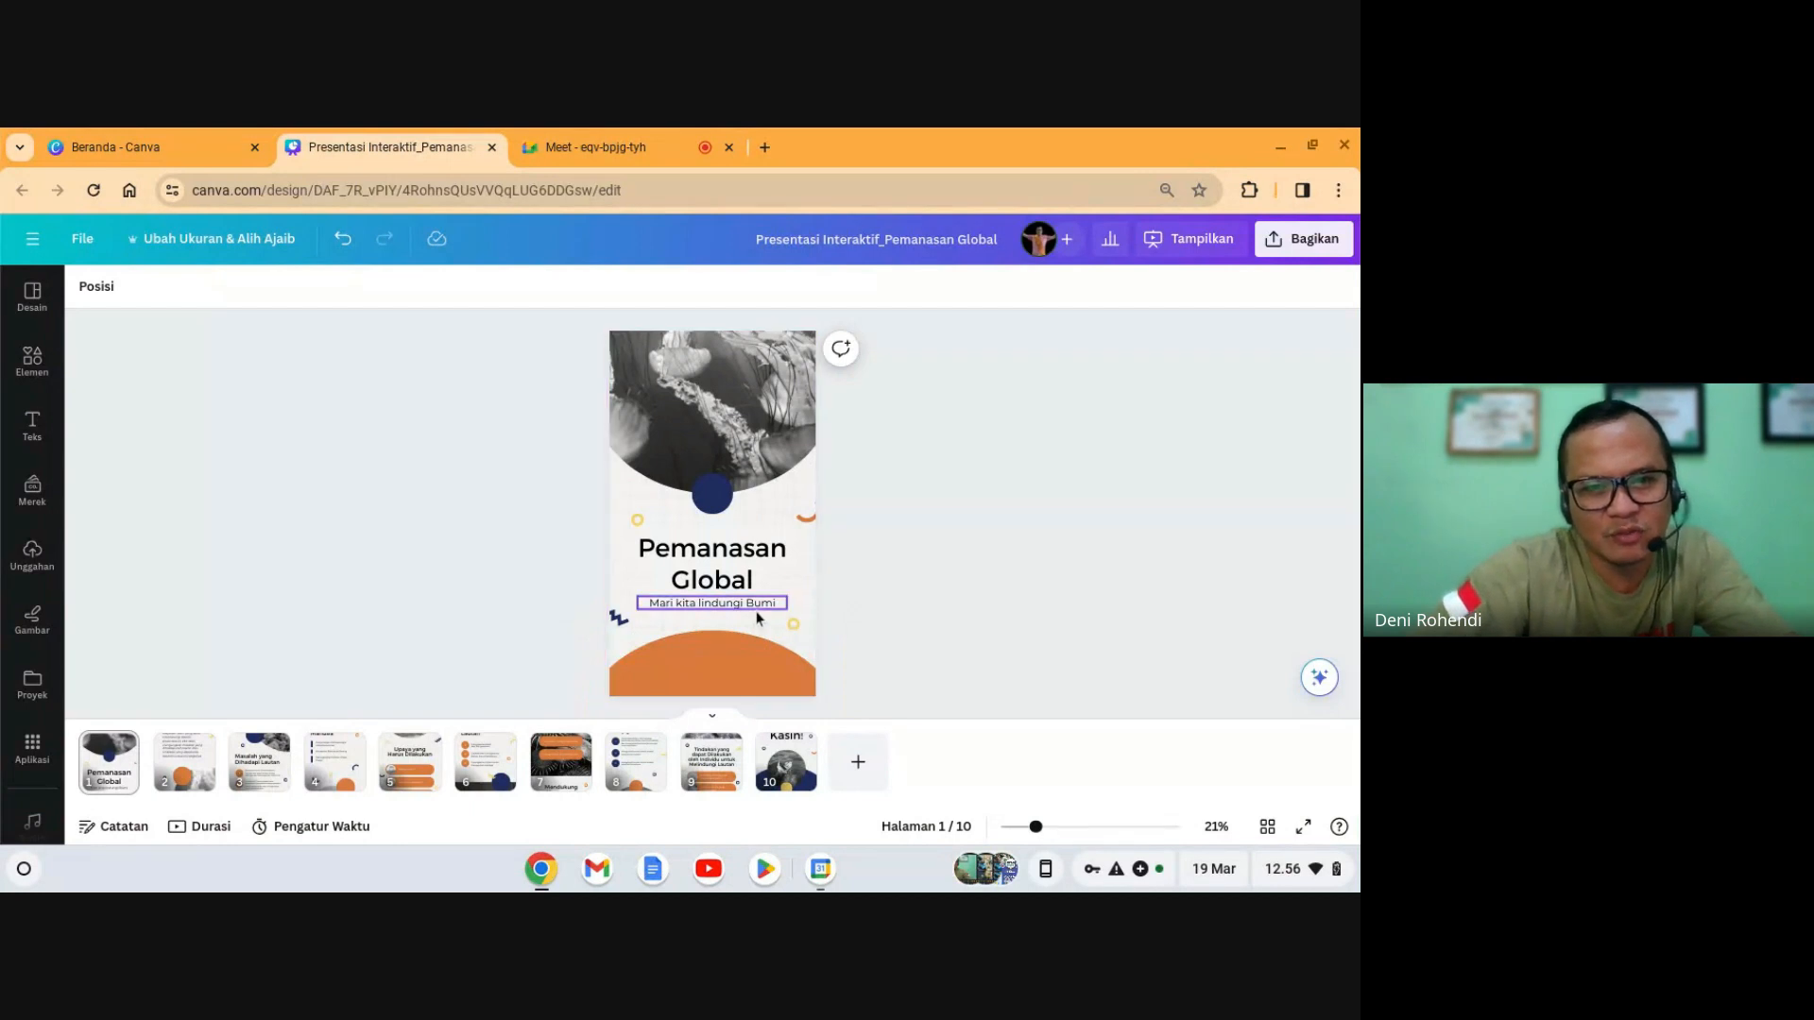
{"action": "left_click", "coordinate": [756, 618]}
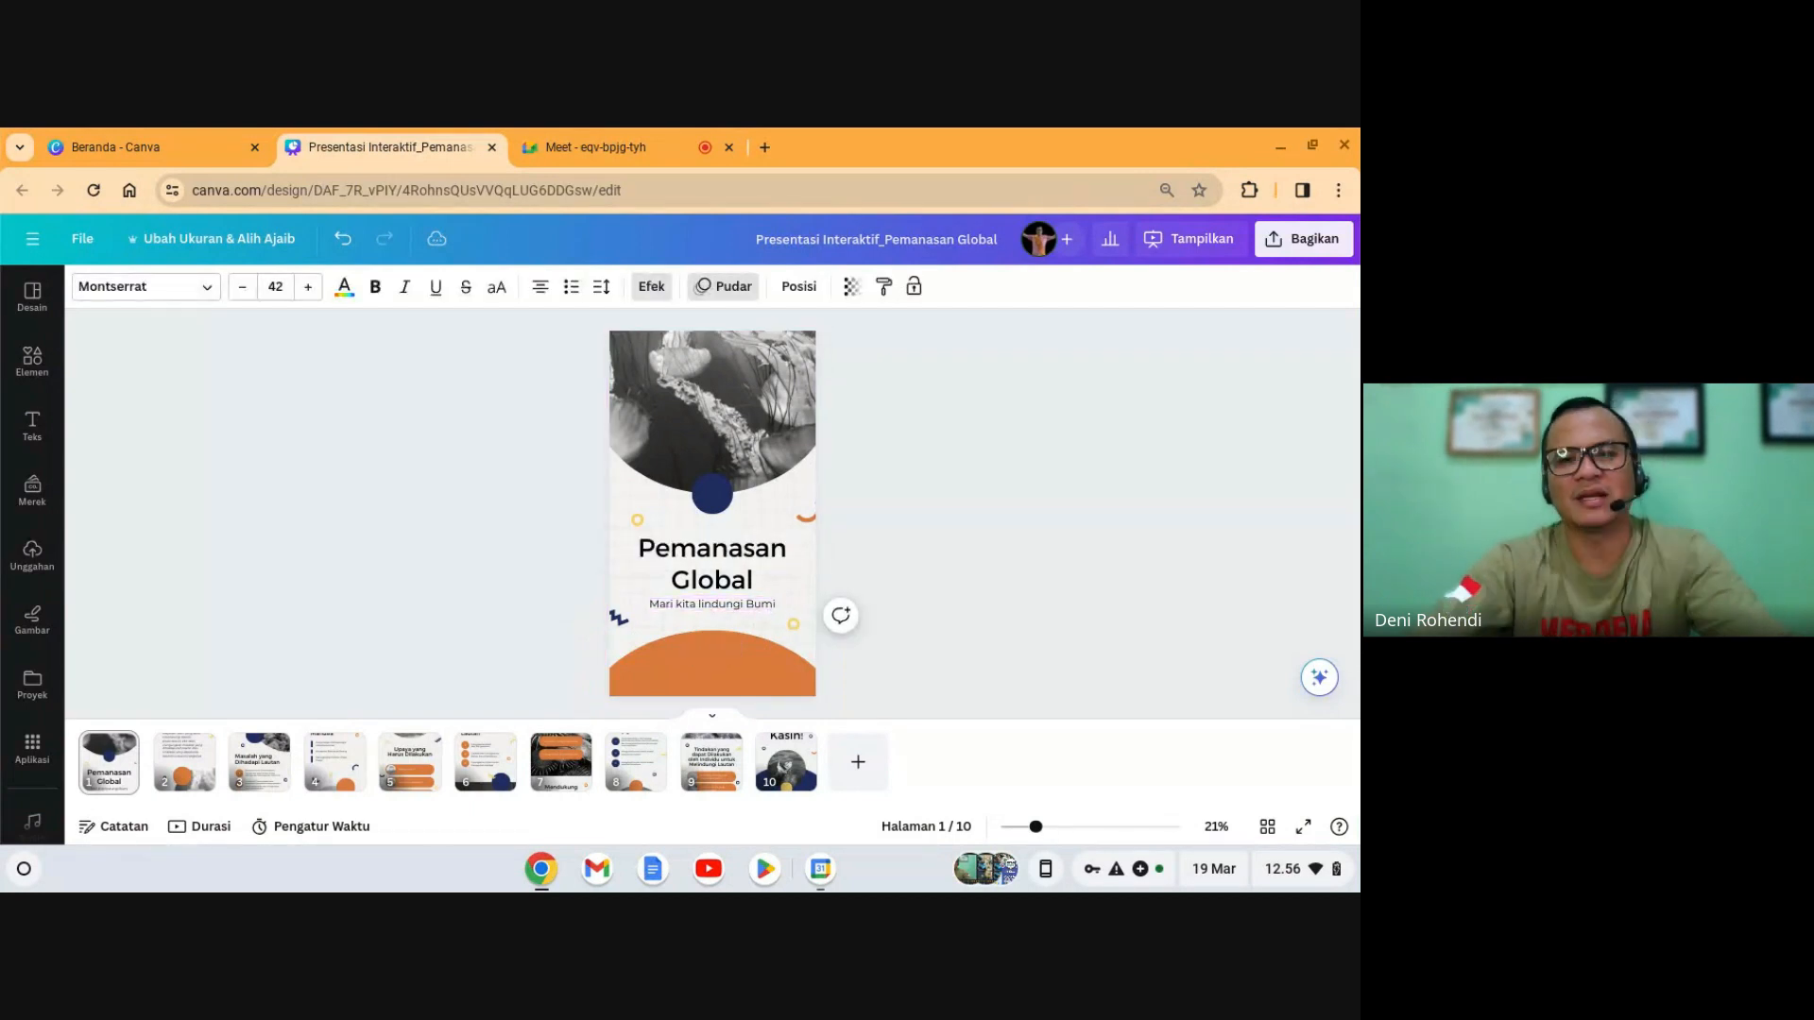
{"action": "left_click", "coordinate": [912, 592]}
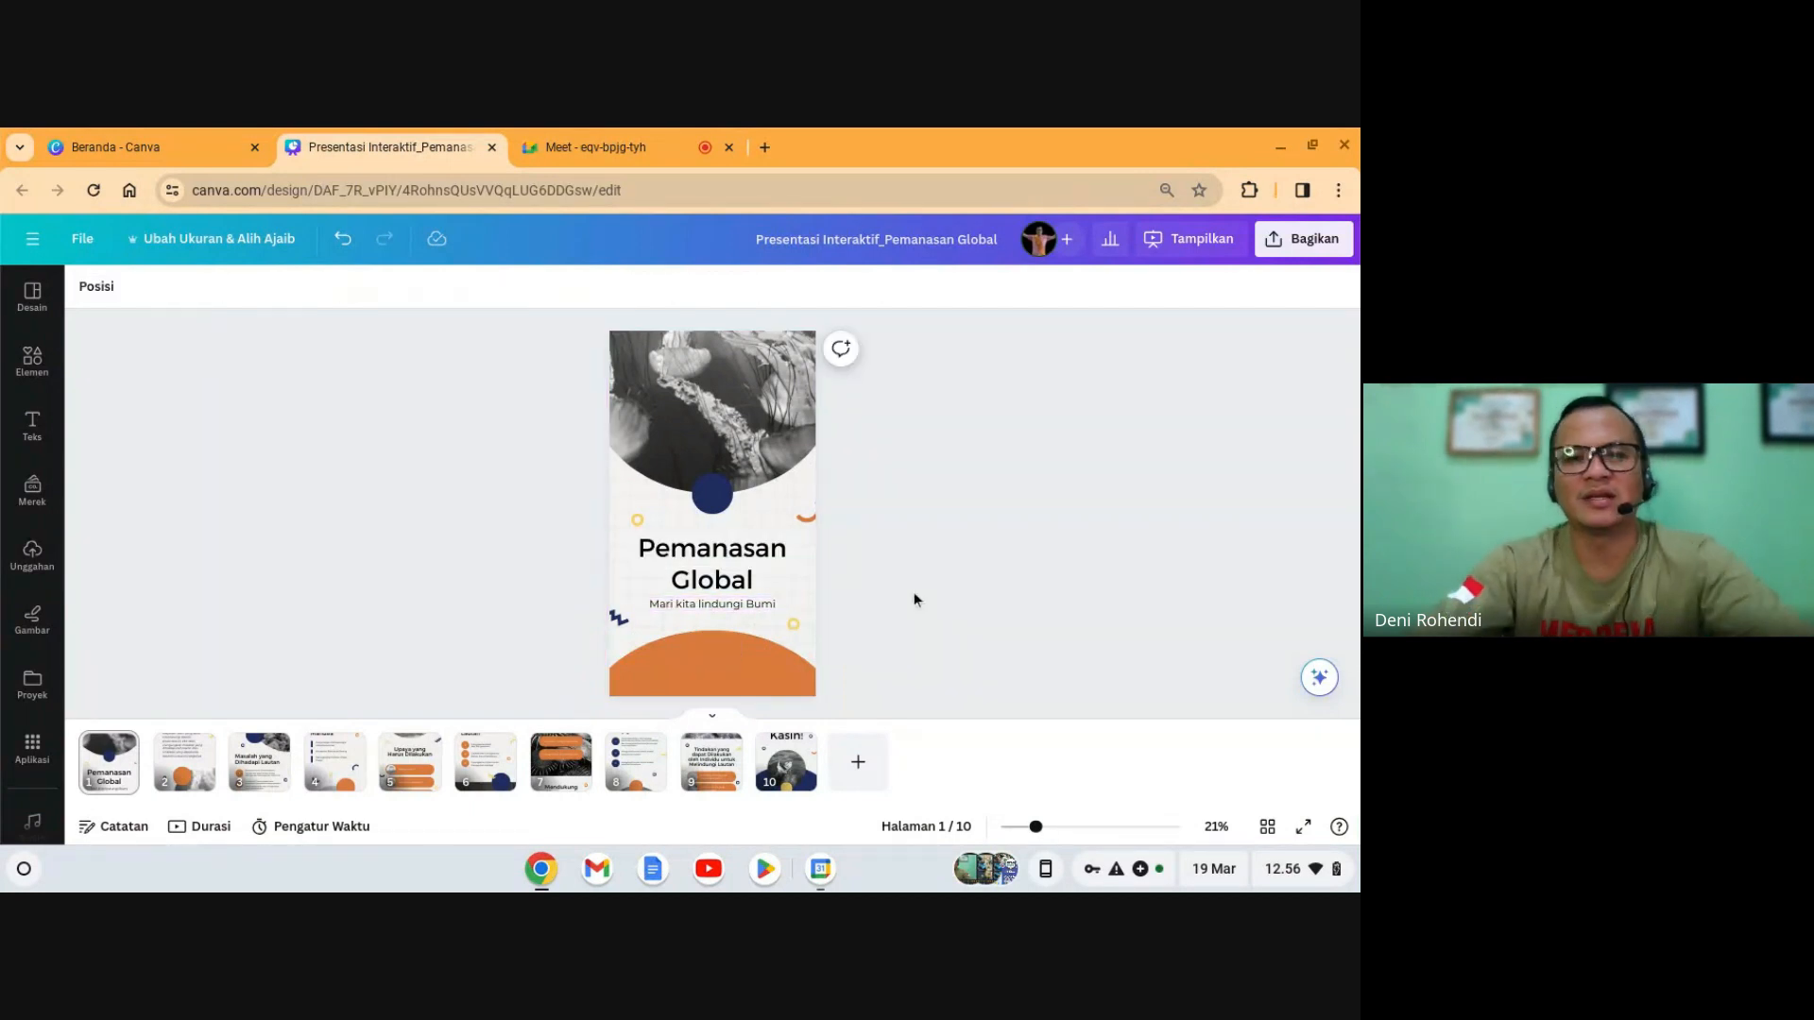
- Delete the jellyfish image from the top frame to reveal the green hillside graphic
{"action": "left_click", "coordinate": [767, 409]}
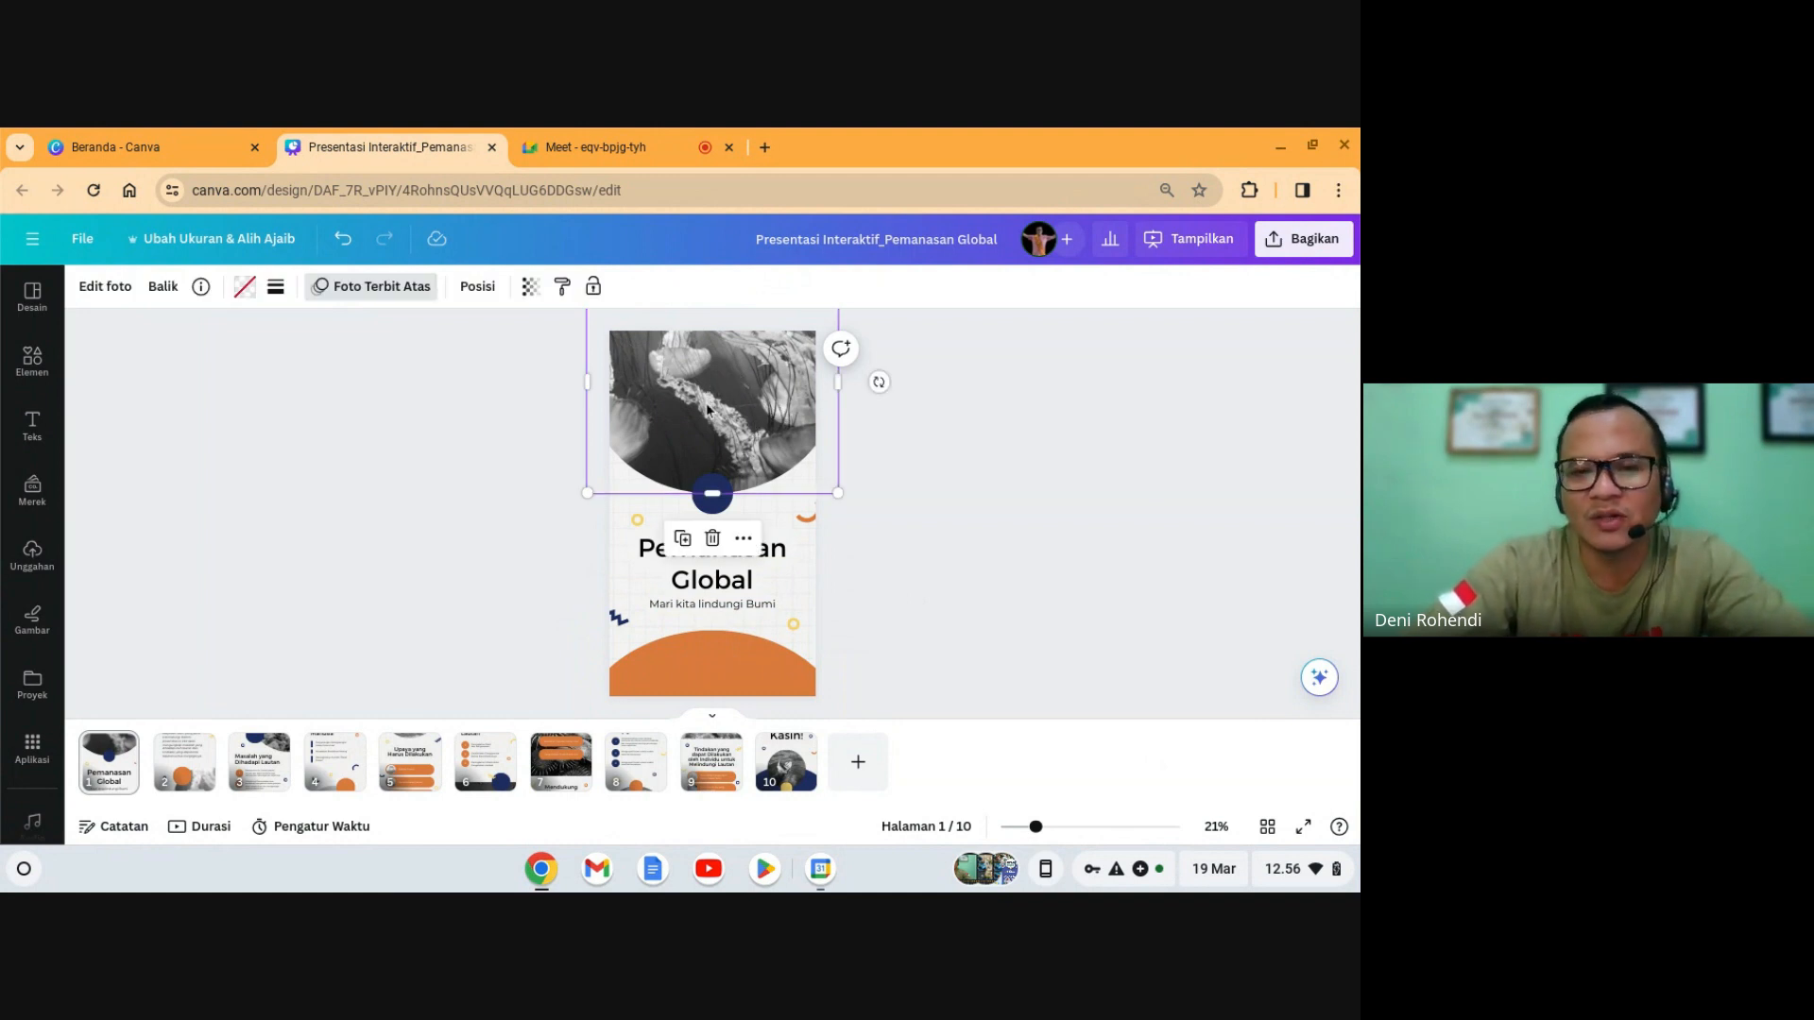
{"action": "left_click", "coordinate": [711, 539]}
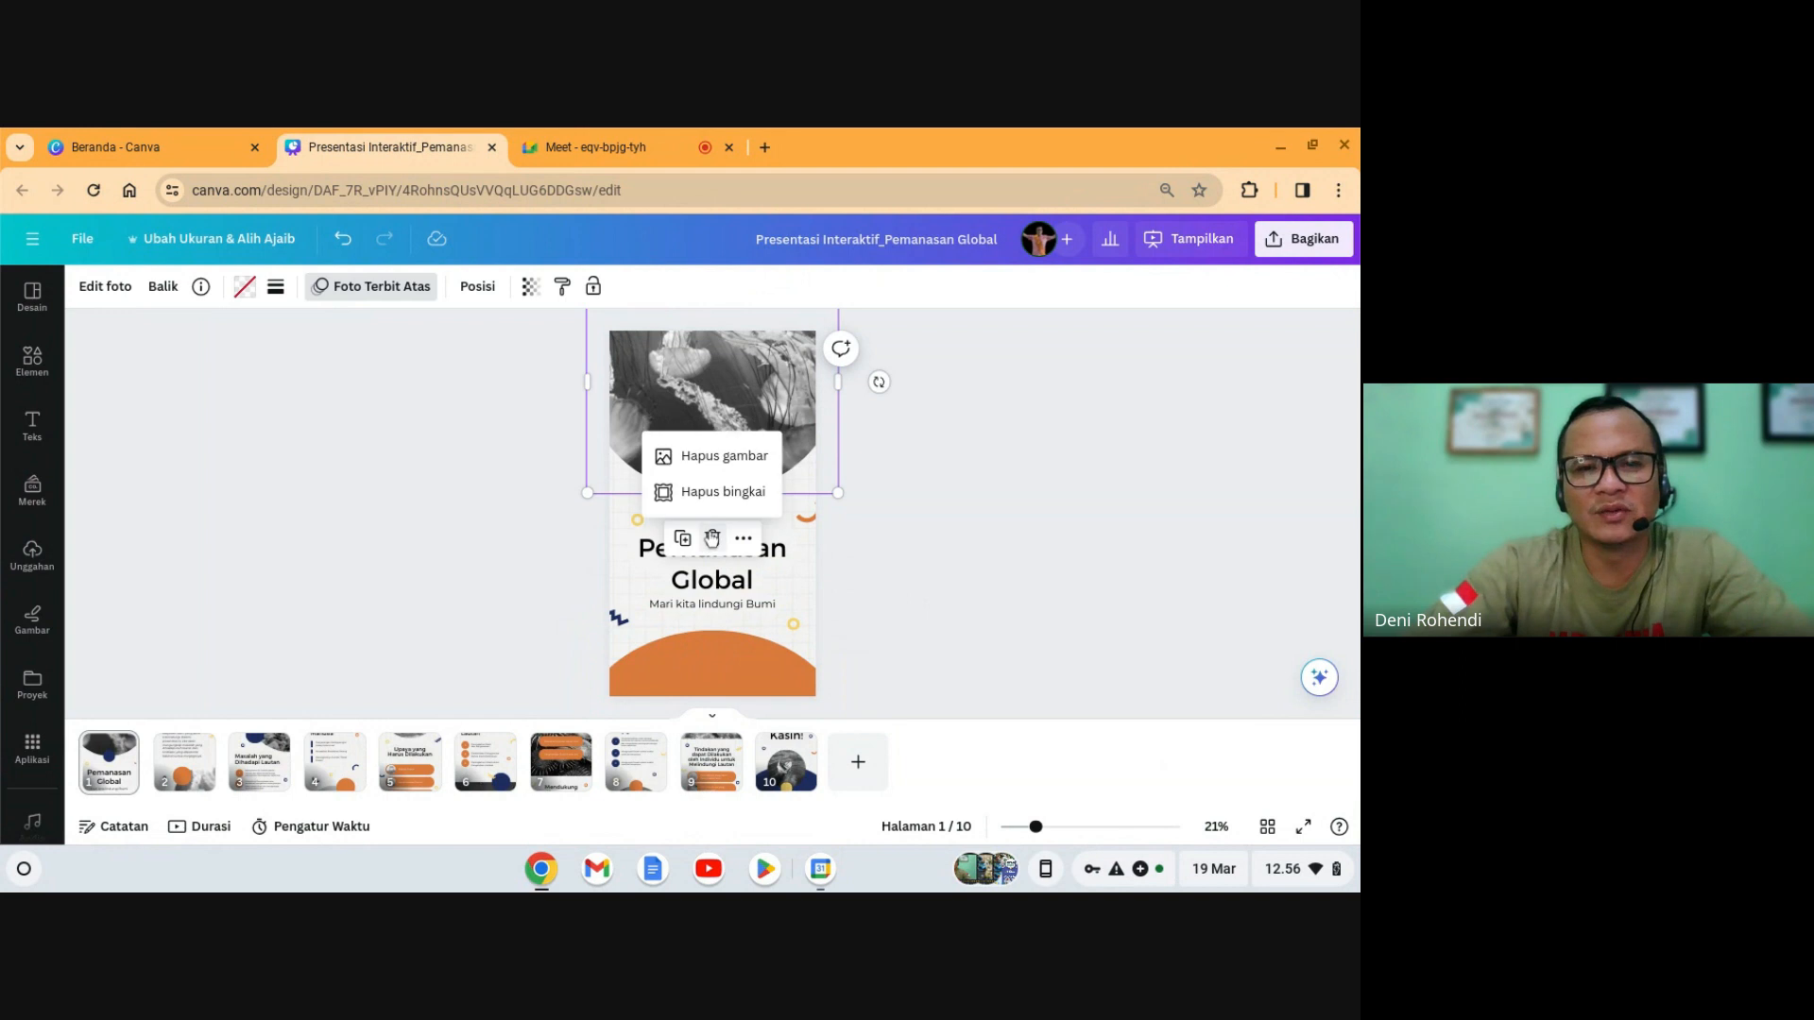
{"action": "left_click", "coordinate": [725, 457]}
{"action": "left_click", "coordinate": [969, 497]}
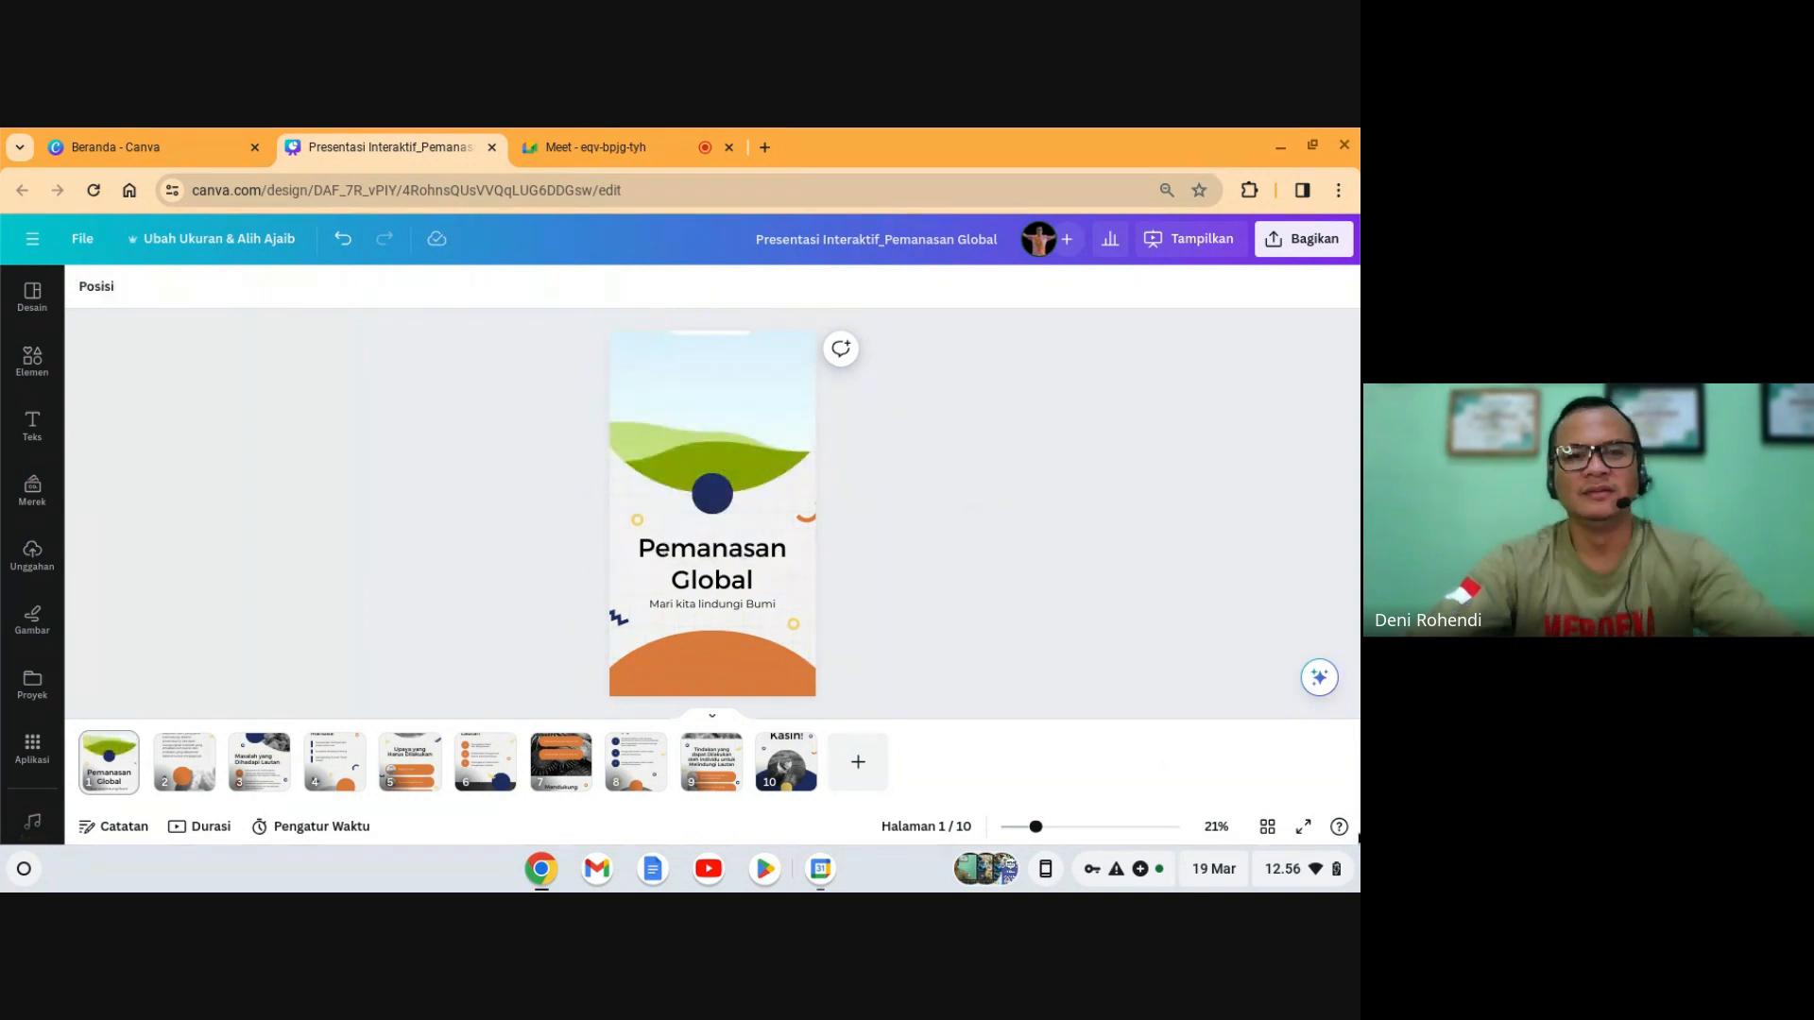
{"action": "left_click", "coordinate": [707, 406]}
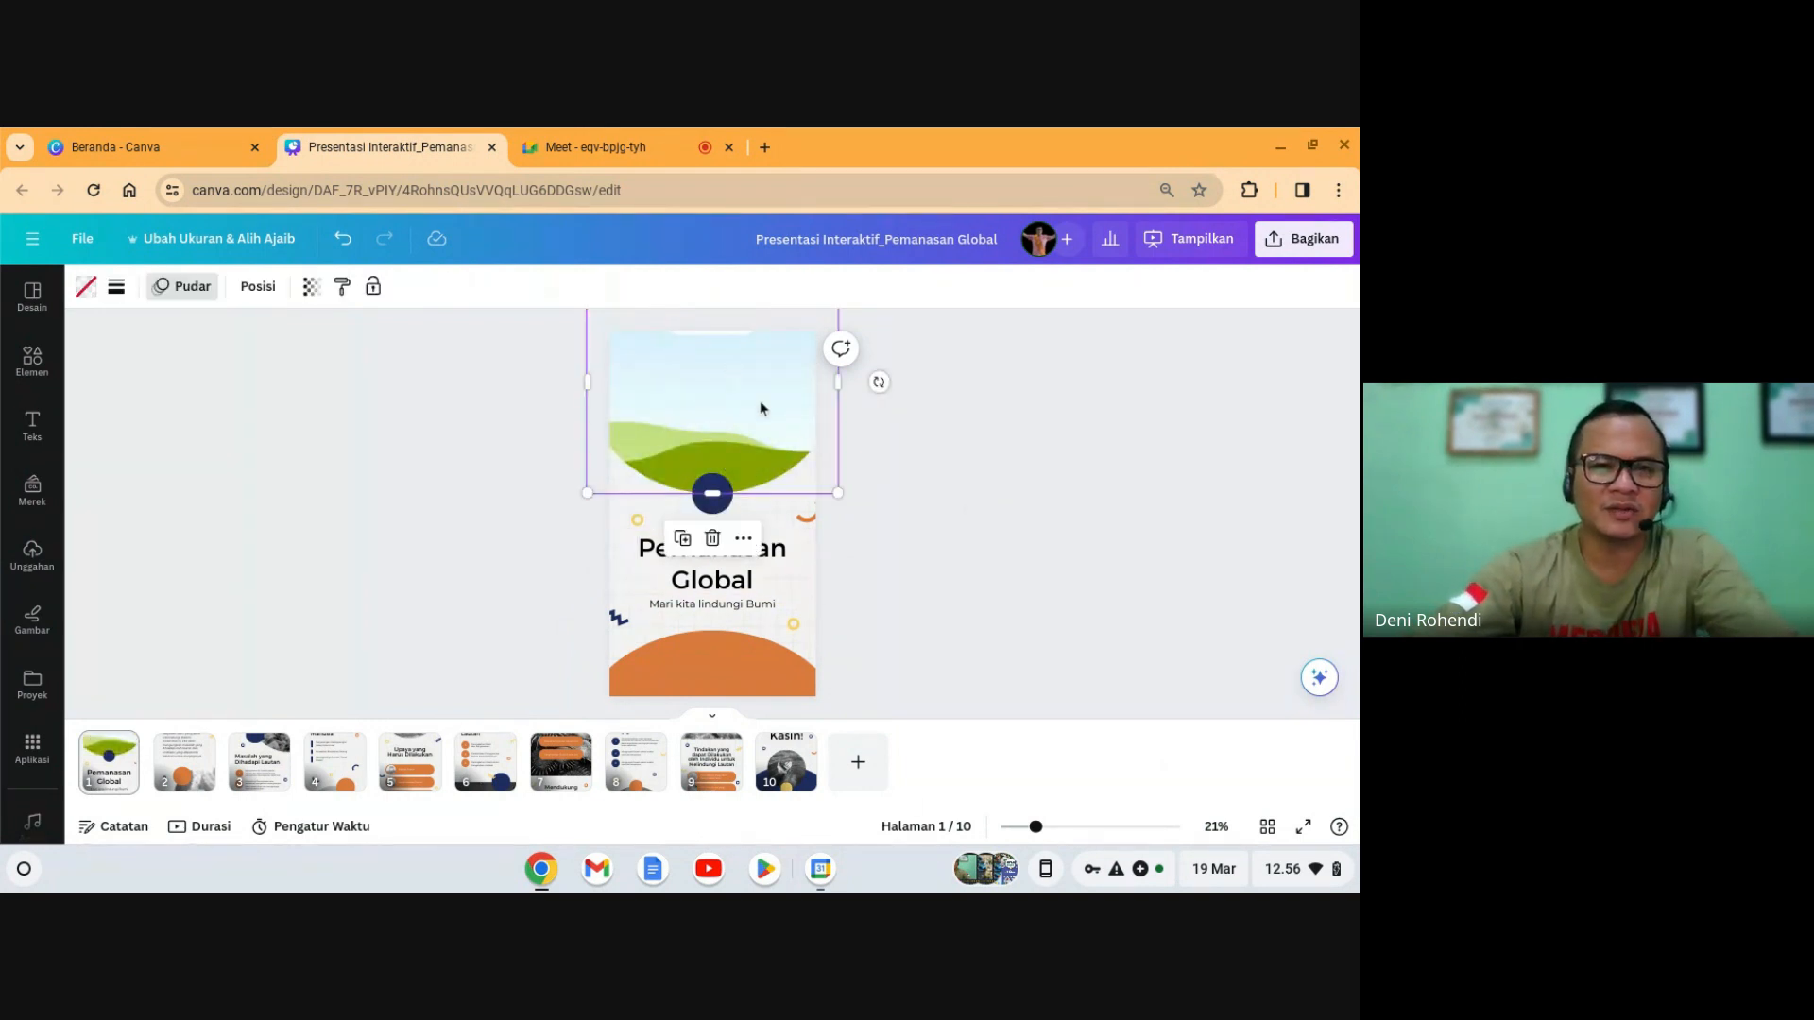
{"action": "left_click", "coordinate": [971, 649]}
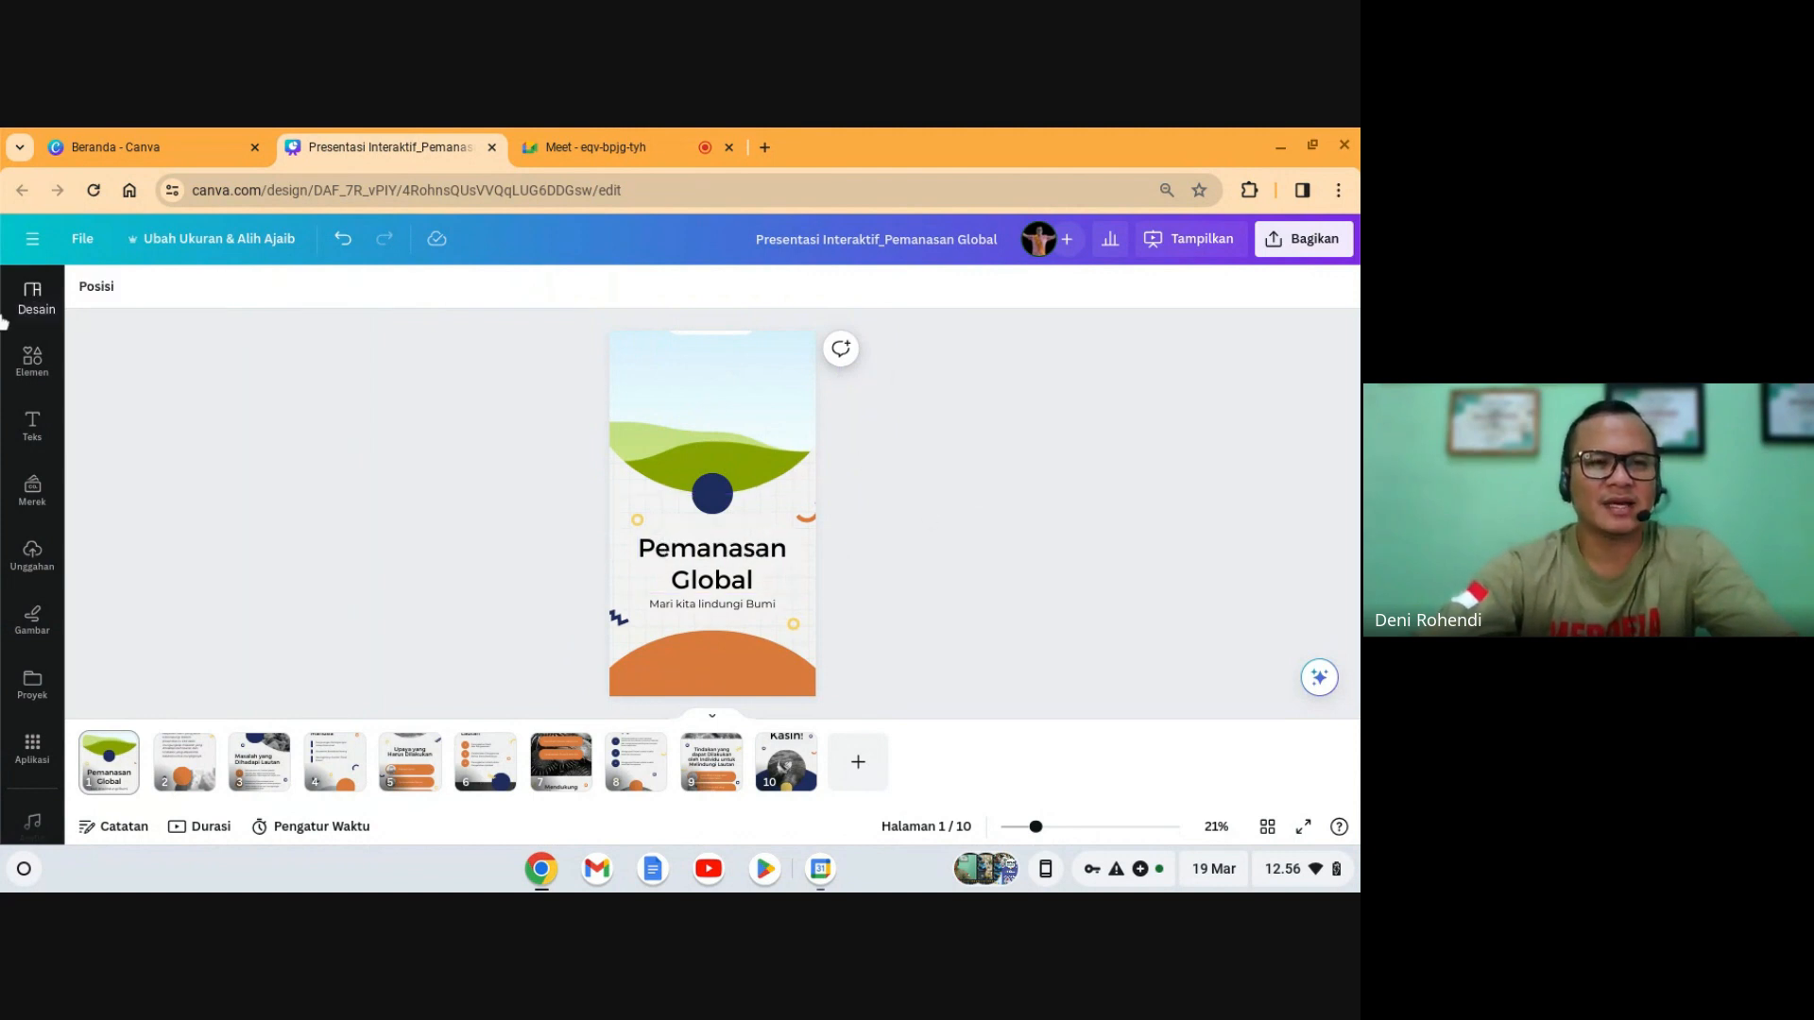
- Search Elements for 'global warming' and filter the results to videos
{"action": "left_click", "coordinate": [31, 361]}
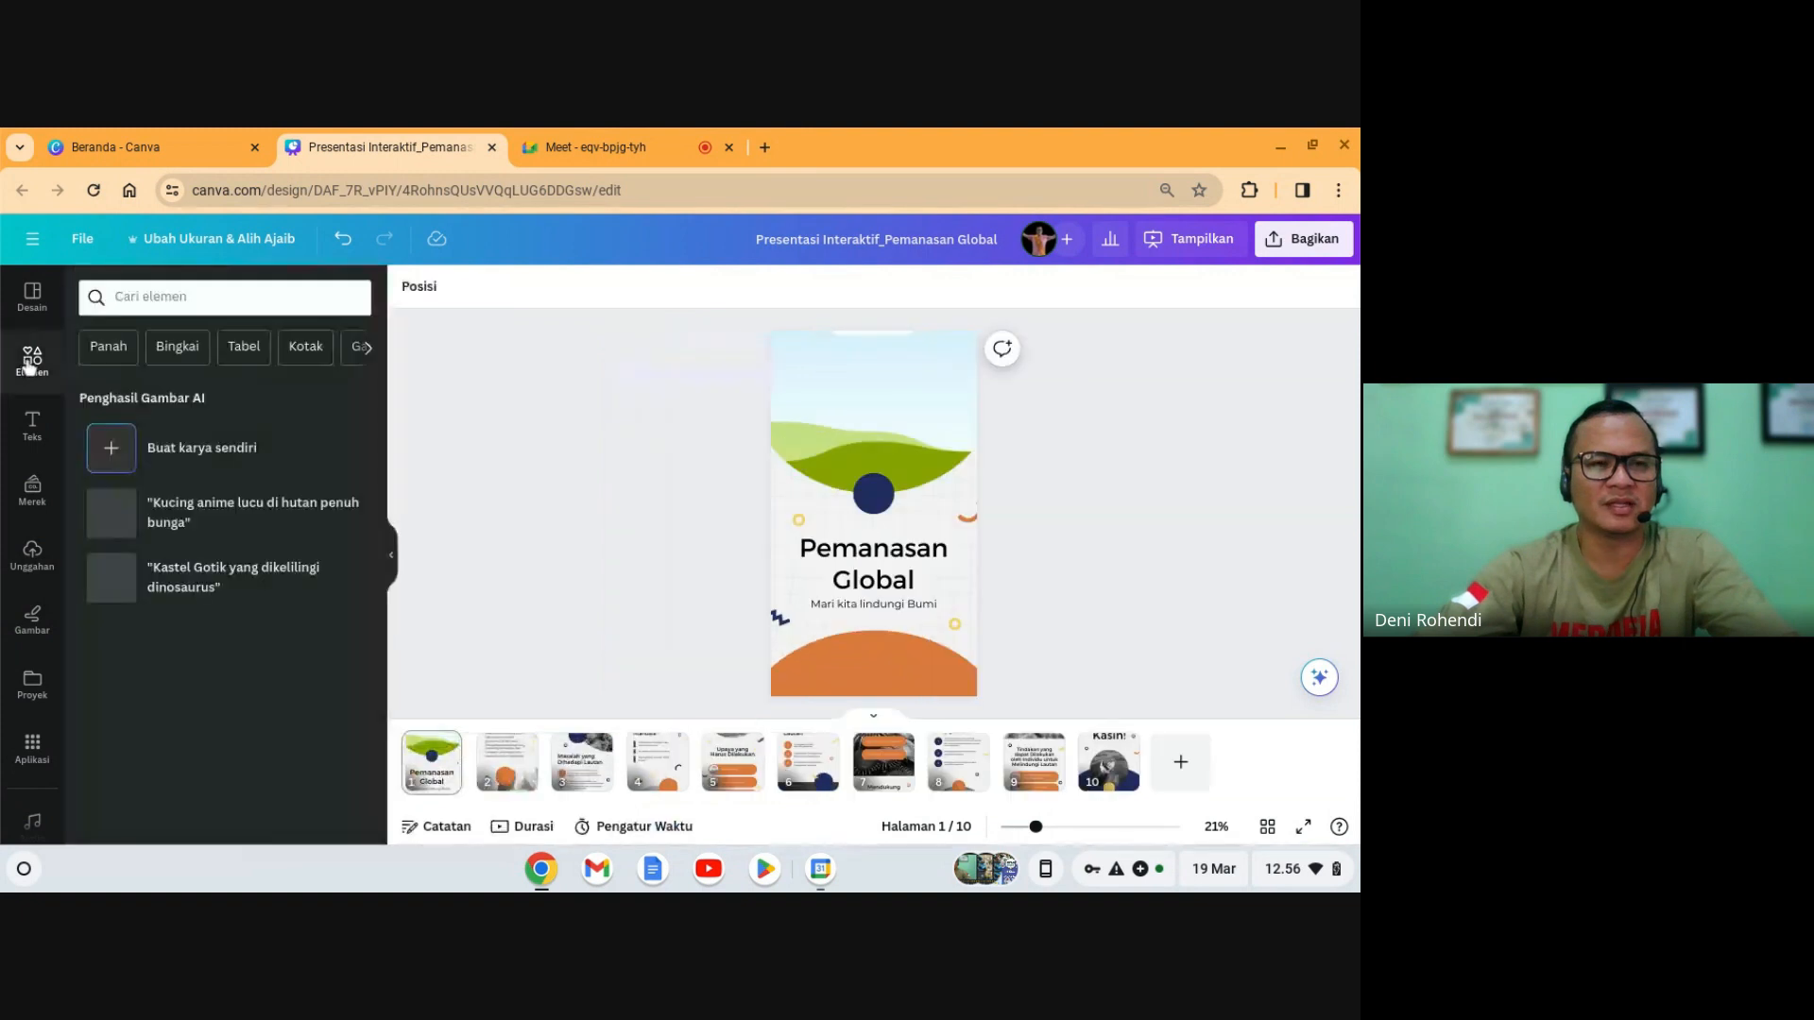
{"action": "left_click", "coordinate": [197, 299]}
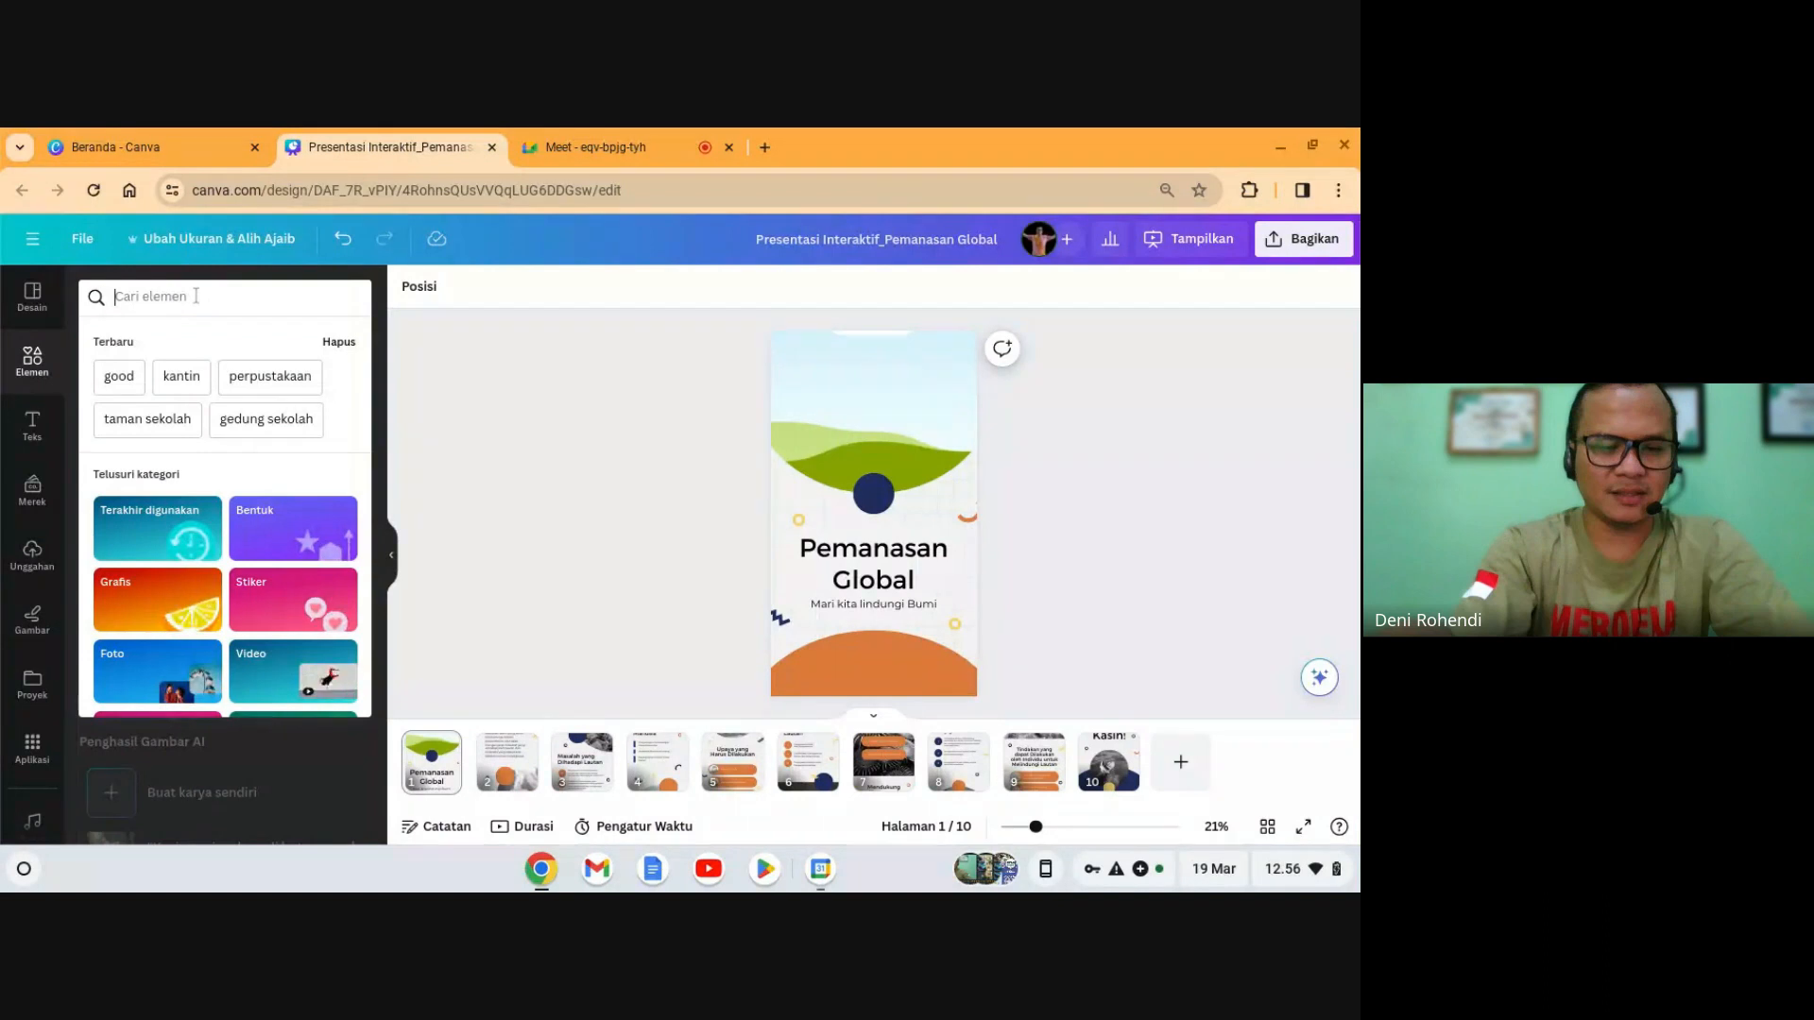
{"action": "type", "text": "global "}
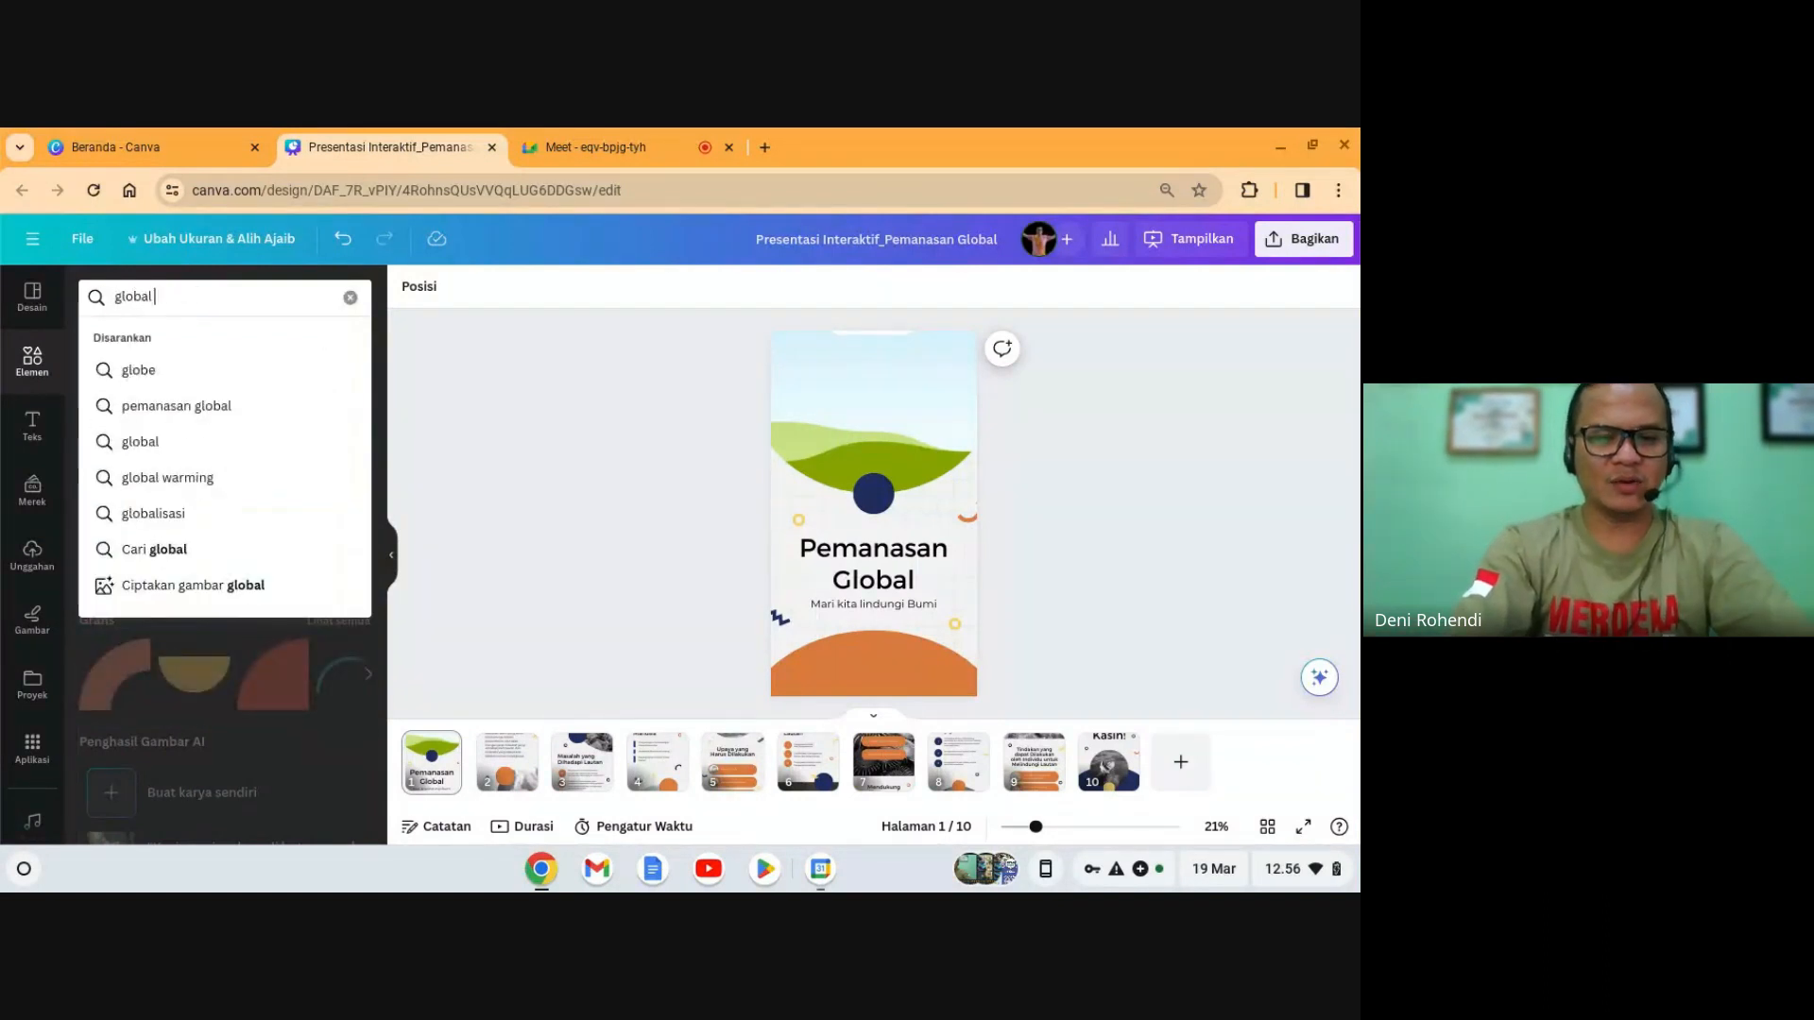
{"action": "type", "text": "warming"}
{"action": "key", "text": "Return"}
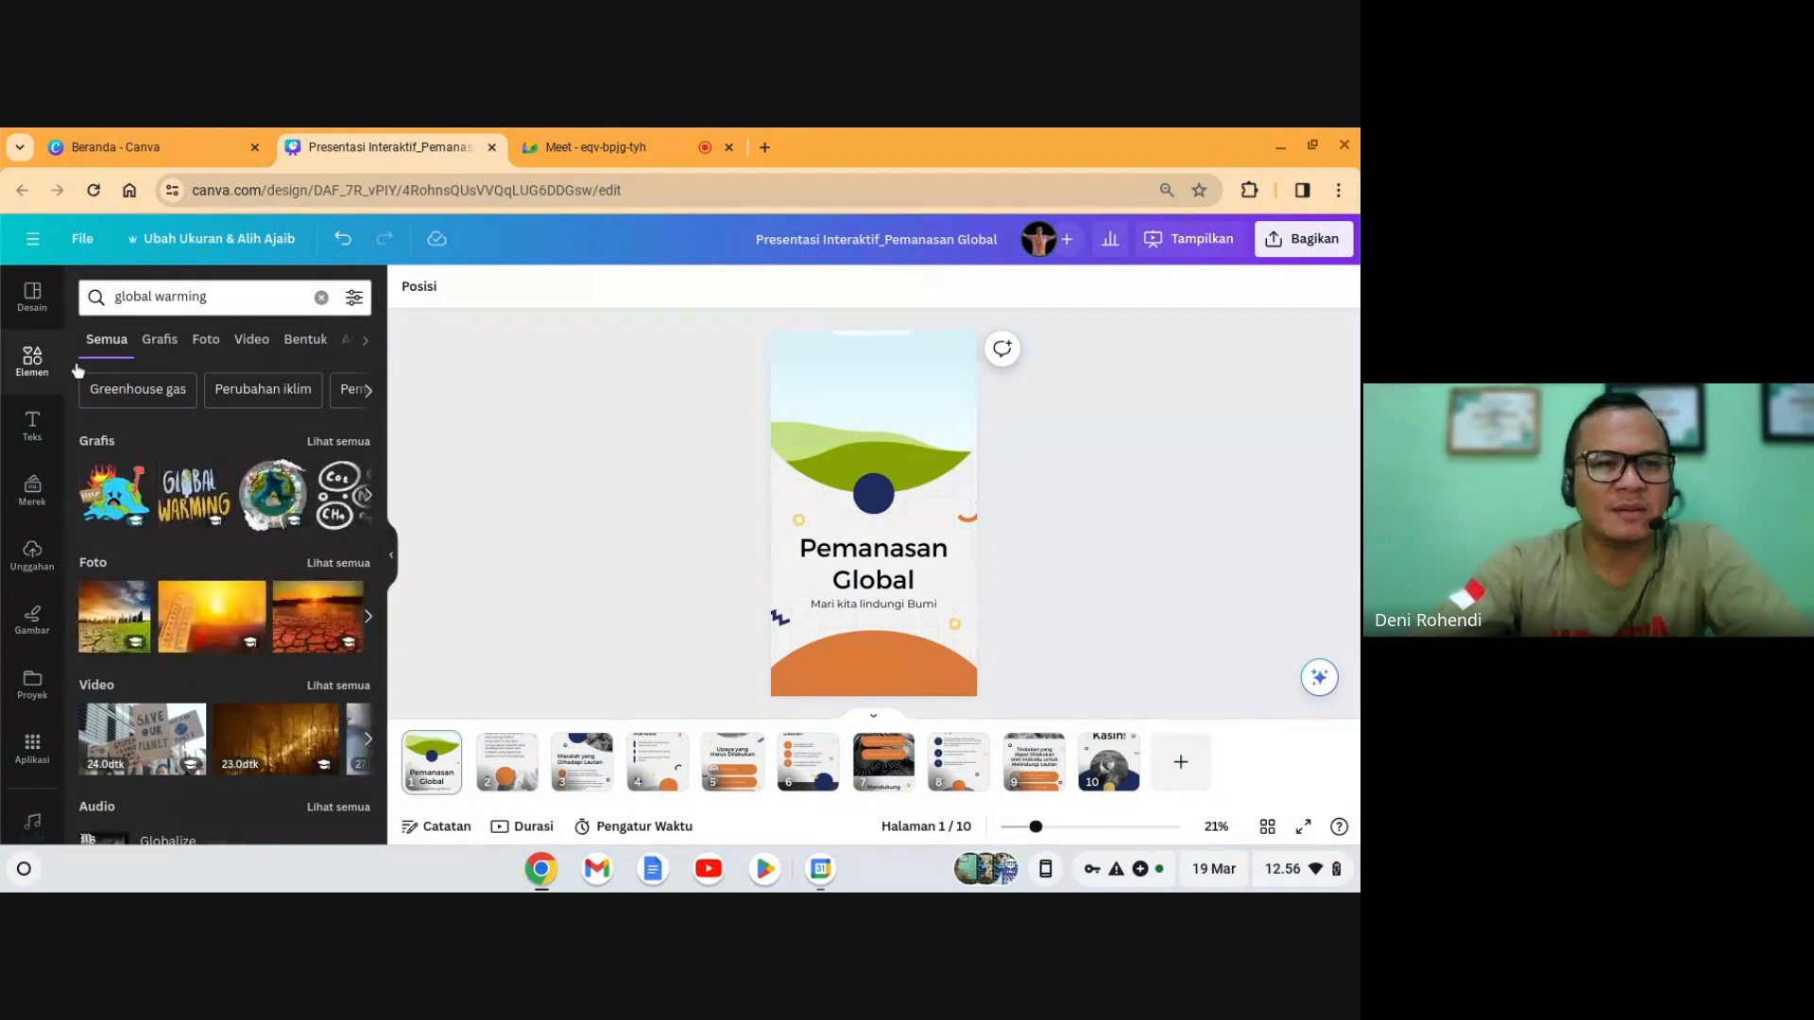
{"action": "left_click", "coordinate": [251, 339]}
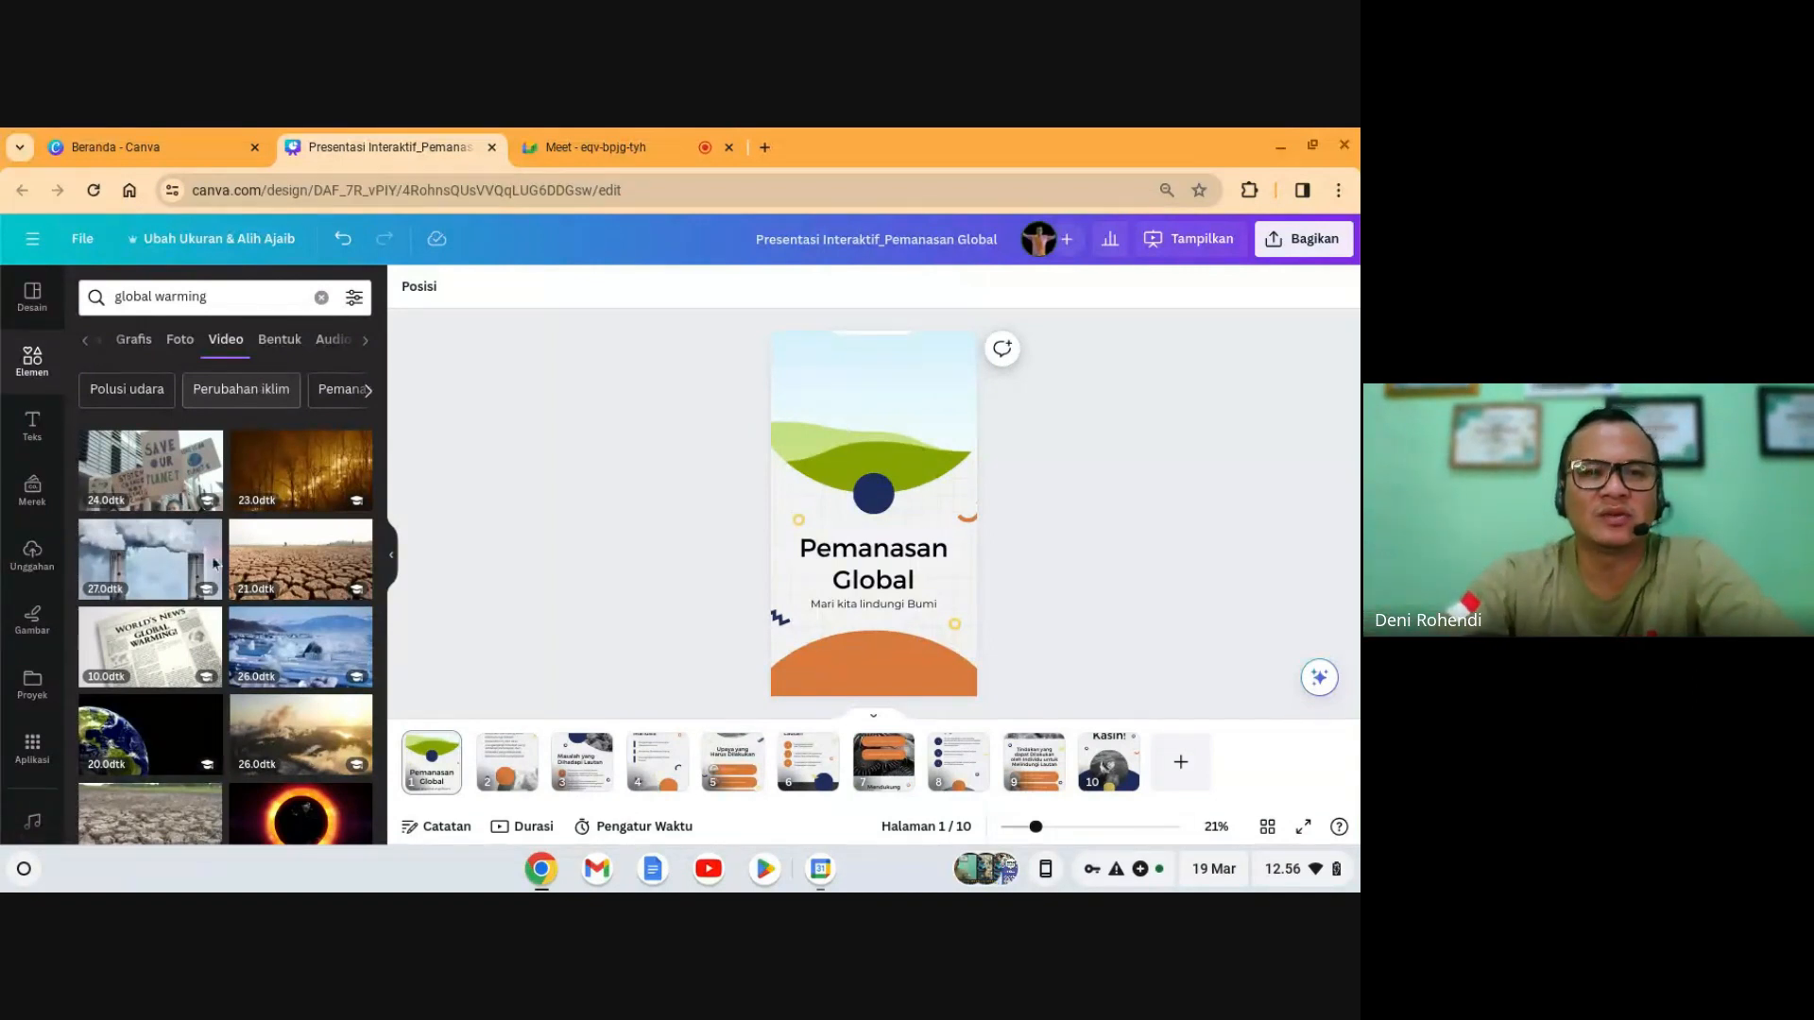
{"action": "scroll", "coordinate": [281, 549], "scroll_direction": "down", "scroll_amount": 3}
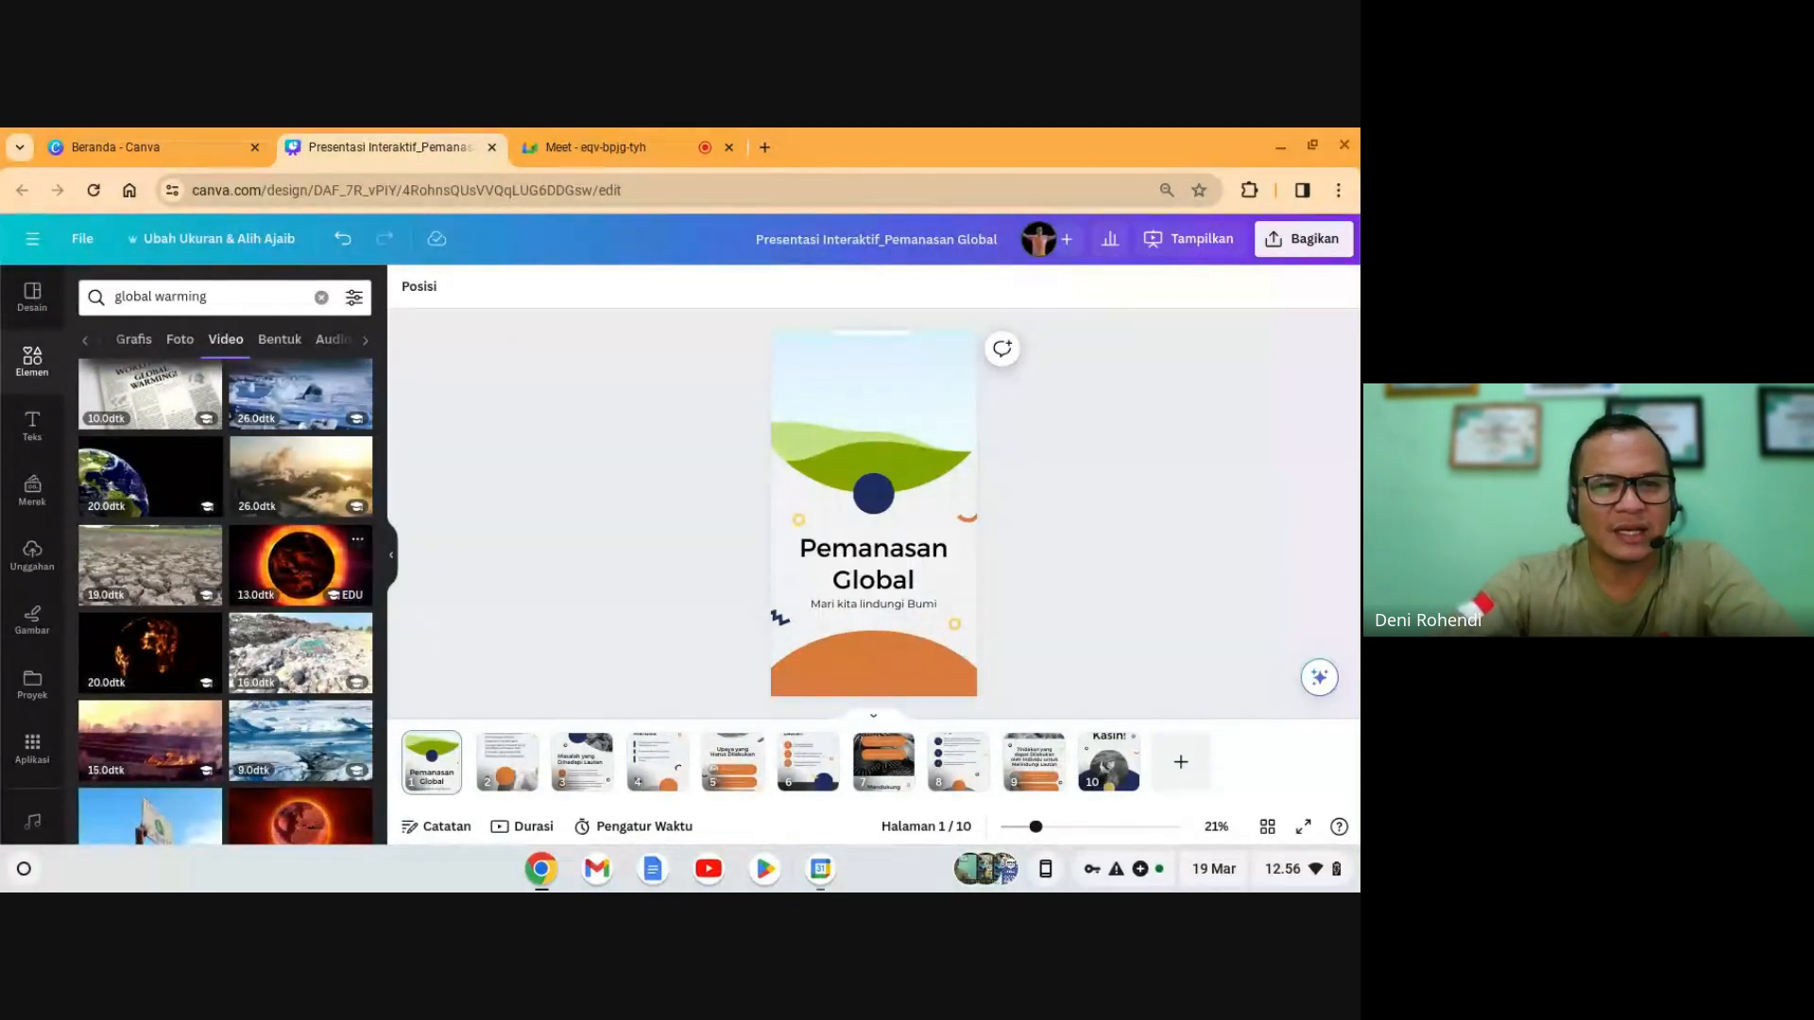
- Drop the eclipse video clip into the cover's top circular frame
{"action": "left_click", "coordinate": [291, 573]}
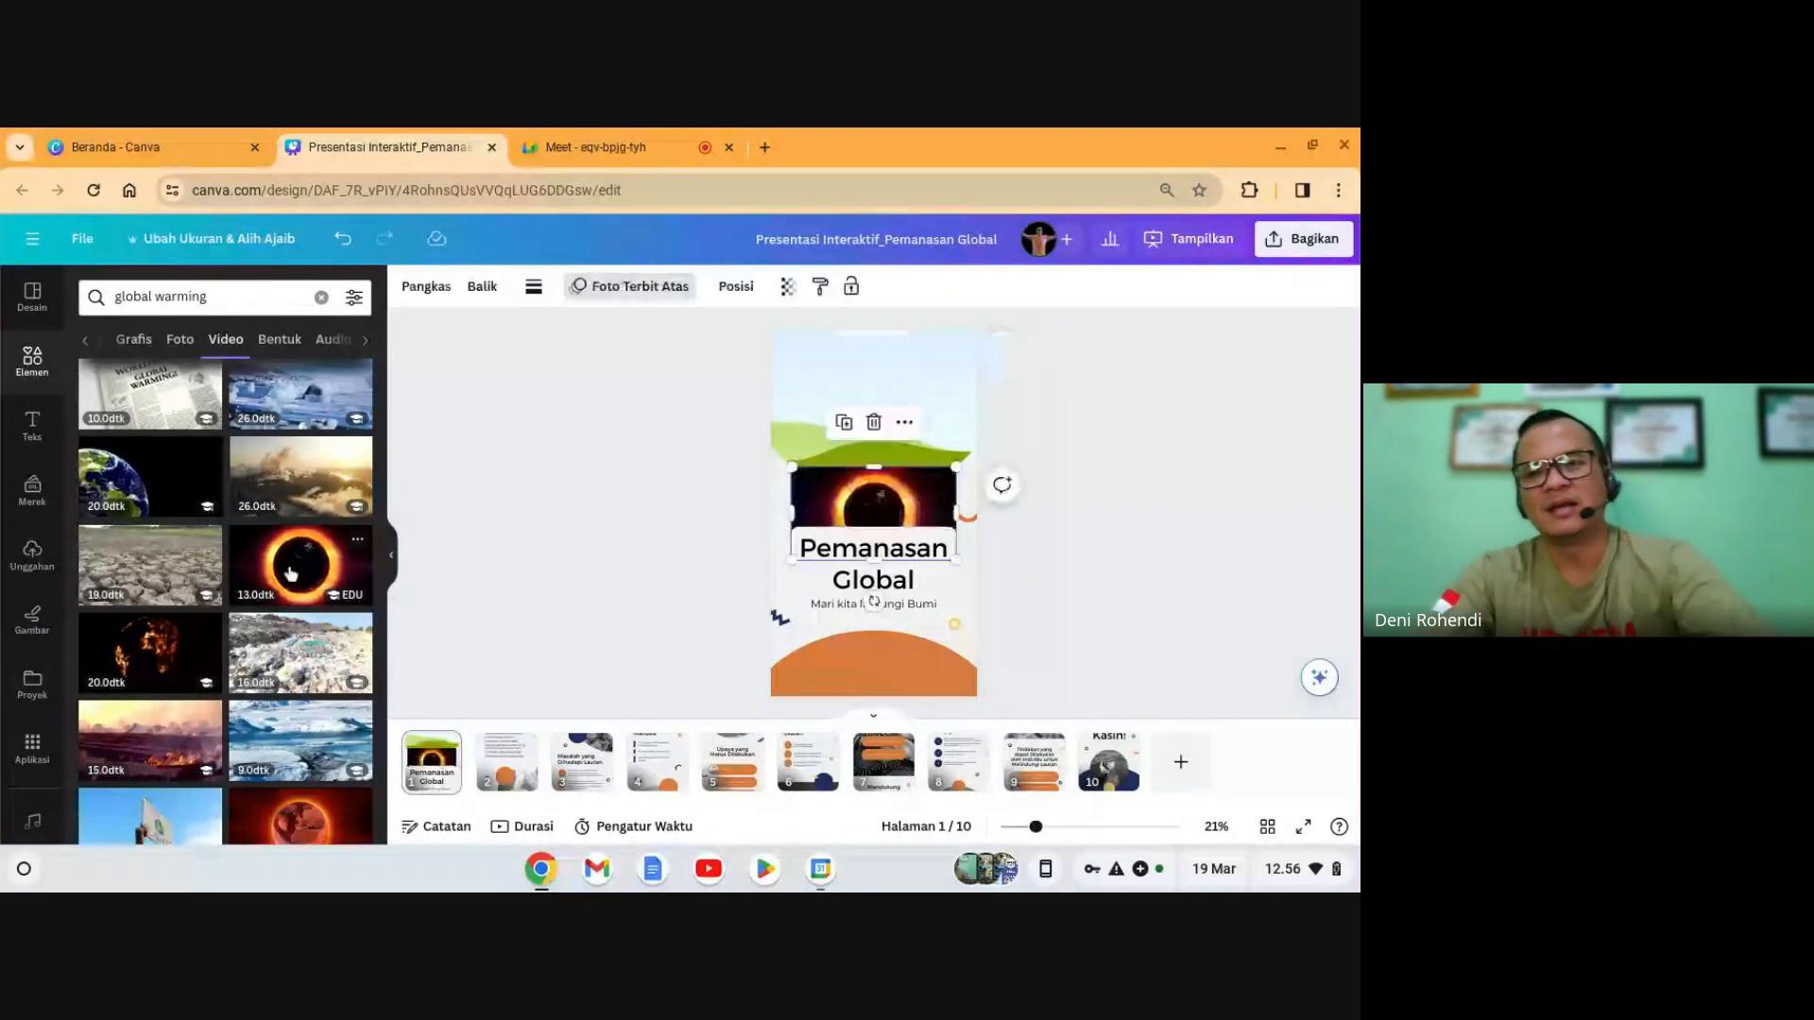
{"action": "left_click_drag", "start_coordinate": [912, 513], "coordinate": [898, 423]}
{"action": "left_click", "coordinate": [1206, 466]}
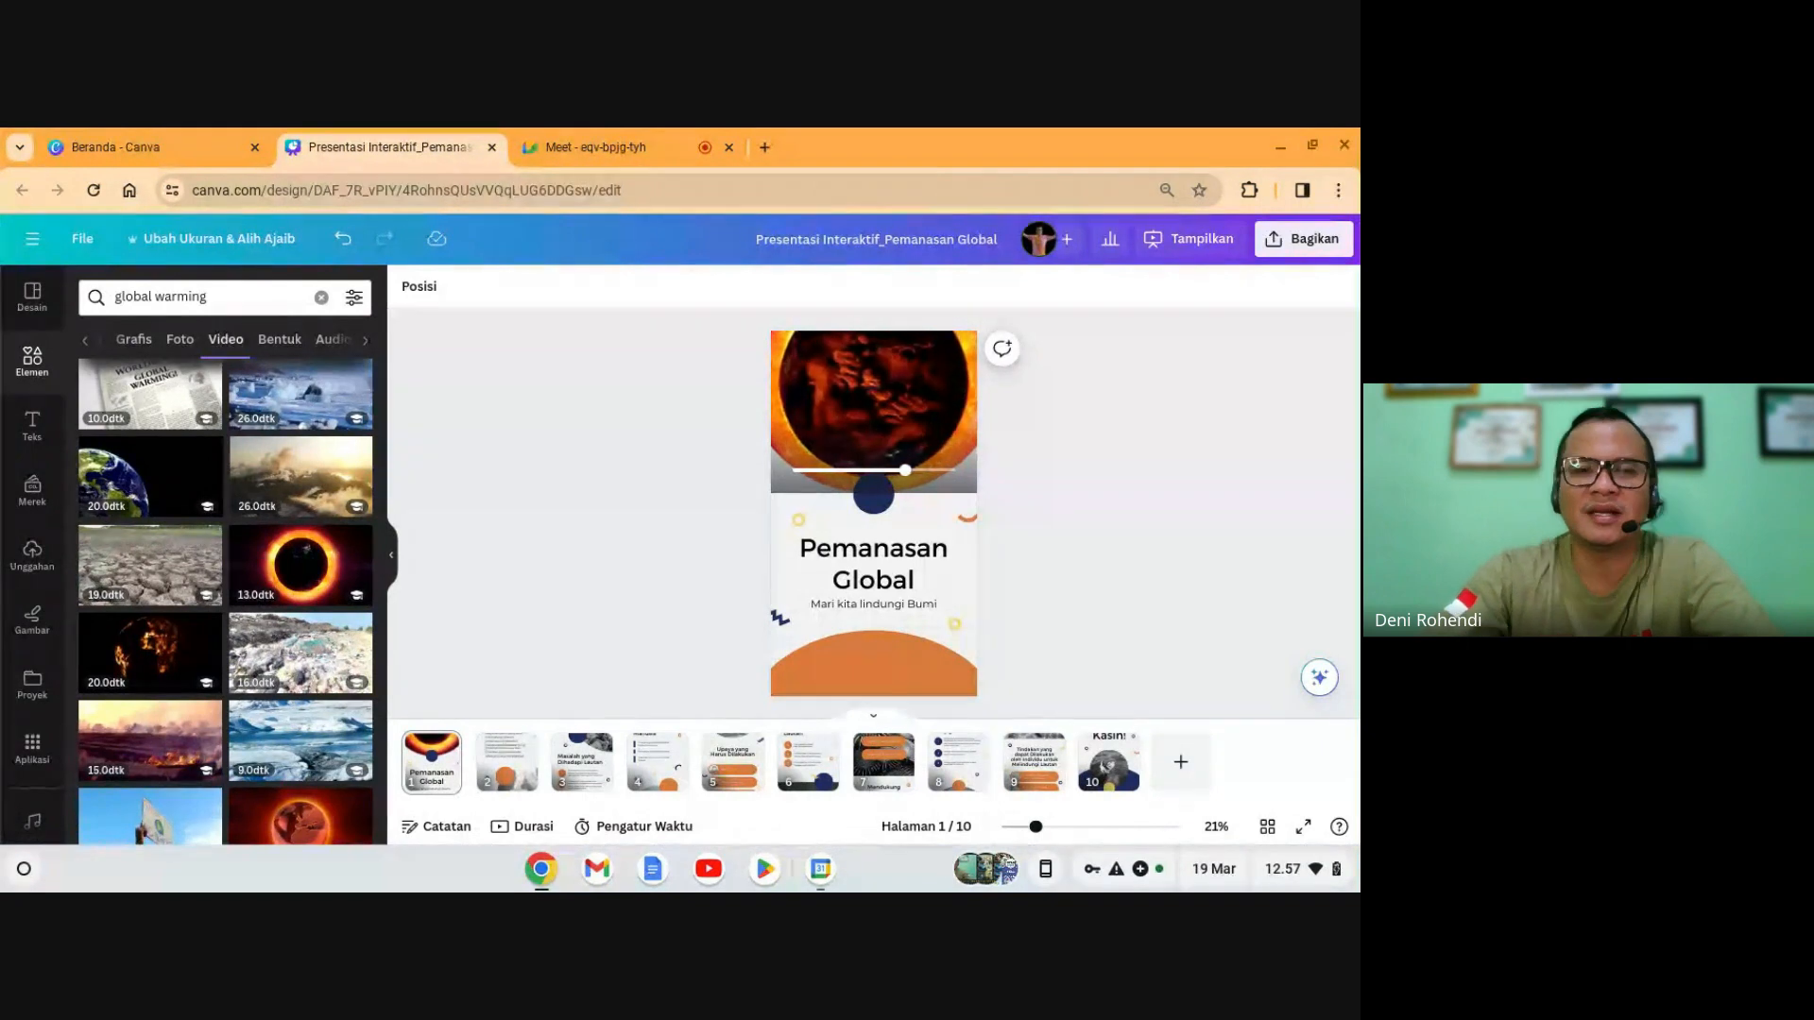
{"action": "left_click", "coordinate": [933, 420]}
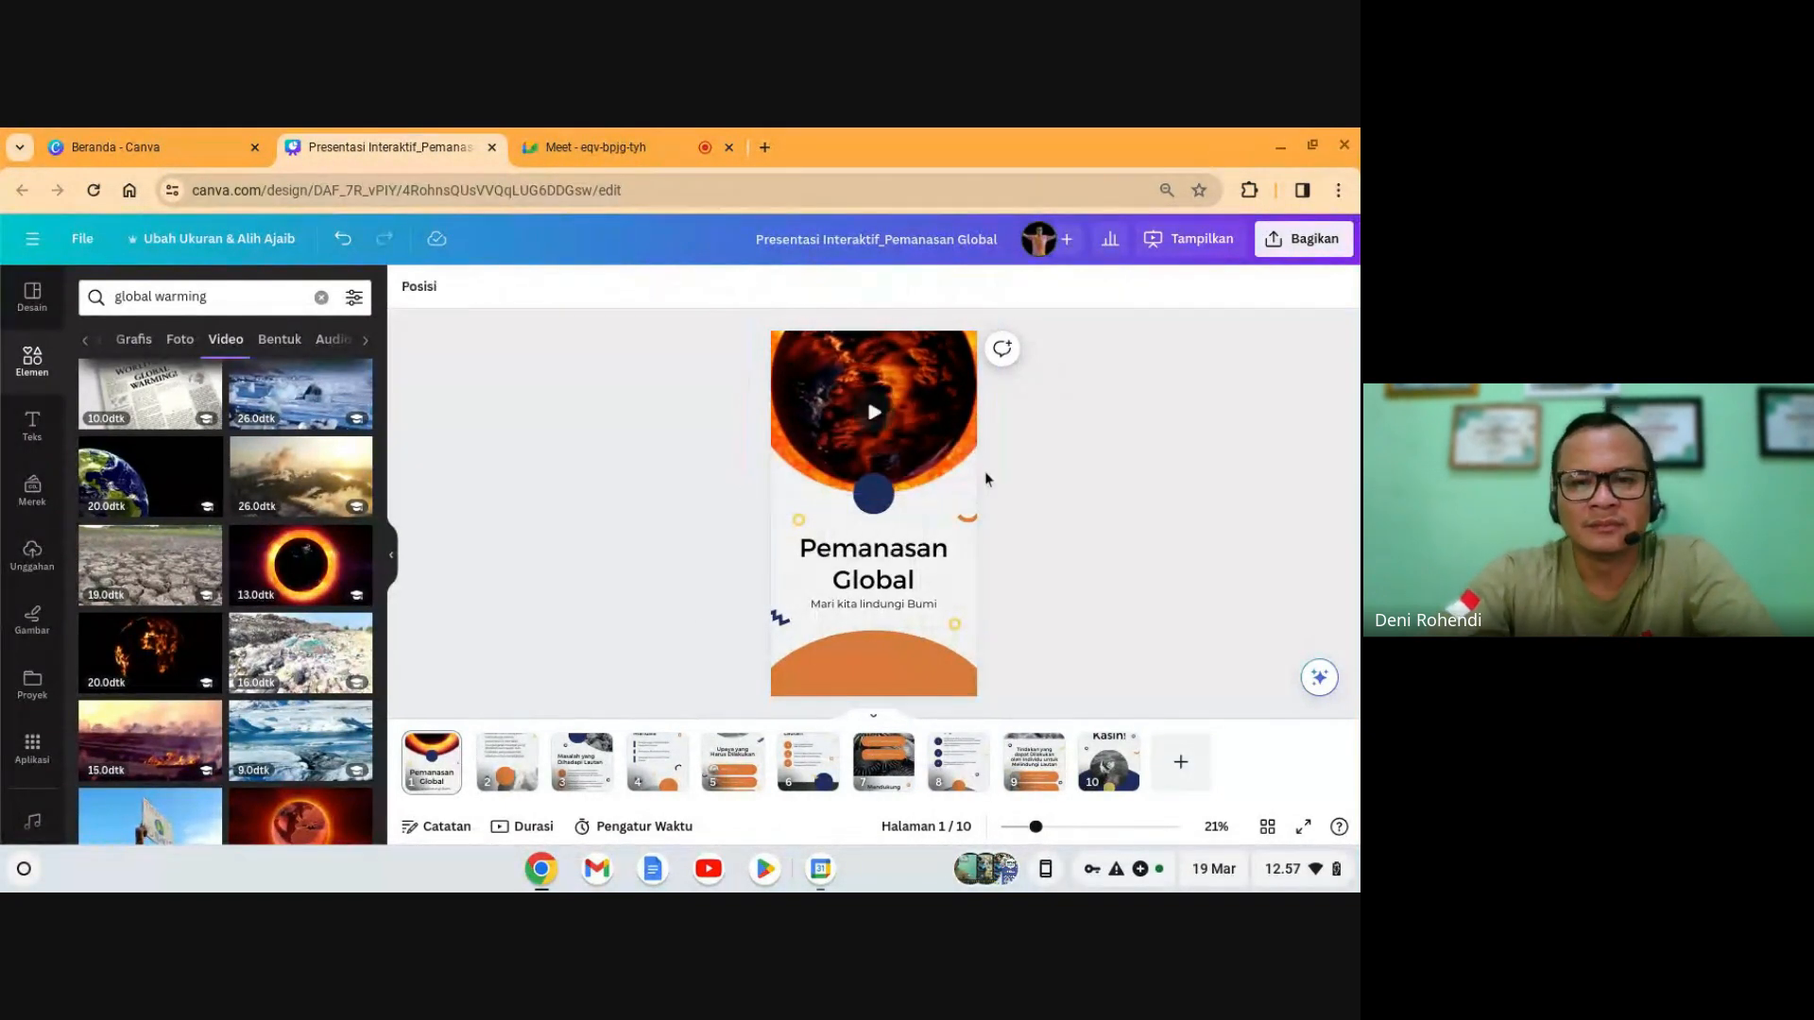
{"action": "left_click", "coordinate": [935, 444]}
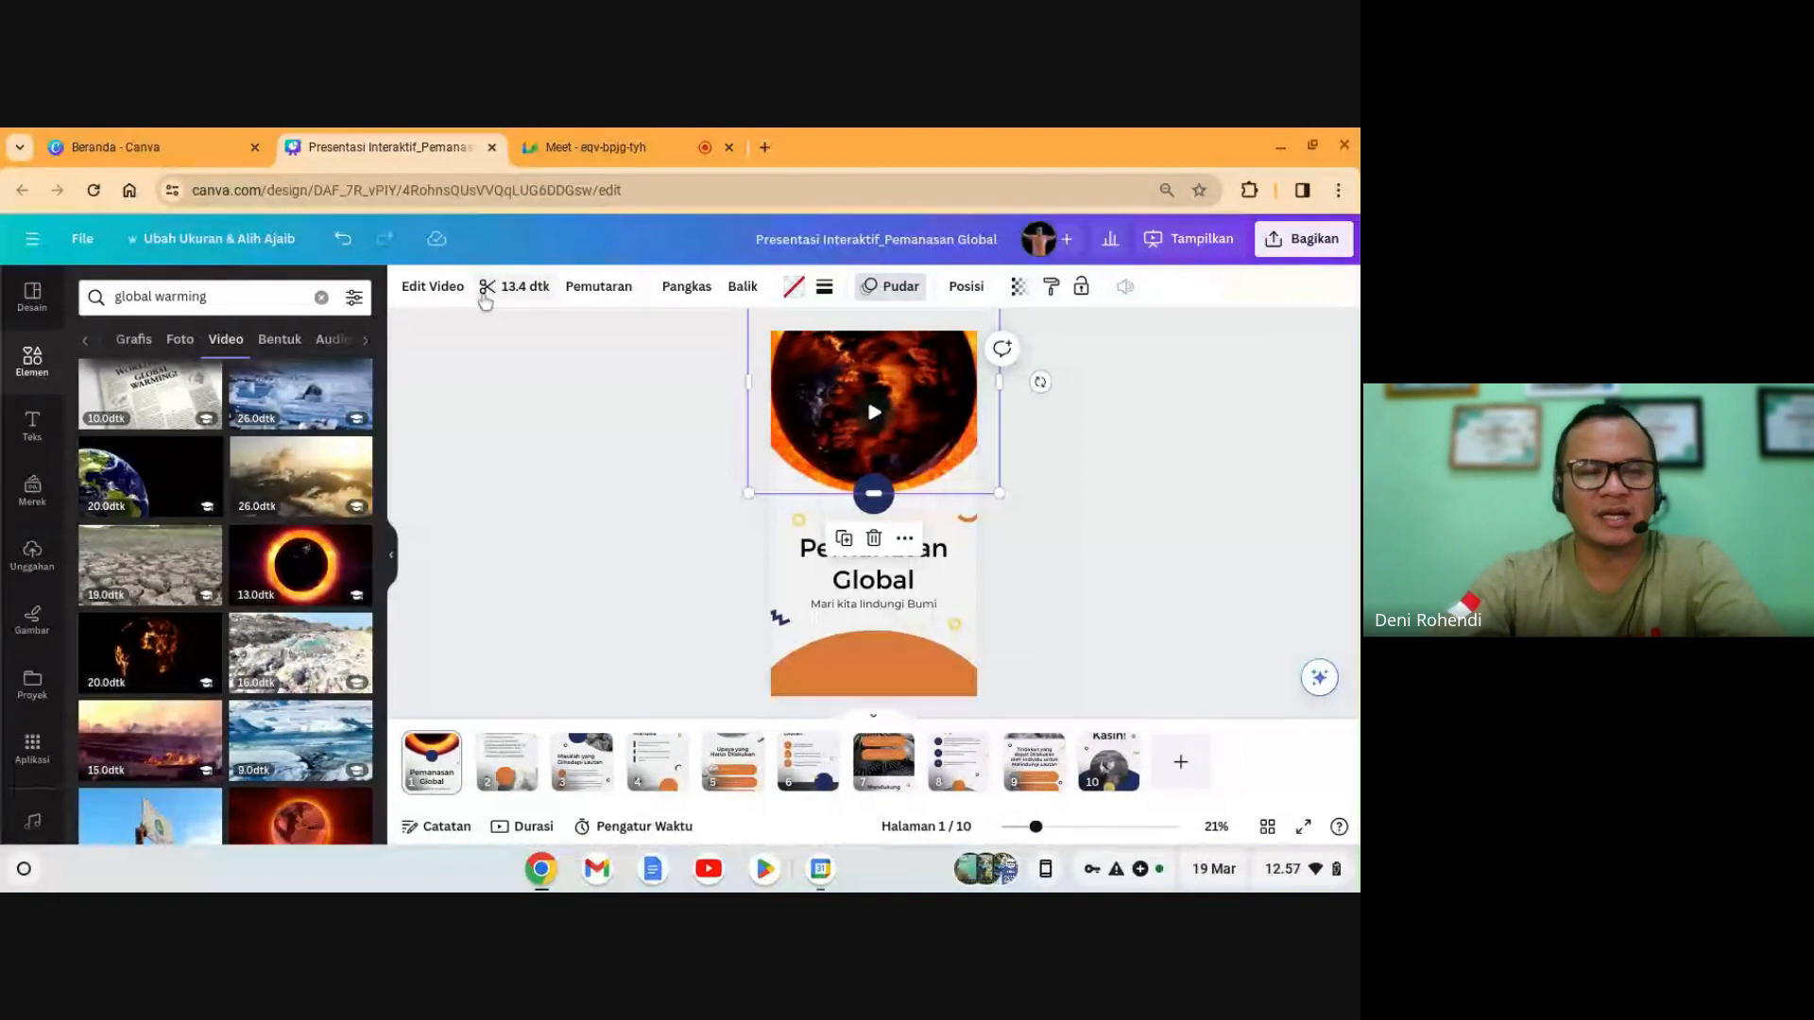
- Trim the cover's eclipse video down to 5.5 seconds
{"action": "left_click", "coordinate": [501, 294]}
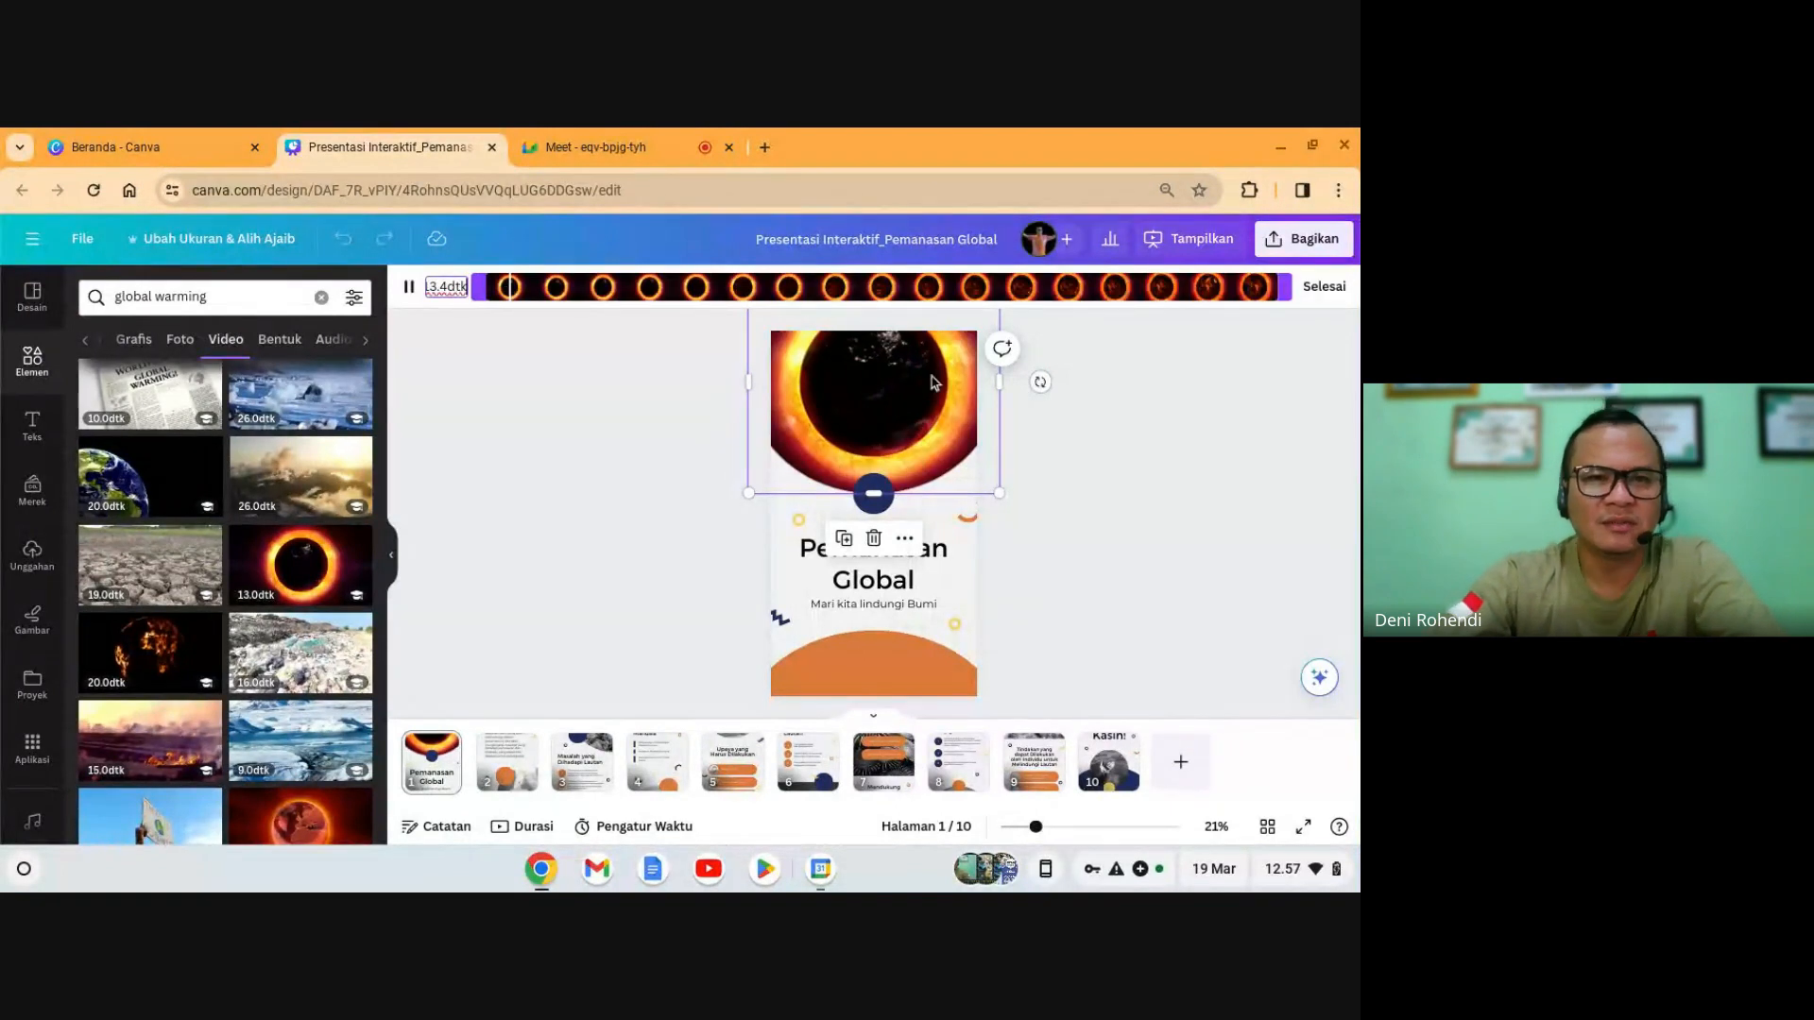
{"action": "left_click_drag", "start_coordinate": [1287, 292], "coordinate": [1143, 292]}
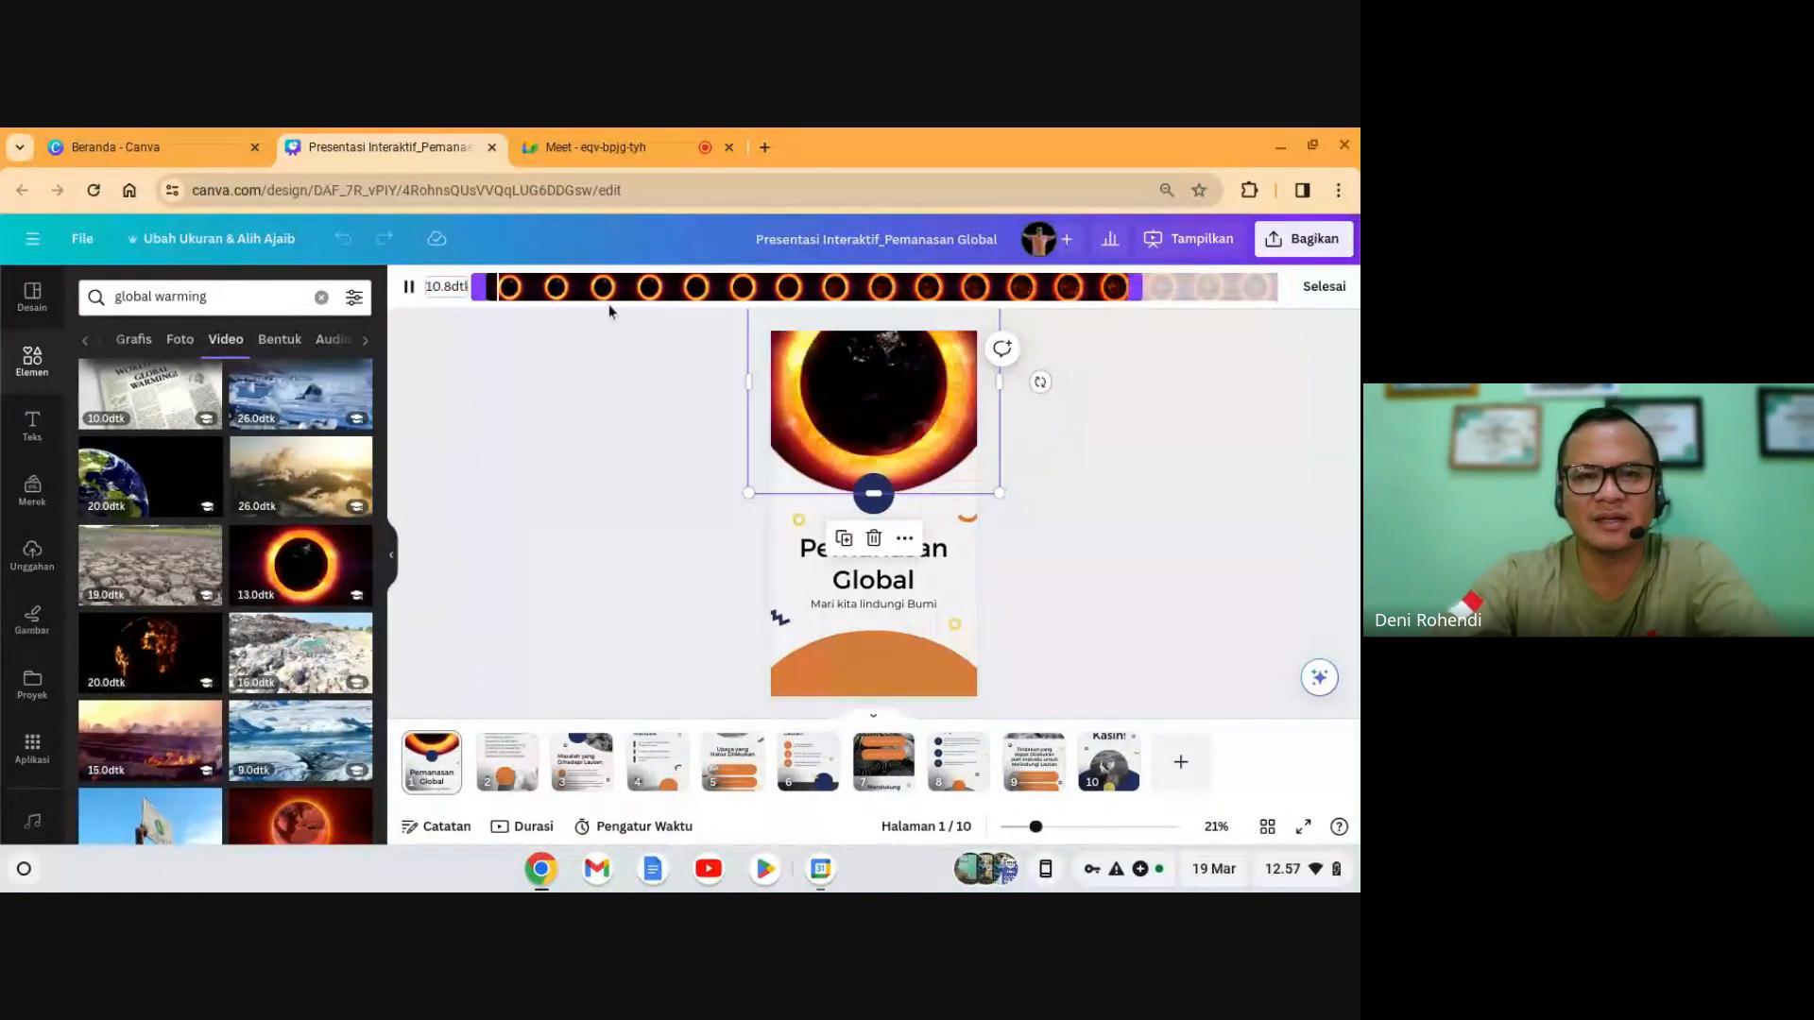
{"action": "left_click_drag", "start_coordinate": [474, 289], "coordinate": [567, 290]}
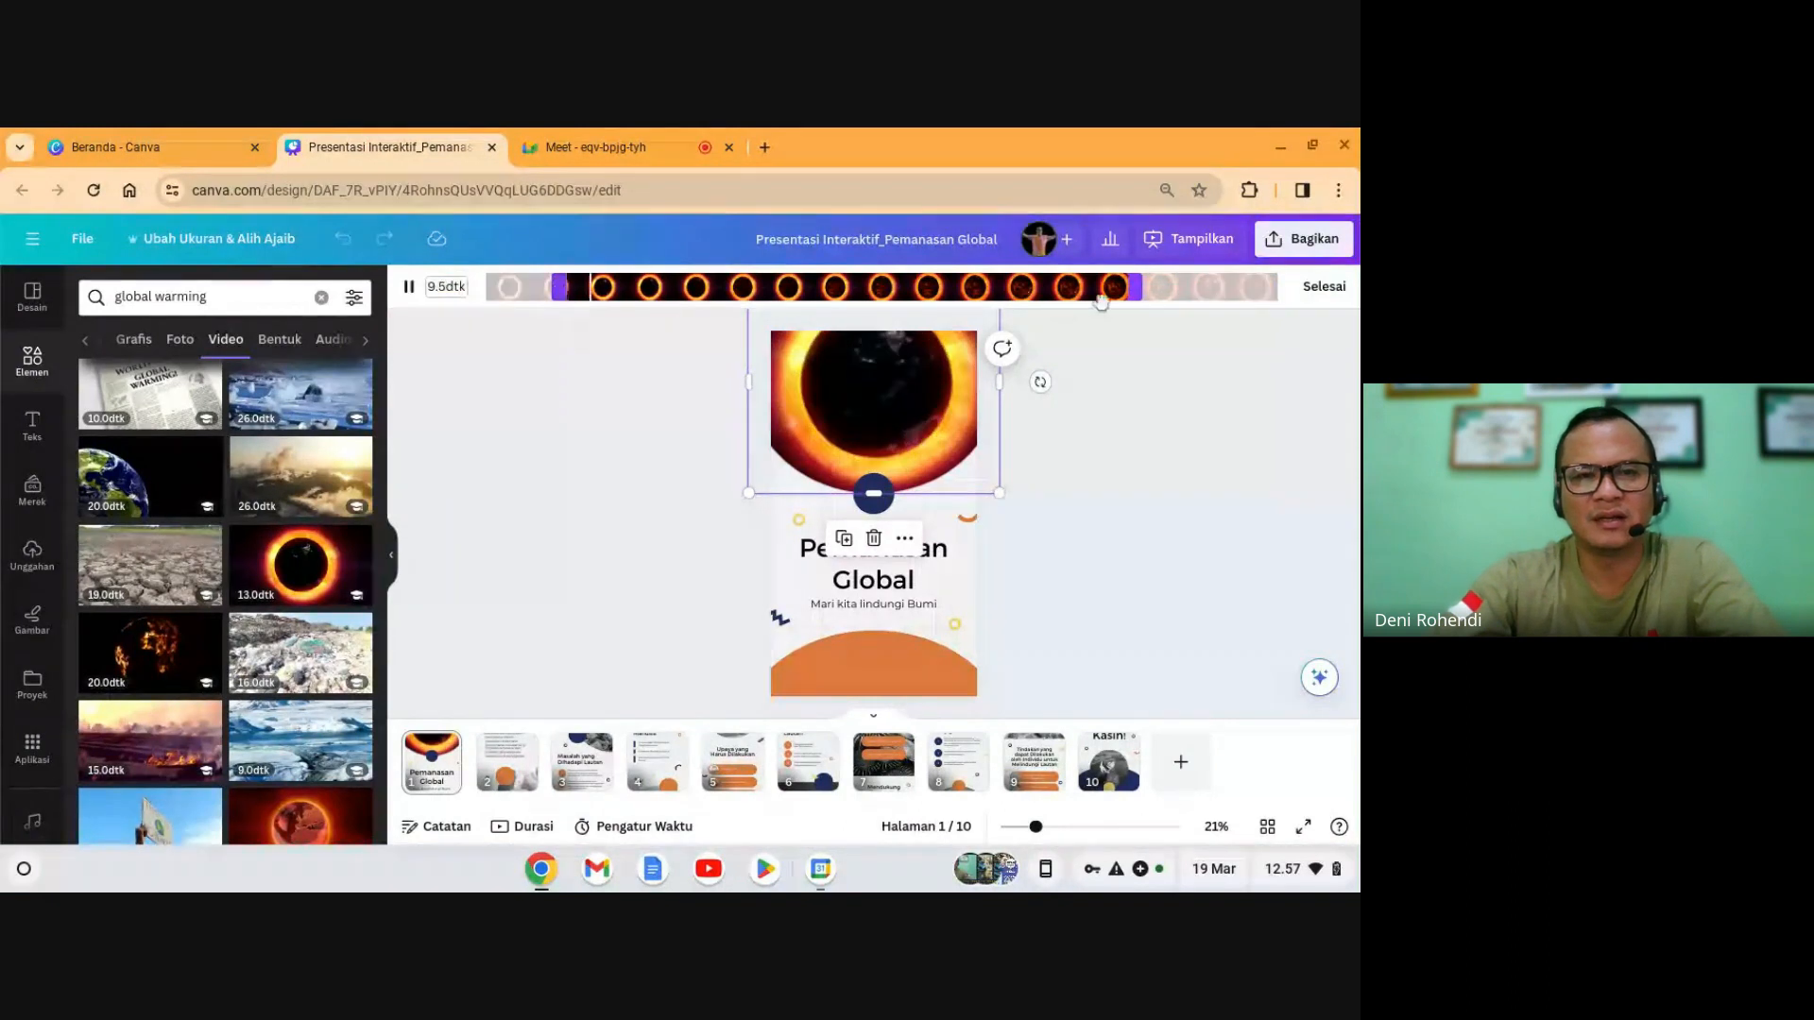
{"action": "left_click_drag", "start_coordinate": [1139, 289], "coordinate": [900, 286]}
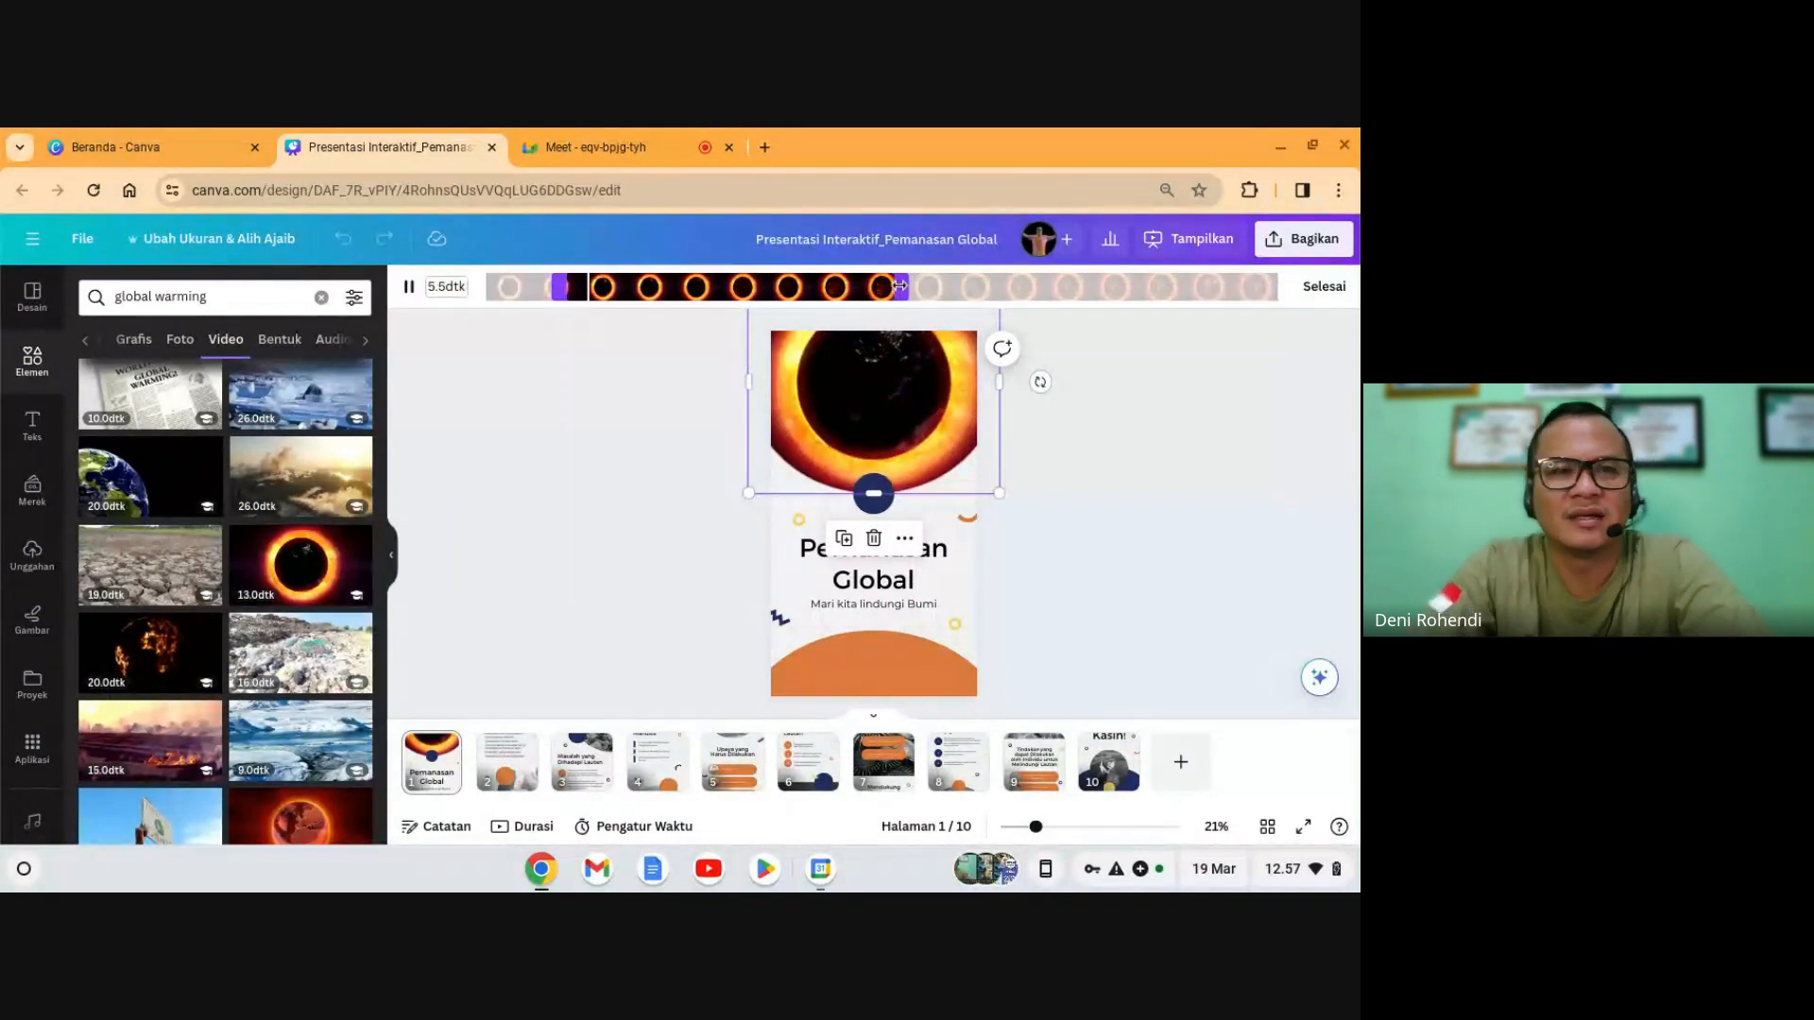
{"action": "left_click", "coordinate": [1322, 286]}
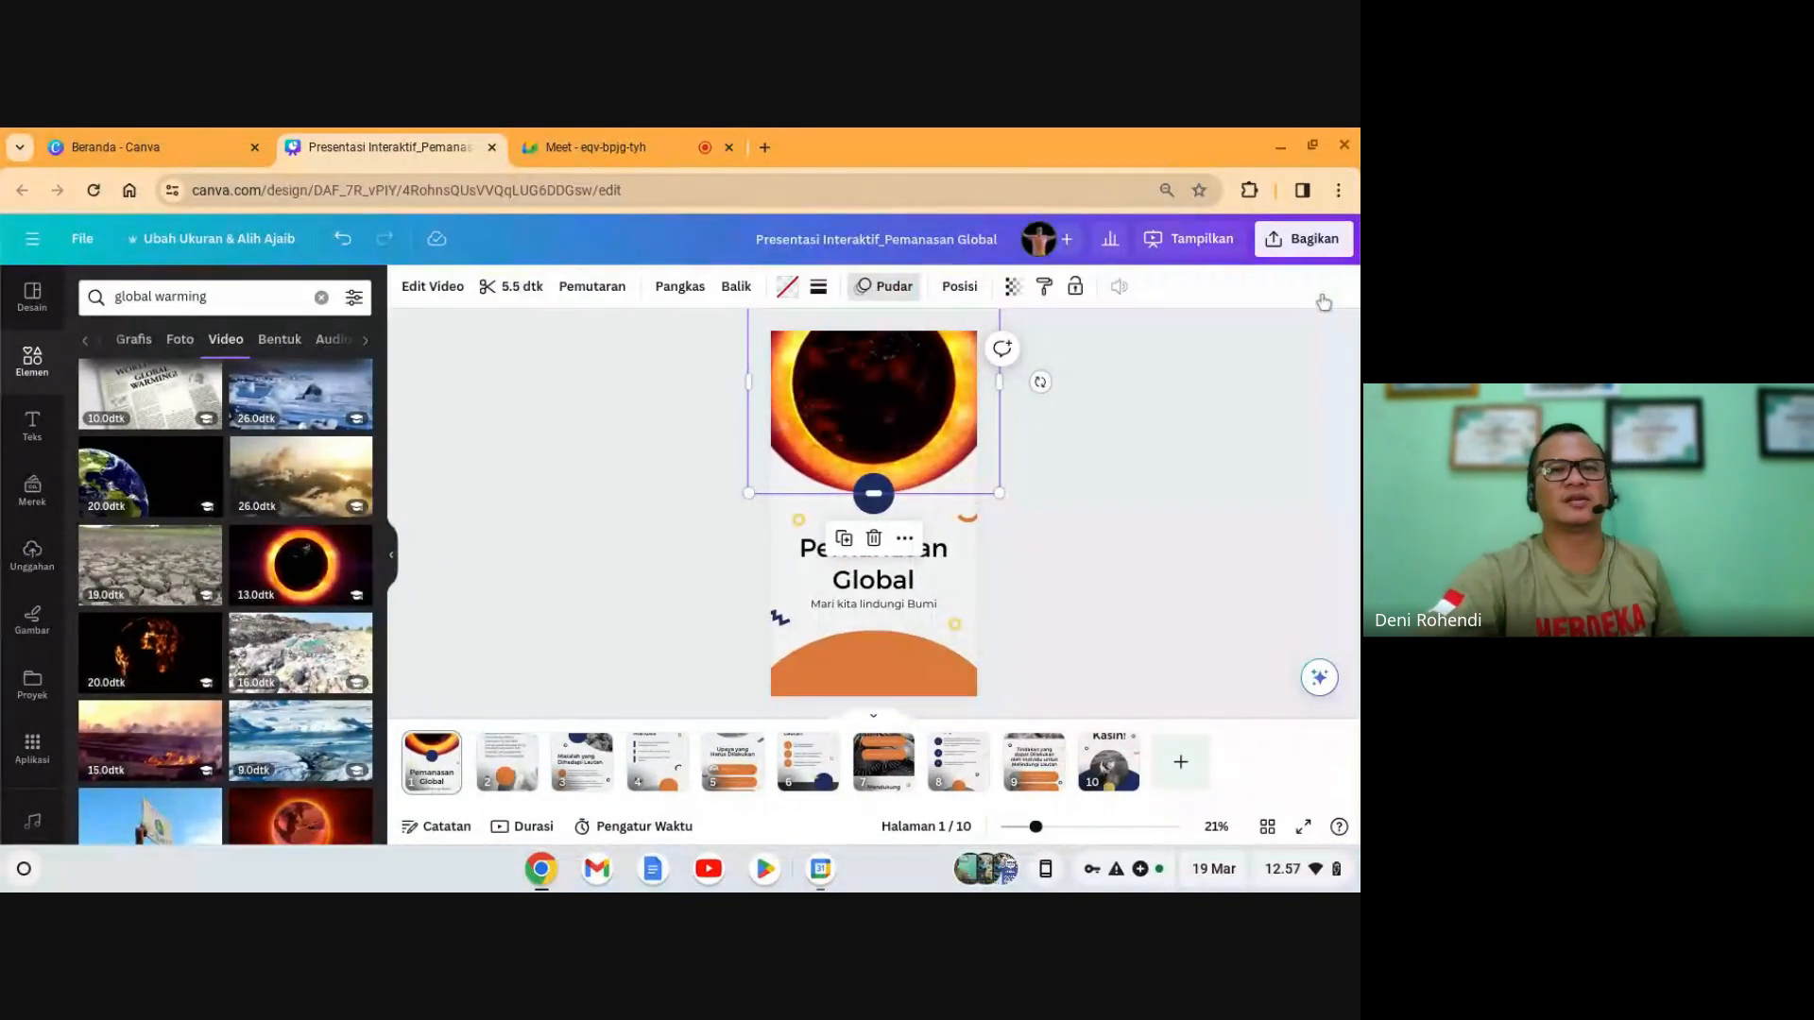
{"action": "left_click", "coordinate": [1215, 413]}
{"action": "scroll", "coordinate": [1073, 526], "scroll_direction": "down", "scroll_amount": 2}
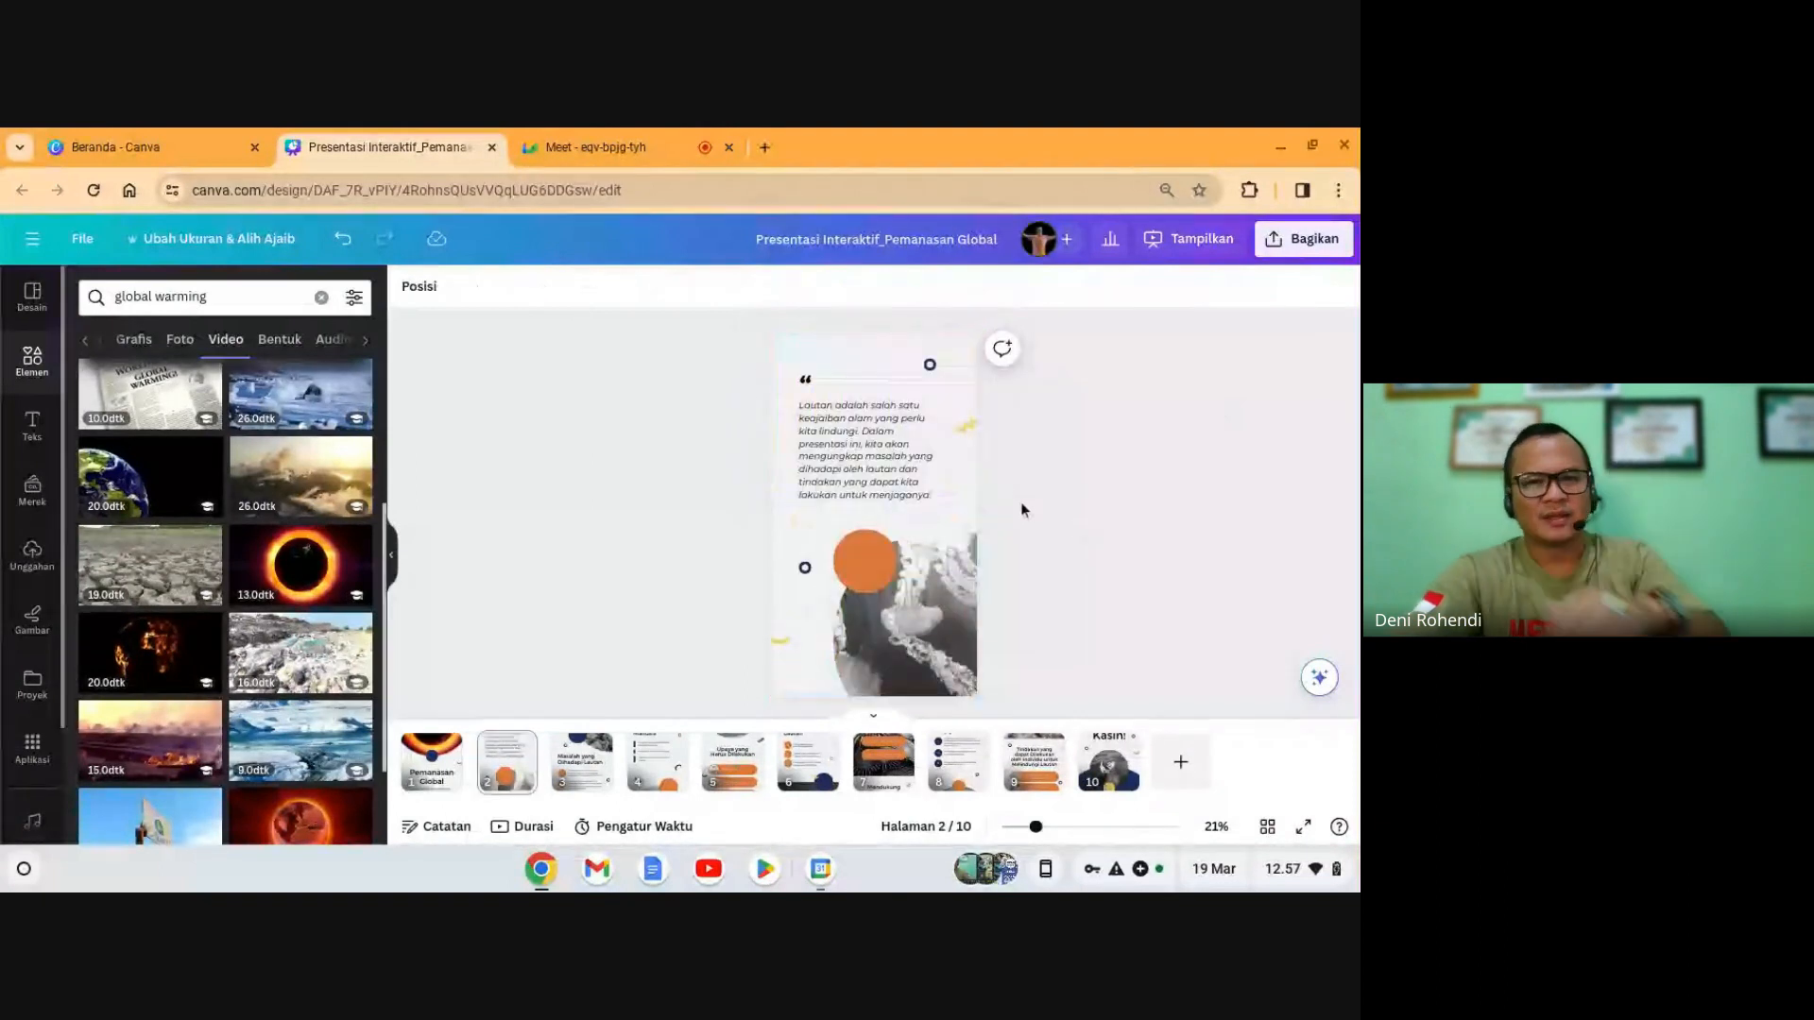
- Drag the uploaded presenter photo from Unggahan onto the cover, low behind the title
{"action": "left_click", "coordinate": [432, 761]}
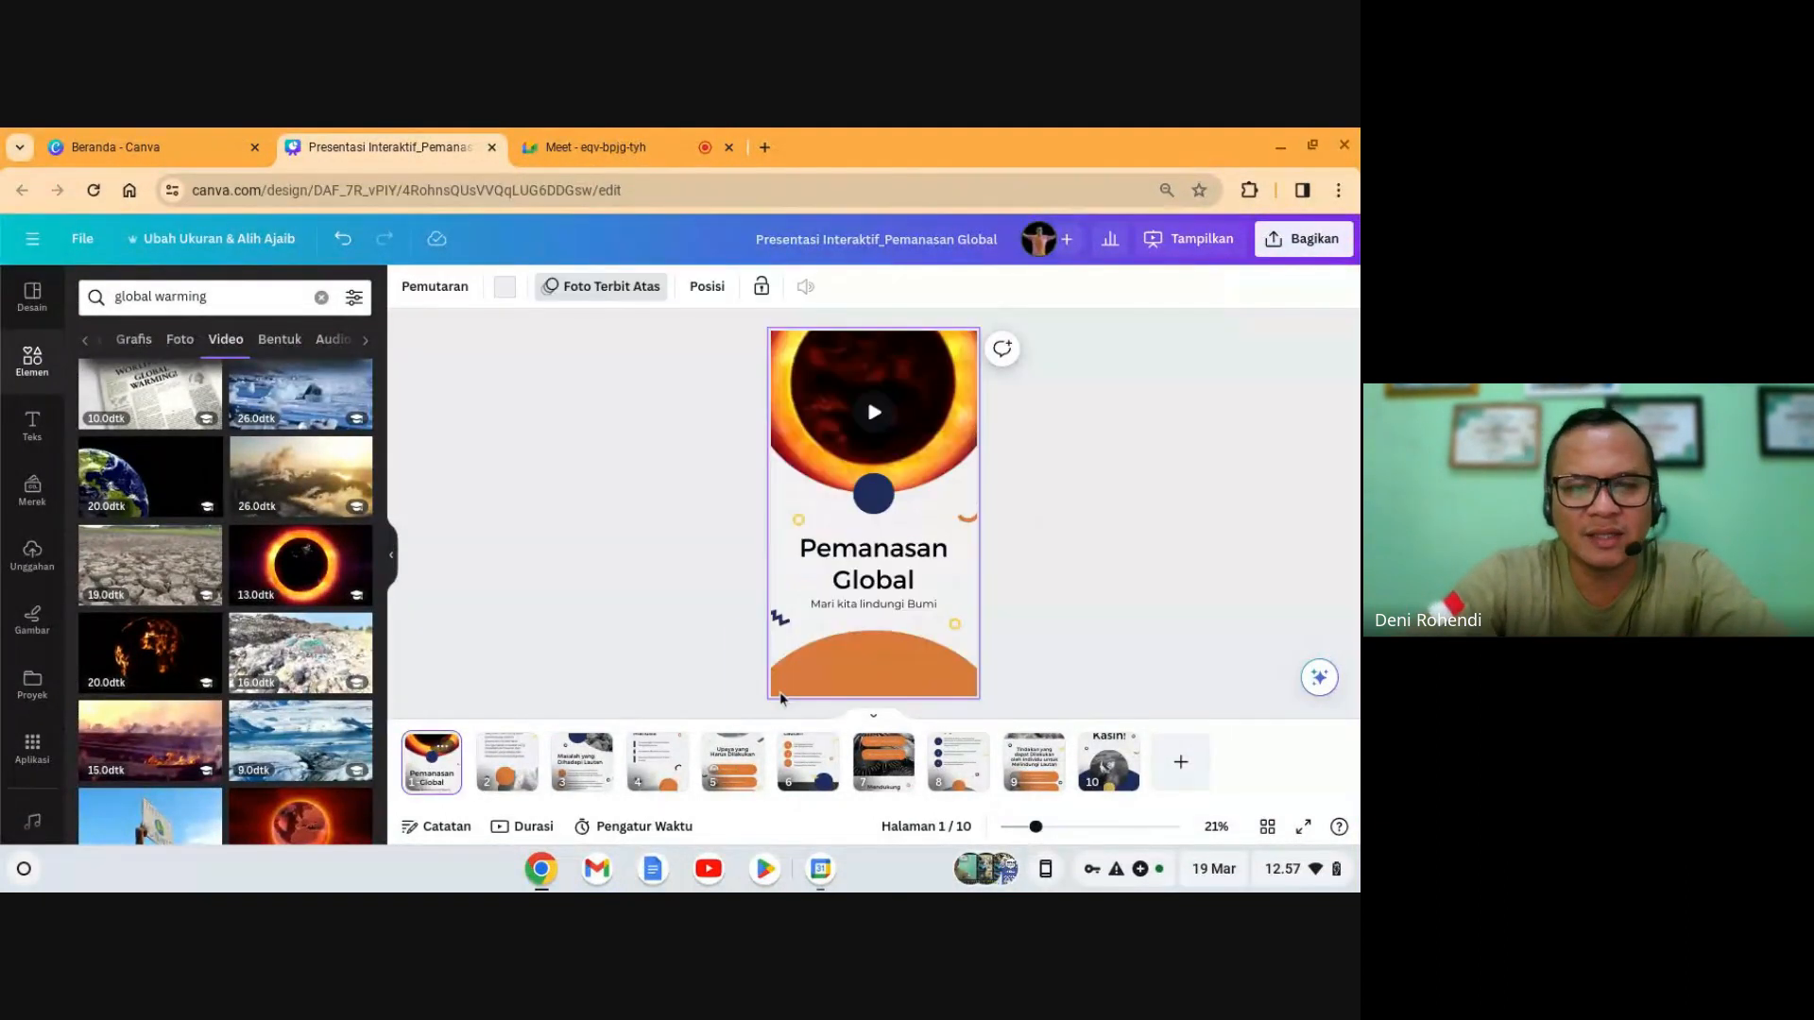
{"action": "left_click", "coordinate": [897, 665]}
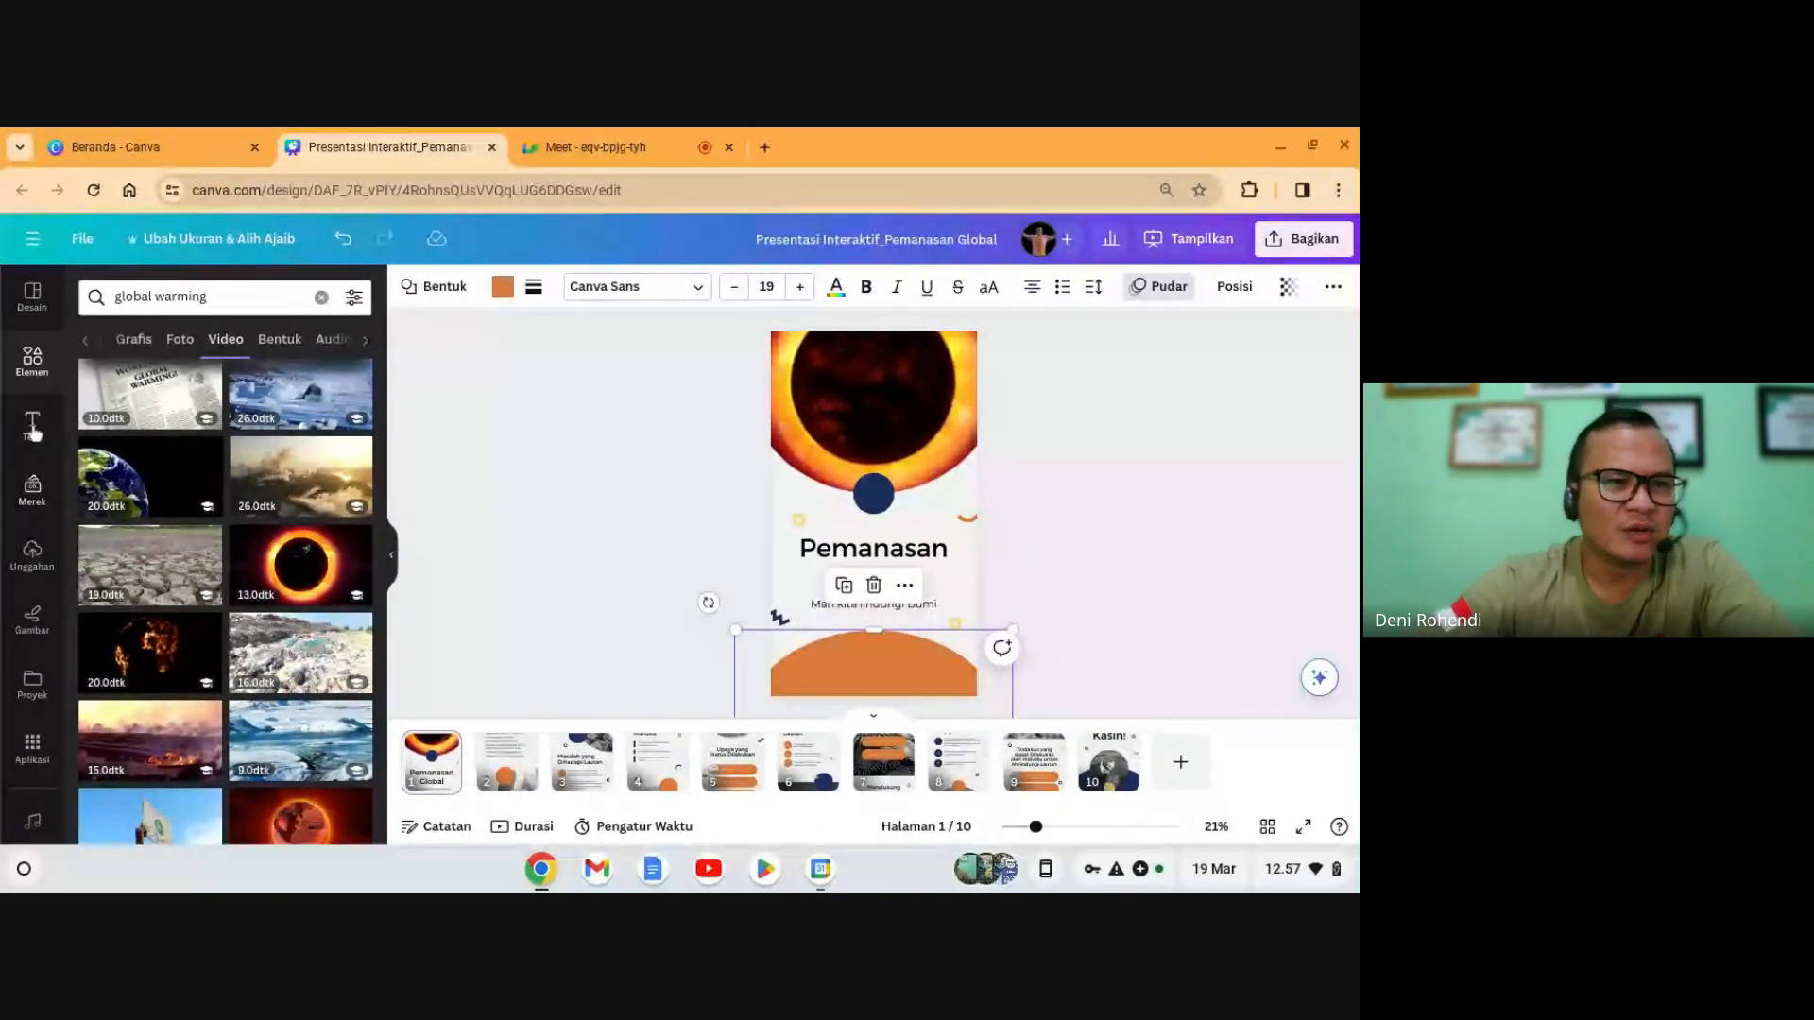
{"action": "left_click", "coordinate": [36, 554]}
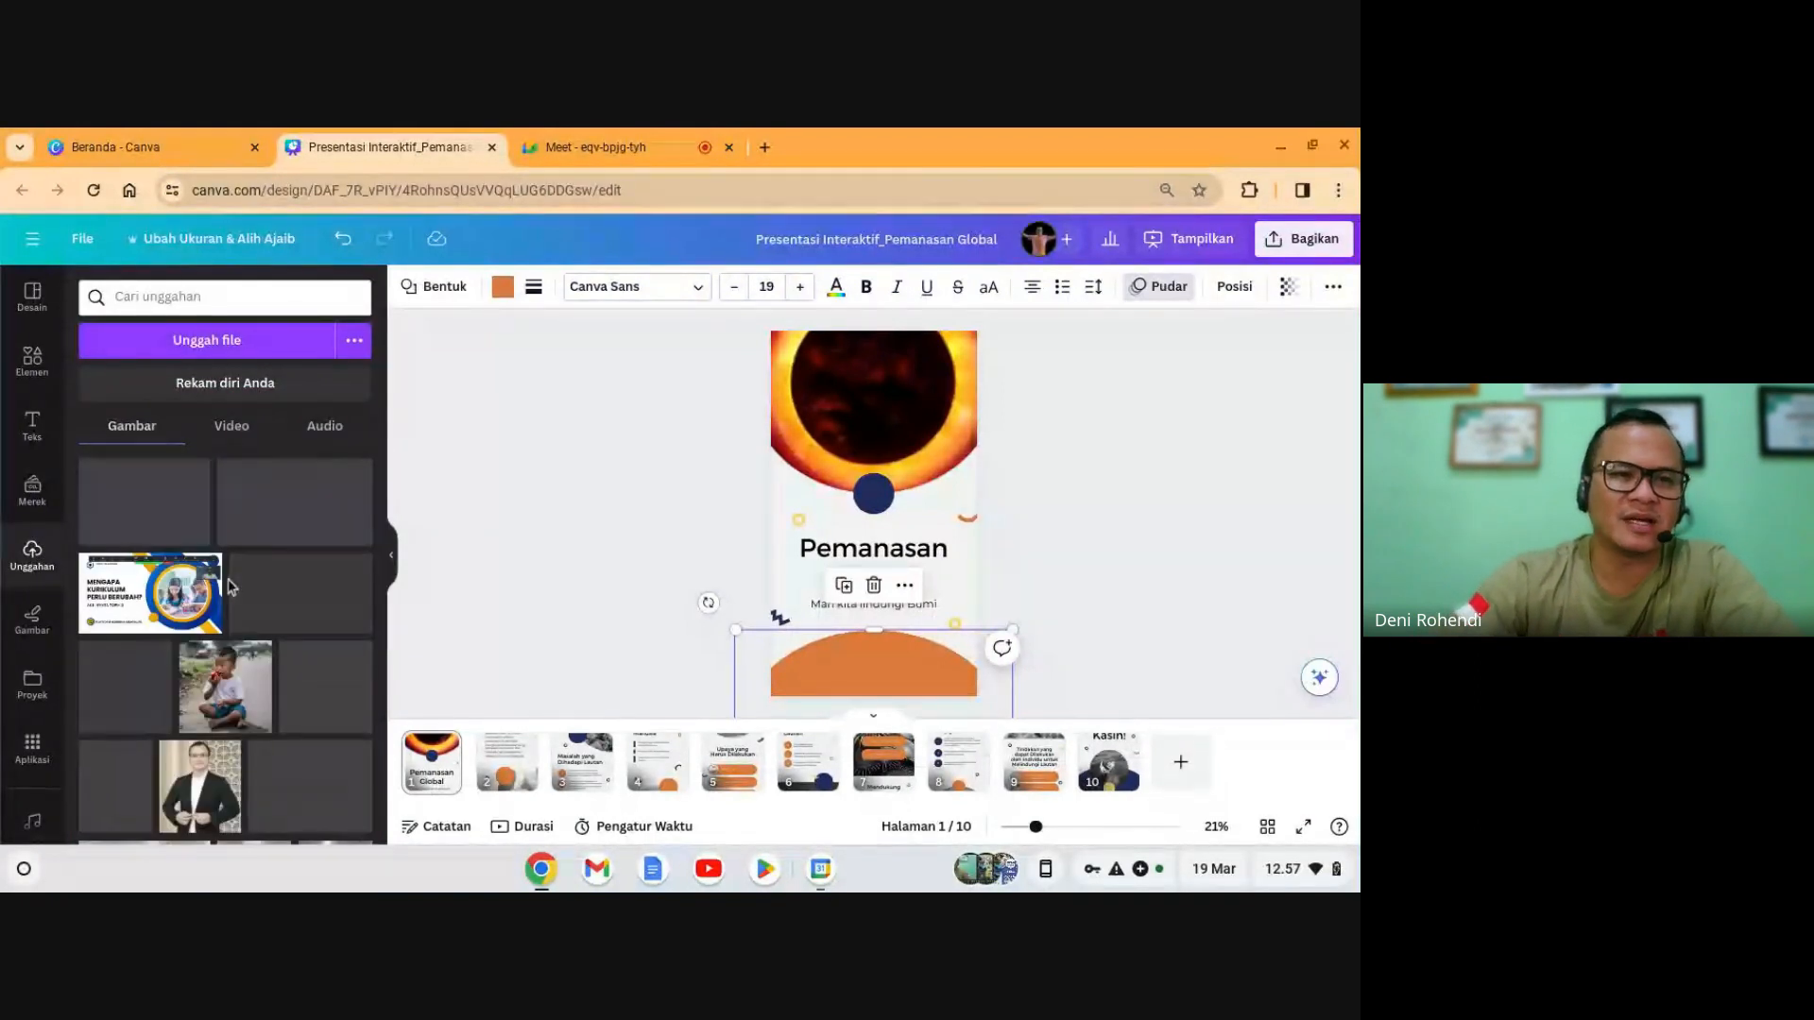
{"action": "scroll", "coordinate": [302, 673], "scroll_direction": "down", "scroll_amount": 3}
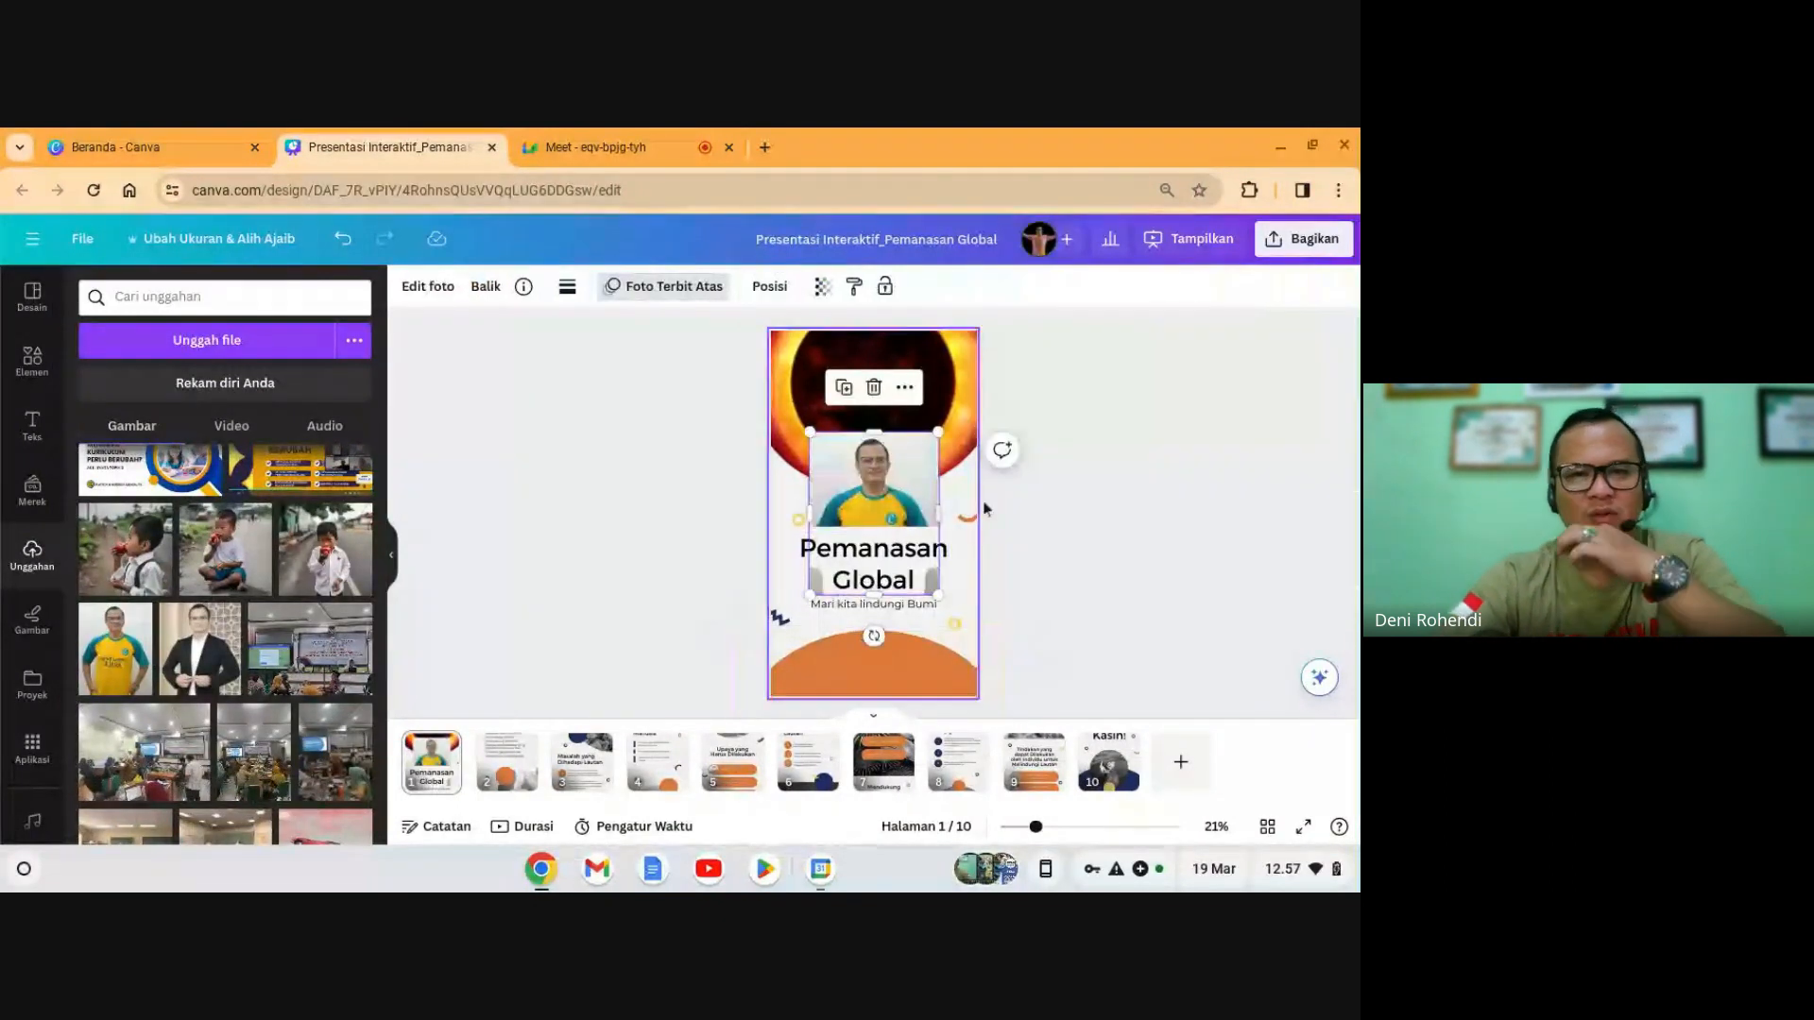
{"action": "left_click_drag", "start_coordinate": [895, 501], "coordinate": [878, 630]}
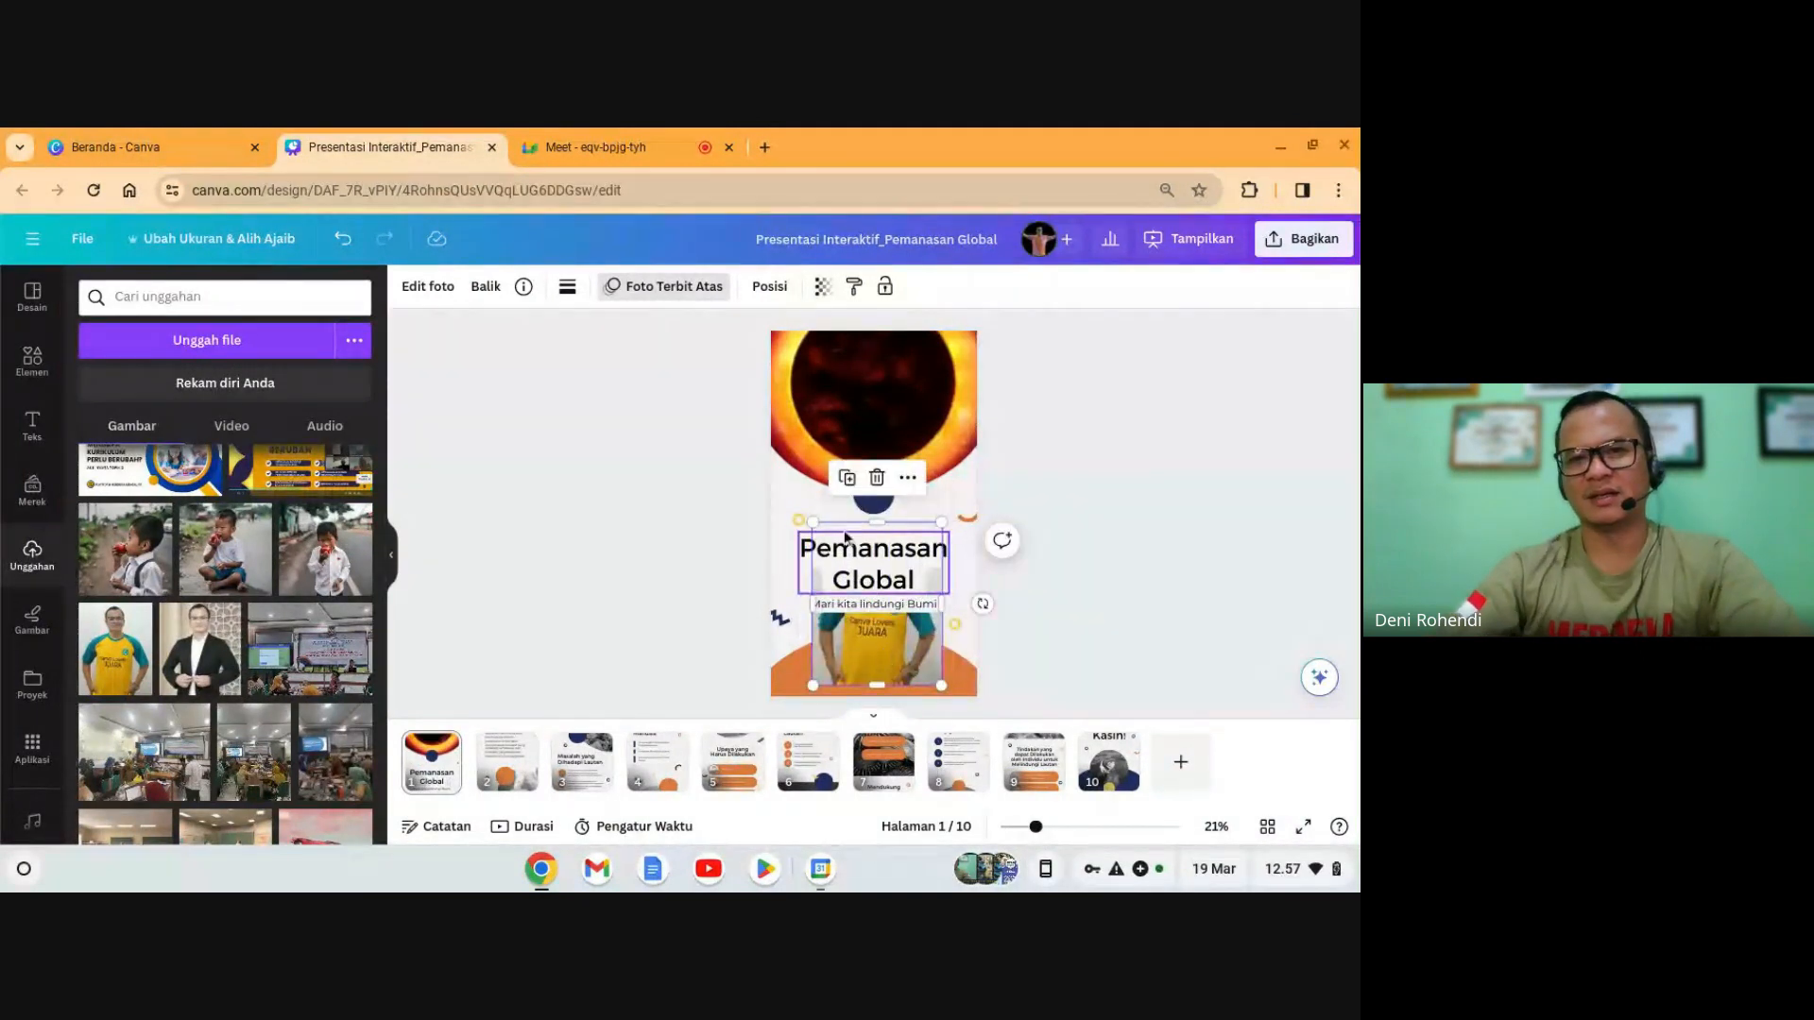
- Bring the presenter photo to the front and remove its background
{"action": "left_click", "coordinate": [769, 287]}
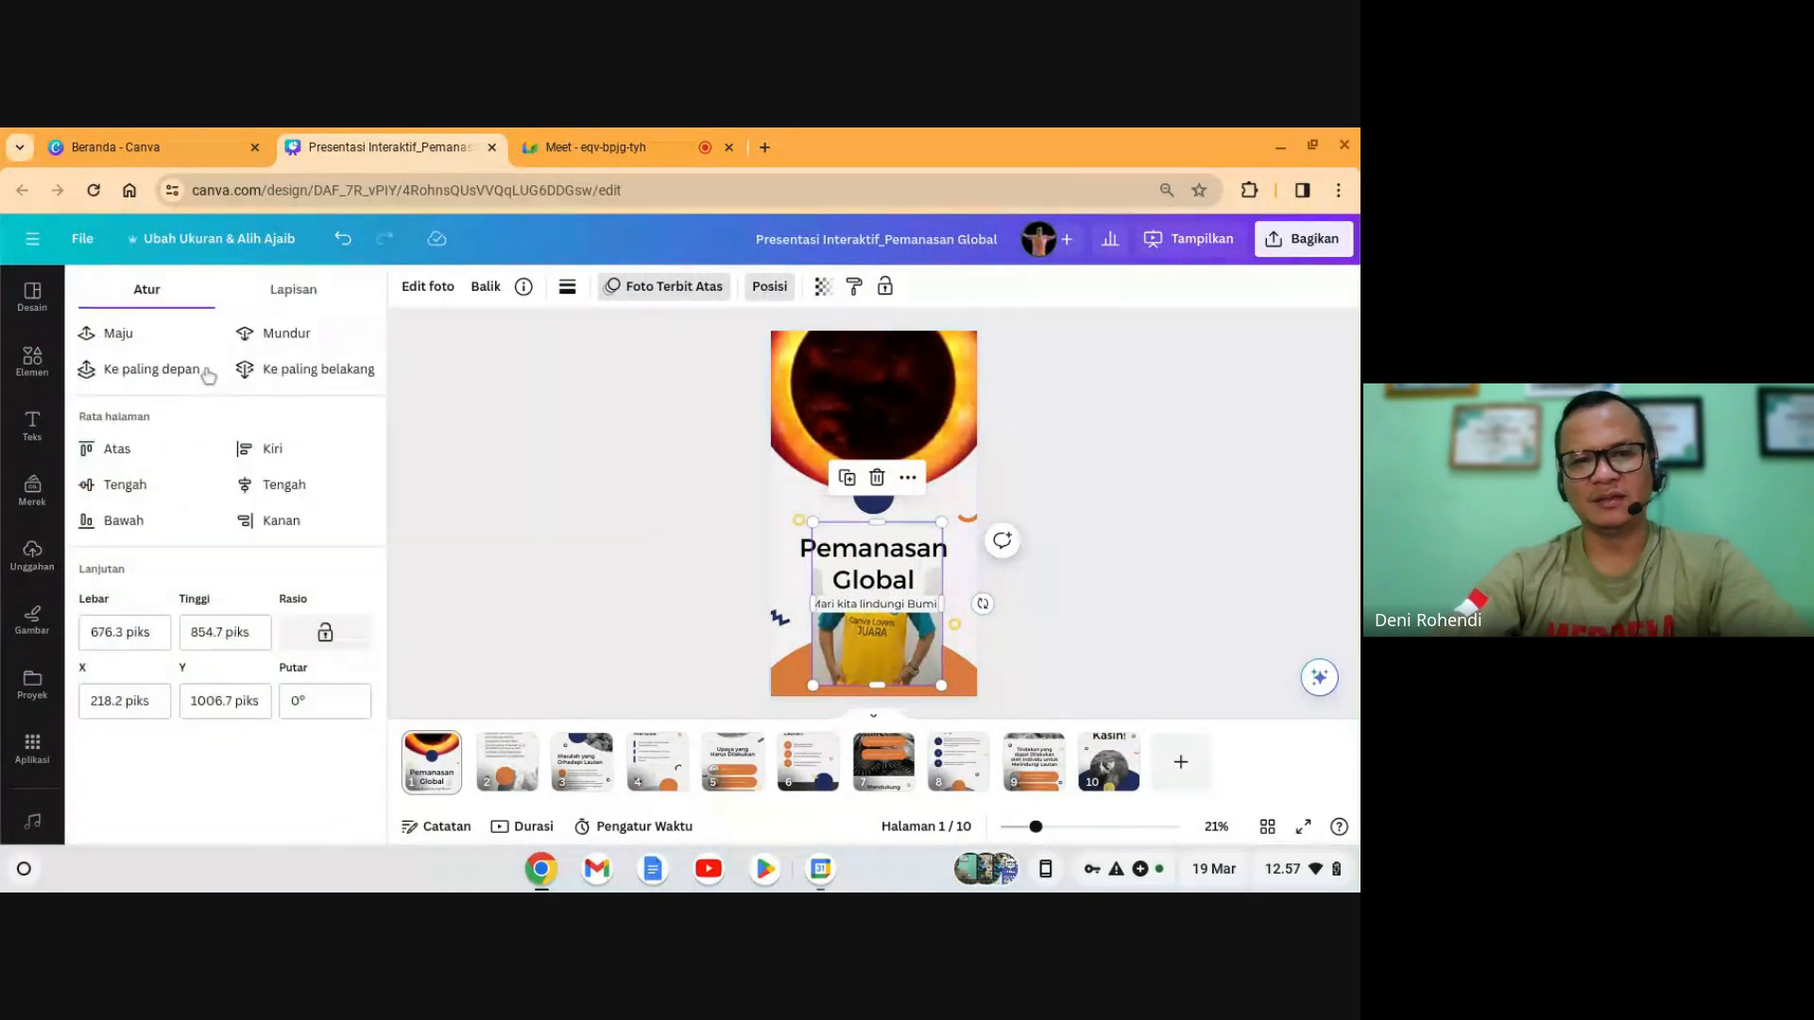
{"action": "left_click", "coordinate": [167, 376]}
{"action": "left_click_drag", "start_coordinate": [900, 627], "coordinate": [910, 624]}
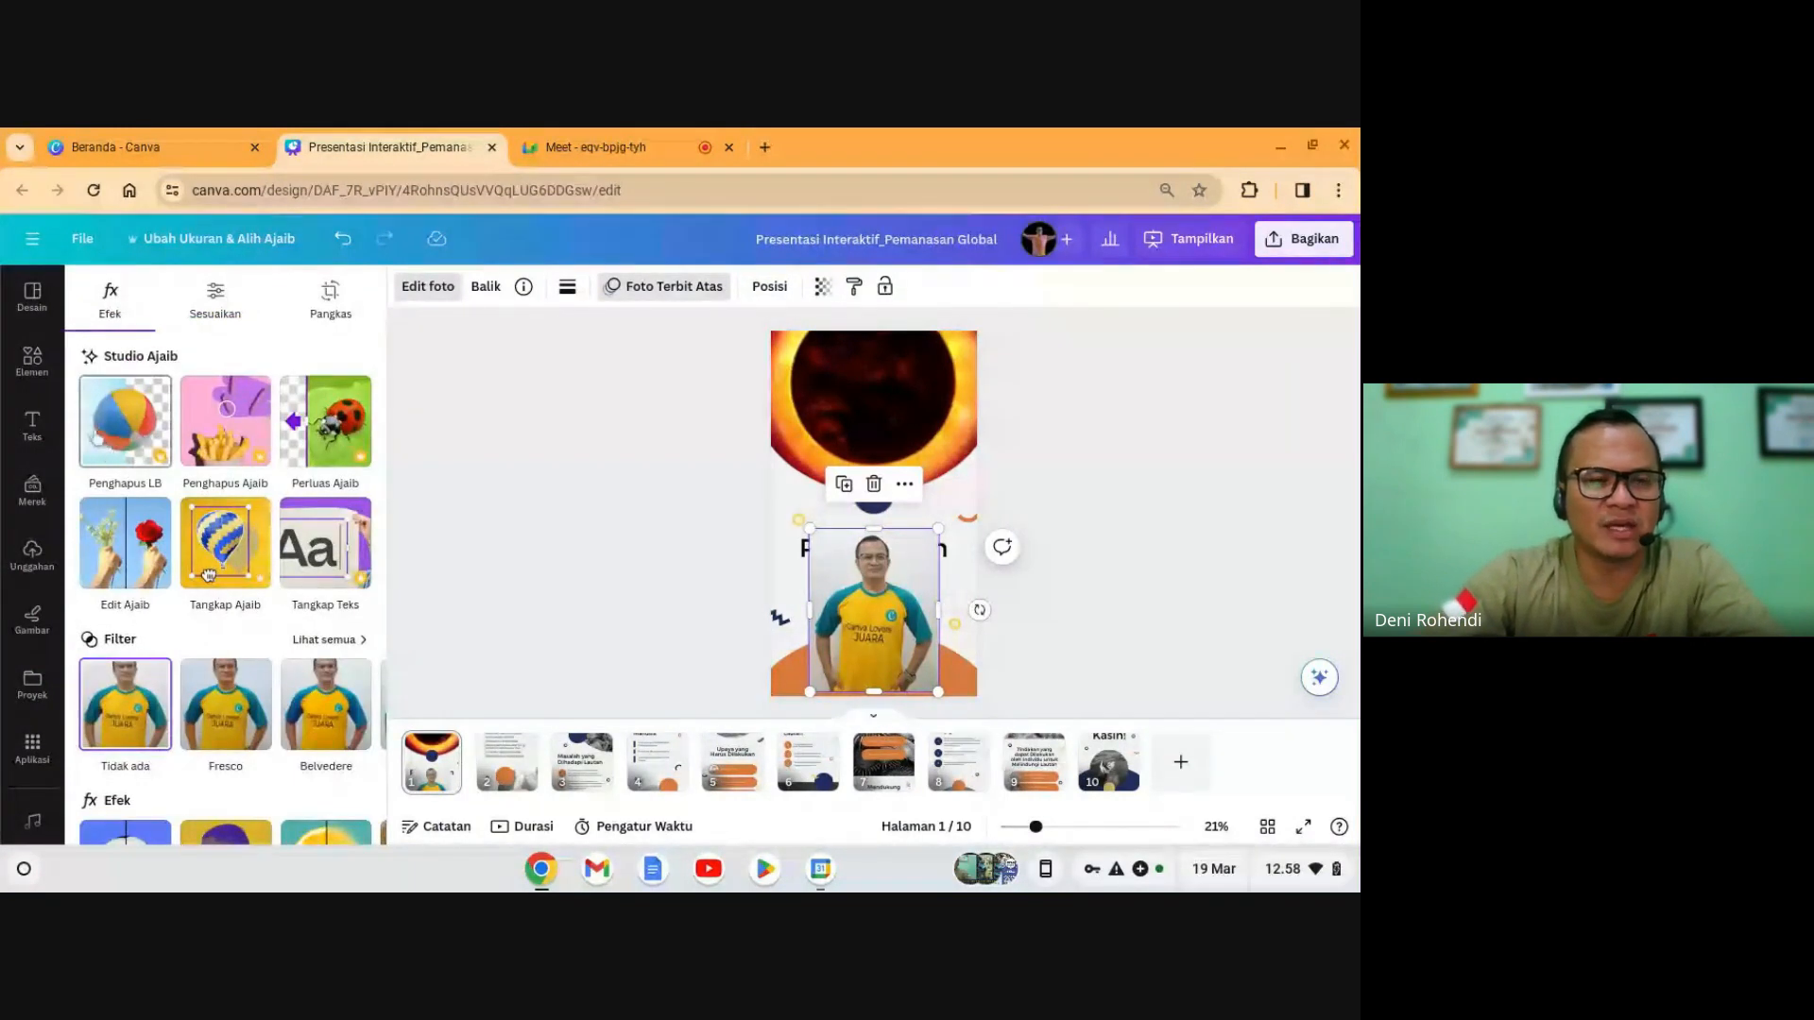
{"action": "left_click", "coordinate": [119, 423]}
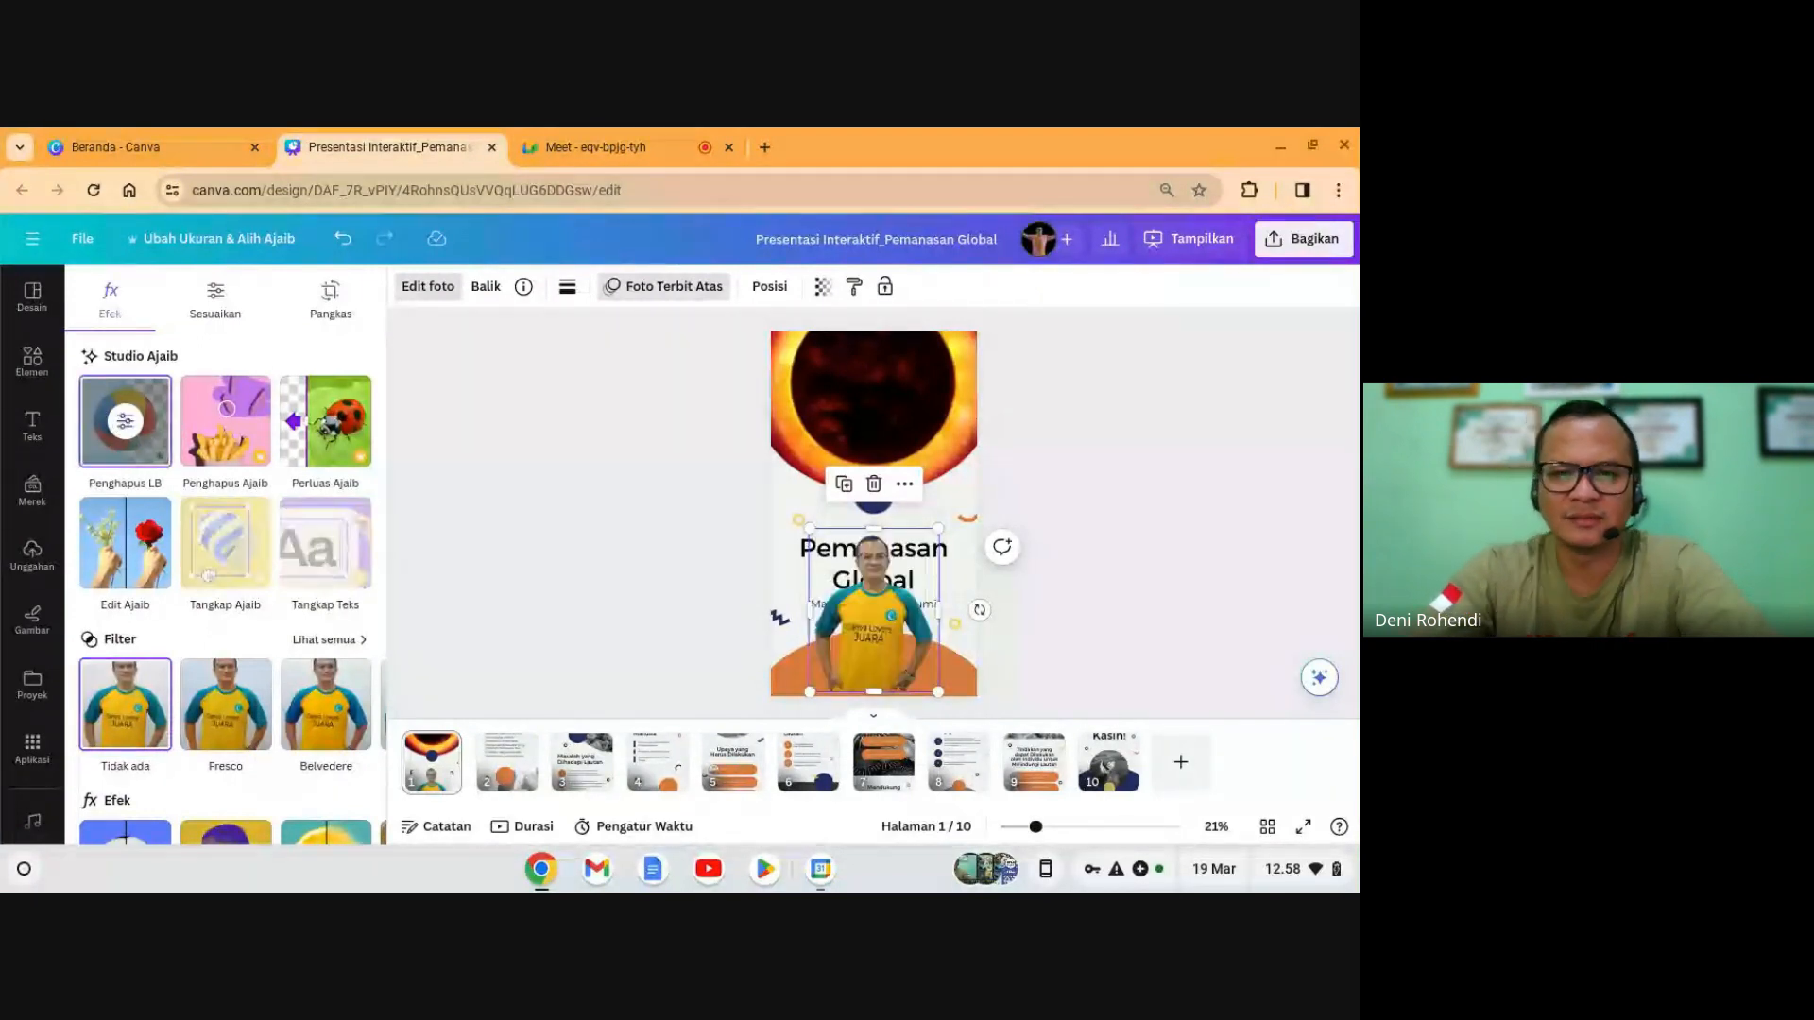
- Shrink the cut-out photo and move it into the slide's lower-right corner
{"action": "left_click_drag", "start_coordinate": [891, 638], "coordinate": [952, 641]}
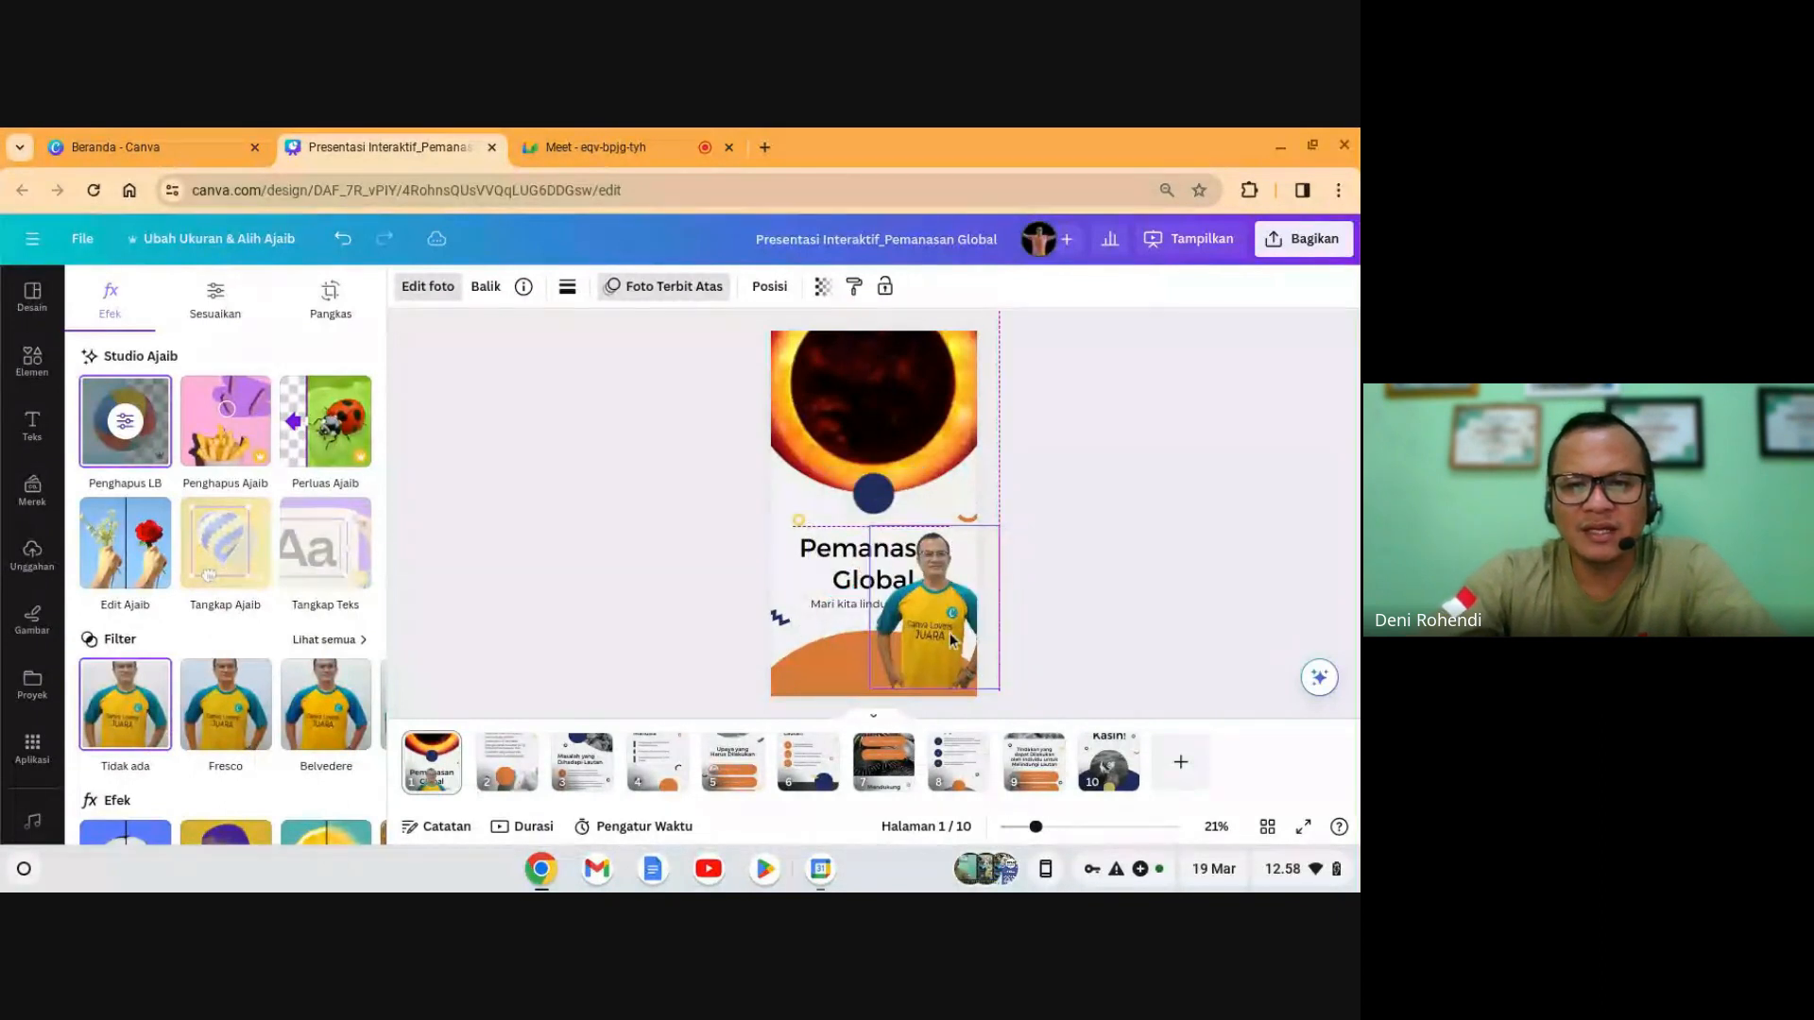
{"action": "left_click_drag", "start_coordinate": [913, 578], "coordinate": [904, 575]}
{"action": "left_click", "coordinate": [1116, 580]}
{"action": "left_click", "coordinate": [1062, 608]}
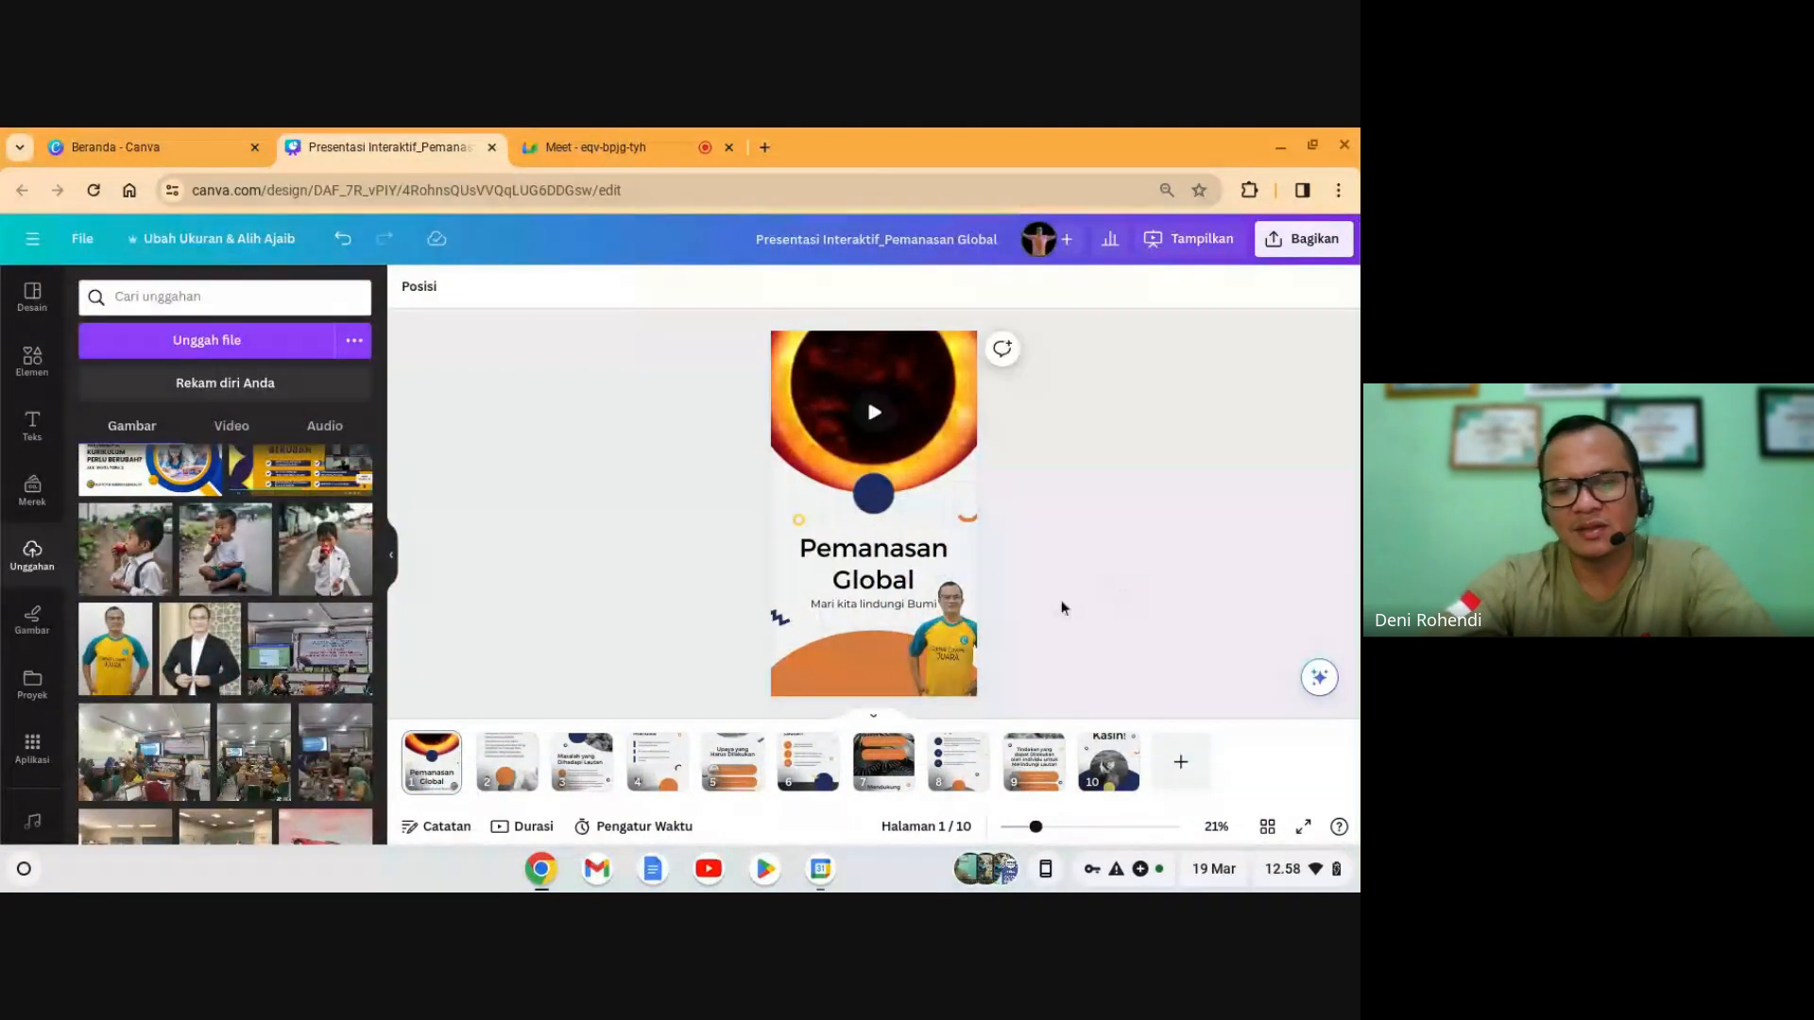
{"action": "left_click_drag", "start_coordinate": [918, 659], "coordinate": [947, 663]}
{"action": "left_click", "coordinate": [1098, 648]}
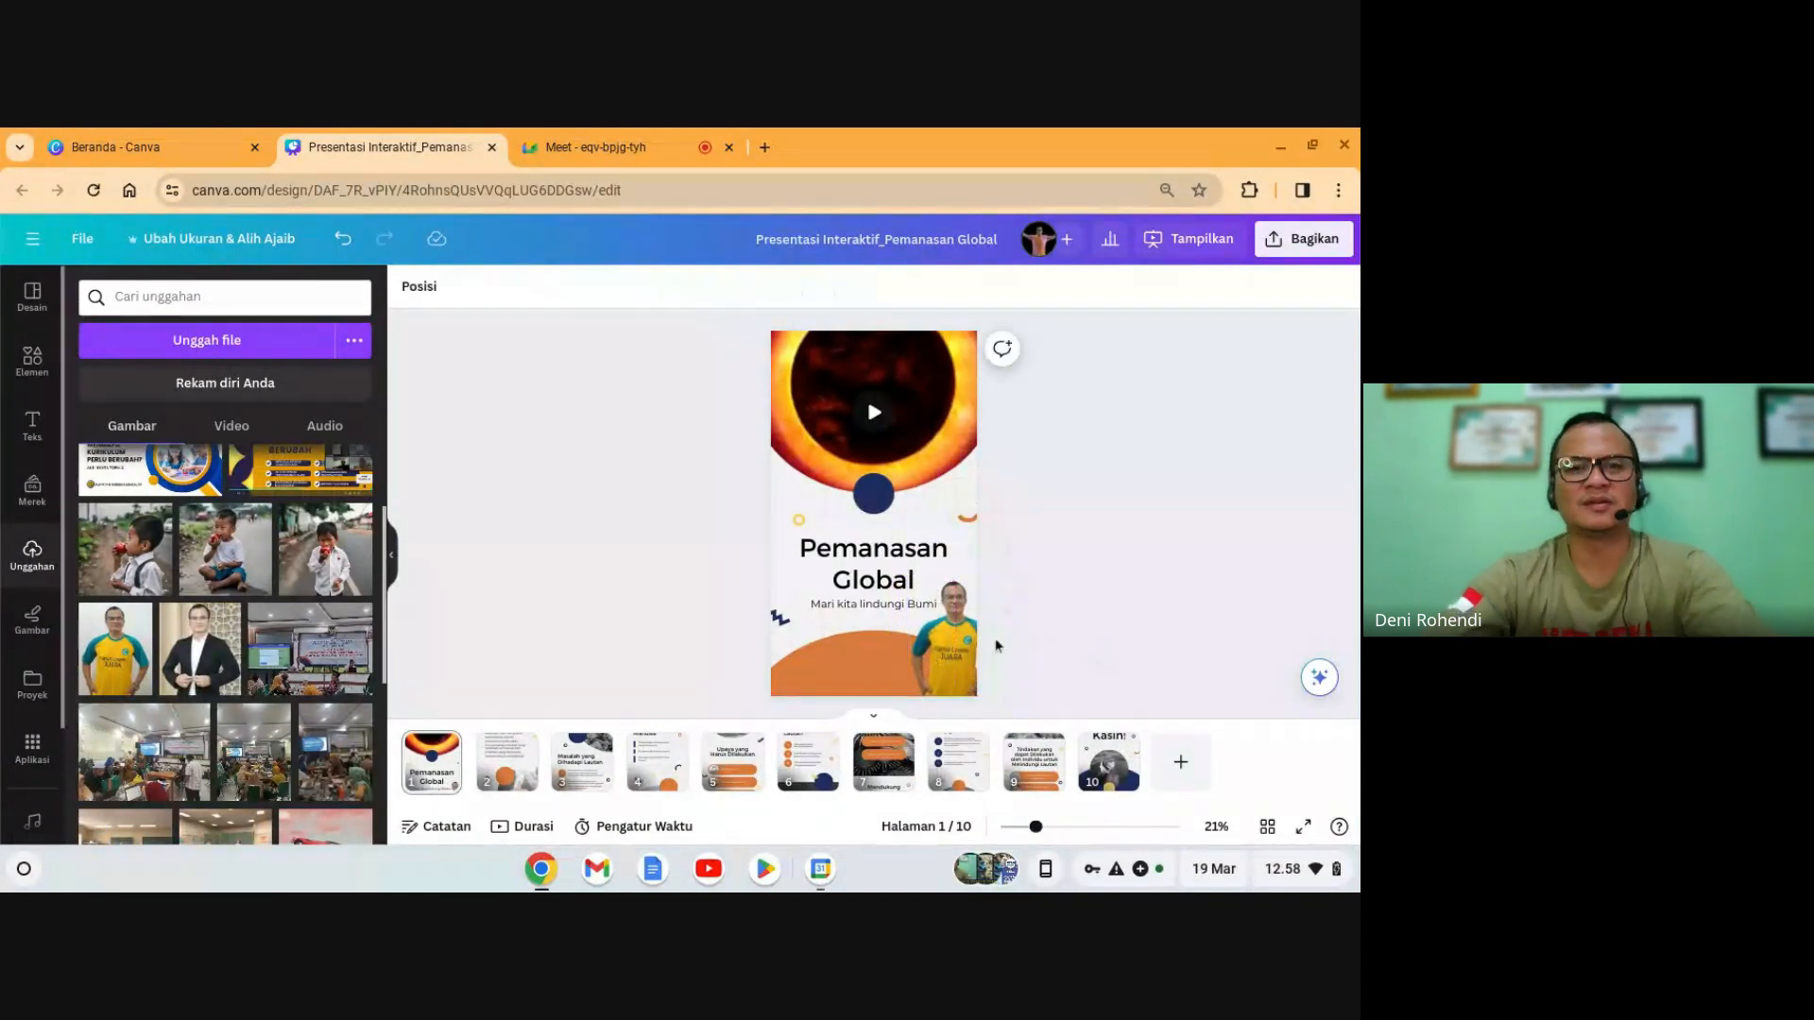
- Add a heading with the presenter's name and move it to the slide bottom
{"action": "left_click", "coordinate": [32, 430]}
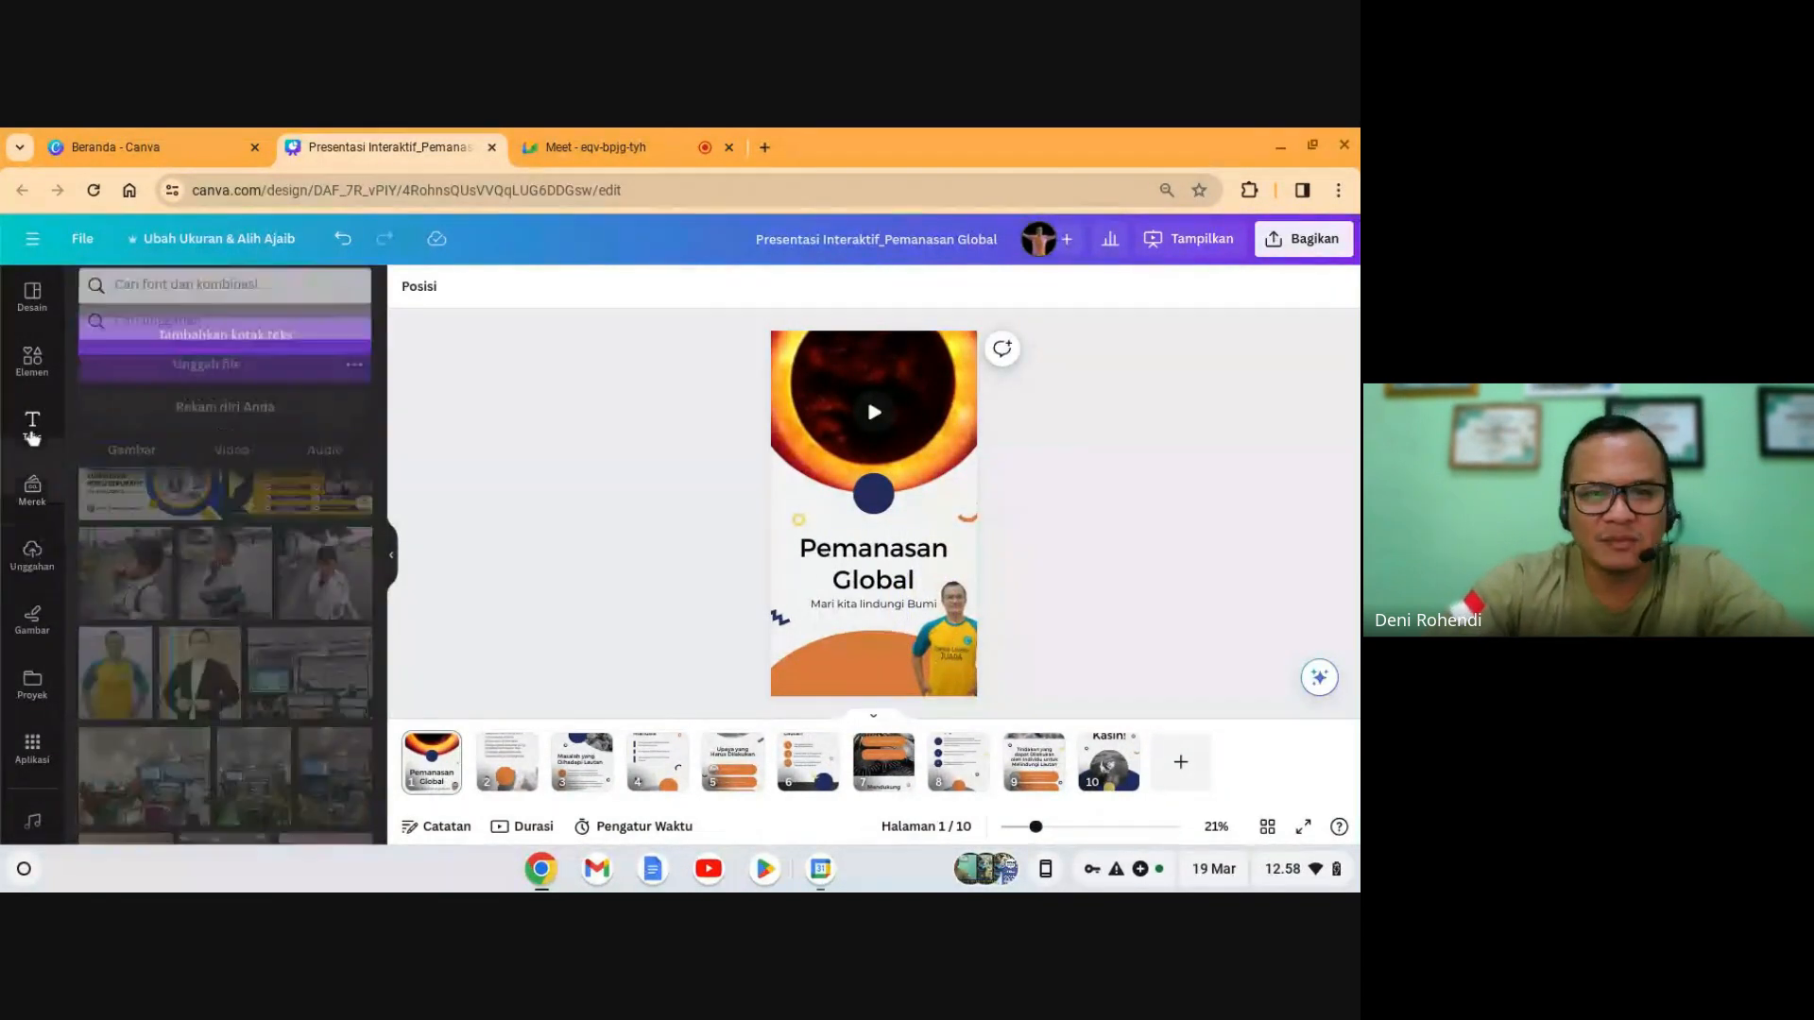
{"action": "left_click", "coordinate": [203, 454]}
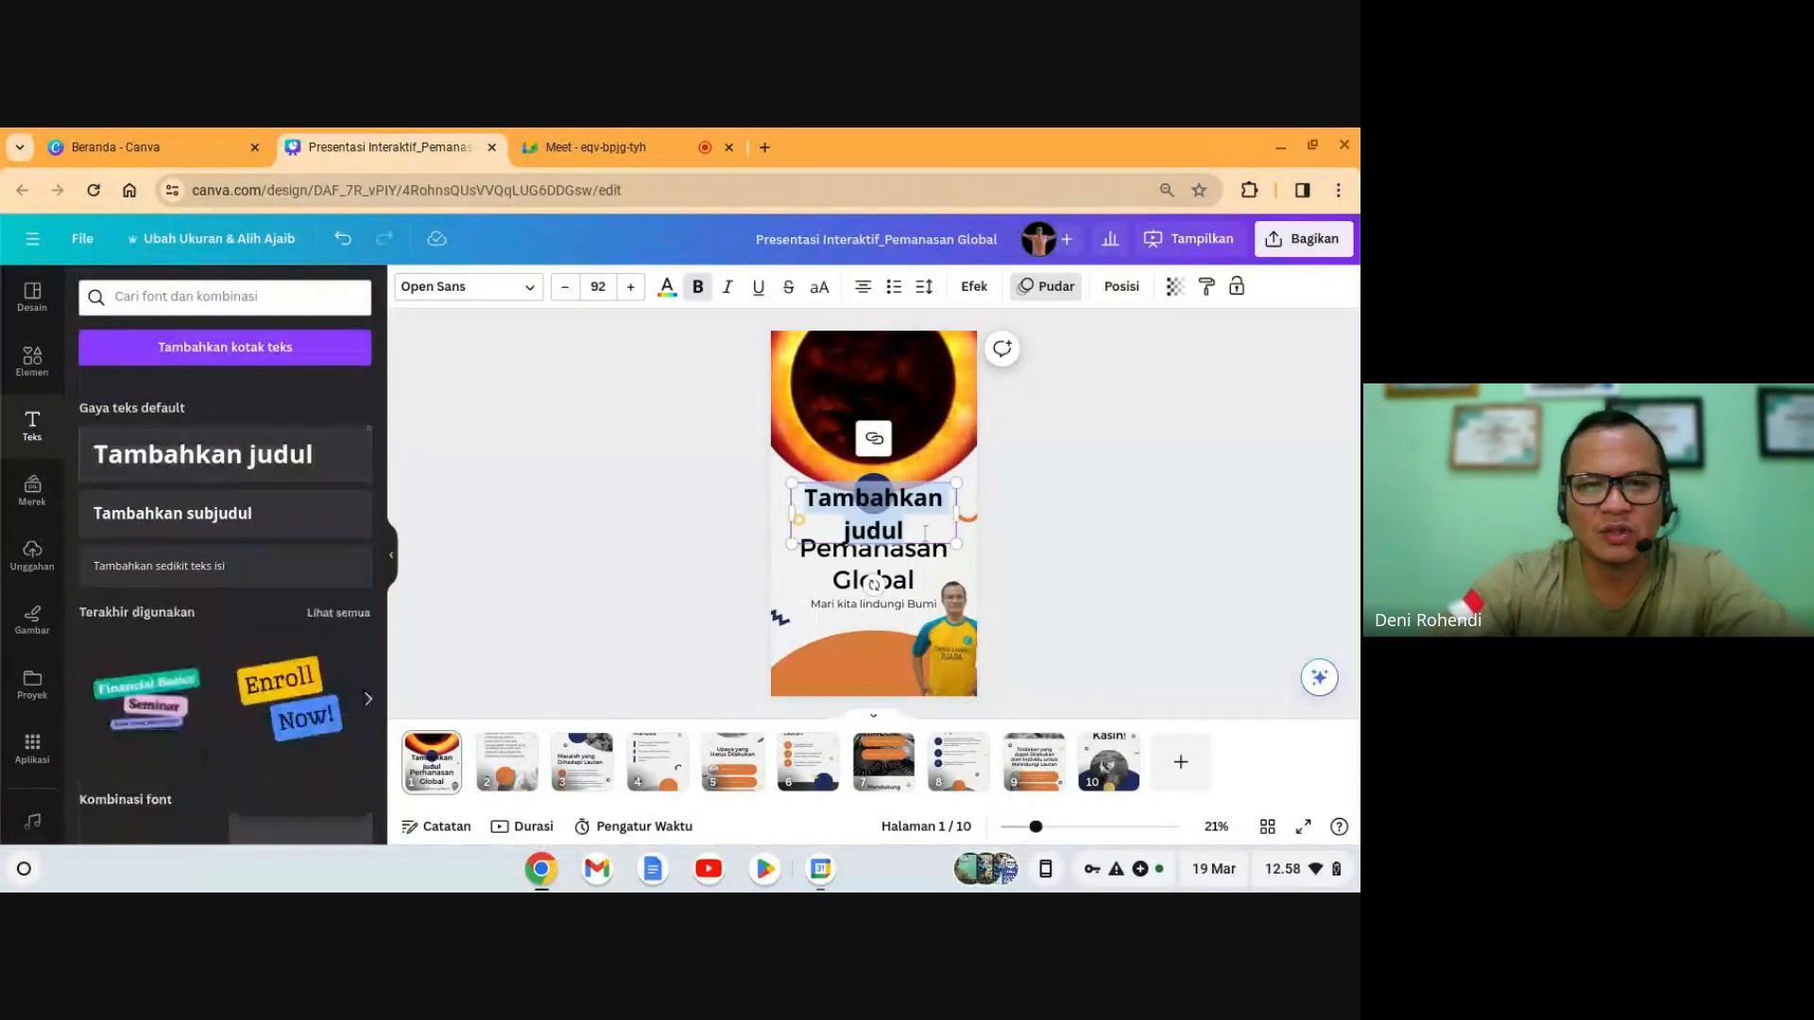
{"action": "type", "text": "DE"}
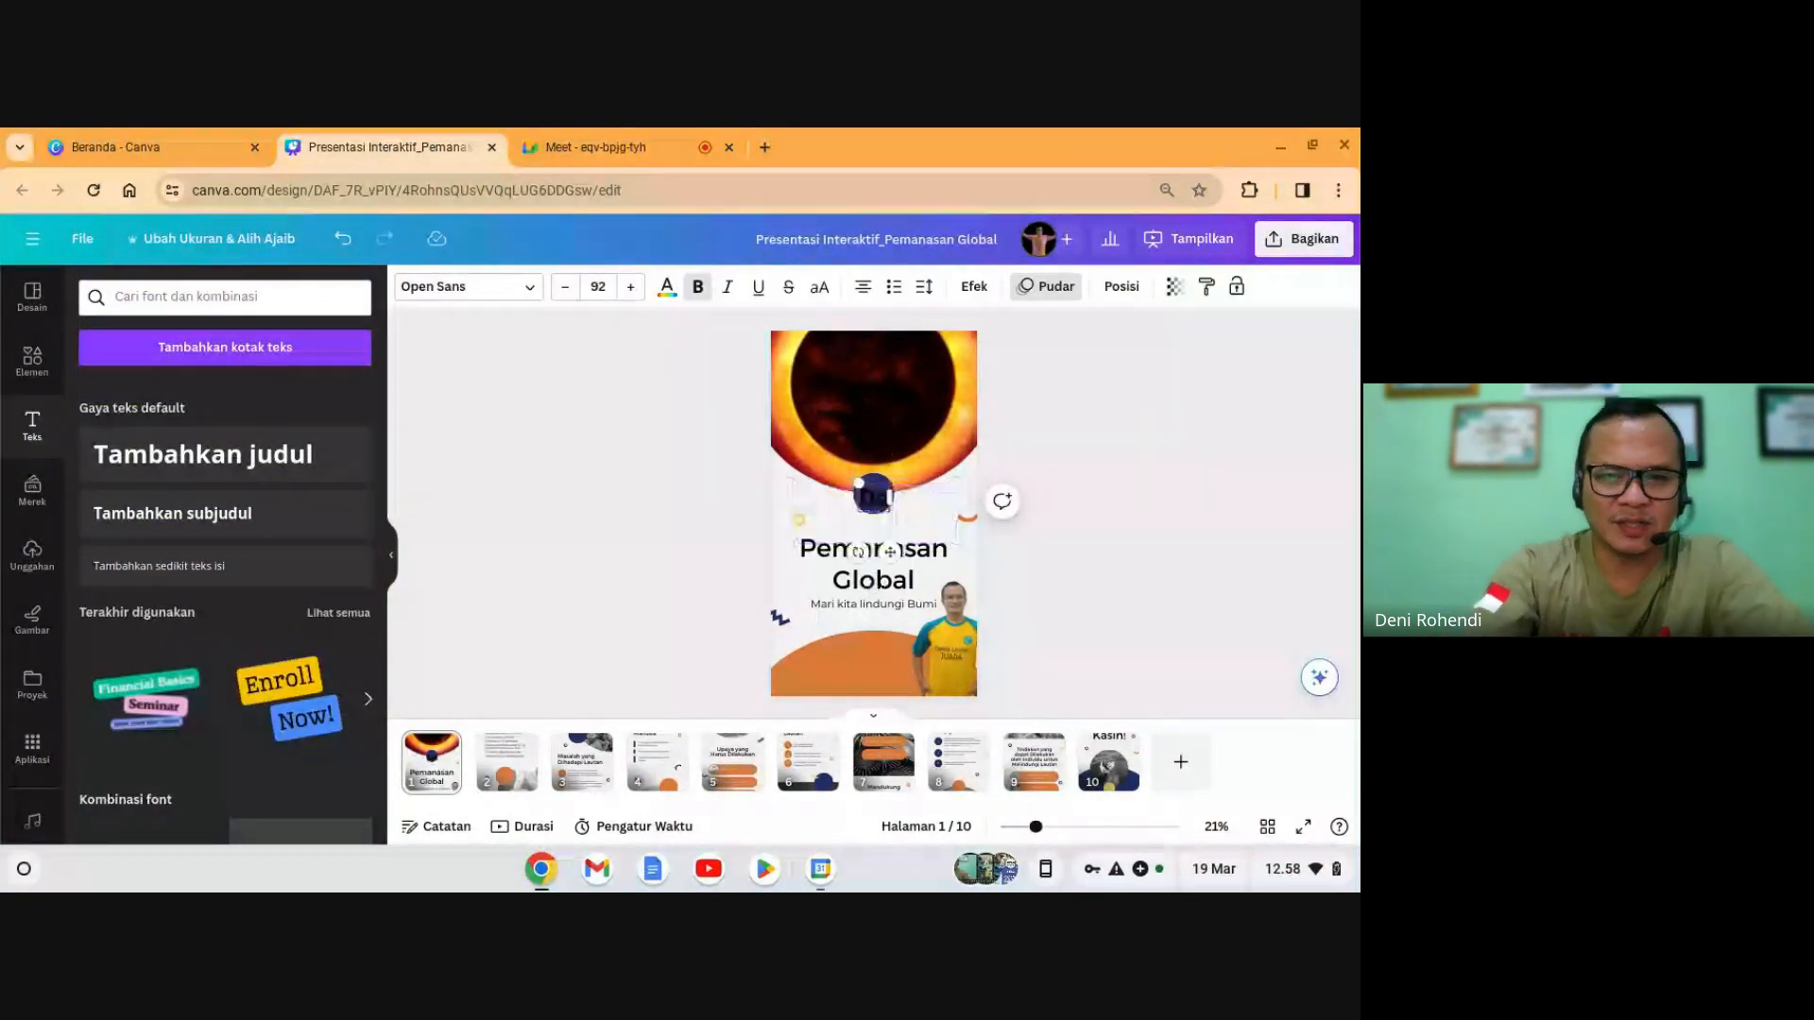
{"action": "type", "text": "ni Rohendi"}
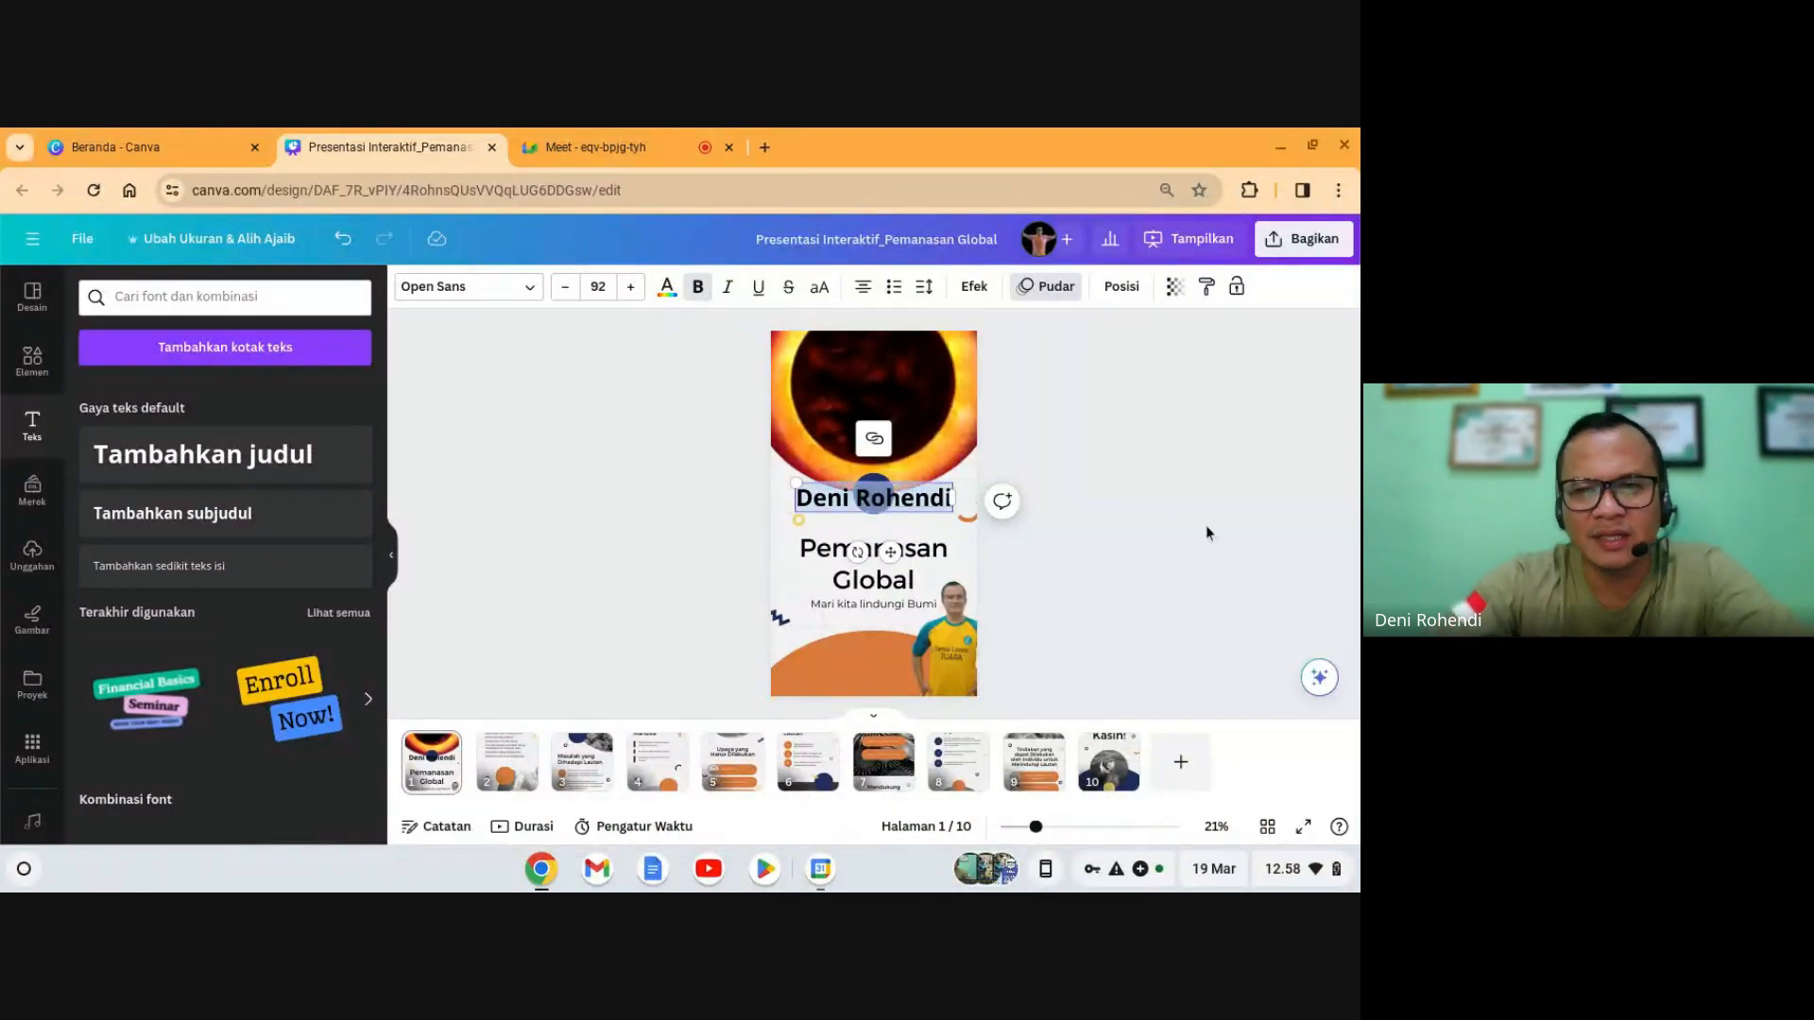
{"action": "left_click", "coordinate": [969, 544]}
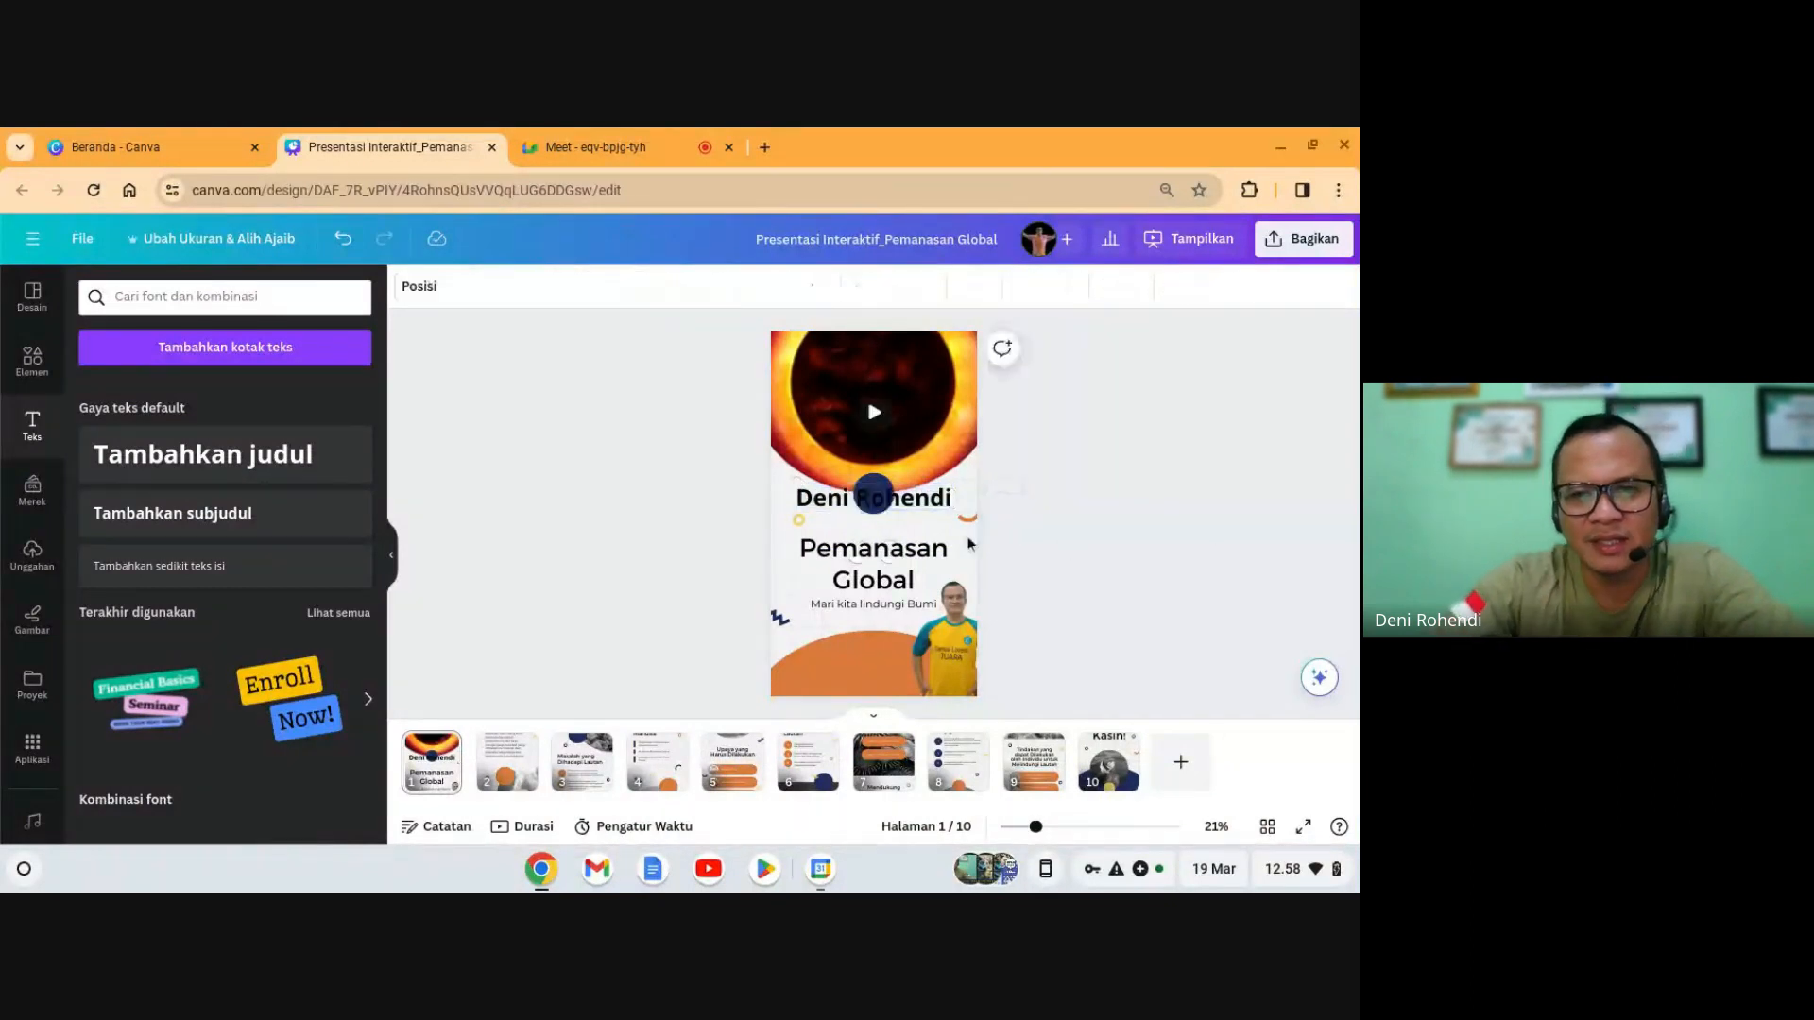
{"action": "left_click_drag", "start_coordinate": [945, 510], "coordinate": [914, 694]}
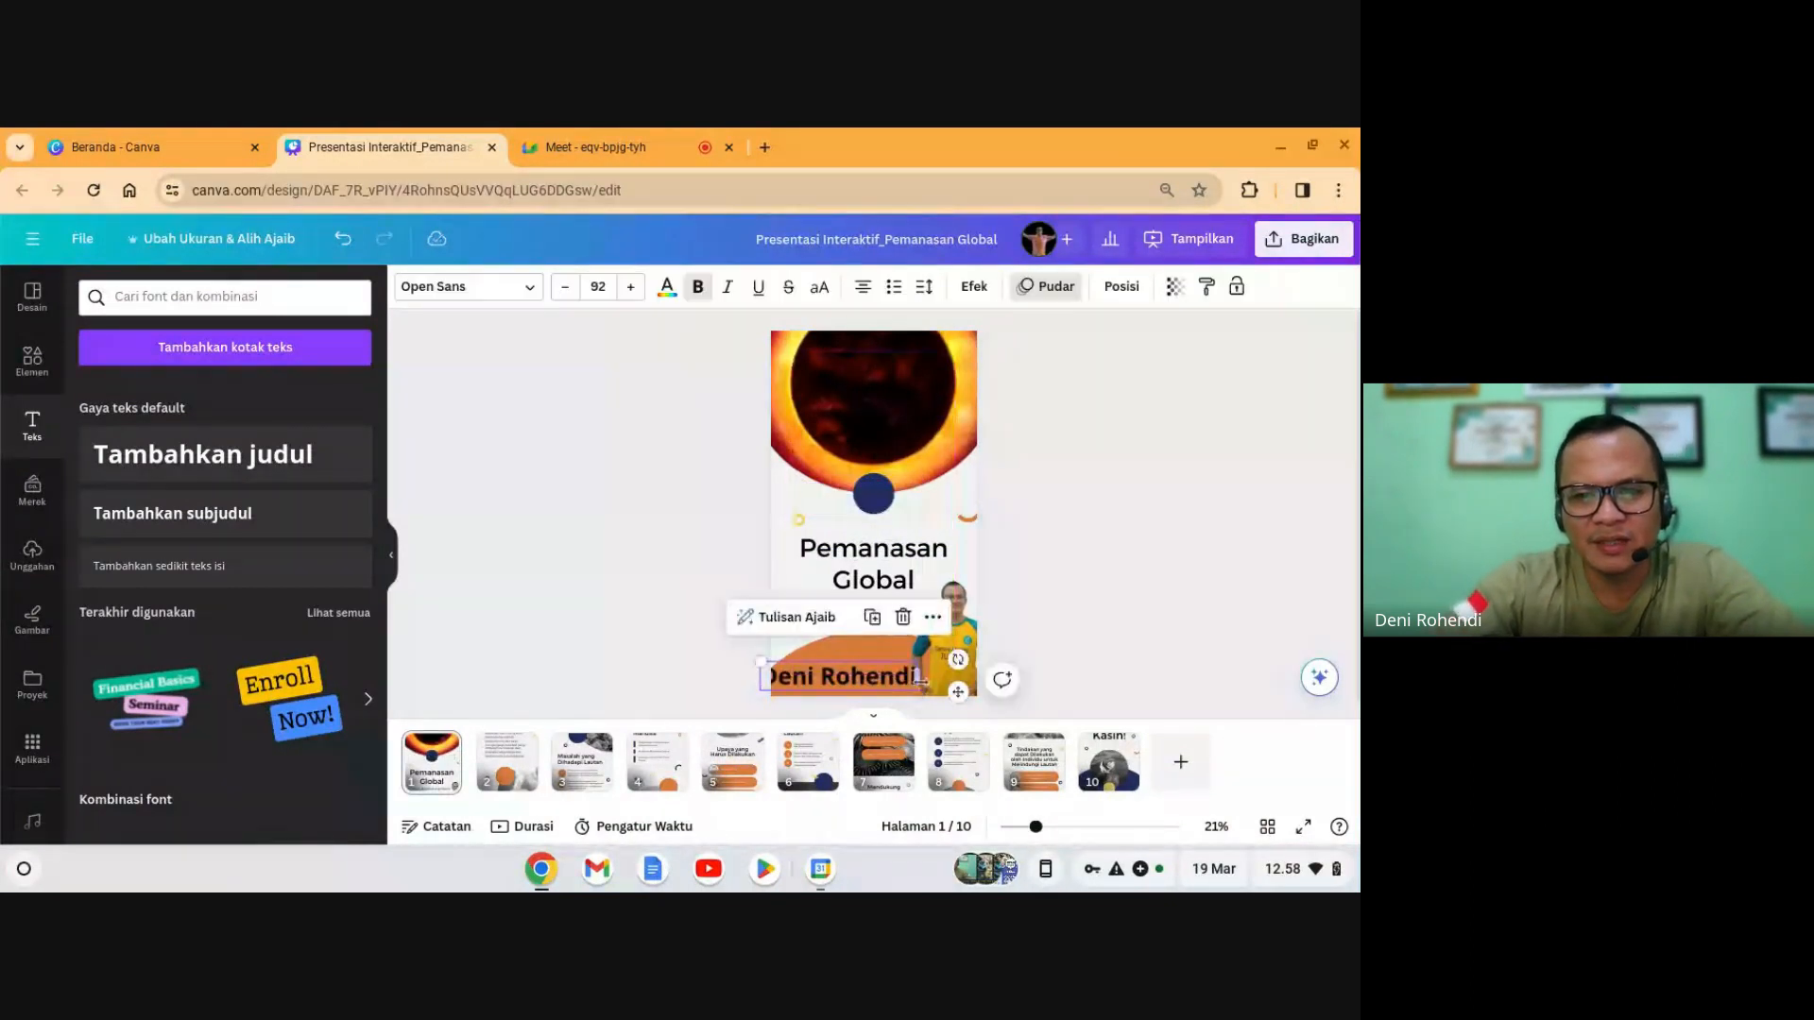
- Set the name text to size 48 and place it on the orange shape
{"action": "left_click", "coordinate": [598, 286]}
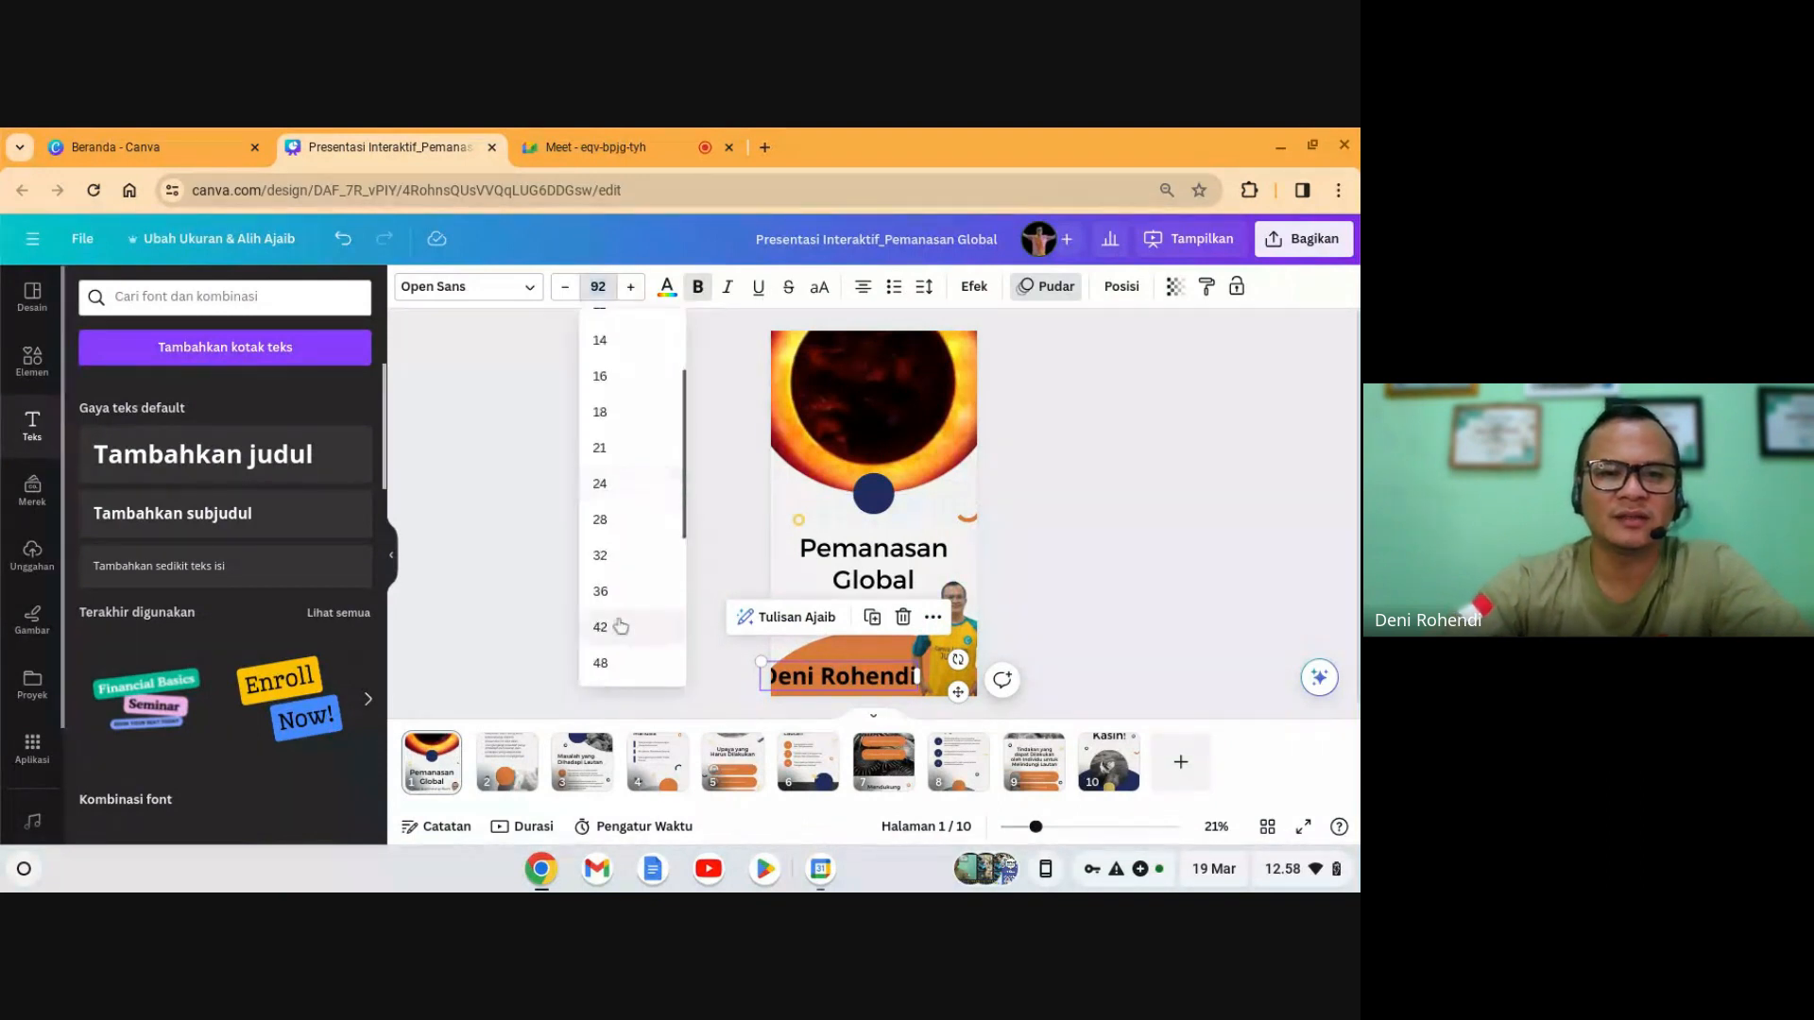
{"action": "left_click", "coordinate": [631, 672]}
{"action": "left_click", "coordinate": [968, 713]}
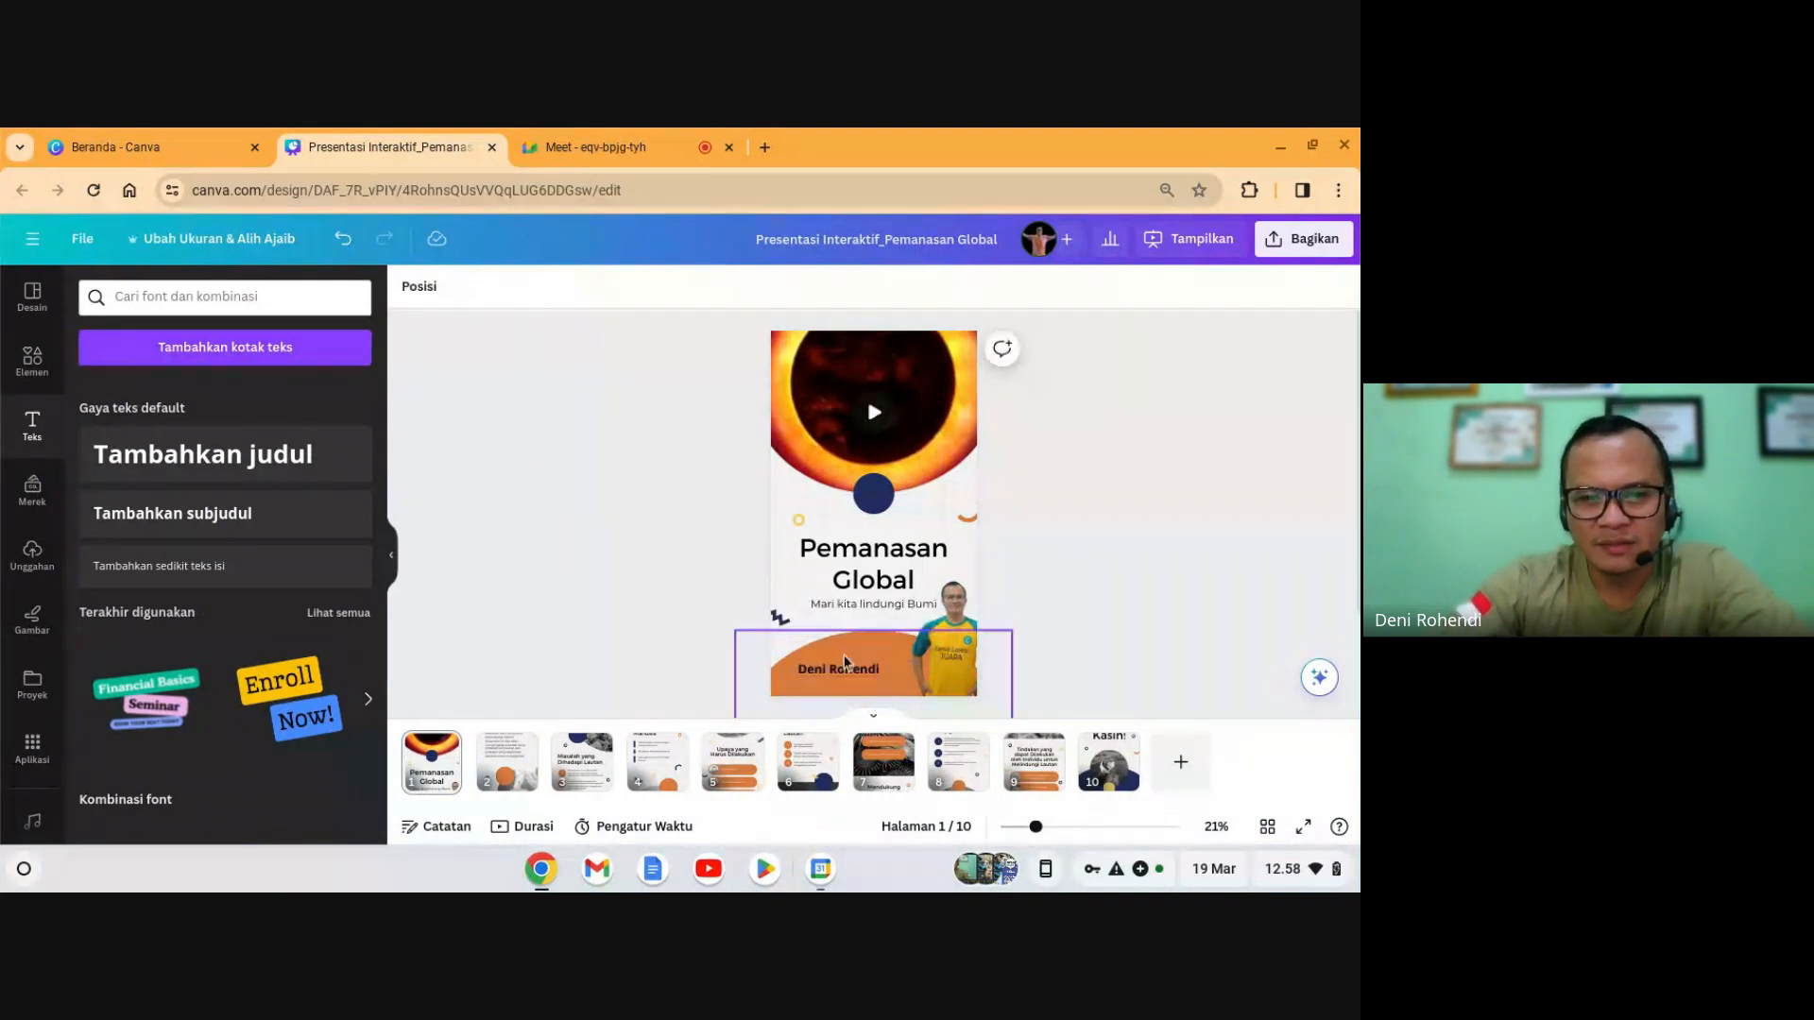
{"action": "left_click_drag", "start_coordinate": [852, 672], "coordinate": [867, 685]}
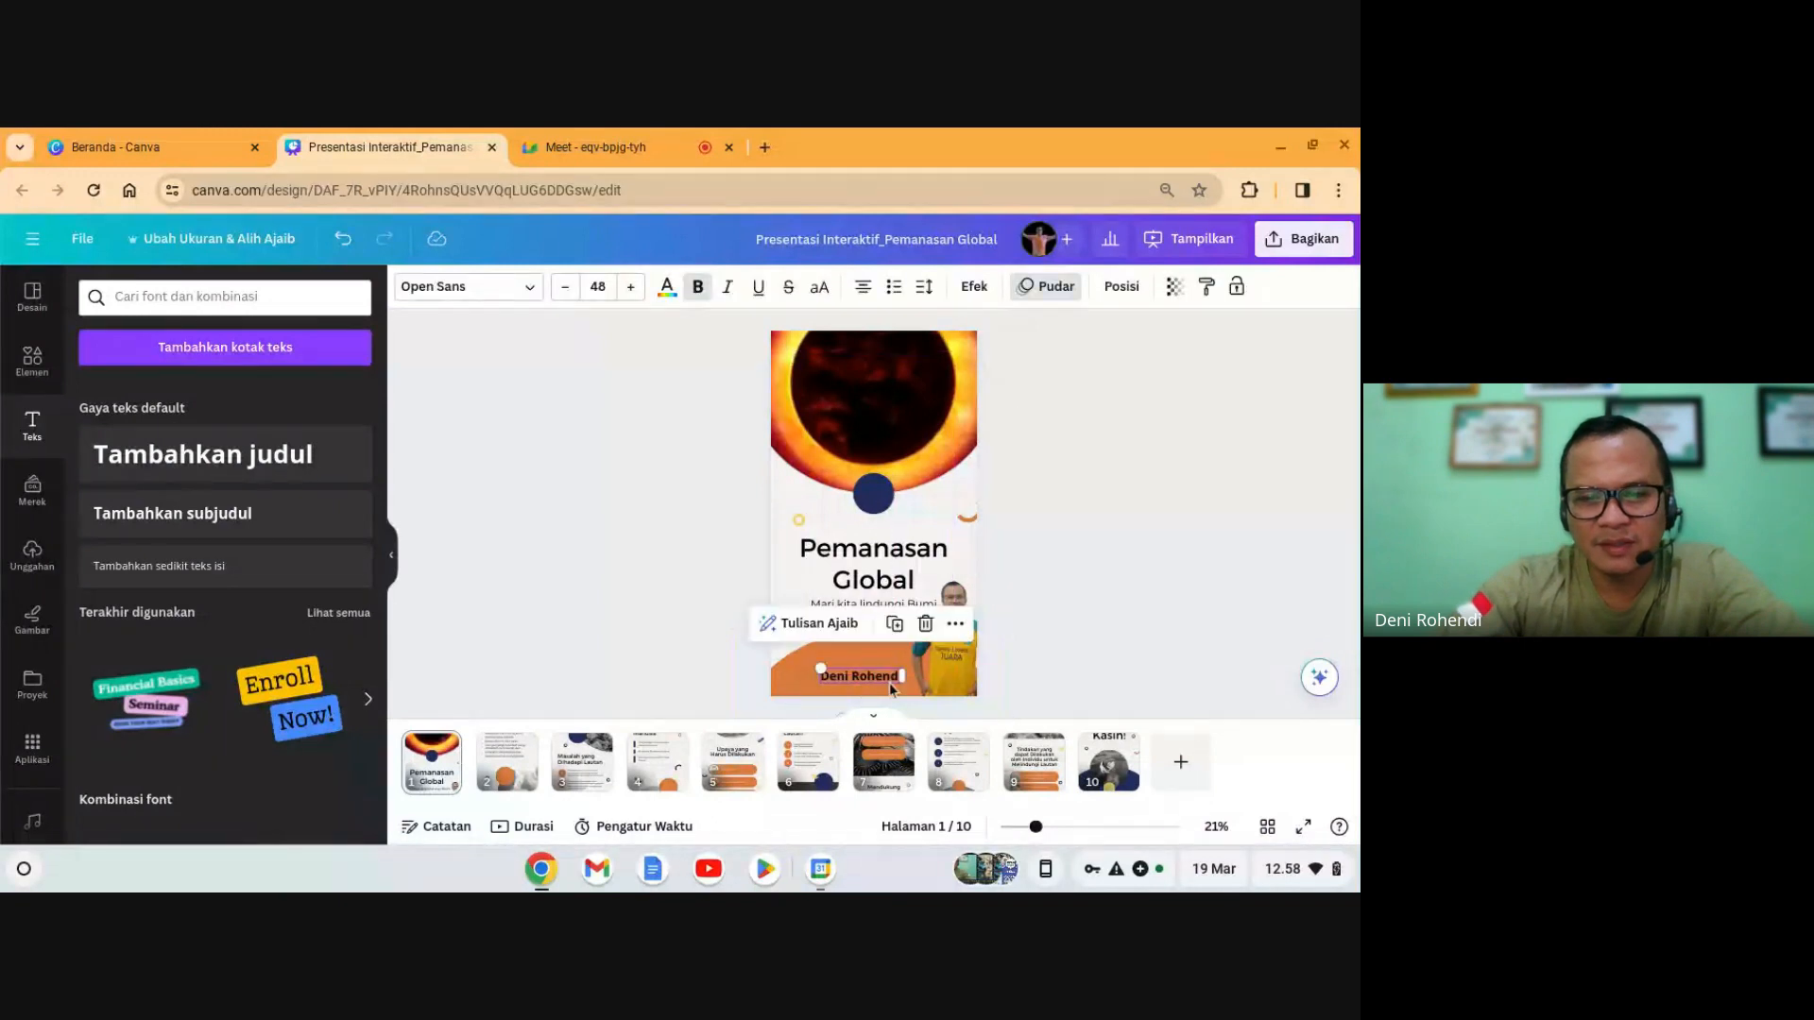
{"action": "left_click", "coordinate": [1082, 828]}
{"action": "scroll", "coordinate": [956, 593], "scroll_direction": "down", "scroll_amount": 5}
- Change the name text's font from Open Sans to Raleway, after trying Montserrat Classic
{"action": "scroll", "coordinate": [785, 474], "scroll_direction": "up", "scroll_amount": 2}
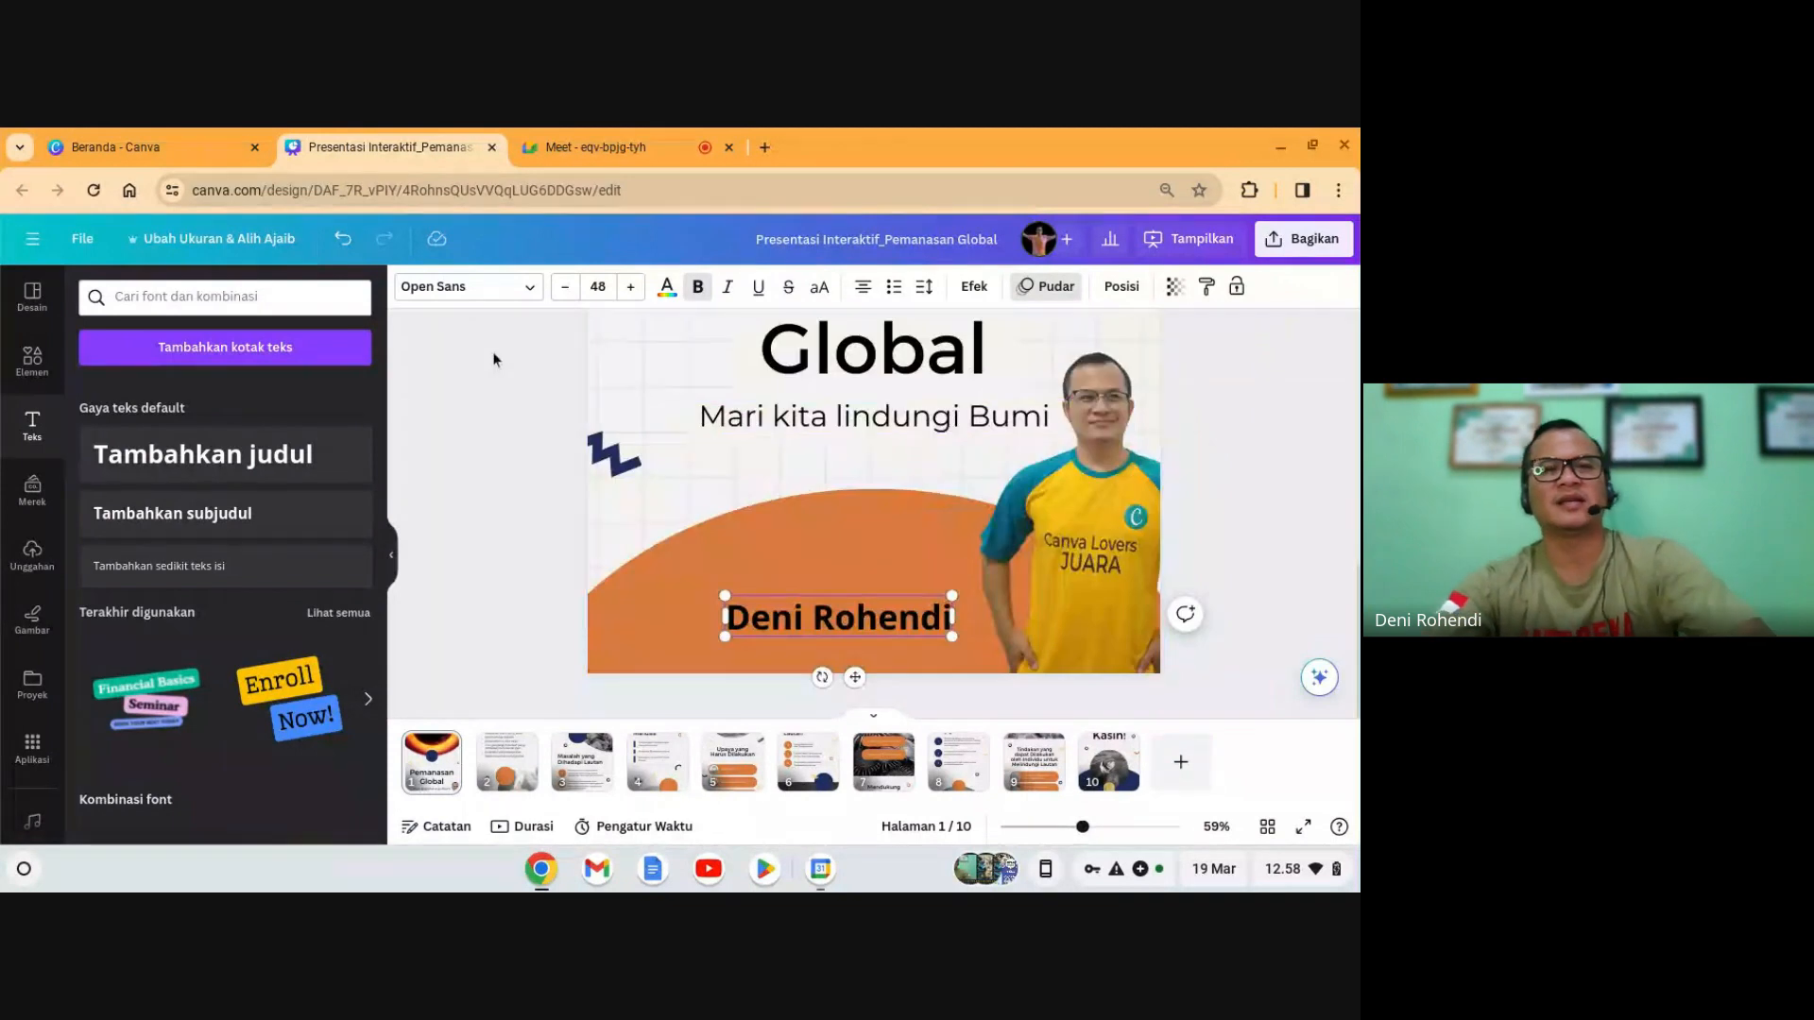
{"action": "left_click", "coordinate": [489, 293]}
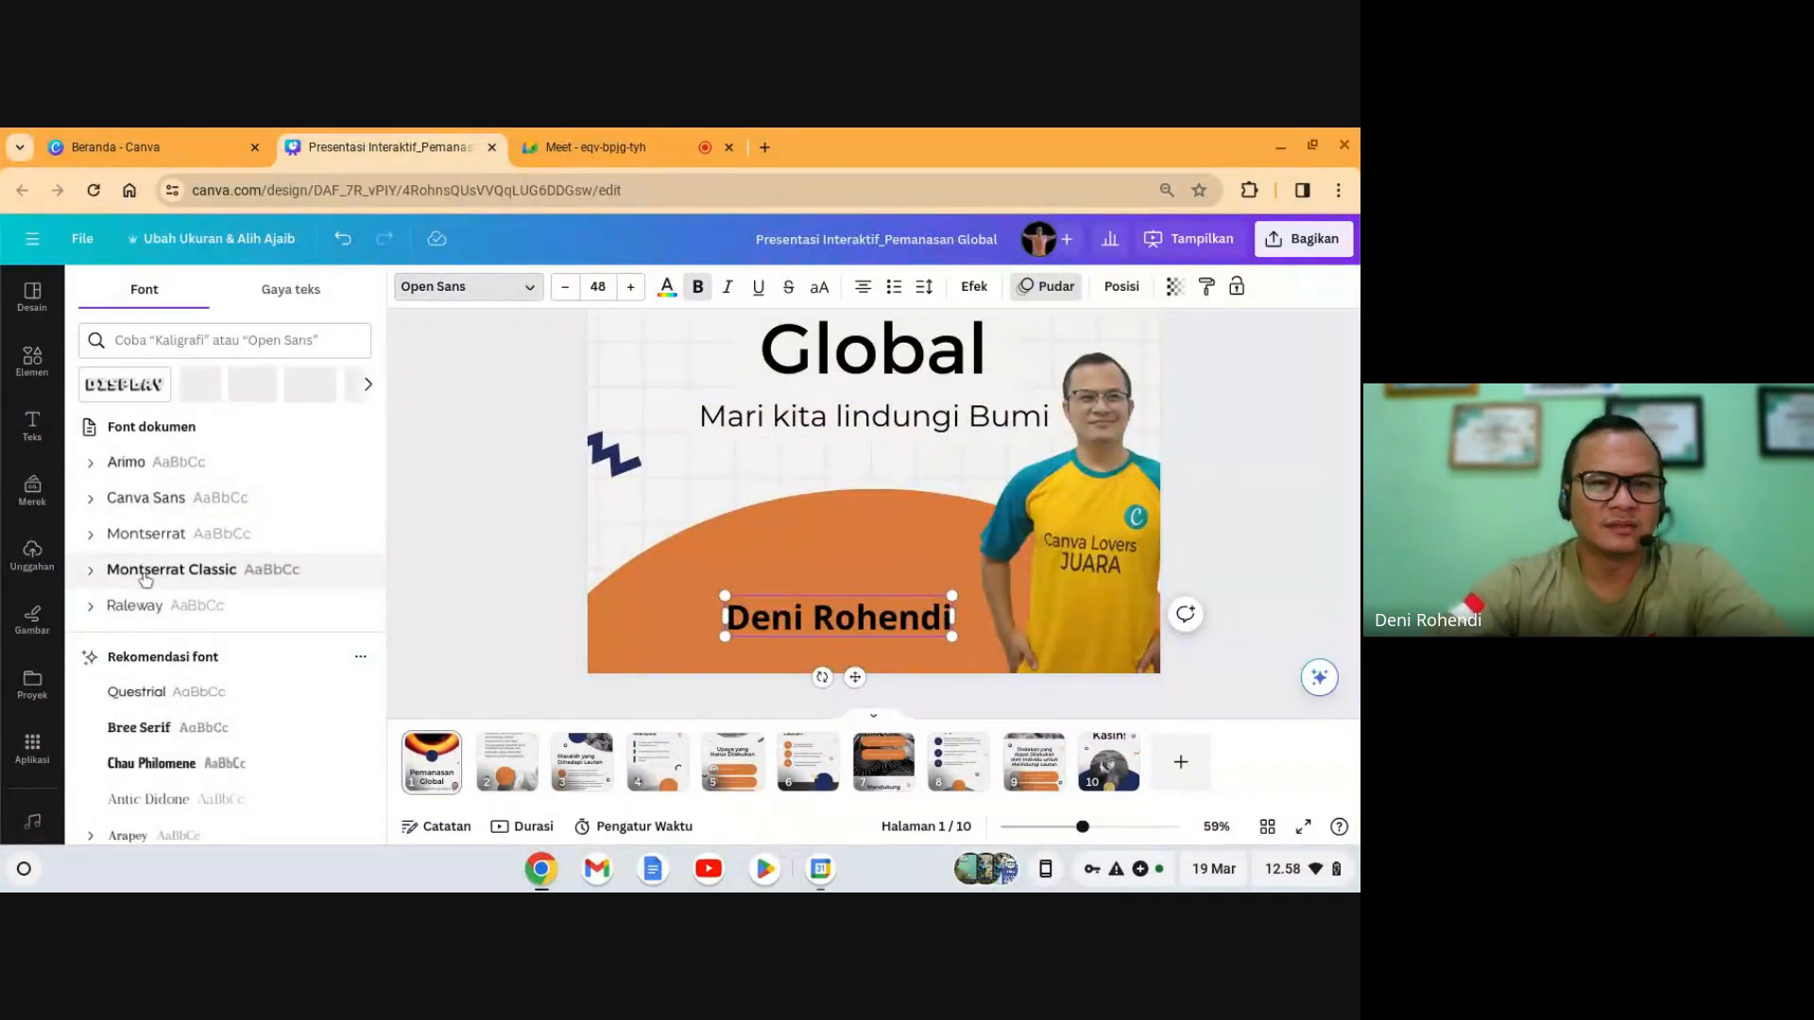
{"action": "left_click", "coordinate": [120, 574]}
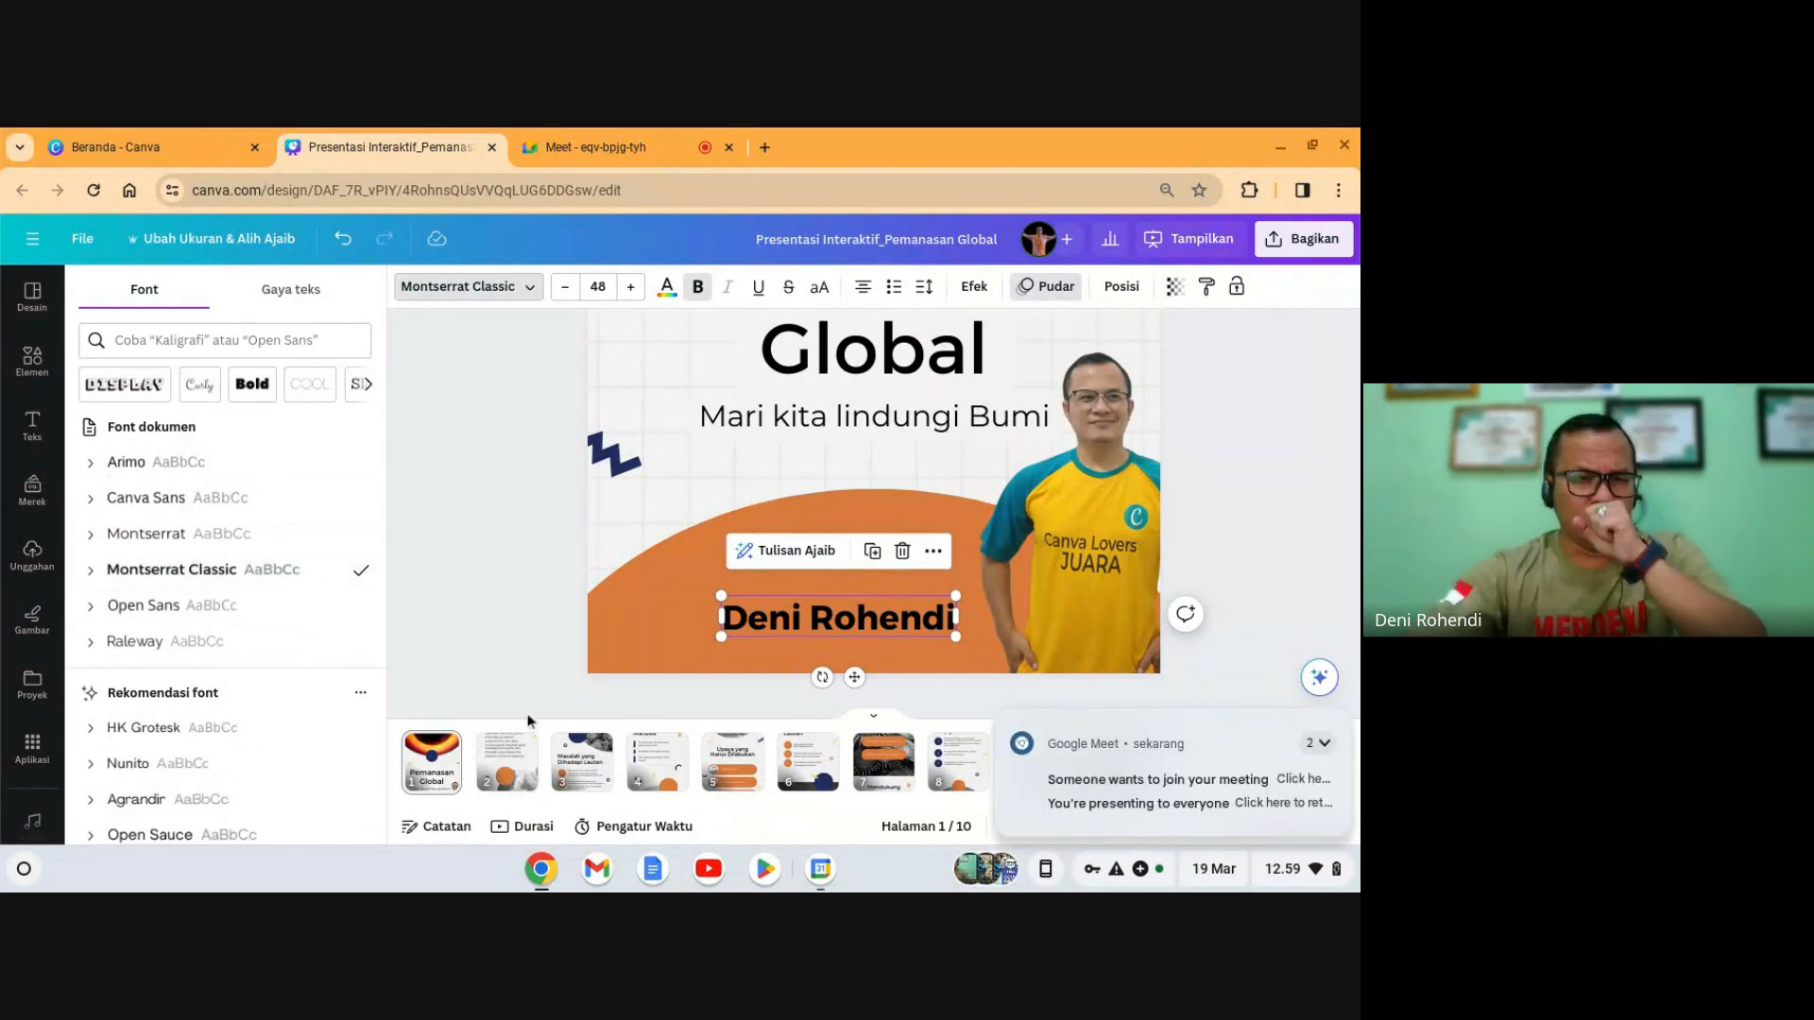
{"action": "left_click", "coordinate": [135, 643]}
{"action": "scroll", "coordinate": [1013, 670], "scroll_direction": "down", "scroll_amount": 2}
{"action": "scroll", "coordinate": [871, 638], "scroll_direction": "up", "scroll_amount": 2}
{"action": "scroll", "coordinate": [873, 661], "scroll_direction": "down", "scroll_amount": 2}
{"action": "scroll", "coordinate": [872, 667], "scroll_direction": "up", "scroll_amount": 2}
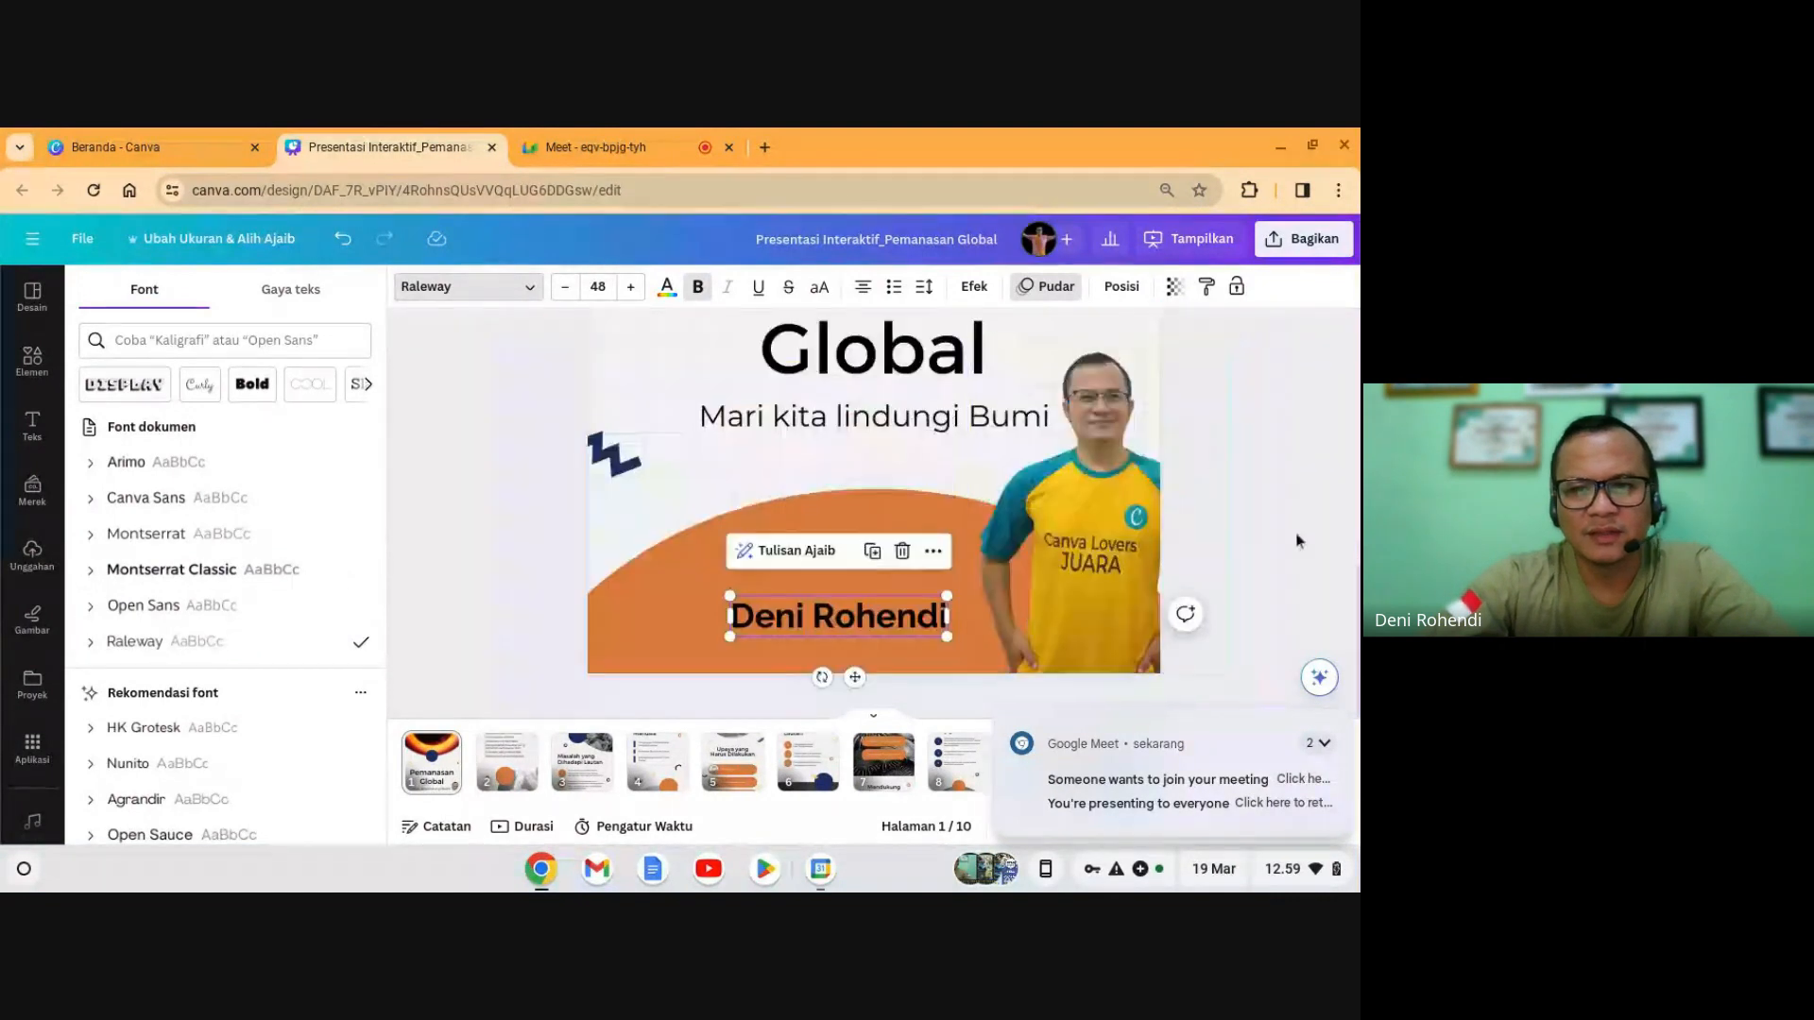
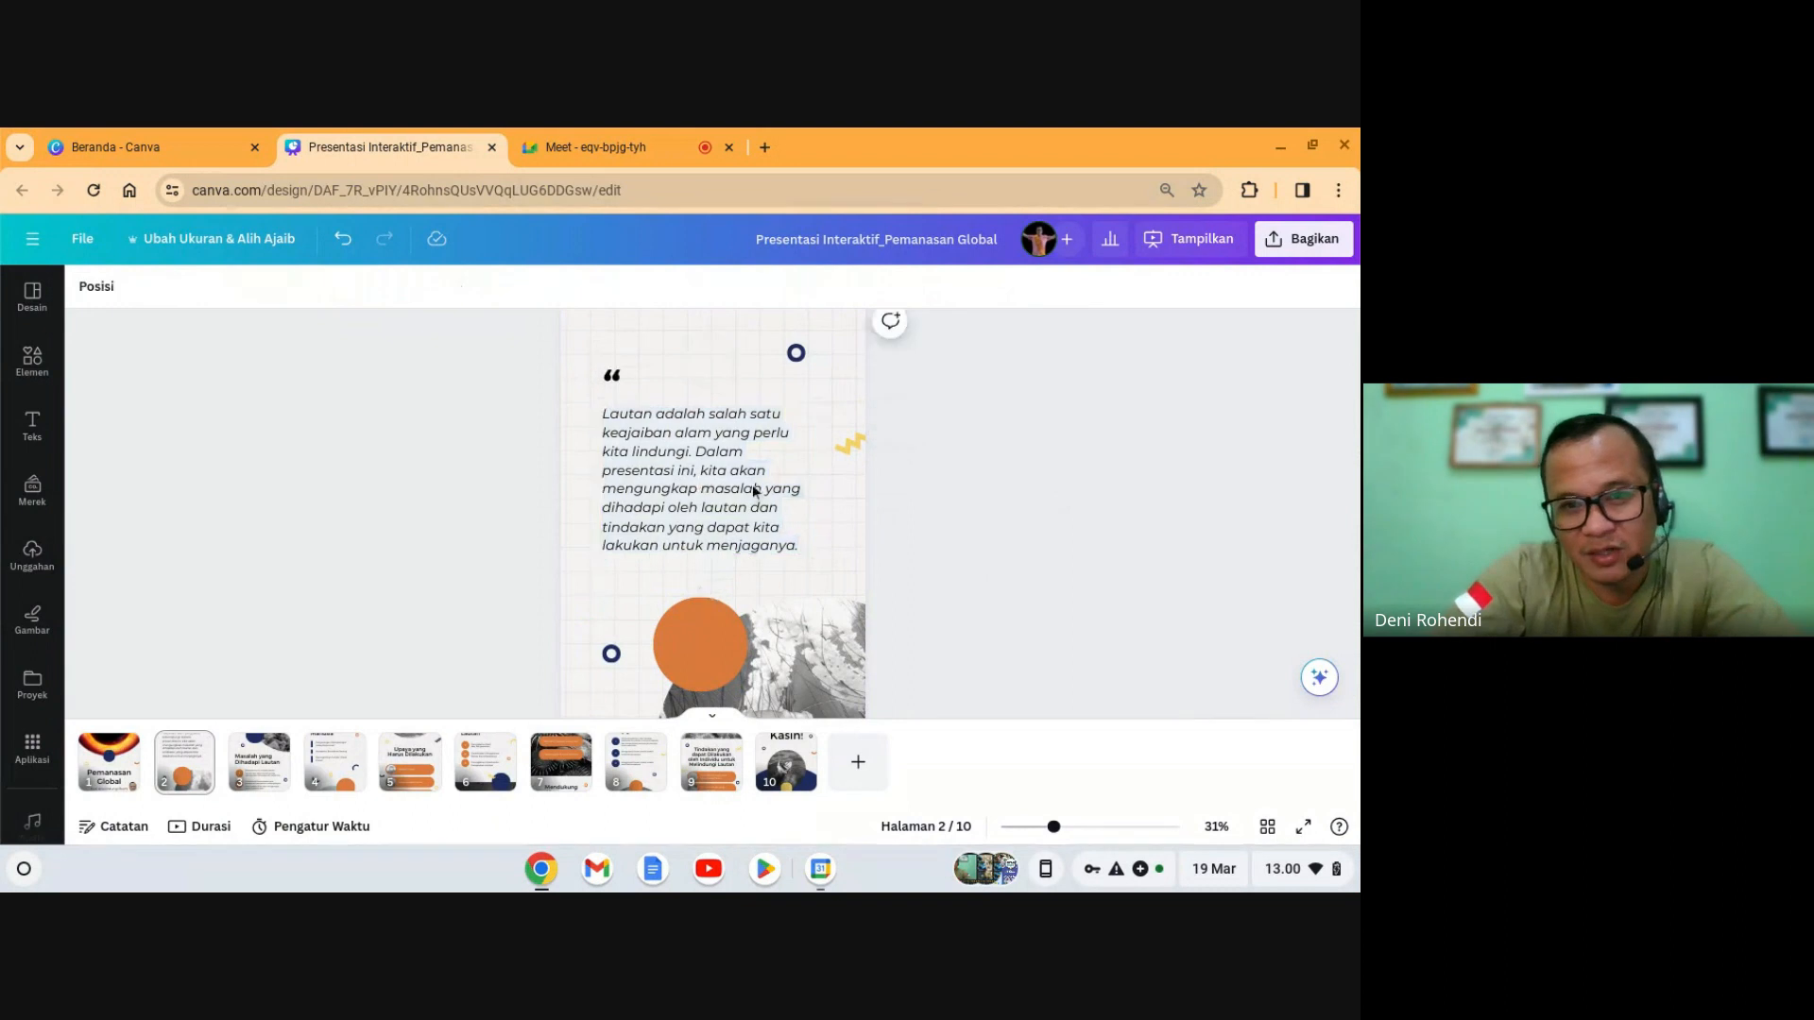
- Clear the selection on slide 2's ocean quote text box, leaving the quote unchanged
{"action": "left_click", "coordinate": [705, 478]}
{"action": "left_click", "coordinate": [1031, 480]}
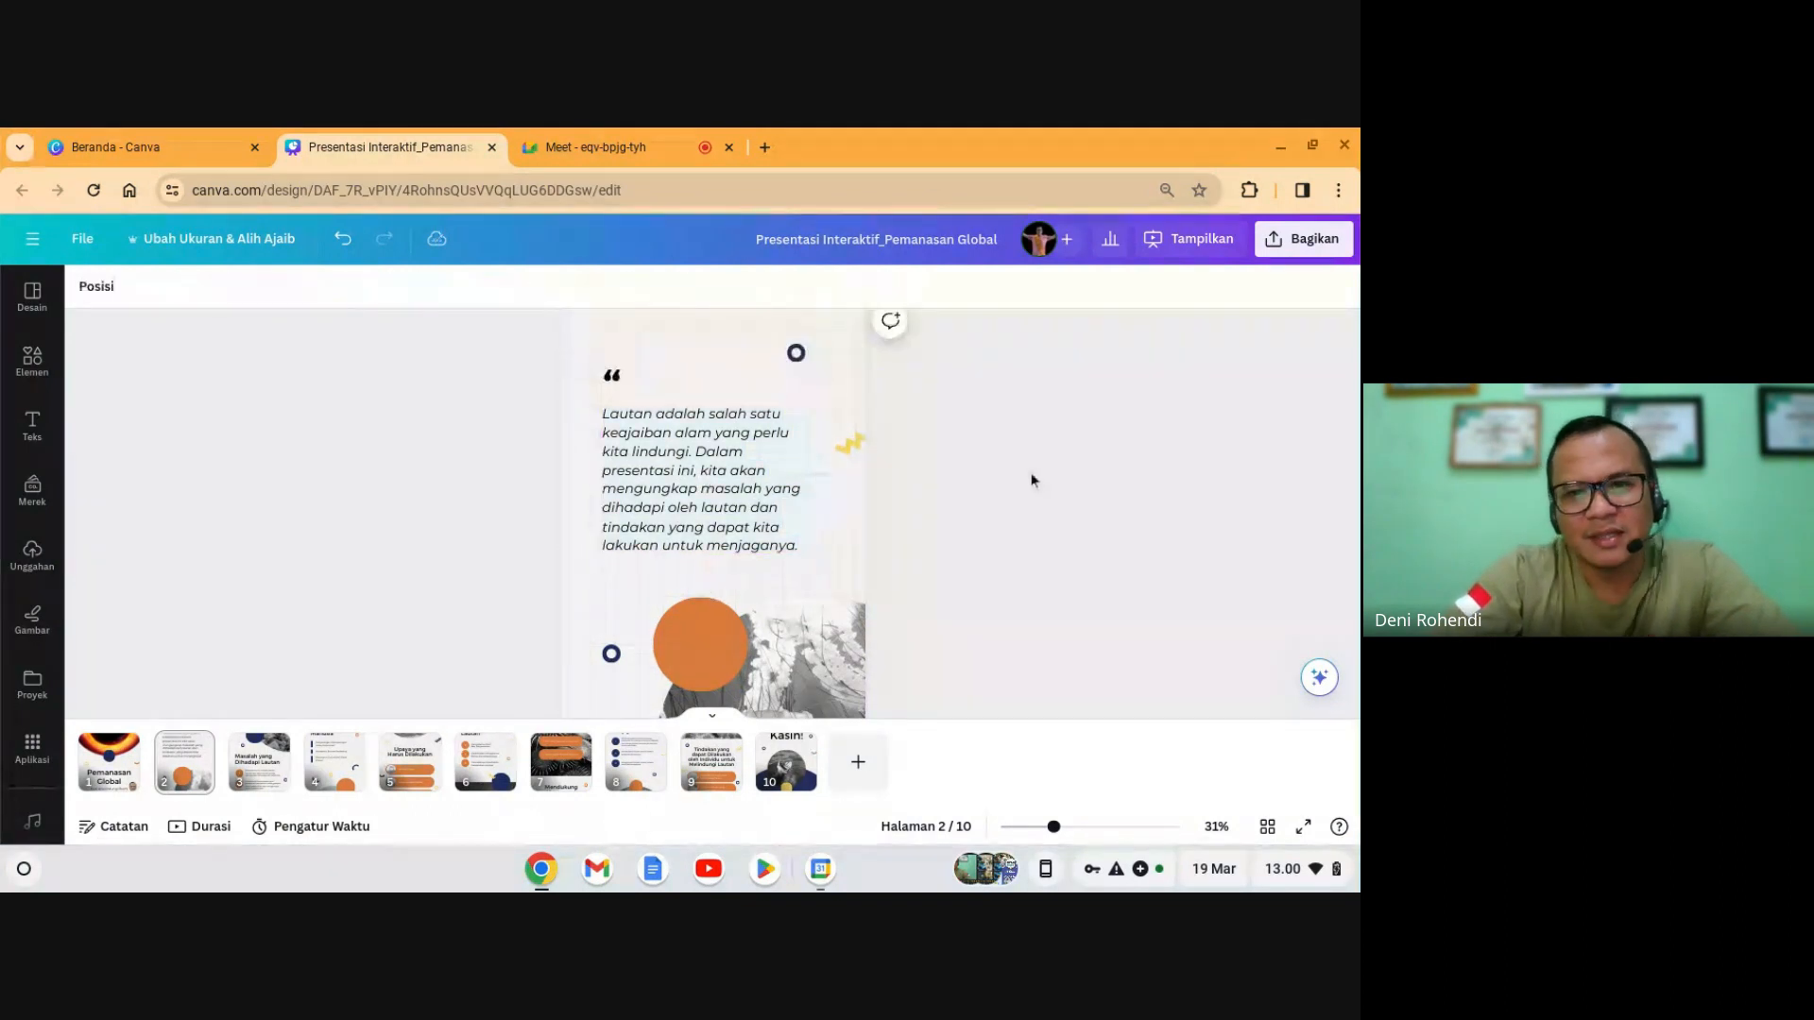
- Generate a Tulisan Ajaib paragraph from 'jelaskan tentang pemanasan global', then bring the Meet call forward
{"action": "left_click", "coordinate": [1321, 680]}
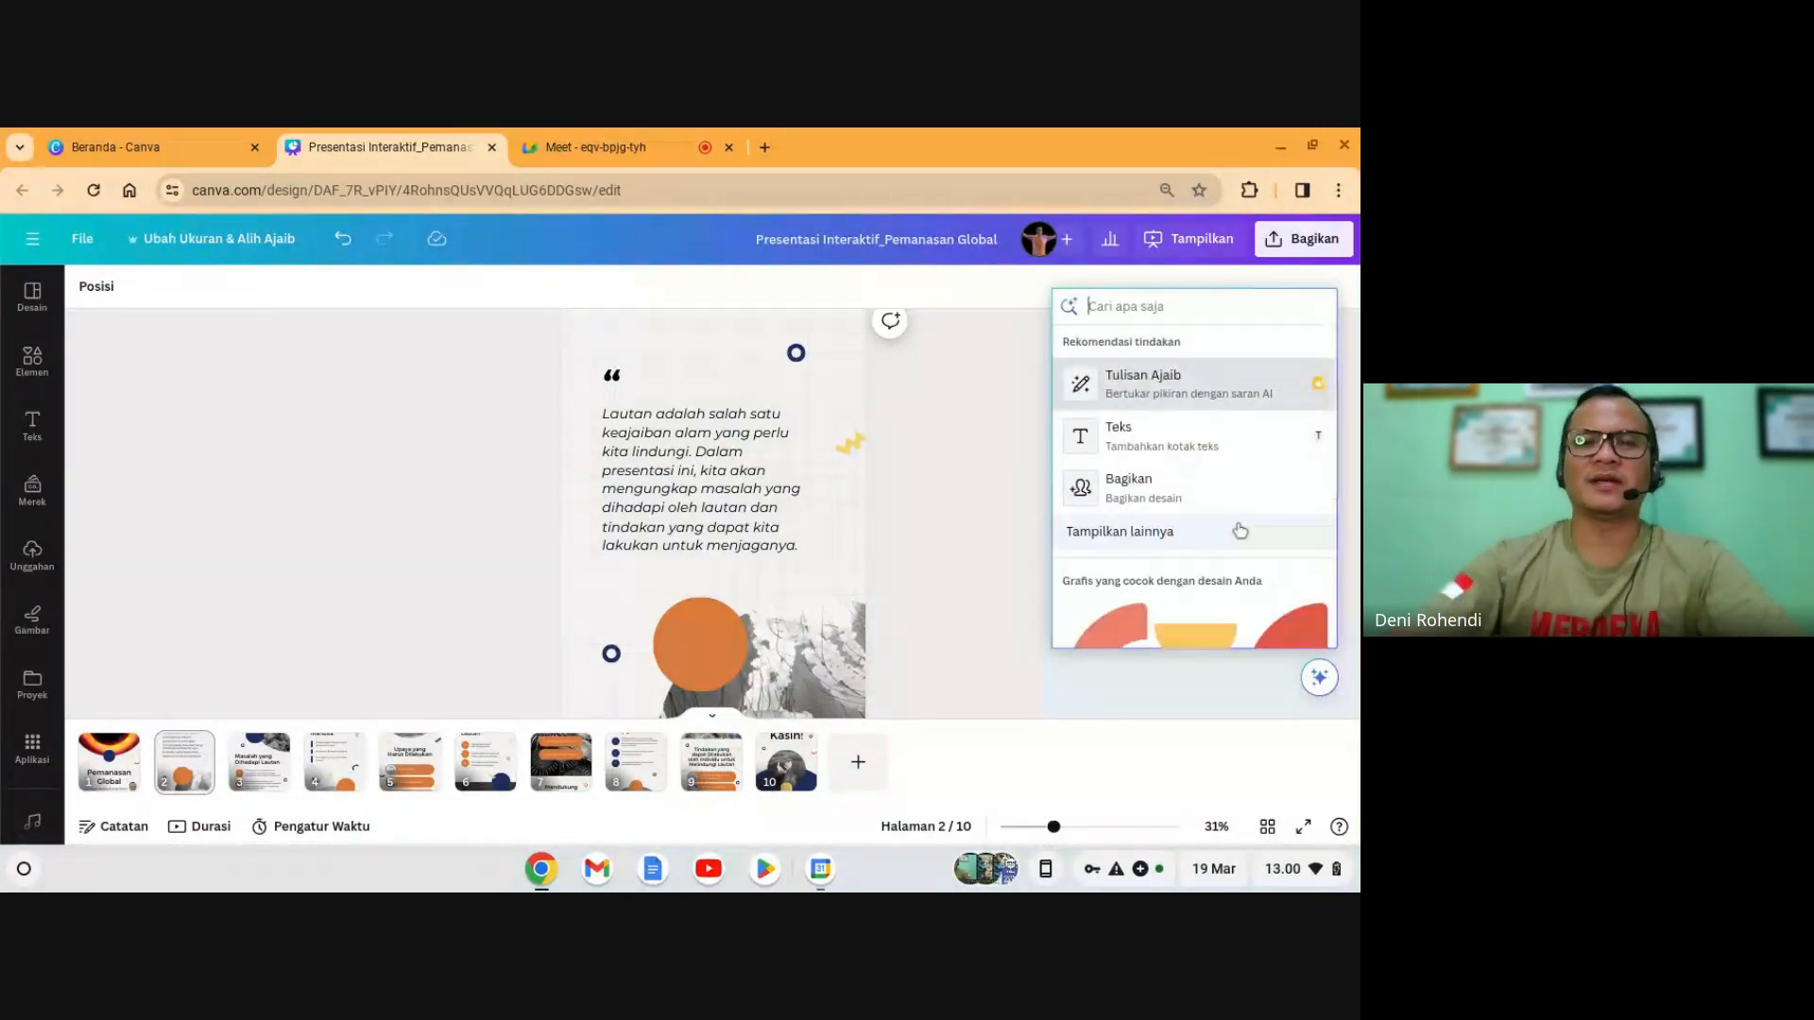
{"action": "left_click", "coordinate": [1145, 380]}
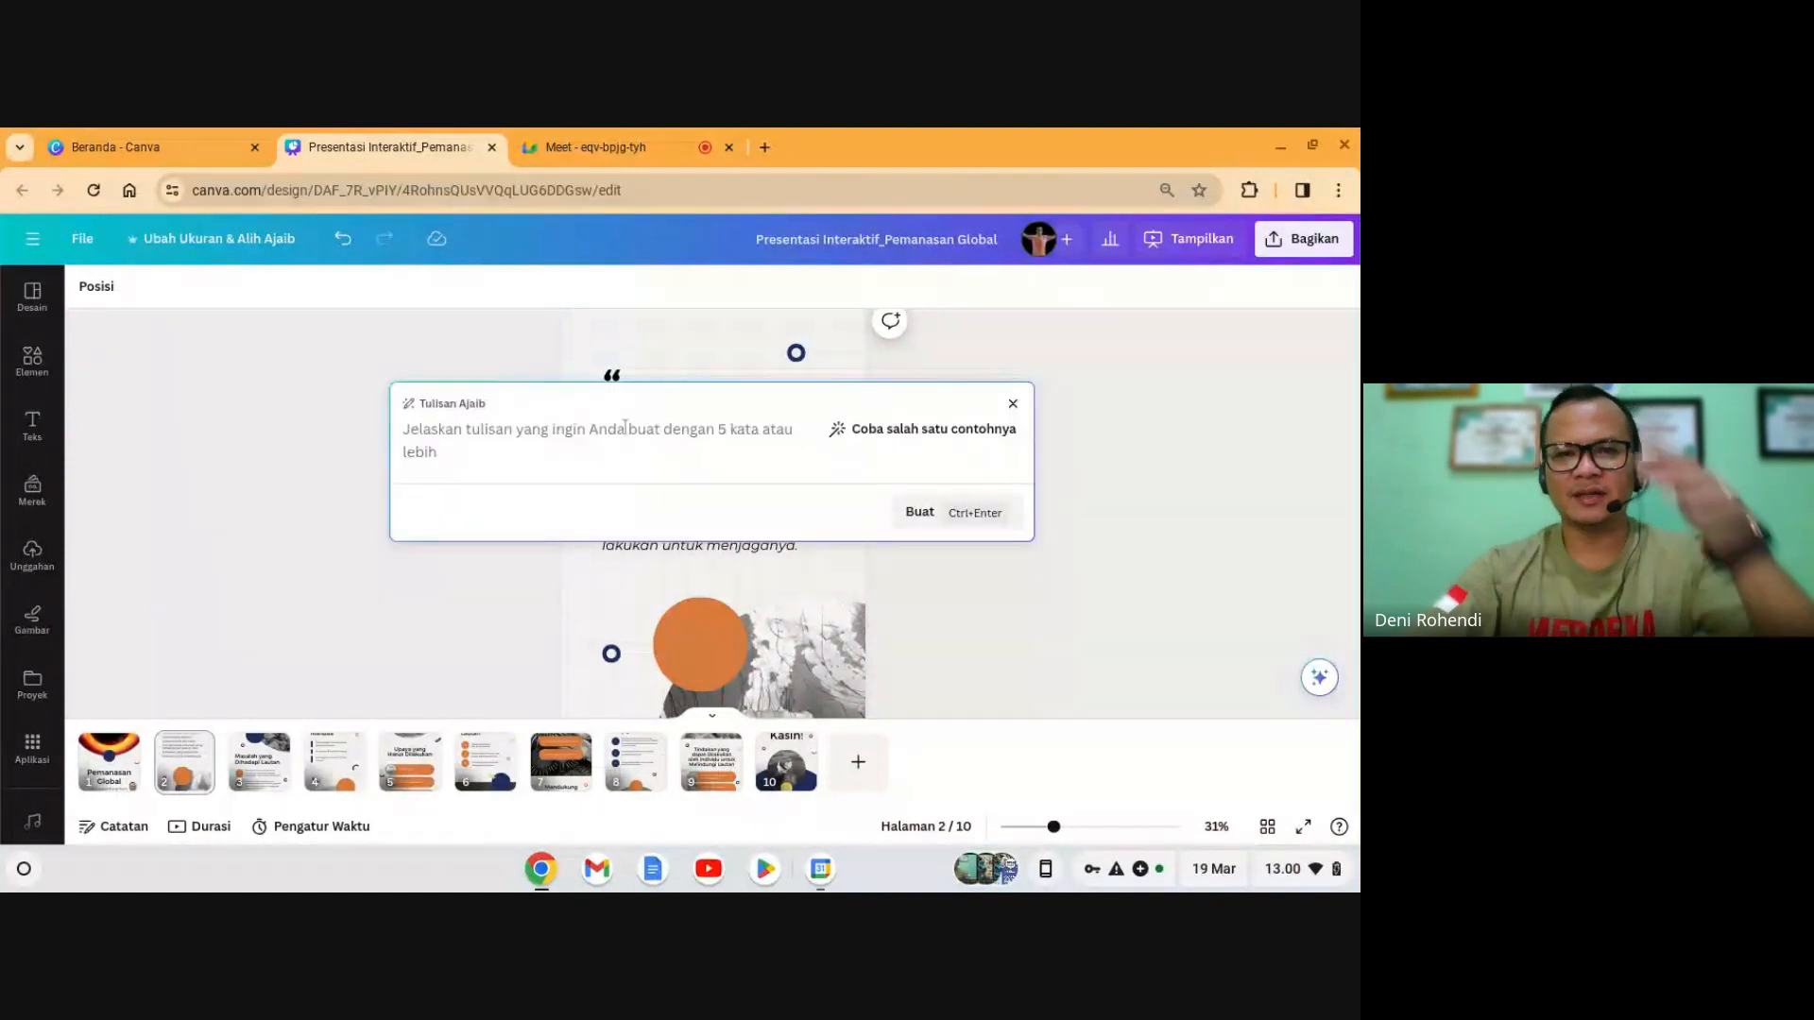
{"action": "type", "text": "jel"}
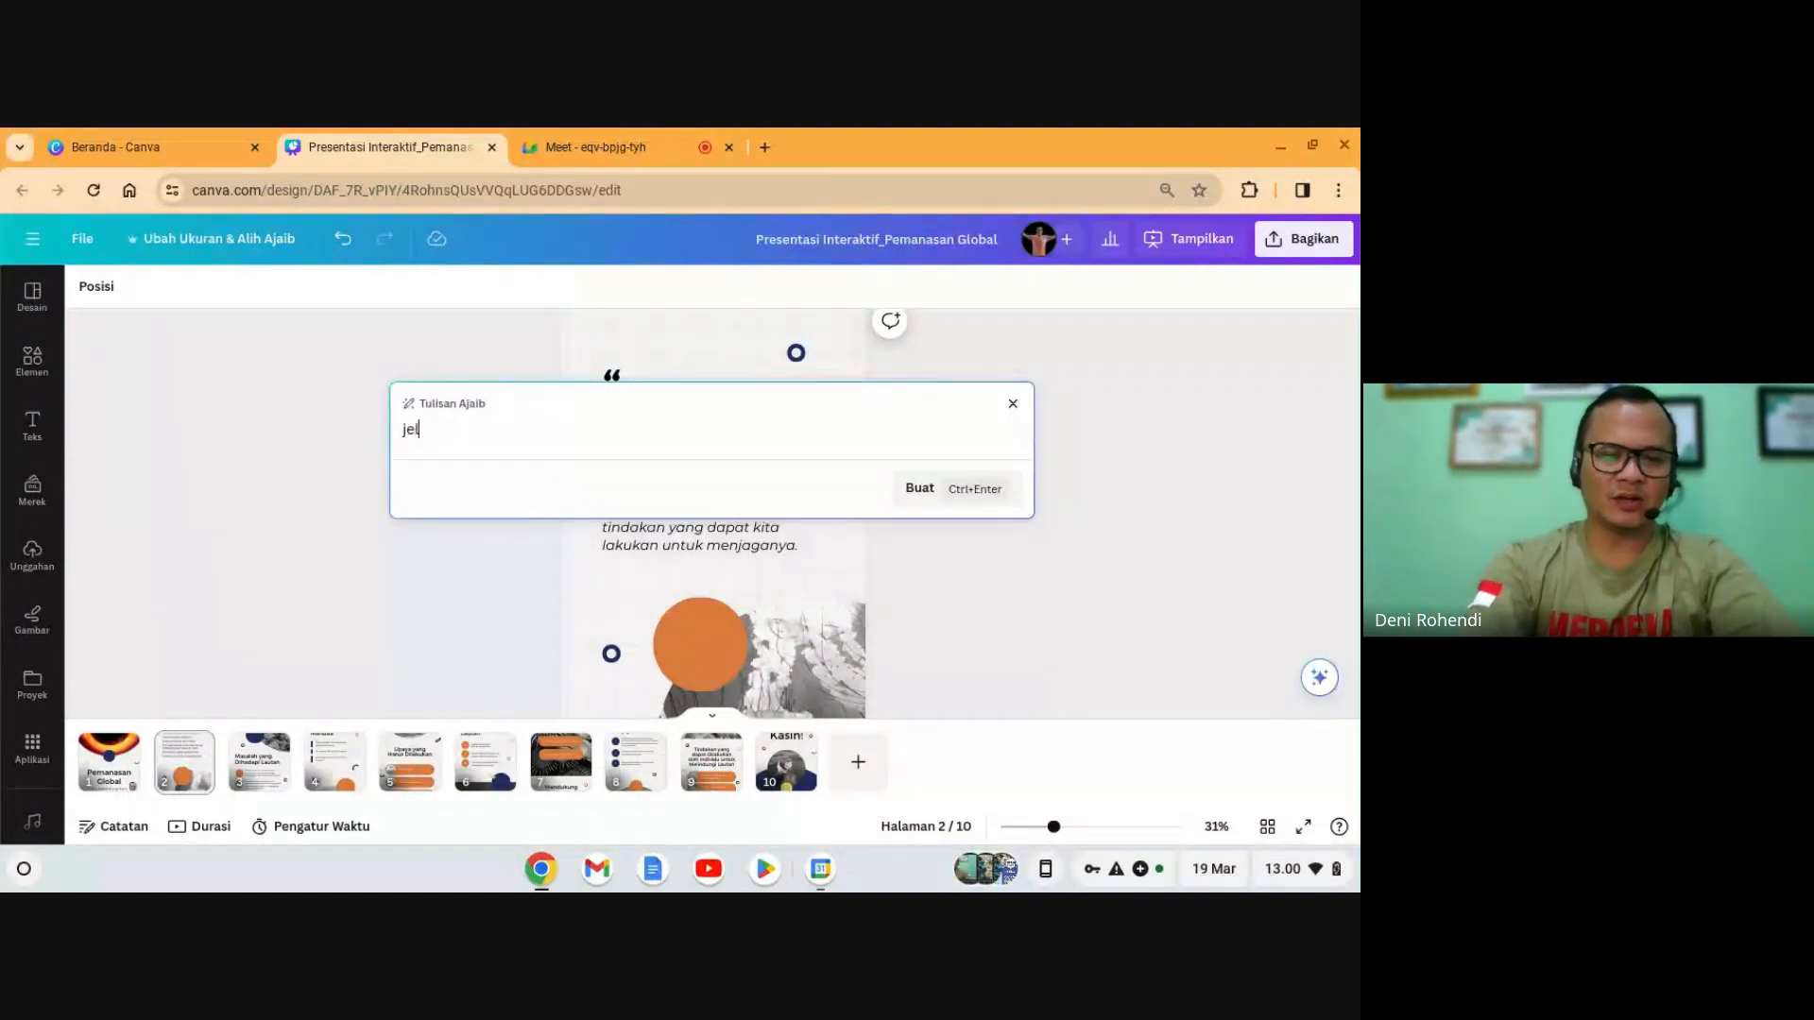
{"action": "type", "text": "aska"}
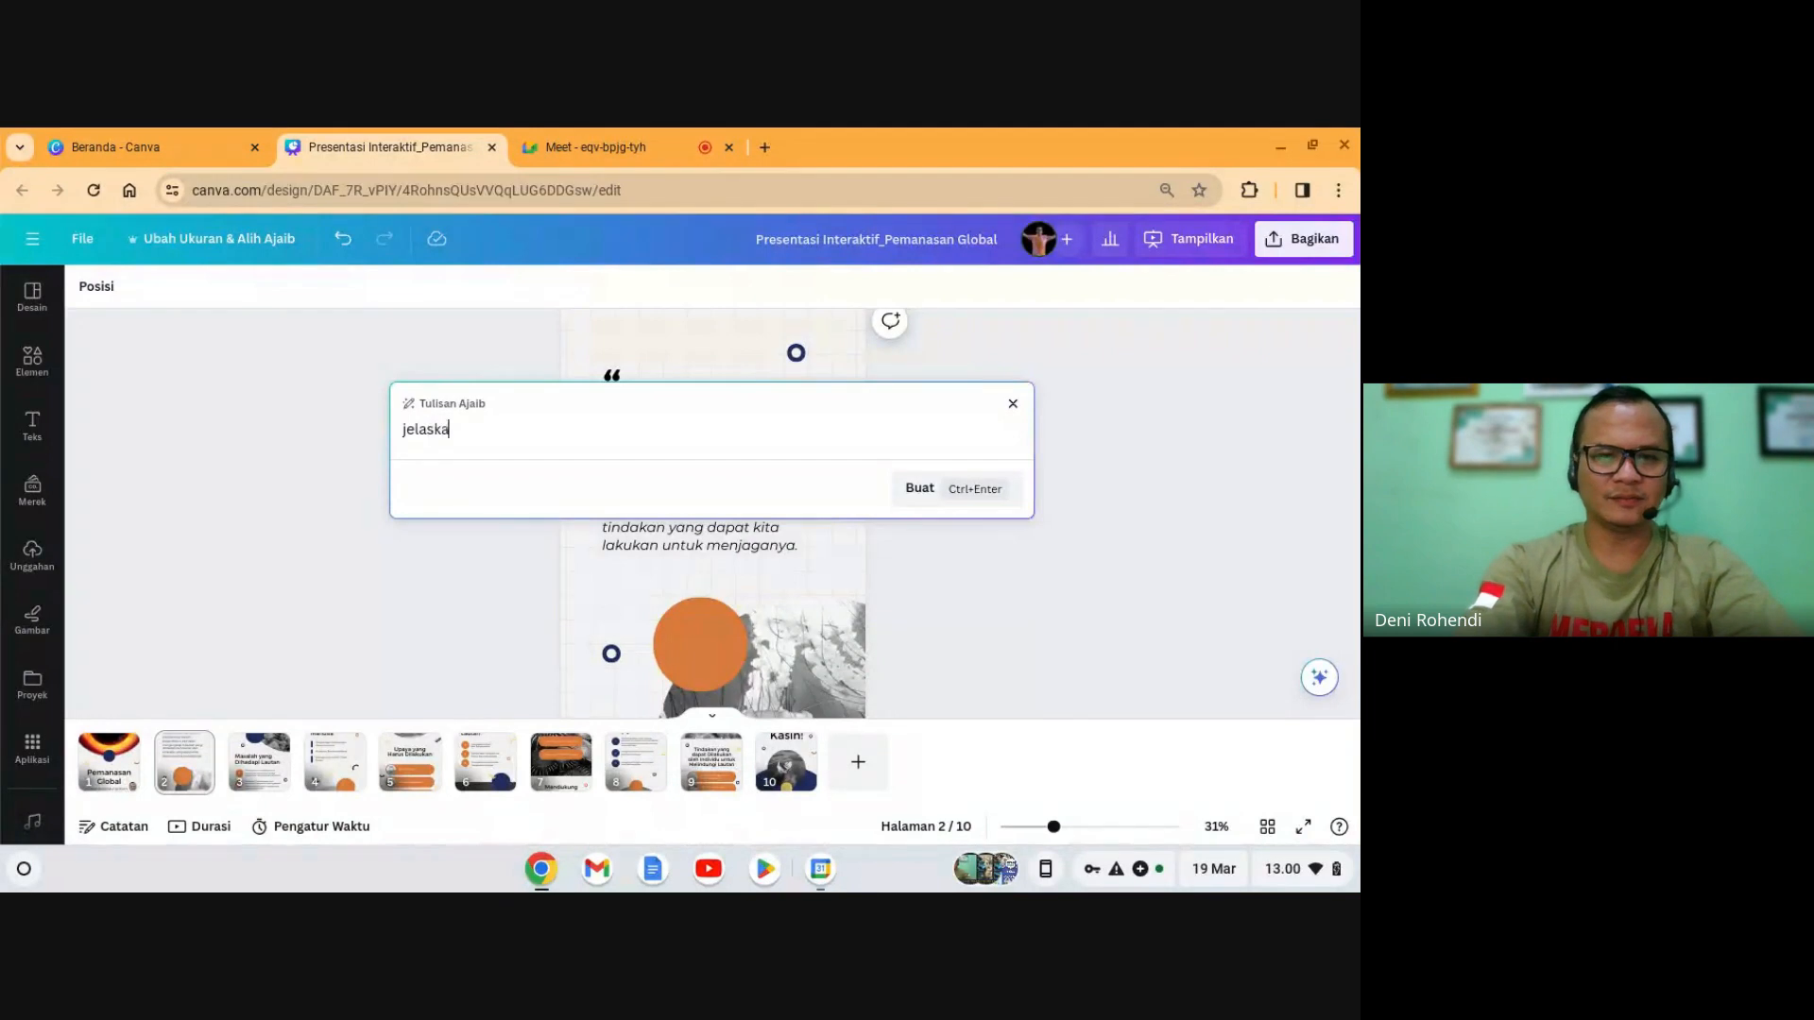
{"action": "type", "text": "n tentang"}
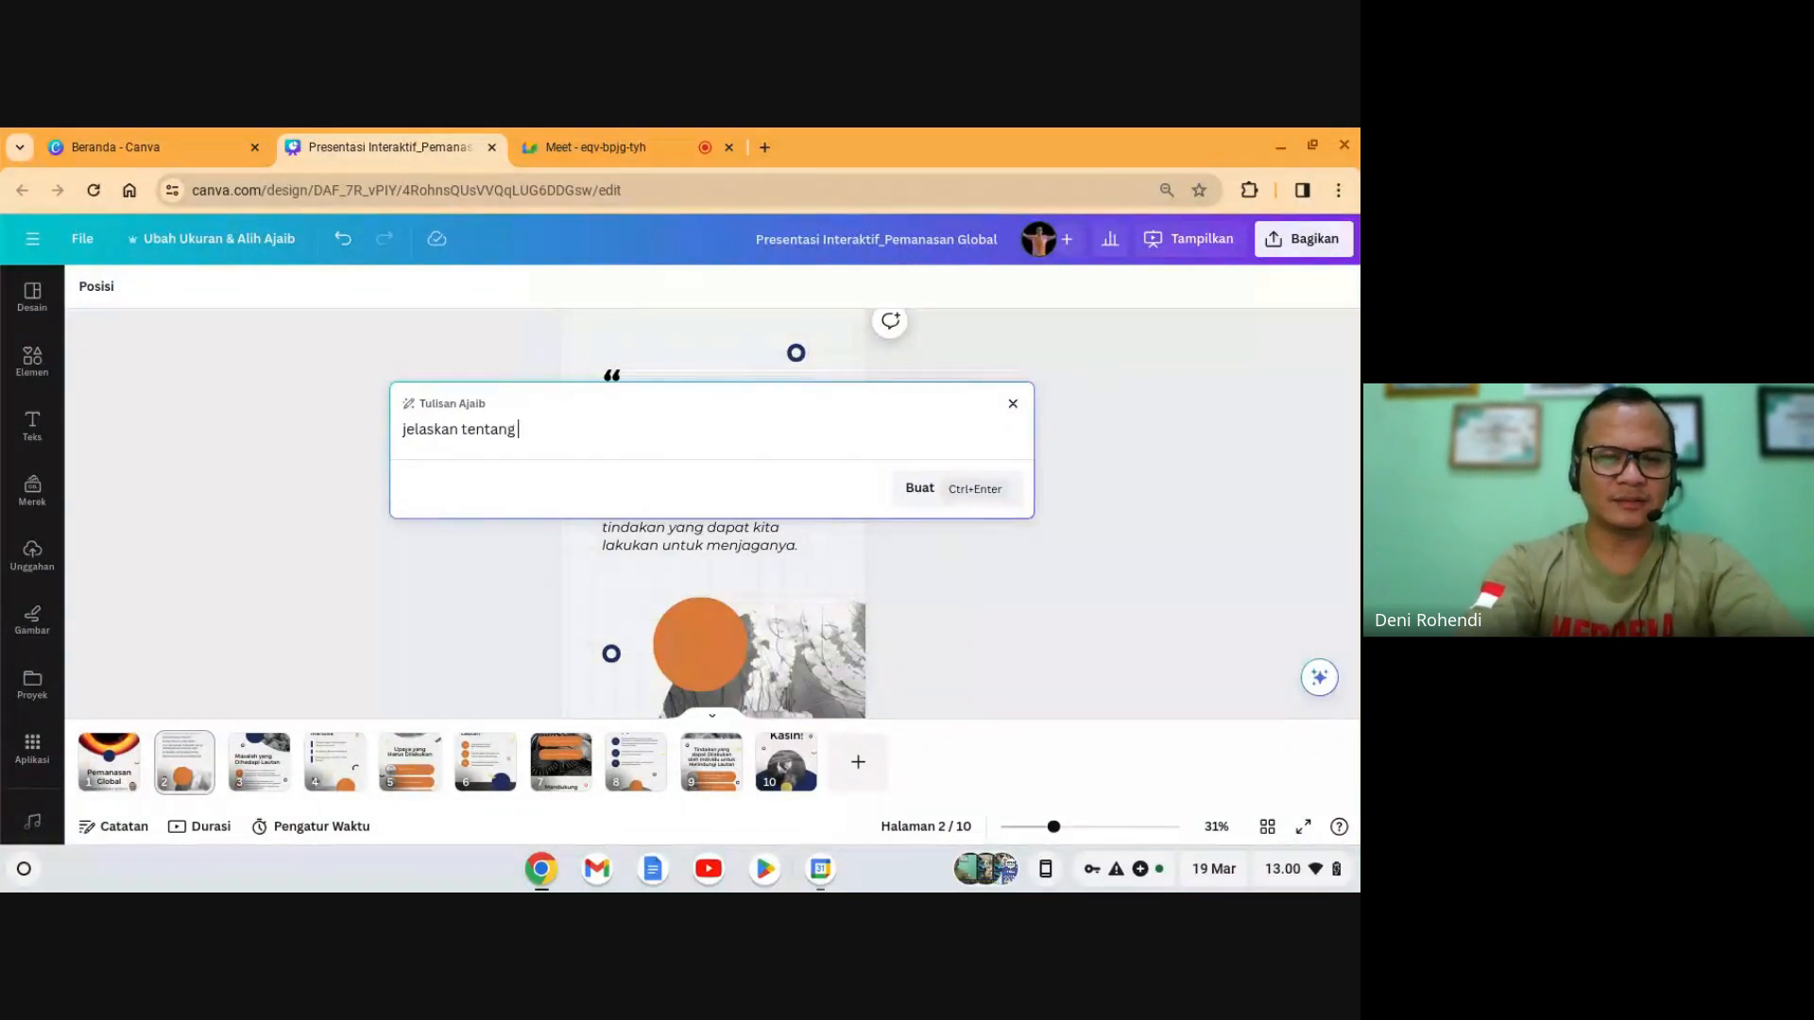
{"action": "type", "text": " pemanasa"}
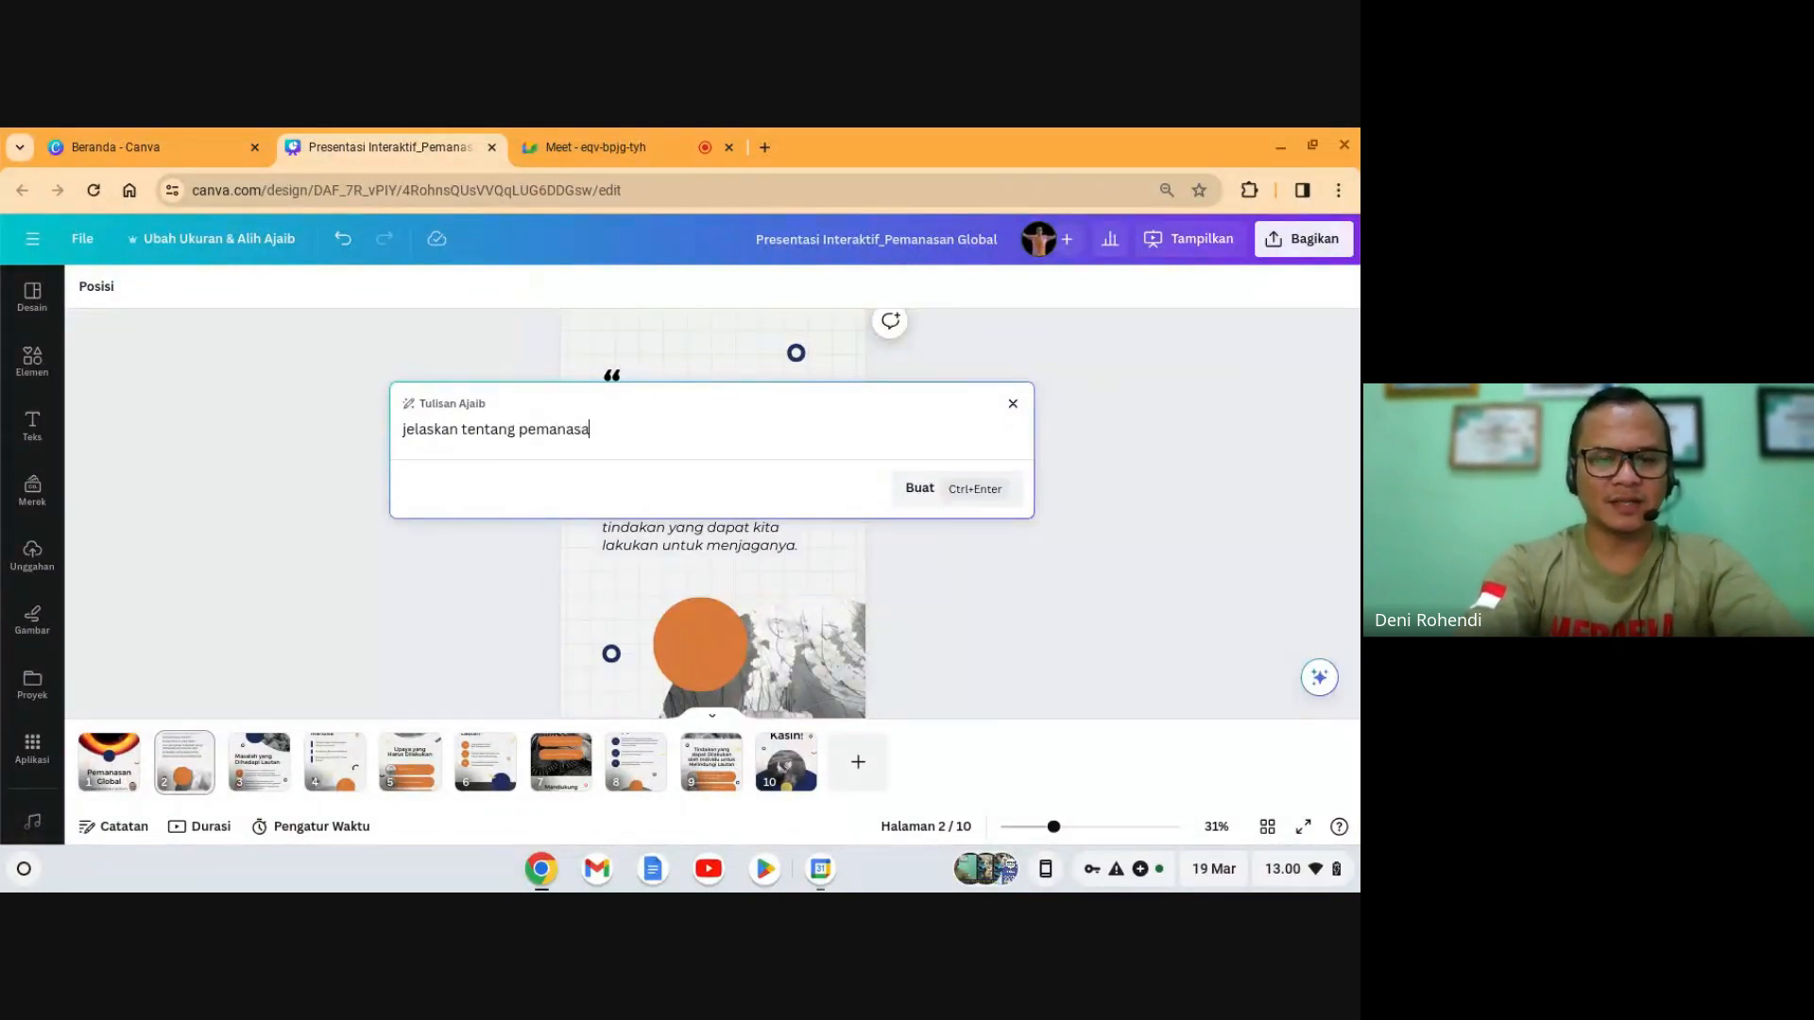
{"action": "type", "text": "n global"}
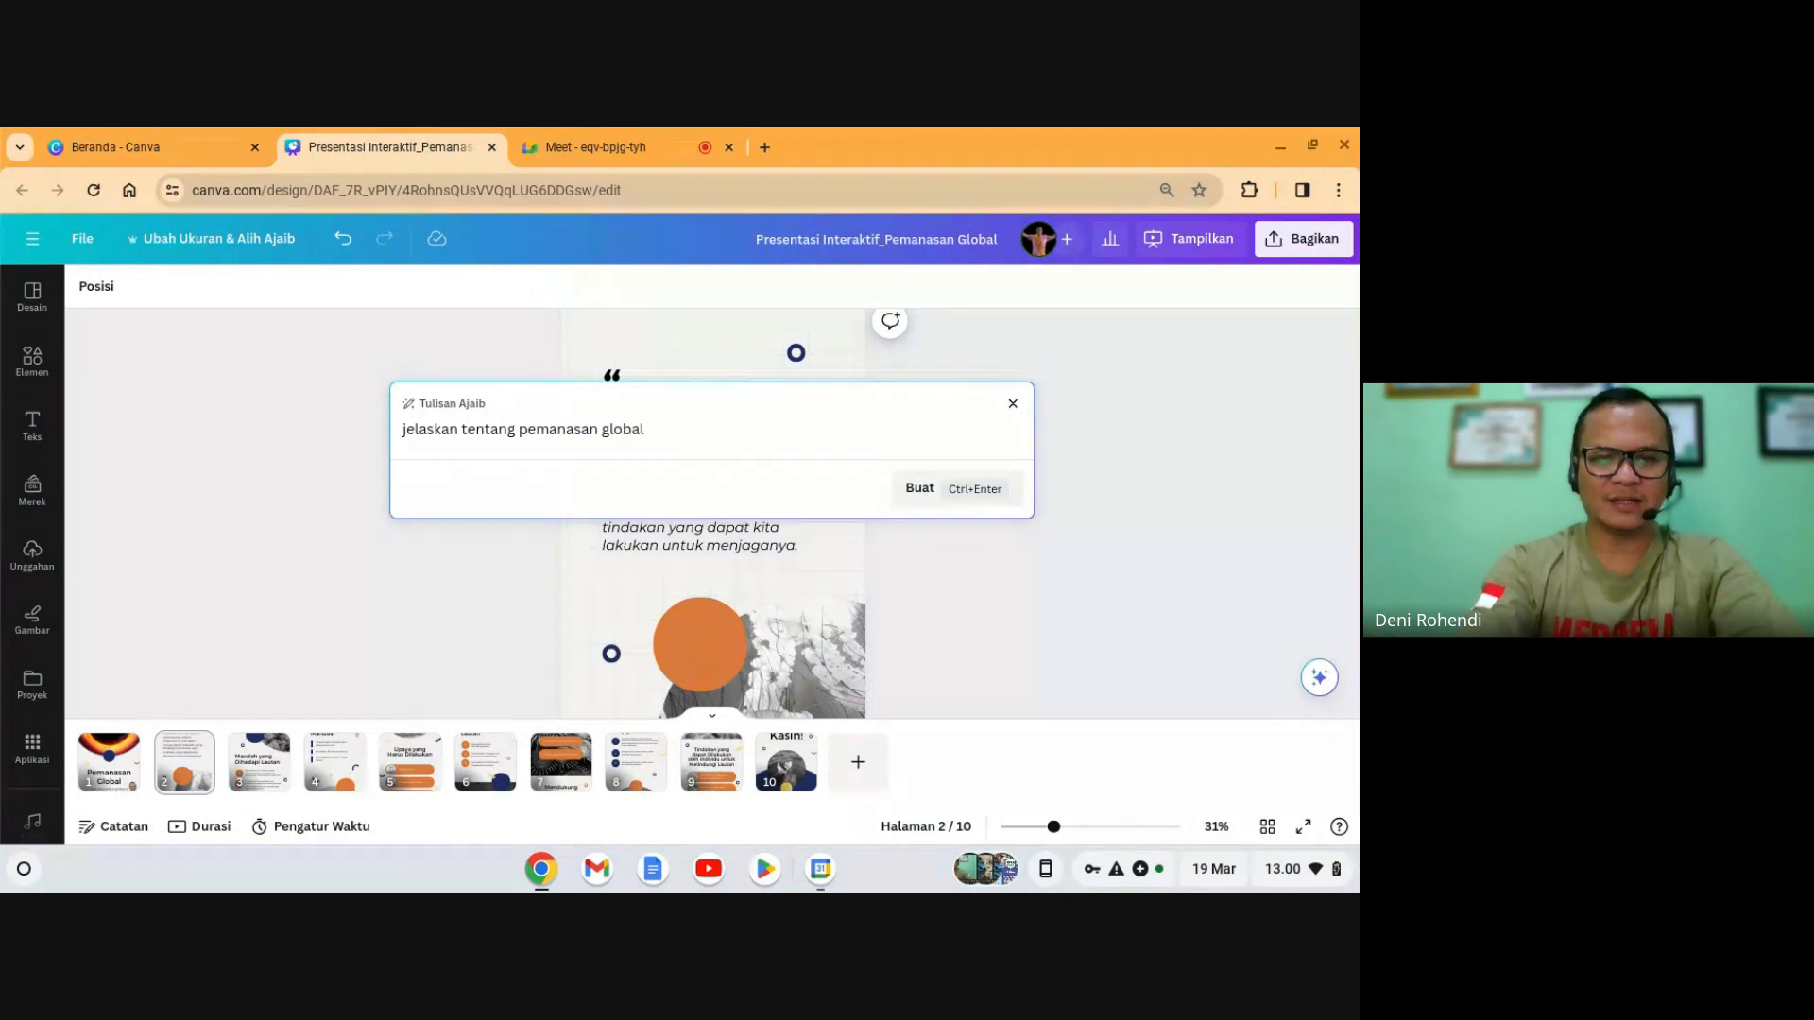
{"action": "left_click", "coordinate": [944, 501]}
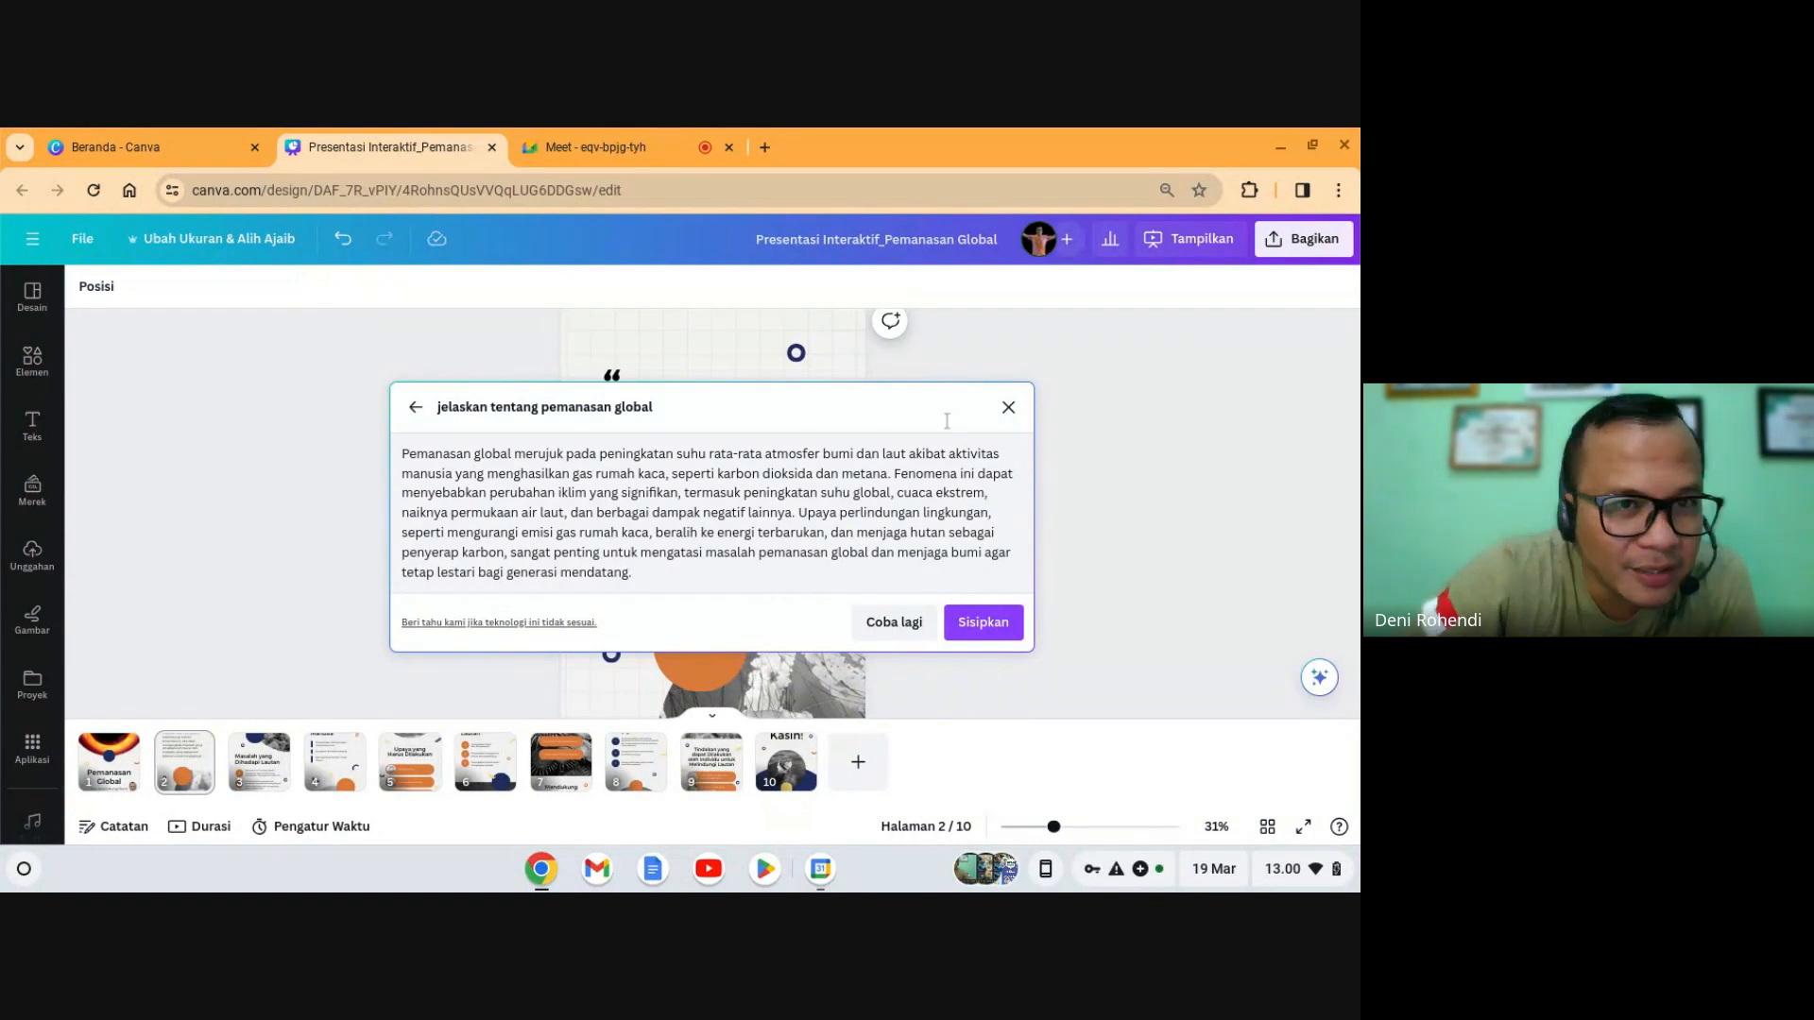
{"action": "left_click", "coordinate": [626, 138]}
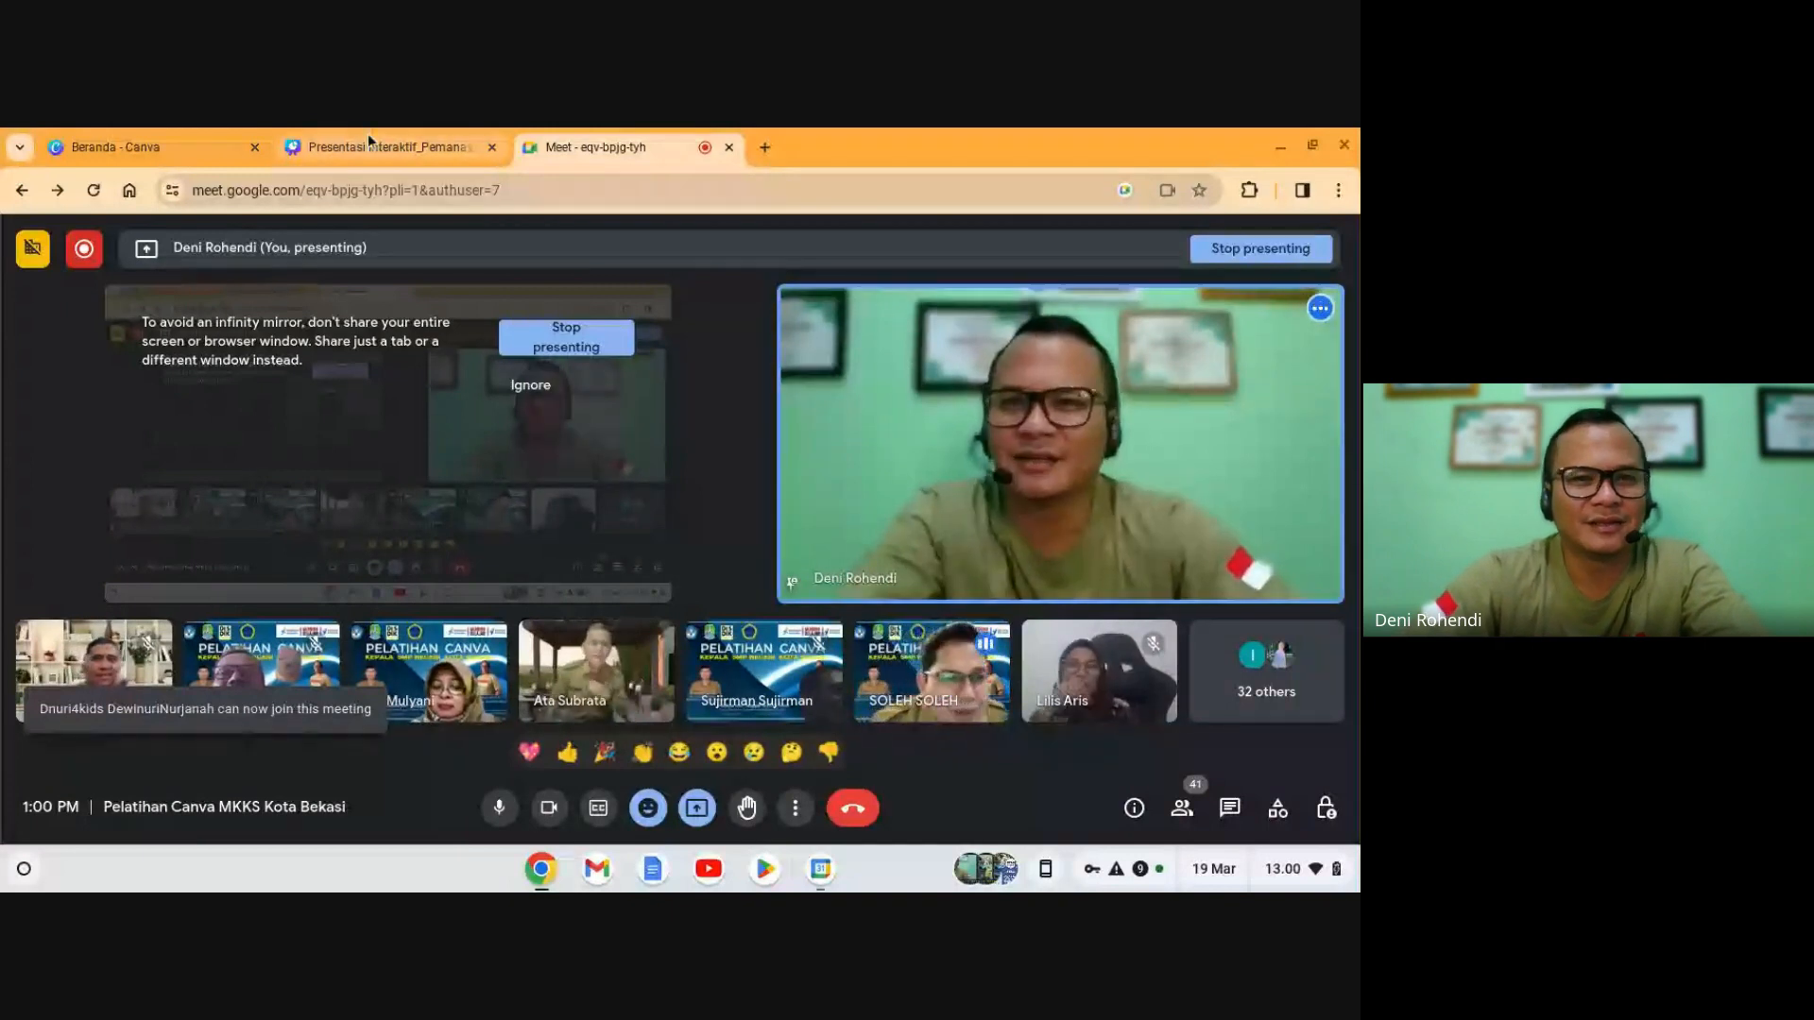
- Back in Canva, discard the generated paragraph and dismiss Meet's 'You're presenting' notification
{"action": "mouse_move", "coordinate": [366, 133]}
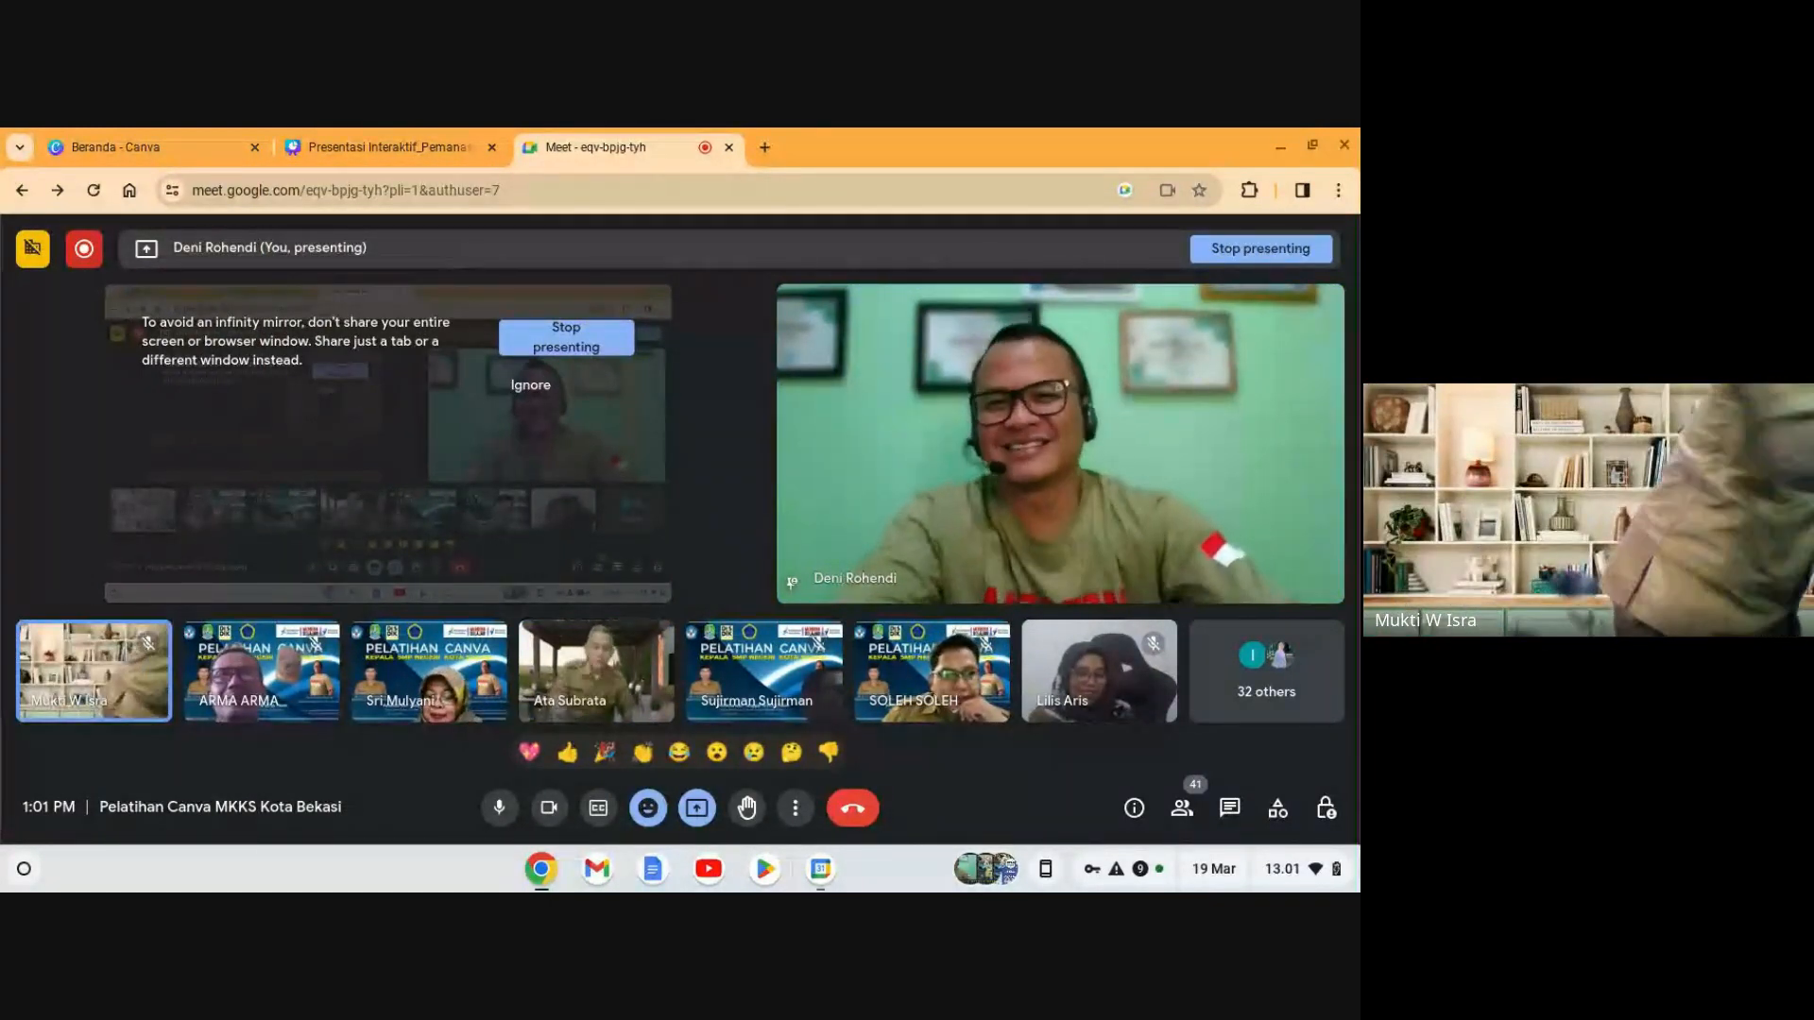
{"action": "left_click", "coordinate": [350, 141]}
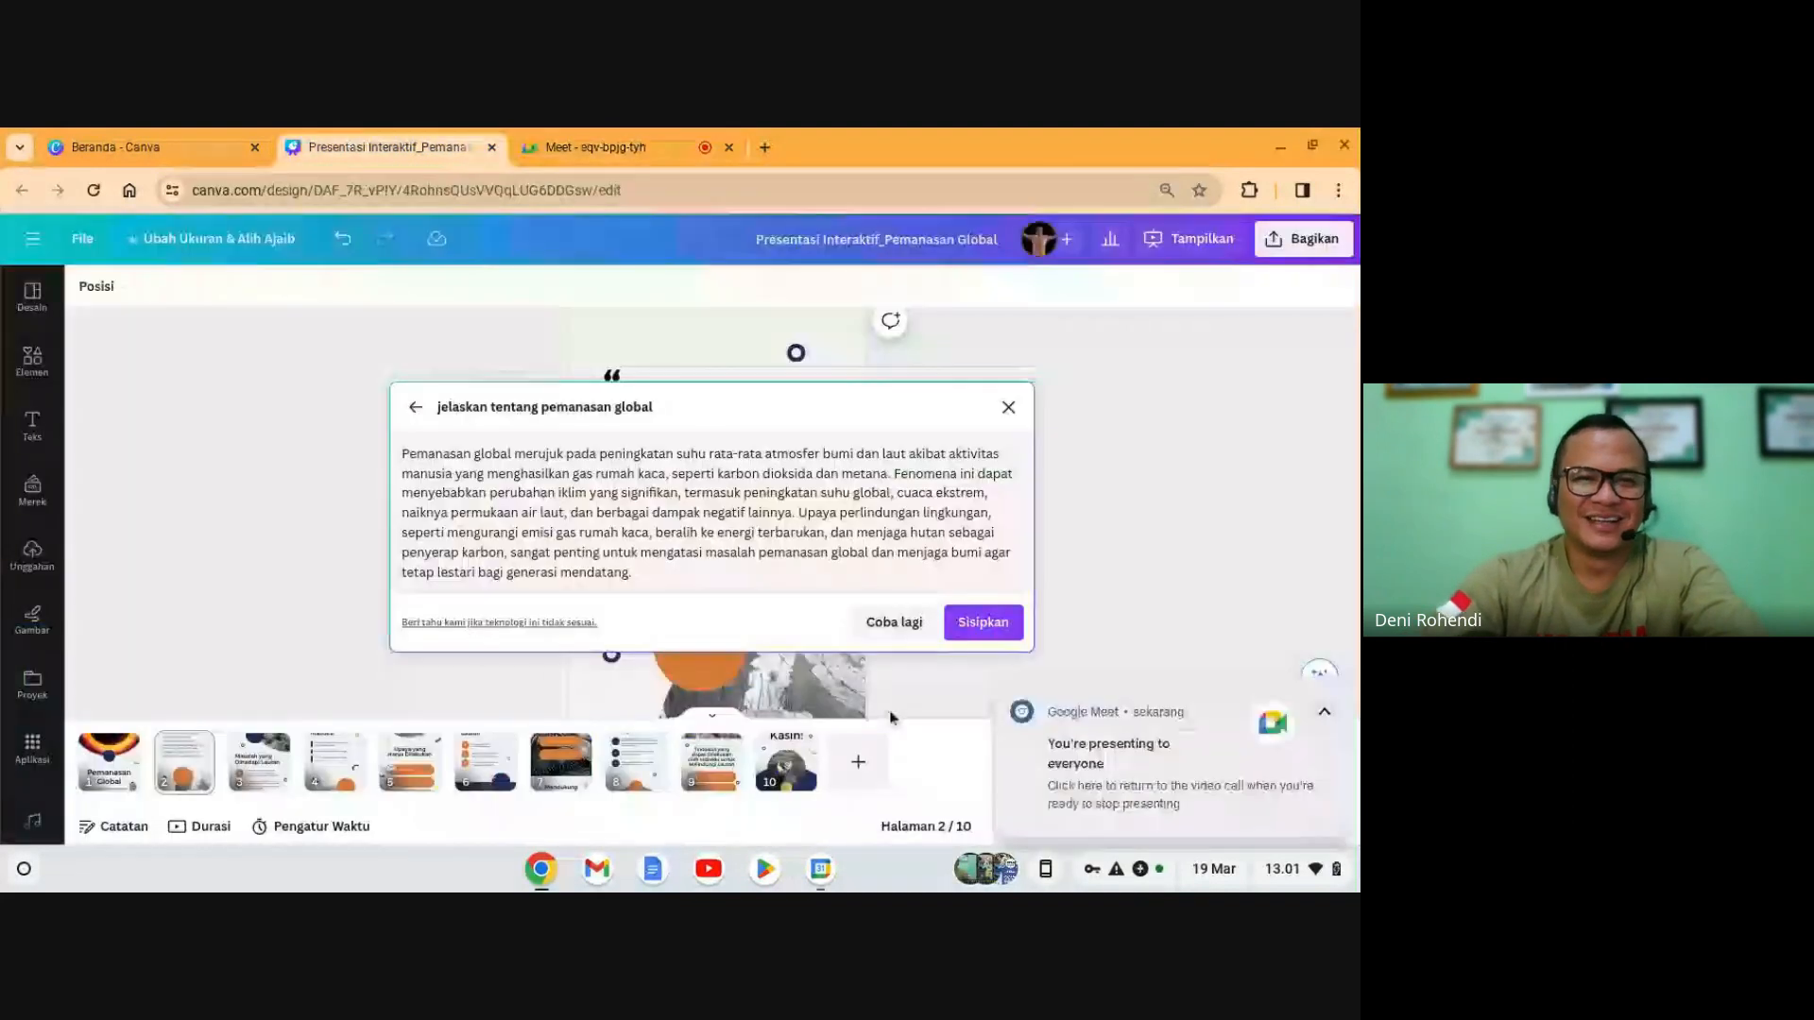
{"action": "left_click", "coordinate": [1008, 409]}
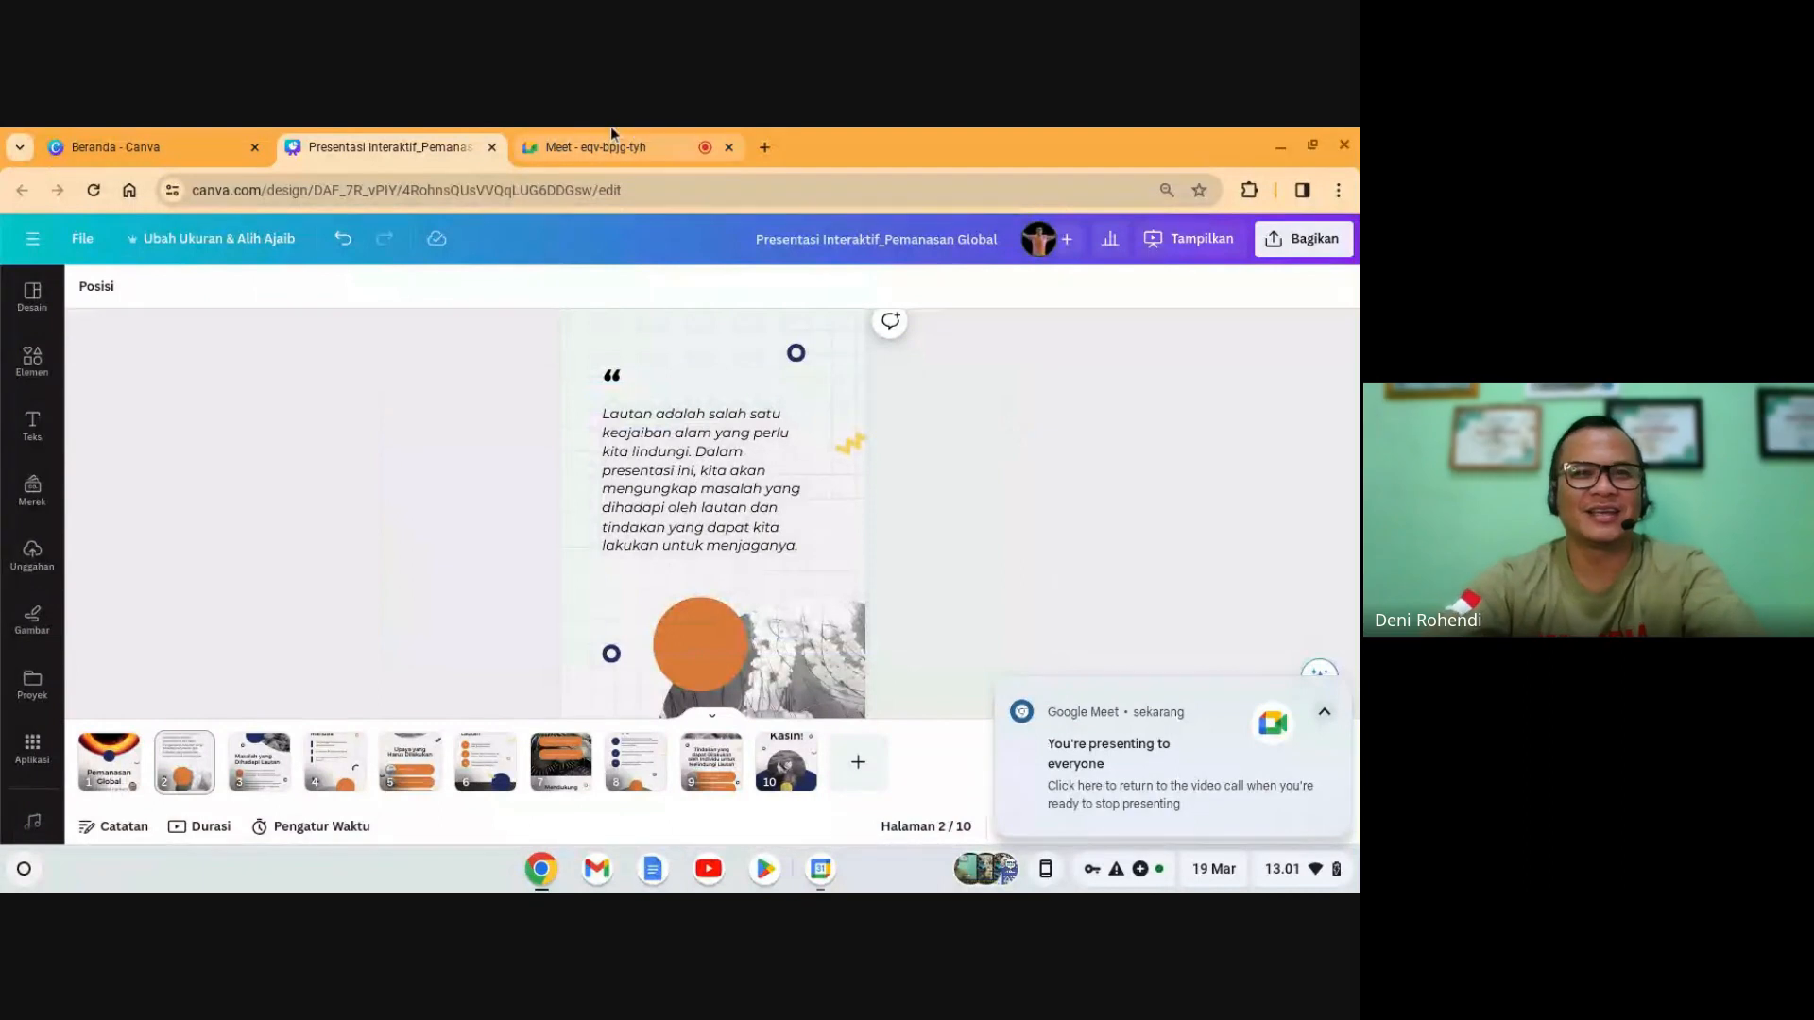
{"action": "left_click", "coordinate": [591, 146]}
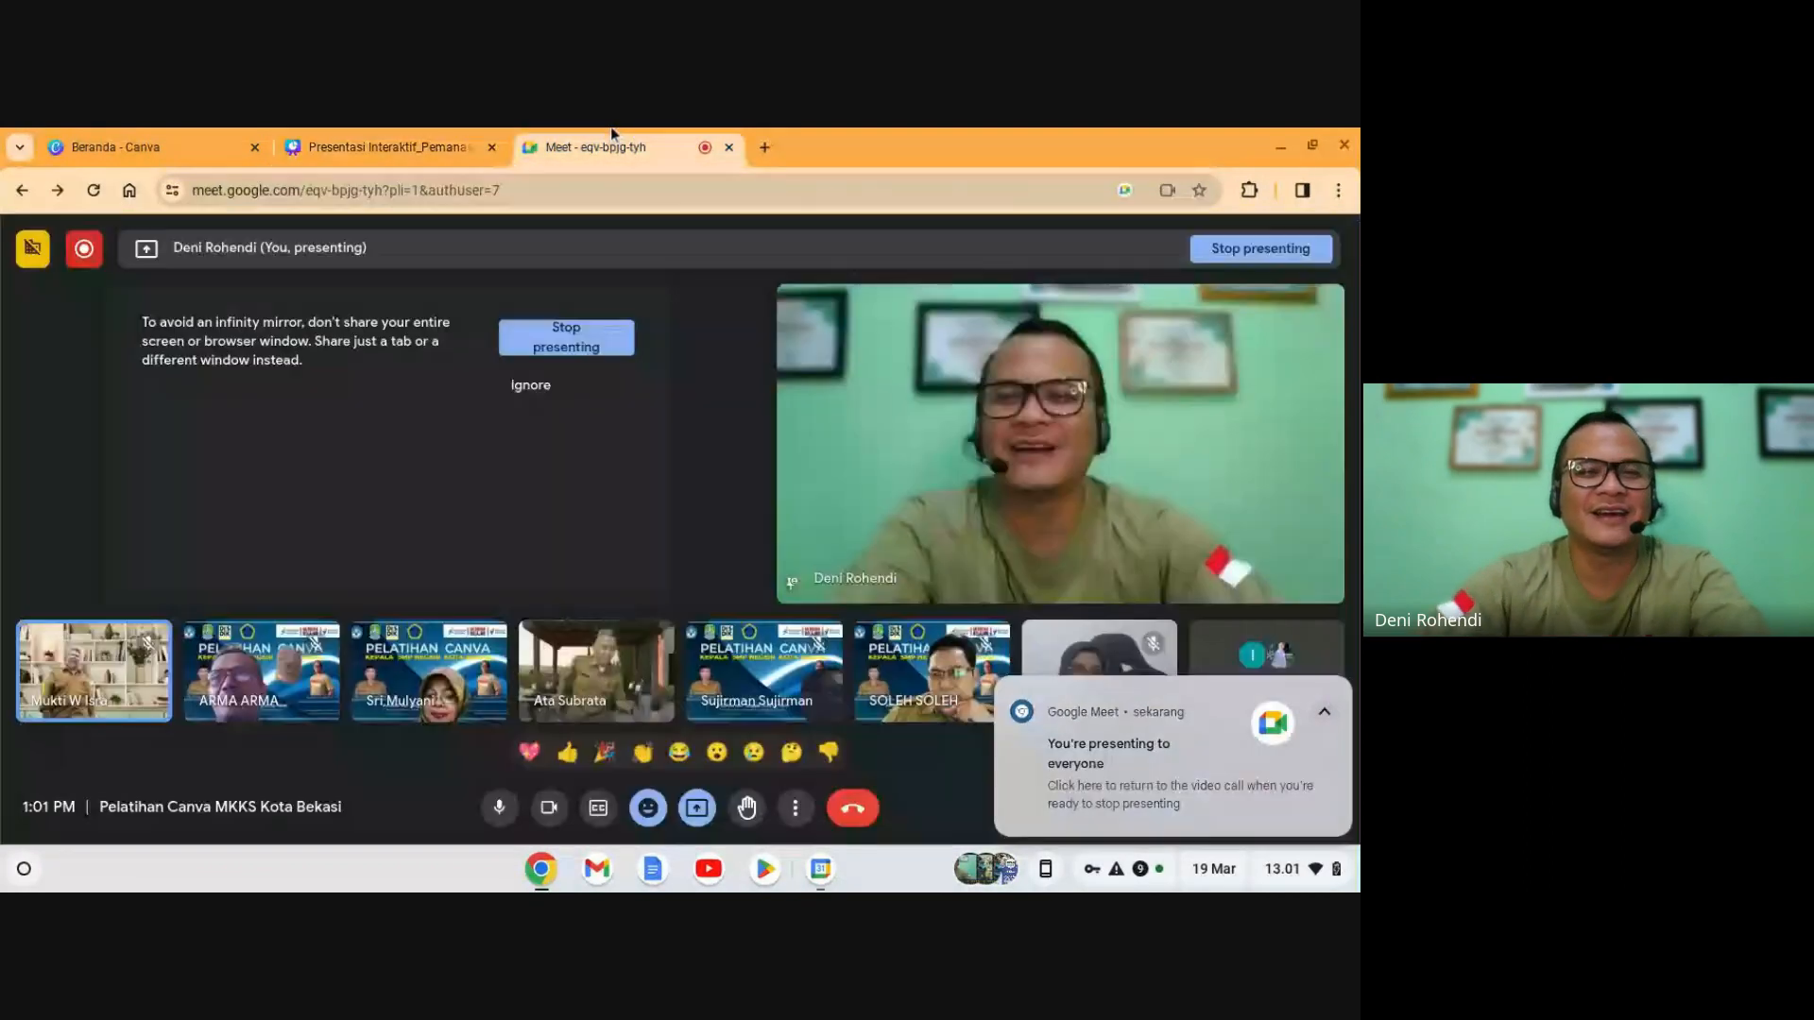
{"action": "left_click", "coordinate": [421, 143]}
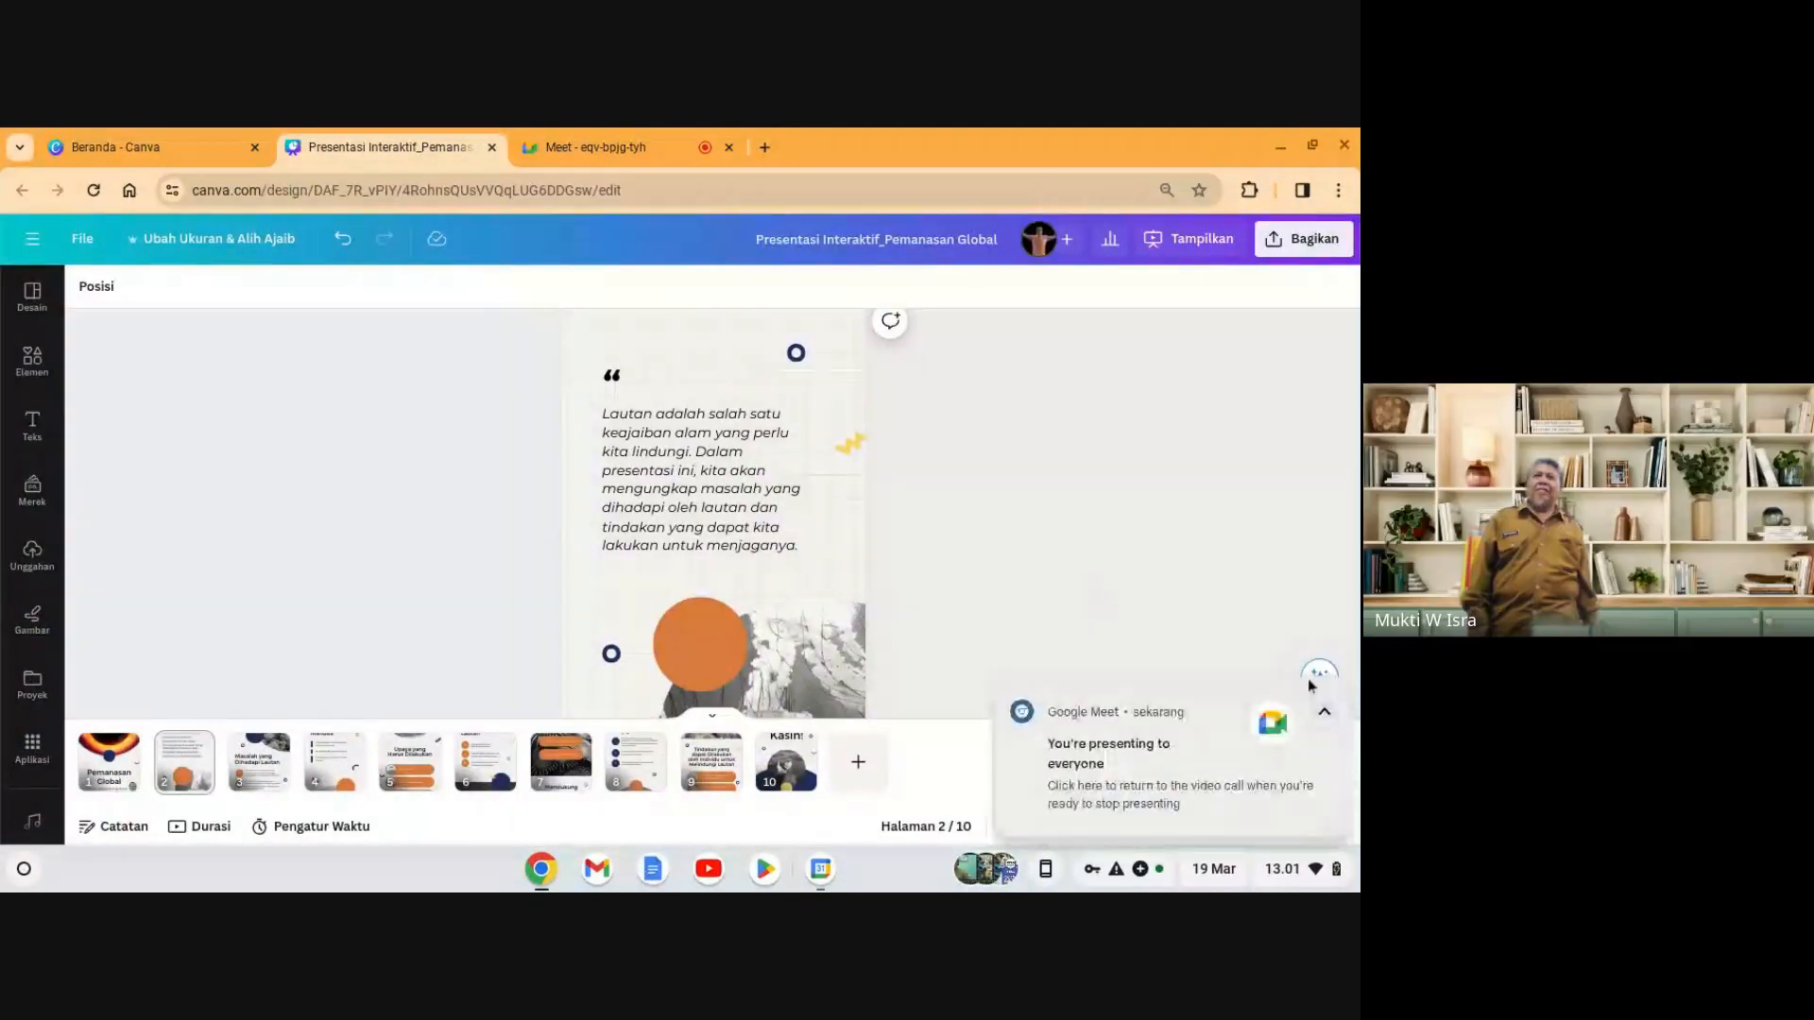
{"action": "left_click", "coordinate": [1342, 696]}
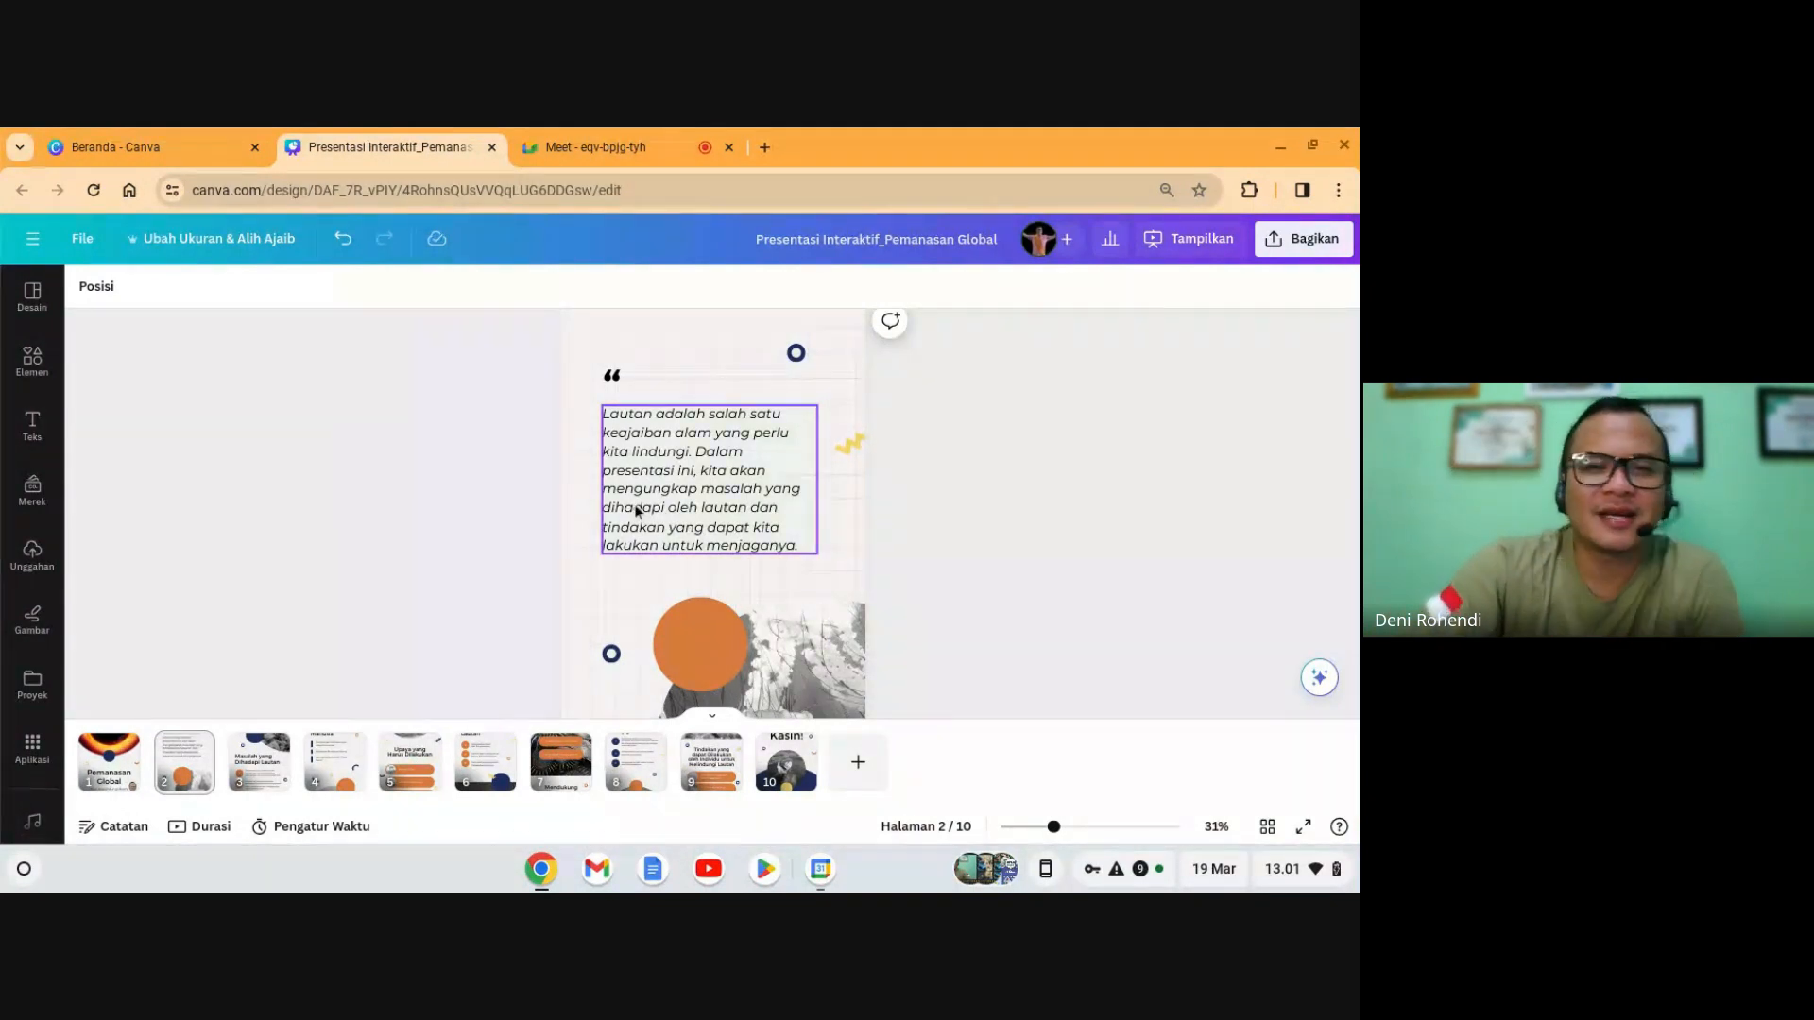
- Select and deselect slide 2's quote, check Meet, then open Canva Assistant's recommended actions
{"action": "left_click", "coordinate": [692, 527]}
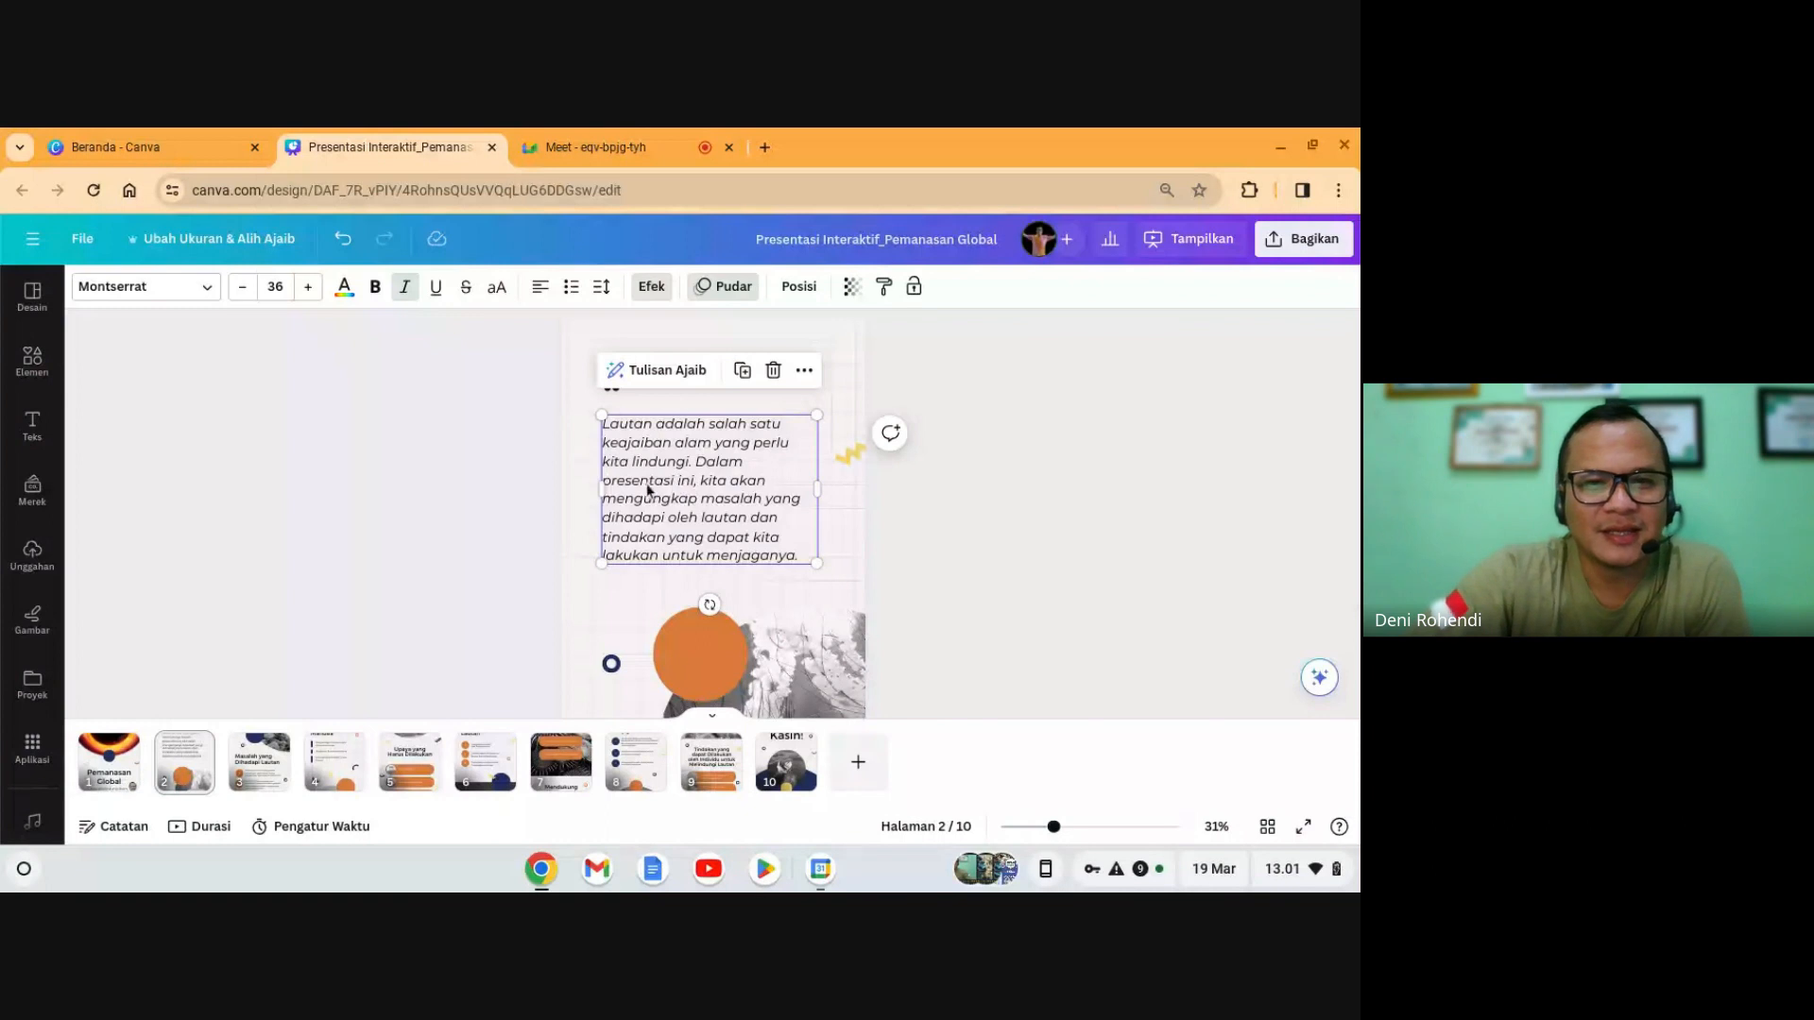
{"action": "left_click", "coordinate": [955, 541]}
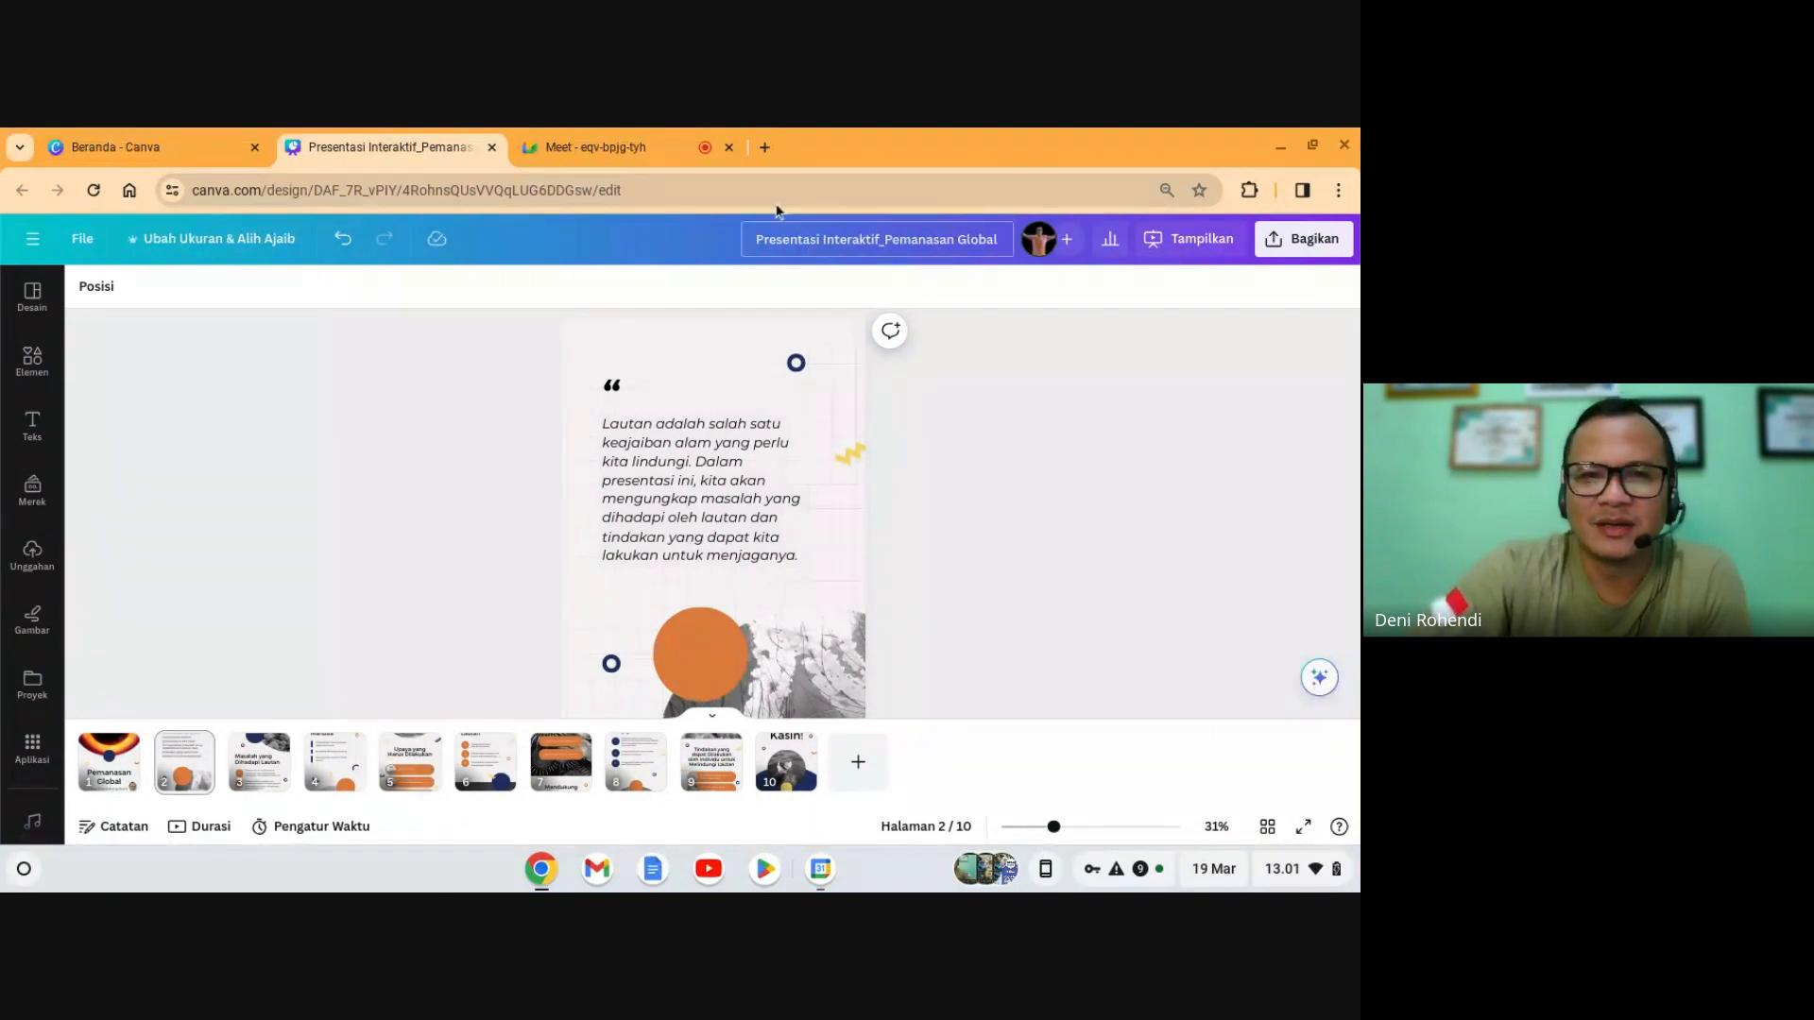
{"action": "left_click", "coordinate": [624, 151]}
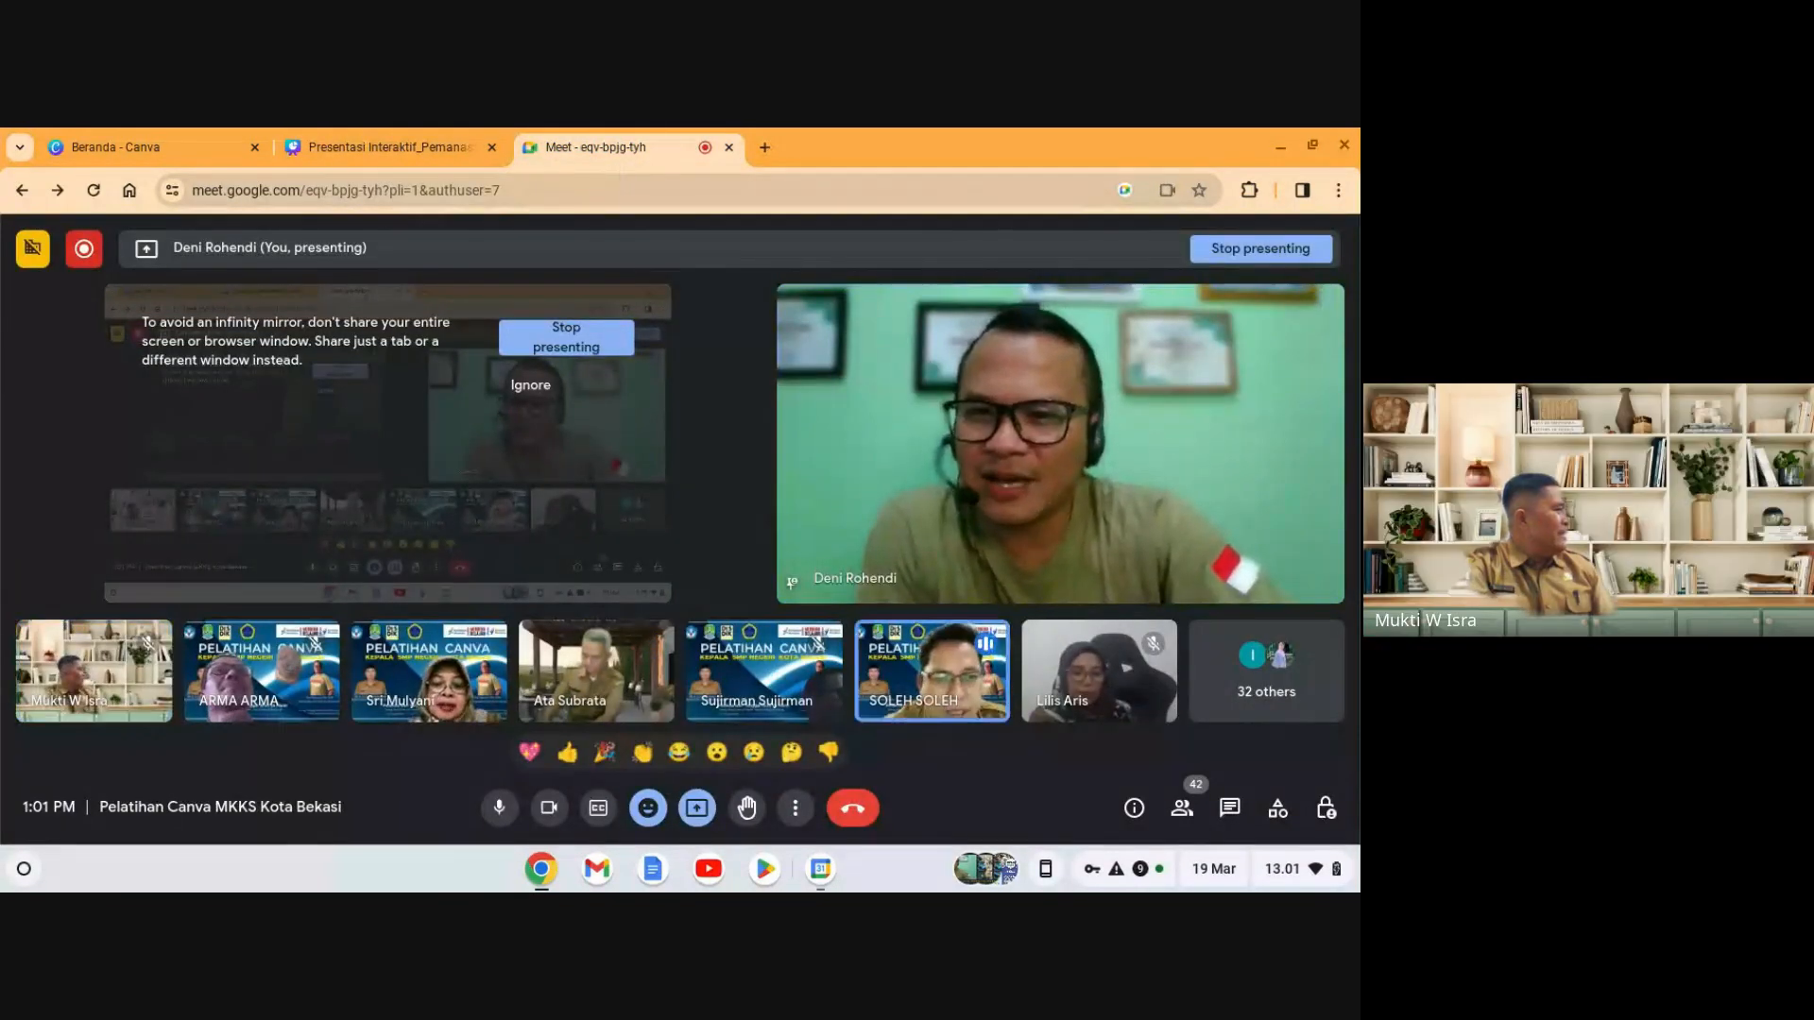
{"action": "left_click", "coordinate": [433, 147]}
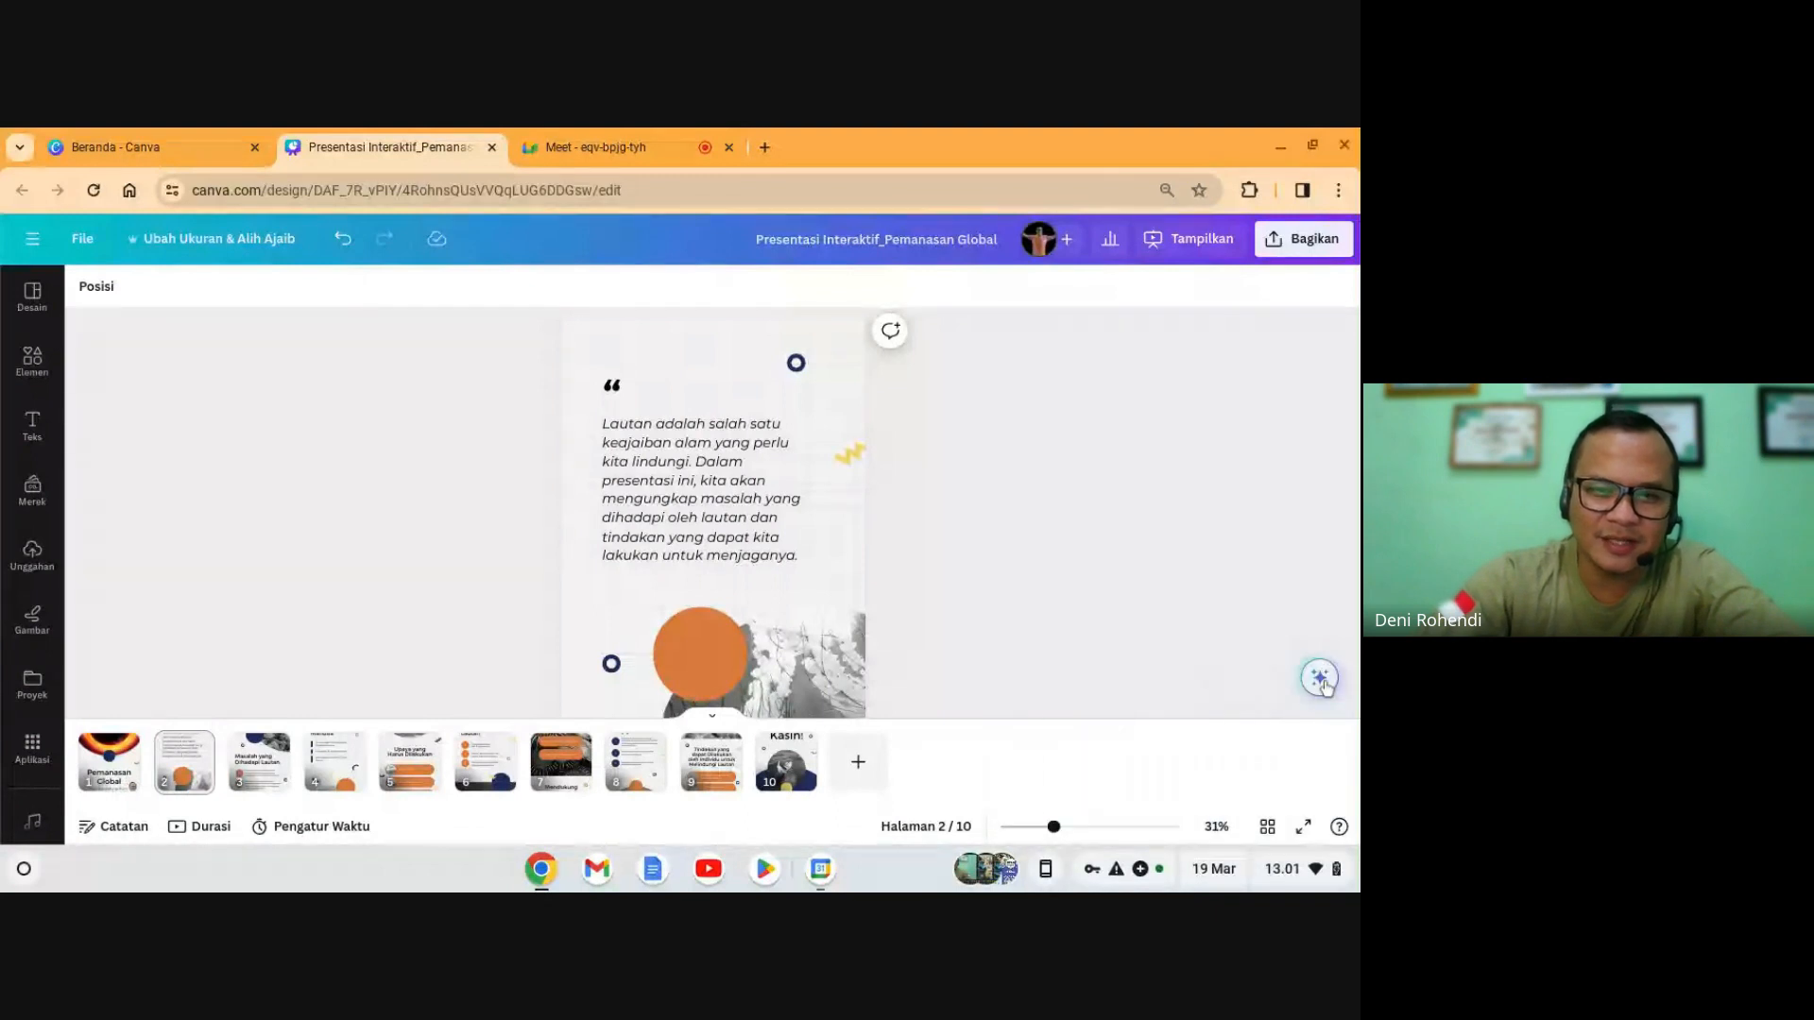
{"action": "left_click", "coordinate": [1322, 682]}
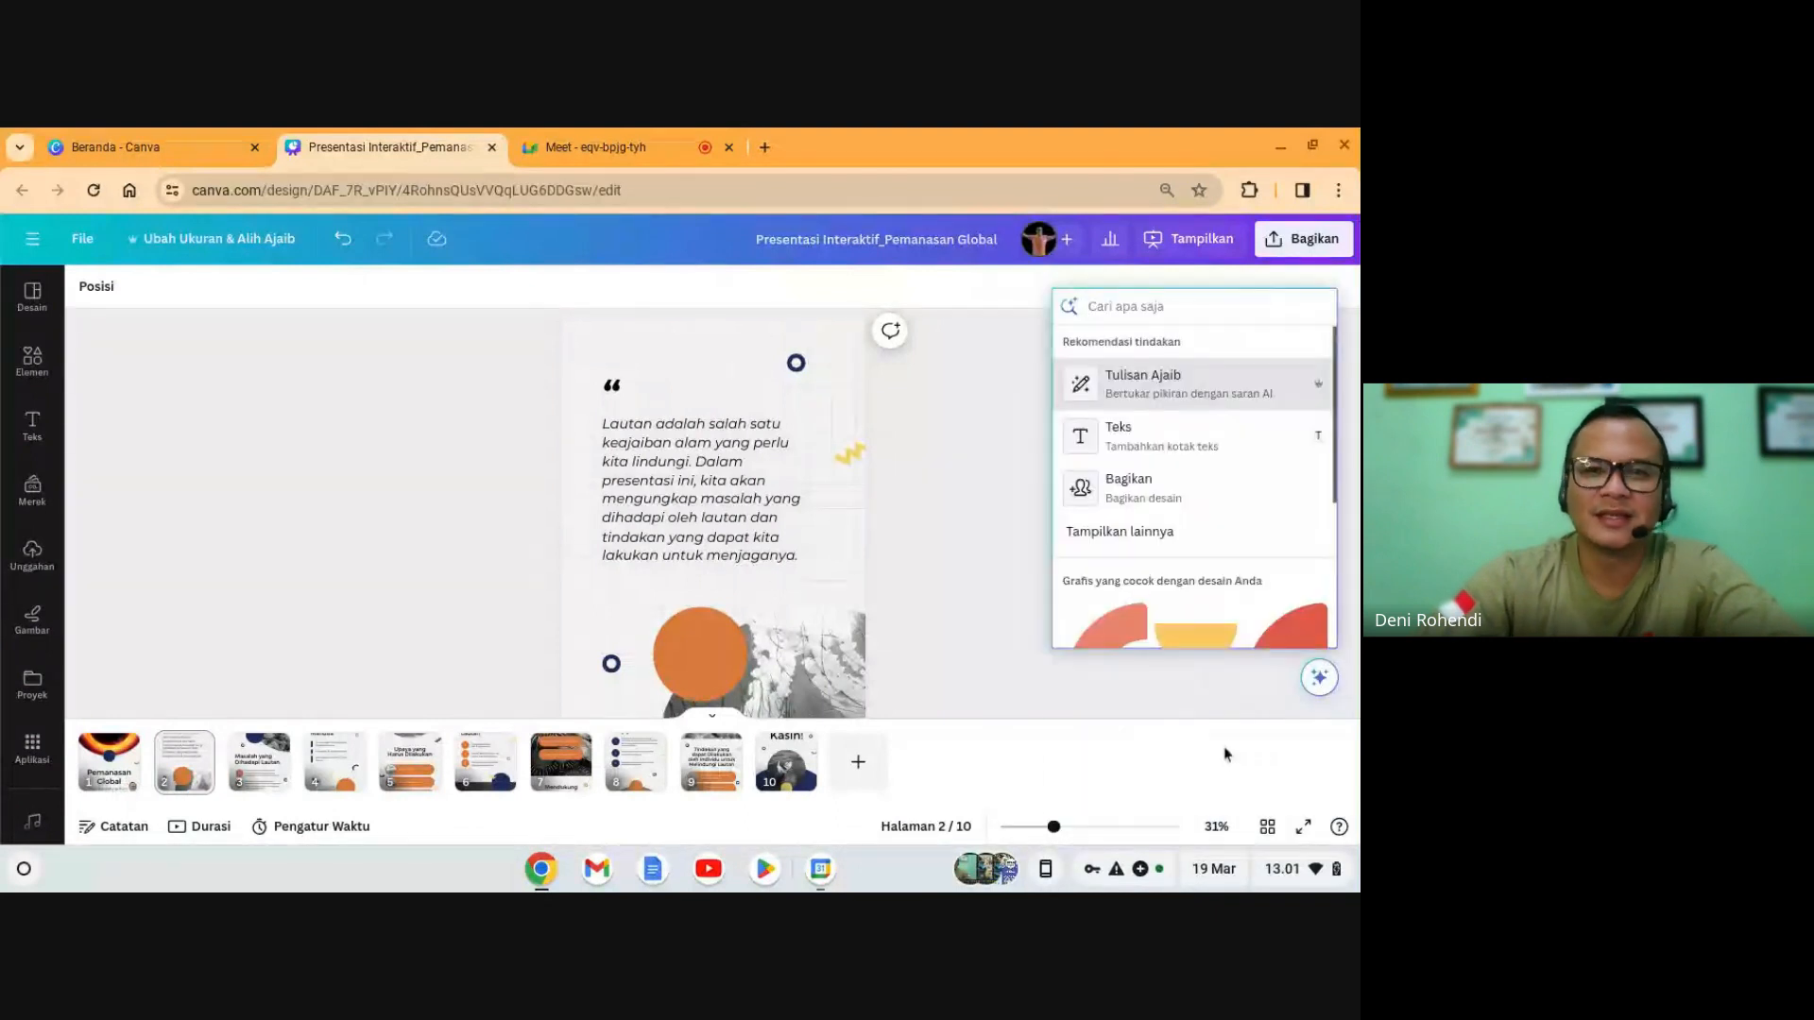
- Have Tulisan Ajaib write a paragraph from the prompt 'jelaskan tentang pemanasan global'
{"action": "left_click", "coordinate": [1152, 395]}
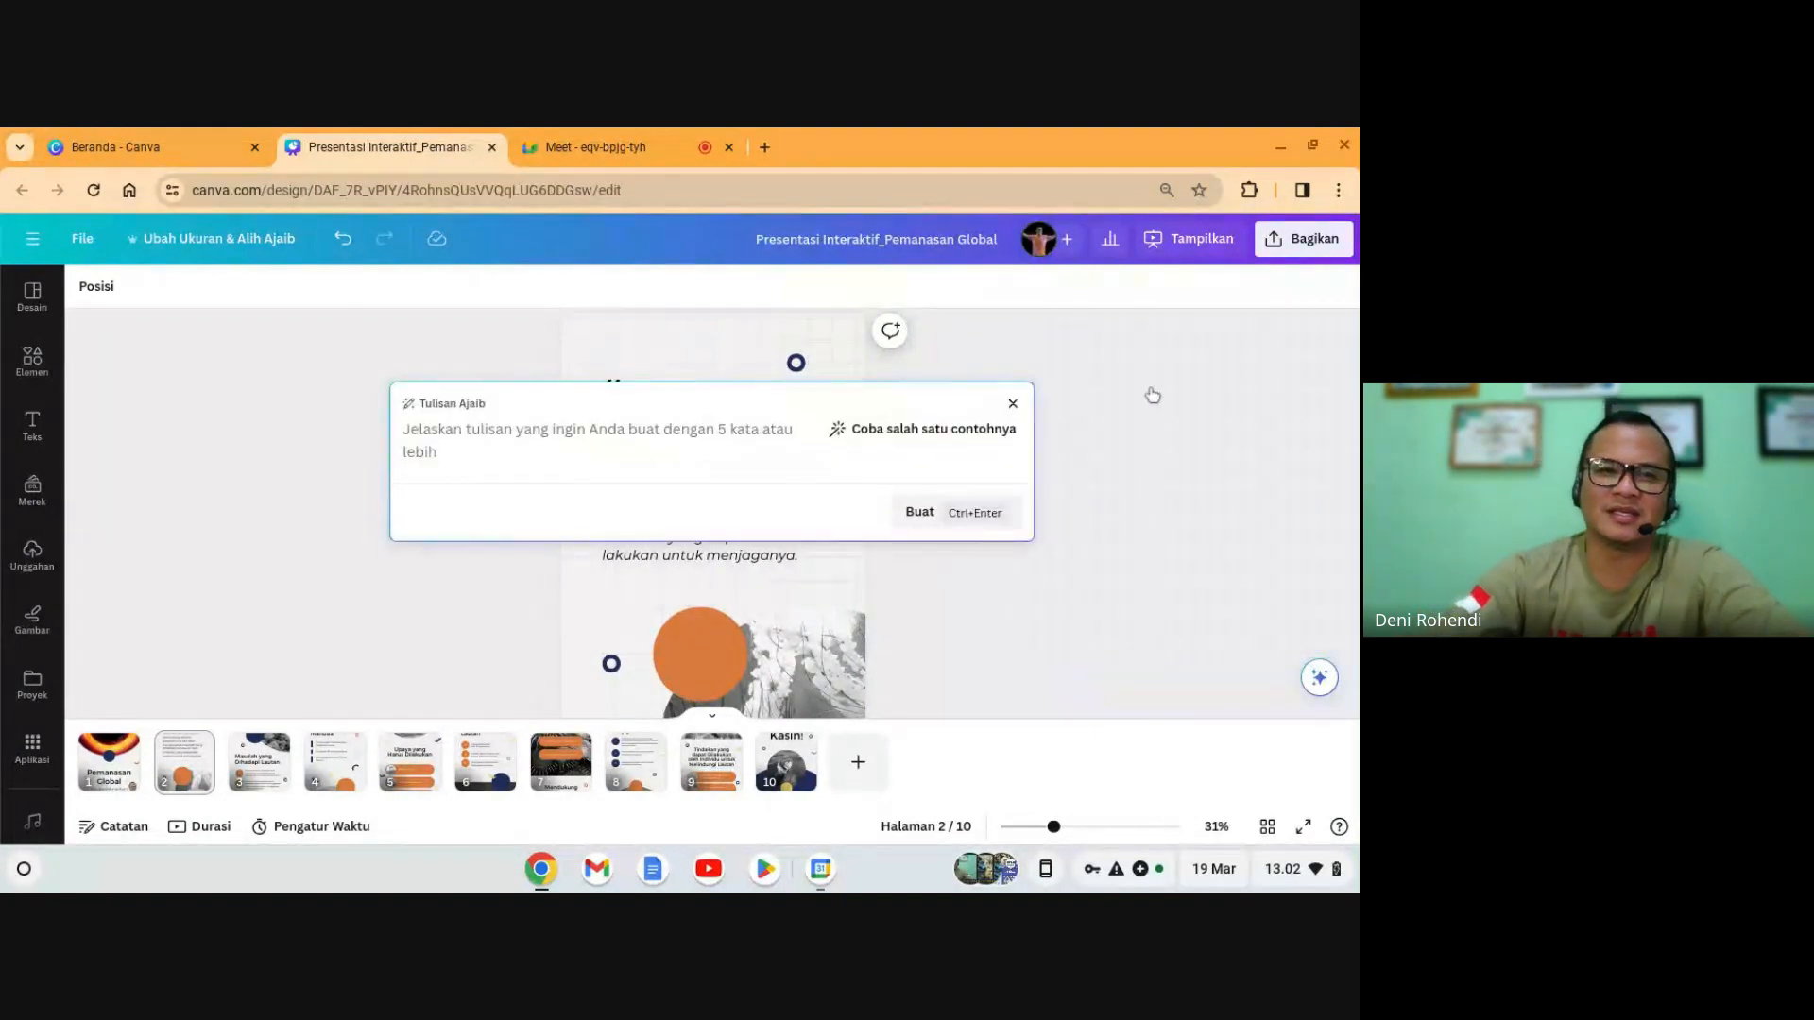
{"action": "type", "text": "jela"}
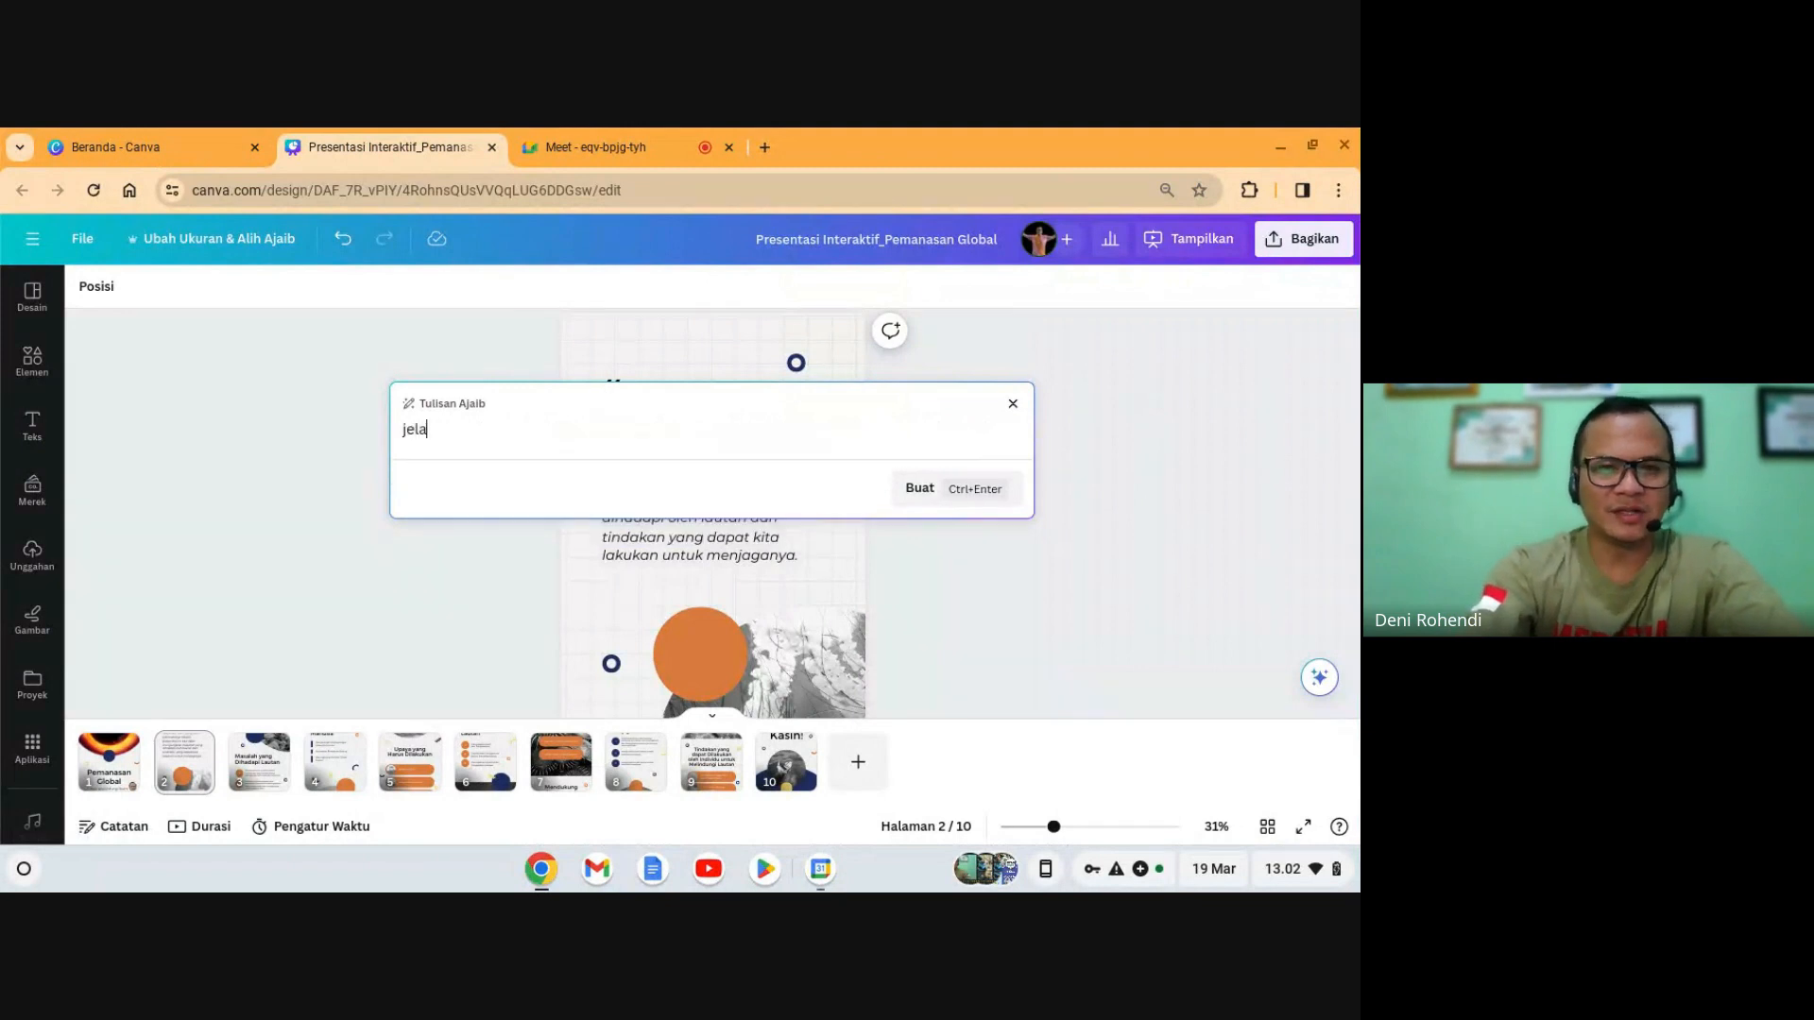
{"action": "type", "text": "s"}
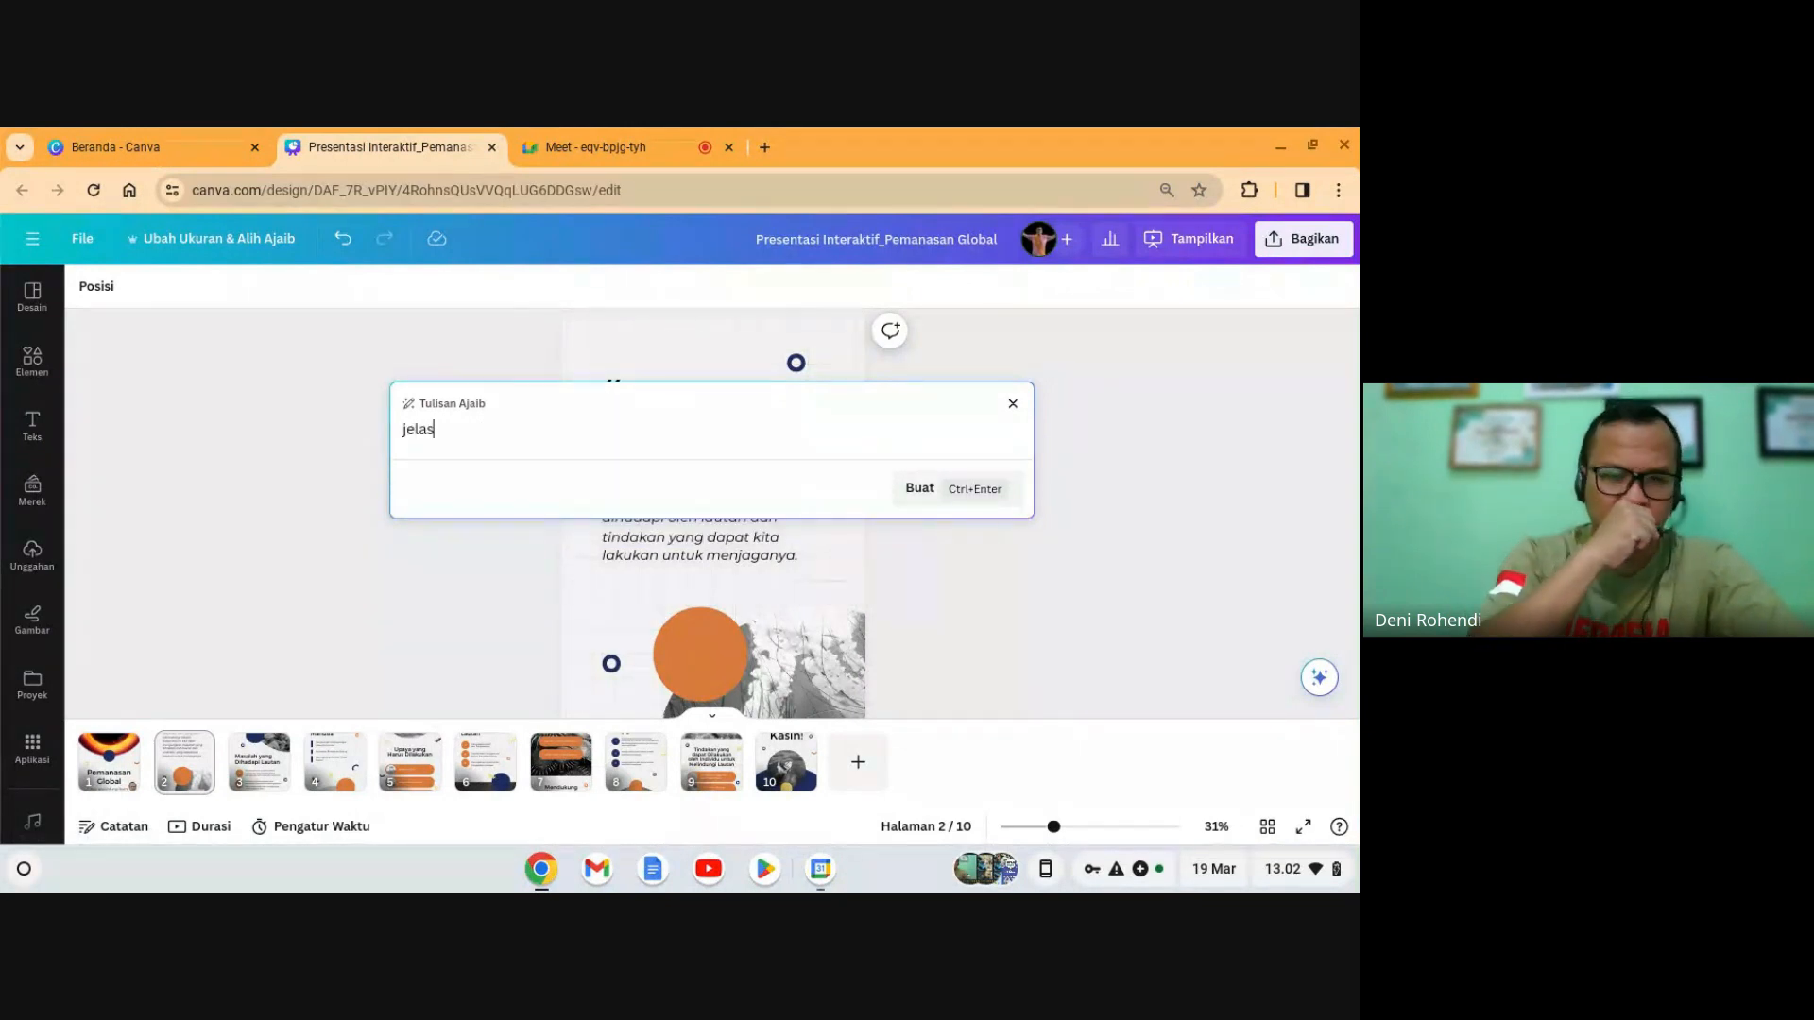
{"action": "type", "text": "kan "}
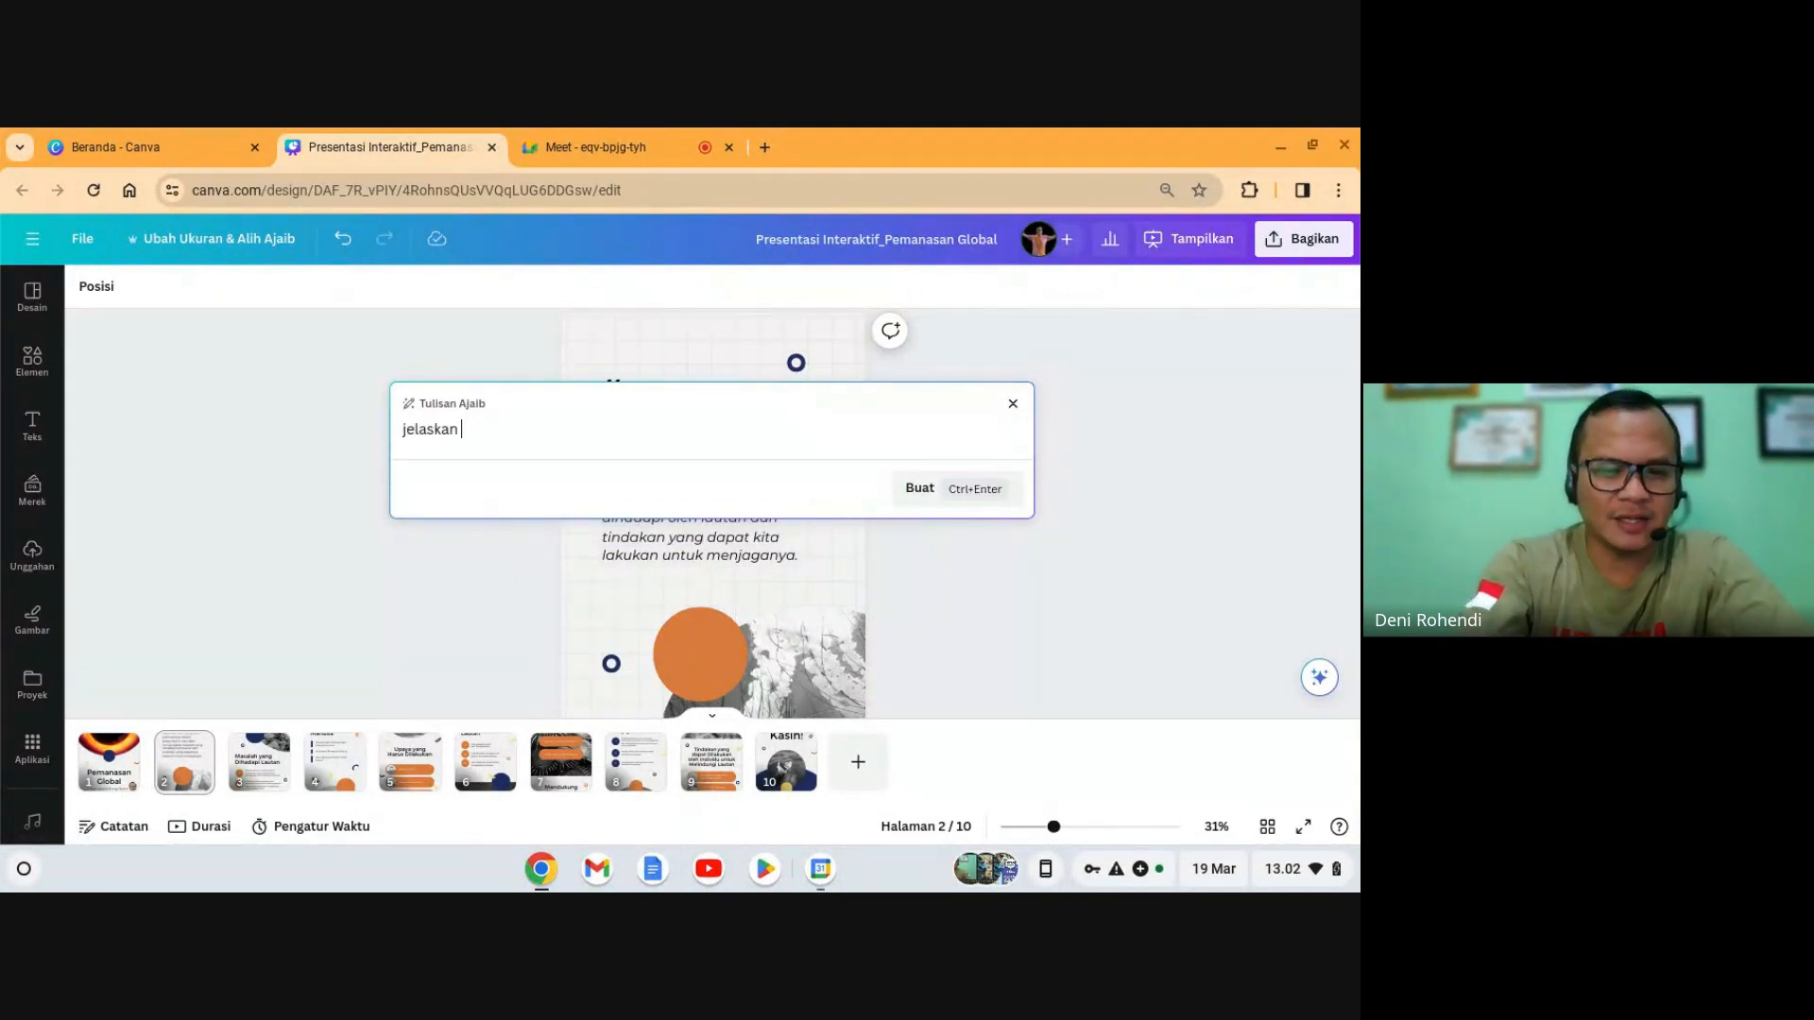
{"action": "type", "text": "tentang pe"}
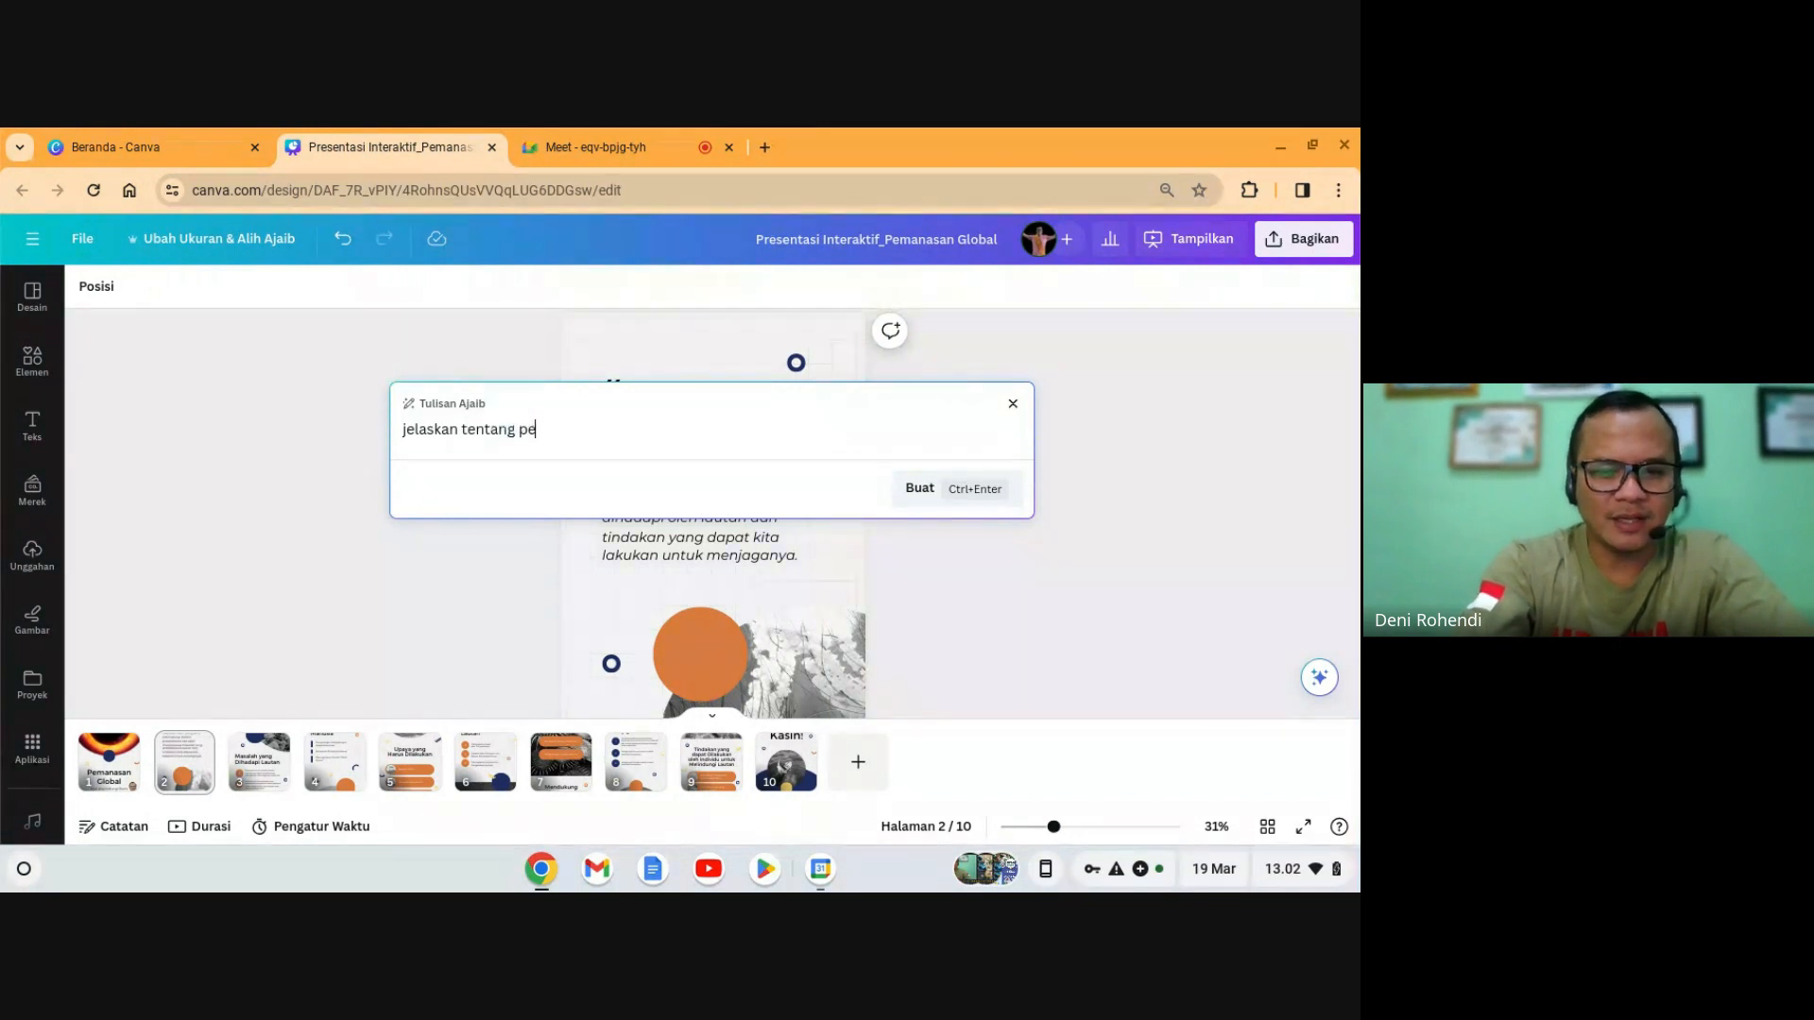
{"action": "type", "text": "manasan"}
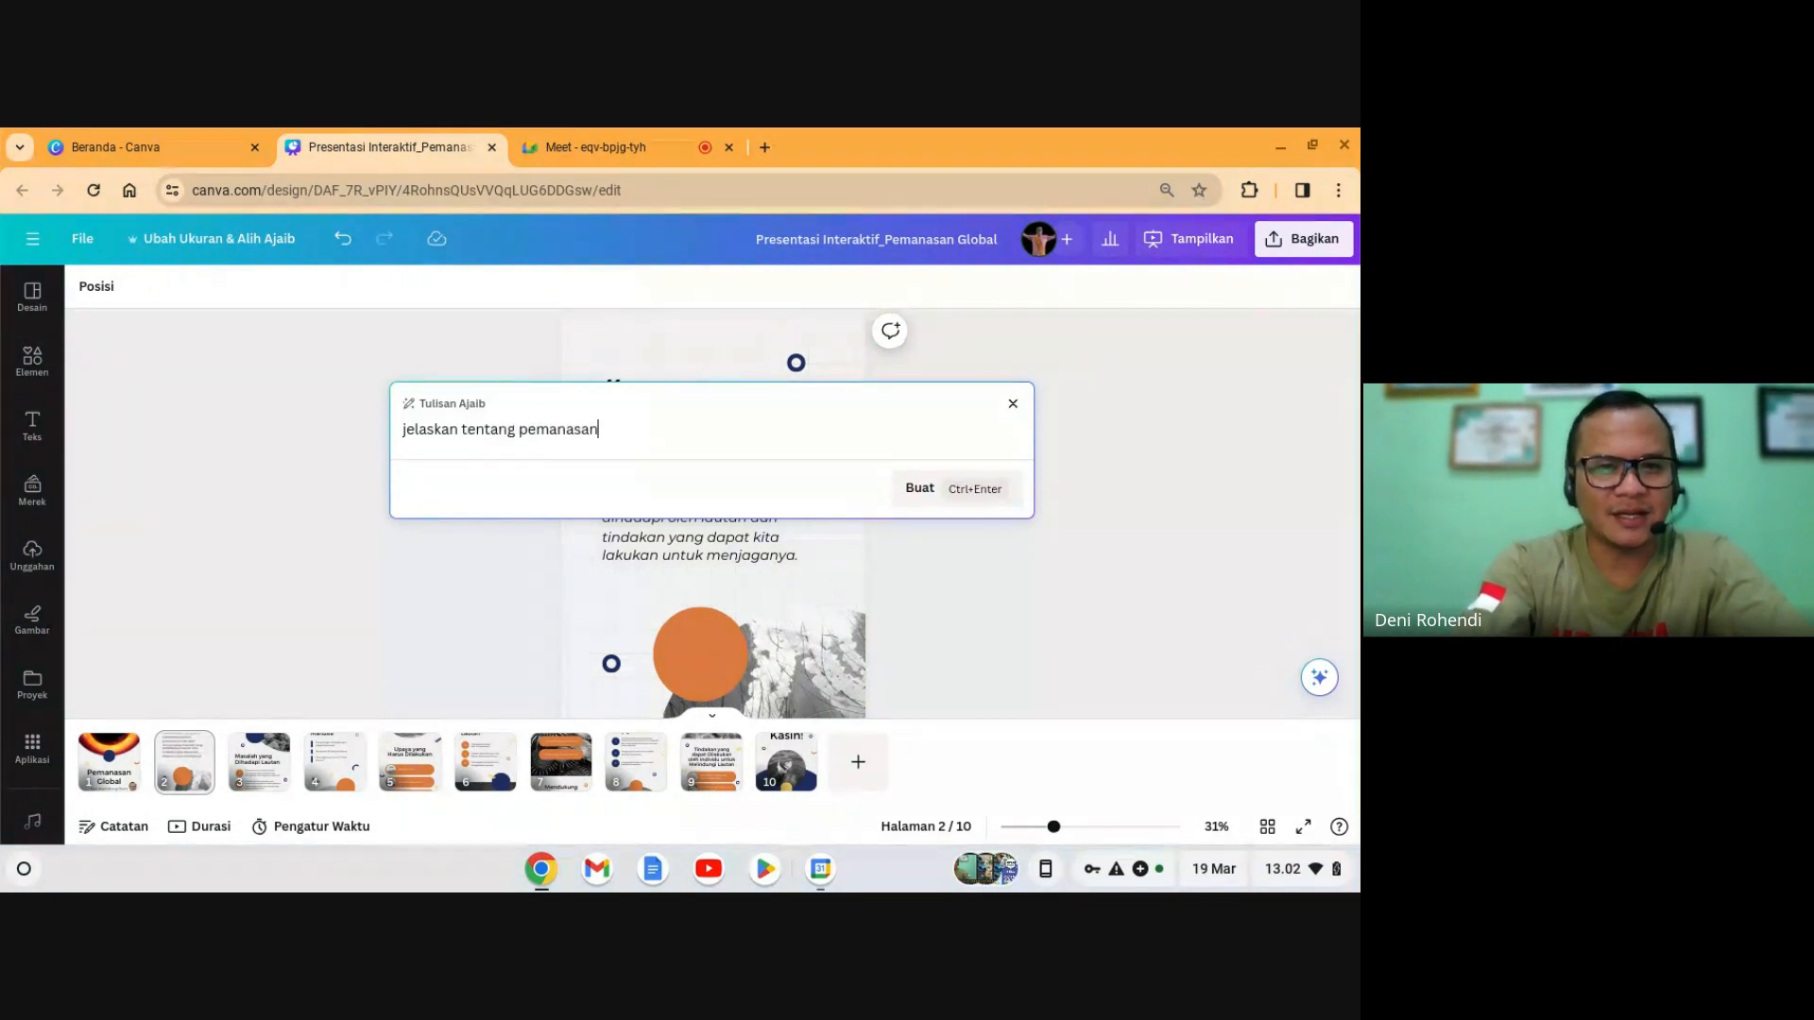
{"action": "type", "text": " global"}
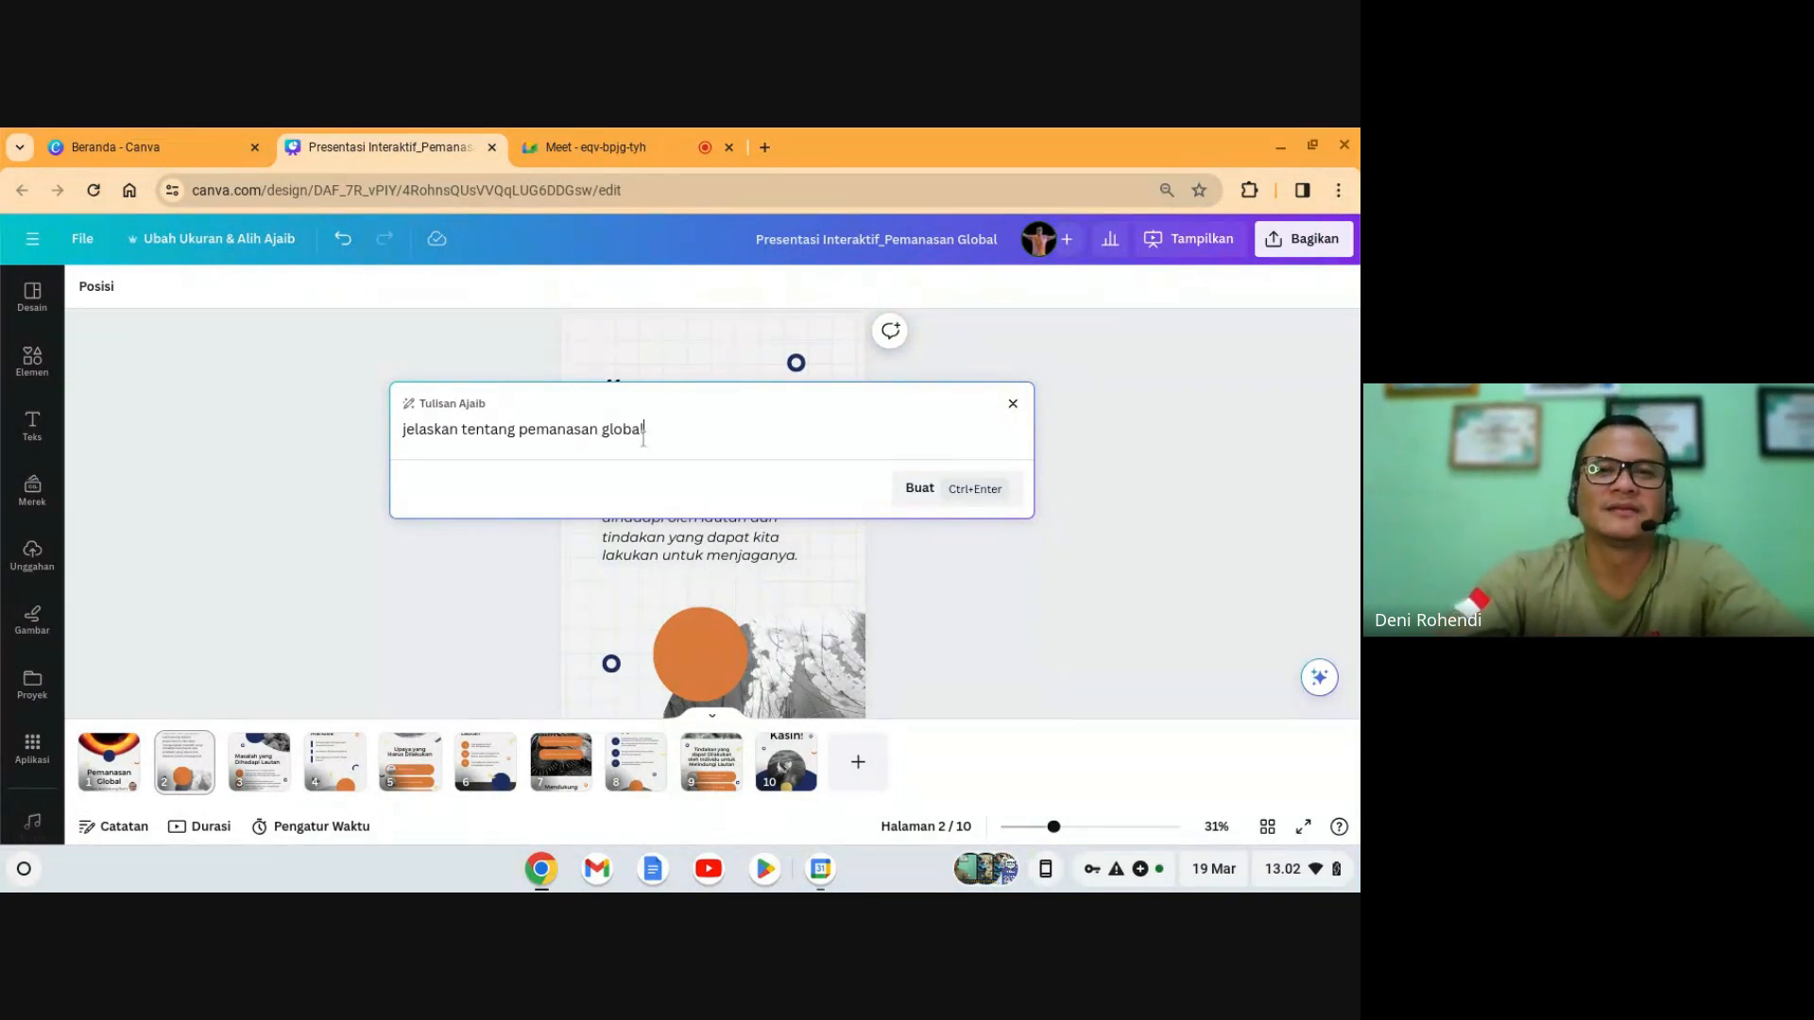
{"action": "left_click", "coordinate": [970, 505]}
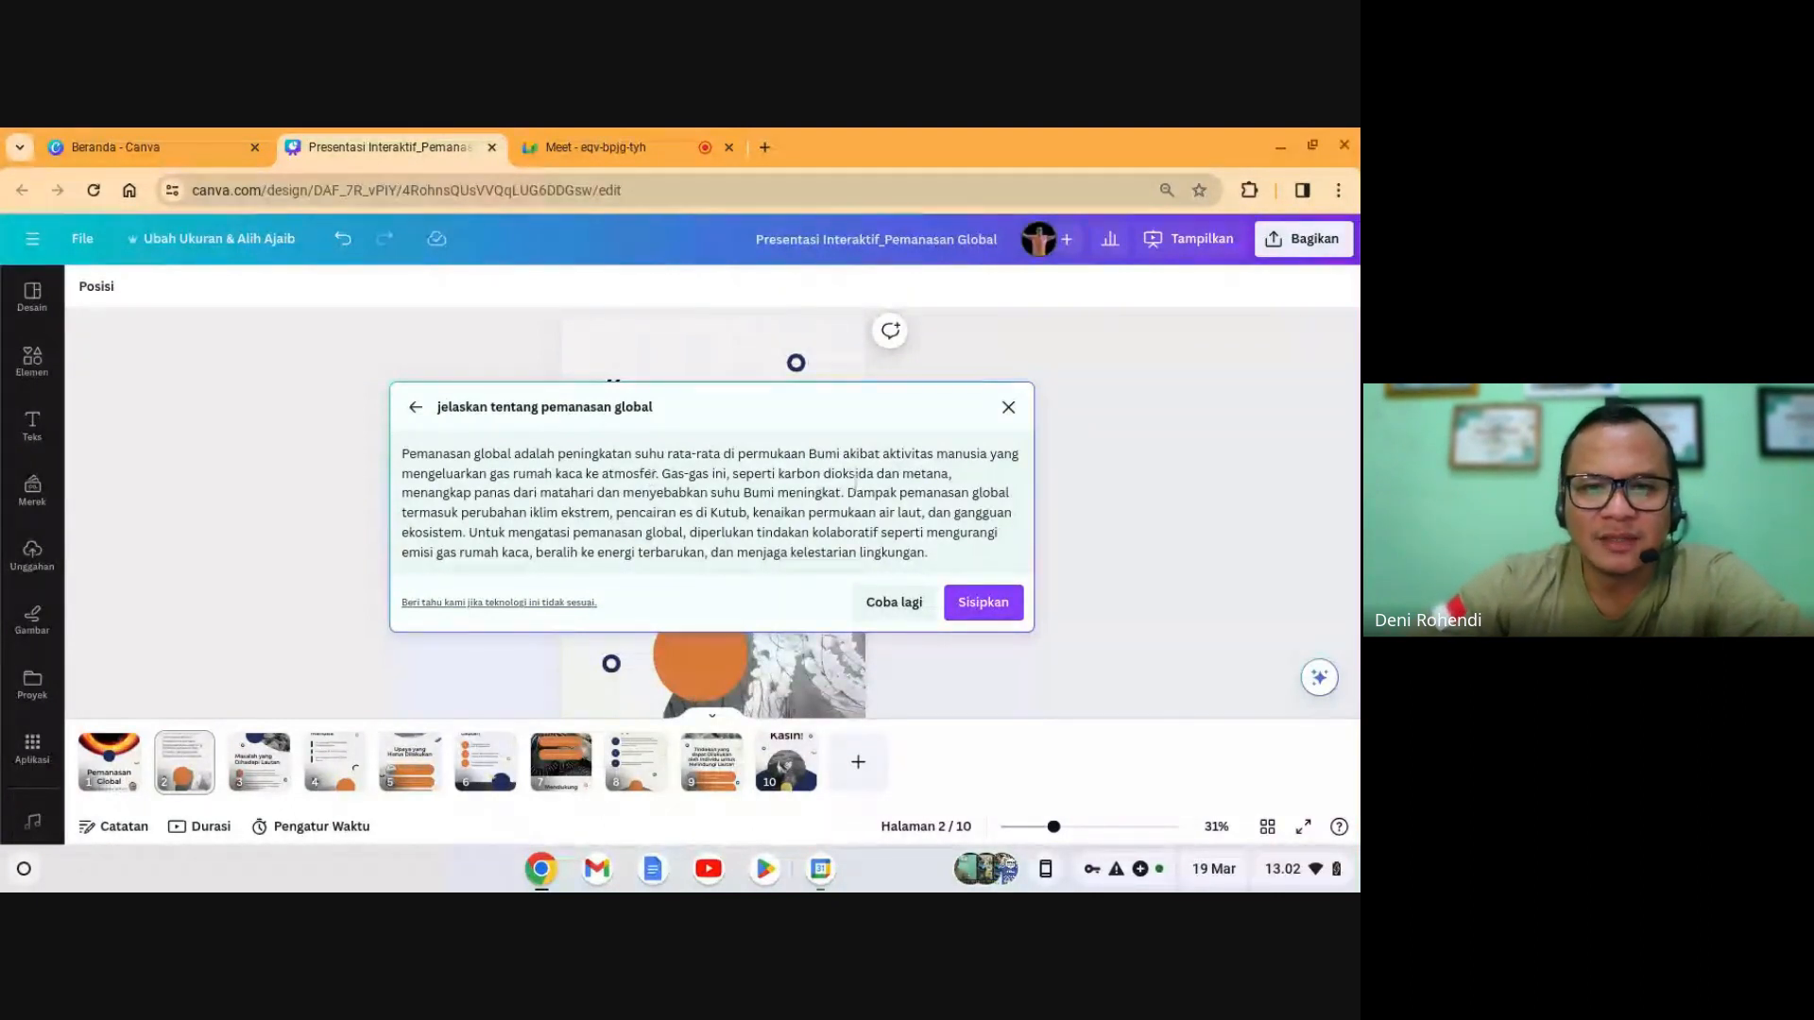
- Insert the generated paragraph onto slide 2 and delete the italic ocean quote
{"action": "left_click", "coordinate": [975, 606]}
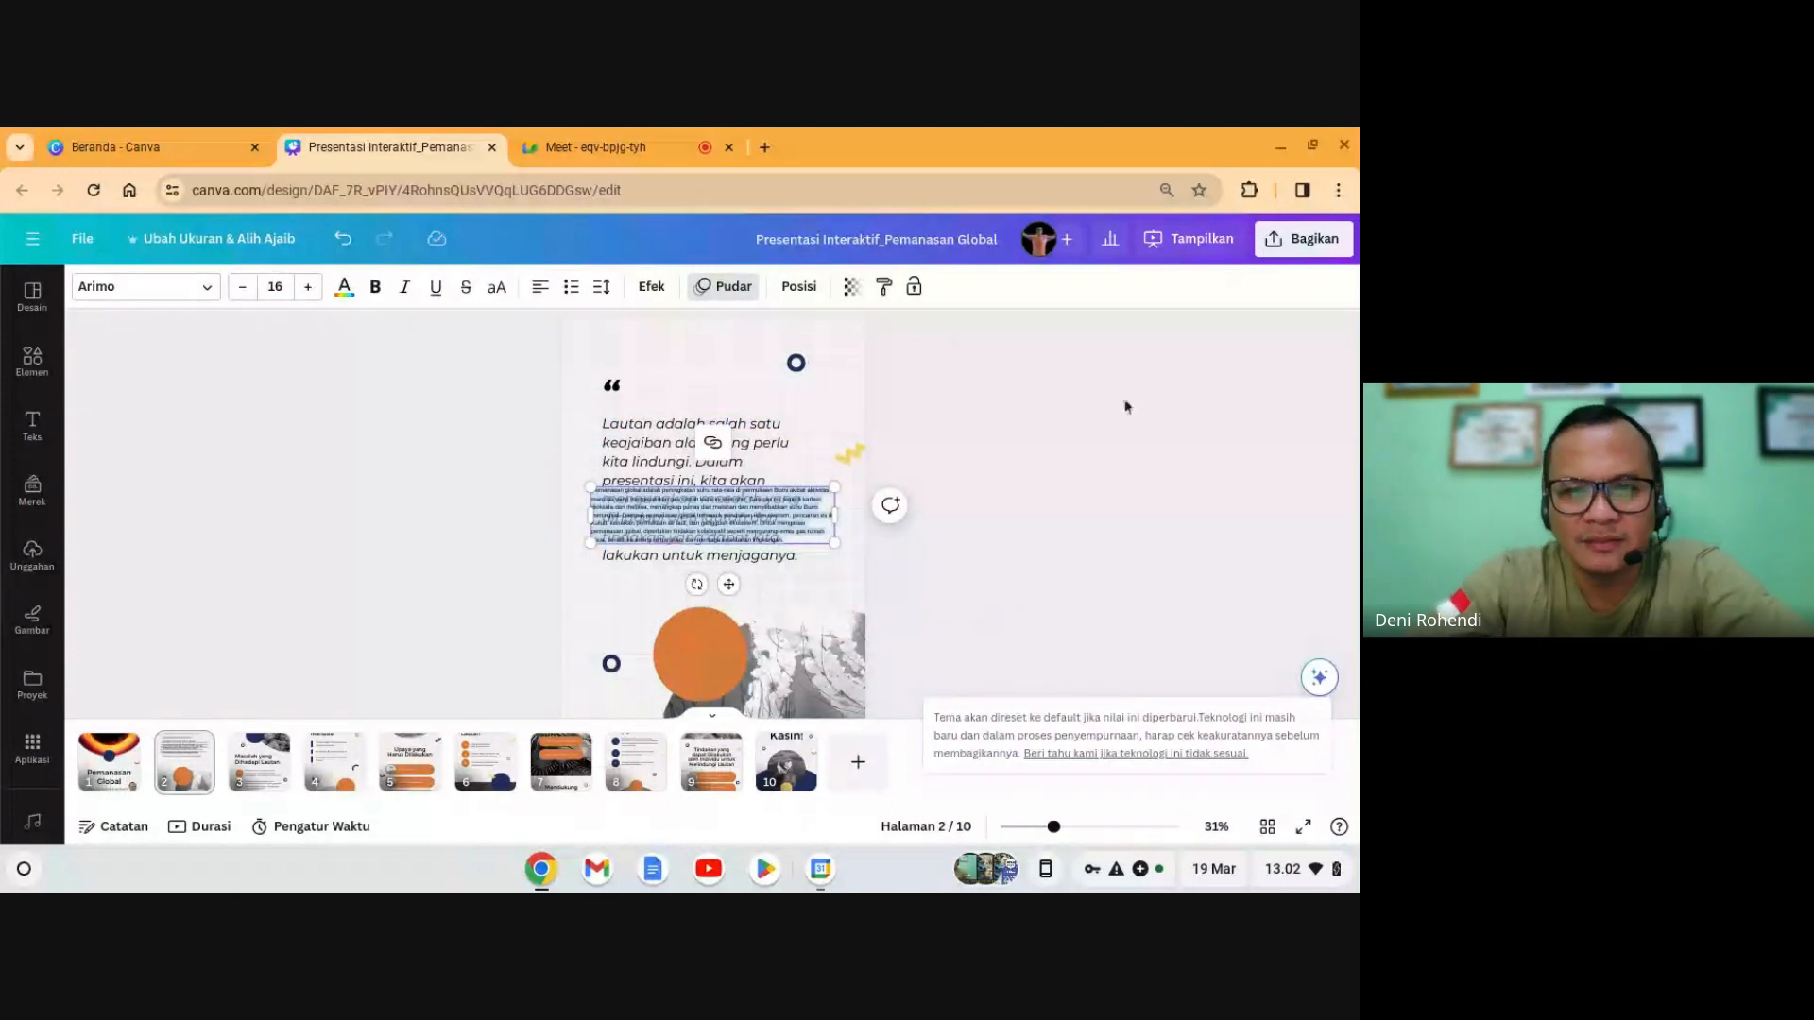
{"action": "left_click_drag", "start_coordinate": [773, 523], "coordinate": [787, 371]}
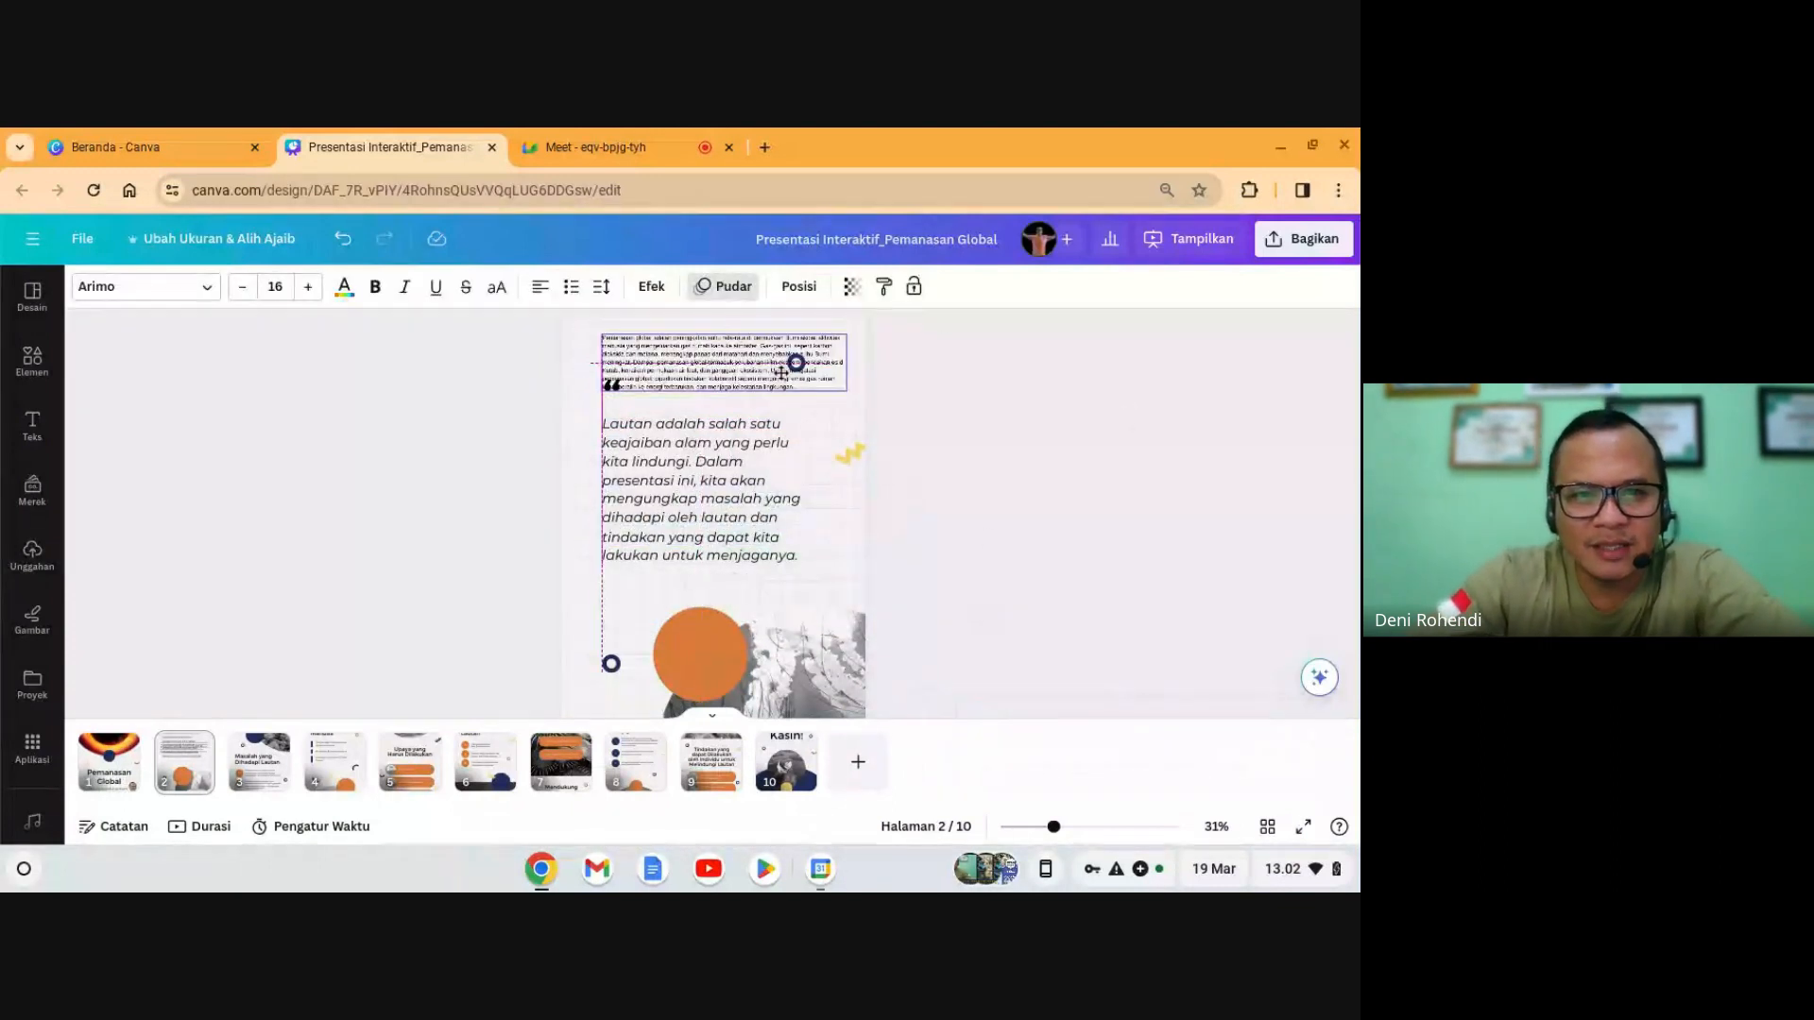
{"action": "mouse_move", "coordinate": [708, 513]}
{"action": "left_mouse_down"}
{"action": "mouse_move", "coordinate": [716, 529]}
{"action": "mouse_move", "coordinate": [719, 500]}
{"action": "left_mouse_up"}
{"action": "key", "text": "Delete"}
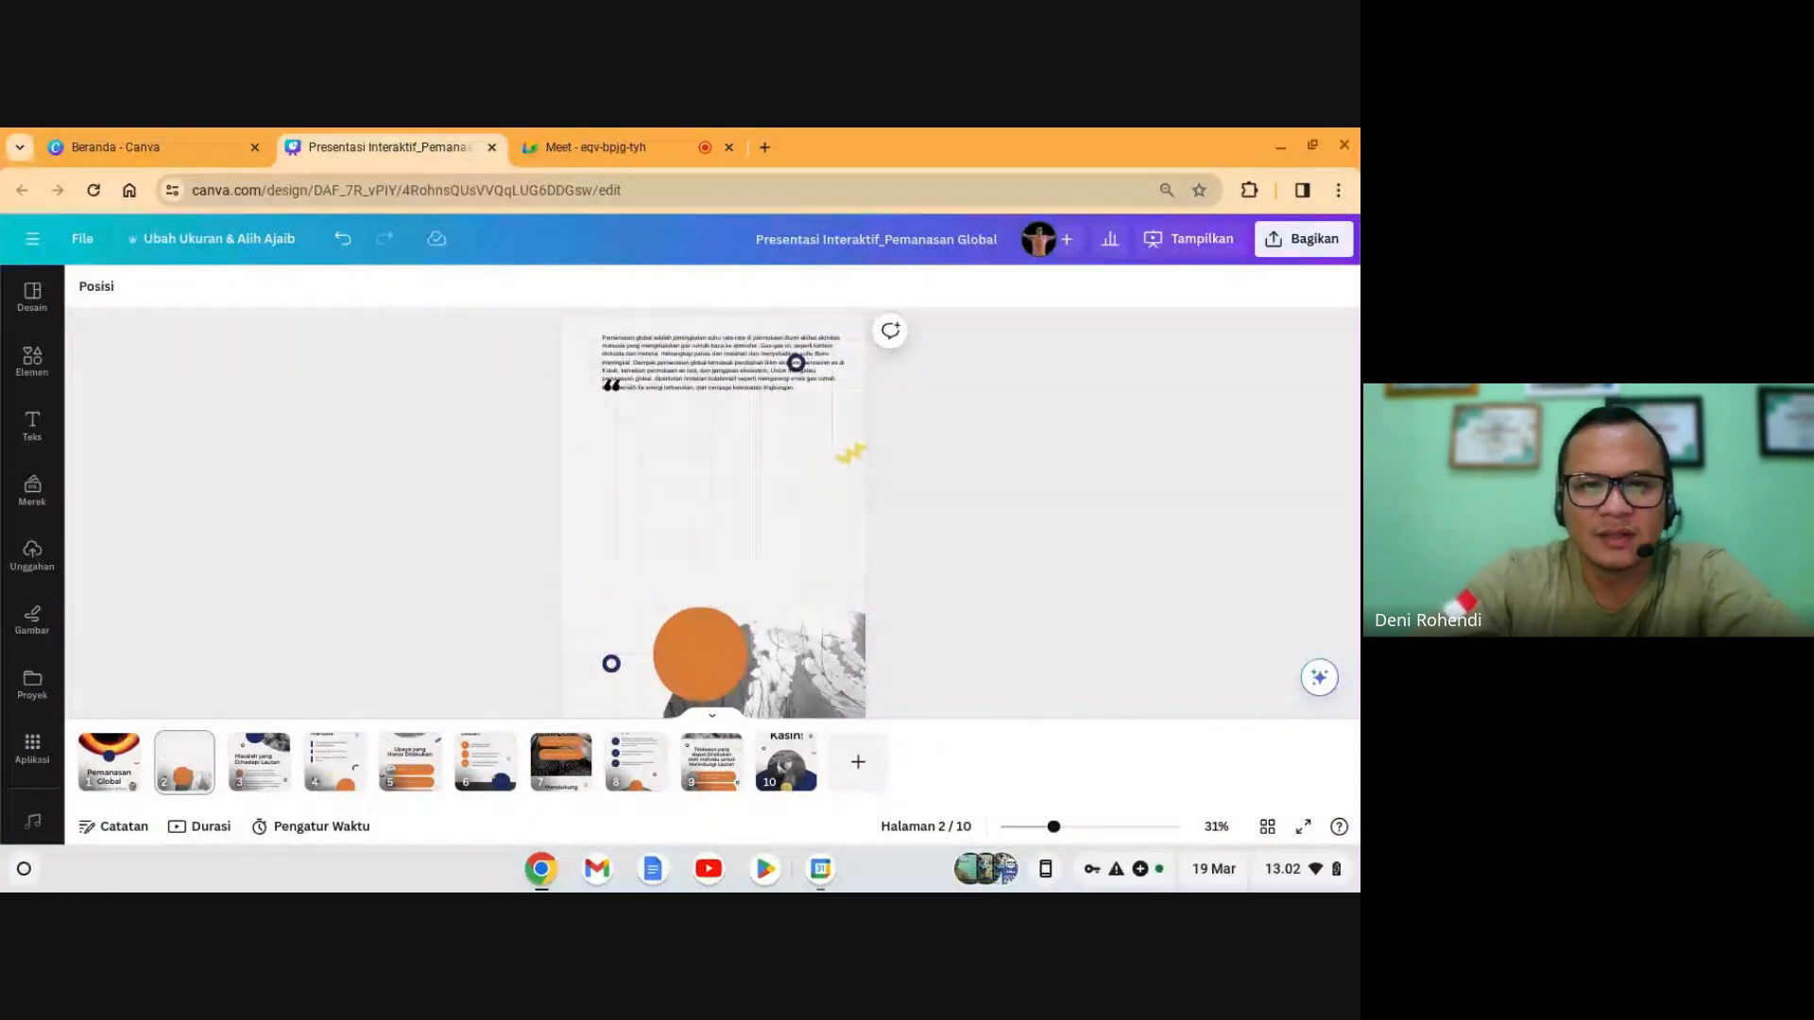
- Move the paragraph beneath the quote mark, narrowed and enlarged to fill the space
{"action": "left_click", "coordinate": [676, 371]}
{"action": "left_click_drag", "start_coordinate": [676, 371], "coordinate": [677, 460]}
{"action": "left_click_drag", "start_coordinate": [847, 451], "coordinate": [805, 496]}
{"action": "left_click_drag", "start_coordinate": [808, 581], "coordinate": [822, 592]}
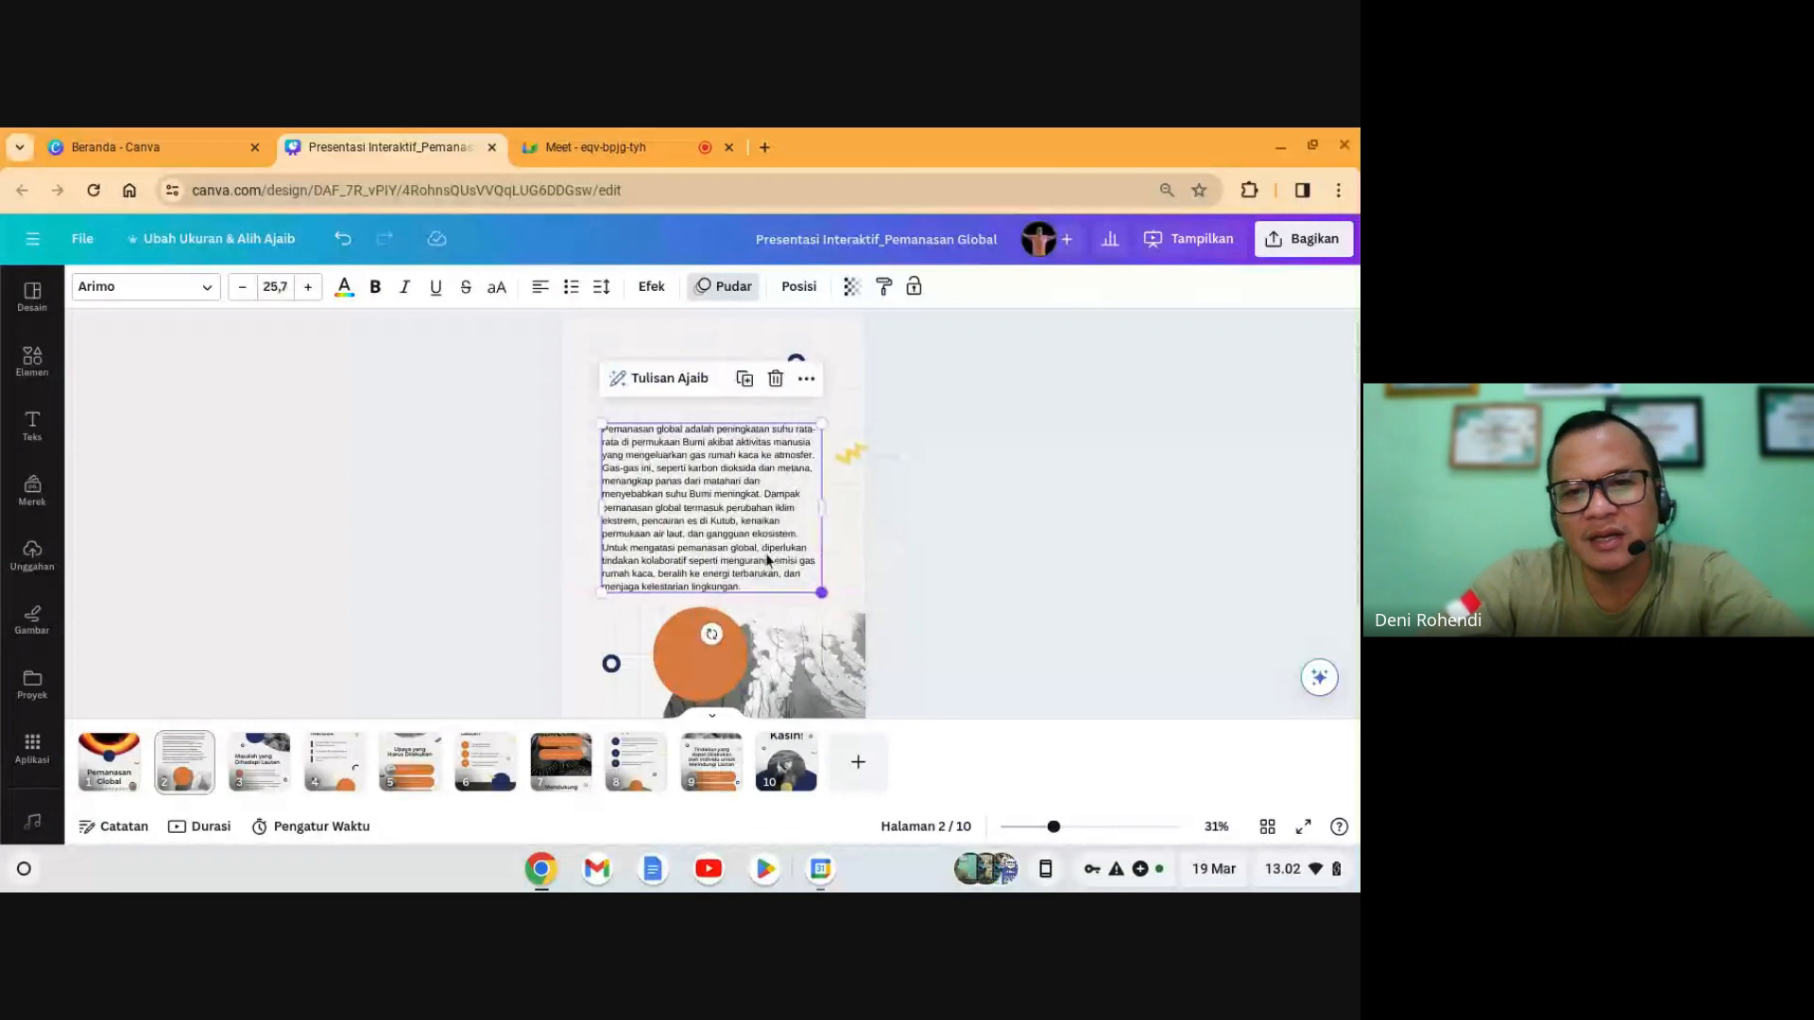
{"action": "left_click_drag", "start_coordinate": [727, 548], "coordinate": [726, 535]}
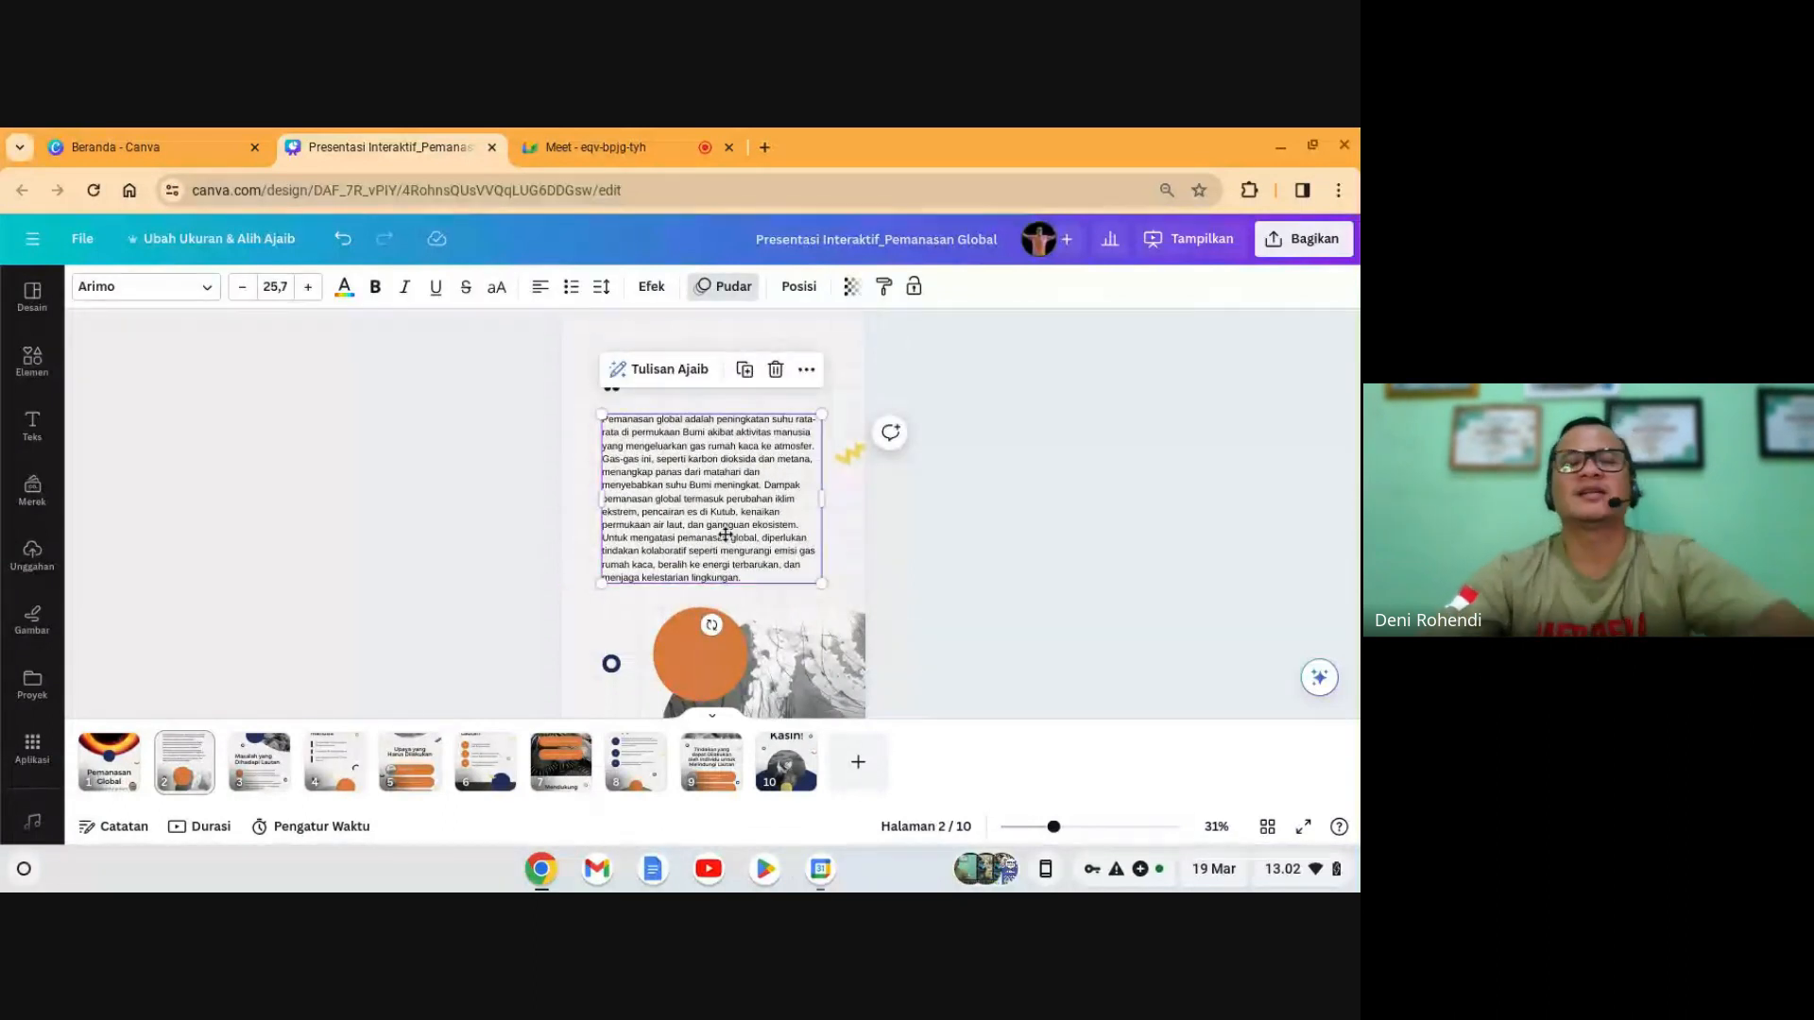
{"action": "left_click", "coordinate": [1060, 601]}
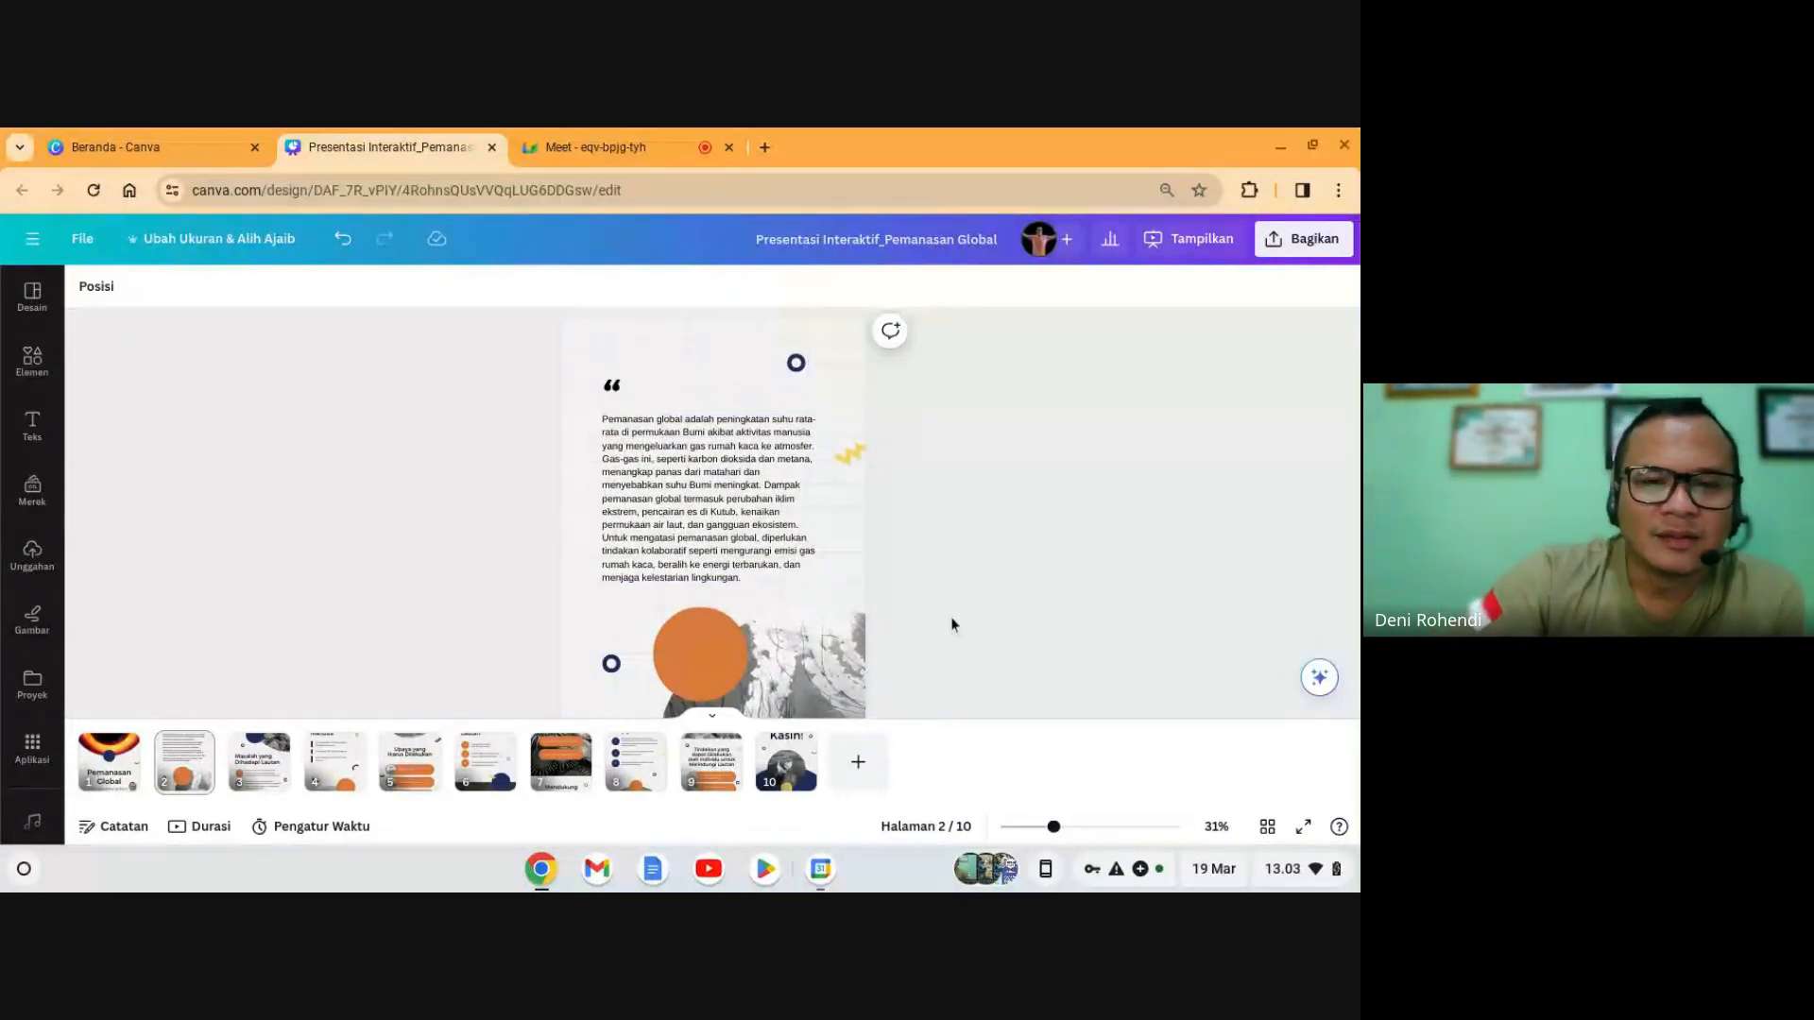
{"action": "left_click", "coordinate": [724, 536]}
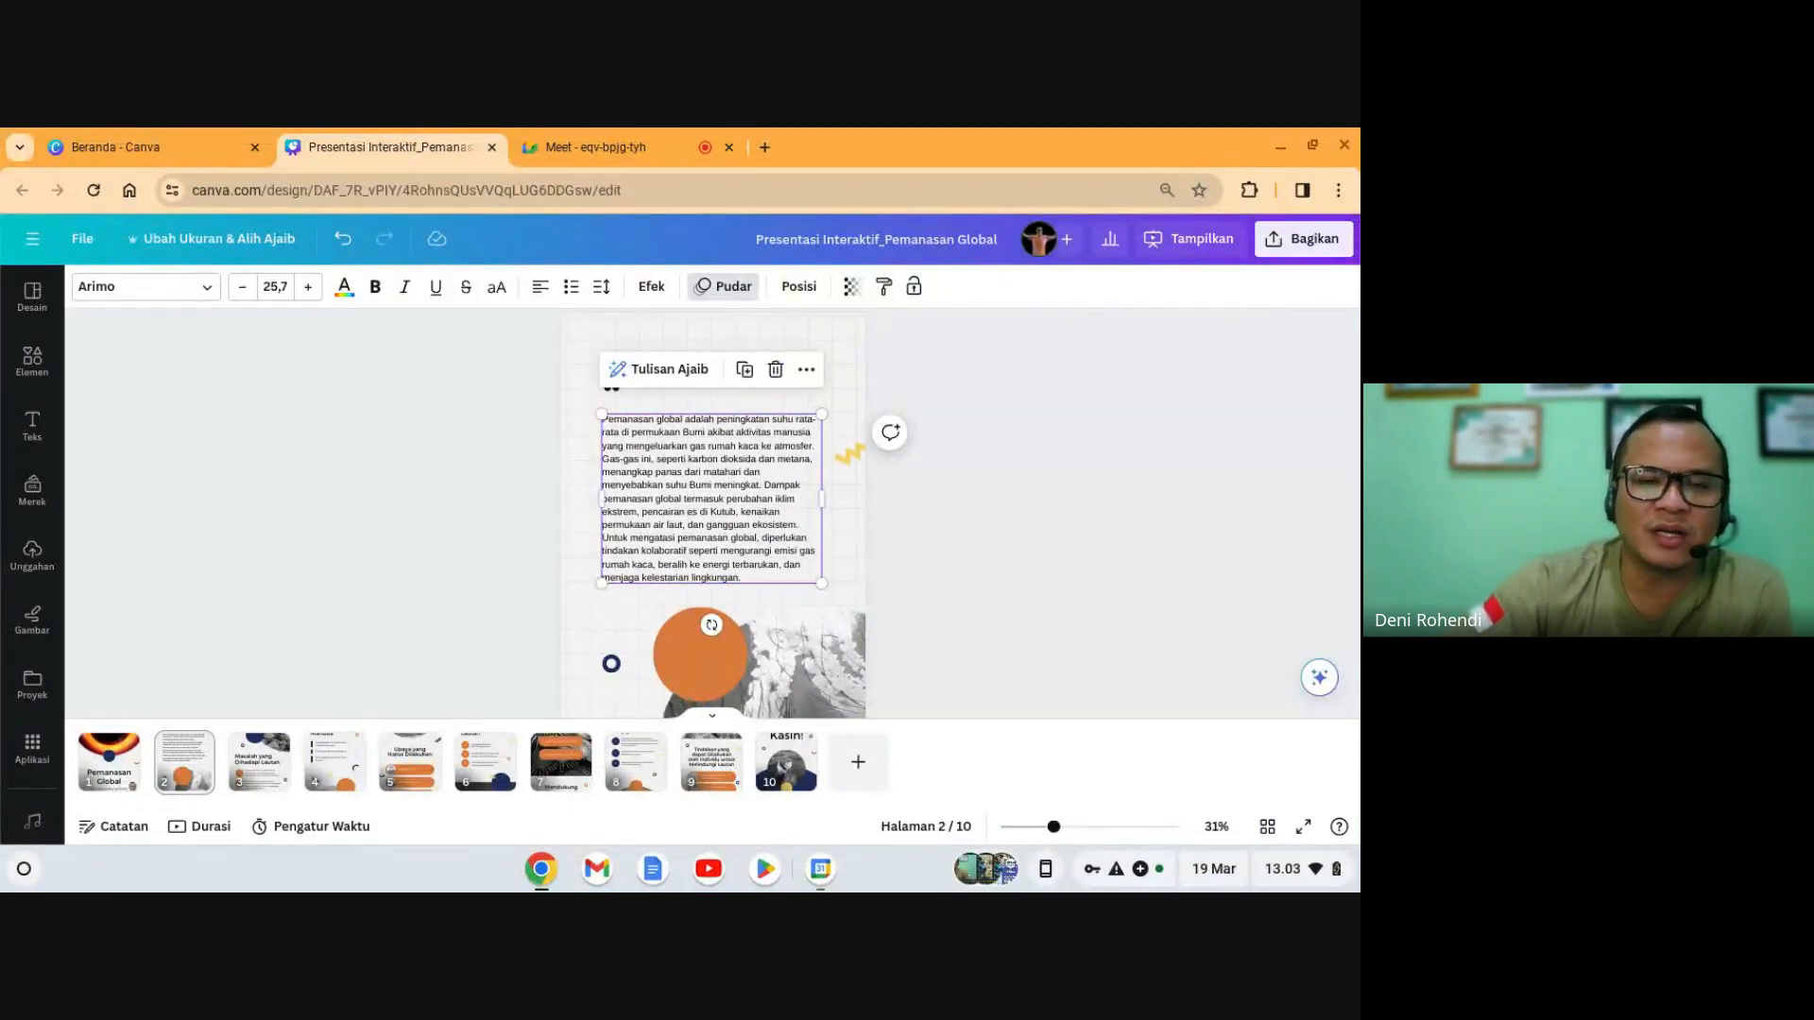
{"action": "left_click", "coordinate": [886, 545]}
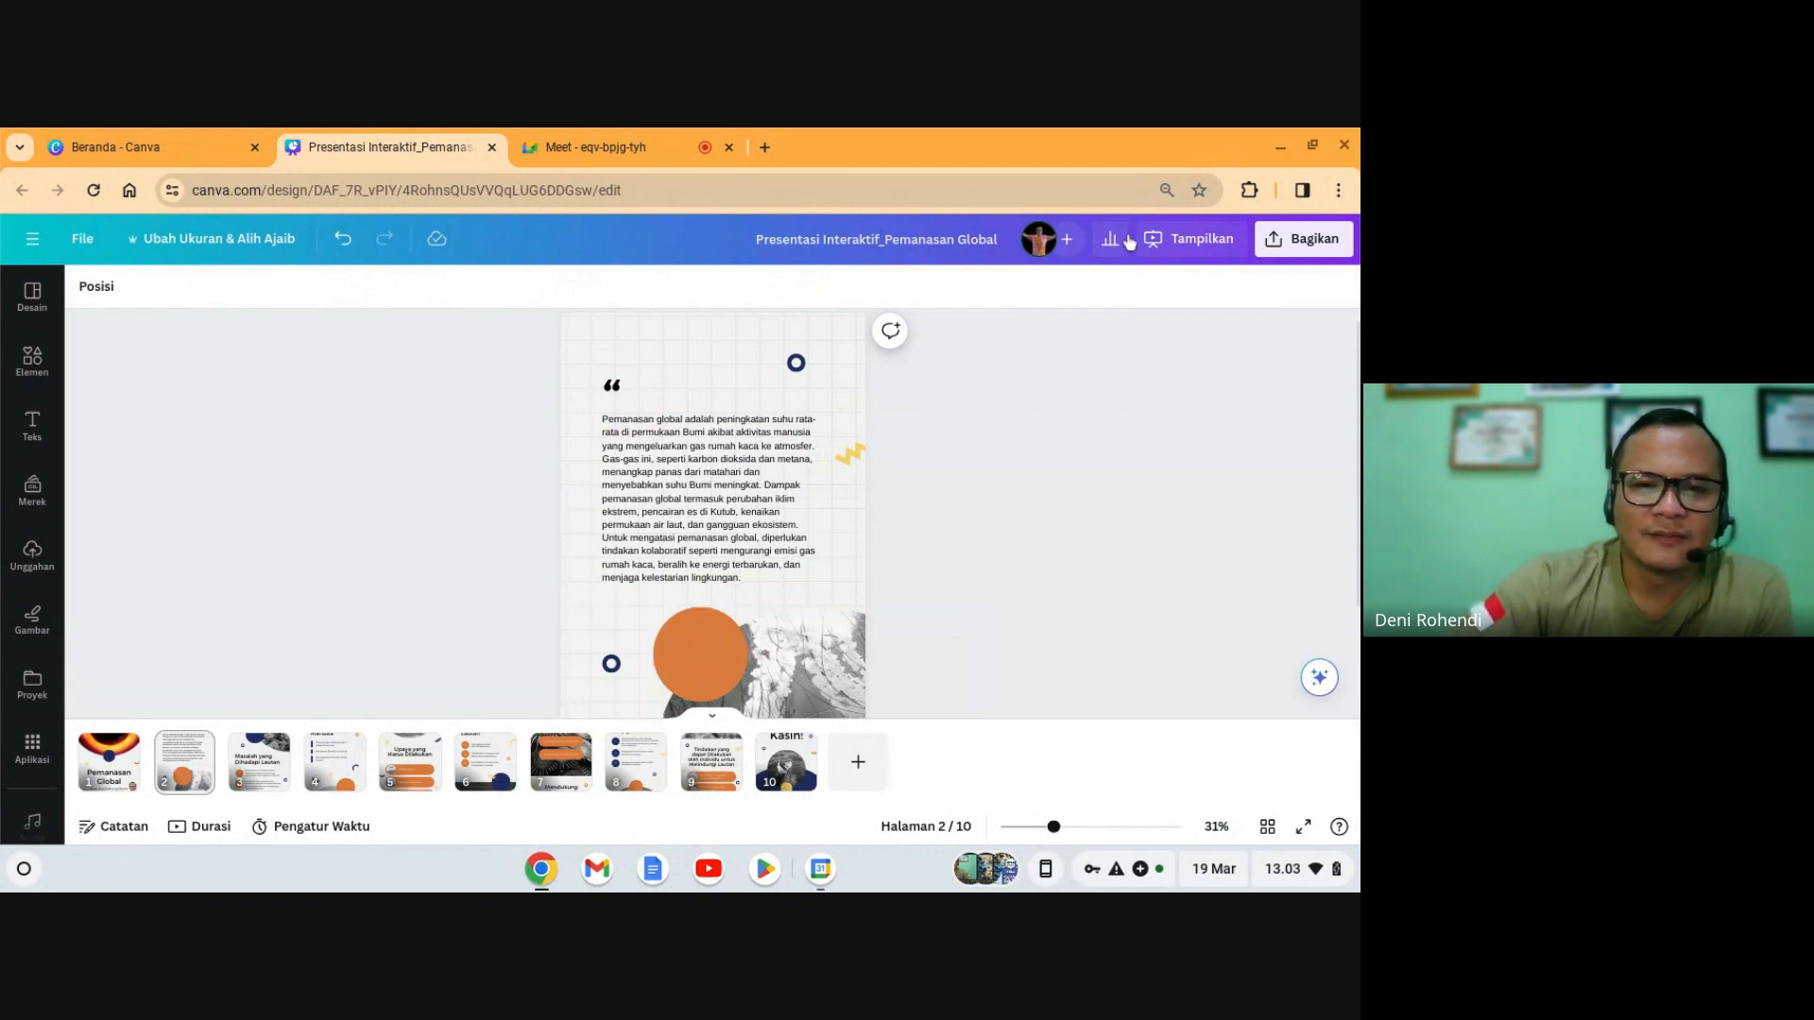
{"action": "left_click", "coordinate": [698, 486]}
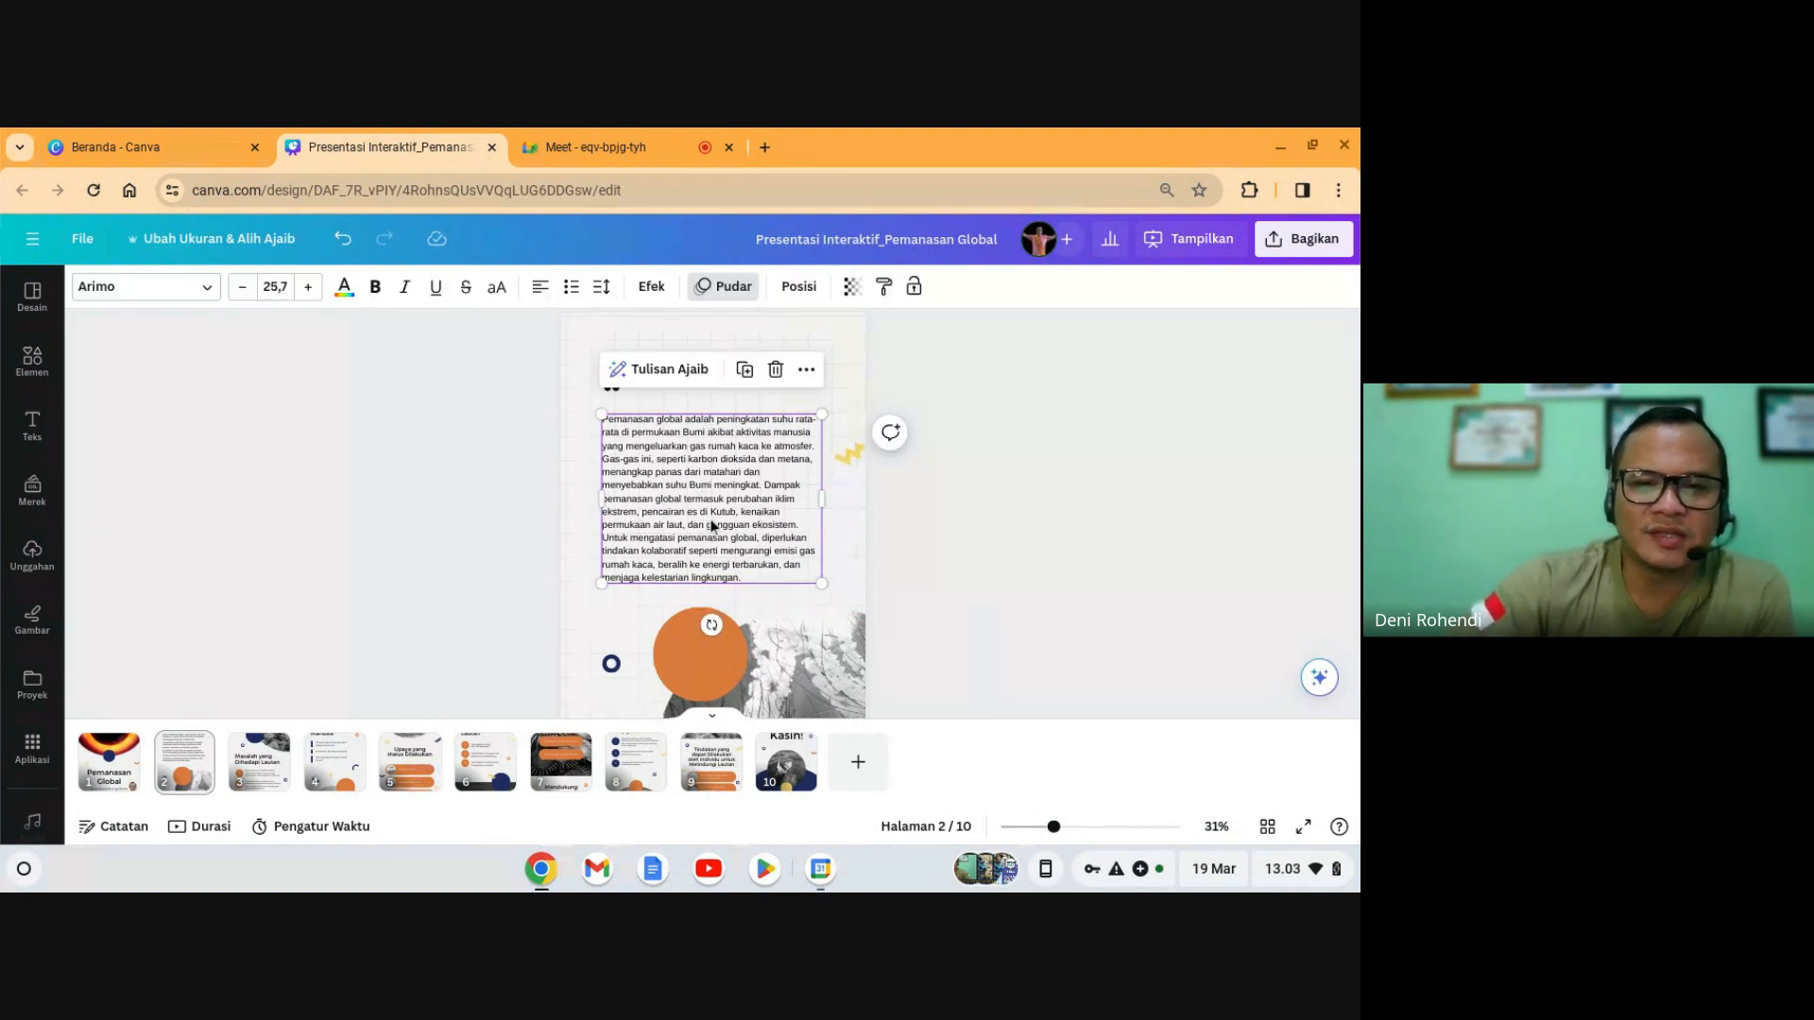
- Summarize the paragraph with Tulisan Ajaib Rangkuman and enlarge it to size 37.2 in a narrower box
{"action": "left_click", "coordinate": [658, 372]}
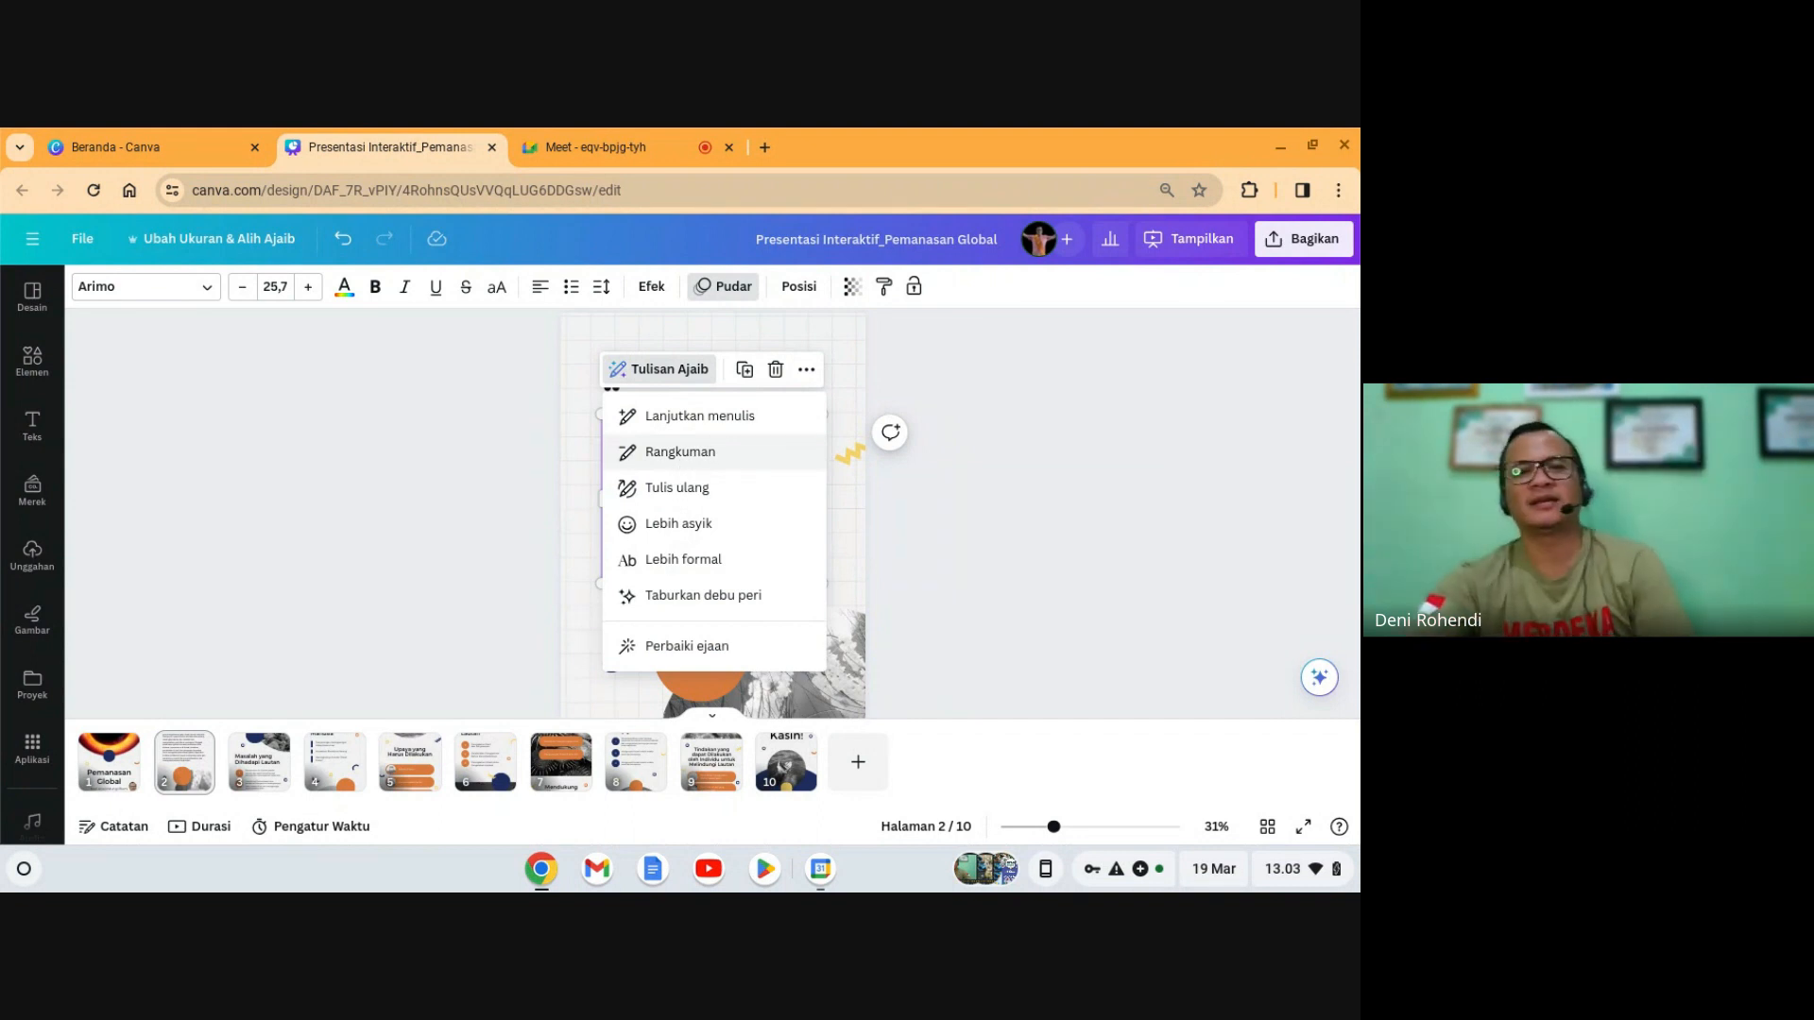
{"action": "left_click", "coordinate": [704, 463]}
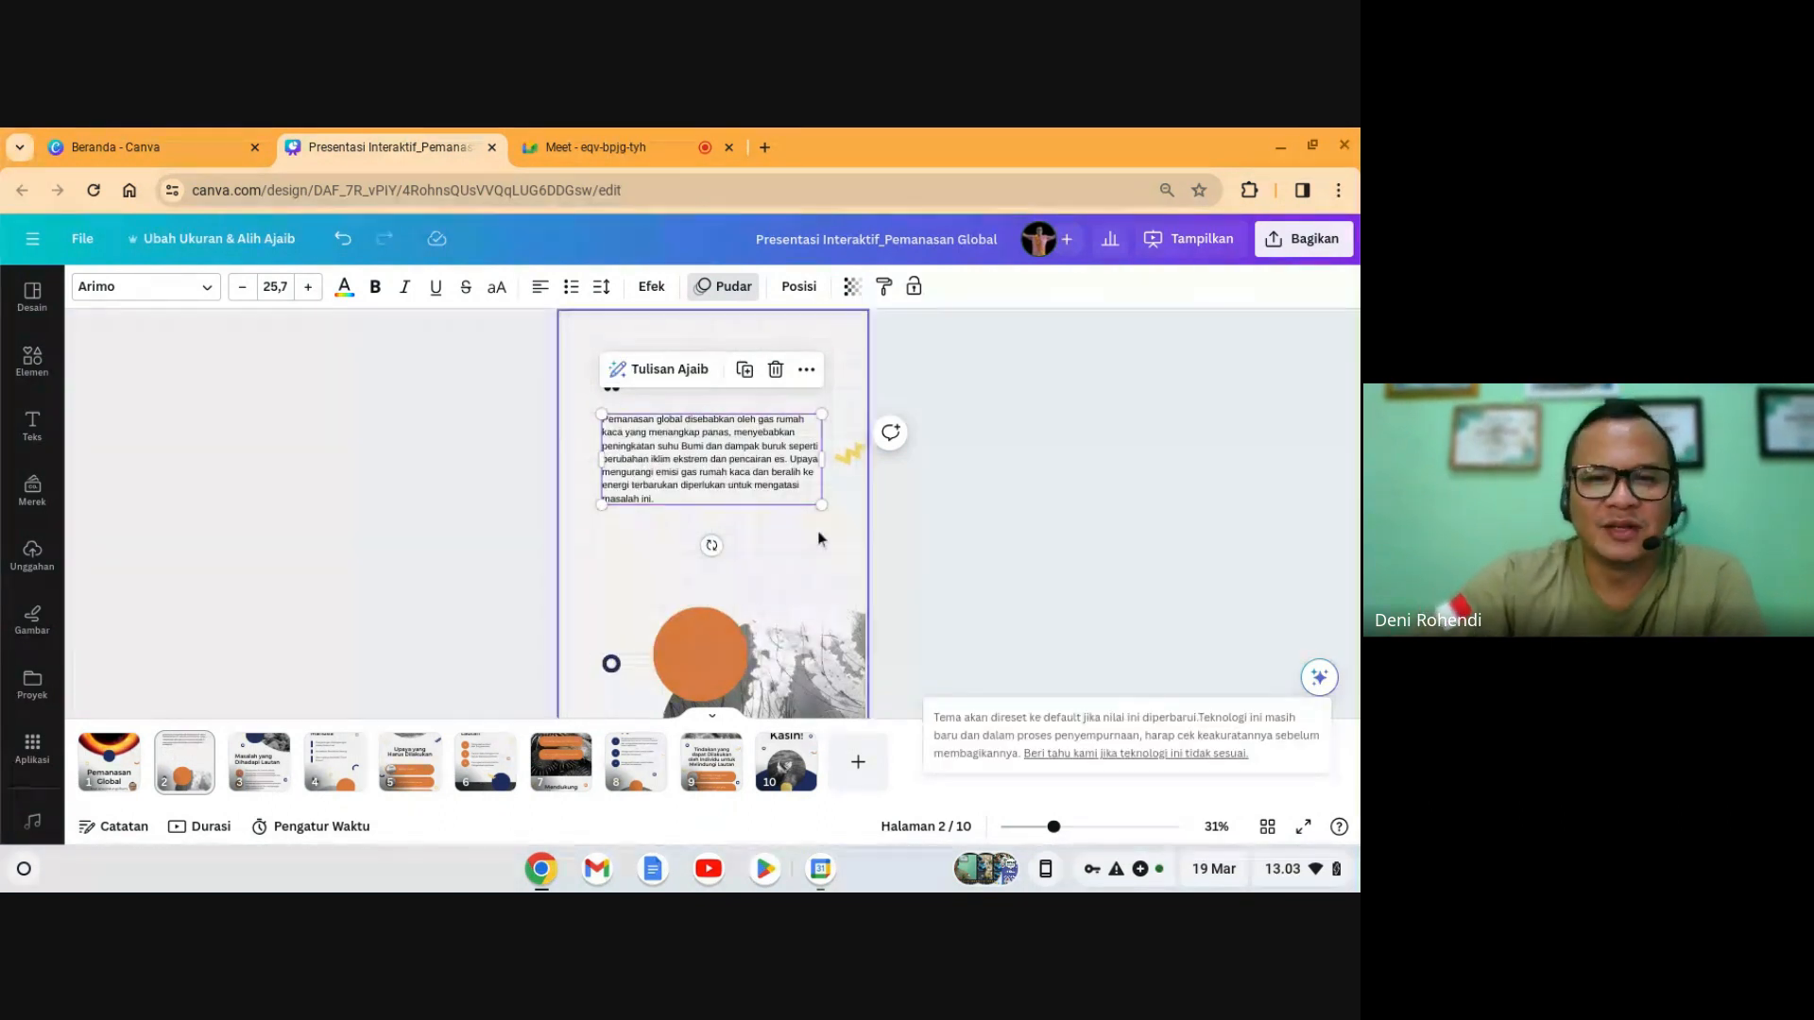
{"action": "left_click_drag", "start_coordinate": [819, 516], "coordinate": [817, 477]}
{"action": "left_click_drag", "start_coordinate": [838, 596], "coordinate": [892, 631]}
{"action": "left_click_drag", "start_coordinate": [869, 488], "coordinate": [705, 507]}
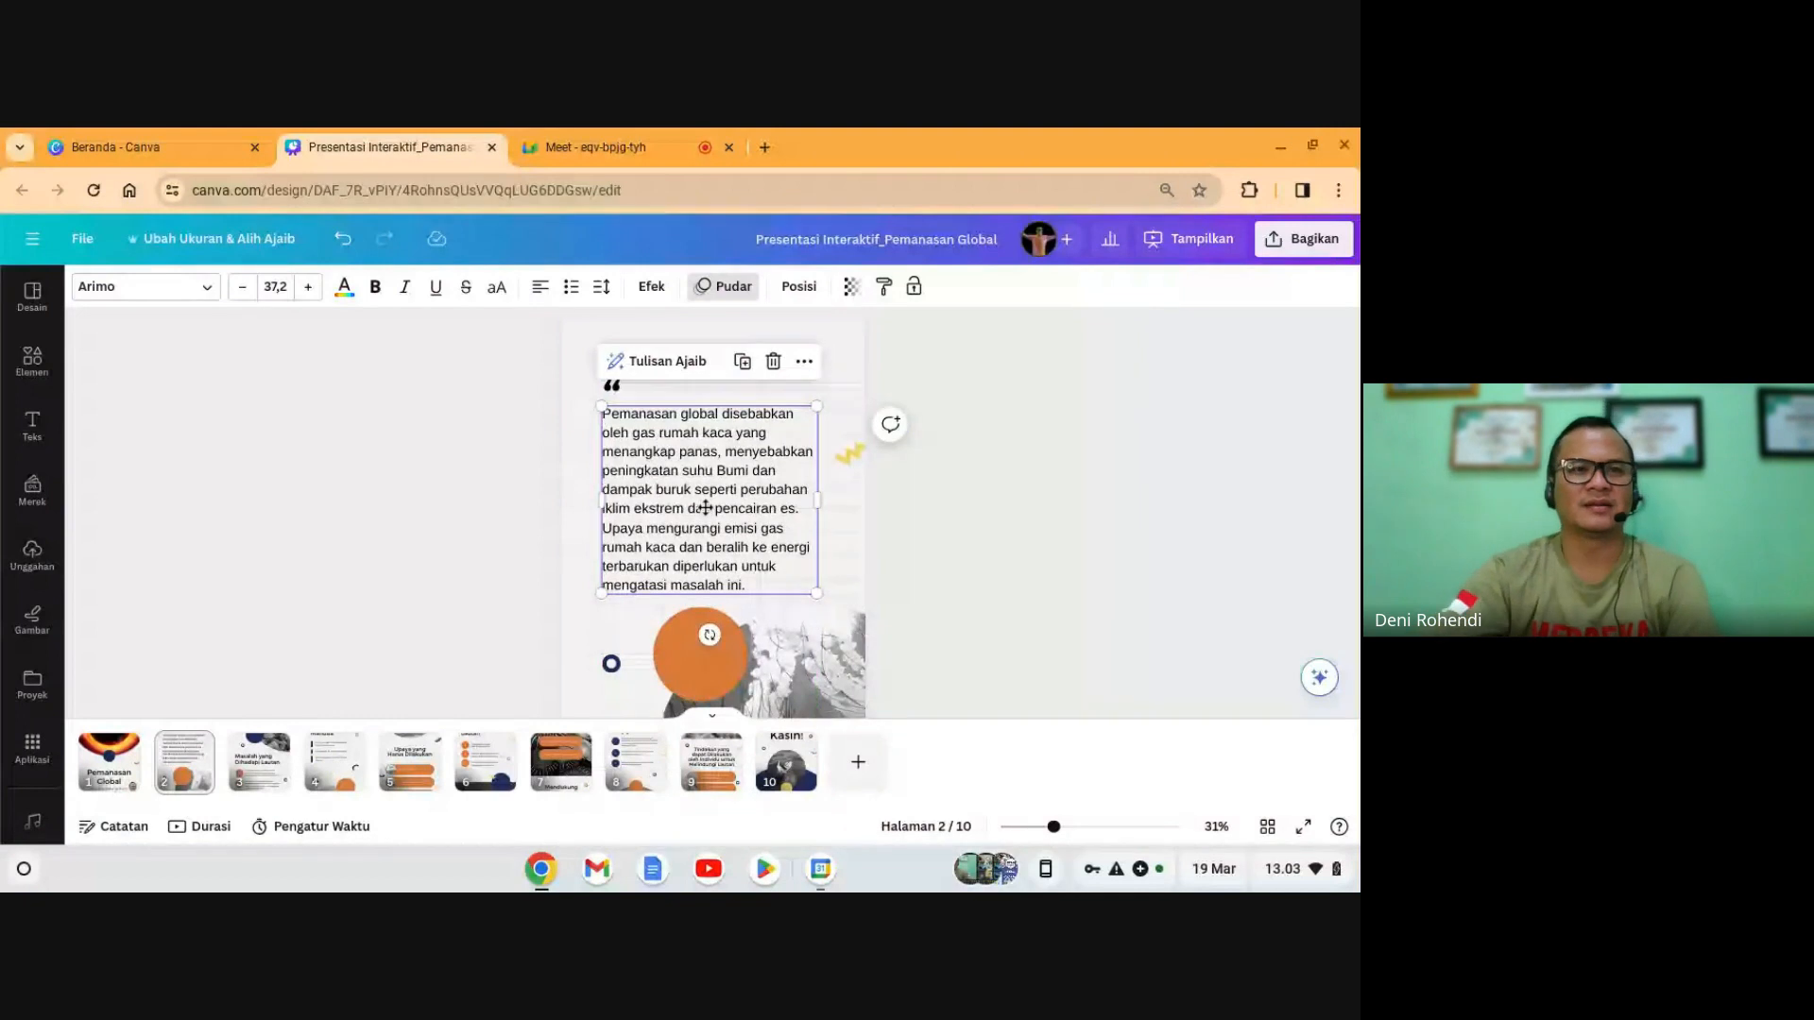
- Set the summary font to Montserrat and widen its box so the text becomes size 33.6
{"action": "left_click", "coordinate": [144, 289]}
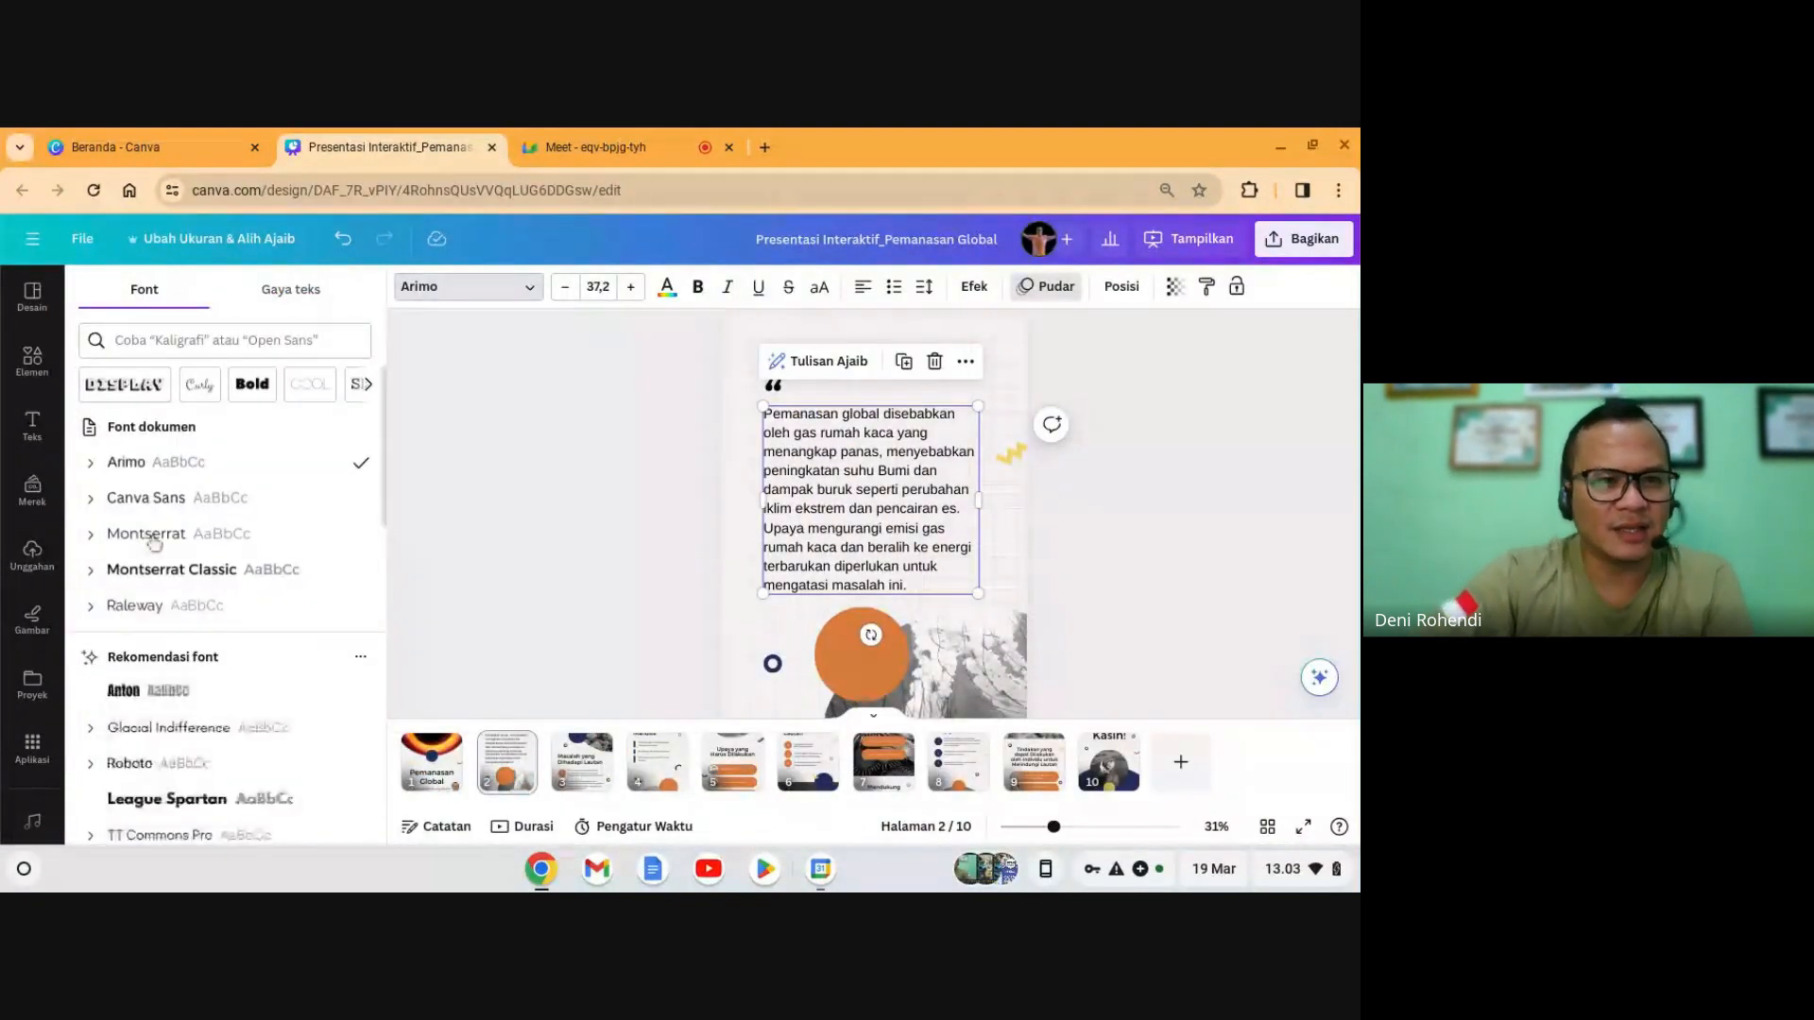
{"action": "left_click", "coordinate": [148, 571]}
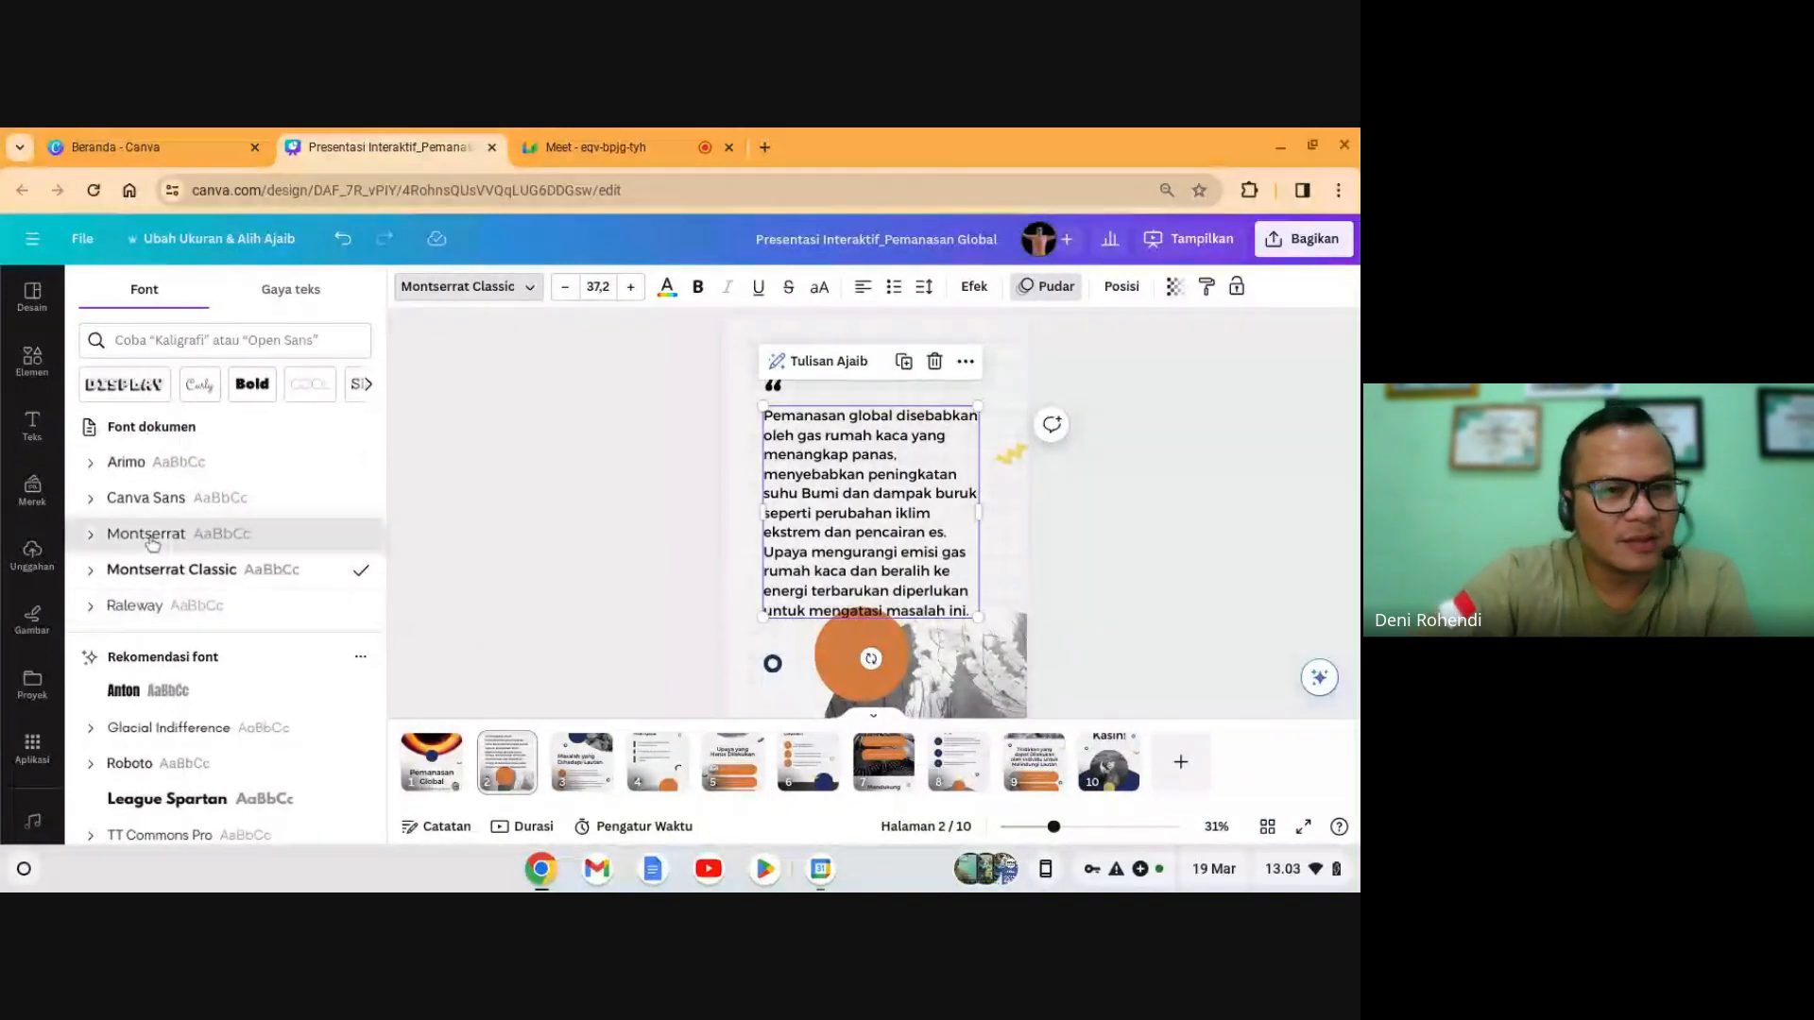
{"action": "left_click", "coordinate": [148, 534]}
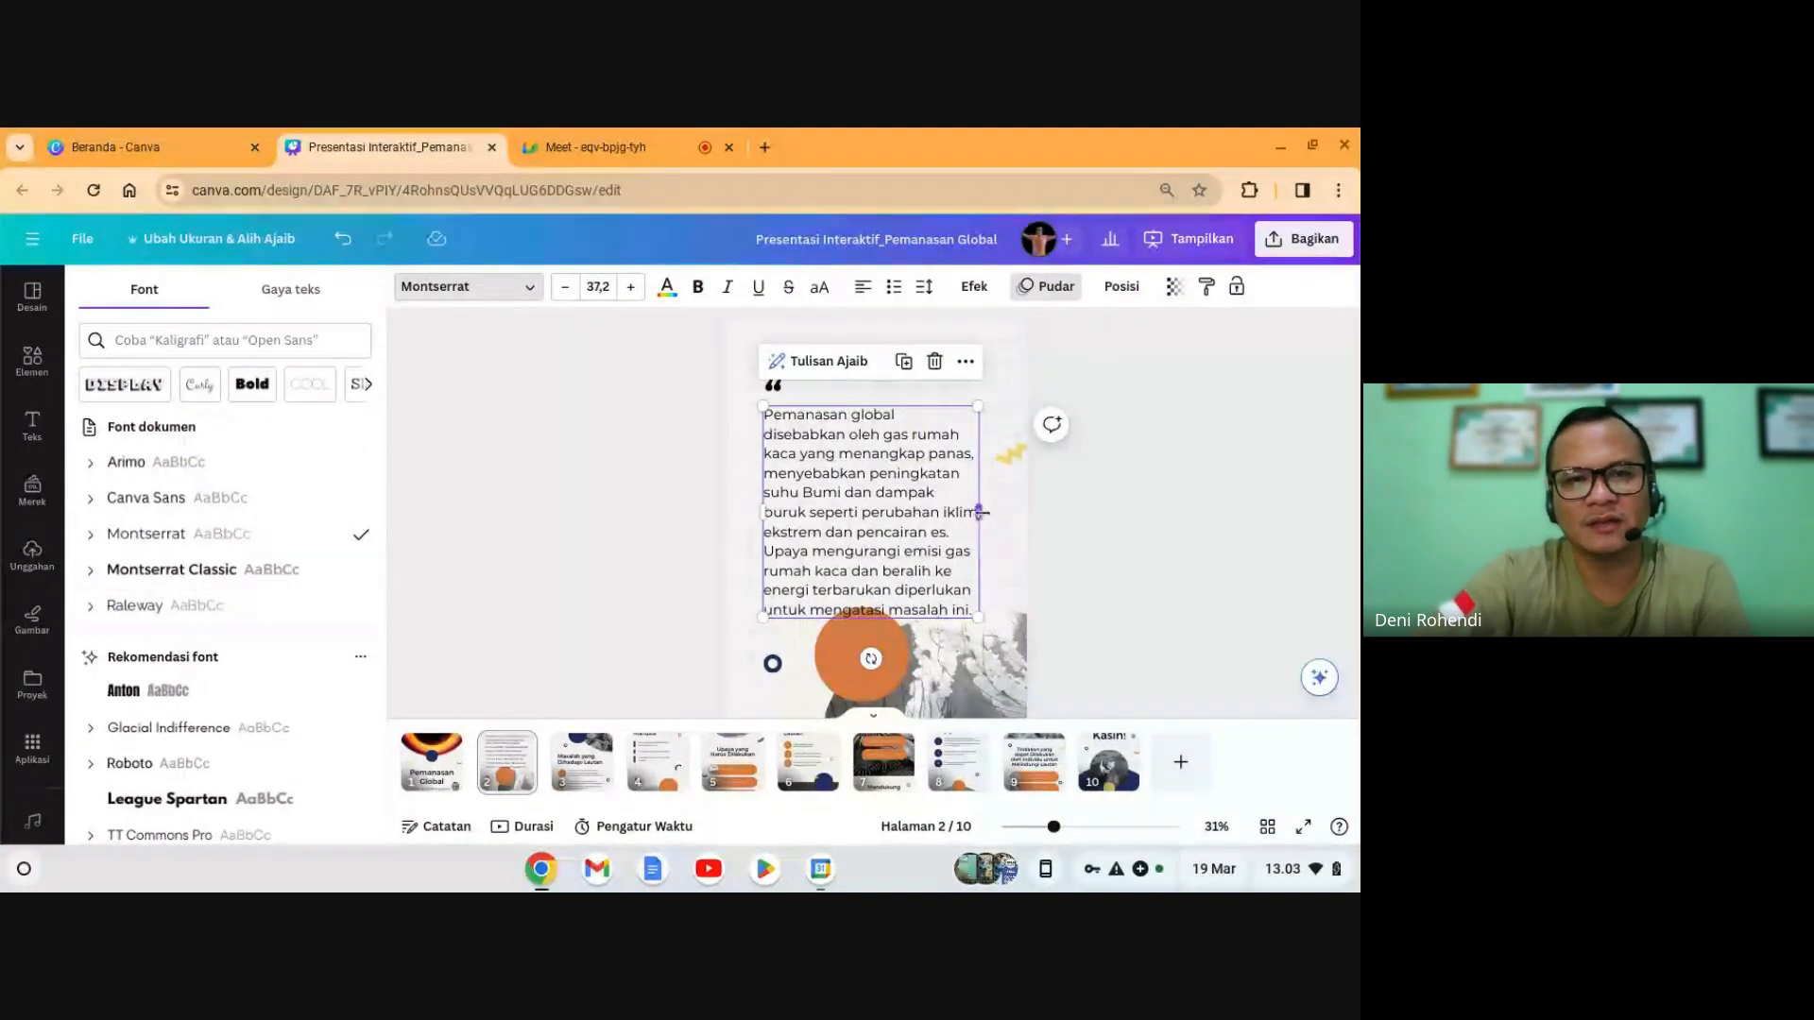
{"action": "left_click_drag", "start_coordinate": [981, 512], "coordinate": [996, 522]}
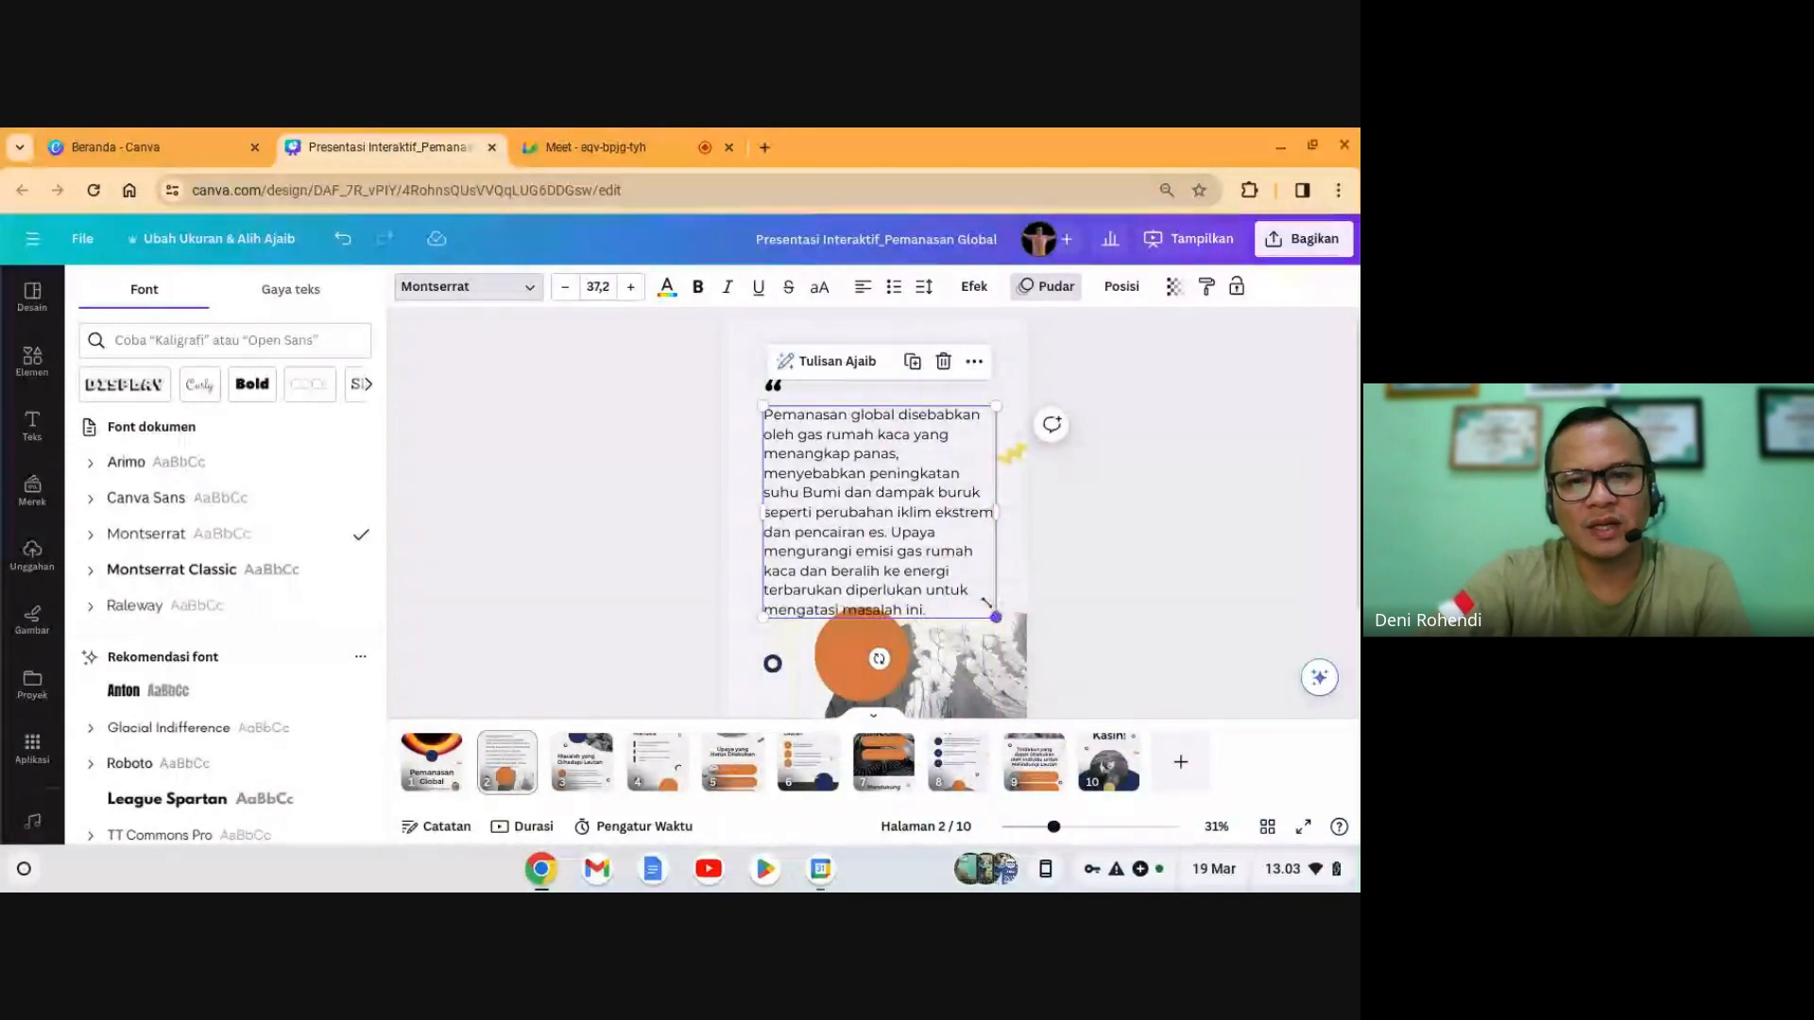
{"action": "left_click_drag", "start_coordinate": [987, 604], "coordinate": [971, 593]}
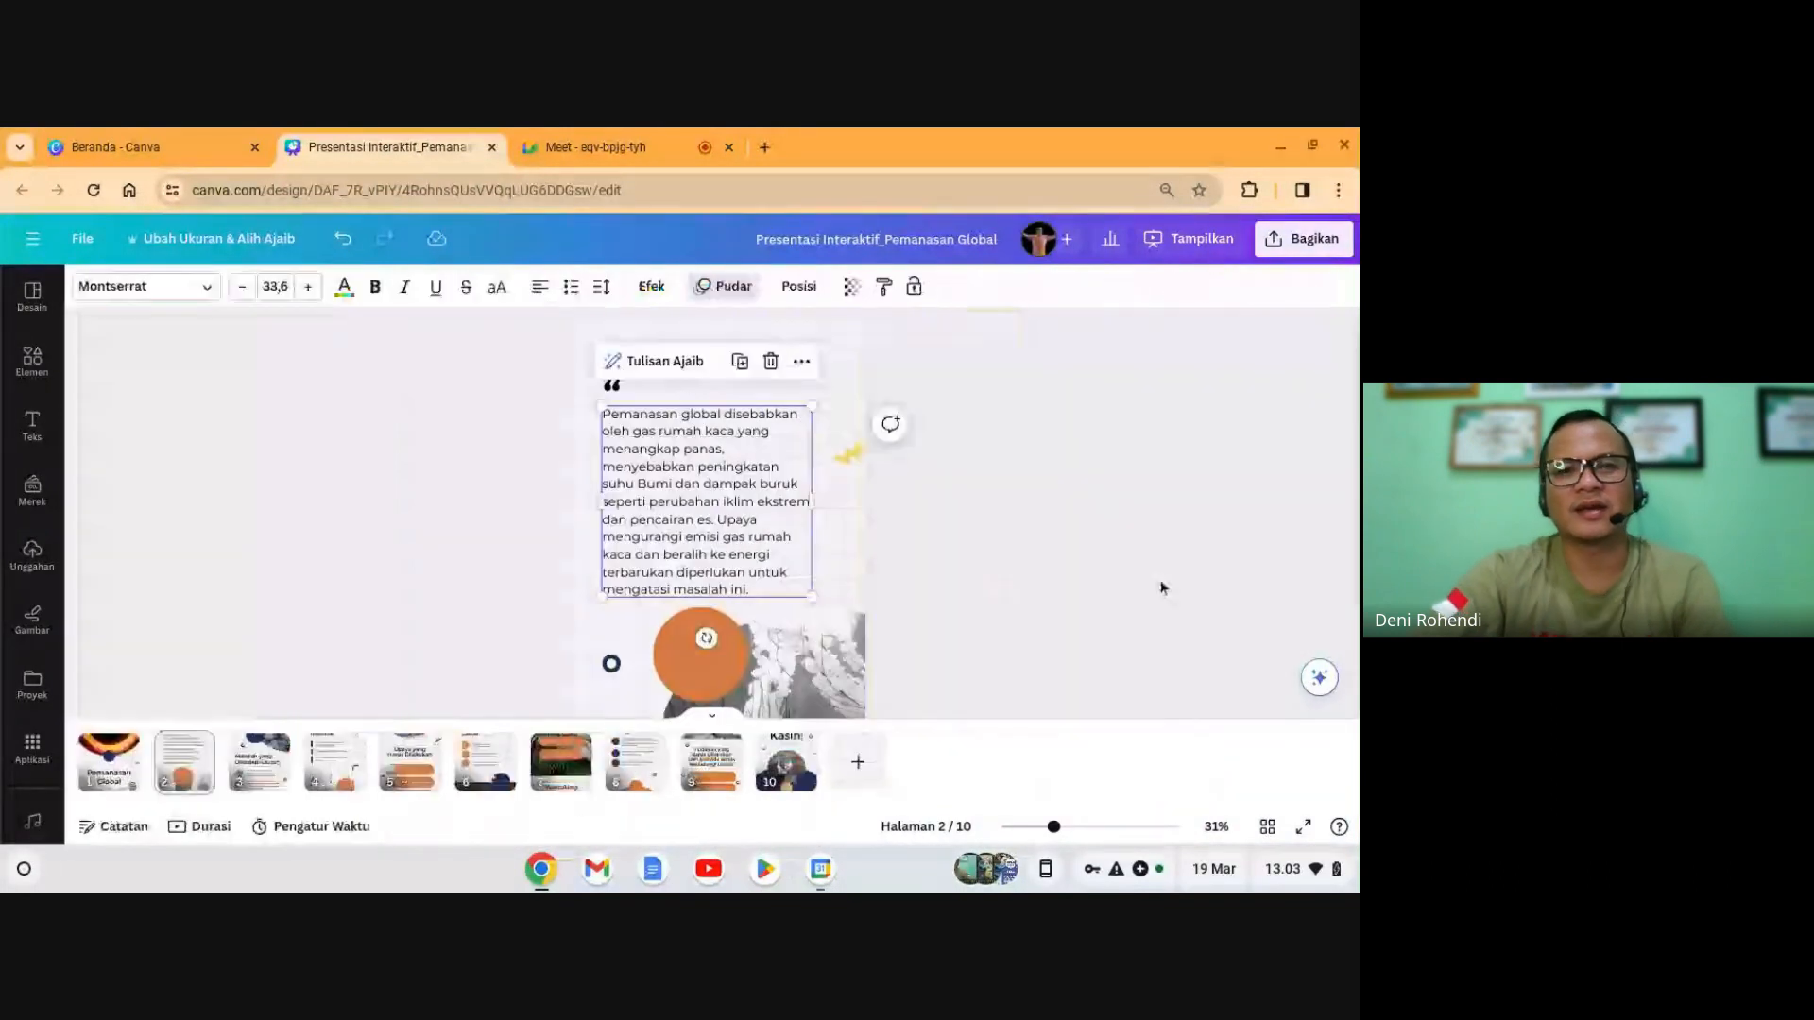
{"action": "left_click", "coordinate": [1161, 588]}
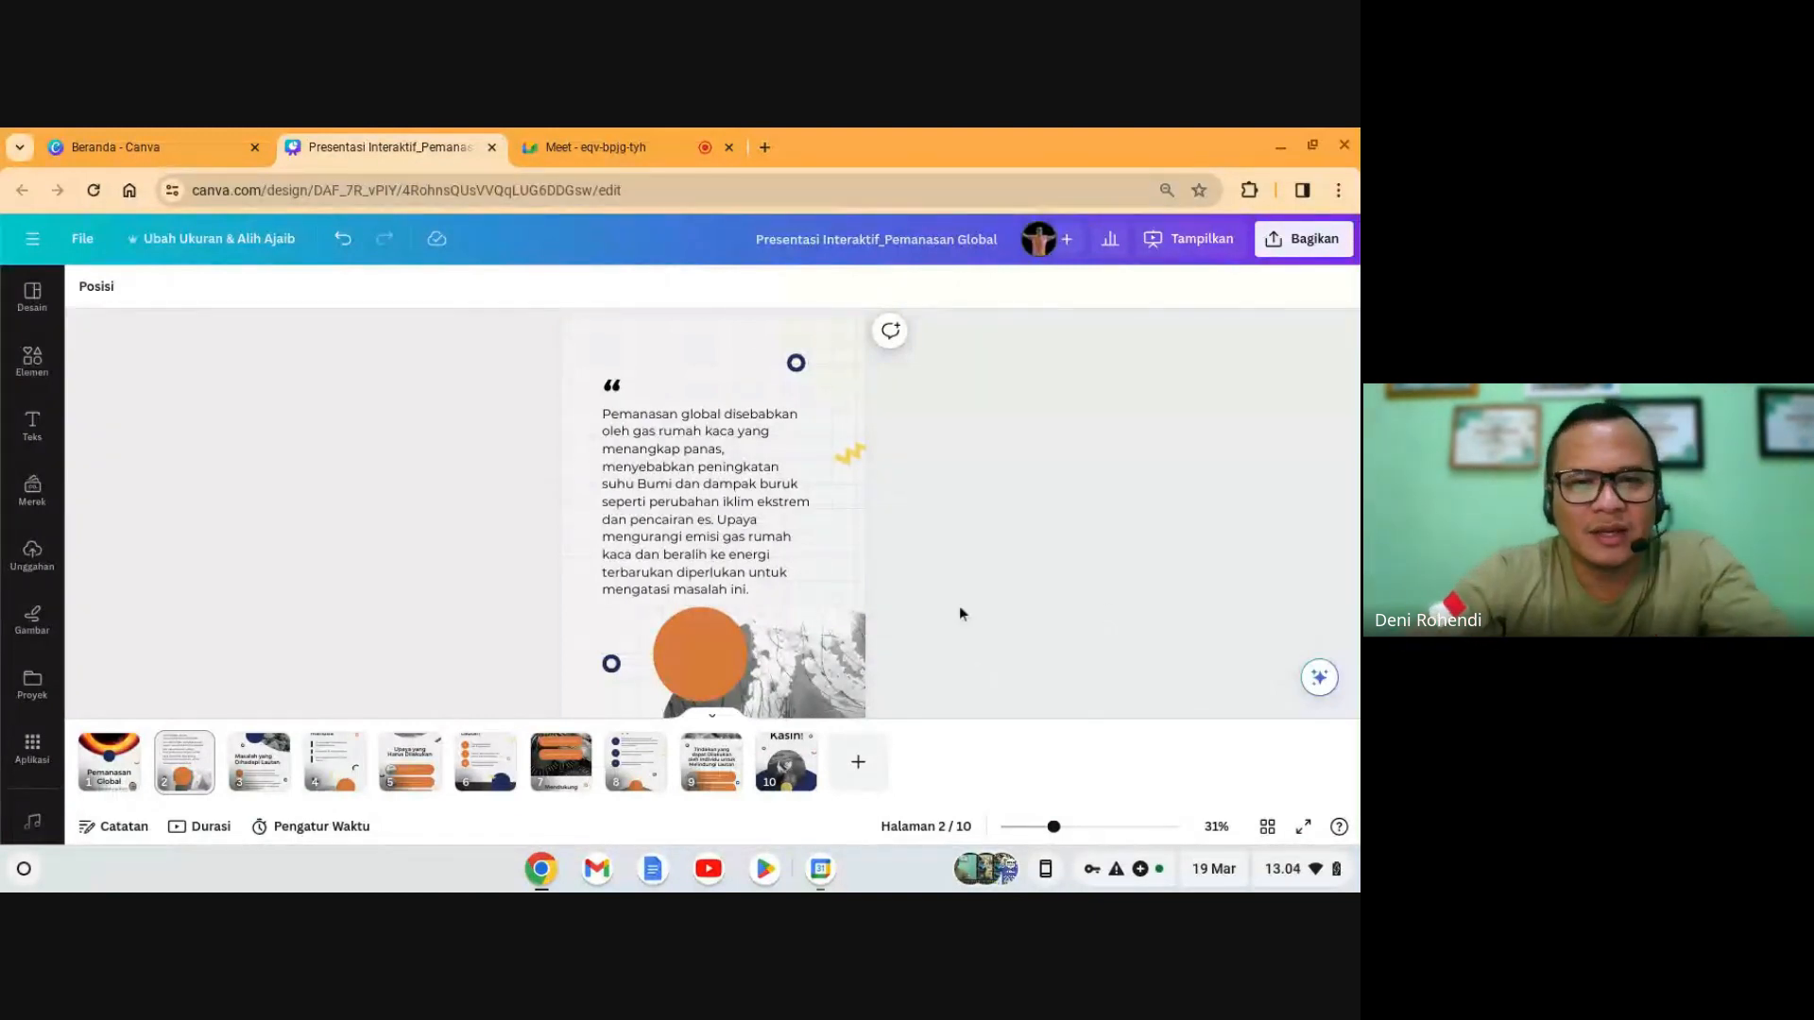
{"action": "scroll", "coordinate": [756, 567], "scroll_direction": "down", "scroll_amount": 1}
{"action": "left_click", "coordinate": [725, 527]}
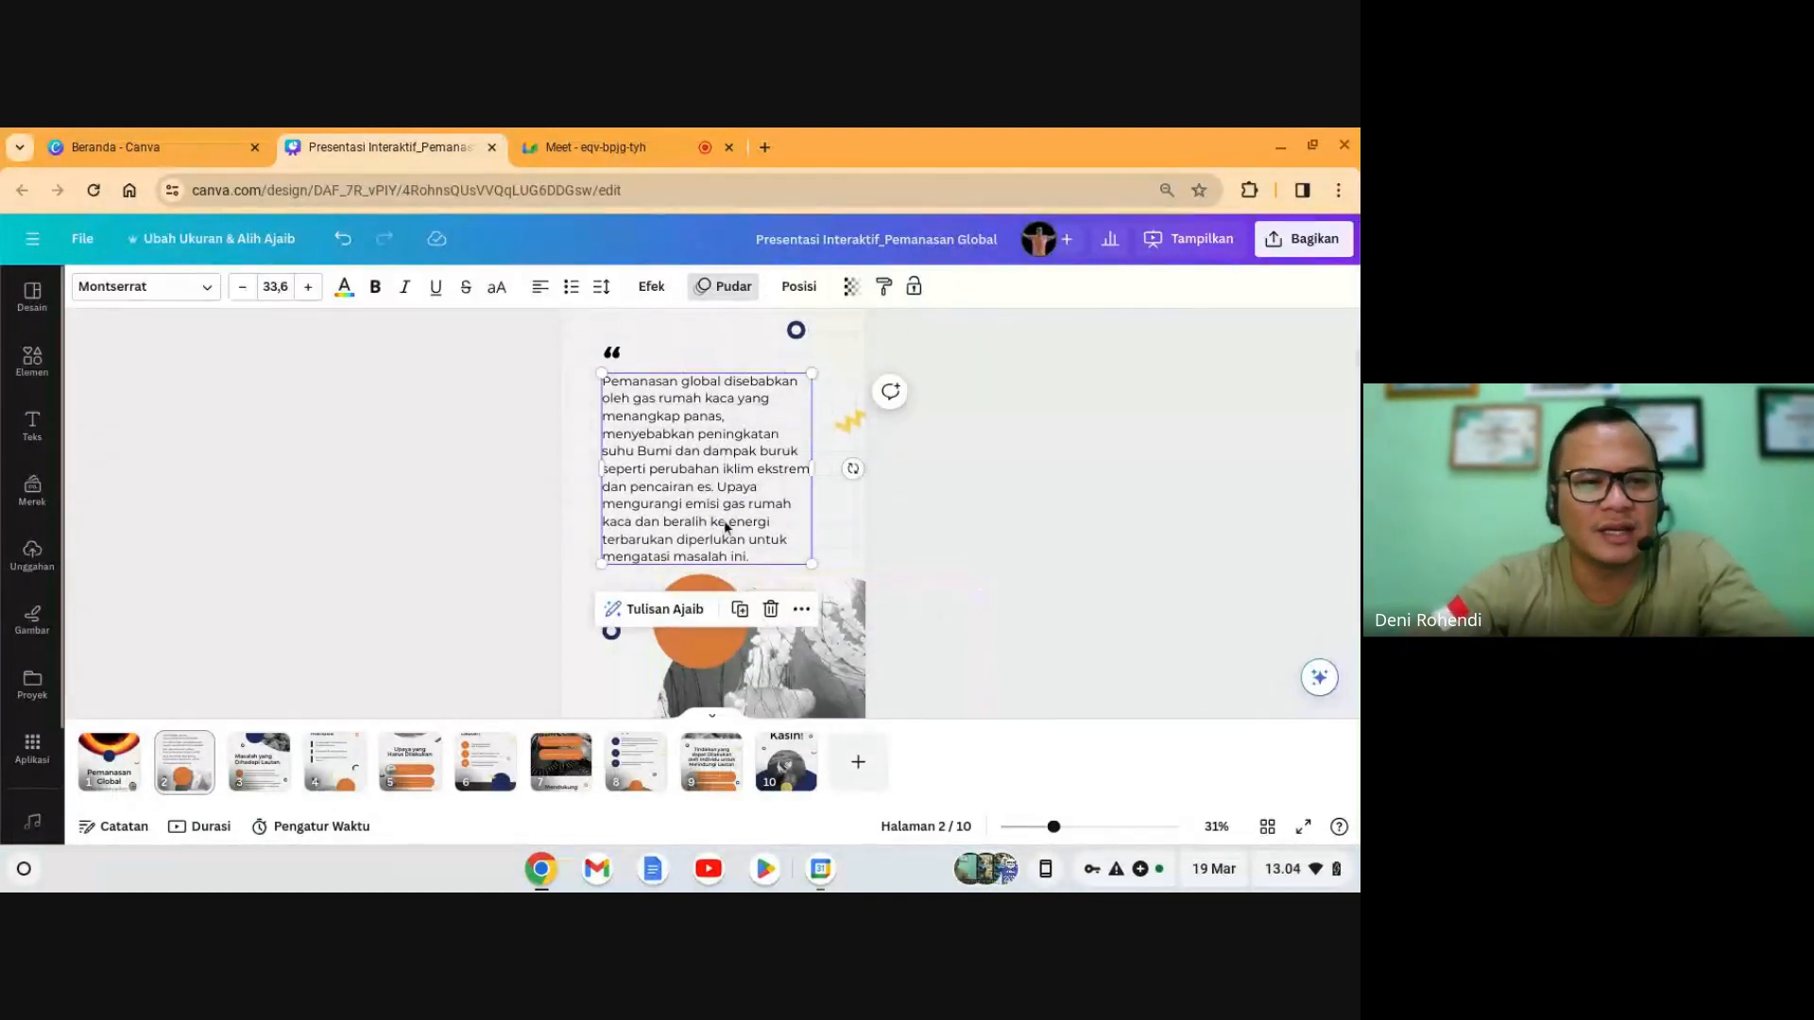
{"action": "scroll", "coordinate": [727, 529], "scroll_direction": "down", "scroll_amount": 1}
{"action": "left_click", "coordinate": [1020, 571]}
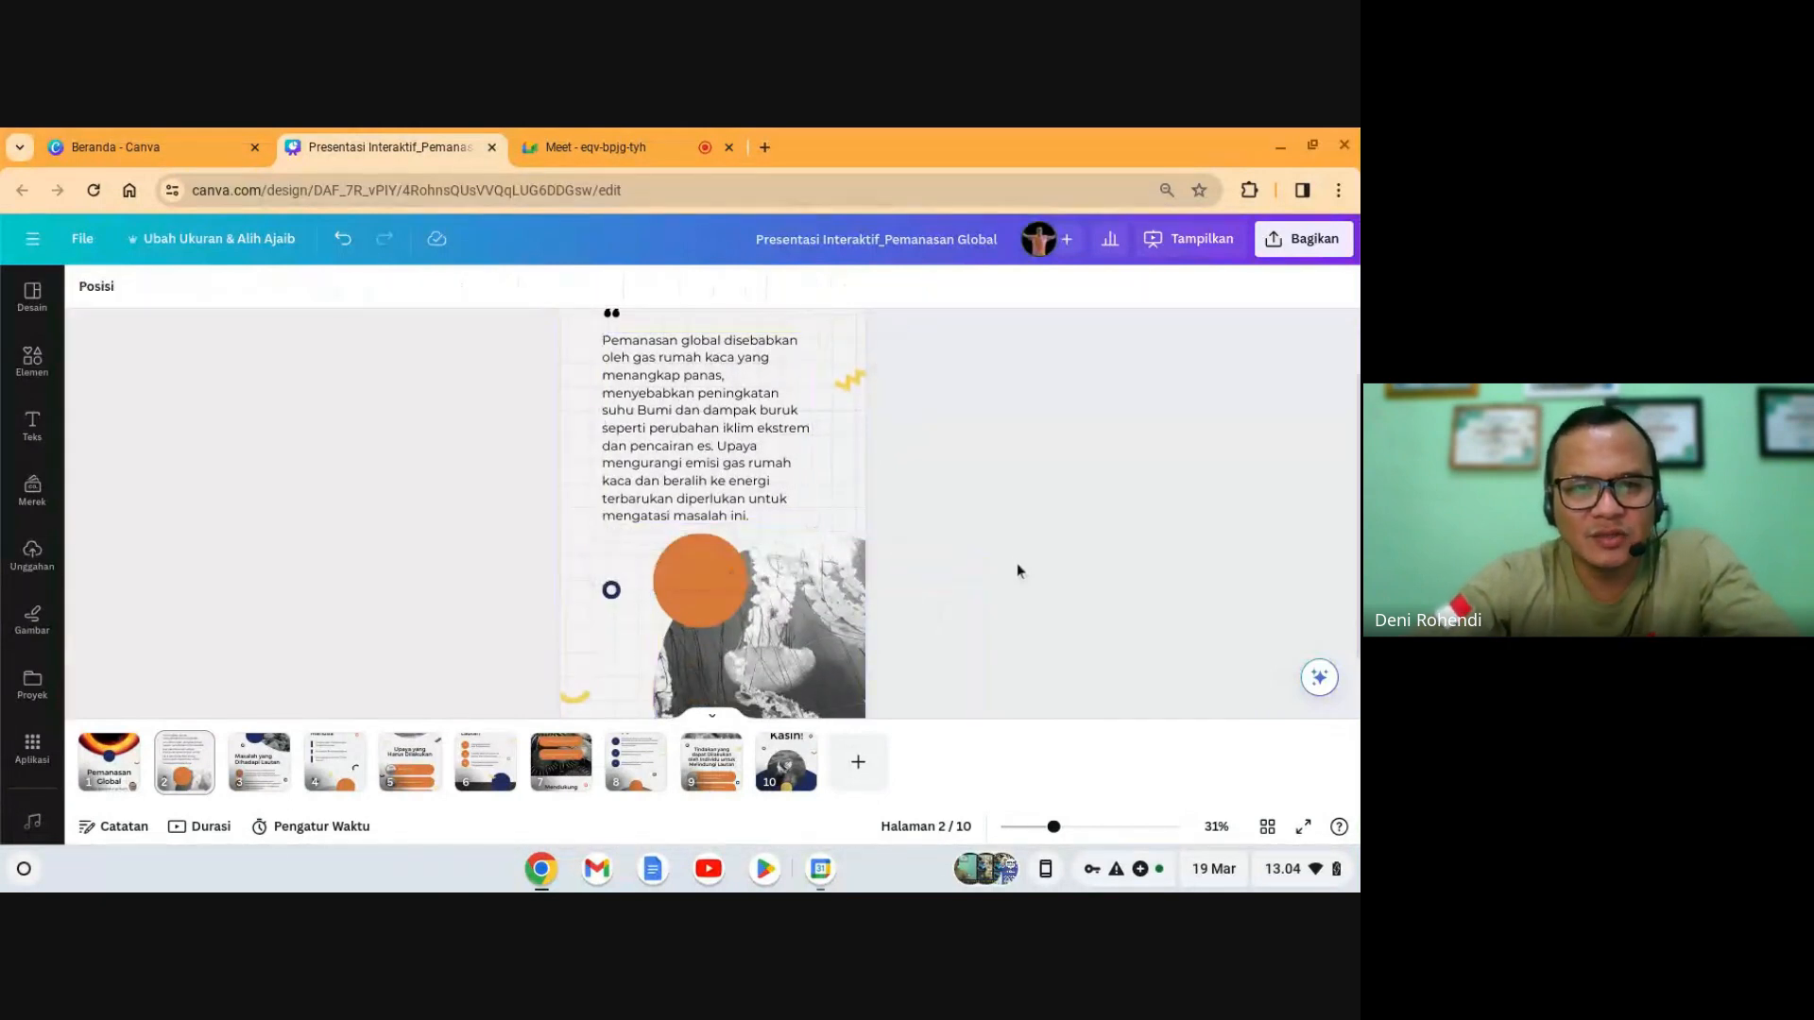
{"action": "scroll", "coordinate": [1005, 544], "scroll_direction": "down", "scroll_amount": 3}
{"action": "left_click", "coordinate": [803, 576]}
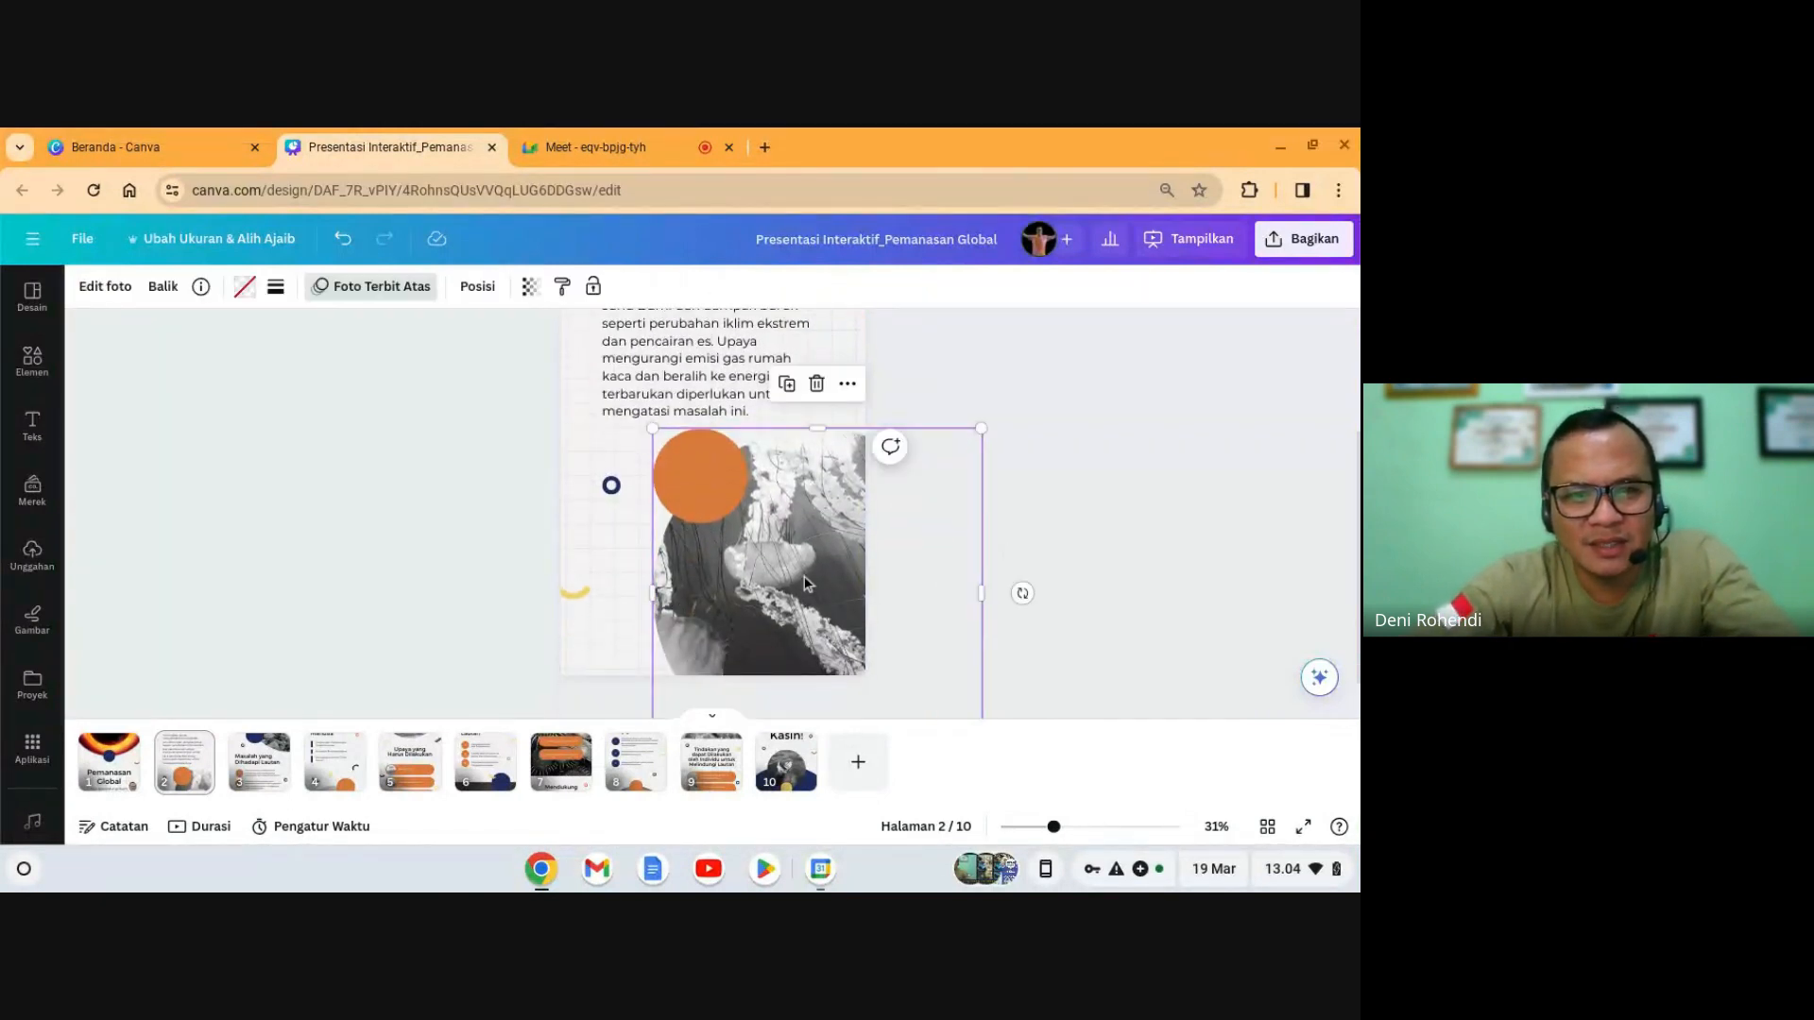
{"action": "mouse_move", "coordinate": [803, 576]}
{"action": "left_mouse_down"}
{"action": "mouse_move", "coordinate": [602, 571]}
{"action": "mouse_move", "coordinate": [823, 585]}
{"action": "left_mouse_up"}
{"action": "left_click", "coordinate": [835, 386]}
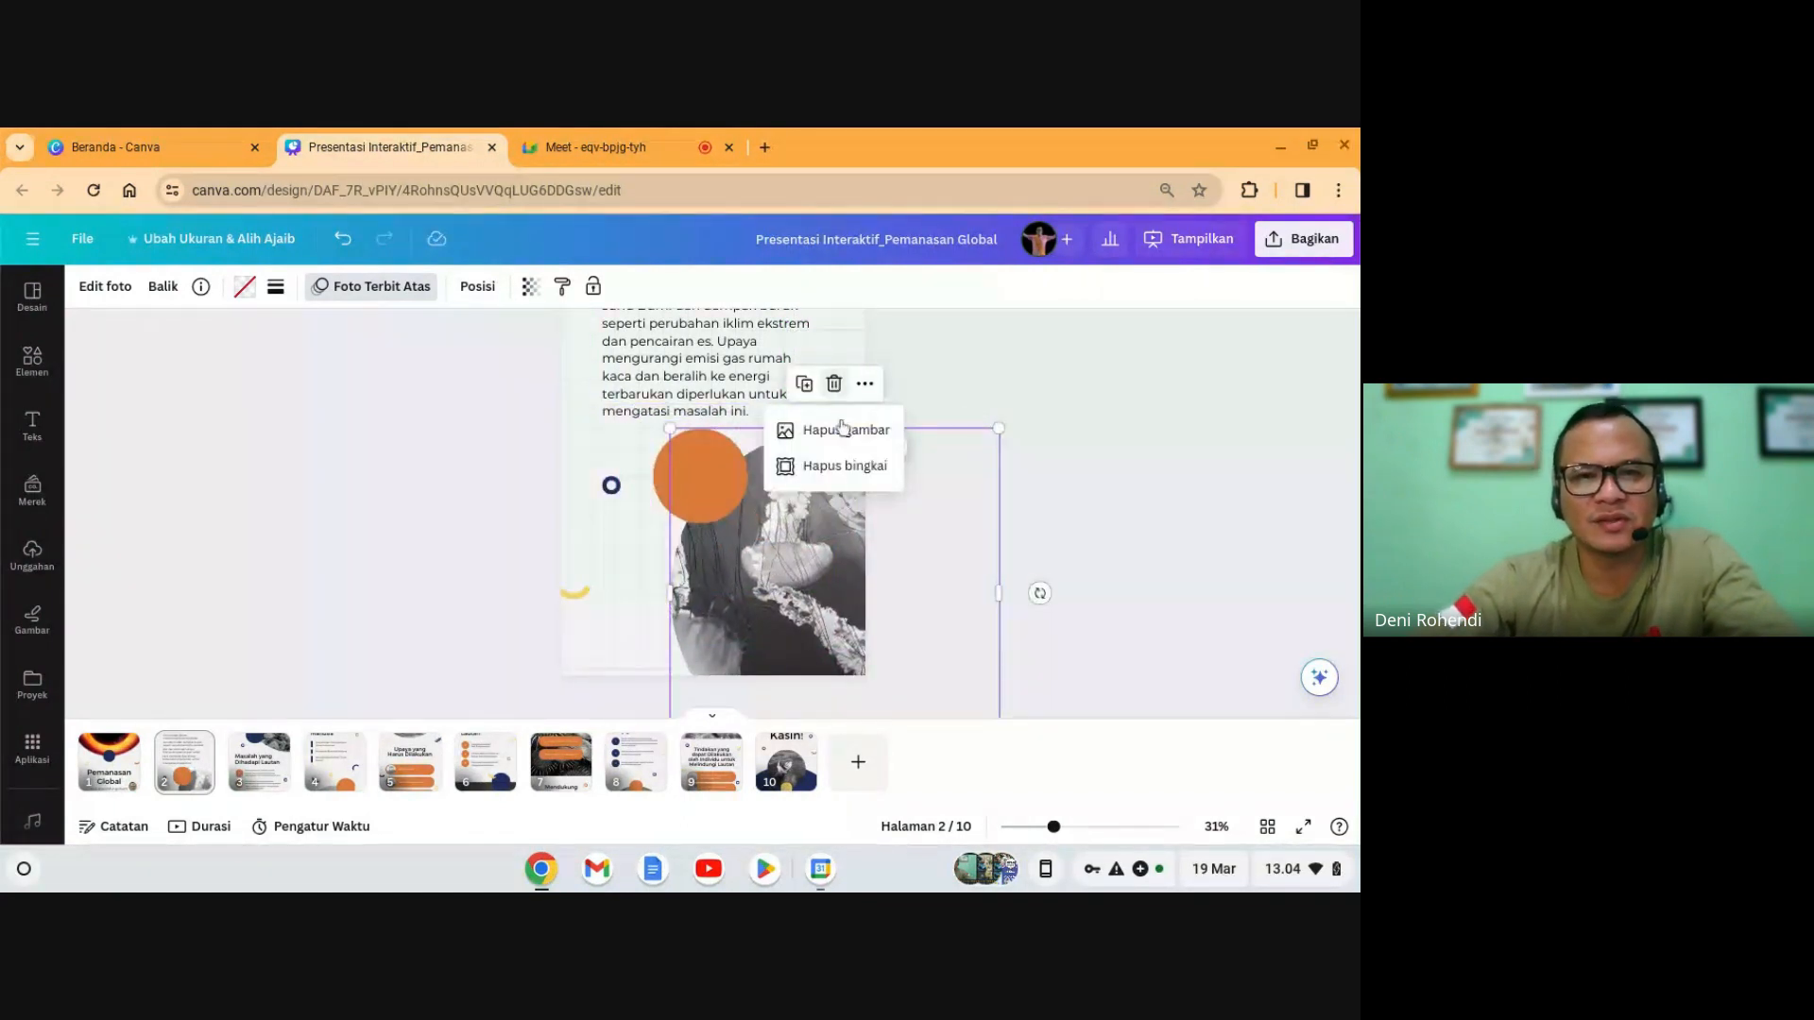
{"action": "left_click", "coordinate": [844, 430]}
{"action": "left_click_drag", "start_coordinate": [808, 575], "coordinate": [810, 586]}
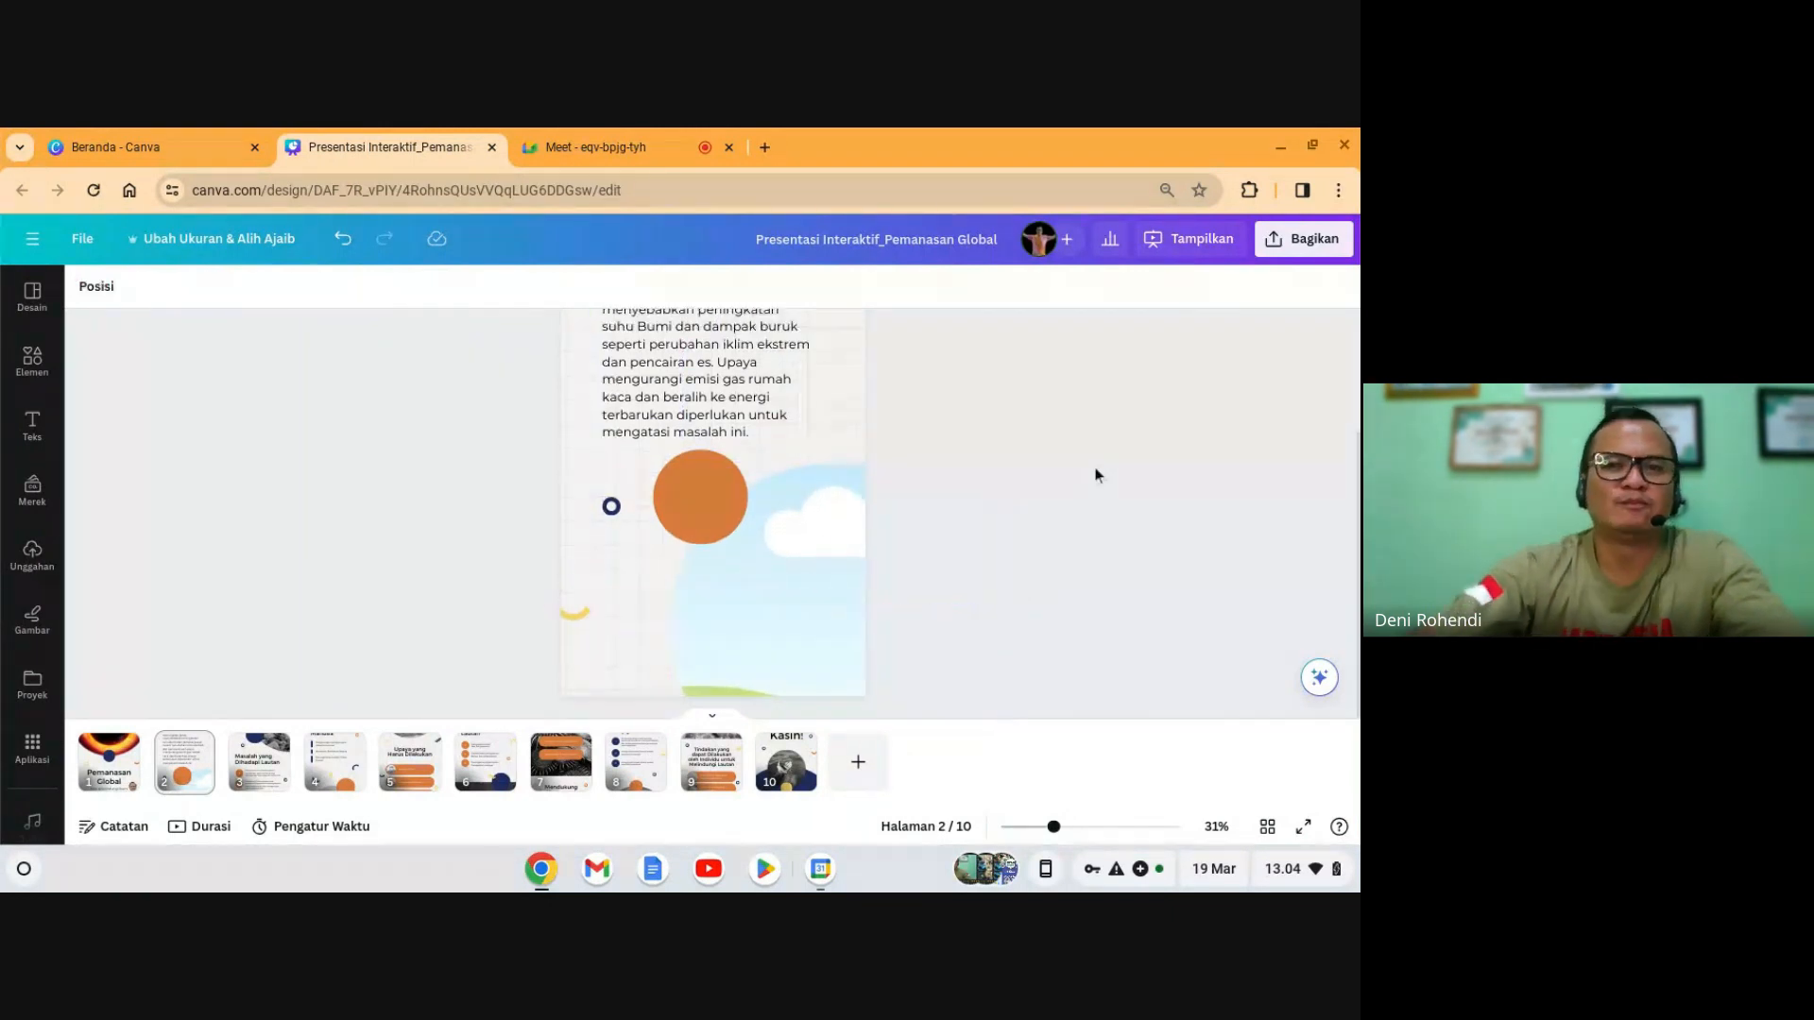
{"action": "scroll", "coordinate": [887, 623], "scroll_direction": "up", "scroll_amount": 1}
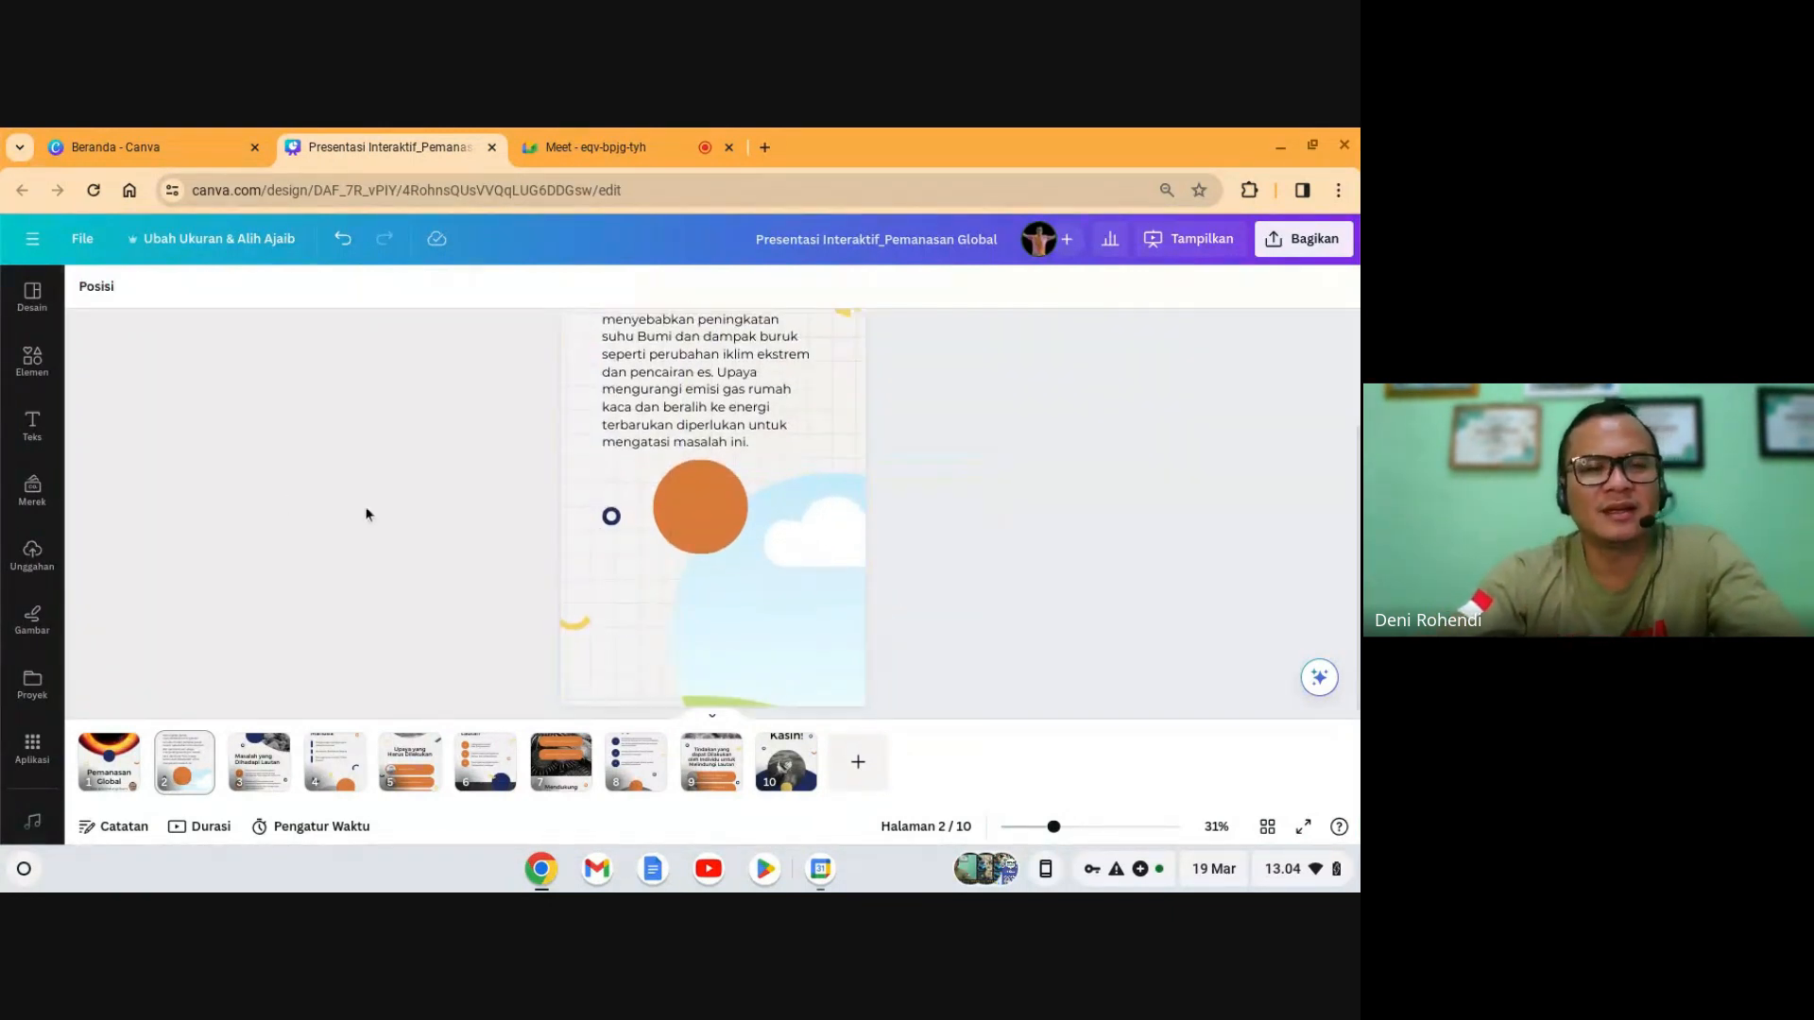
{"action": "scroll", "coordinate": [366, 514], "scroll_direction": "up", "scroll_amount": 2}
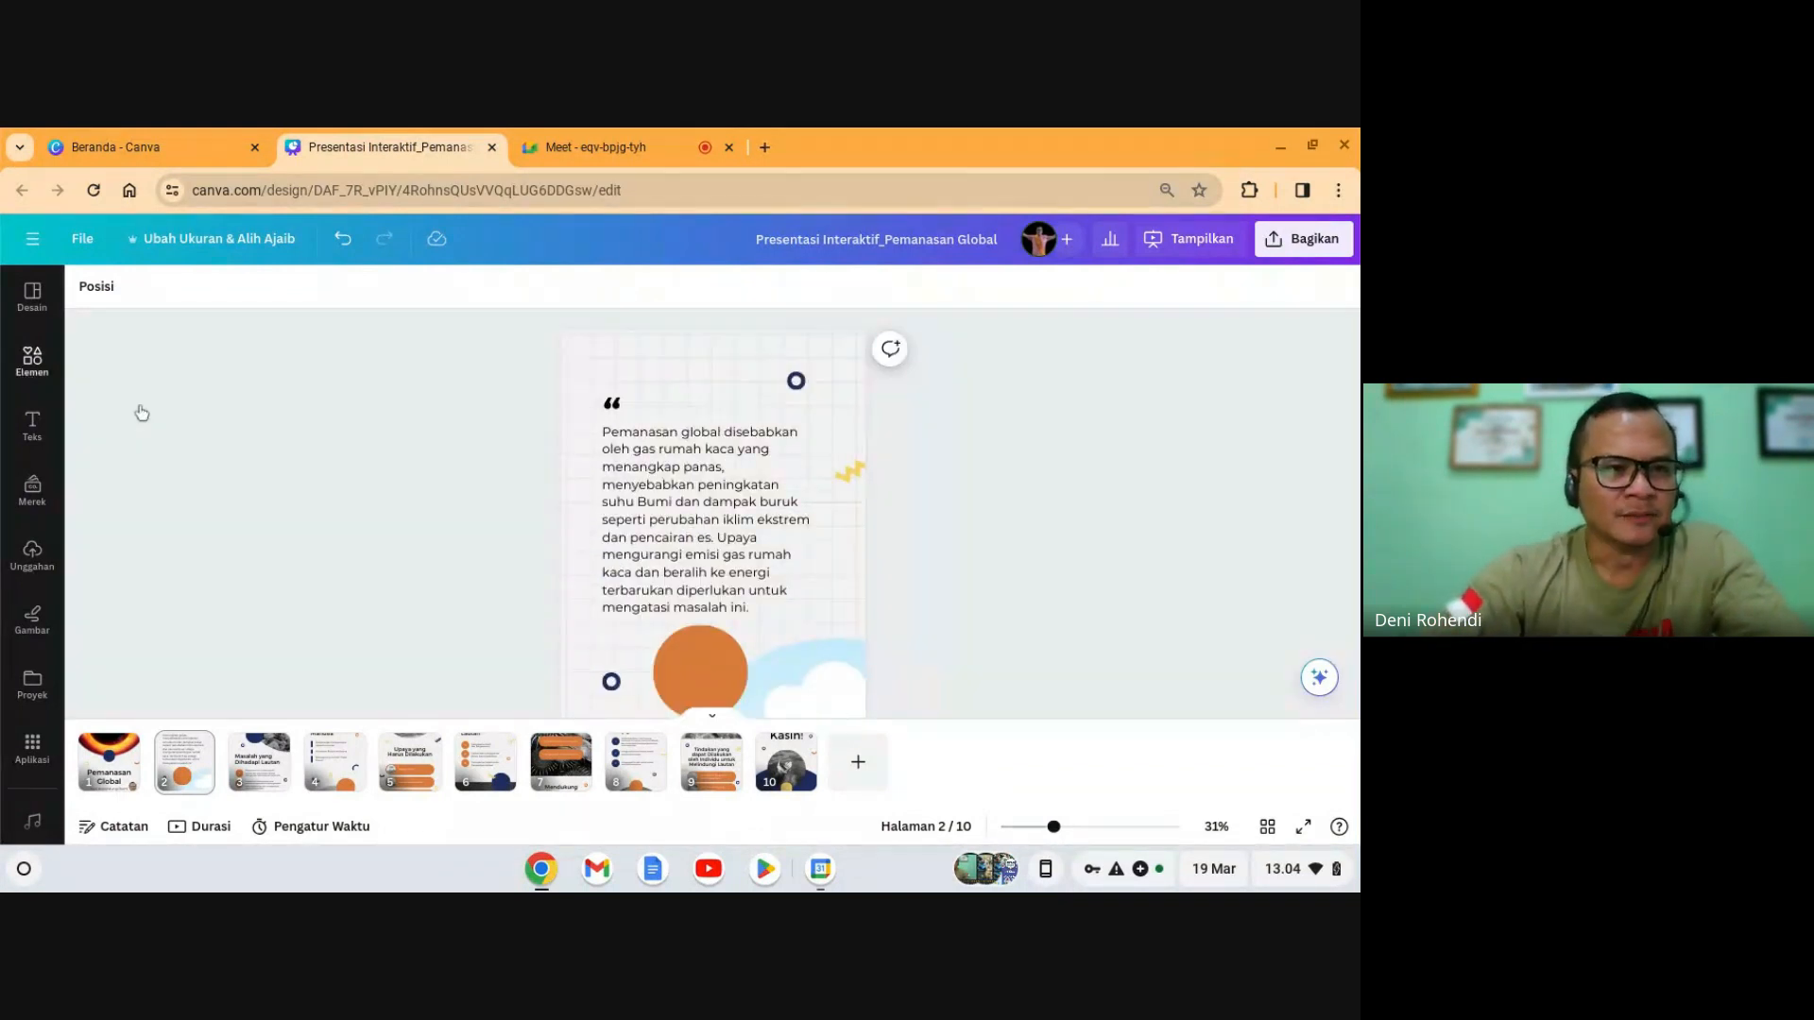
- Search elements for 'global', filter to Perubahan iklim photos, and browse down to the forest-fire shot
{"action": "left_click", "coordinate": [34, 362]}
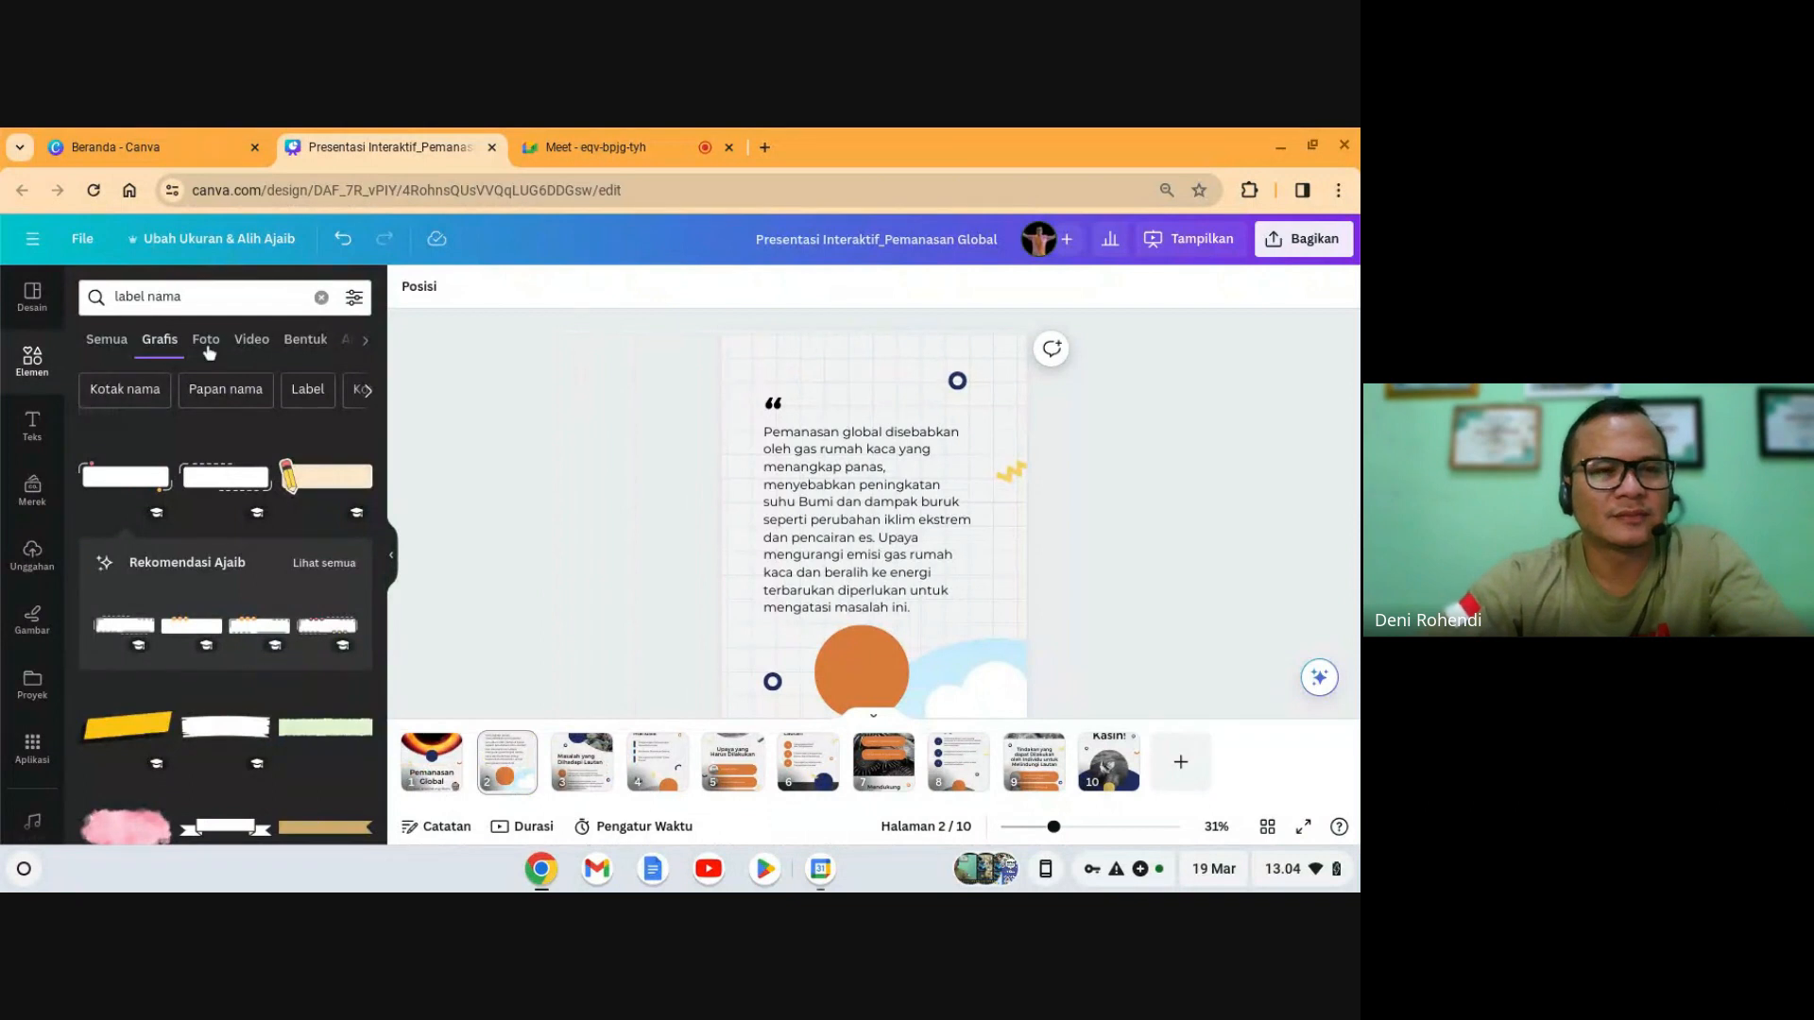
{"action": "left_click", "coordinate": [192, 299]}
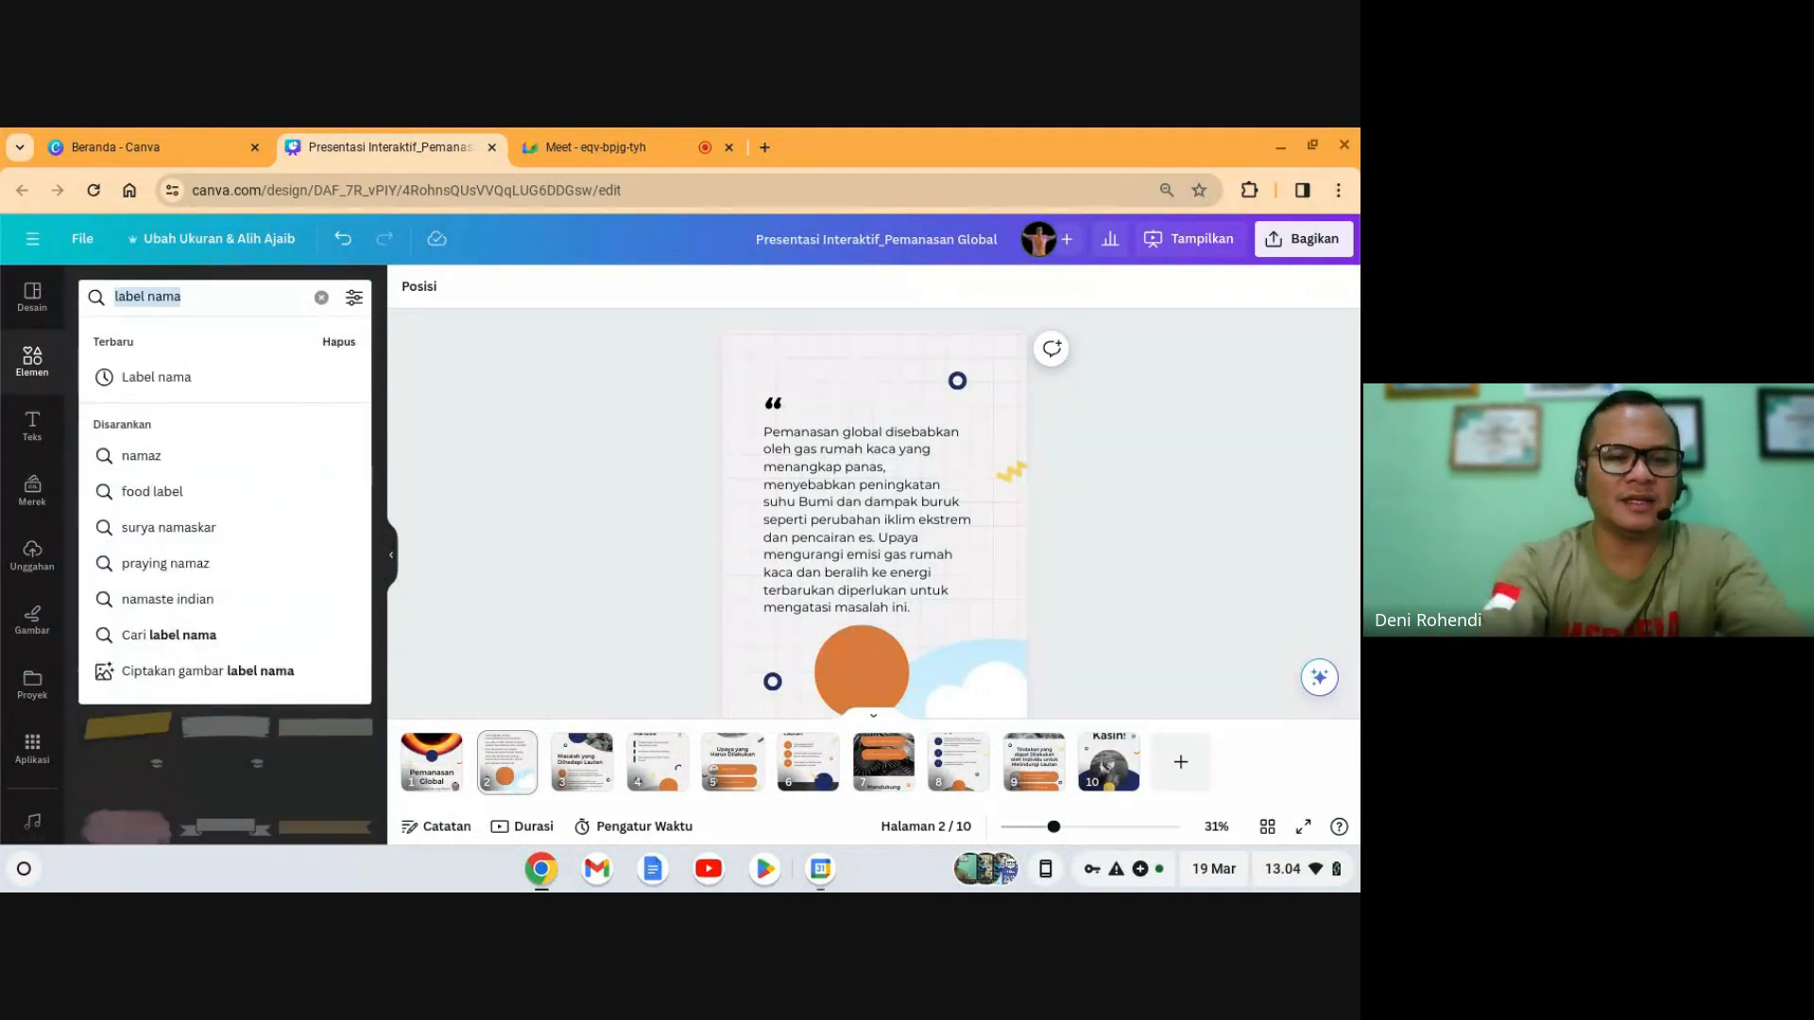
{"action": "type", "text": "global"}
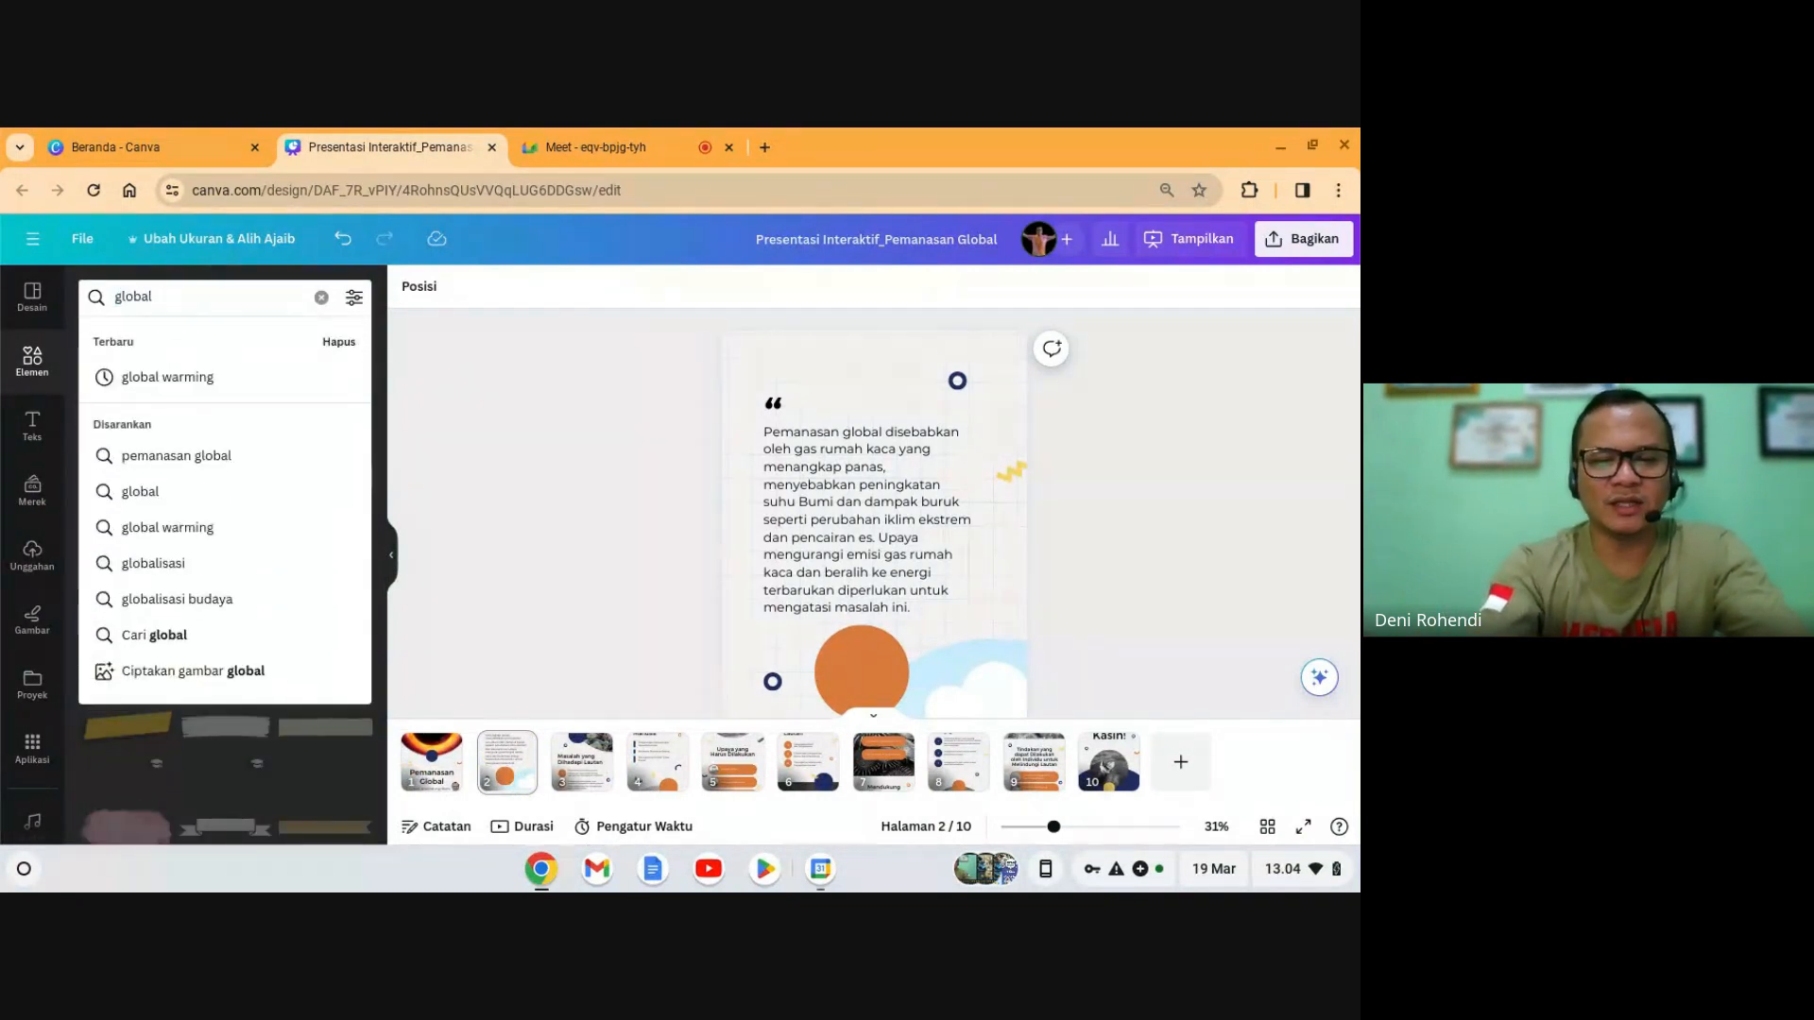
{"action": "left_click", "coordinate": [167, 377]}
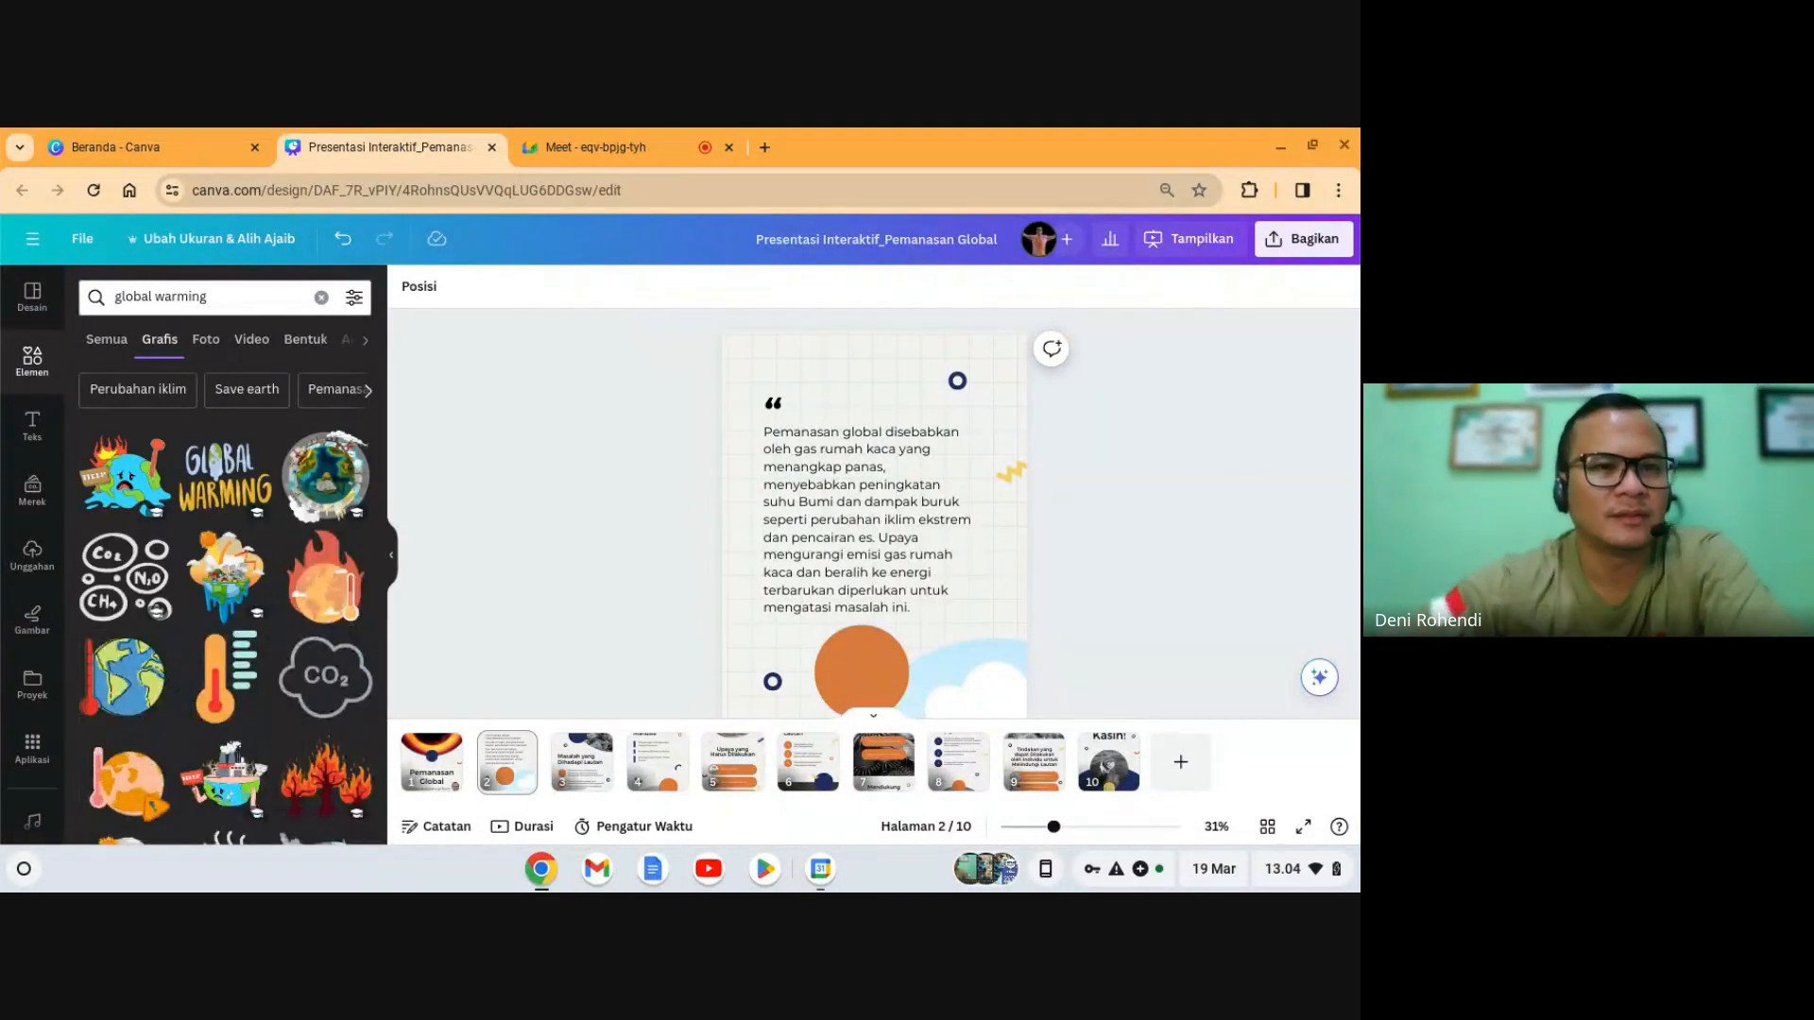
{"action": "left_click", "coordinate": [131, 398]}
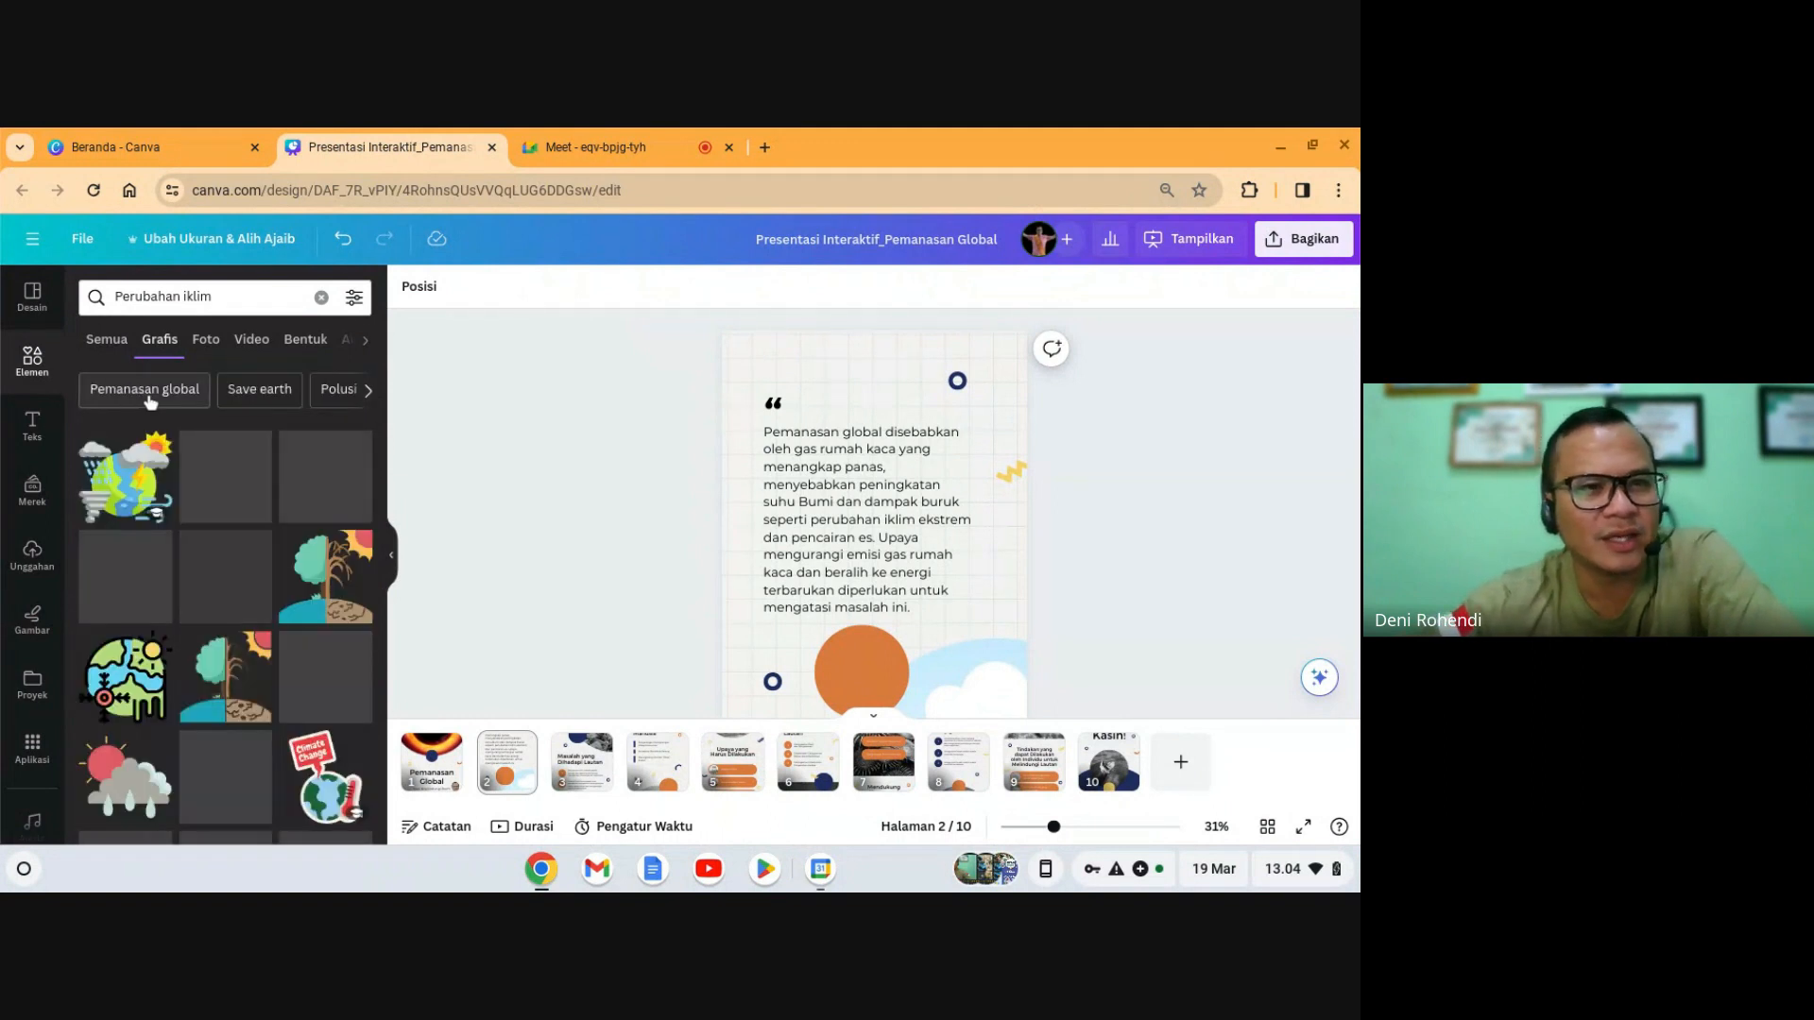
{"action": "left_click", "coordinate": [207, 340]}
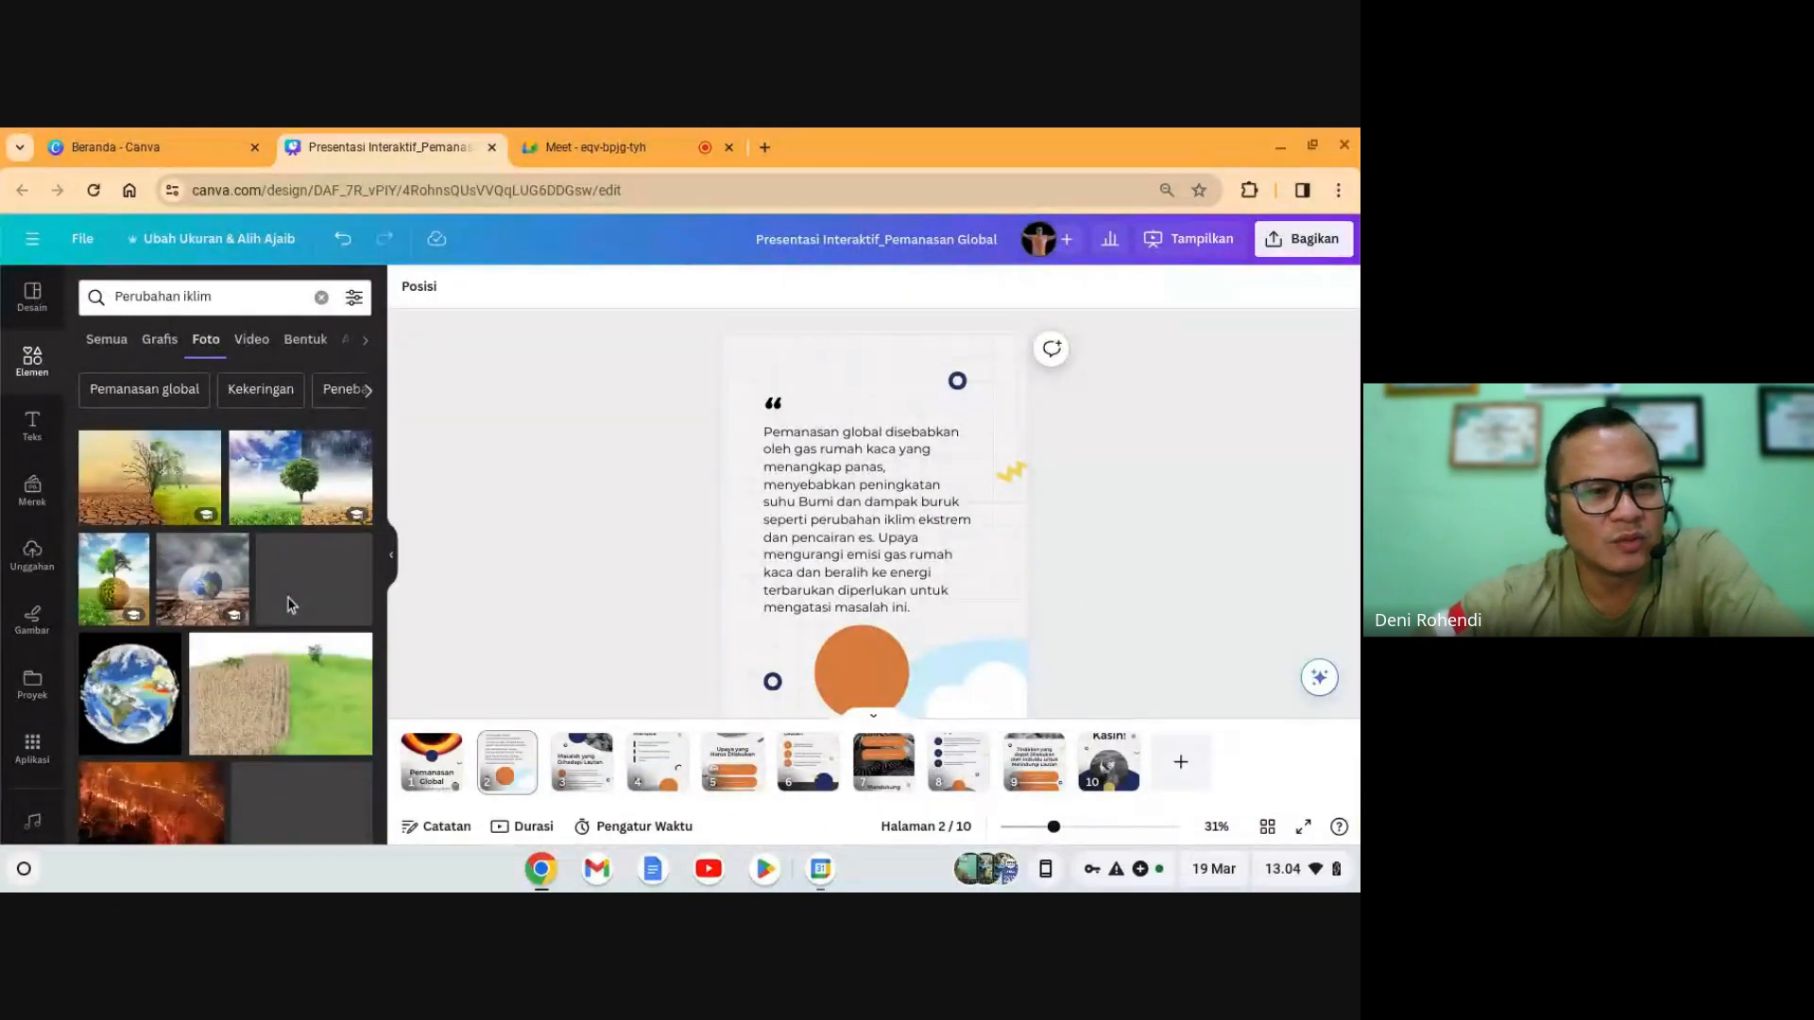
{"action": "scroll", "coordinate": [293, 605], "scroll_direction": "down", "scroll_amount": 3}
{"action": "scroll", "coordinate": [301, 642], "scroll_direction": "down", "scroll_amount": 2}
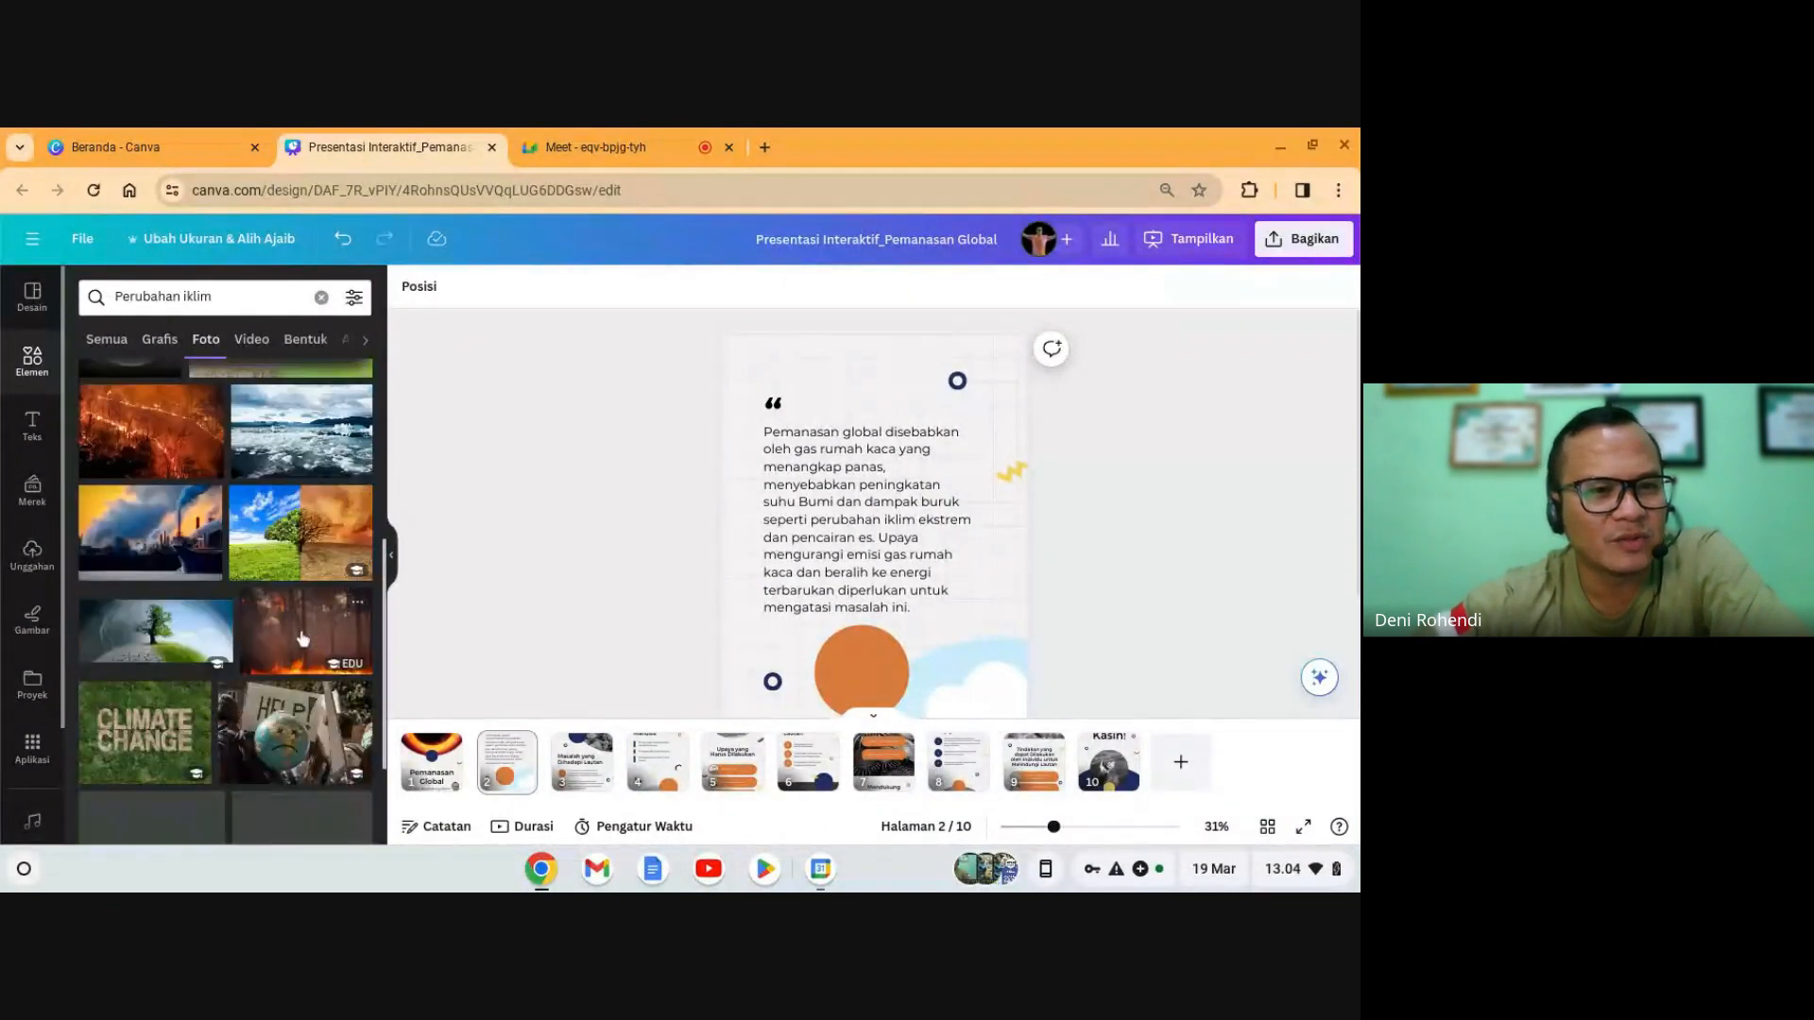
{"action": "scroll", "coordinate": [303, 671], "scroll_direction": "down", "scroll_amount": 1}
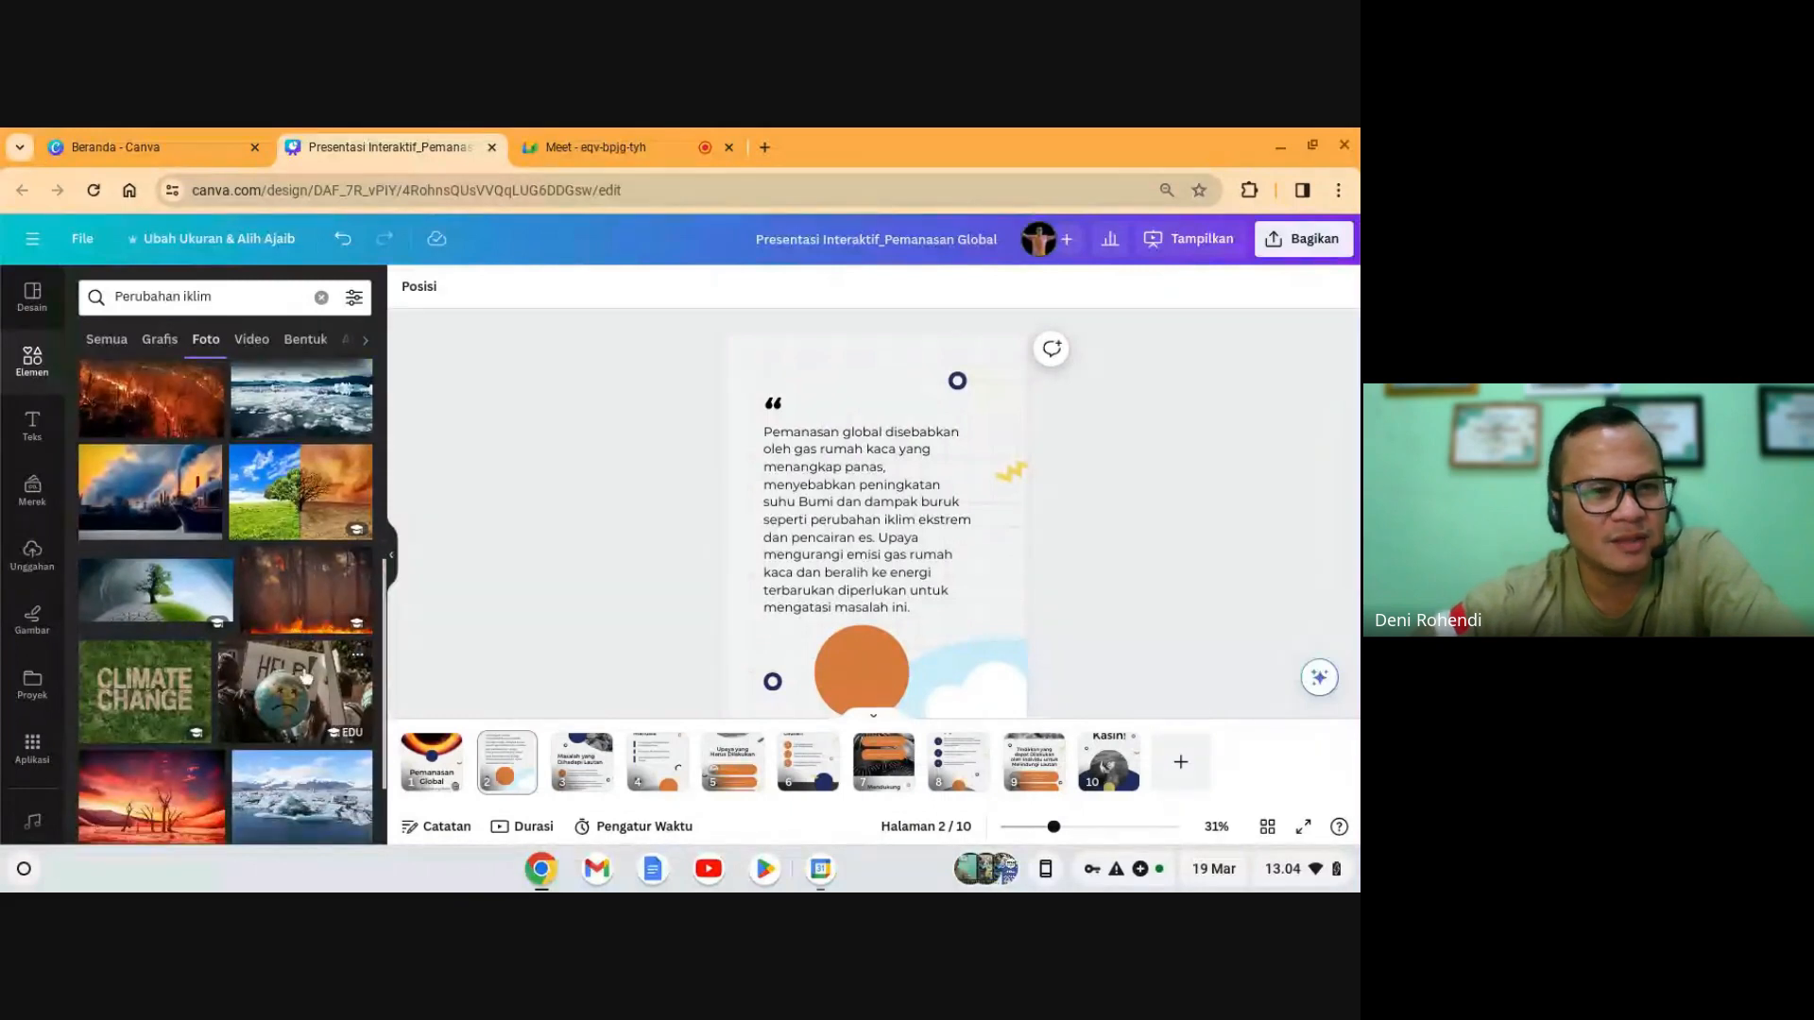
{"action": "scroll", "coordinate": [303, 667], "scroll_direction": "down", "scroll_amount": 1}
{"action": "scroll", "coordinate": [304, 668], "scroll_direction": "up", "scroll_amount": 1}
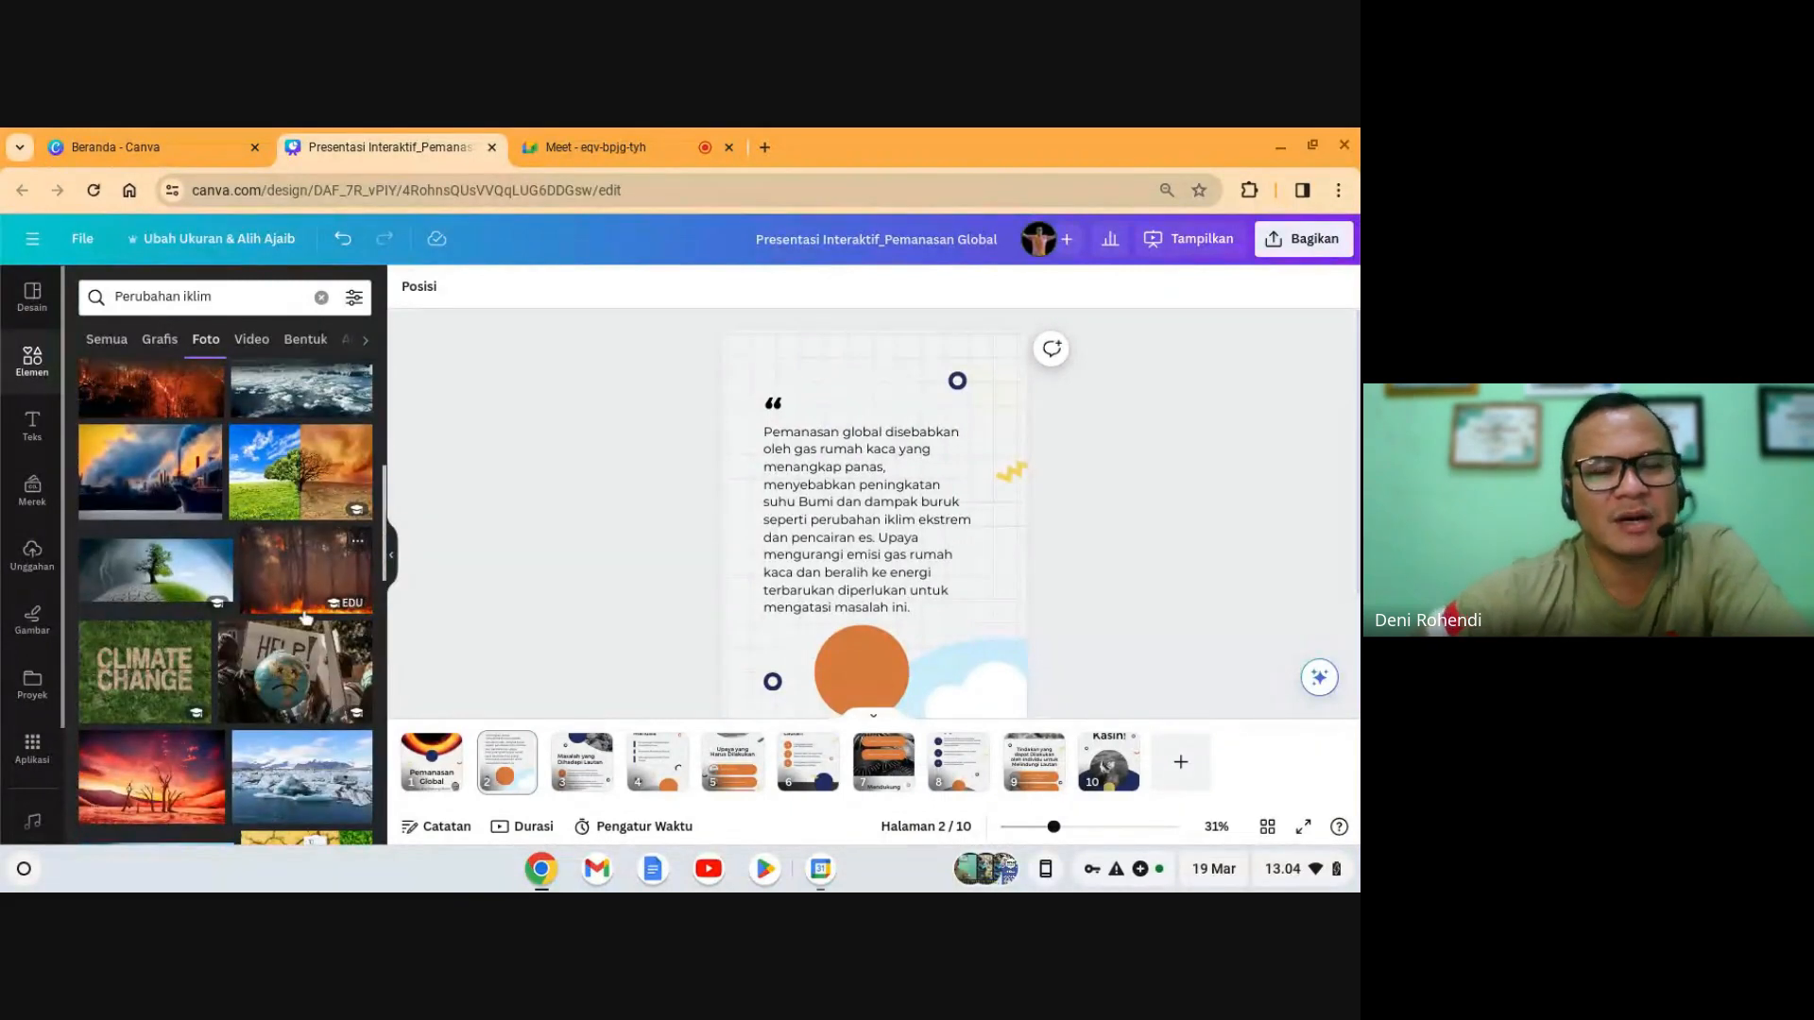
{"action": "scroll", "coordinate": [757, 526], "scroll_direction": "down", "scroll_amount": 2}
- Add the burning-forest photo and drop it into slide 2's bottom frame, replacing the sky placeholder
{"action": "left_click", "coordinate": [324, 562]}
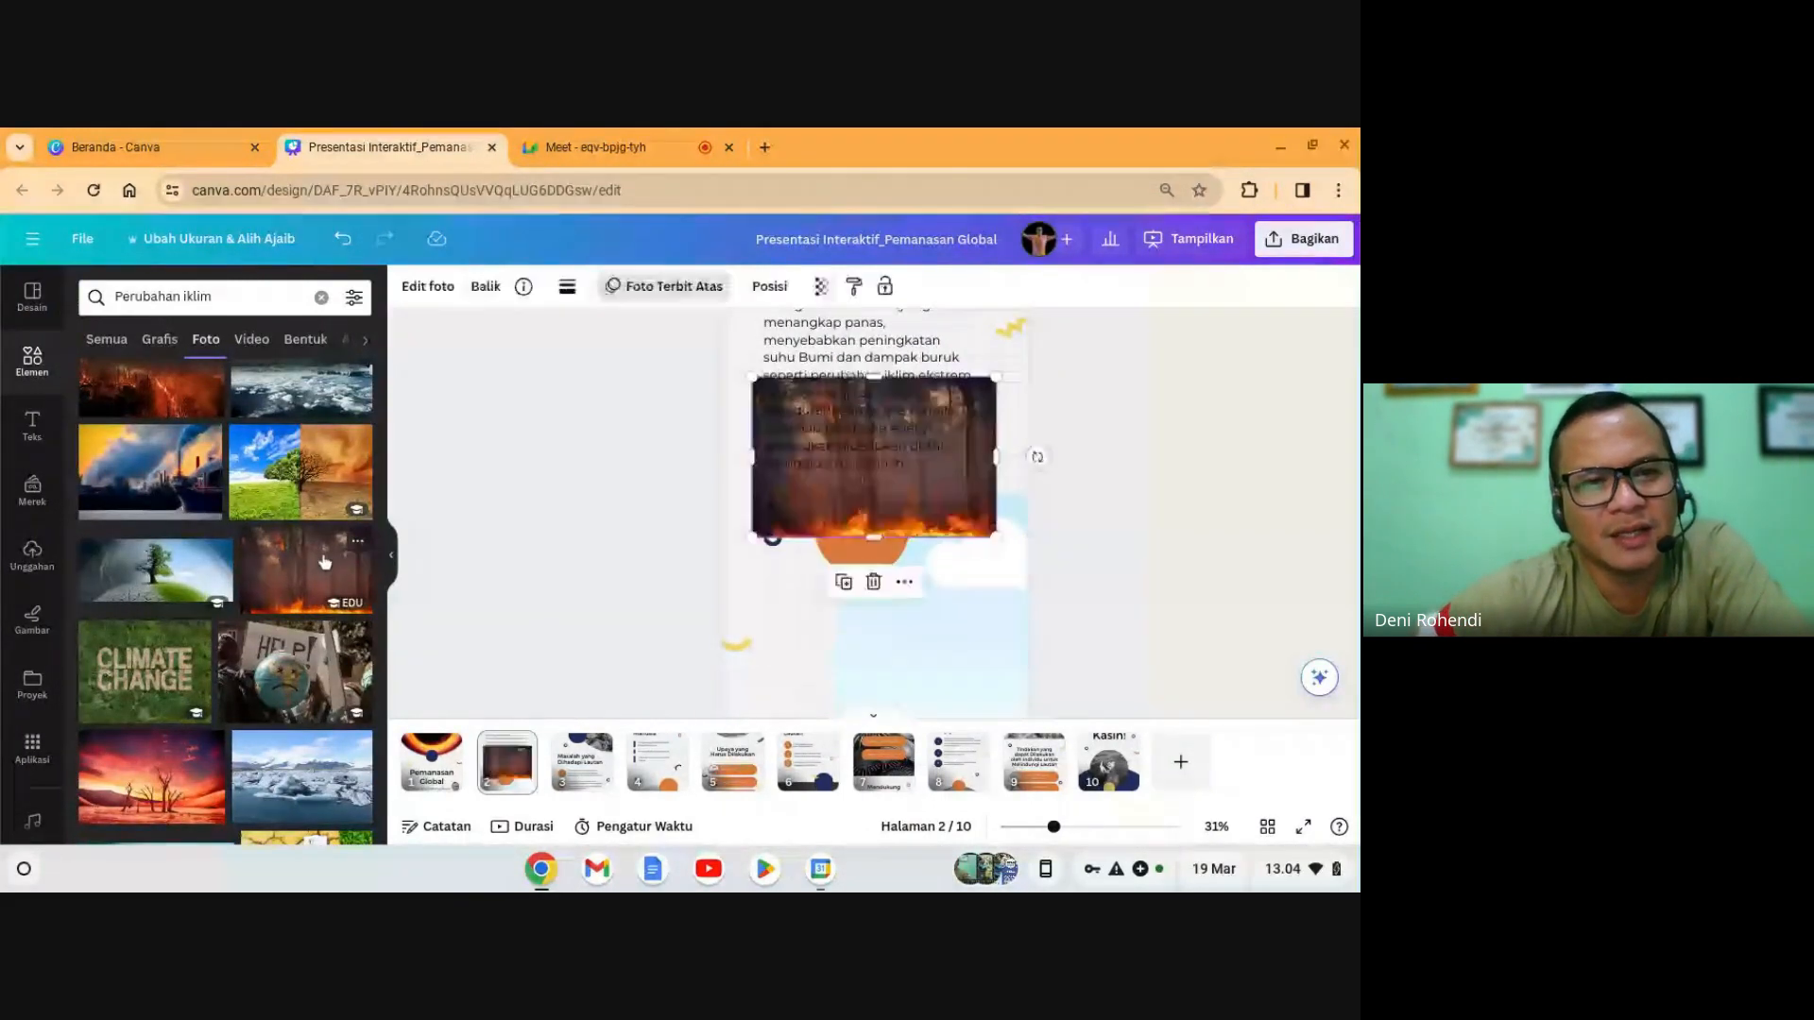
{"action": "left_click_drag", "start_coordinate": [873, 522], "coordinate": [931, 601]}
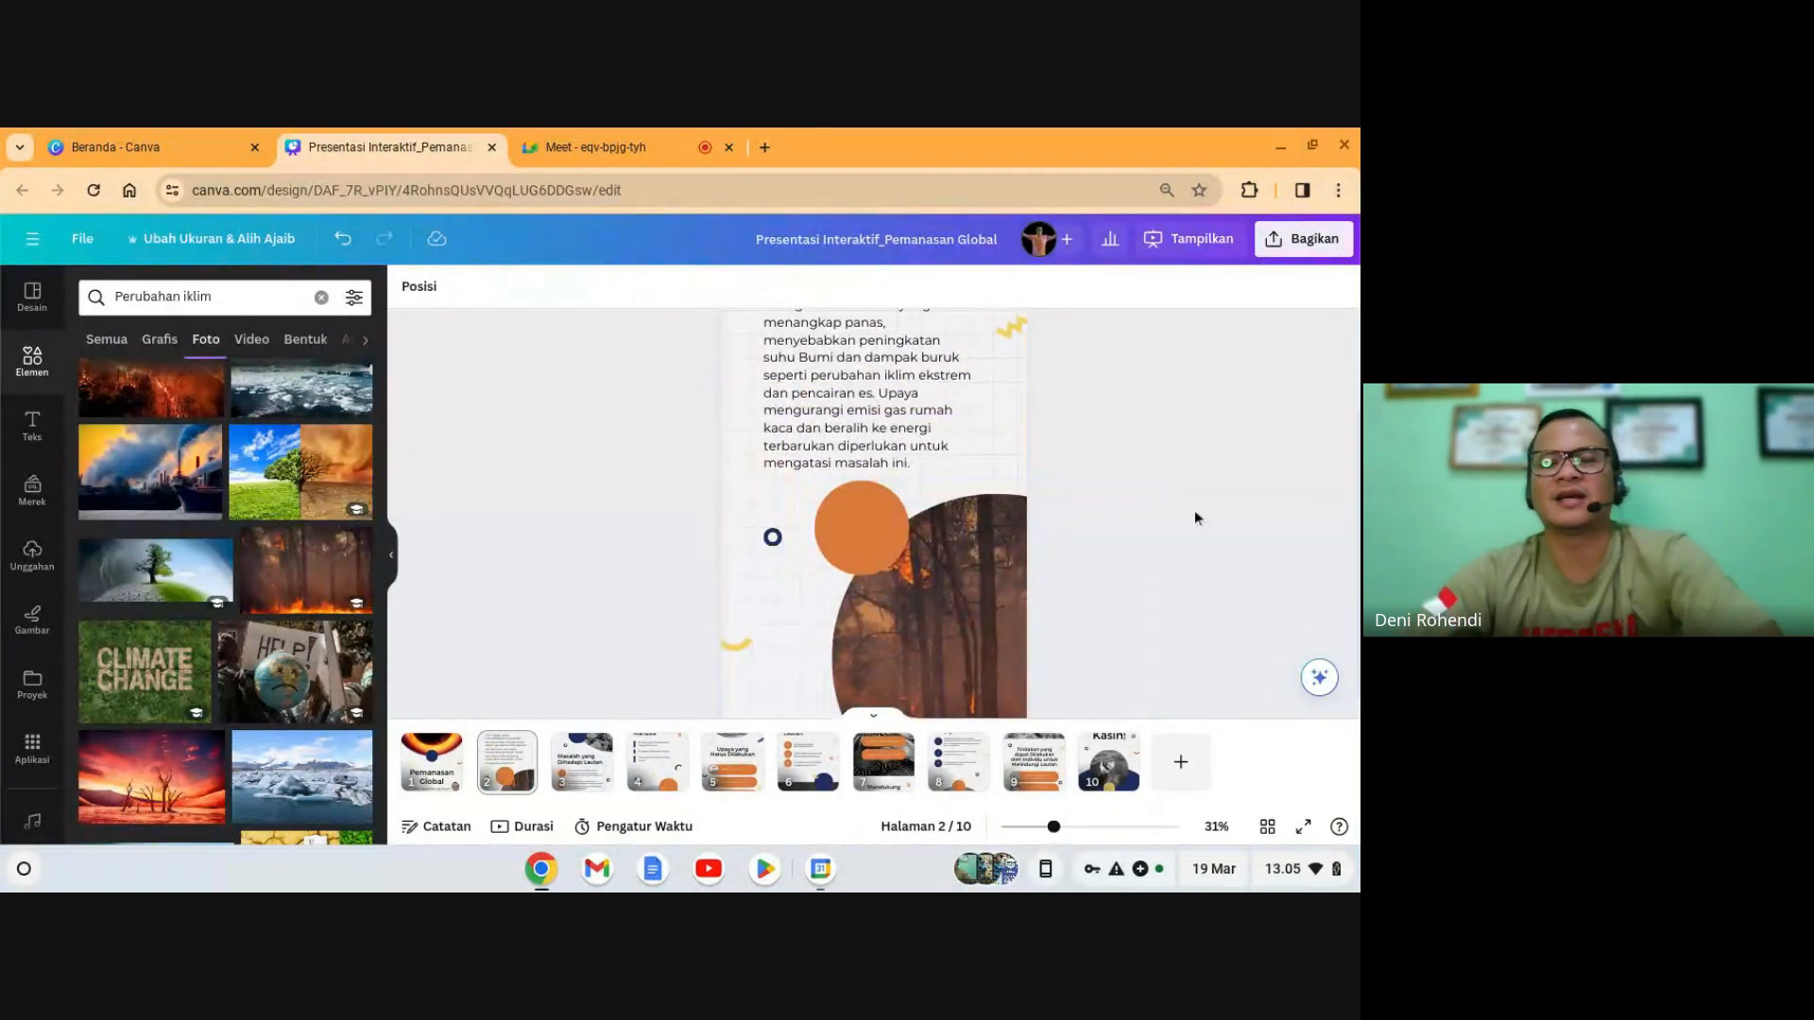
{"action": "scroll", "coordinate": [1194, 511], "scroll_direction": "down", "scroll_amount": 1}
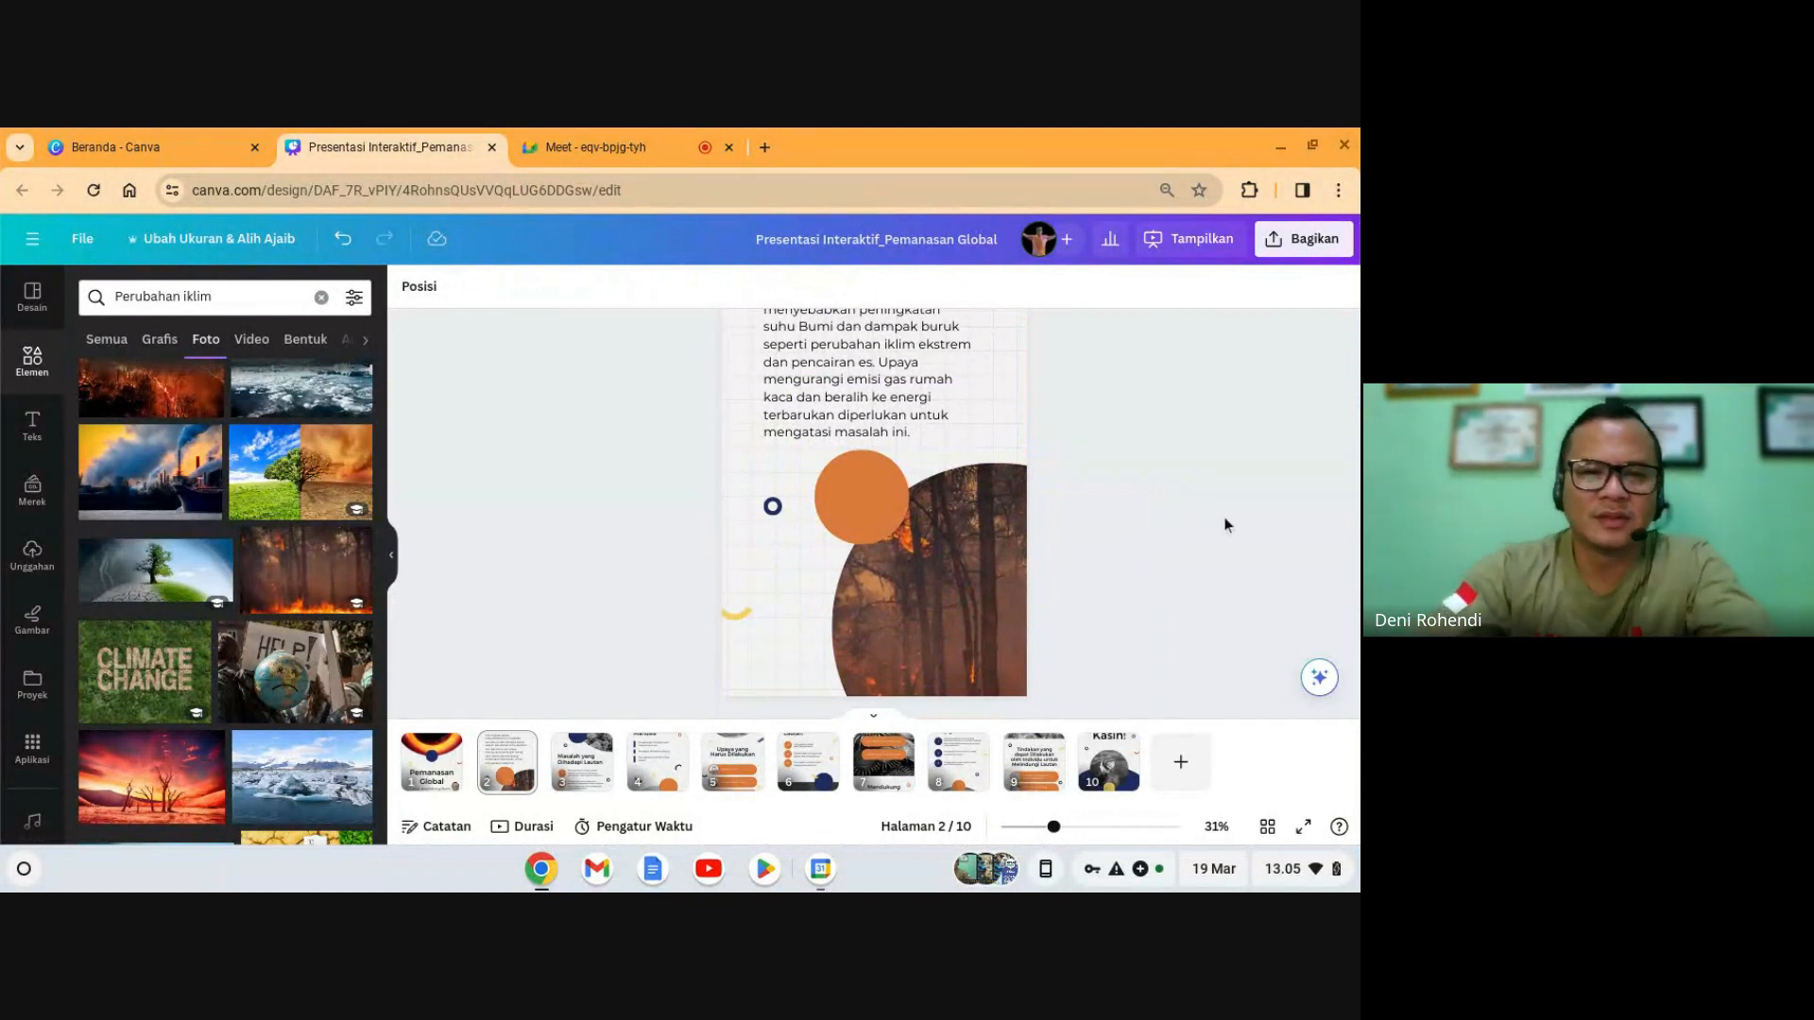
{"action": "scroll", "coordinate": [907, 584], "scroll_direction": "up", "scroll_amount": 3}
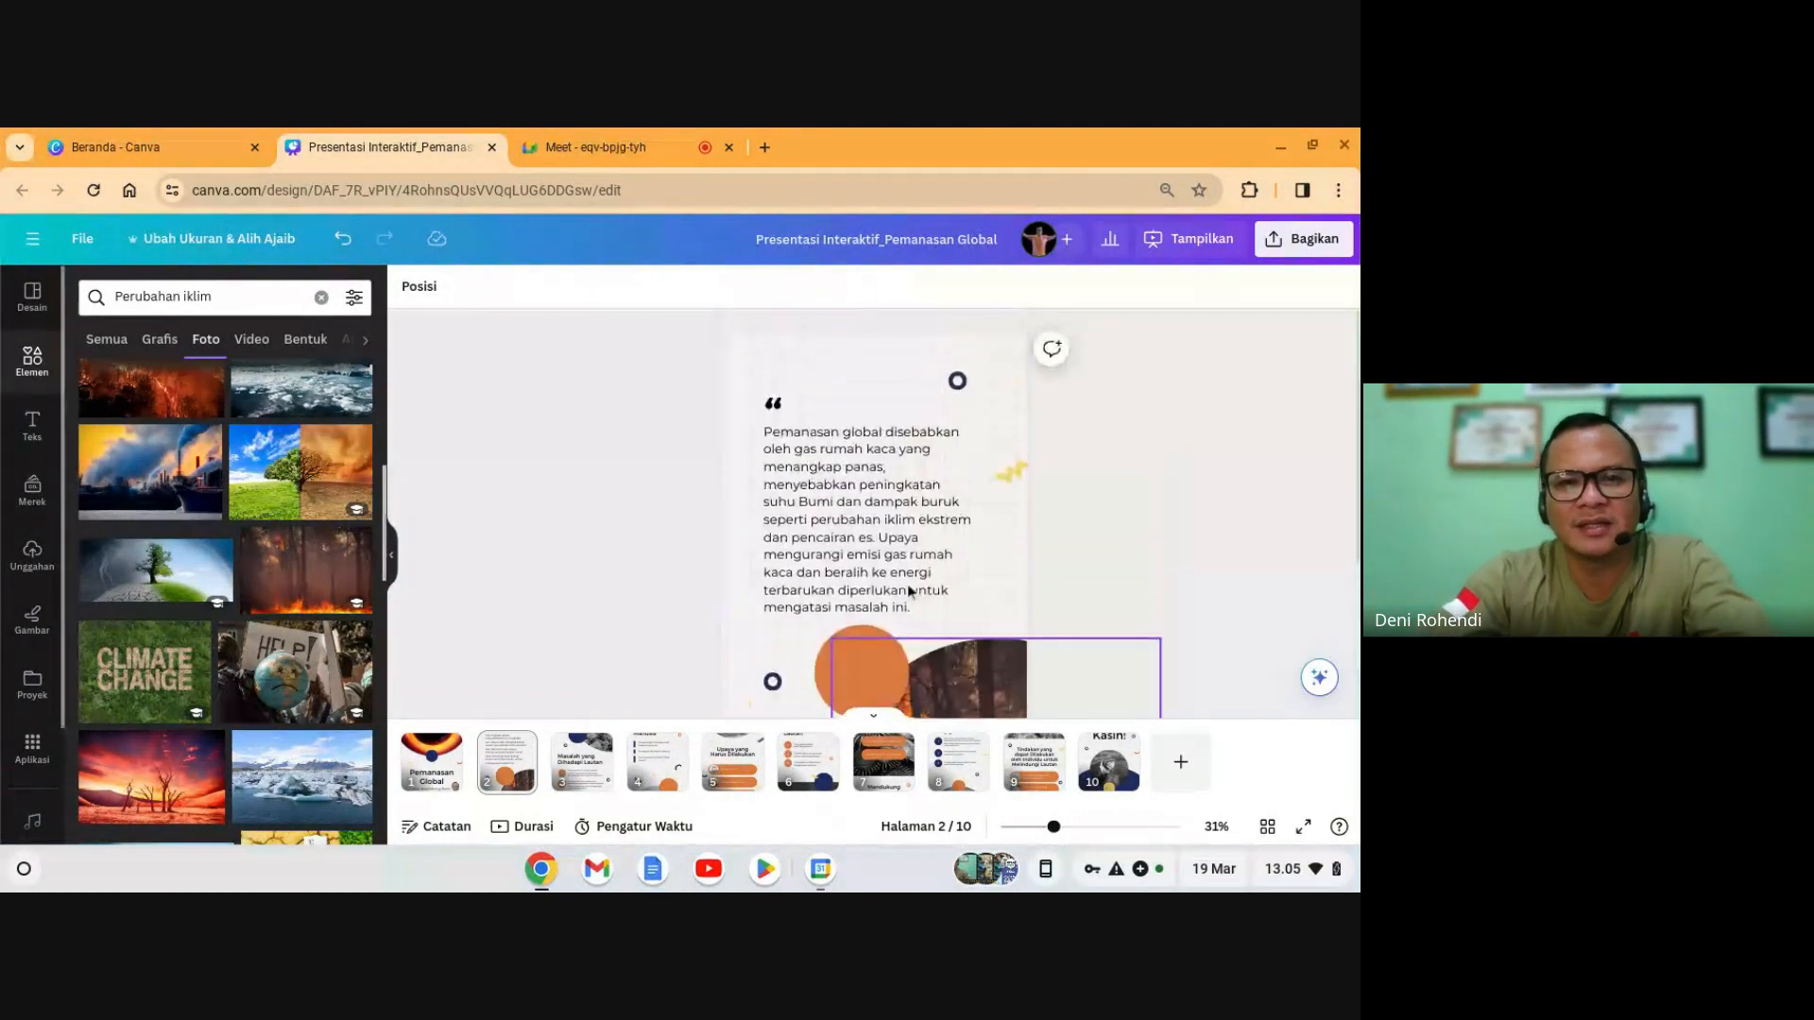
- Check the forest photo on slide 2, then return to the 'Pemanasan Global' title slide
{"action": "left_click", "coordinate": [432, 761]}
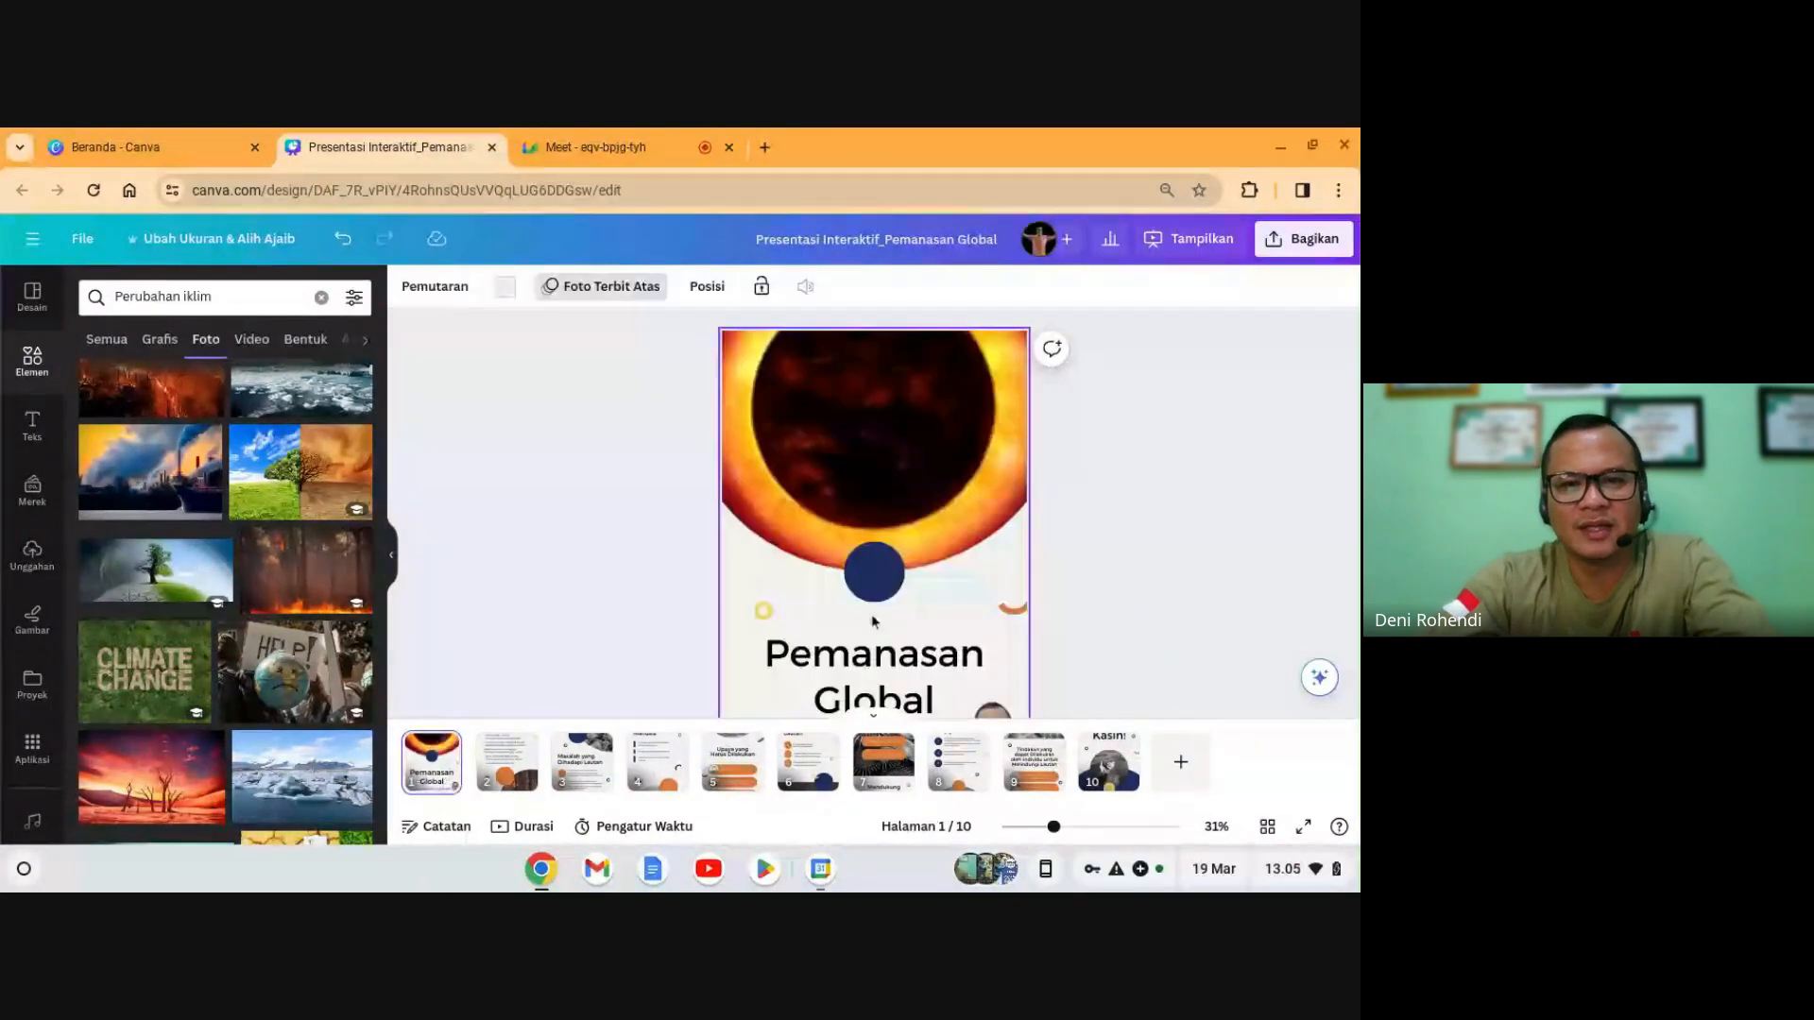
{"action": "scroll", "coordinate": [874, 622], "scroll_direction": "down", "scroll_amount": 3}
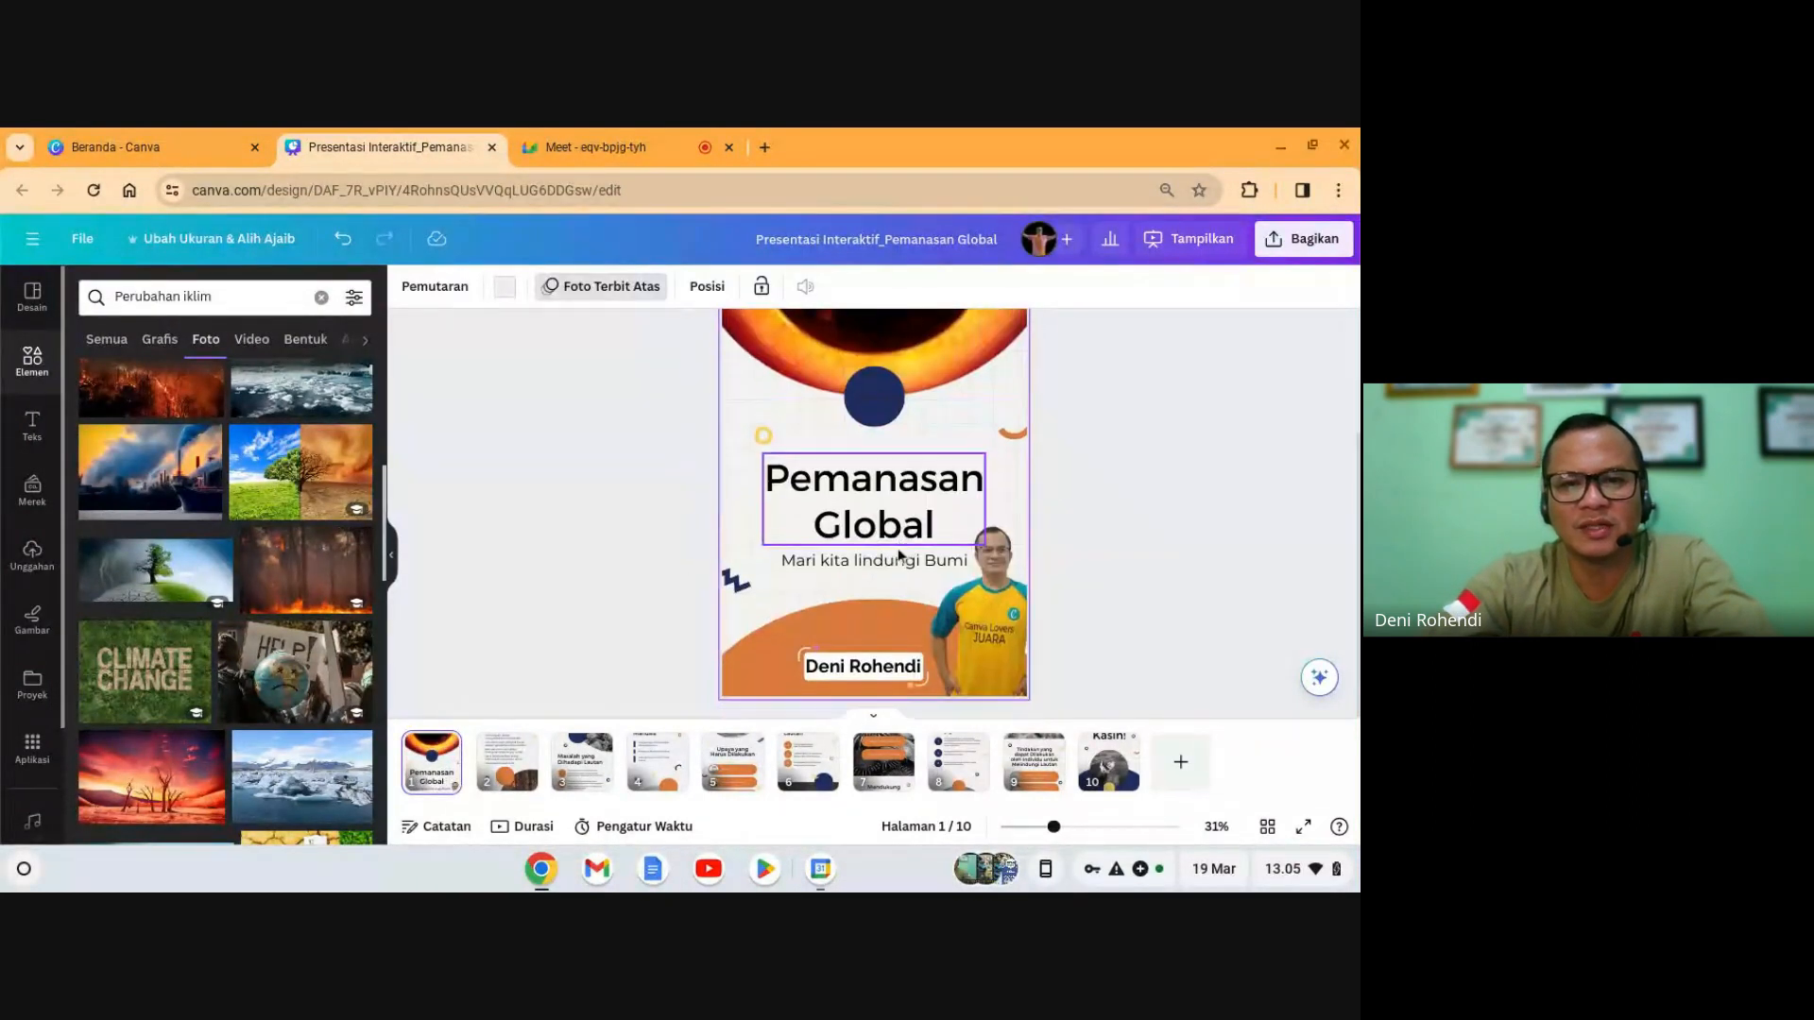
{"action": "left_click", "coordinate": [519, 761]}
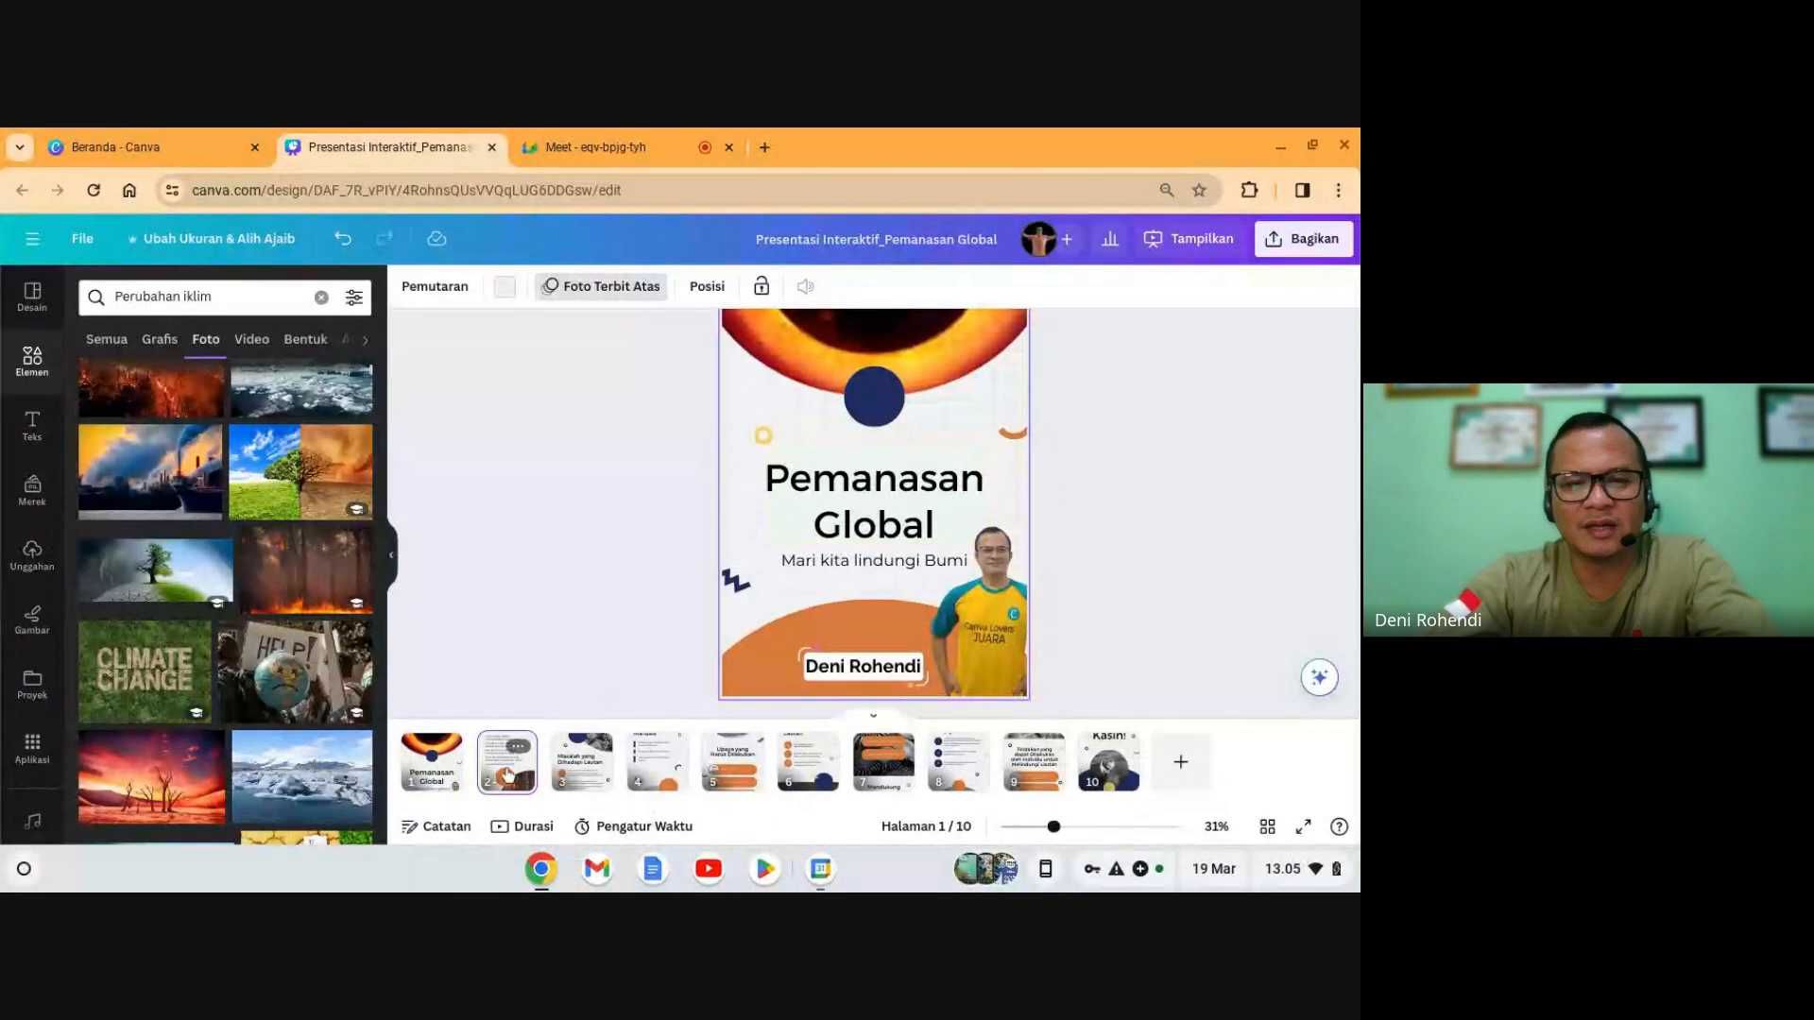
{"action": "scroll", "coordinate": [863, 526], "scroll_direction": "up", "scroll_amount": 3}
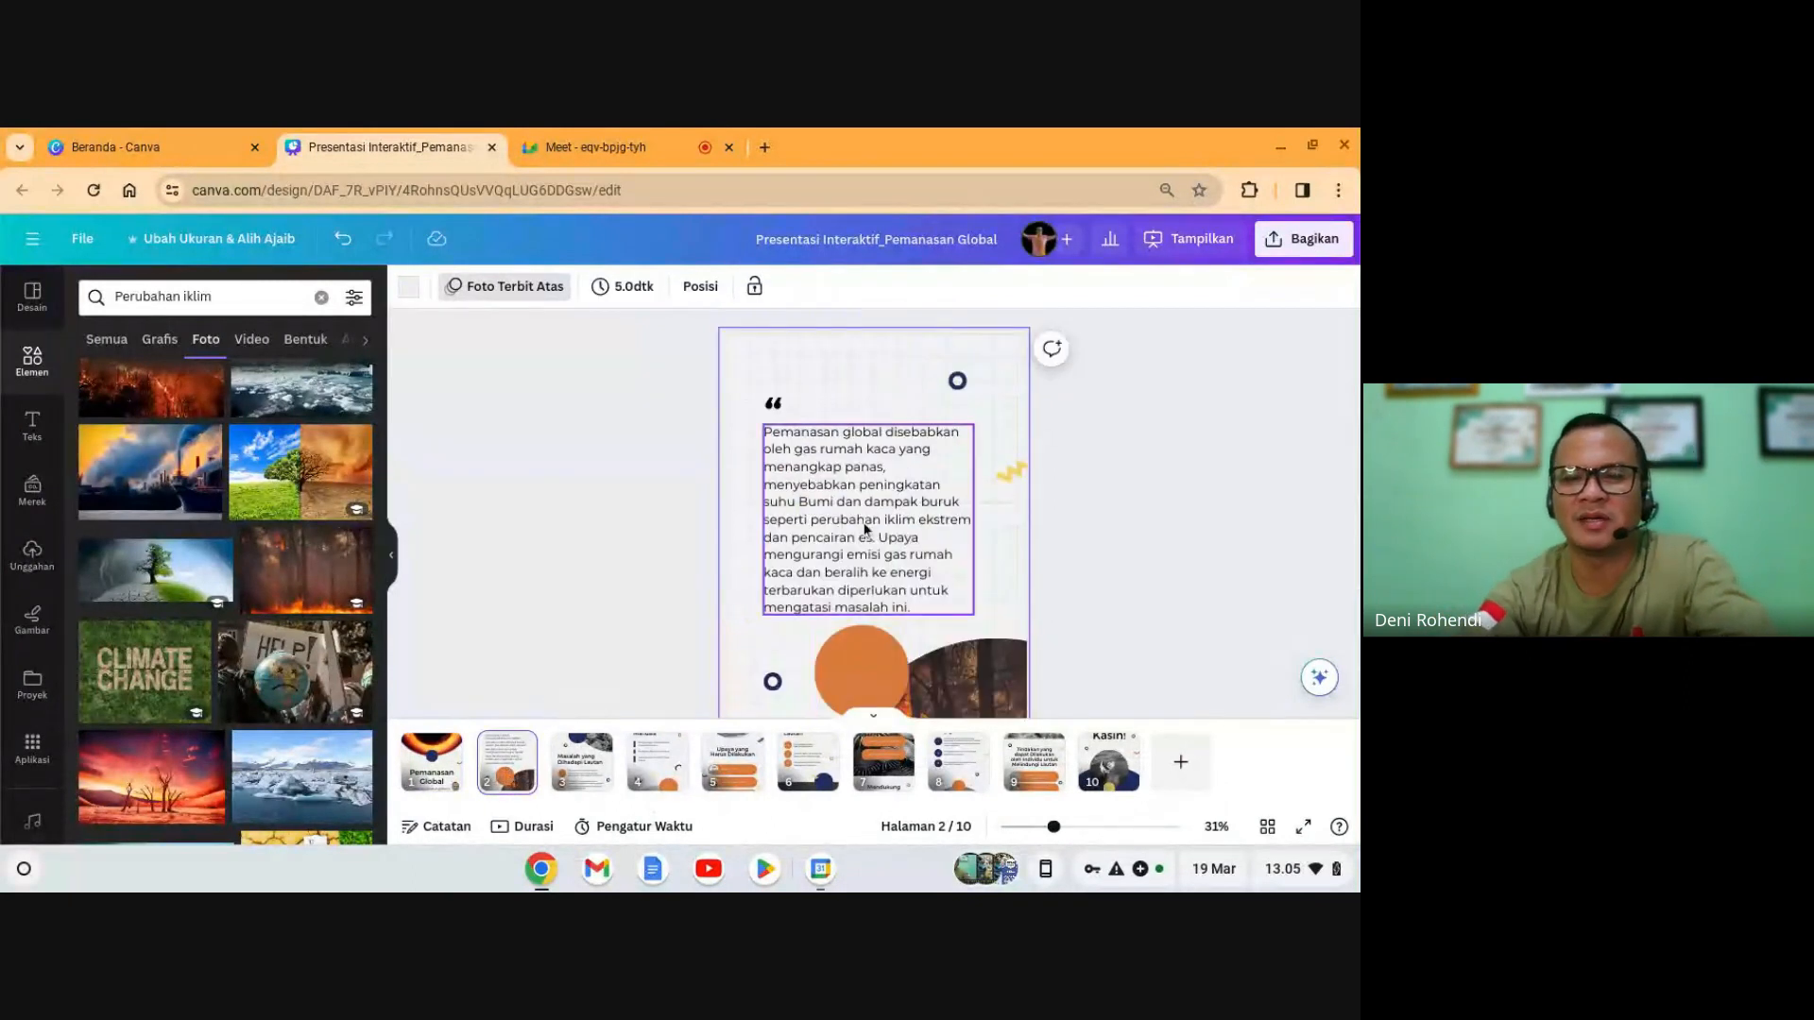
{"action": "scroll", "coordinate": [865, 530], "scroll_direction": "down", "scroll_amount": 2}
{"action": "scroll", "coordinate": [864, 530], "scroll_direction": "down", "scroll_amount": 1}
{"action": "left_click", "coordinate": [916, 595]}
{"action": "scroll", "coordinate": [916, 595], "scroll_direction": "down", "scroll_amount": 2}
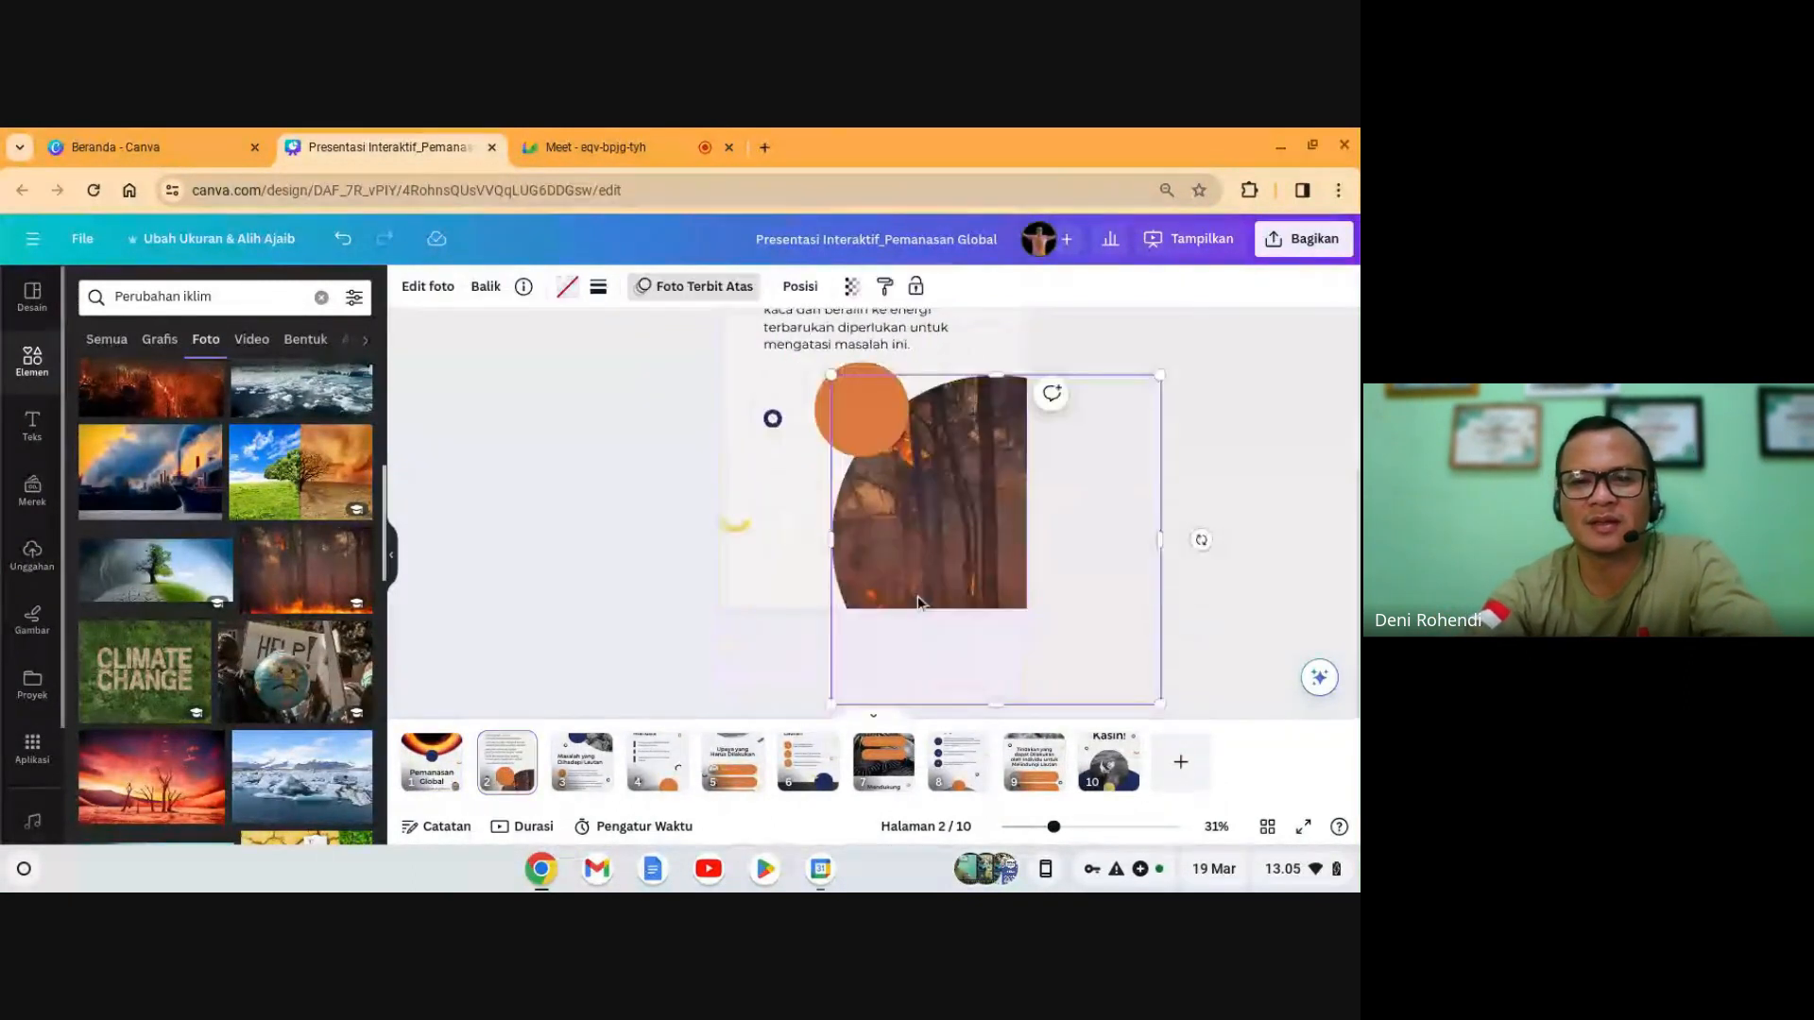
{"action": "left_click", "coordinate": [440, 780]}
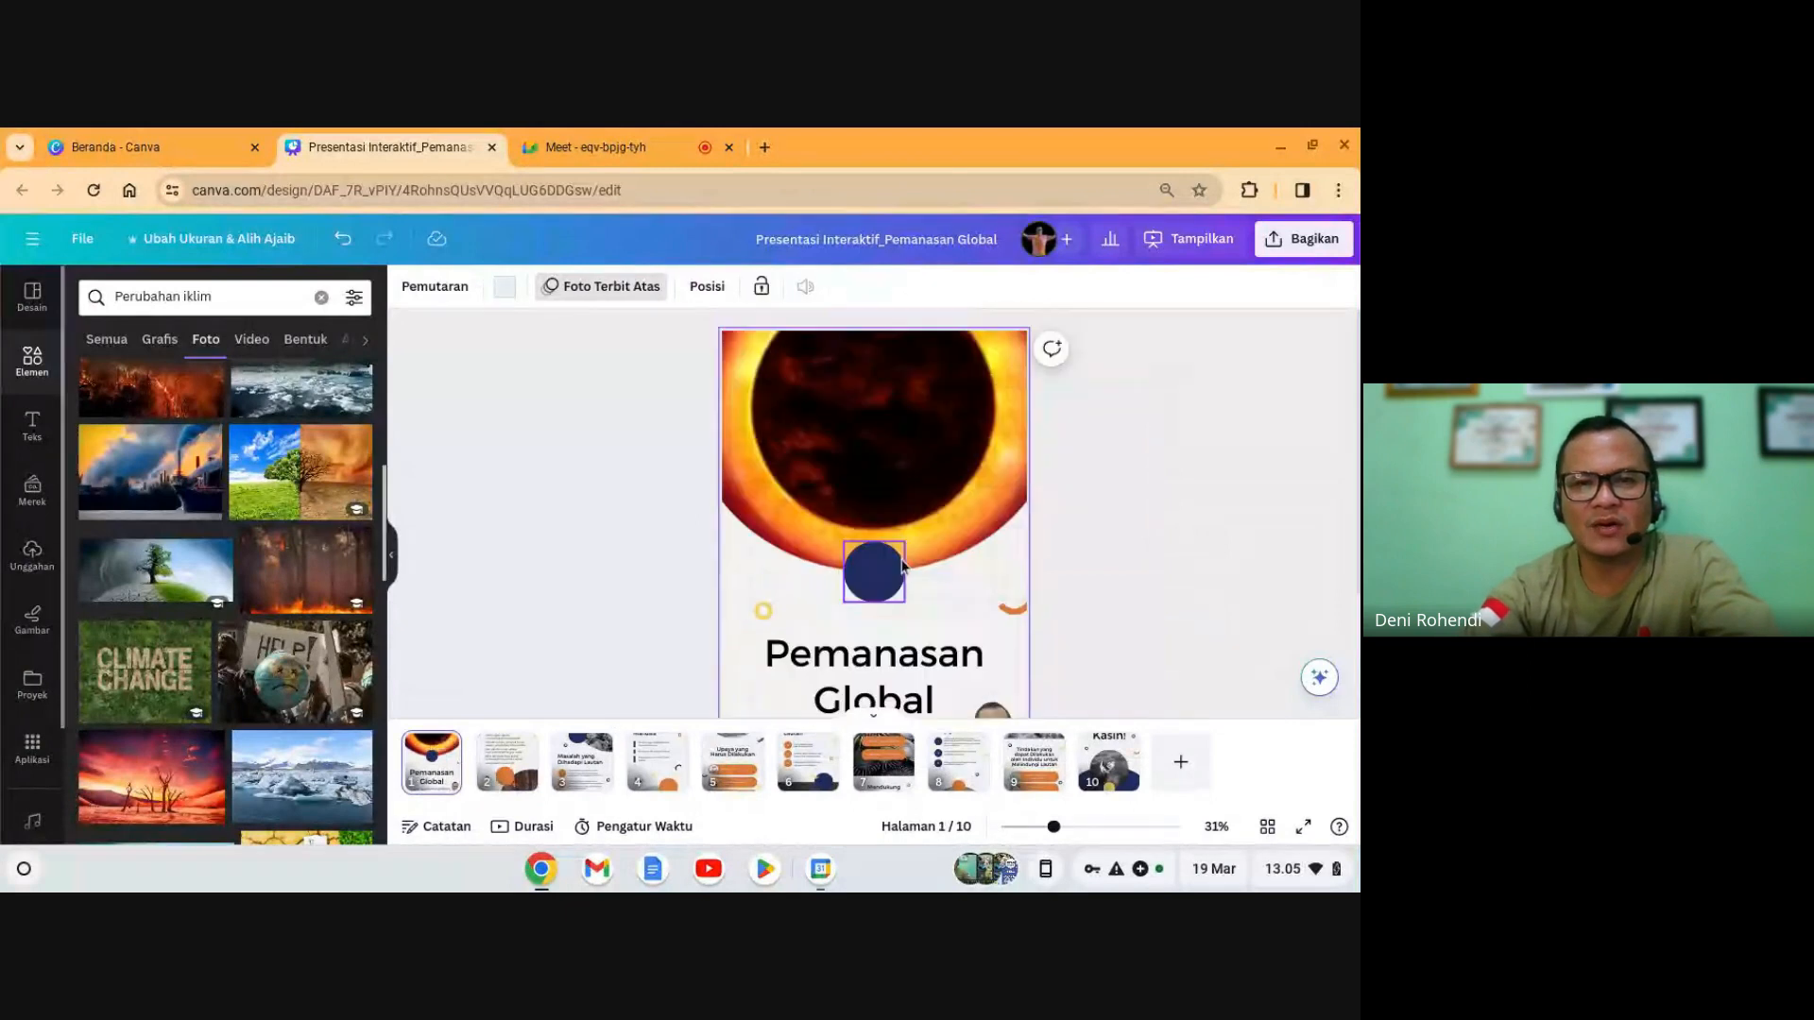
- Open the Unggahan uploads library, starting a device upload but cancelling it
{"action": "left_click", "coordinate": [34, 556]}
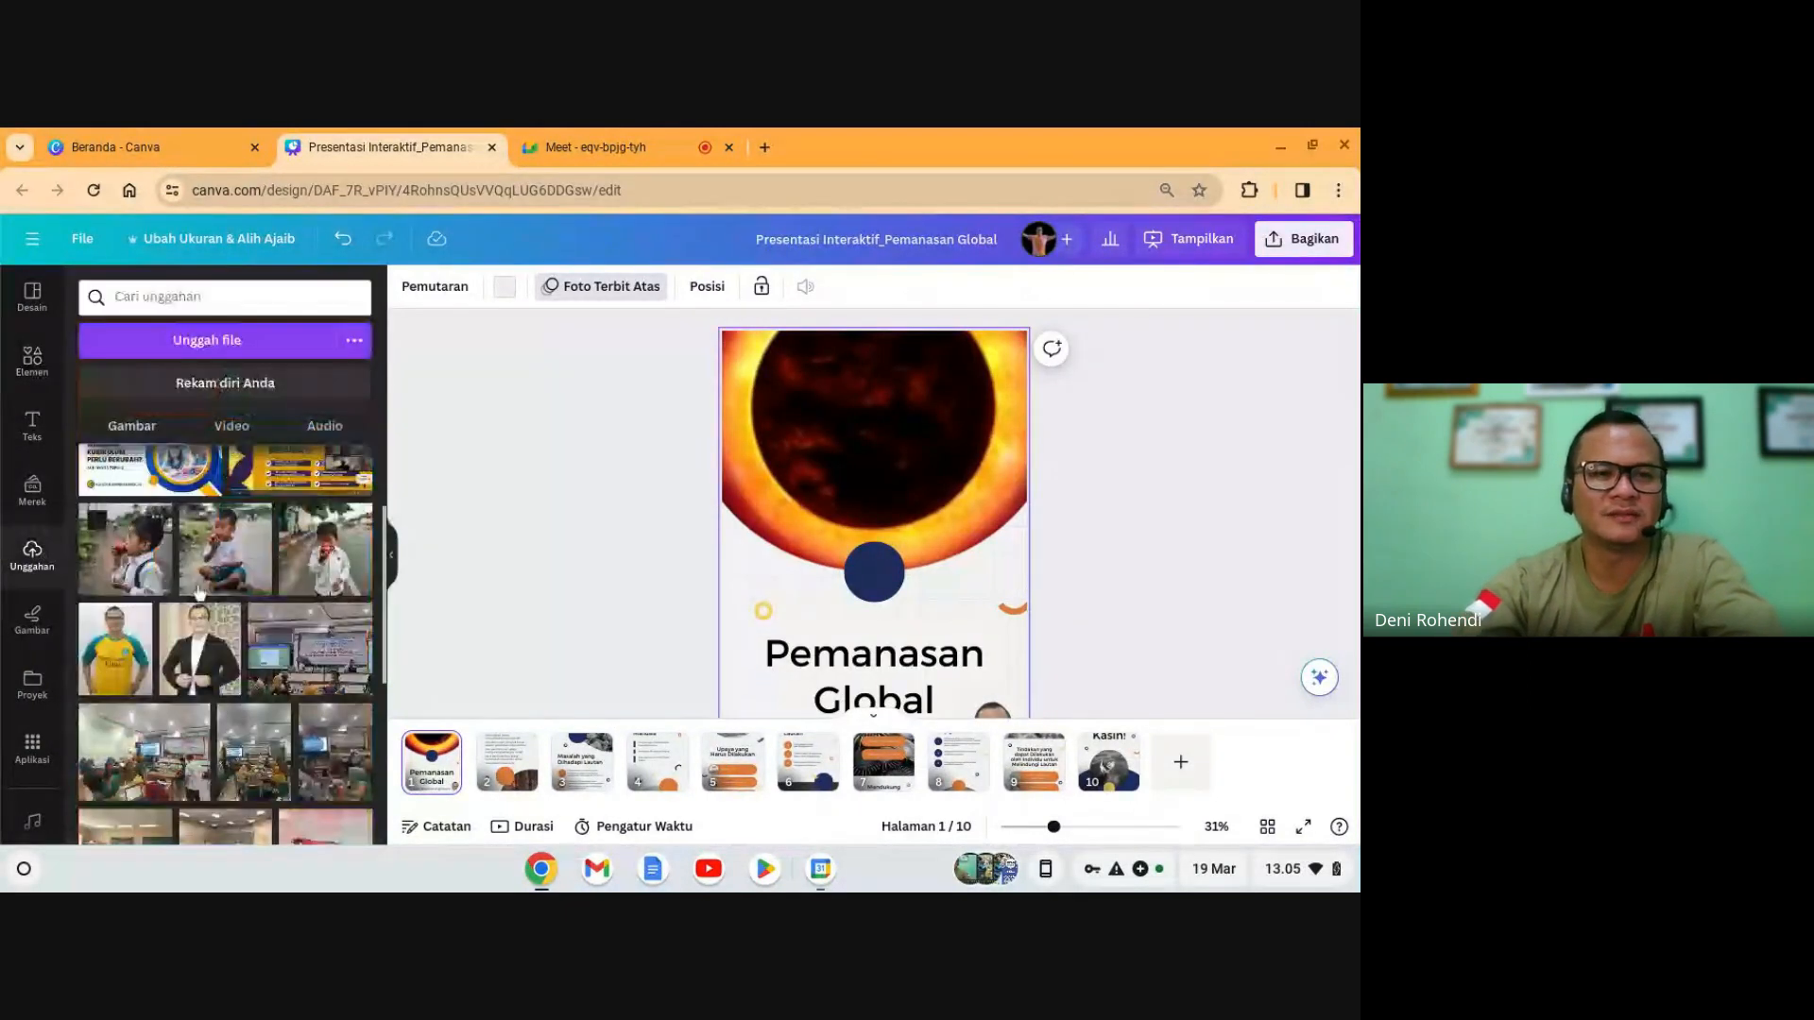
{"action": "scroll", "coordinate": [199, 593], "scroll_direction": "up", "scroll_amount": 2}
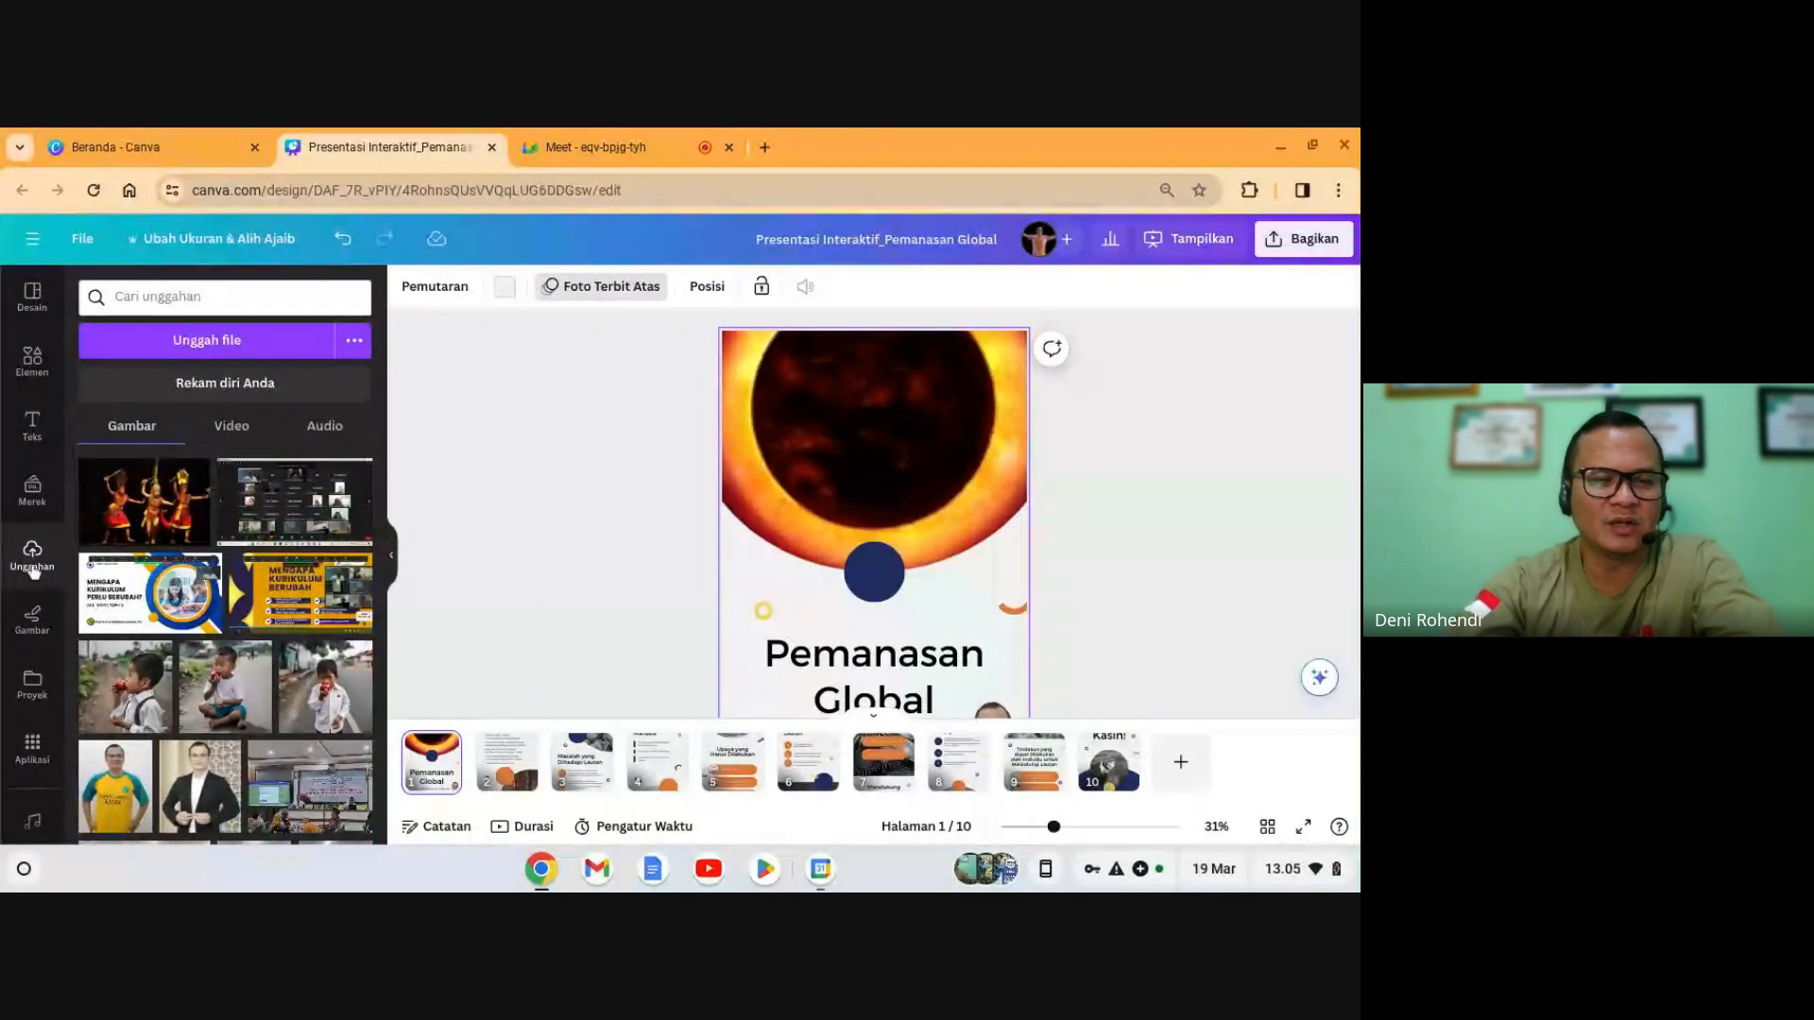
{"action": "left_click", "coordinate": [242, 346]}
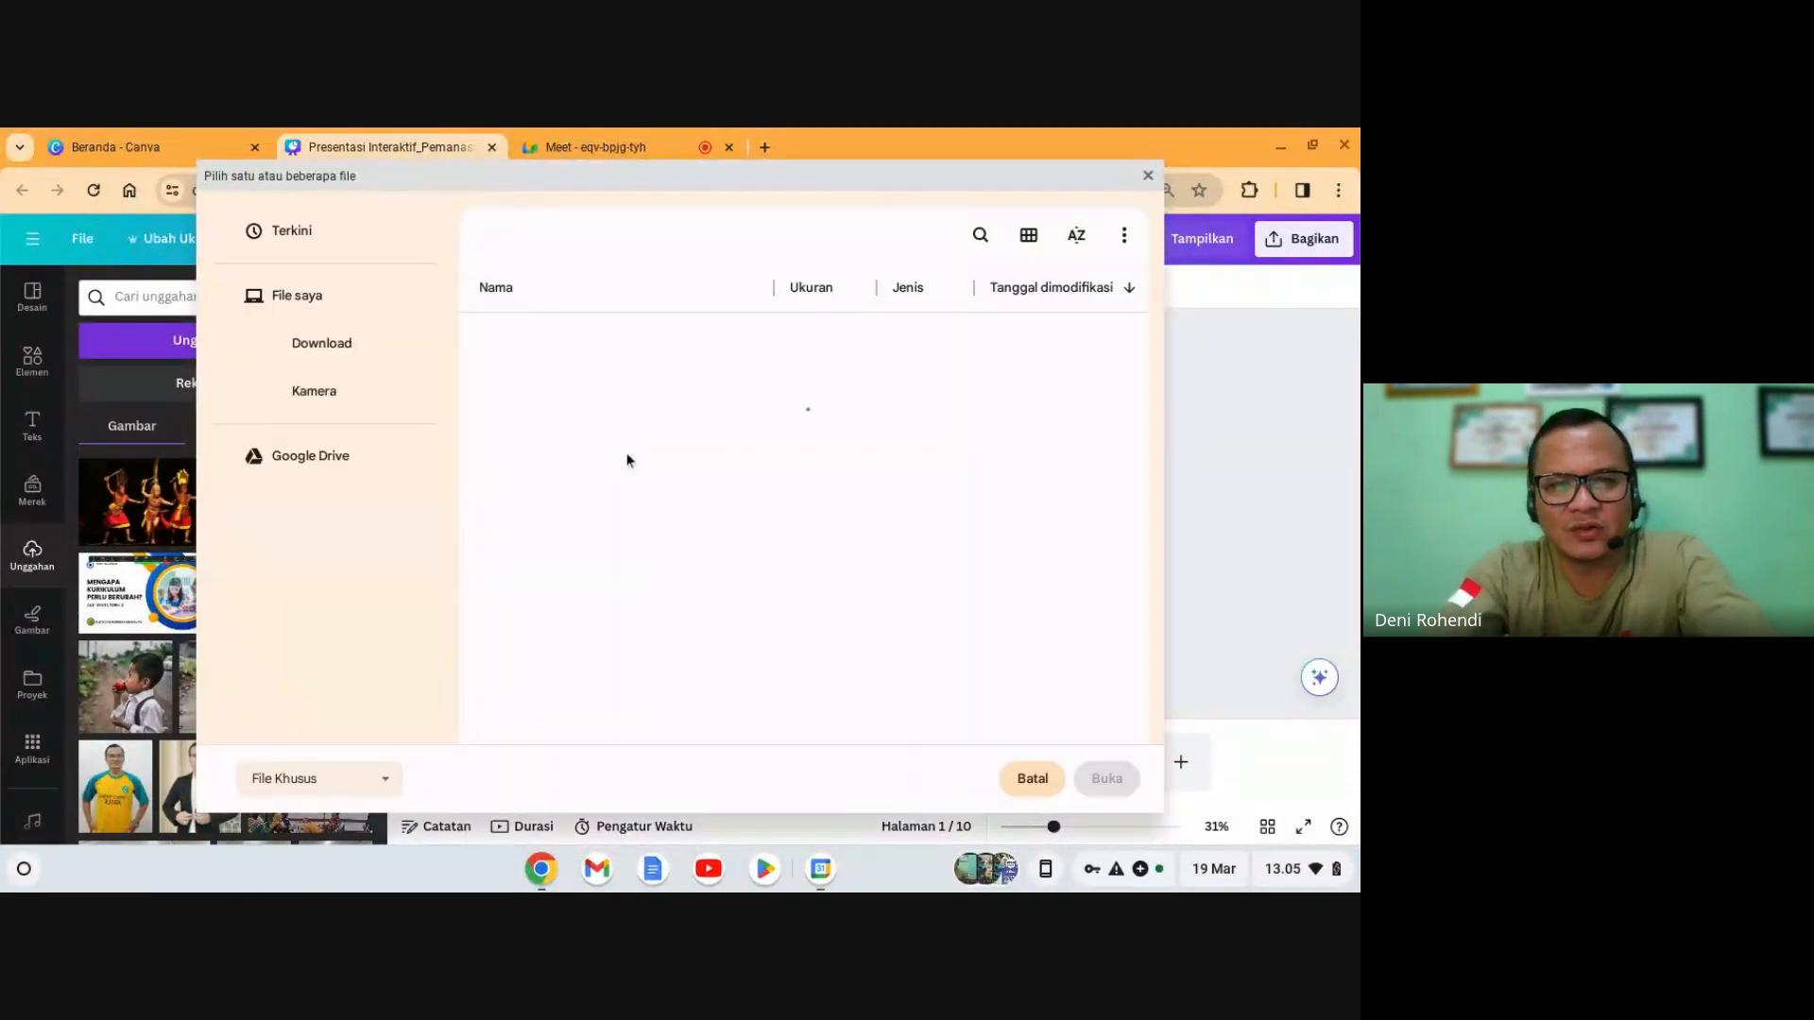
{"action": "left_click", "coordinate": [1032, 779]}
- Scroll through the uploaded images until the Tut Wuri Handayani logo is visible
{"action": "scroll", "coordinate": [236, 610], "scroll_direction": "down", "scroll_amount": 3}
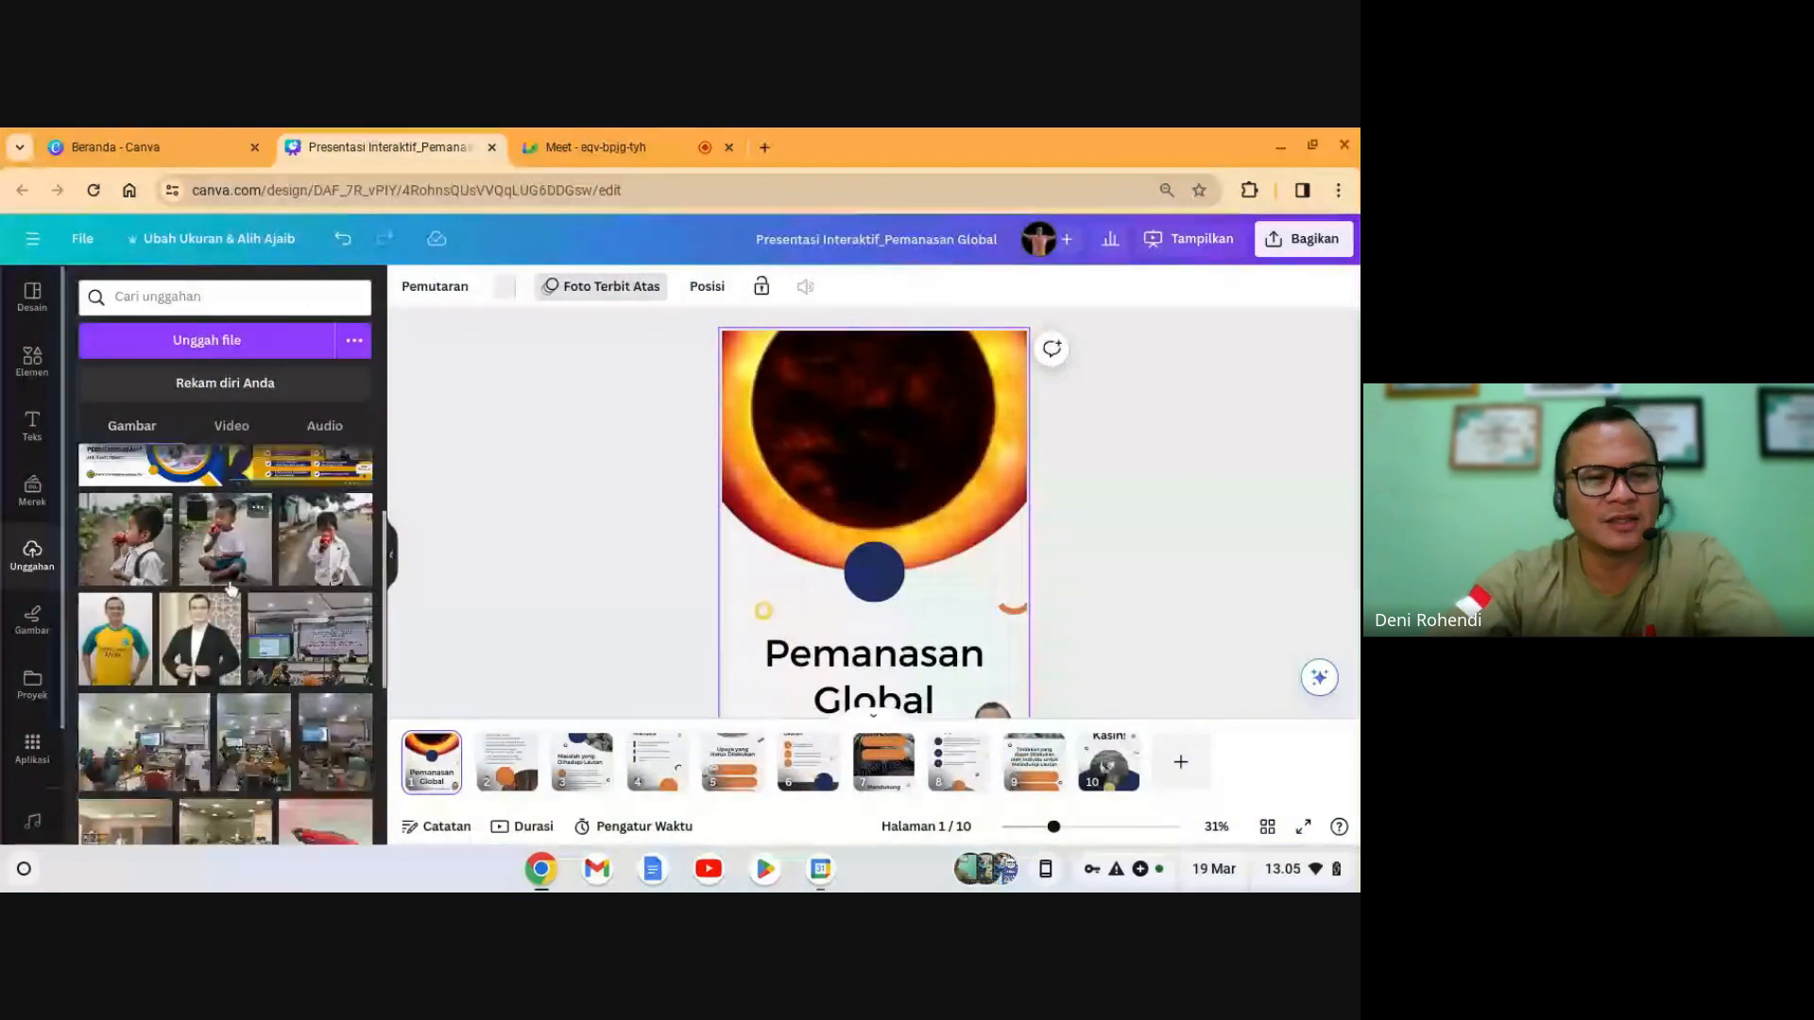
{"action": "scroll", "coordinate": [235, 609], "scroll_direction": "down", "scroll_amount": 3}
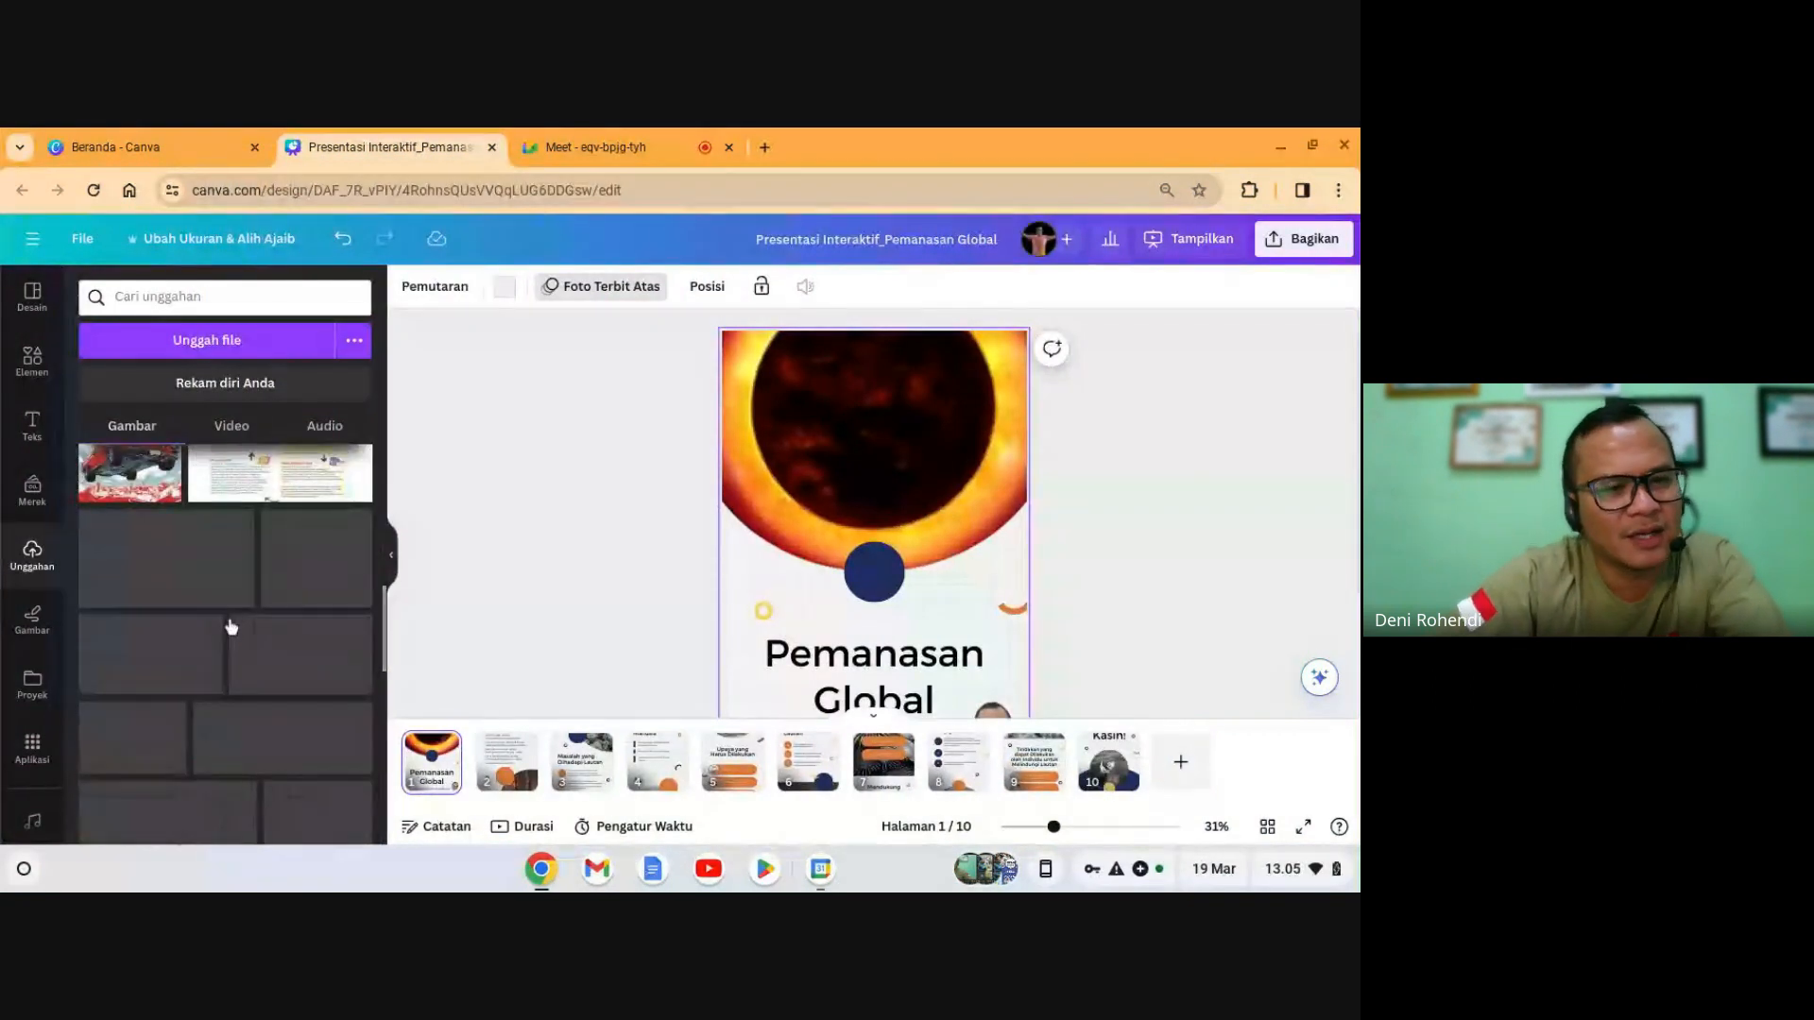
{"action": "scroll", "coordinate": [231, 625], "scroll_direction": "down", "scroll_amount": 5}
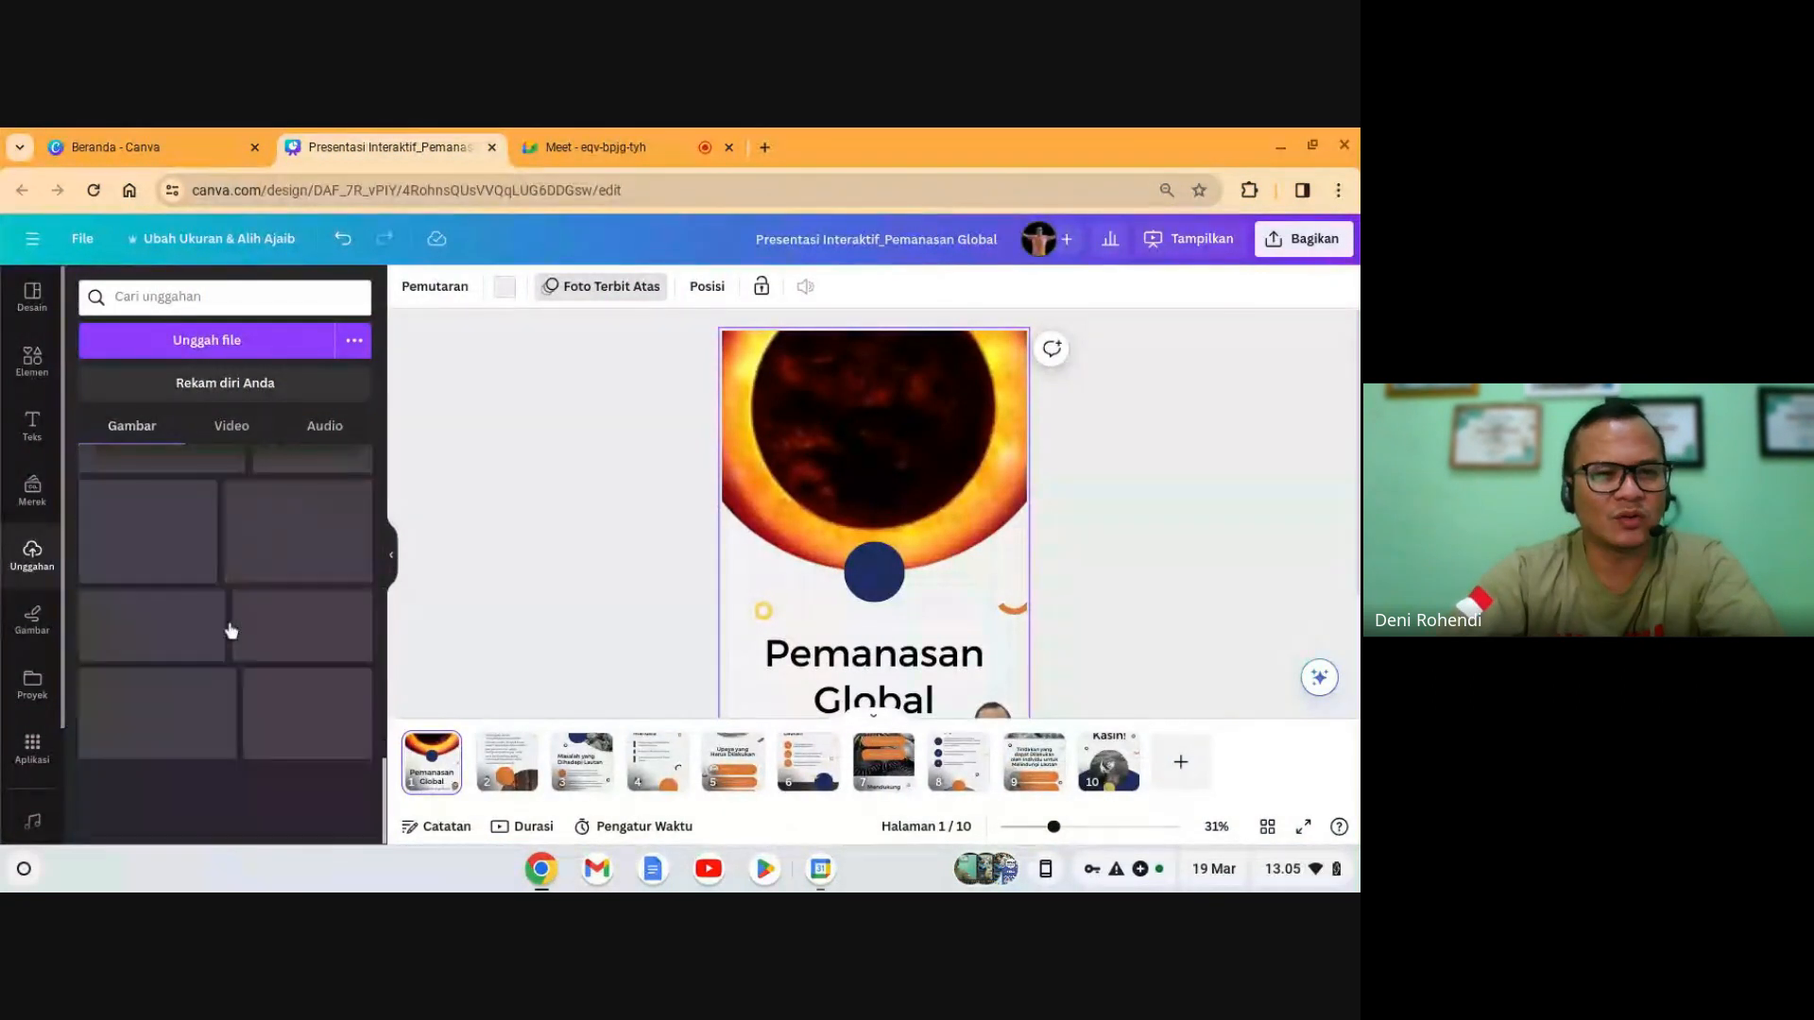
{"action": "scroll", "coordinate": [230, 629], "scroll_direction": "down", "scroll_amount": 5}
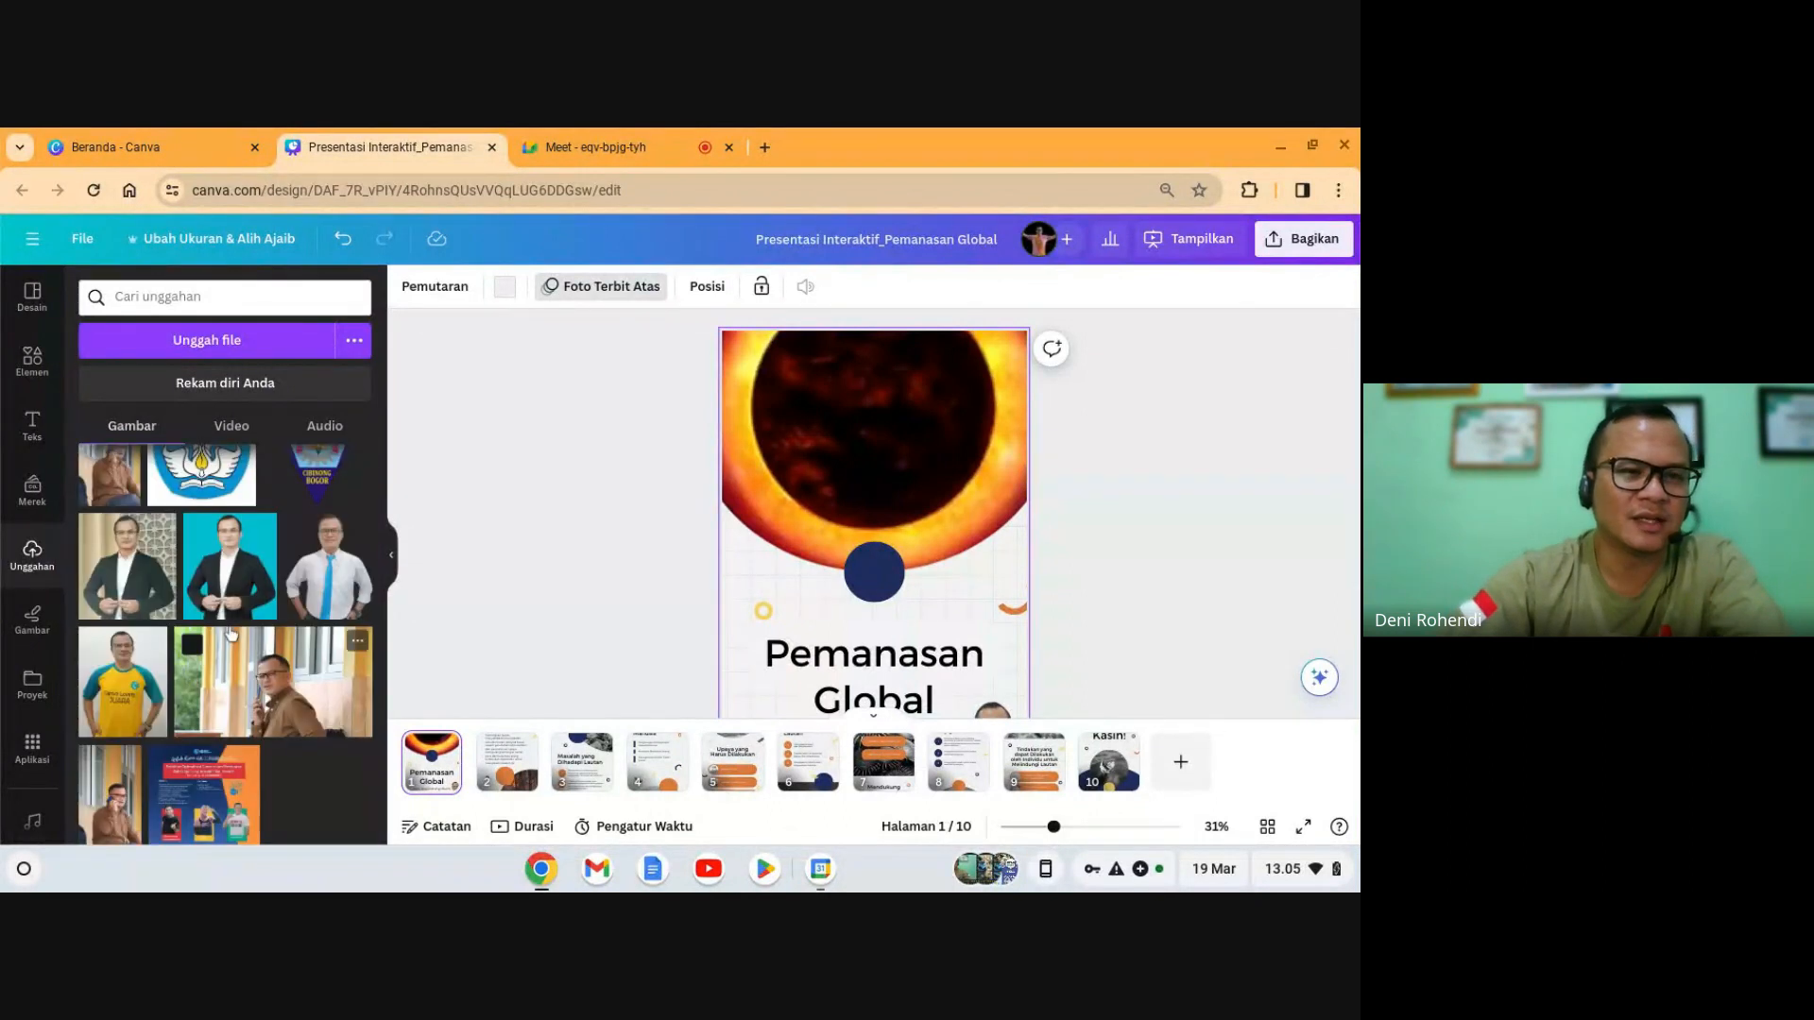
{"action": "scroll", "coordinate": [230, 633], "scroll_direction": "up", "scroll_amount": 1}
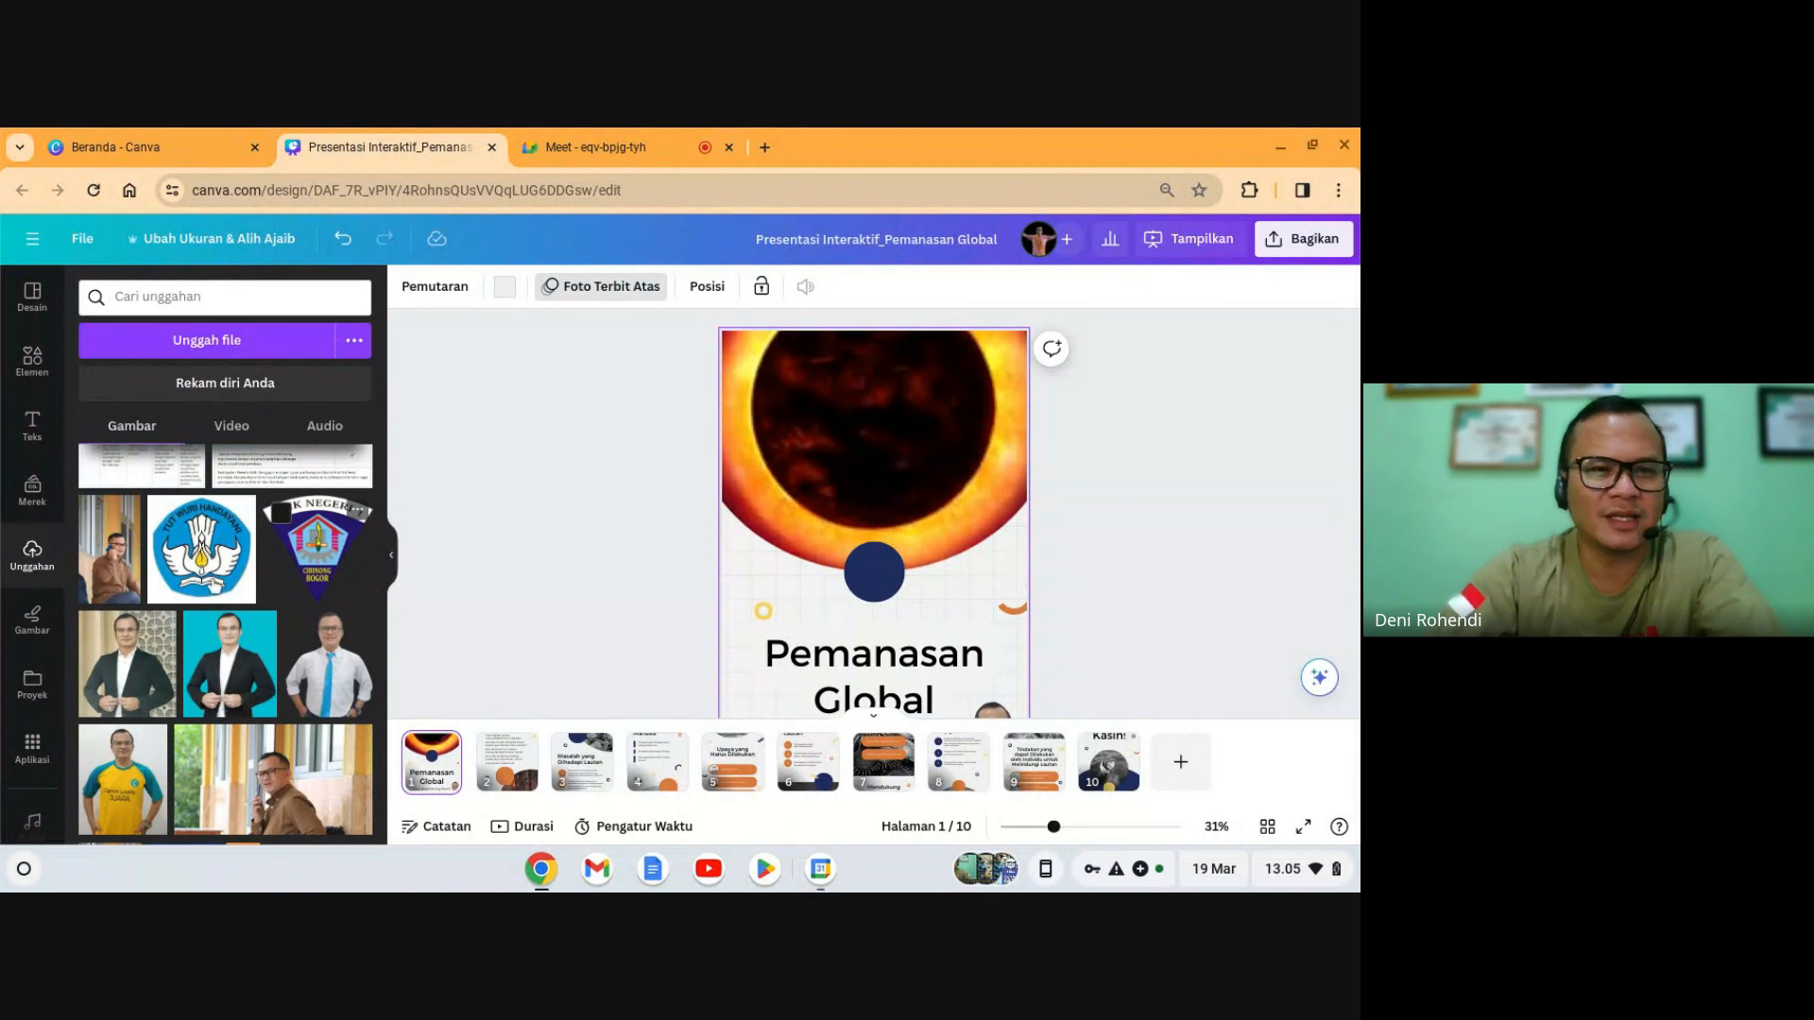
- Insert the Tut Wuri Handayani logo on slide 1, remove its white background, and shrink it to about 153 × 153
{"action": "left_click", "coordinate": [201, 552]}
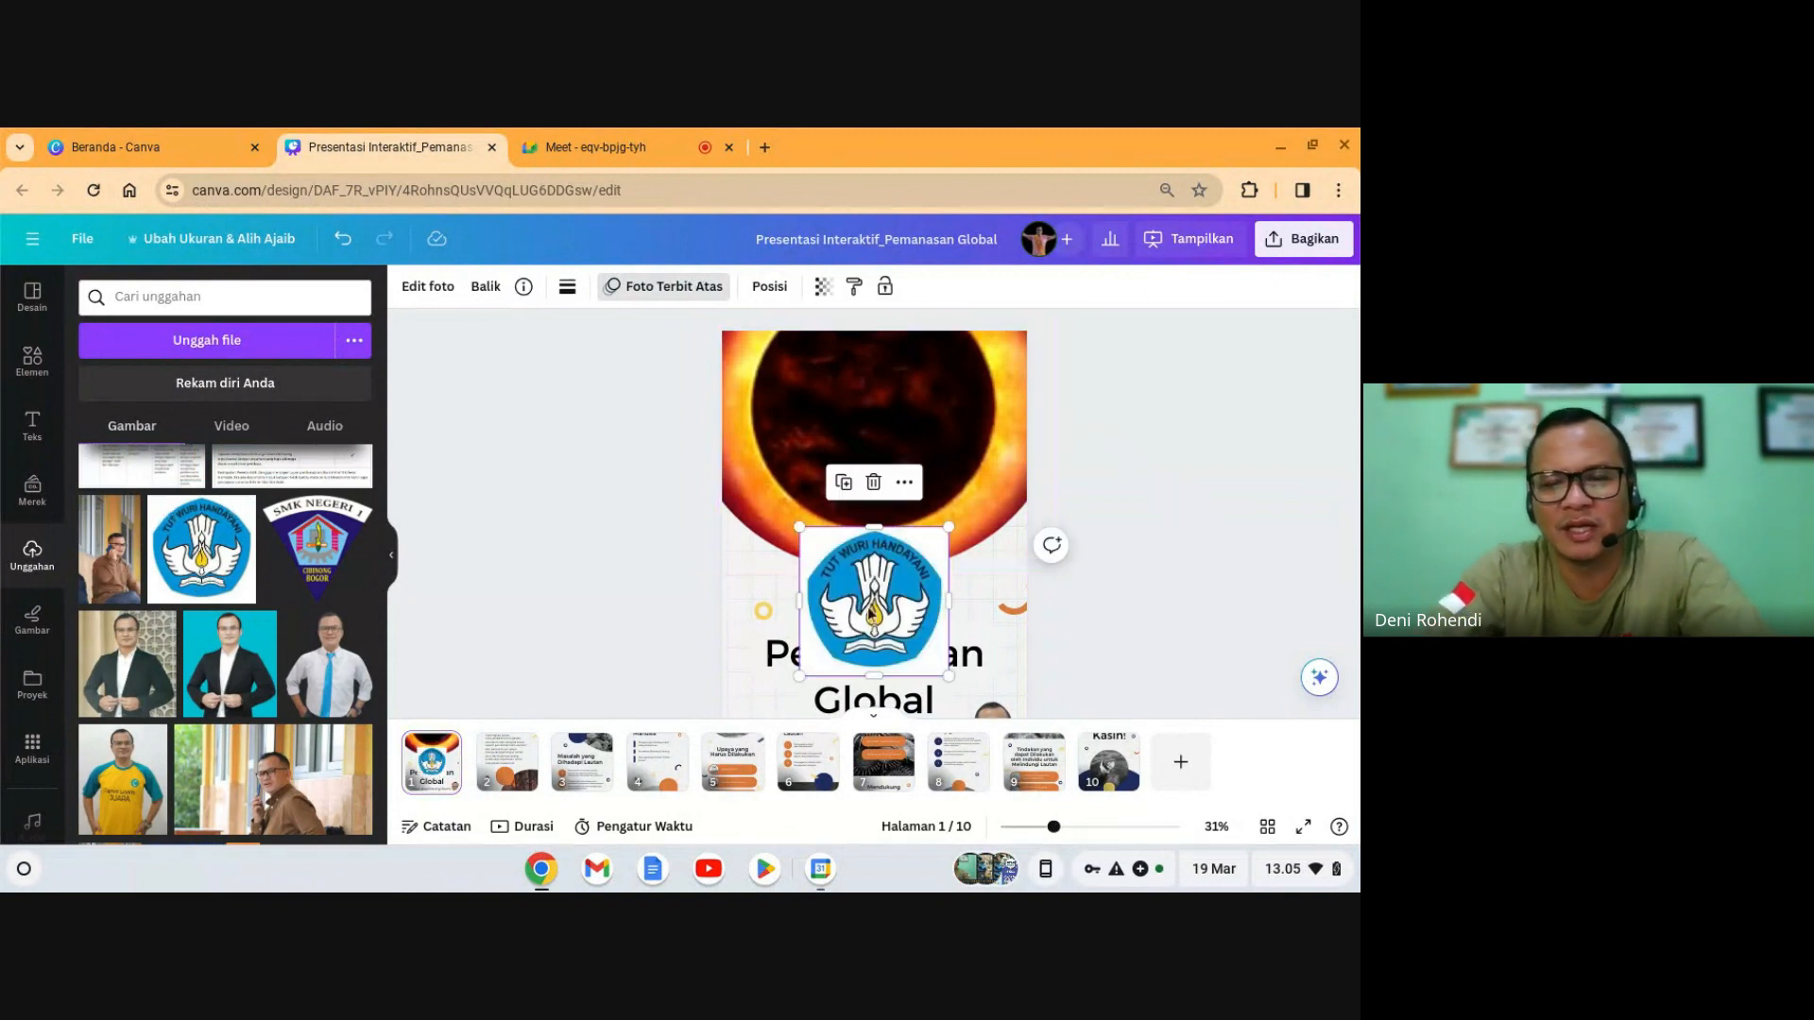
{"action": "left_click_drag", "start_coordinate": [871, 614], "coordinate": [824, 630]}
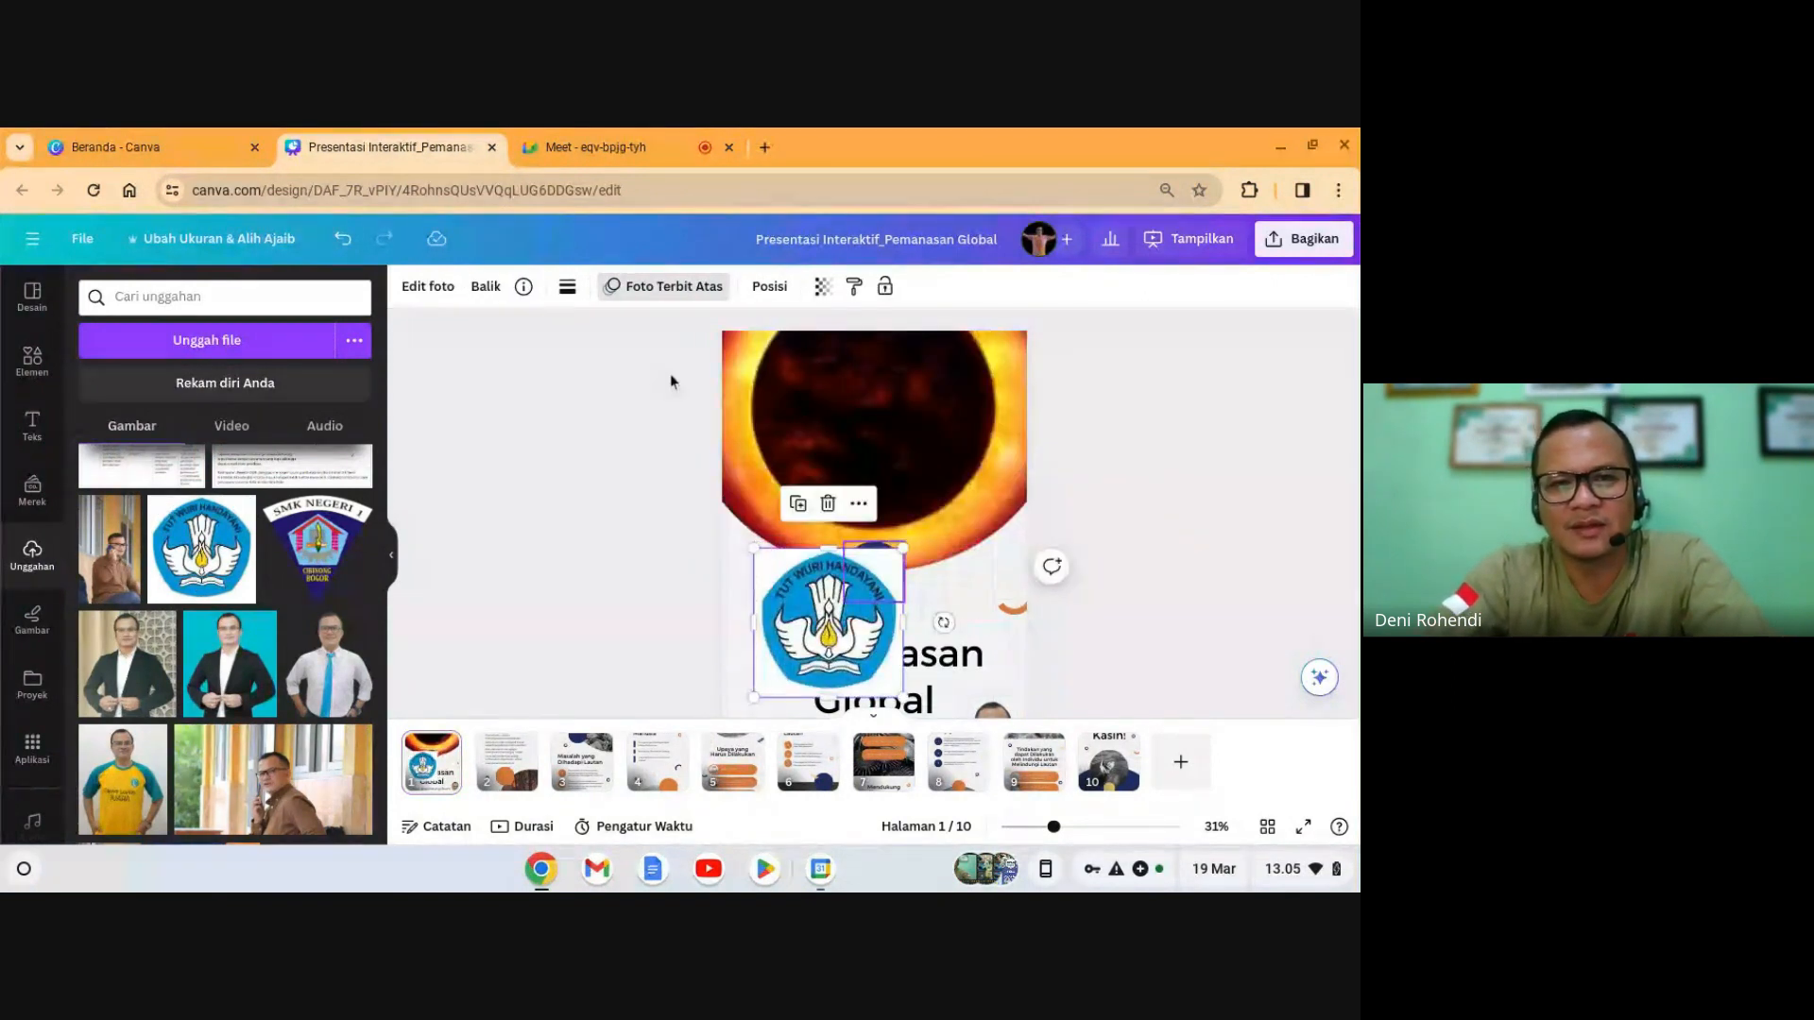
{"action": "left_click", "coordinate": [430, 287]}
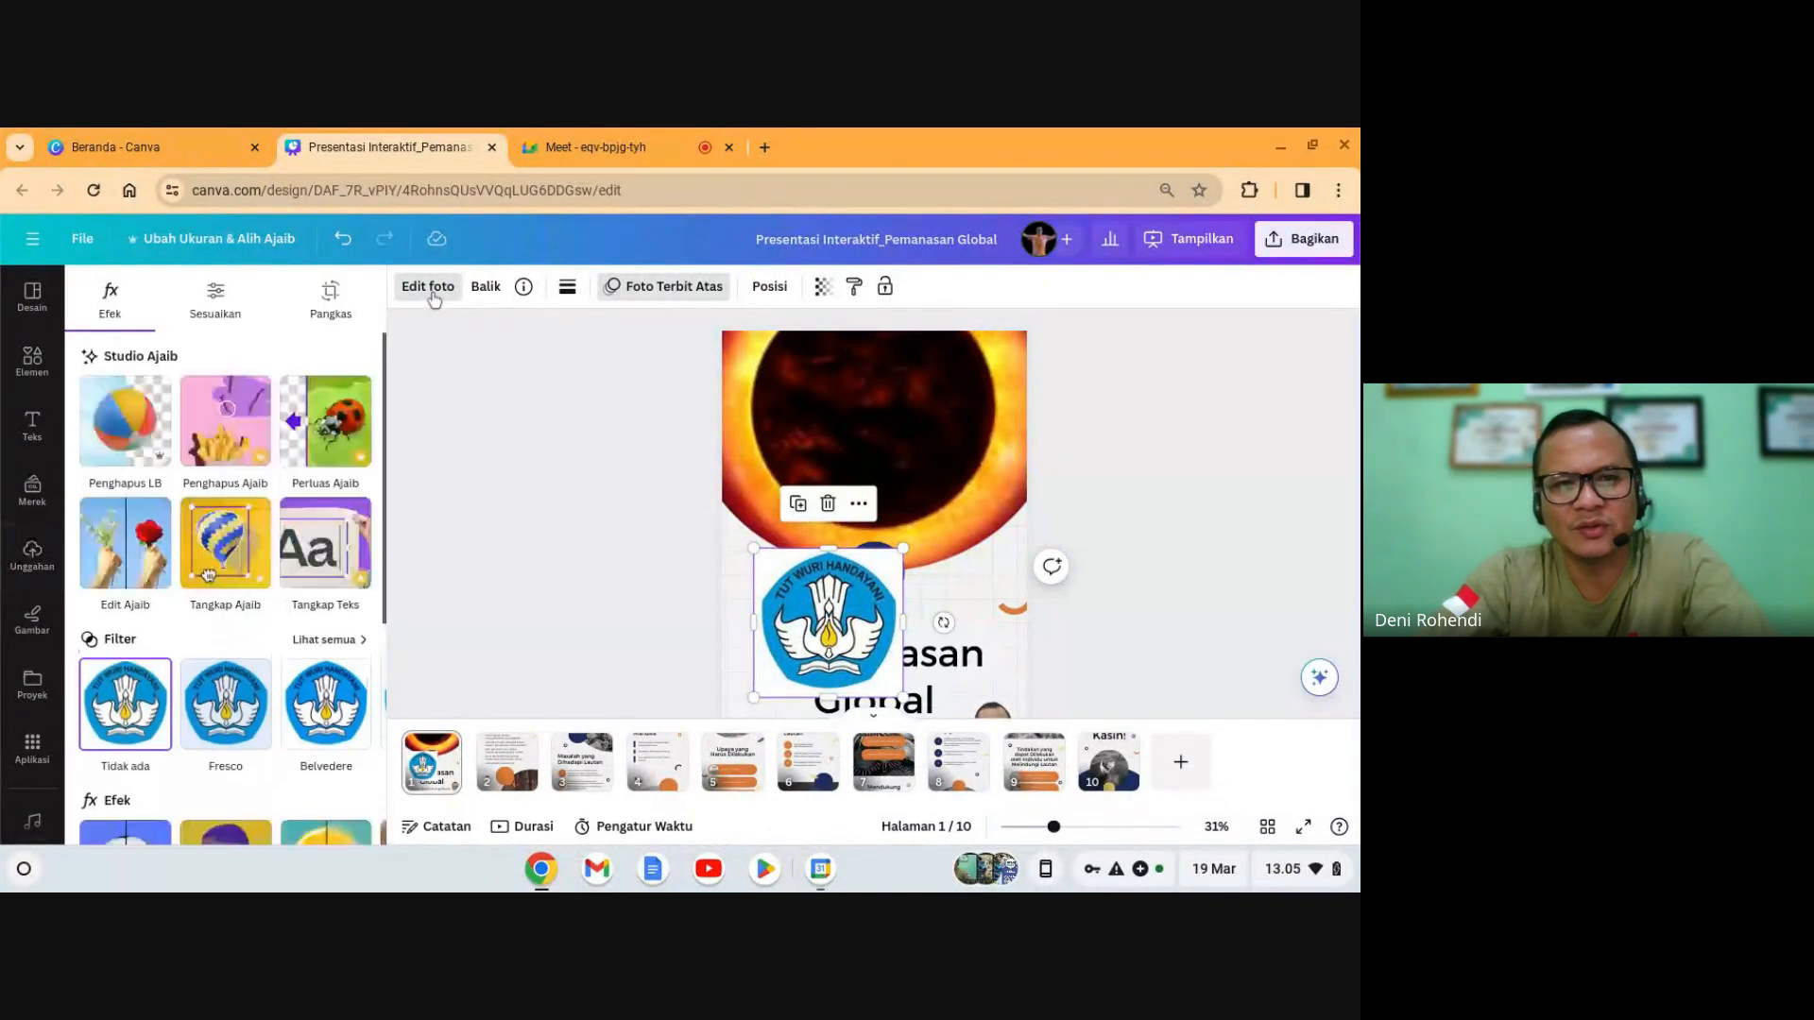
{"action": "left_click", "coordinate": [121, 427]}
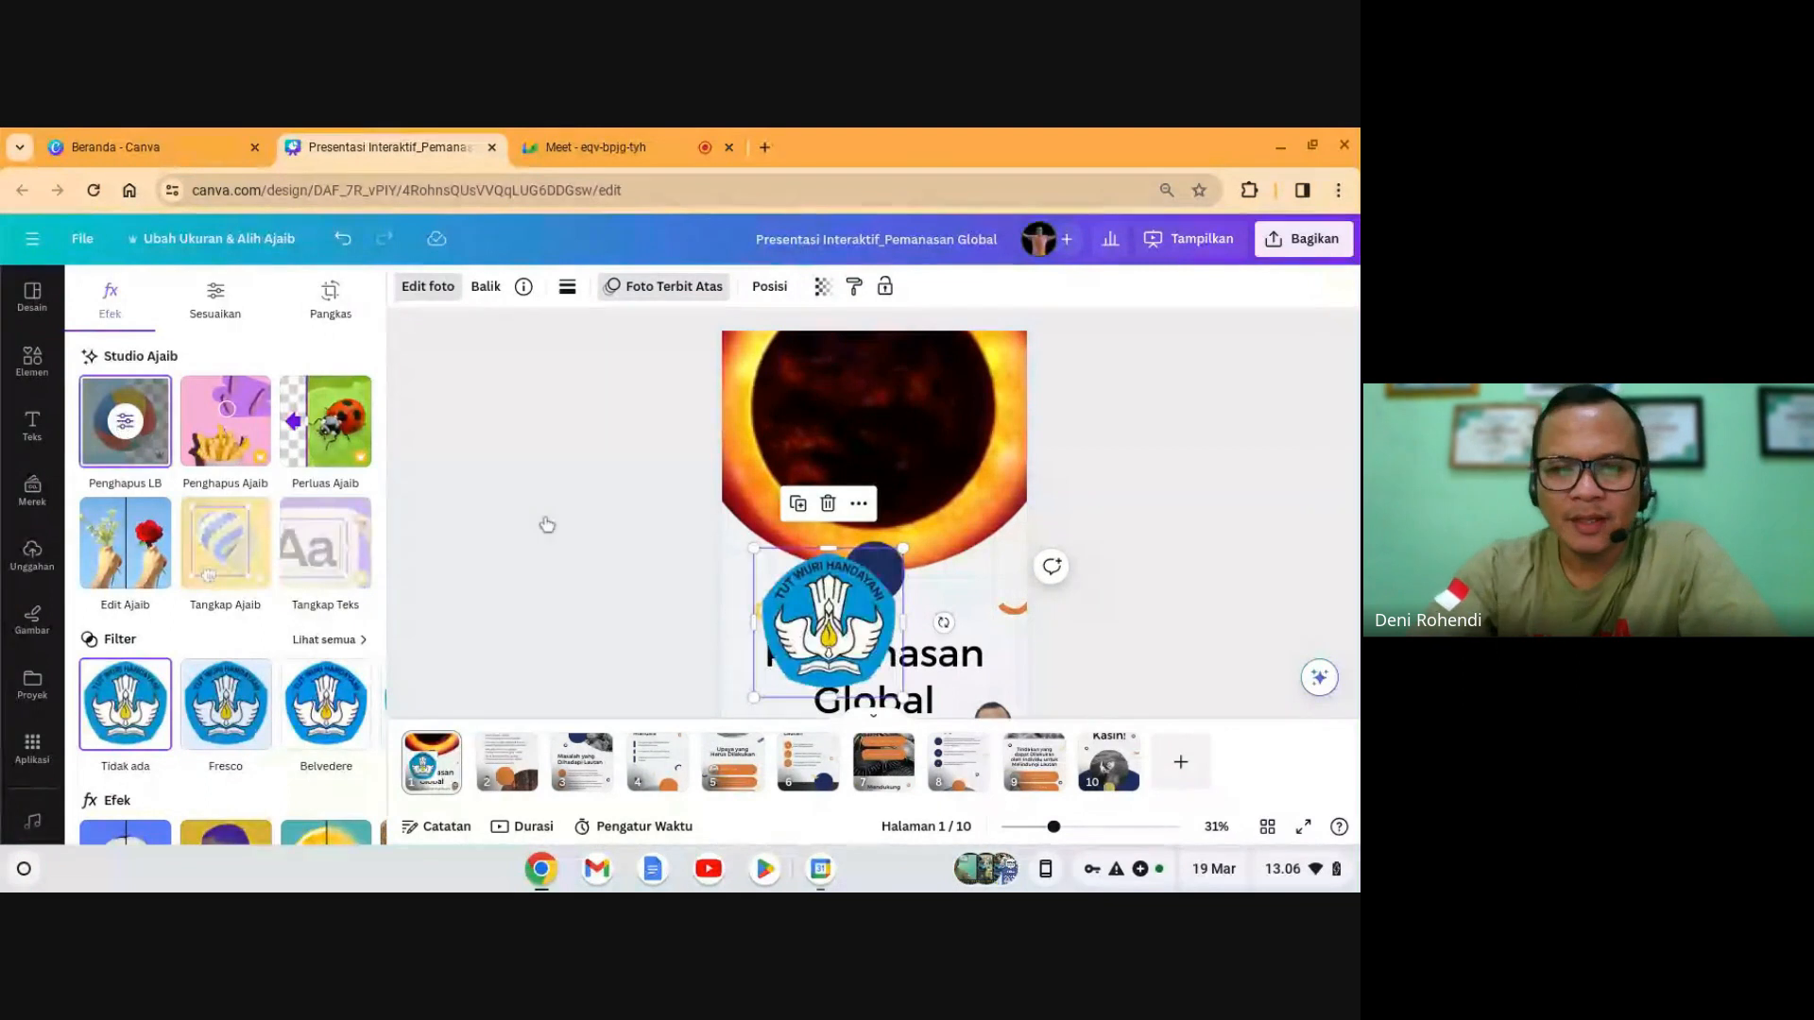
{"action": "mouse_move", "coordinate": [761, 551]}
{"action": "left_mouse_down"}
{"action": "mouse_move", "coordinate": [851, 645]}
{"action": "mouse_move", "coordinate": [743, 539]}
{"action": "mouse_move", "coordinate": [742, 564]}
{"action": "mouse_move", "coordinate": [832, 486]}
{"action": "mouse_move", "coordinate": [761, 579]}
{"action": "left_mouse_up"}
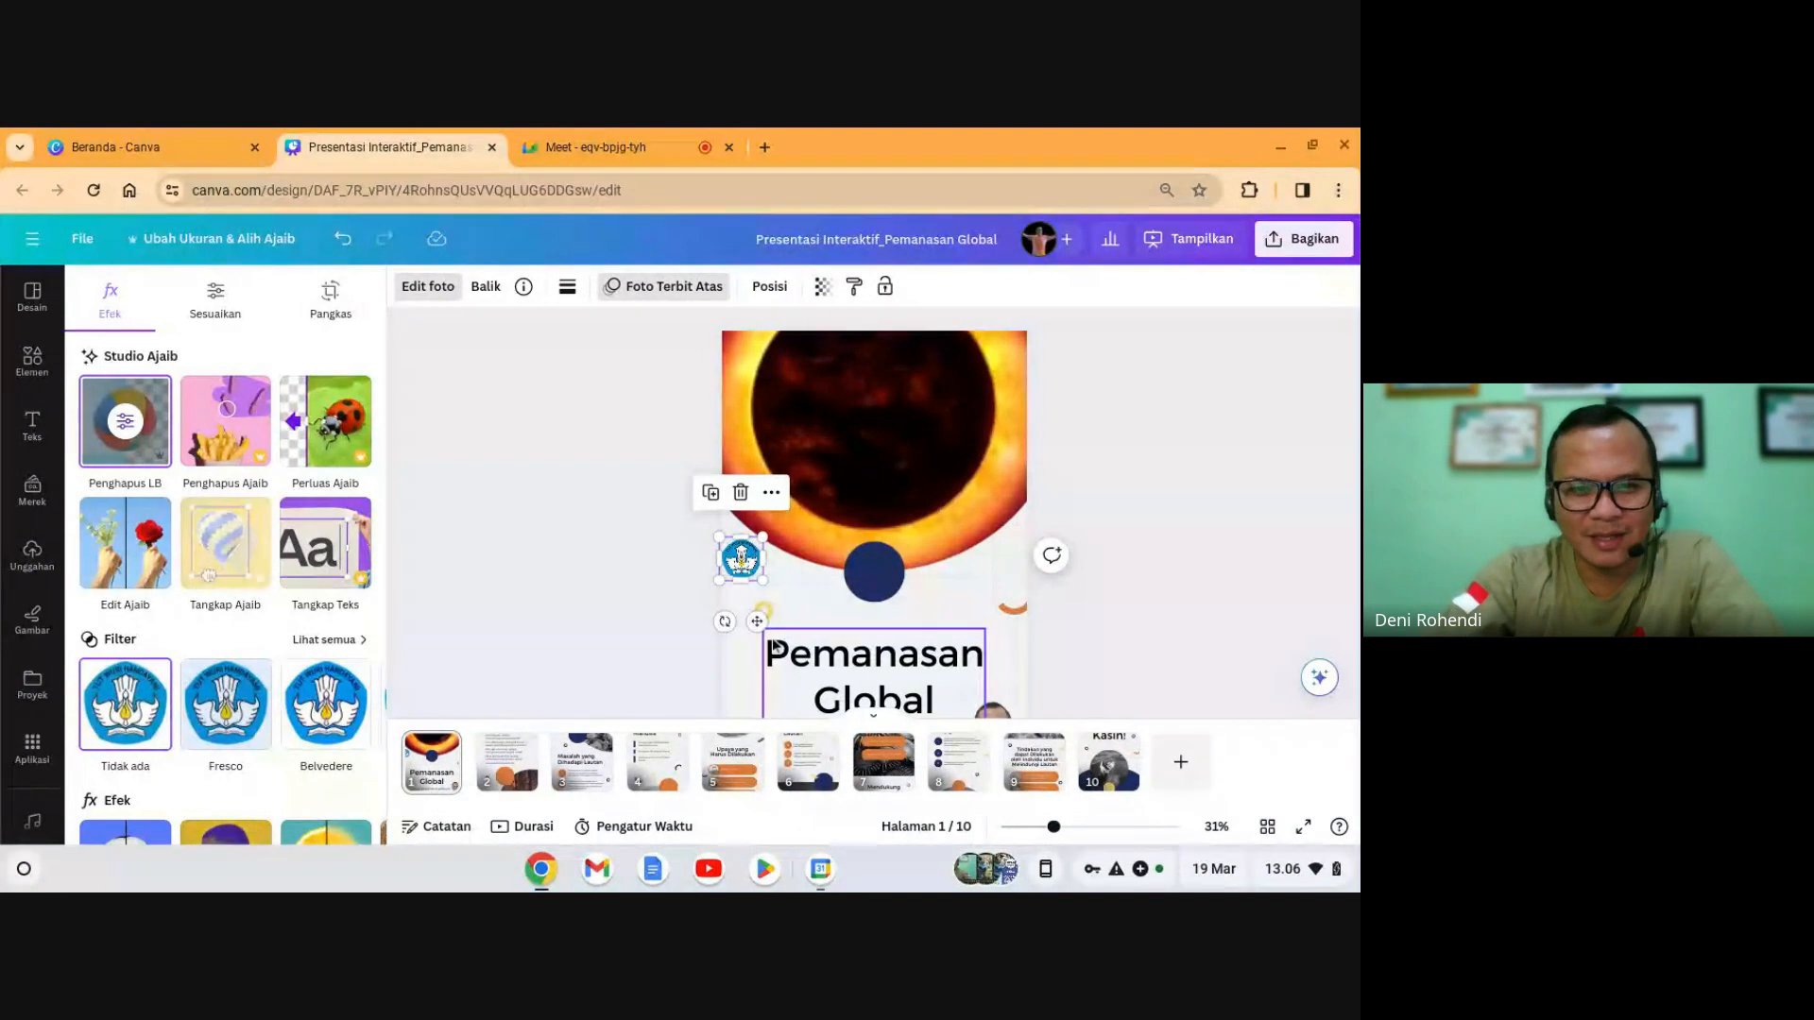
- Move the logo into slide 1's top-left corner over the eclipse image and shrink it slightly
{"action": "left_click_drag", "start_coordinate": [760, 624], "coordinate": [725, 418]}
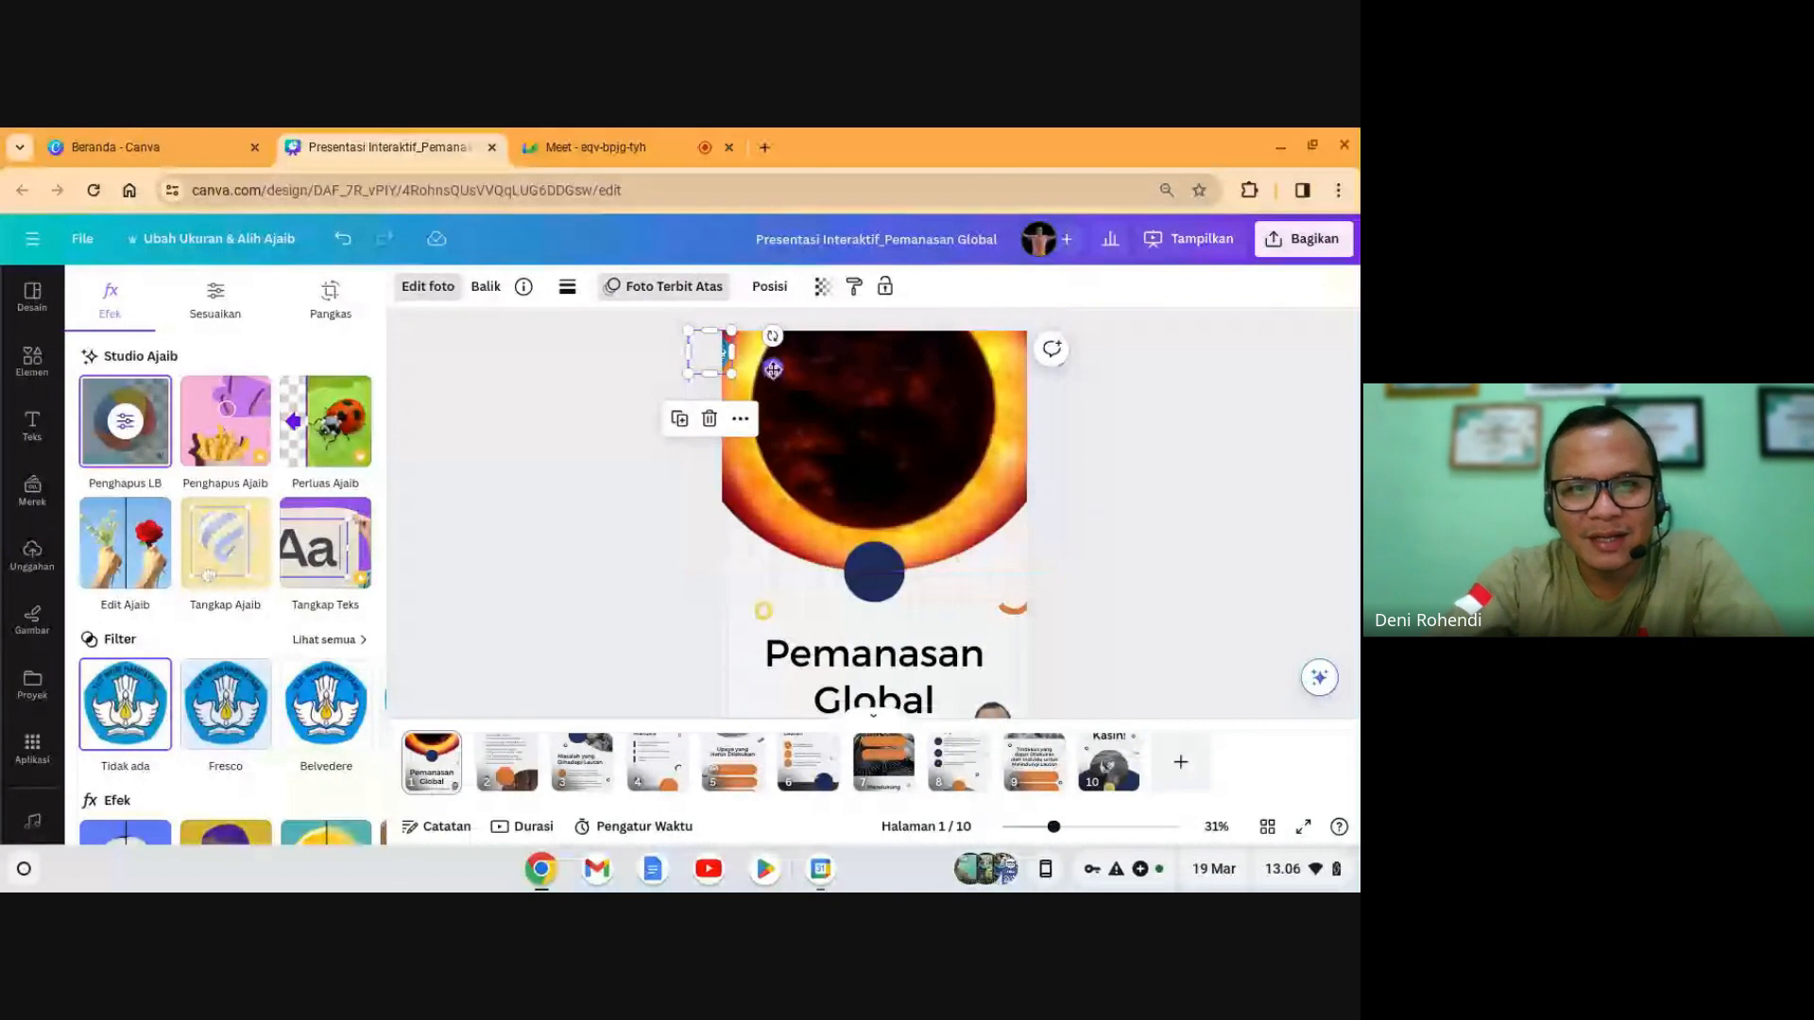
{"action": "left_click_drag", "start_coordinate": [773, 368], "coordinate": [810, 369]}
{"action": "left_click", "coordinate": [1152, 462]}
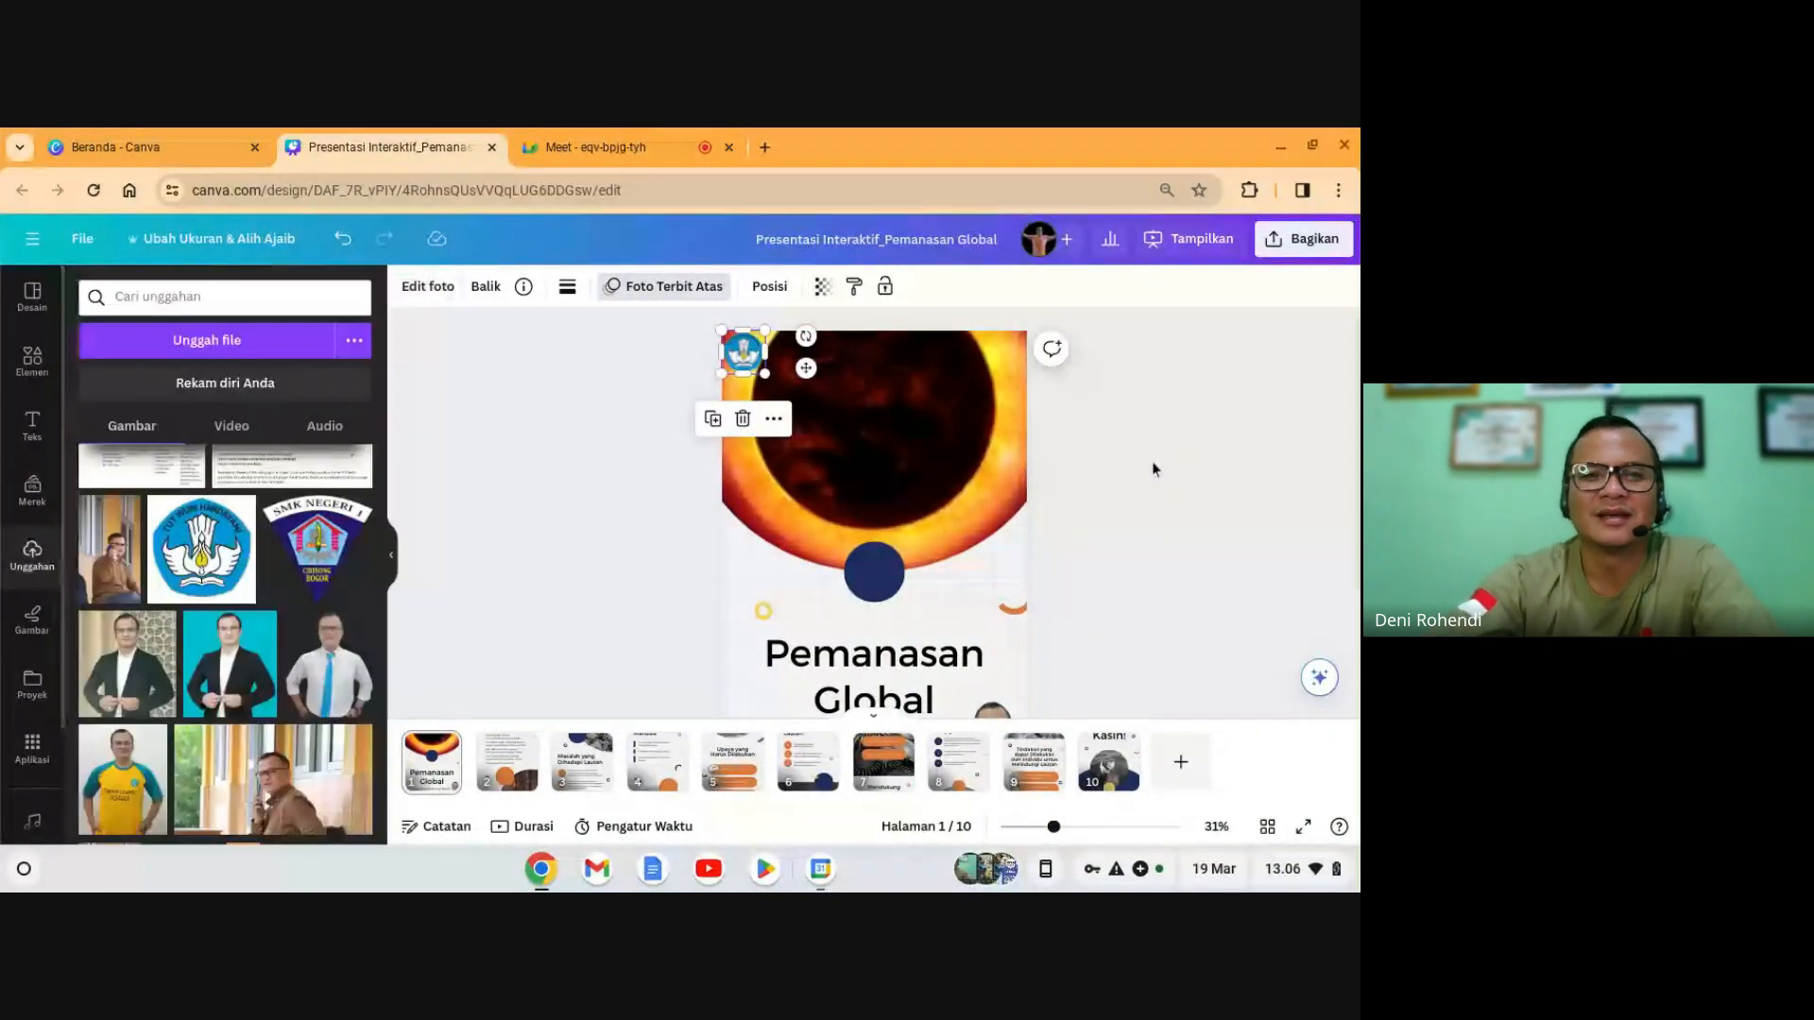
{"action": "left_click", "coordinate": [755, 364]}
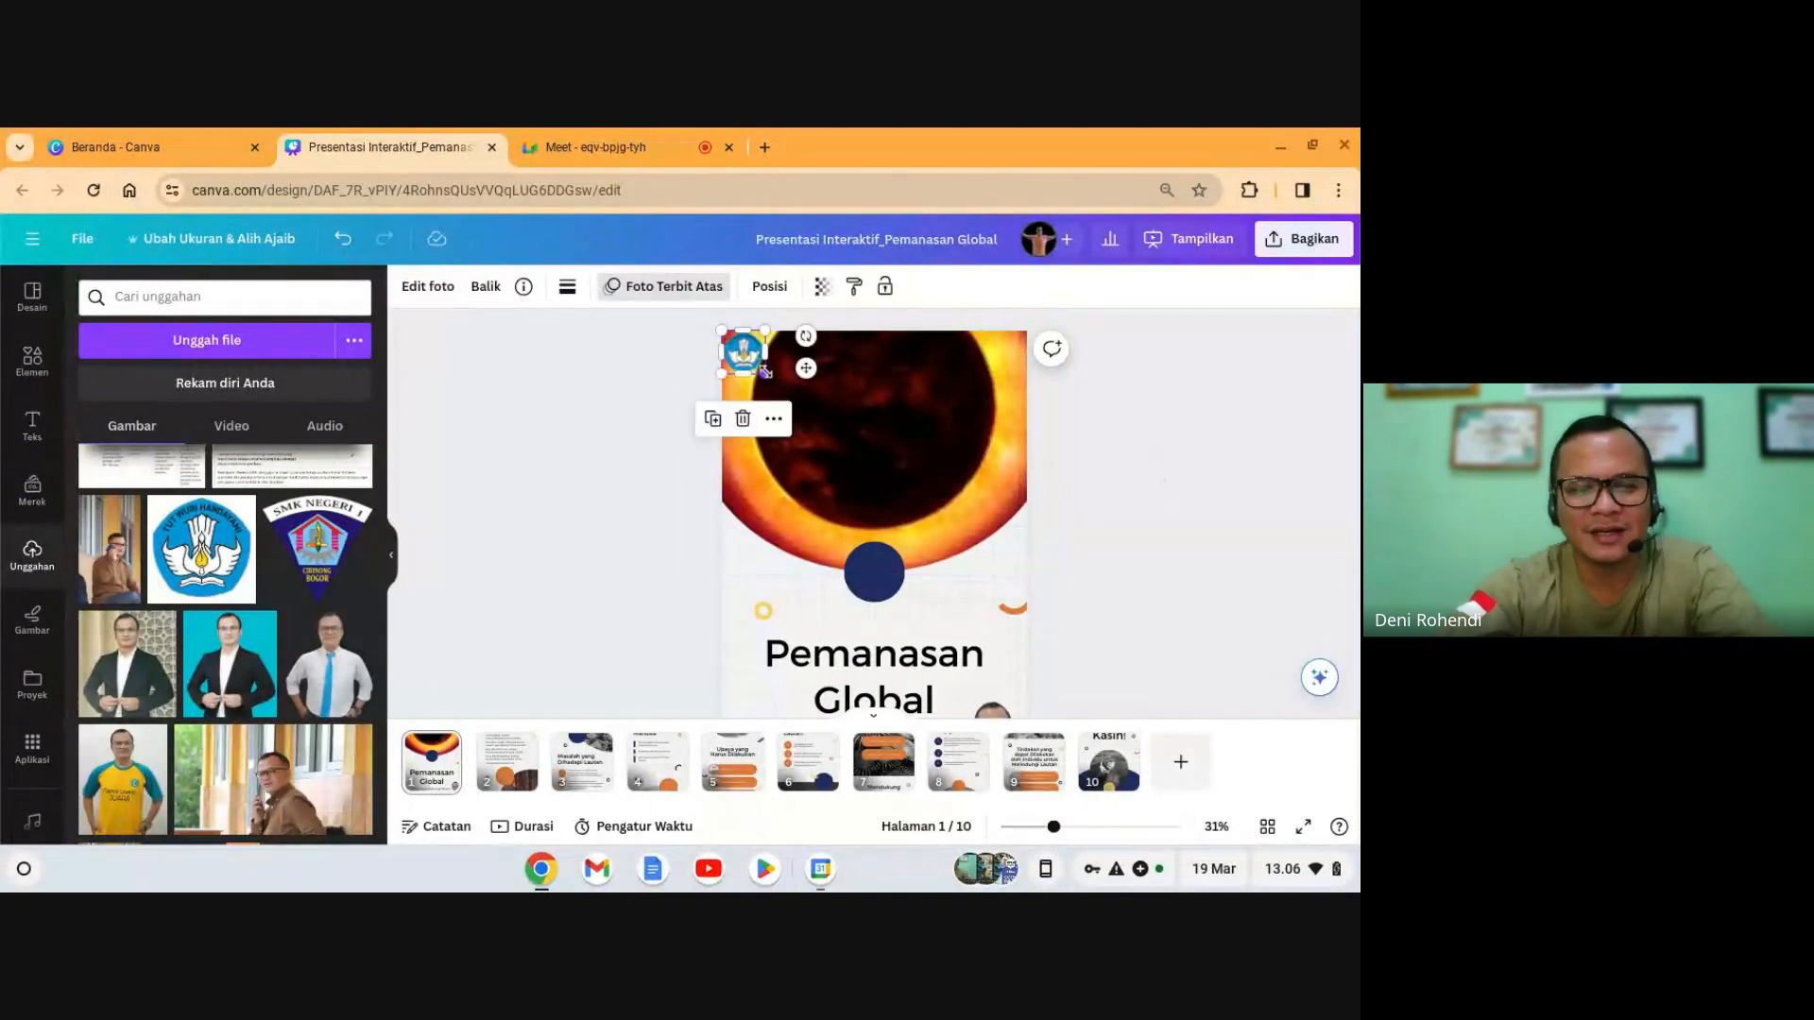
{"action": "left_click_drag", "start_coordinate": [764, 372], "coordinate": [754, 362]}
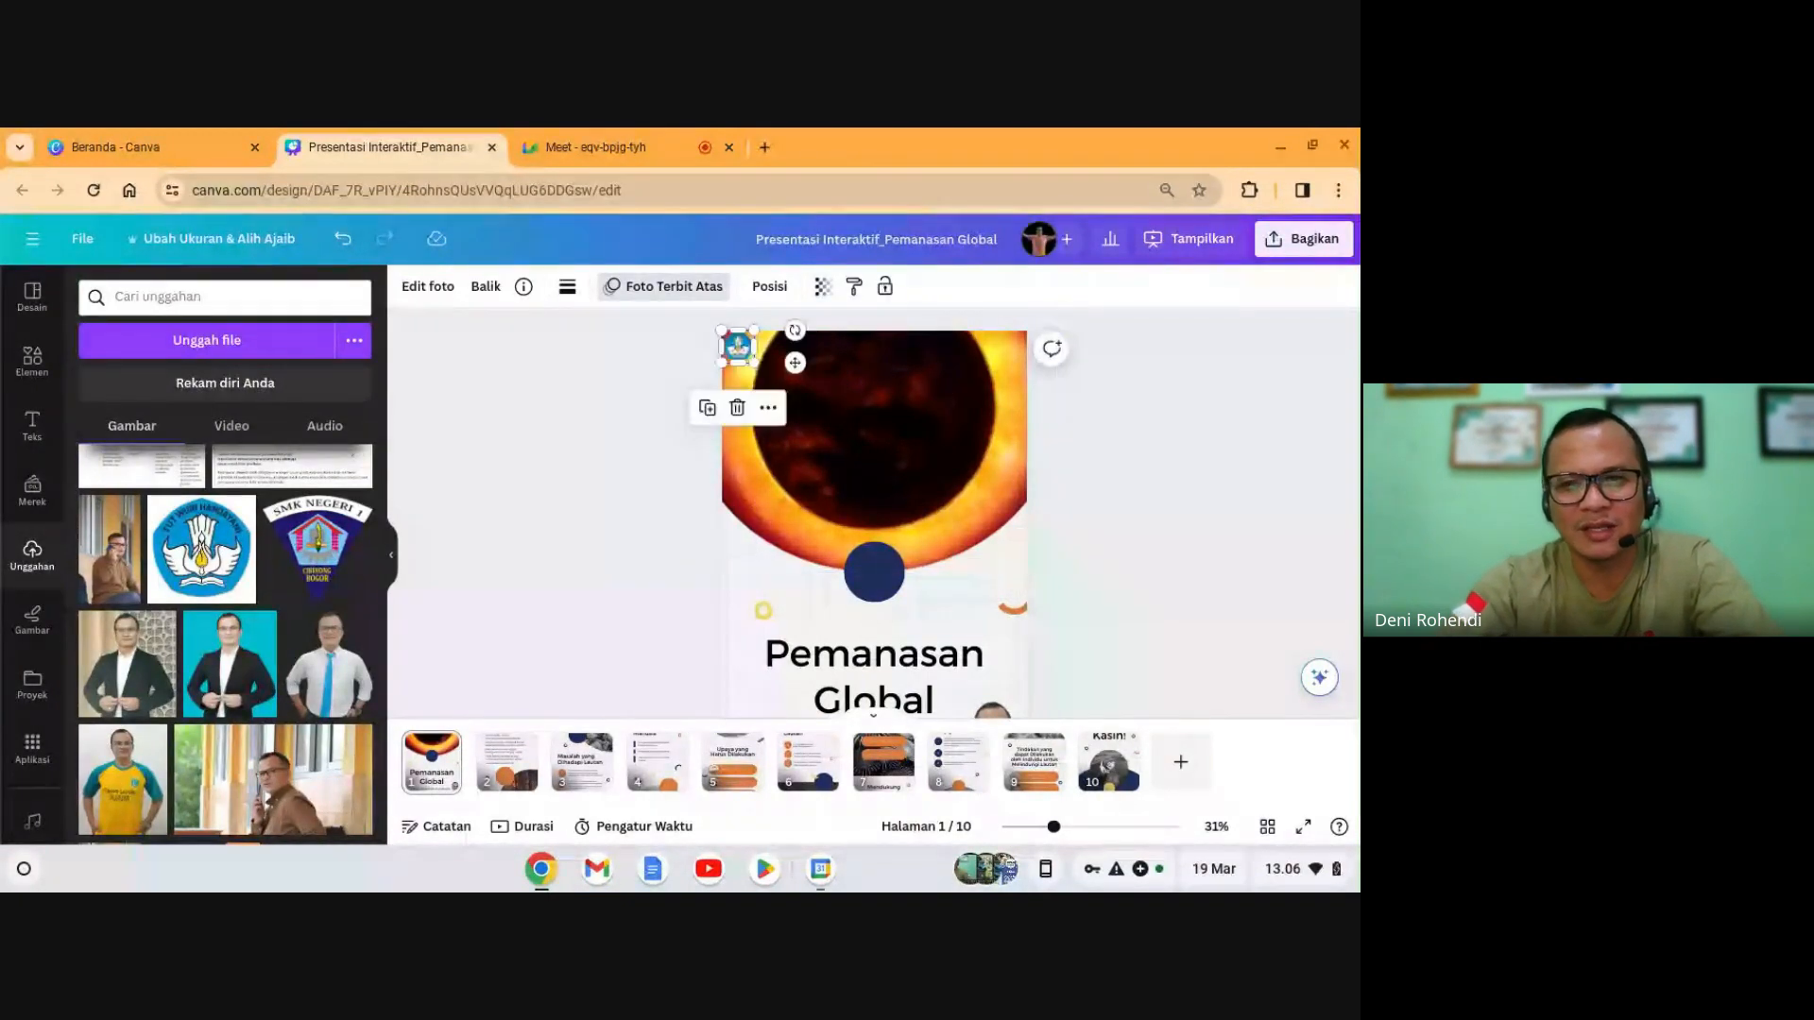
{"action": "key", "text": "Escape"}
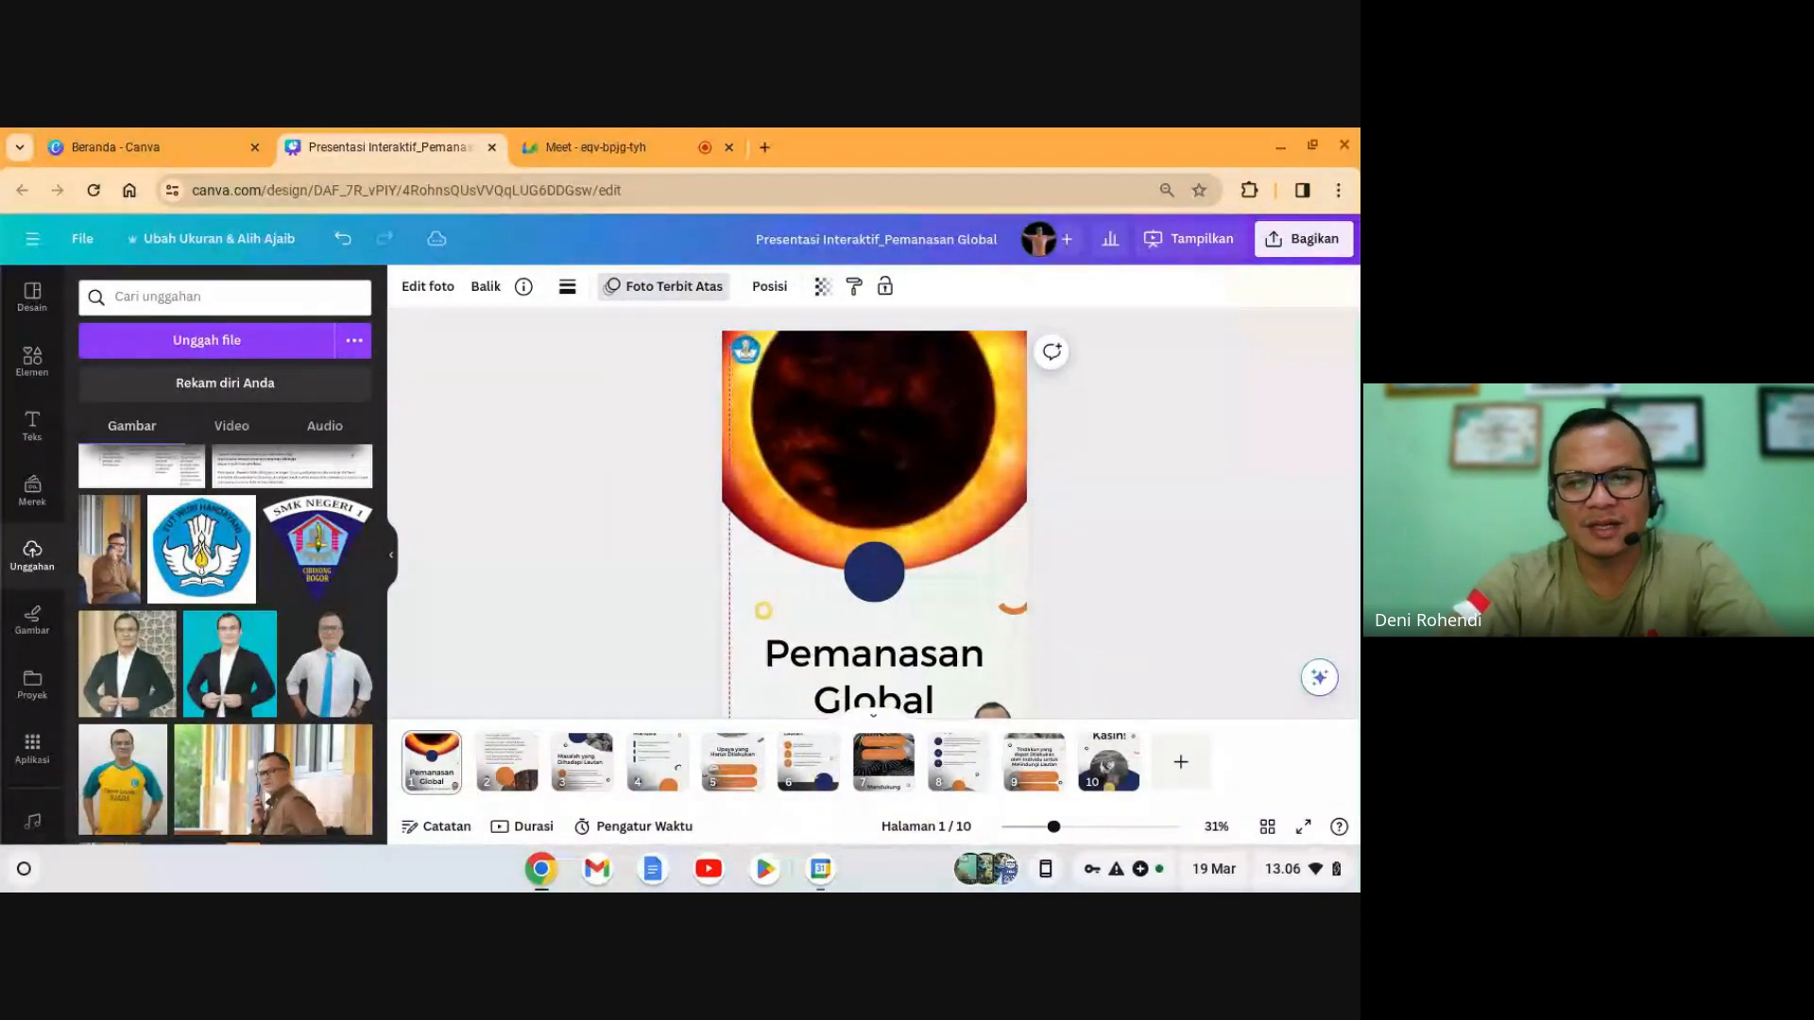
{"action": "left_click", "coordinate": [749, 357]}
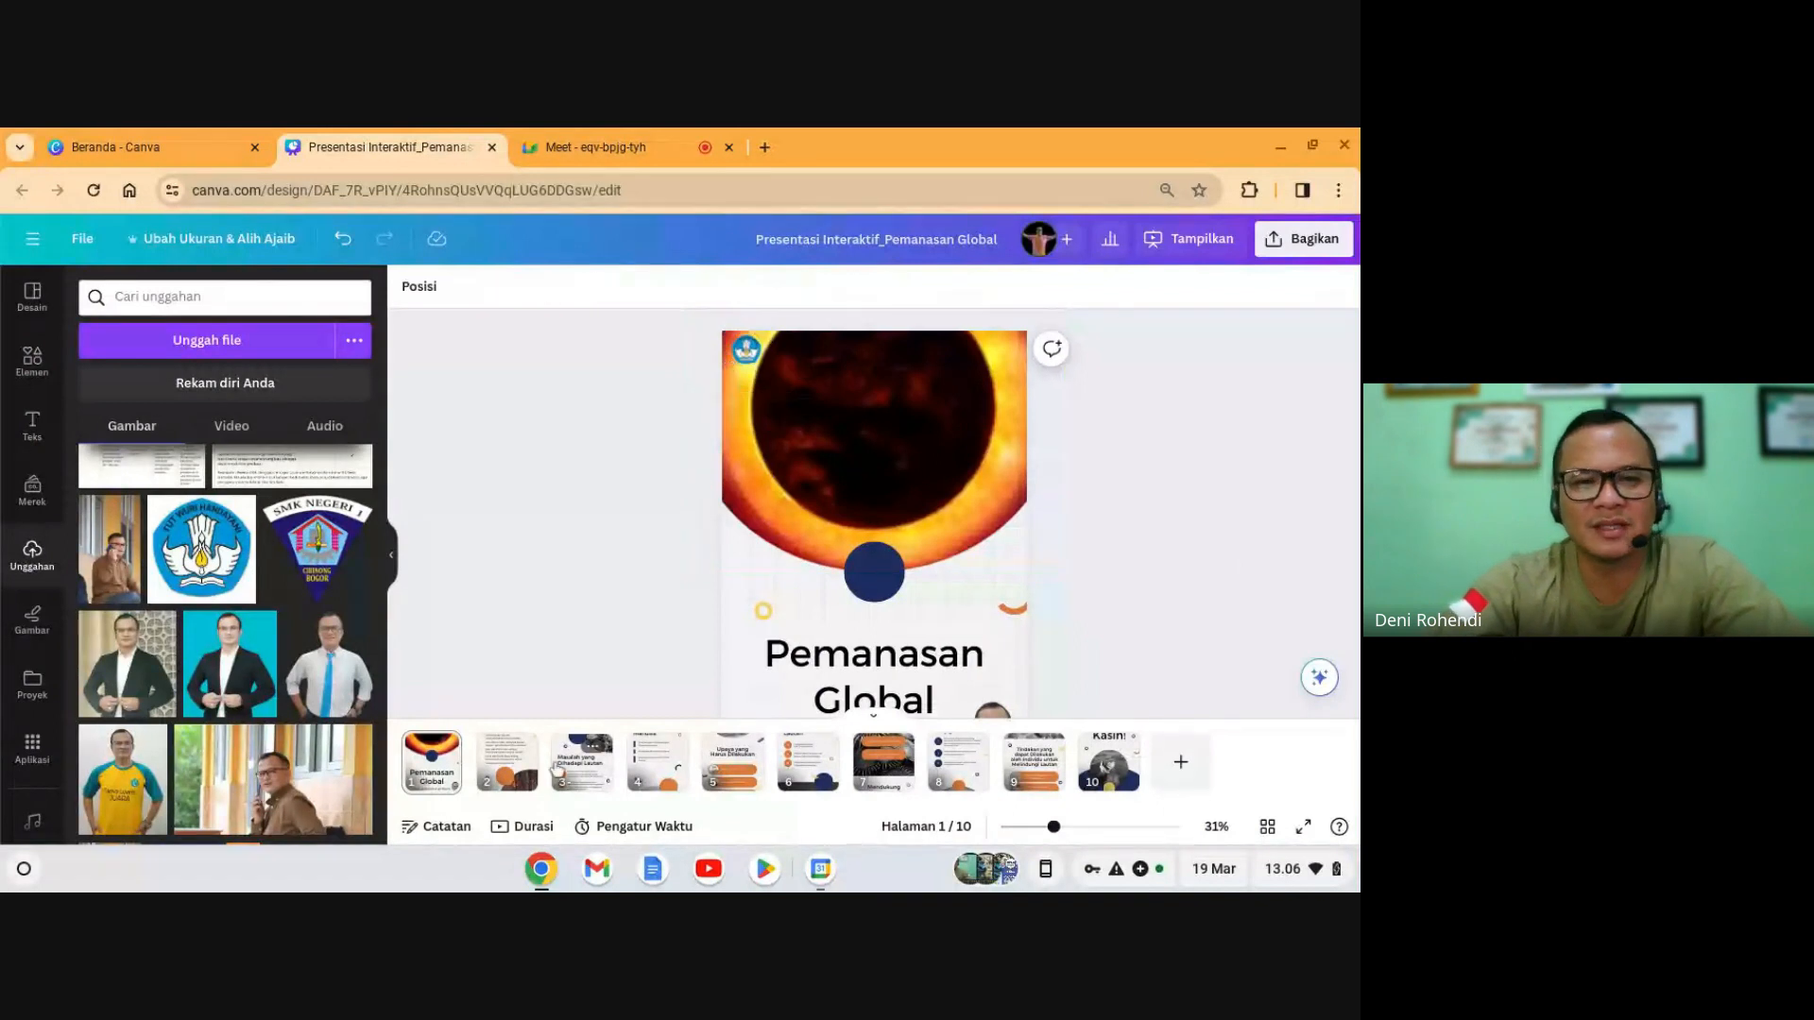
- Paste the copied logo into slide 2's top-left corner, then return to the Google Meet call
{"action": "left_click", "coordinate": [507, 762]}
{"action": "key", "text": "ctrl+v"}
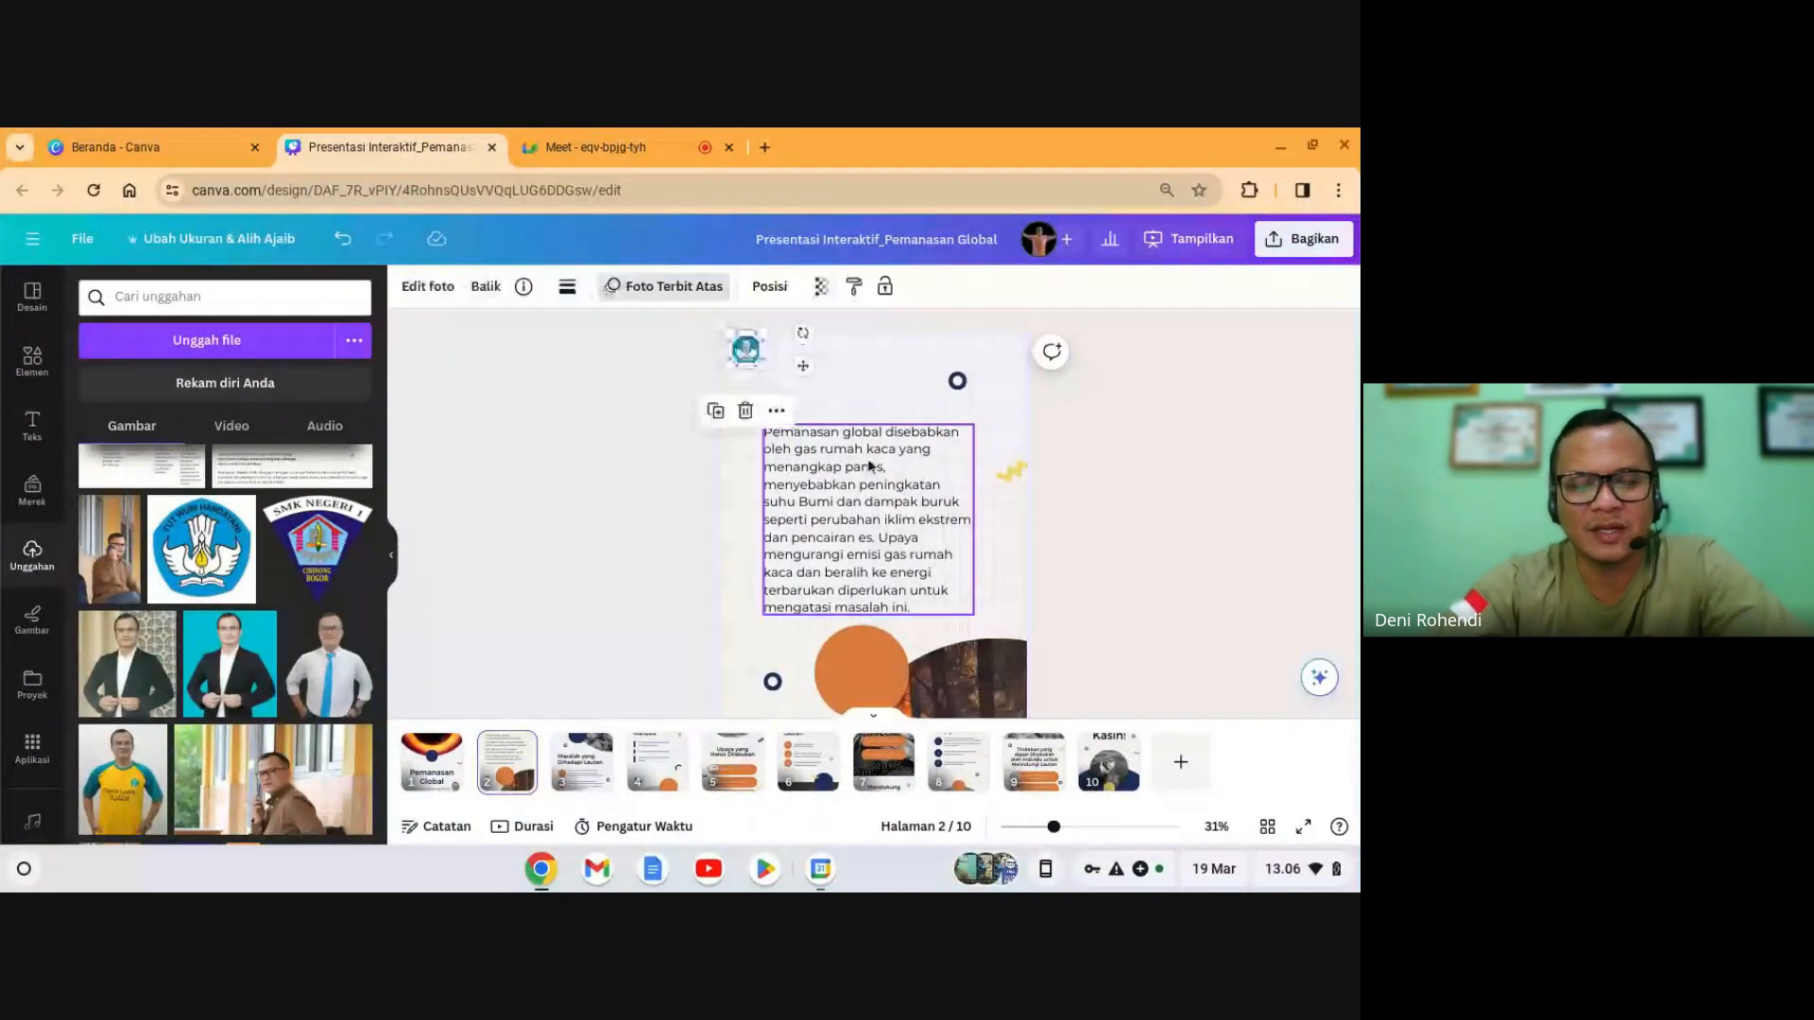
{"action": "left_click", "coordinate": [755, 364]}
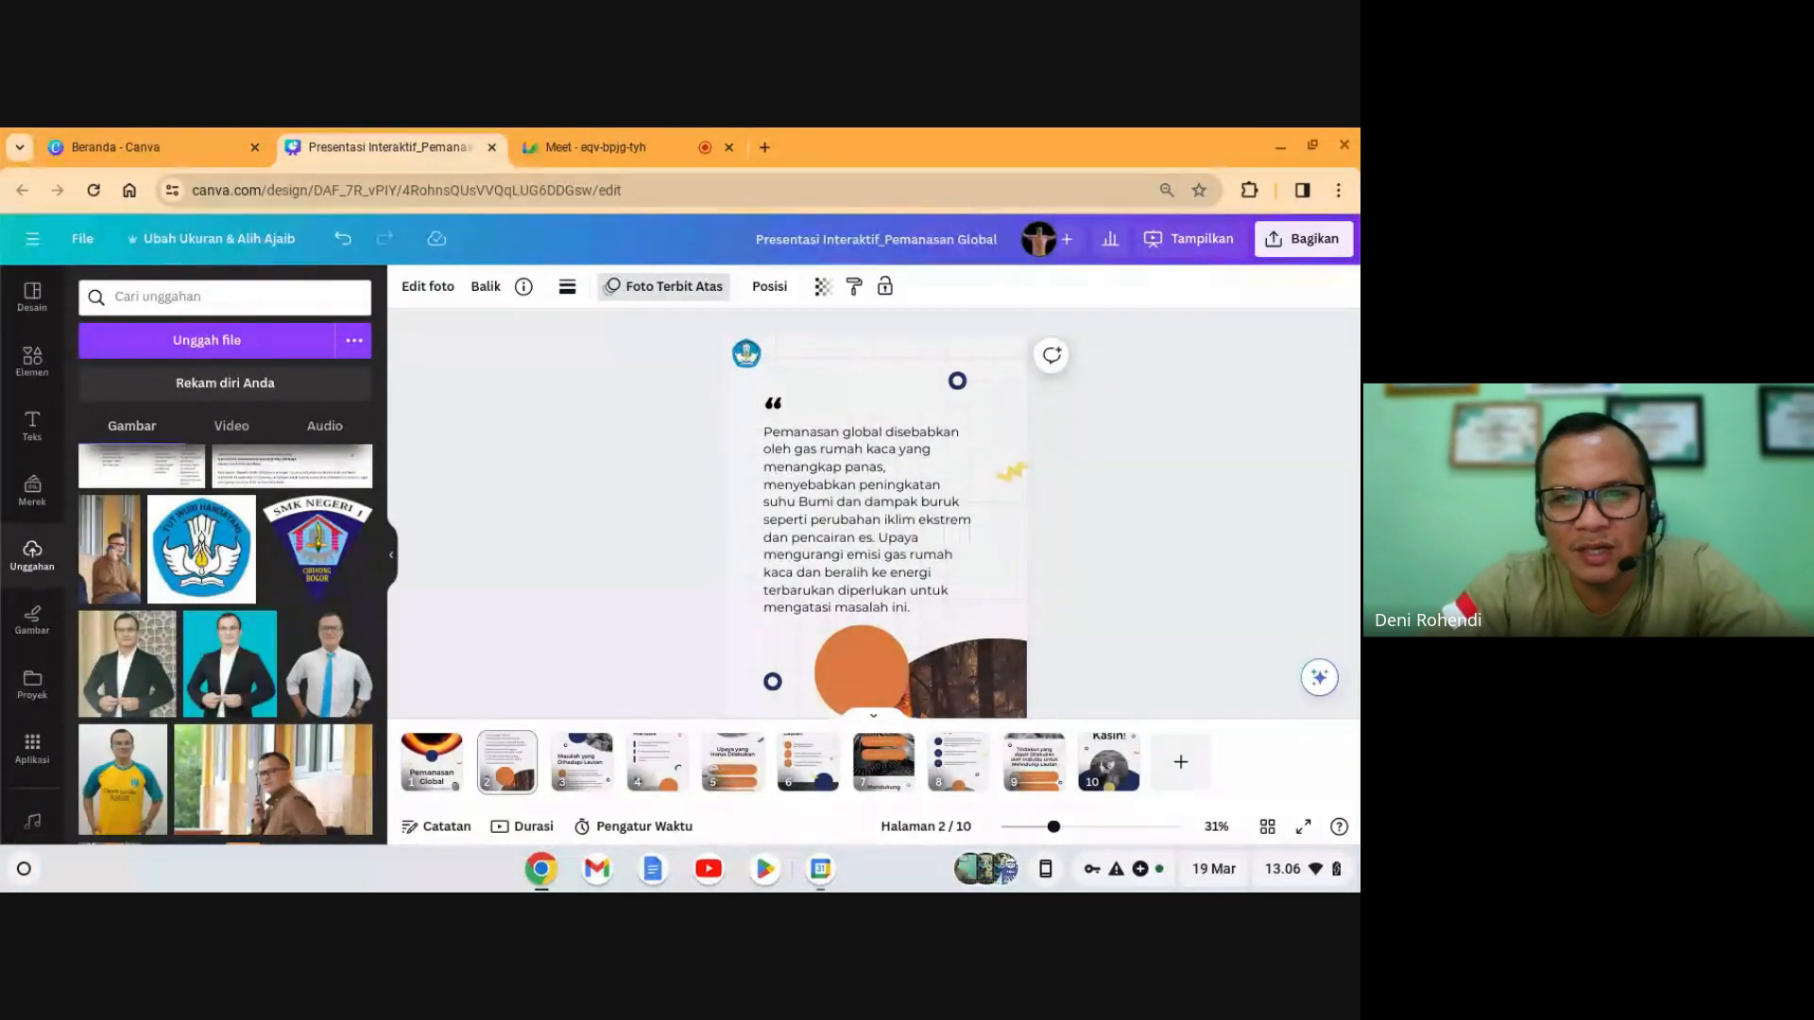
{"action": "left_click", "coordinate": [750, 357]}
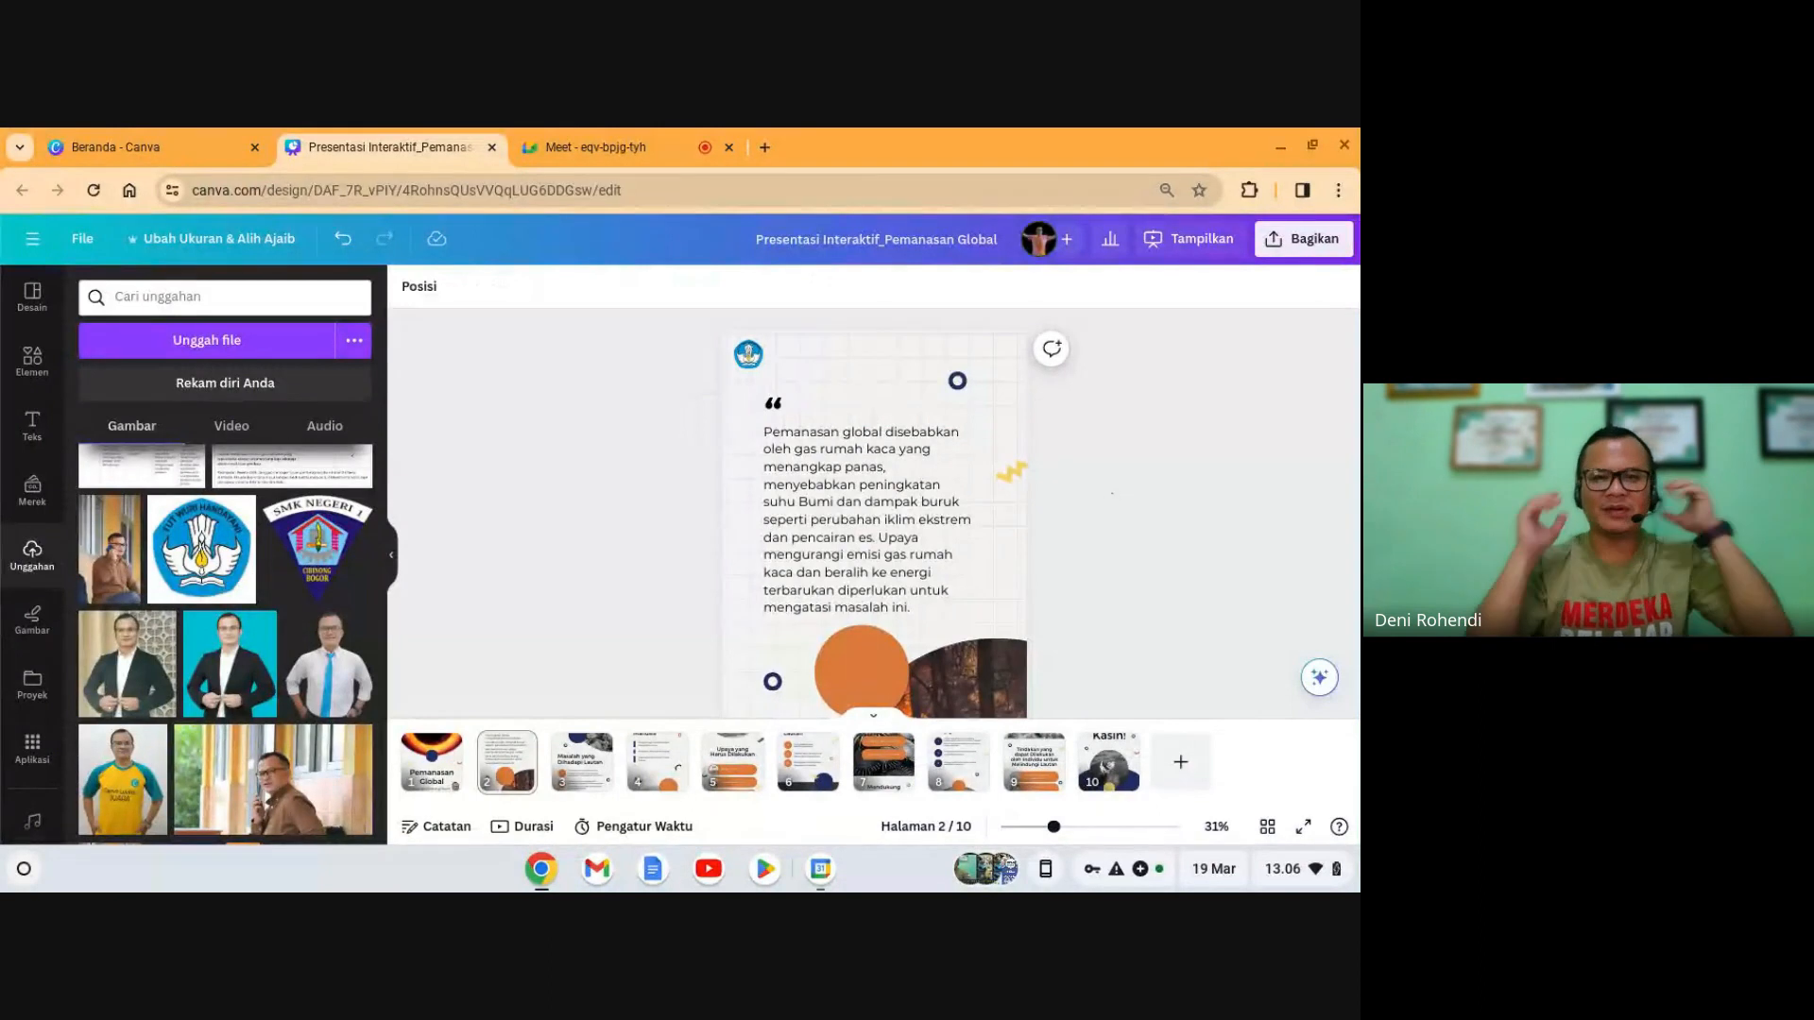
{"action": "left_click", "coordinate": [635, 149]}
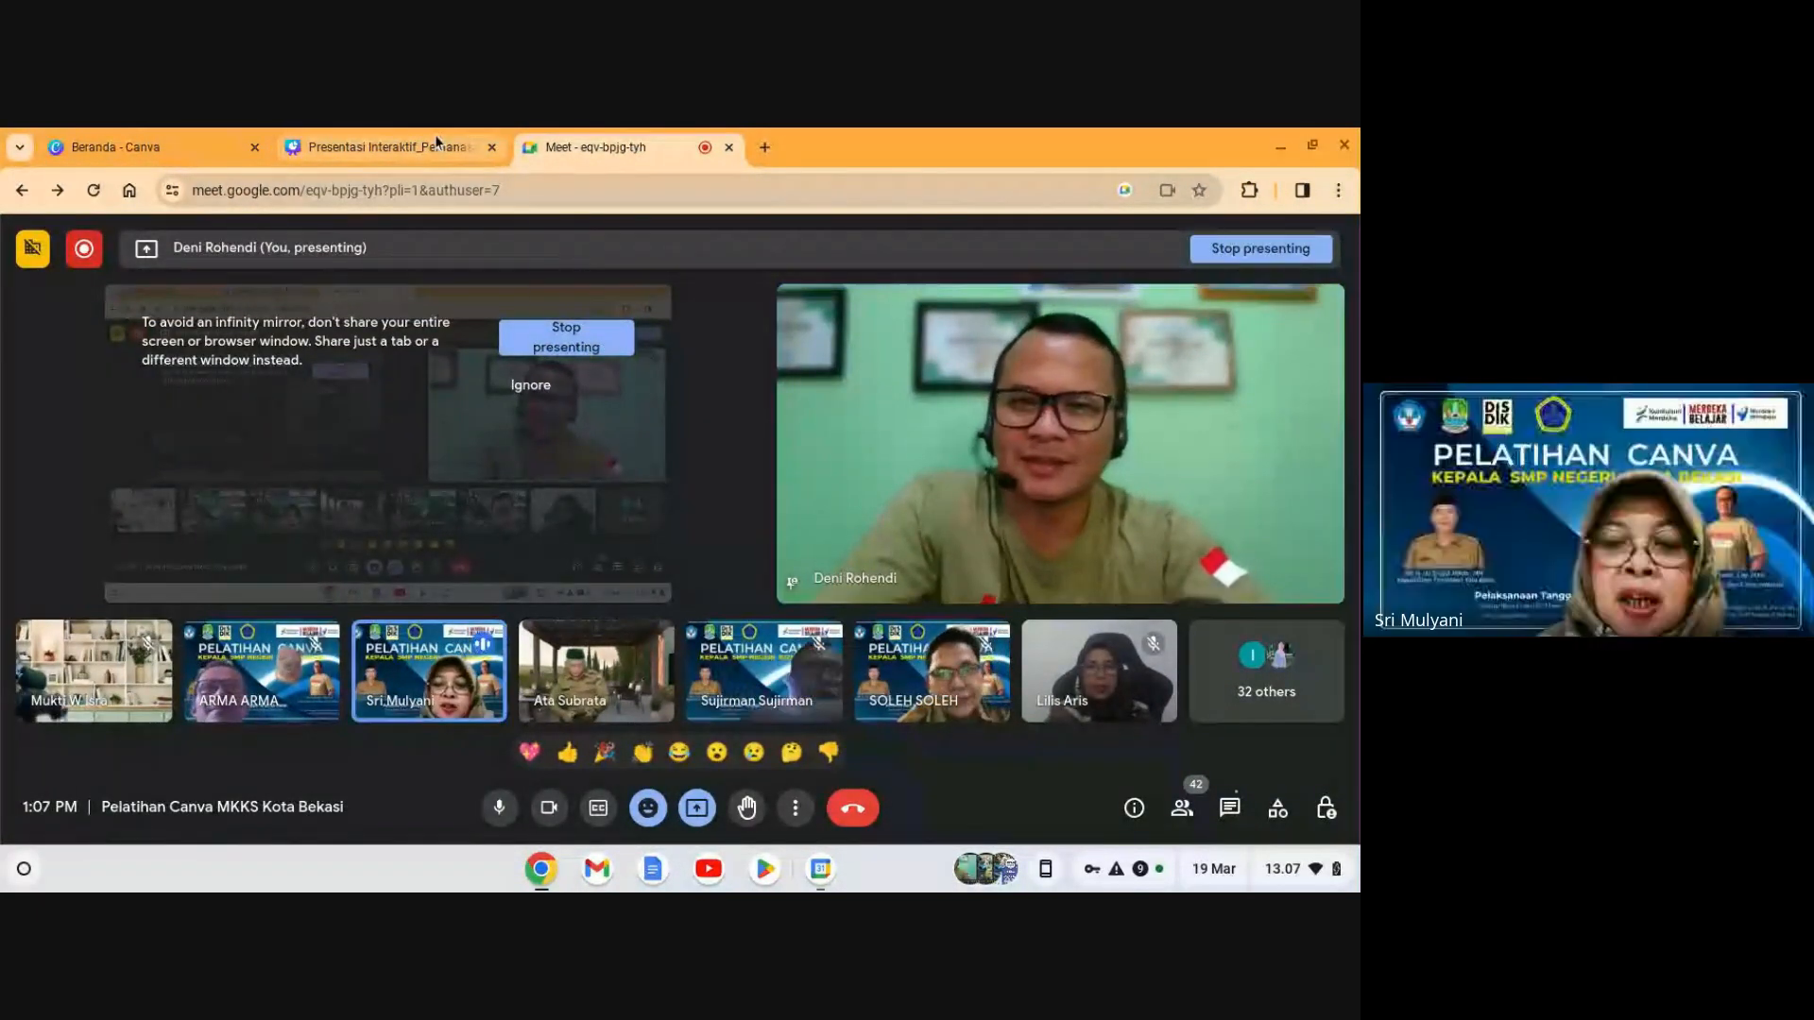
- Admit the person waiting to join the Google Meet call
{"action": "mouse_move", "coordinate": [435, 141]}
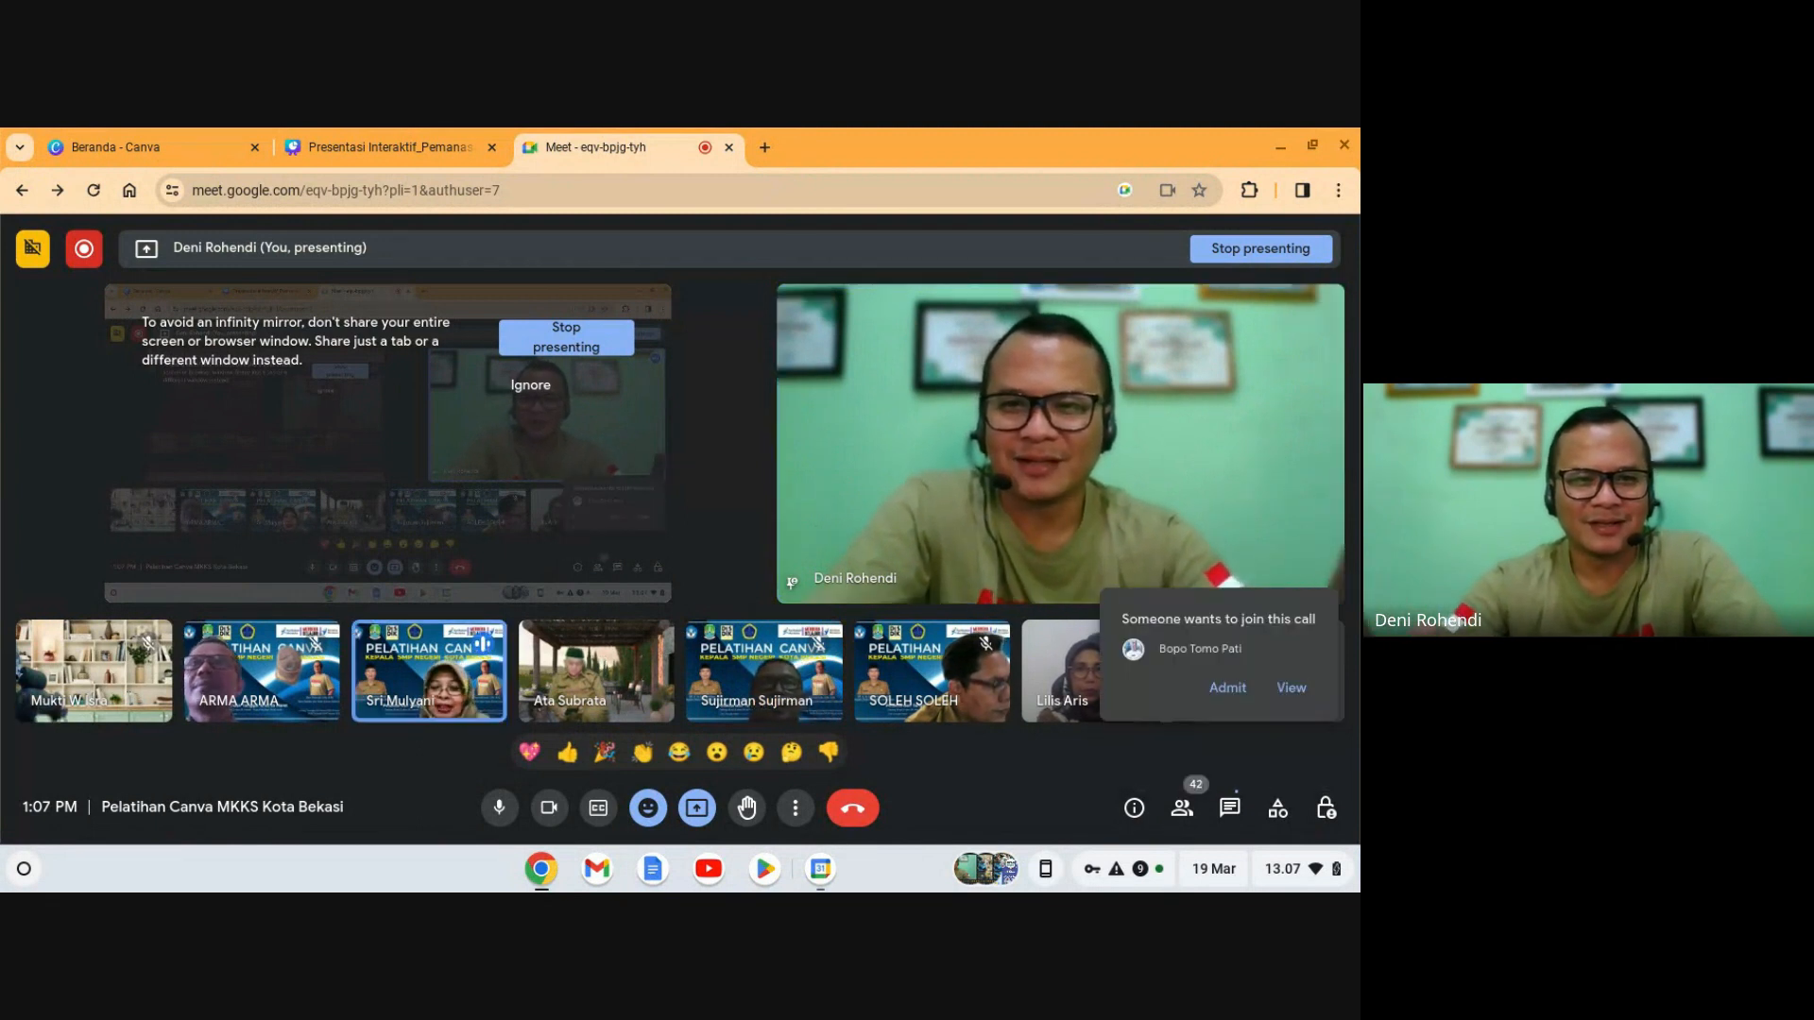
{"action": "left_click", "coordinate": [1227, 689]}
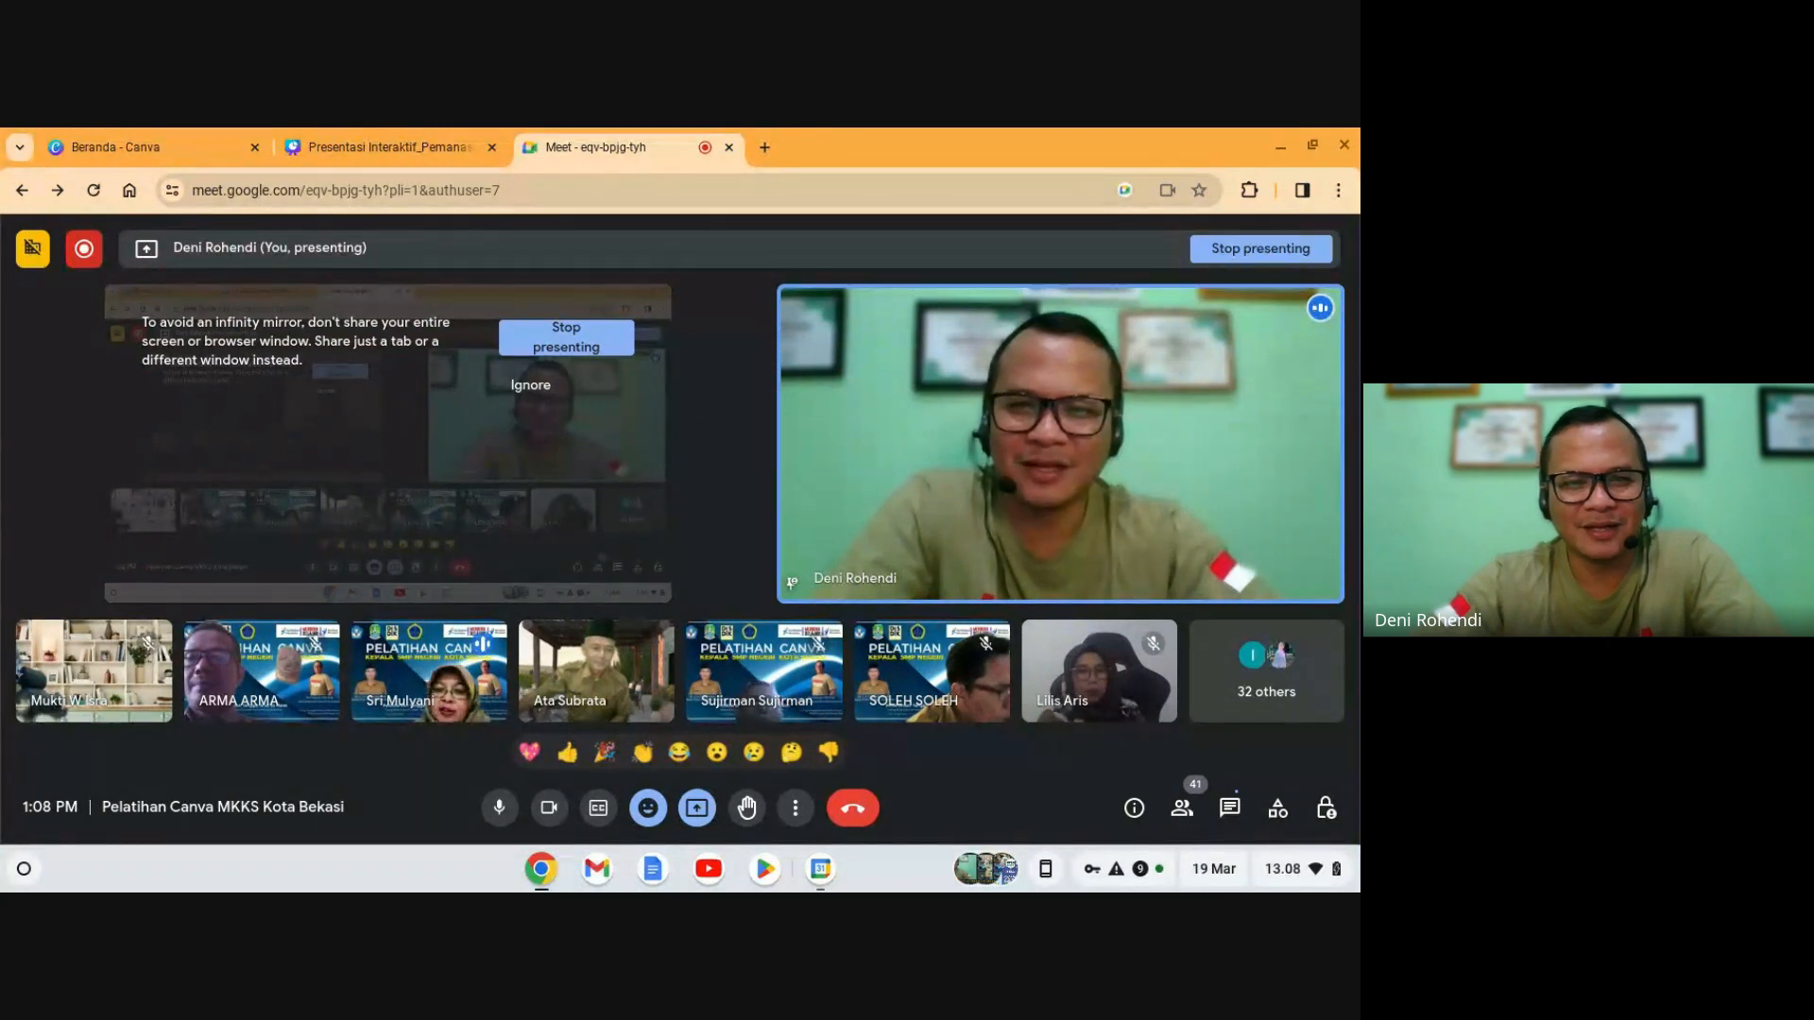
{"action": "mouse_move", "coordinate": [877, 768]}
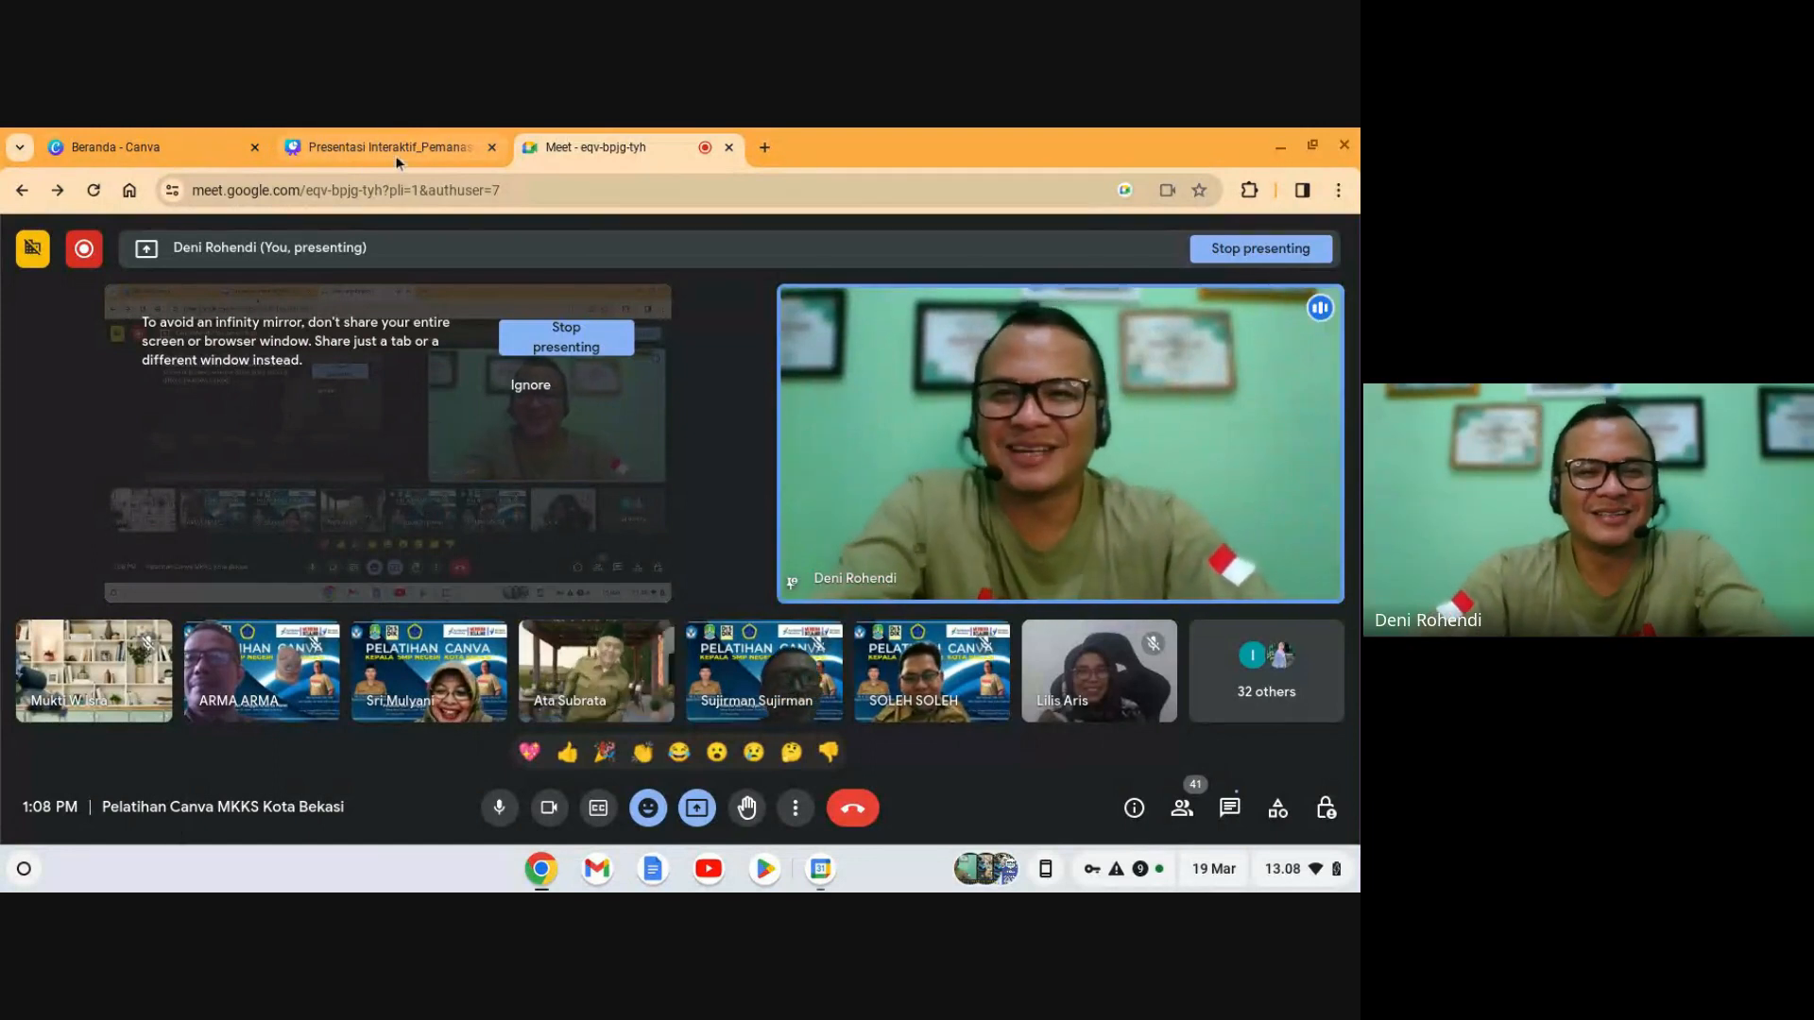
{"action": "mouse_move", "coordinate": [404, 146]}
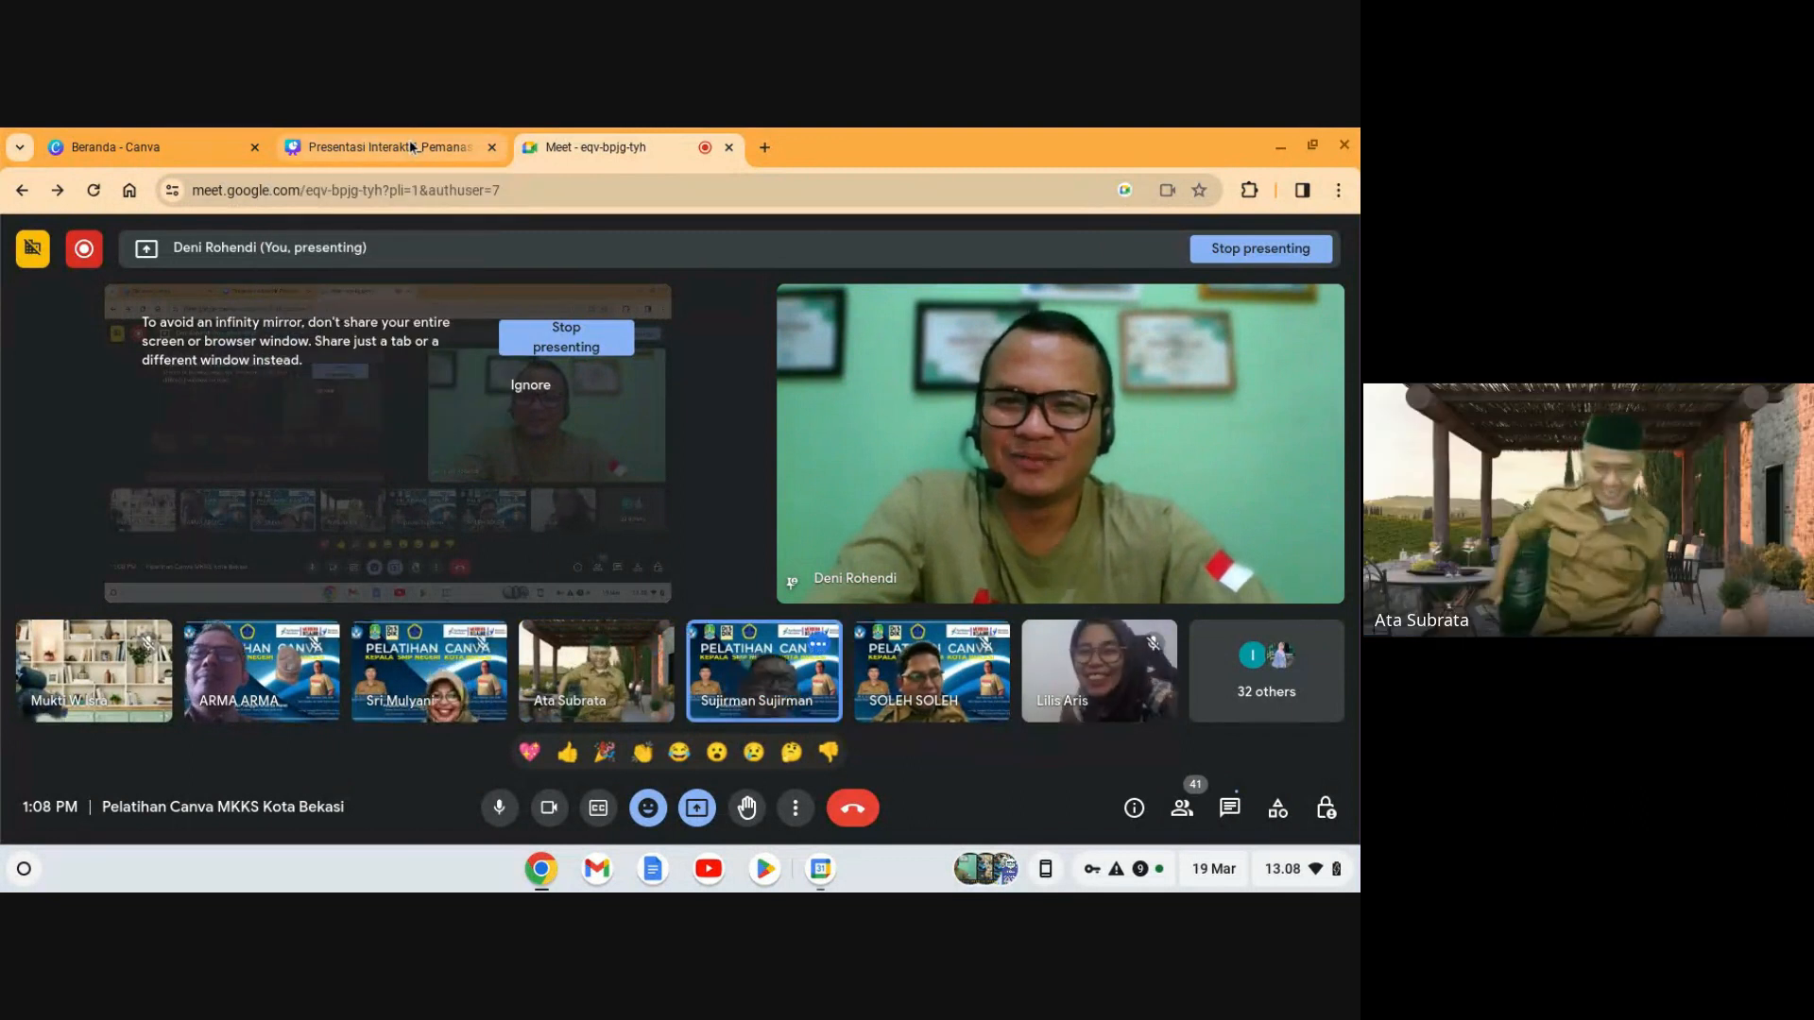
- Return to the Canva deck on slide 3, 'Masalah yang Dihadapi Lautan', with the uploads panel collapsed
{"action": "left_click", "coordinate": [412, 148]}
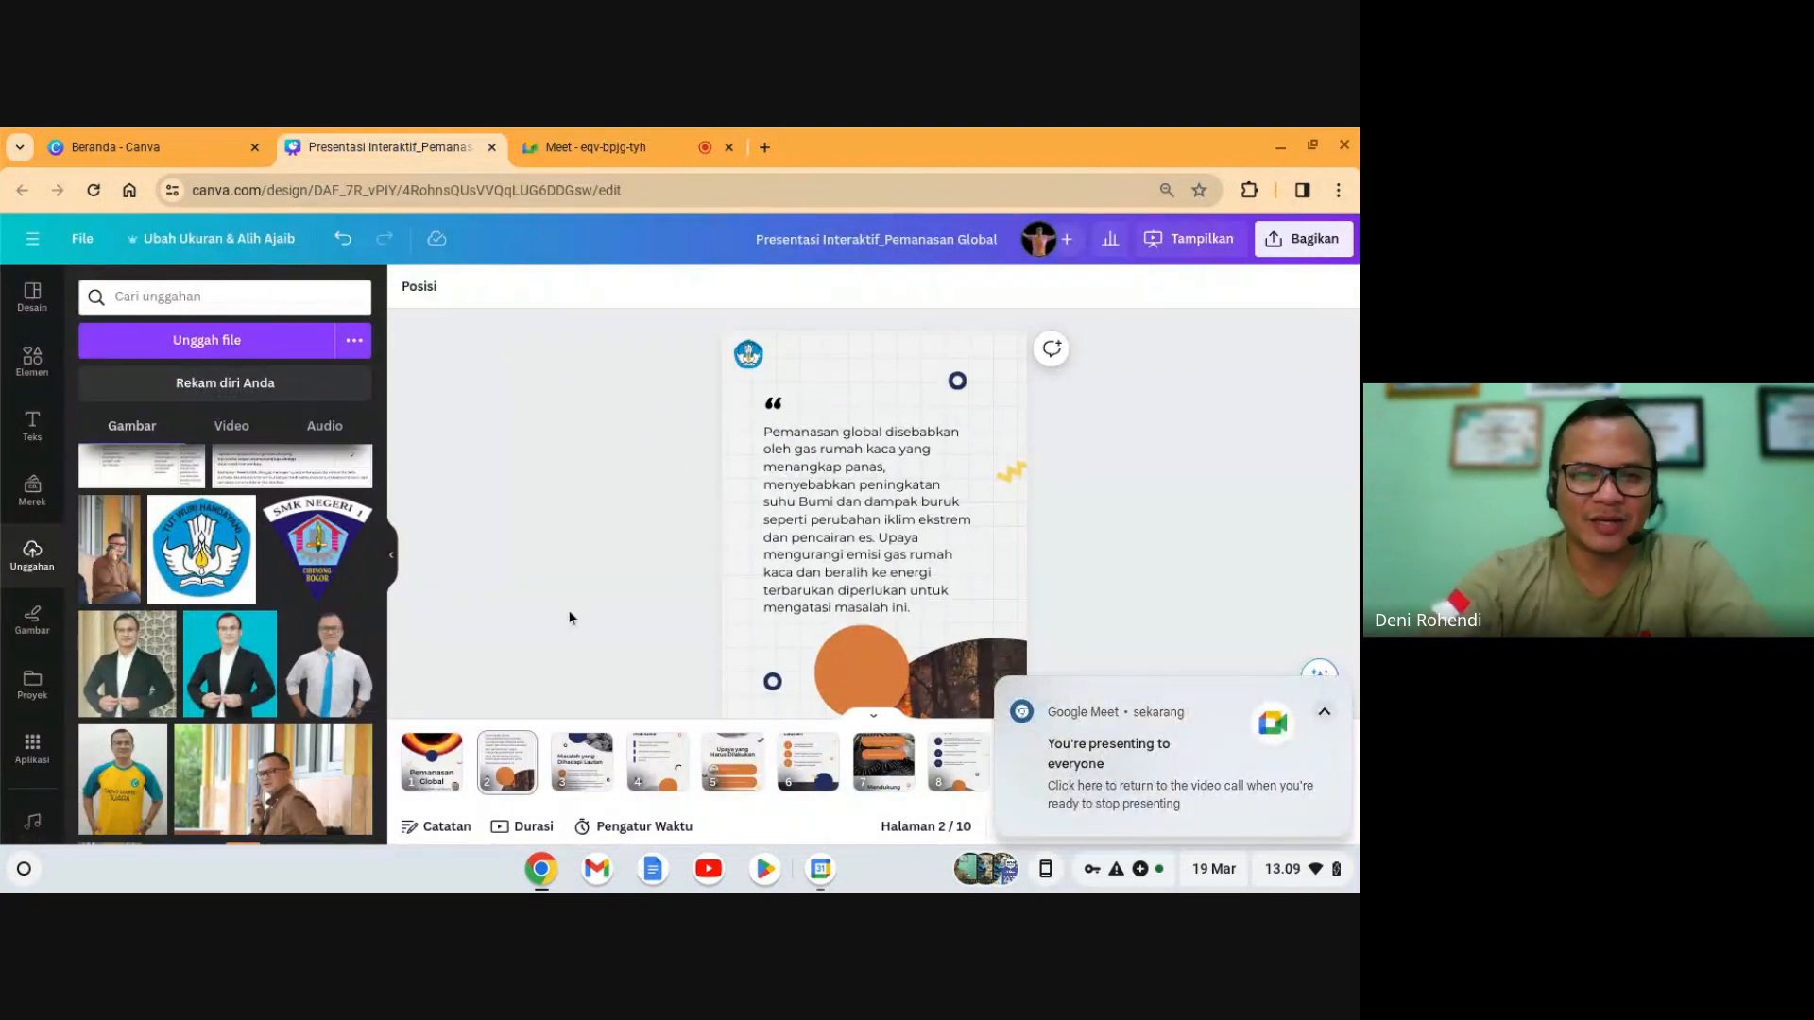
{"action": "left_click", "coordinate": [564, 765]}
{"action": "left_click", "coordinate": [395, 559]}
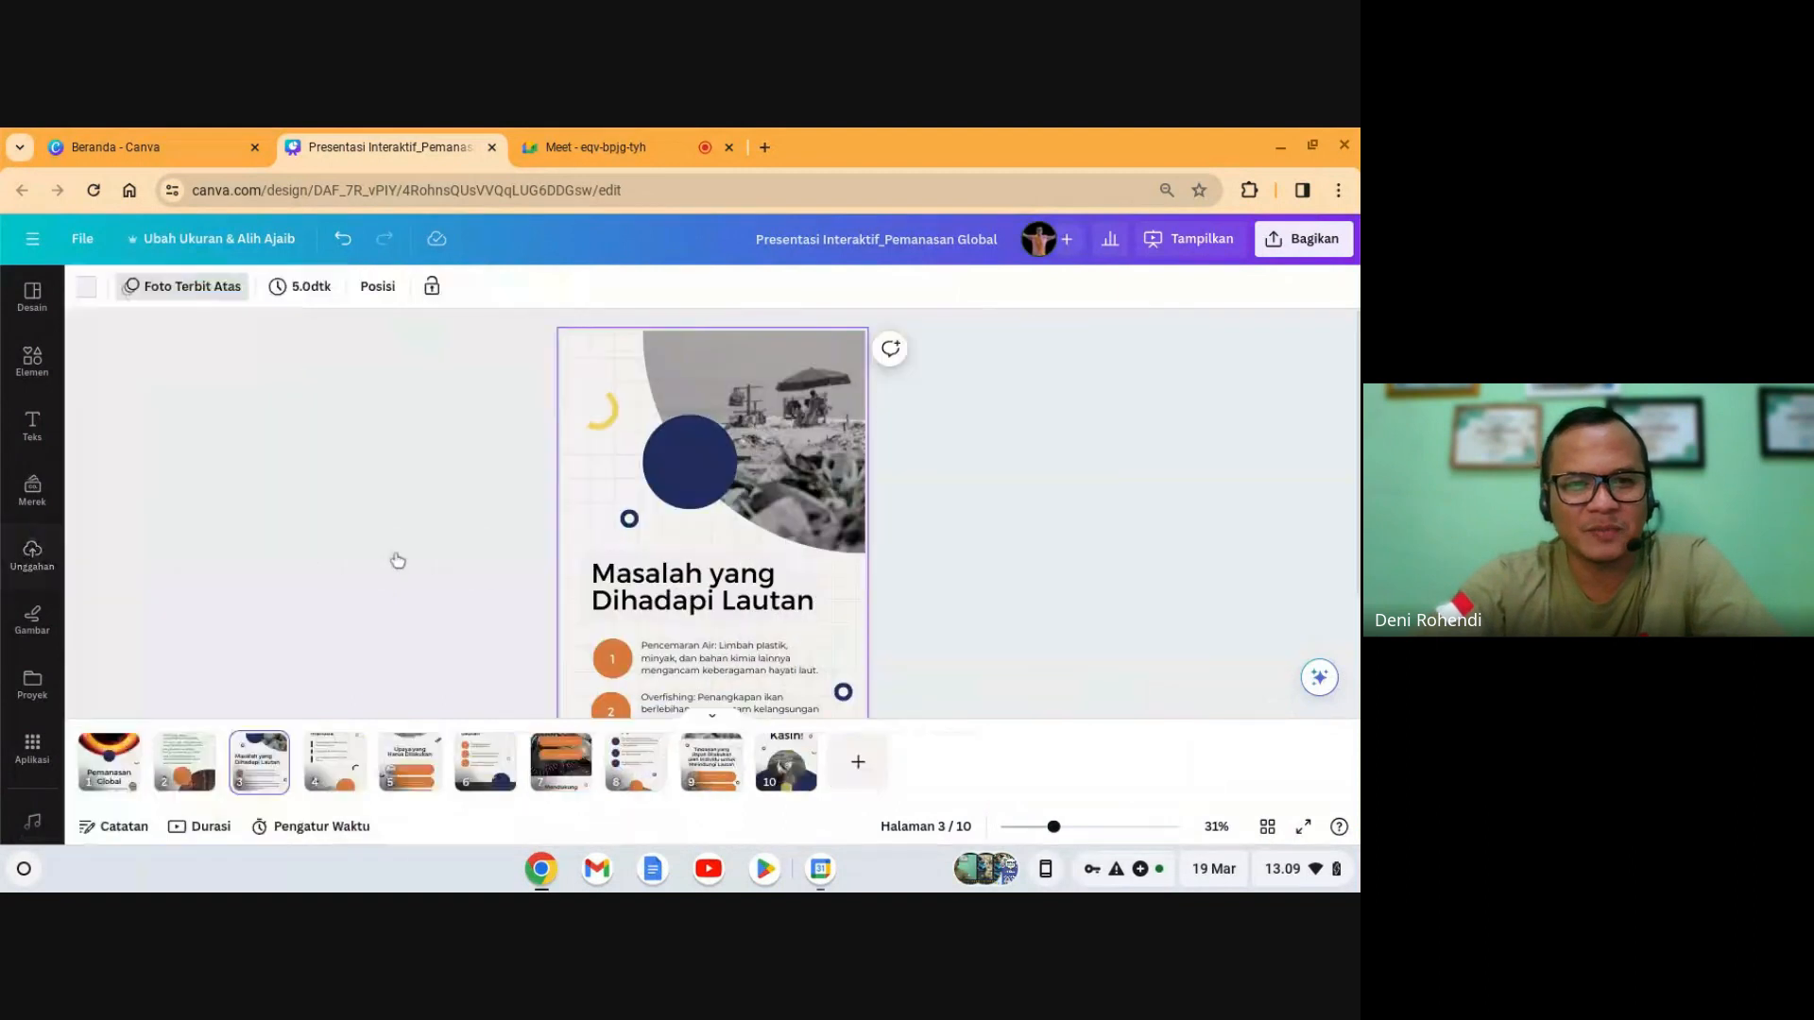
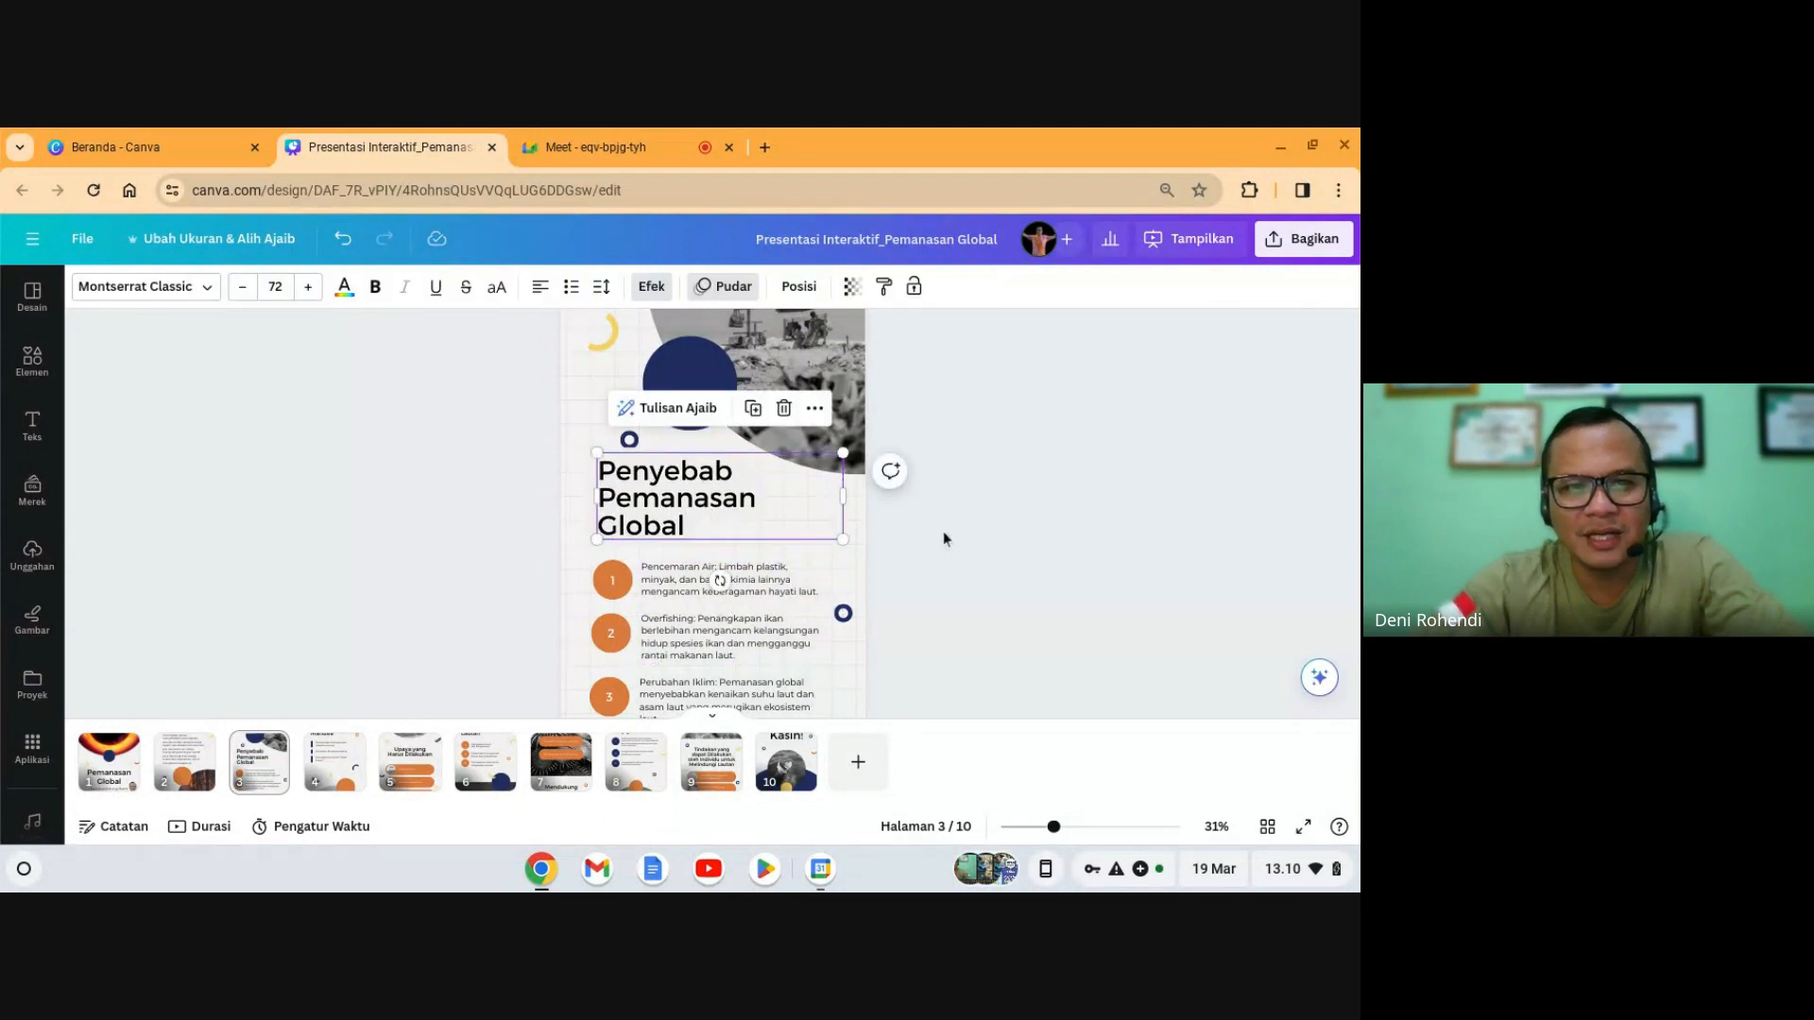
- Nudge the small ring above slide 3's title upward and check the title and Pencemaran Air description
{"action": "key", "text": "Escape"}
{"action": "left_click_drag", "start_coordinate": [629, 441], "coordinate": [630, 430]}
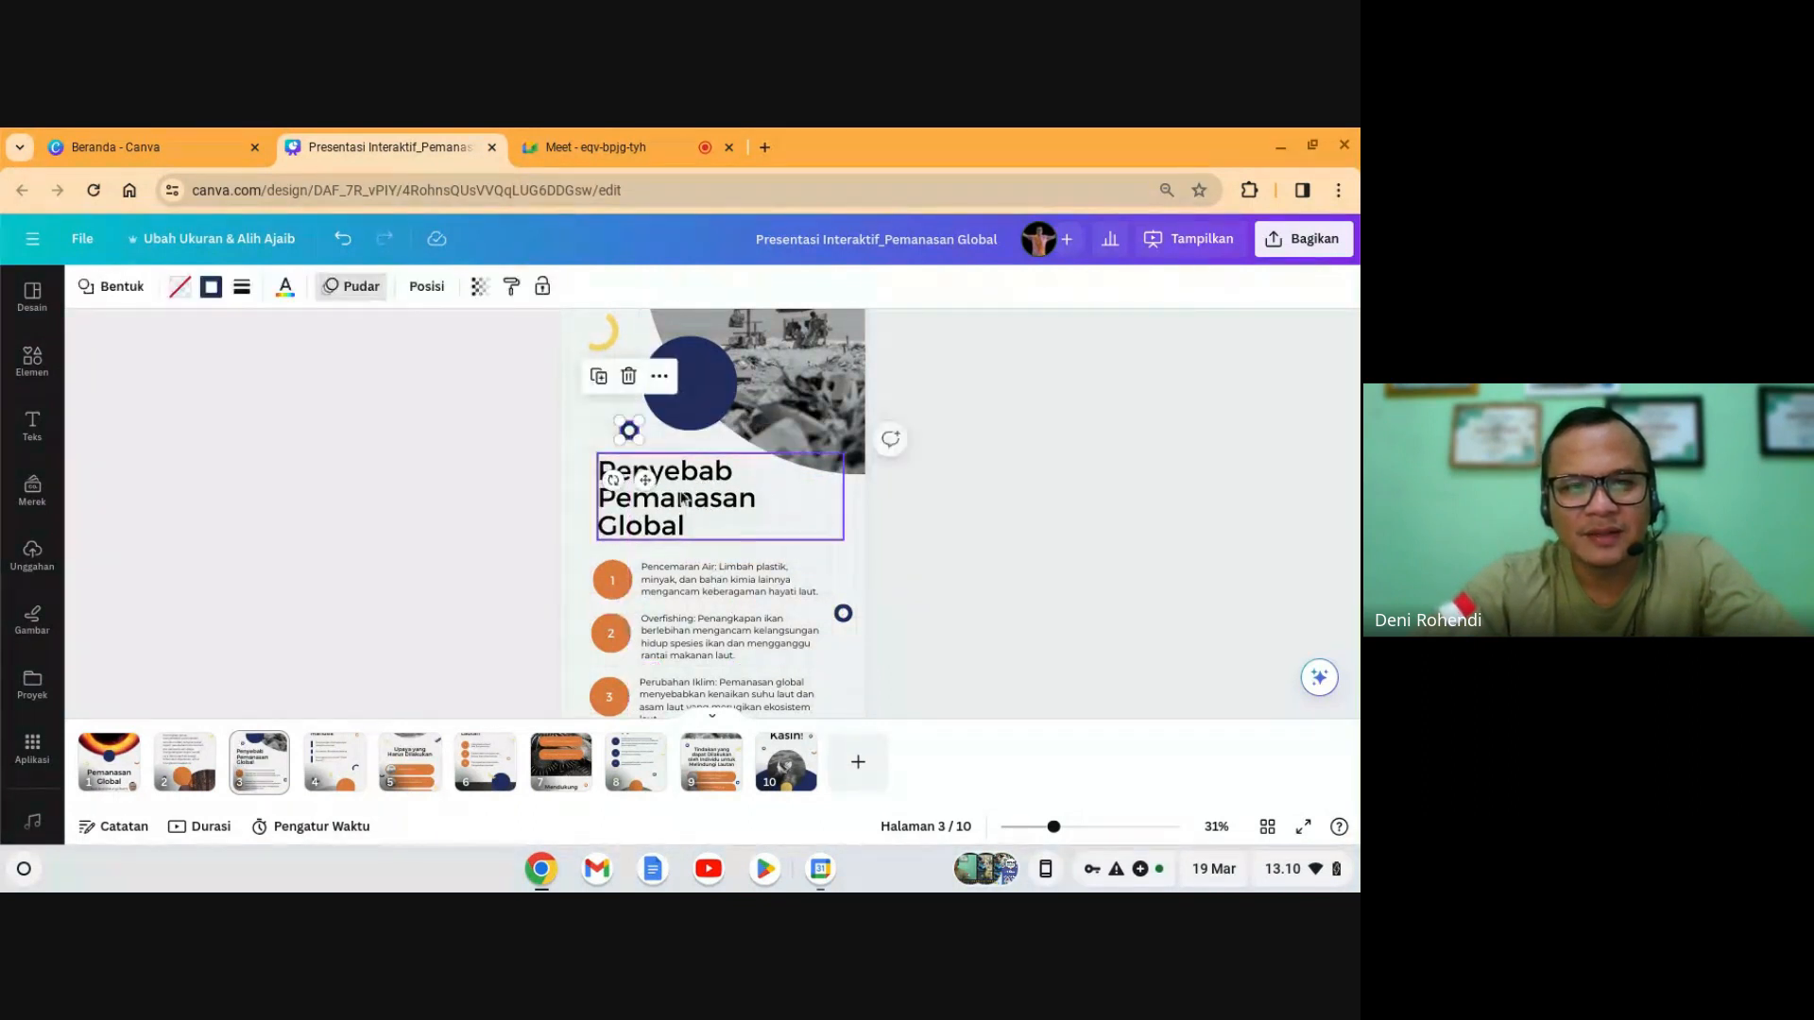
{"action": "left_click", "coordinate": [682, 498]}
{"action": "left_click", "coordinate": [937, 518]}
{"action": "scroll", "coordinate": [699, 548], "scroll_direction": "down", "scroll_amount": 2}
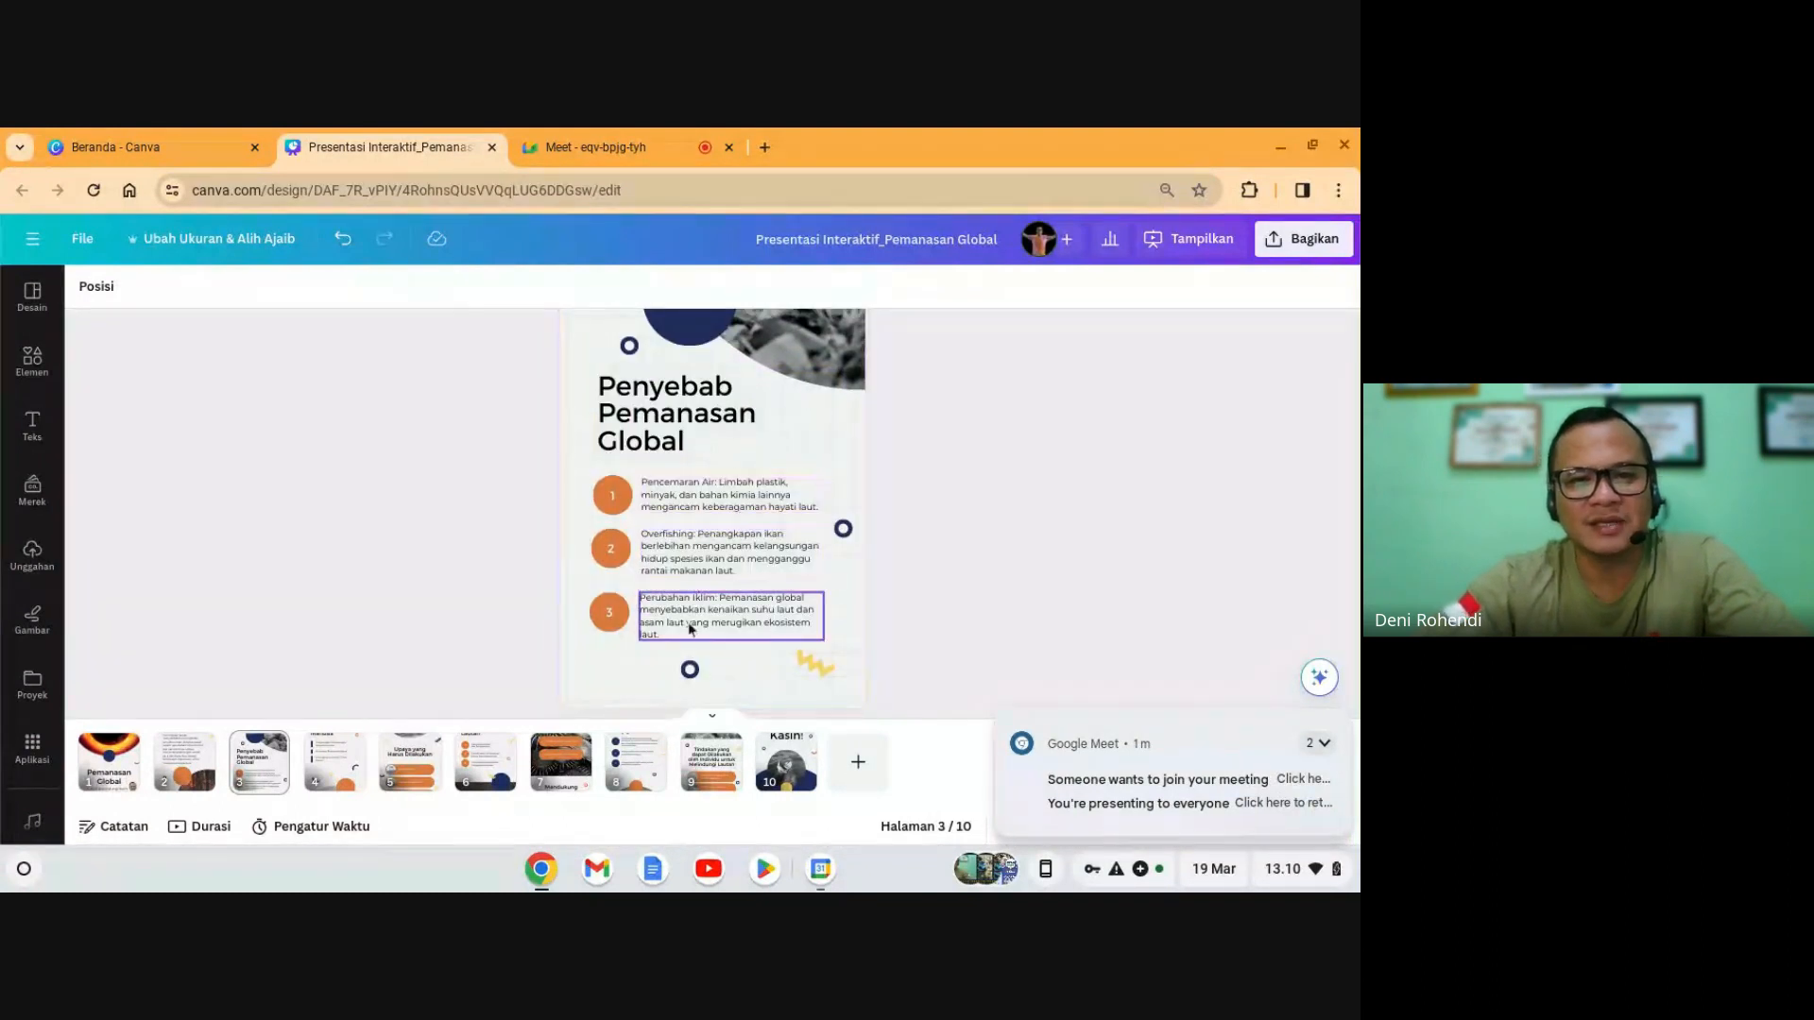
{"action": "left_click", "coordinate": [712, 503]}
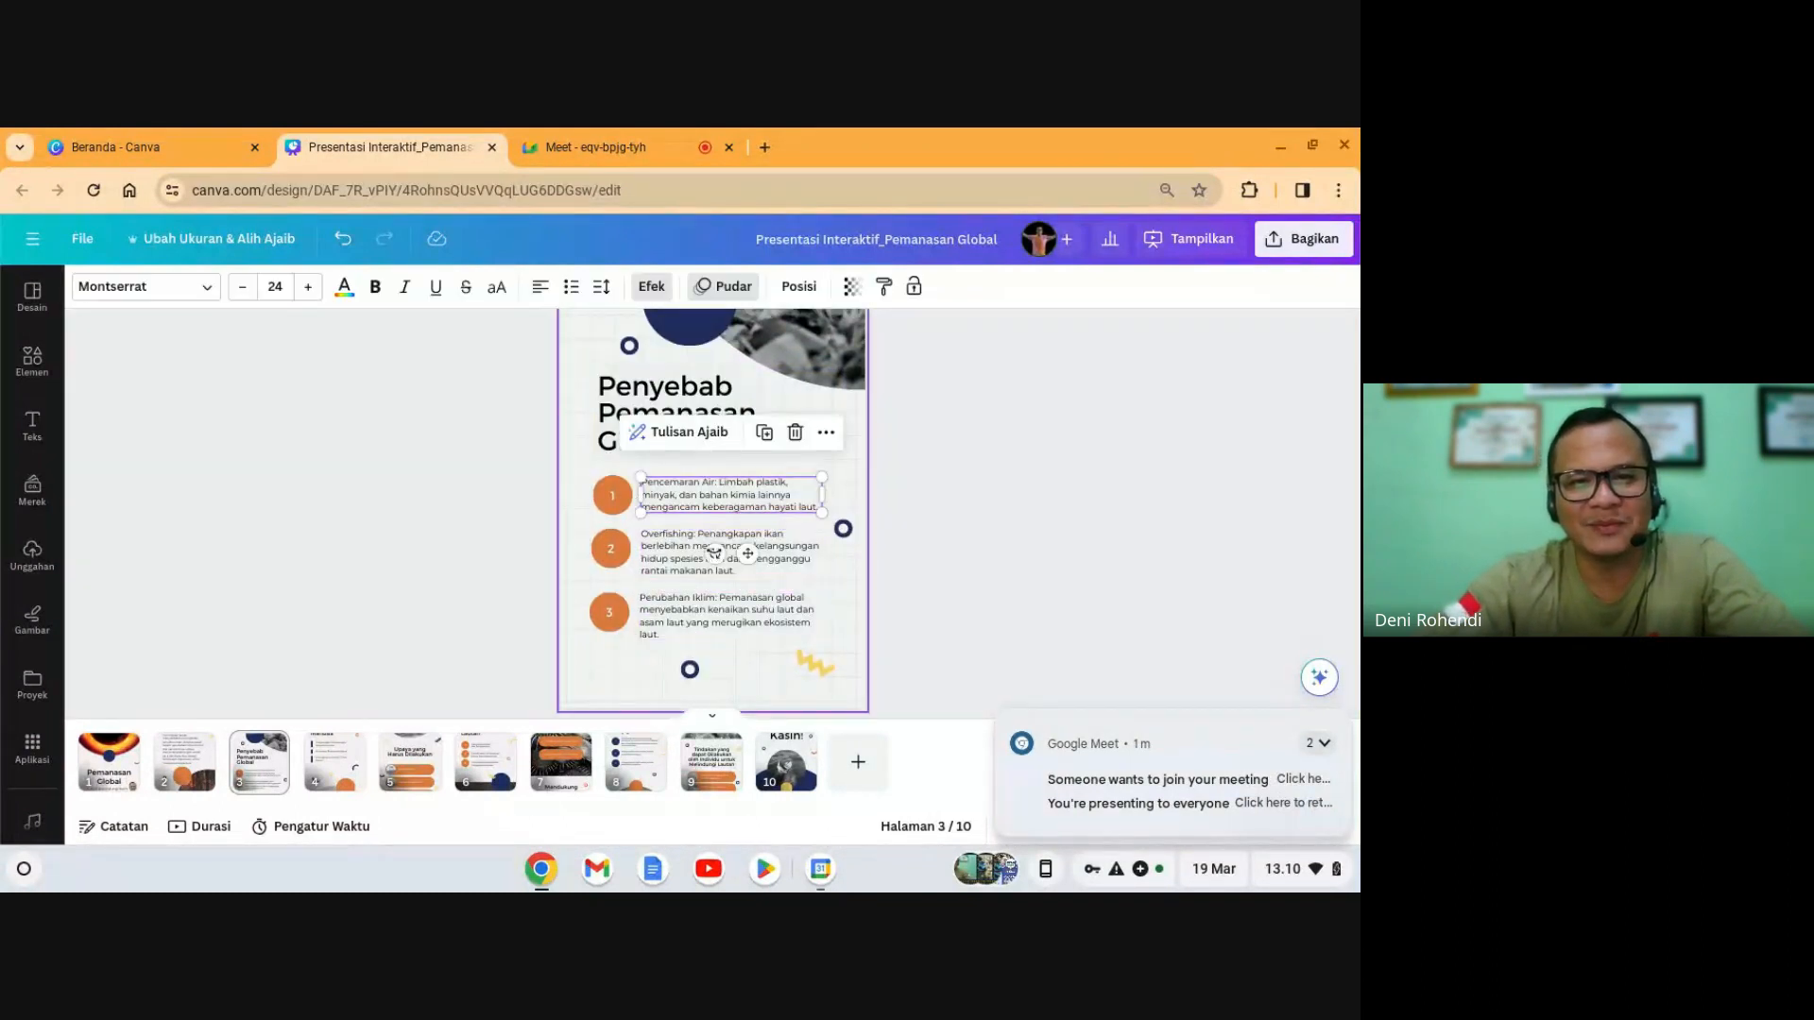
{"action": "scroll", "coordinate": [945, 543], "scroll_direction": "up", "scroll_amount": 2}
{"action": "left_click", "coordinate": [983, 537]}
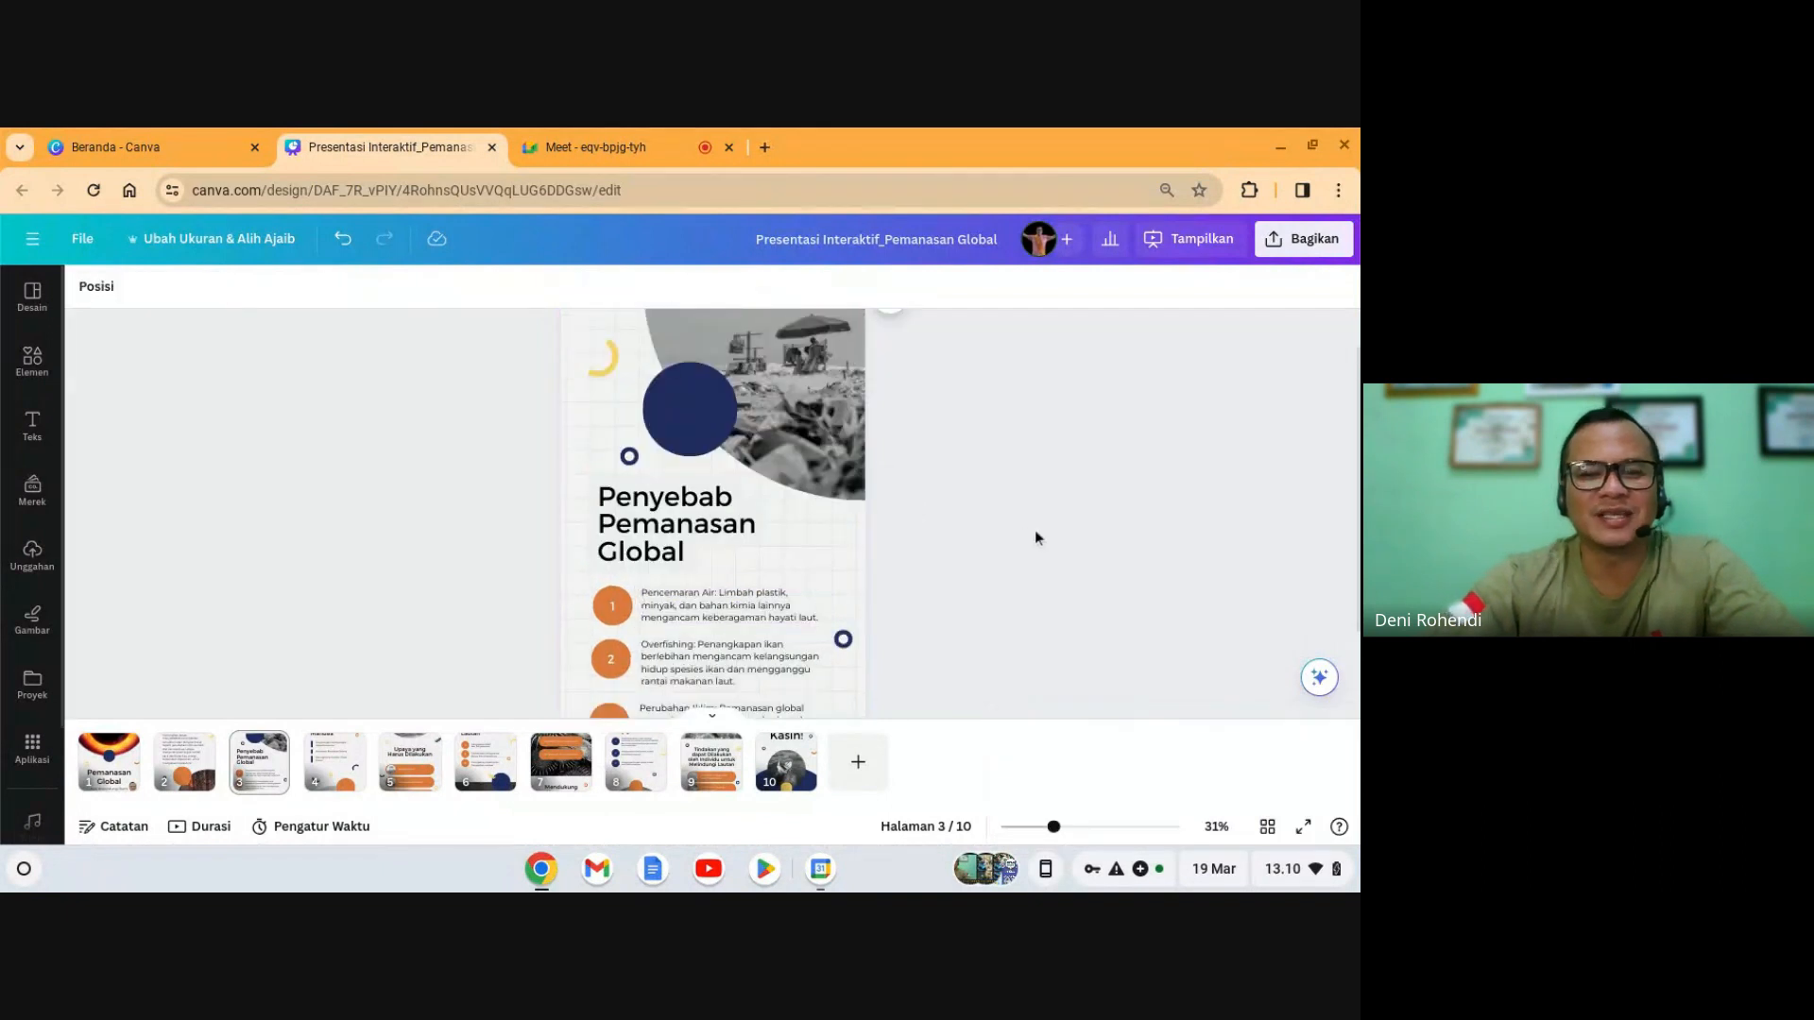
{"action": "scroll", "coordinate": [1034, 530], "scroll_direction": "up", "scroll_amount": 1}
- Open the assistant's recommended actions over the 'Penyebab Pemanasan Global' slide
{"action": "double_click", "coordinate": [650, 584]}
{"action": "key", "text": "ctrl+c"}
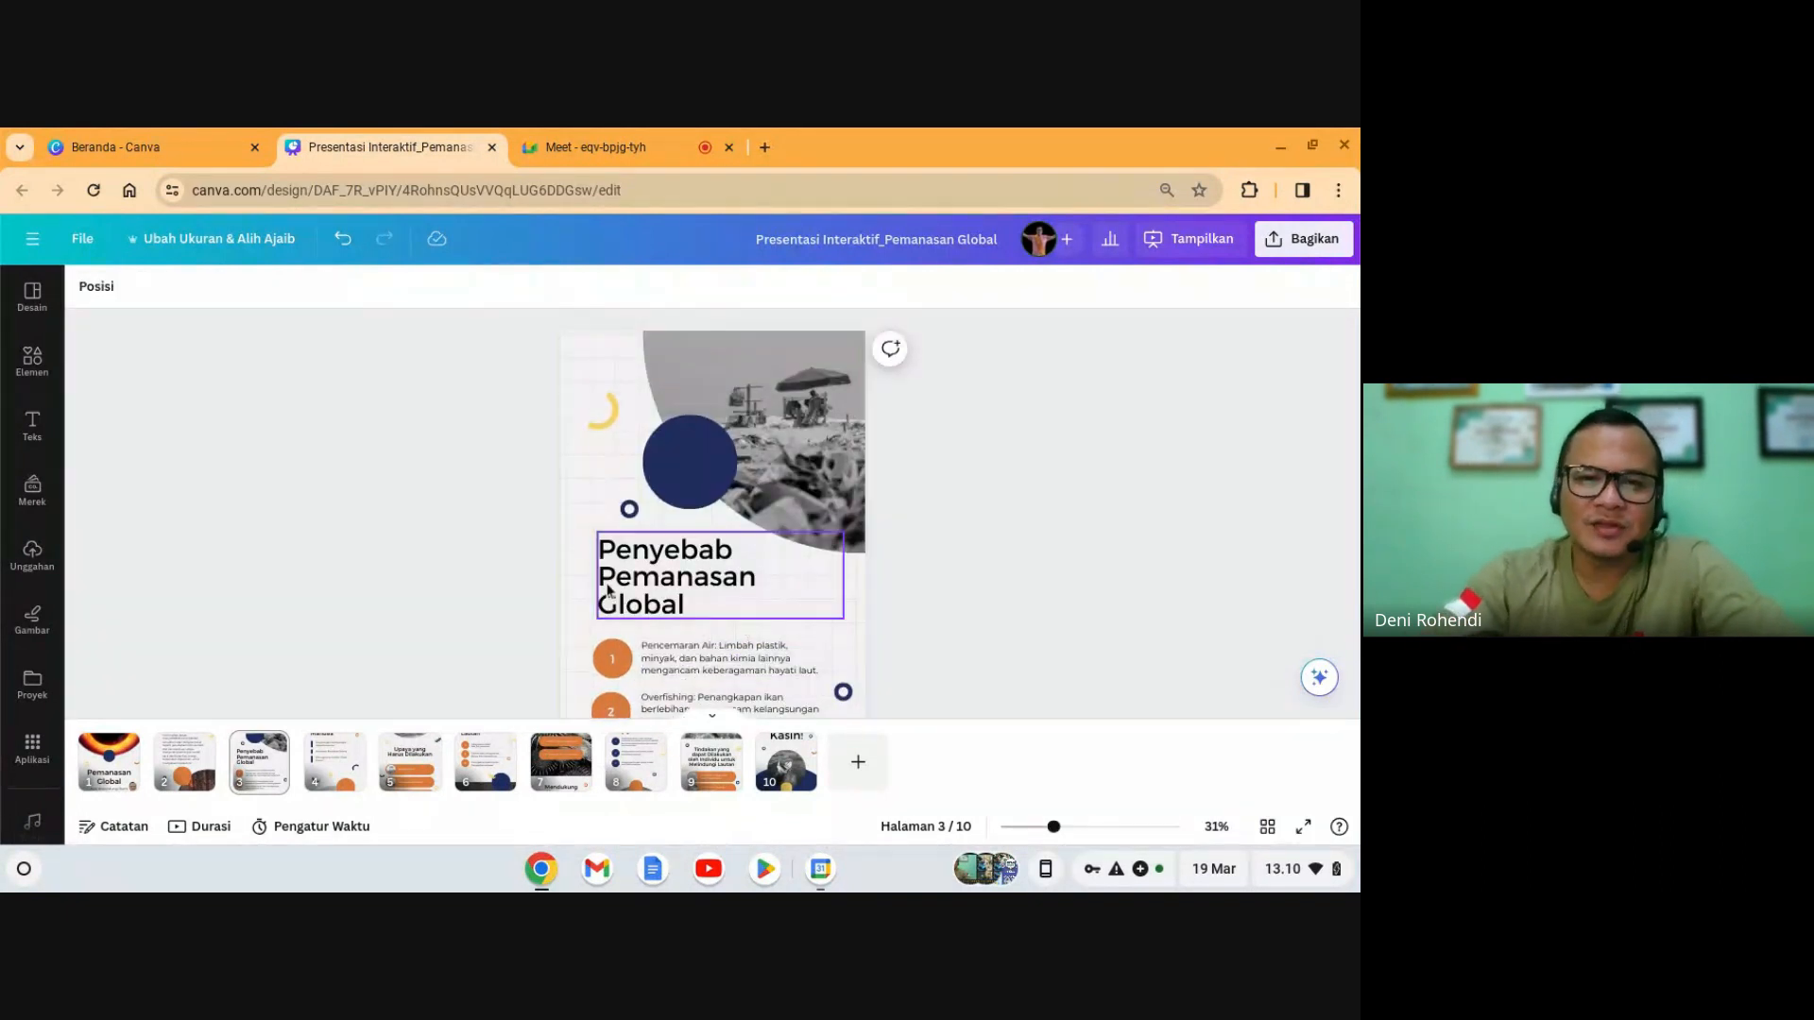
{"action": "left_click", "coordinate": [1070, 568]}
{"action": "scroll", "coordinate": [926, 627], "scroll_direction": "down", "scroll_amount": 3}
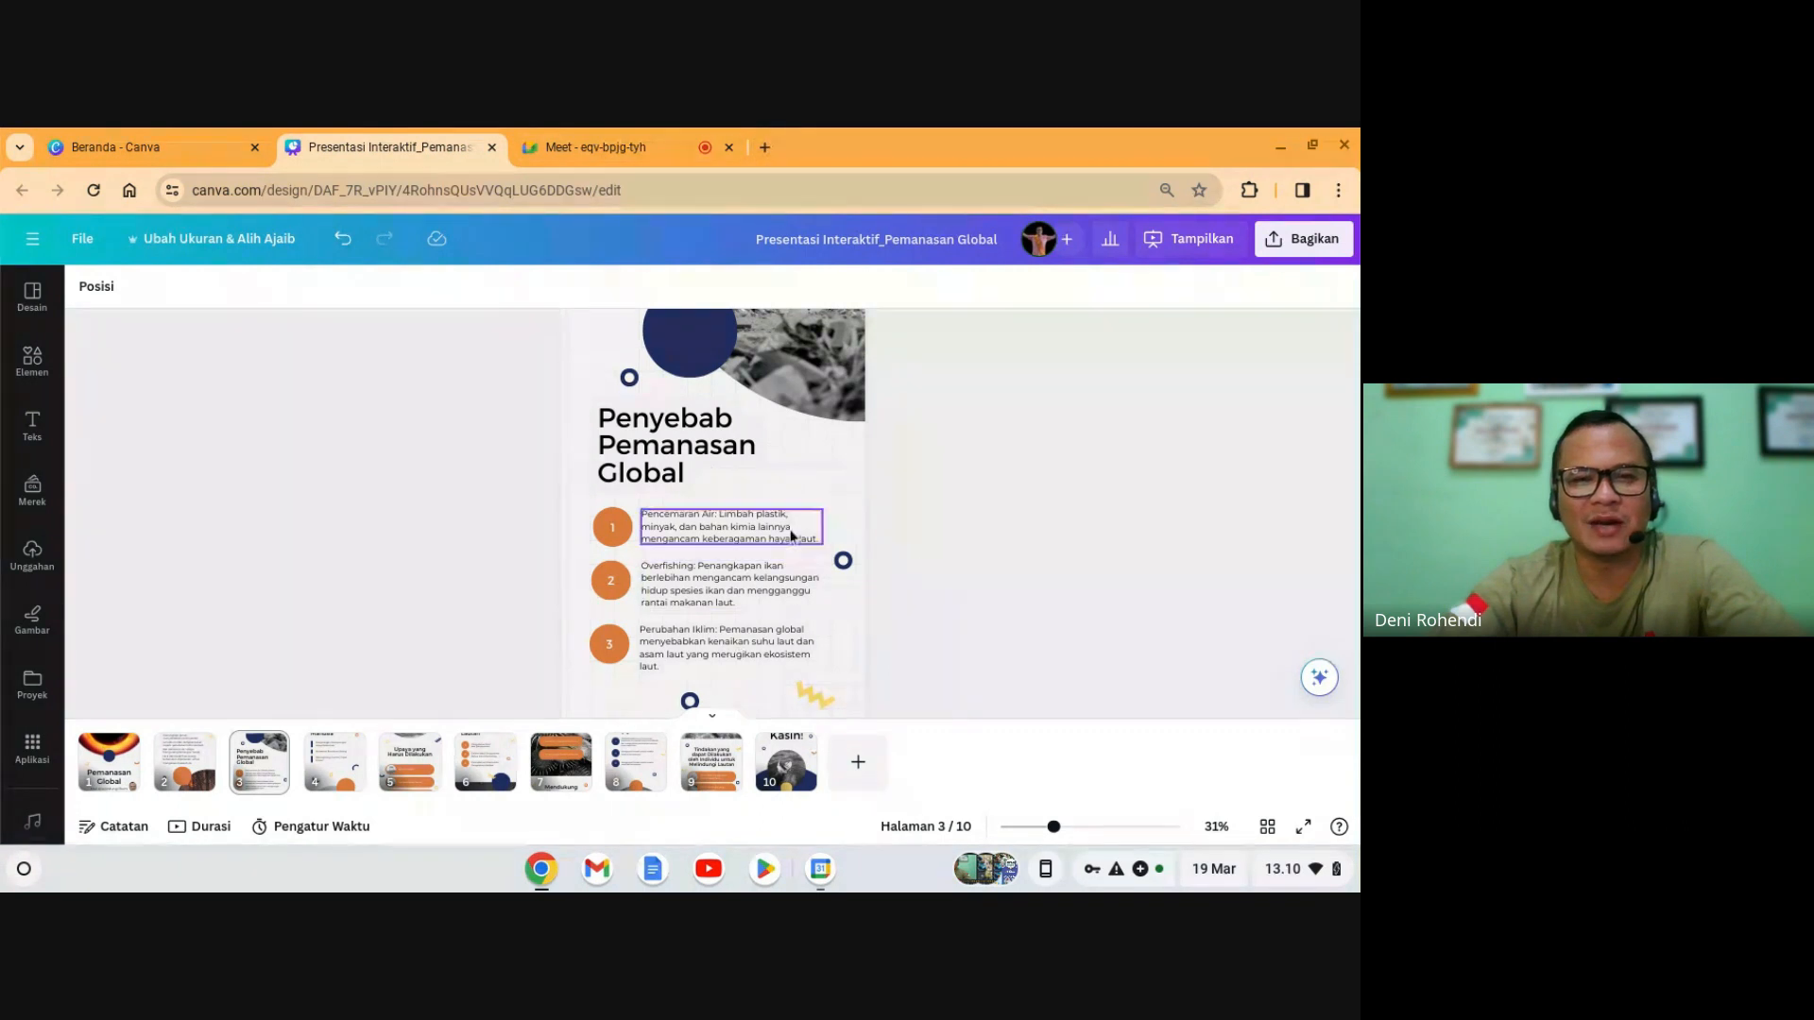
{"action": "left_click", "coordinate": [1321, 682]}
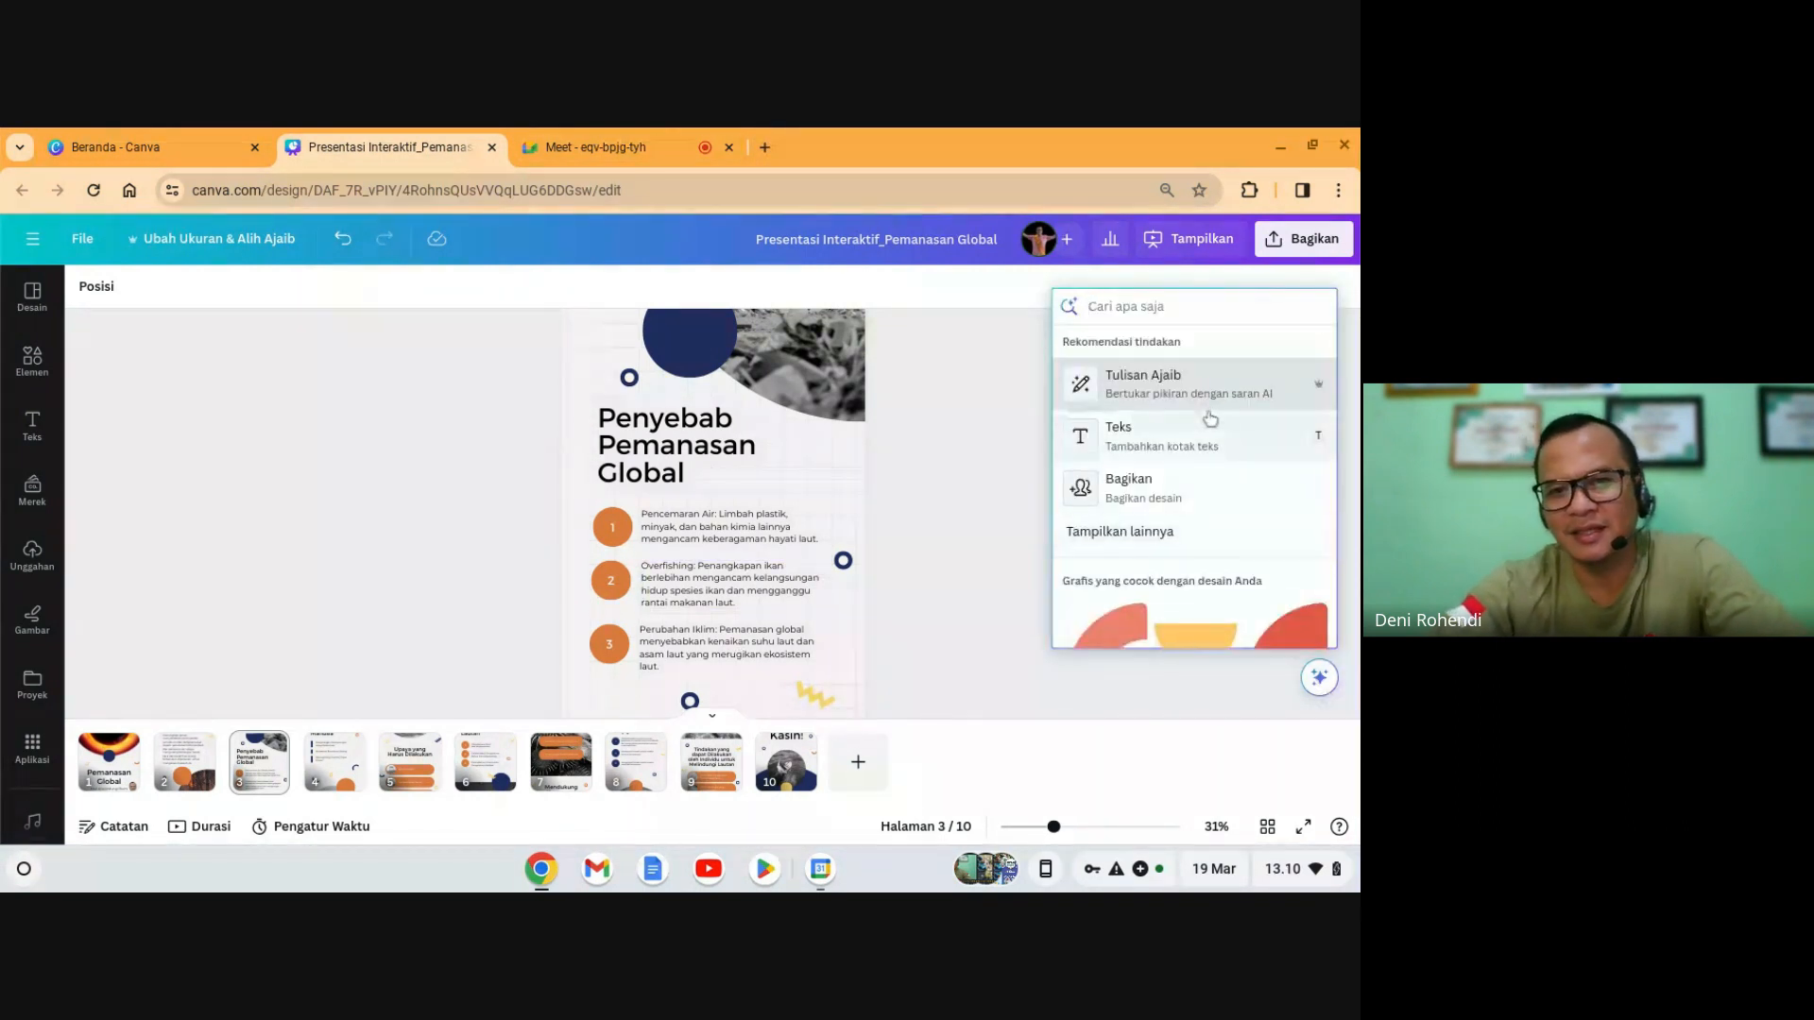
- Generate a Magic Write paragraph from 'jelaskan tiga Penyebab Pemanasan Global' and insert it on slide 3
{"action": "left_click", "coordinate": [1159, 399]}
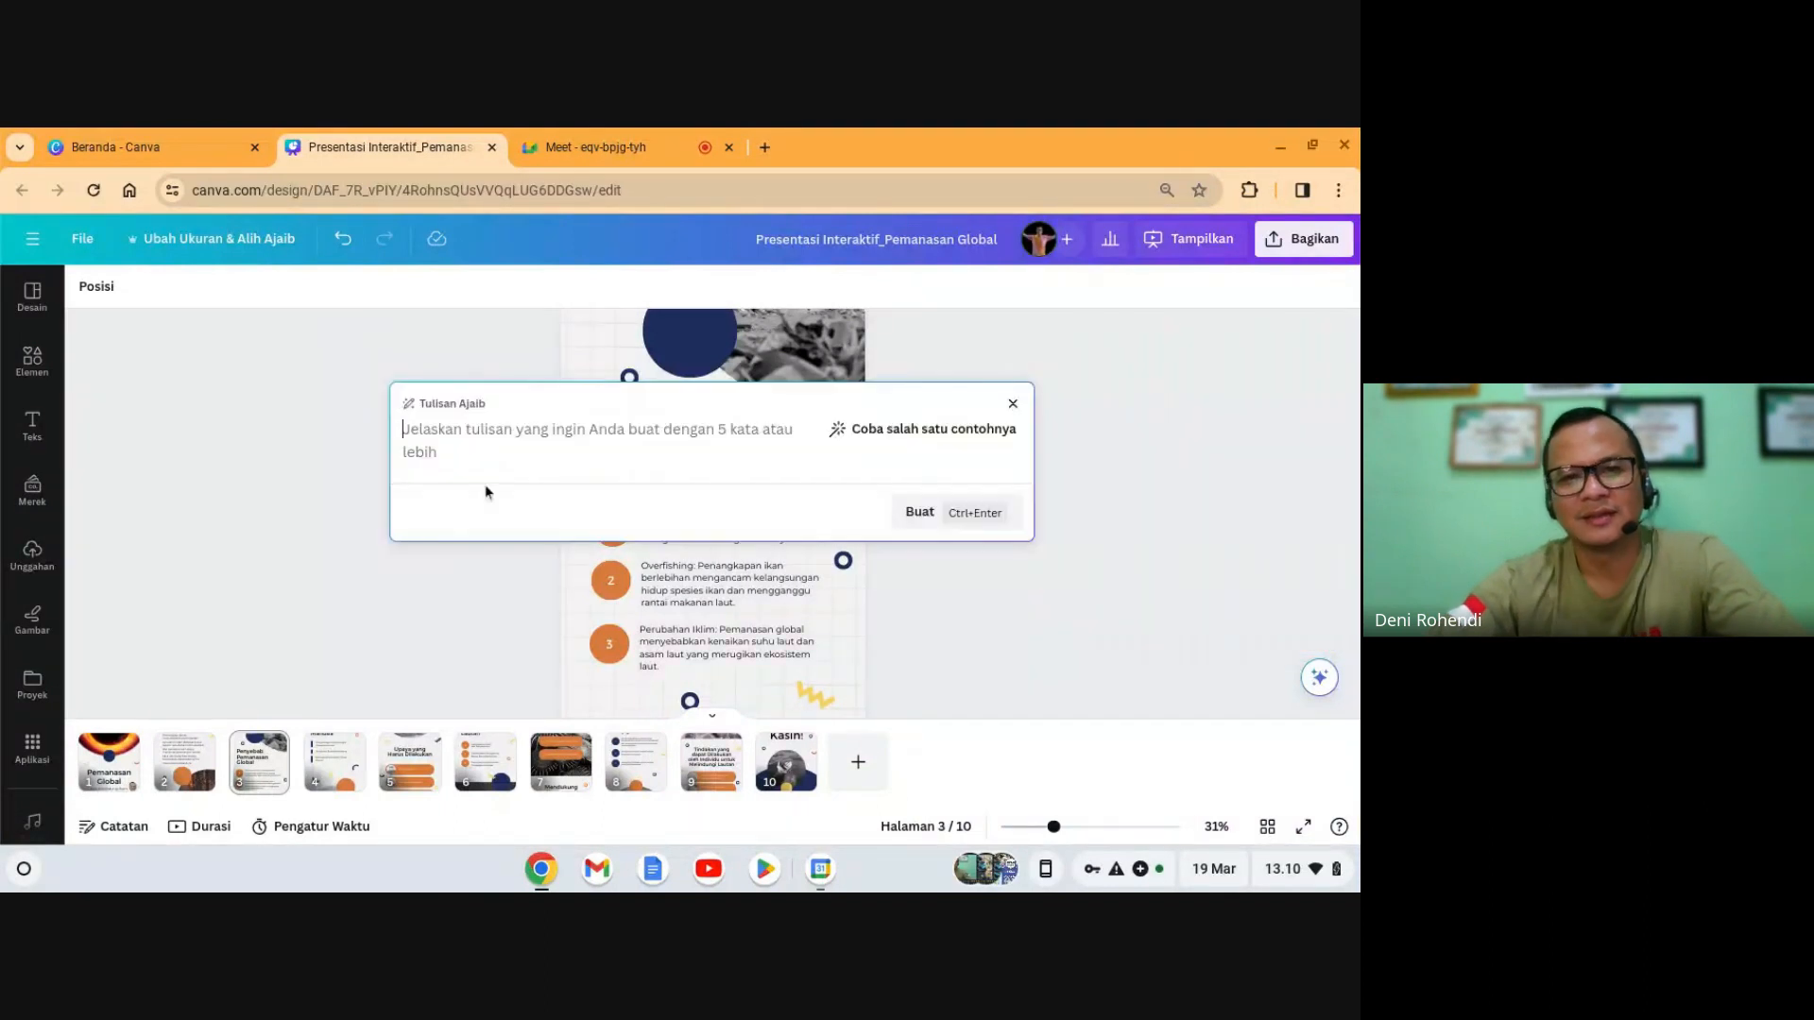
{"action": "key", "text": "ctrl+v"}
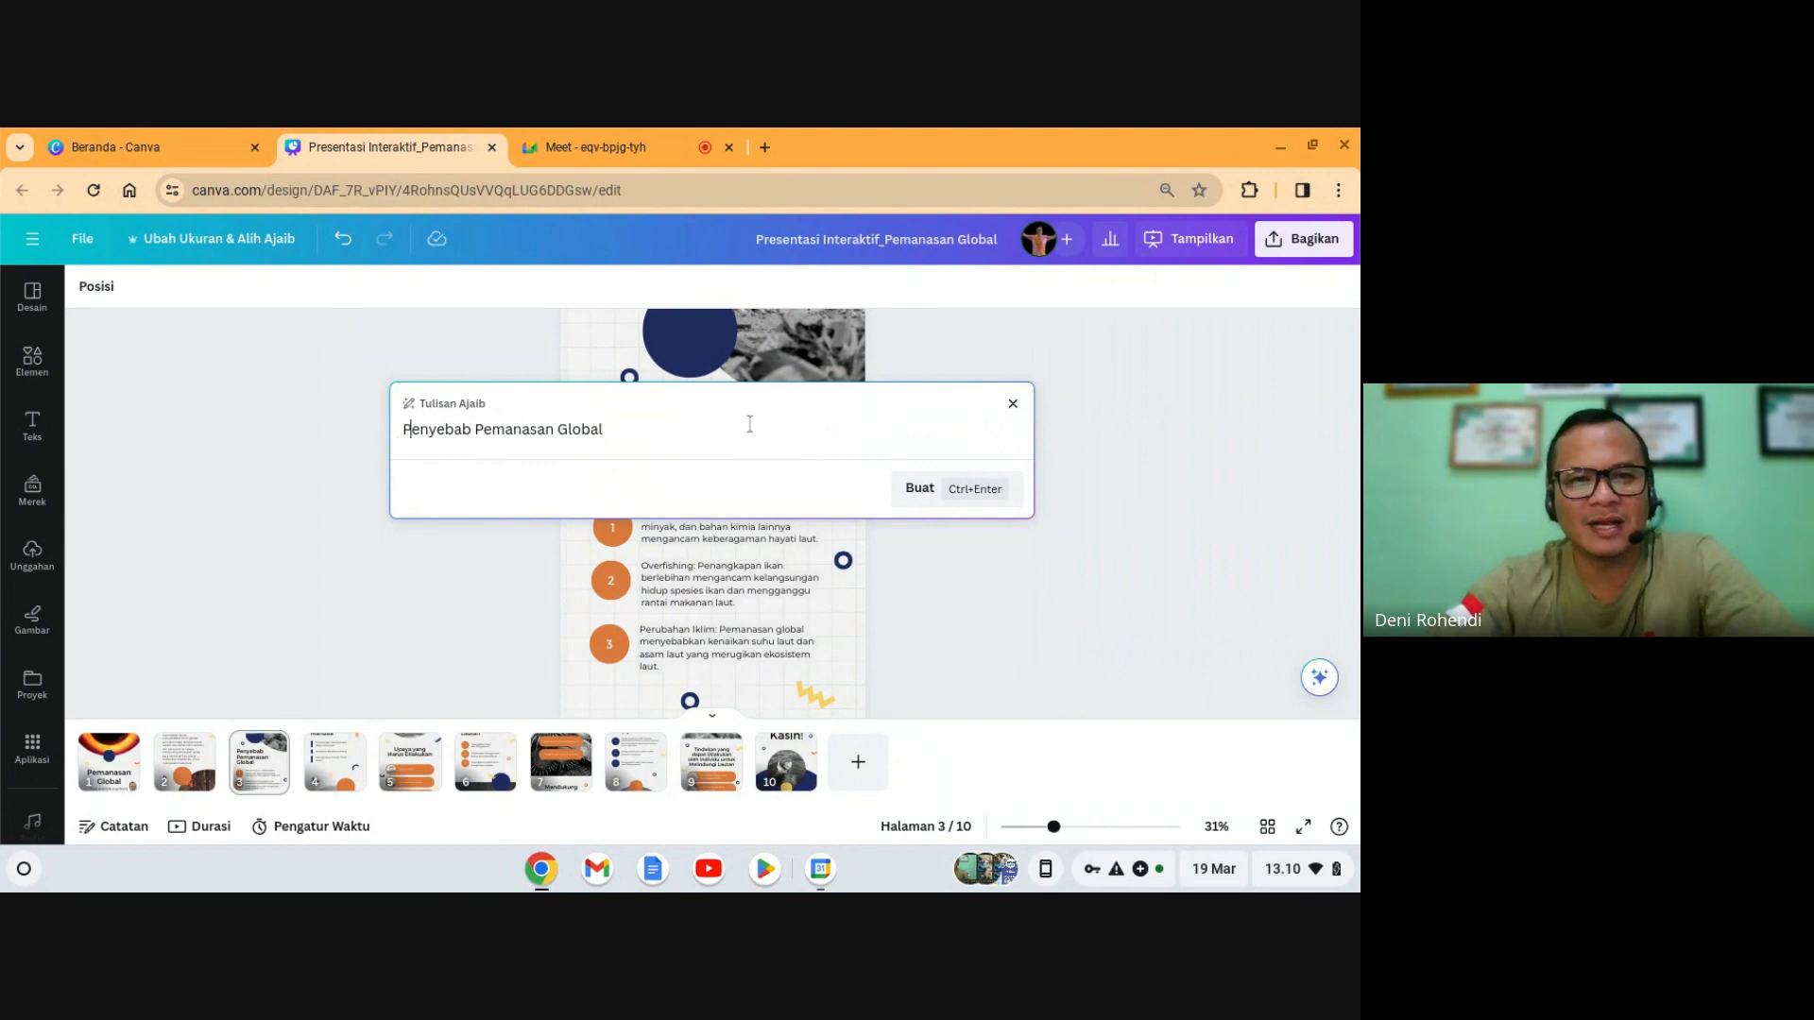
{"action": "type", "text": "buat"}
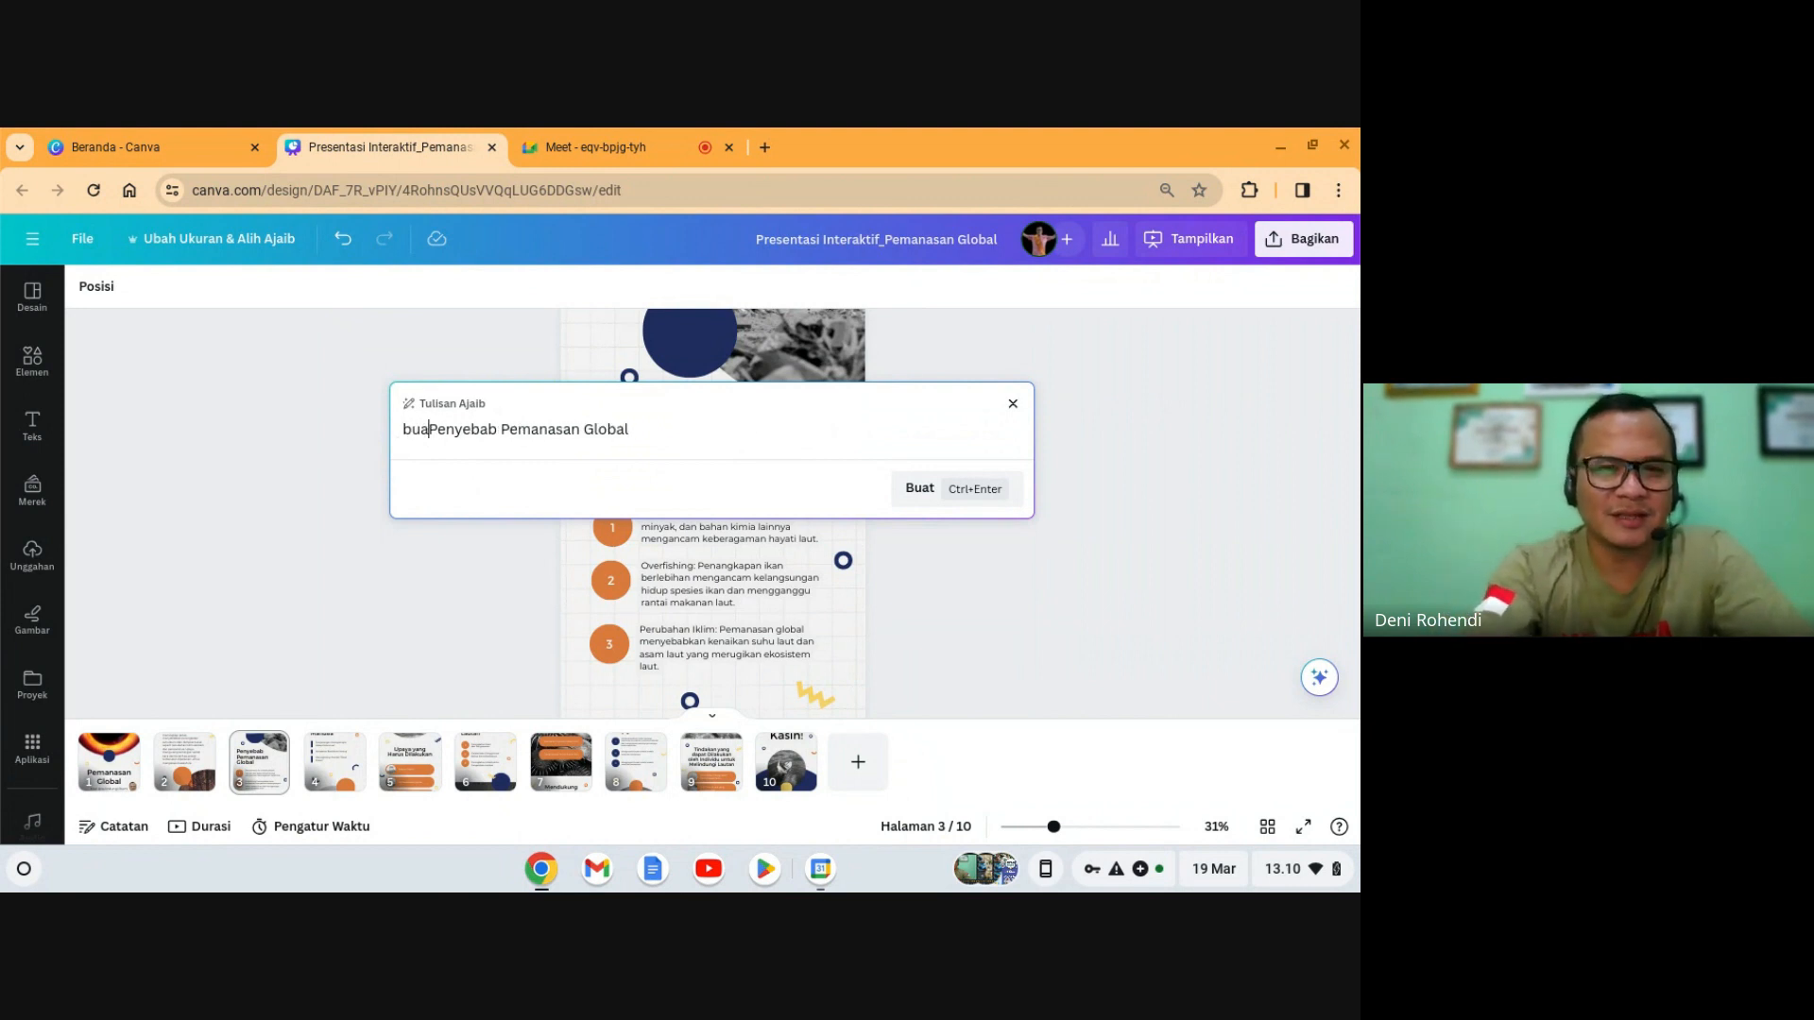
{"action": "key", "text": "BackSpace"}
{"action": "key", "text": "BackSpace"}
{"action": "key", "text": "BackSpace"}
{"action": "key", "text": "BackSpace"}
{"action": "type", "text": "tiga "}
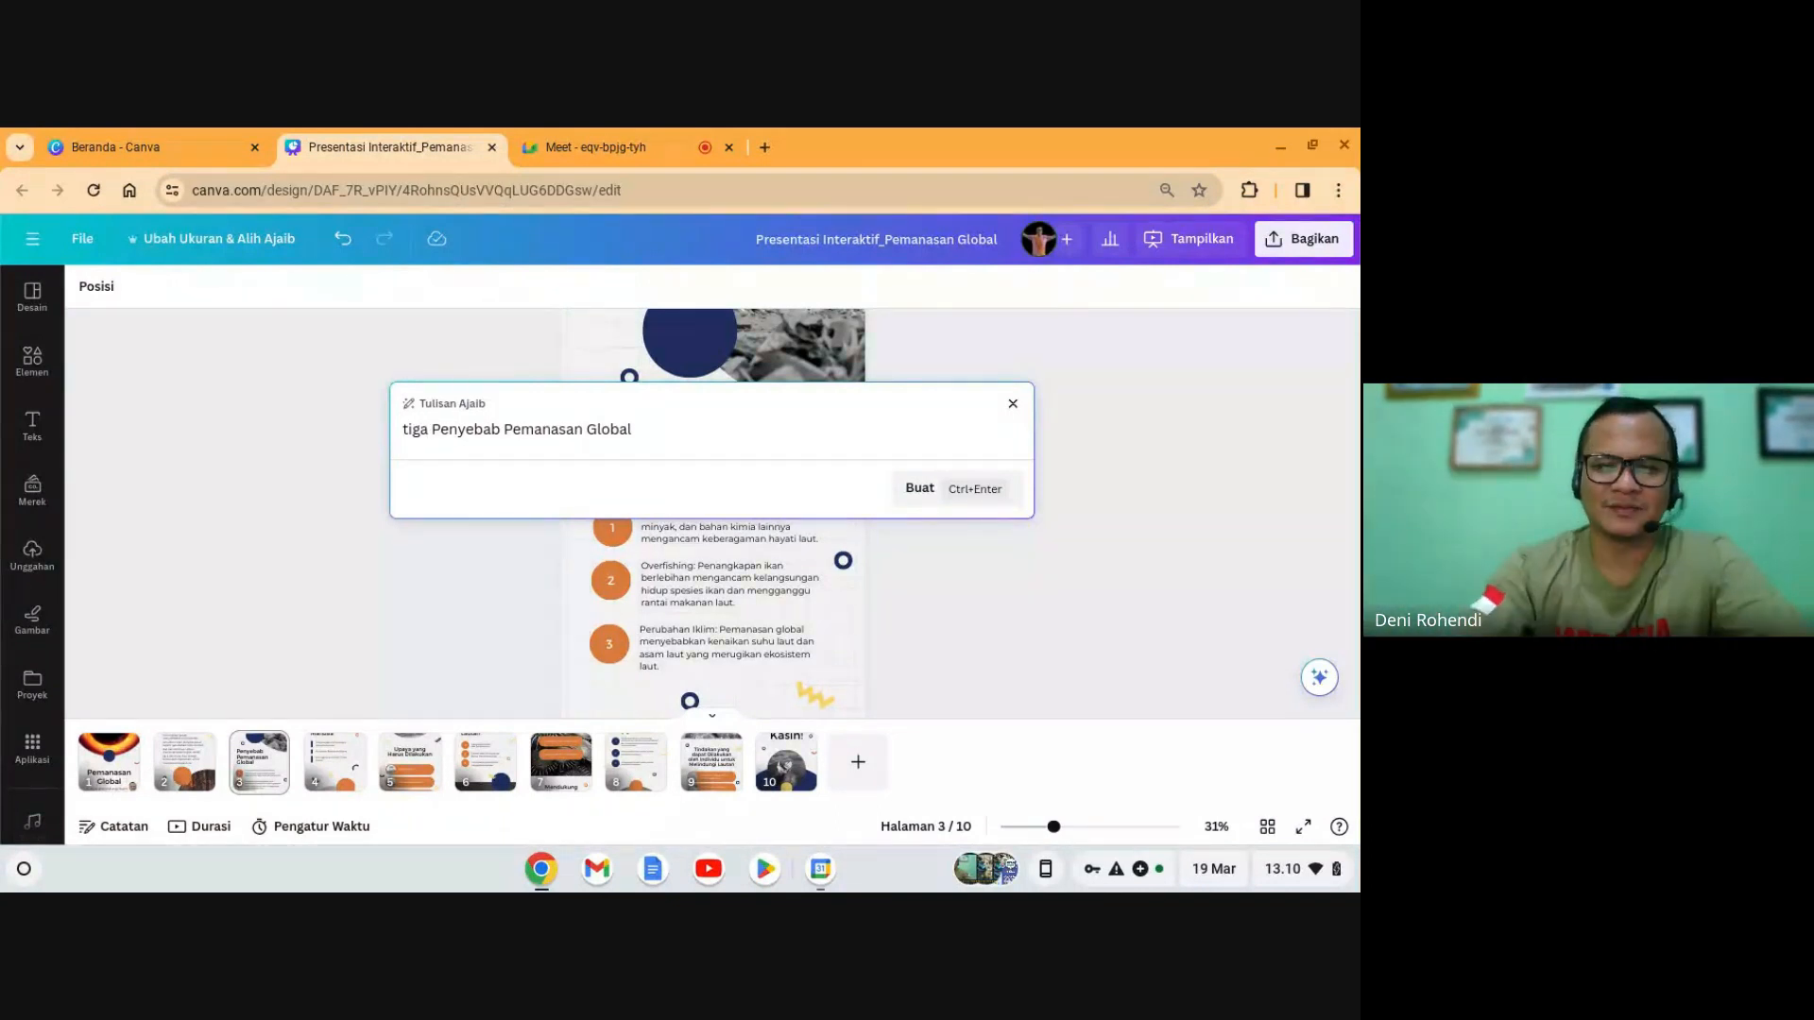
{"action": "type", "text": "jelaskan"}
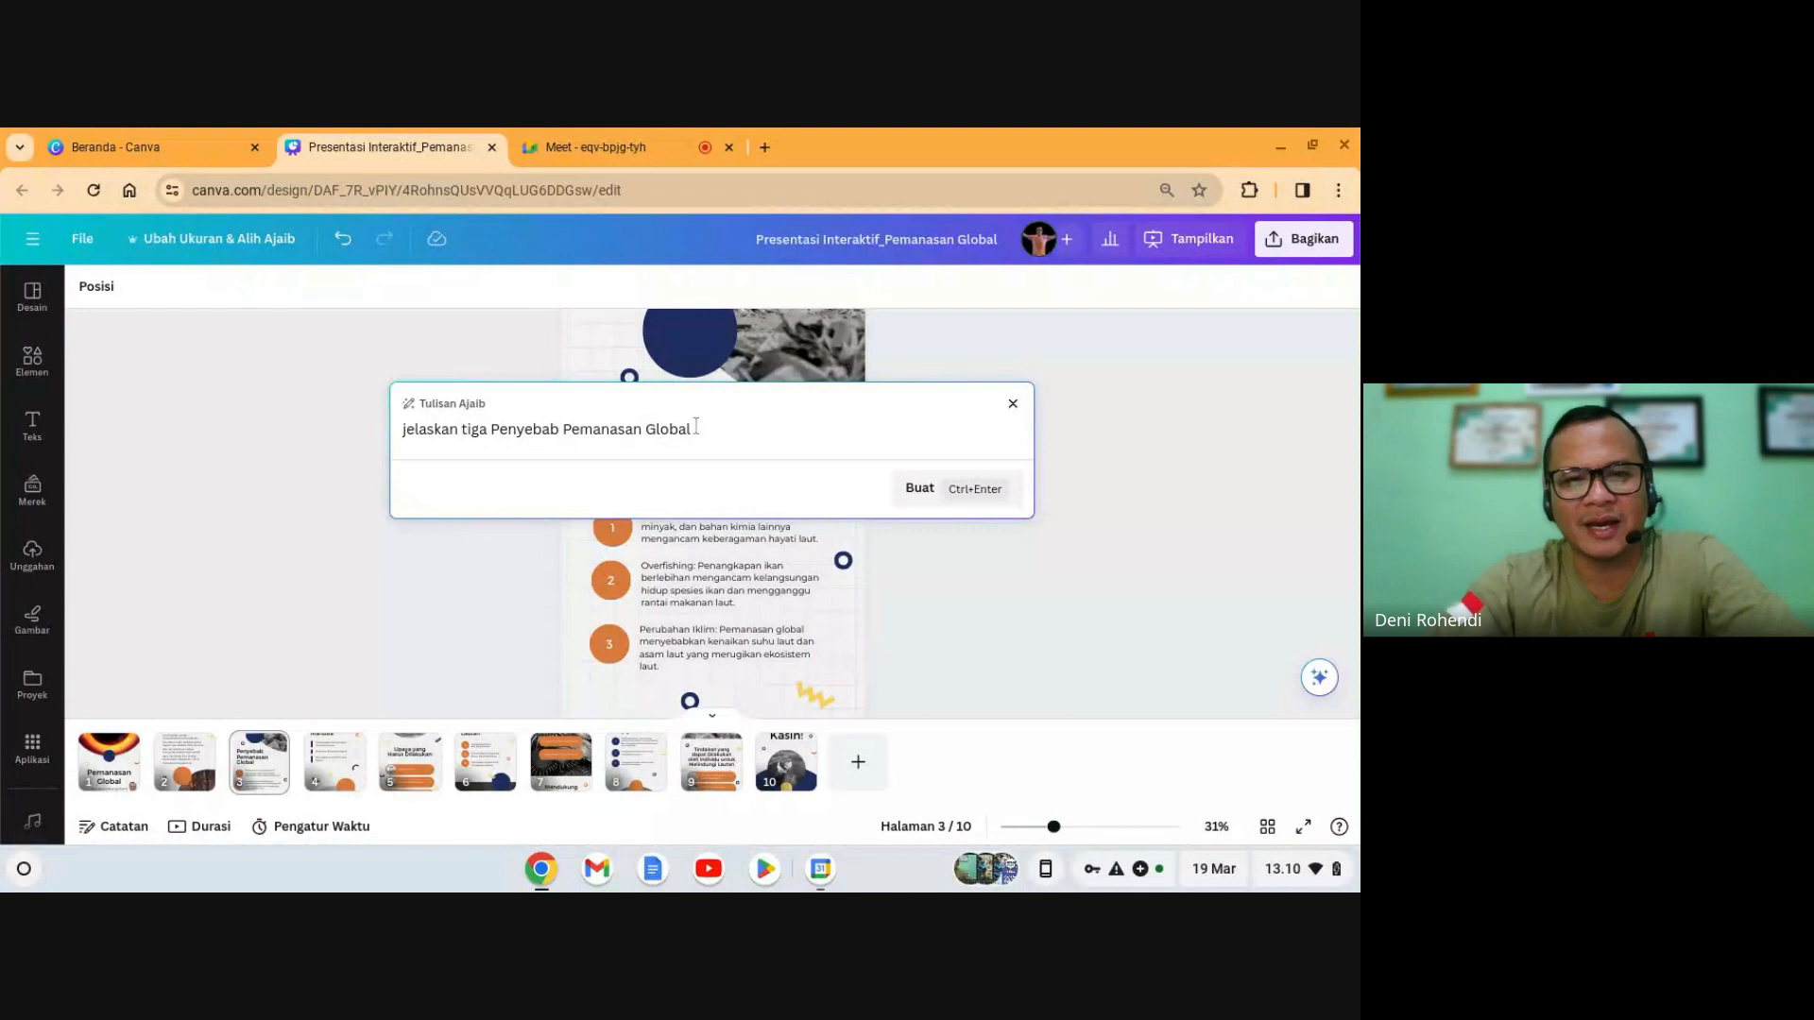
{"action": "left_click", "coordinate": [982, 496]}
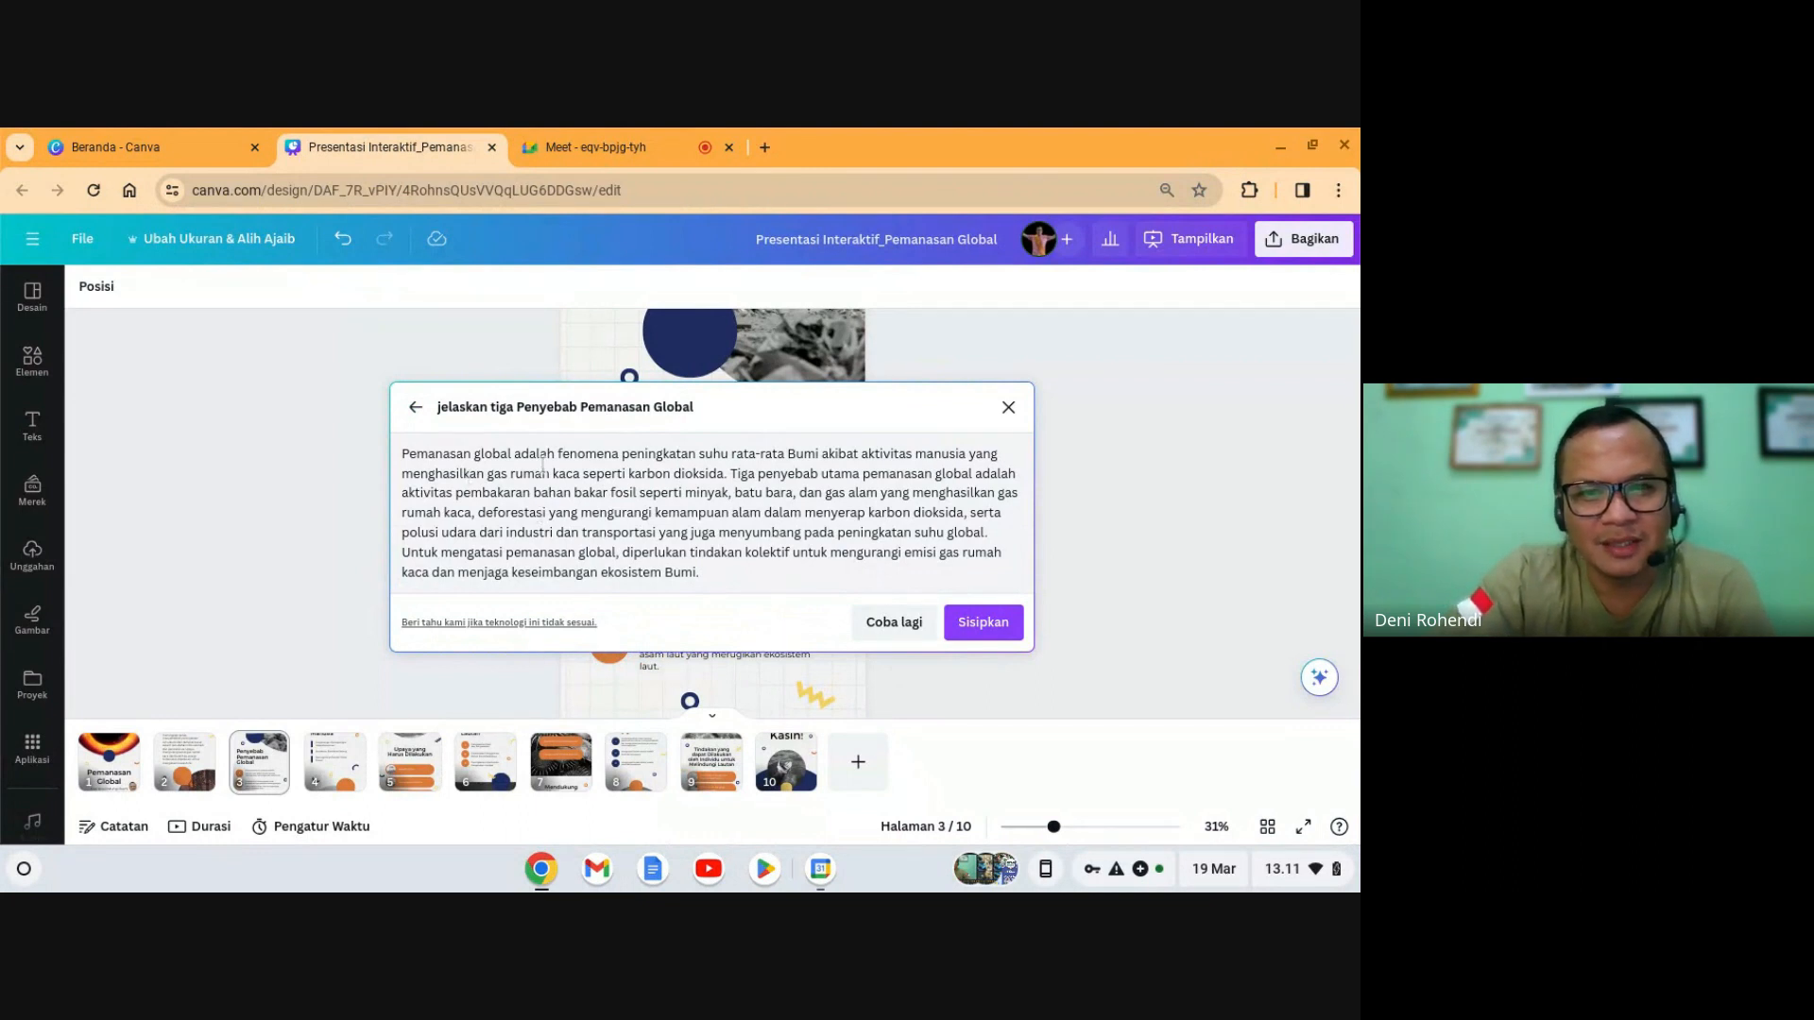
{"action": "left_click", "coordinate": [982, 624]}
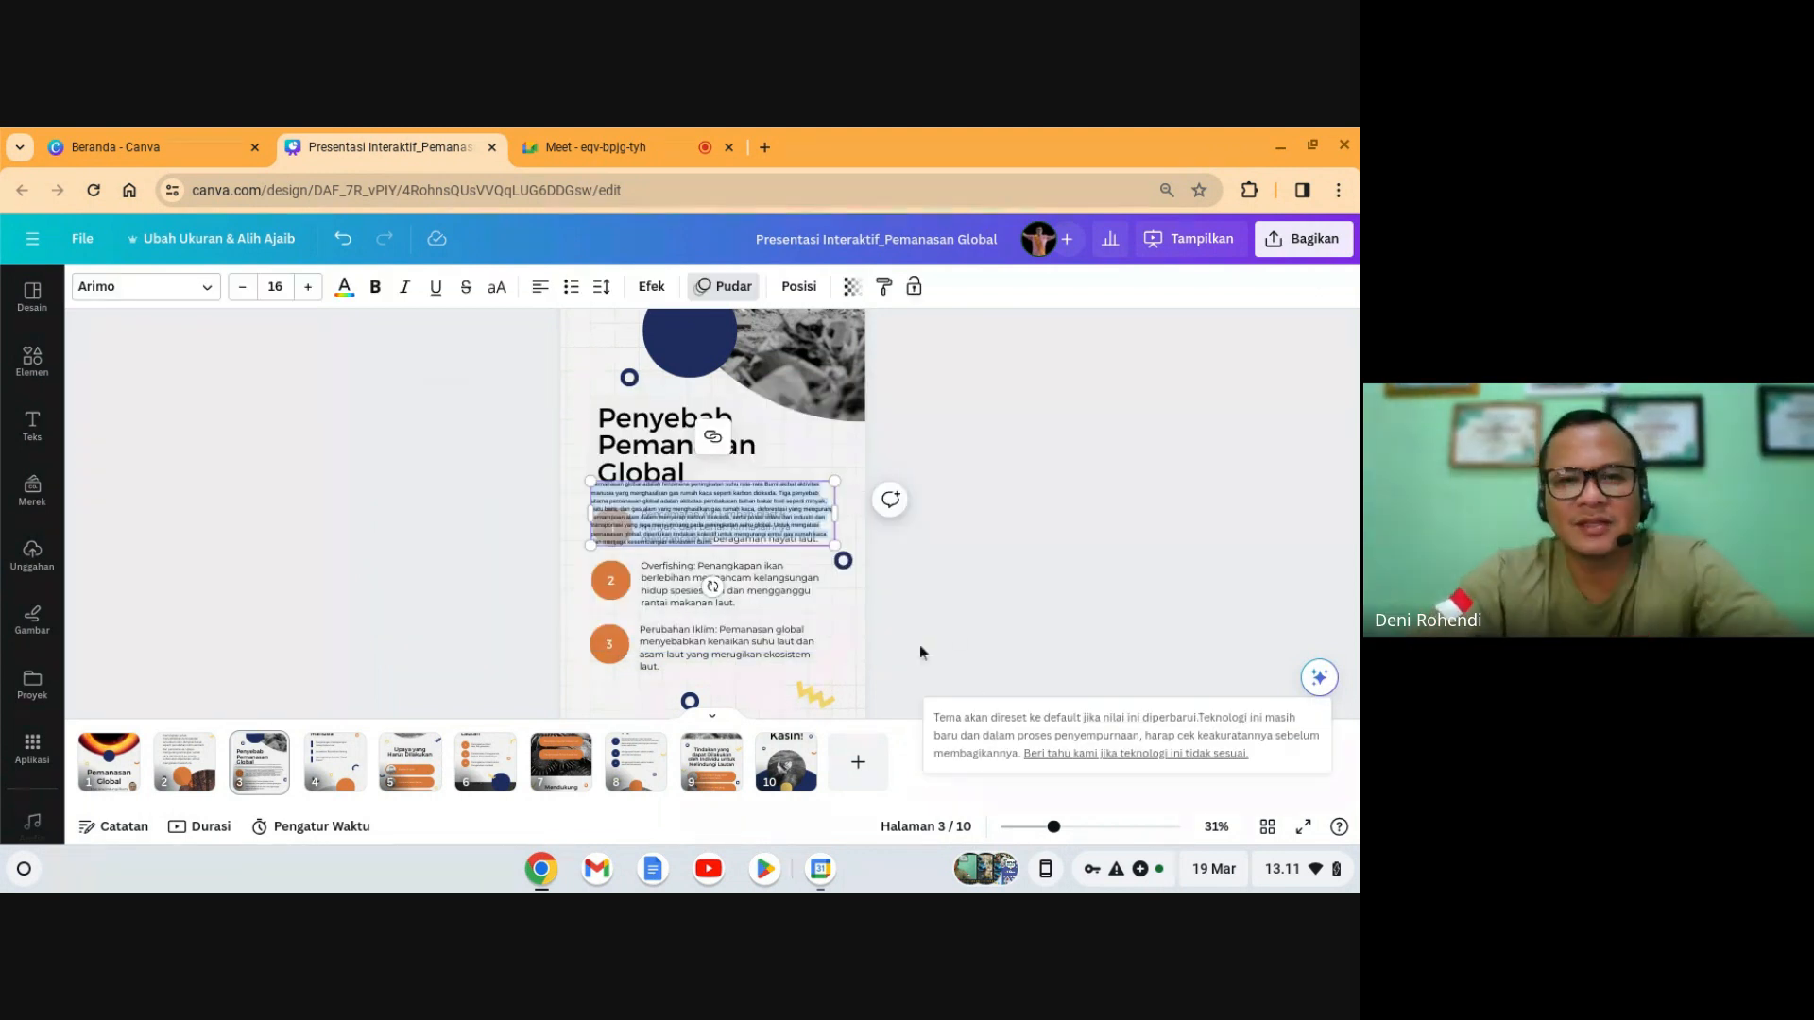
- Summarize the inserted paragraph with Magic Write's Rangkuman and enlarge its text box
{"action": "left_click", "coordinate": [773, 513]}
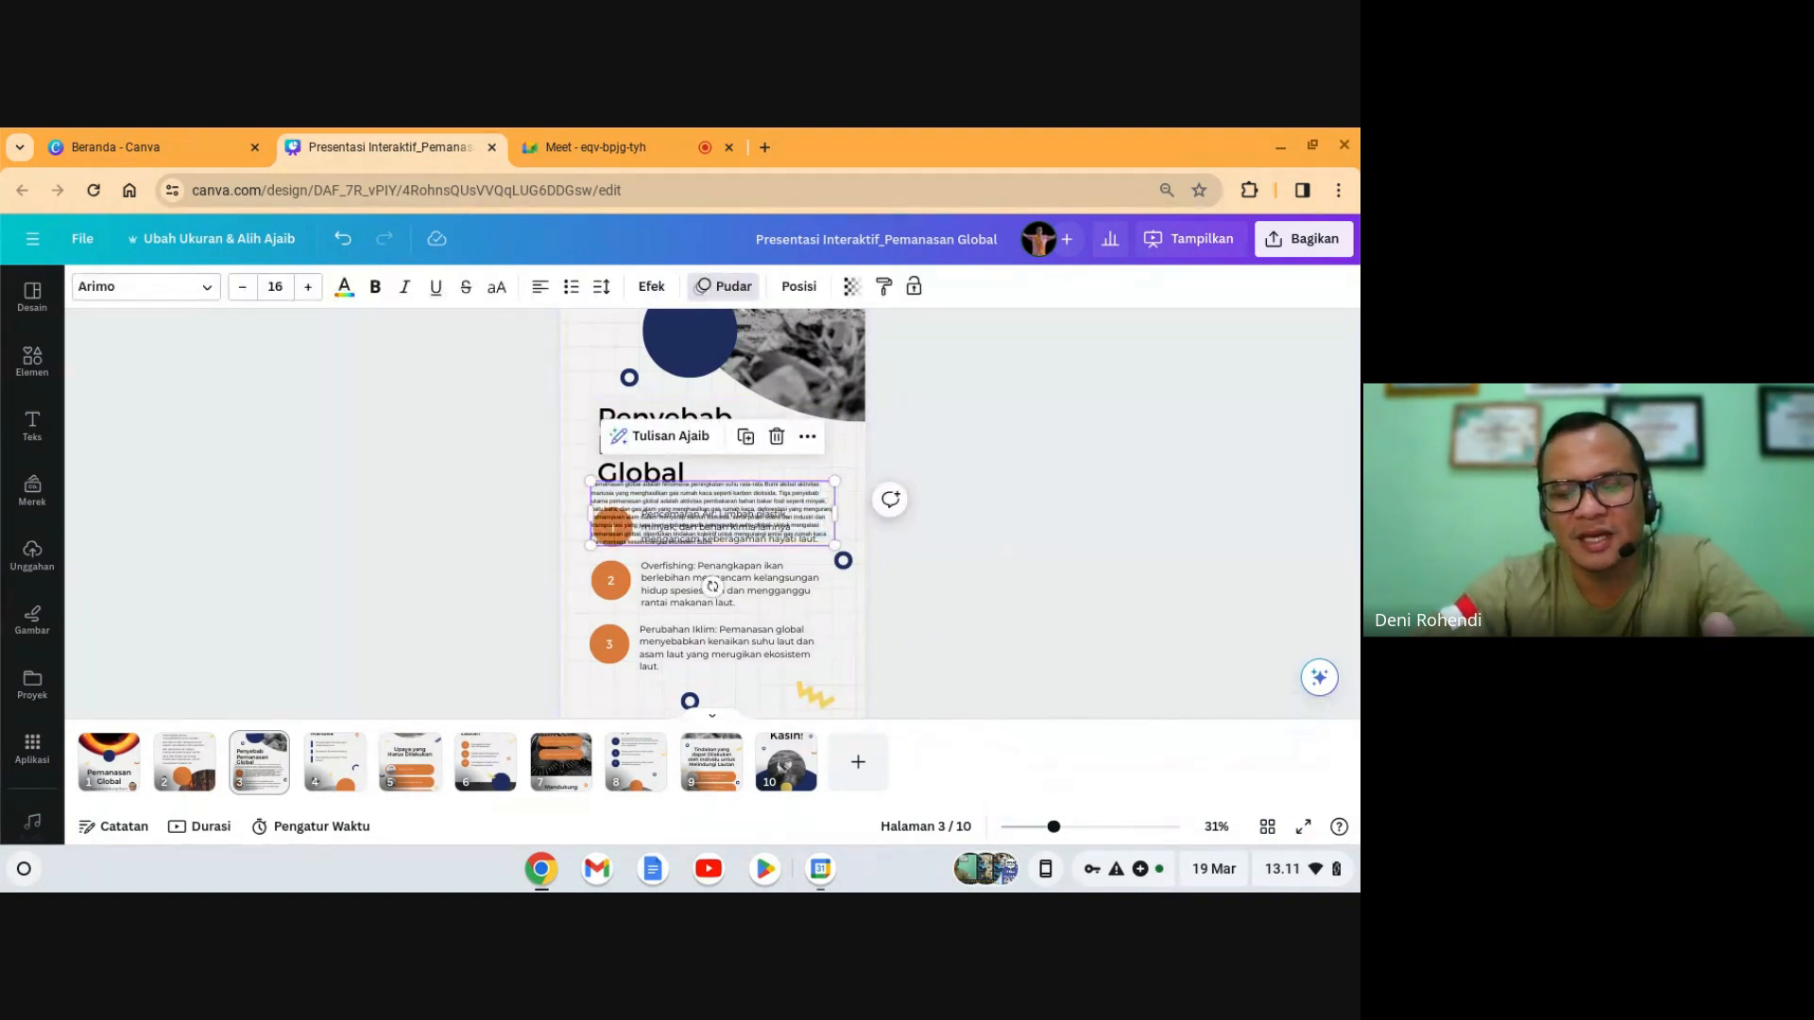
{"action": "left_click", "coordinate": [666, 437]}
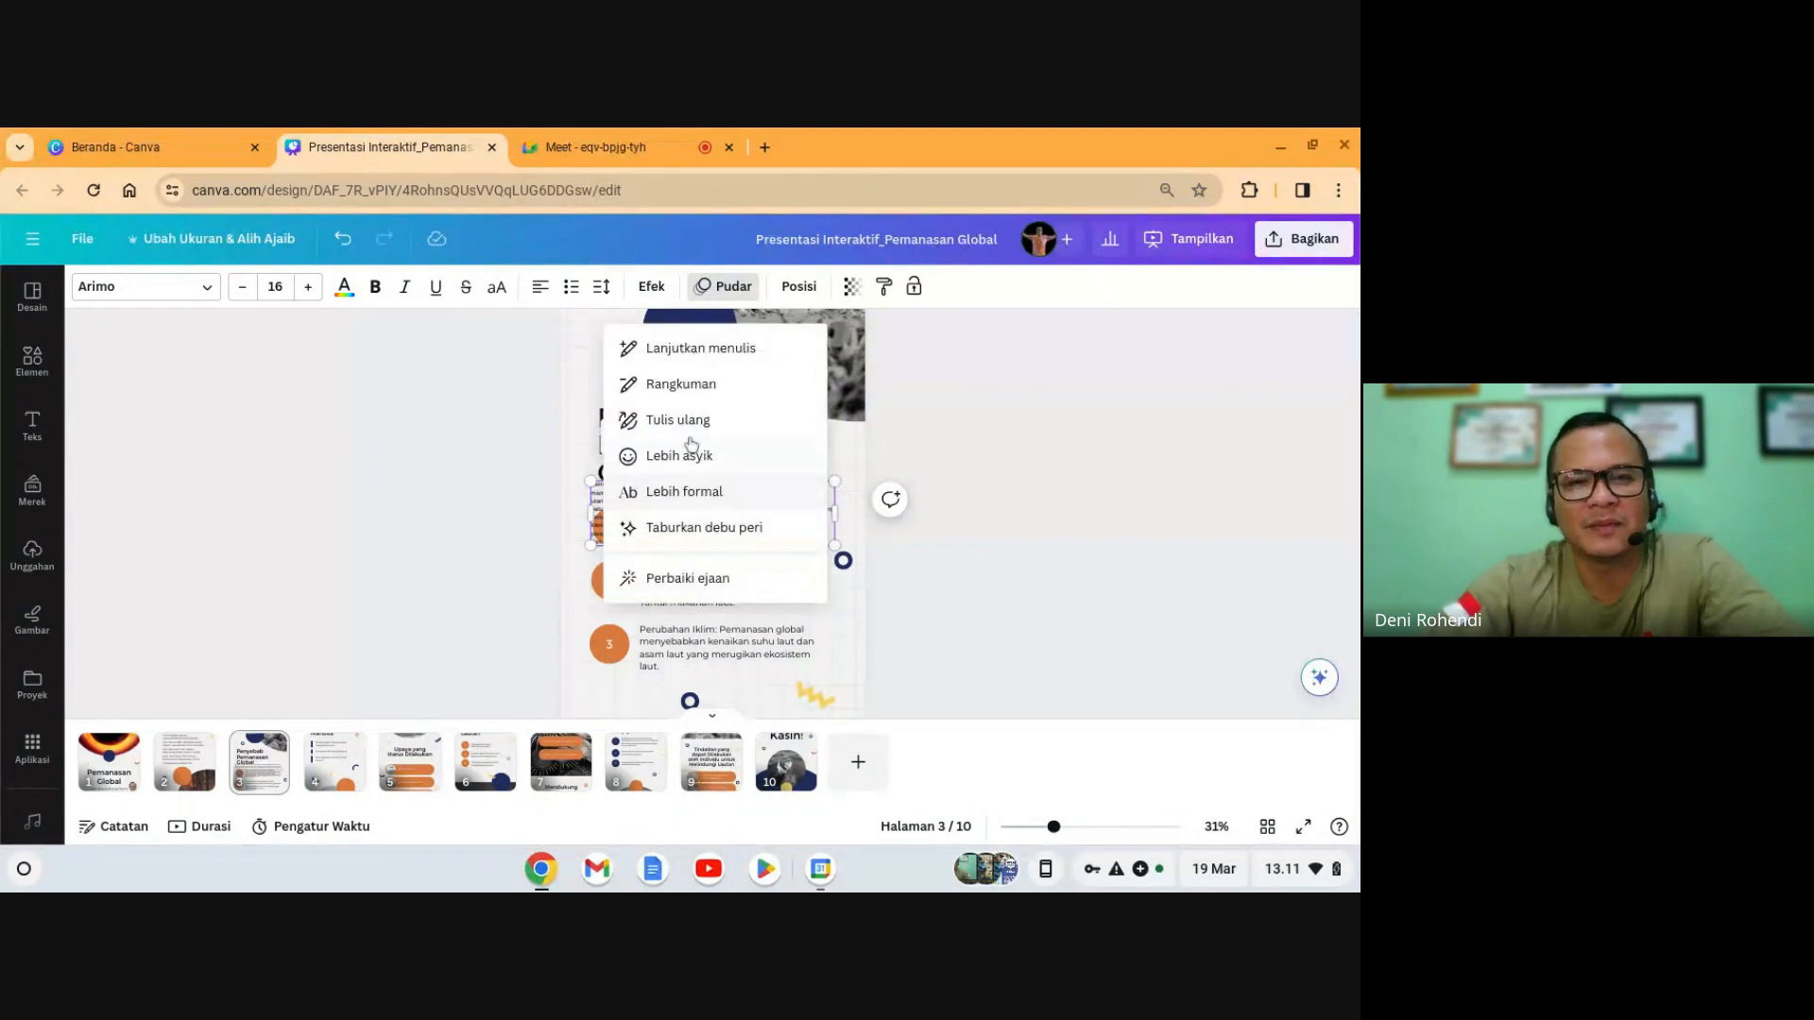
{"action": "left_click", "coordinate": [693, 395]}
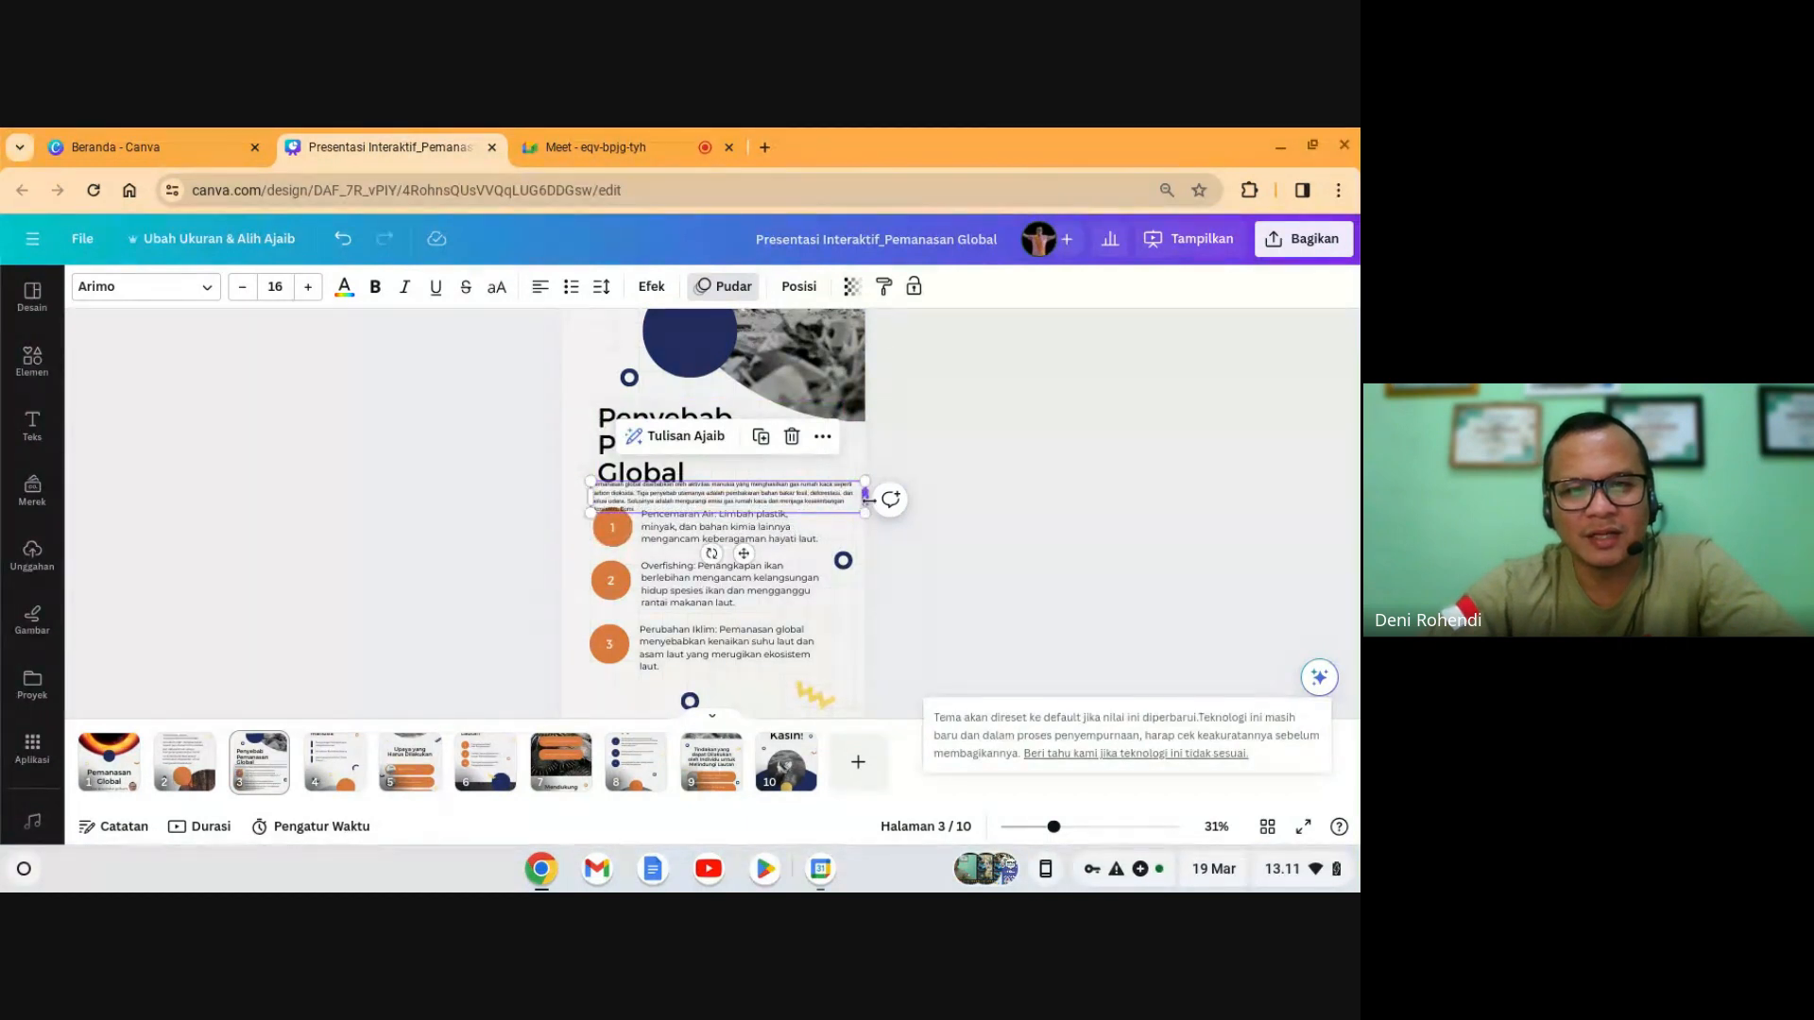
{"action": "left_click_drag", "start_coordinate": [749, 496], "coordinate": [881, 748]}
- Reposition the summary paragraph toward the middle of slide 3, shifting it slightly right
{"action": "left_click", "coordinate": [1073, 526]}
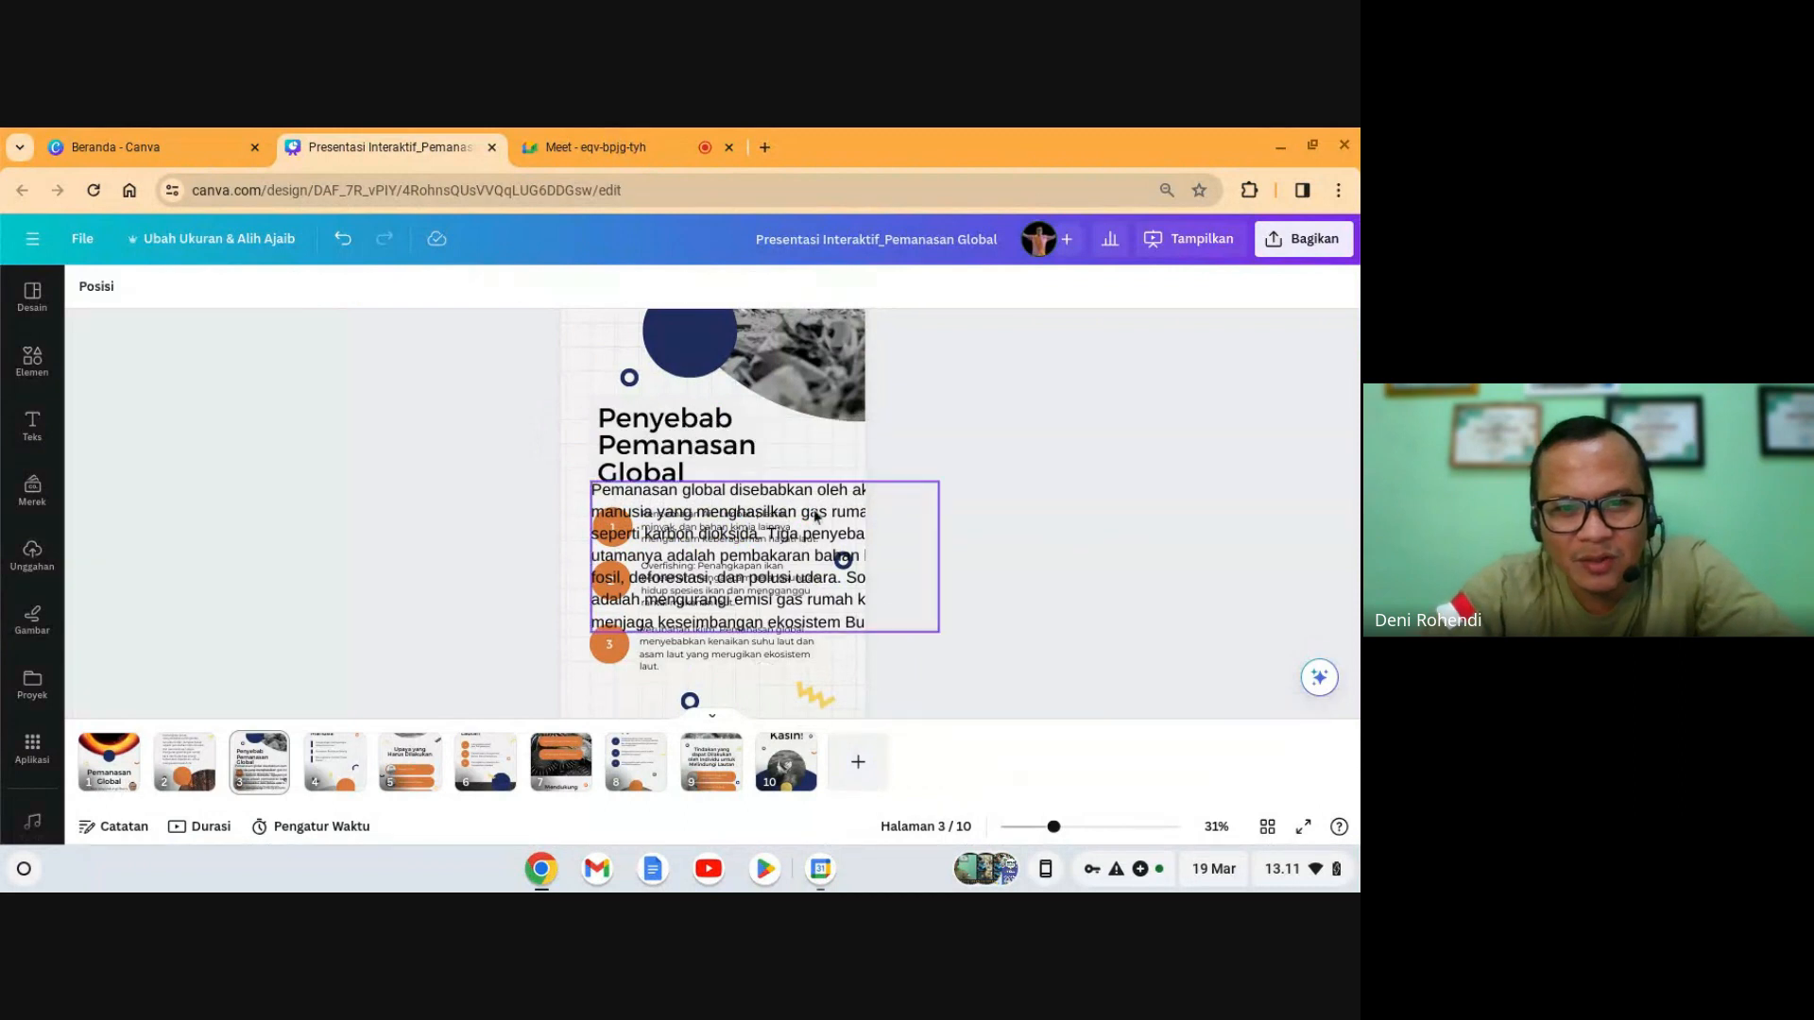
{"action": "left_click_drag", "start_coordinate": [801, 515], "coordinate": [751, 486]}
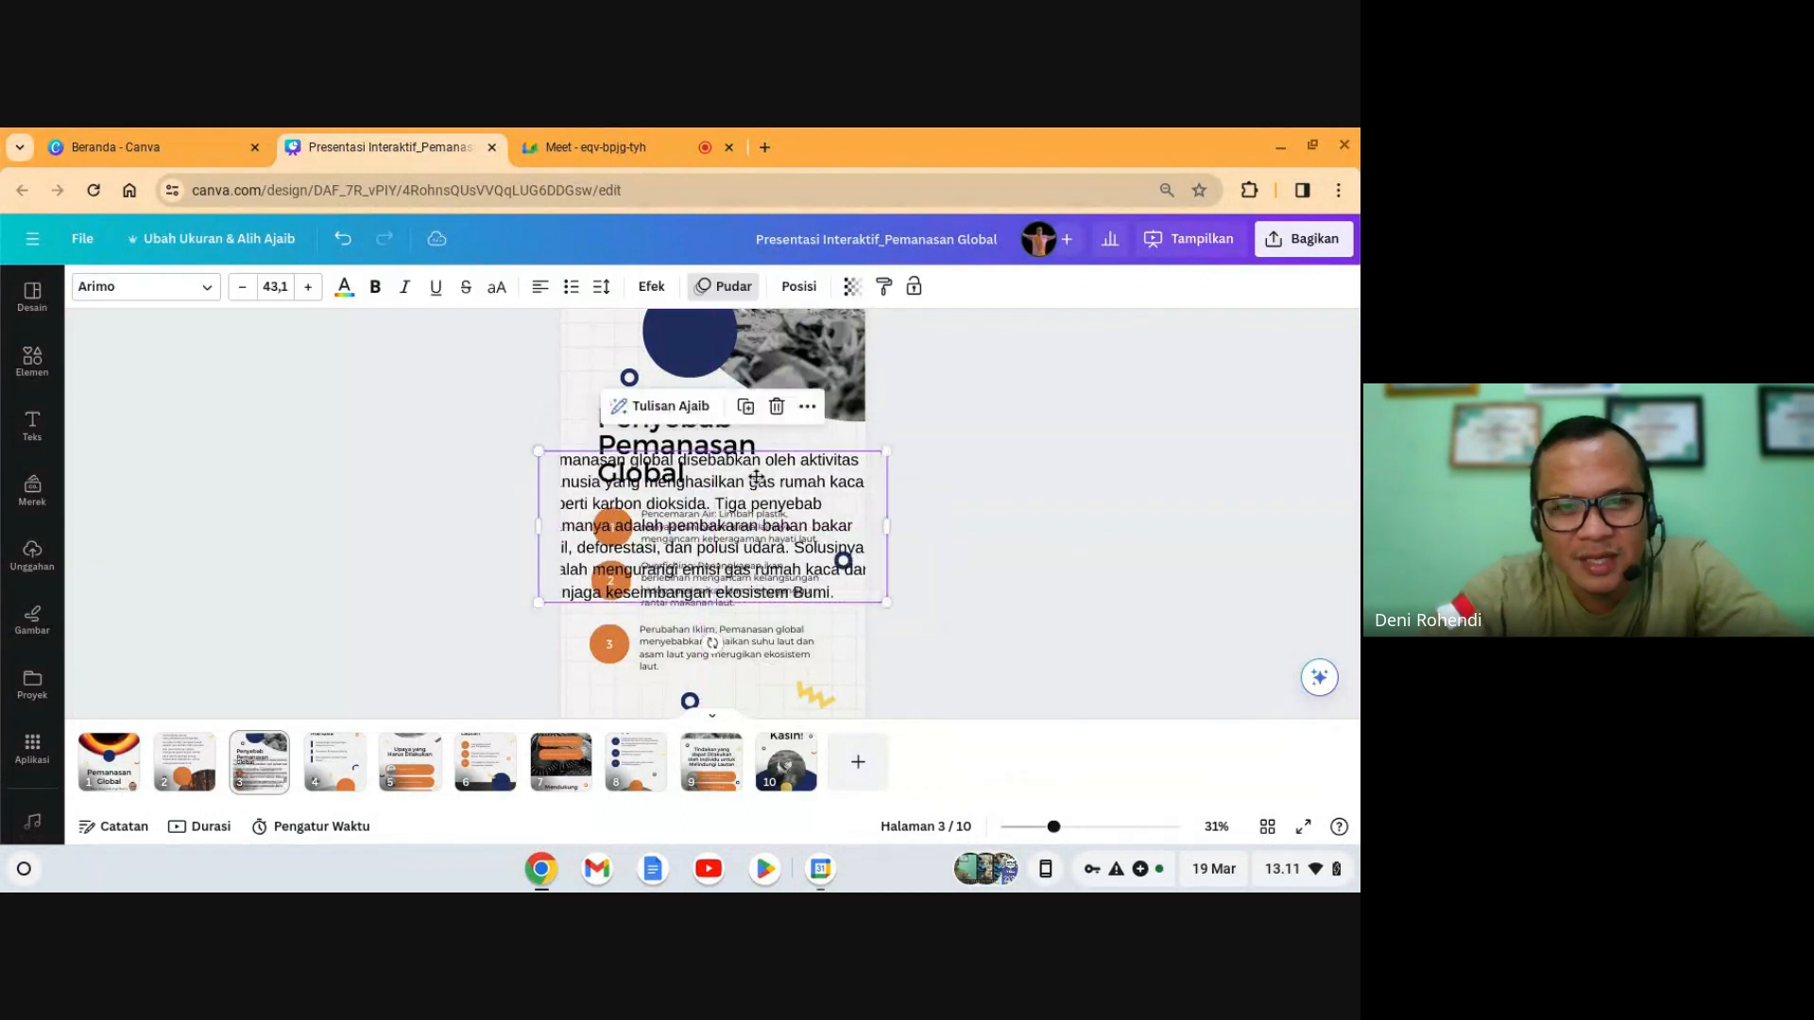
{"action": "left_click", "coordinate": [709, 507]}
{"action": "left_click", "coordinate": [707, 503]}
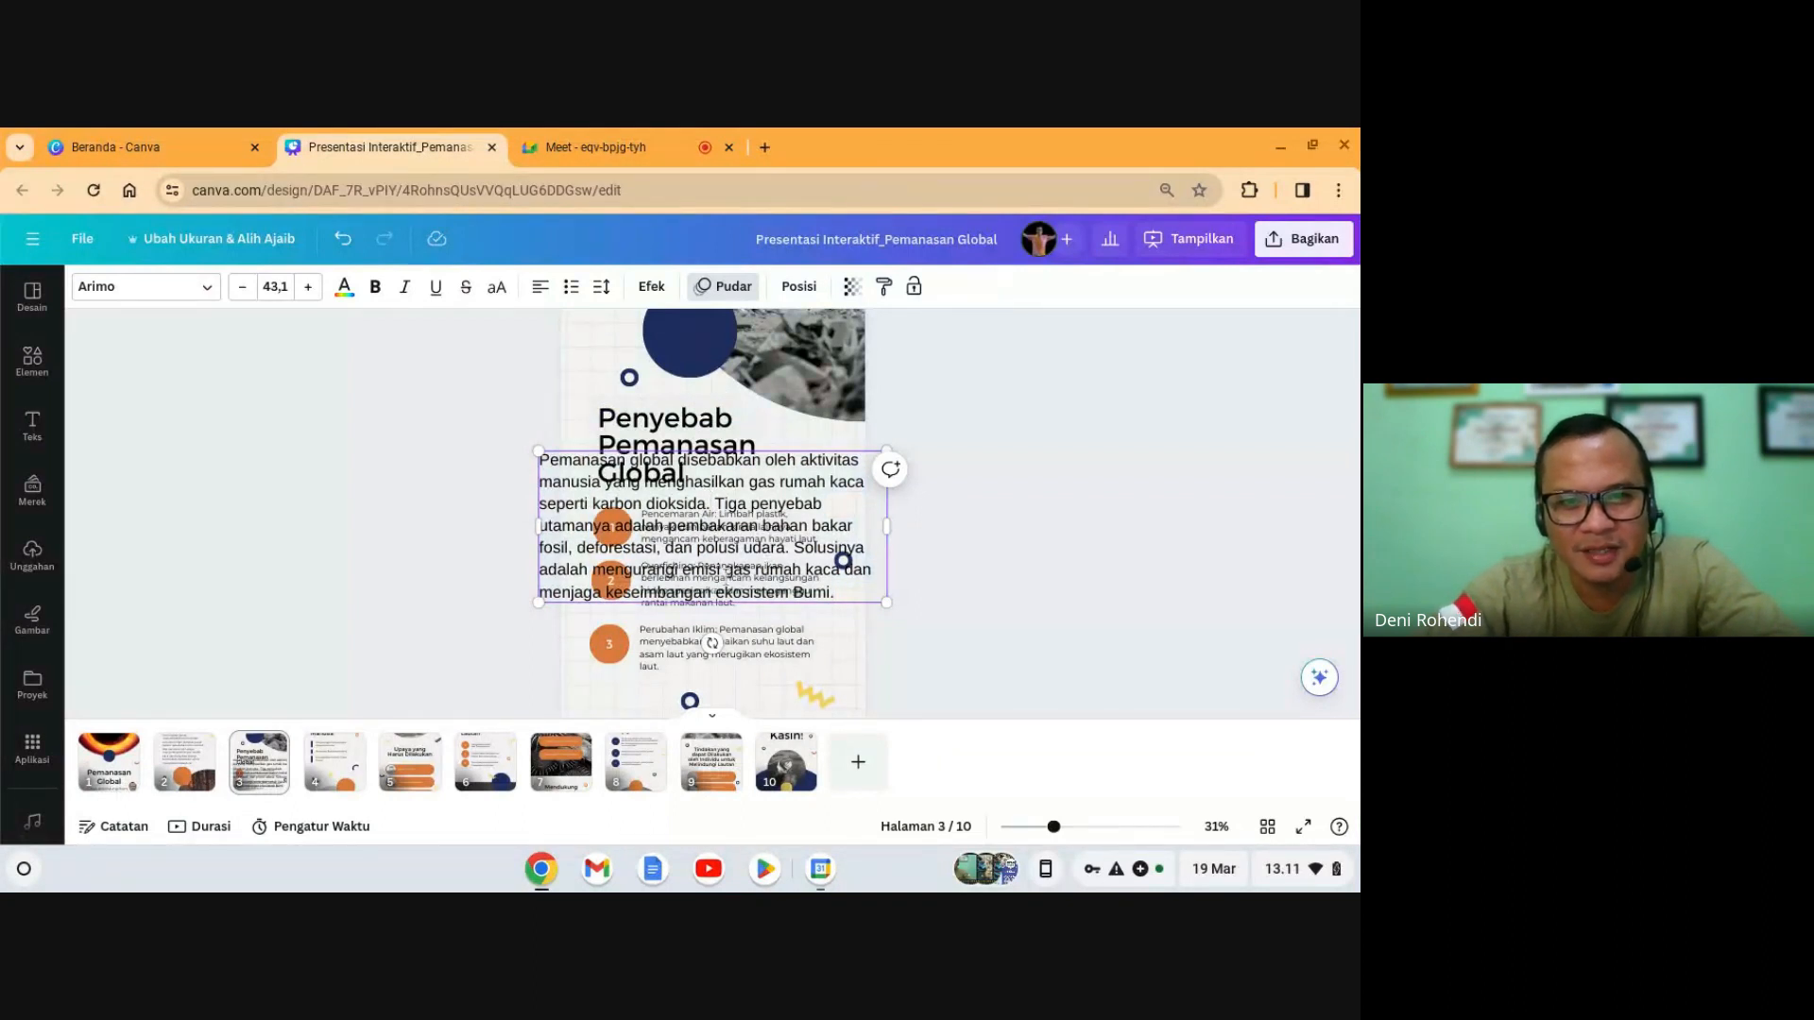
{"action": "left_click", "coordinate": [916, 586]}
{"action": "left_click", "coordinate": [754, 557]}
{"action": "left_click_drag", "start_coordinate": [762, 539], "coordinate": [780, 536]}
{"action": "left_click", "coordinate": [1002, 602]}
{"action": "left_click", "coordinate": [776, 540]}
{"action": "left_click", "coordinate": [253, 776]}
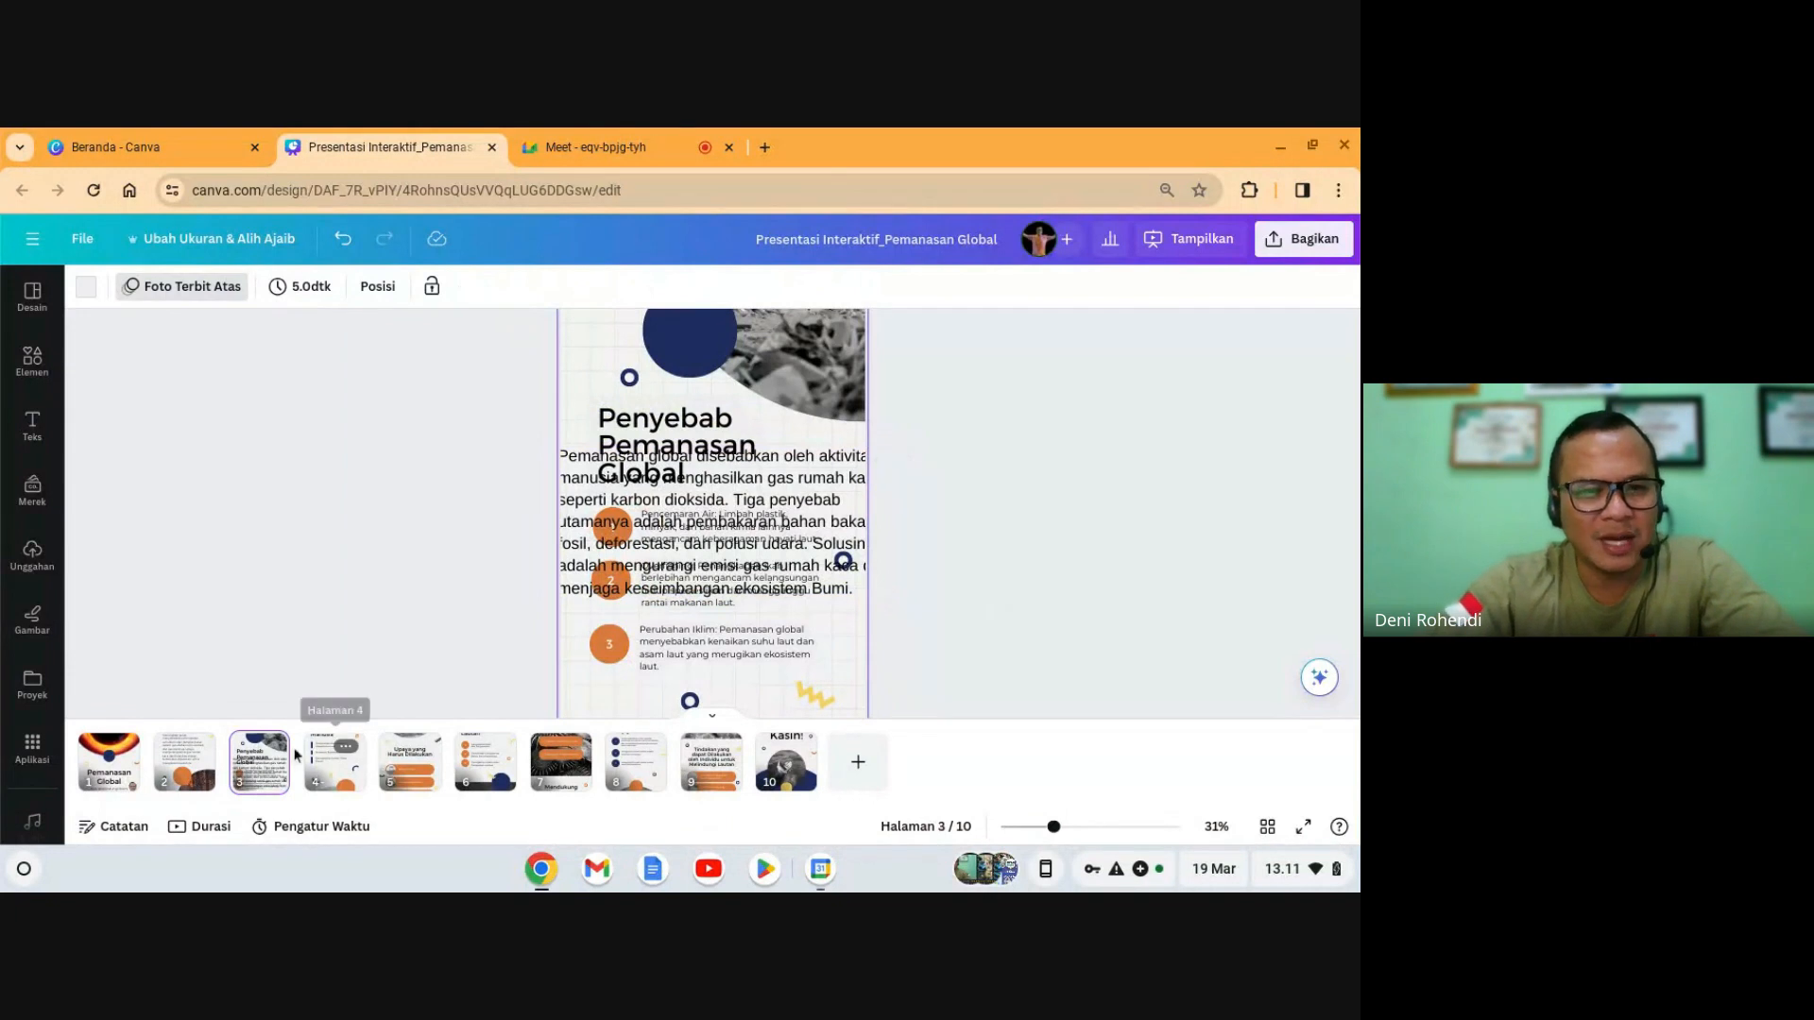
- Add a blank page 4 after slide 3 and move the paragraph there, shrunk and centred
{"action": "left_click", "coordinate": [270, 745]}
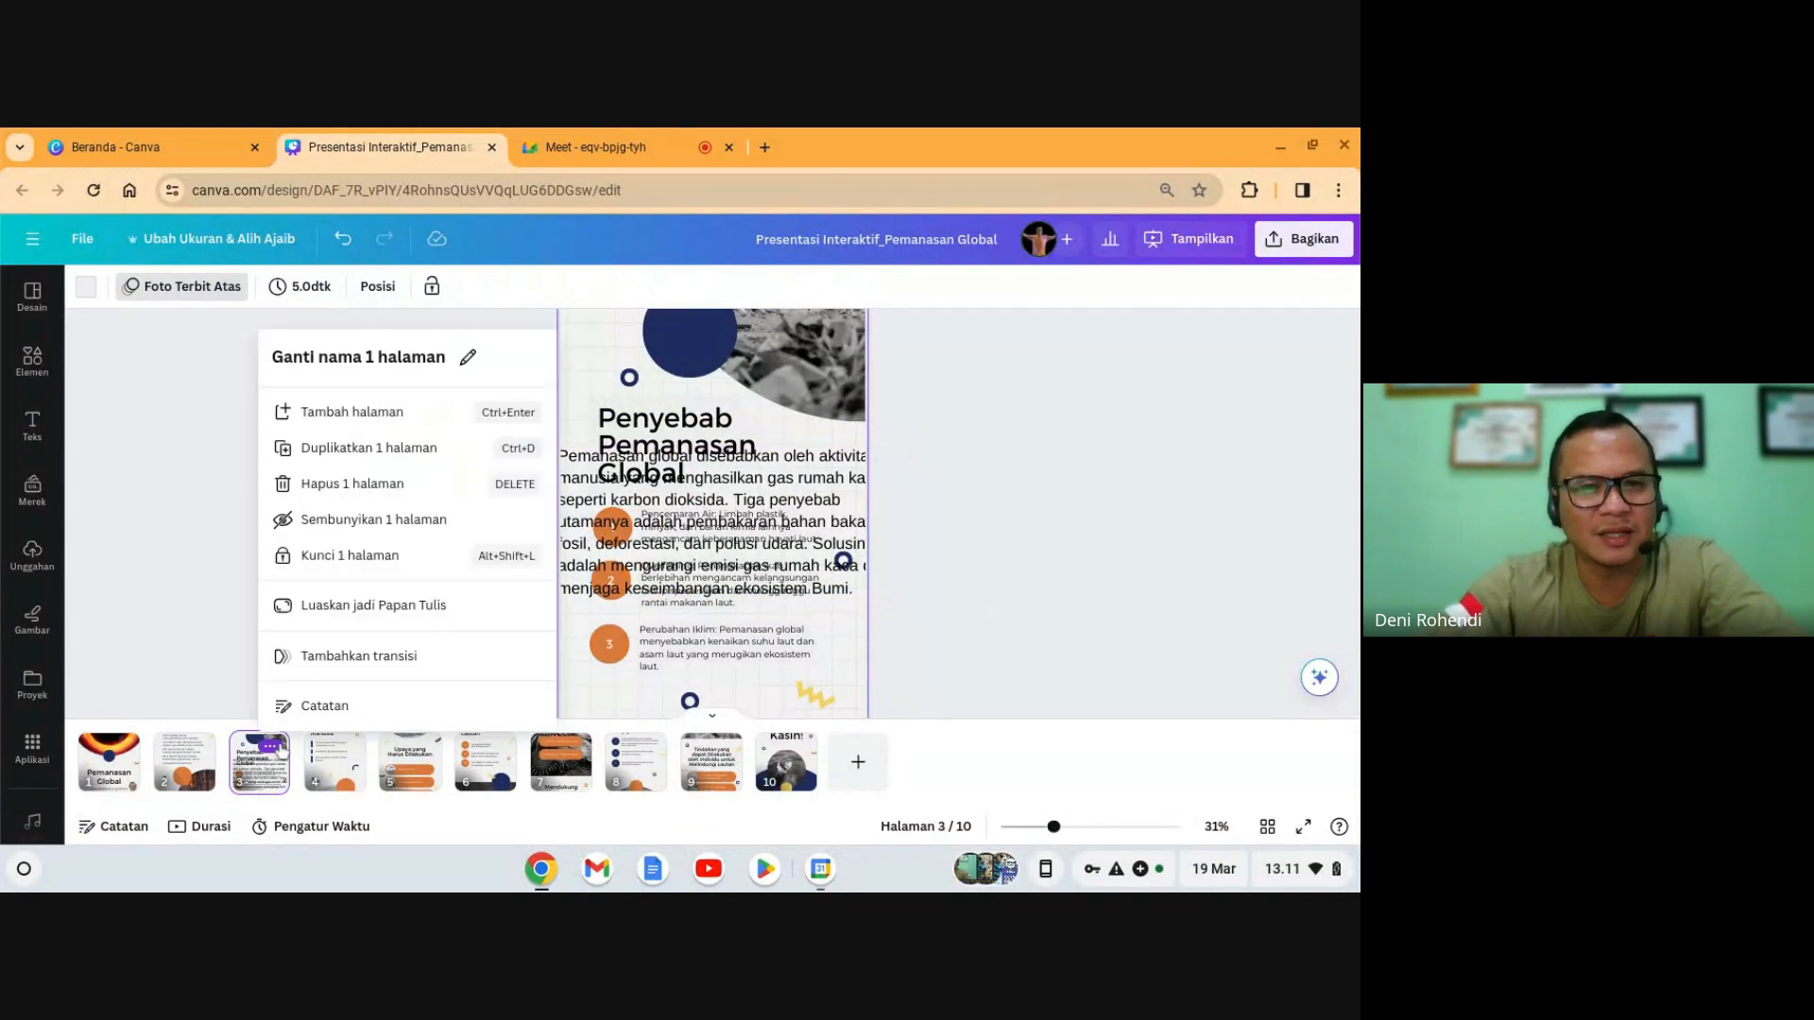
{"action": "left_click", "coordinate": [392, 413]}
{"action": "left_click", "coordinate": [256, 757]}
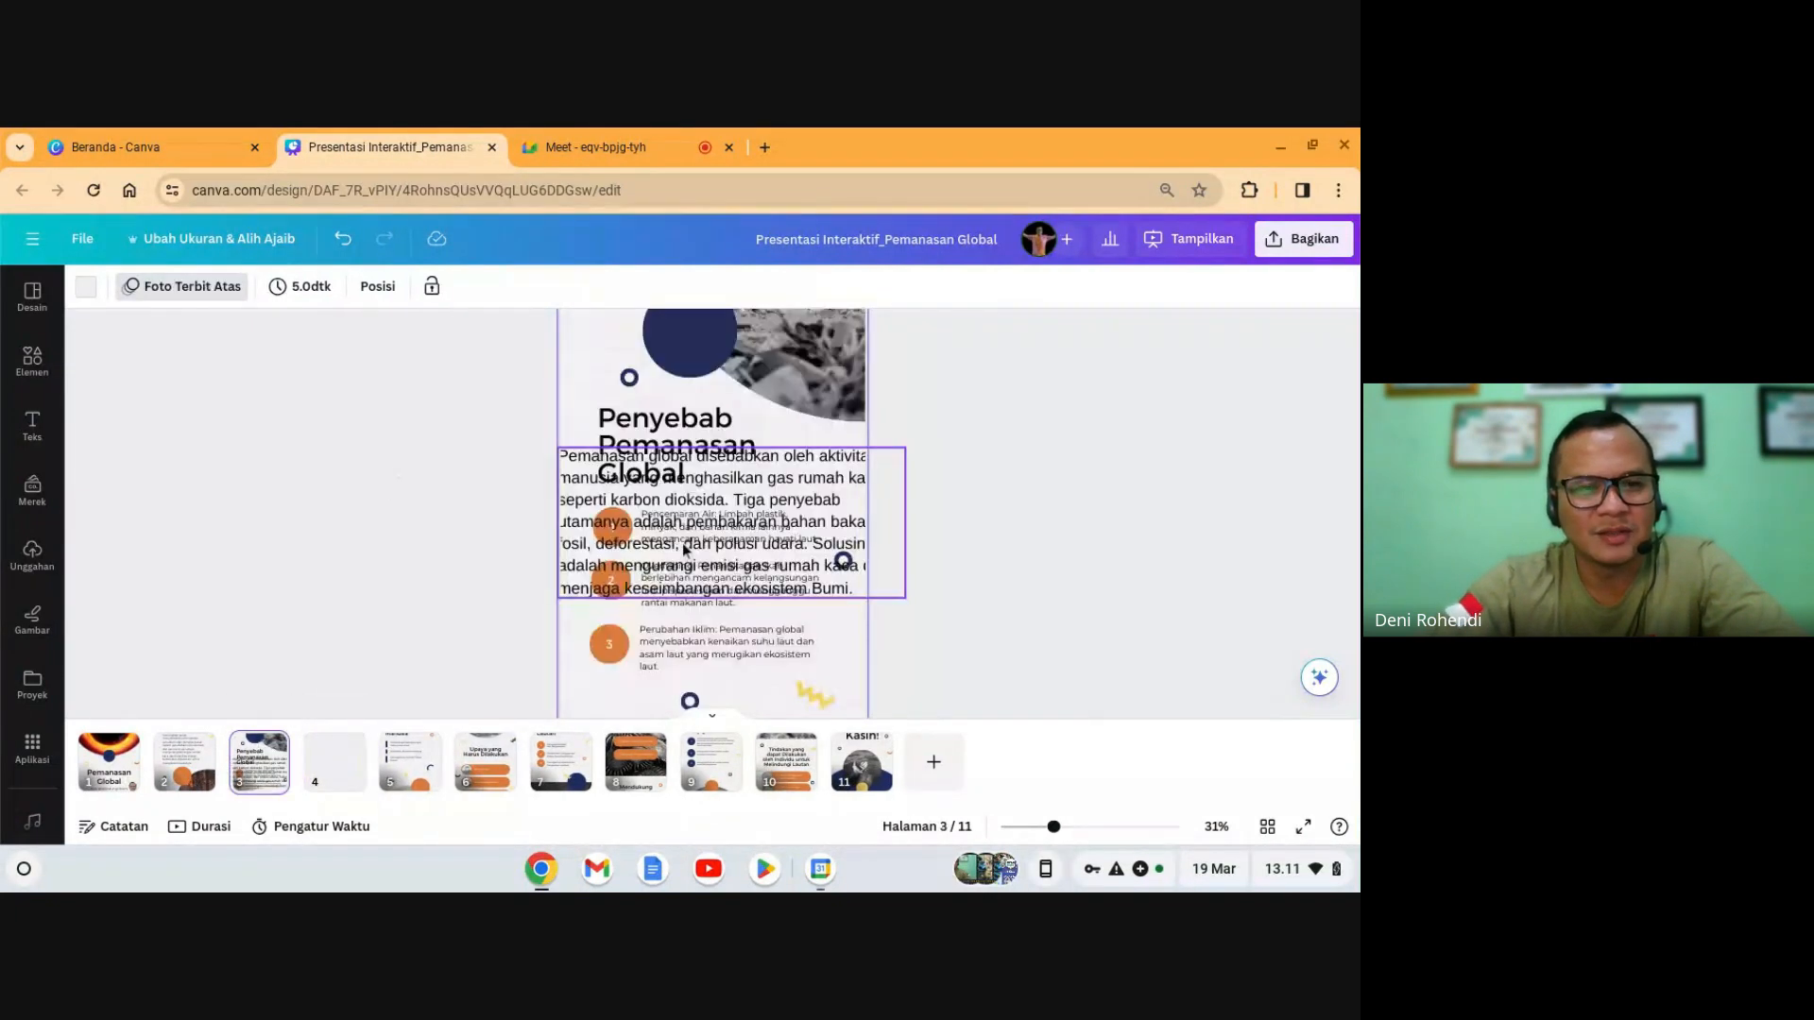
{"action": "left_click", "coordinate": [699, 526]}
{"action": "key", "text": "ctrl+x"}
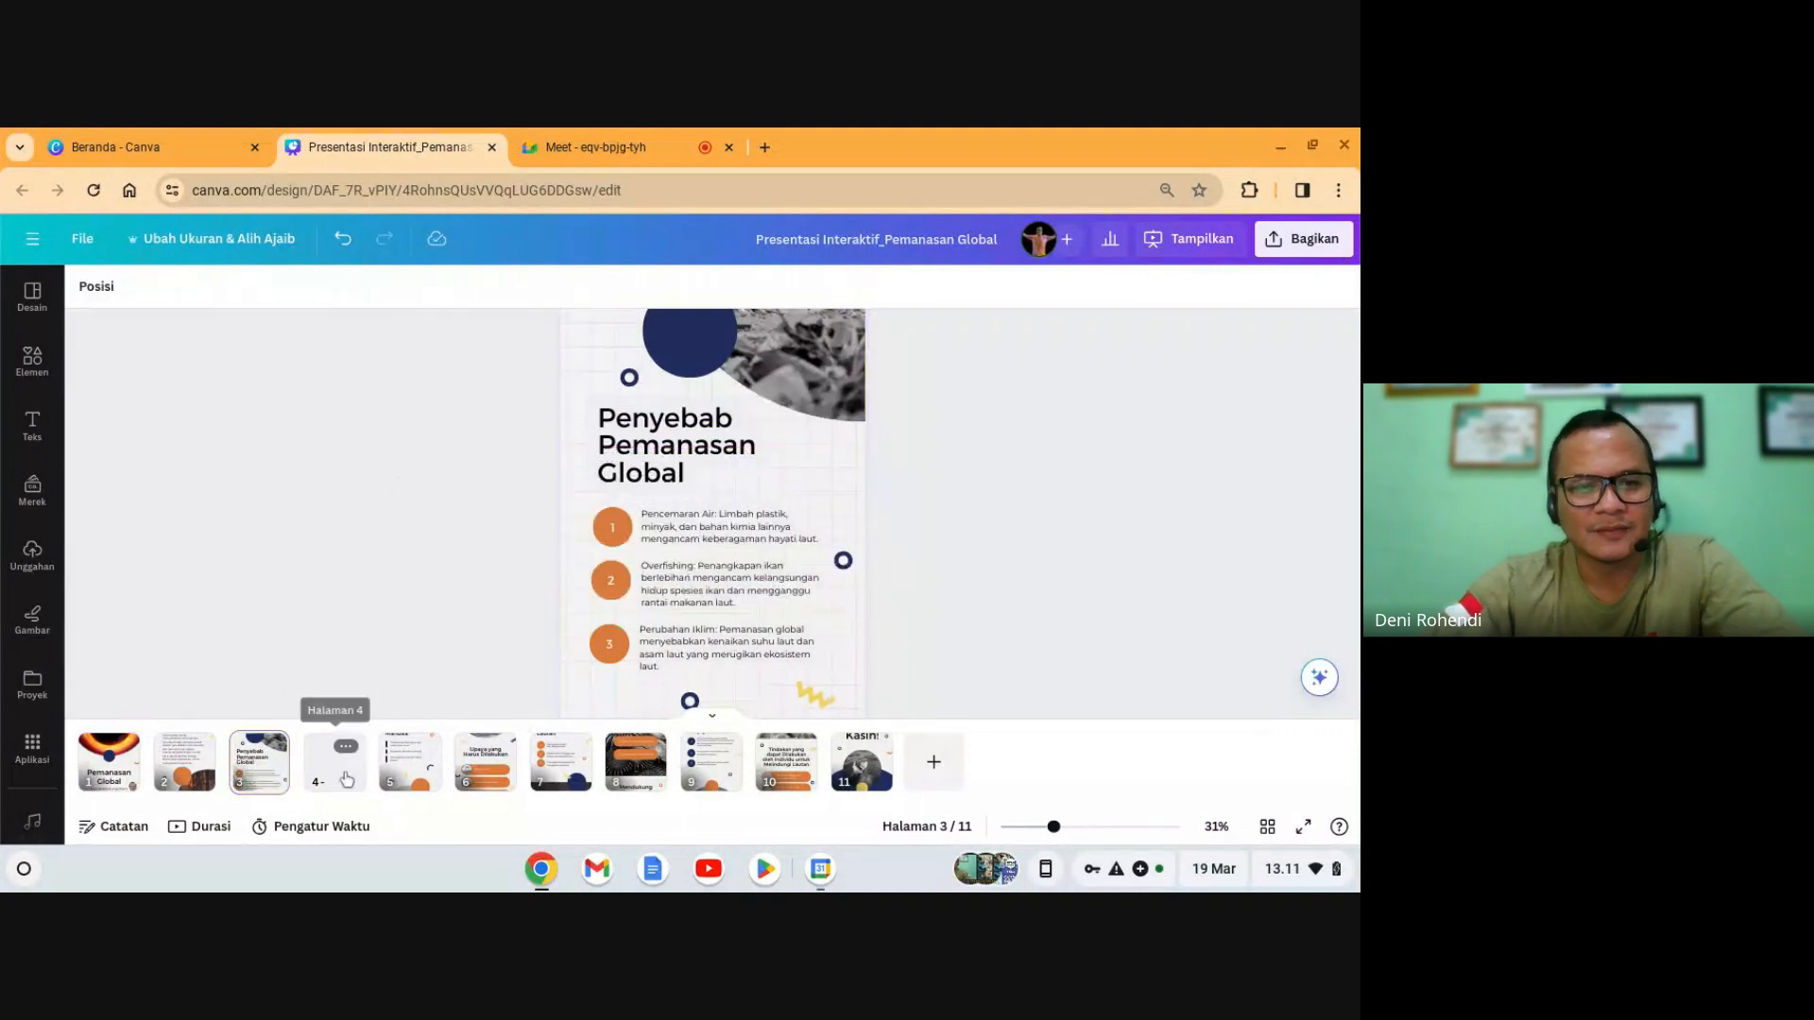
{"action": "left_click", "coordinate": [334, 762]}
{"action": "left_click", "coordinate": [667, 625]}
{"action": "key", "text": "ctrl+v"}
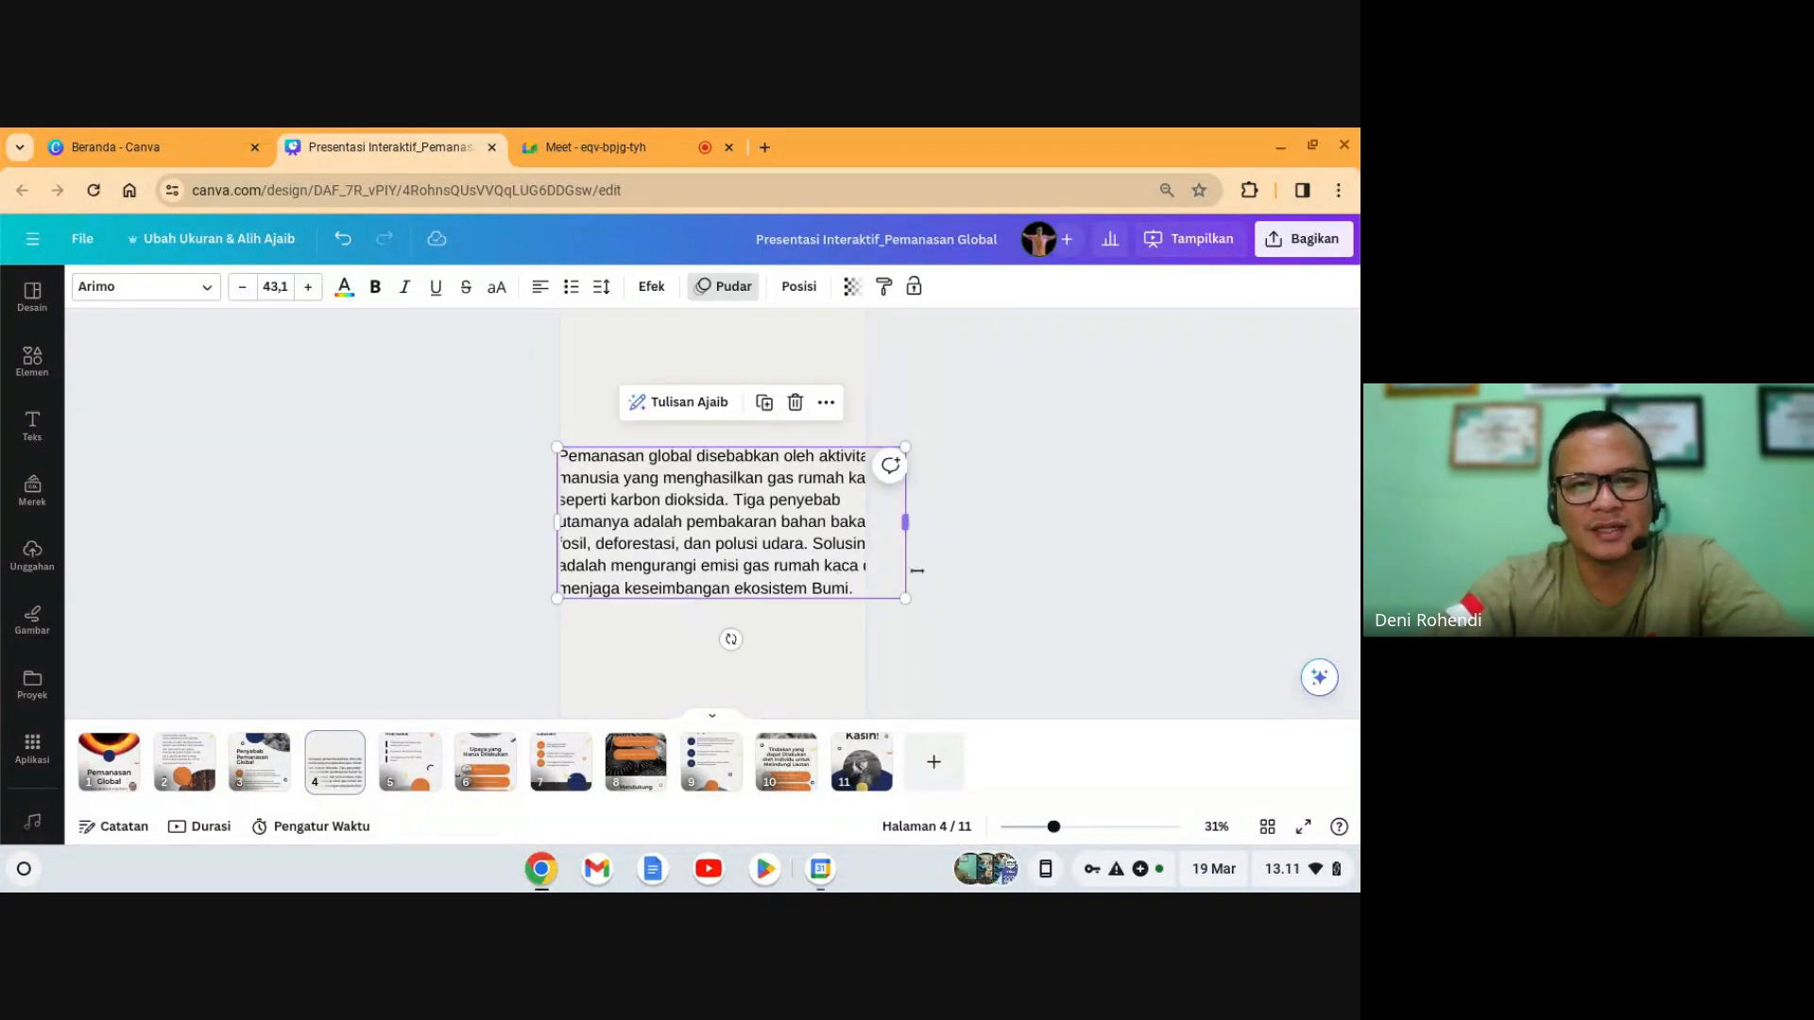
{"action": "left_click_drag", "start_coordinate": [897, 605], "coordinate": [782, 526]}
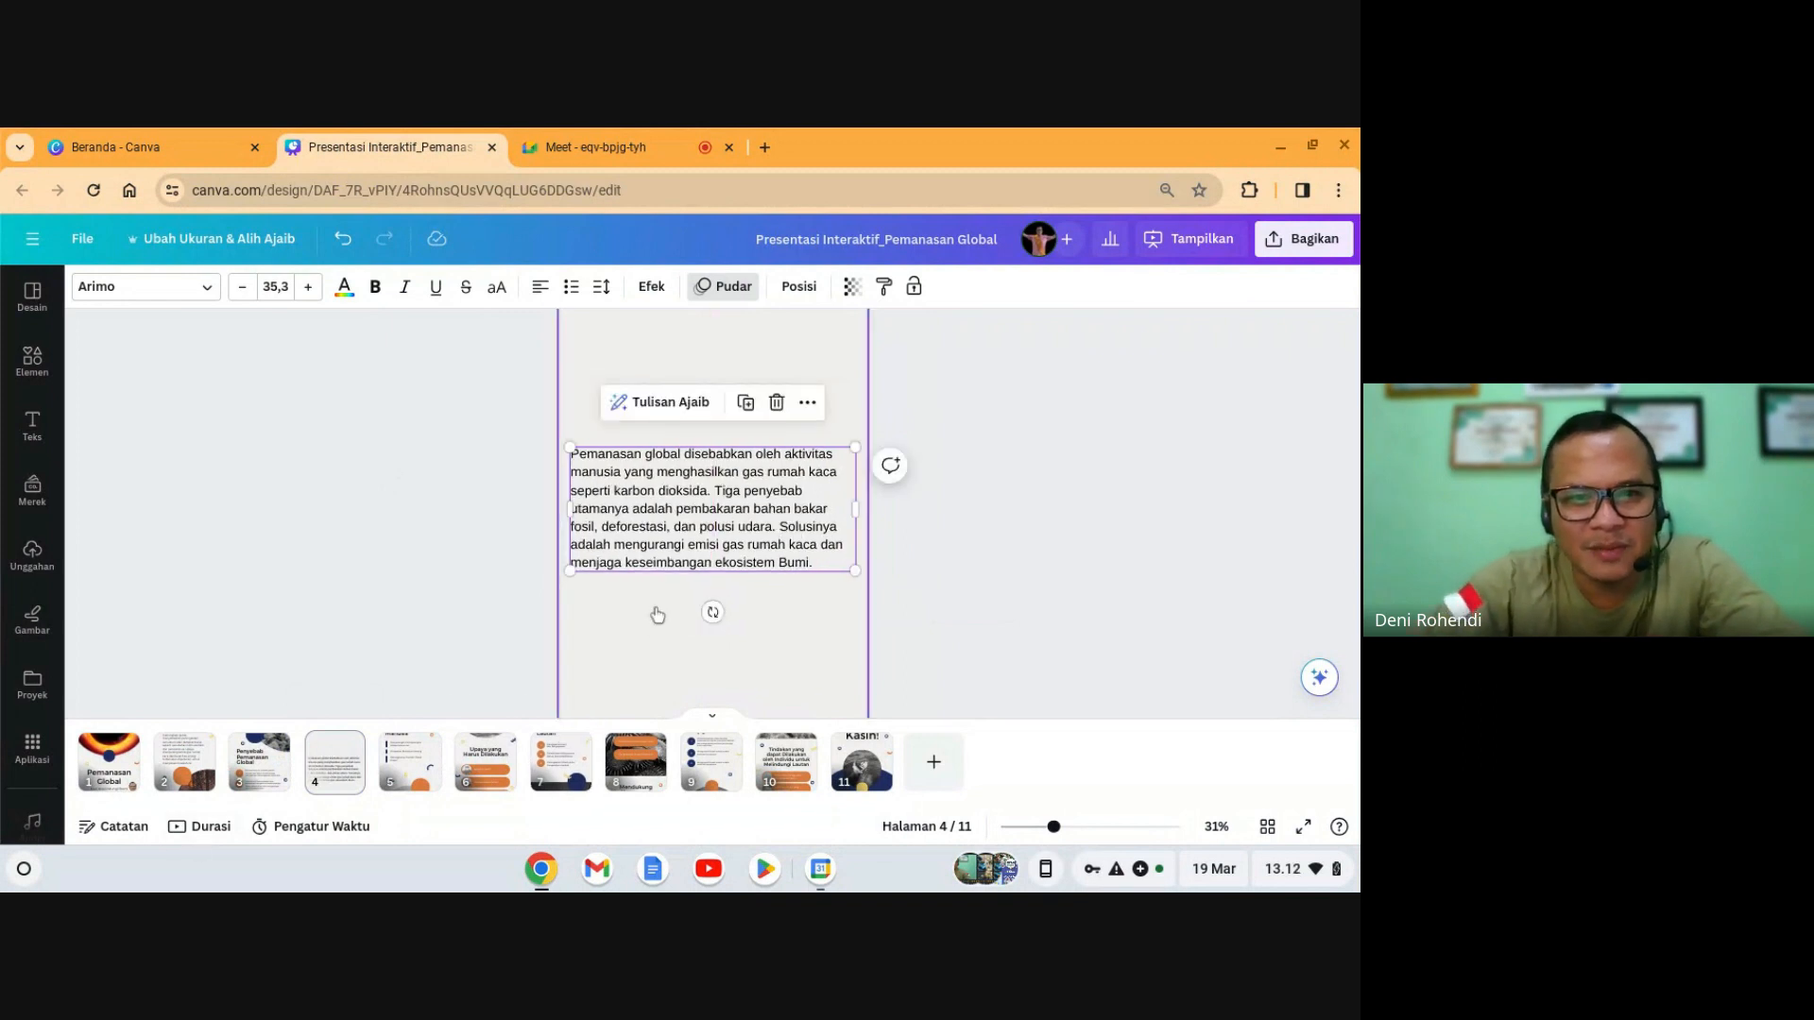
- Select the words 'pembakaran bahan bakar fosil' in page 4's paragraph, undoing an accidental paste
{"action": "double_click", "coordinate": [715, 526]}
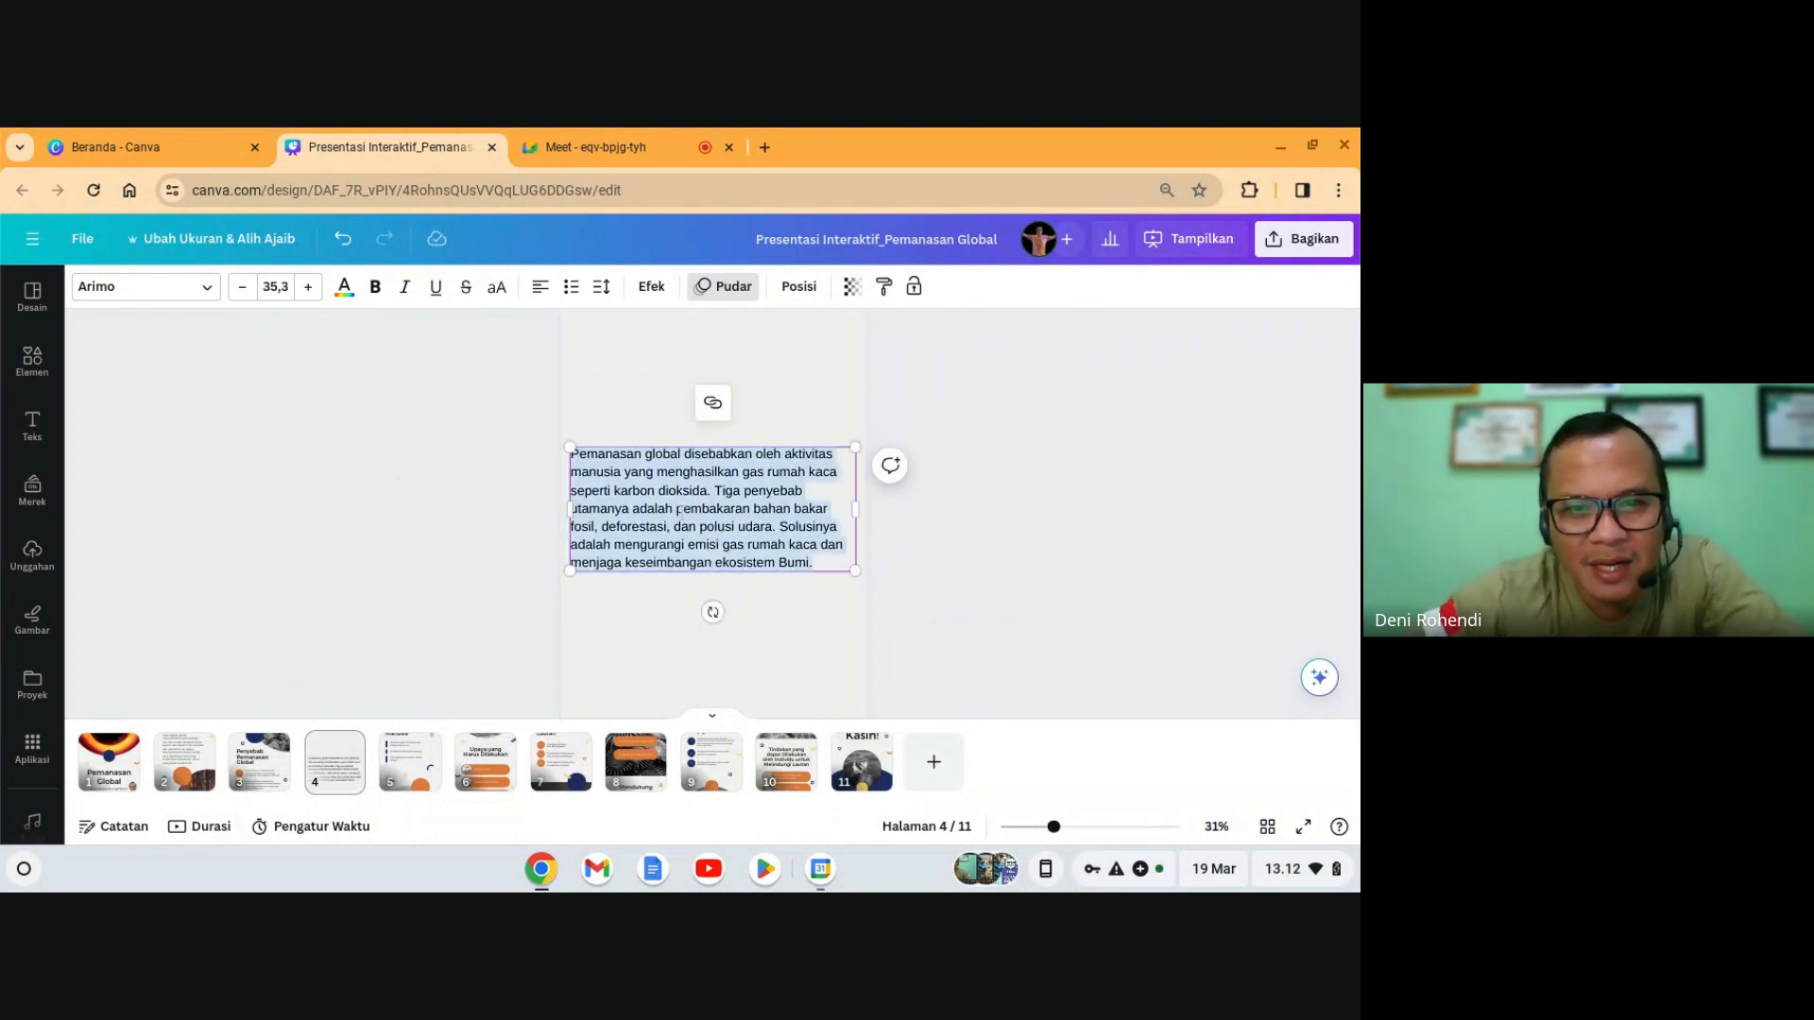
{"action": "left_click", "coordinate": [679, 511]}
{"action": "left_click_drag", "start_coordinate": [678, 511], "coordinate": [595, 529]}
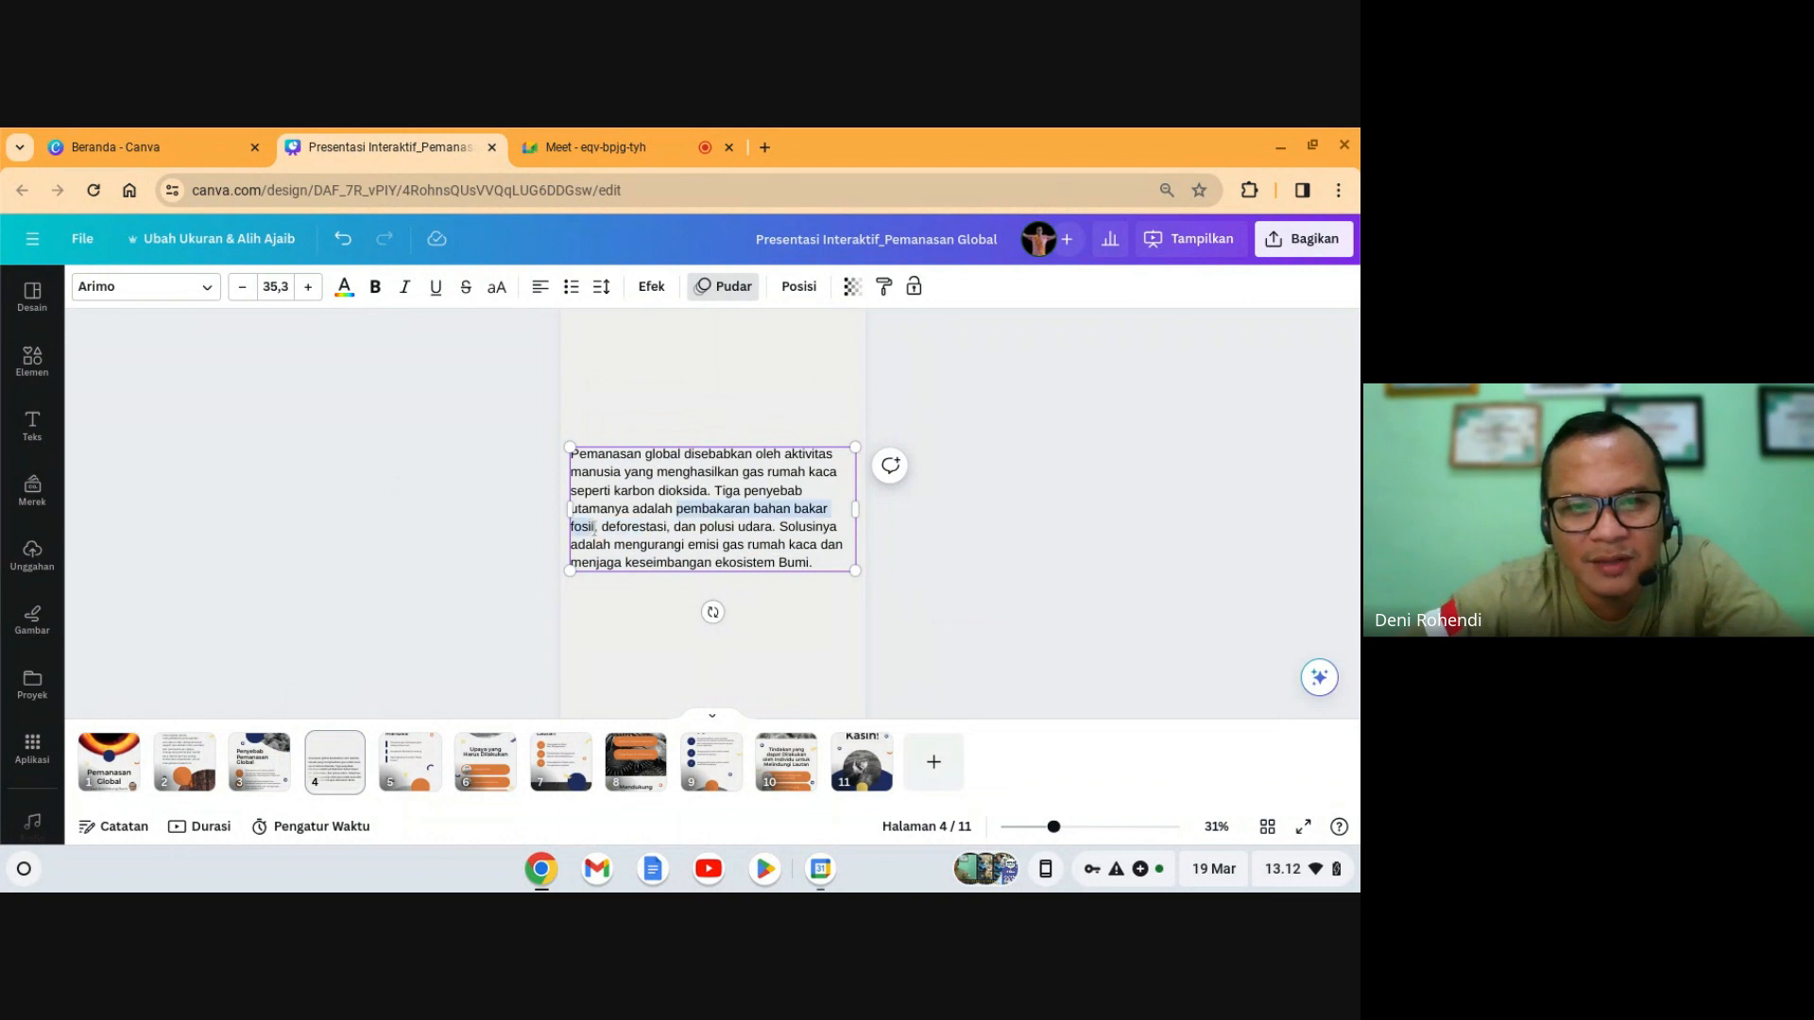
{"action": "key", "text": "ctrl+v"}
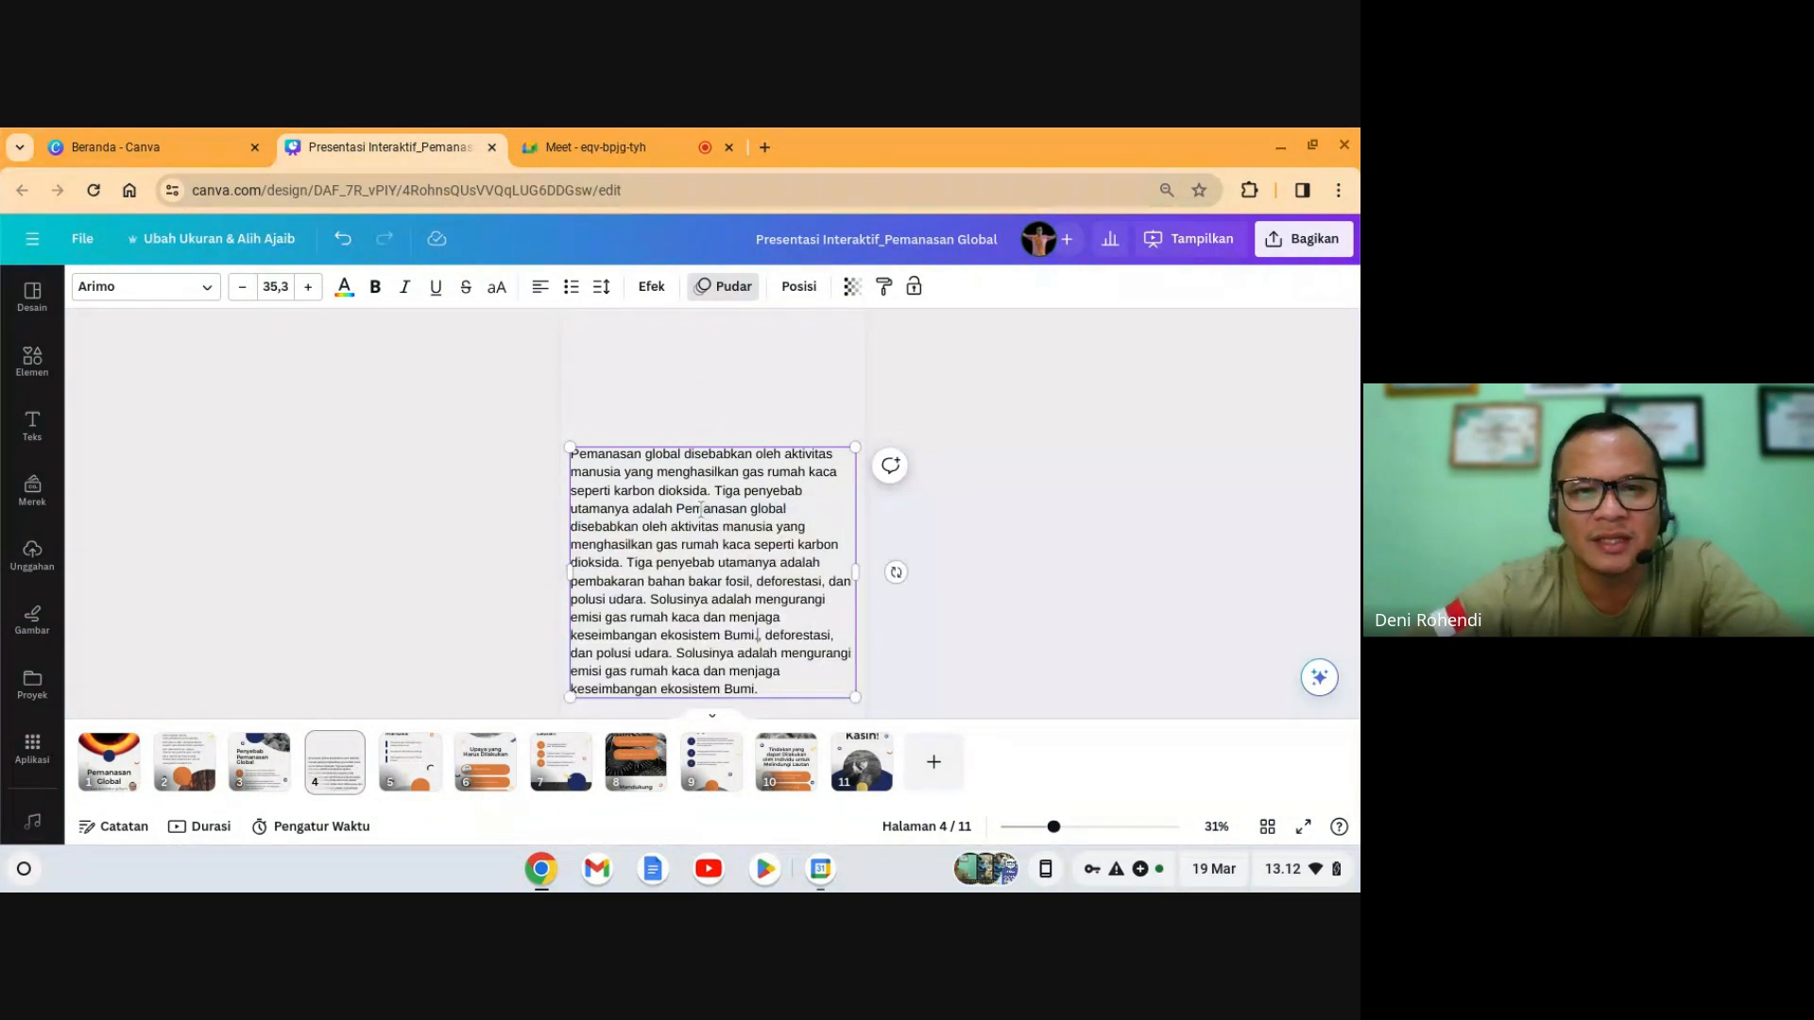
{"action": "key", "text": "ctrl+z"}
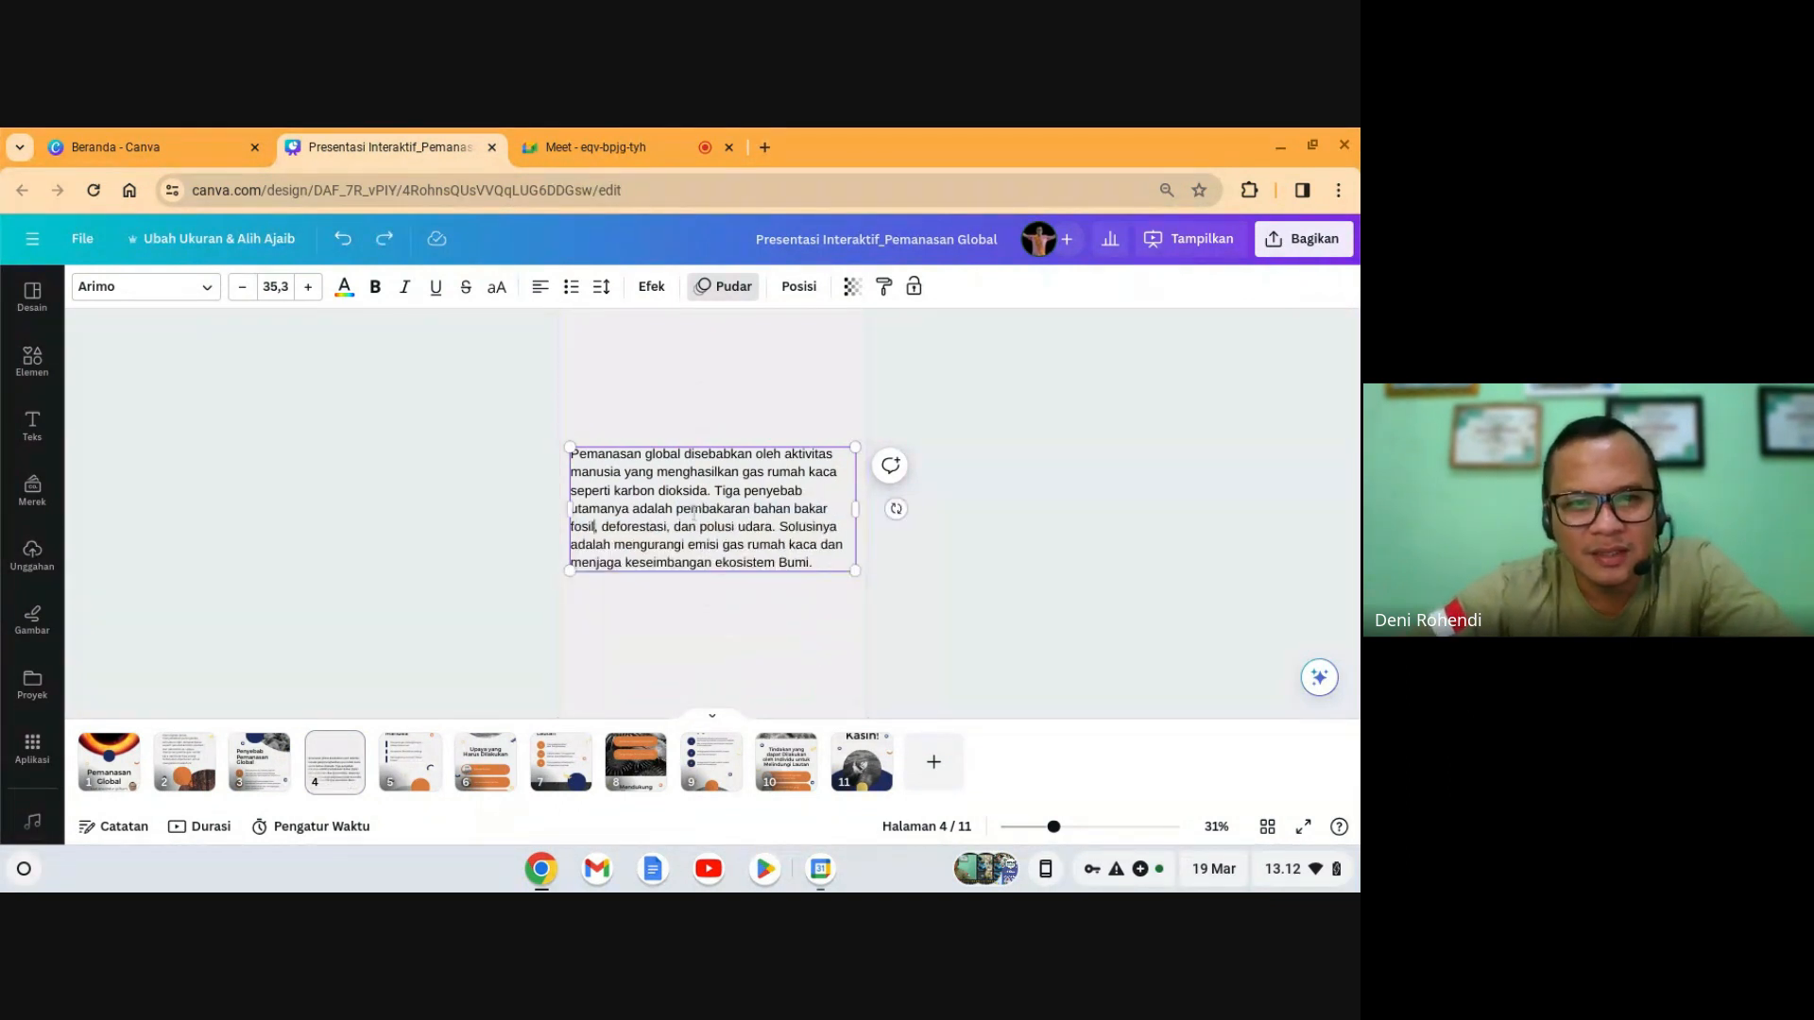
{"action": "key", "text": "shift+Right"}
{"action": "key", "text": "shift+Right"}
{"action": "key", "text": "shift+Right"}
{"action": "key", "text": "shift+Right"}
{"action": "key", "text": "shift+Right"}
{"action": "key", "text": "shift+Right"}
{"action": "key", "text": "shift+Right"}
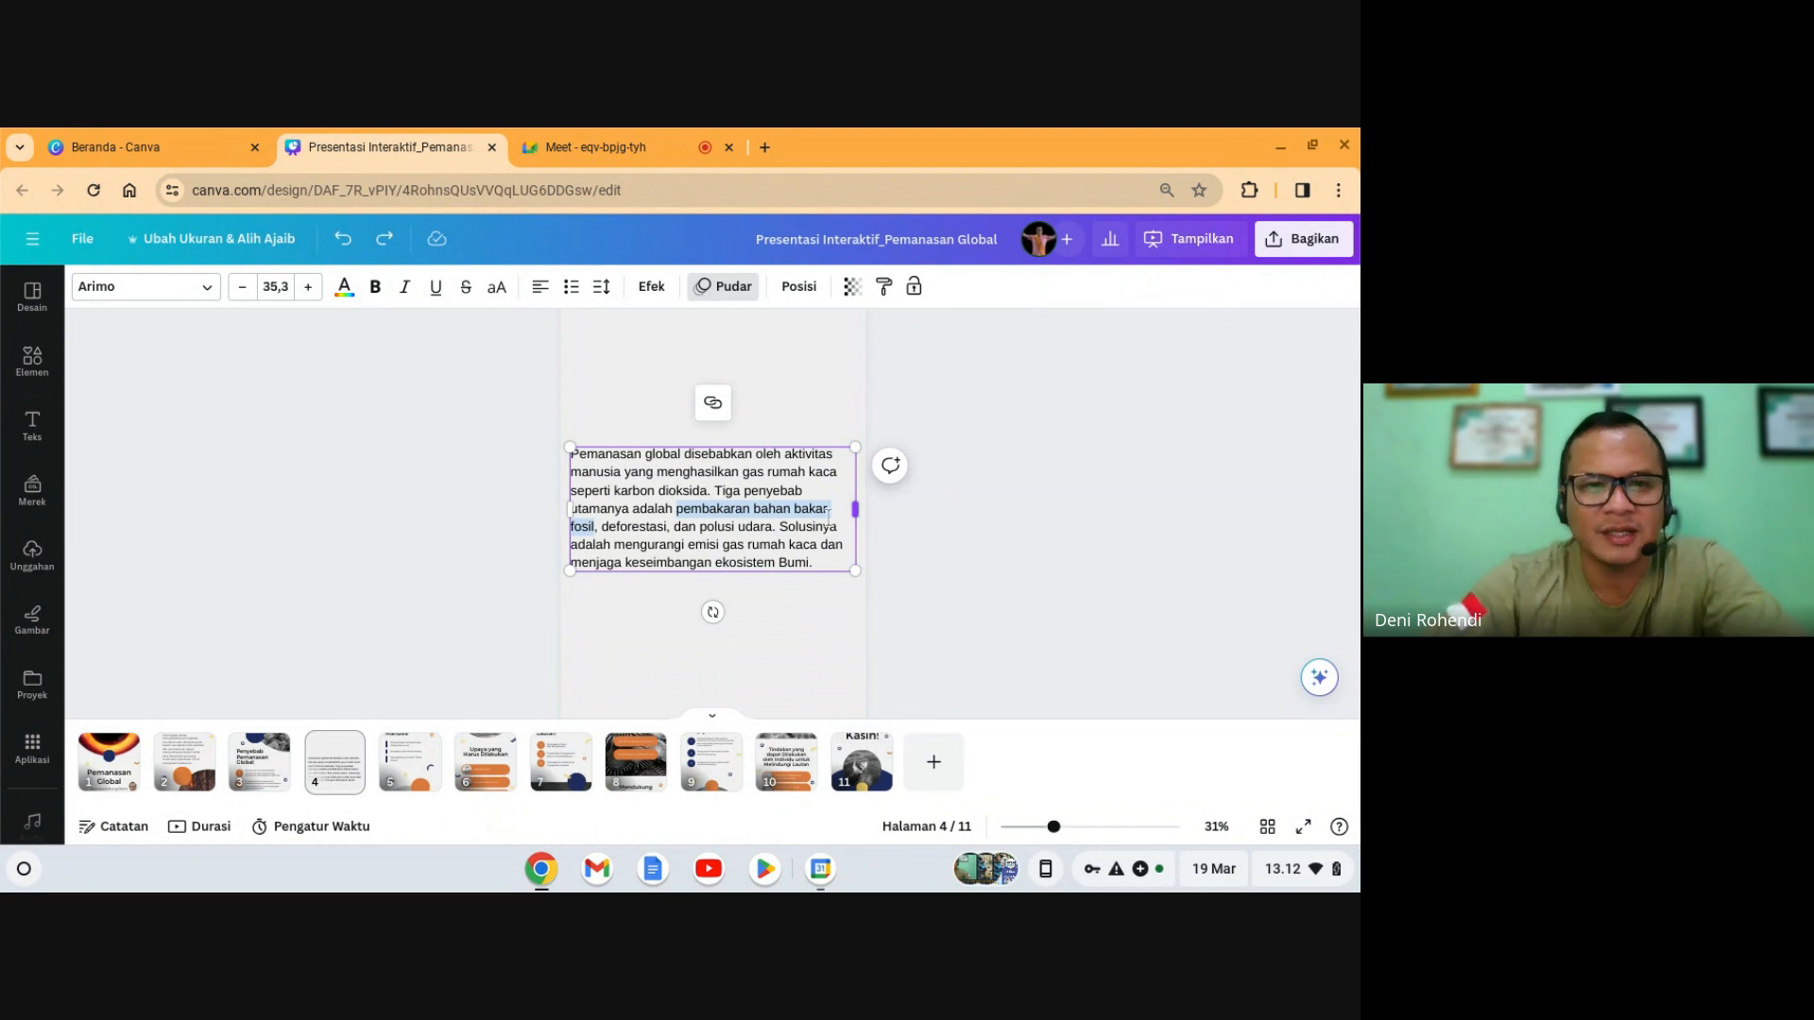
{"action": "left_click", "coordinate": [257, 763]}
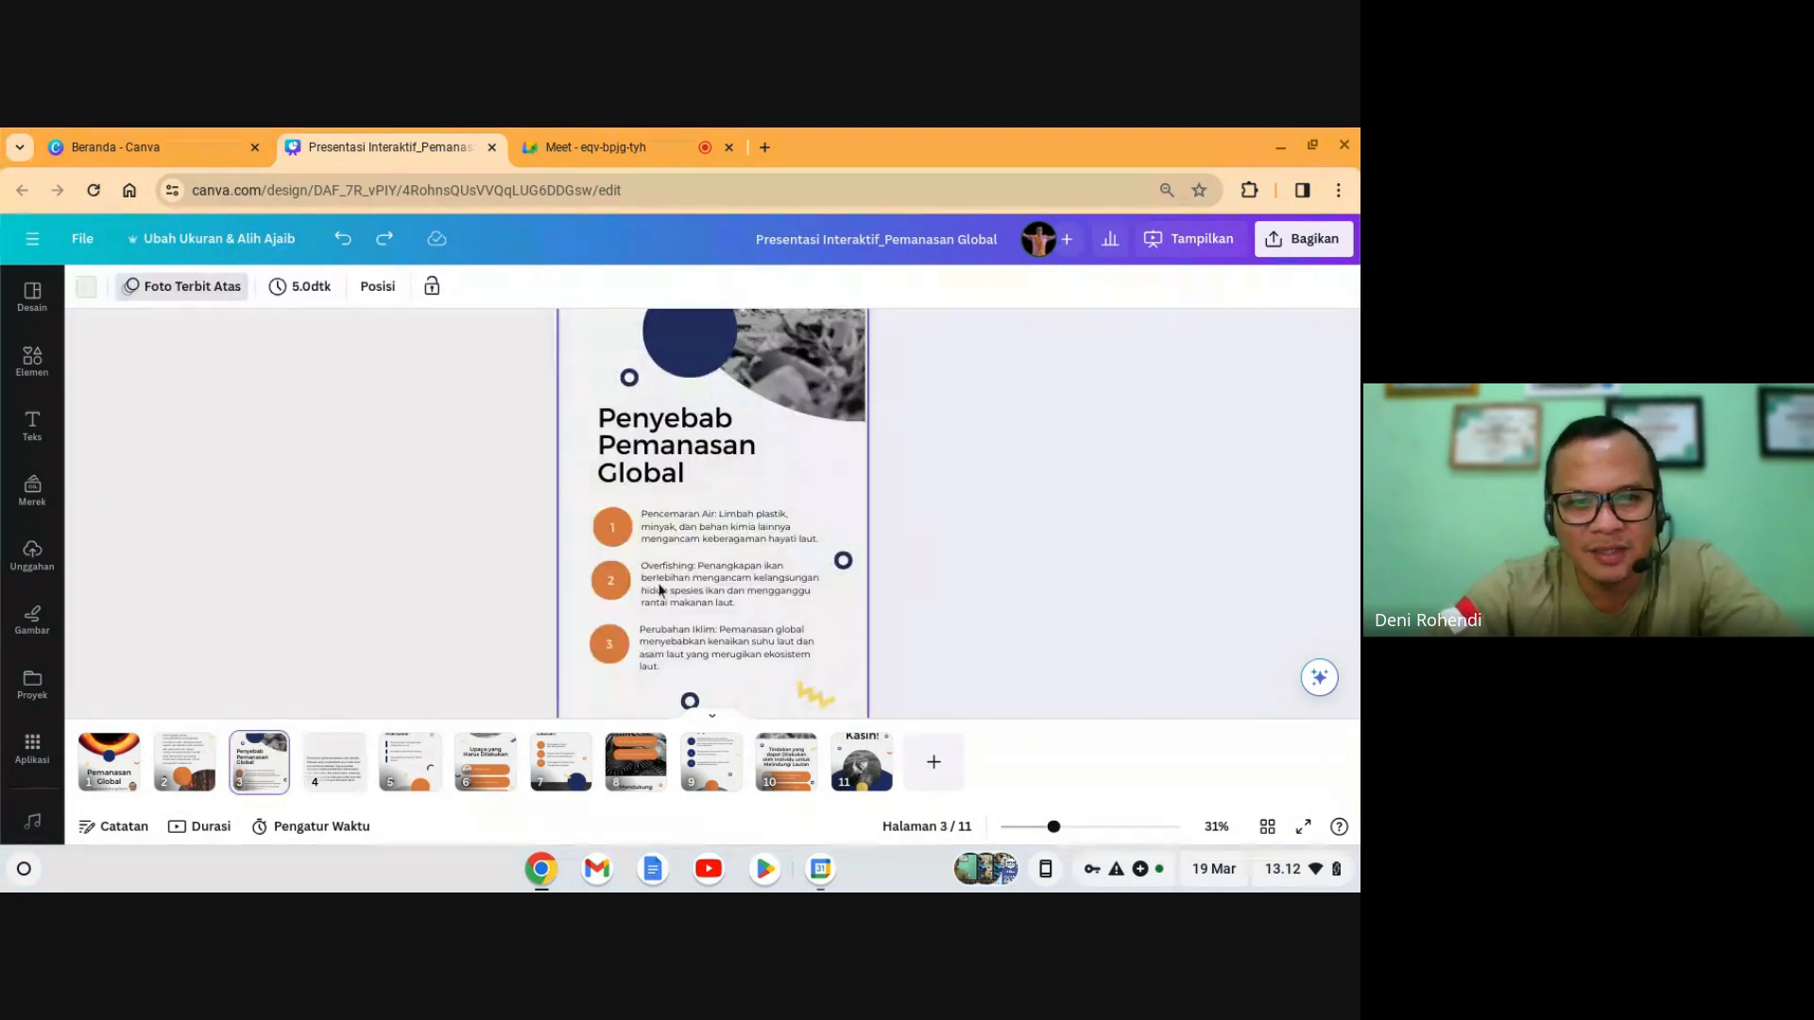
- Replace the first cause with 'pembakaran bahan bakar fosil' at font size 42
{"action": "left_click", "coordinate": [697, 527]}
{"action": "left_click", "coordinate": [697, 526]}
{"action": "key", "text": "ctrl+v"}
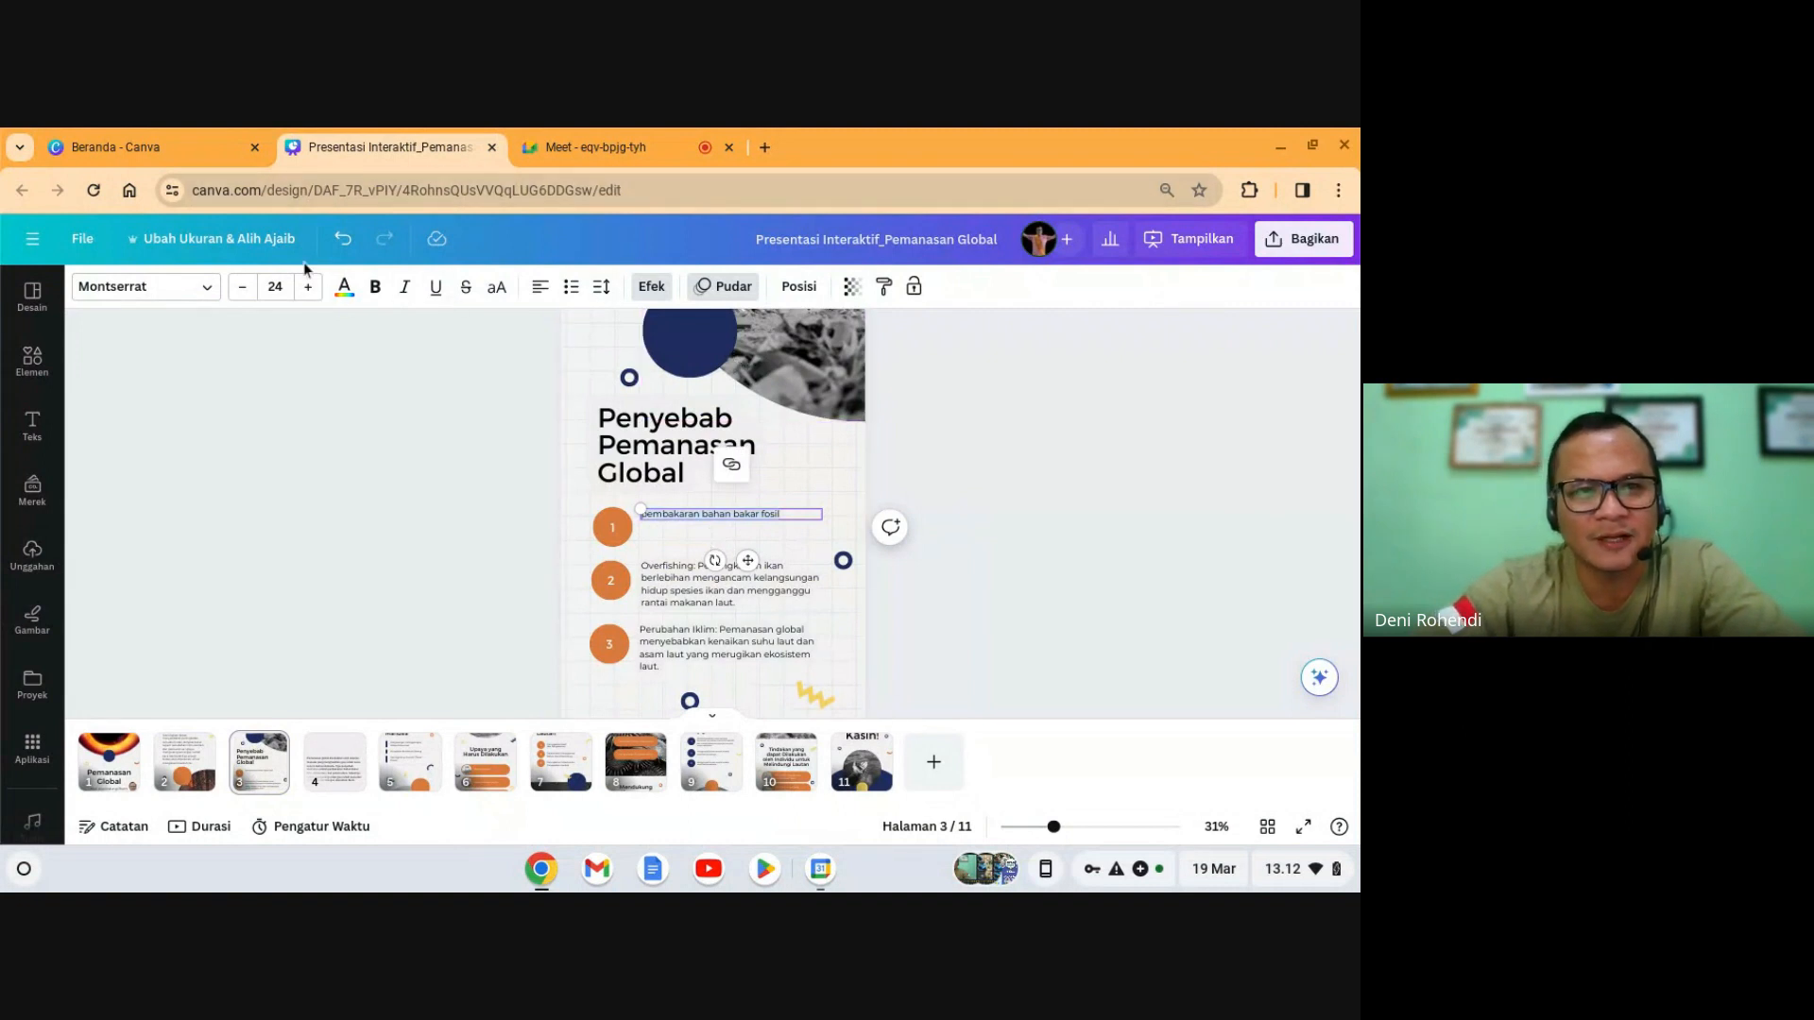
{"action": "left_click", "coordinate": [275, 286]}
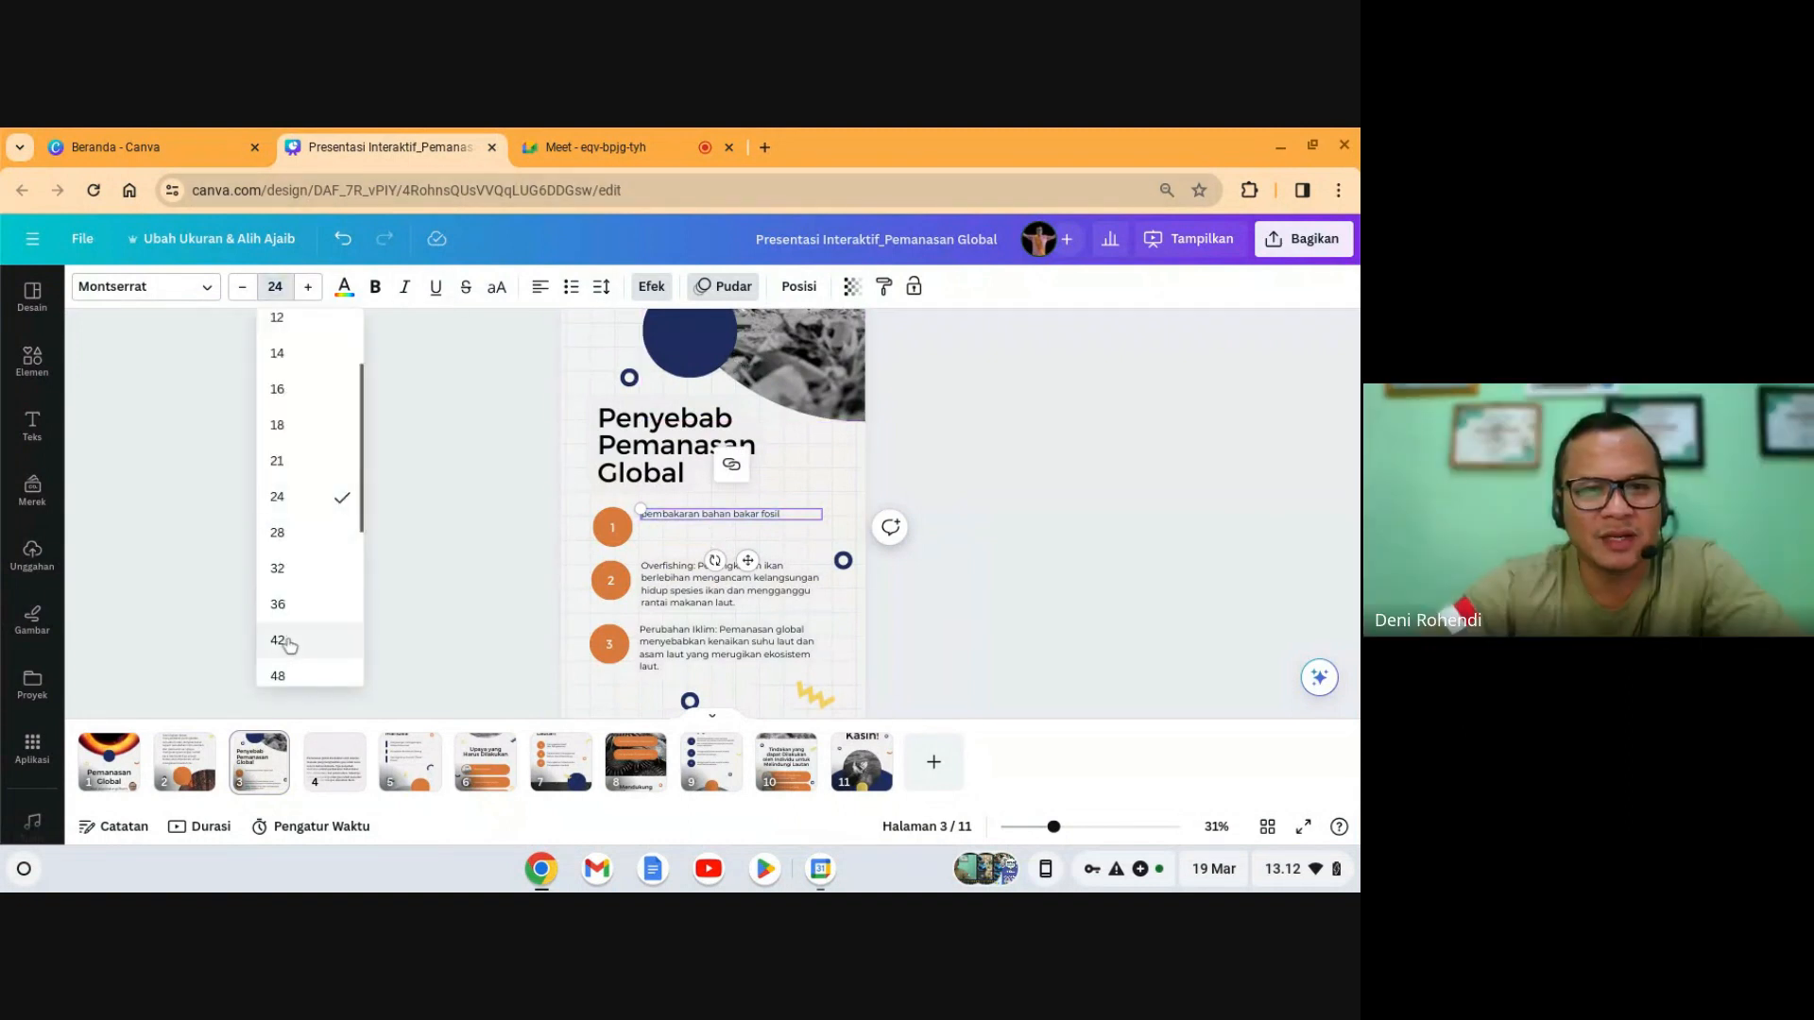
{"action": "left_click", "coordinate": [279, 641]}
{"action": "left_click", "coordinate": [923, 570]}
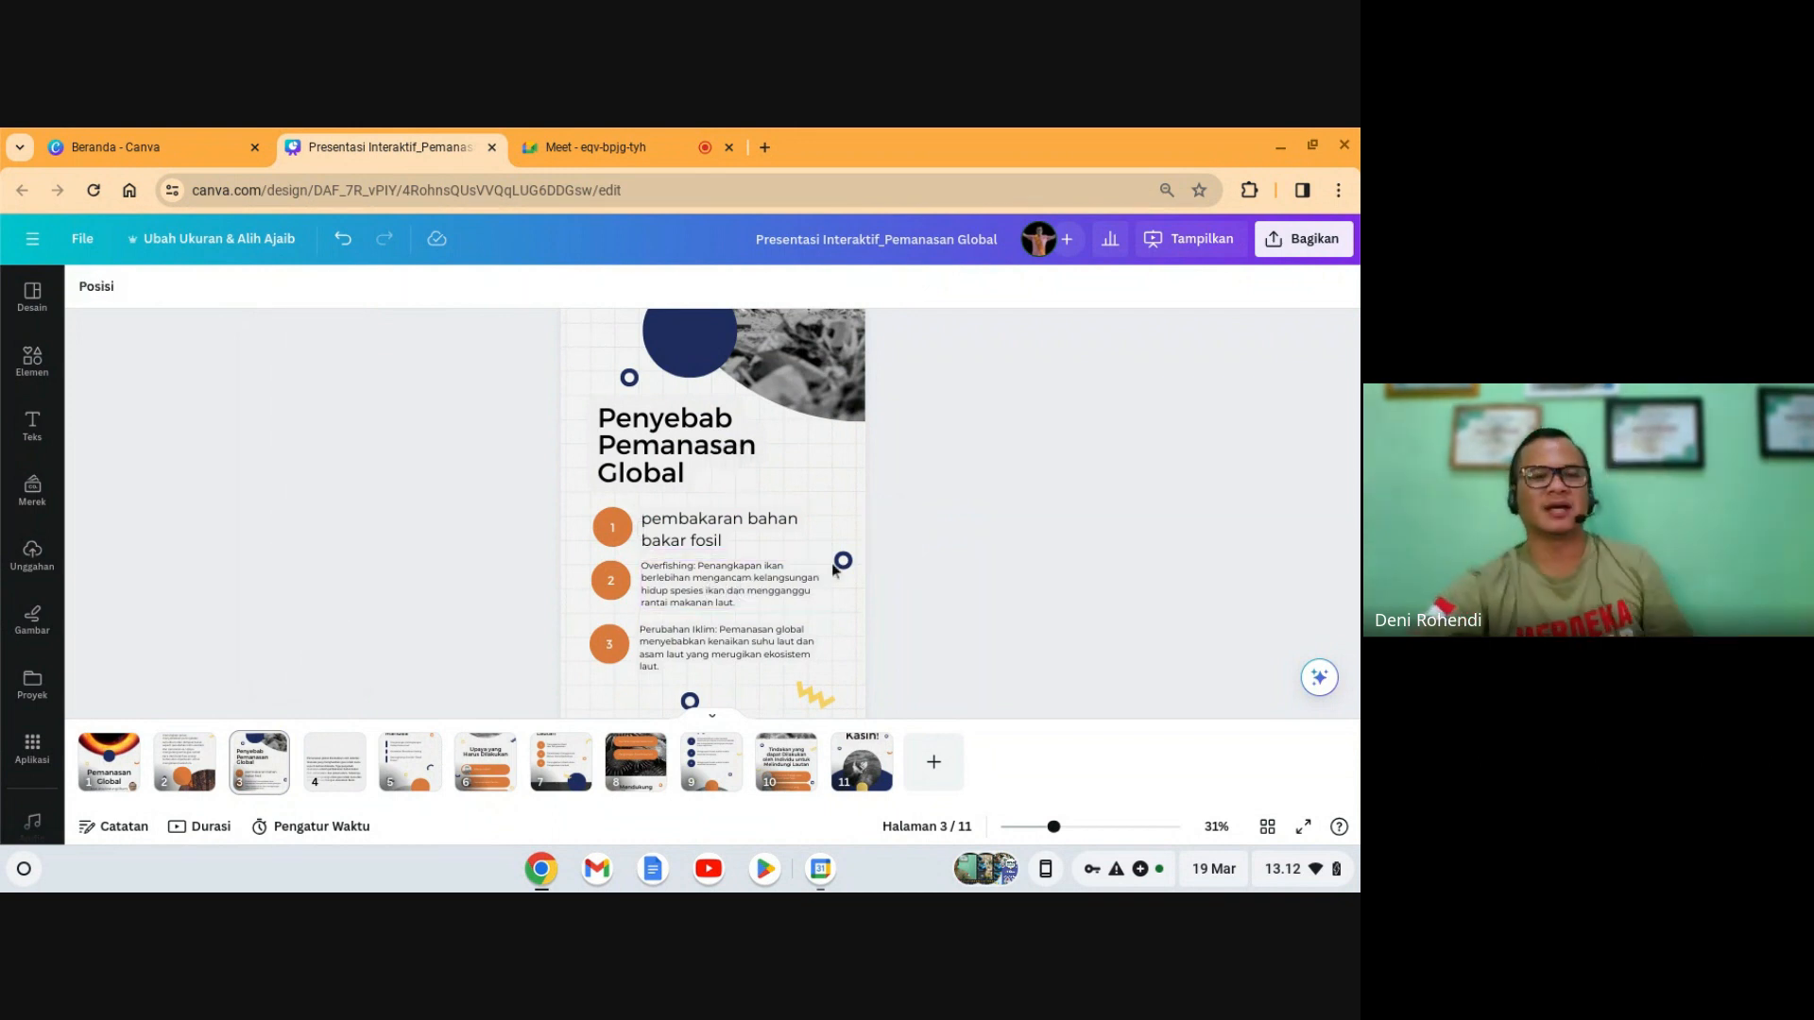
{"action": "left_click", "coordinate": [718, 546]}
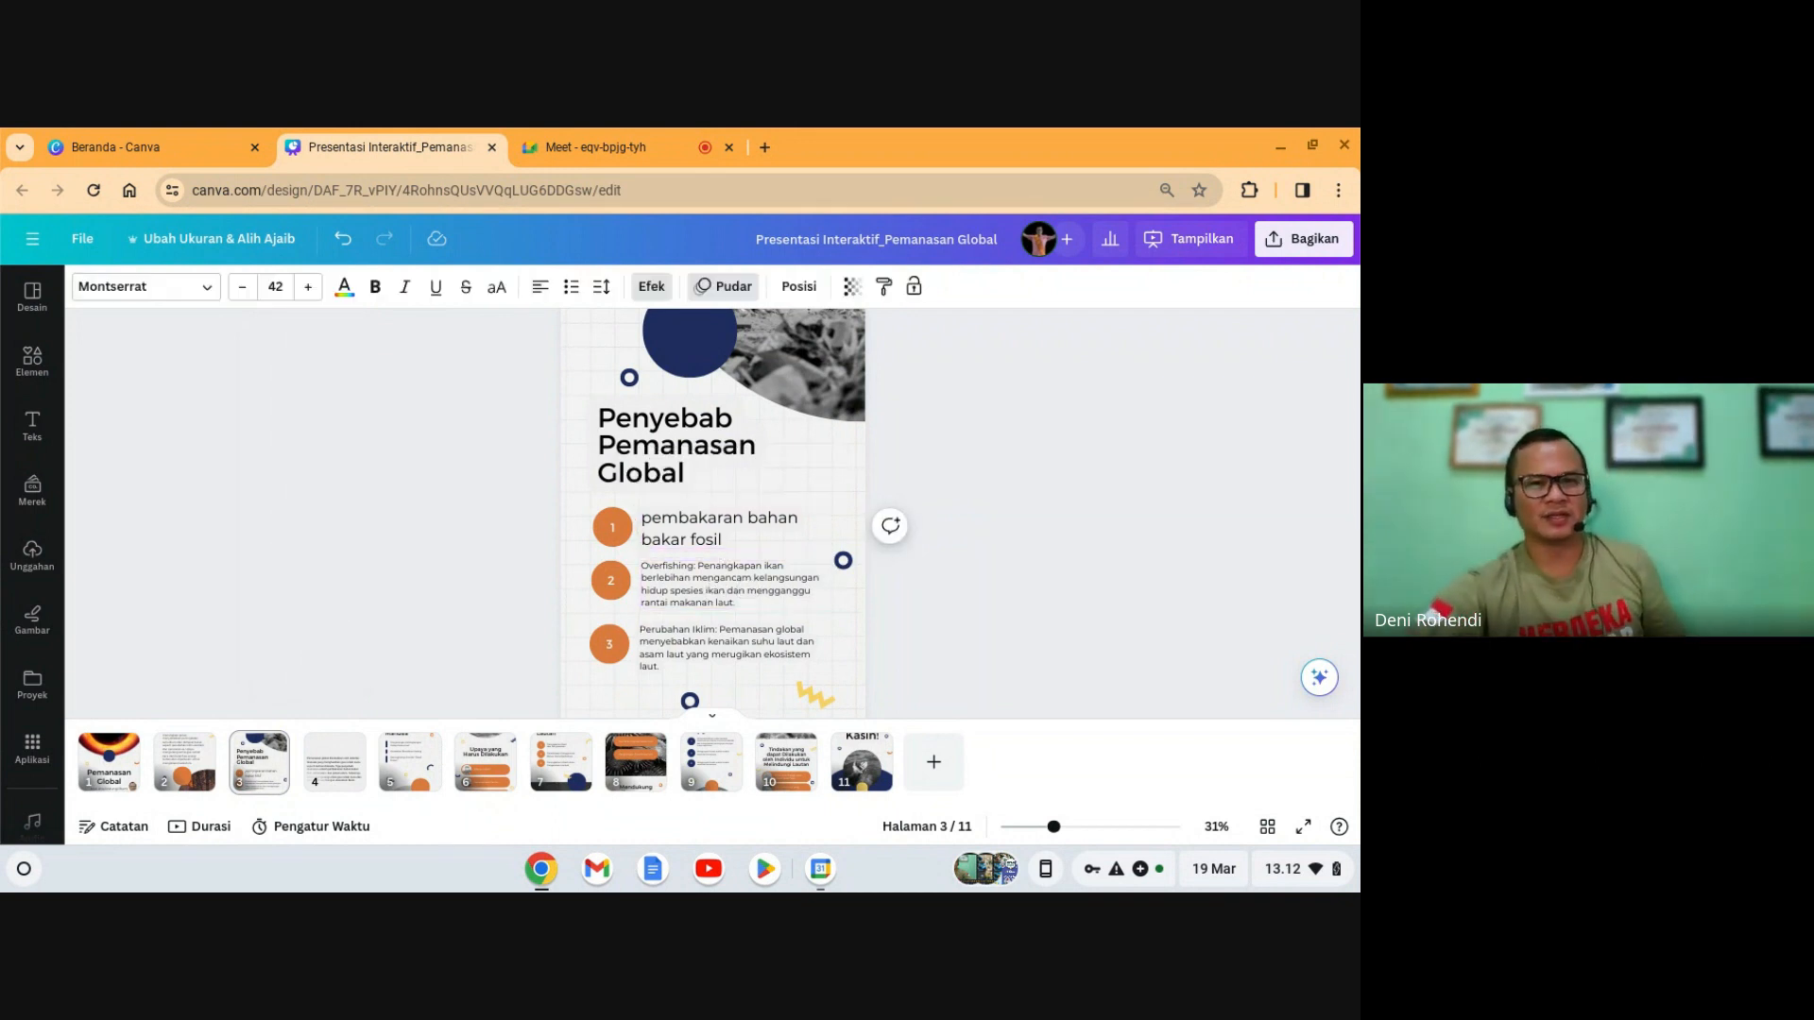
{"action": "left_click", "coordinate": [346, 762]}
{"action": "left_click", "coordinate": [686, 546]}
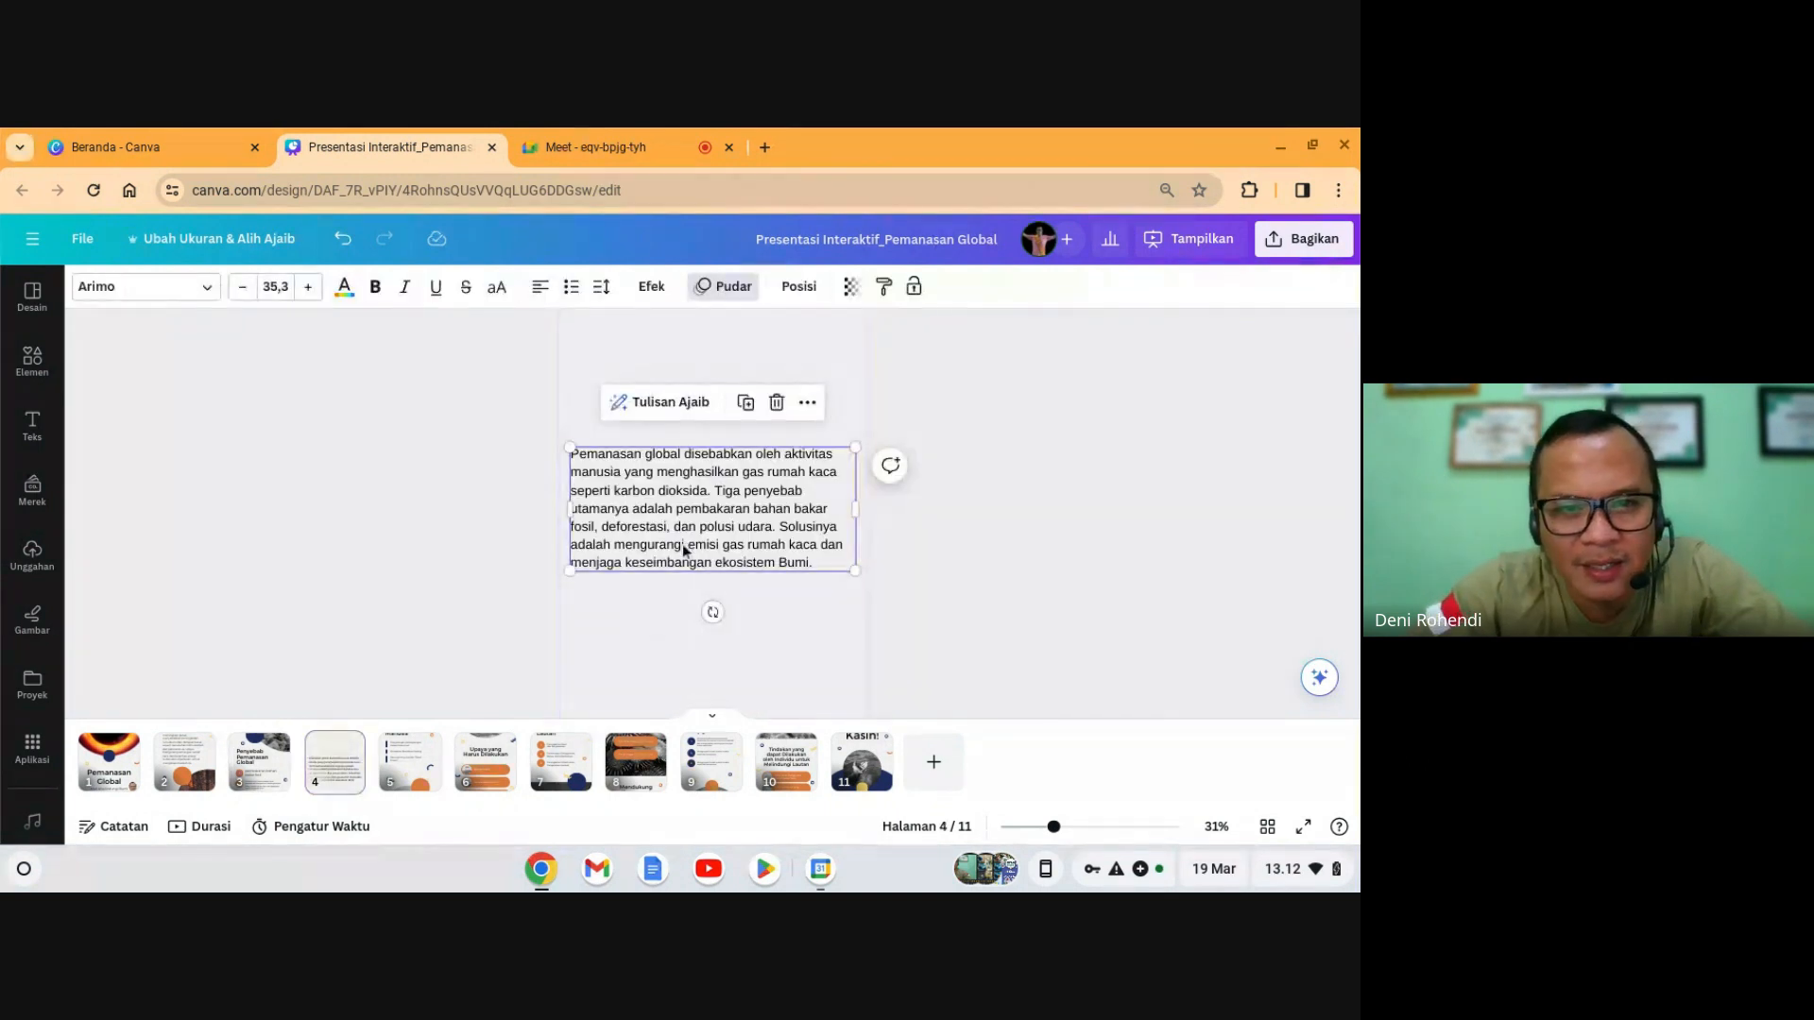
{"action": "left_click", "coordinate": [258, 762]}
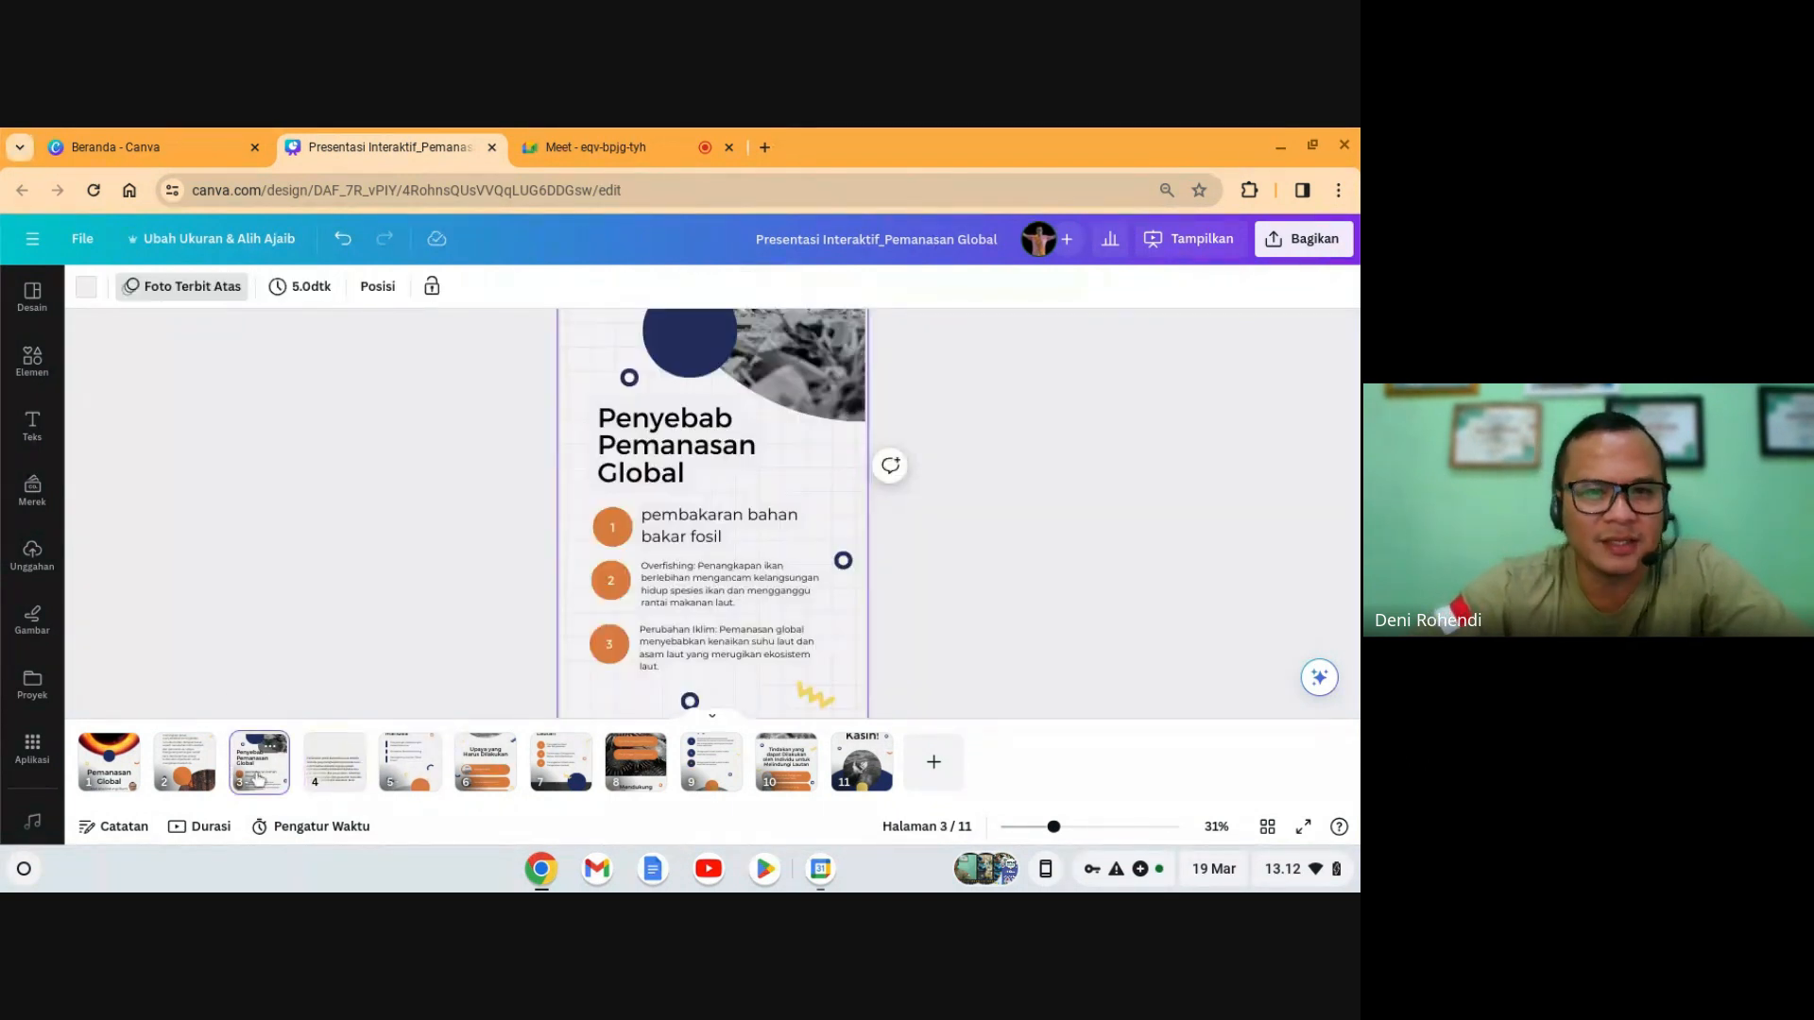
- Change the second cause from Overfishing to 'Deforestasi: Penggundulan hutan' at size 42
{"action": "double_click", "coordinate": [739, 593]}
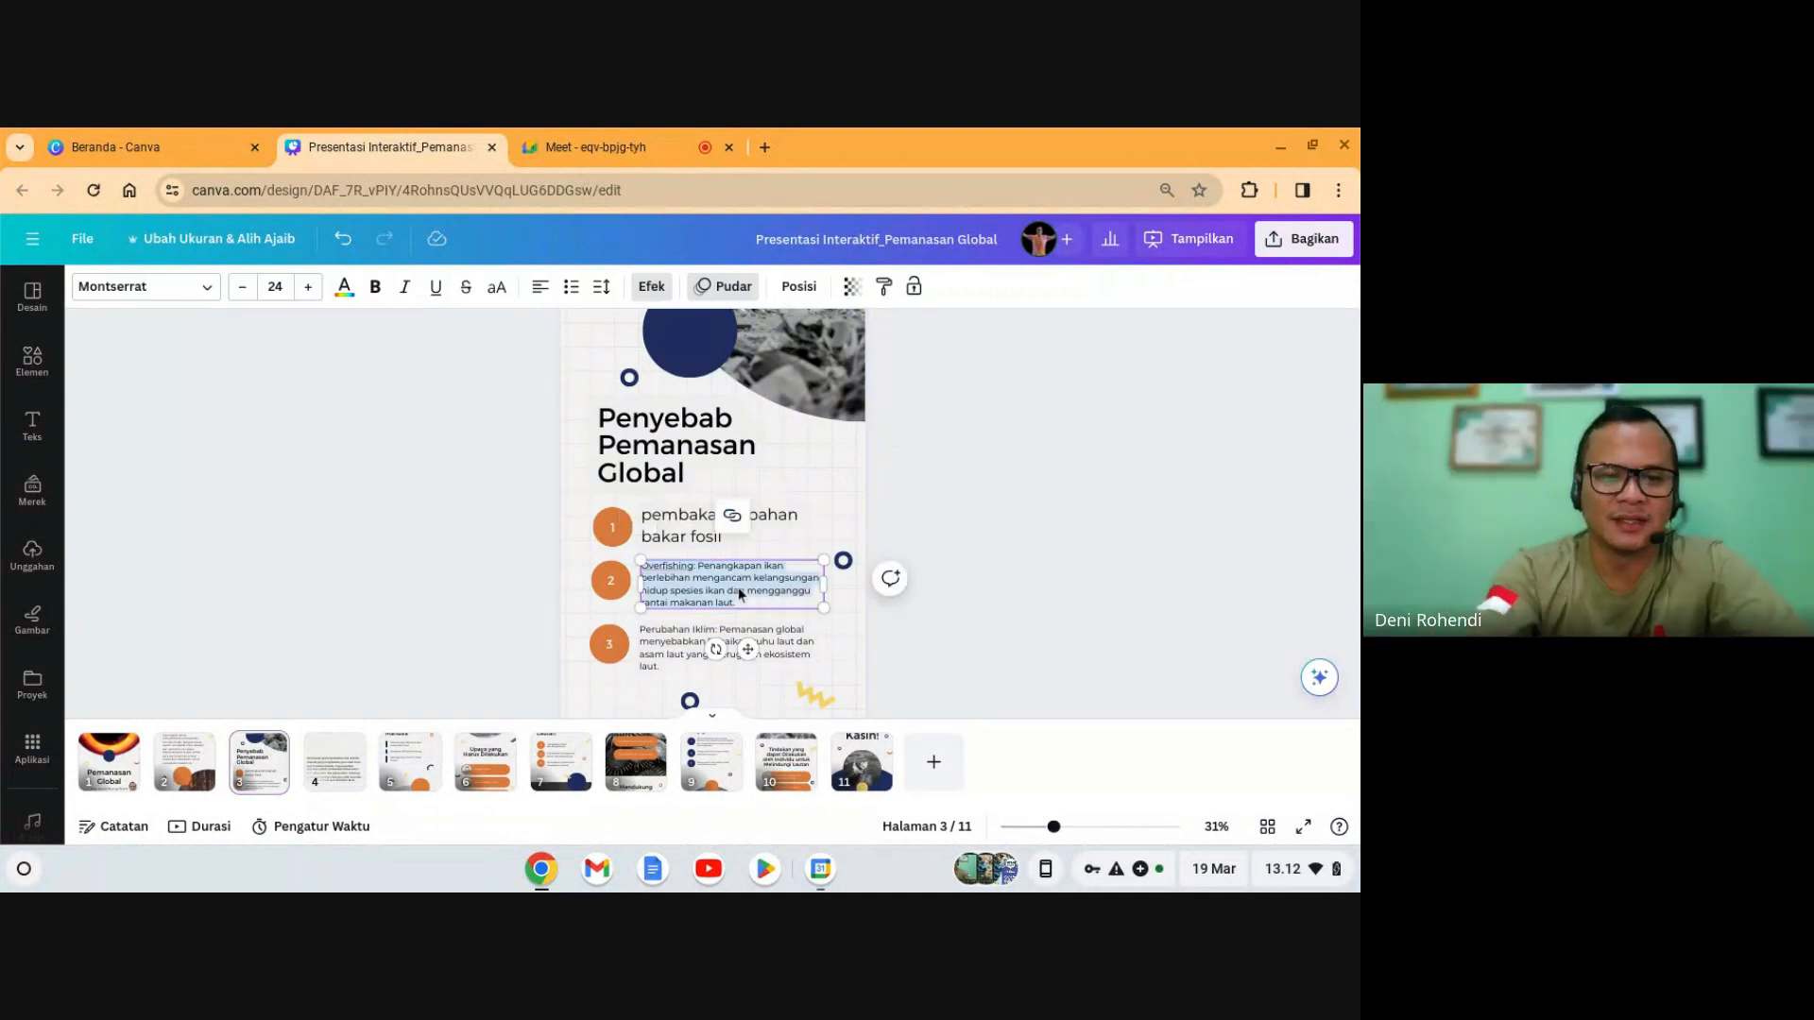
{"action": "type", "text": "Deforestasi"}
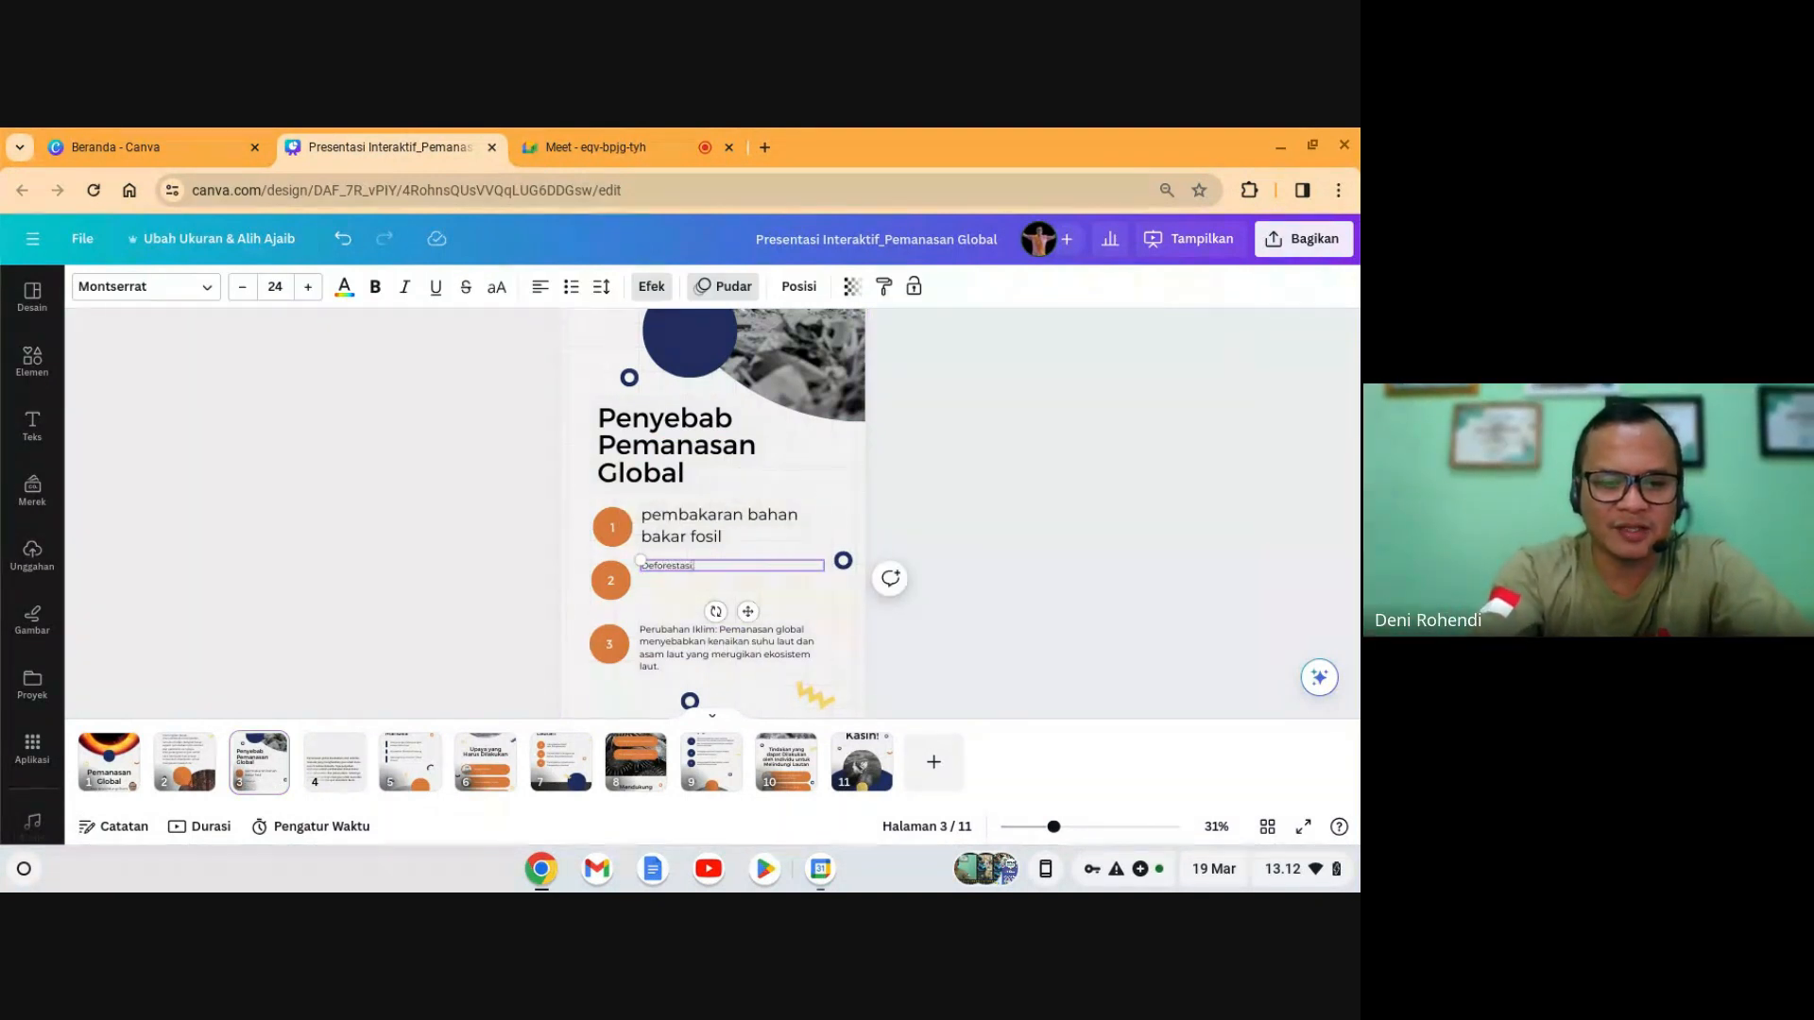
{"action": "type", "text": ": Penggundulan"}
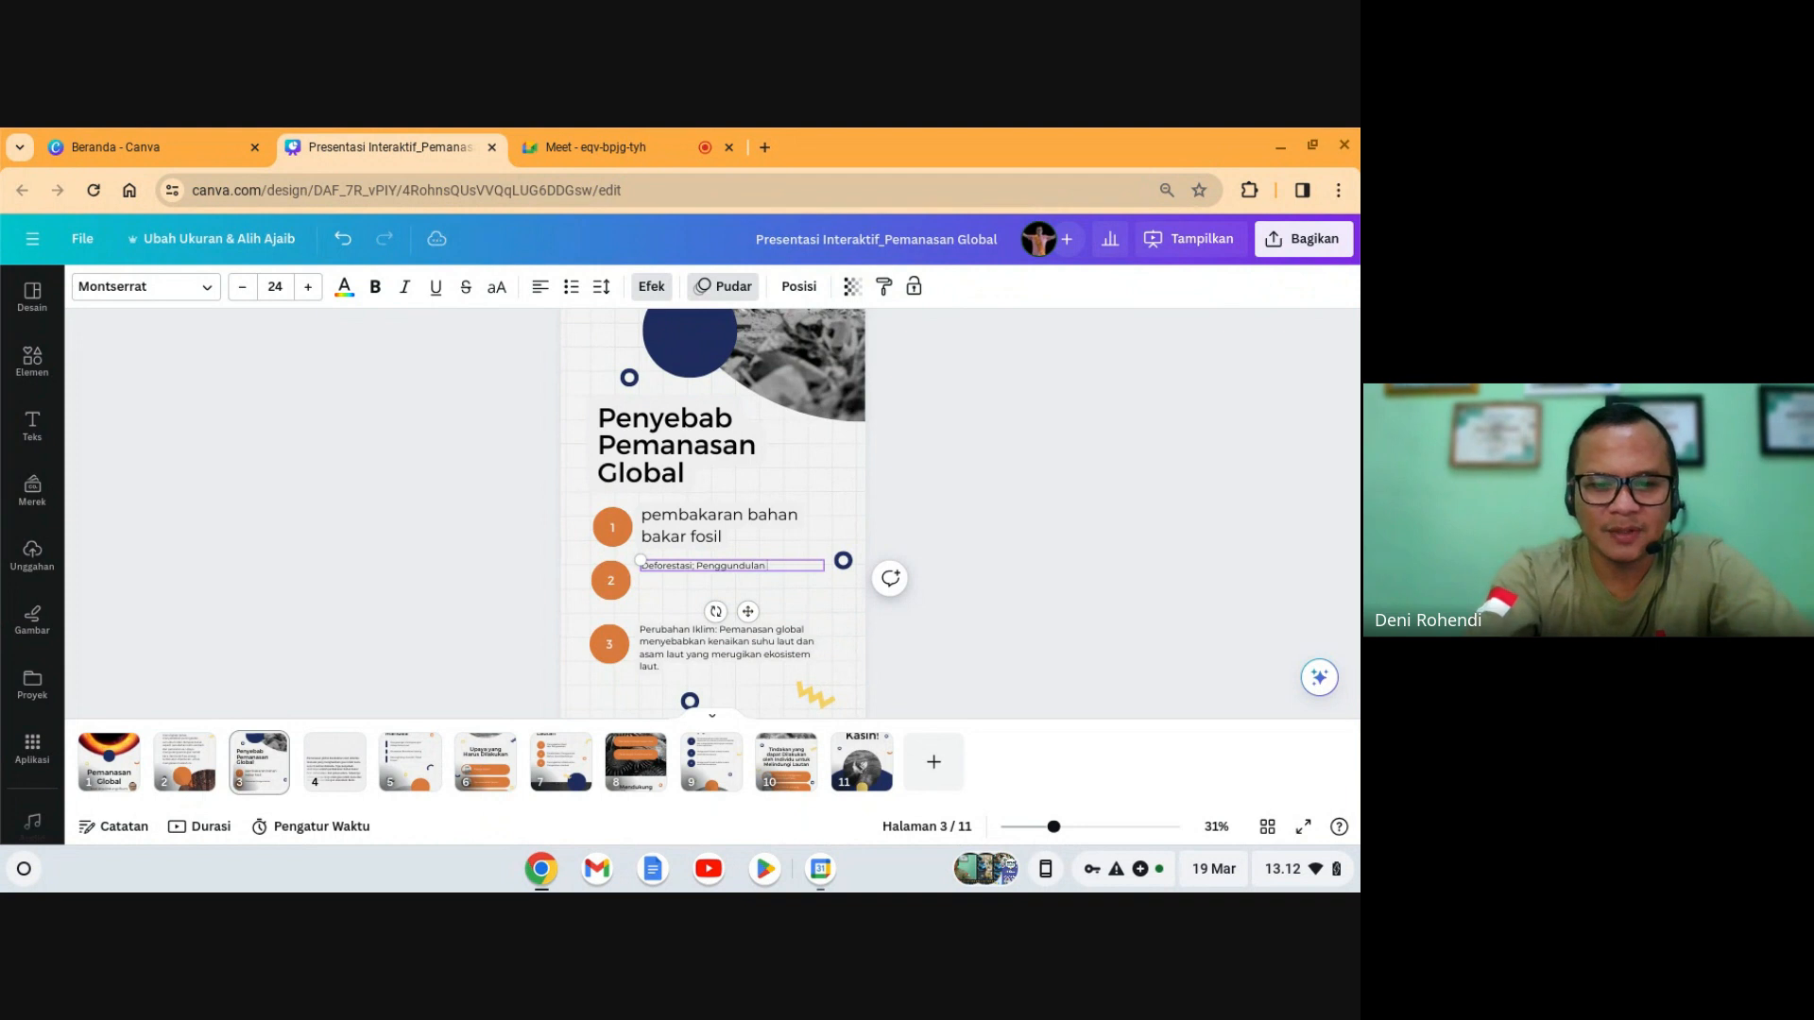
{"action": "type", "text": "hutan"}
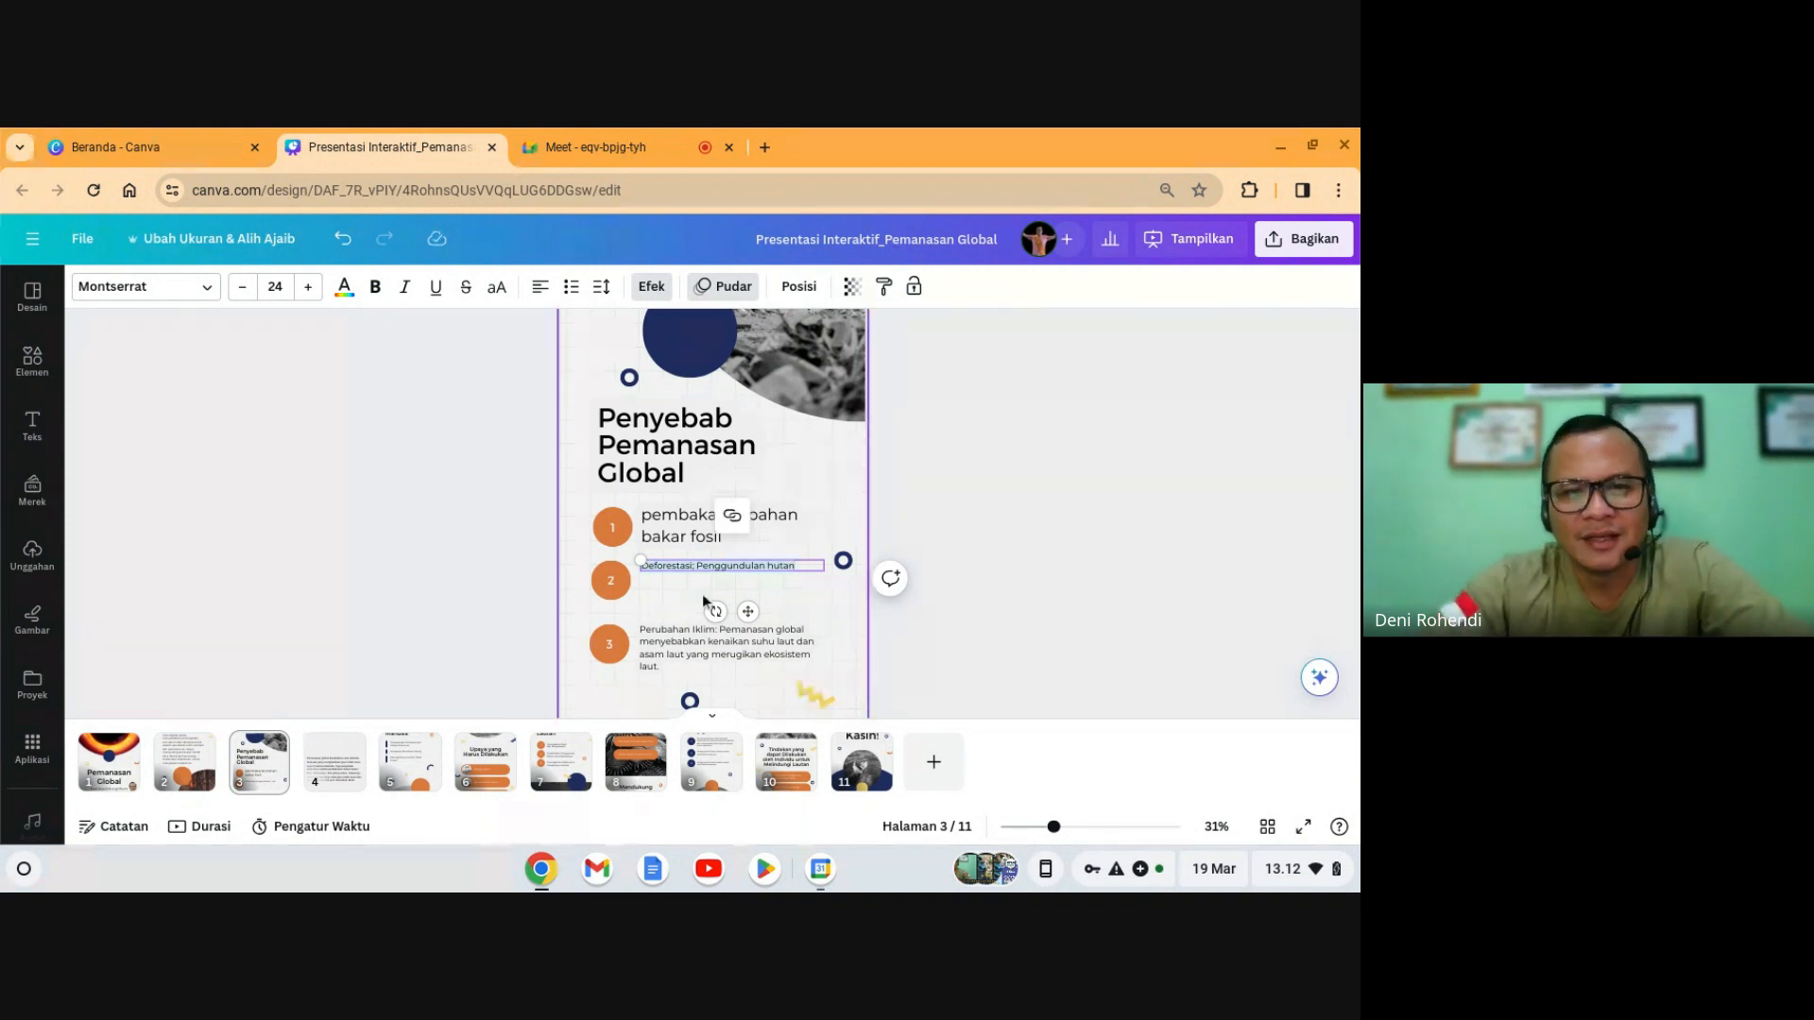
{"action": "left_click", "coordinate": [673, 533]}
{"action": "left_click", "coordinate": [685, 570]}
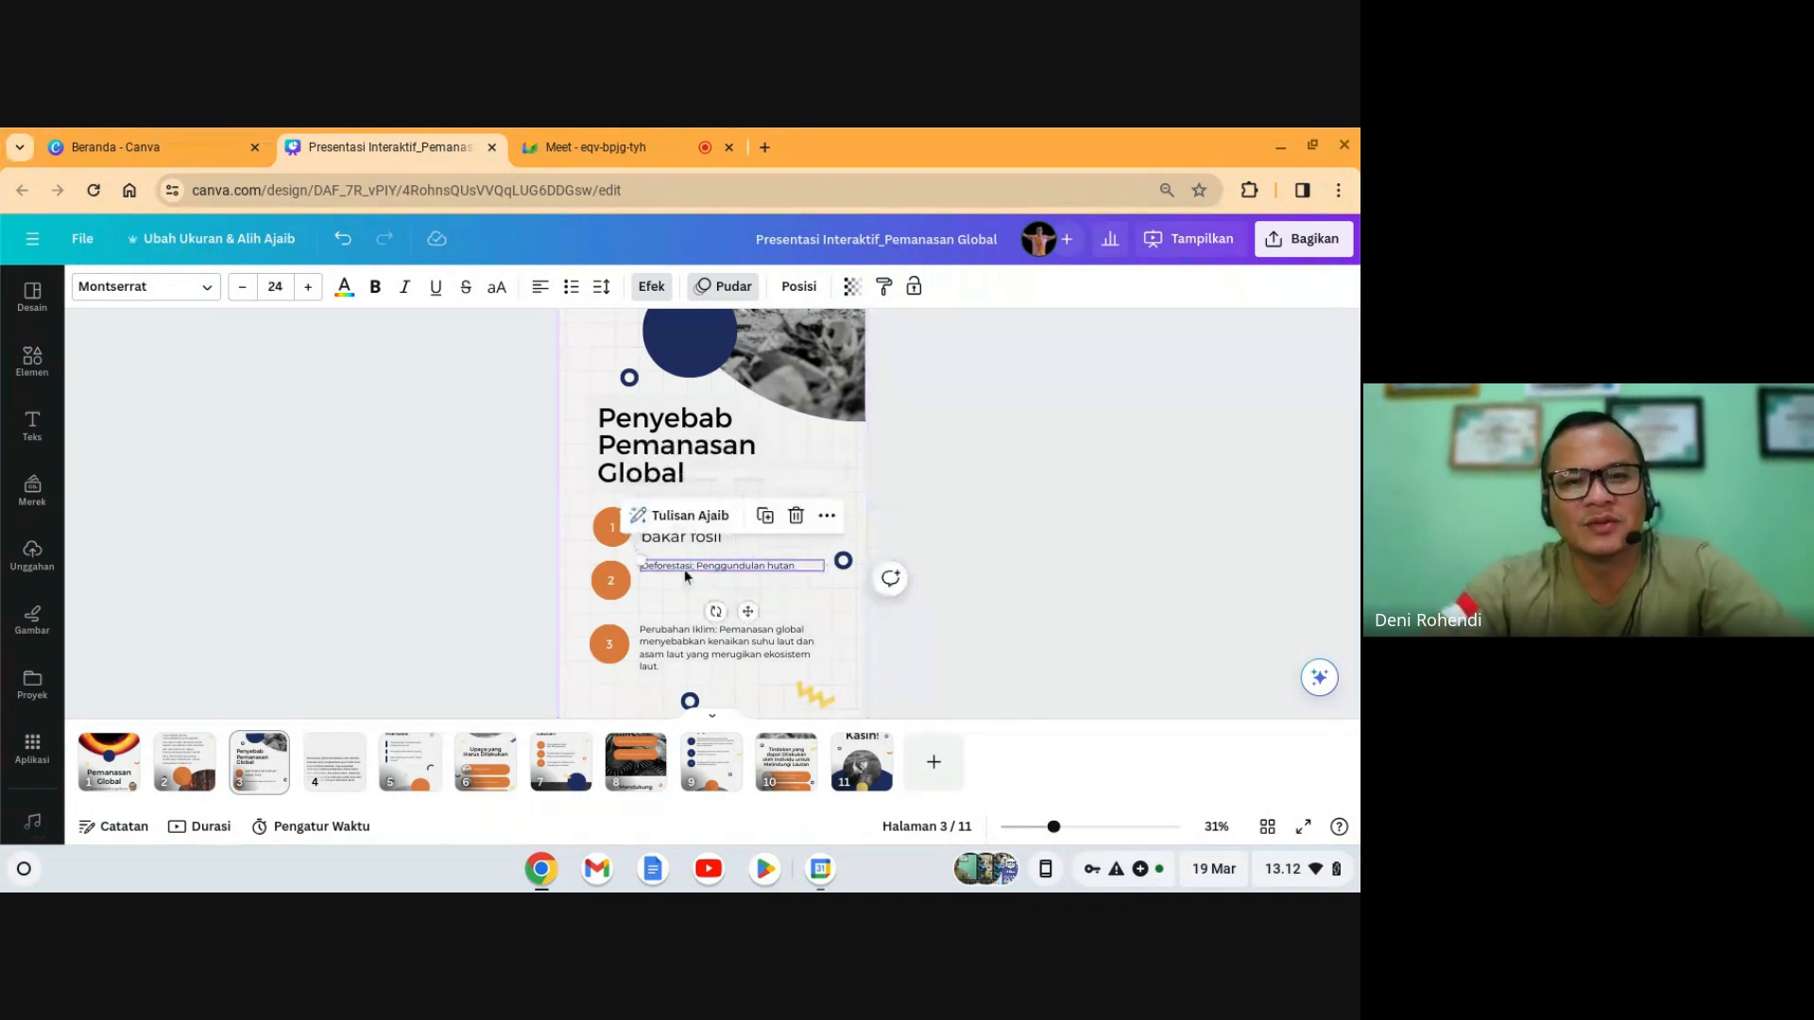
{"action": "left_click", "coordinate": [699, 546]}
{"action": "left_click", "coordinate": [700, 561]}
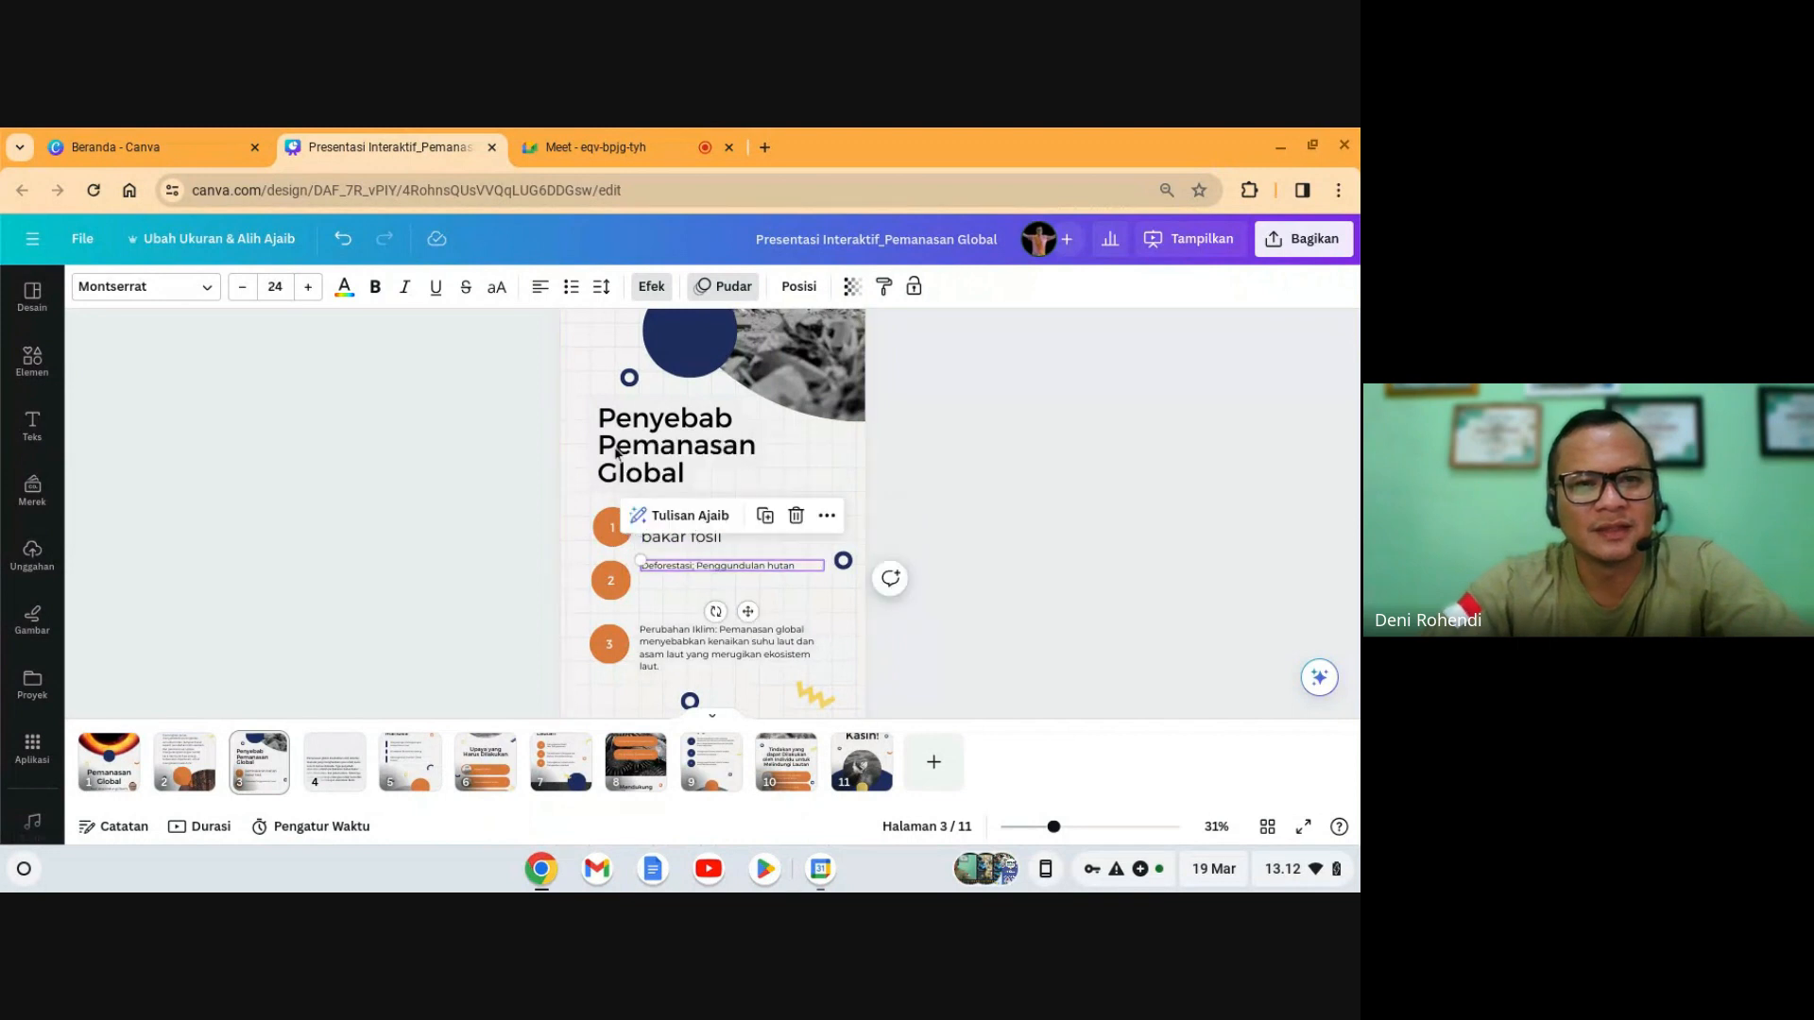
{"action": "left_click", "coordinate": [274, 288]}
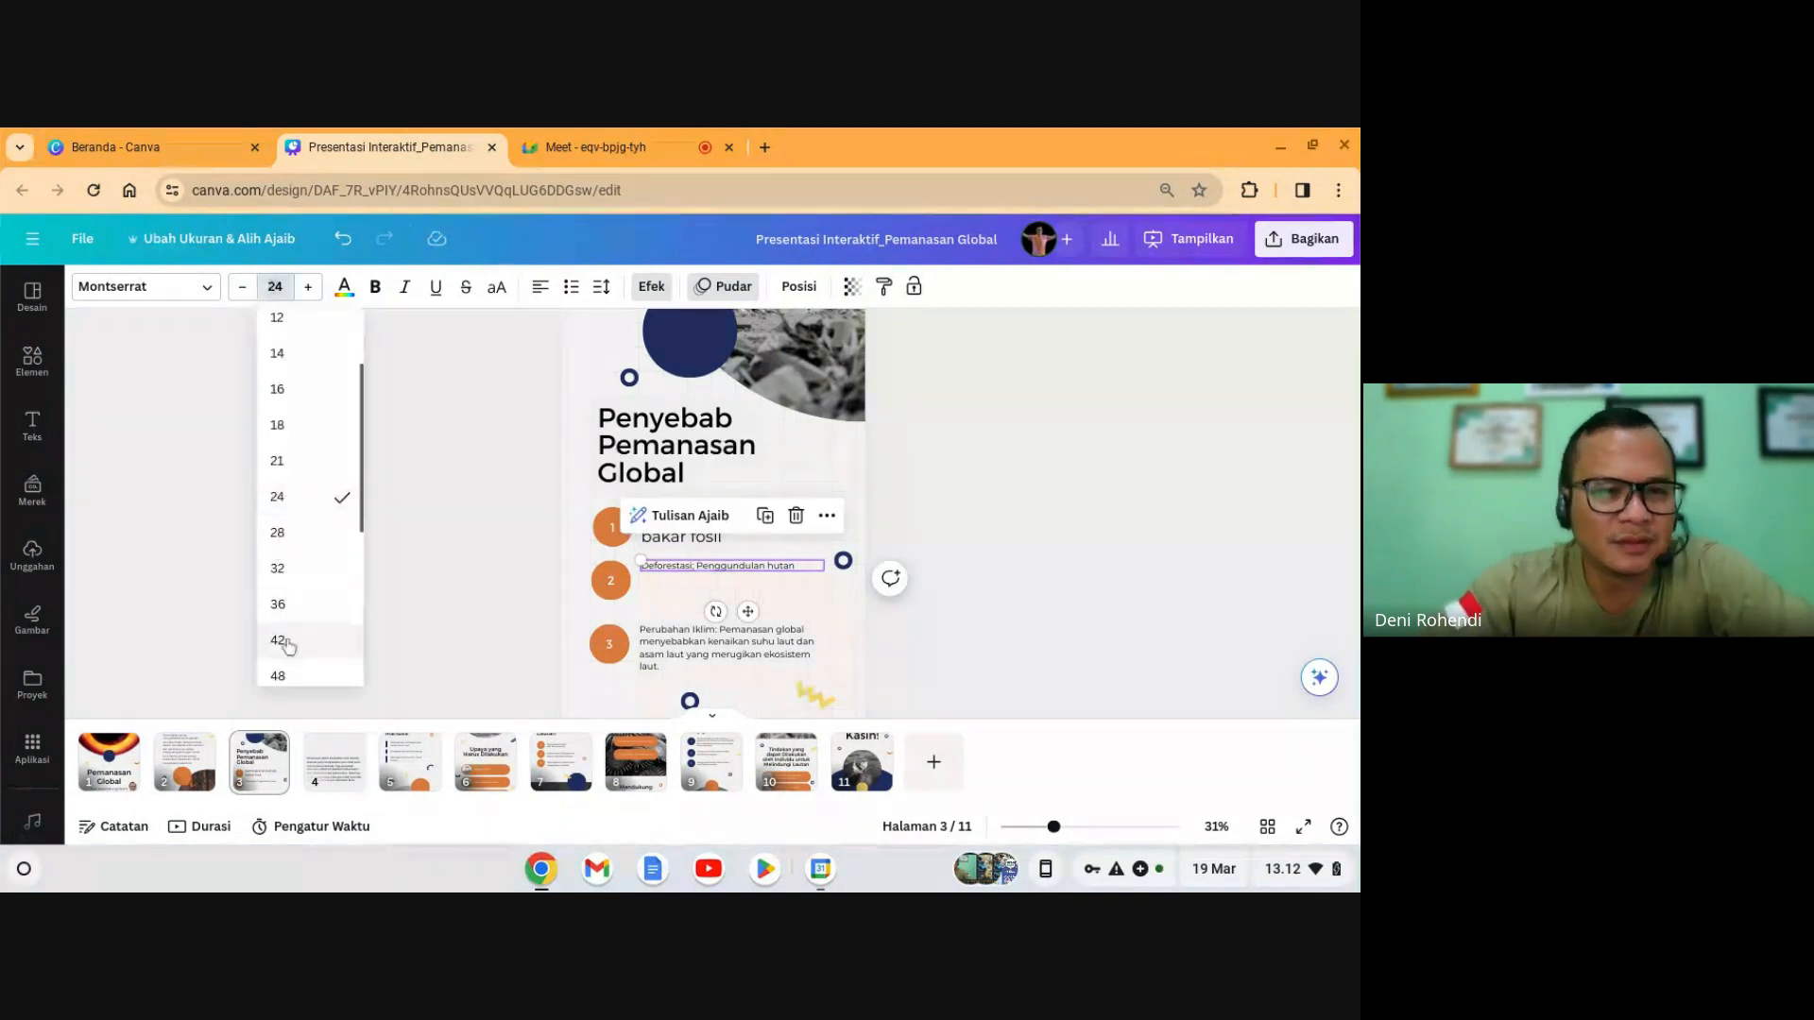
{"action": "left_click", "coordinate": [289, 642]}
{"action": "left_click", "coordinate": [1070, 618]}
{"action": "scroll", "coordinate": [1009, 641], "scroll_direction": "down", "scroll_amount": 1}
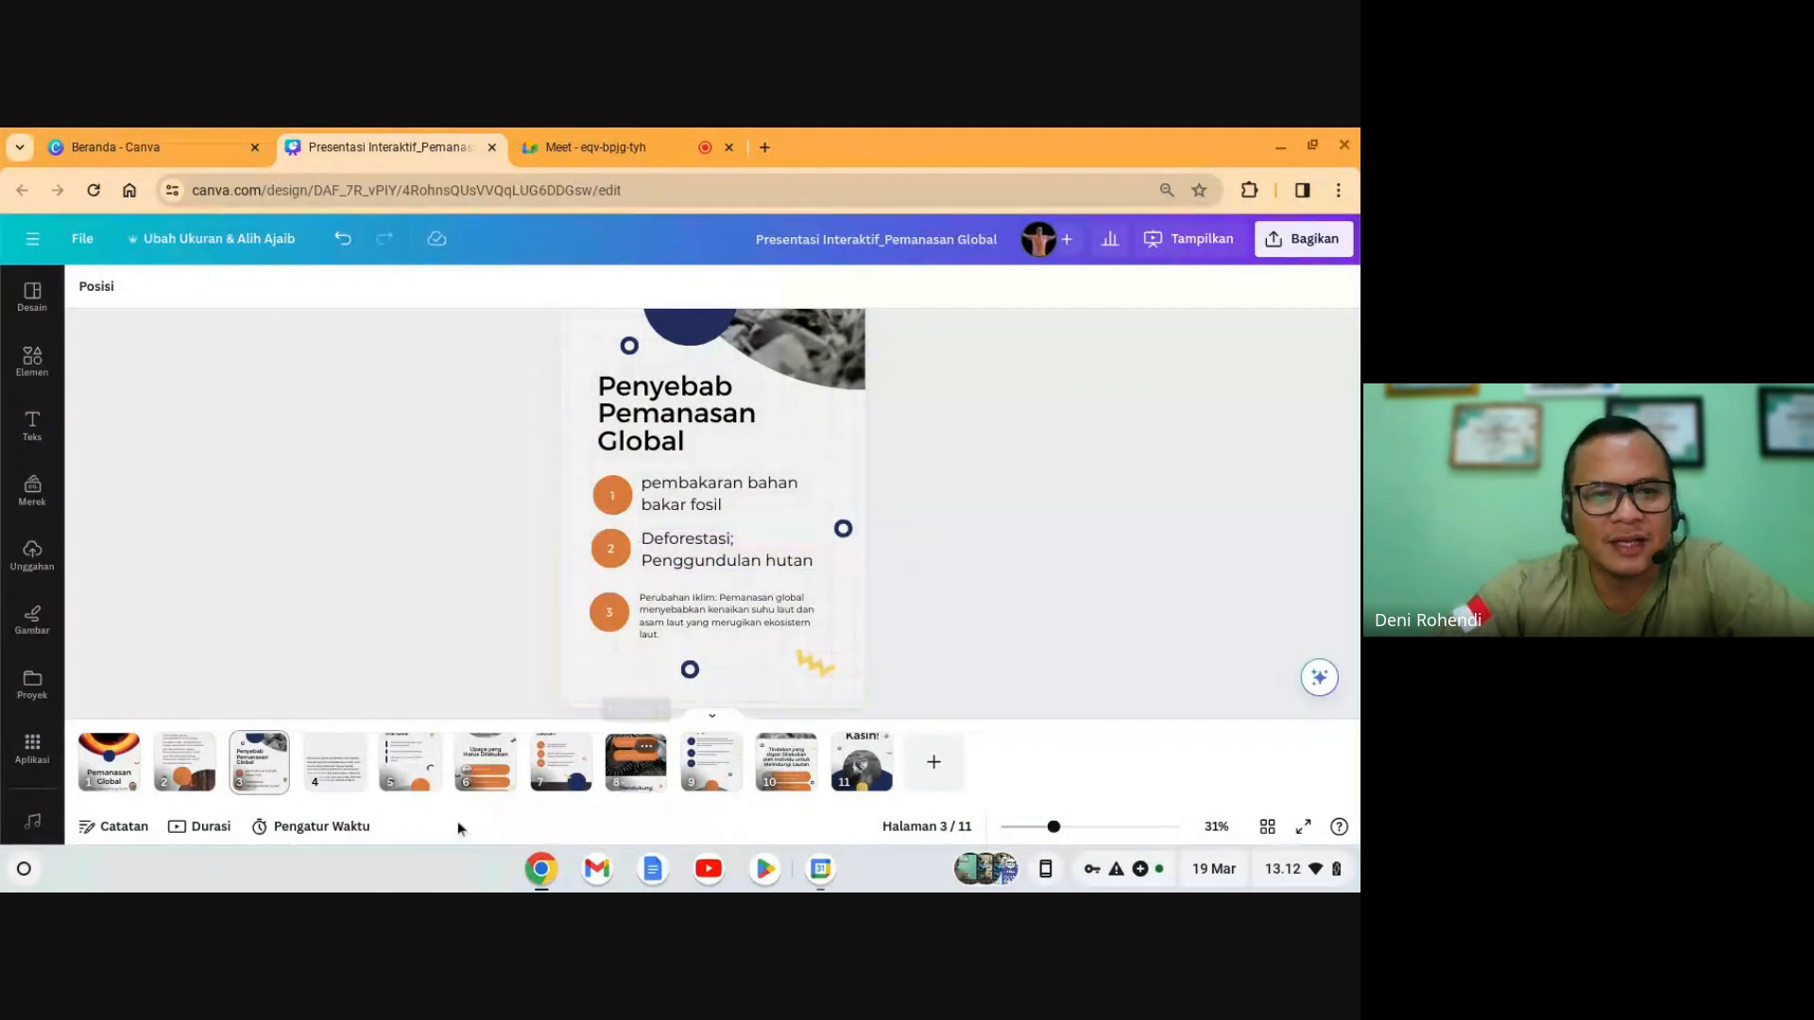
- Make the third cause 'Polusi Udara' at size 42, deleting the old Perubahan Iklim description
{"action": "left_click", "coordinate": [331, 770]}
{"action": "left_click", "coordinate": [699, 515]}
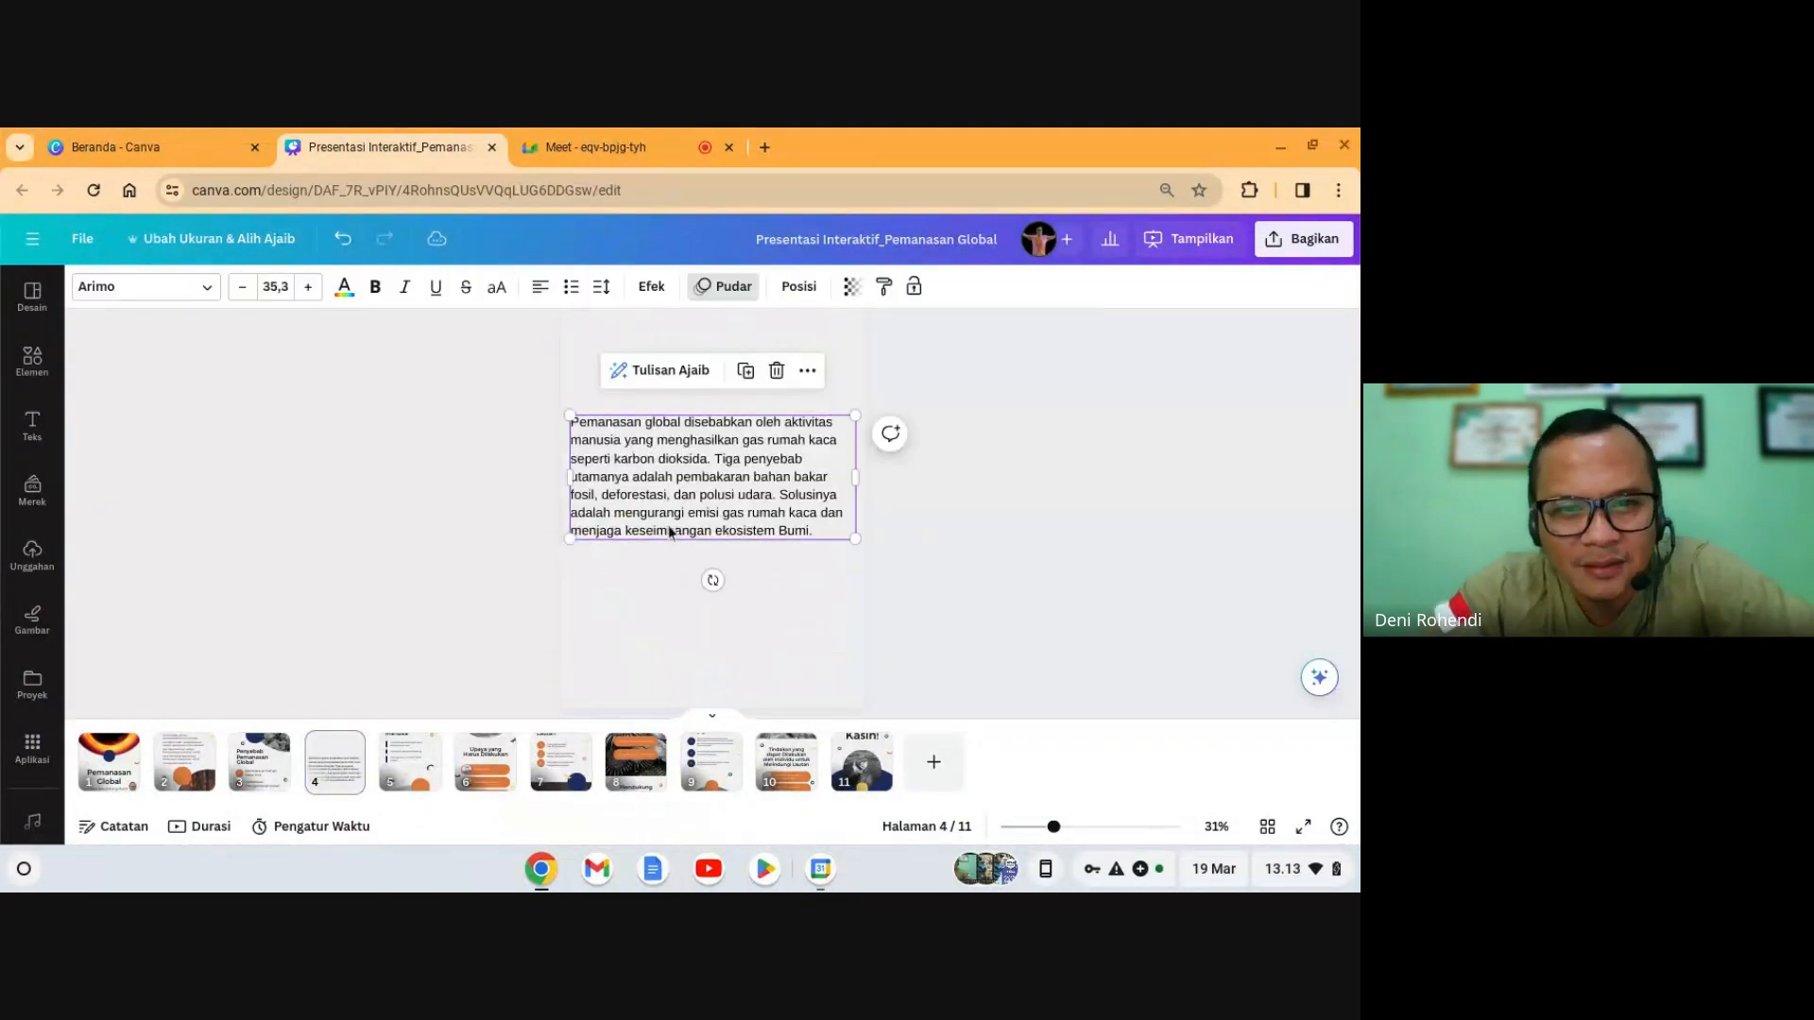
{"action": "left_click", "coordinate": [262, 756]}
{"action": "left_click", "coordinate": [664, 623]}
{"action": "key", "text": "BackSpace"}
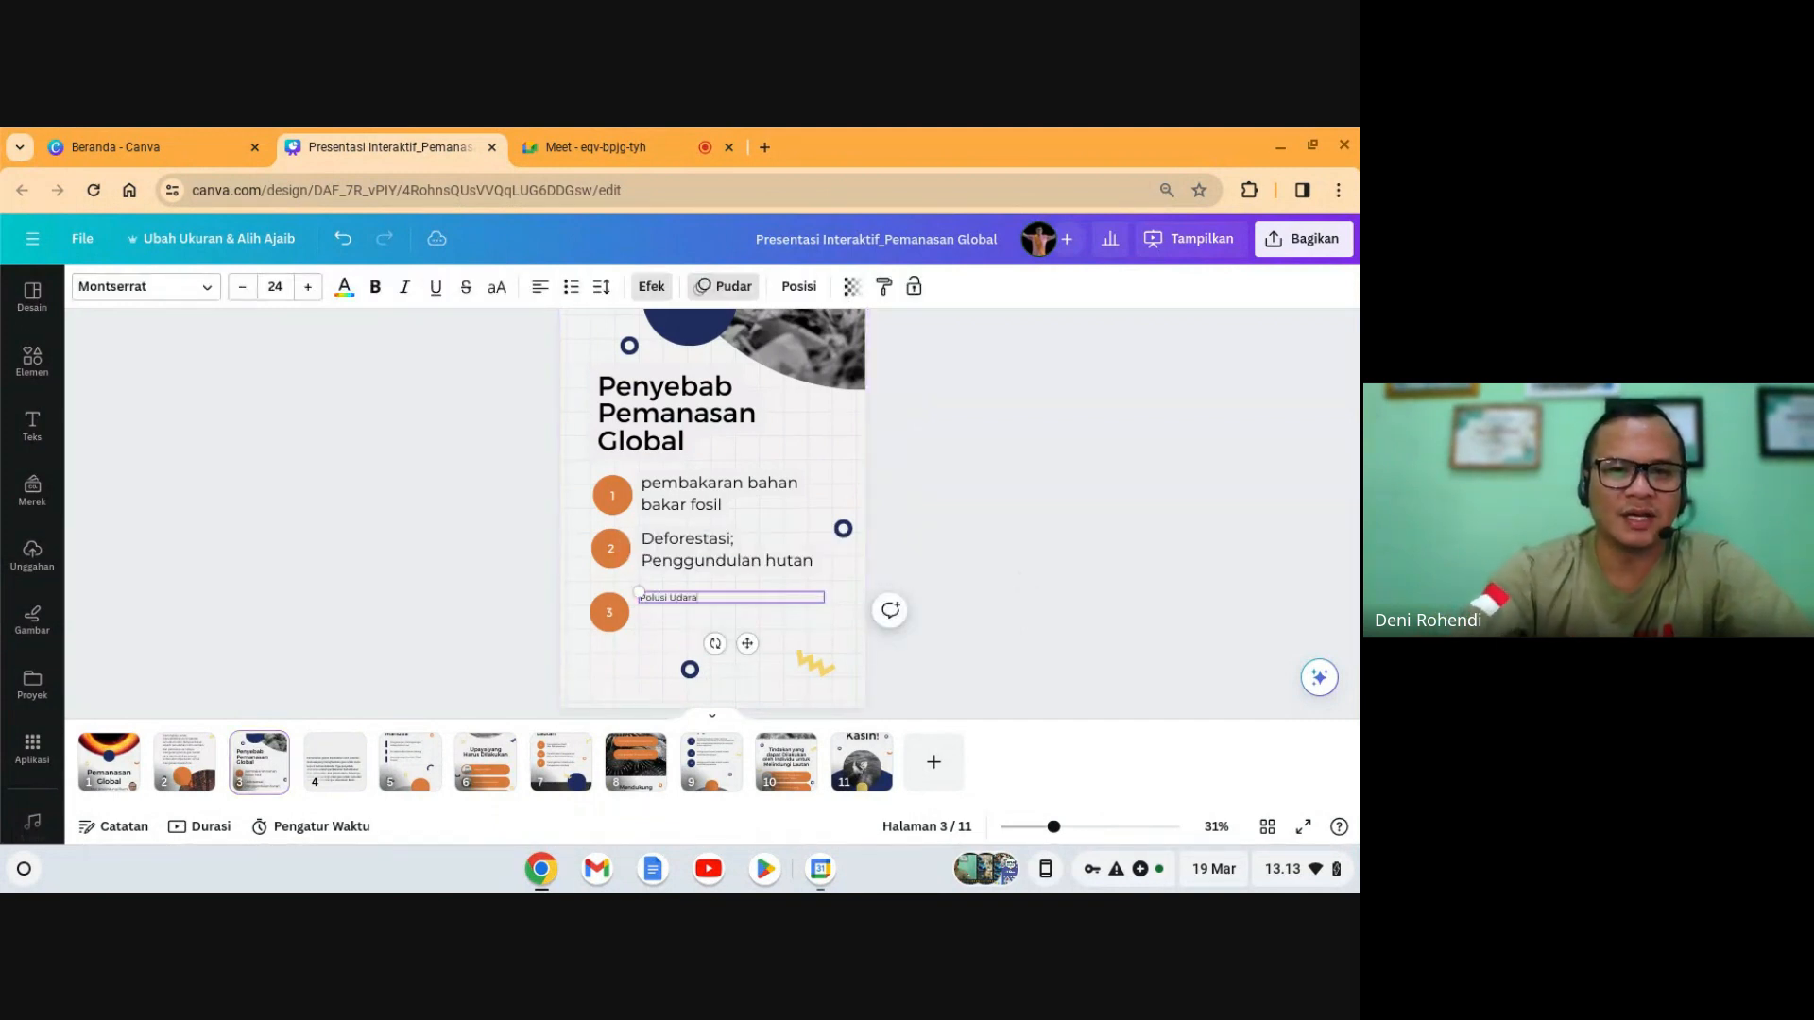
{"action": "left_click", "coordinate": [275, 286]}
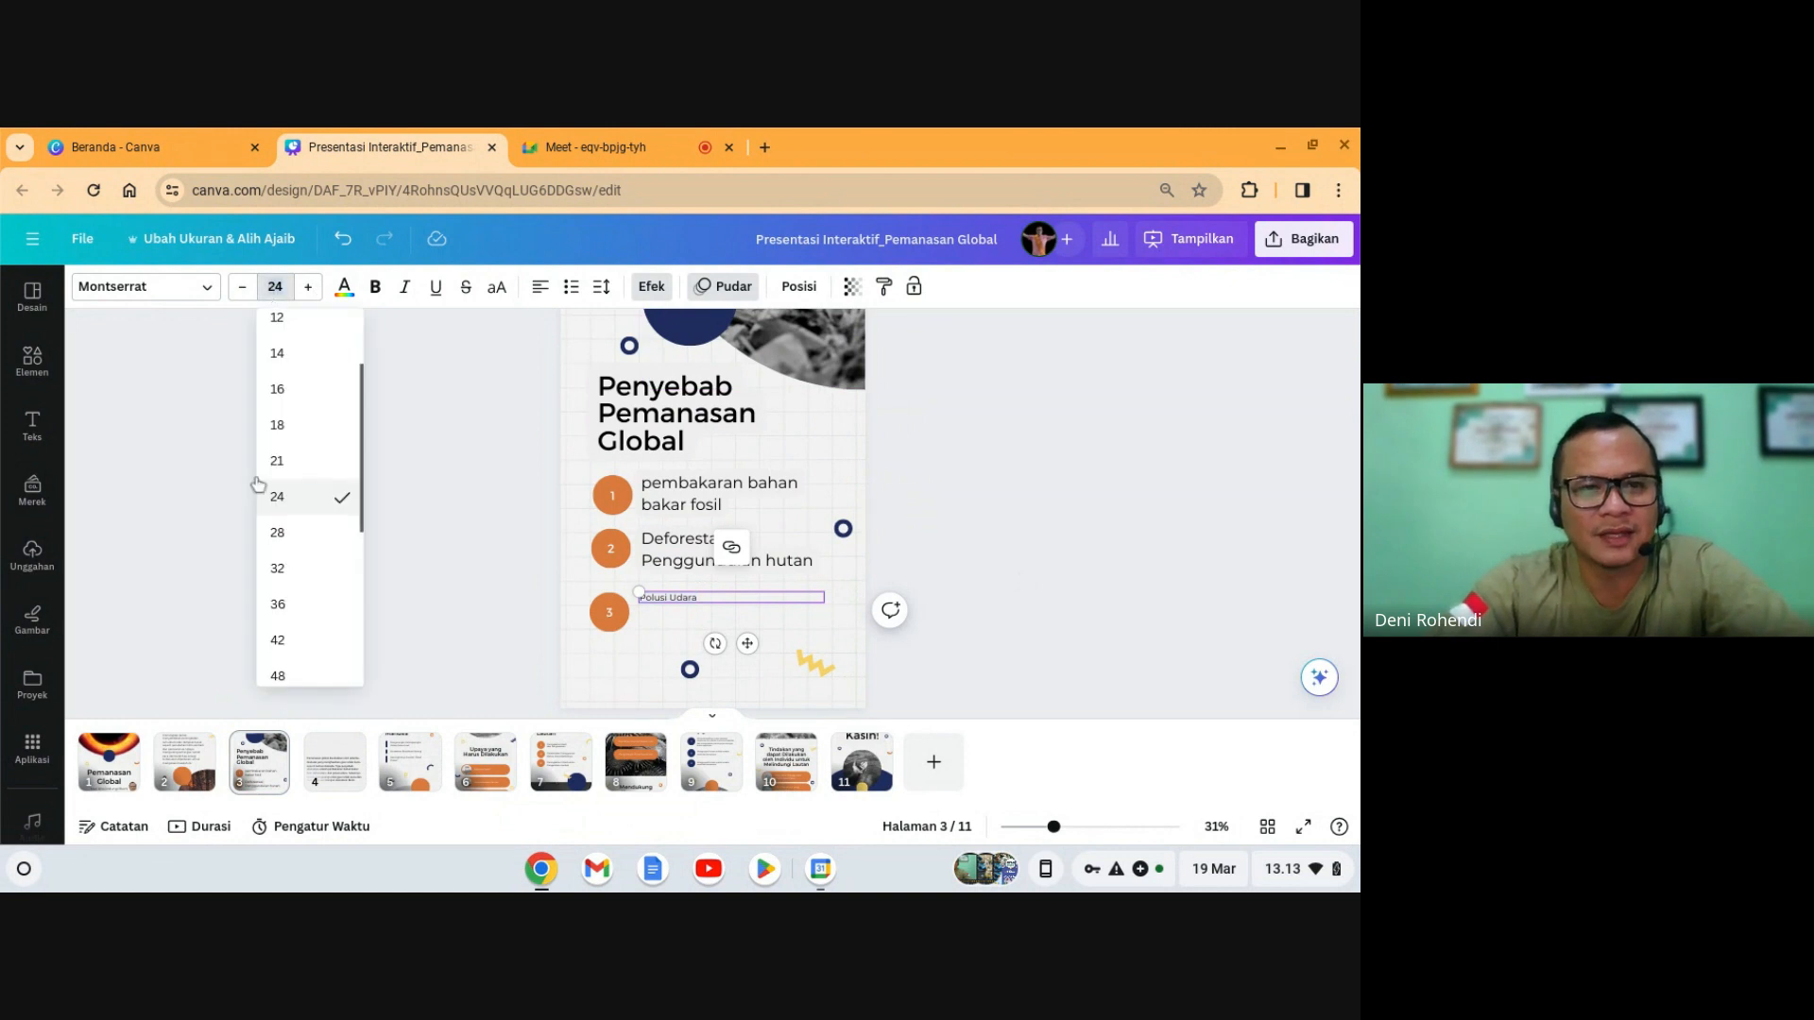
{"action": "left_click", "coordinate": [291, 649]}
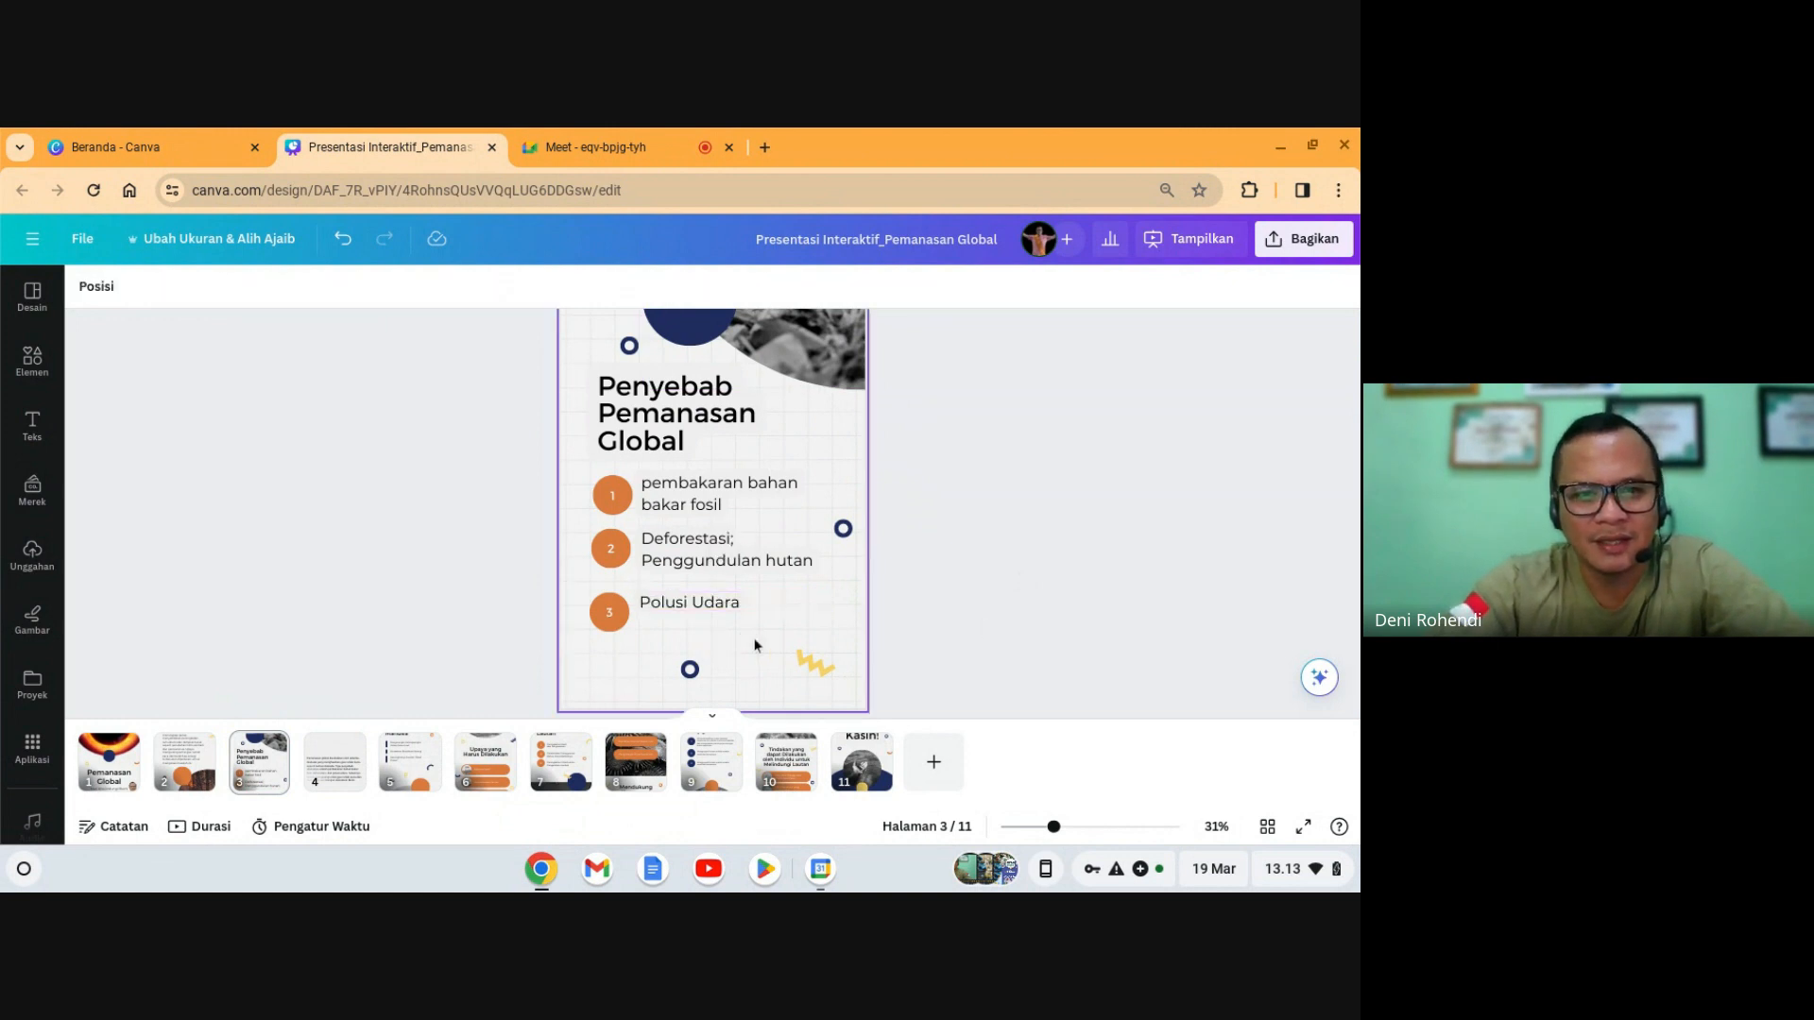
- Nudge the Polusi Udara text slightly lower on slide 3
{"action": "left_click_drag", "start_coordinate": [729, 610], "coordinate": [729, 623]}
{"action": "left_click", "coordinate": [1004, 603]}
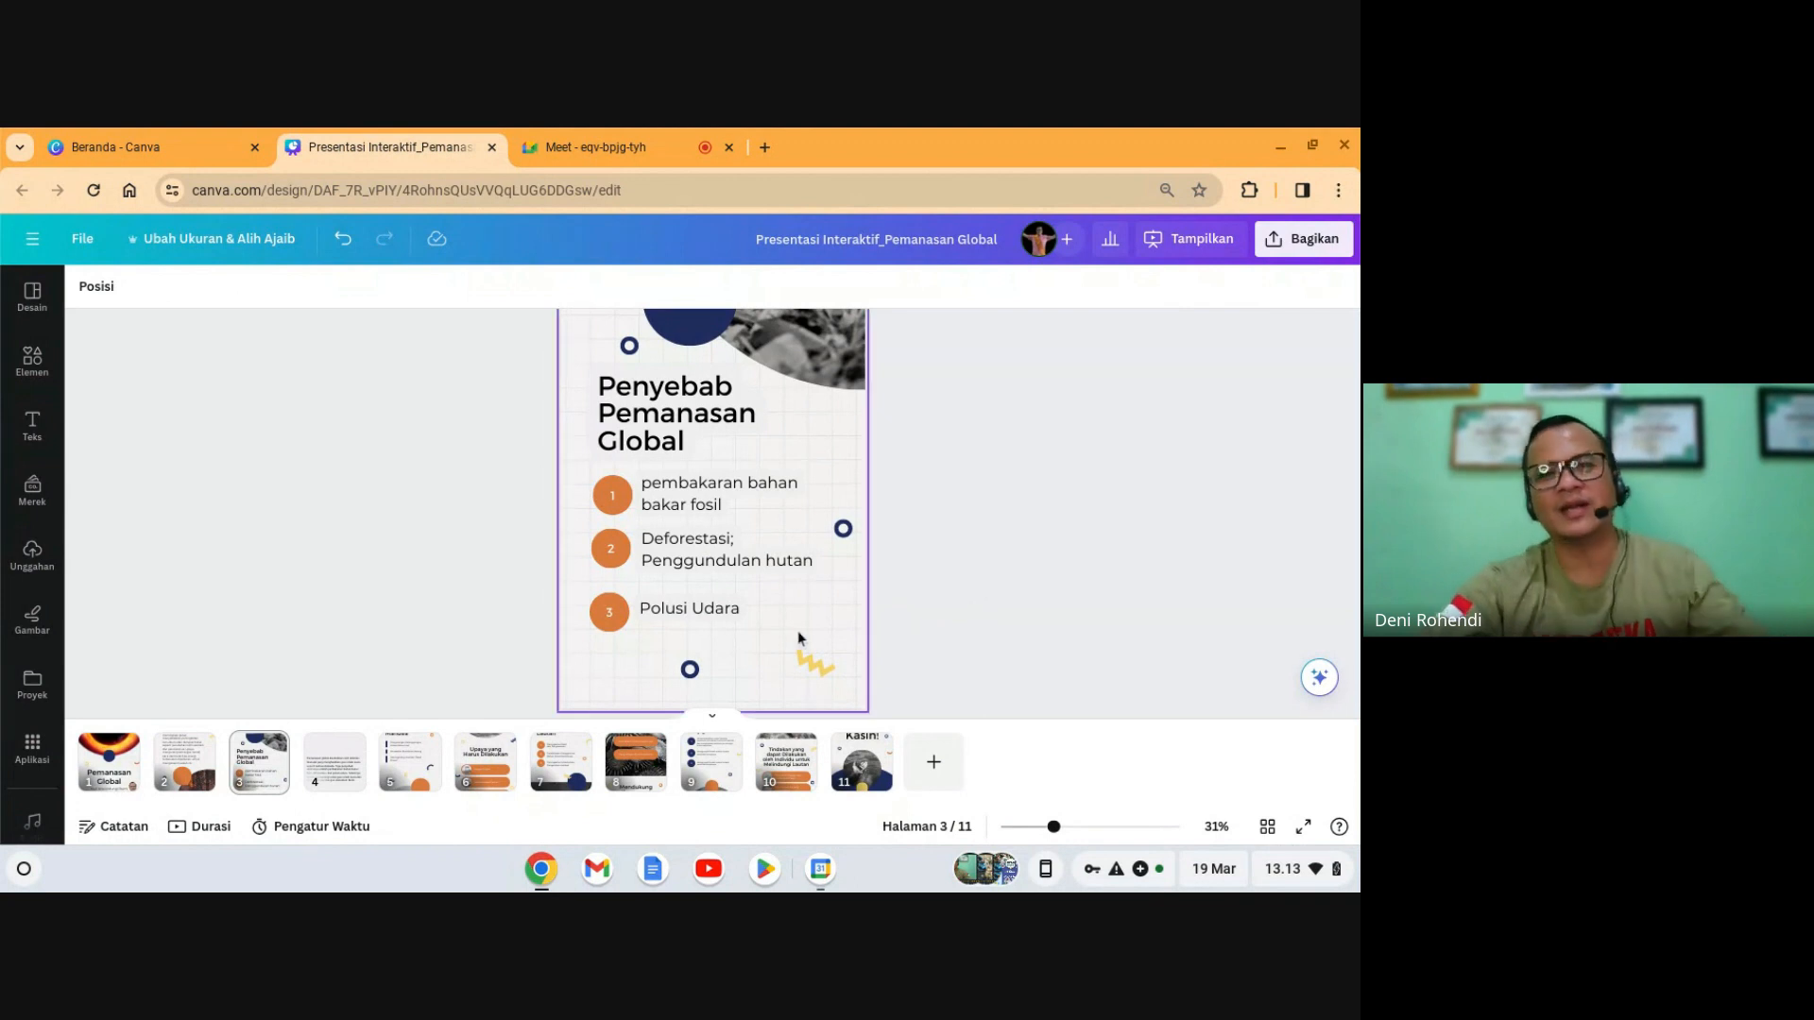
{"action": "scroll", "coordinate": [774, 625], "scroll_direction": "down", "scroll_amount": 1}
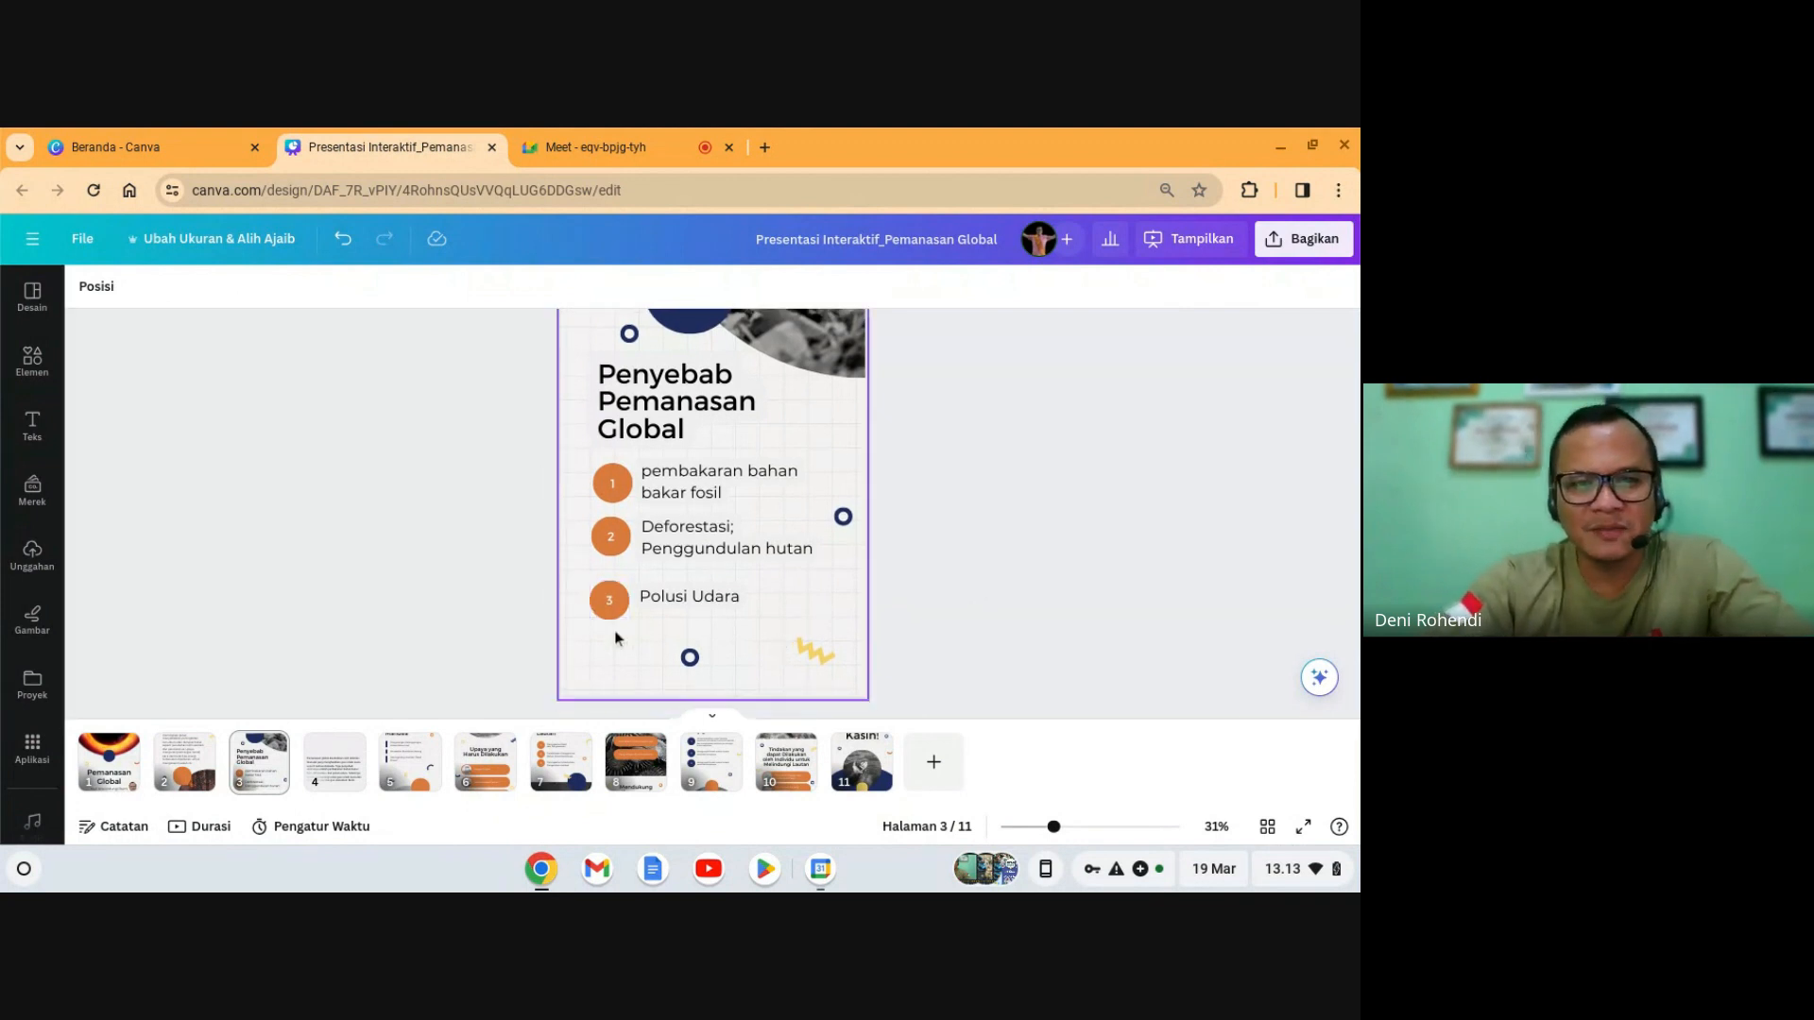
{"action": "left_click", "coordinate": [643, 638]}
{"action": "left_click_drag", "start_coordinate": [679, 638], "coordinate": [685, 638]}
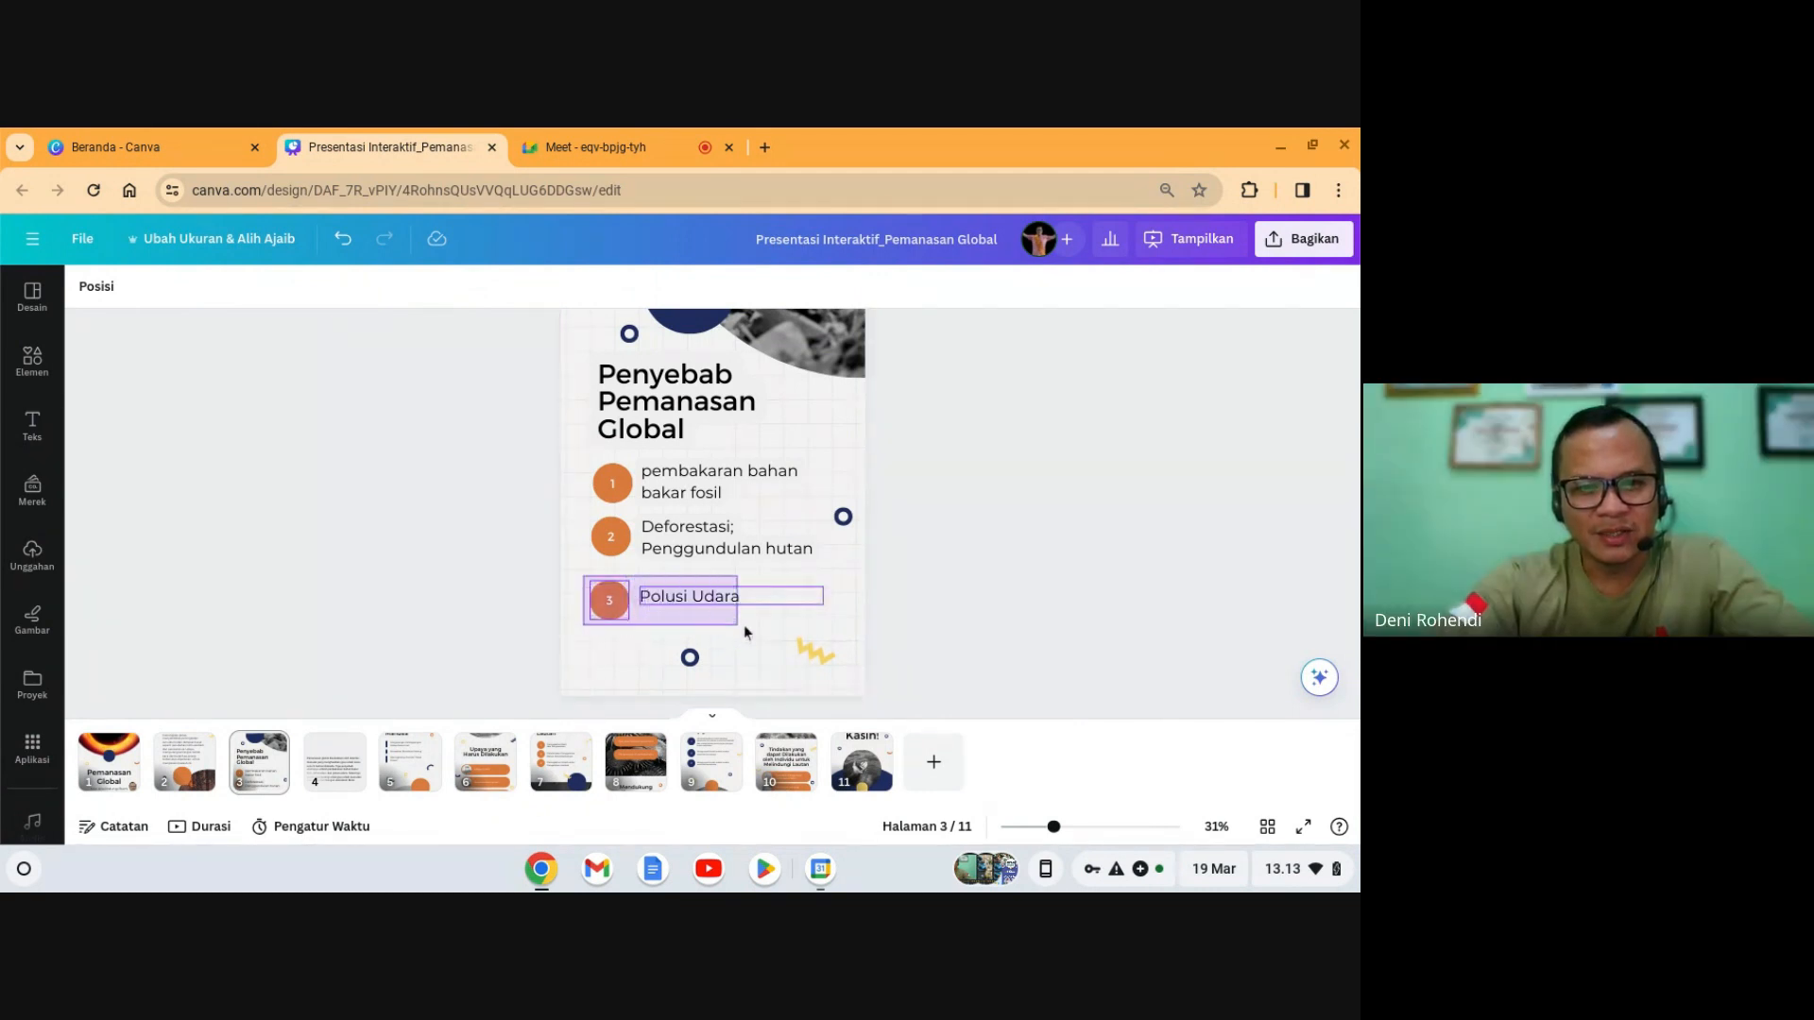
- Copy the circle 3 and Polusi Udara group and paste it below as a fourth item
{"action": "left_click_drag", "start_coordinate": [753, 632], "coordinate": [754, 632]}
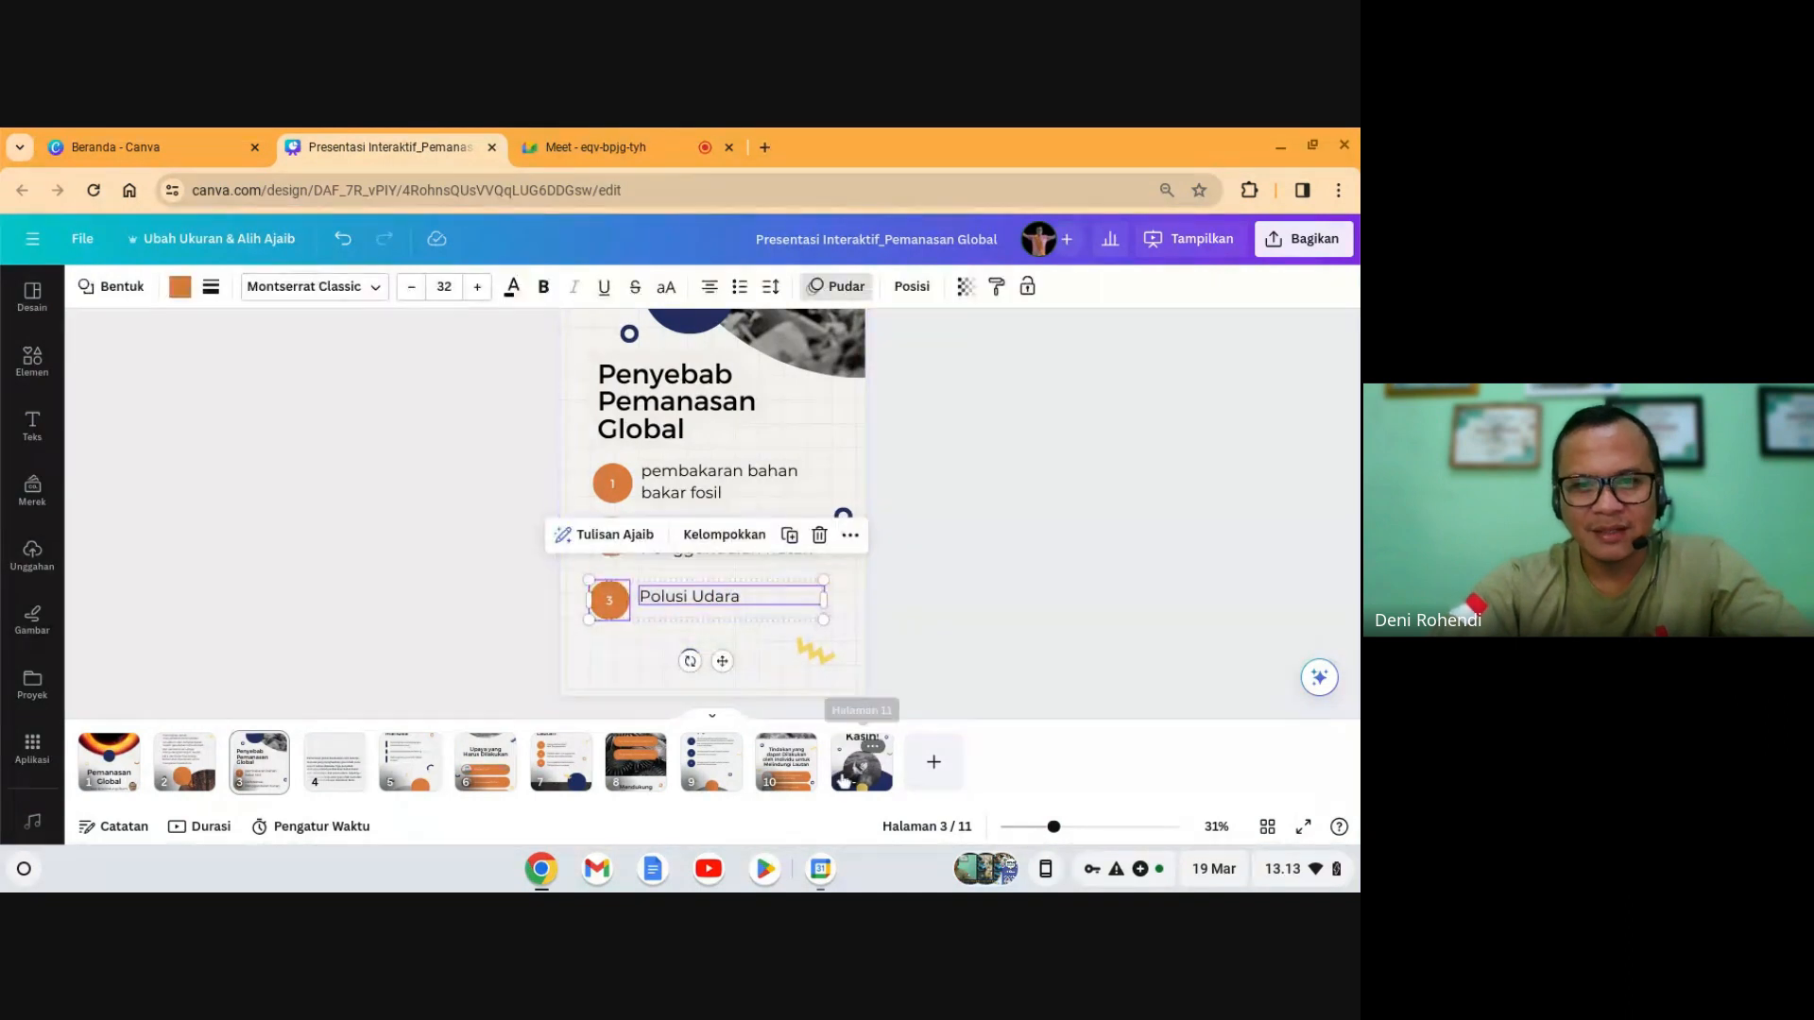
{"action": "right_click", "coordinate": [710, 601]}
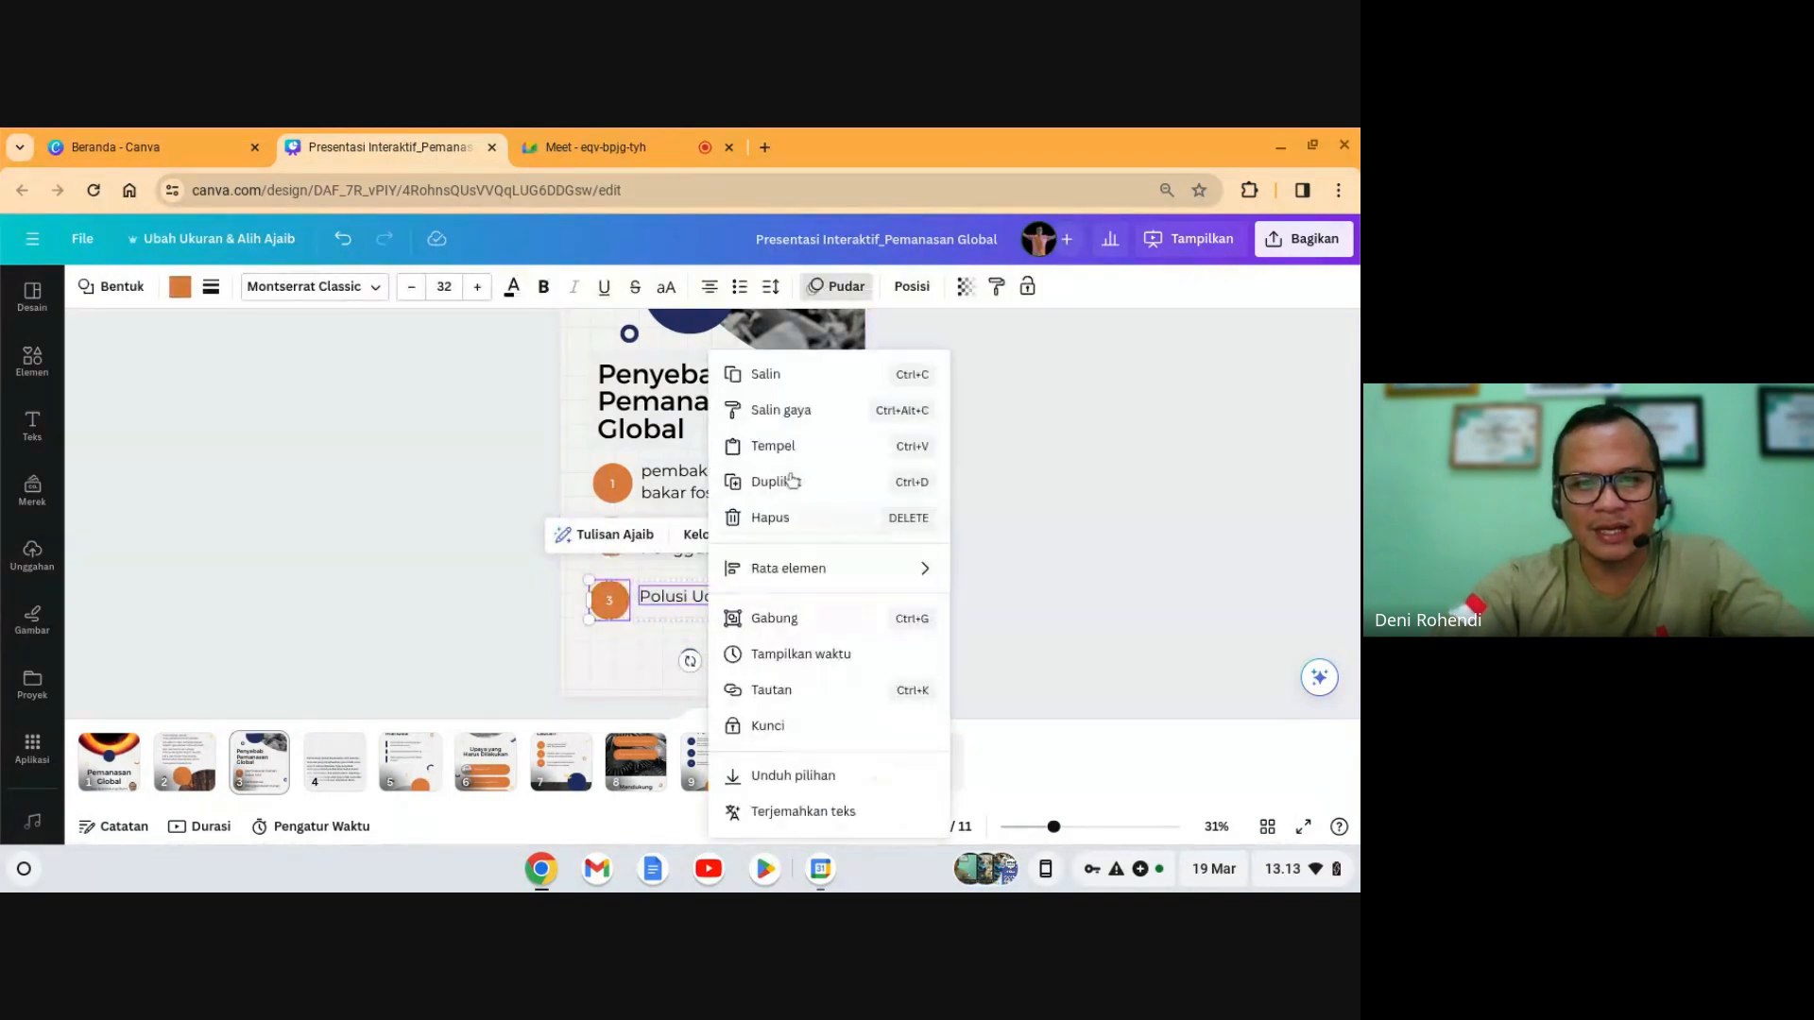
{"action": "left_click", "coordinate": [793, 376]}
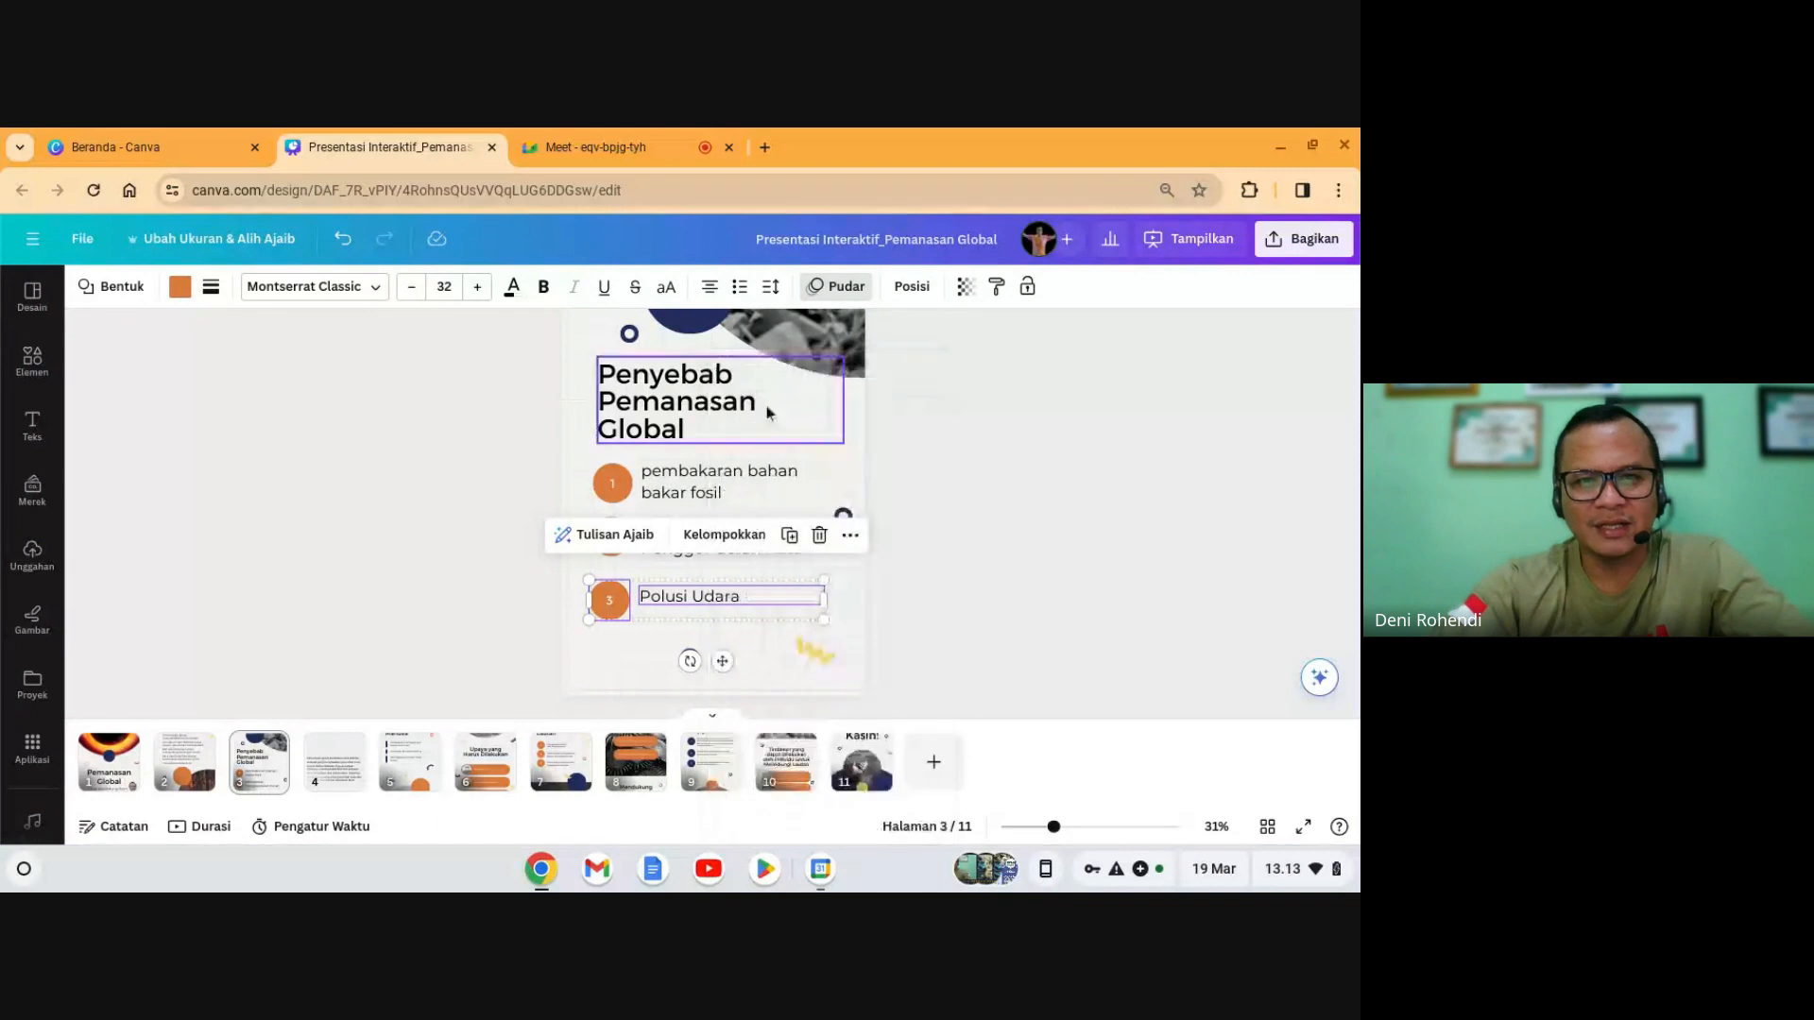
{"action": "left_click", "coordinate": [643, 659]}
{"action": "left_click", "coordinate": [599, 671]}
{"action": "right_click", "coordinate": [601, 669]}
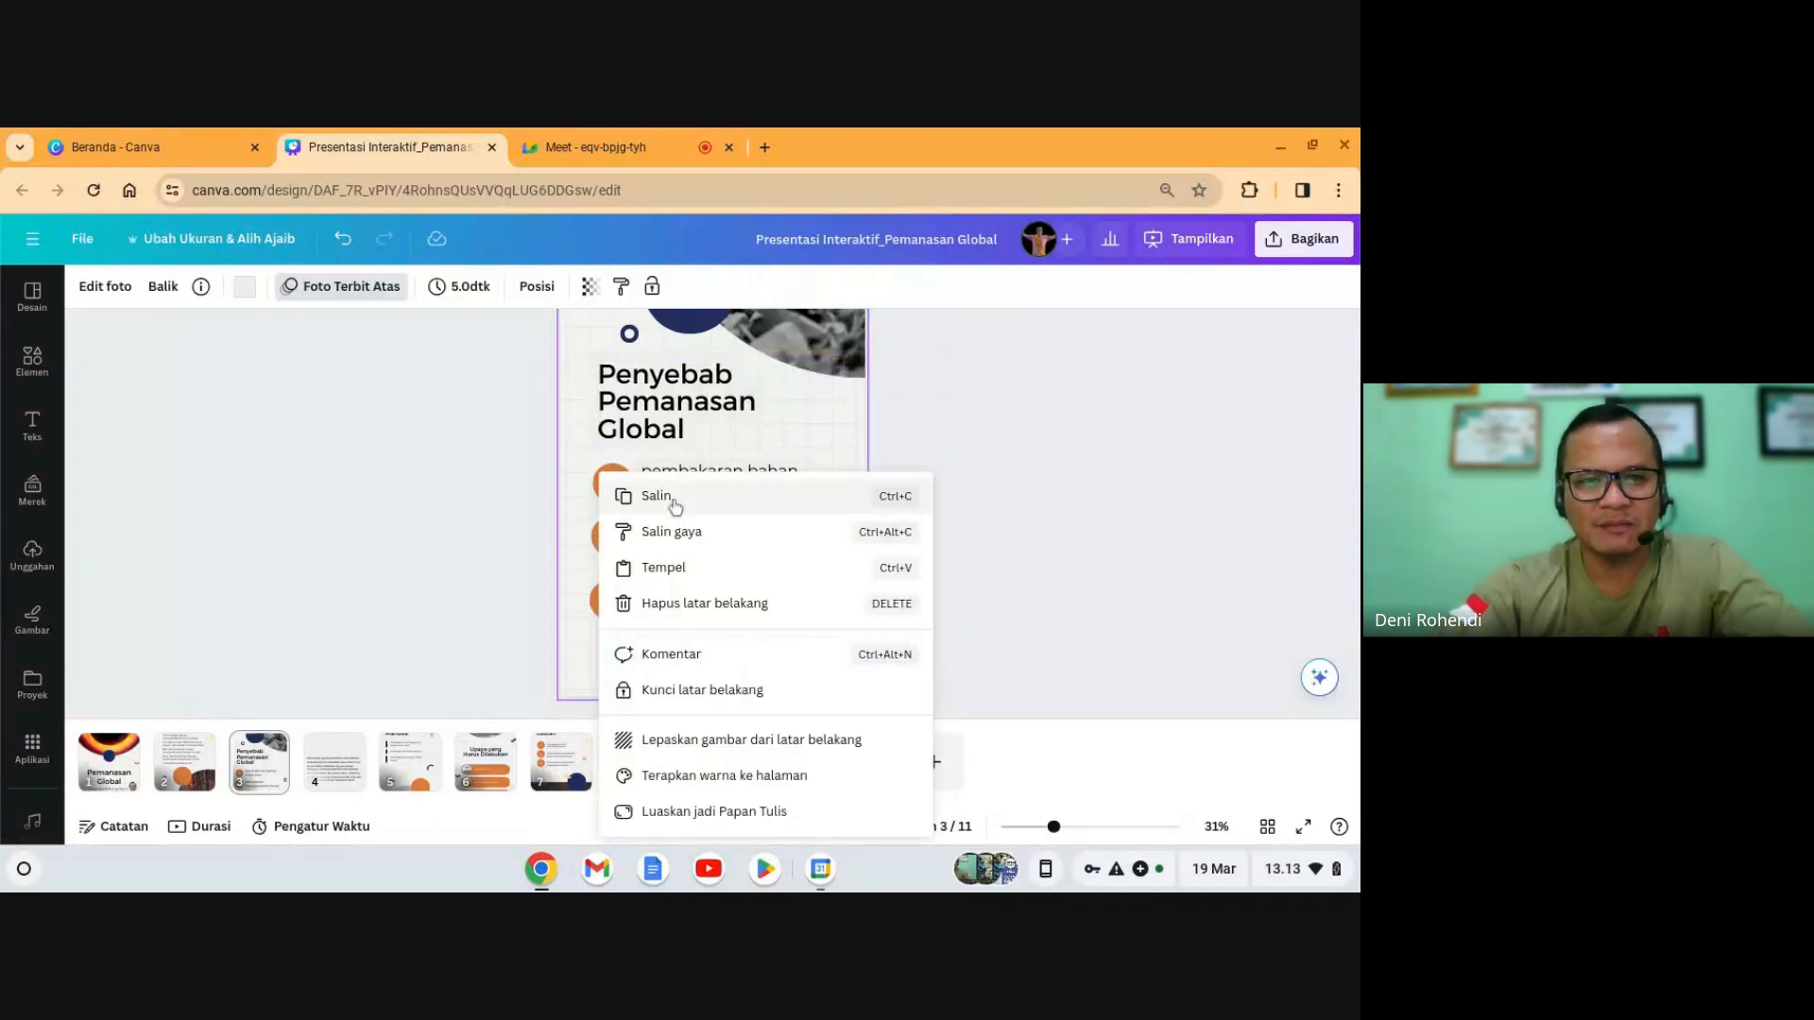
{"action": "left_click", "coordinate": [661, 567]}
{"action": "left_click_drag", "start_coordinate": [613, 646], "coordinate": [612, 650]}
{"action": "left_click", "coordinate": [1005, 615]}
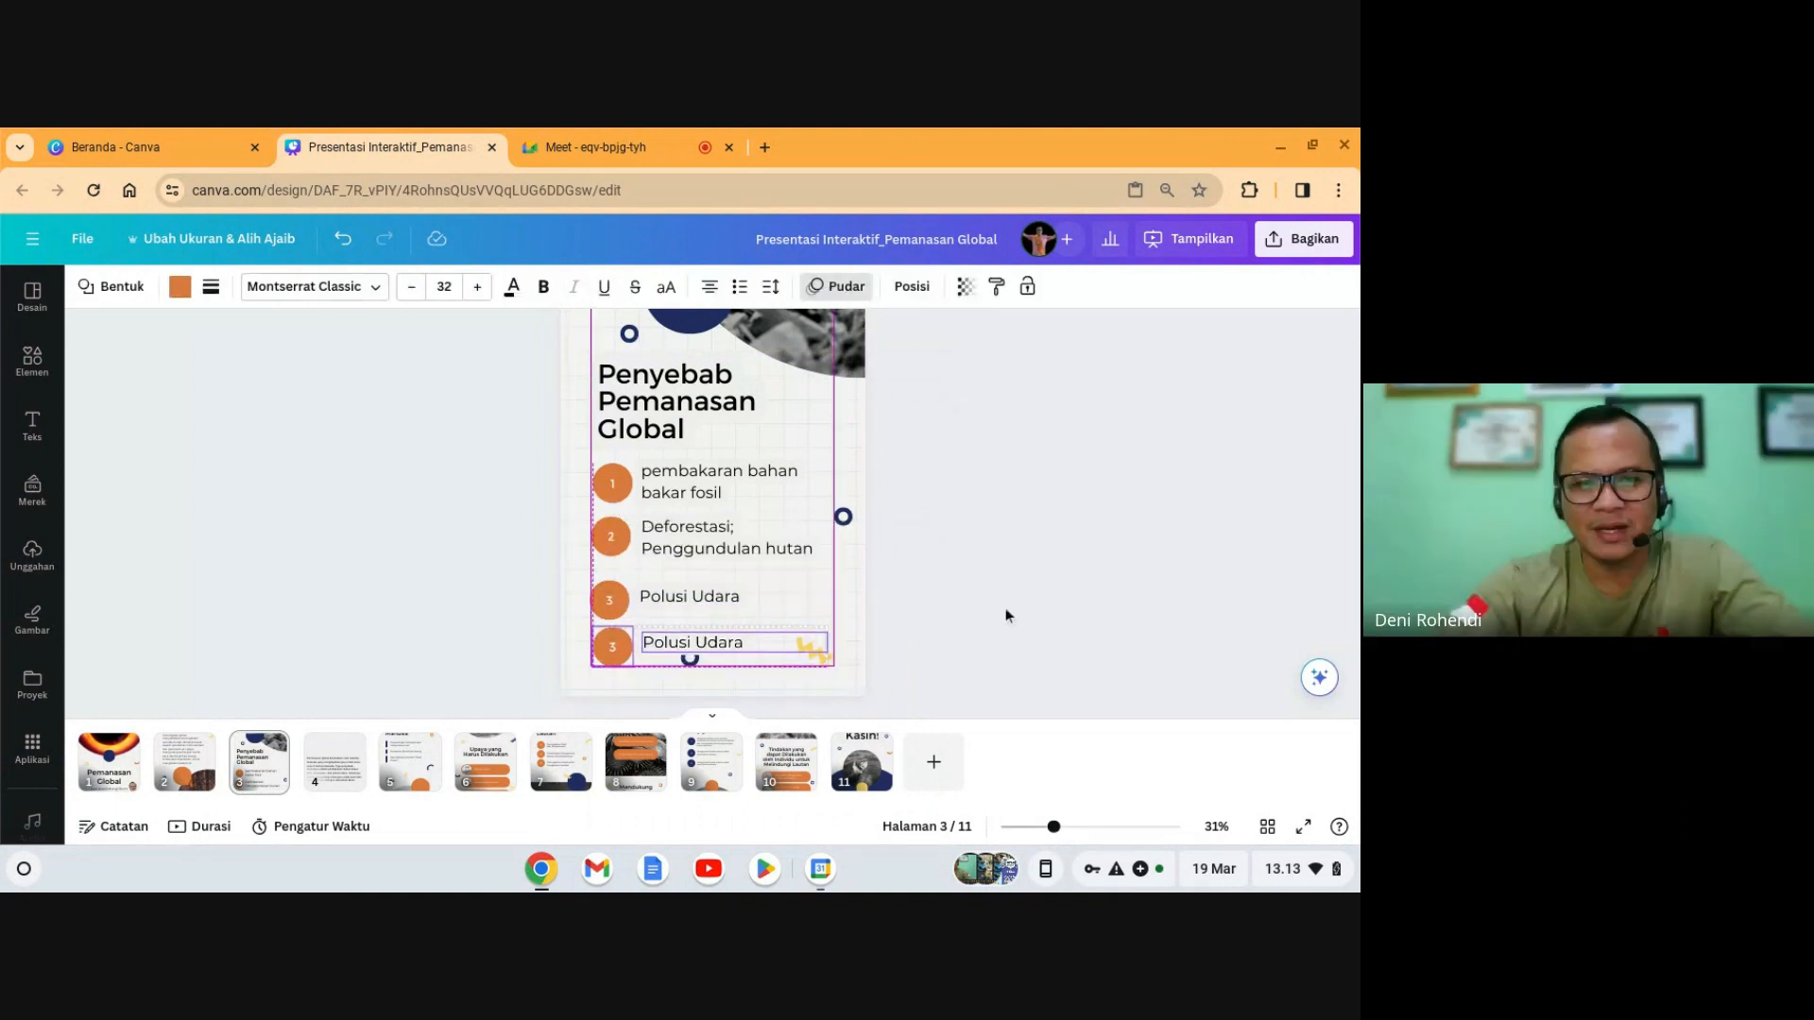
{"action": "left_click", "coordinate": [619, 652]}
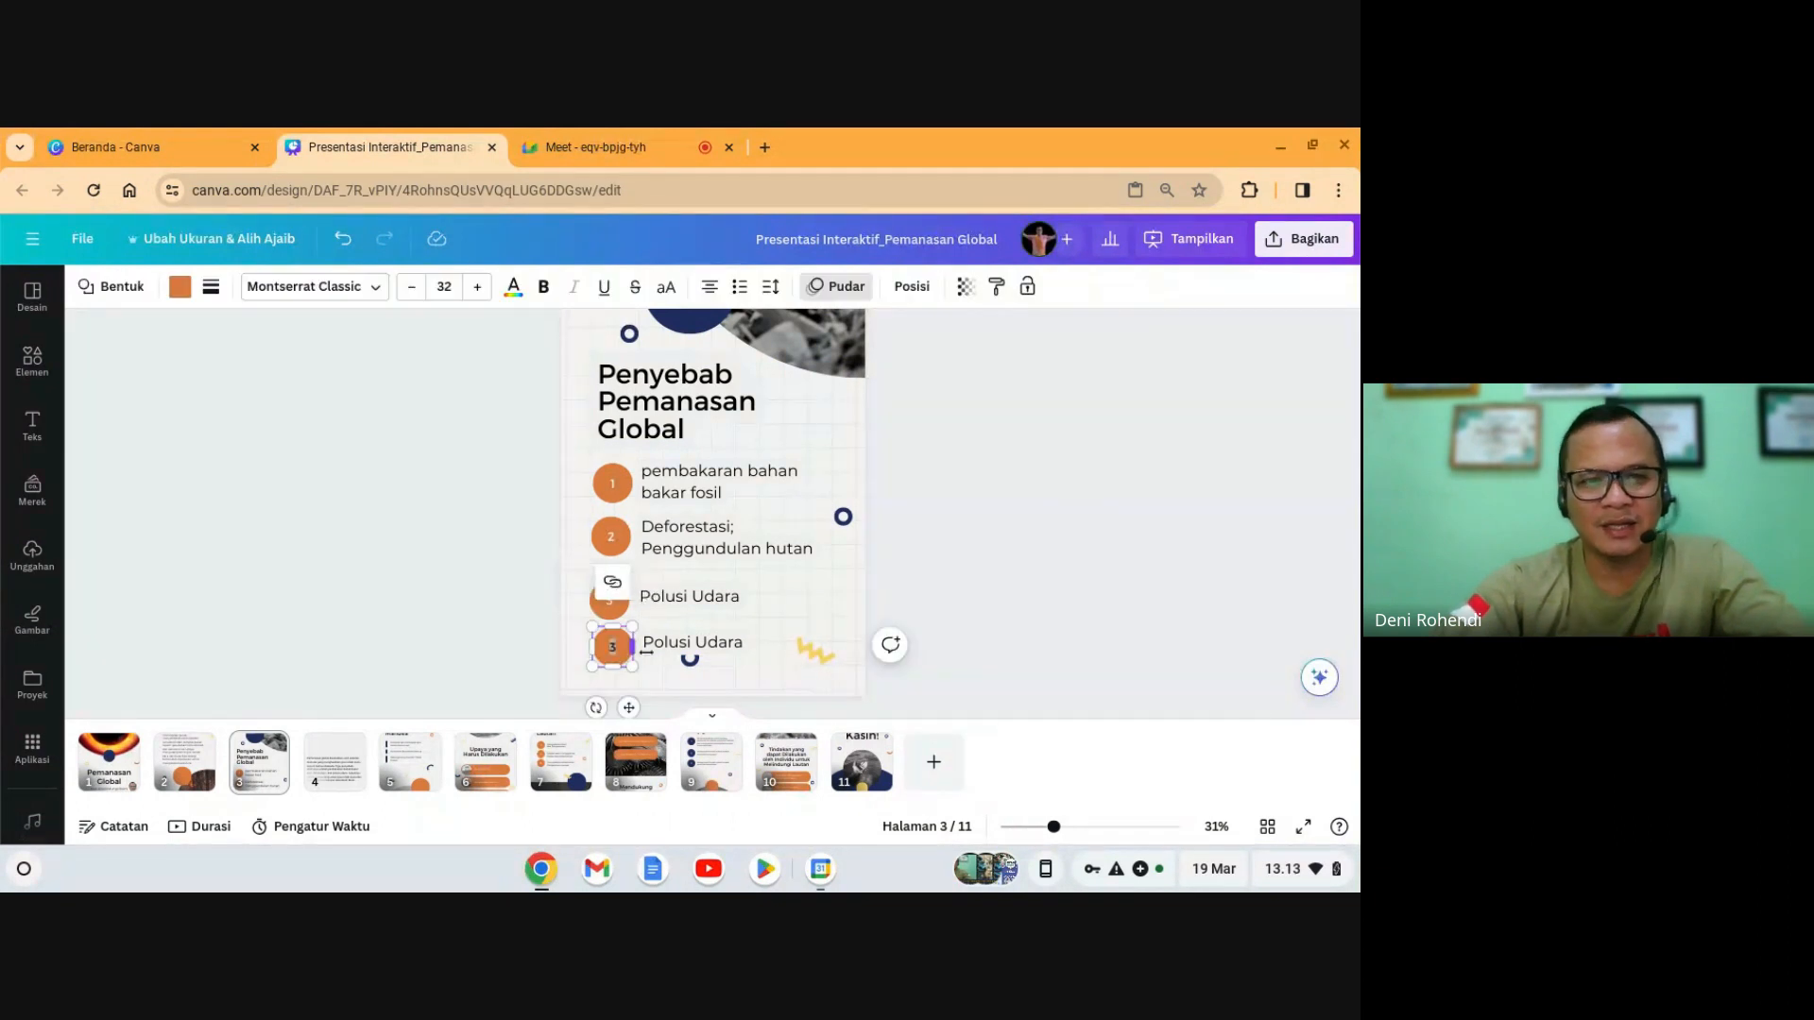
{"action": "left_click", "coordinate": [989, 627]}
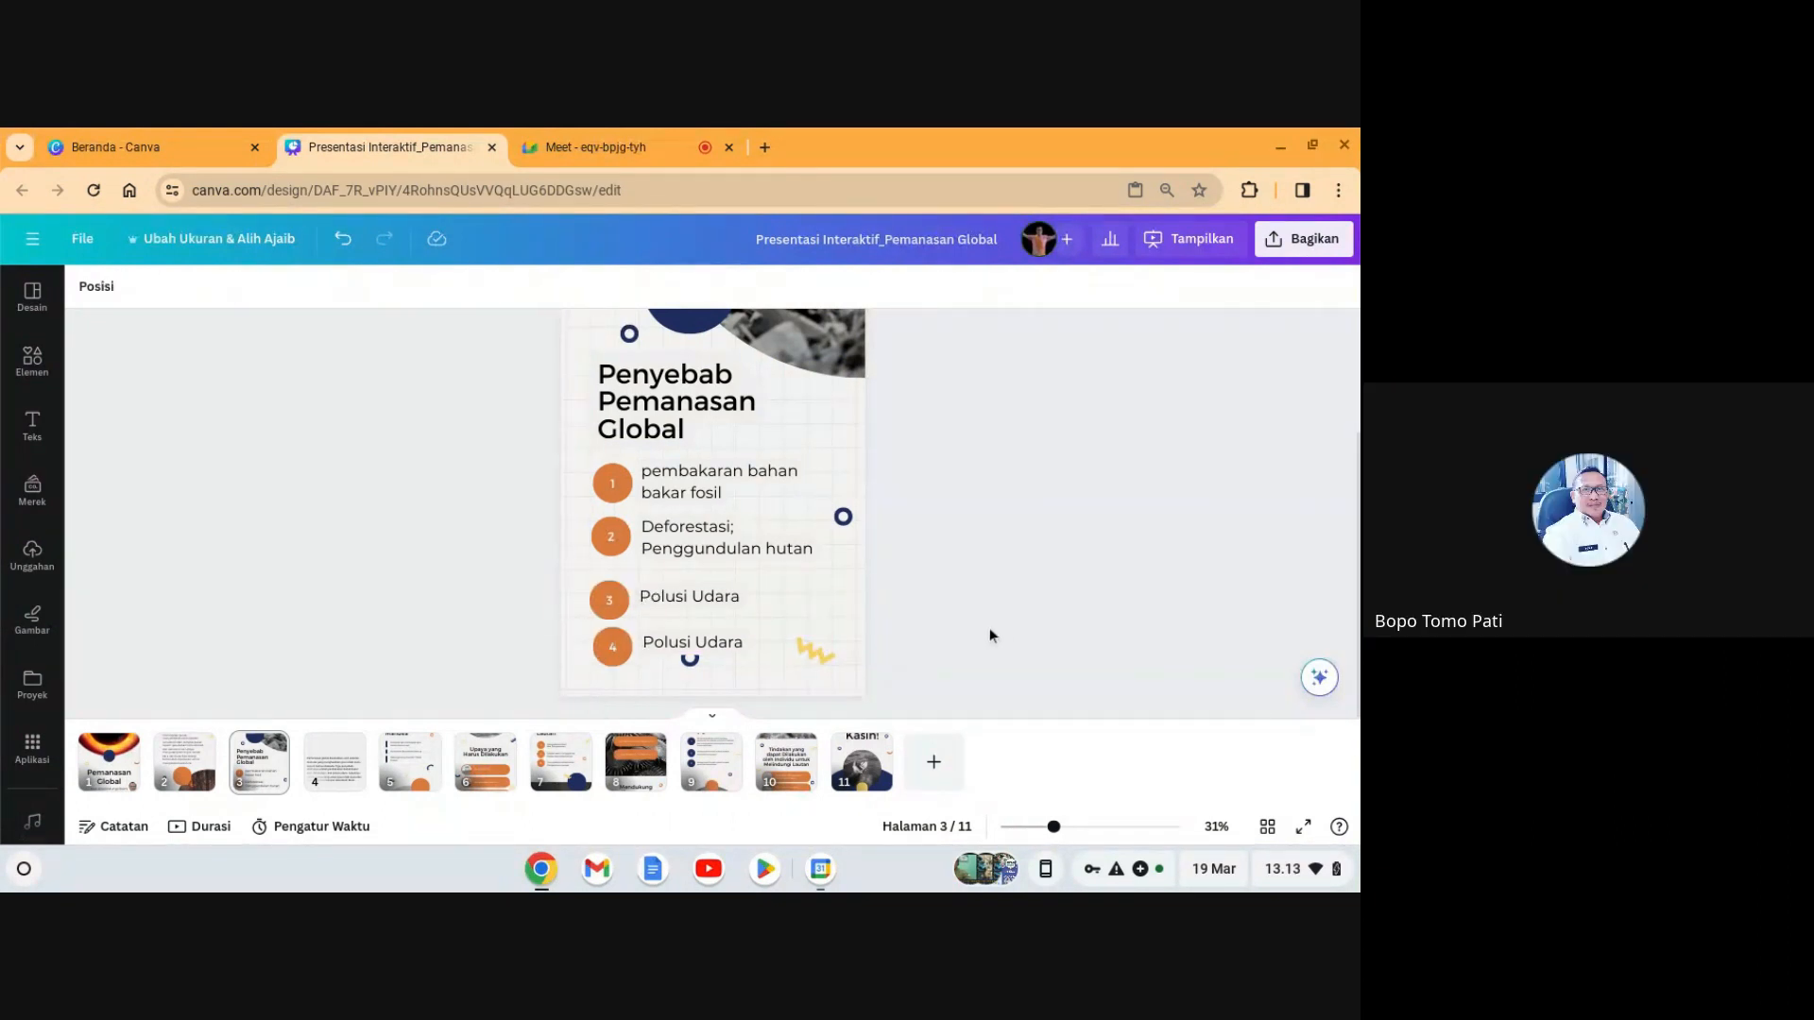
- Delete the fourth numbered circle and its duplicate Polusi Udara text
{"action": "left_click", "coordinate": [708, 646]}
{"action": "left_click", "coordinate": [1006, 624]}
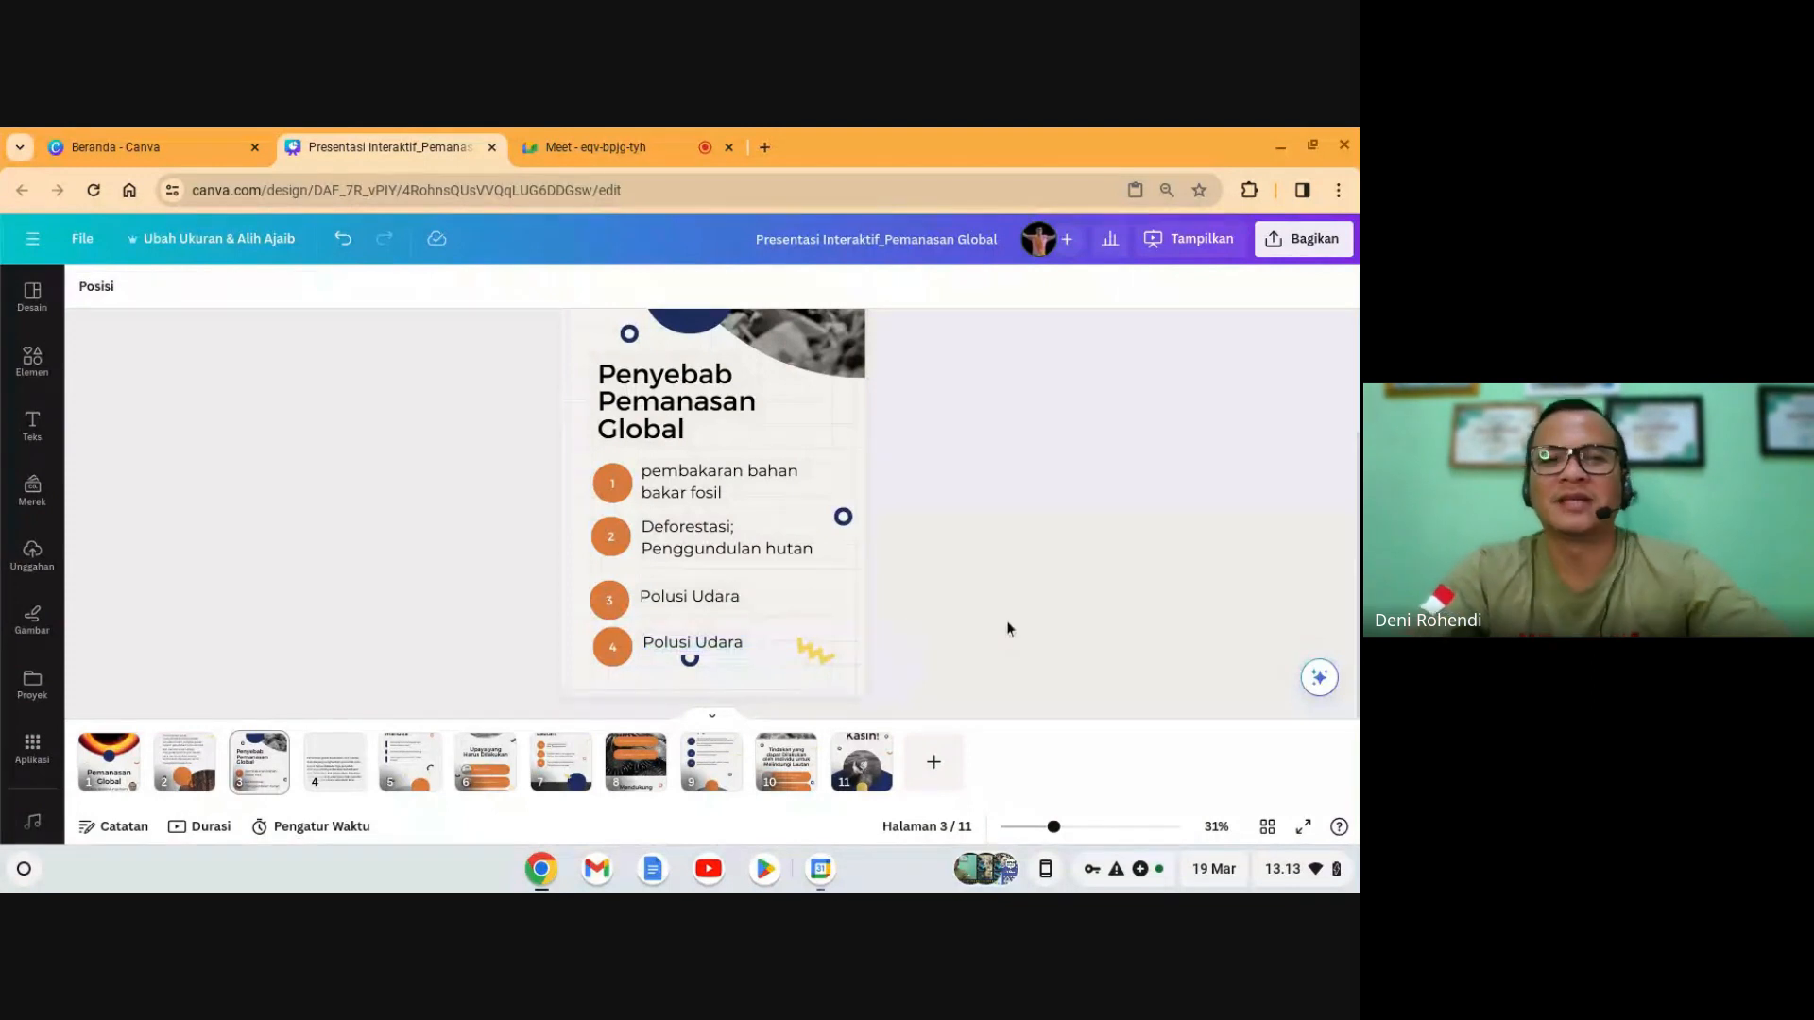
{"action": "left_click", "coordinate": [614, 645]}
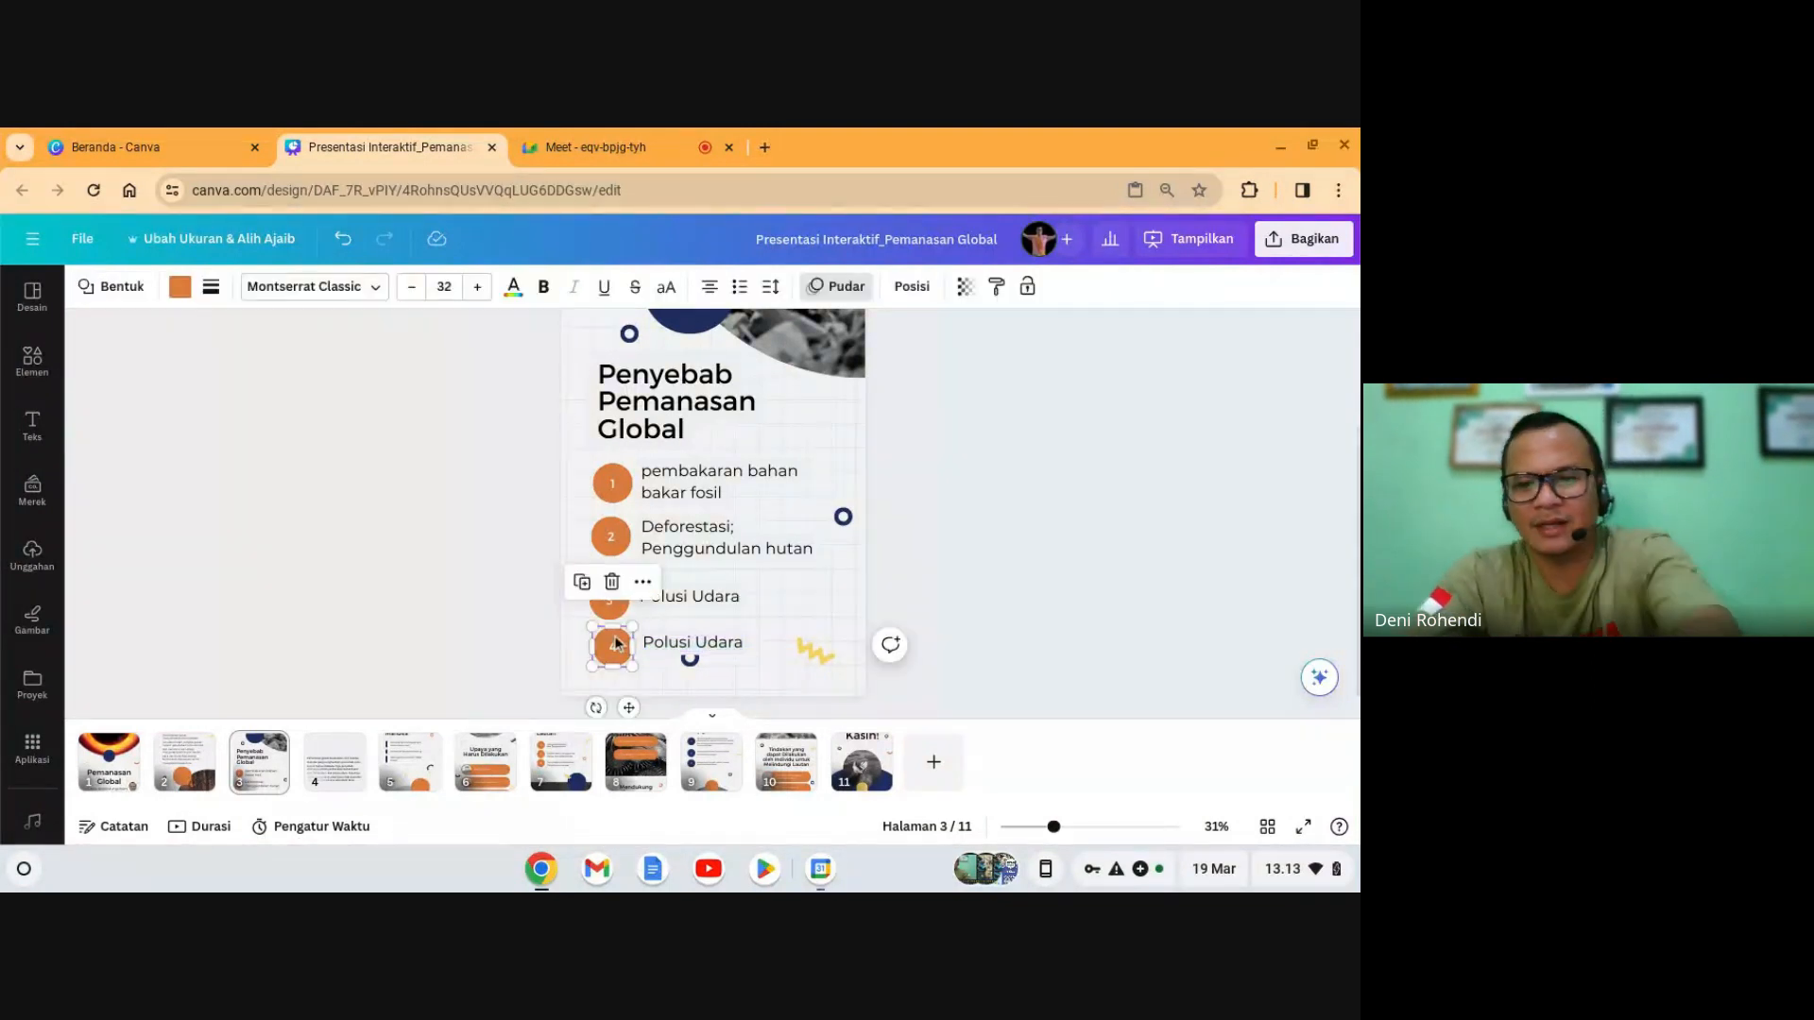
{"action": "key", "text": "Delete"}
{"action": "left_click", "coordinate": [659, 646]}
{"action": "key", "text": "Delete"}
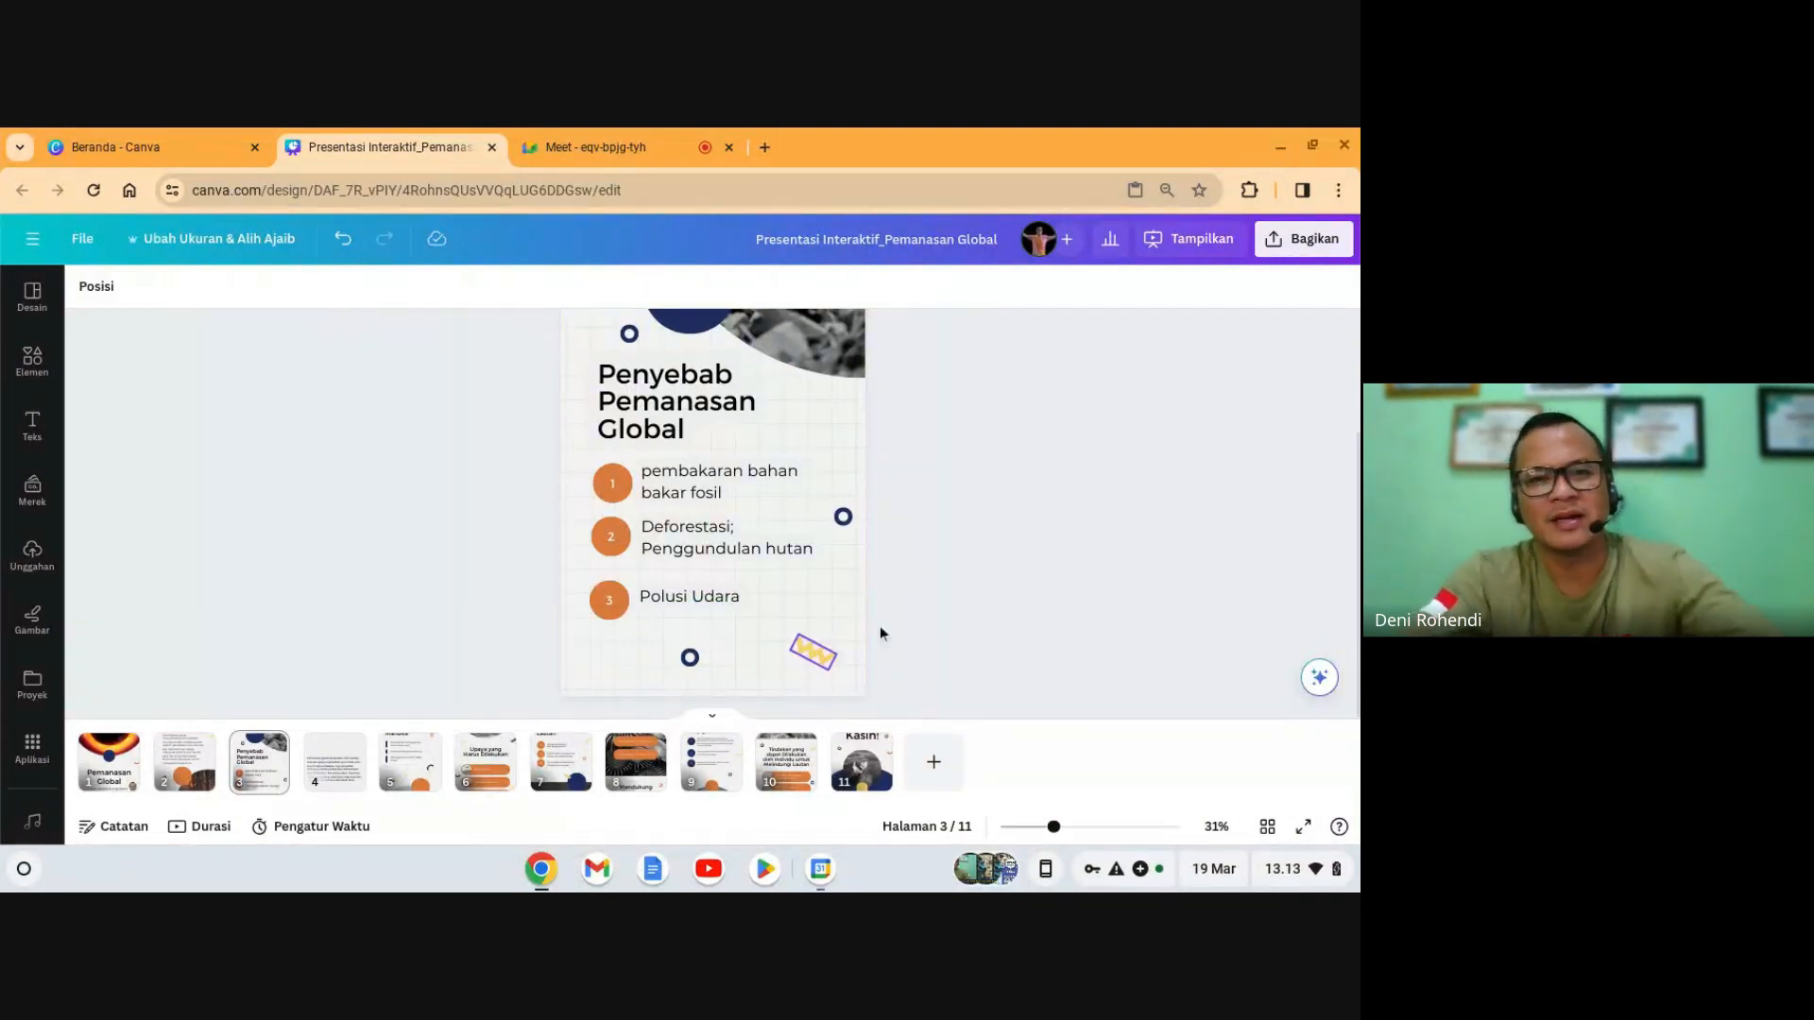
- Delete the black-and-white beach photo from slide 3's top frame using 'Hapus bingkai'
{"action": "scroll", "coordinate": [955, 618], "scroll_direction": "up", "scroll_amount": 1}
{"action": "scroll", "coordinate": [955, 618], "scroll_direction": "up", "scroll_amount": 3}
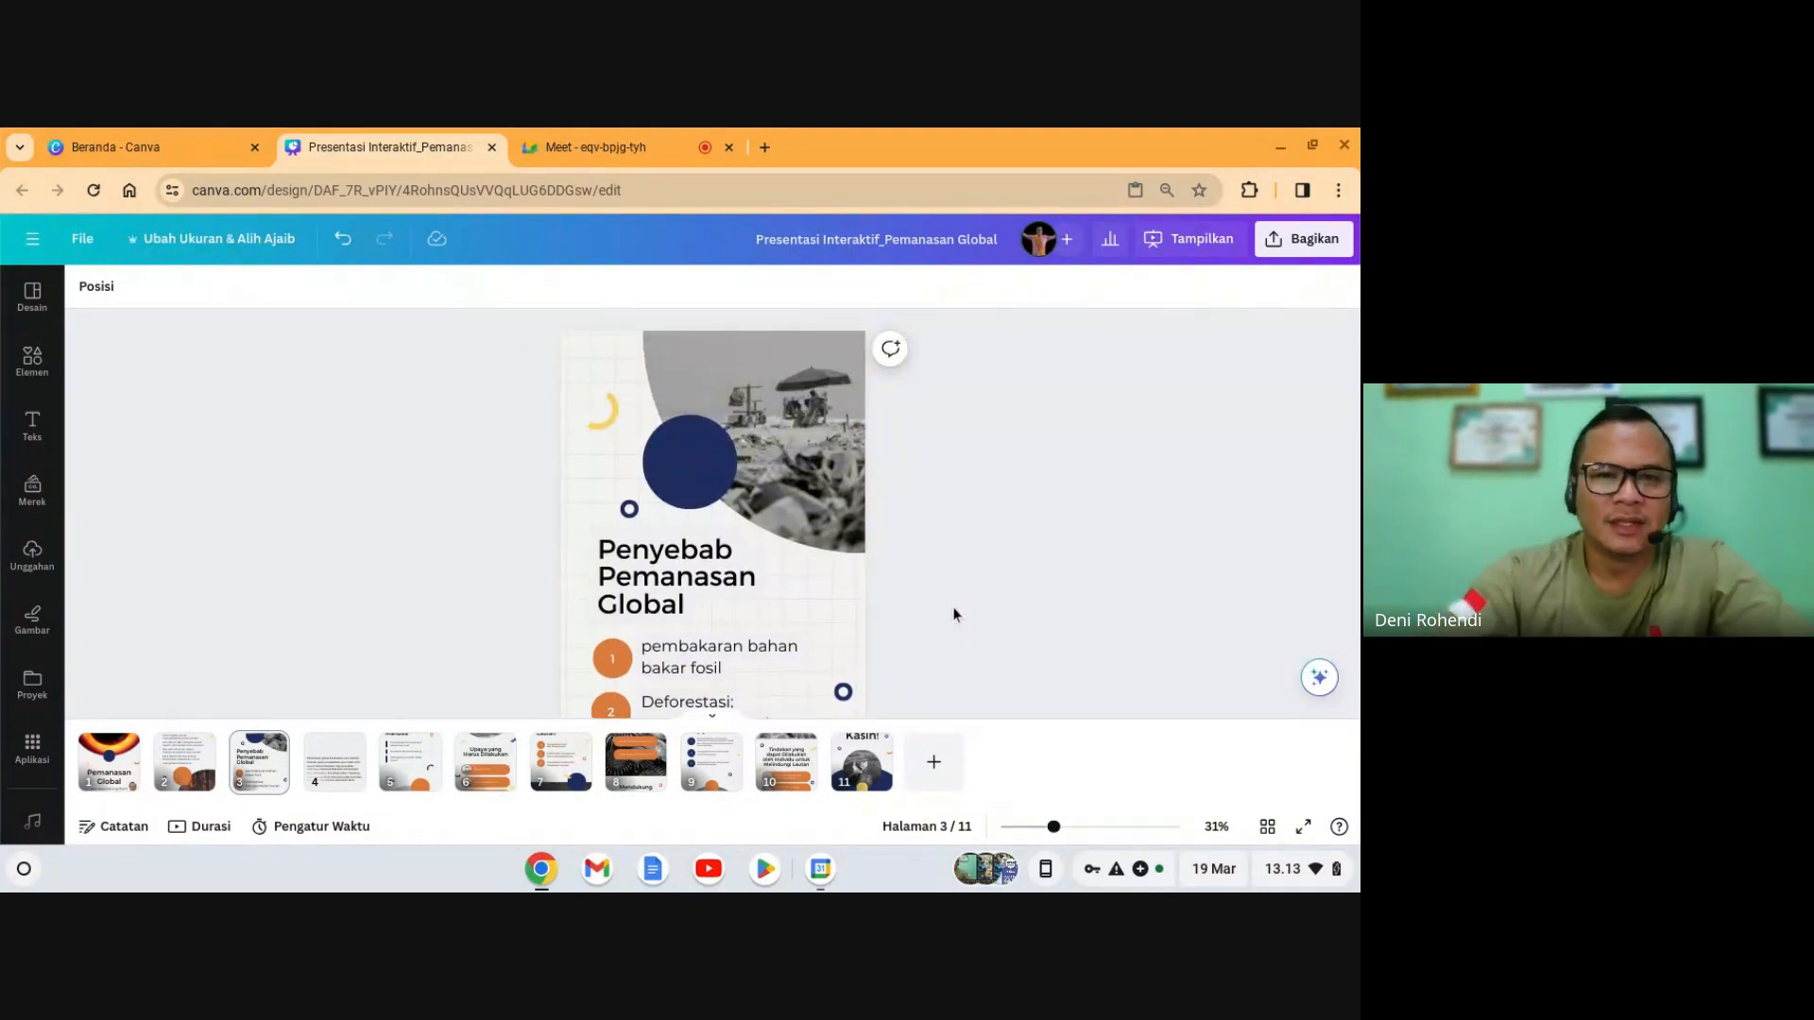
{"action": "left_click", "coordinate": [760, 463]}
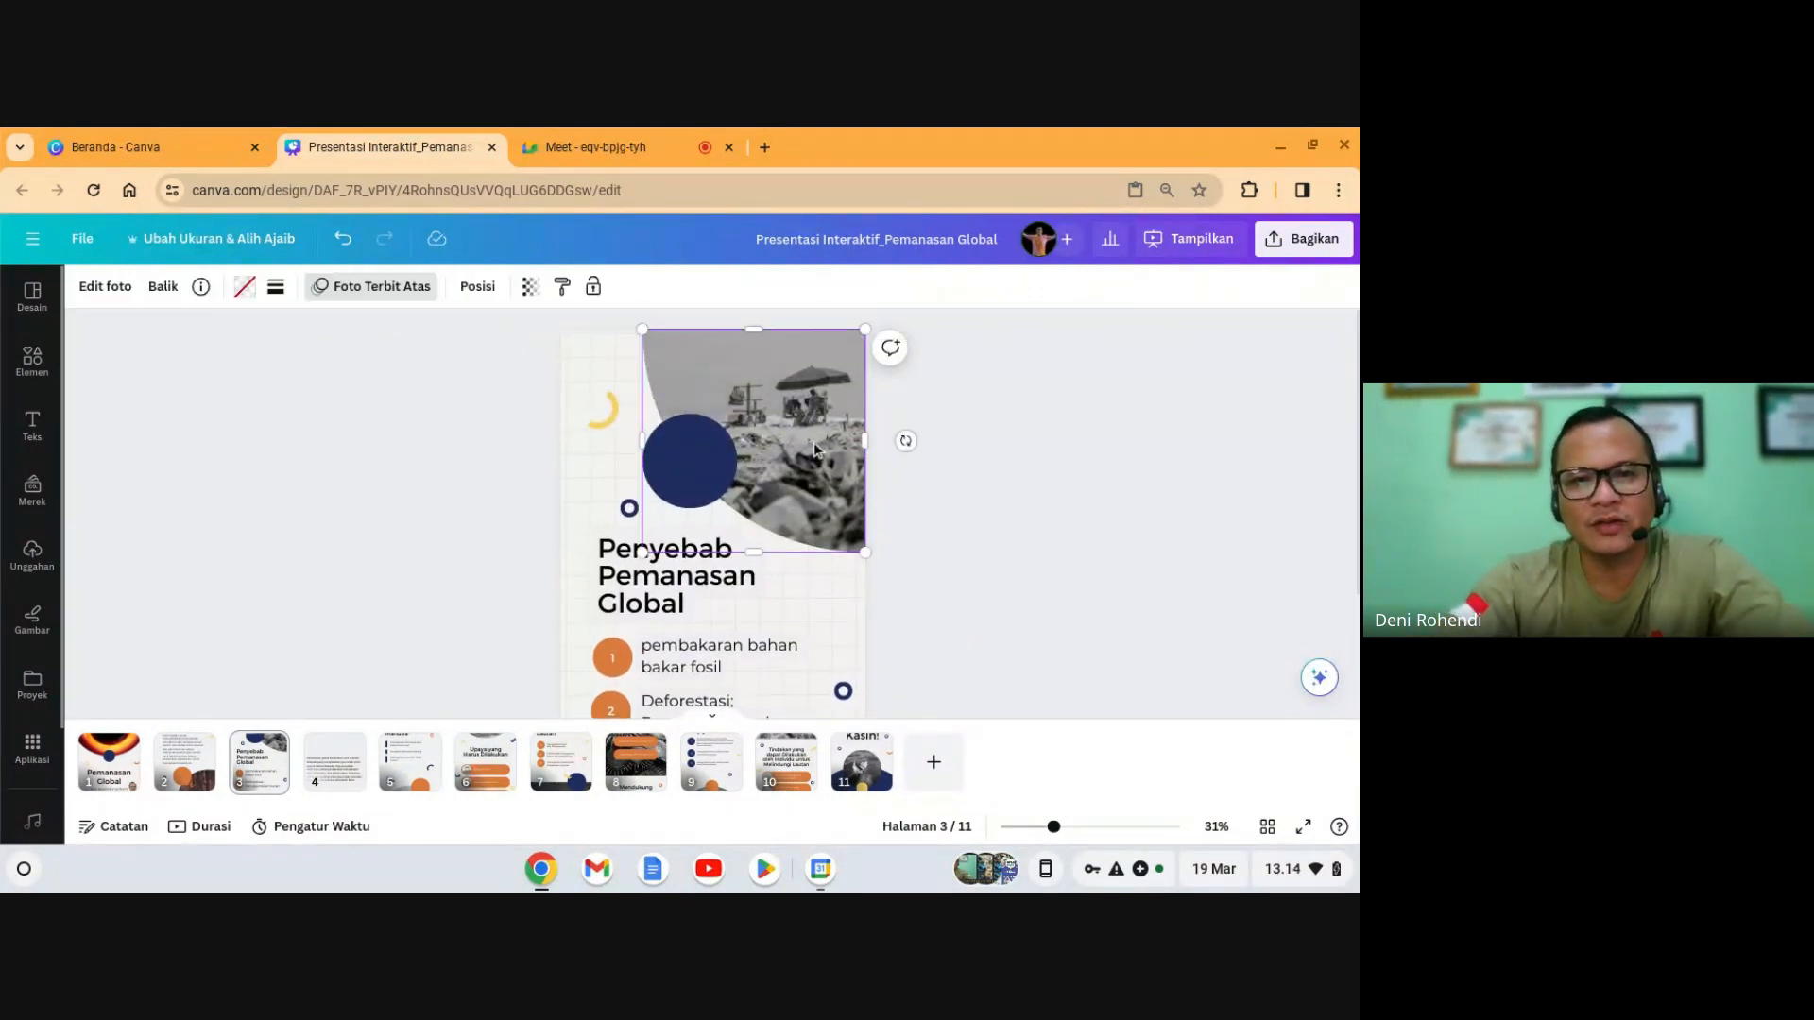
{"action": "scroll", "coordinate": [814, 450], "scroll_direction": "down", "scroll_amount": 1}
{"action": "scroll", "coordinate": [814, 450], "scroll_direction": "up", "scroll_amount": 1}
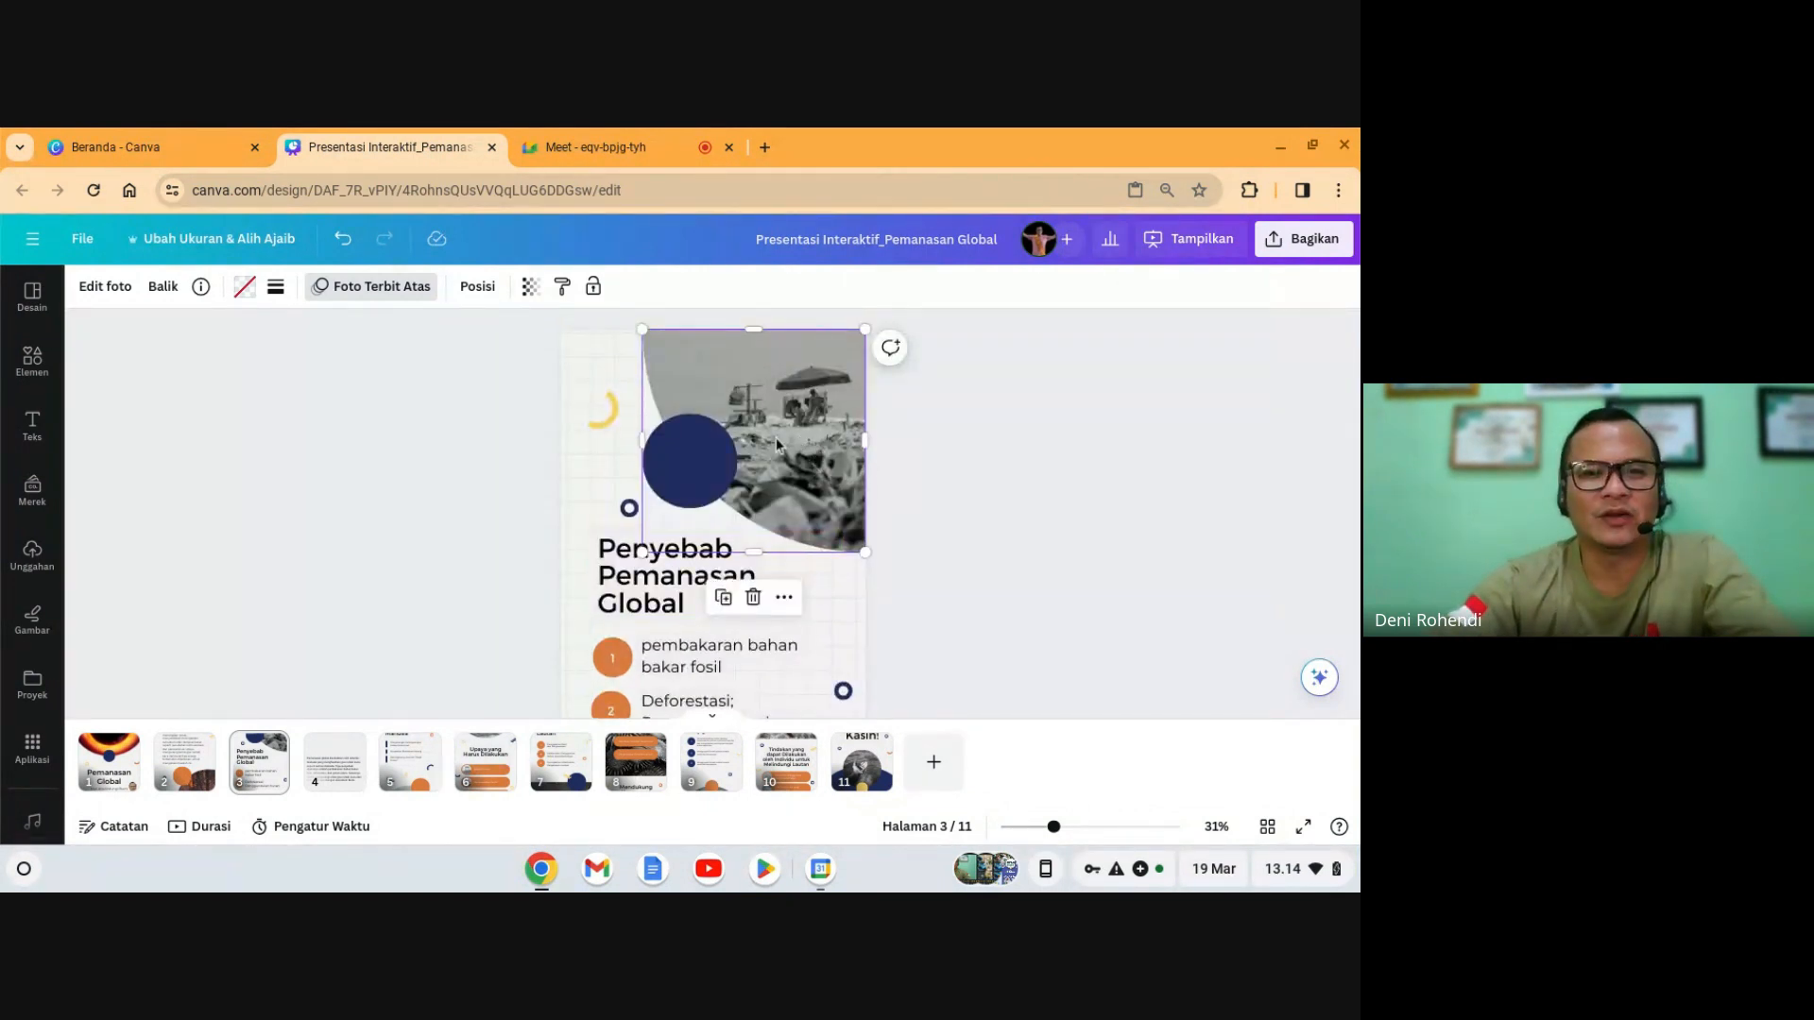
{"action": "left_click", "coordinate": [753, 601]}
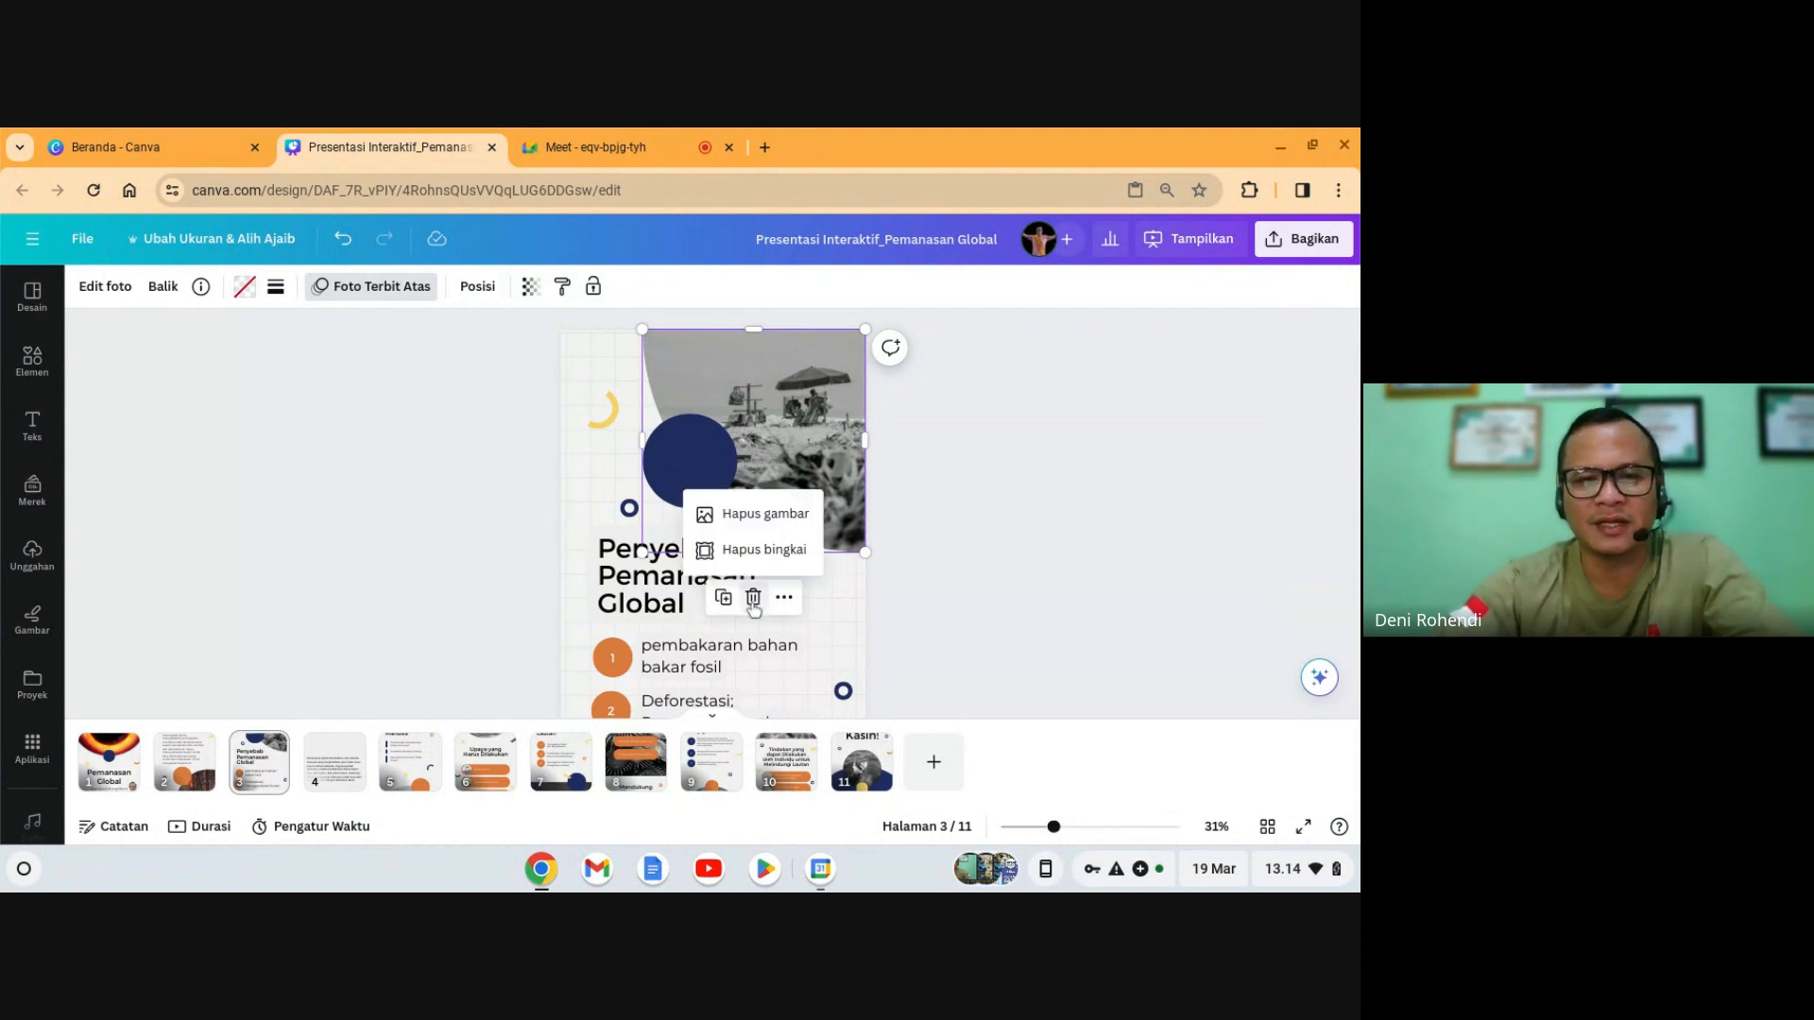
{"action": "left_click", "coordinate": [776, 546]}
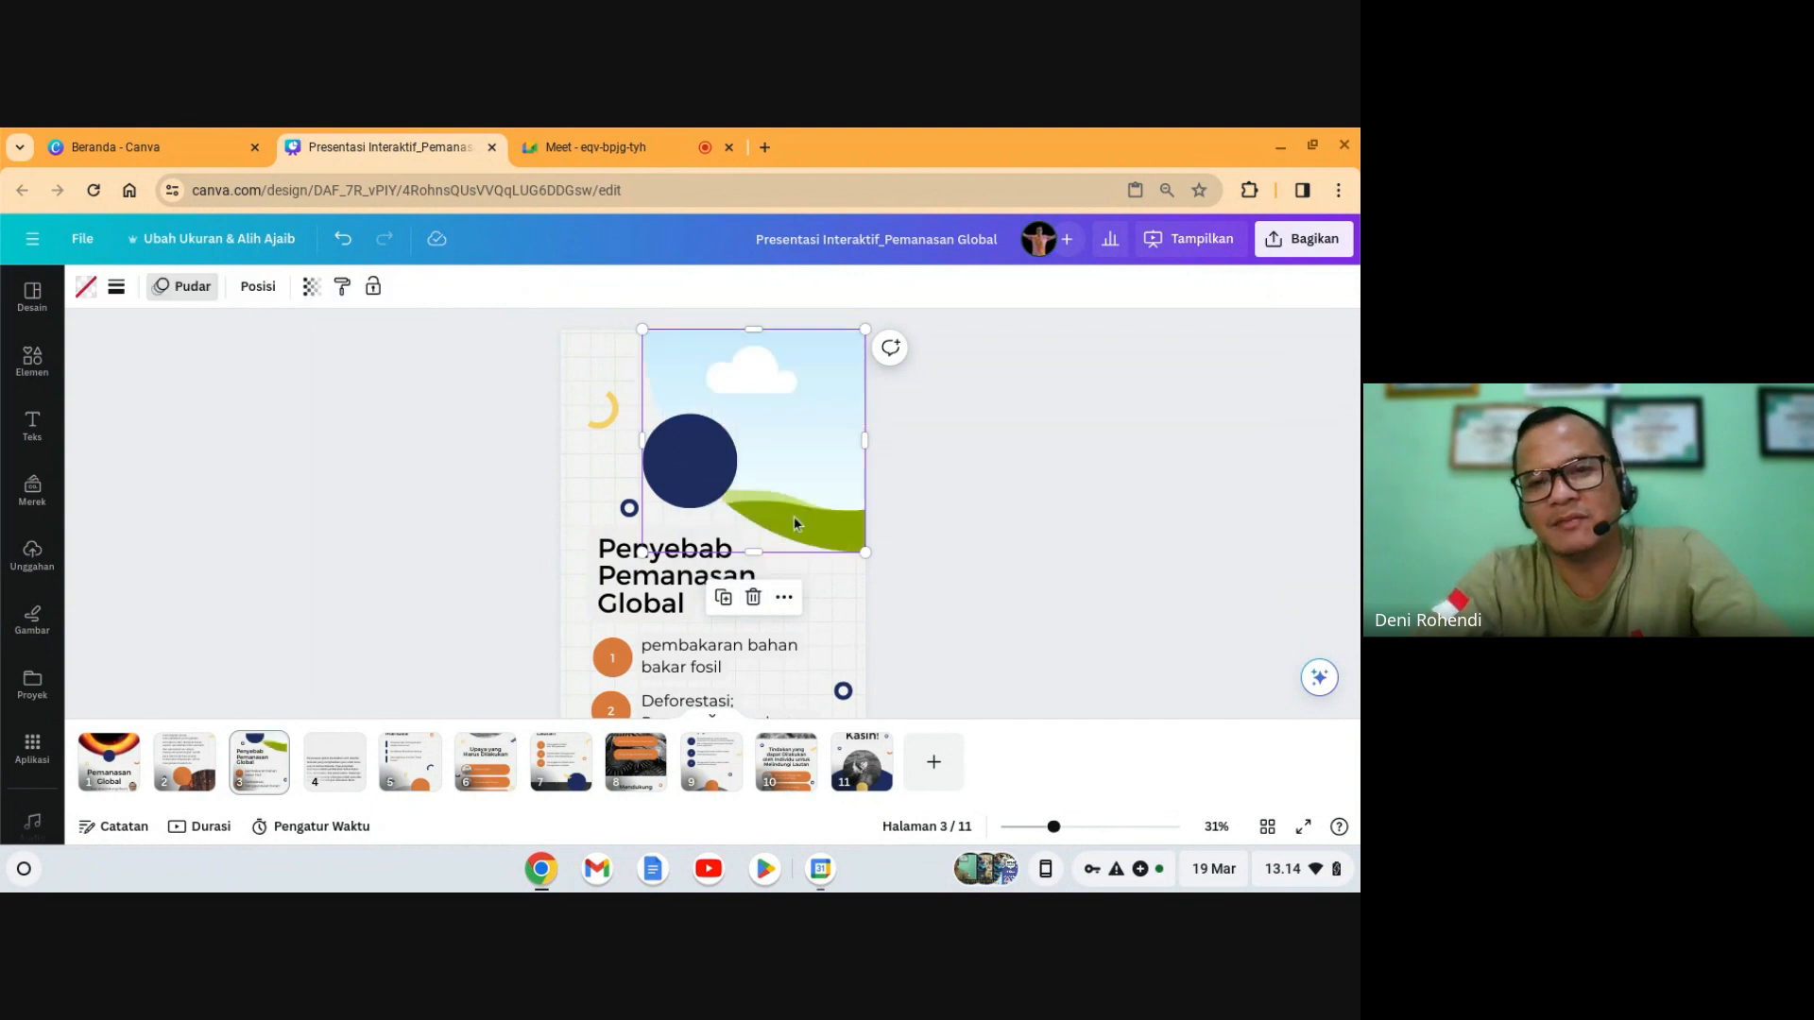
{"action": "left_click", "coordinate": [792, 490]}
{"action": "left_click", "coordinate": [1096, 500]}
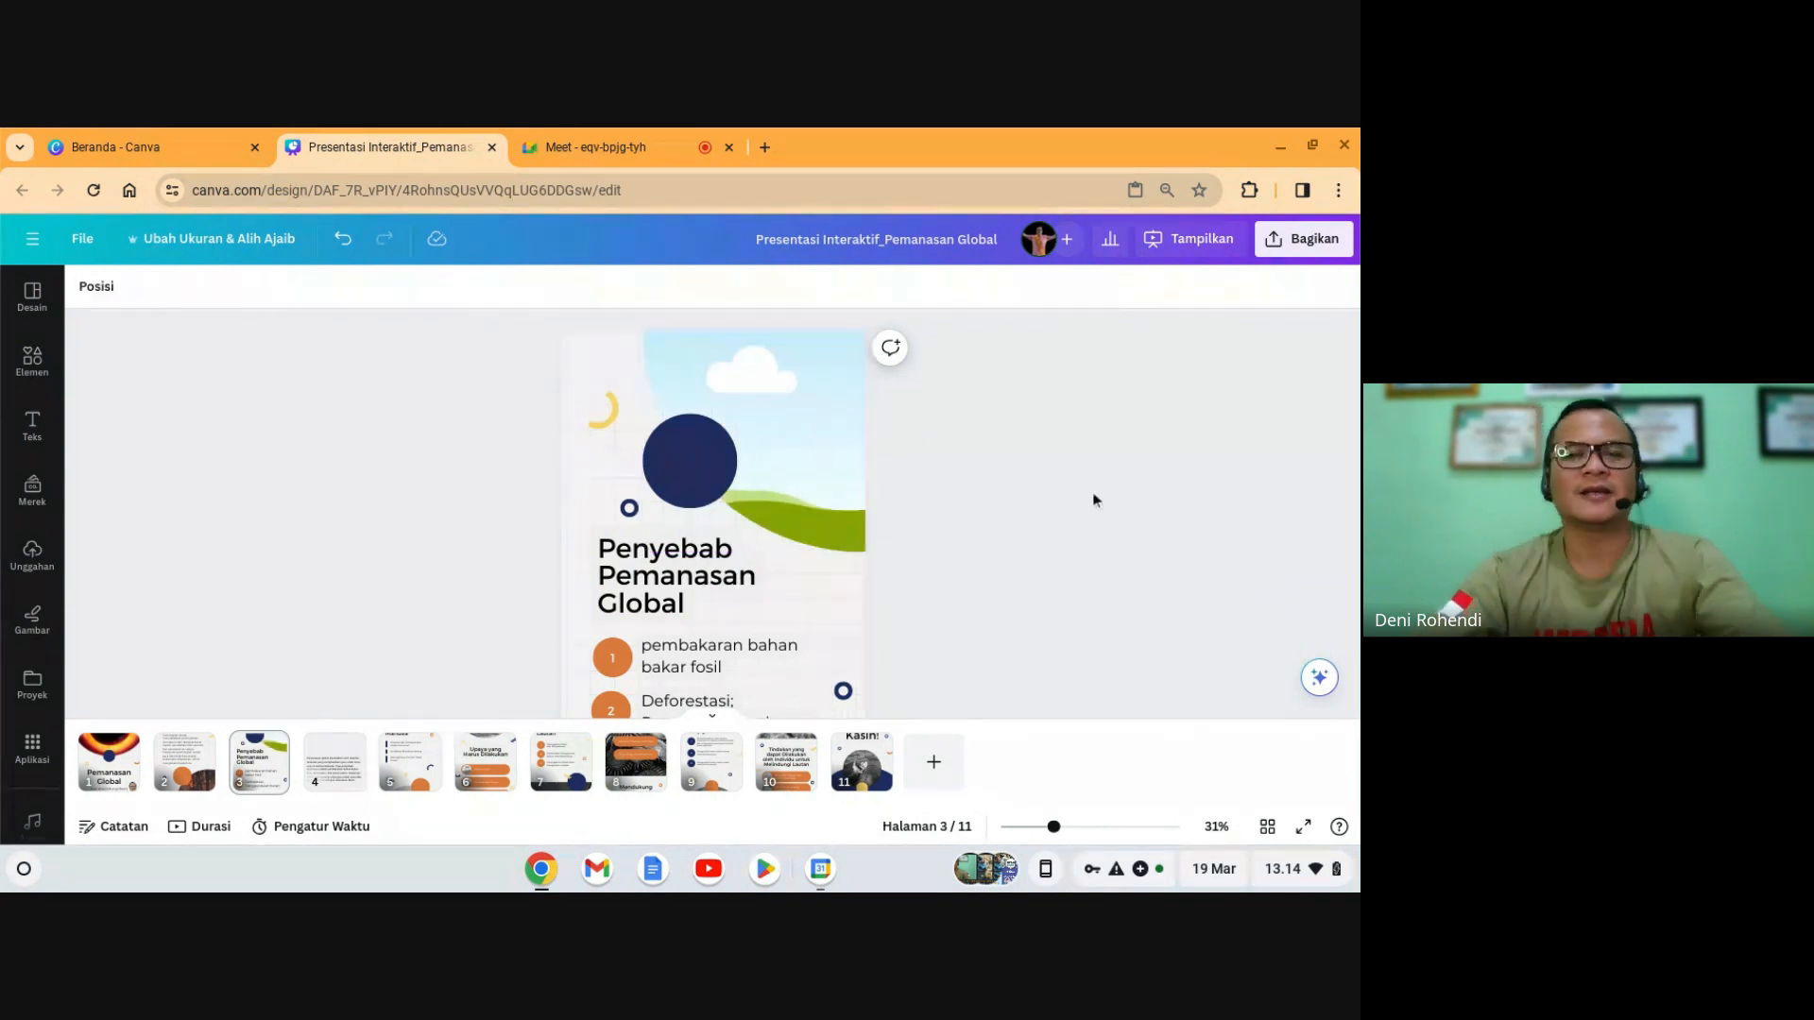
- Place the 'Perubahan iklim' photo of a tree on cracked earth beside grass in slide 3's top-right frame
{"action": "scroll", "coordinate": [673, 538], "scroll_direction": "down", "scroll_amount": 1}
{"action": "scroll", "coordinate": [673, 539], "scroll_direction": "up", "scroll_amount": 1}
{"action": "left_click", "coordinate": [26, 377]}
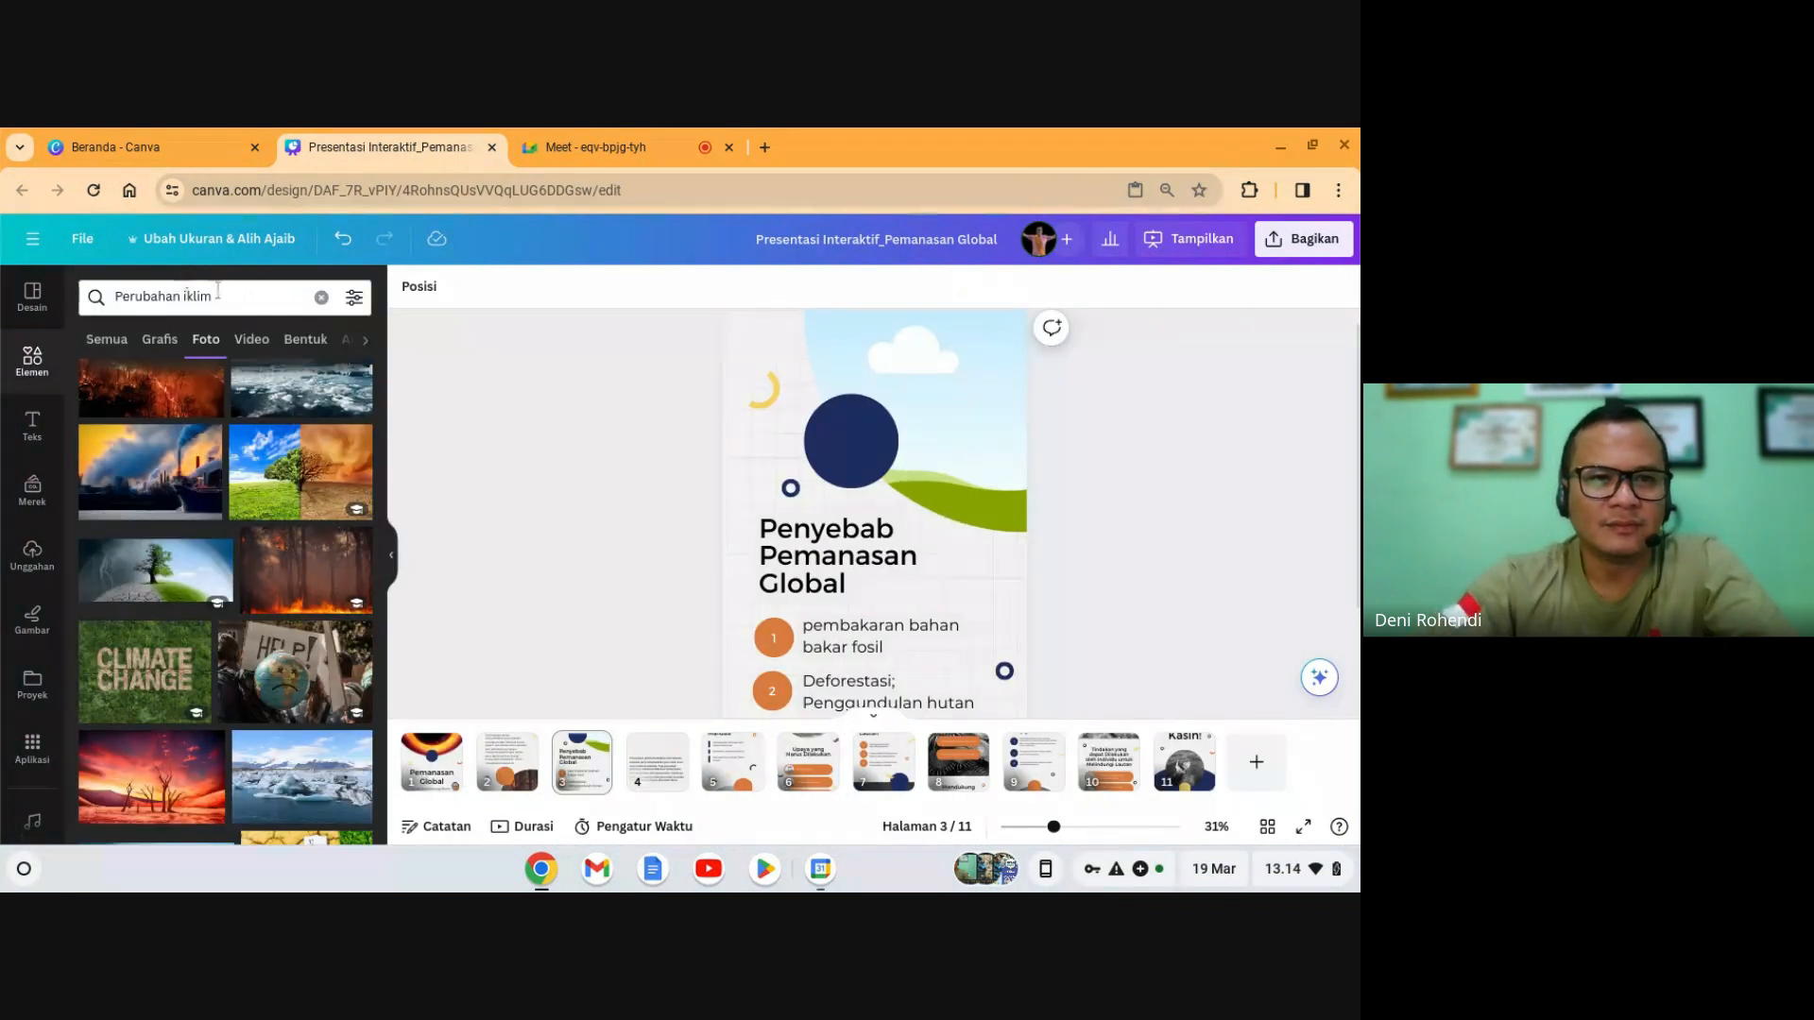
{"action": "scroll", "coordinate": [252, 546], "scroll_direction": "down", "scroll_amount": 10}
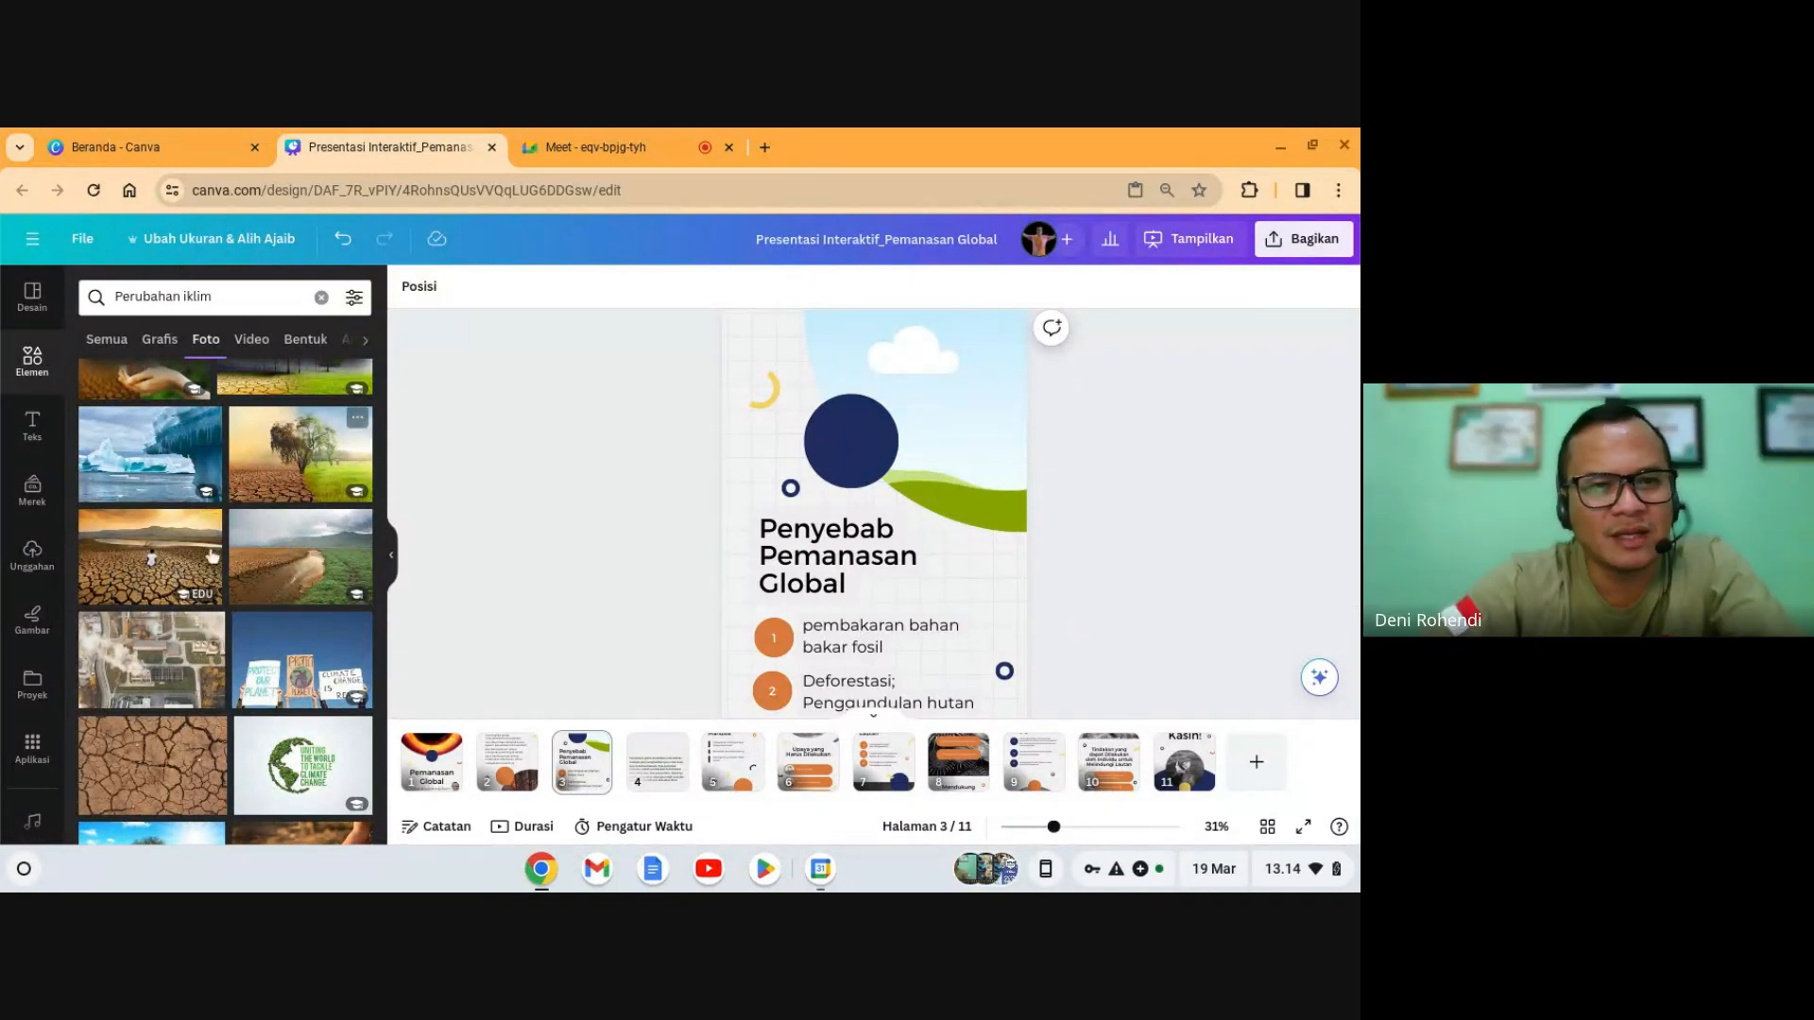
{"action": "left_click", "coordinate": [284, 470]}
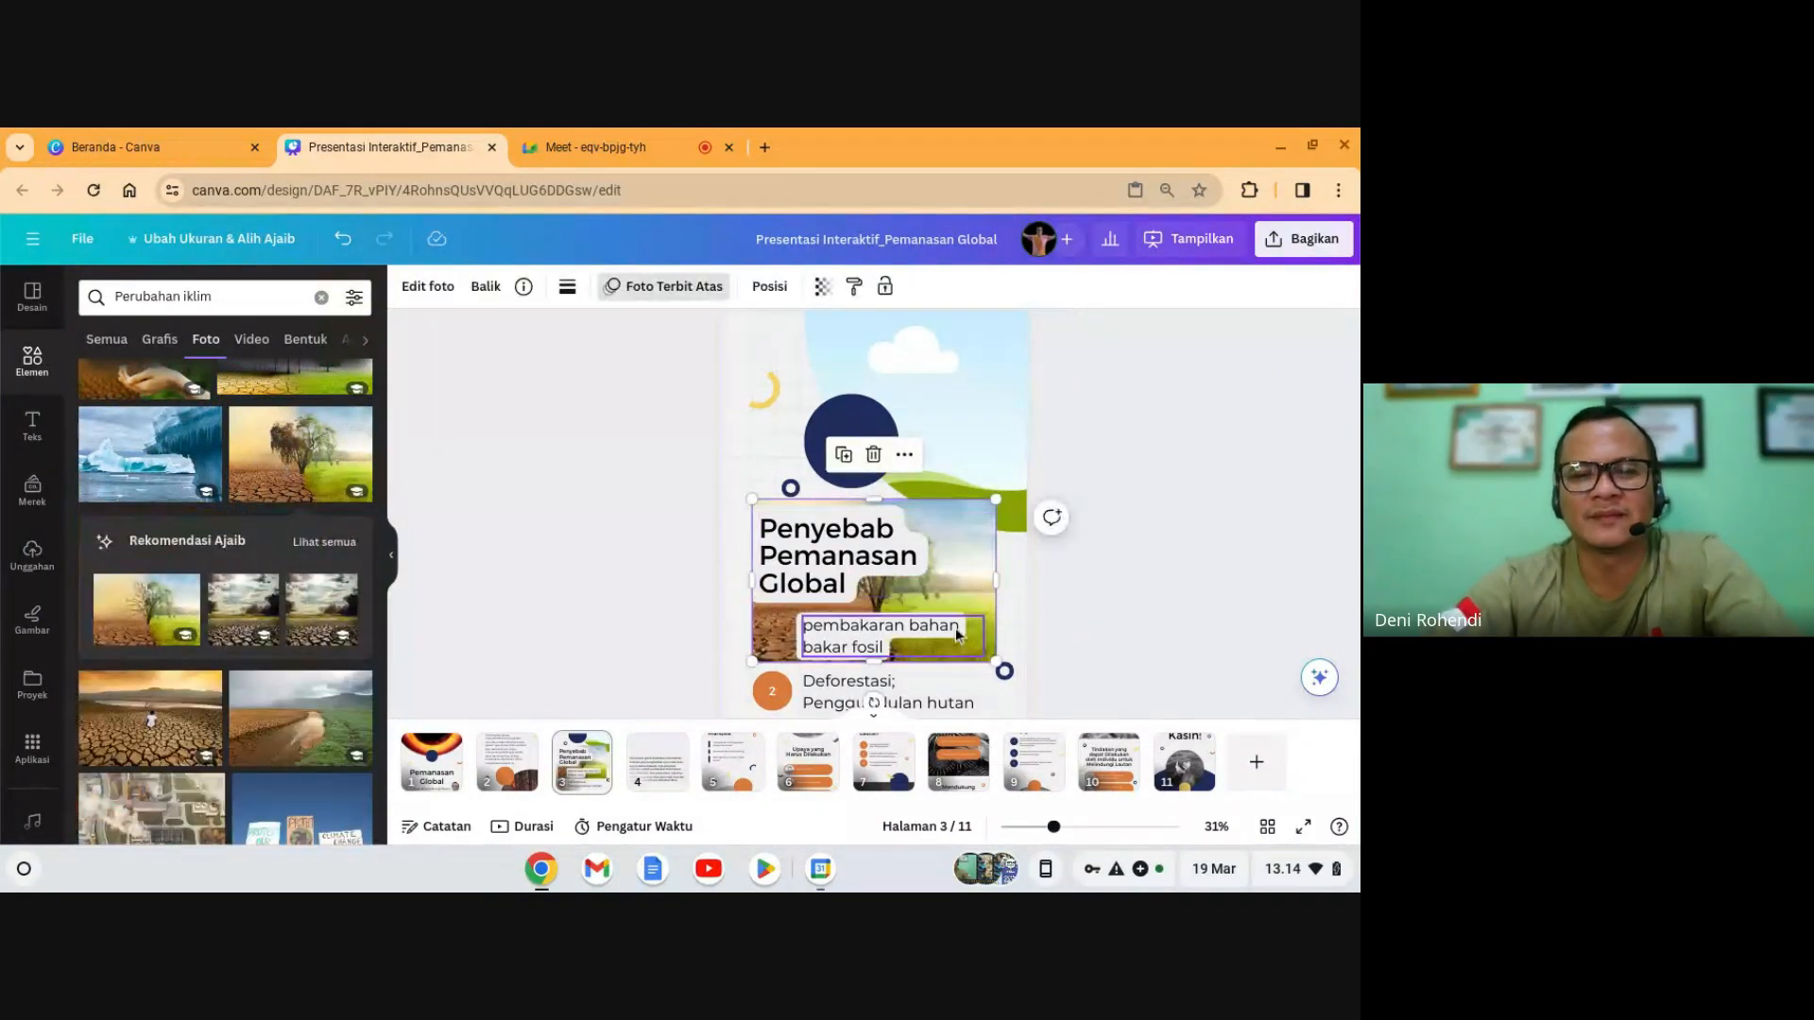
{"action": "left_click_drag", "start_coordinate": [971, 605], "coordinate": [1007, 416]}
{"action": "scroll", "coordinate": [1117, 567], "scroll_direction": "up", "scroll_amount": 2}
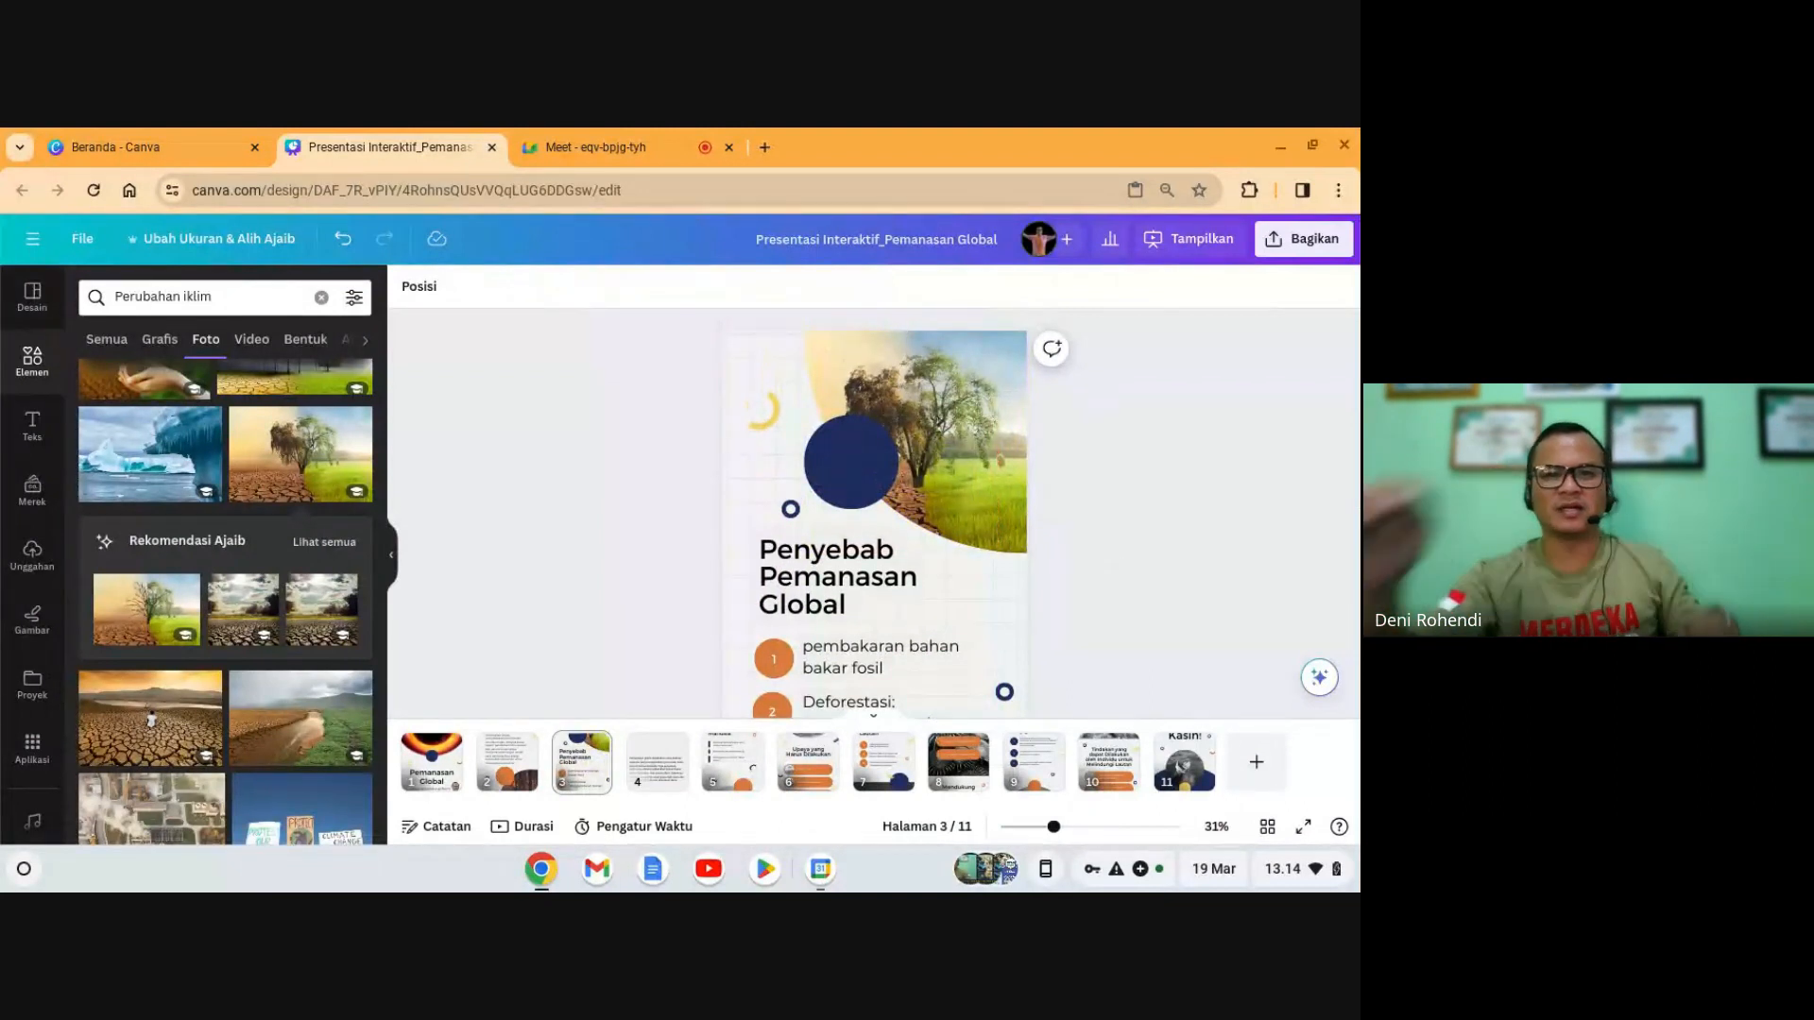
{"action": "scroll", "coordinate": [1083, 567], "scroll_direction": "down", "scroll_amount": 3}
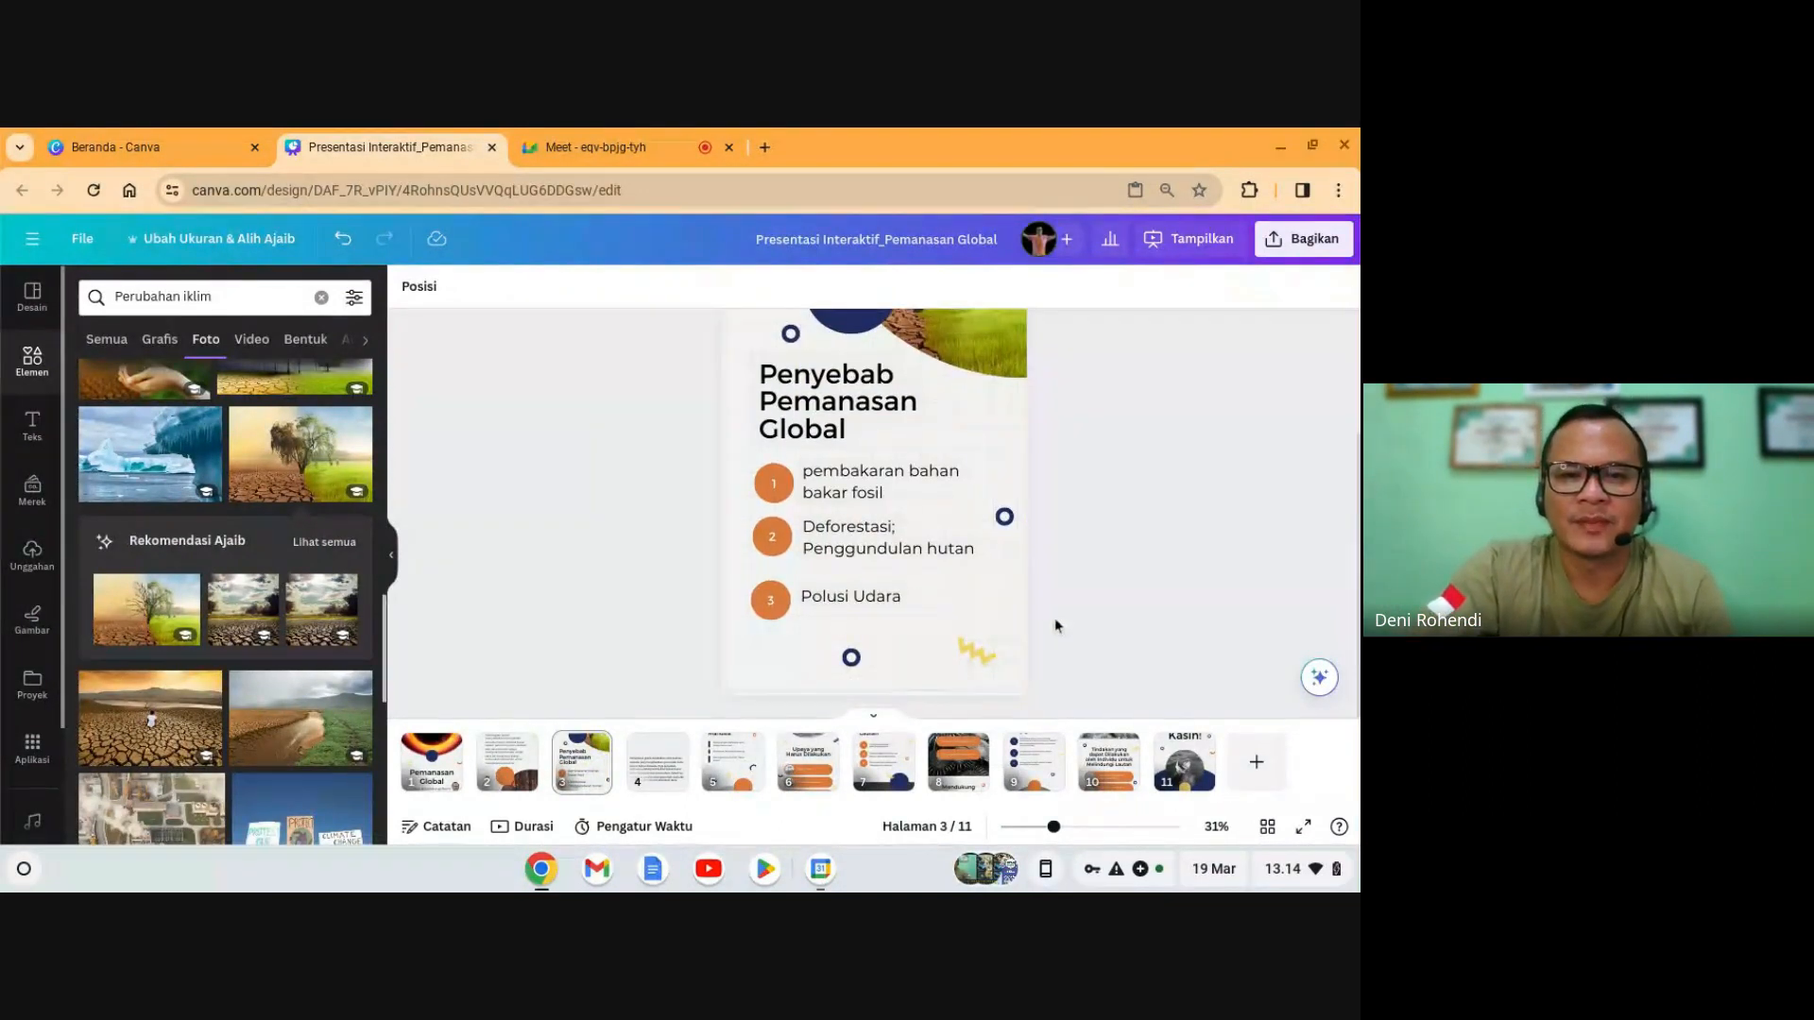
- Check the Meet screen share, then start presenting the Canva deck from the Pemanasan Global title slide
{"action": "left_click", "coordinate": [658, 150]}
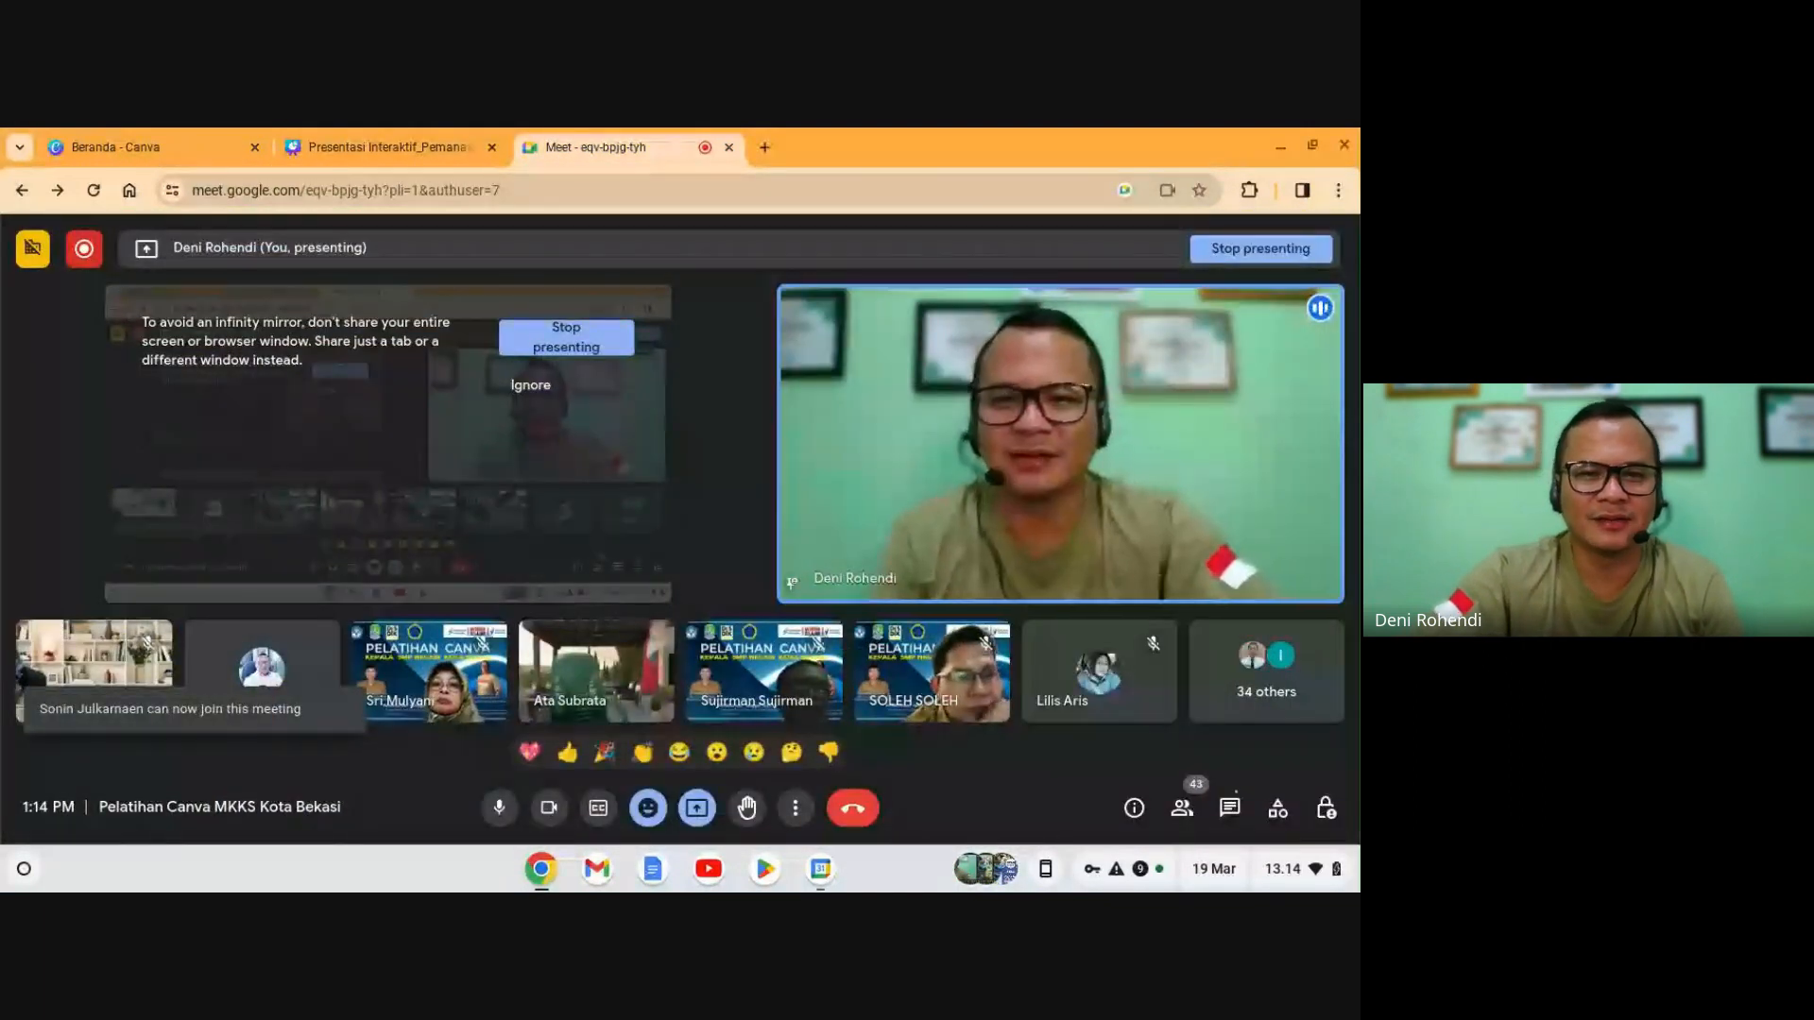
{"action": "left_click", "coordinate": [430, 159]}
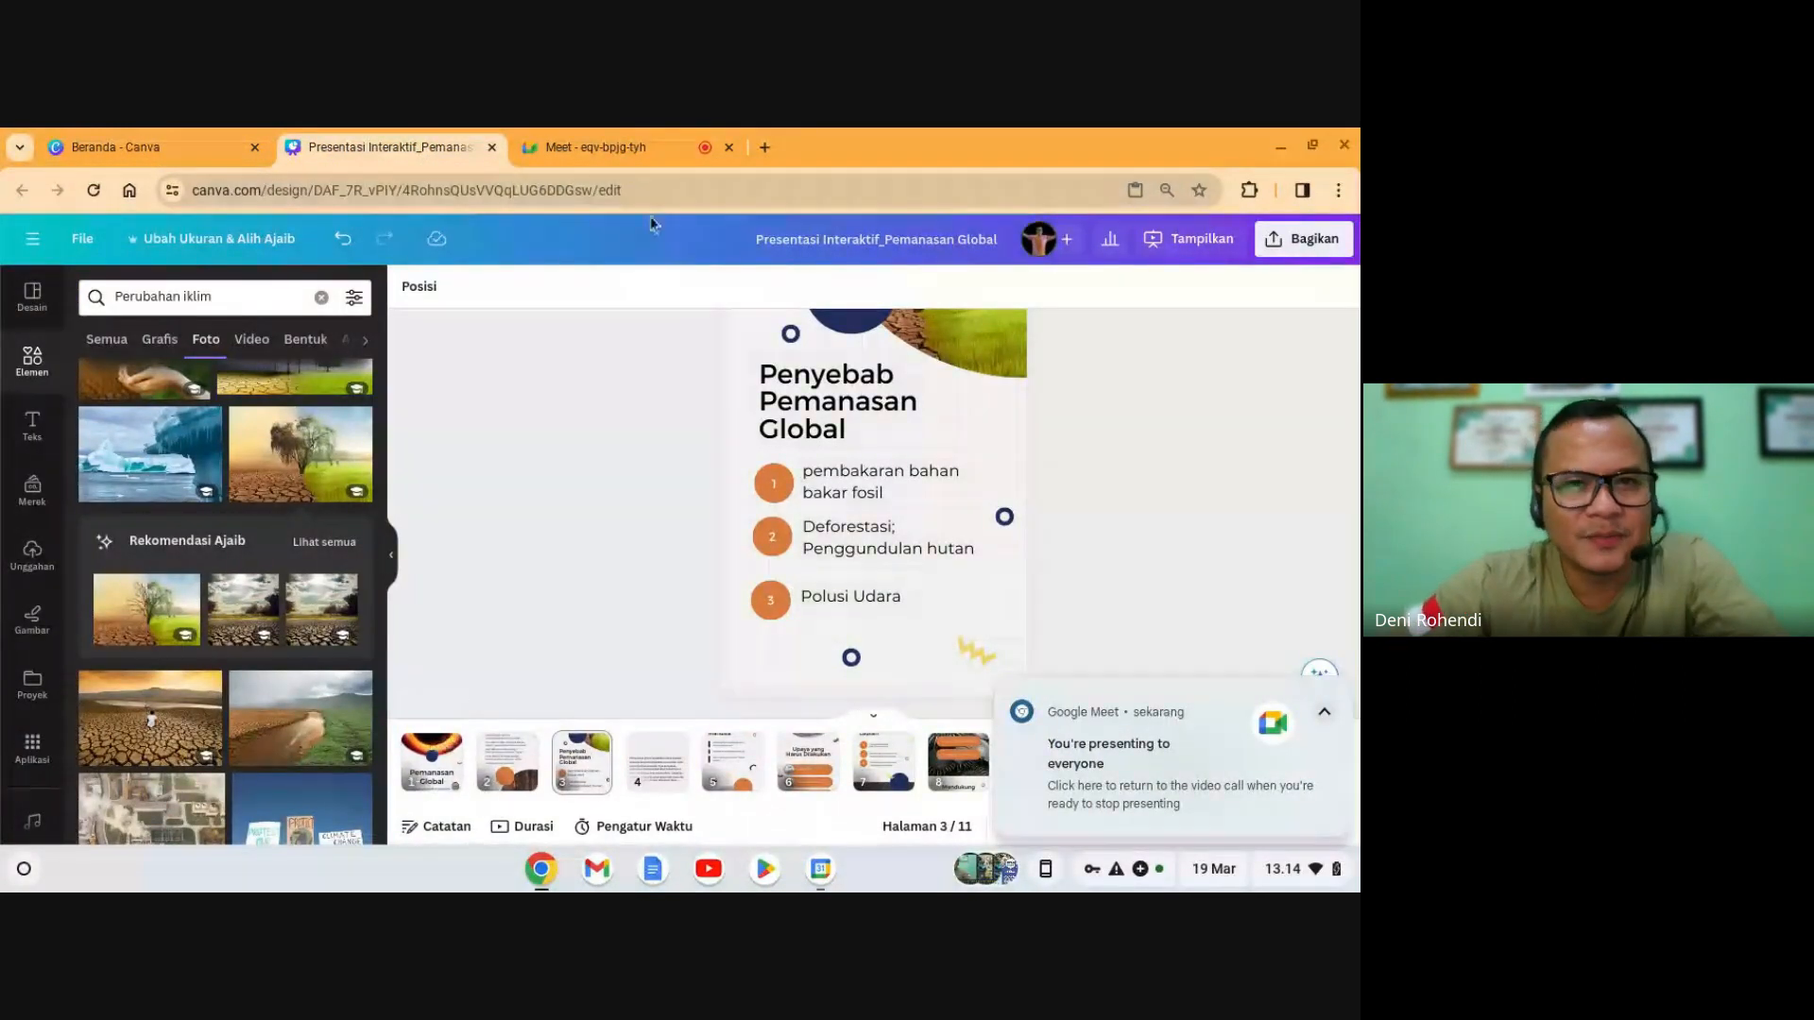
{"action": "left_click", "coordinate": [427, 767]}
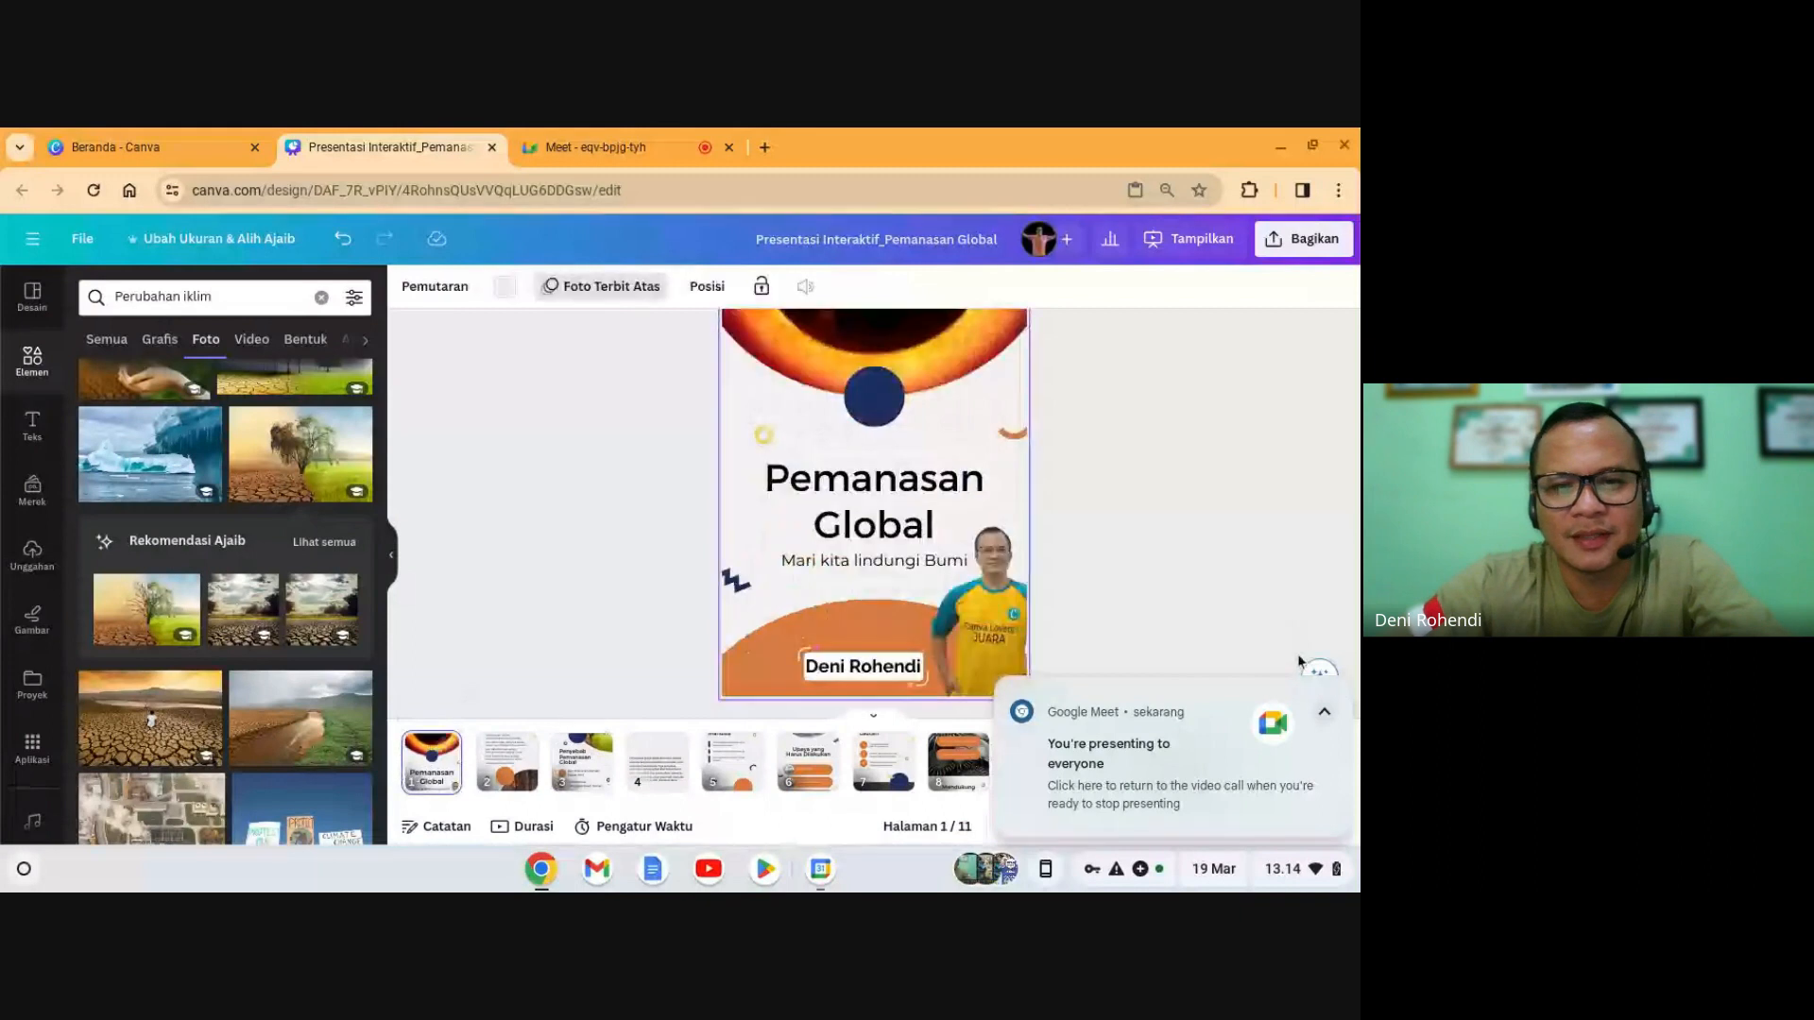
{"action": "left_click", "coordinate": [1339, 690]}
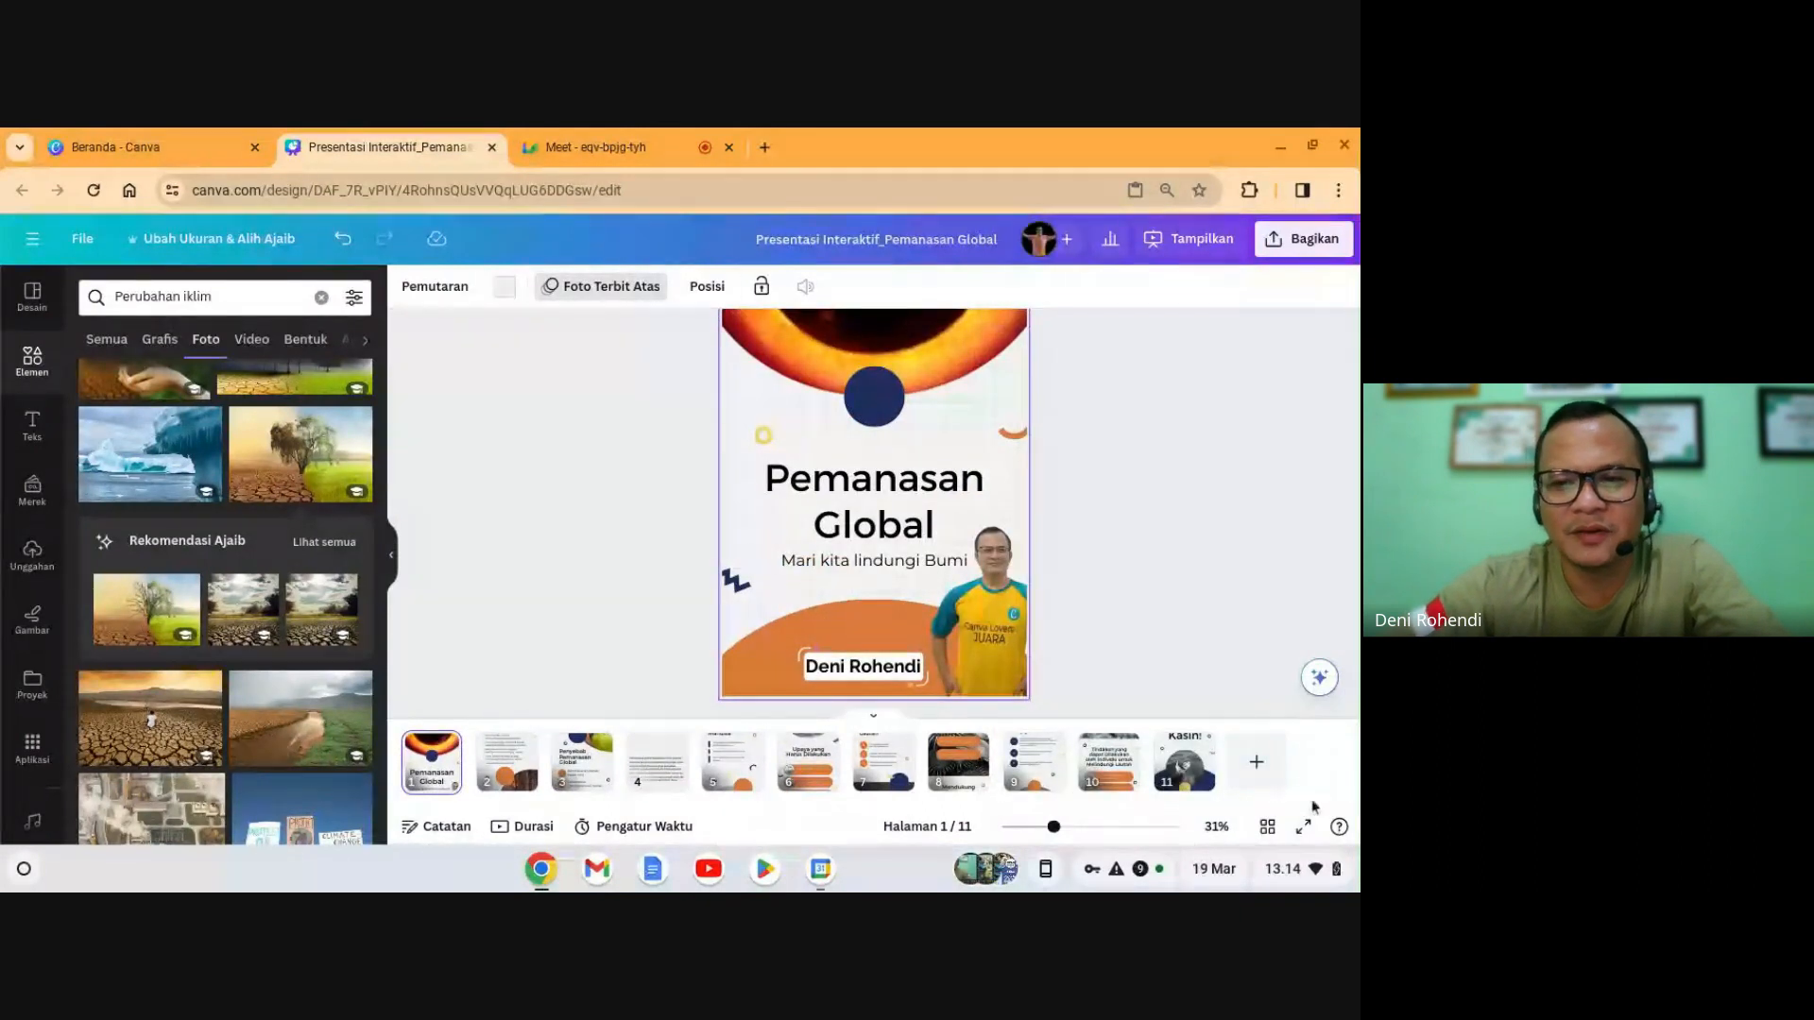
{"action": "left_click", "coordinate": [1305, 827]}
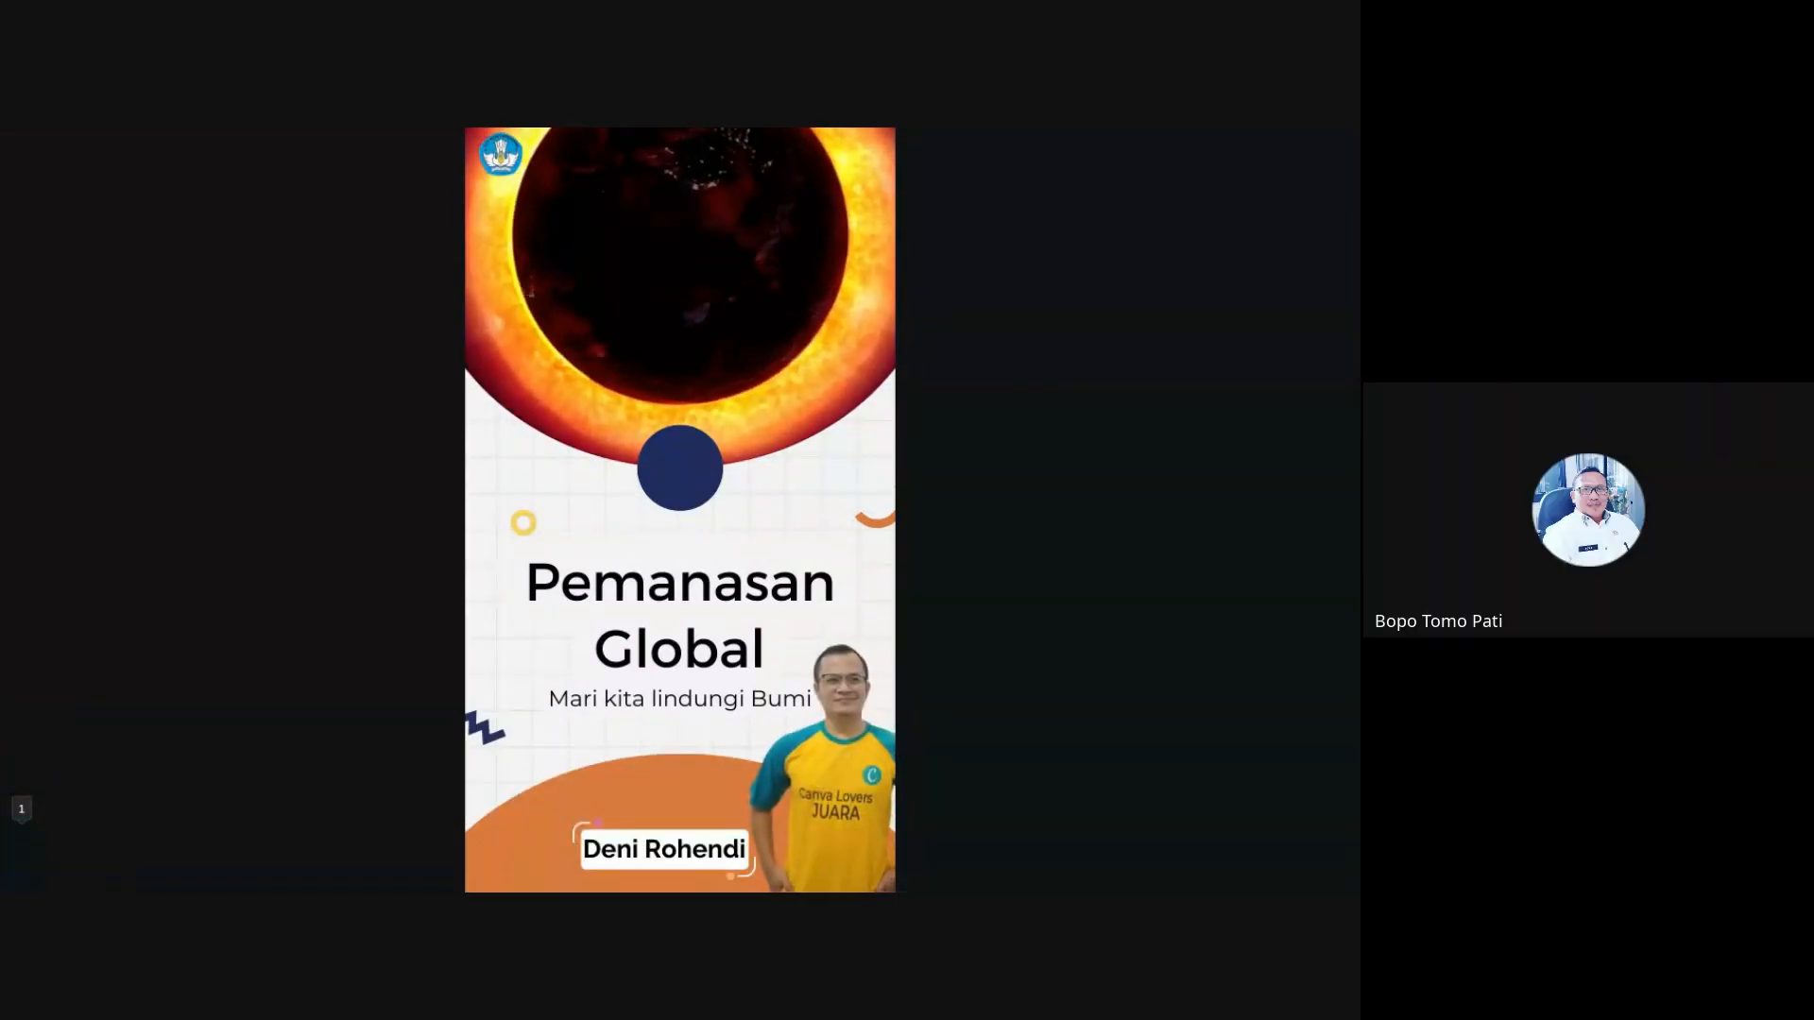
- Advance through four slides to 'Dampak Buruk', then exit the presentation back to the editor
{"action": "key", "text": "Right"}
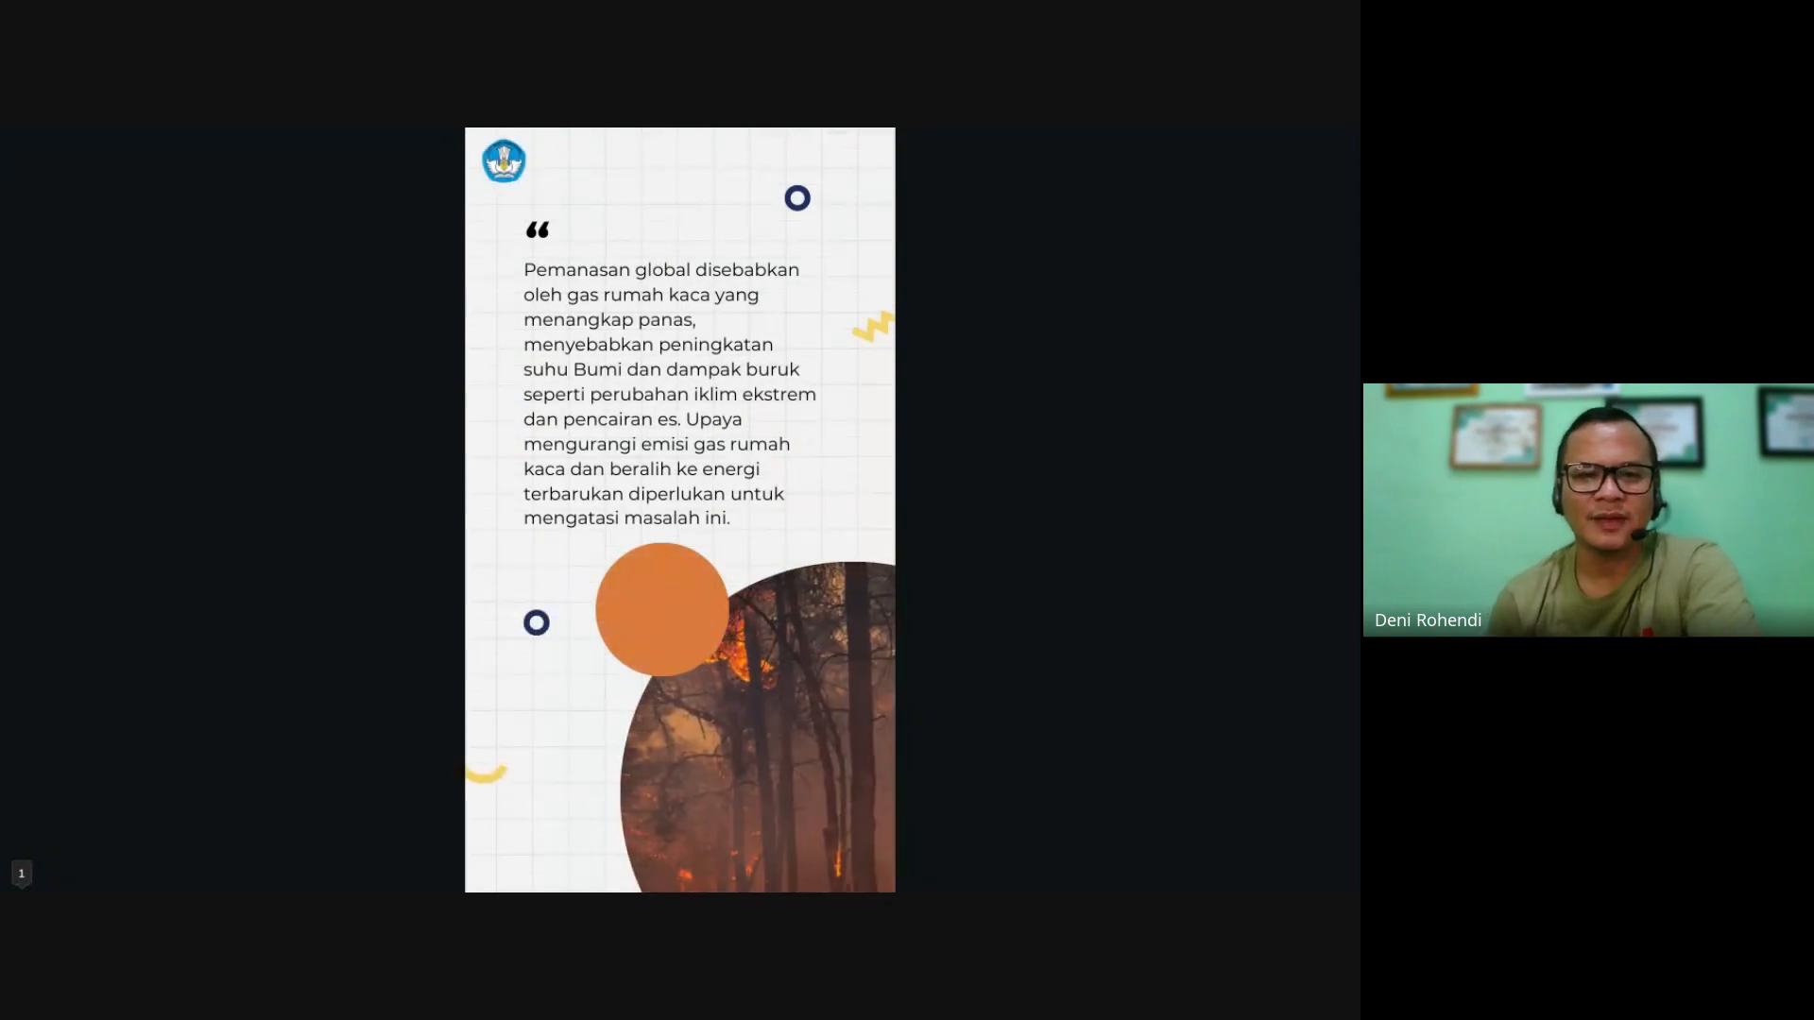
{"action": "key", "text": "Right"}
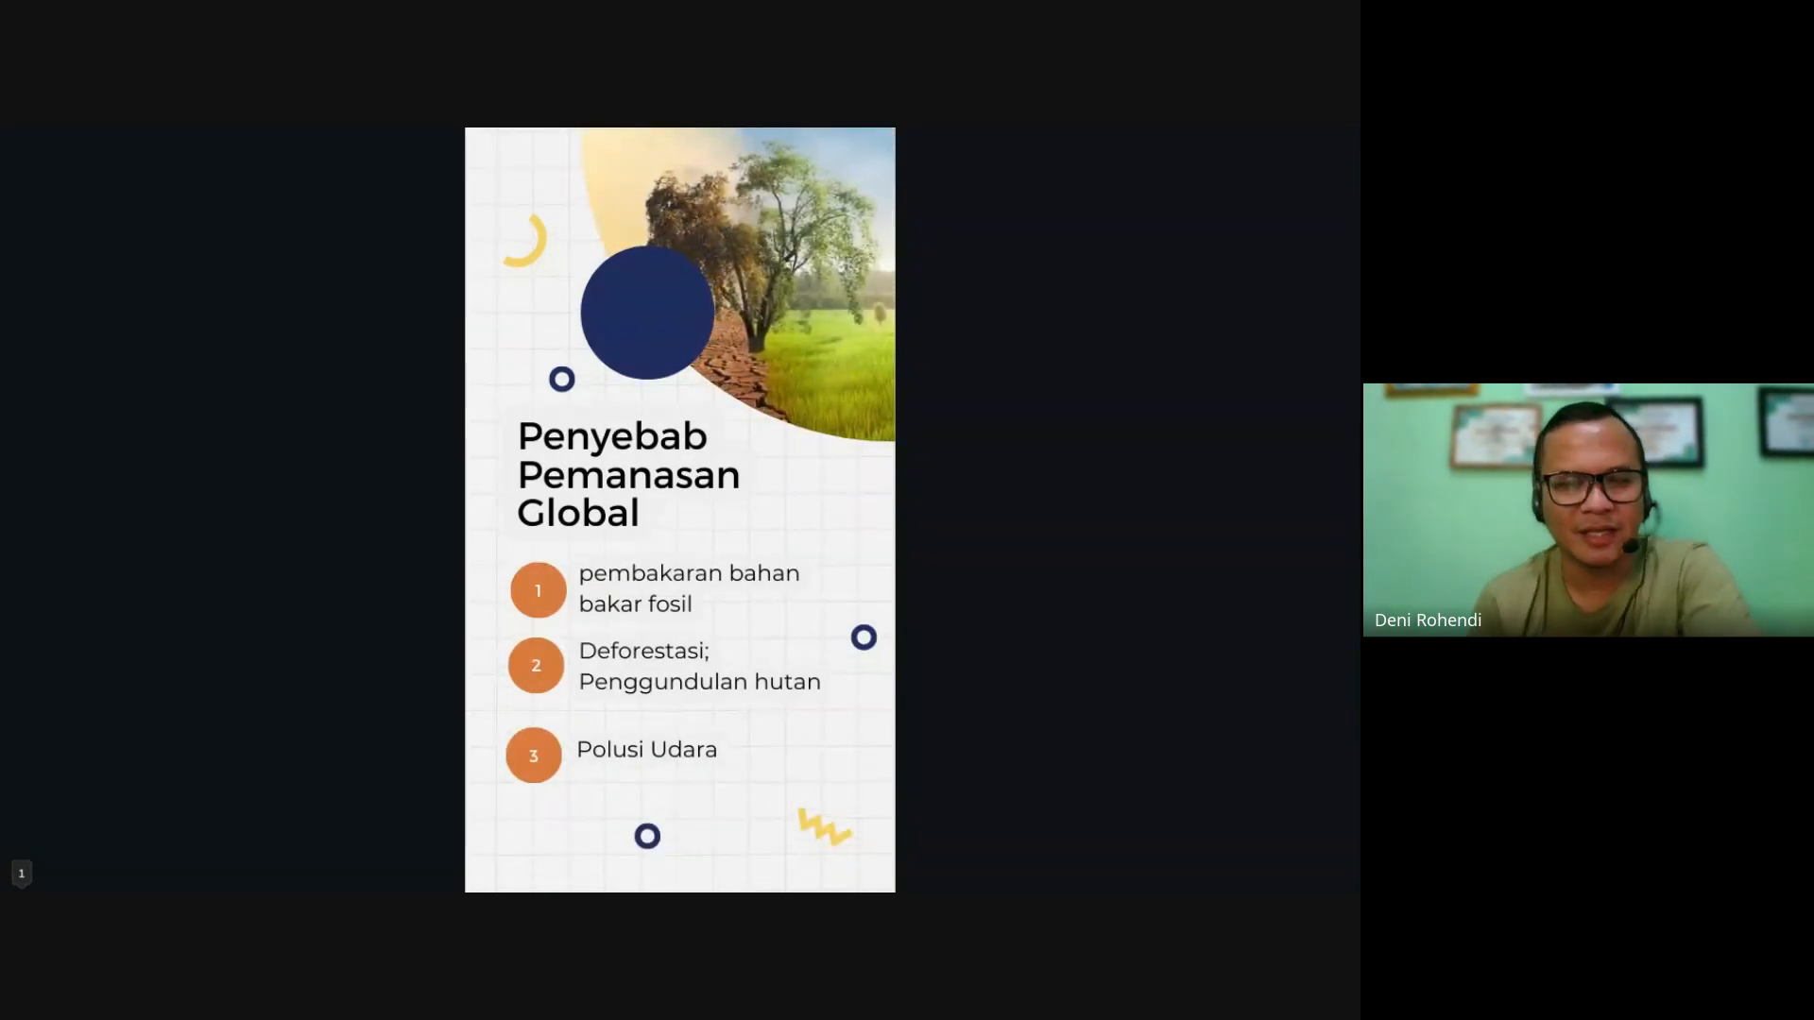
{"action": "key", "text": "Right"}
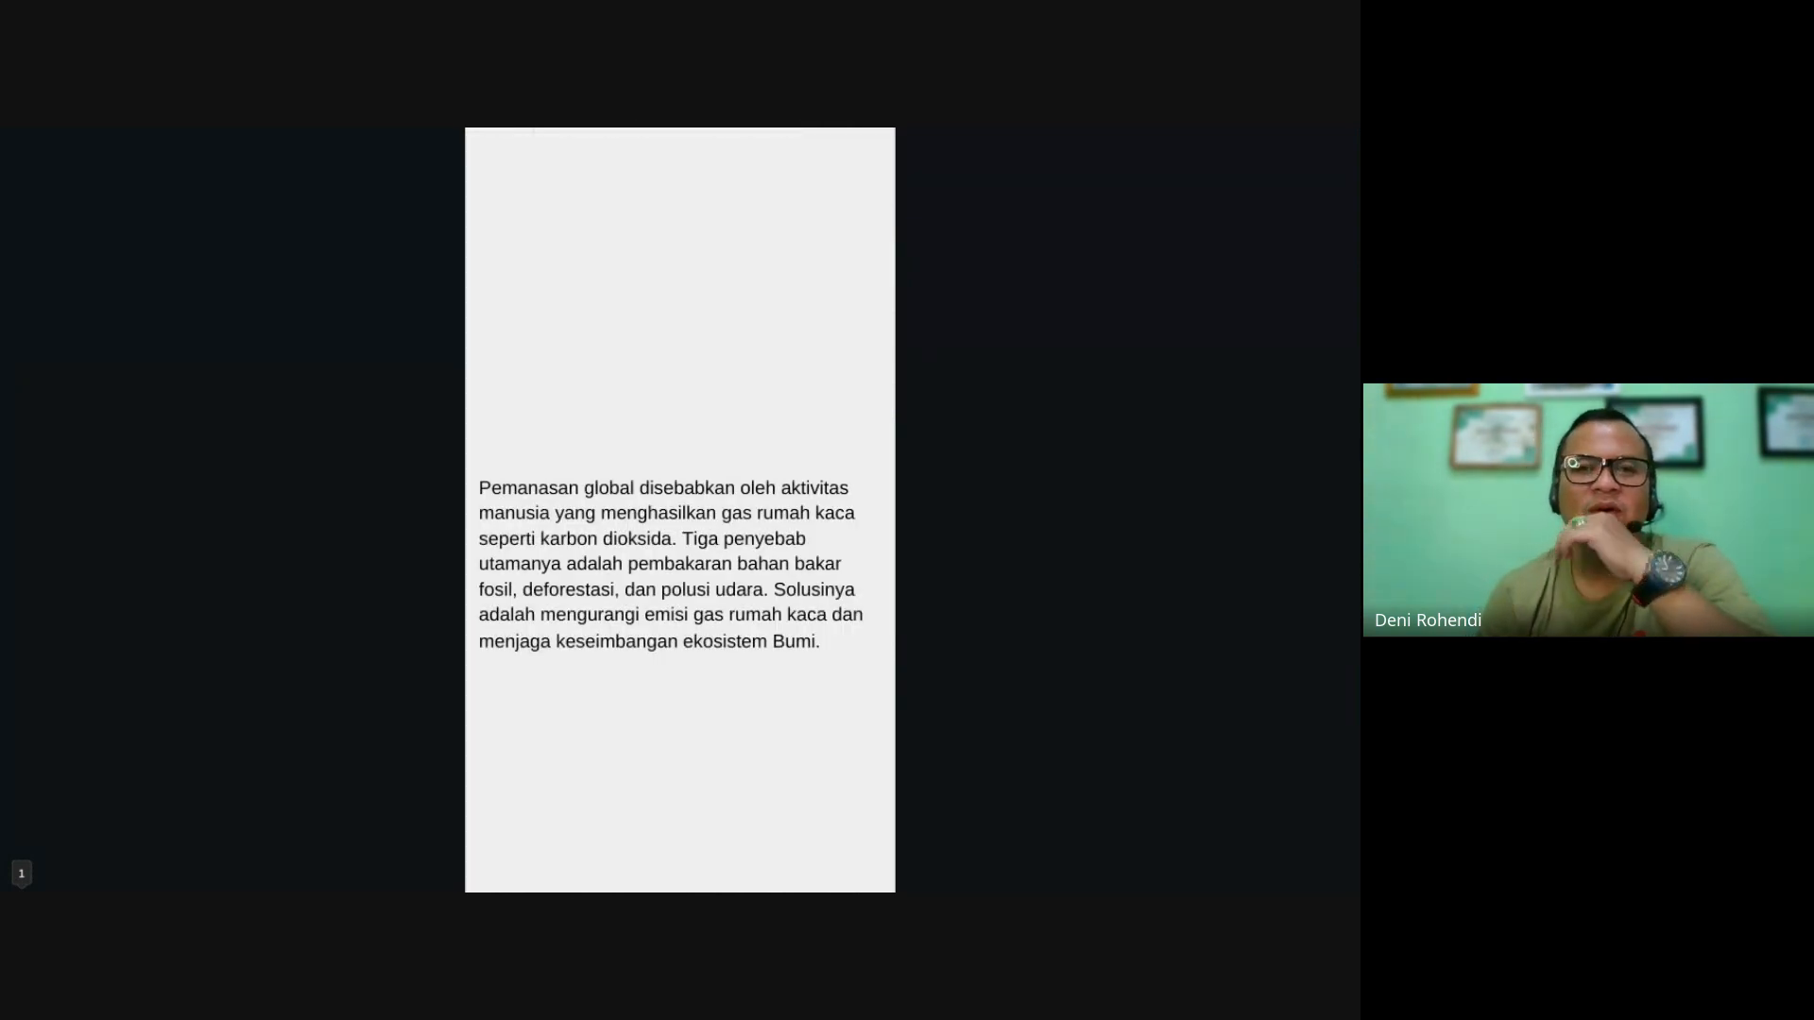
{"action": "key", "text": "Right"}
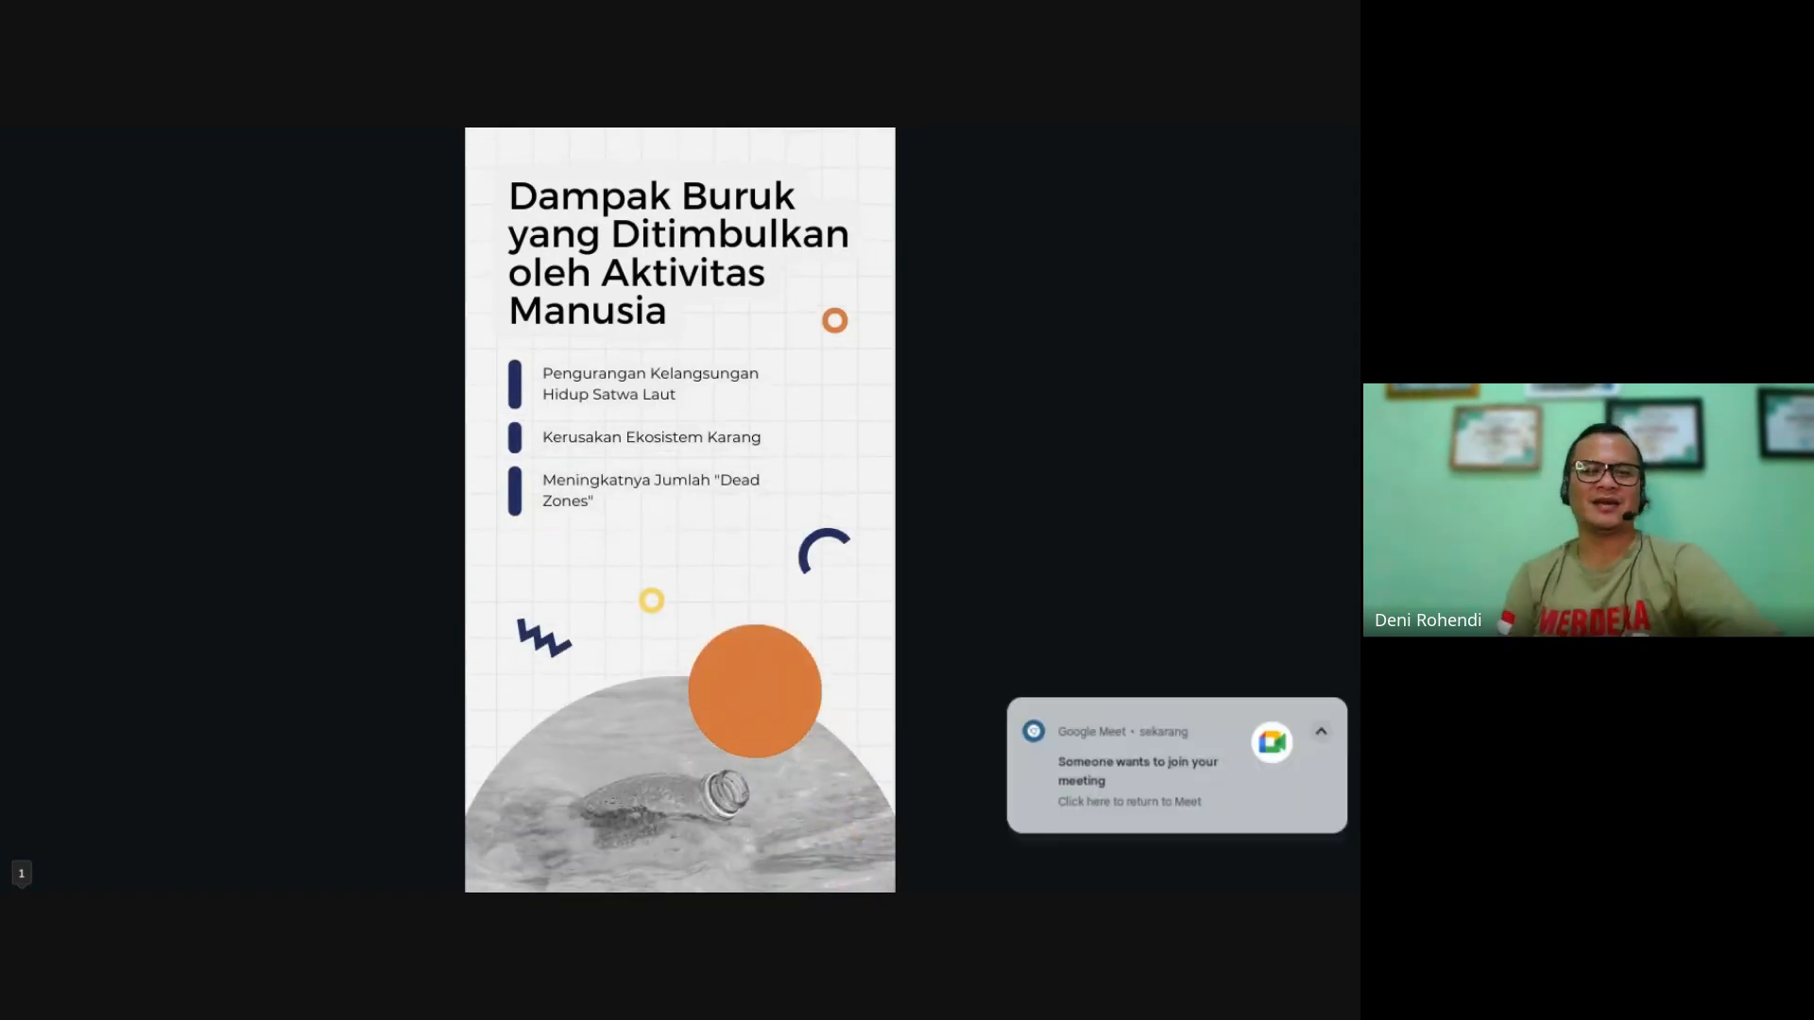
{"action": "key", "text": "Escape"}
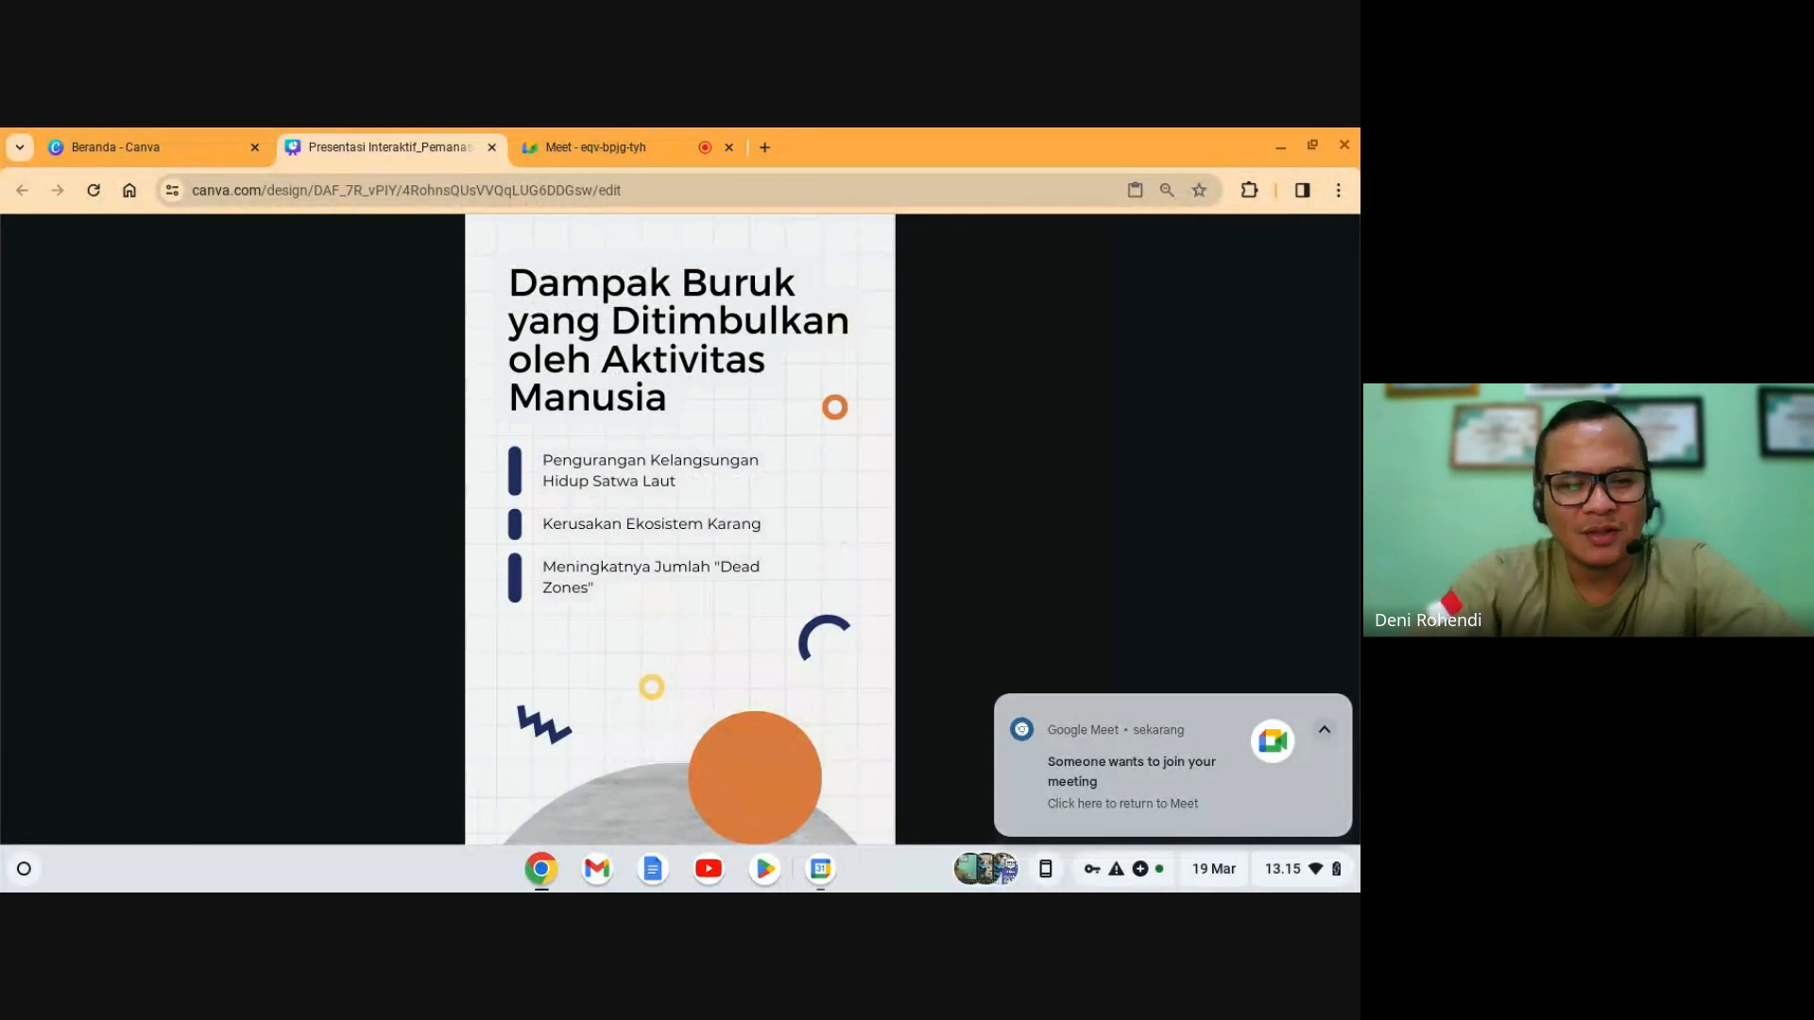
{"action": "key", "text": "Escape"}
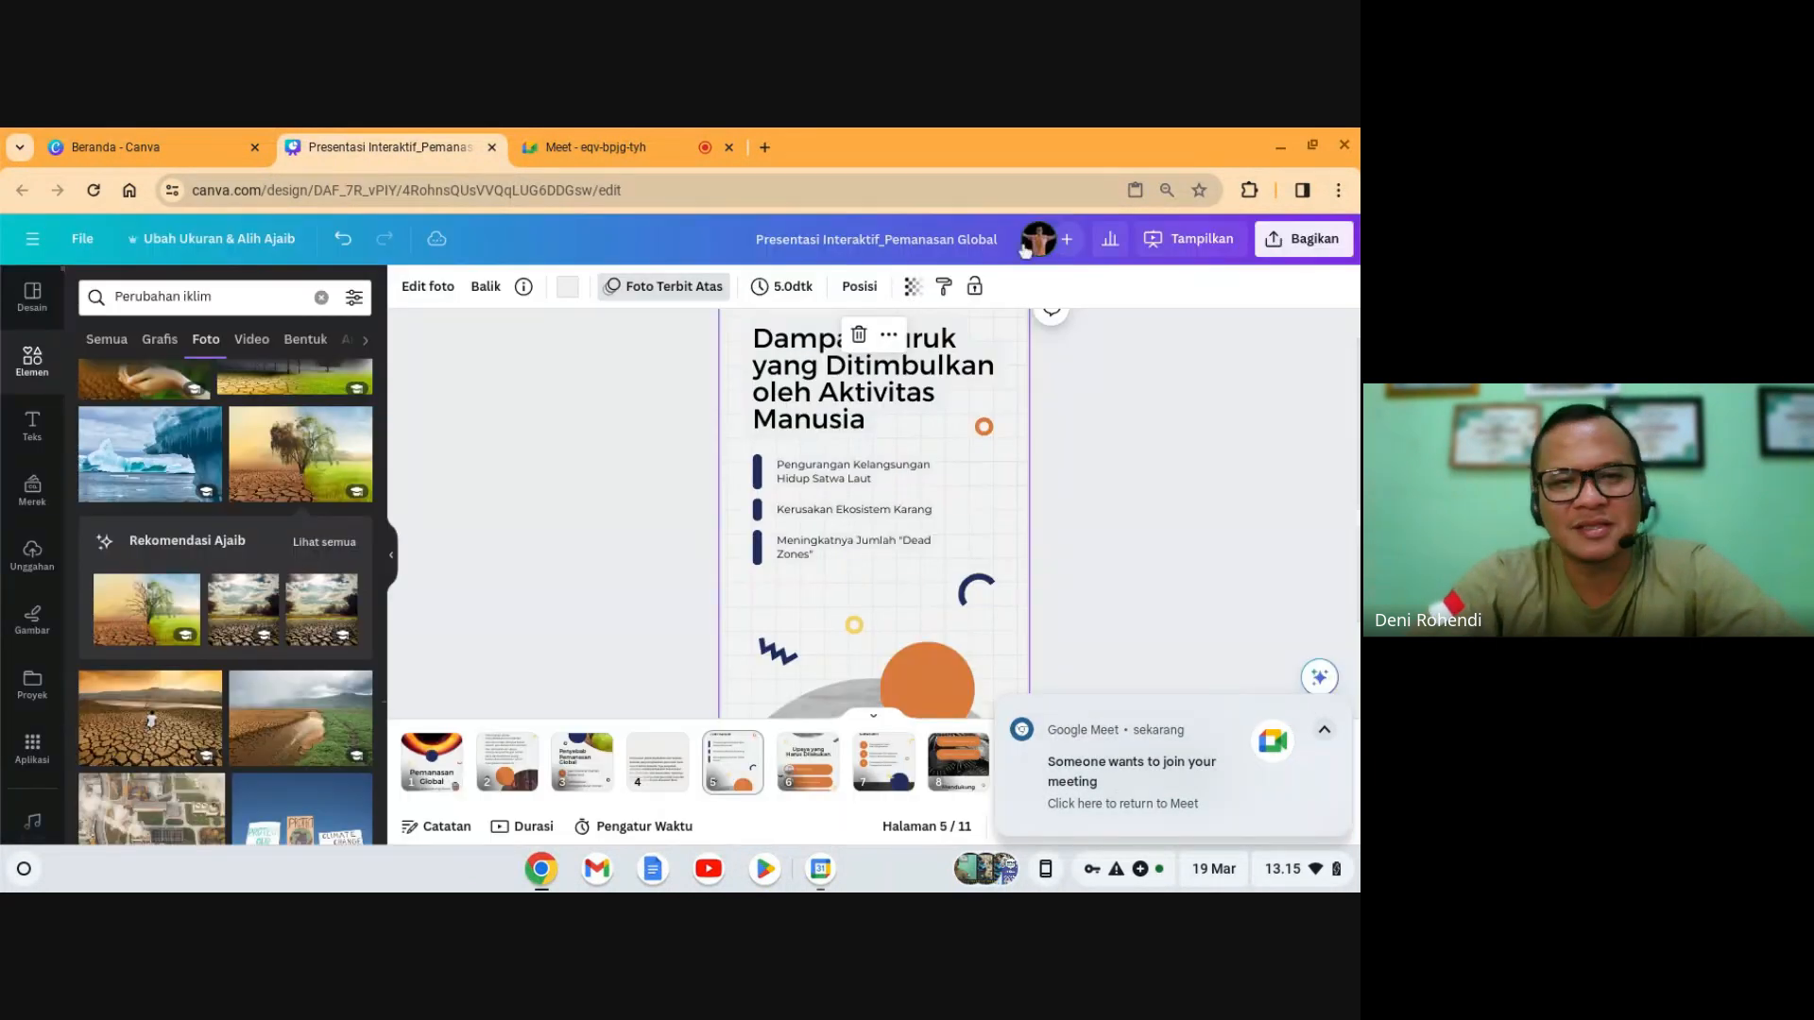
- Dismiss the Meet join notification and move the paragraph slide to sixth position
{"action": "mouse_move", "coordinate": [1347, 744]}
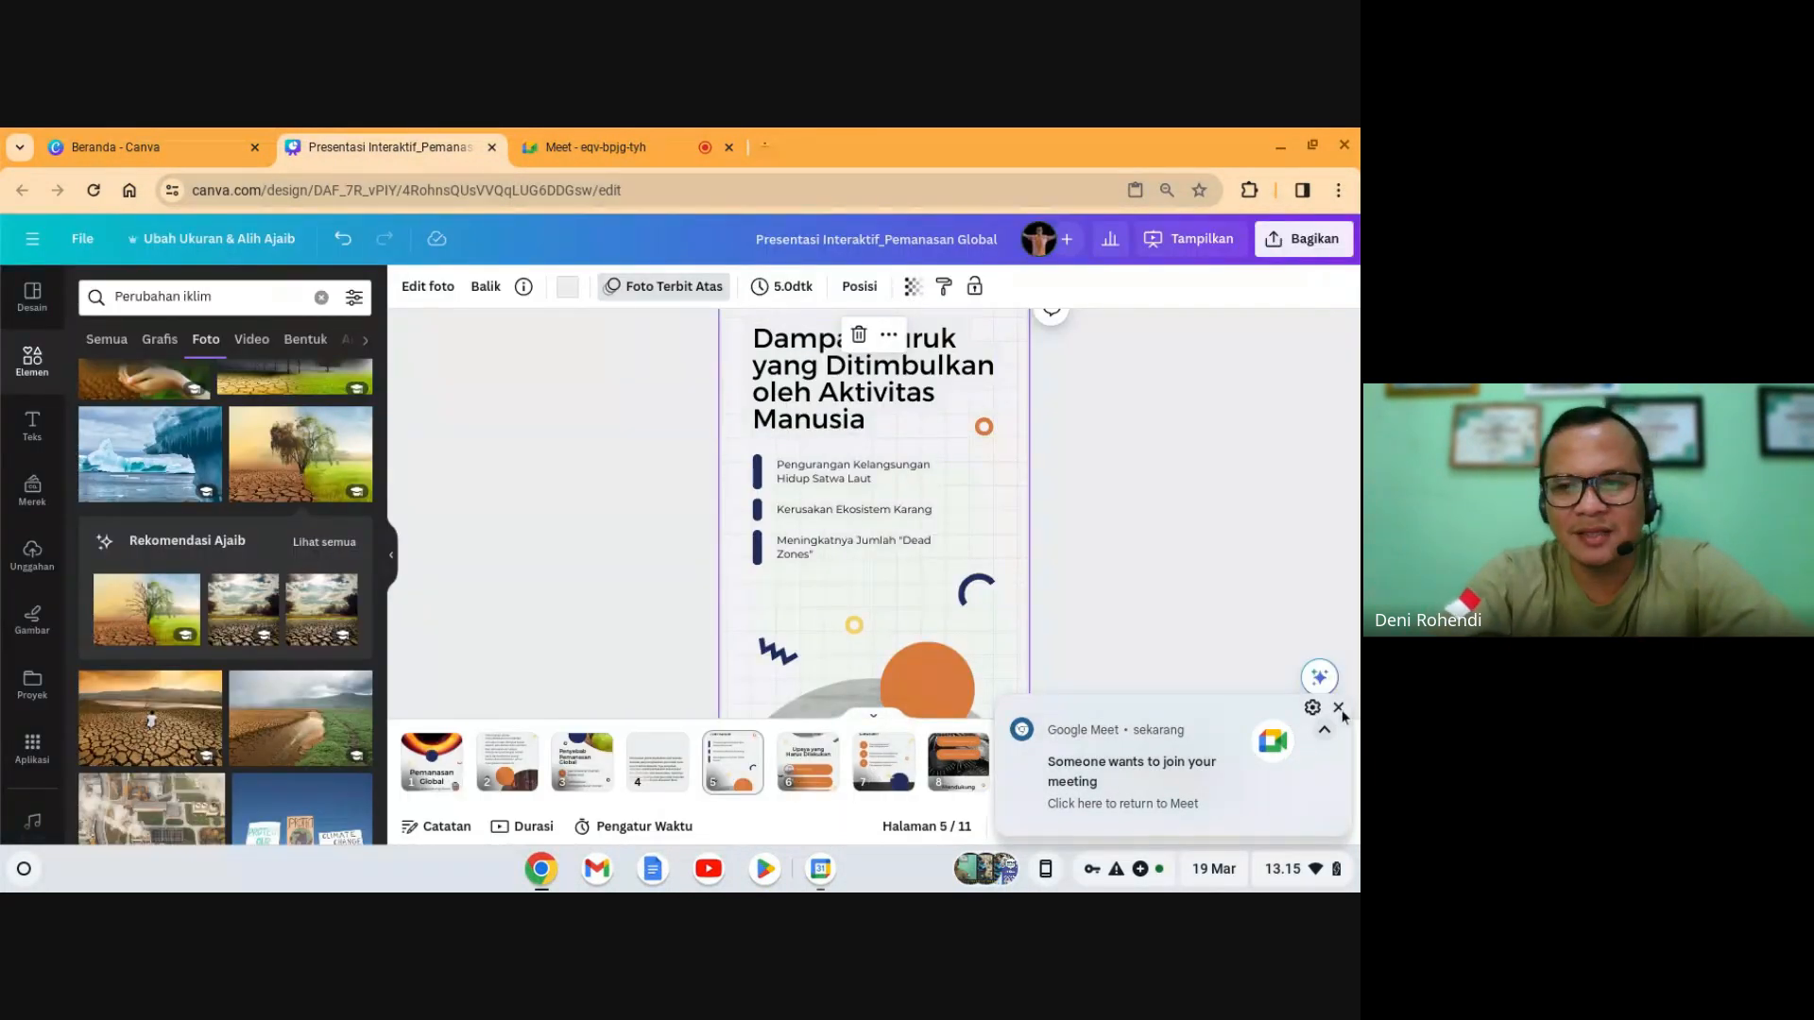
{"action": "left_click", "coordinate": [1337, 707]}
{"action": "left_click", "coordinate": [663, 767]}
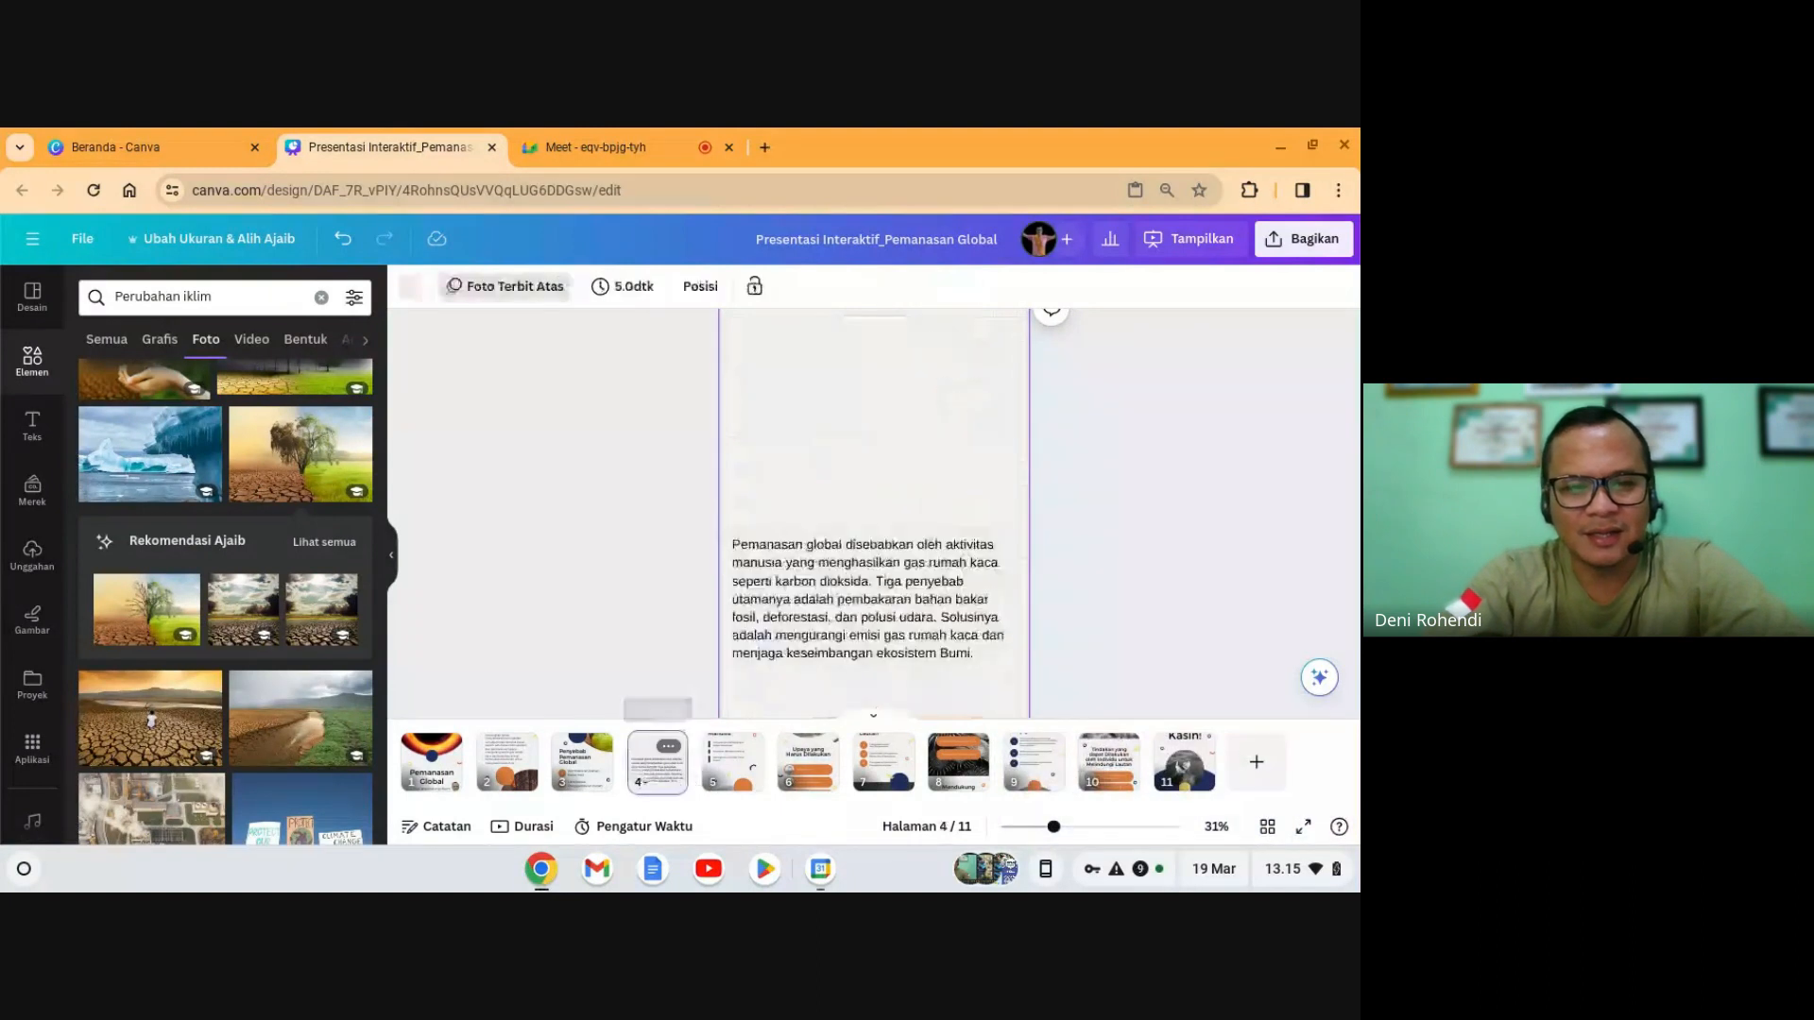
{"action": "left_click_drag", "start_coordinate": [878, 765], "coordinate": [855, 765]}
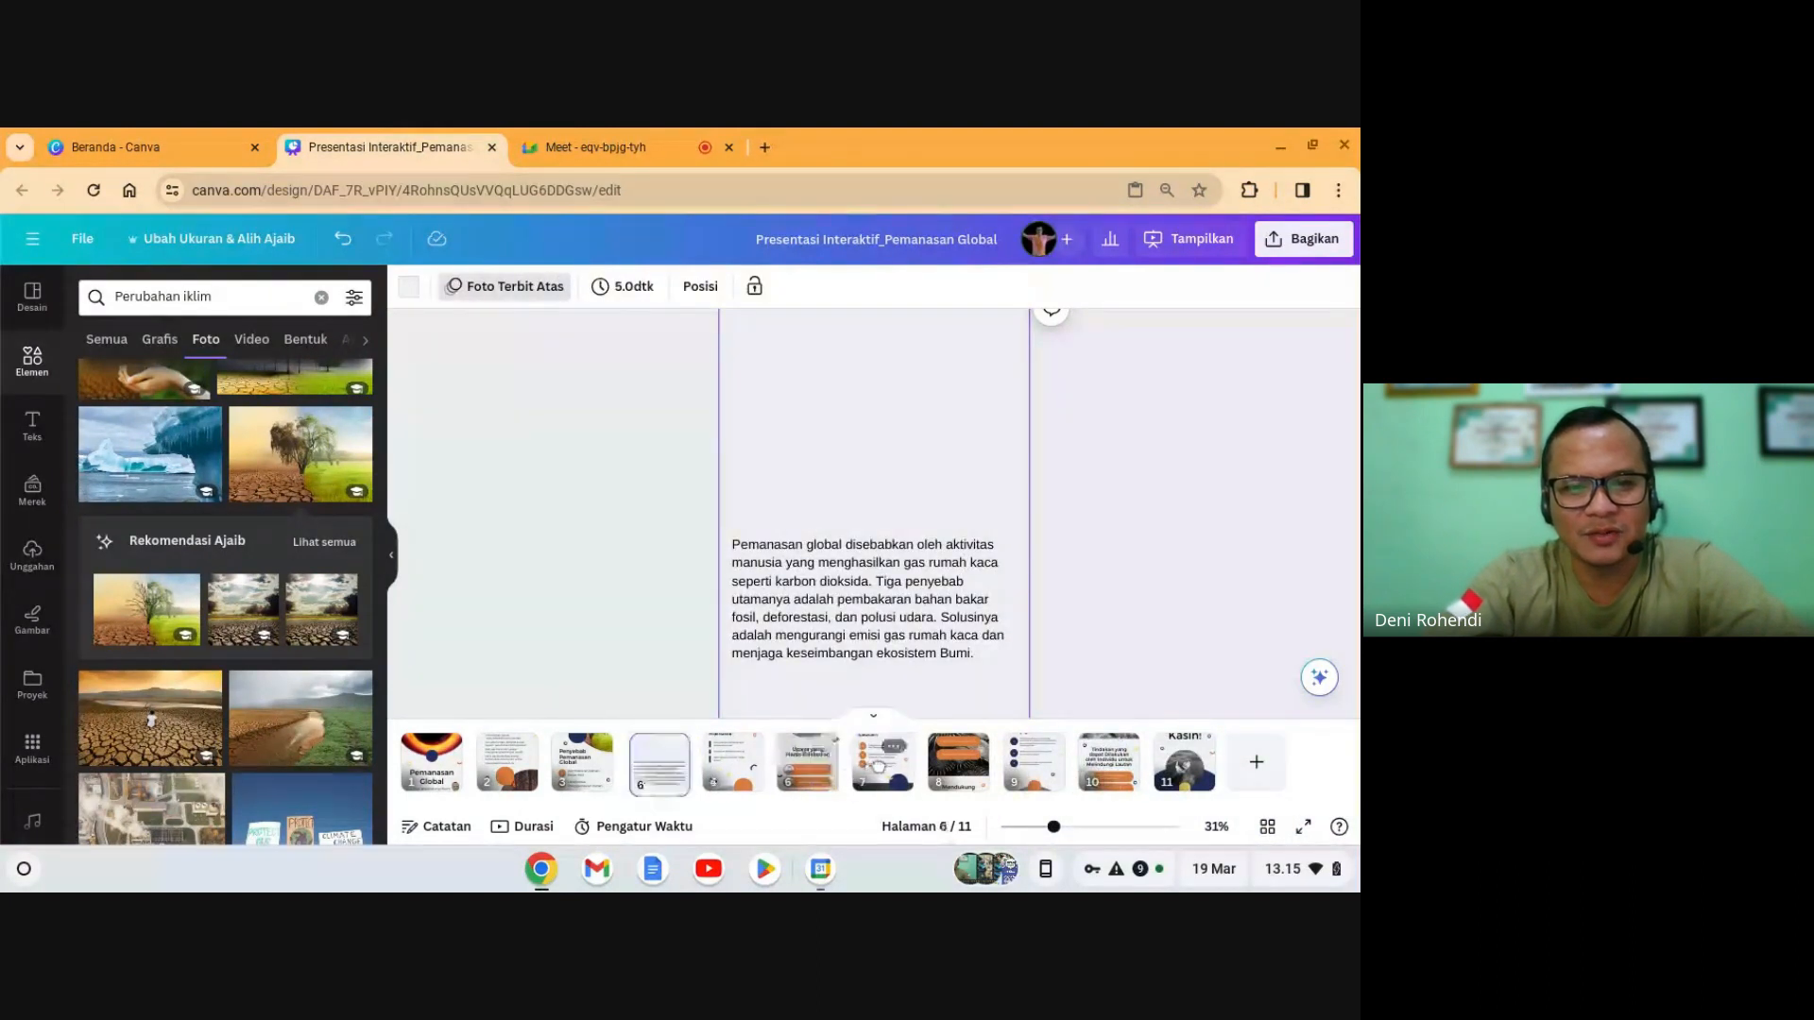
- Replace the title's ending so it reads 'Dampak Buruk yang Ditimbulkan Pemanasan Global'
{"action": "left_click", "coordinate": [642, 767]}
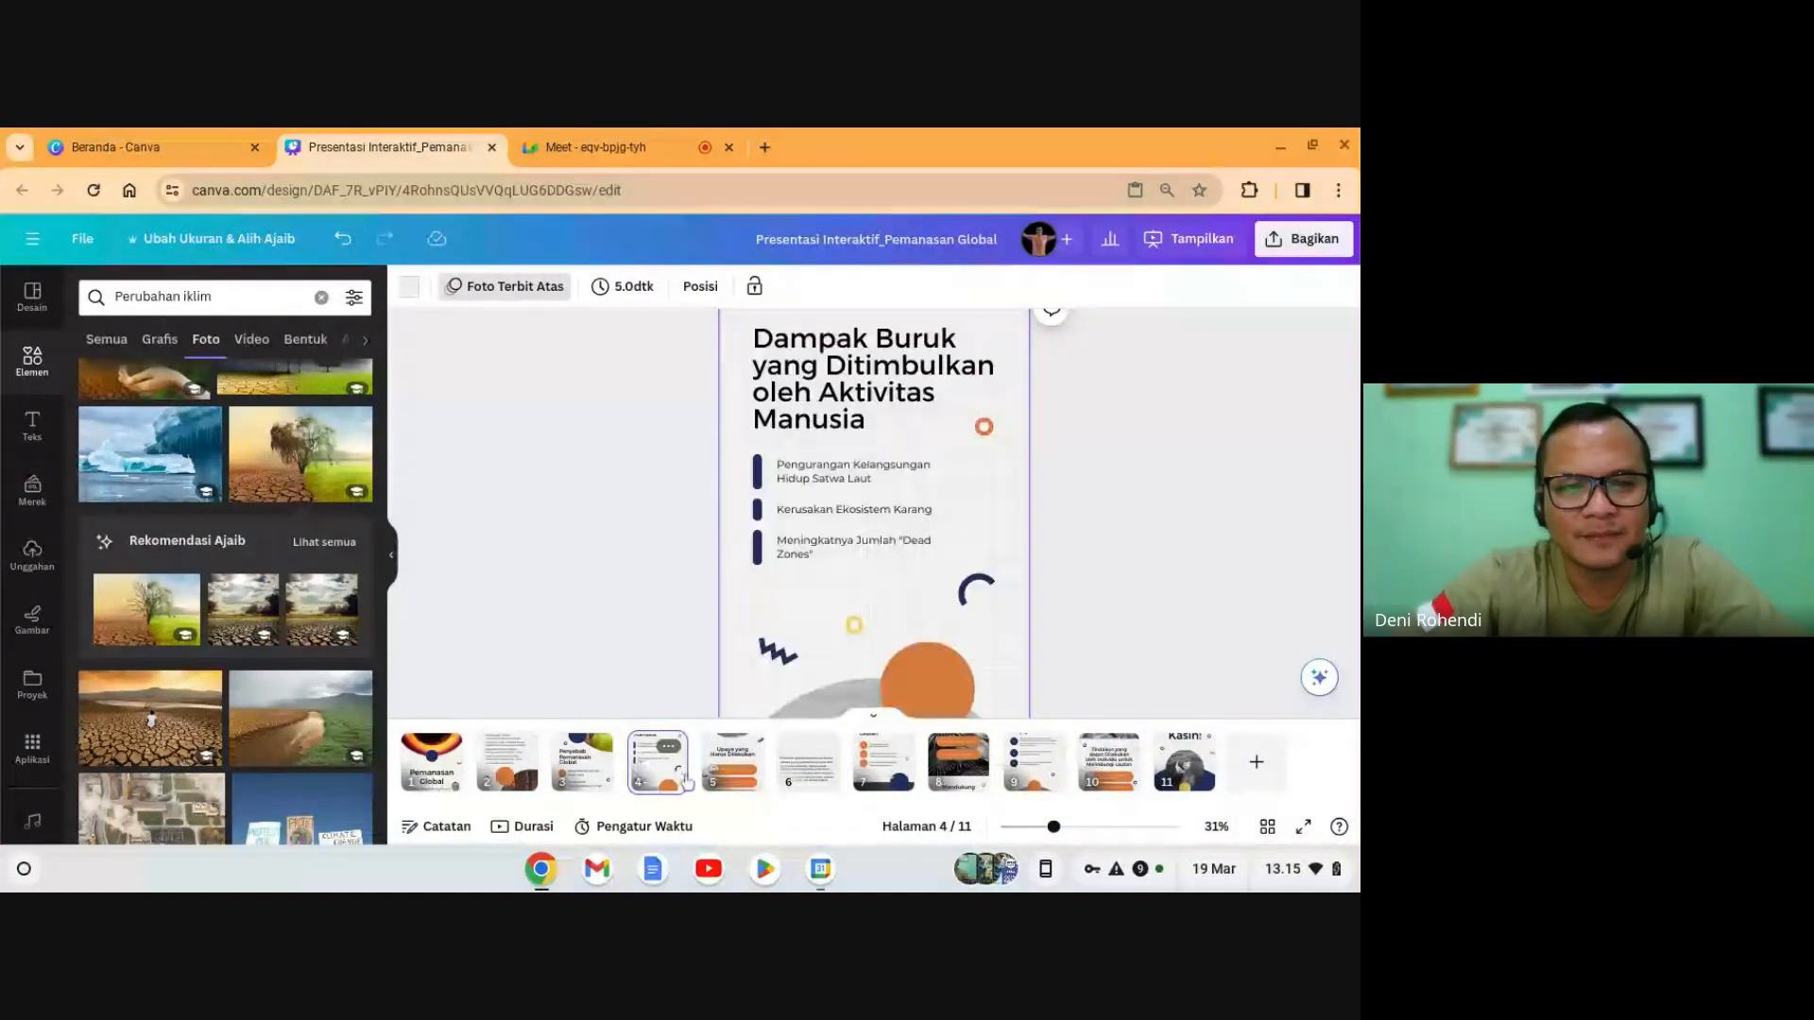
{"action": "left_click", "coordinate": [888, 439]}
{"action": "left_click", "coordinate": [888, 439]}
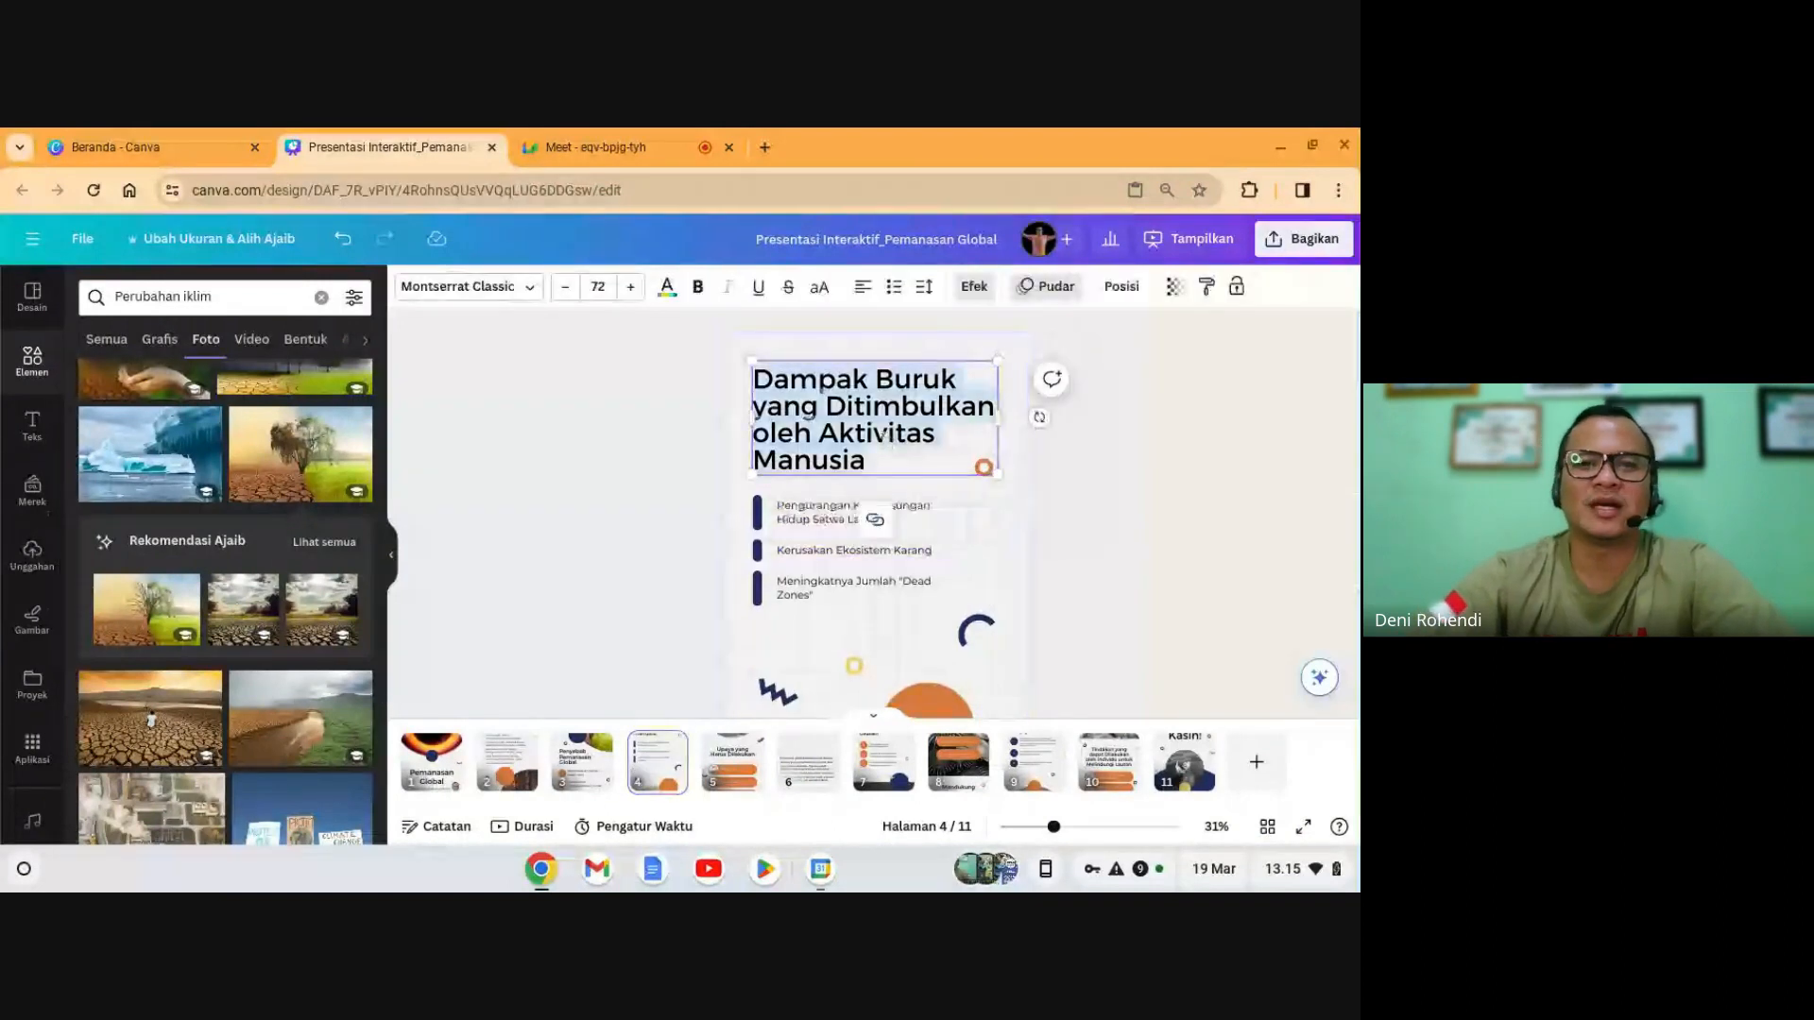
{"action": "left_click", "coordinate": [880, 467]}
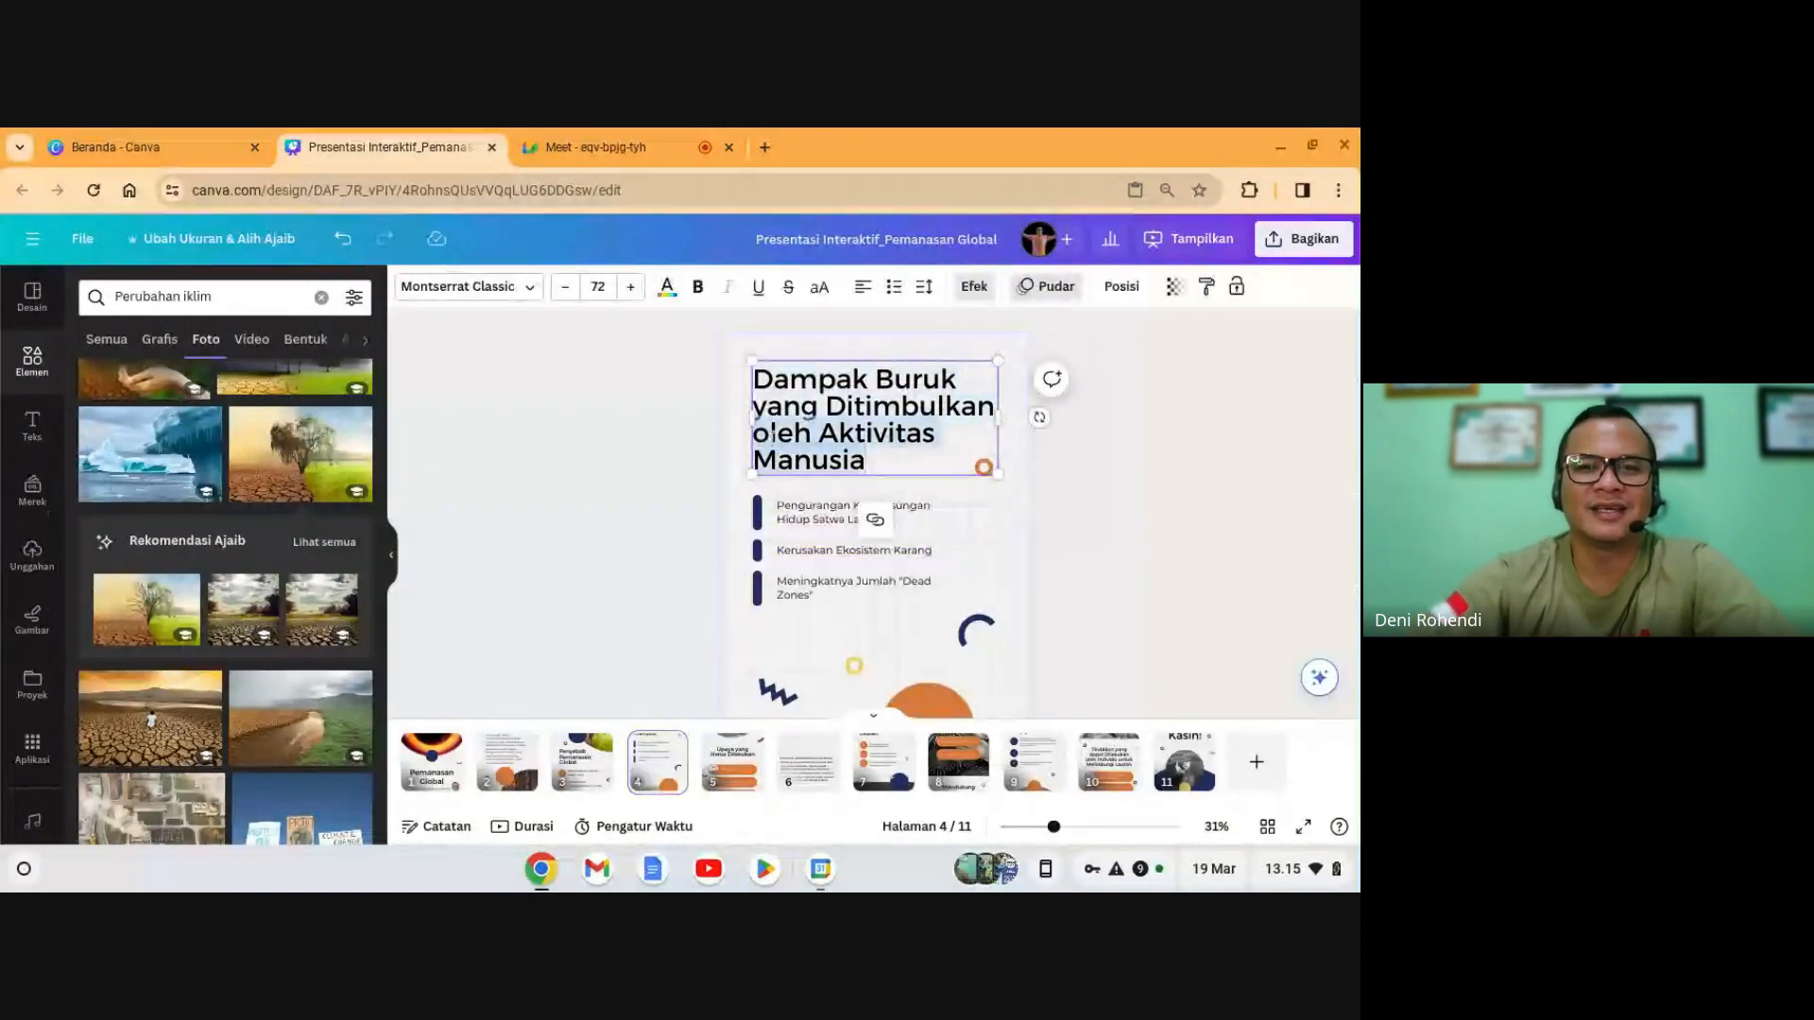
{"action": "key", "text": "BackSpace"}
{"action": "key", "text": "BackSpace"}
{"action": "key", "text": "BackSpace"}
{"action": "key", "text": "BackSpace"}
{"action": "key", "text": "BackSpace"}
{"action": "key", "text": "BackSpace"}
{"action": "key", "text": "BackSpace"}
{"action": "key", "text": "BackSpace"}
{"action": "key", "text": "BackSpace"}
{"action": "key", "text": "BackSpace"}
{"action": "key", "text": "BackSpace"}
{"action": "key", "text": "BackSpace"}
{"action": "key", "text": "BackSpace"}
{"action": "key", "text": "BackSpace"}
{"action": "key", "text": "BackSpace"}
{"action": "key", "text": "BackSpace"}
{"action": "key", "text": "BackSpace"}
{"action": "key", "text": "BackSpace"}
{"action": "key", "text": "BackSpace"}
{"action": "key", "text": "BackSpace"}
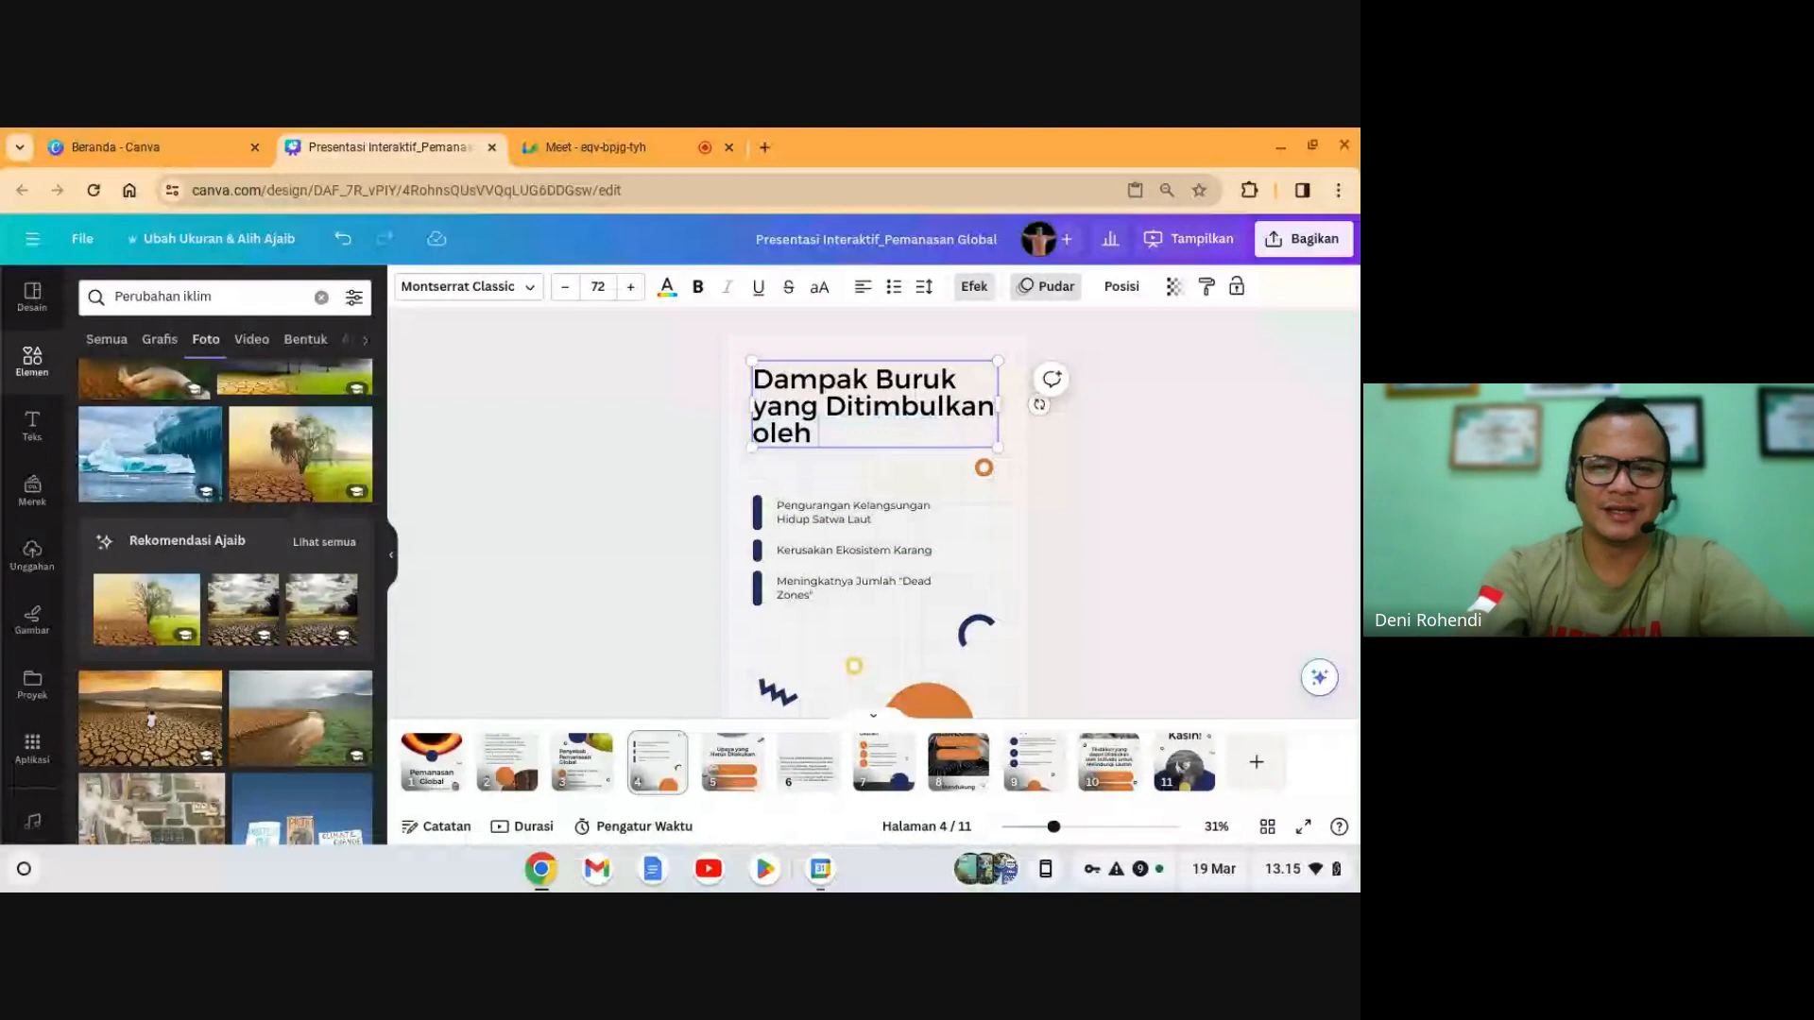
{"action": "key", "text": "BackSpace"}
{"action": "type", "text": "Pem"}
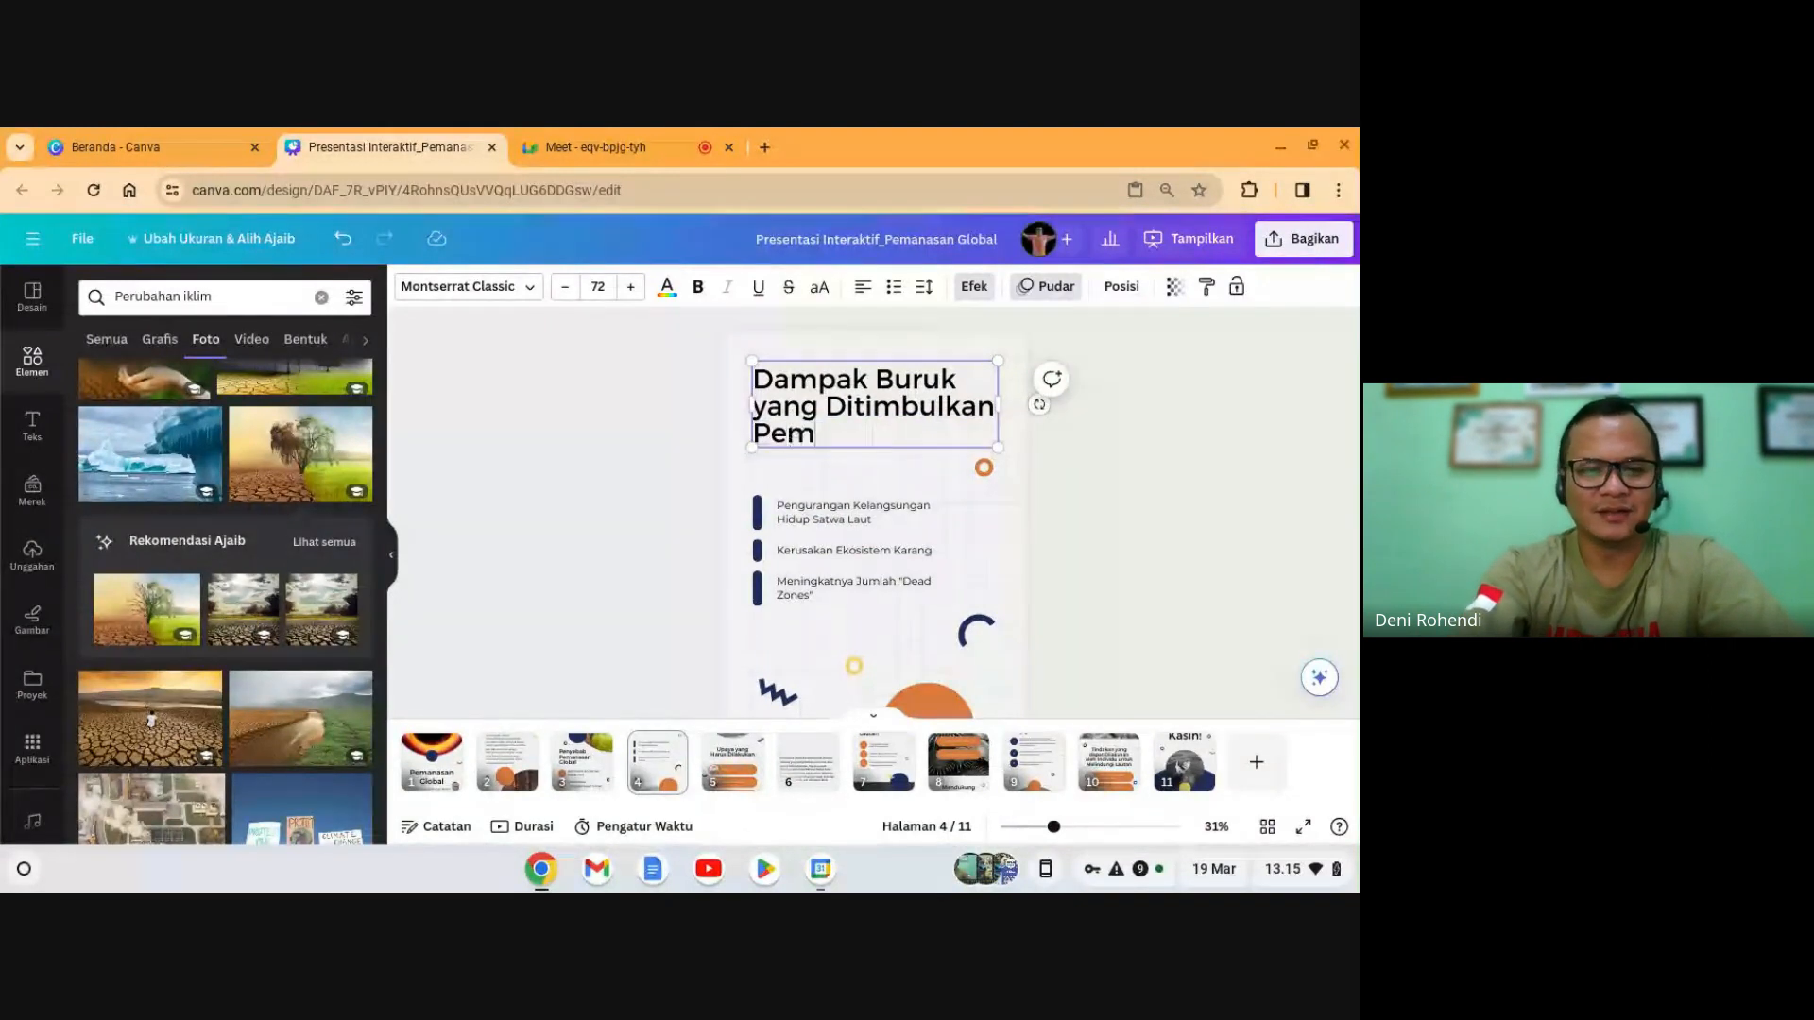
{"action": "type", "text": "anasan Global"}
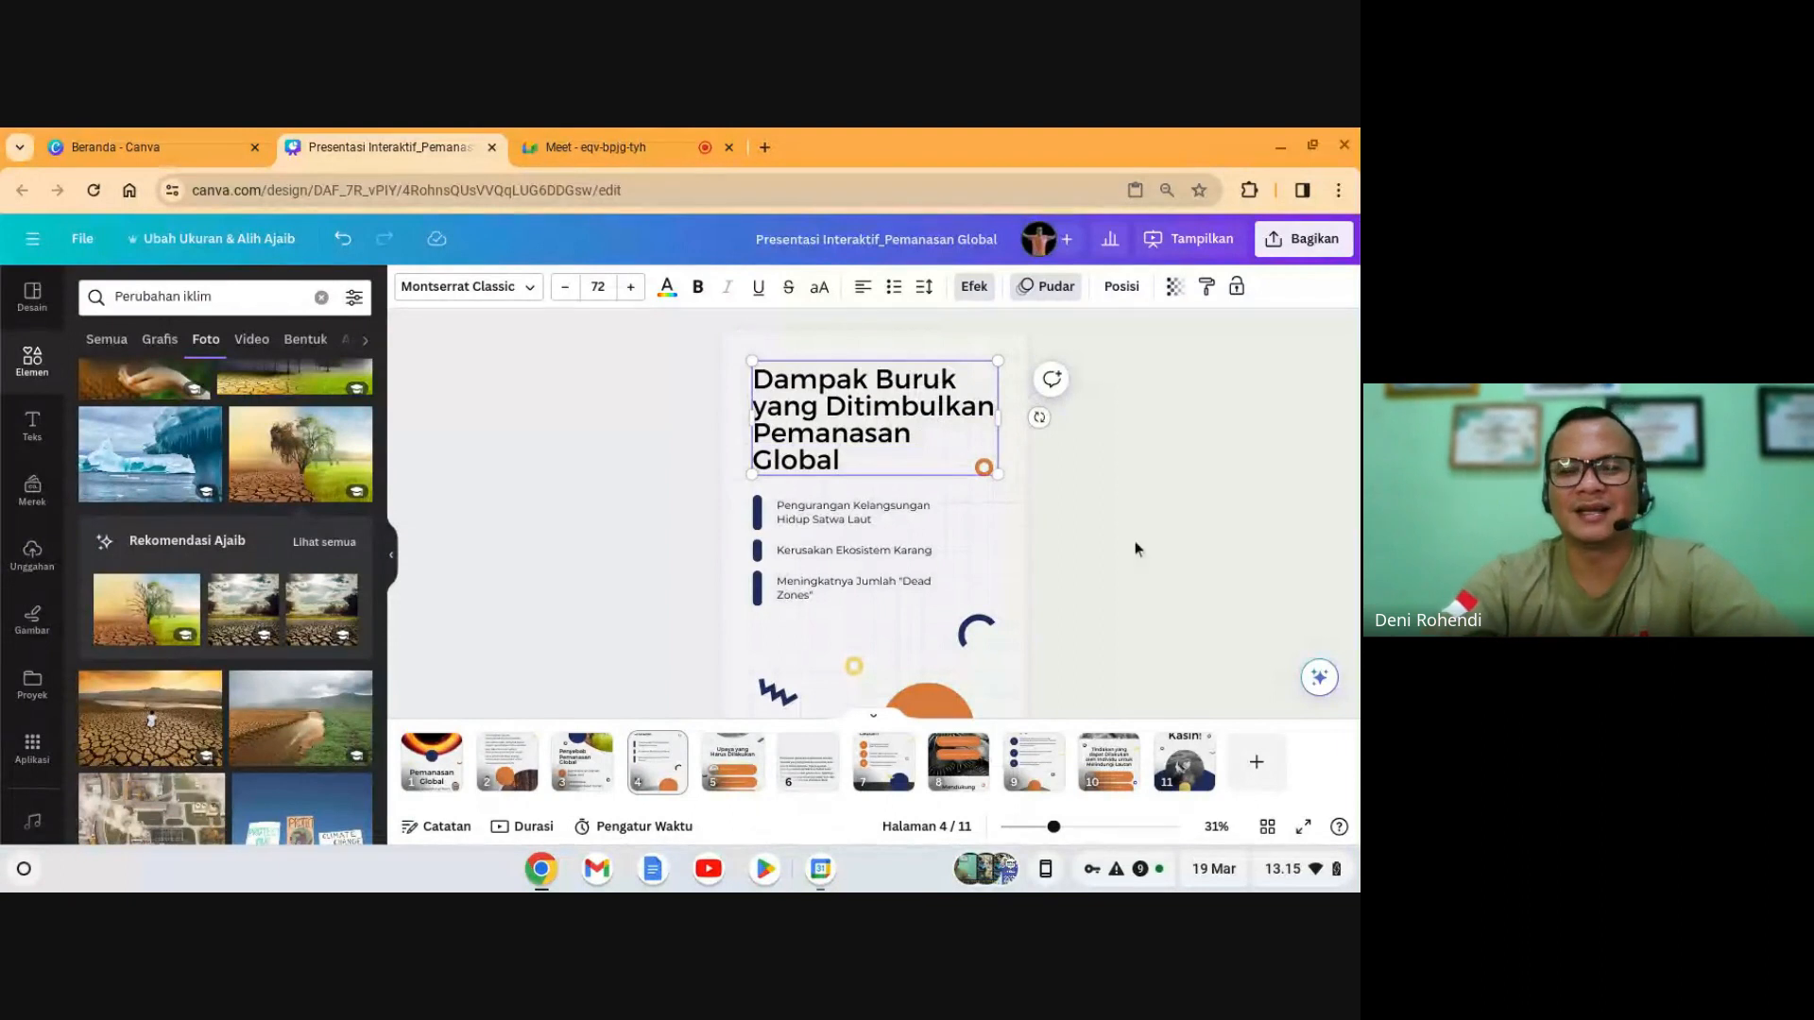
{"action": "left_click", "coordinate": [1137, 549]}
- Select each of the three bullet texts below the title in turn, then deselect
{"action": "scroll", "coordinate": [896, 515], "scroll_direction": "down", "scroll_amount": 1}
{"action": "scroll", "coordinate": [876, 552], "scroll_direction": "down", "scroll_amount": 2}
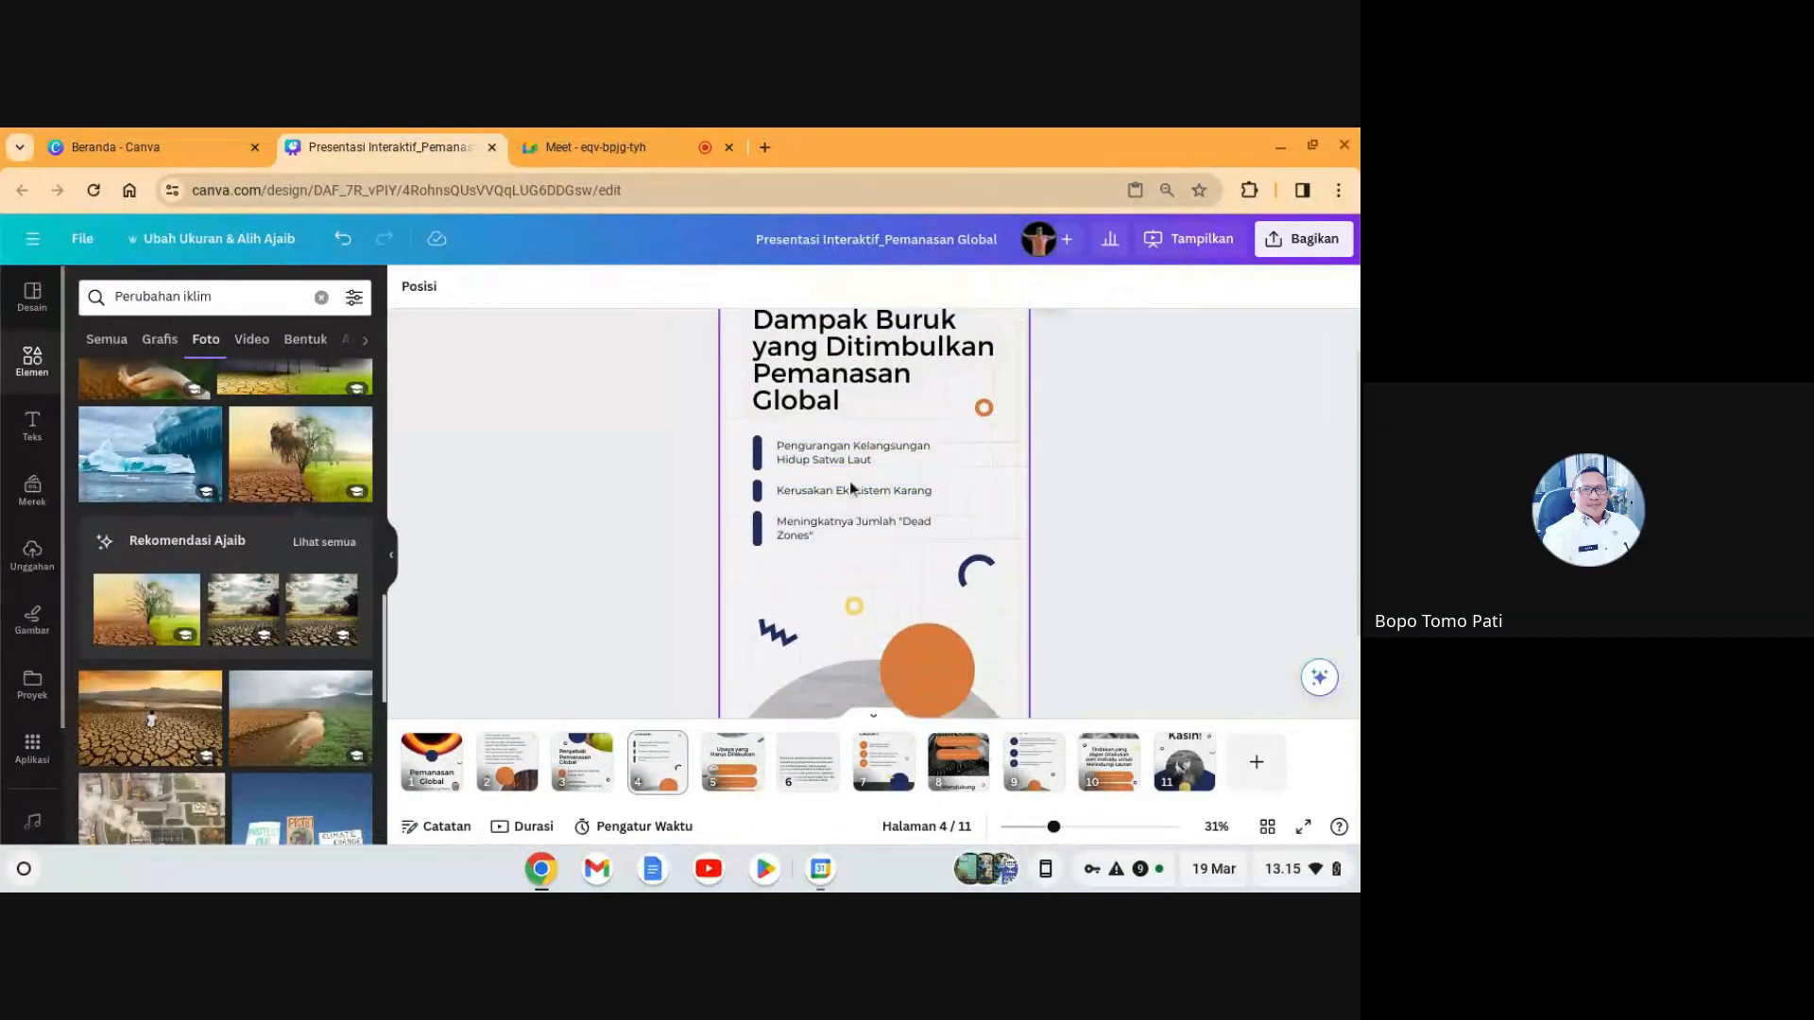
{"action": "left_click", "coordinate": [852, 488]}
{"action": "left_click", "coordinate": [852, 489]}
{"action": "left_click", "coordinate": [858, 535]}
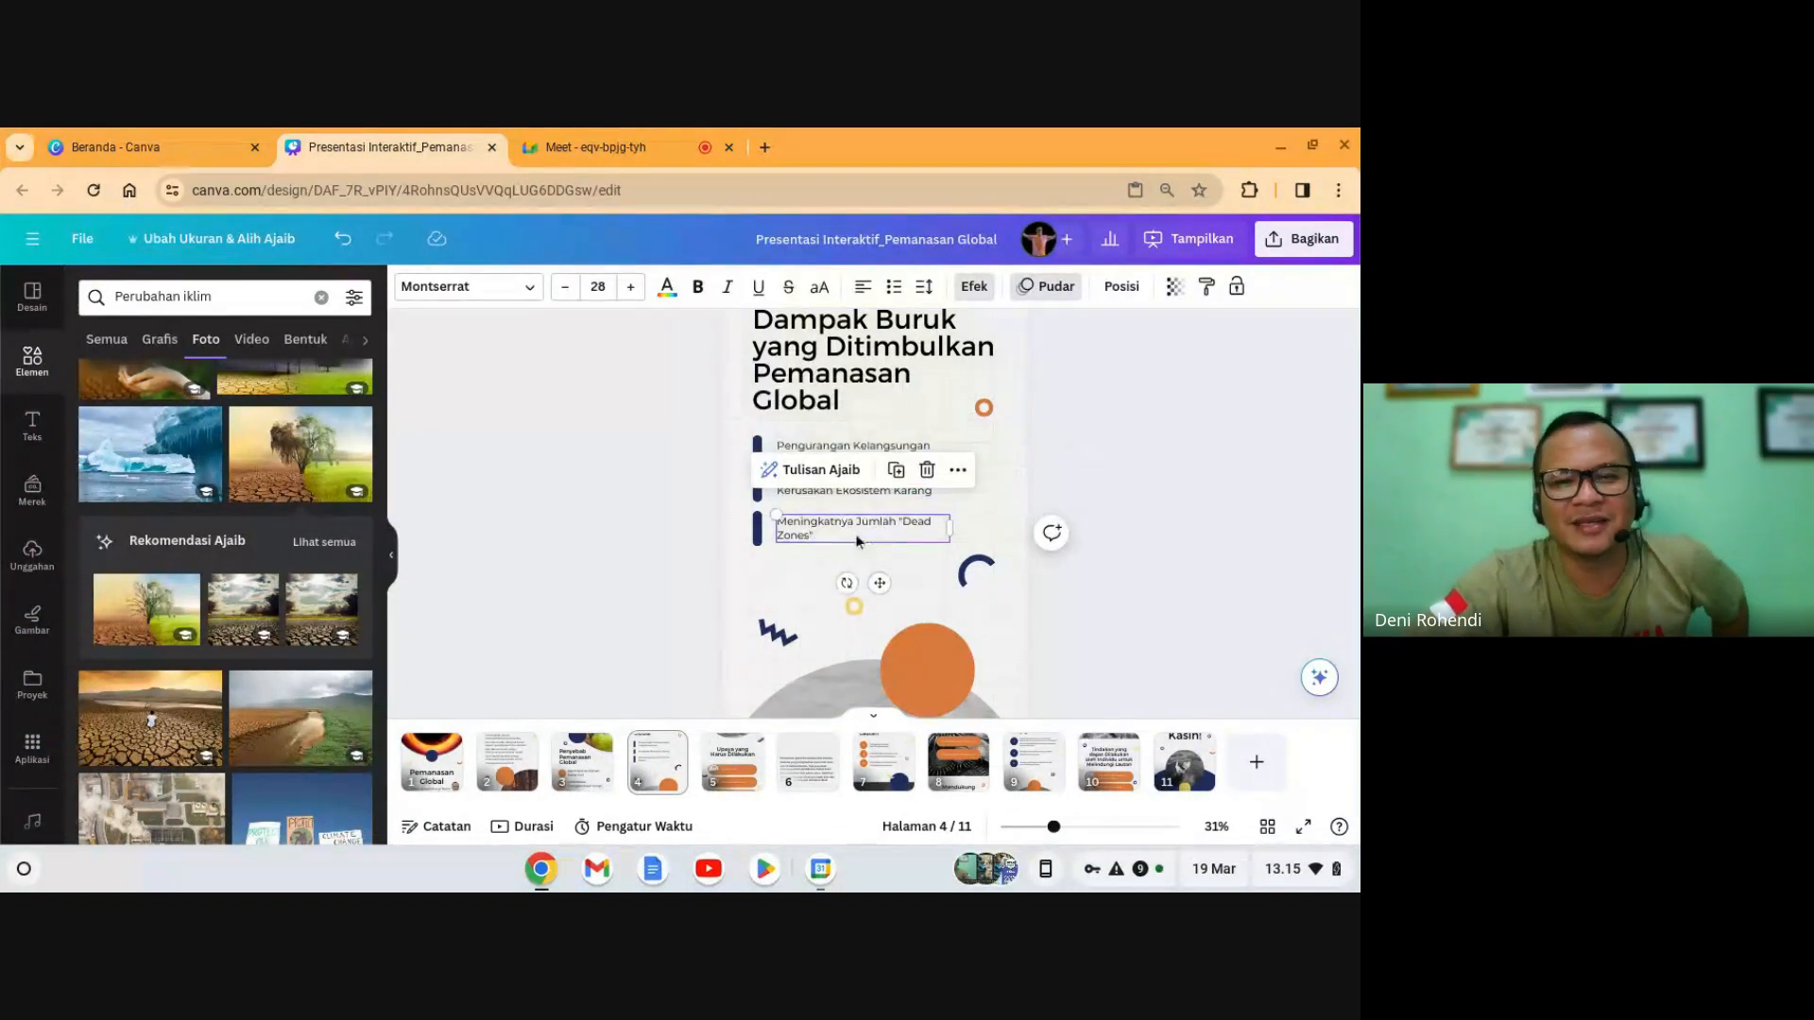
{"action": "left_click", "coordinate": [1319, 565]}
- Recheck the title and each bullet text, ending with the slide title selected
{"action": "scroll", "coordinate": [868, 453], "scroll_direction": "up", "scroll_amount": 3}
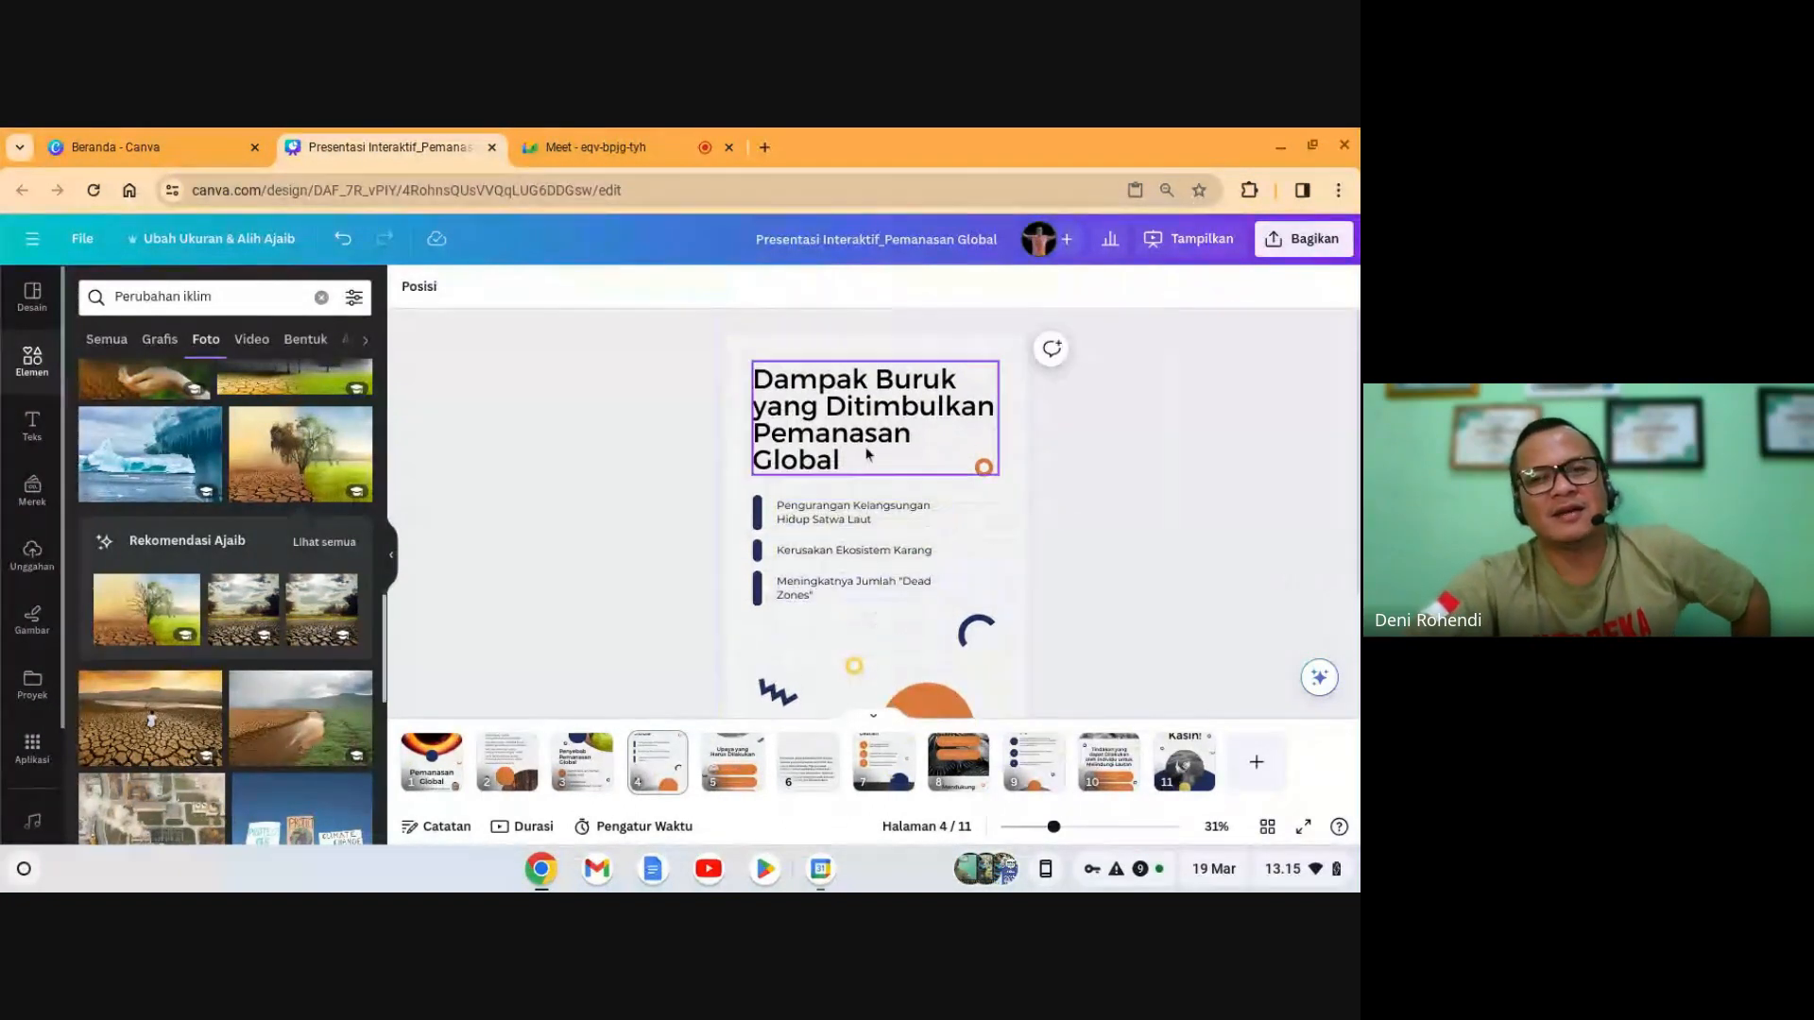
{"action": "left_click", "coordinate": [867, 454]}
{"action": "left_click", "coordinate": [877, 522]}
{"action": "left_click", "coordinate": [818, 553]}
{"action": "left_click", "coordinate": [832, 586]}
{"action": "scroll", "coordinate": [1101, 534], "scroll_direction": "down", "scroll_amount": 5}
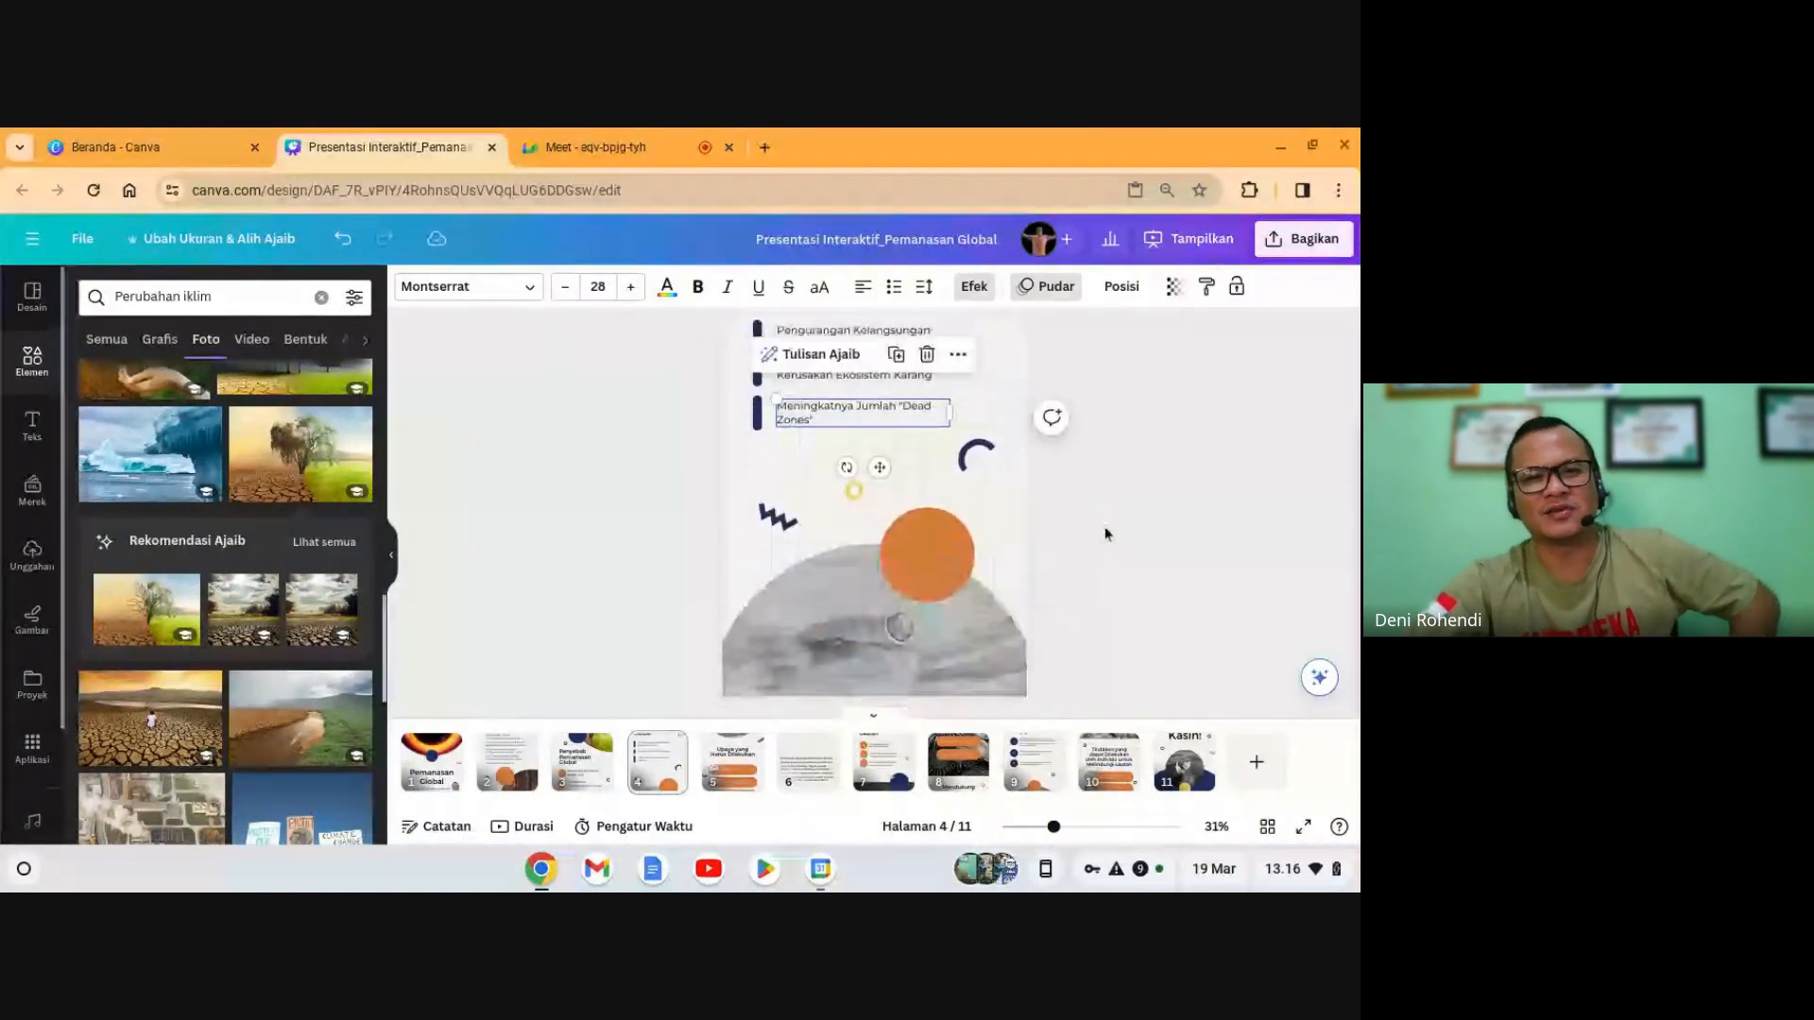
{"action": "scroll", "coordinate": [1110, 531], "scroll_direction": "up", "scroll_amount": 5}
{"action": "left_click", "coordinate": [1112, 531]}
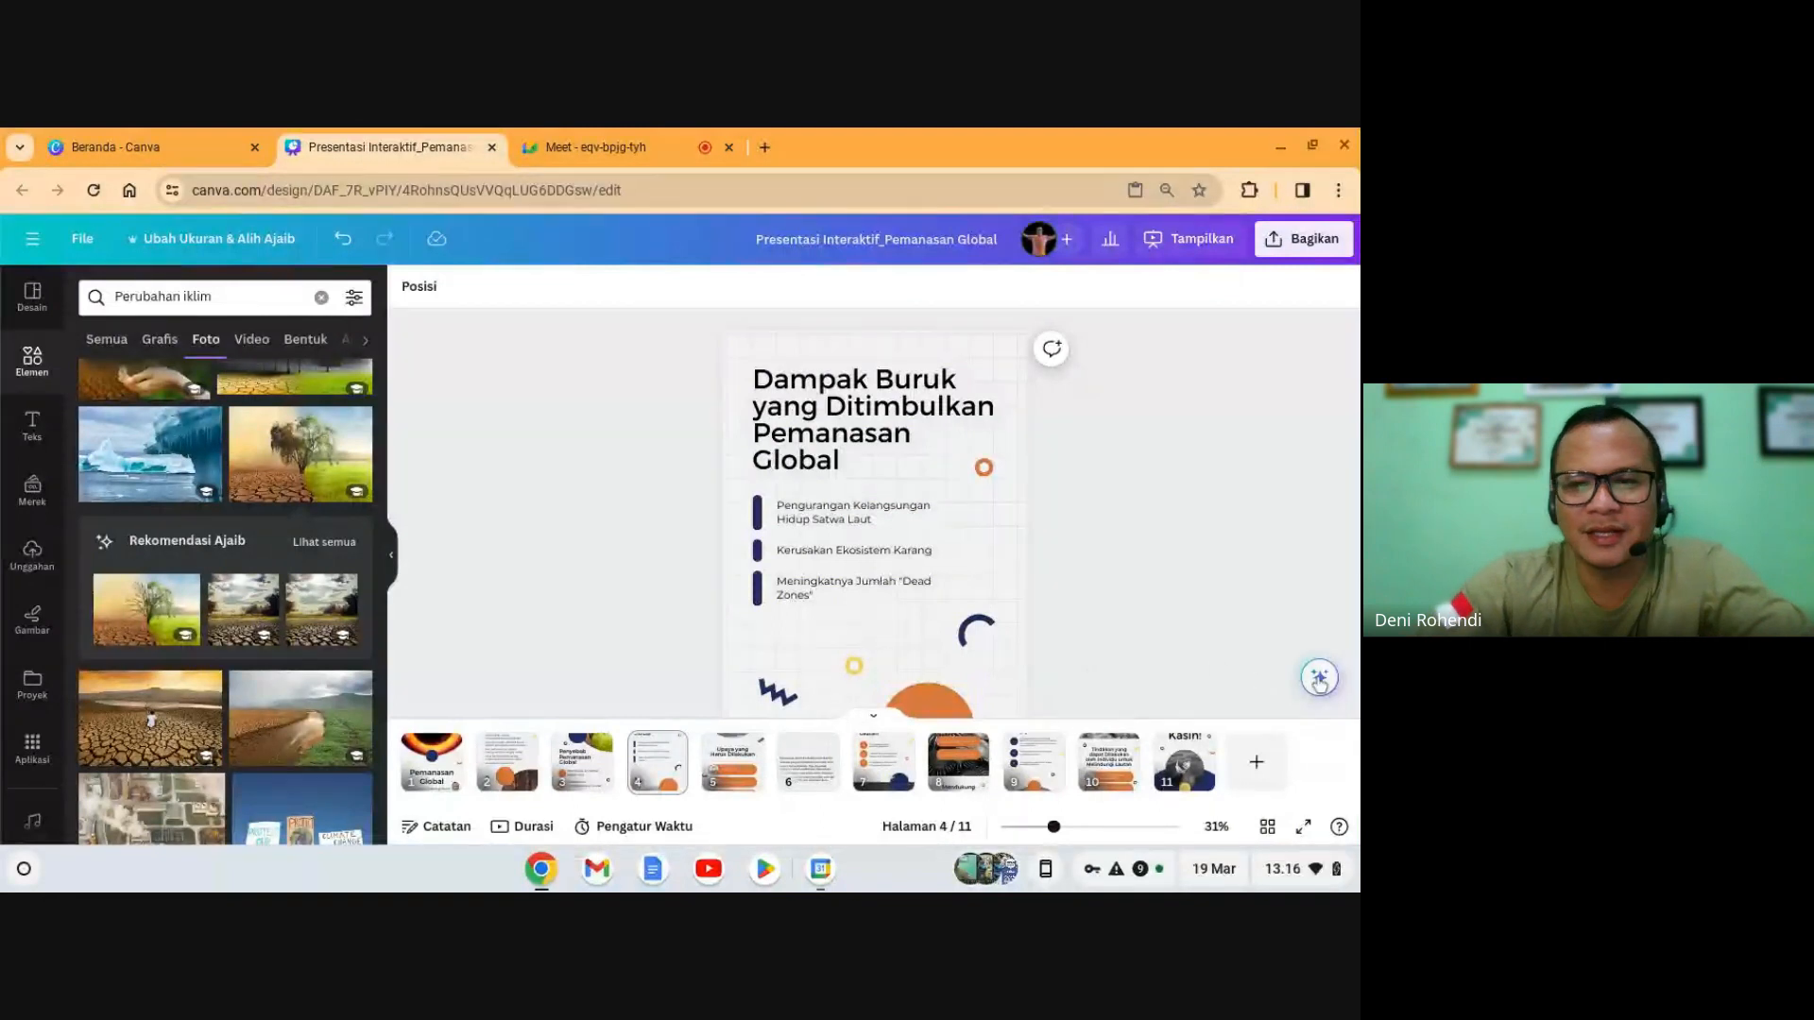
{"action": "left_click", "coordinate": [853, 420]}
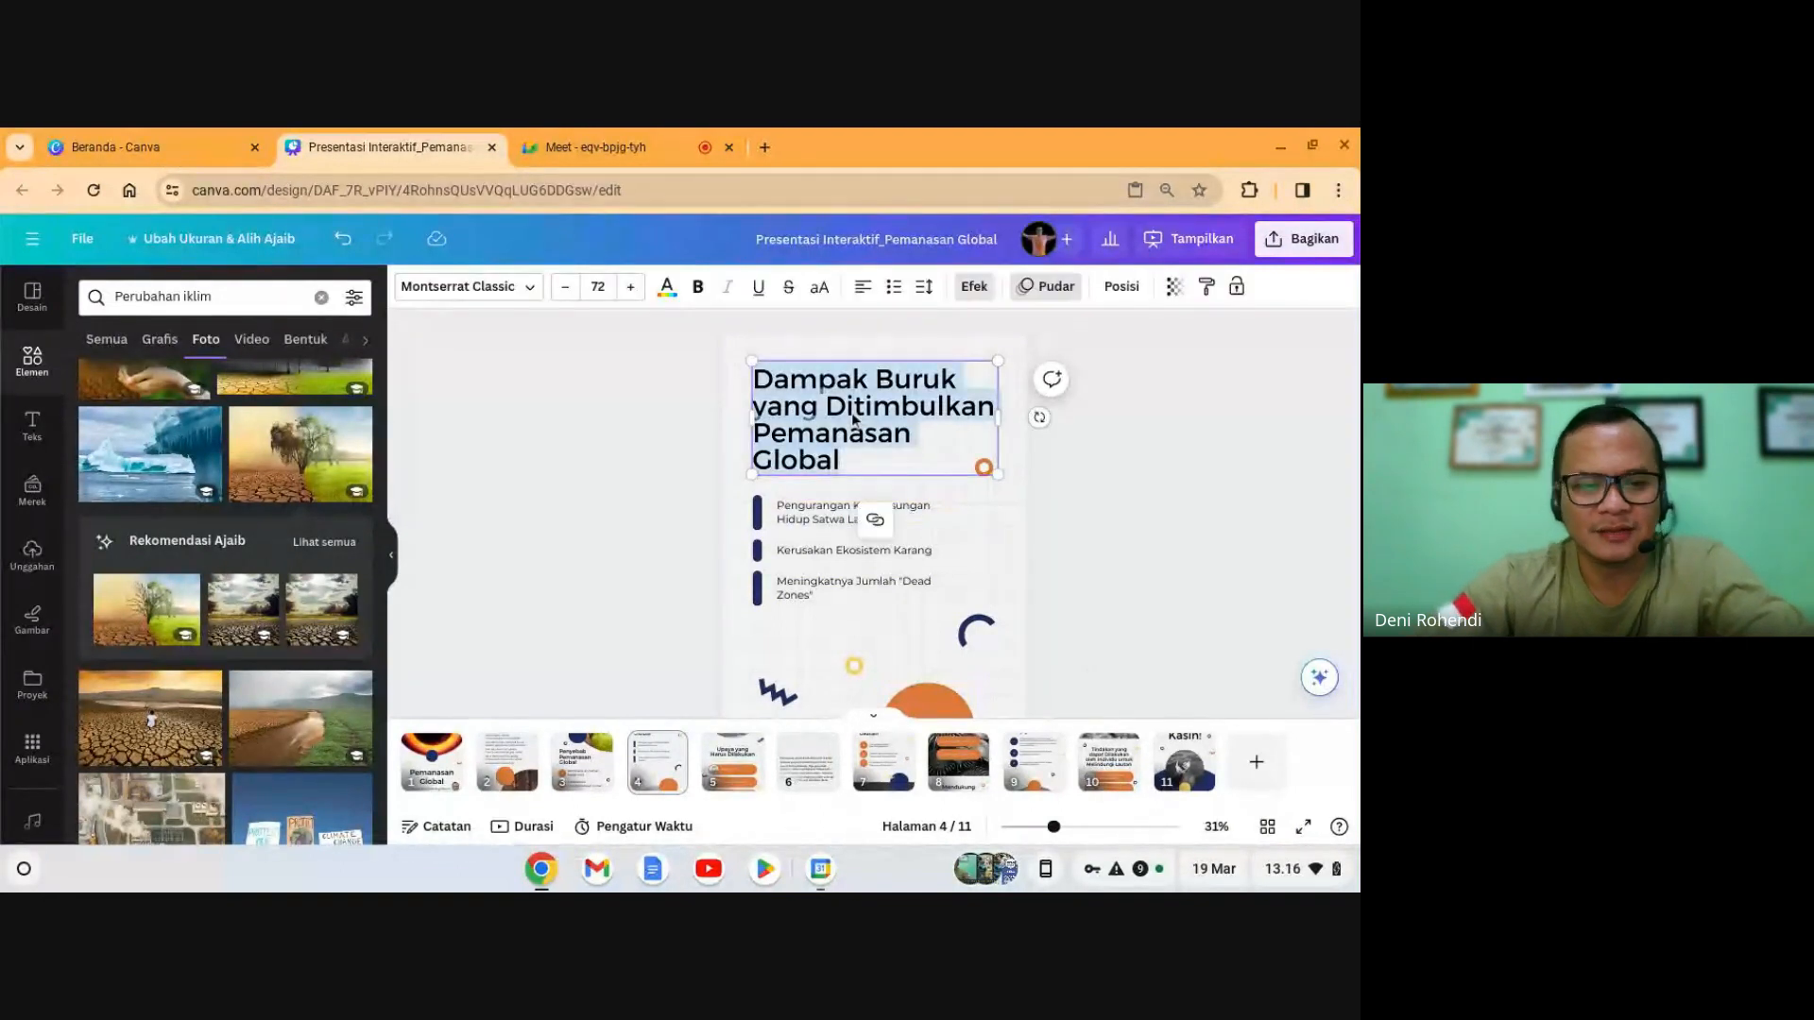
- Generate Magic Write text from the prompt 'tuliskan 3 buah da' plus the pasted slide title
{"action": "left_click", "coordinate": [1313, 682]}
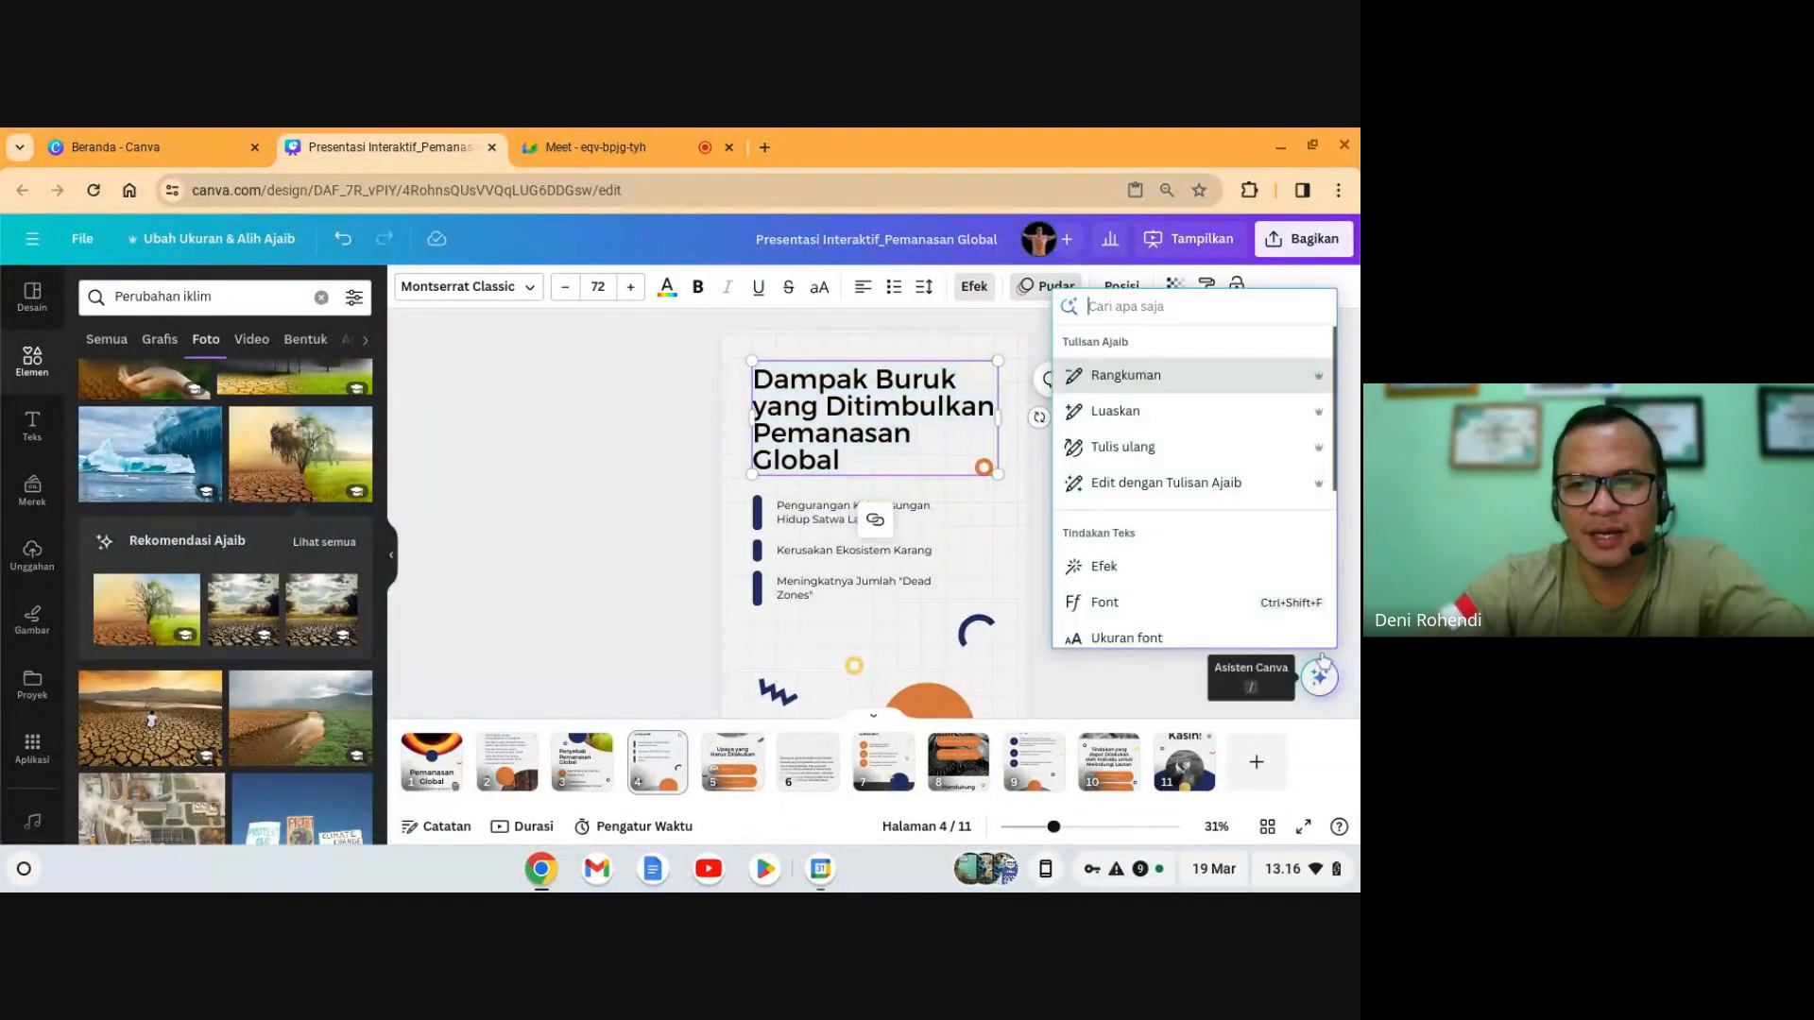
{"action": "left_click", "coordinate": [664, 504]}
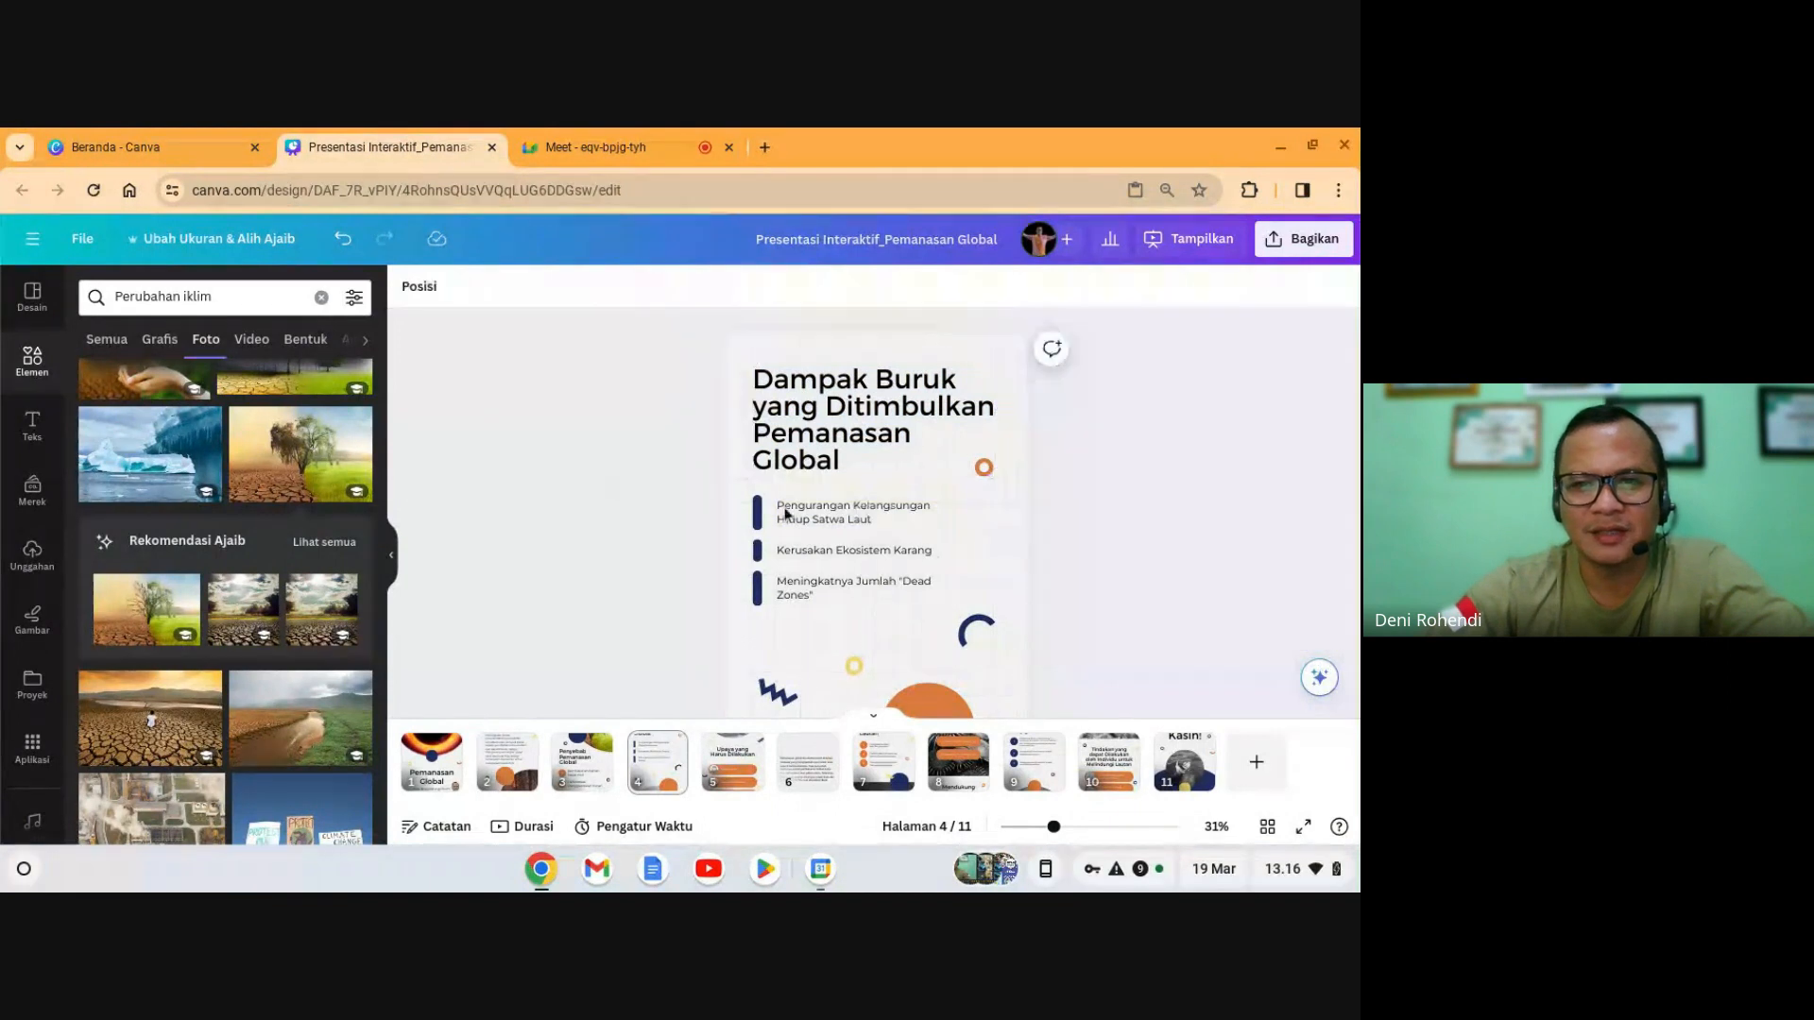
{"action": "left_click", "coordinate": [1321, 681]}
{"action": "left_click", "coordinate": [1142, 386]}
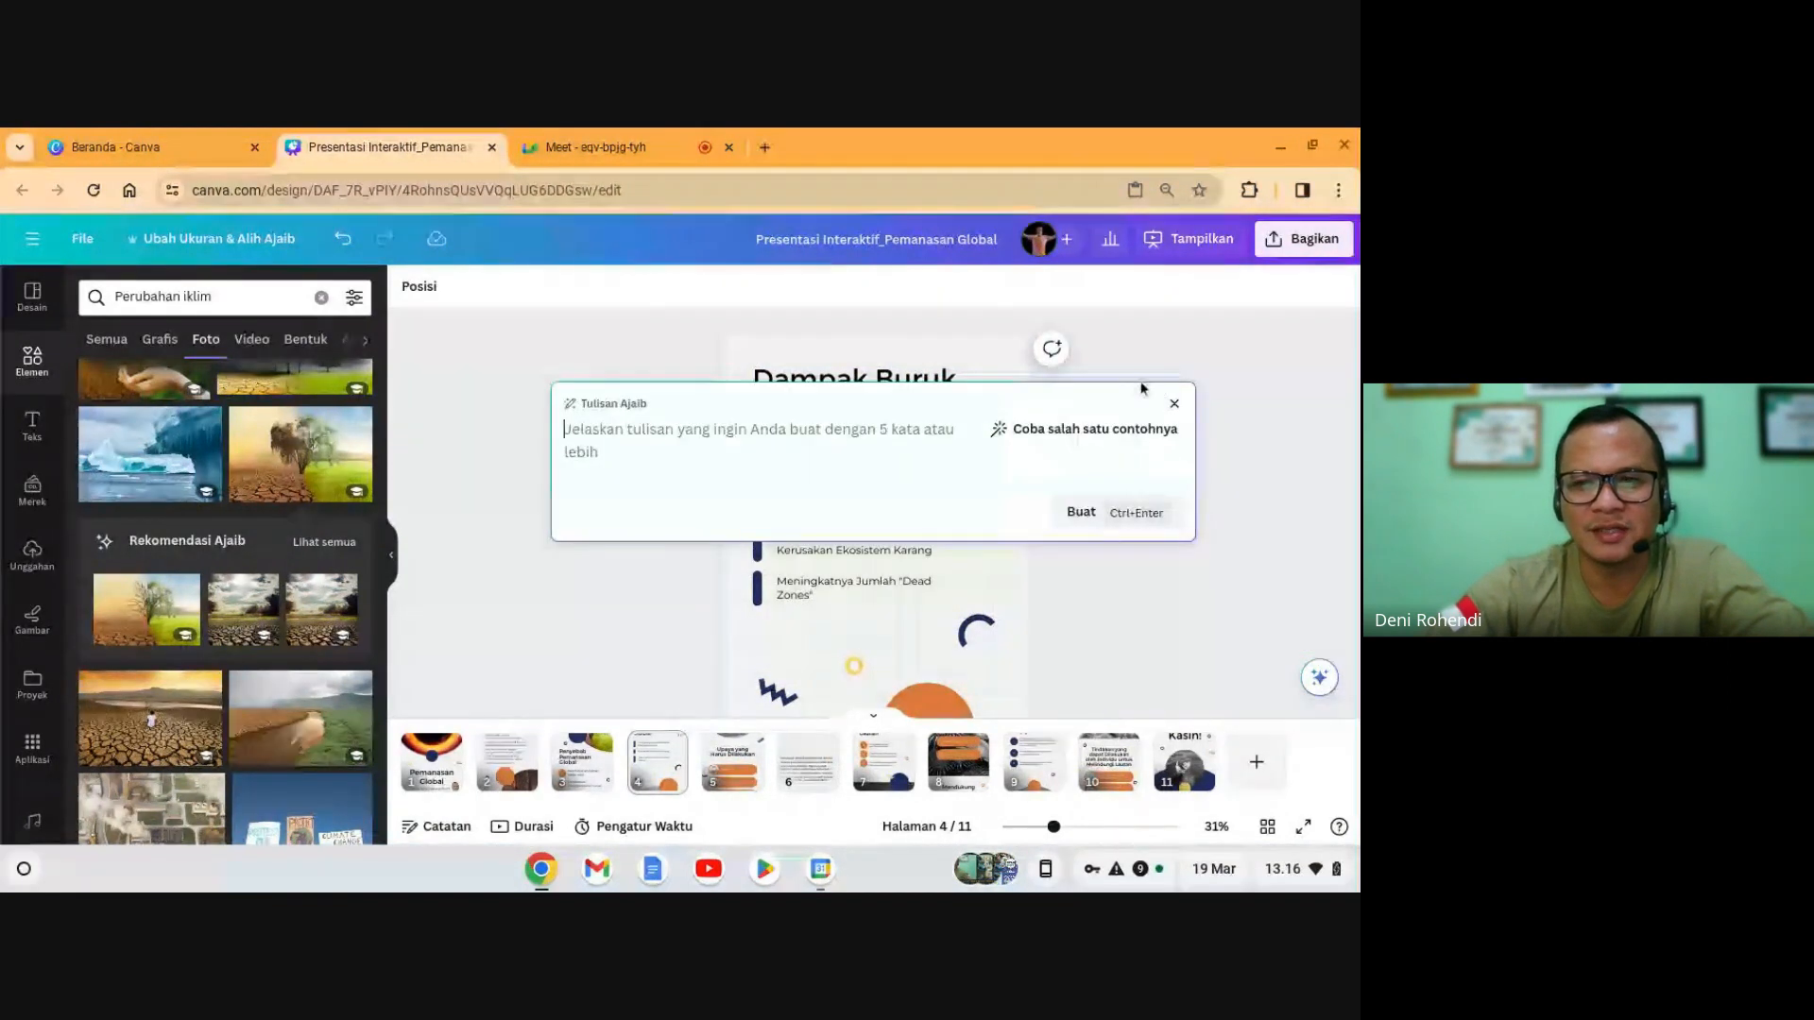
{"action": "type", "text": "tuliskan 3 buah"}
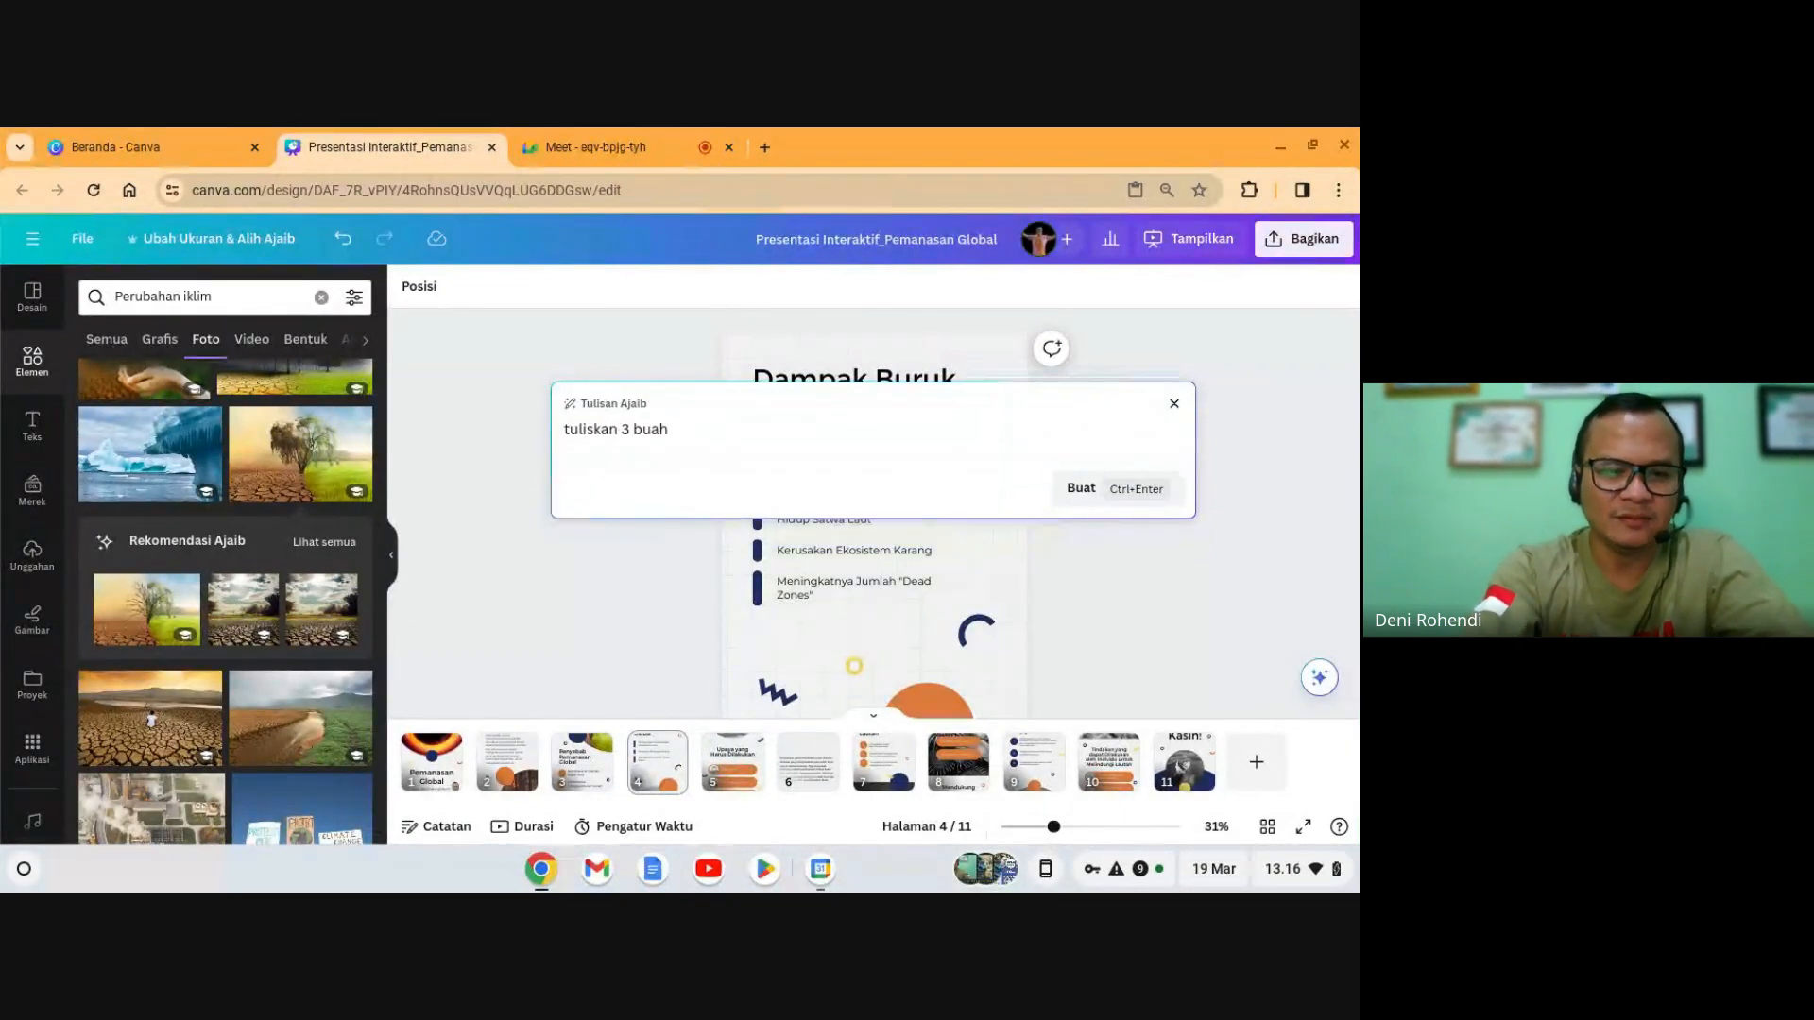
{"action": "type", "text": "da"}
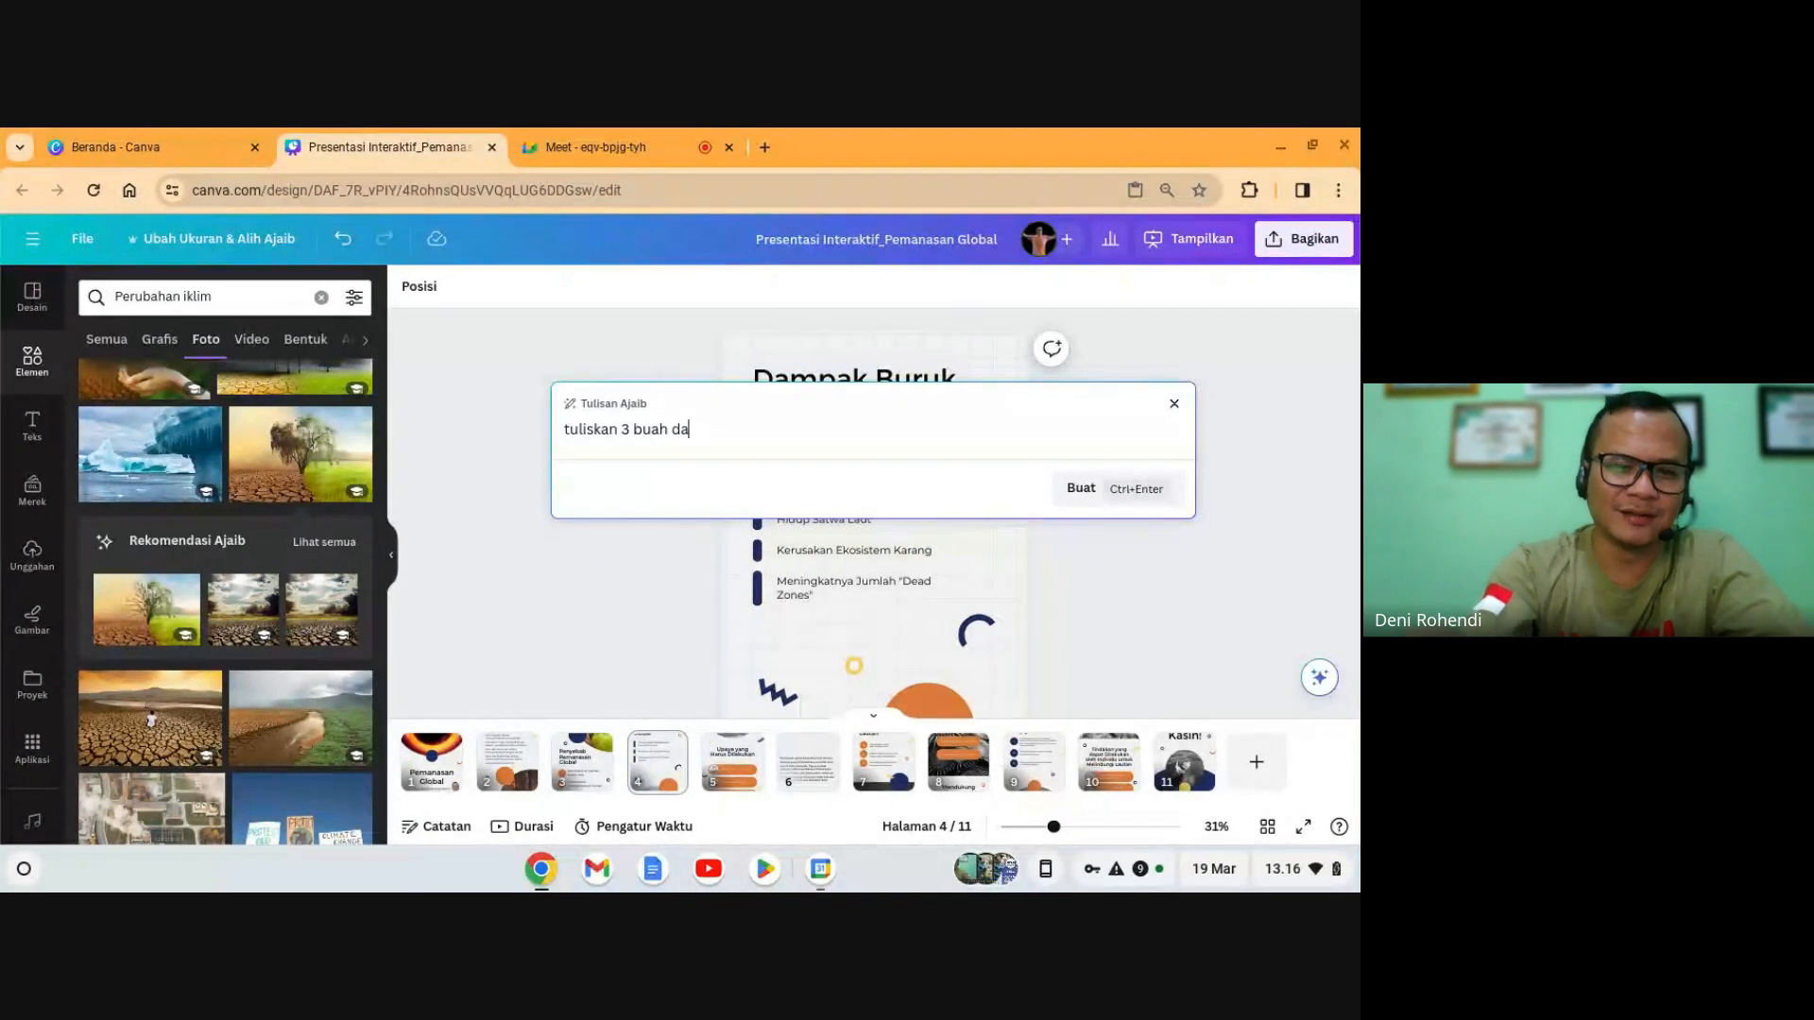
{"action": "type", "text": "Dampak Buruk yang Ditimbulkan Pemanasan Global"}
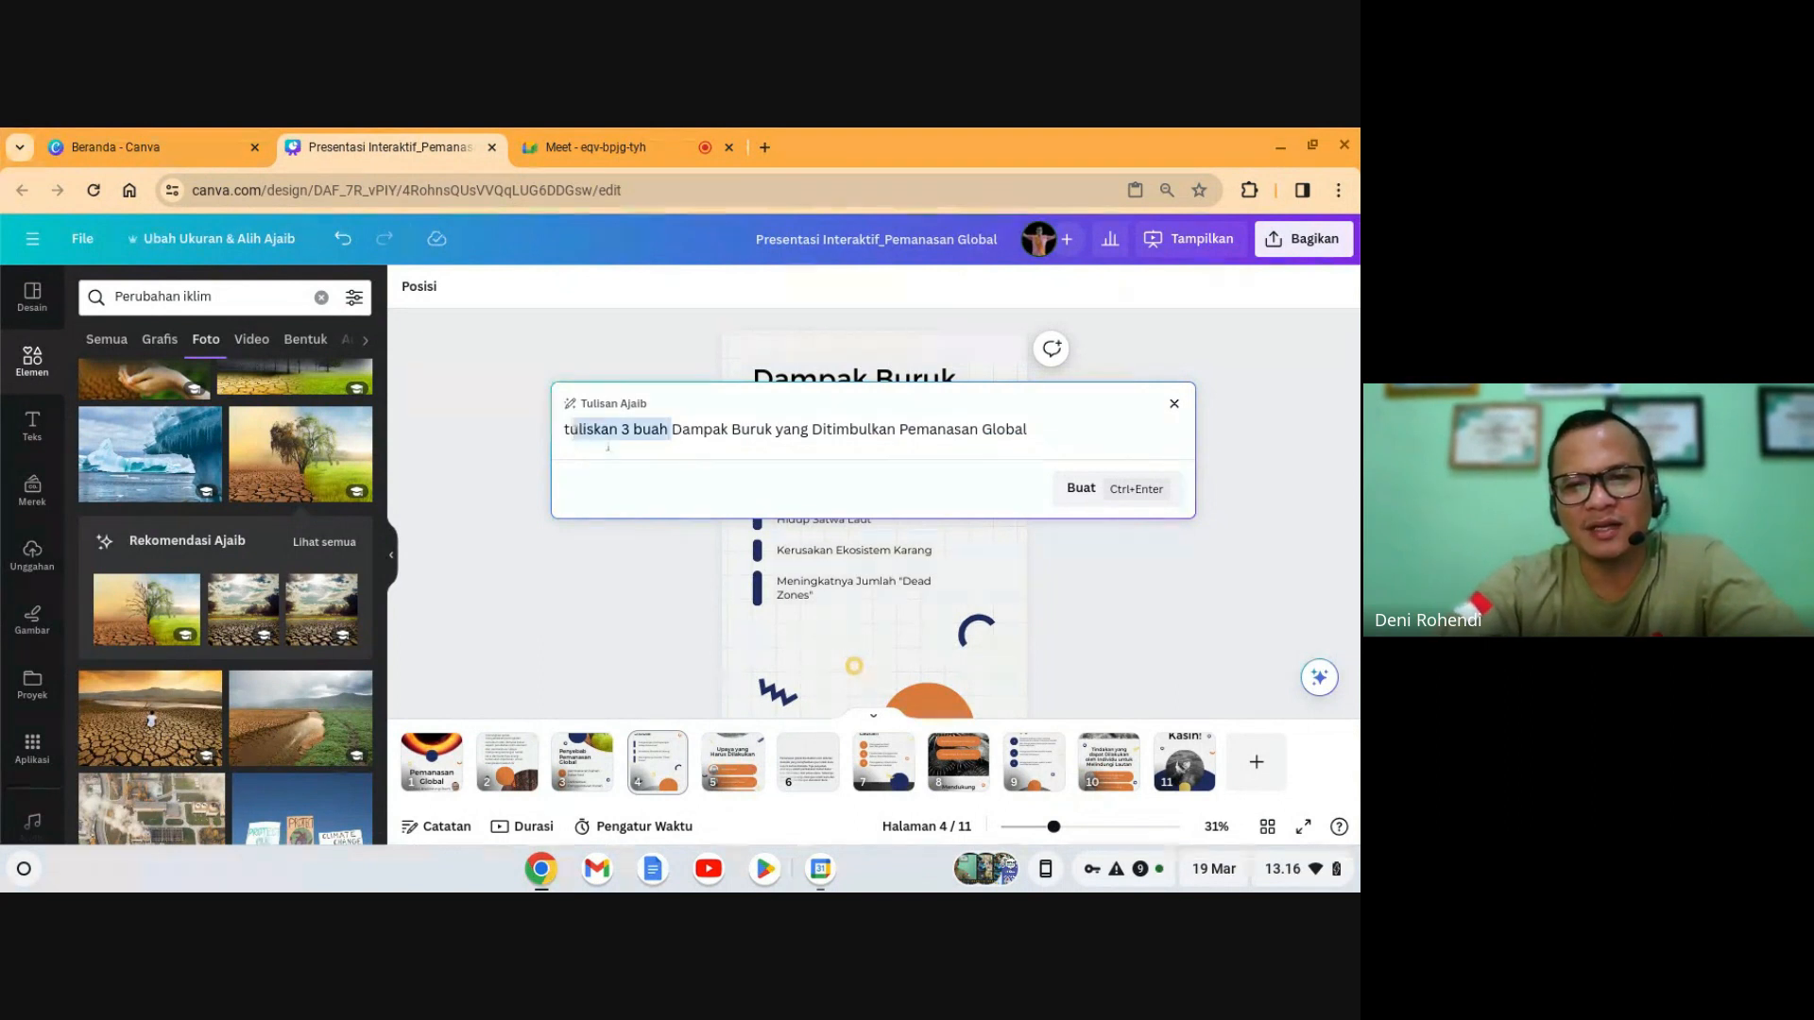
{"action": "left_click", "coordinate": [667, 438]}
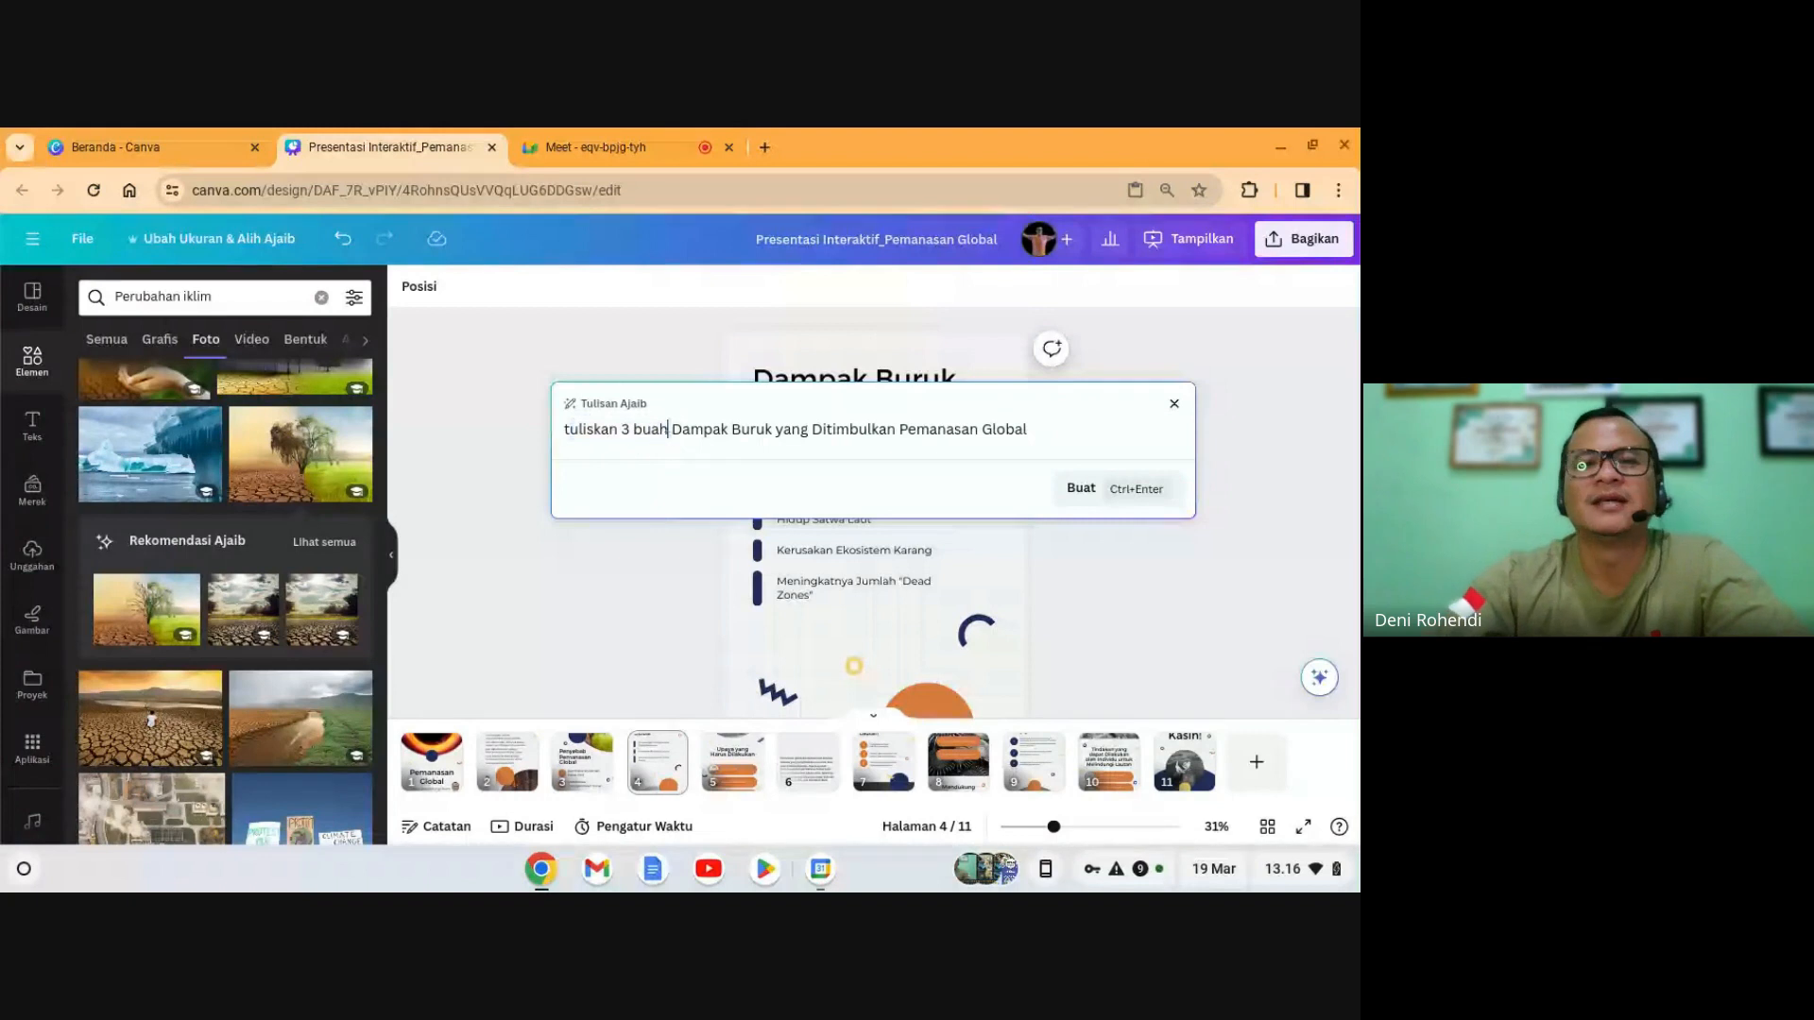
{"action": "left_click", "coordinate": [1081, 489]}
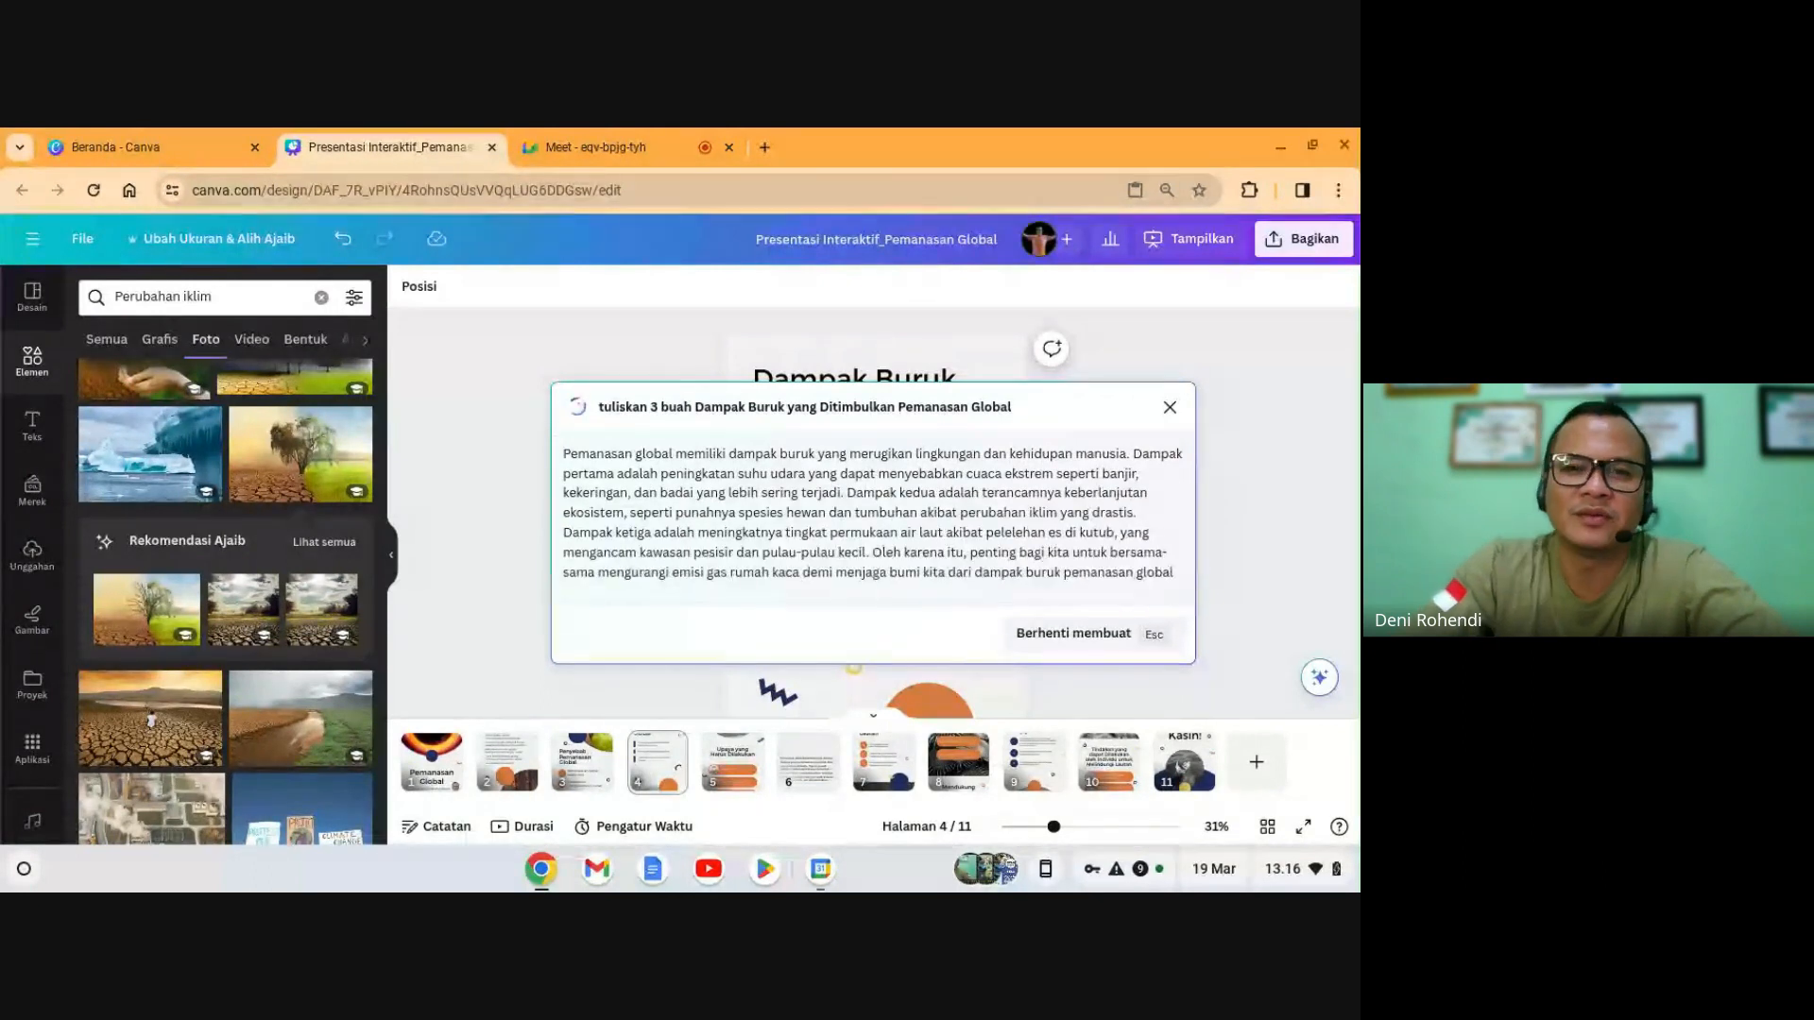
- Insert the generated paragraph on slide 4, then cut it off the slide
{"action": "left_click", "coordinate": [1132, 638]}
{"action": "left_click", "coordinate": [1136, 622]}
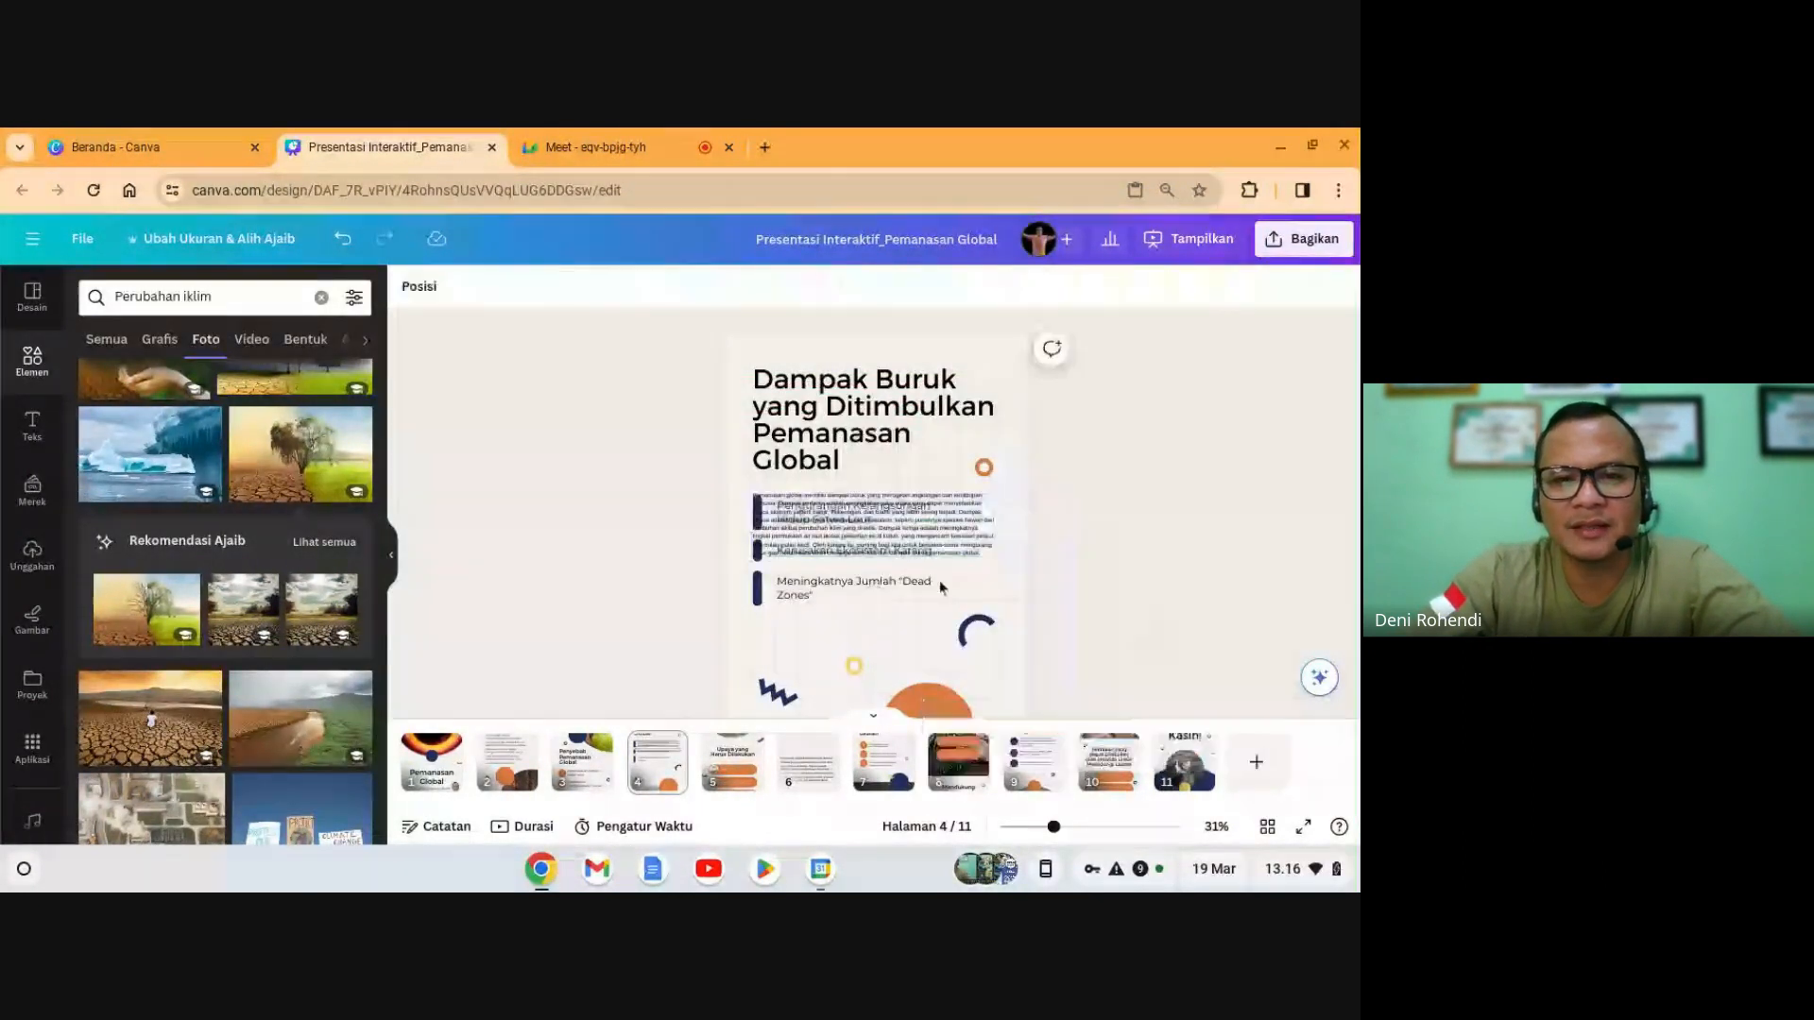
{"action": "left_click", "coordinate": [888, 546]}
{"action": "key", "text": "Delete"}
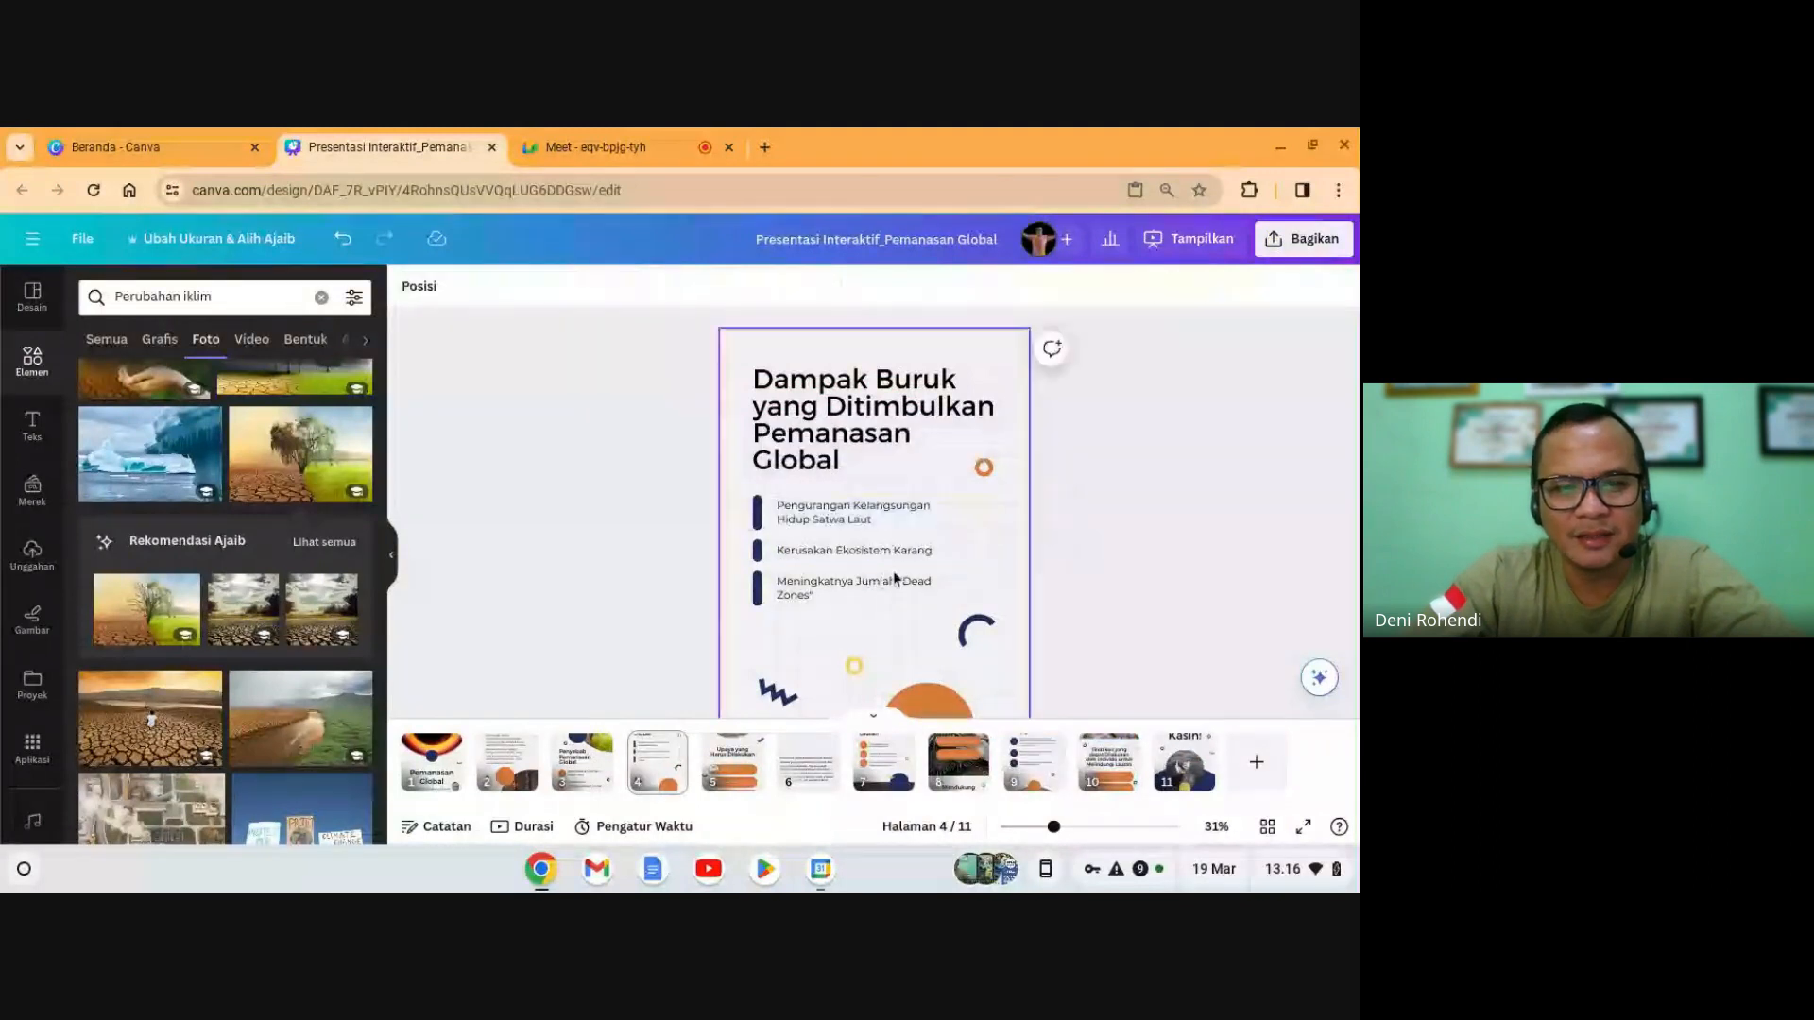
- Replace slide 6's old paragraph with the generated text and set its size to 32
{"action": "left_click", "coordinate": [808, 761]}
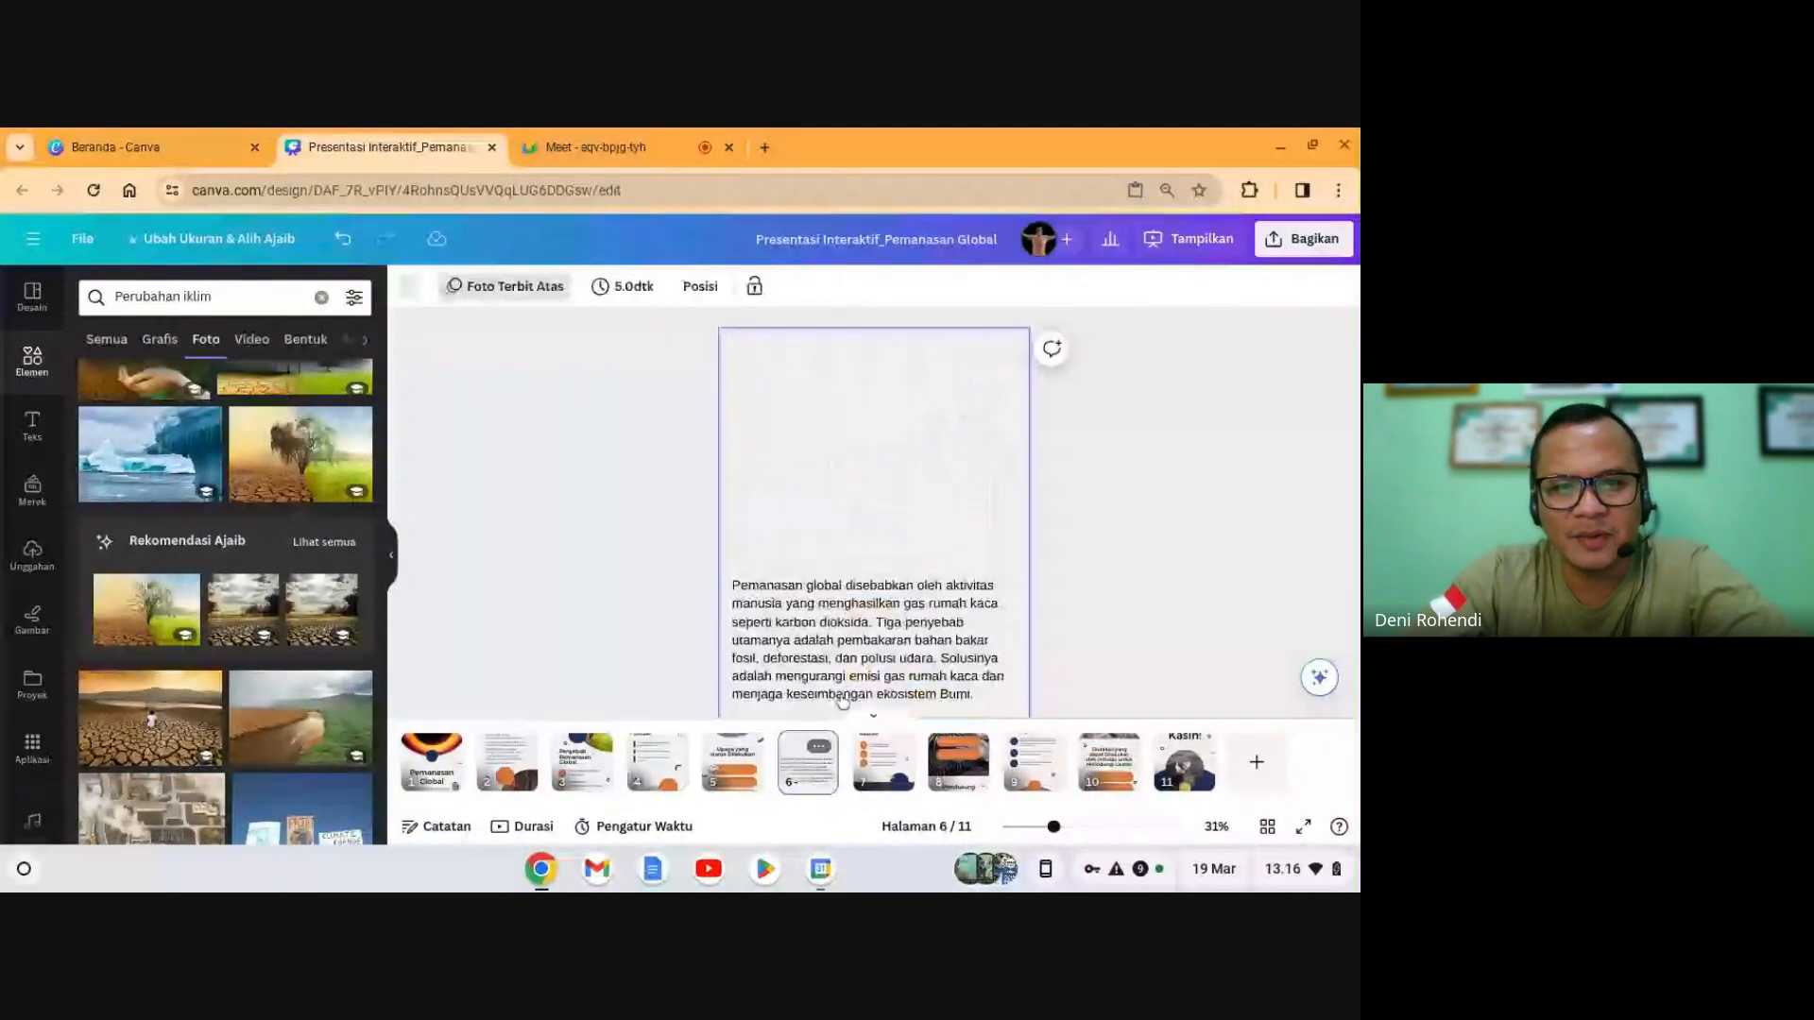
{"action": "left_click", "coordinate": [859, 625]}
{"action": "key", "text": "Delete"}
{"action": "key", "text": "ctrl+v"}
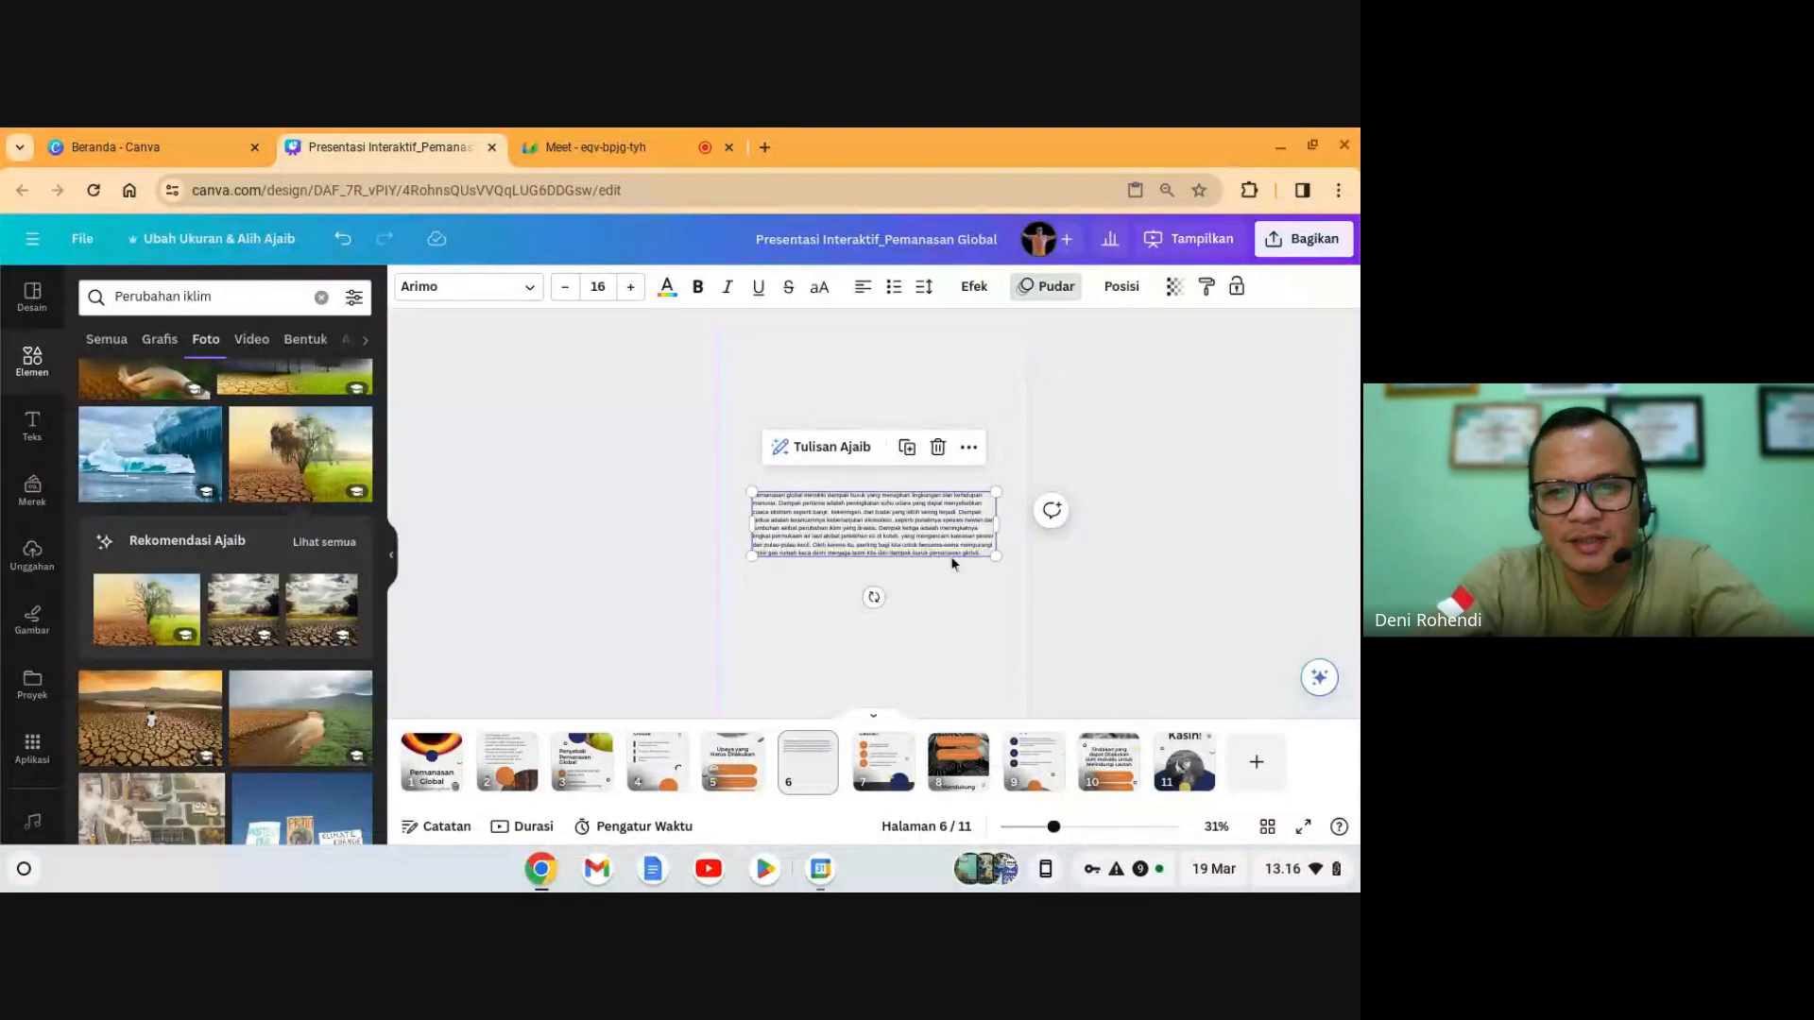
{"action": "left_click_drag", "start_coordinate": [1001, 524], "coordinate": [899, 561]}
{"action": "left_click", "coordinate": [598, 286]}
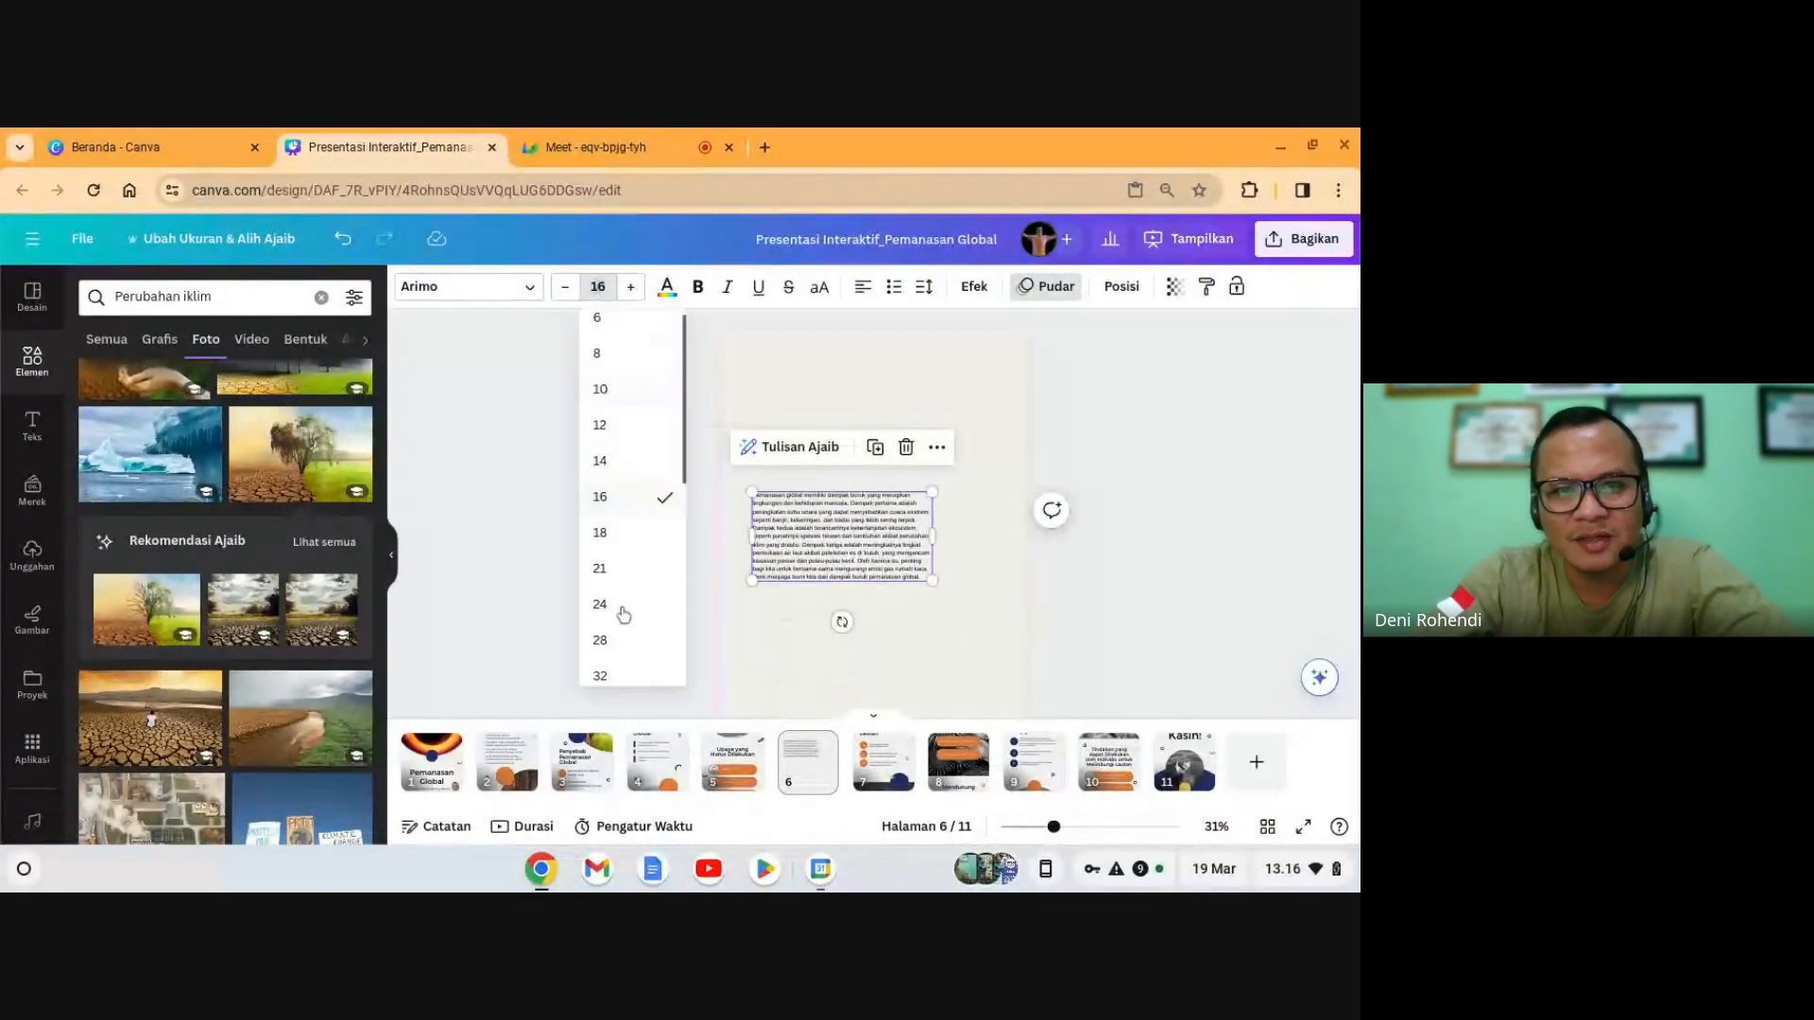
{"action": "left_click", "coordinate": [614, 661]}
- Move the paragraph box up toward the slide top and widen it
{"action": "left_click_drag", "start_coordinate": [863, 588], "coordinate": [860, 472]}
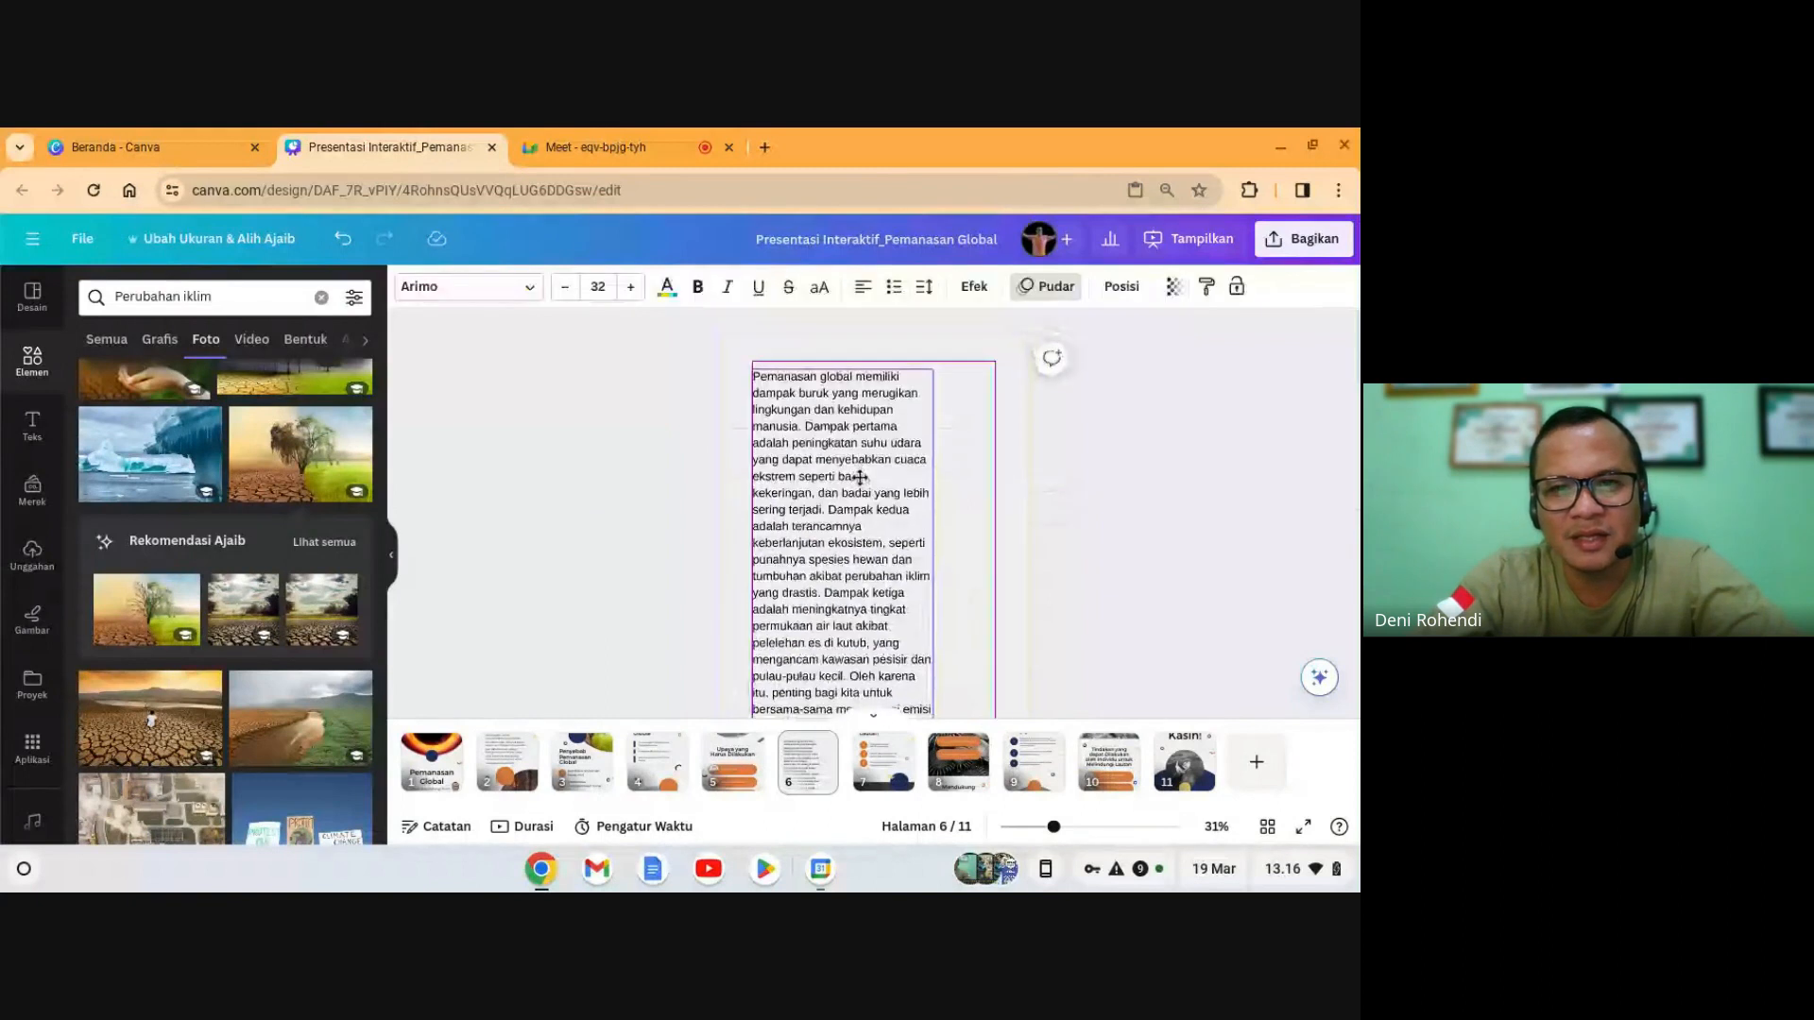
{"action": "left_click", "coordinate": [1197, 532]}
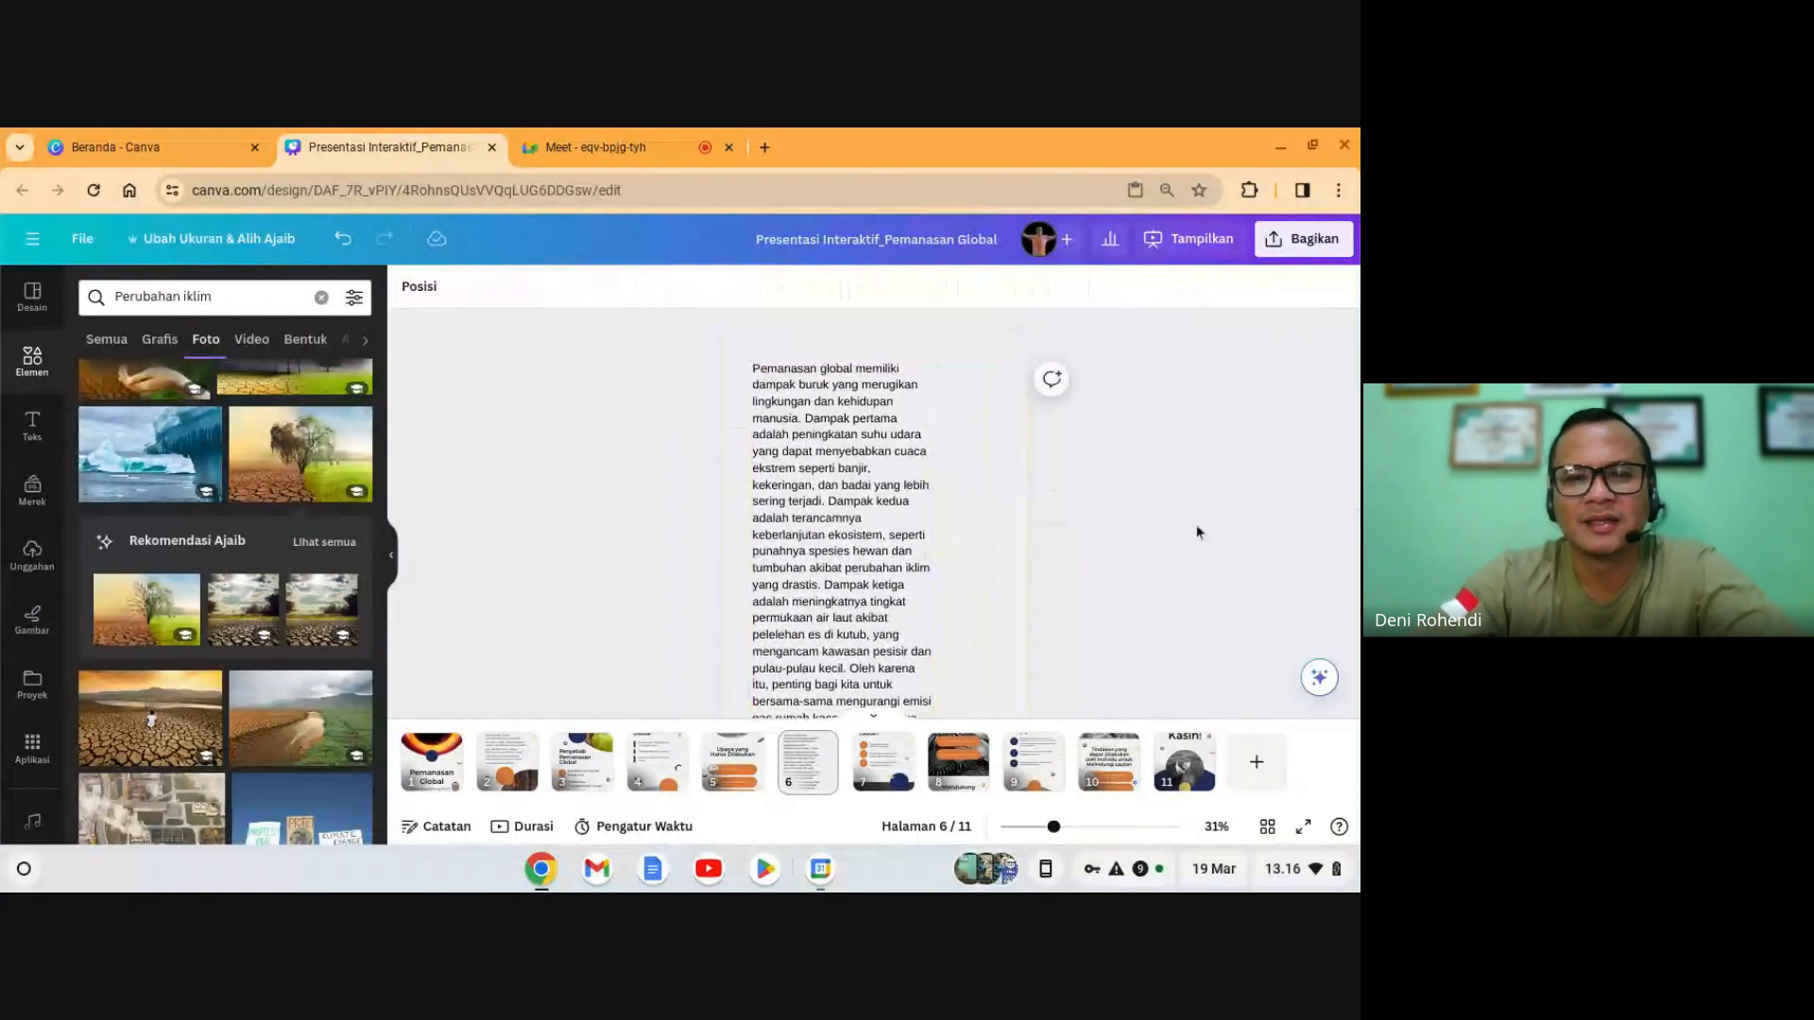
{"action": "left_click", "coordinate": [907, 538]}
{"action": "left_click_drag", "start_coordinate": [931, 565], "coordinate": [1005, 558]}
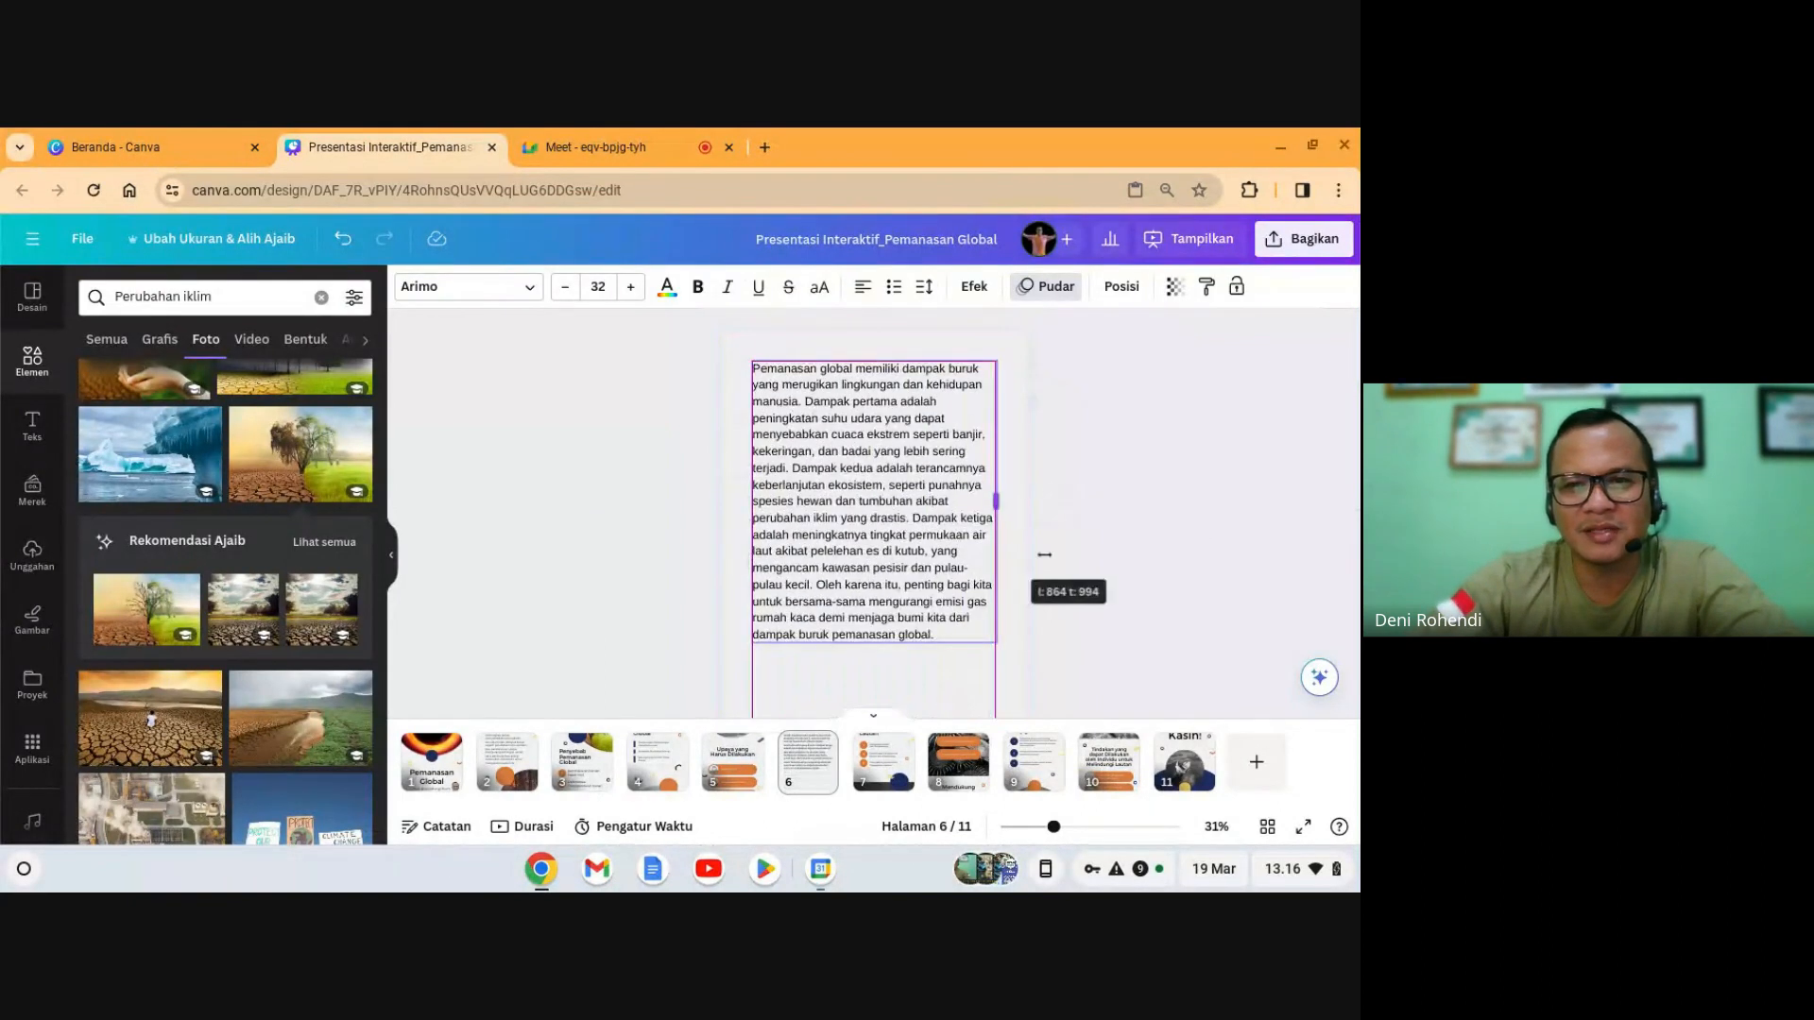
{"action": "left_click", "coordinate": [1122, 566]}
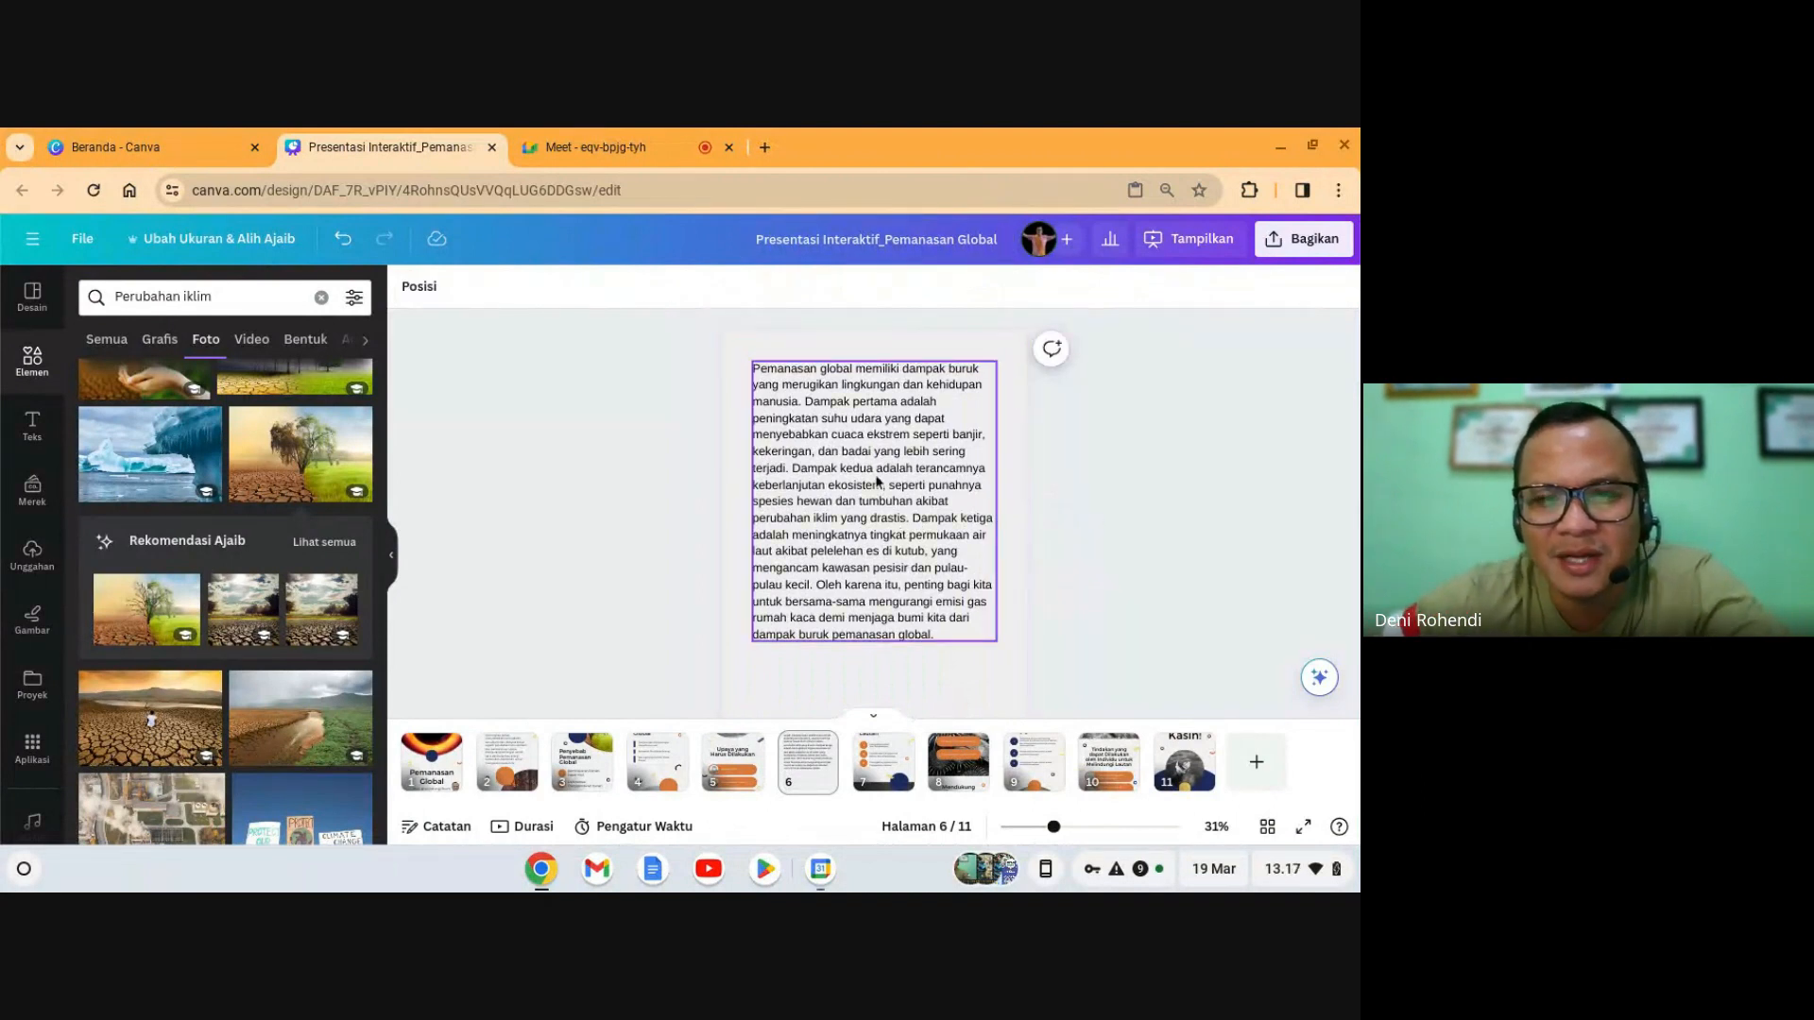
- Highlight the first impact passage, from 'peningkatan' to 'banjir', in the paragraph
{"action": "double_click", "coordinate": [839, 462]}
{"action": "left_click", "coordinate": [775, 419]}
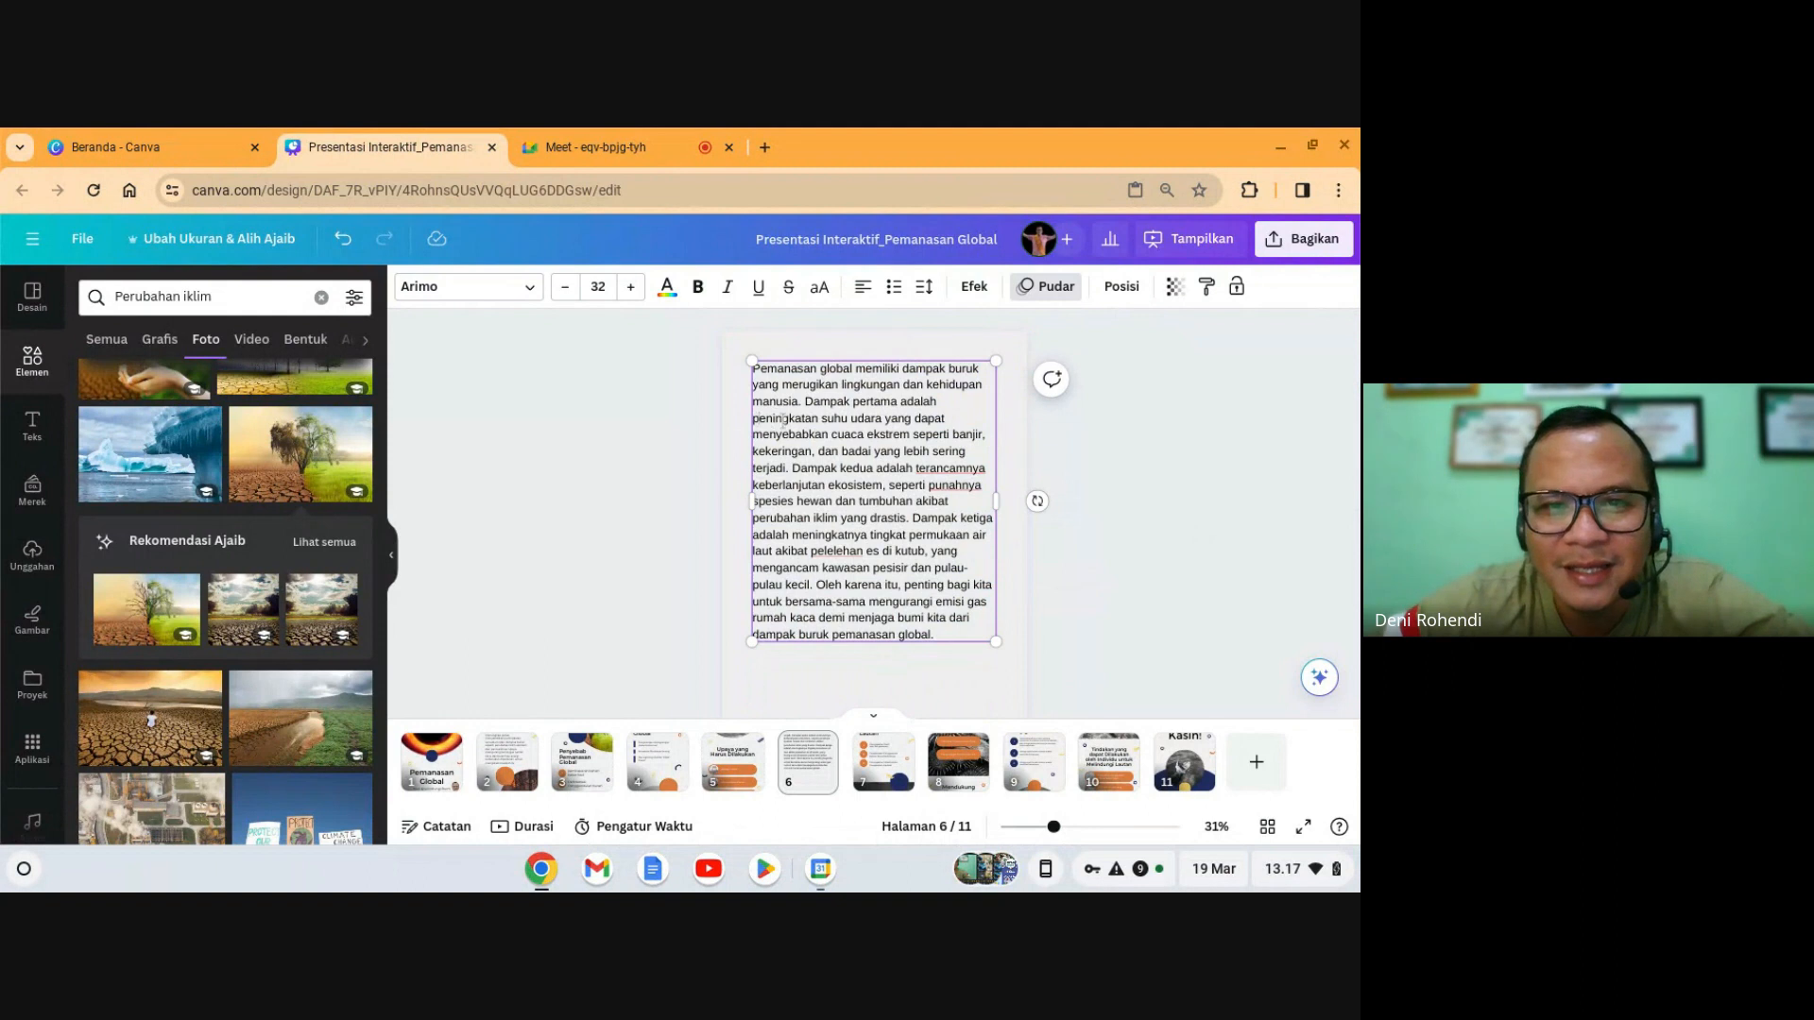
{"action": "left_click_drag", "start_coordinate": [819, 419], "coordinate": [890, 418]}
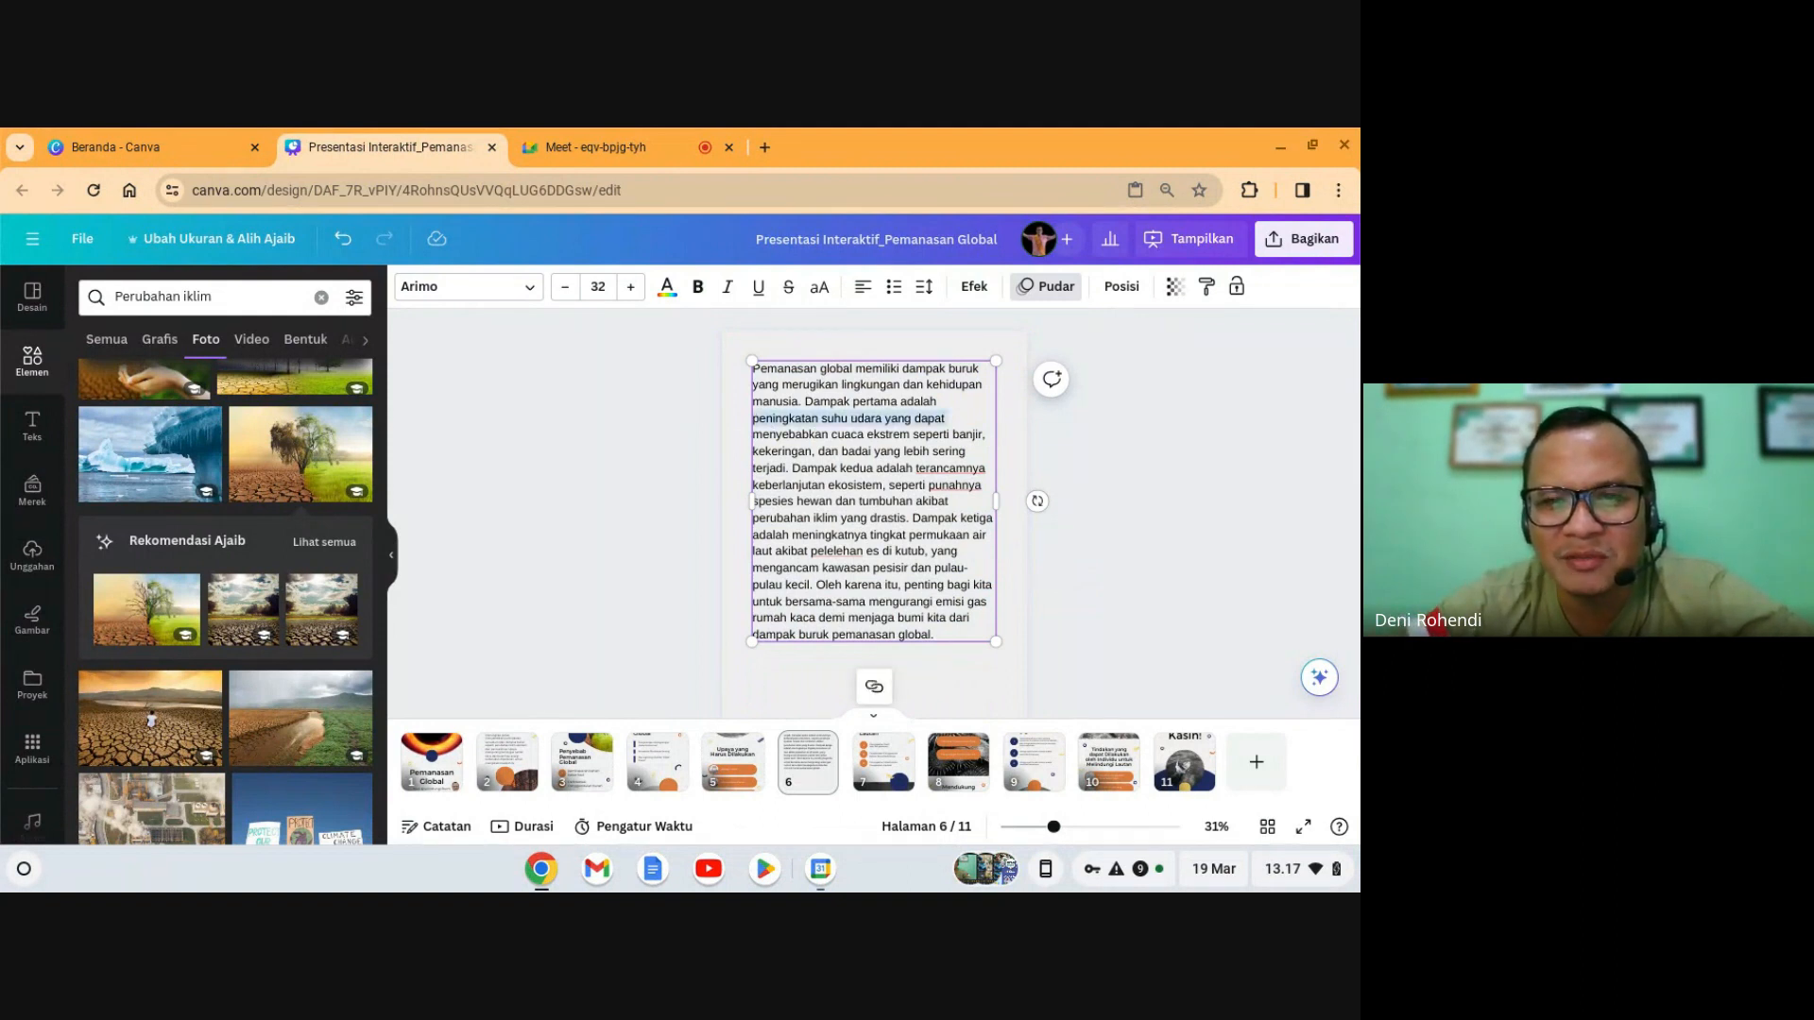
{"action": "left_click_drag", "start_coordinate": [944, 418], "coordinate": [985, 469]}
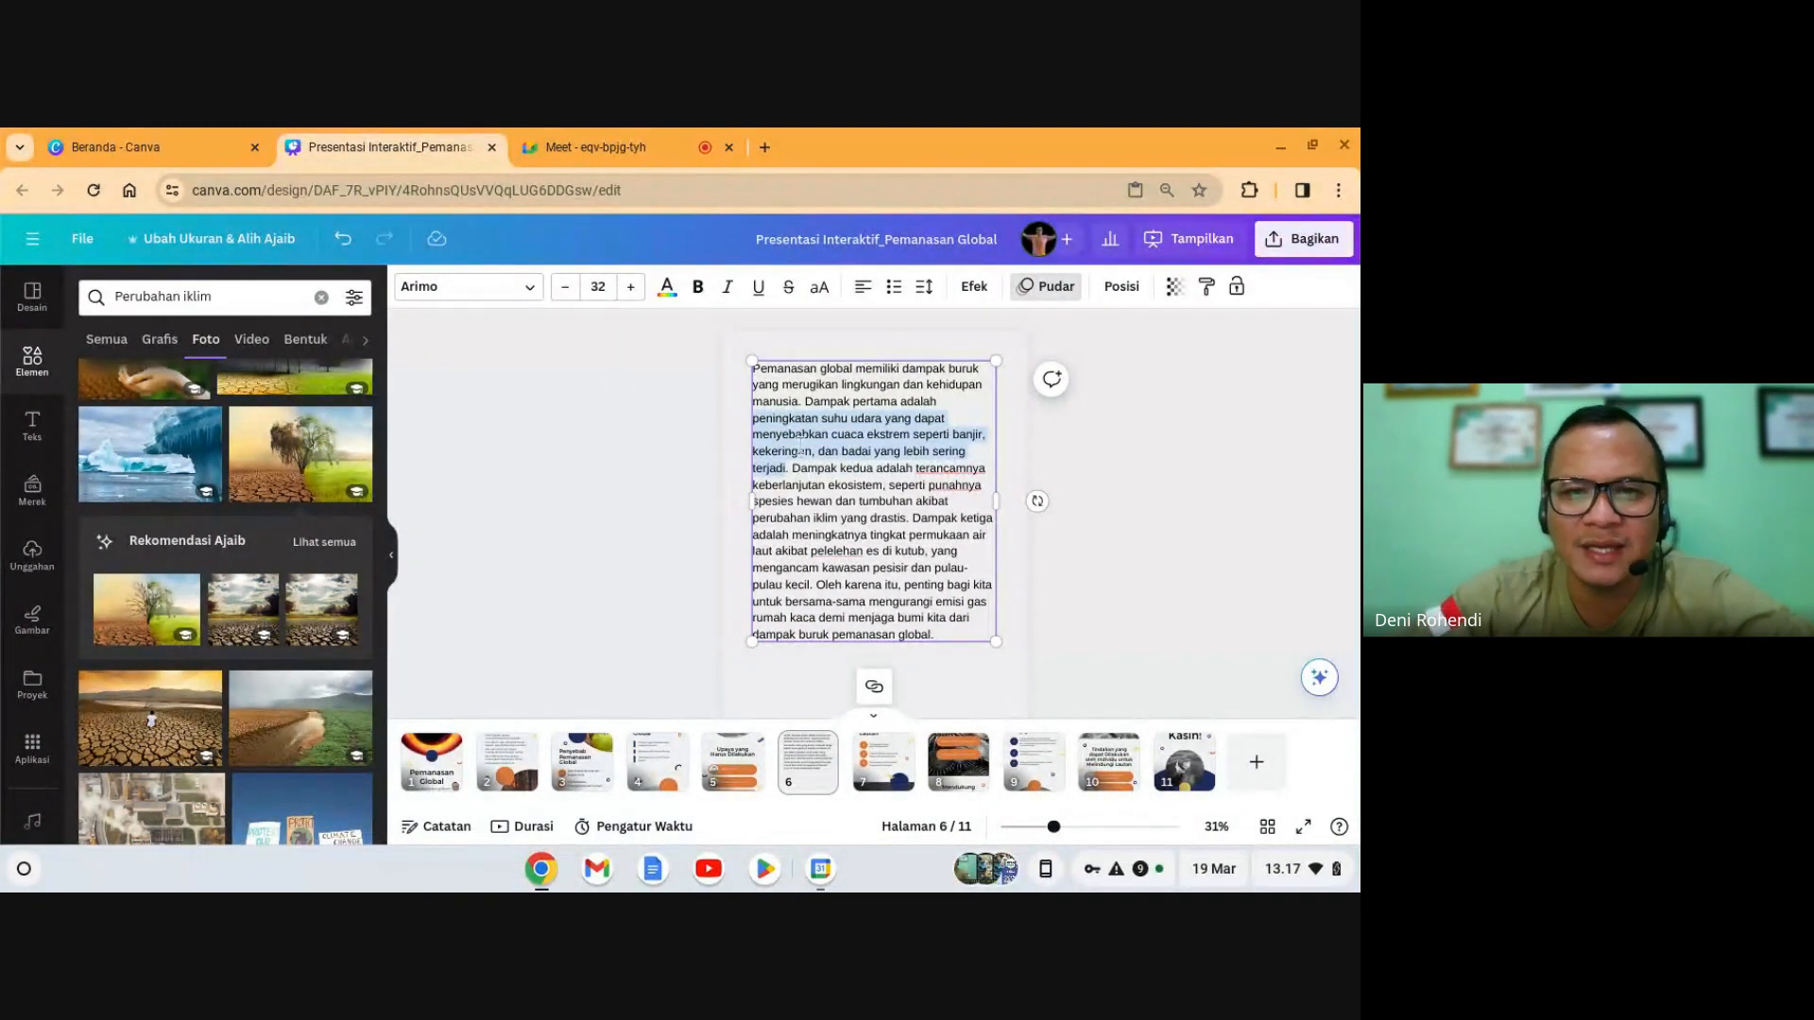
{"action": "key", "text": "BackSpace"}
{"action": "key", "text": "ctrl+z"}
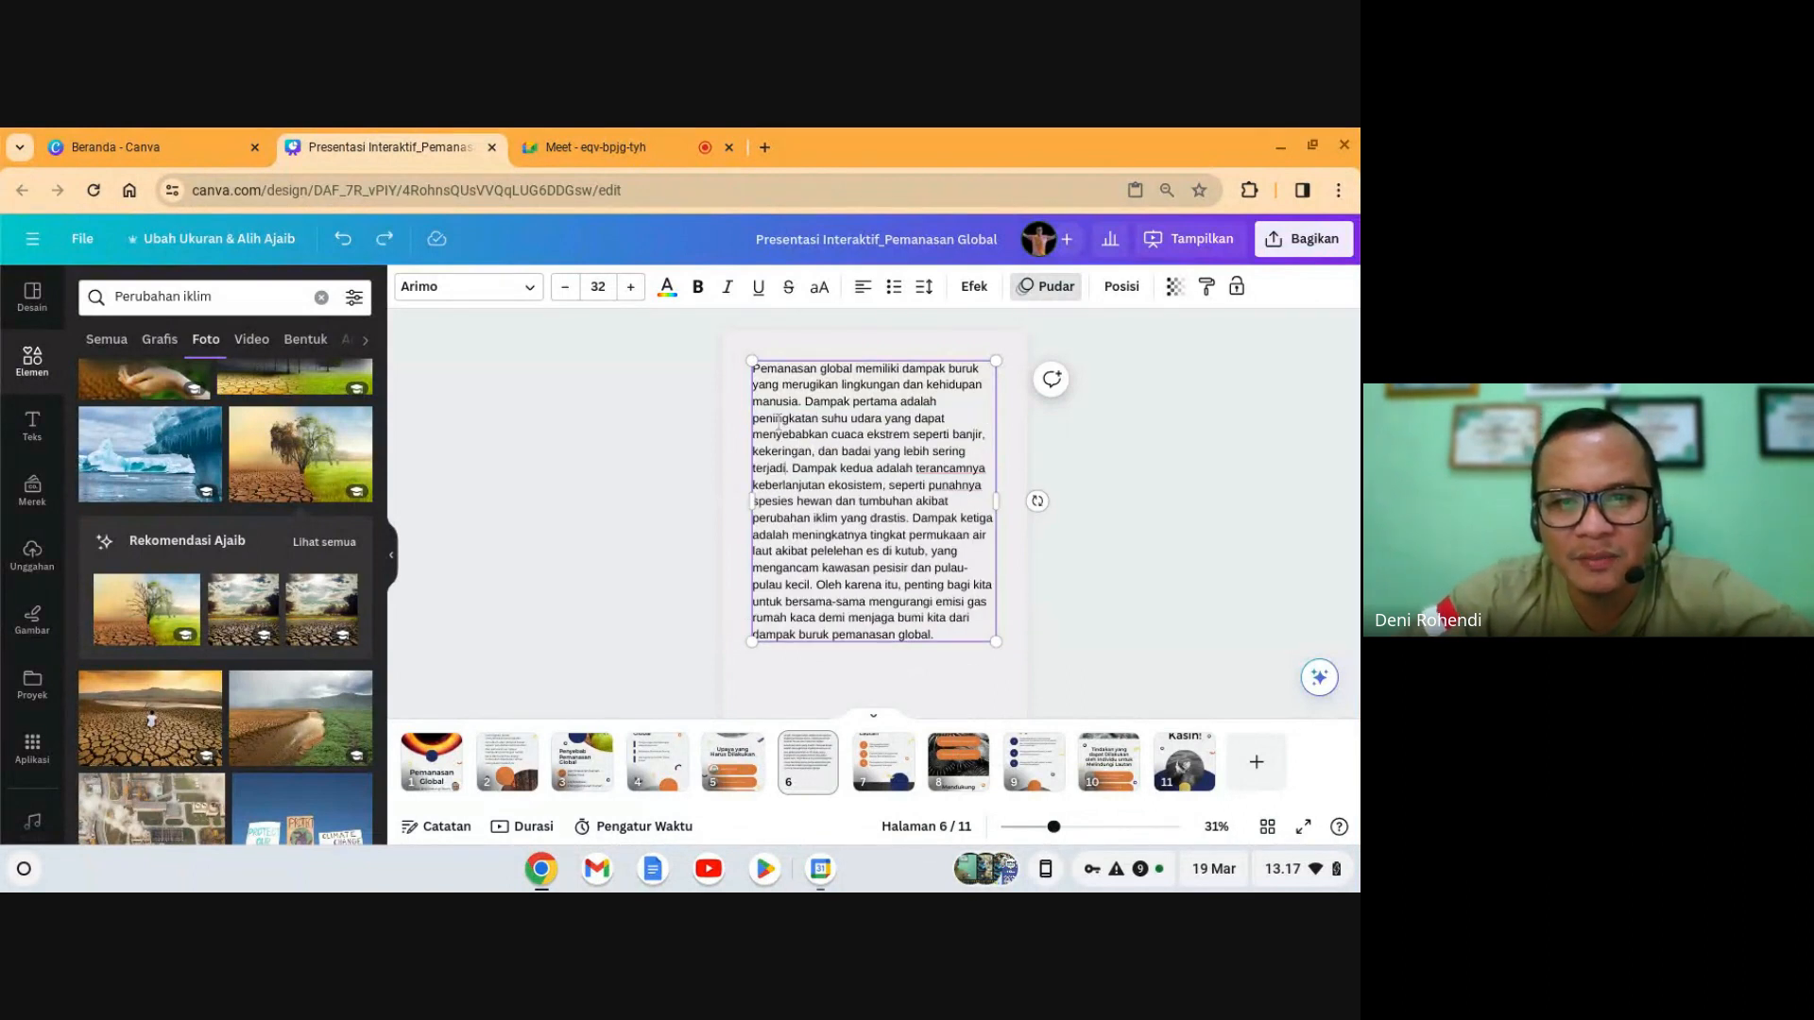
{"action": "left_click_drag", "start_coordinate": [753, 417], "coordinate": [911, 468]}
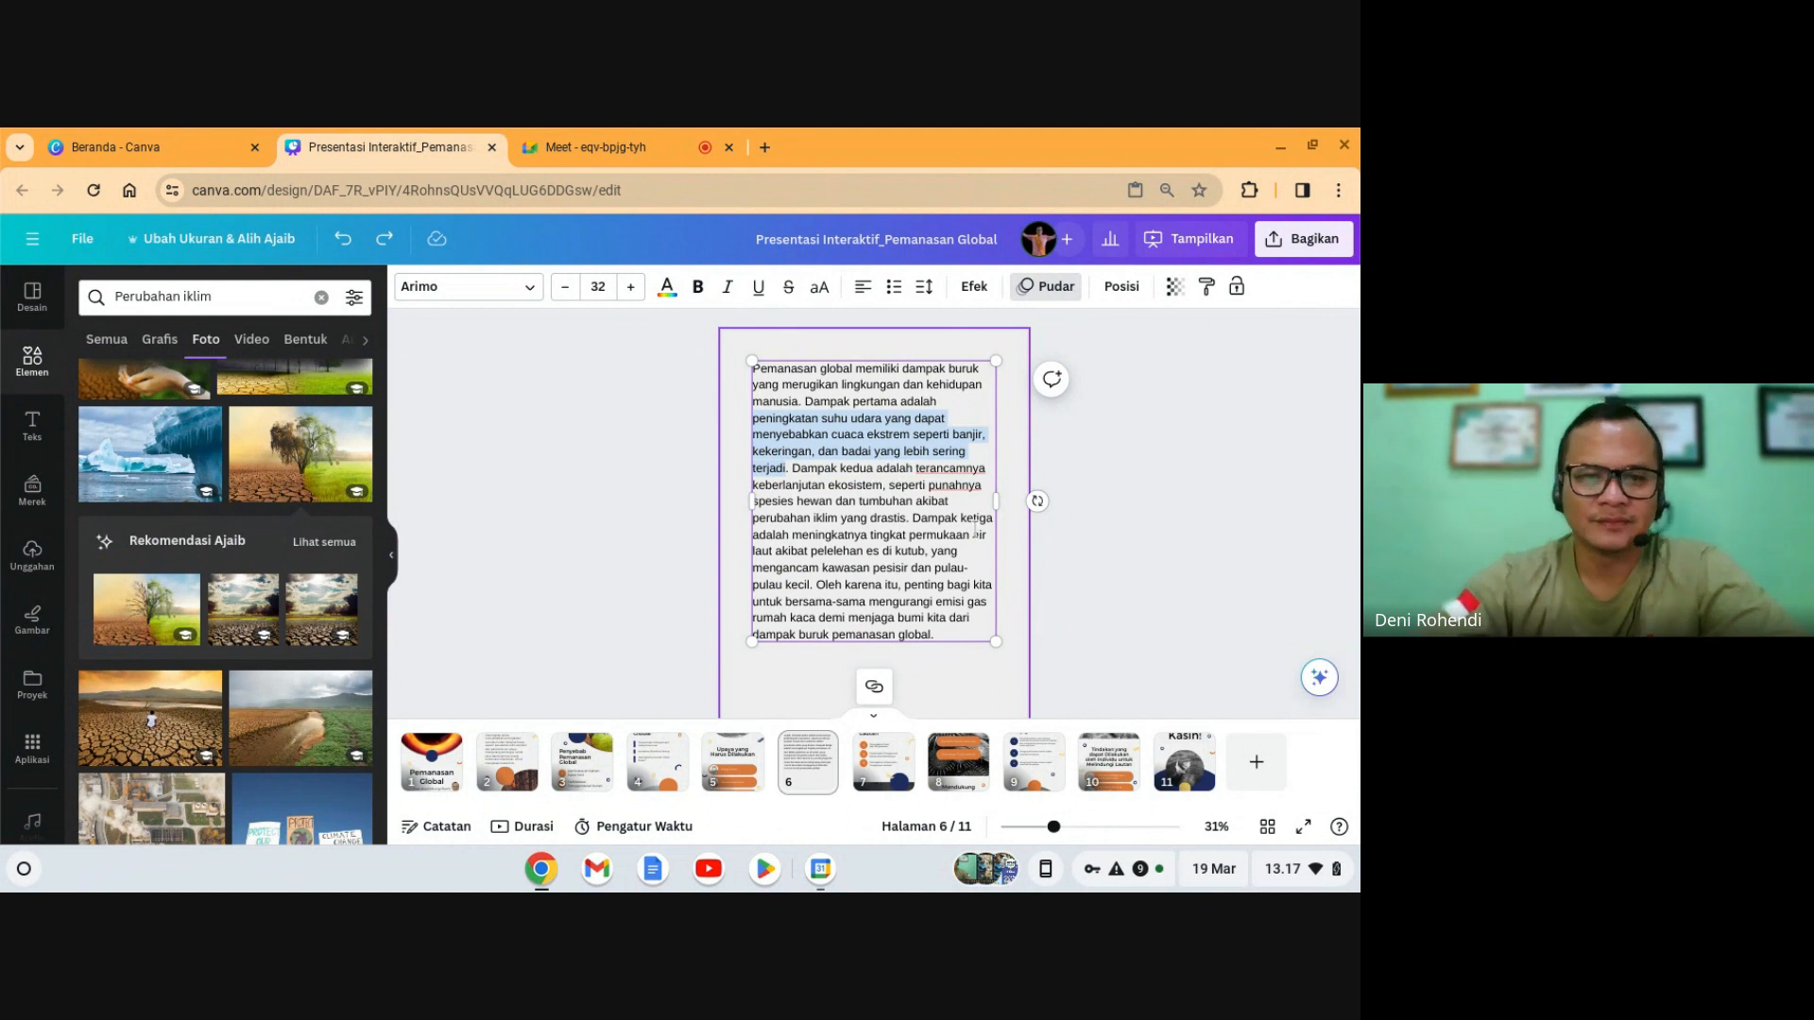
- Paste the copied sentence into slide 4's first bullet and nudge it upward
{"action": "left_click", "coordinate": [654, 774]}
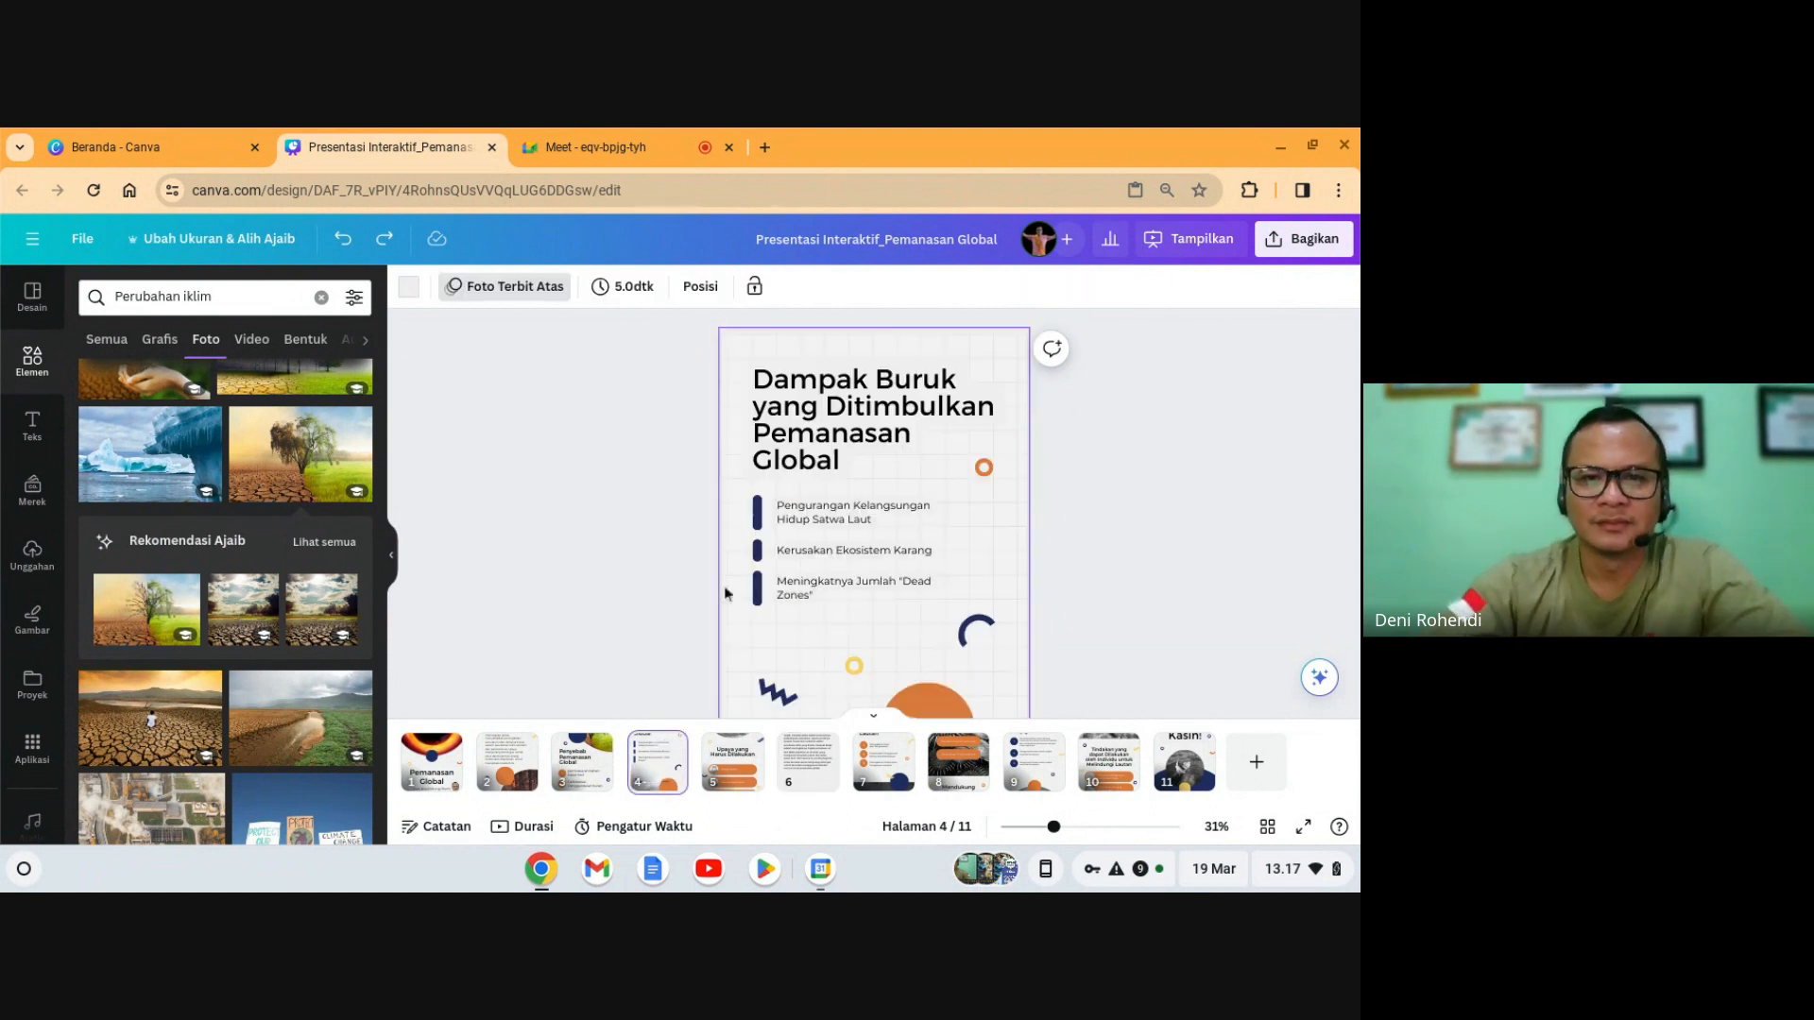
{"action": "left_click", "coordinate": [821, 516]}
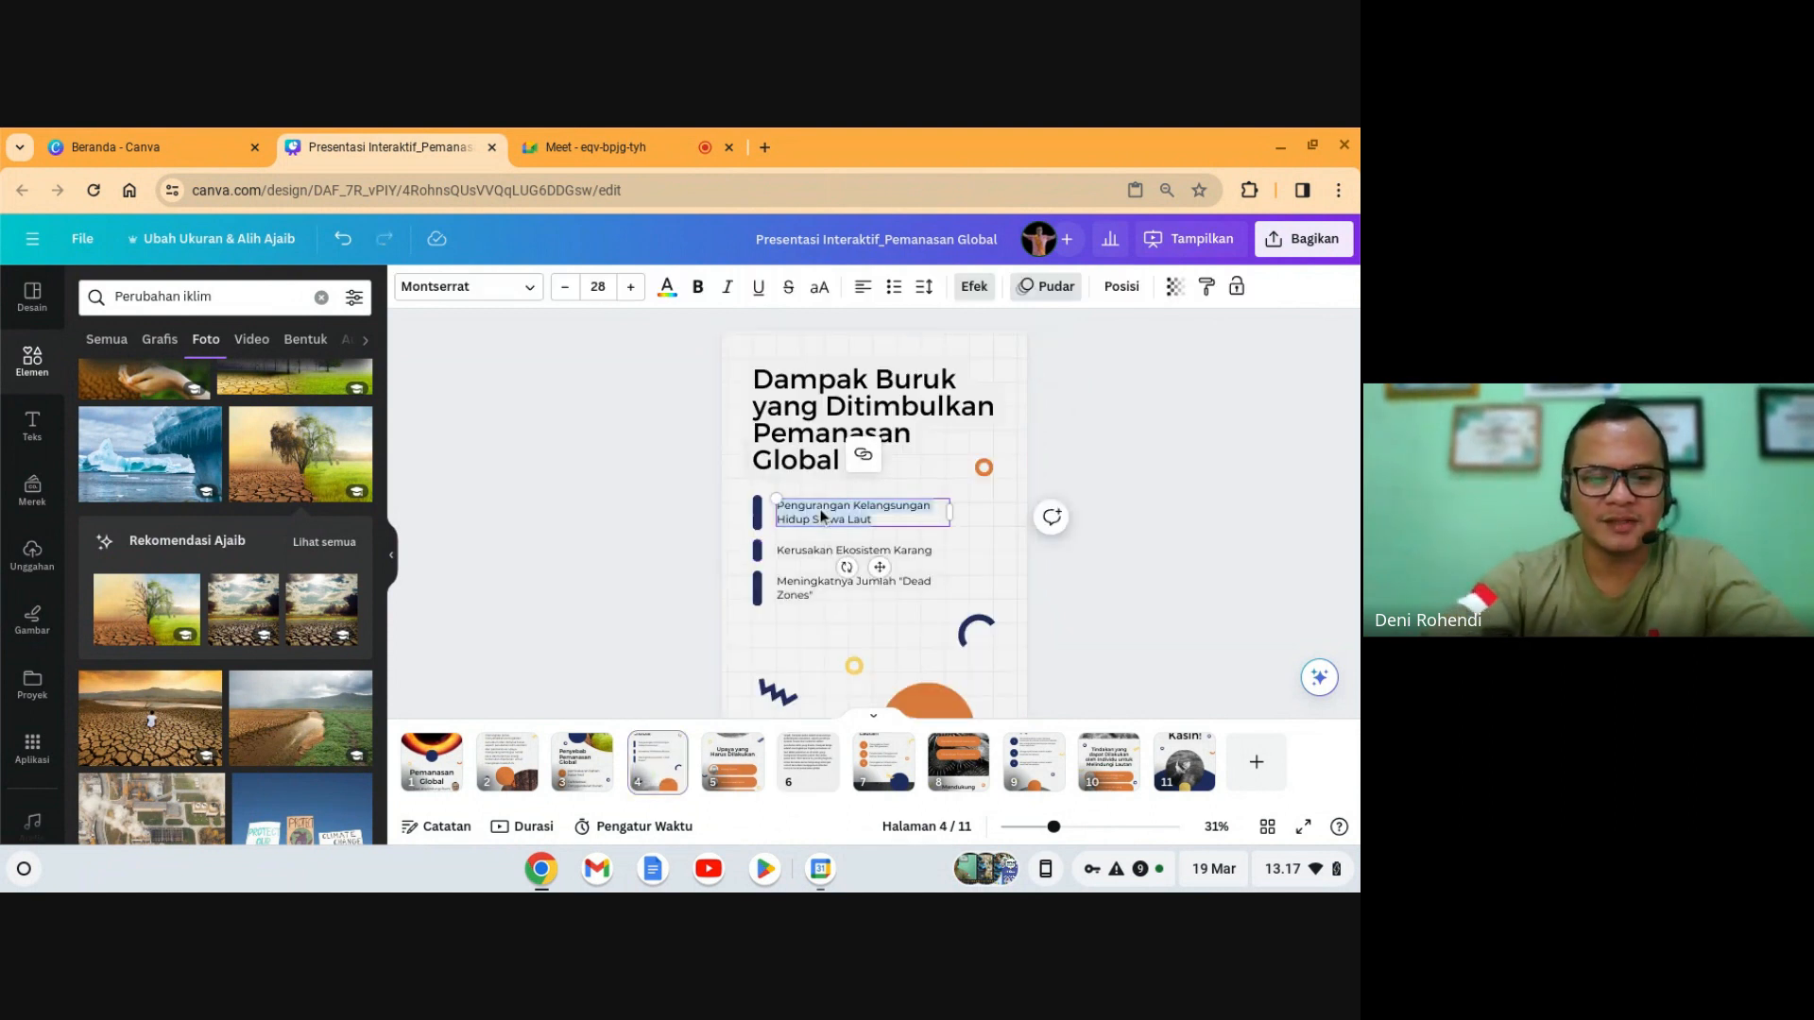
{"action": "type", "text": "peningkatan suhu udara yang dapat menyebabkan cuaca ekstrem seperti banjir, lebih sering terjadi"}
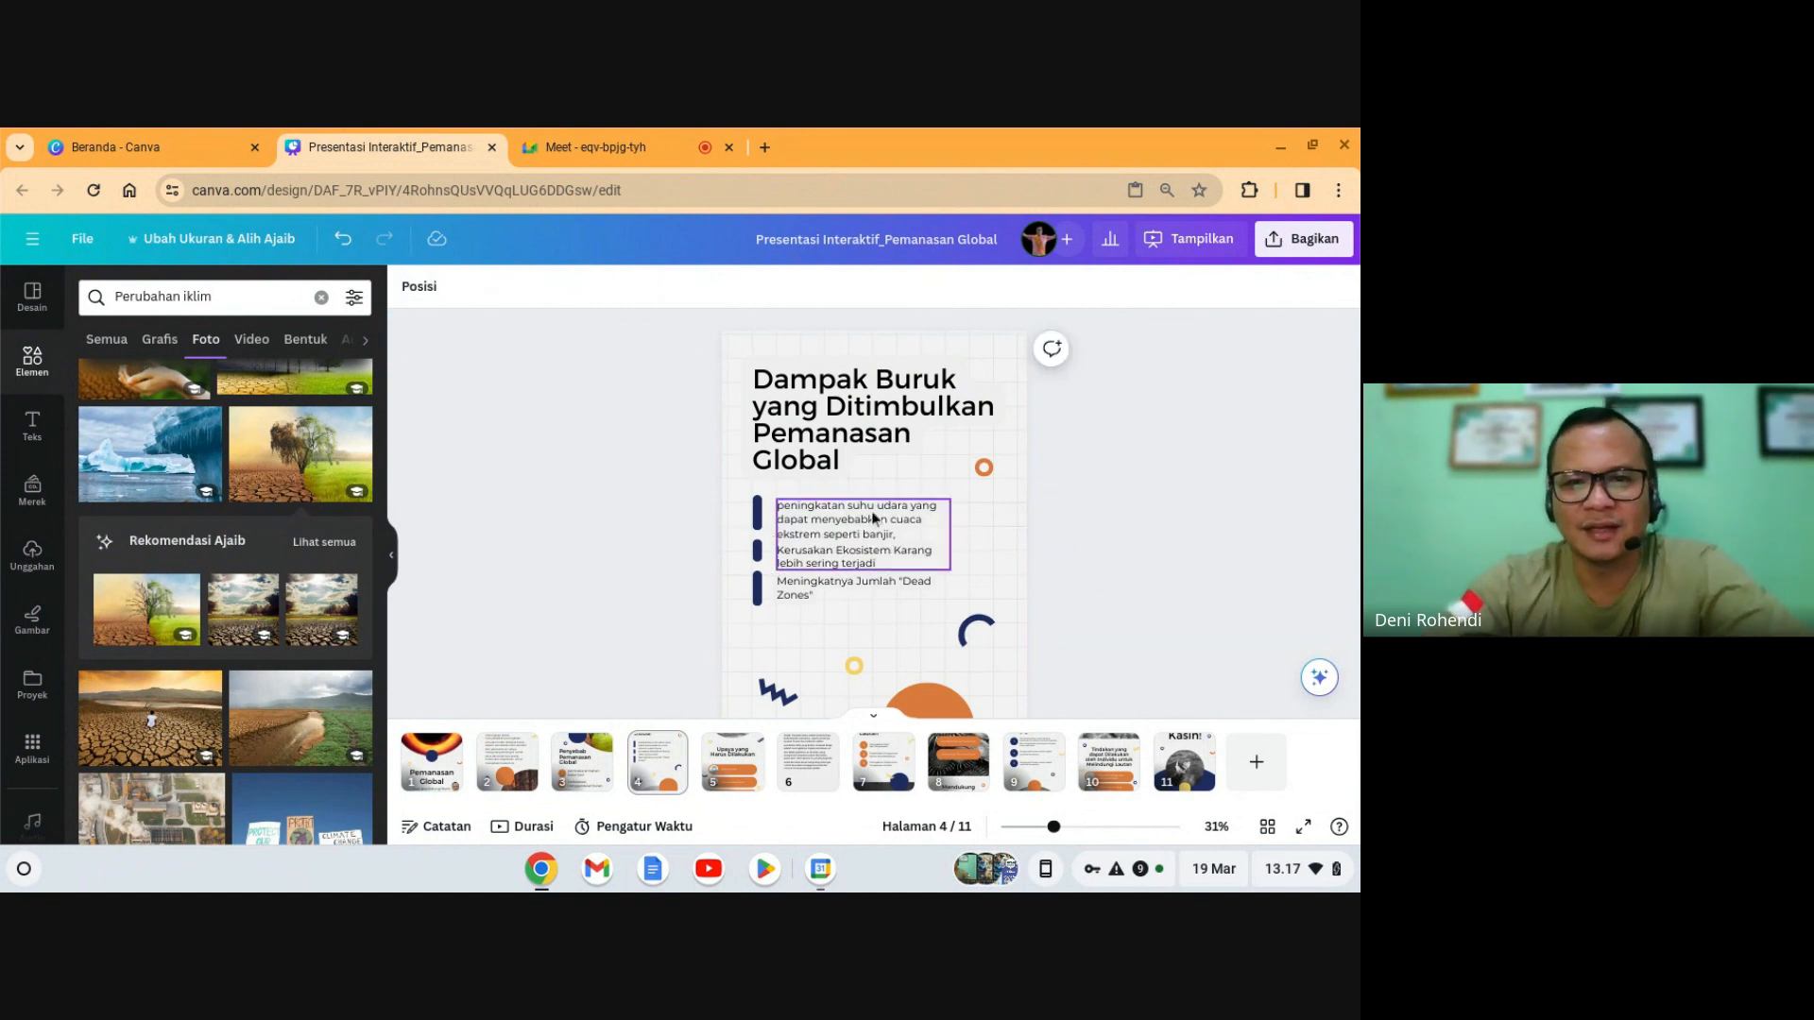
{"action": "left_click_drag", "start_coordinate": [872, 513], "coordinate": [862, 502]}
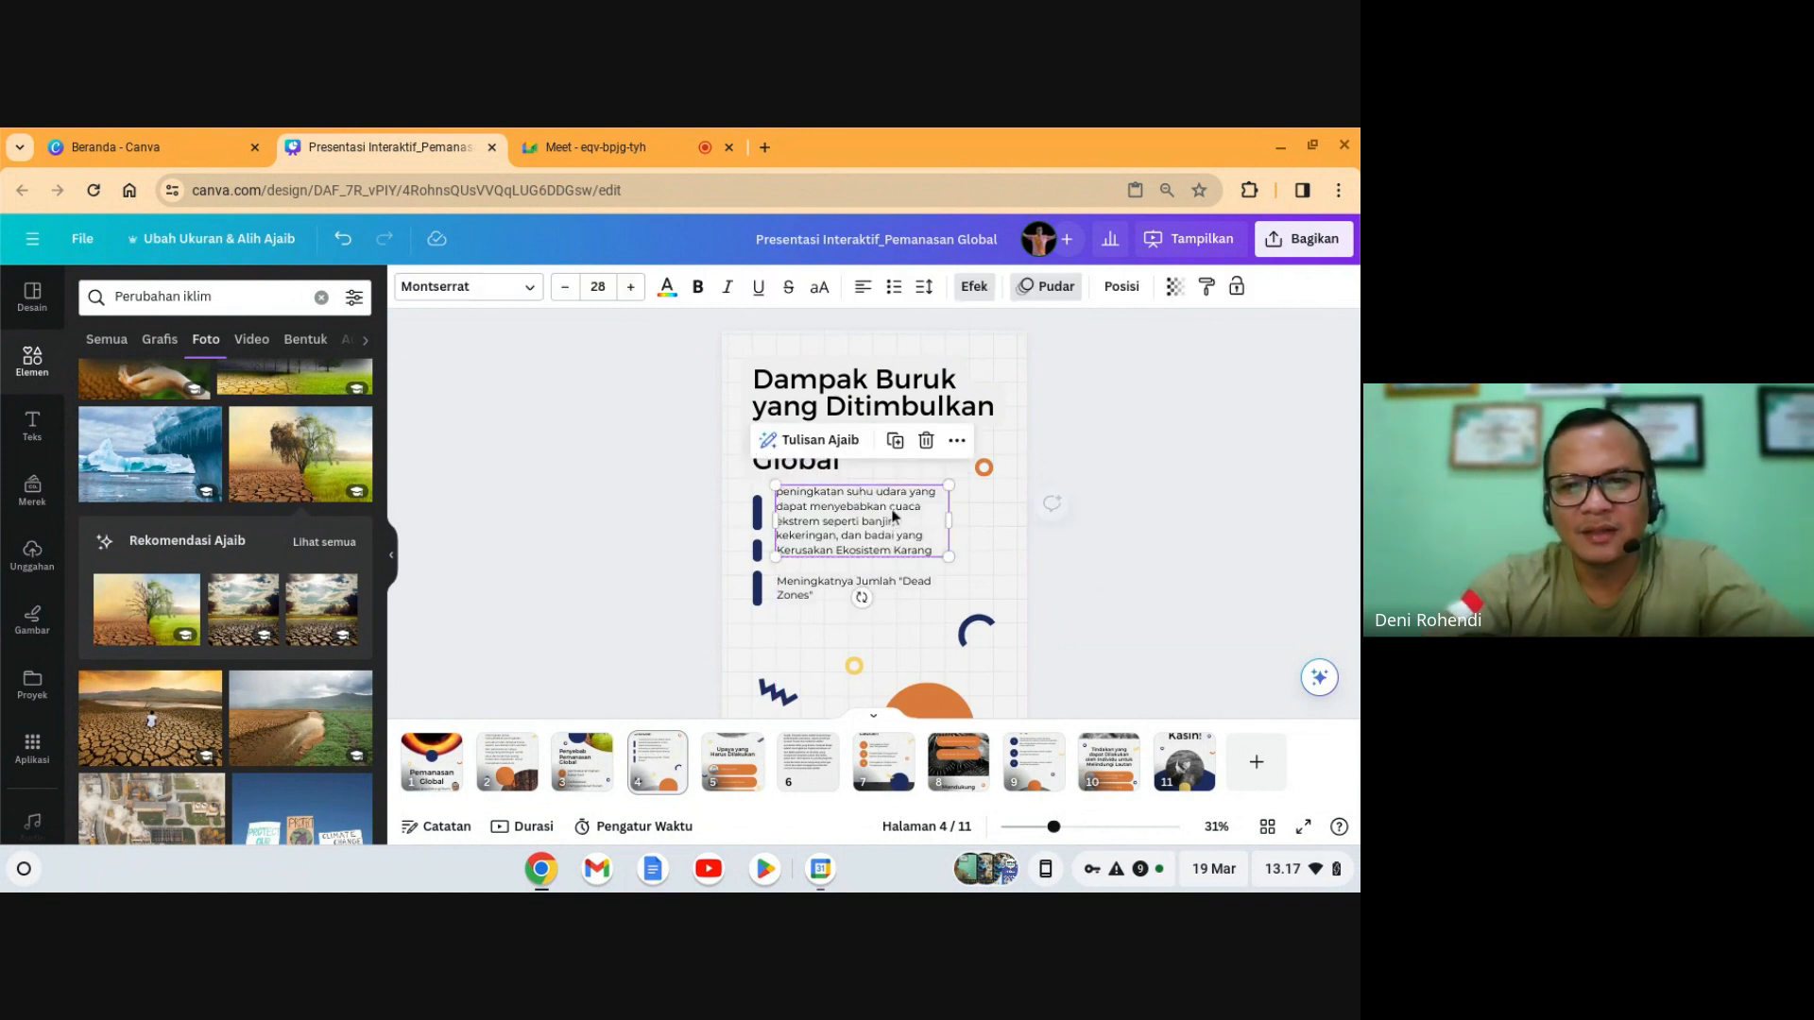
{"action": "left_click", "coordinate": [1134, 605]}
- Summarise page 6's paragraph with Tulisan Ajaib > Rangkuman
{"action": "left_click", "coordinate": [807, 761]}
{"action": "left_click", "coordinate": [859, 554]}
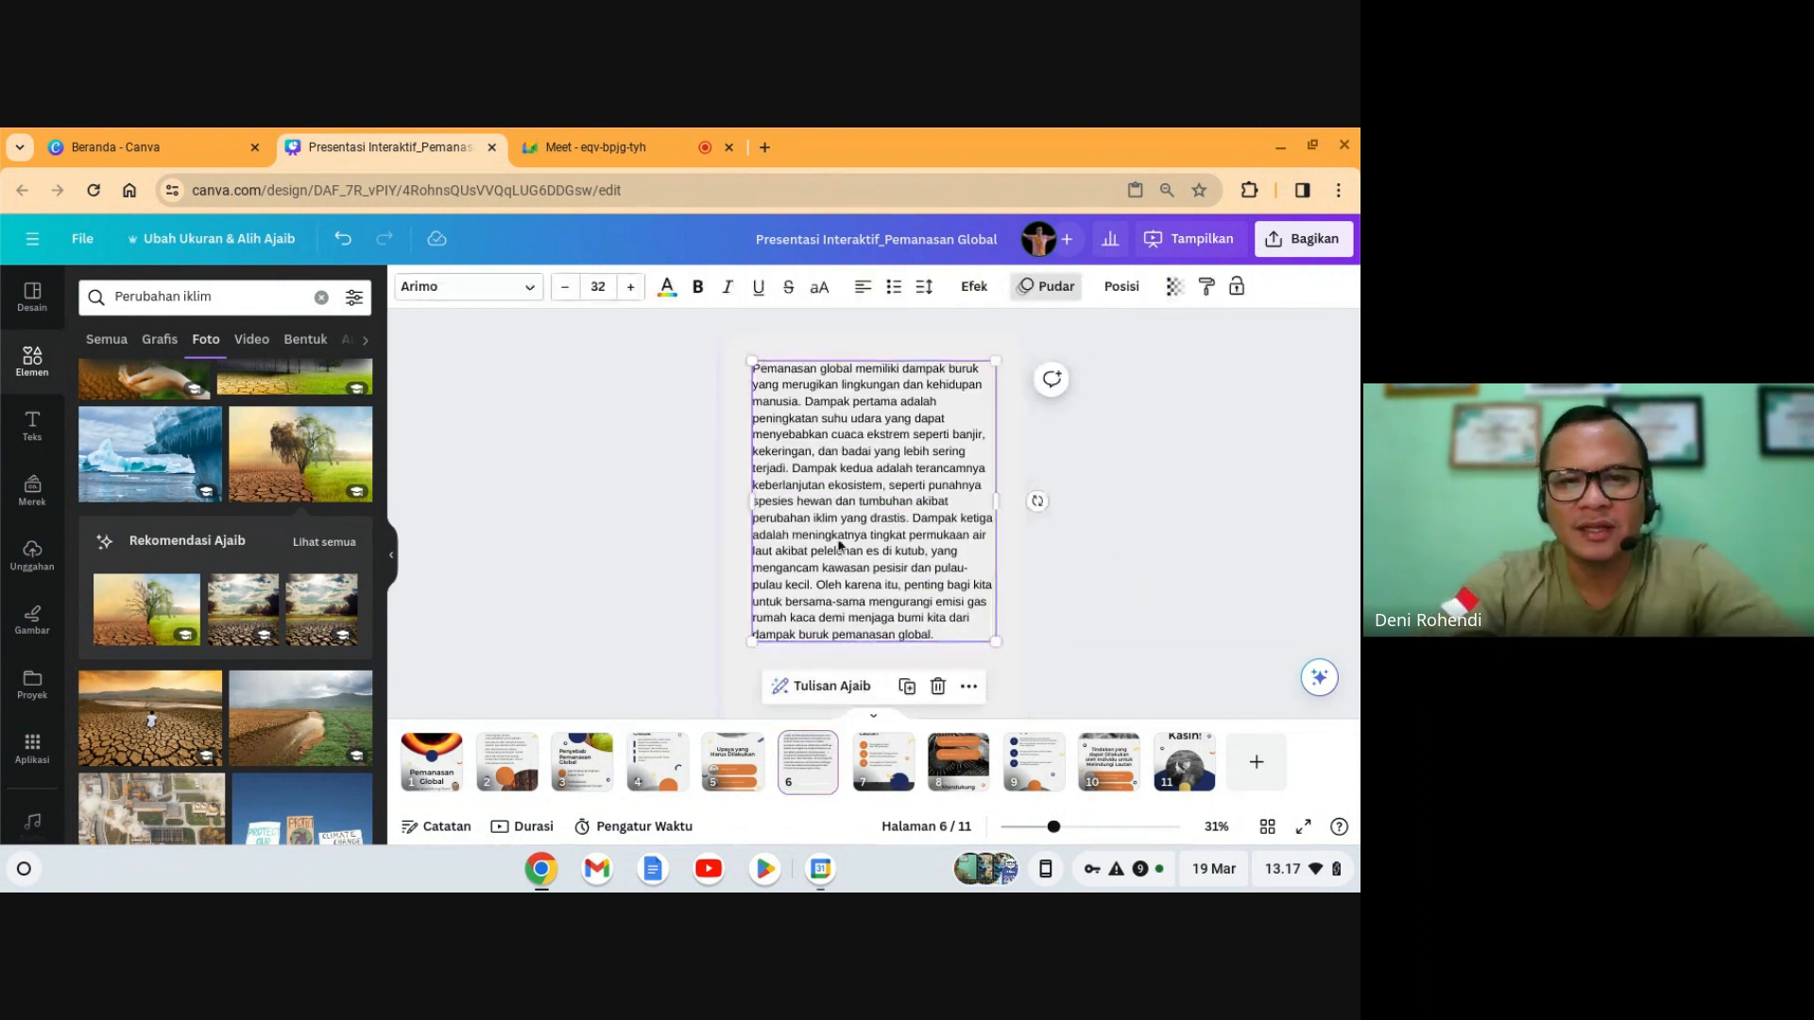
{"action": "left_click", "coordinate": [1154, 522]}
{"action": "left_click", "coordinate": [881, 427]}
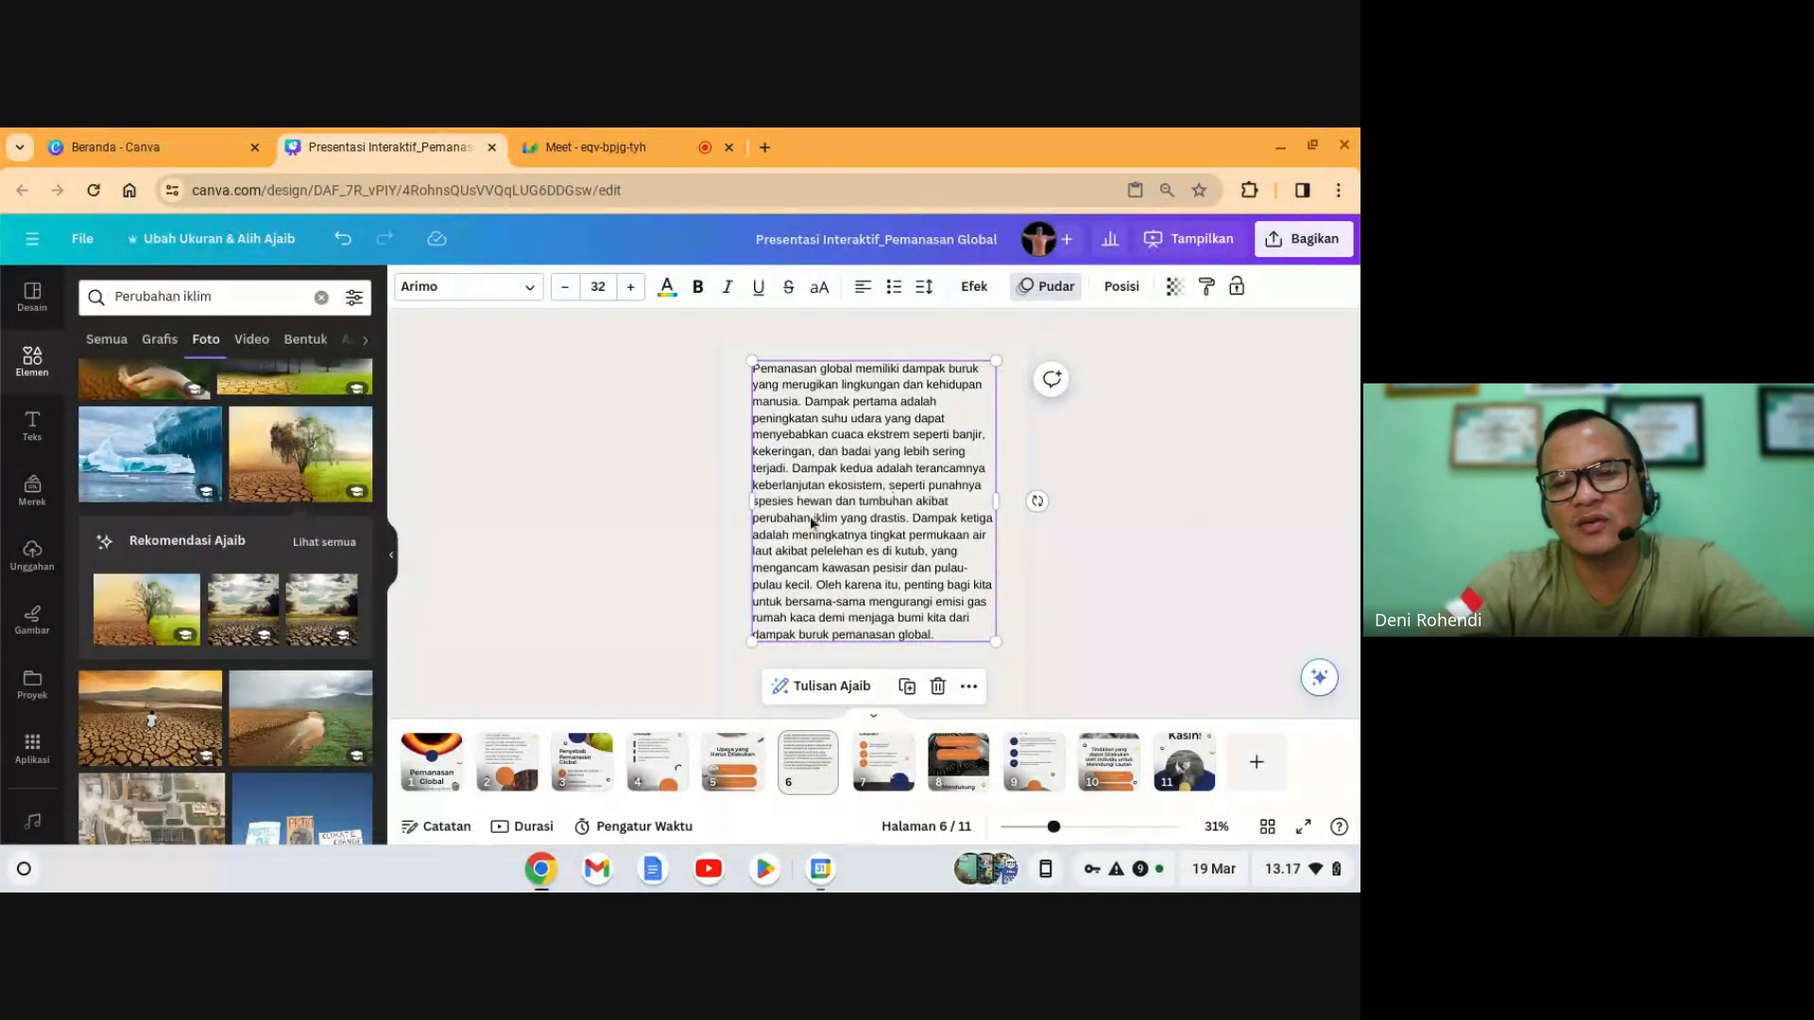
{"action": "left_click", "coordinate": [830, 687]}
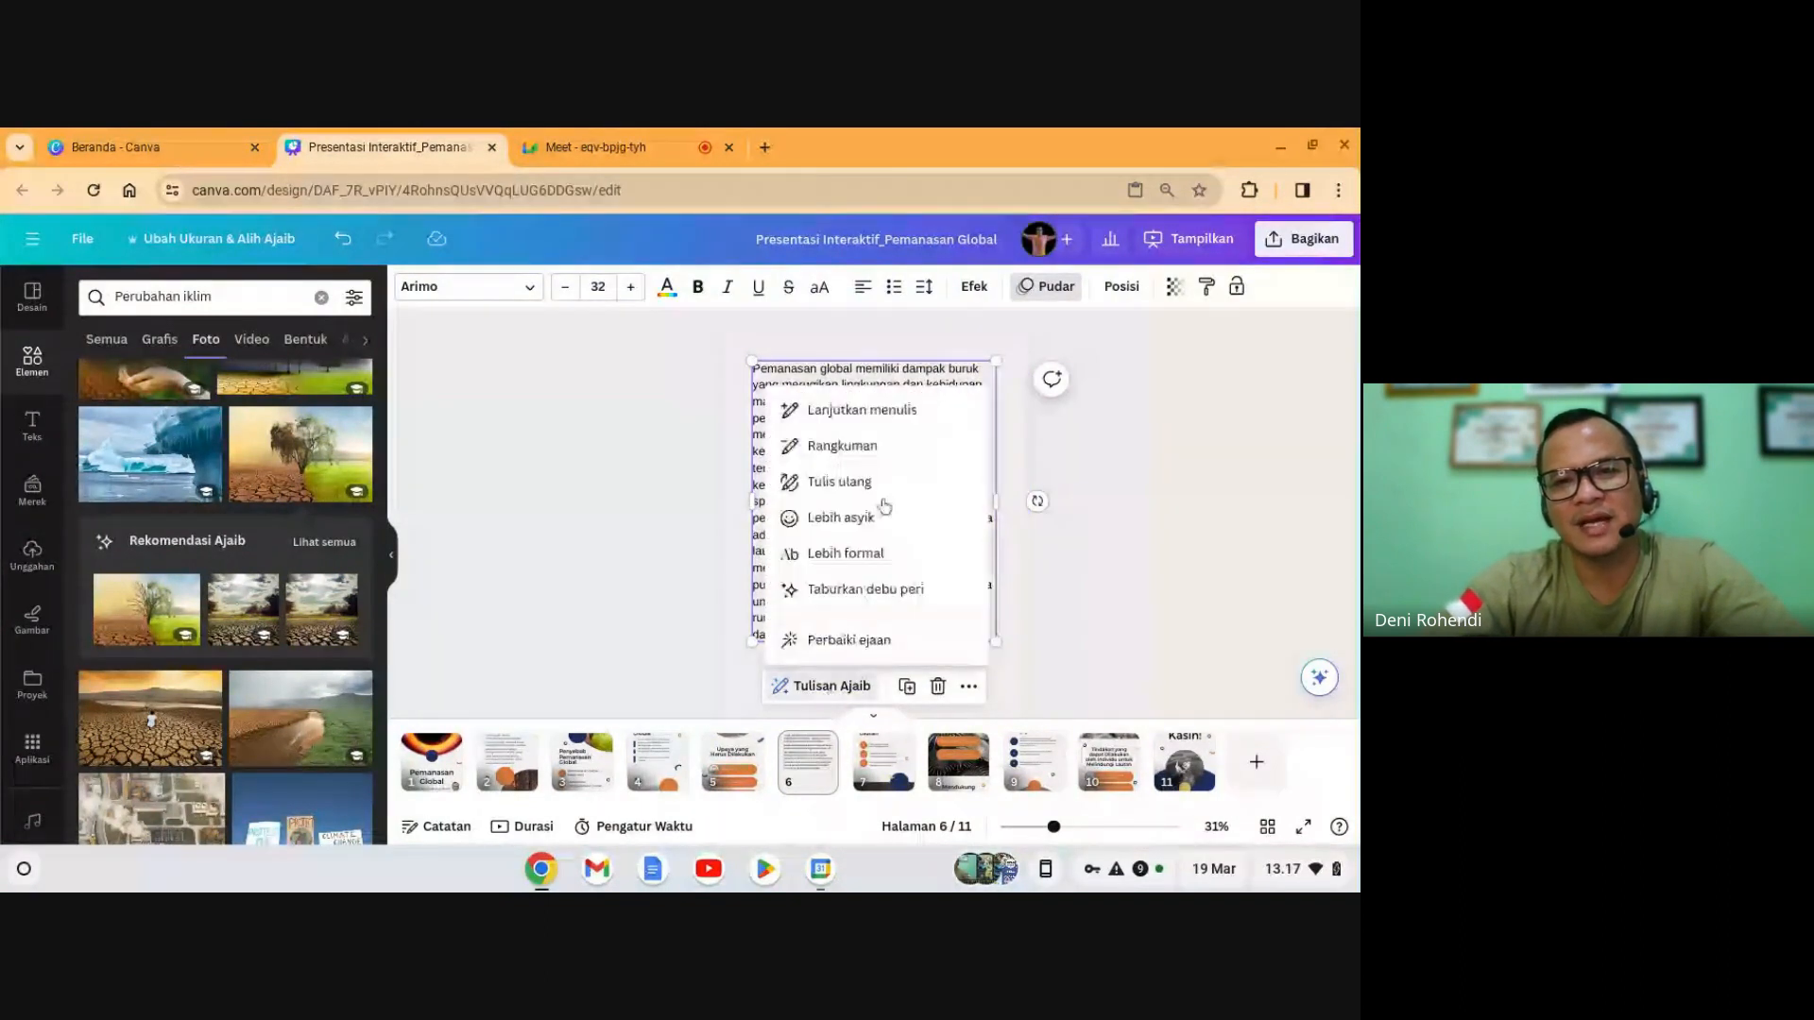
{"action": "left_click", "coordinate": [869, 448]}
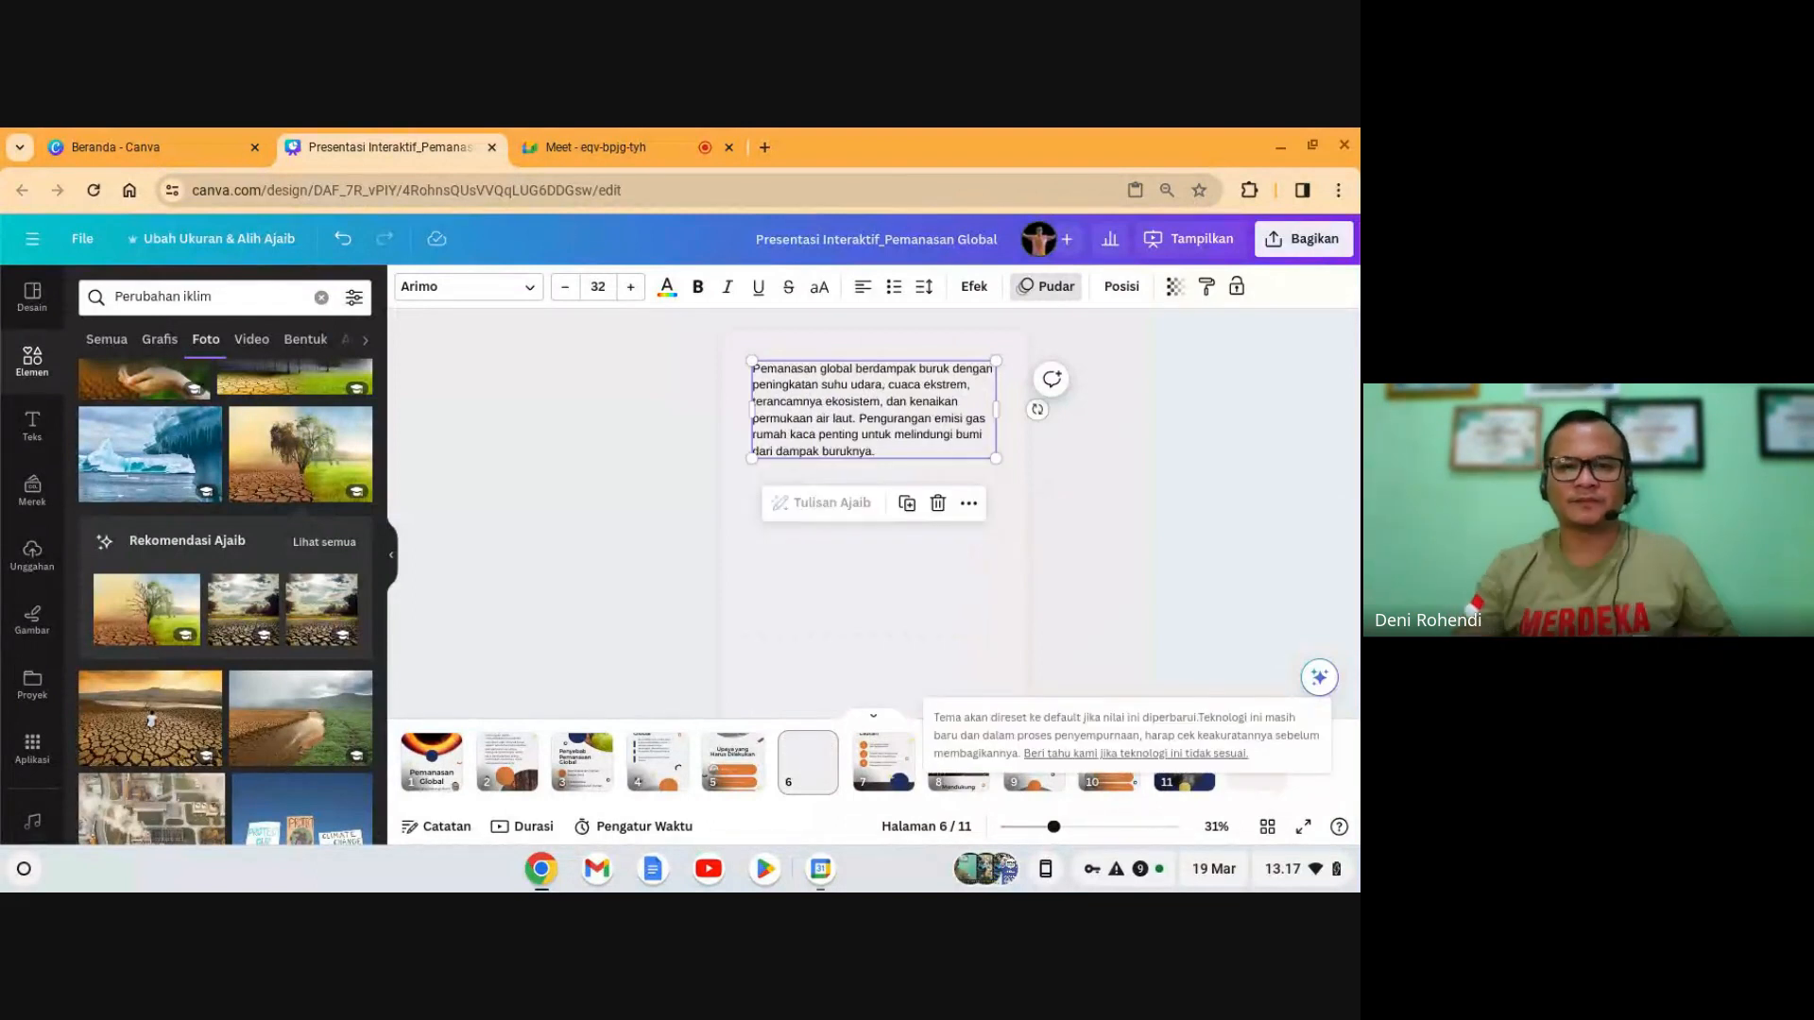
{"action": "left_click", "coordinate": [1090, 496]}
{"action": "left_click", "coordinate": [990, 446]}
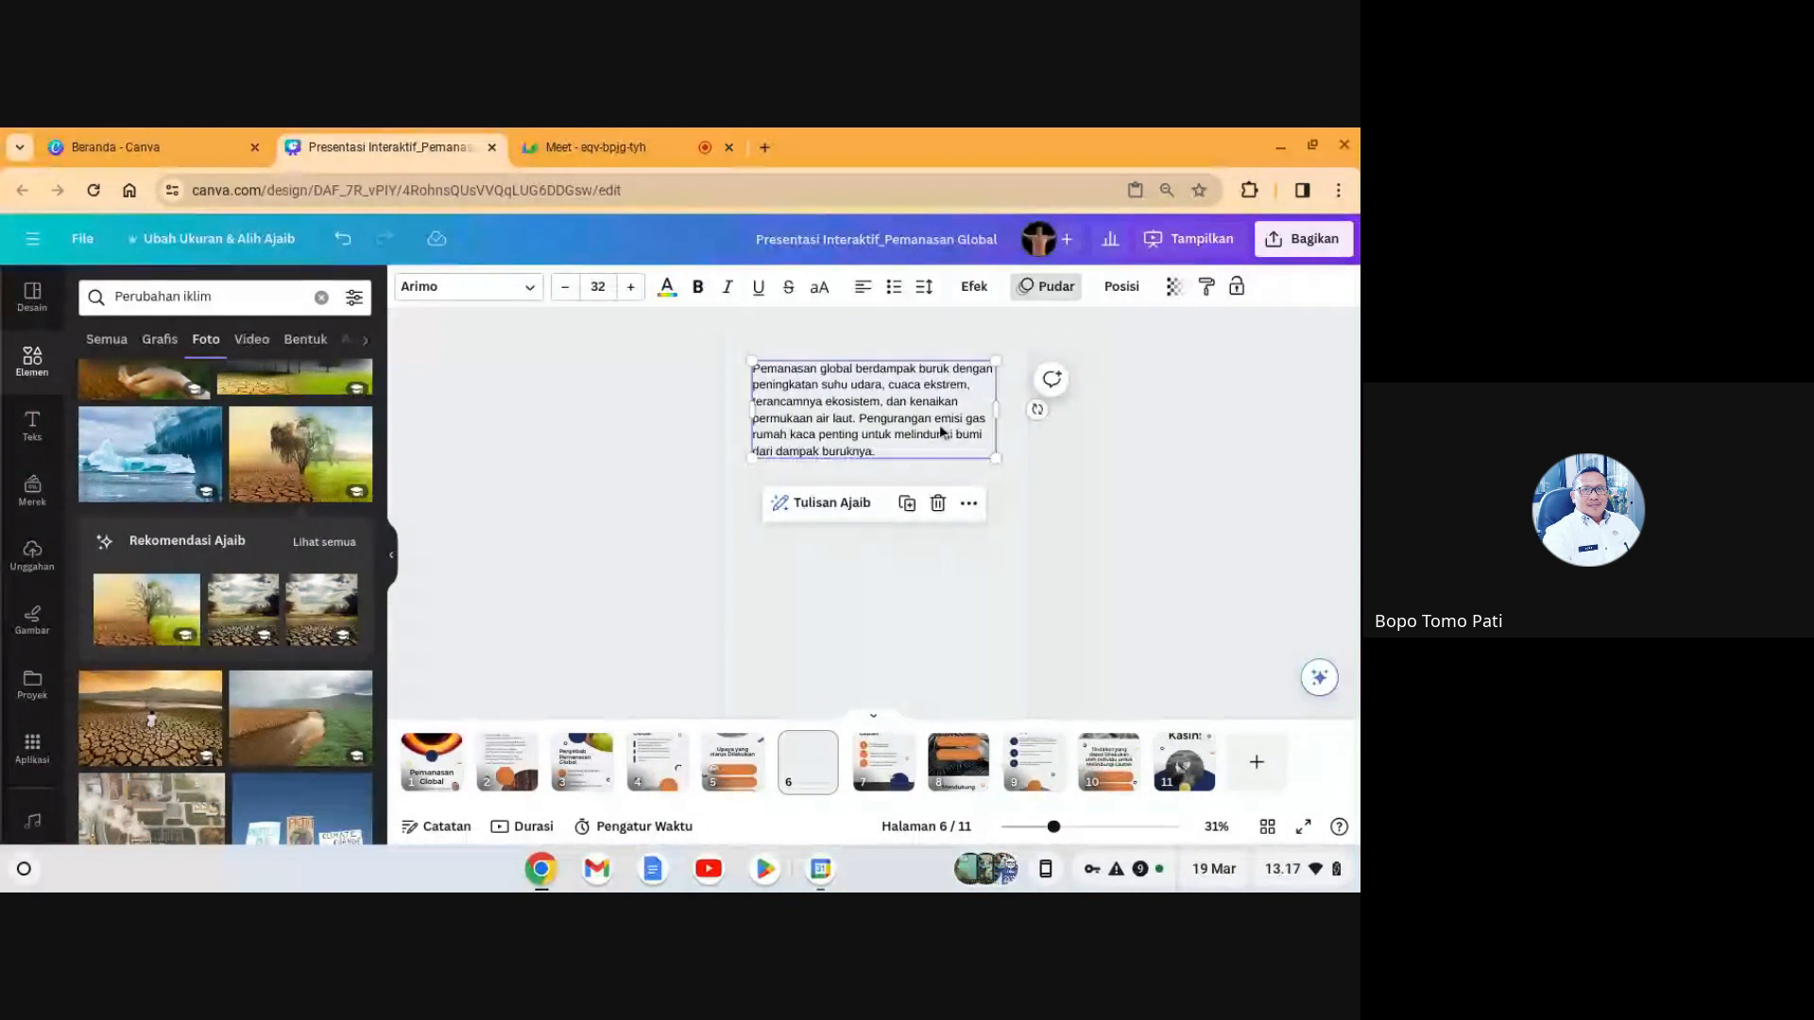
- Delete the summary's final sentence about reducing emissions, leaving it ending at 'permukaan air laut.'
{"action": "double_click", "coordinate": [932, 419]}
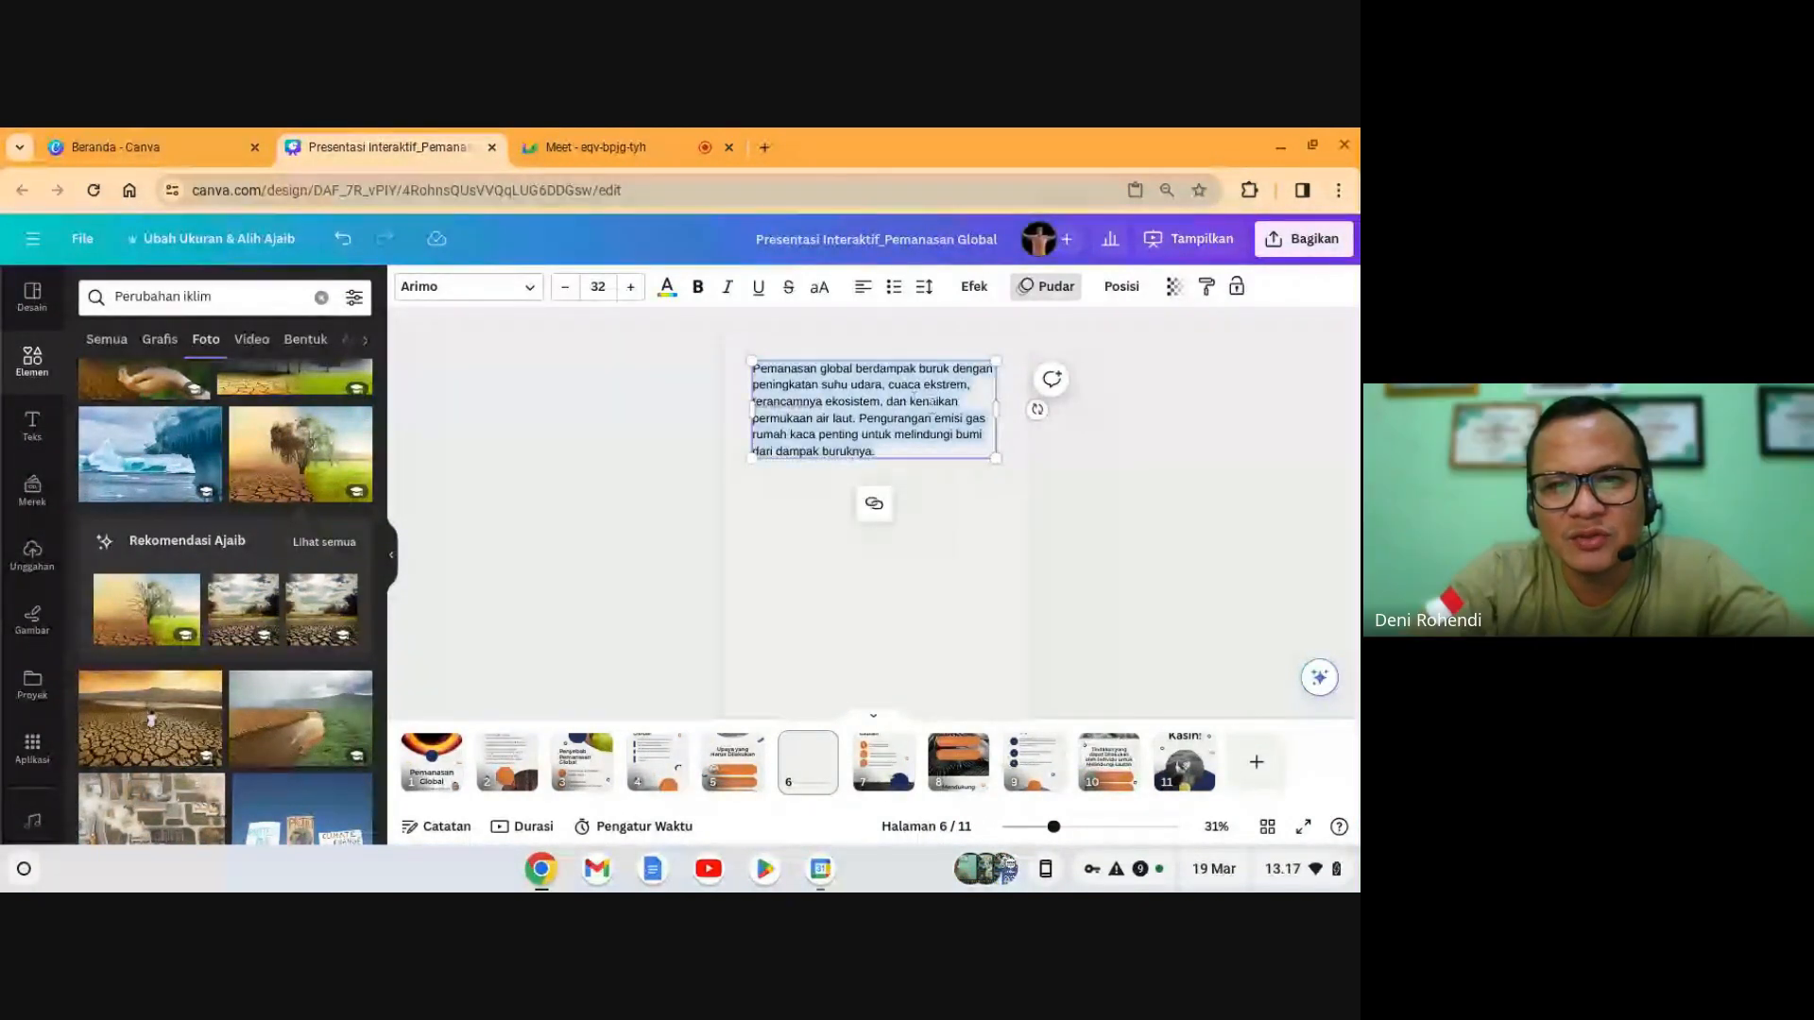
{"action": "left_click", "coordinate": [931, 405]}
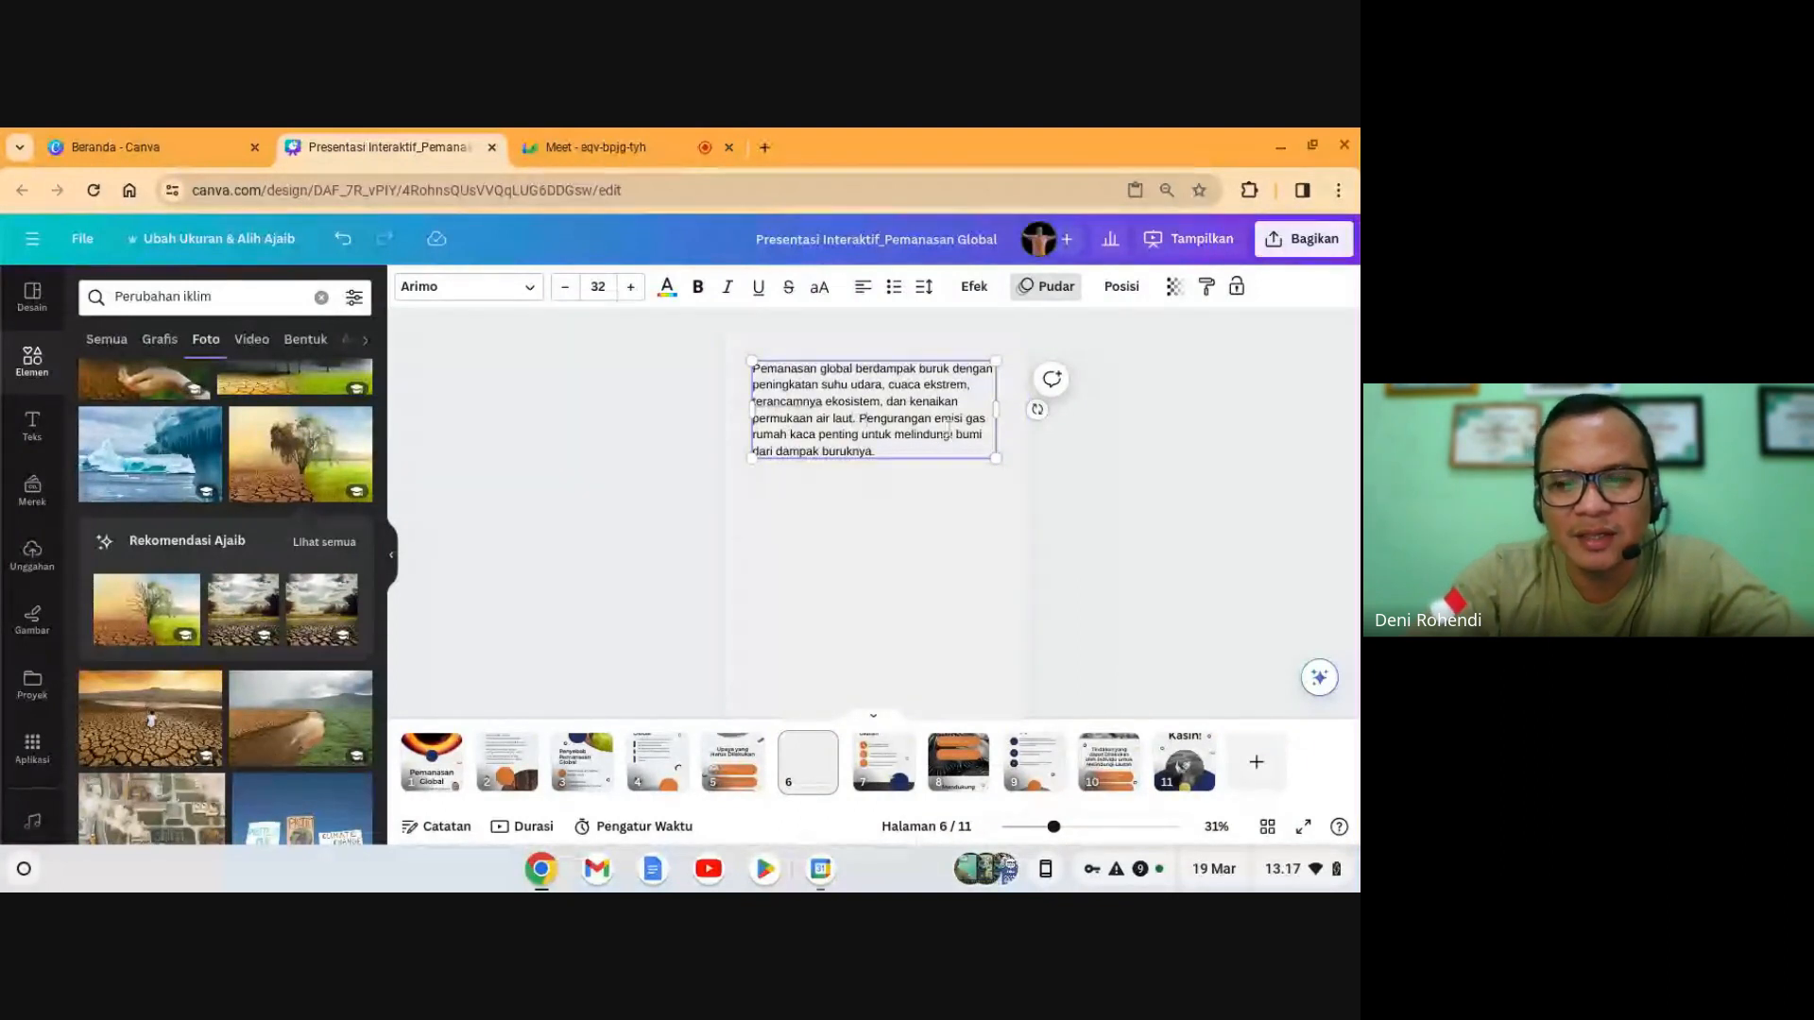
{"action": "left_click_drag", "start_coordinate": [859, 418], "coordinate": [875, 452]}
{"action": "key", "text": "BackSpace"}
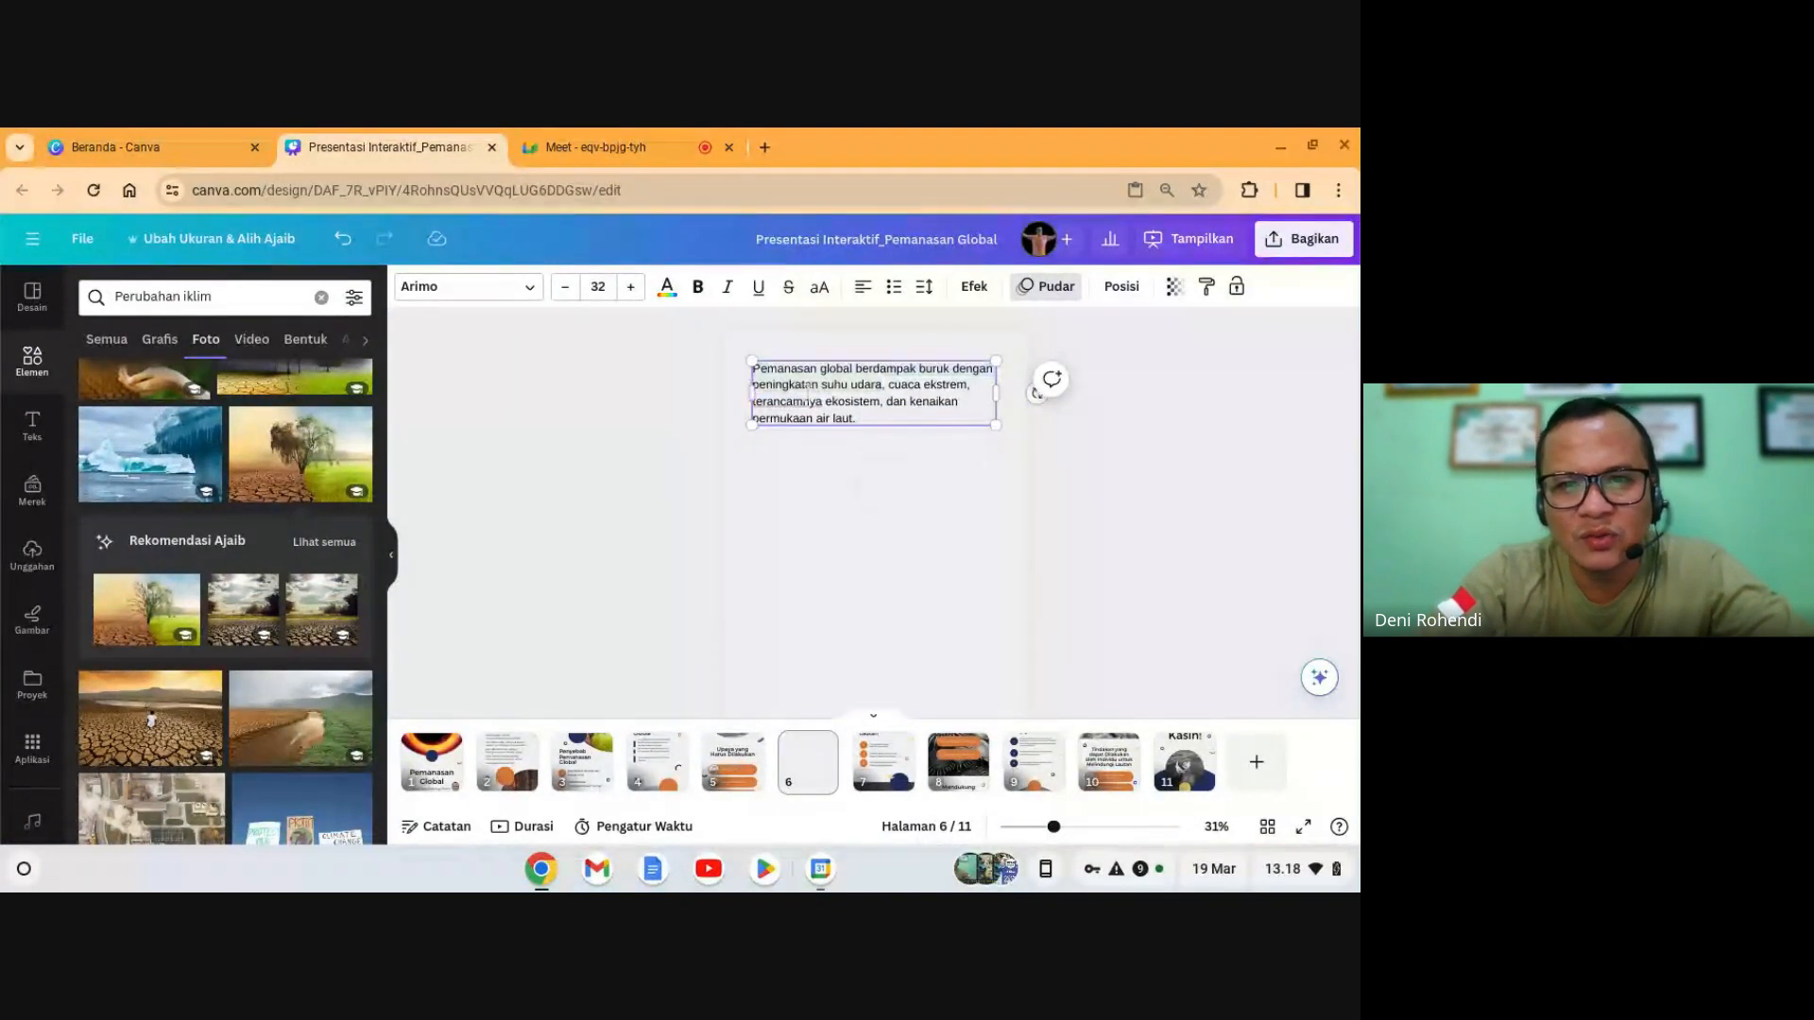
{"action": "left_click", "coordinate": [681, 774]}
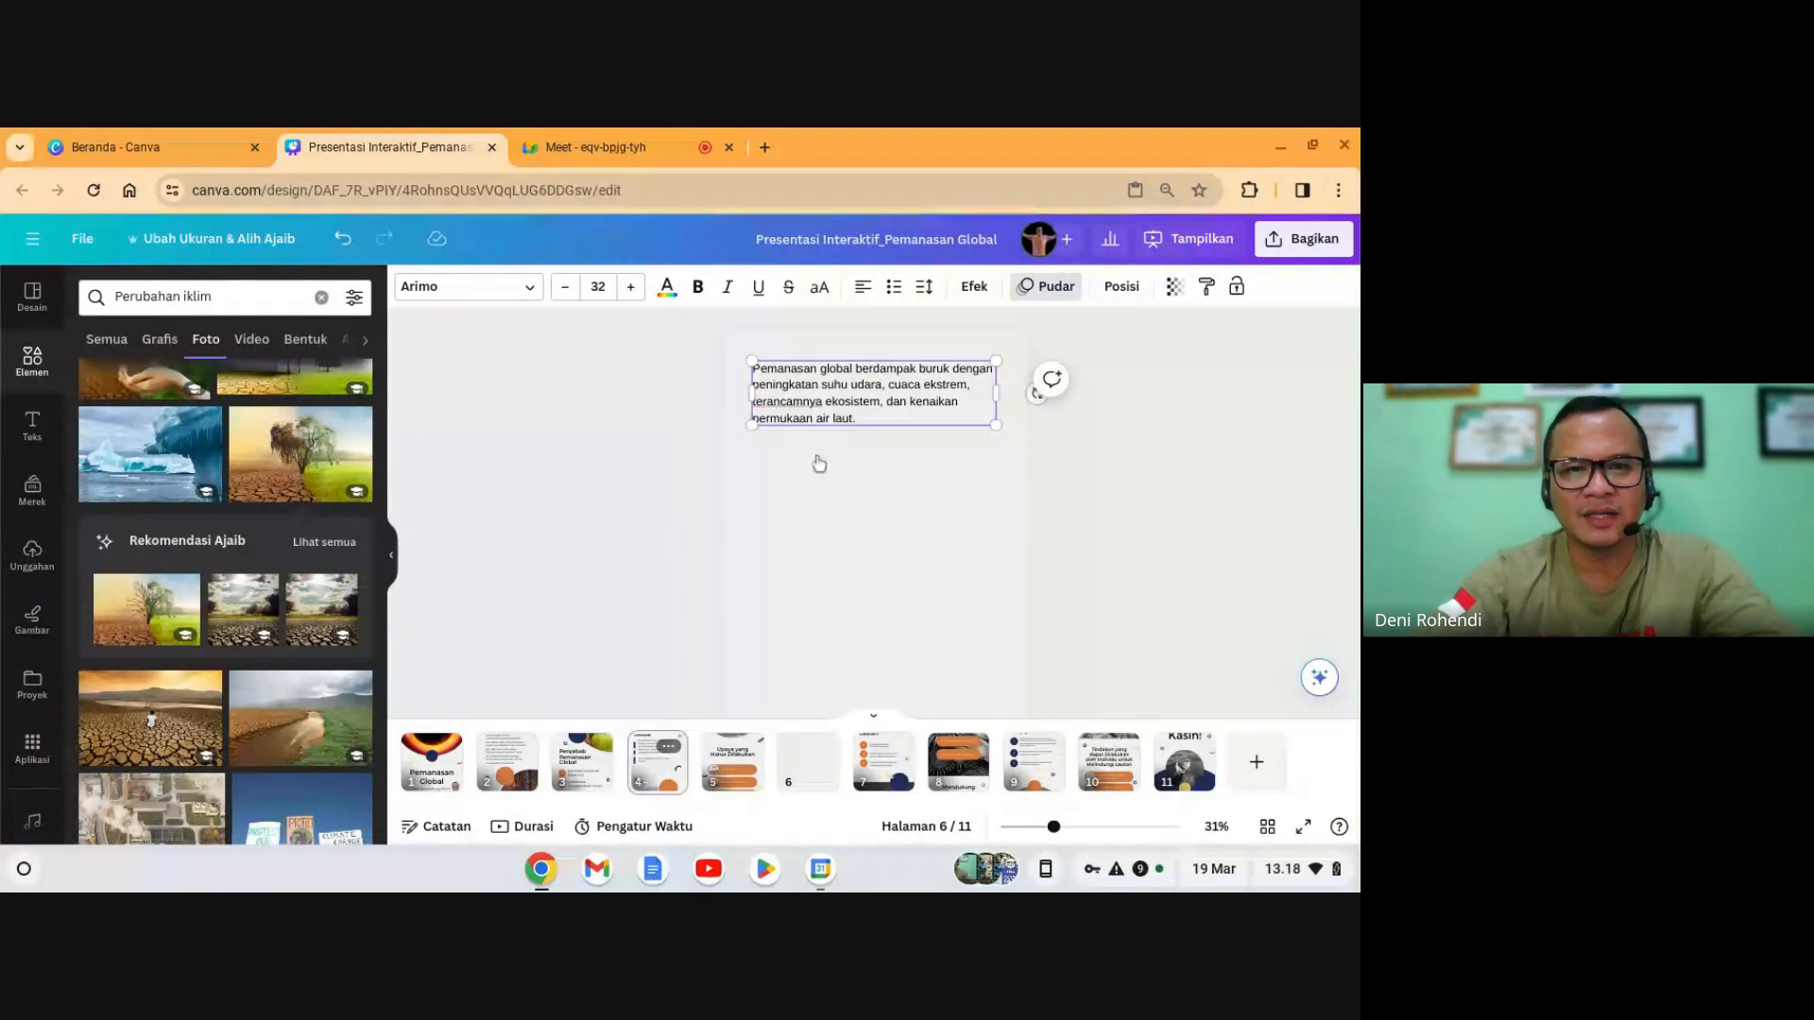
- Retype the first bullet as 'Peningkatan suhu udara' and shift it down slightly
{"action": "left_click", "coordinate": [816, 513]}
{"action": "left_click", "coordinate": [816, 512]}
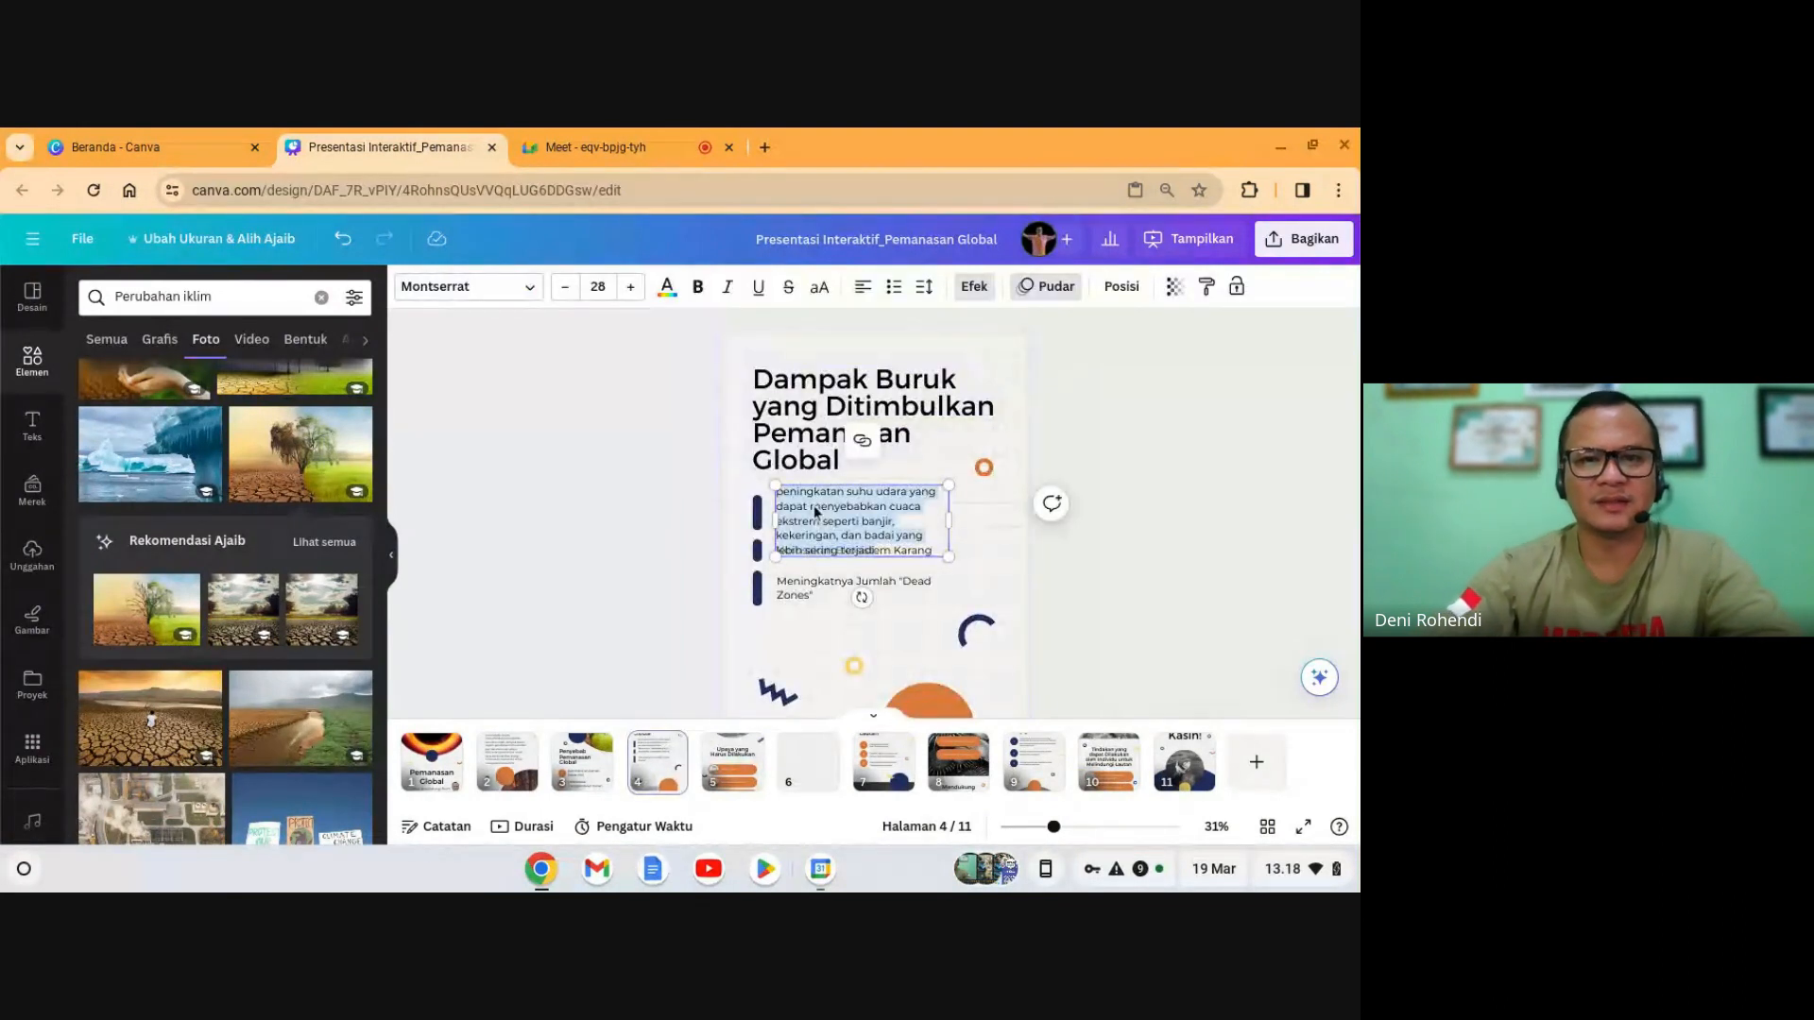
{"action": "type", "text": "Peningkata"}
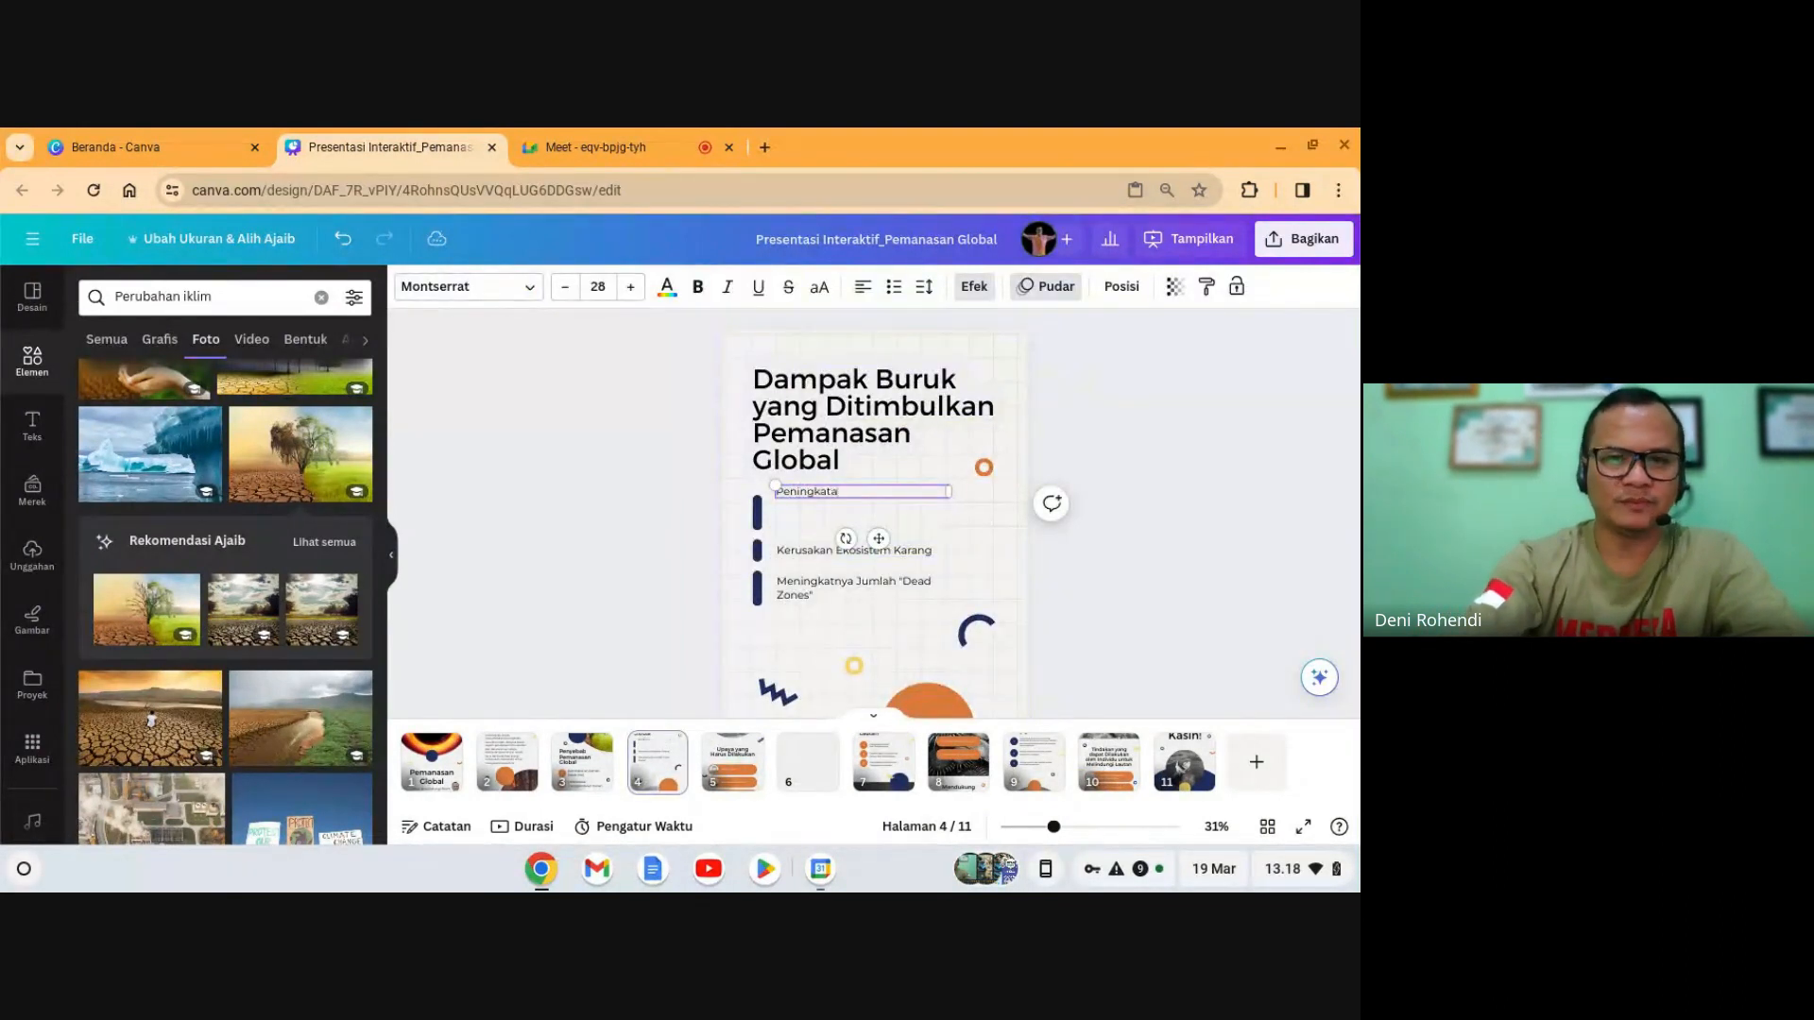
{"action": "type", "text": "n suhu udara"}
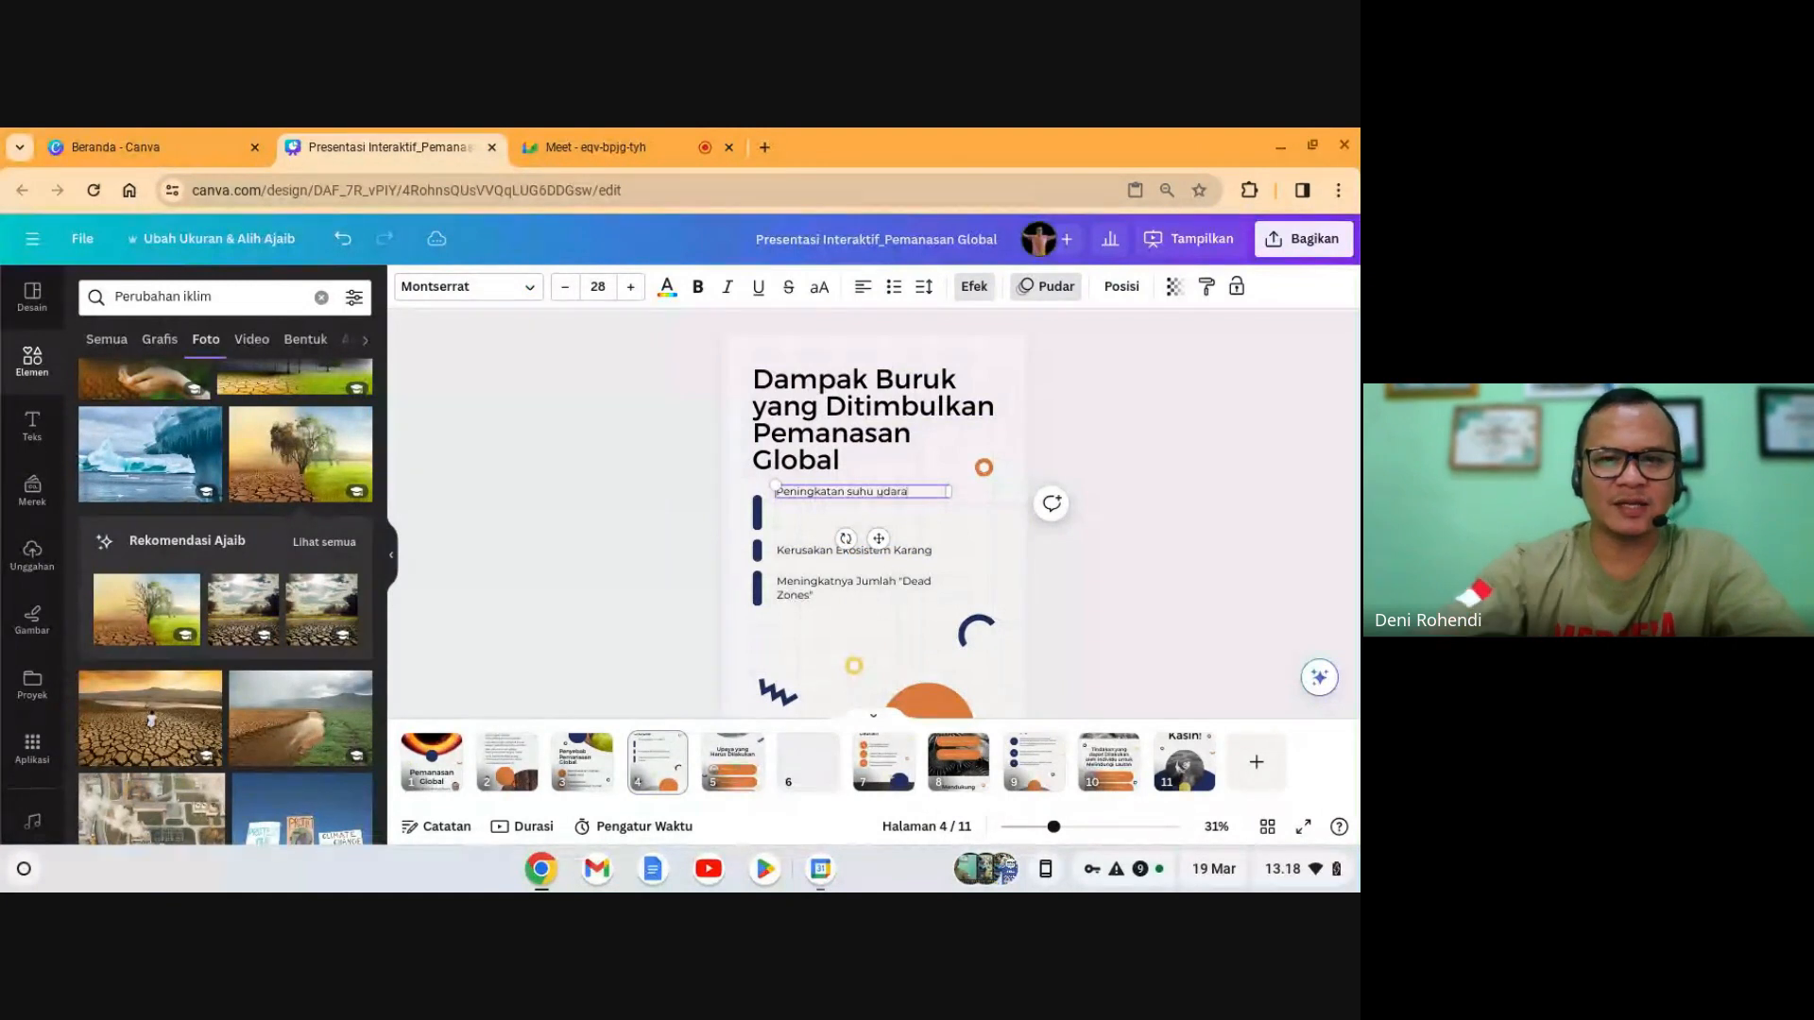
{"action": "left_click", "coordinate": [840, 504]}
{"action": "left_click_drag", "start_coordinate": [840, 503], "coordinate": [835, 513]}
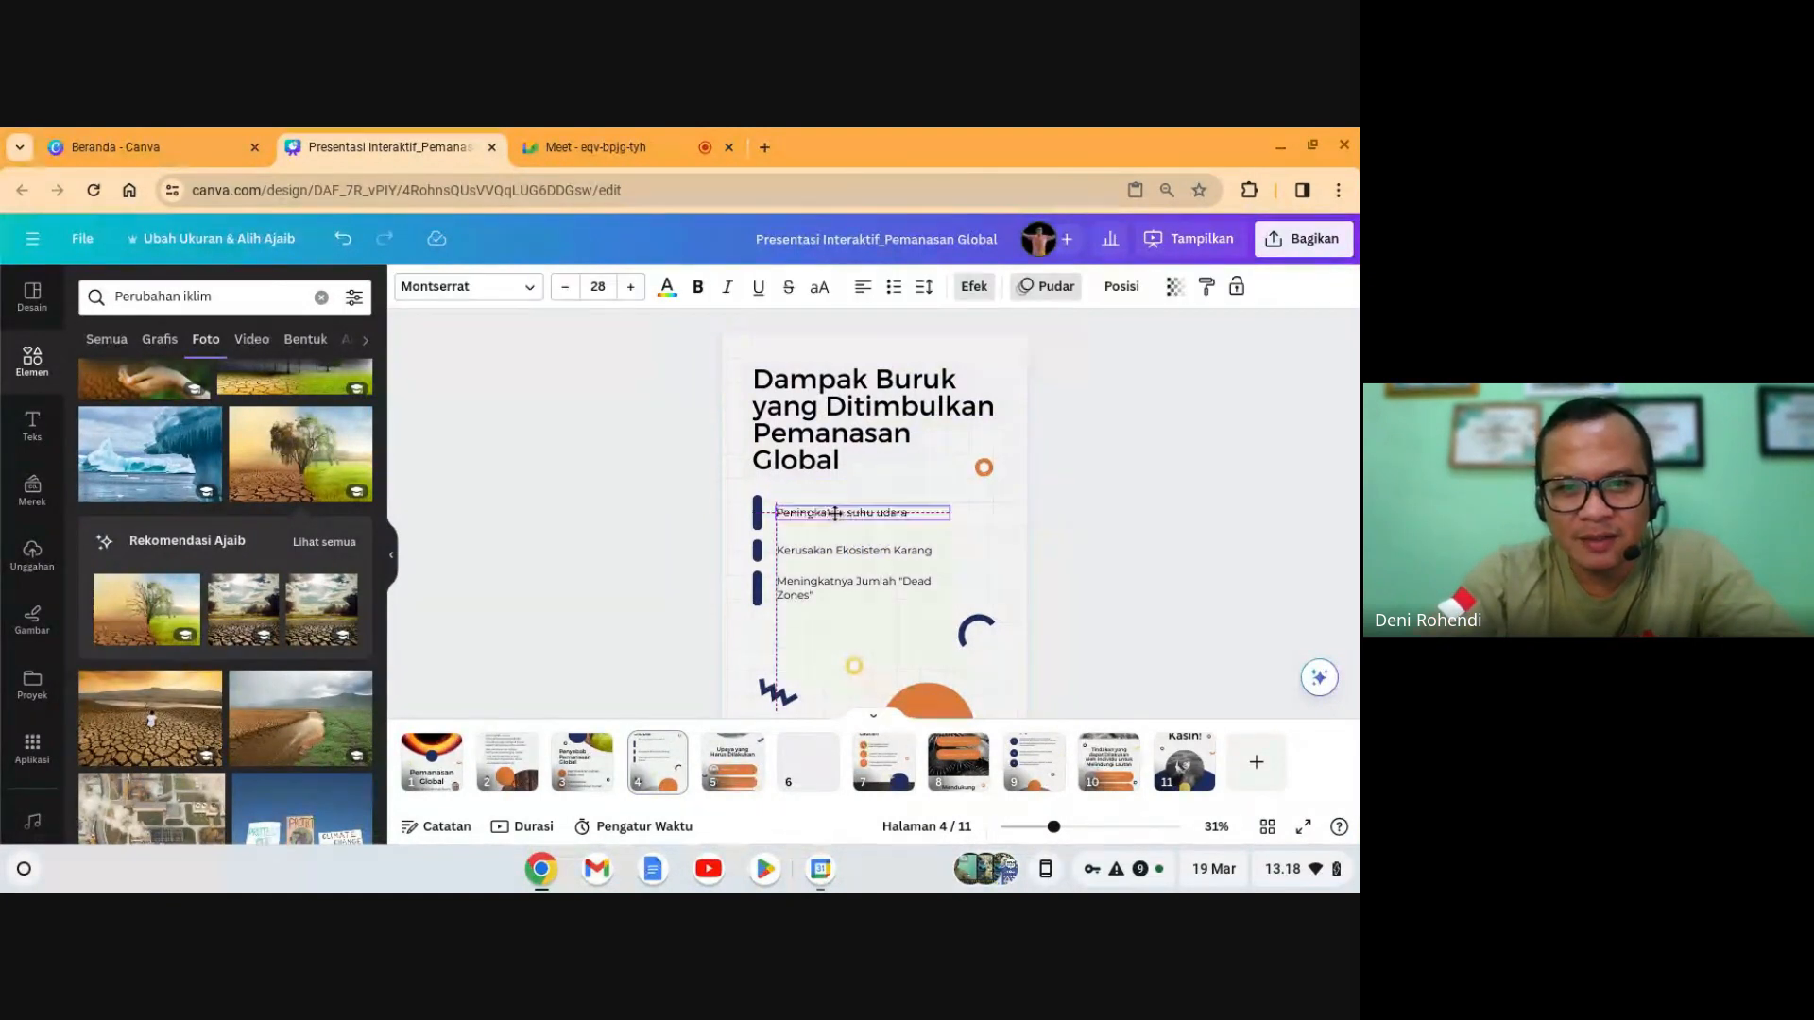
- After checking page 6's summary, change the second bullet to read 'Dampak cuaca ekstrem'
{"action": "left_click", "coordinate": [818, 767]}
{"action": "left_click", "coordinate": [840, 371]}
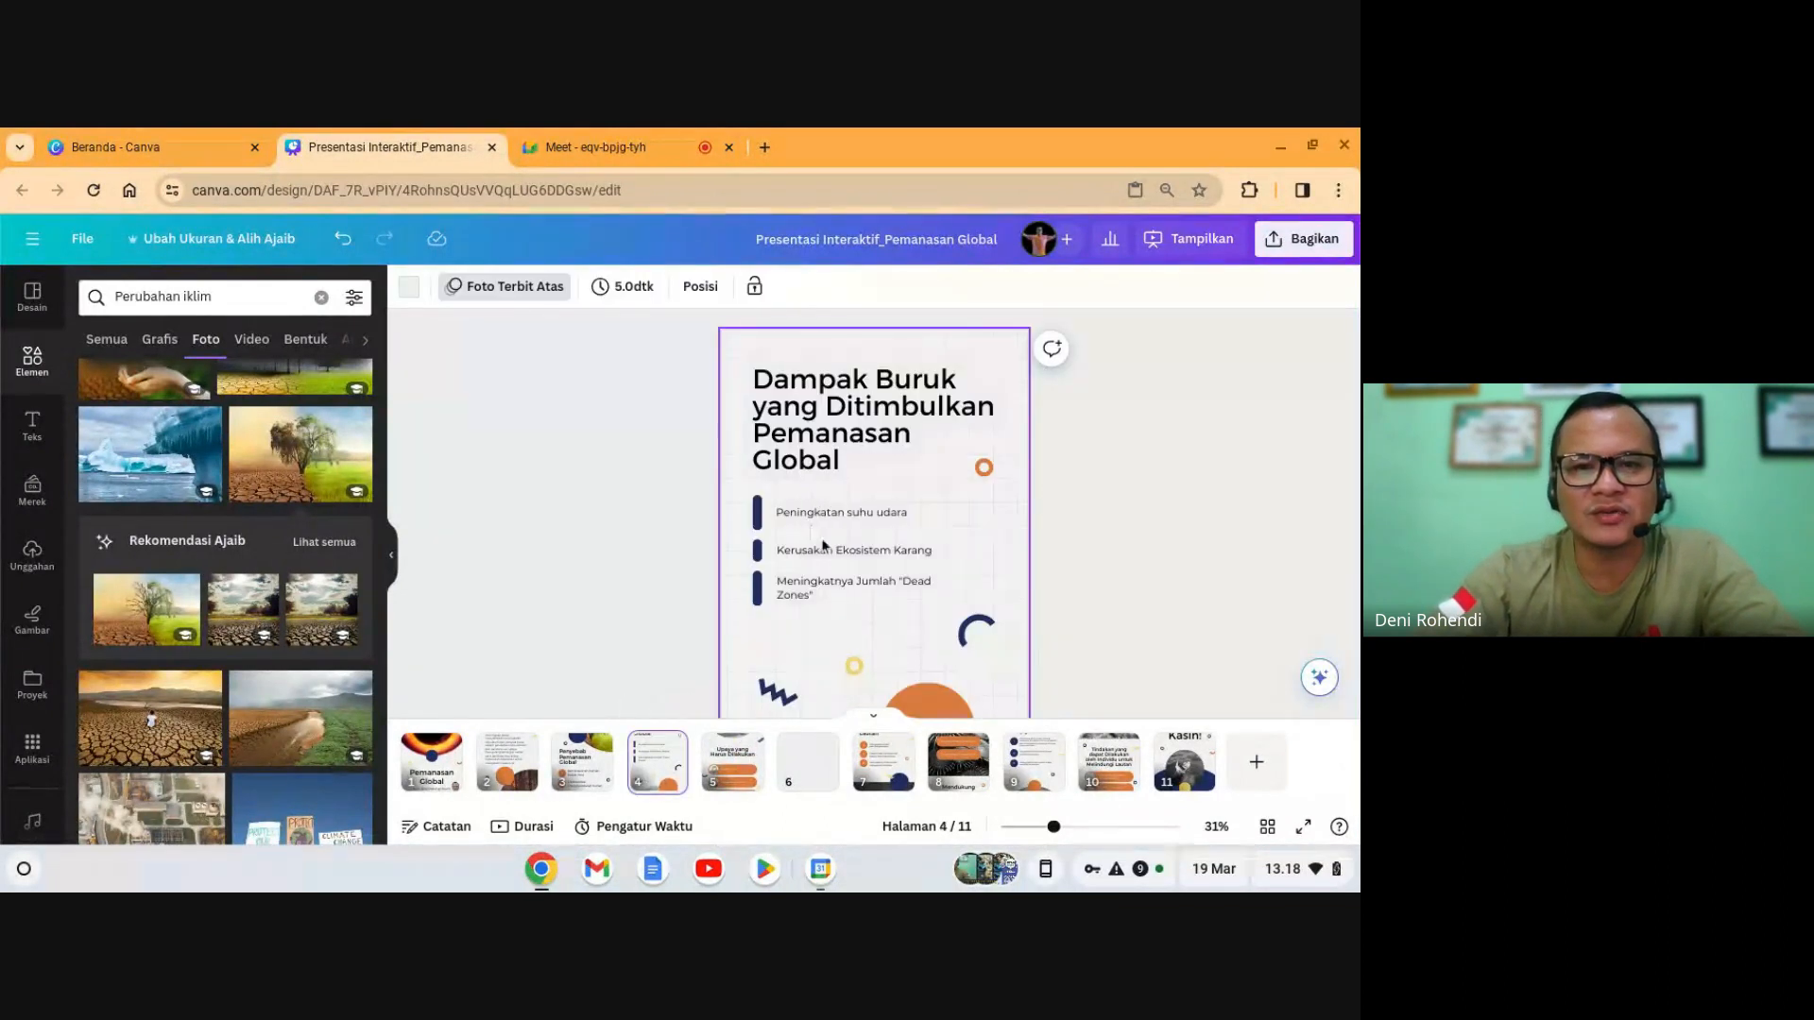
{"action": "double_click", "coordinate": [823, 545]}
{"action": "type", "text": "Dam"}
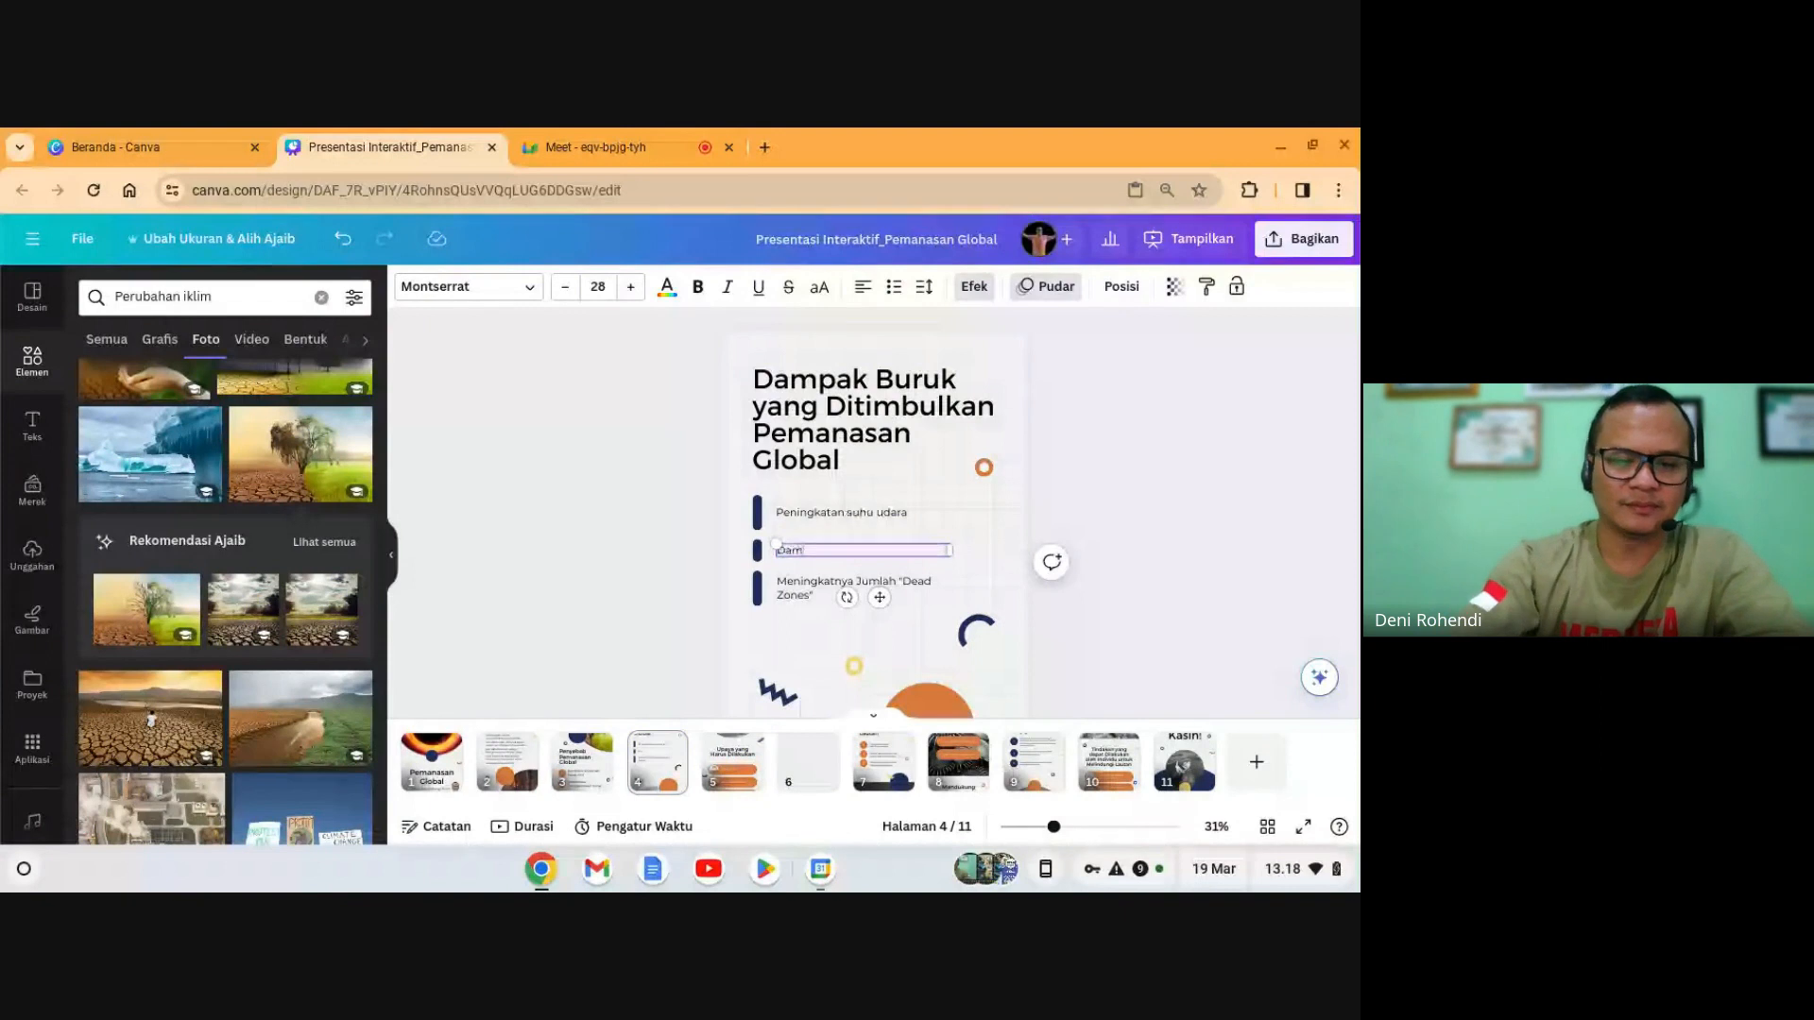
{"action": "type", "text": "pak cuaca ekstrem"}
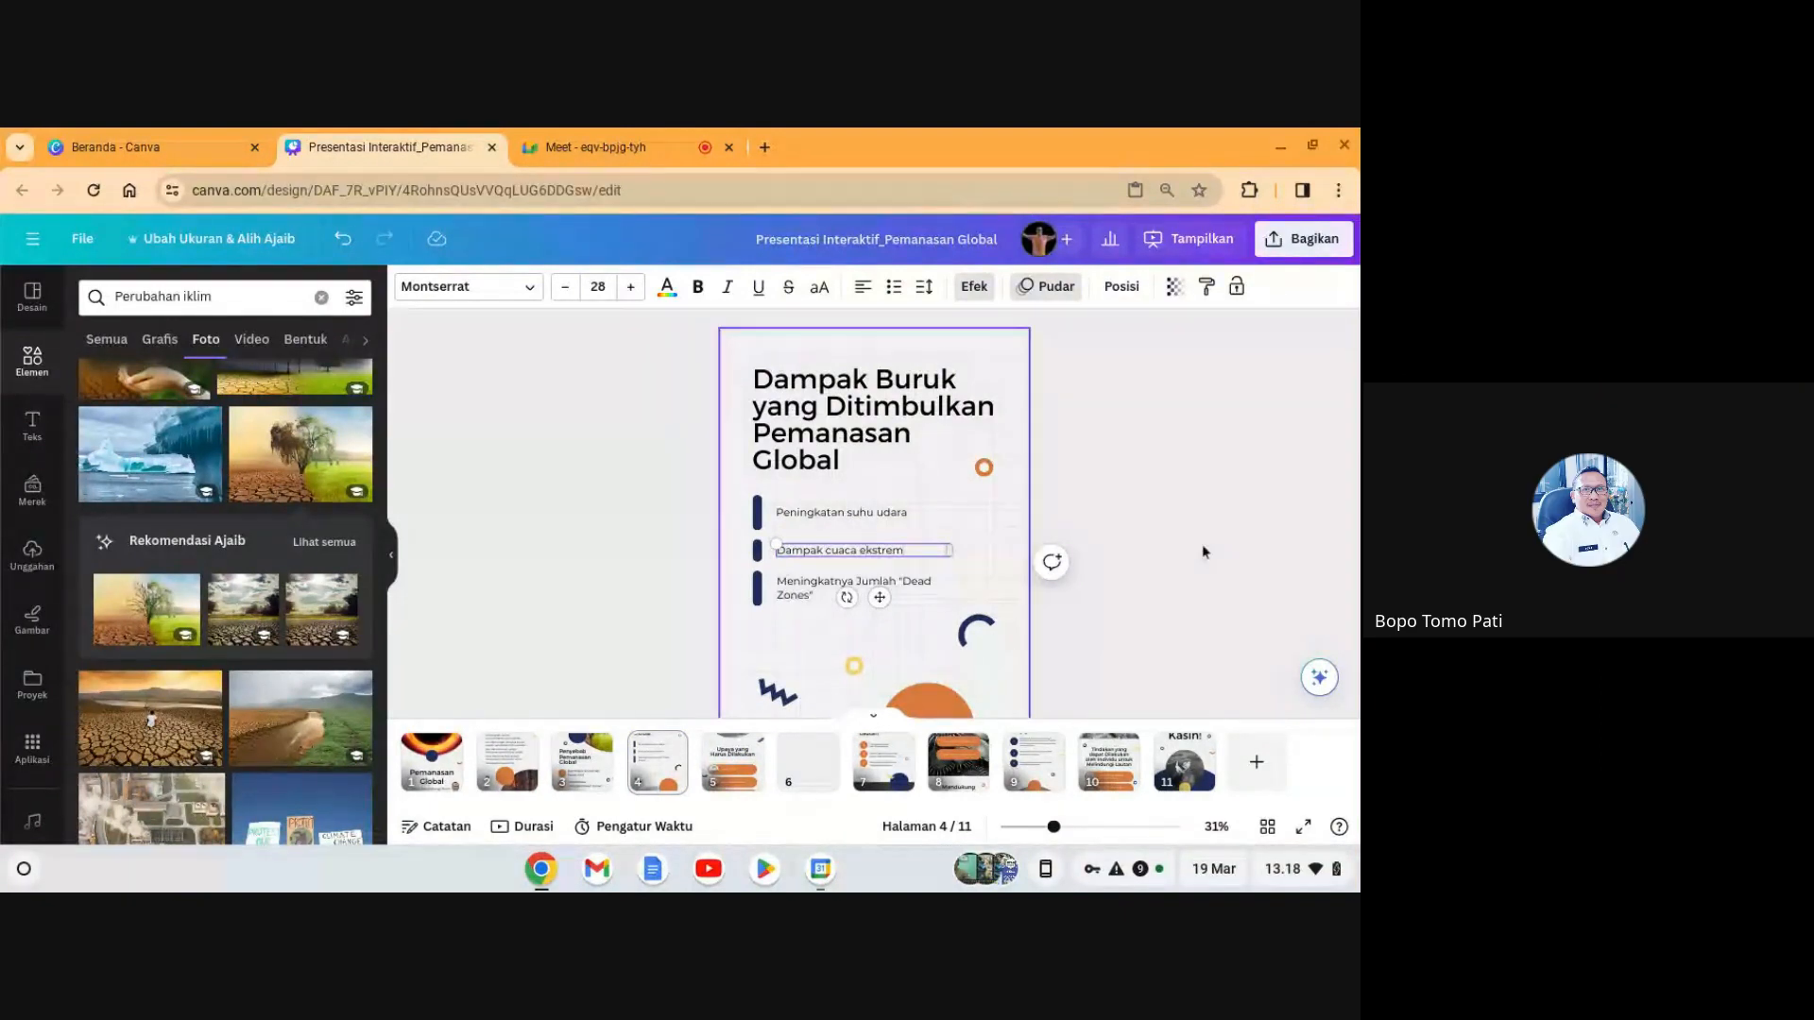
{"action": "left_click", "coordinate": [1267, 530]}
- Retype the third bullet as 'Kenaikan permukaan air laut'
{"action": "left_click", "coordinate": [829, 767]}
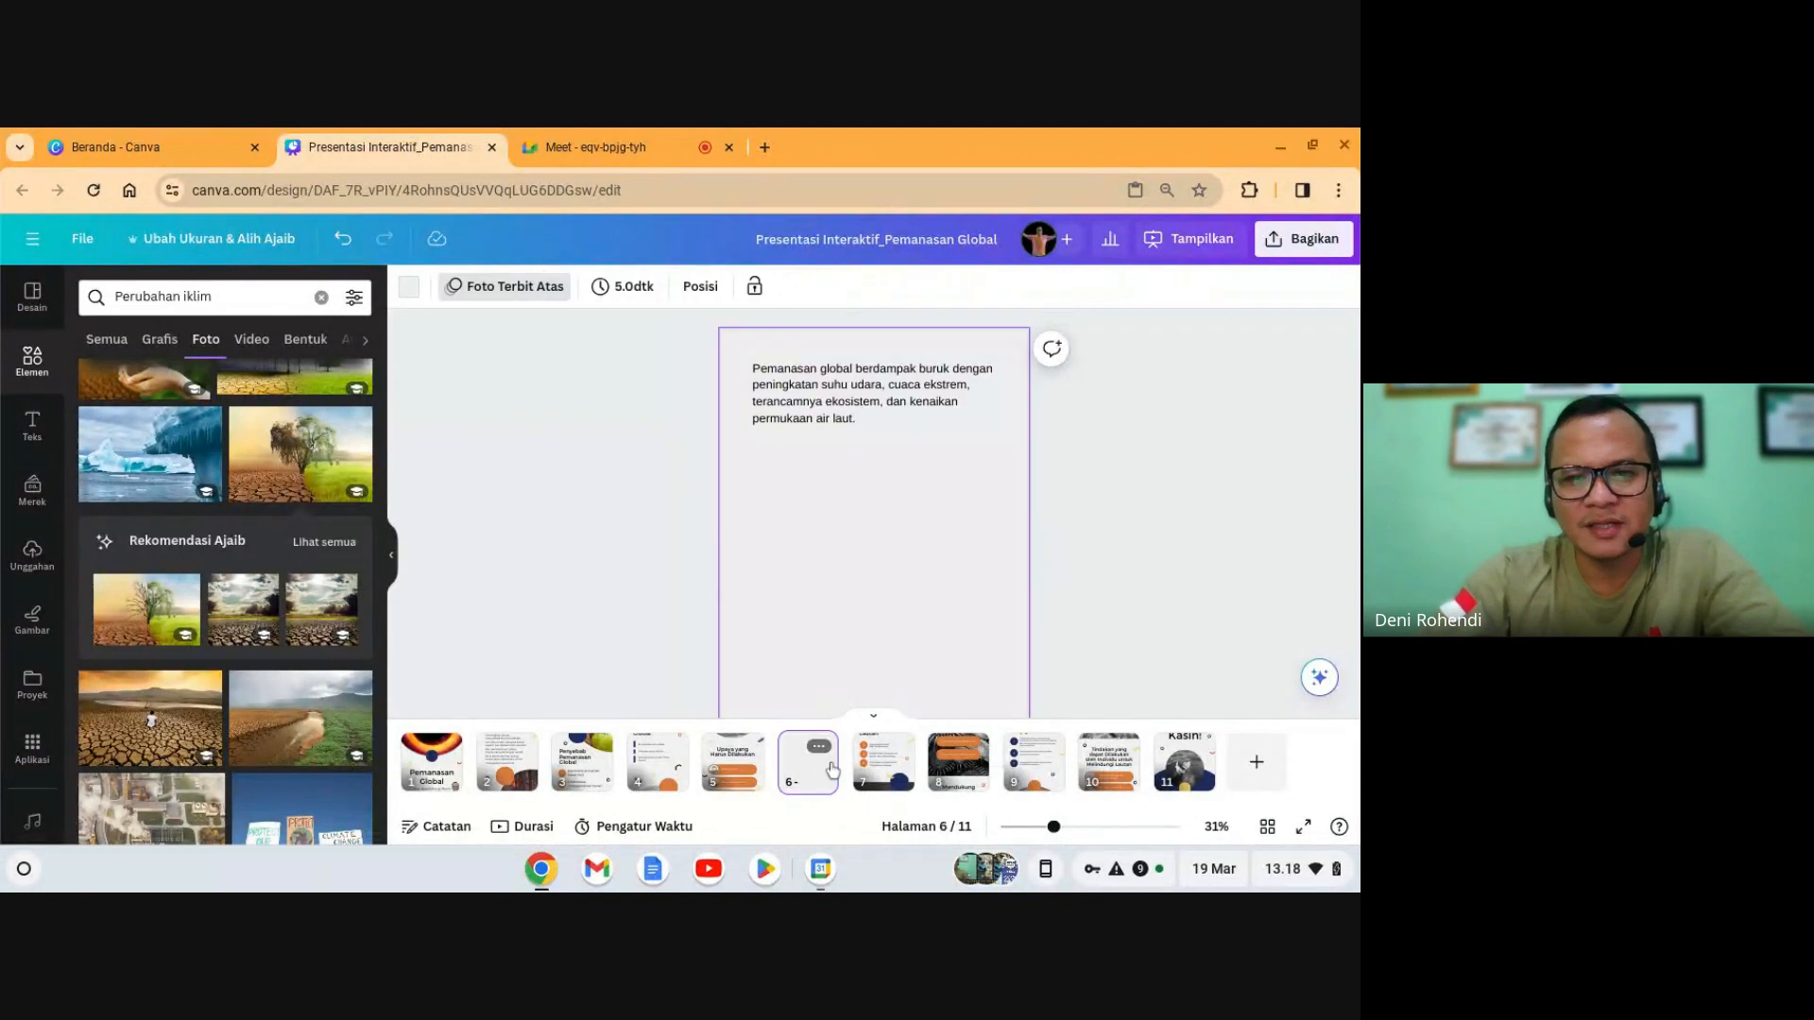
{"action": "left_click", "coordinate": [834, 425]}
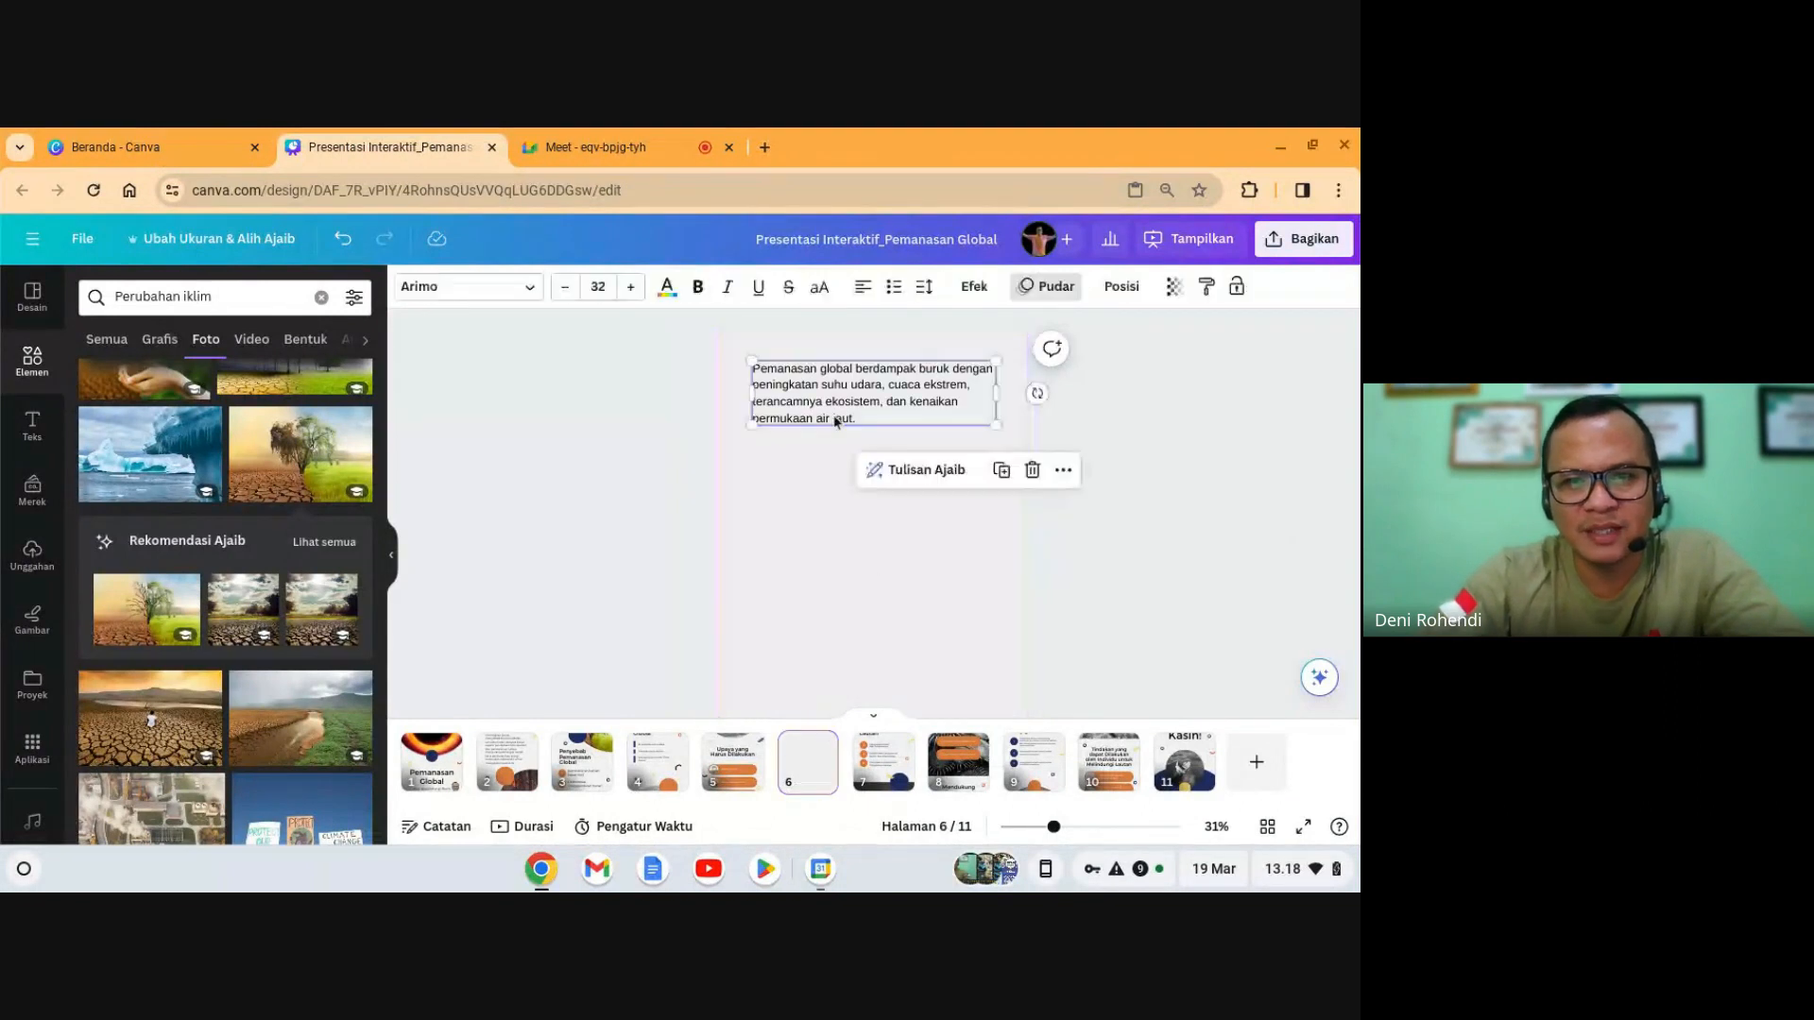
{"action": "left_click", "coordinate": [661, 770]}
{"action": "double_click", "coordinate": [848, 590]}
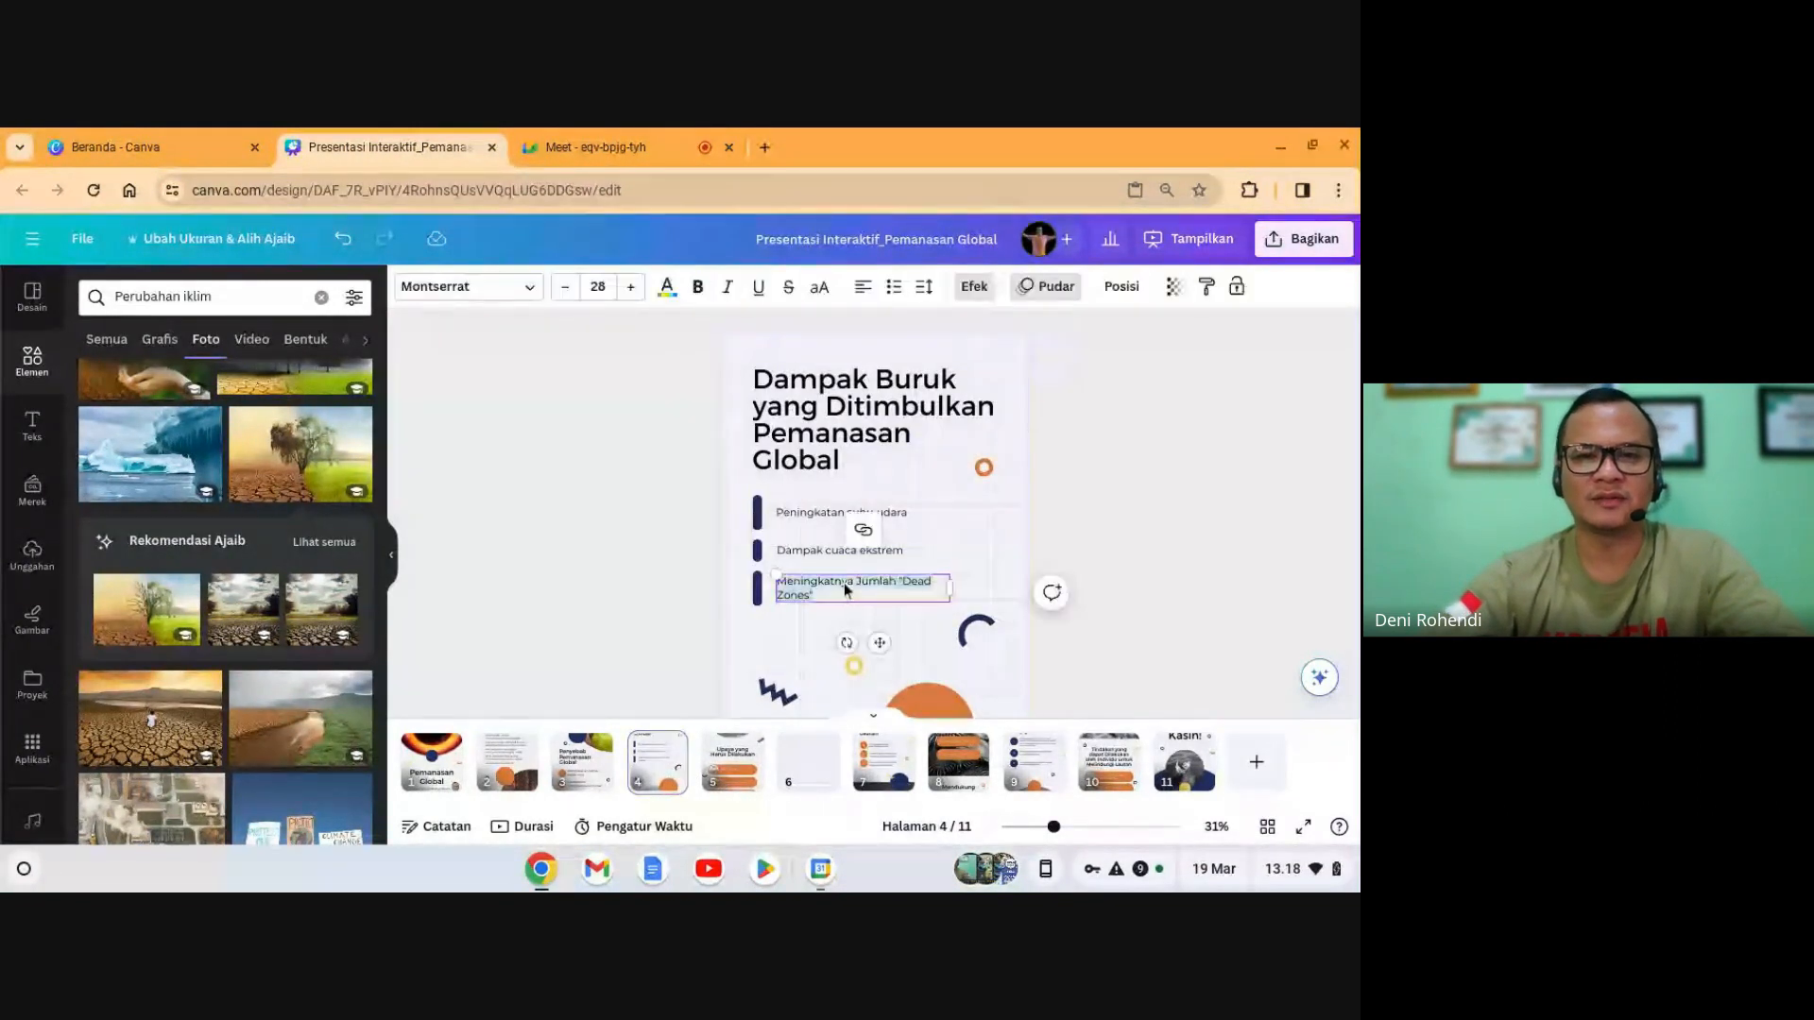
{"action": "type", "text": "Kenaikan"}
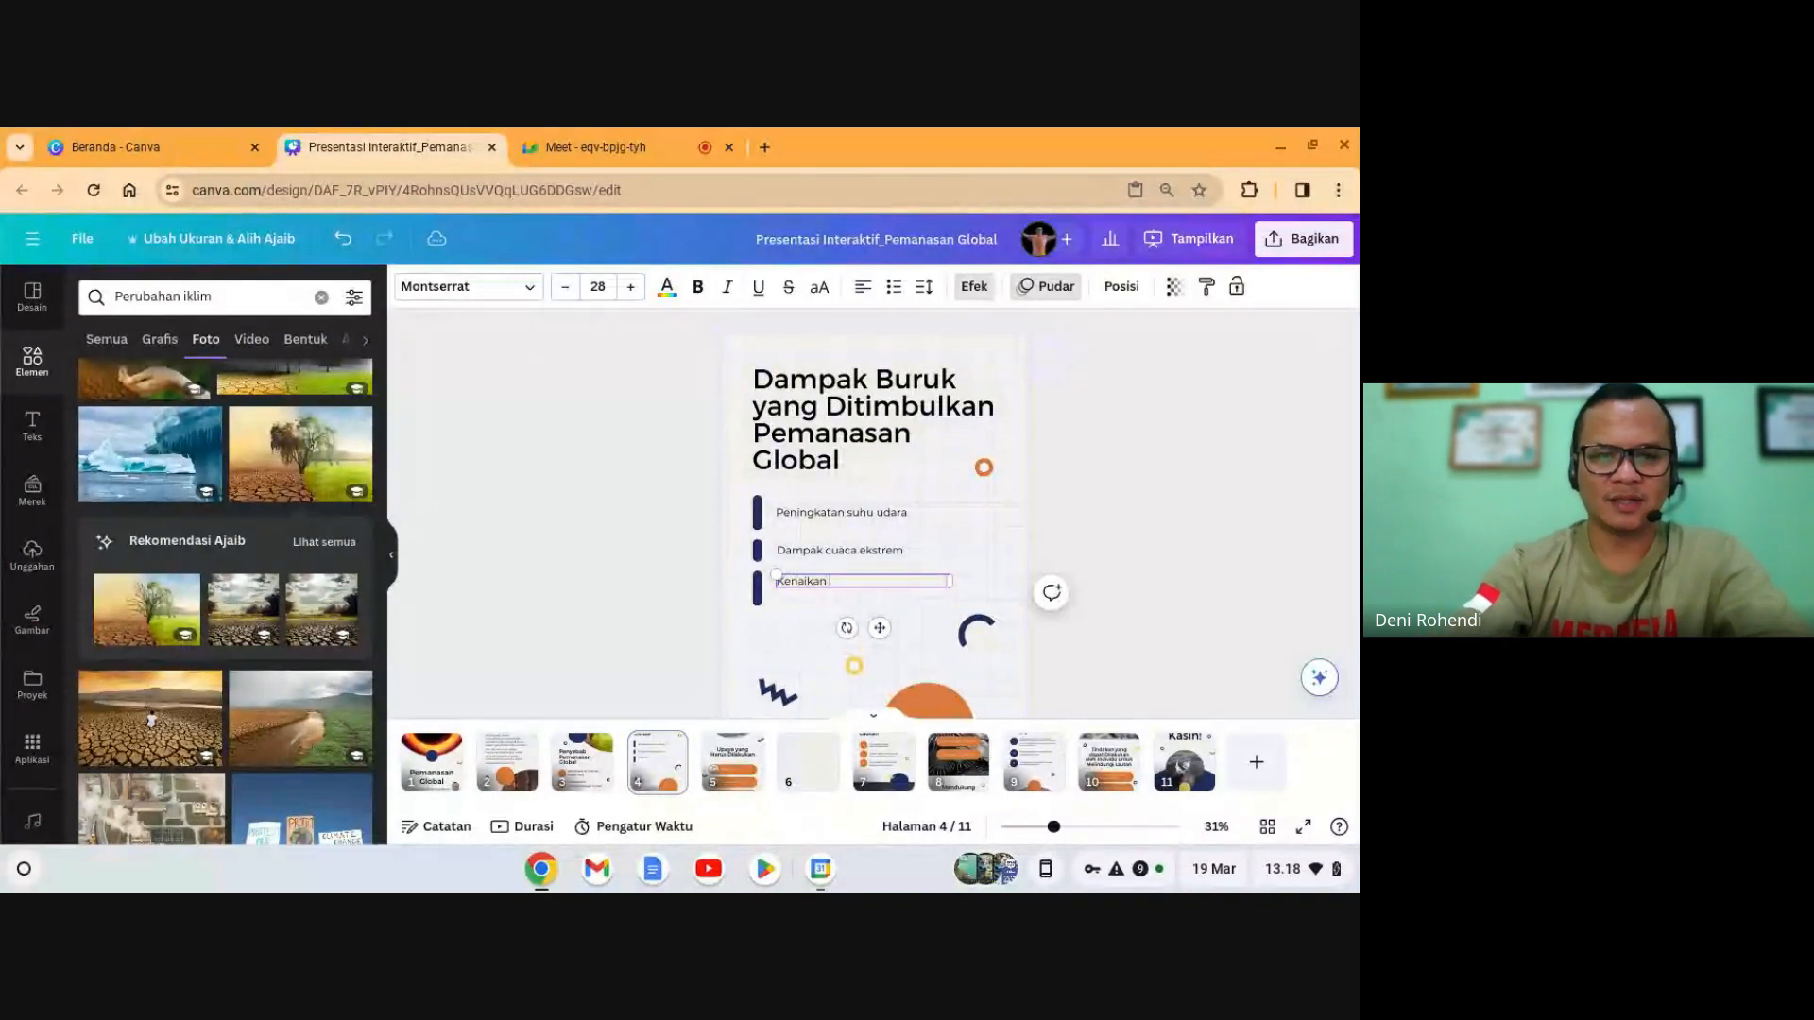
{"action": "type", "text": " permukaa"}
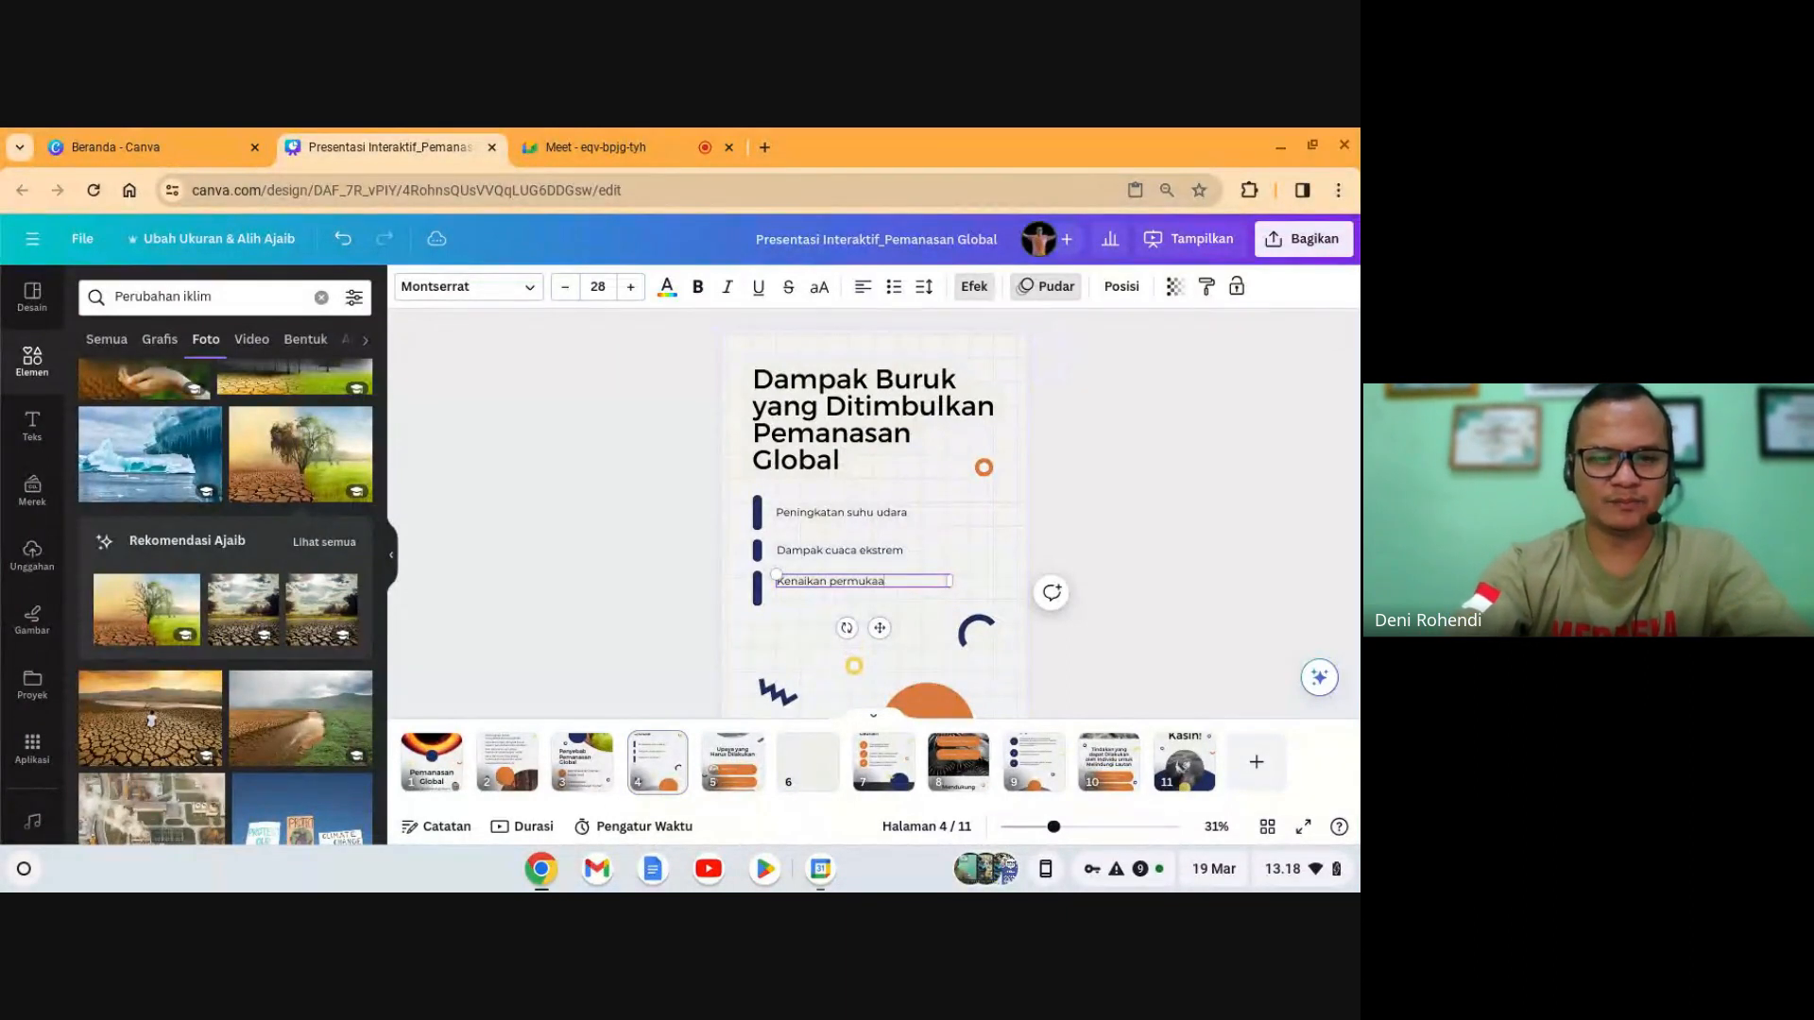
{"action": "type", "text": "n air laut"}
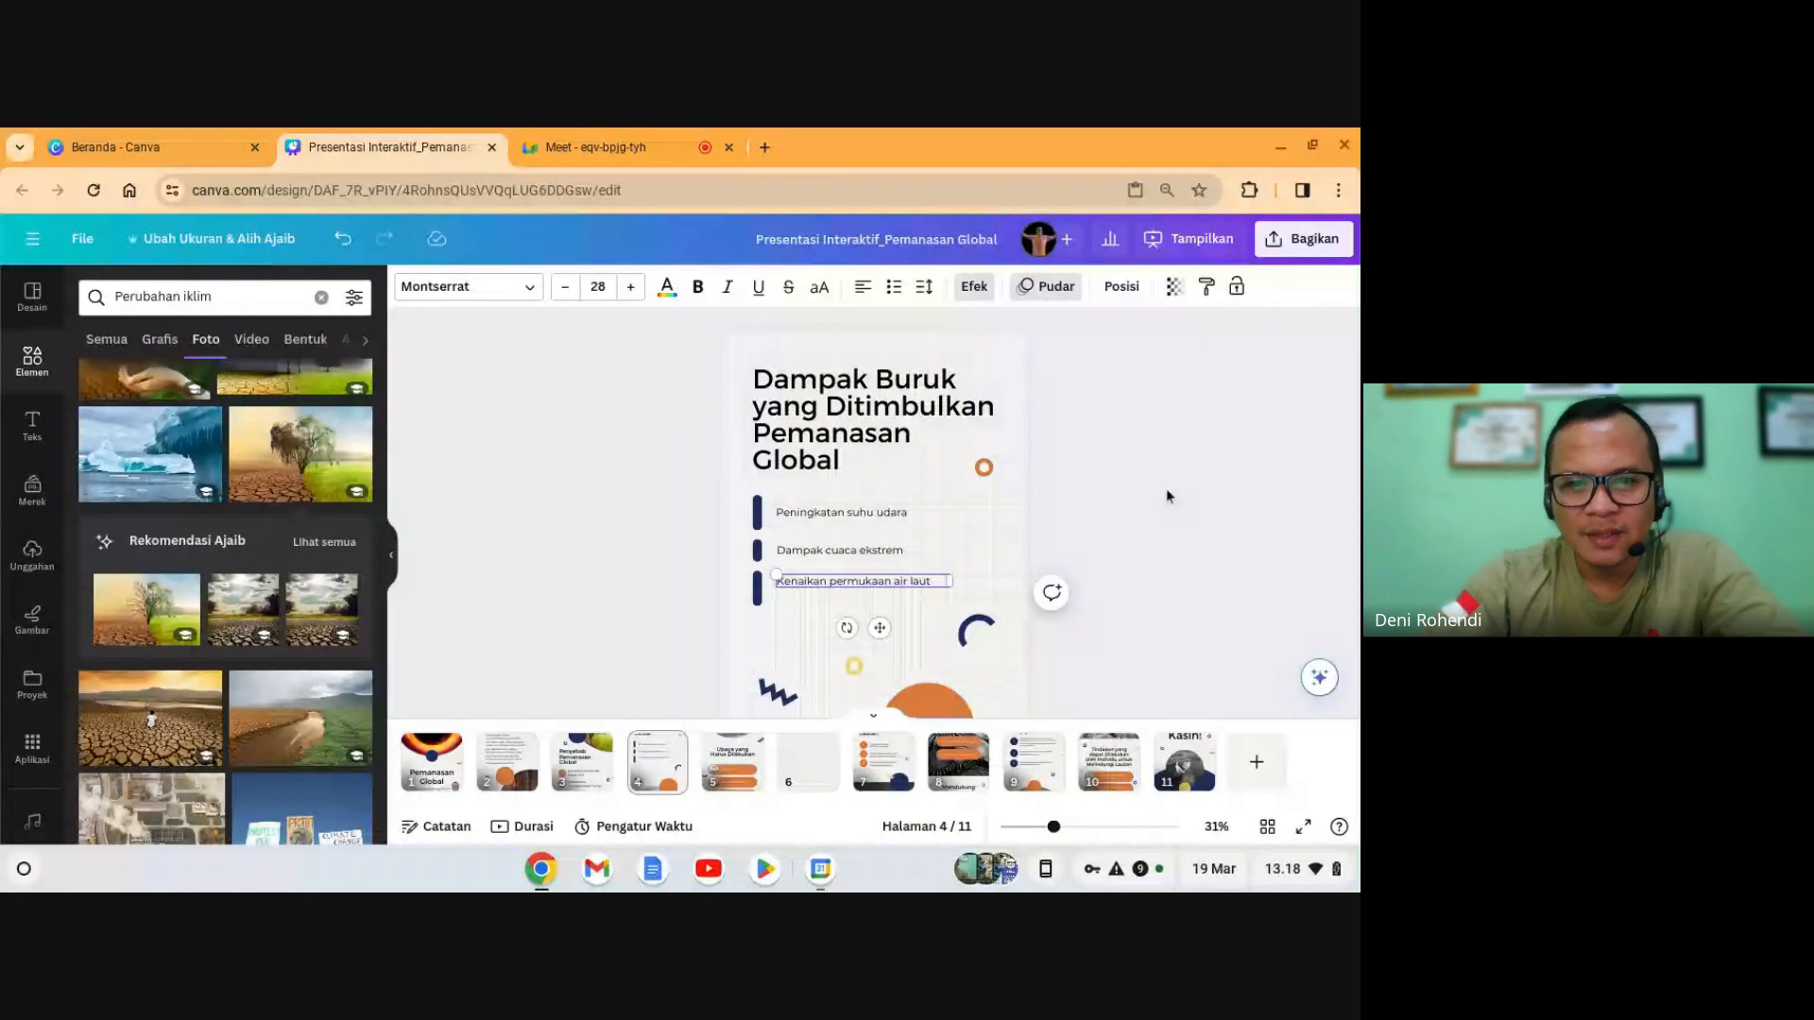
{"action": "left_click", "coordinate": [1166, 490]}
- Enlarge all three bullets' font size from 28 to about 33–35
{"action": "left_click", "coordinate": [822, 520]}
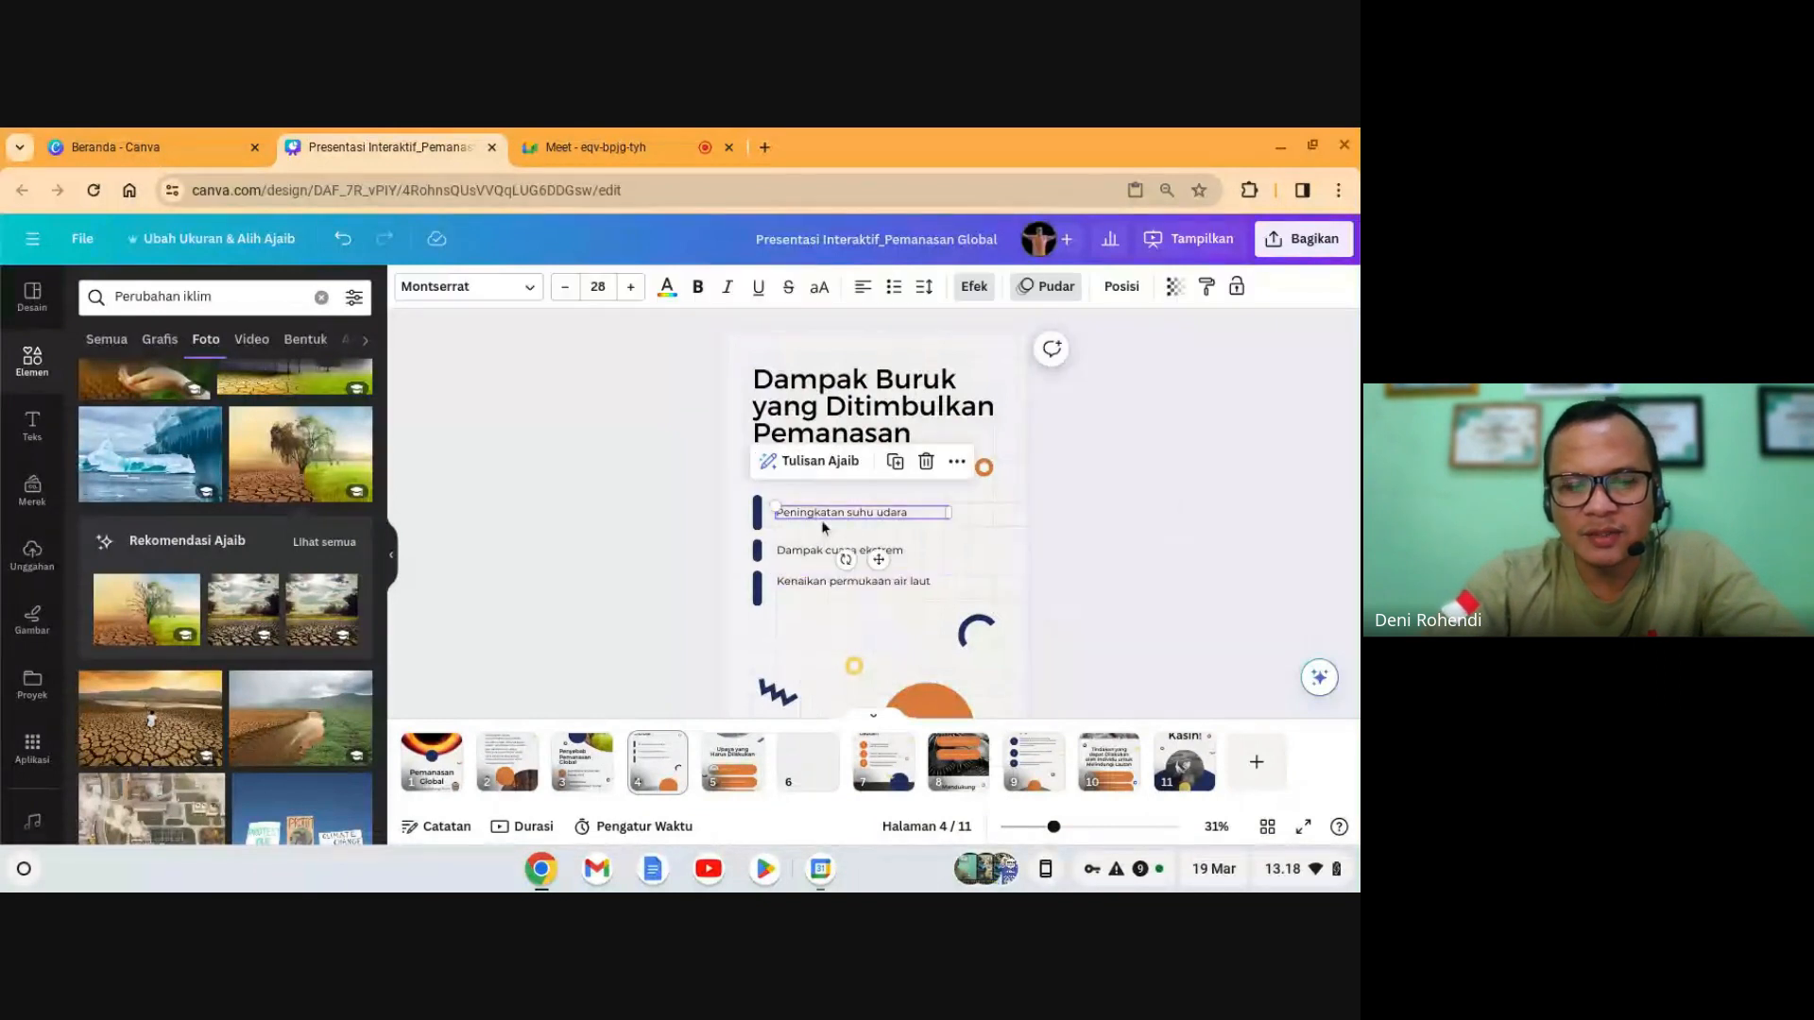
{"action": "left_click", "coordinate": [632, 287]}
{"action": "left_click", "coordinate": [632, 287]}
{"action": "left_click", "coordinate": [632, 287]}
{"action": "left_click", "coordinate": [632, 287]}
{"action": "left_click", "coordinate": [632, 287]}
{"action": "left_click", "coordinate": [632, 289]}
{"action": "left_click", "coordinate": [632, 288]}
{"action": "left_click", "coordinate": [632, 288]}
{"action": "left_click", "coordinate": [776, 546]}
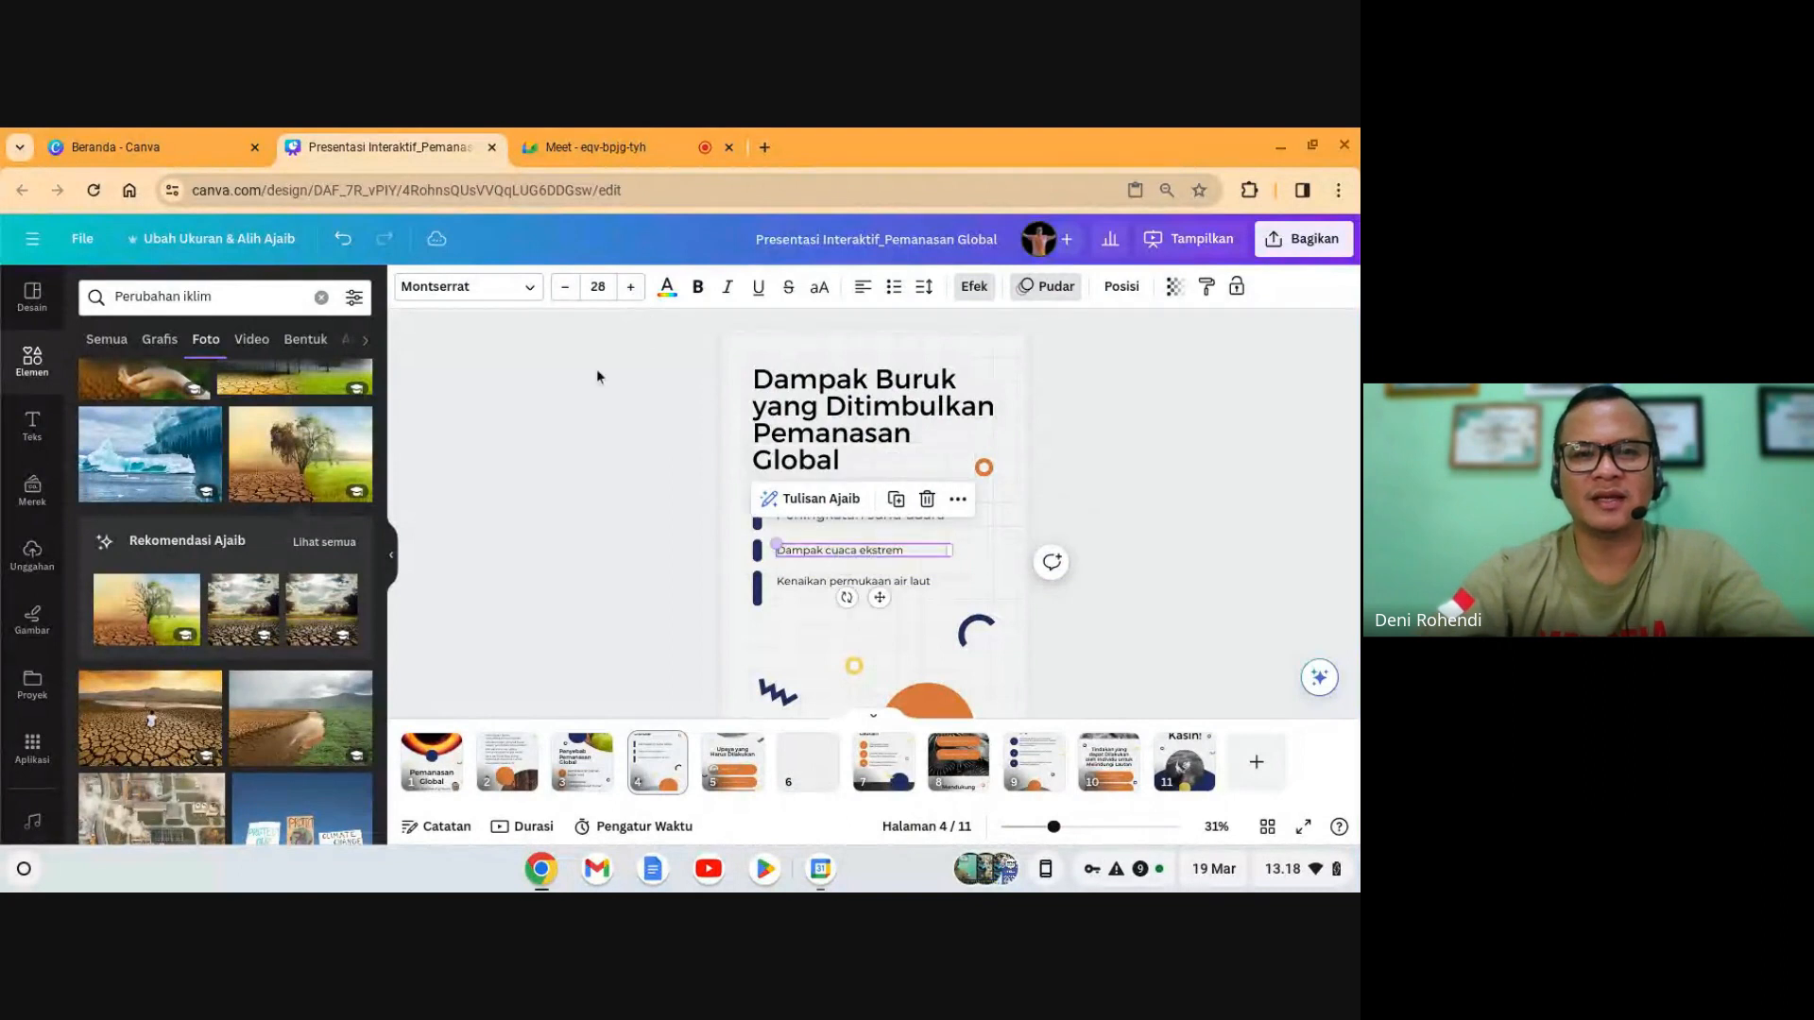
{"action": "left_click", "coordinate": [632, 287]}
{"action": "left_click", "coordinate": [632, 287]}
{"action": "left_click", "coordinate": [632, 287]}
{"action": "left_click", "coordinate": [632, 287]}
{"action": "left_click", "coordinate": [633, 287]}
{"action": "left_click", "coordinate": [632, 287]}
{"action": "left_click", "coordinate": [632, 287]}
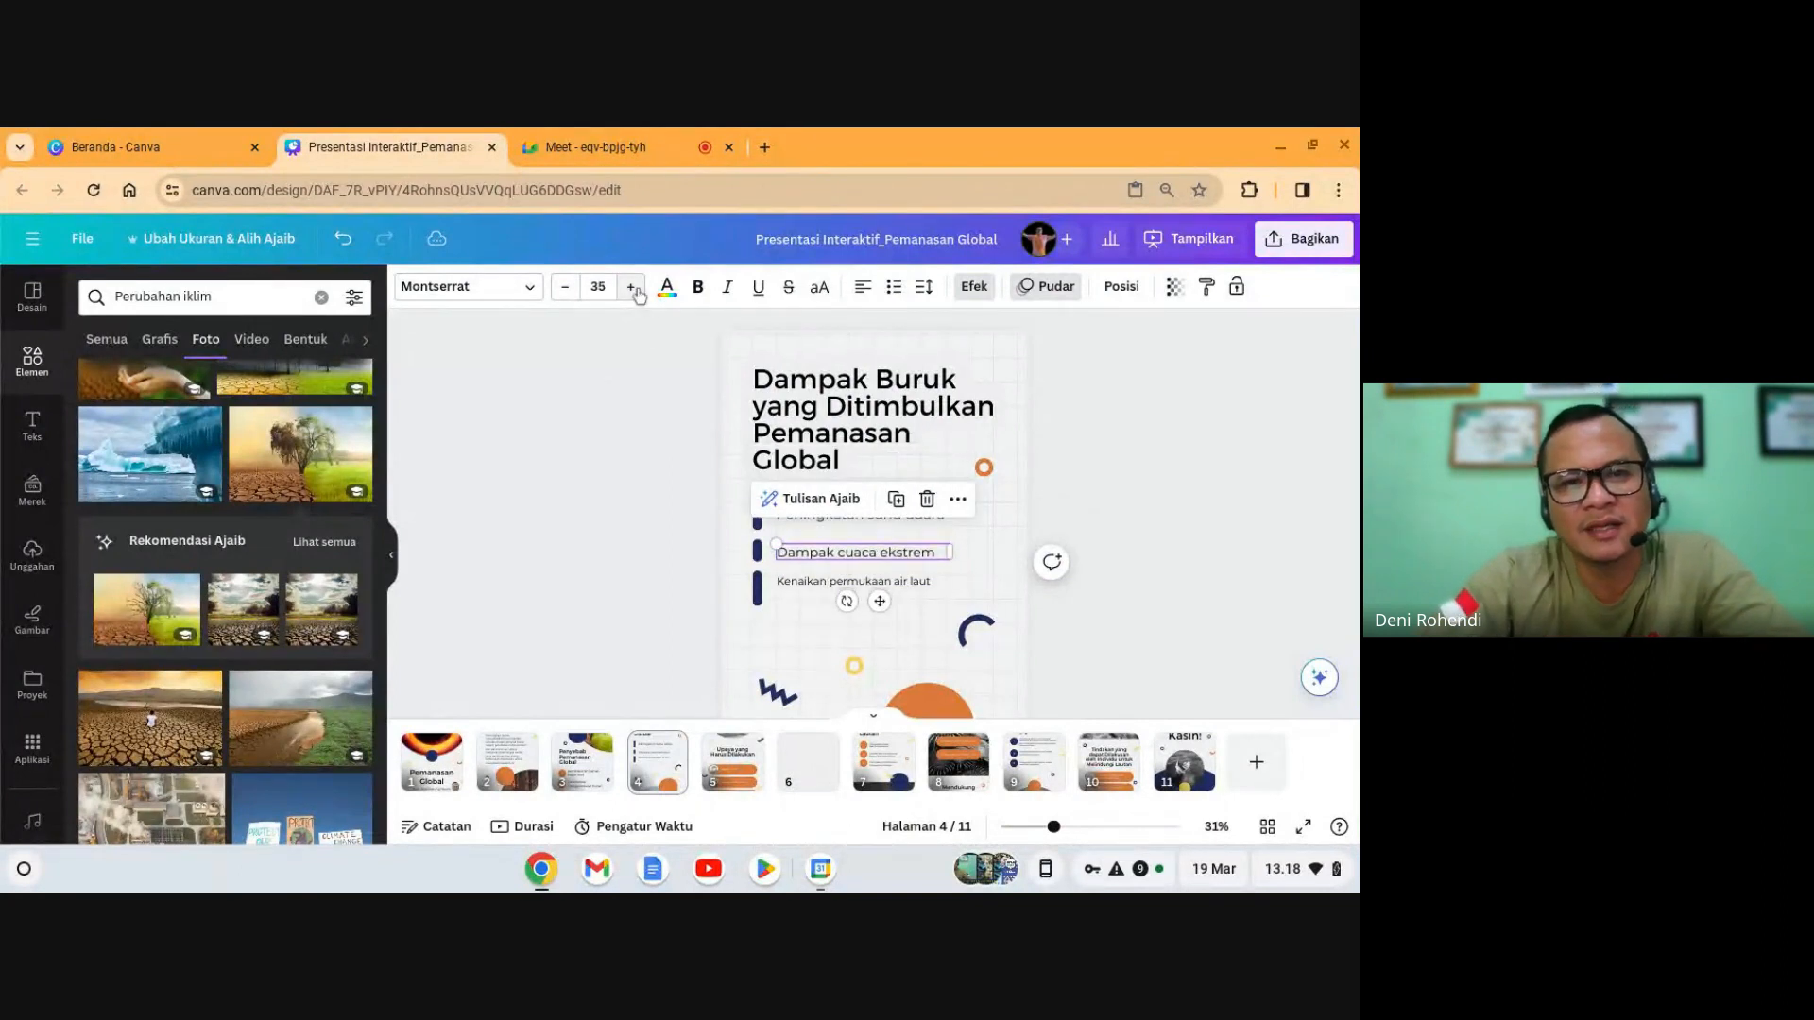
{"action": "left_click", "coordinate": [881, 645]}
{"action": "left_click", "coordinate": [850, 581]}
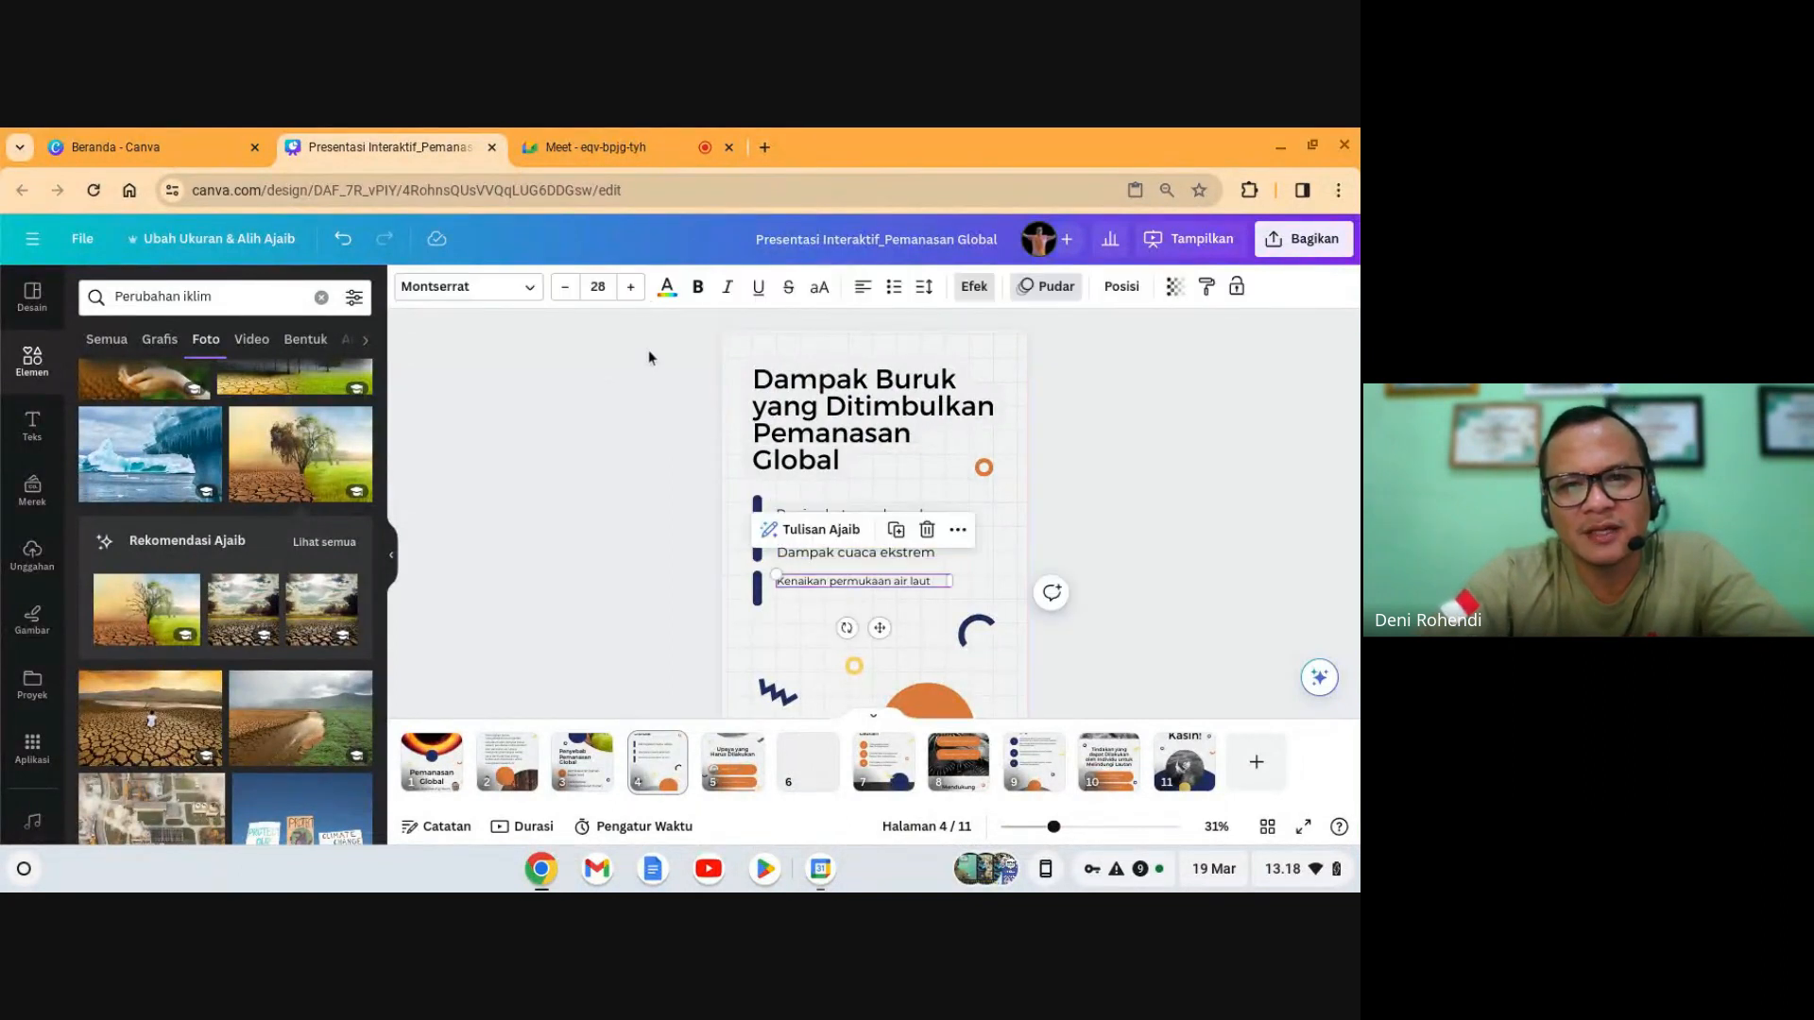
{"action": "left_click", "coordinate": [642, 296]}
{"action": "left_click", "coordinate": [642, 297]}
{"action": "left_click", "coordinate": [641, 296]}
{"action": "left_click", "coordinate": [642, 297]}
{"action": "left_click", "coordinate": [641, 297]}
{"action": "left_click", "coordinate": [642, 297]}
{"action": "left_click", "coordinate": [642, 297]}
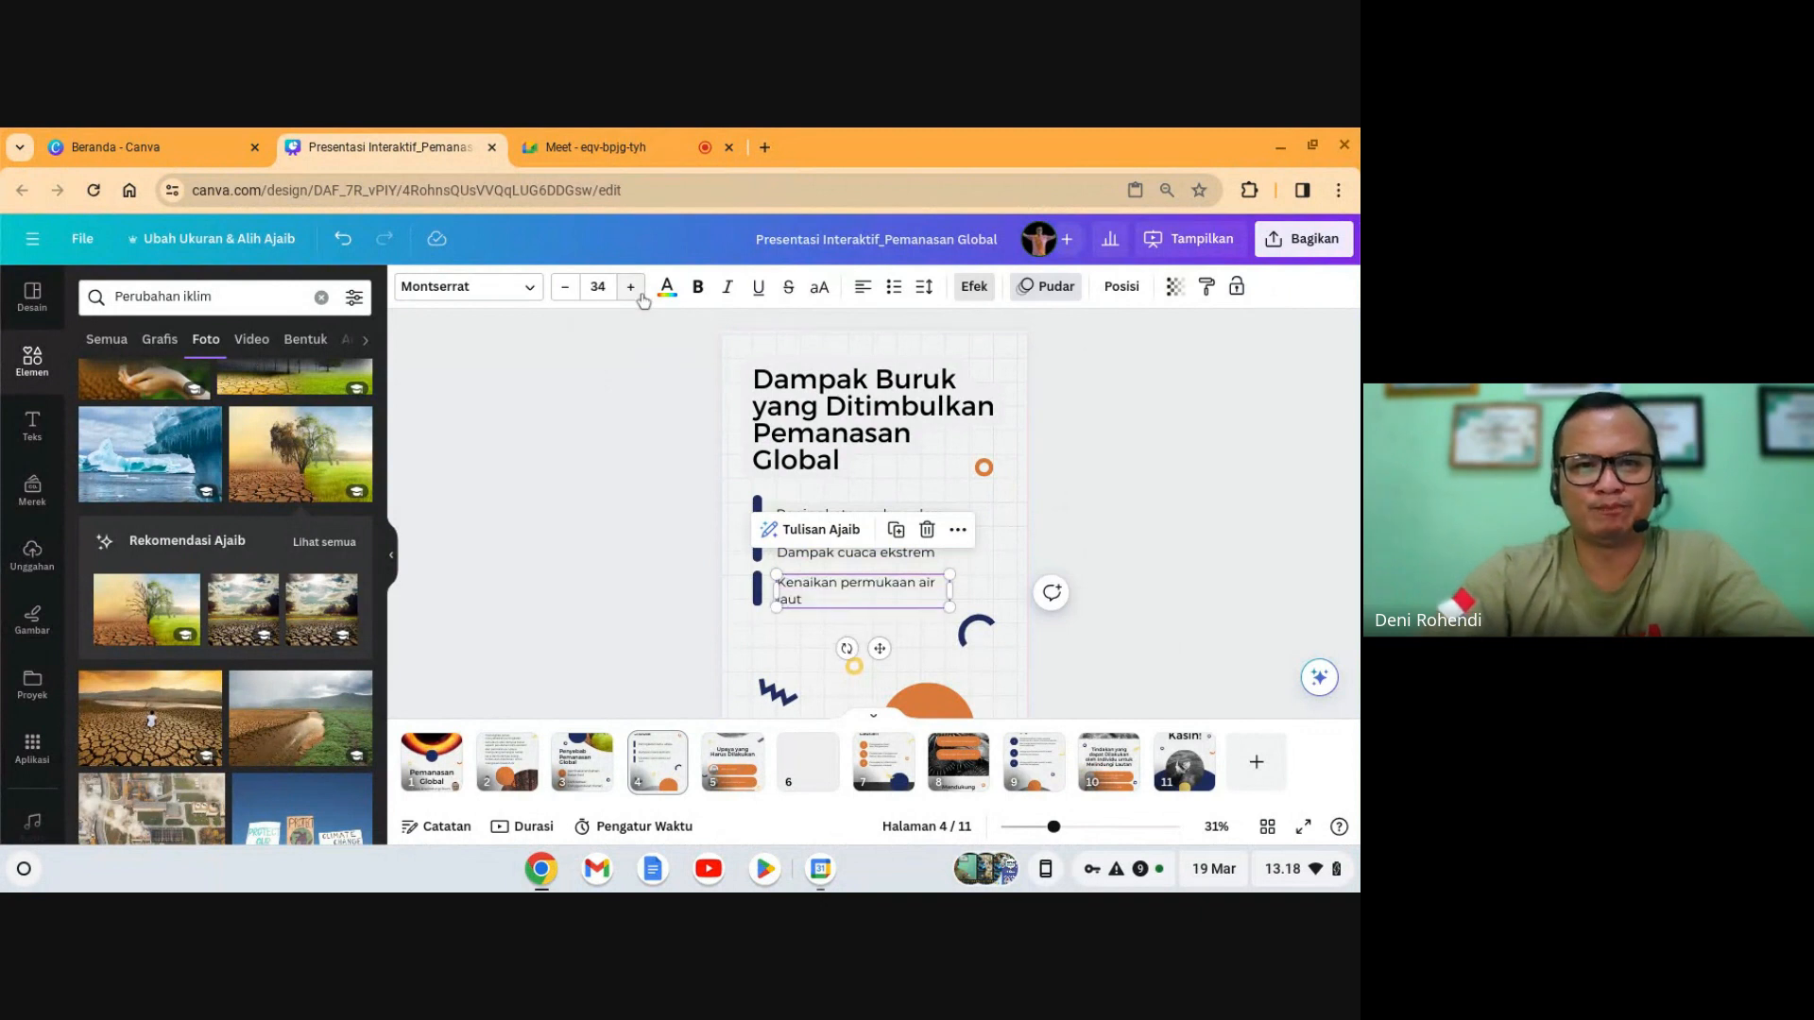
{"action": "left_click", "coordinate": [1064, 493]}
- Remove the grey water photo from the bottom semicircle frame on slide 4
{"action": "scroll", "coordinate": [1126, 543], "scroll_direction": "down", "scroll_amount": 2}
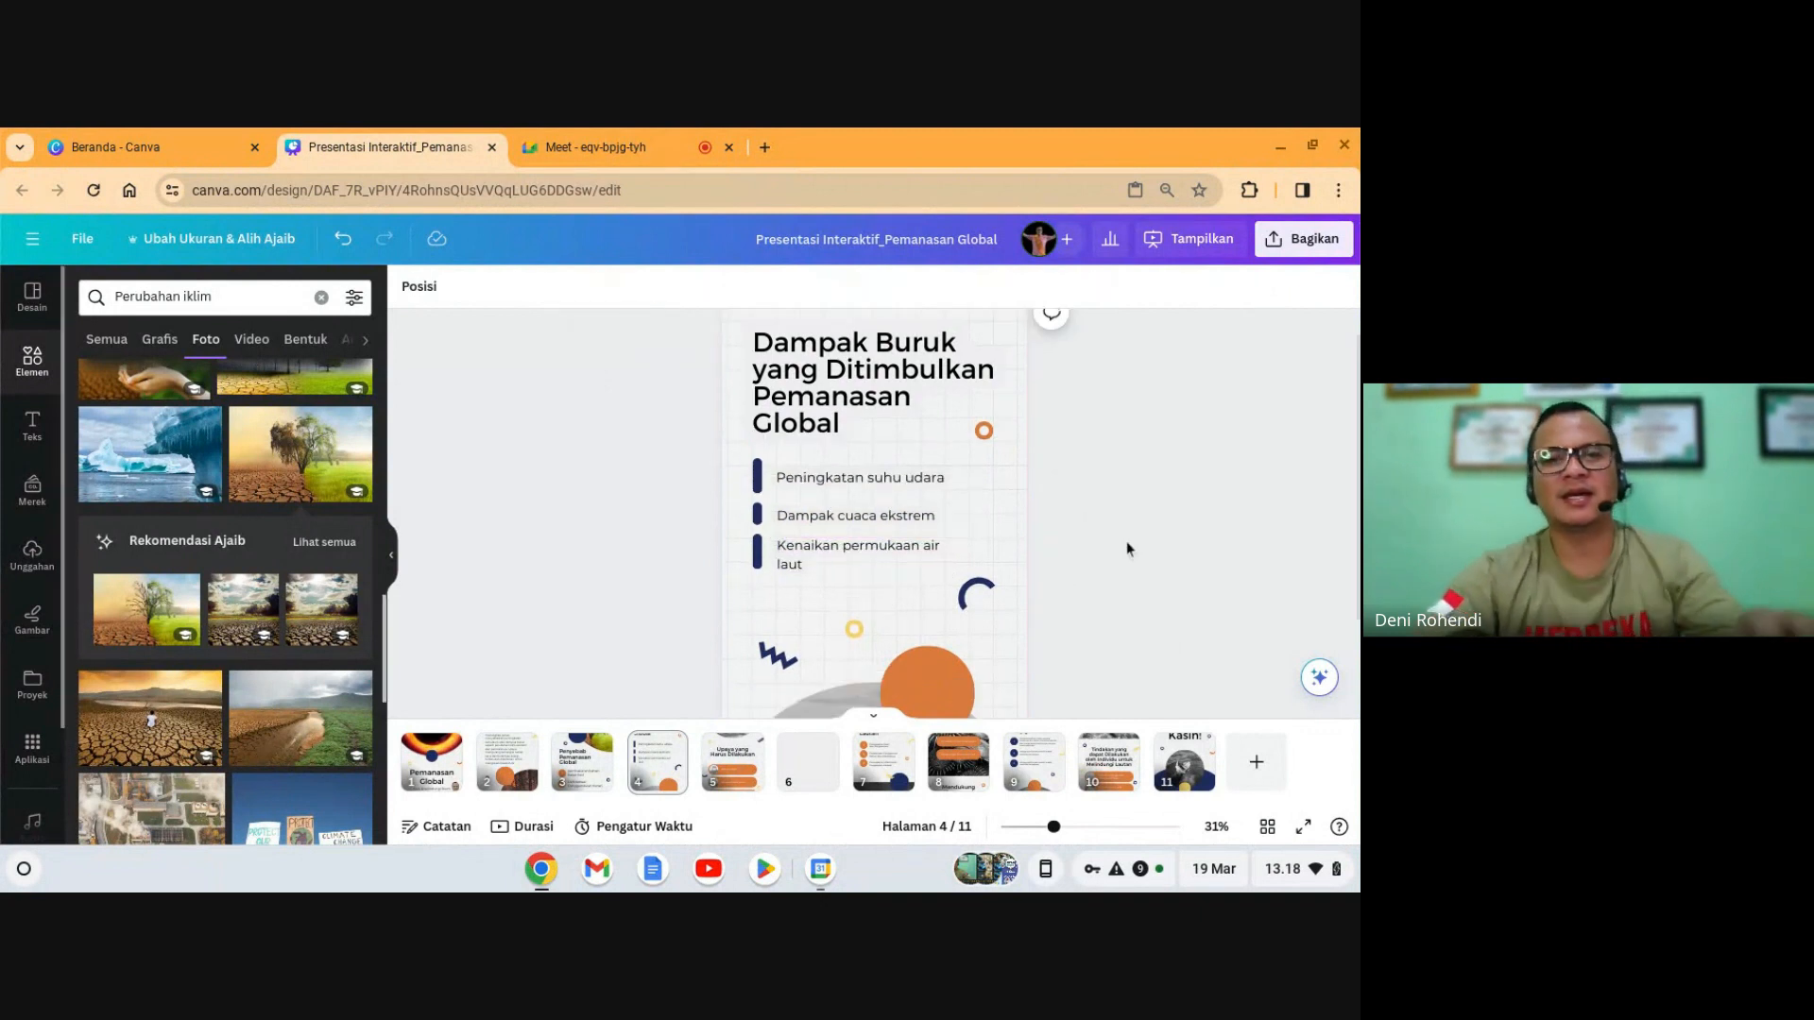
{"action": "scroll", "coordinate": [1126, 542], "scroll_direction": "up", "scroll_amount": 2}
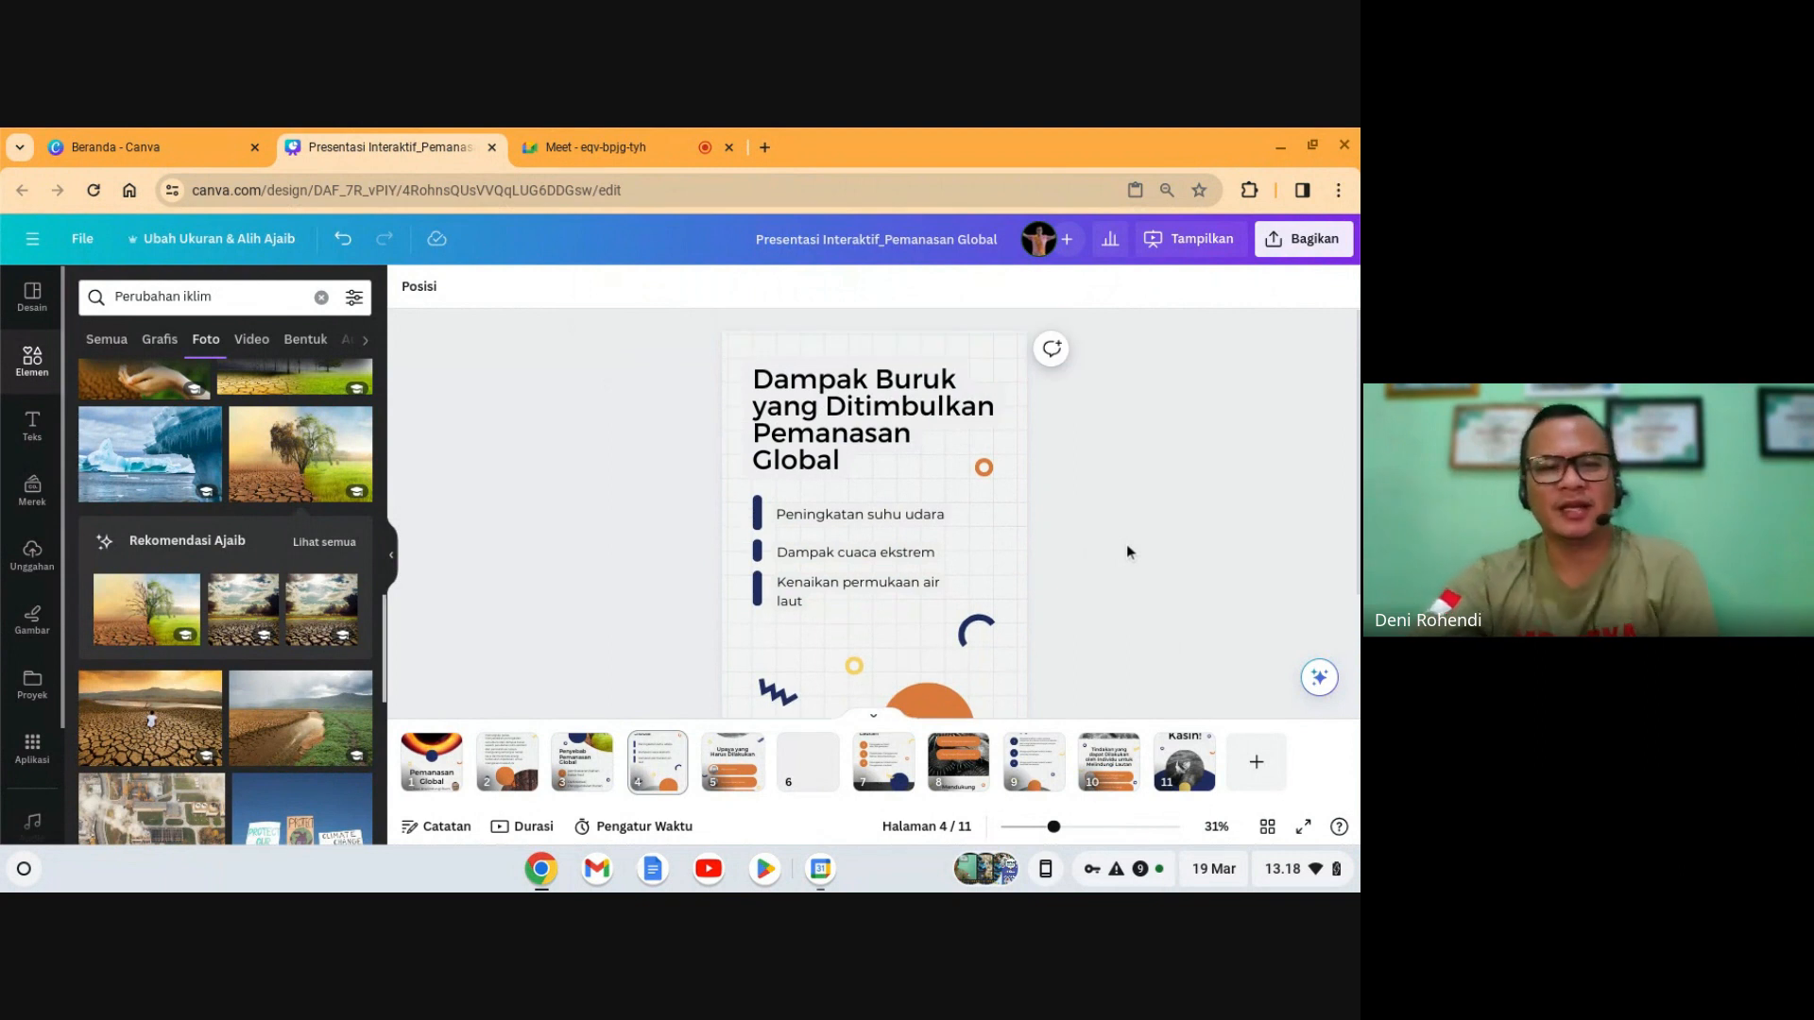
{"action": "scroll", "coordinate": [1048, 631], "scroll_direction": "down", "scroll_amount": 3}
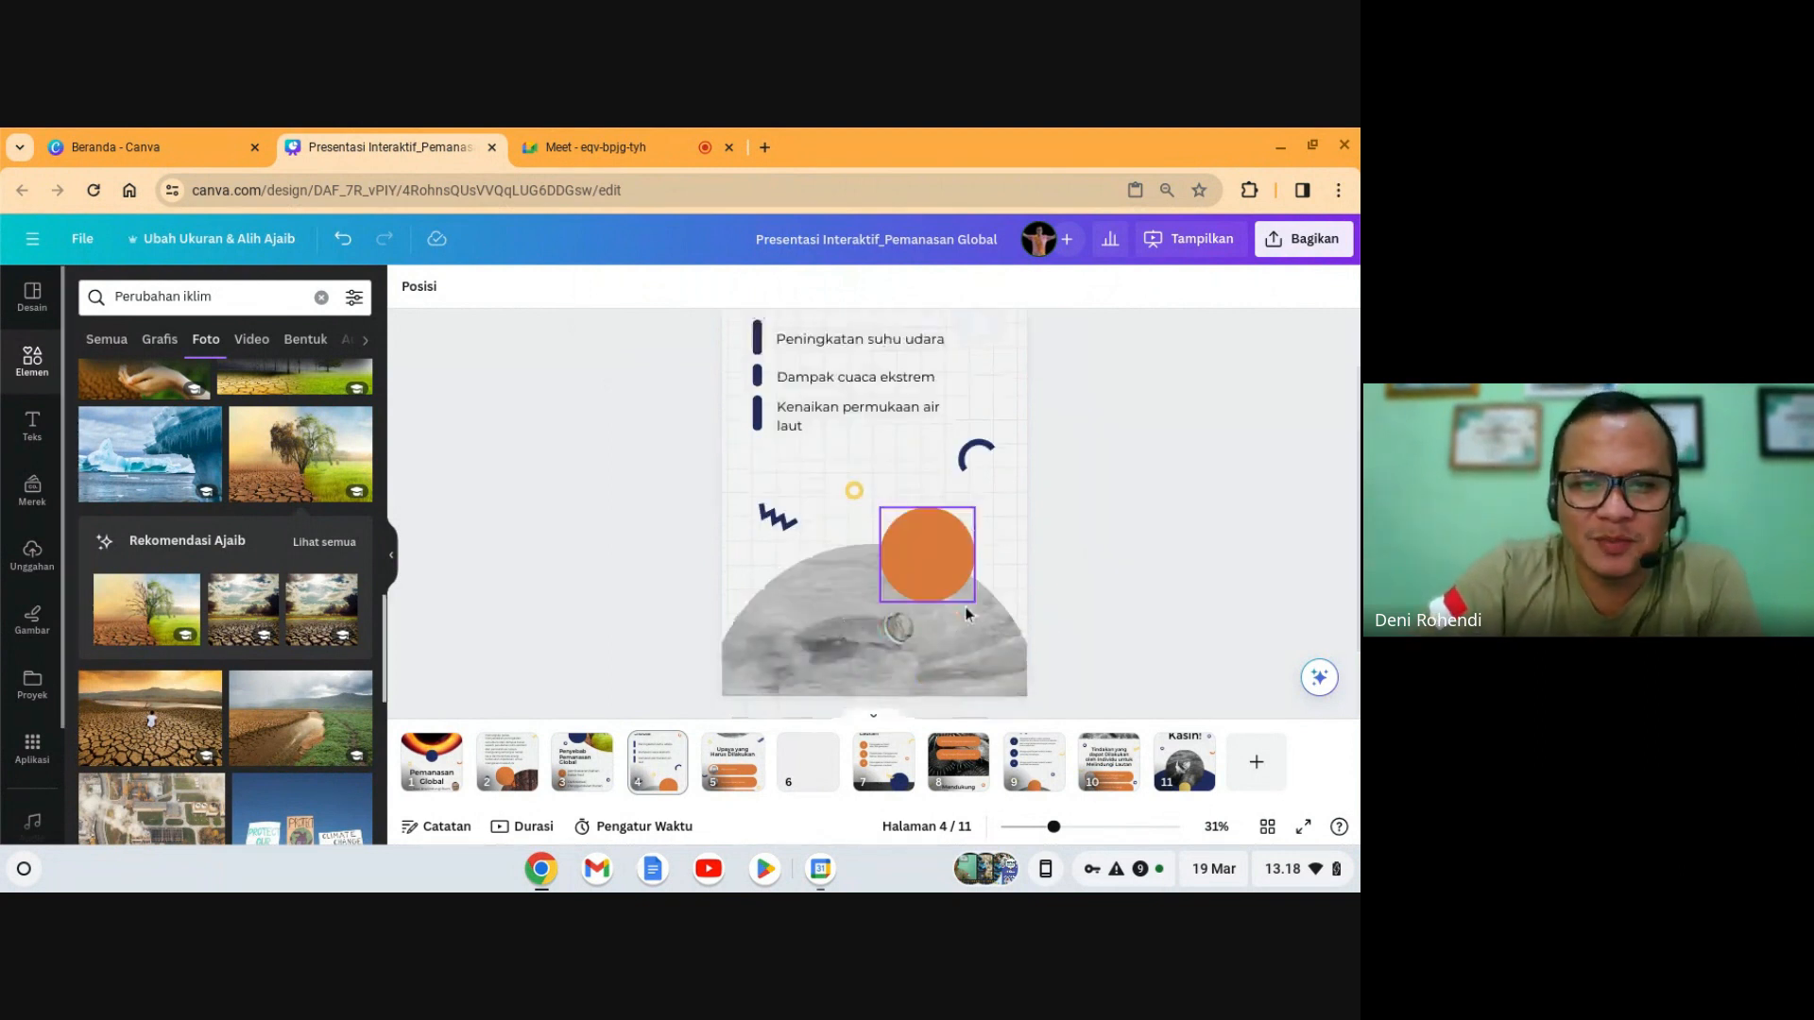
{"action": "left_click", "coordinate": [903, 654]}
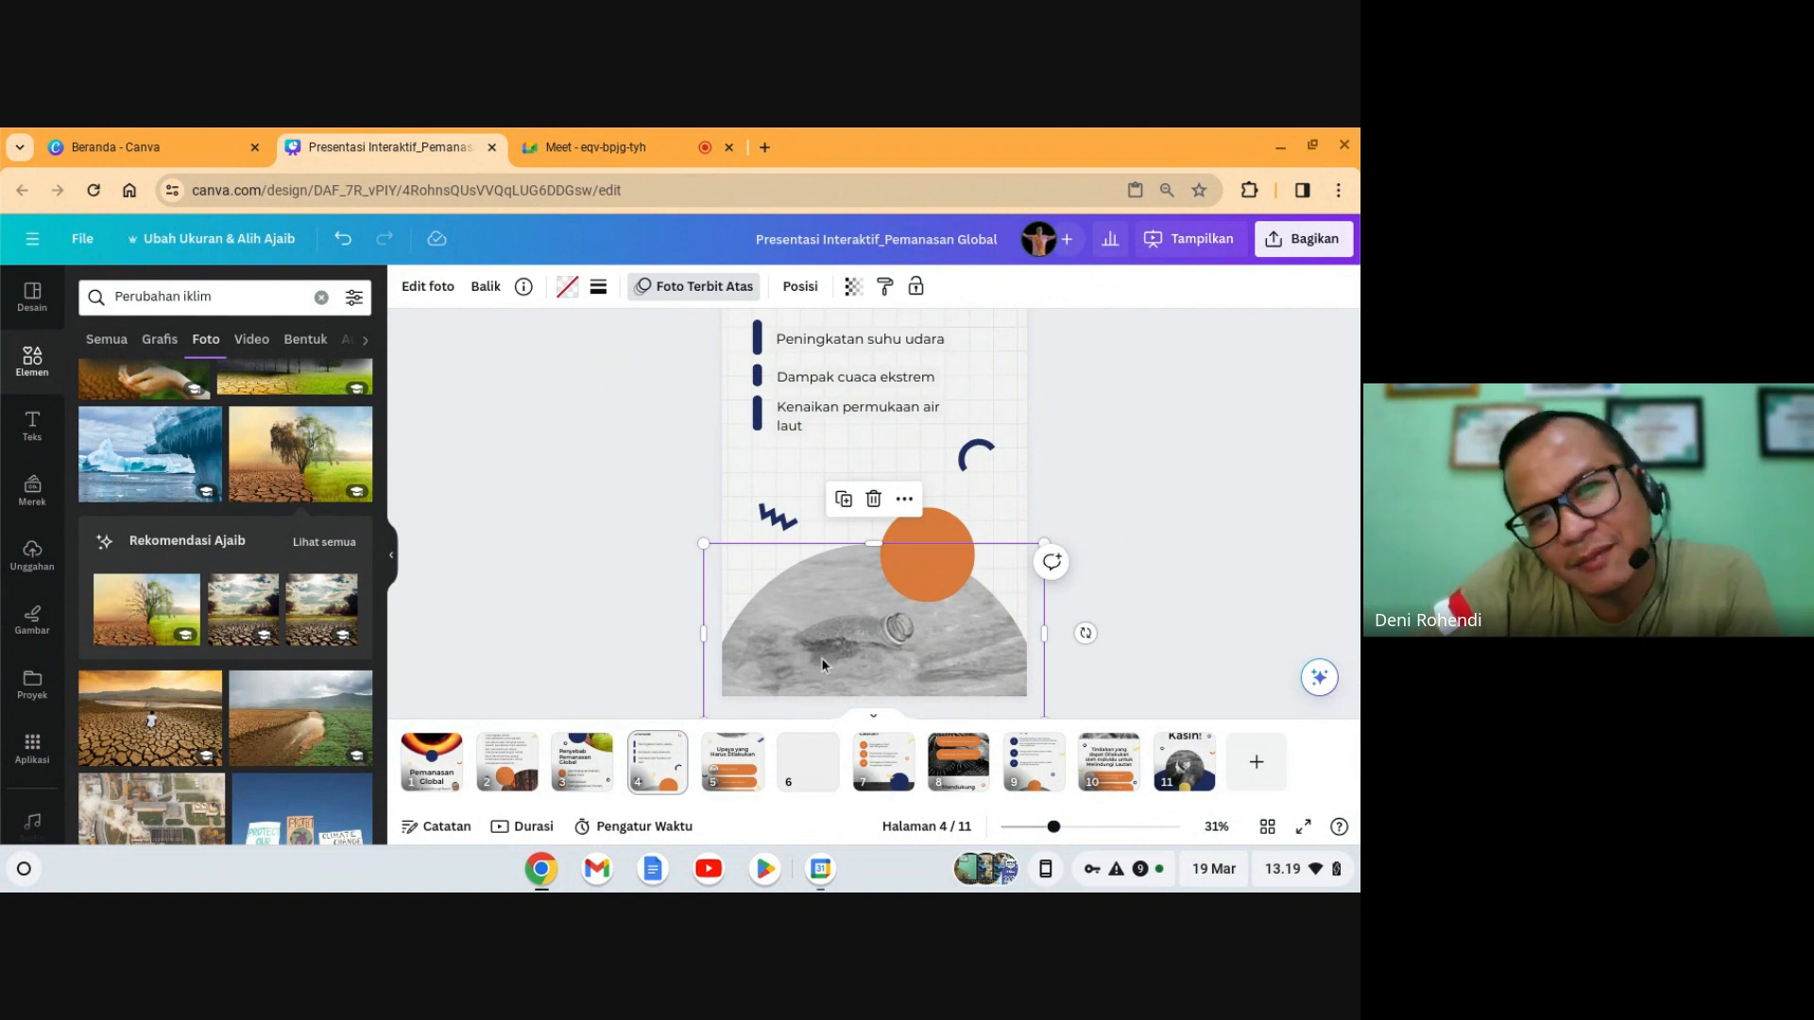
{"action": "scroll", "coordinate": [820, 658], "scroll_direction": "up", "scroll_amount": 2}
{"action": "scroll", "coordinate": [820, 658], "scroll_direction": "down", "scroll_amount": 3}
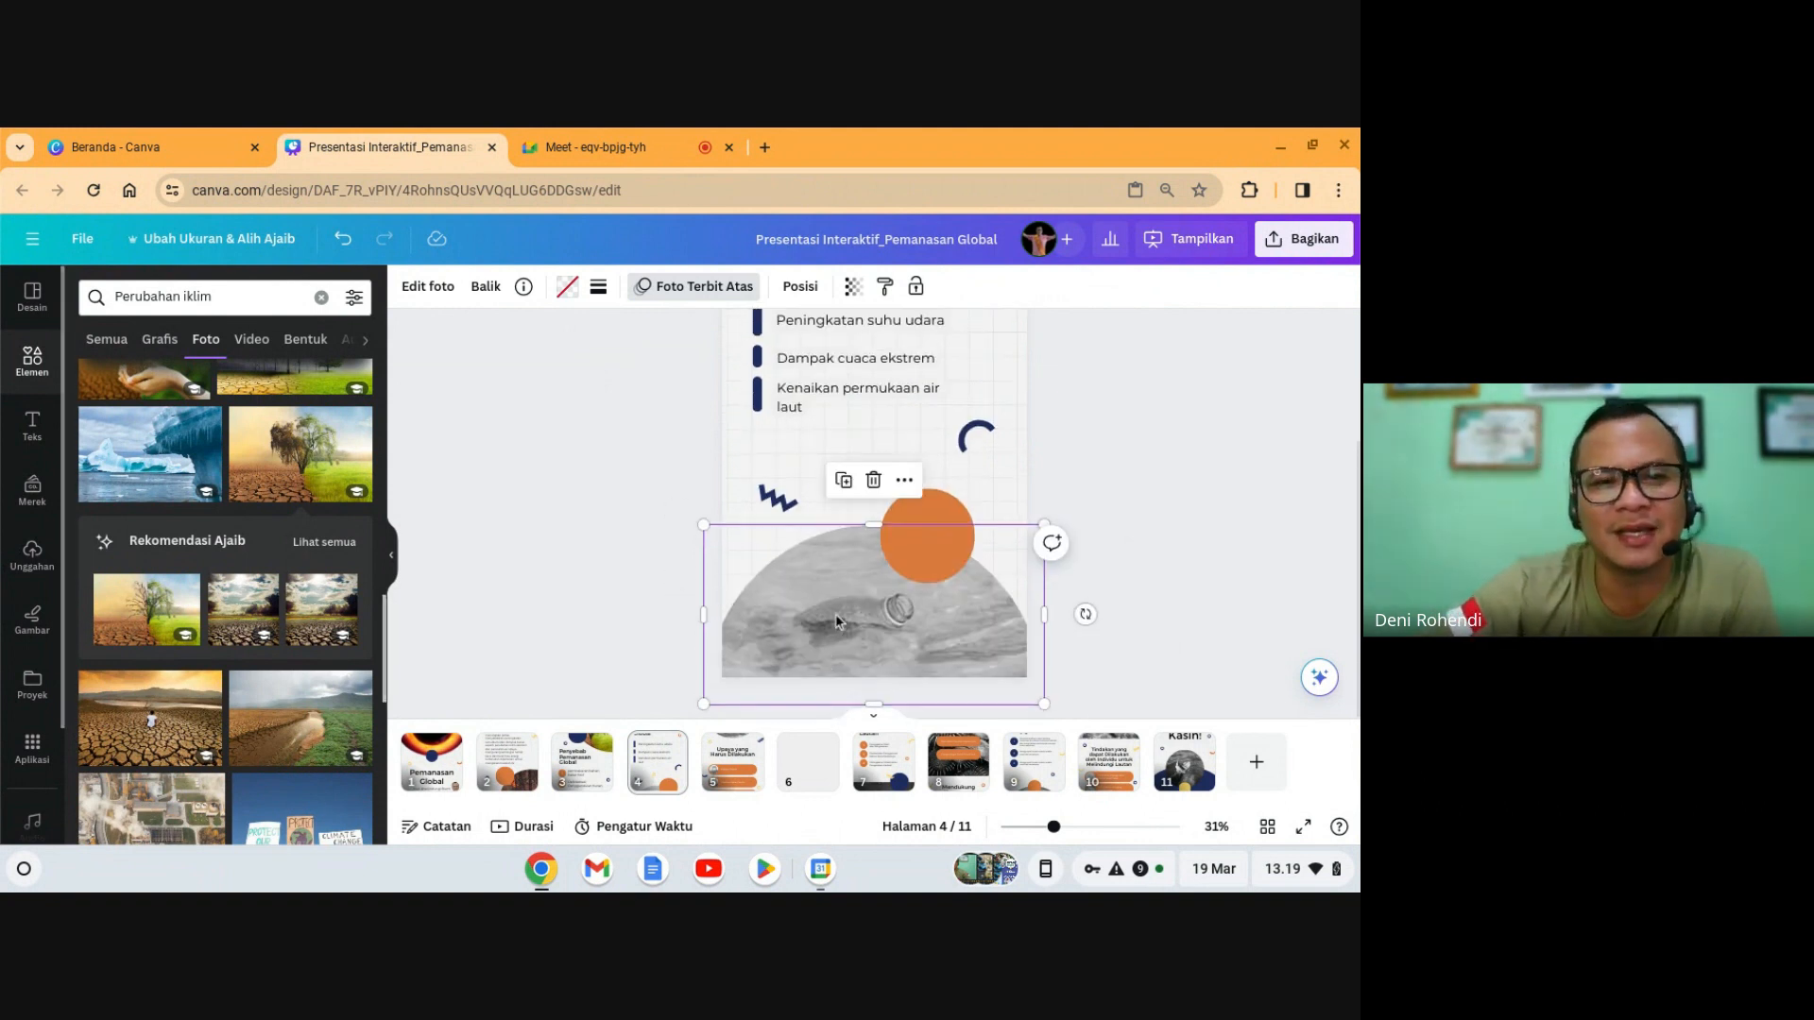
{"action": "left_click", "coordinate": [874, 480]}
{"action": "left_click", "coordinate": [889, 419]}
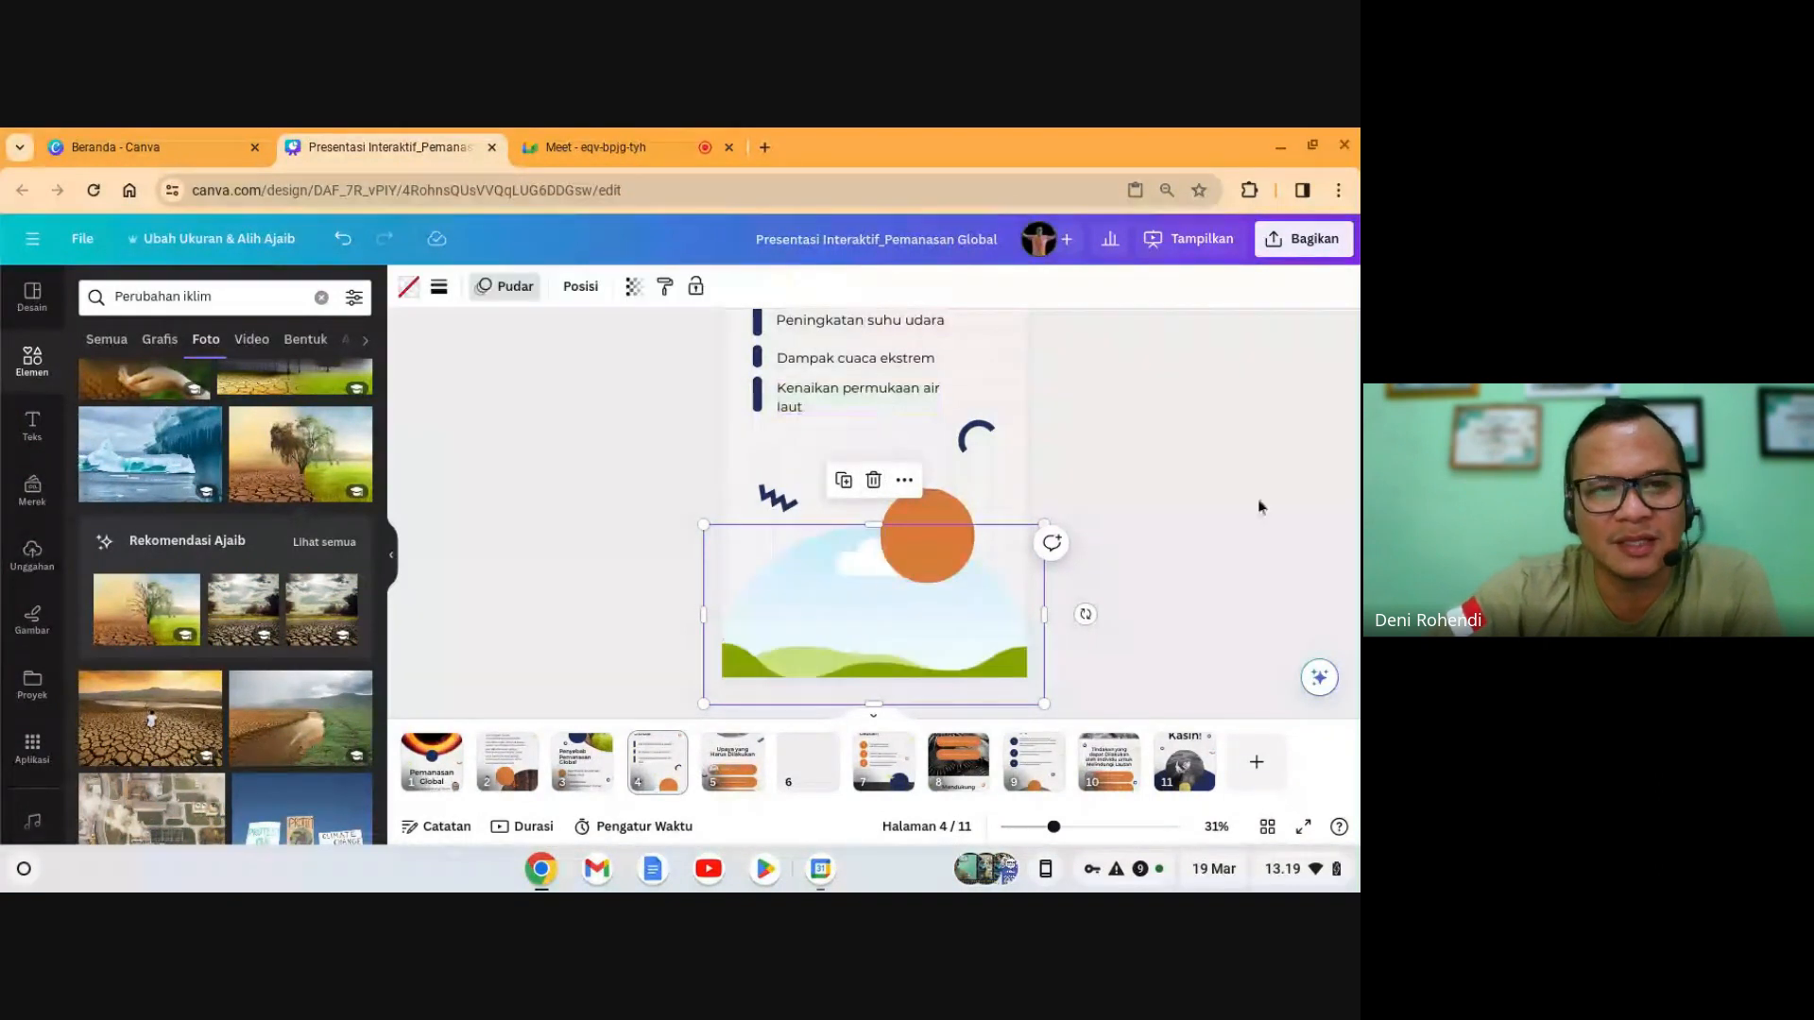
- Place the forest-fire 'Perubahan iklim' photo from Elemen into the semicircle frame
{"action": "scroll", "coordinate": [283, 678], "scroll_direction": "down", "scroll_amount": 6}
{"action": "scroll", "coordinate": [287, 677], "scroll_direction": "down", "scroll_amount": 2}
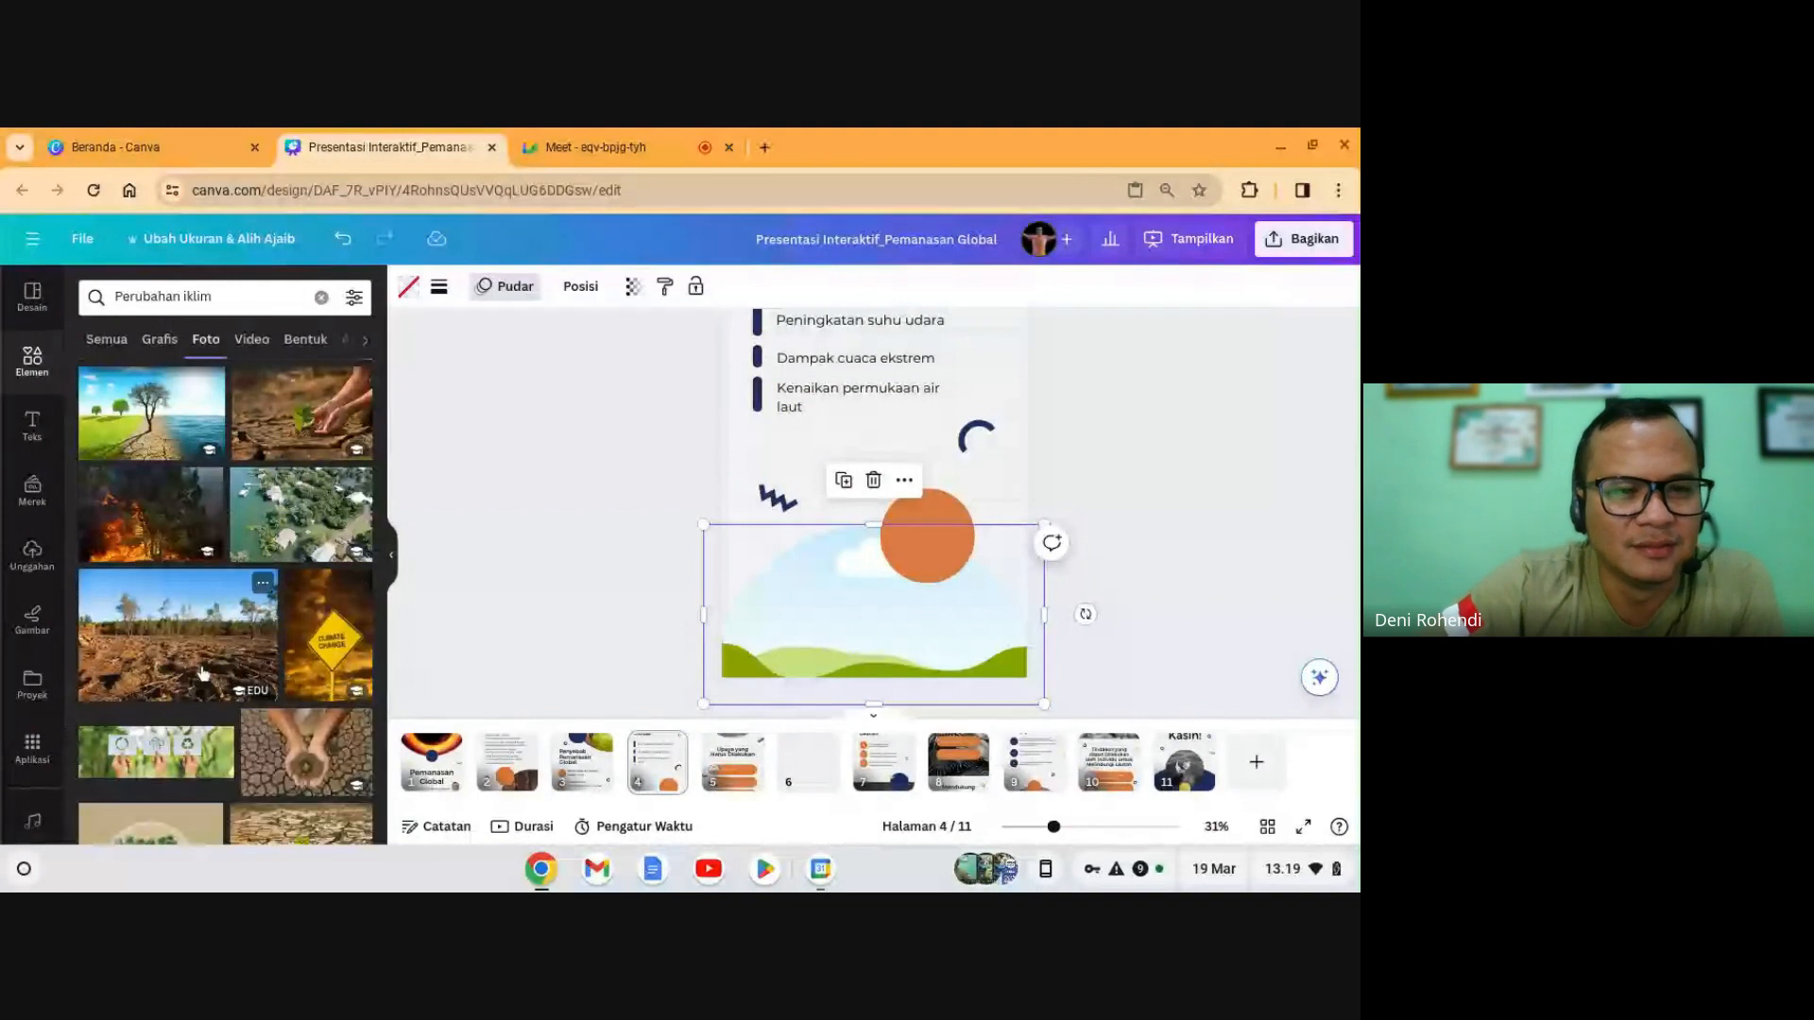
{"action": "left_click", "coordinate": [111, 511]}
{"action": "left_click_drag", "start_coordinate": [912, 477], "coordinate": [835, 649]}
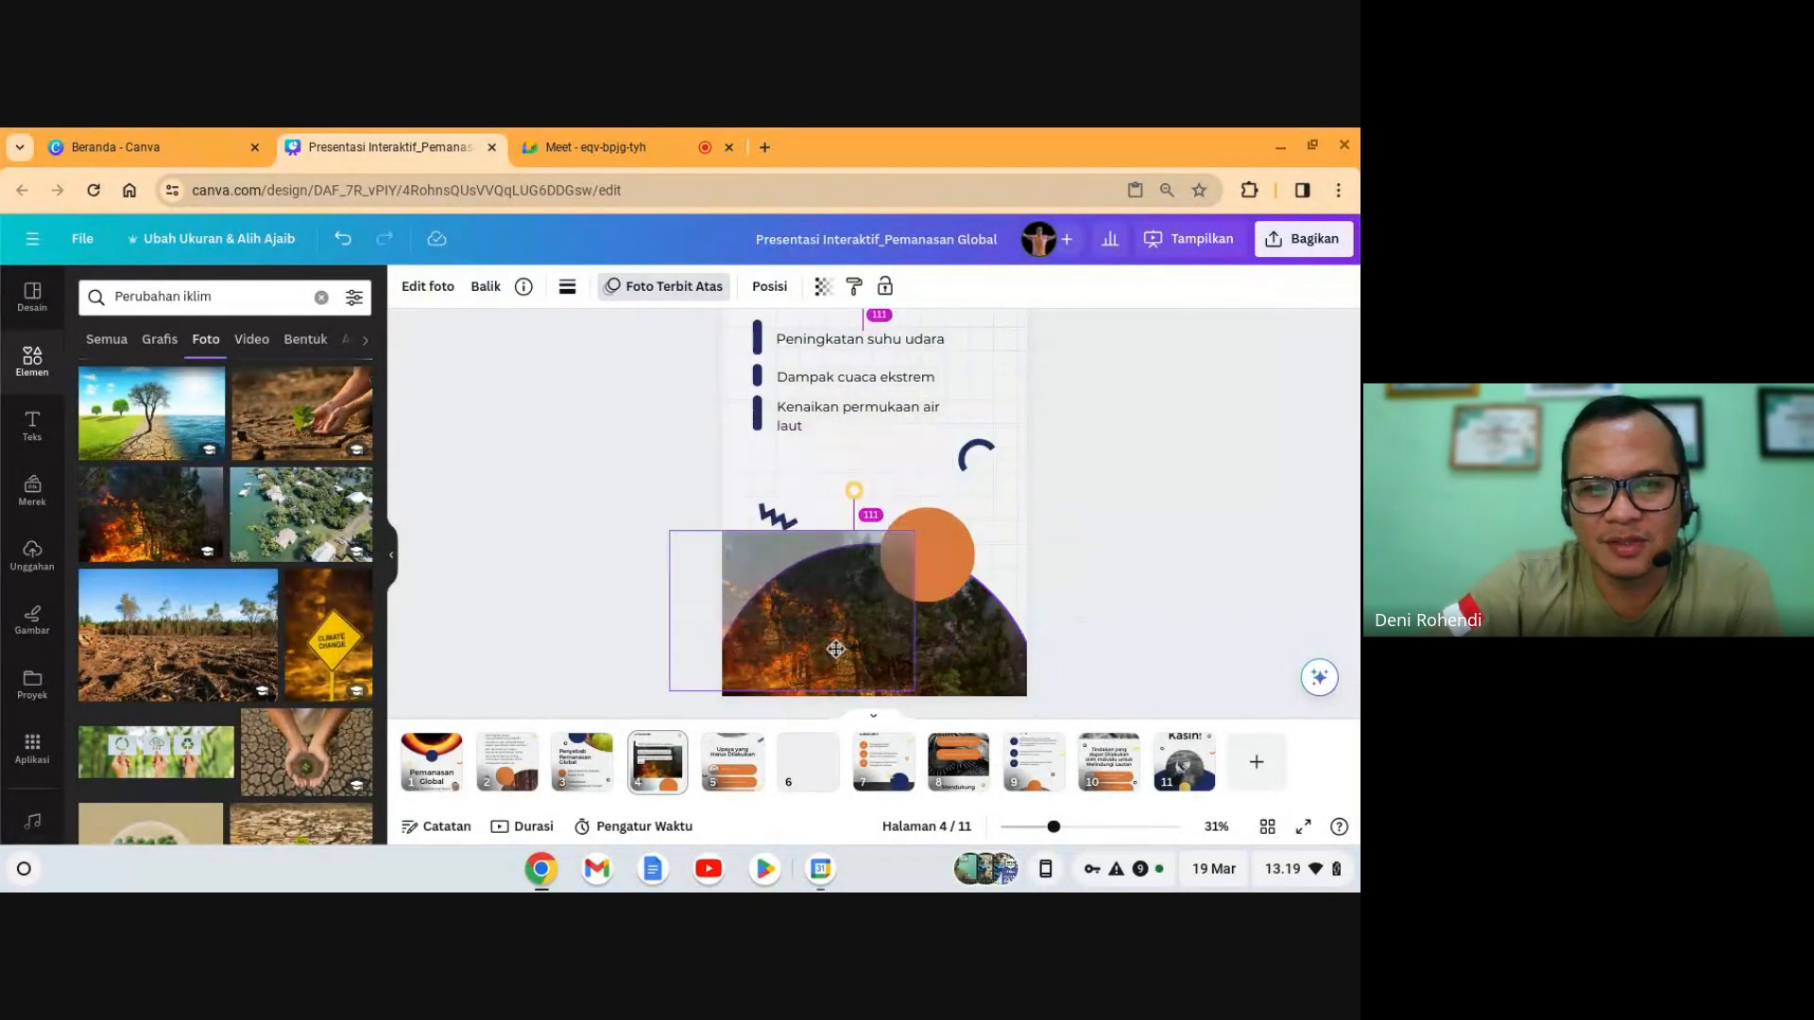
{"action": "left_click", "coordinate": [1204, 515]}
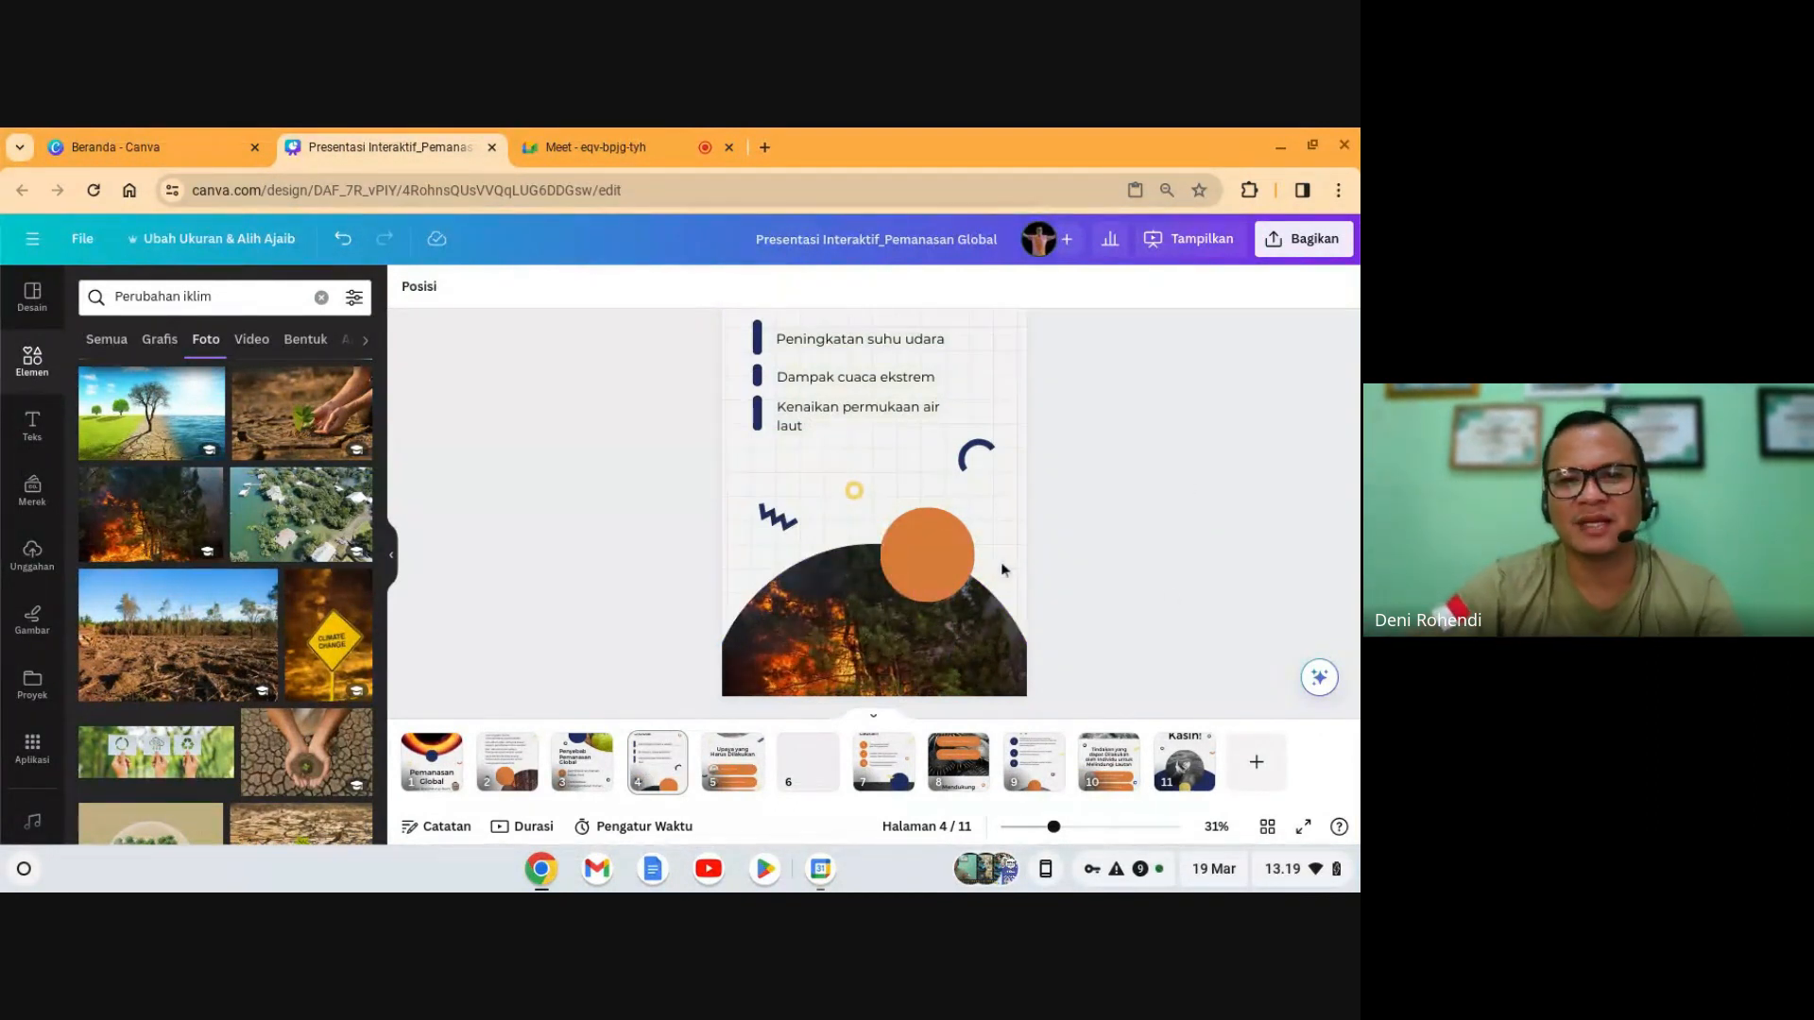
{"action": "scroll", "coordinate": [926, 624], "scroll_direction": "up", "scroll_amount": 2}
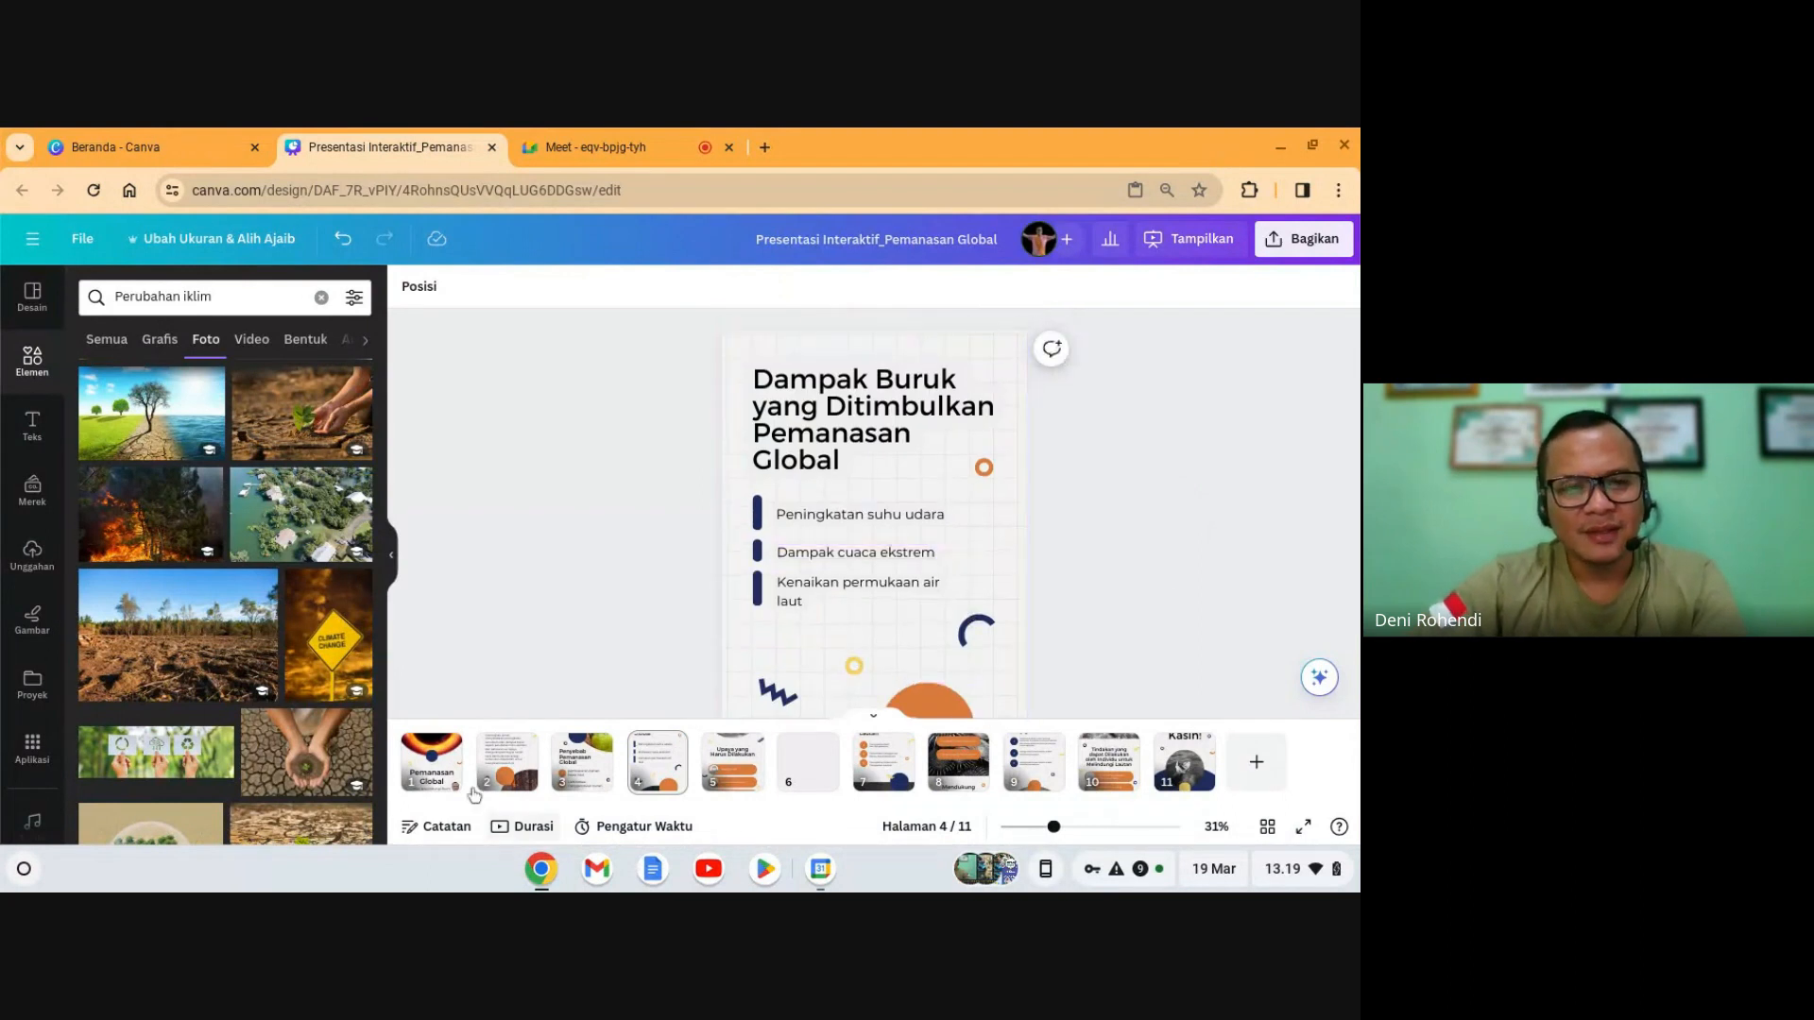
{"action": "left_click", "coordinate": [583, 772]}
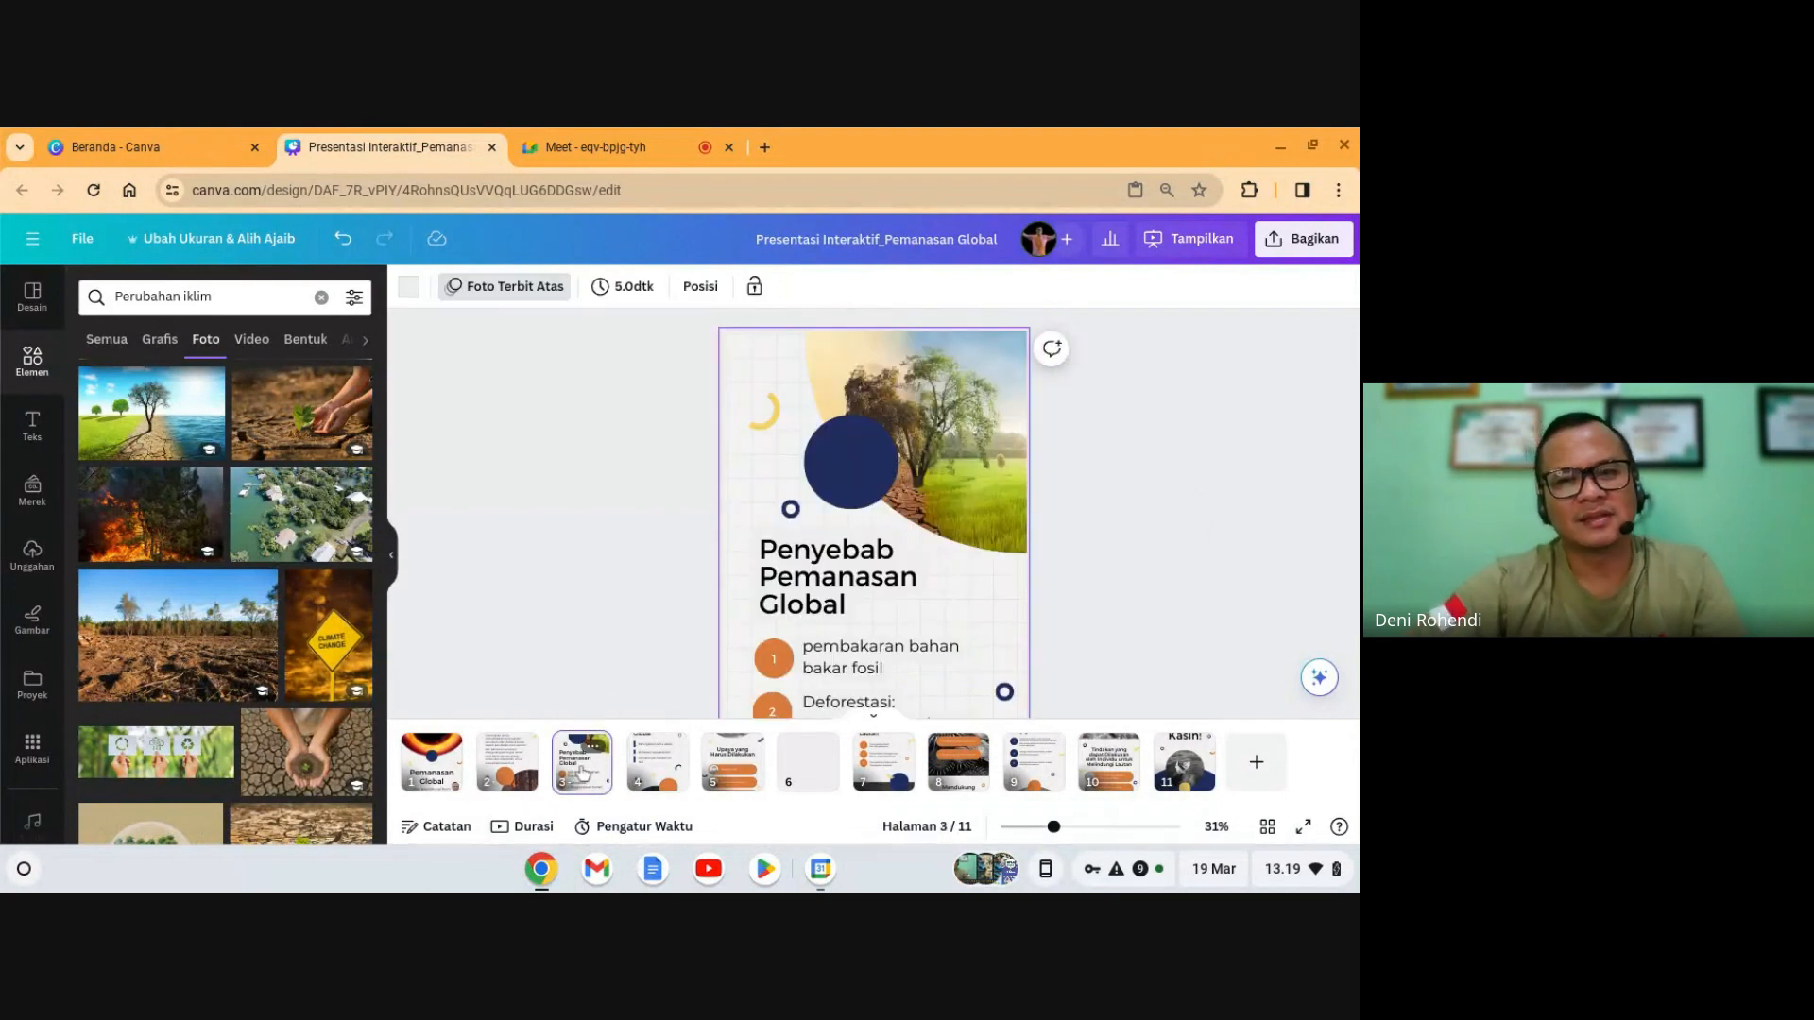
- Browse slides 4, 3 and 7, settle on slide 5 'Upaya yang Harus Dilakukan', then switch to Meet
{"action": "left_click", "coordinate": [662, 770]}
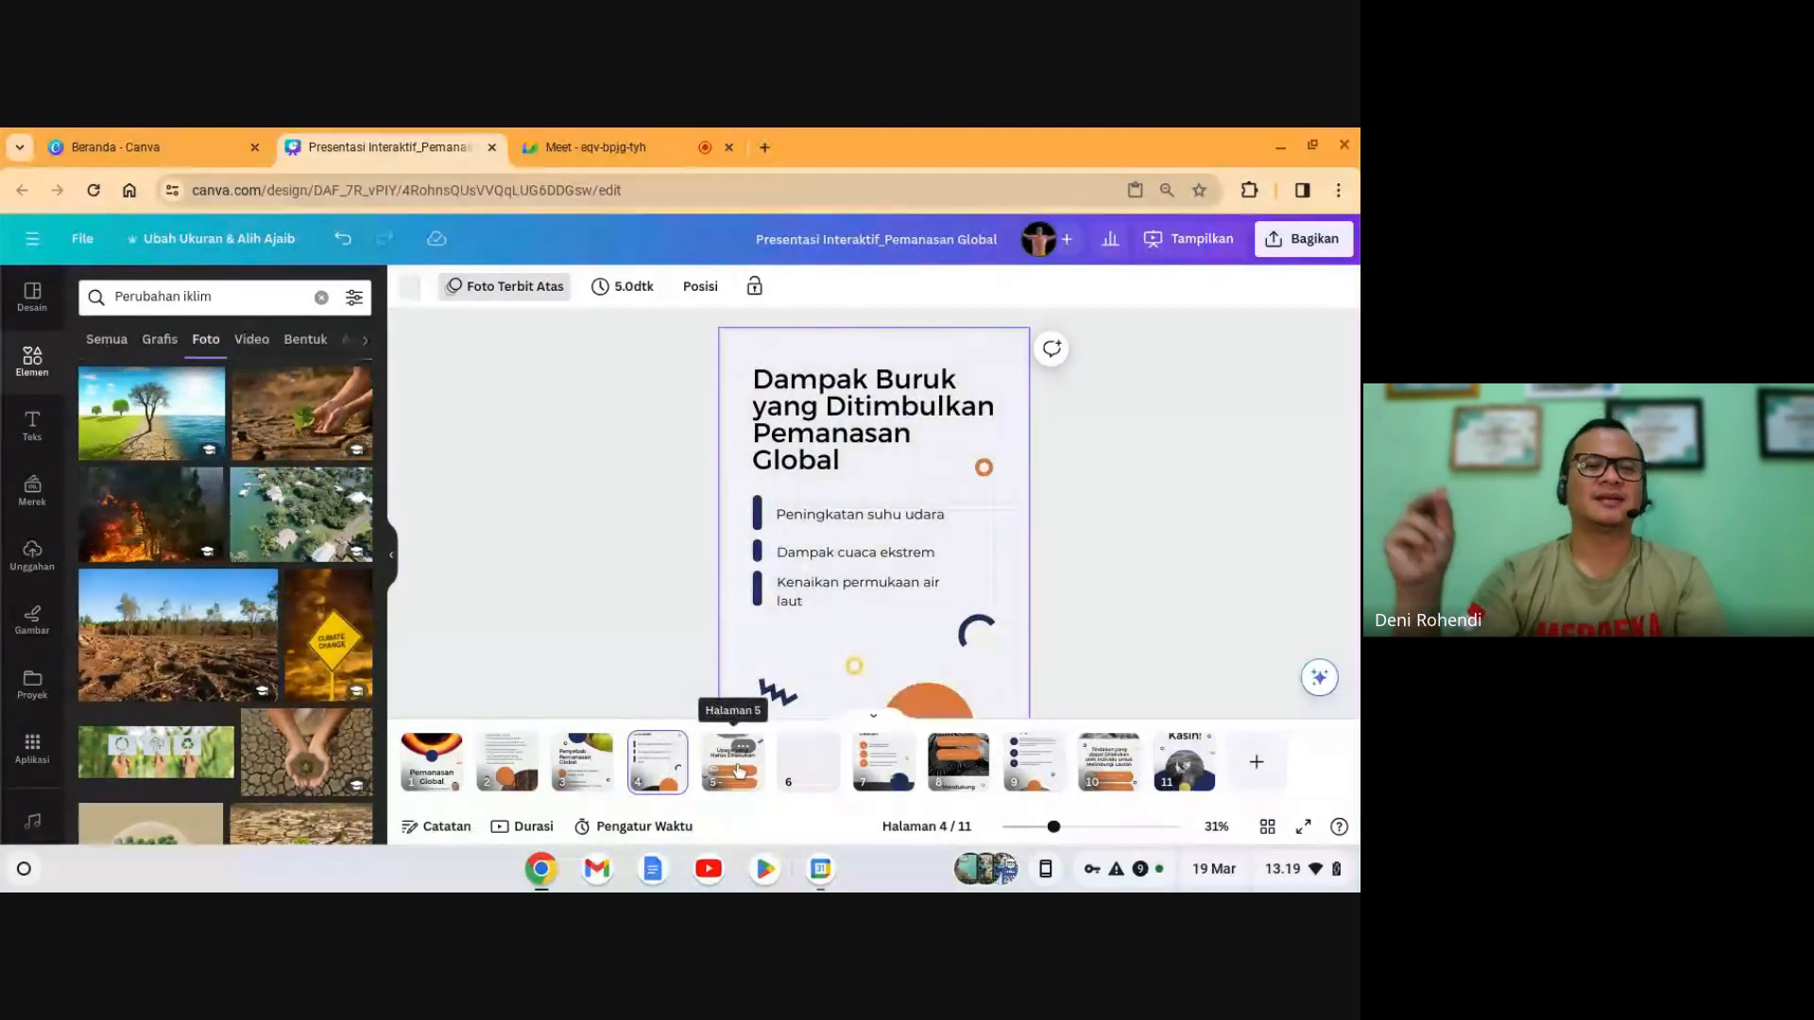
{"action": "key", "text": "Left"}
{"action": "key", "text": "Right"}
{"action": "key", "text": "Right"}
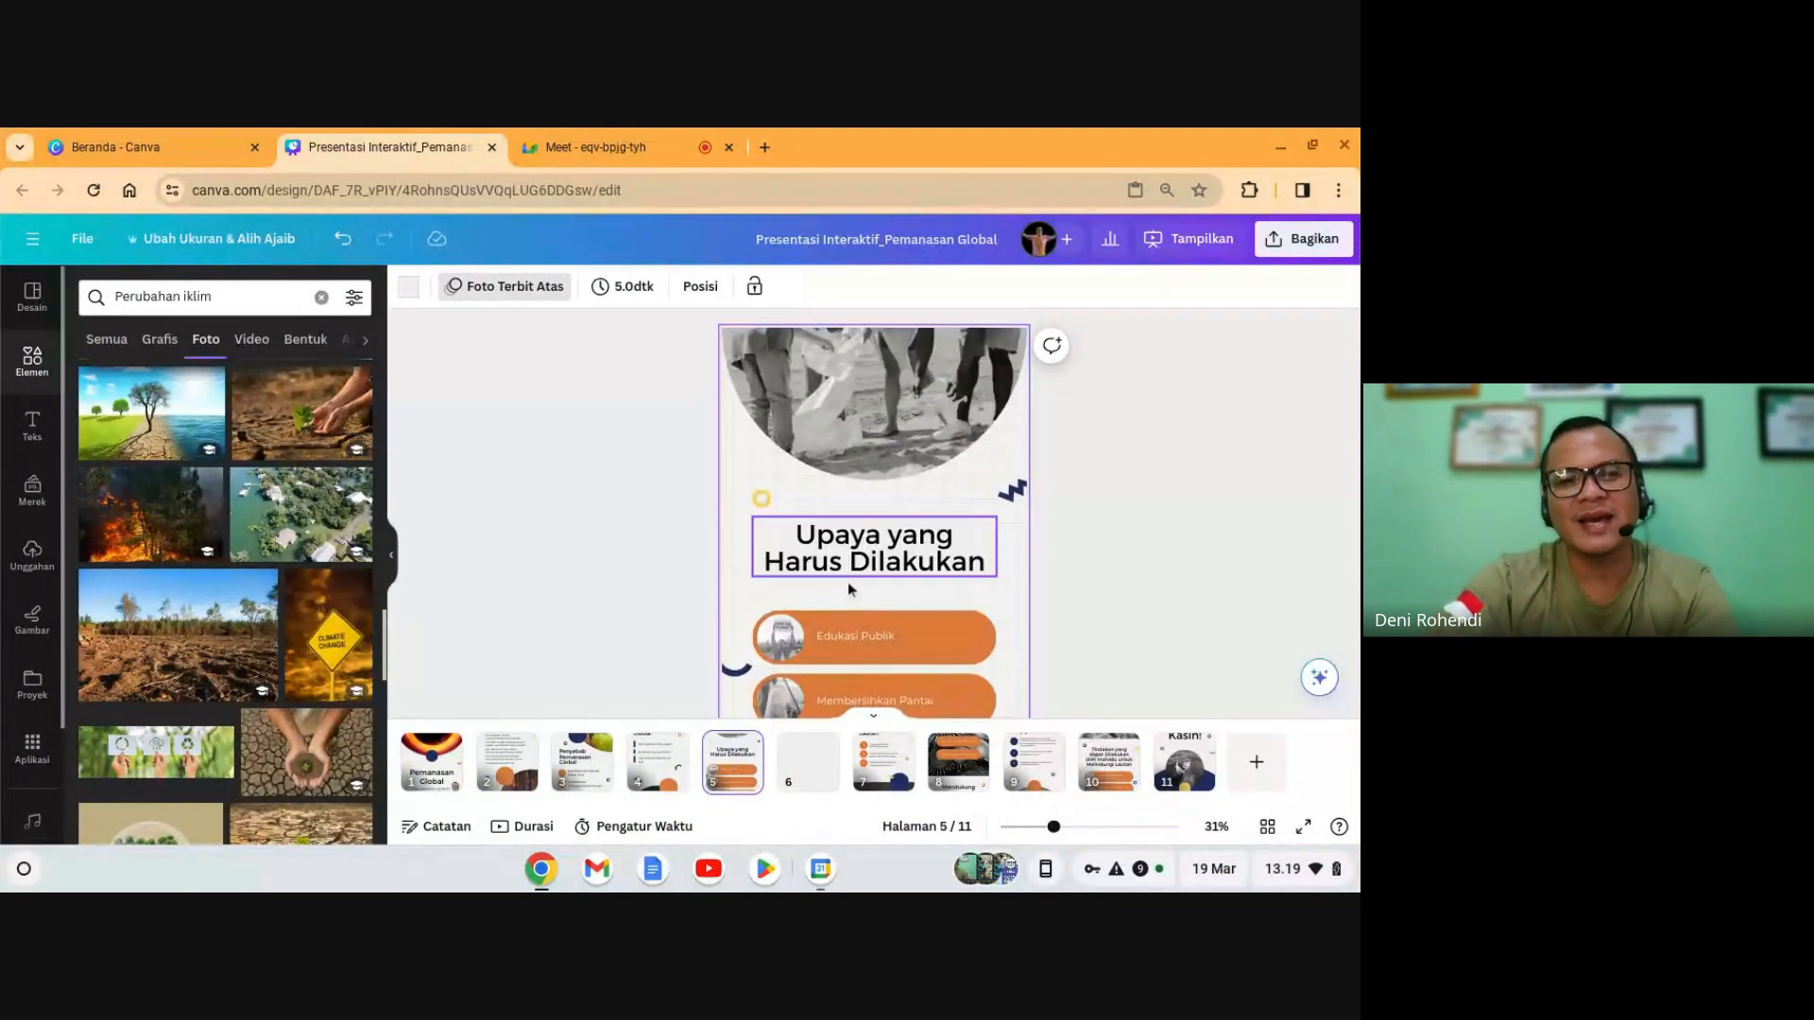
{"action": "scroll", "coordinate": [951, 589], "scroll_direction": "down", "scroll_amount": 2}
{"action": "scroll", "coordinate": [951, 589], "scroll_direction": "up", "scroll_amount": 2}
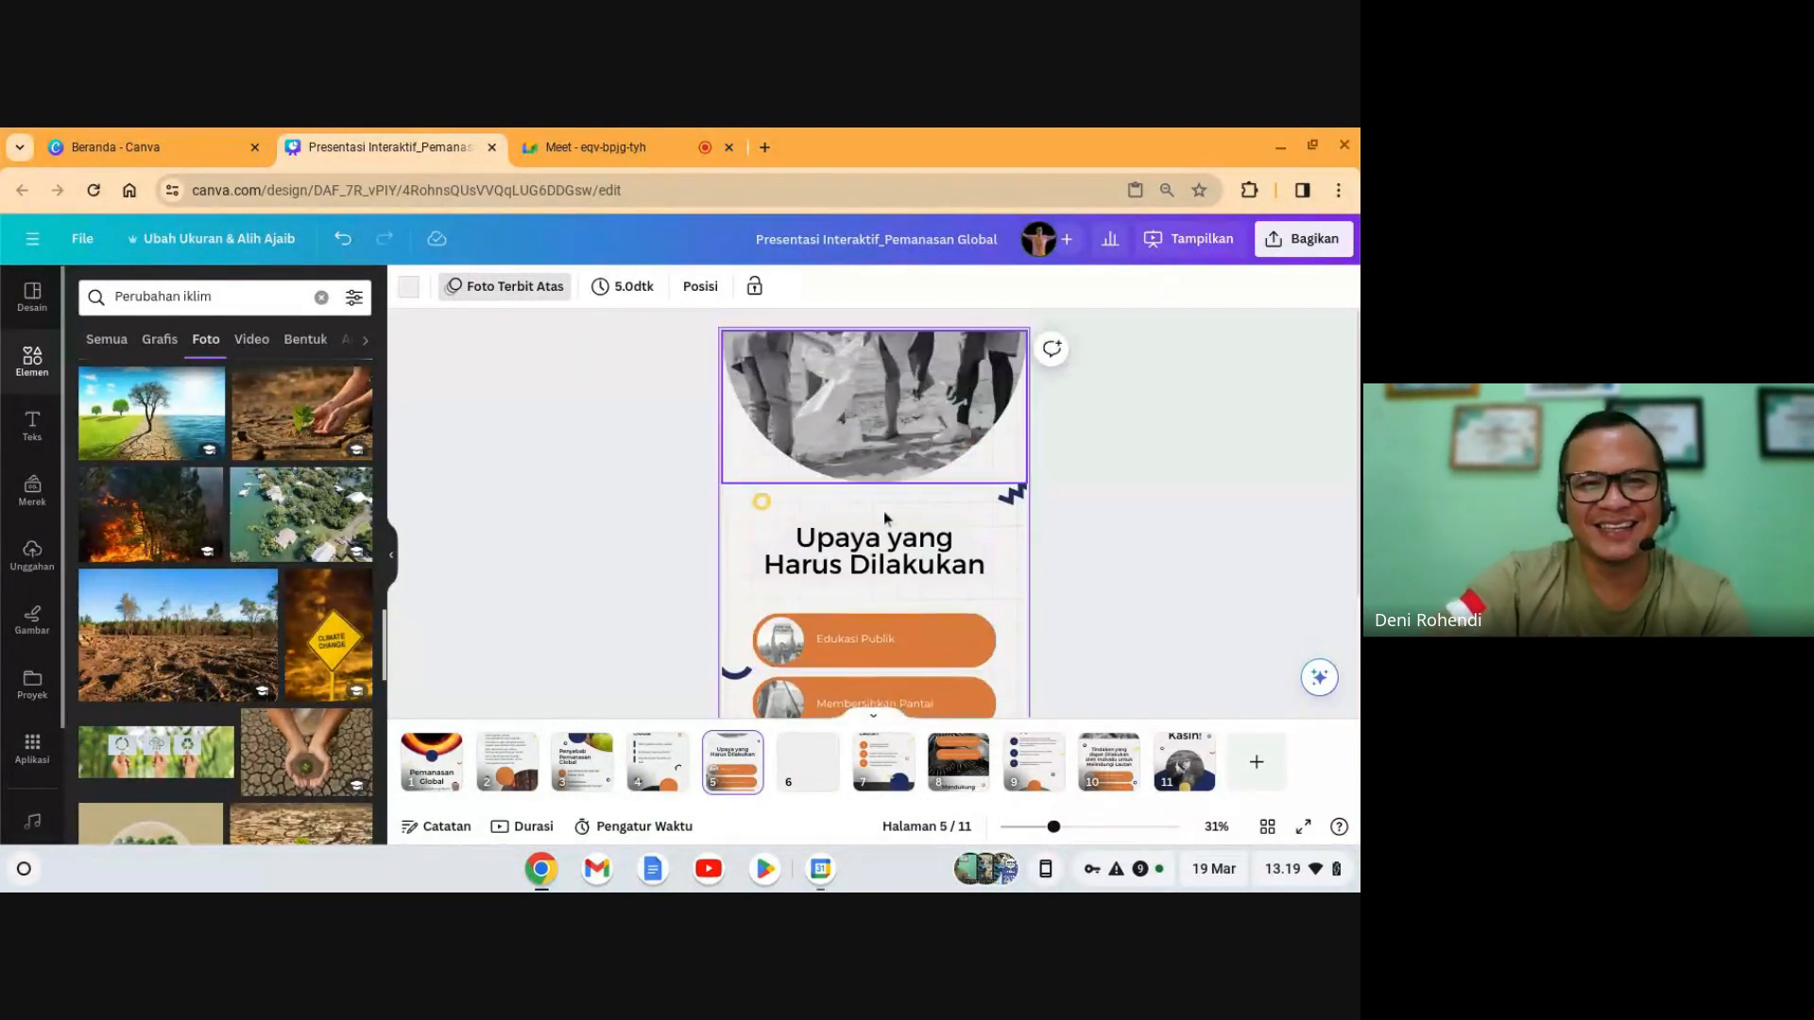
{"action": "scroll", "coordinate": [877, 562], "scroll_direction": "down", "scroll_amount": 2}
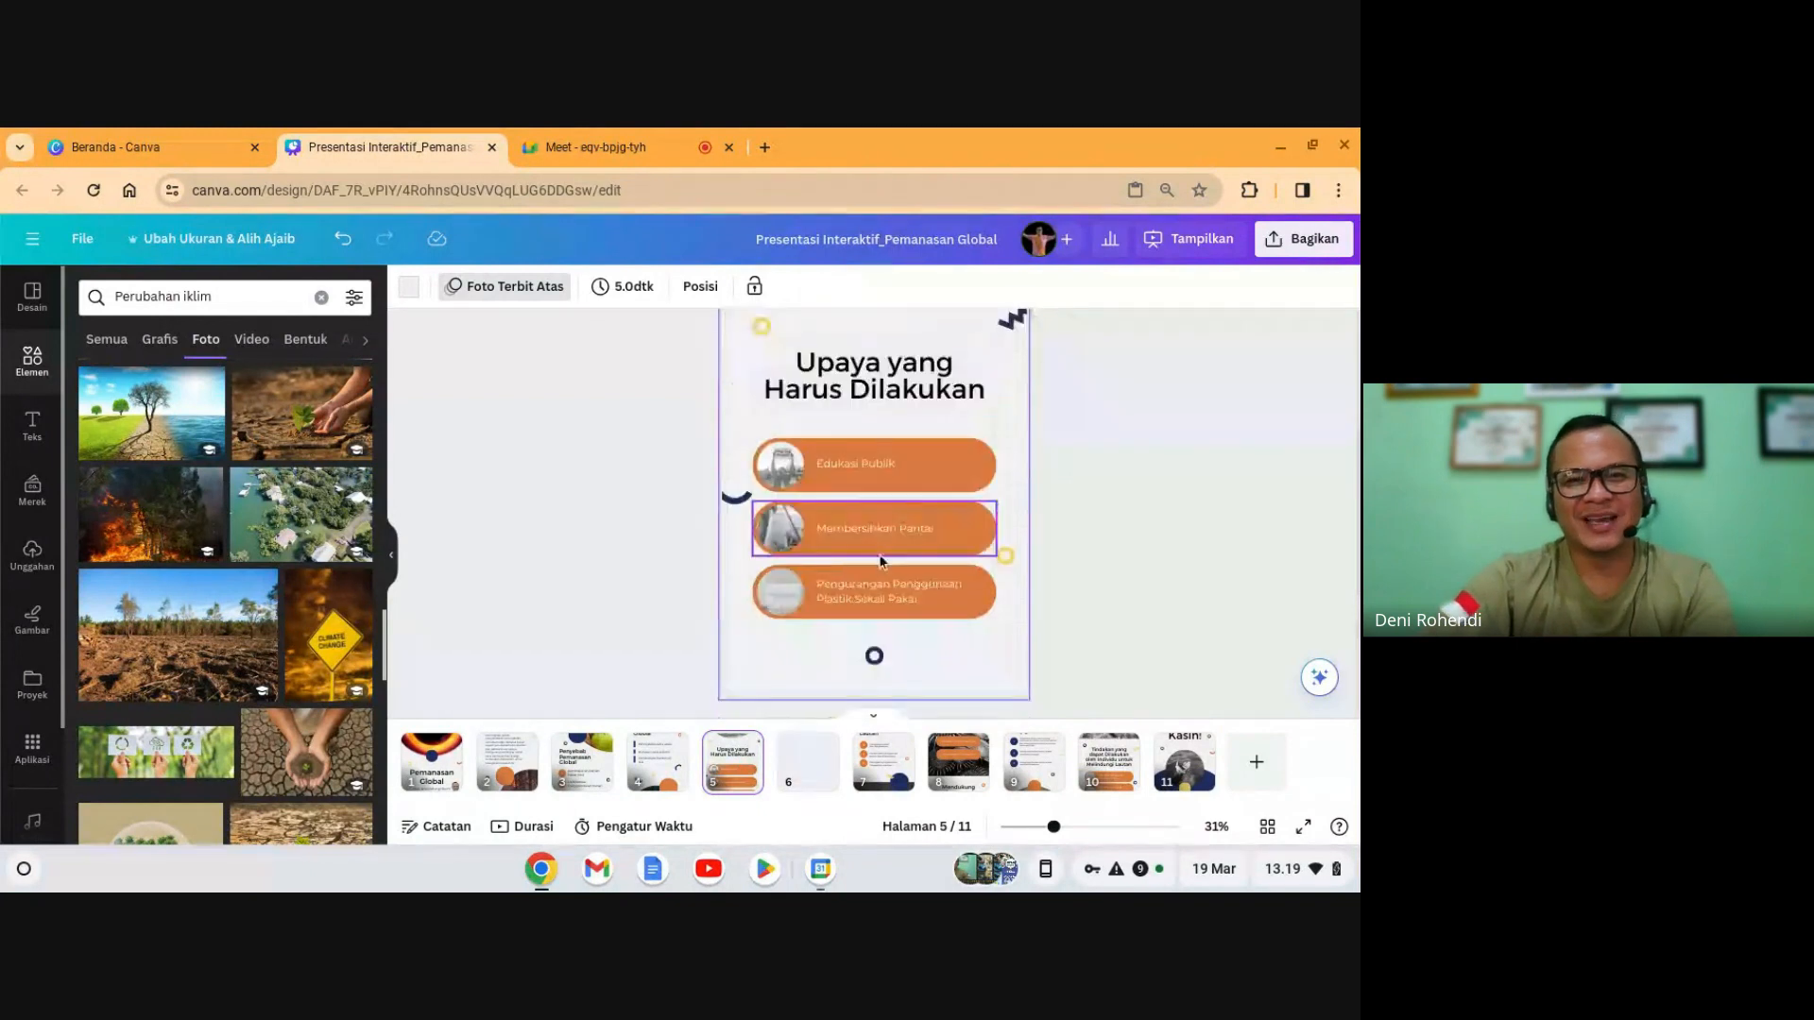
{"action": "left_click", "coordinate": [887, 772]}
{"action": "scroll", "coordinate": [926, 463], "scroll_direction": "up", "scroll_amount": 2}
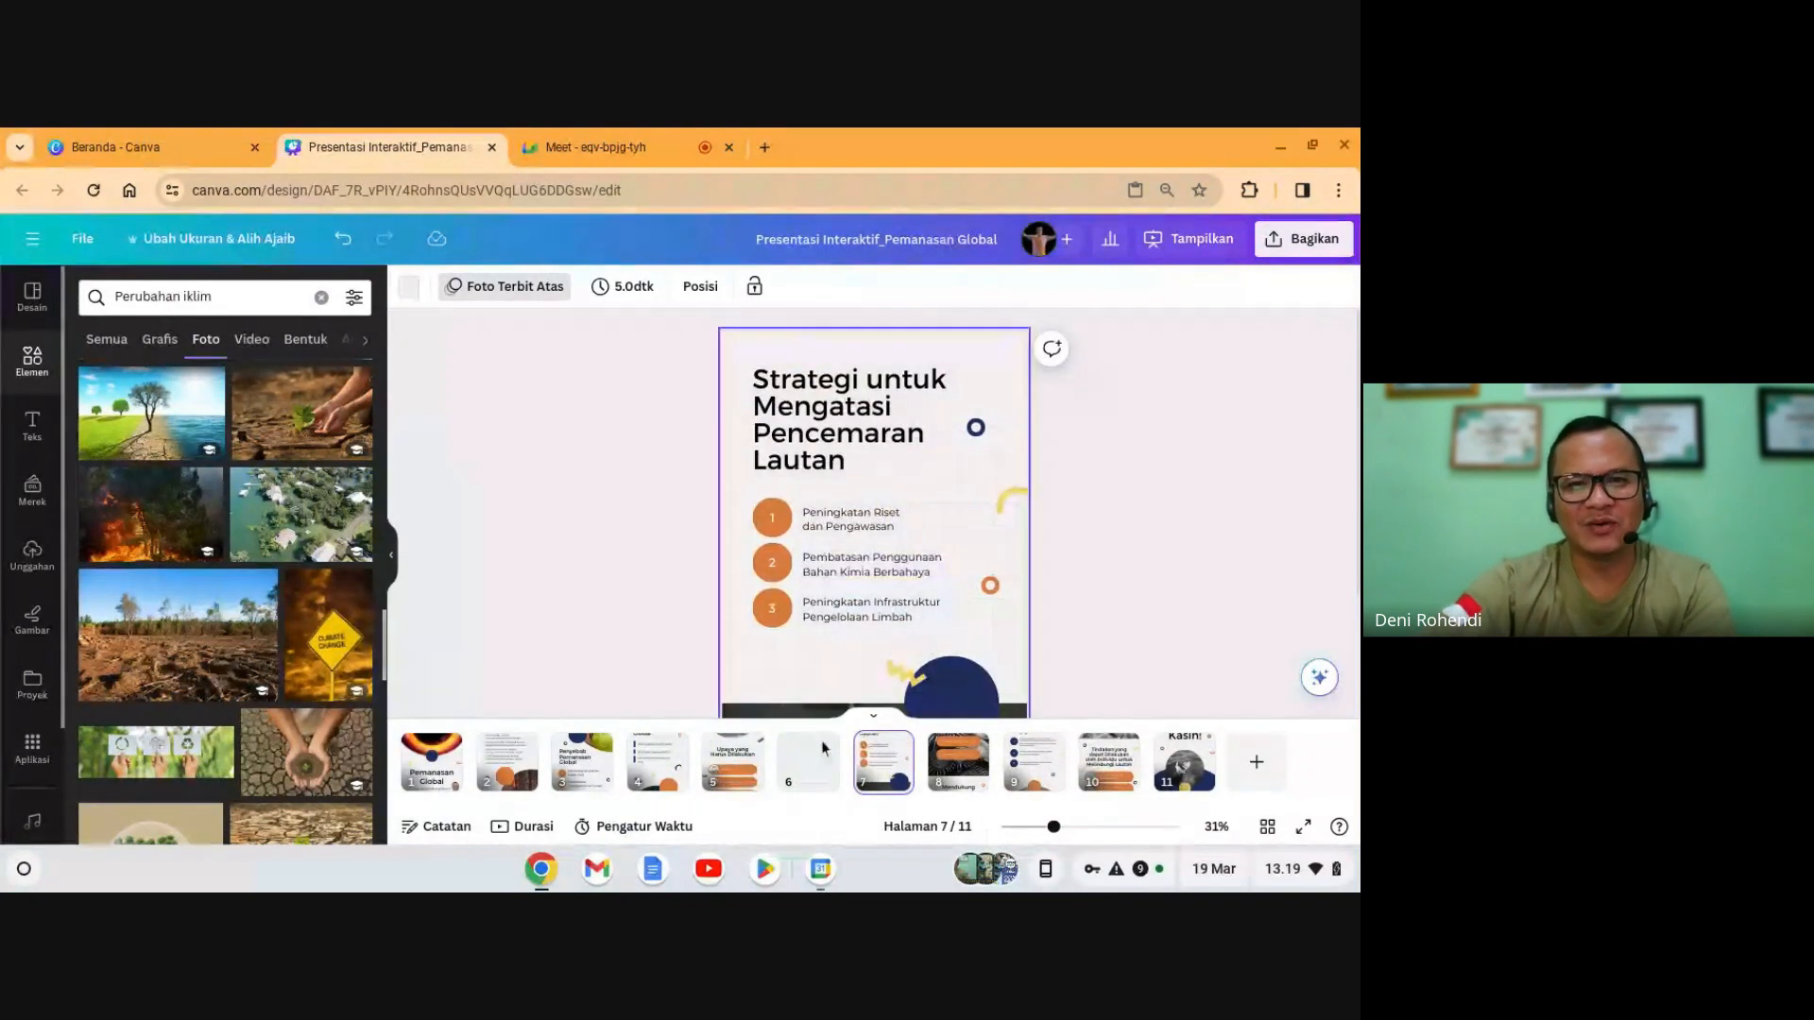
{"action": "left_click", "coordinate": [732, 761]}
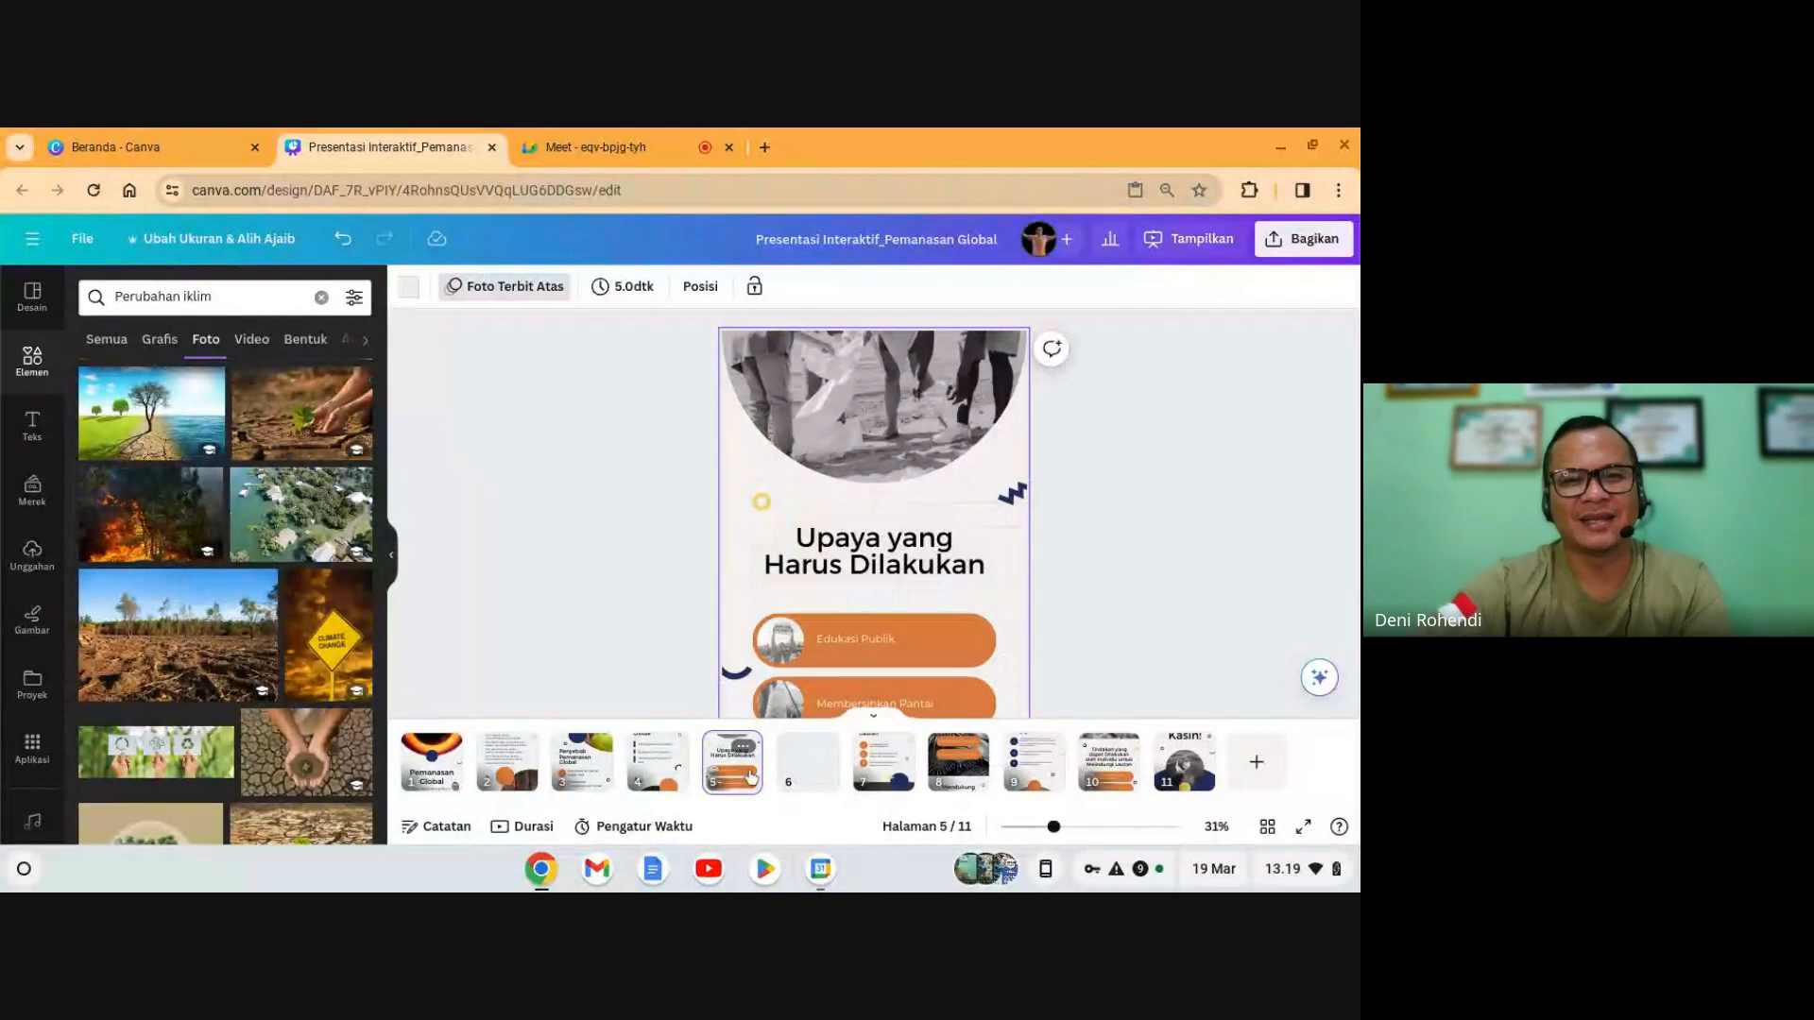
{"action": "left_click", "coordinate": [552, 144]}
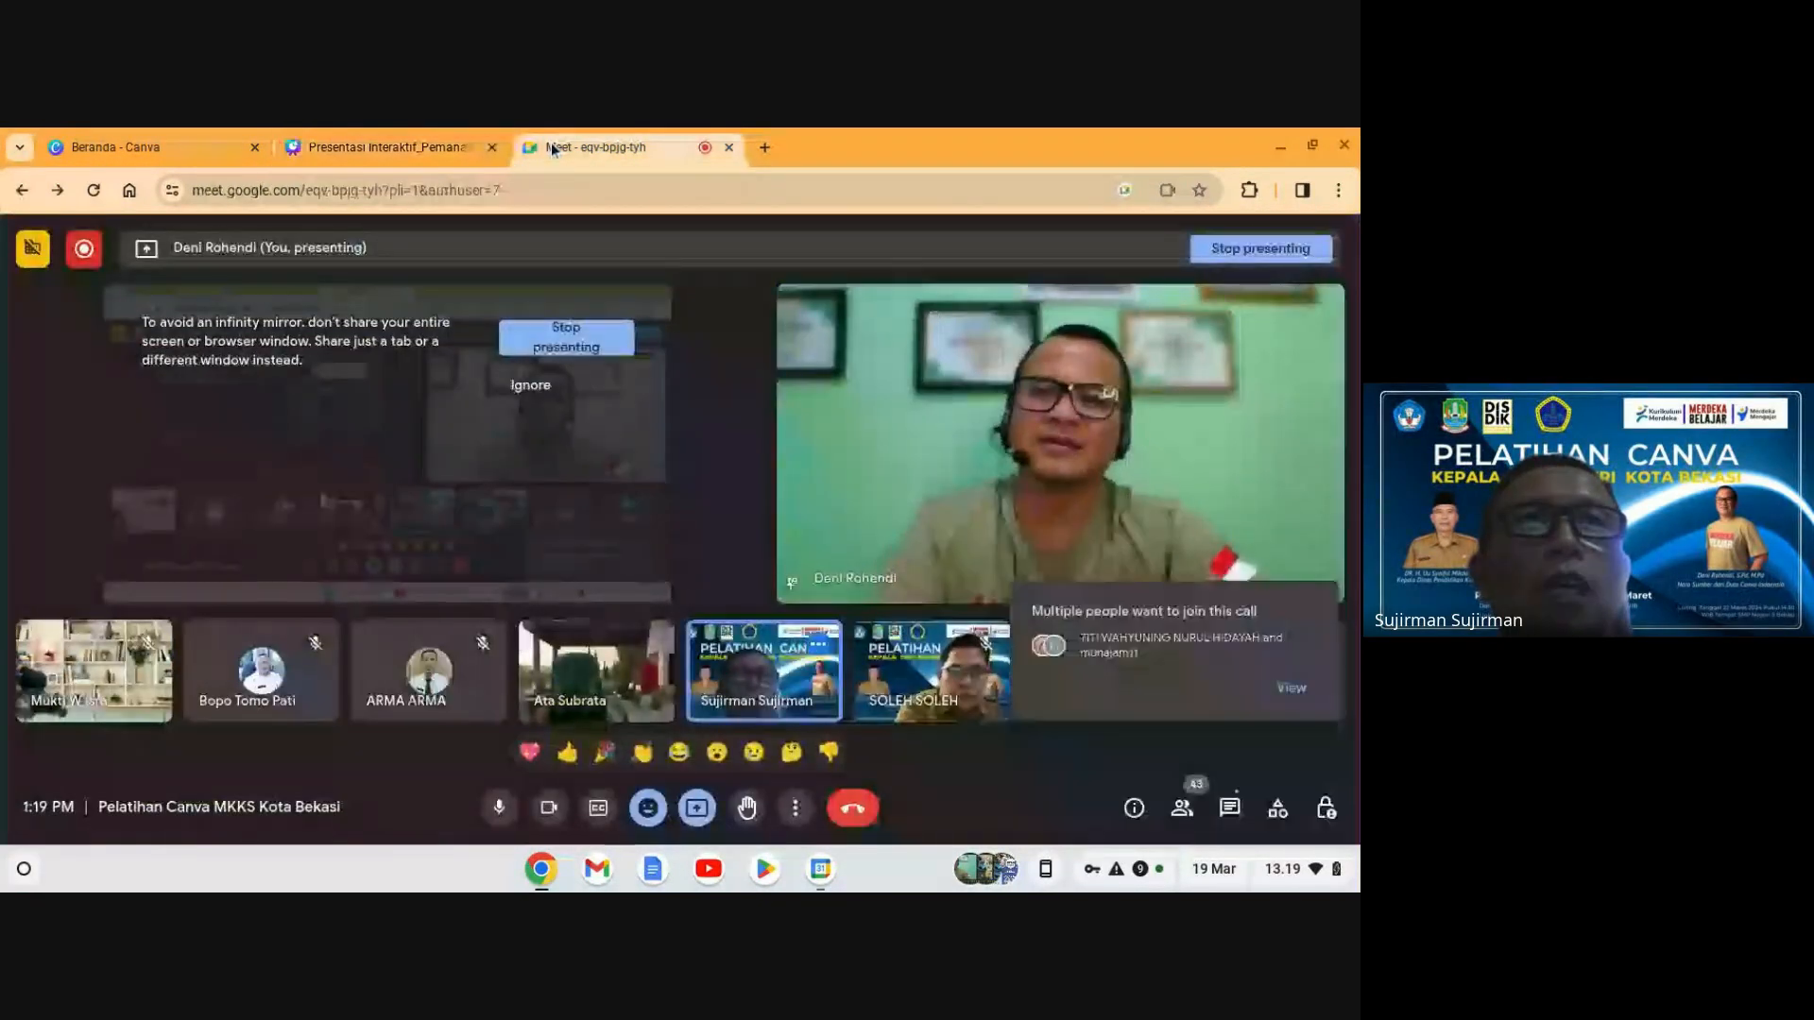
- Mute and unmute the Meet microphone, then go back to the Canva 'Presentasi Interaktif' tab
{"action": "left_click", "coordinate": [498, 809]}
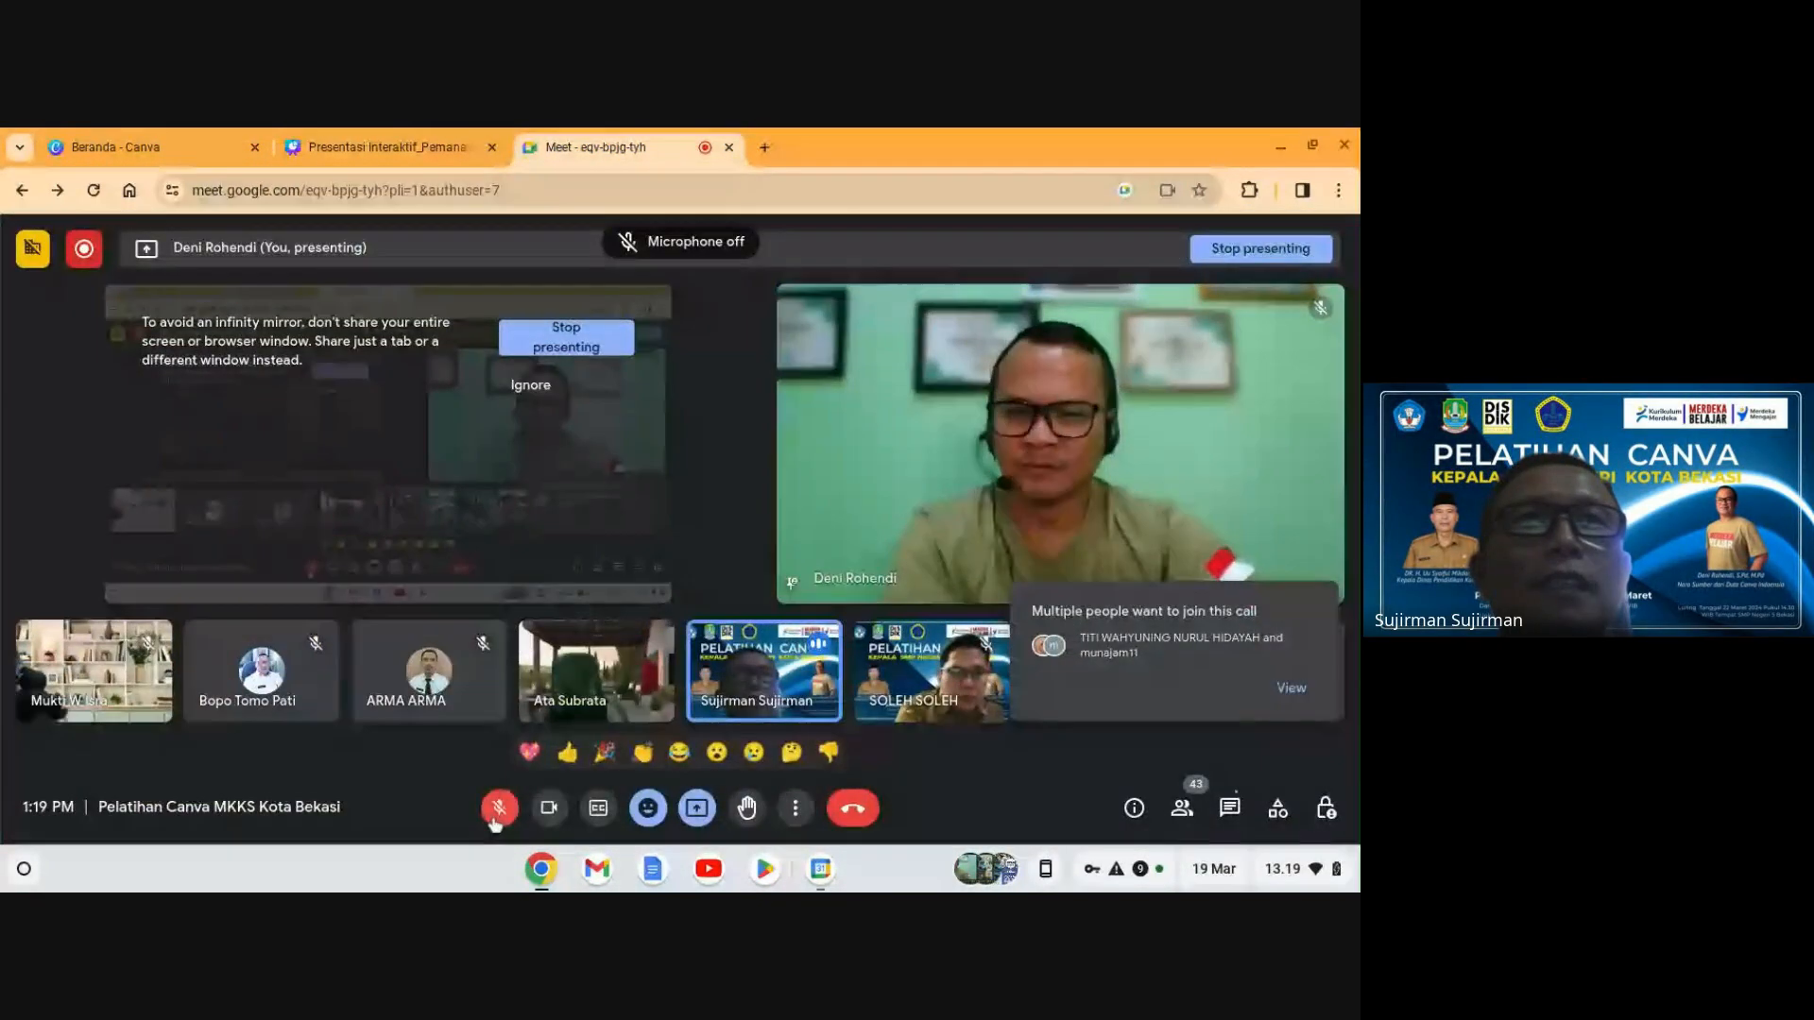
{"action": "left_click", "coordinate": [498, 810]}
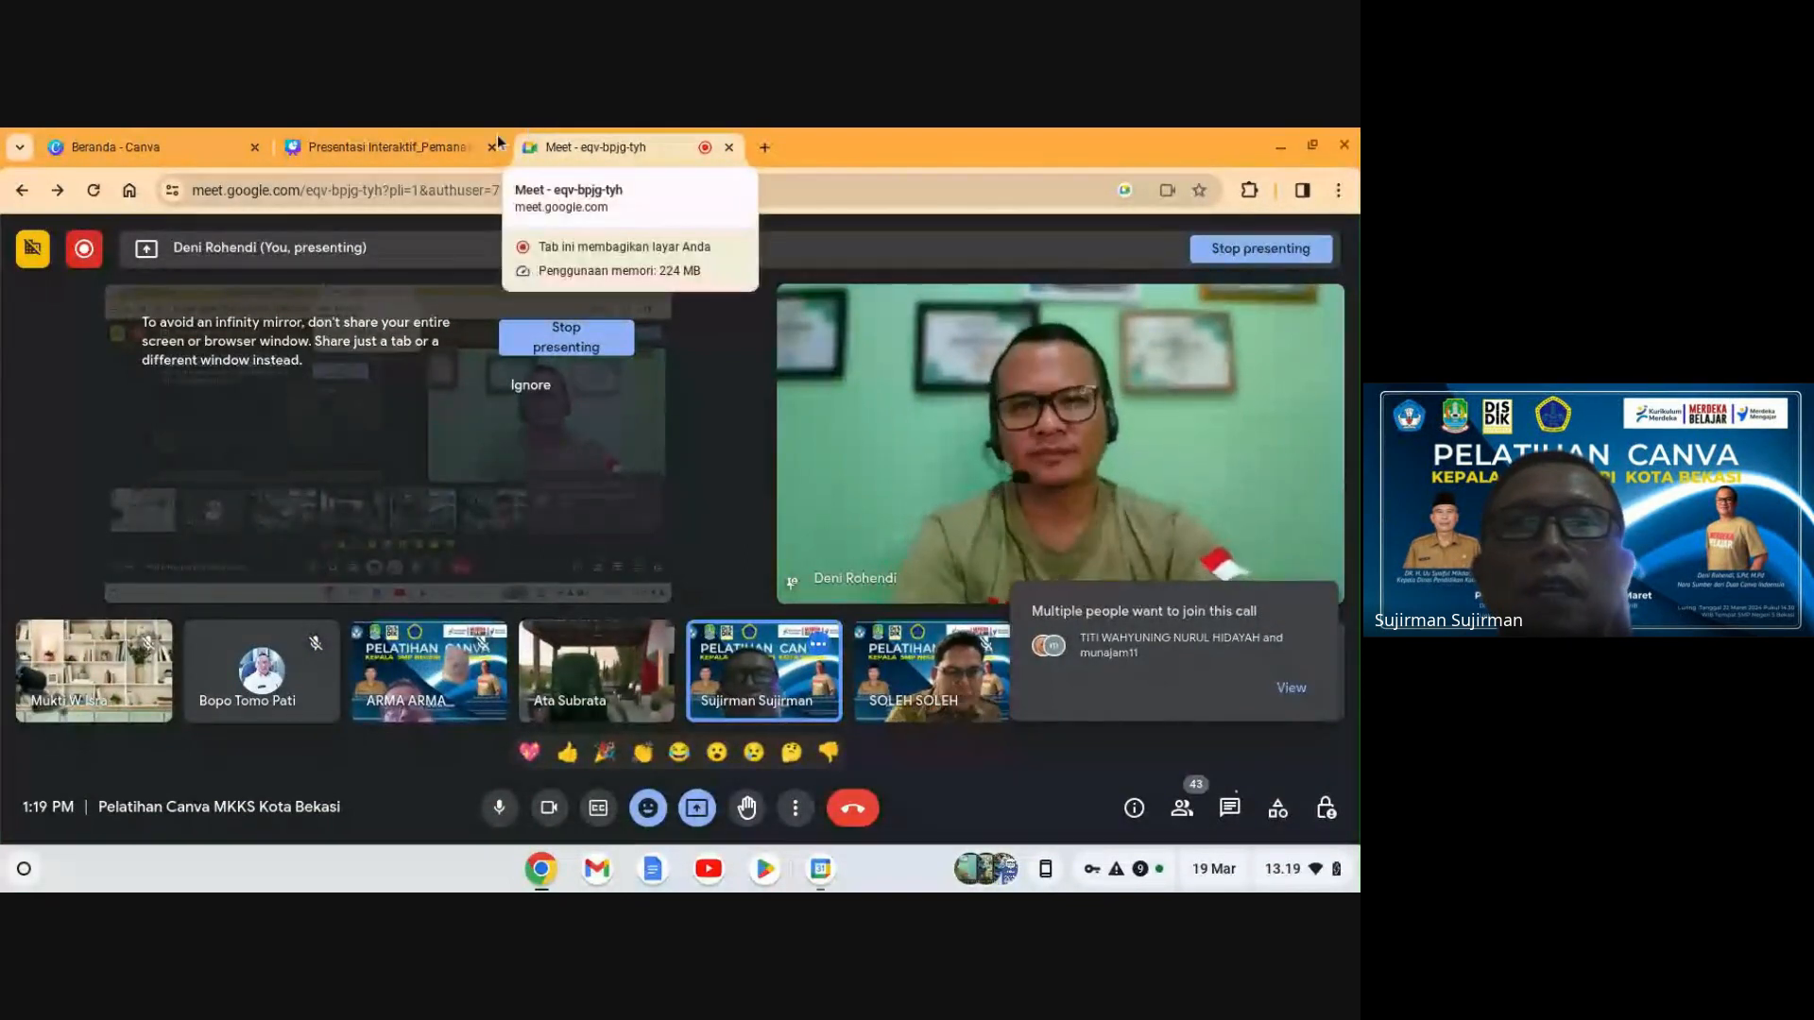
{"action": "left_click", "coordinate": [396, 144]}
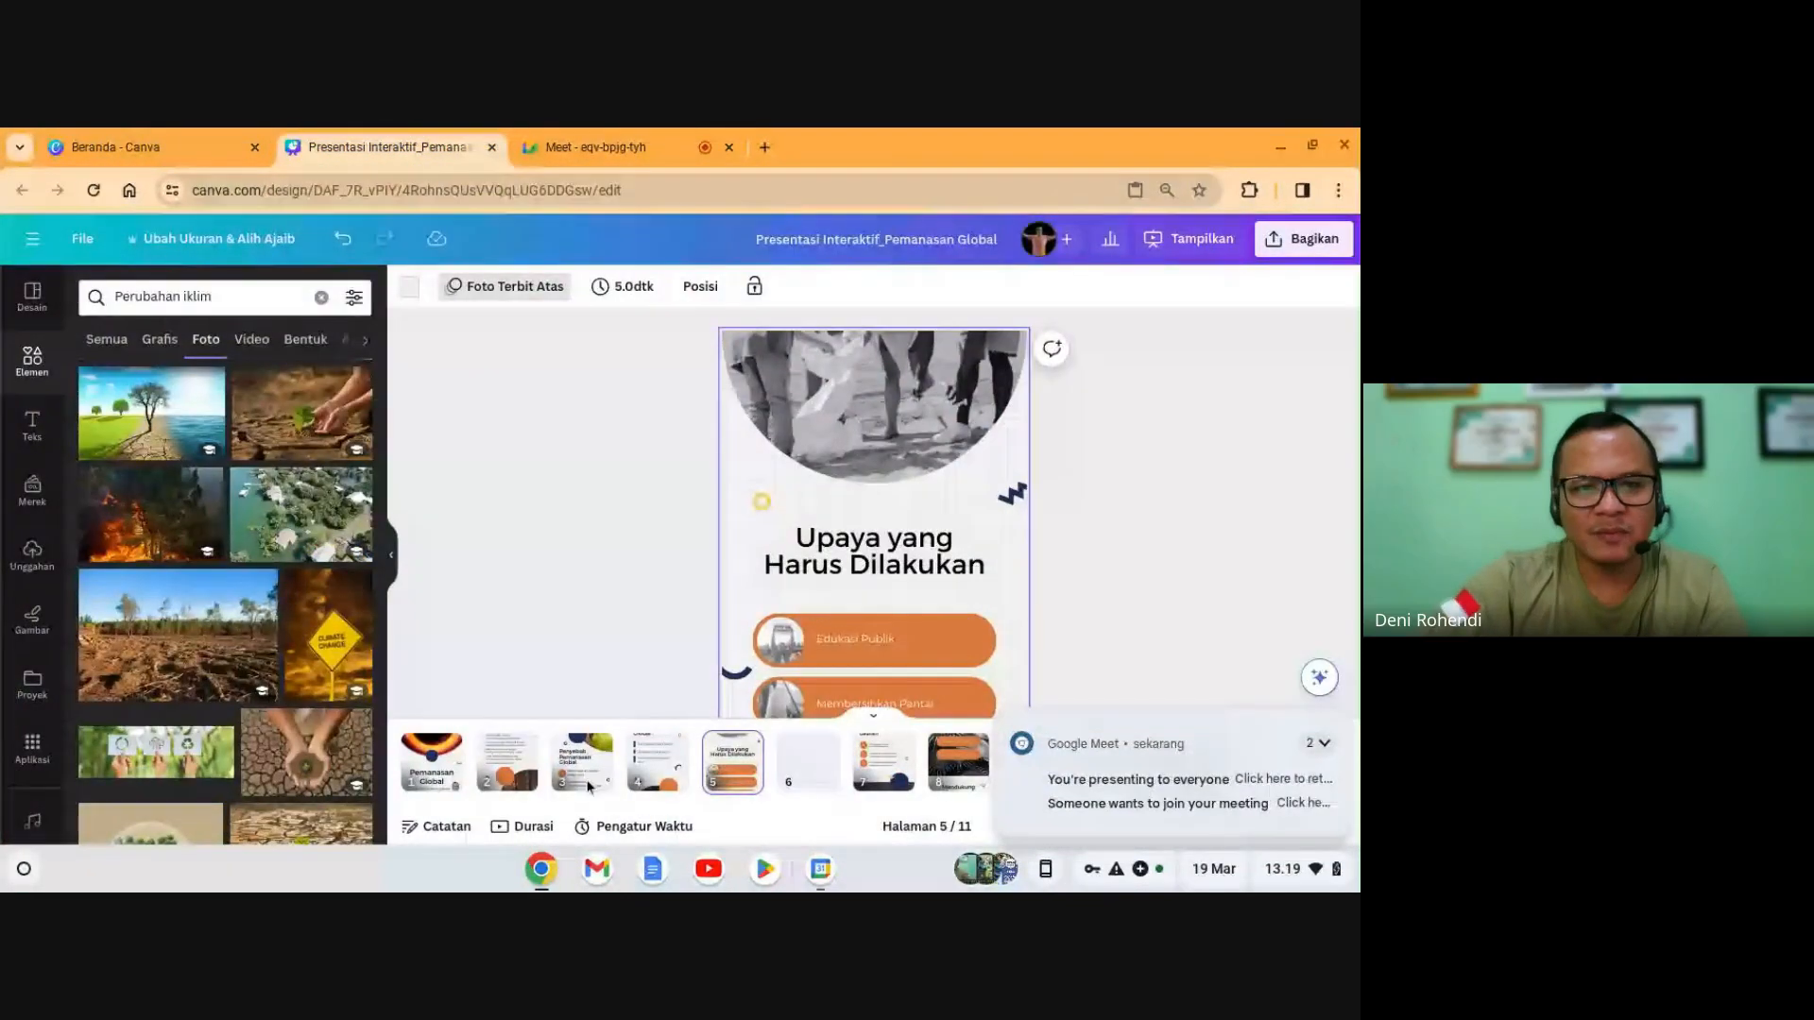
- On slide 2, view the Tulisan Ajaib options for the quote paragraph without applying any
{"action": "left_click", "coordinate": [509, 761]}
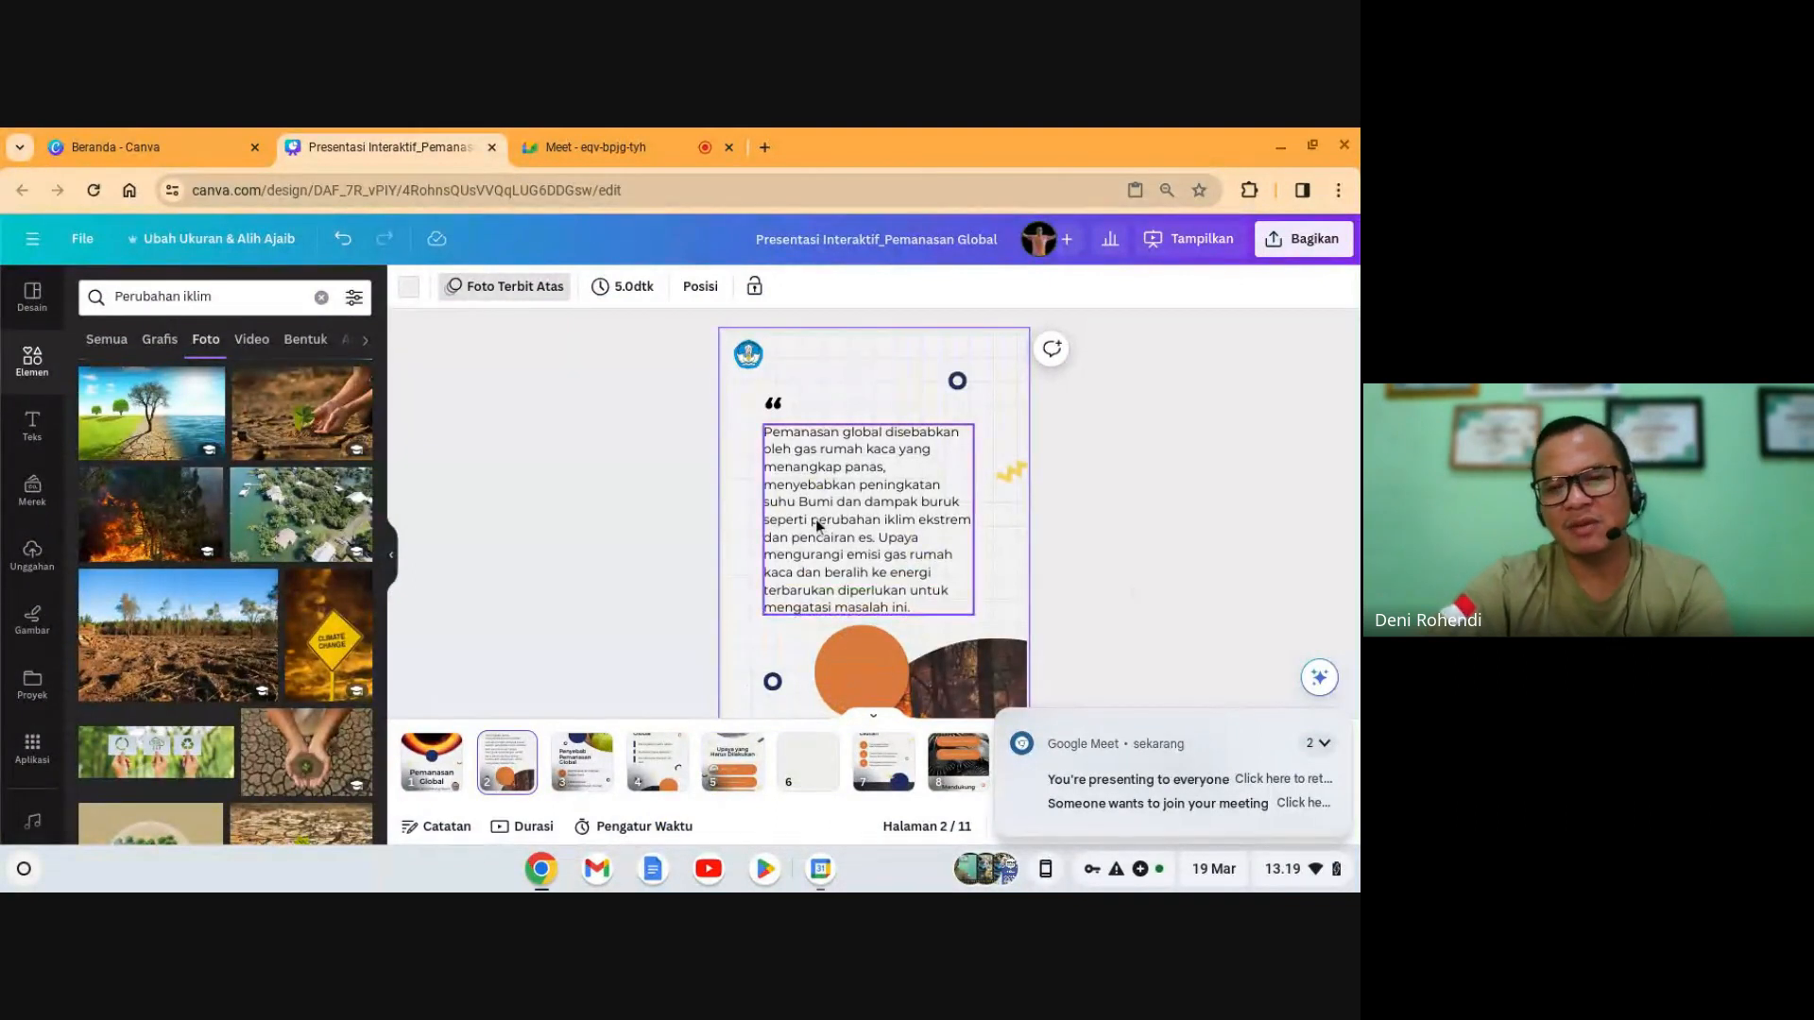
{"action": "left_click", "coordinate": [1068, 524]}
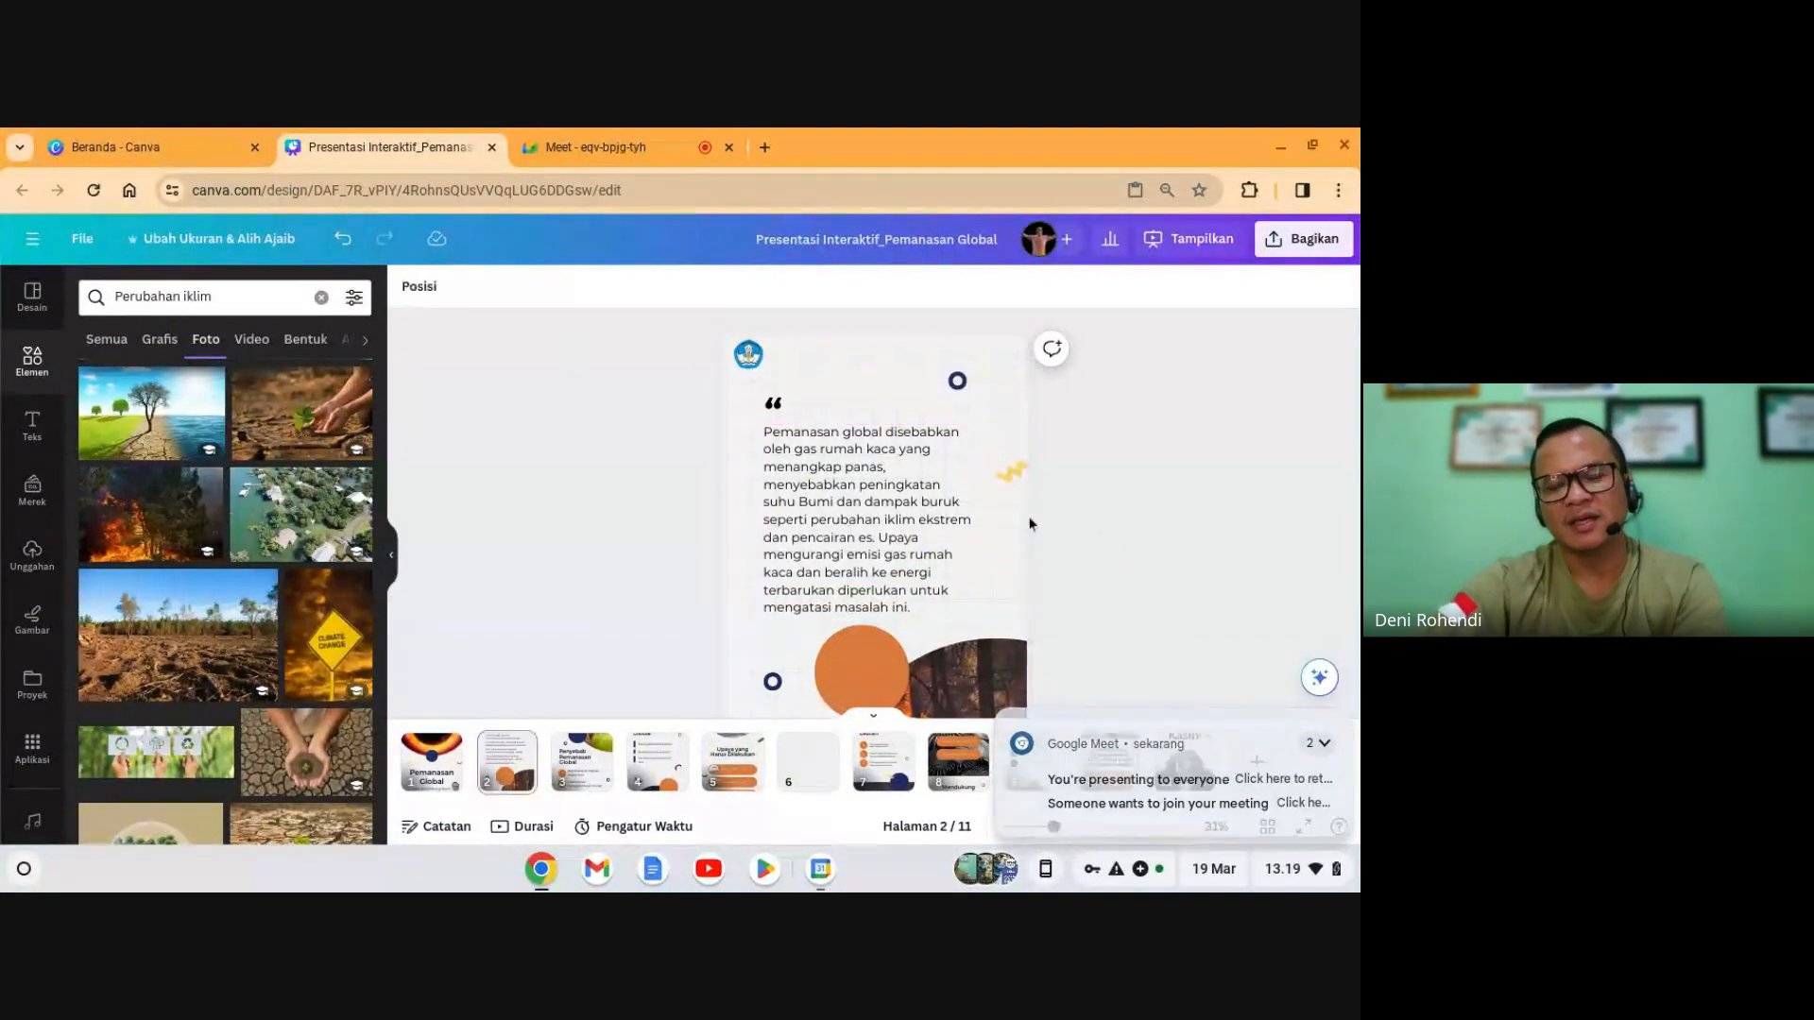
{"action": "left_click", "coordinate": [919, 527]}
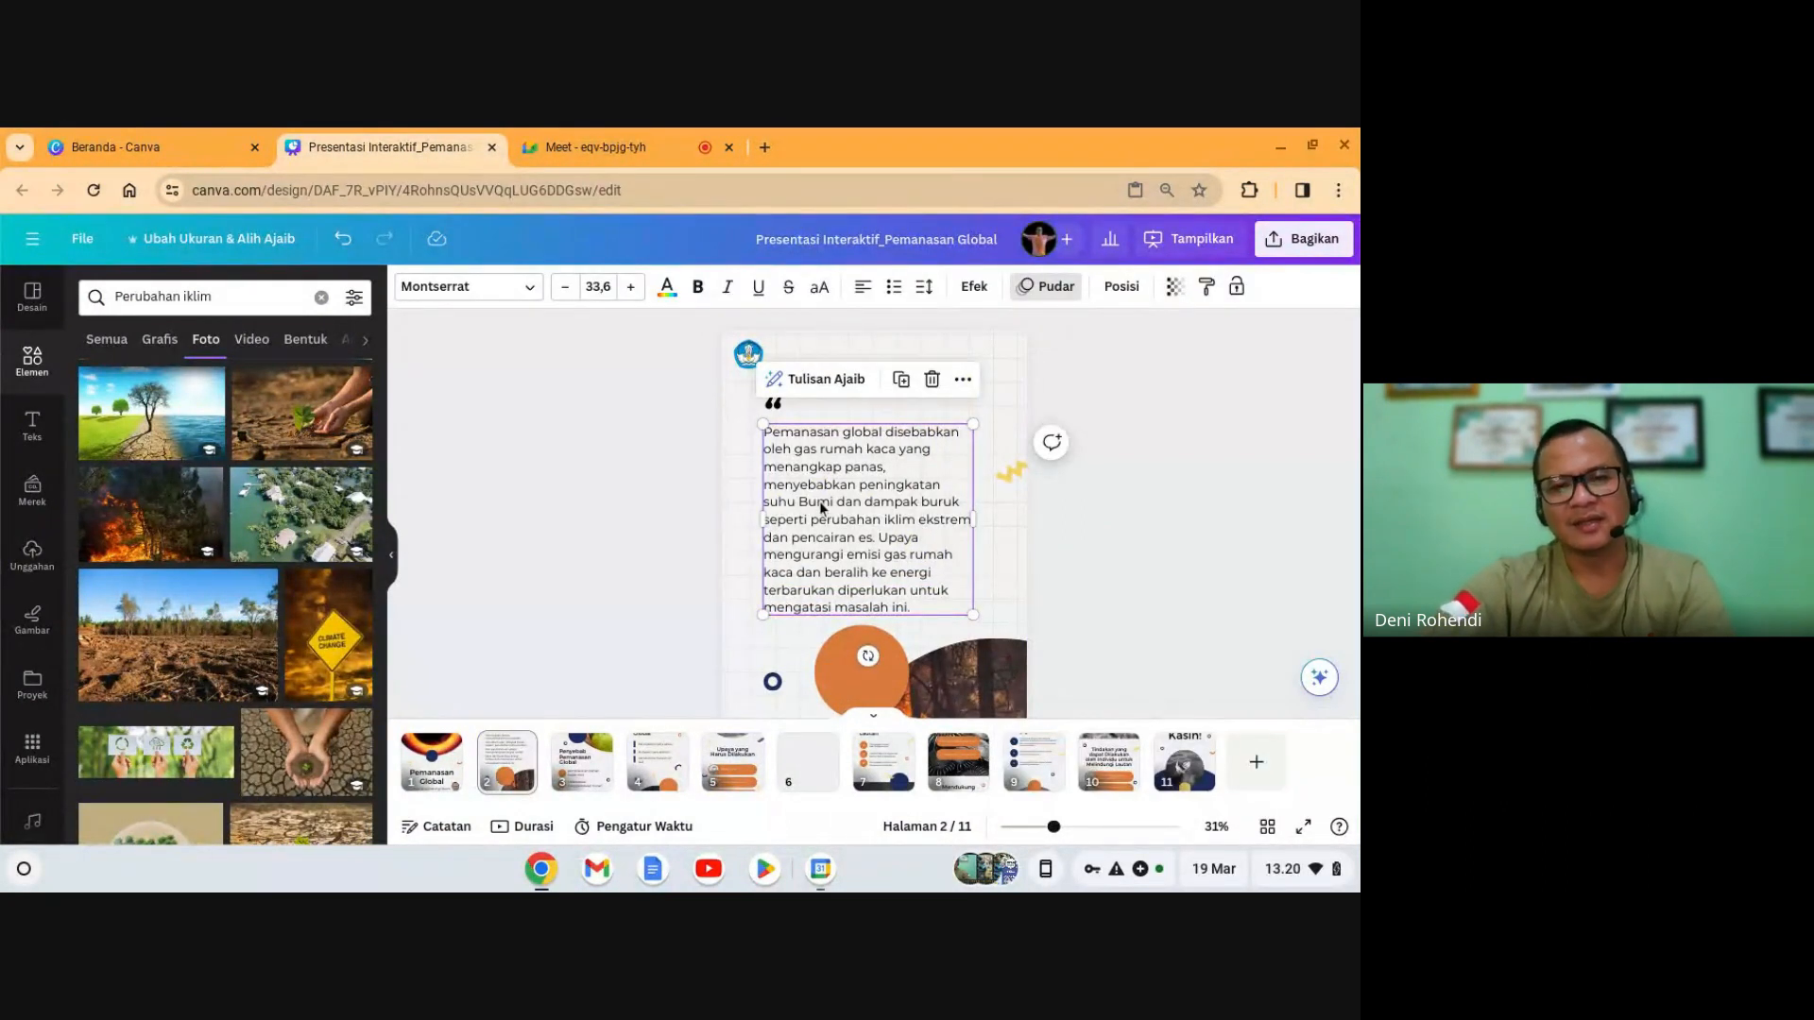
{"action": "left_click", "coordinate": [819, 382]}
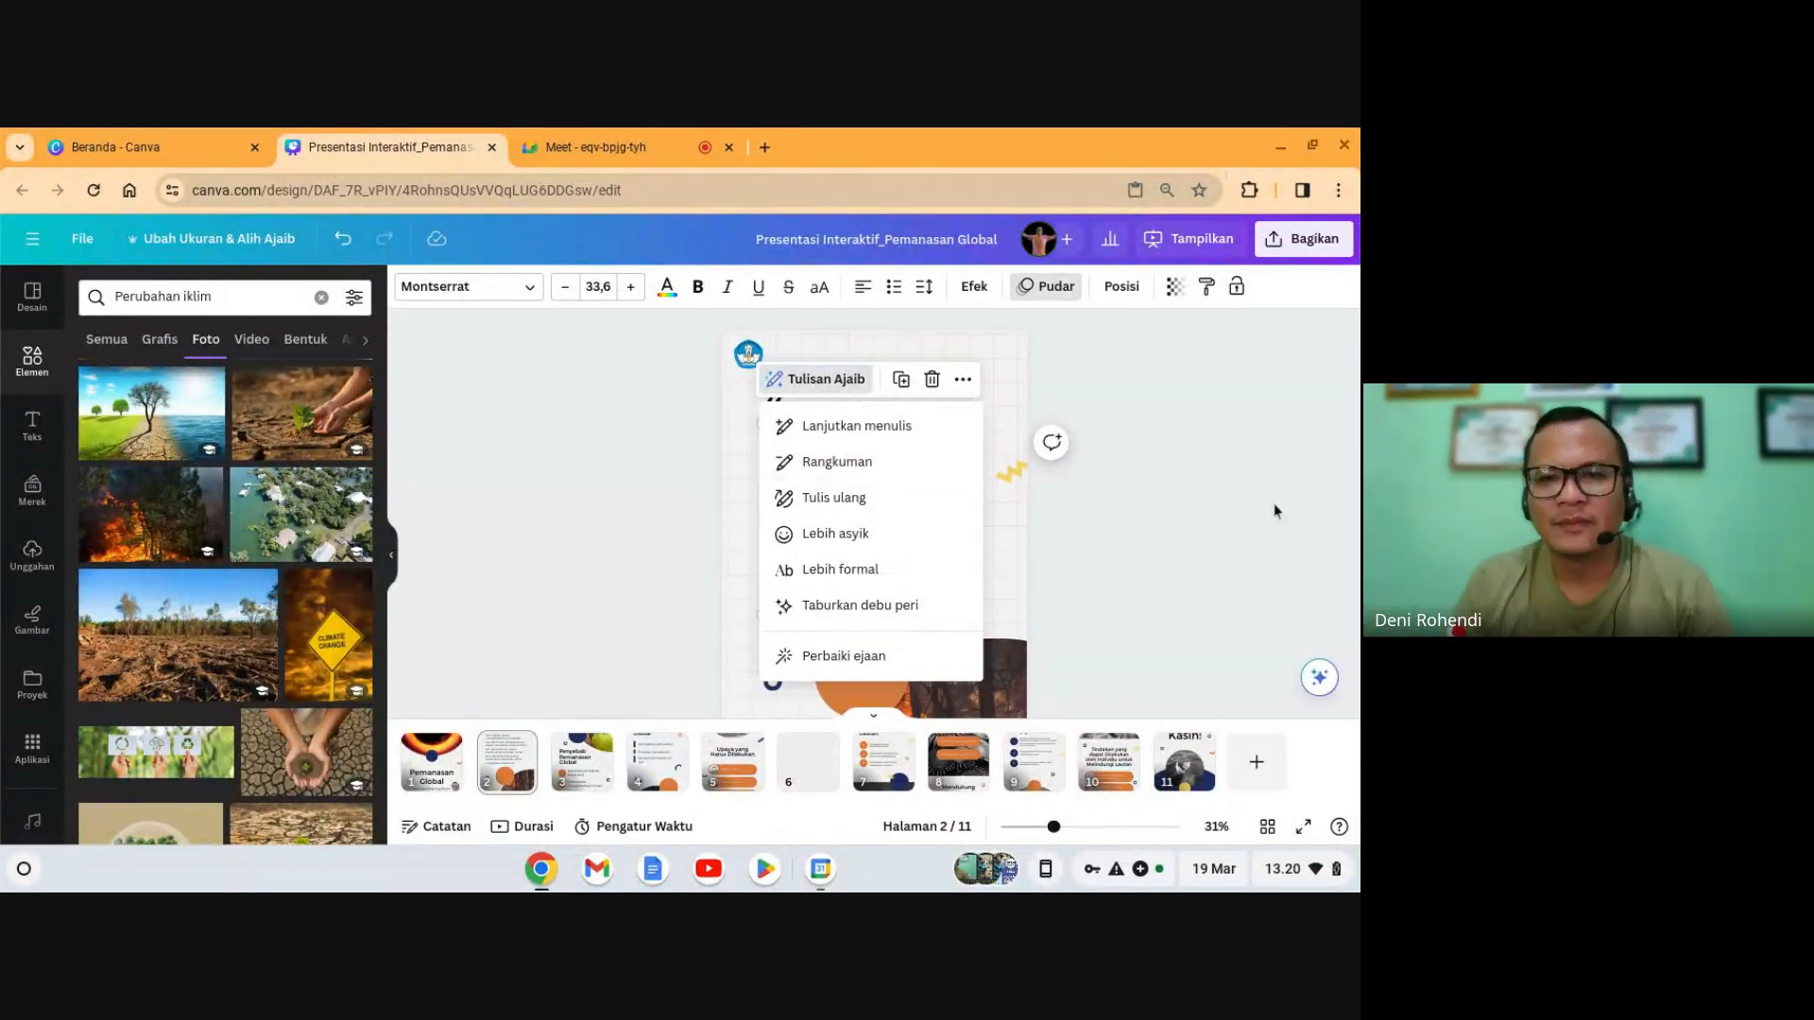
{"action": "left_click", "coordinate": [1233, 502]}
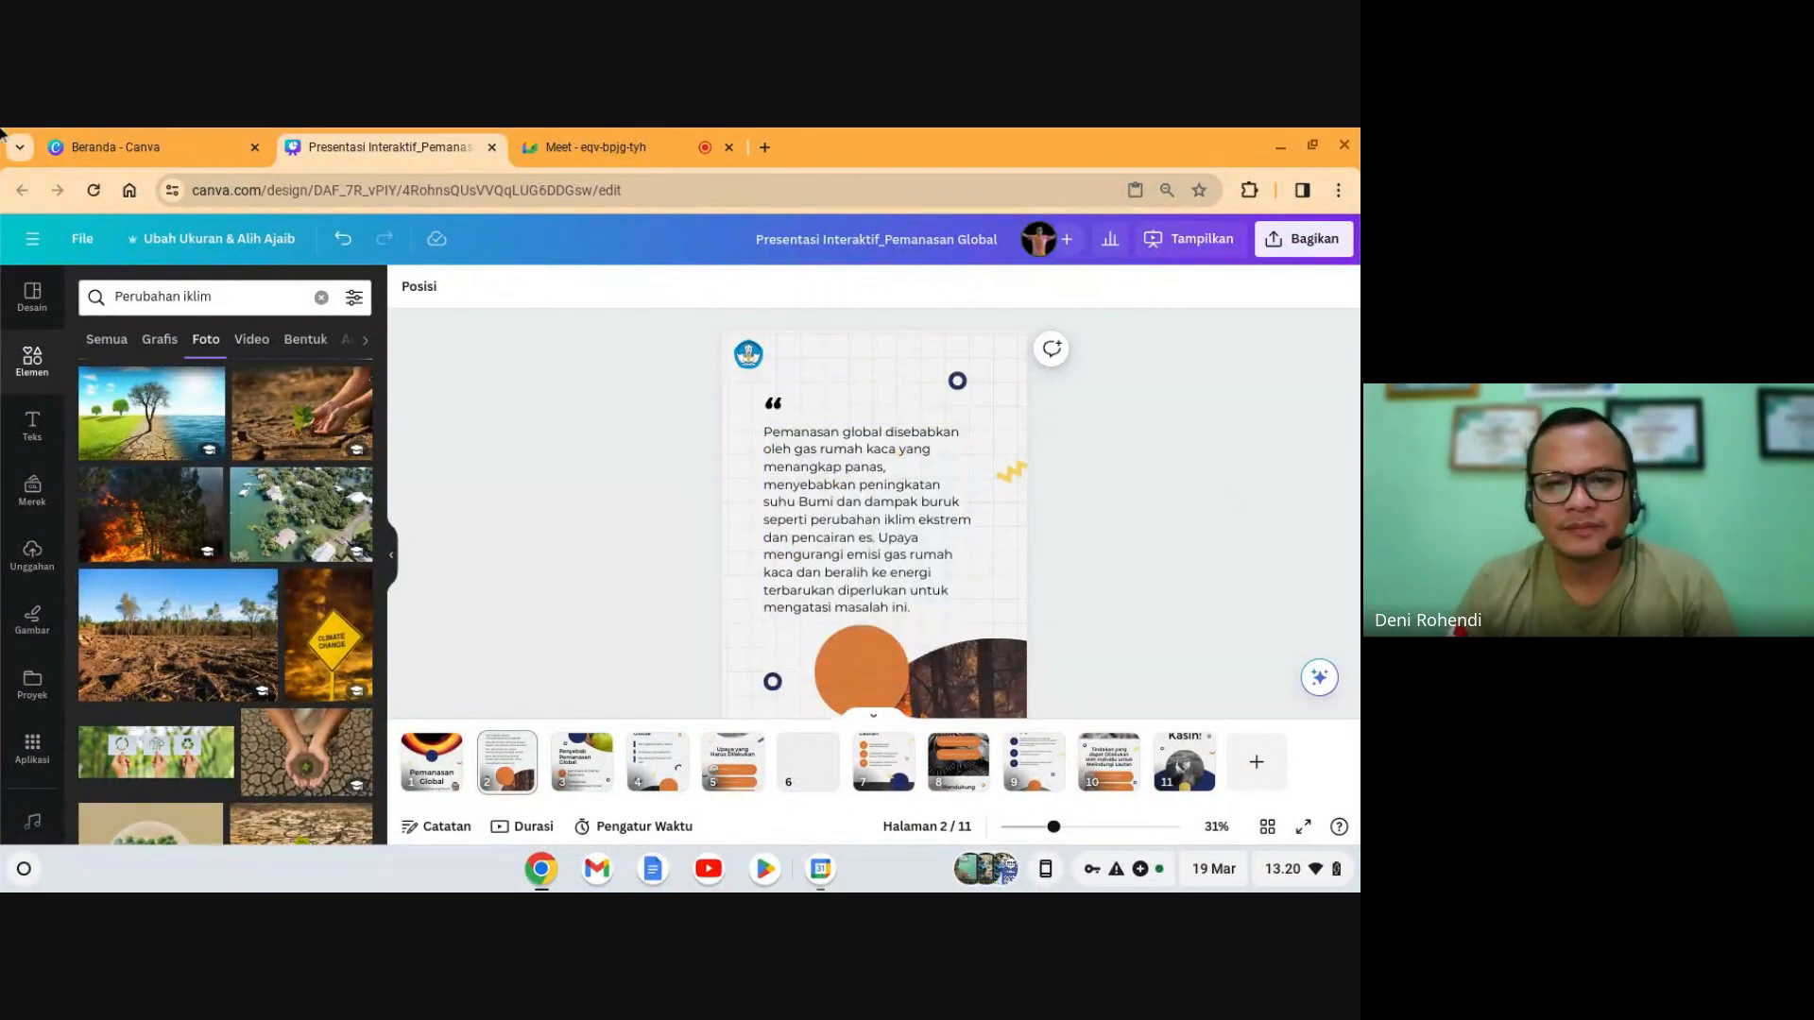
- Go to slide 5 and remove the photo from its top image frame
{"action": "left_click", "coordinate": [583, 782]}
{"action": "left_click", "coordinate": [643, 777]}
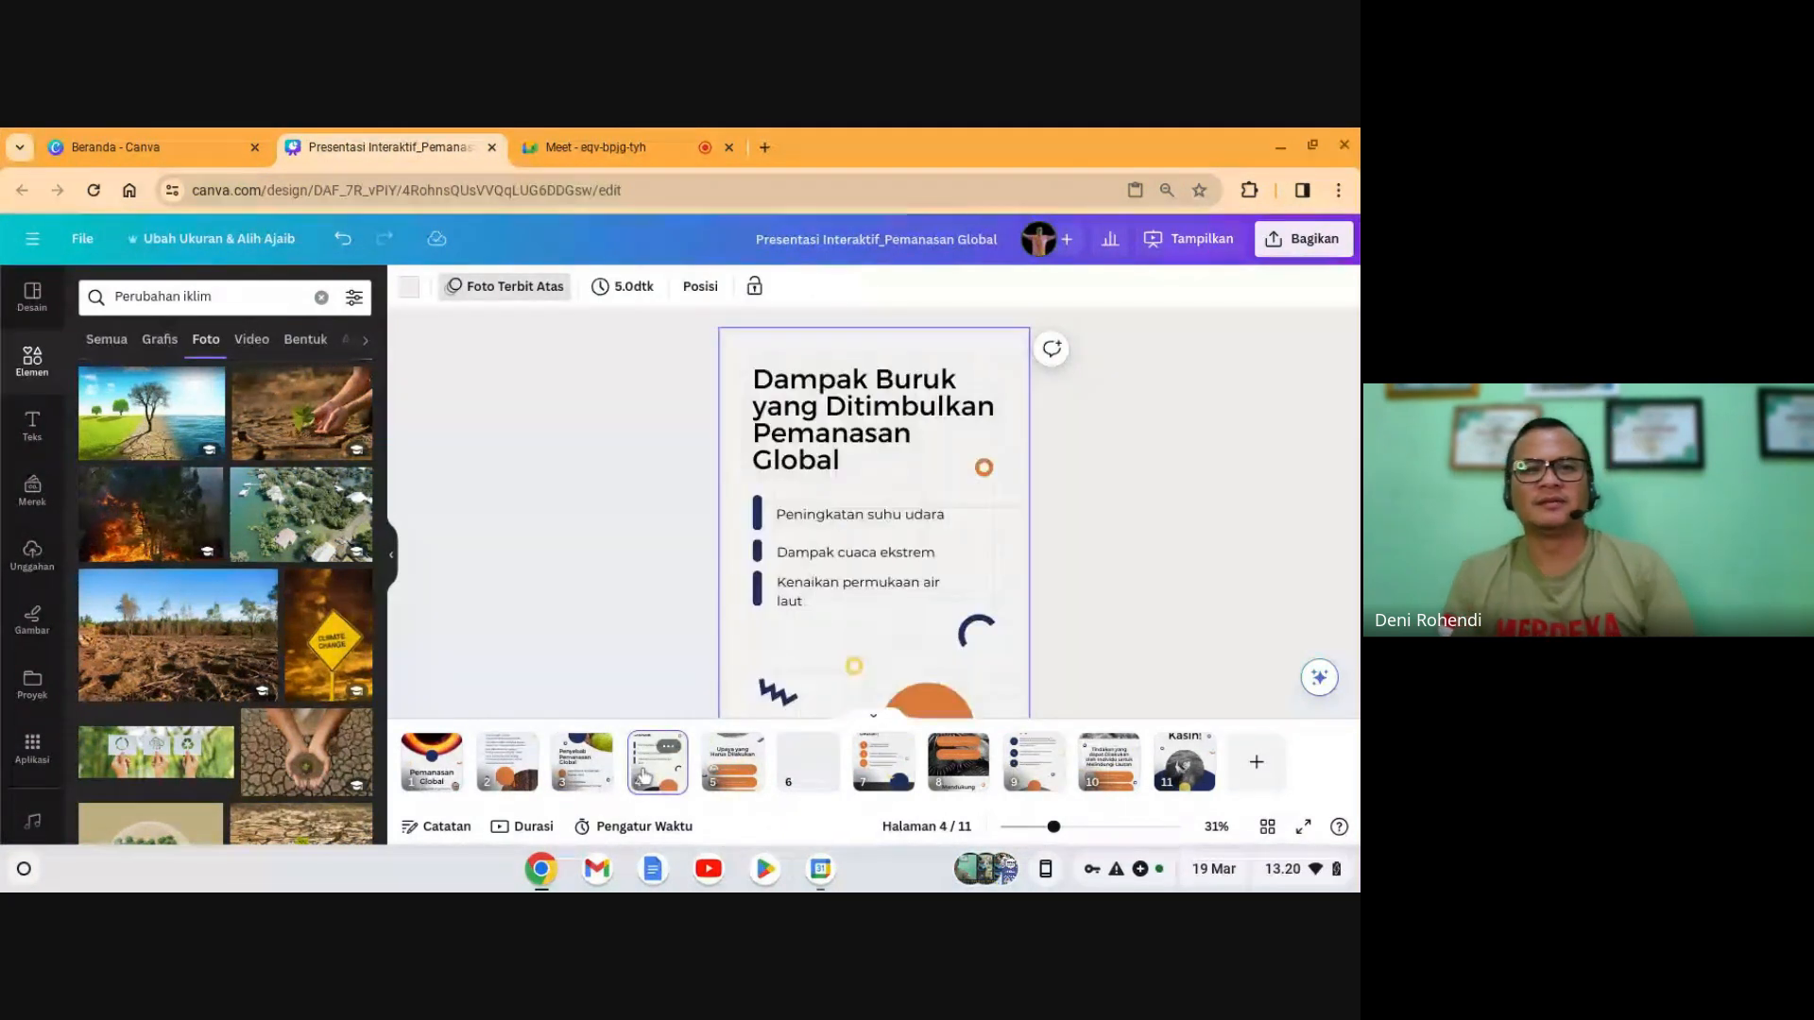
{"action": "scroll", "coordinate": [832, 591], "scroll_direction": "down", "scroll_amount": 1}
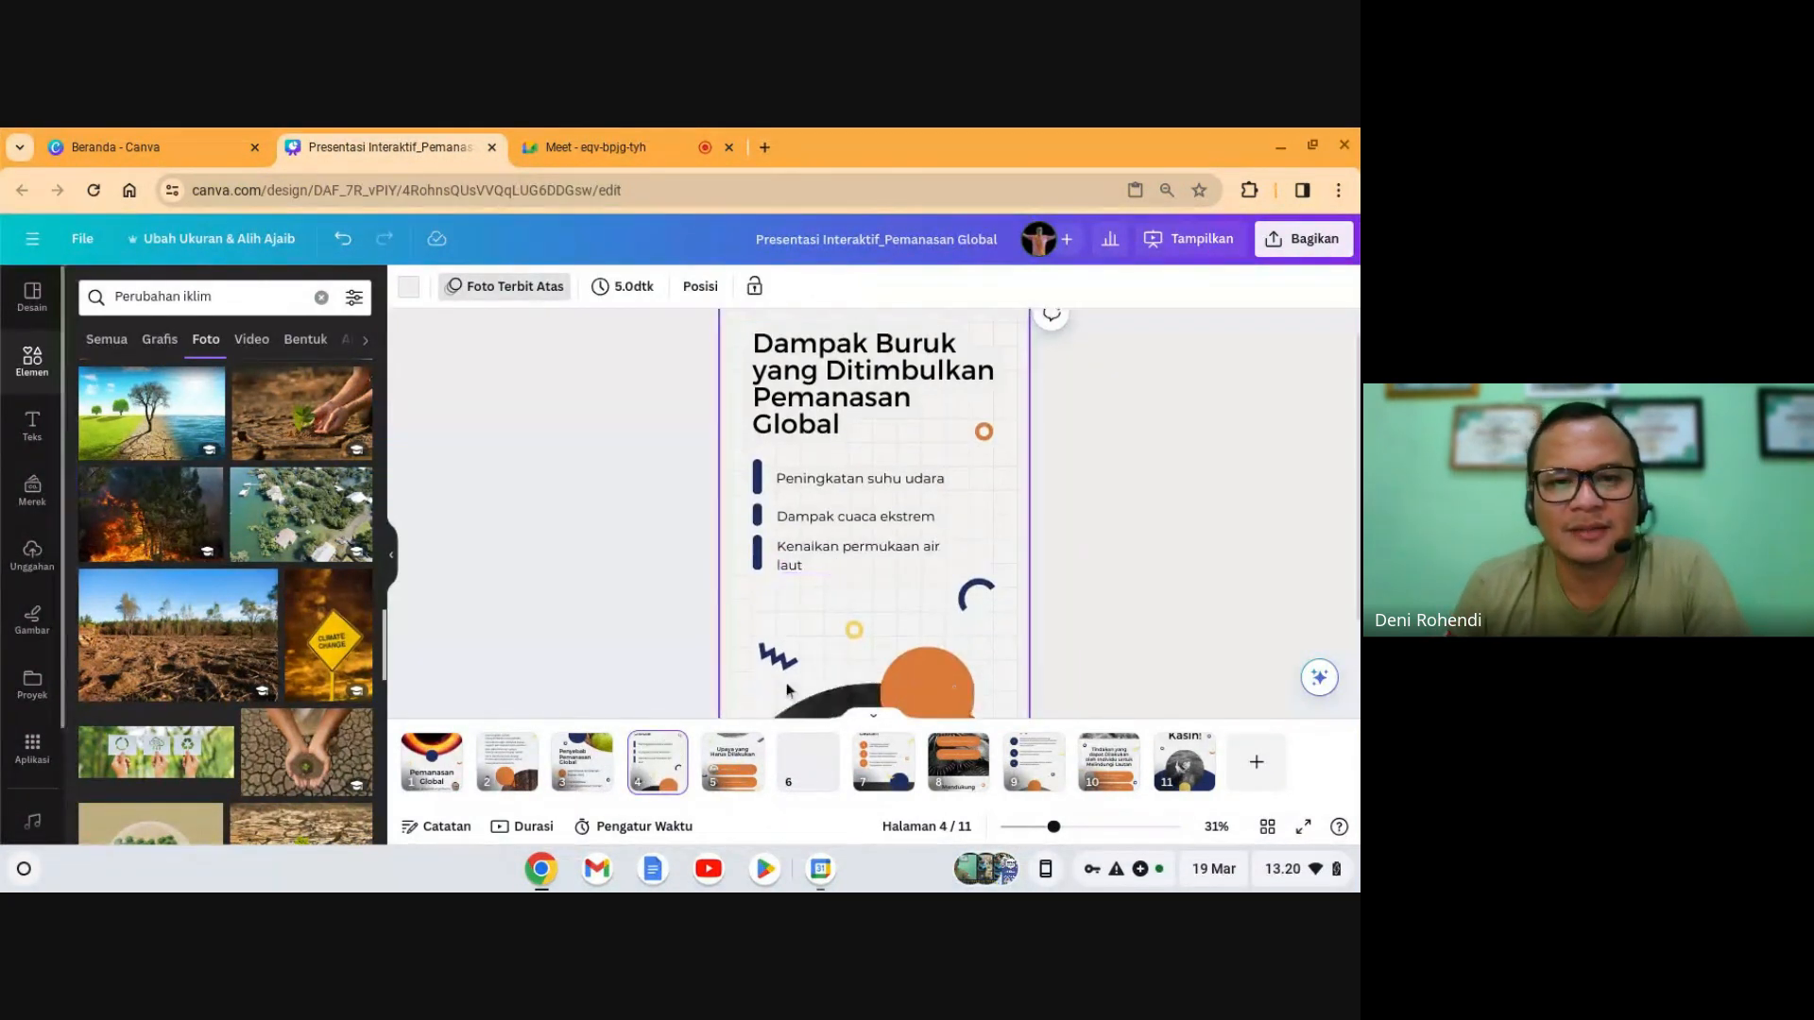
{"action": "left_click", "coordinate": [740, 777]}
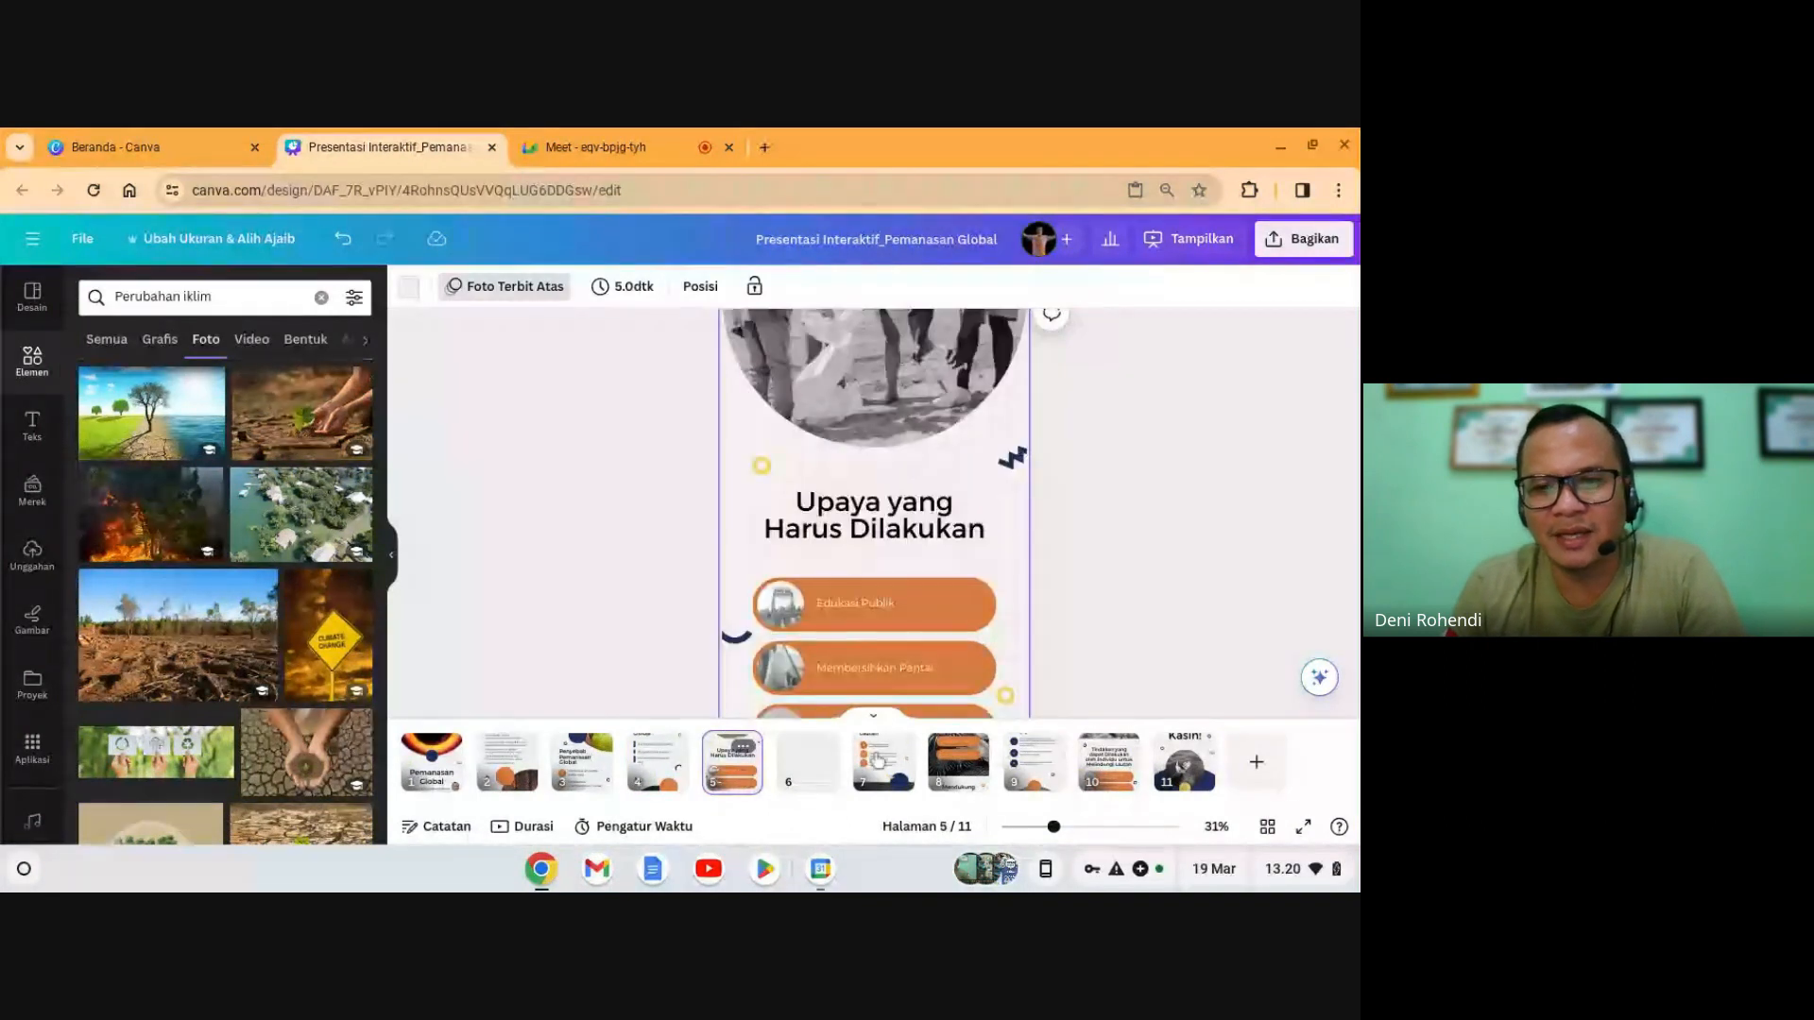
{"action": "scroll", "coordinate": [973, 608], "scroll_direction": "down", "scroll_amount": 2}
{"action": "scroll", "coordinate": [965, 612], "scroll_direction": "up", "scroll_amount": 3}
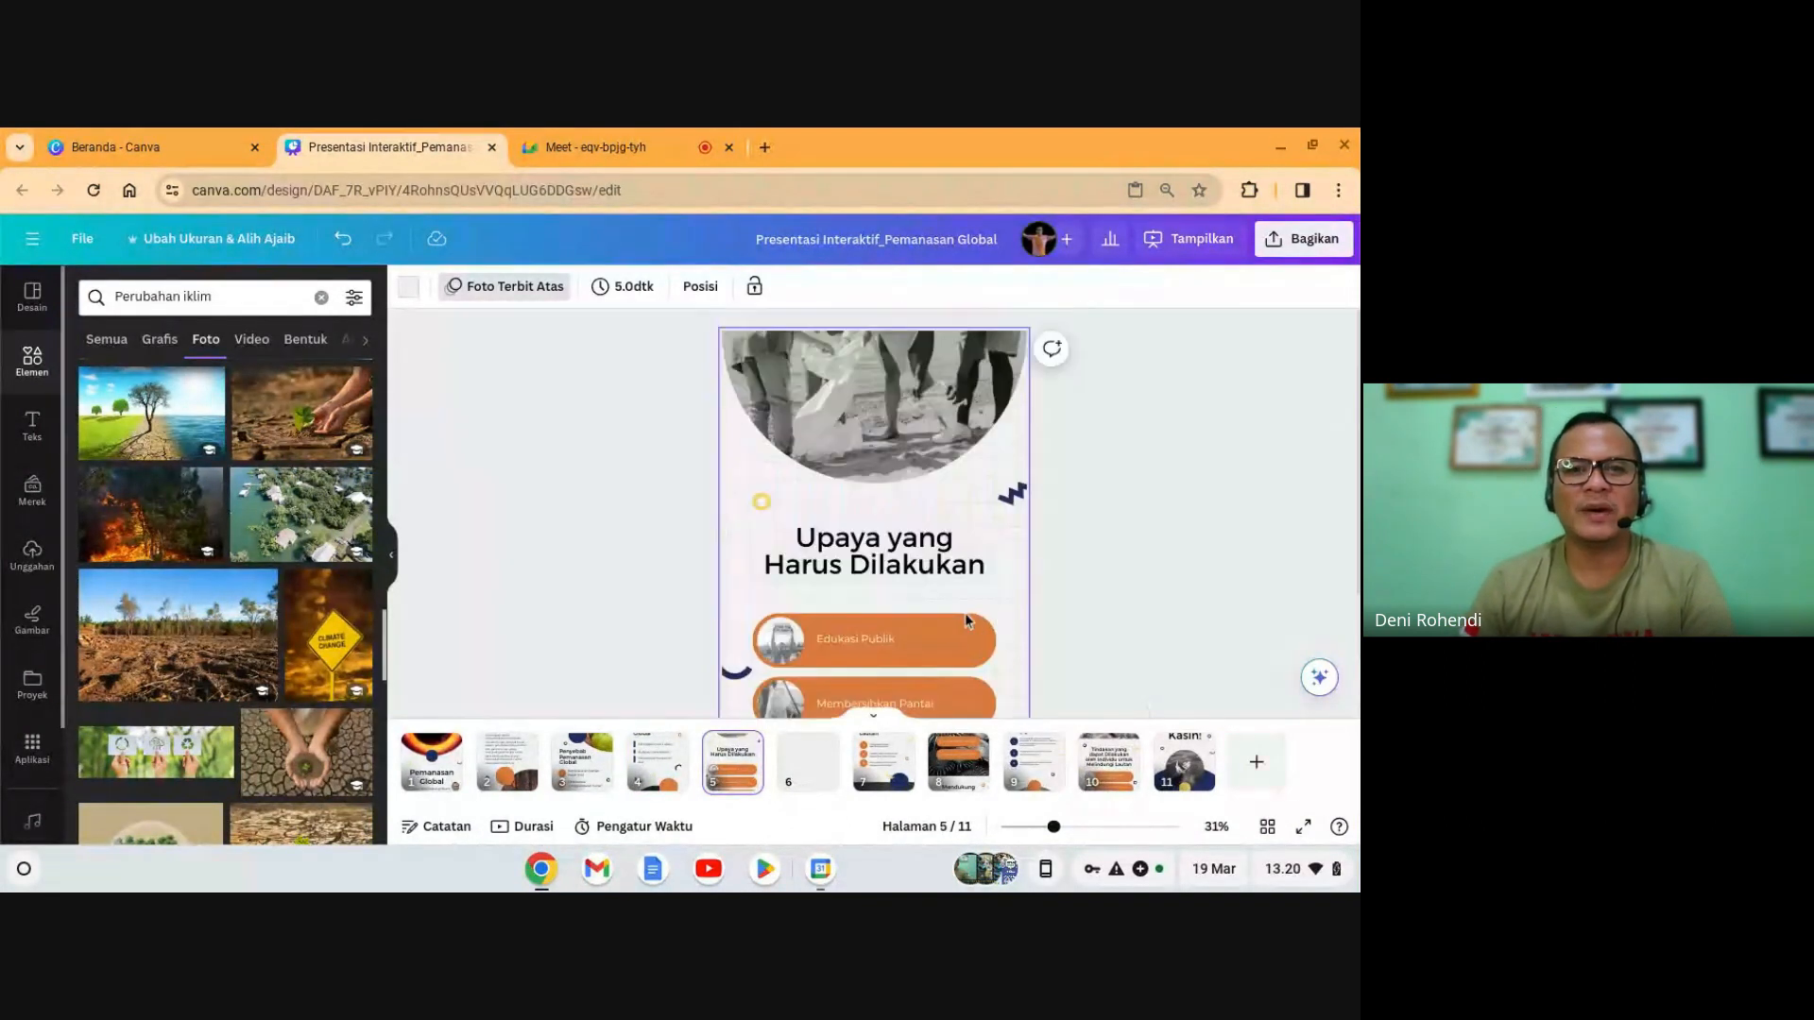
{"action": "left_click", "coordinate": [892, 477]}
{"action": "scroll", "coordinate": [916, 536], "scroll_direction": "down", "scroll_amount": 3}
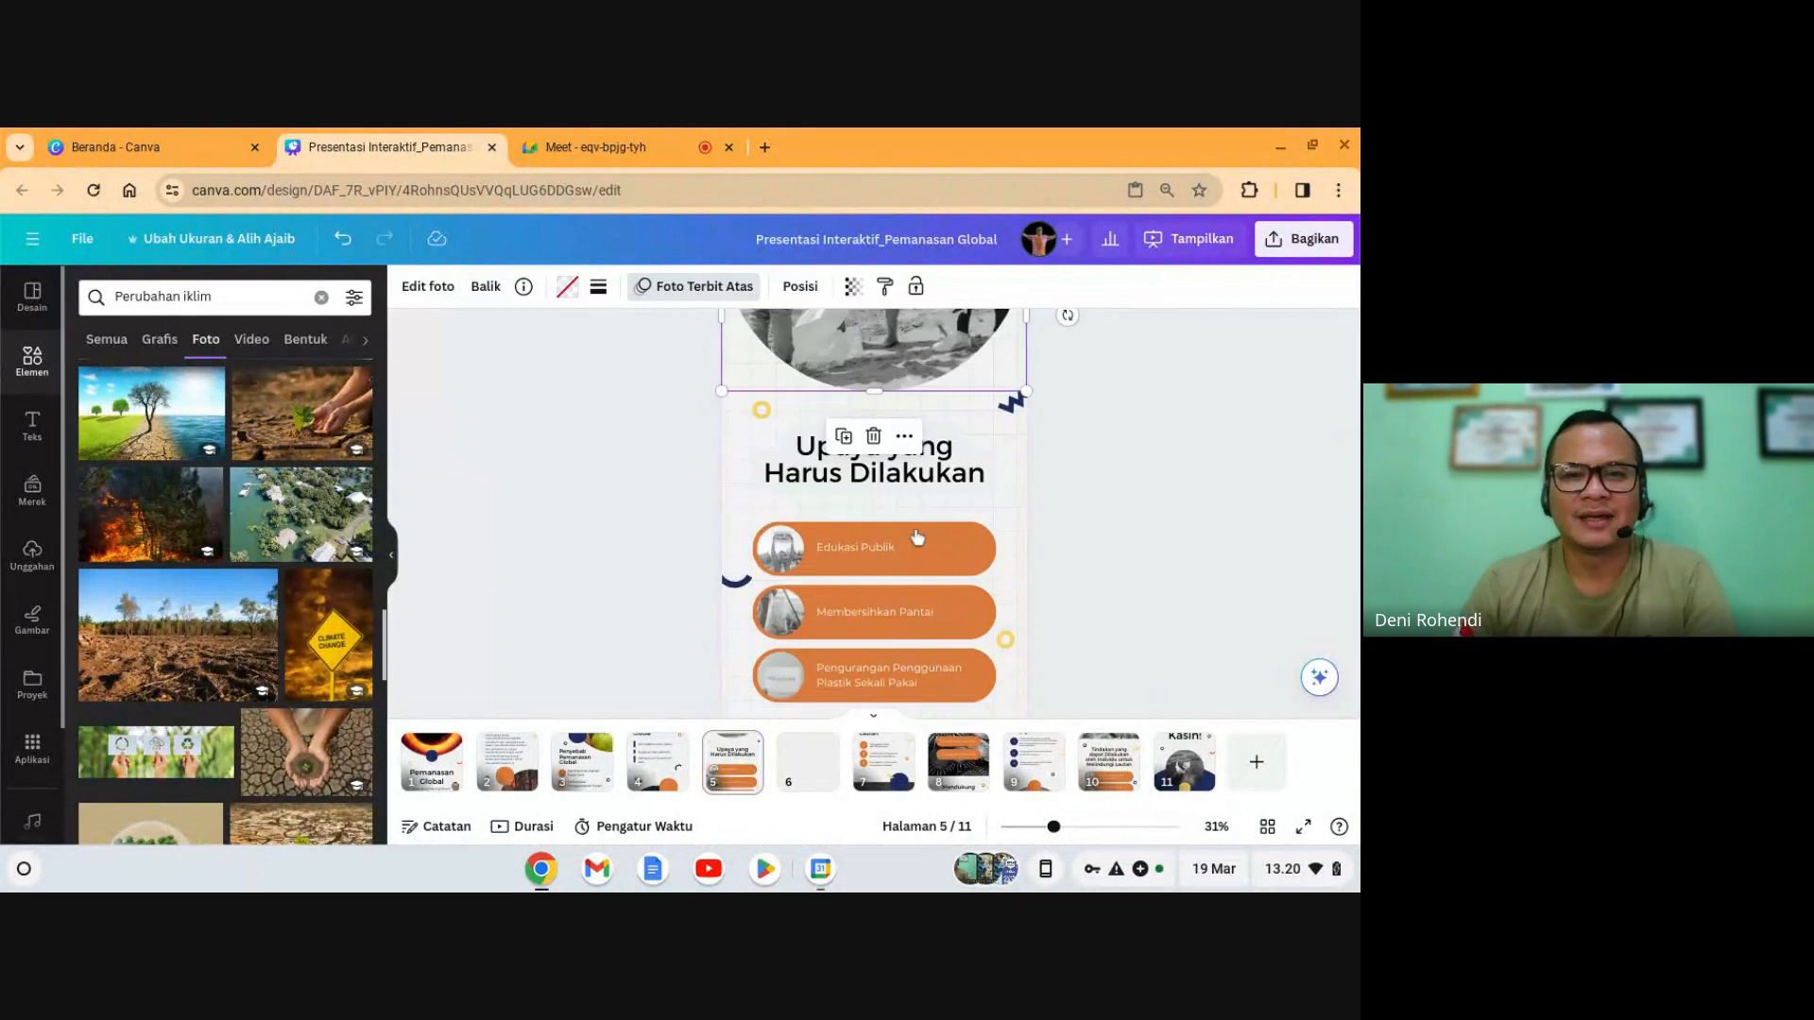
{"action": "left_click", "coordinate": [874, 462]}
{"action": "scroll", "coordinate": [932, 537], "scroll_direction": "down", "scroll_amount": 3}
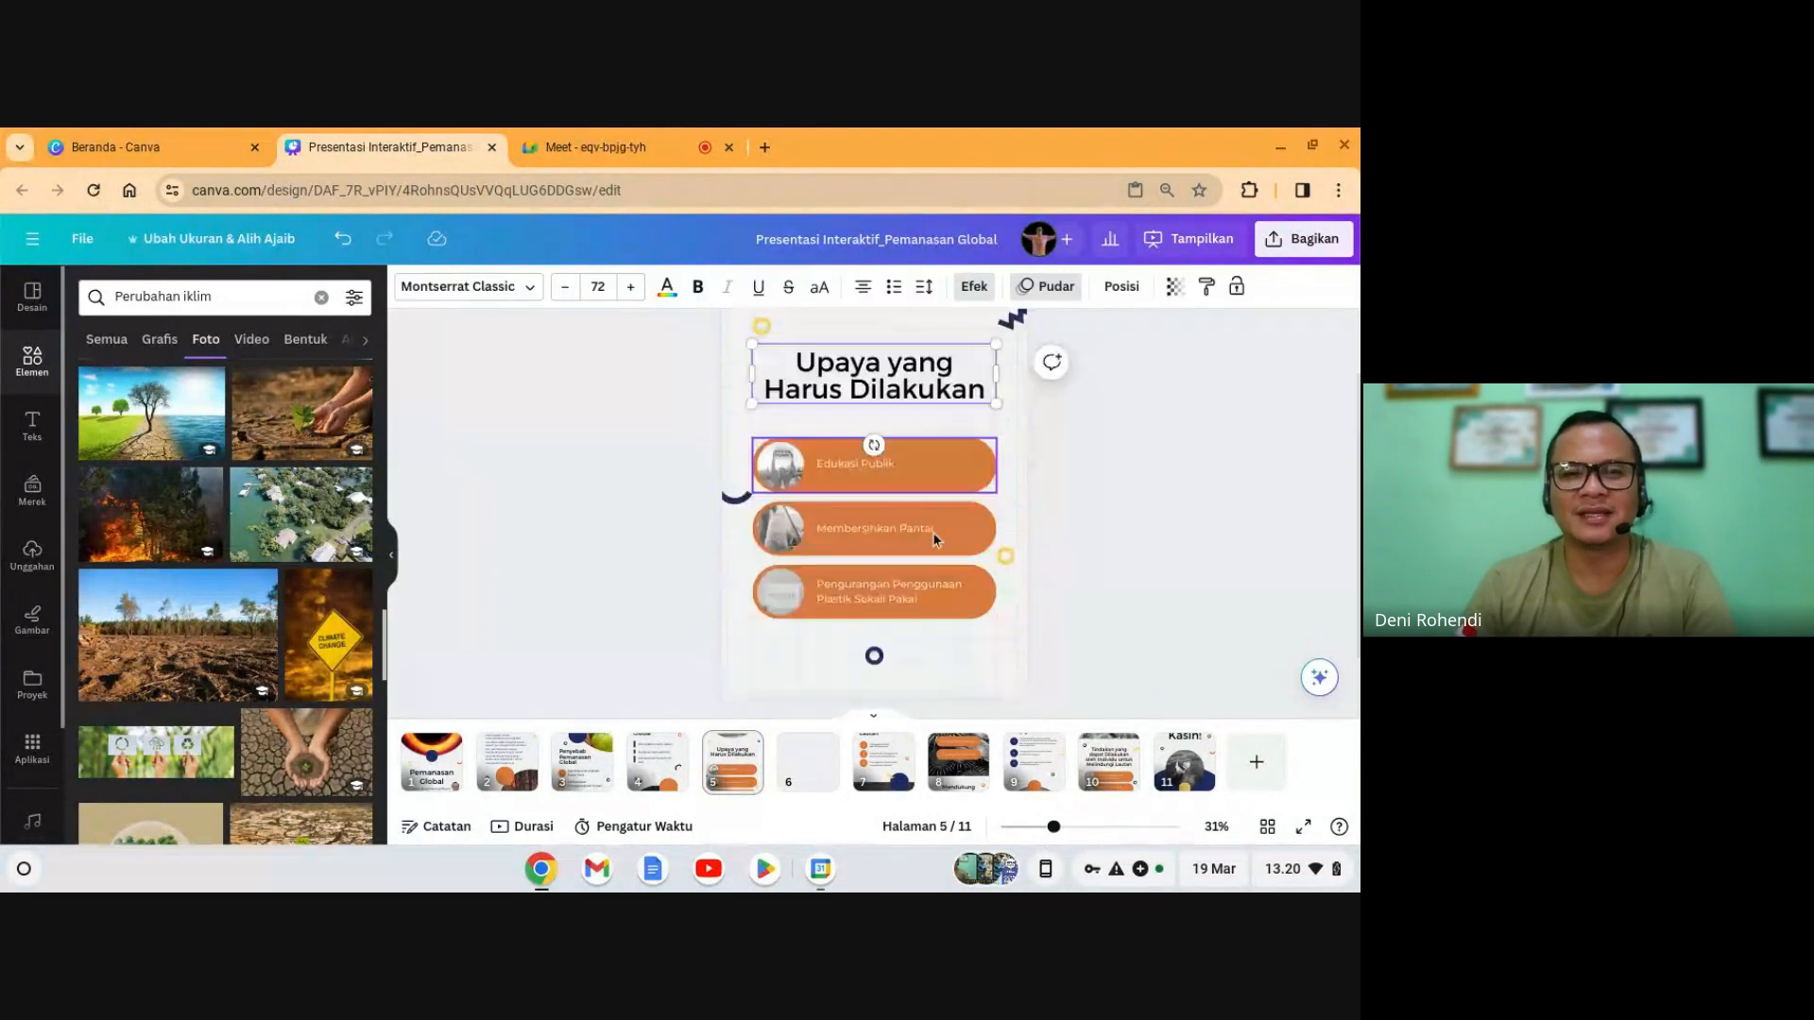
{"action": "scroll", "coordinate": [933, 536], "scroll_direction": "up", "scroll_amount": 6}
{"action": "left_click", "coordinate": [920, 378]}
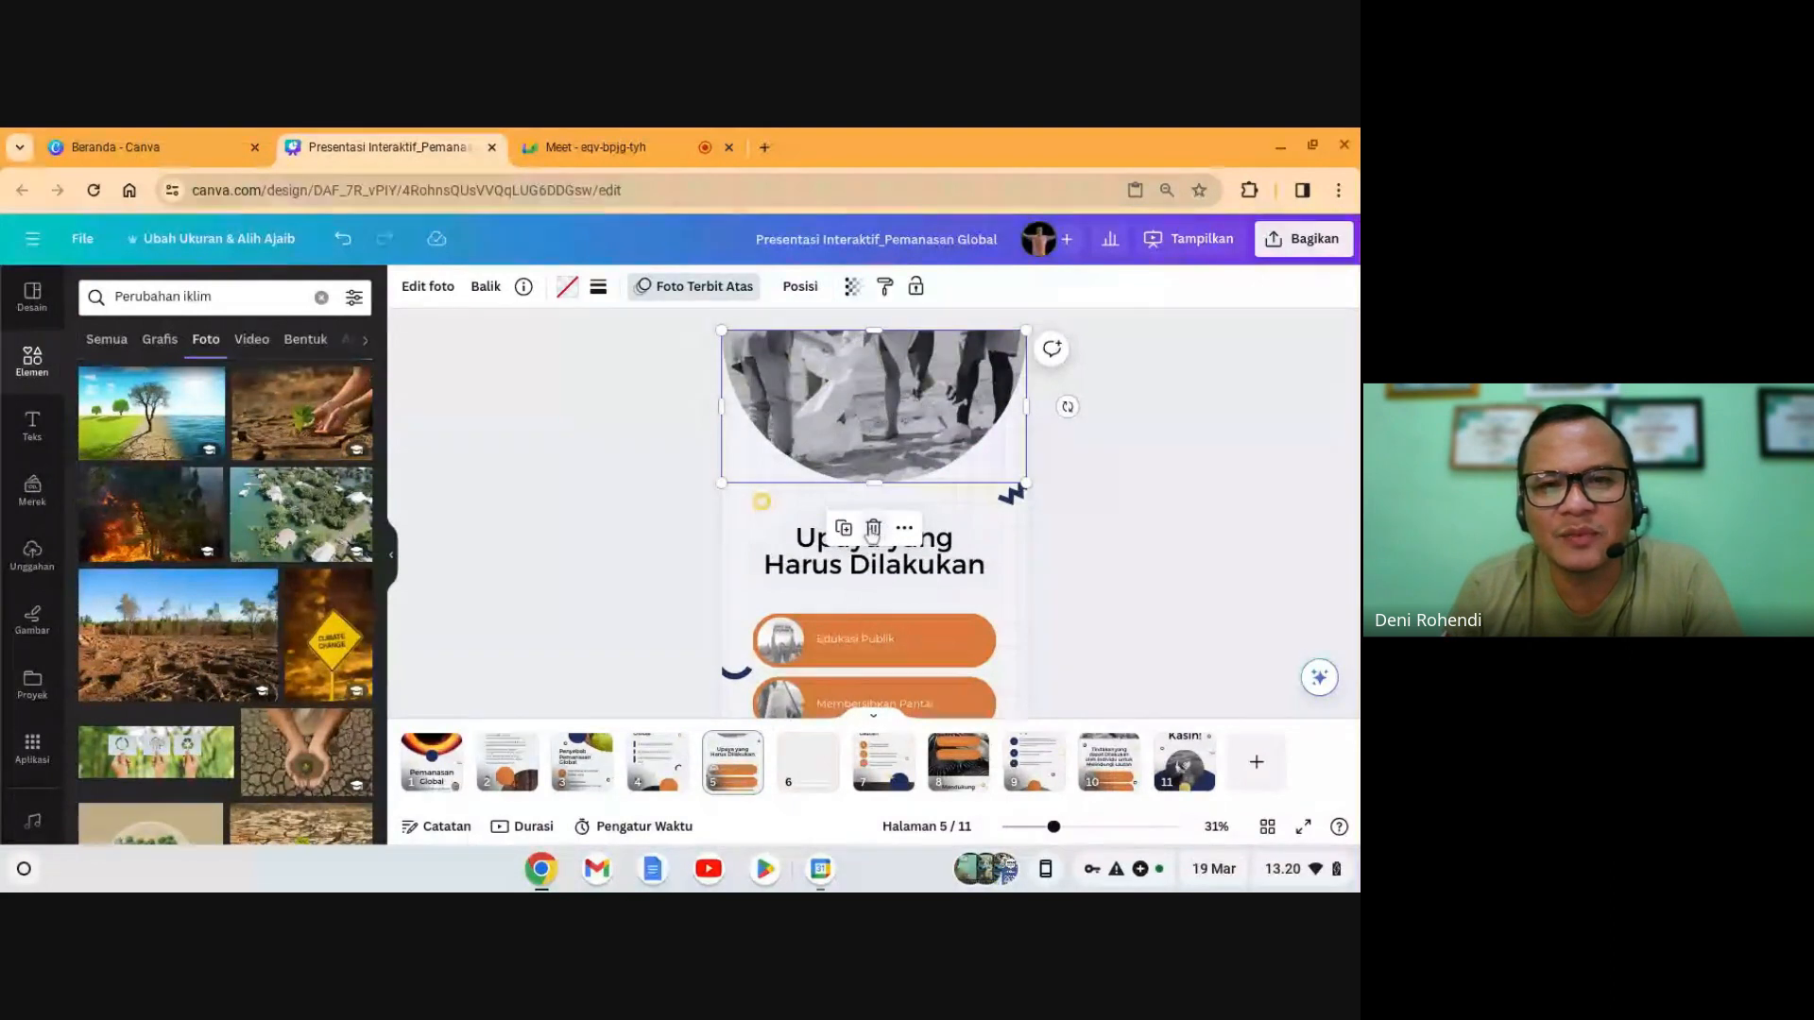
{"action": "left_click", "coordinate": [872, 529]}
{"action": "left_click", "coordinate": [889, 446]}
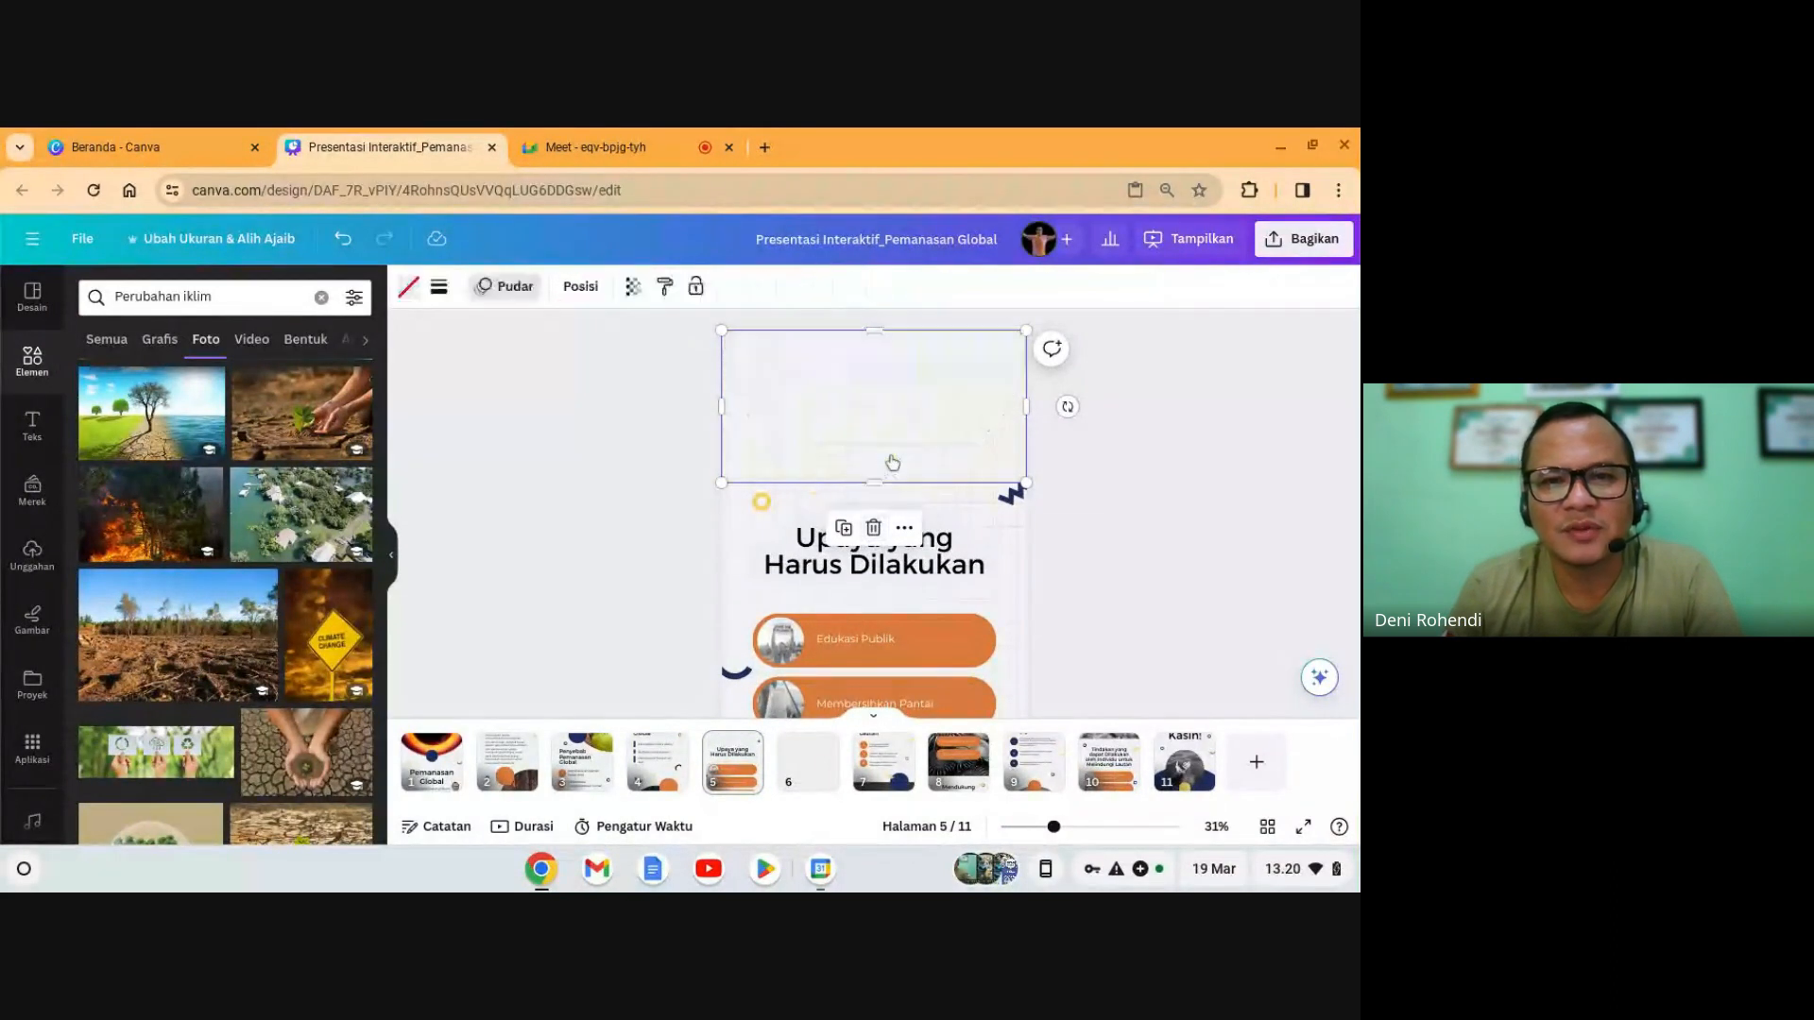
- Place the polar bear on ice photo into slide 5's top frame, then move to slide 6
{"action": "scroll", "coordinate": [237, 668], "scroll_direction": "down", "scroll_amount": 10}
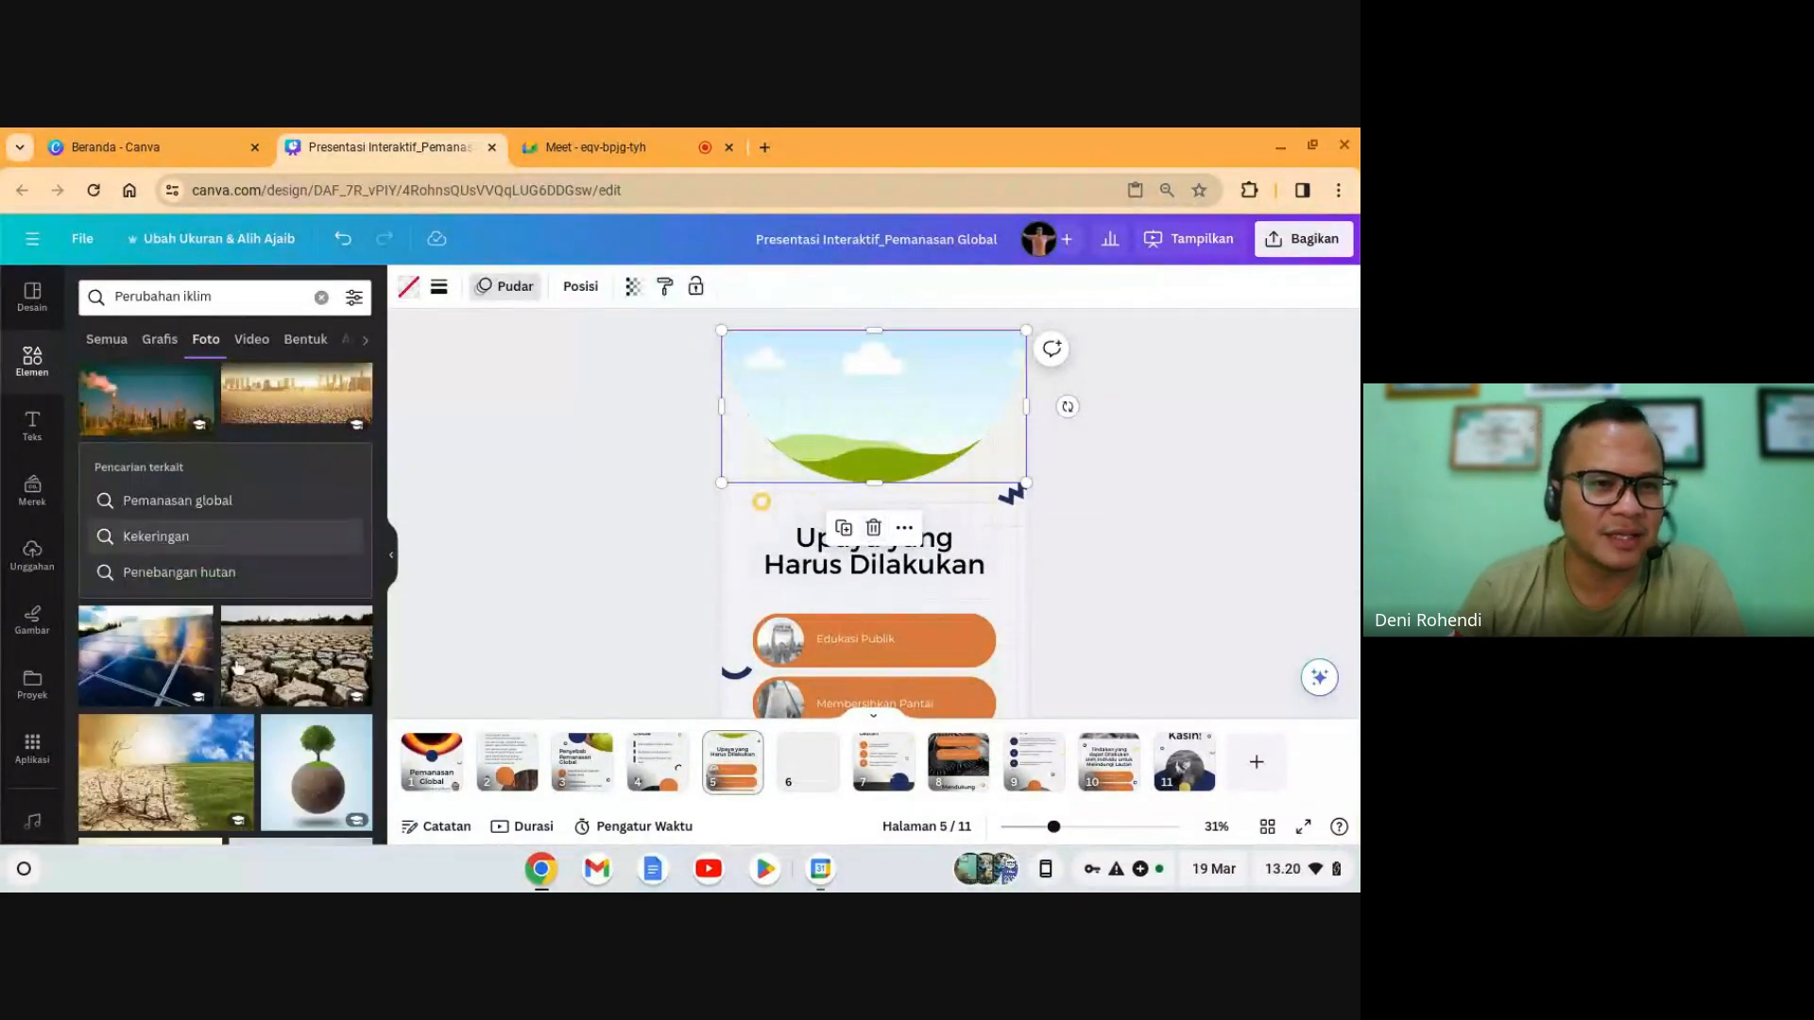
{"action": "scroll", "coordinate": [231, 586], "scroll_direction": "down", "scroll_amount": 3}
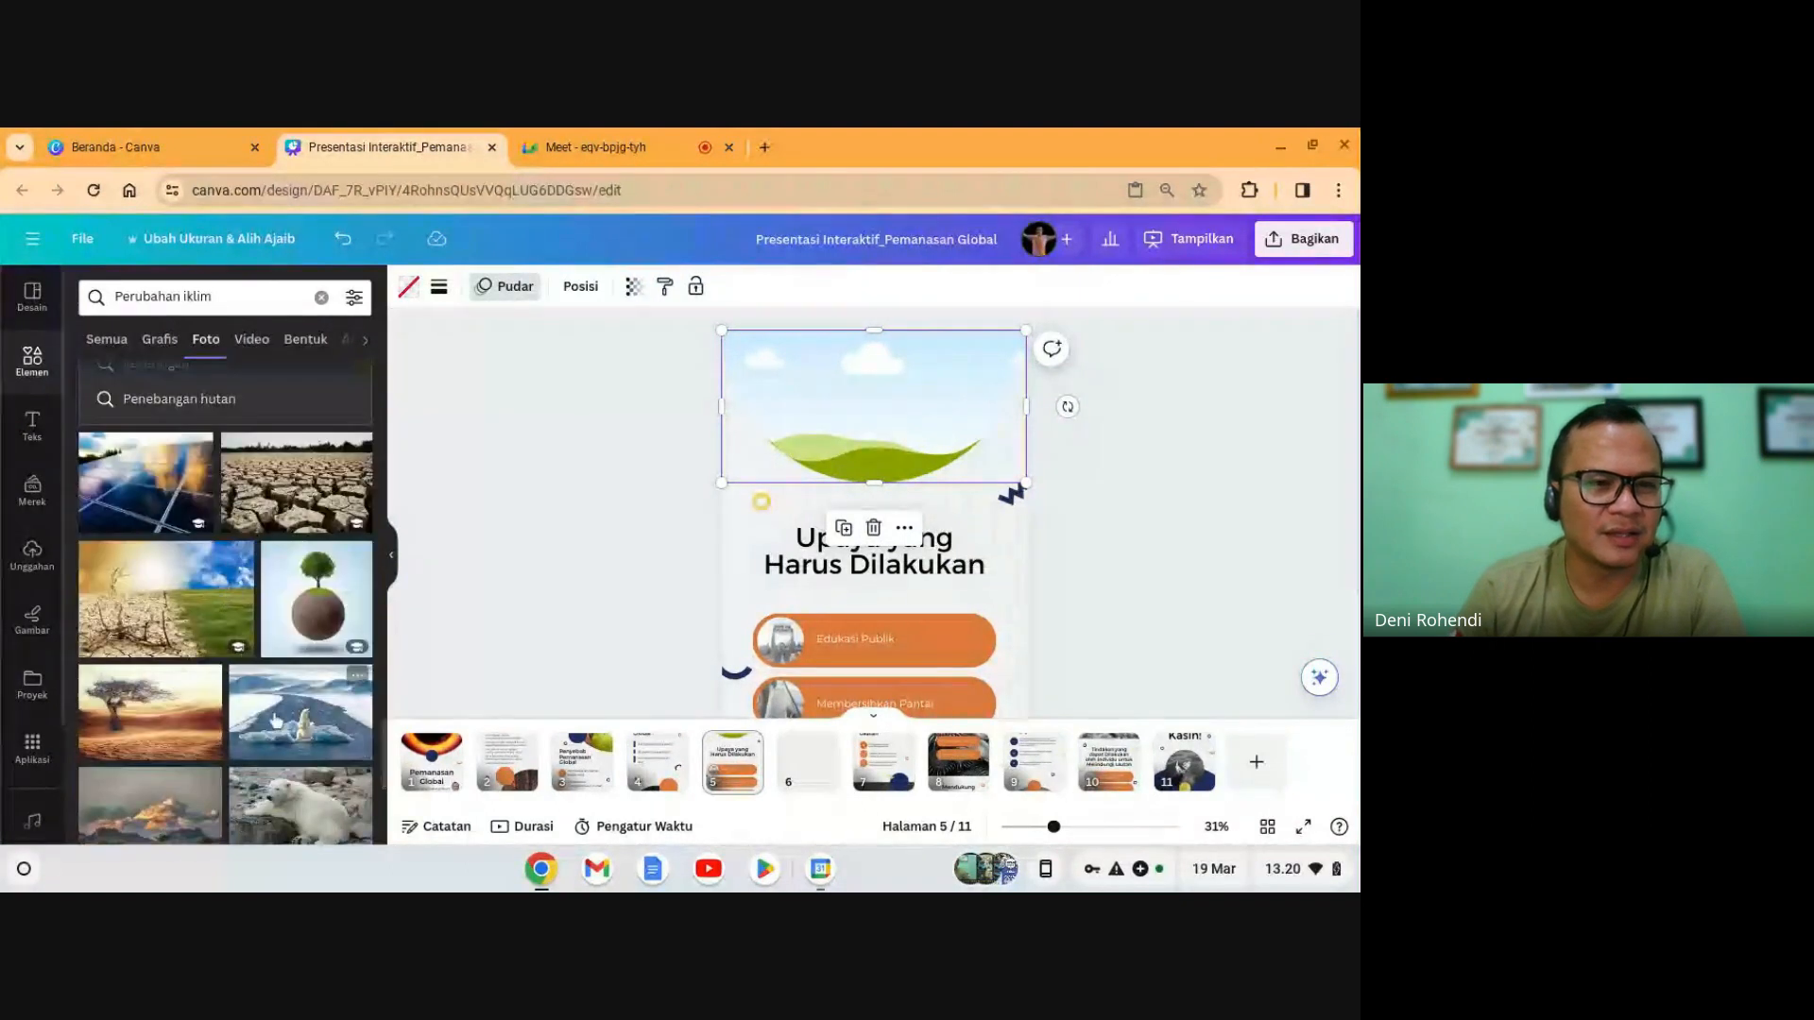
{"action": "scroll", "coordinate": [275, 721], "scroll_direction": "down", "scroll_amount": 3}
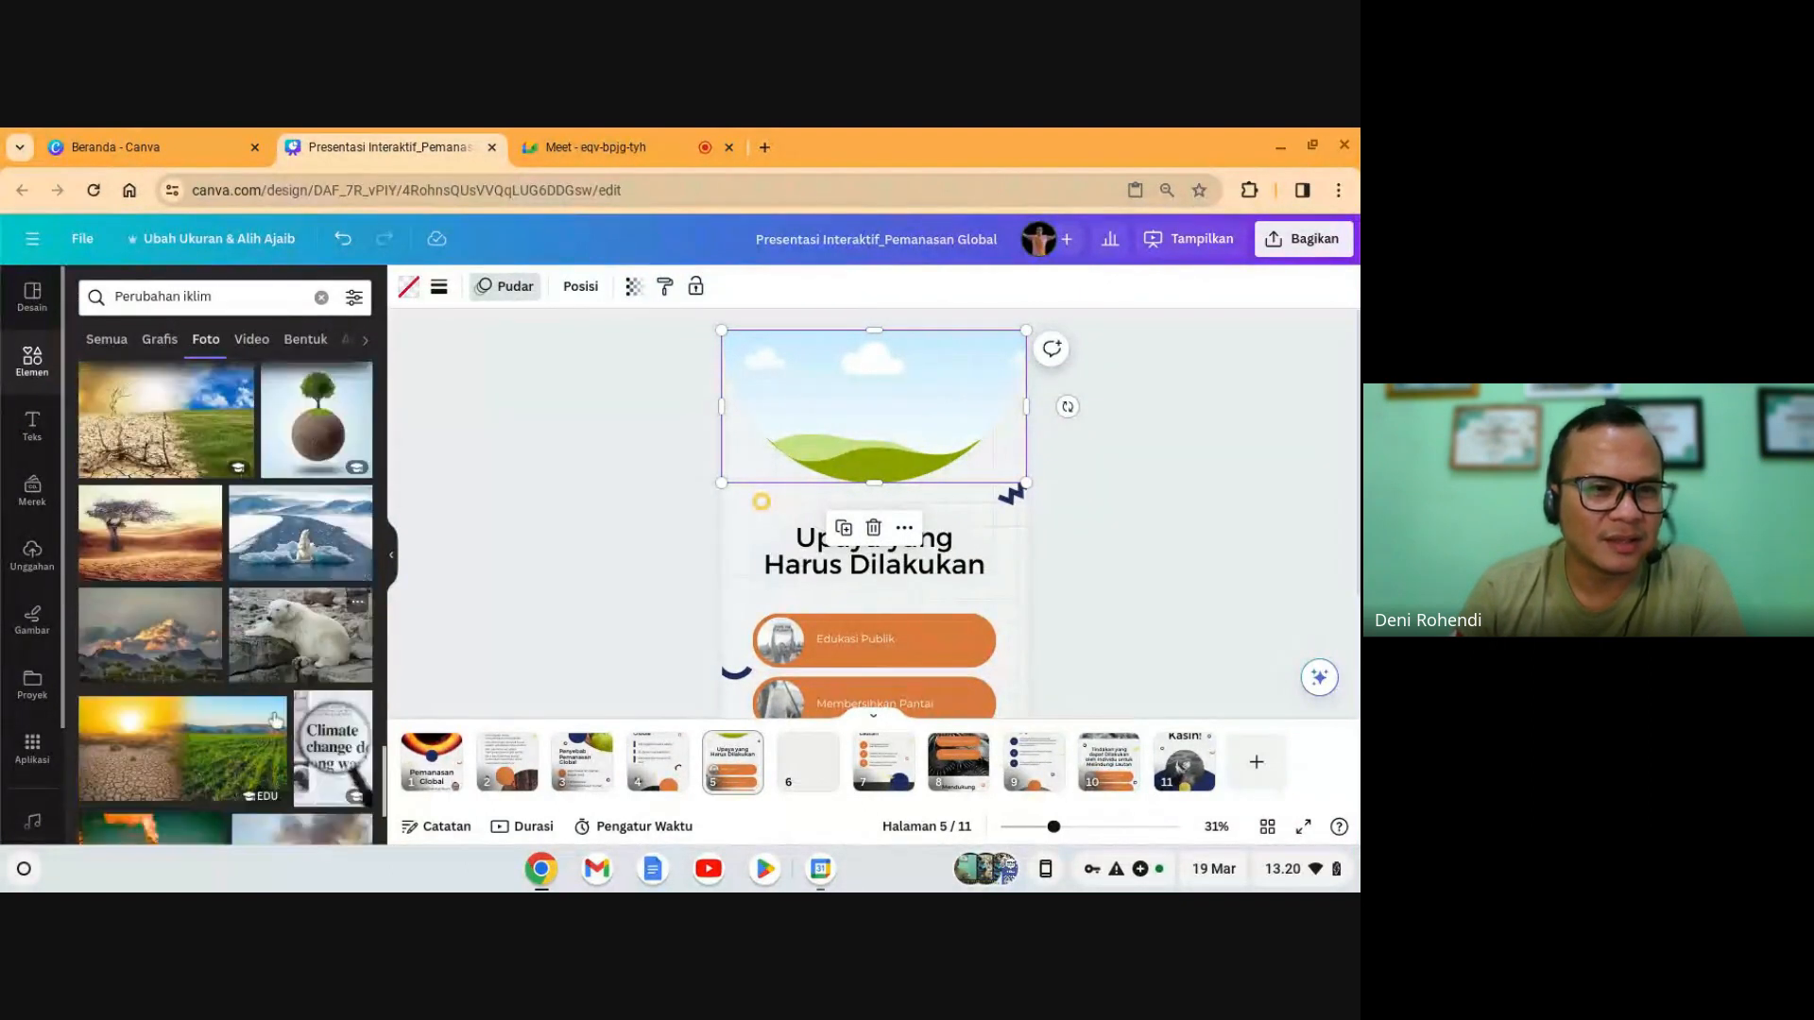
{"action": "left_click", "coordinate": [301, 524]}
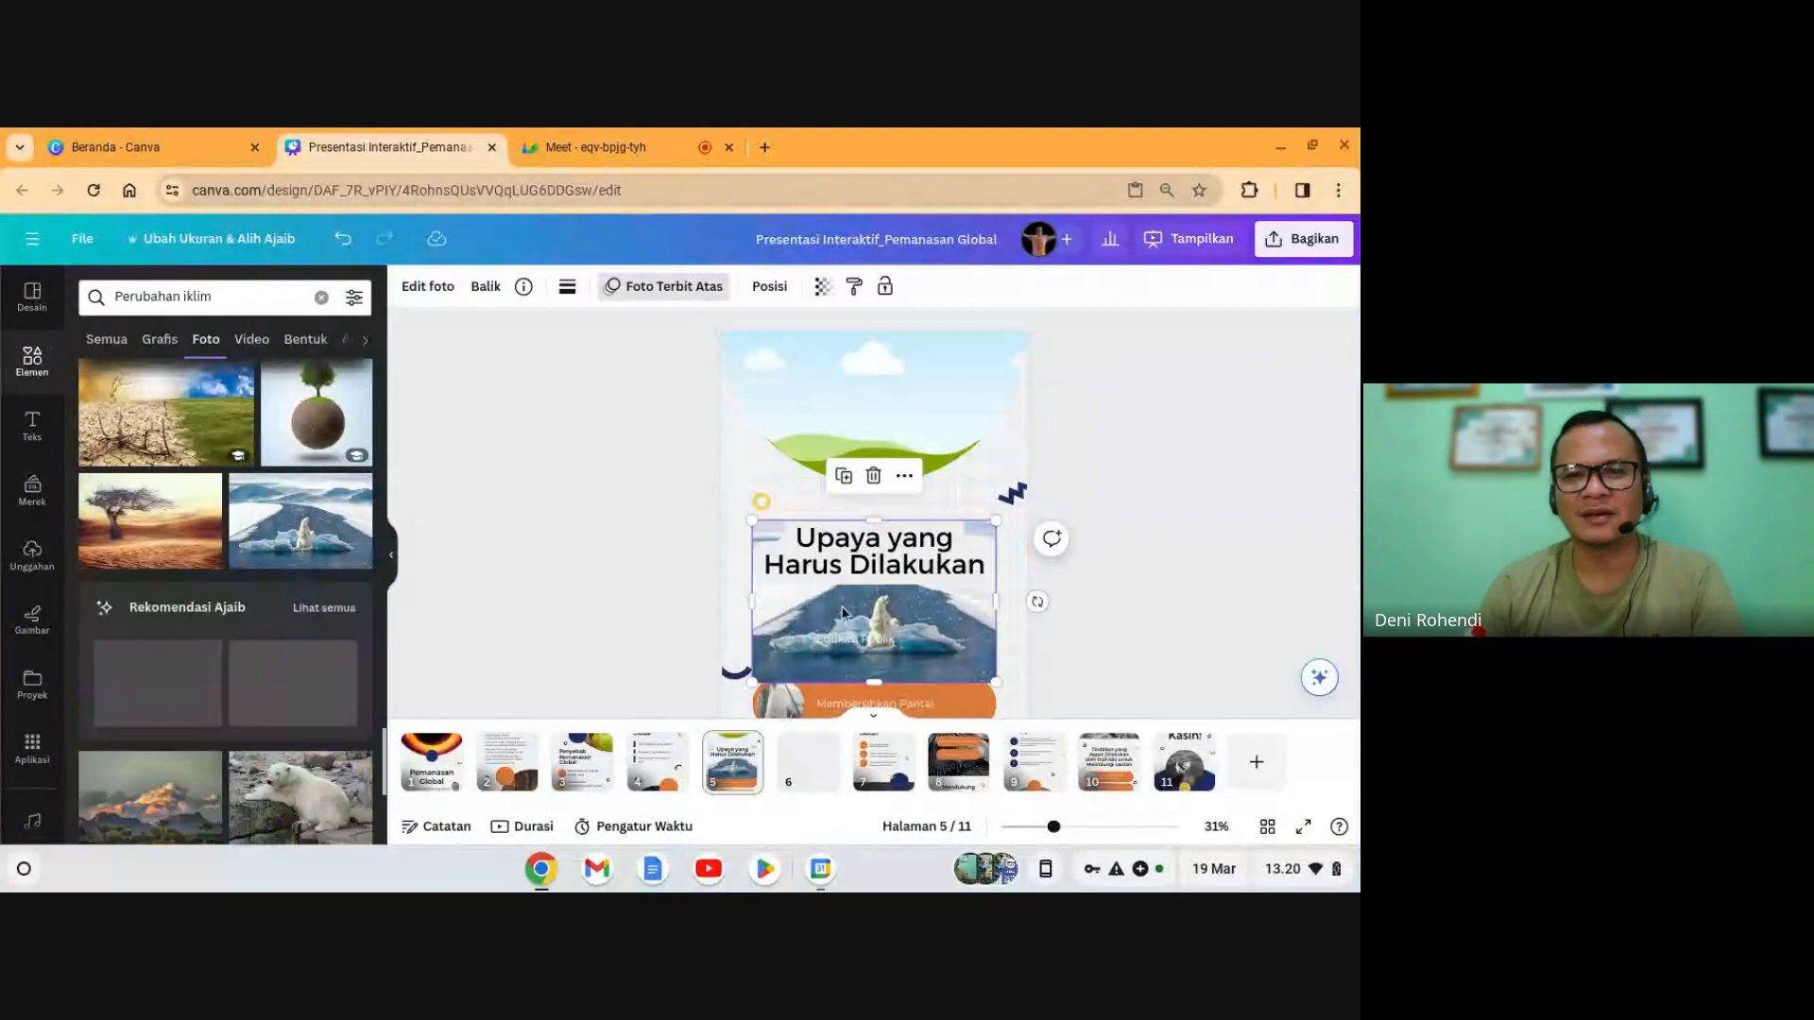
{"action": "left_click_drag", "start_coordinate": [842, 612], "coordinate": [922, 445]}
{"action": "left_click", "coordinate": [1148, 461]}
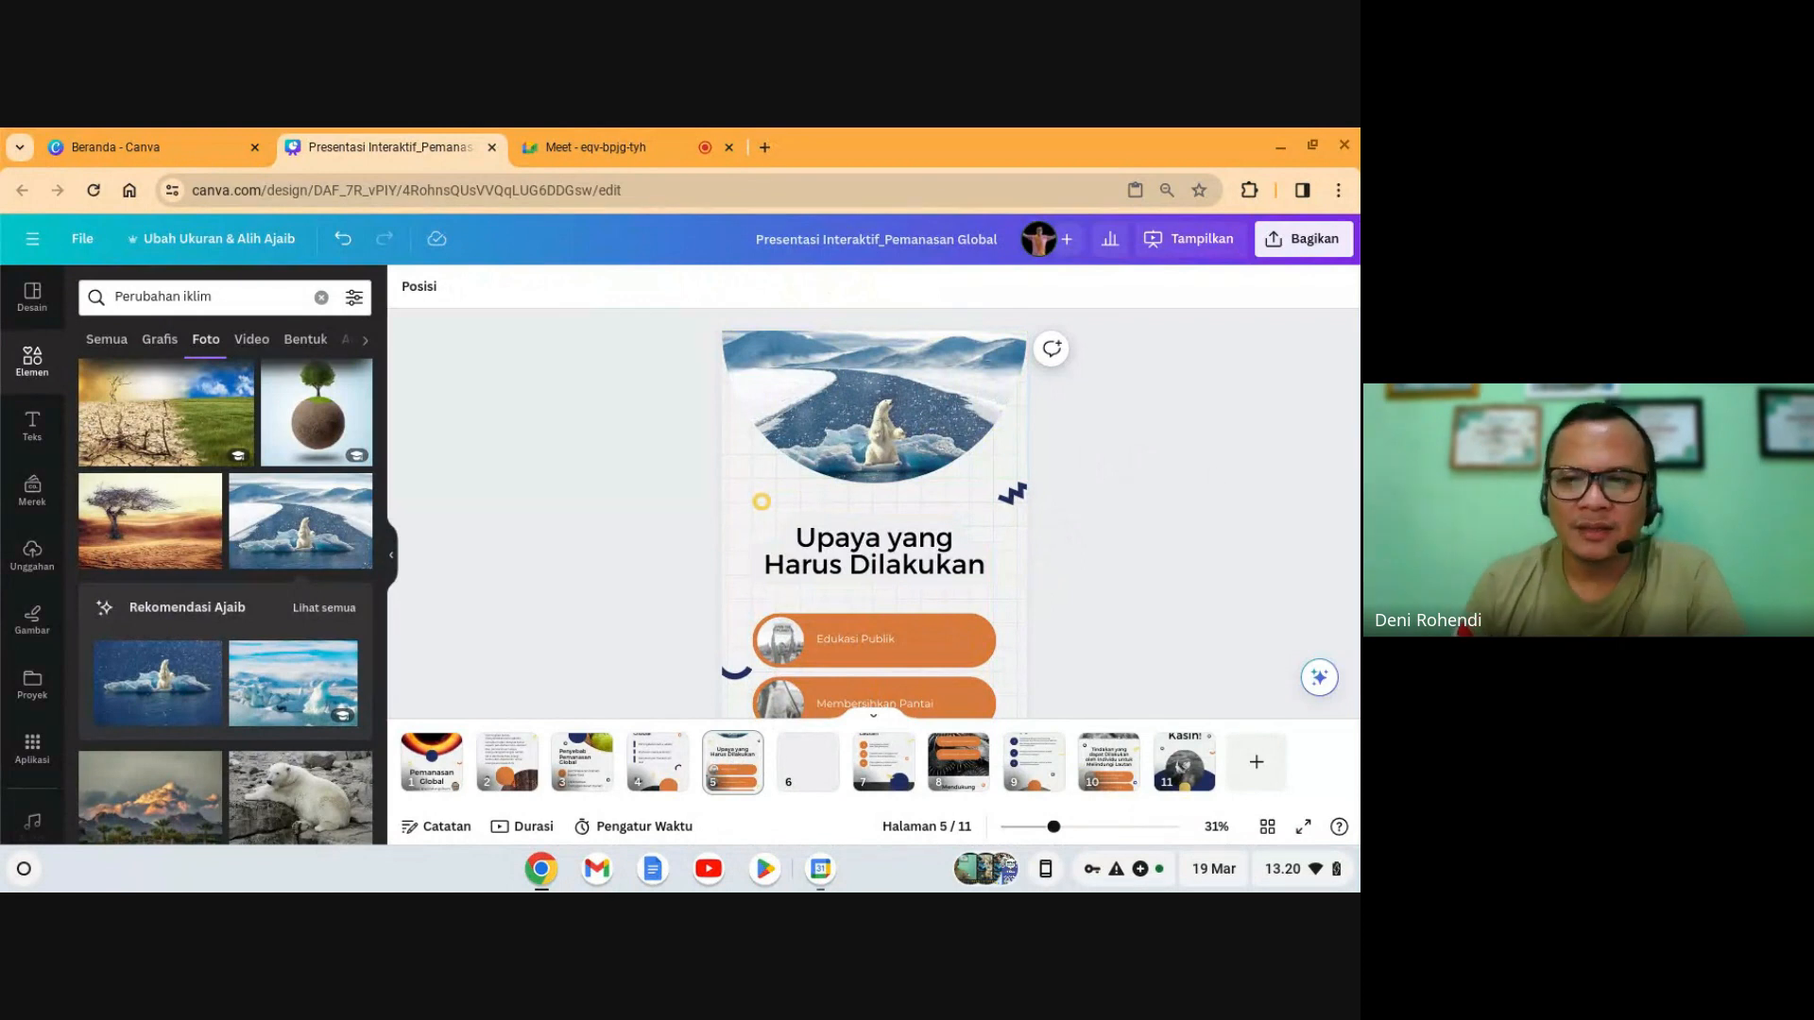
{"action": "left_click", "coordinate": [820, 783]}
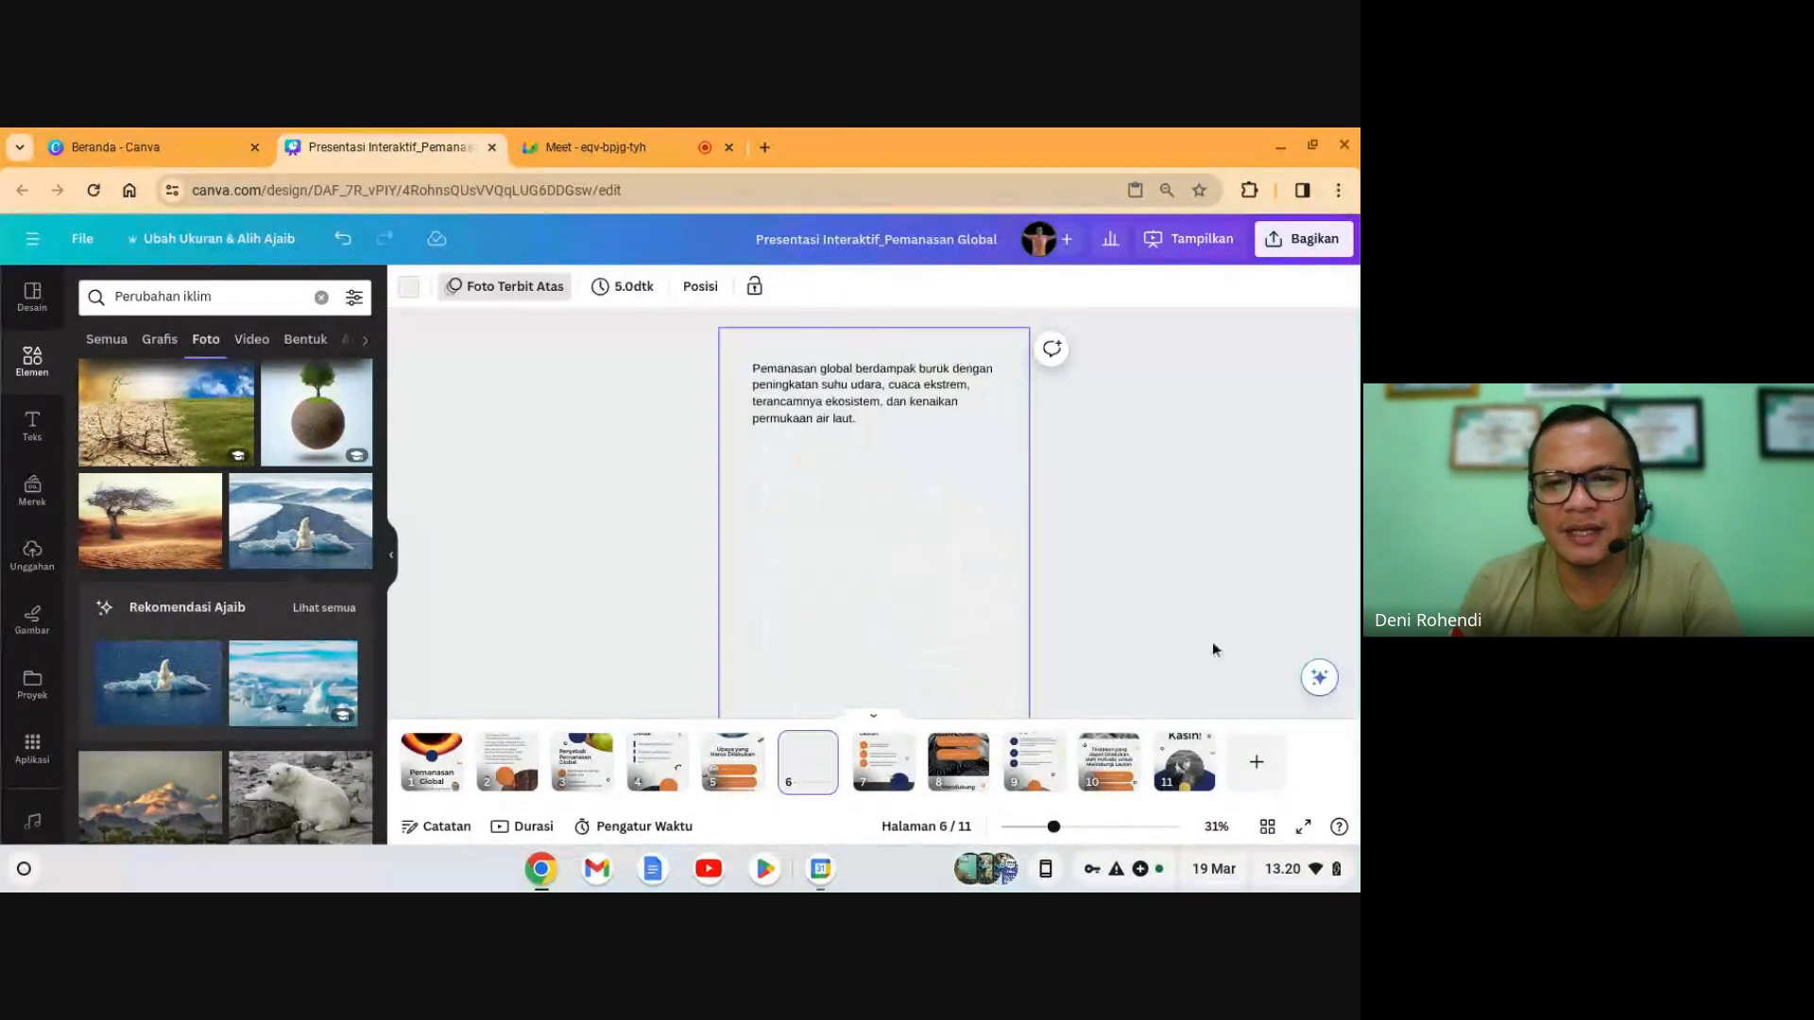
- Delete slide 6's paragraph and generate Magic Write text for 'upaya yang harus dilakukan untuk mengurangi dampak pemanasan global'
{"action": "left_click", "coordinate": [897, 402]}
{"action": "key", "text": "Delete"}
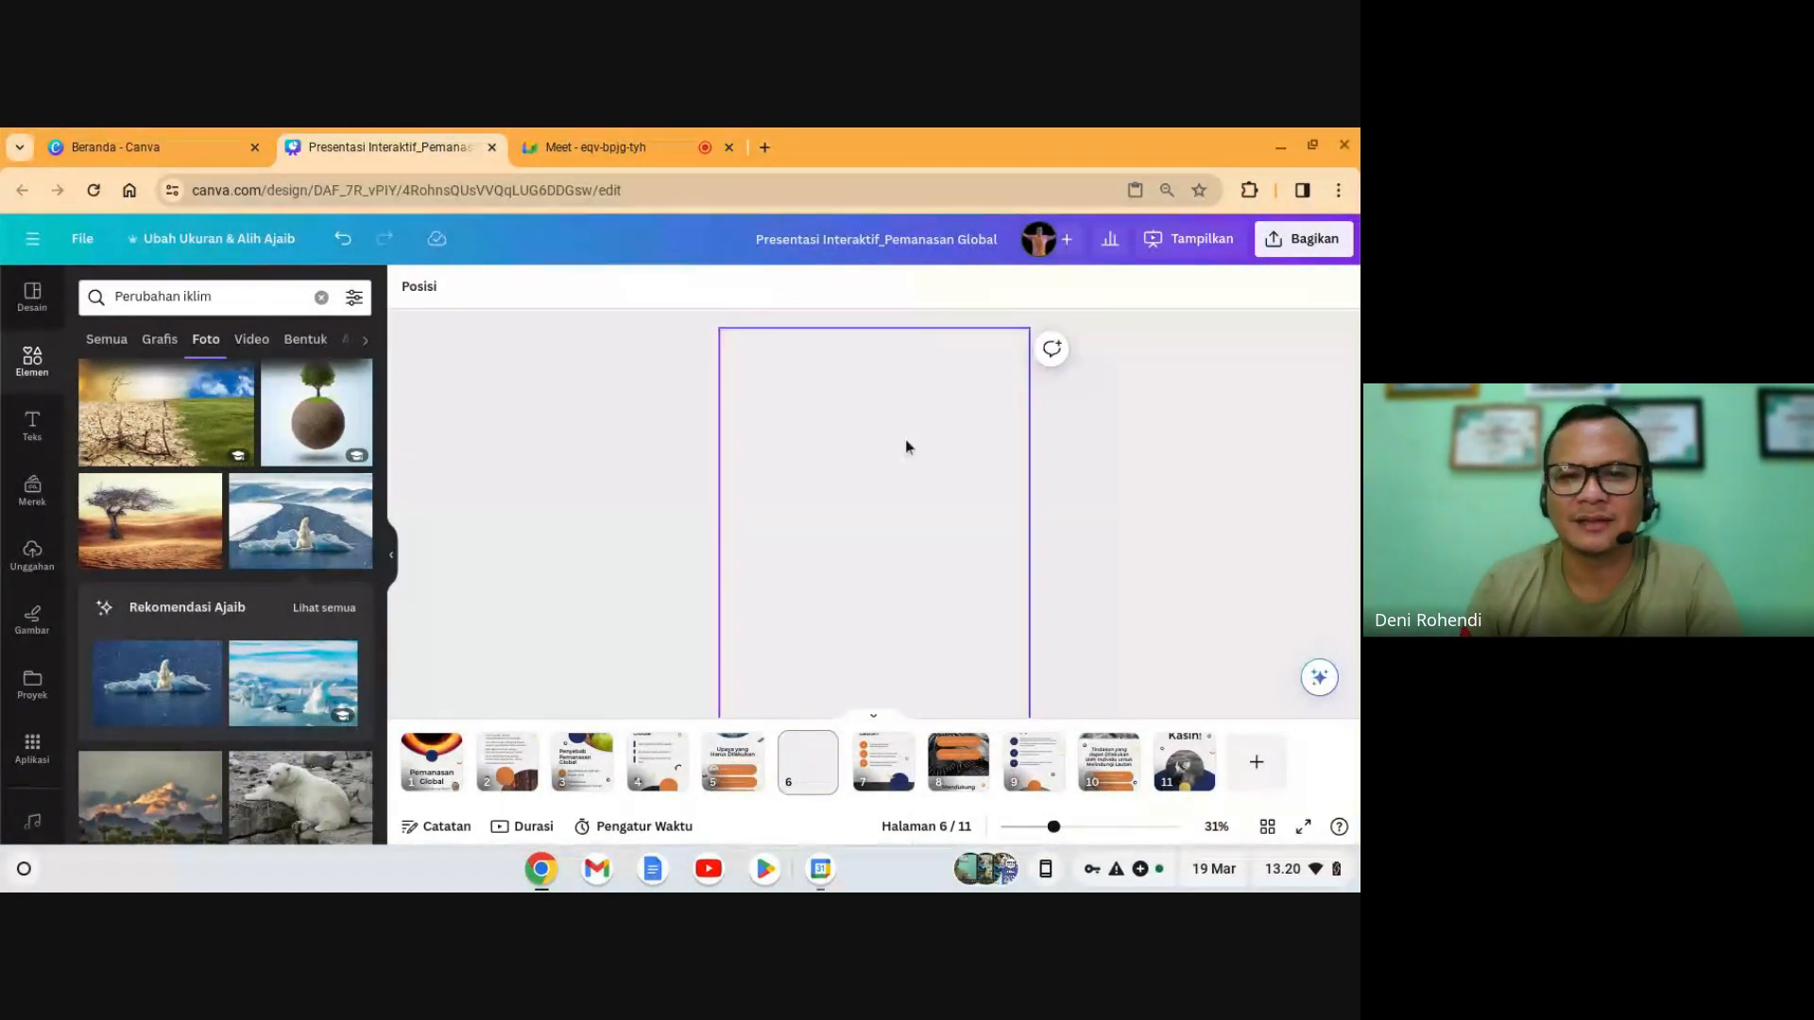
{"action": "left_click", "coordinate": [1323, 681]}
{"action": "left_click", "coordinate": [1171, 378]}
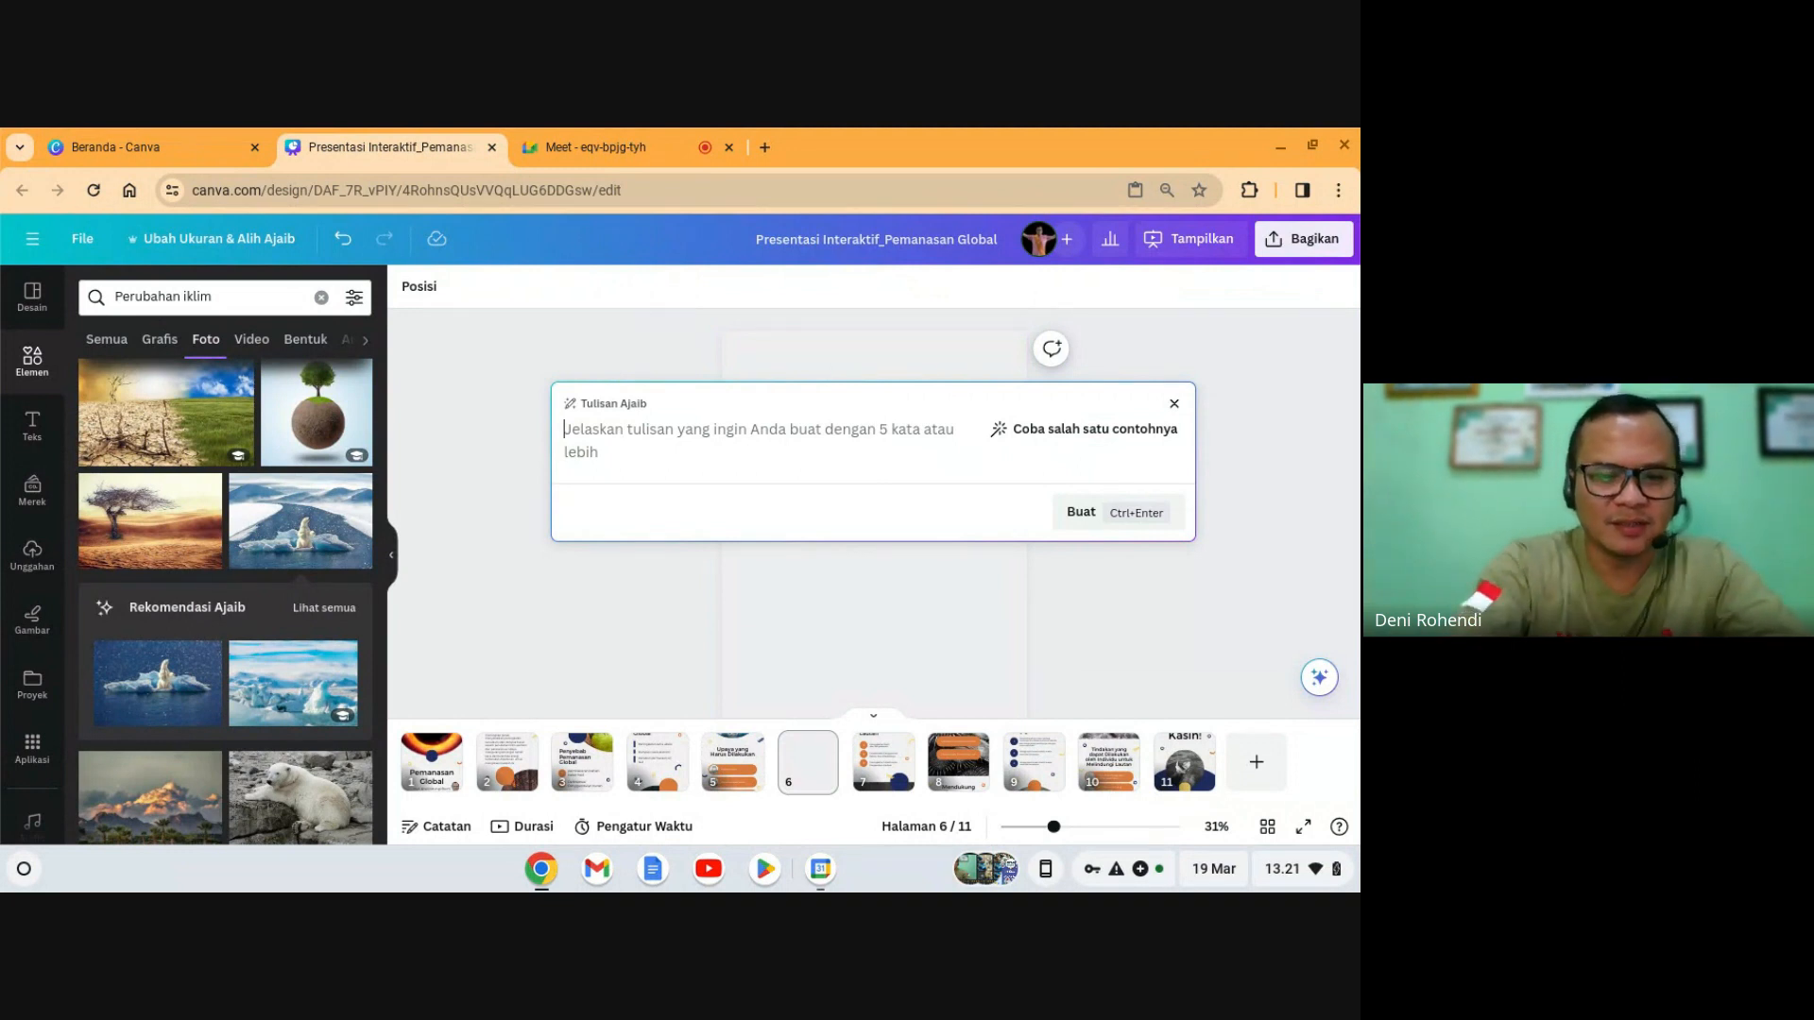
{"action": "type", "text": "upaya yang harus dilaku"}
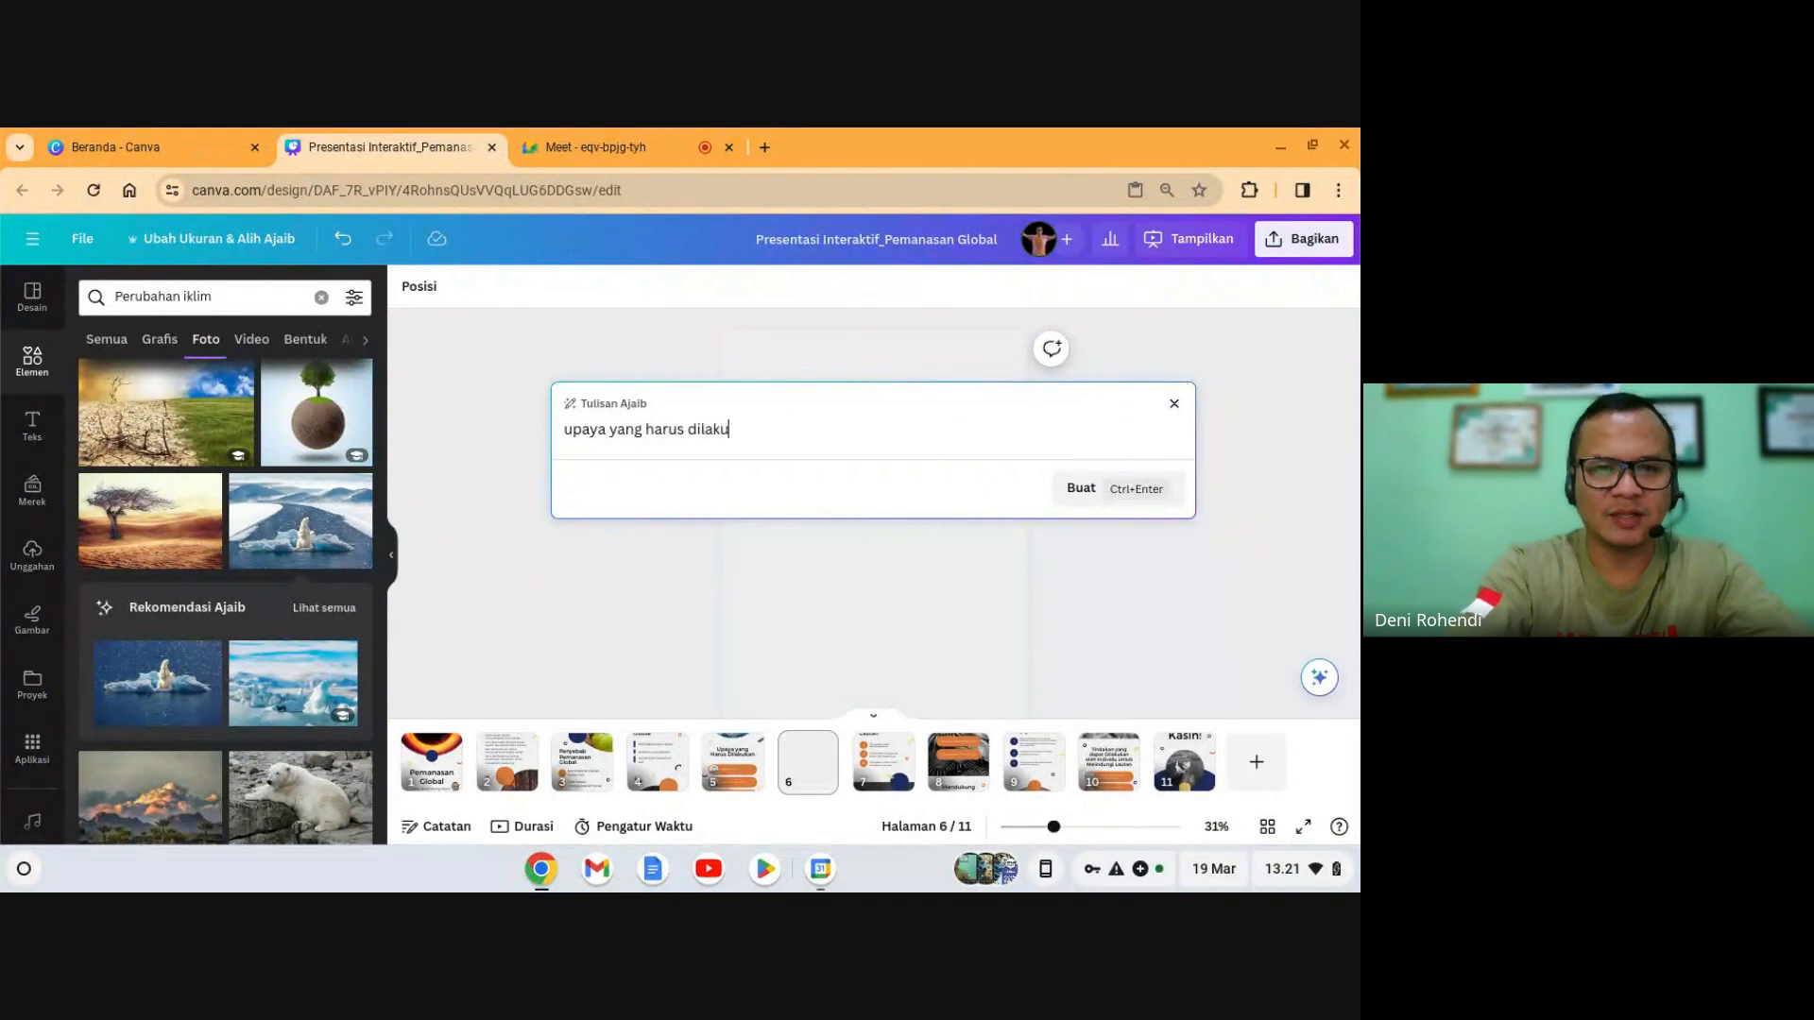
{"action": "type", "text": "kan untuk "}
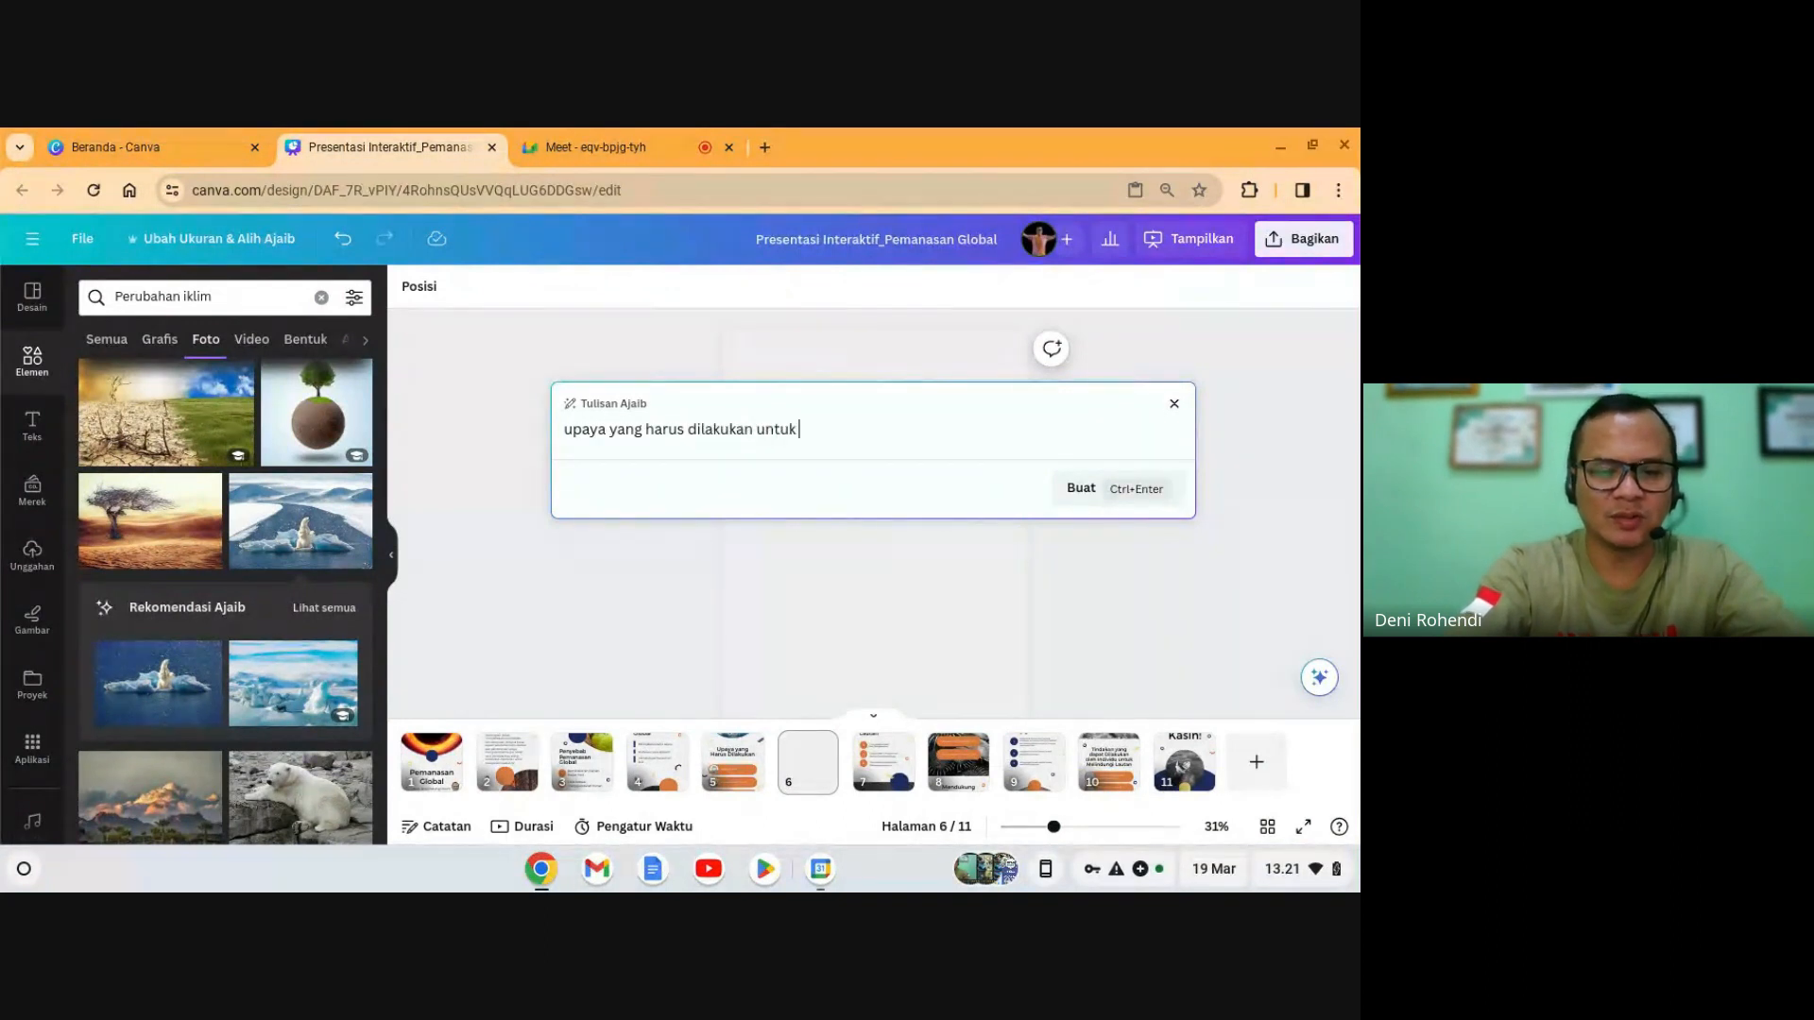
{"action": "type", "text": "mengurangi dam"}
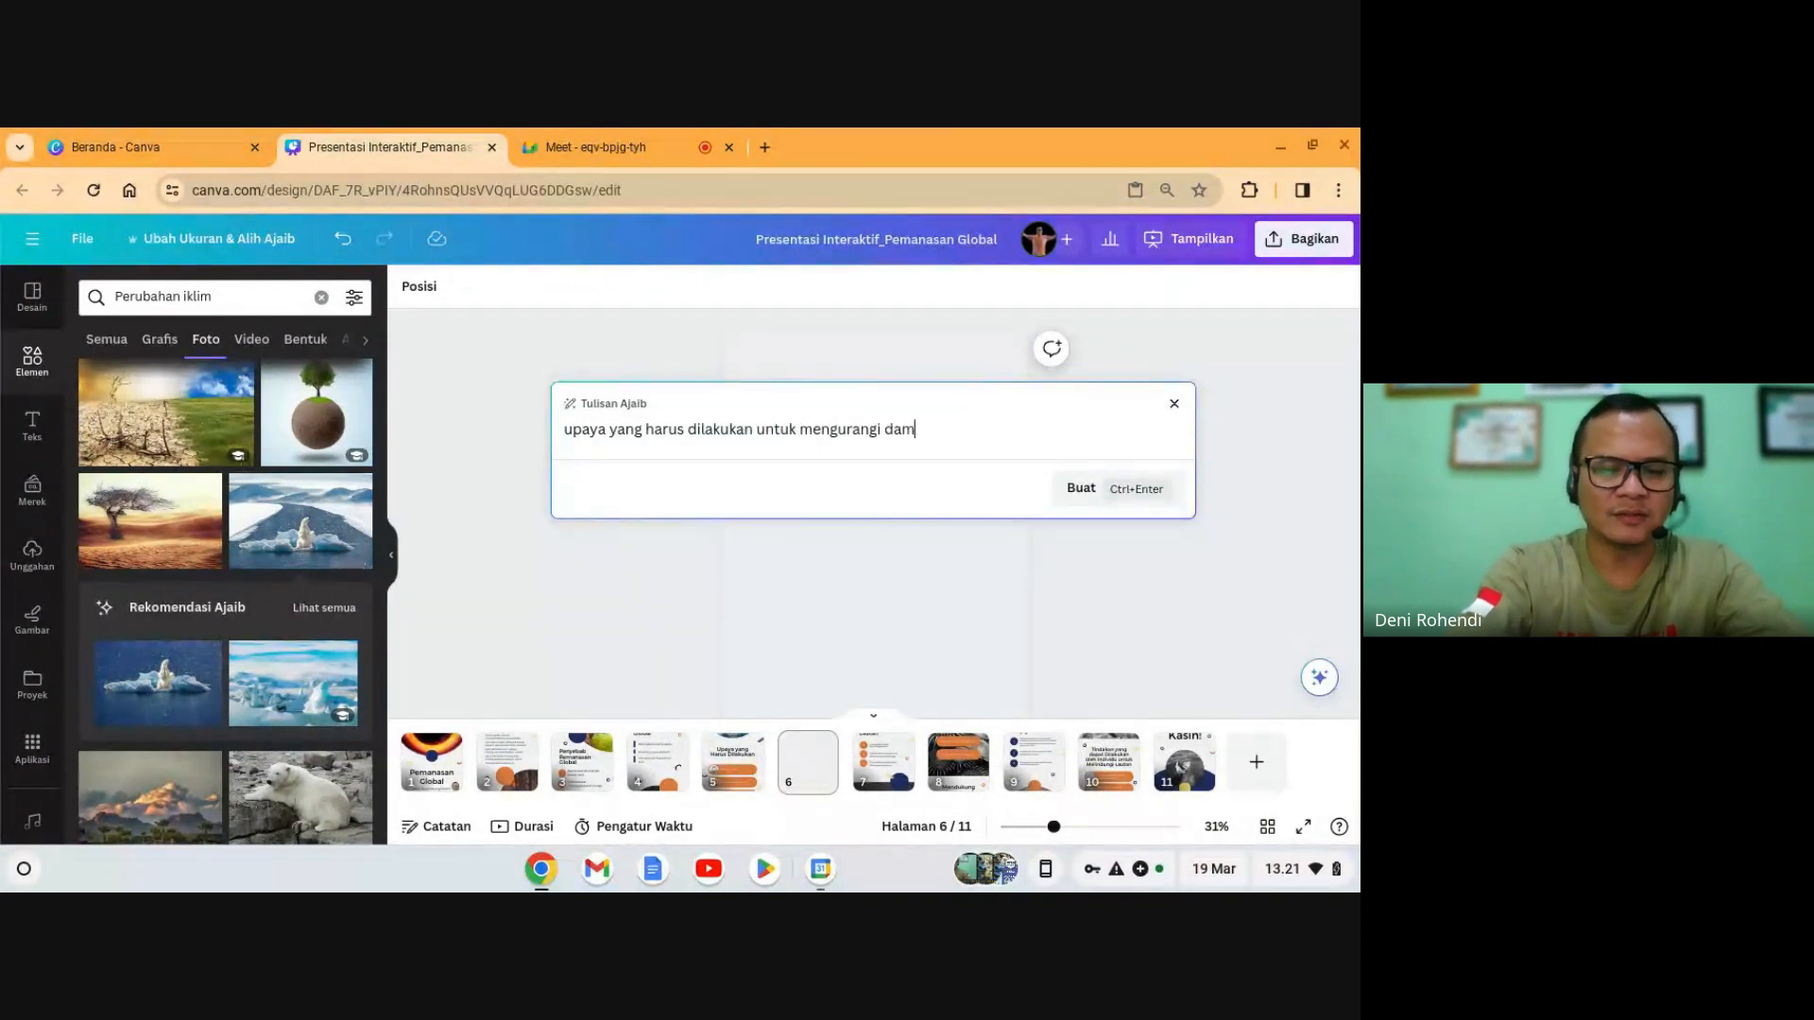
{"action": "type", "text": "pak pemanasan global"}
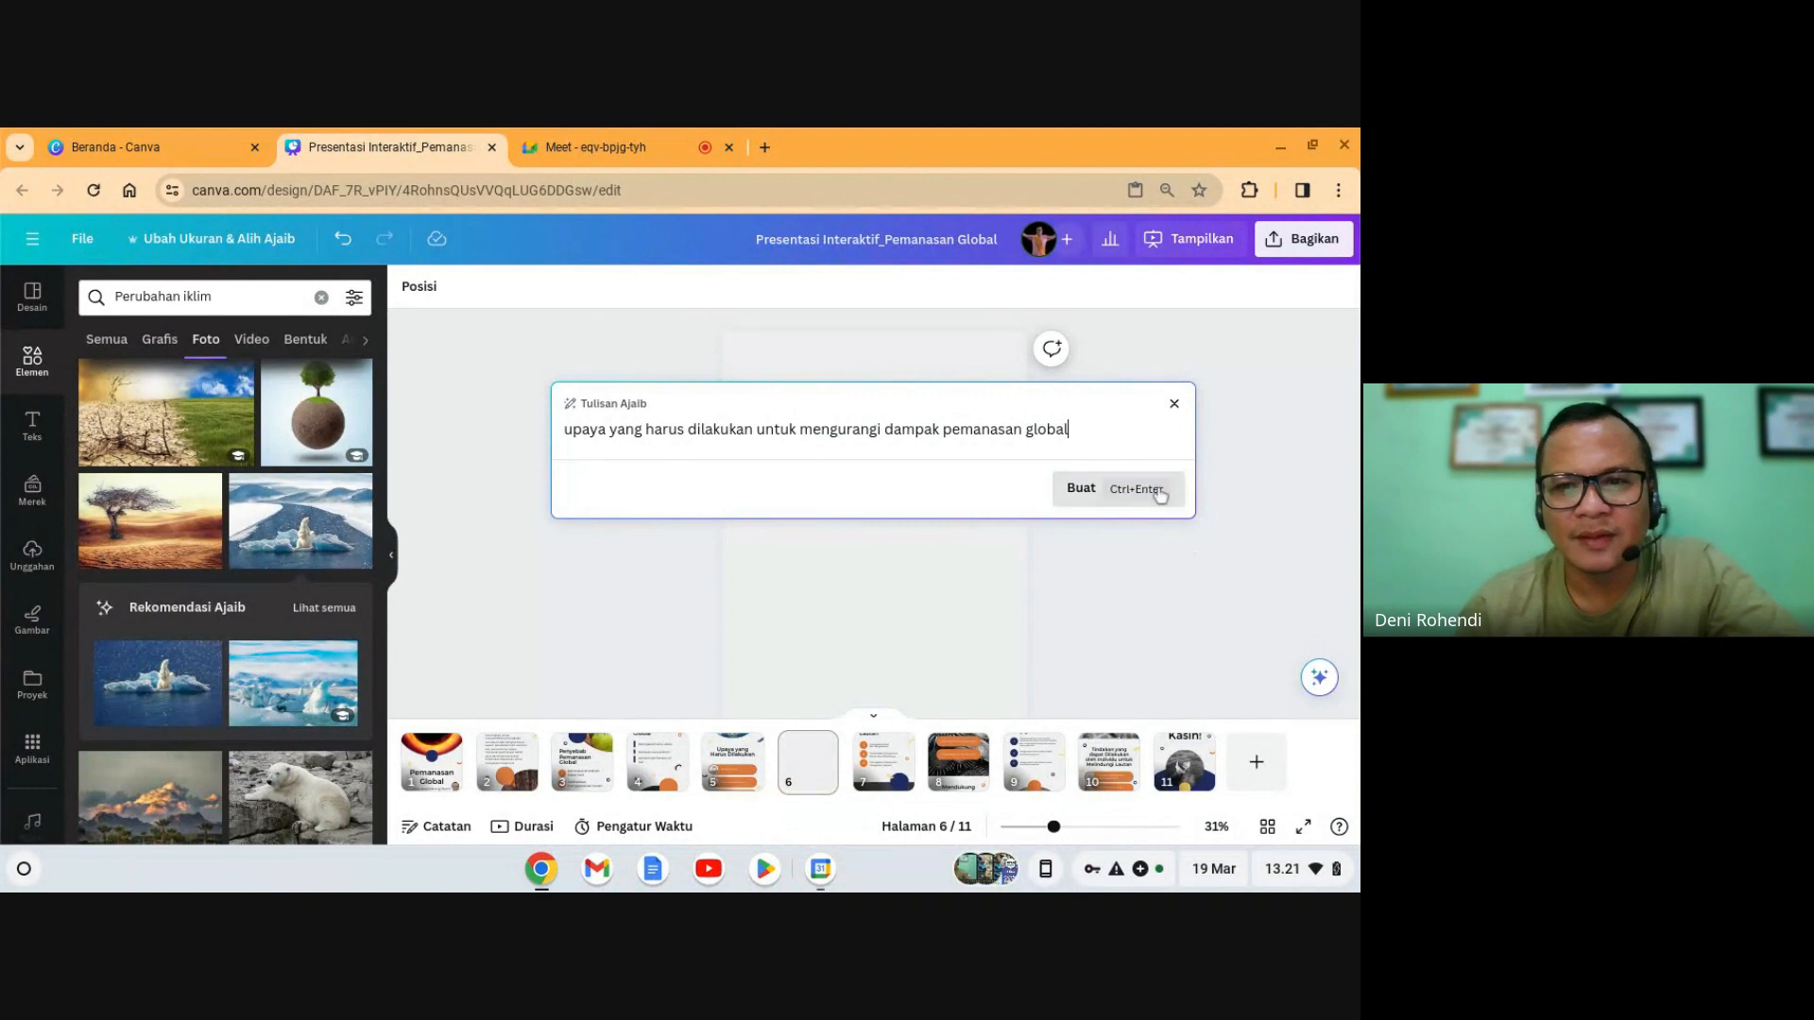
{"action": "left_click", "coordinate": [1158, 495]}
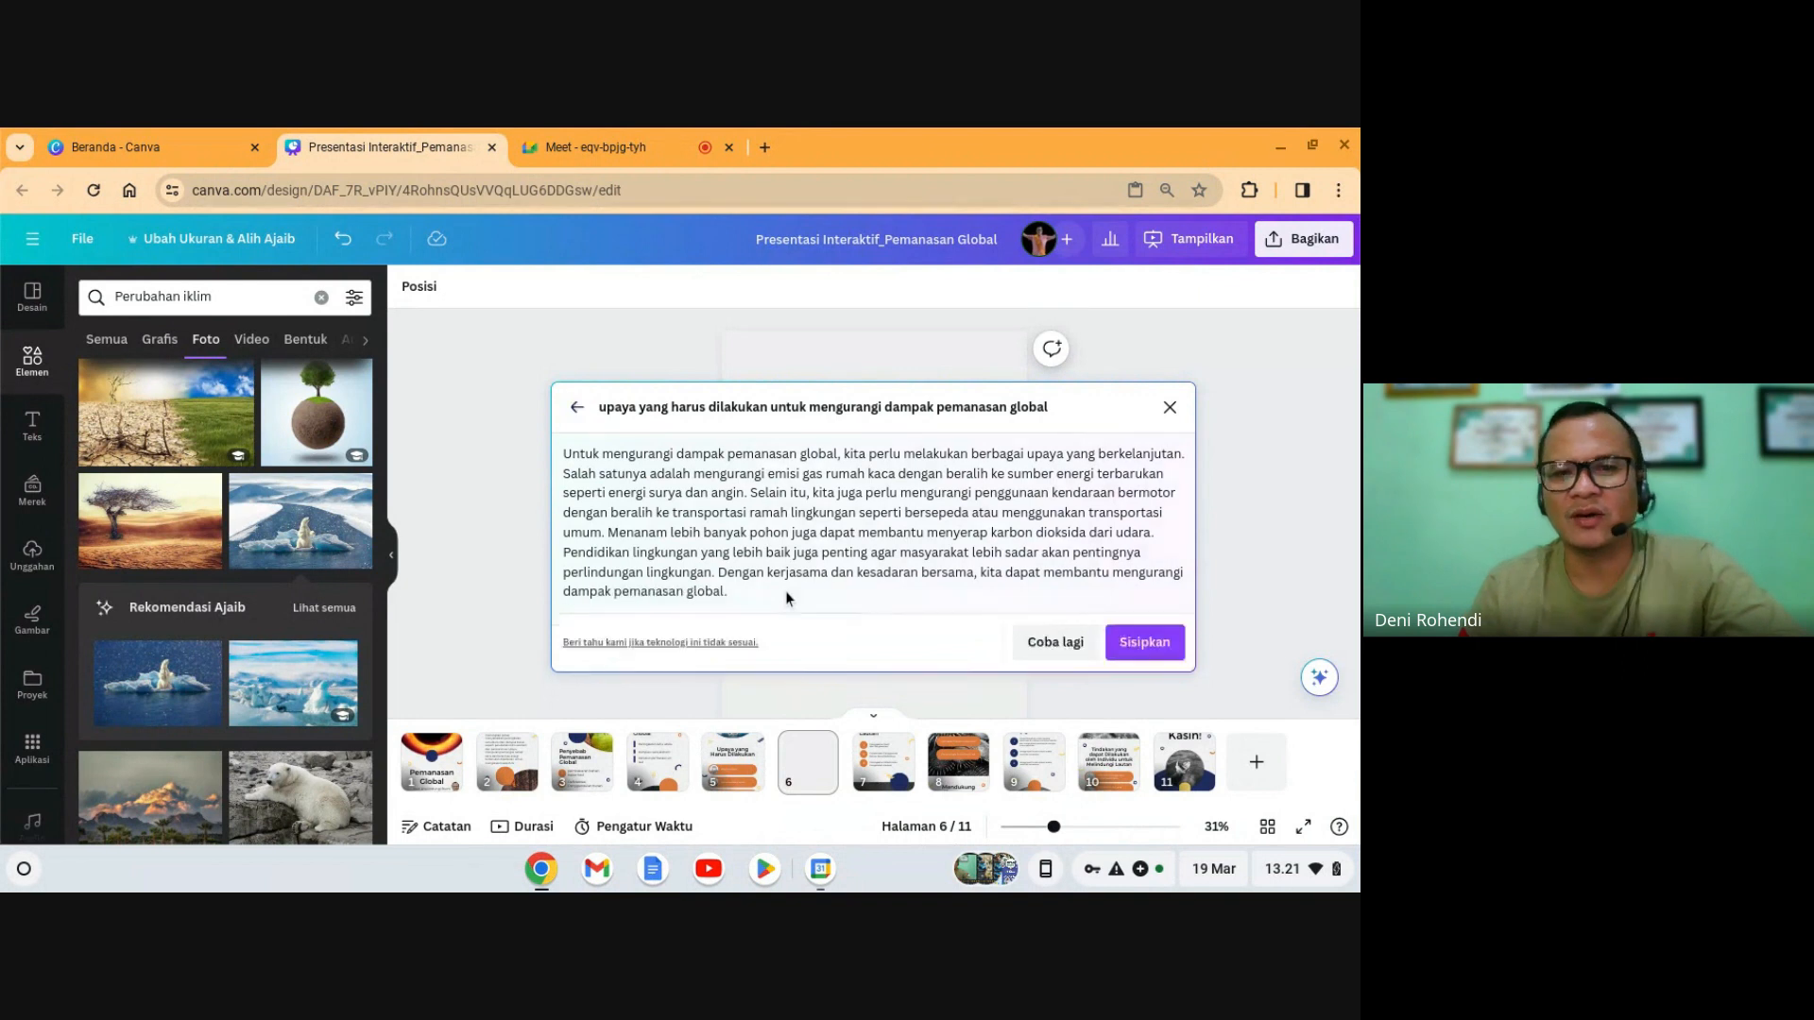
- Insert the generated text on slide 6, summarize it into a bullet list, and resize the box
{"action": "left_click", "coordinate": [1131, 647]}
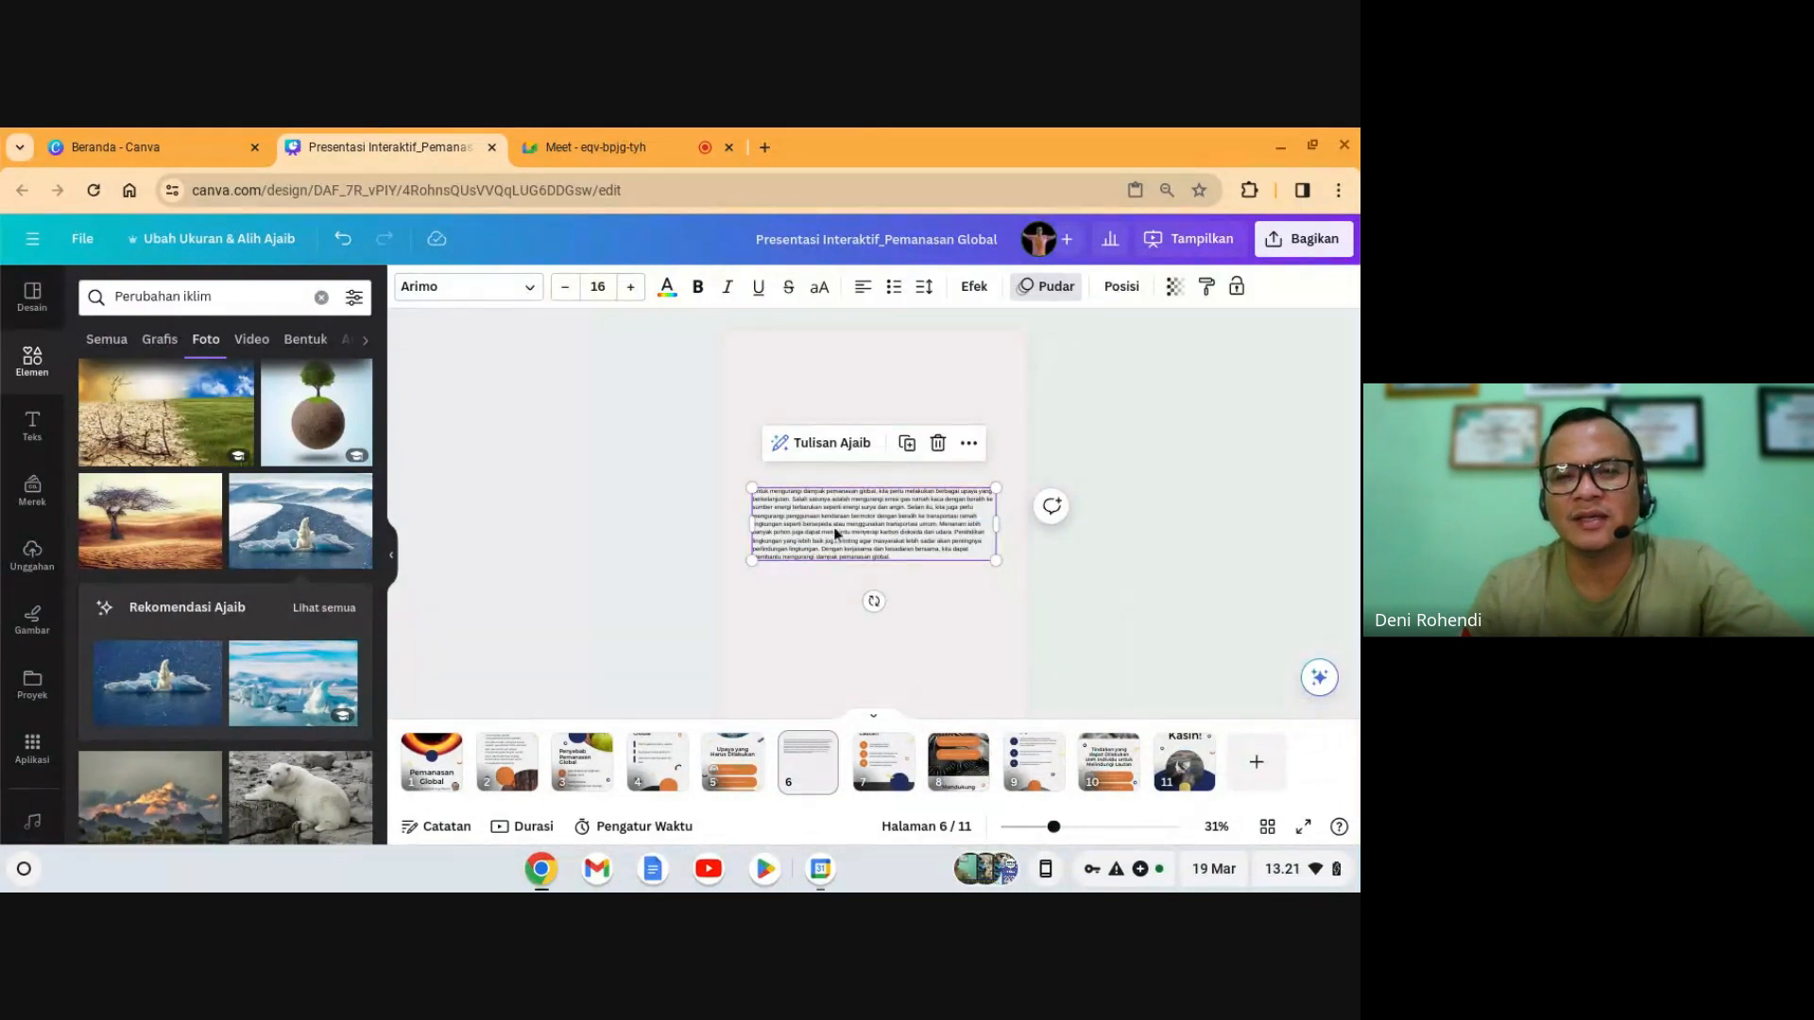
{"action": "left_click", "coordinate": [822, 444]}
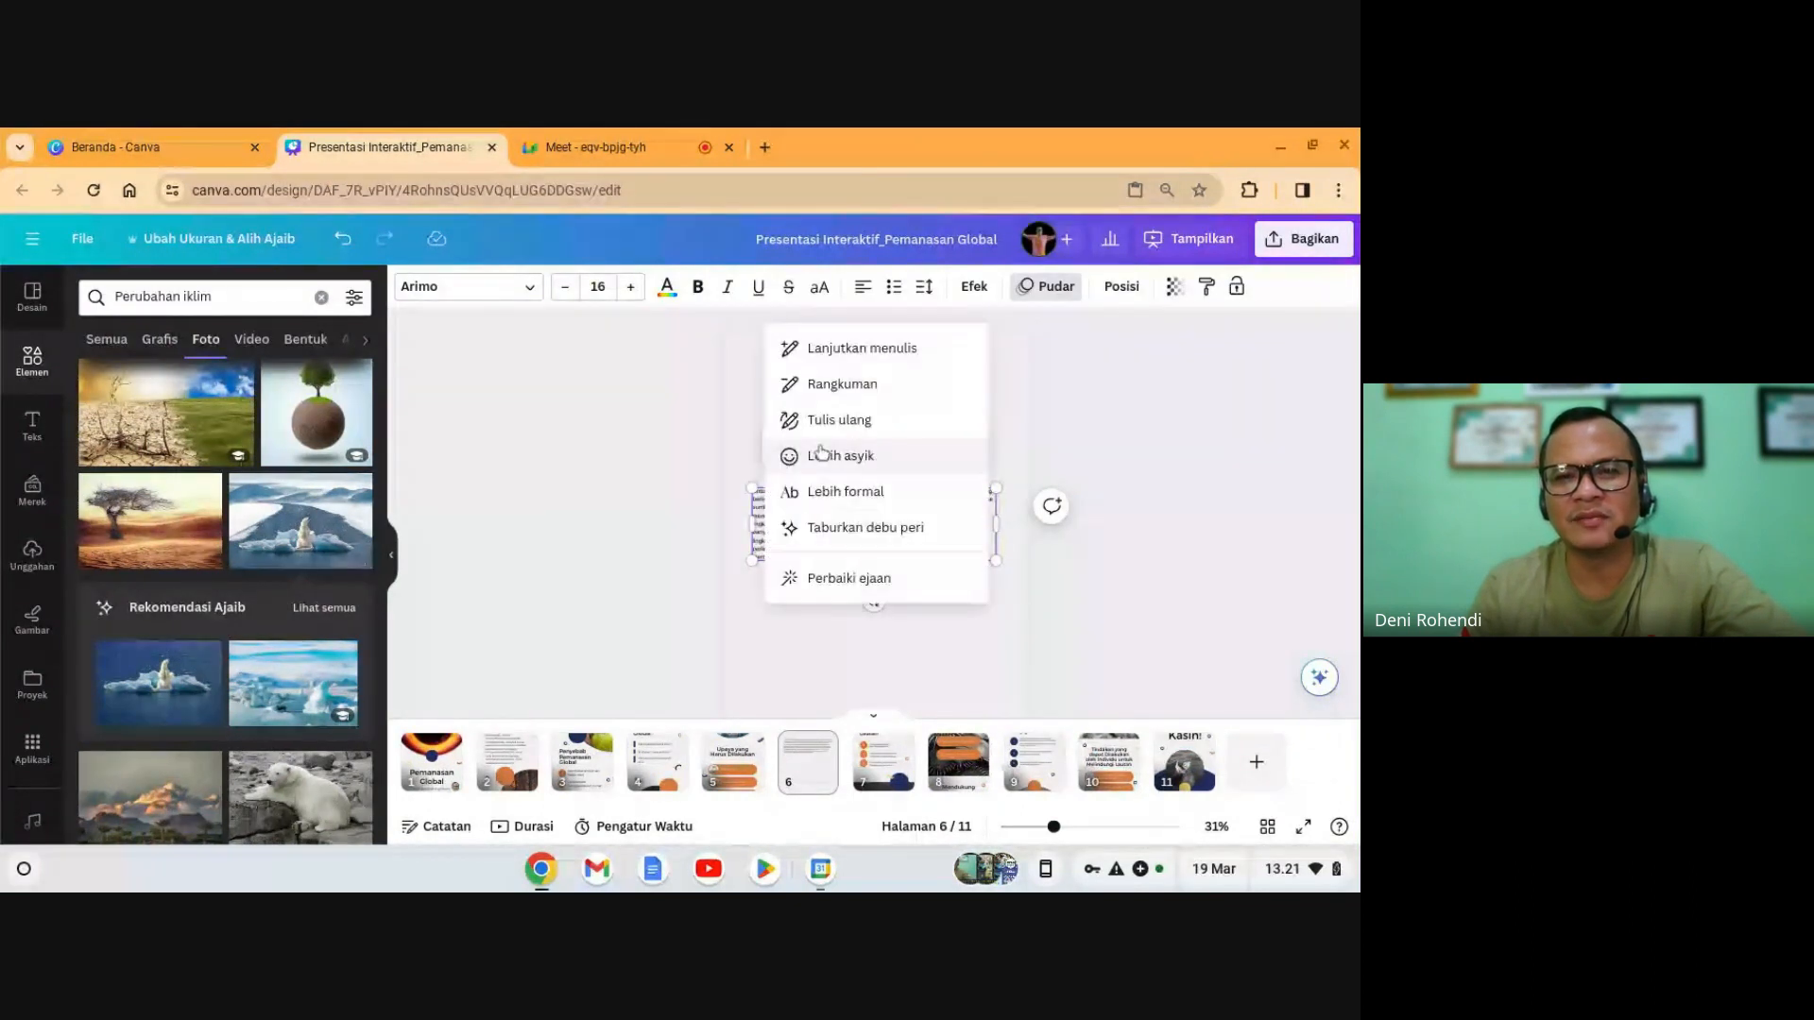
{"action": "left_click", "coordinate": [842, 384]}
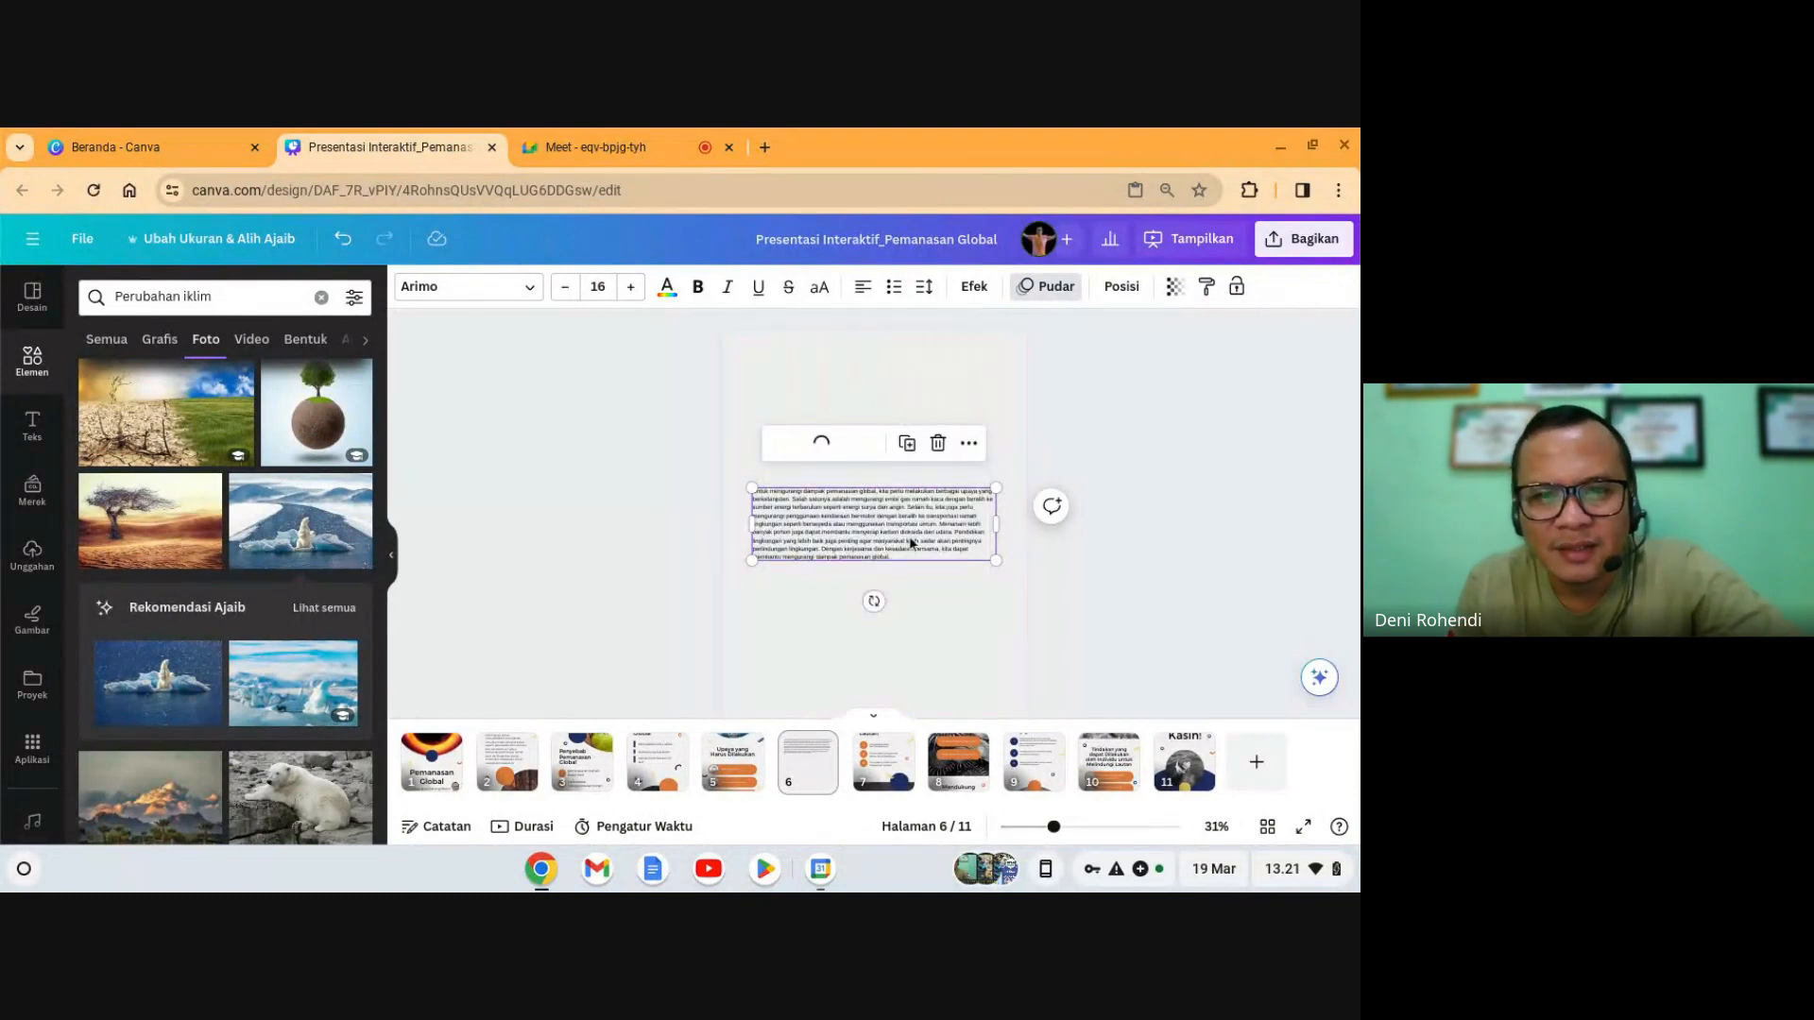
{"action": "left_click_drag", "start_coordinate": [940, 552], "coordinate": [1074, 777]}
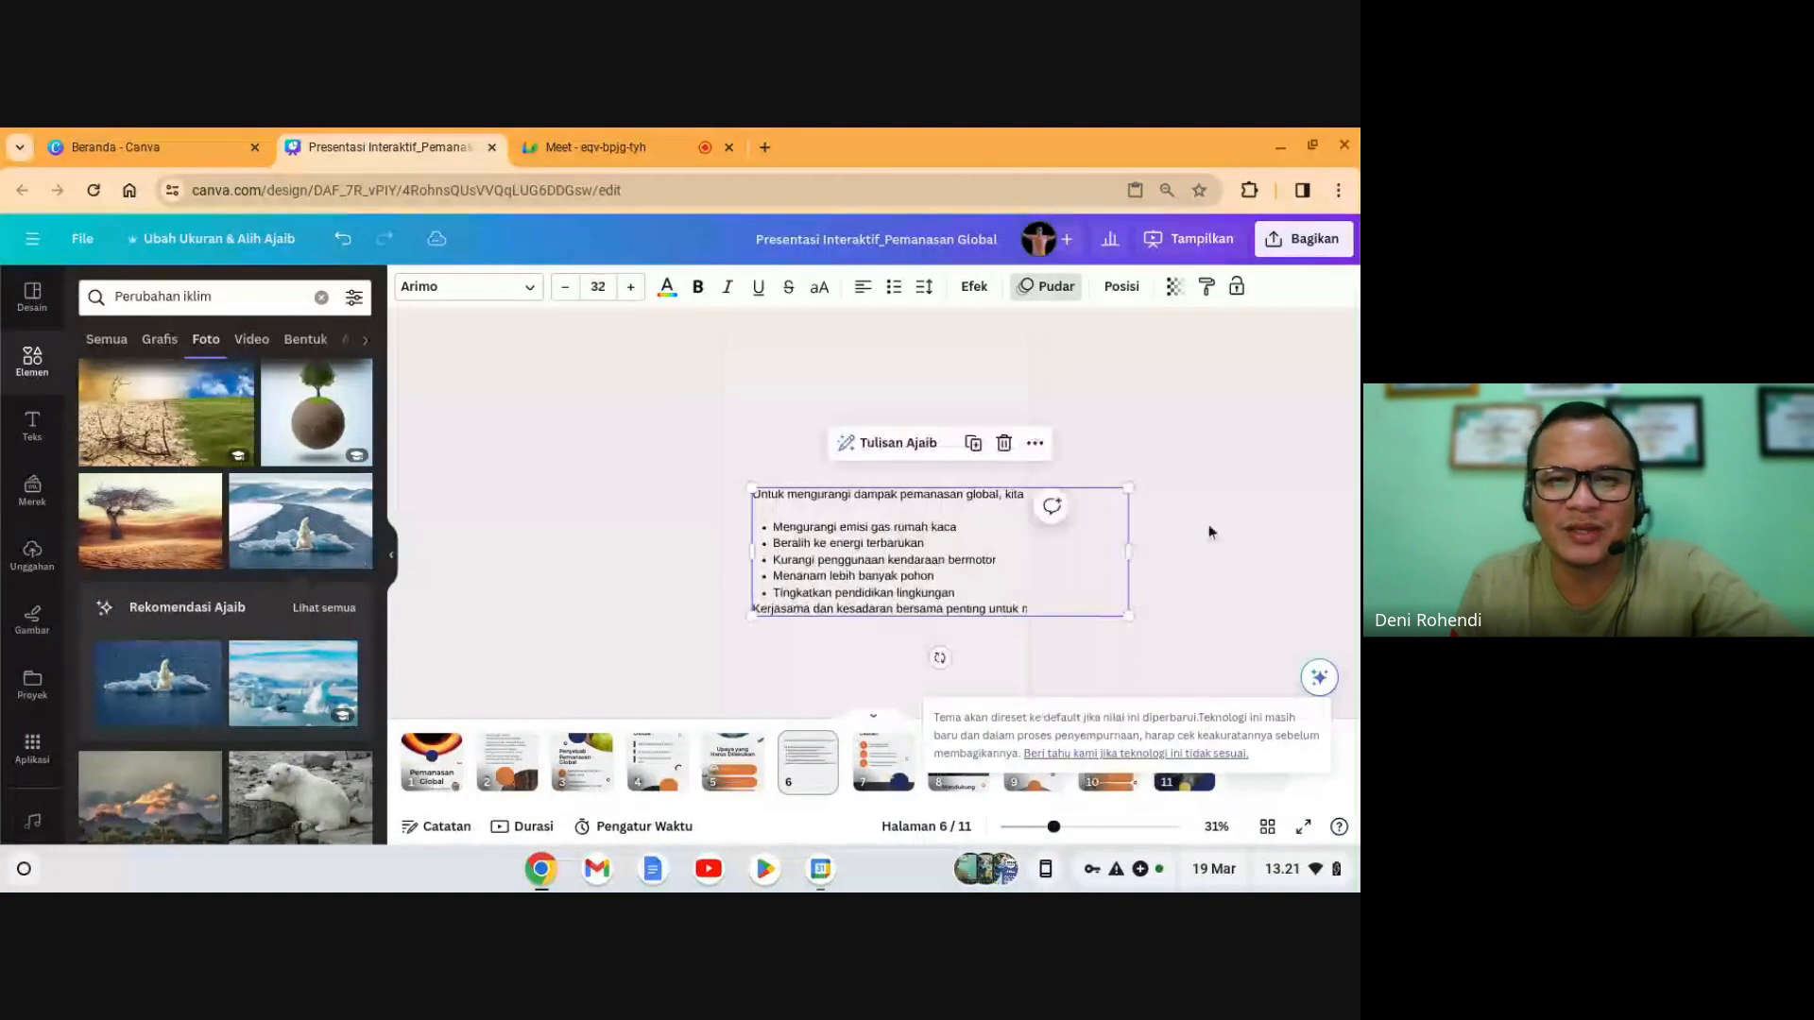
{"action": "left_click", "coordinate": [1211, 531]}
{"action": "left_click", "coordinate": [873, 508]}
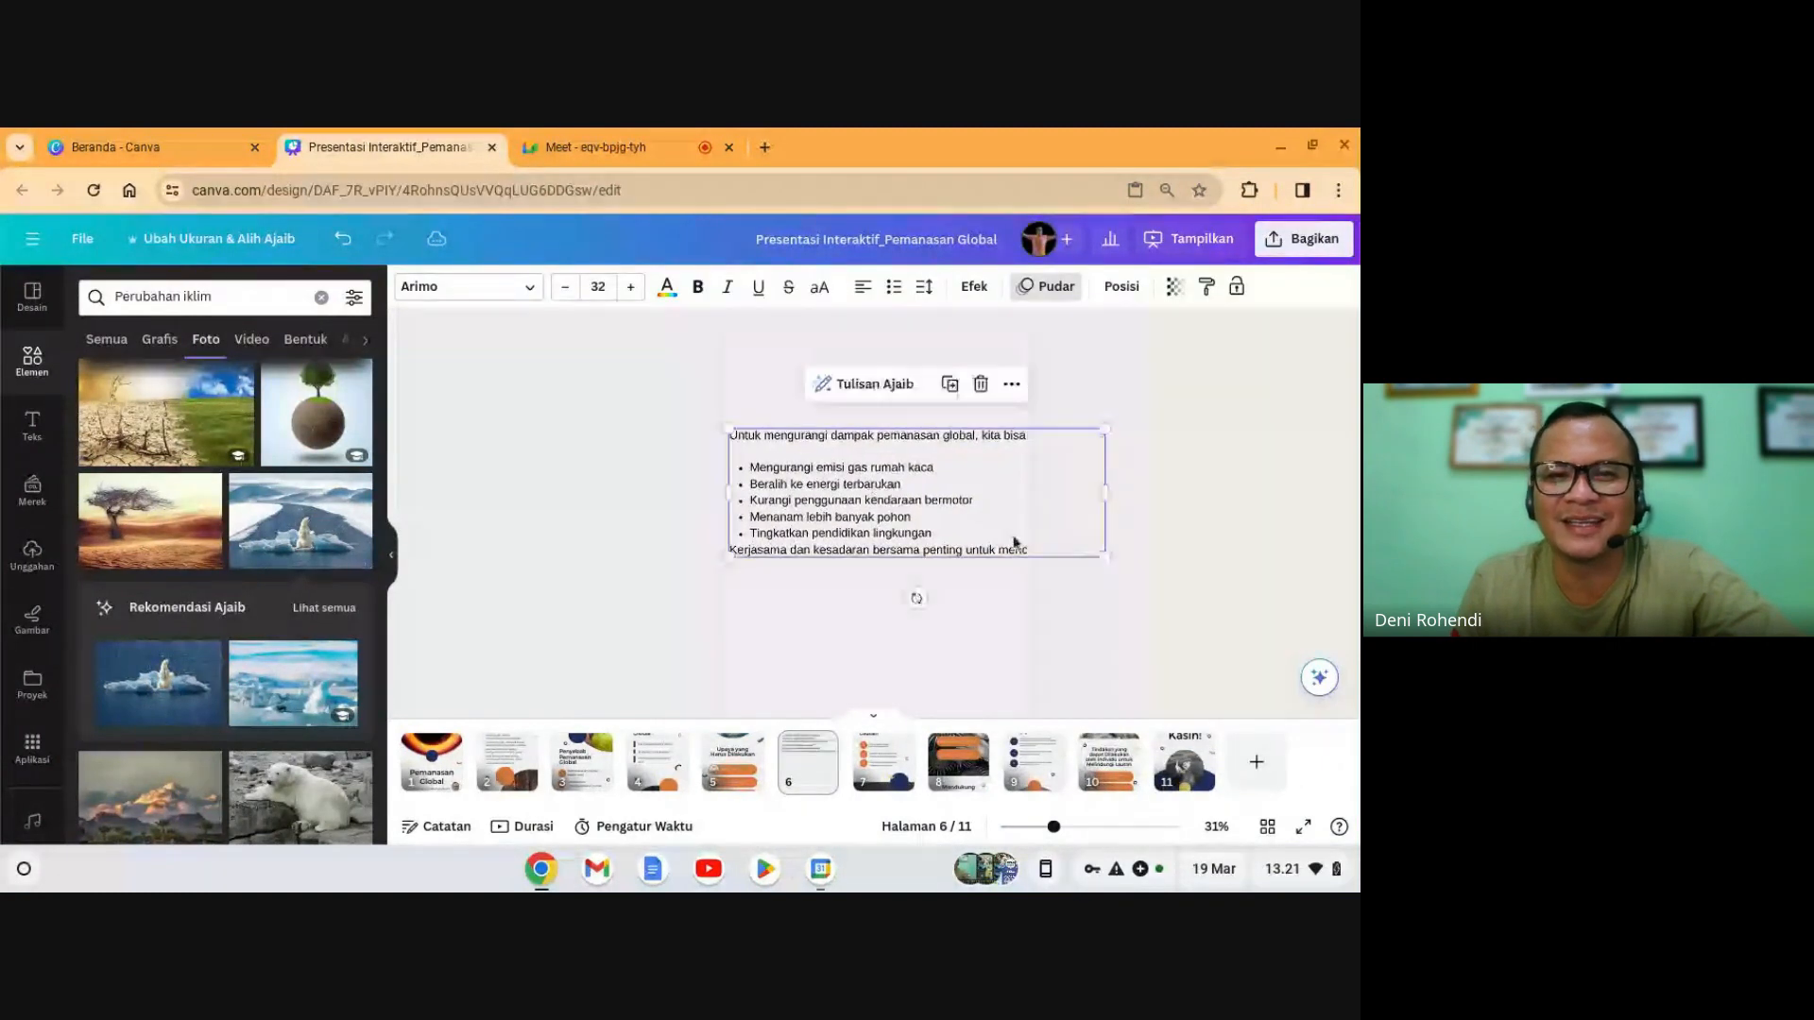
{"action": "left_click_drag", "start_coordinate": [1103, 555], "coordinate": [1012, 586]}
{"action": "left_click", "coordinate": [1042, 487]}
{"action": "left_click", "coordinate": [1023, 493]}
- Cut the first bullet, 'Mengurangi emisi gas rumah kaca', out of the list
{"action": "double_click", "coordinate": [928, 512]}
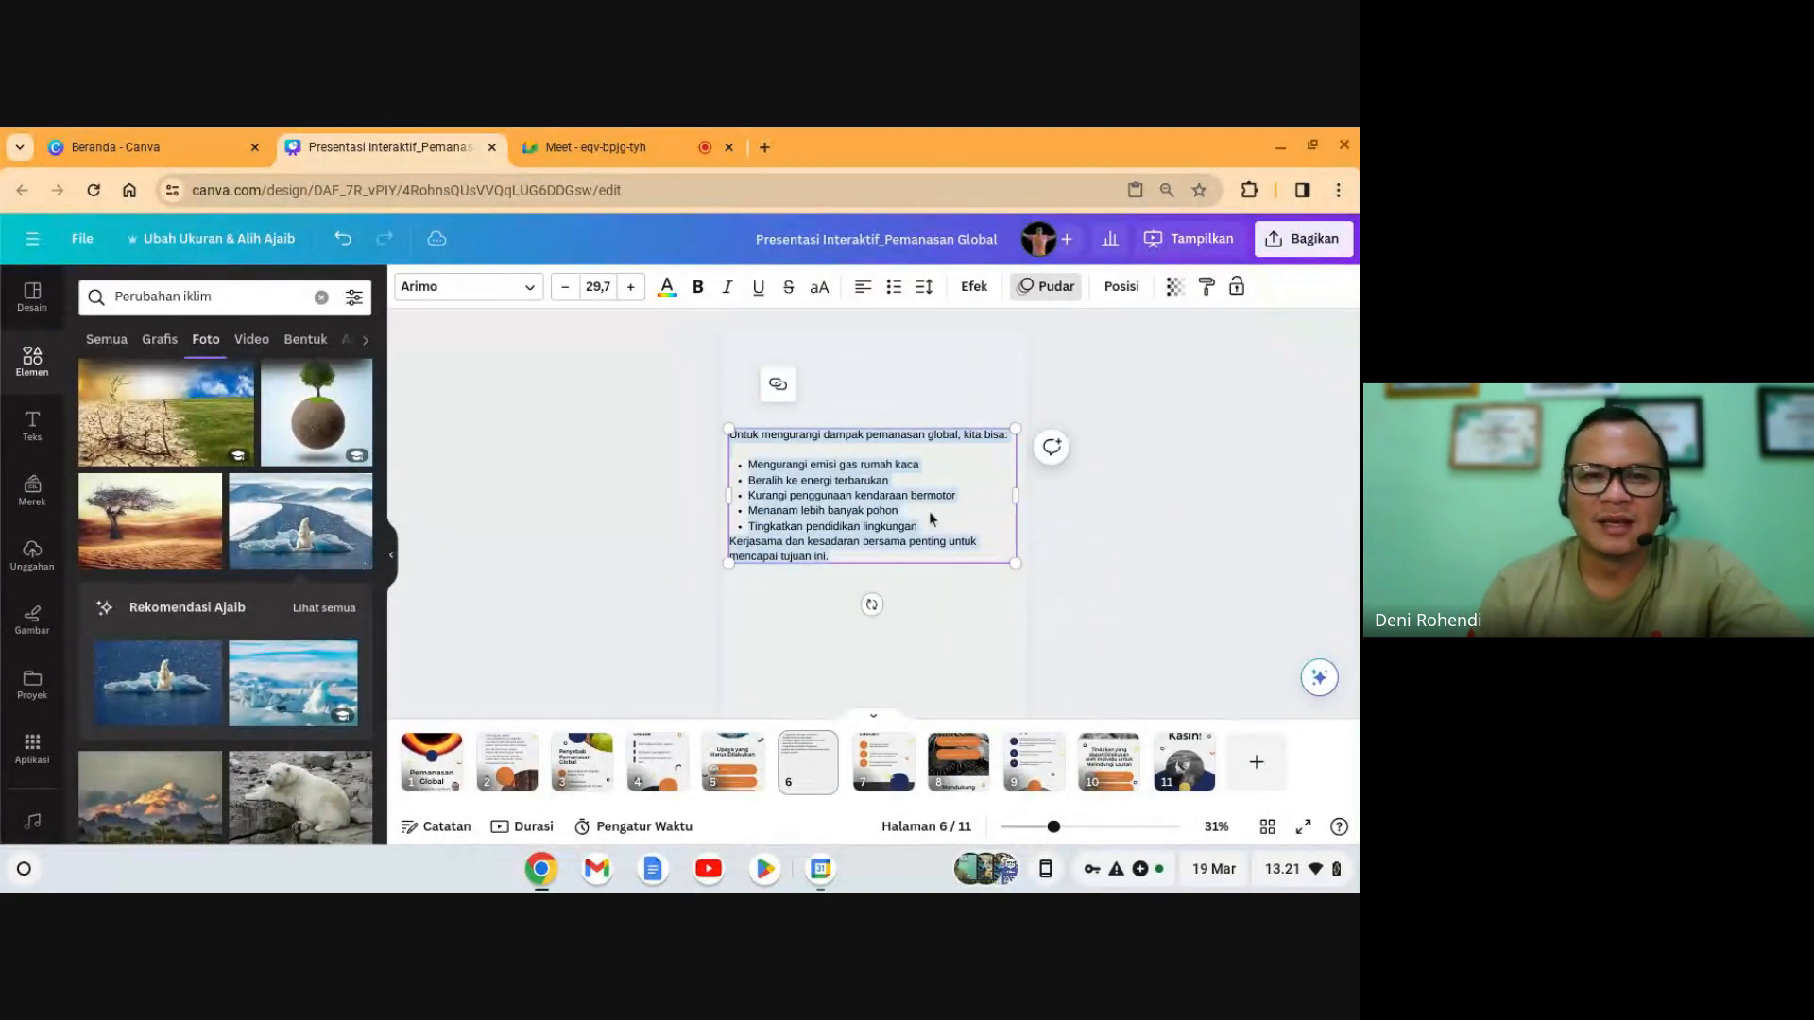
{"action": "left_click", "coordinate": [928, 512]}
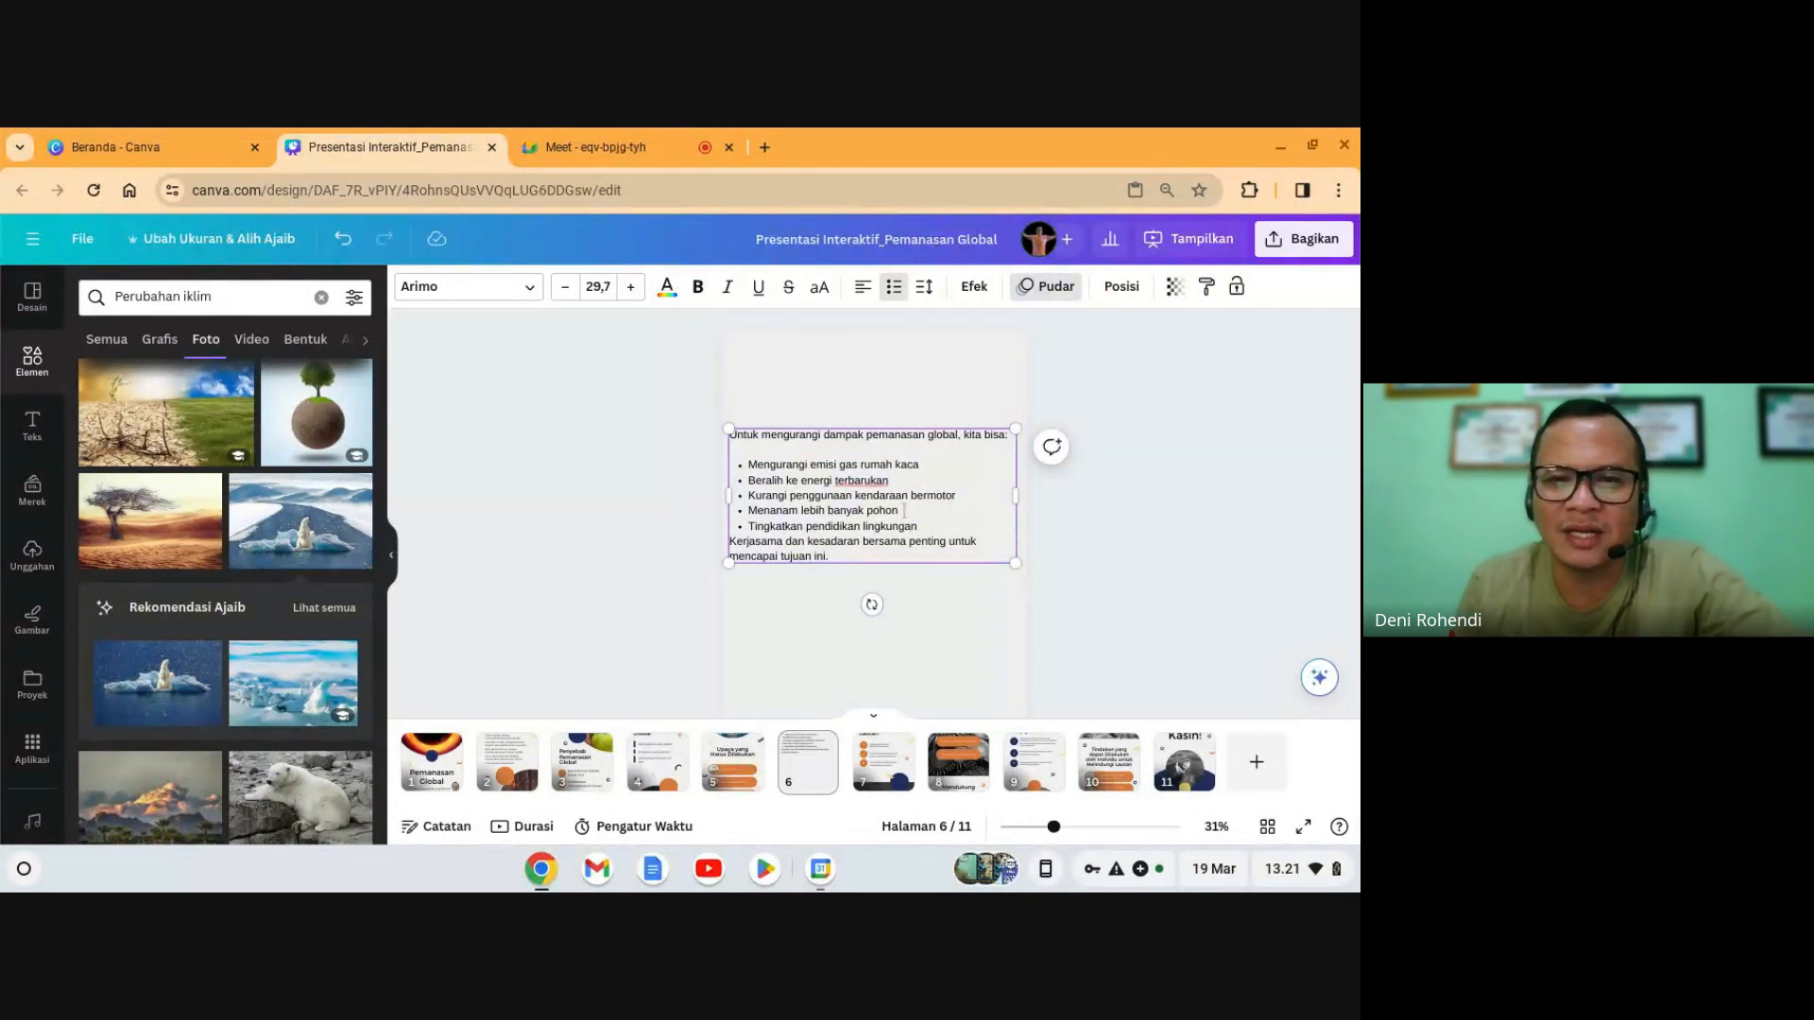
{"action": "left_click_drag", "start_coordinate": [856, 464], "coordinate": [761, 466]}
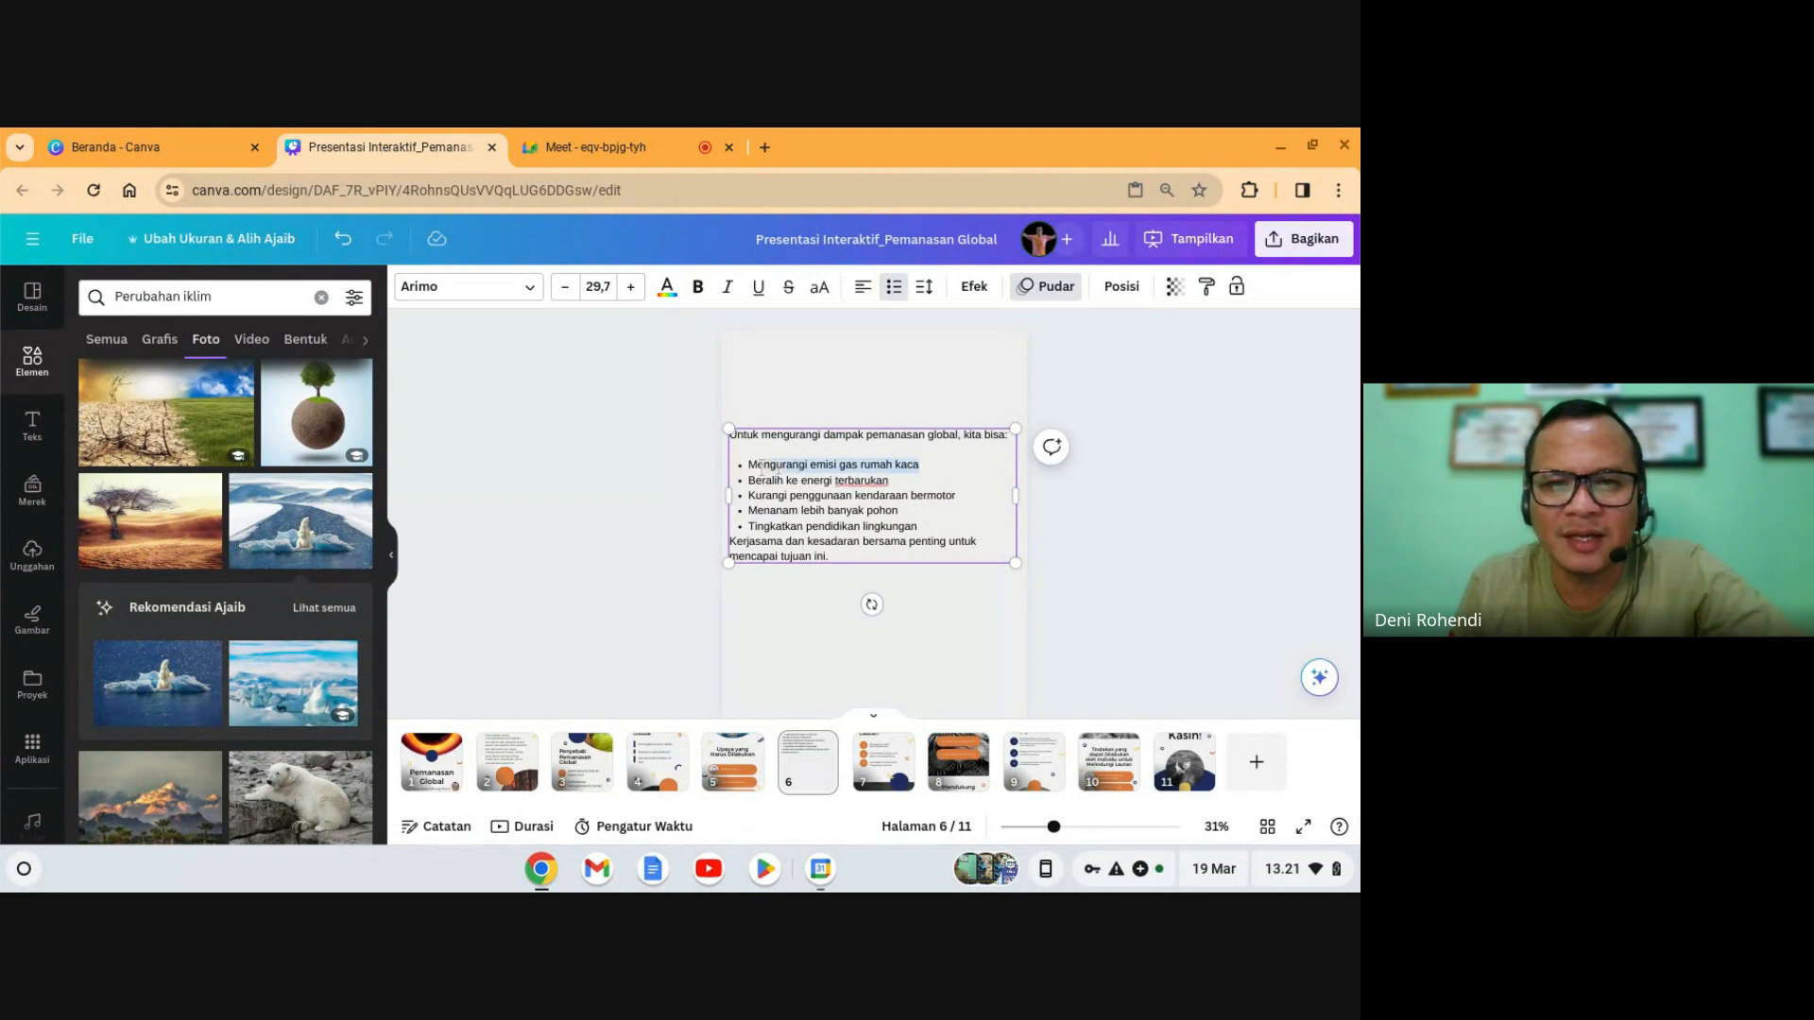
{"action": "key", "text": "BackSpace"}
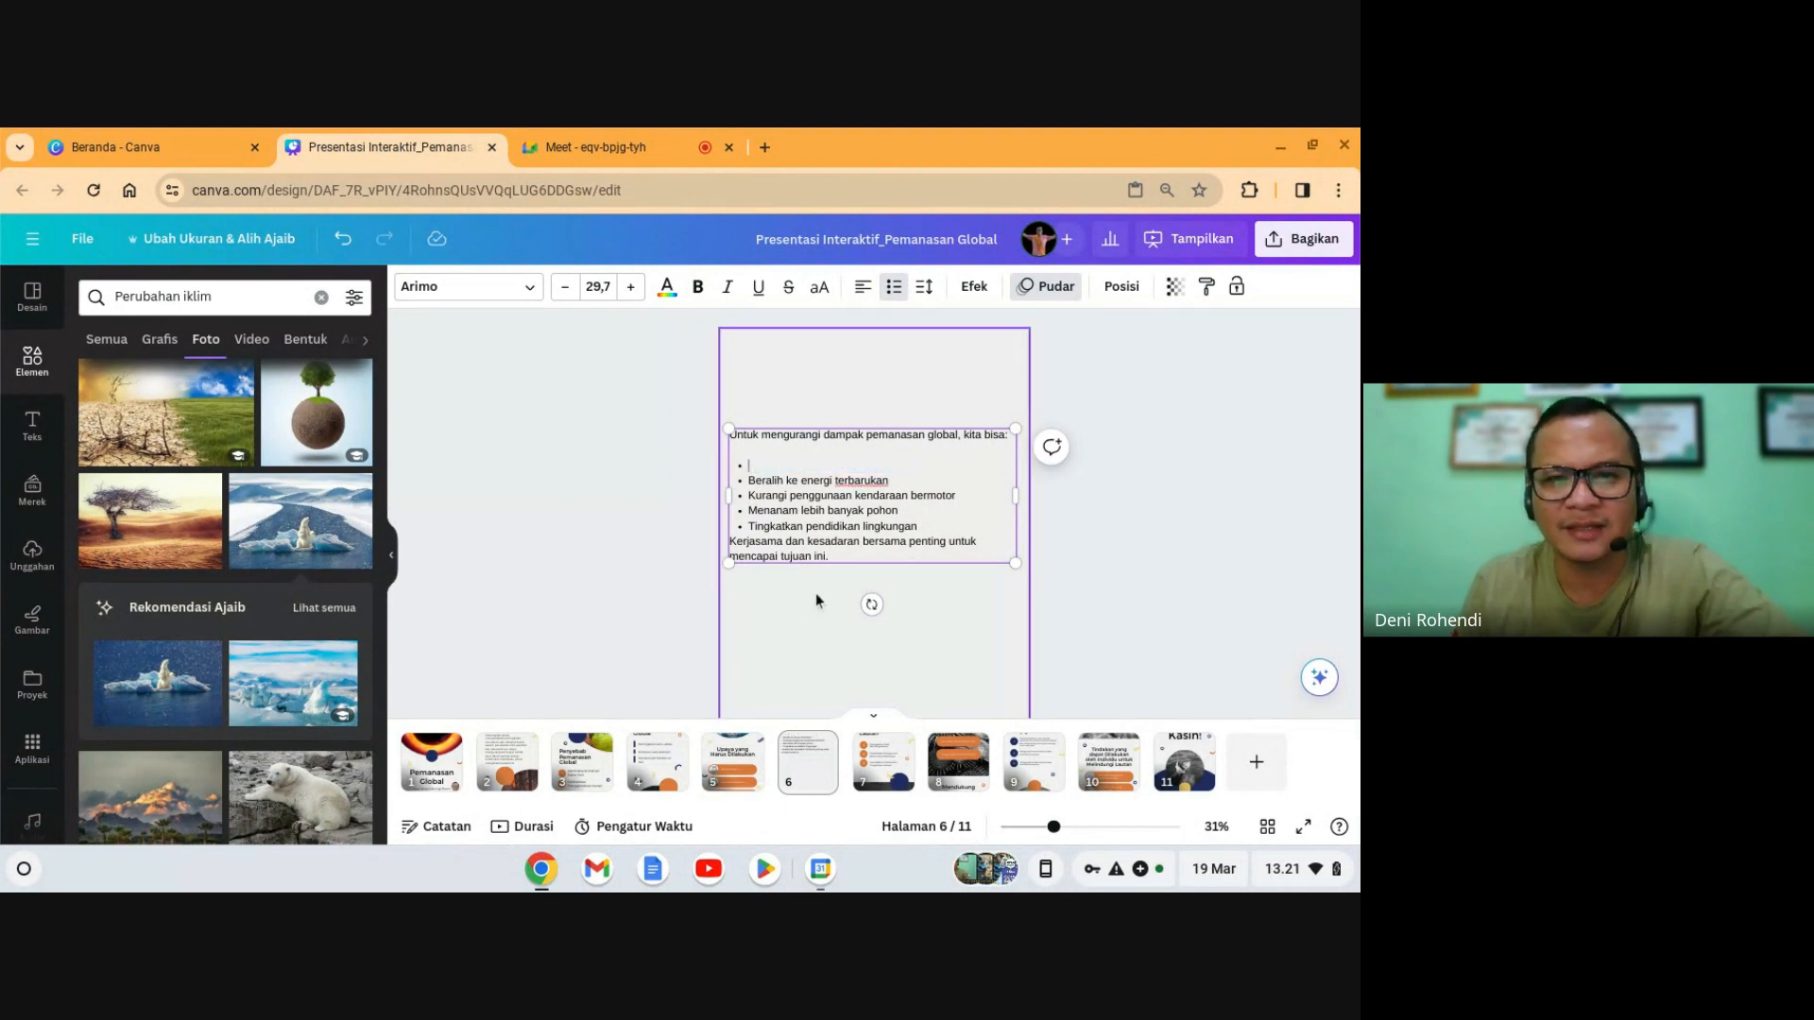
- On slide 5, replace the Edukasi Publik button label with 'Mengurangi emisi gas rumah kaca'
{"action": "left_click", "coordinate": [677, 767]}
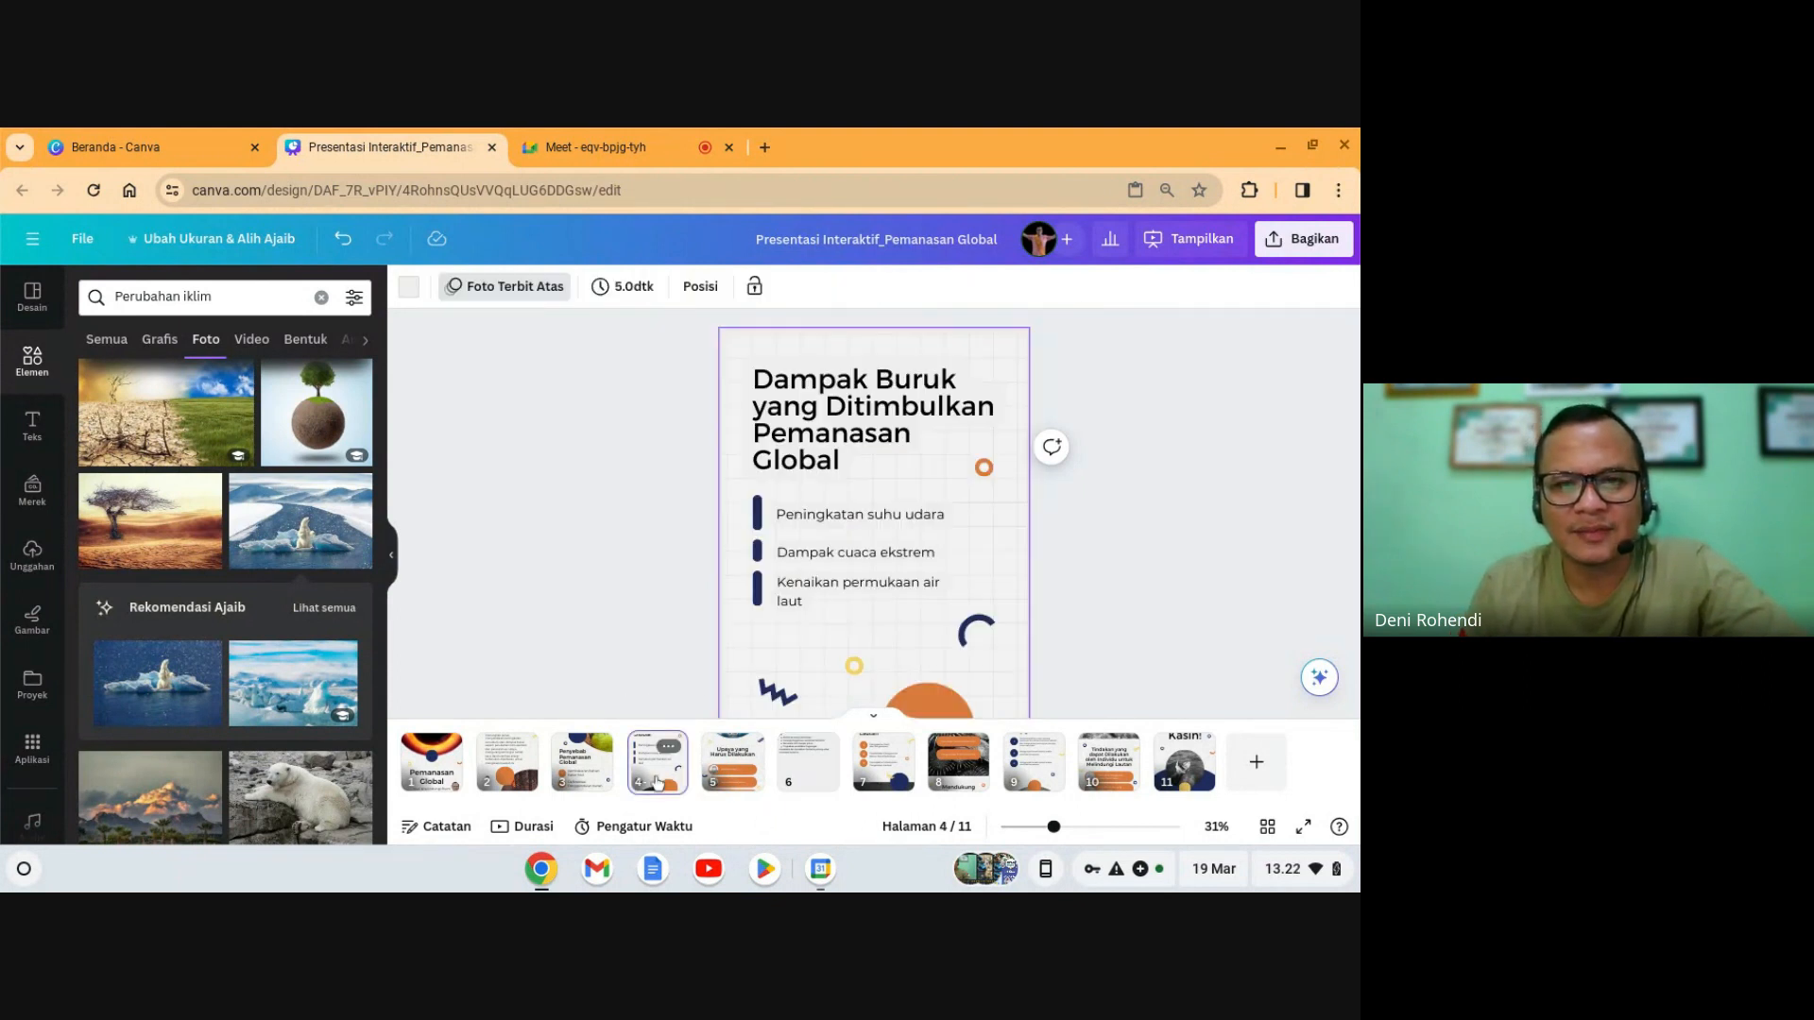
{"action": "left_click", "coordinate": [730, 763]}
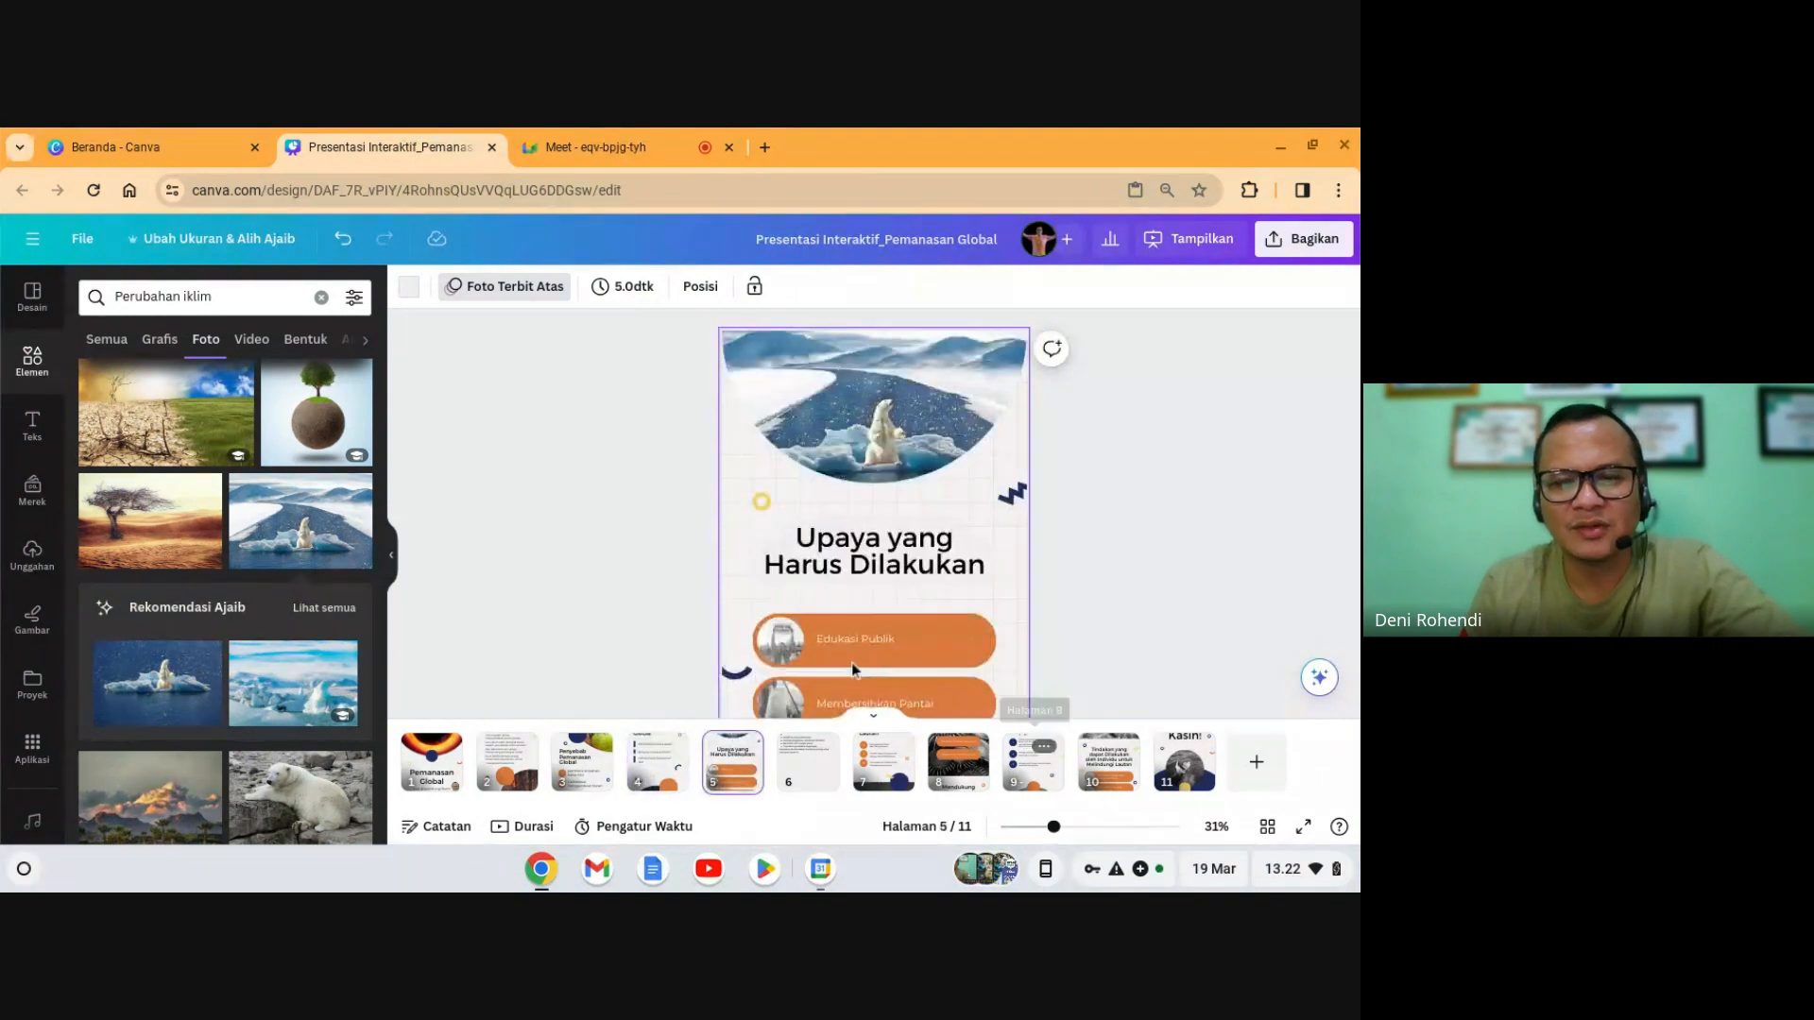
{"action": "left_click", "coordinate": [853, 531]}
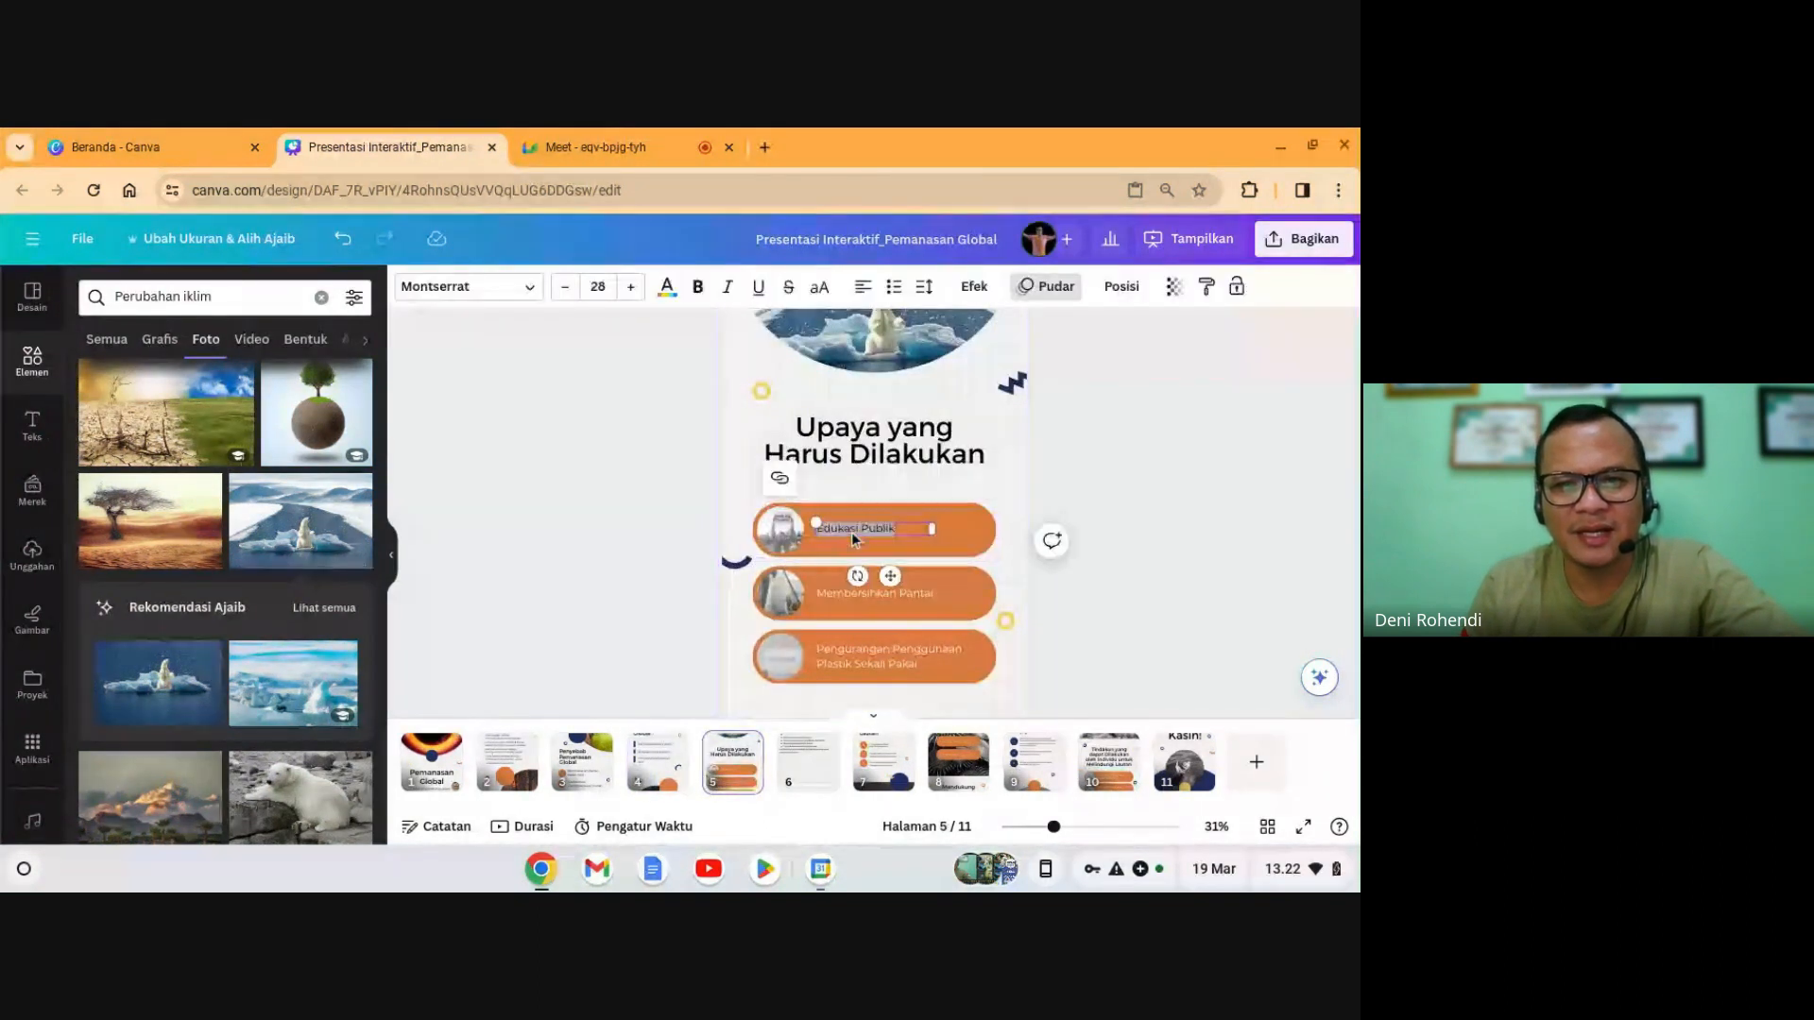
{"action": "type", "text": "Mengurangi emisi gas rumah kaca"}
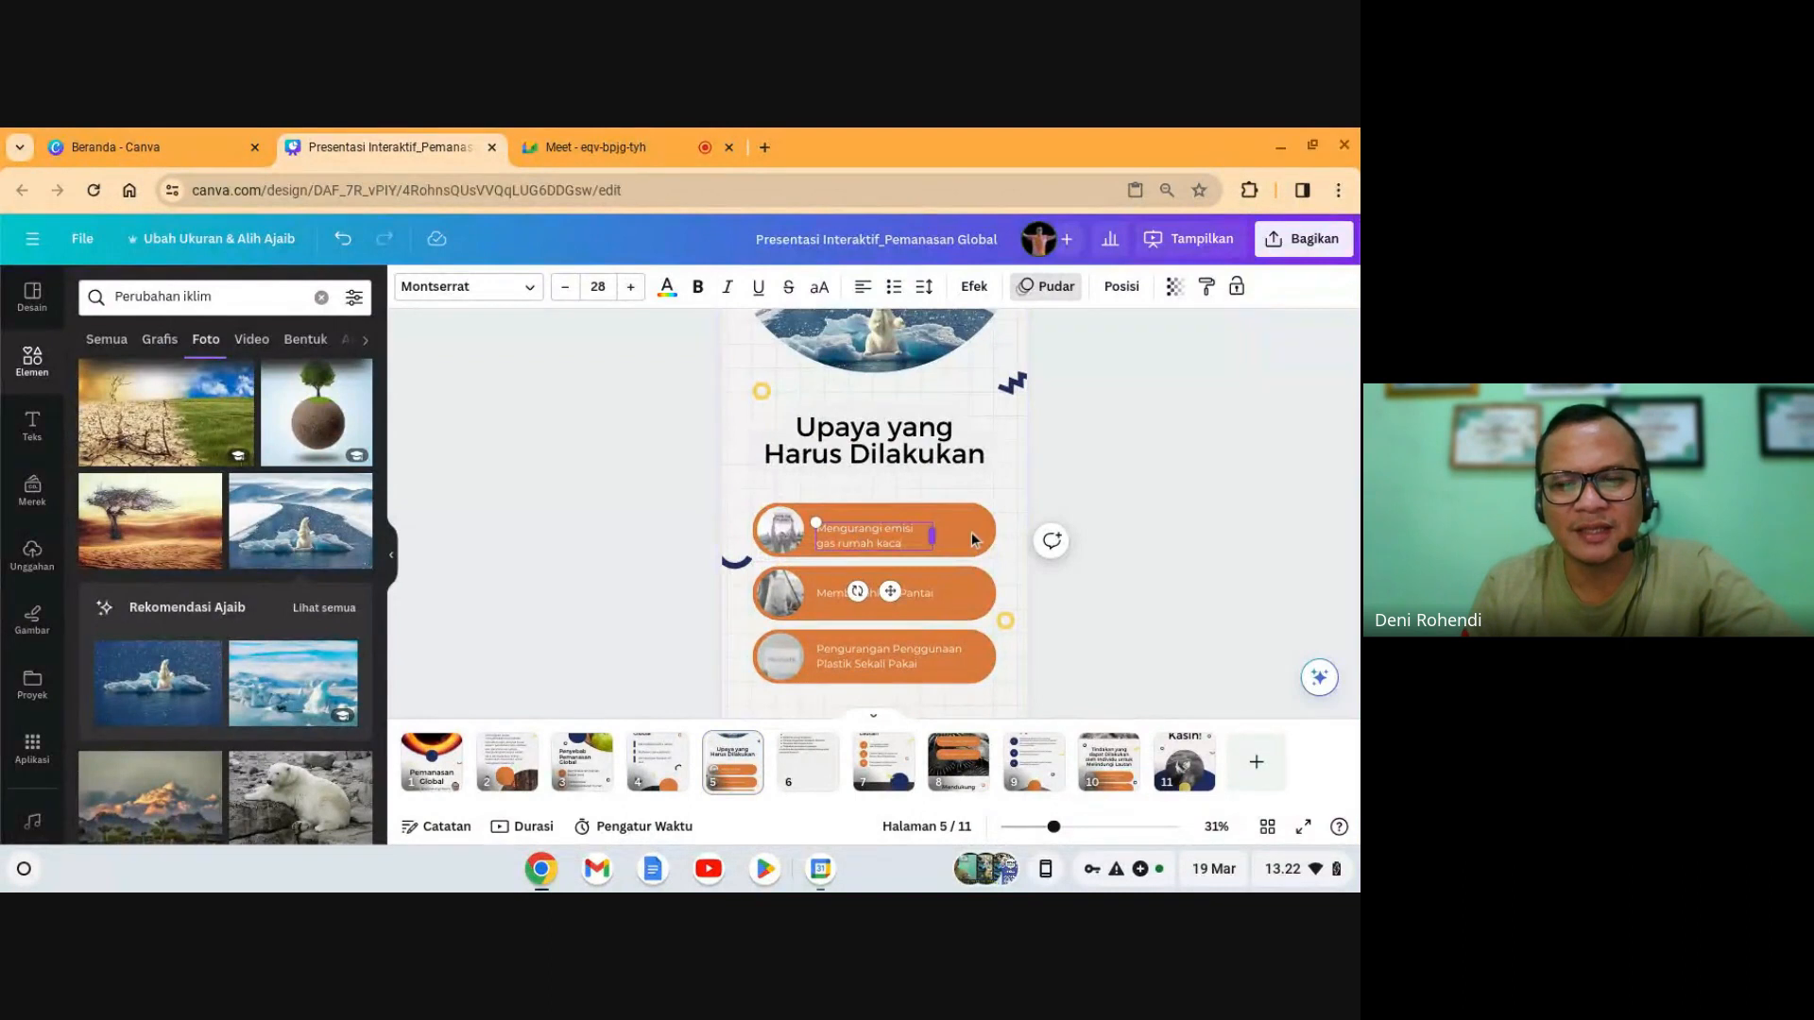
{"action": "left_click", "coordinate": [1187, 506]}
{"action": "left_click", "coordinate": [869, 533]}
{"action": "left_click_drag", "start_coordinate": [869, 533], "coordinate": [869, 533]}
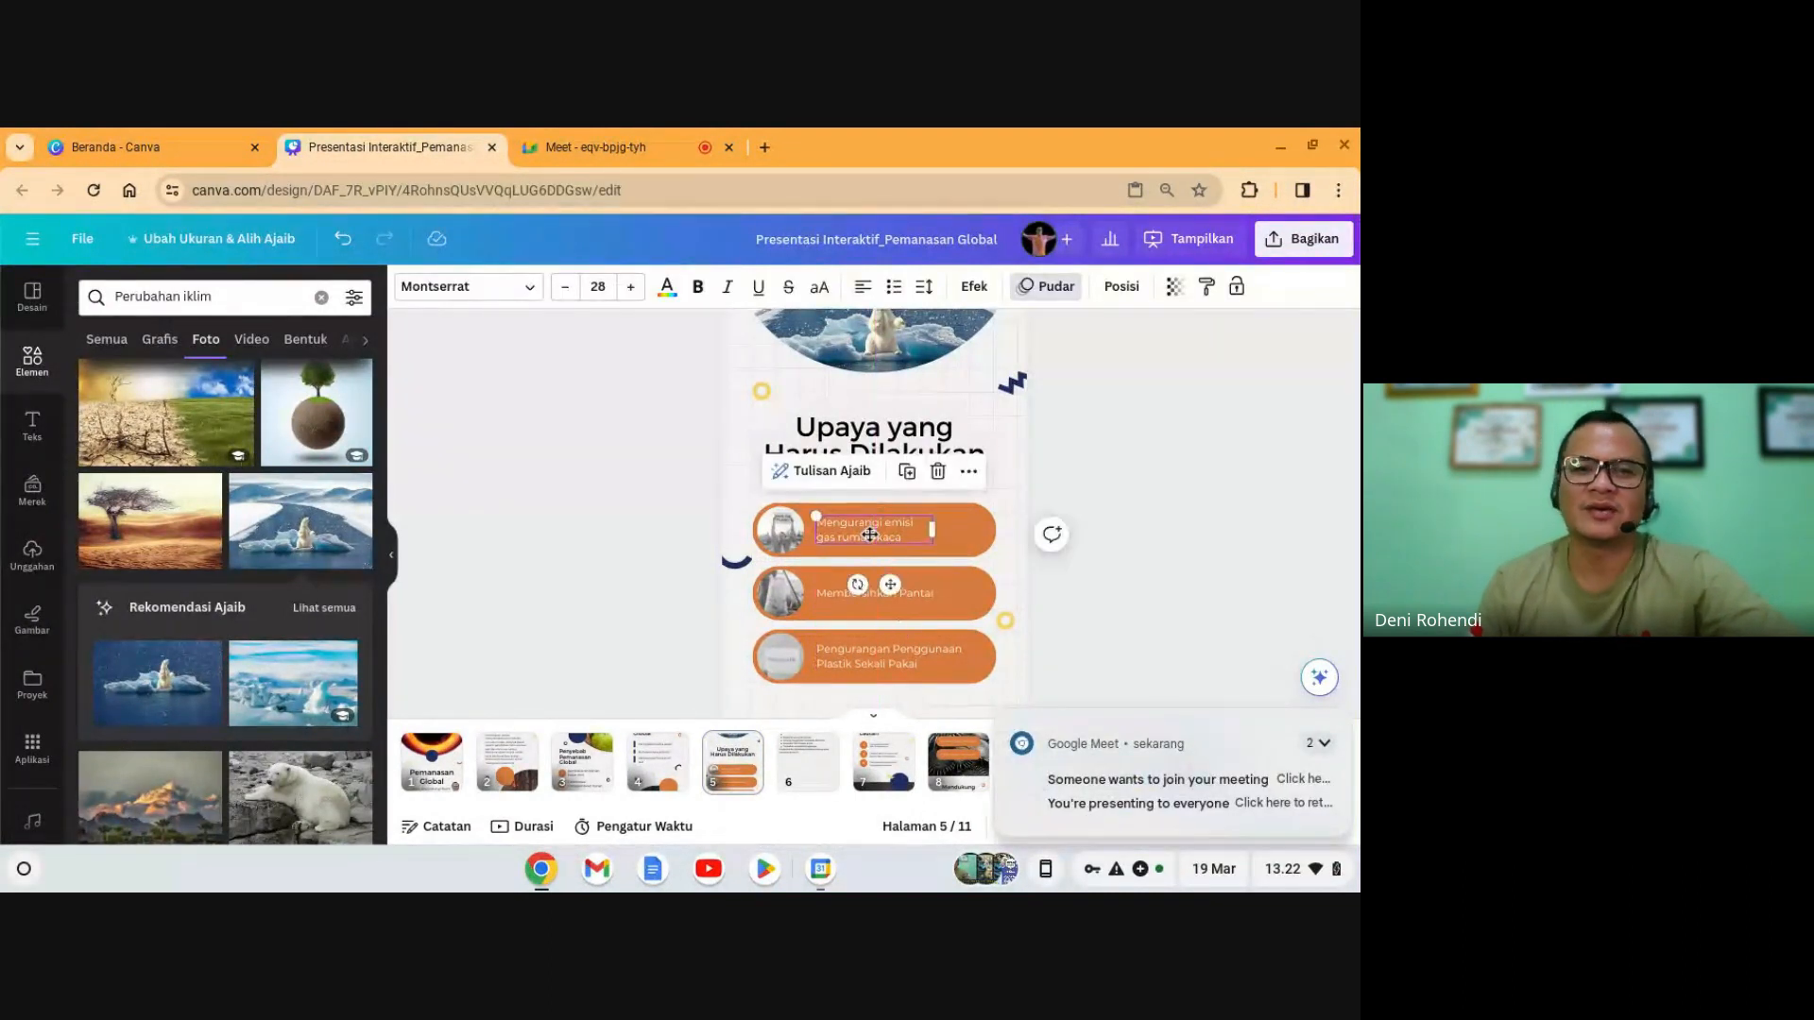
- Move 'Beralih ke energi terbarukan' from slide 6's list into the Membersihkan Pantai button
{"action": "left_click", "coordinate": [808, 752]}
{"action": "left_click", "coordinate": [798, 427]}
{"action": "left_click", "coordinate": [806, 416]}
{"action": "left_click_drag", "start_coordinate": [892, 375], "coordinate": [763, 373]}
{"action": "key", "text": "ctrl+c"}
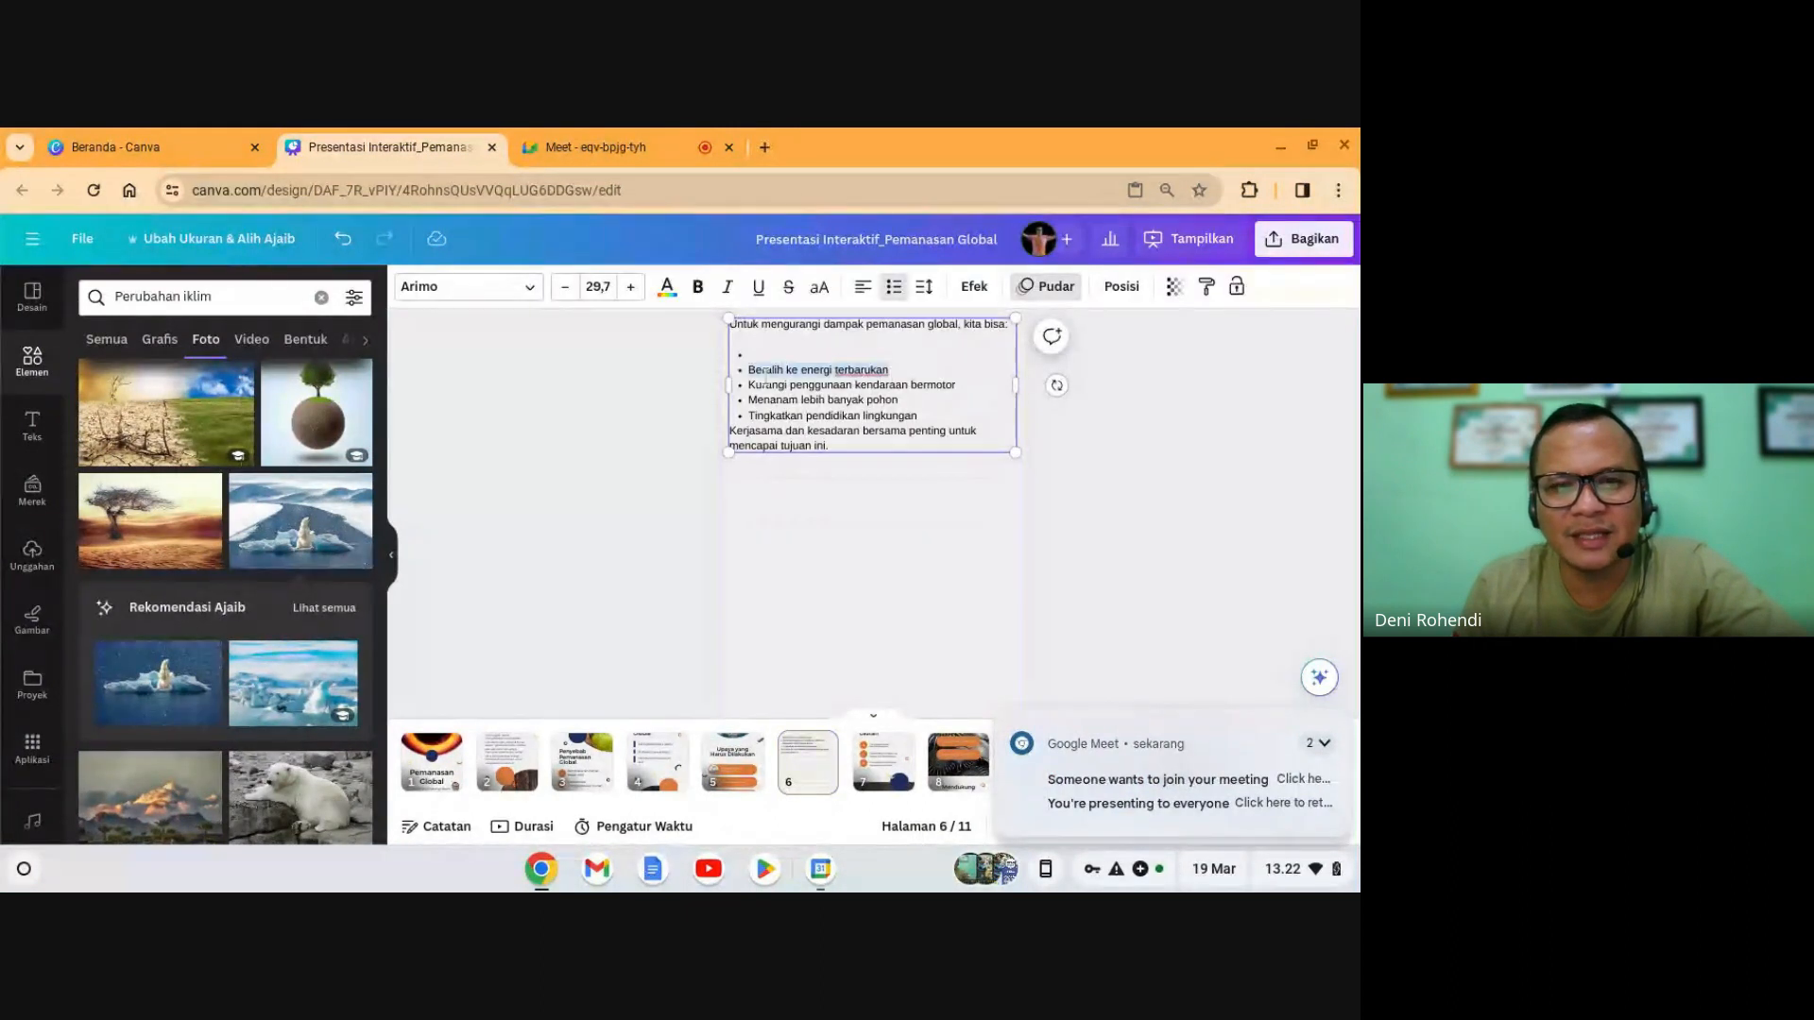
{"action": "key", "text": "BackSpace"}
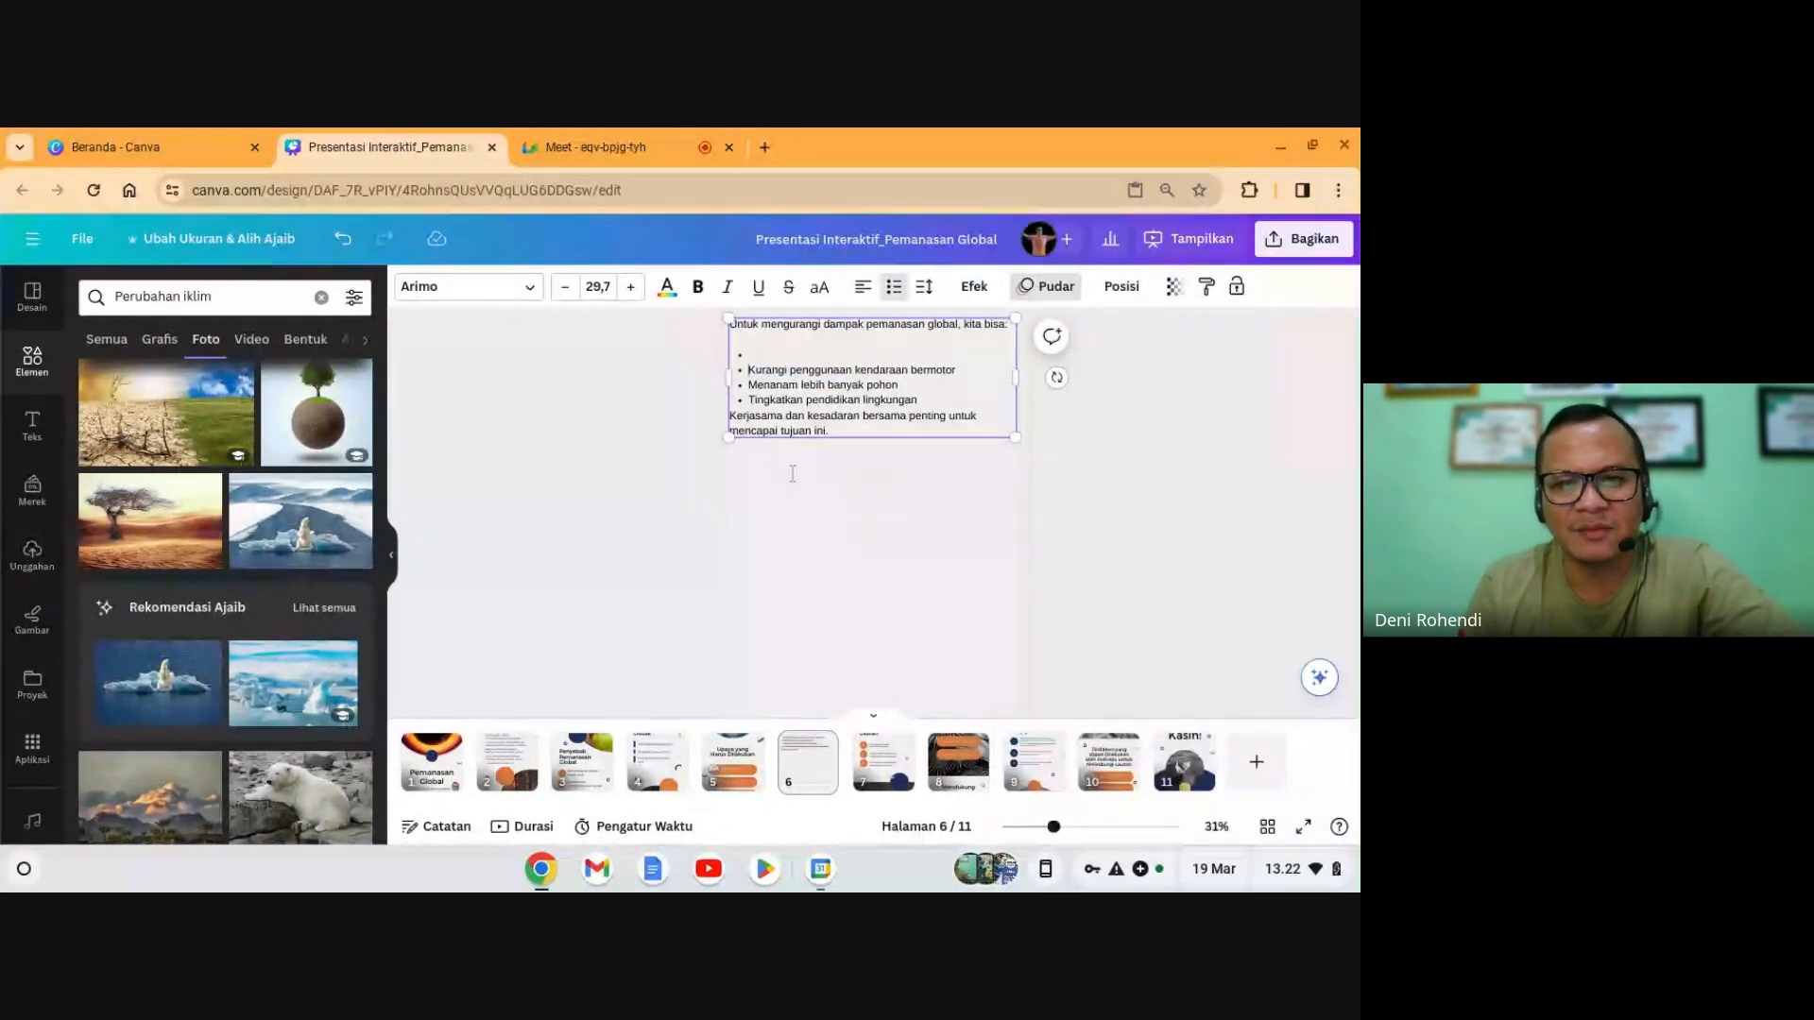
{"action": "left_click", "coordinate": [732, 761]}
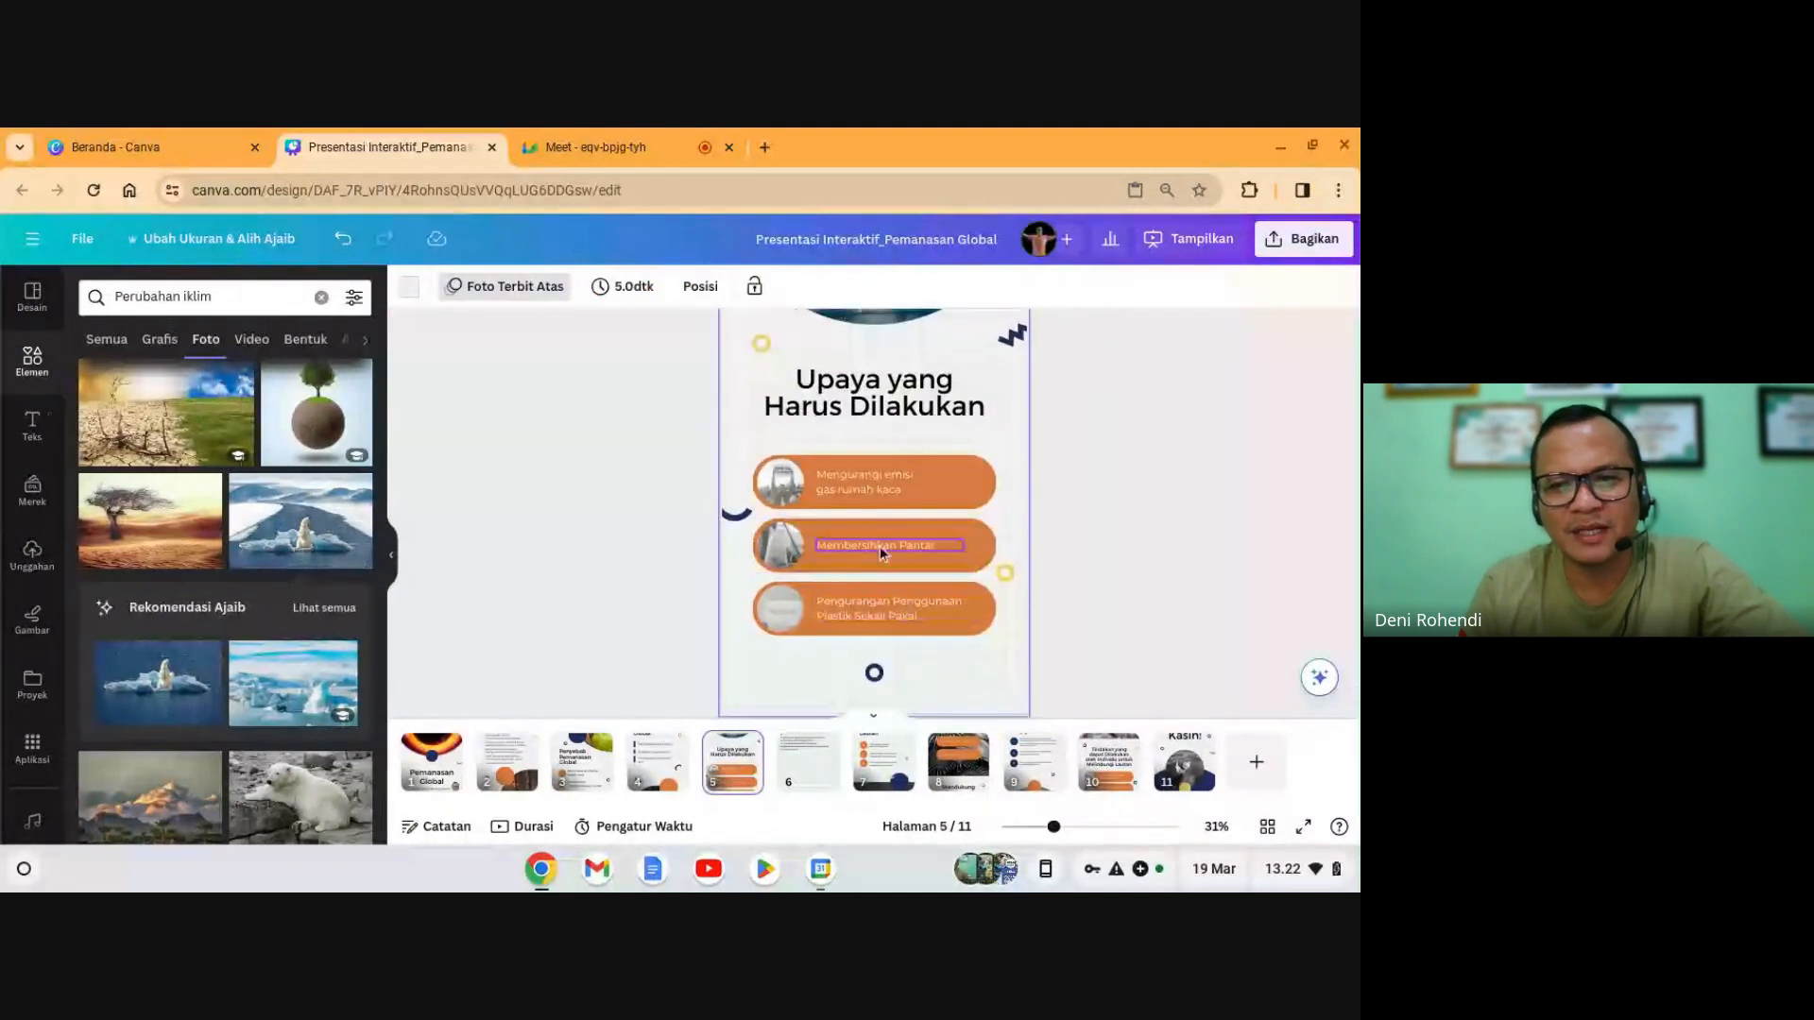
{"action": "double_click", "coordinate": [881, 545]}
{"action": "key", "text": "ctrl+v"}
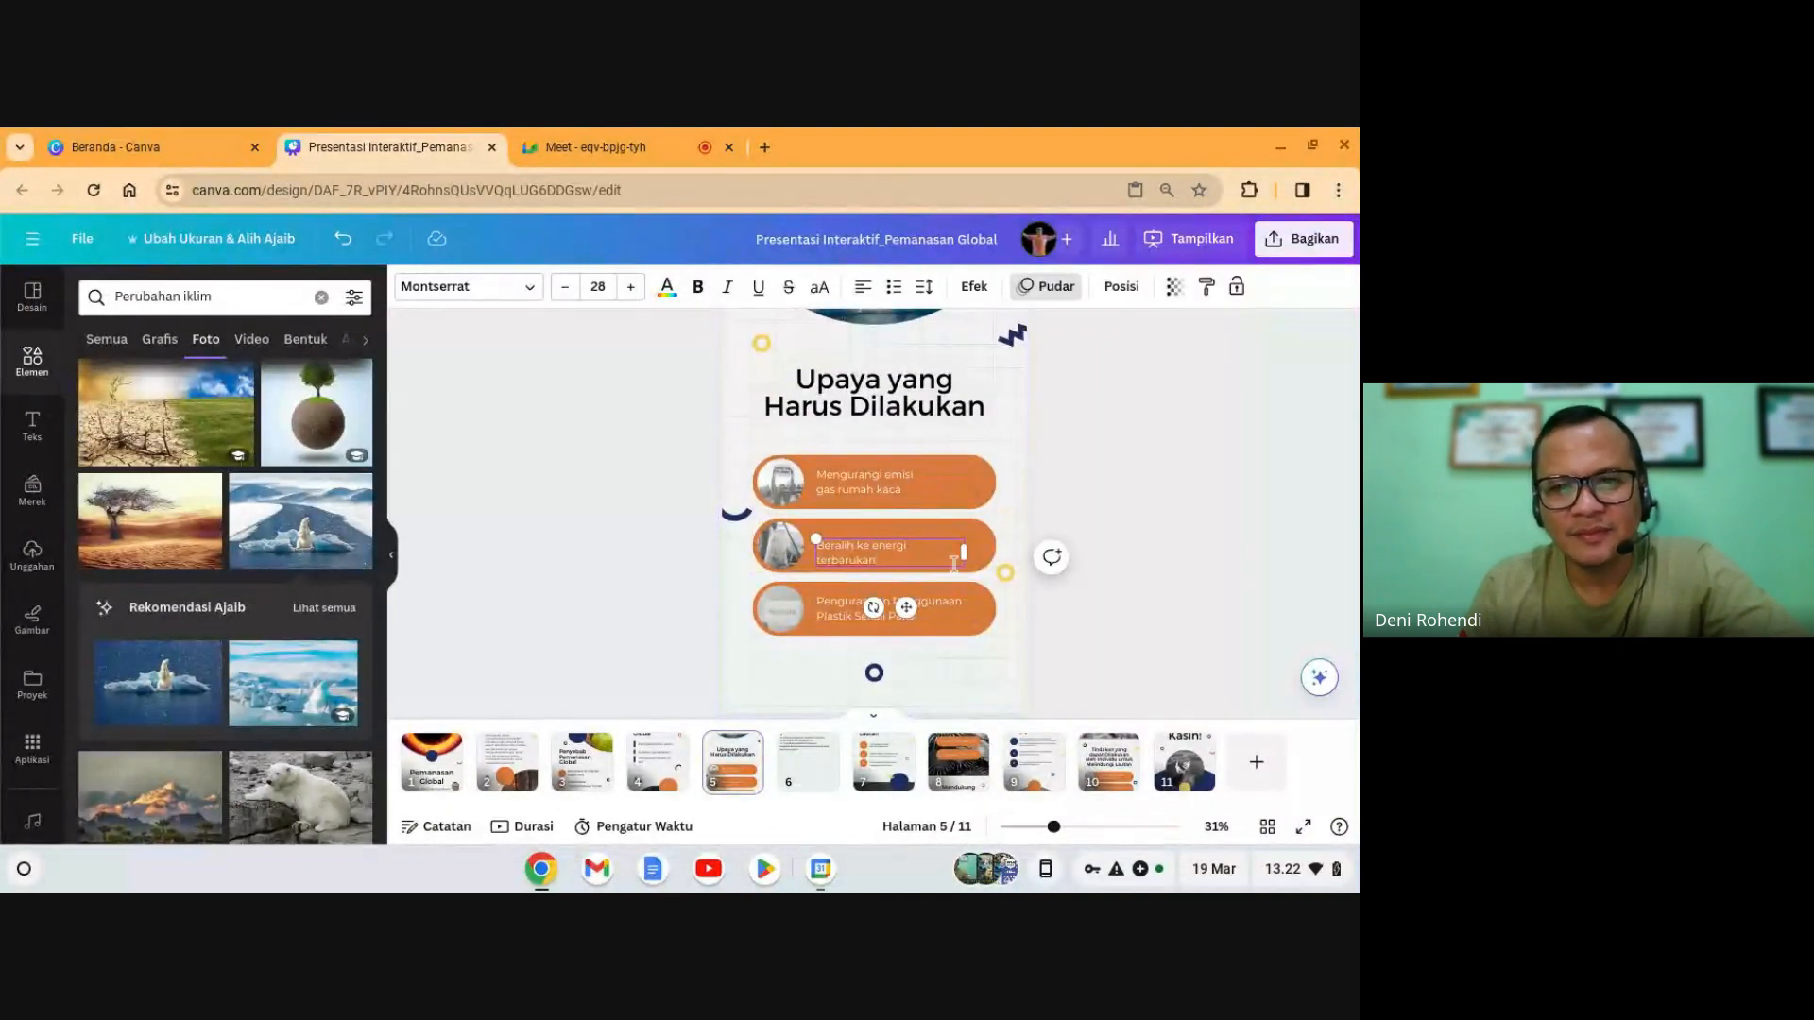
{"action": "left_click", "coordinate": [1177, 494]}
{"action": "left_click", "coordinate": [874, 554]}
{"action": "left_click_drag", "start_coordinate": [874, 554], "coordinate": [873, 542]}
{"action": "left_click", "coordinate": [1221, 529]}
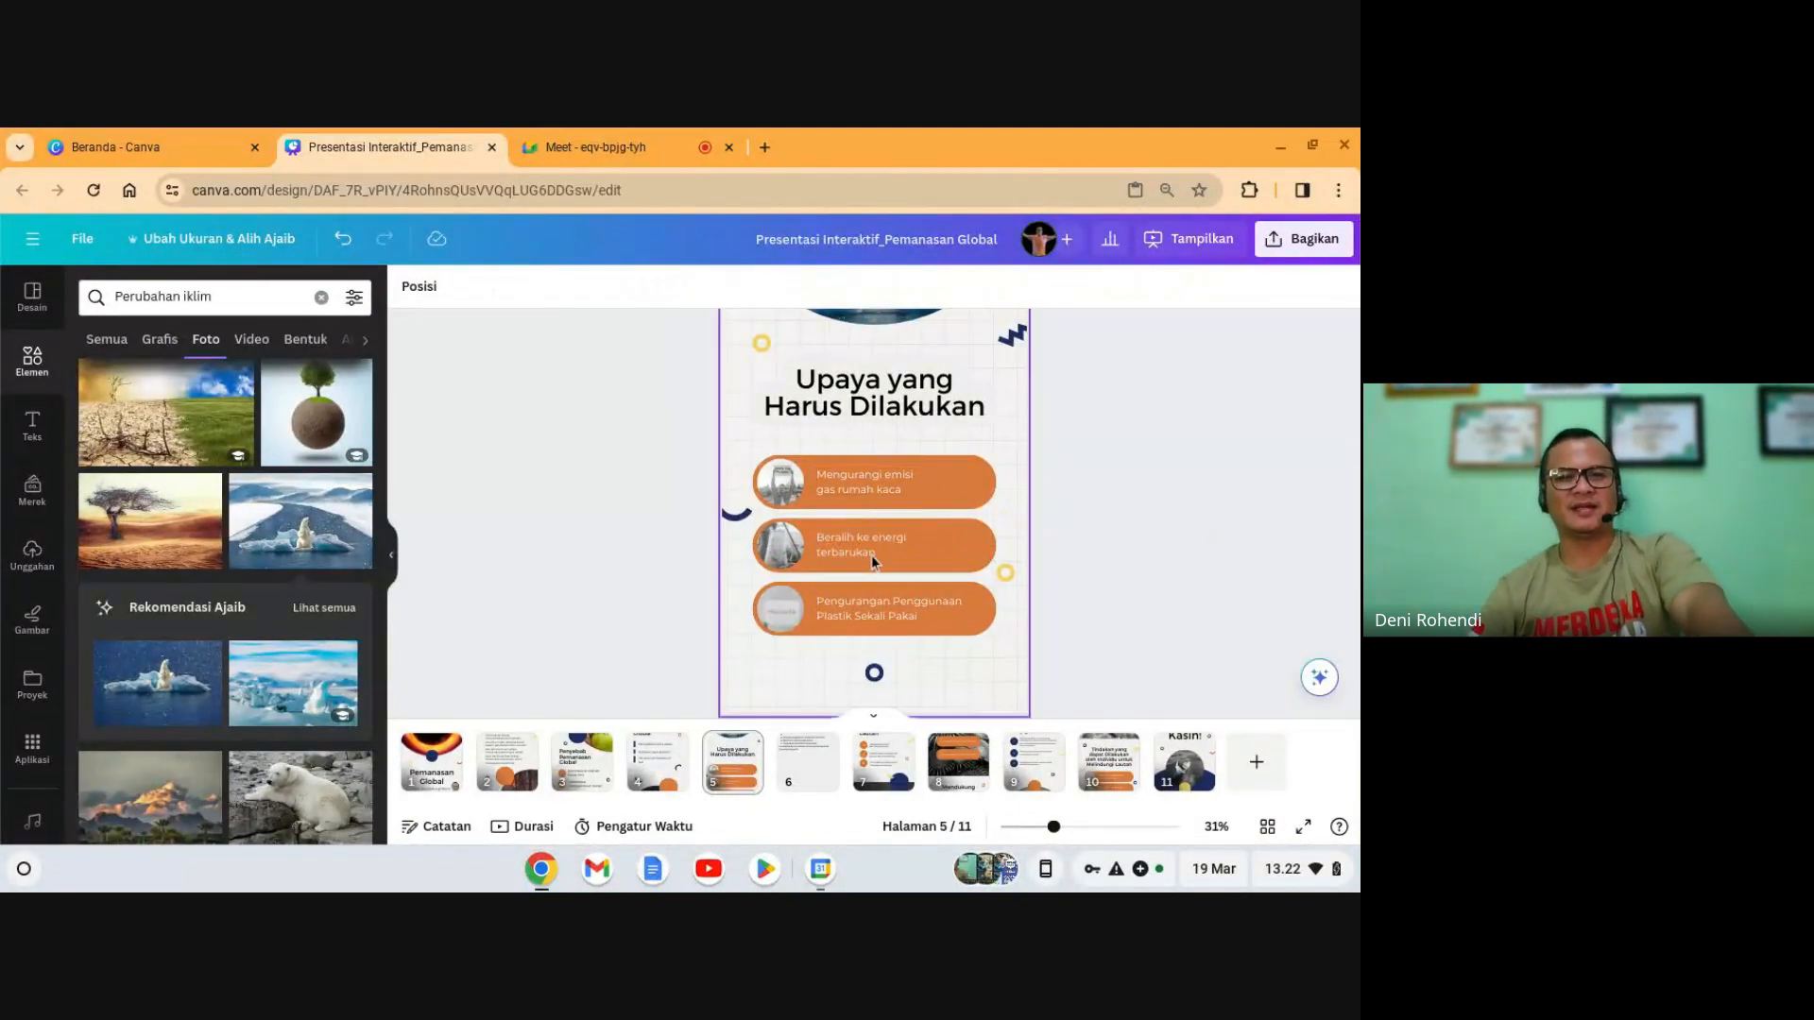
- Put 'Kurangi penggunaan kendaraan bermotor' from the slide 6 list into the third button
{"action": "left_click", "coordinate": [824, 769]}
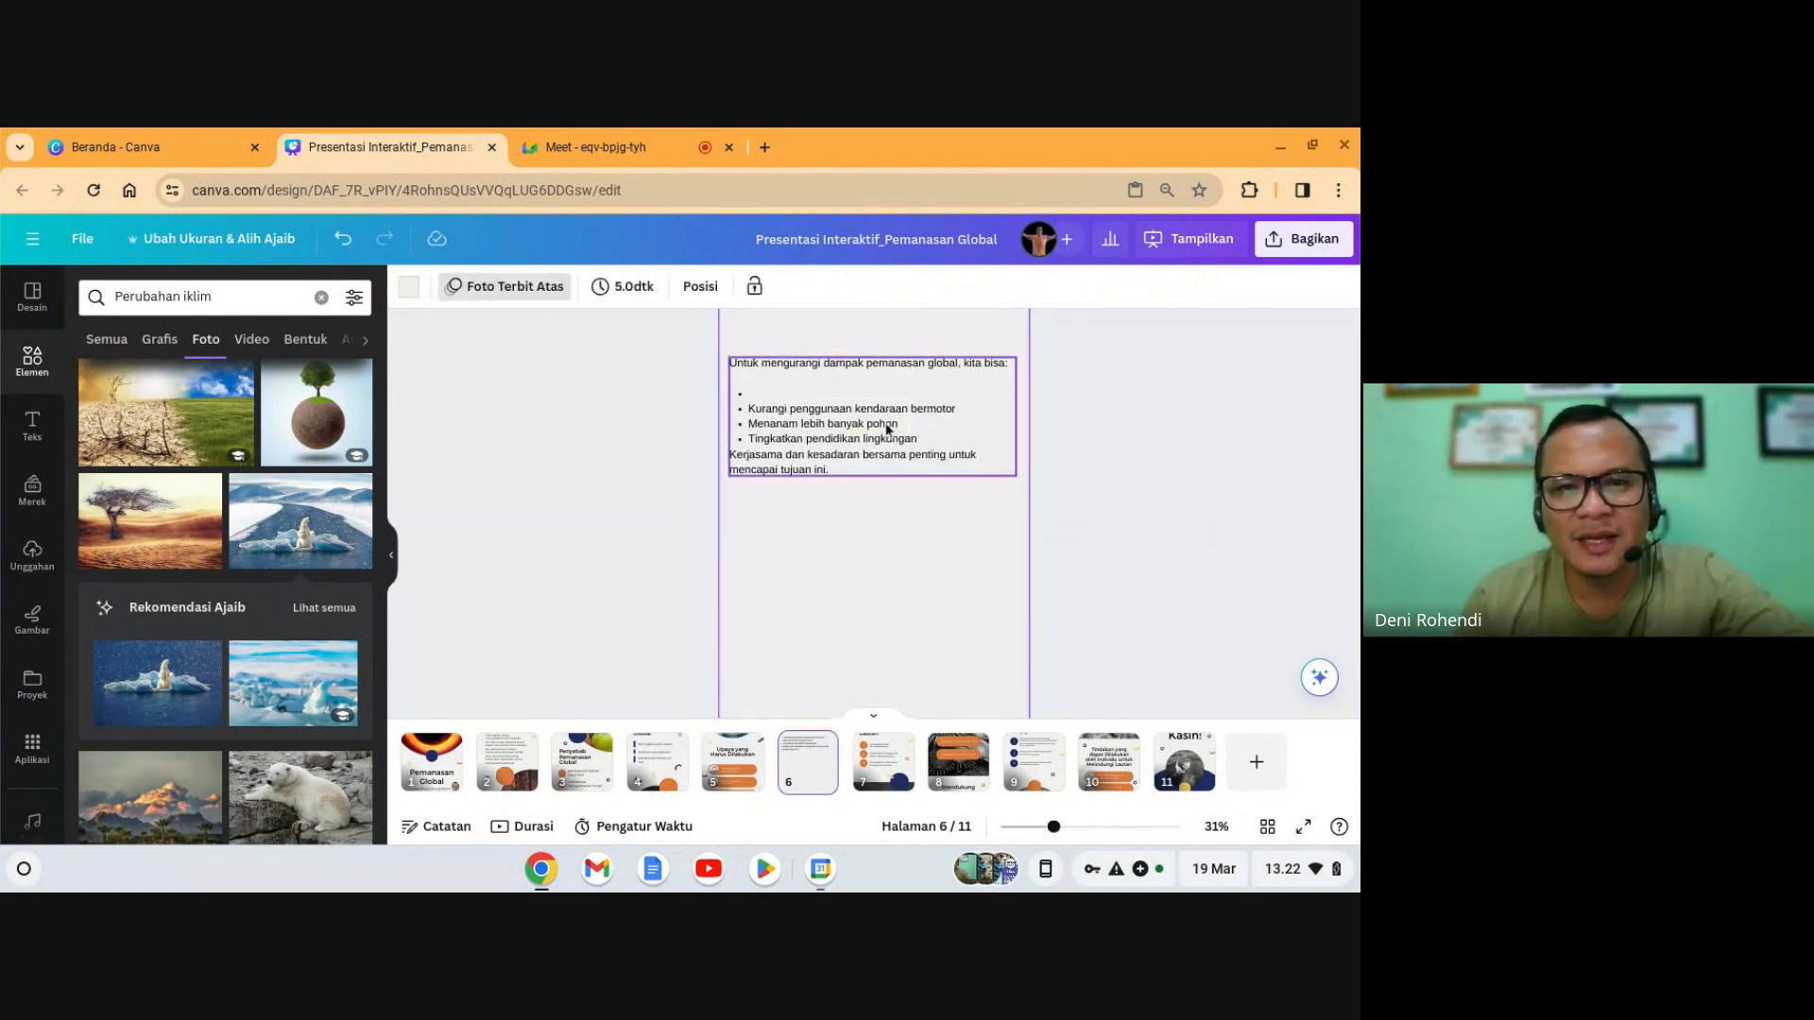
{"action": "left_click", "coordinate": [902, 435]}
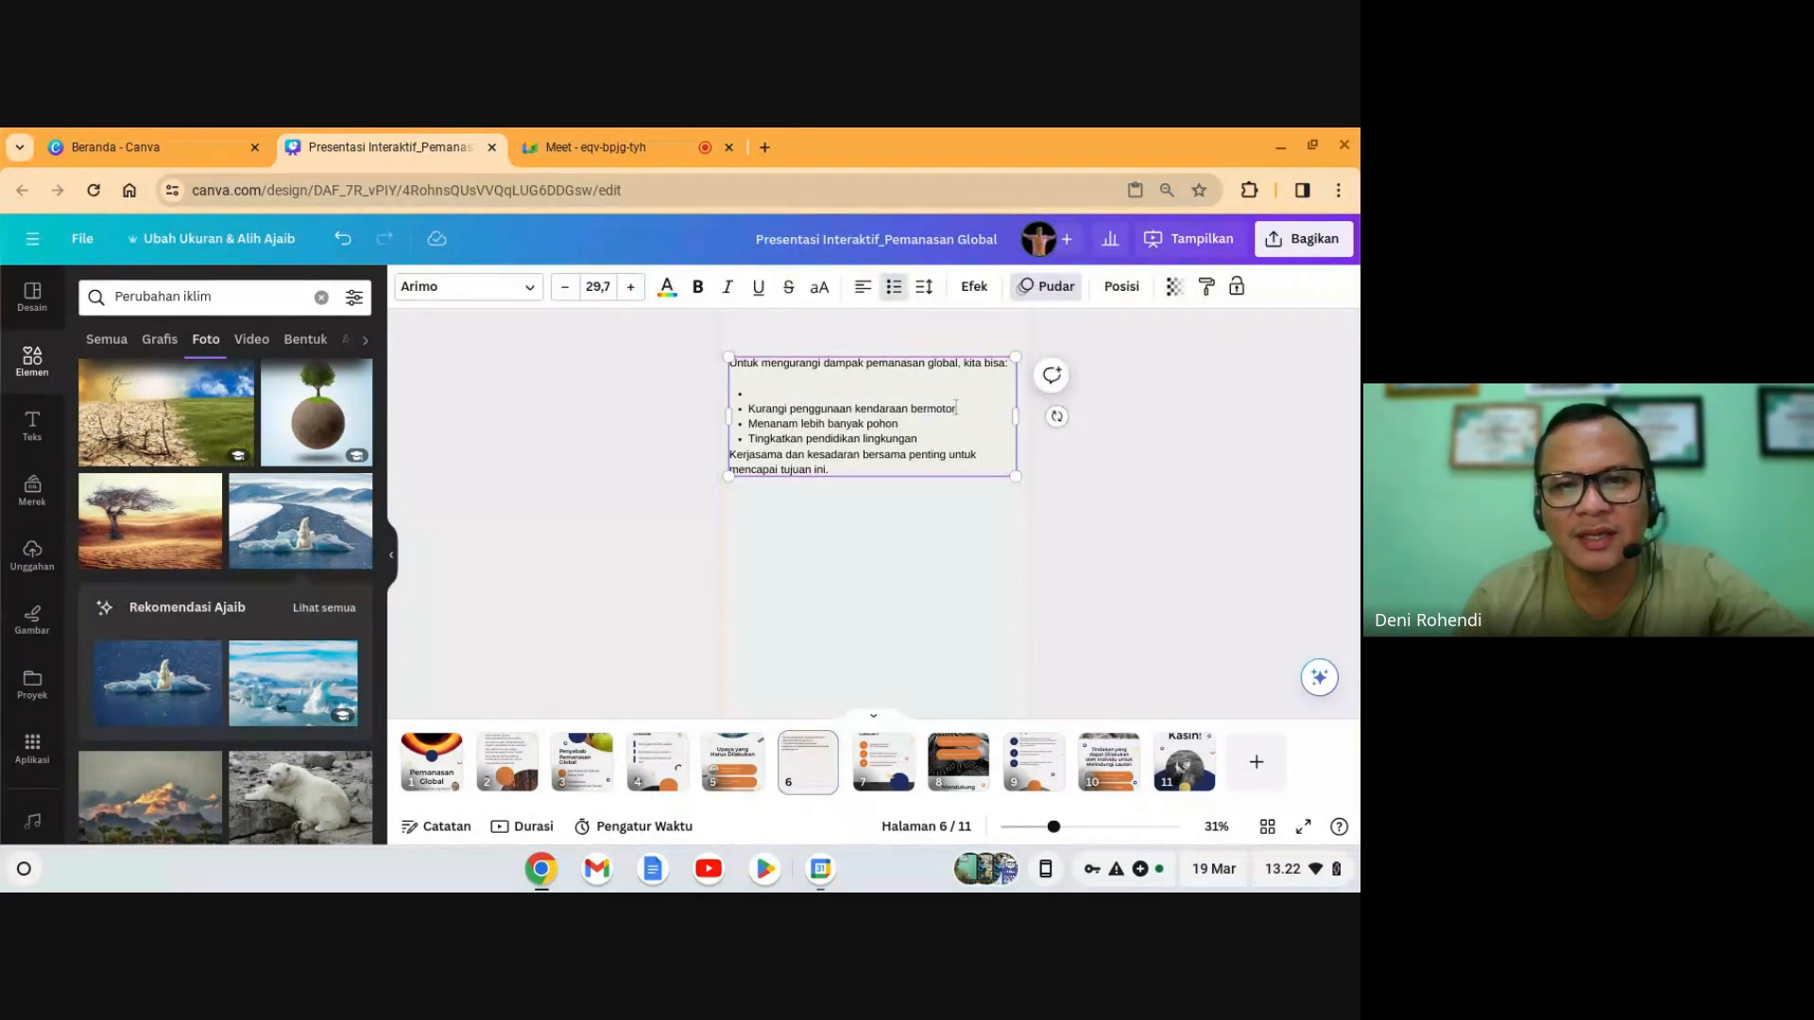
{"action": "left_click_drag", "start_coordinate": [962, 409], "coordinate": [766, 399]}
{"action": "key", "text": "ctrl+c"}
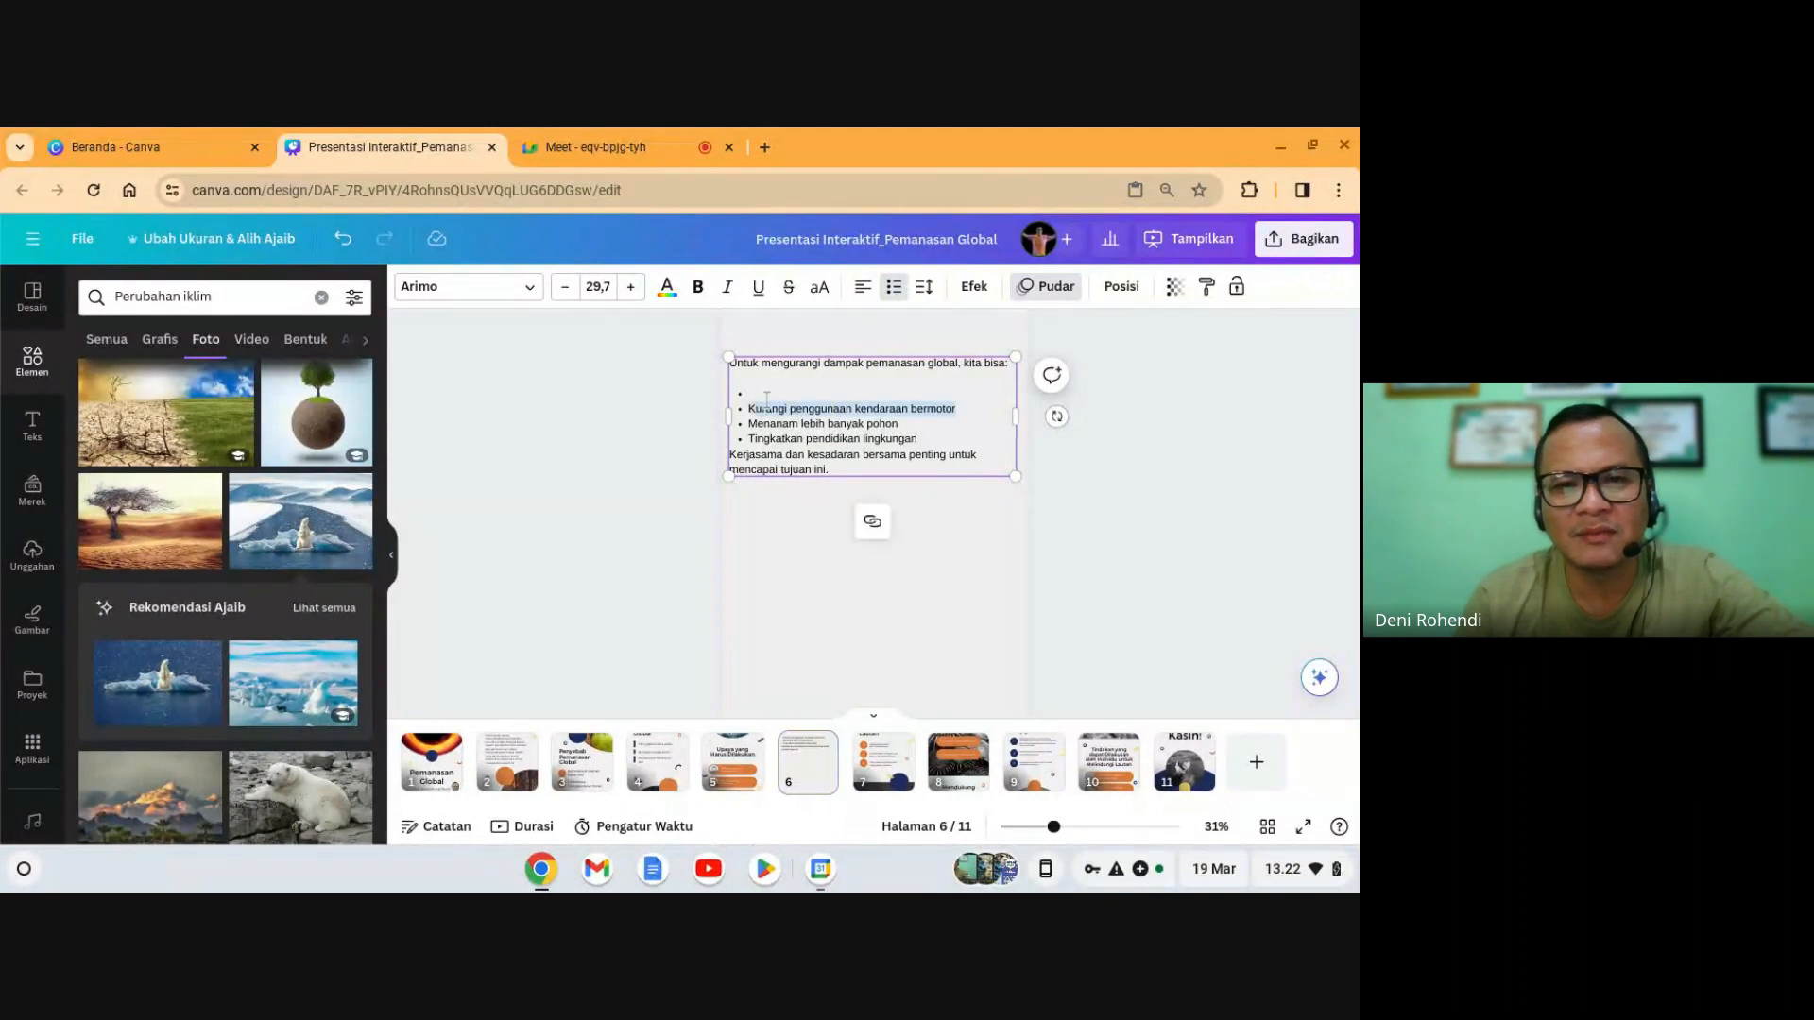
{"action": "left_click", "coordinate": [921, 389]}
{"action": "scroll", "coordinate": [803, 650], "scroll_direction": "up", "scroll_amount": 3}
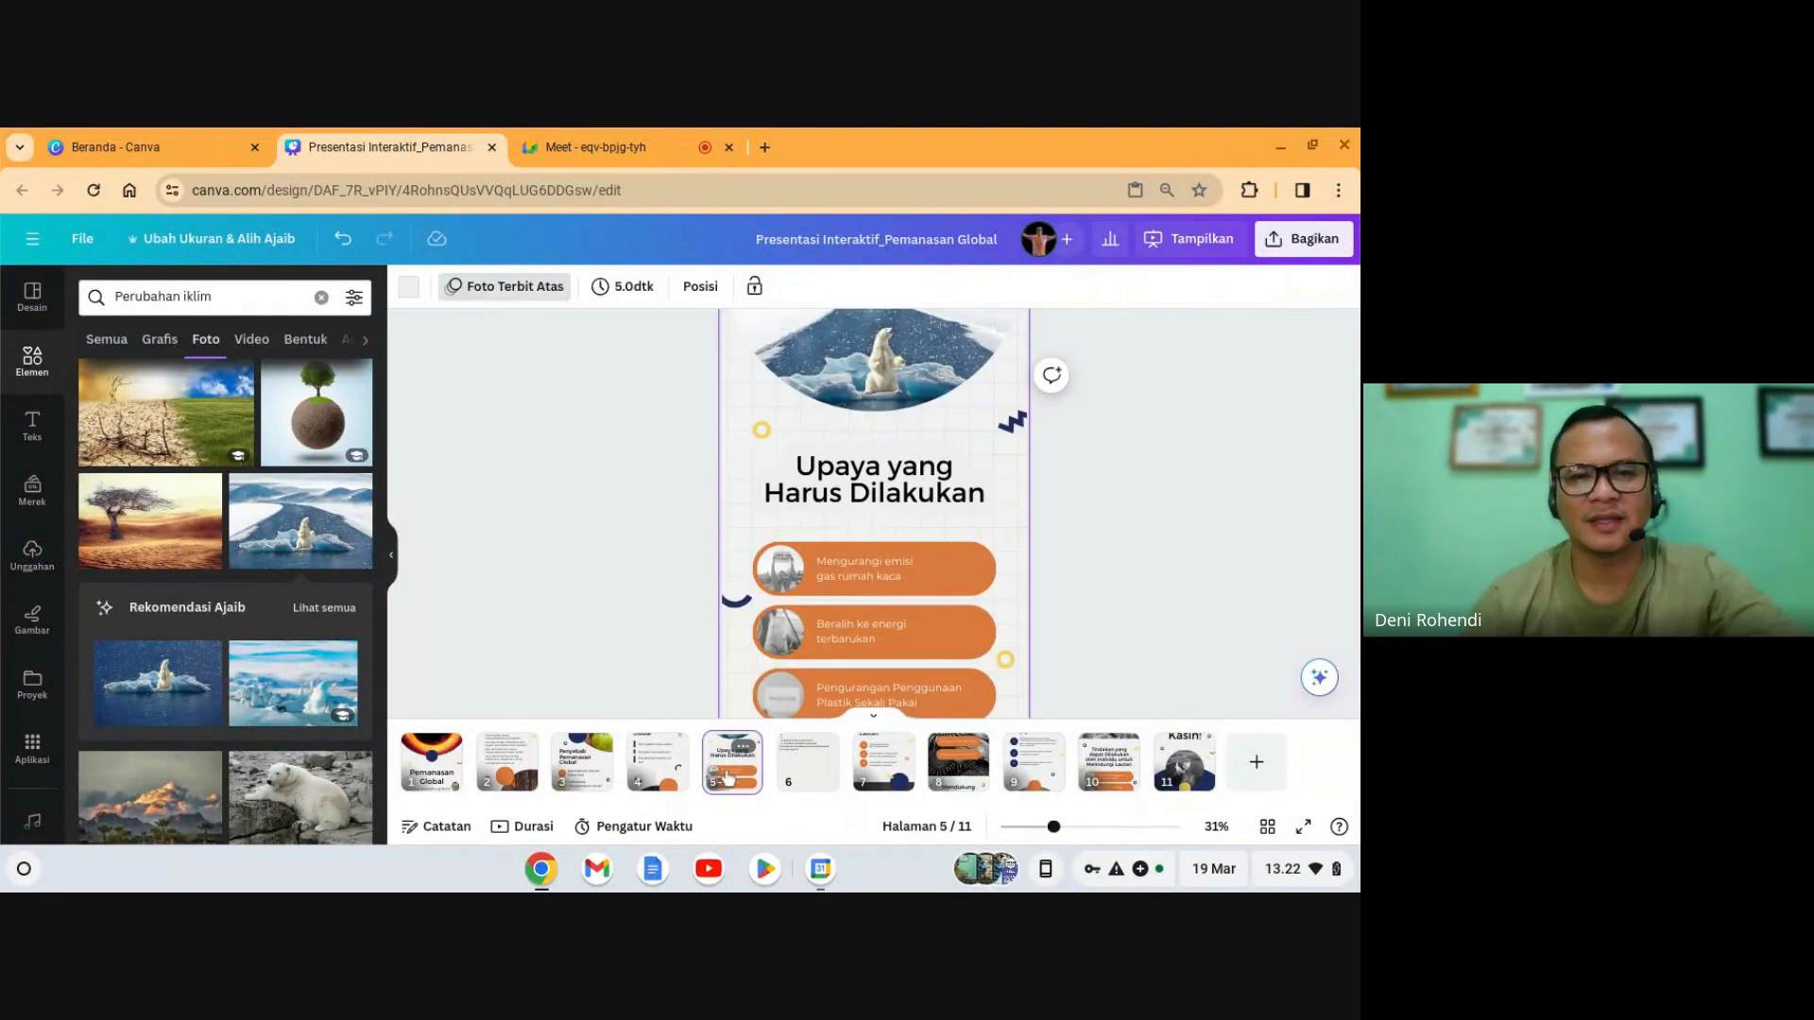
{"action": "scroll", "coordinate": [803, 650], "scroll_direction": "down", "scroll_amount": 2}
{"action": "double_click", "coordinate": [835, 602]}
{"action": "key", "text": "ctrl+v"}
{"action": "left_click", "coordinate": [1181, 576]}
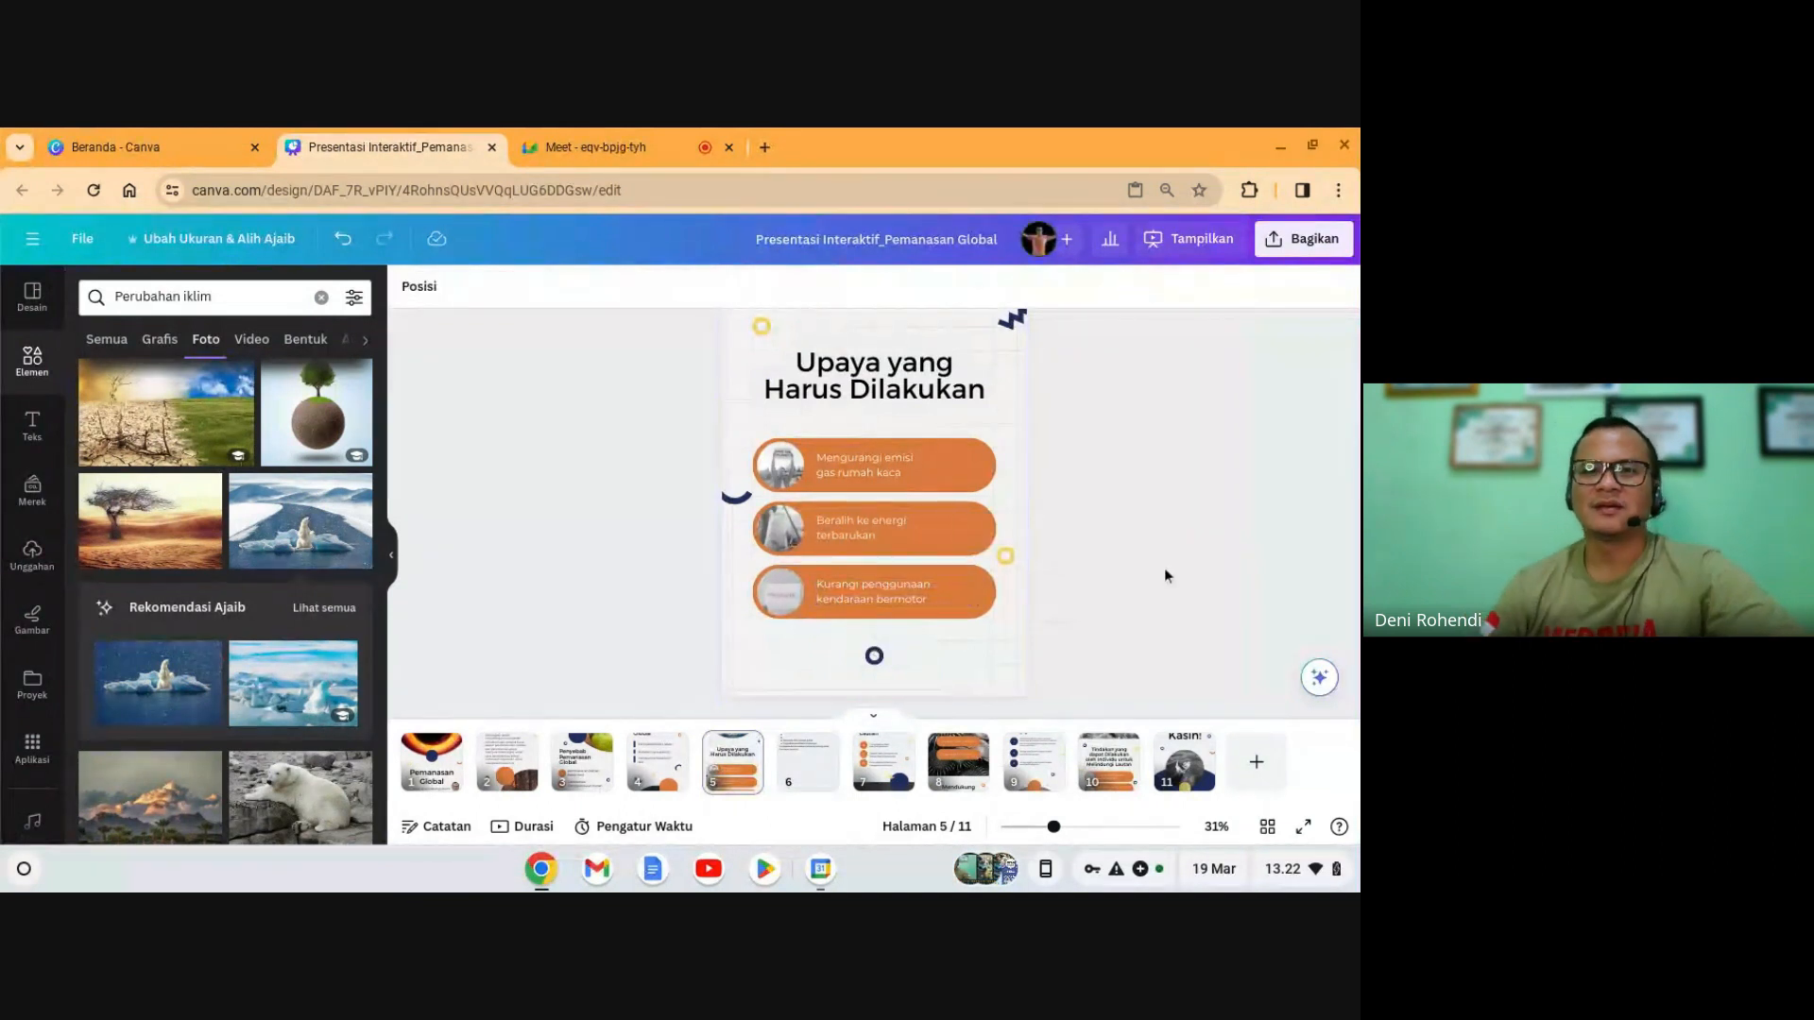
- Review the list on slide 6, then return to slide 5 and select its title
{"action": "scroll", "coordinate": [1147, 572], "scroll_direction": "up", "scroll_amount": 1}
{"action": "left_click", "coordinate": [790, 770]}
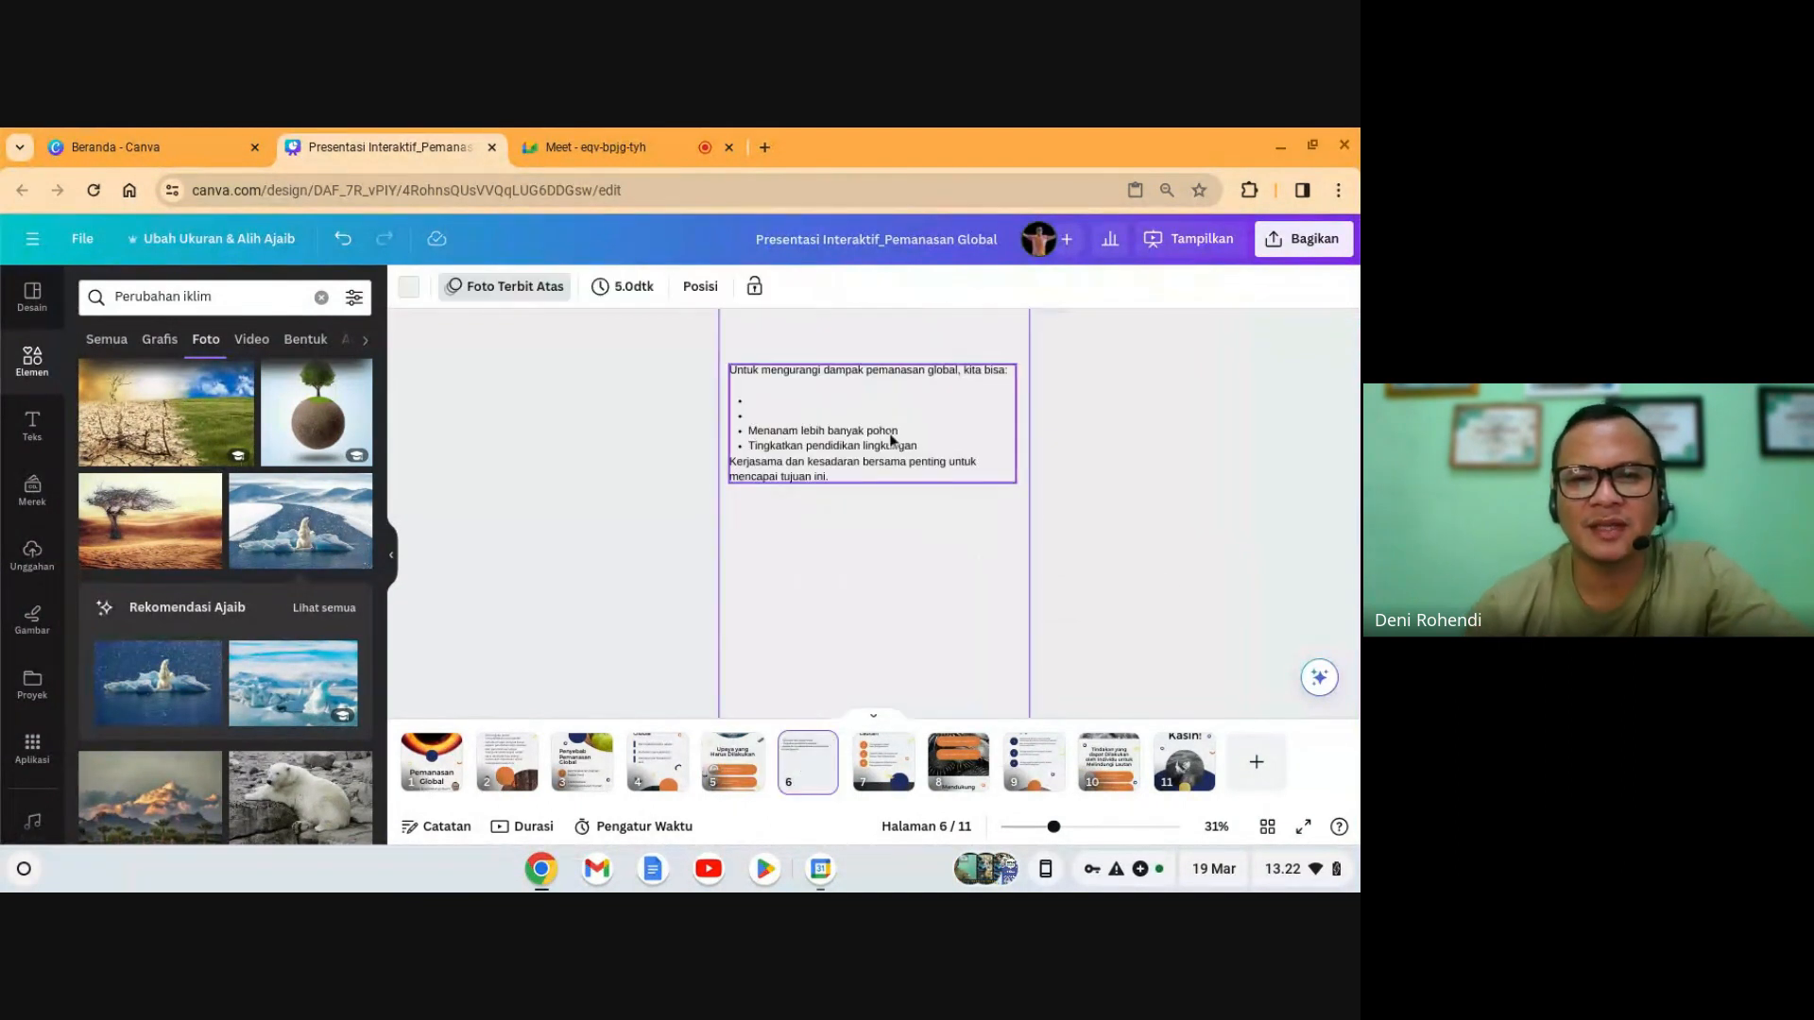
{"action": "left_click", "coordinate": [733, 763]}
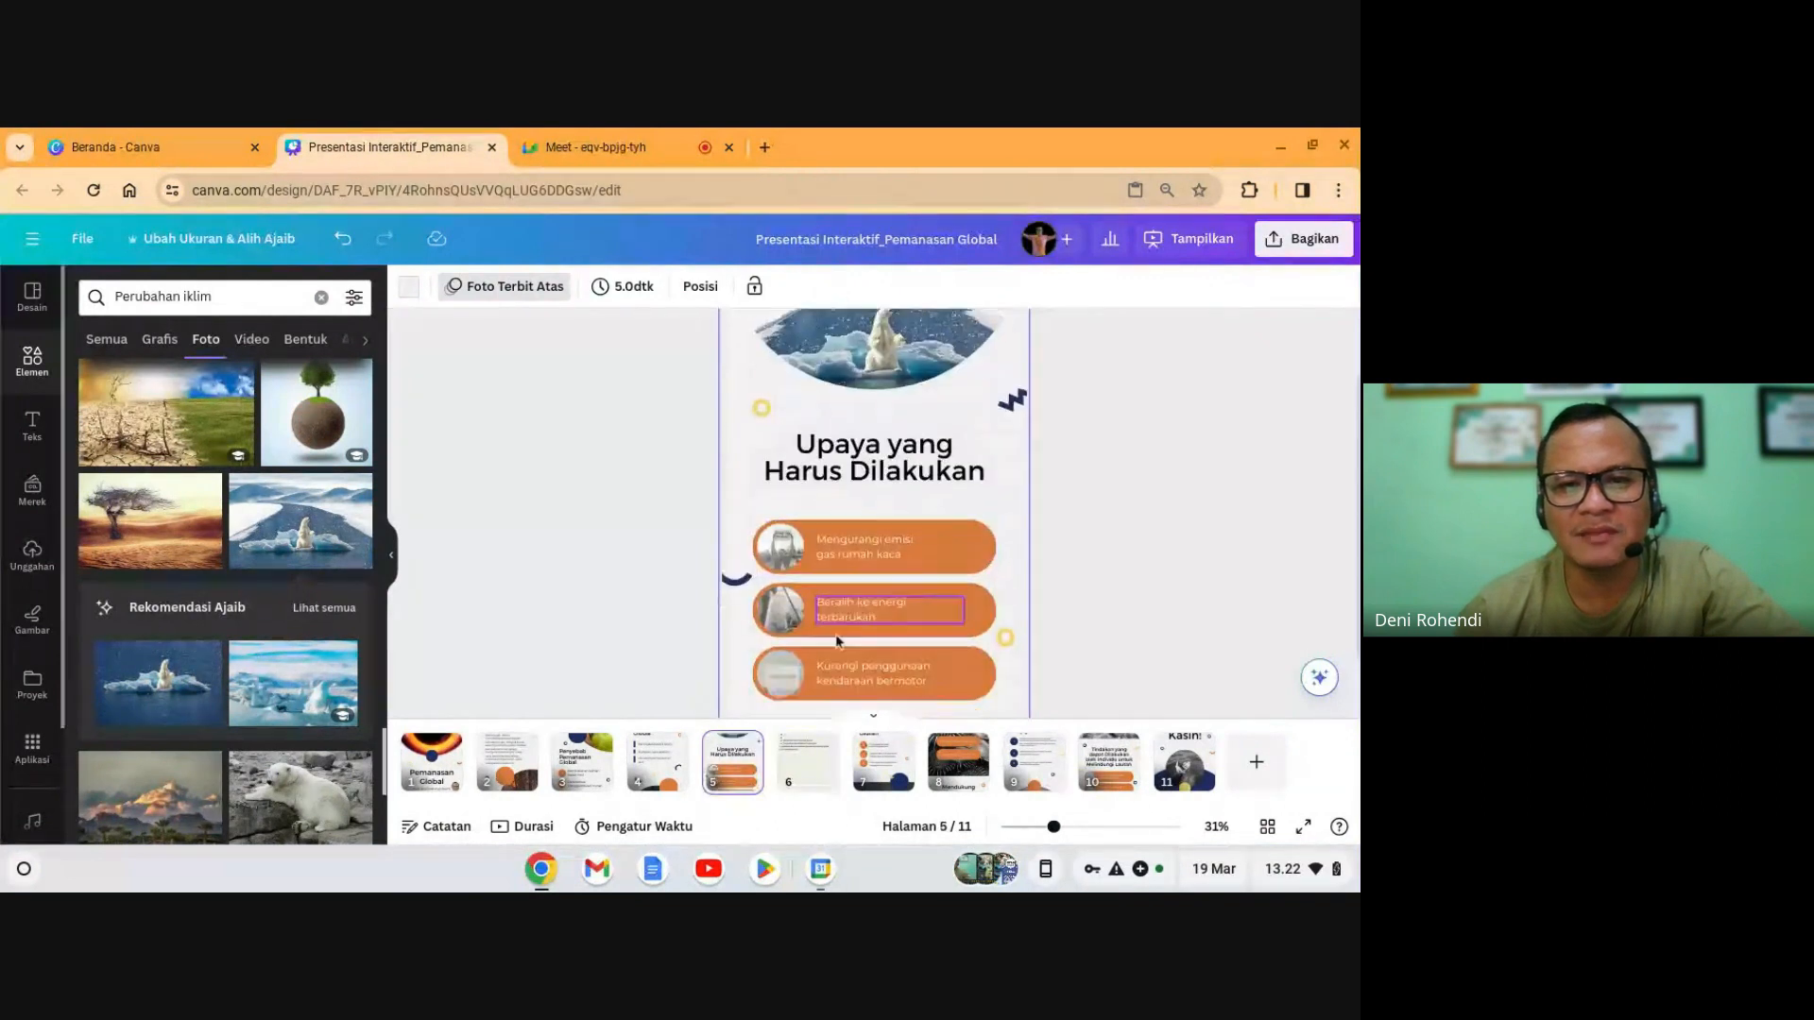
{"action": "scroll", "coordinate": [847, 542], "scroll_direction": "up", "scroll_amount": 1}
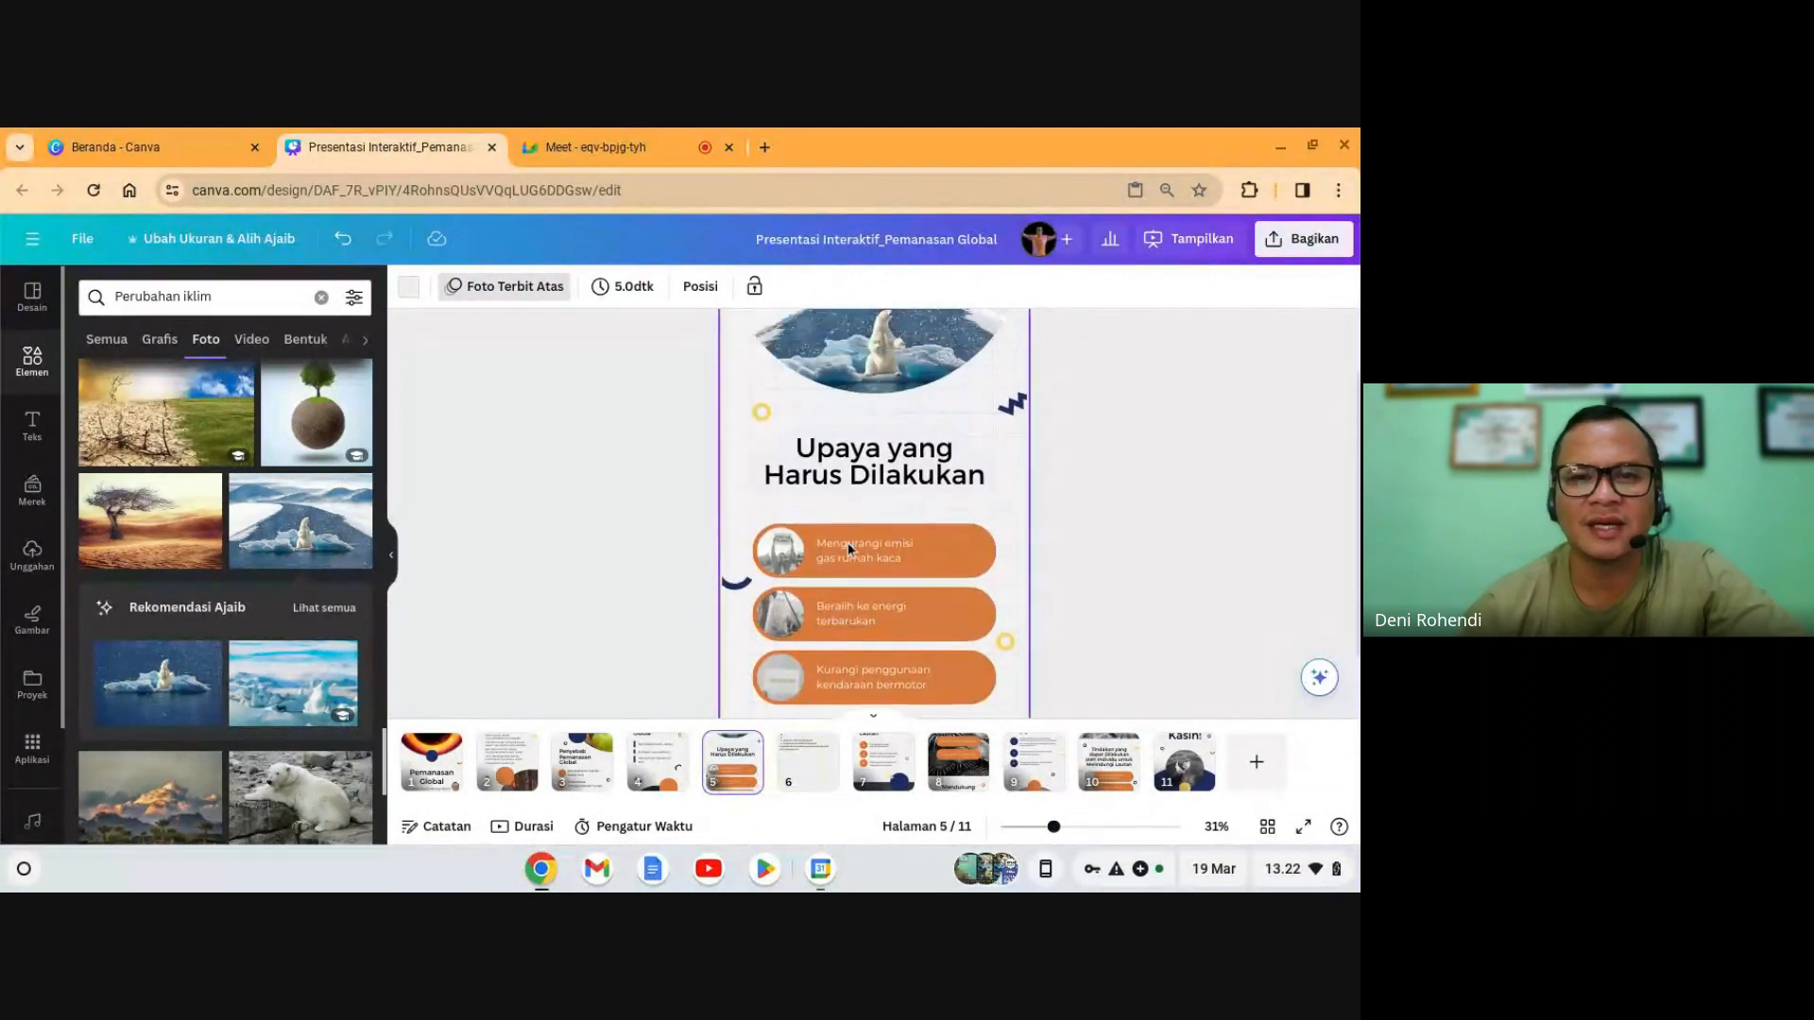
{"action": "scroll", "coordinate": [926, 538], "scroll_direction": "down", "scroll_amount": 1}
{"action": "scroll", "coordinate": [922, 548], "scroll_direction": "up", "scroll_amount": 2}
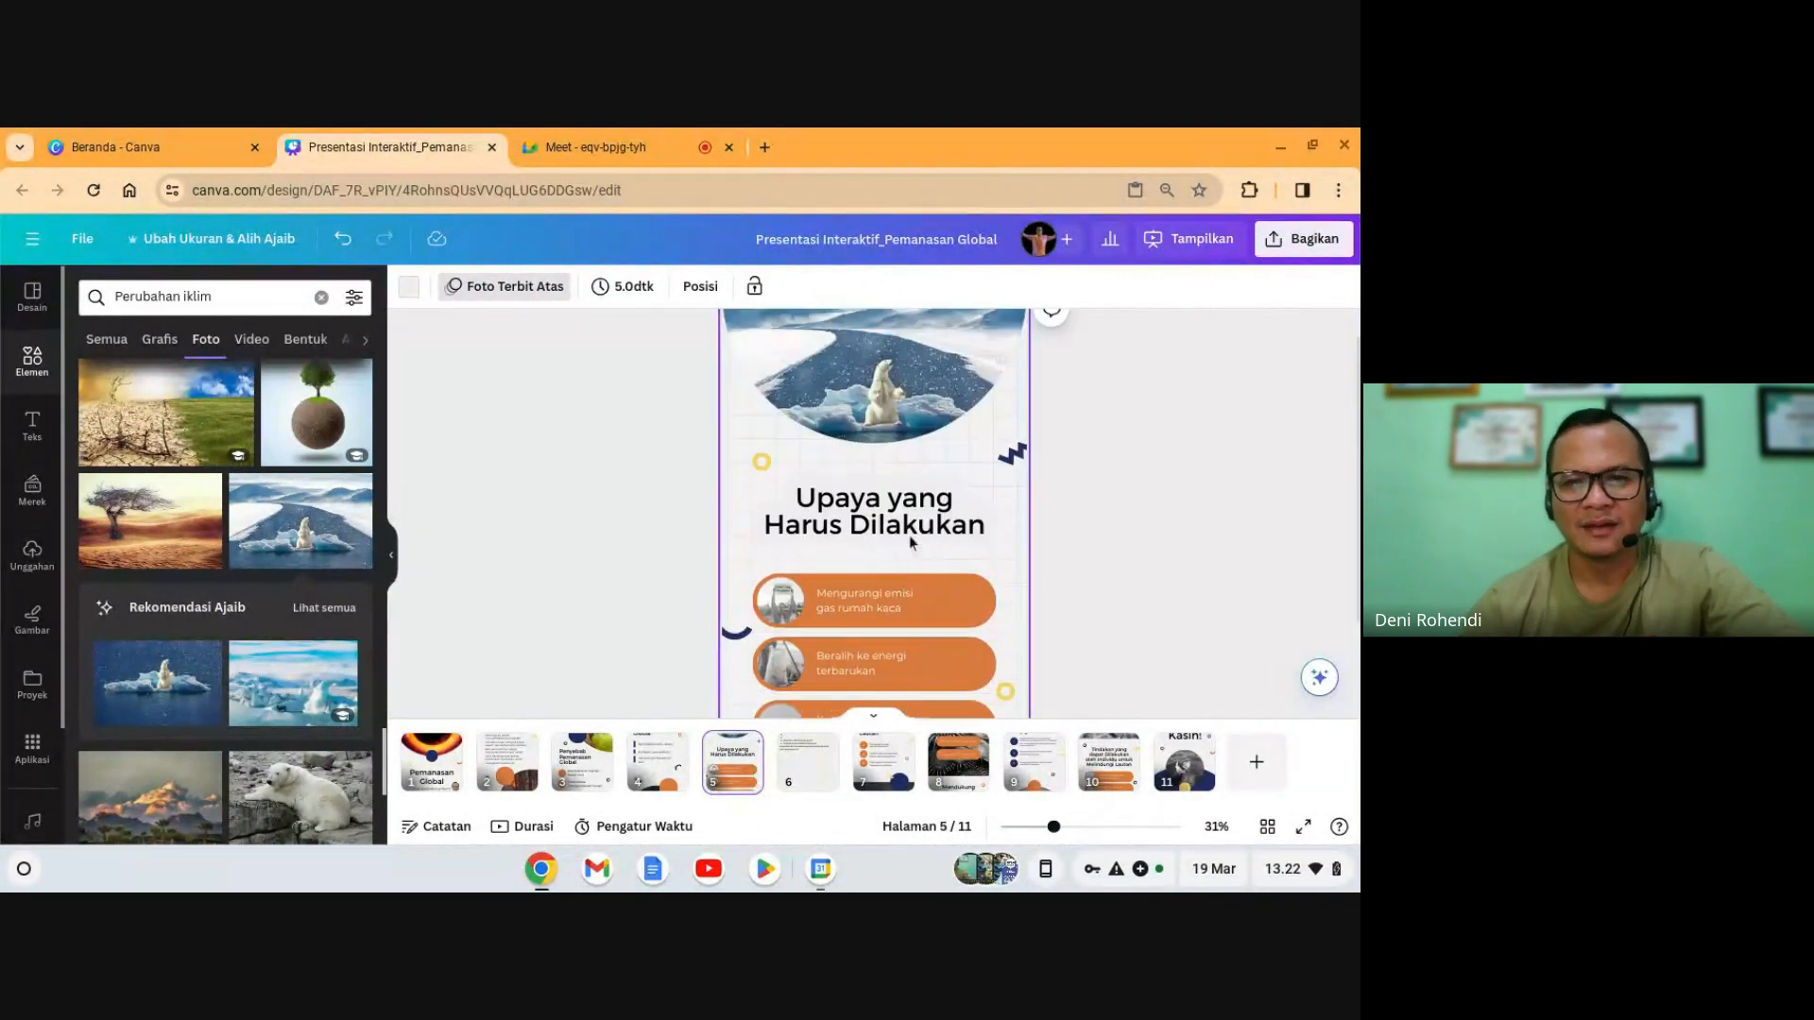
{"action": "left_click", "coordinate": [905, 532]}
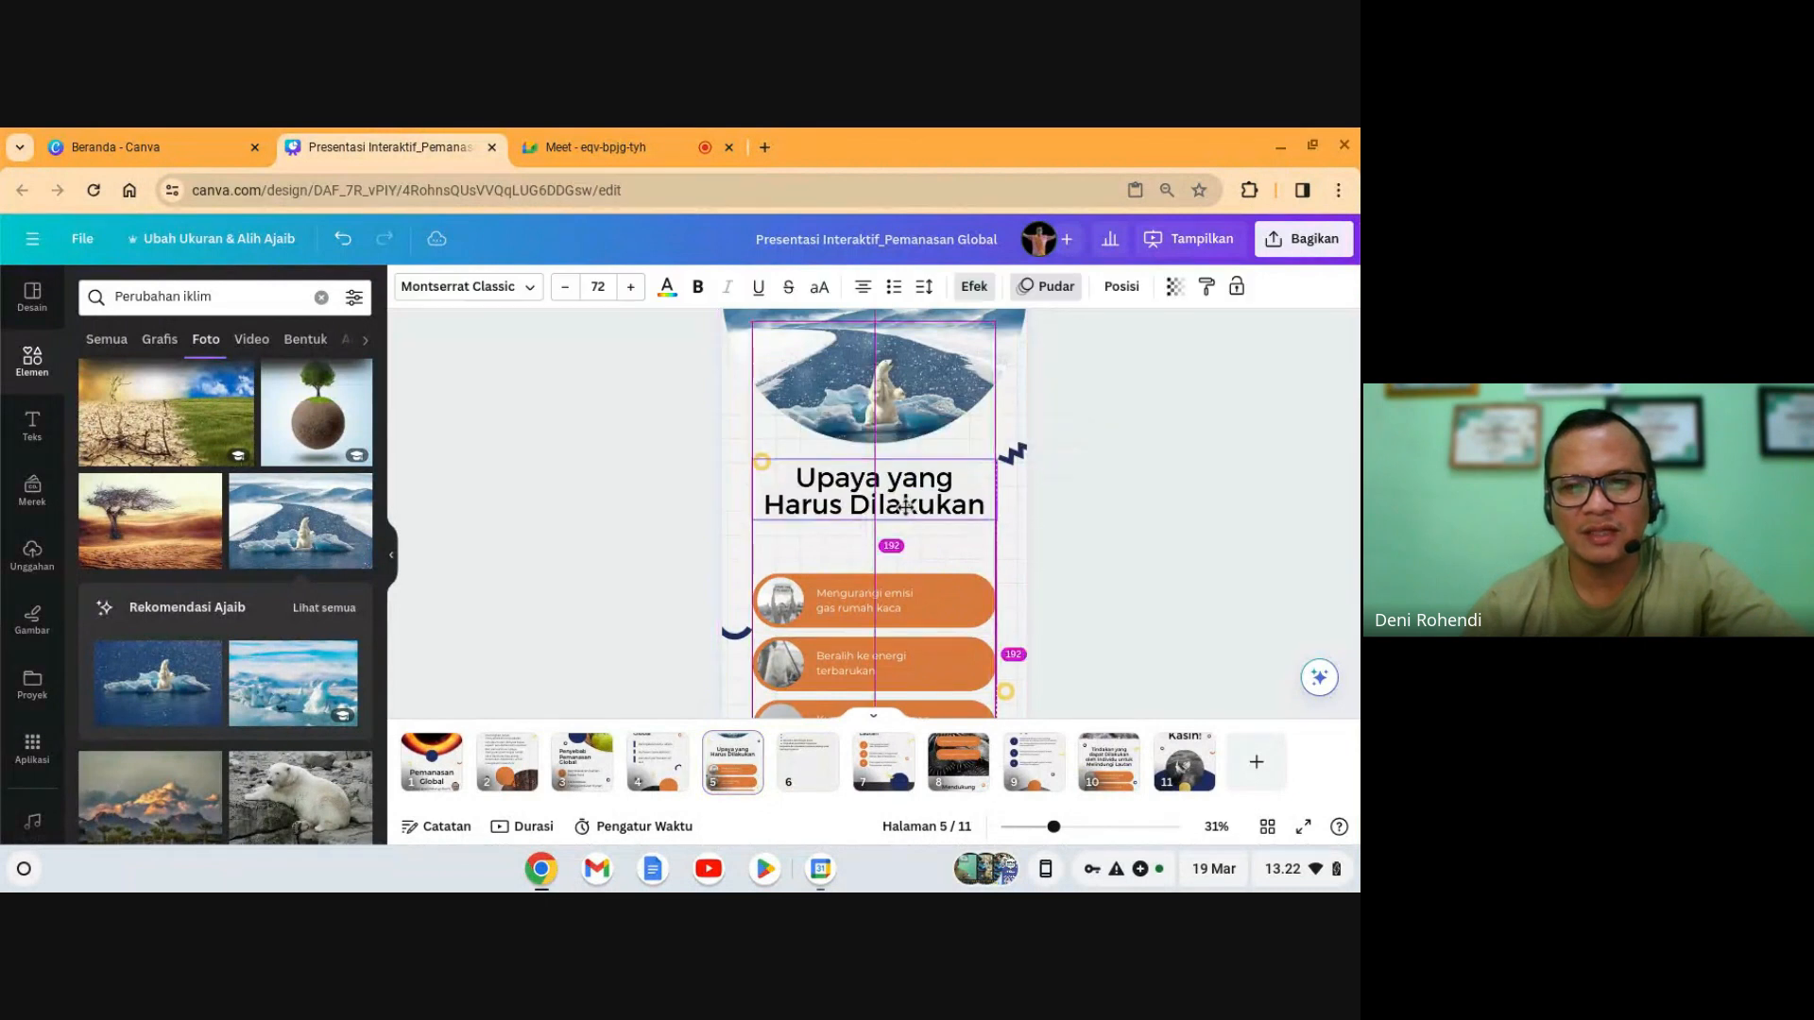
{"action": "scroll", "coordinate": [975, 552], "scroll_direction": "down", "scroll_amount": 1}
- Move the three orange buttons up toward the title and shift the dark arc beside them
{"action": "left_click", "coordinate": [1102, 570]}
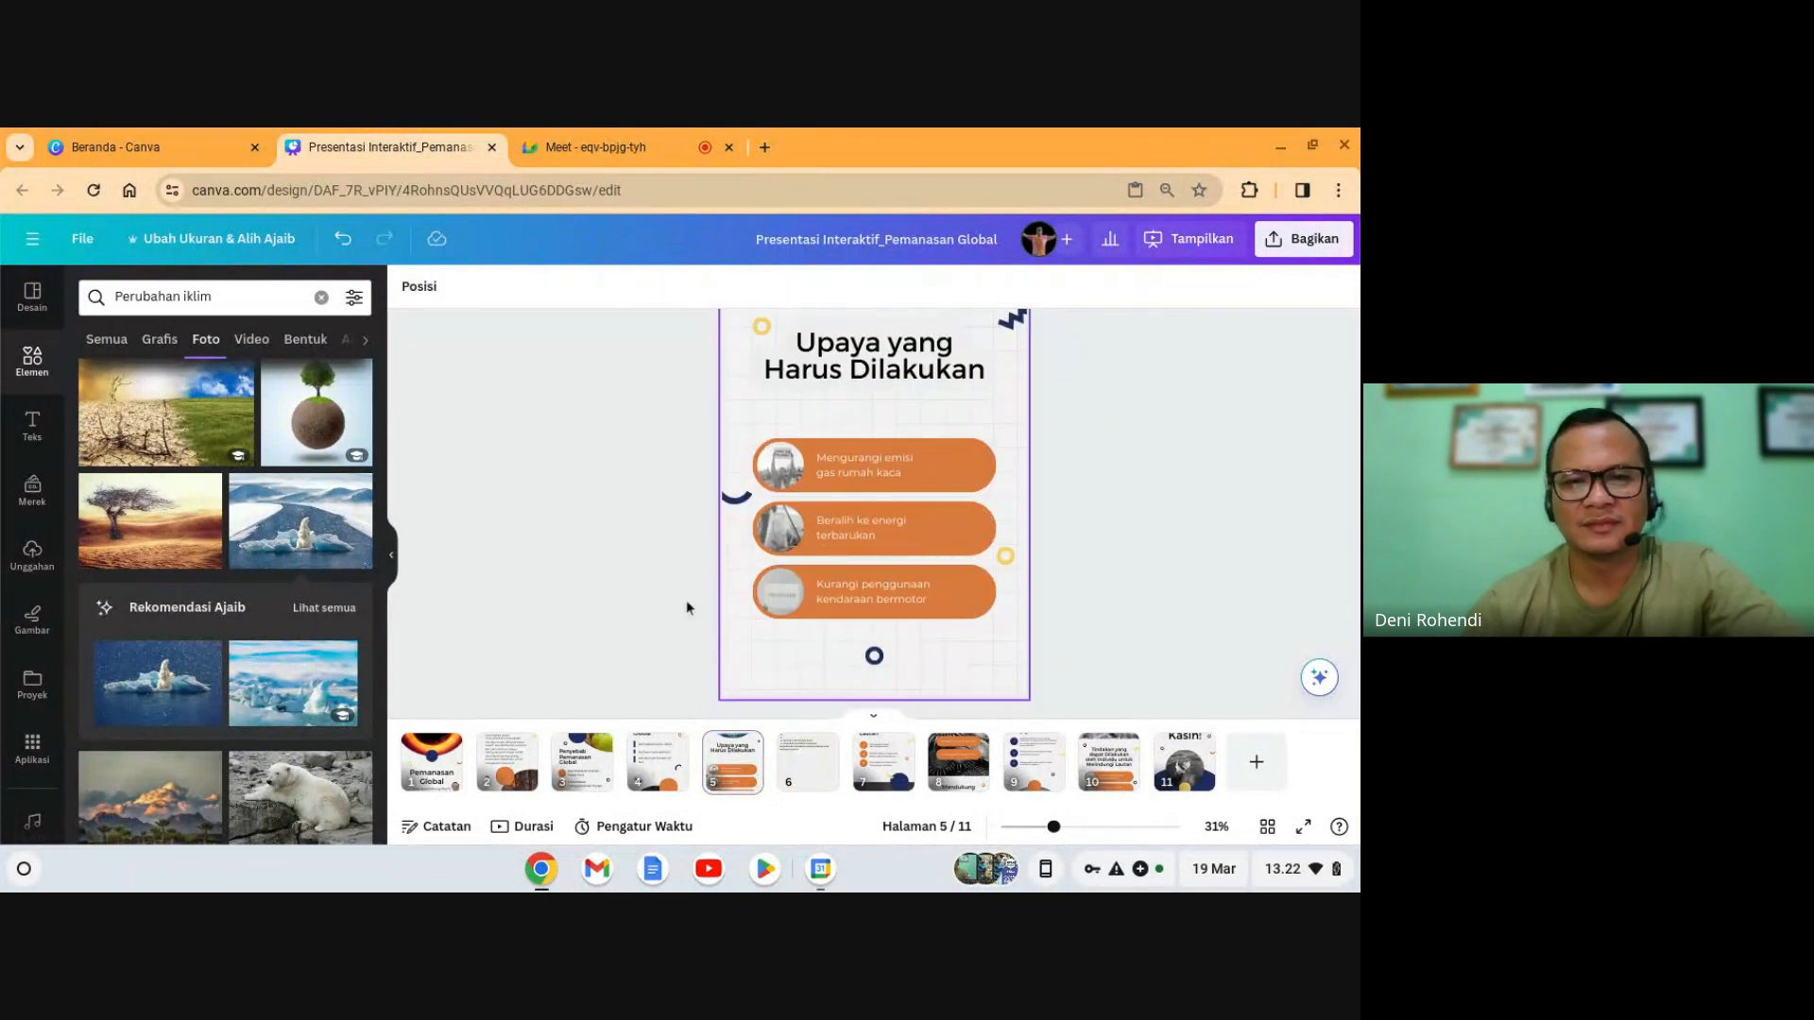
{"action": "left_click_drag", "start_coordinate": [687, 612], "coordinate": [893, 468]}
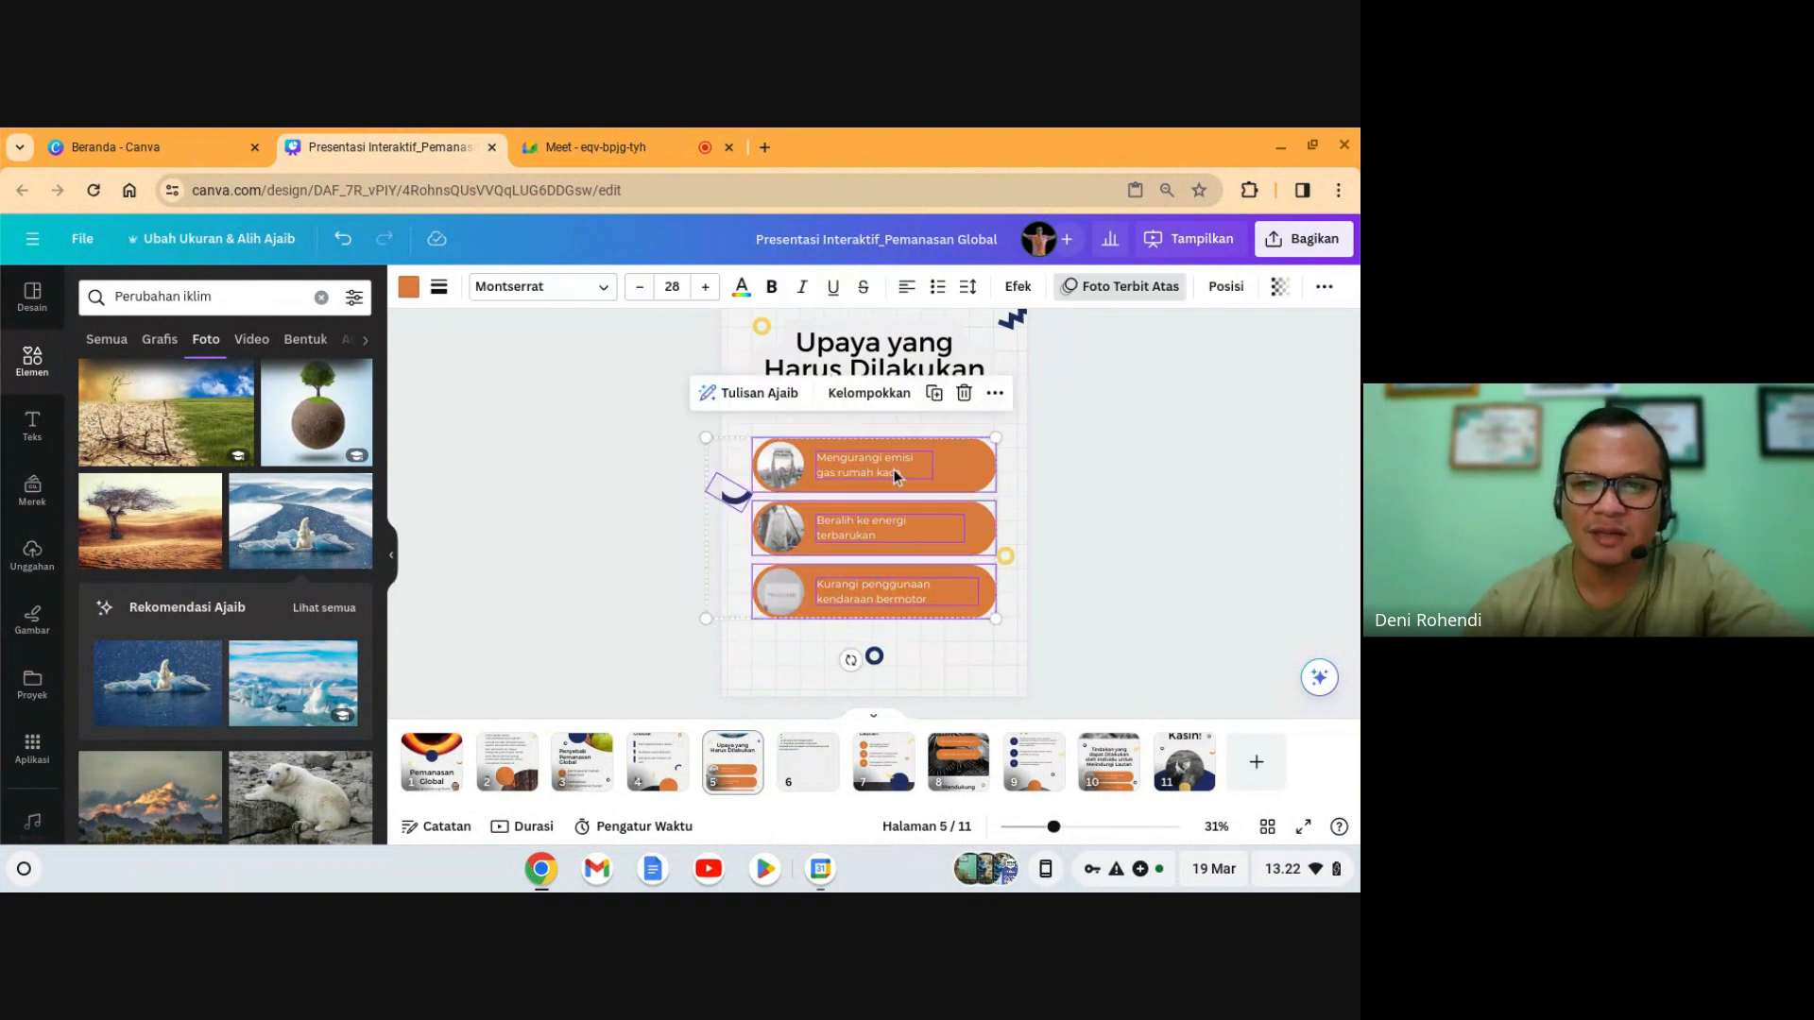
{"action": "left_click_drag", "start_coordinate": [876, 536], "coordinate": [873, 489]}
{"action": "left_click", "coordinate": [1118, 601]}
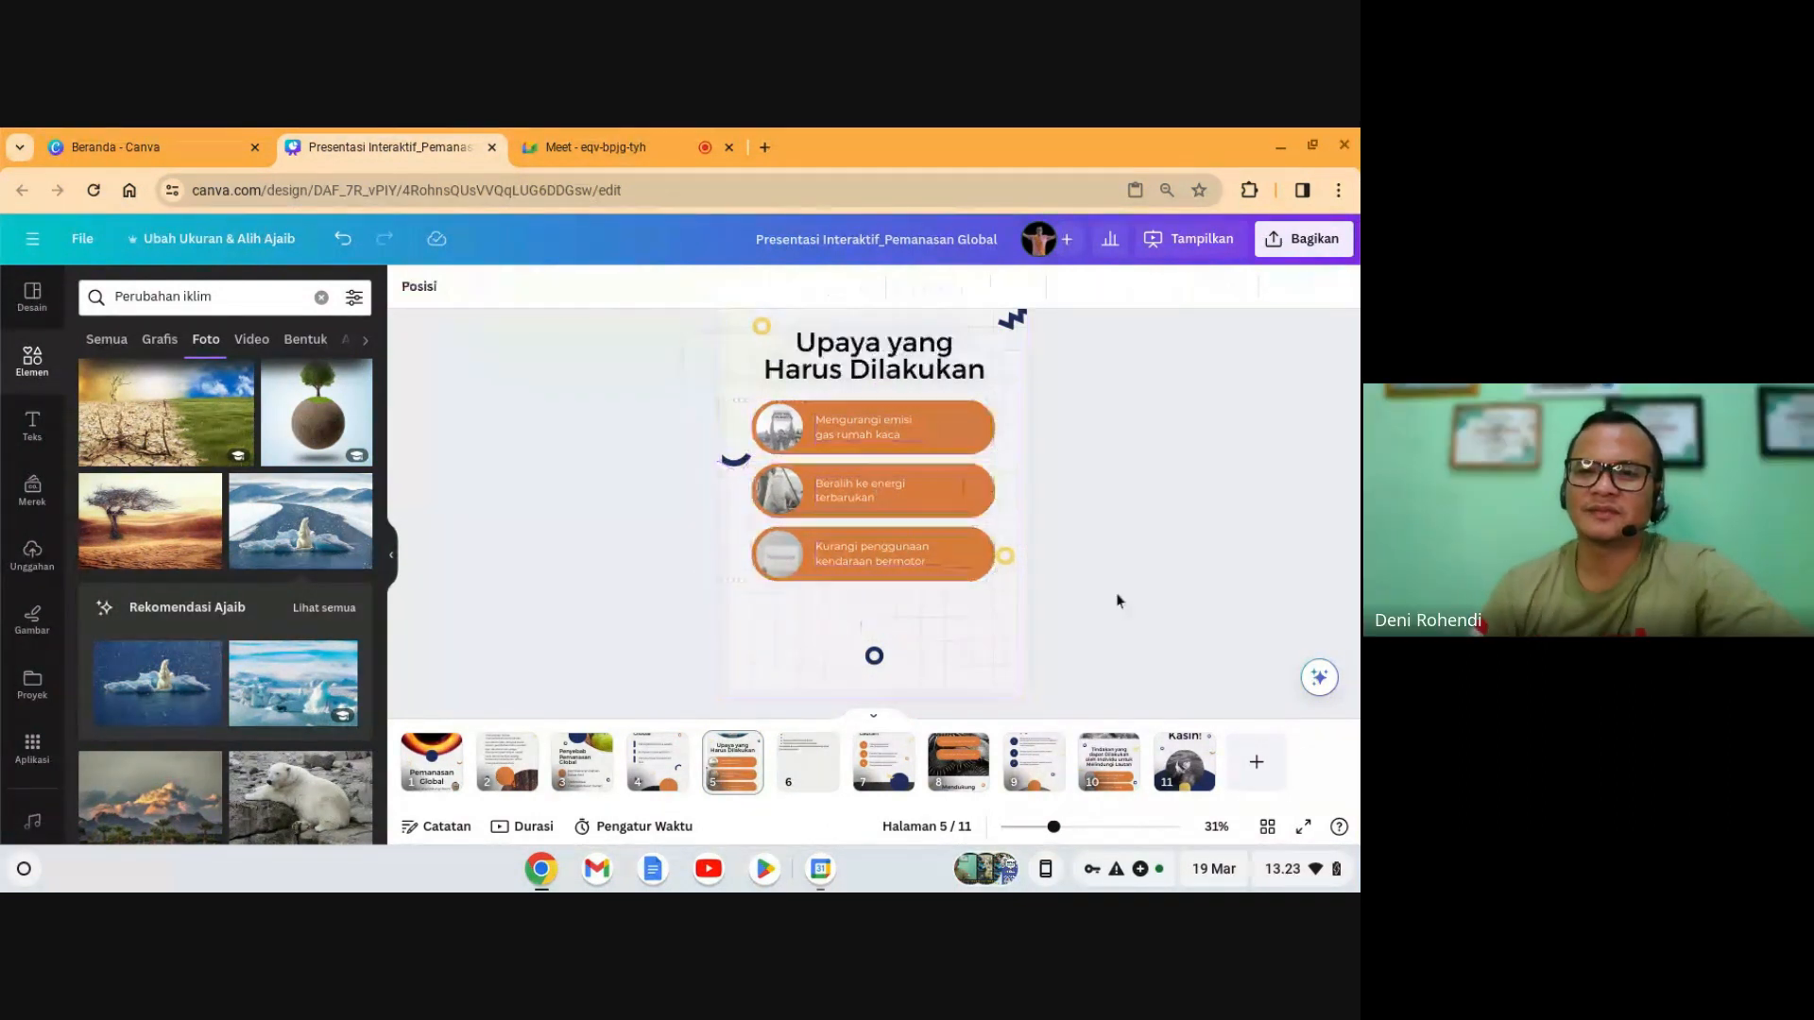
{"action": "left_click_drag", "start_coordinate": [737, 460], "coordinate": [727, 506]}
{"action": "left_click", "coordinate": [1125, 539]}
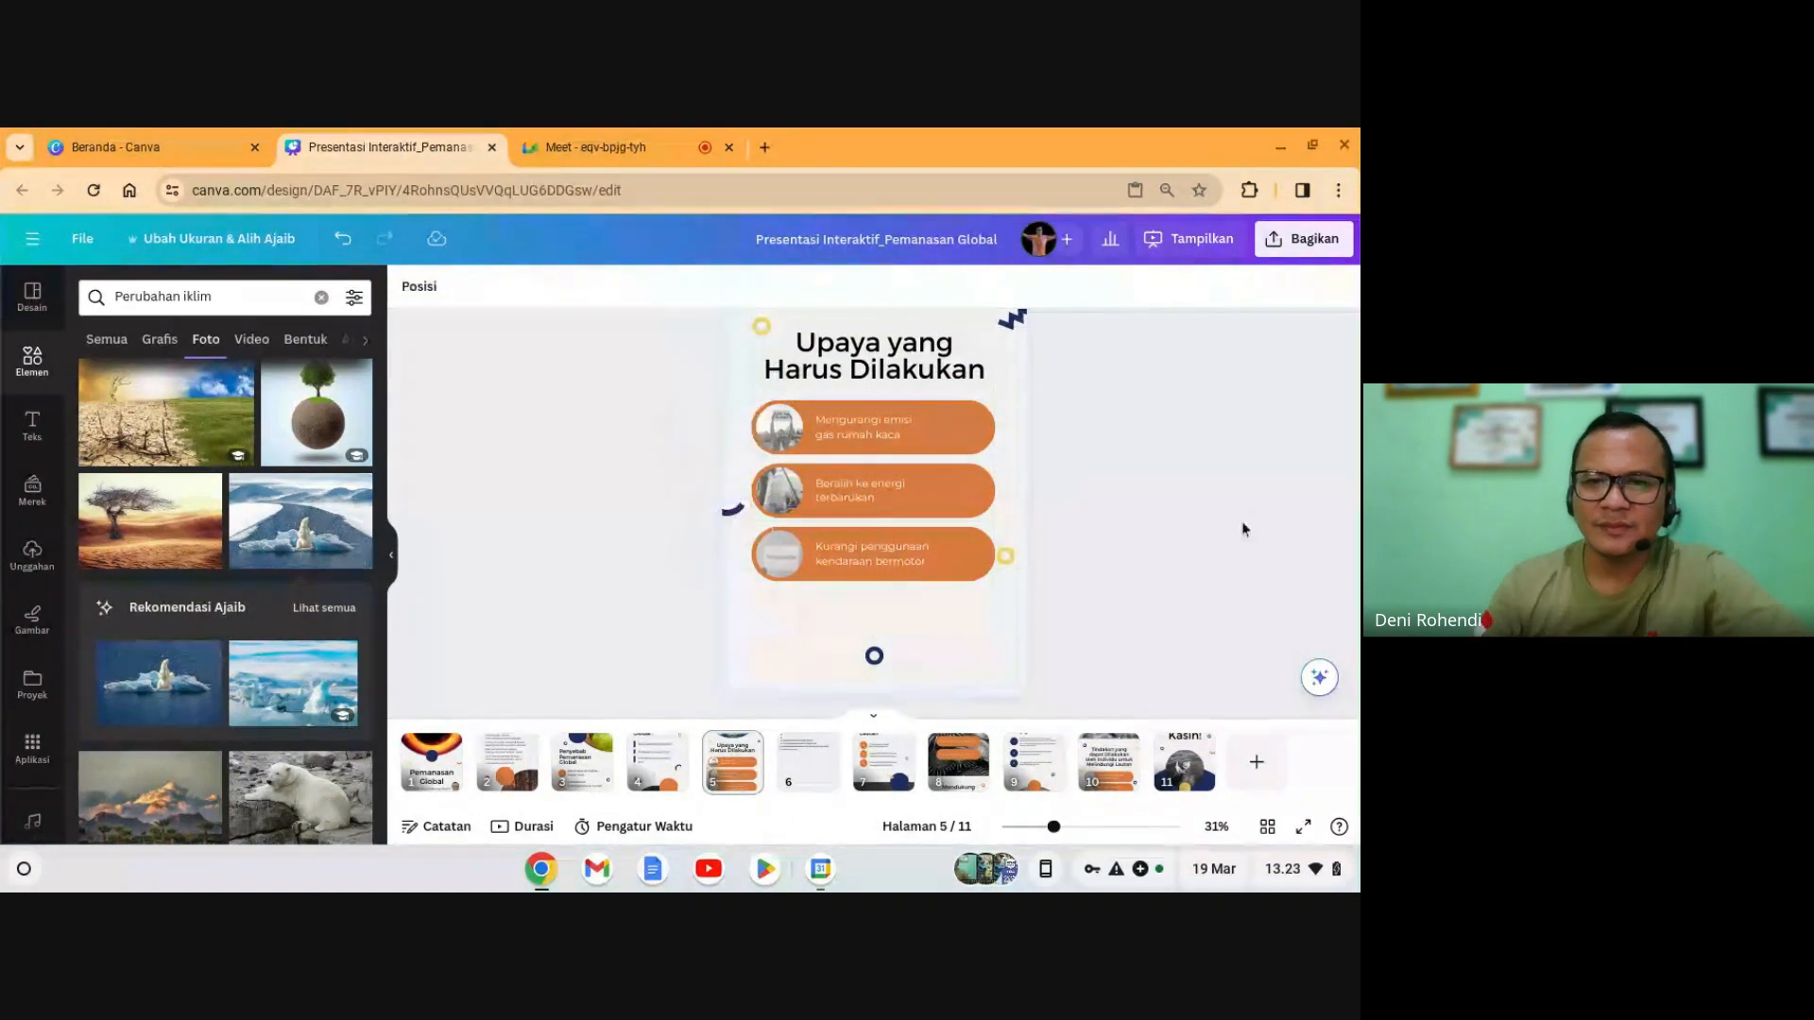
- Select the third button together with its text and duplicate it
{"action": "left_click", "coordinate": [942, 608]}
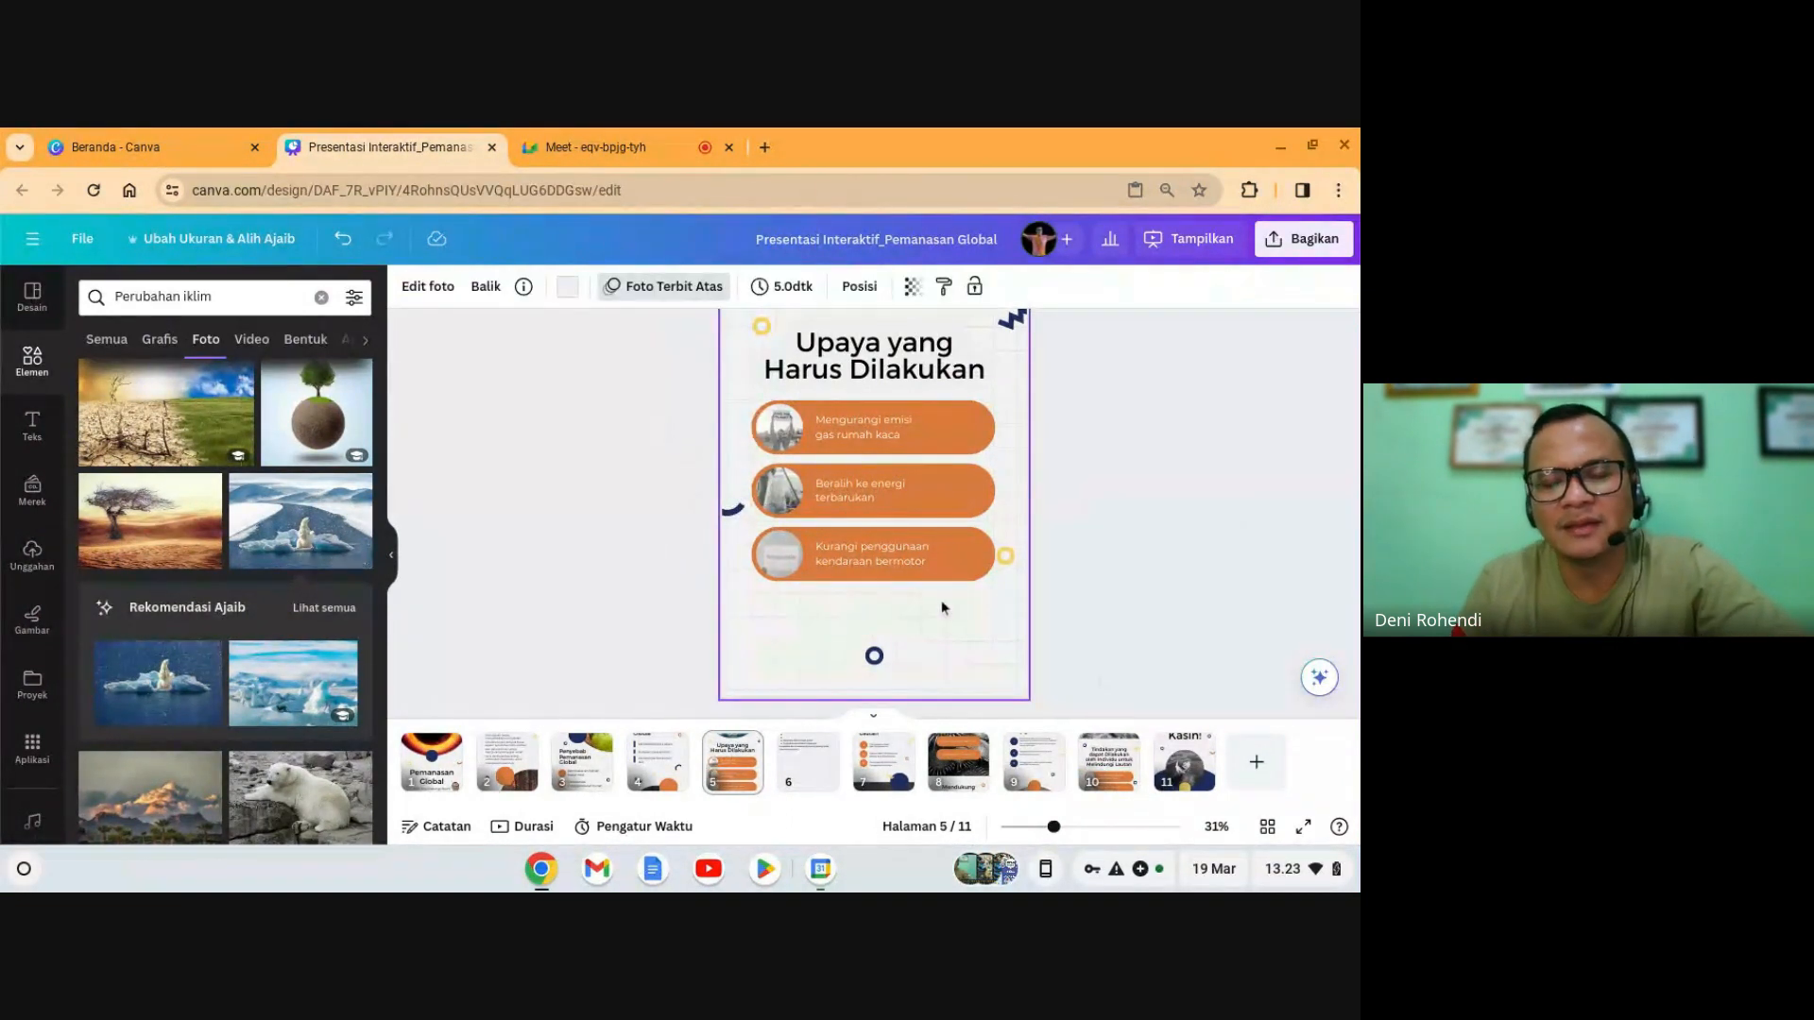
{"action": "left_click", "coordinate": [883, 538]}
{"action": "left_click", "coordinate": [939, 628]}
{"action": "left_click_drag", "start_coordinate": [924, 610], "coordinate": [865, 539]}
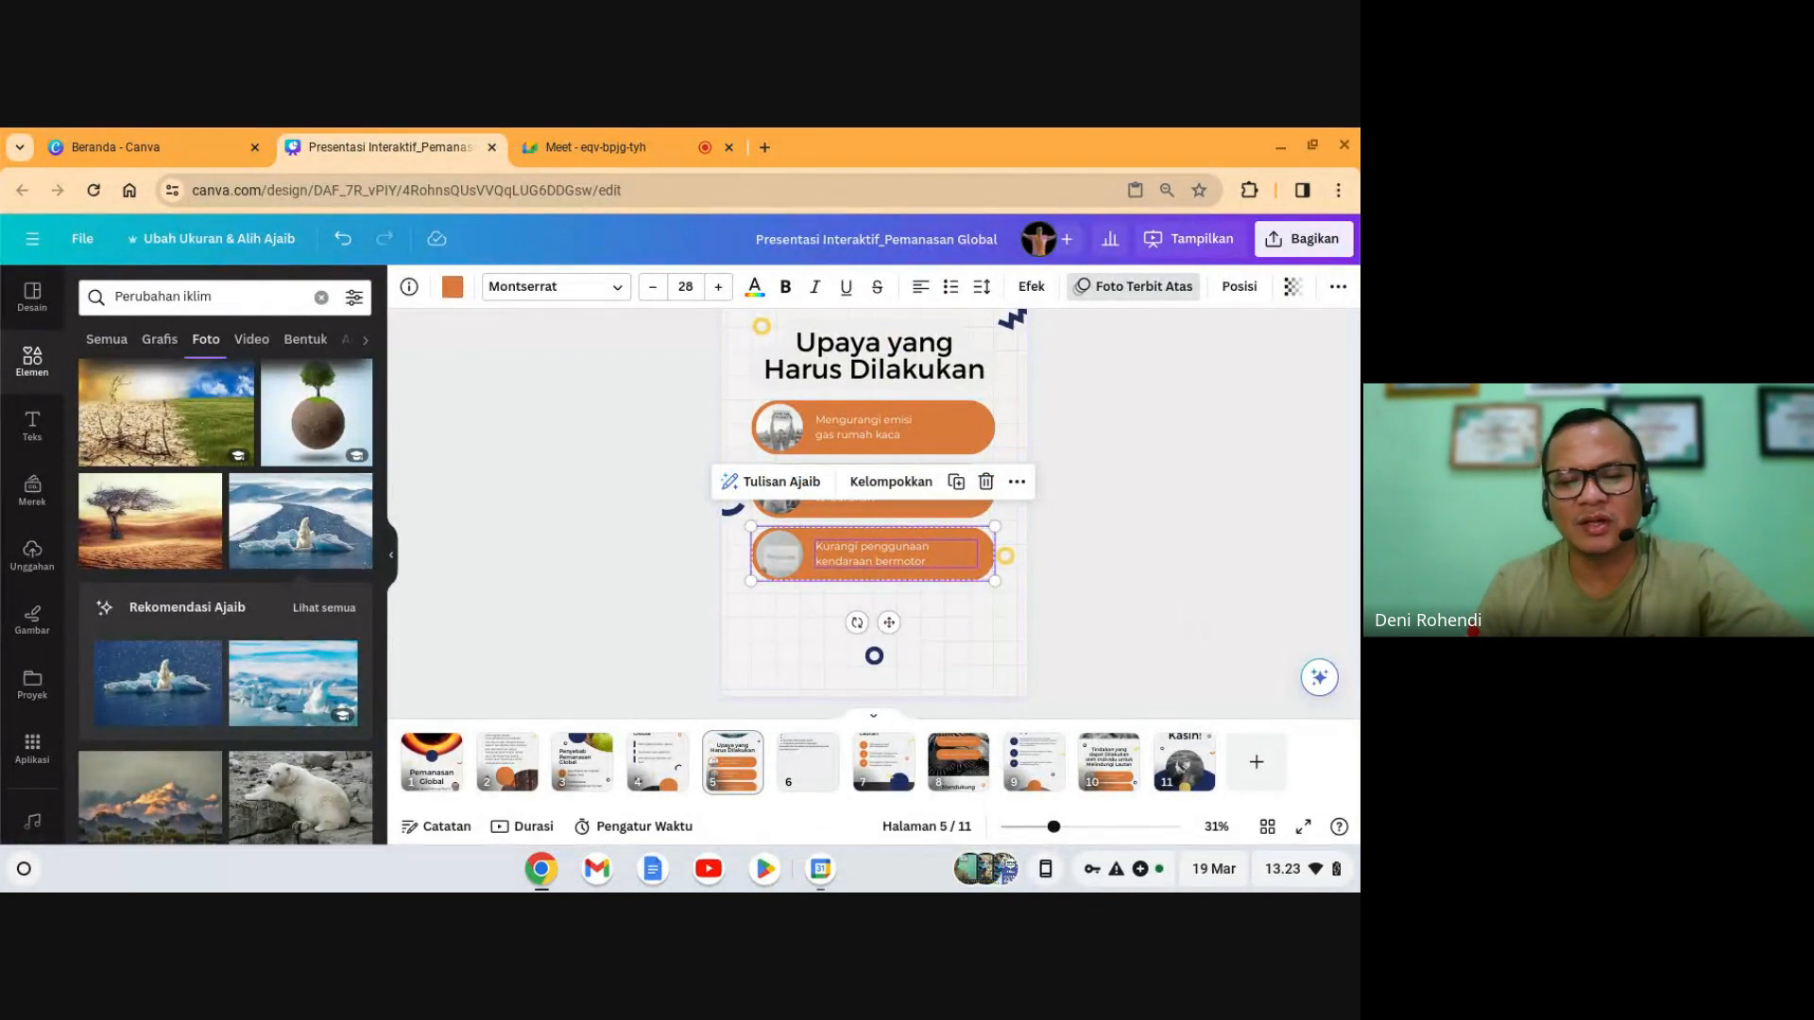
{"action": "left_click", "coordinate": [1058, 675]}
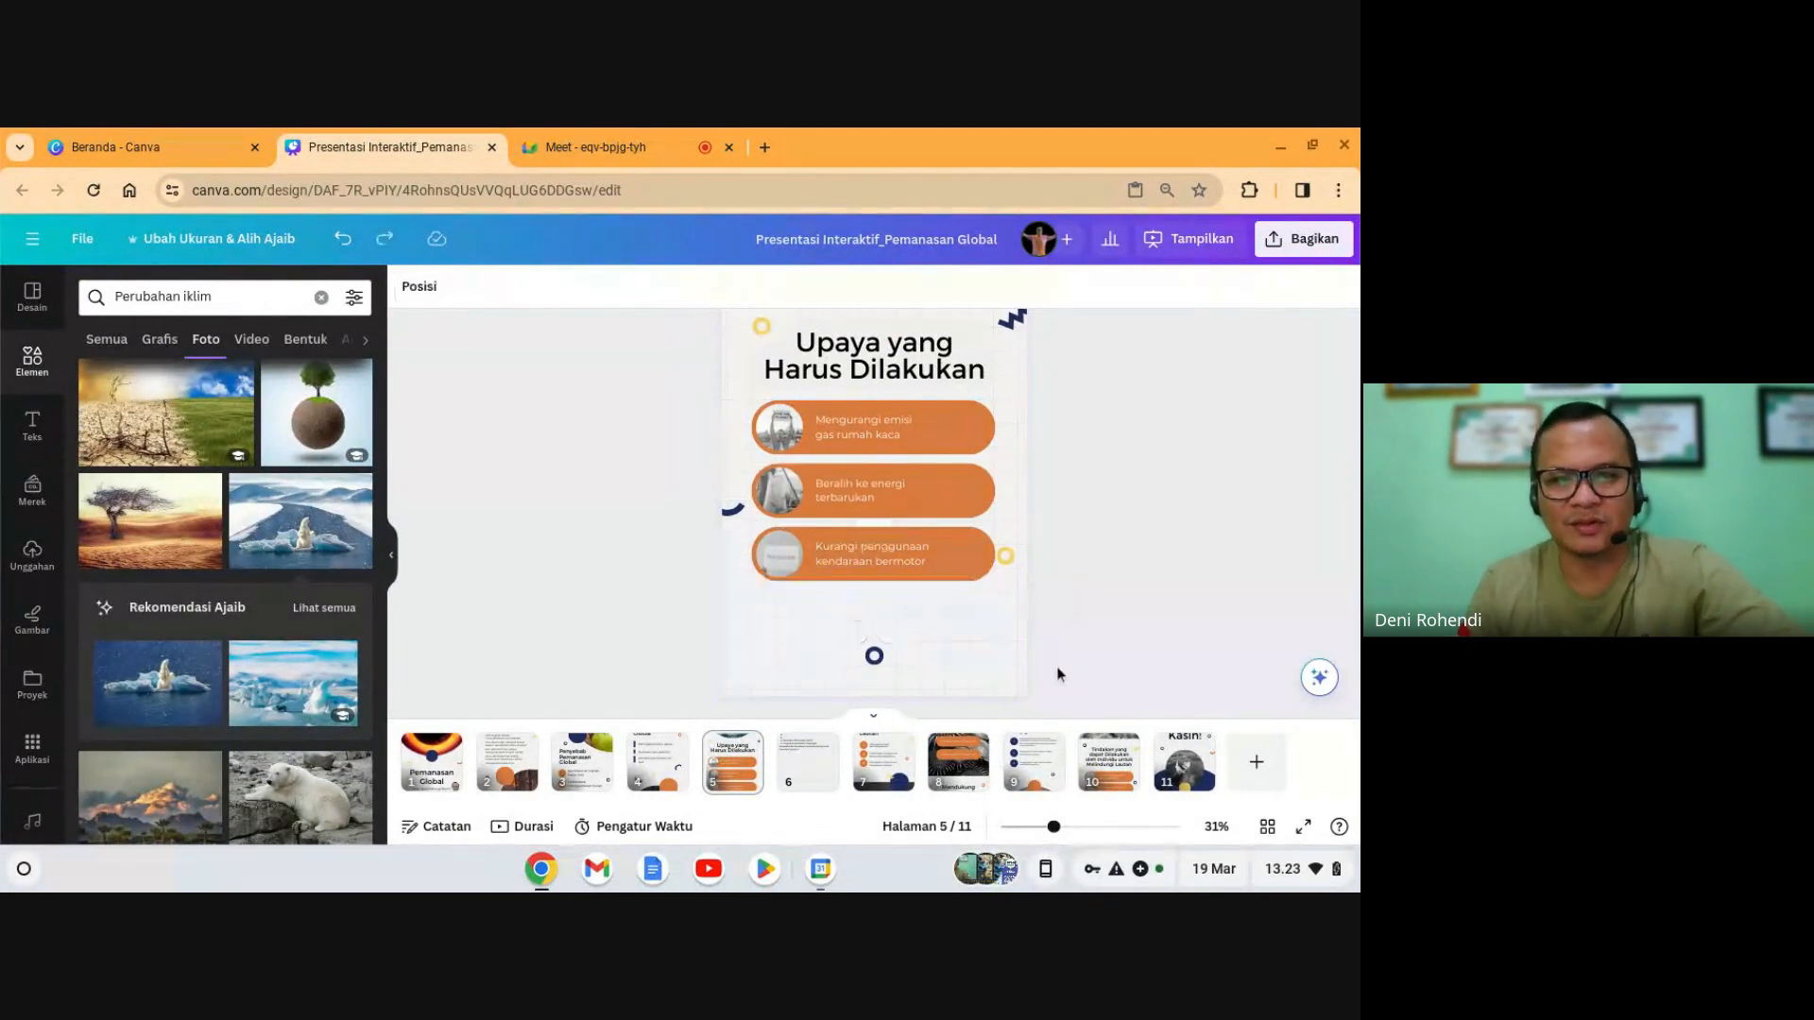
{"action": "left_click_drag", "start_coordinate": [921, 609], "coordinate": [871, 531]}
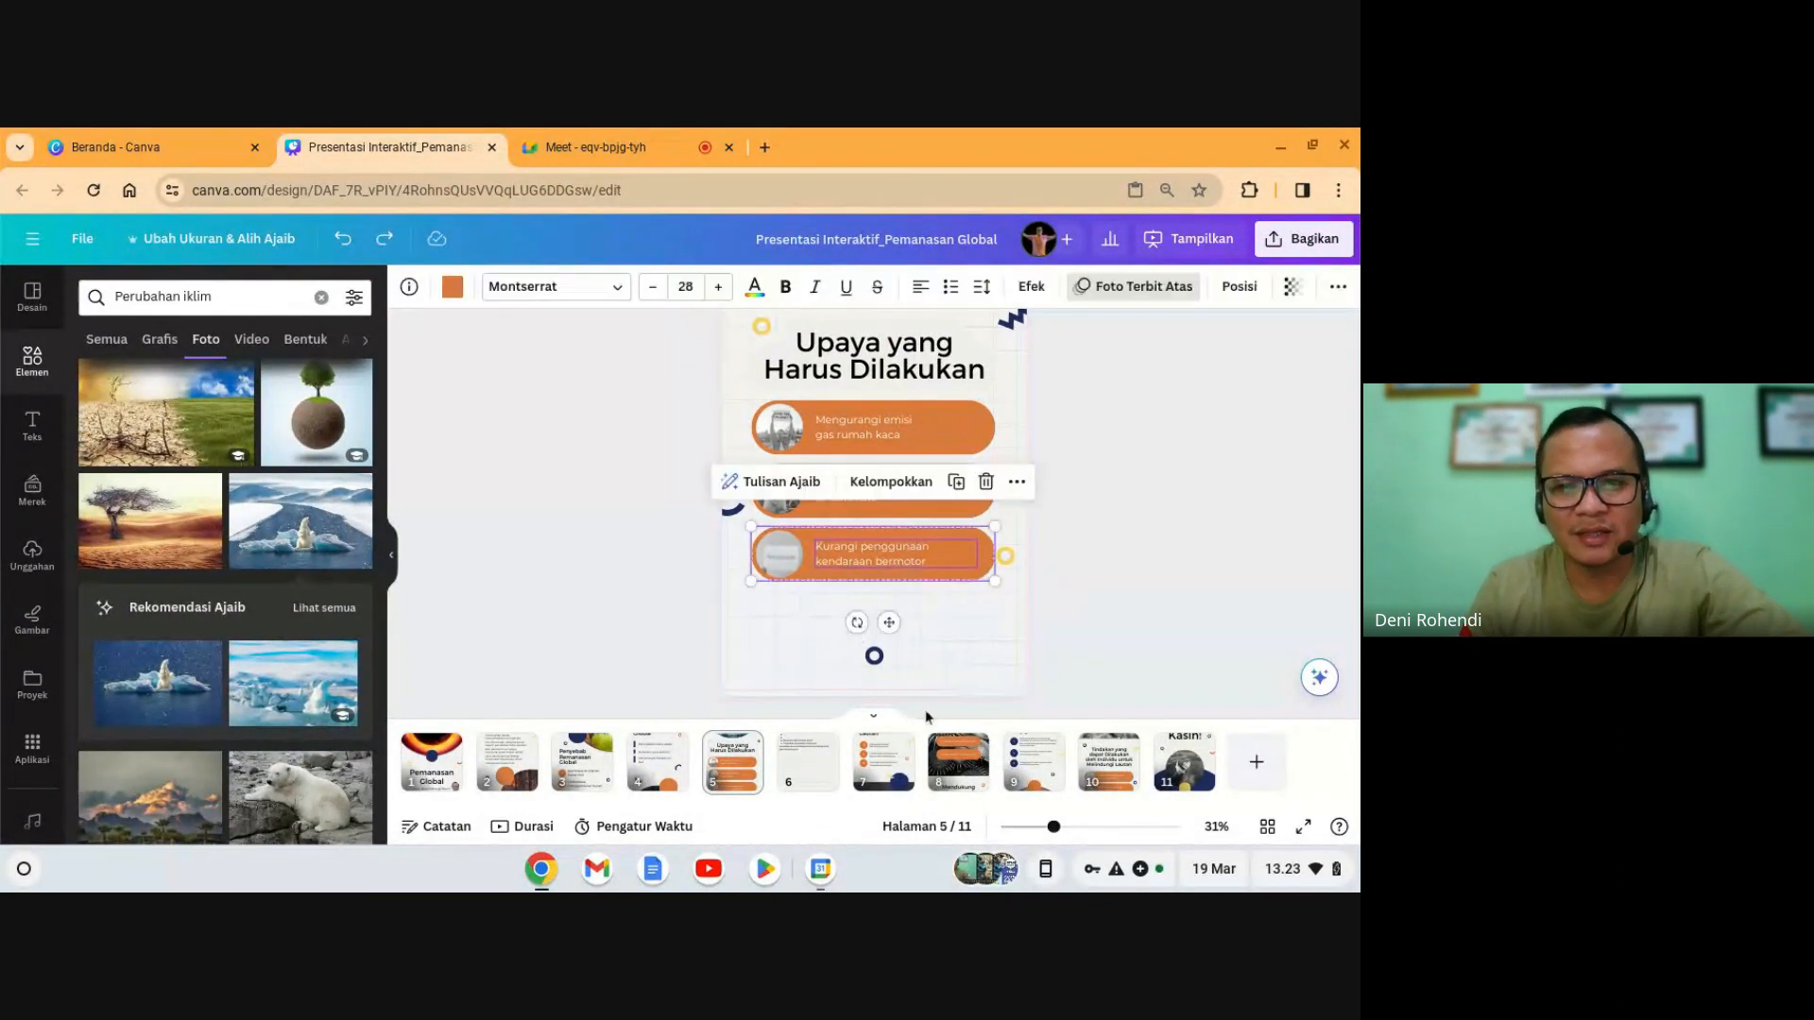
{"action": "left_click", "coordinate": [924, 654]}
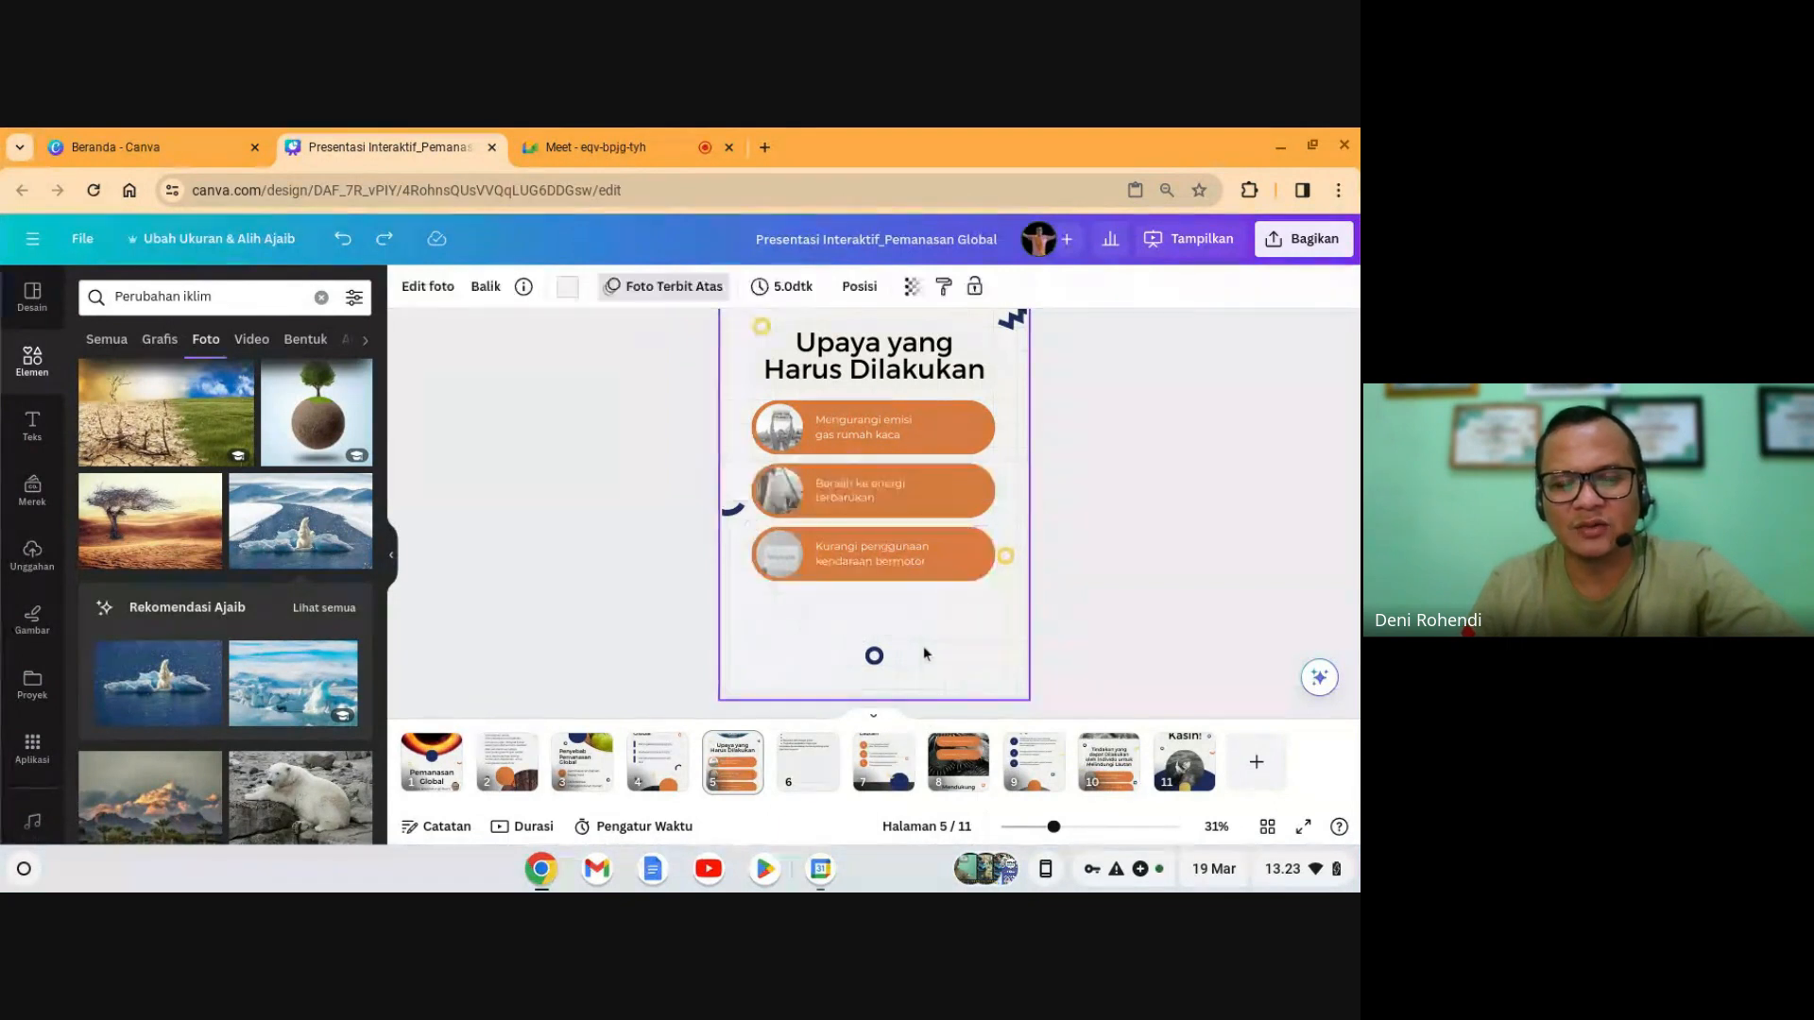
{"action": "key", "text": "ctrl+v"}
- Place the copy below as an aligned fourth button, moving the small circle beneath it
{"action": "left_click_drag", "start_coordinate": [915, 587], "coordinate": [915, 634]}
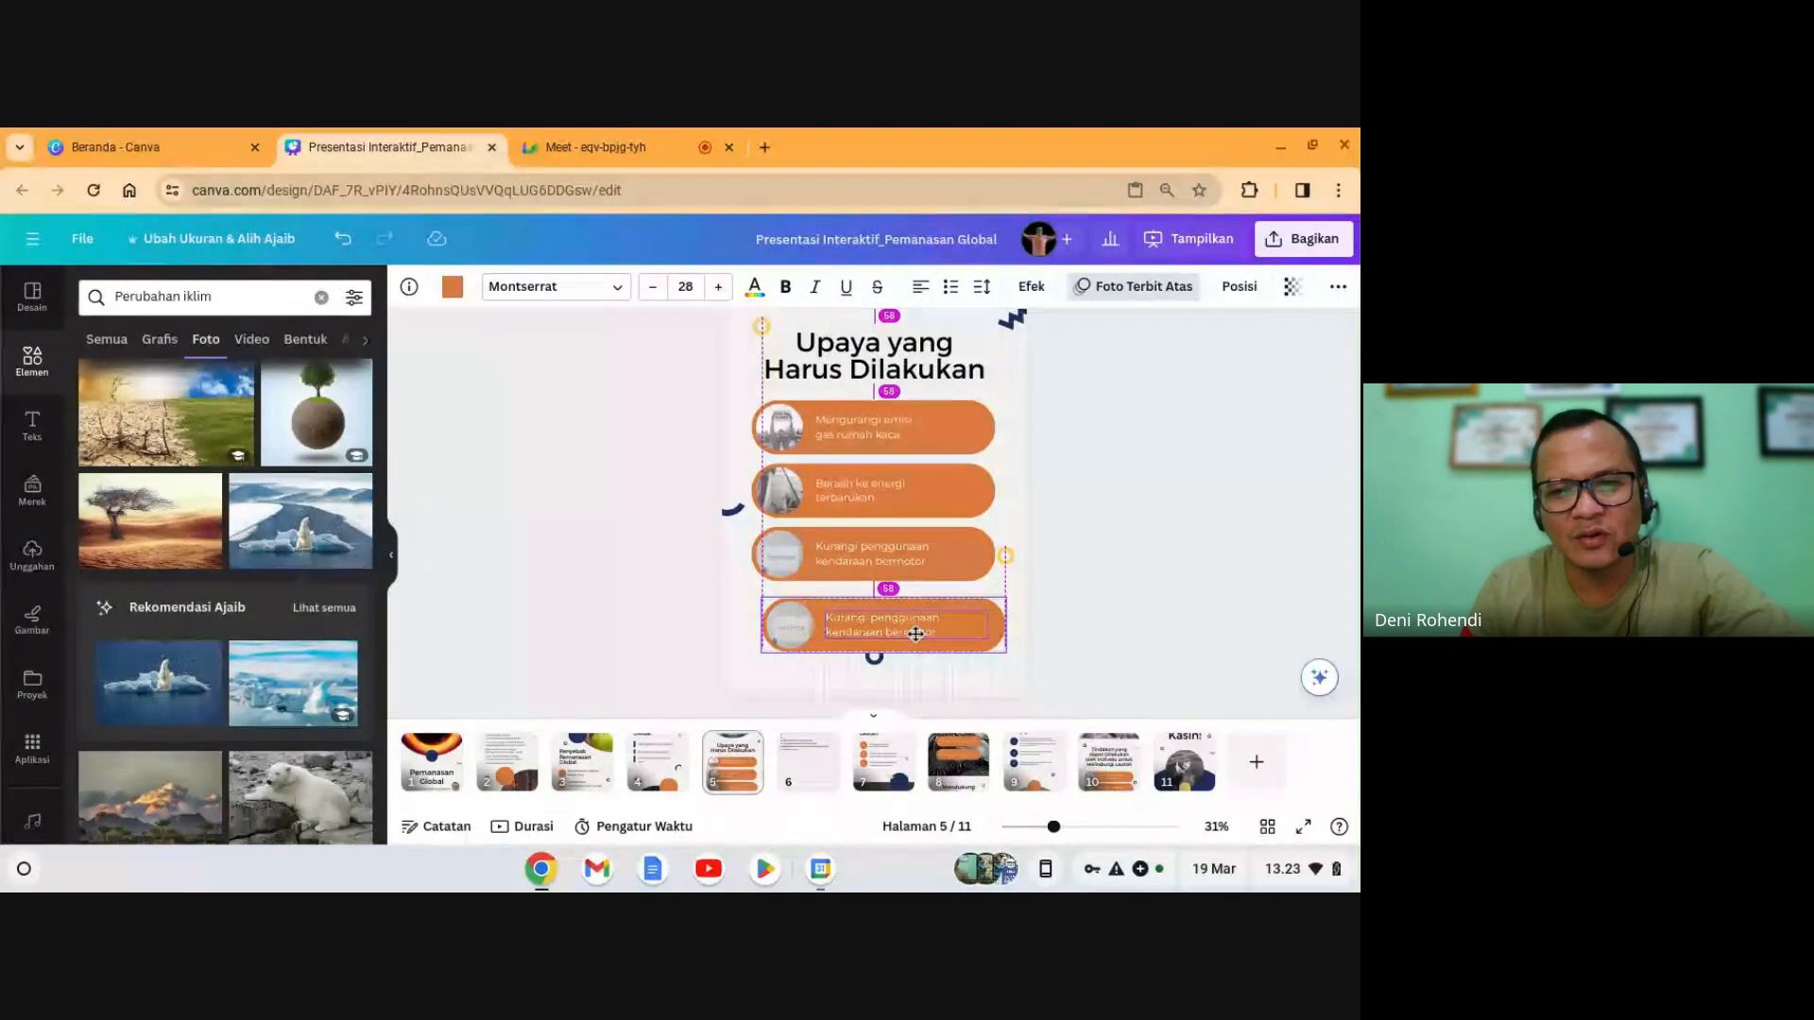
{"action": "left_click_drag", "start_coordinate": [873, 657], "coordinate": [879, 672]}
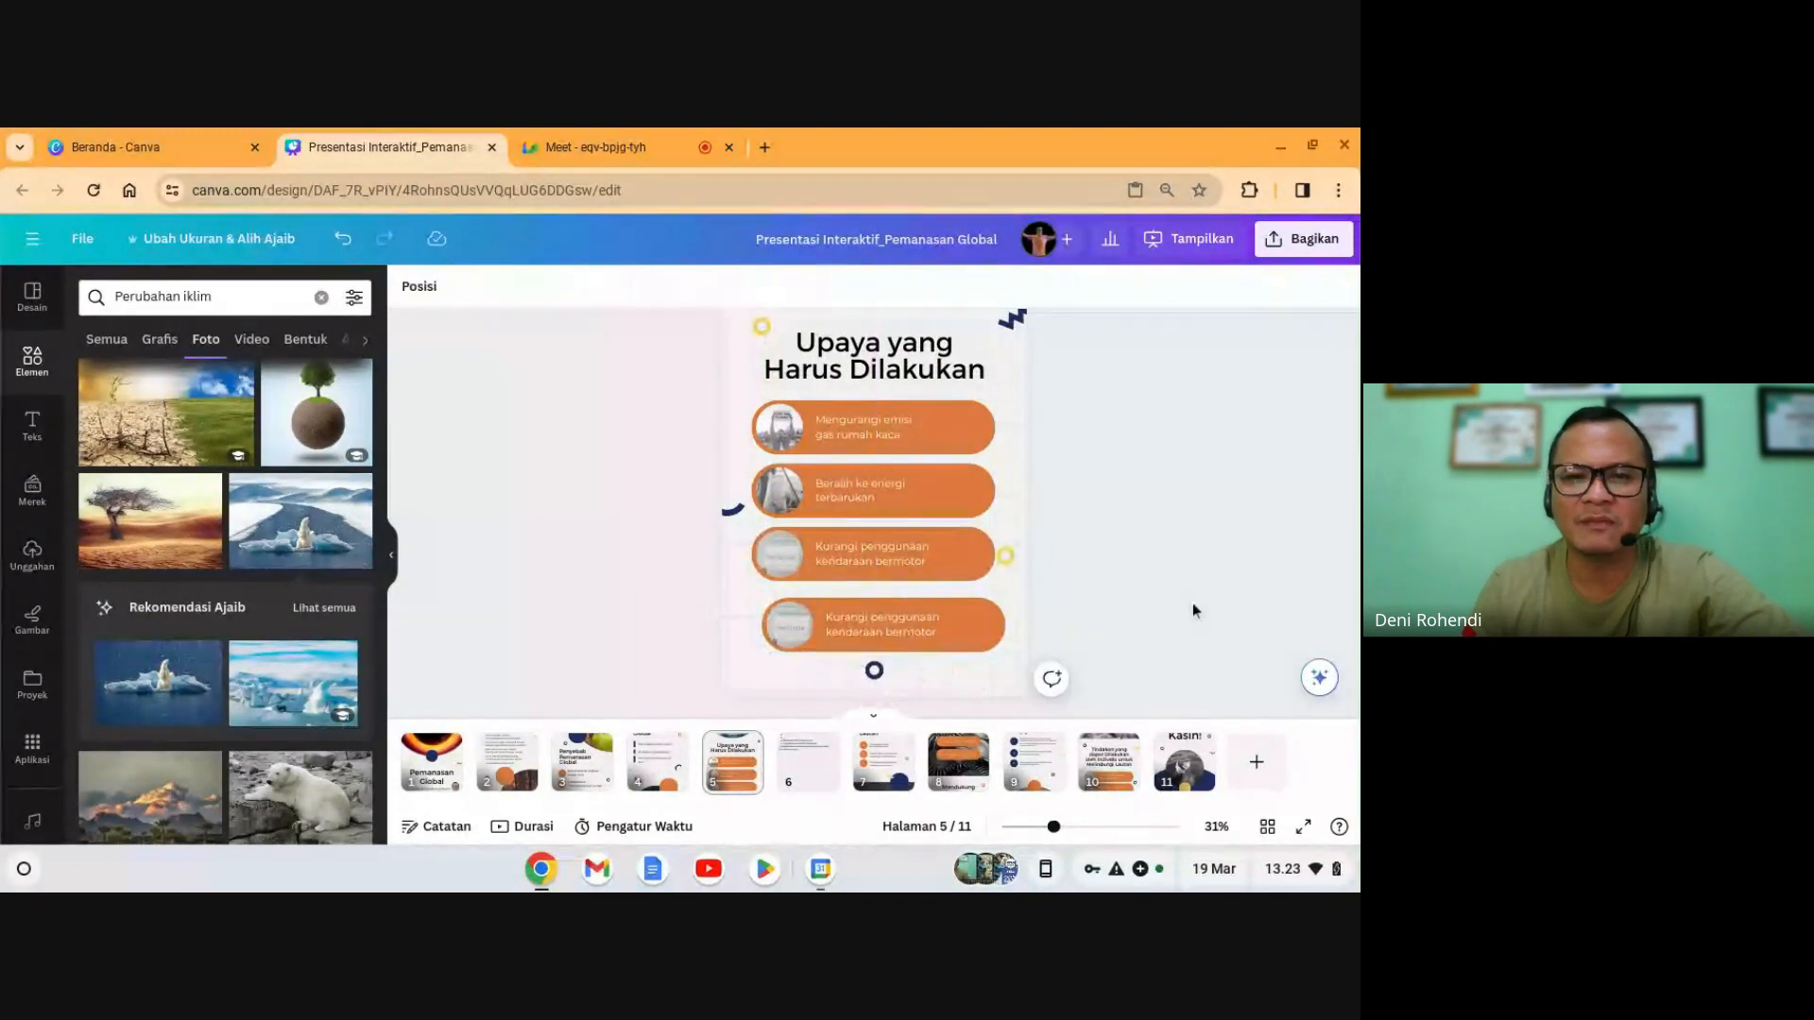
{"action": "left_click", "coordinate": [969, 633]}
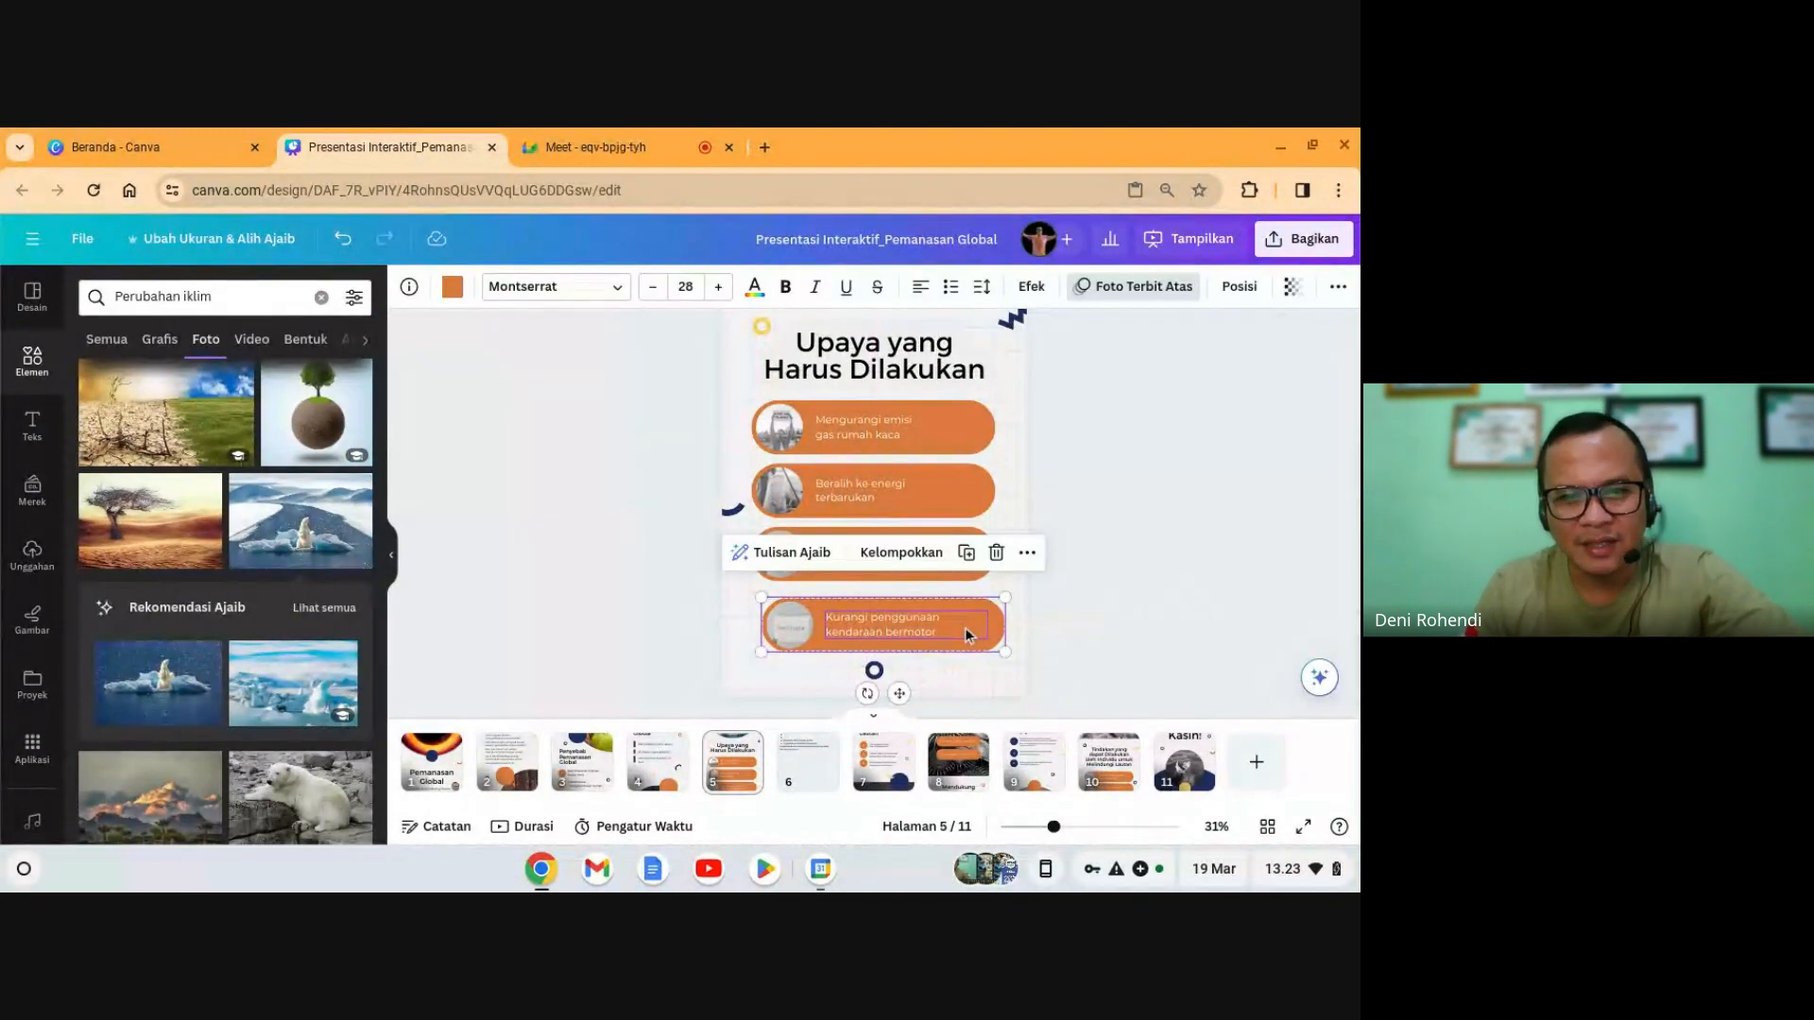
{"action": "left_click_drag", "start_coordinate": [965, 628], "coordinate": [957, 627]}
{"action": "left_click", "coordinate": [1134, 570]}
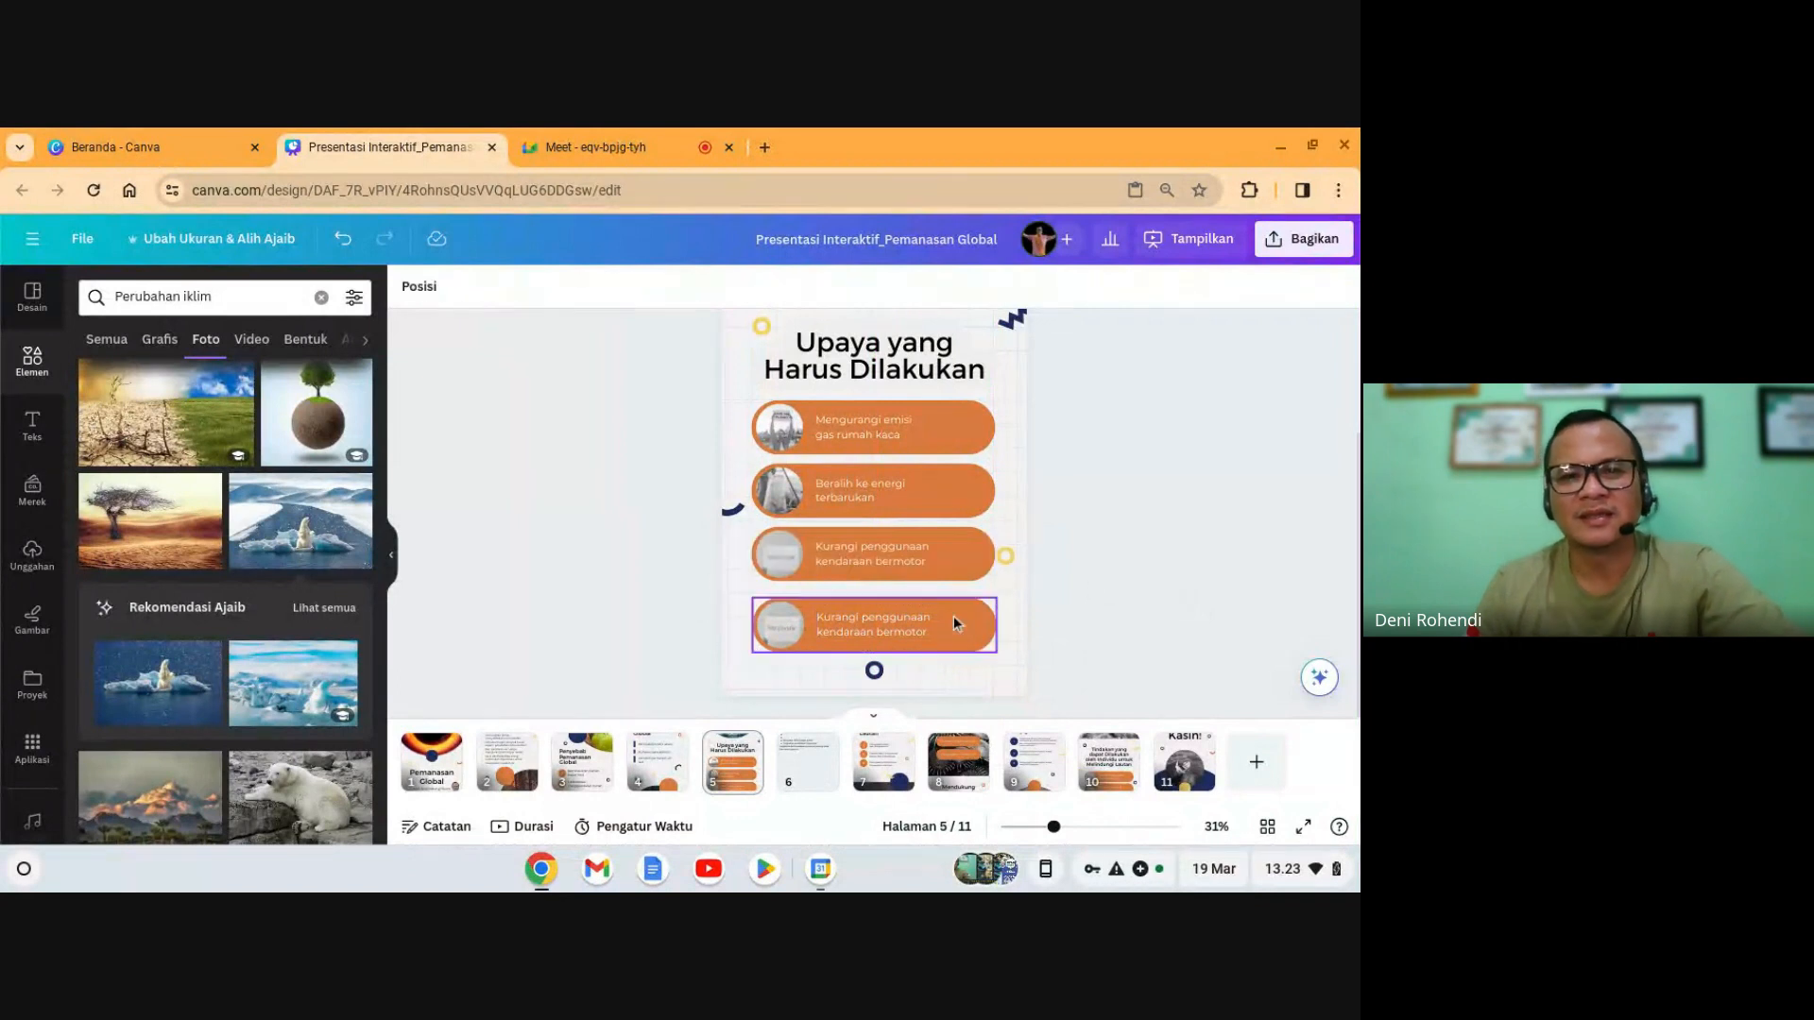
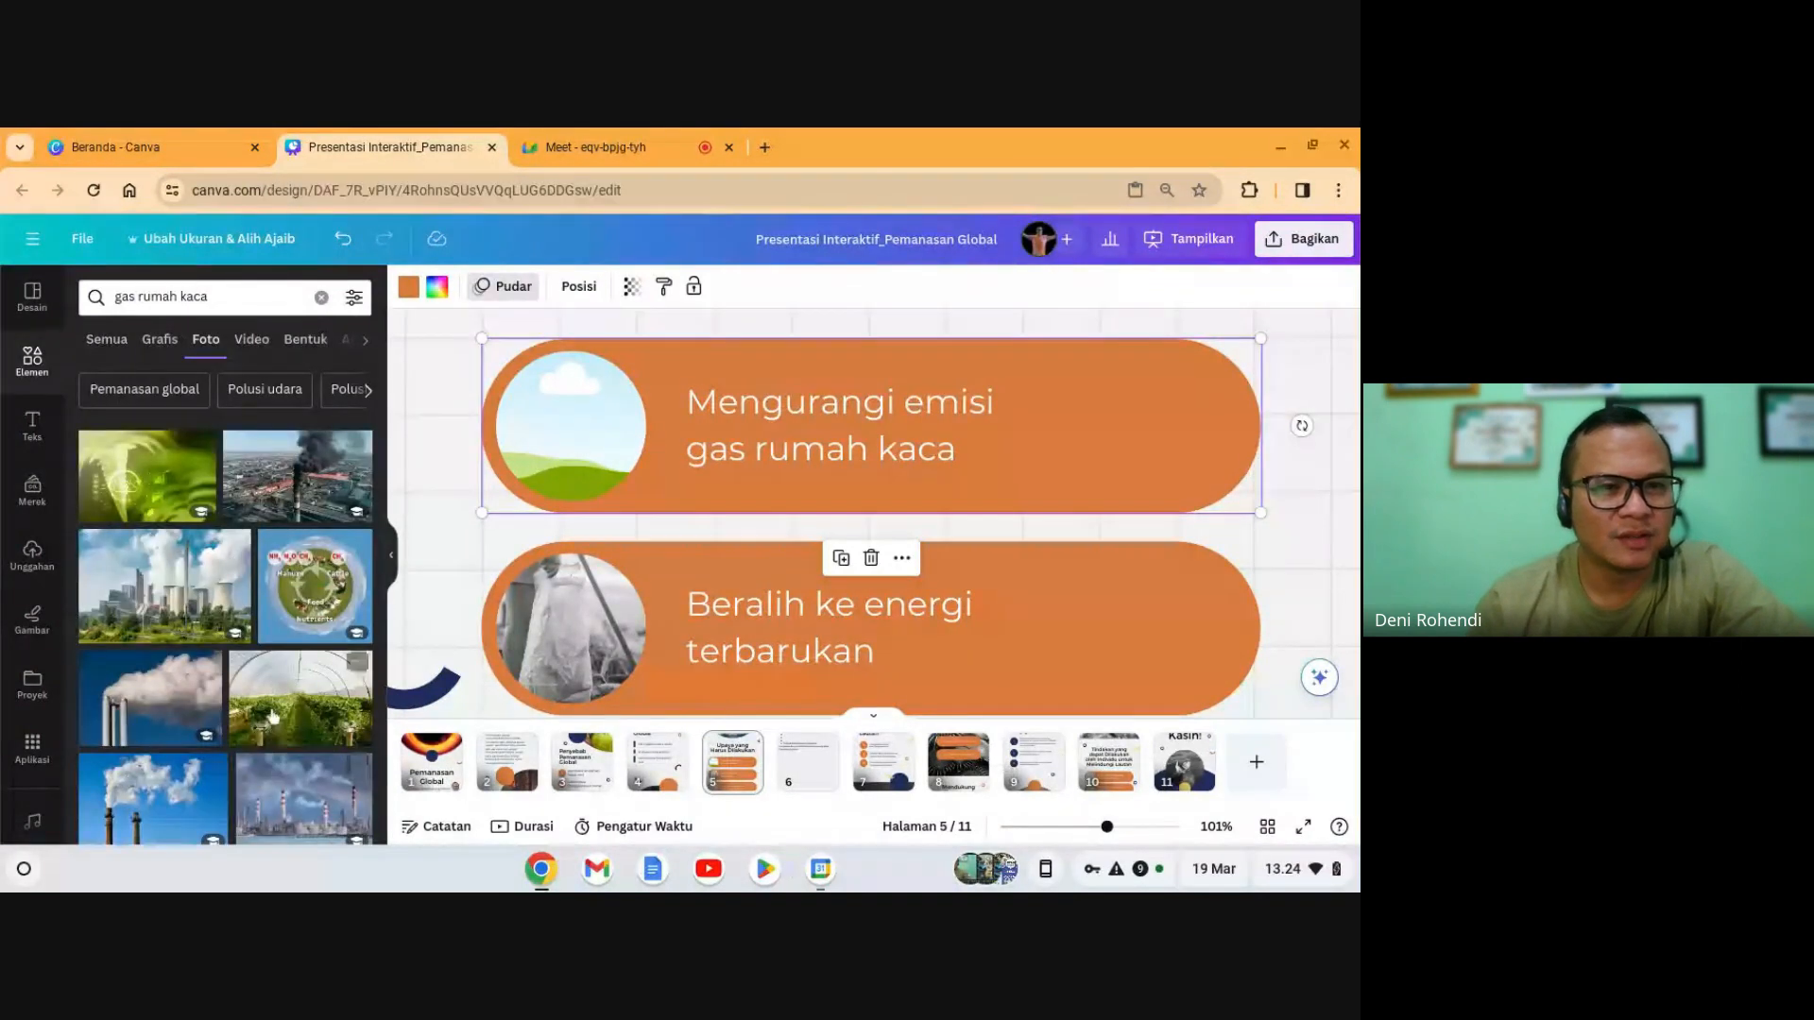
- Browse the 'gas rumah kaca' photo results next to slide 5
{"action": "scroll", "coordinate": [273, 715], "scroll_direction": "down", "scroll_amount": 1}
{"action": "scroll", "coordinate": [273, 715], "scroll_direction": "up", "scroll_amount": 1}
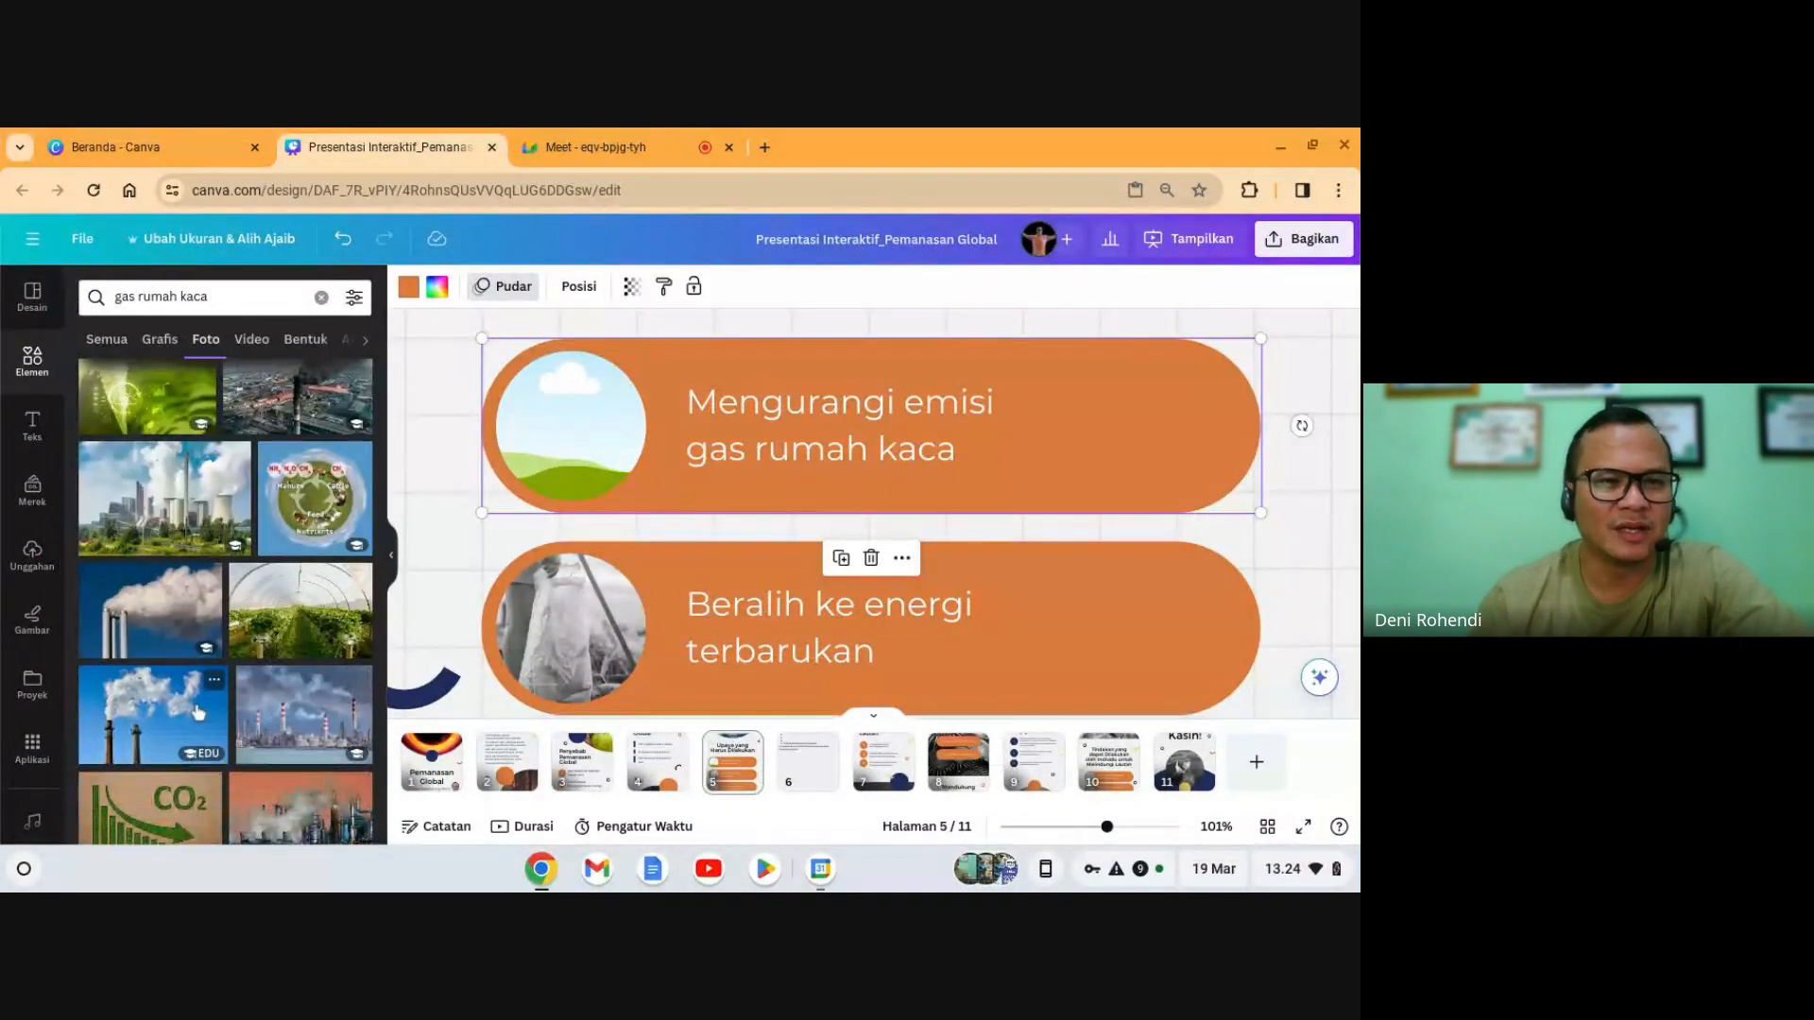
- Put the chimney-smoke photo in the top card's circle and clear the lower card's photo
{"action": "left_click", "coordinate": [151, 644]}
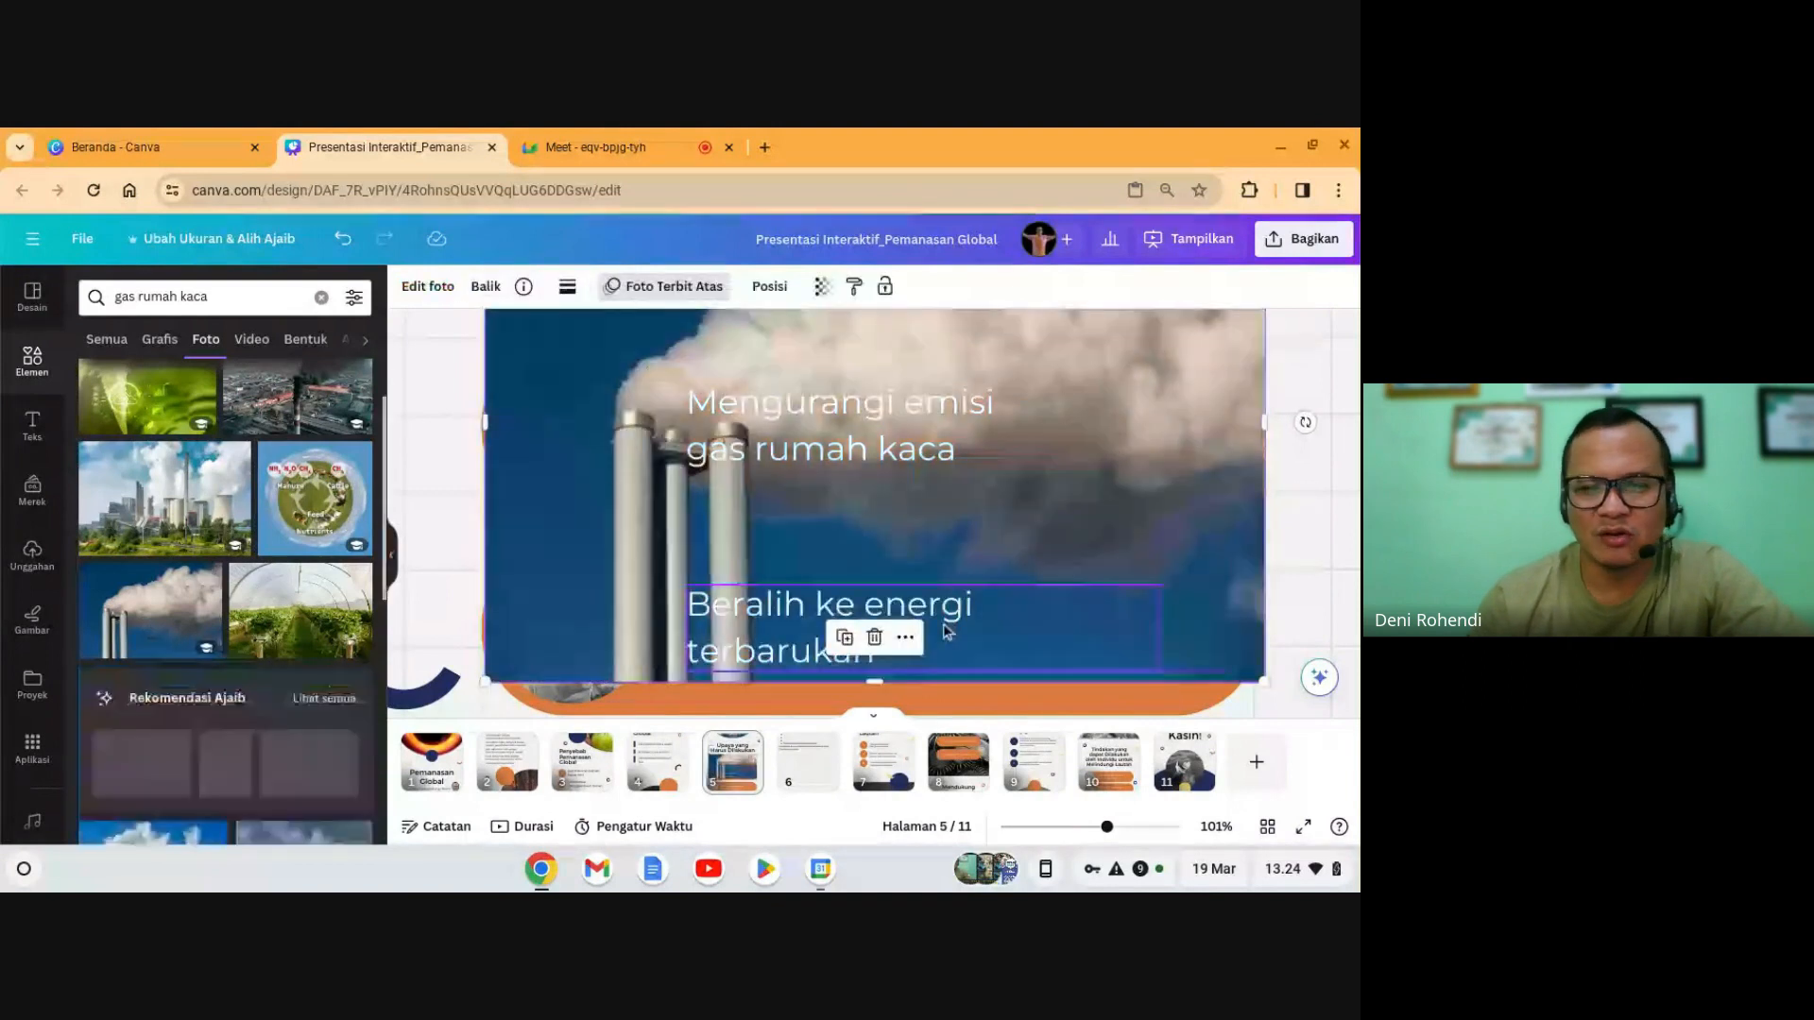
{"action": "left_click_drag", "start_coordinate": [1115, 523], "coordinate": [574, 432]}
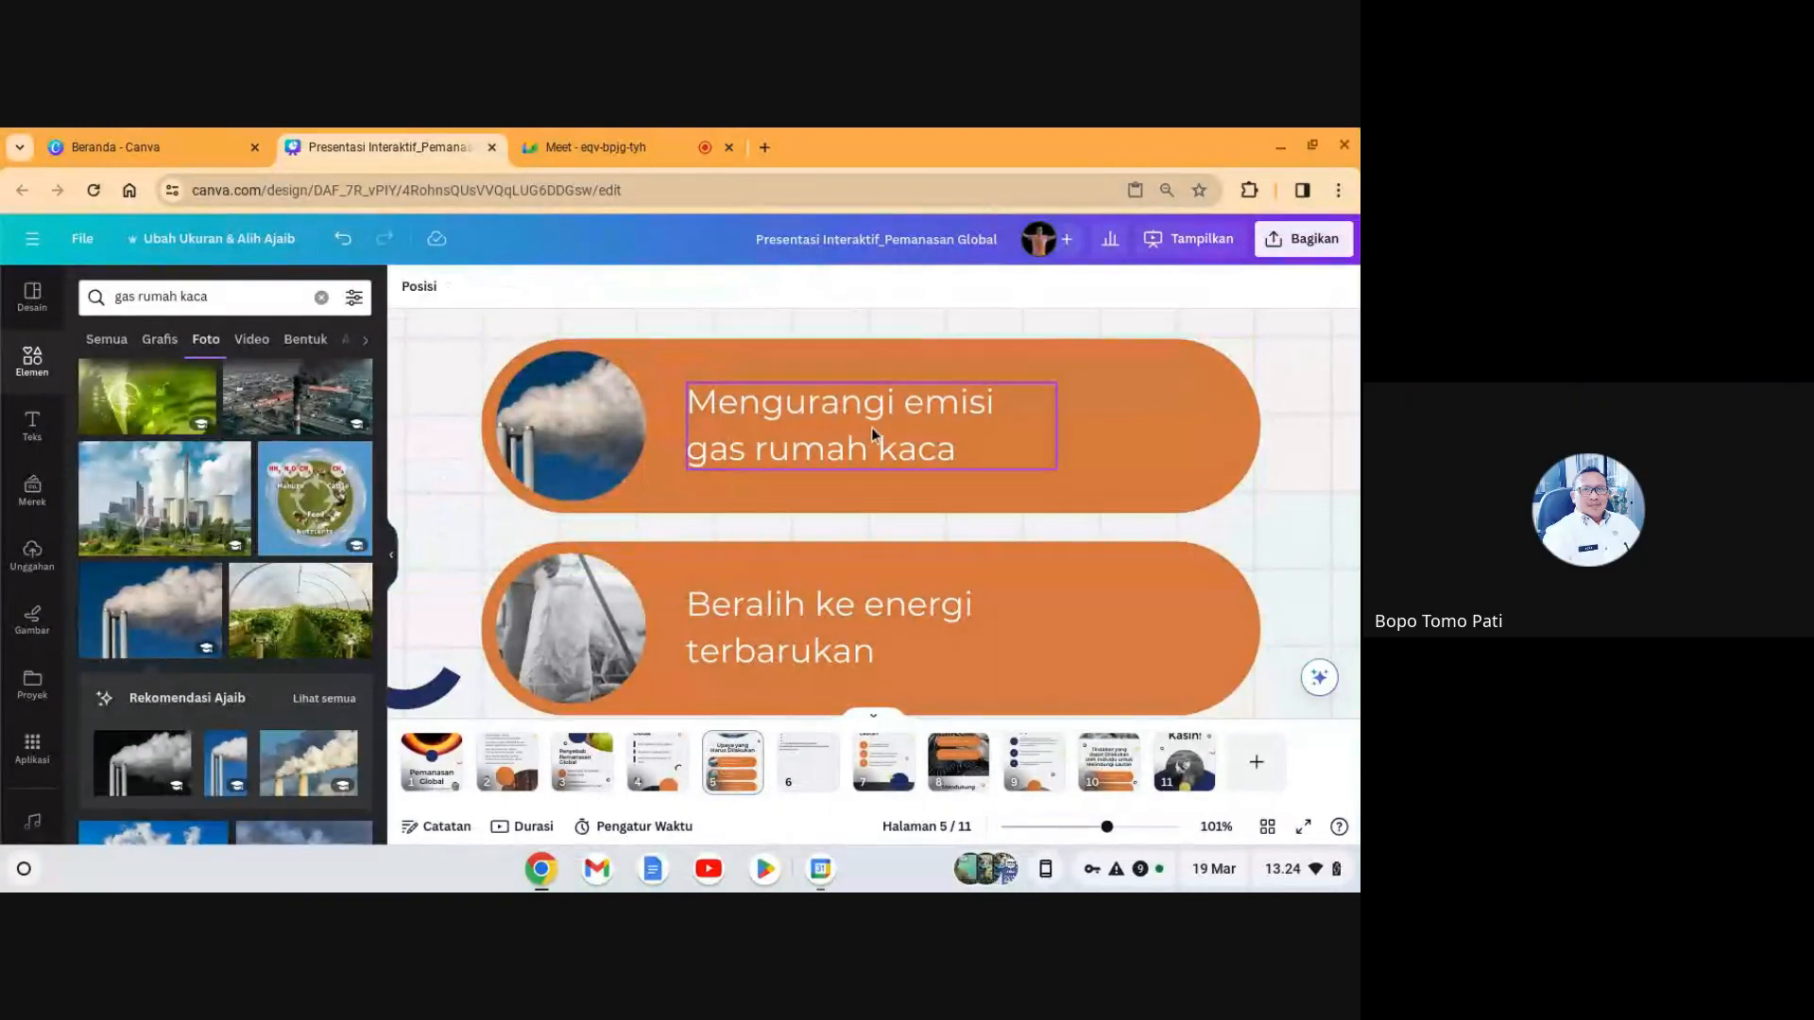
{"action": "mouse_move", "coordinate": [921, 760]}
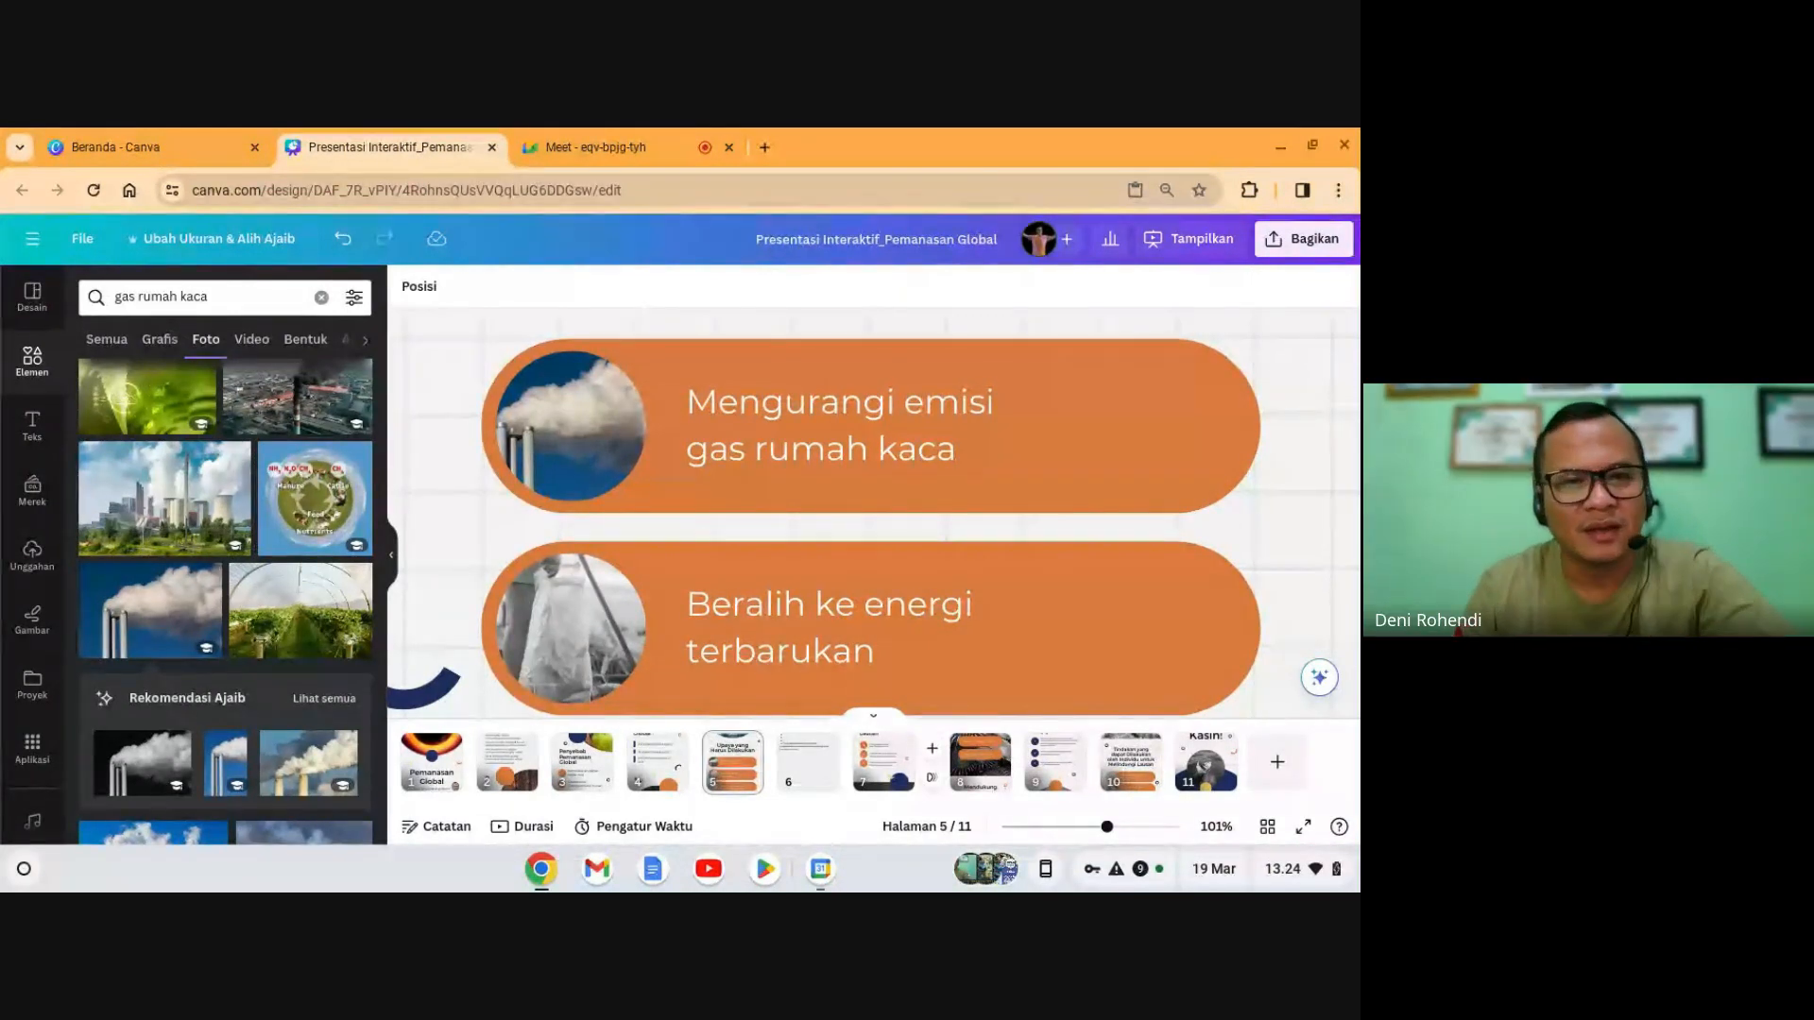
{"action": "left_click", "coordinate": [553, 618]}
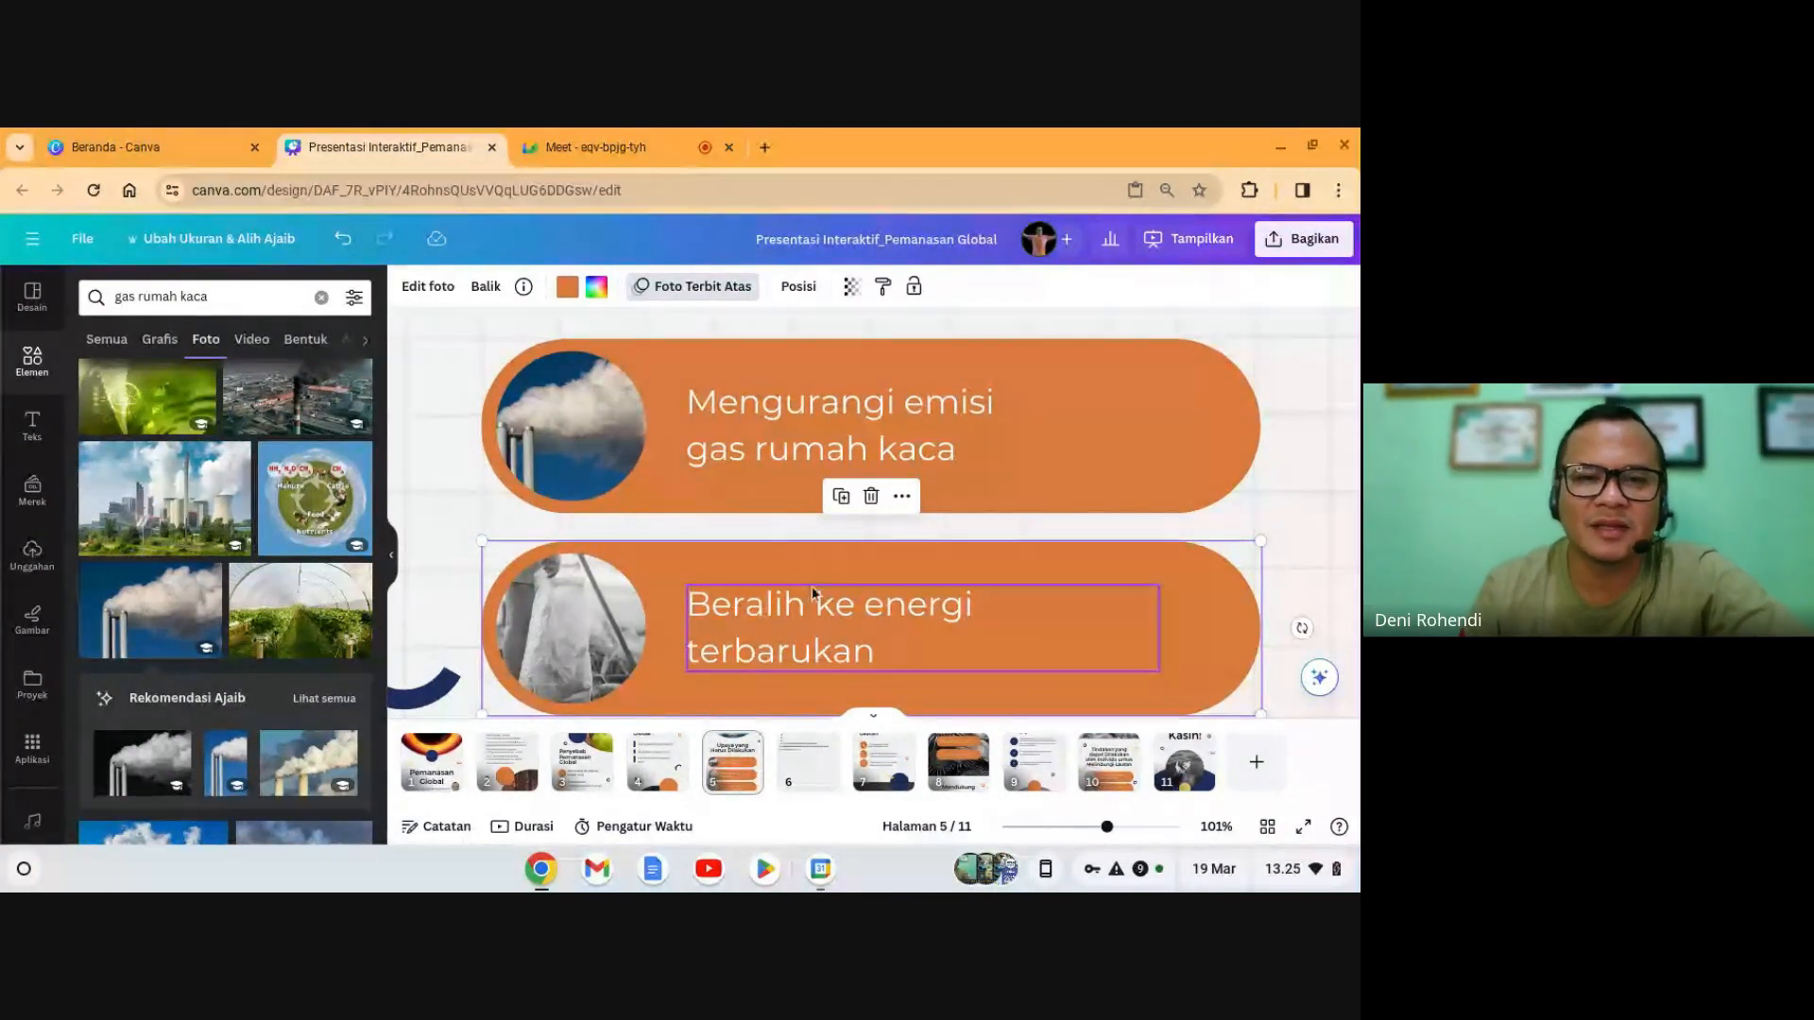
{"action": "left_click", "coordinate": [872, 499]}
{"action": "left_click", "coordinate": [914, 424]}
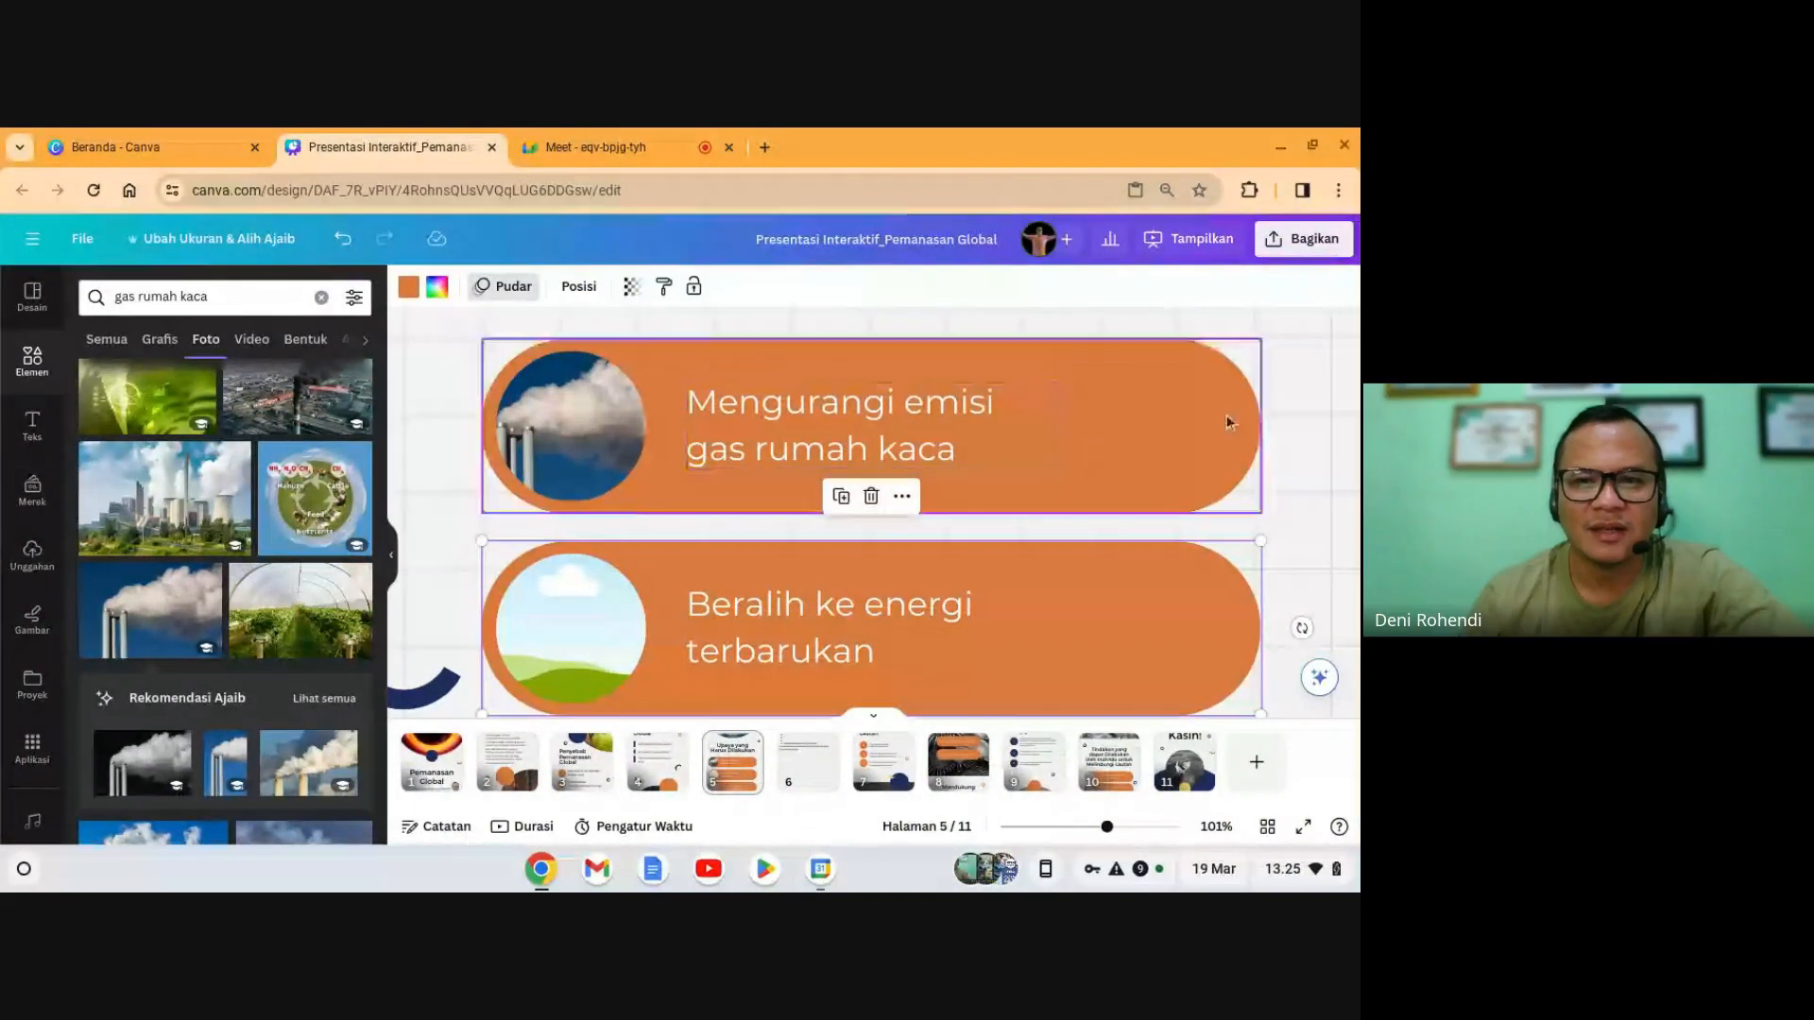
- Reselect the lower 'Beralih ke energi terbarukan' bar after undoing its accidental deletion
{"action": "left_click", "coordinate": [1281, 406]}
{"action": "left_click", "coordinate": [588, 639]}
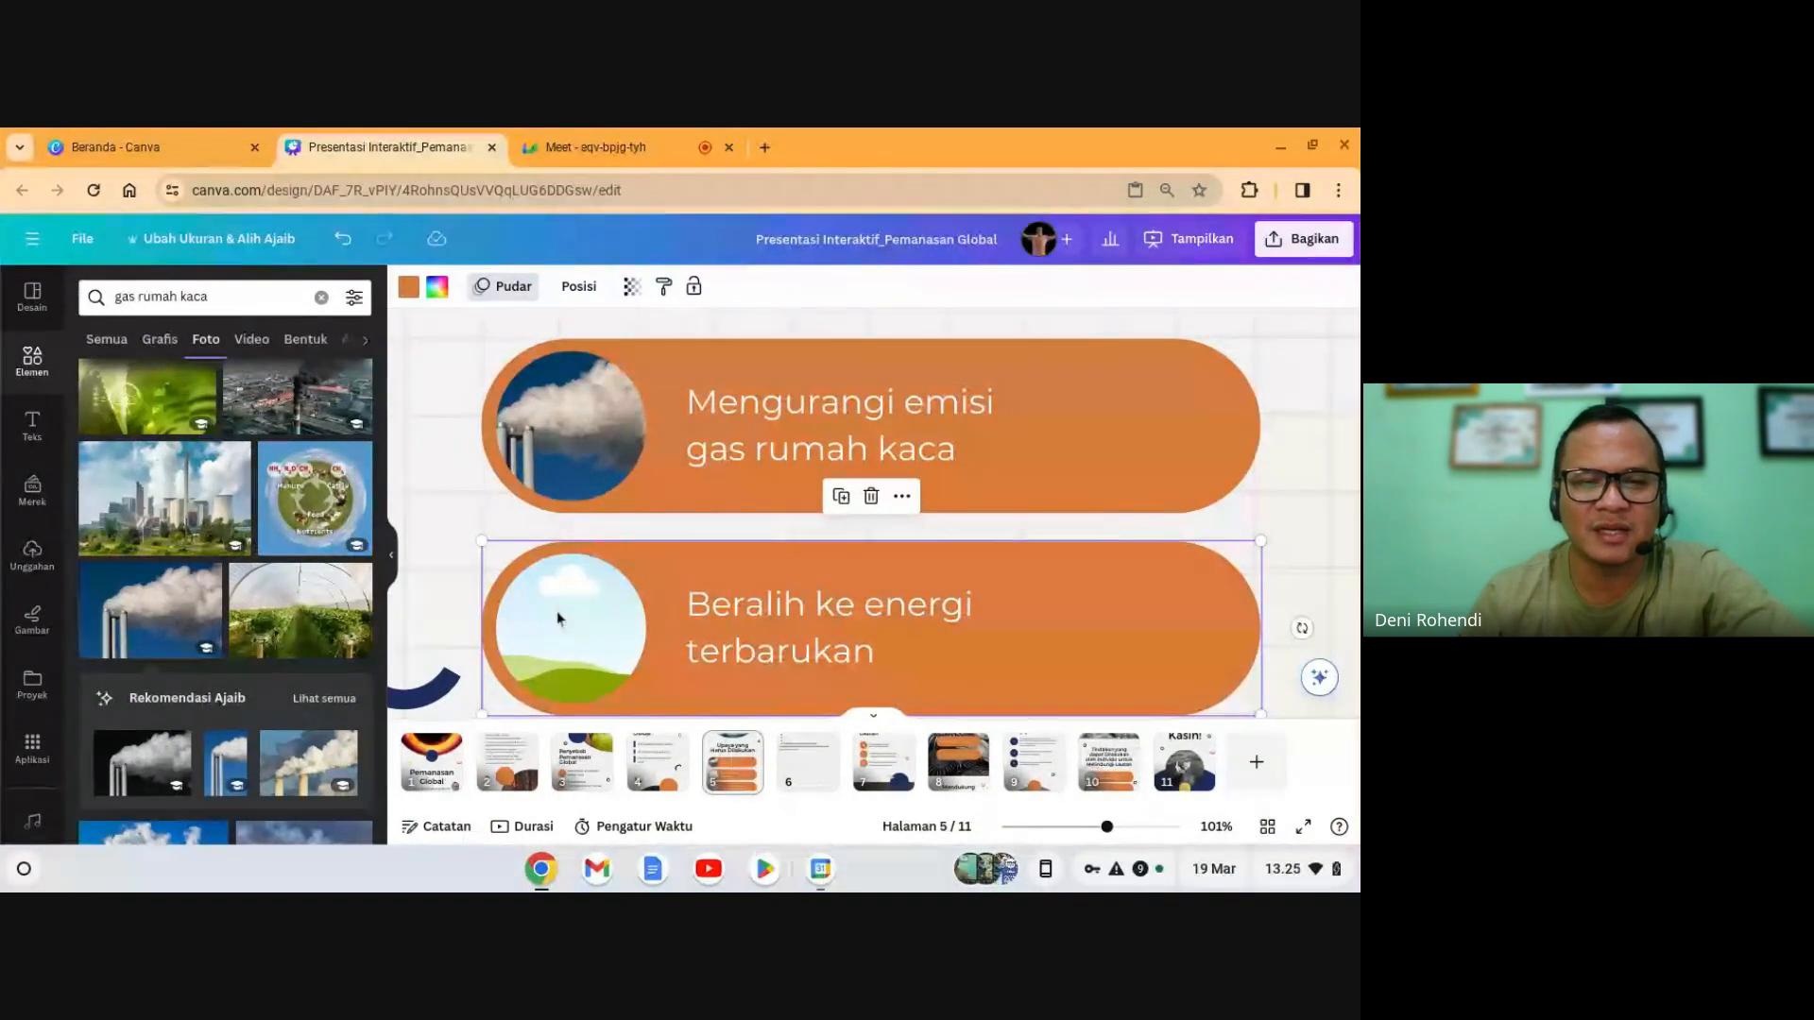
{"action": "left_click", "coordinate": [872, 497]}
{"action": "key", "text": "ctrl+z"}
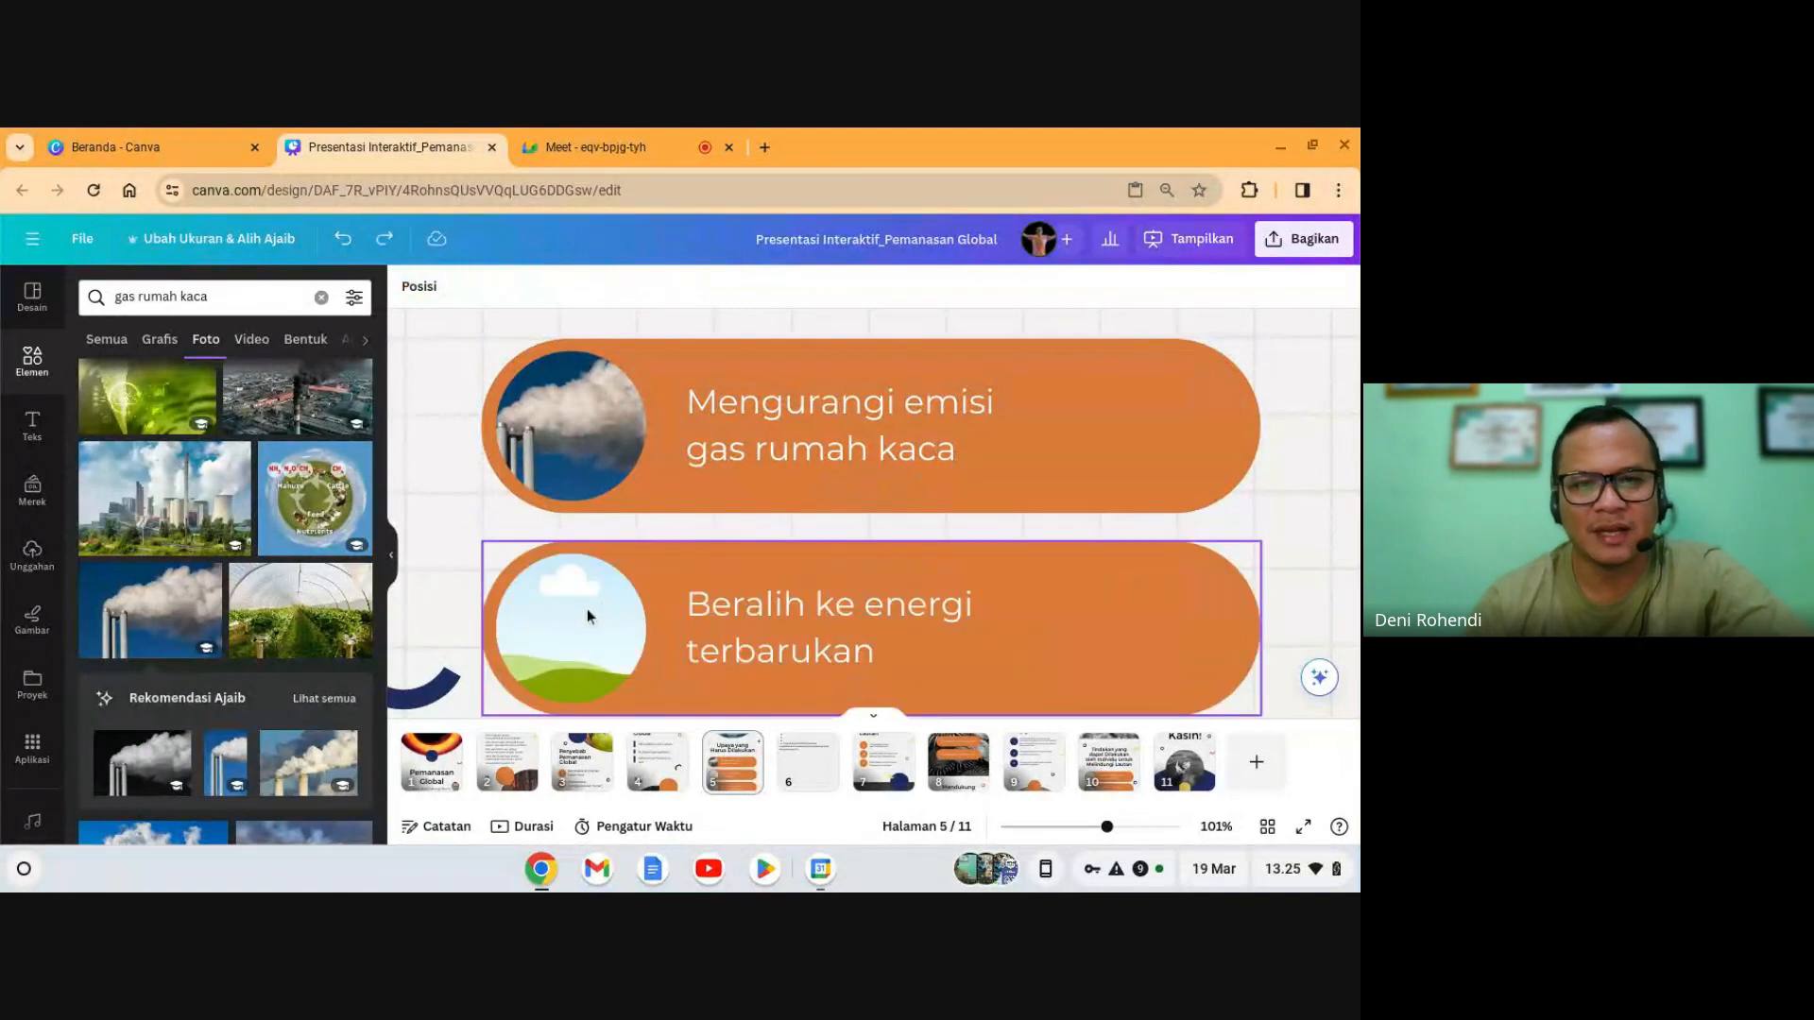
{"action": "left_click", "coordinate": [588, 616]}
{"action": "left_click", "coordinate": [902, 498]}
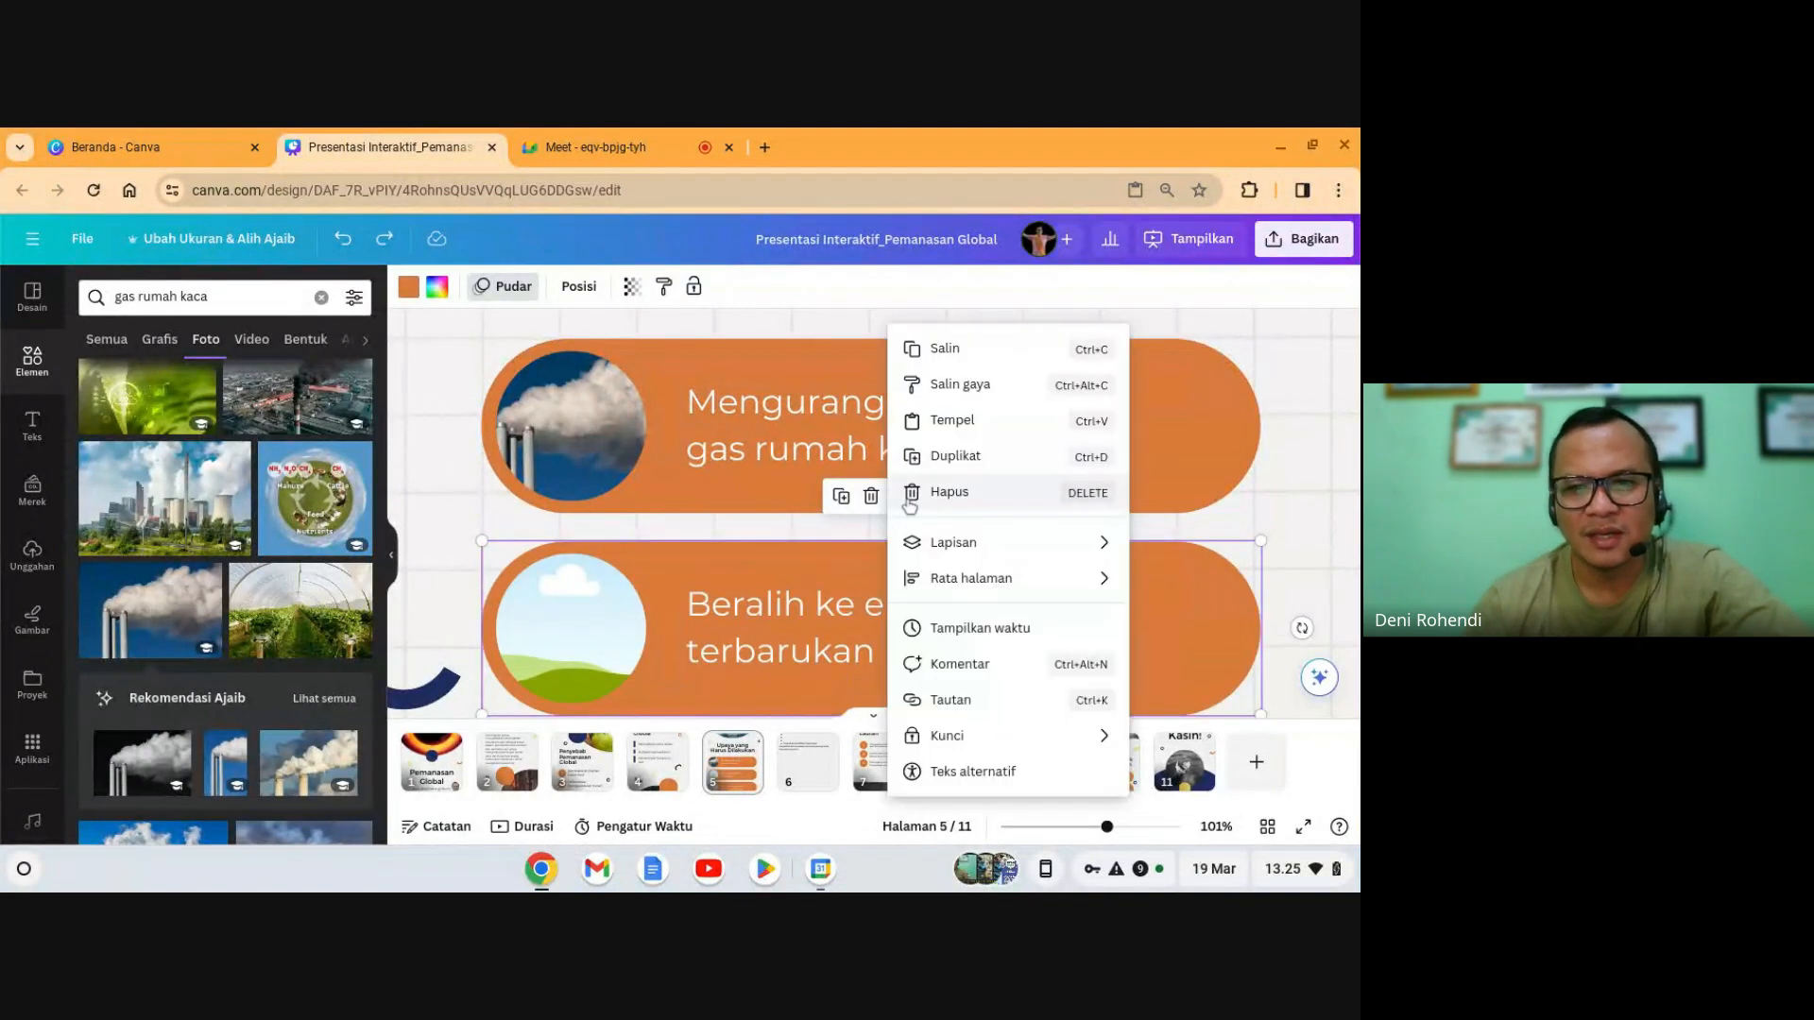
{"action": "left_click", "coordinate": [653, 679]}
{"action": "left_click", "coordinate": [1300, 570]}
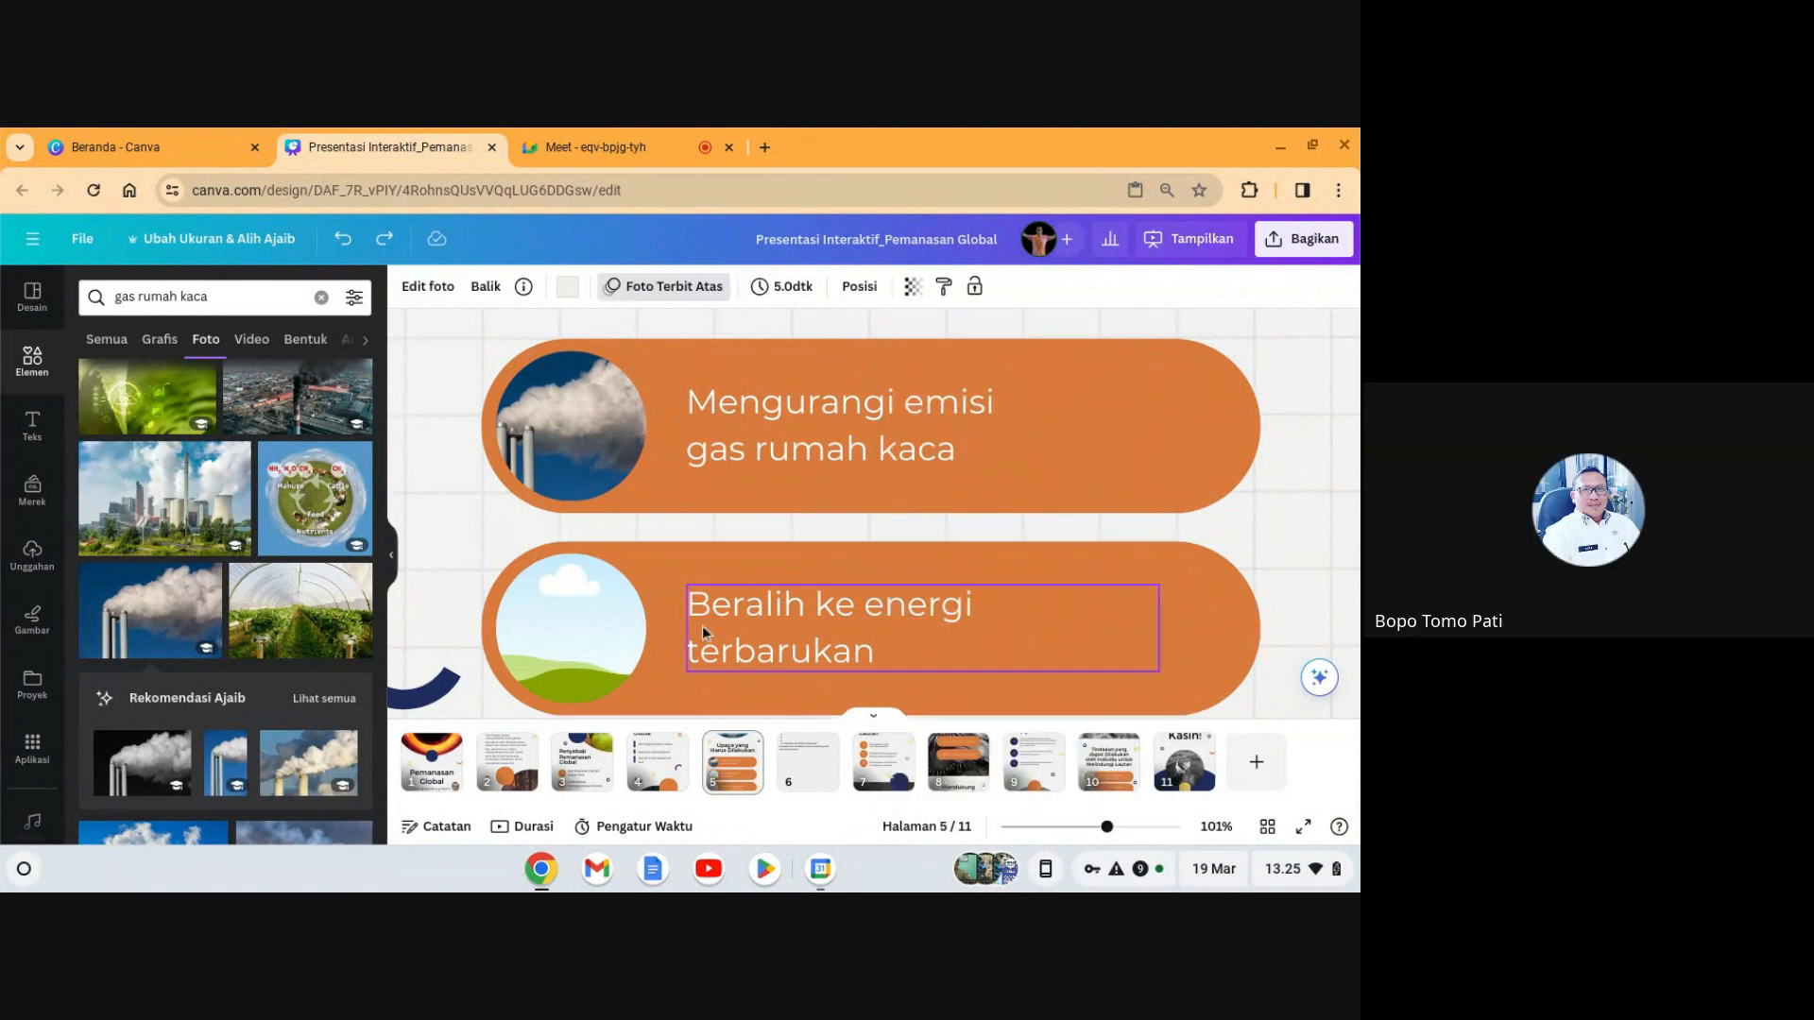
{"action": "left_click", "coordinate": [600, 631]}
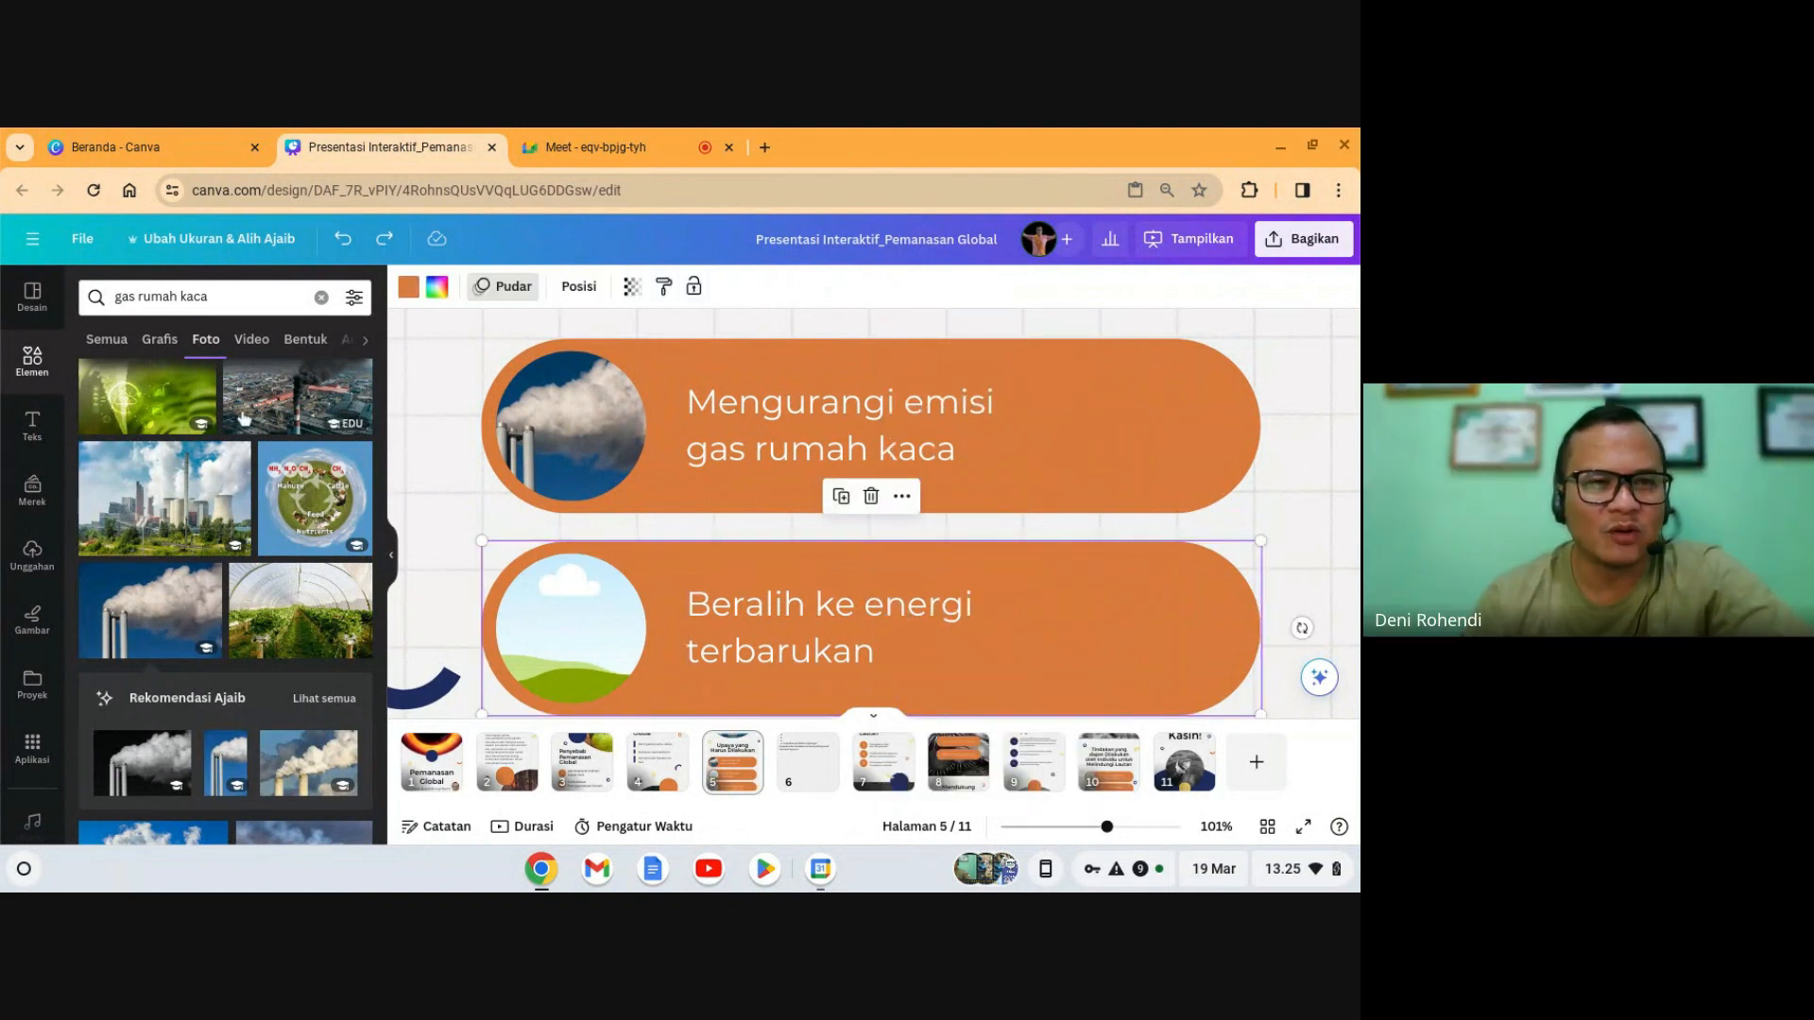
- Search Elements for '2' and show only photo results
{"action": "left_click", "coordinate": [32, 363]}
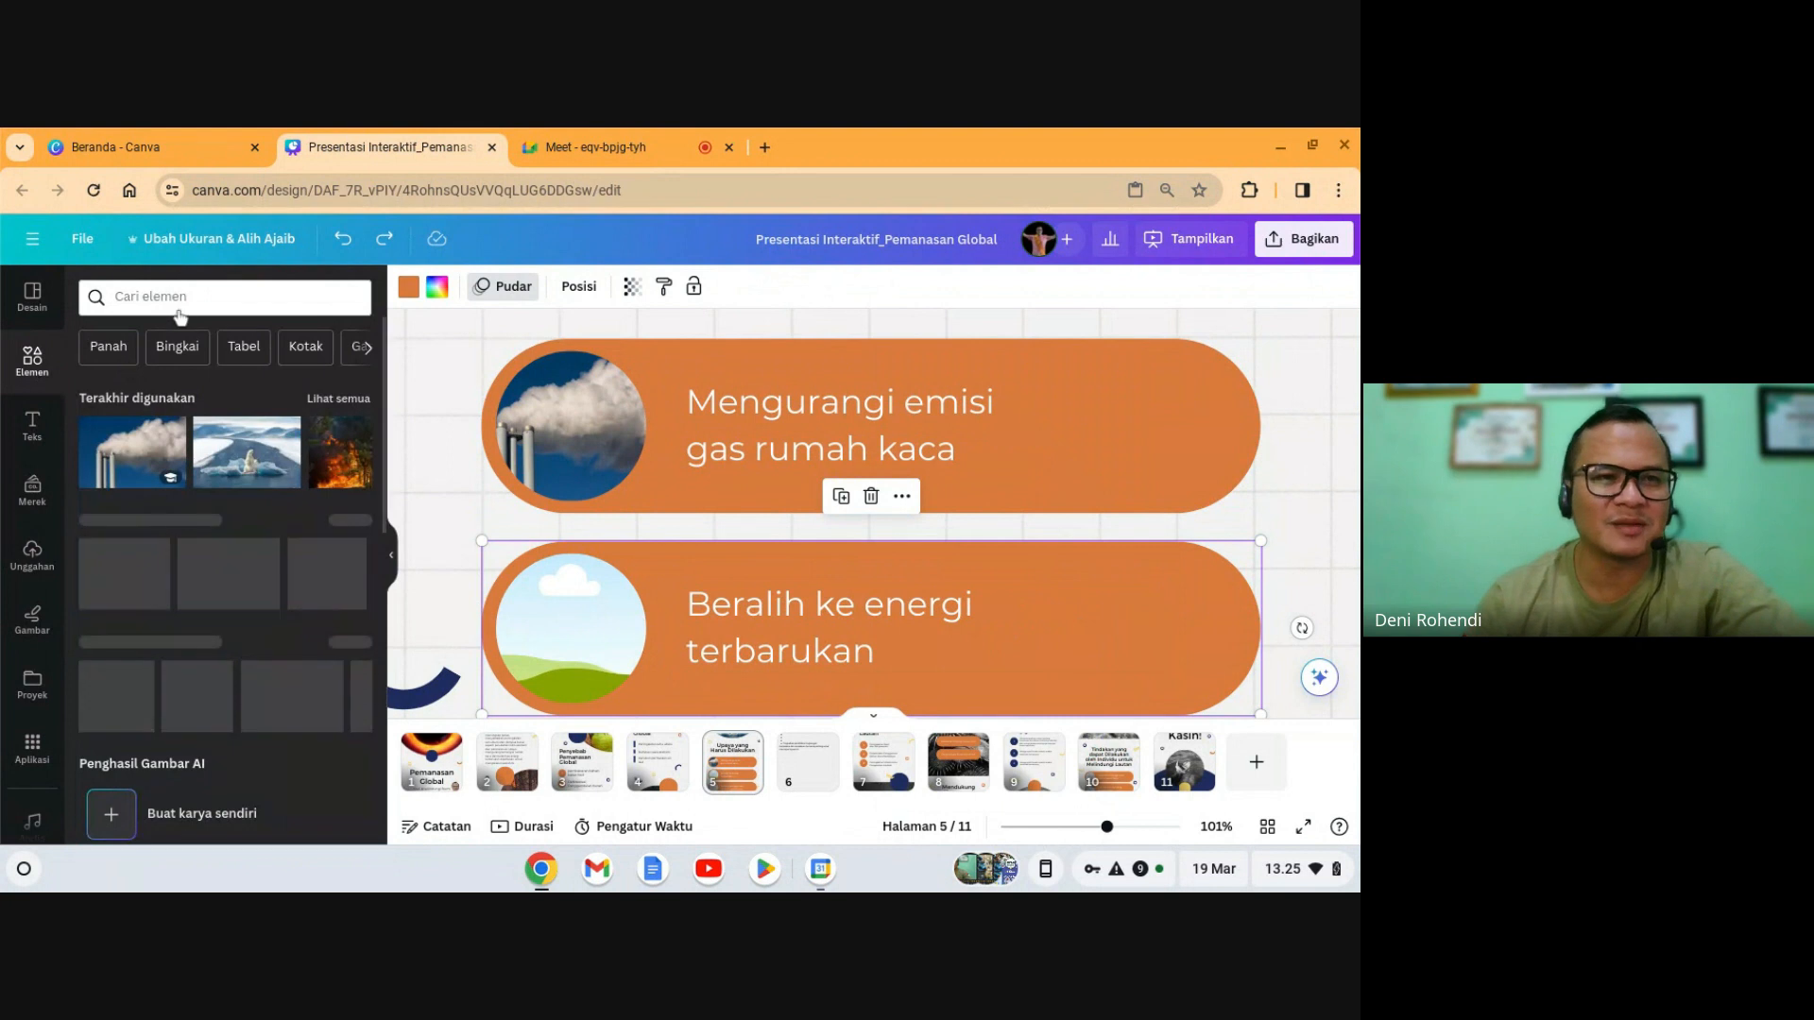
{"action": "left_click", "coordinate": [150, 295]}
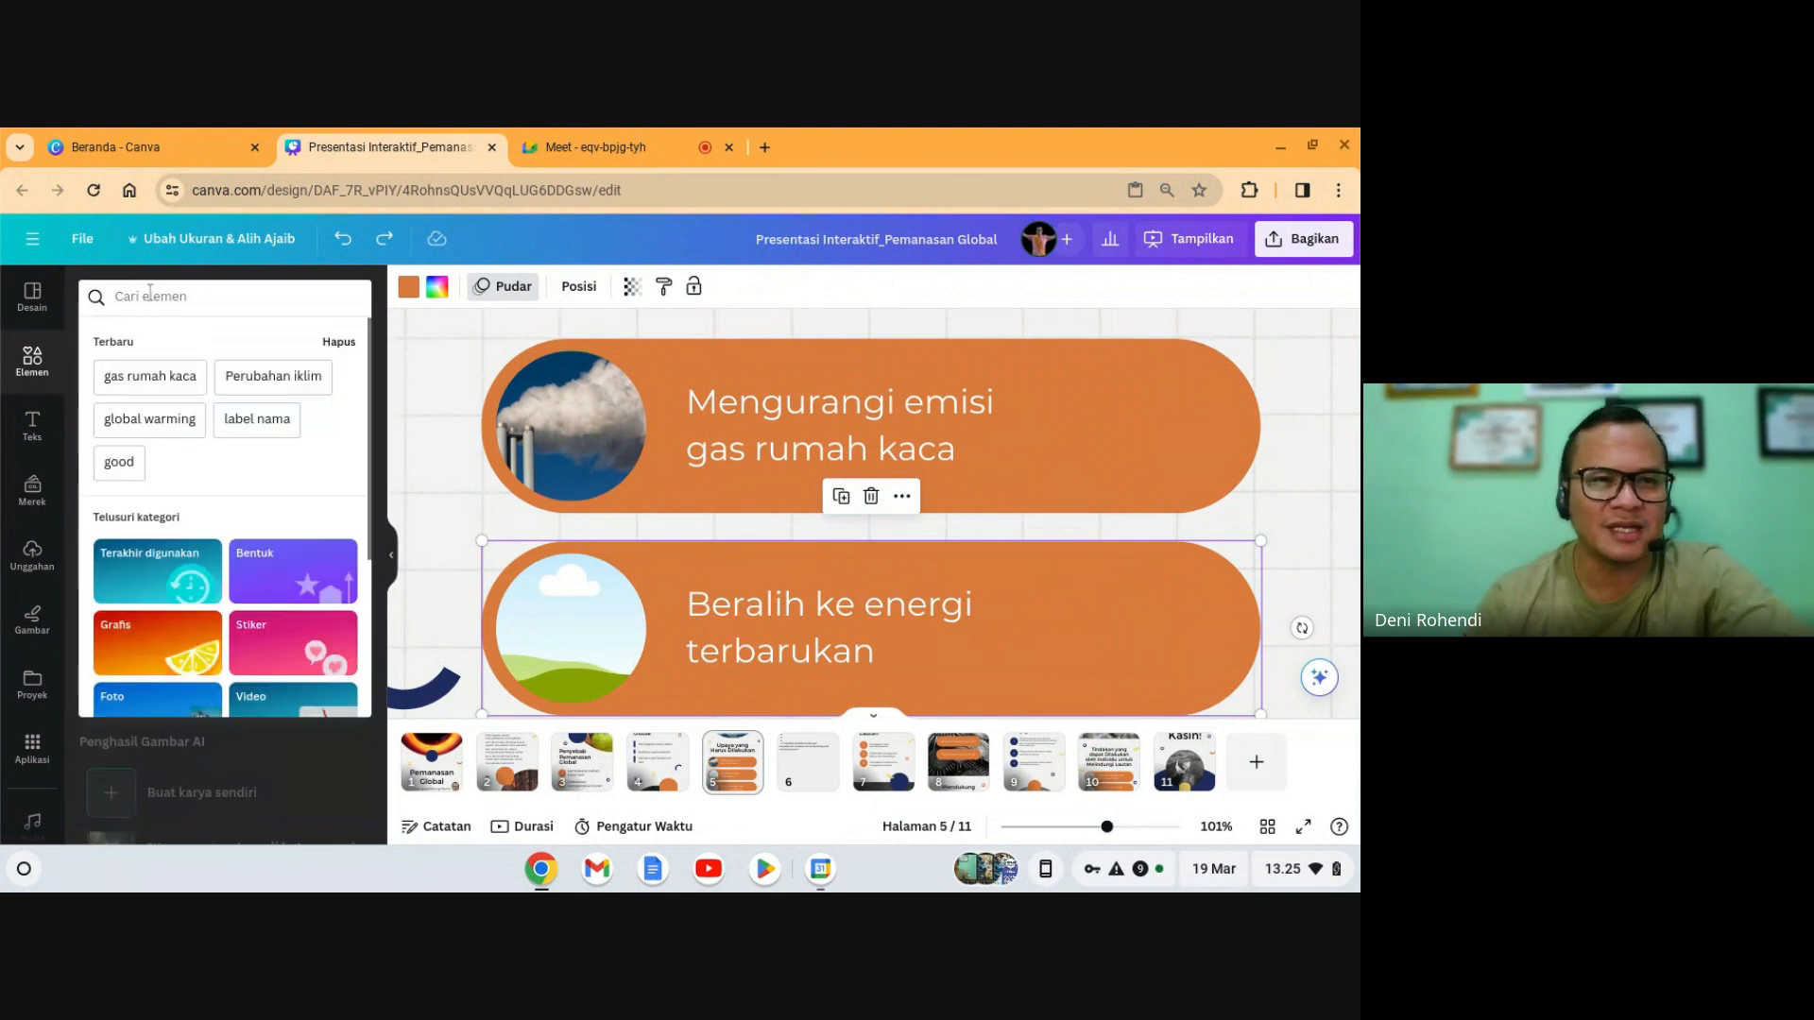
{"action": "type", "text": "2"}
{"action": "key", "text": "Return"}
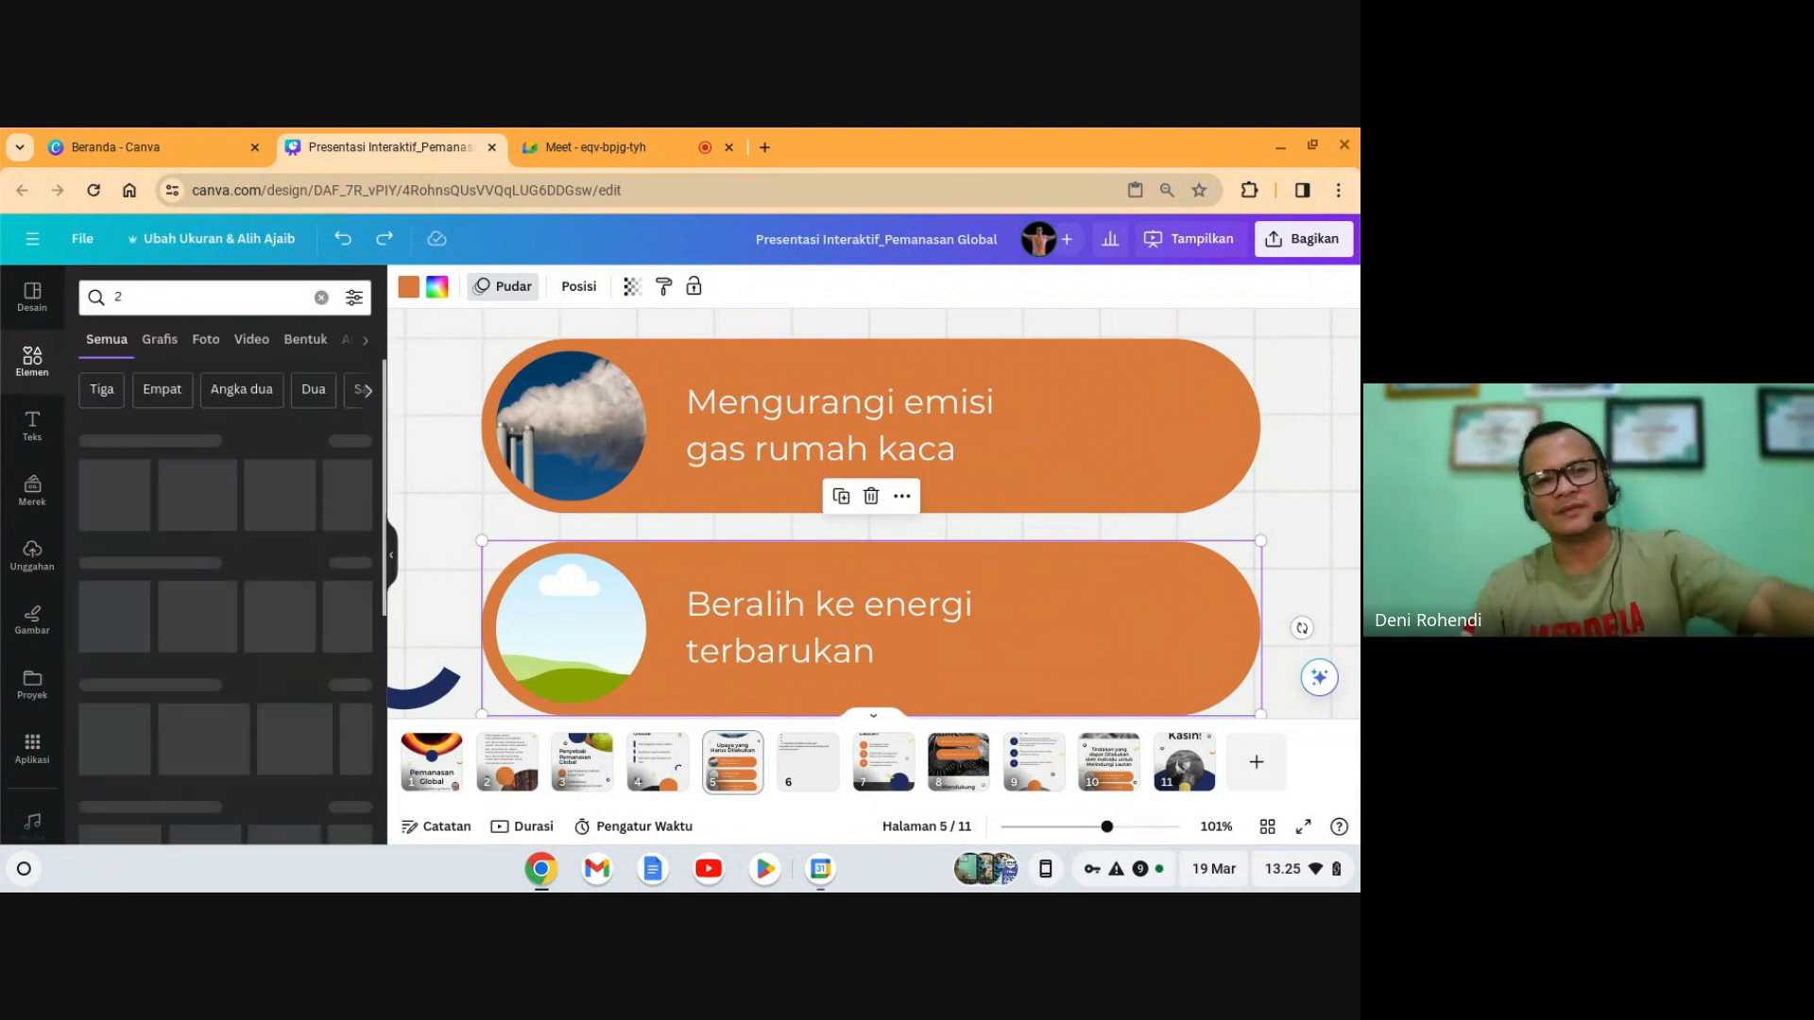
{"action": "left_click", "coordinate": [224, 344]}
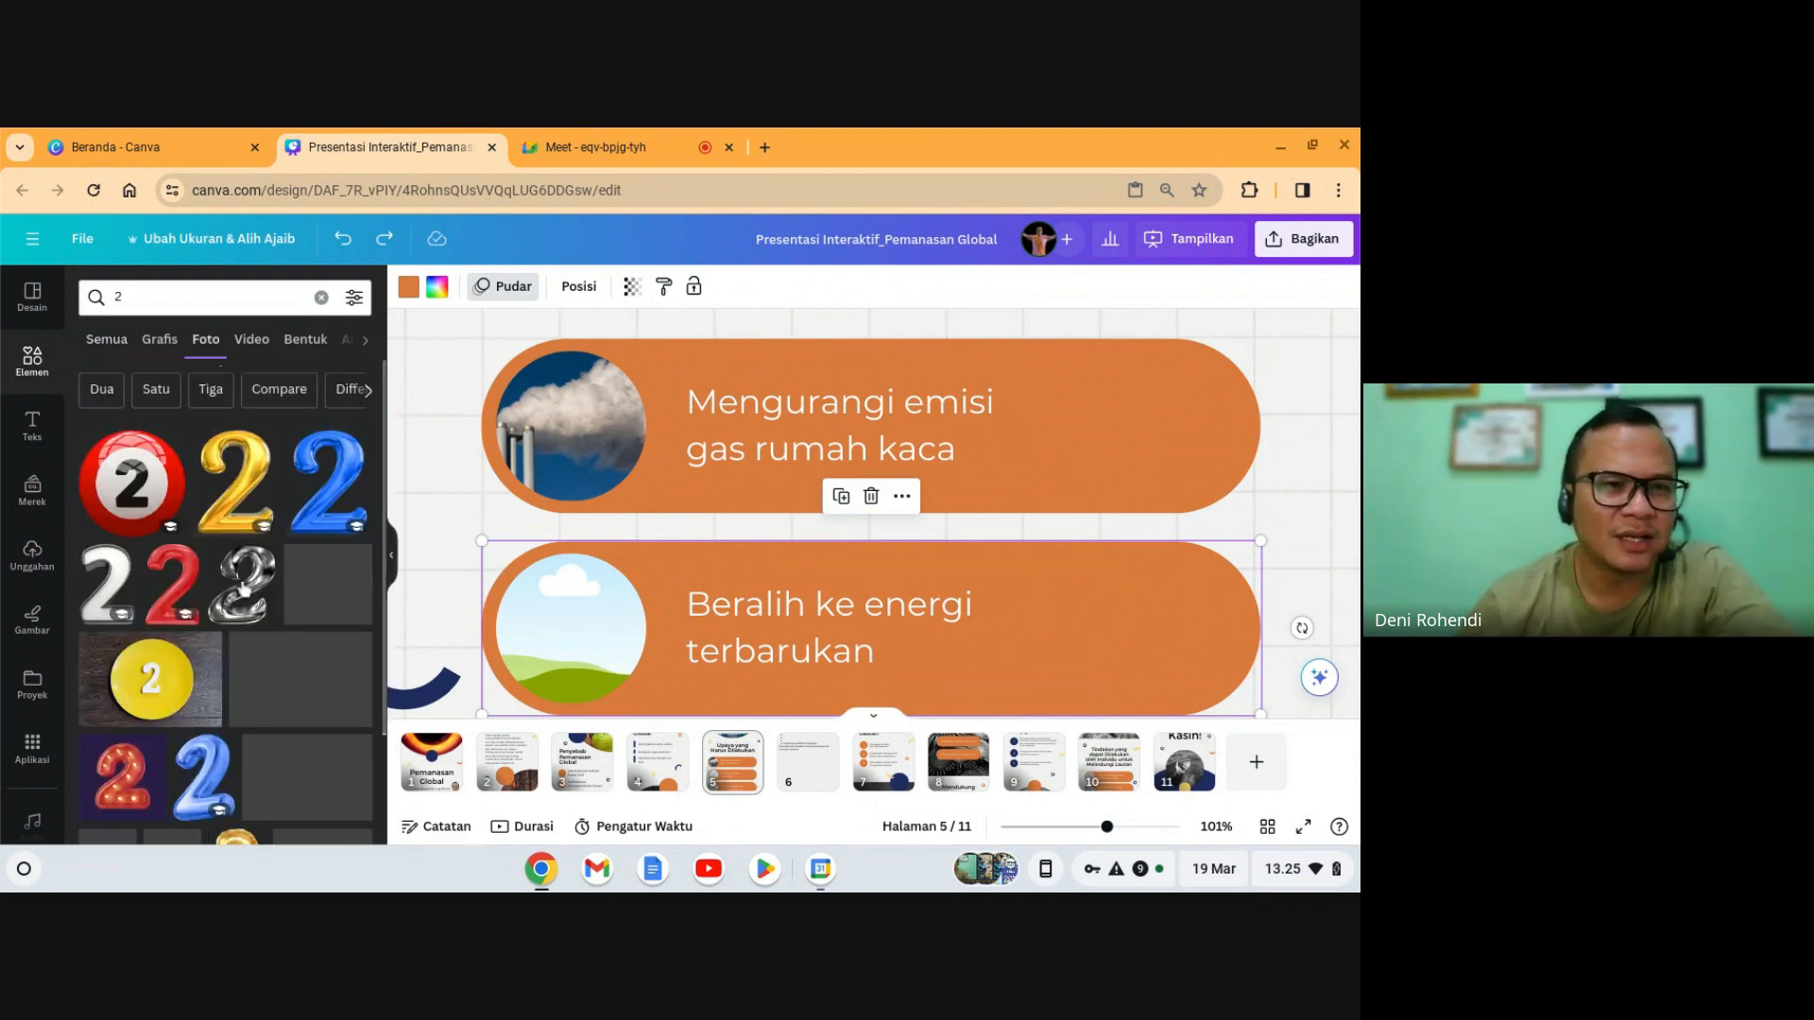
{"action": "scroll", "coordinate": [242, 590], "scroll_direction": "down", "scroll_amount": 5}
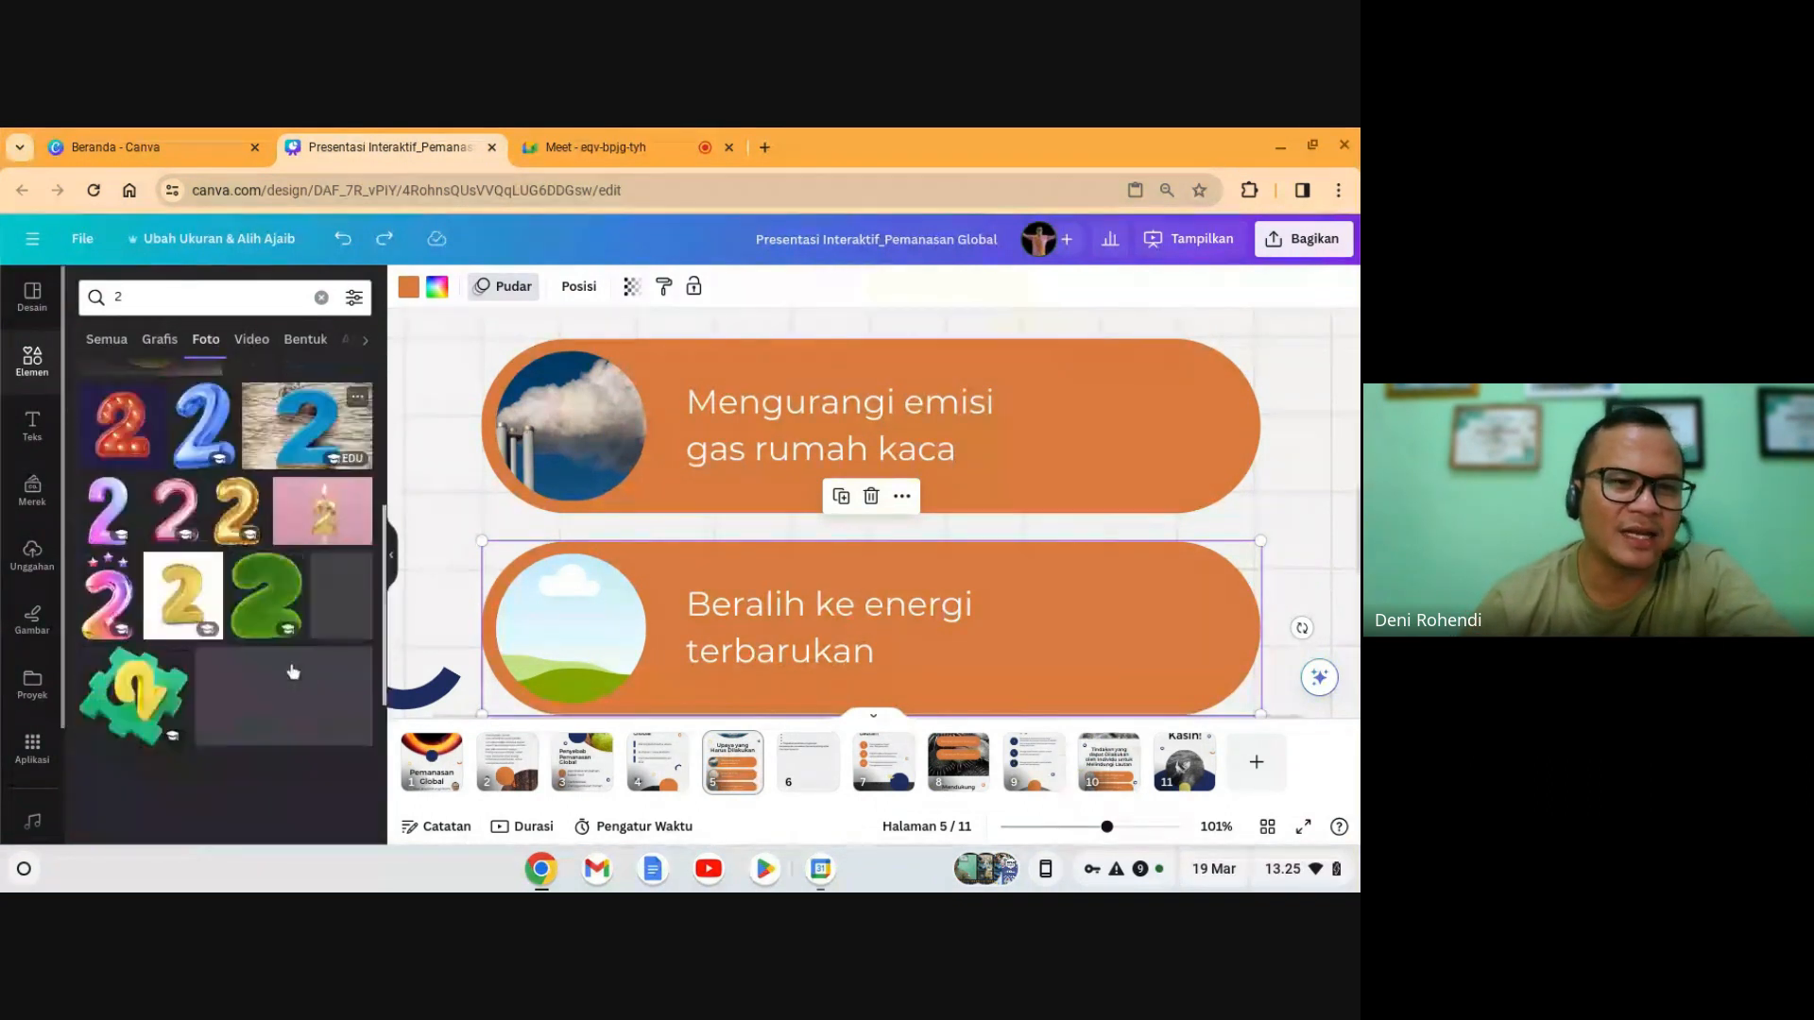
{"action": "scroll", "coordinate": [293, 661], "scroll_direction": "up", "scroll_amount": 1}
- Add the blue 2-on-wood photo, shrink it and drop it into the lower card's circle
{"action": "left_click", "coordinate": [298, 511]}
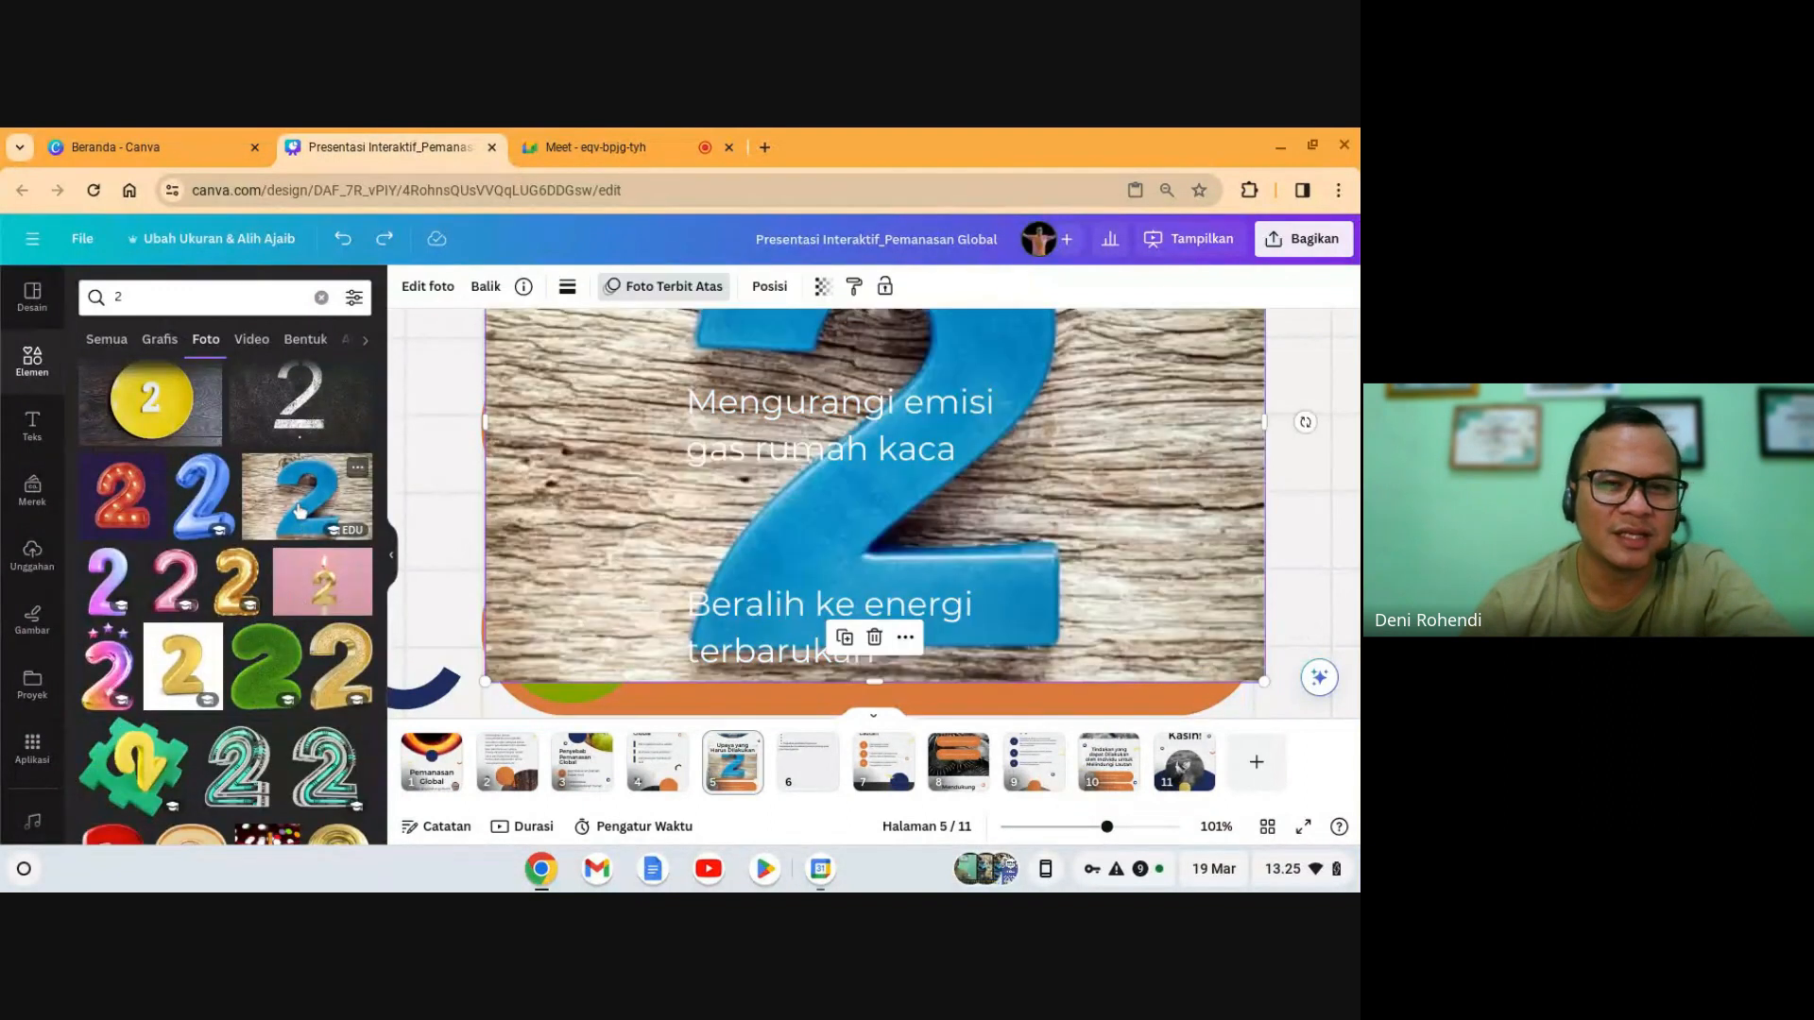
{"action": "left_click_drag", "start_coordinate": [1264, 681], "coordinate": [1037, 492]}
{"action": "left_click_drag", "start_coordinate": [758, 353], "coordinate": [570, 610]}
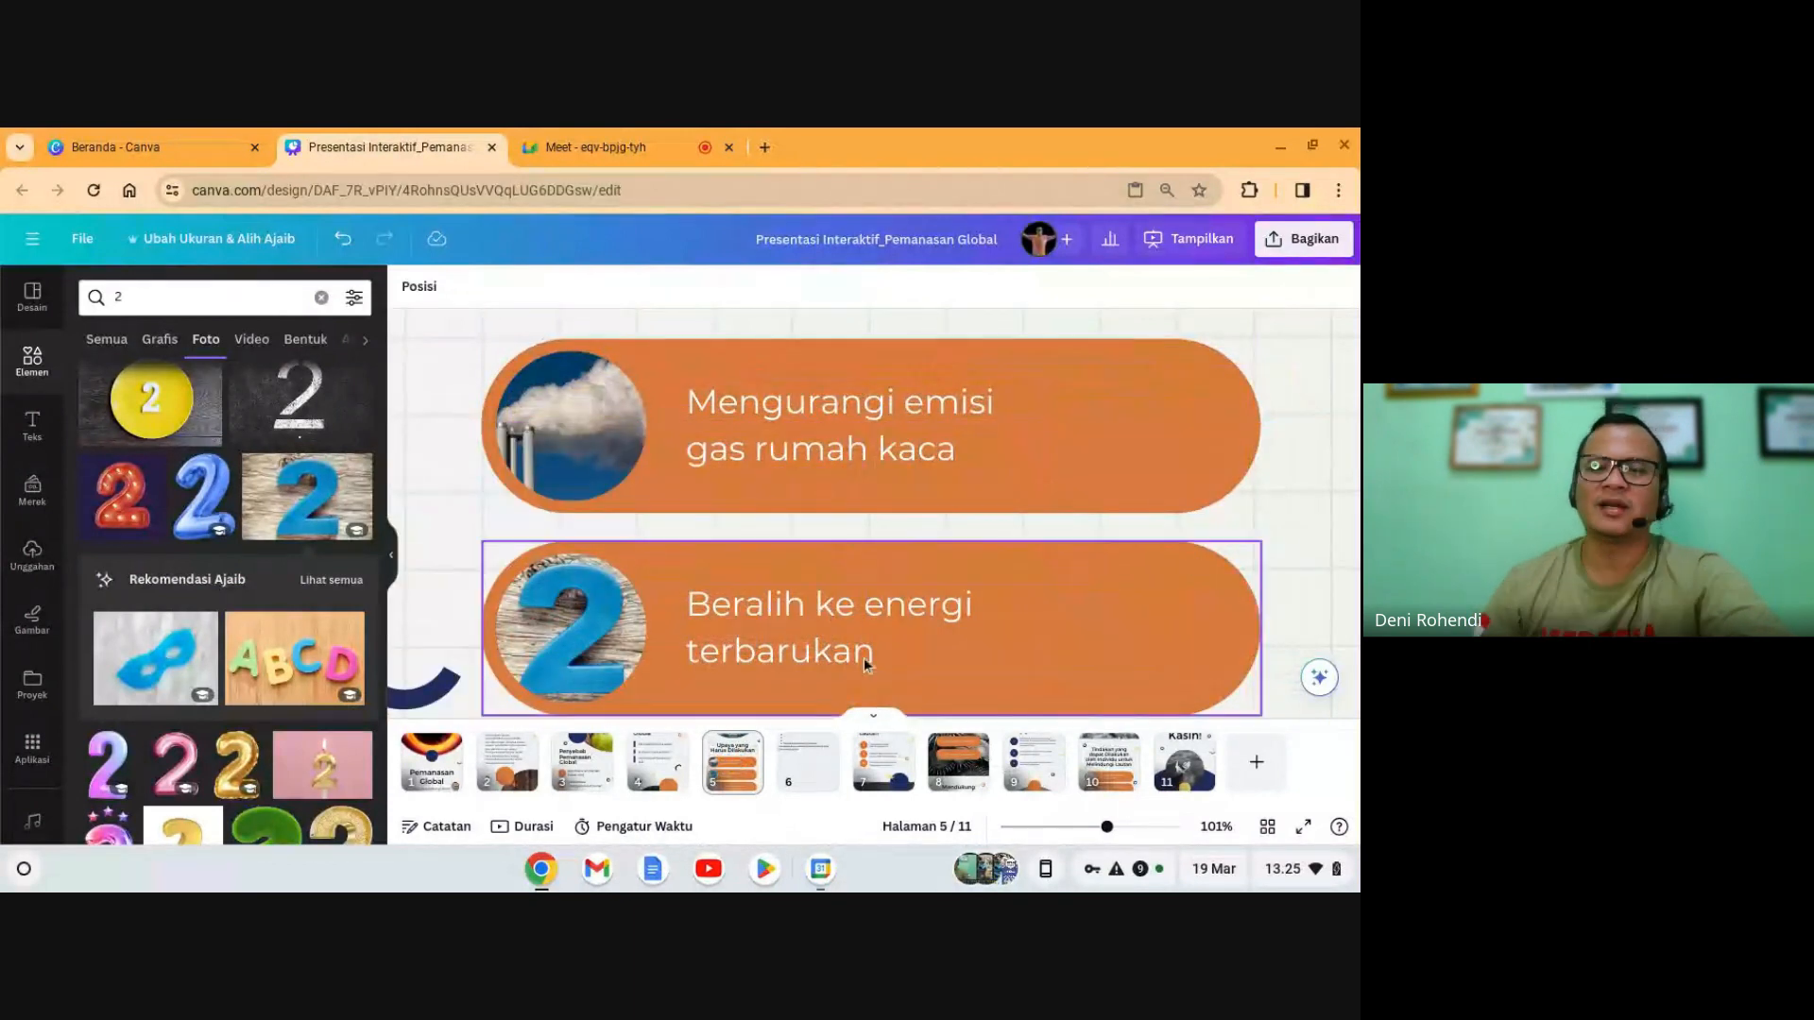
{"action": "scroll", "coordinate": [584, 644], "scroll_direction": "down", "scroll_amount": 2}
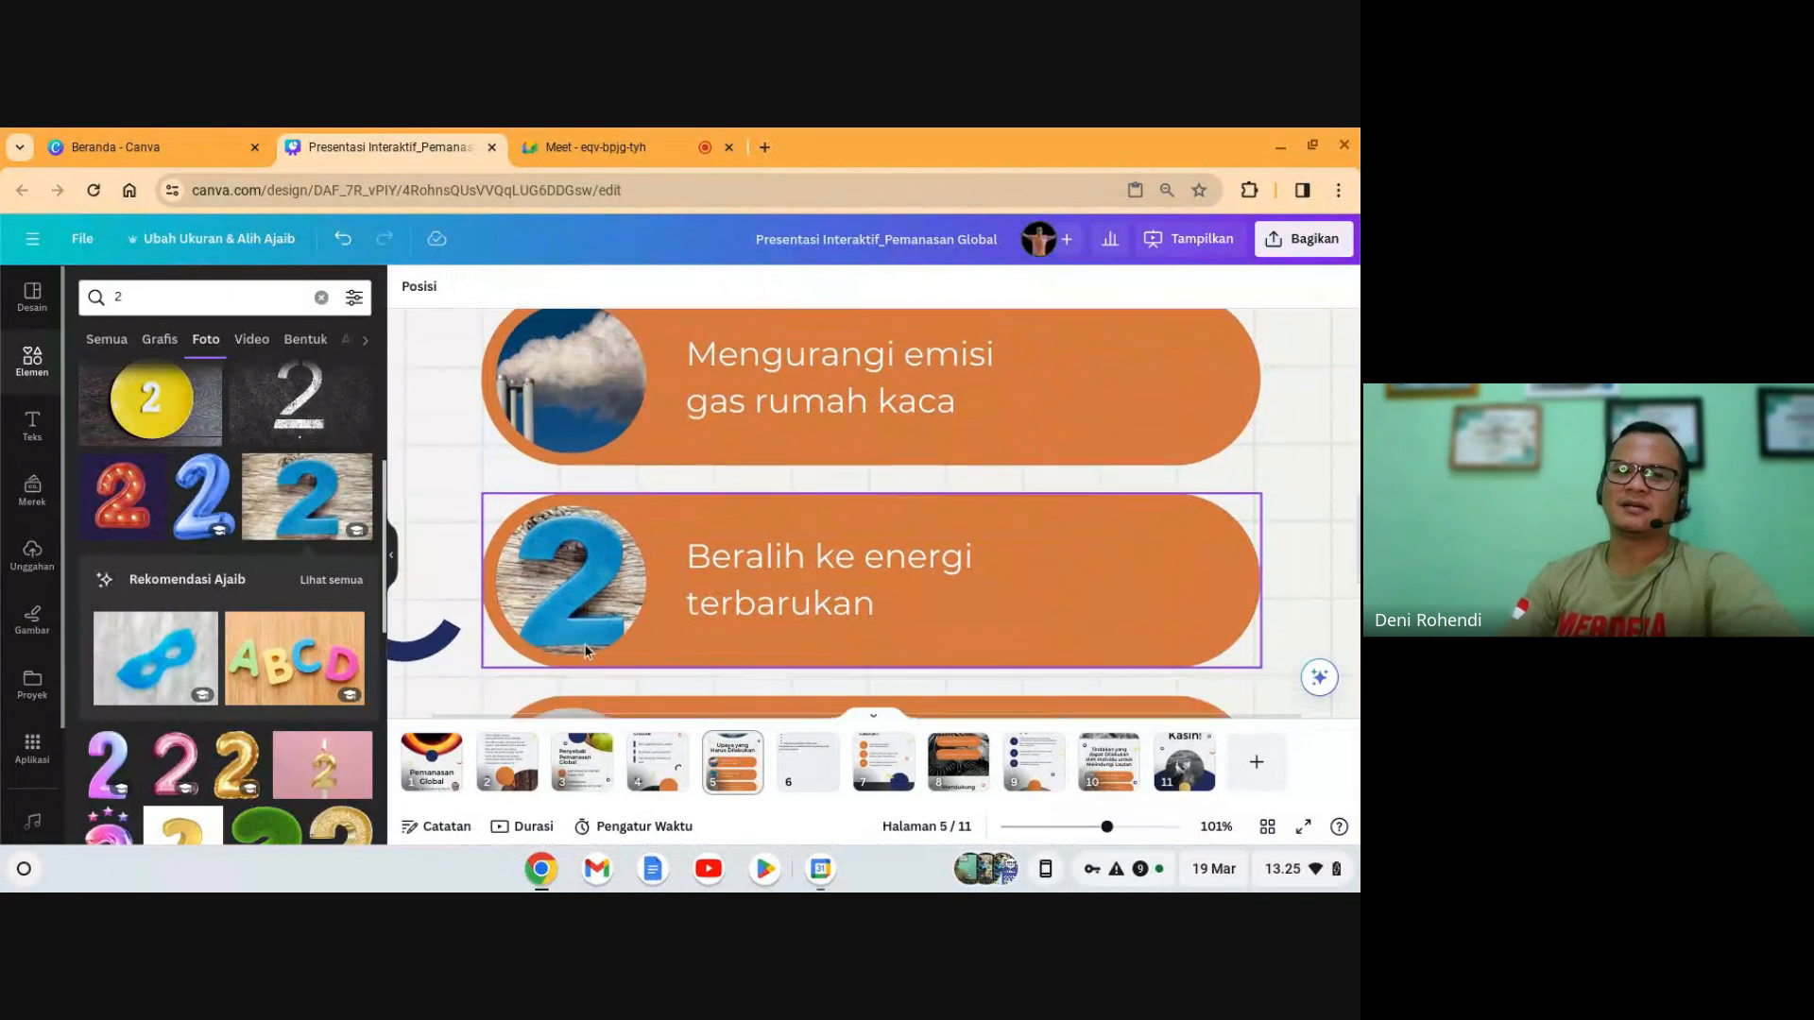
{"action": "scroll", "coordinate": [636, 595], "scroll_direction": "down", "scroll_amount": 2}
{"action": "scroll", "coordinate": [635, 592], "scroll_direction": "up", "scroll_amount": 3}
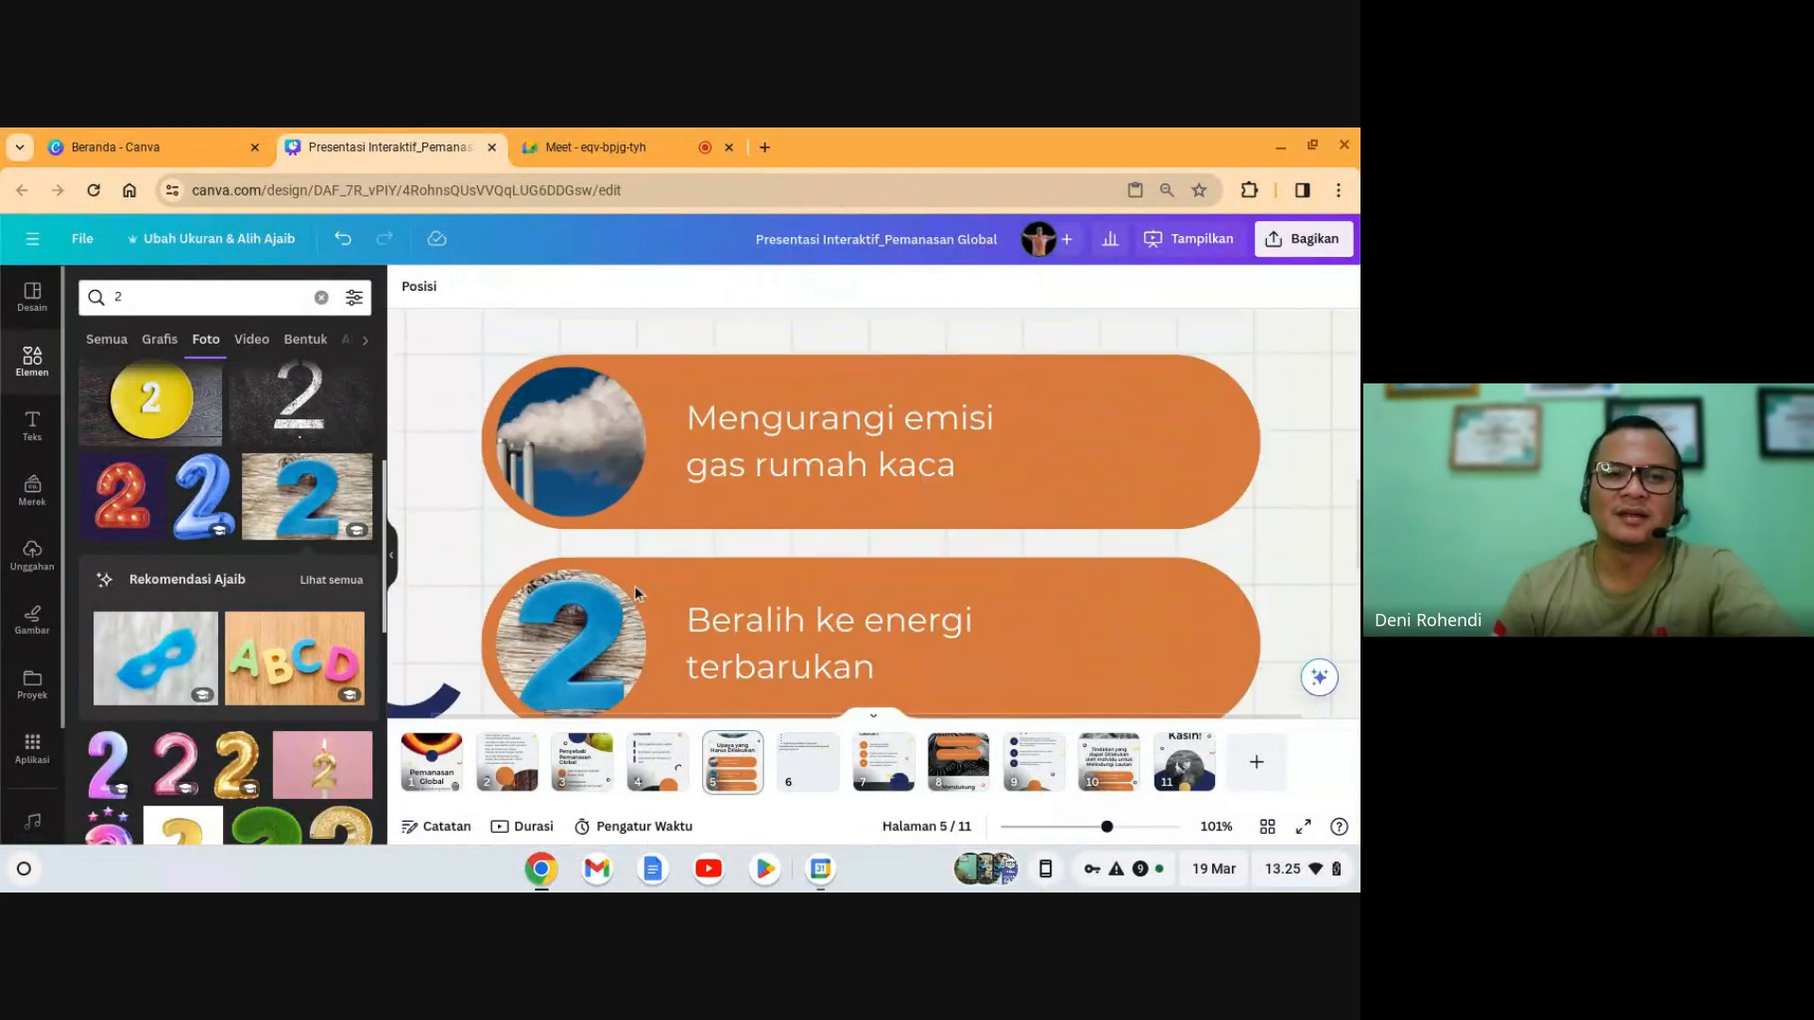
{"action": "scroll", "coordinate": [632, 587], "scroll_direction": "up", "scroll_amount": 2}
{"action": "scroll", "coordinate": [632, 587], "scroll_direction": "down", "scroll_amount": 2}
- Remove the 2 photo with Hapus gambar and reset Elements to its home view
{"action": "left_click", "coordinate": [574, 654]}
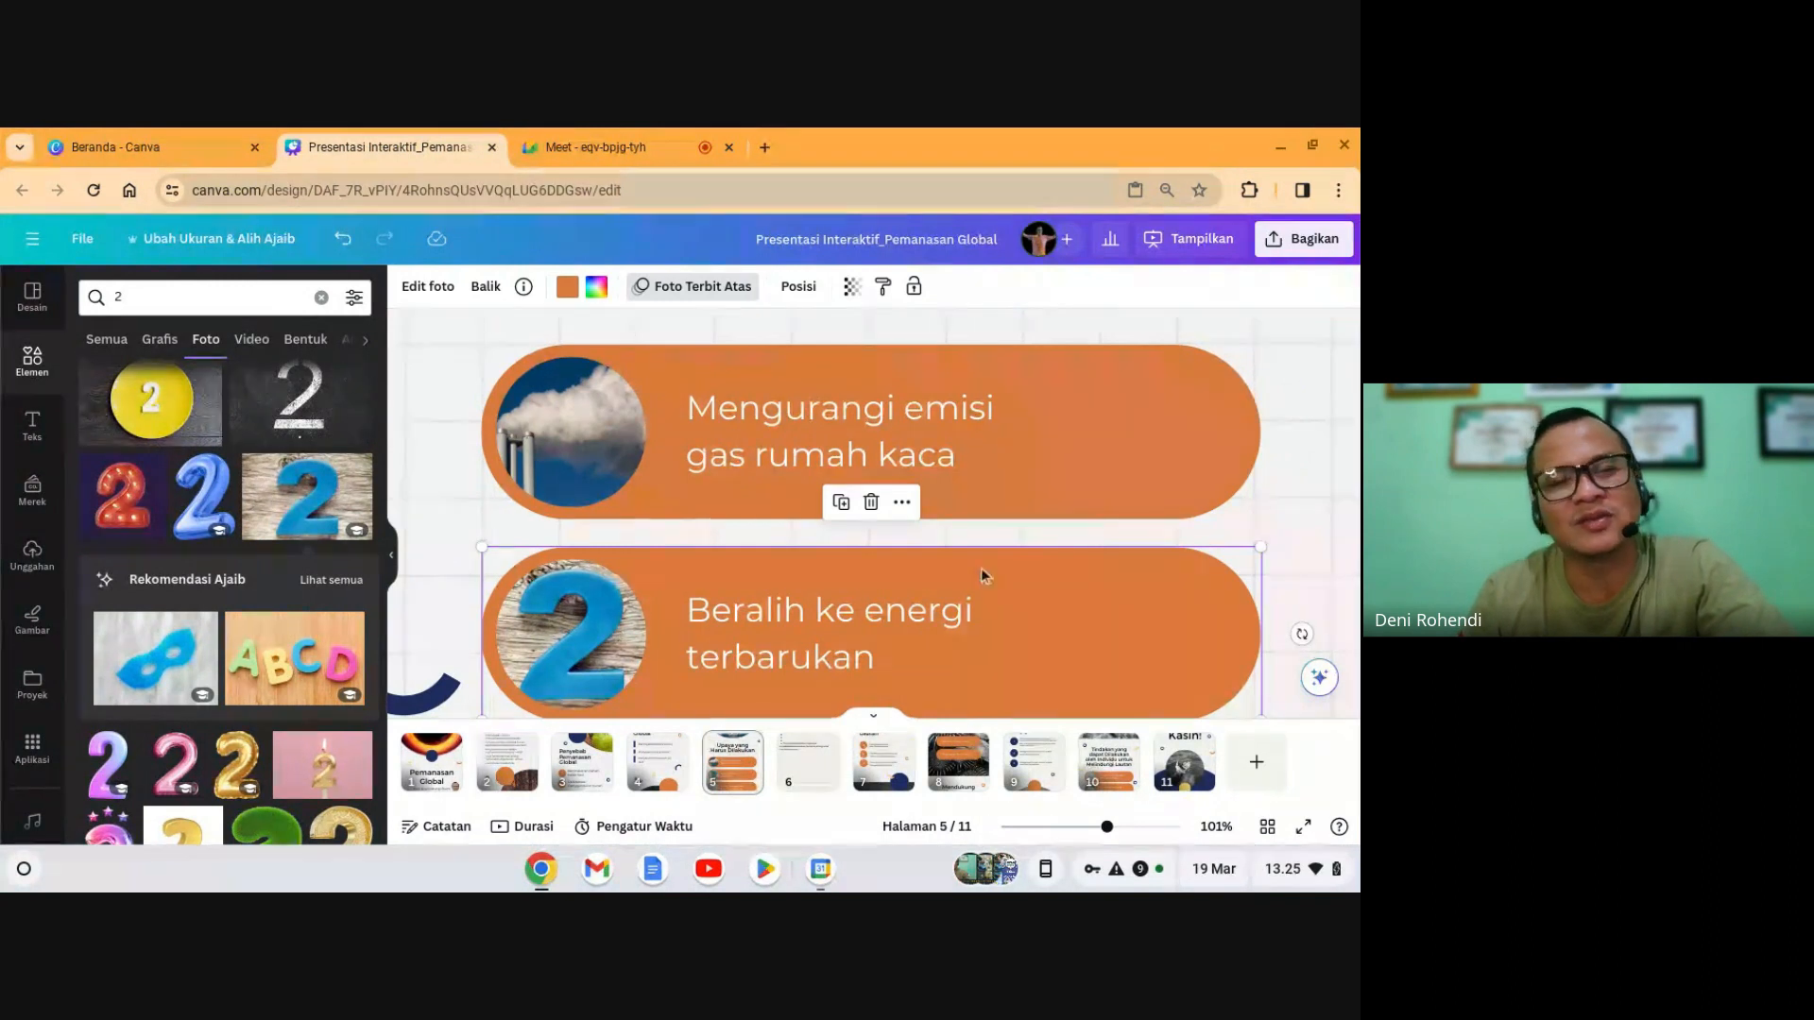
{"action": "left_click", "coordinate": [871, 503]}
{"action": "left_click", "coordinate": [877, 417]}
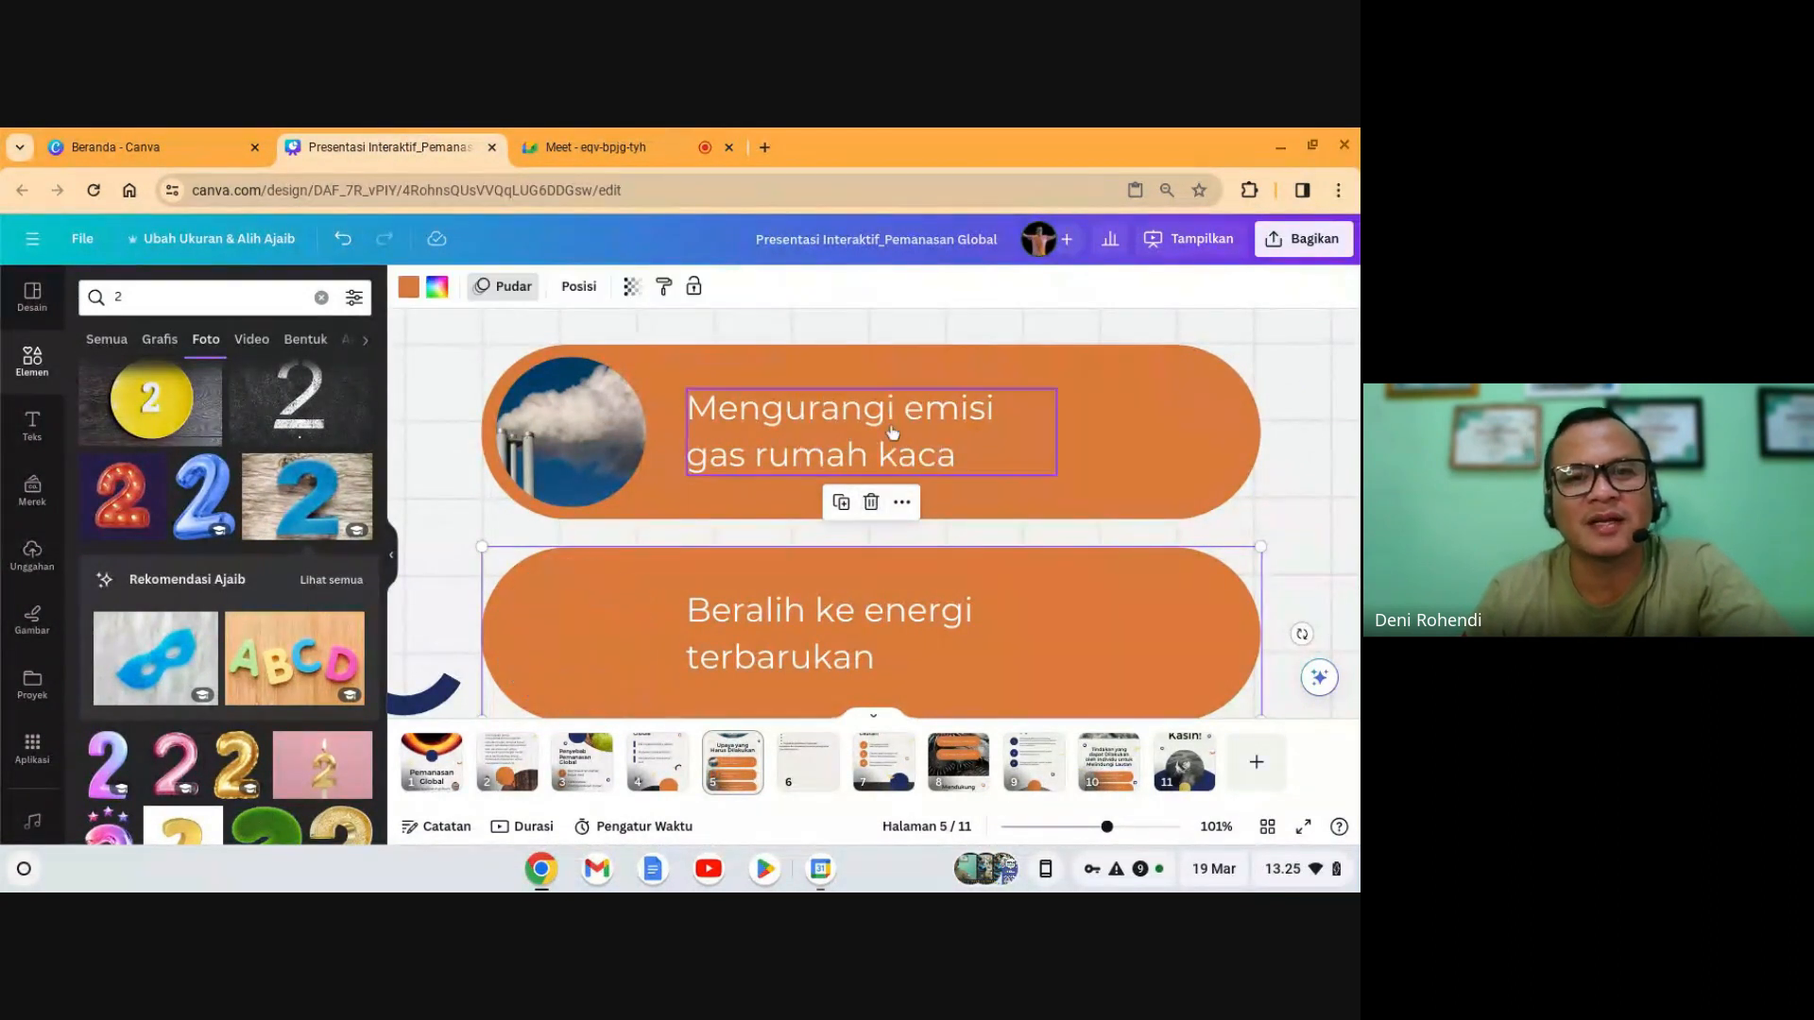
{"action": "scroll", "coordinate": [981, 549], "scroll_direction": "down", "scroll_amount": 3}
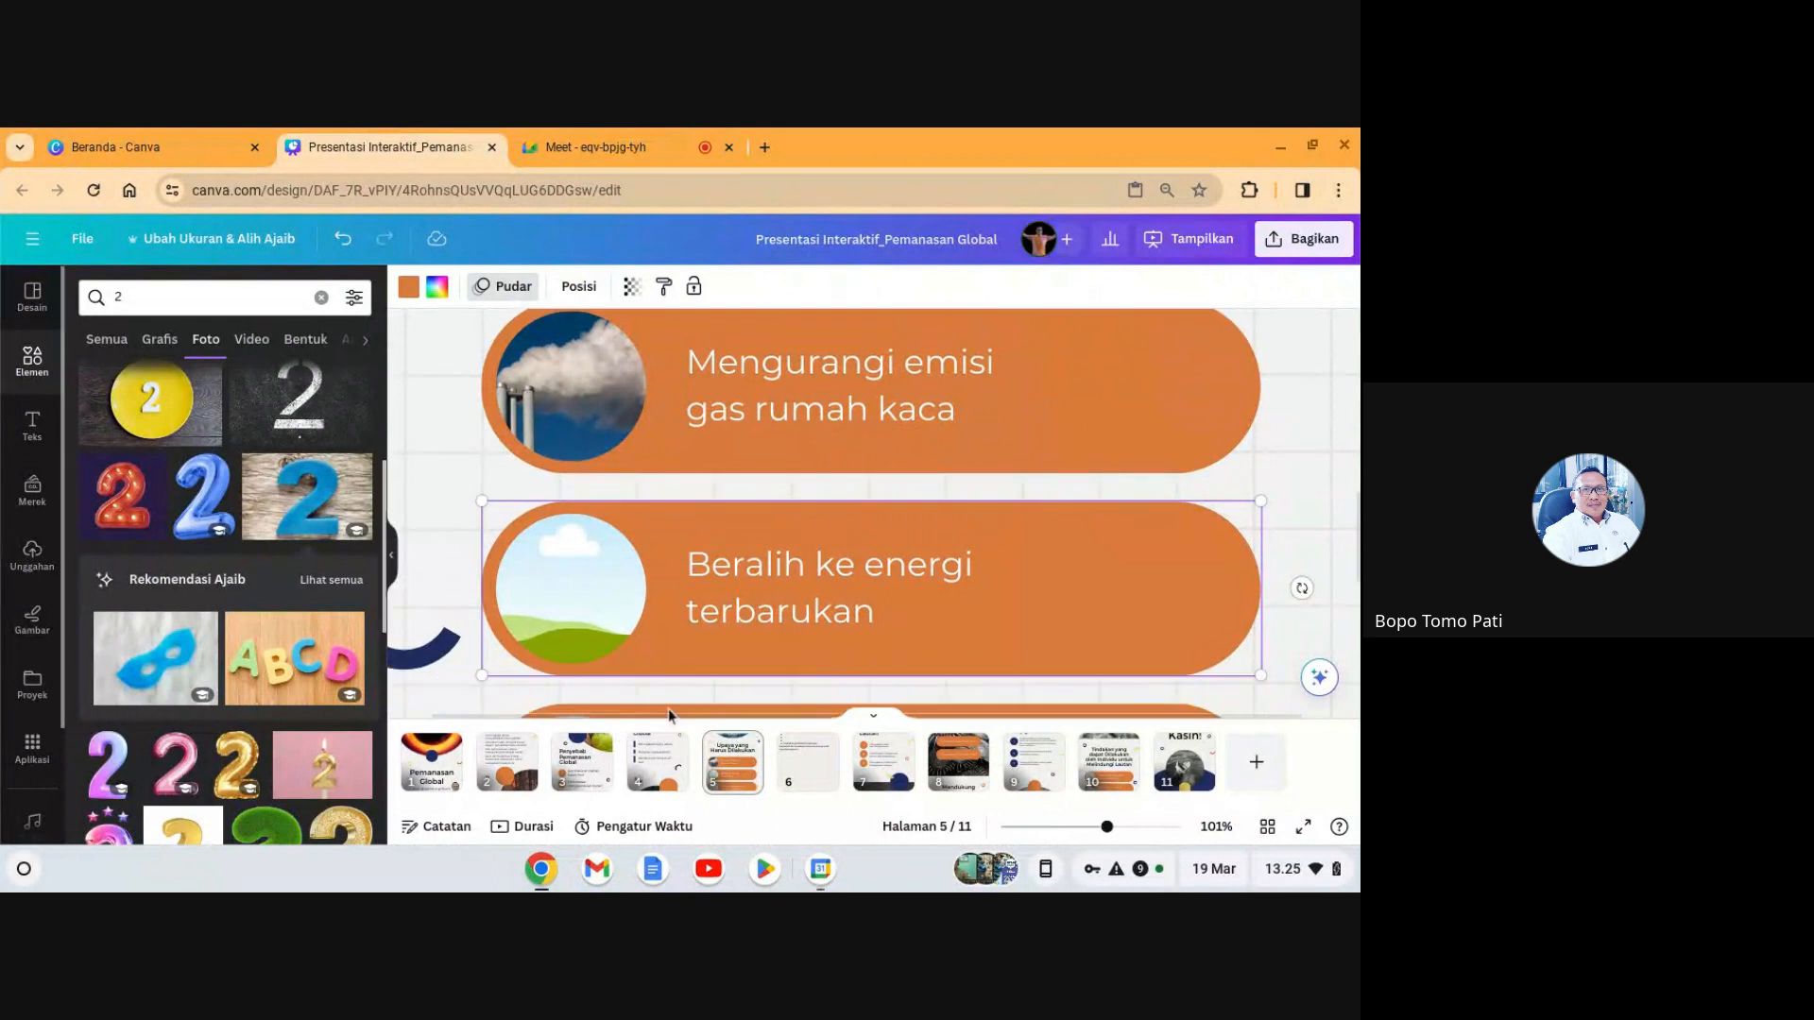
{"action": "left_click", "coordinate": [38, 364]}
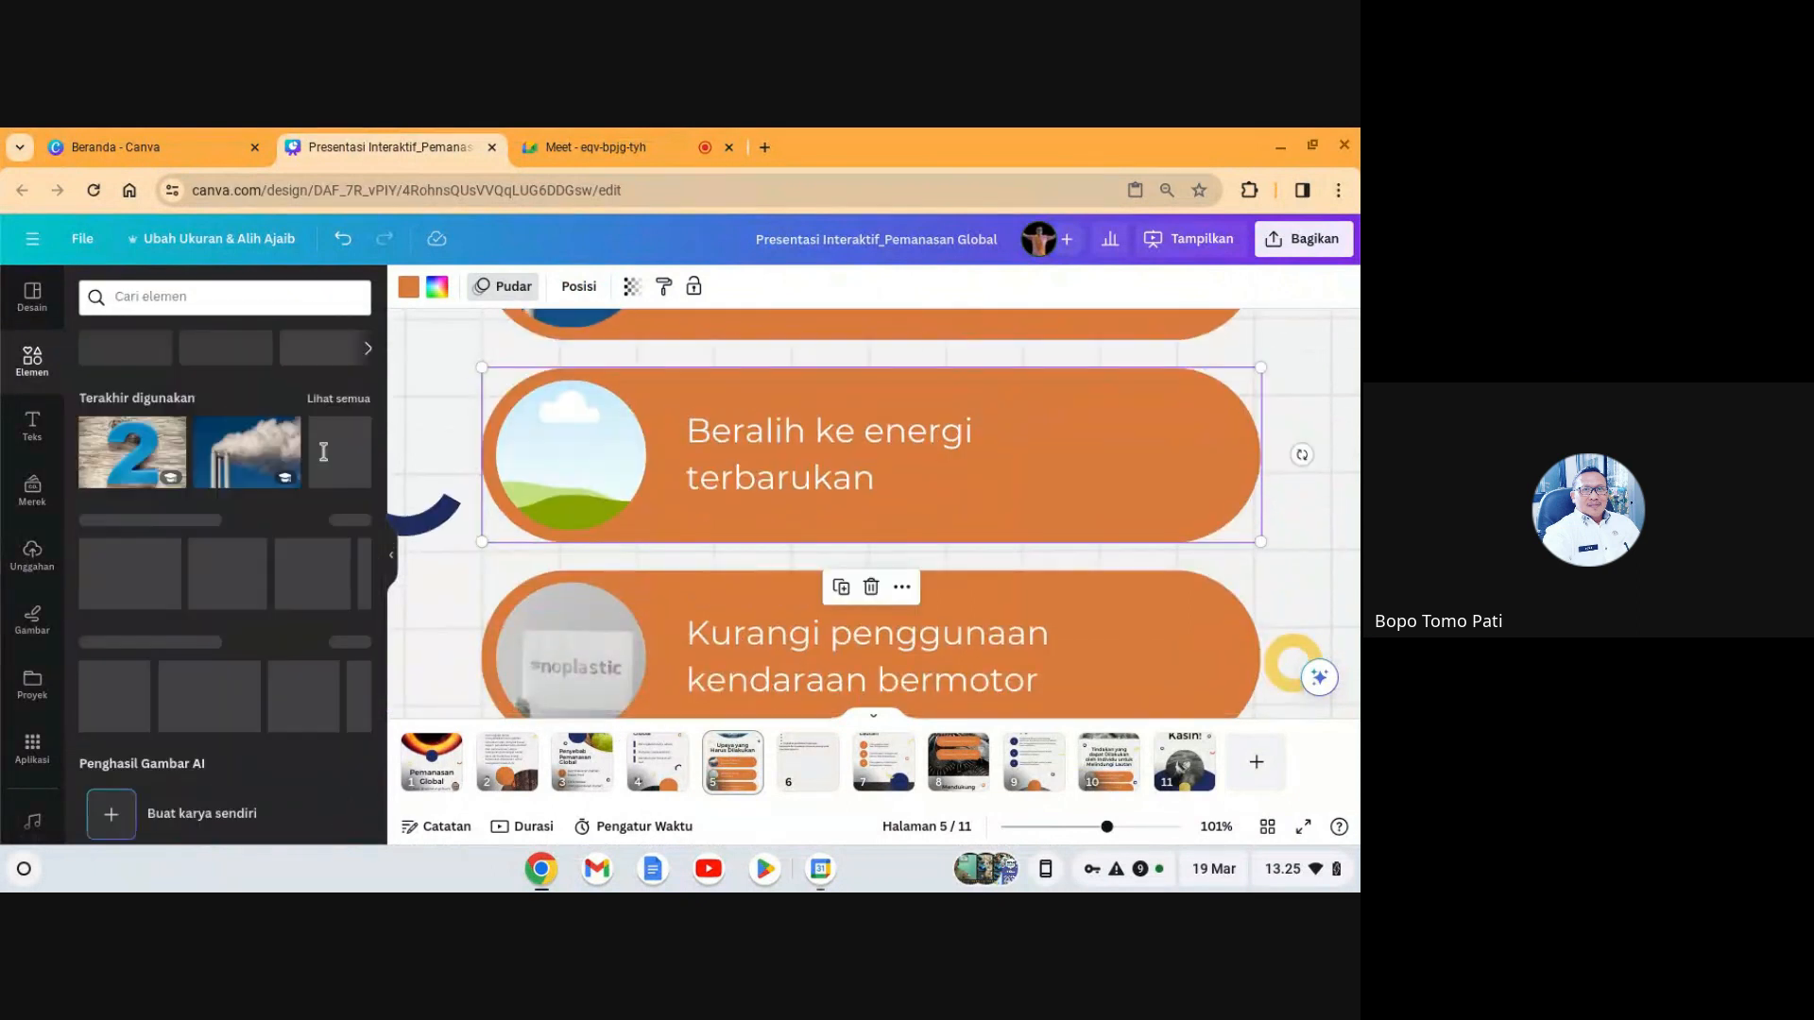
- Search Elements for 'energi hijau' and show only photo results
{"action": "scroll", "coordinate": [680, 623], "scroll_direction": "down", "scroll_amount": 4}
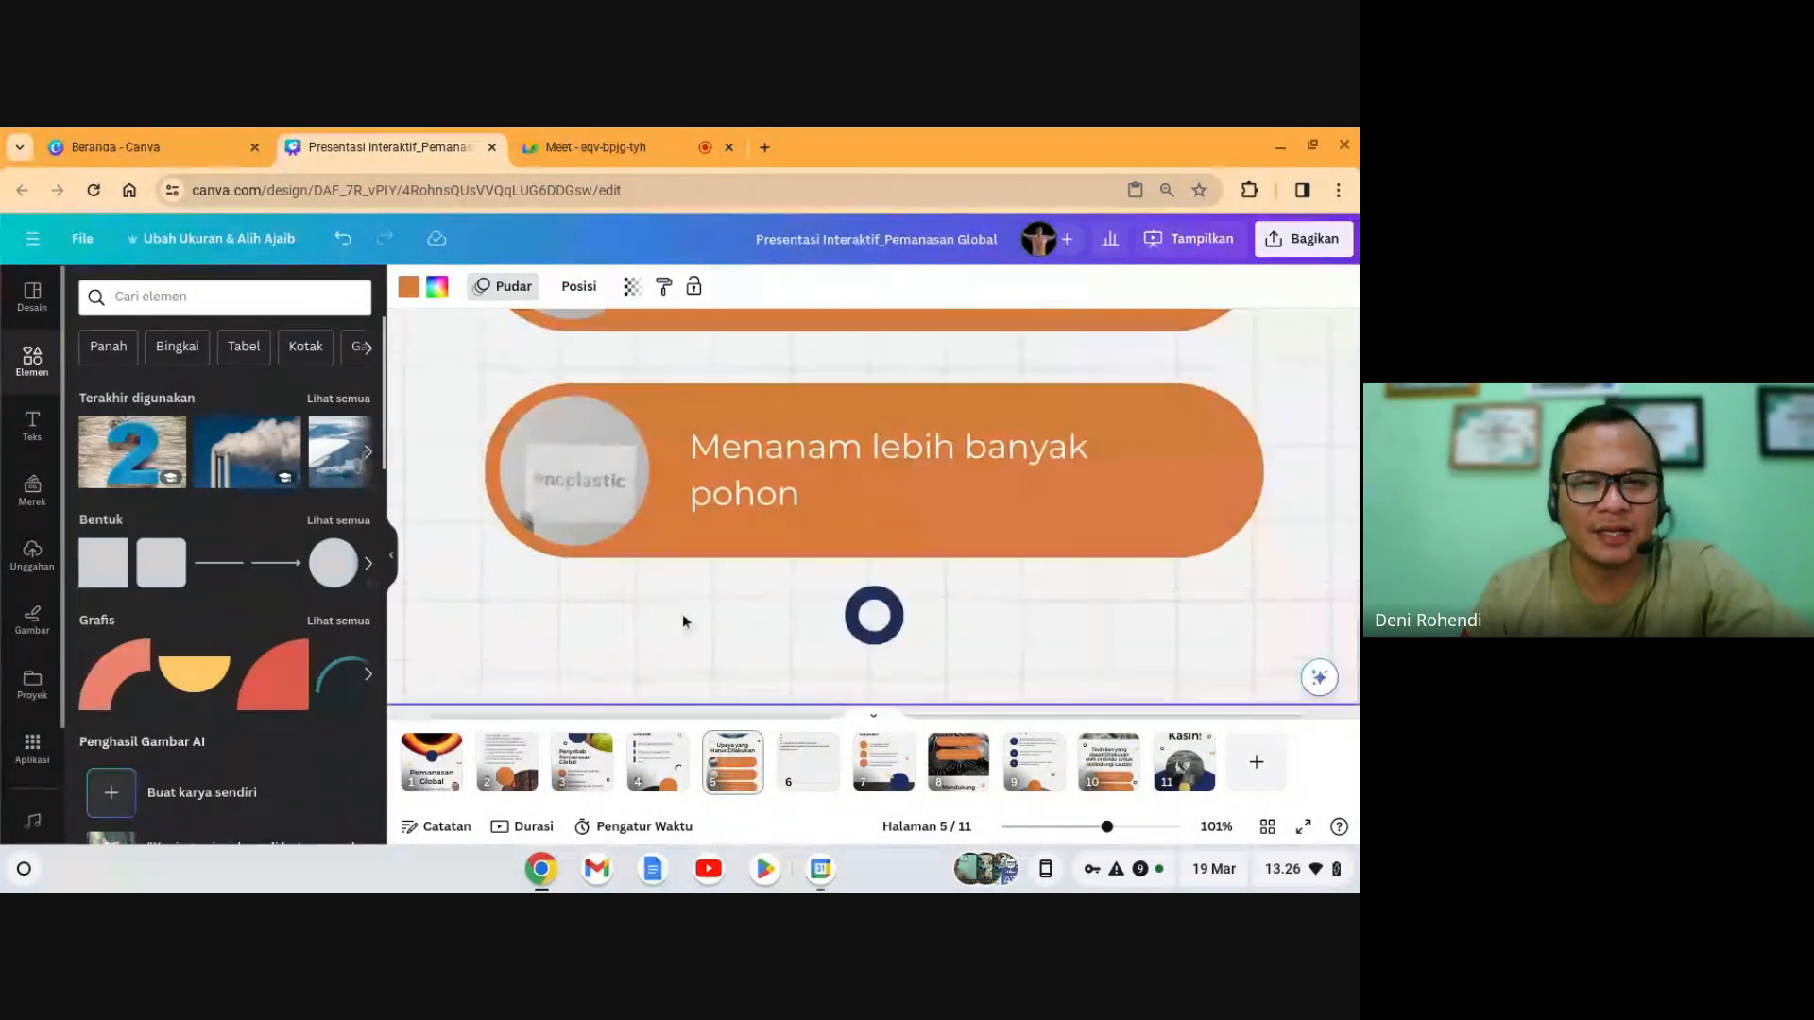
{"action": "scroll", "coordinate": [680, 622], "scroll_direction": "up", "scroll_amount": 4}
{"action": "scroll", "coordinate": [567, 494], "scroll_direction": "up", "scroll_amount": 1}
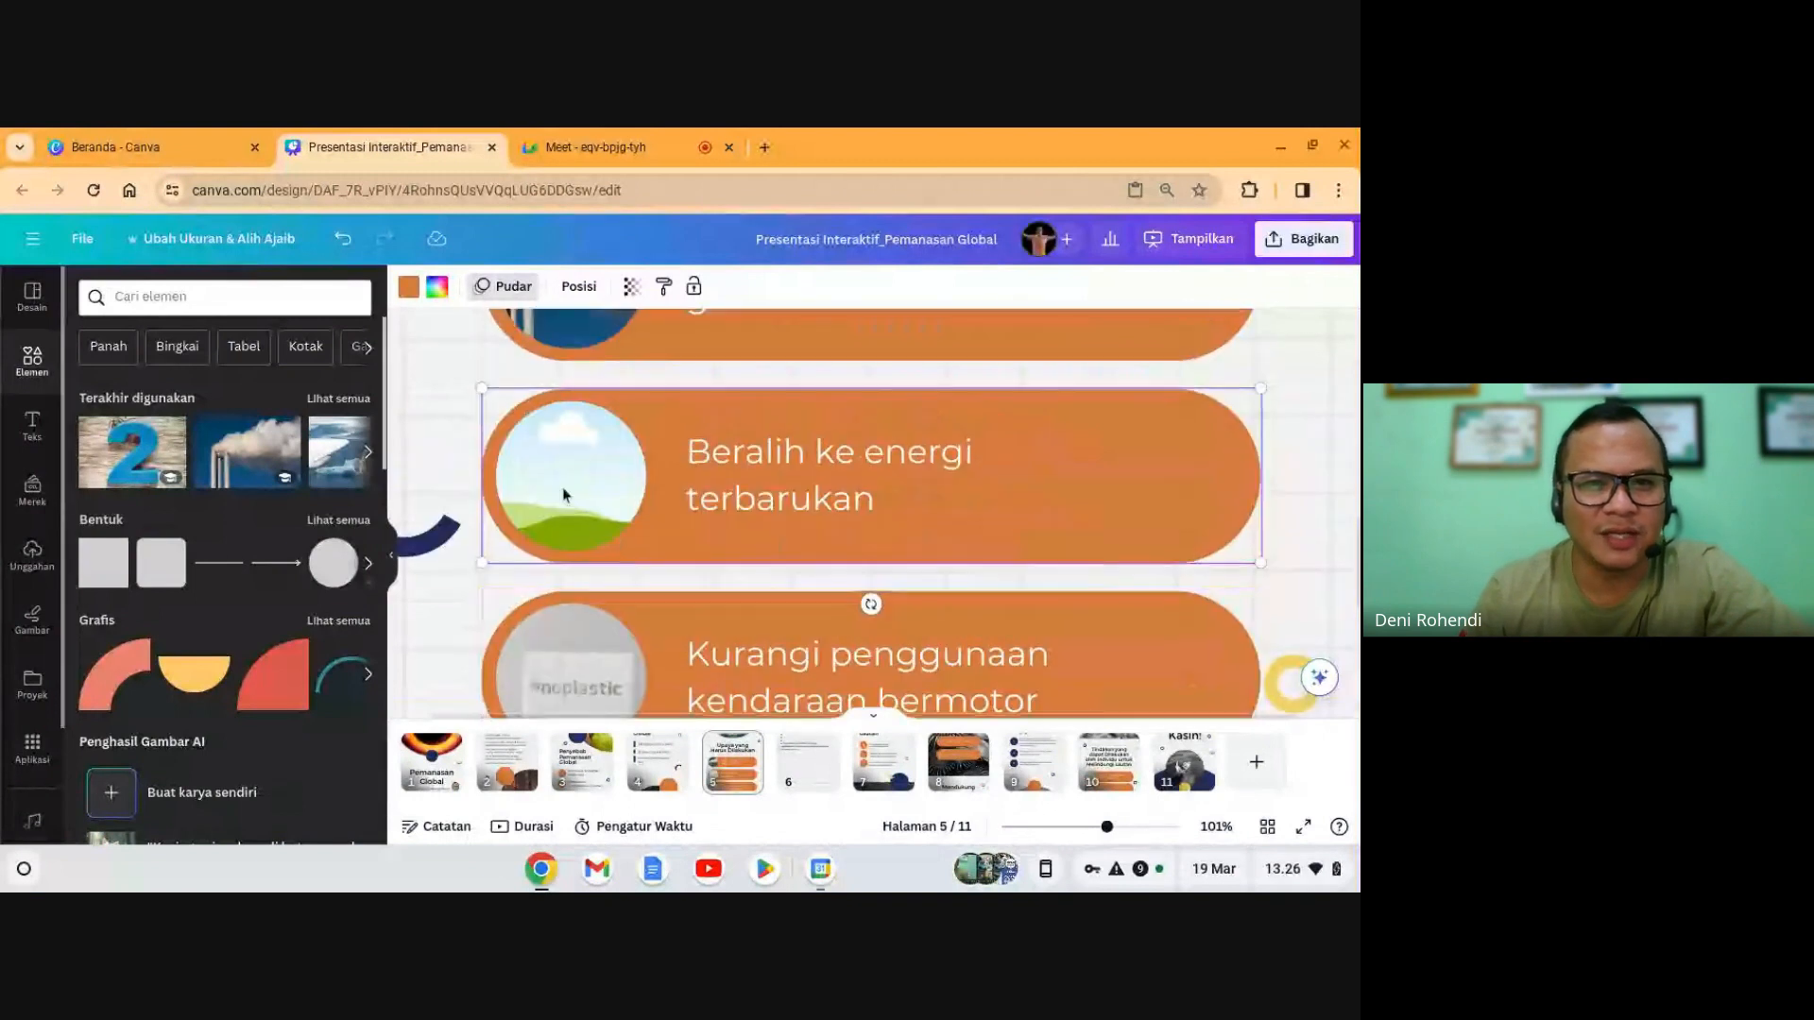
{"action": "scroll", "coordinate": [586, 504], "scroll_direction": "up", "scroll_amount": 1}
{"action": "left_click", "coordinate": [217, 297]}
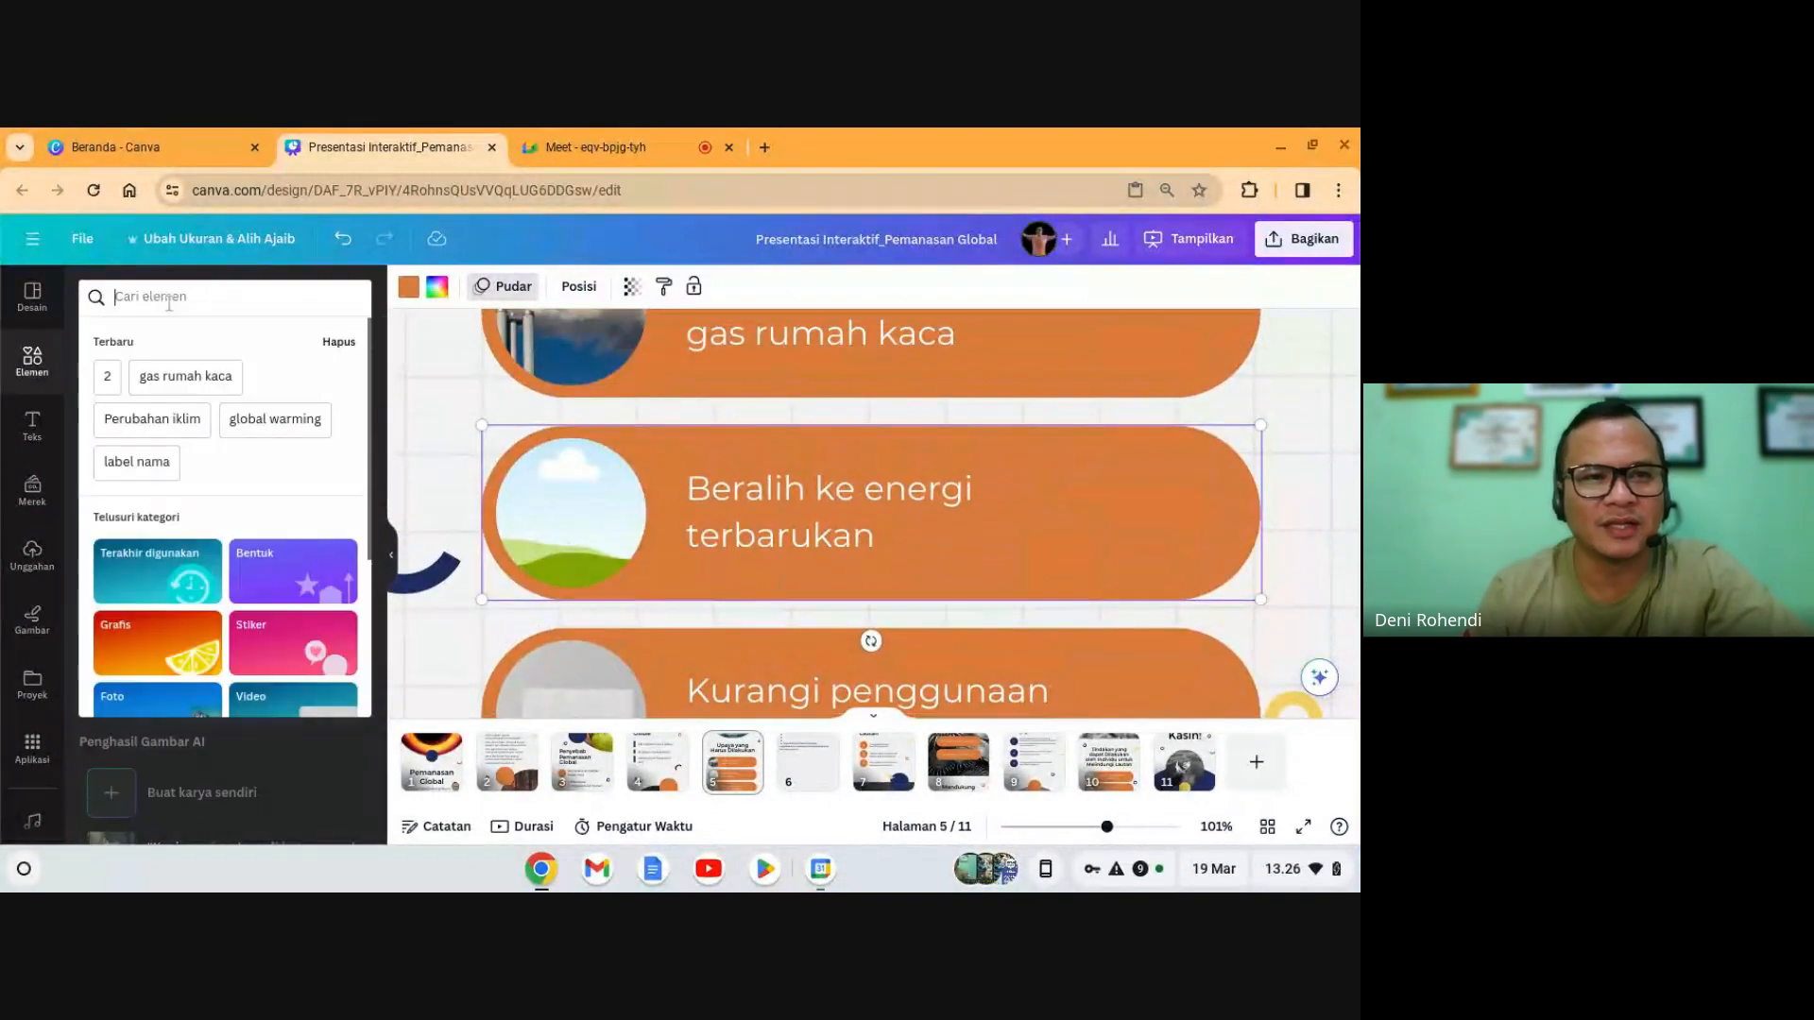
{"action": "type", "text": "energi hi"}
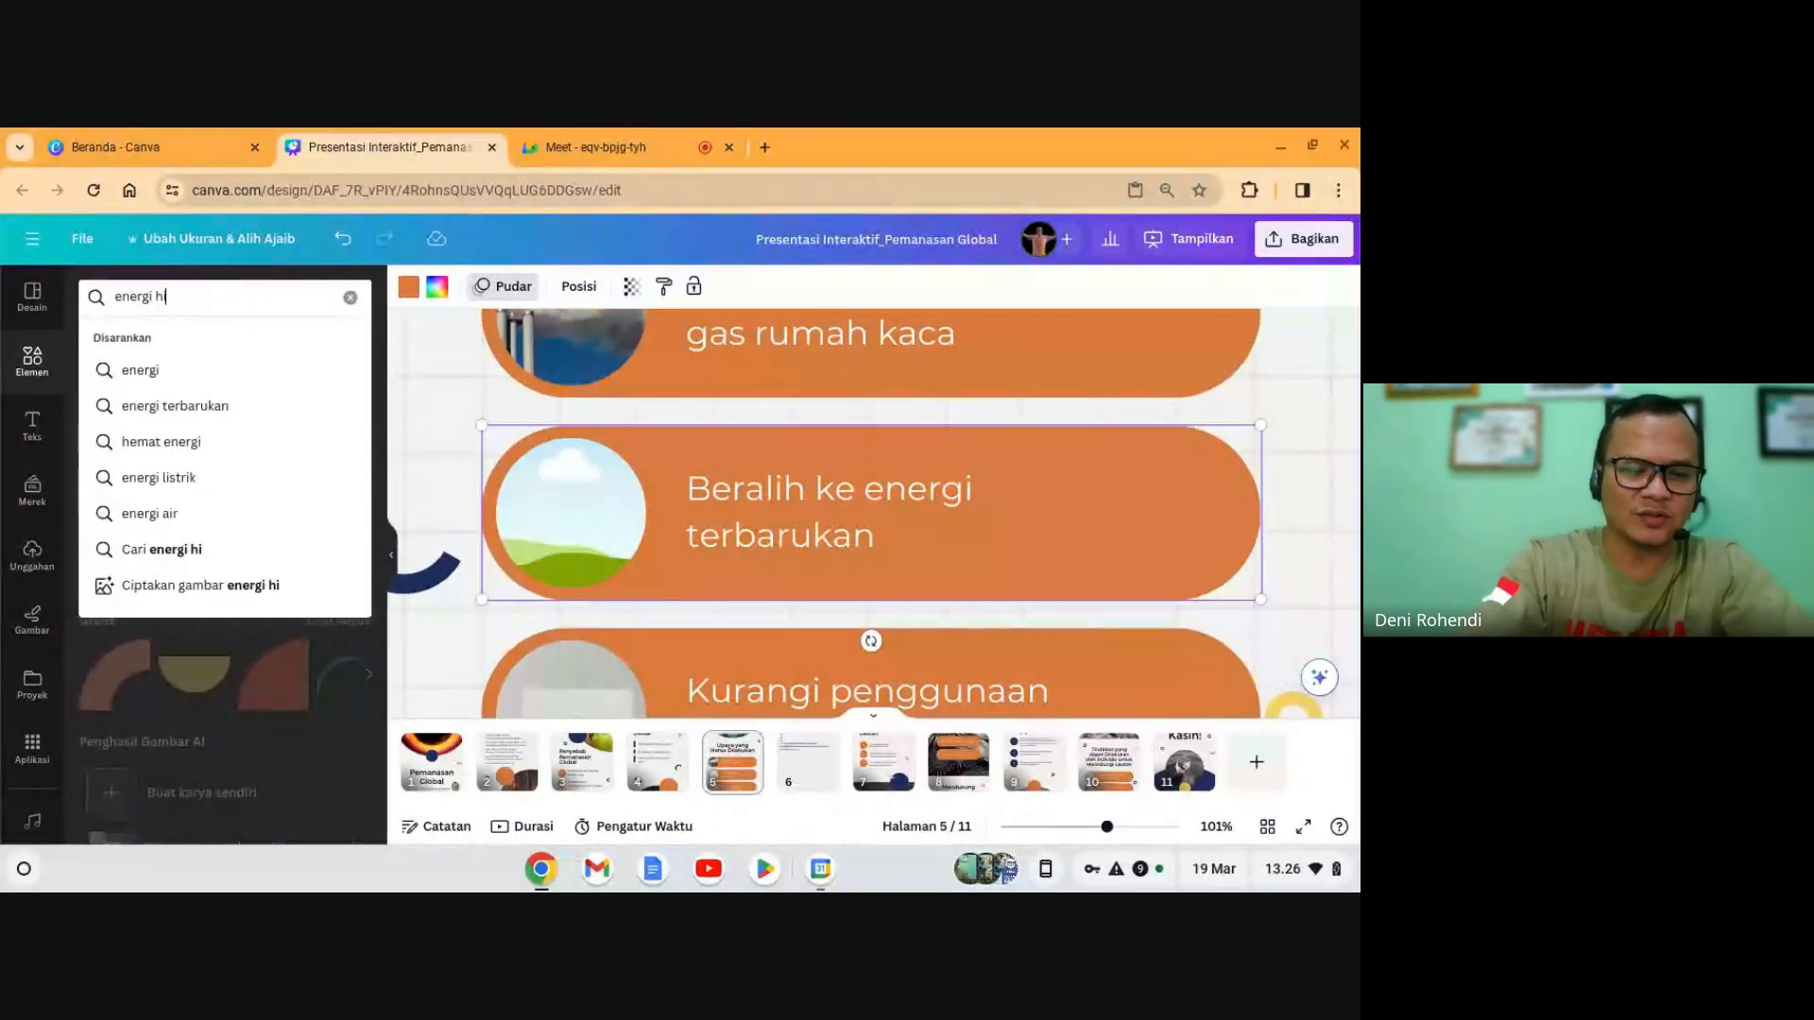
{"action": "type", "text": "jau"}
{"action": "key", "text": "Return"}
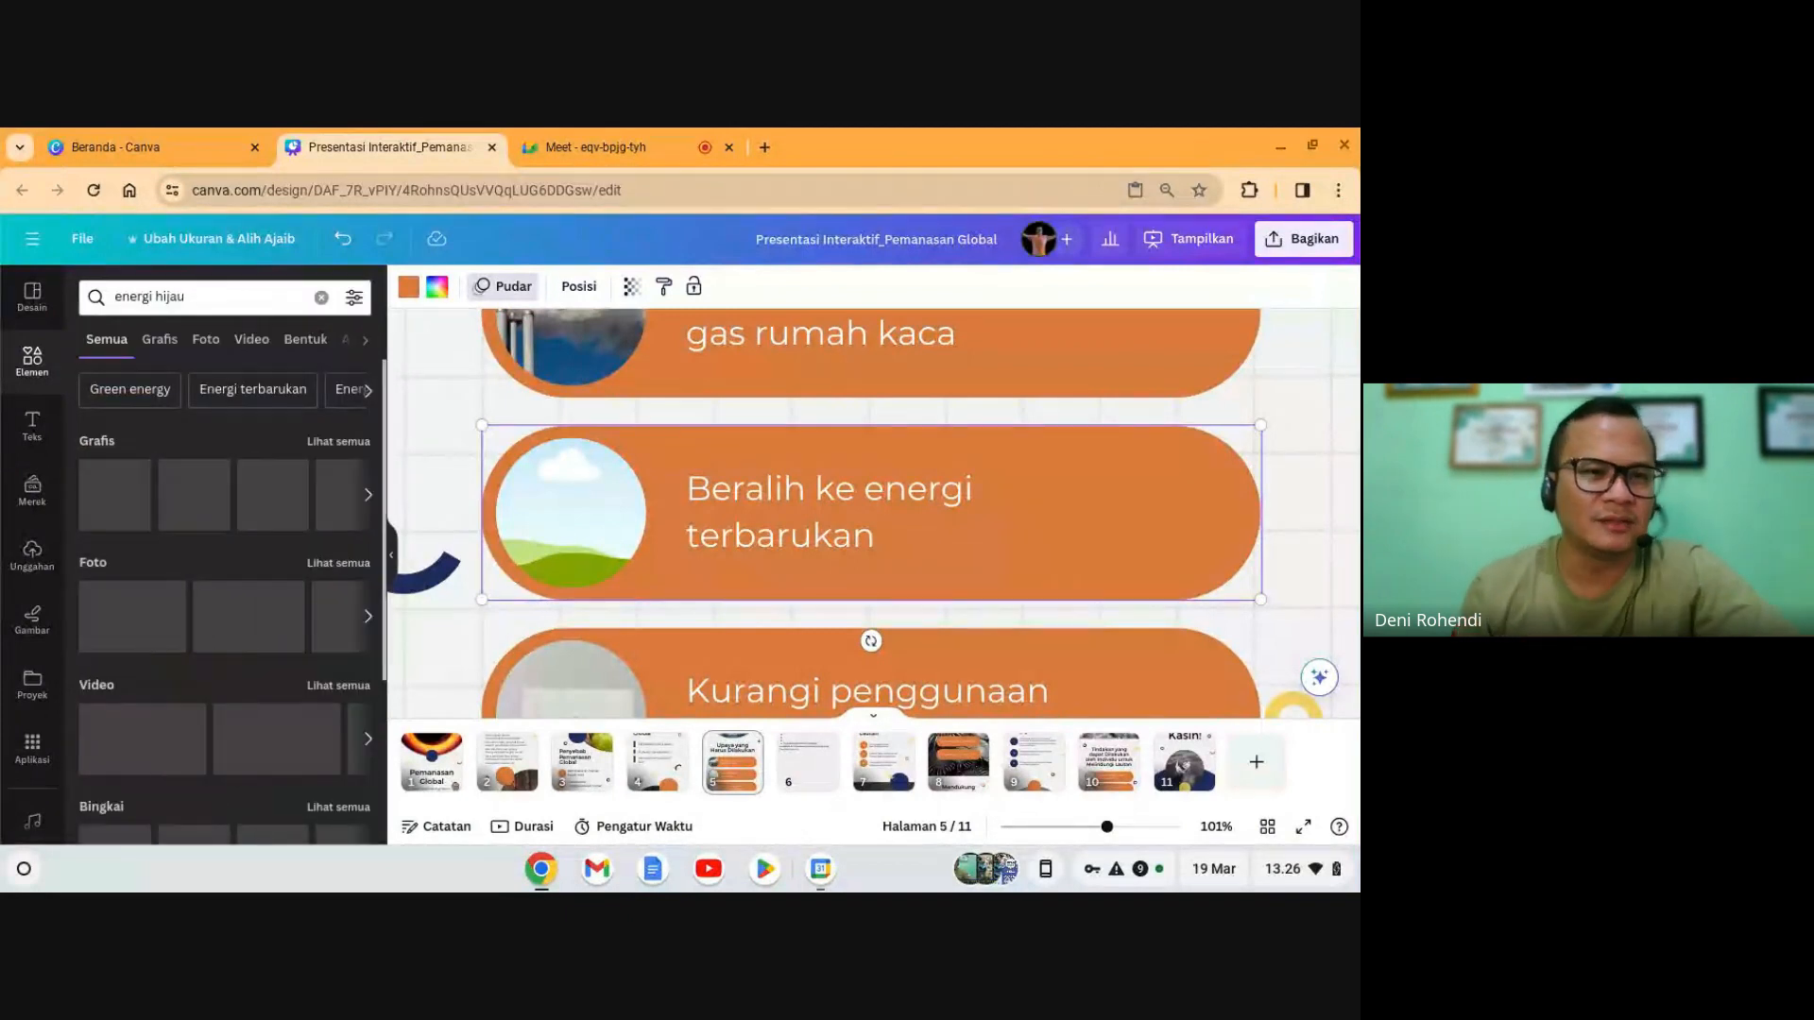
{"action": "left_click", "coordinate": [207, 341]}
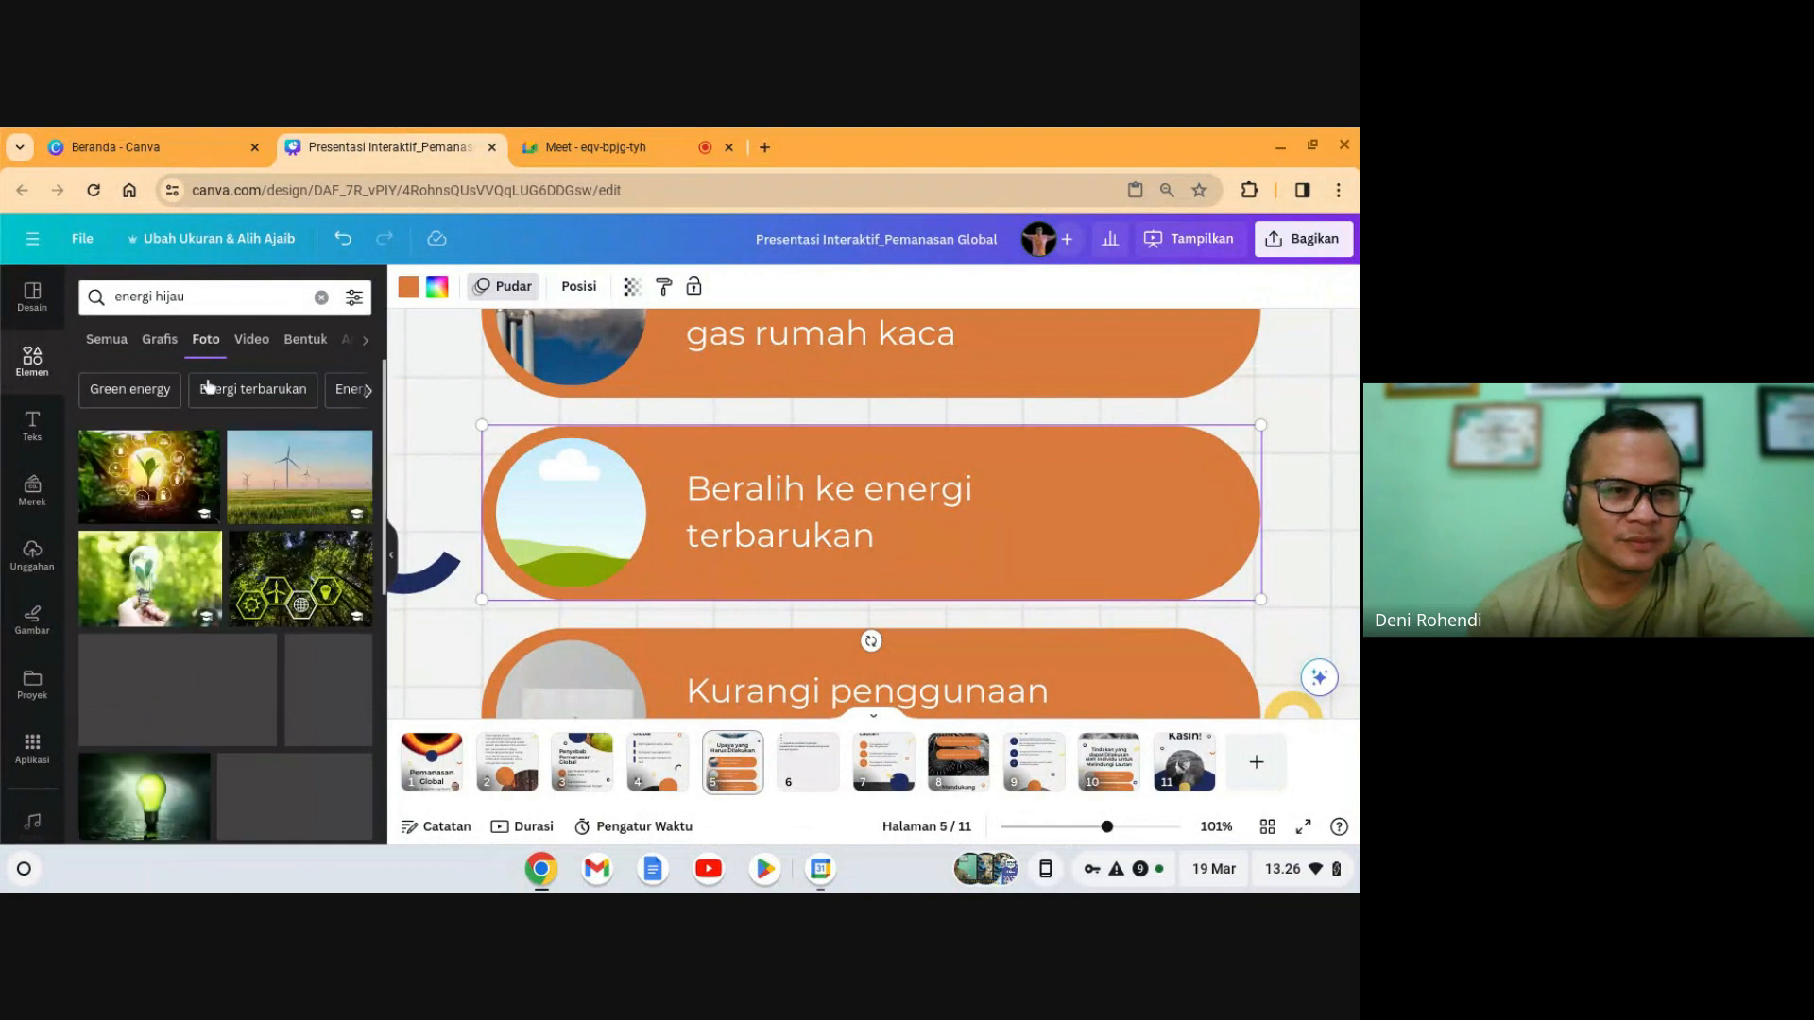
- Drop the light-bulb-in-hand photo into the 'Beralih ke energi terbarukan' circle
{"action": "left_click", "coordinate": [187, 571]}
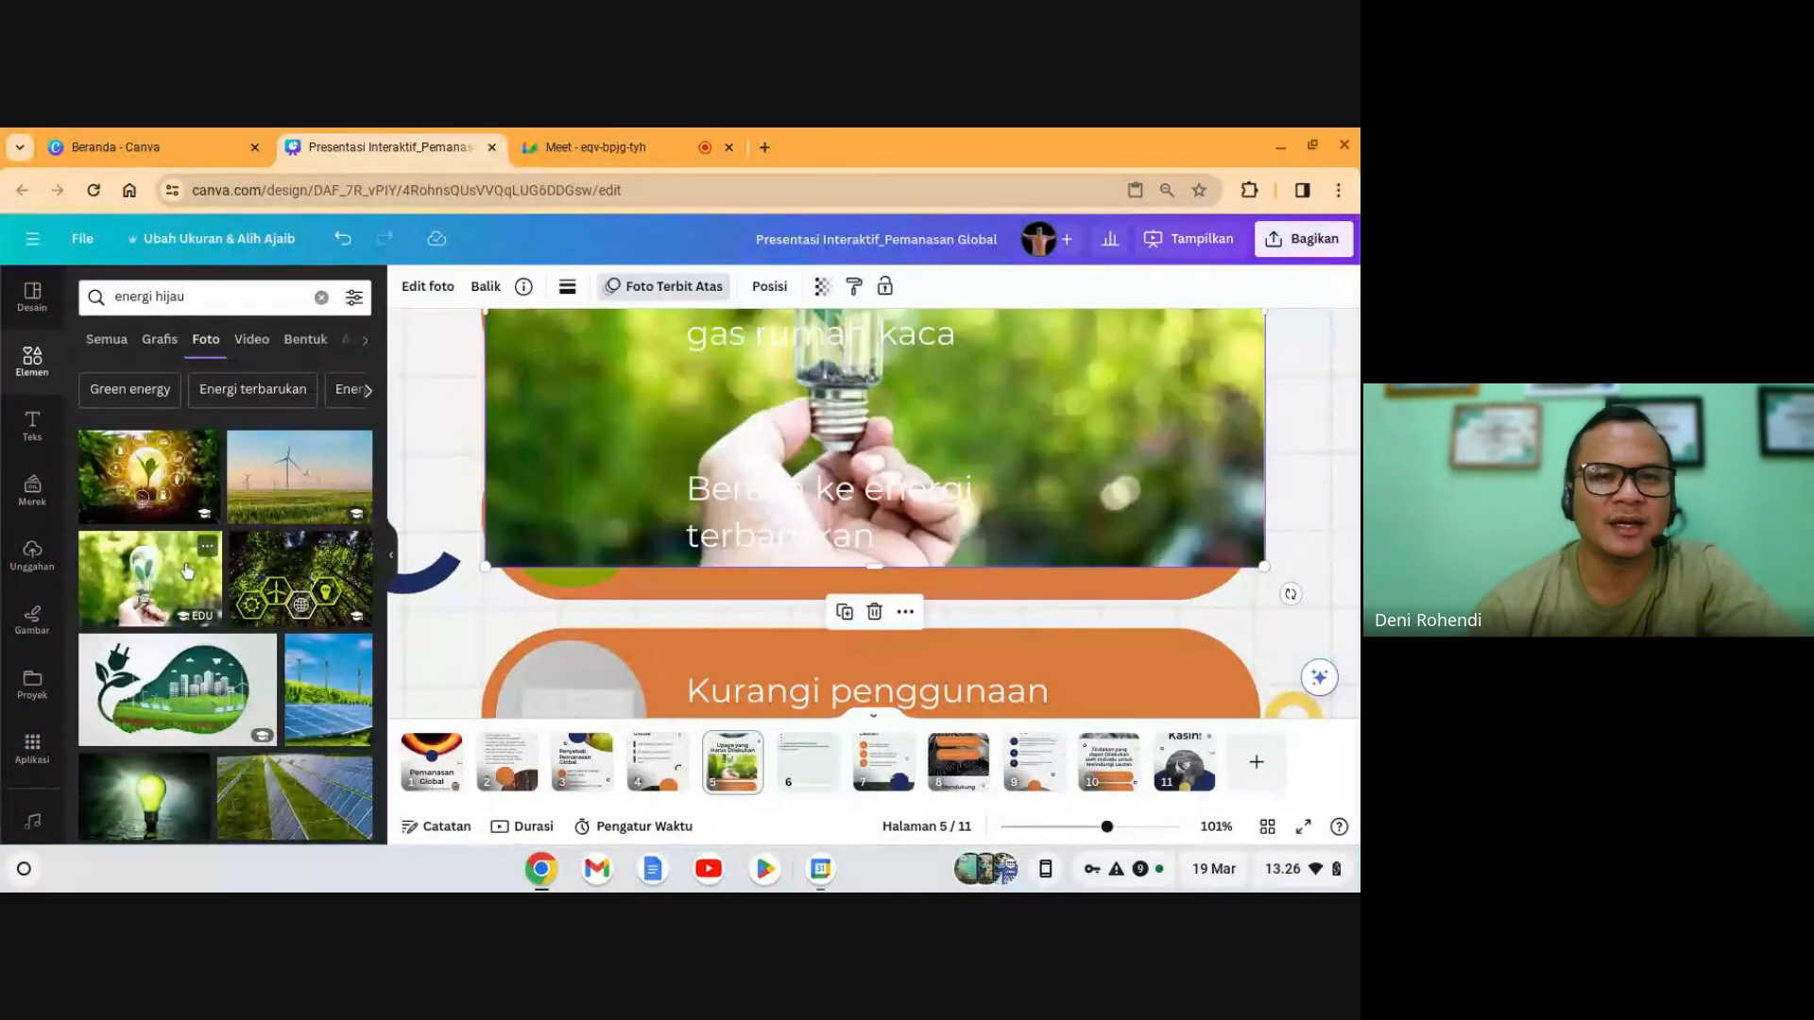
{"action": "left_click_drag", "start_coordinate": [1164, 395], "coordinate": [561, 529]}
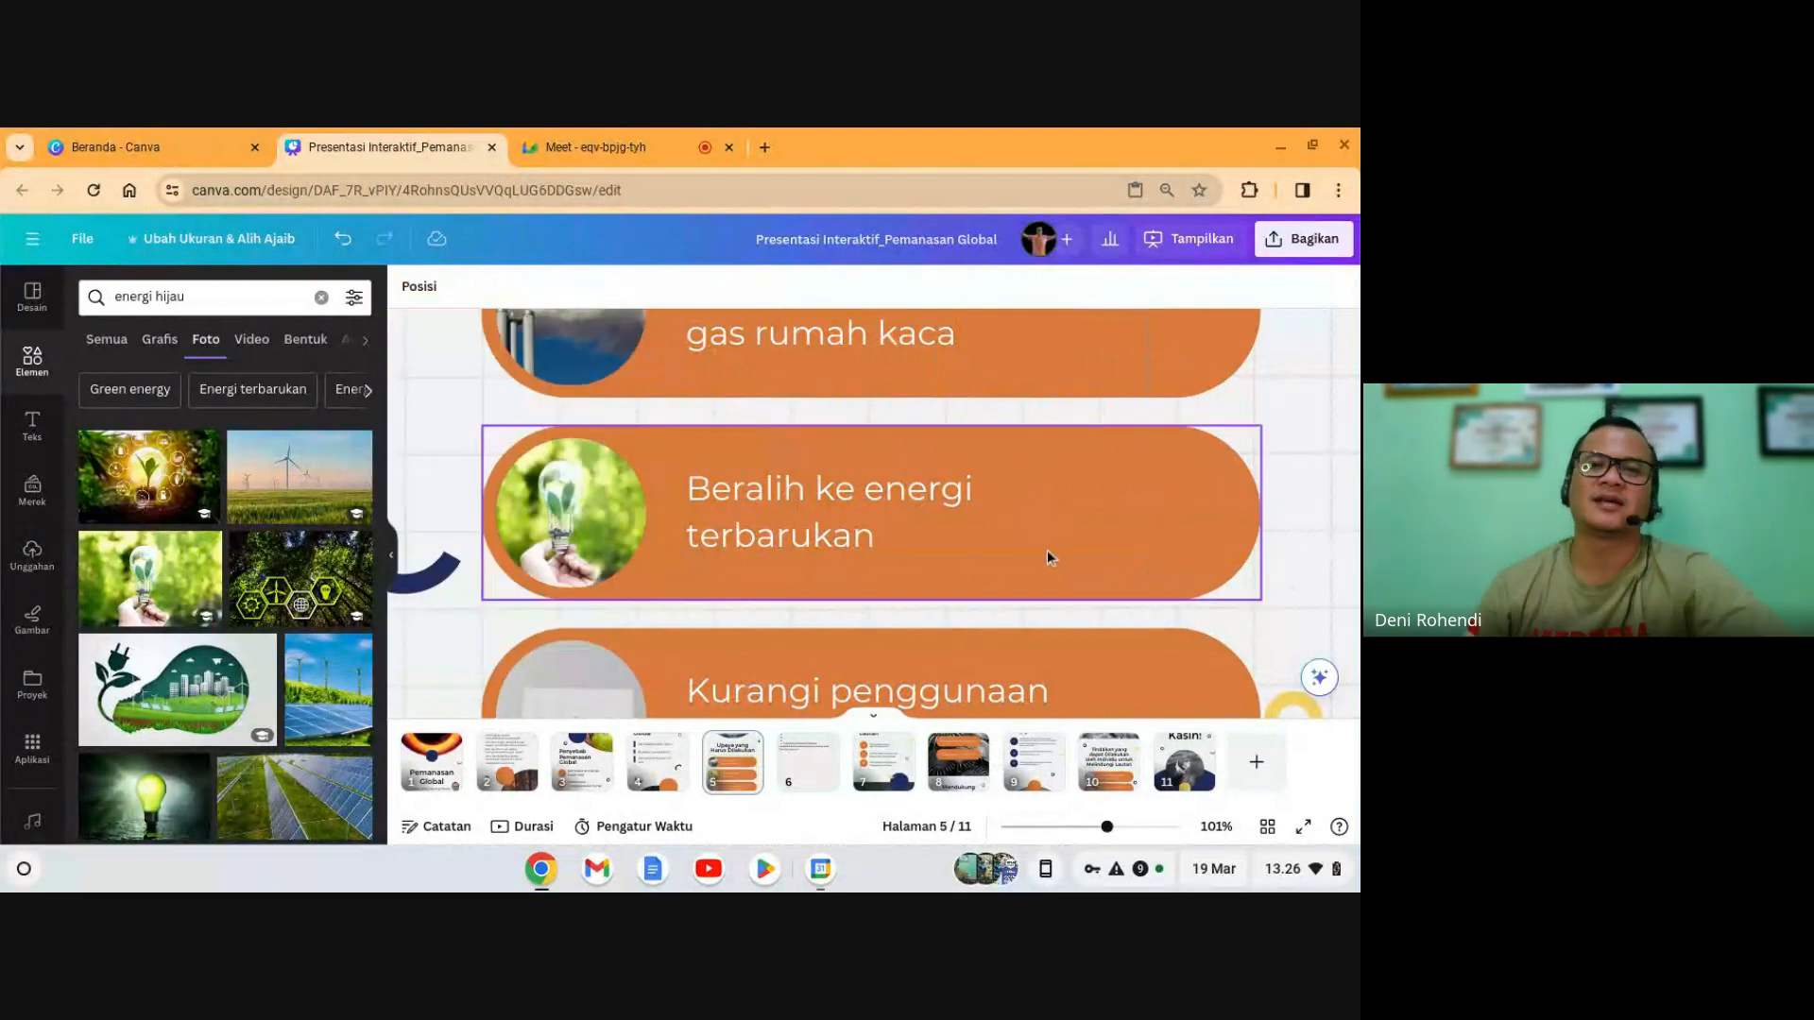
{"action": "left_click", "coordinate": [1047, 550]}
{"action": "scroll", "coordinate": [1052, 539], "scroll_direction": "up", "scroll_amount": 2}
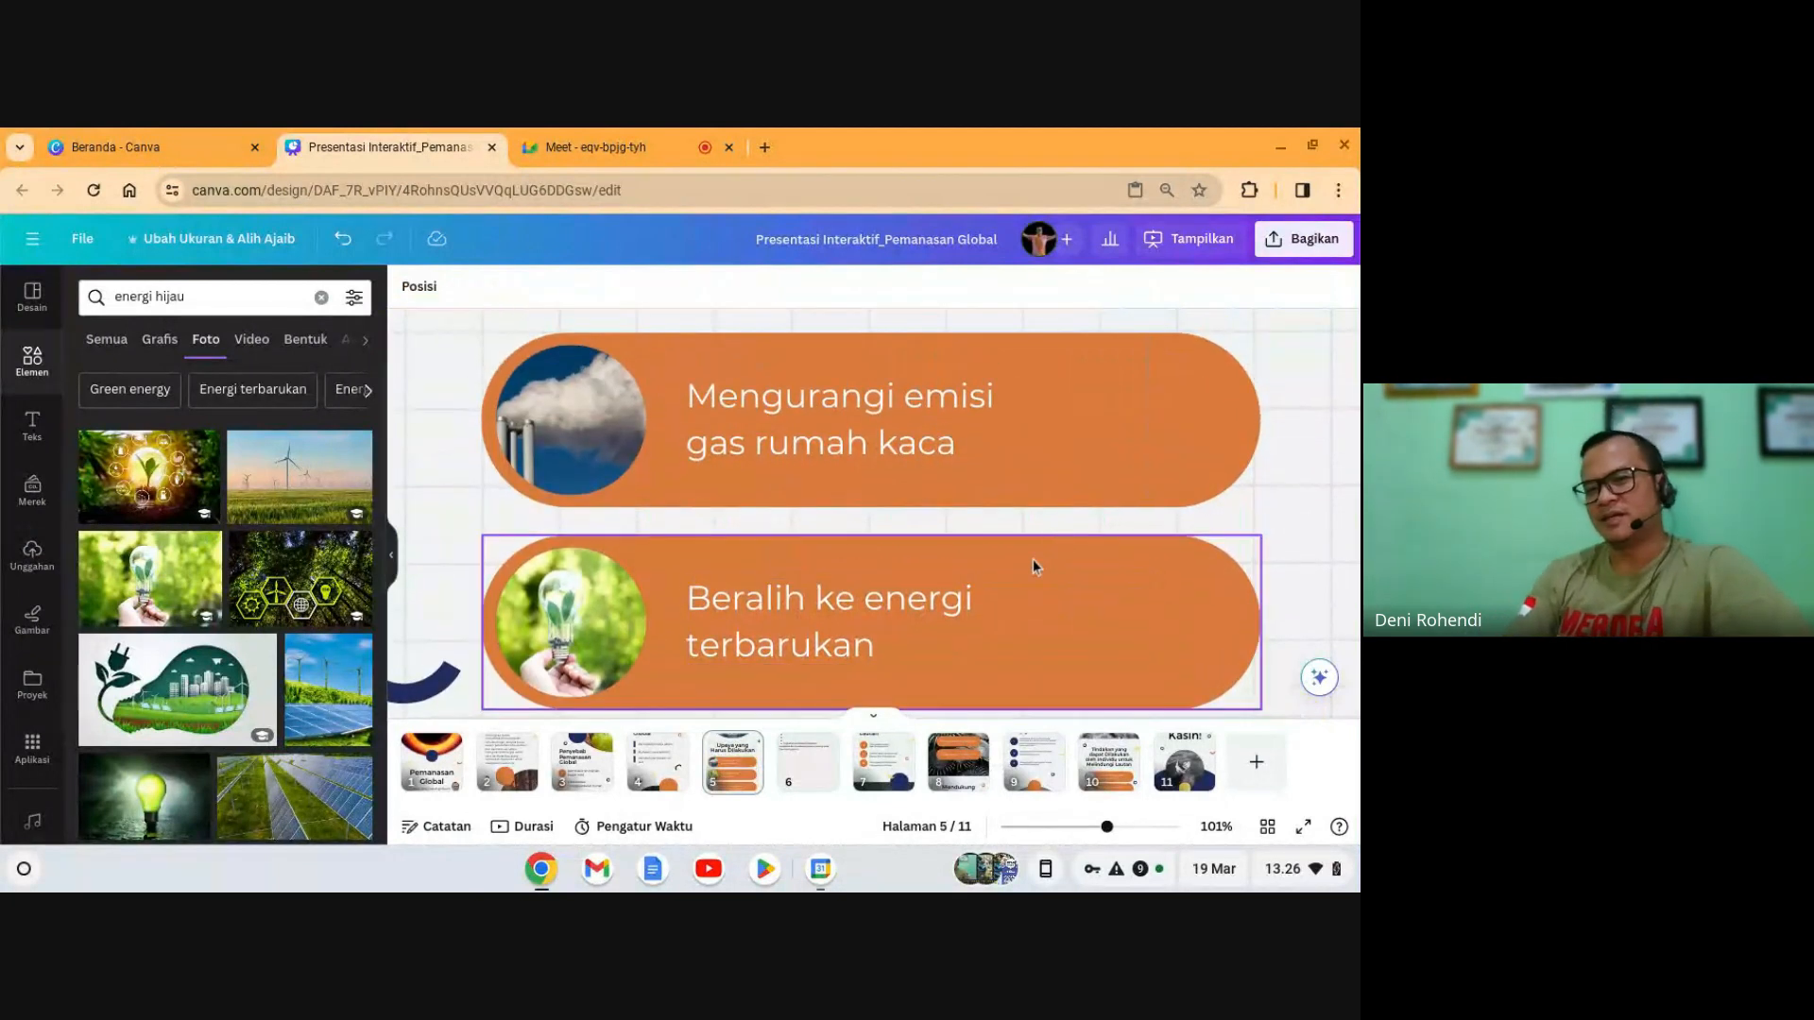
{"action": "scroll", "coordinate": [1033, 559], "scroll_direction": "down", "scroll_amount": 3}
{"action": "scroll", "coordinate": [1003, 588], "scroll_direction": "down", "scroll_amount": 1}
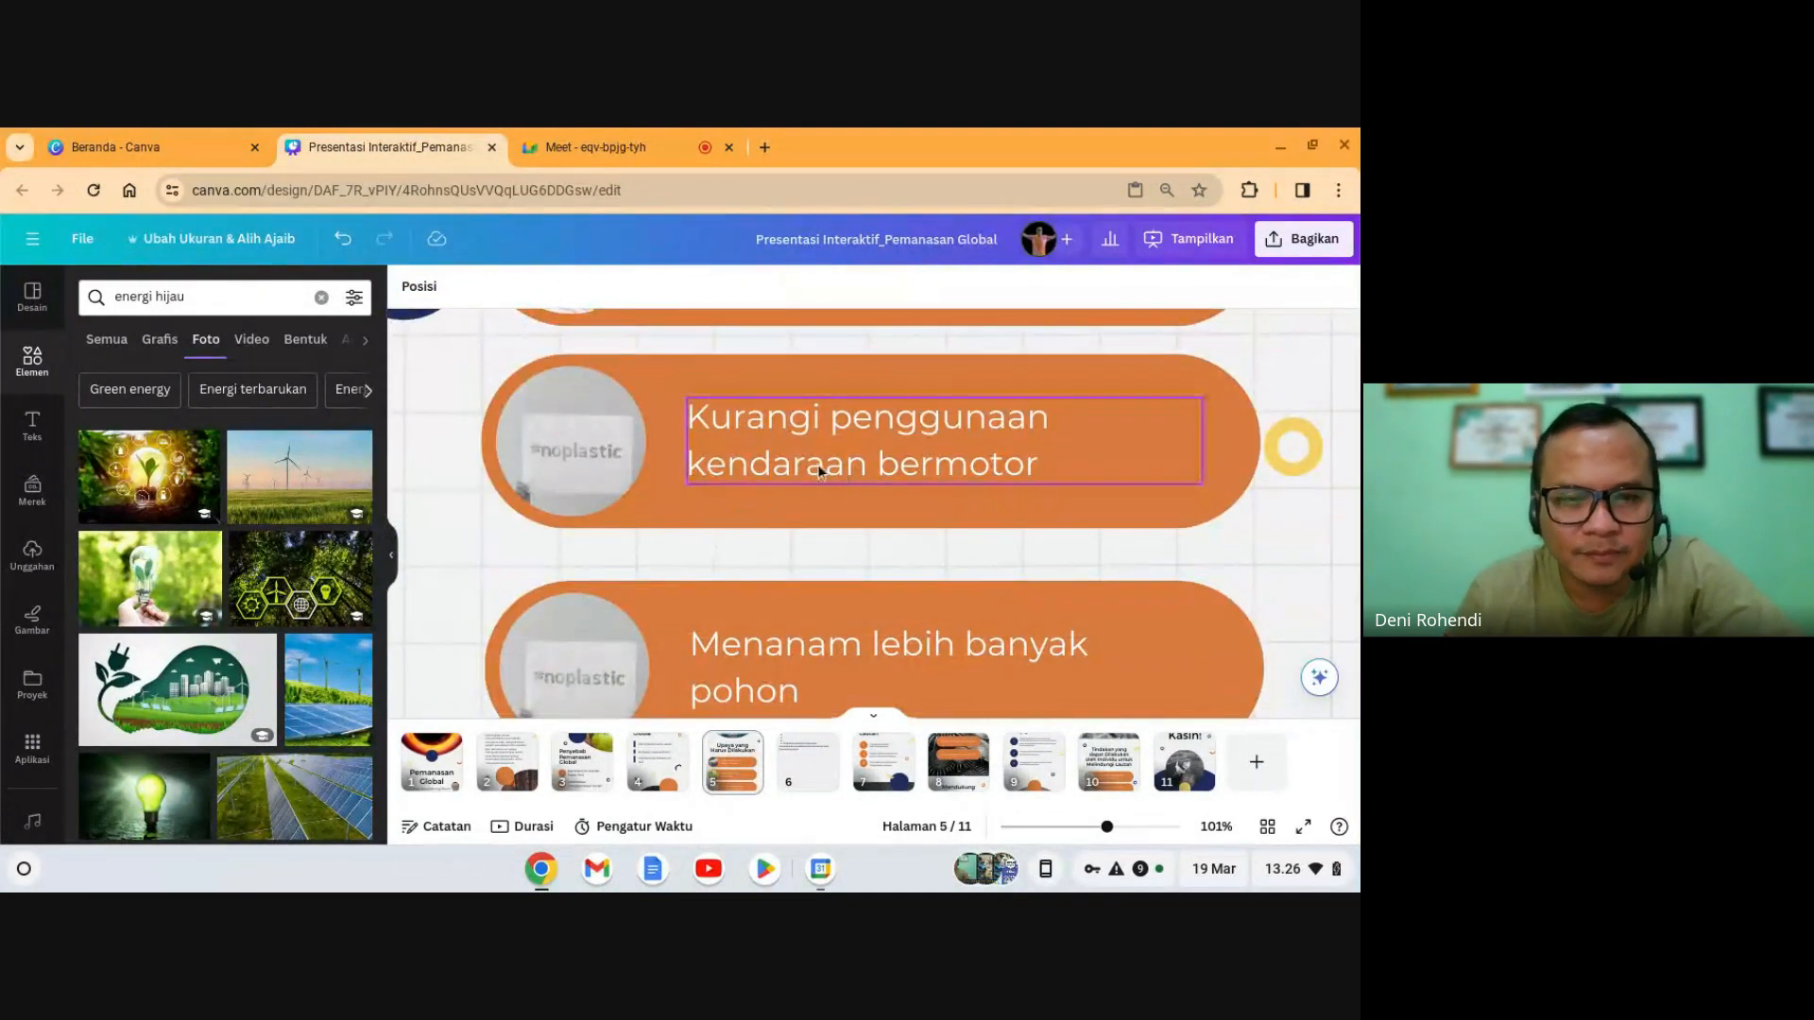
- Remove the old image from the 'Kurangi penggunaan kendaraan bermotor' circle with Hapus gambar
{"action": "left_click", "coordinate": [614, 457]}
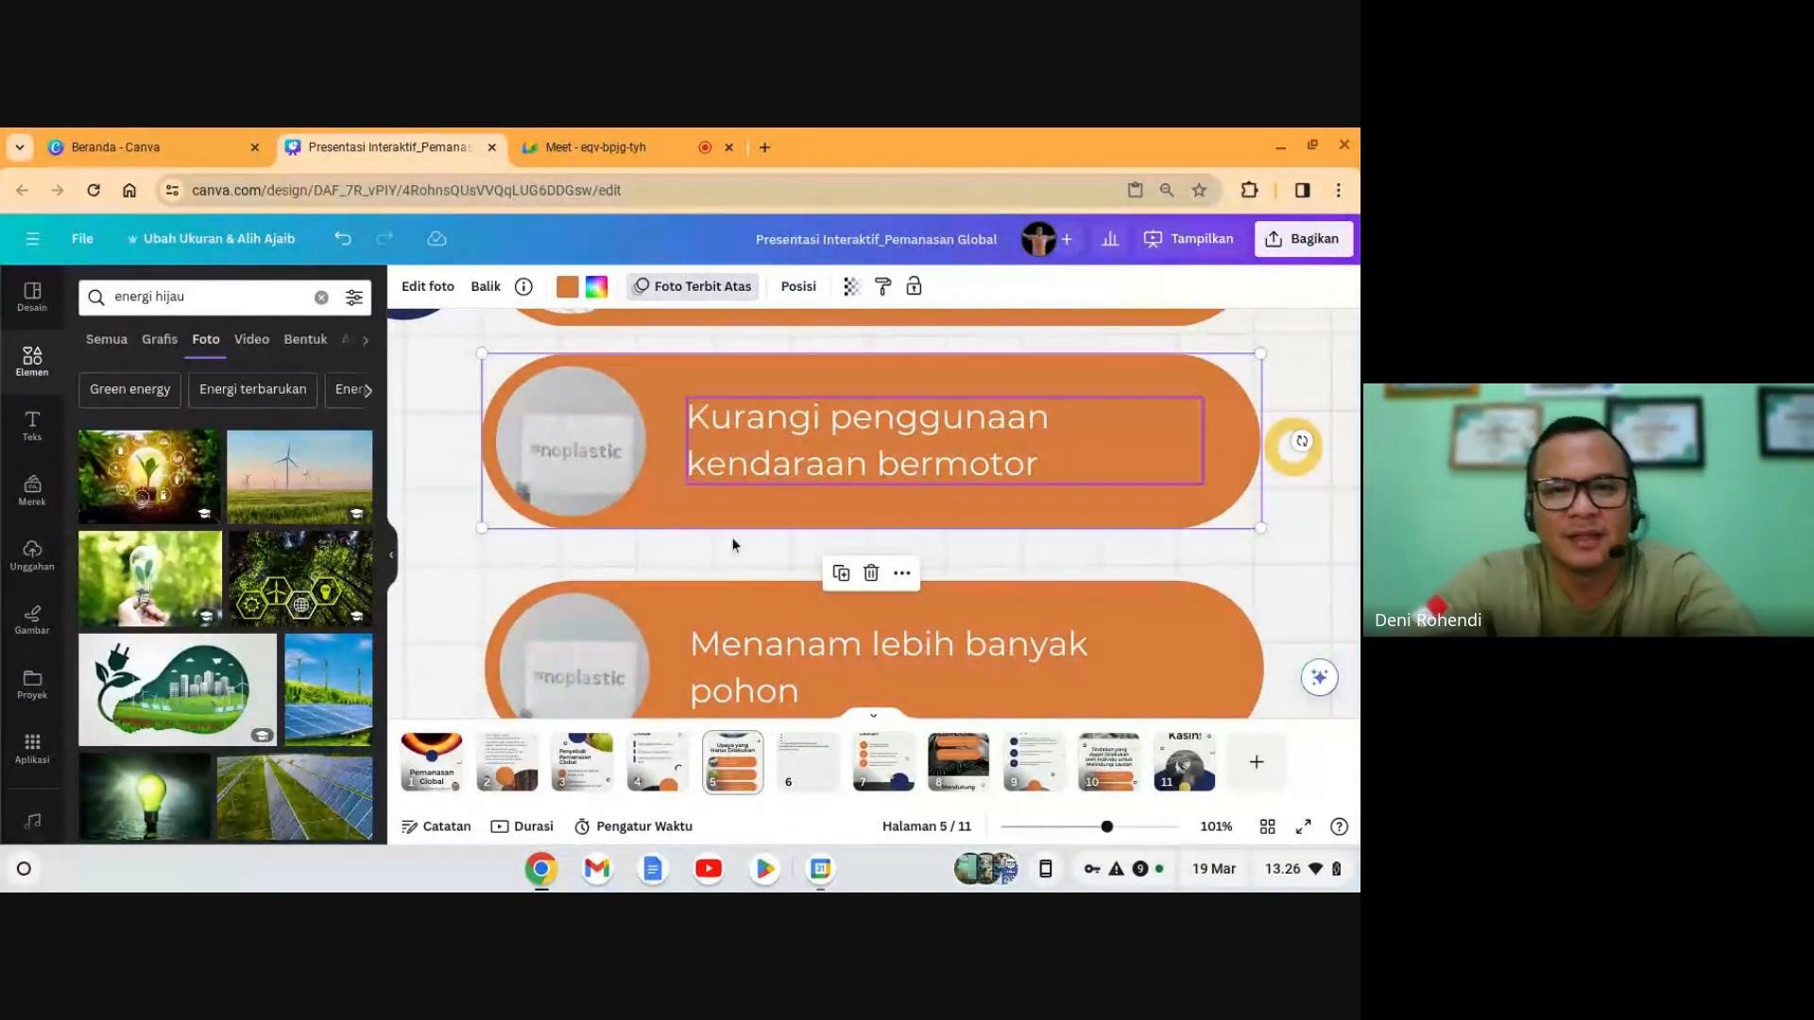
{"action": "left_click", "coordinate": [870, 576]}
{"action": "left_click", "coordinate": [877, 493]}
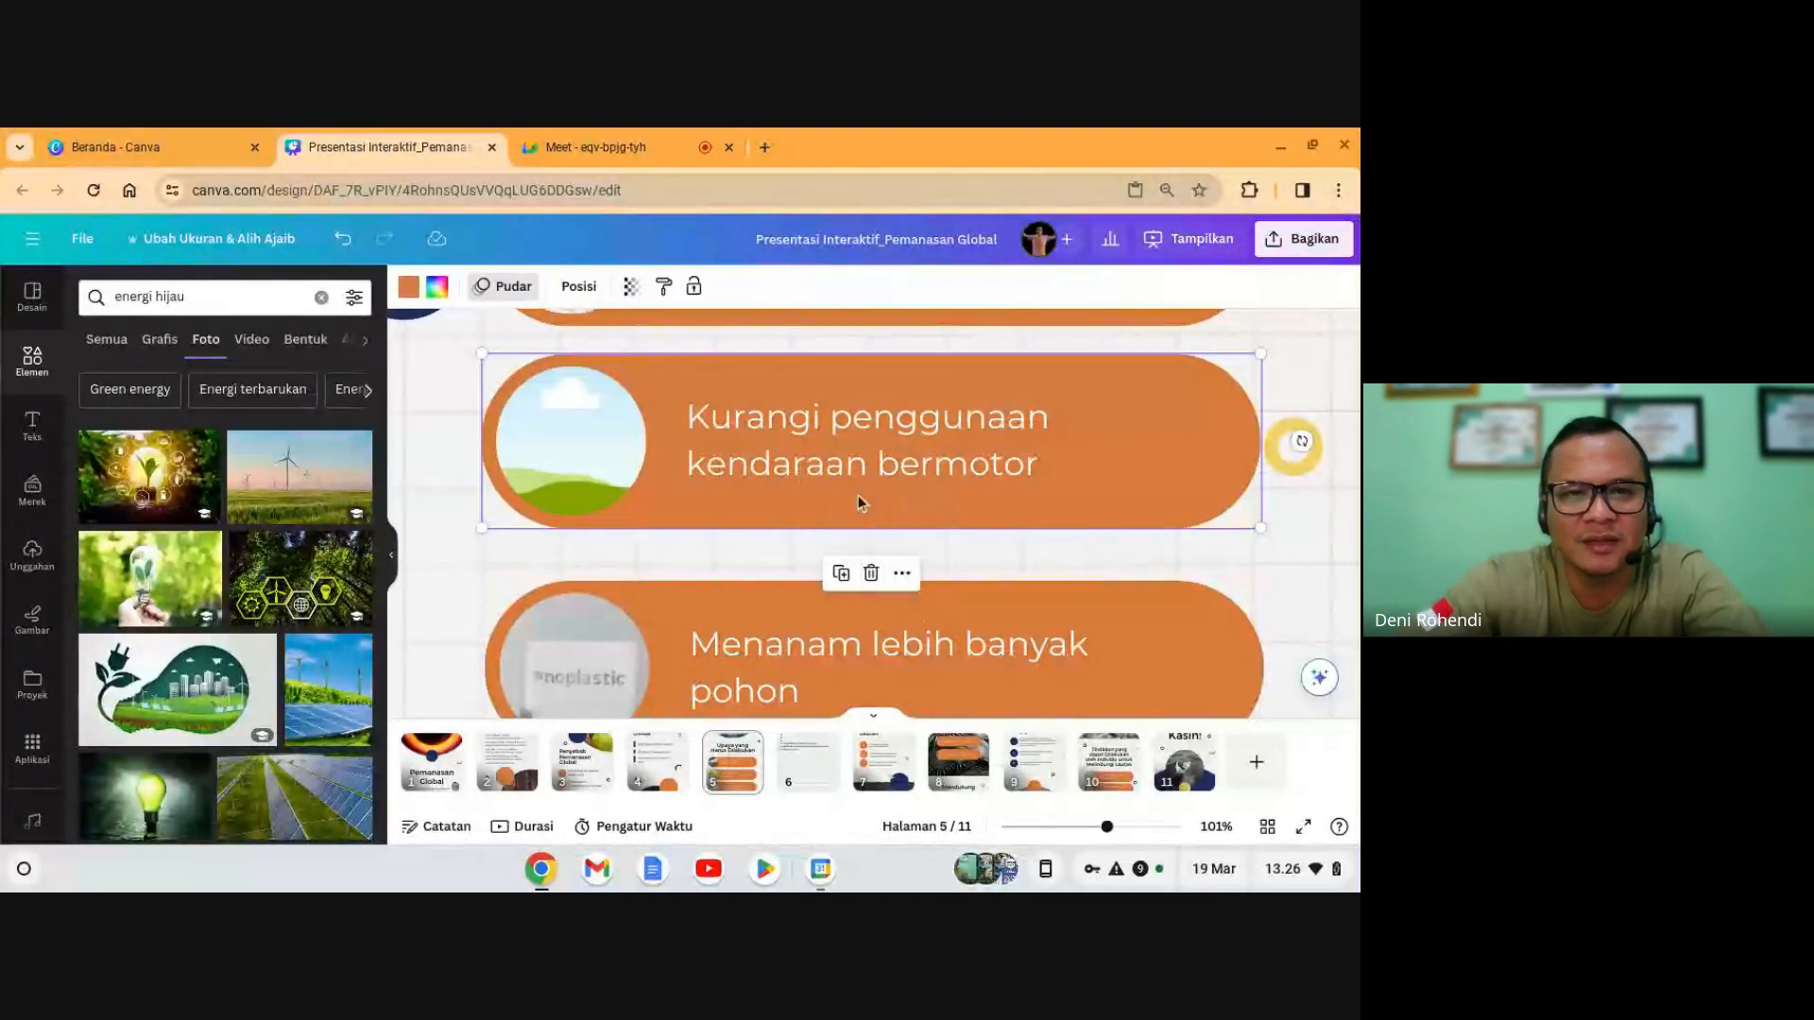
- Search 'transportasi' and add the busy highway traffic photo to the slide
{"action": "left_click", "coordinate": [208, 297]}
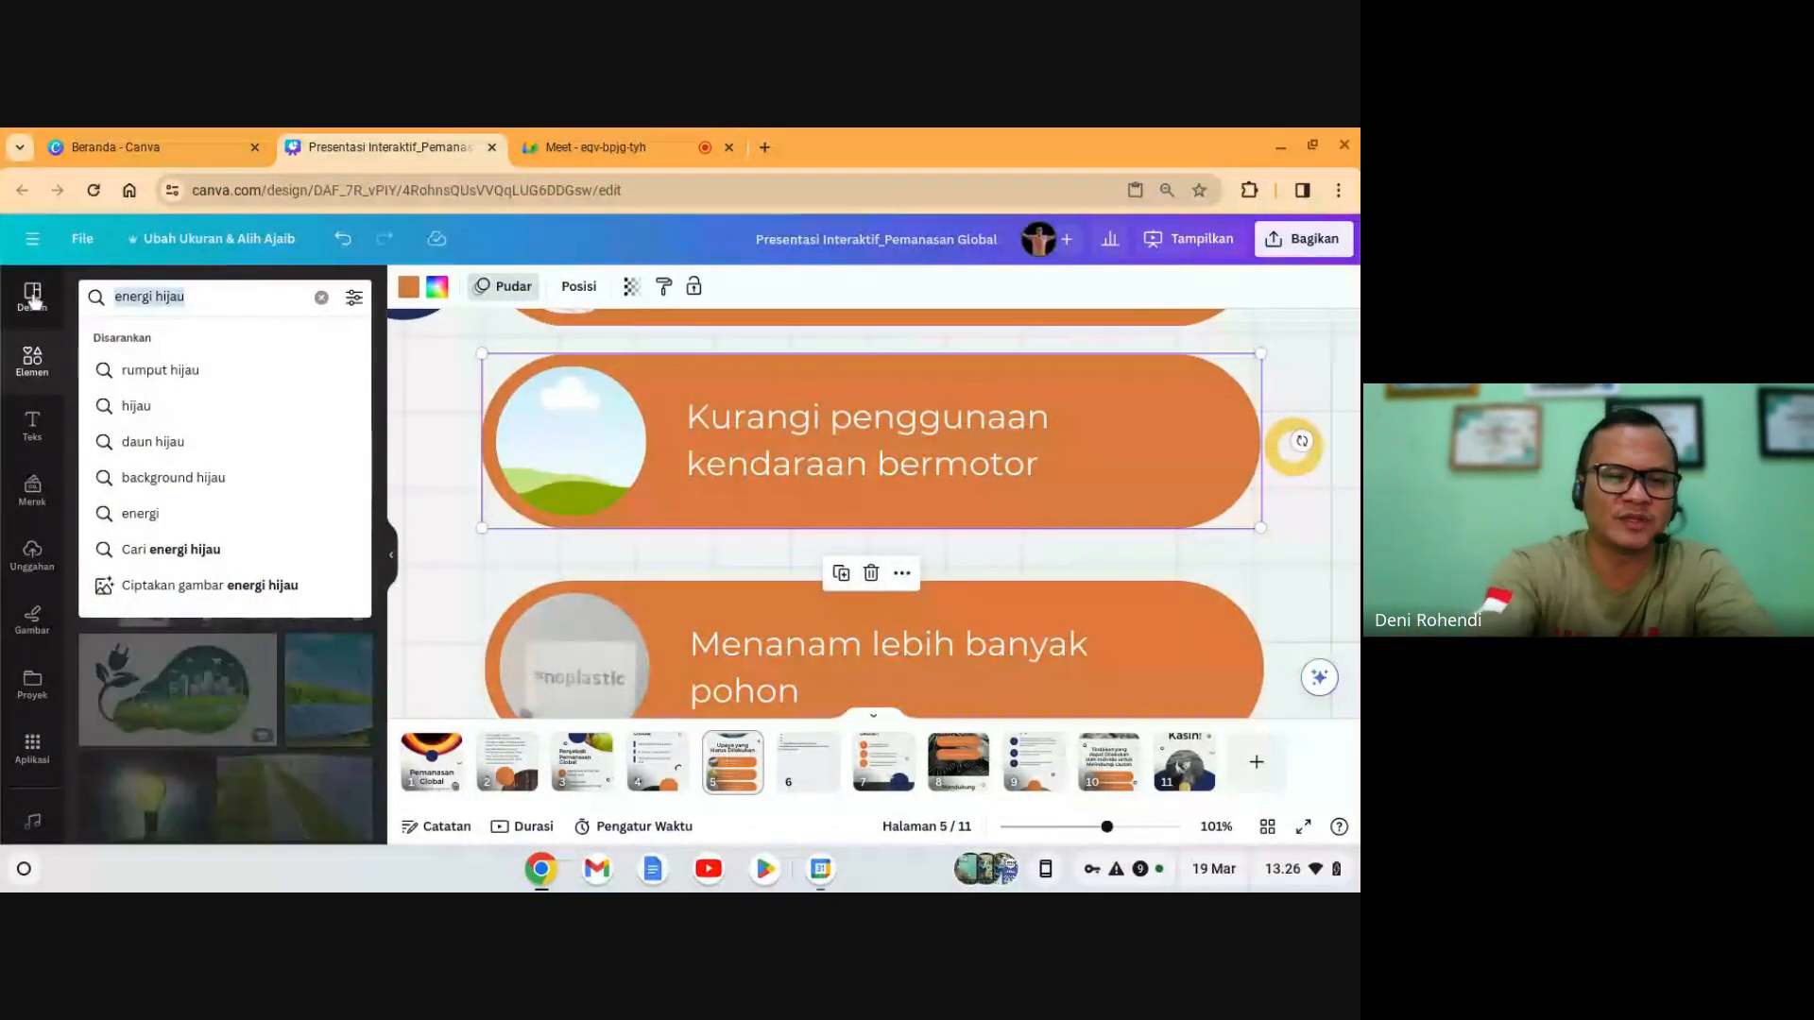
{"action": "type", "text": "transport"}
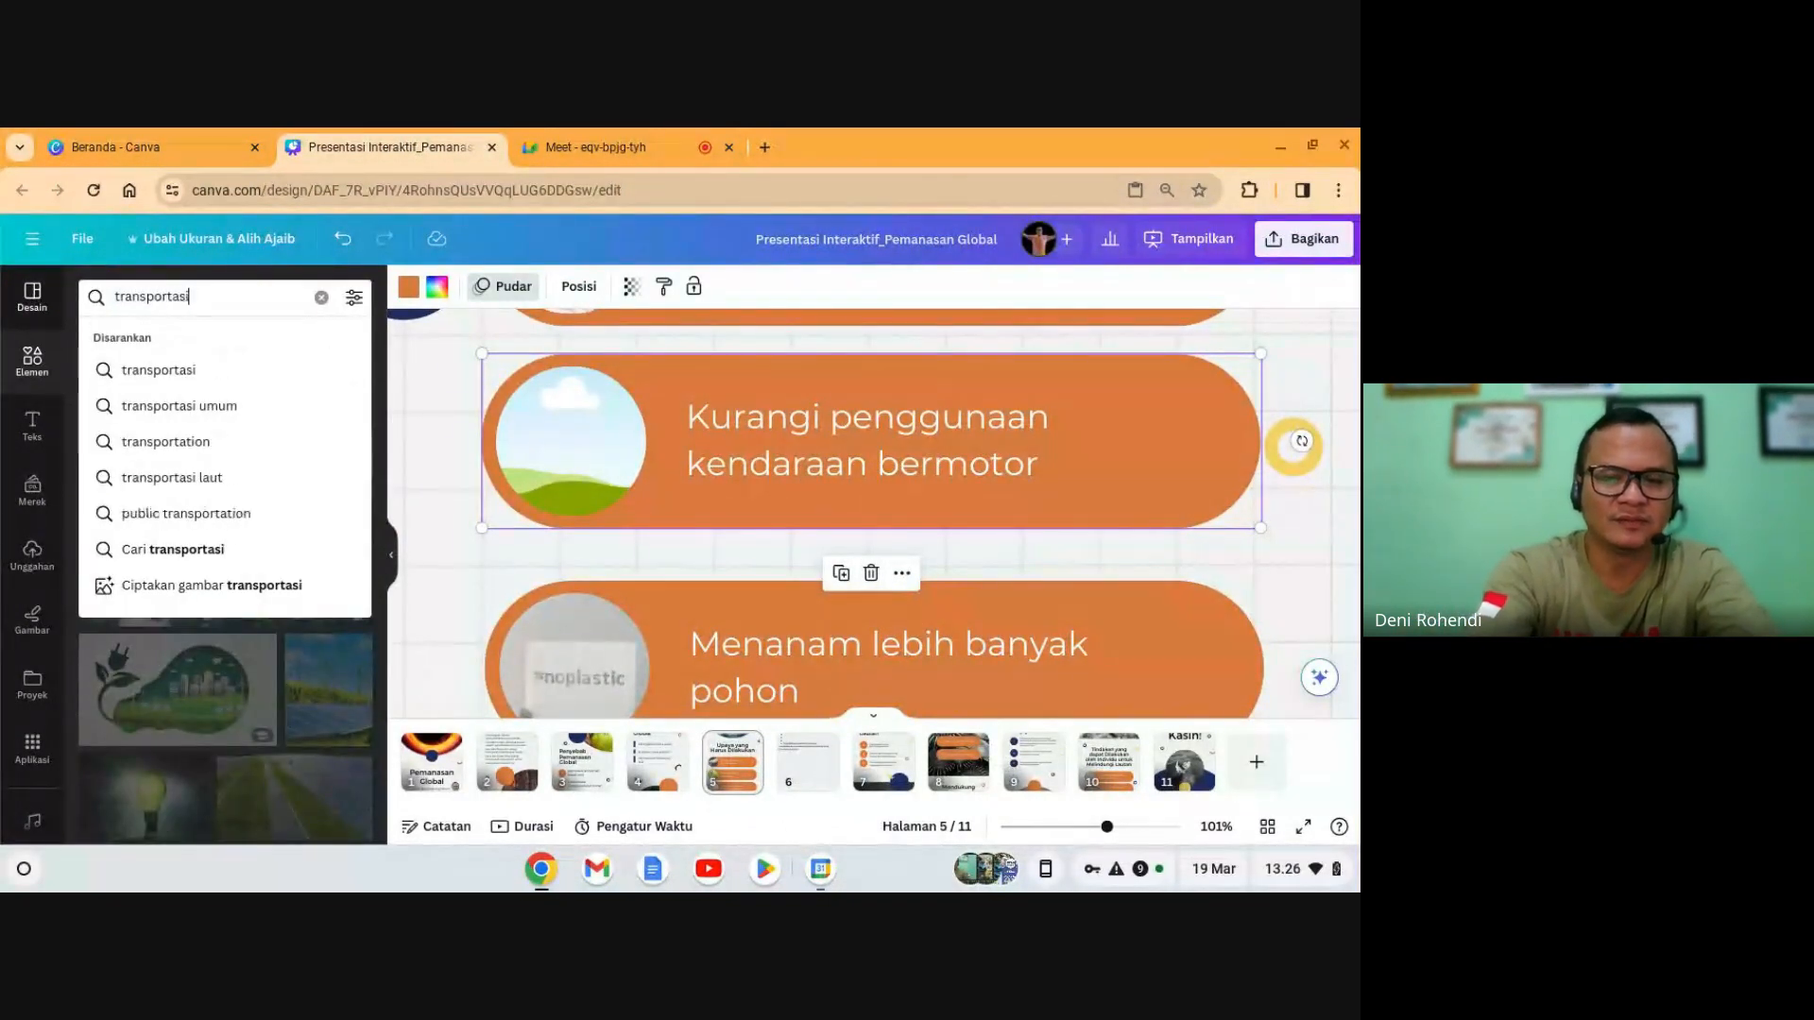
{"action": "type", "text": "asi"}
{"action": "key", "text": "Return"}
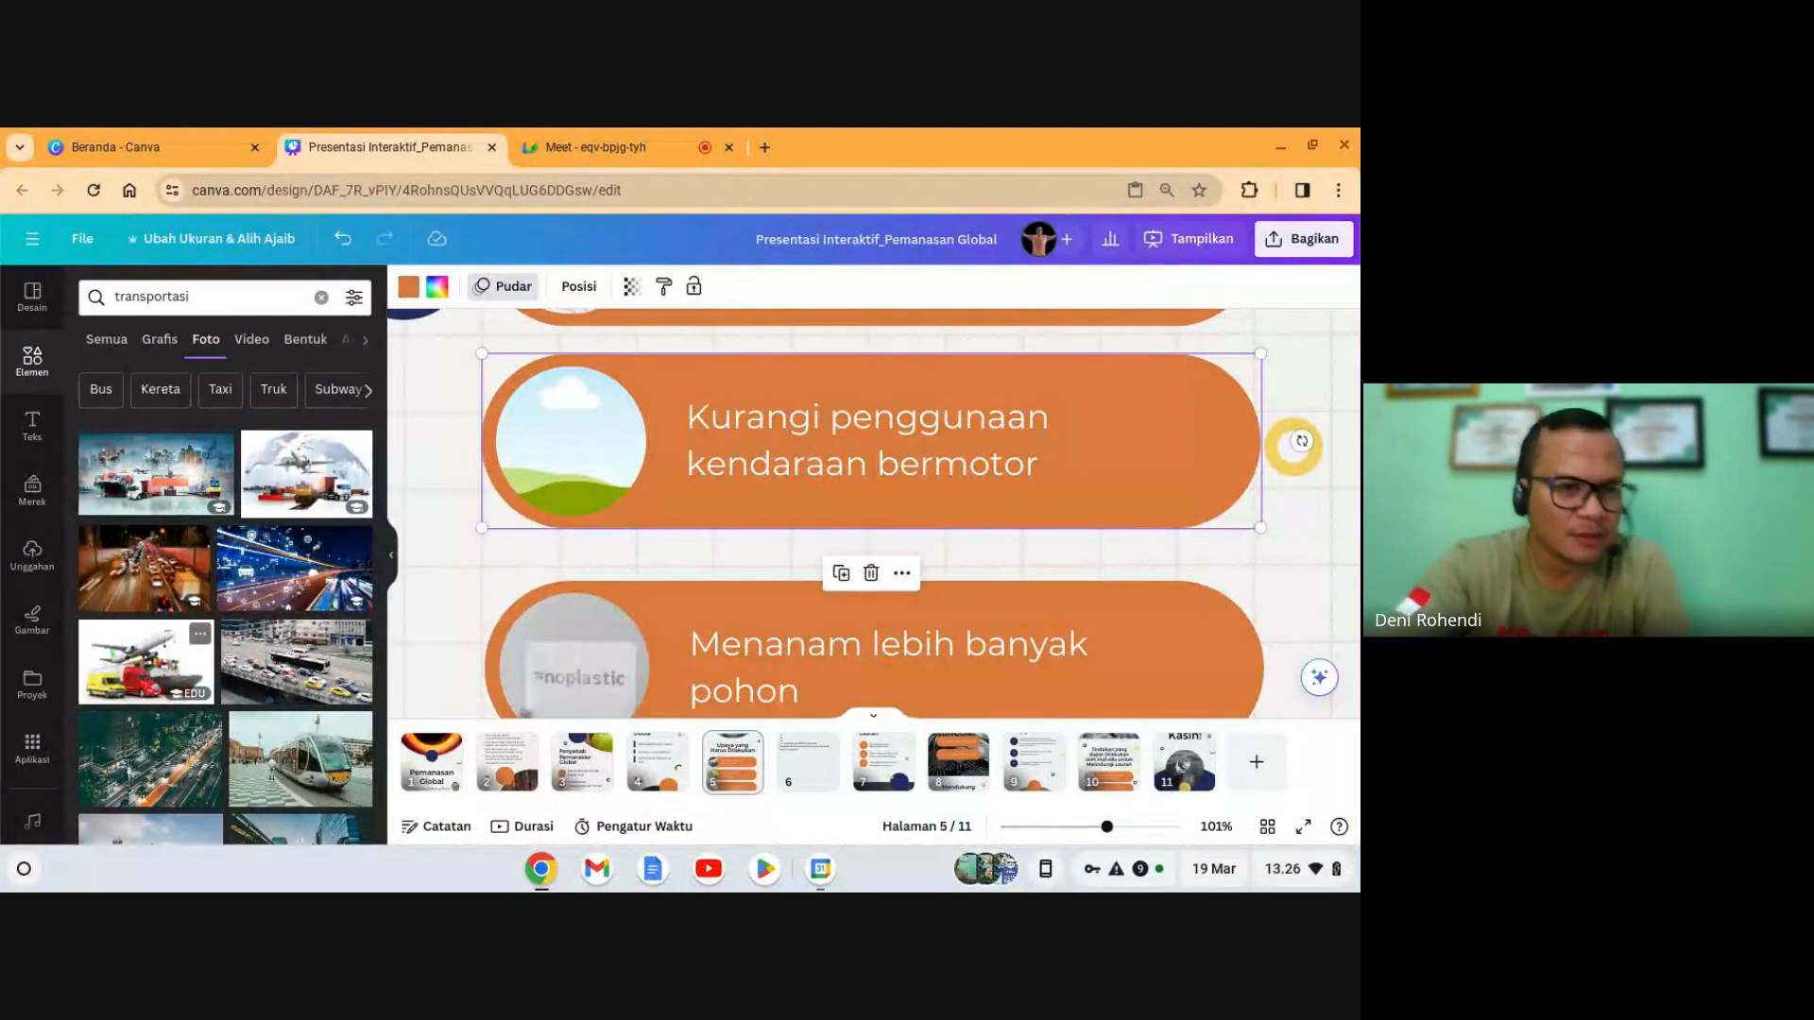
{"action": "left_click", "coordinate": [257, 664]}
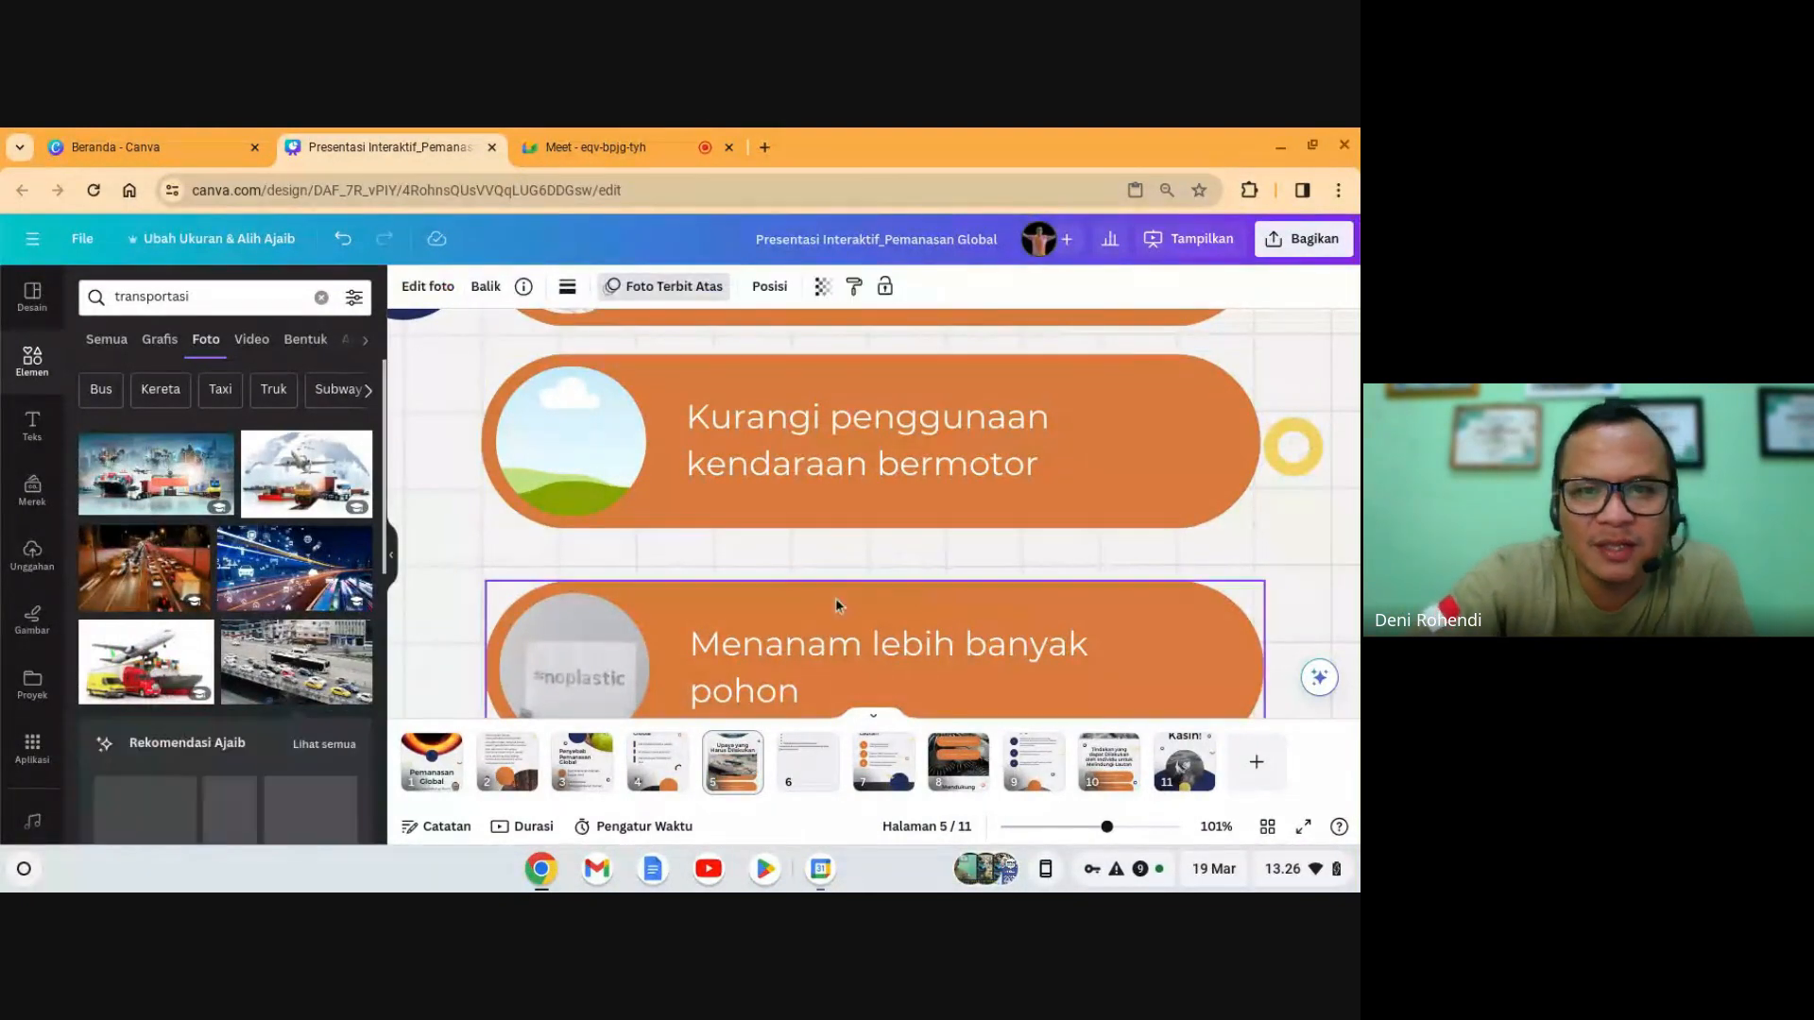
{"action": "left_click_drag", "start_coordinate": [976, 435], "coordinate": [978, 690]}
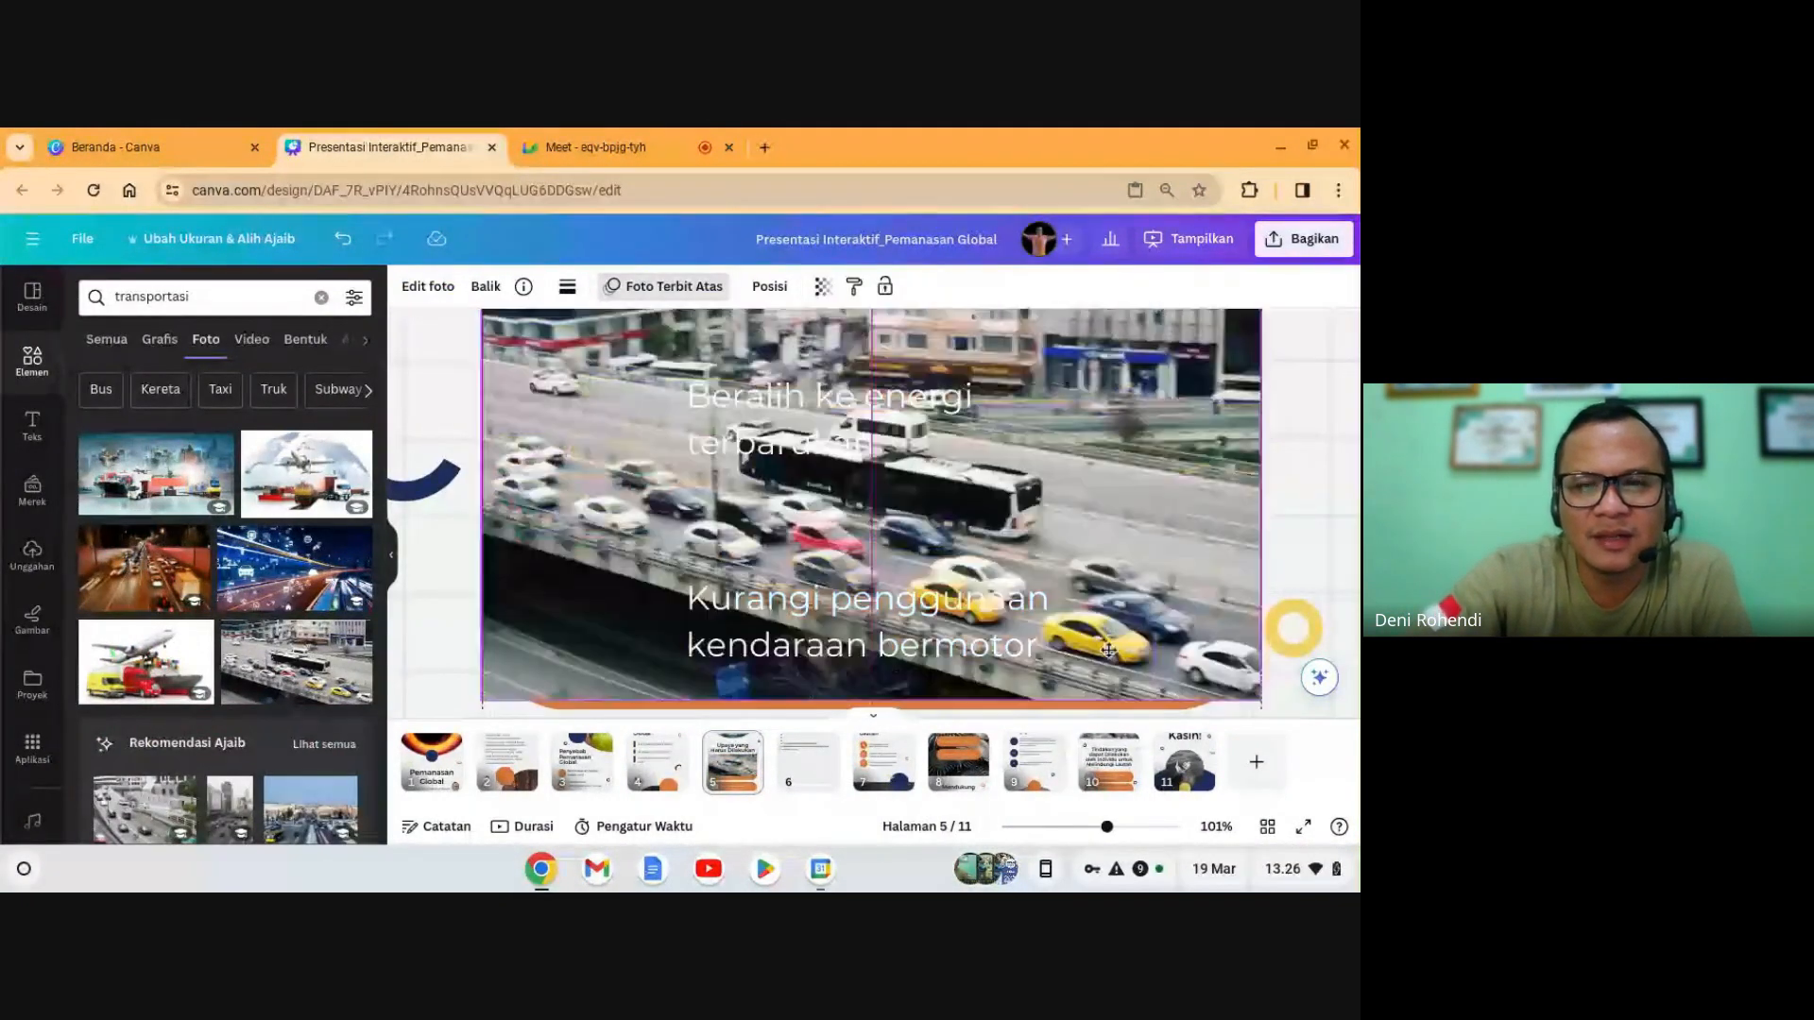
{"action": "scroll", "coordinate": [1072, 667], "scroll_direction": "down", "scroll_amount": 2}
{"action": "scroll", "coordinate": [1072, 594], "scroll_direction": "down", "scroll_amount": 1}
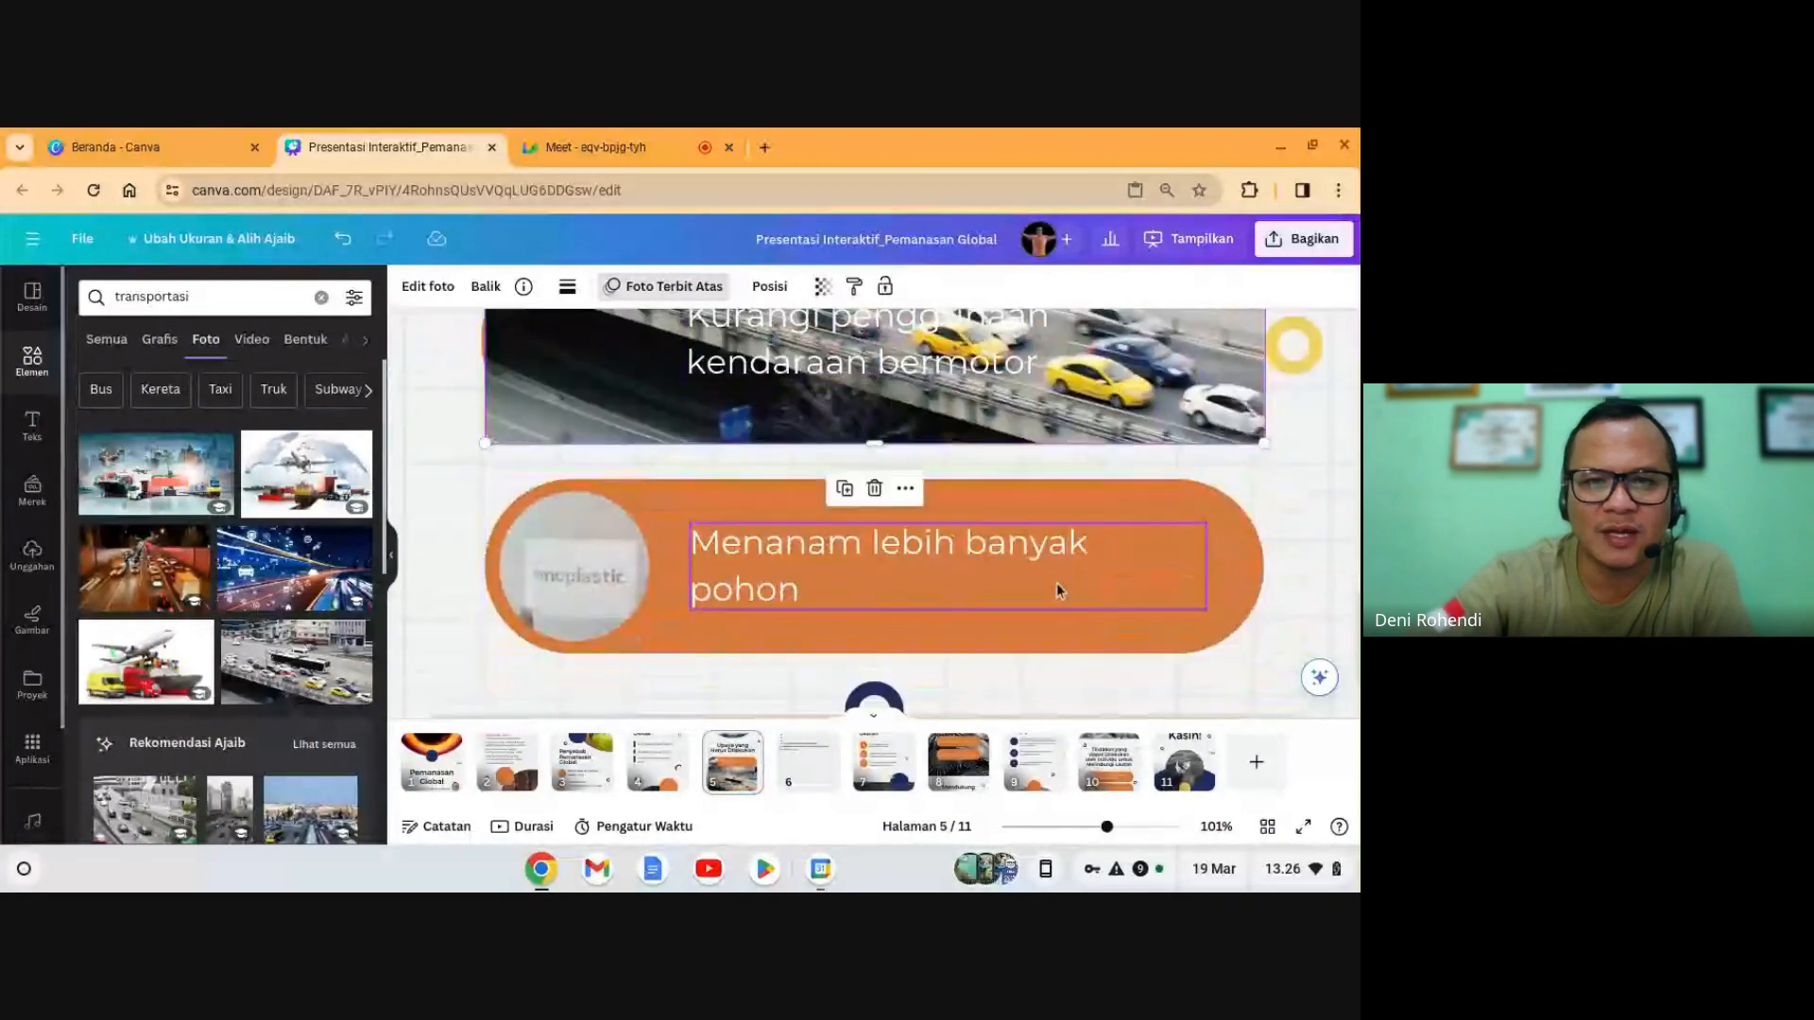
{"action": "scroll", "coordinate": [1057, 591], "scroll_direction": "up", "scroll_amount": 2}
- Undo an accidental text-box move and place the highway photo in the Kurangi circle
{"action": "left_click_drag", "start_coordinate": [1146, 449], "coordinate": [1018, 470]}
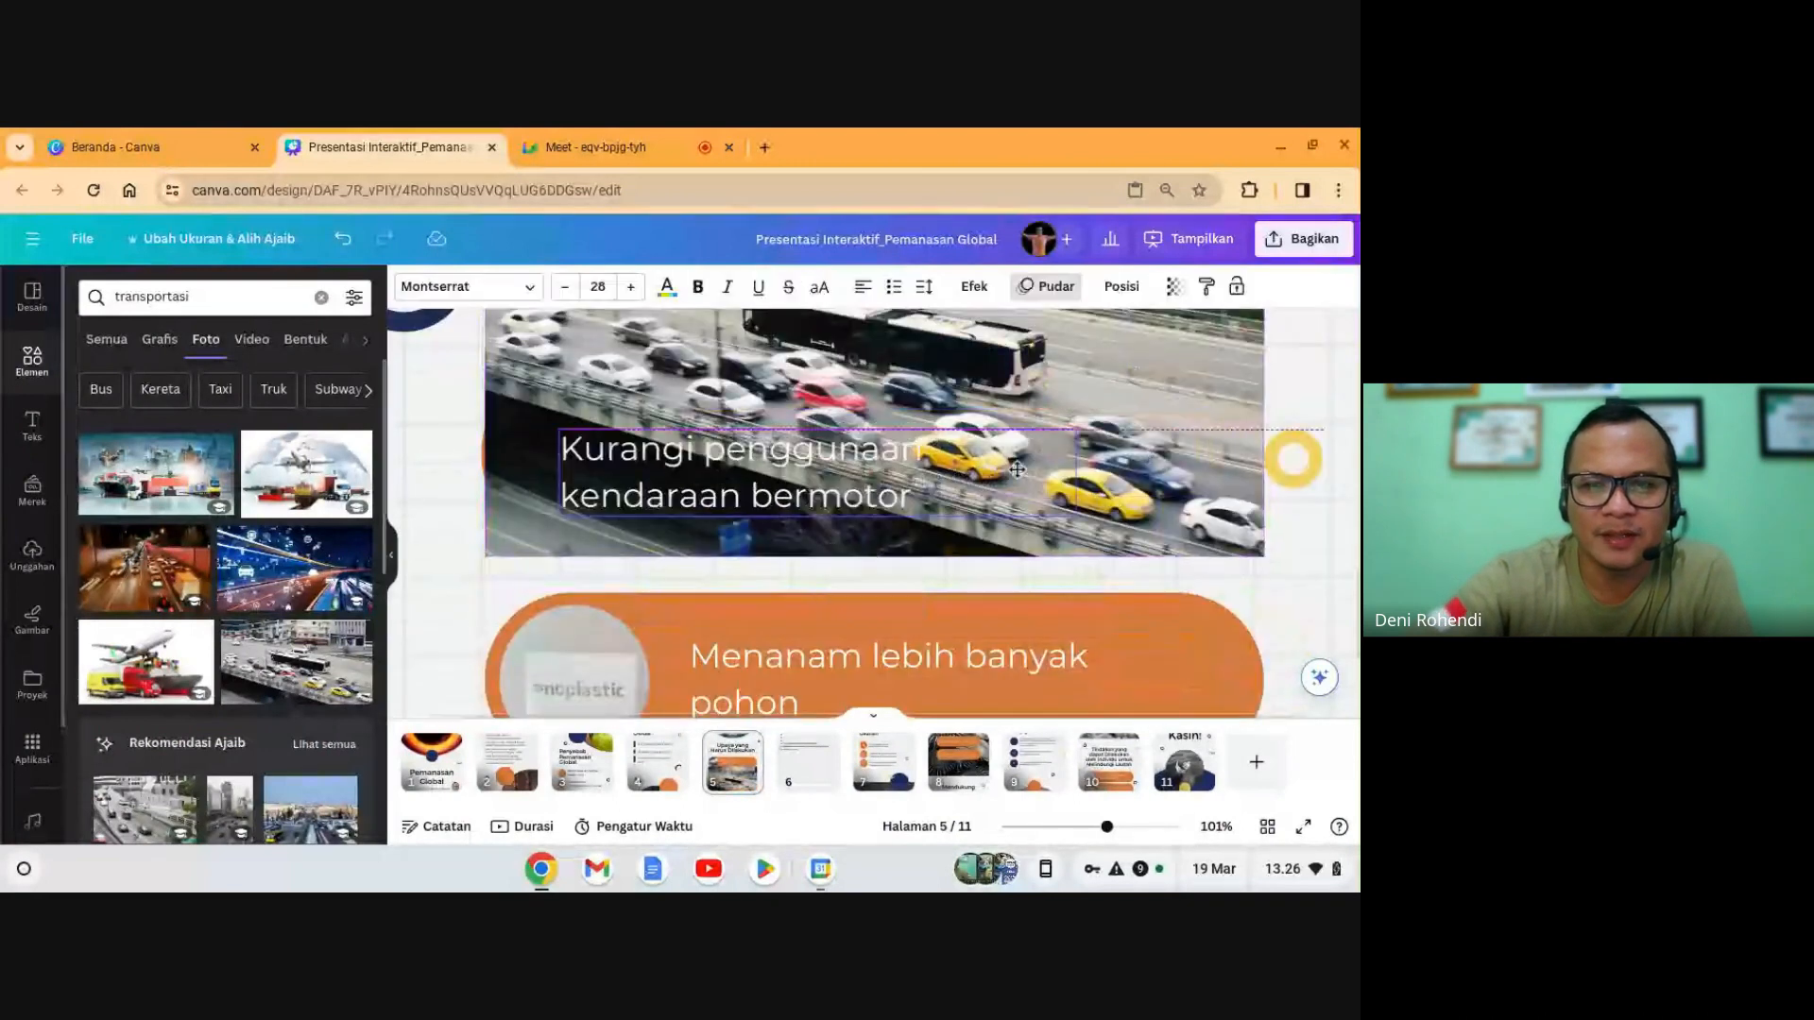
{"action": "left_click", "coordinate": [342, 239]}
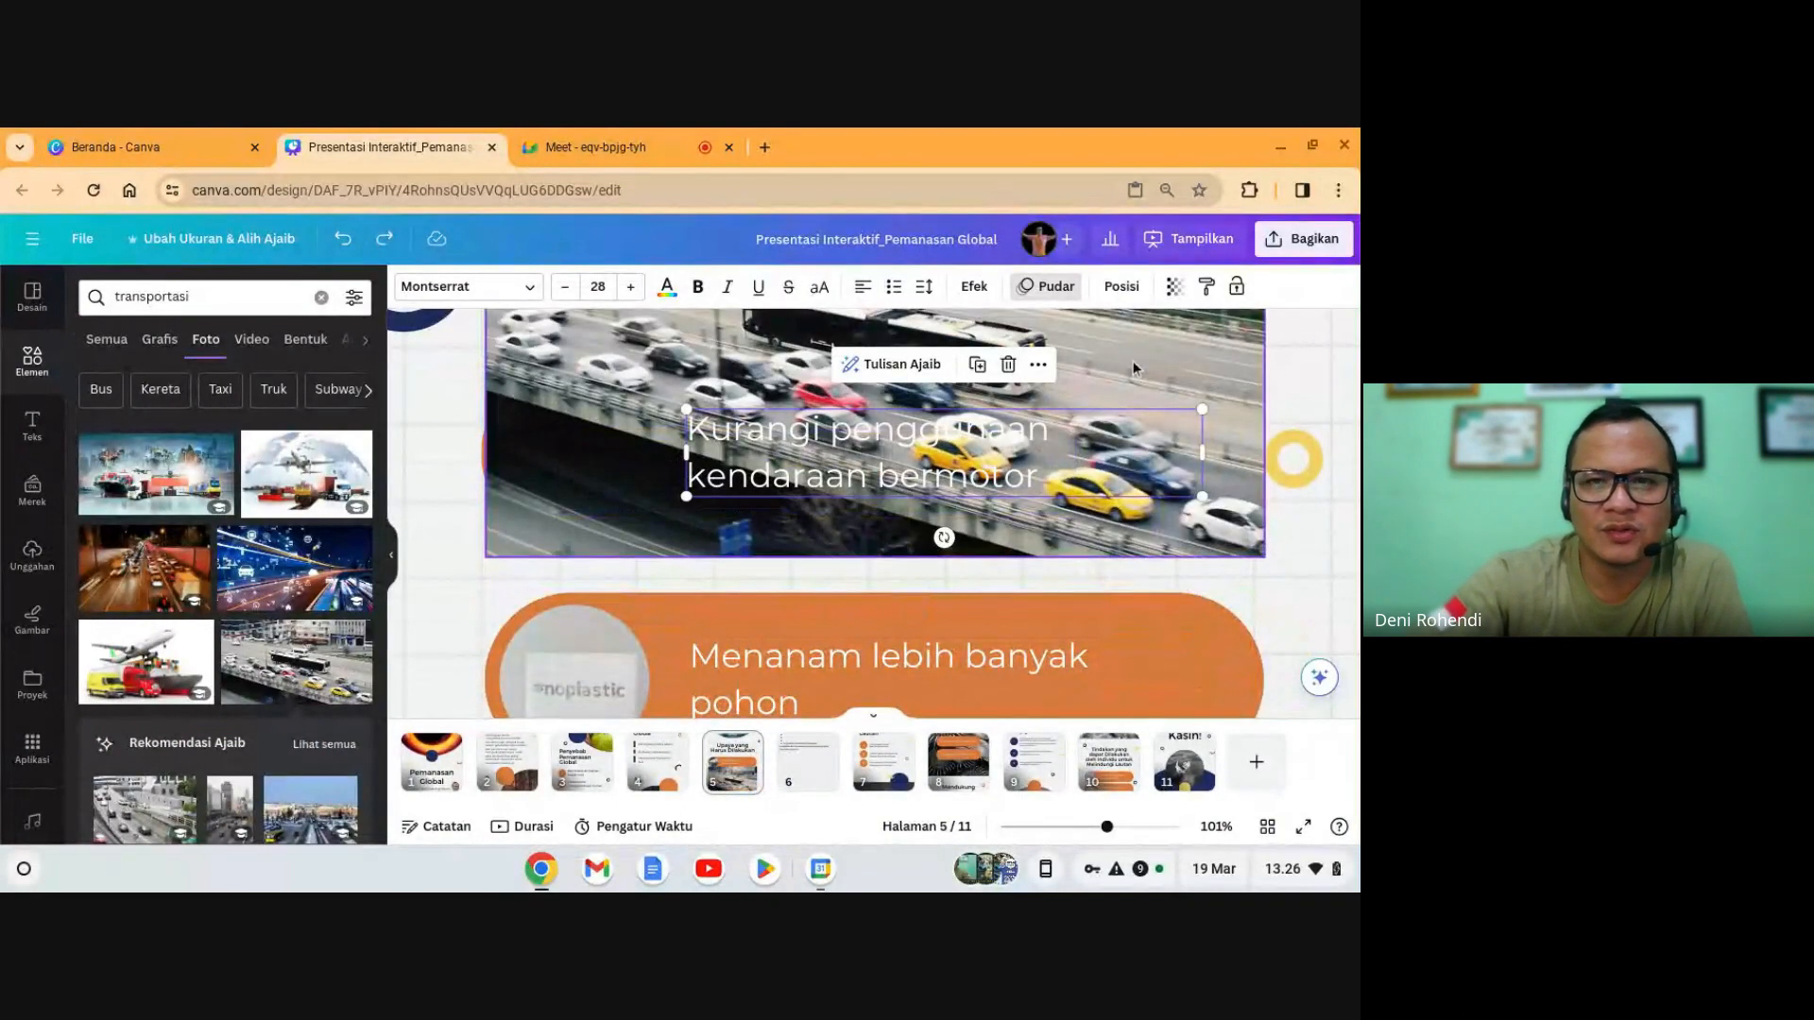
{"action": "left_click_drag", "start_coordinate": [1155, 366], "coordinate": [546, 448]}
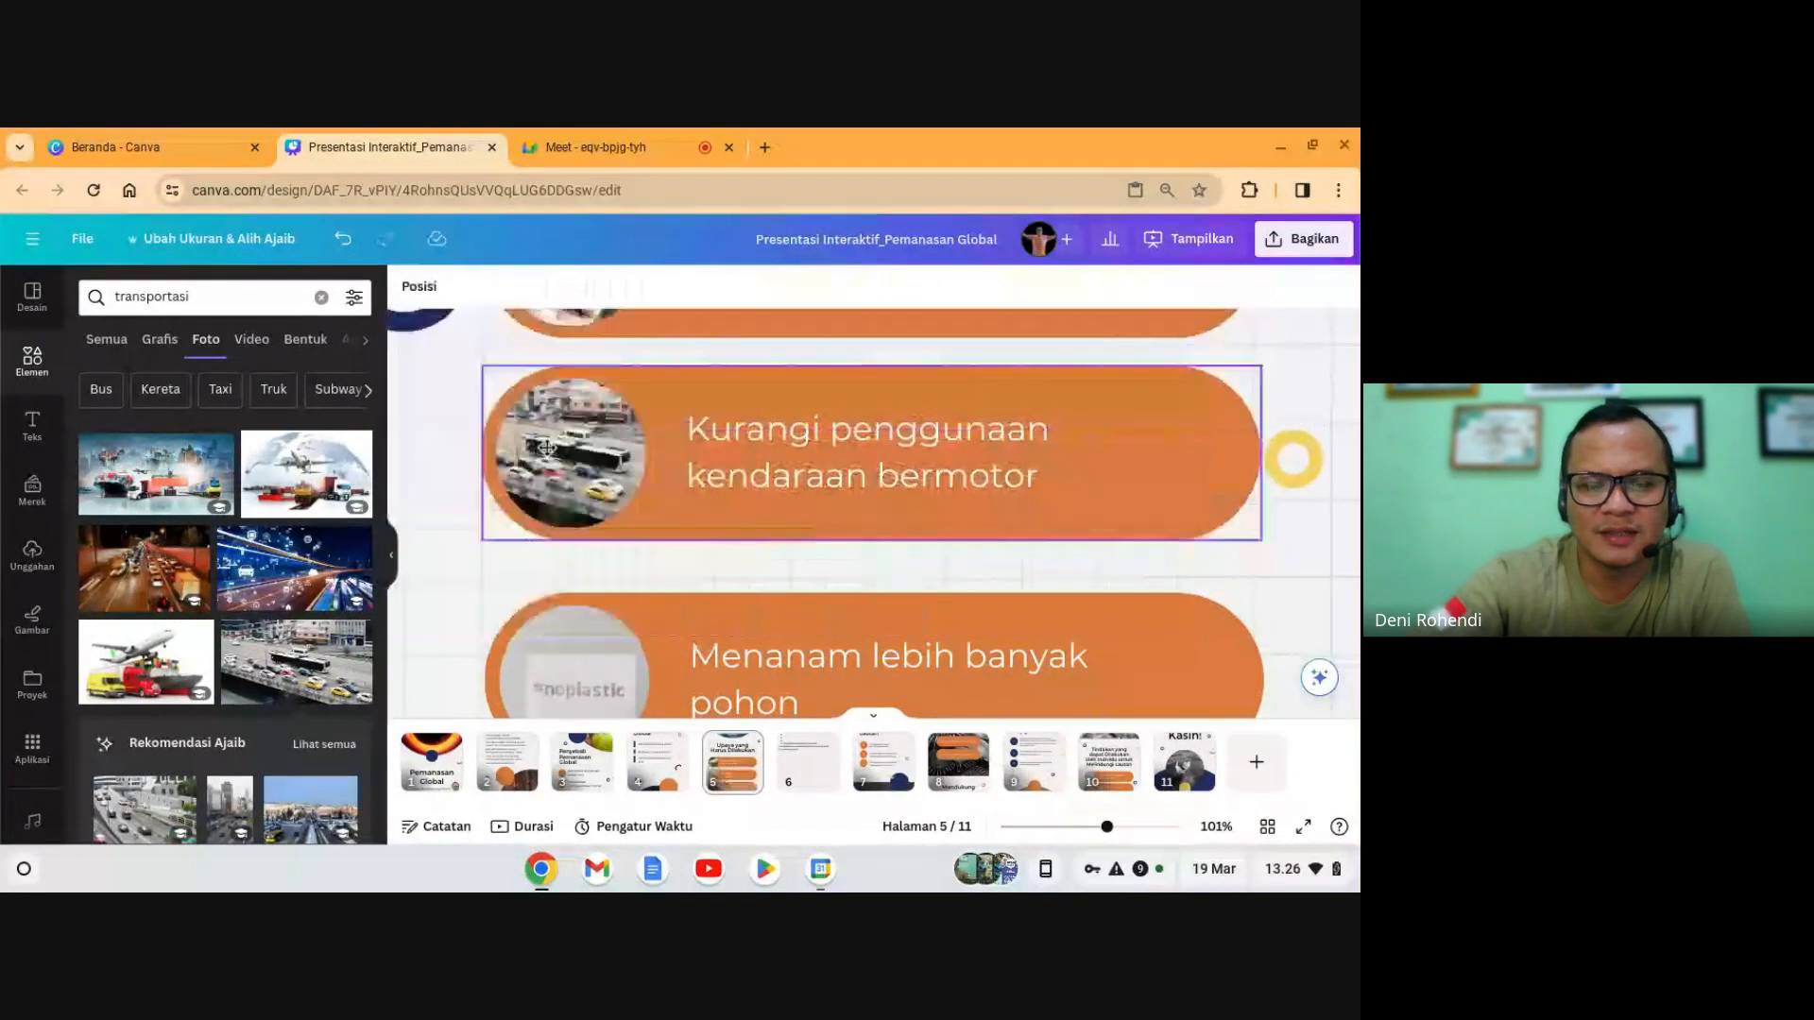
{"action": "scroll", "coordinate": [548, 465], "scroll_direction": "up", "scroll_amount": 5}
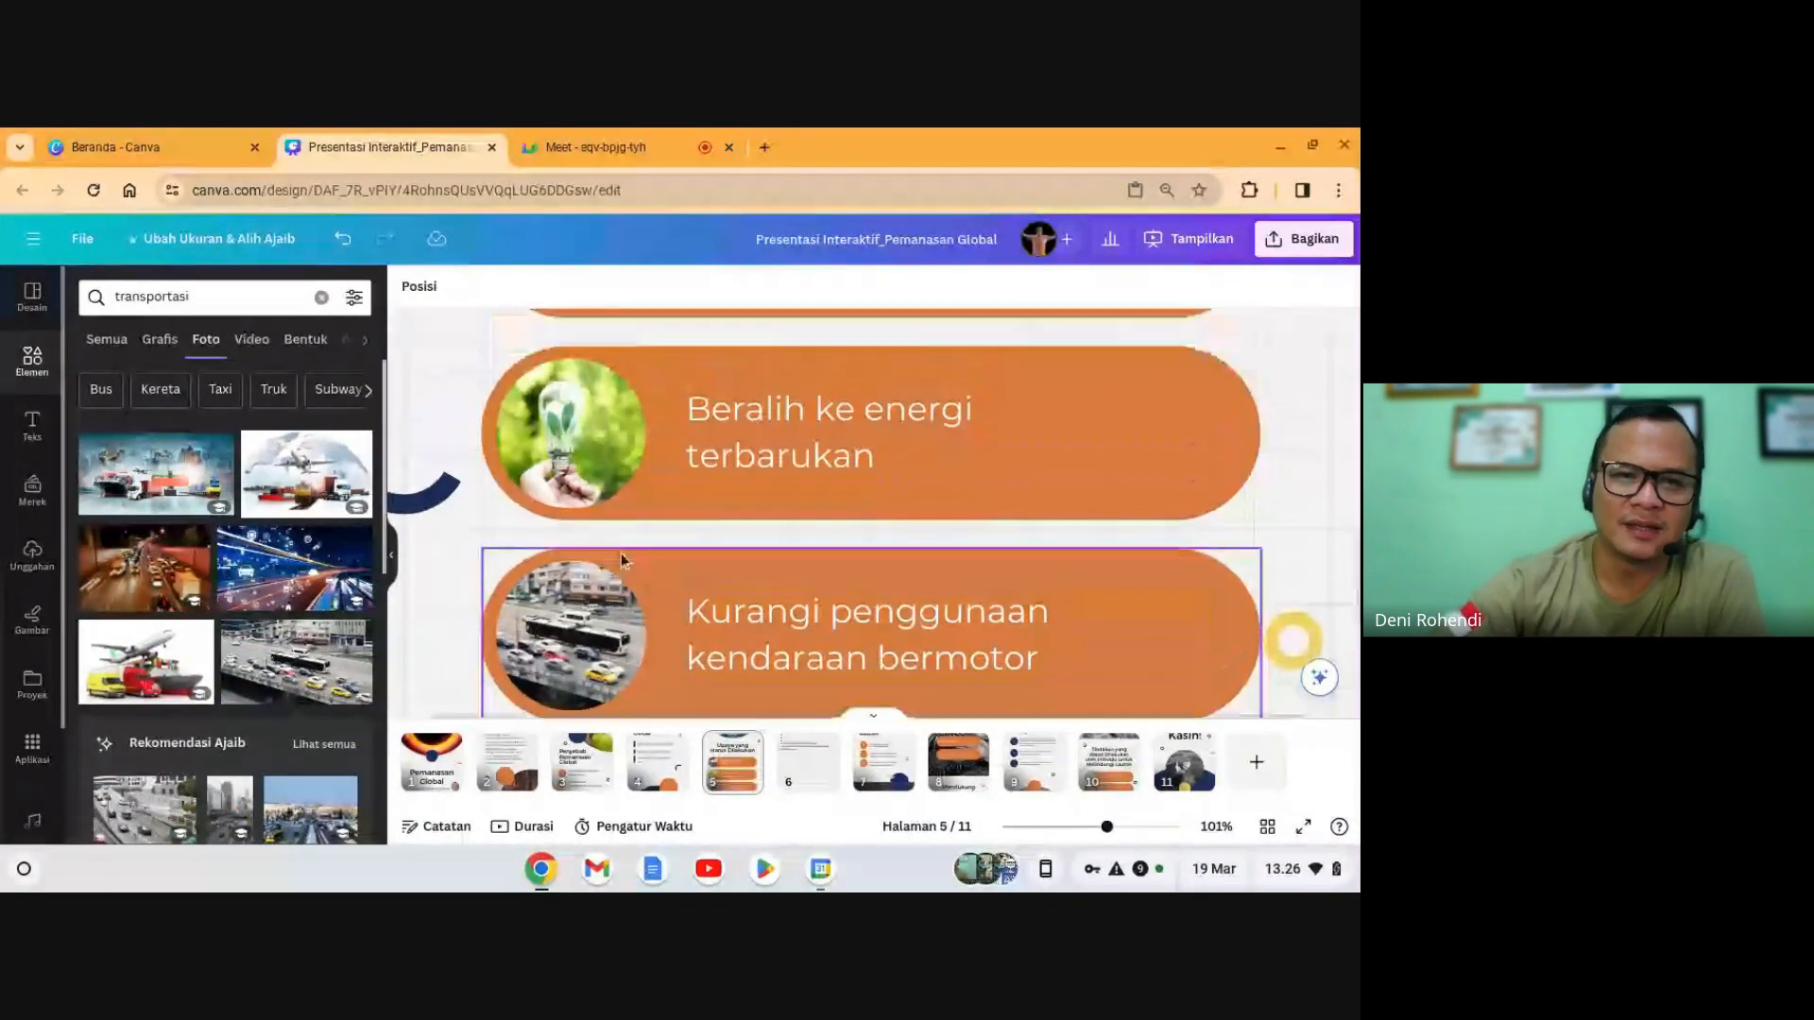
{"action": "scroll", "coordinate": [612, 551], "scroll_direction": "down", "scroll_amount": 8}
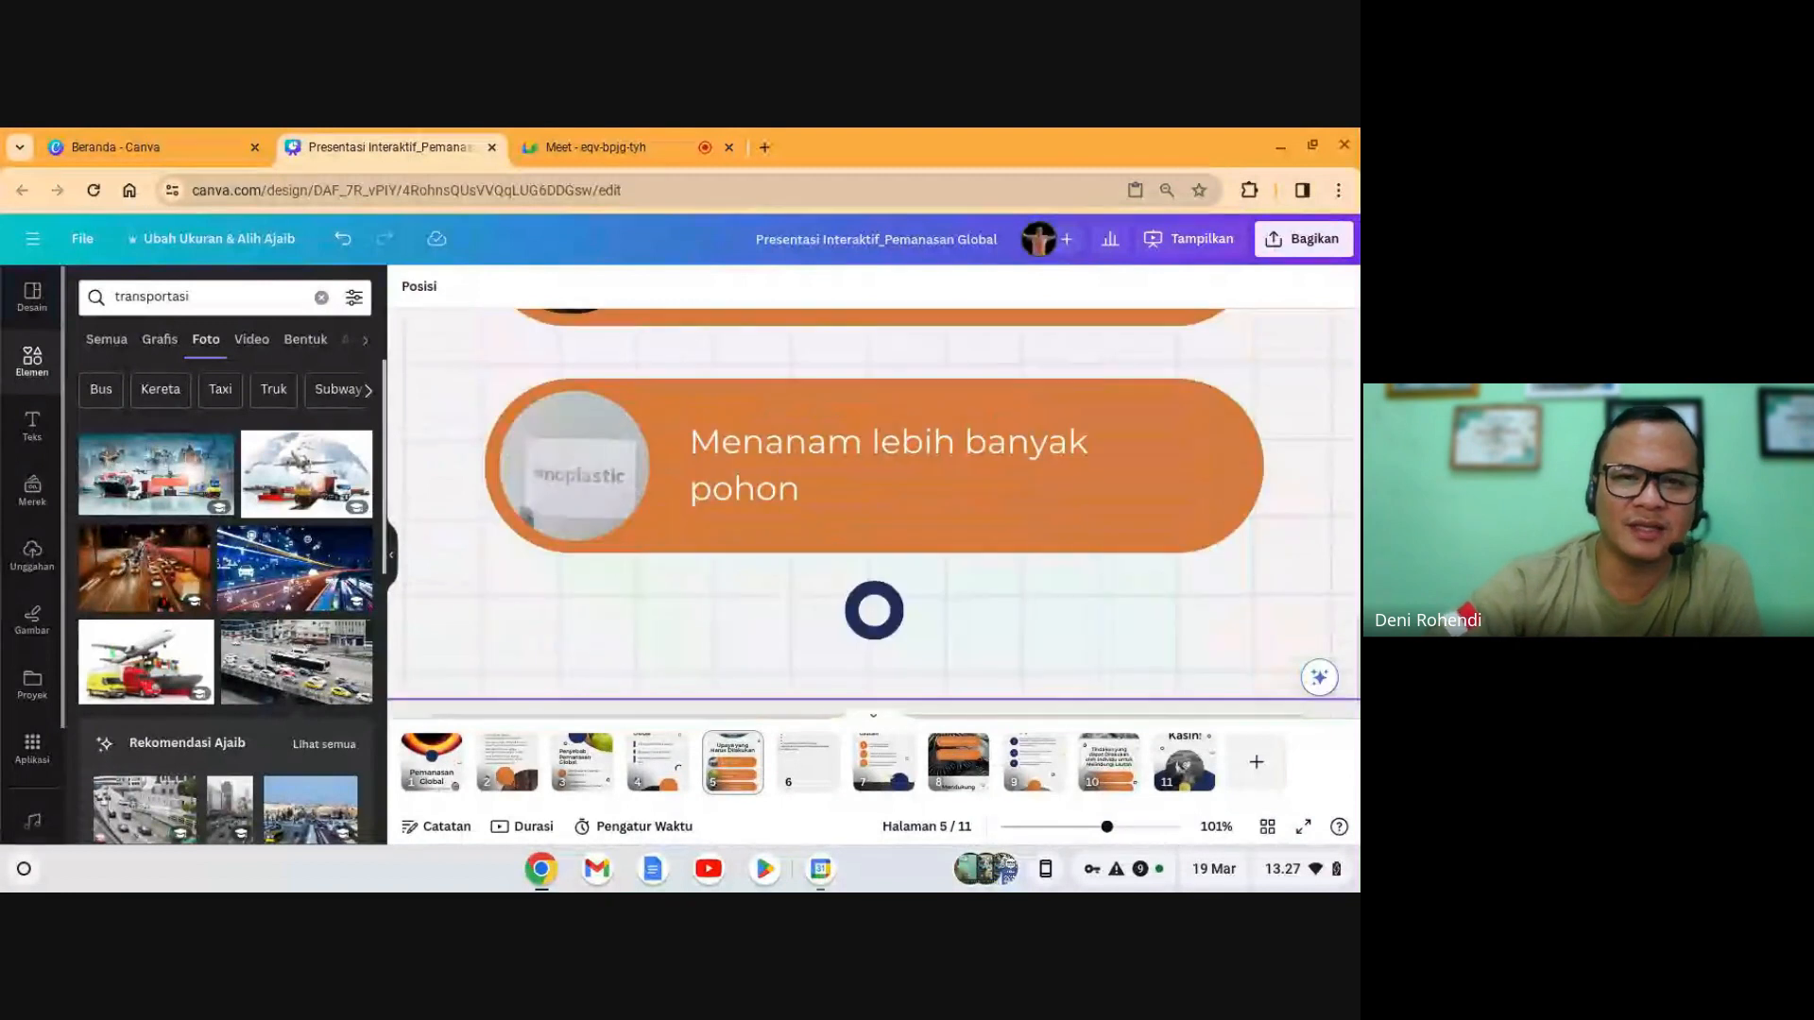
- Search Elements photos for 'reboisasi' with the Menanam row selected
{"action": "left_click", "coordinate": [796, 480]}
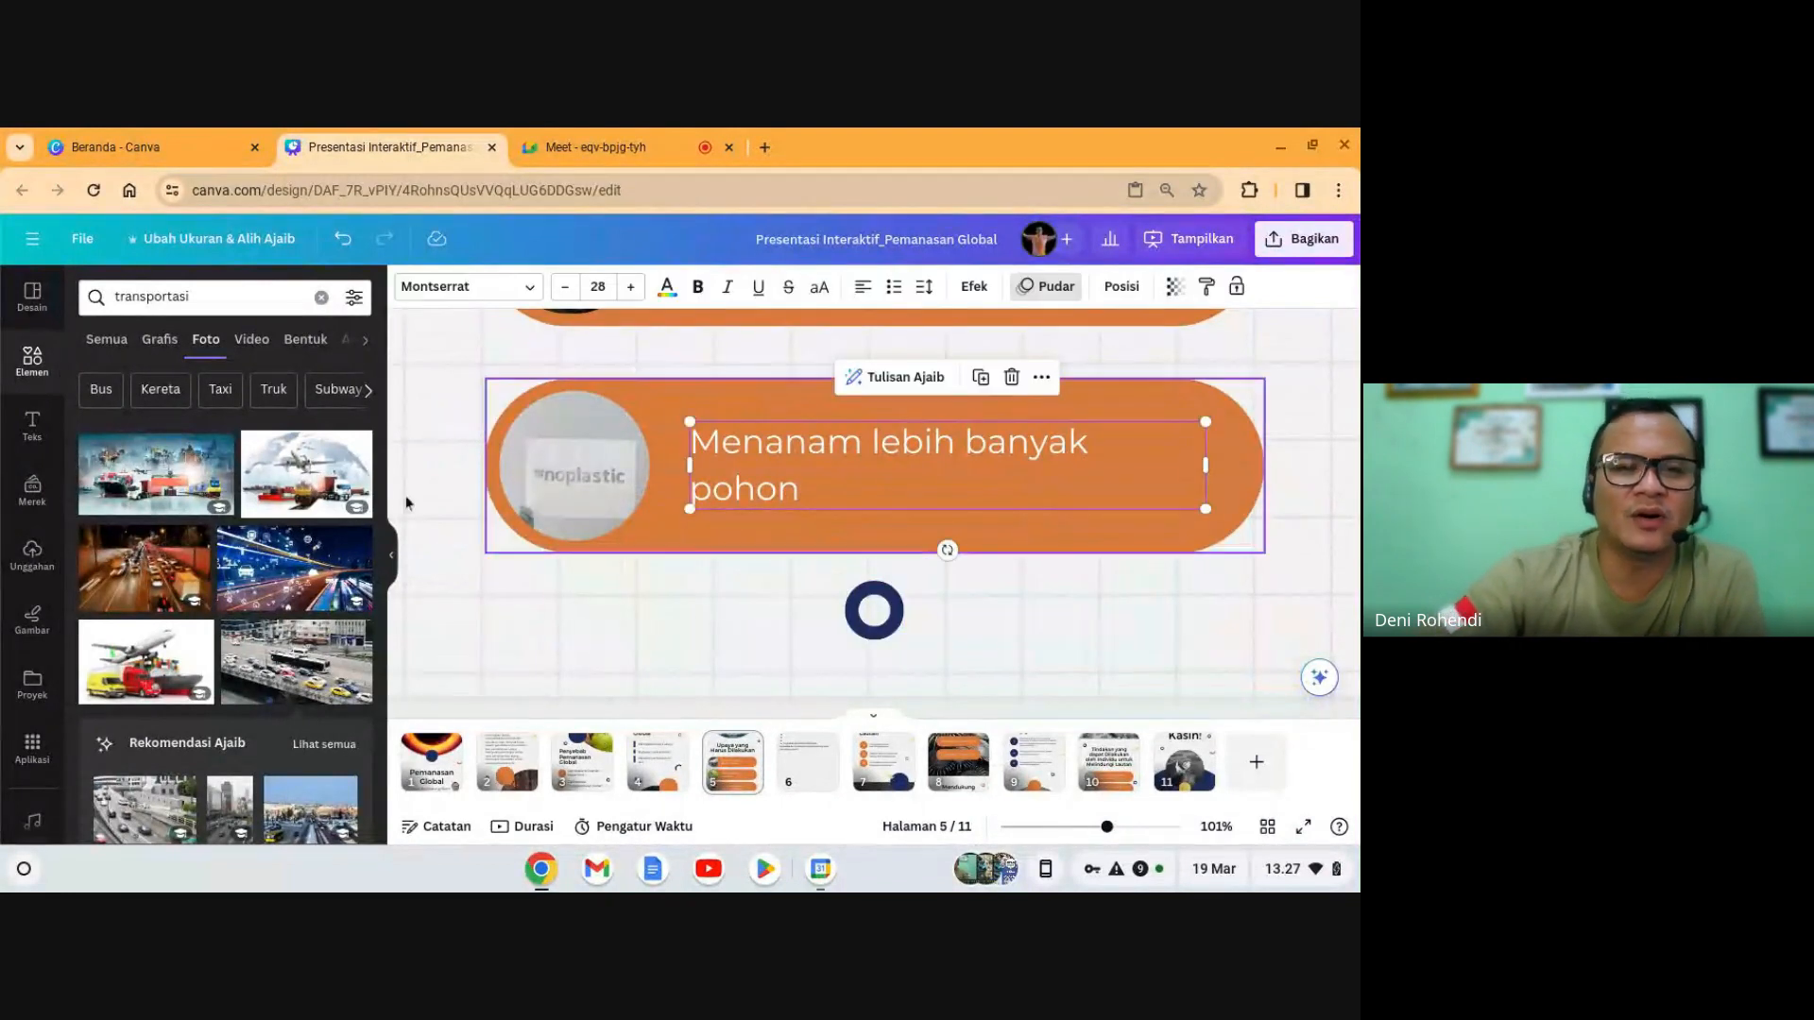
{"action": "left_click", "coordinate": [225, 299]}
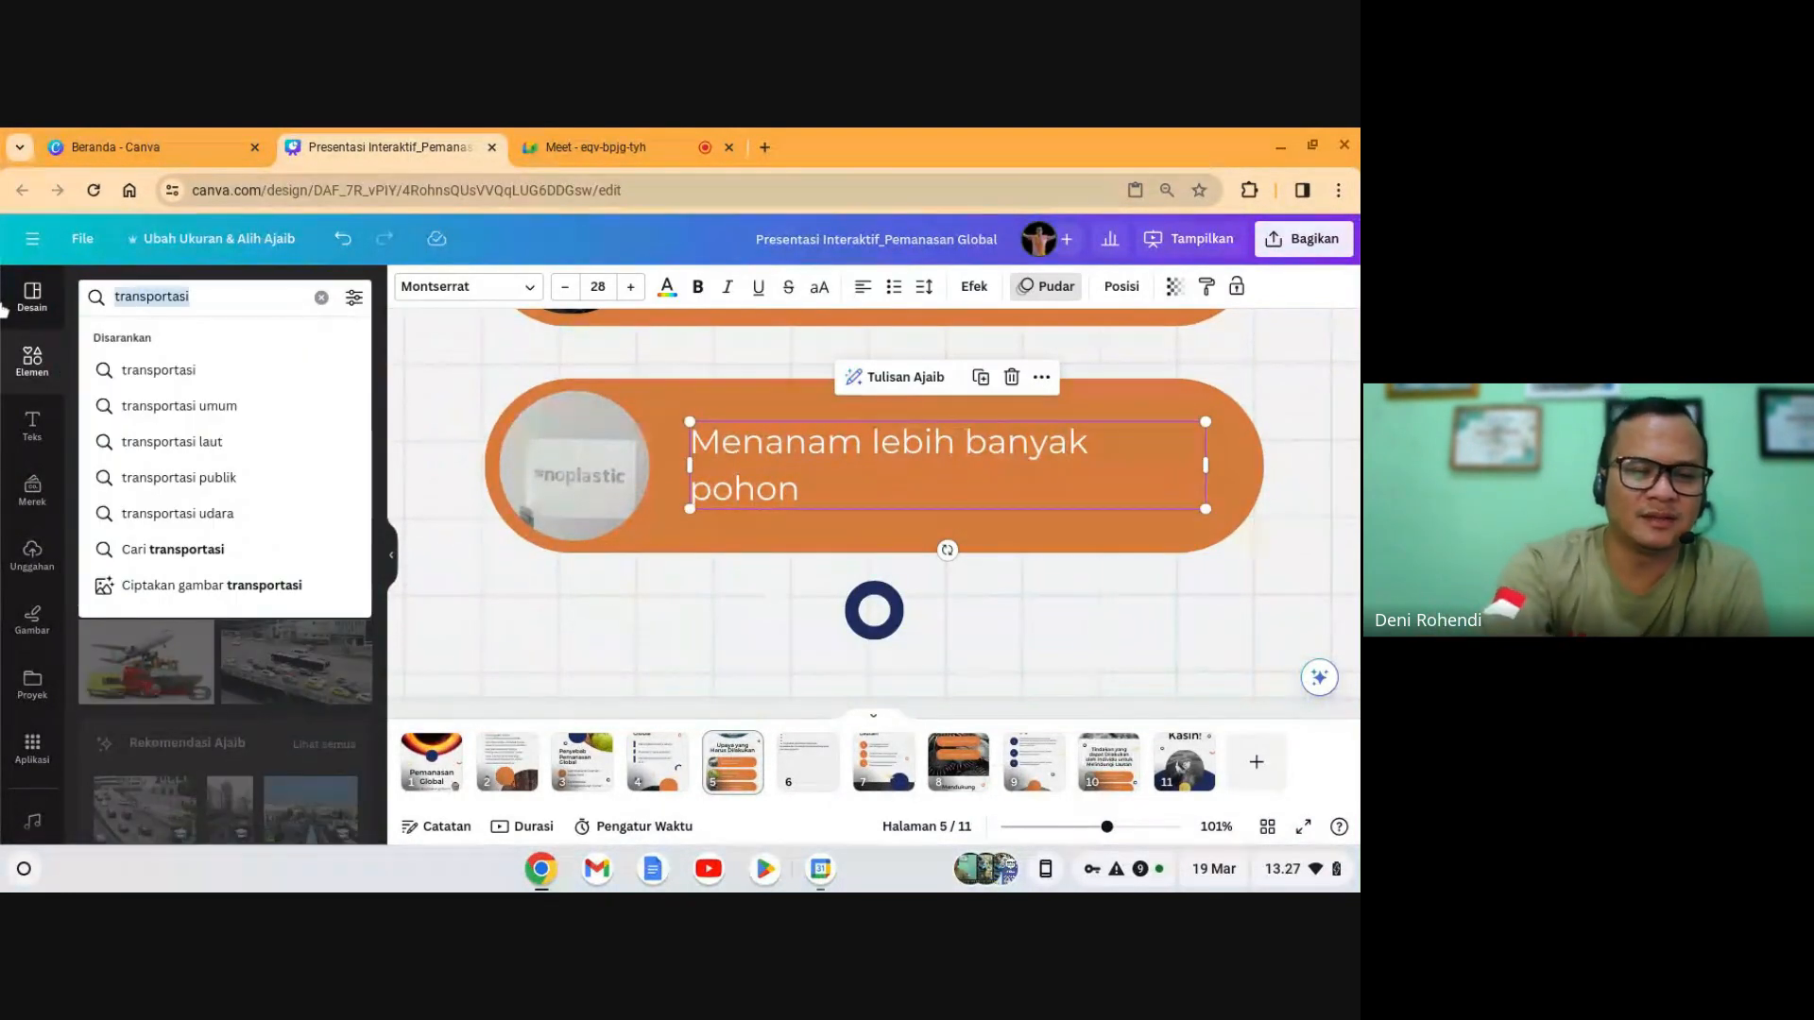
{"action": "type", "text": "reboi"}
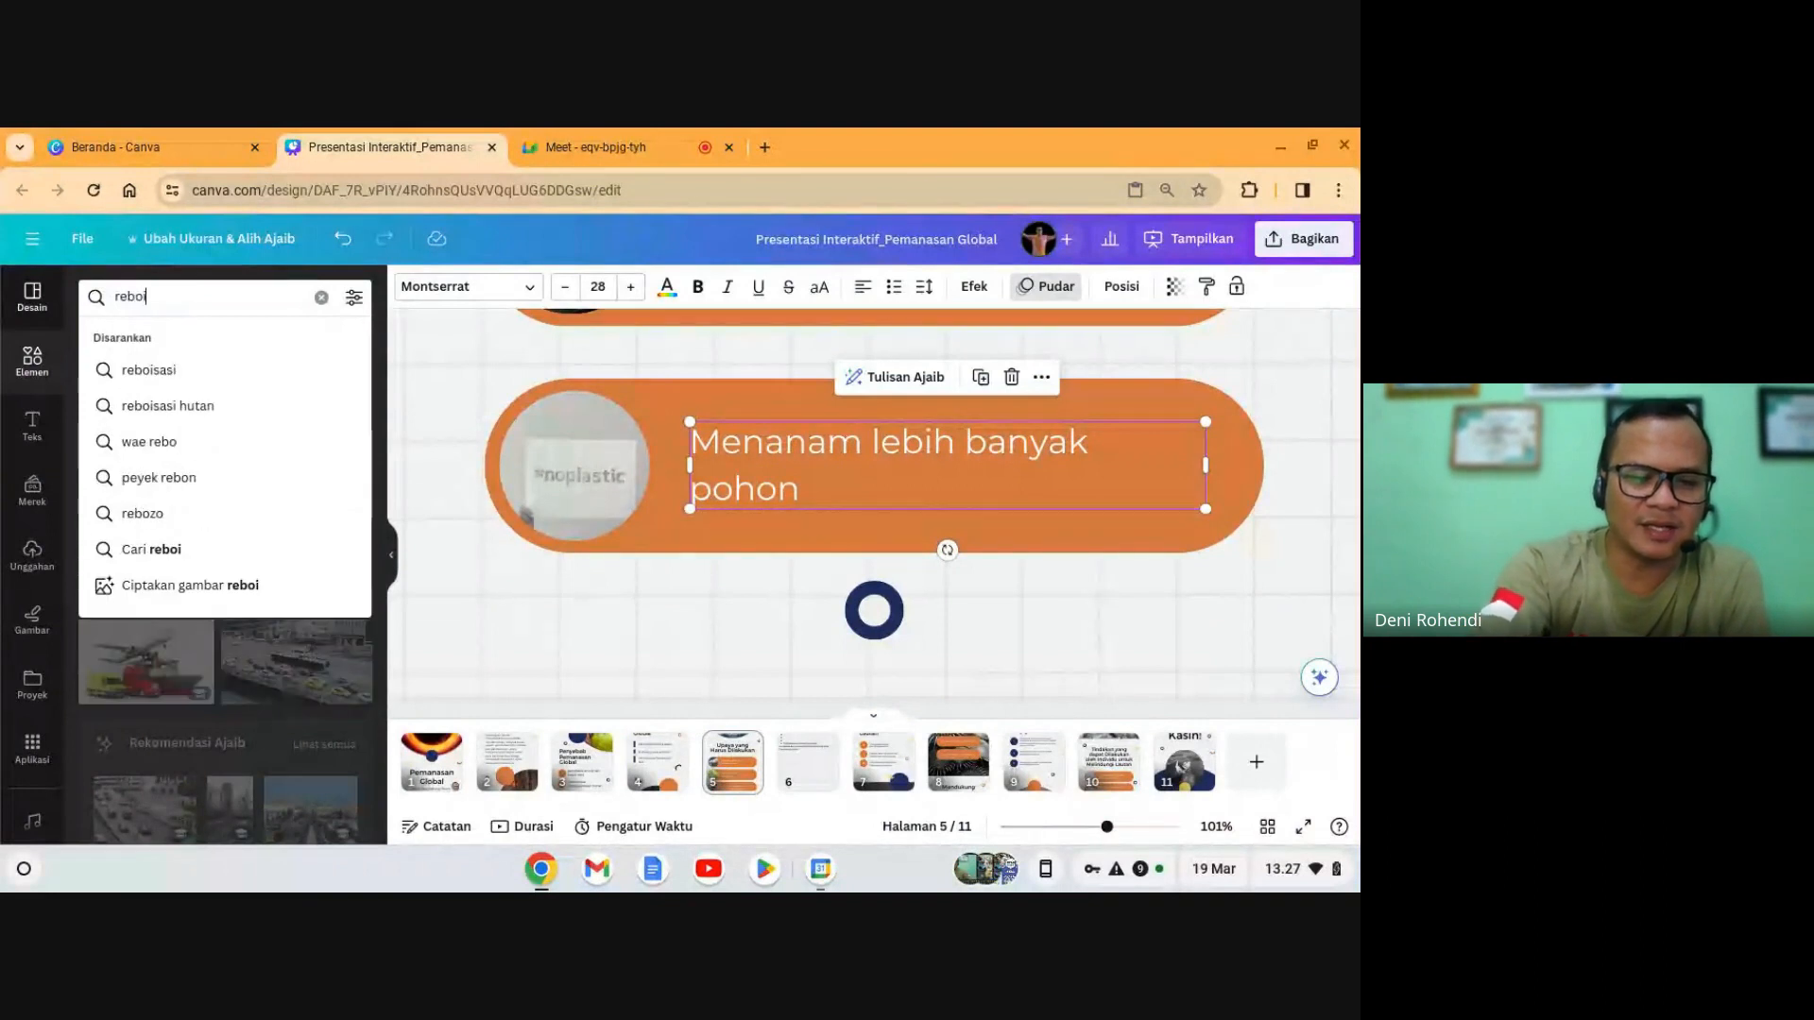
{"action": "type", "text": "sasi"}
{"action": "key", "text": "Return"}
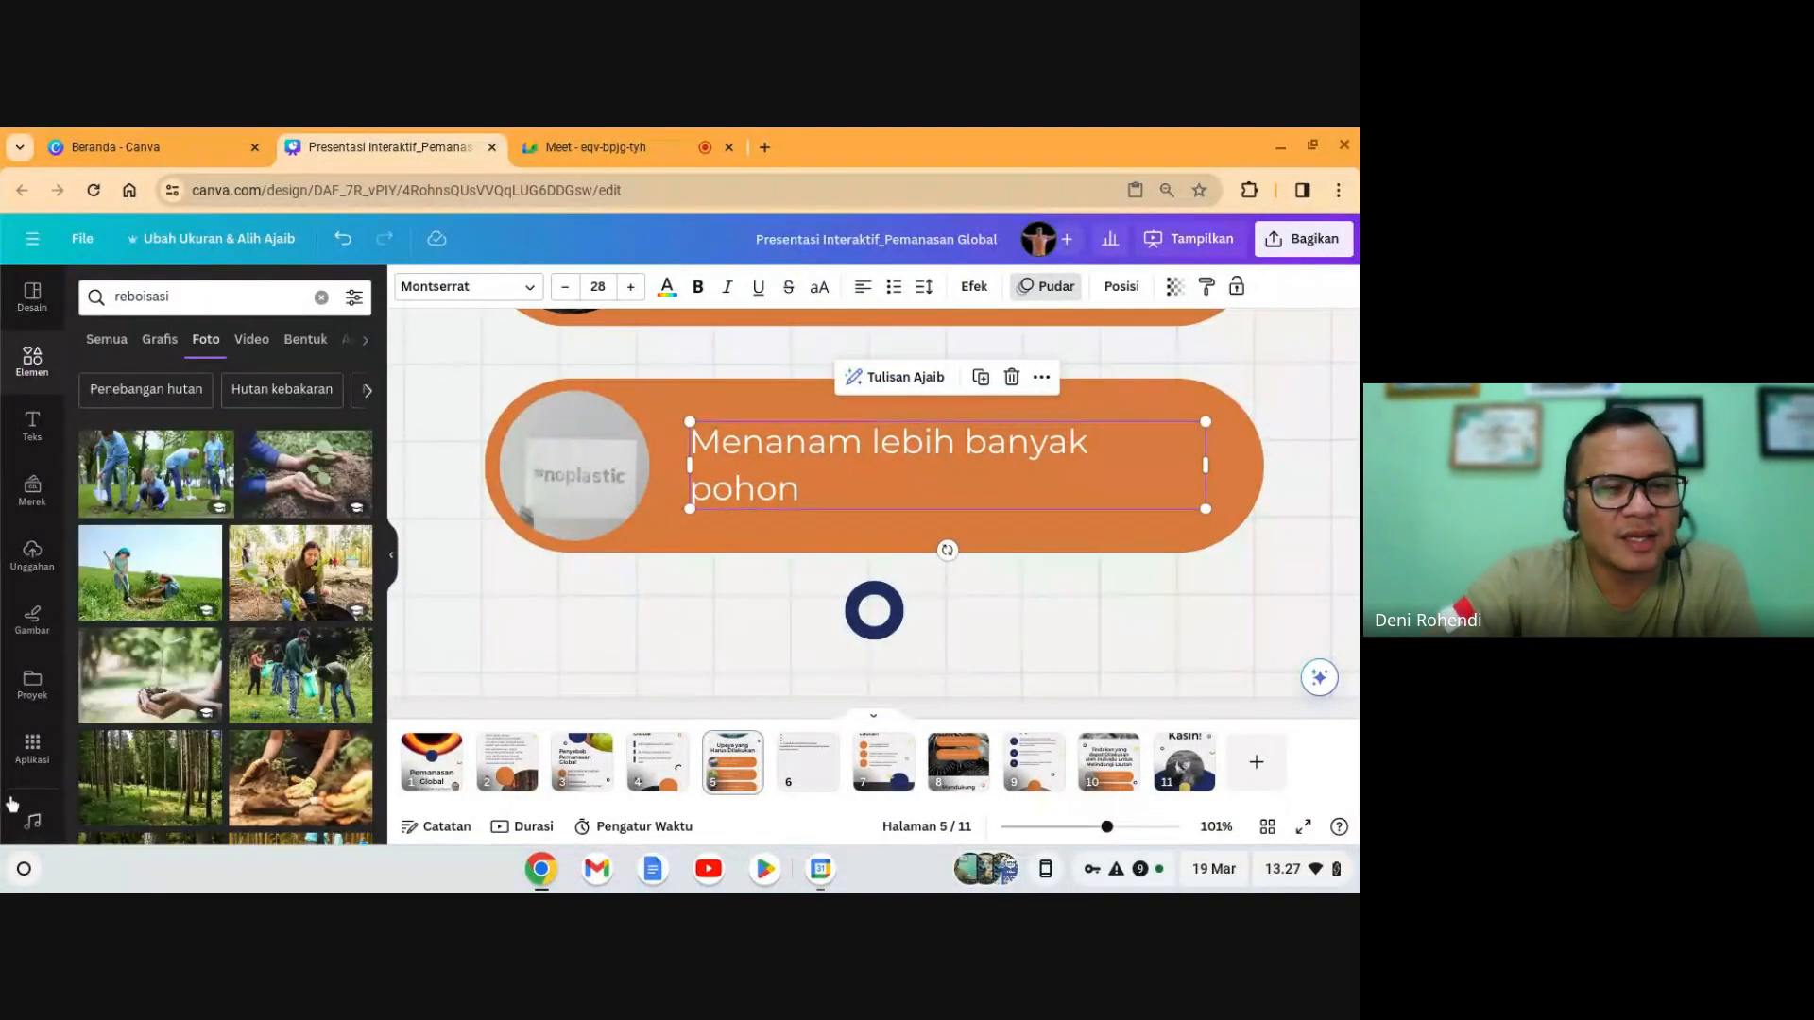
{"action": "scroll", "coordinate": [186, 743], "scroll_direction": "down", "scroll_amount": 3}
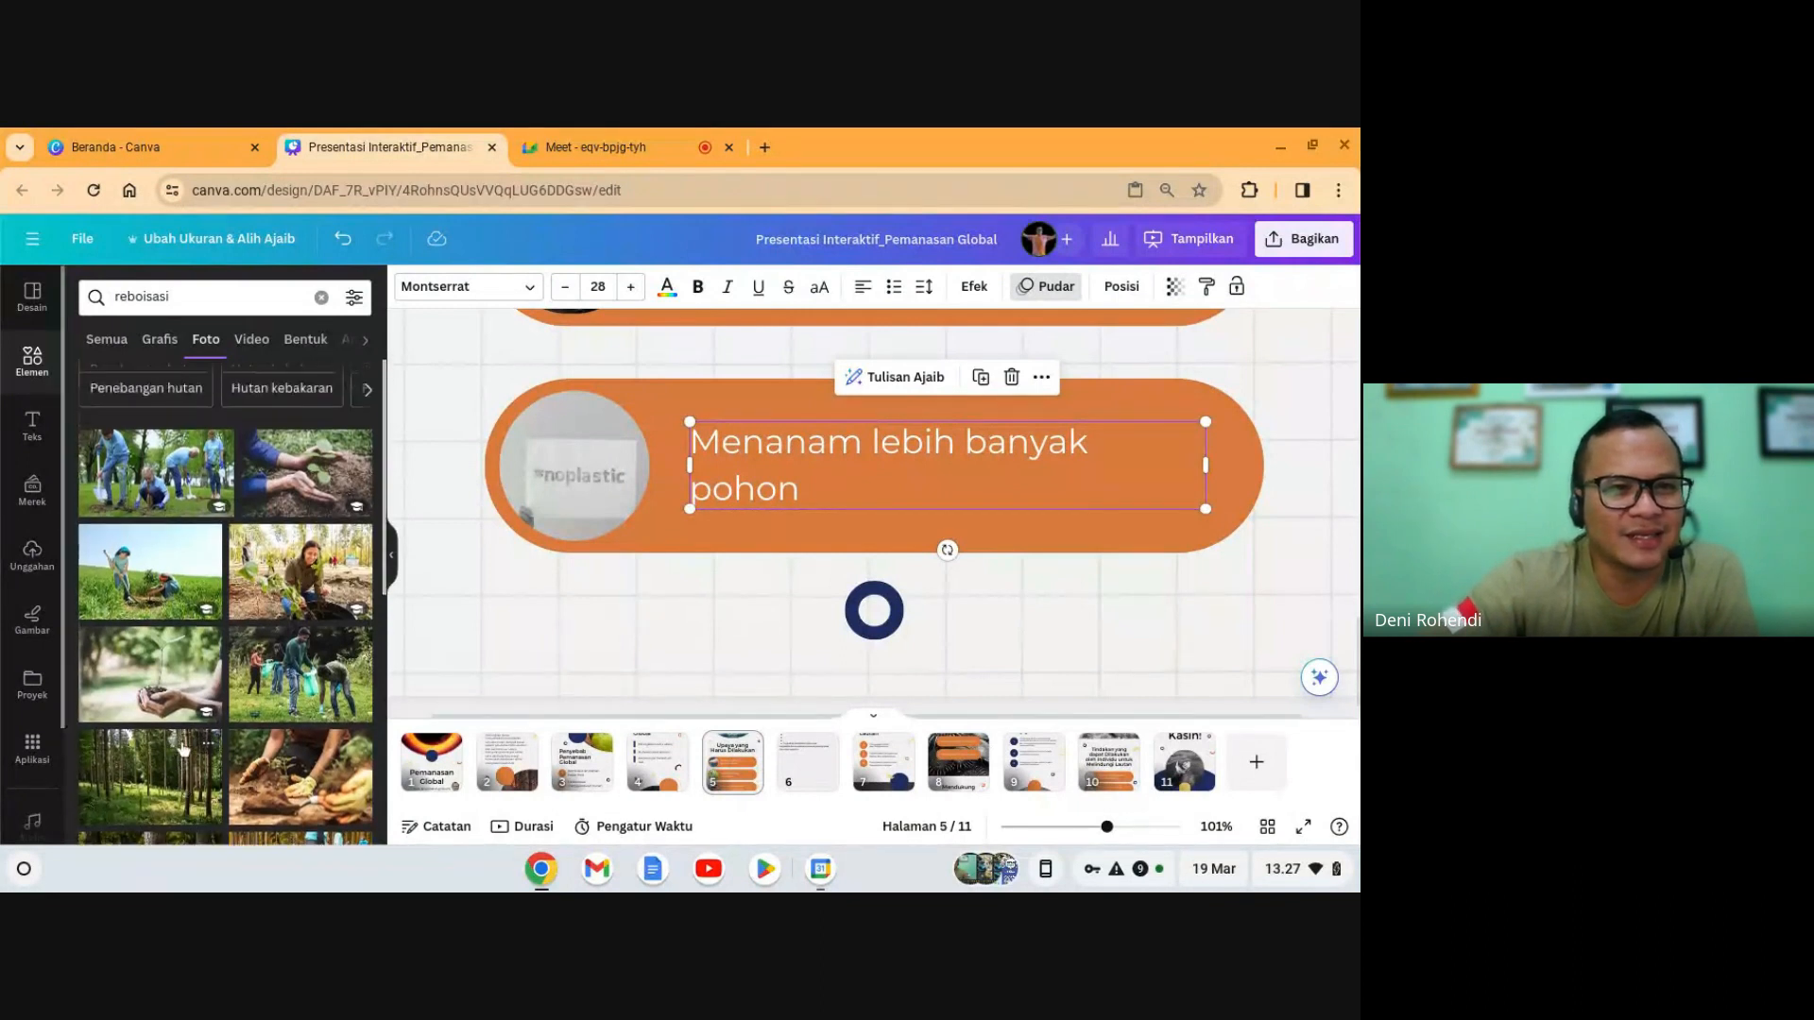
{"action": "scroll", "coordinate": [186, 743], "scroll_direction": "down", "scroll_amount": 2}
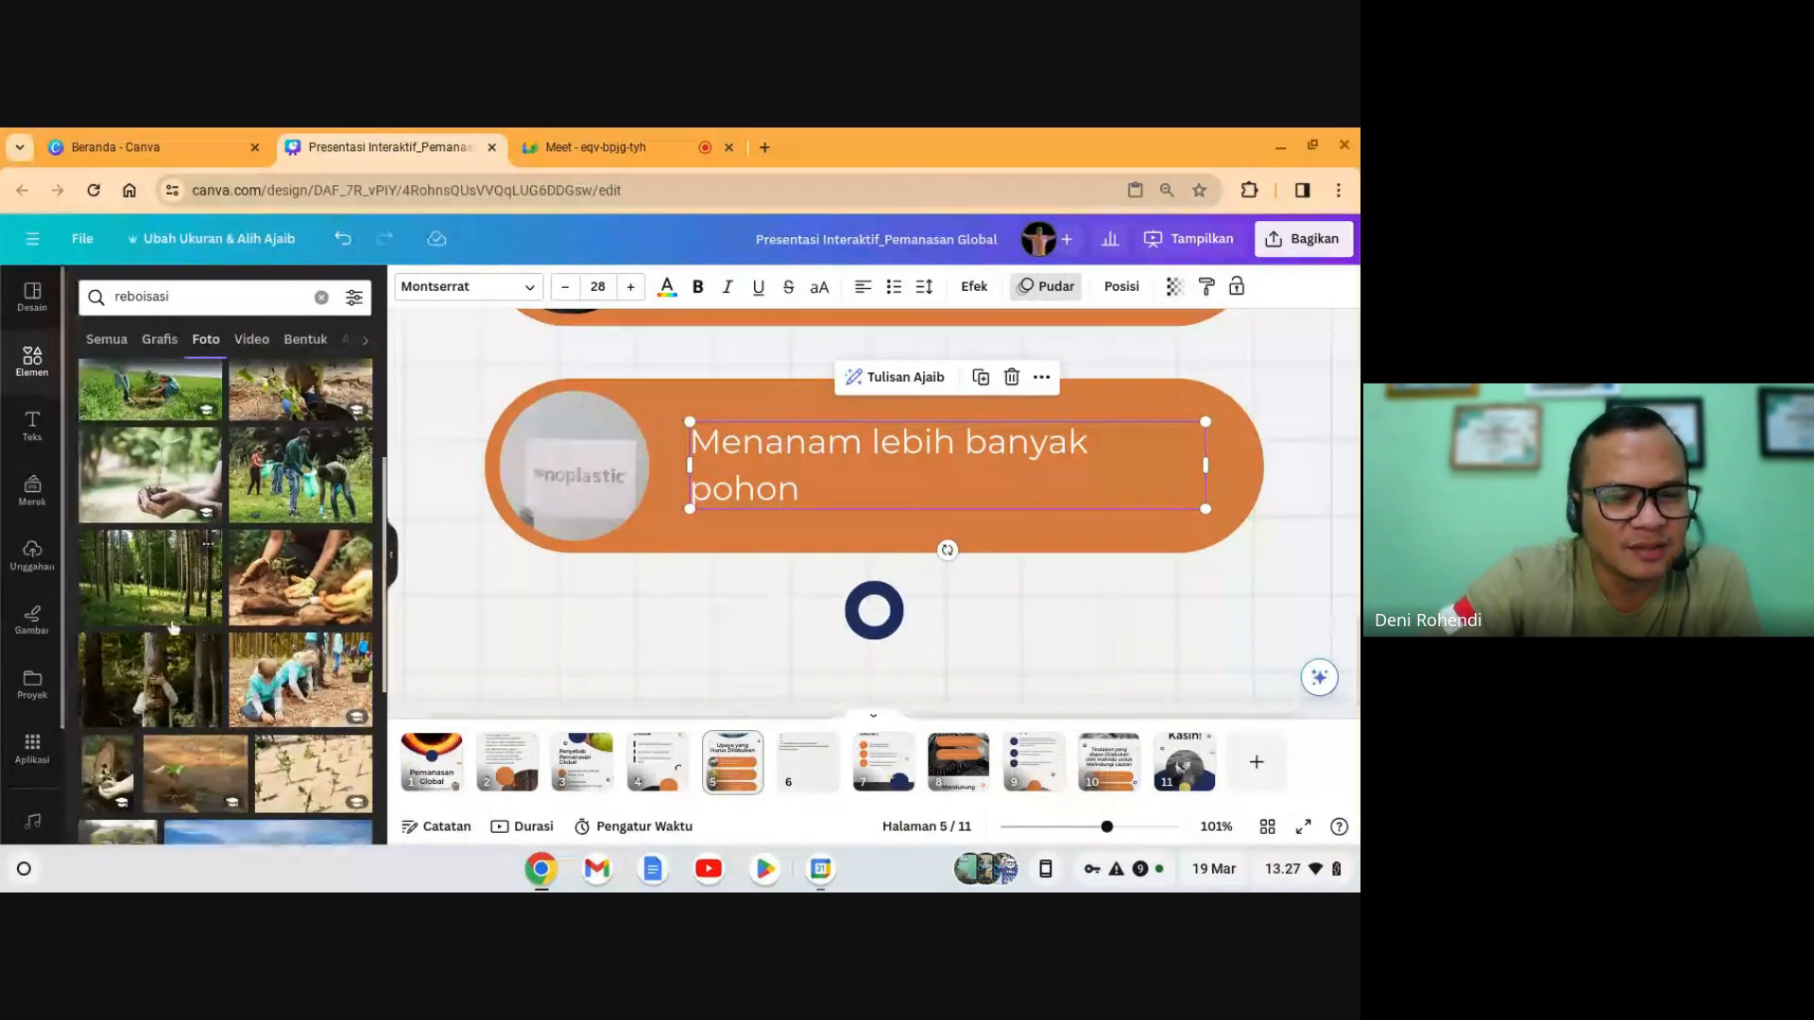
{"action": "scroll", "coordinate": [230, 835], "scroll_direction": "down", "scroll_amount": 3}
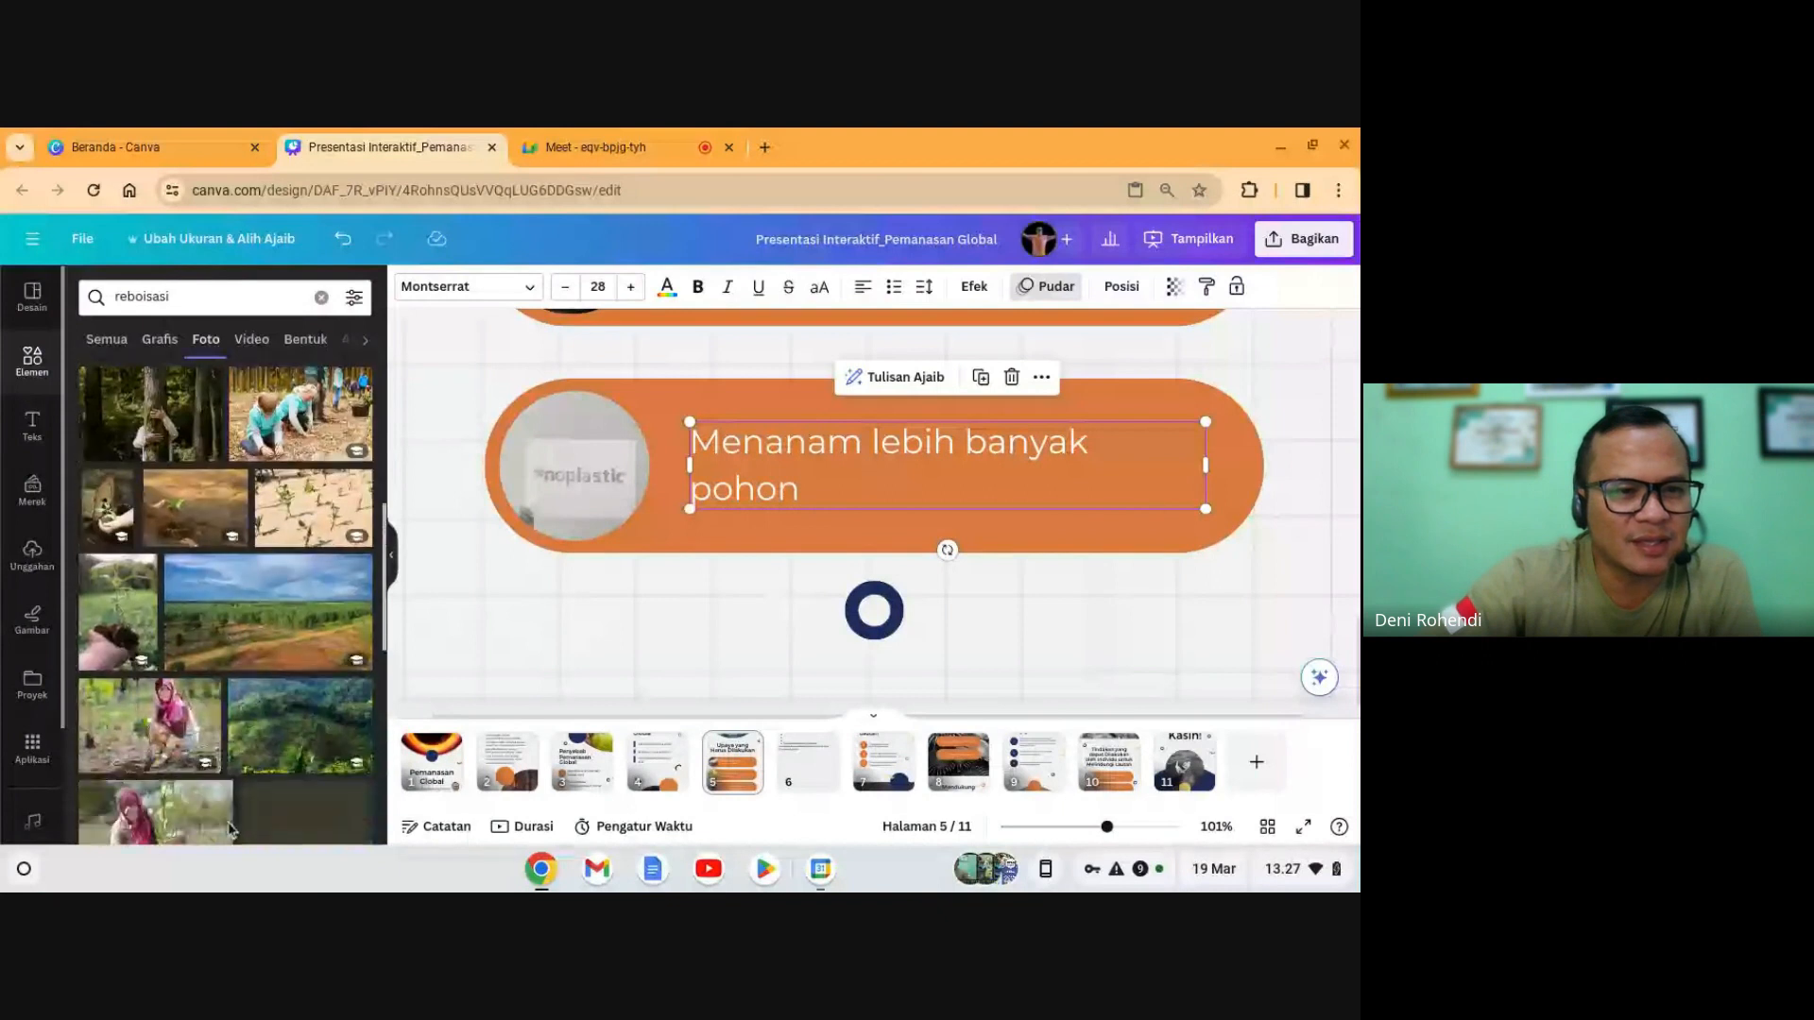
- Replace the no-plastic image in the Menanam circle with the hand-with-seedling photo
{"action": "left_click", "coordinate": [111, 641]}
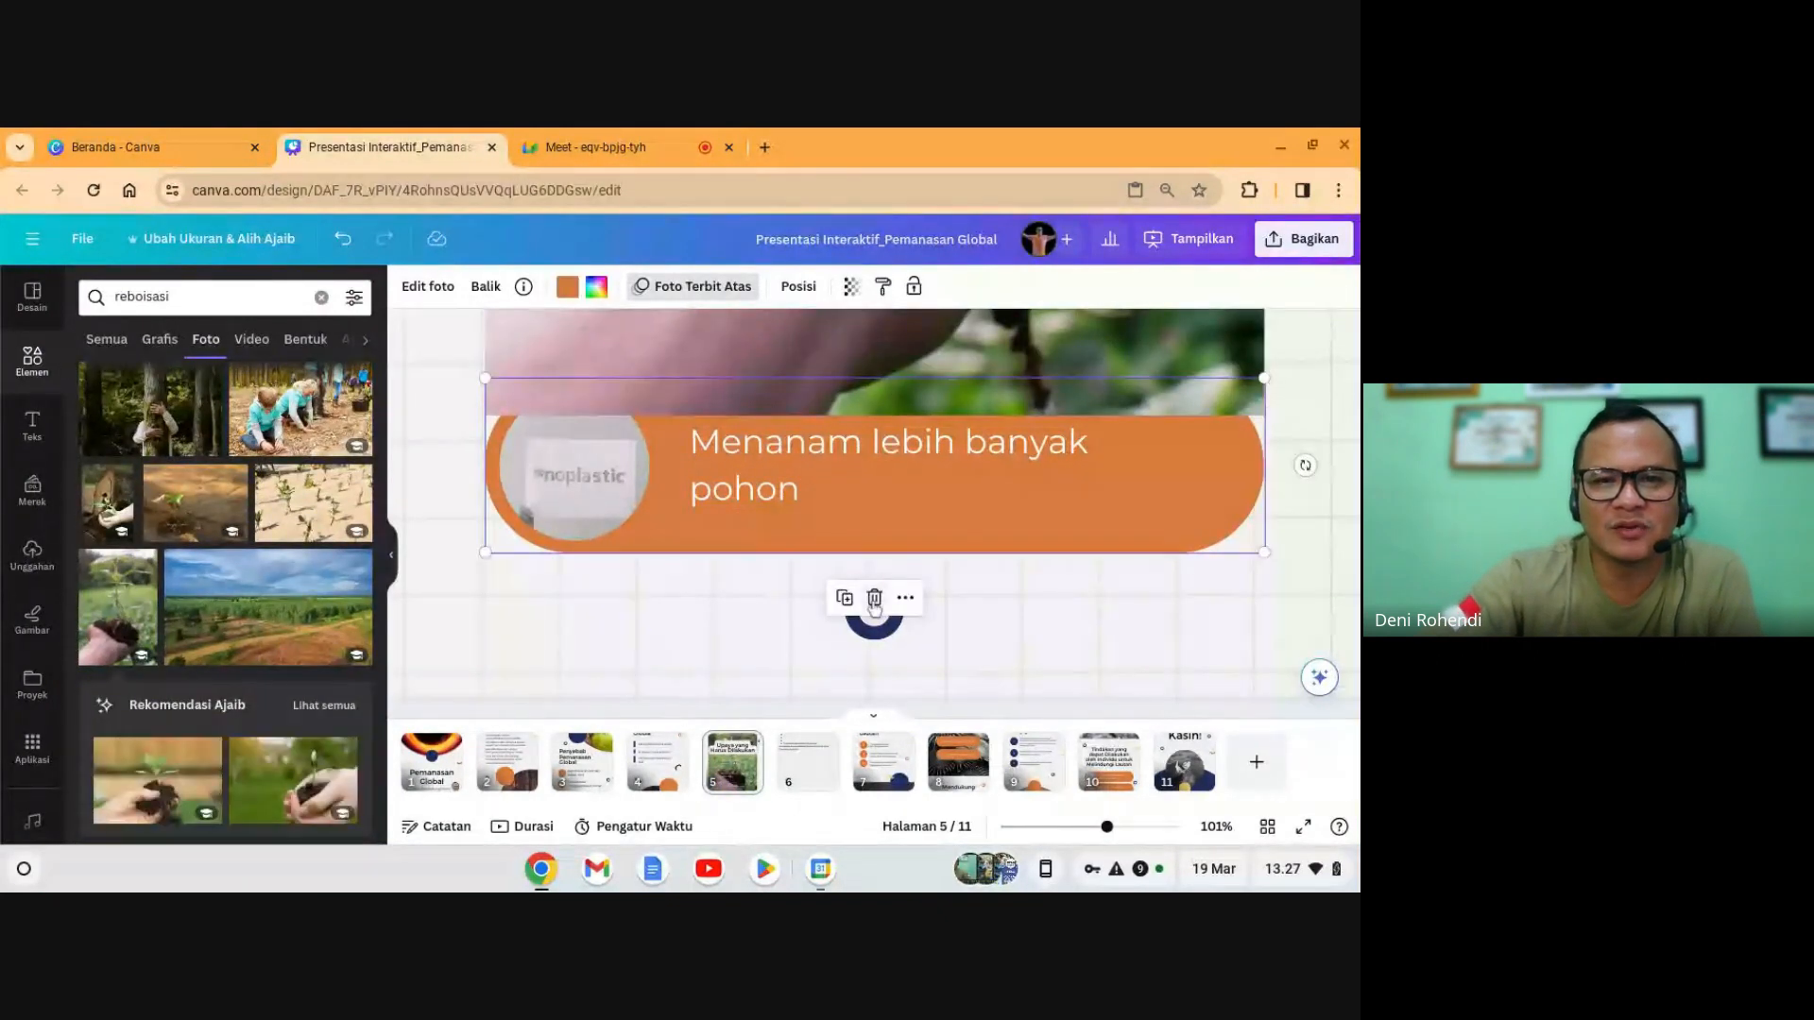
{"action": "left_click", "coordinate": [874, 598]}
{"action": "left_click", "coordinate": [905, 528]}
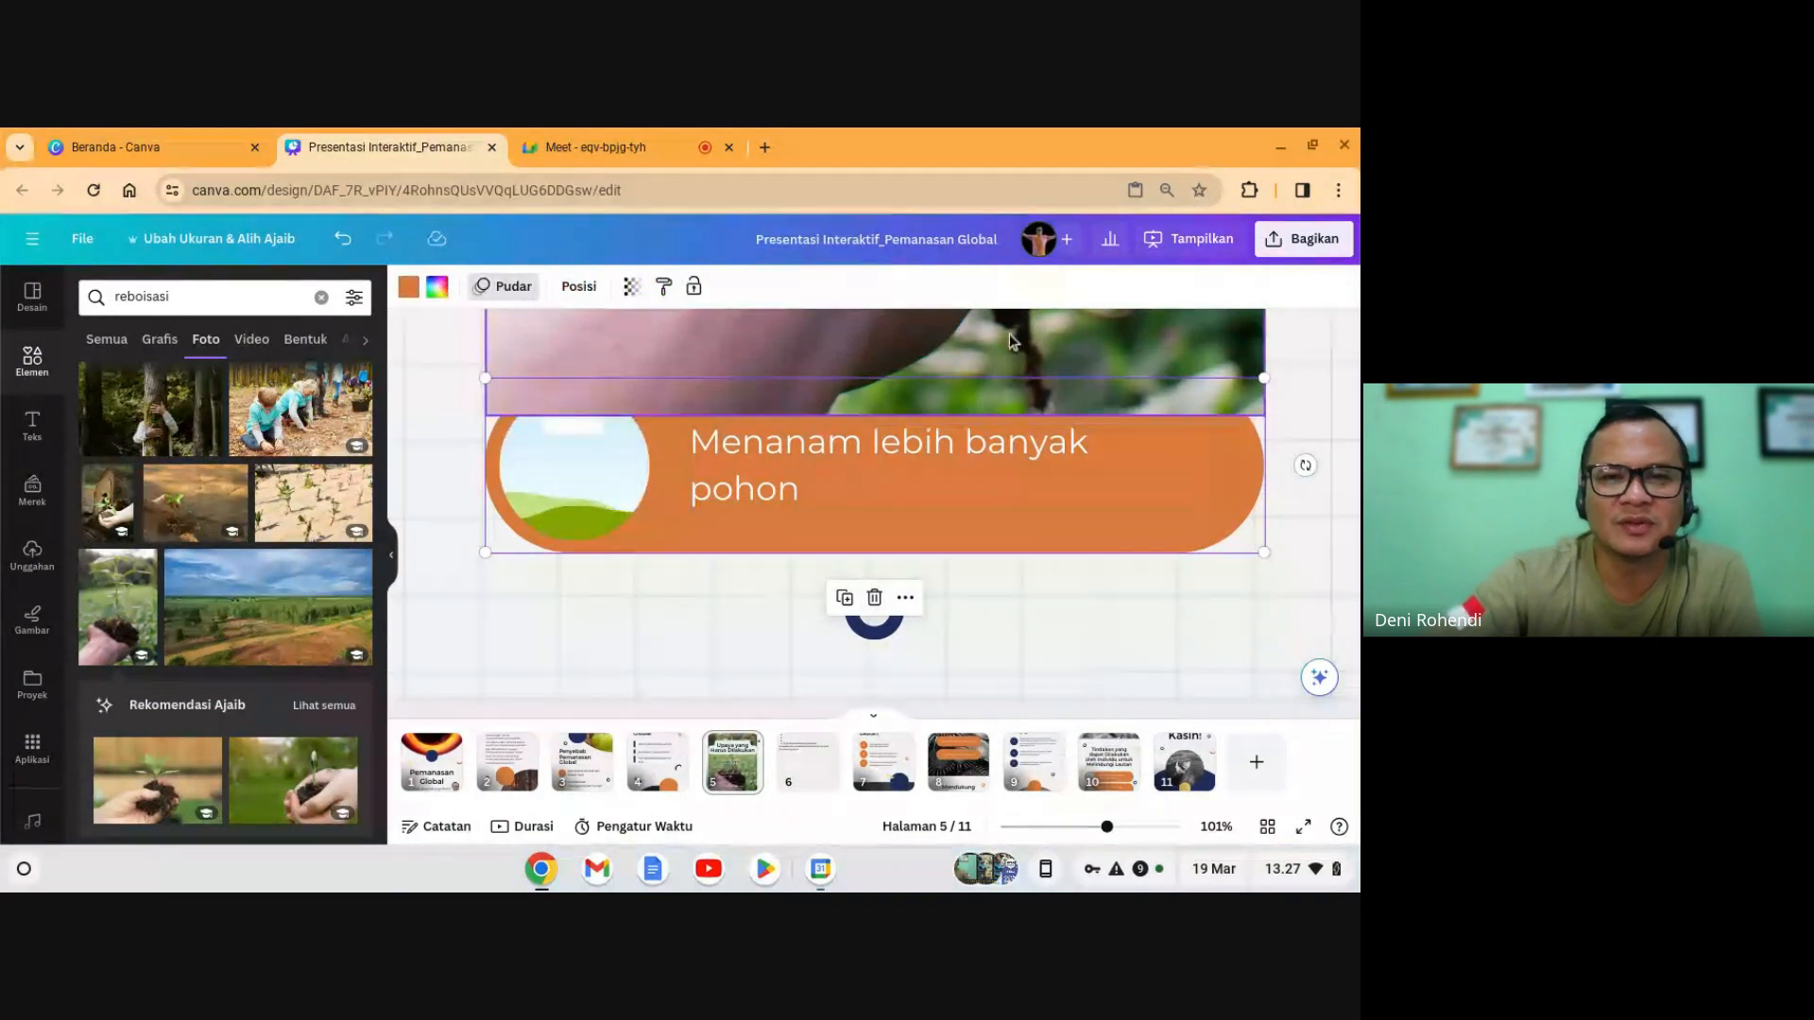
{"action": "left_click_drag", "start_coordinate": [831, 477], "coordinate": [592, 452]}
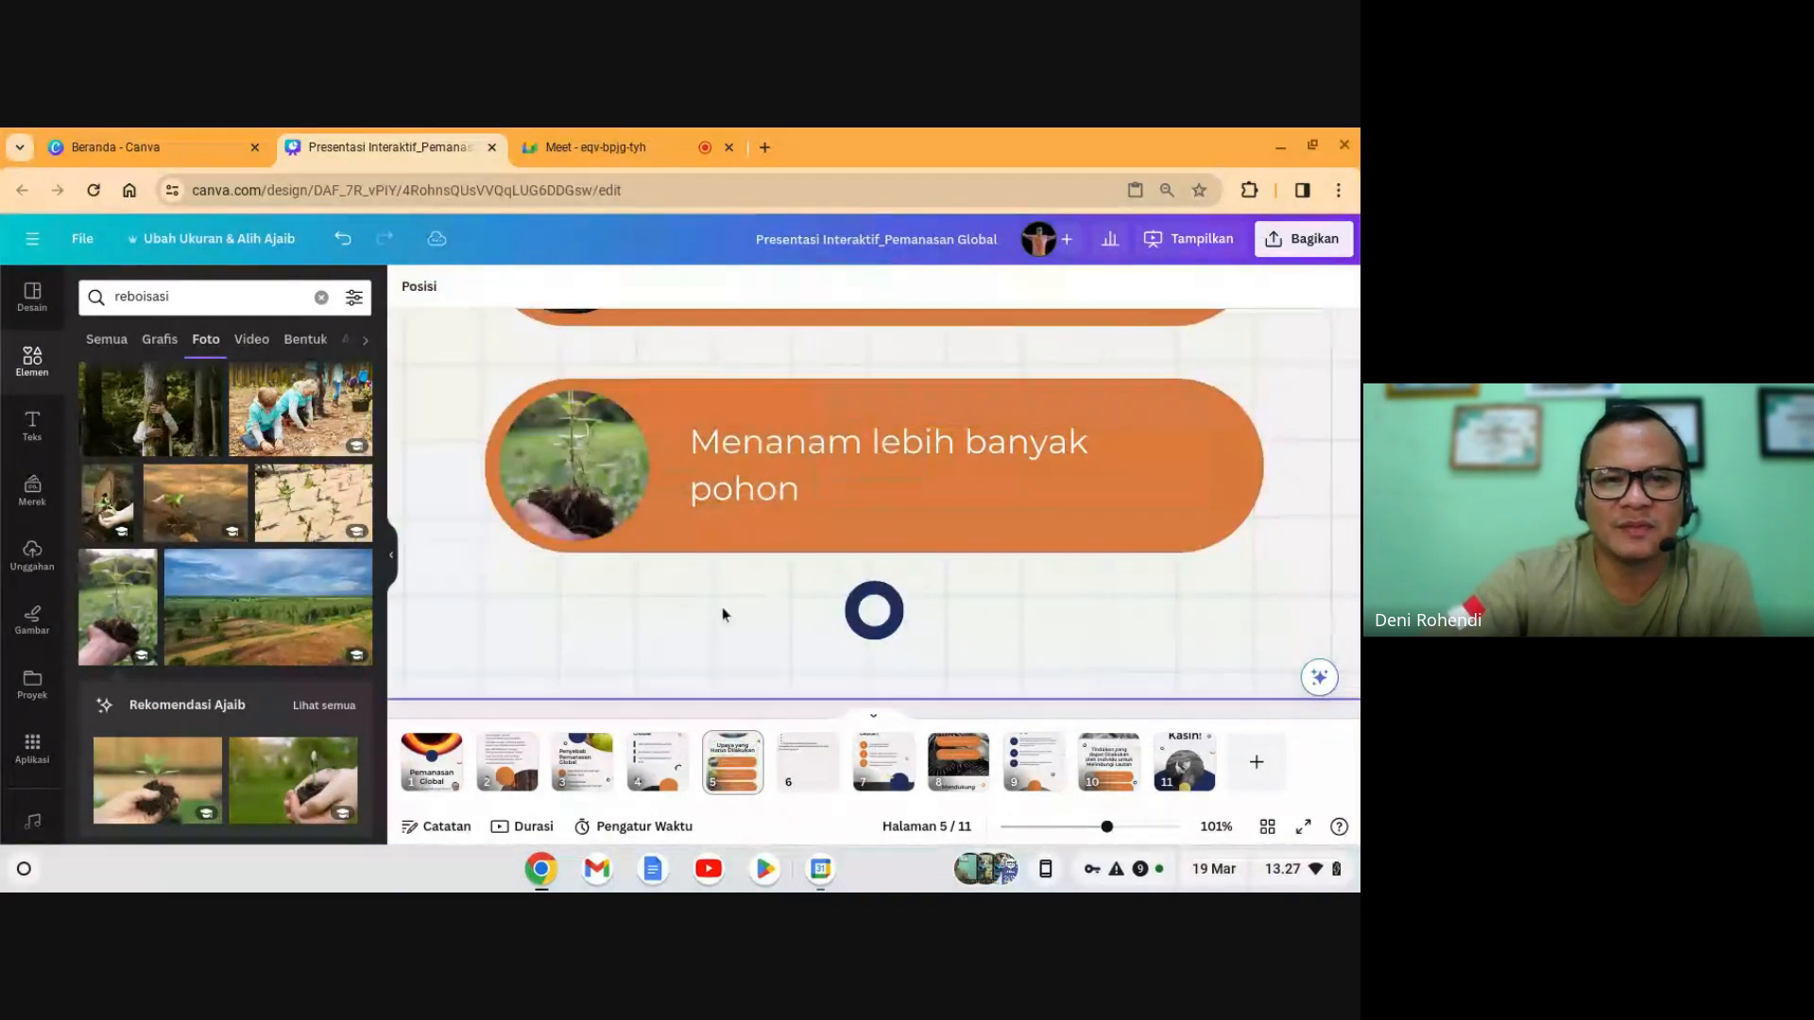
{"action": "left_click", "coordinate": [391, 555]}
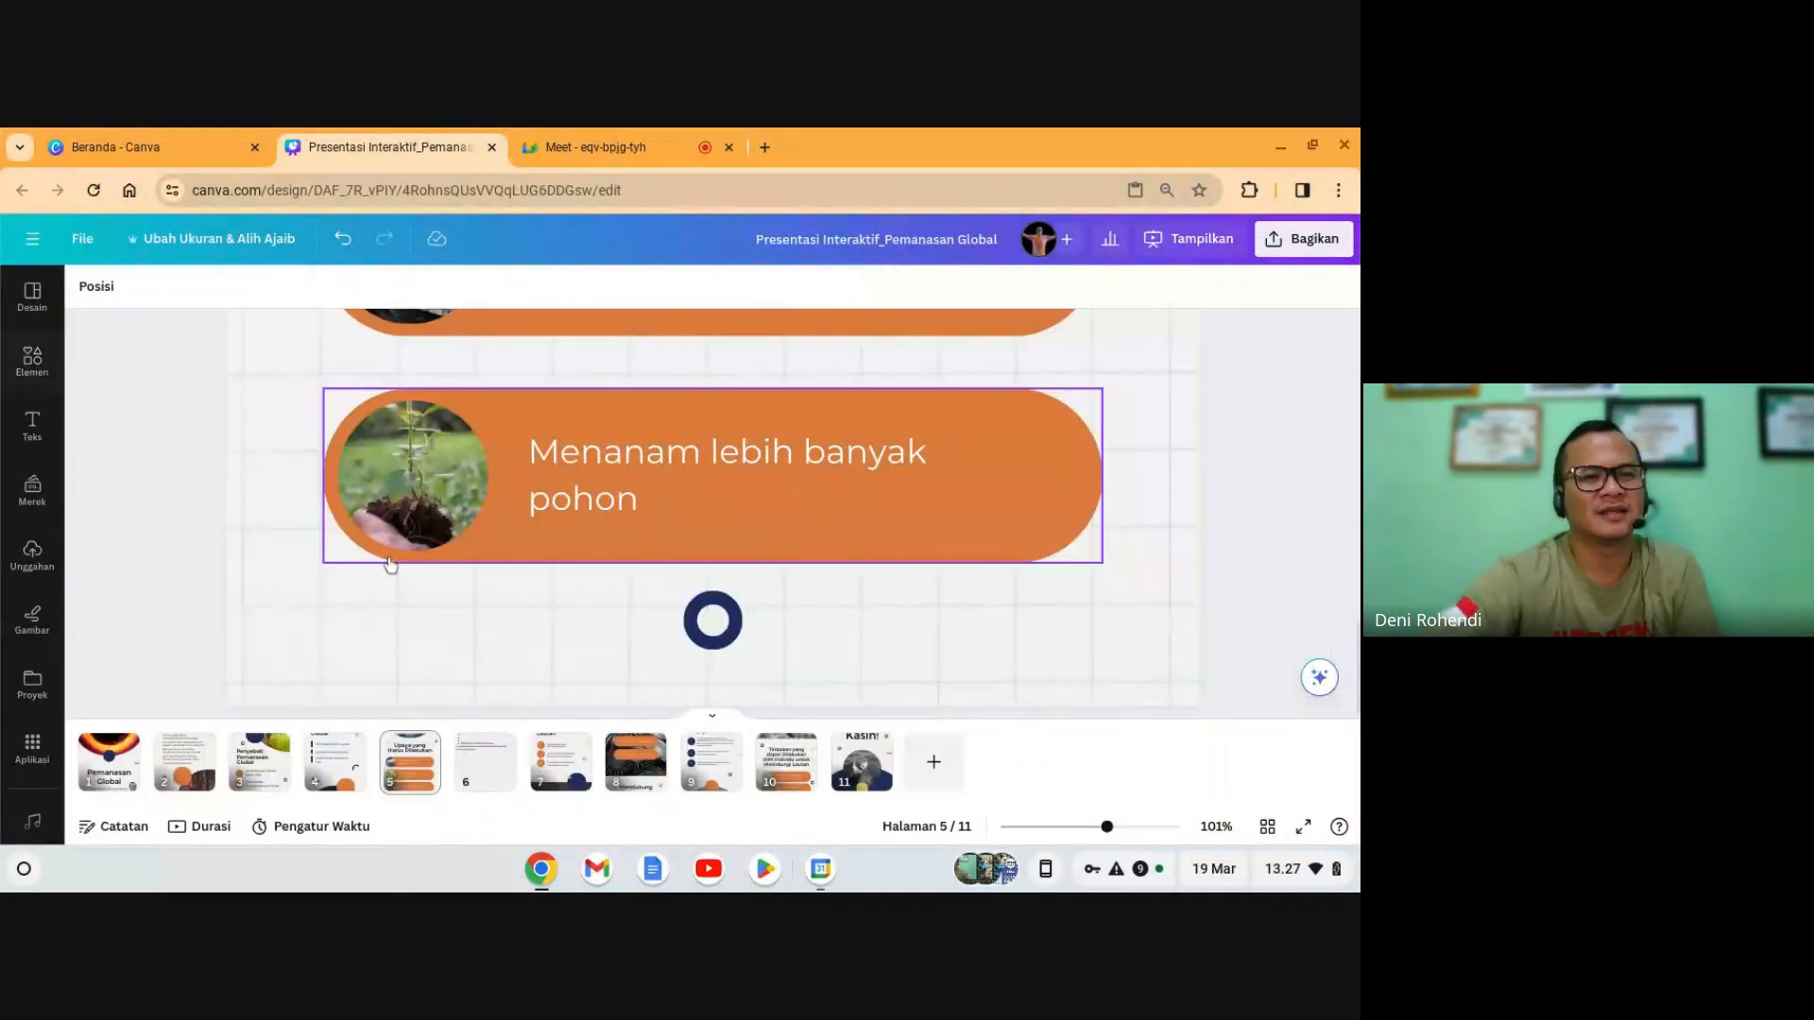
- Adjust the zoom and look over slides 6 and 2
{"action": "scroll", "coordinate": [820, 512], "scroll_direction": "up", "scroll_amount": 5}
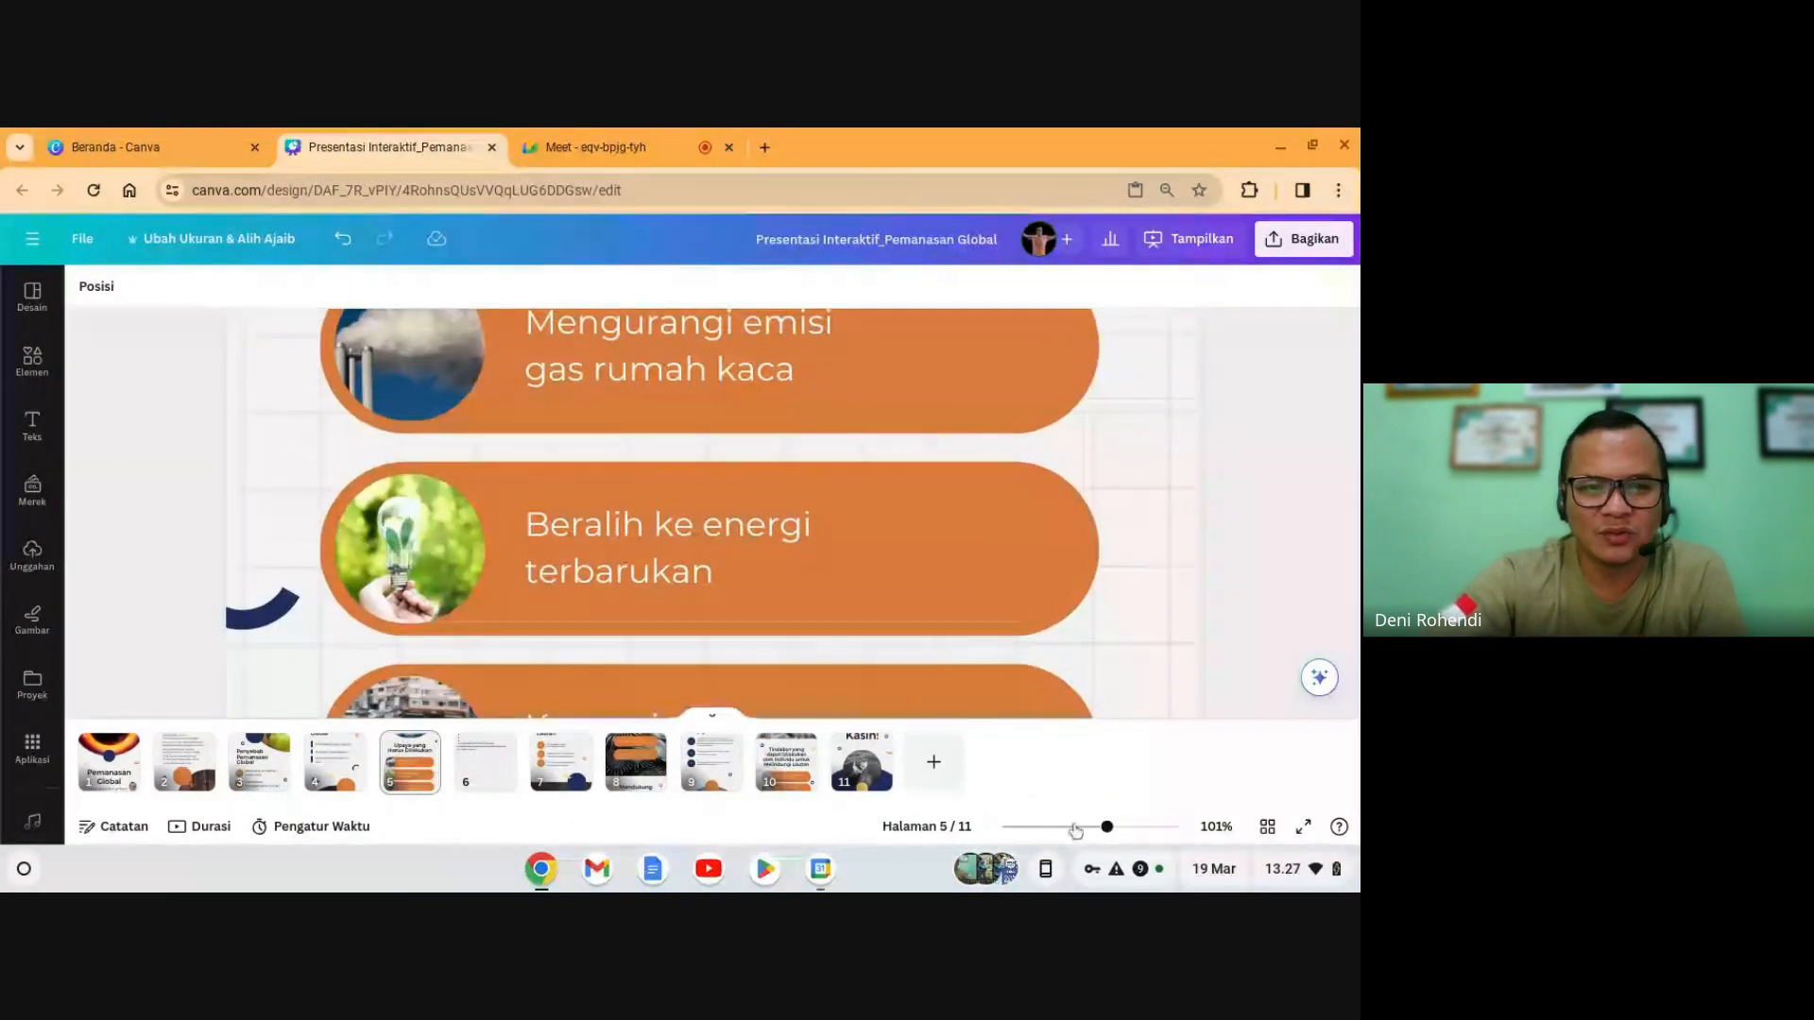
{"action": "left_click_drag", "start_coordinate": [1106, 826], "coordinate": [1075, 829]}
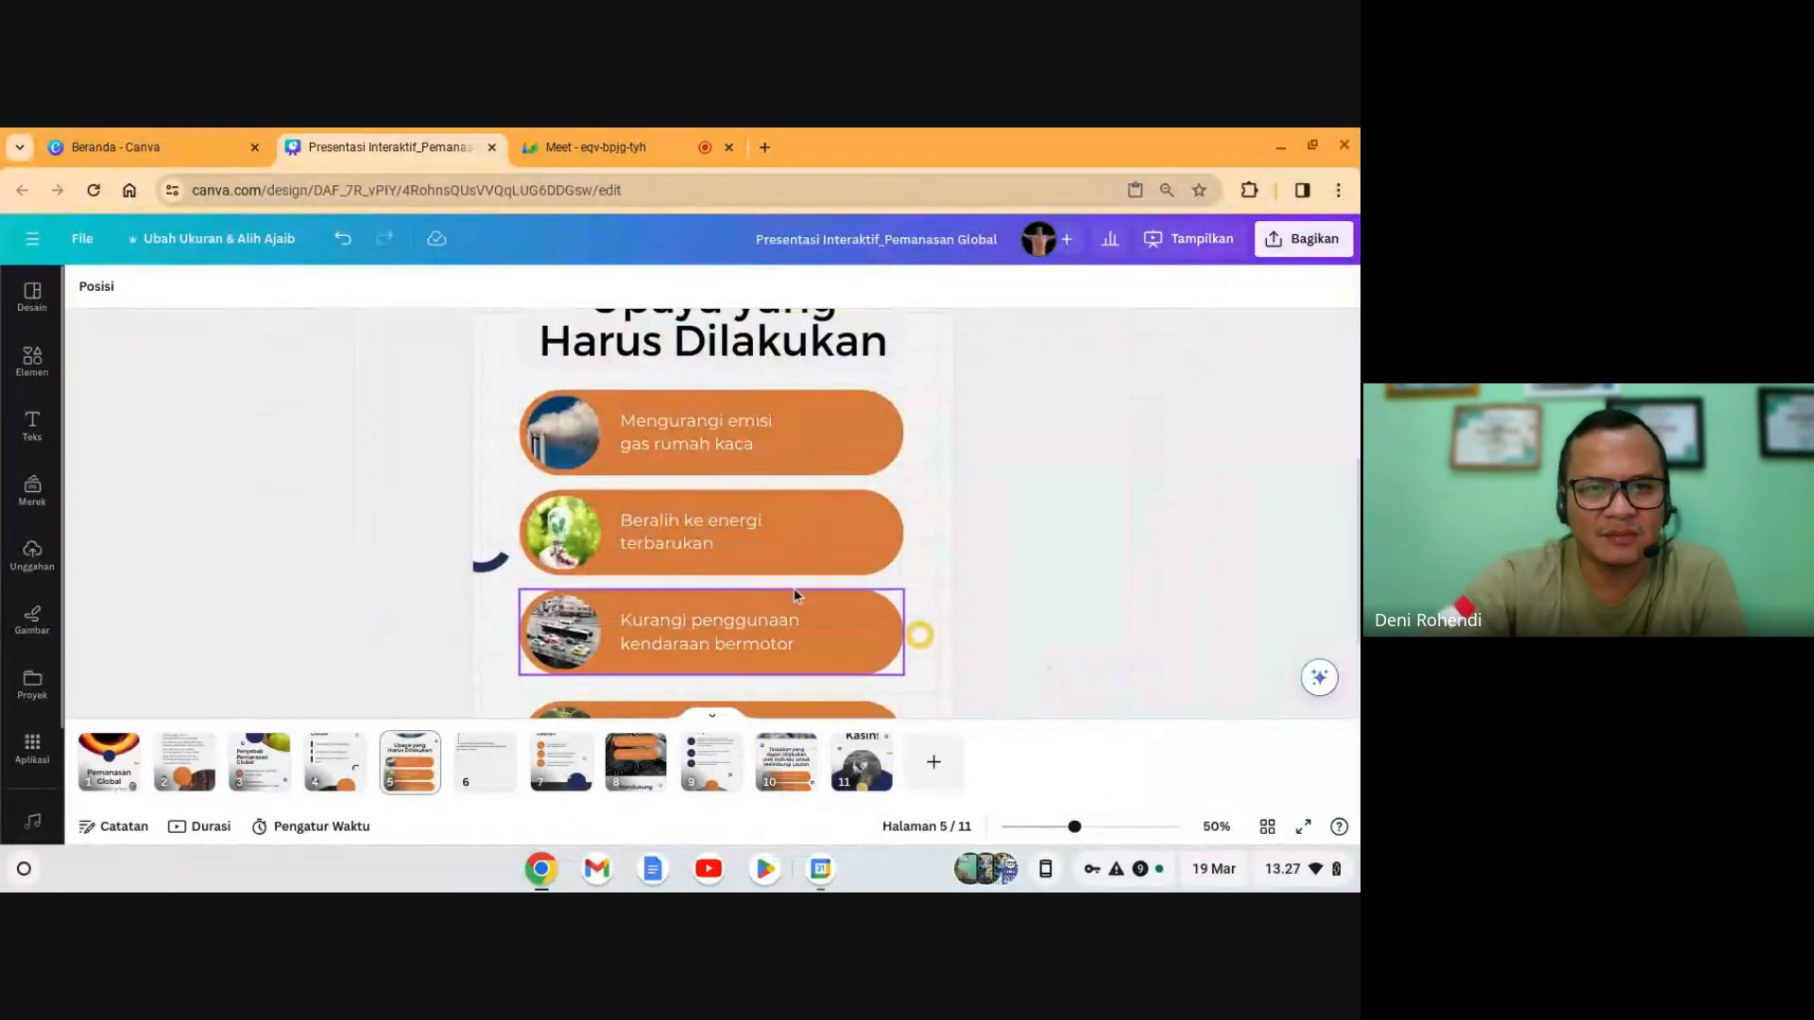
{"action": "scroll", "coordinate": [793, 587], "scroll_direction": "up", "scroll_amount": 4}
{"action": "scroll", "coordinate": [794, 596], "scroll_direction": "down", "scroll_amount": 6}
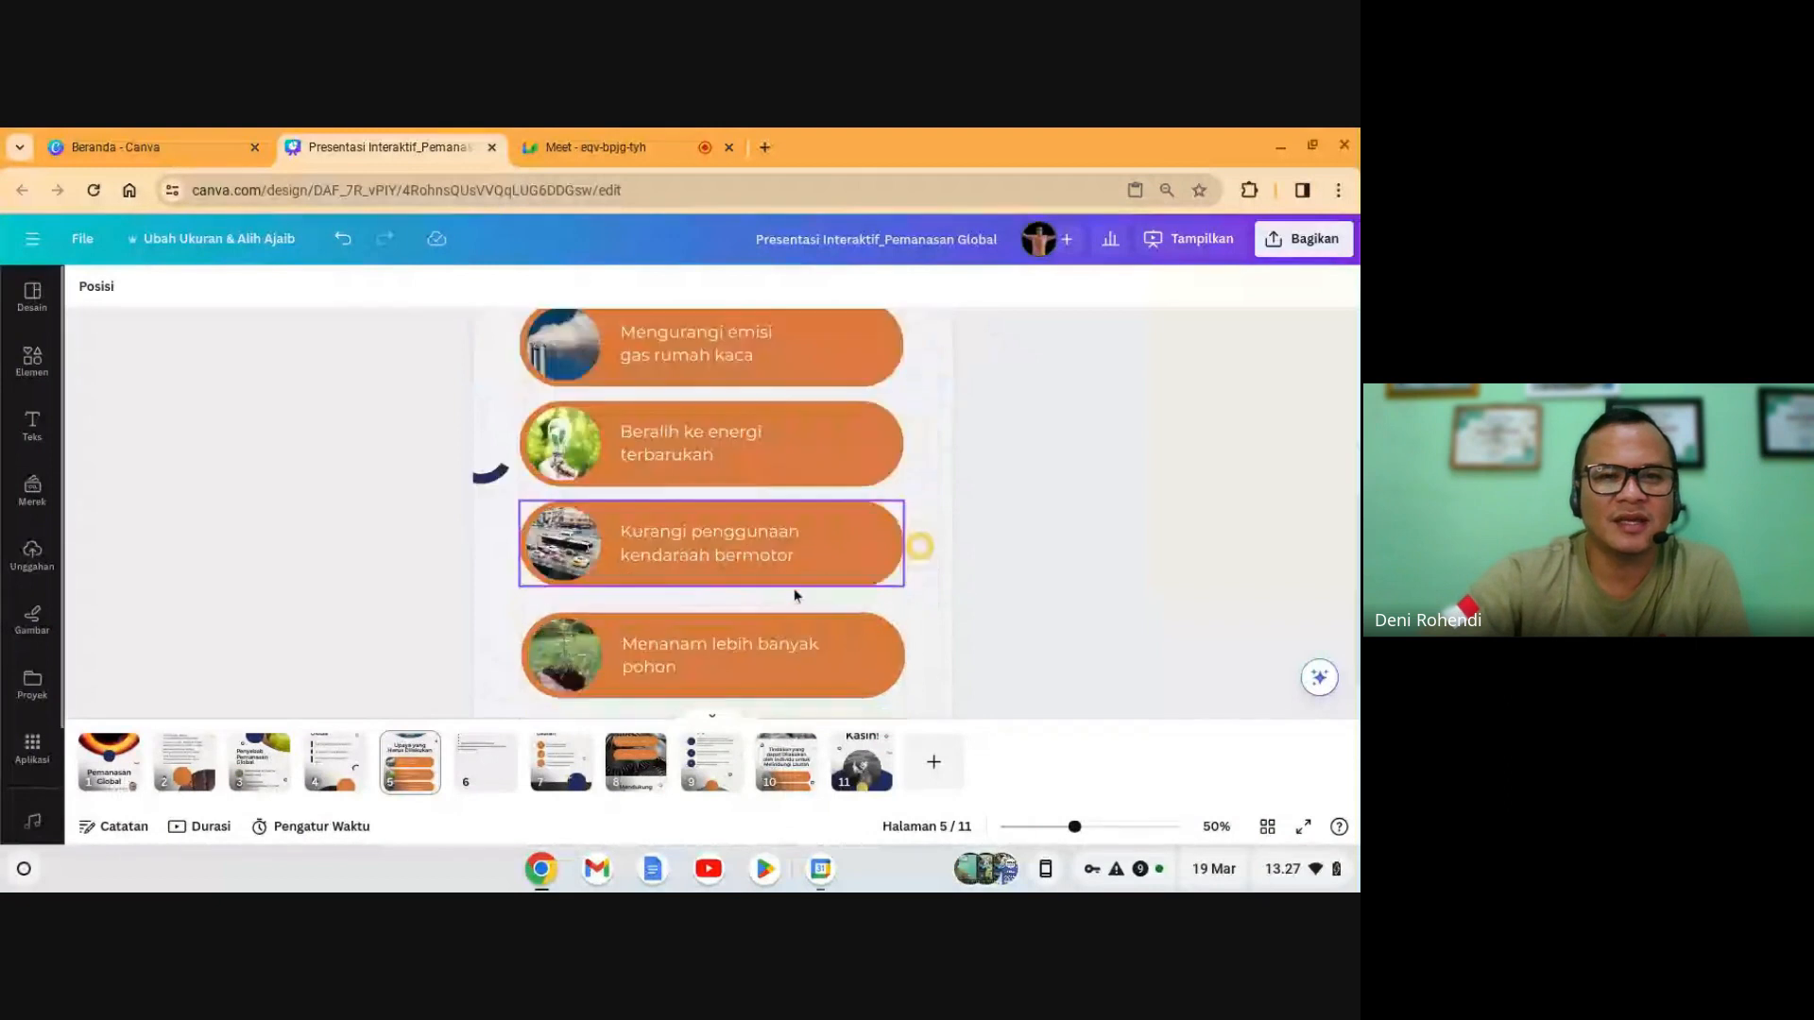
{"action": "scroll", "coordinate": [794, 587], "scroll_direction": "up", "scroll_amount": 6}
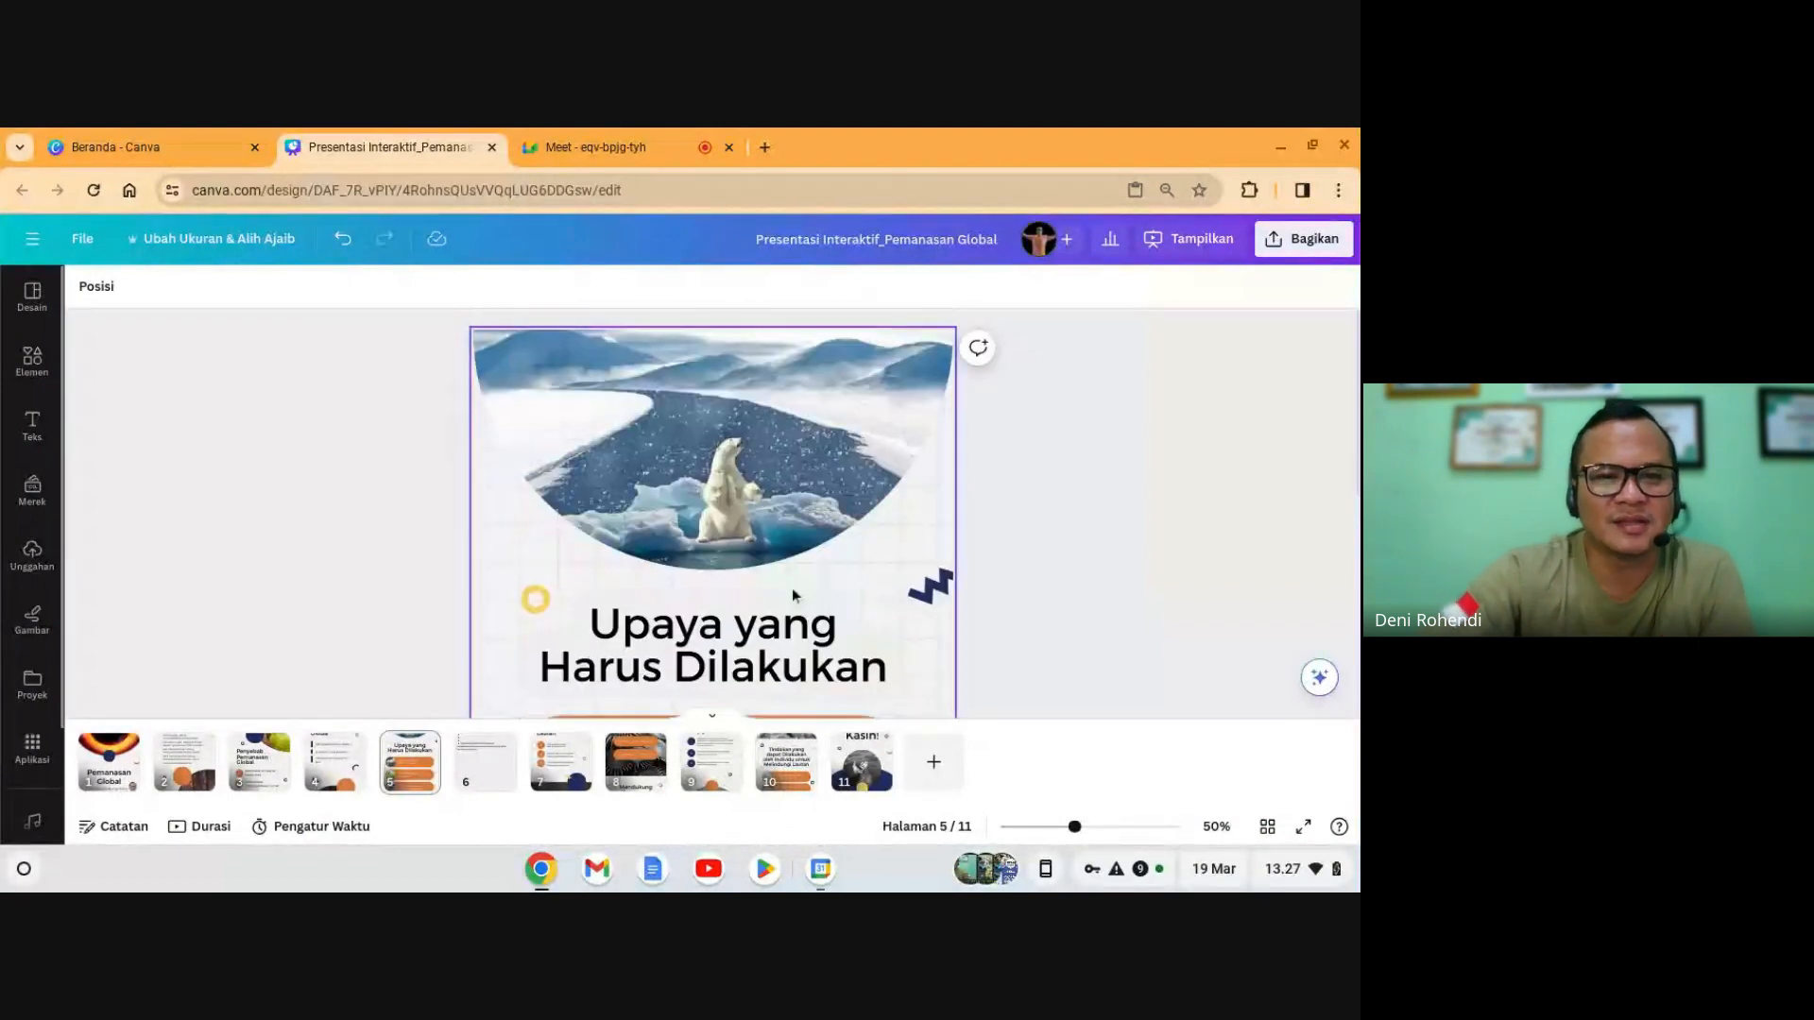
{"action": "scroll", "coordinate": [792, 588], "scroll_direction": "down", "scroll_amount": 3}
{"action": "left_click", "coordinate": [485, 761]}
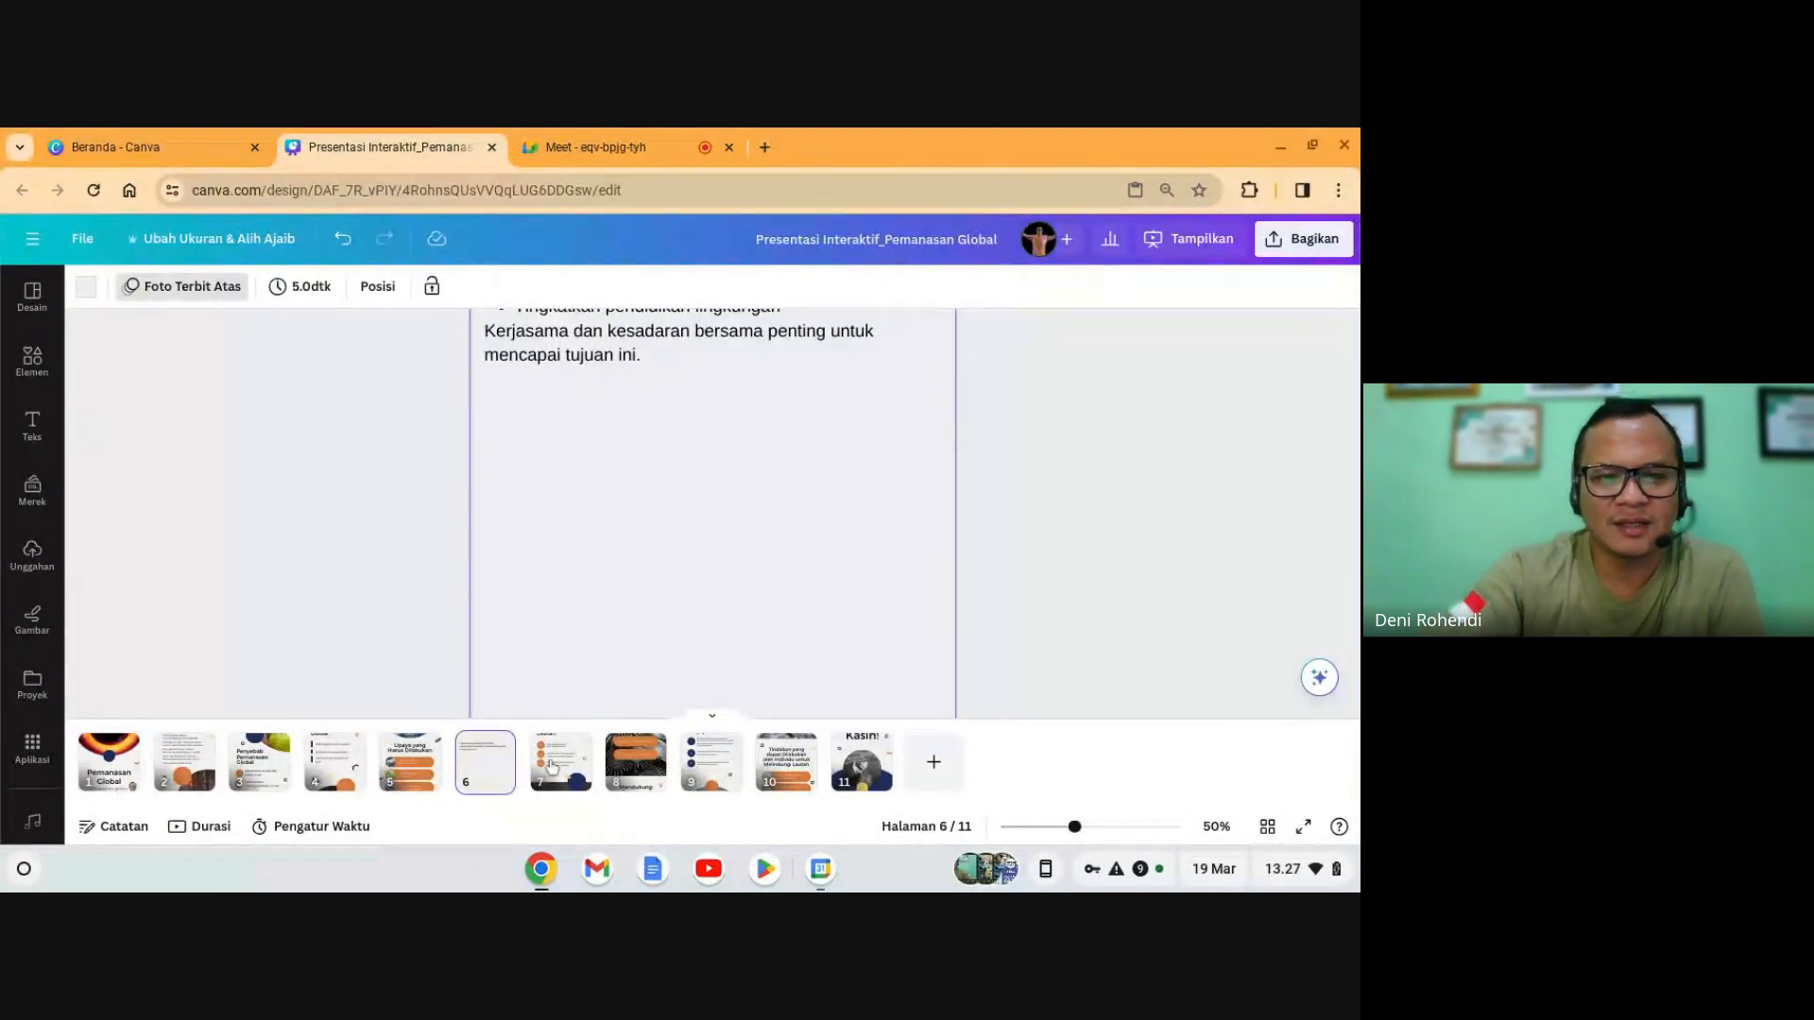
{"action": "left_click", "coordinate": [199, 770]}
- Check slide 3, step to slide 5, then select slide 6 in the page list
{"action": "scroll", "coordinate": [548, 597], "scroll_direction": "up", "scroll_amount": 3}
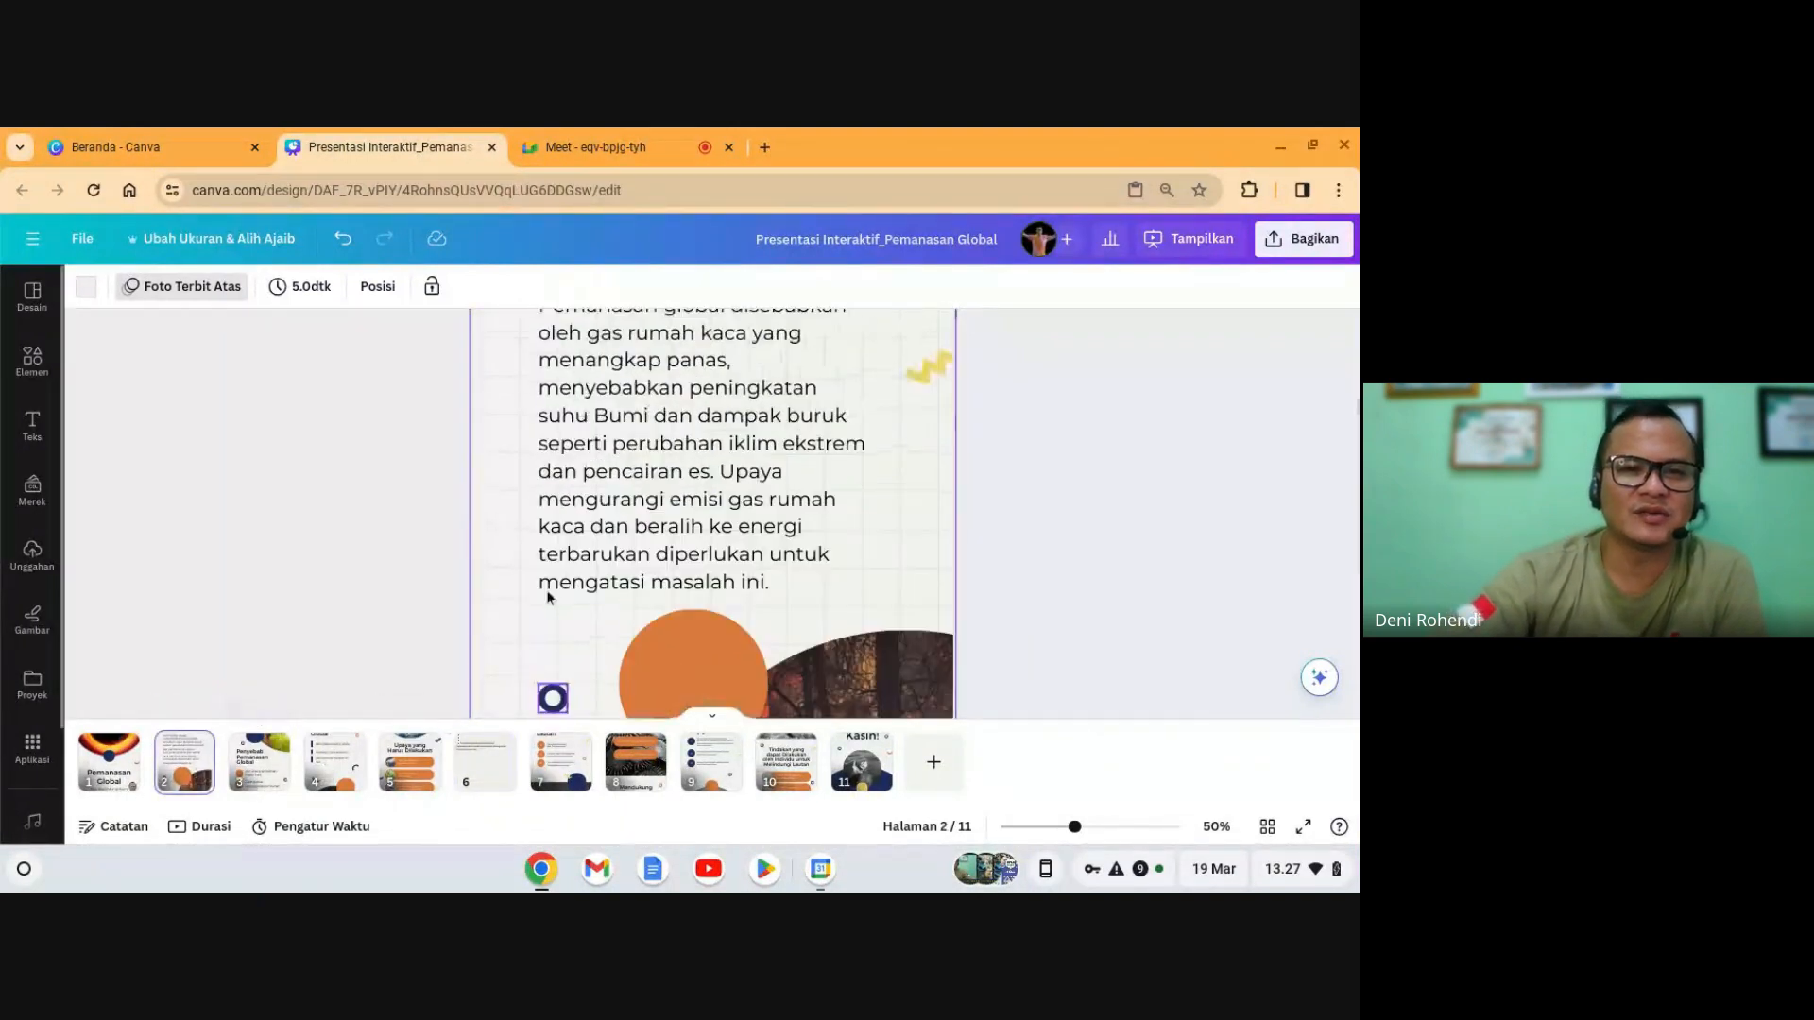
{"action": "scroll", "coordinate": [546, 595], "scroll_direction": "up", "scroll_amount": 3}
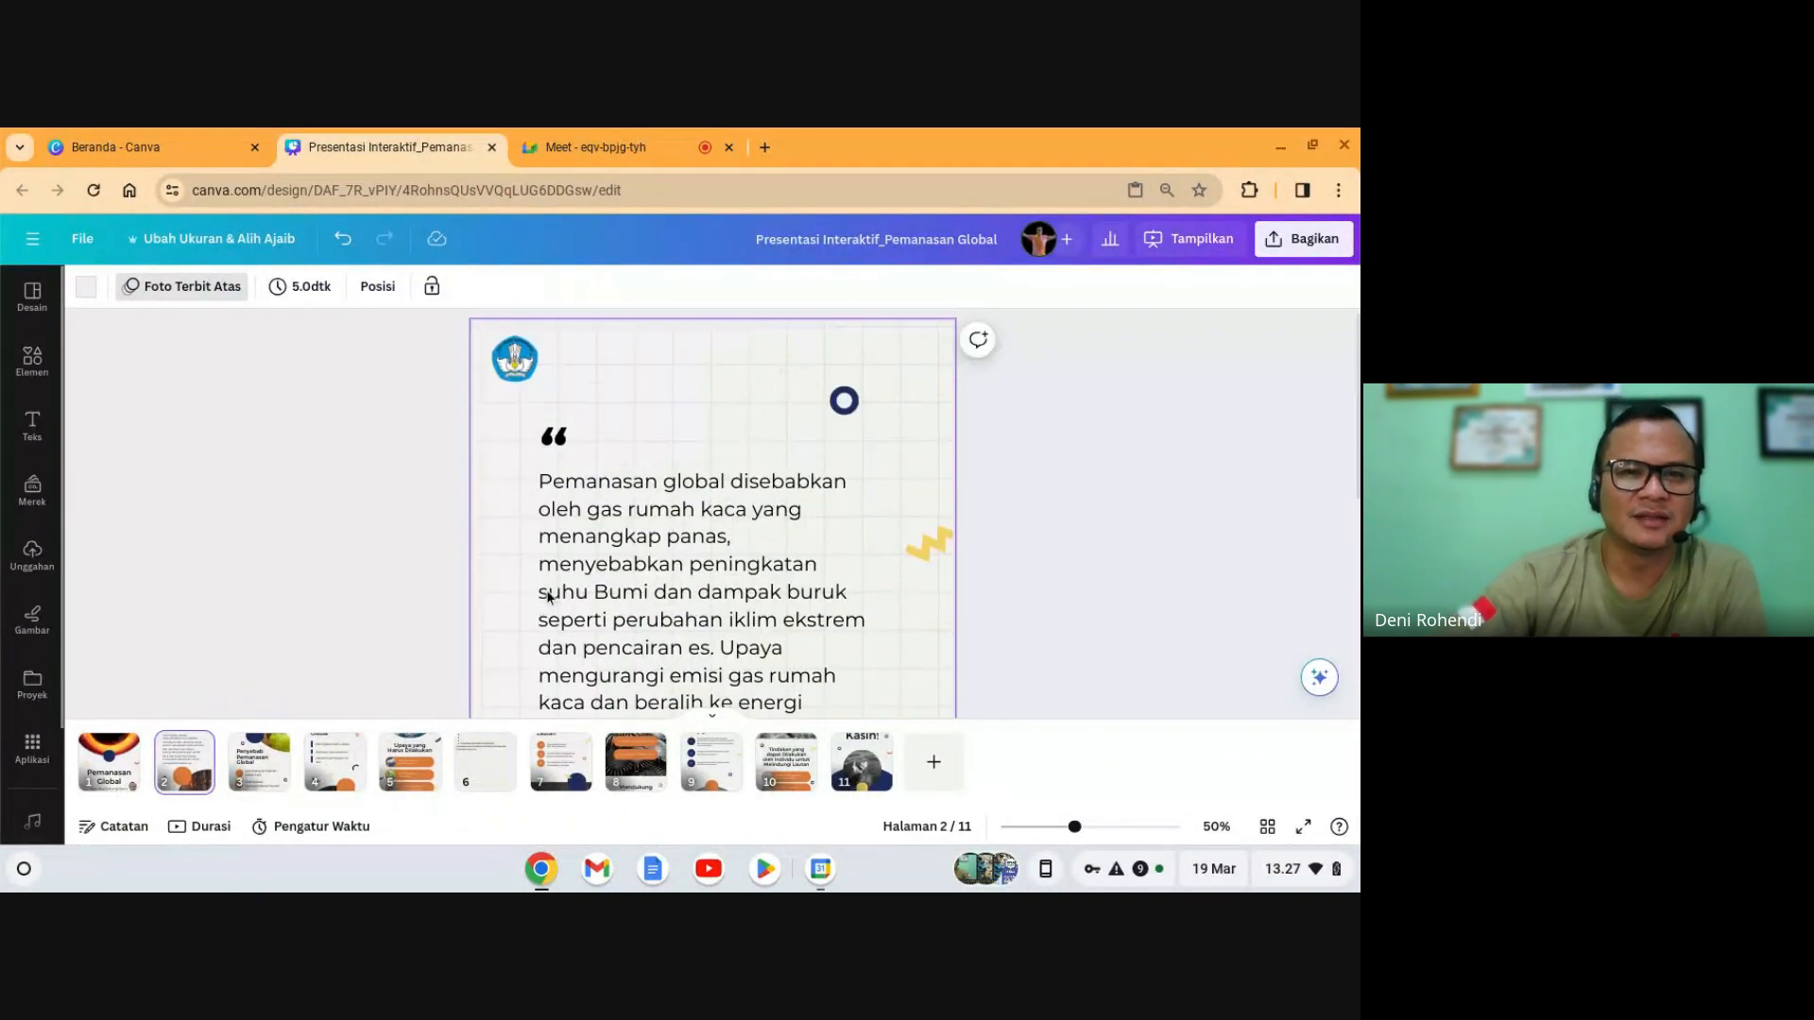
{"action": "left_click", "coordinate": [250, 774]}
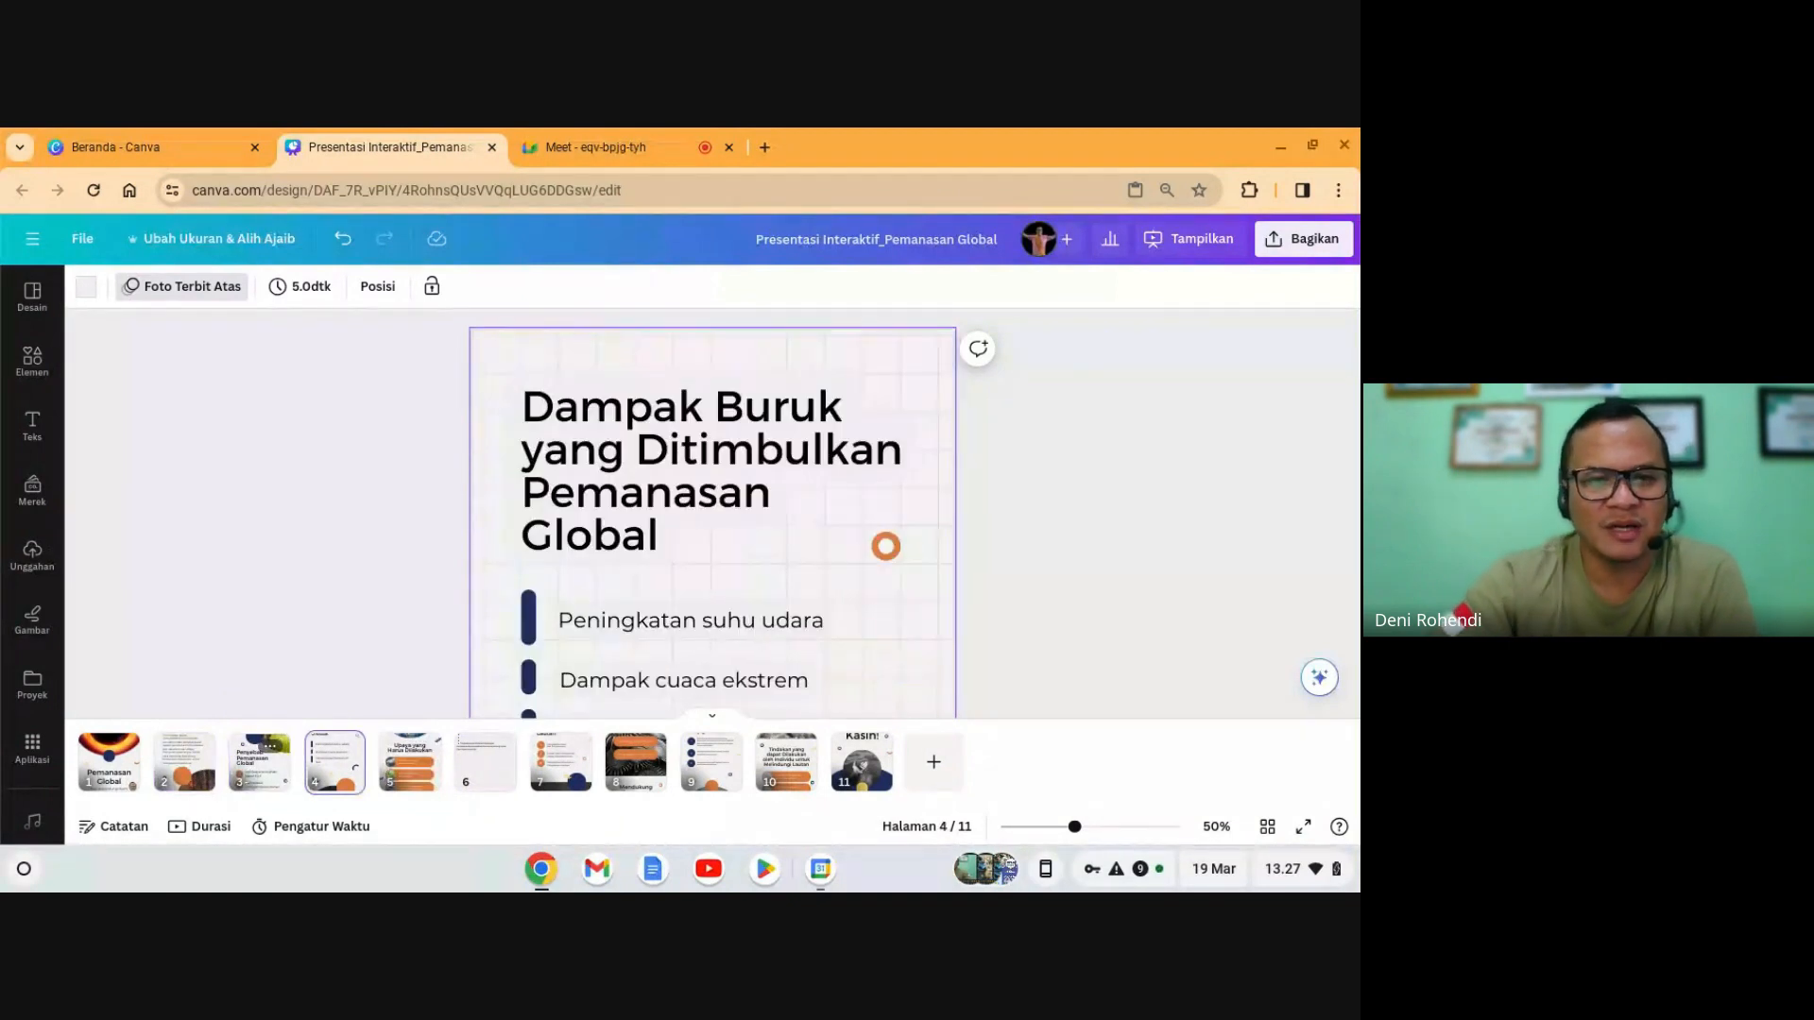
{"action": "key", "text": "Right"}
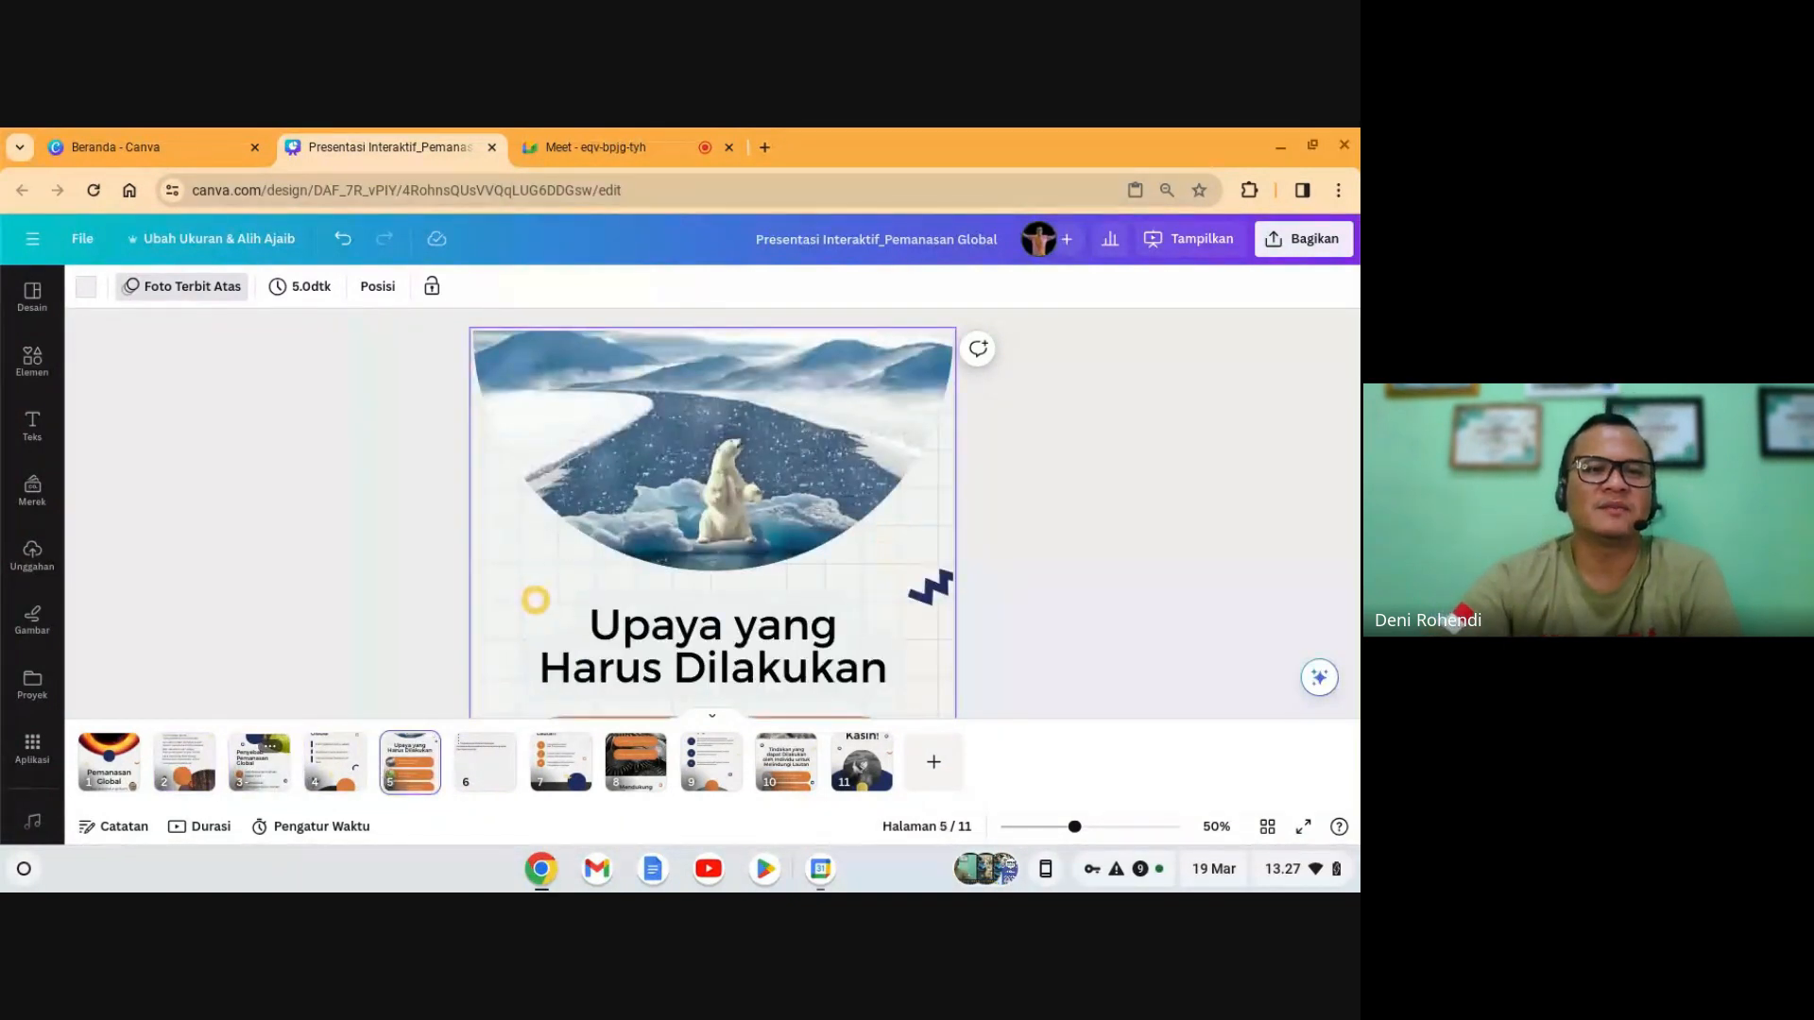
{"action": "scroll", "coordinate": [434, 712], "scroll_direction": "down", "scroll_amount": 2}
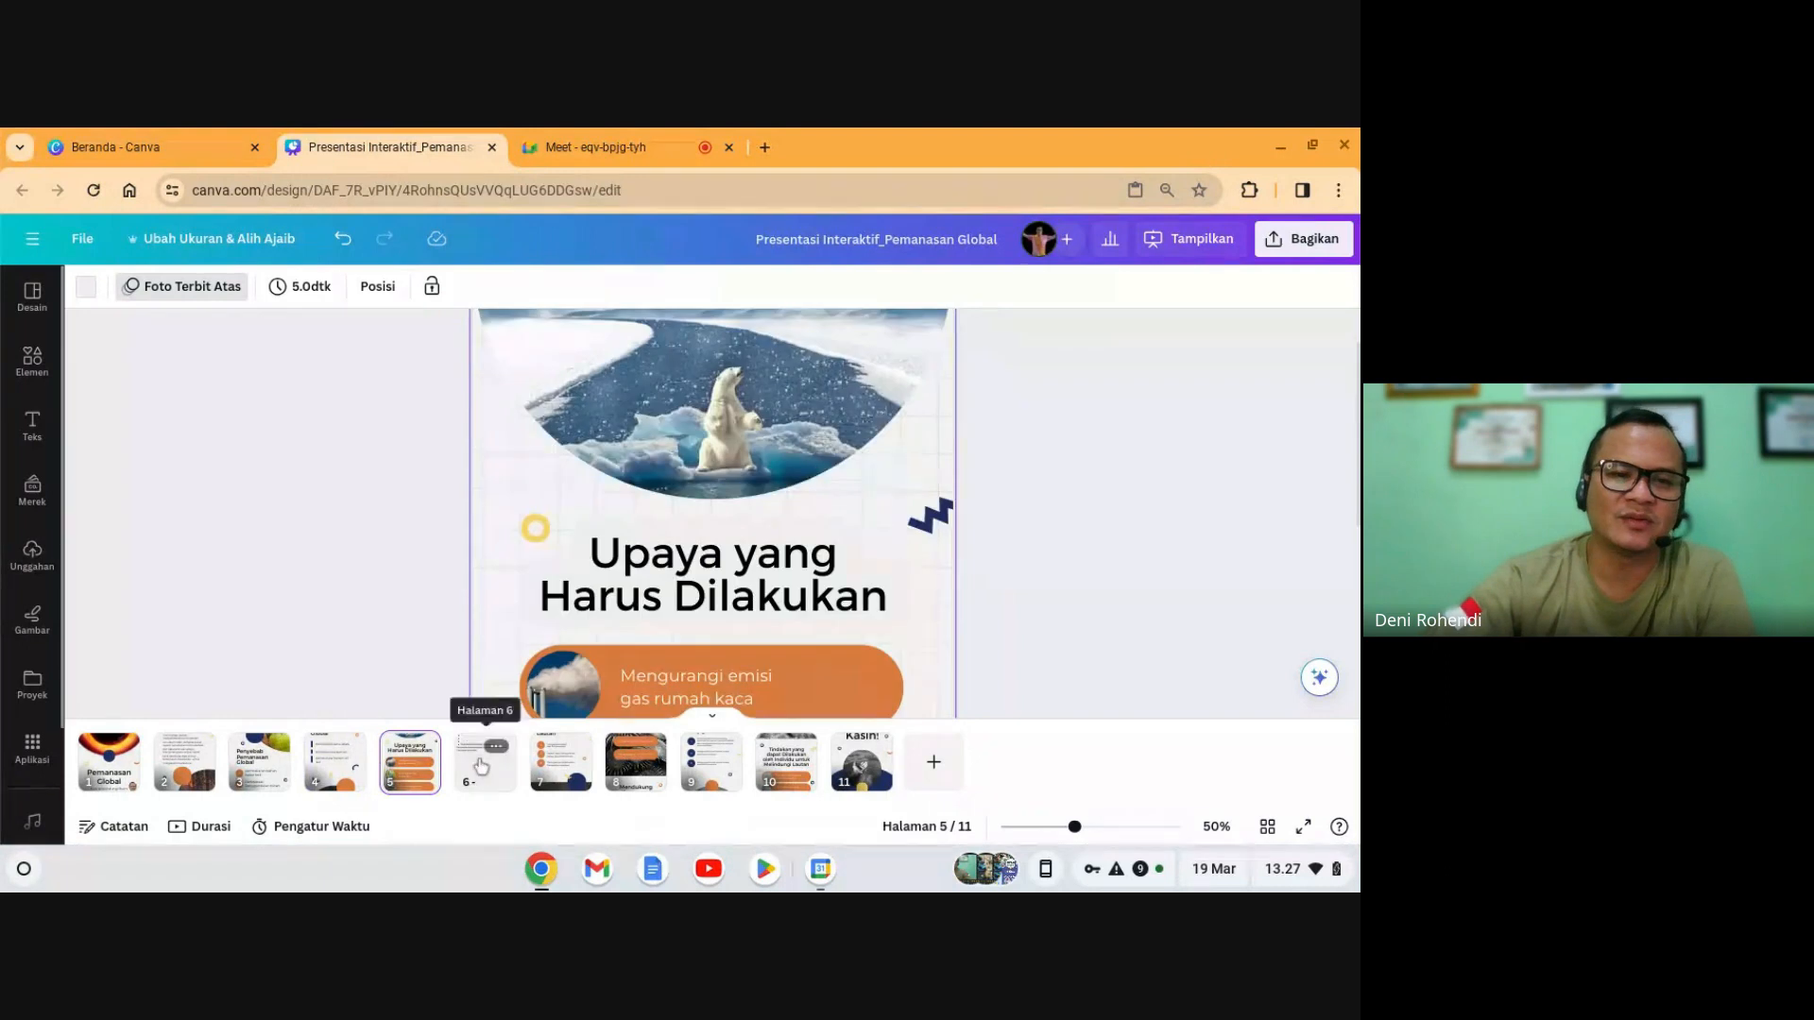
{"action": "left_click", "coordinate": [482, 763]}
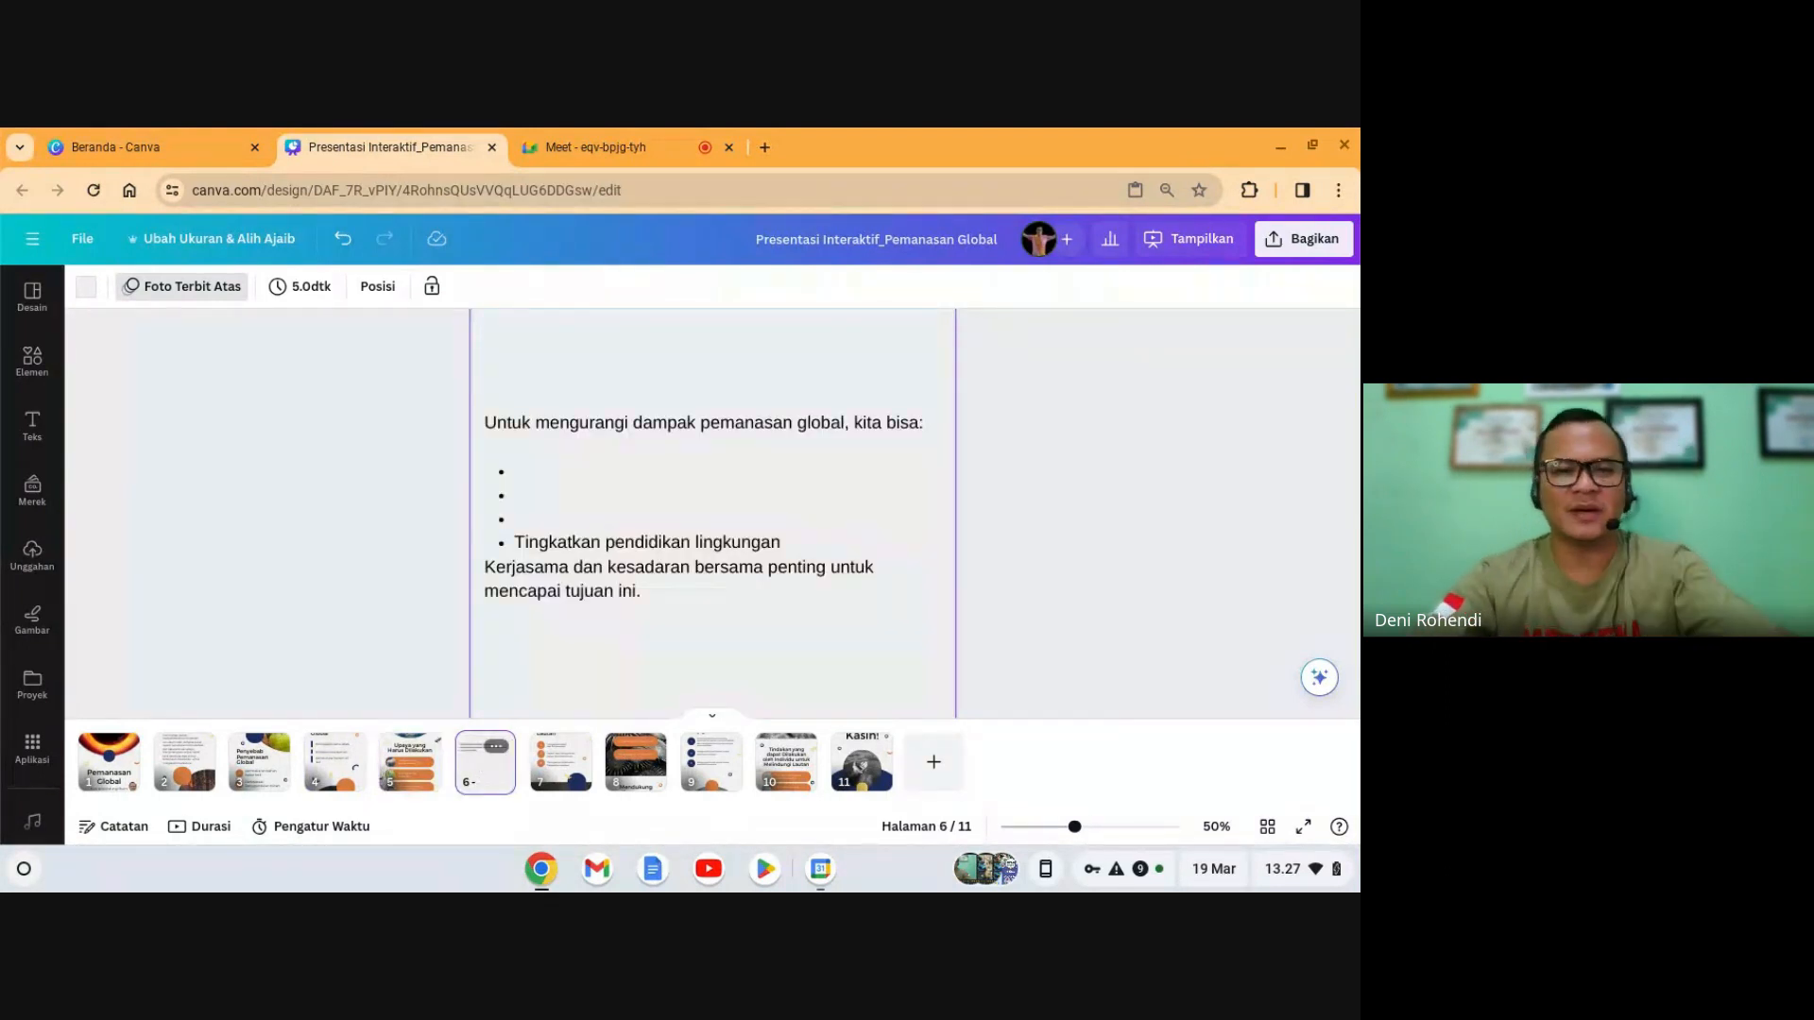
- Delete the plain-text slide 6 and four ocean slides, making 'Terima Kasih!' page 6
{"action": "key", "text": "Delete"}
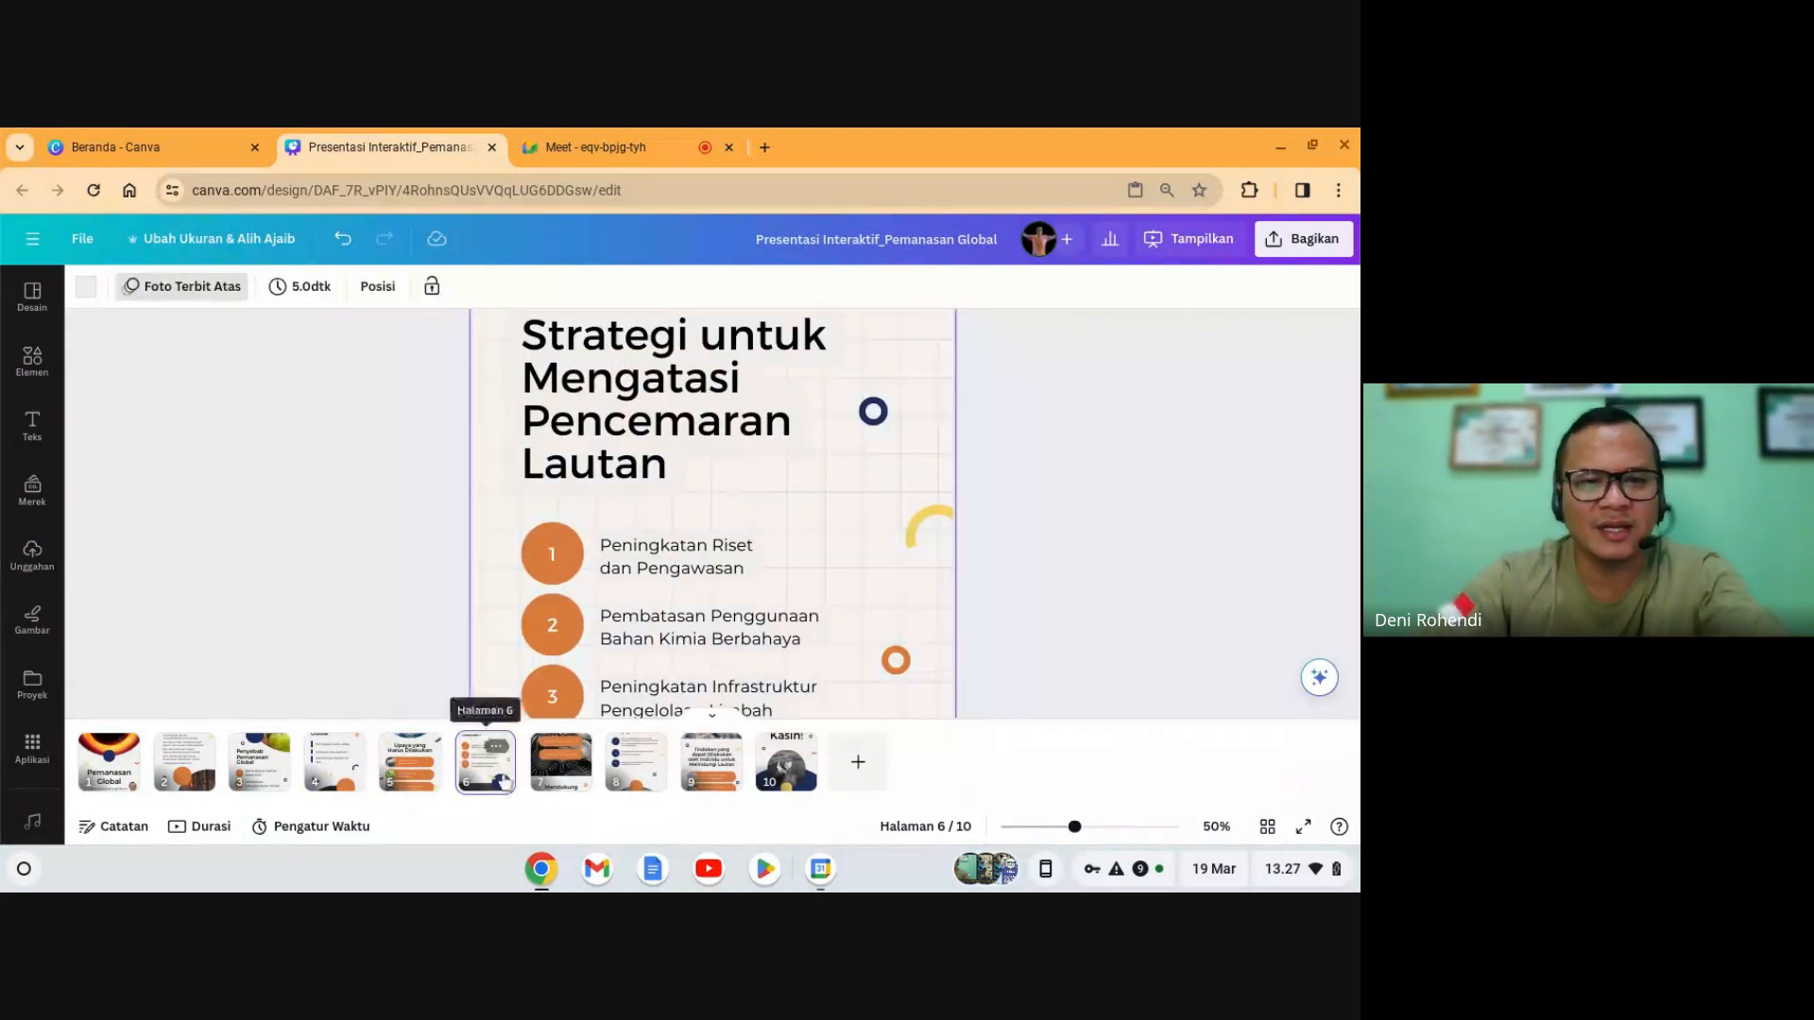
{"action": "key", "text": "Delete"}
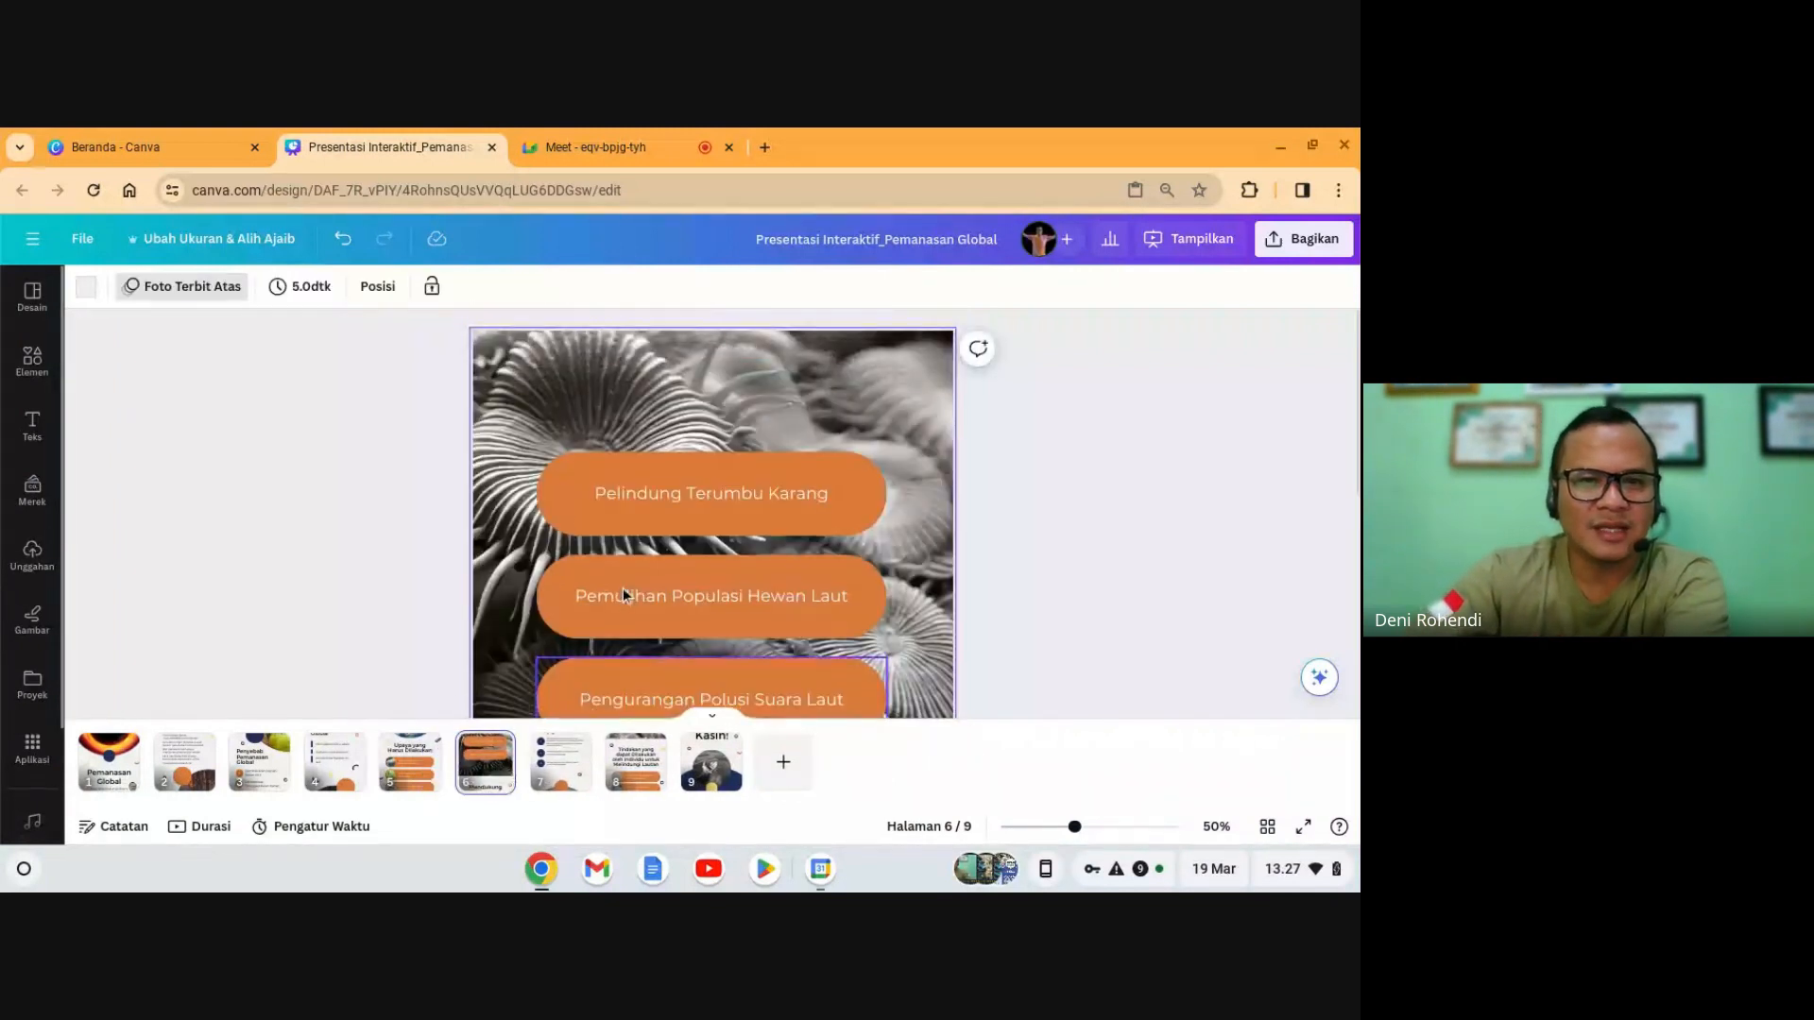
{"action": "scroll", "coordinate": [622, 588], "scroll_direction": "down", "scroll_amount": 5}
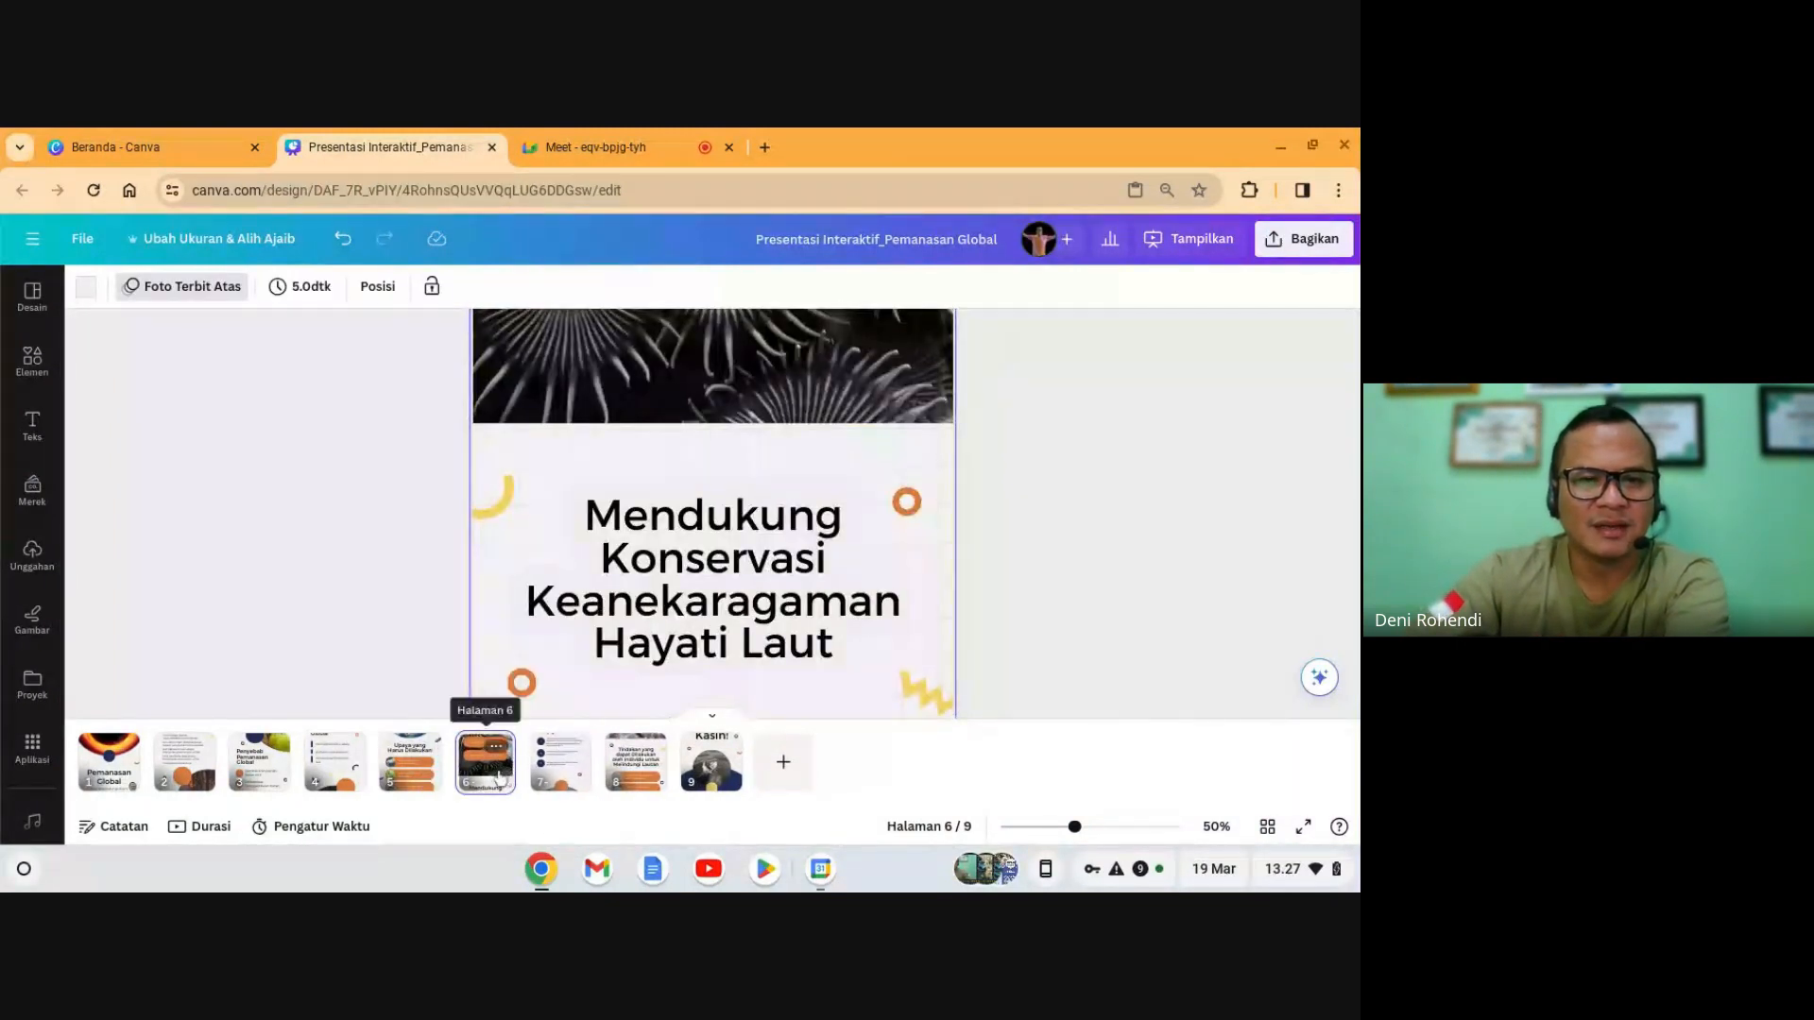
{"action": "key", "text": "Delete"}
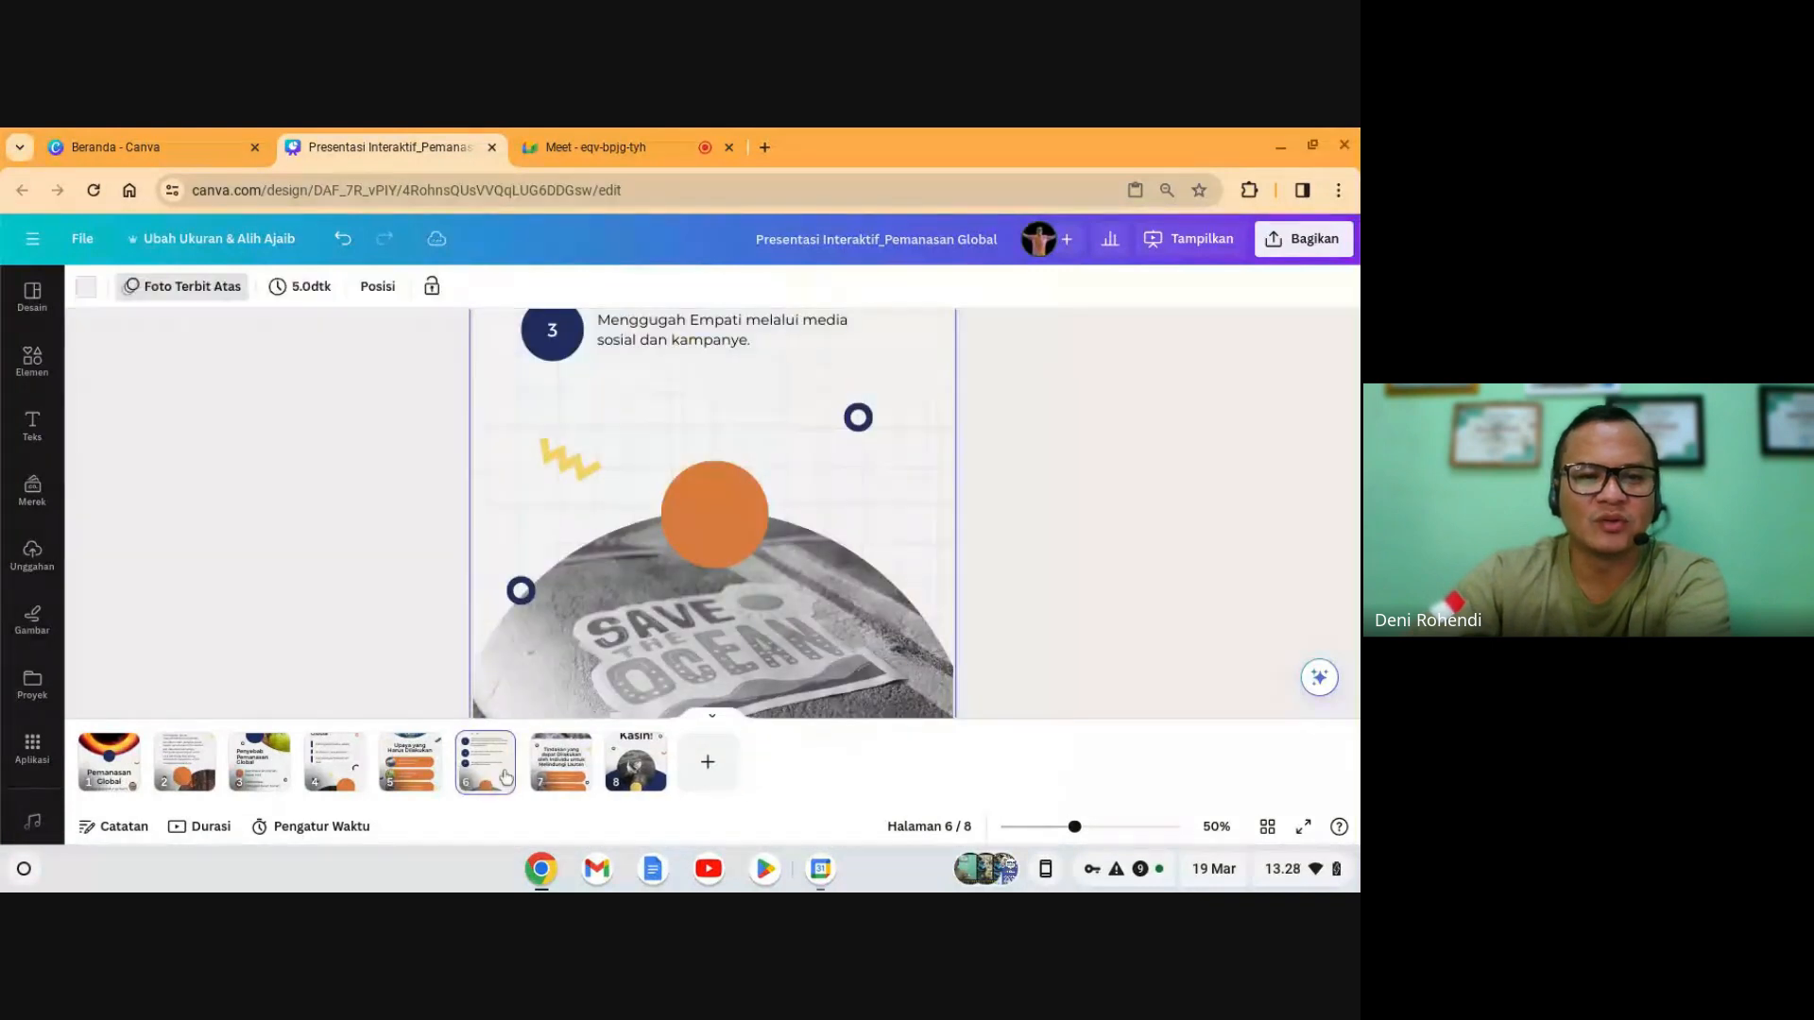
{"action": "scroll", "coordinate": [633, 523], "scroll_direction": "up", "scroll_amount": 5}
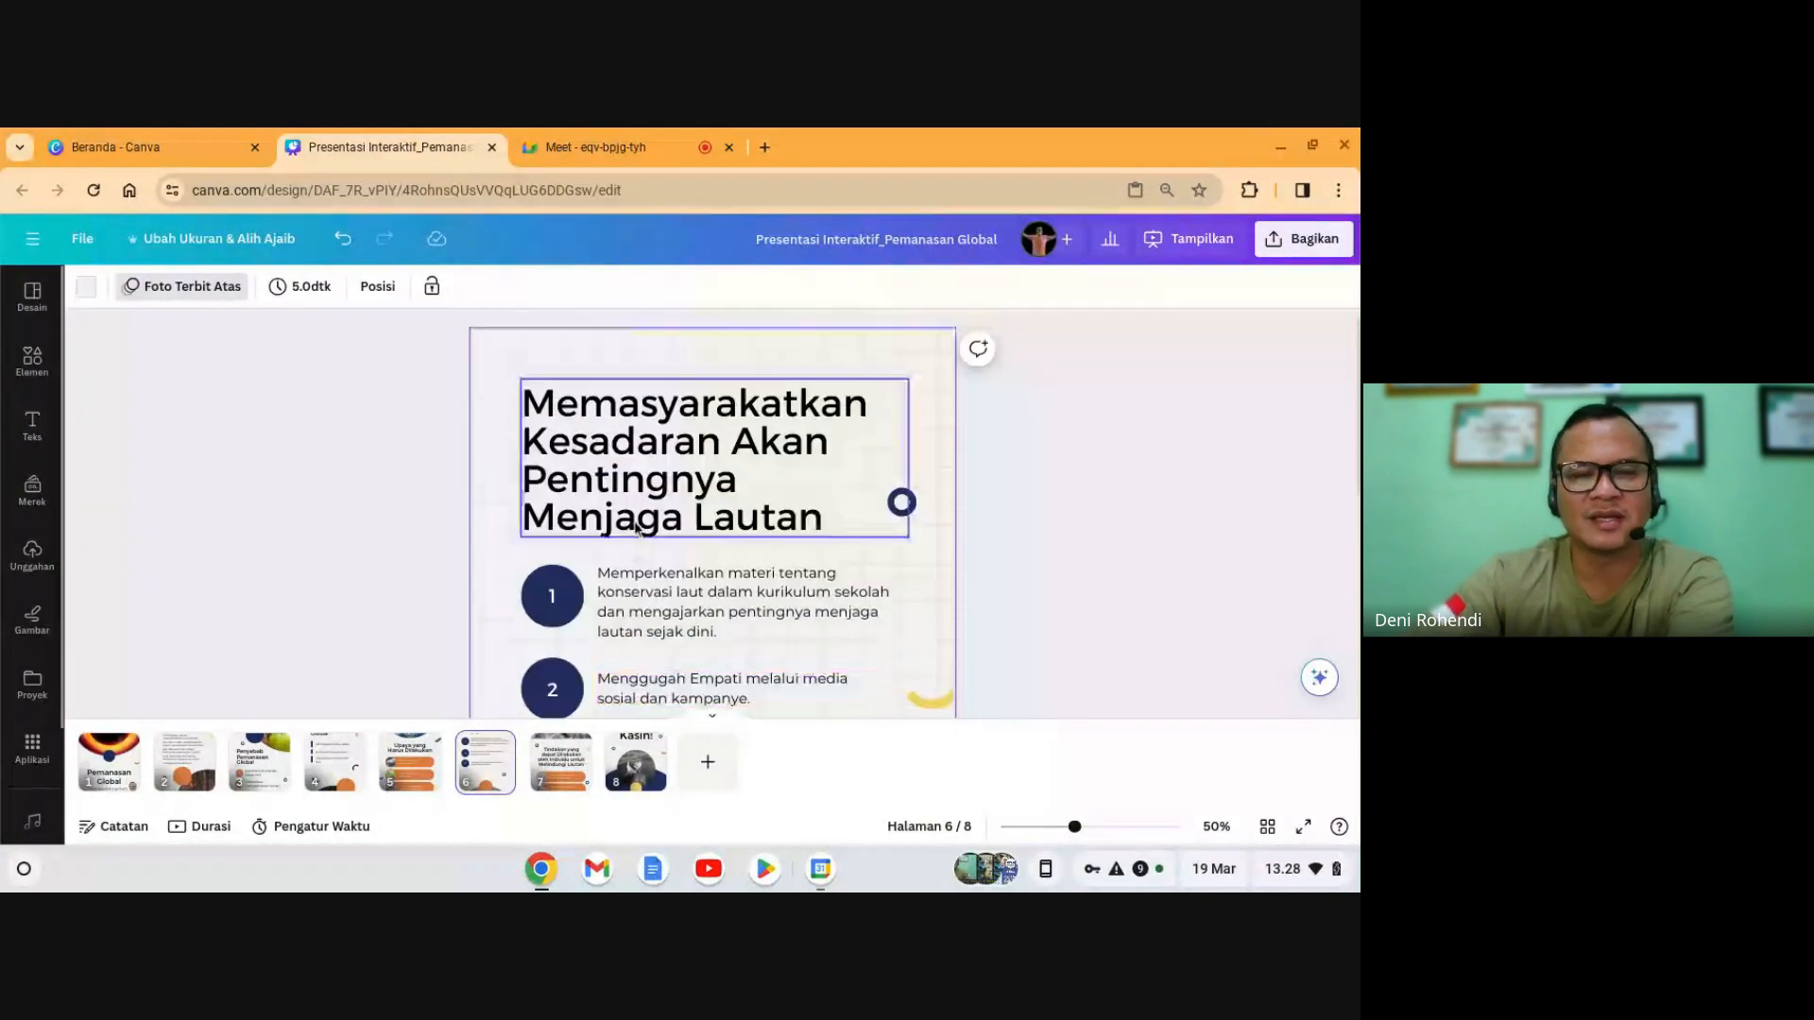
{"action": "scroll", "coordinate": [529, 662], "scroll_direction": "down", "scroll_amount": 2}
{"action": "key", "text": "Delete"}
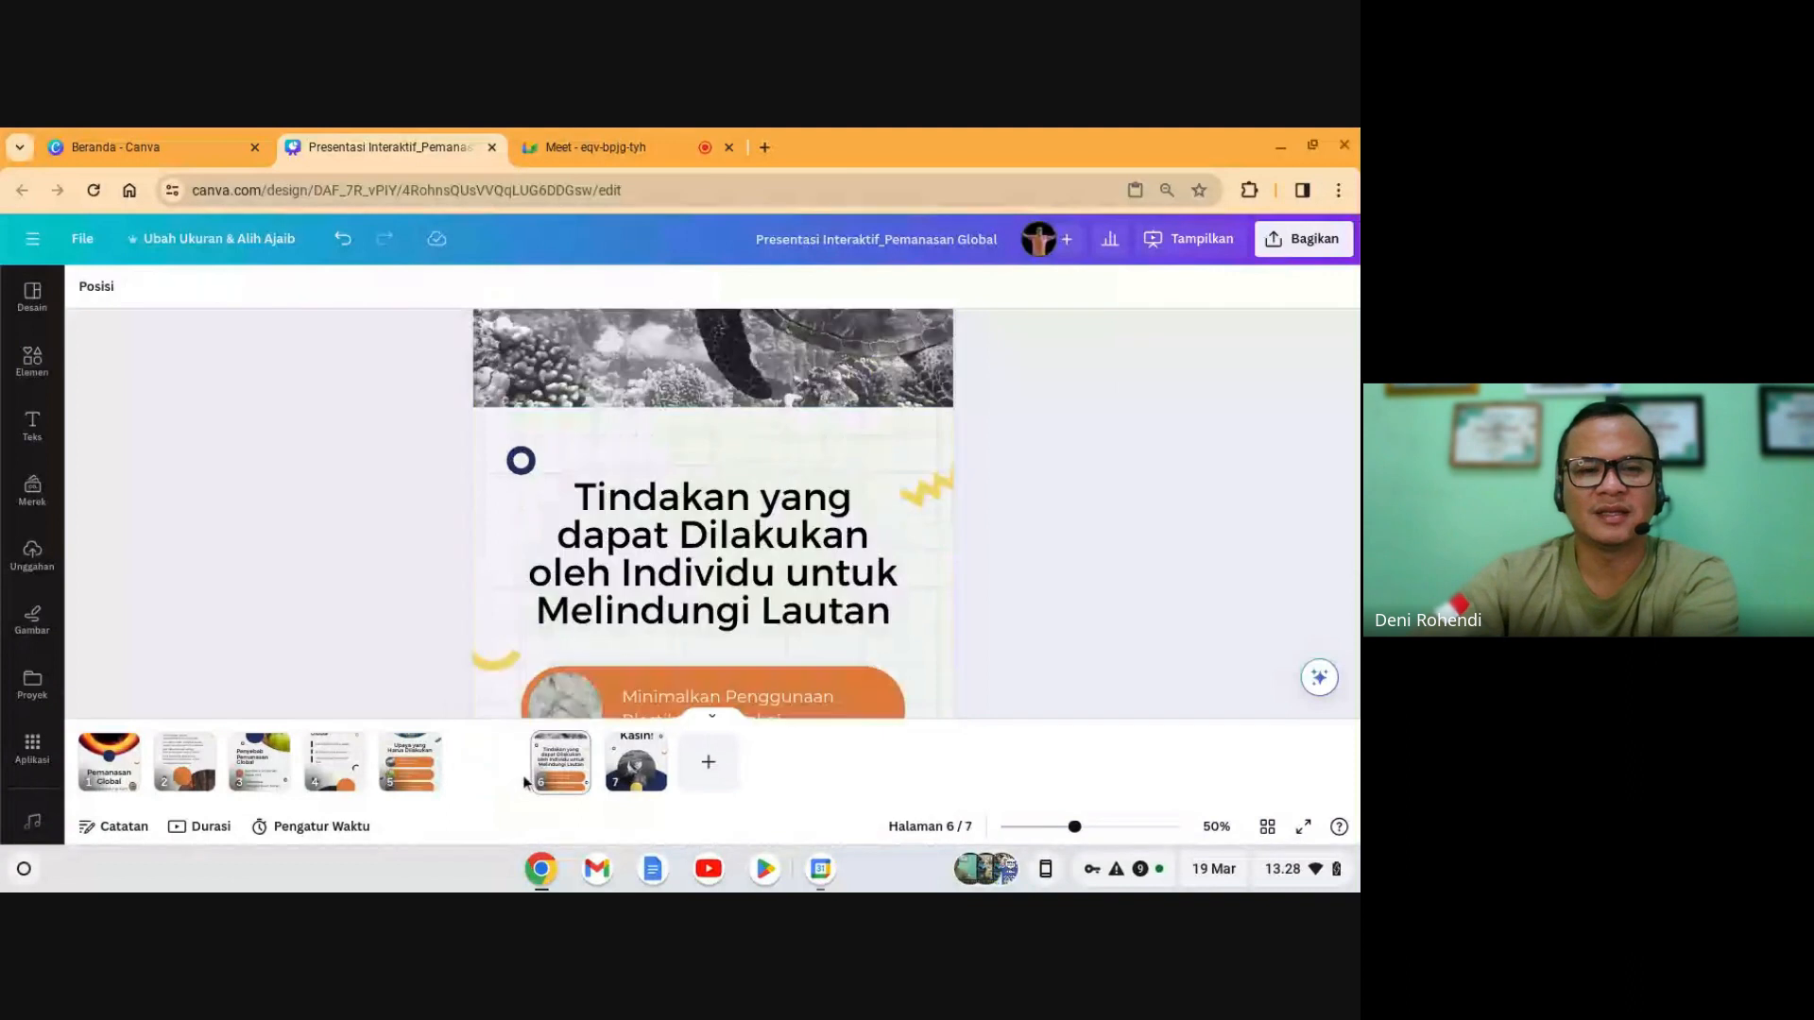
{"action": "scroll", "coordinate": [567, 643], "scroll_direction": "up", "scroll_amount": 2}
{"action": "scroll", "coordinate": [599, 577], "scroll_direction": "down", "scroll_amount": 5}
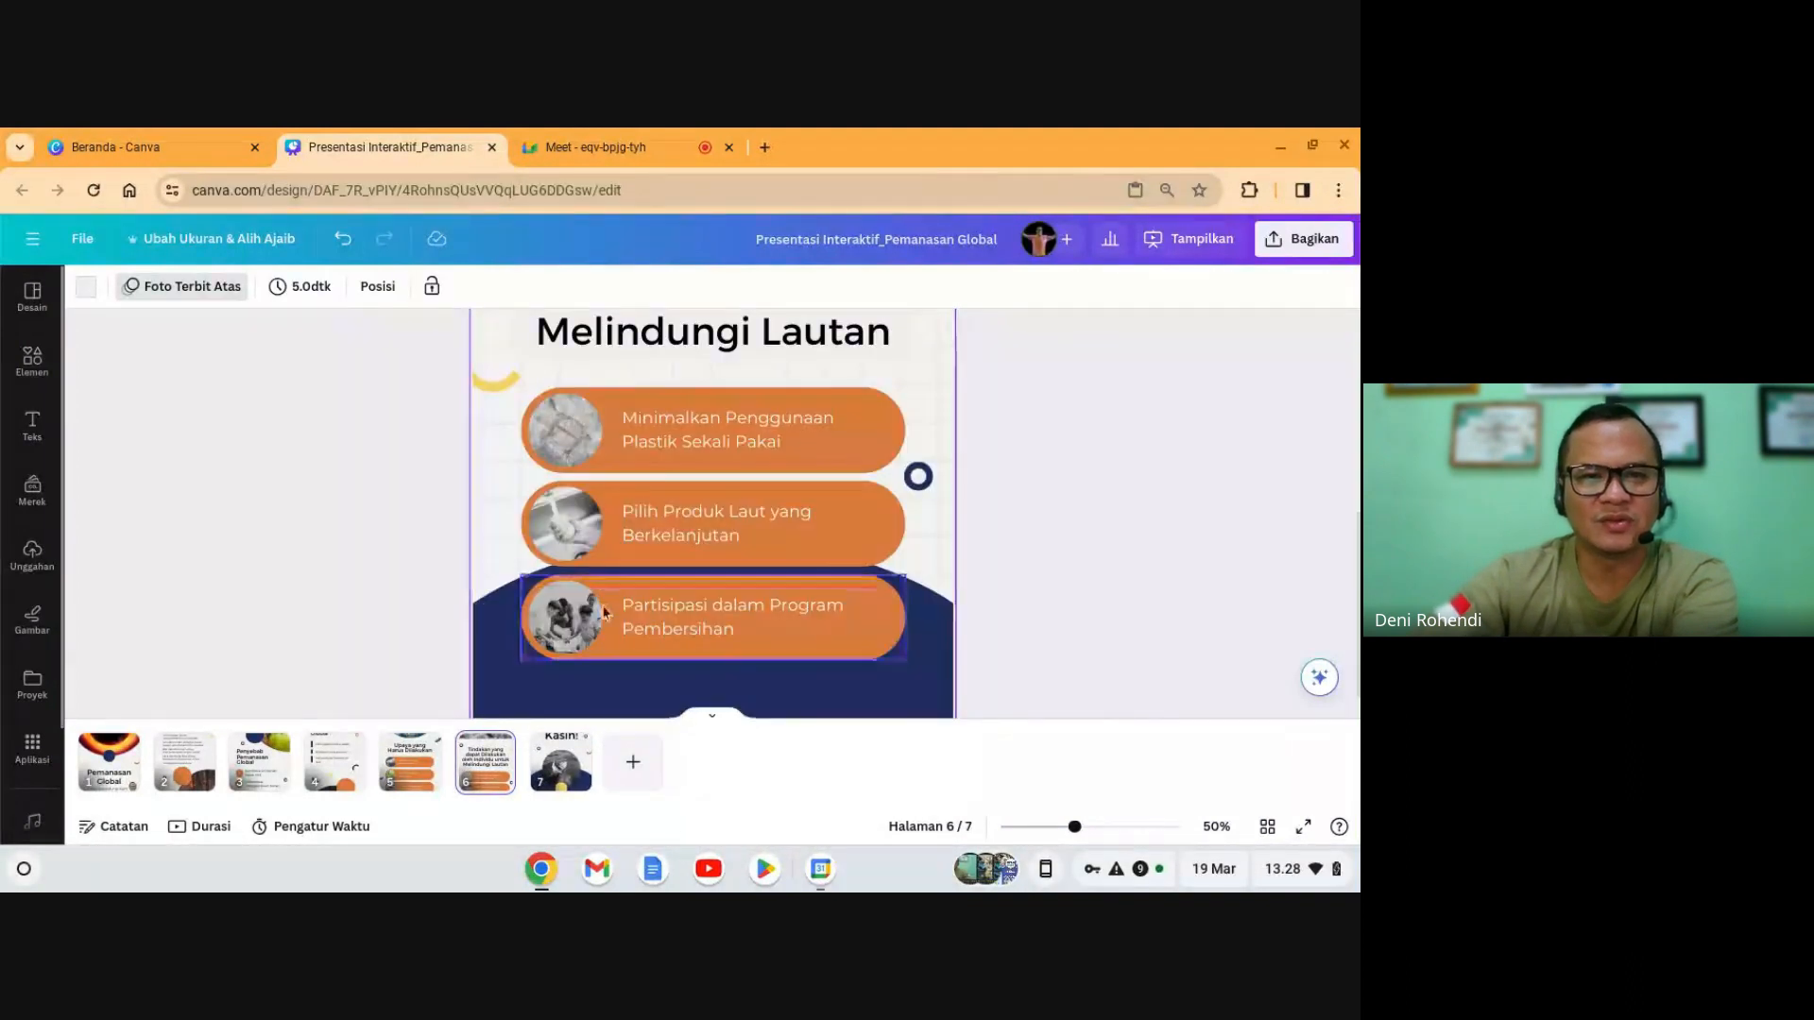
{"action": "scroll", "coordinate": [605, 627], "scroll_direction": "down", "scroll_amount": 2}
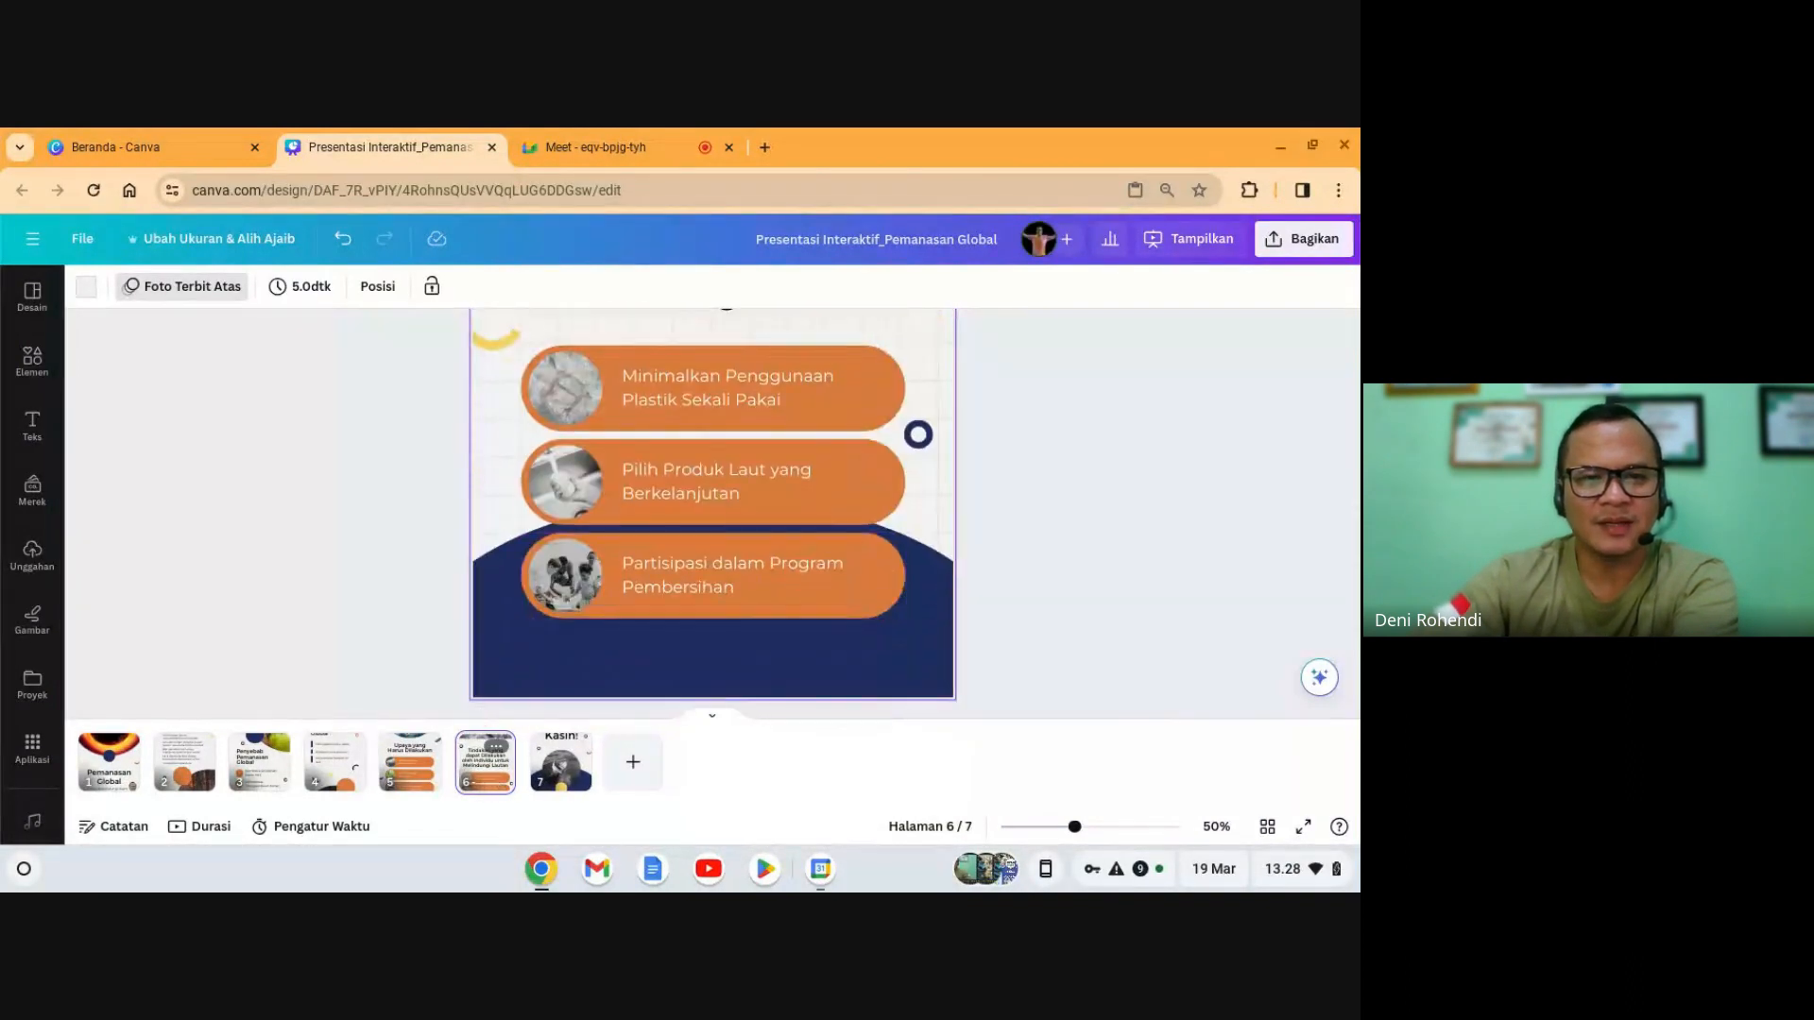
{"action": "key", "text": "Delete"}
{"action": "left_click", "coordinate": [700, 614]}
{"action": "scroll", "coordinate": [706, 595], "scroll_direction": "up", "scroll_amount": 4}
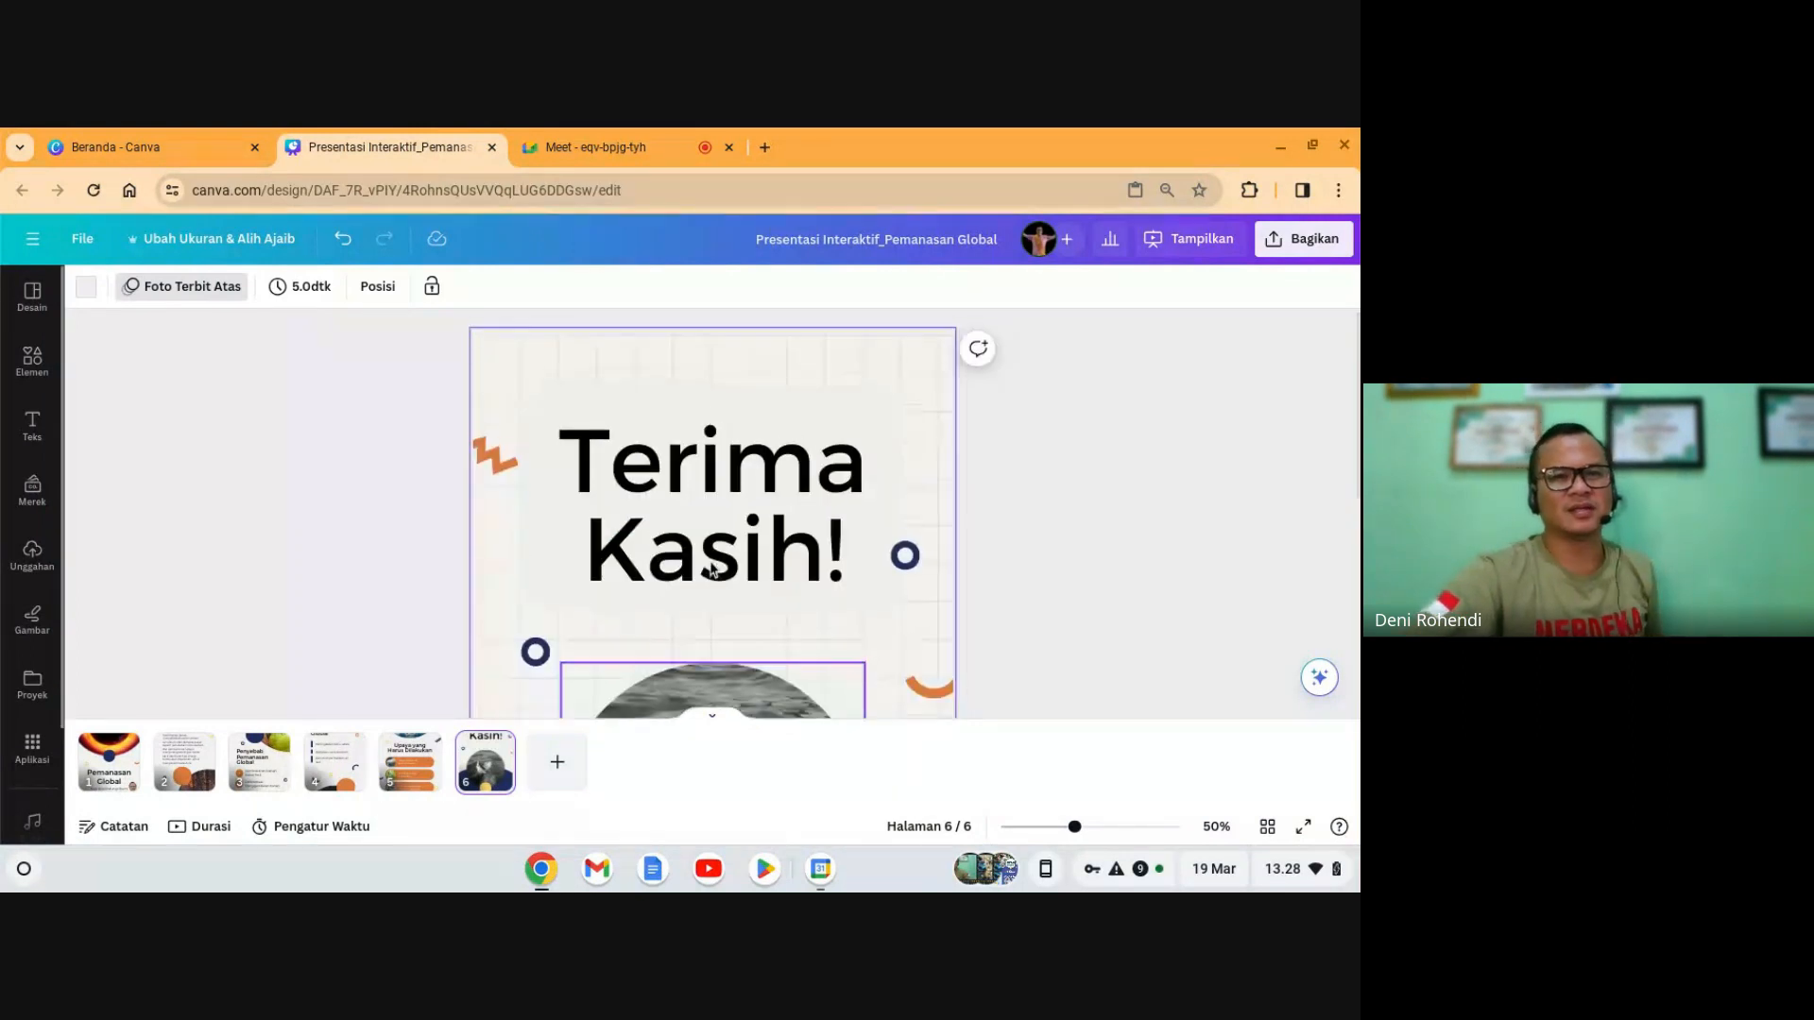
{"action": "scroll", "coordinate": [712, 567], "scroll_direction": "down", "scroll_amount": 2}
{"action": "scroll", "coordinate": [713, 566], "scroll_direction": "down", "scroll_amount": 3}
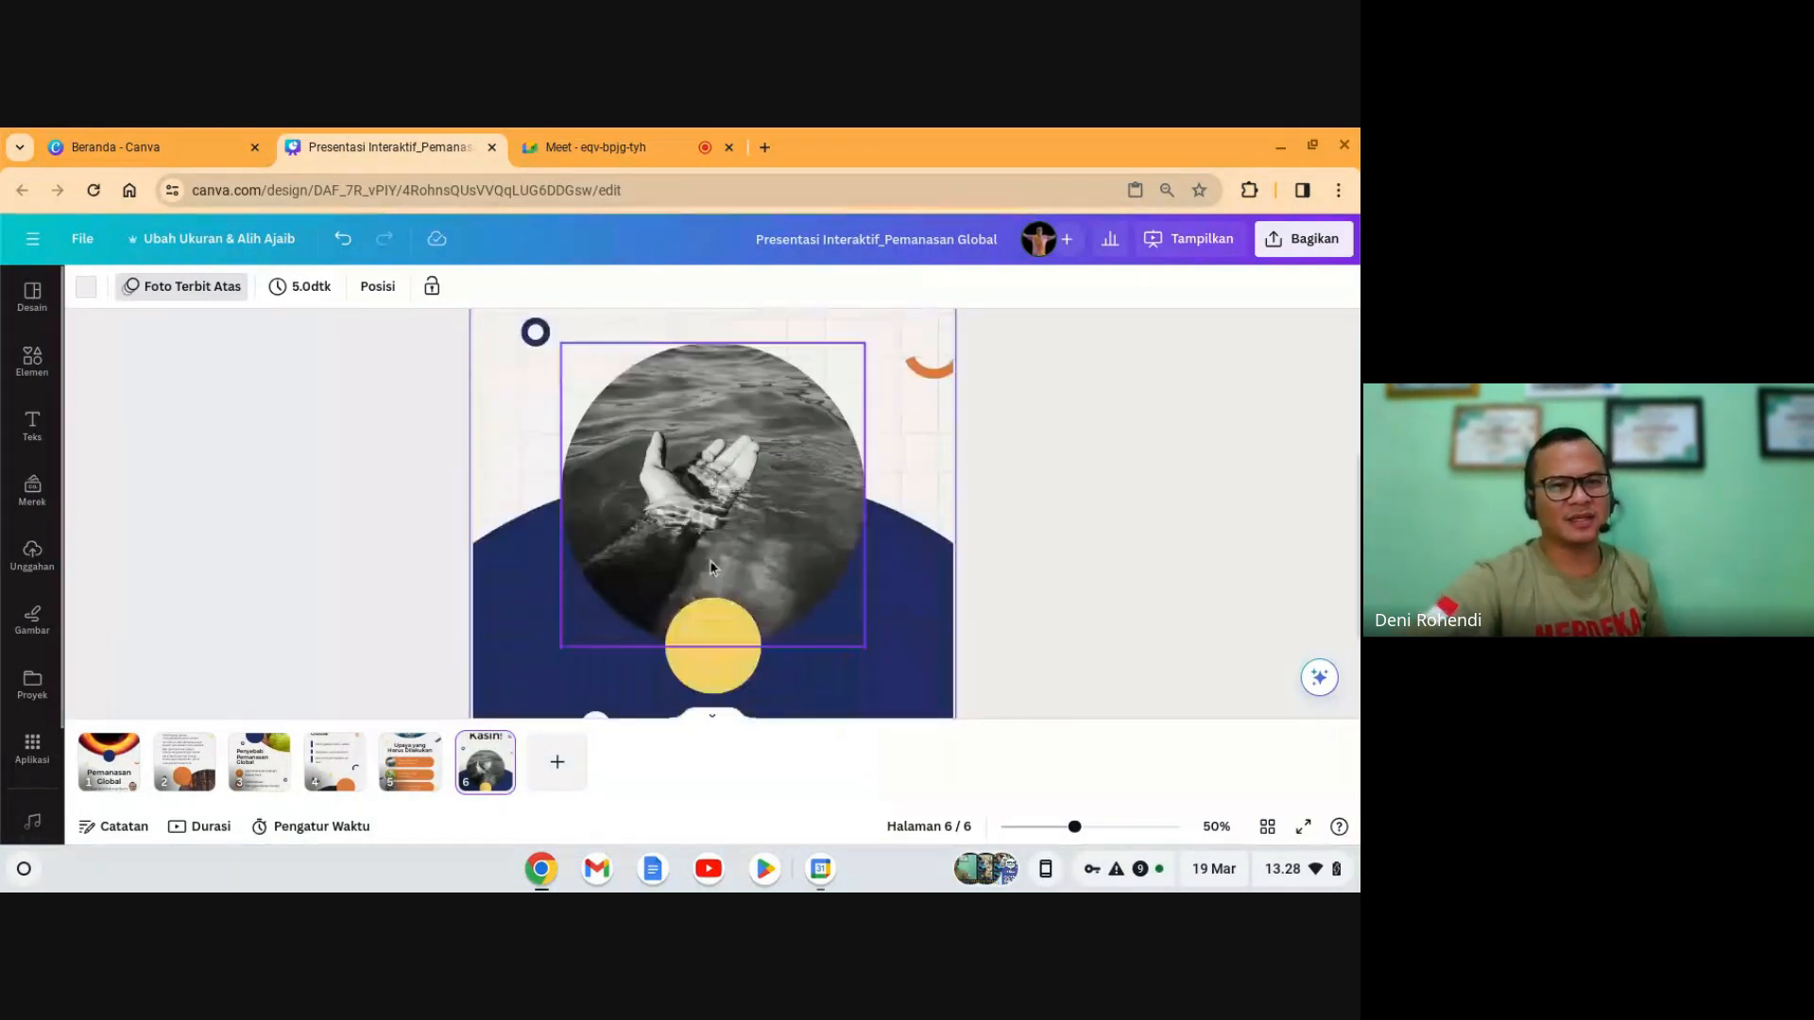
{"action": "scroll", "coordinate": [712, 557], "scroll_direction": "up", "scroll_amount": 2}
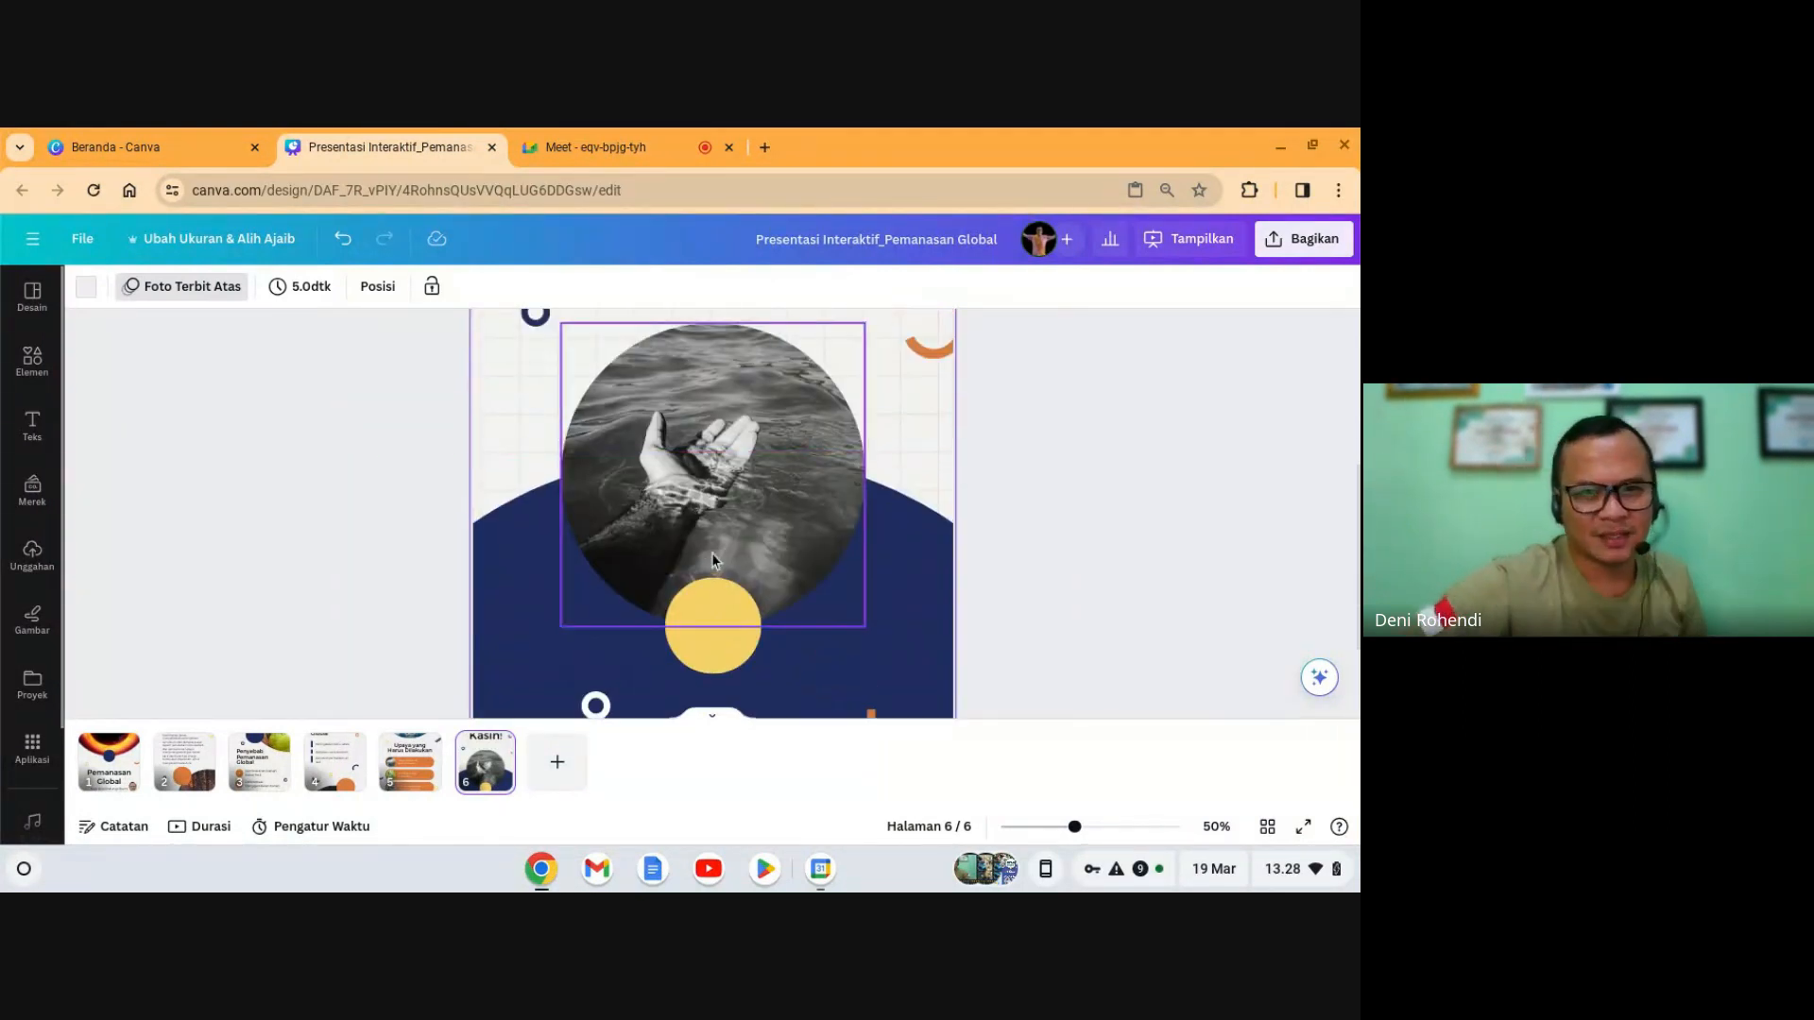
{"action": "left_click", "coordinate": [799, 477]}
{"action": "scroll", "coordinate": [723, 529], "scroll_direction": "up", "scroll_amount": 3}
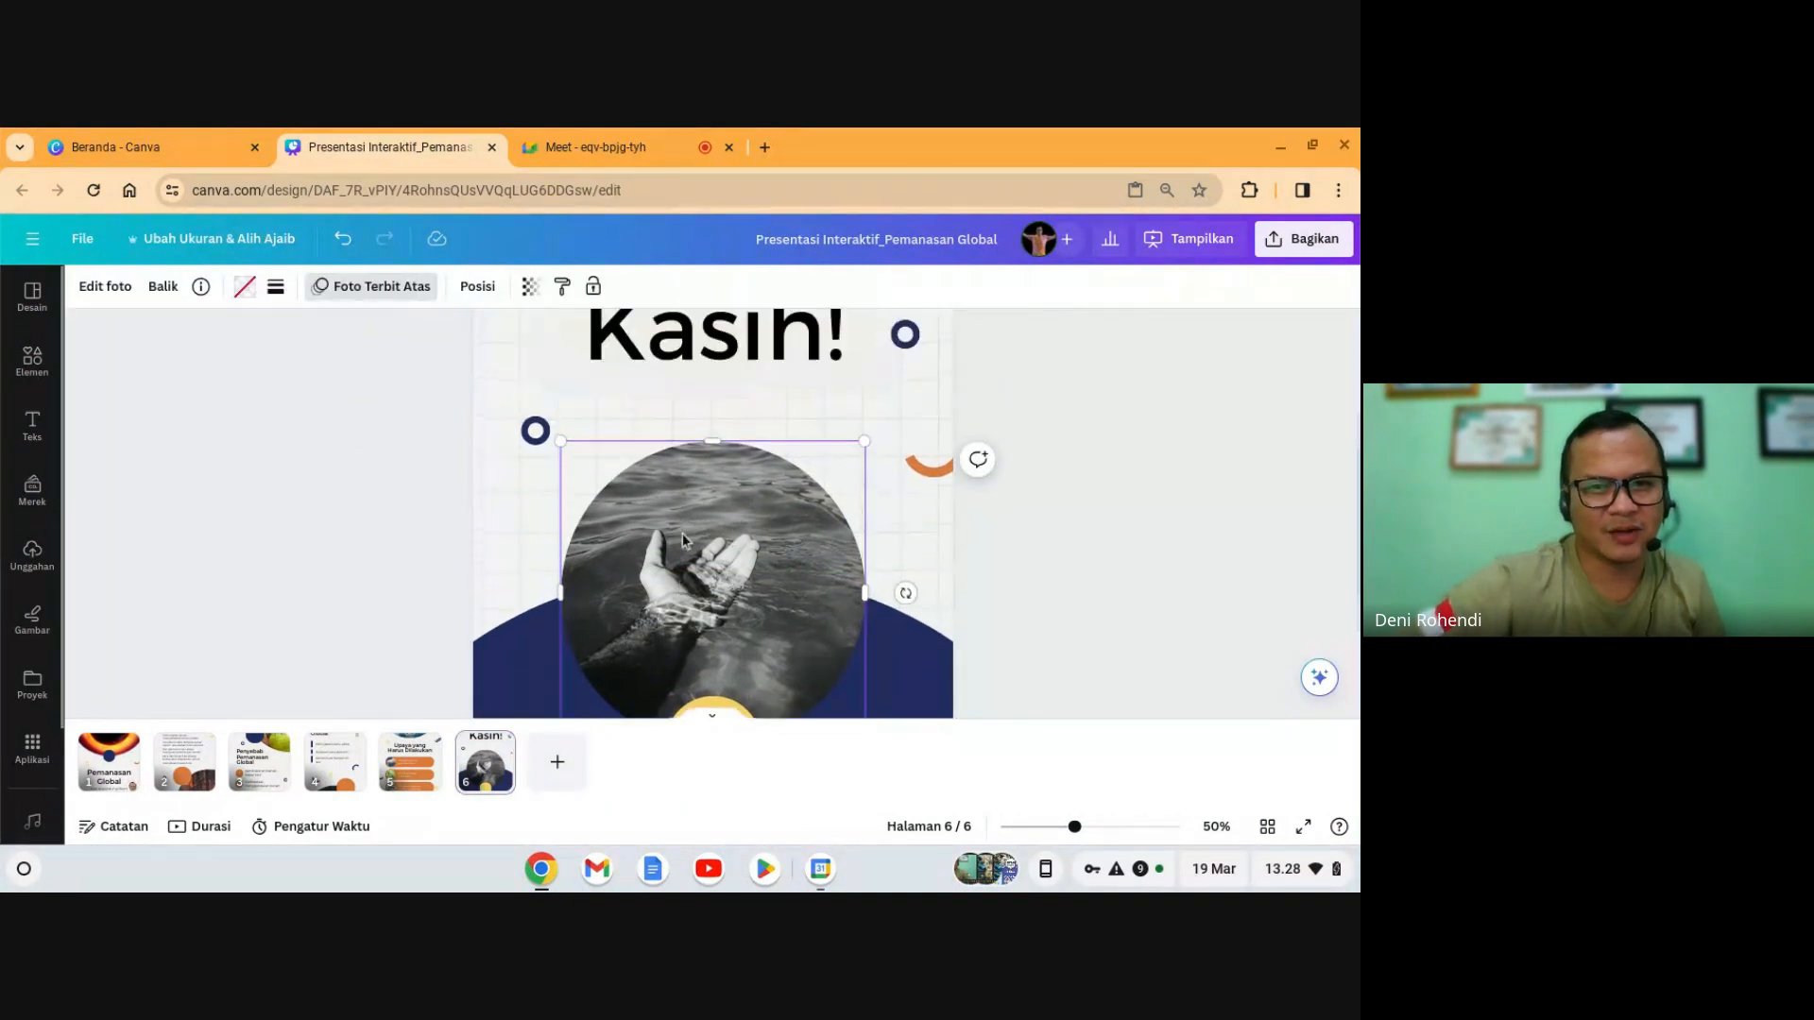
{"action": "scroll", "coordinate": [725, 586], "scroll_direction": "down", "scroll_amount": 3}
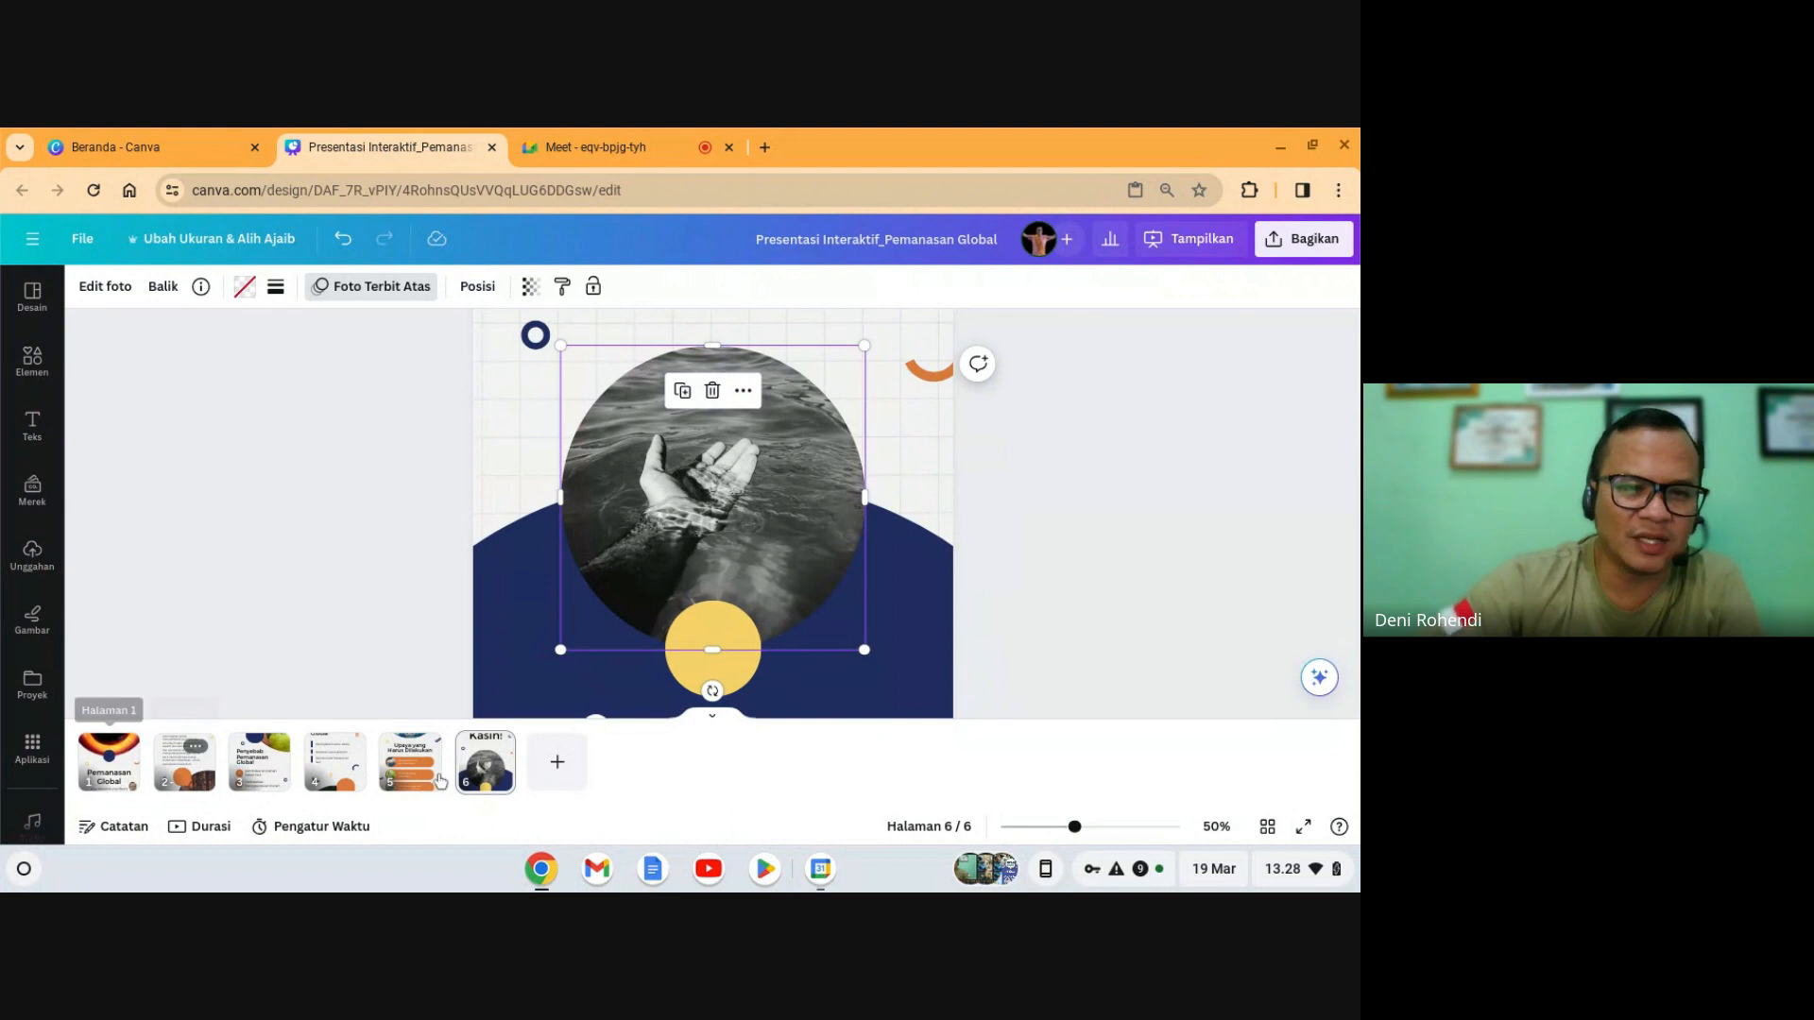
{"action": "left_click", "coordinate": [121, 780]}
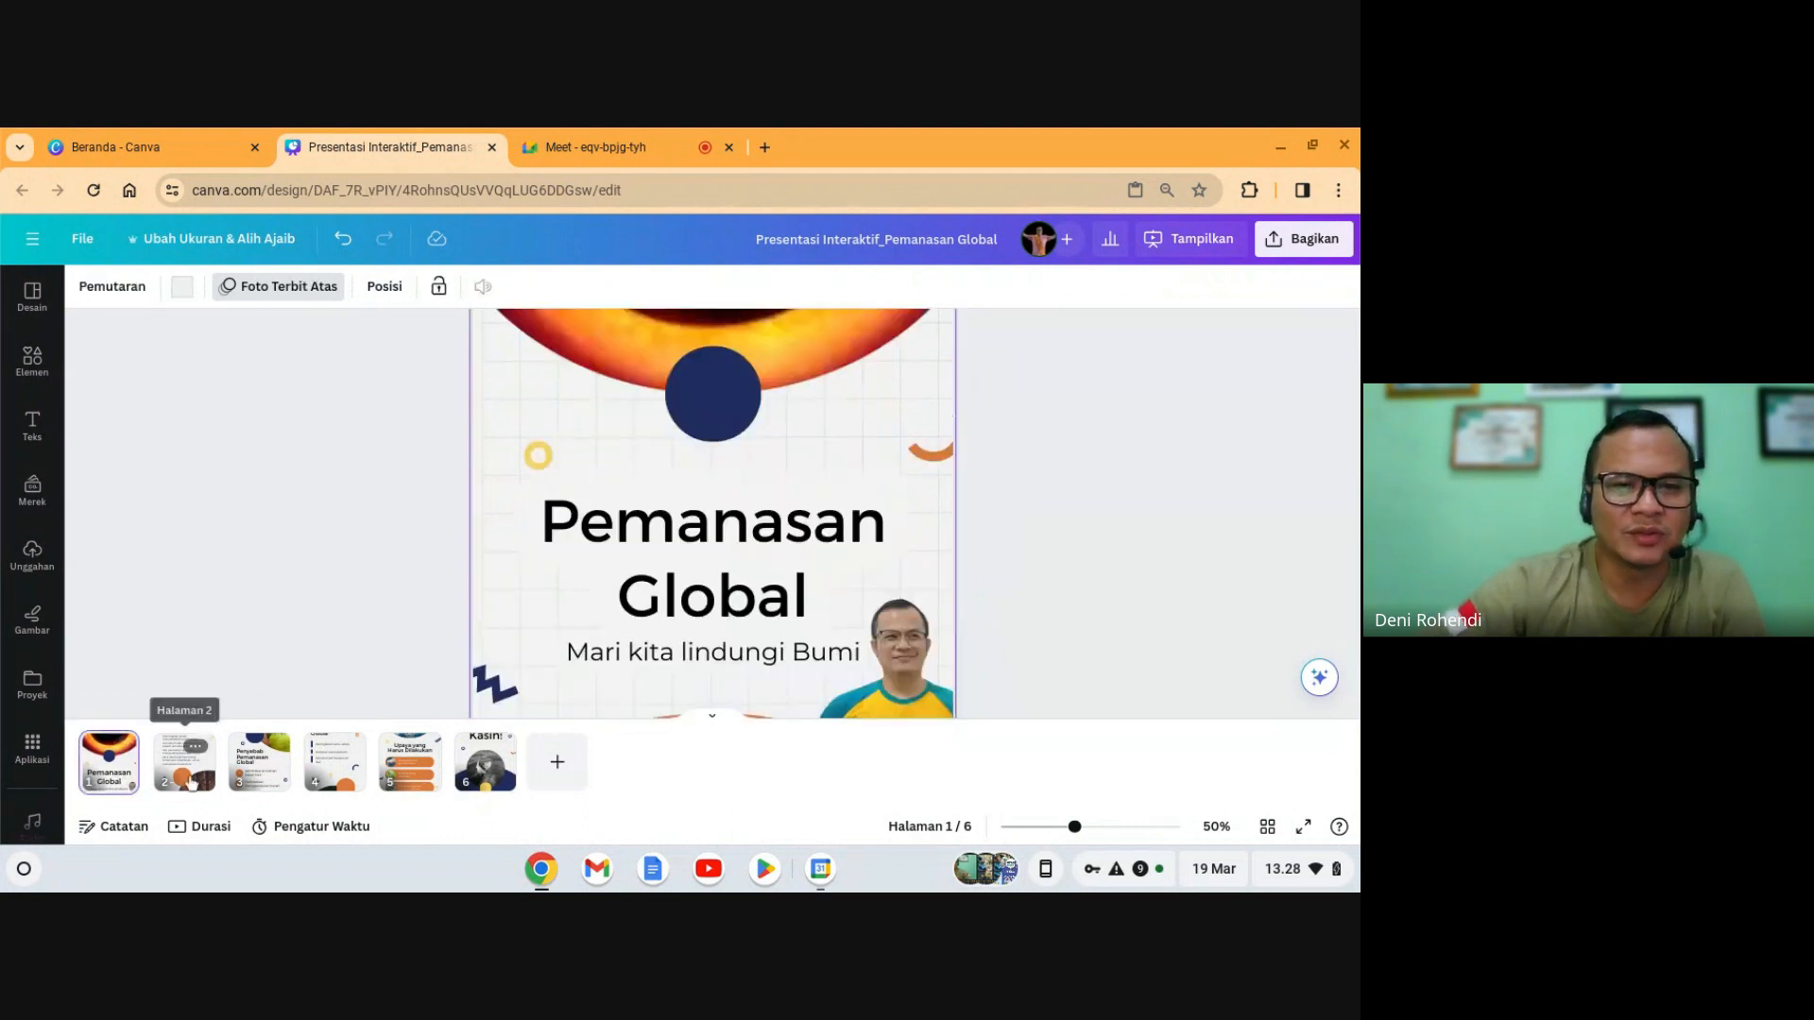
{"action": "left_click", "coordinate": [189, 780]}
{"action": "left_click", "coordinate": [243, 782]}
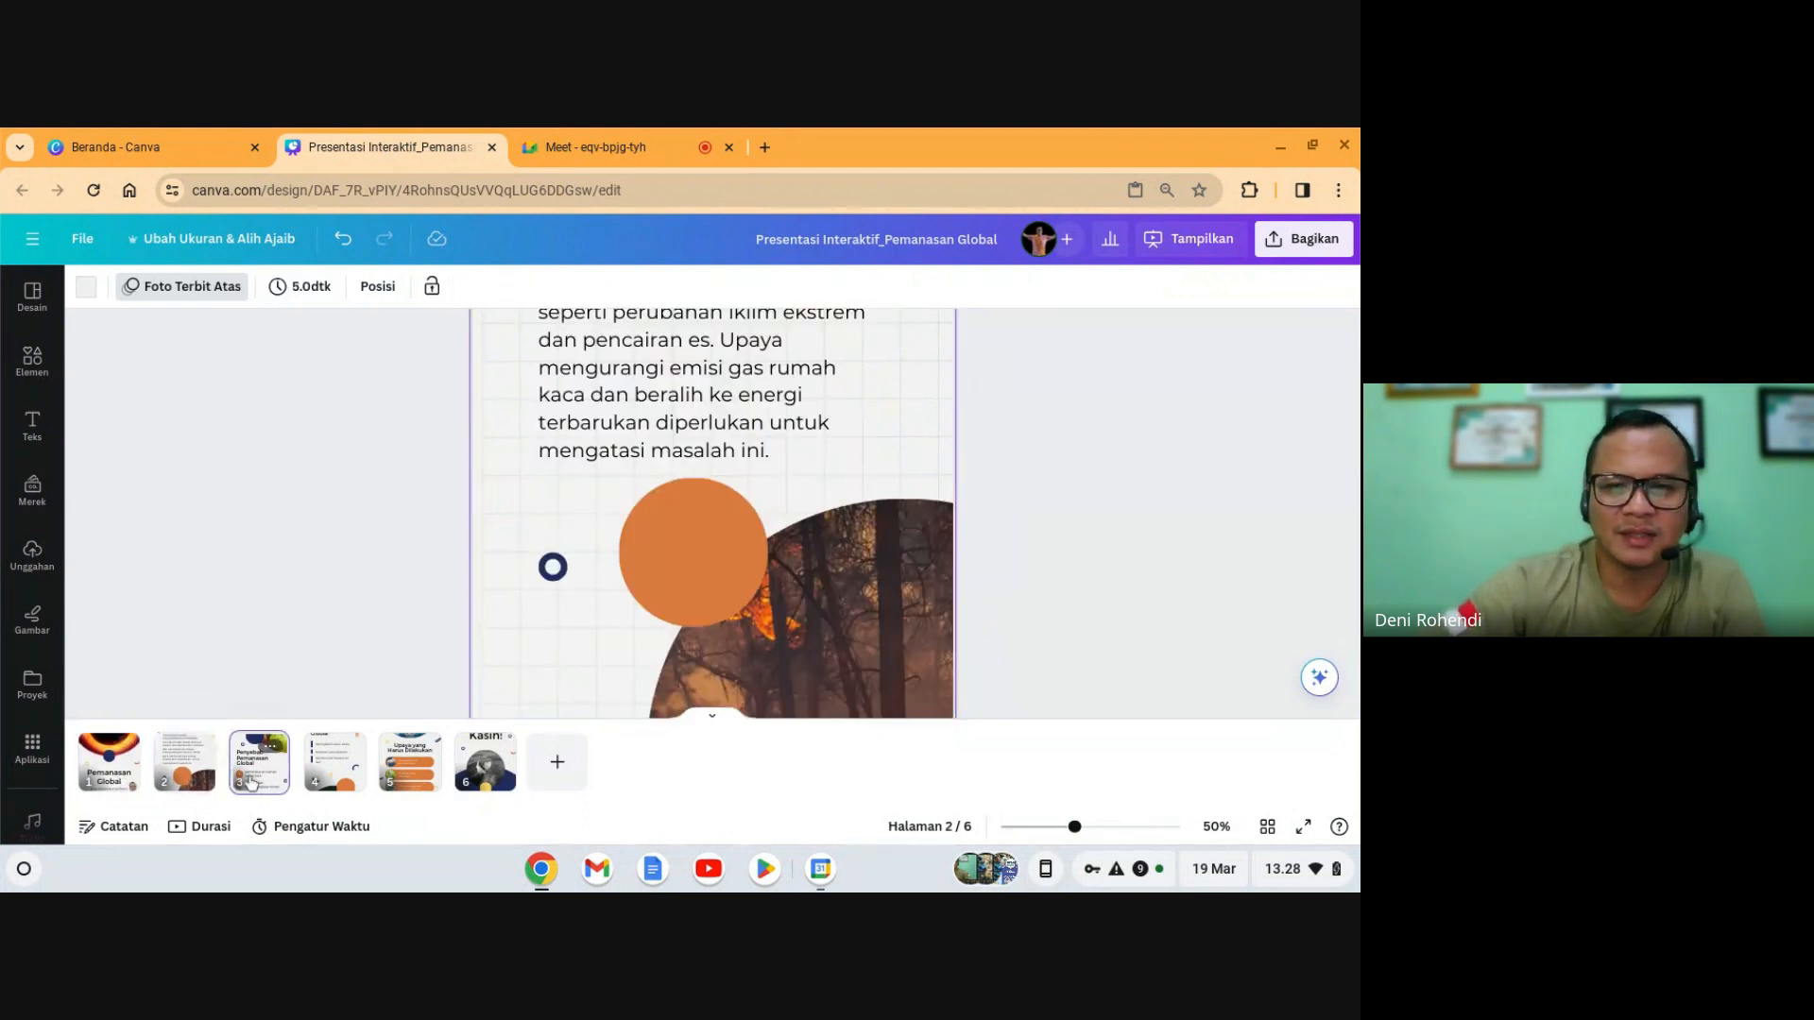
{"action": "left_click", "coordinate": [346, 781]}
{"action": "left_click", "coordinate": [409, 763]}
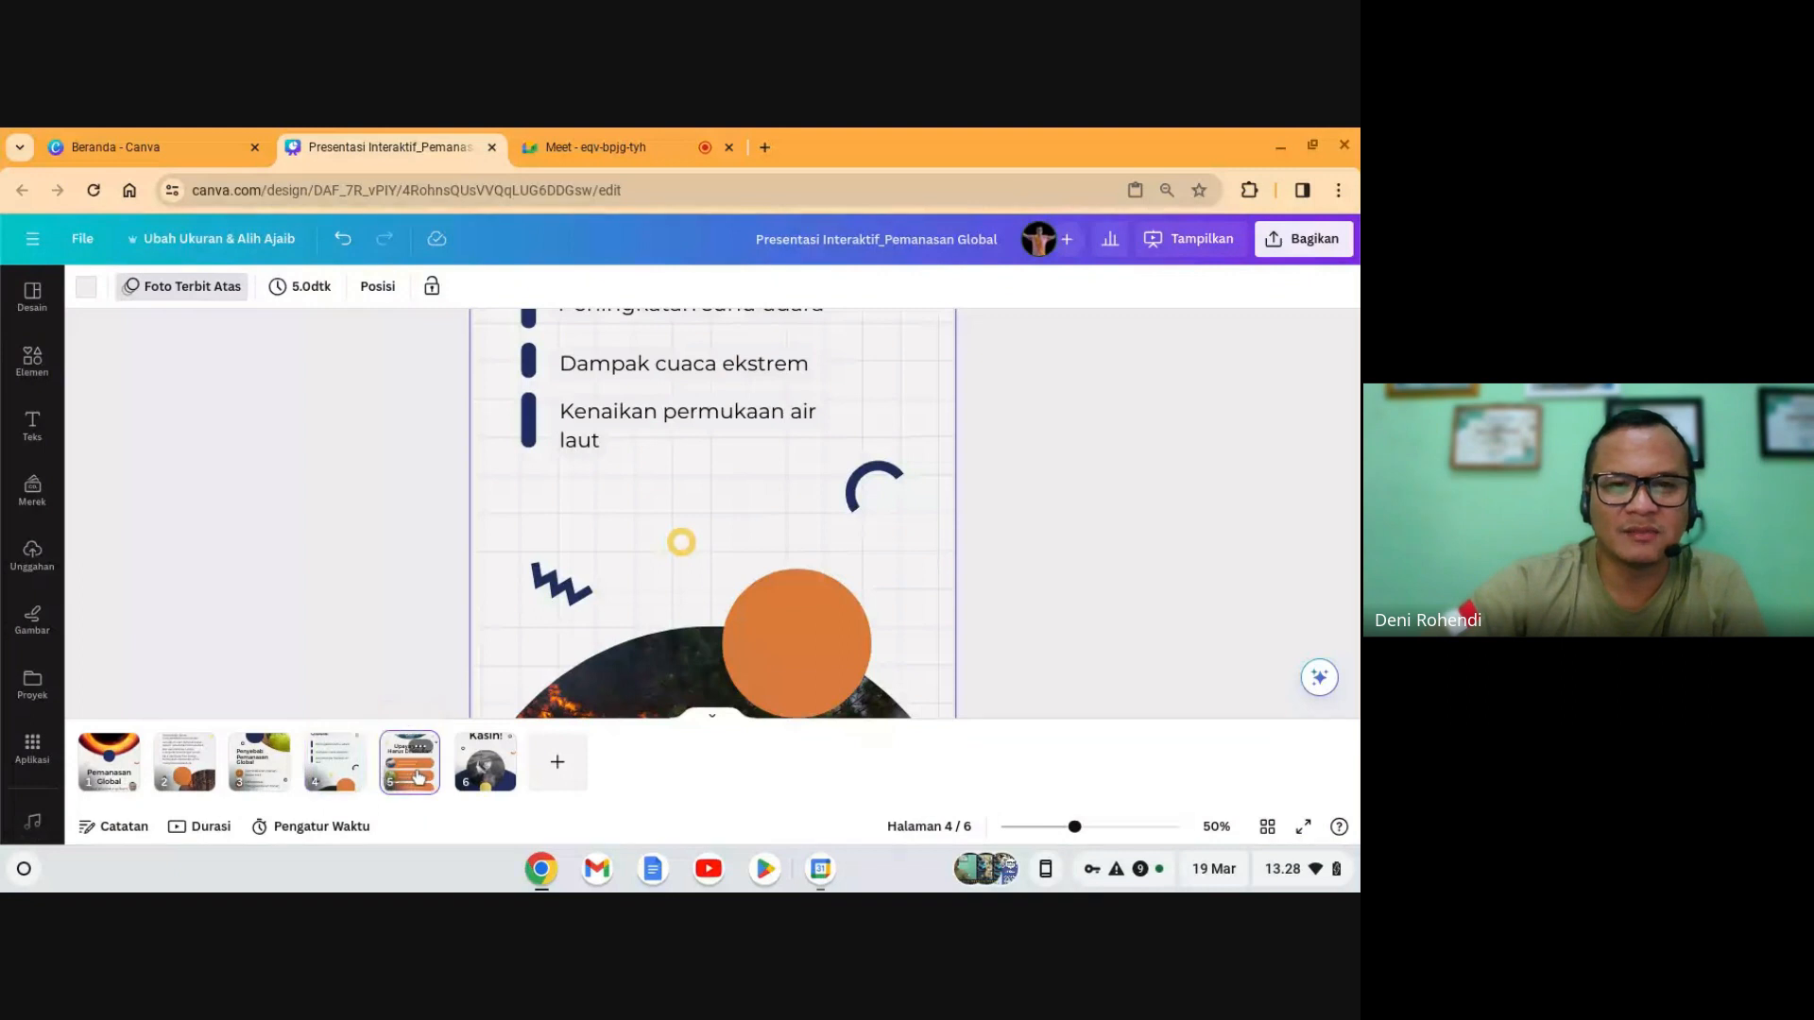
{"action": "left_click", "coordinate": [484, 763]}
{"action": "scroll", "coordinate": [417, 609], "scroll_direction": "down", "scroll_amount": 4}
{"action": "scroll", "coordinate": [599, 661], "scroll_direction": "up", "scroll_amount": 2}
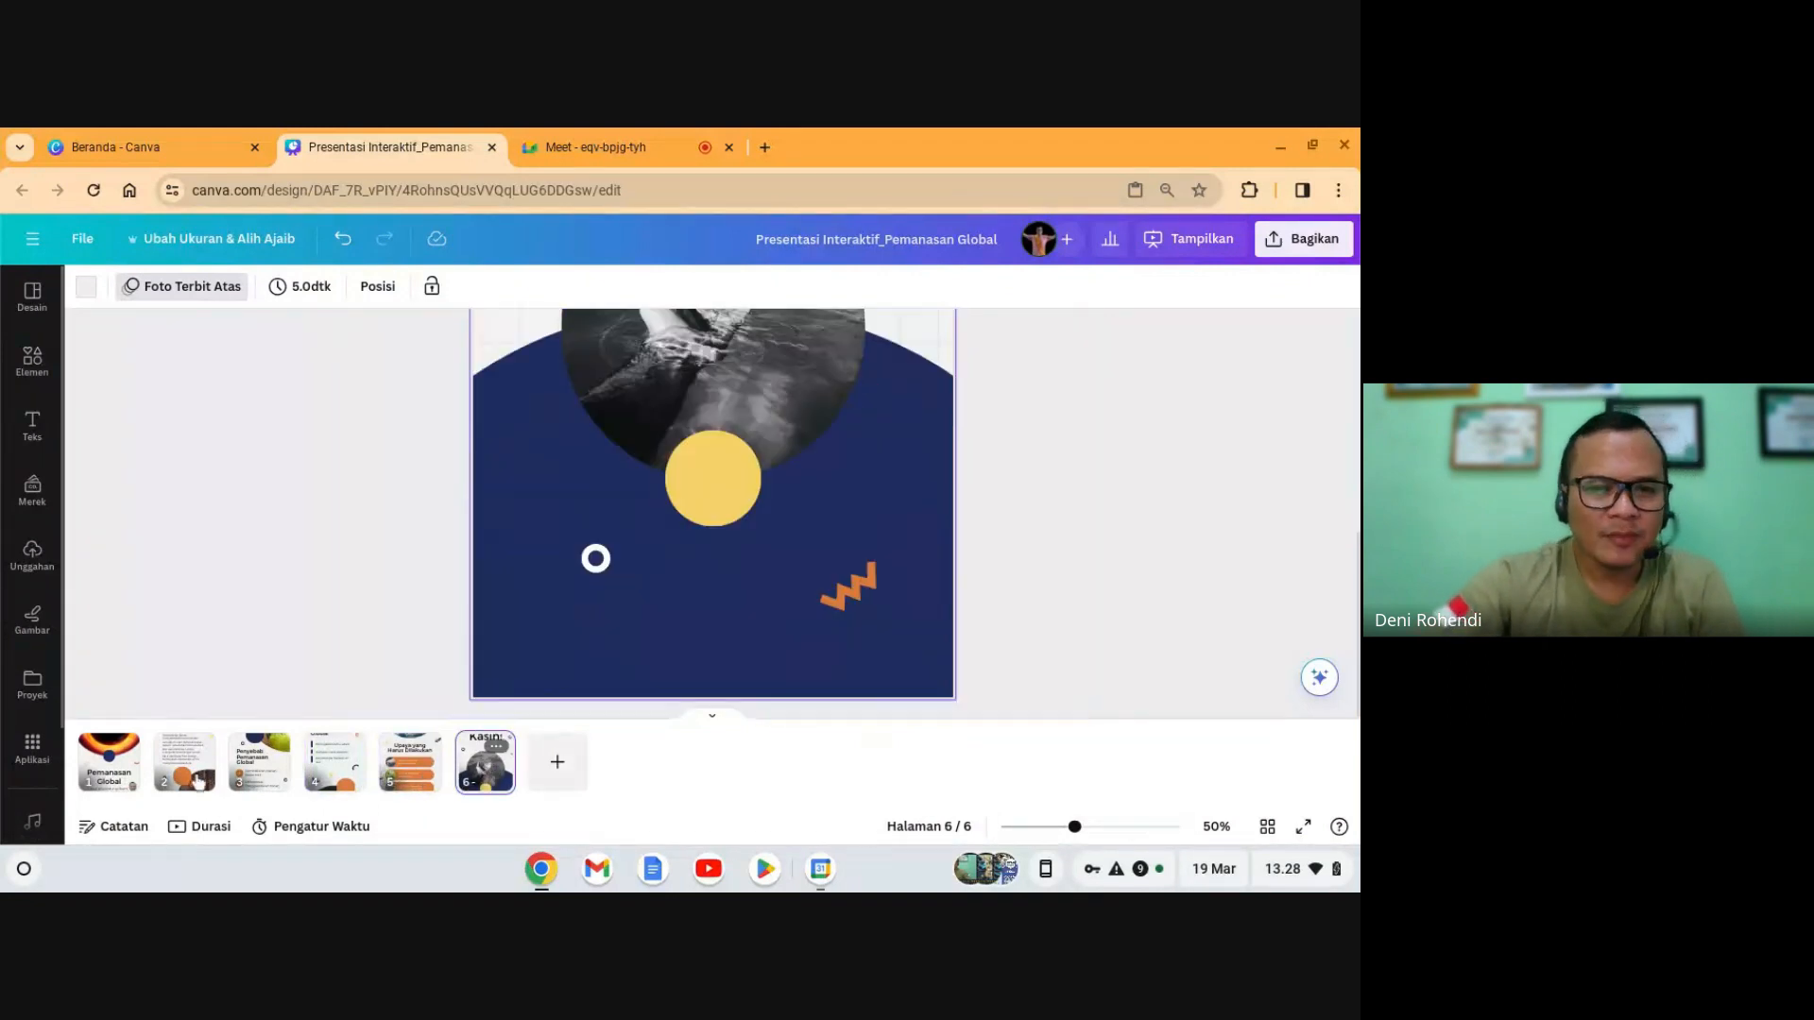
{"action": "left_click", "coordinate": [161, 782]}
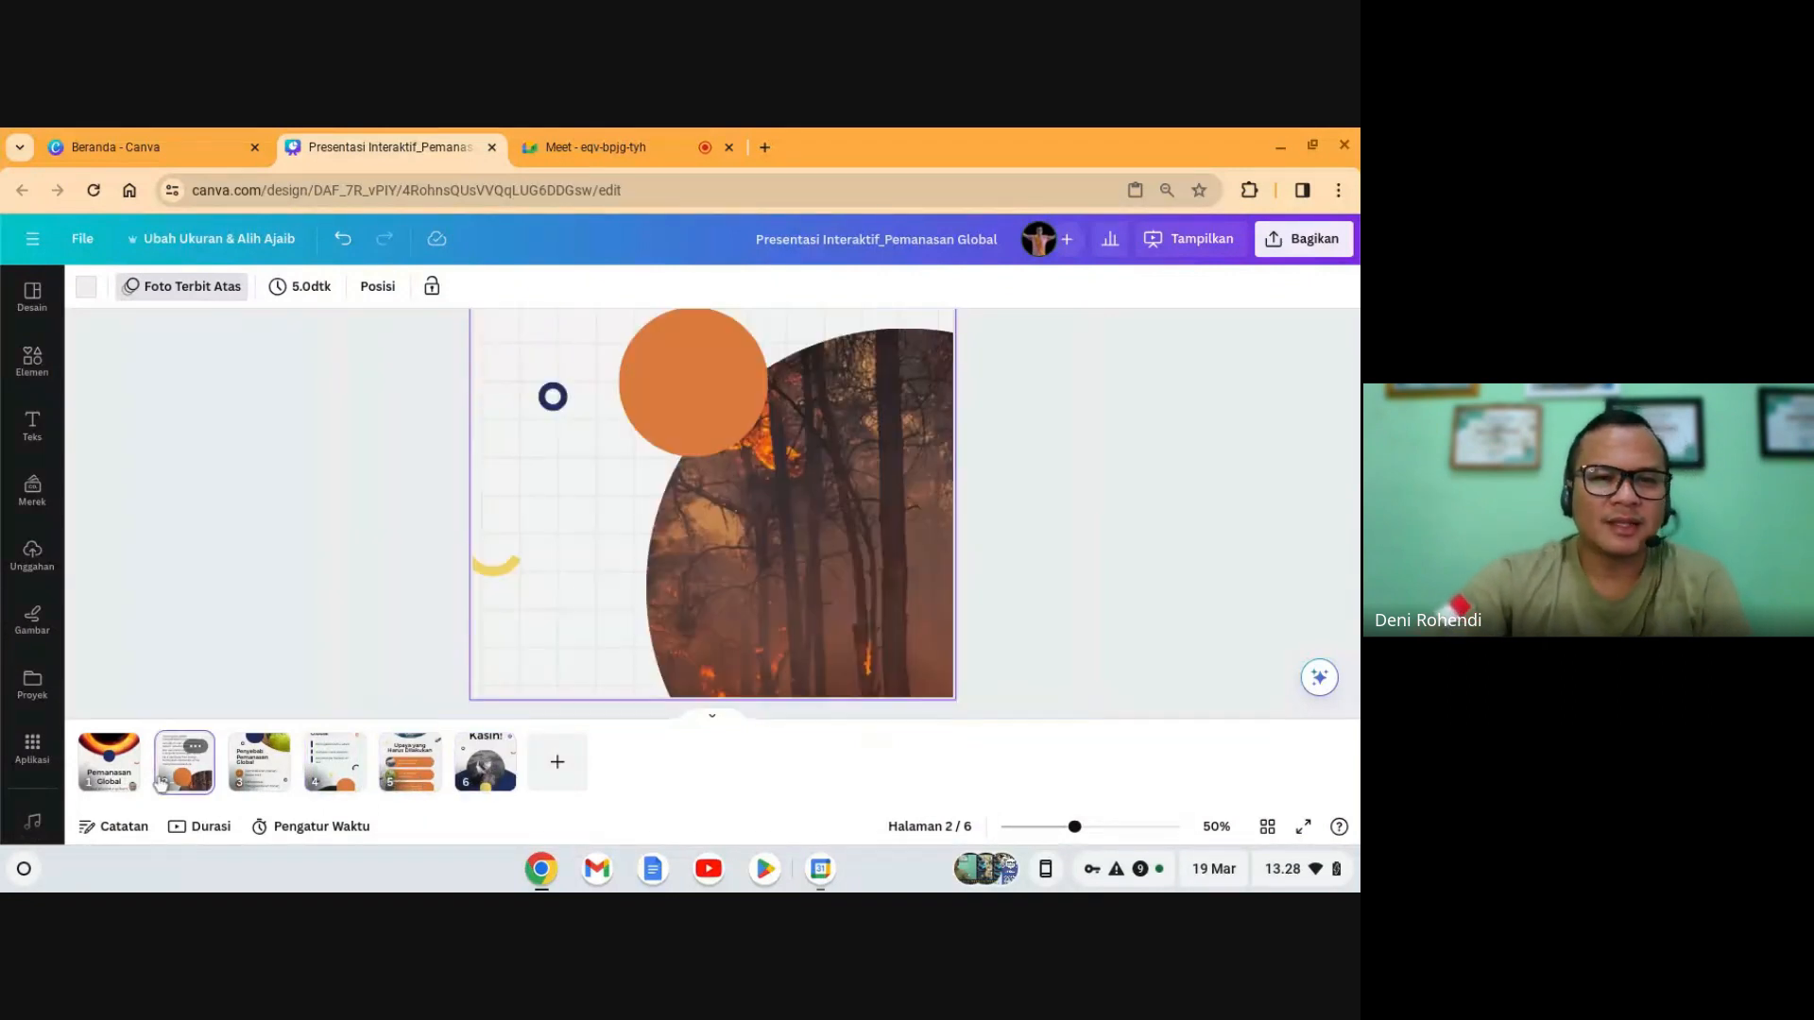
{"action": "left_click", "coordinate": [105, 780]}
{"action": "scroll", "coordinate": [737, 529], "scroll_direction": "up", "scroll_amount": 4}
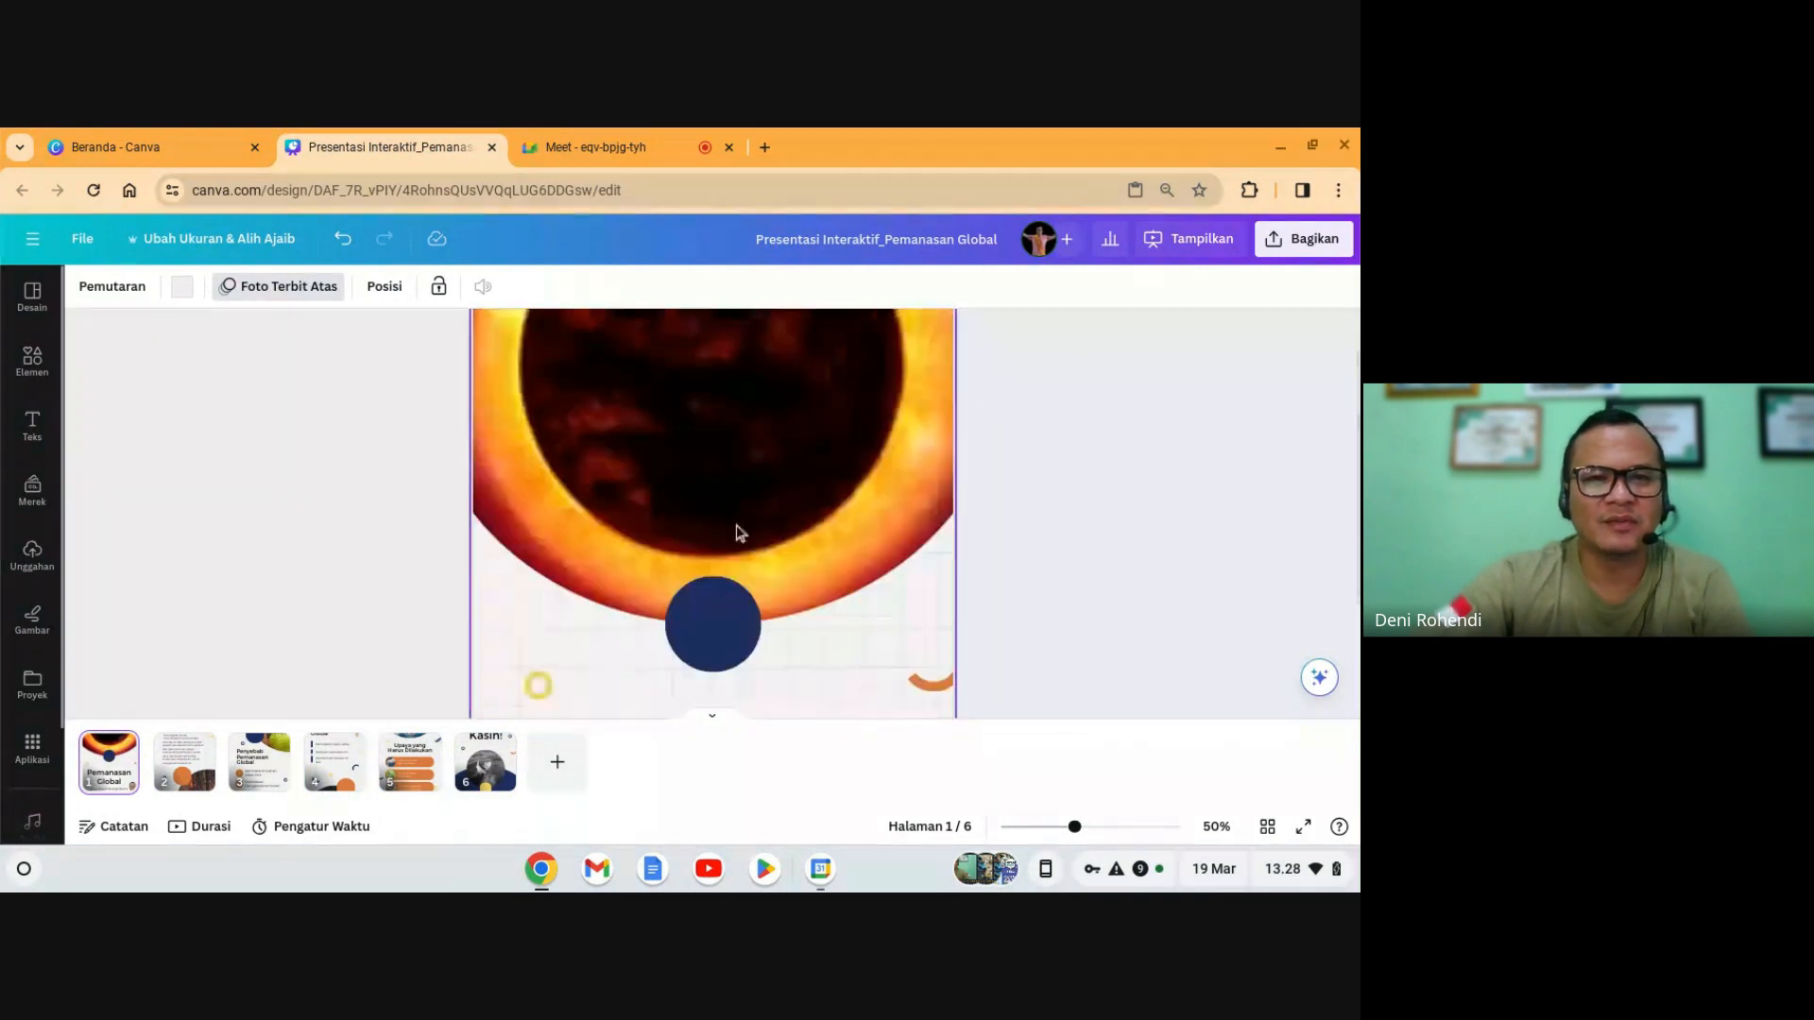
{"action": "left_click", "coordinate": [185, 761]}
{"action": "scroll", "coordinate": [700, 609], "scroll_direction": "down", "scroll_amount": 2}
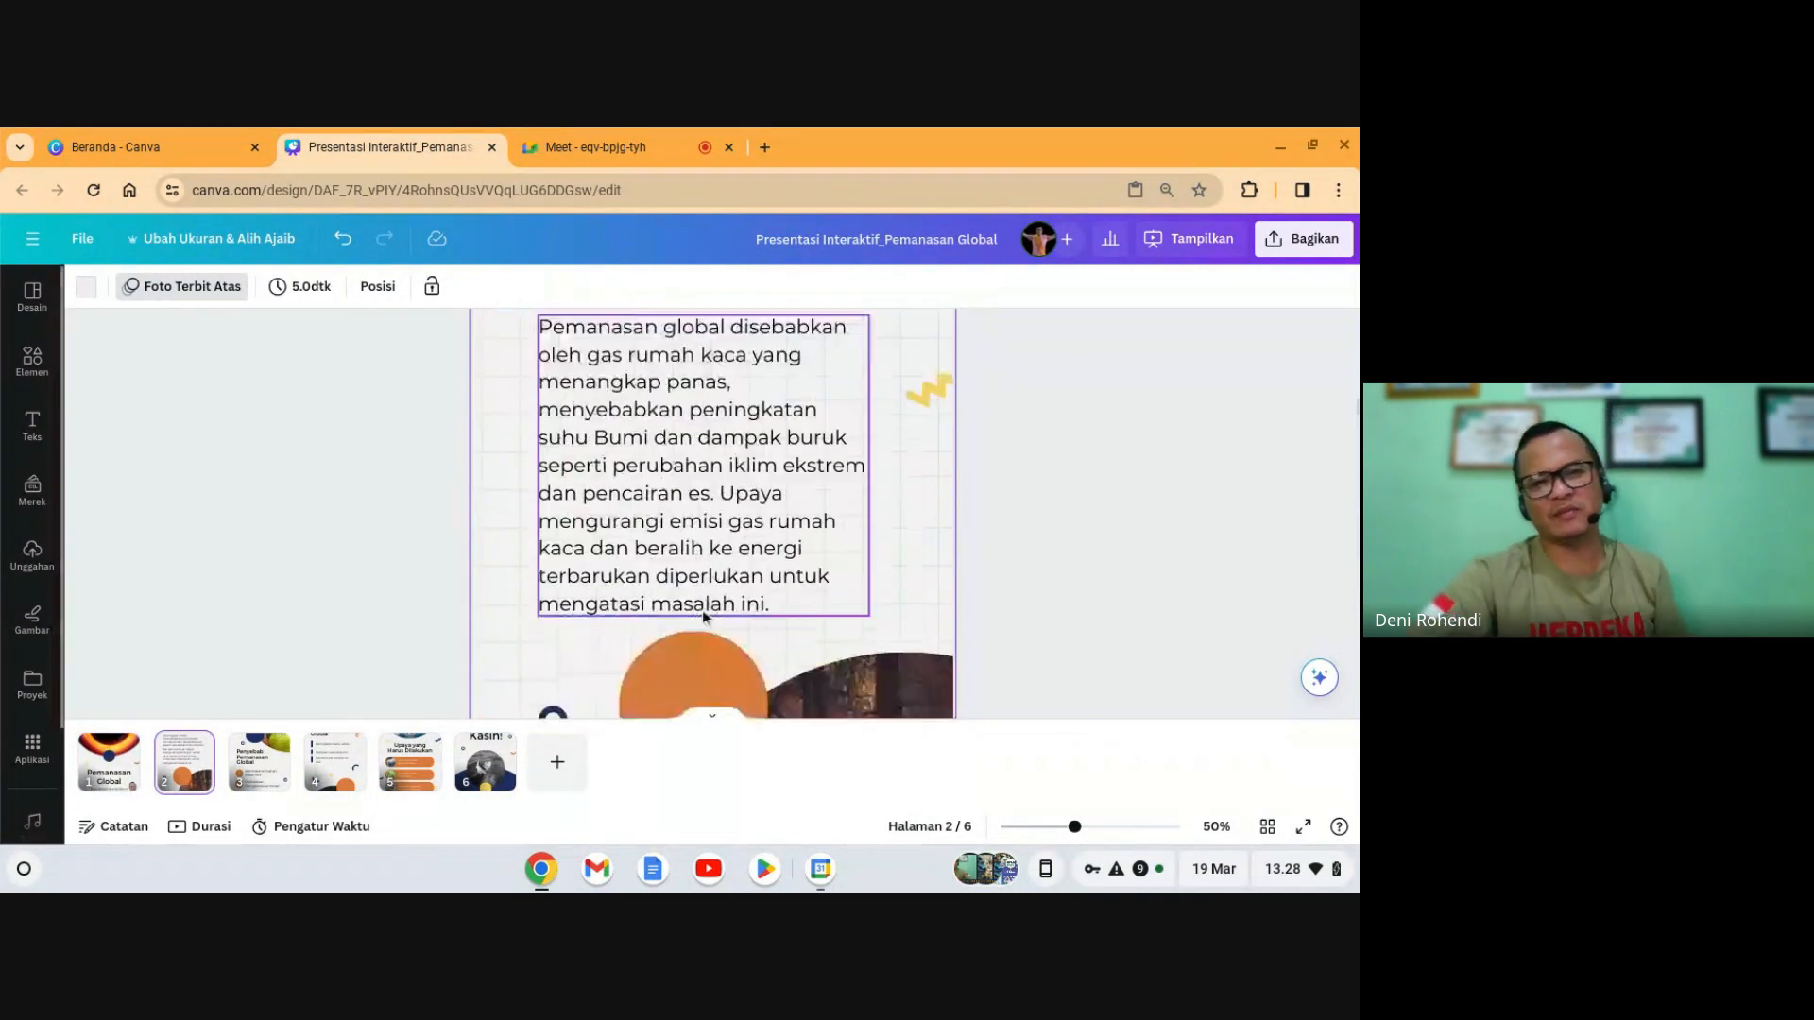
{"action": "scroll", "coordinate": [701, 609], "scroll_direction": "down", "scroll_amount": 5}
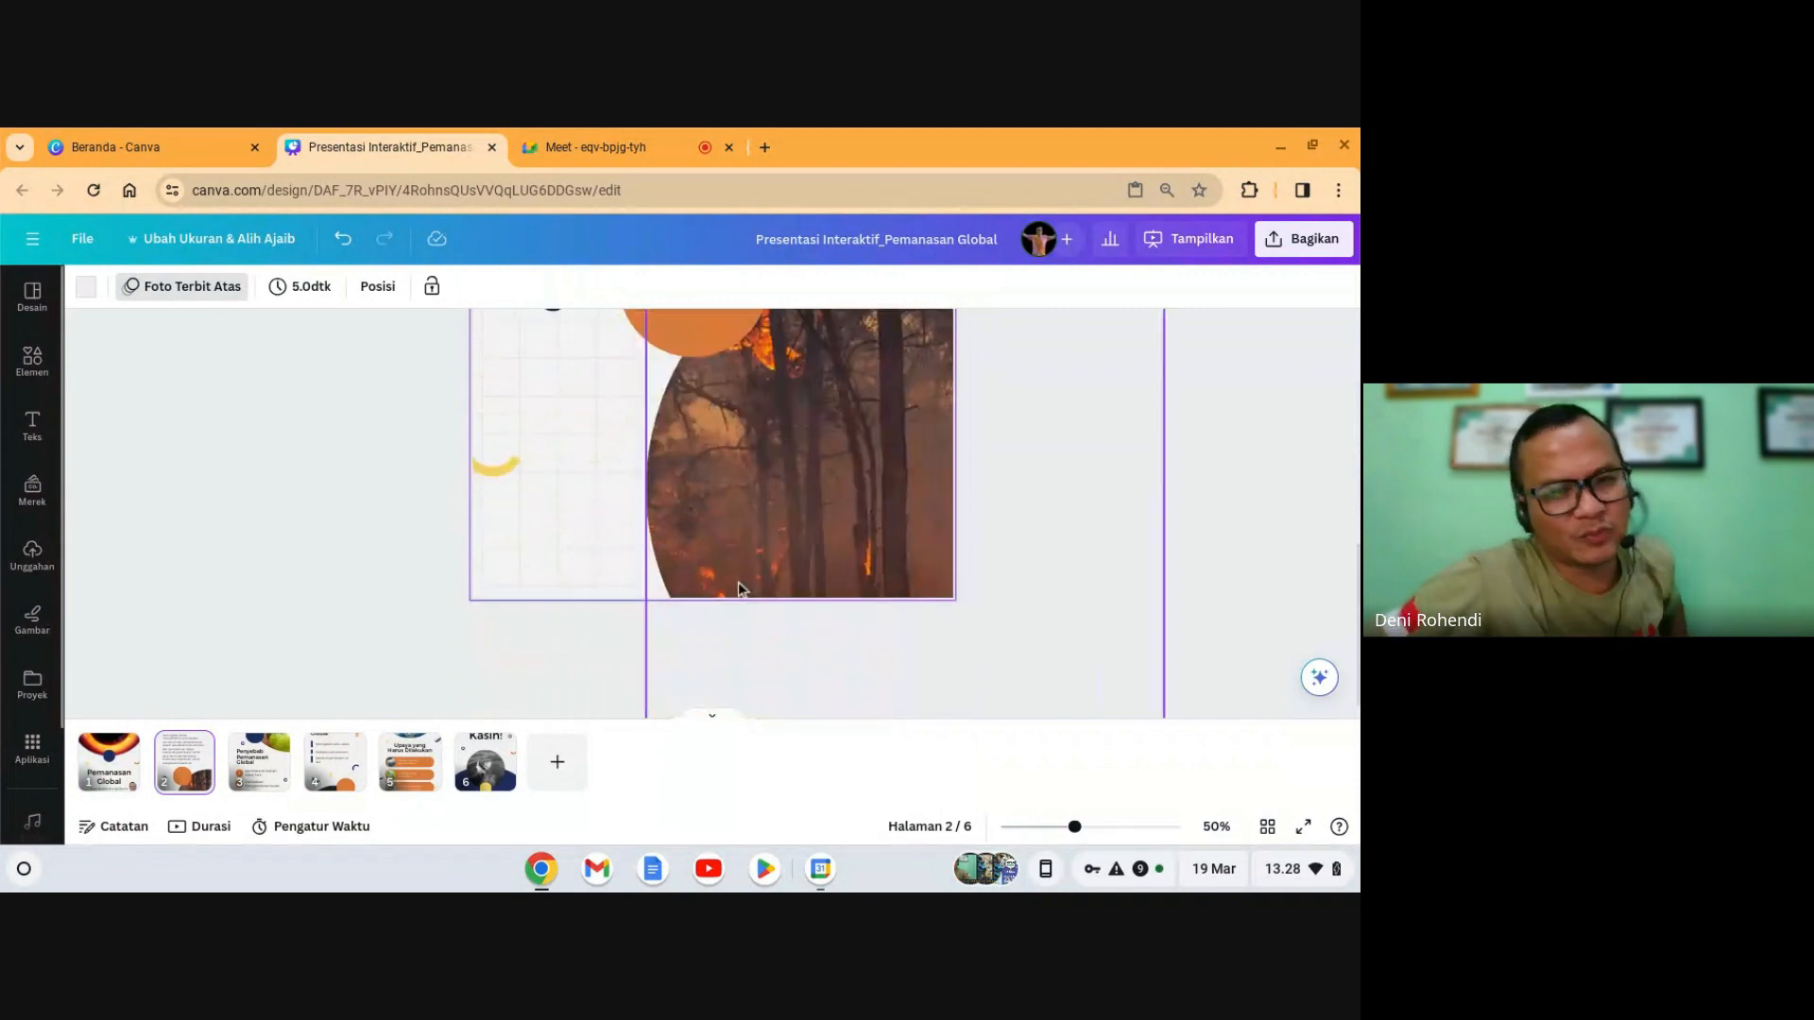
{"action": "scroll", "coordinate": [590, 586], "scroll_direction": "up", "scroll_amount": 2}
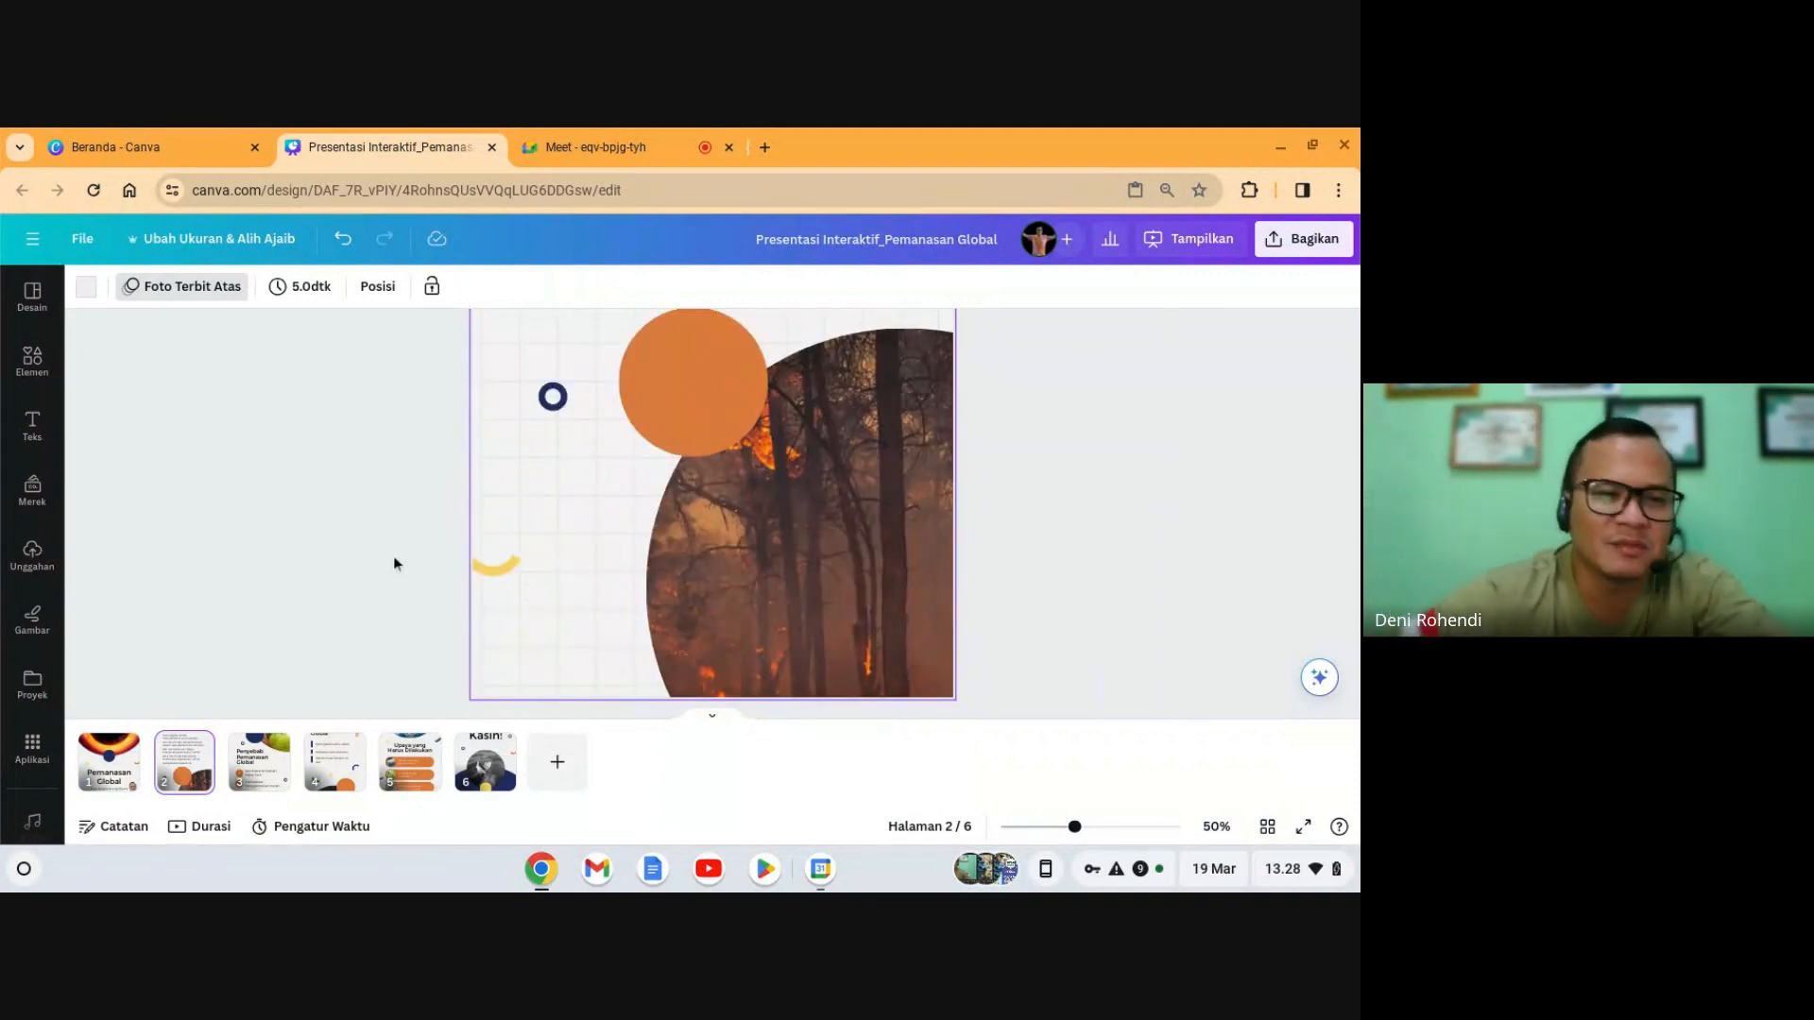
{"action": "left_click", "coordinate": [1057, 639]}
{"action": "left_click", "coordinate": [1058, 835]}
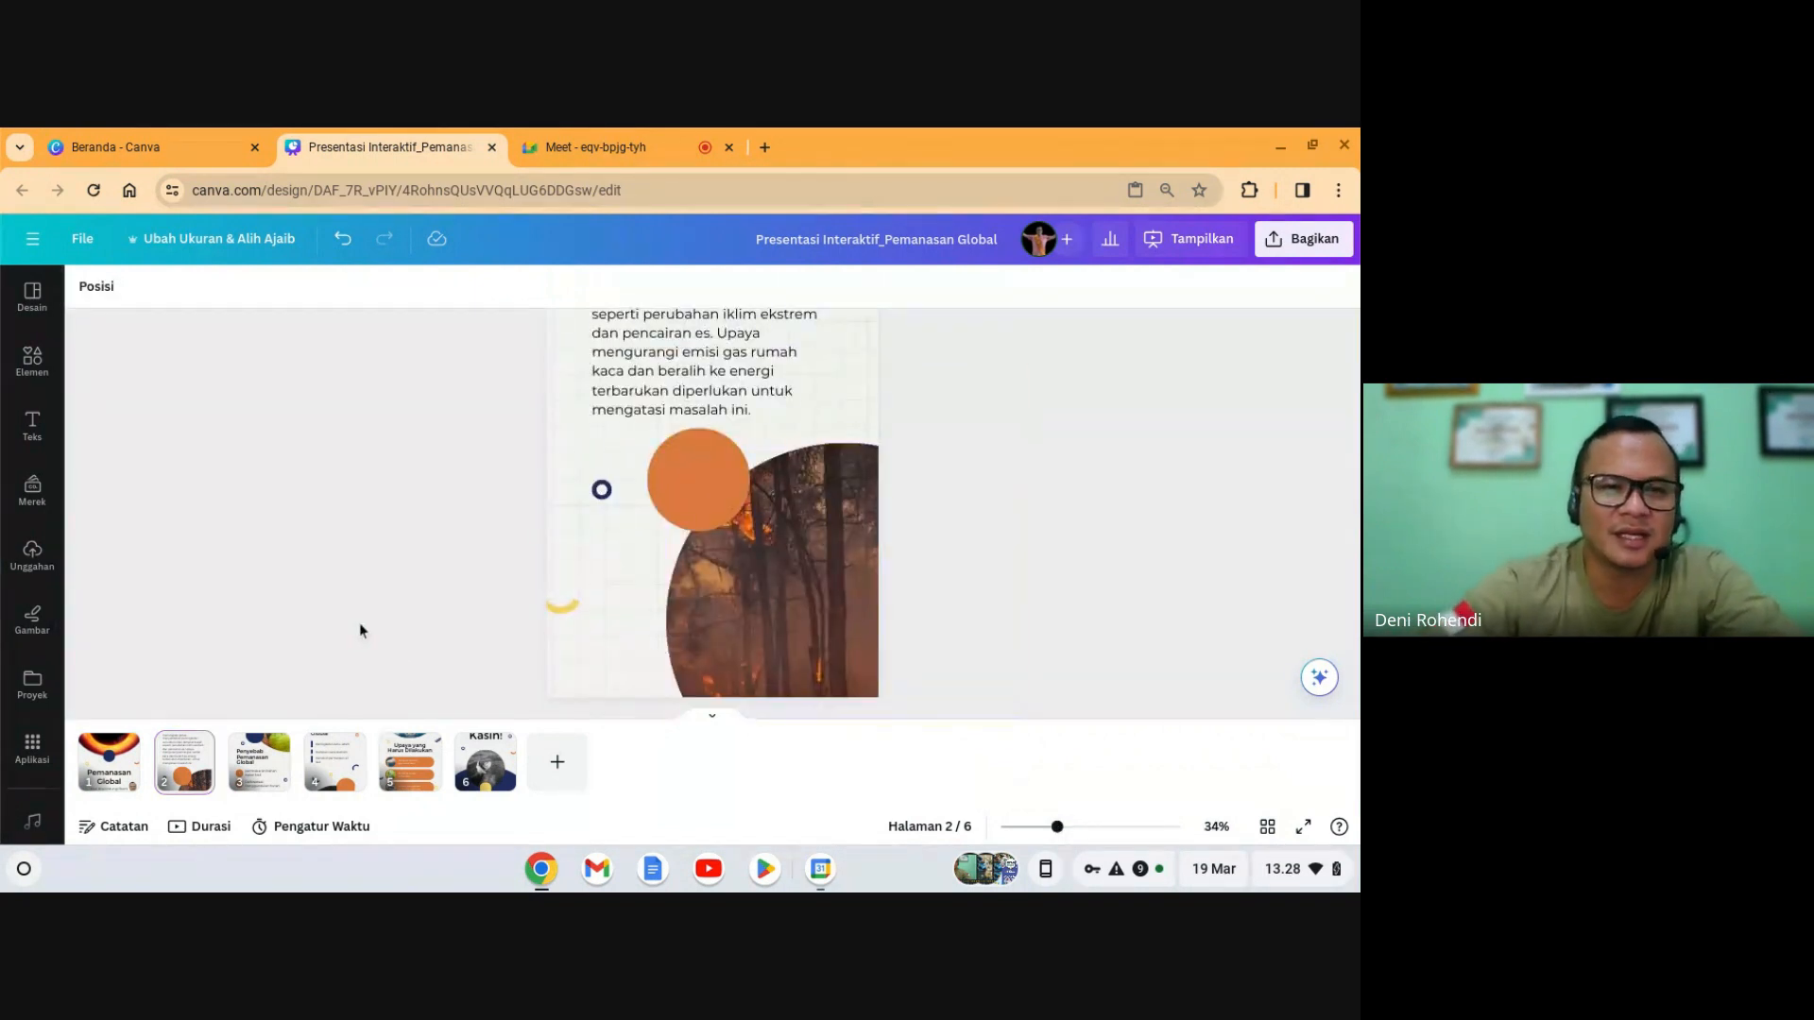
- Search Elements for 'logo instagram' and switch to the Grafis results
{"action": "left_click", "coordinate": [31, 362]}
{"action": "left_click", "coordinate": [180, 297]}
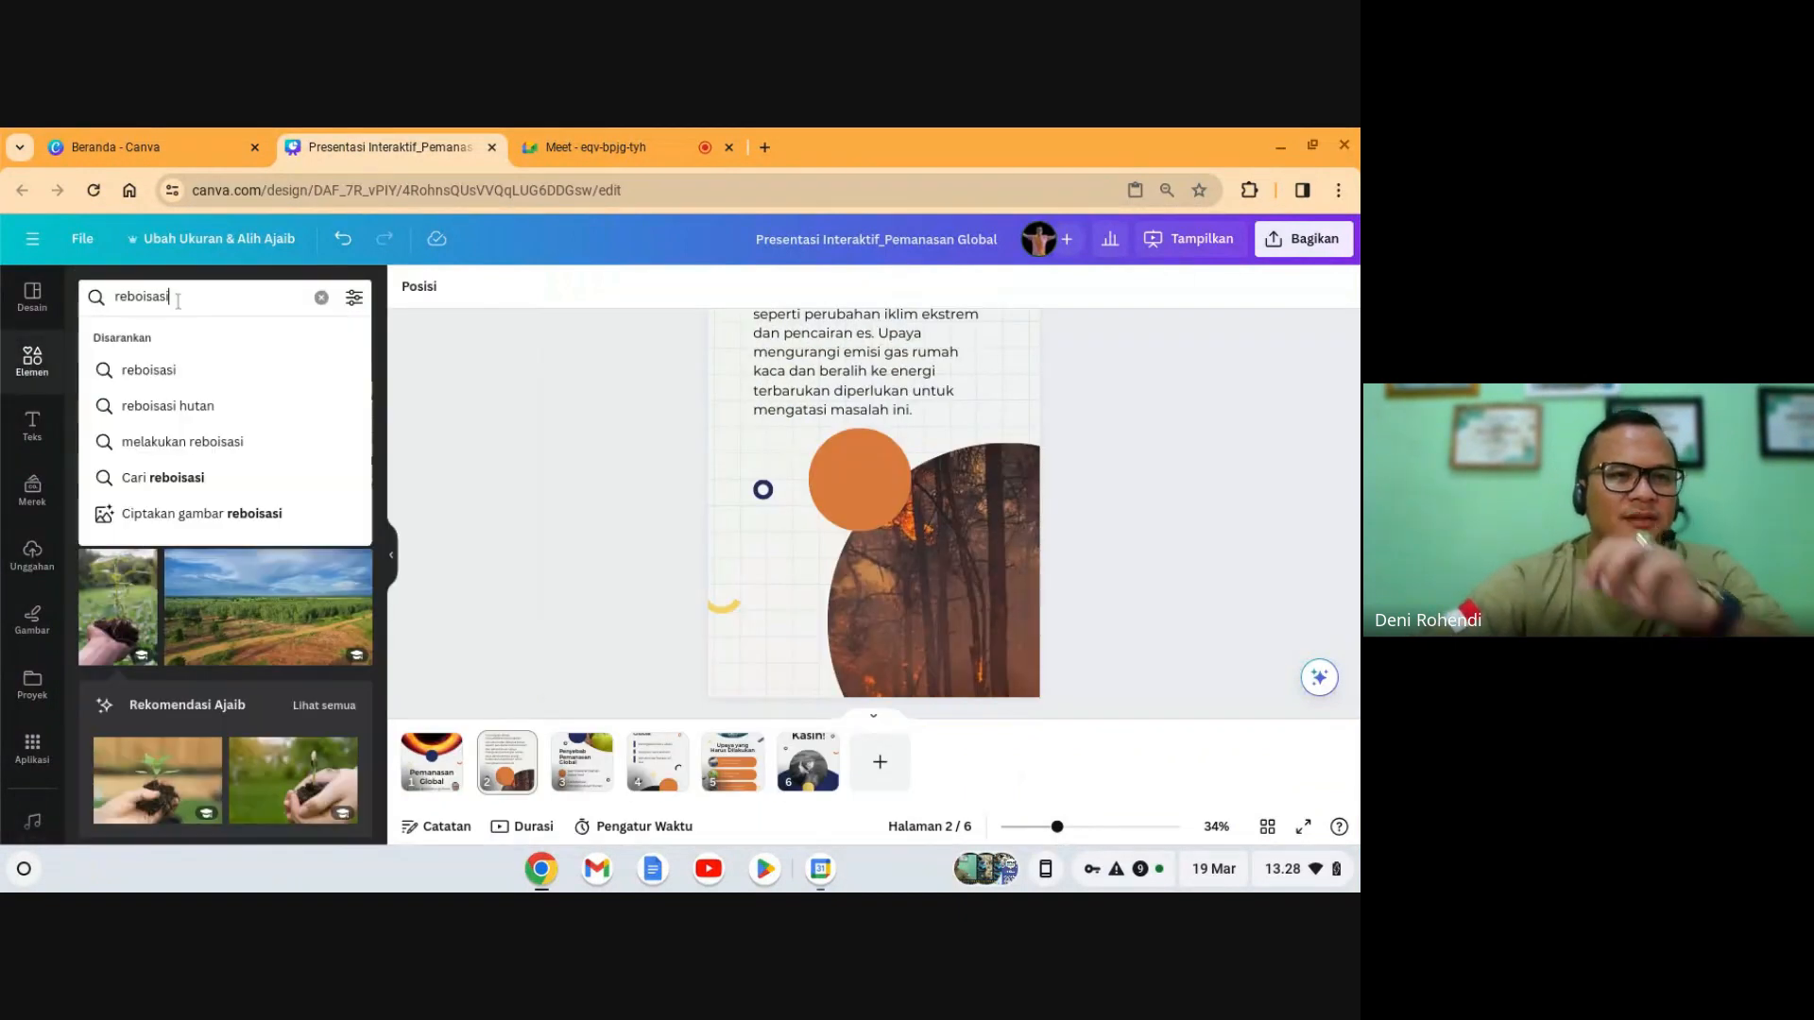
{"action": "key", "text": "ctrl+a"}
{"action": "type", "text": "logo "}
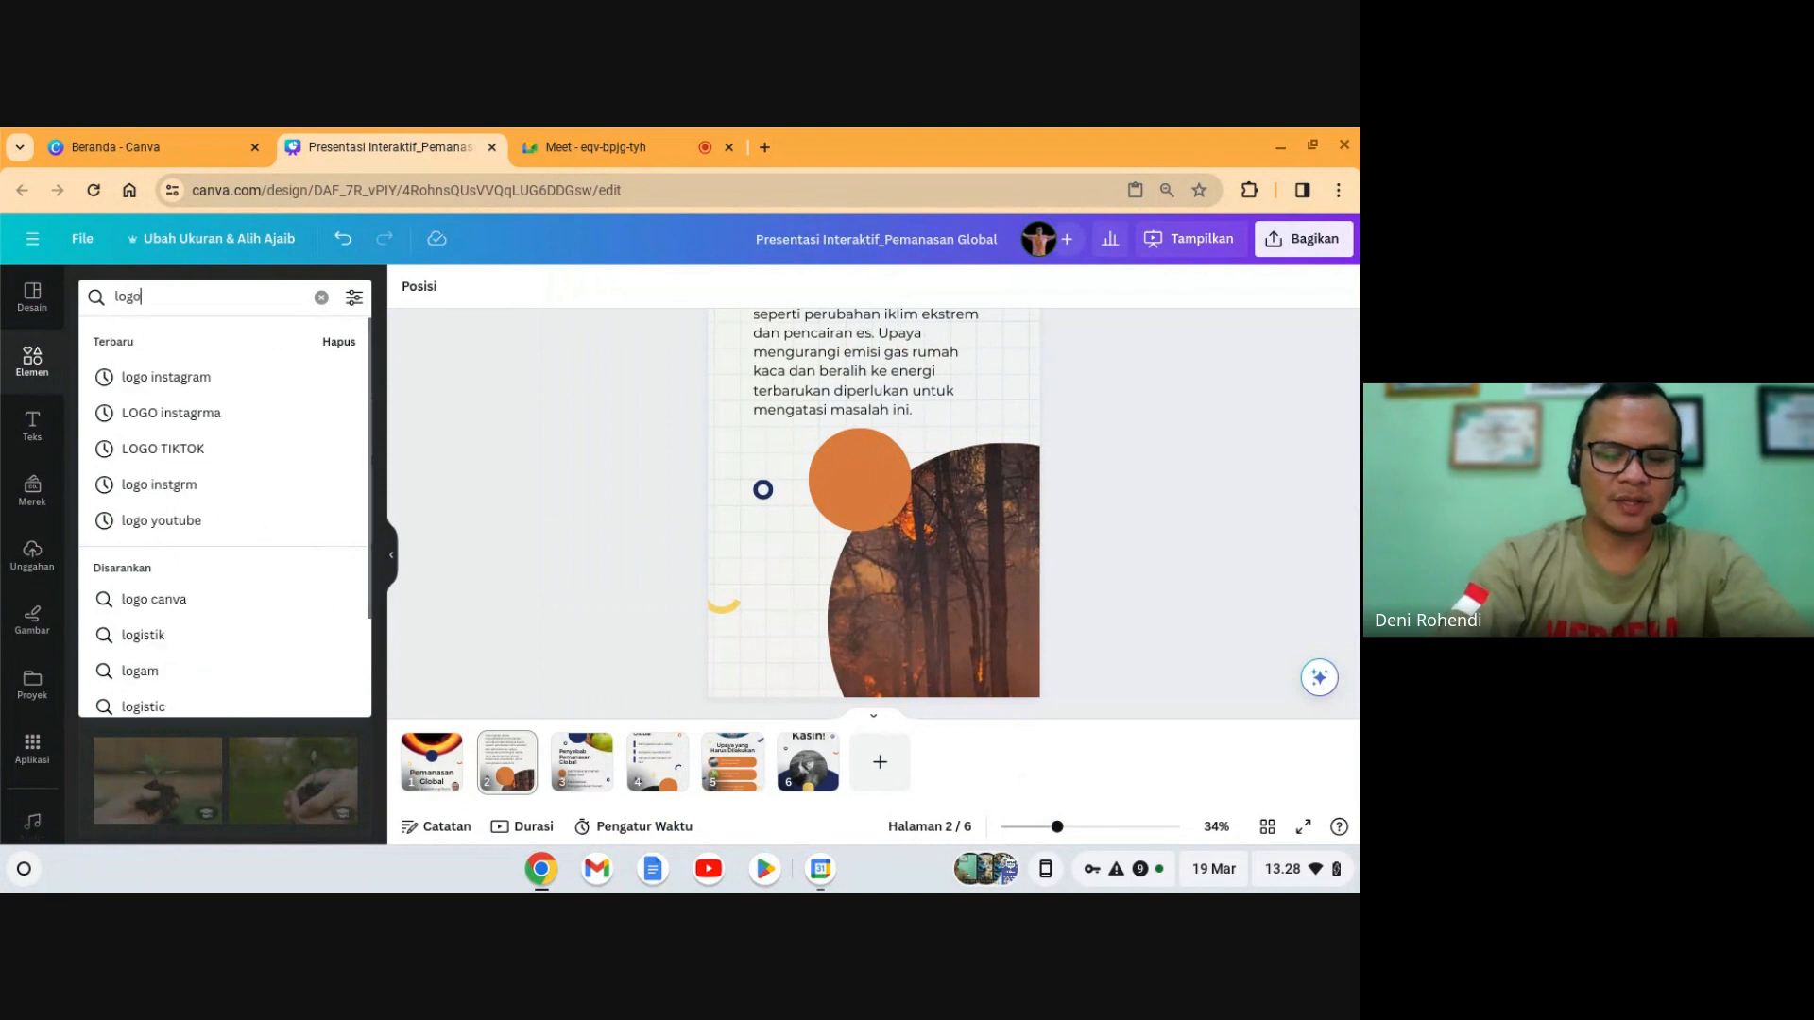
{"action": "type", "text": "intagr"}
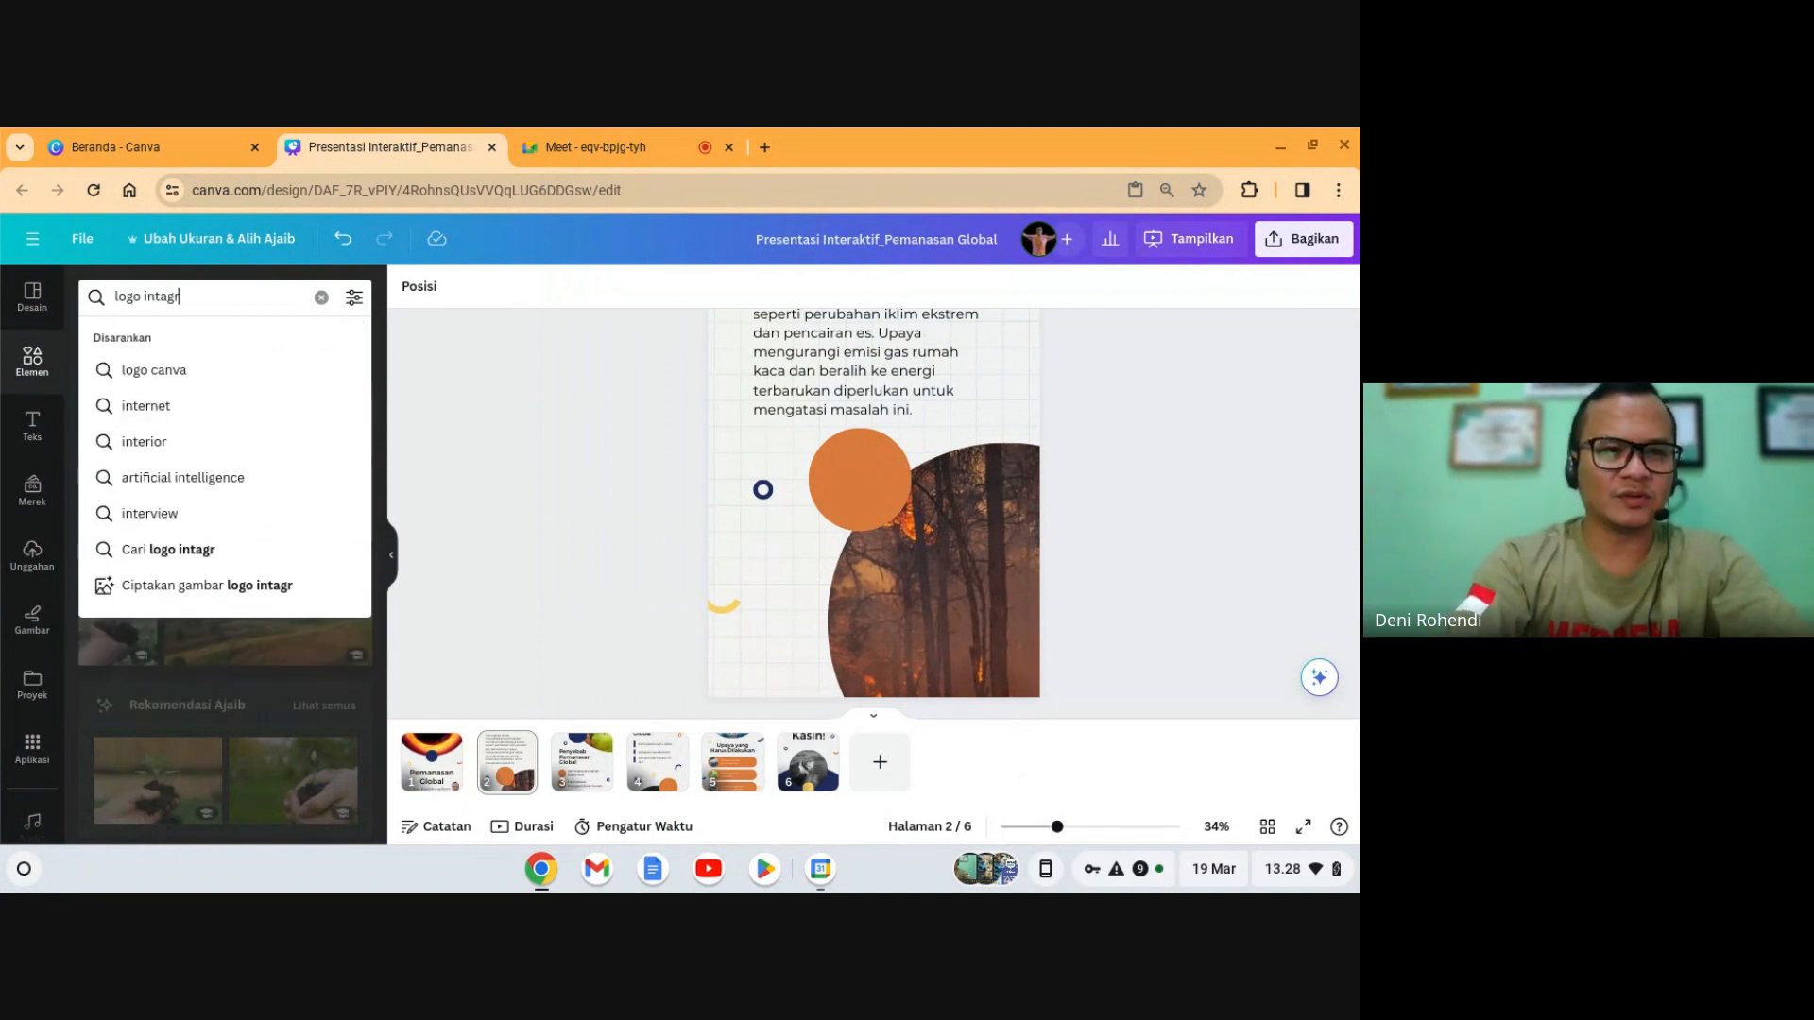
{"action": "key", "text": "BackSpace"}
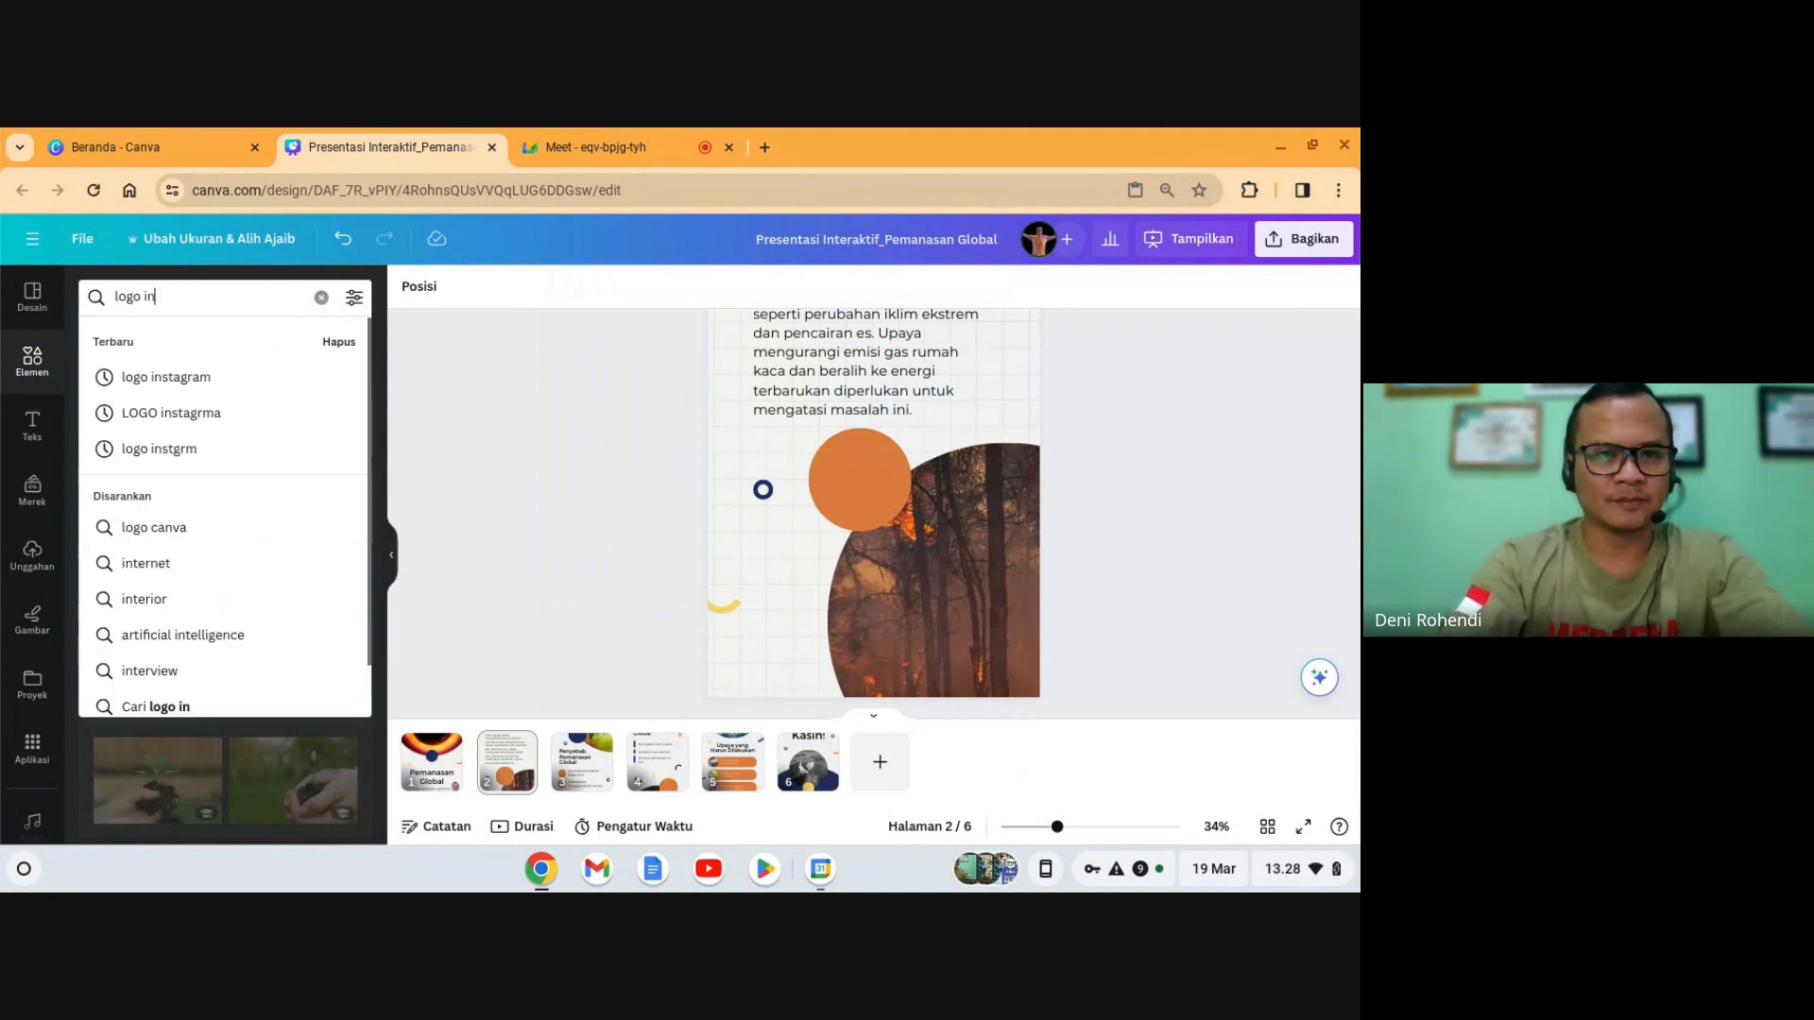
{"action": "type", "text": "s"}
{"action": "key", "text": "Down"}
{"action": "key", "text": "Return"}
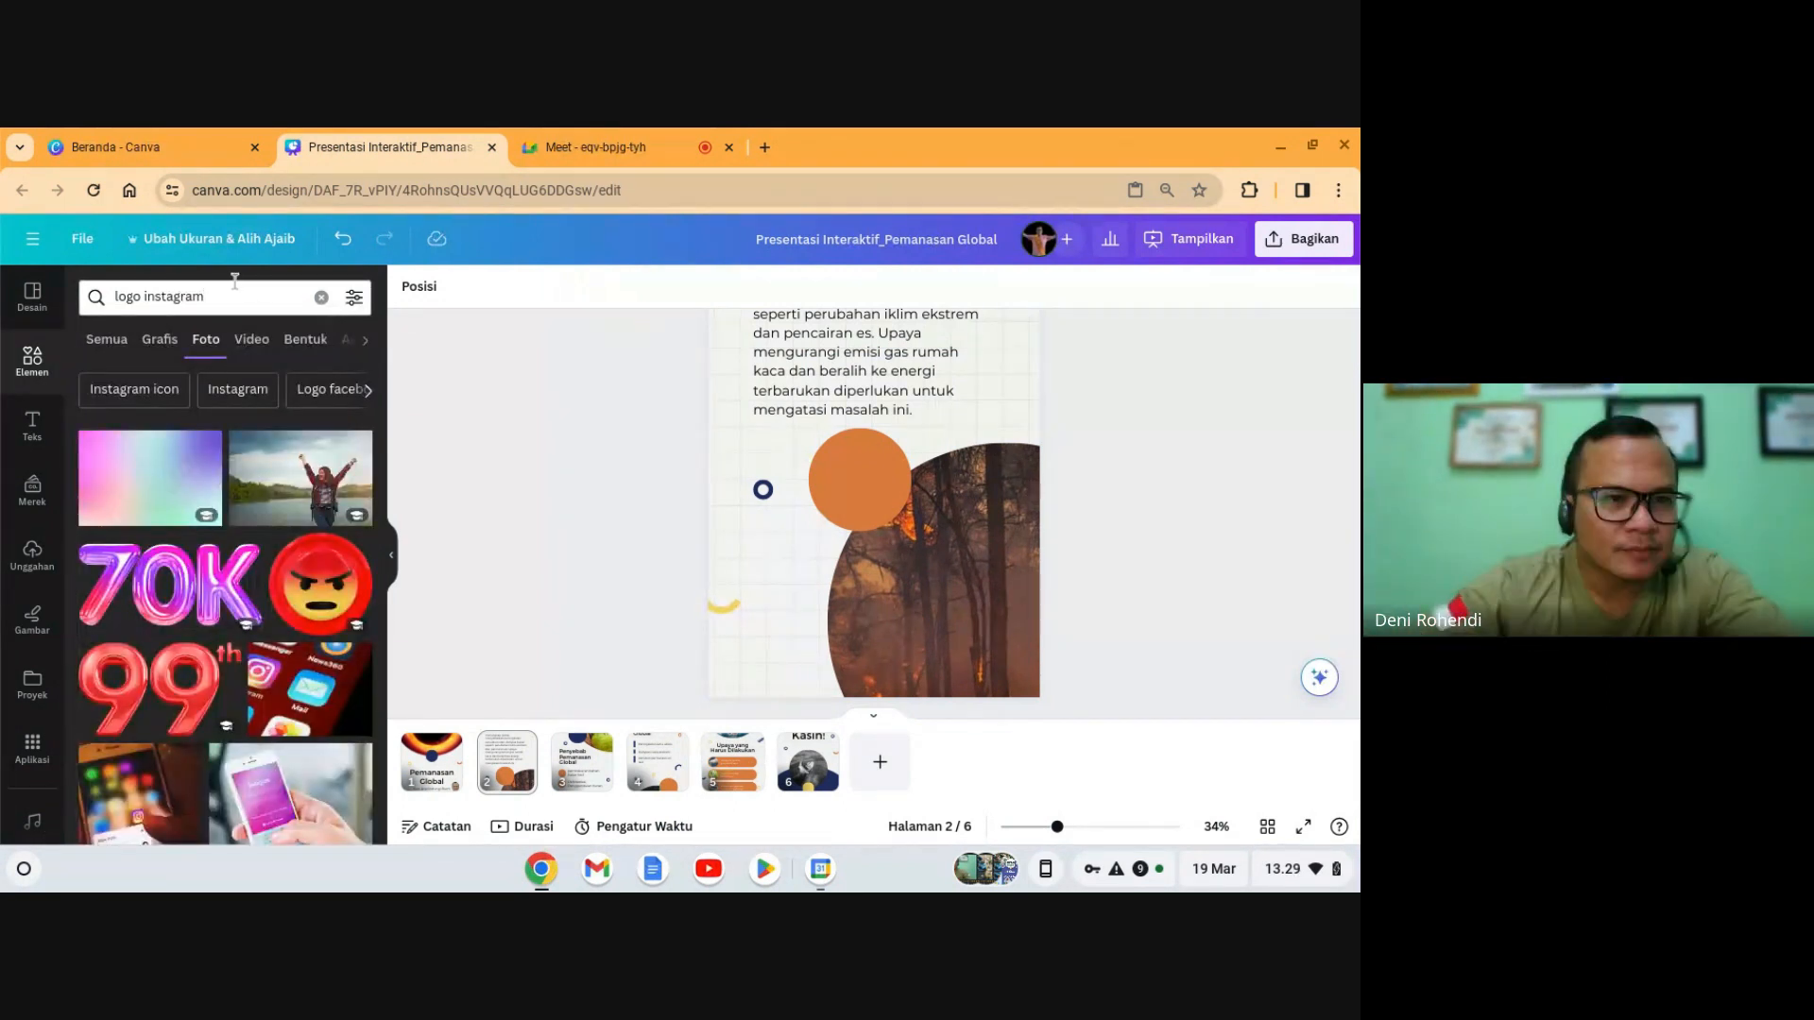
{"action": "left_click", "coordinate": [161, 341]}
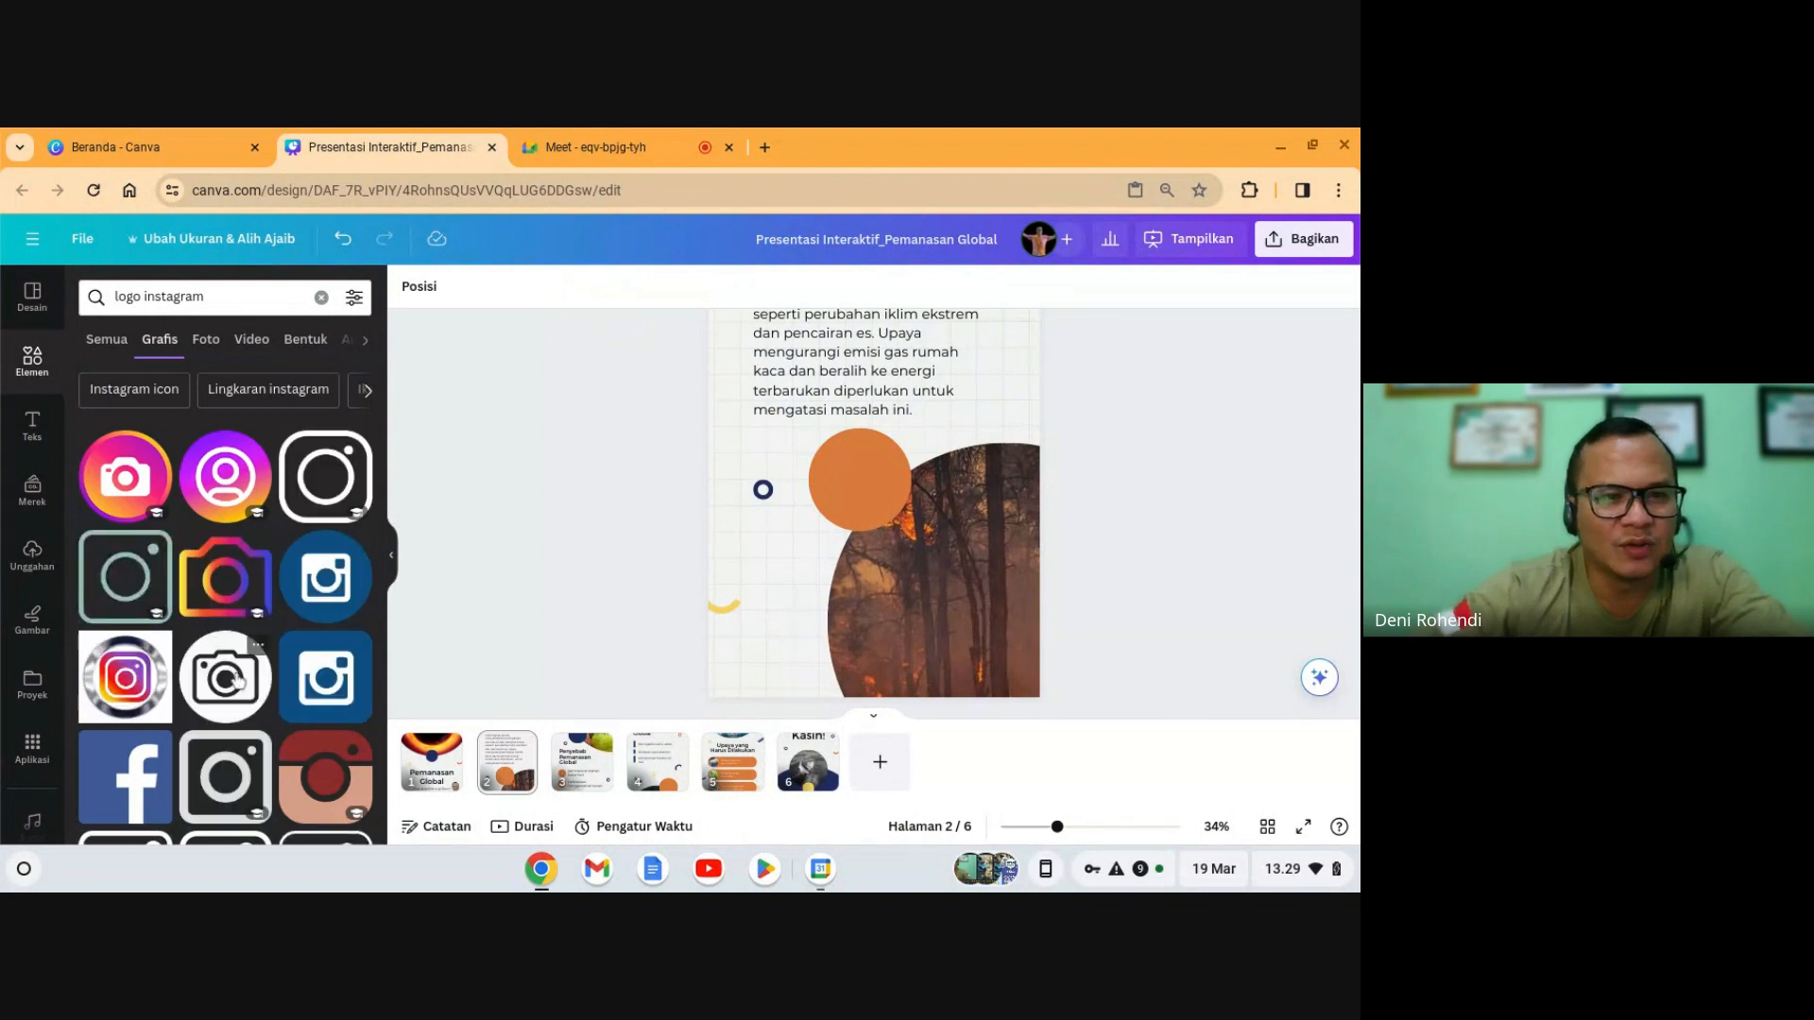
- Add the black Instagram icon, shrink it and place it at slide 2's lower left
{"action": "left_click", "coordinate": [299, 511]}
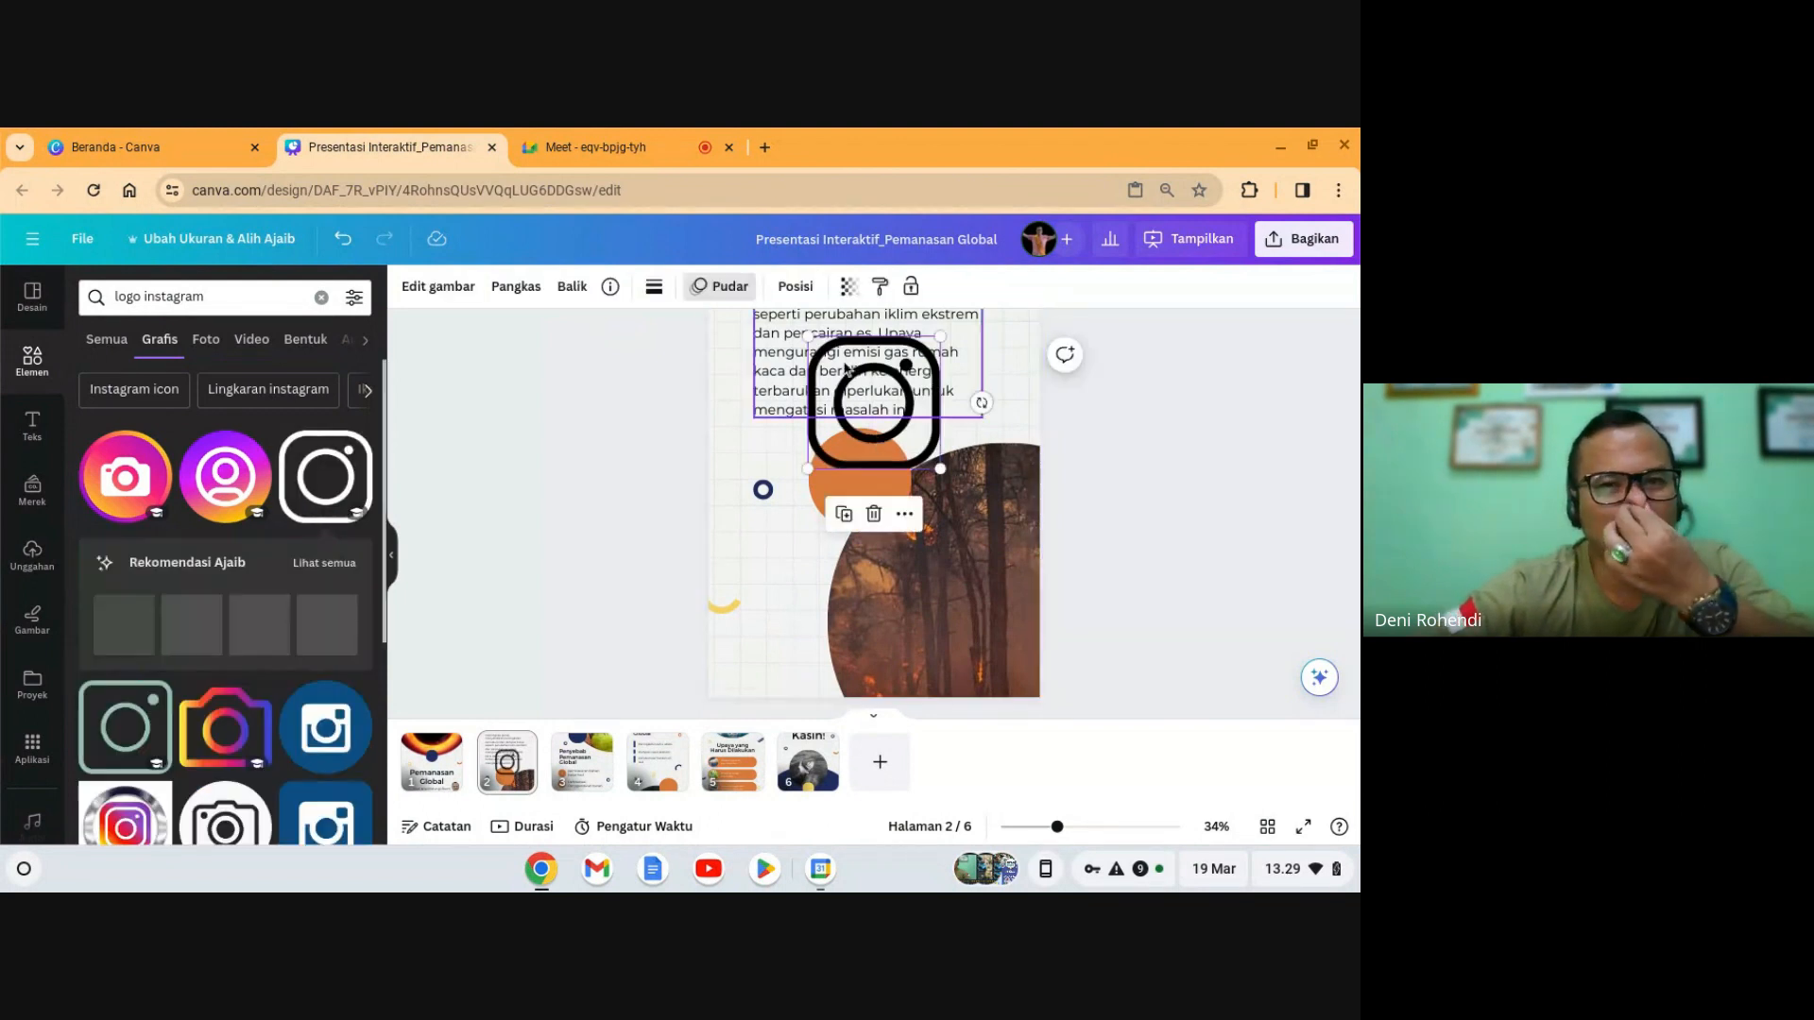
{"action": "left_click_drag", "start_coordinate": [864, 412], "coordinate": [887, 452]}
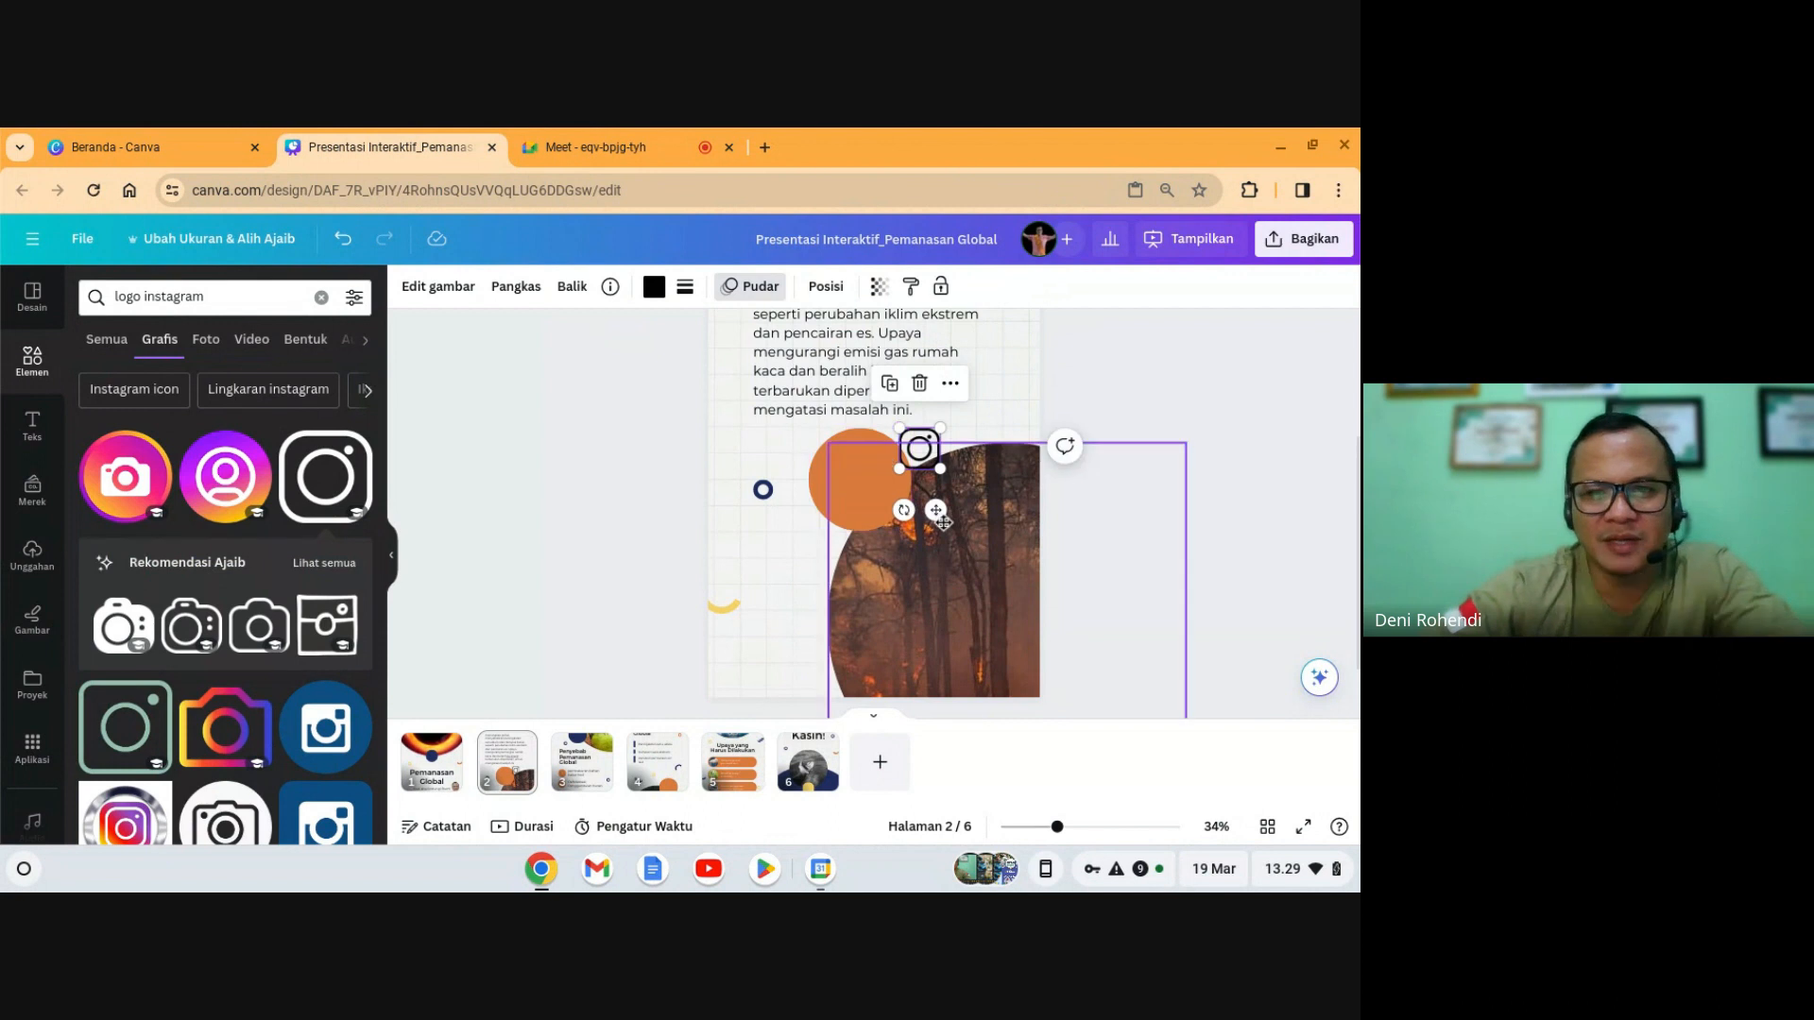
{"action": "left_click_drag", "start_coordinate": [937, 511], "coordinate": [818, 725]}
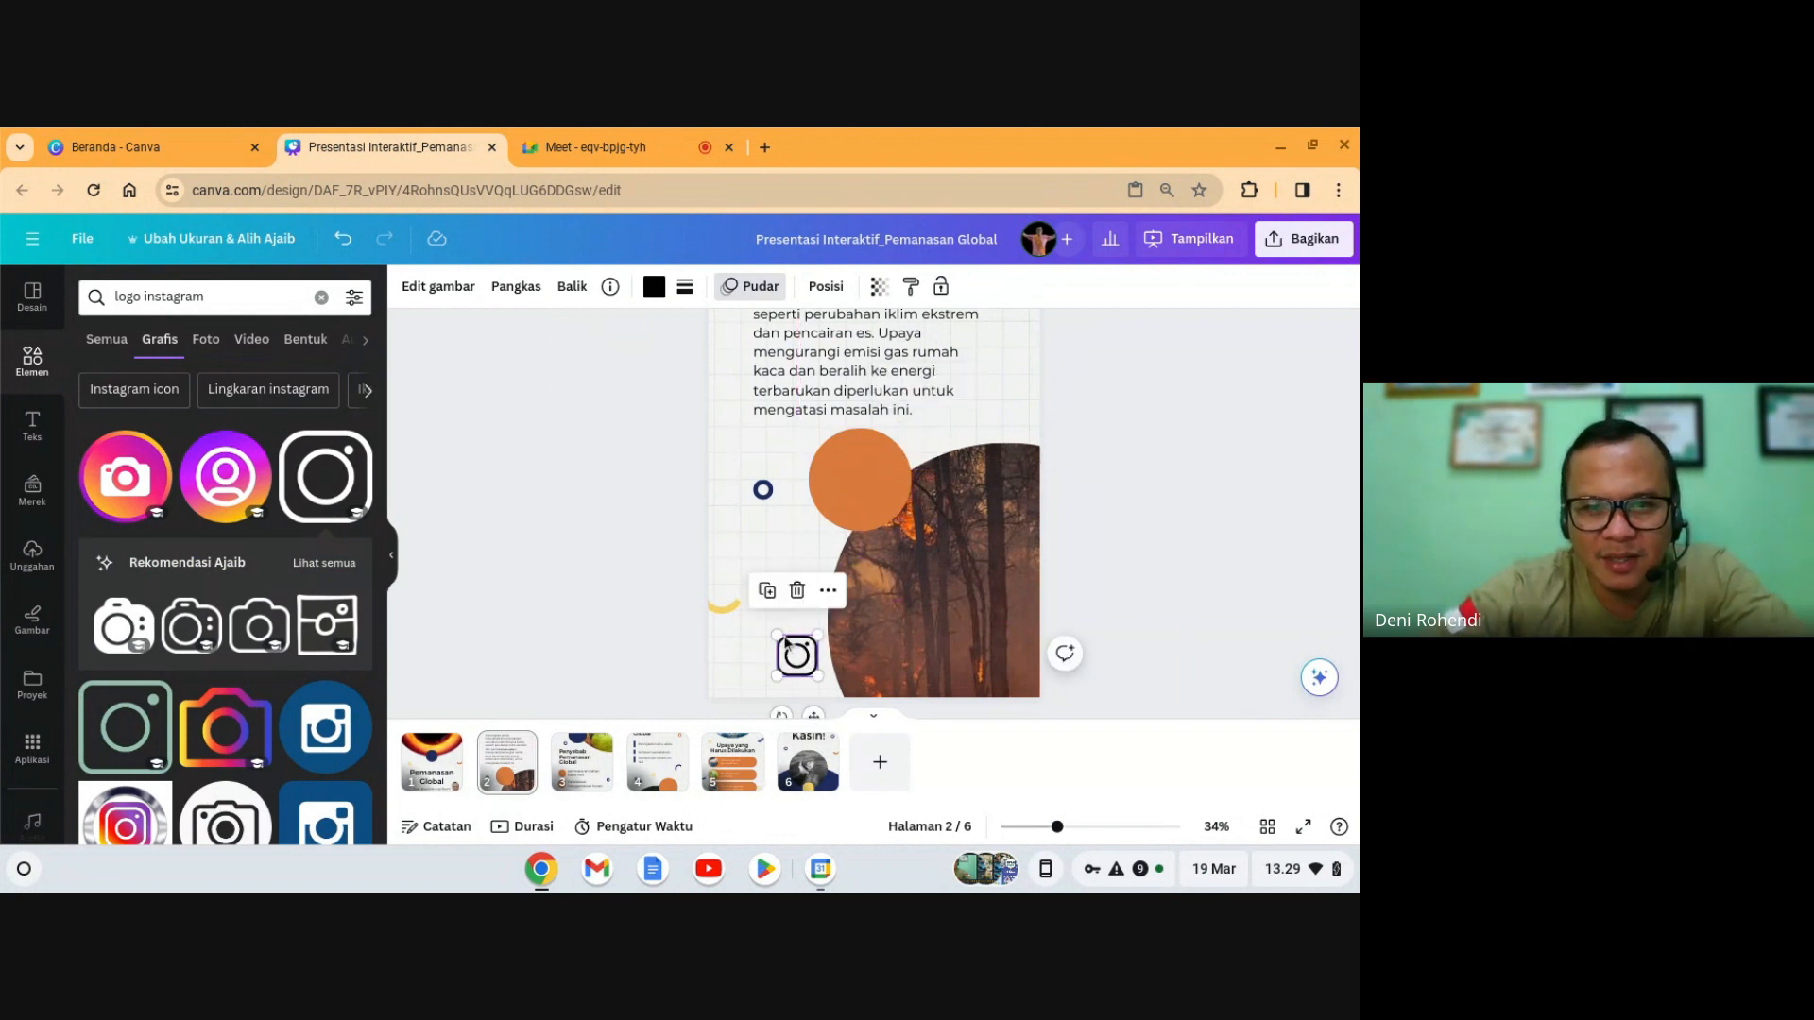
{"action": "left_click_drag", "start_coordinate": [1056, 826], "coordinate": [1077, 827]}
{"action": "scroll", "coordinate": [850, 648], "scroll_direction": "down", "scroll_amount": 2}
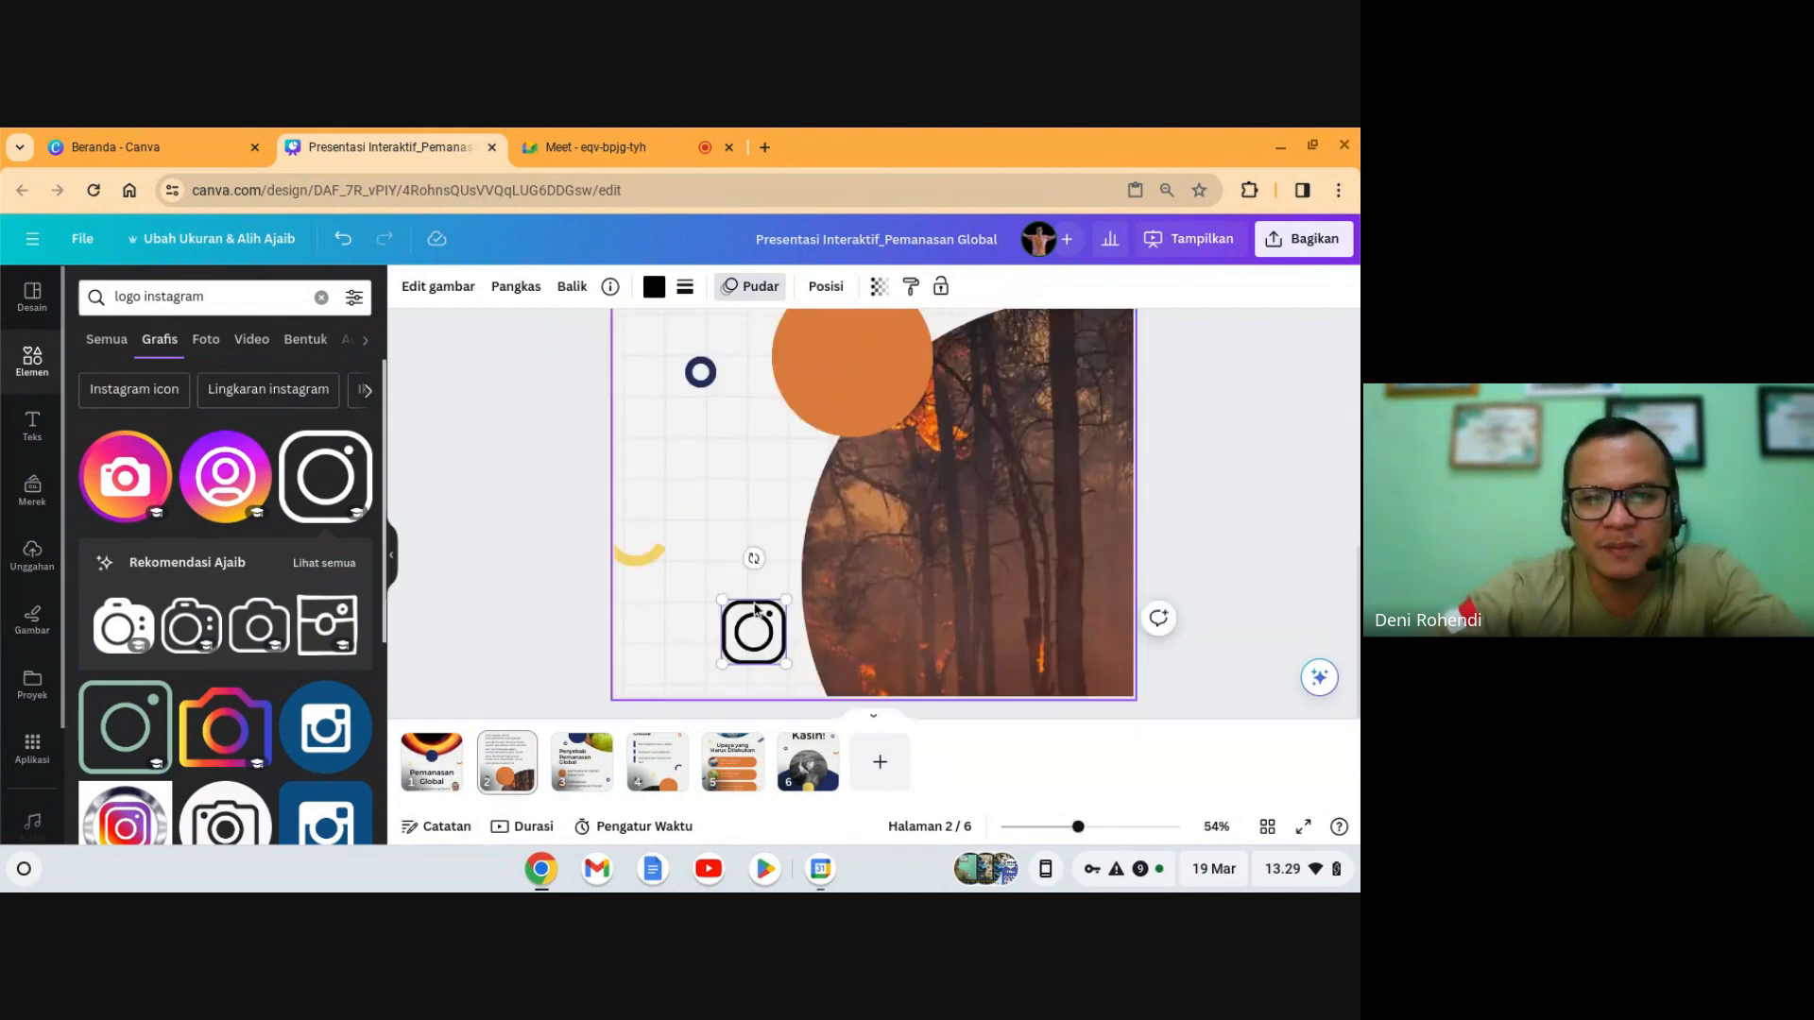
{"action": "left_click_drag", "start_coordinate": [784, 660], "coordinate": [737, 622]}
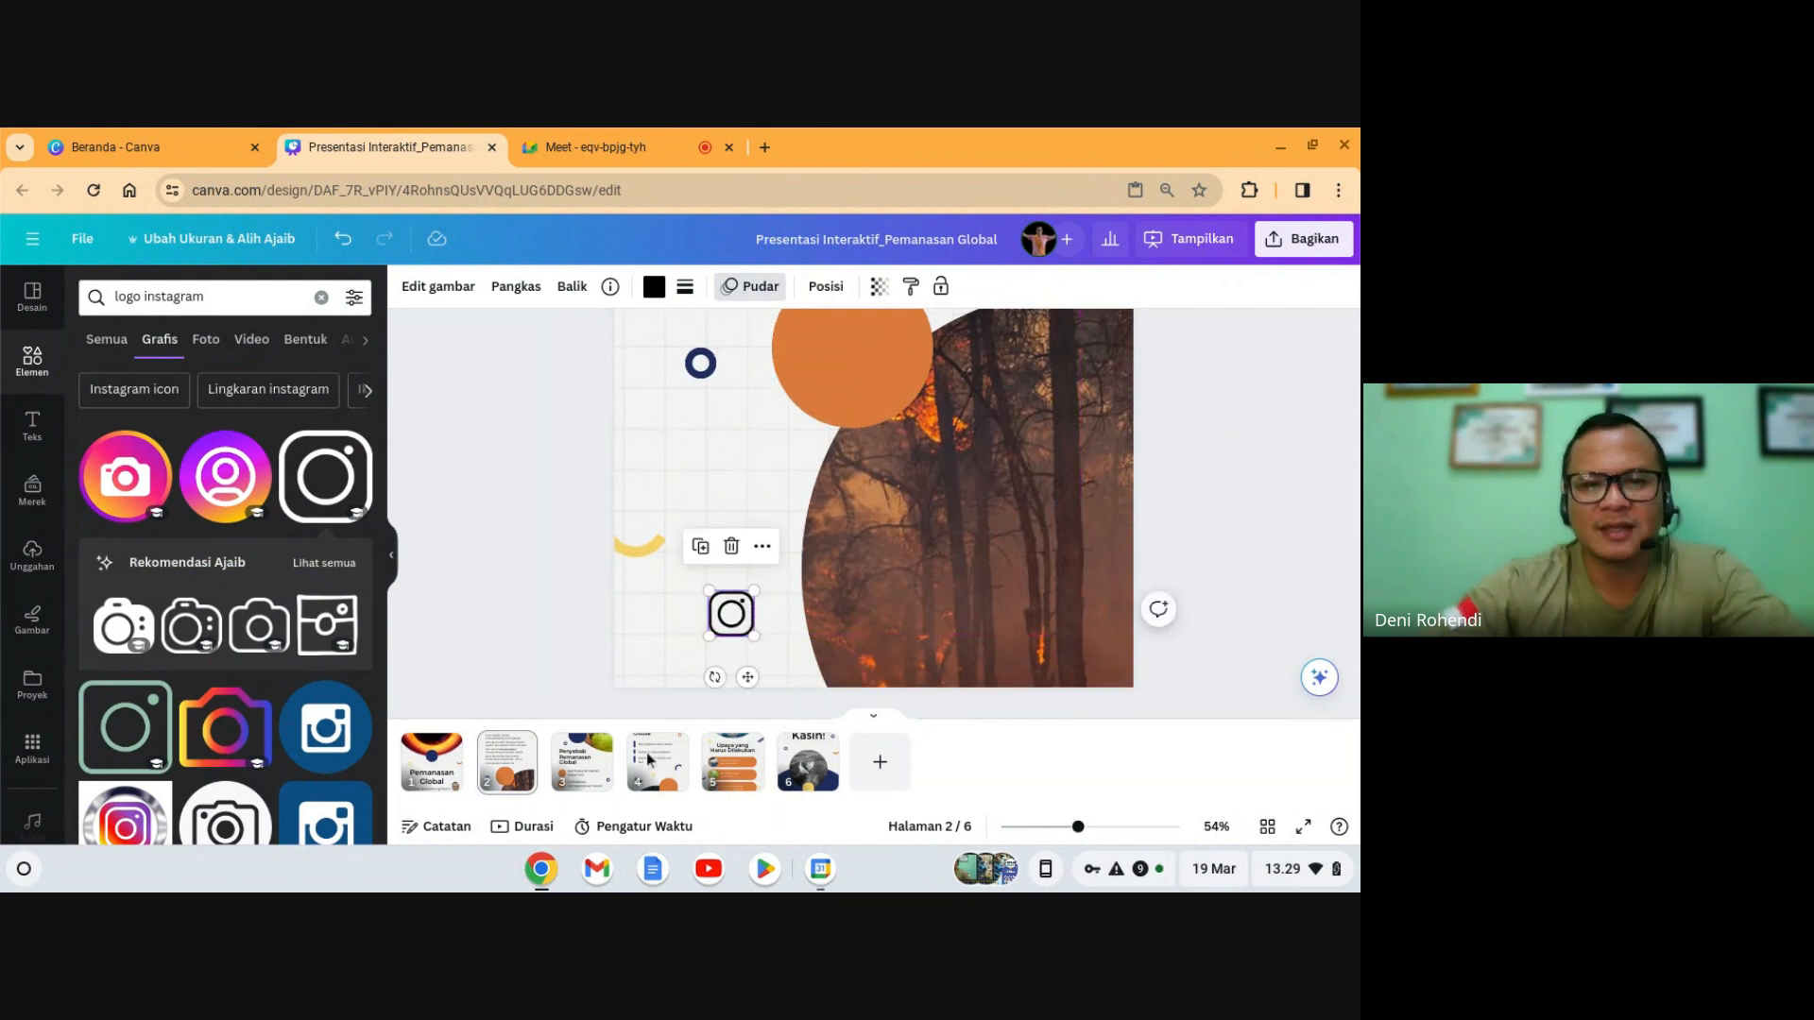
- Add the white Facebook 'f' graphic from a 'logo facebook' search and colour it black
{"action": "left_click", "coordinate": [222, 299]}
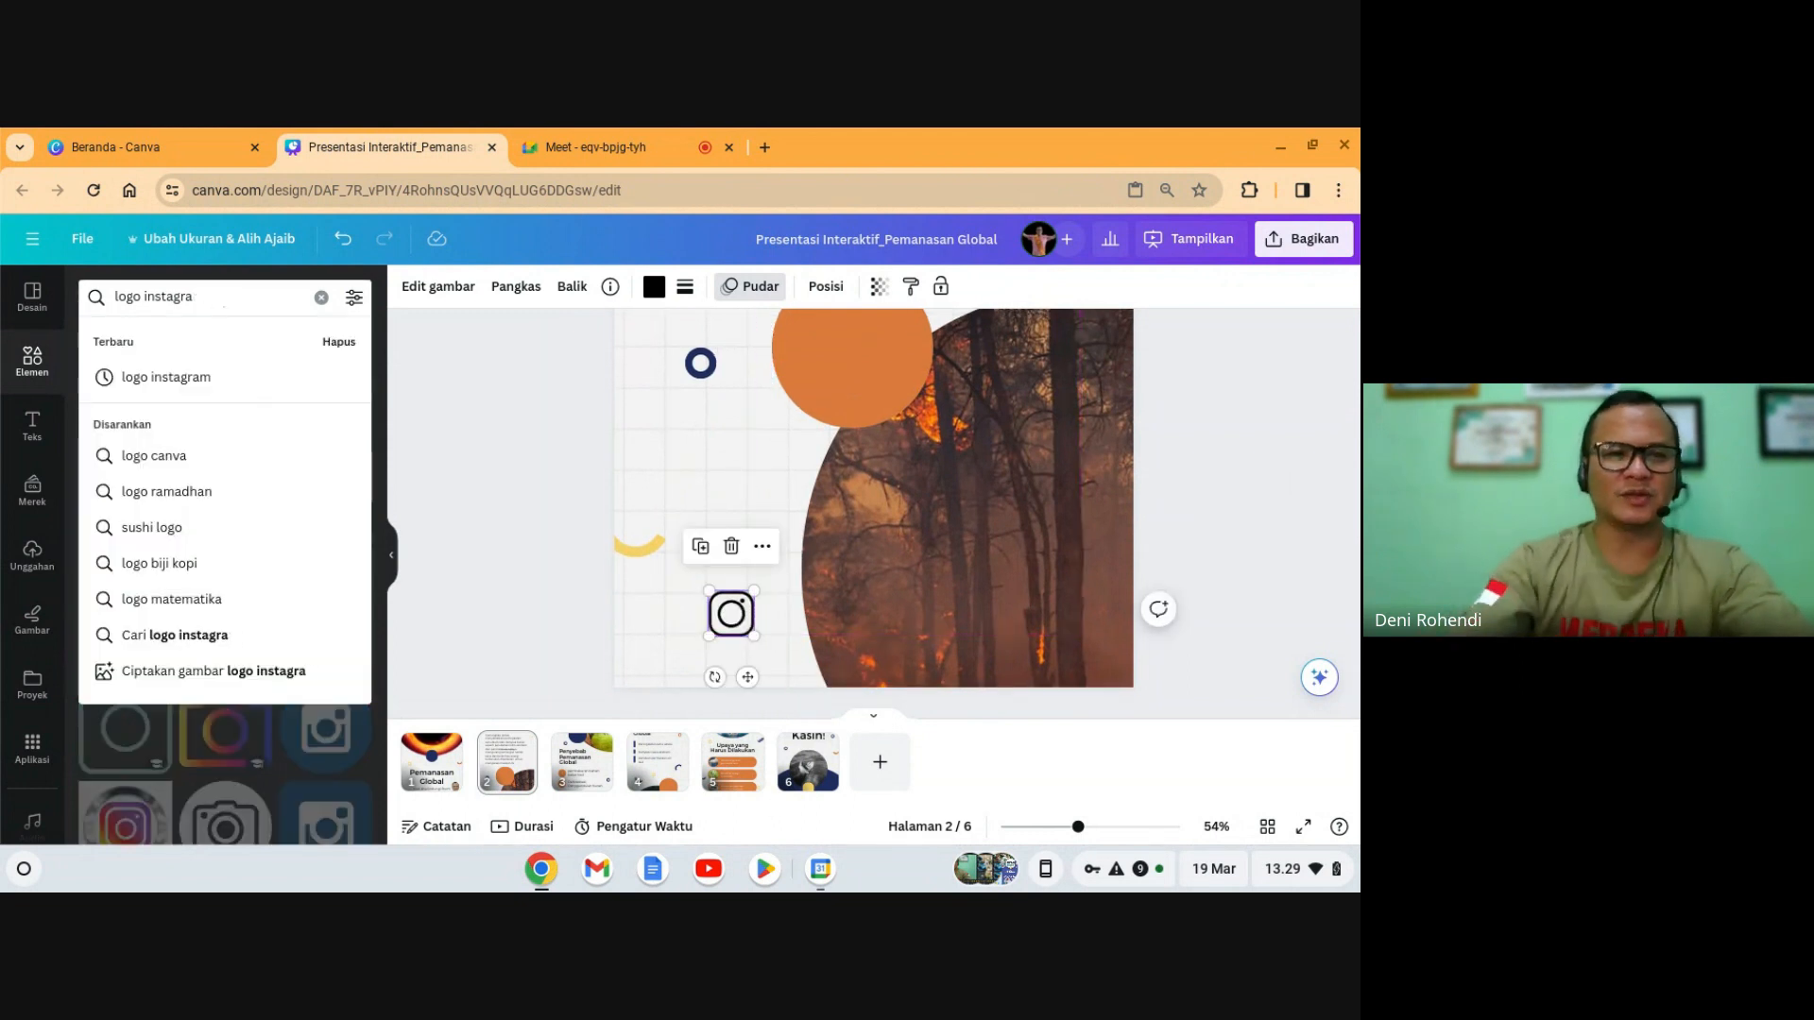
{"action": "key", "text": "BackSpace"}
{"action": "key", "text": "BackSpace"}
{"action": "key", "text": "BackSpace"}
{"action": "key", "text": "BackSpace"}
{"action": "key", "text": "BackSpace"}
{"action": "key", "text": "BackSpace"}
{"action": "key", "text": "BackSpace"}
{"action": "key", "text": "BackSpace"}
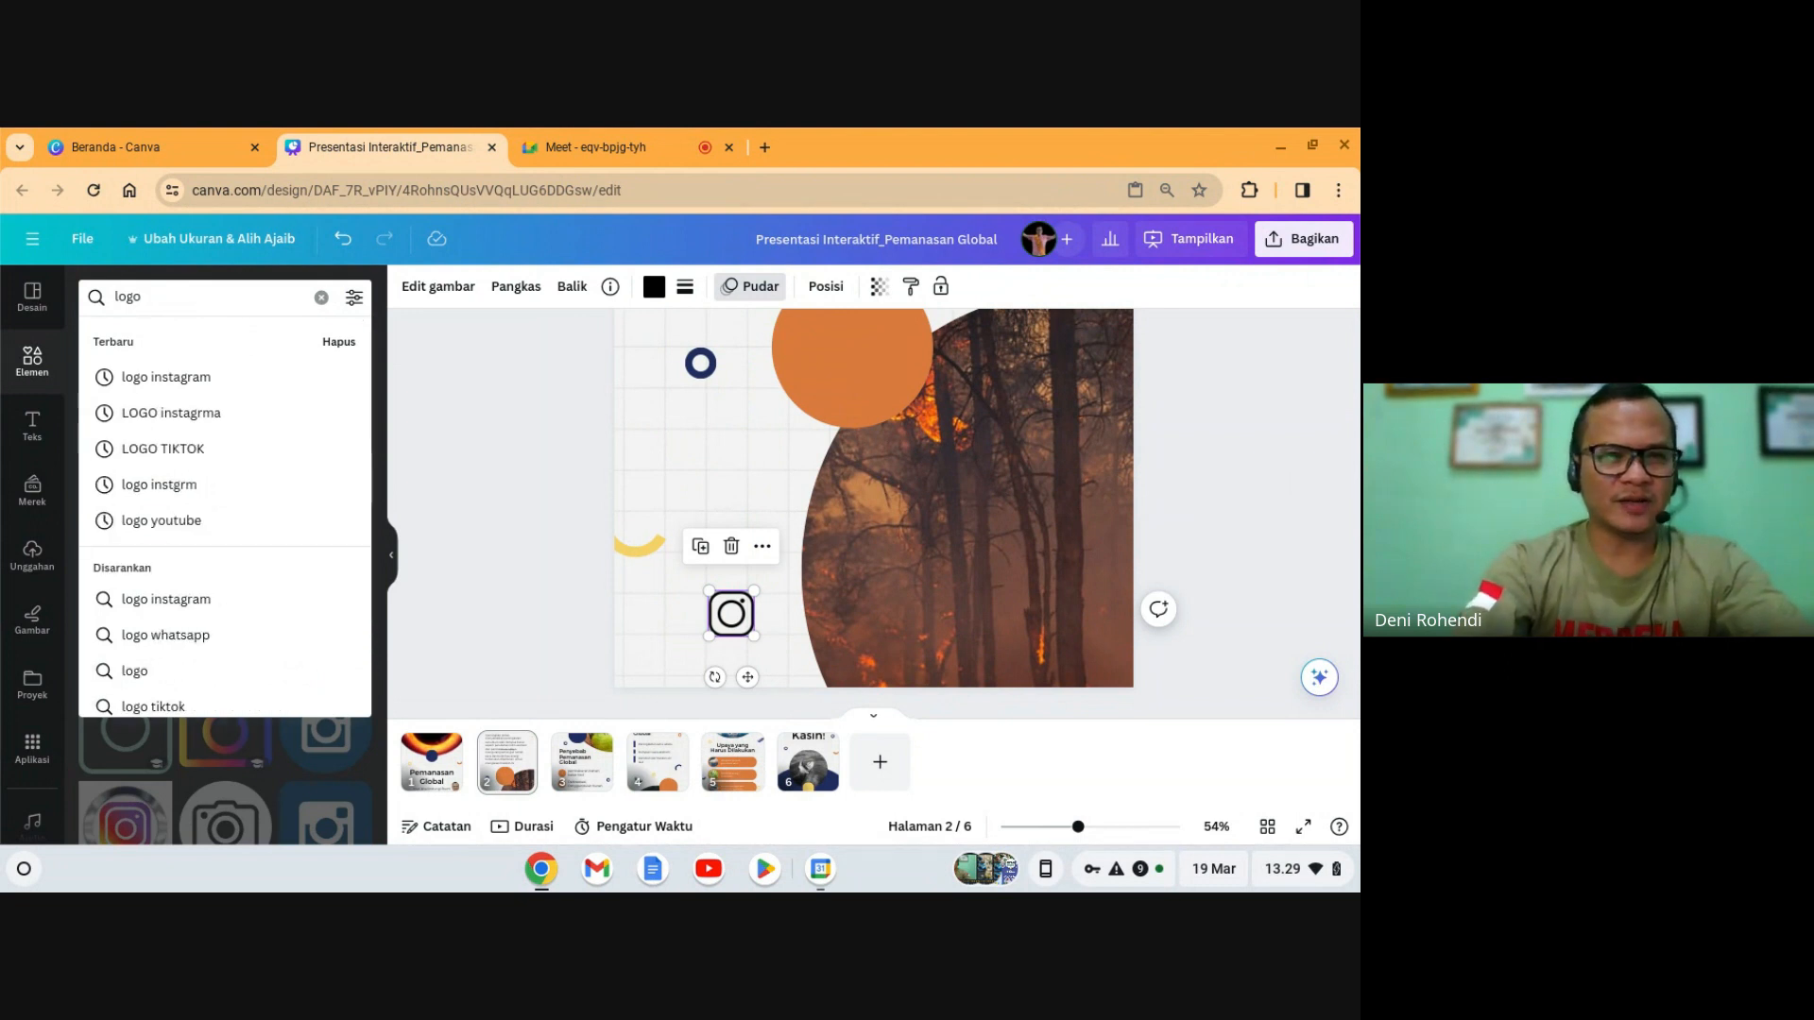
{"action": "type", "text": "faceboo"}
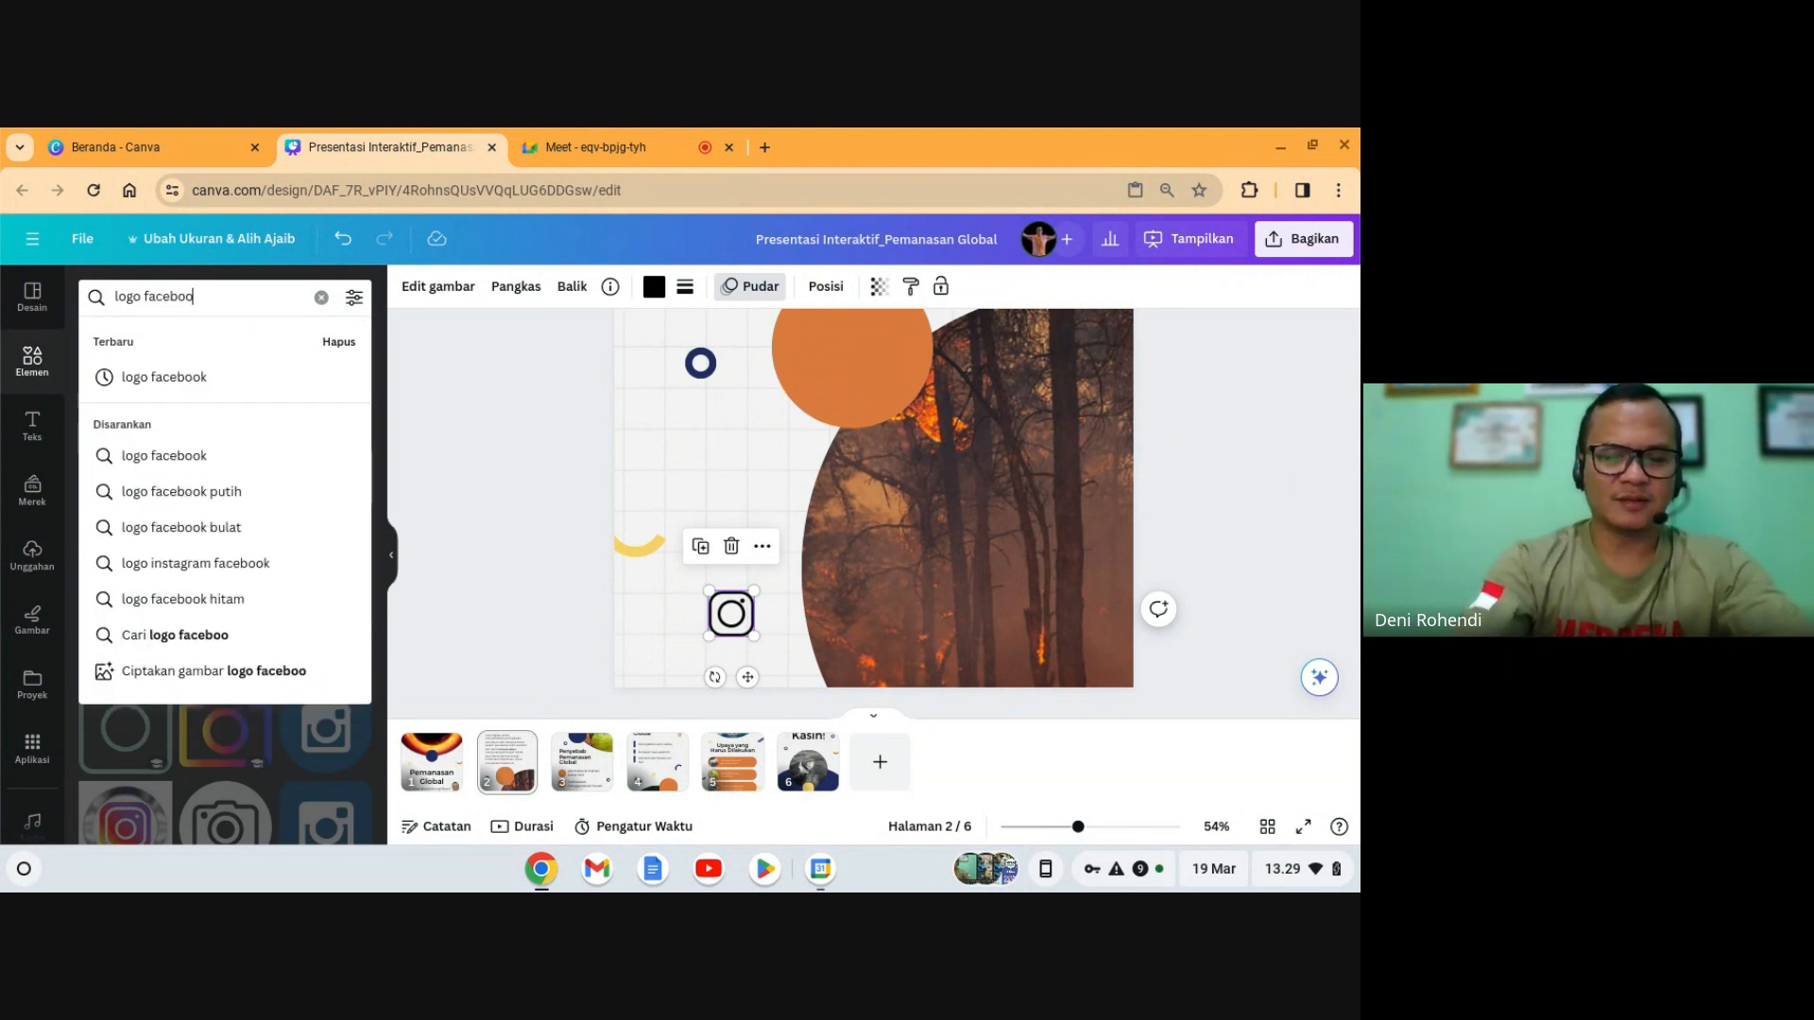
{"action": "type", "text": "k"}
{"action": "key", "text": "Return"}
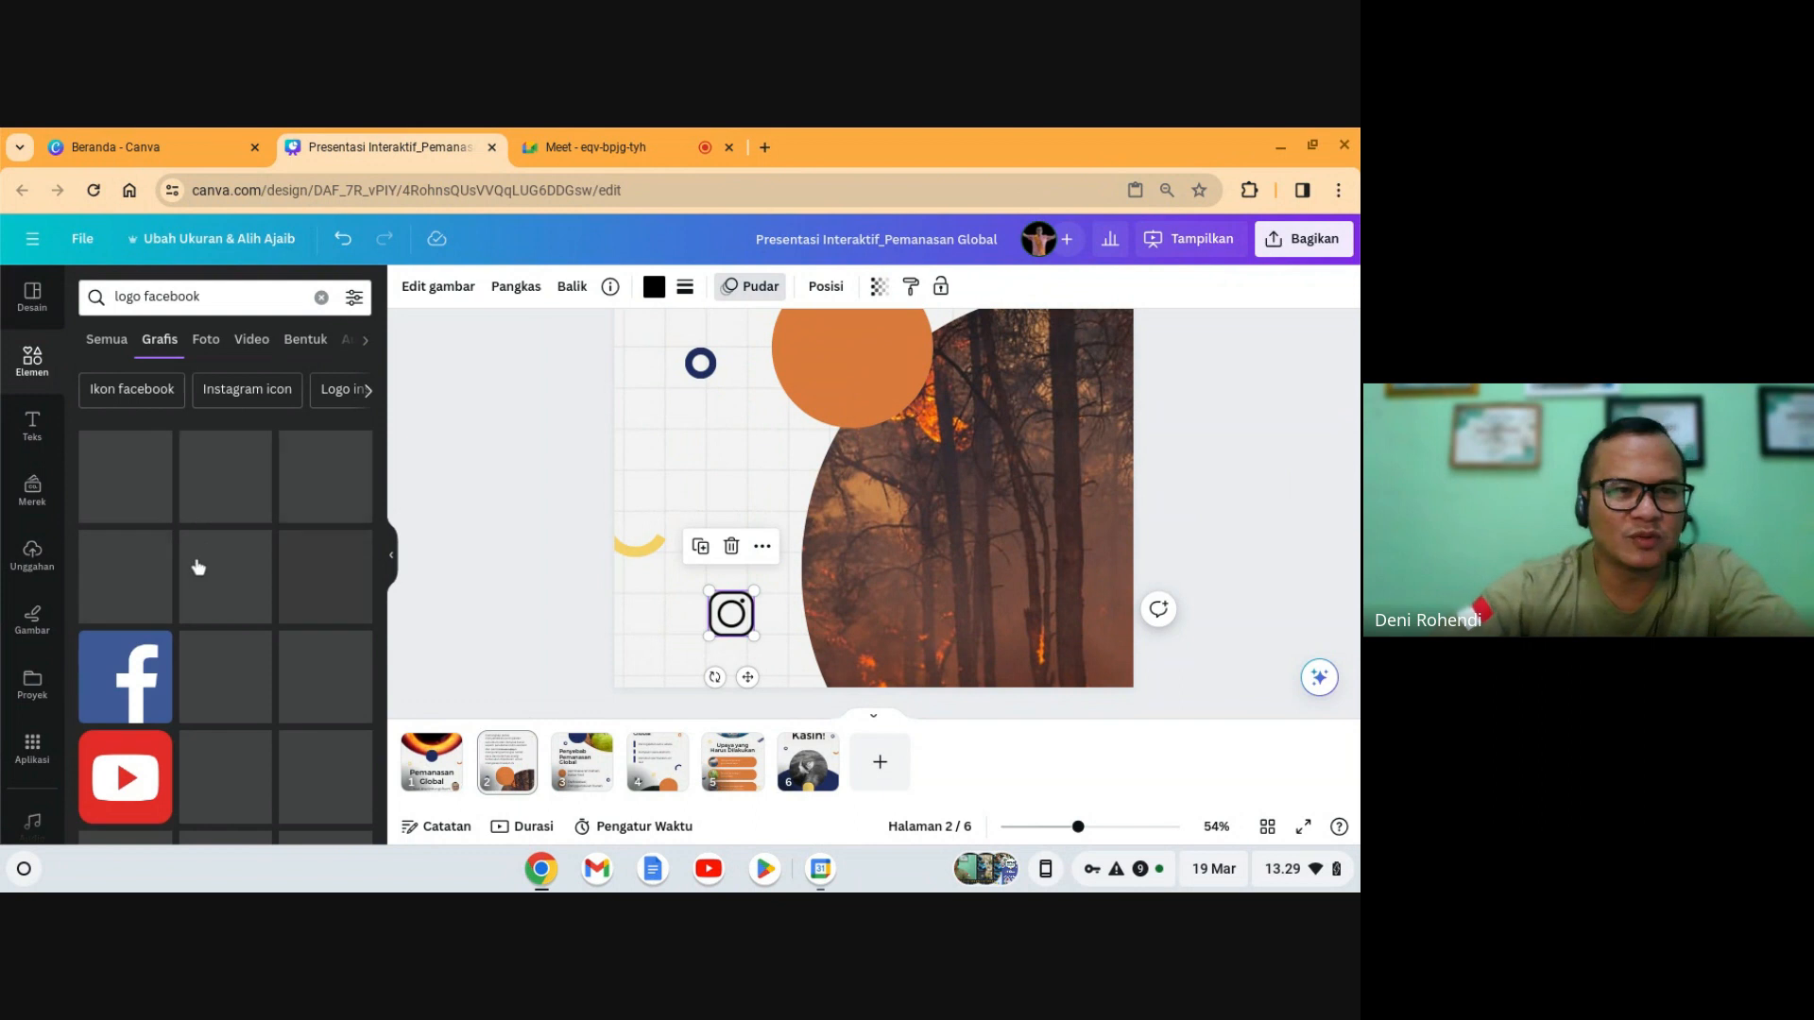
{"action": "left_click", "coordinate": [249, 702]}
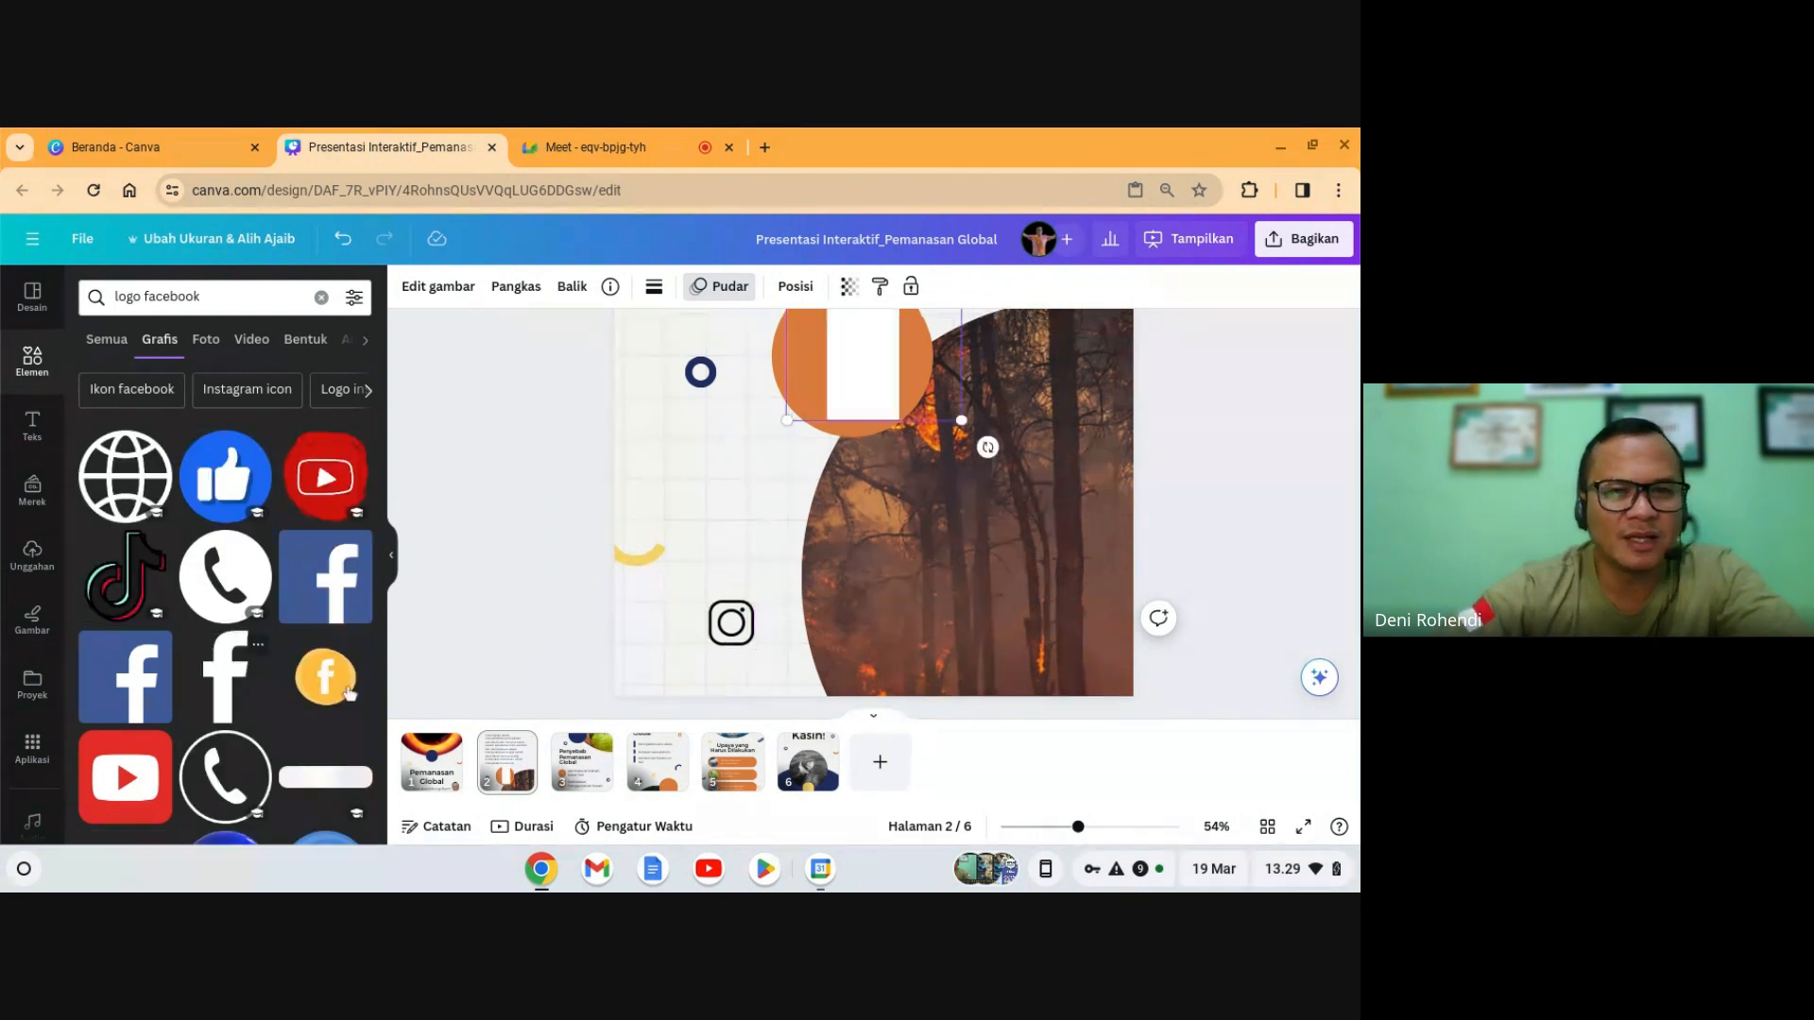
{"action": "left_click_drag", "start_coordinate": [909, 408], "coordinate": [854, 629]}
{"action": "left_click", "coordinate": [652, 286]}
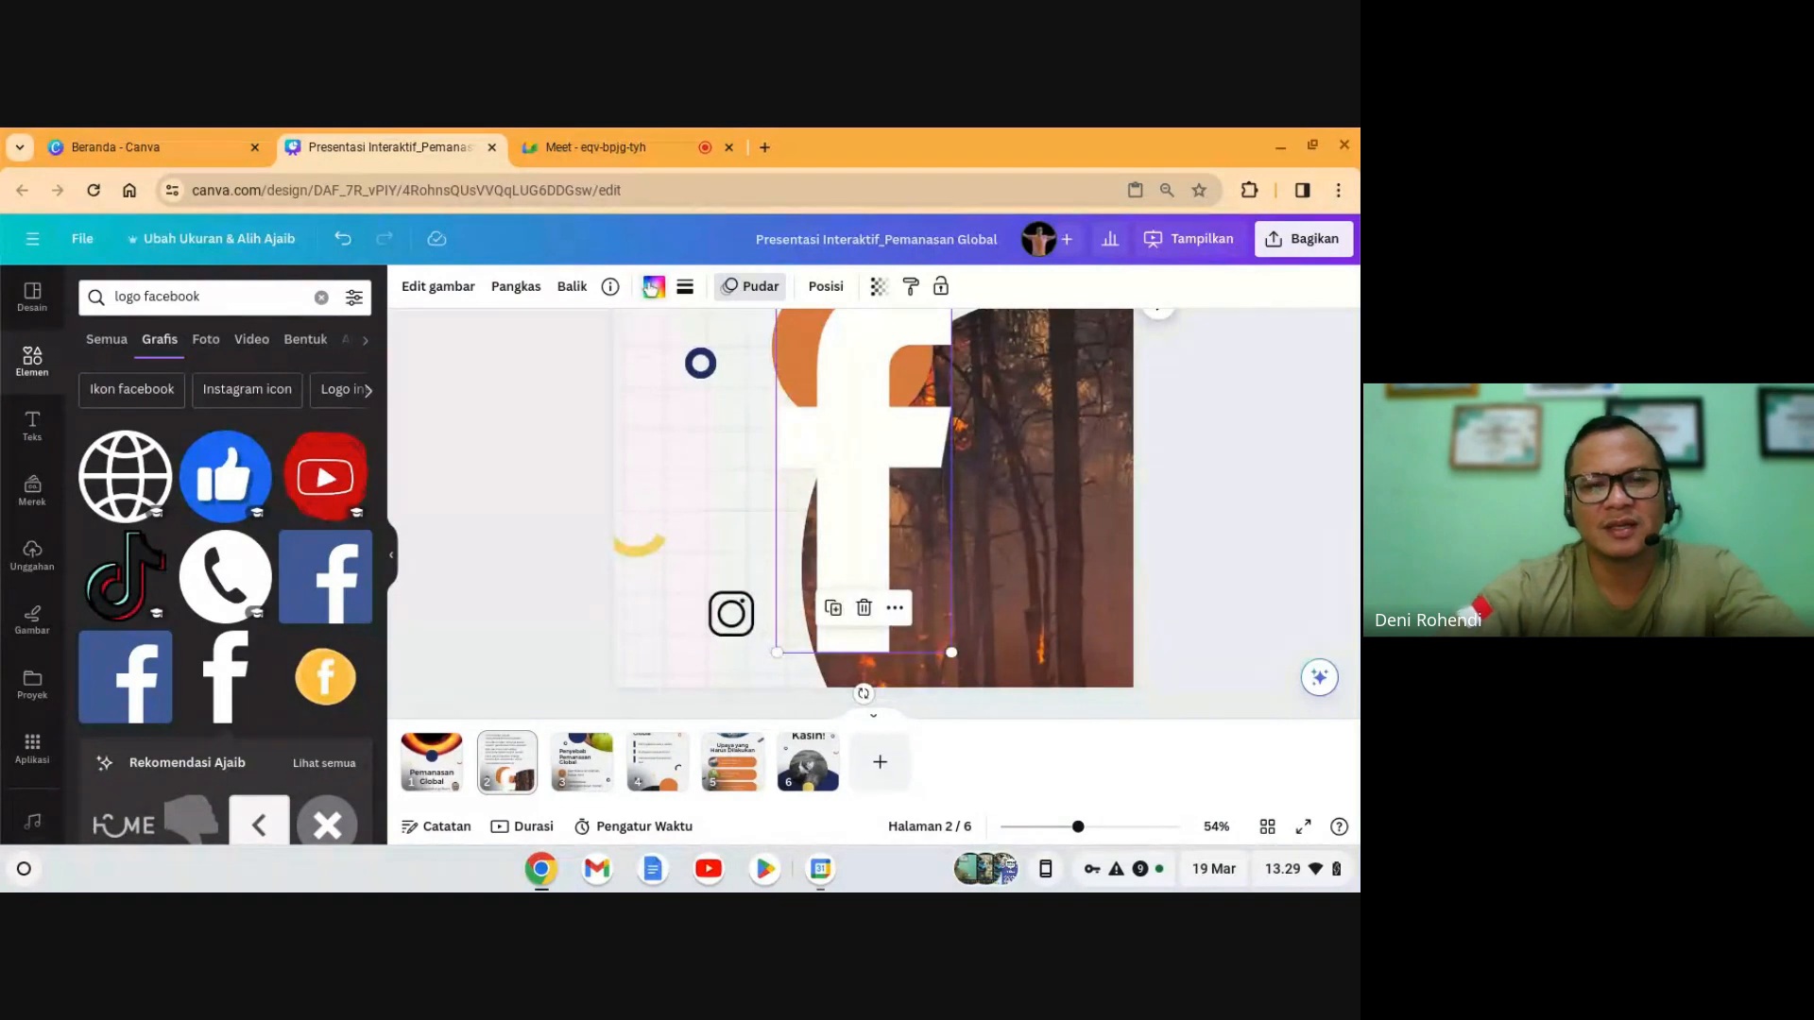
{"action": "left_click", "coordinate": [151, 397]}
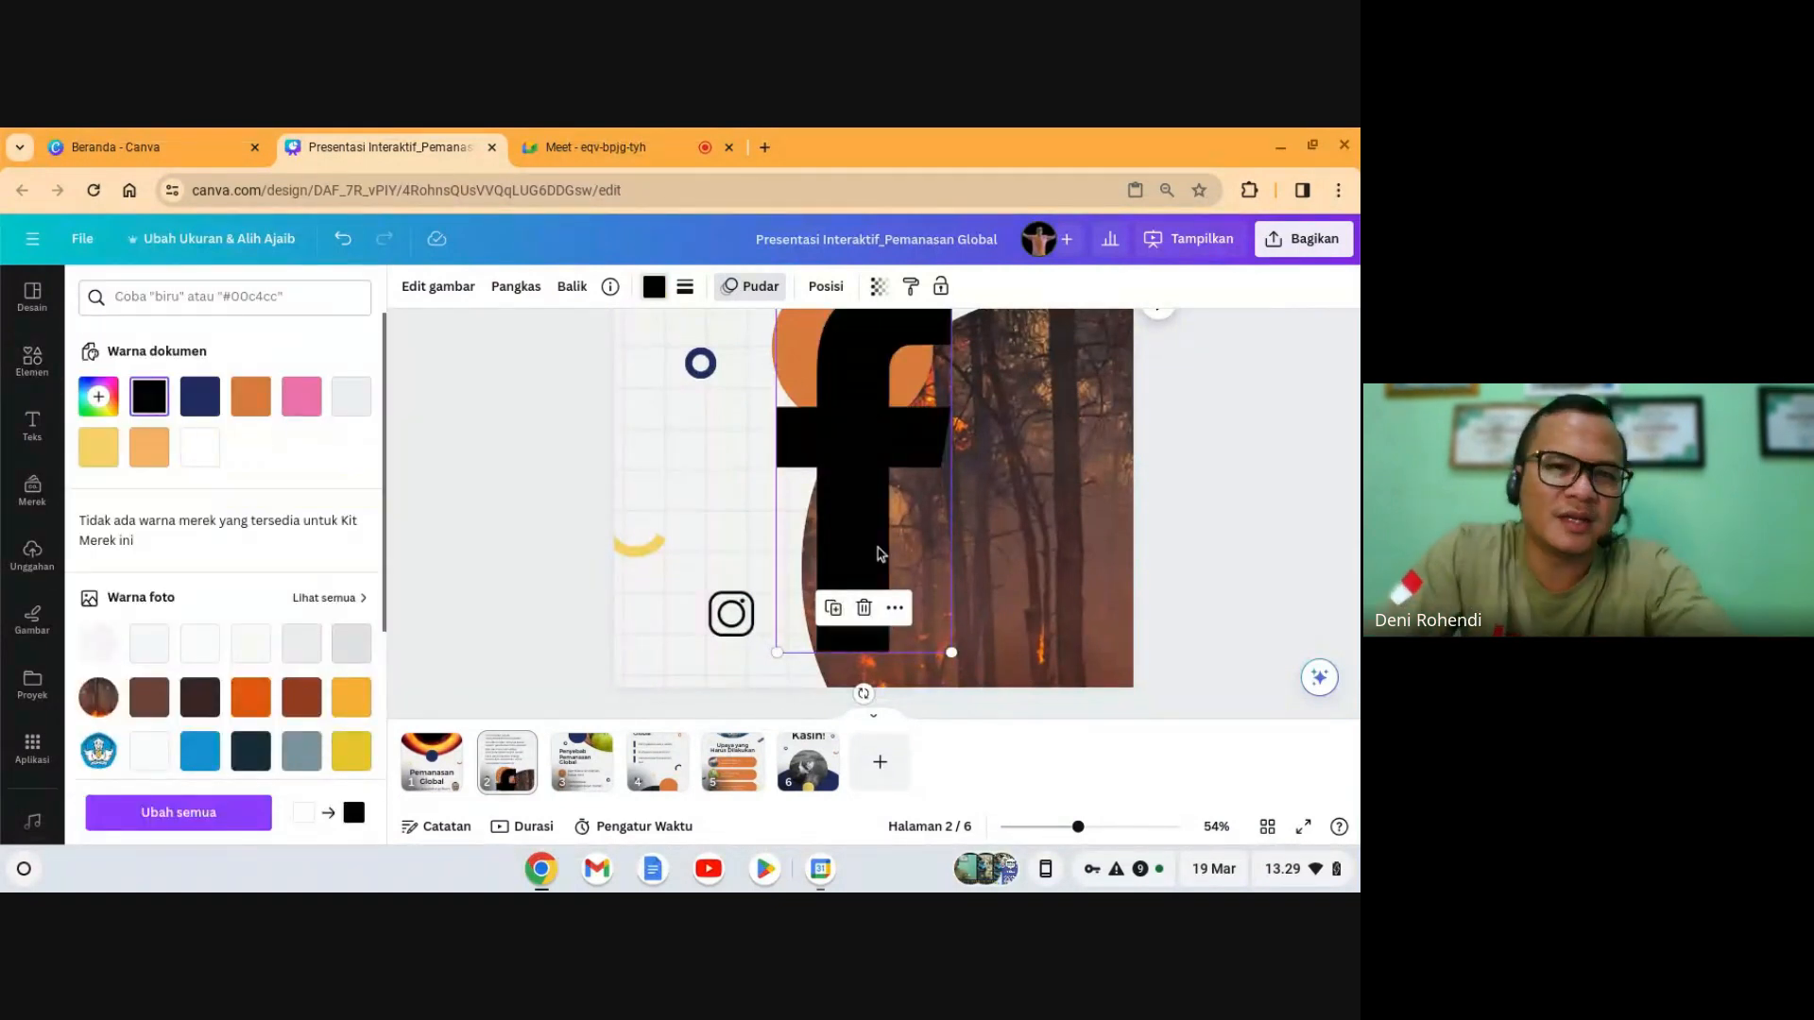
- Shrink the black 'f' and line it up beside the Instagram icon
{"action": "left_click_drag", "start_coordinate": [951, 651], "coordinate": [862, 456]}
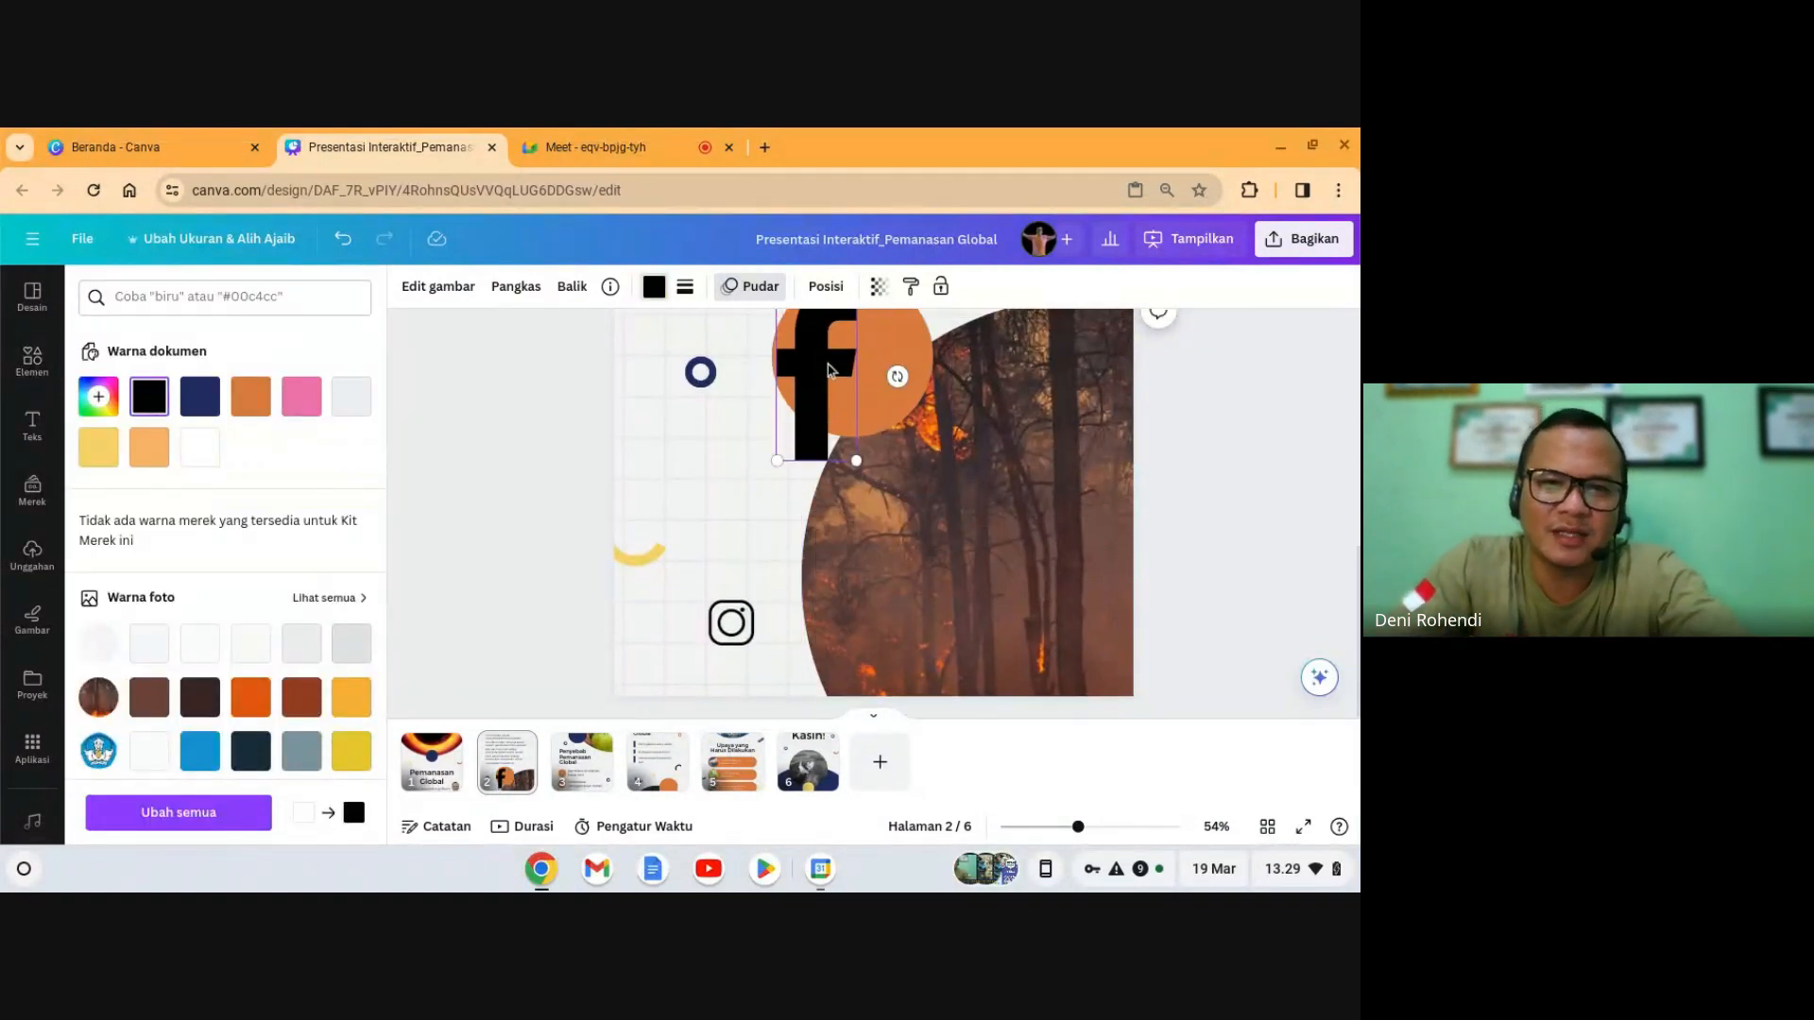
{"action": "left_click_drag", "start_coordinate": [827, 369], "coordinate": [813, 612]}
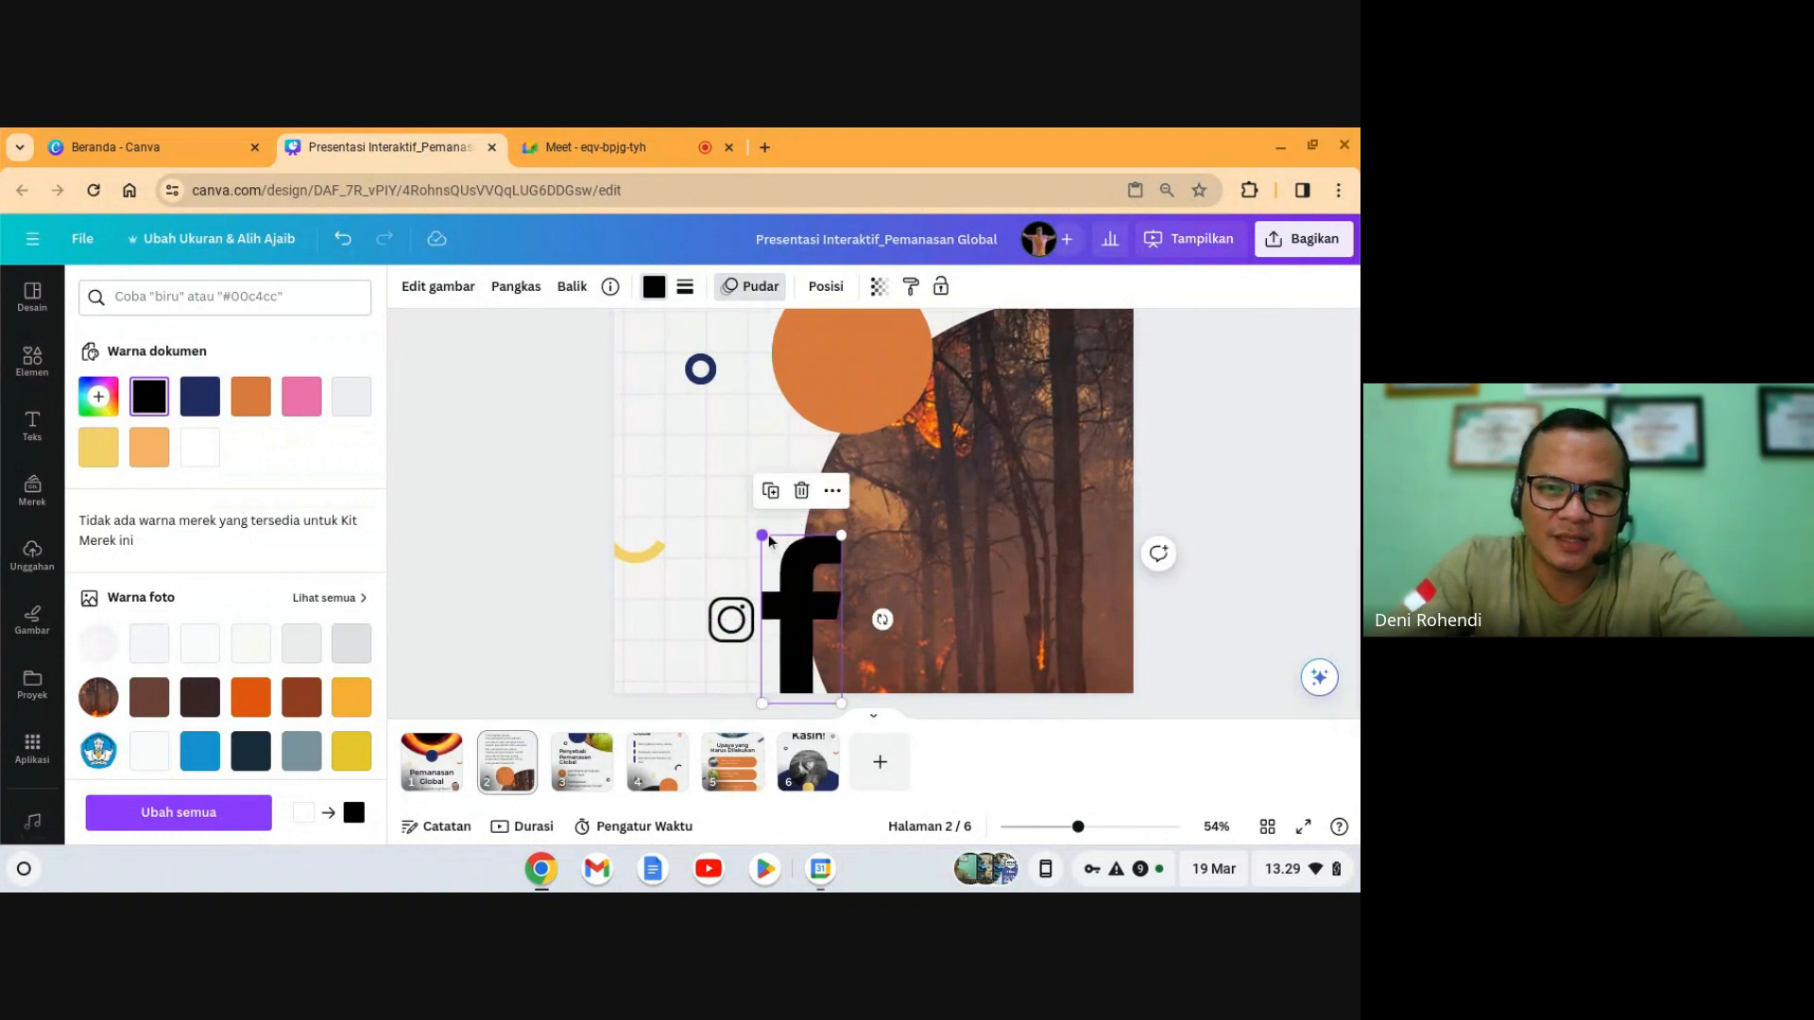
{"action": "left_click_drag", "start_coordinate": [763, 535], "coordinate": [775, 600]}
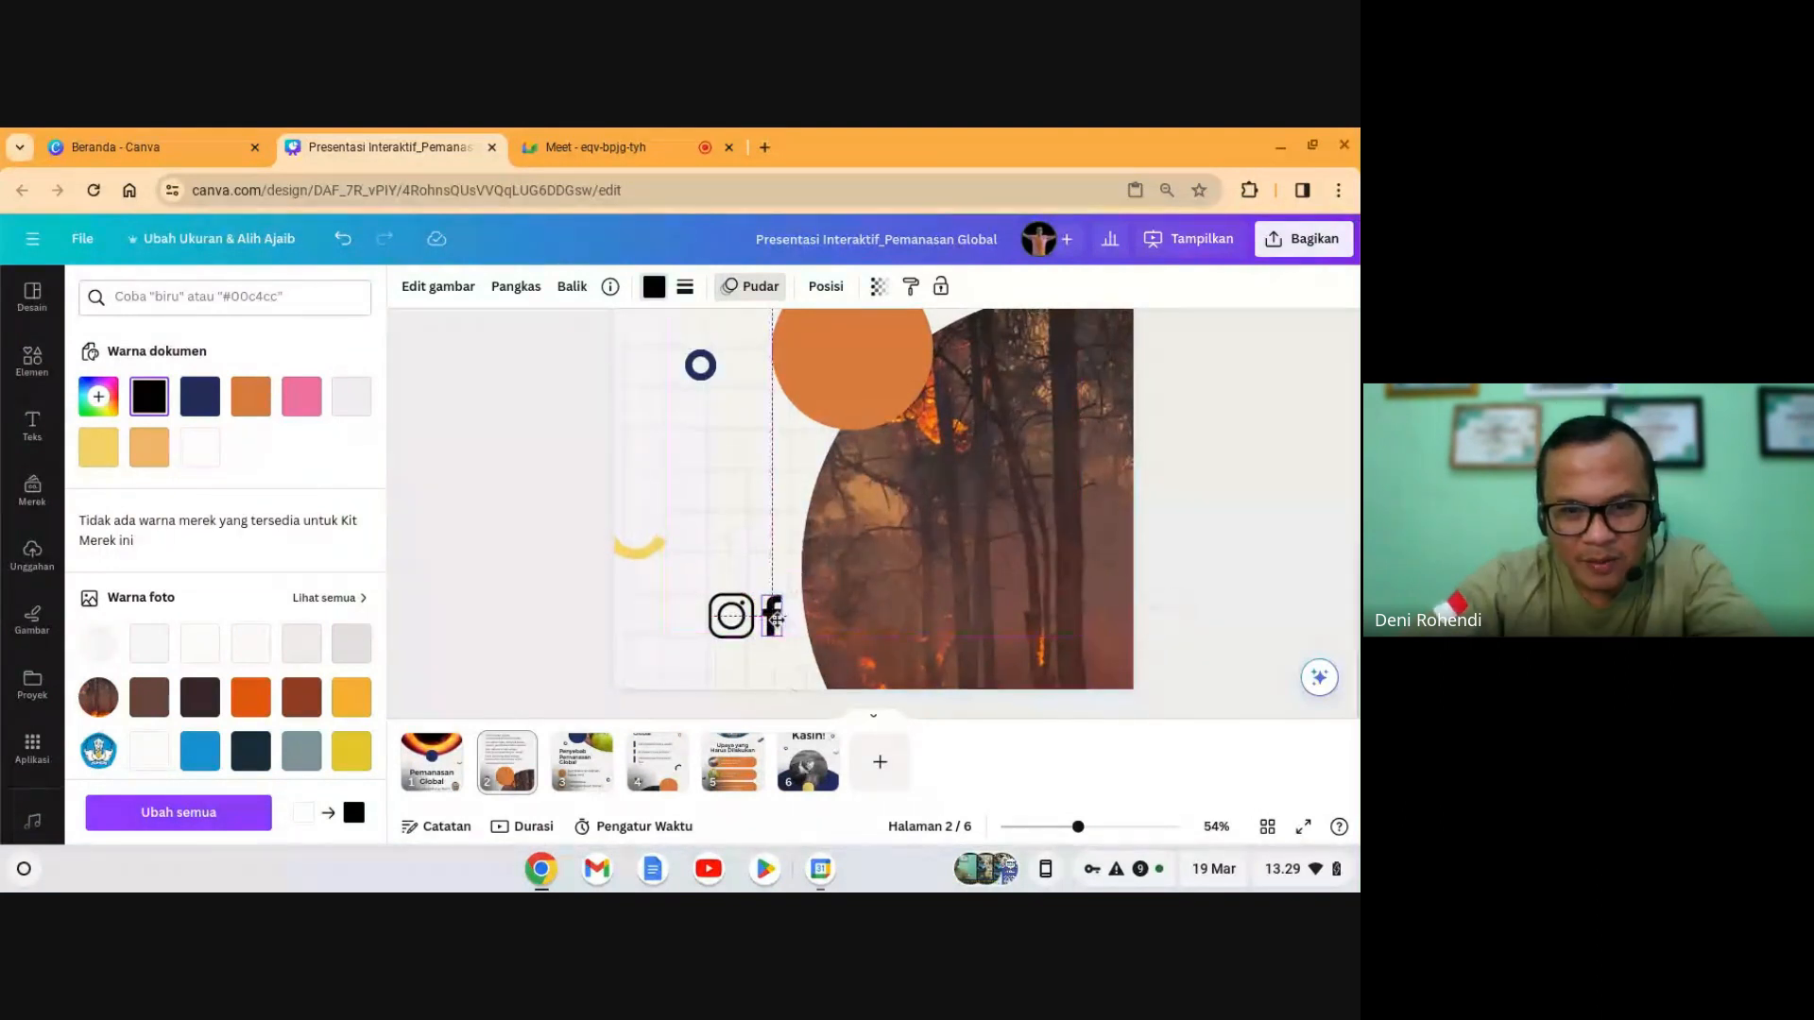
{"action": "left_click", "coordinate": [1198, 587]}
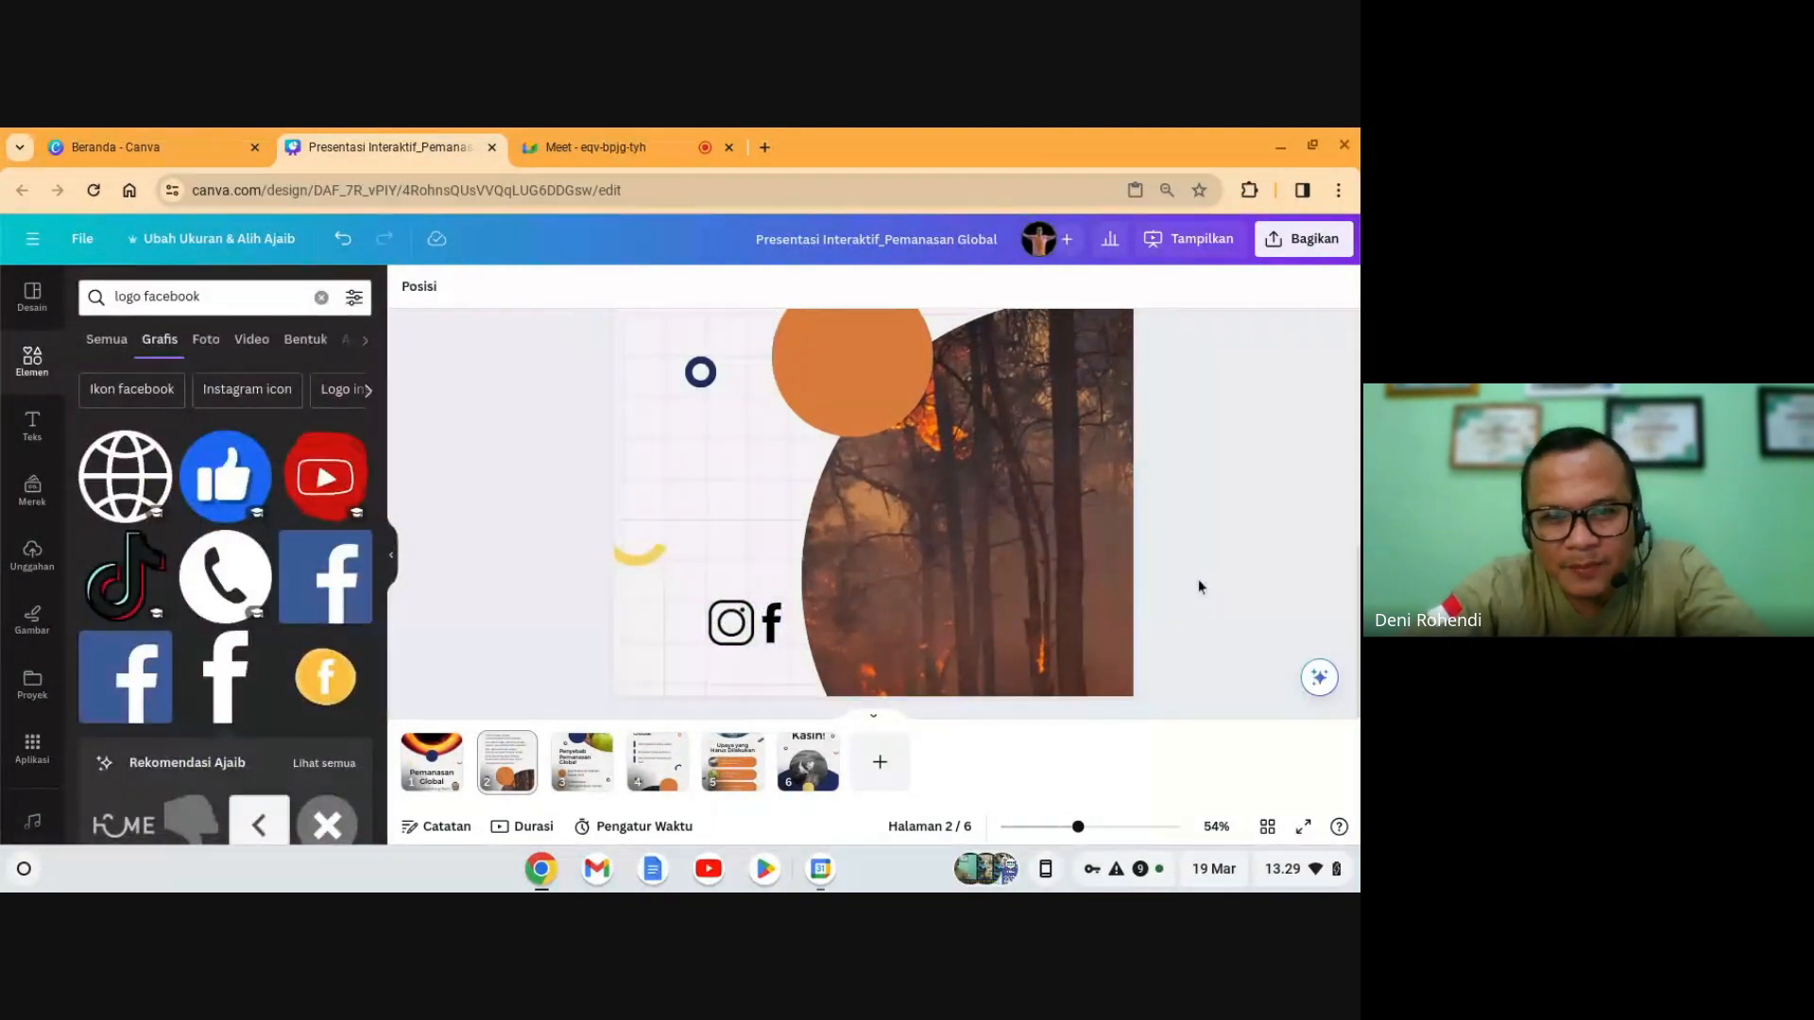
- Search graphics for 'logo youtube' and add the black YouTube logo to slide 2
{"action": "left_click", "coordinate": [209, 299]}
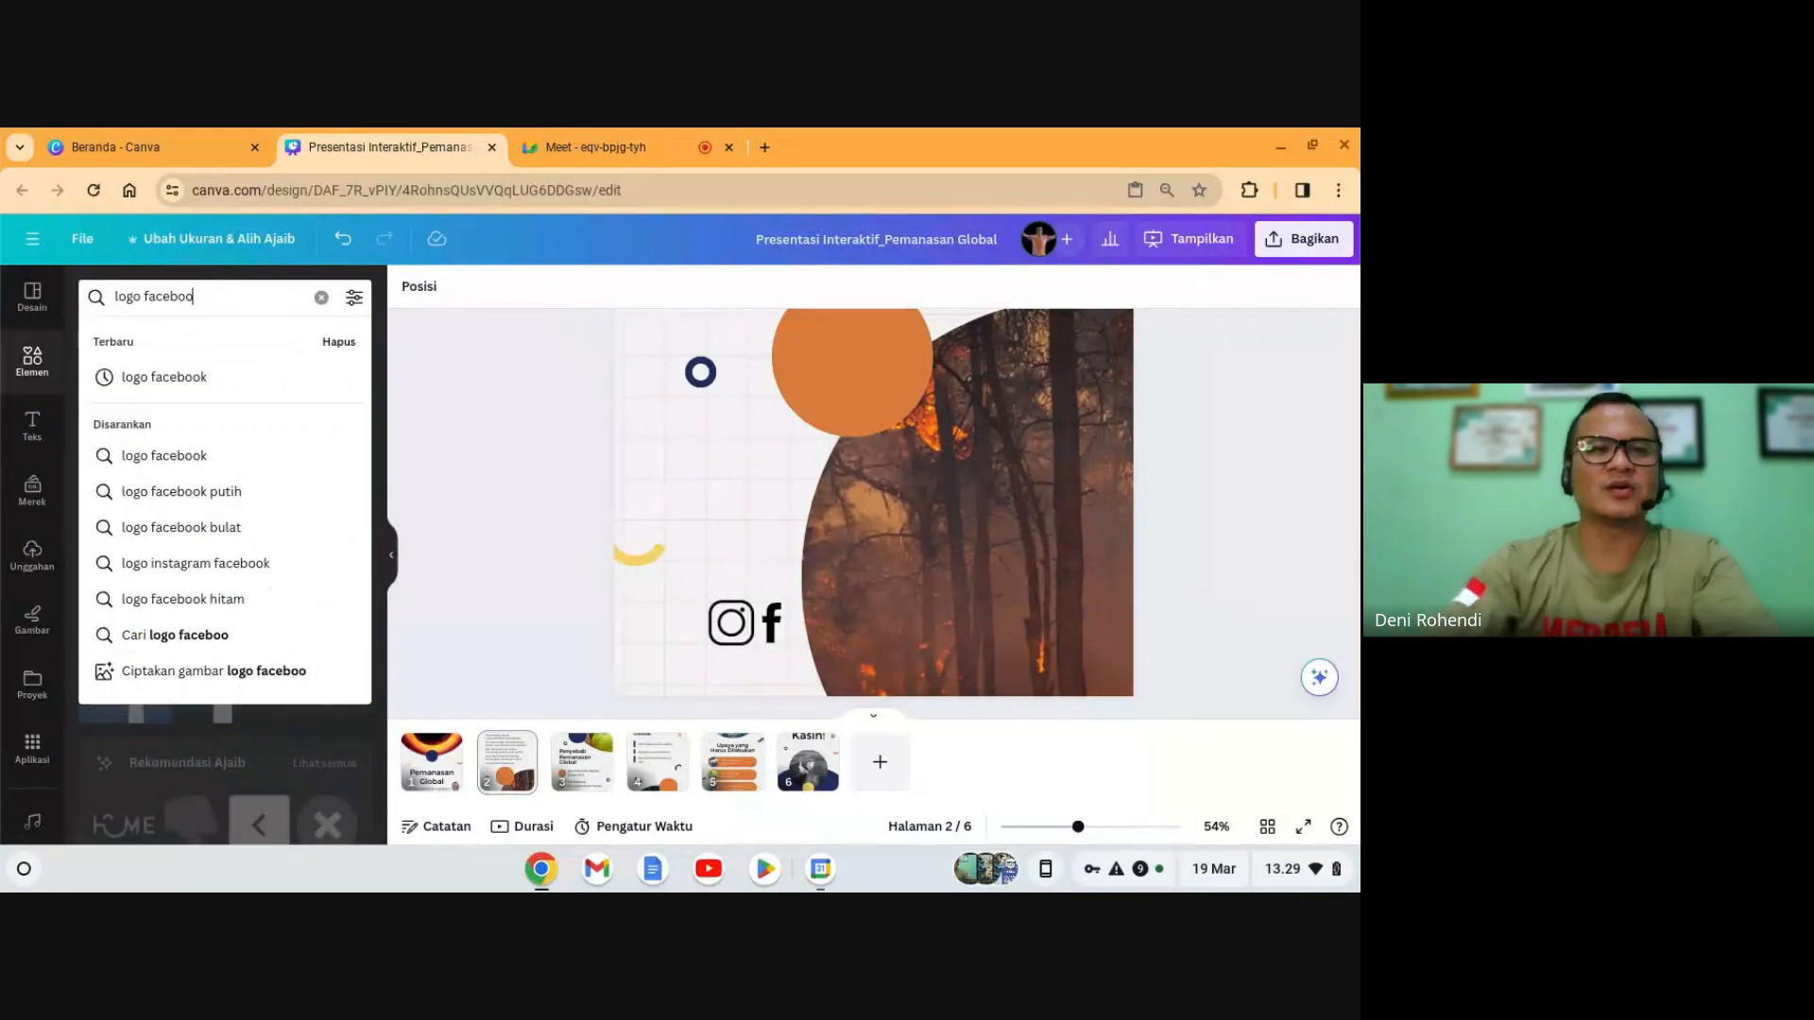
{"action": "key", "text": "BackSpace"}
{"action": "type", "text": "youtube"}
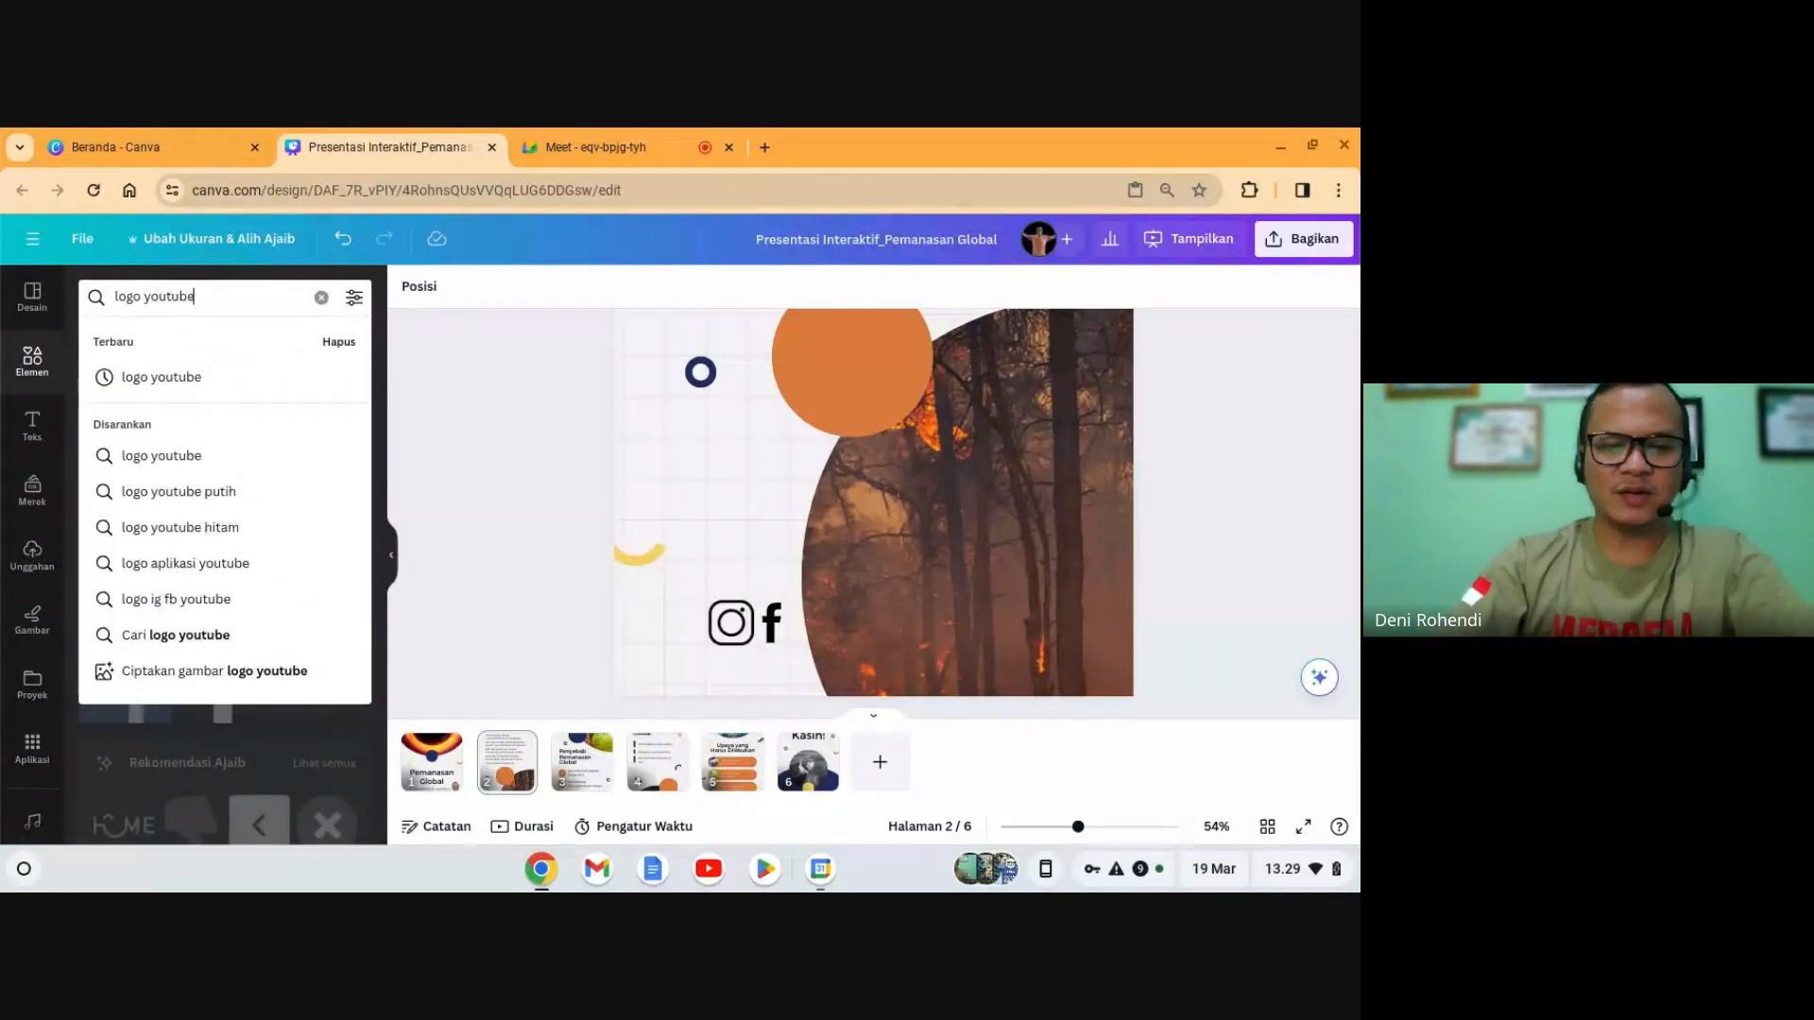
{"action": "key", "text": "Return"}
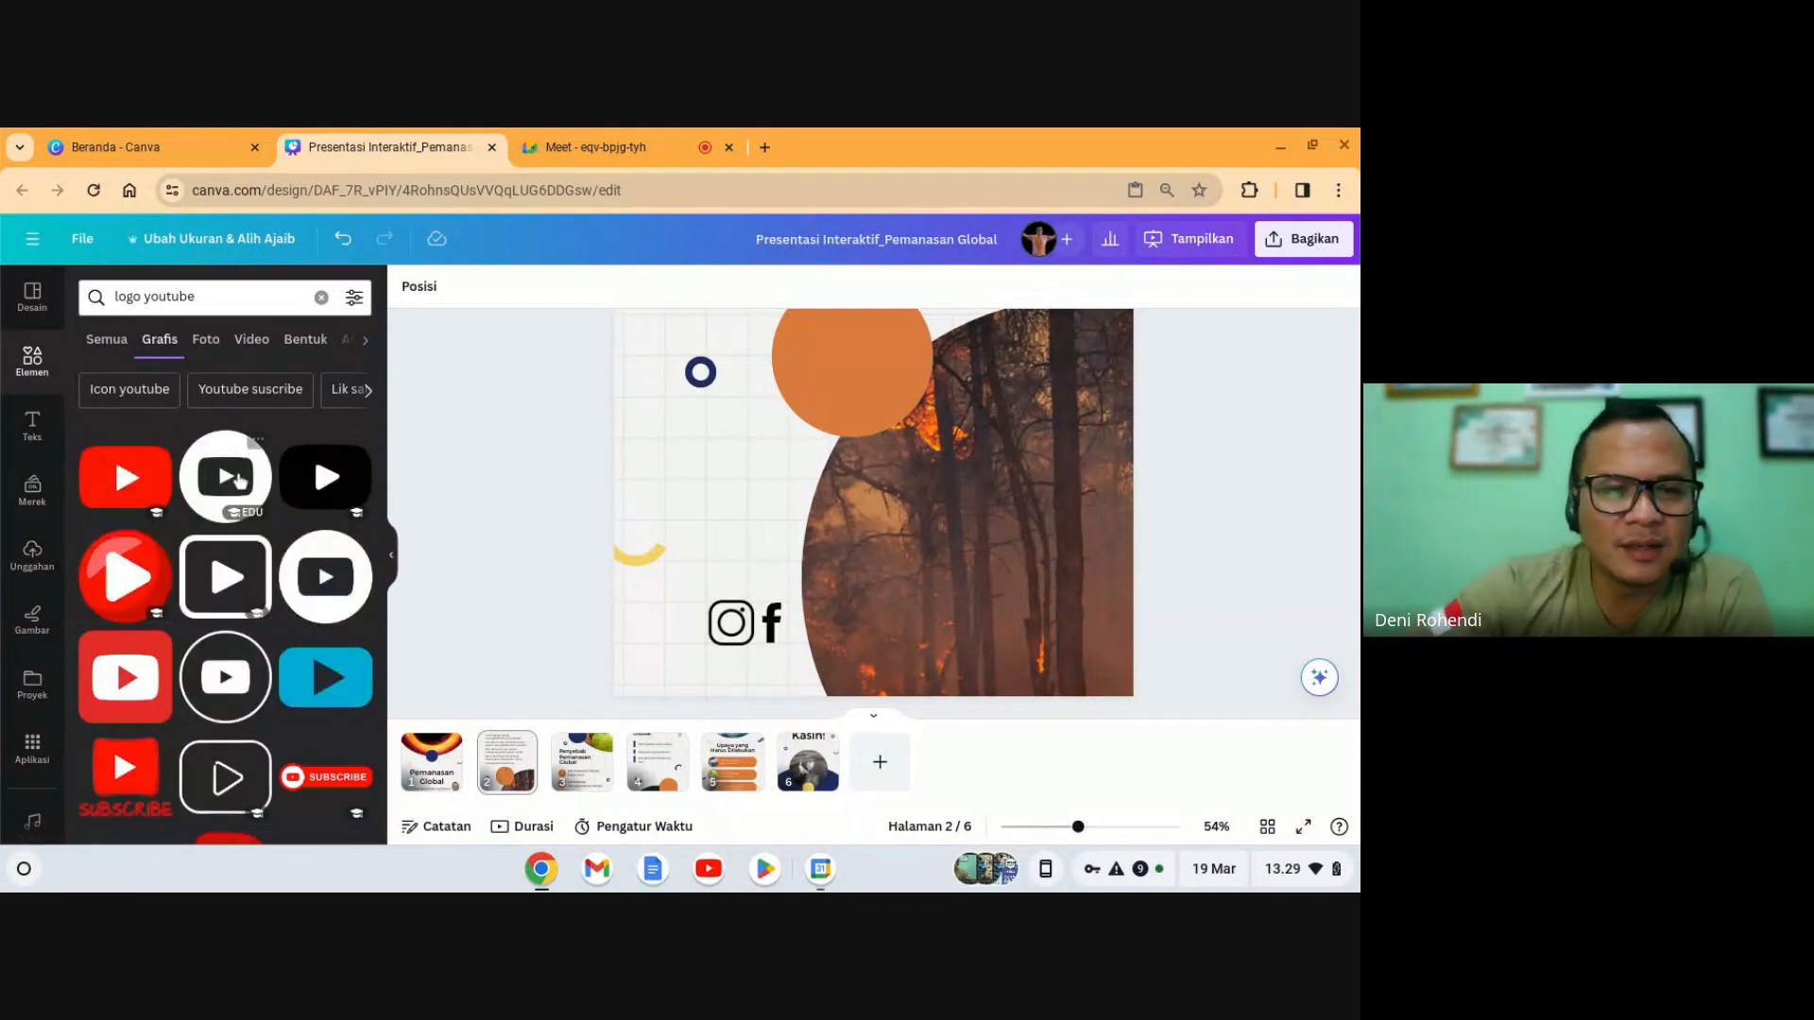
{"action": "left_click", "coordinate": [329, 480]}
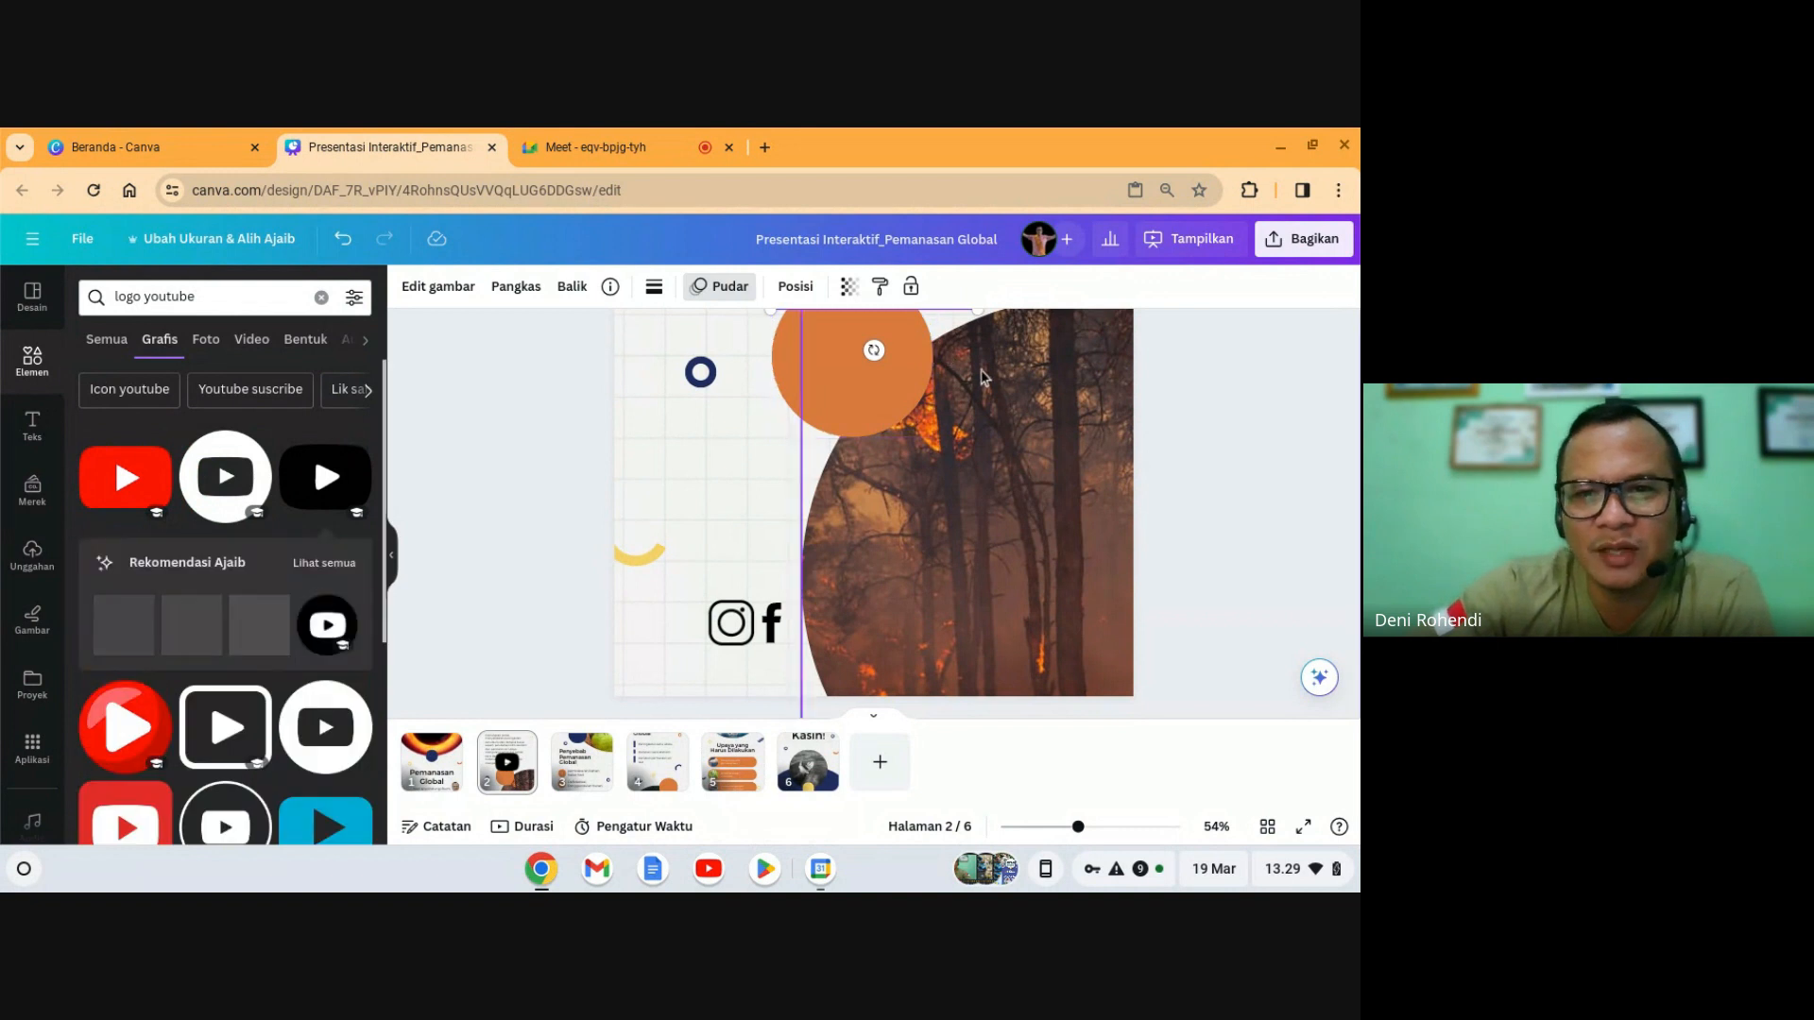
- Shrink the YouTube logo to icon size and set it beside the Facebook icon
{"action": "scroll", "coordinate": [983, 377], "scroll_direction": "up", "scroll_amount": 2}
{"action": "left_click", "coordinate": [924, 376]}
{"action": "left_click_drag", "start_coordinate": [927, 401], "coordinate": [891, 667]}
{"action": "scroll", "coordinate": [895, 630], "scroll_direction": "down", "scroll_amount": 1}
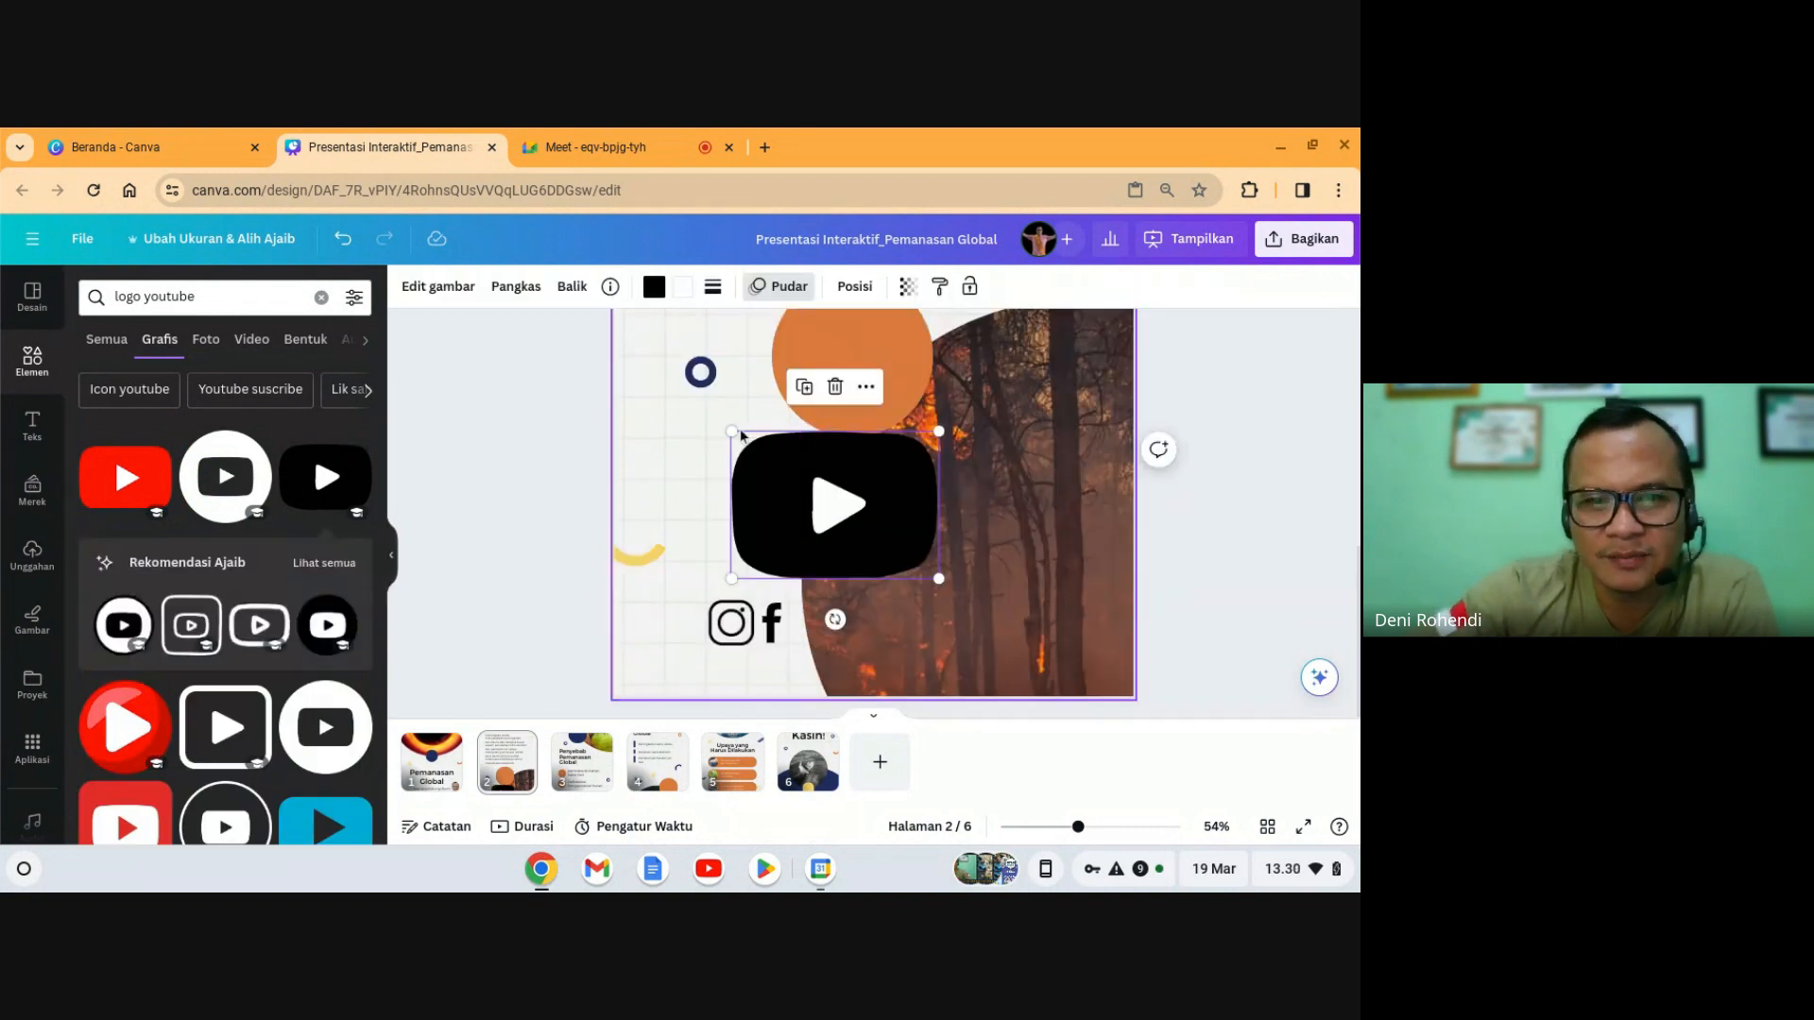
{"action": "left_click_drag", "start_coordinate": [732, 431], "coordinate": [876, 536]}
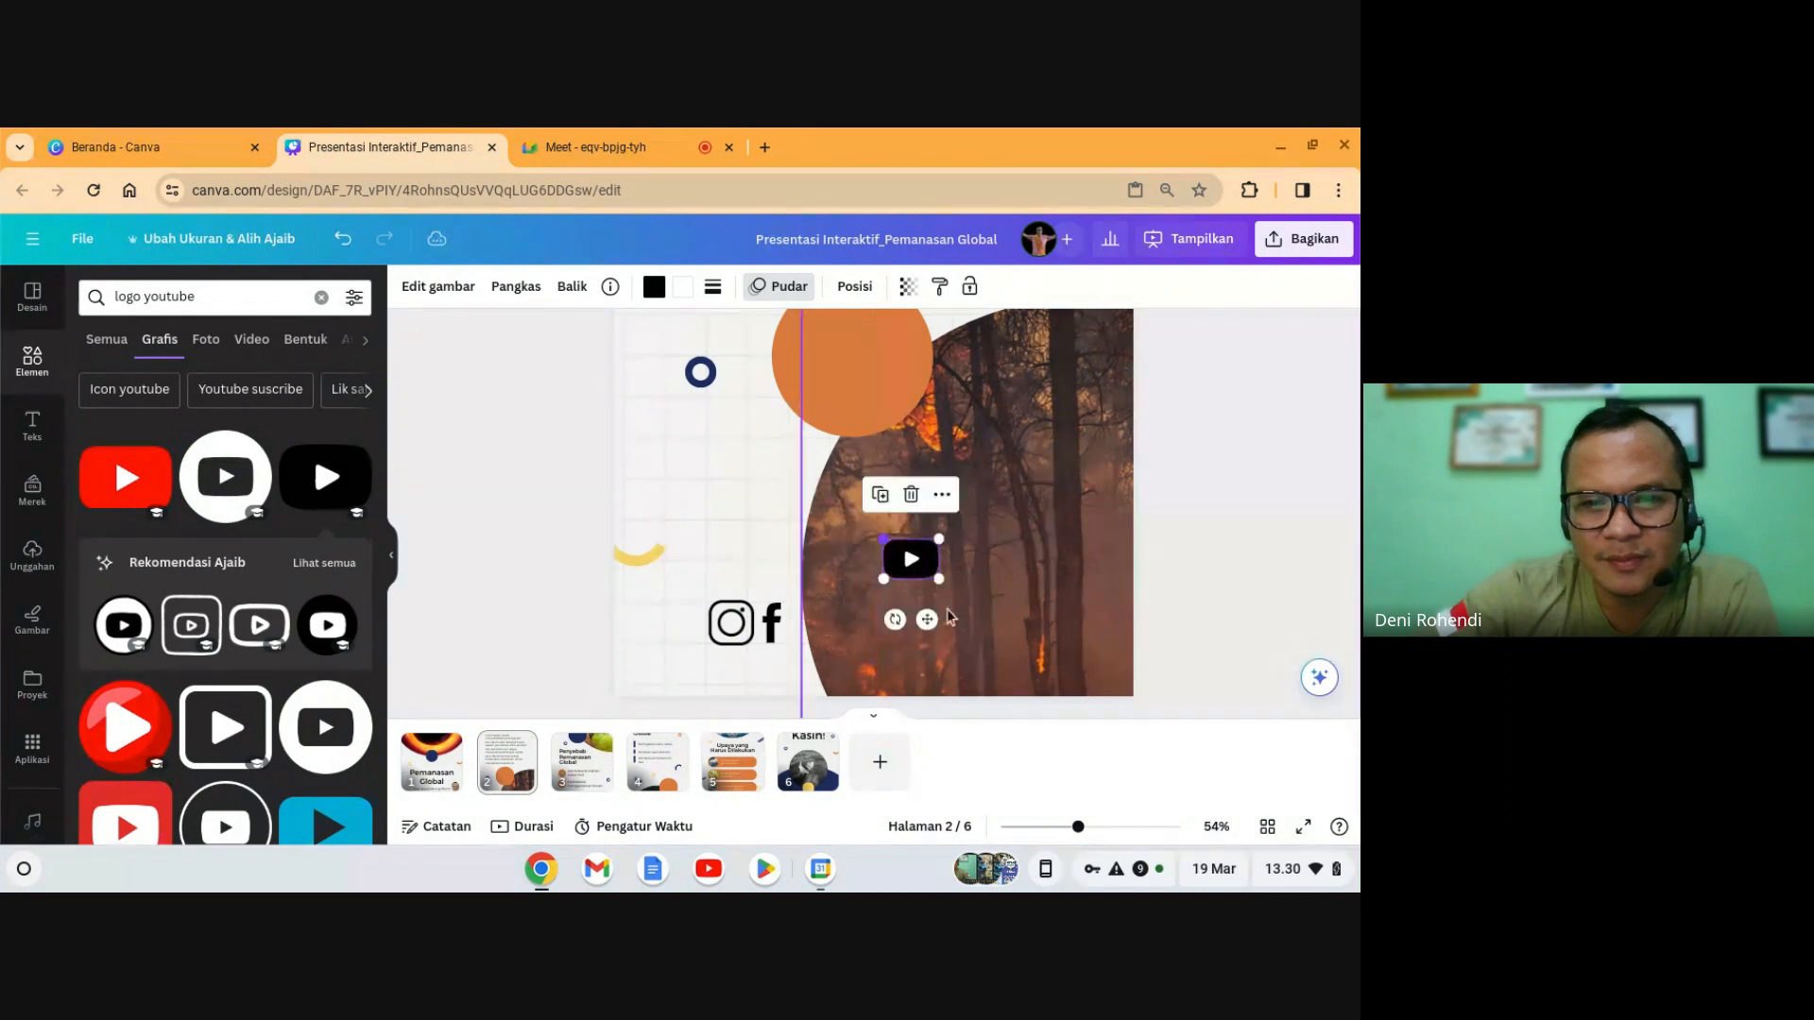
{"action": "left_click_drag", "start_coordinate": [931, 618], "coordinate": [838, 686]}
{"action": "left_click", "coordinate": [1256, 518]}
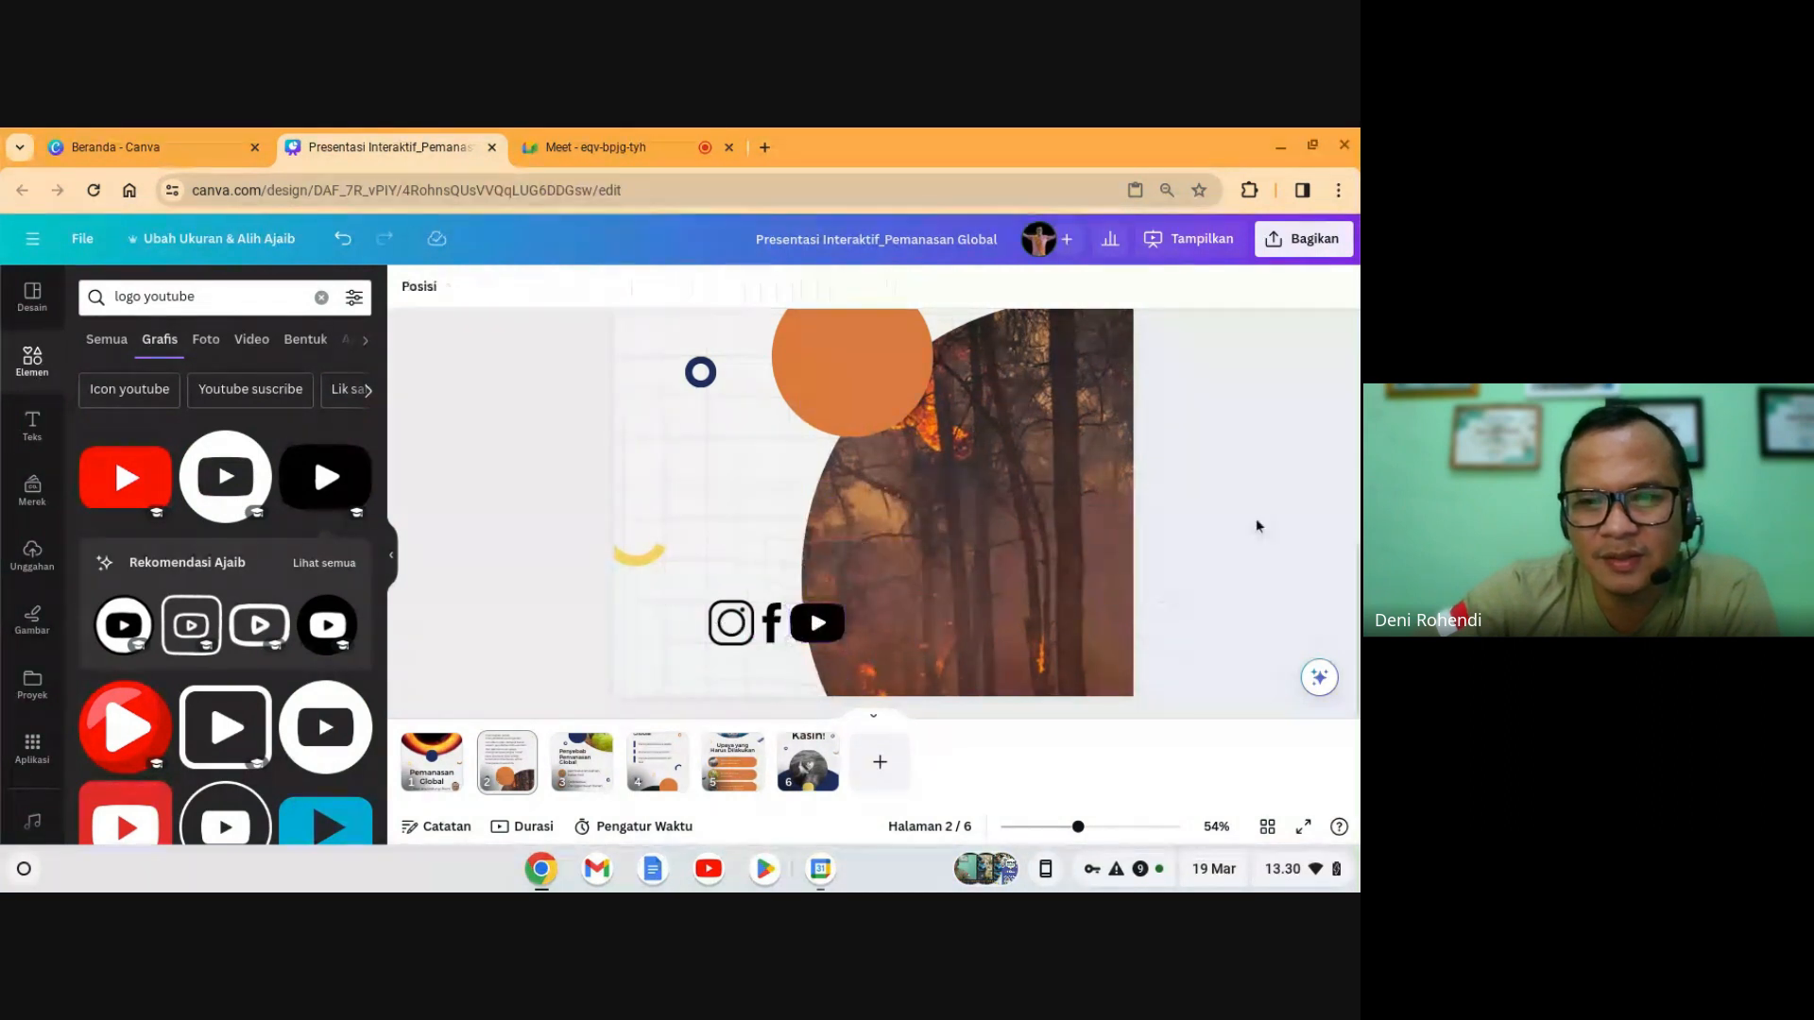
{"action": "left_click", "coordinate": [831, 631]}
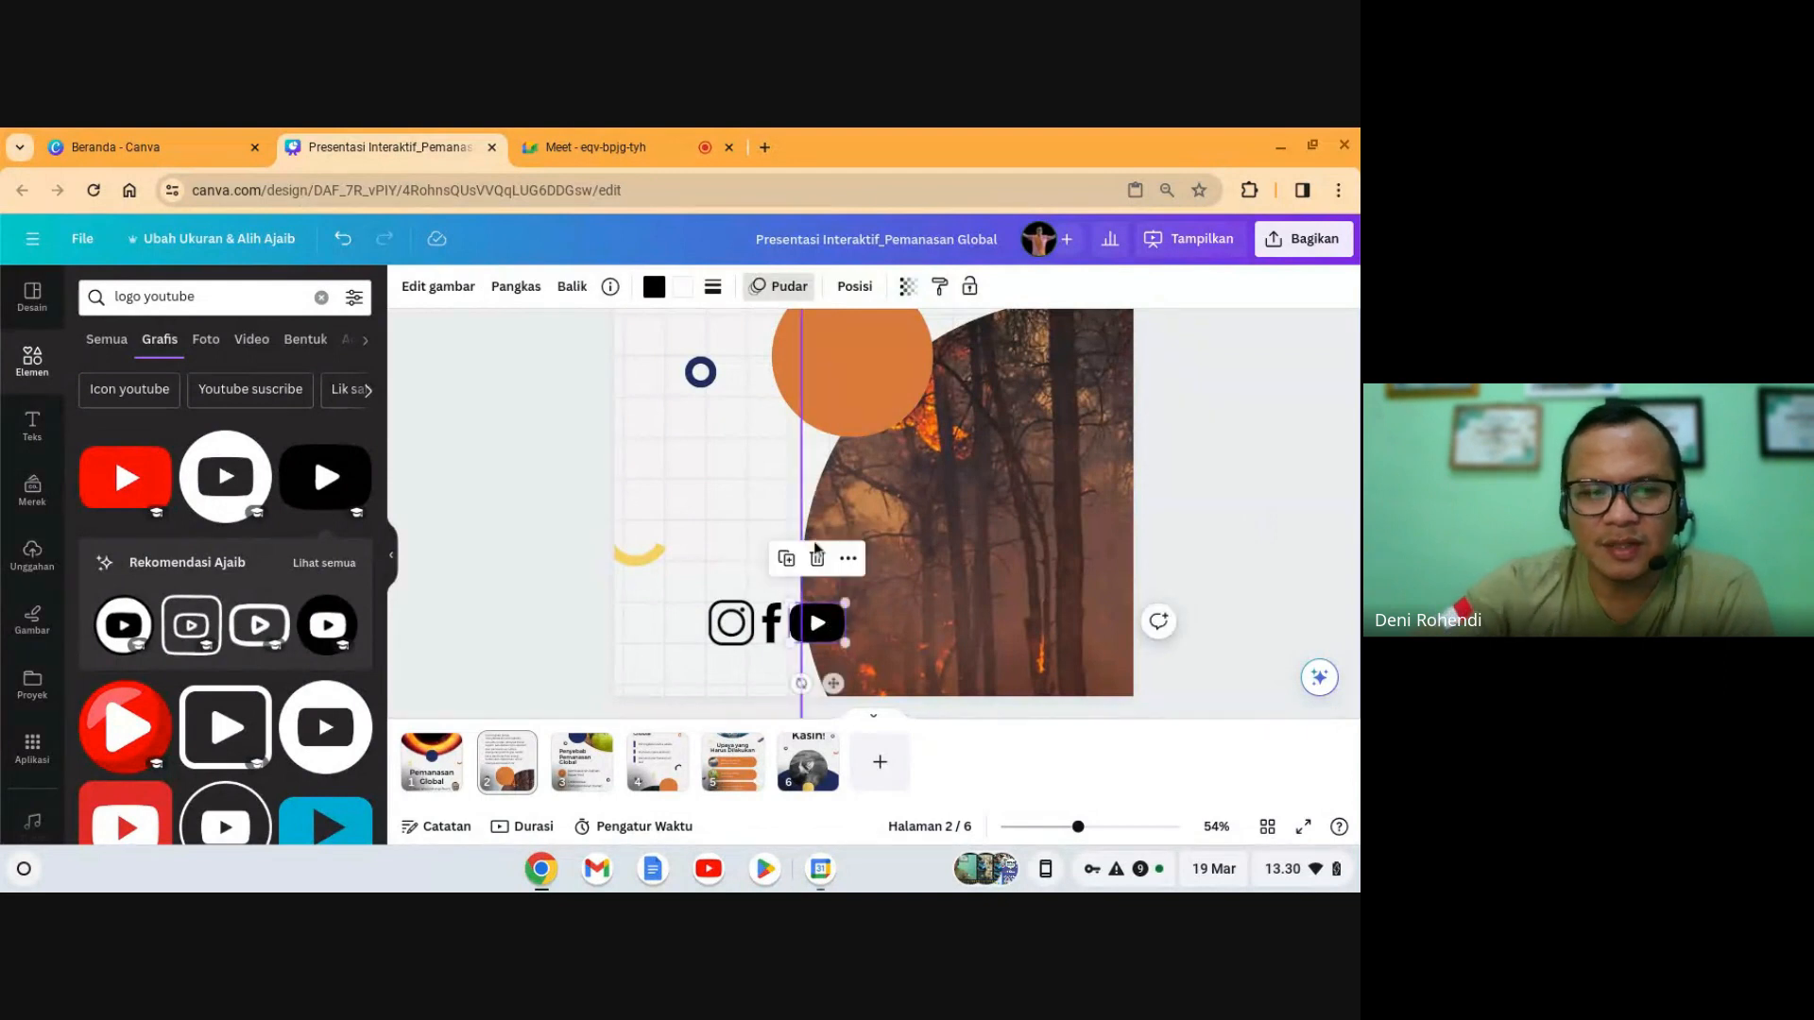
{"action": "left_click", "coordinate": [225, 289]}
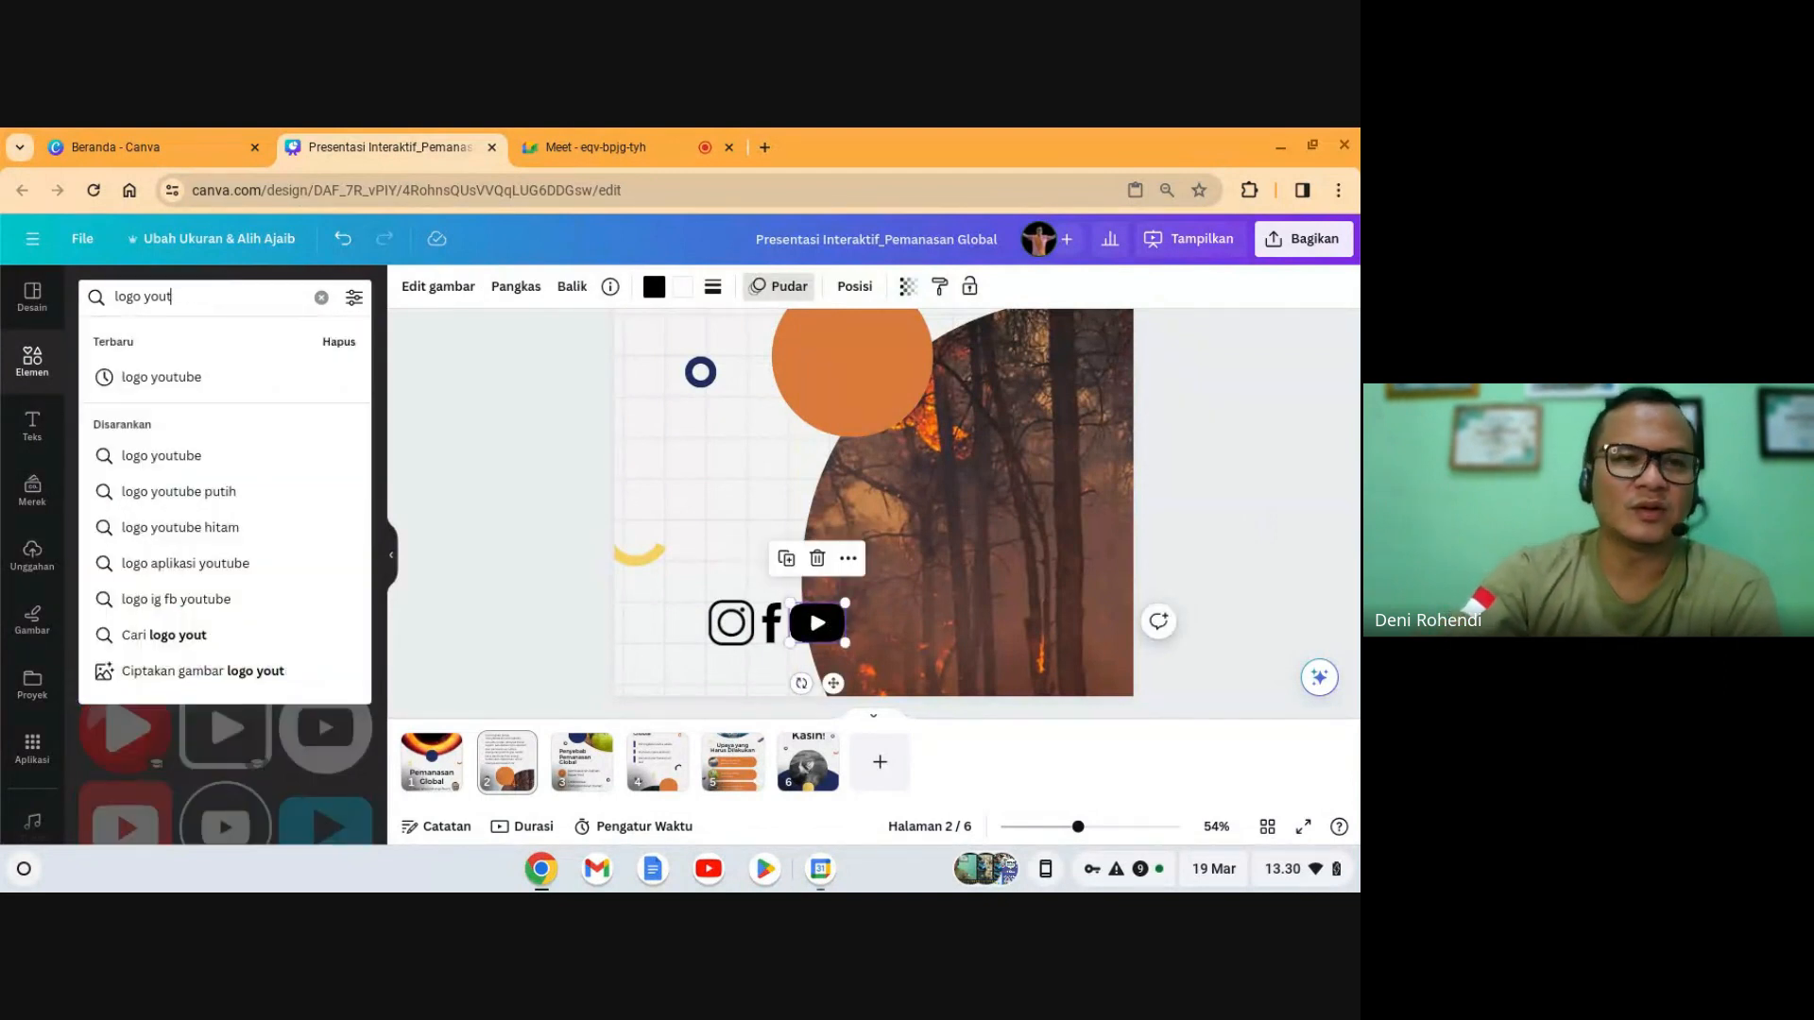
- Search for 'logo tiktok' and add a small TikTok logo after the YouTube icon
{"action": "key", "text": "BackSpace"}
{"action": "type", "text": "tiktok"}
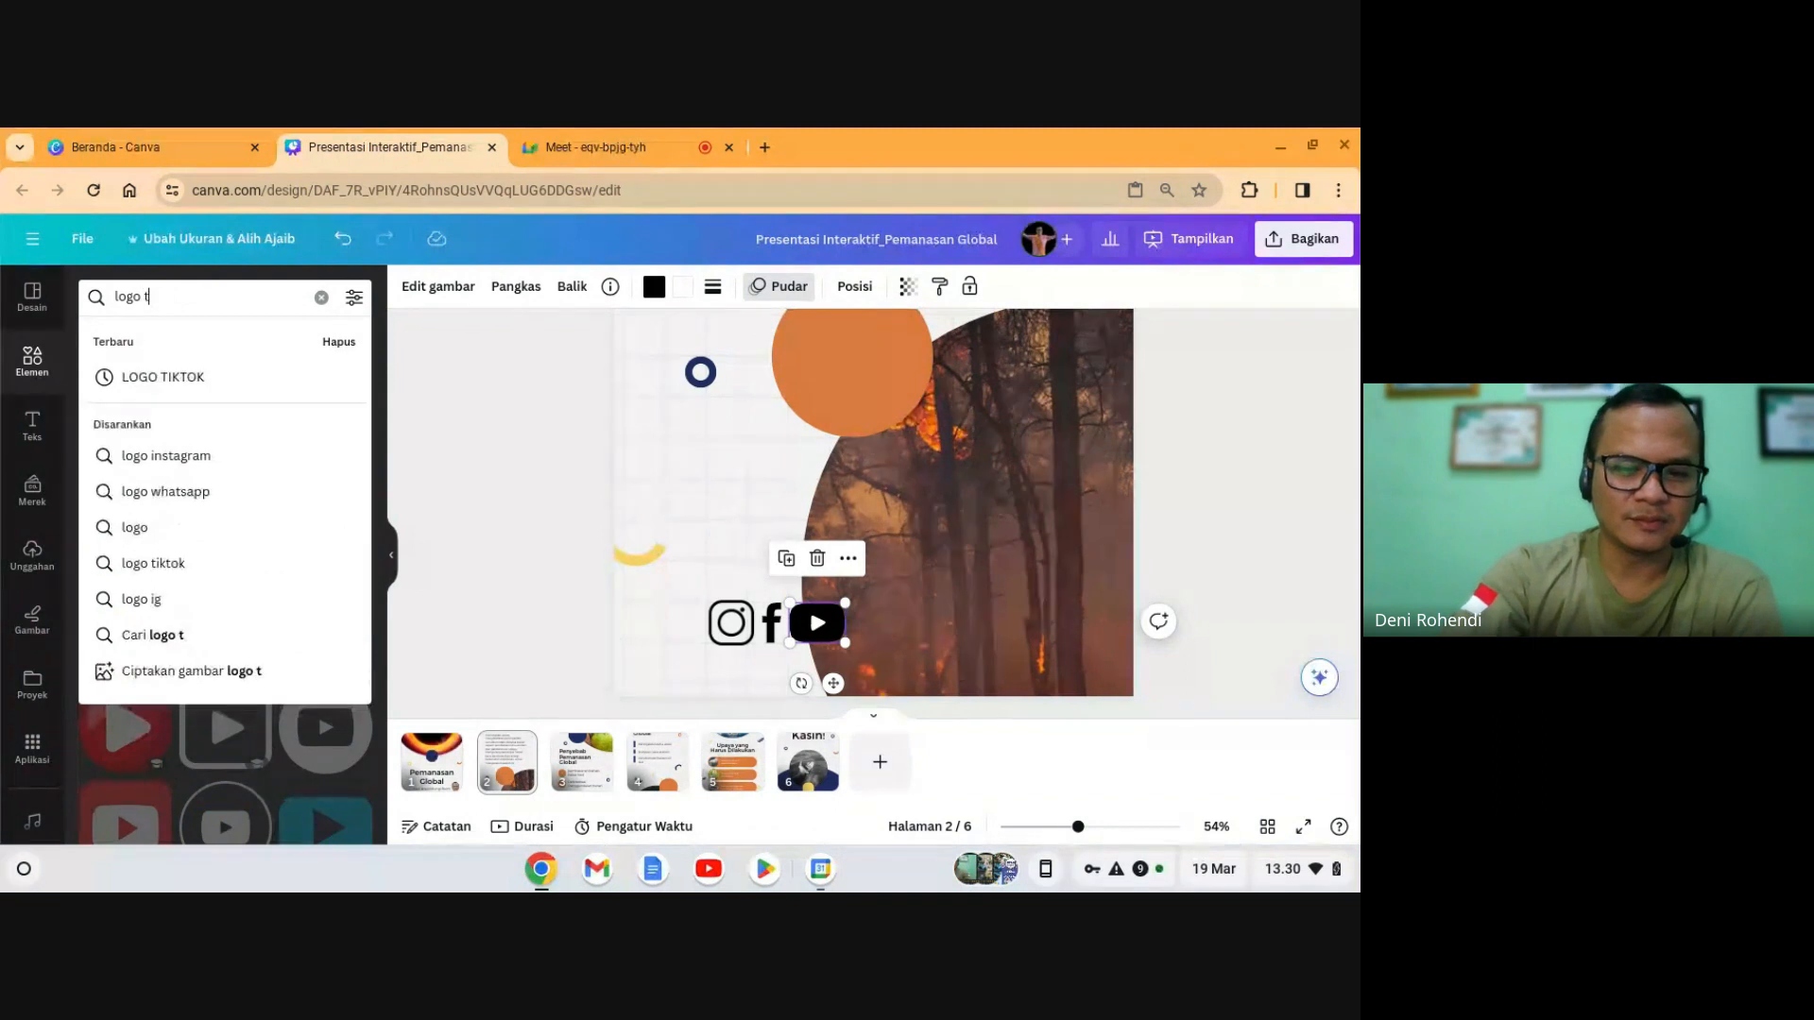
{"action": "key", "text": "Return"}
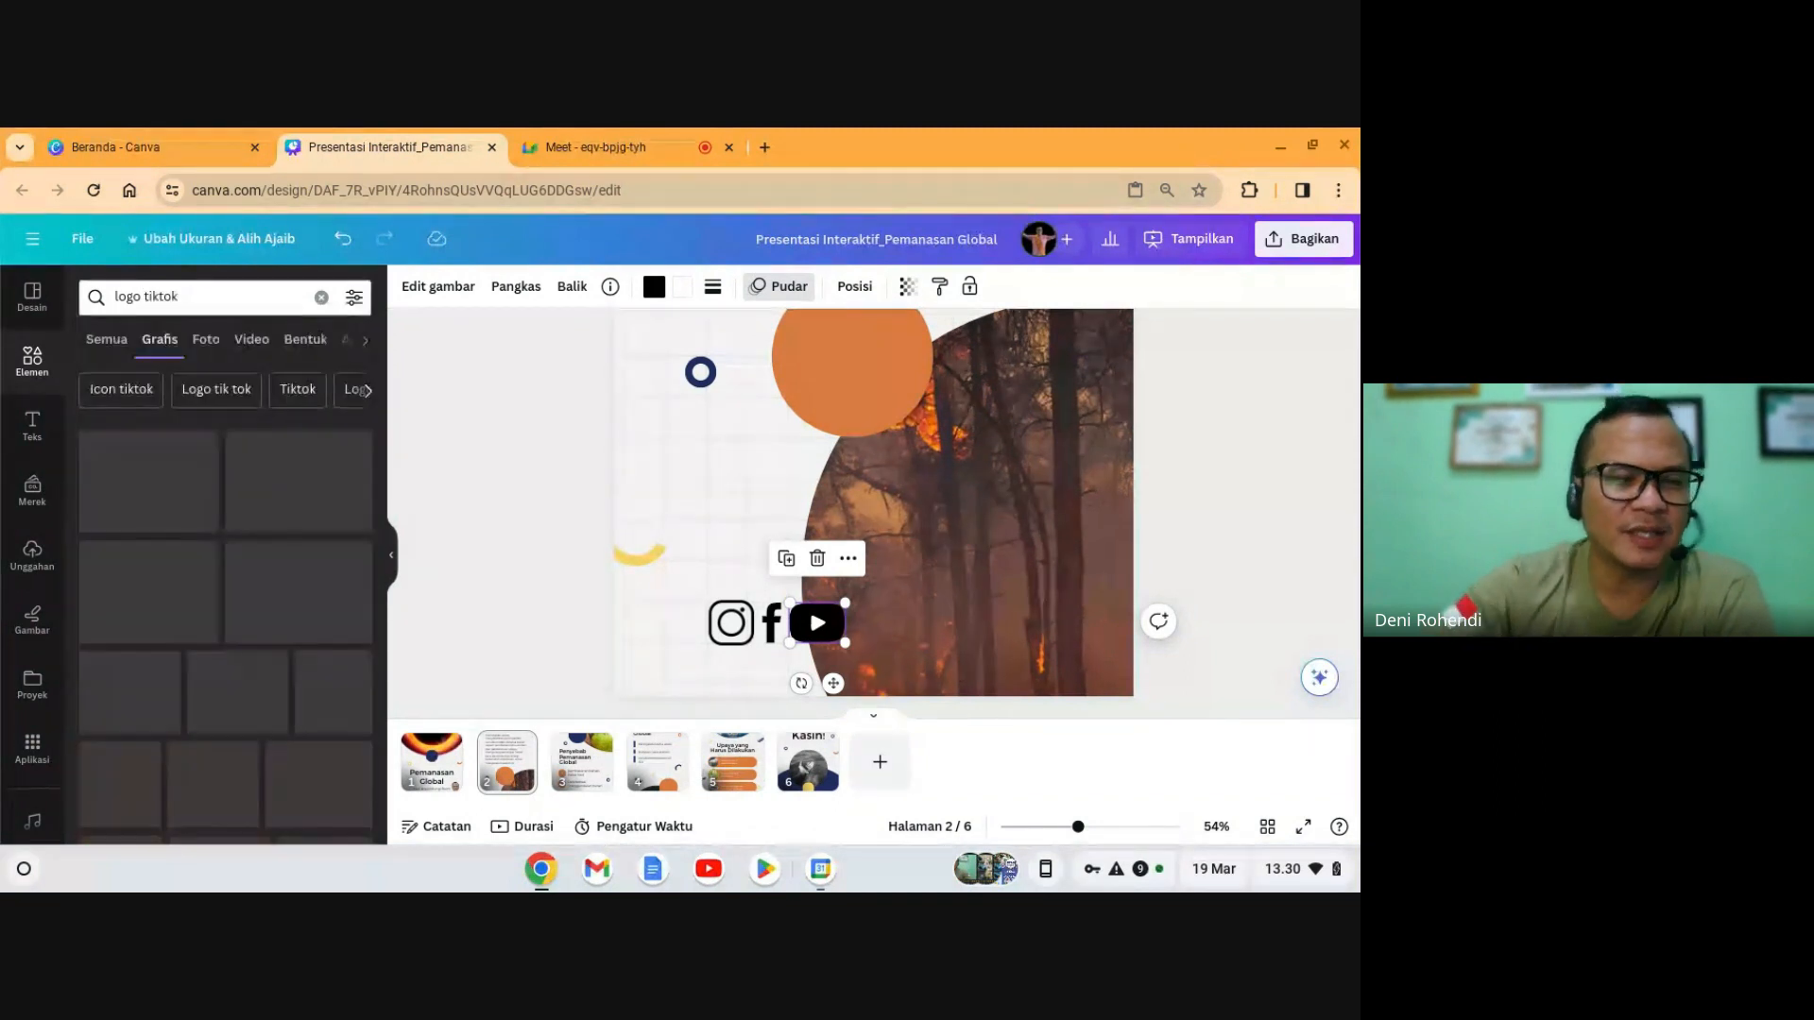
{"action": "left_click_drag", "start_coordinate": [111, 494], "coordinate": [786, 545]}
{"action": "left_click_drag", "start_coordinate": [709, 326], "coordinate": [874, 627]}
{"action": "left_click", "coordinate": [1214, 569]}
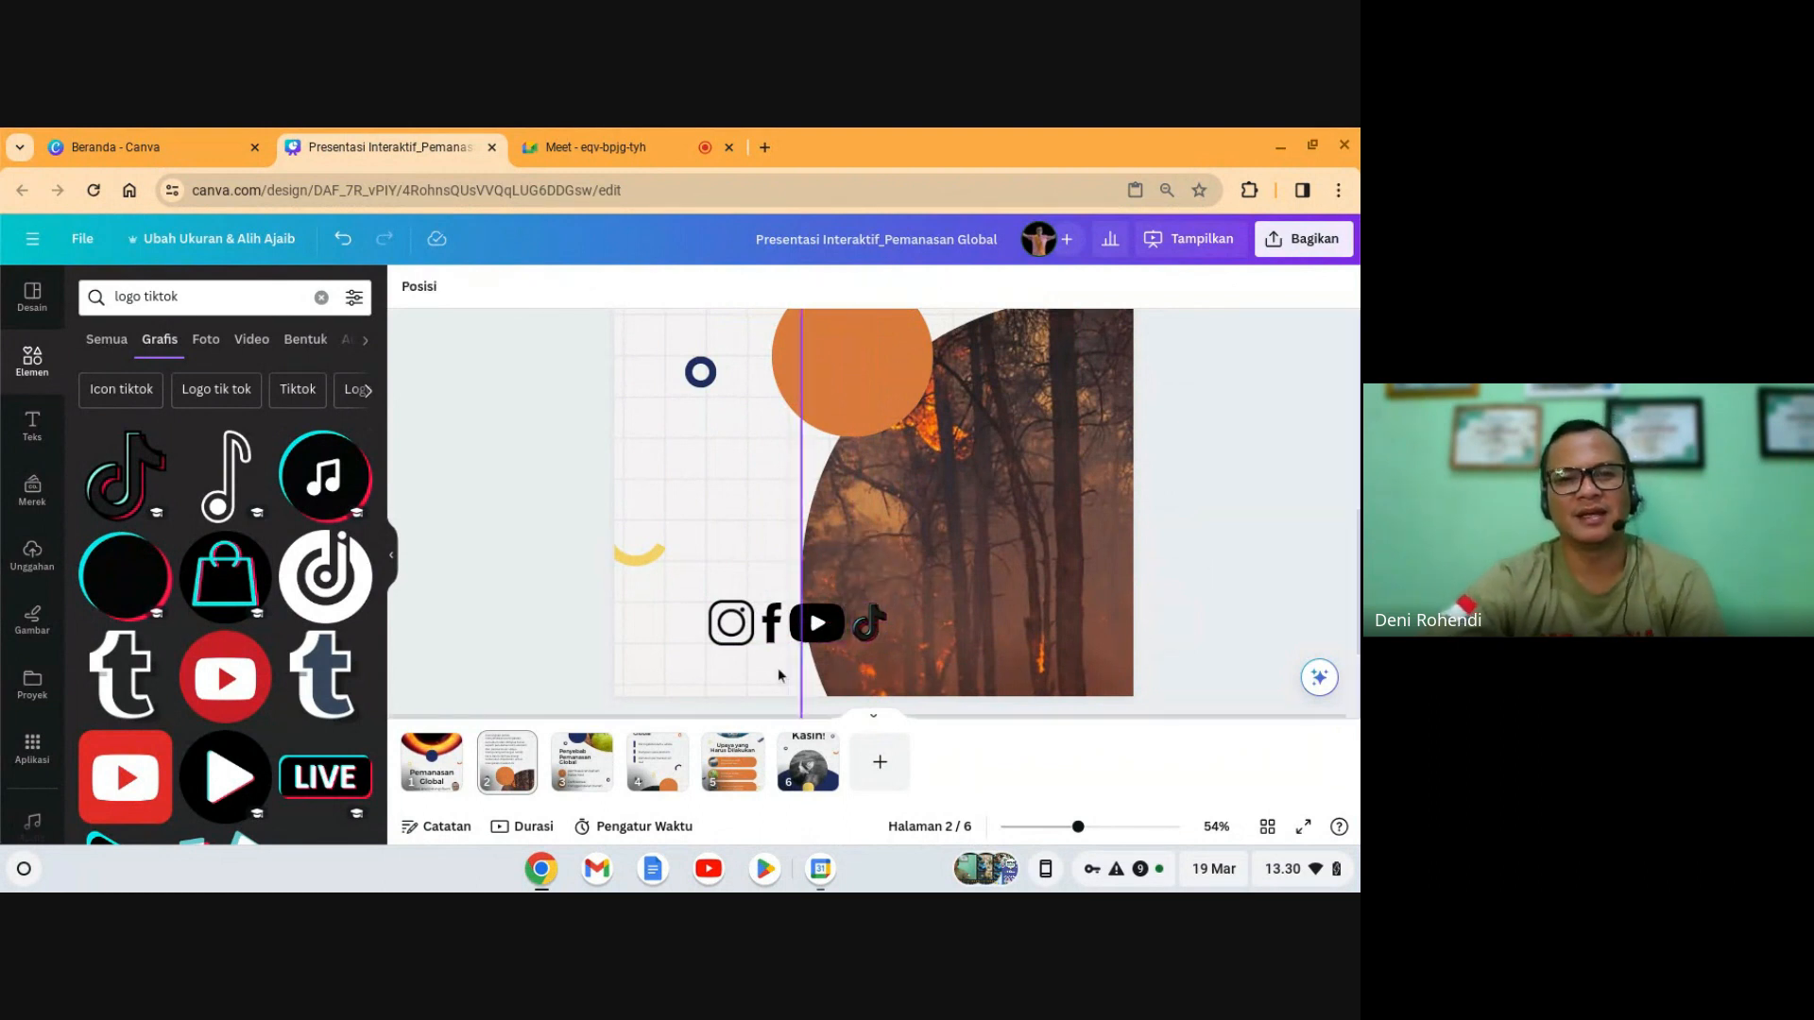
- Lock the forest photo in place
{"action": "left_click_drag", "start_coordinate": [688, 628], "coordinate": [867, 632]}
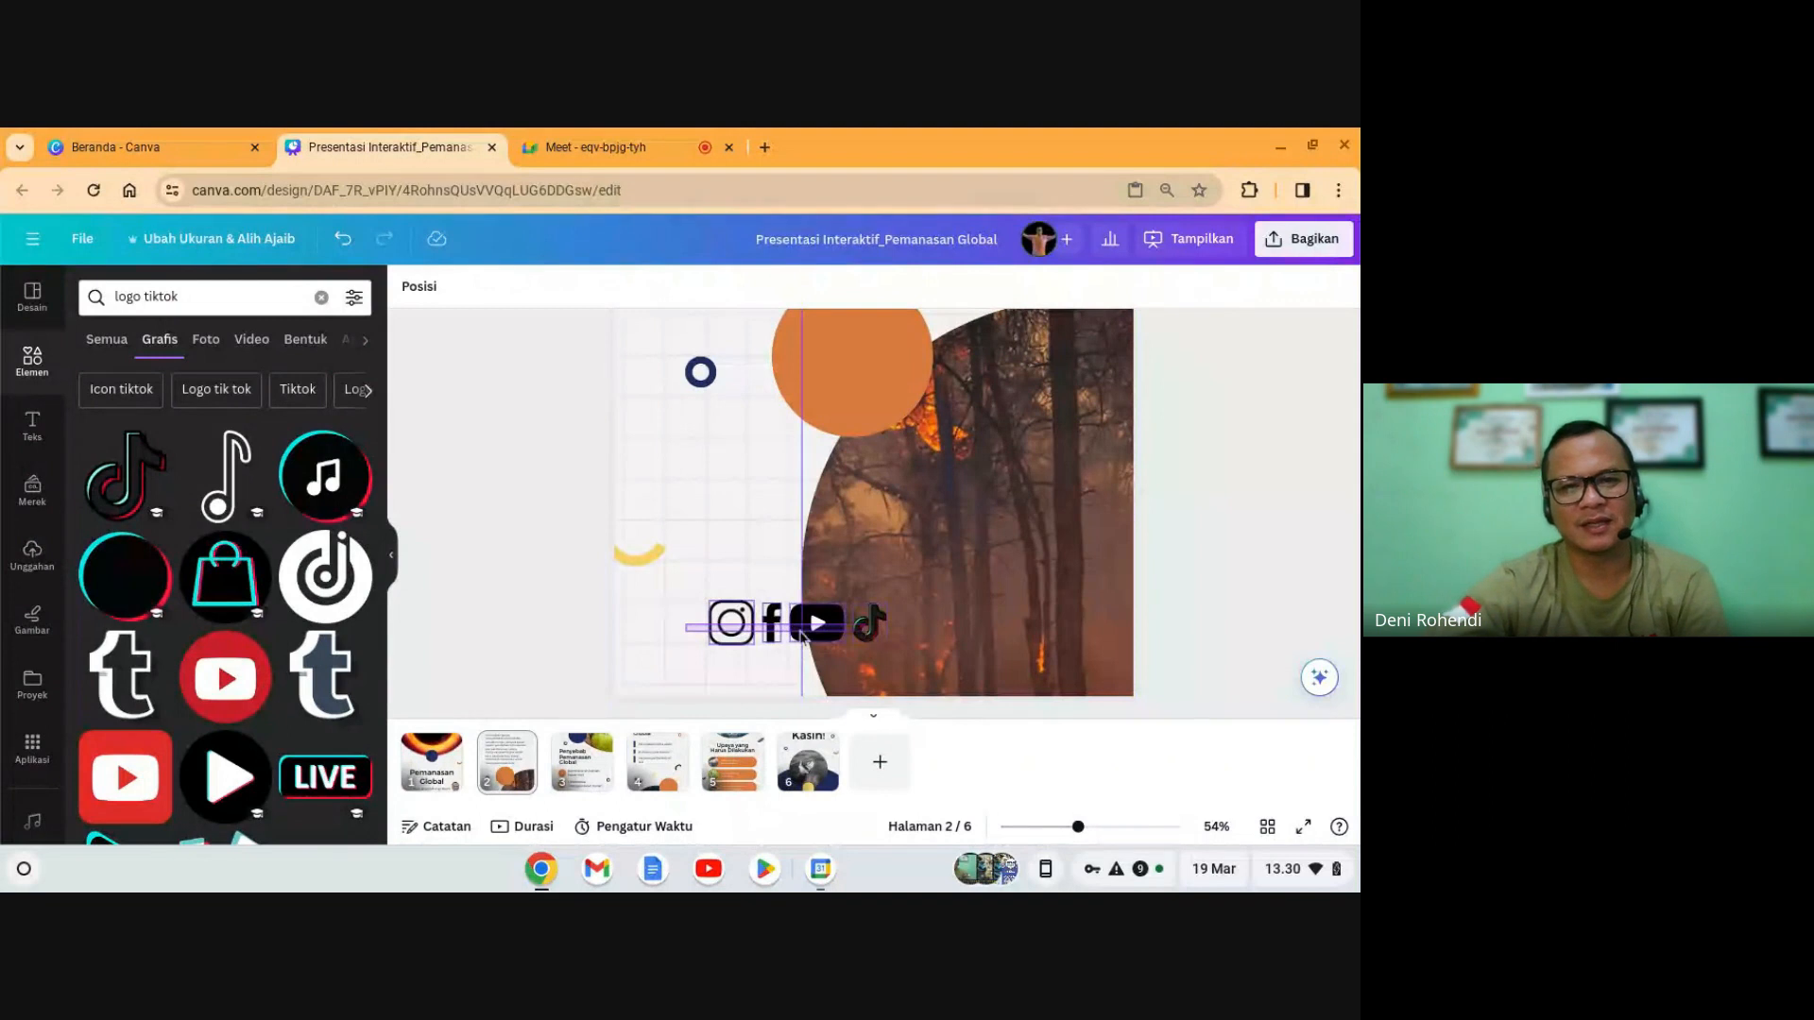
{"action": "left_click", "coordinate": [976, 575]}
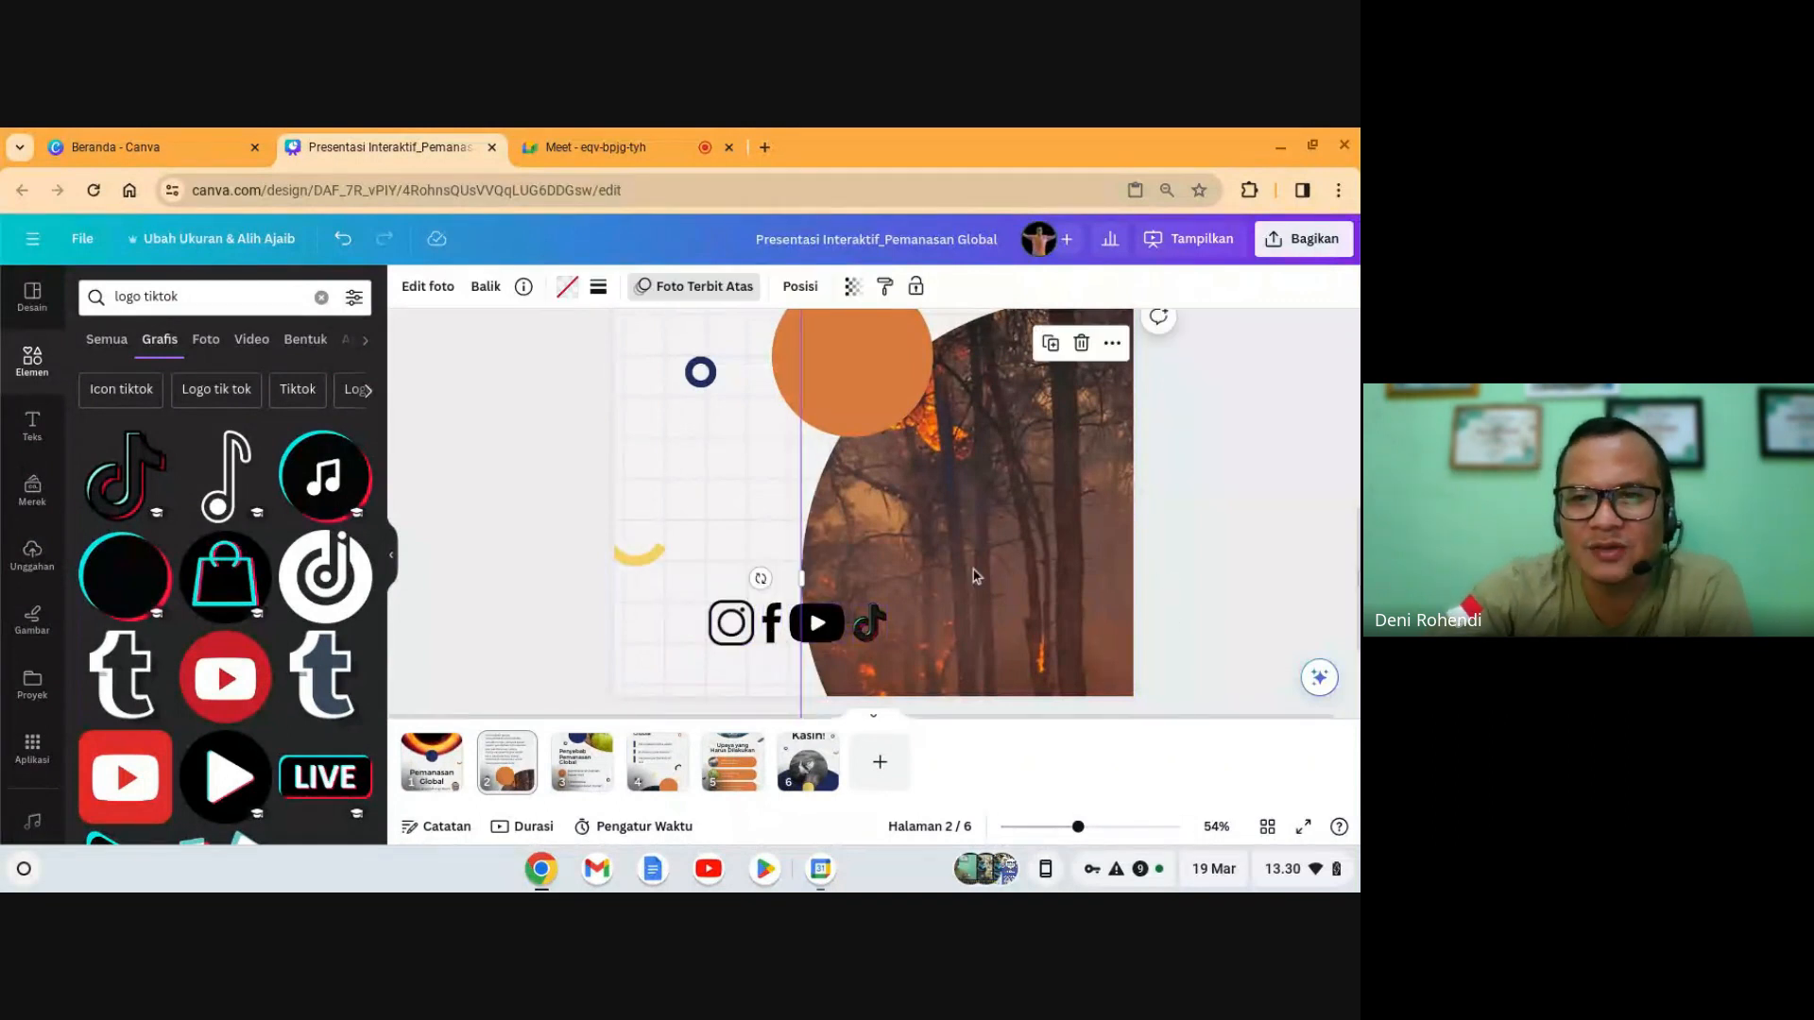
{"action": "left_click", "coordinate": [1218, 582]}
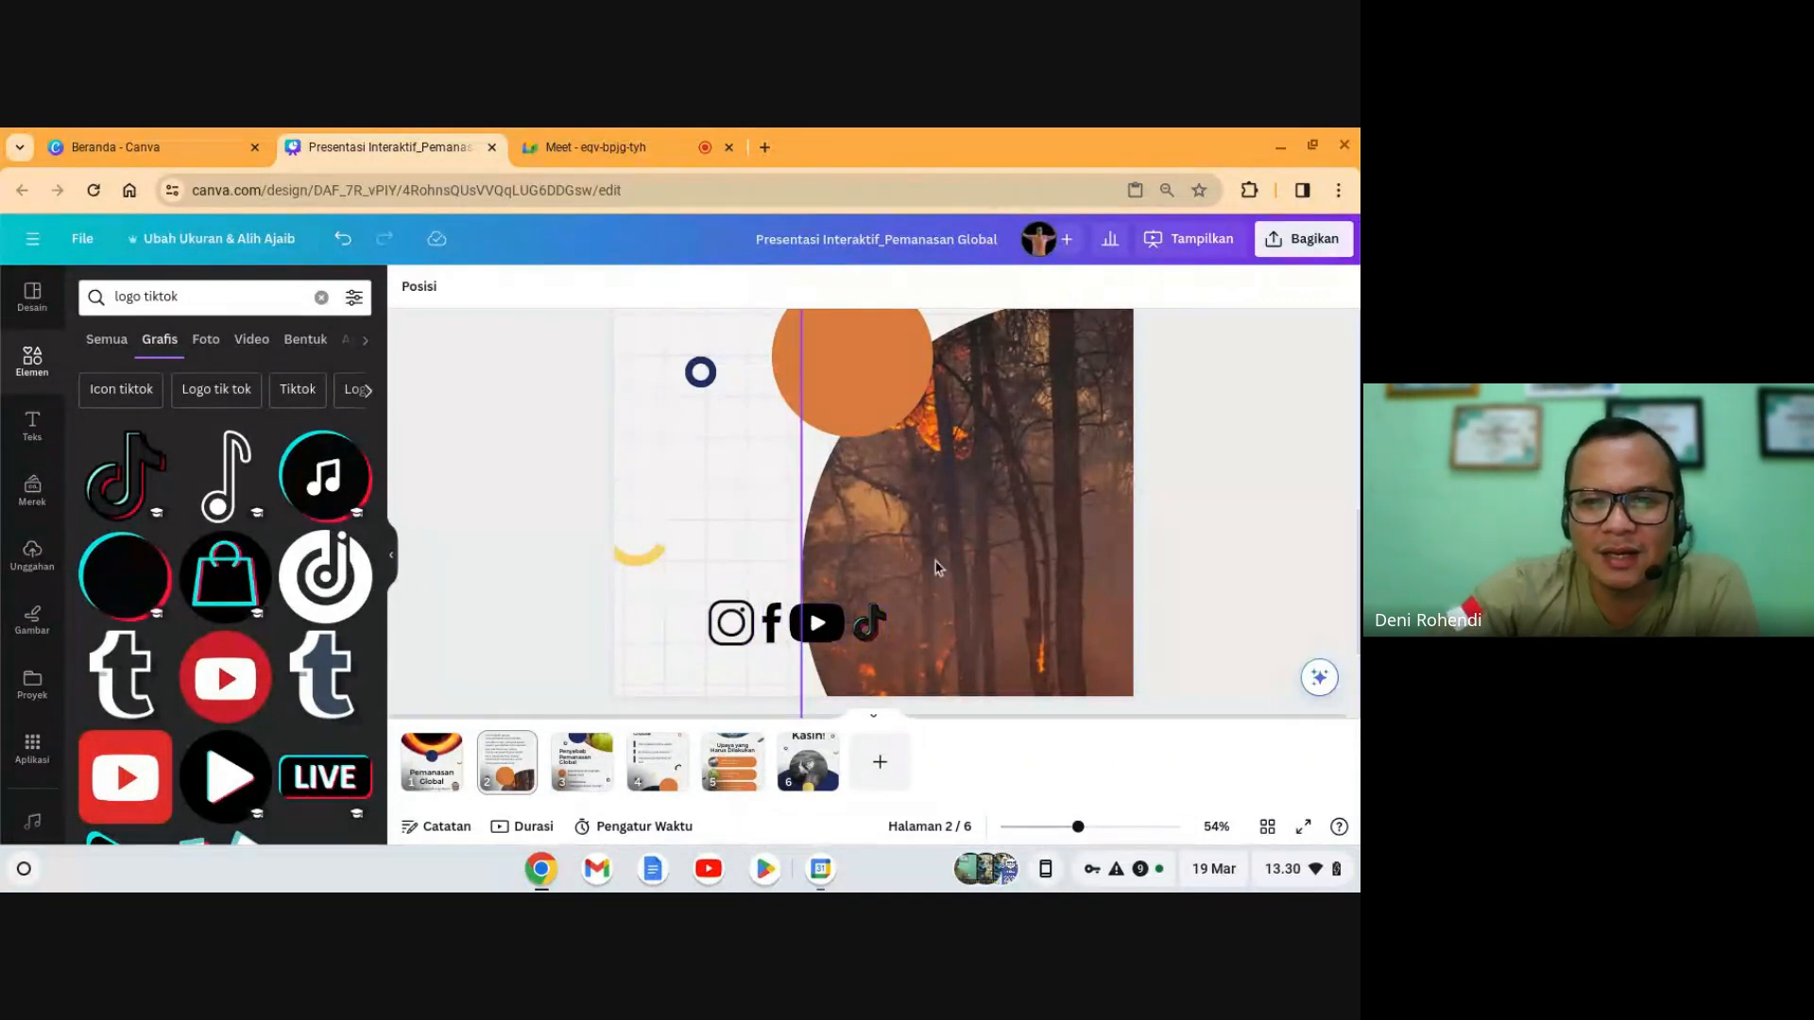
{"action": "left_click", "coordinate": [1000, 535]}
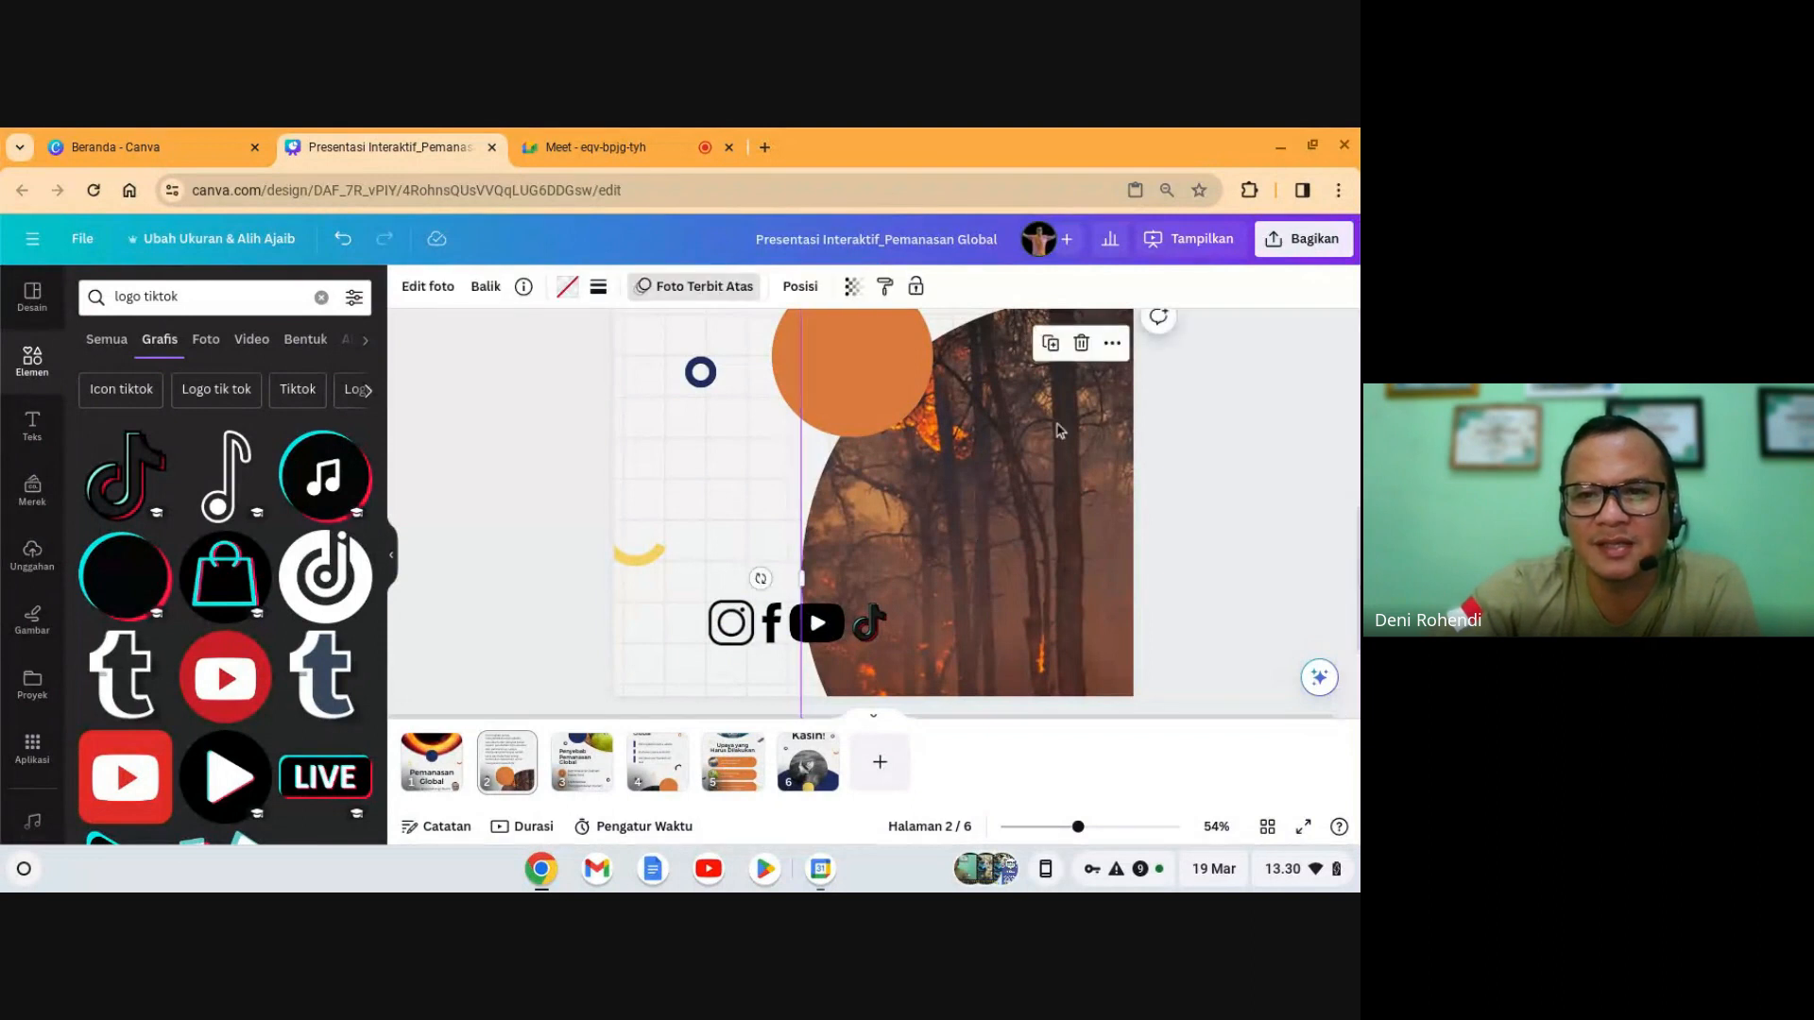
{"action": "left_click", "coordinate": [916, 288]}
{"action": "left_click", "coordinate": [1266, 489]}
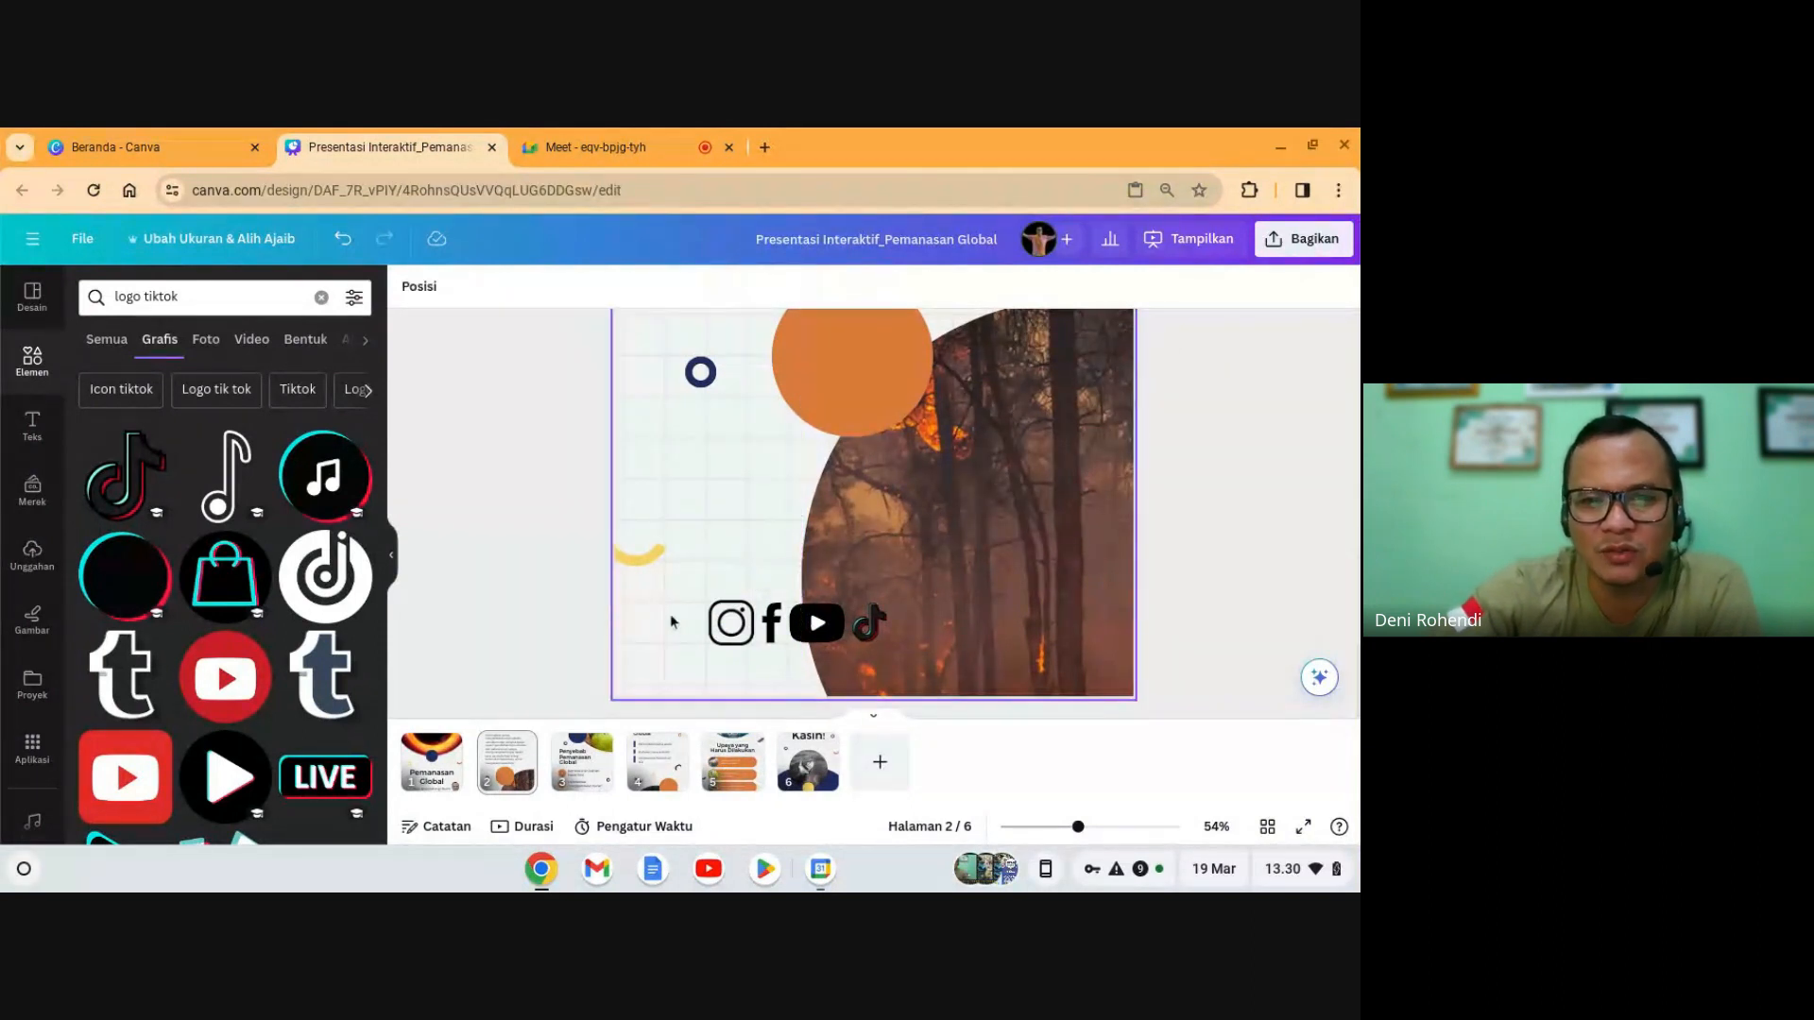
- Select all four social icons and move the row onto the forest photo
{"action": "left_click_drag", "start_coordinate": [665, 622], "coordinate": [837, 634]}
{"action": "left_click_drag", "start_coordinate": [835, 633], "coordinate": [875, 616]}
{"action": "left_click", "coordinate": [1239, 516]}
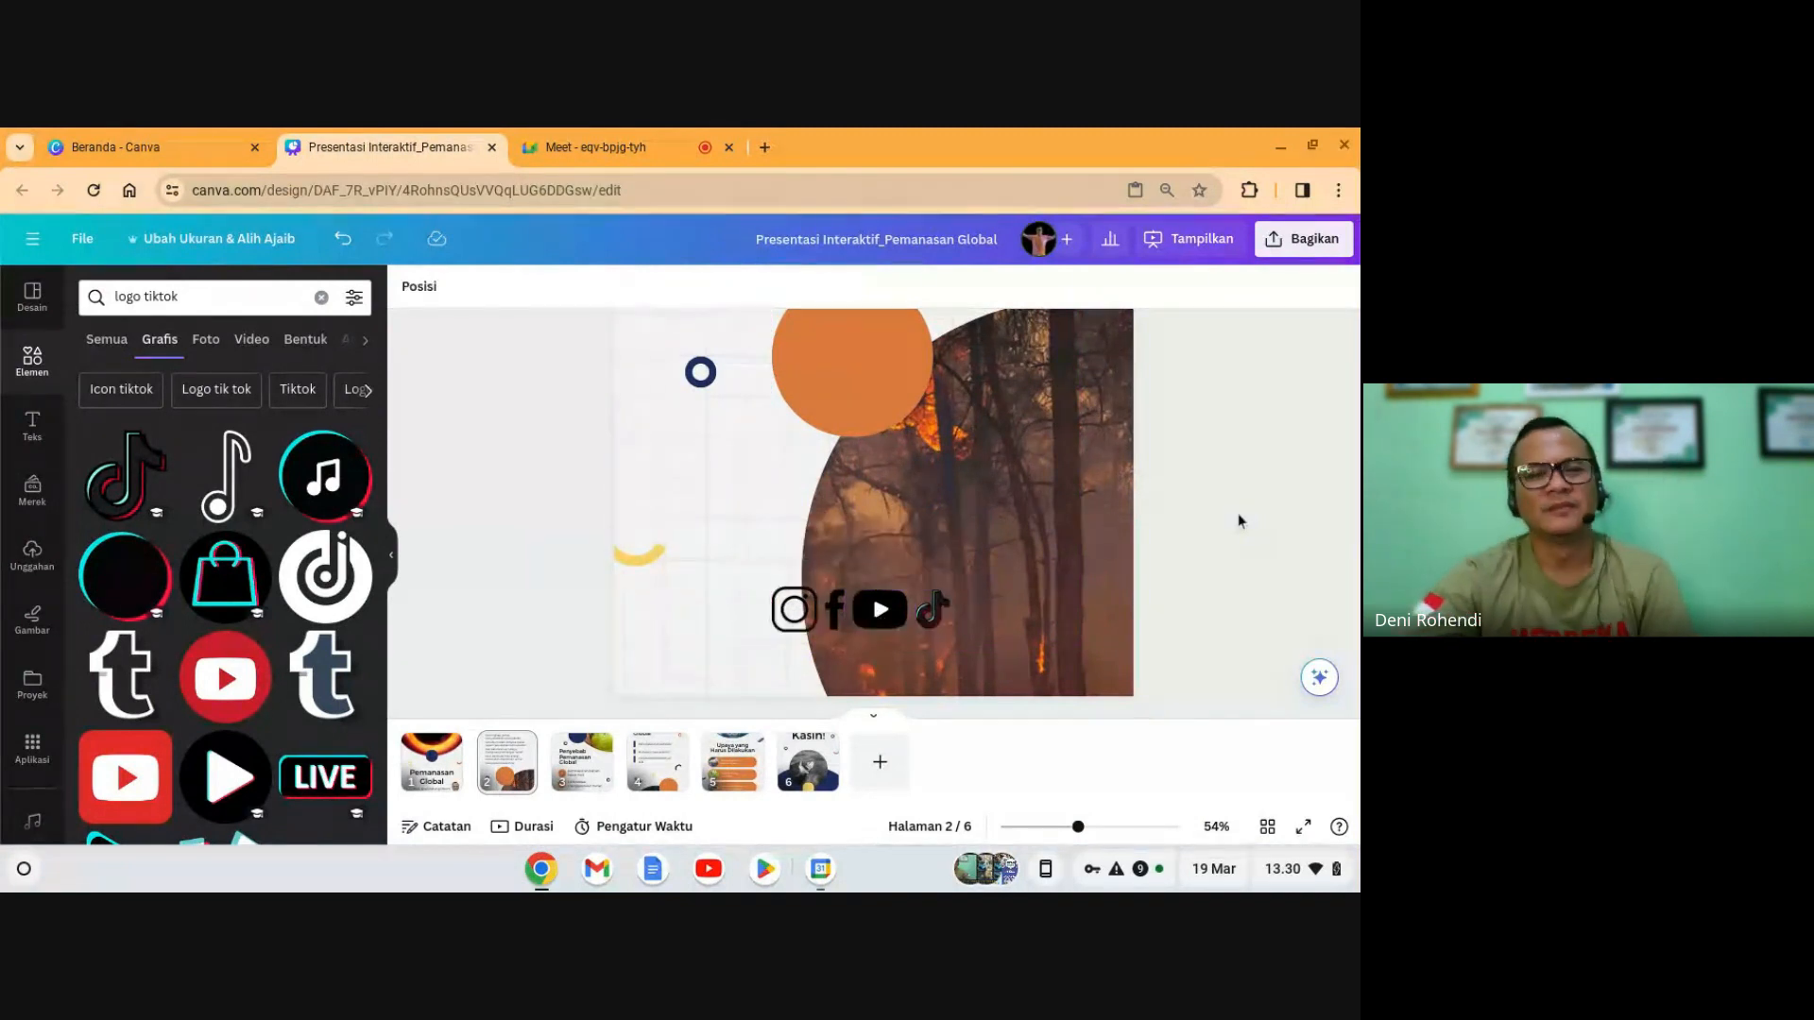
{"action": "scroll", "coordinate": [776, 624], "scroll_direction": "up", "scroll_amount": 4}
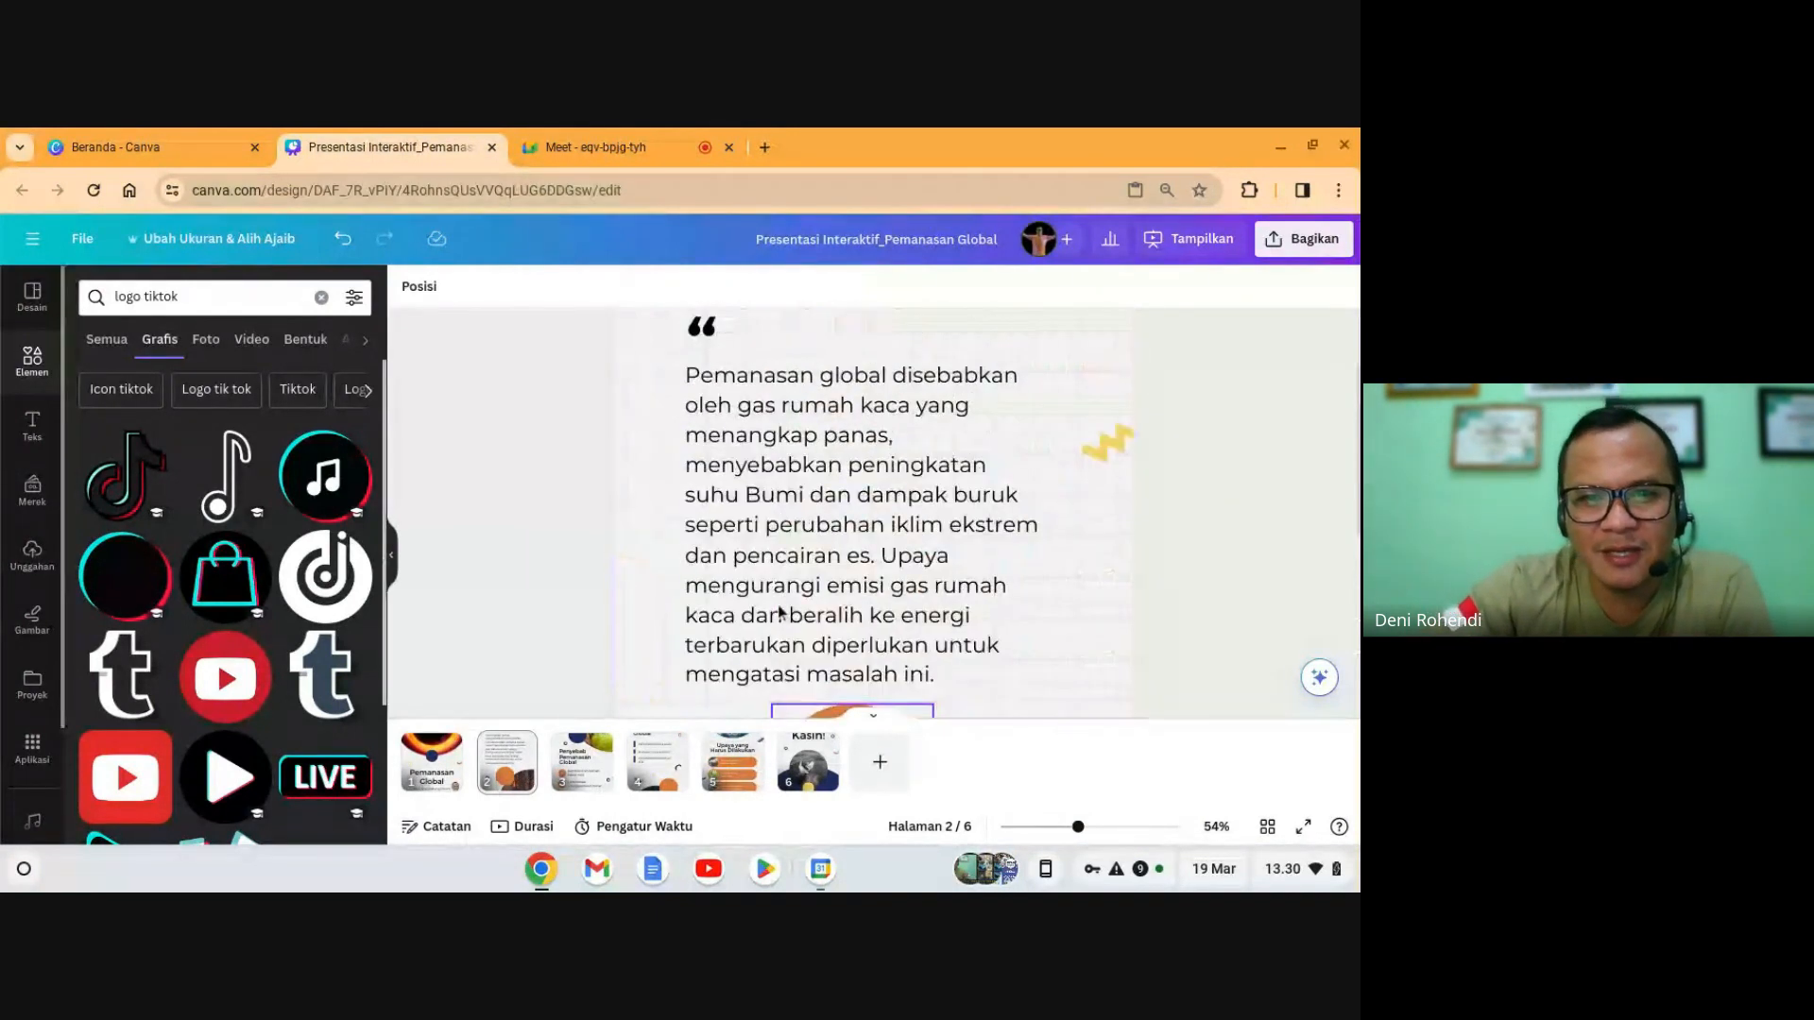
{"action": "scroll", "coordinate": [779, 614], "scroll_direction": "down", "scroll_amount": 3}
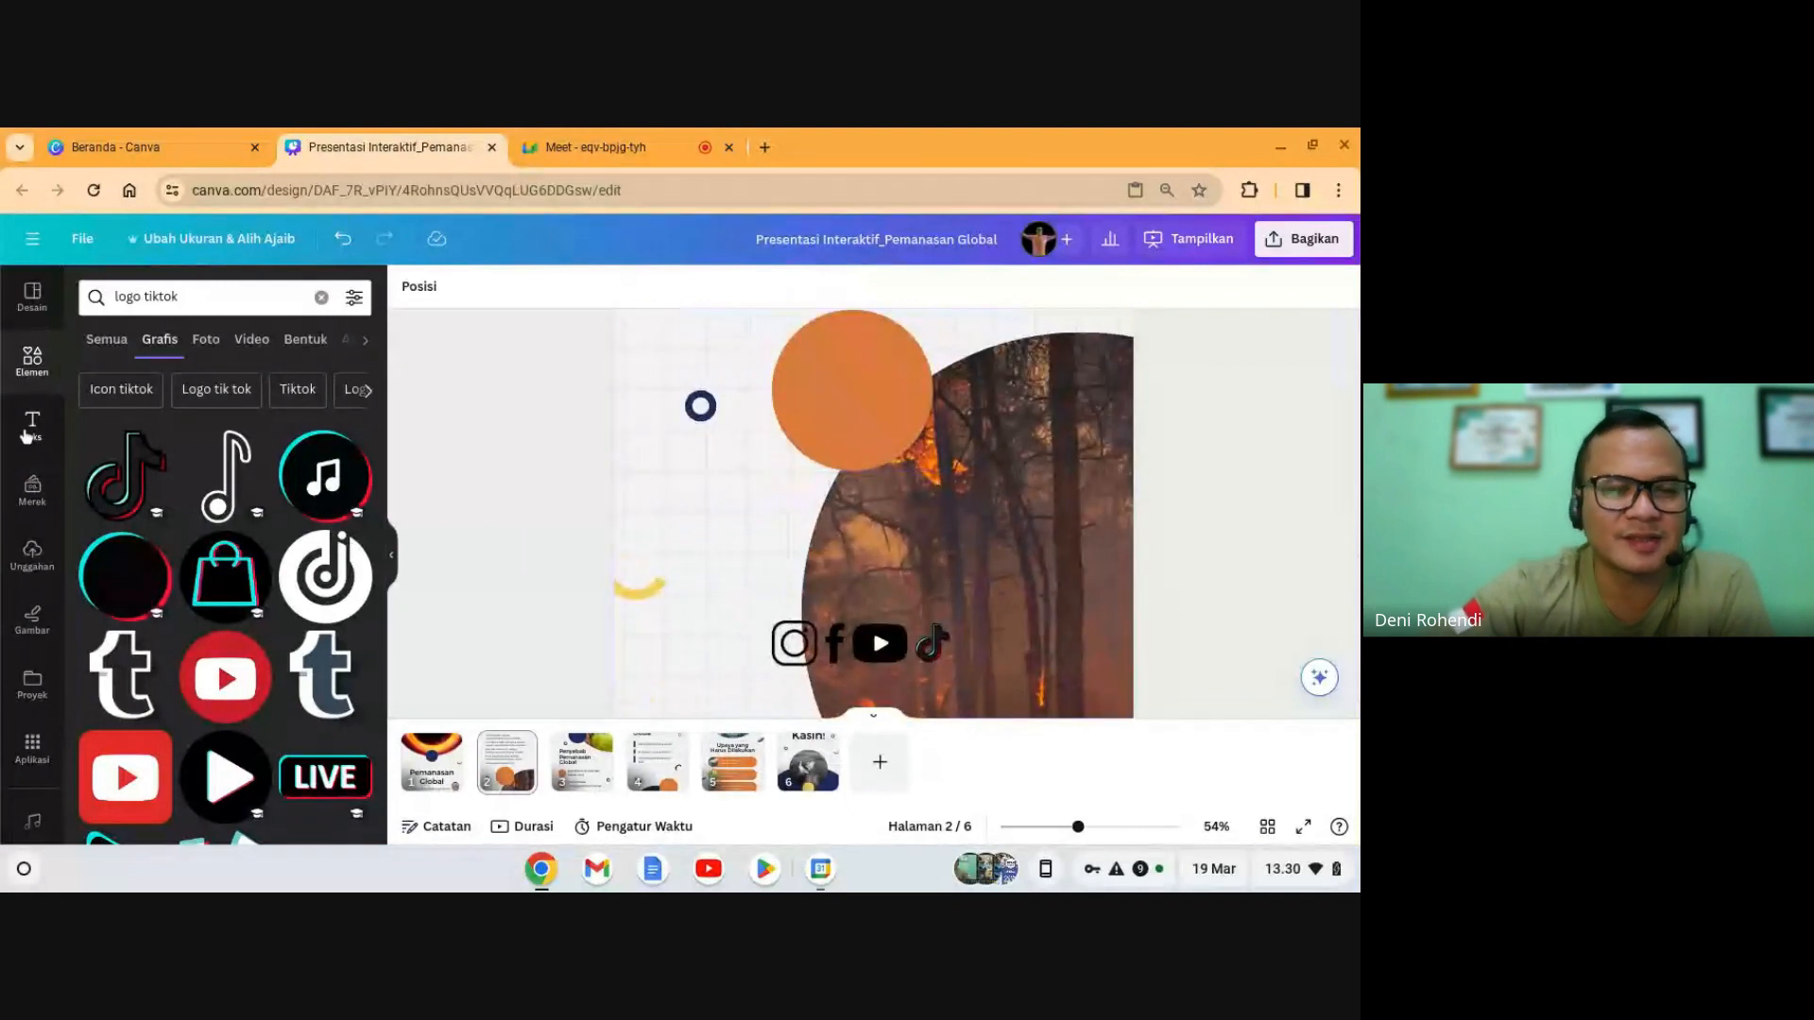
{"action": "scroll", "coordinate": [727, 604], "scroll_direction": "down", "scroll_amount": 1}
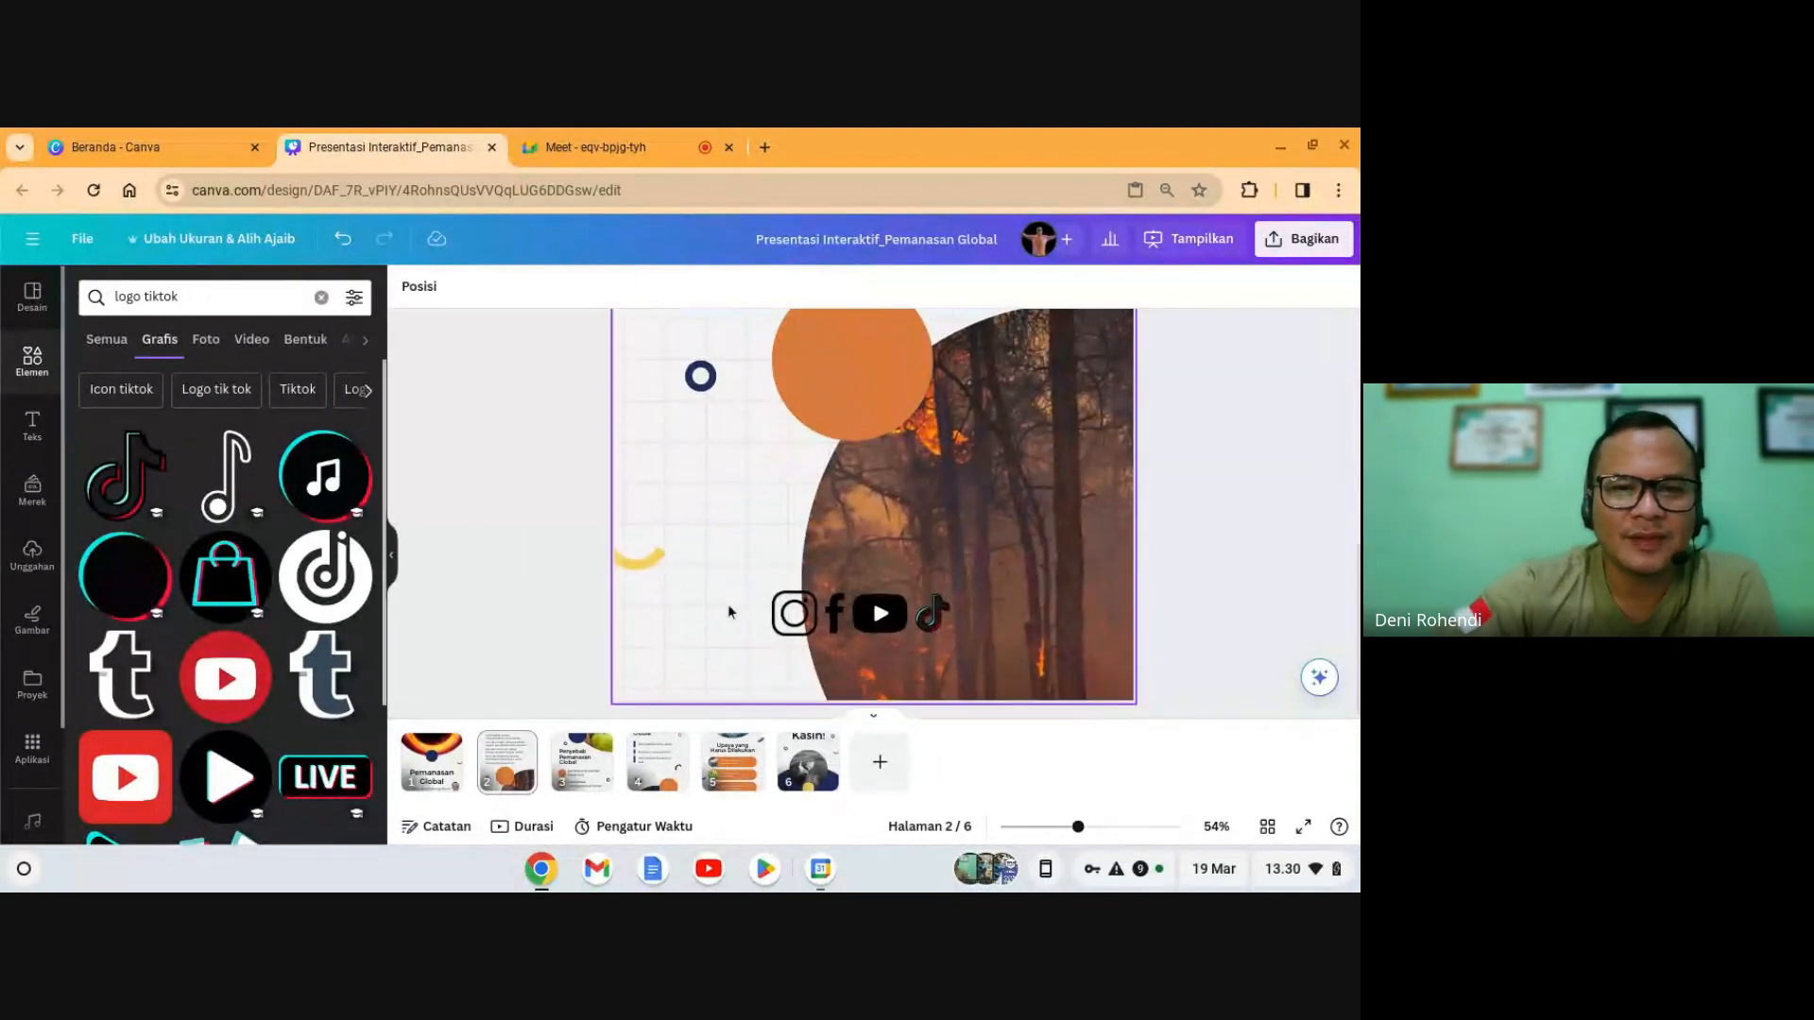
- Add a subheading text box containing the presenter's name
{"action": "left_click", "coordinate": [21, 423]}
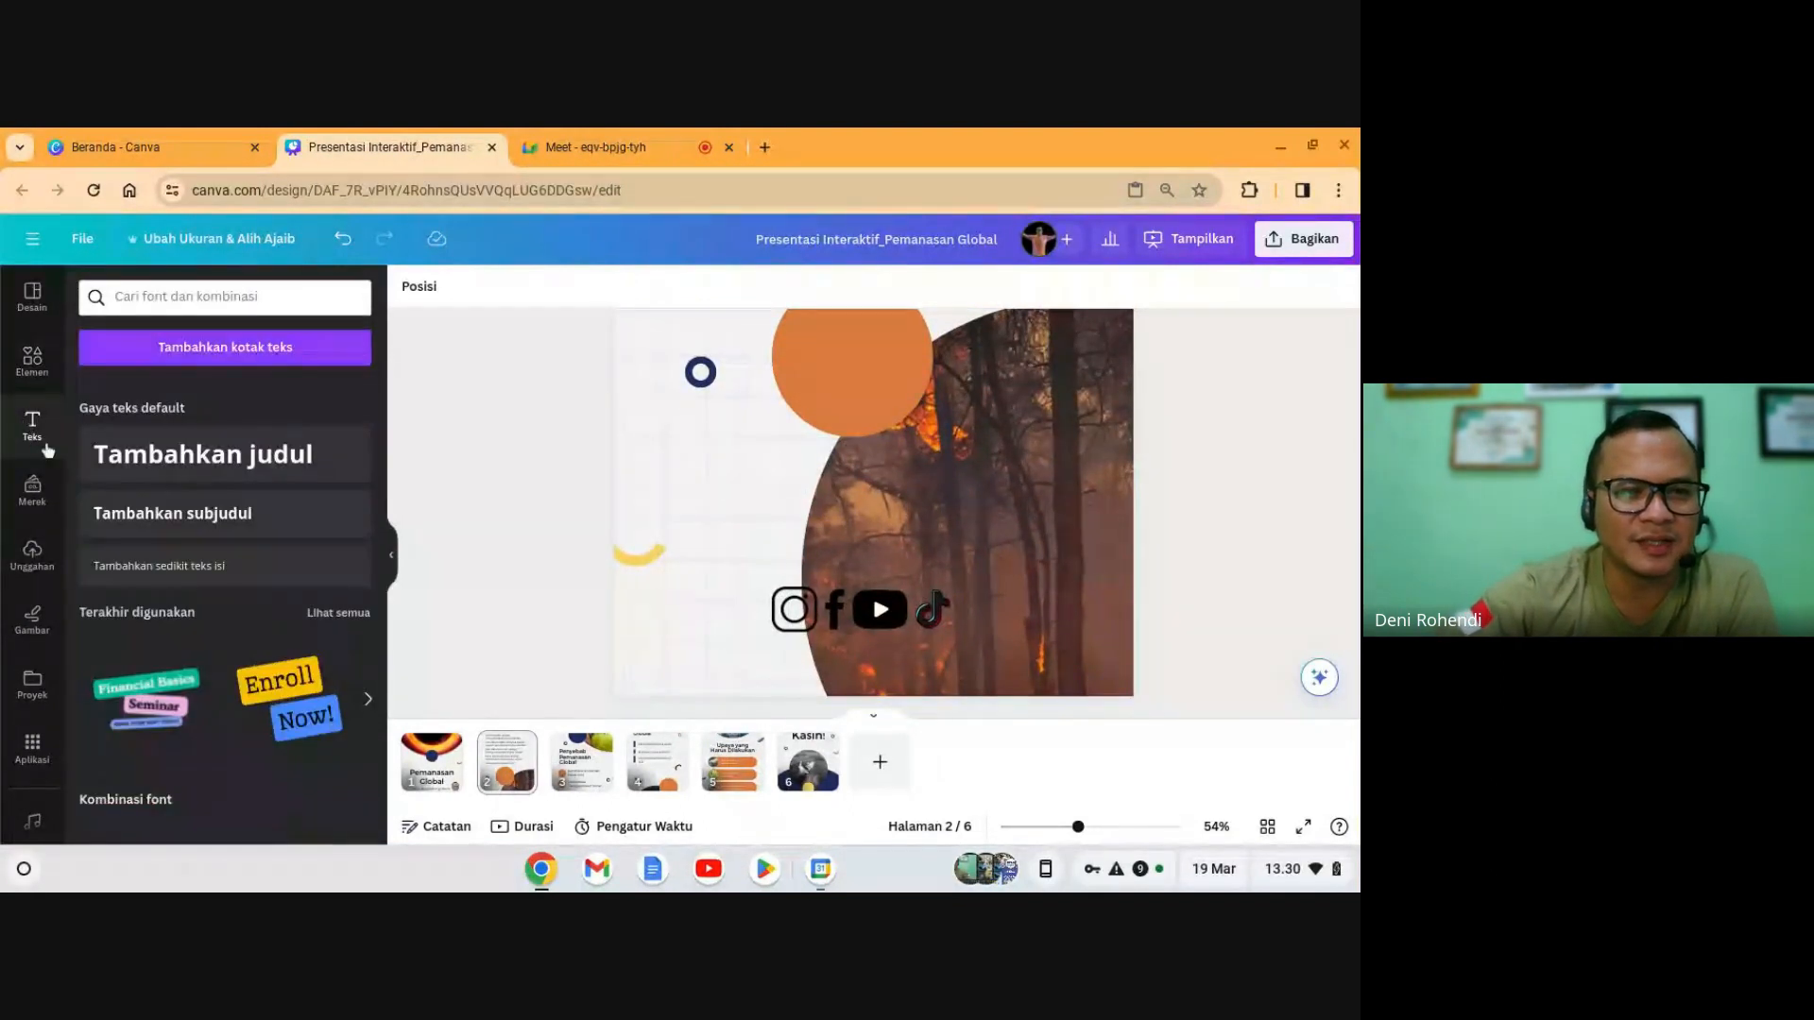
{"action": "left_click", "coordinate": [165, 527]}
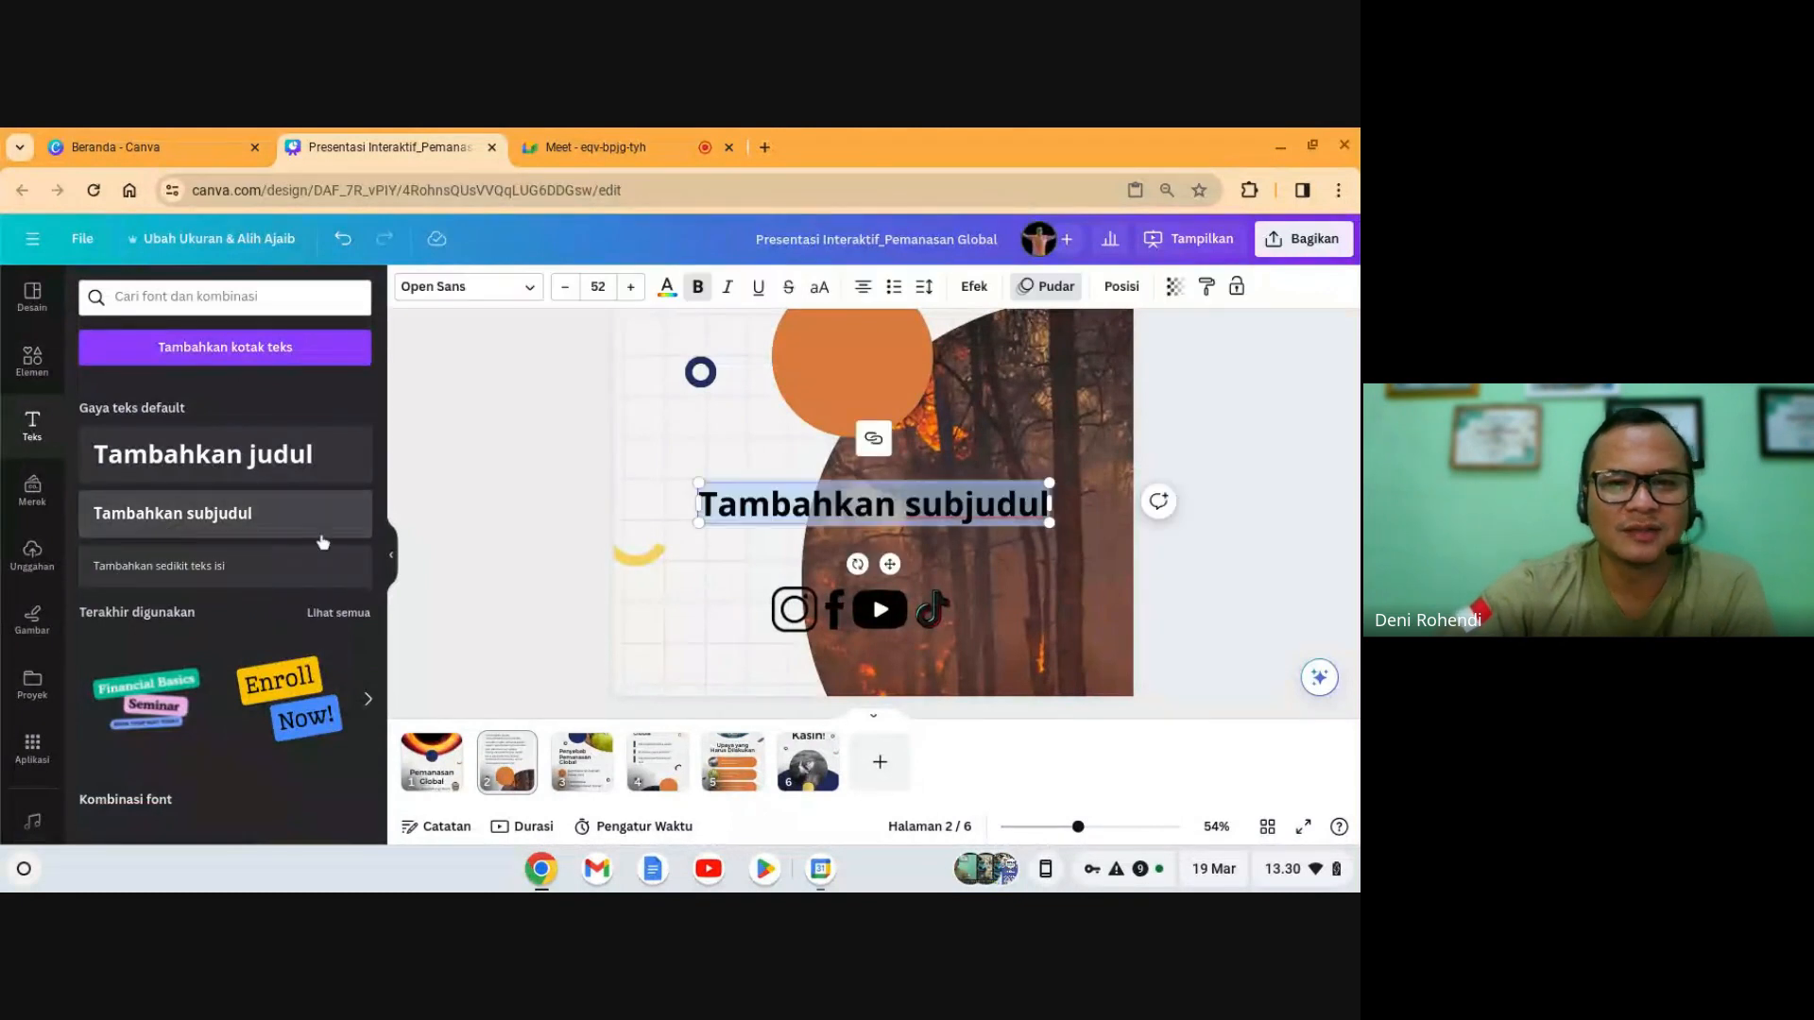
{"action": "type", "text": "De"}
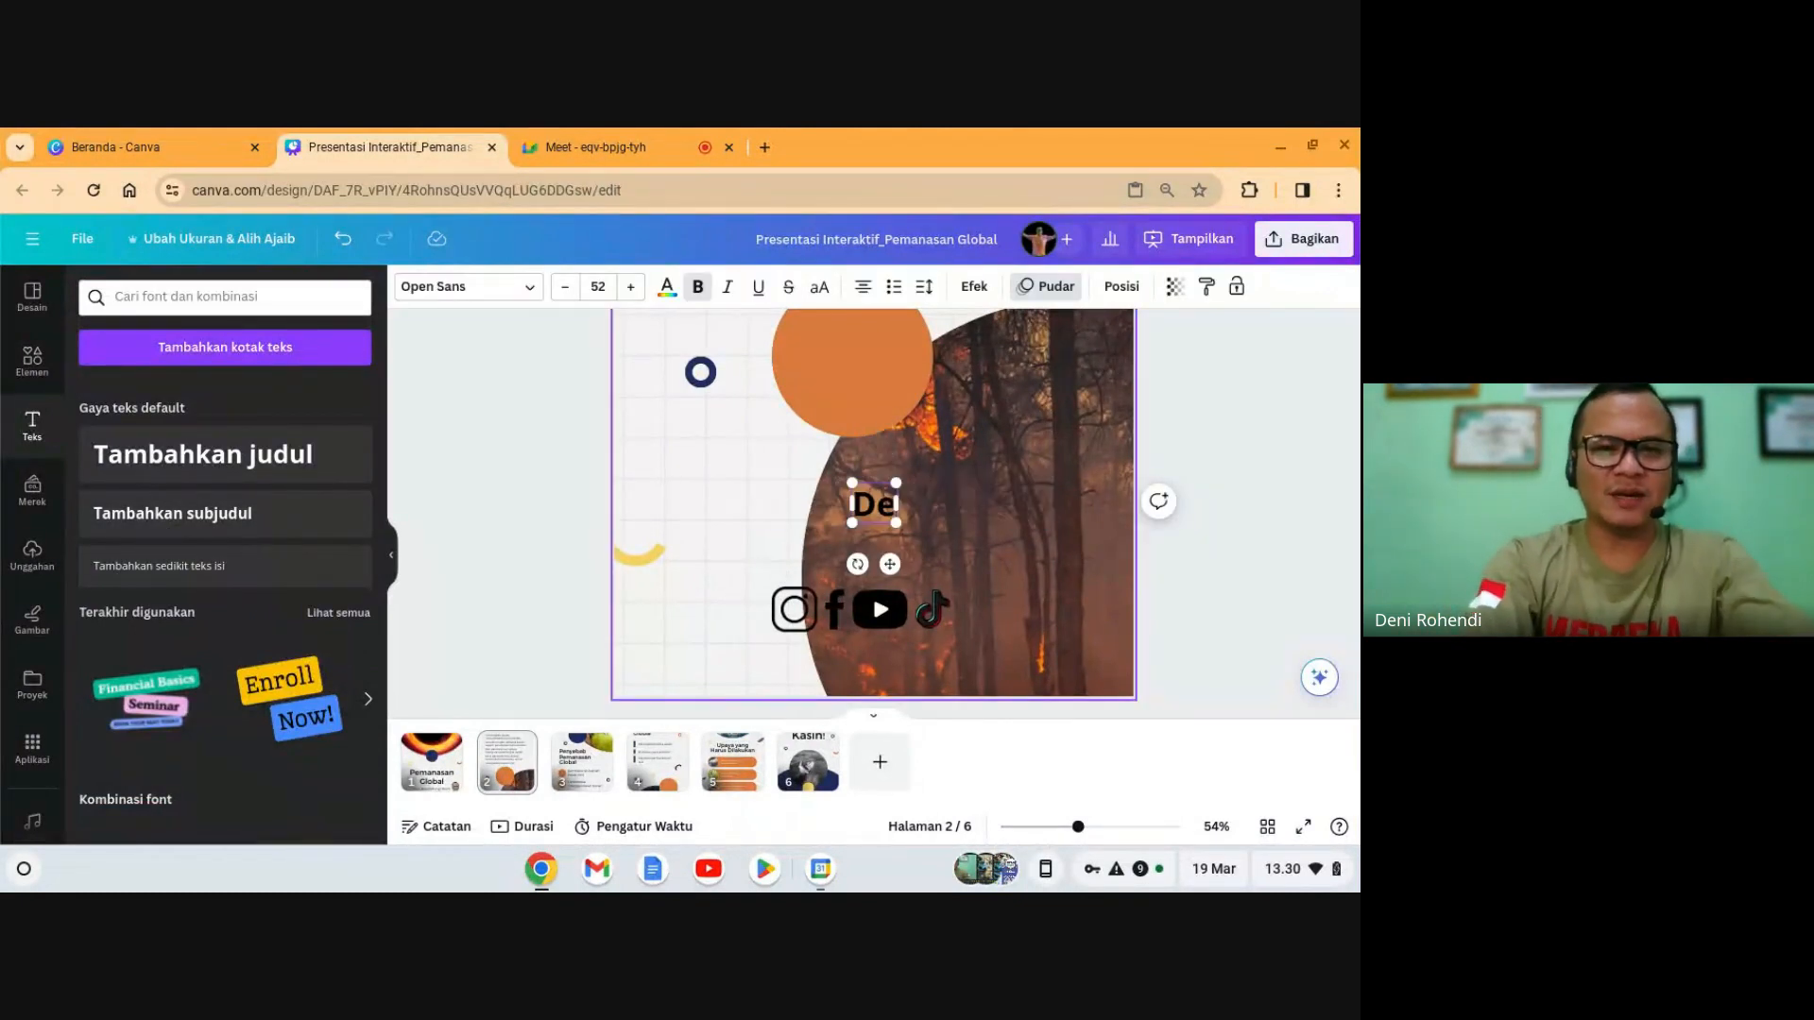
{"action": "type", "text": "ni Physi"}
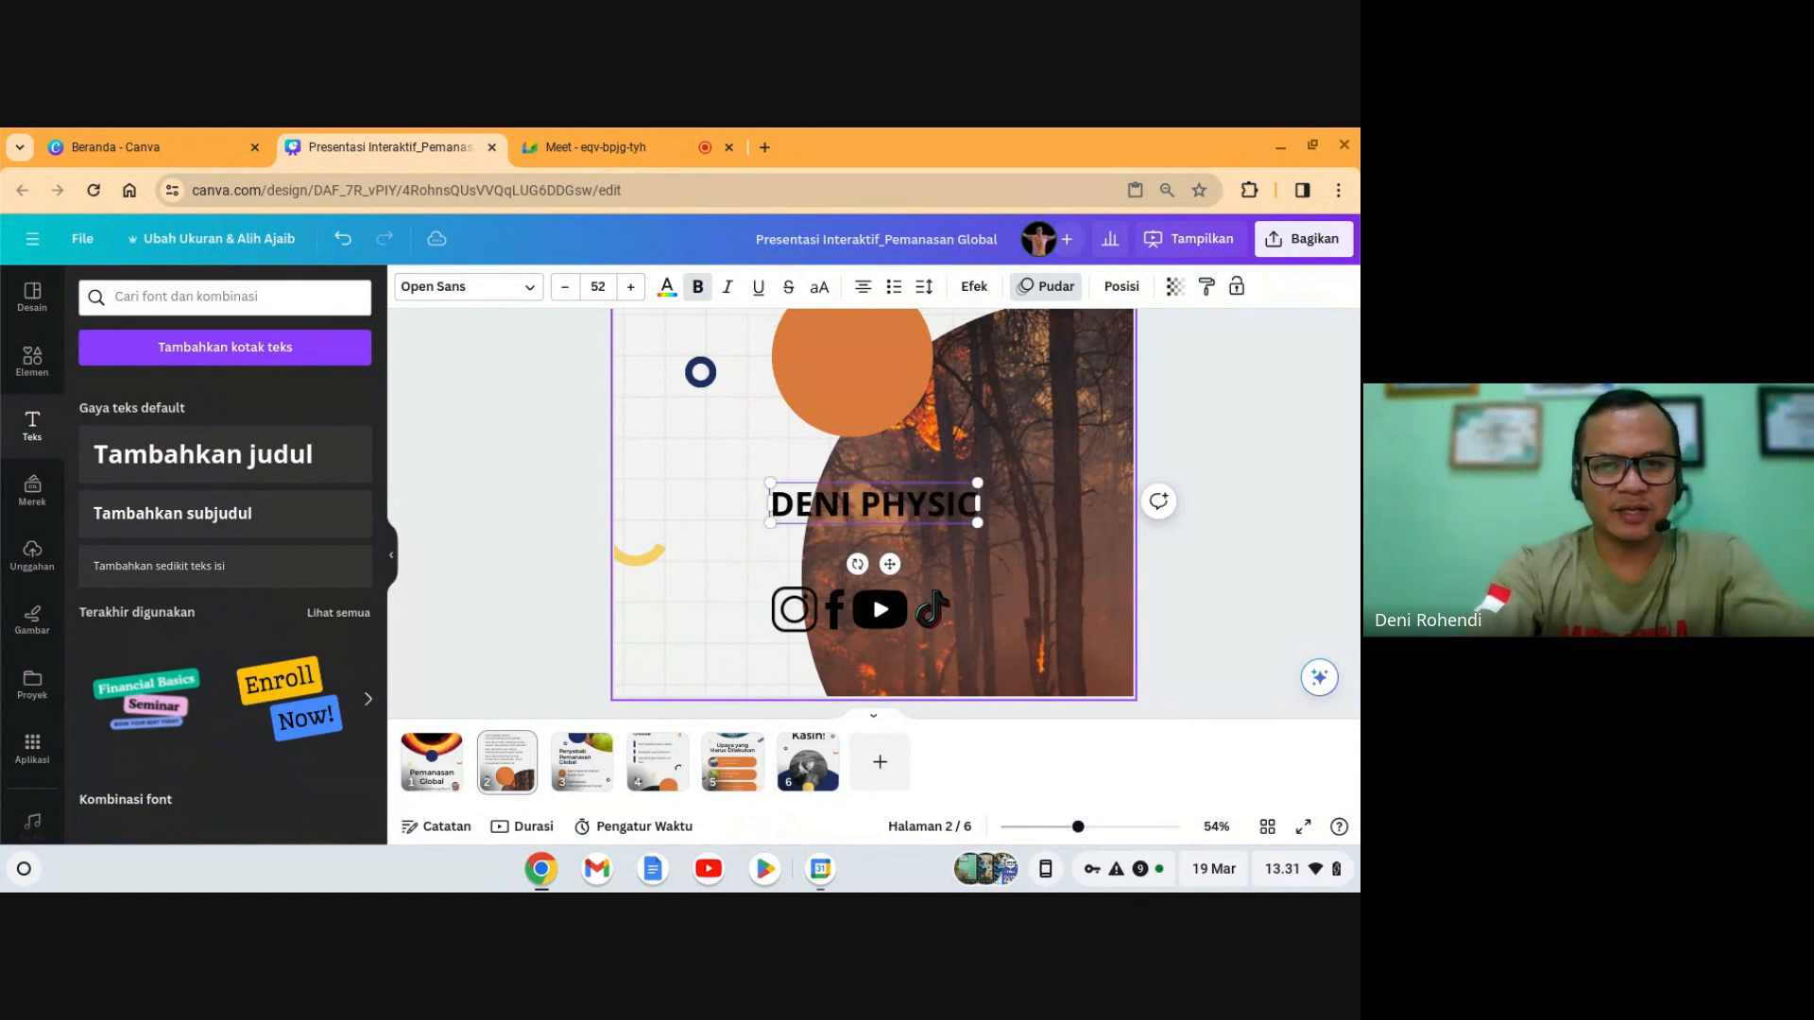
{"action": "type", "text": "cs Rohendi"}
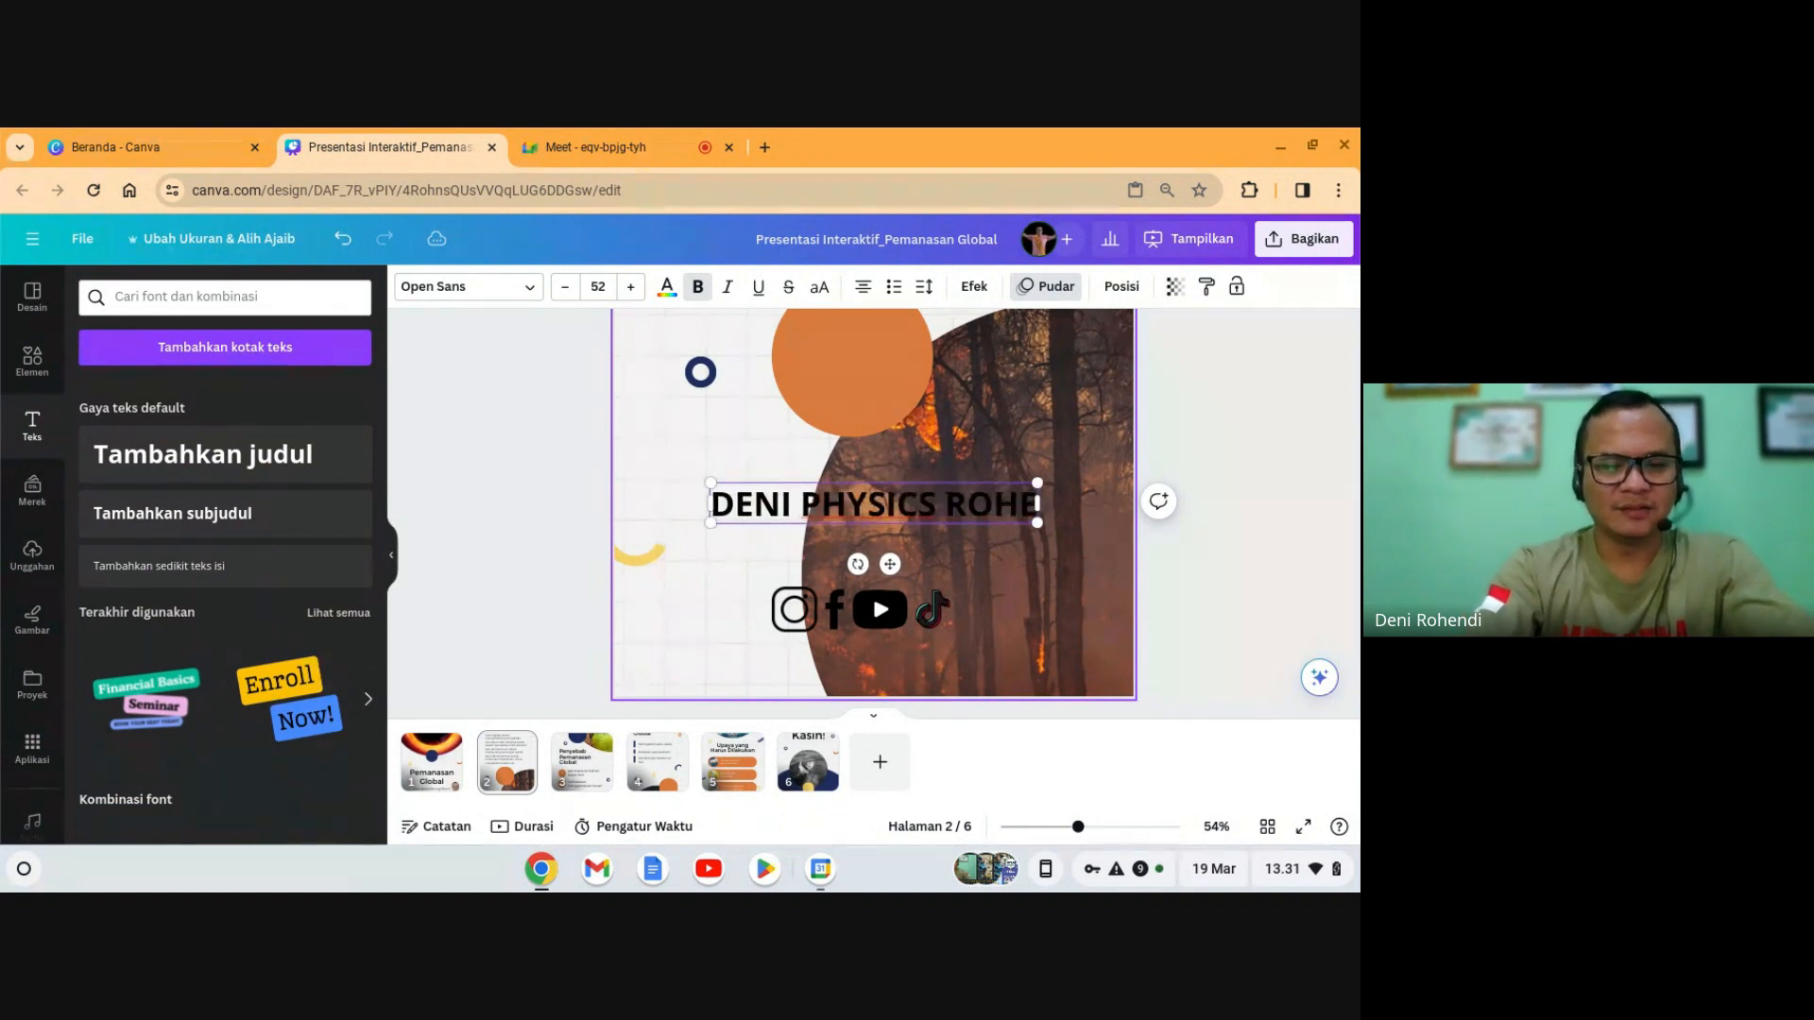
- Make the caption white Montserrat, shrink it under the icons, and select icons with caption
{"action": "key", "text": "ctrl+a"}
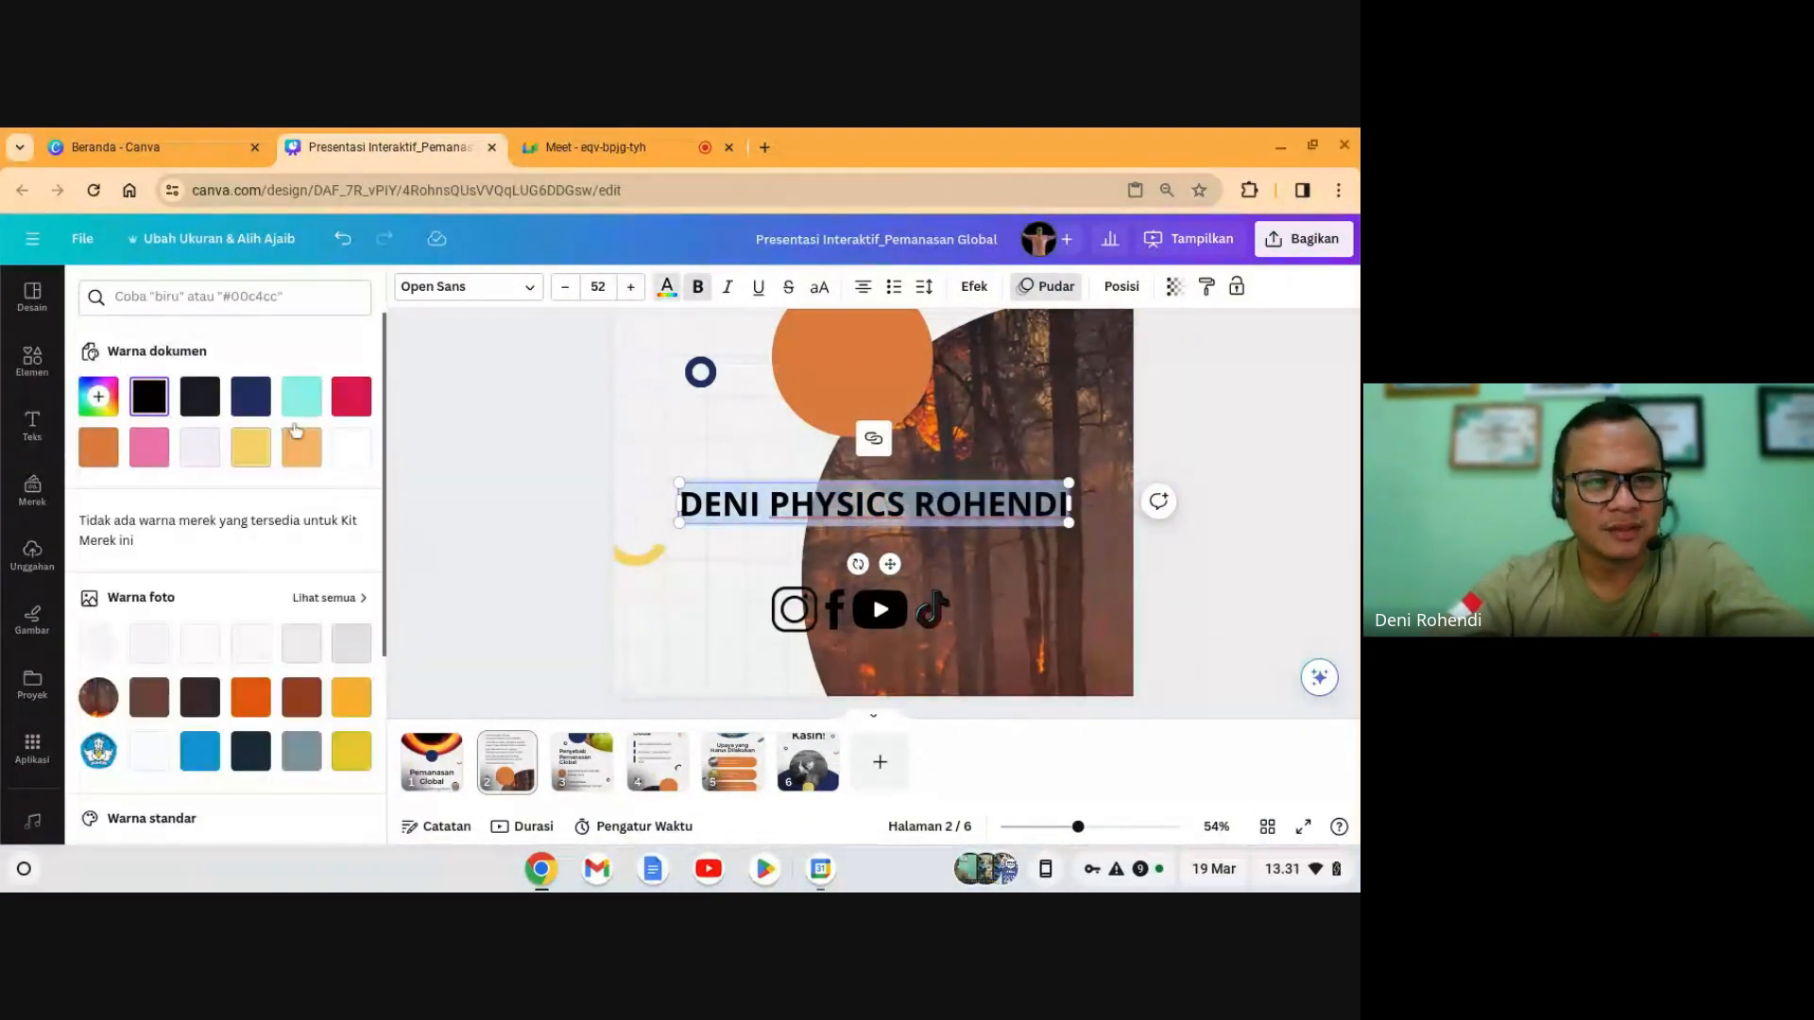
{"action": "left_click", "coordinate": [345, 452]}
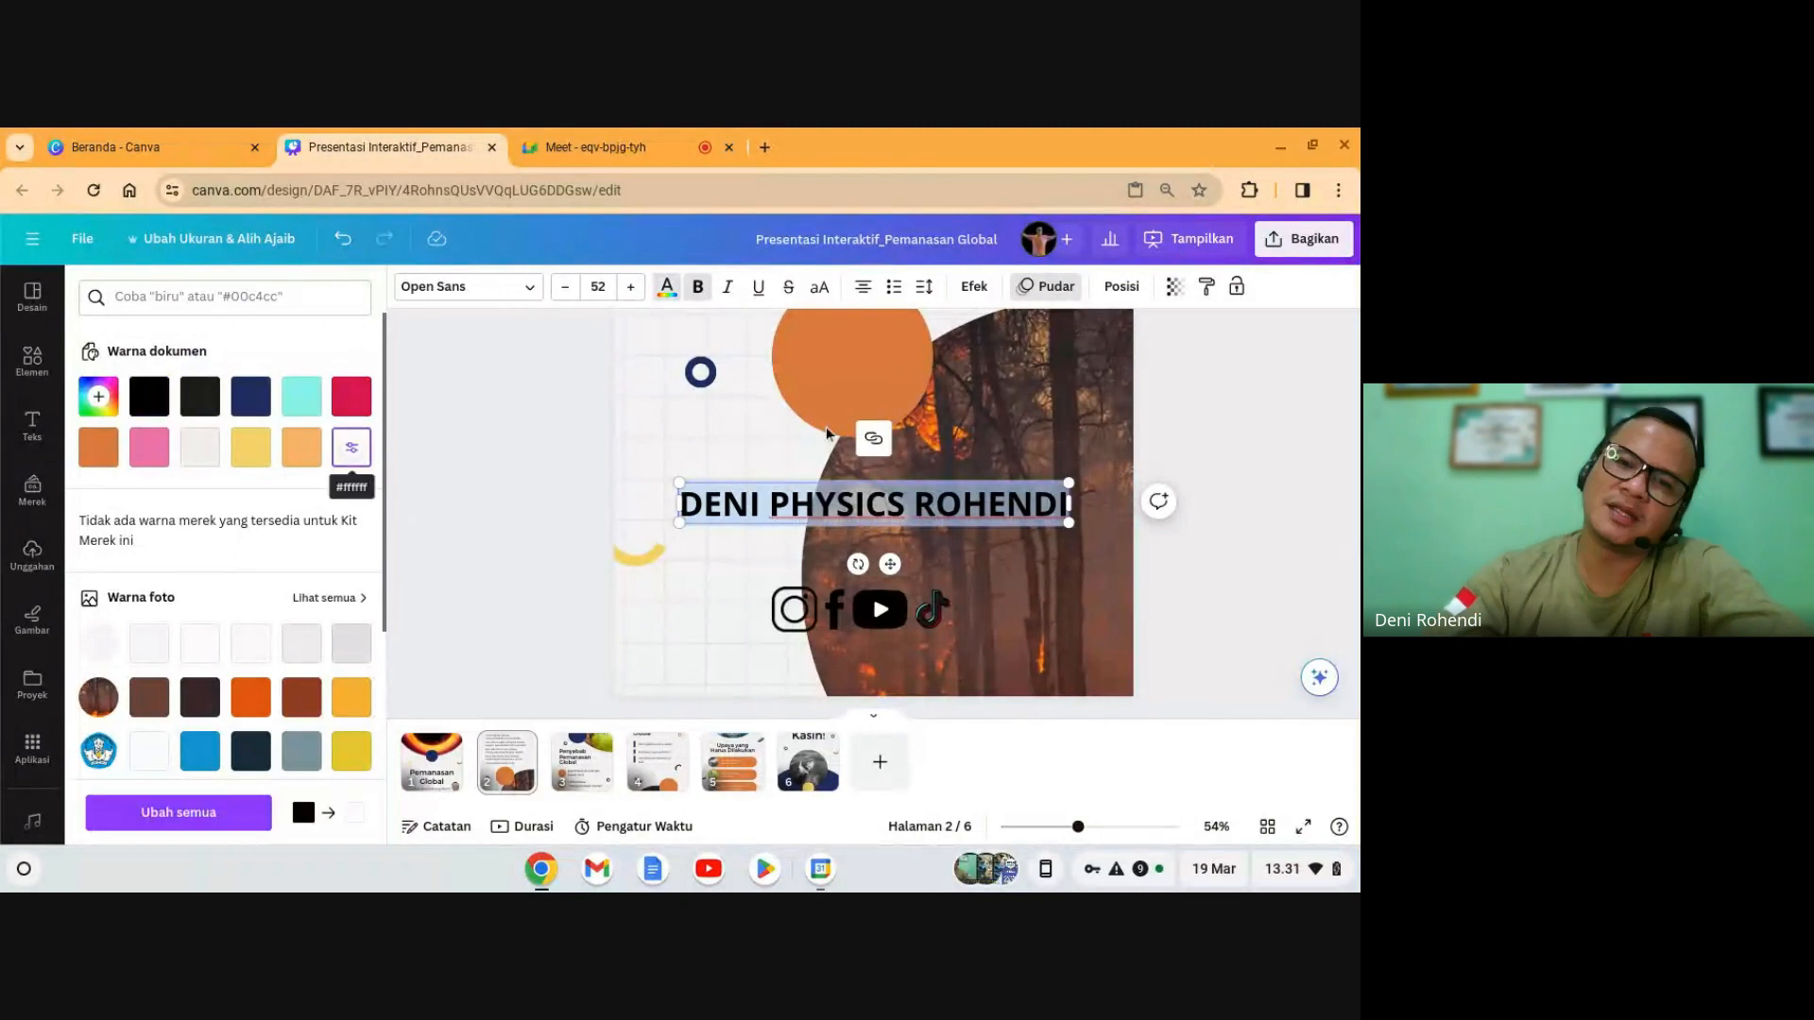
{"action": "left_click", "coordinate": [475, 295]}
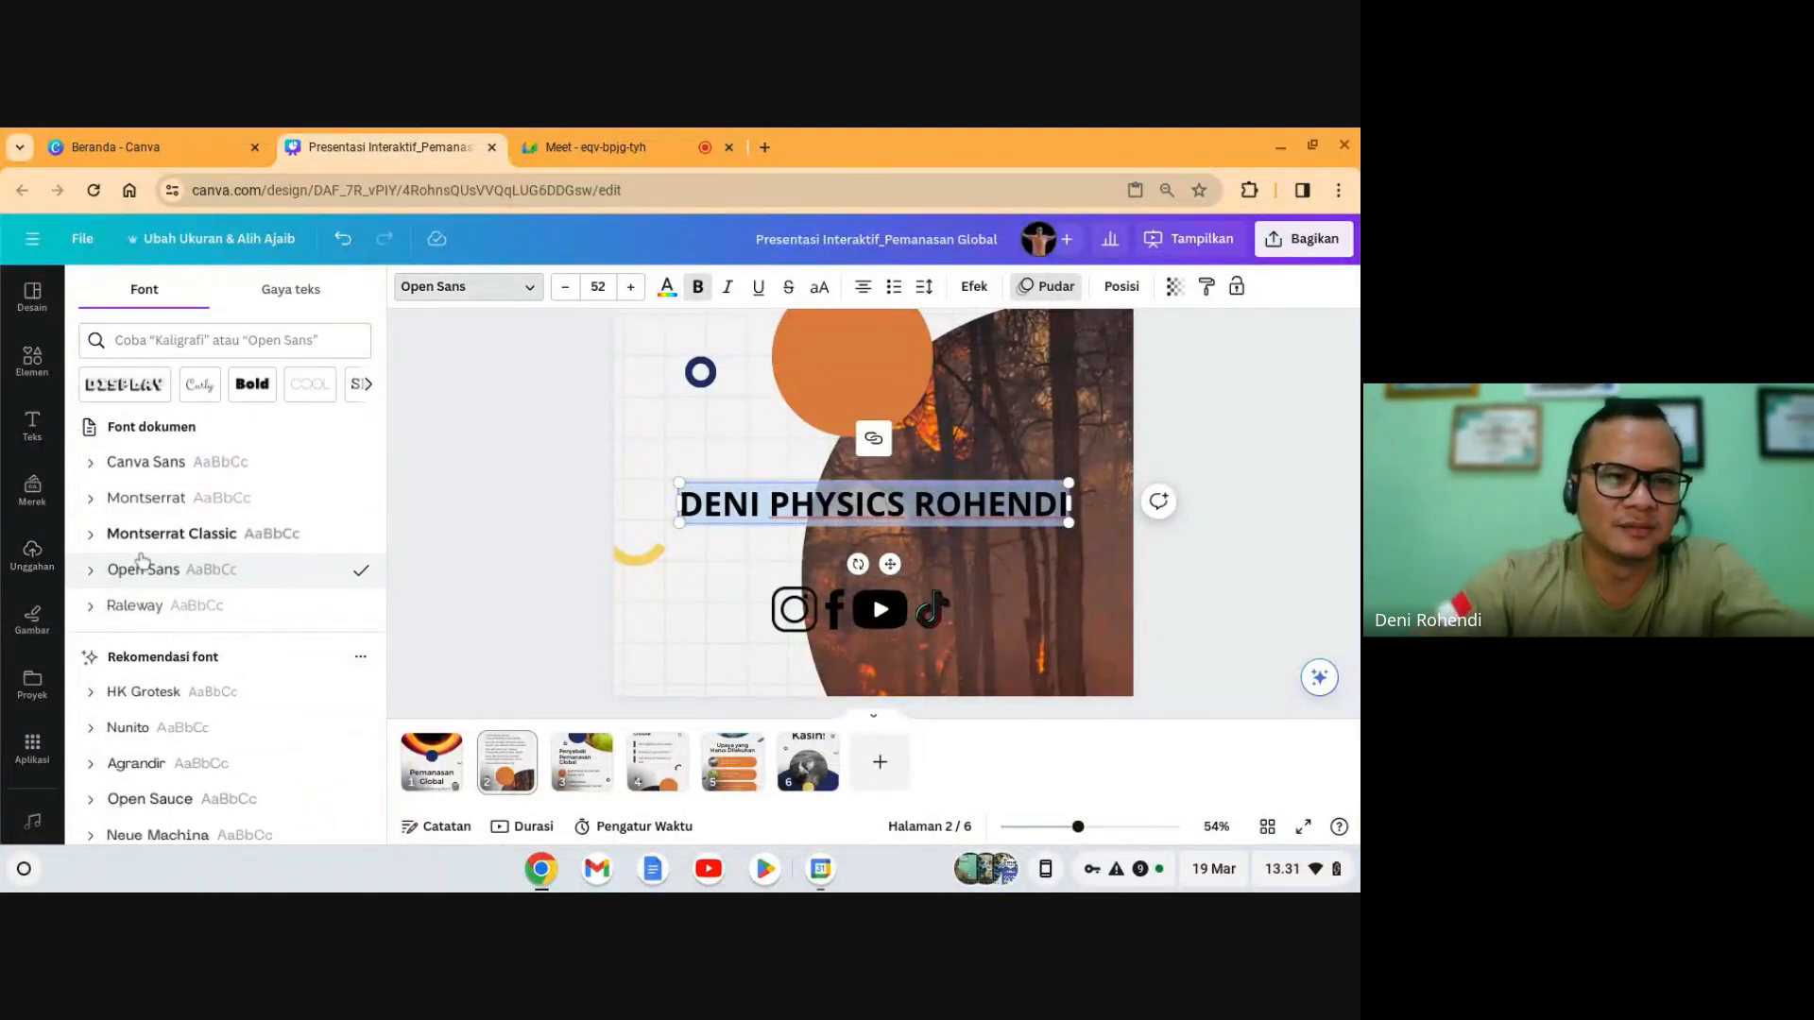
{"action": "left_click", "coordinate": [163, 505]}
{"action": "left_click_drag", "start_coordinate": [1084, 525], "coordinate": [883, 689]}
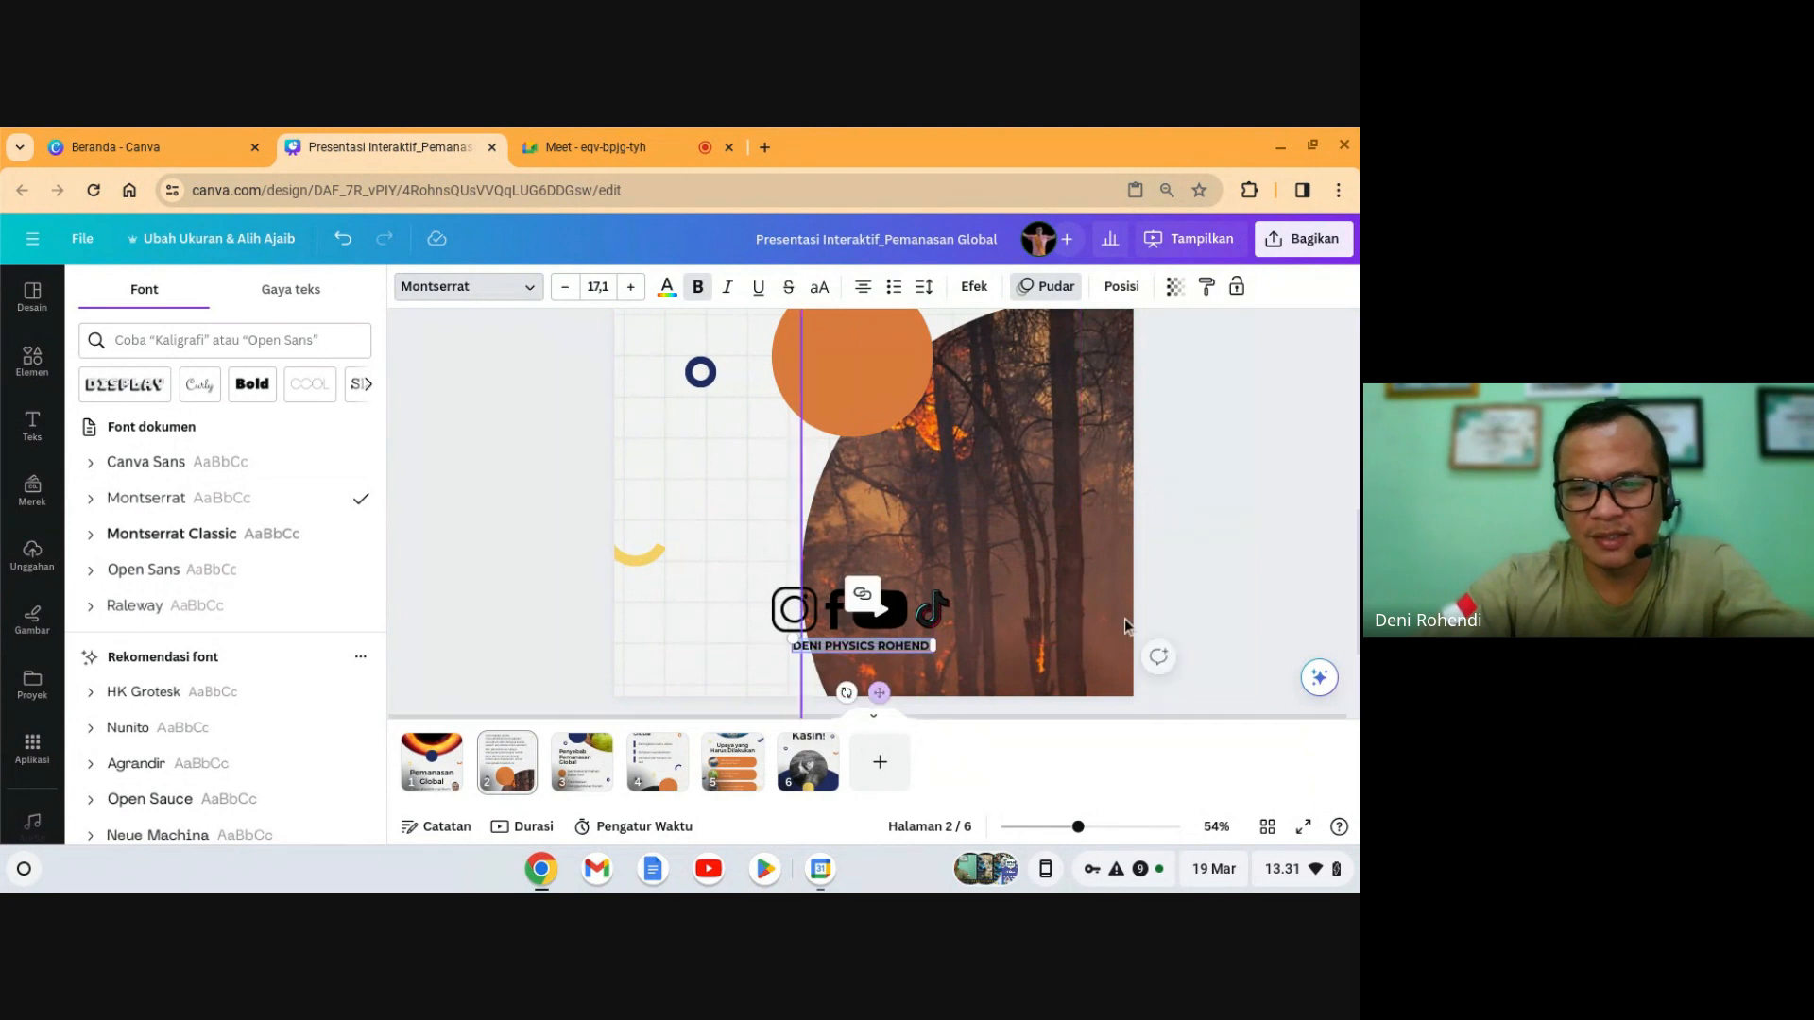
{"action": "left_click", "coordinate": [1281, 528]}
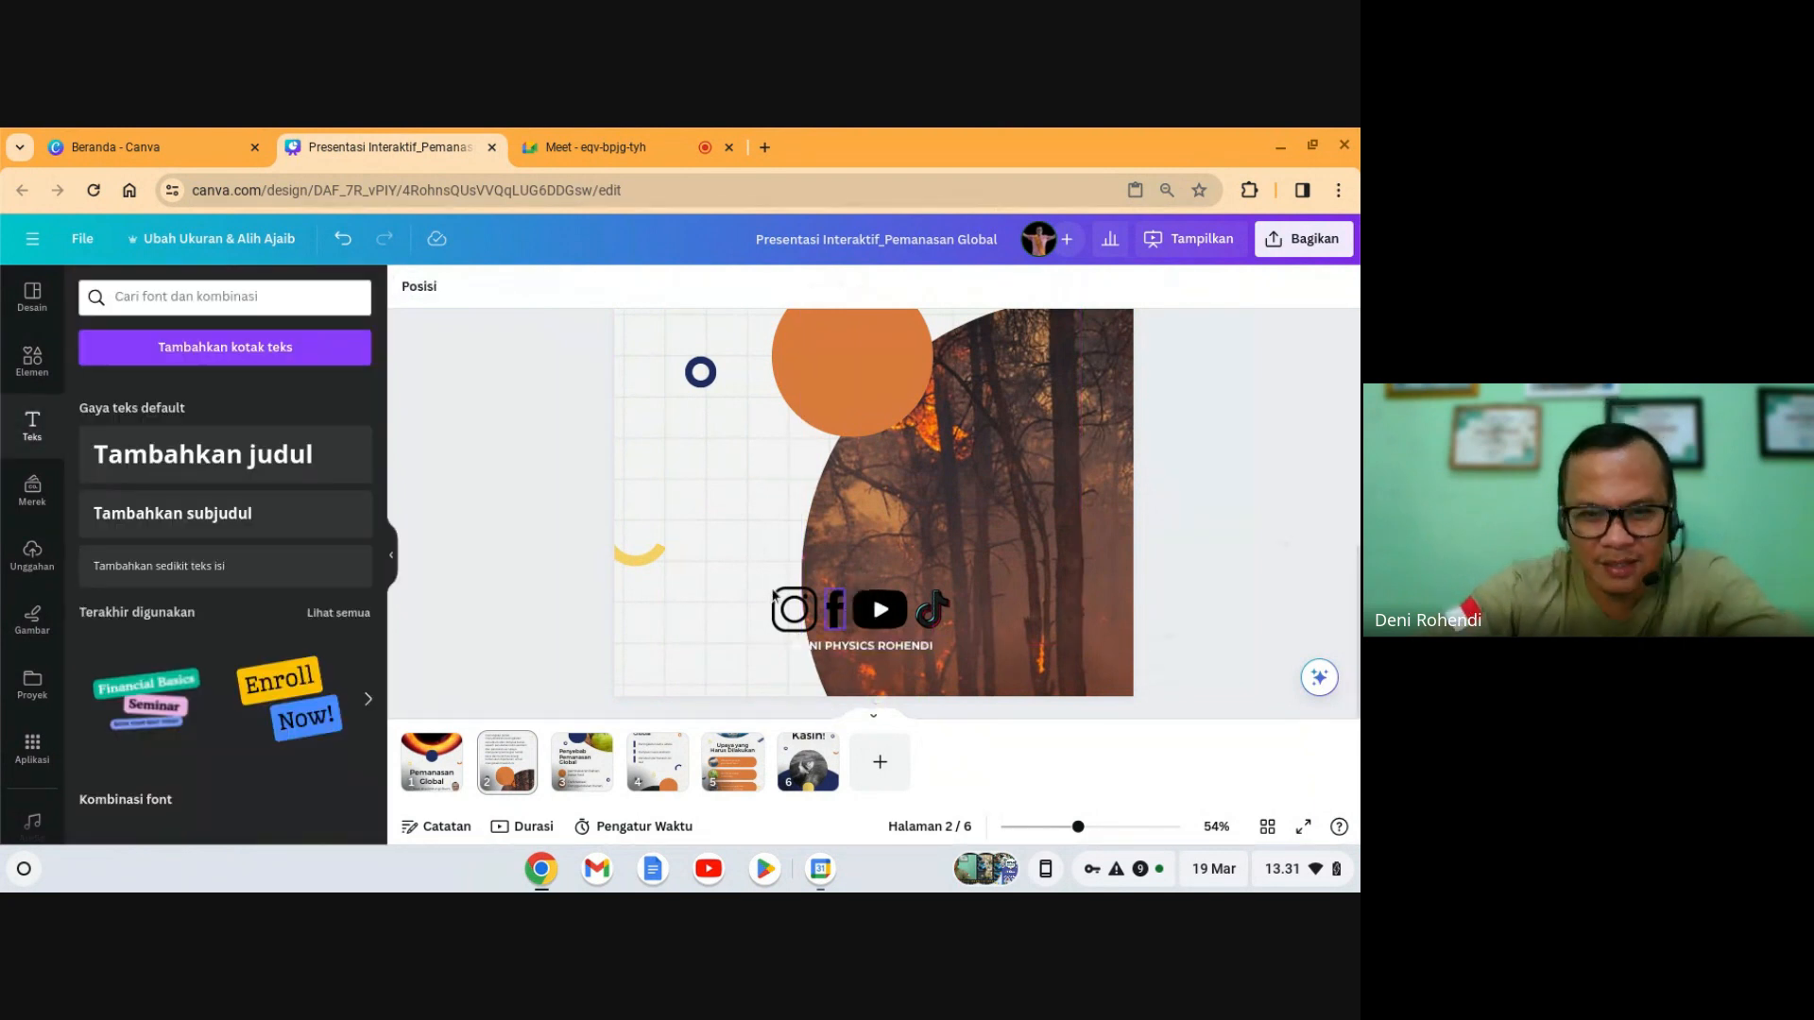
{"action": "left_click_drag", "start_coordinate": [736, 588], "coordinate": [931, 653]}
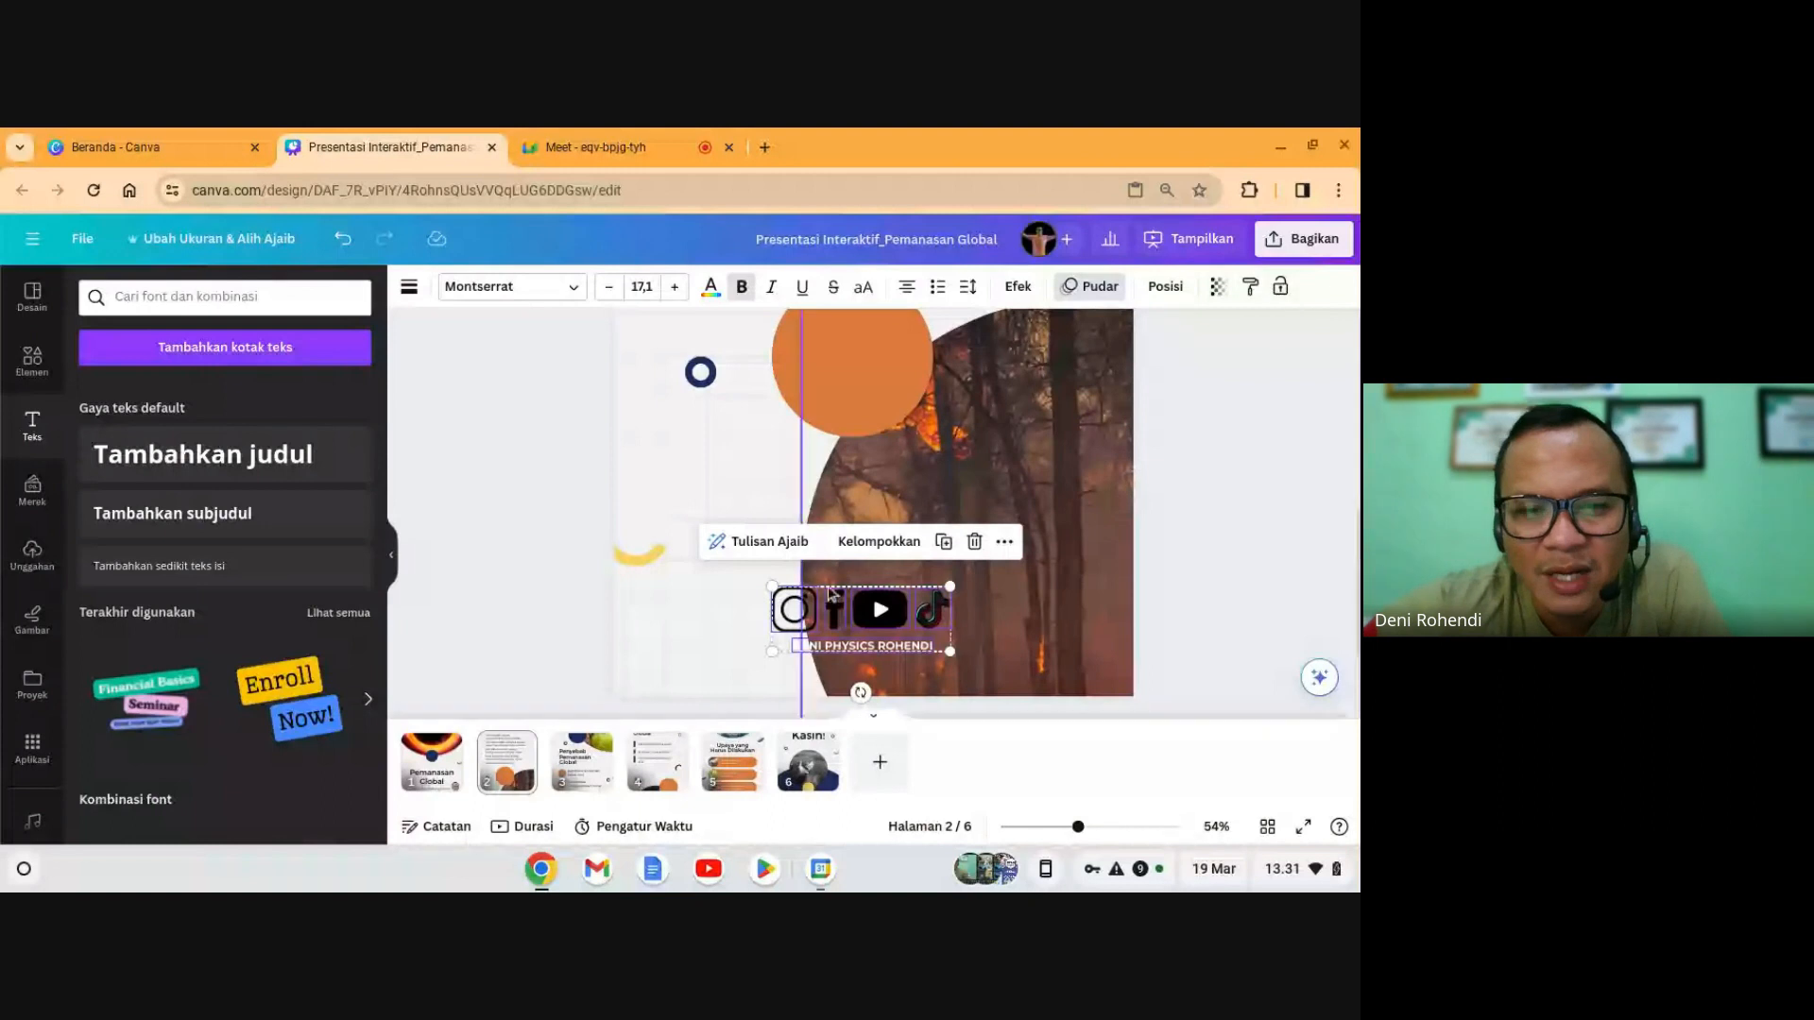
- Group the four icons and name caption, then move the group onto the photo's bottom edge
{"action": "left_click", "coordinate": [878, 541]}
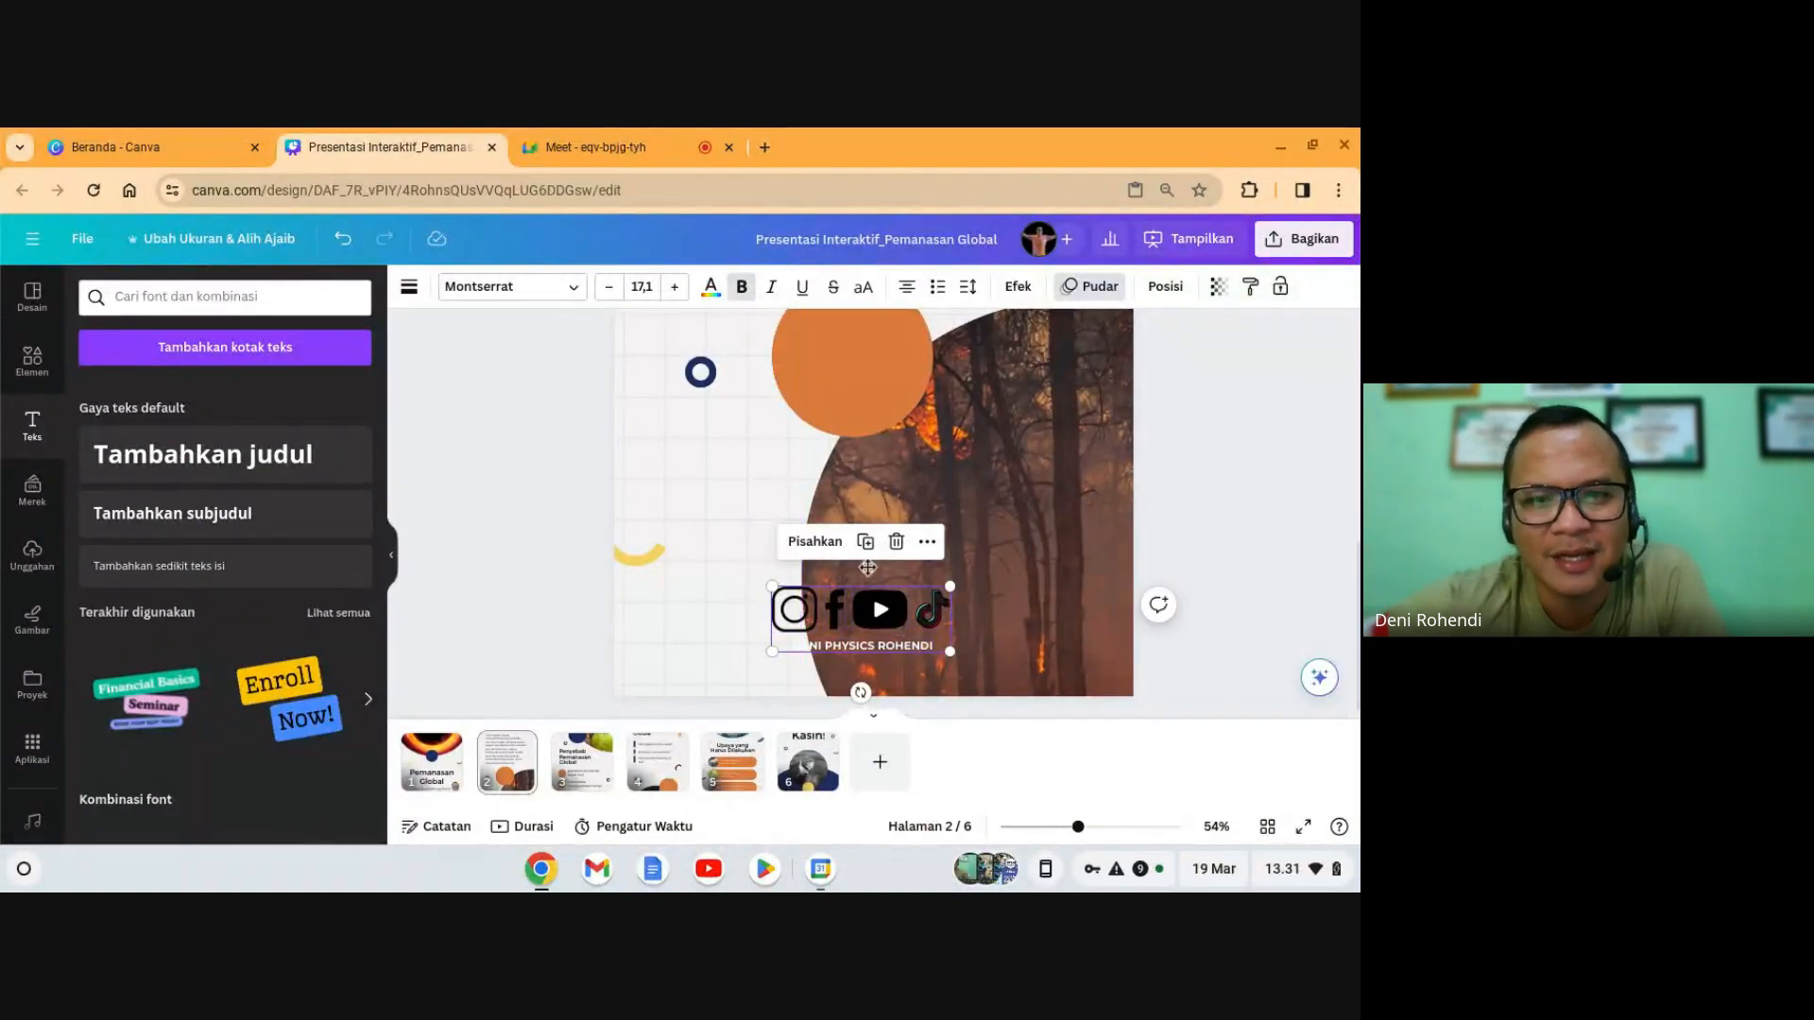
{"action": "mouse_move", "coordinate": [898, 614]}
{"action": "left_mouse_down"}
{"action": "mouse_move", "coordinate": [822, 494]}
{"action": "mouse_move", "coordinate": [983, 506]}
{"action": "mouse_move", "coordinate": [952, 535]}
{"action": "mouse_move", "coordinate": [956, 514]}
{"action": "mouse_move", "coordinate": [992, 543]}
{"action": "mouse_move", "coordinate": [850, 635]}
{"action": "mouse_move", "coordinate": [883, 640]}
{"action": "left_mouse_up"}
{"action": "left_click", "coordinate": [1158, 637]}
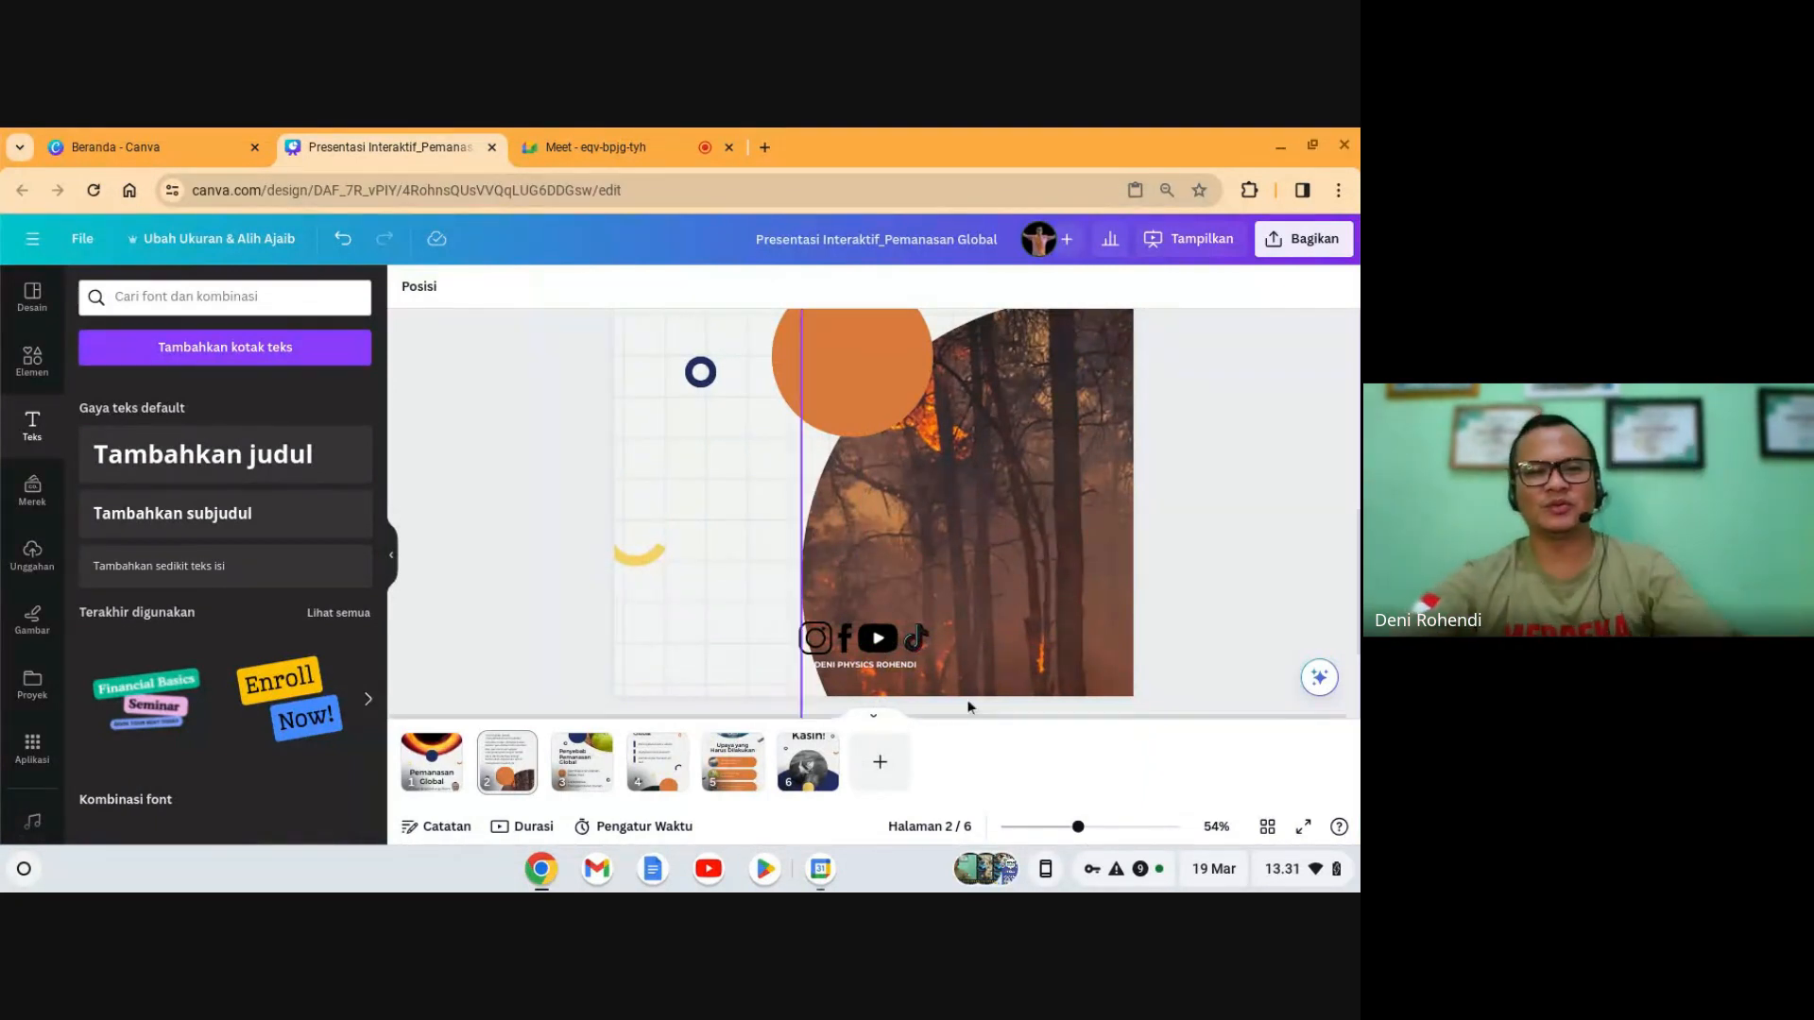
{"action": "left_click", "coordinate": [870, 651]}
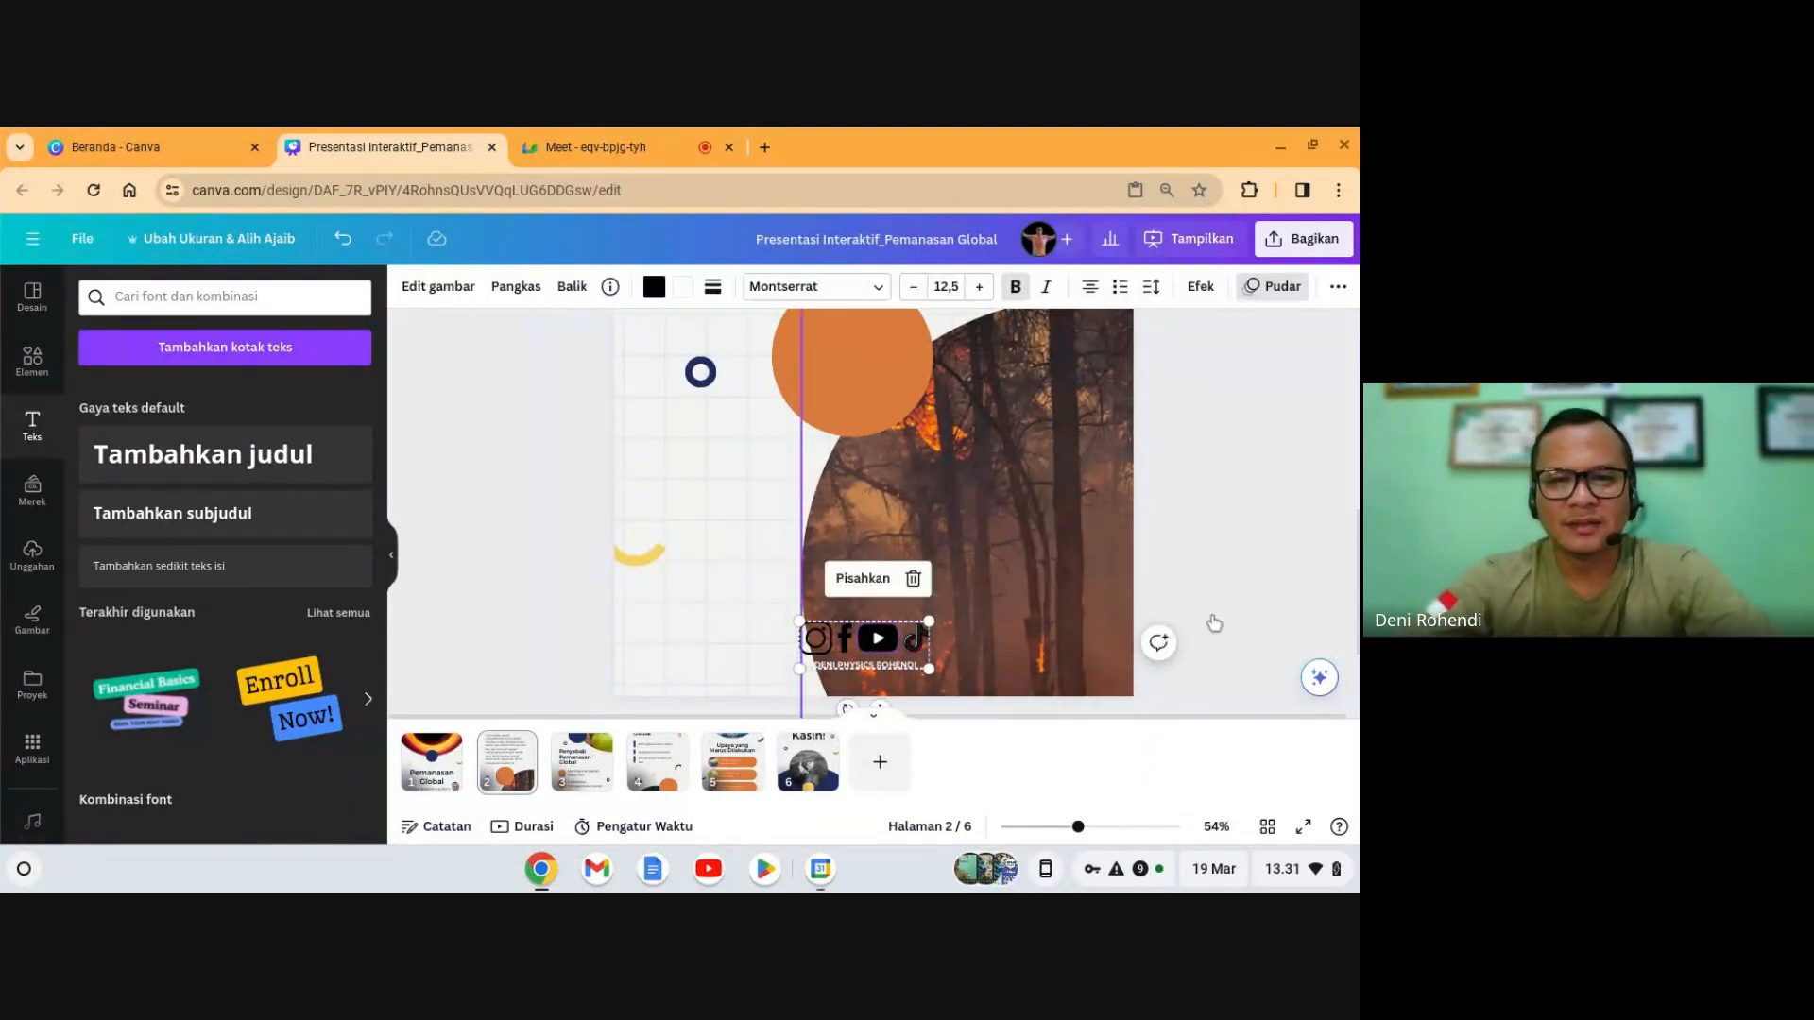
{"action": "left_click", "coordinate": [772, 653]}
{"action": "left_click", "coordinate": [835, 650]}
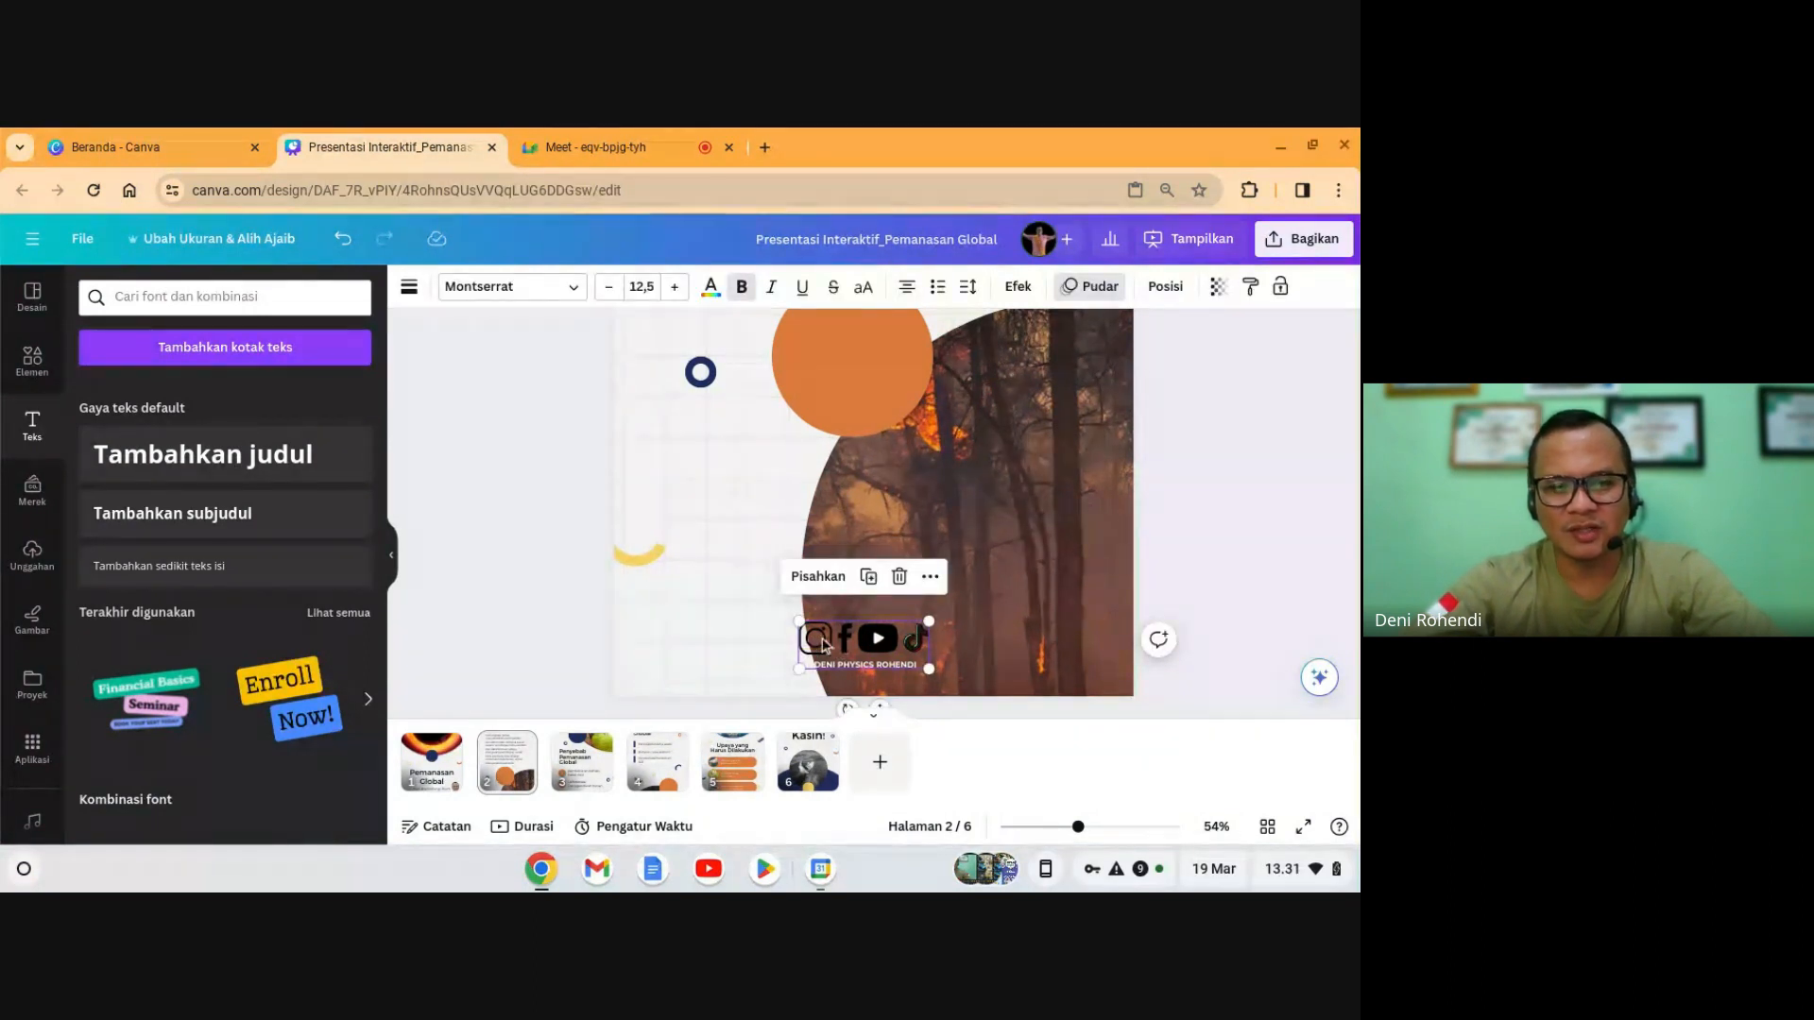
- Check the icon row on slide 3, then paste the icon group onto slides 4, 5 and 6
{"action": "left_click", "coordinate": [581, 762]}
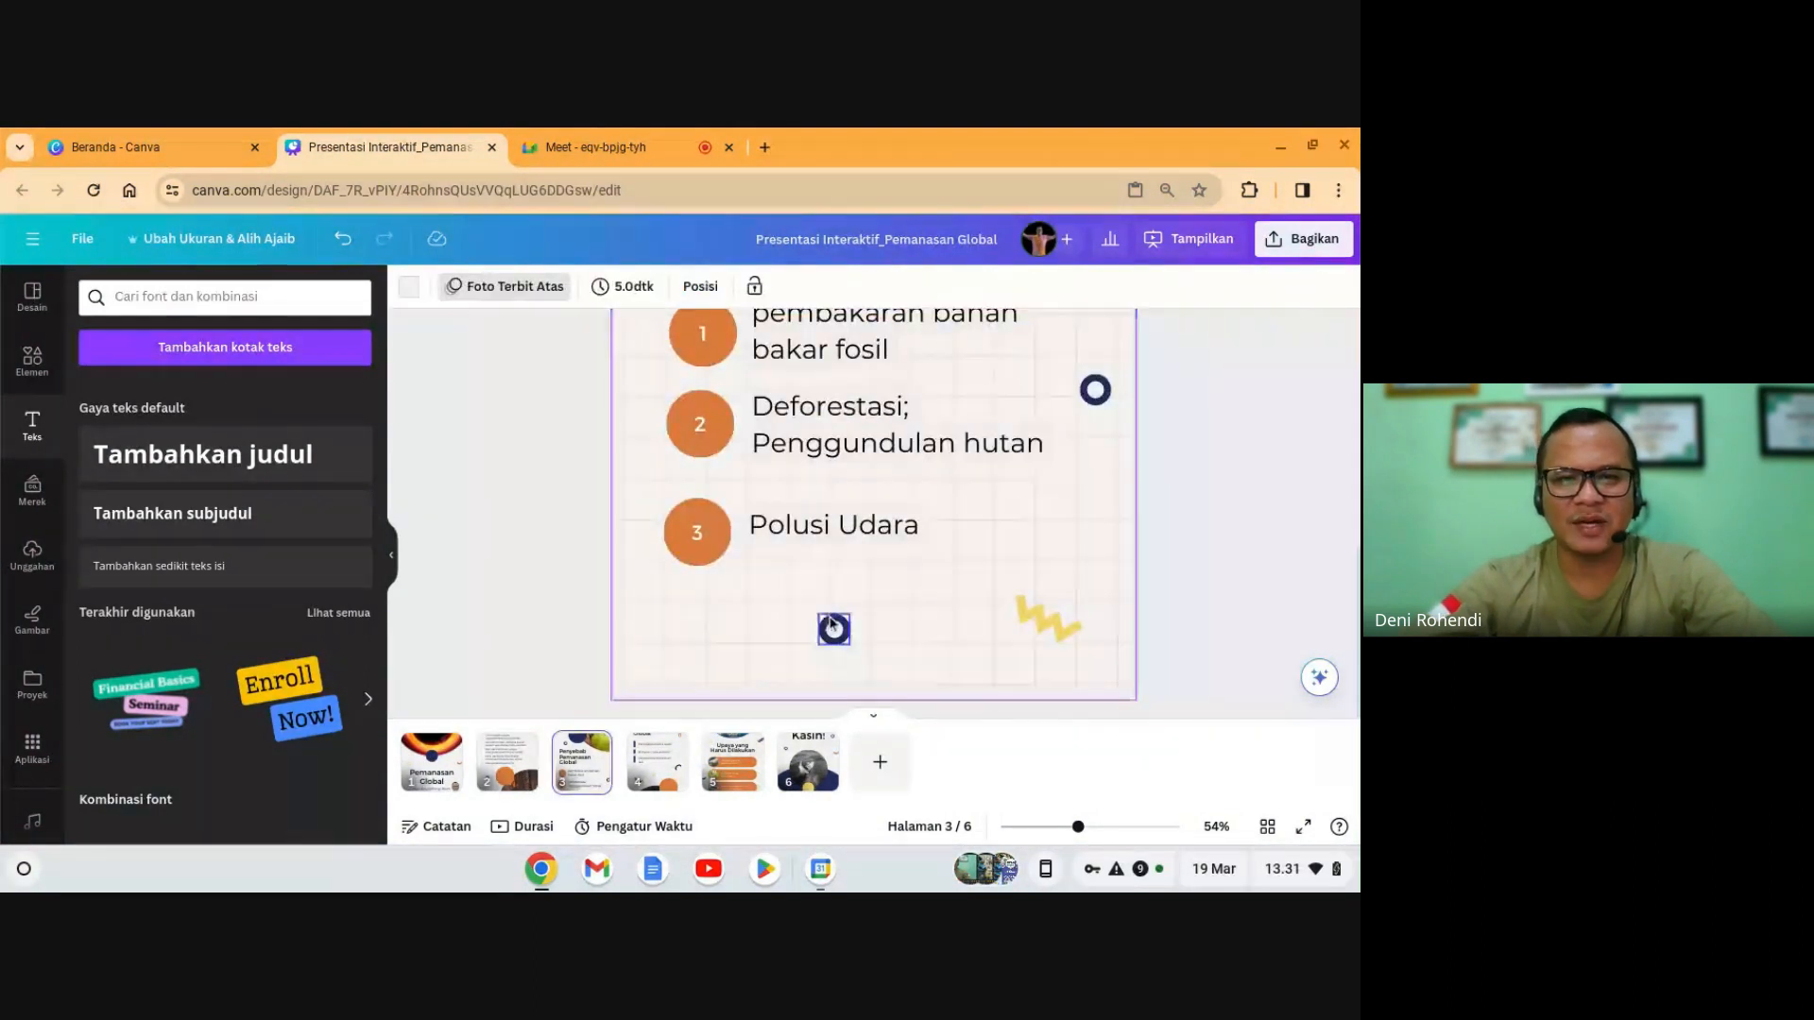
{"action": "left_click", "coordinate": [834, 661]}
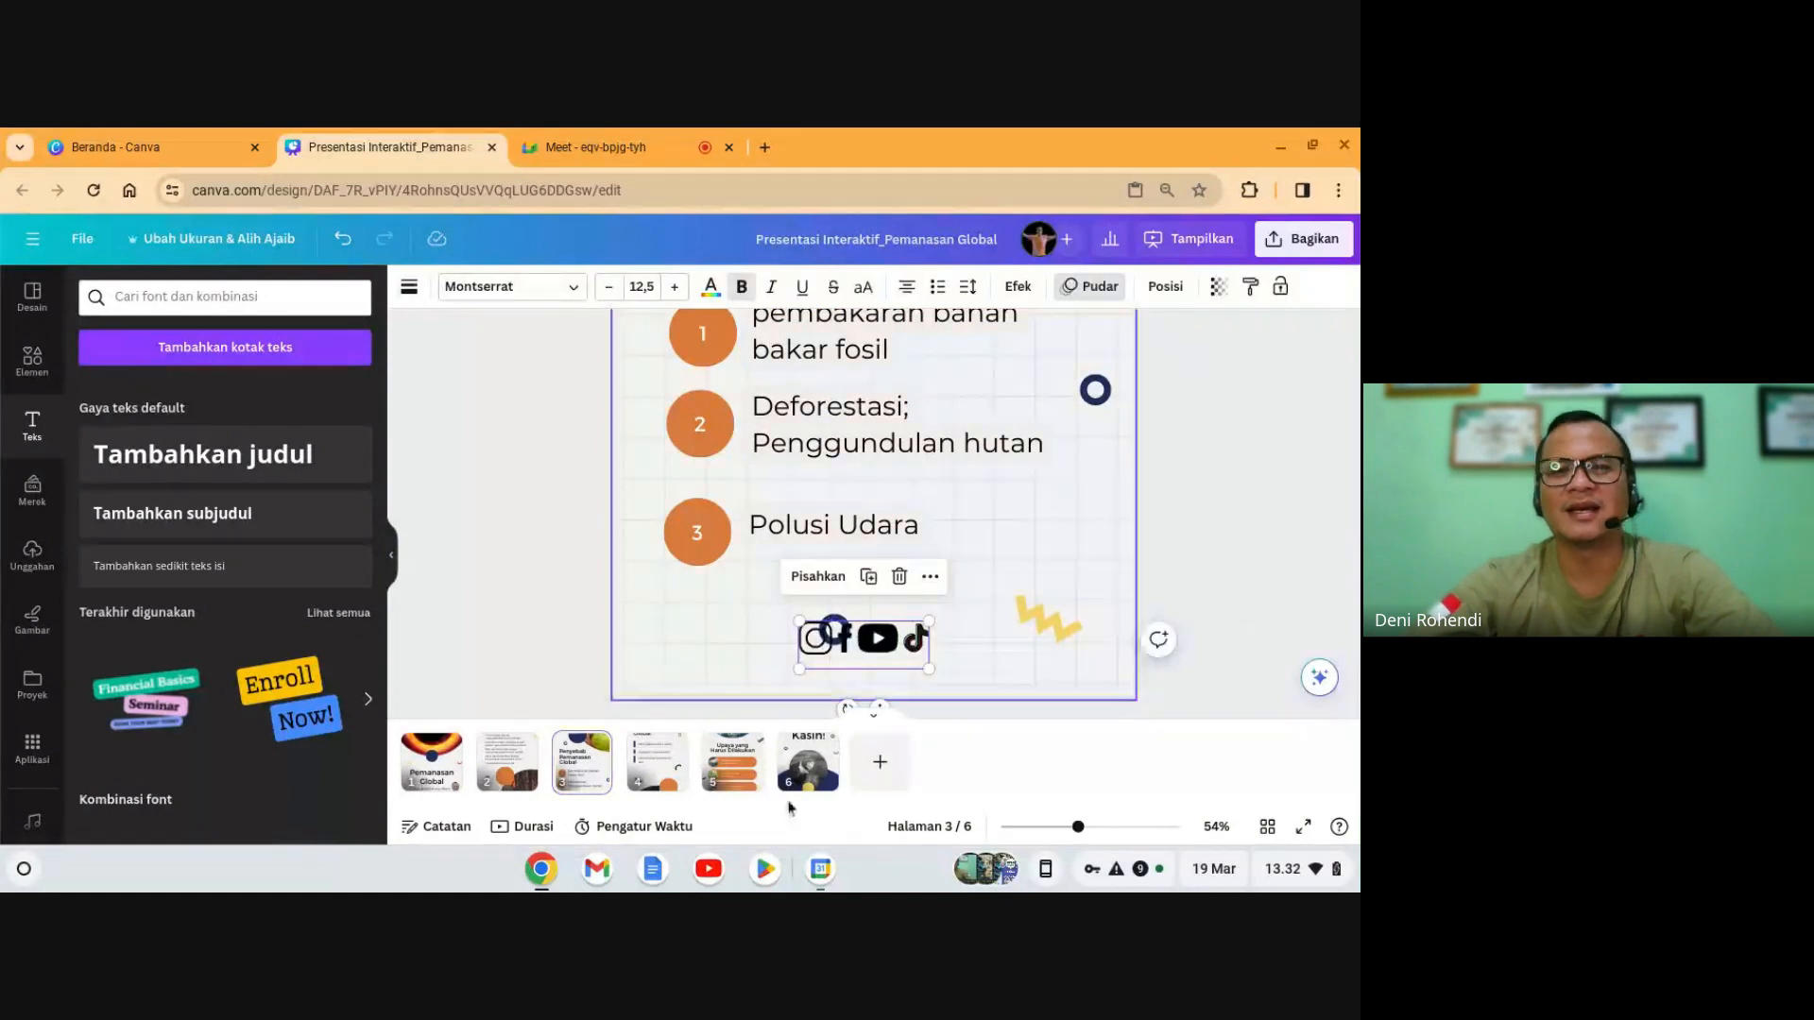
{"action": "left_click", "coordinate": [667, 784]}
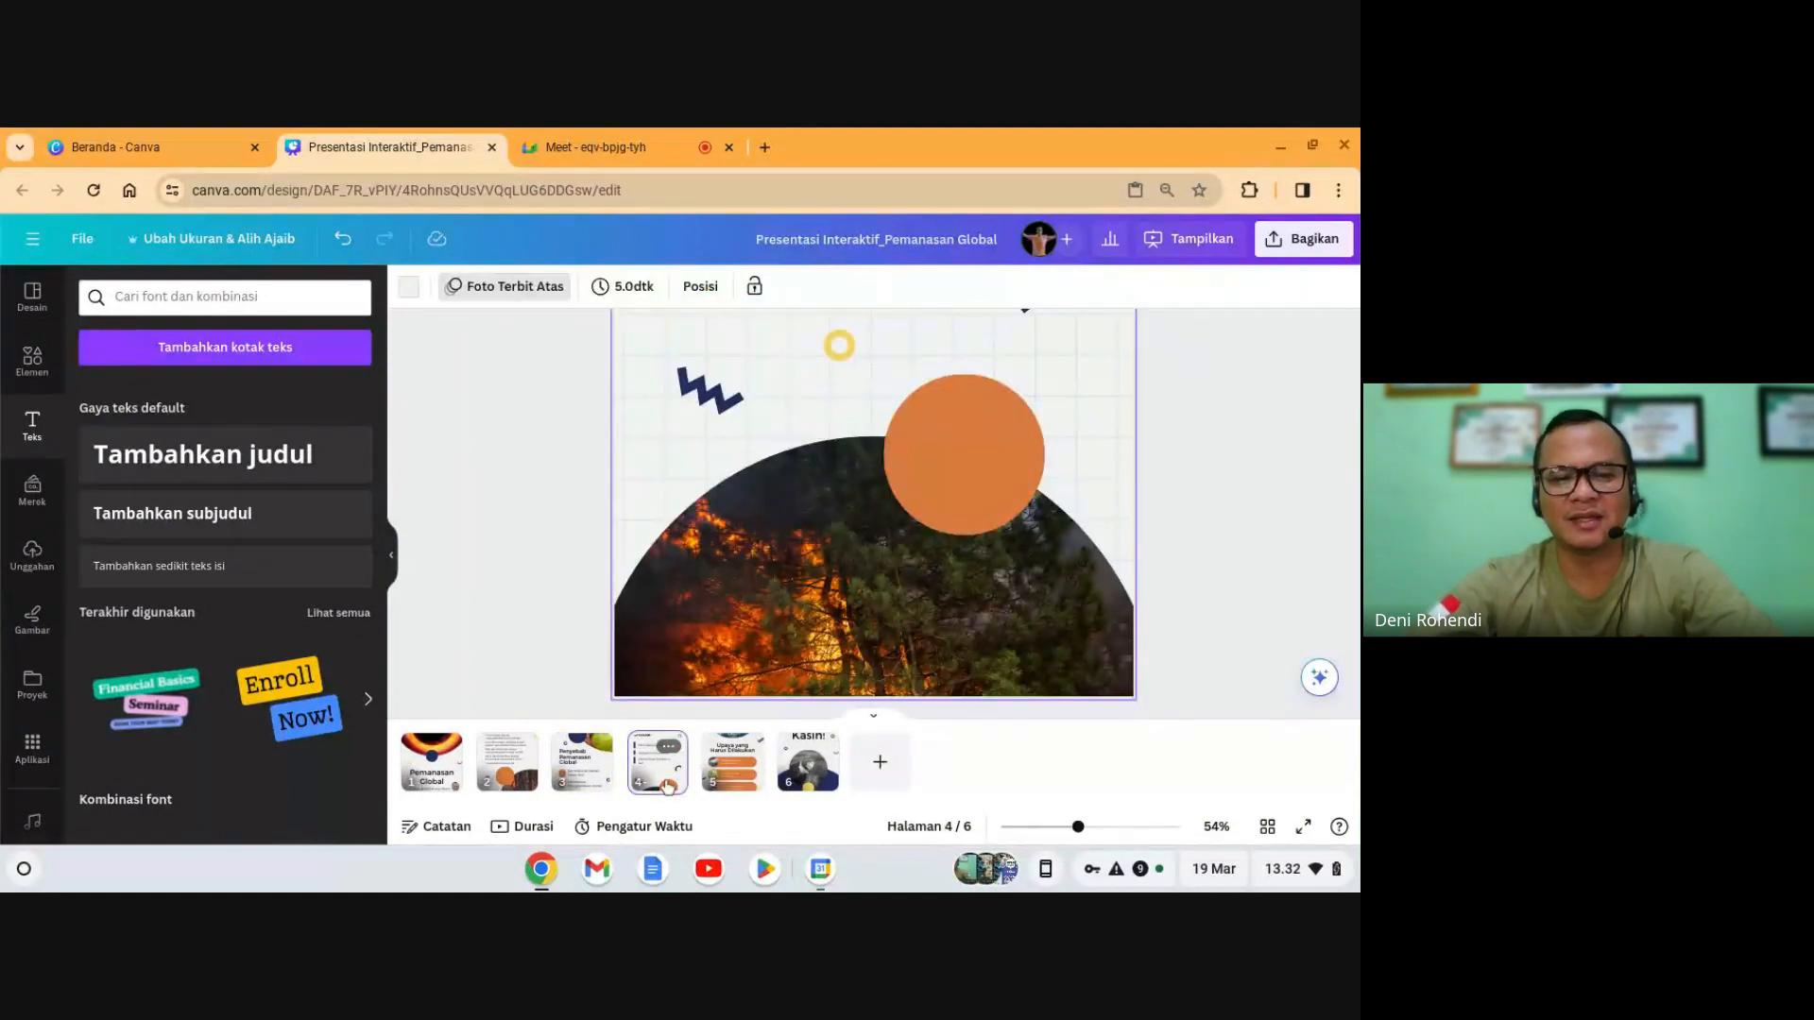
{"action": "key", "text": "ctrl+v"}
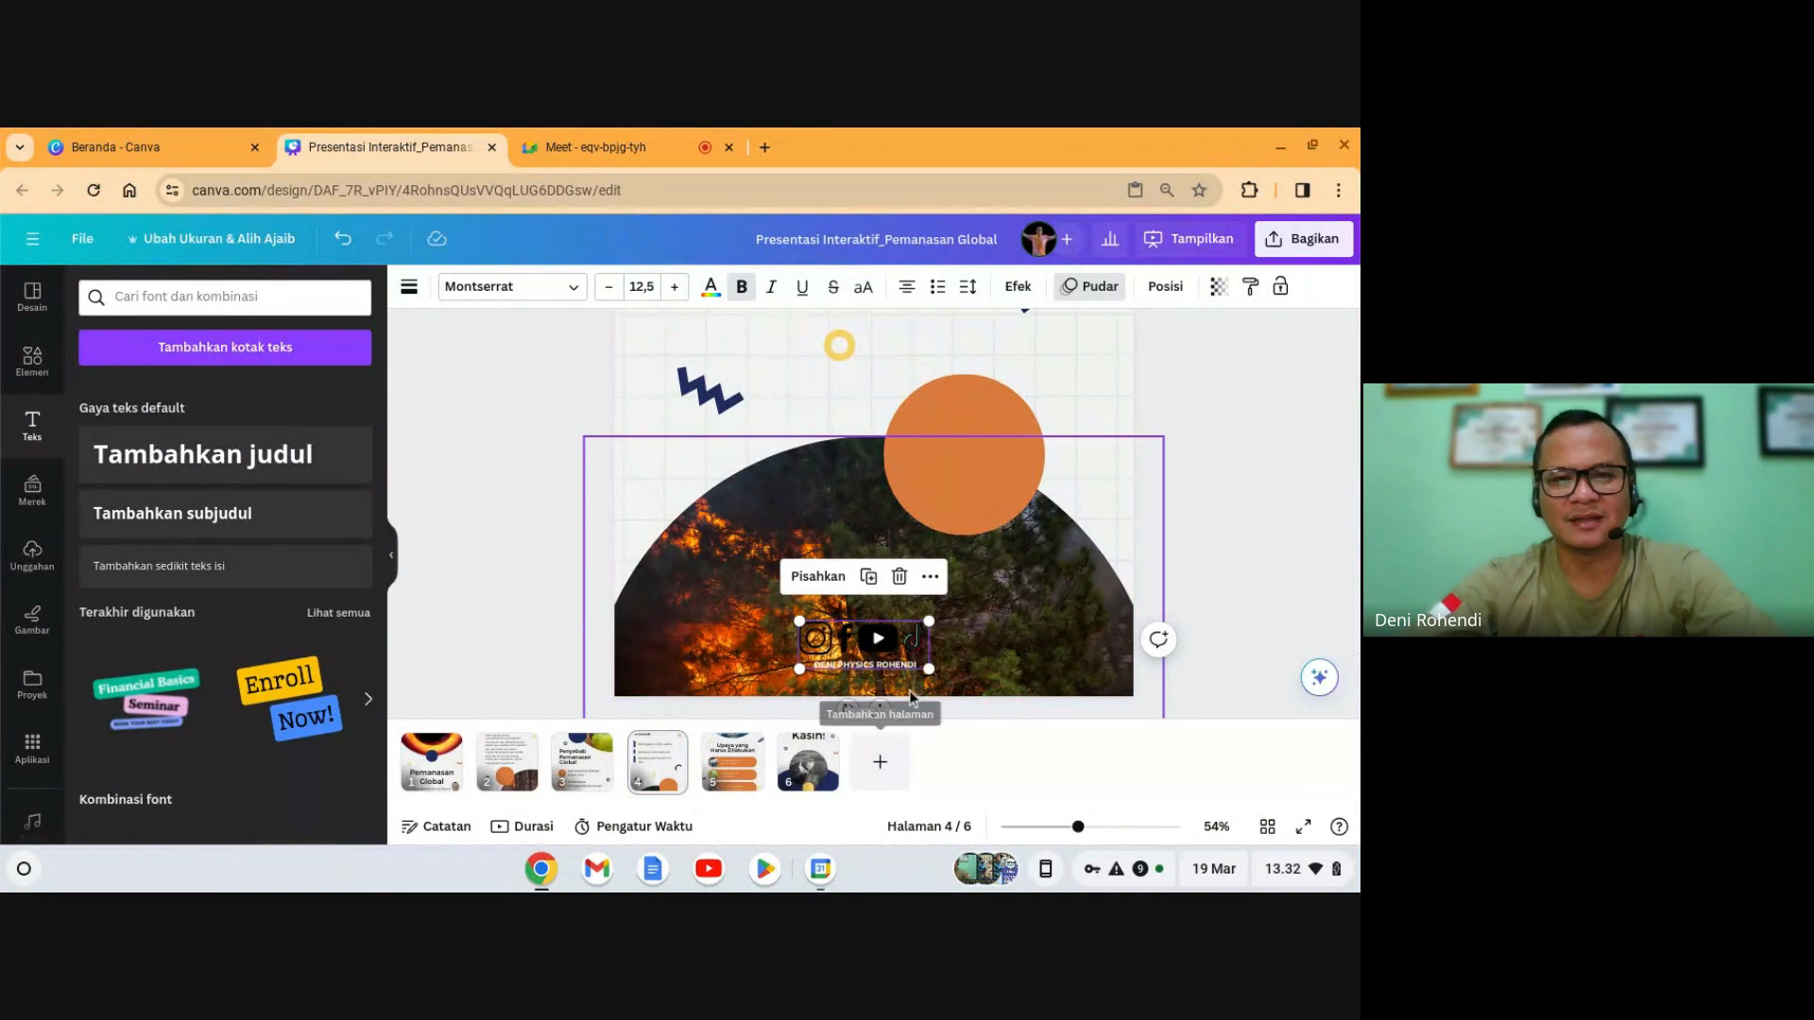
{"action": "scroll", "coordinate": [909, 698], "scroll_direction": "up", "scroll_amount": 3}
{"action": "scroll", "coordinate": [908, 690], "scroll_direction": "up", "scroll_amount": 3}
{"action": "scroll", "coordinate": [909, 682], "scroll_direction": "down", "scroll_amount": 6}
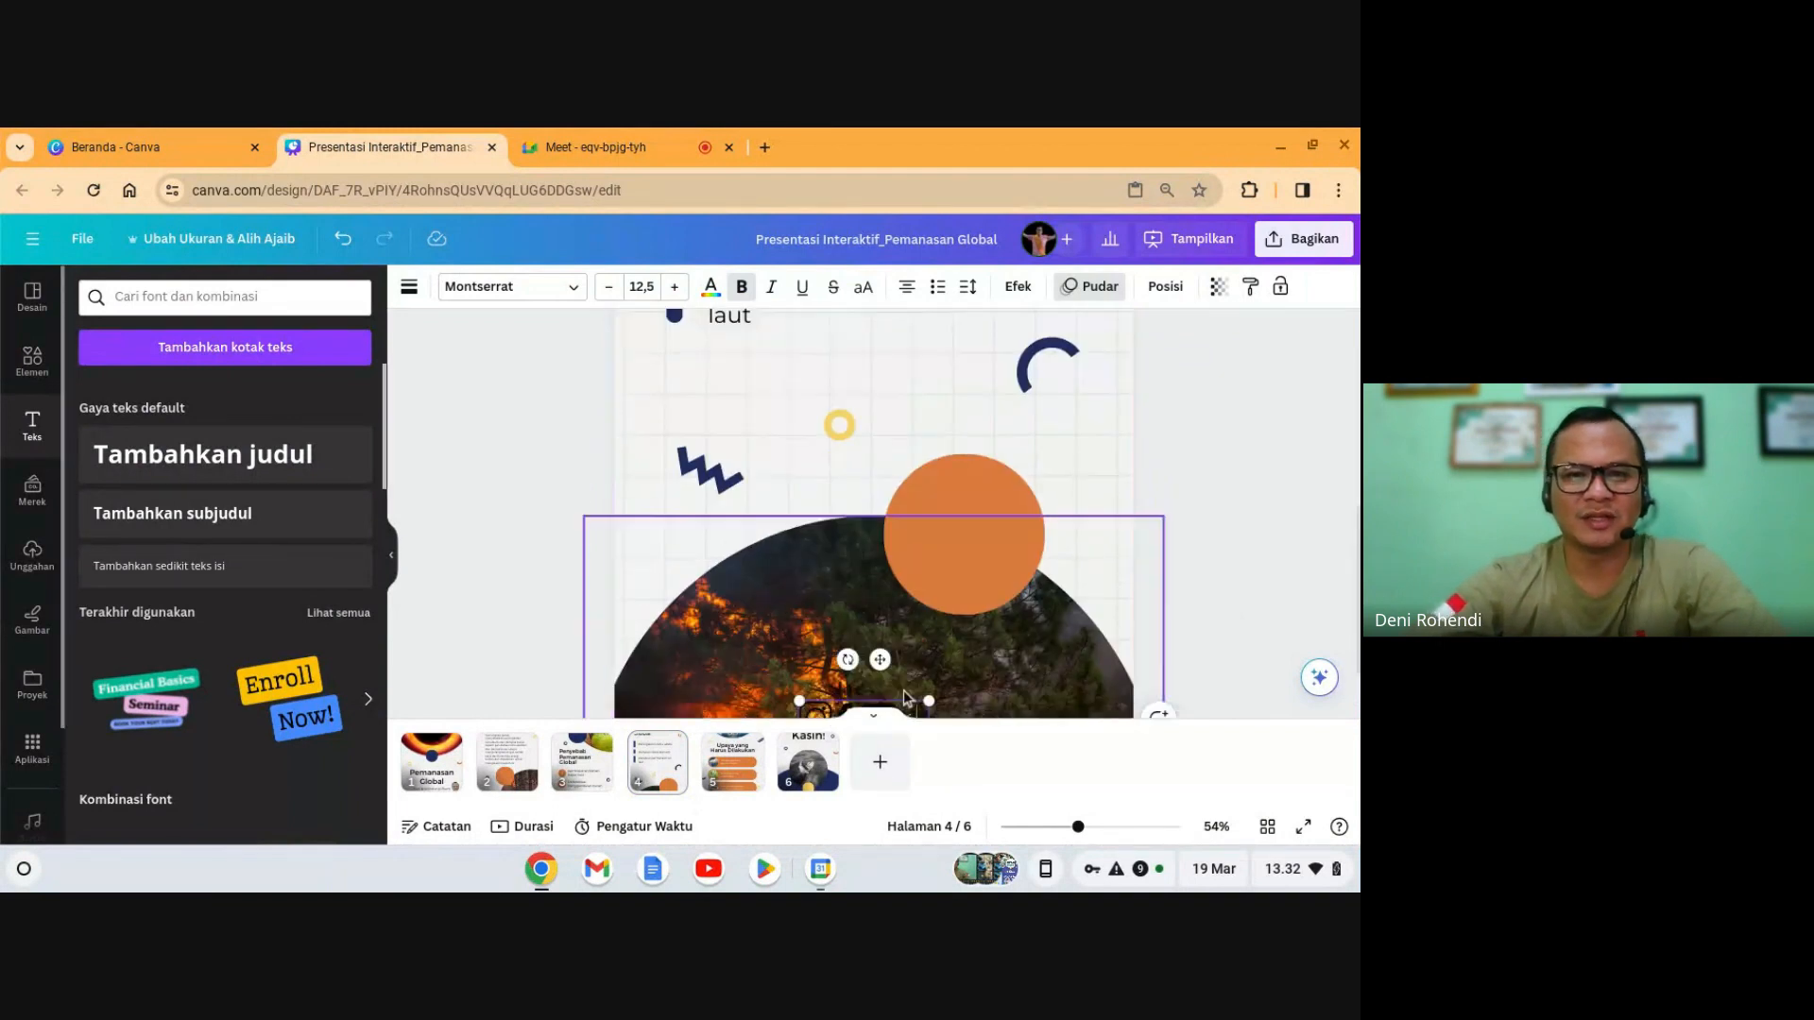
{"action": "left_click", "coordinate": [743, 776]}
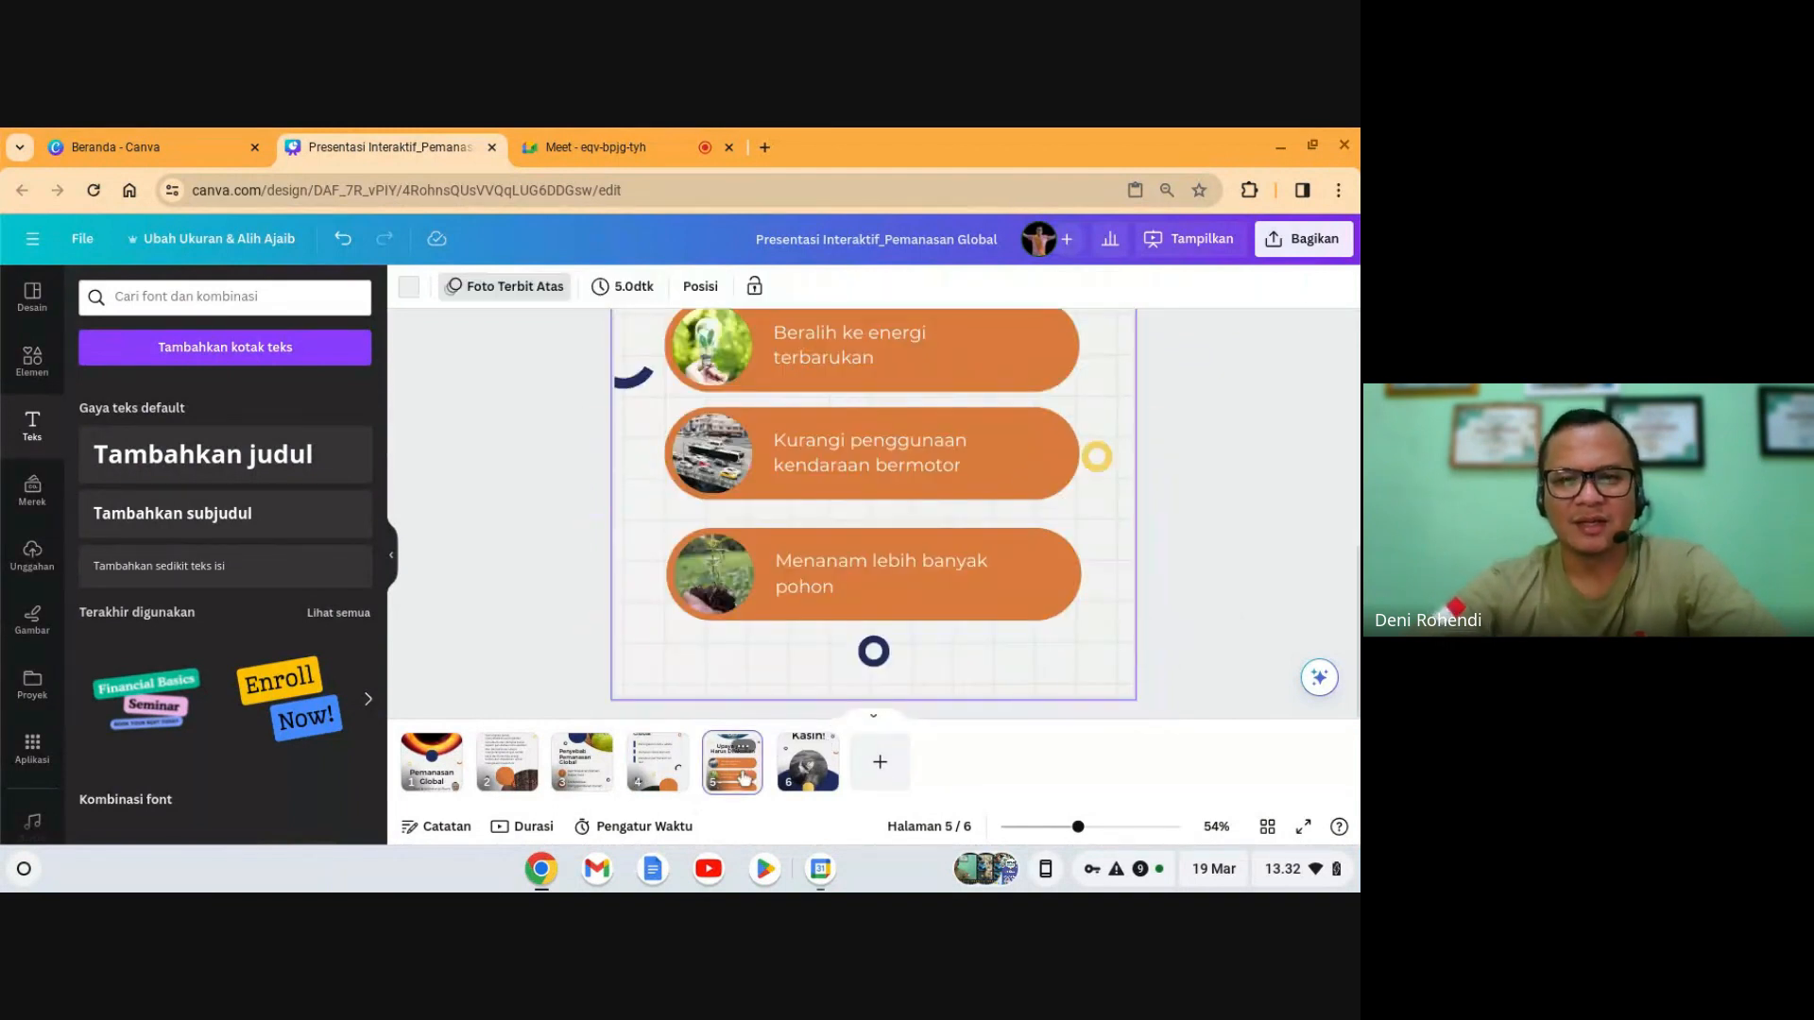
{"action": "key", "text": "ctrl+v"}
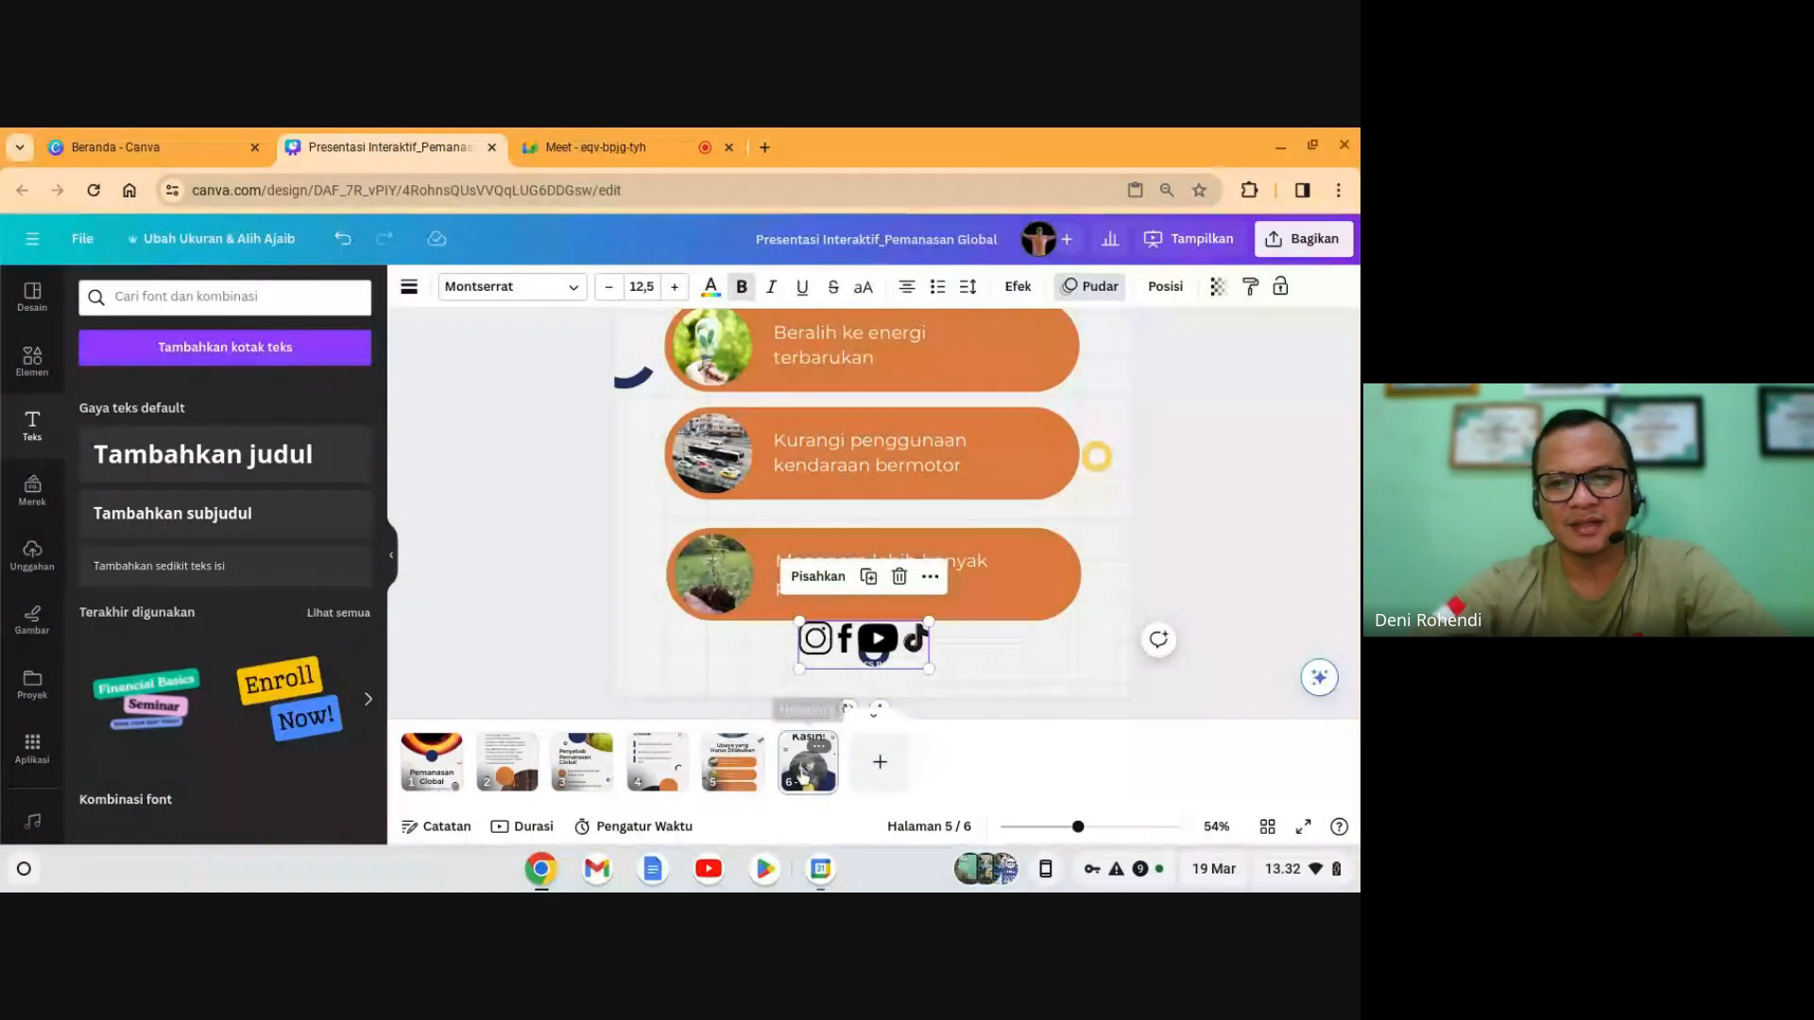
{"action": "left_click", "coordinate": [803, 774]}
{"action": "key", "text": "ctrl+v"}
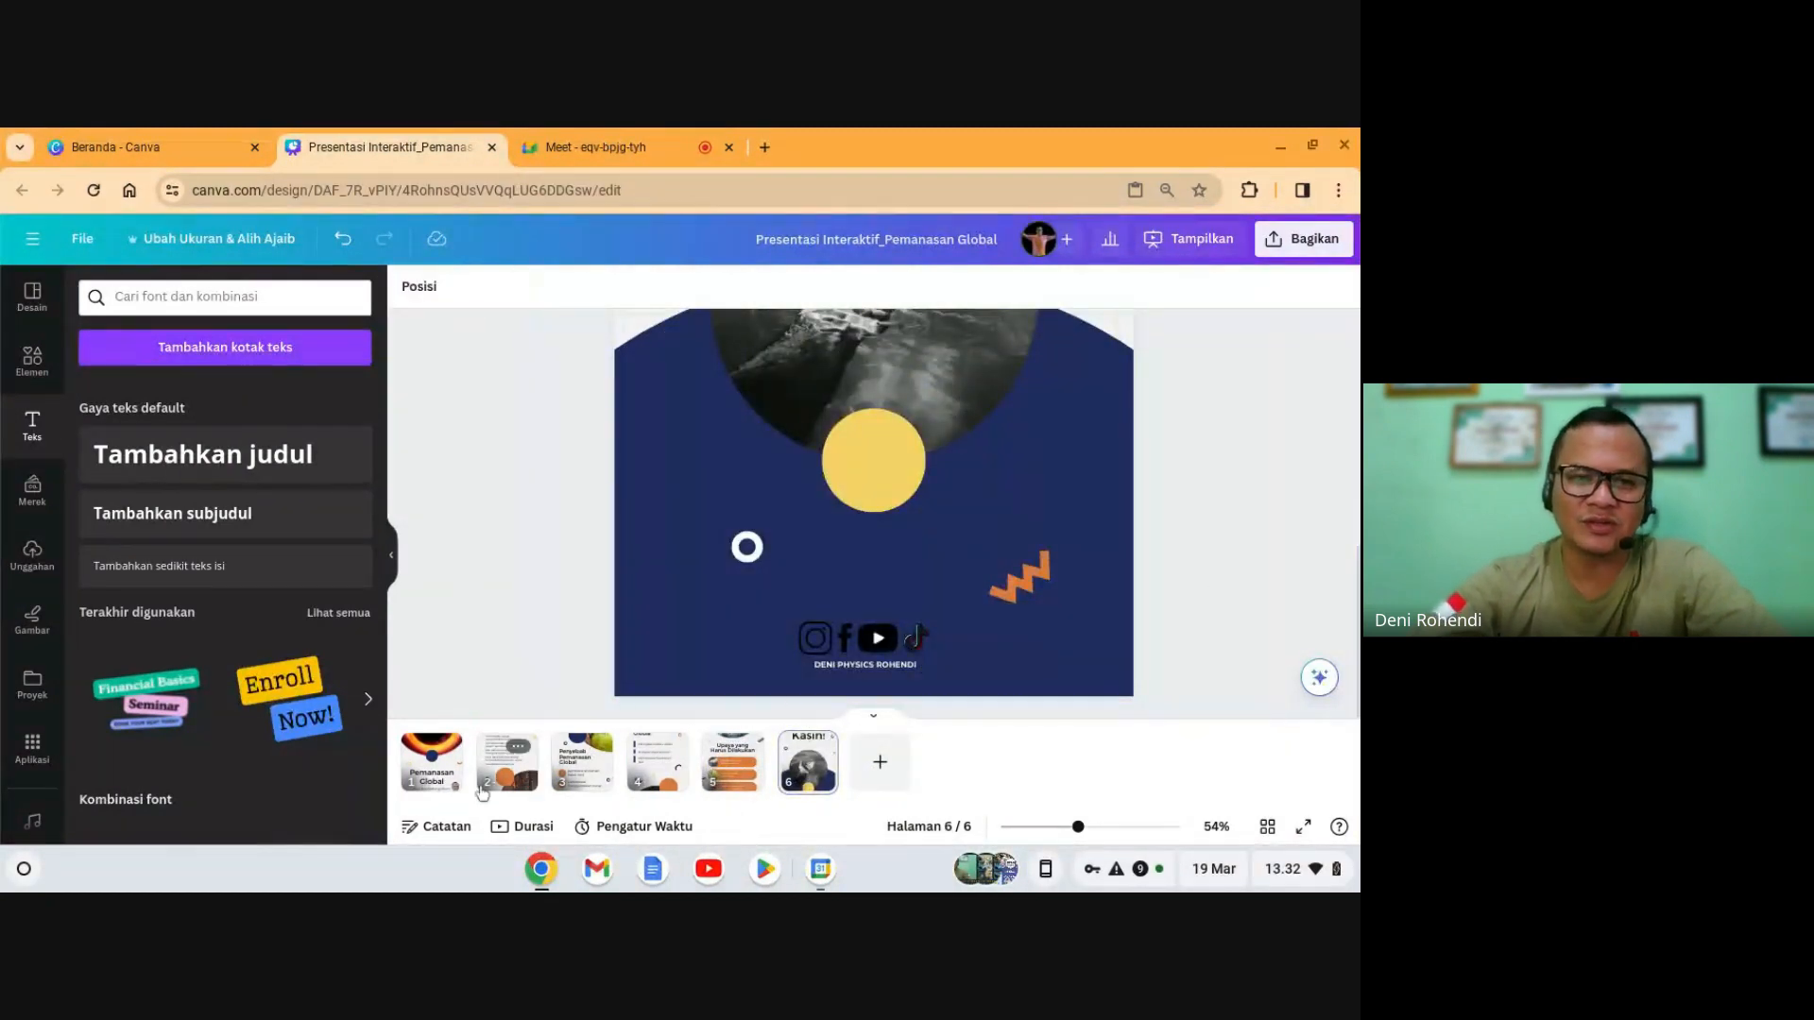
{"action": "left_click", "coordinate": [431, 761]}
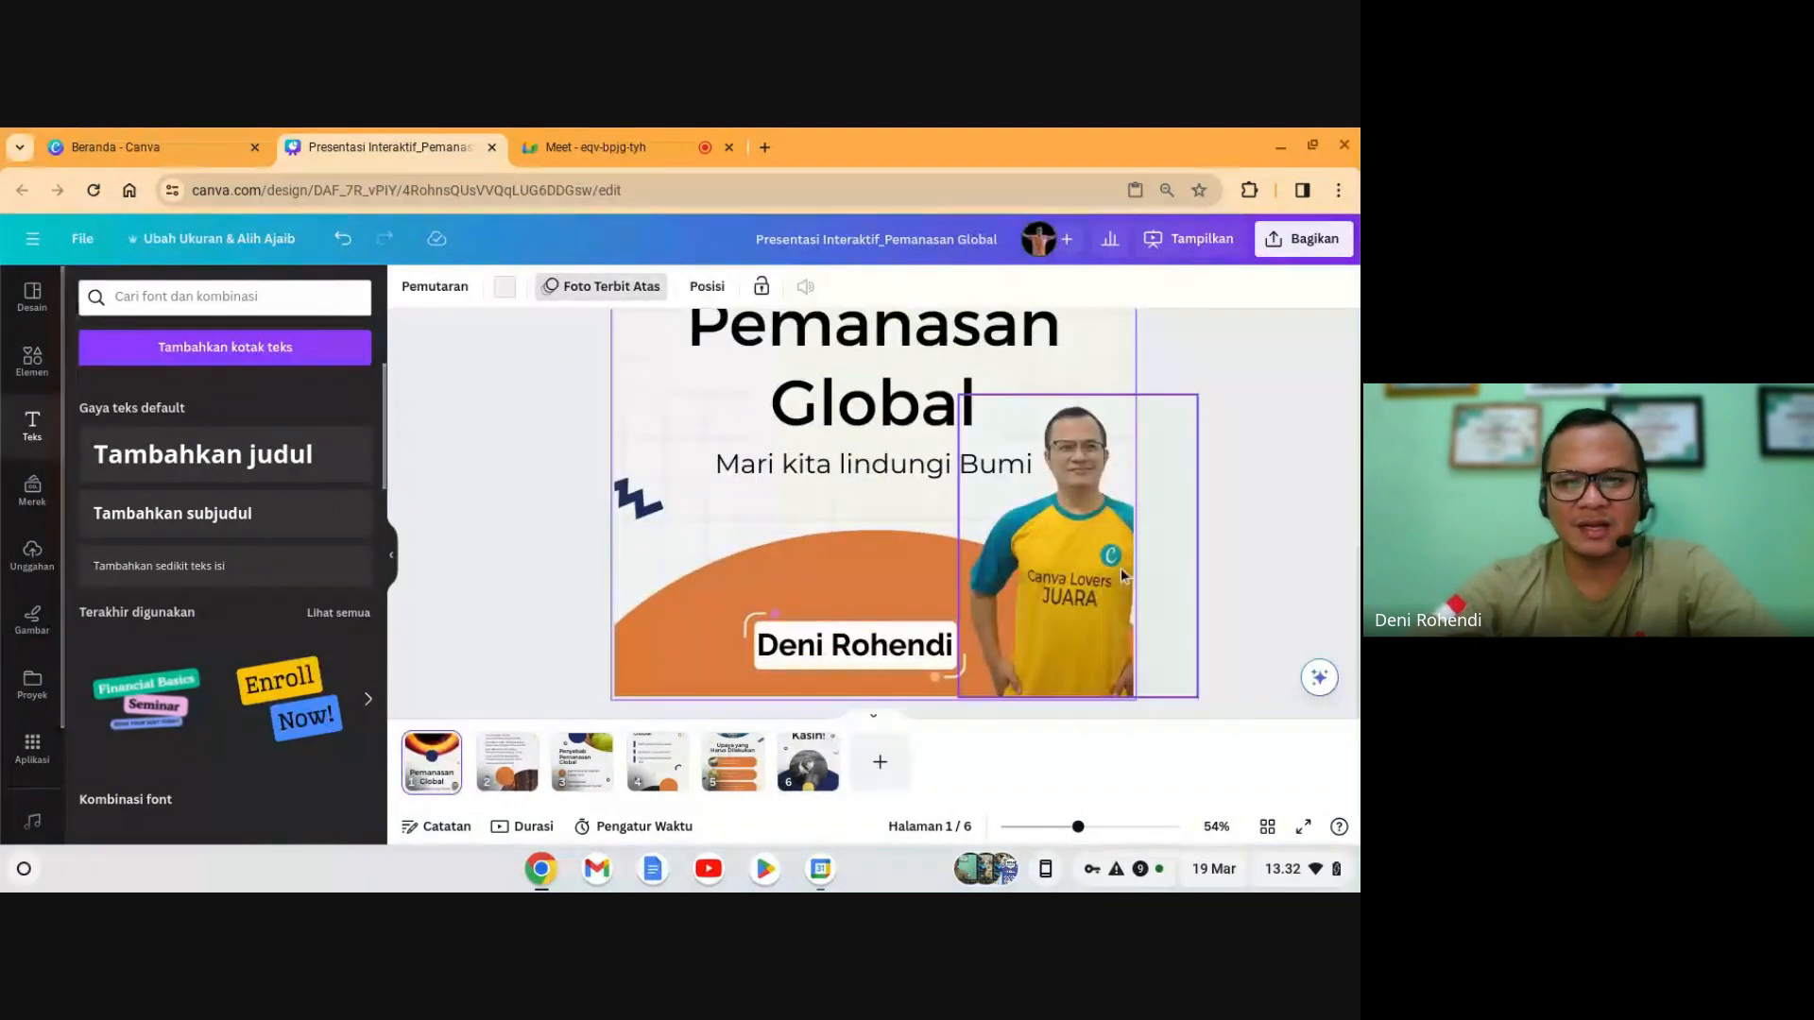
- Paste the icon row onto the title slide and lock the large orange shape
{"action": "key", "text": "ctrl+v"}
{"action": "left_click_drag", "start_coordinate": [872, 642], "coordinate": [635, 527]}
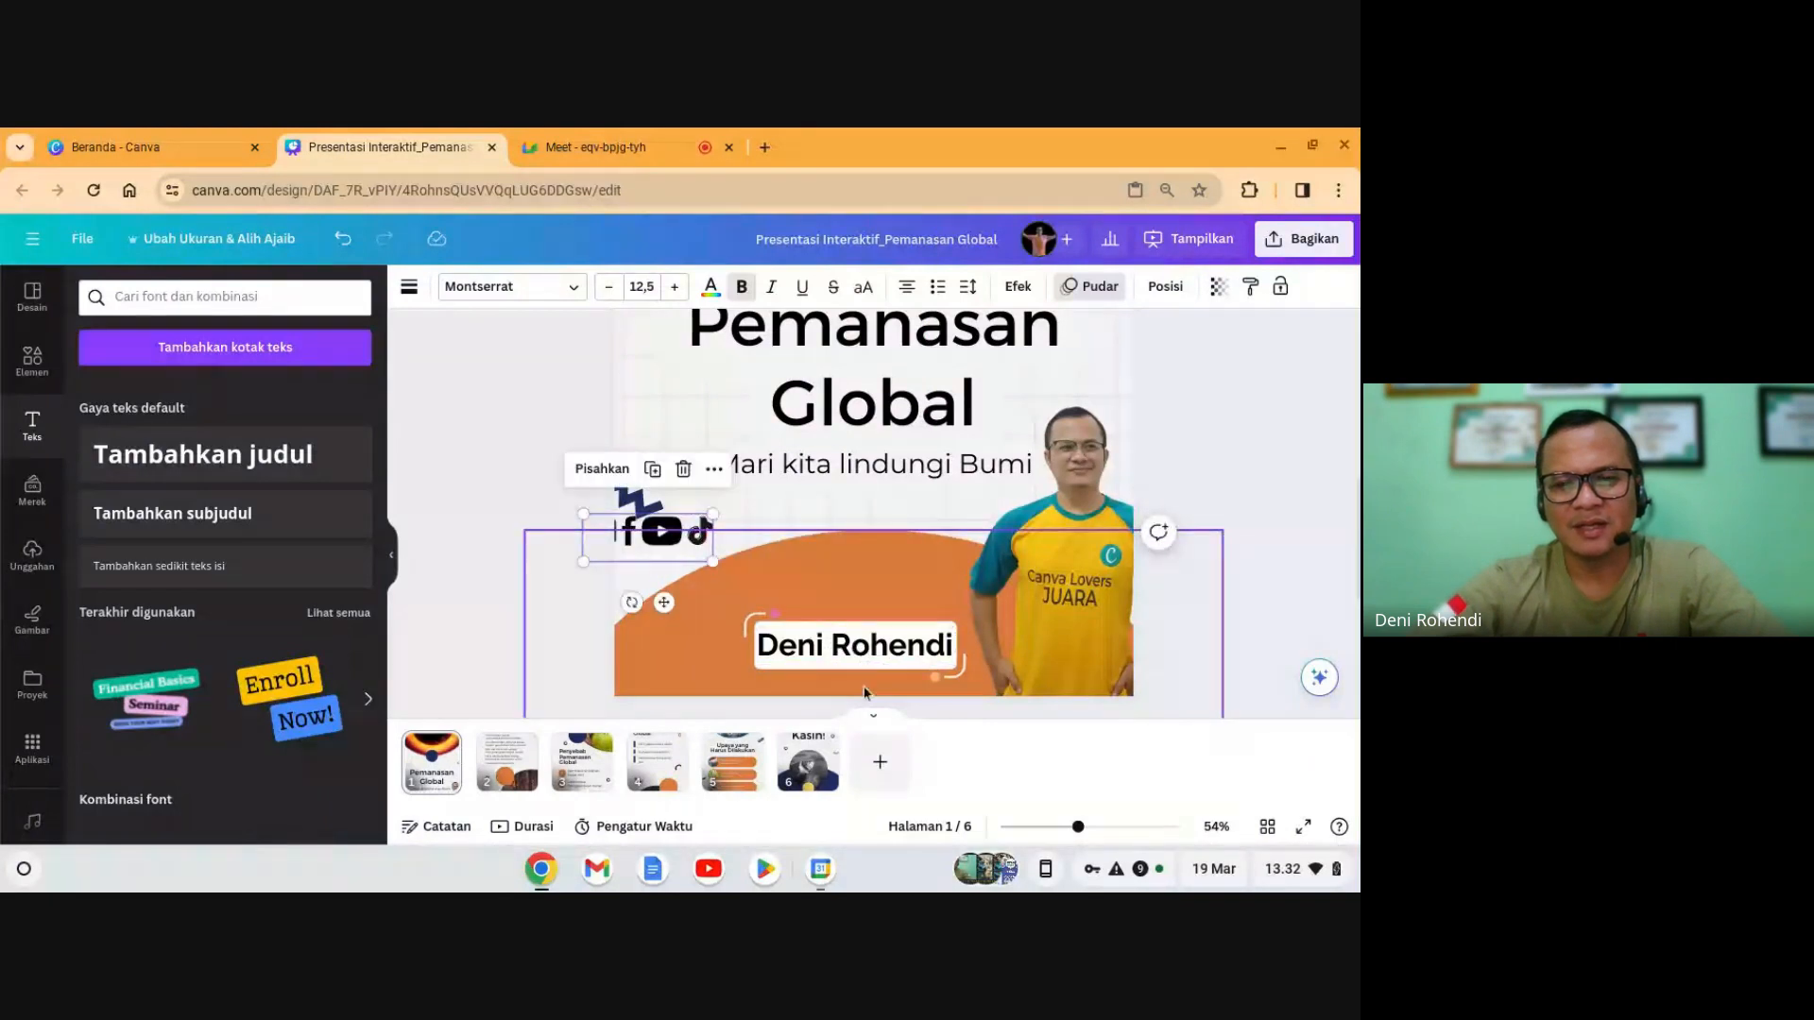
{"action": "left_click", "coordinate": [864, 693]}
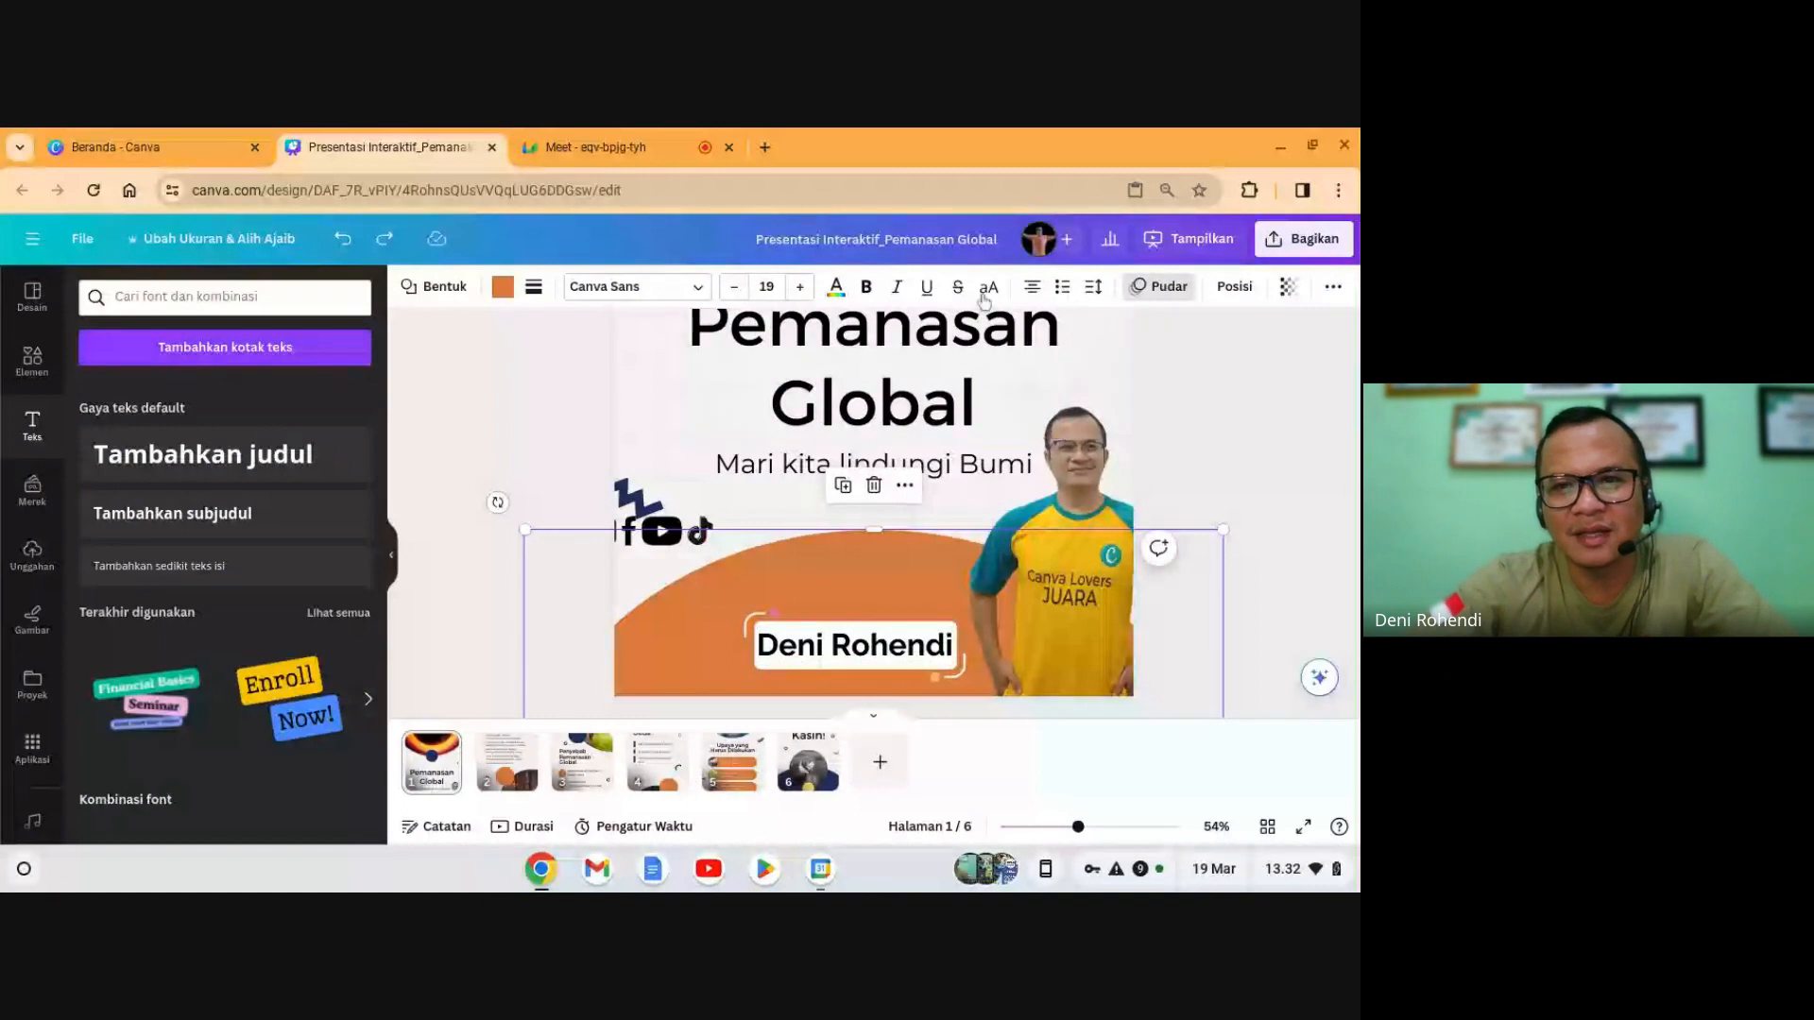
{"action": "left_click", "coordinate": [1333, 289]}
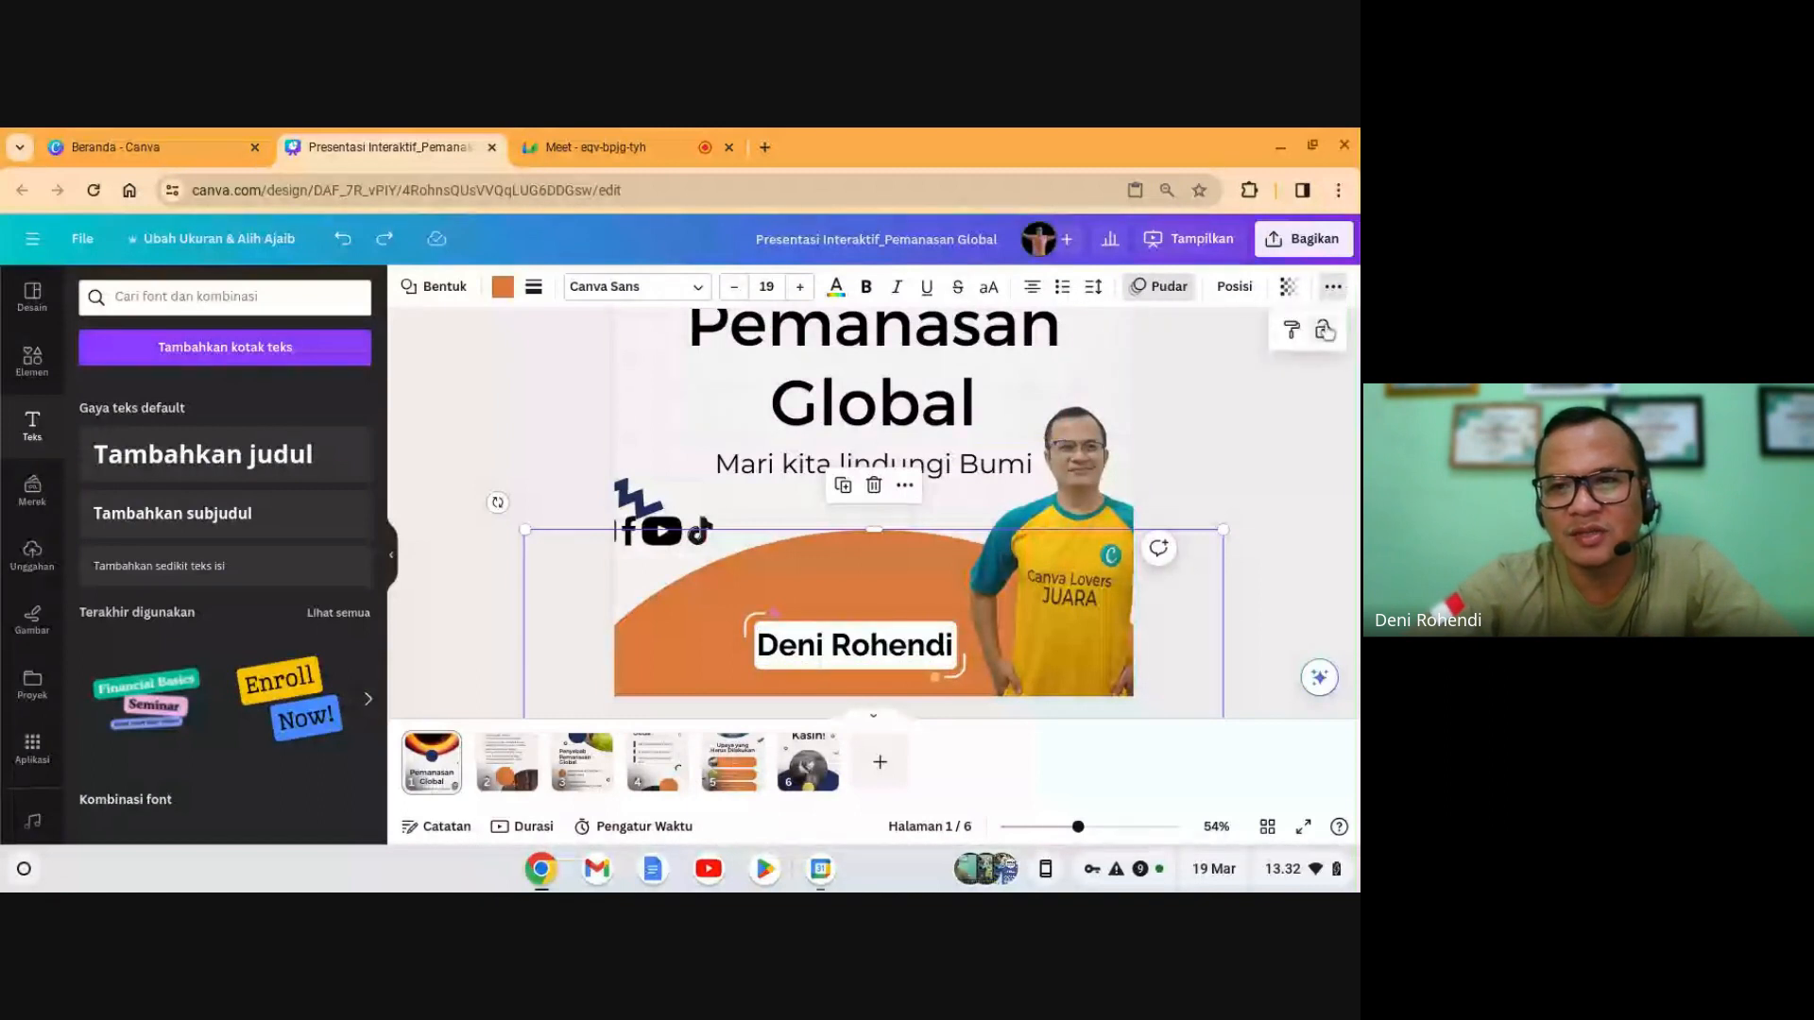
{"action": "left_click", "coordinate": [1325, 330]}
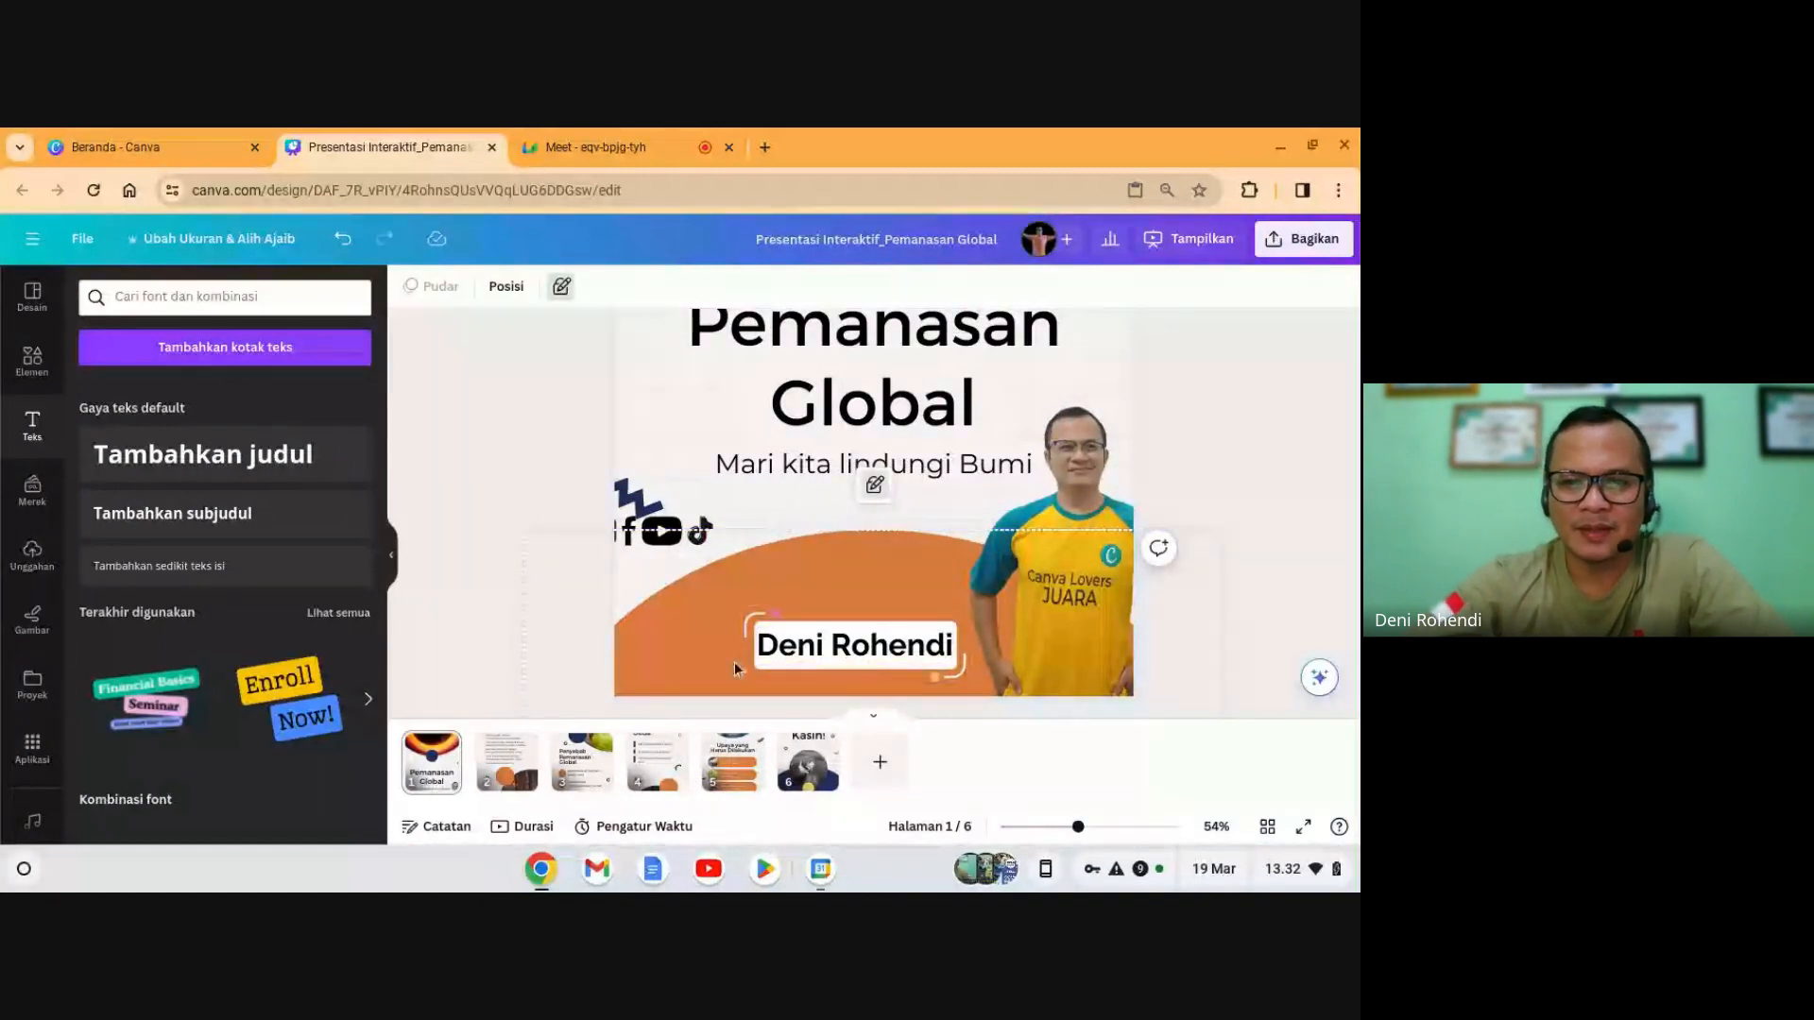
- Place the icon row at the bottom centre and move the name label to the lower right
{"action": "left_click_drag", "start_coordinate": [728, 656], "coordinate": [905, 621]}
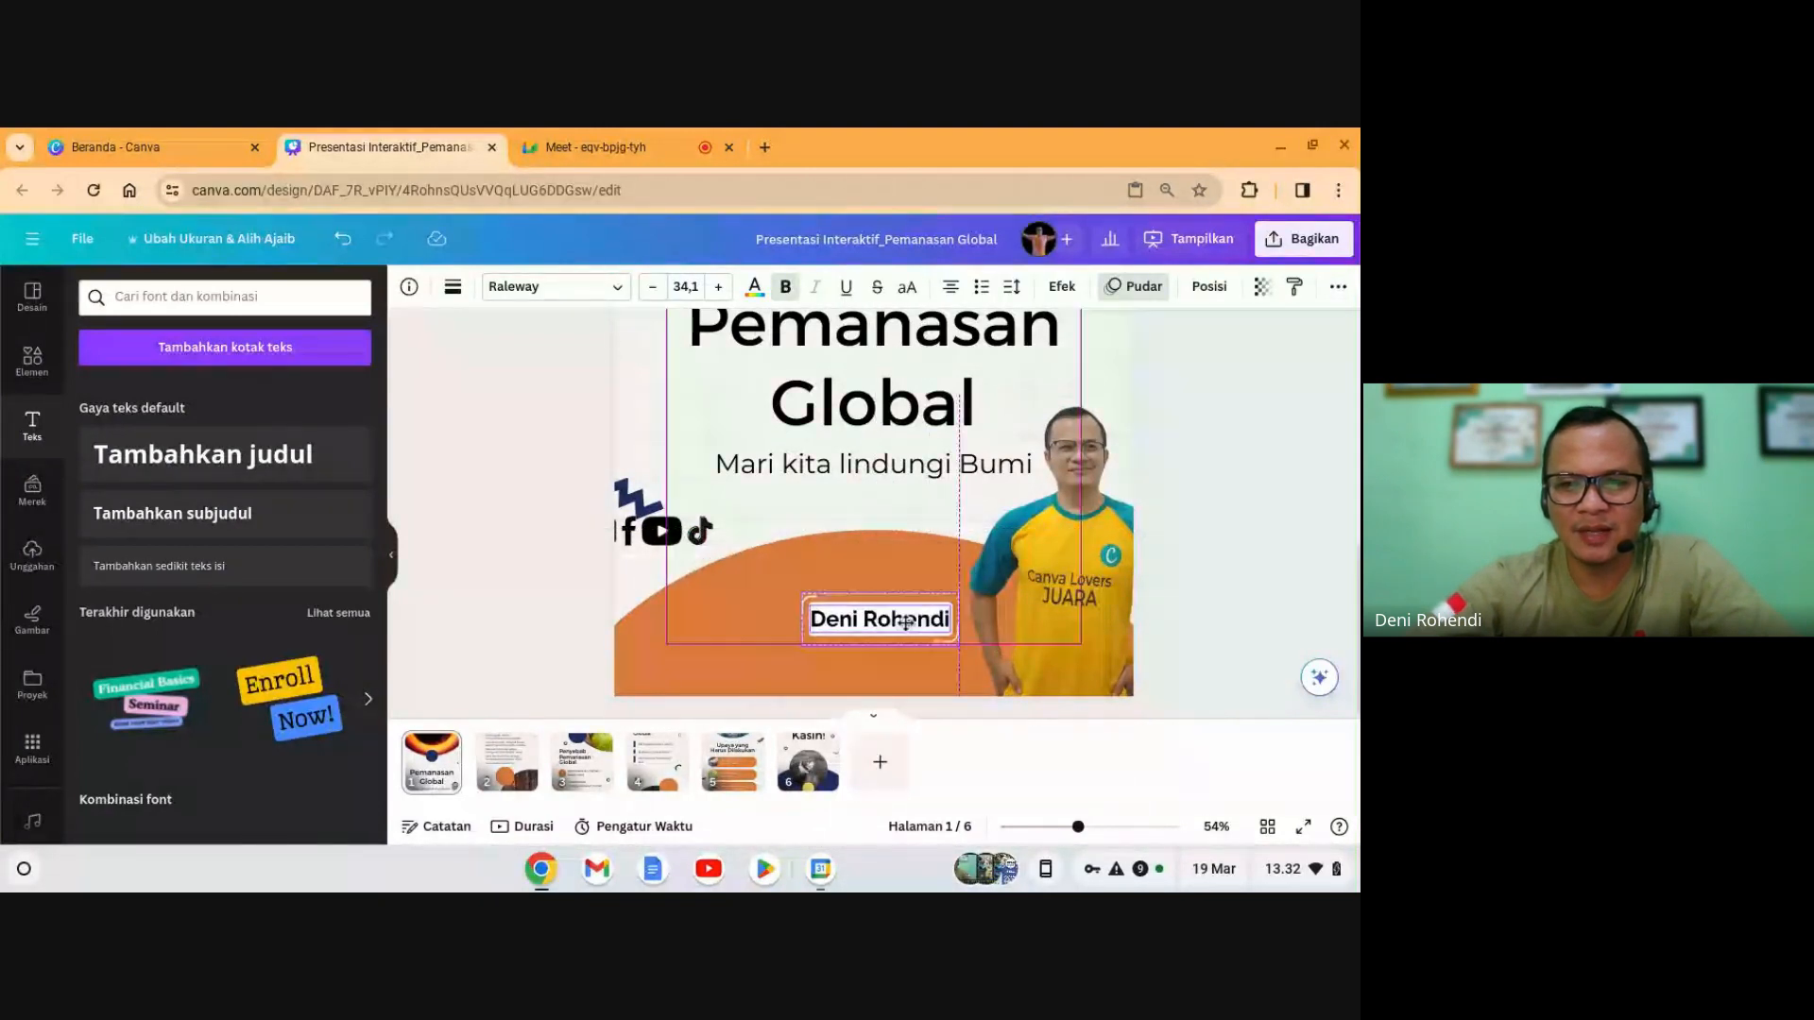
{"action": "left_click_drag", "start_coordinate": [661, 532], "coordinate": [839, 666]}
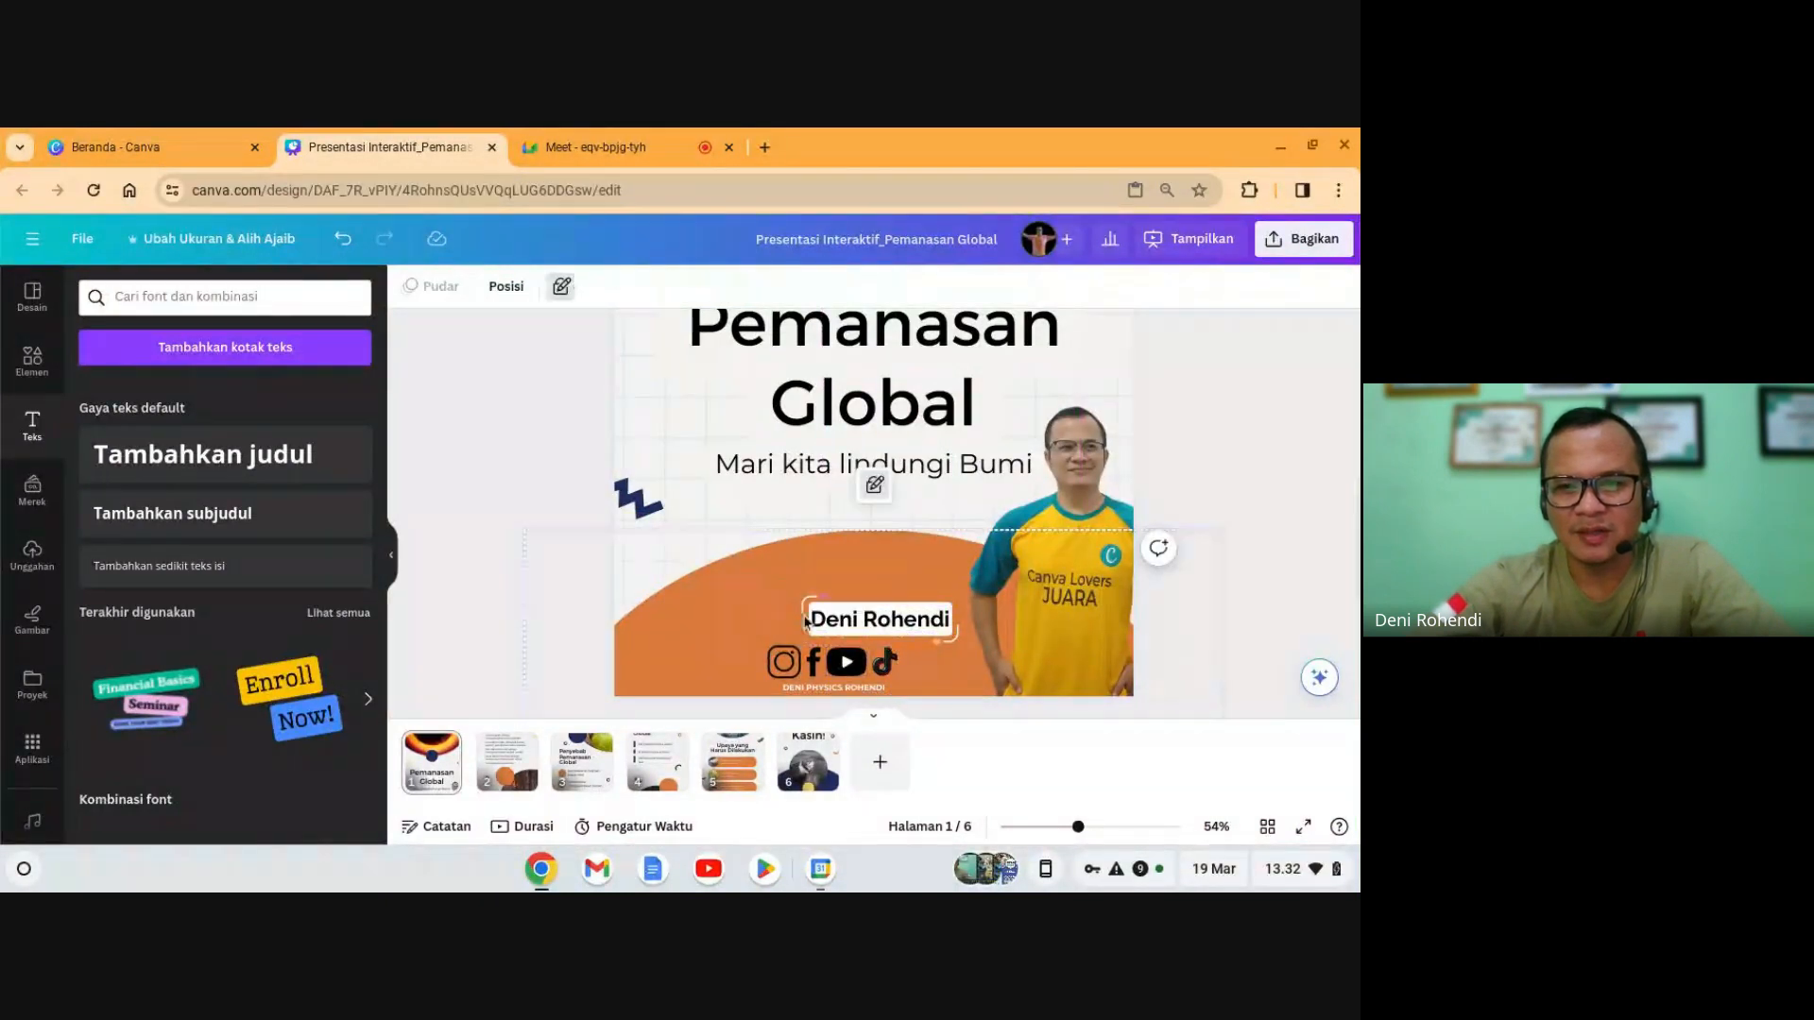
{"action": "left_click", "coordinate": [885, 612]}
{"action": "left_click_drag", "start_coordinate": [885, 613], "coordinate": [878, 606]}
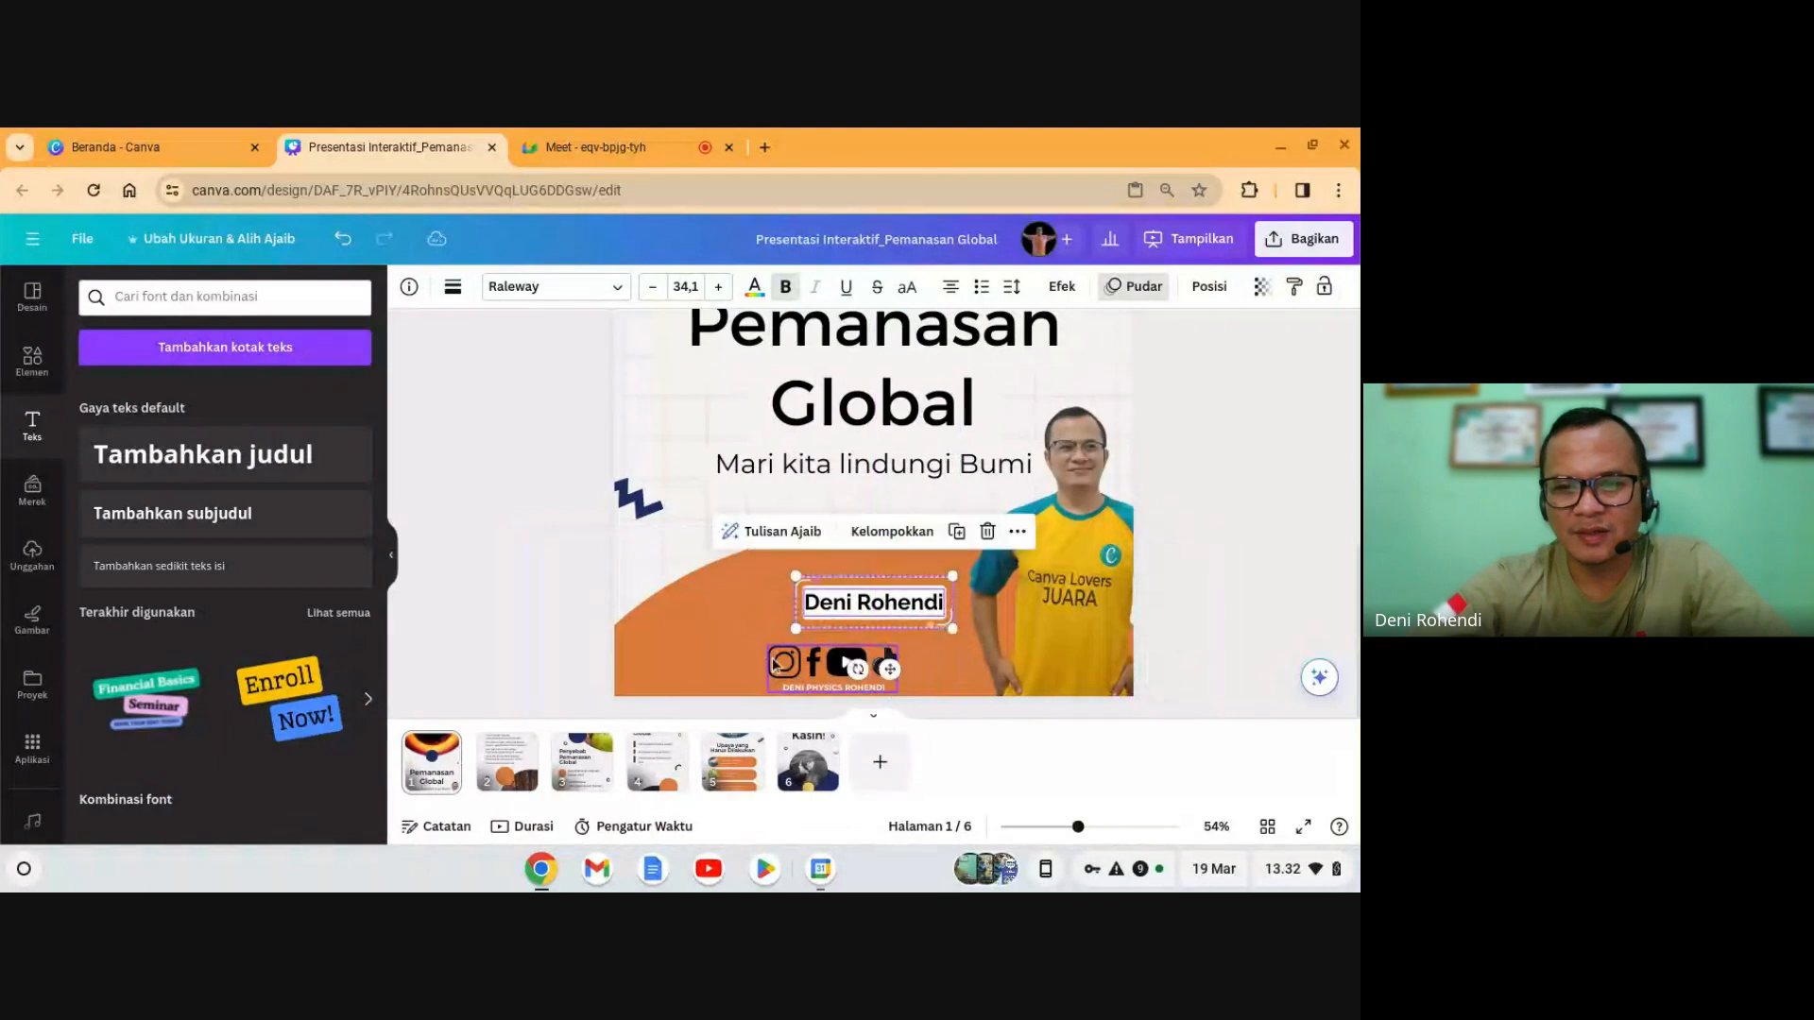
{"action": "left_click", "coordinate": [787, 667]}
{"action": "left_click_drag", "start_coordinate": [786, 667], "coordinate": [787, 660]}
{"action": "key", "text": "shift+Up"}
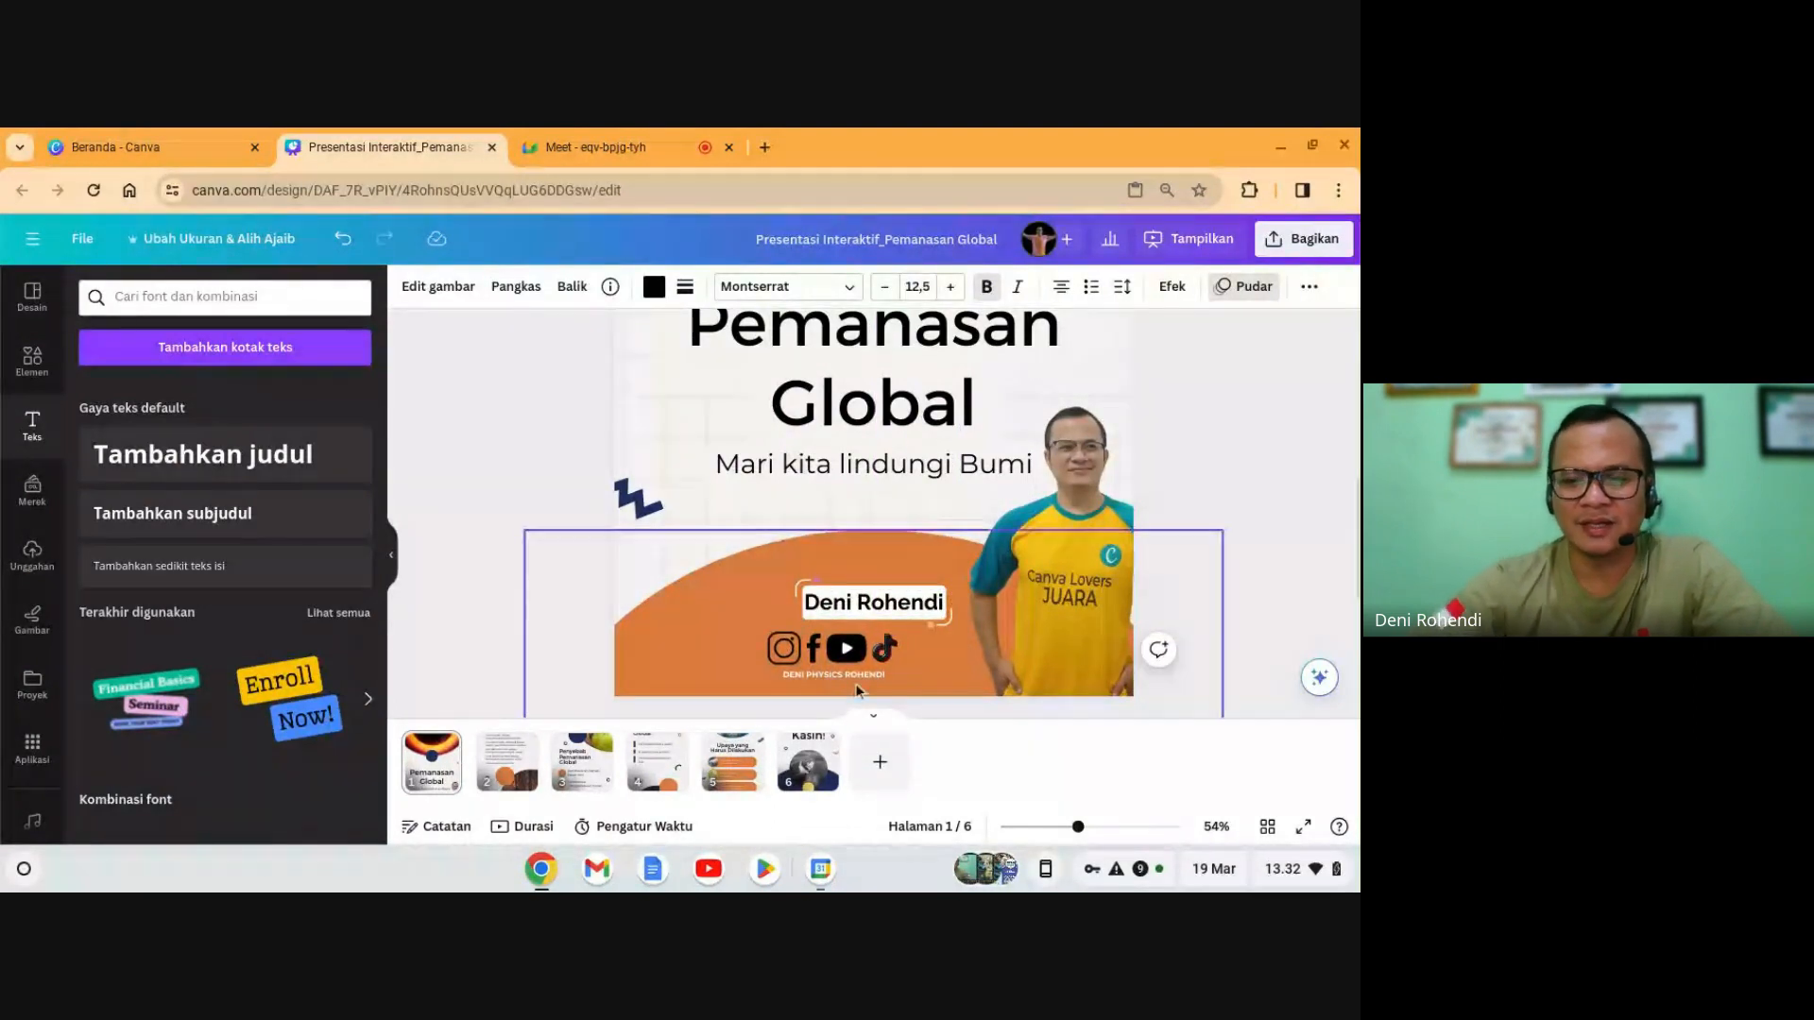
{"action": "left_click", "coordinate": [1326, 591]}
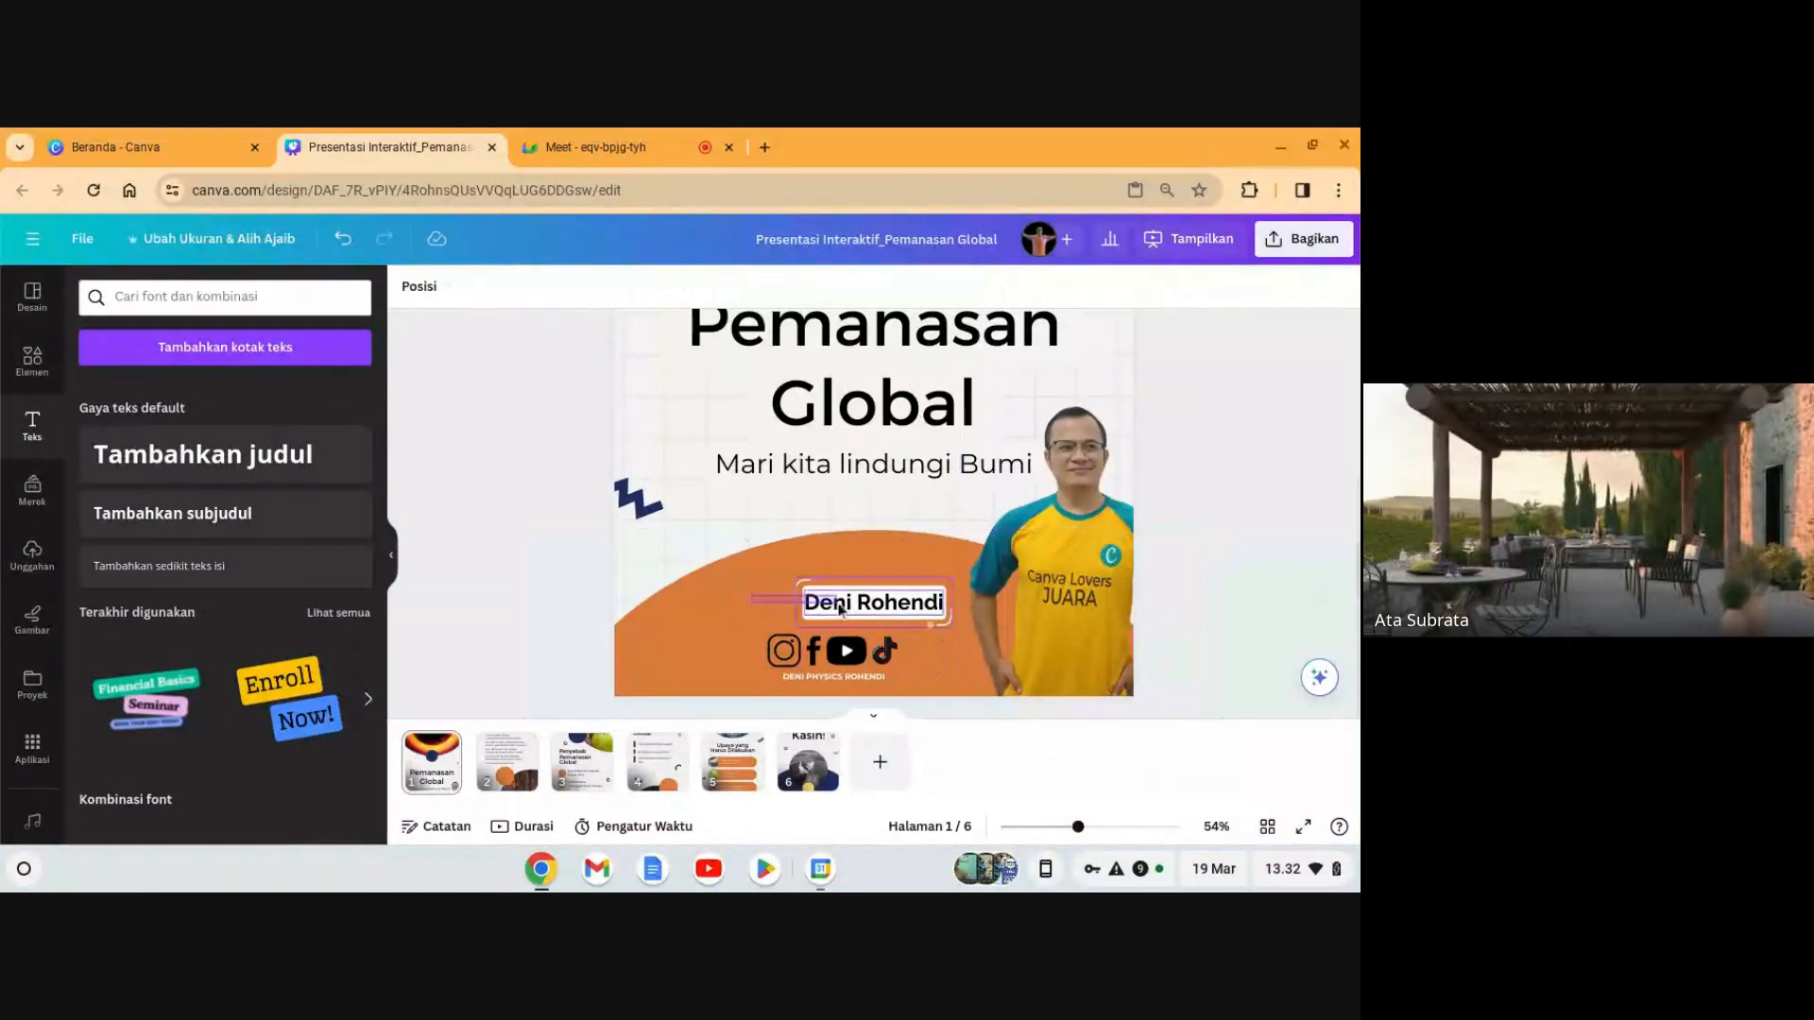
{"action": "left_click_drag", "start_coordinate": [853, 601], "coordinate": [1064, 666]}
{"action": "left_click", "coordinate": [1245, 580]}
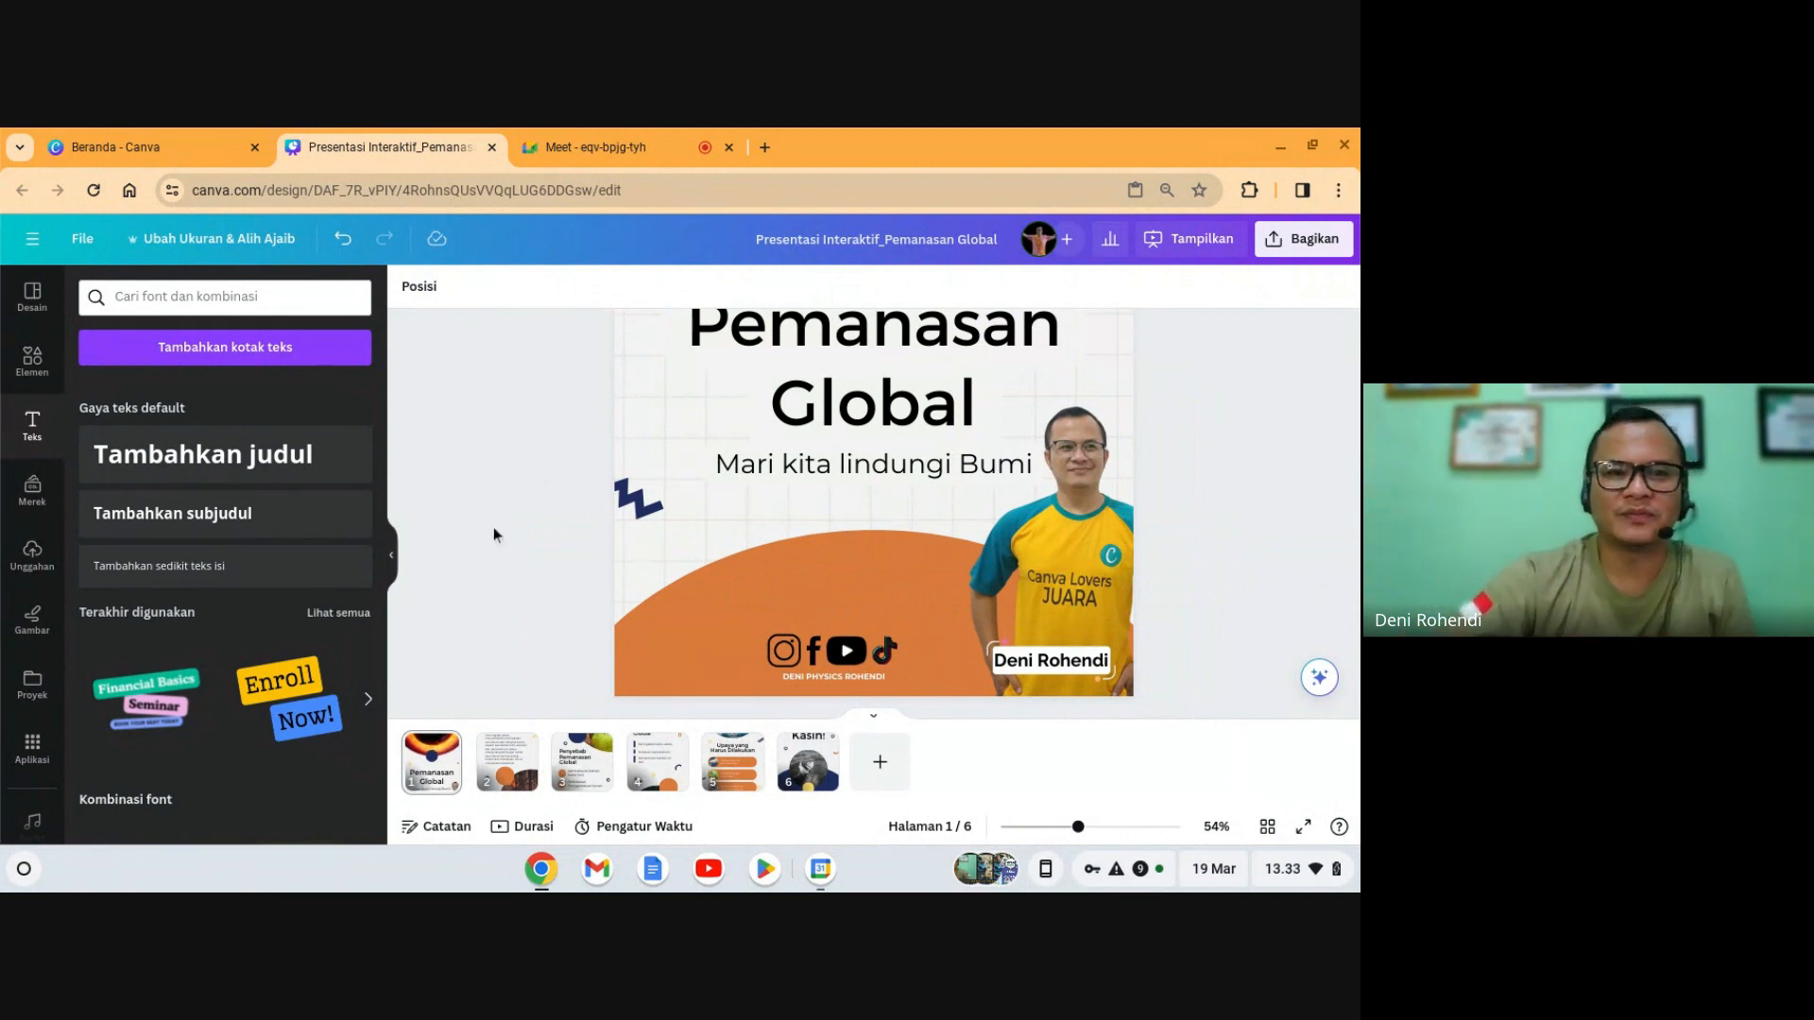
{"action": "left_click", "coordinate": [395, 561]}
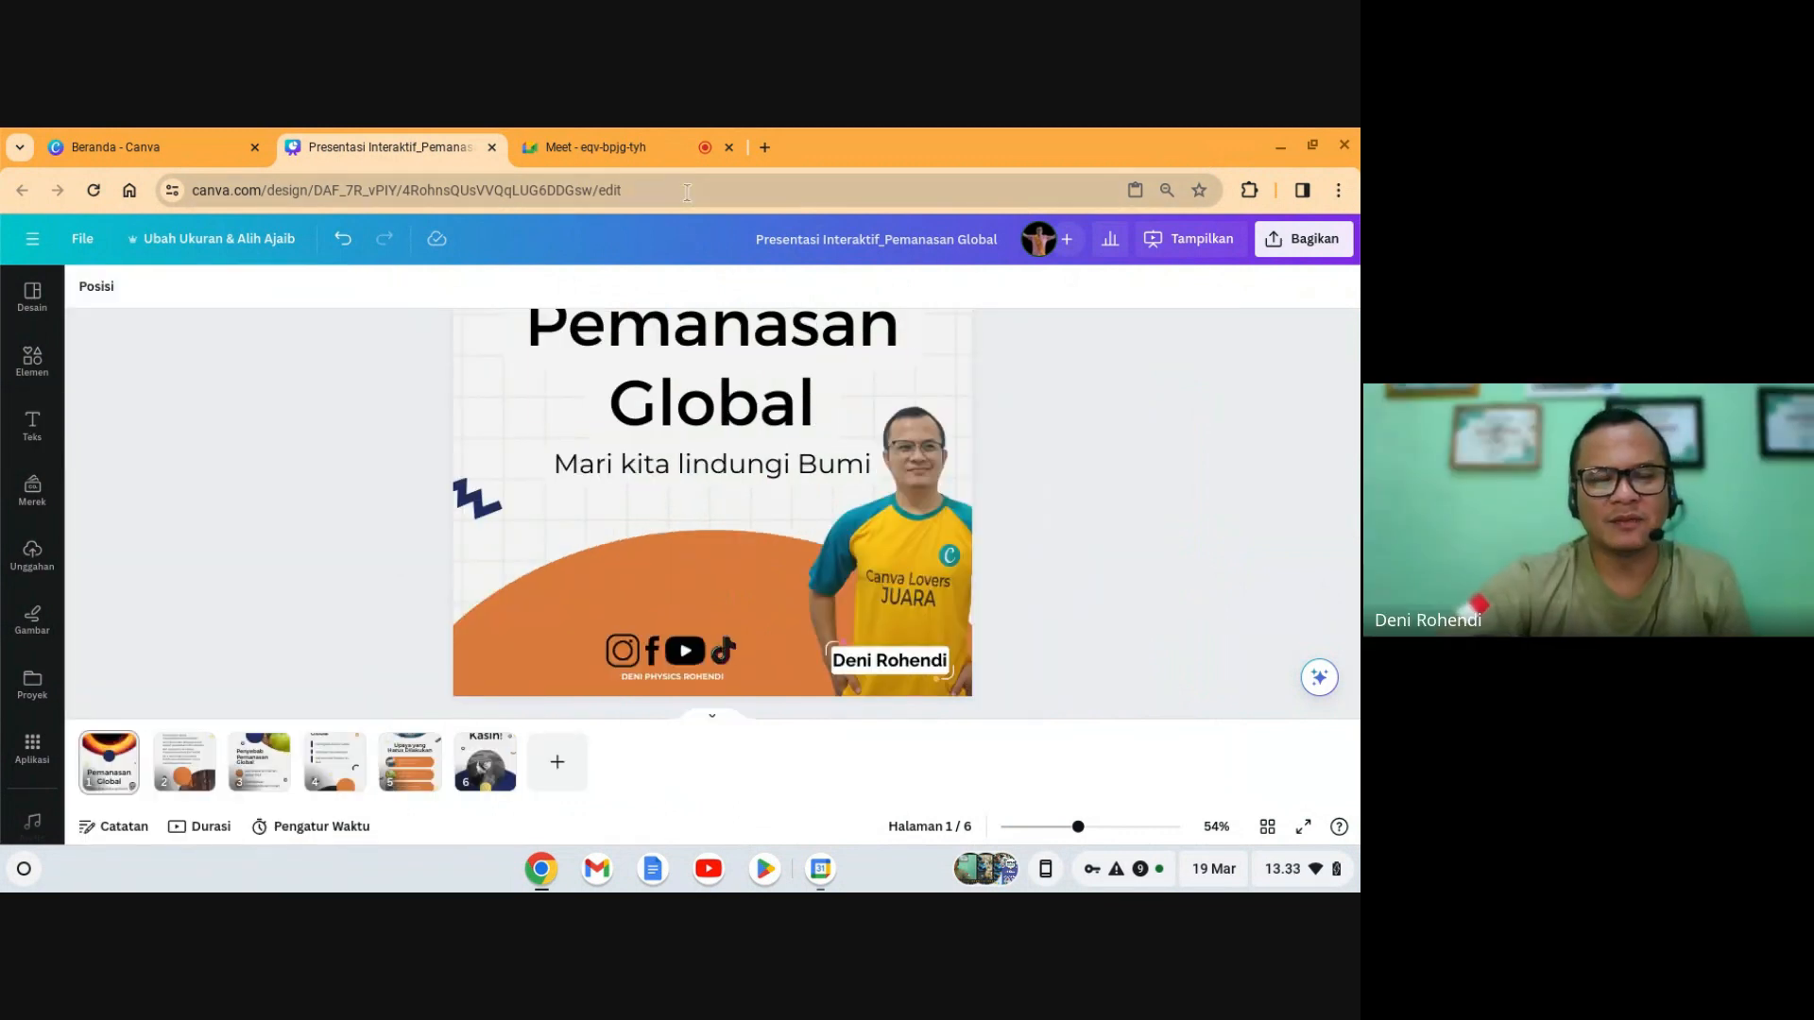
- Check the Meet call, return to Canva, and dismiss the 'You're presenting' notice
{"action": "left_click", "coordinate": [646, 161]}
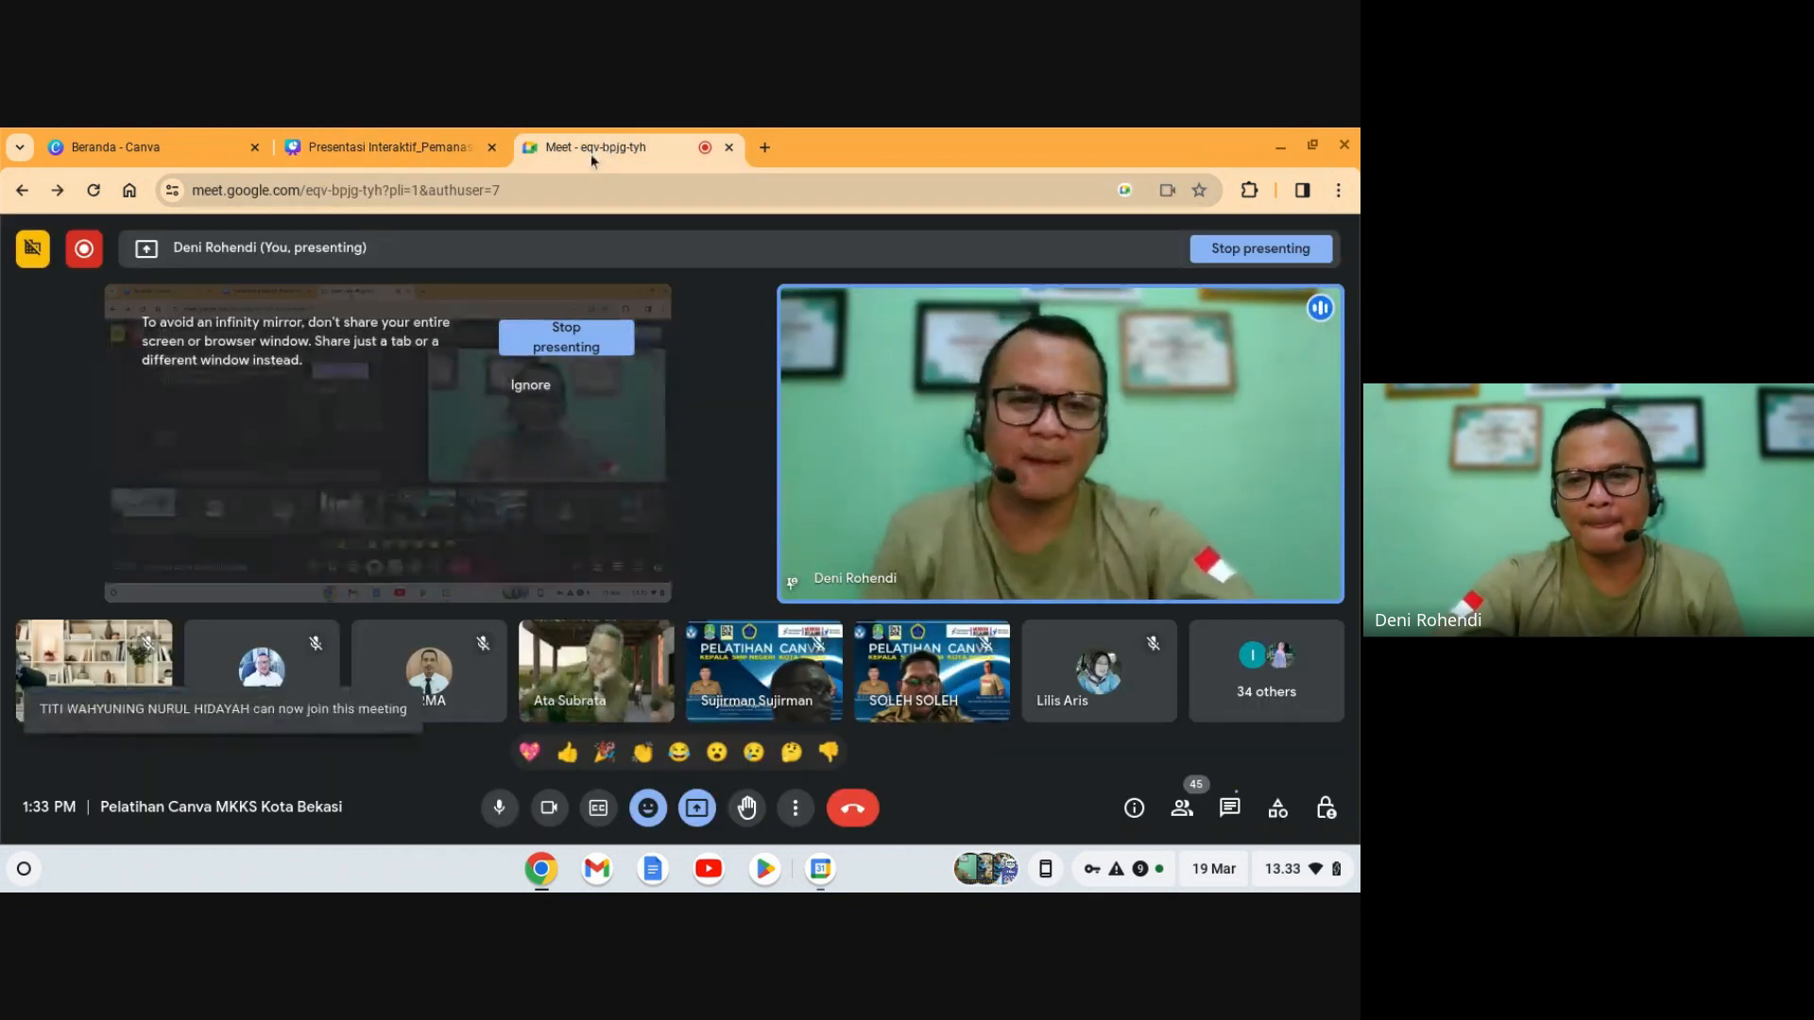
{"action": "left_click", "coordinate": [419, 144]}
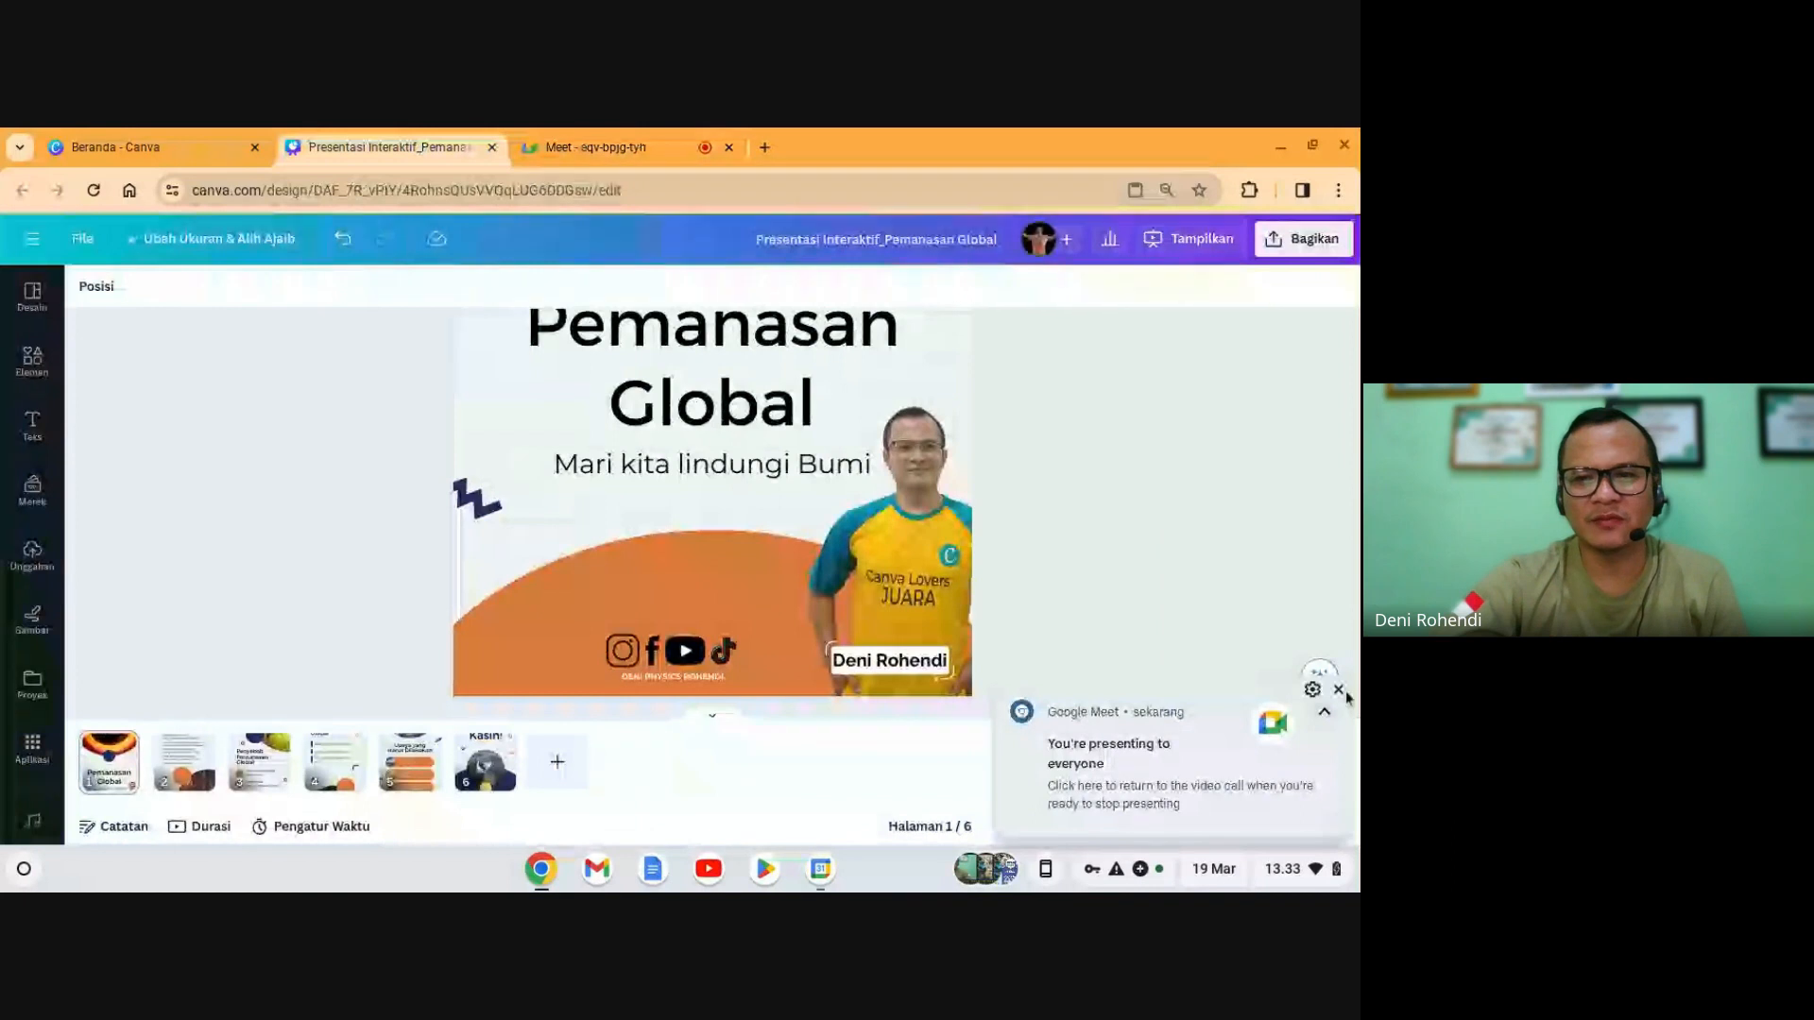
{"action": "left_click", "coordinate": [1339, 690]}
{"action": "left_click", "coordinate": [1303, 827]}
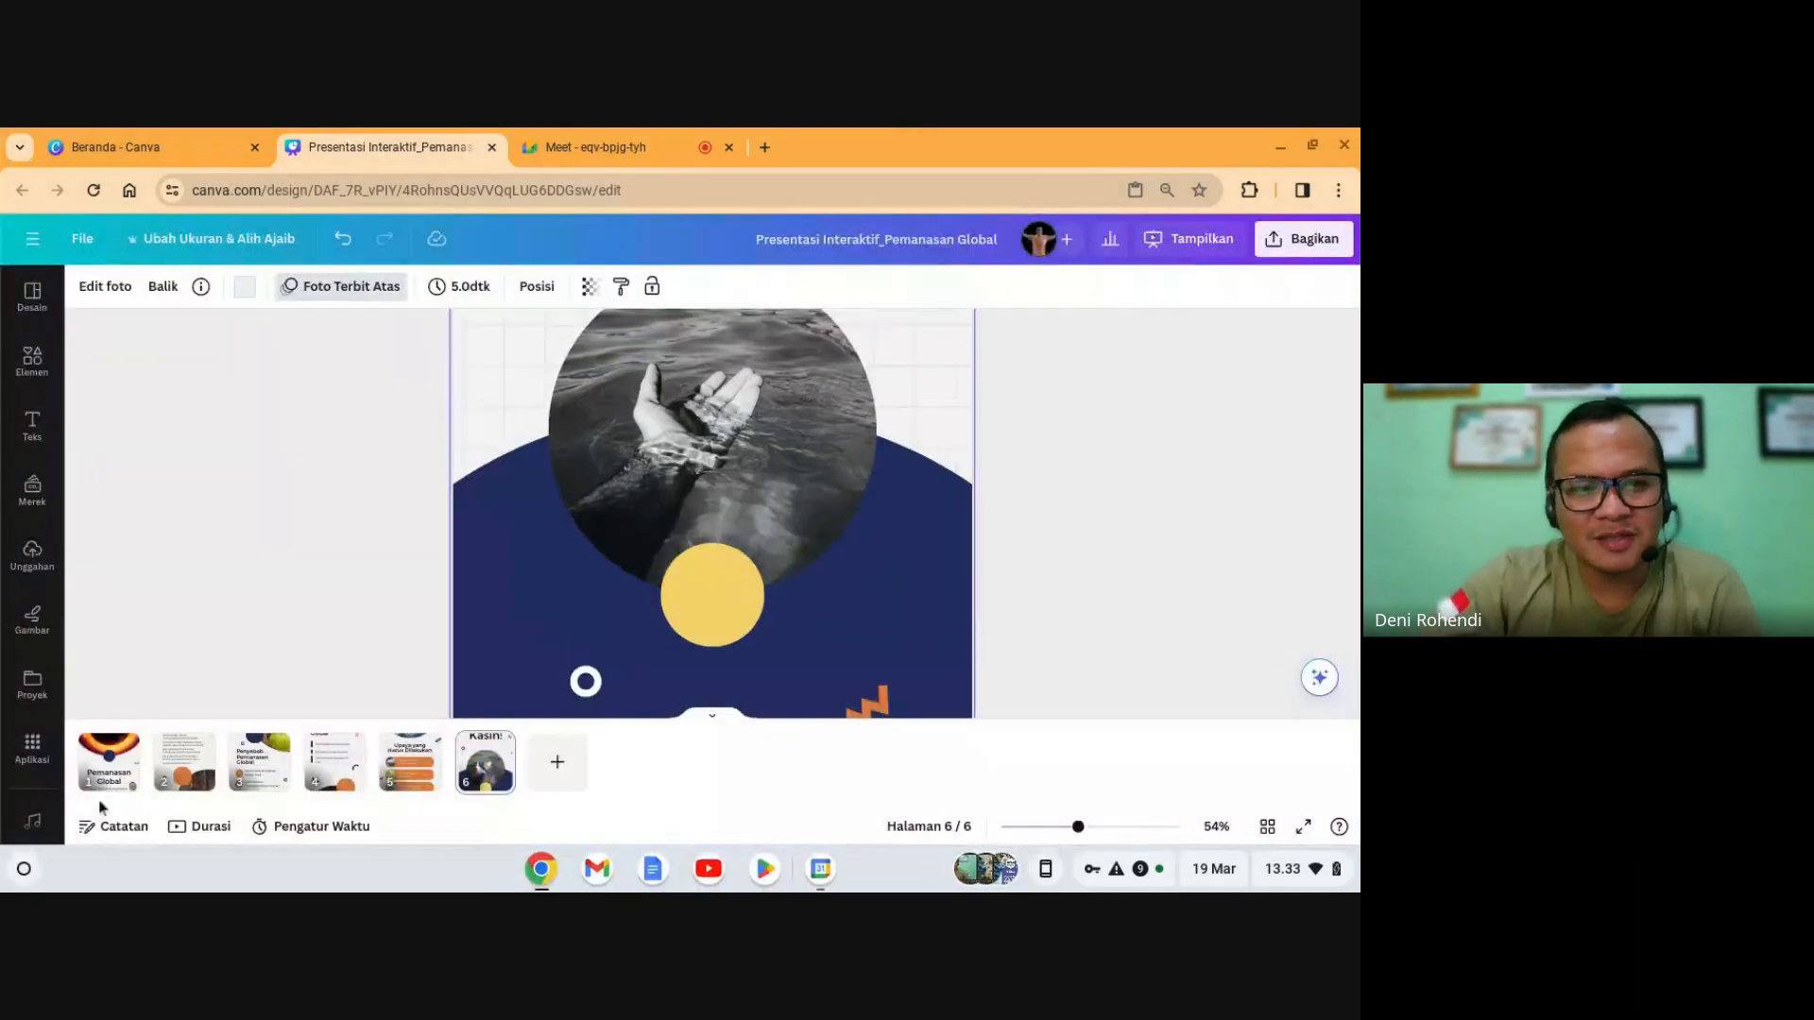
{"action": "left_click", "coordinate": [120, 794]}
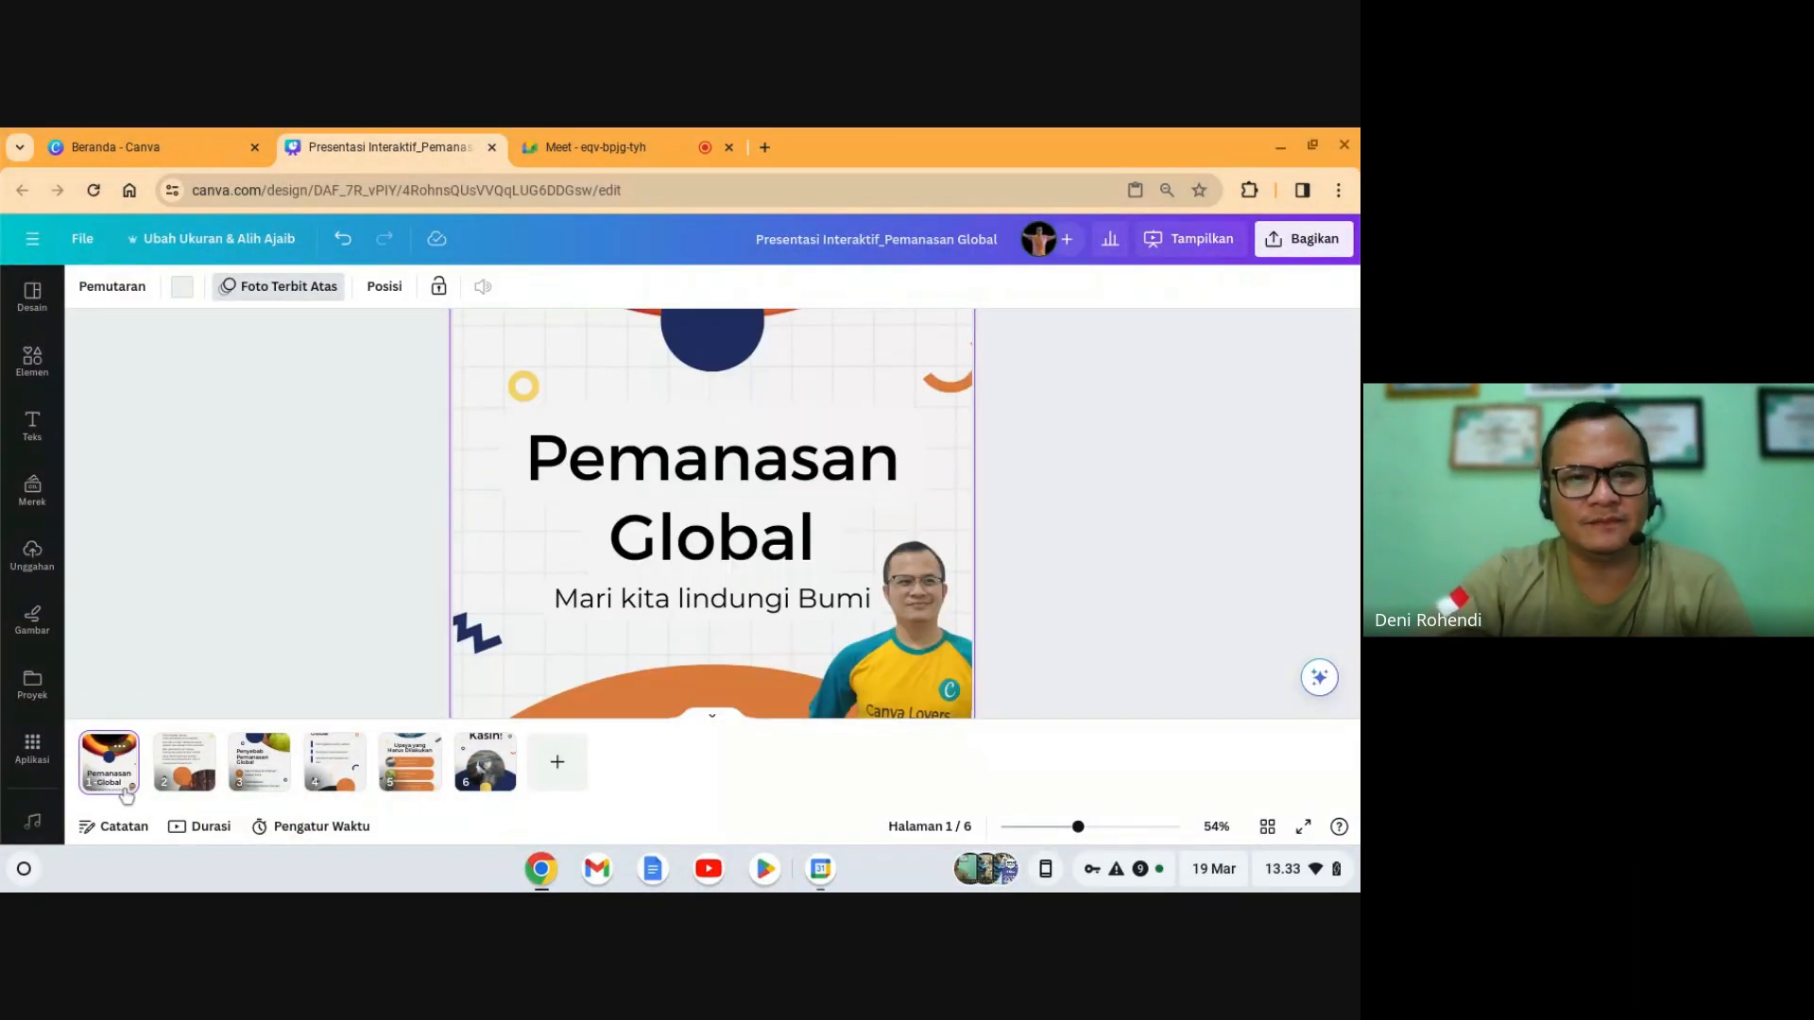
{"action": "left_click", "coordinate": [184, 760]}
{"action": "scroll", "coordinate": [661, 670], "scroll_direction": "down", "scroll_amount": 3}
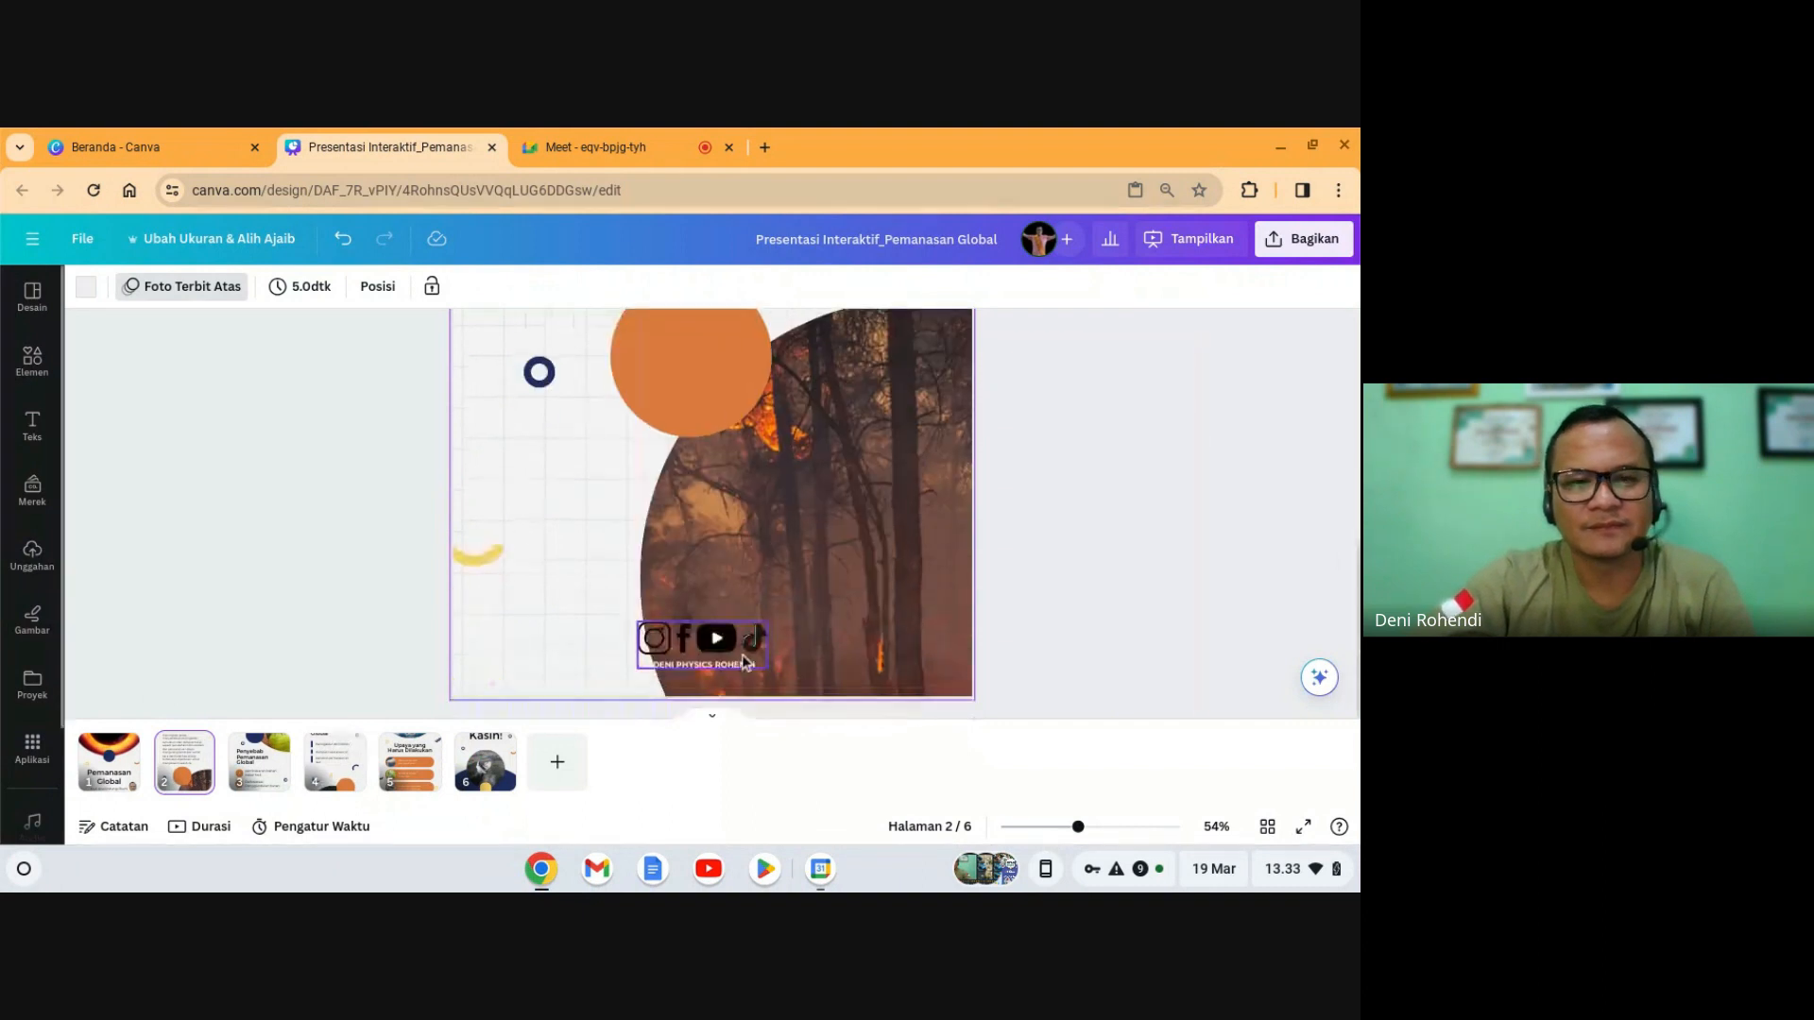
{"action": "left_click", "coordinate": [258, 761]}
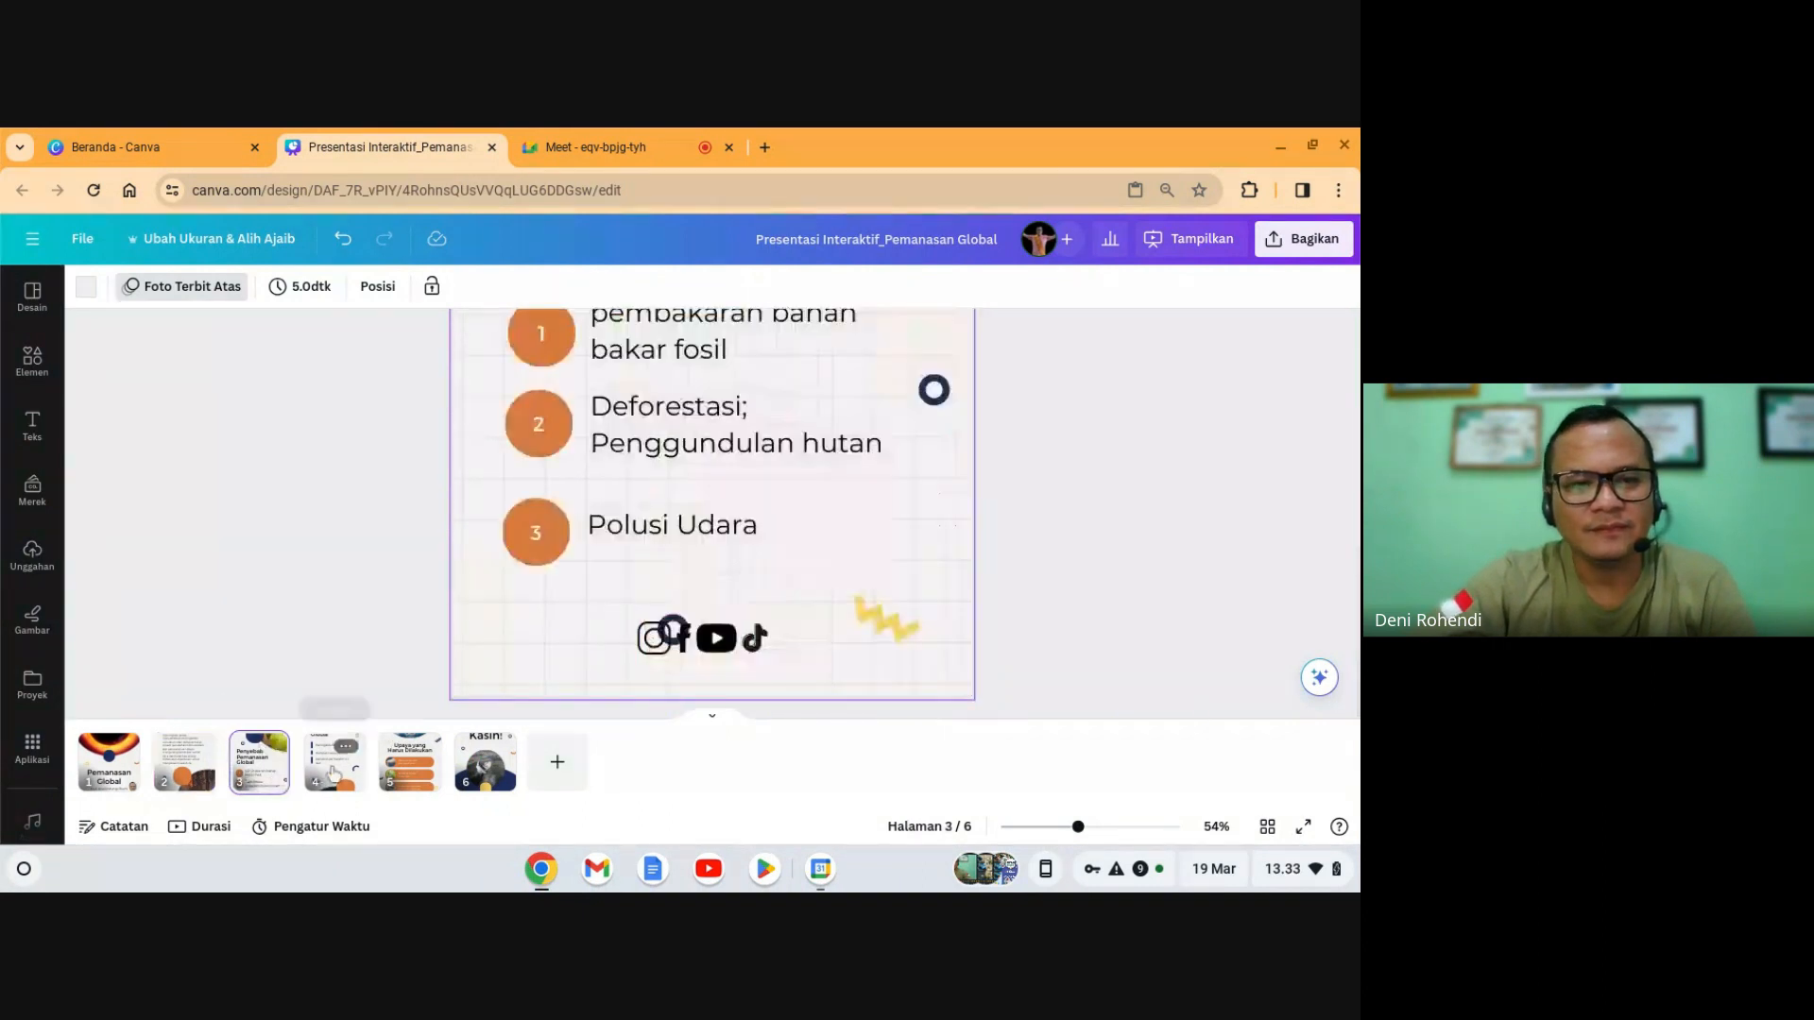
{"action": "left_click", "coordinate": [409, 775]}
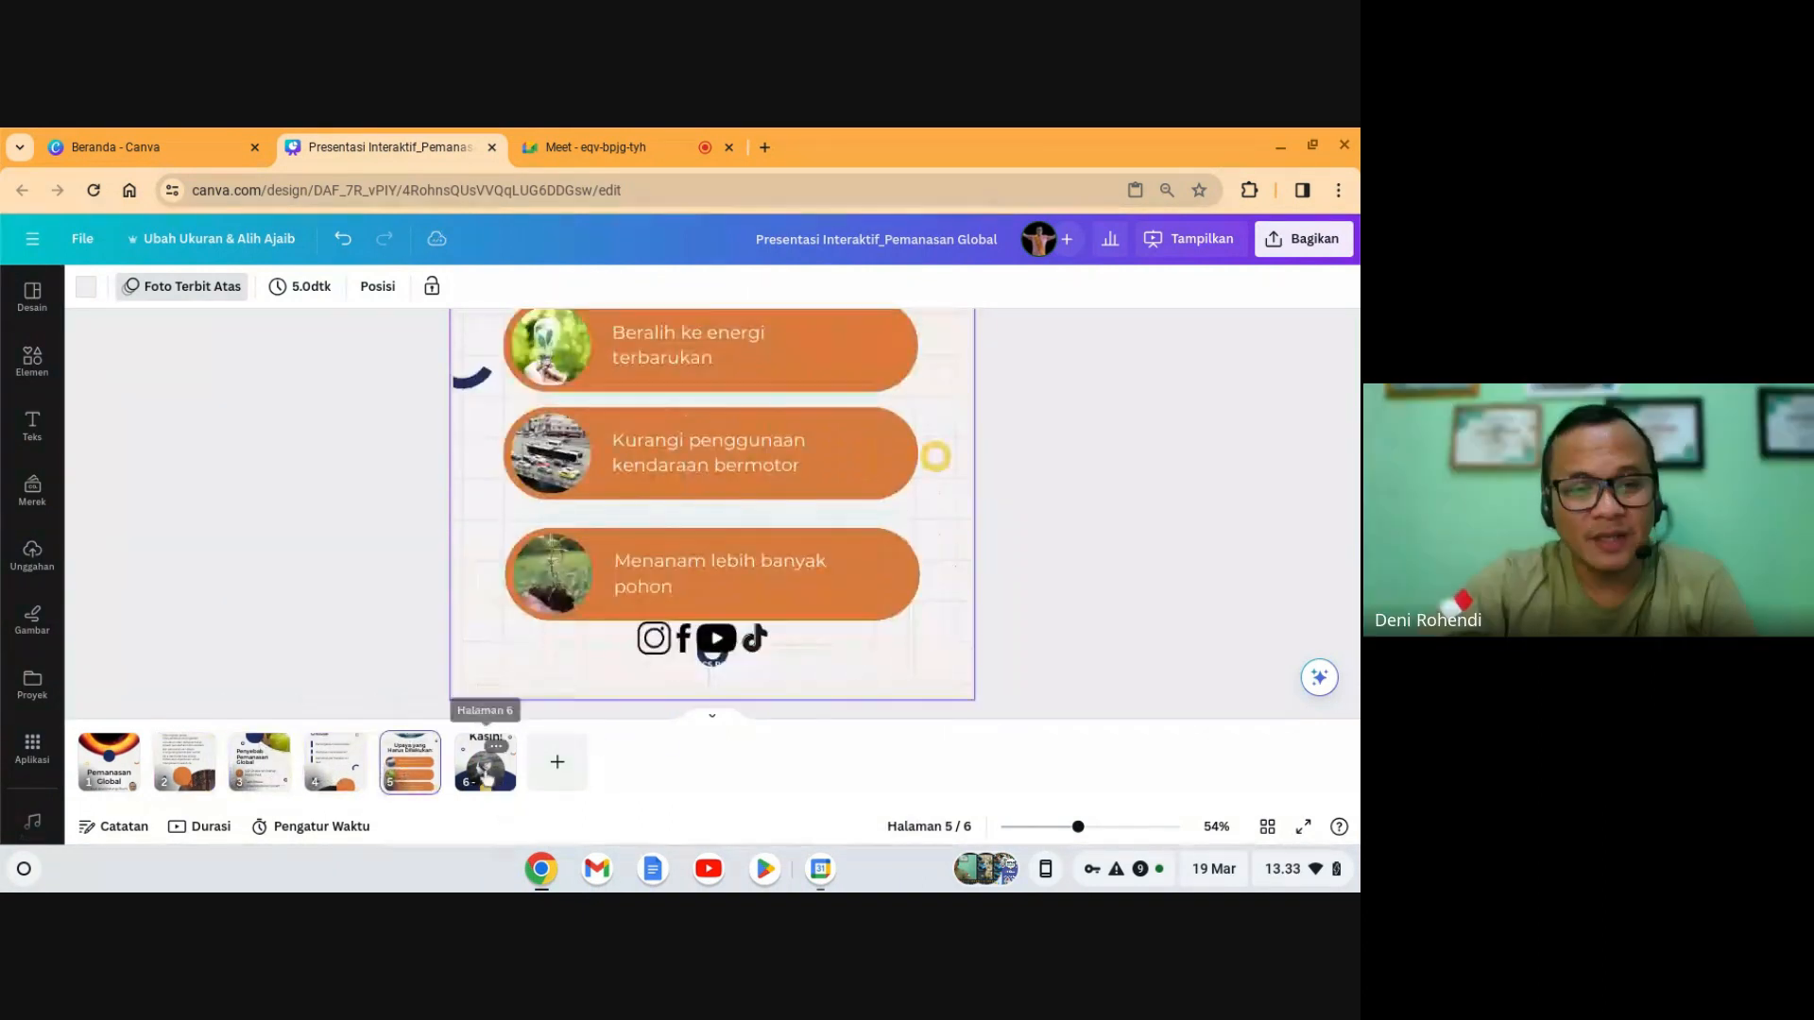
{"action": "left_click", "coordinate": [487, 779]}
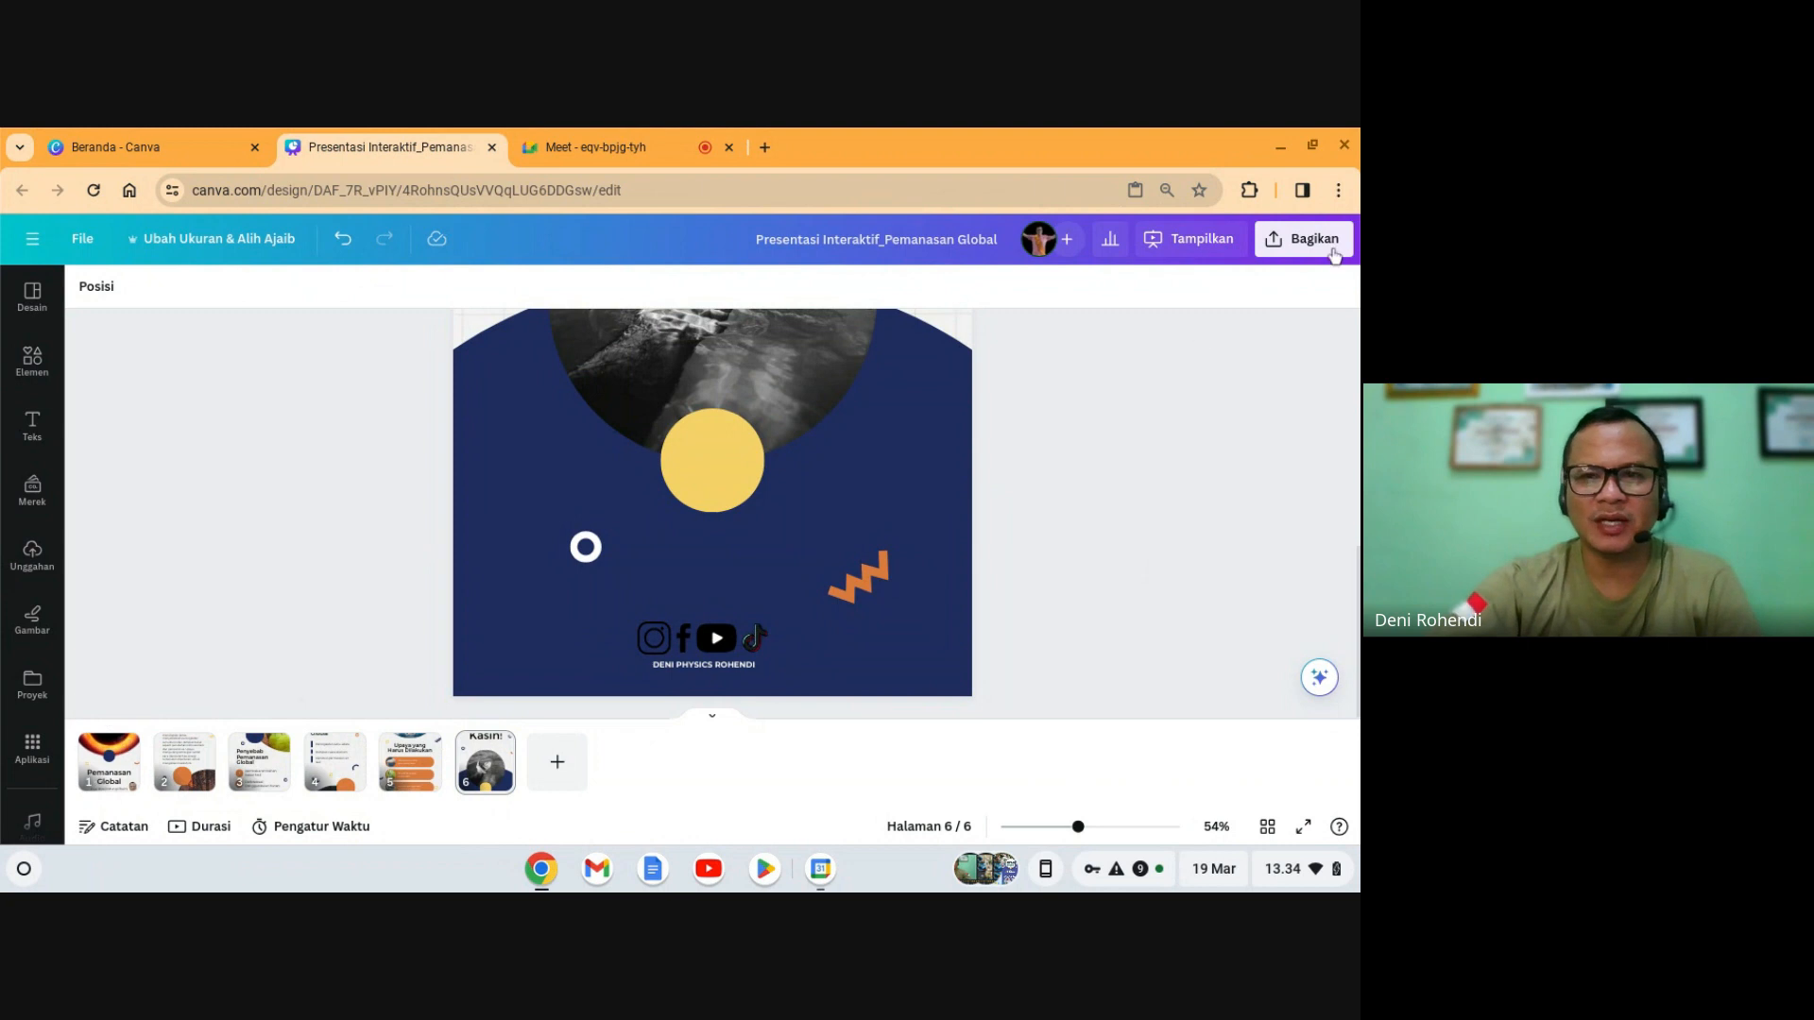
- Select Video MP4 as the download file type, then close the download panel without downloading
{"action": "left_click", "coordinate": [1302, 244]}
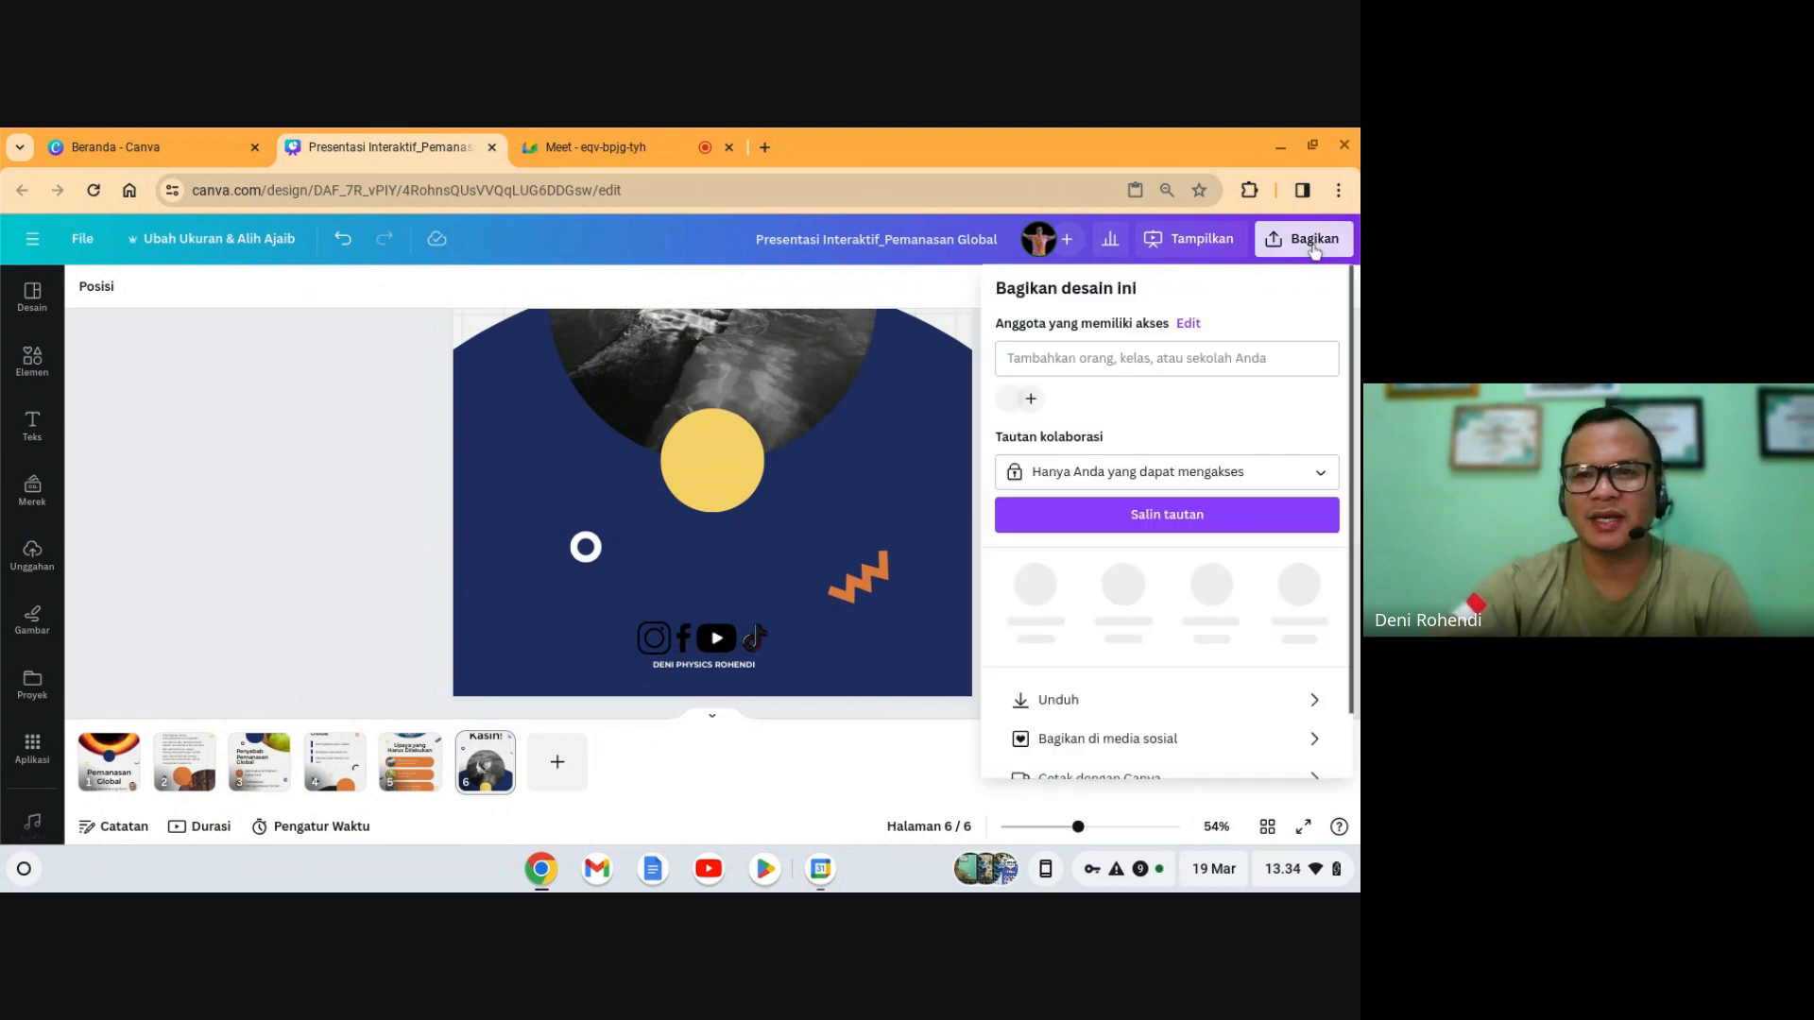
{"action": "left_click", "coordinate": [1084, 701]}
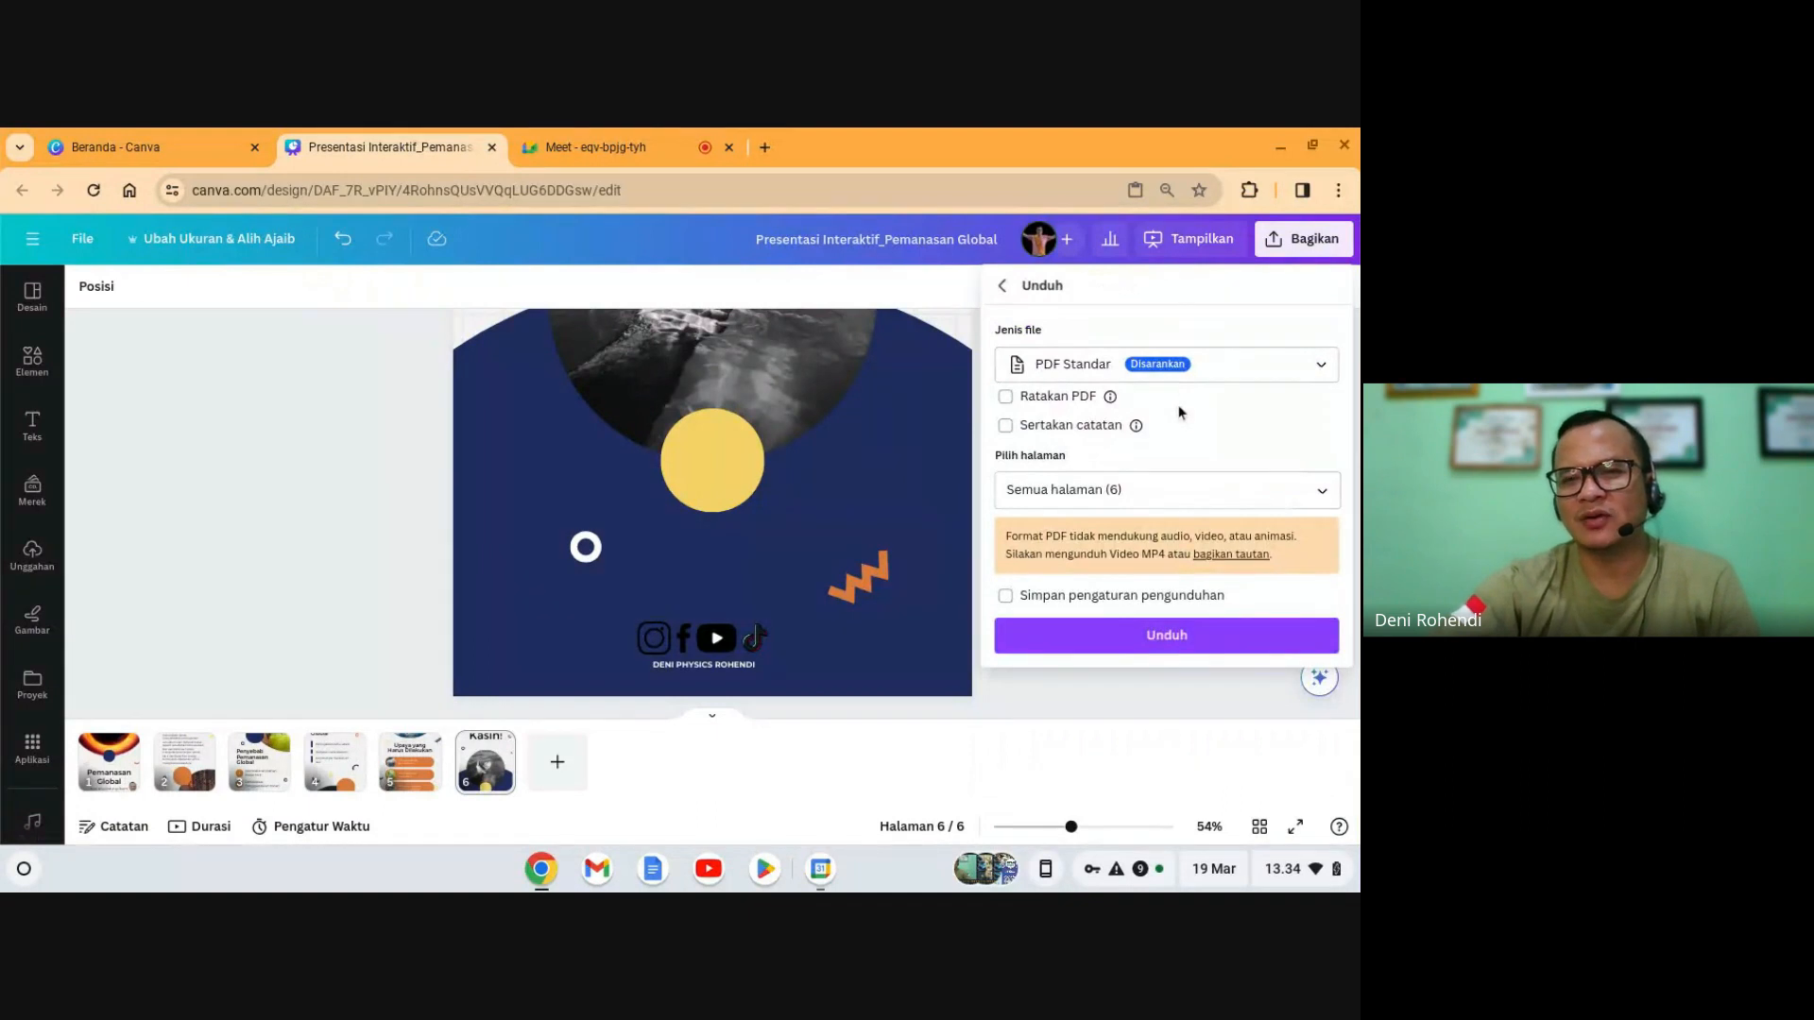
{"action": "left_click", "coordinate": [1139, 365]}
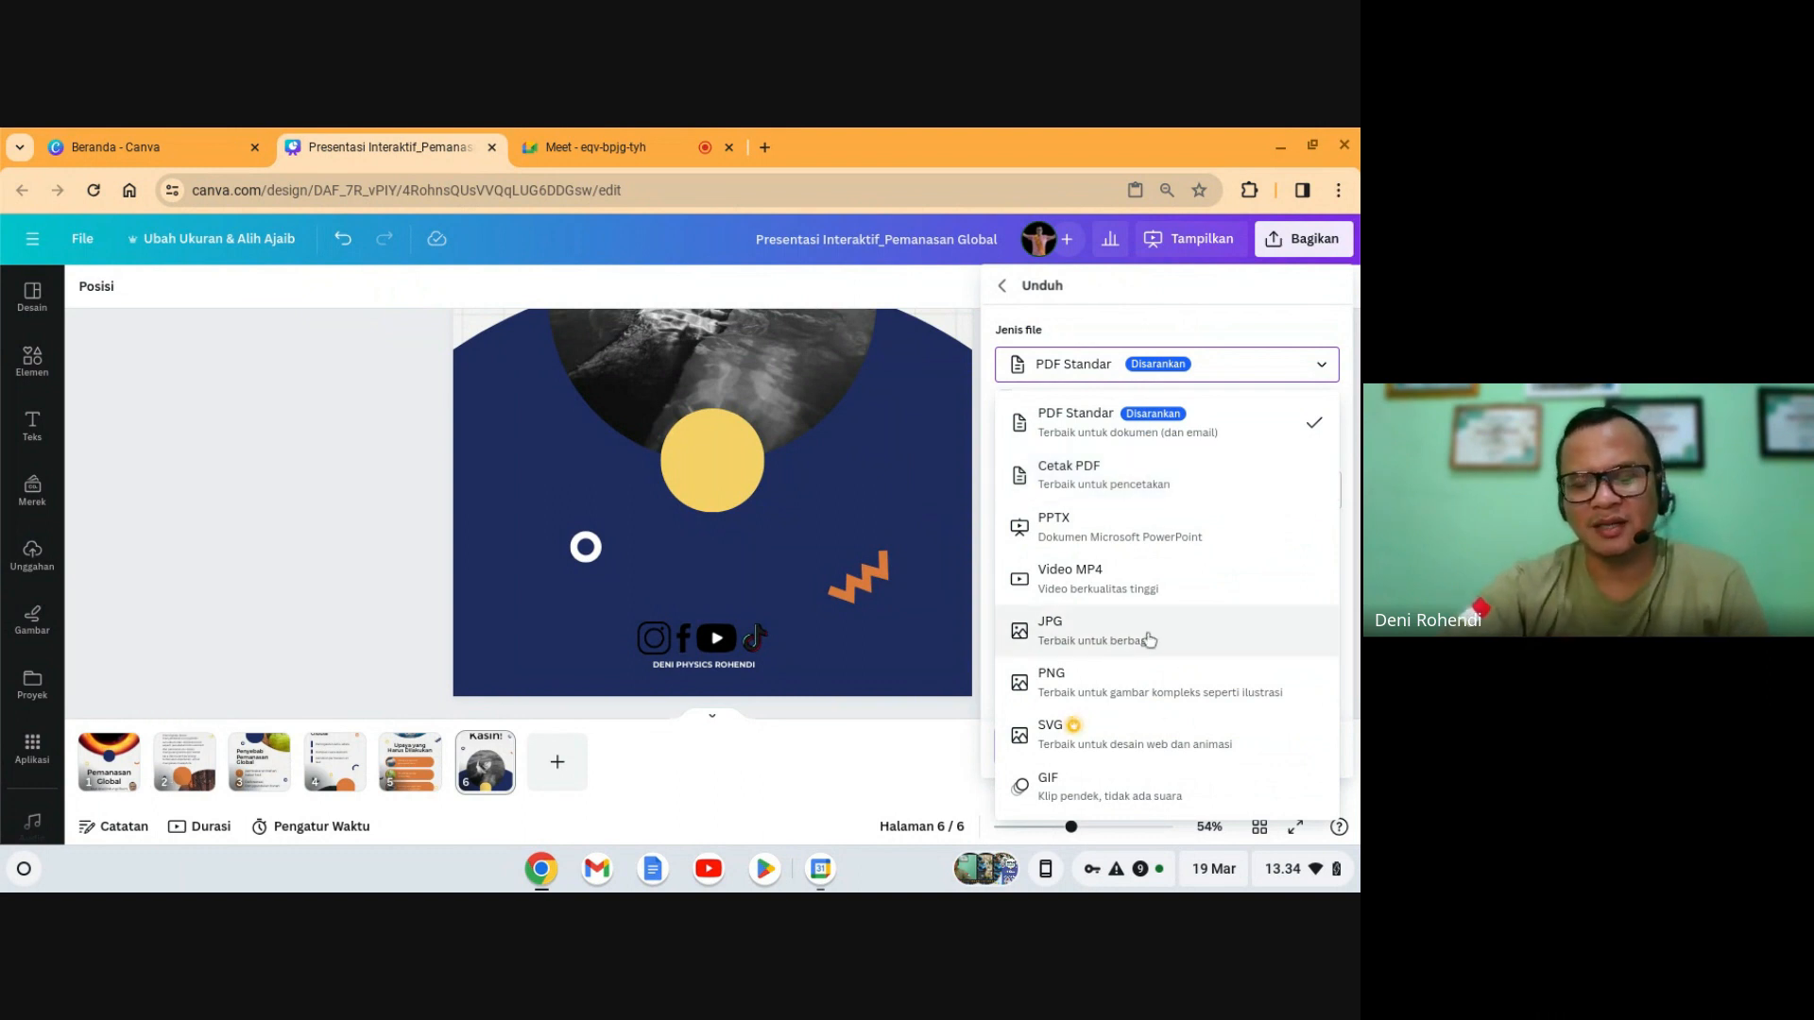
{"action": "left_click", "coordinate": [1076, 580]}
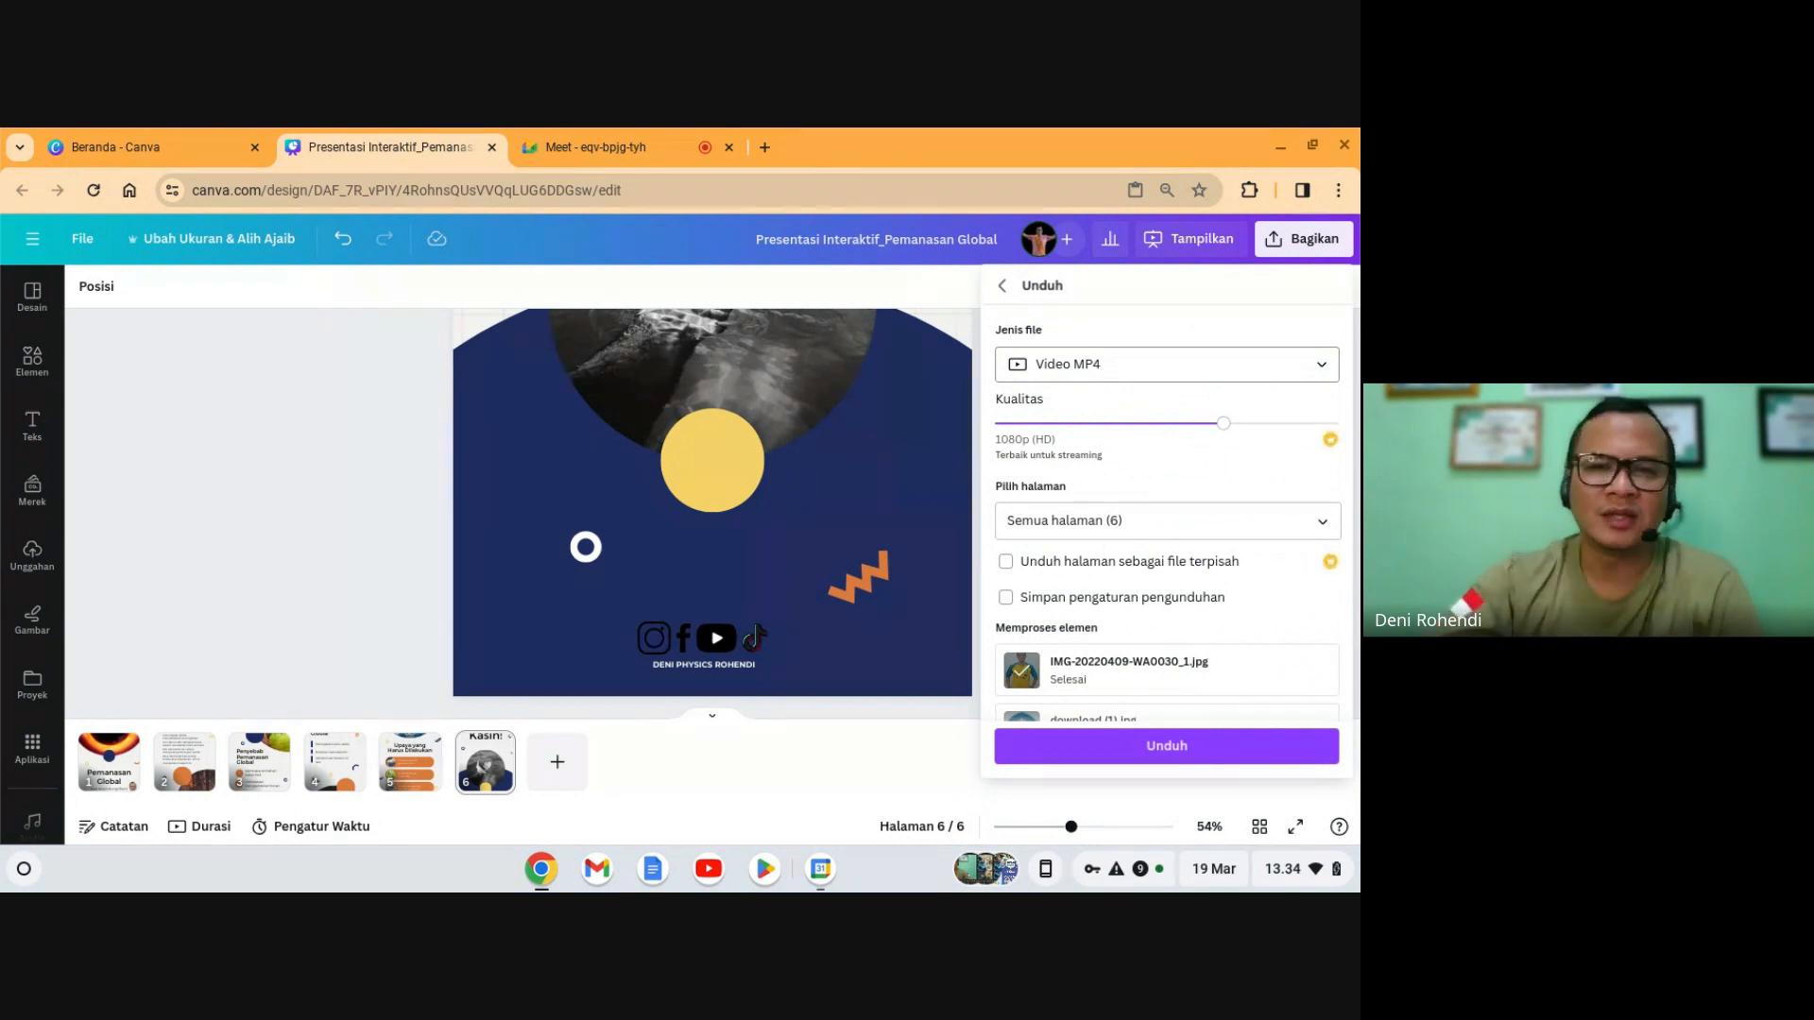
{"action": "left_click", "coordinate": [914, 519]}
{"action": "left_click", "coordinate": [1065, 591]}
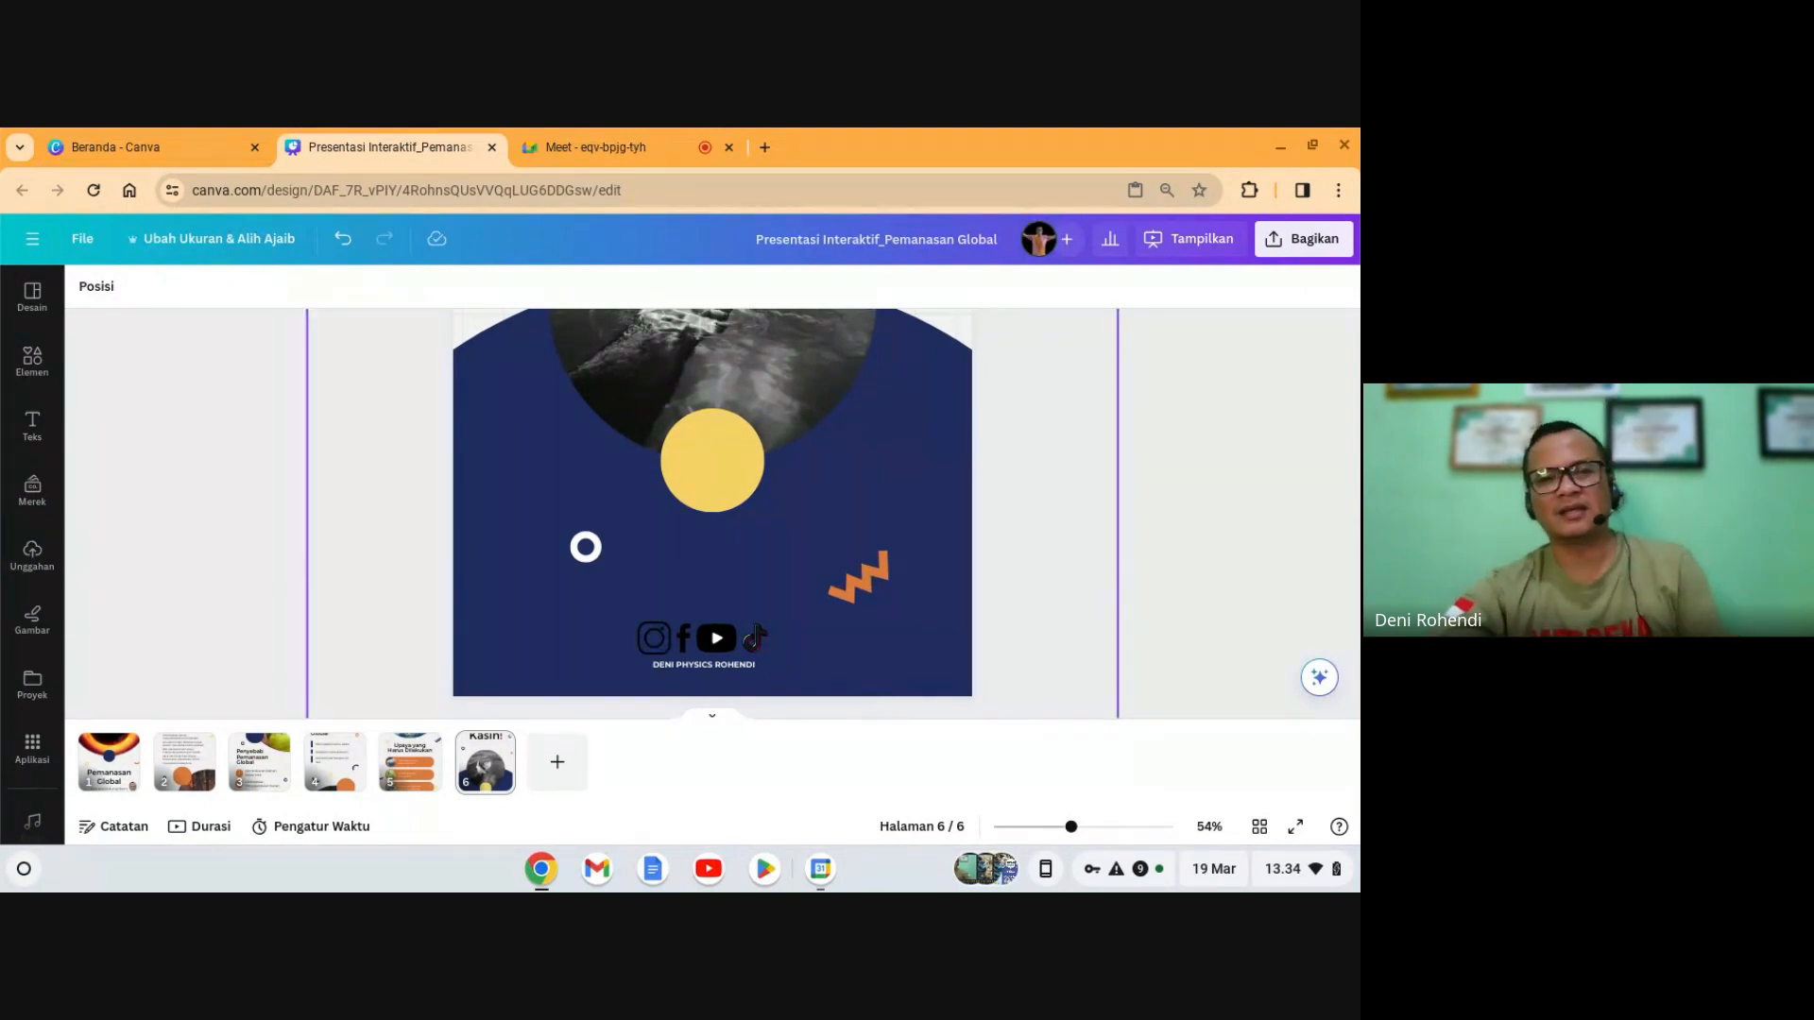
- Set the link to anyone-with-link, view only, copy it, and switch to the Meet call
{"action": "left_click", "coordinate": [1303, 240]}
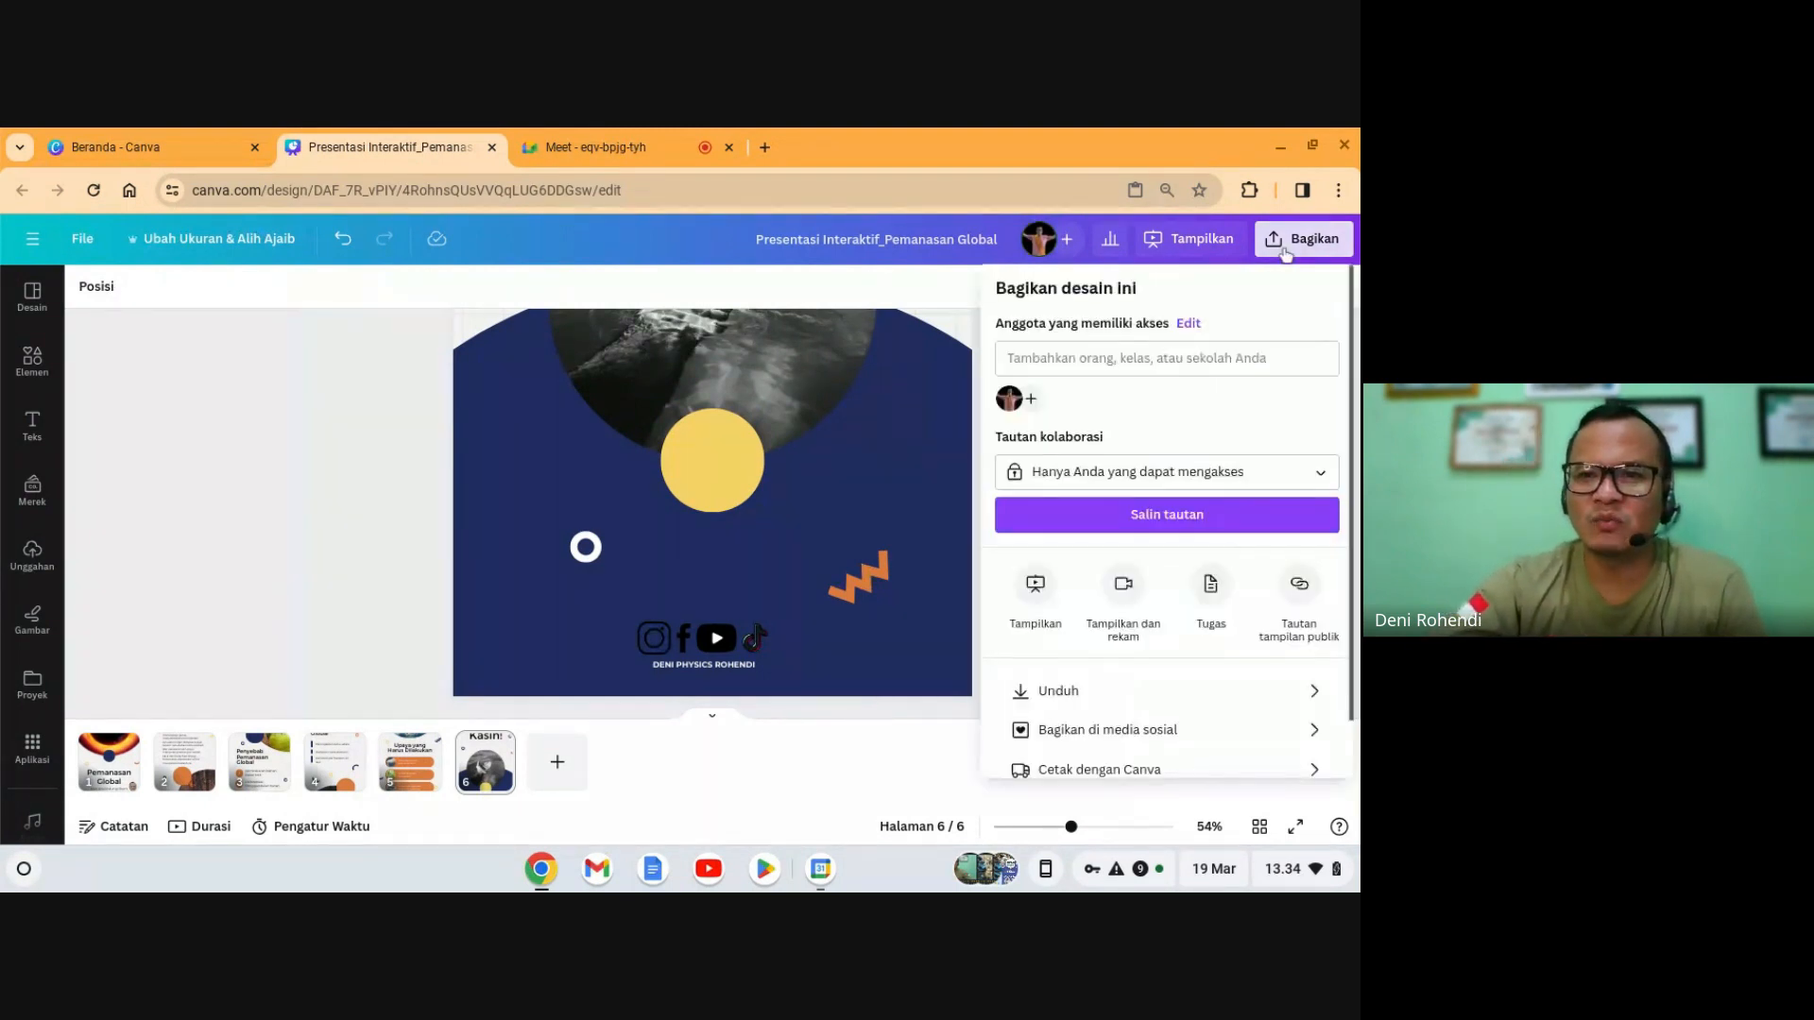
{"action": "left_click", "coordinate": [1221, 477]}
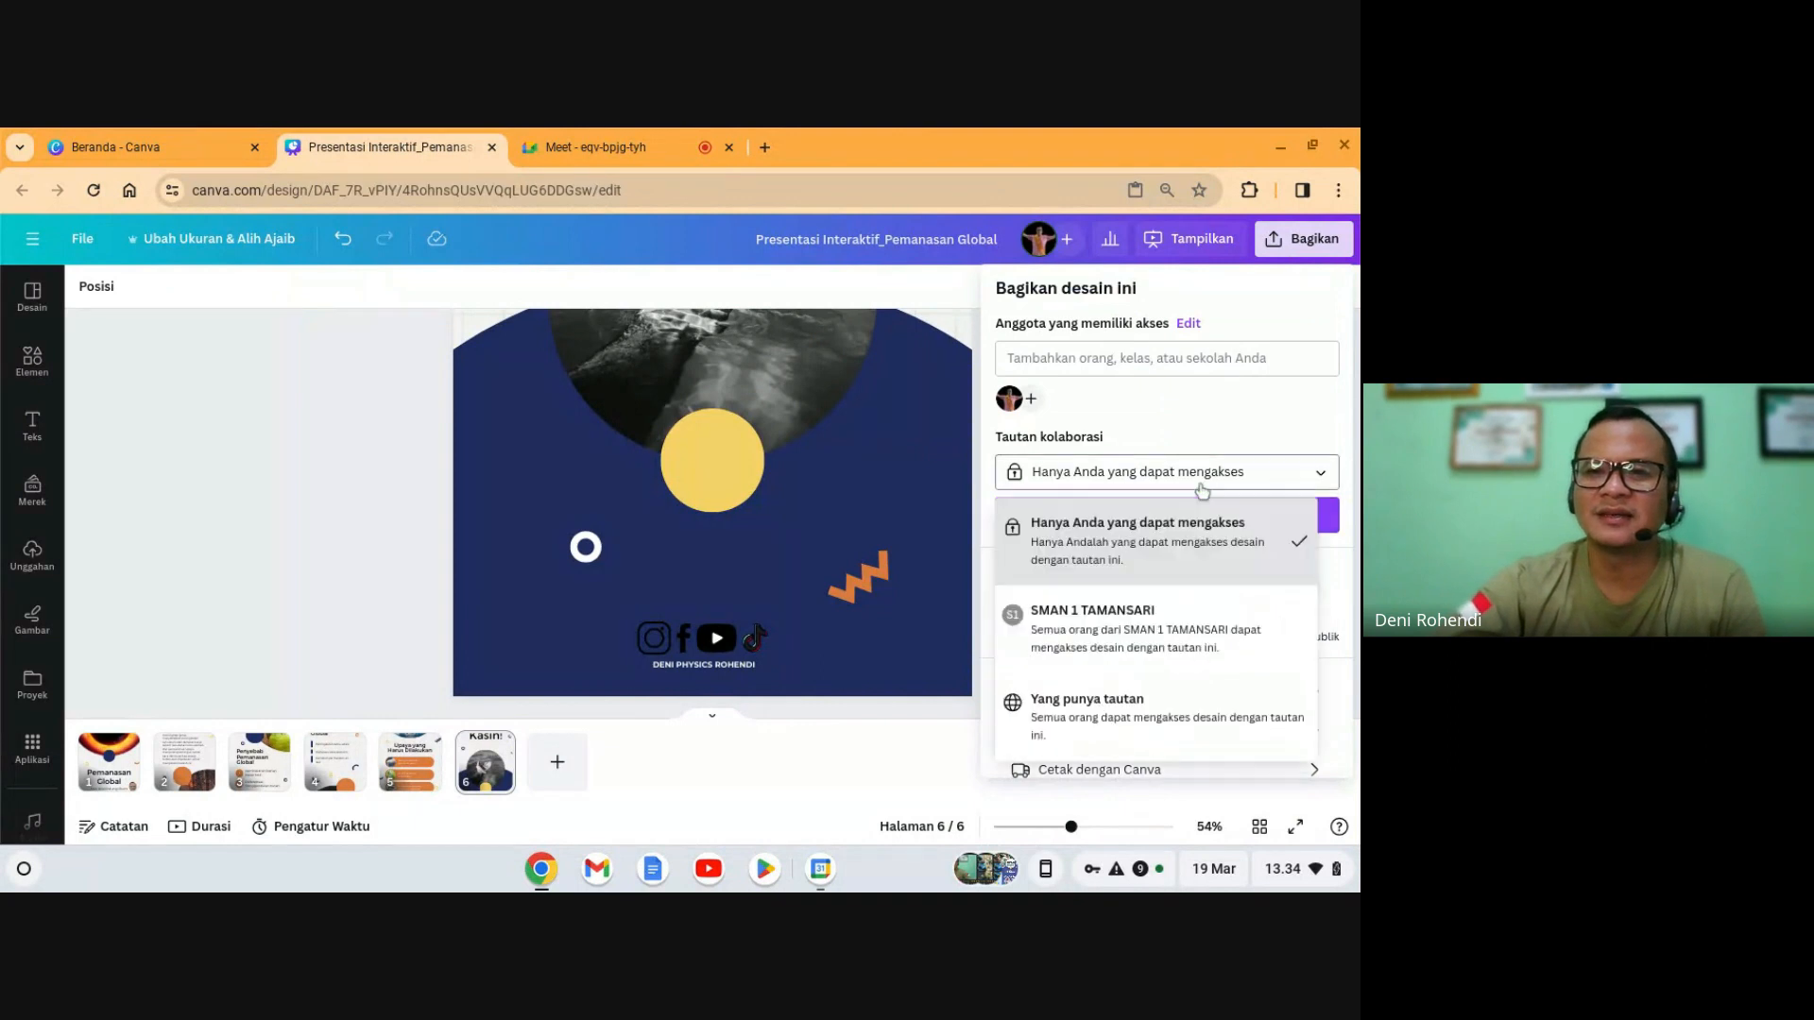
{"action": "left_click", "coordinate": [1091, 704]}
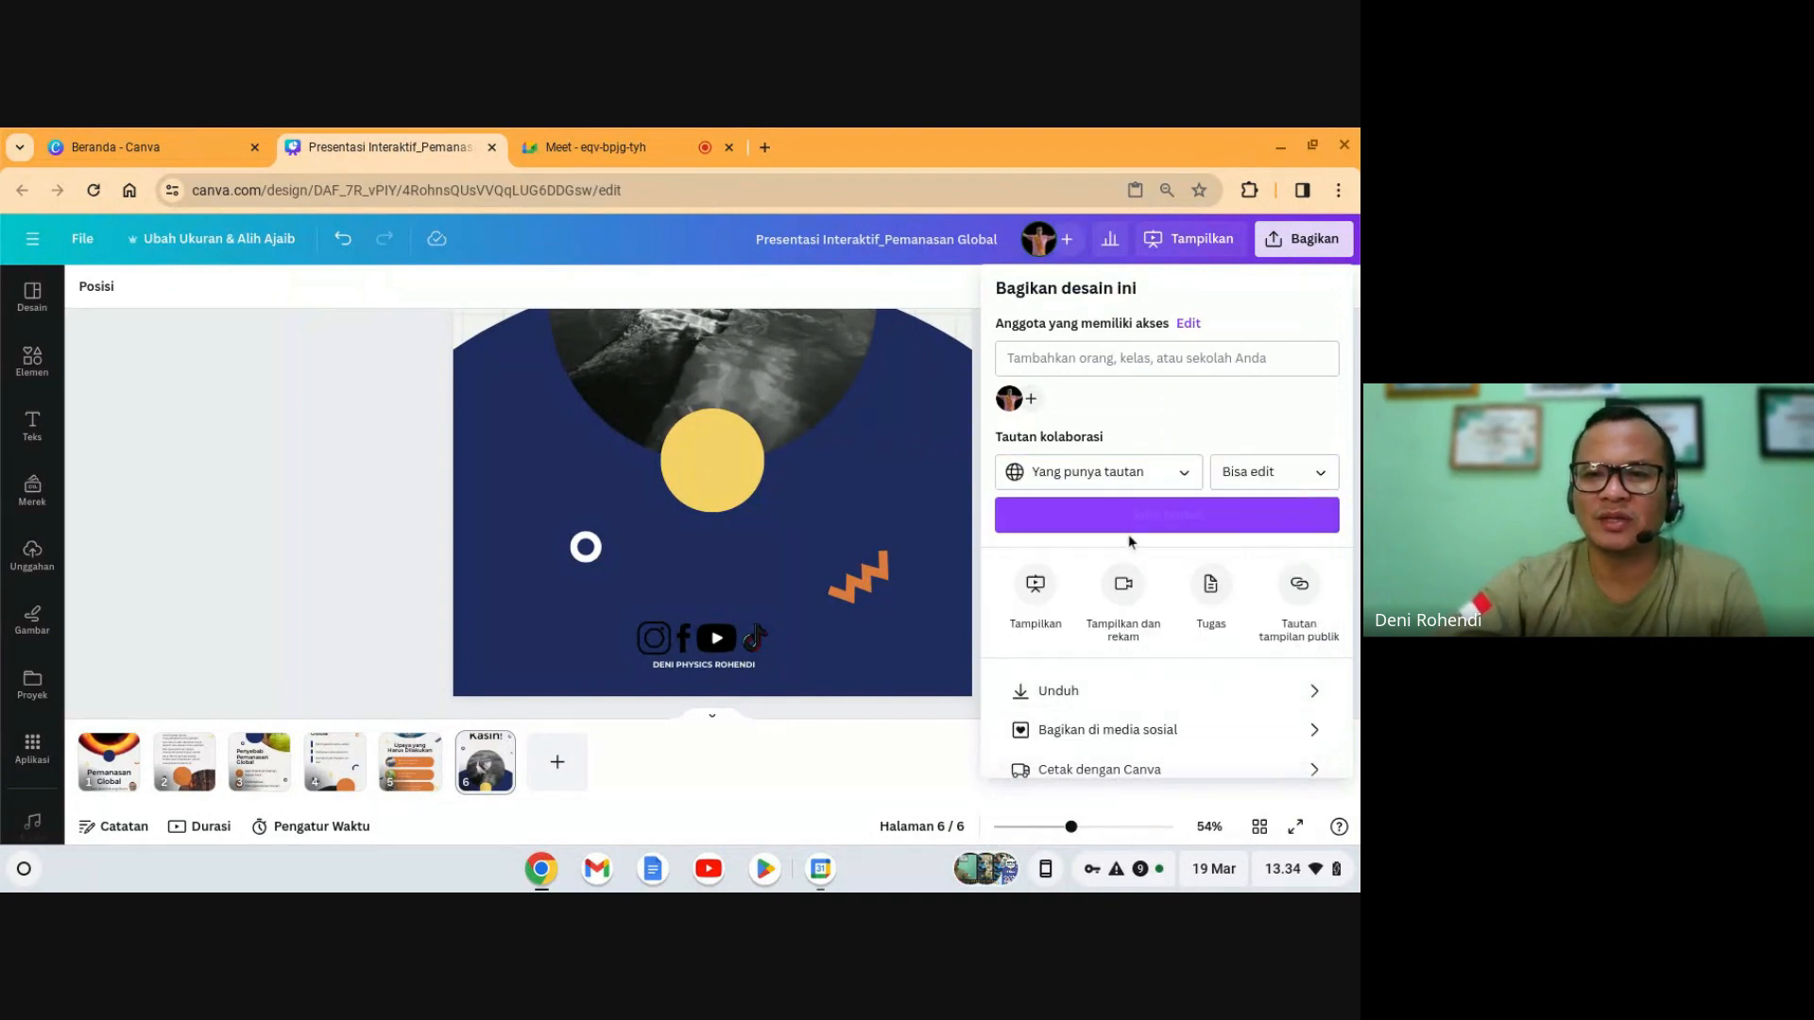
{"action": "left_click", "coordinate": [1248, 477]}
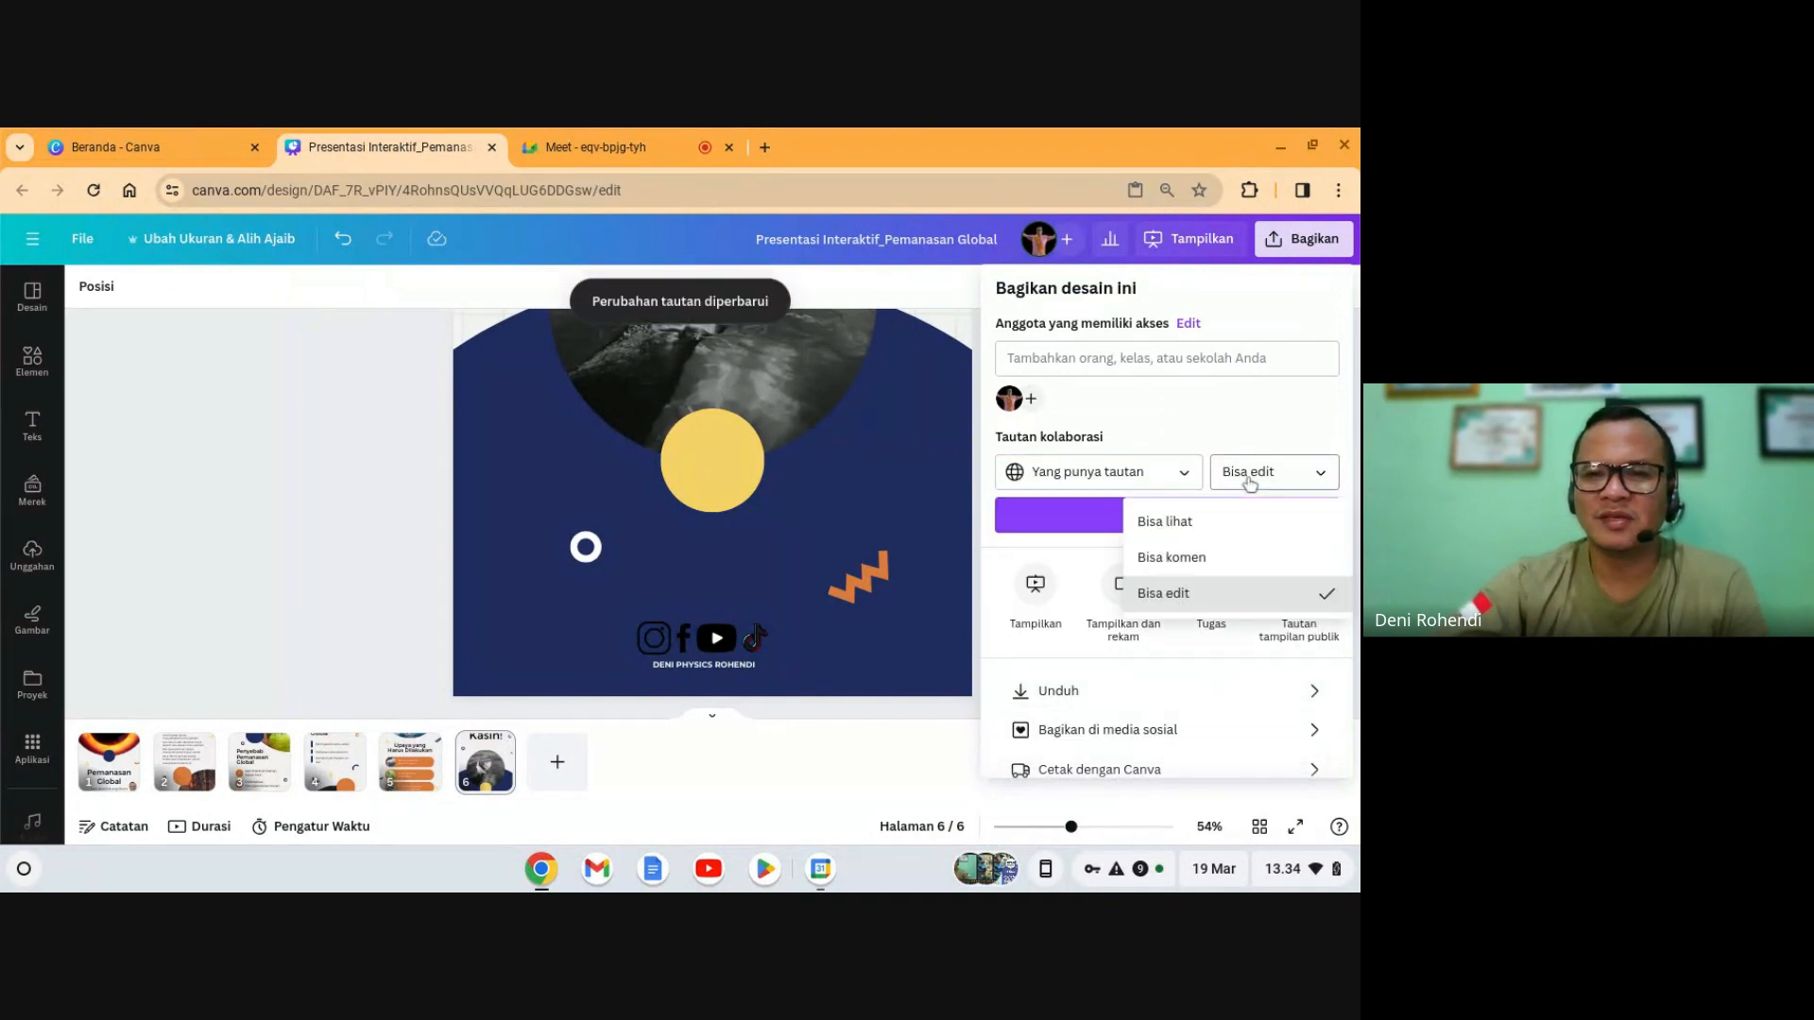
{"action": "left_click", "coordinate": [1178, 521]}
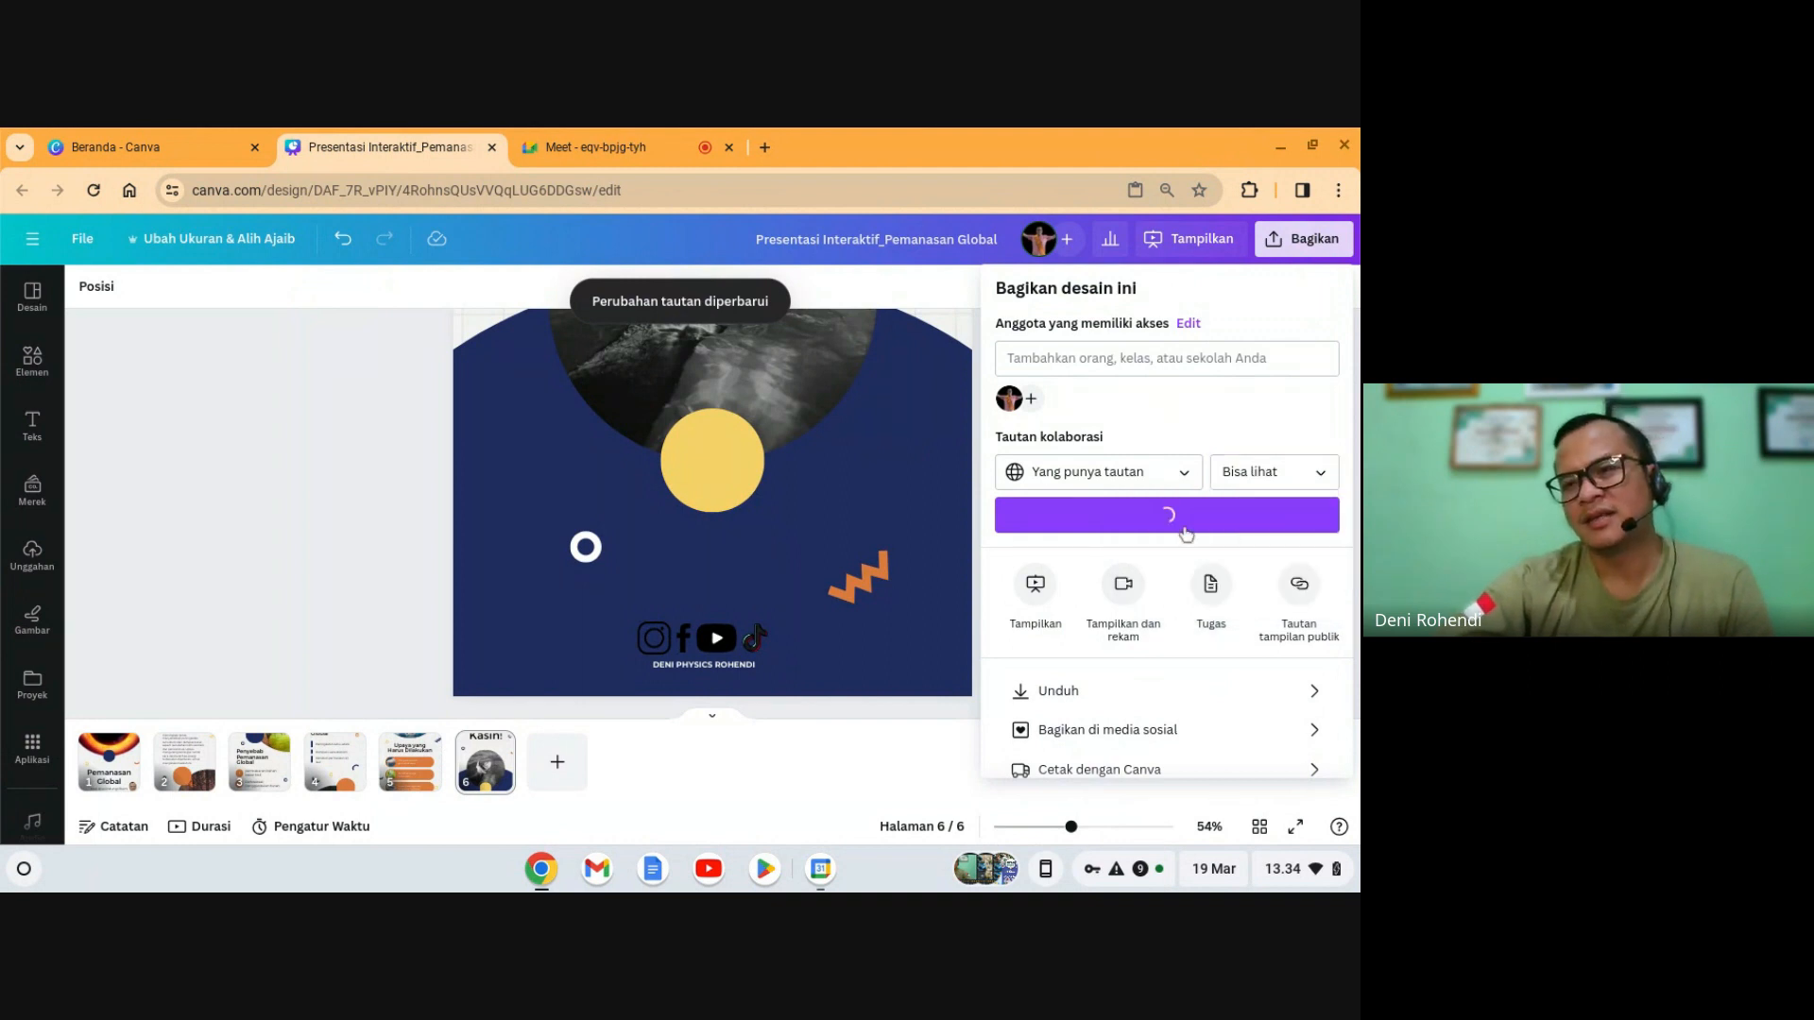
{"action": "left_click", "coordinate": [1178, 522]}
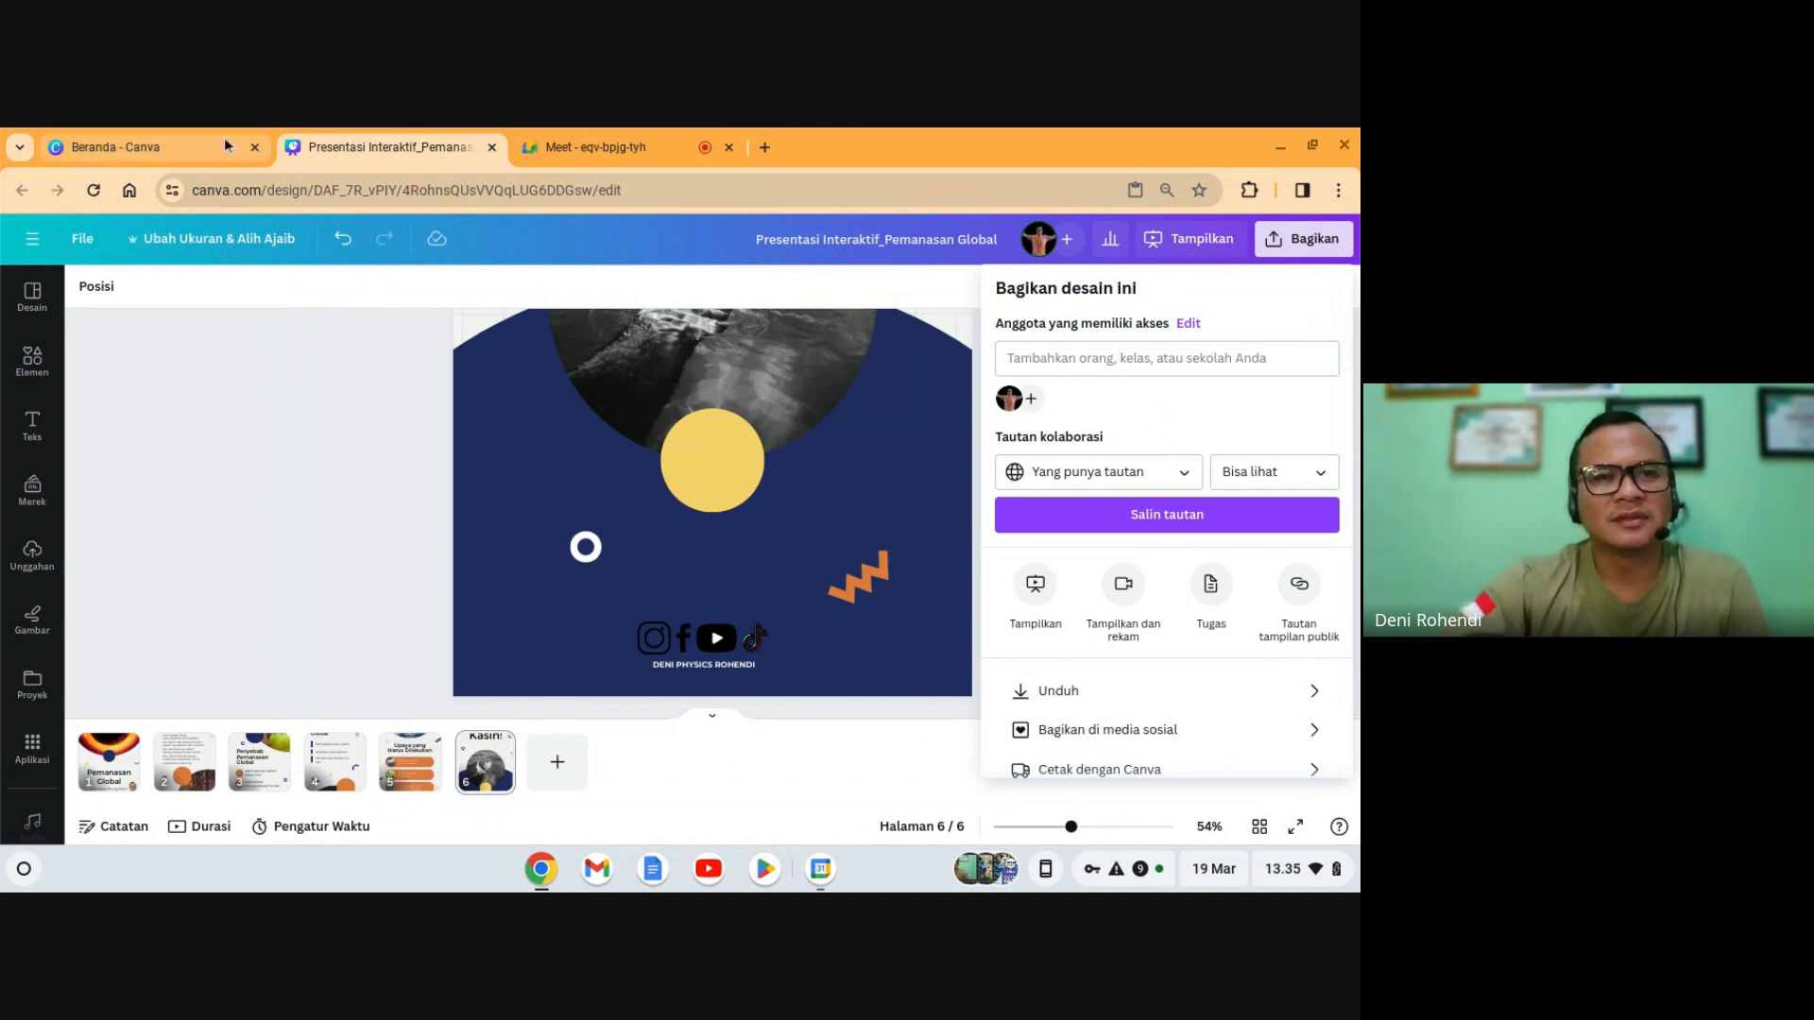
{"action": "mouse_move", "coordinate": [608, 140]}
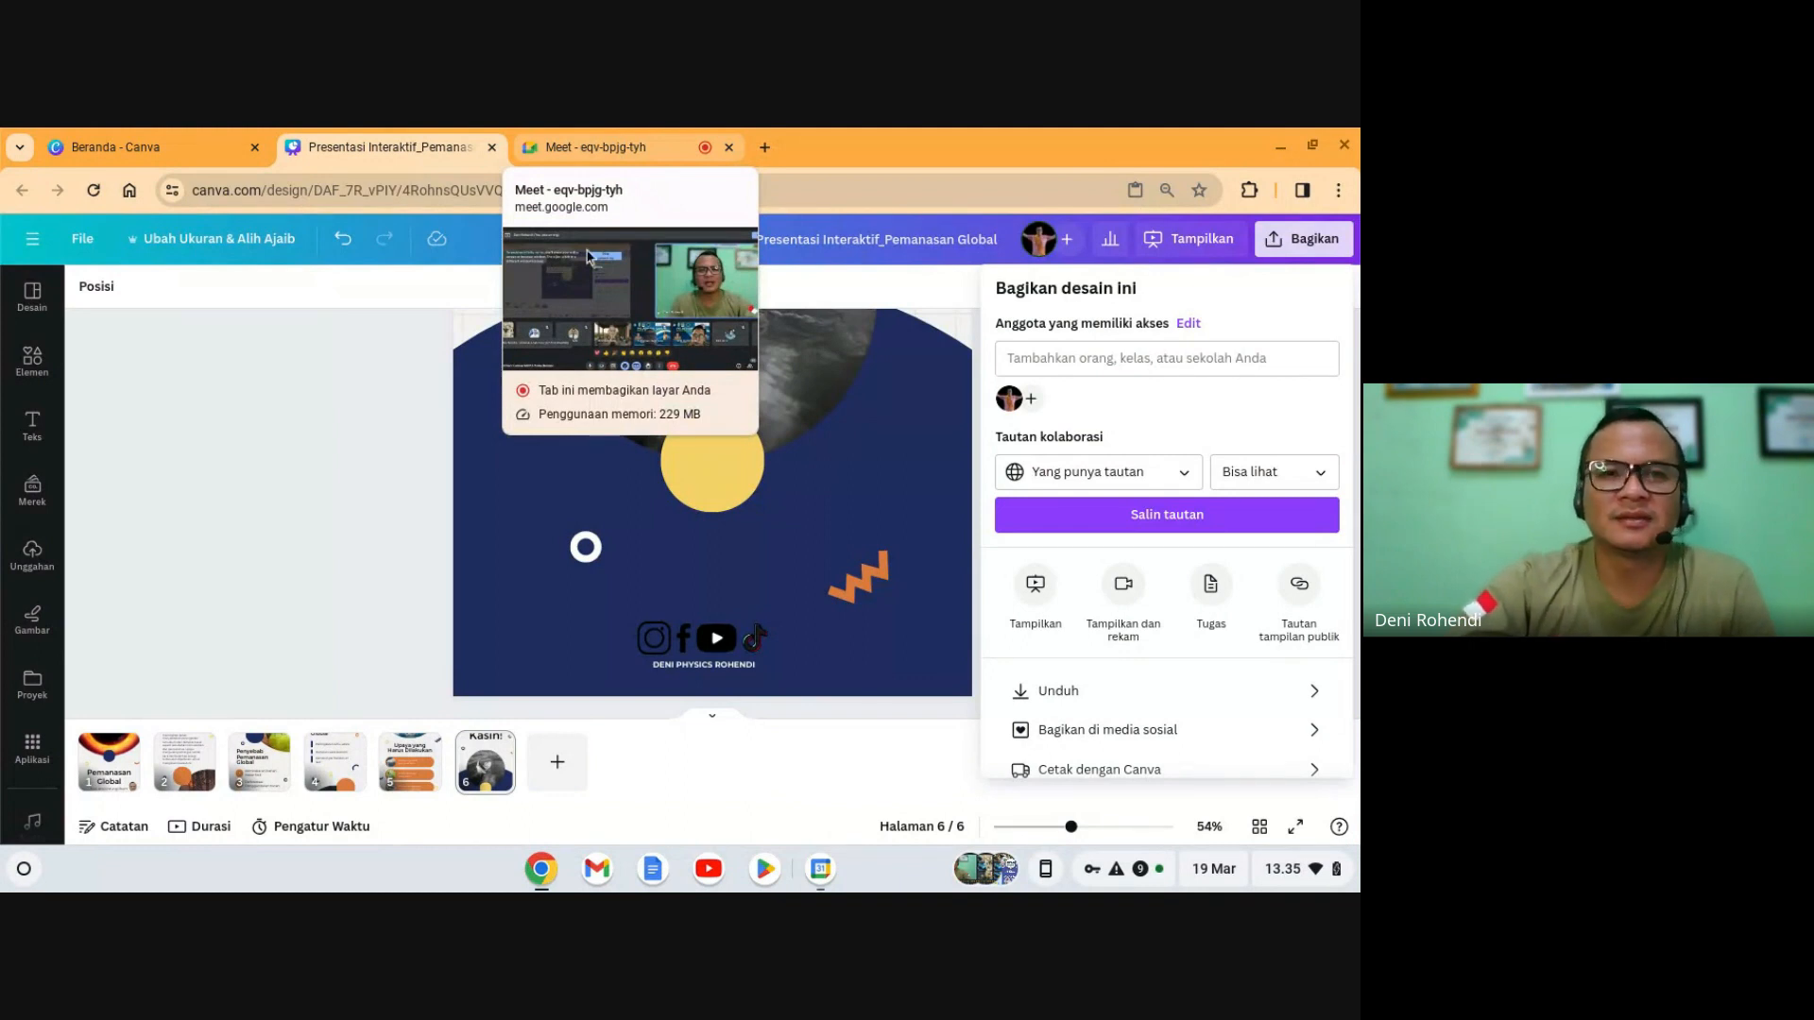
{"action": "left_click", "coordinate": [614, 149]}
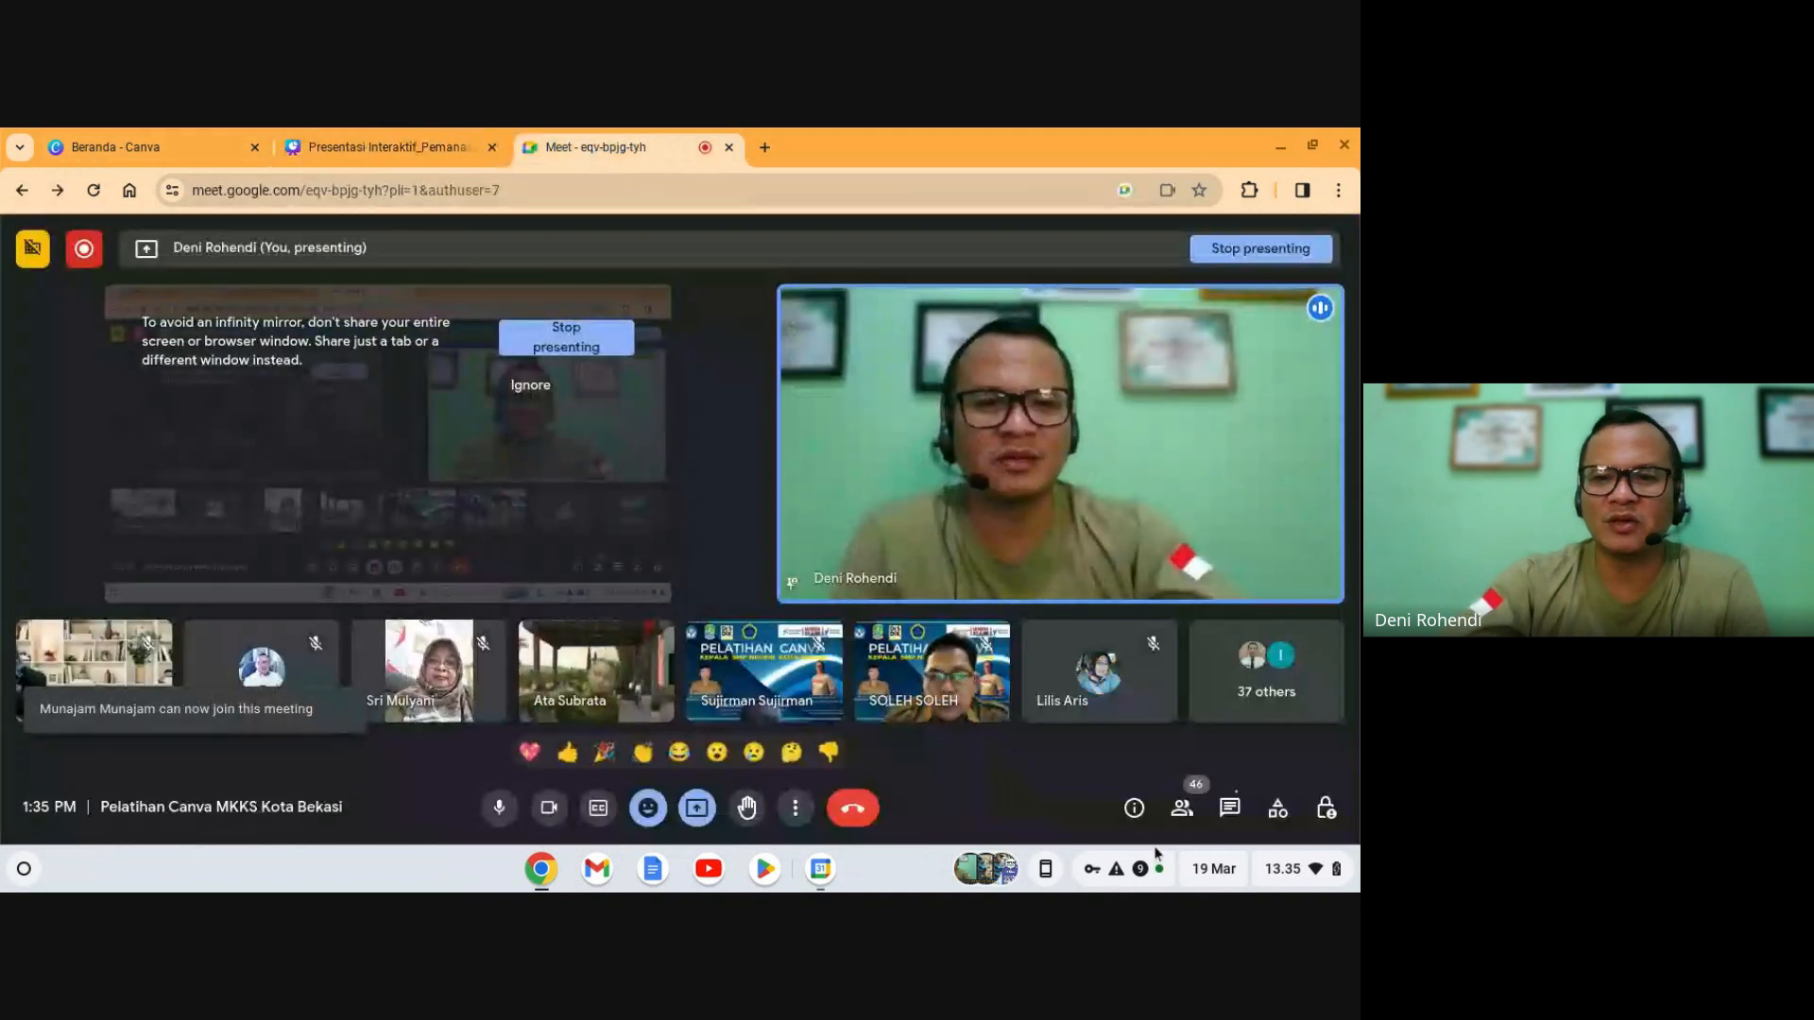
- Paste the Canva share link into the Meet chat and send it
{"action": "left_click", "coordinate": [1229, 808]}
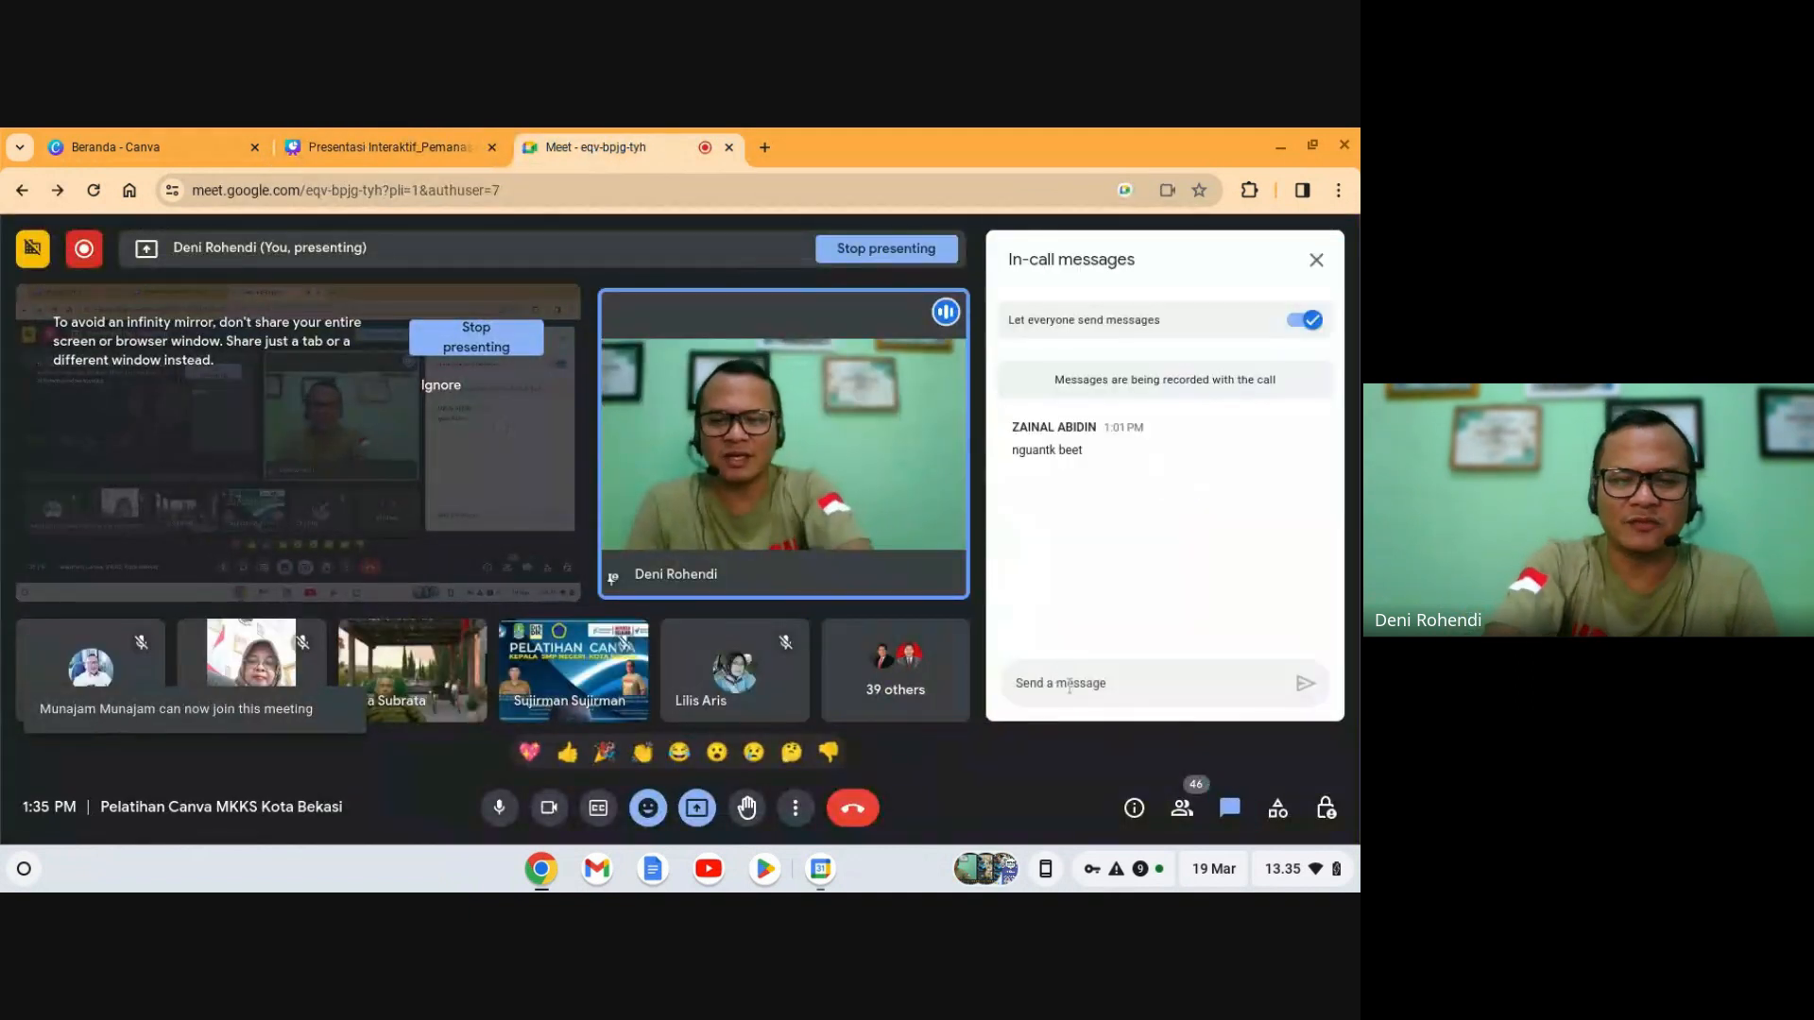
{"action": "left_click", "coordinate": [1069, 684]}
{"action": "key", "text": "Return"}
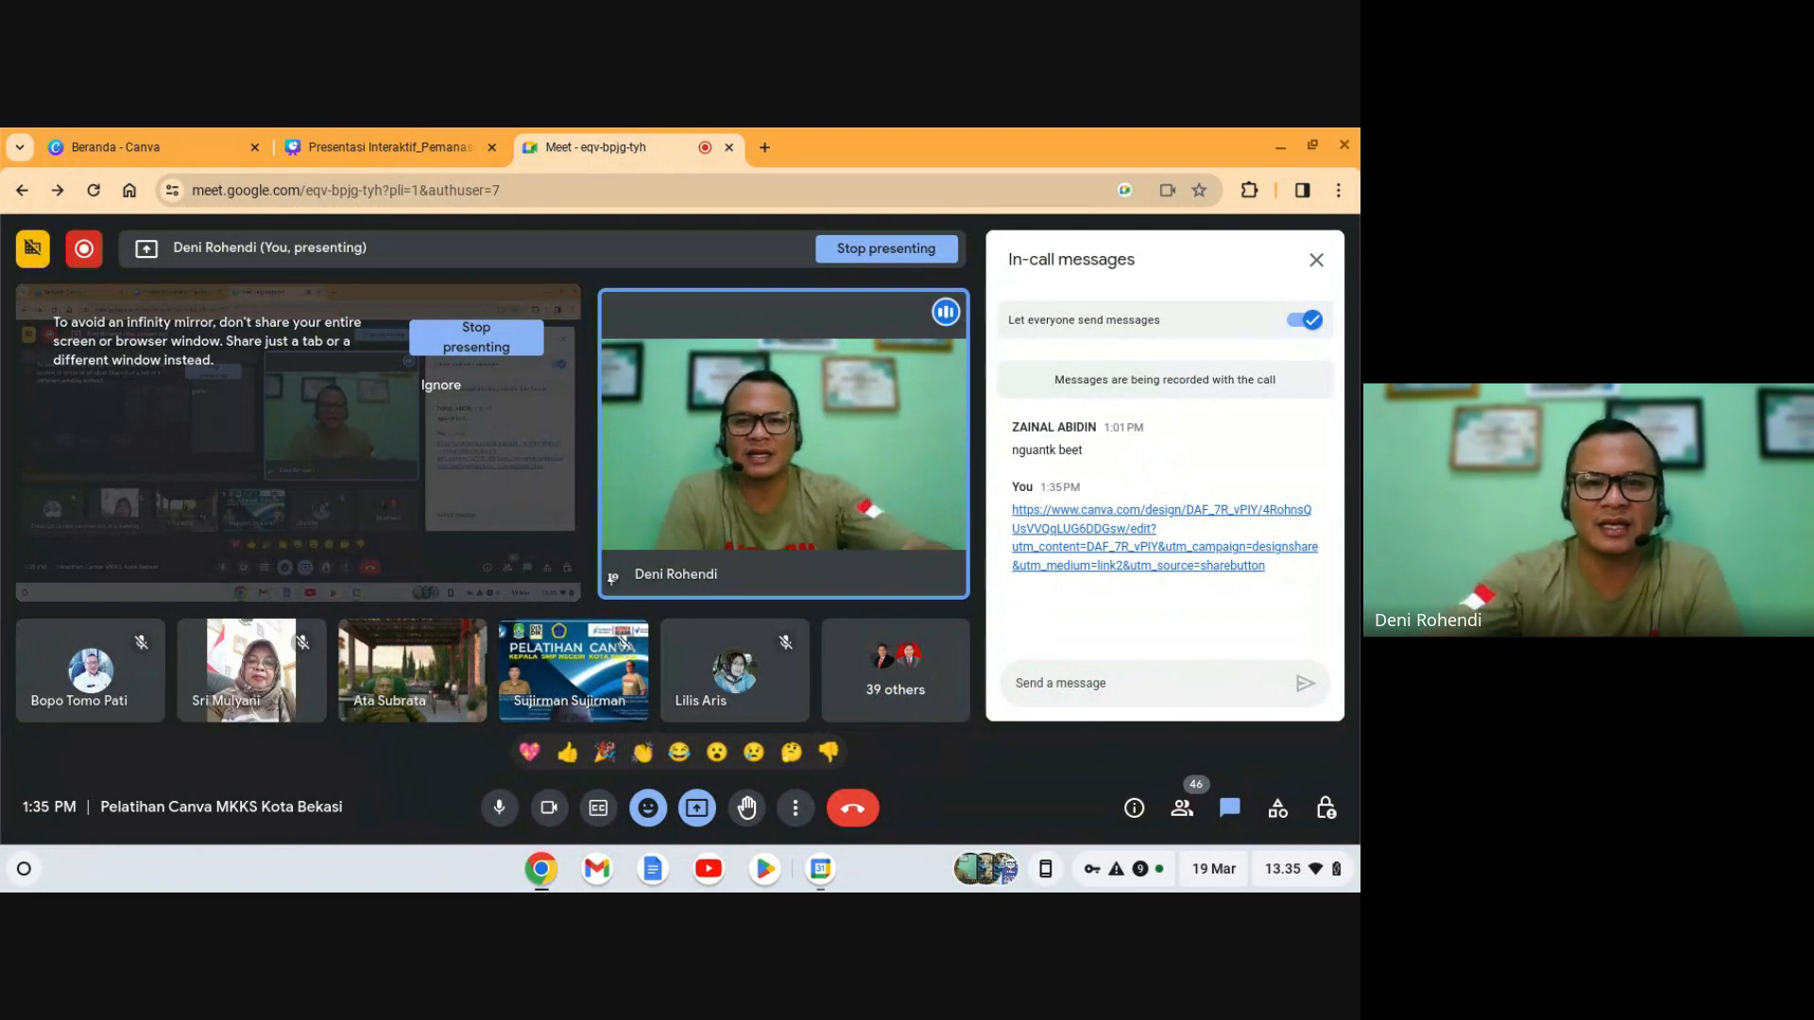
- Back in the Canva design, close the Bagikan share settings
{"action": "left_click", "coordinate": [396, 147]}
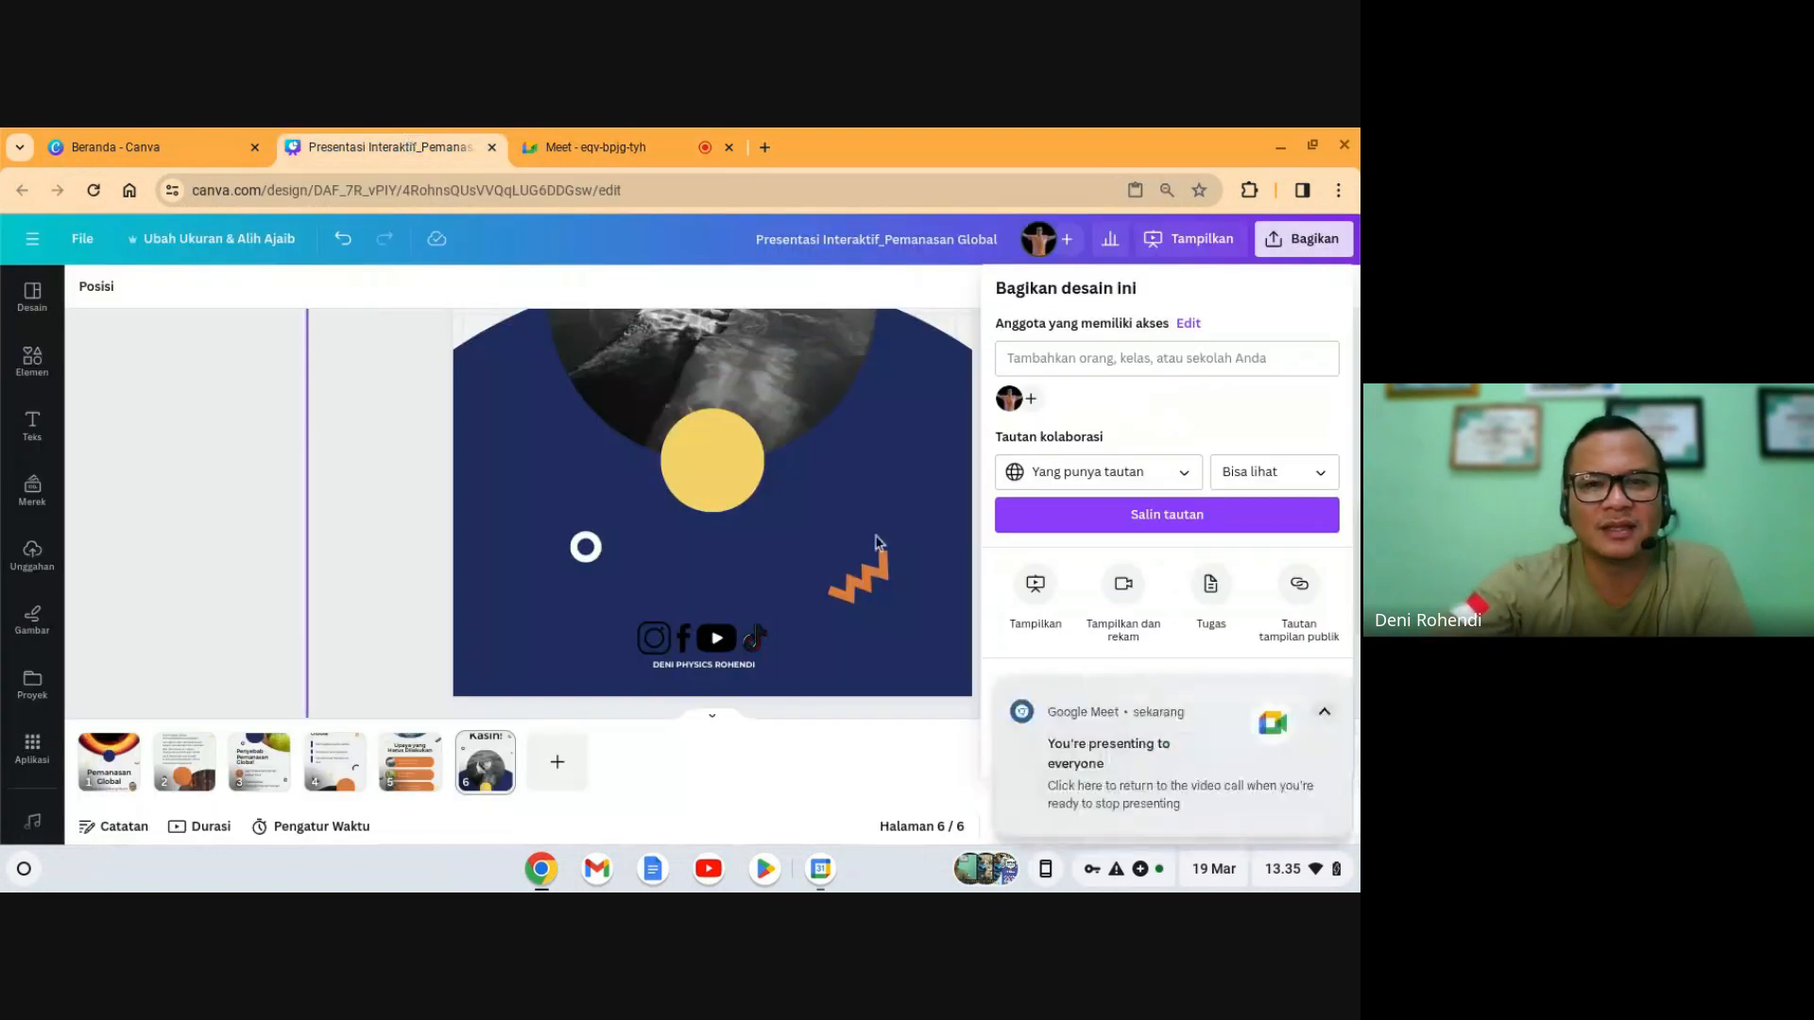
{"action": "left_click", "coordinate": [346, 527]}
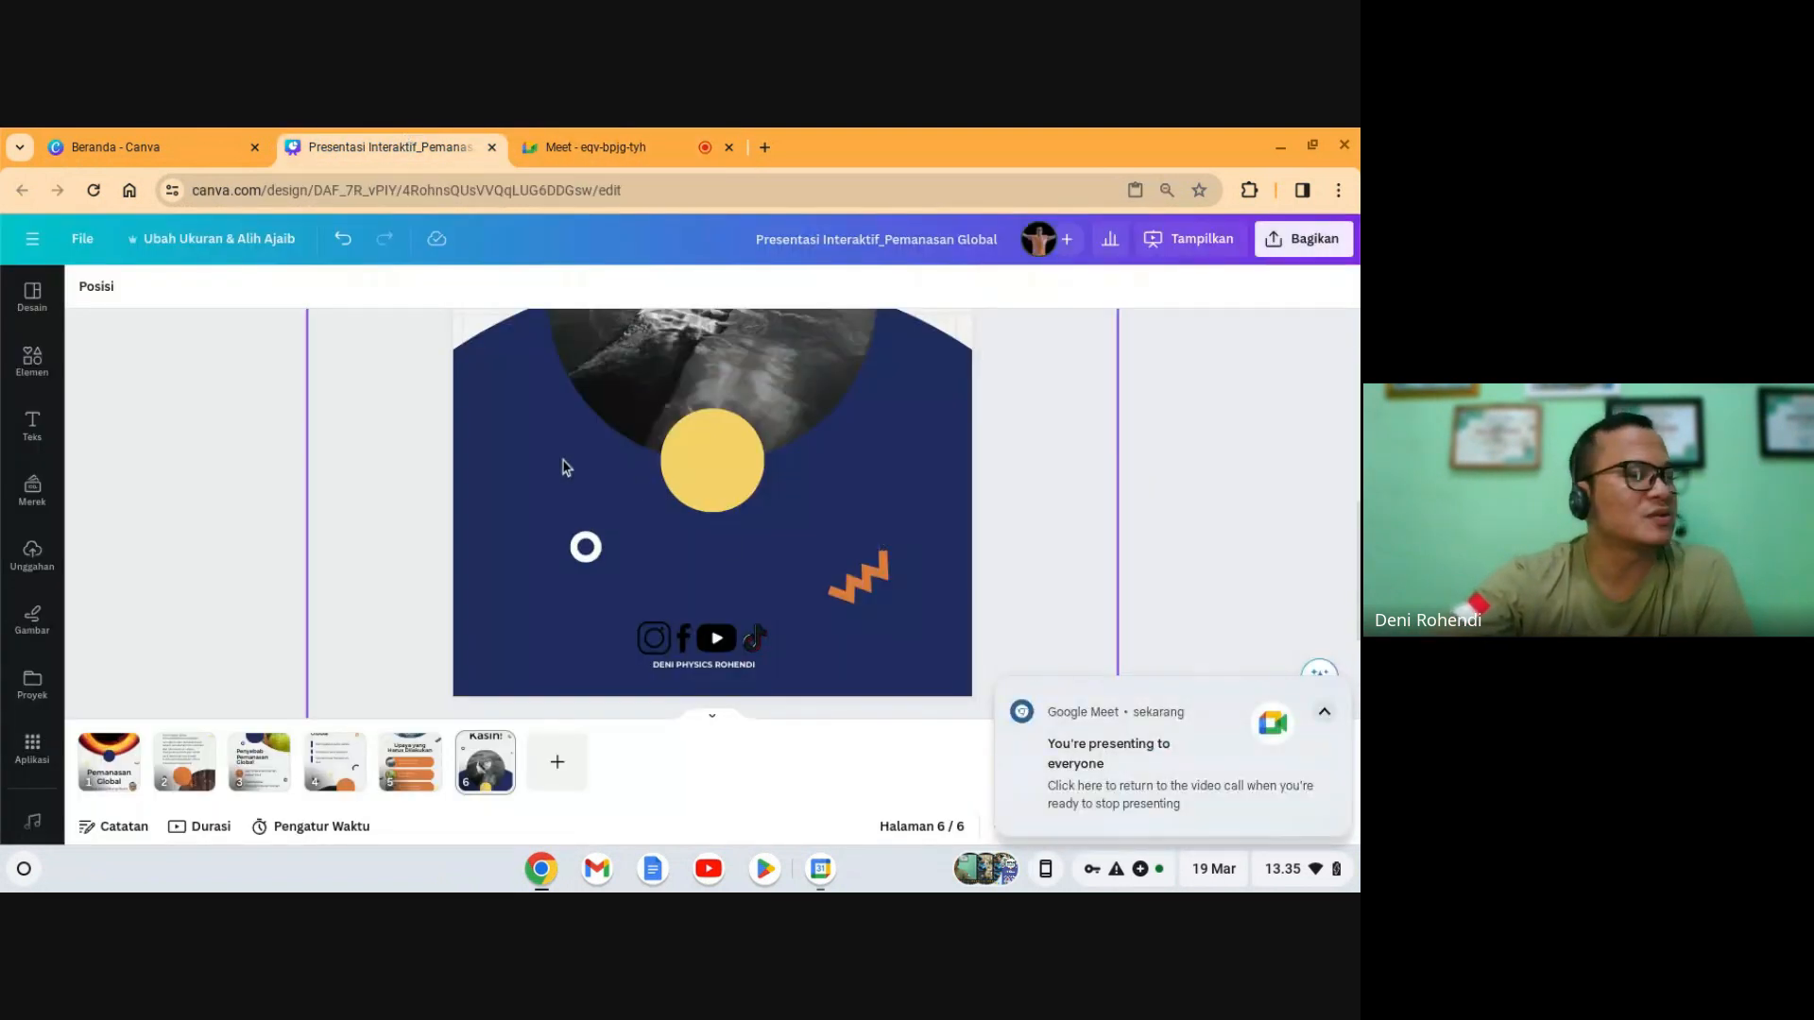
{"action": "scroll", "coordinate": [567, 466], "scroll_direction": "up", "scroll_amount": 5}
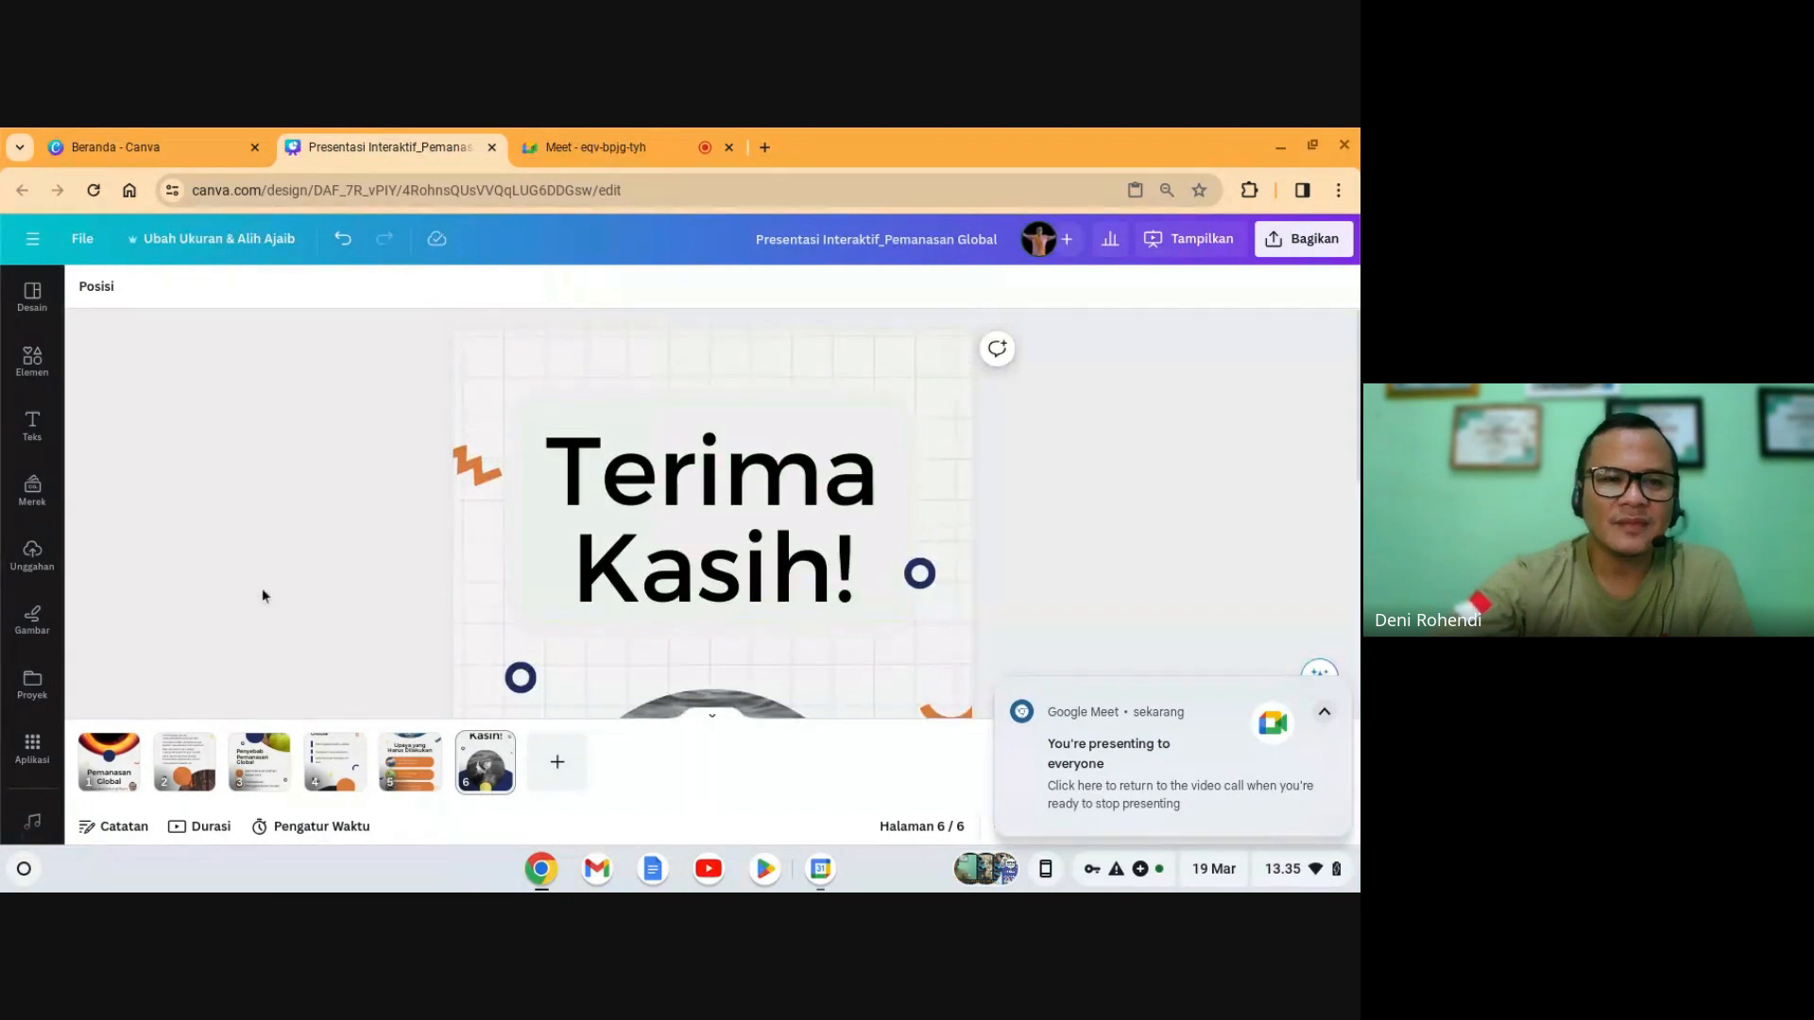
- Page through slides 1, 2 and 3, then return to the first slide
{"action": "left_click", "coordinate": [129, 777]}
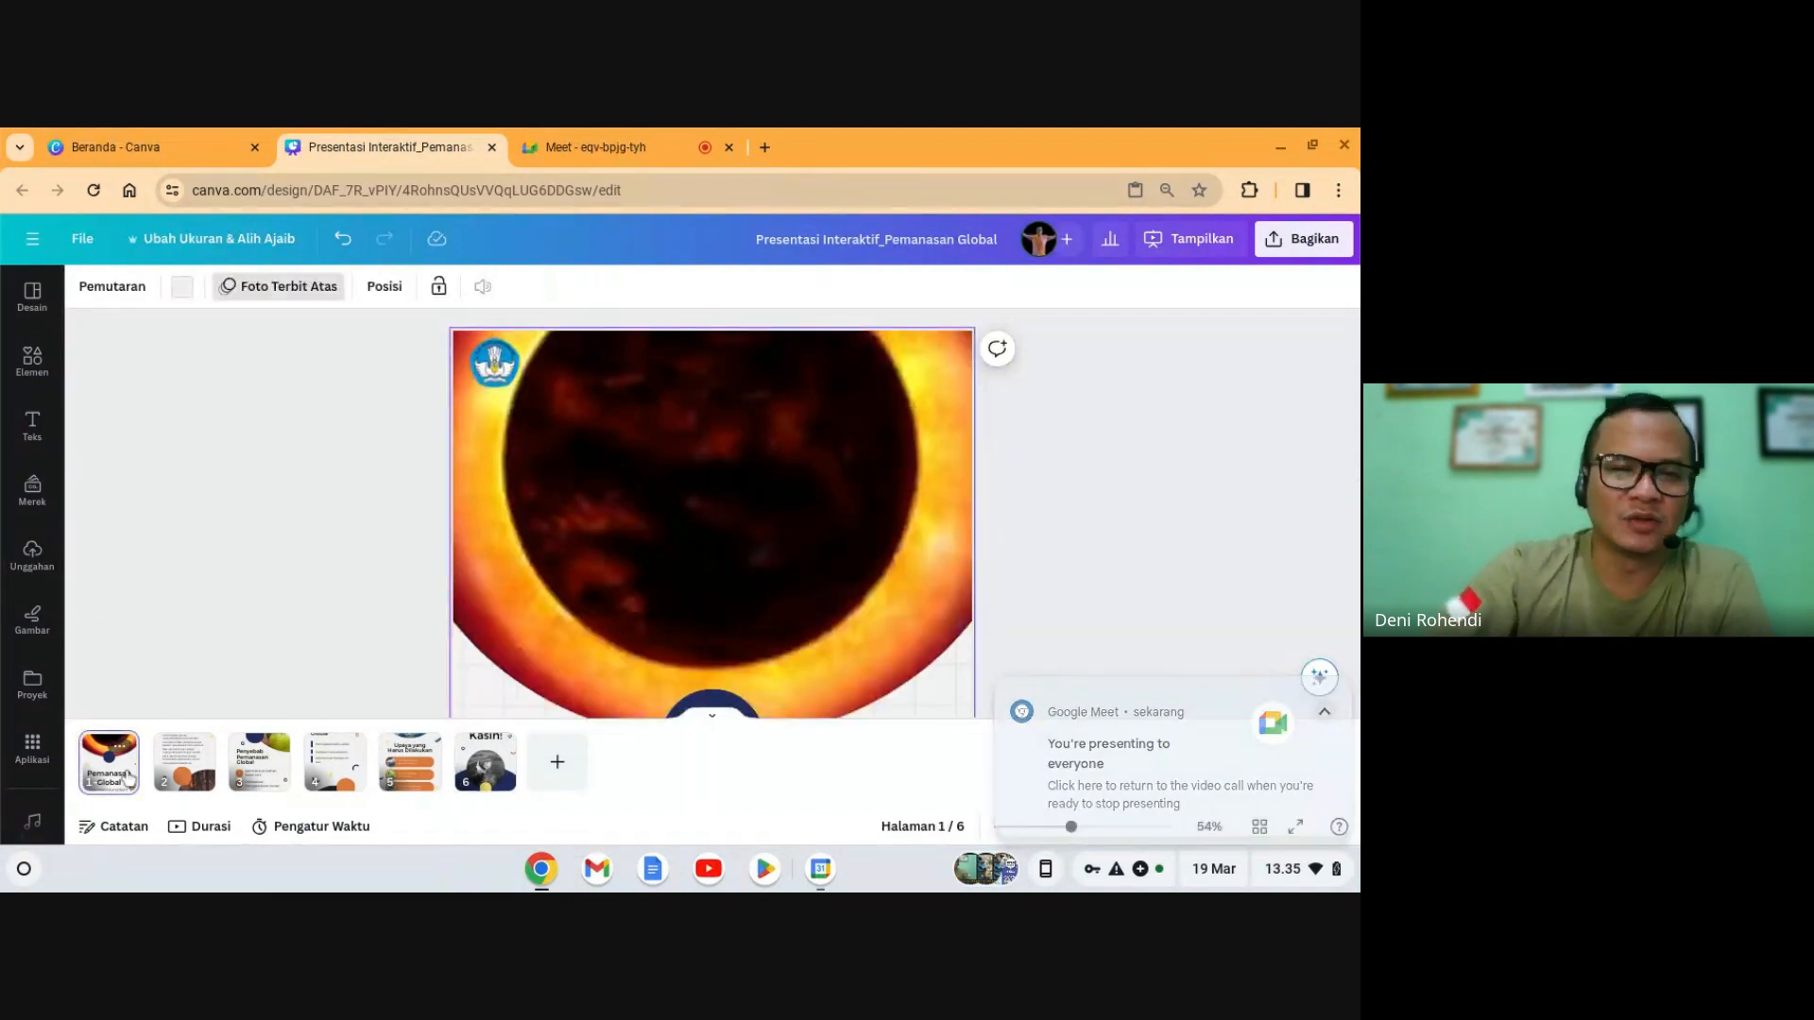
{"action": "scroll", "coordinate": [308, 564], "scroll_direction": "down", "scroll_amount": 5}
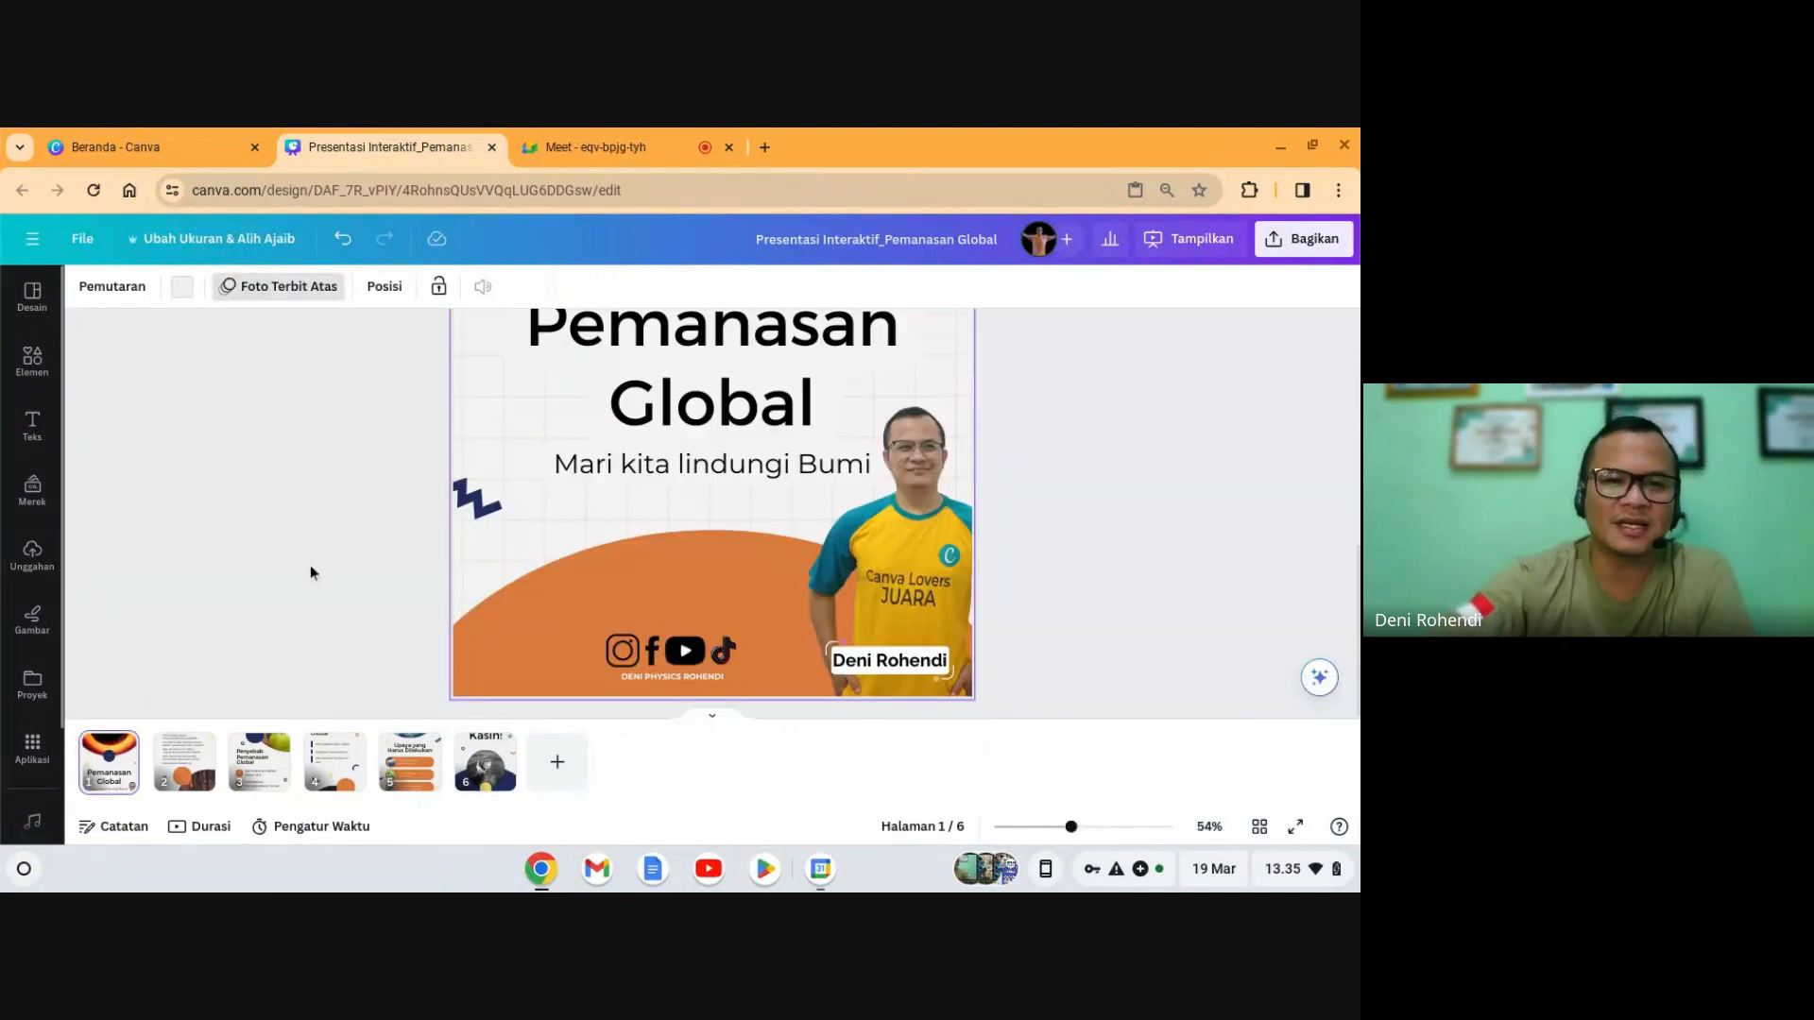
{"action": "left_click", "coordinate": [187, 778]}
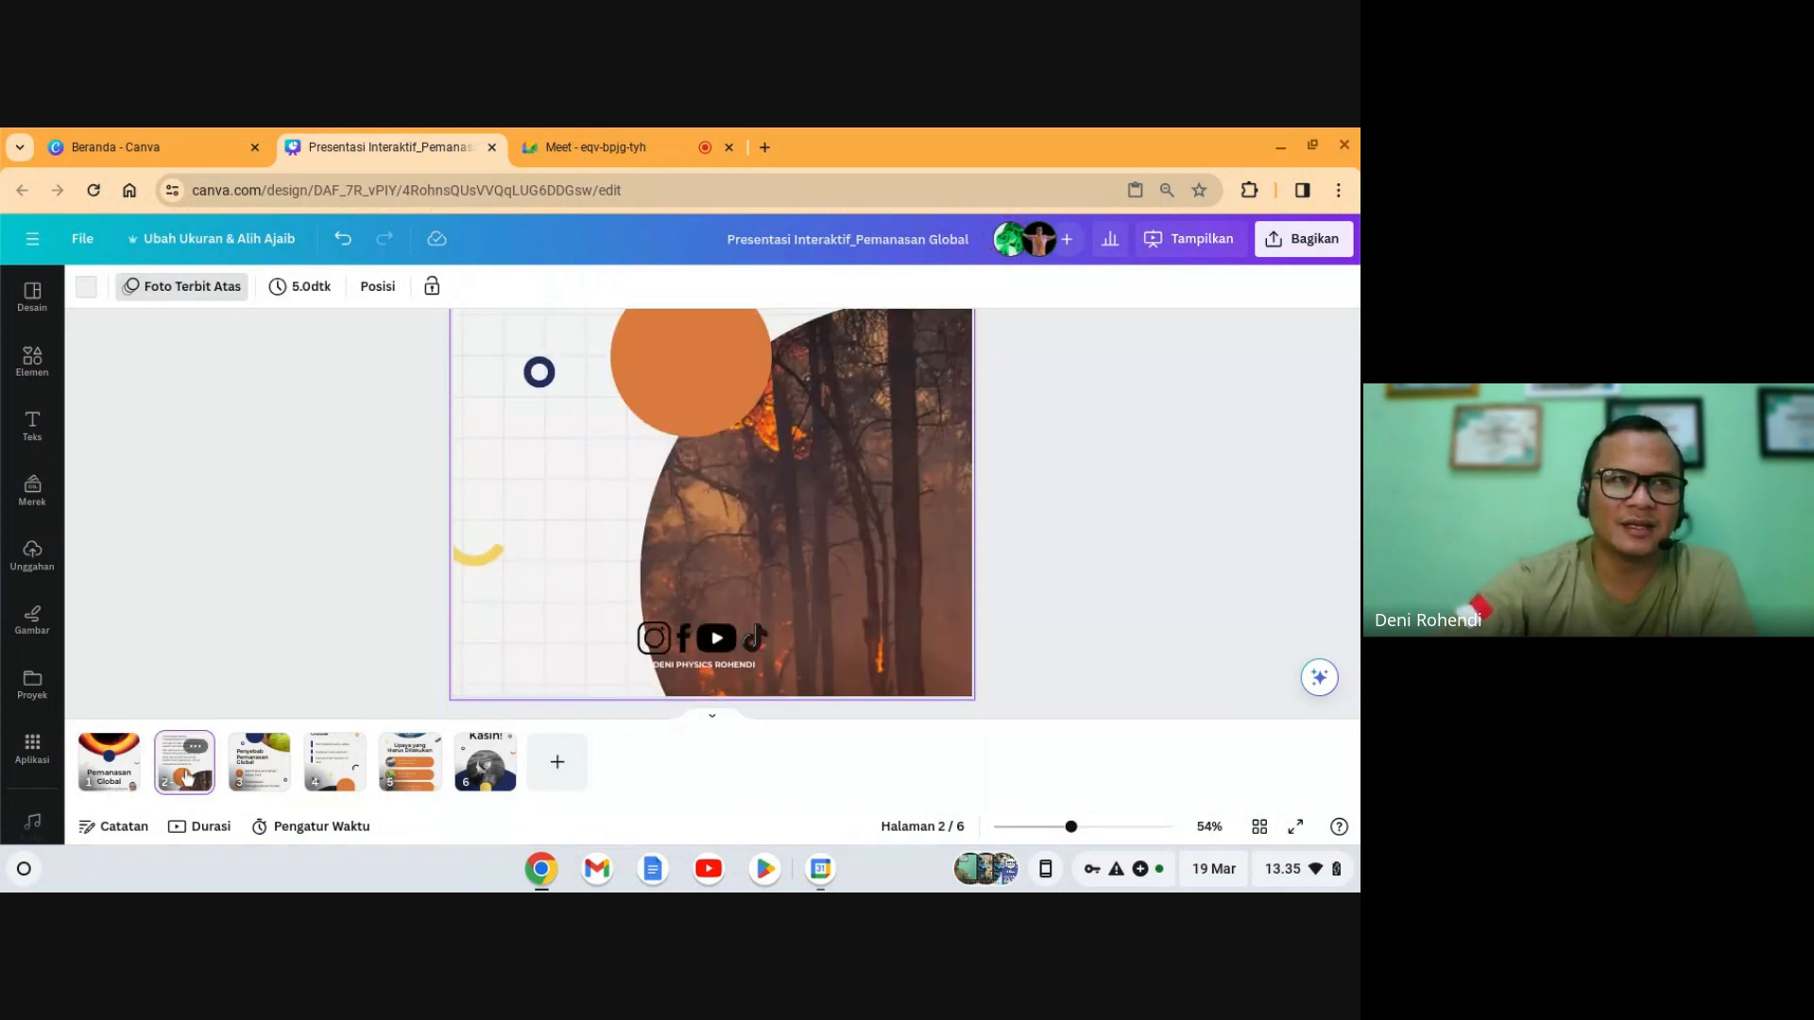
{"action": "left_click", "coordinate": [272, 770]}
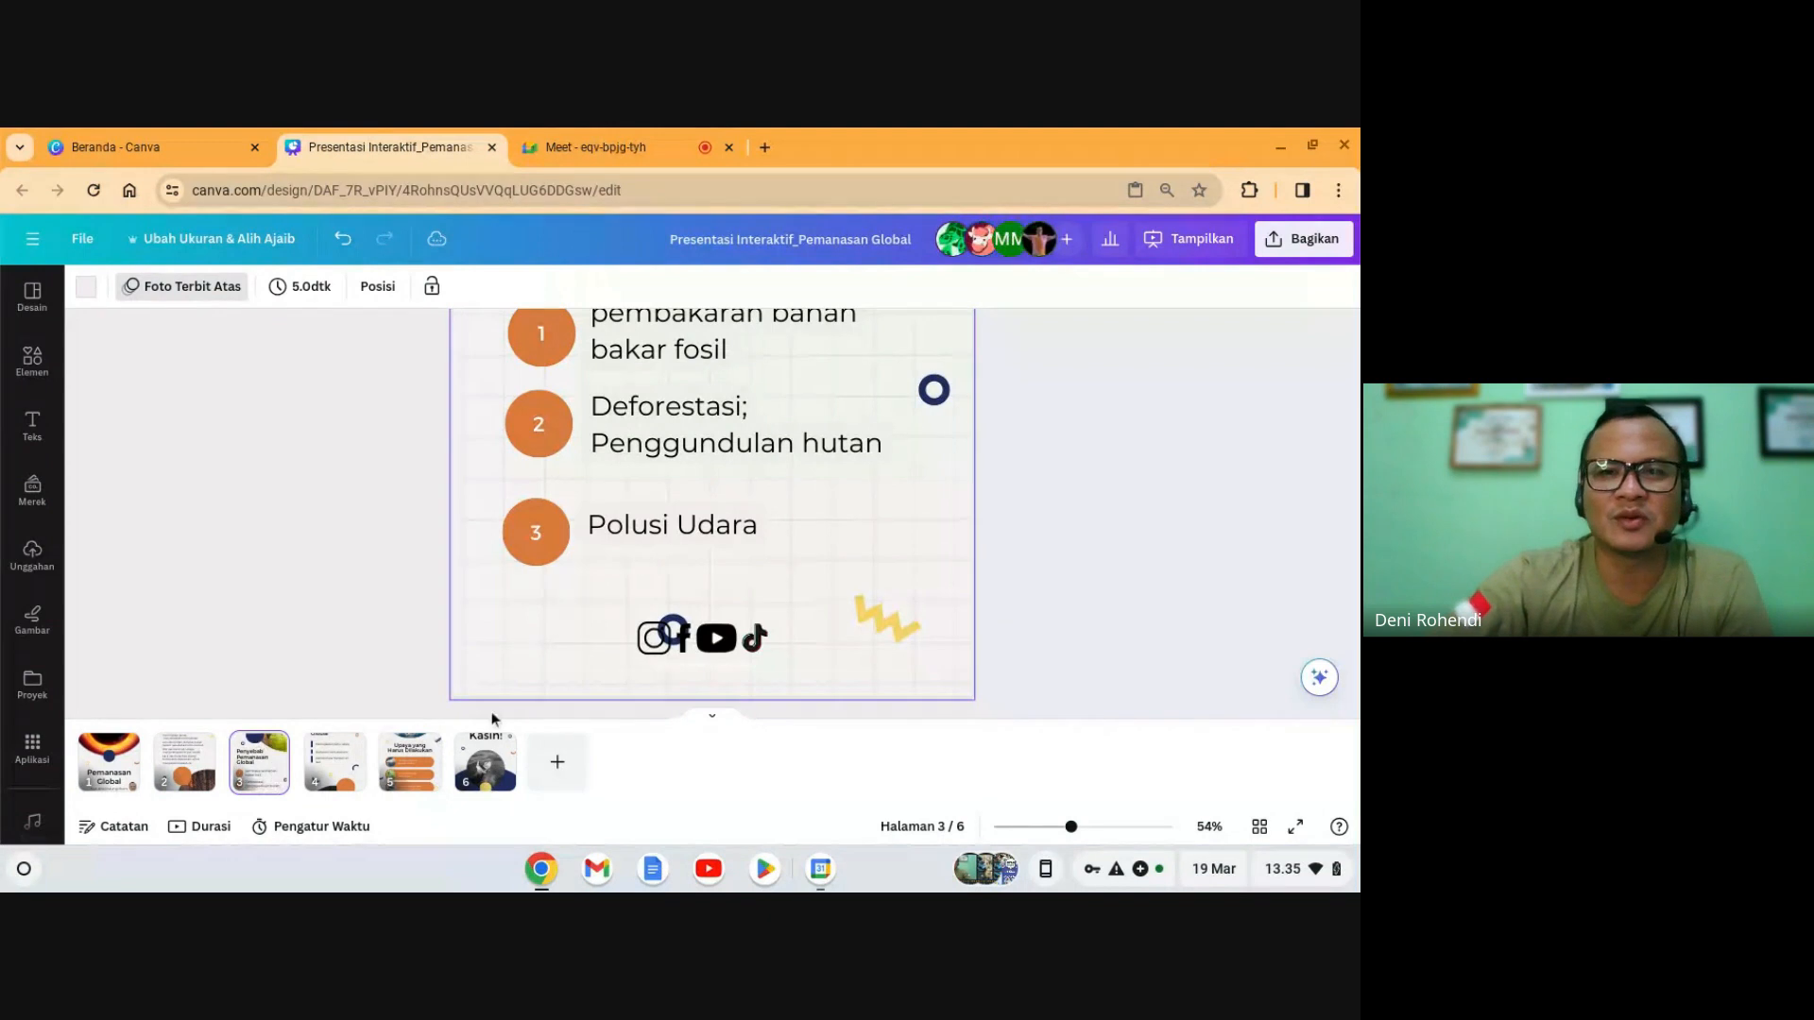
{"action": "mouse_move", "coordinate": [974, 255]}
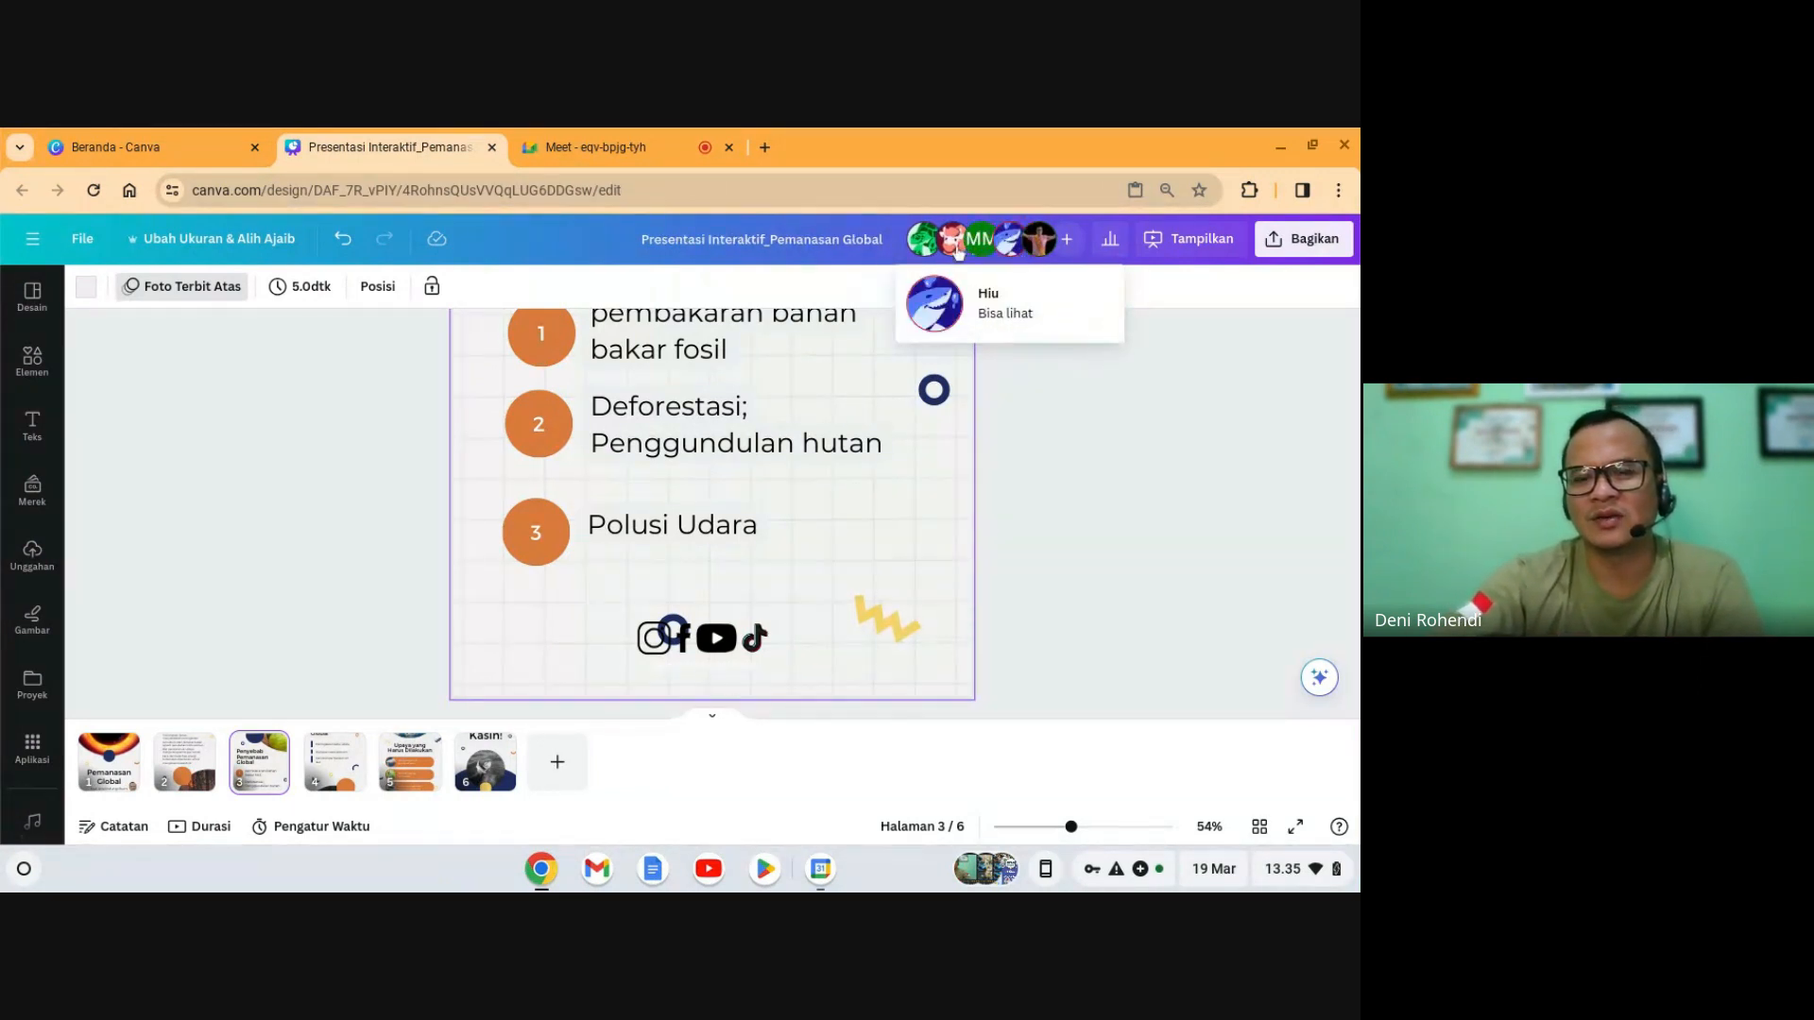
{"action": "left_click", "coordinate": [1073, 501]}
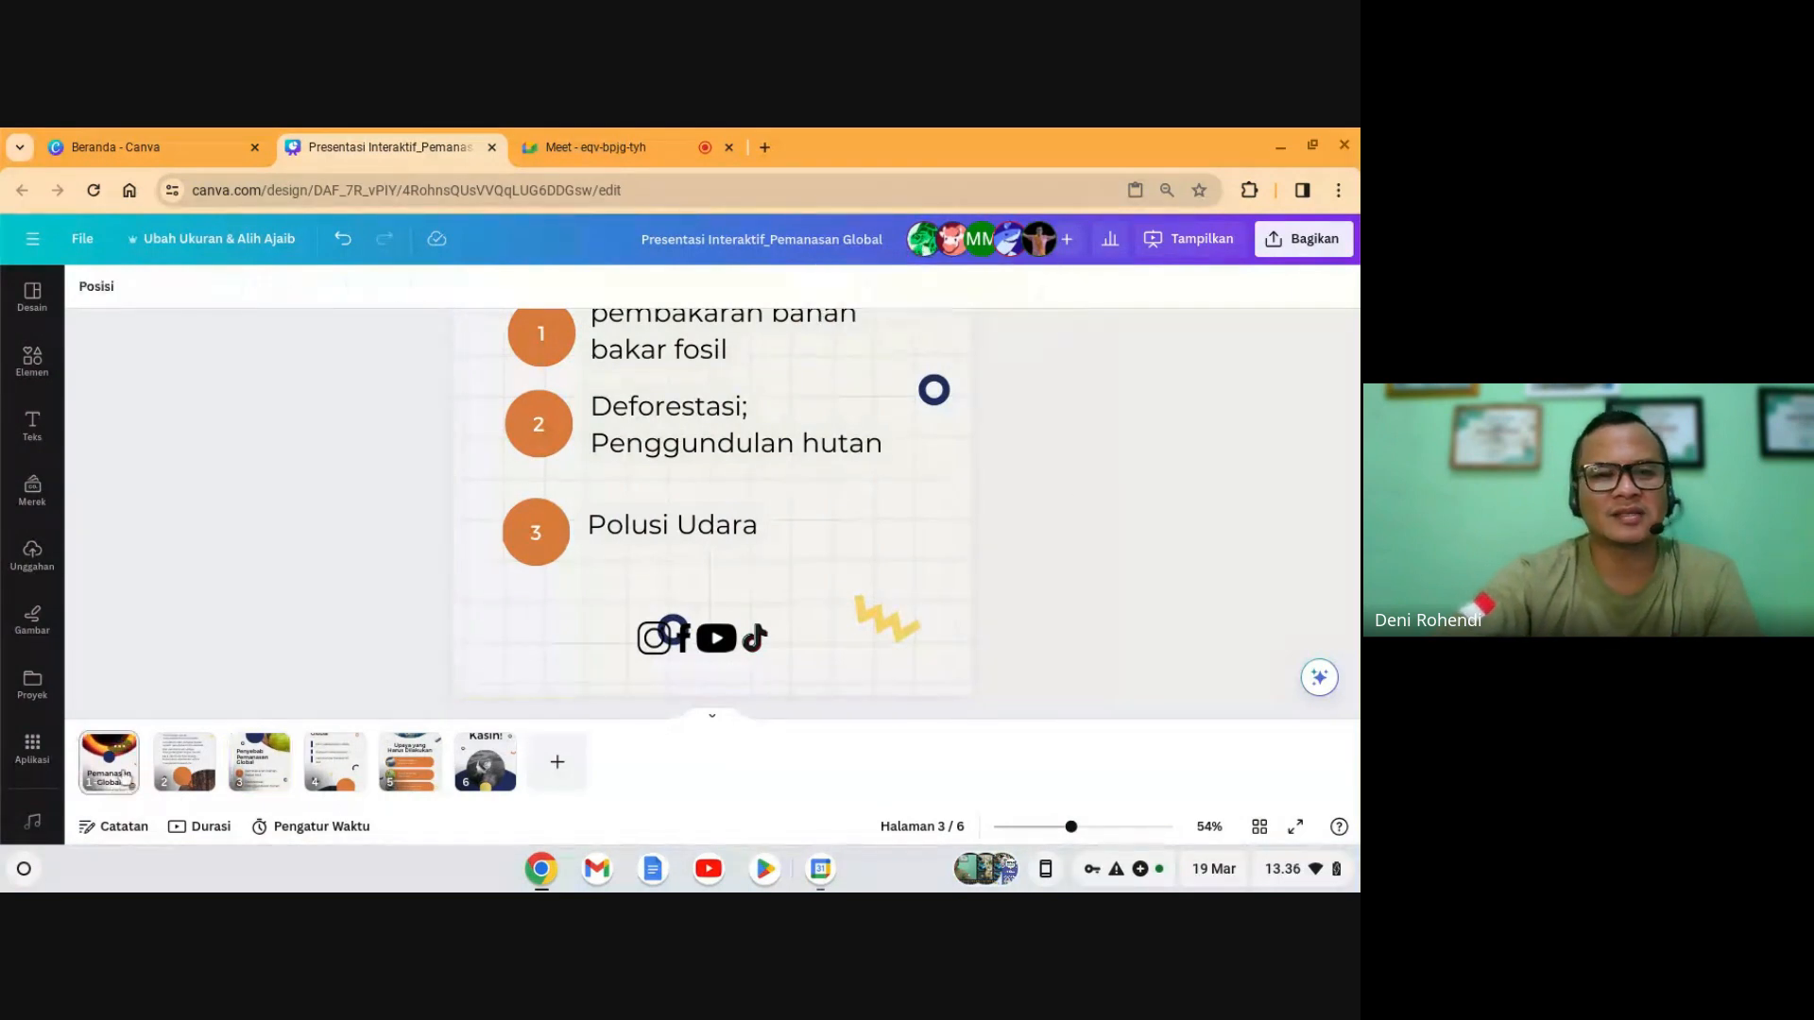
{"action": "scroll", "coordinate": [542, 567], "scroll_direction": "up", "scroll_amount": 5}
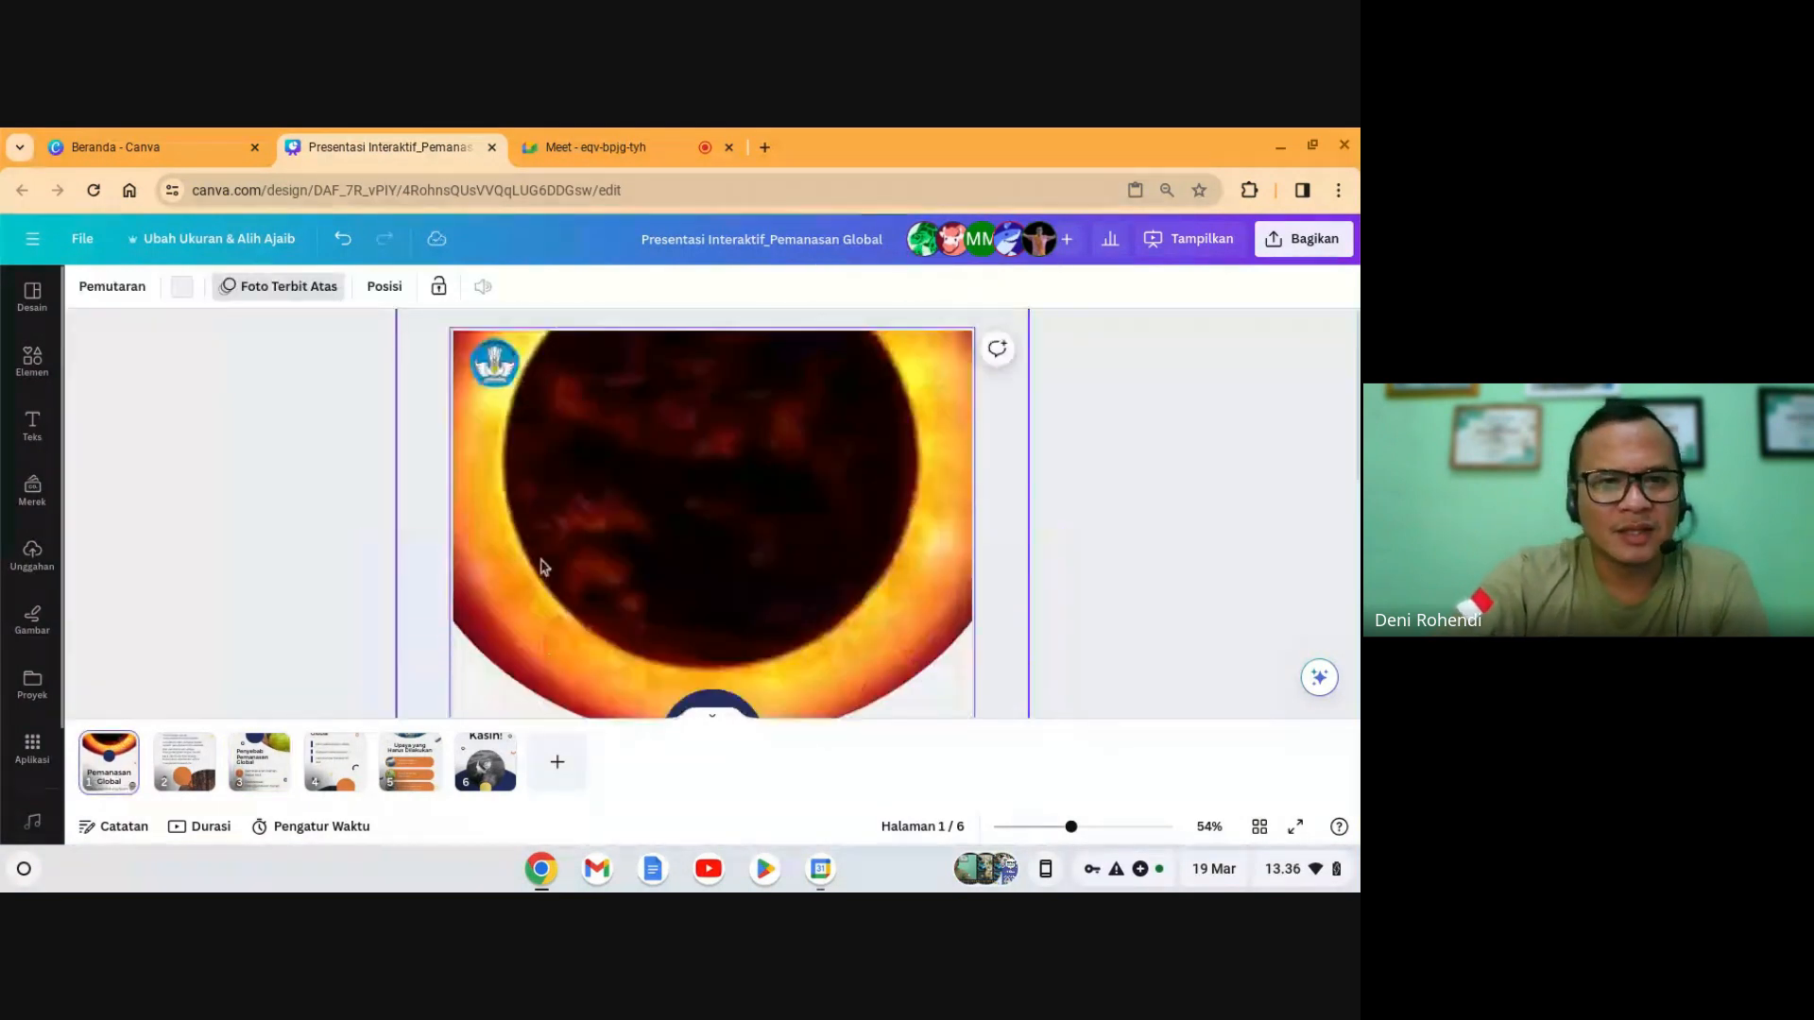
- Close the Google Meet in-call chat and return to the Canva title slide
{"action": "left_click", "coordinate": [588, 142]}
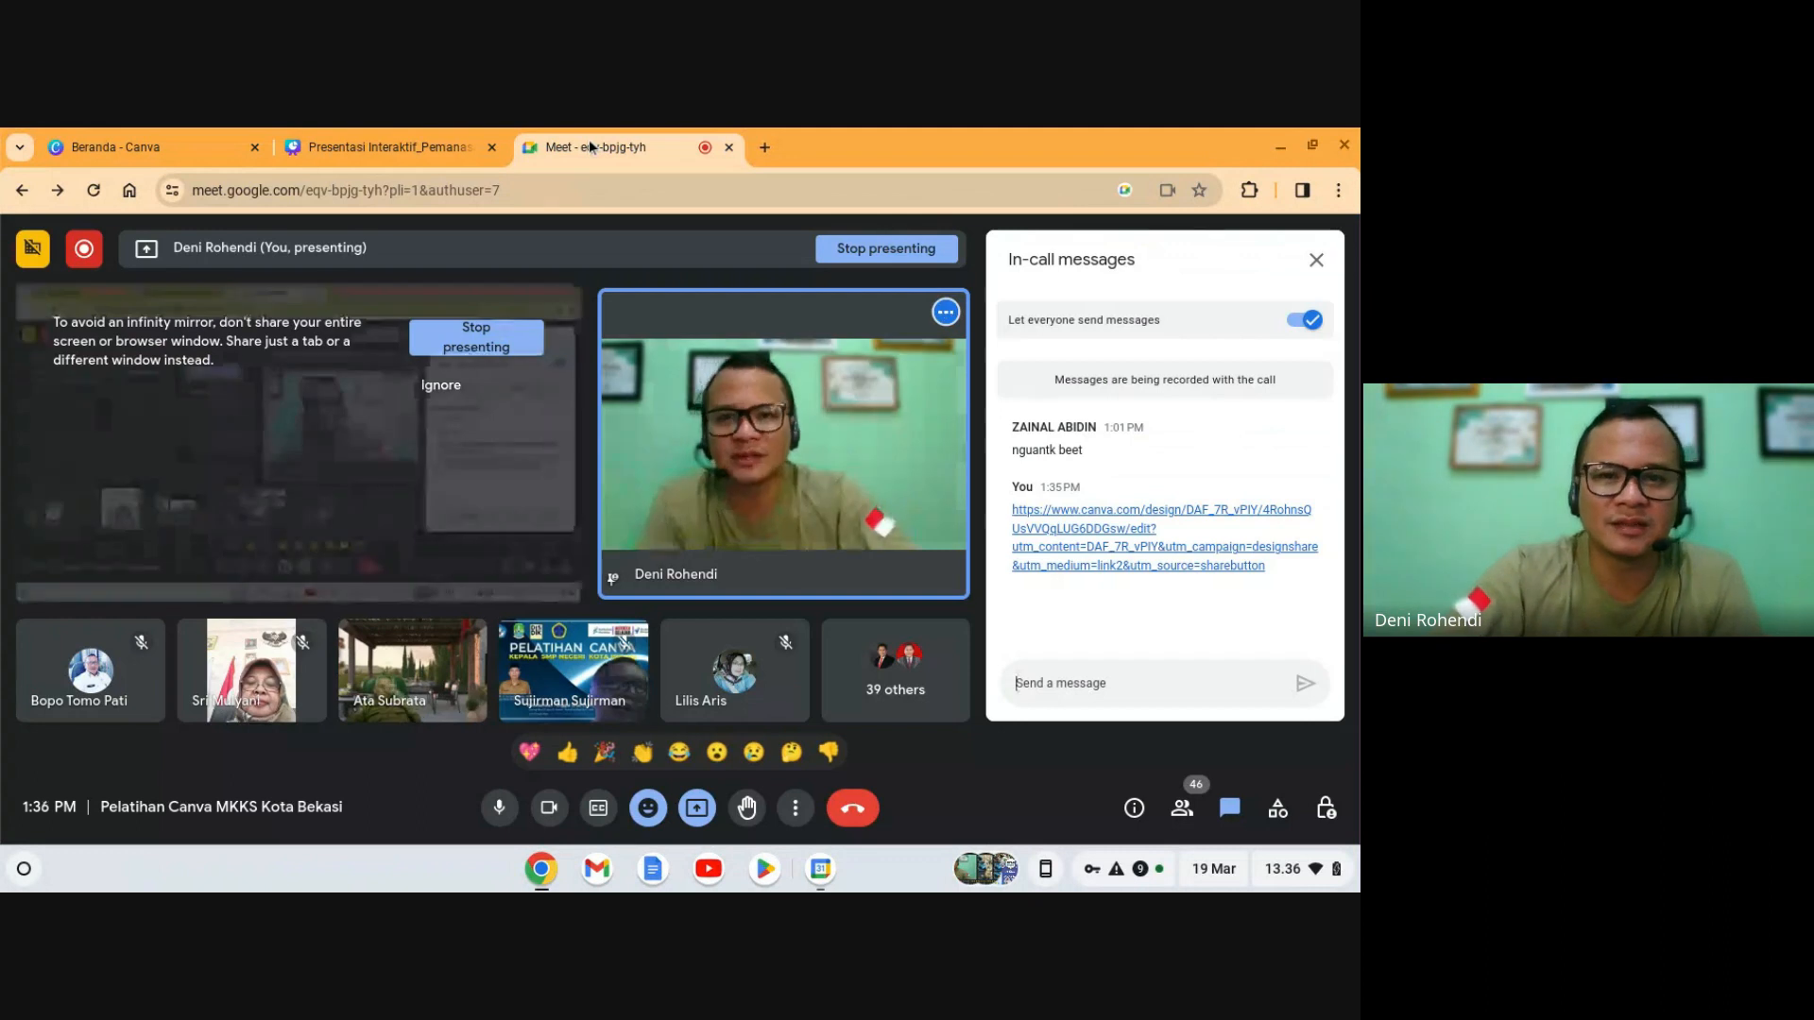
{"action": "left_click", "coordinate": [1316, 259]}
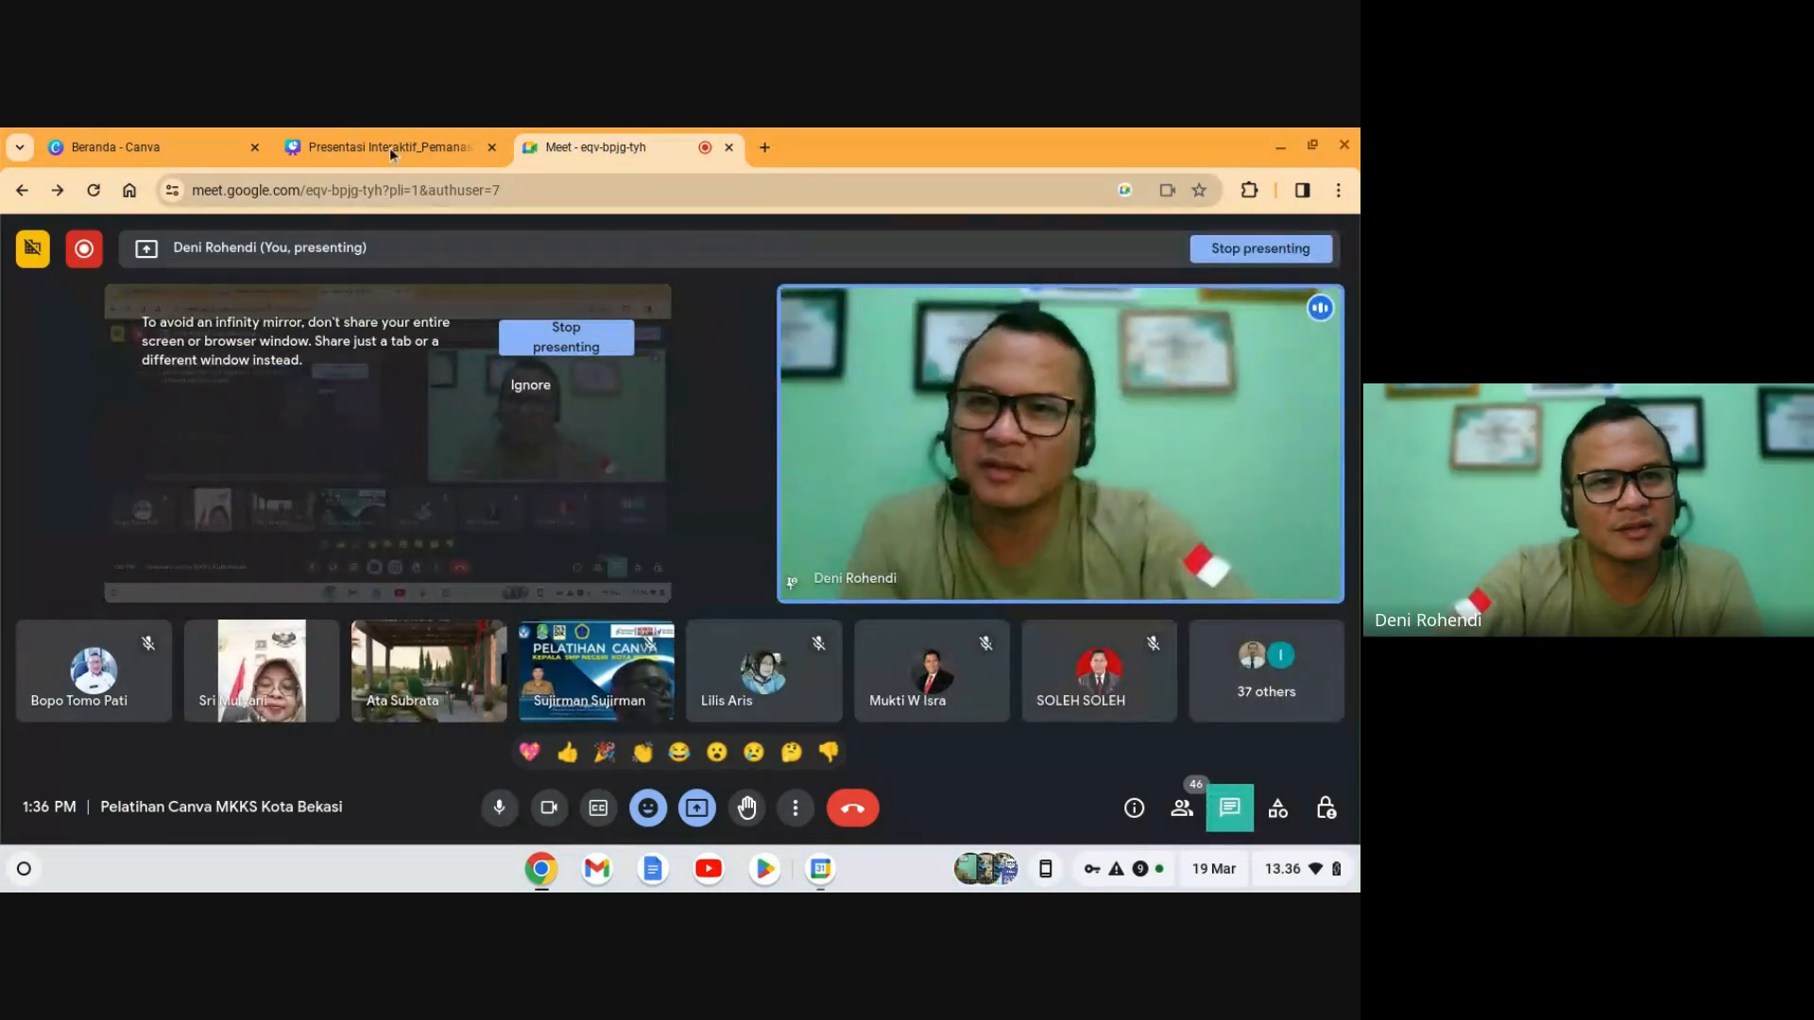
{"action": "left_click", "coordinate": [389, 147]}
{"action": "left_click", "coordinate": [206, 582]}
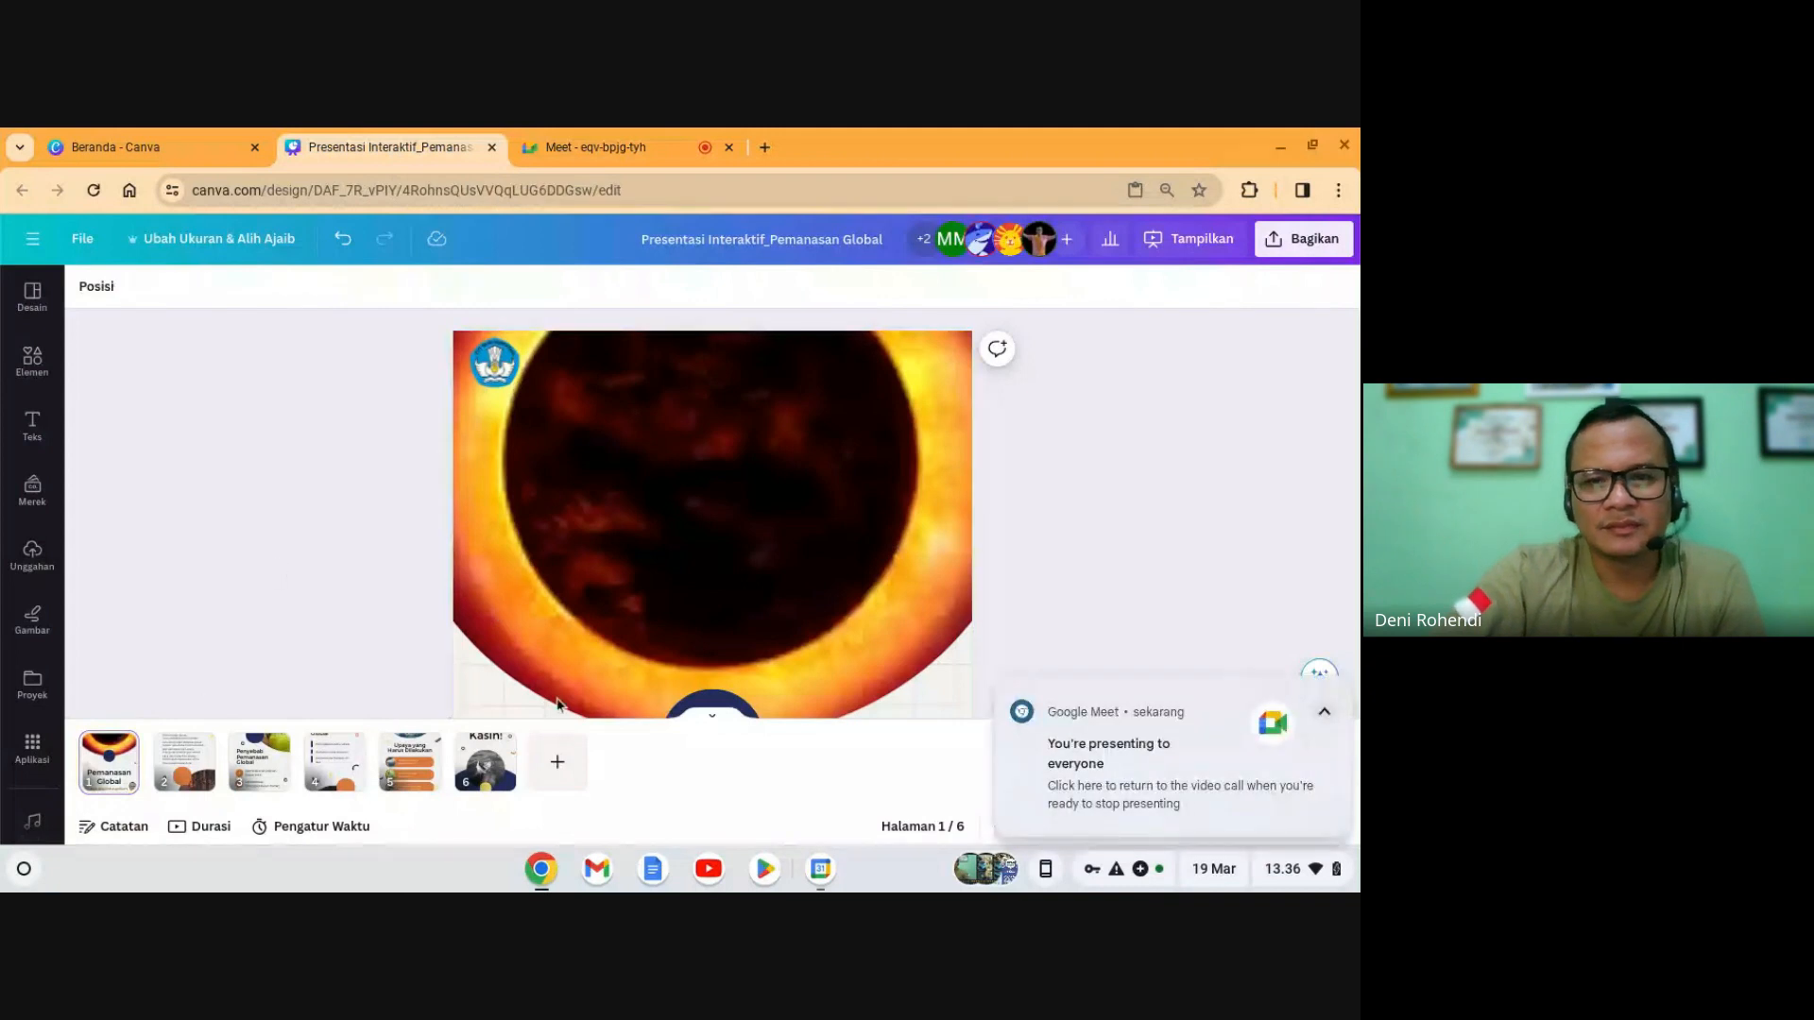
- Dismiss the 'You're presenting' notification and switch back to the Google Meet call
{"action": "left_click", "coordinate": [1341, 690]}
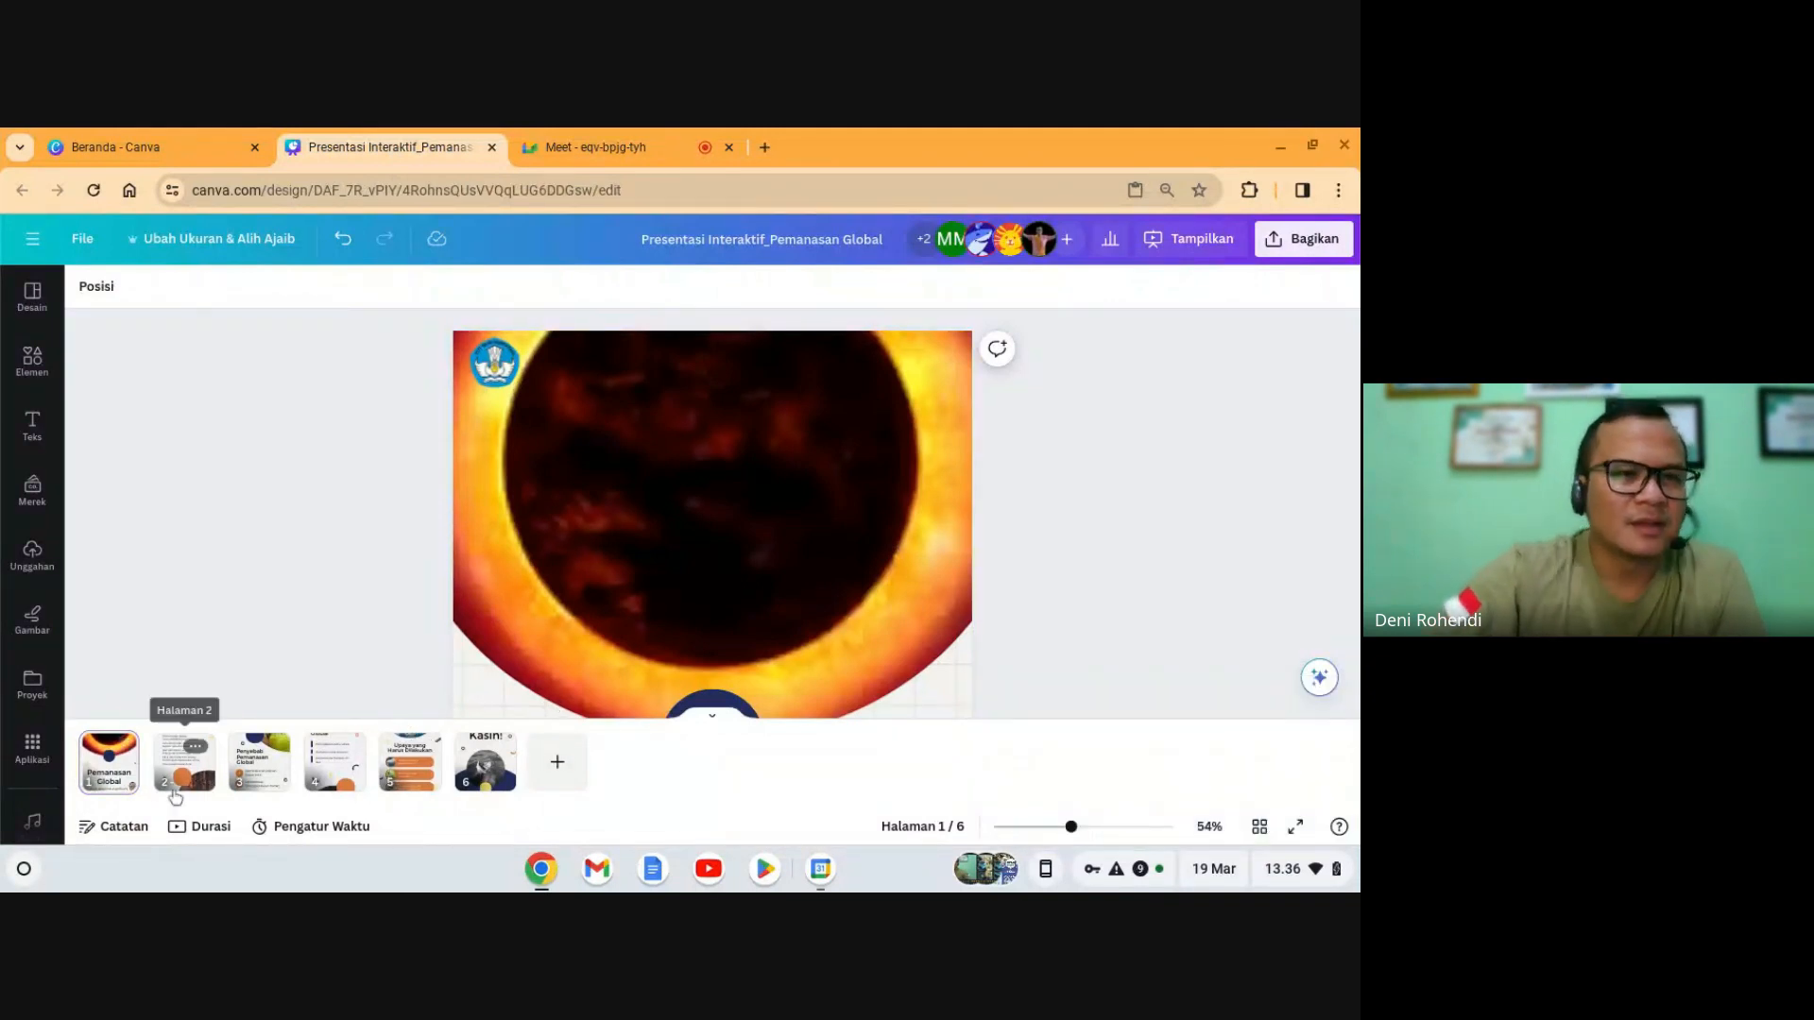
{"action": "scroll", "coordinate": [190, 652], "scroll_direction": "down", "scroll_amount": 1}
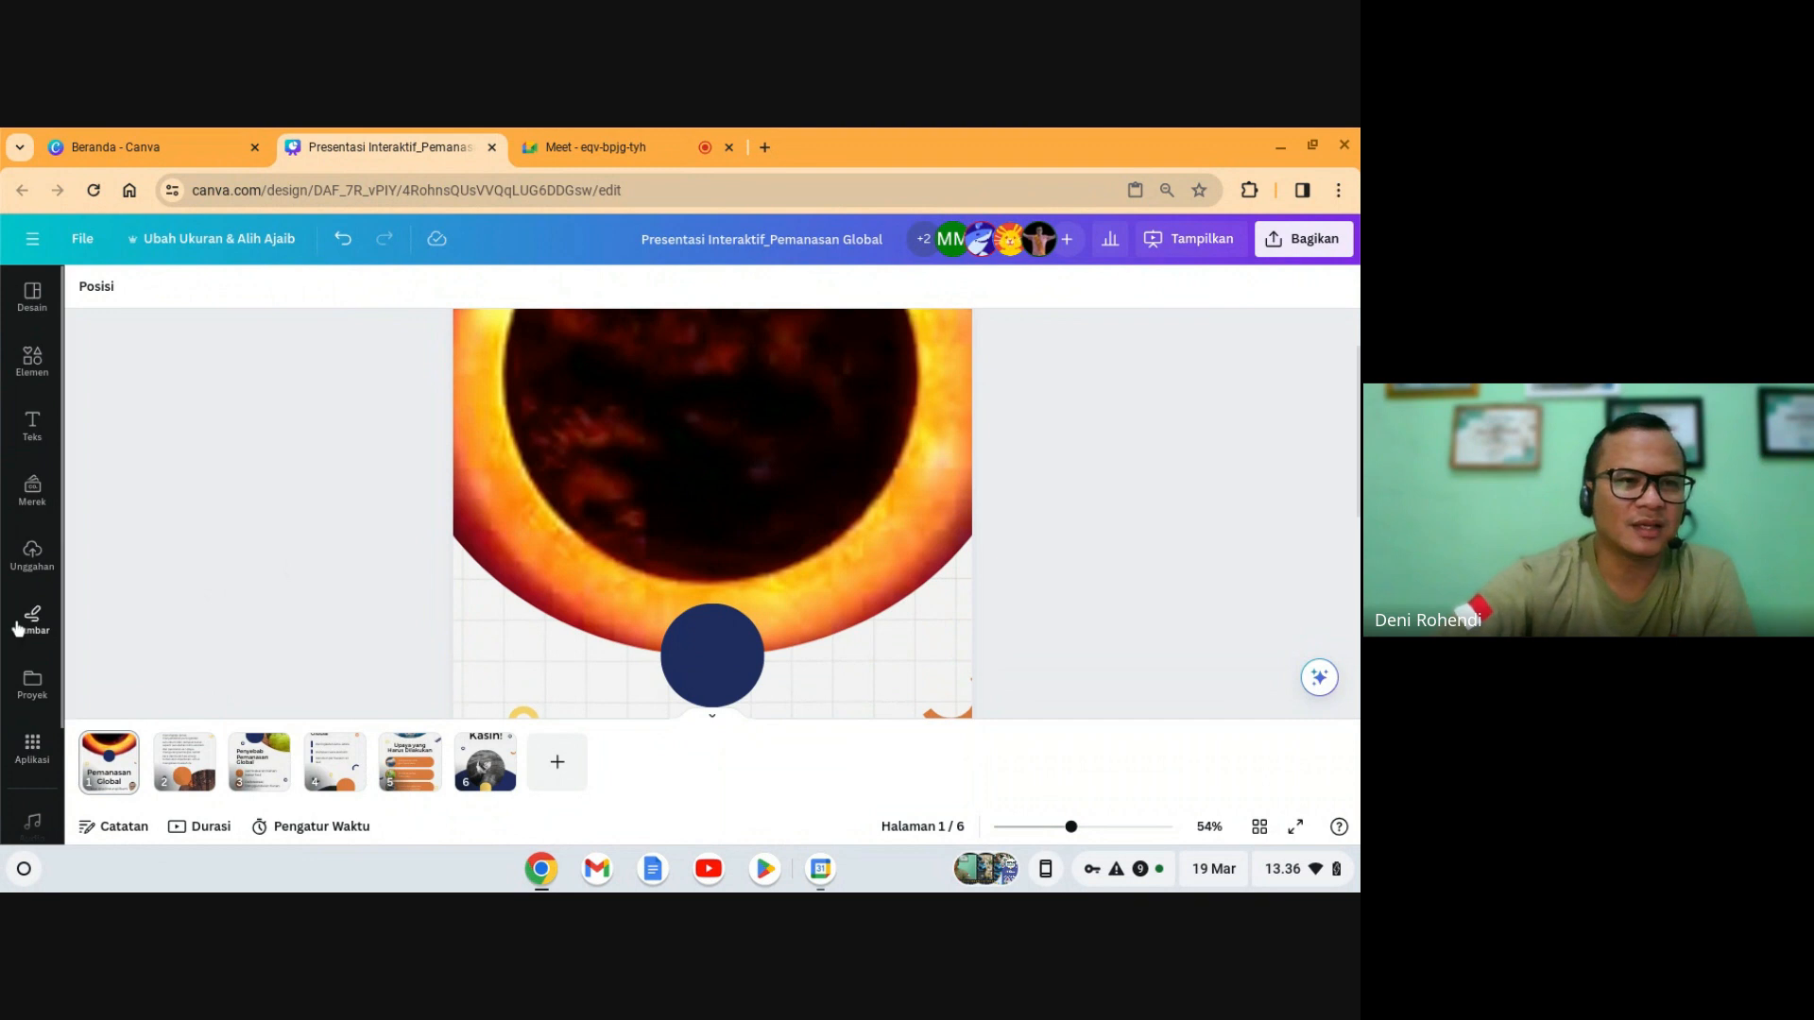
{"action": "left_click", "coordinate": [605, 146]}
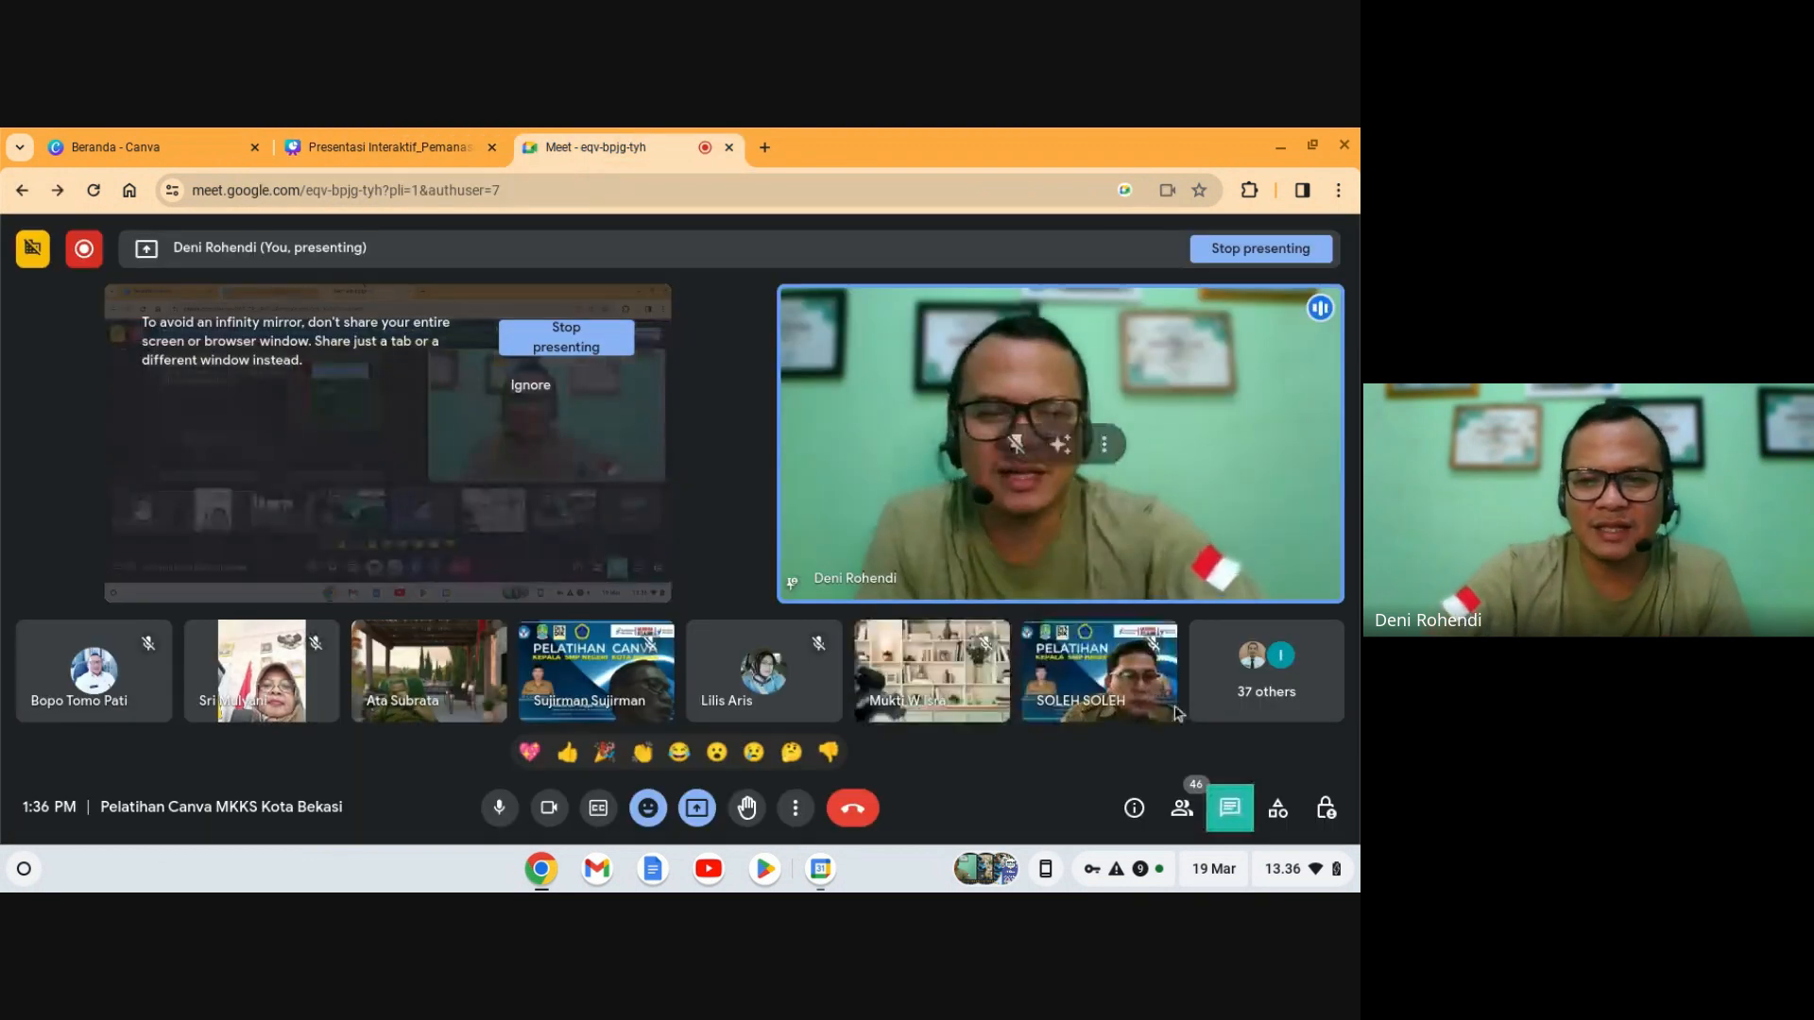
- Check the Meet in-call chat, then go back to the Pemanasan Global design in Canva
{"action": "left_click", "coordinate": [1233, 811]}
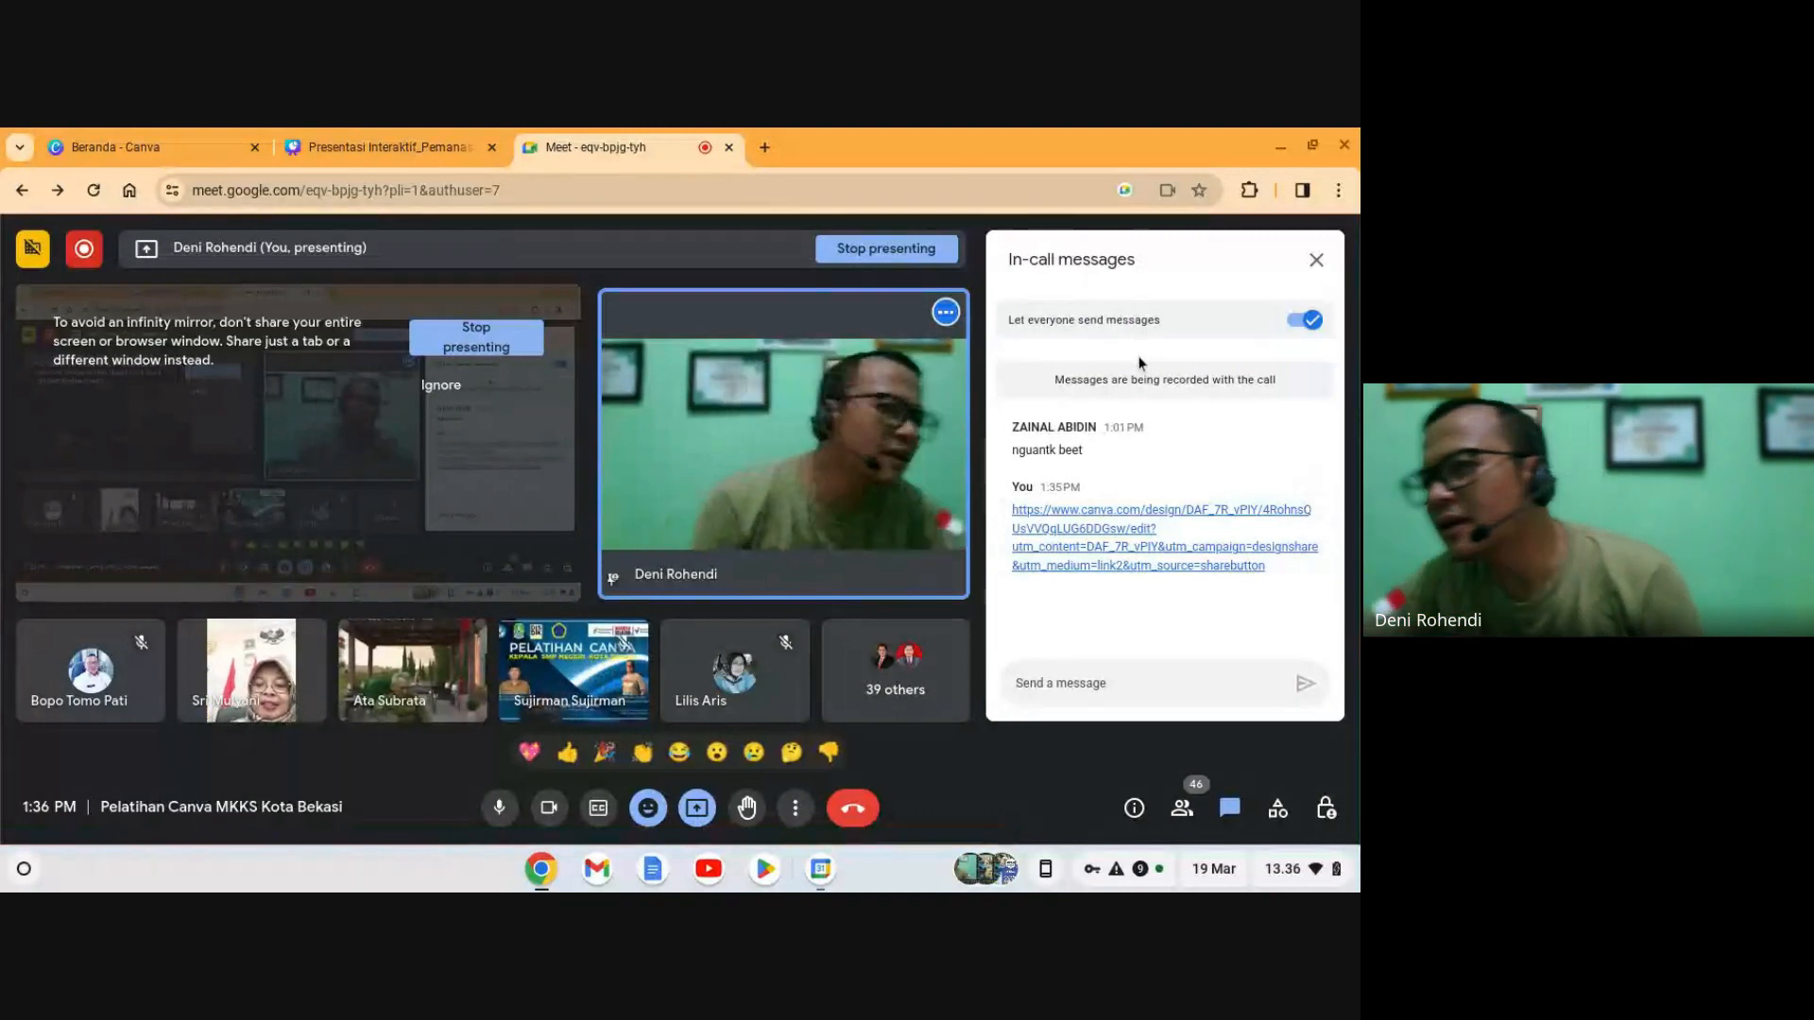
{"action": "left_click", "coordinate": [376, 142]}
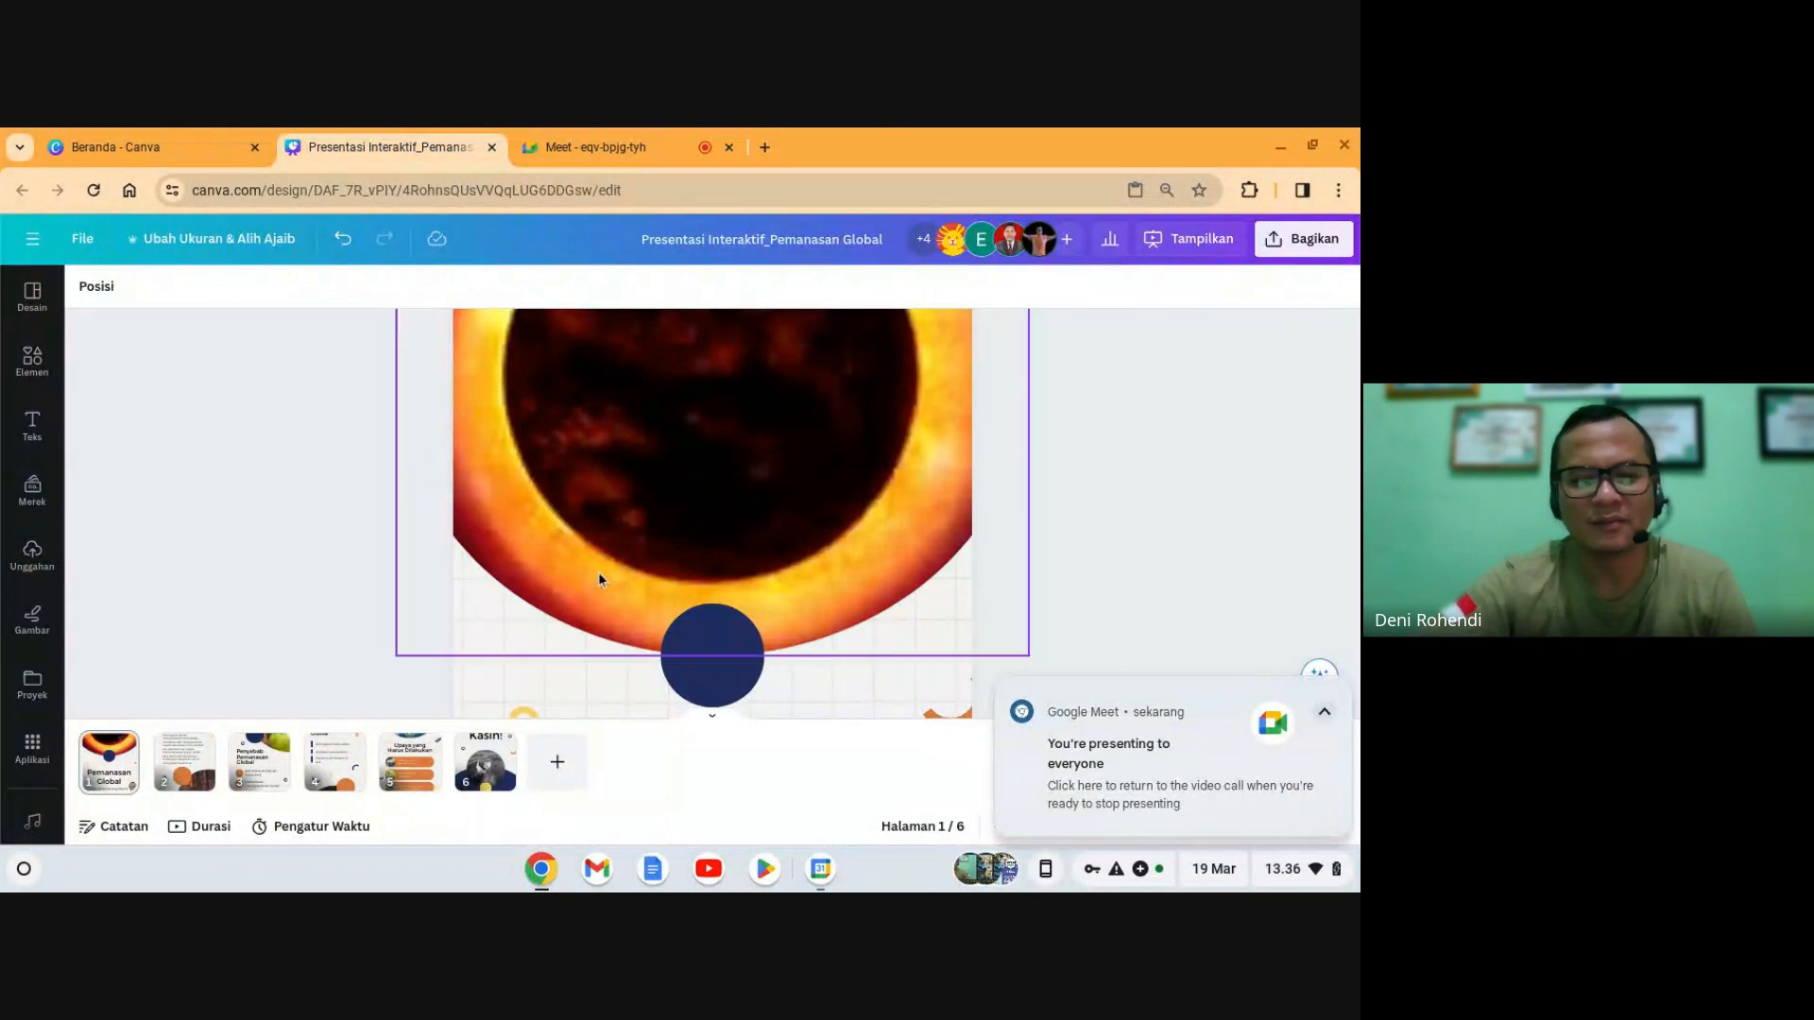
- Find Ramadhan music in Audio, preview Happy Ramadan, and add it to the design
{"action": "scroll", "coordinate": [45, 711], "scroll_direction": "down", "scroll_amount": 2}
{"action": "left_click", "coordinate": [43, 702]}
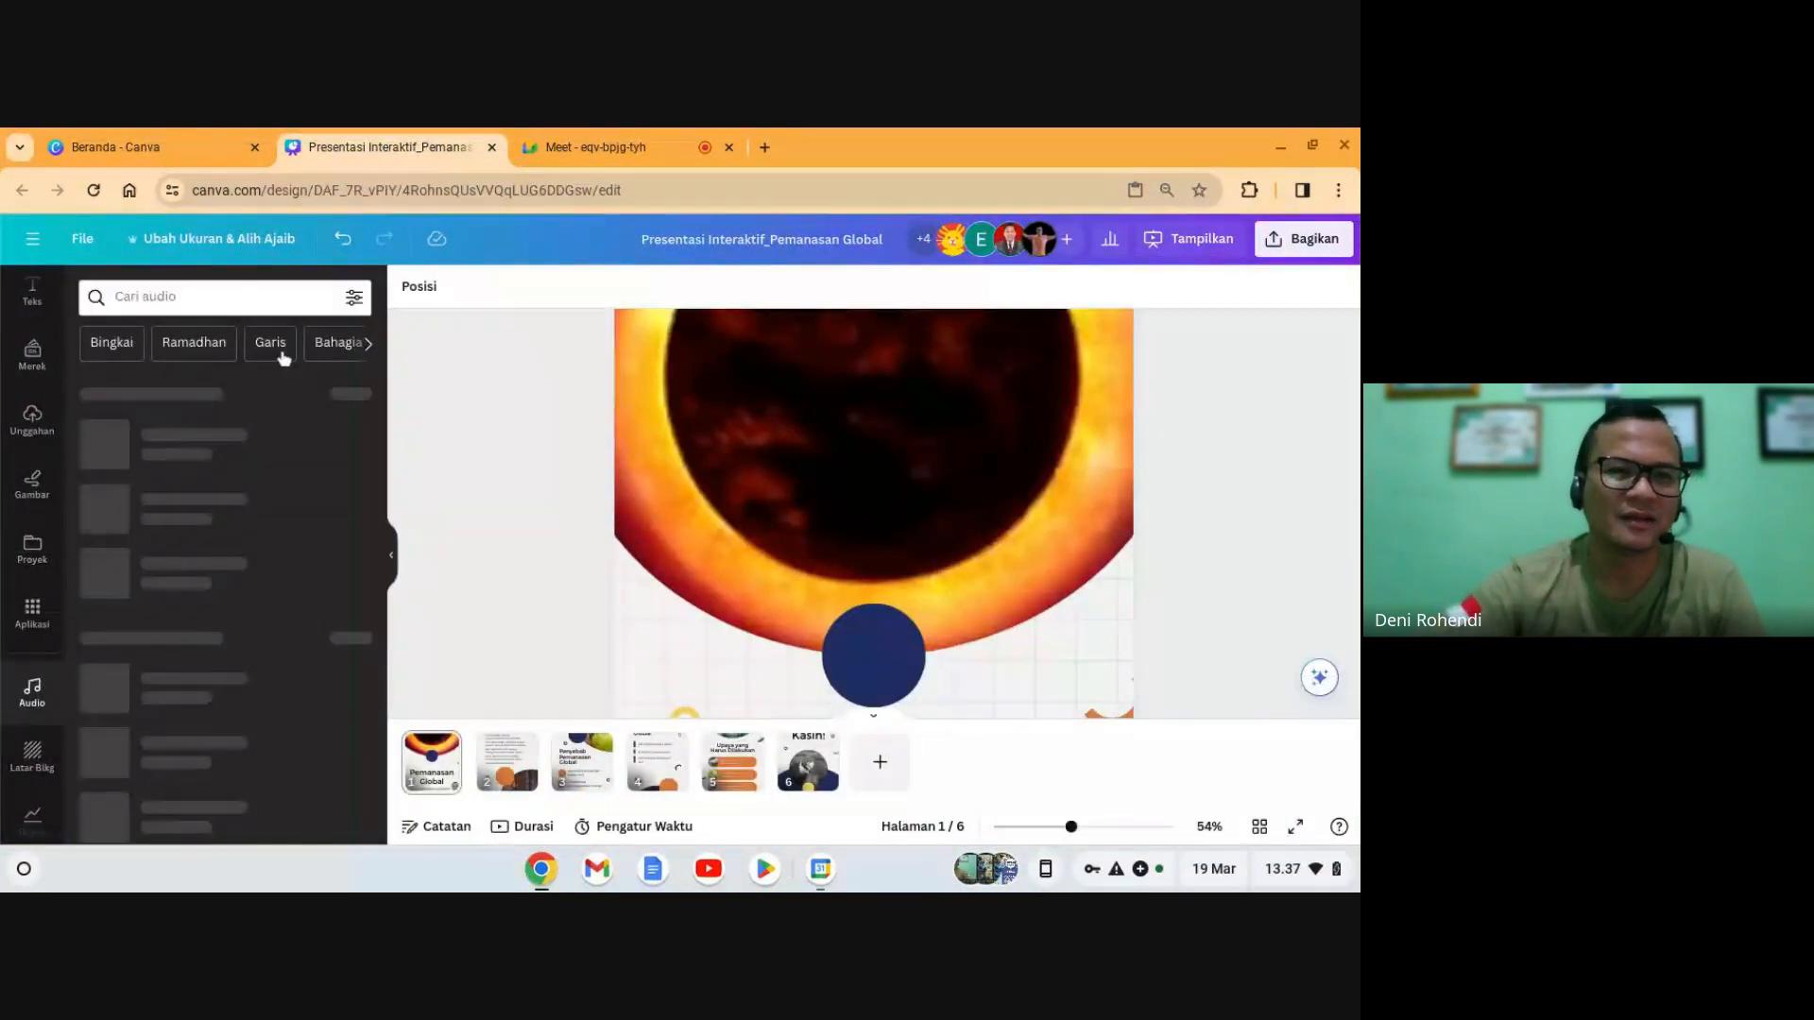
{"action": "left_click", "coordinate": [197, 348]}
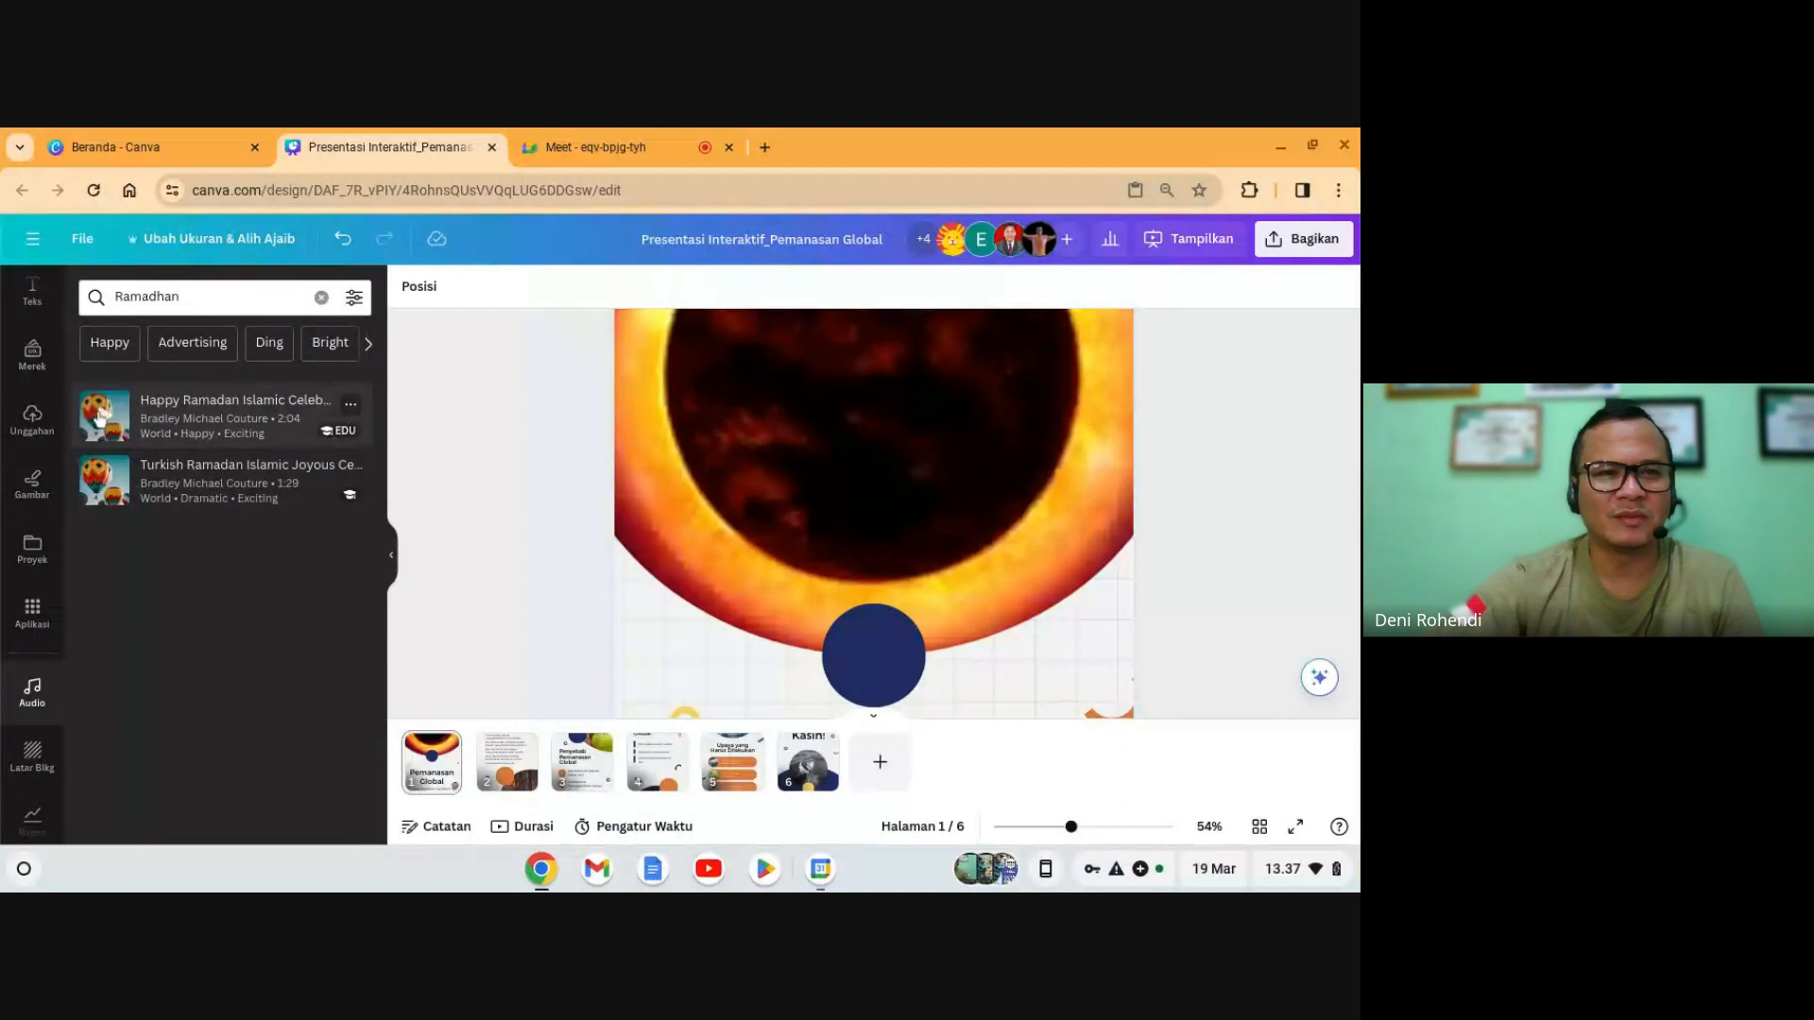
{"action": "left_click", "coordinate": [101, 418]}
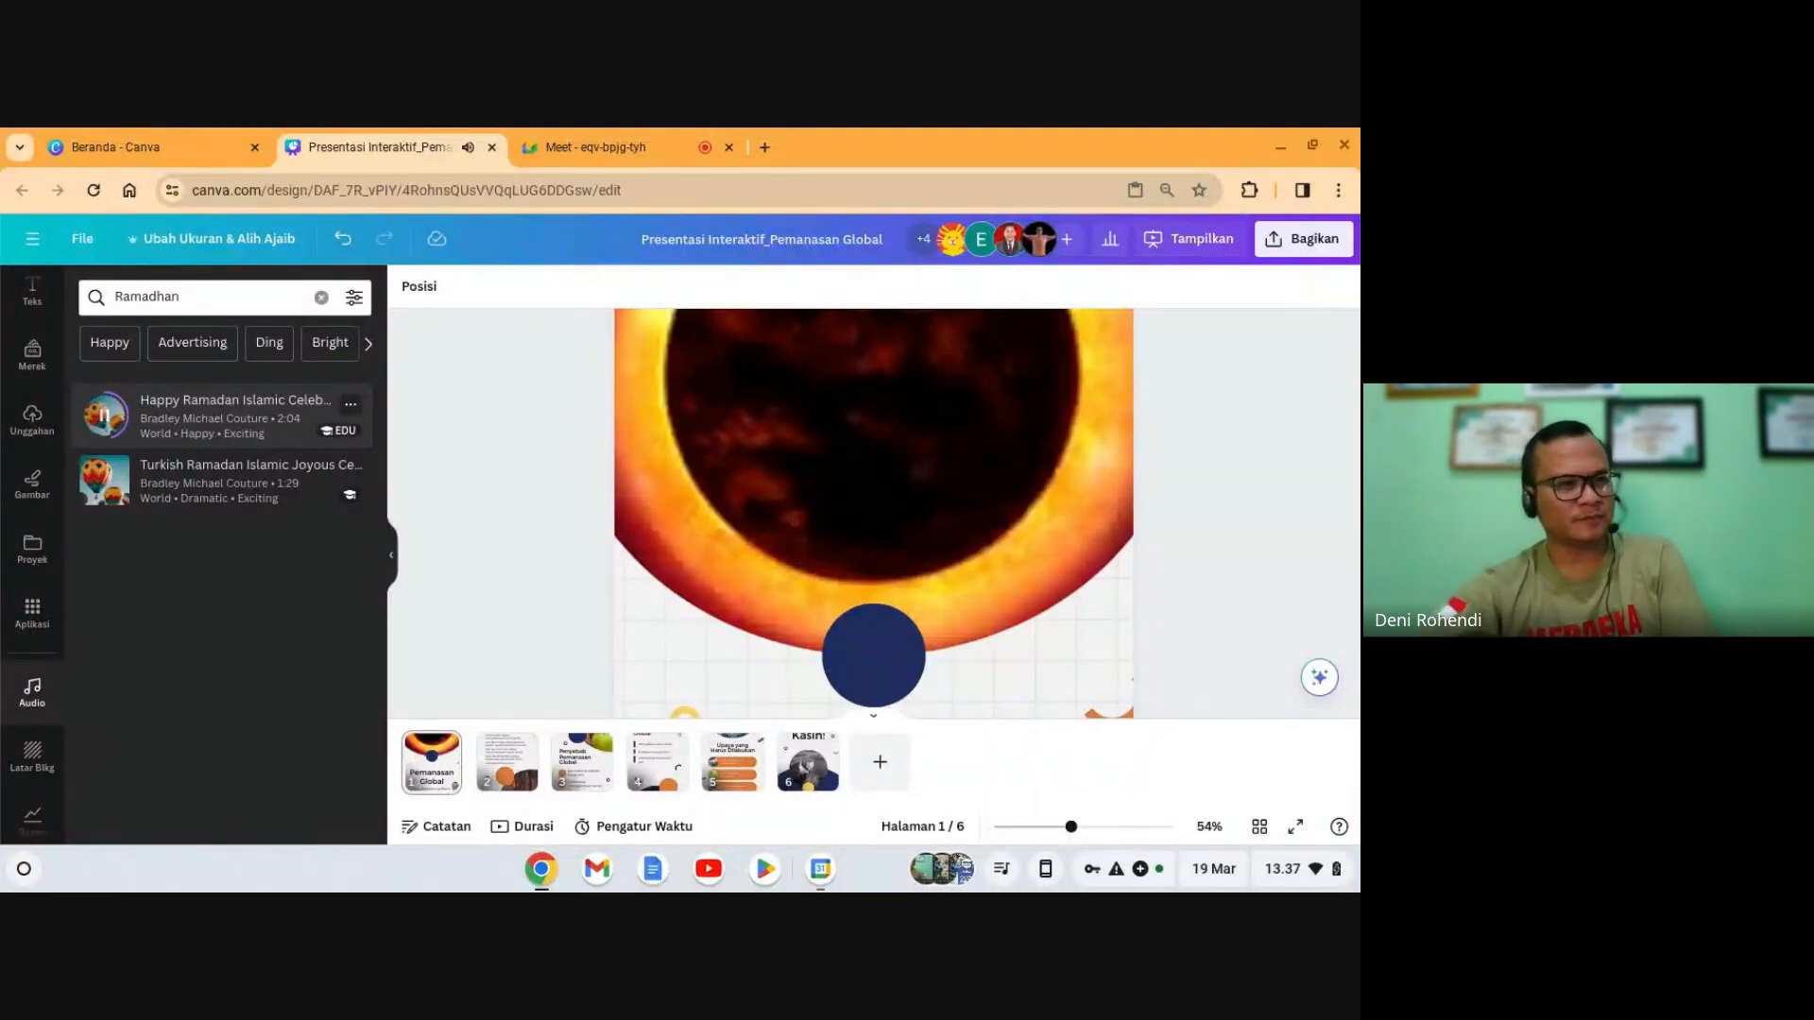
{"action": "left_click", "coordinate": [104, 415]}
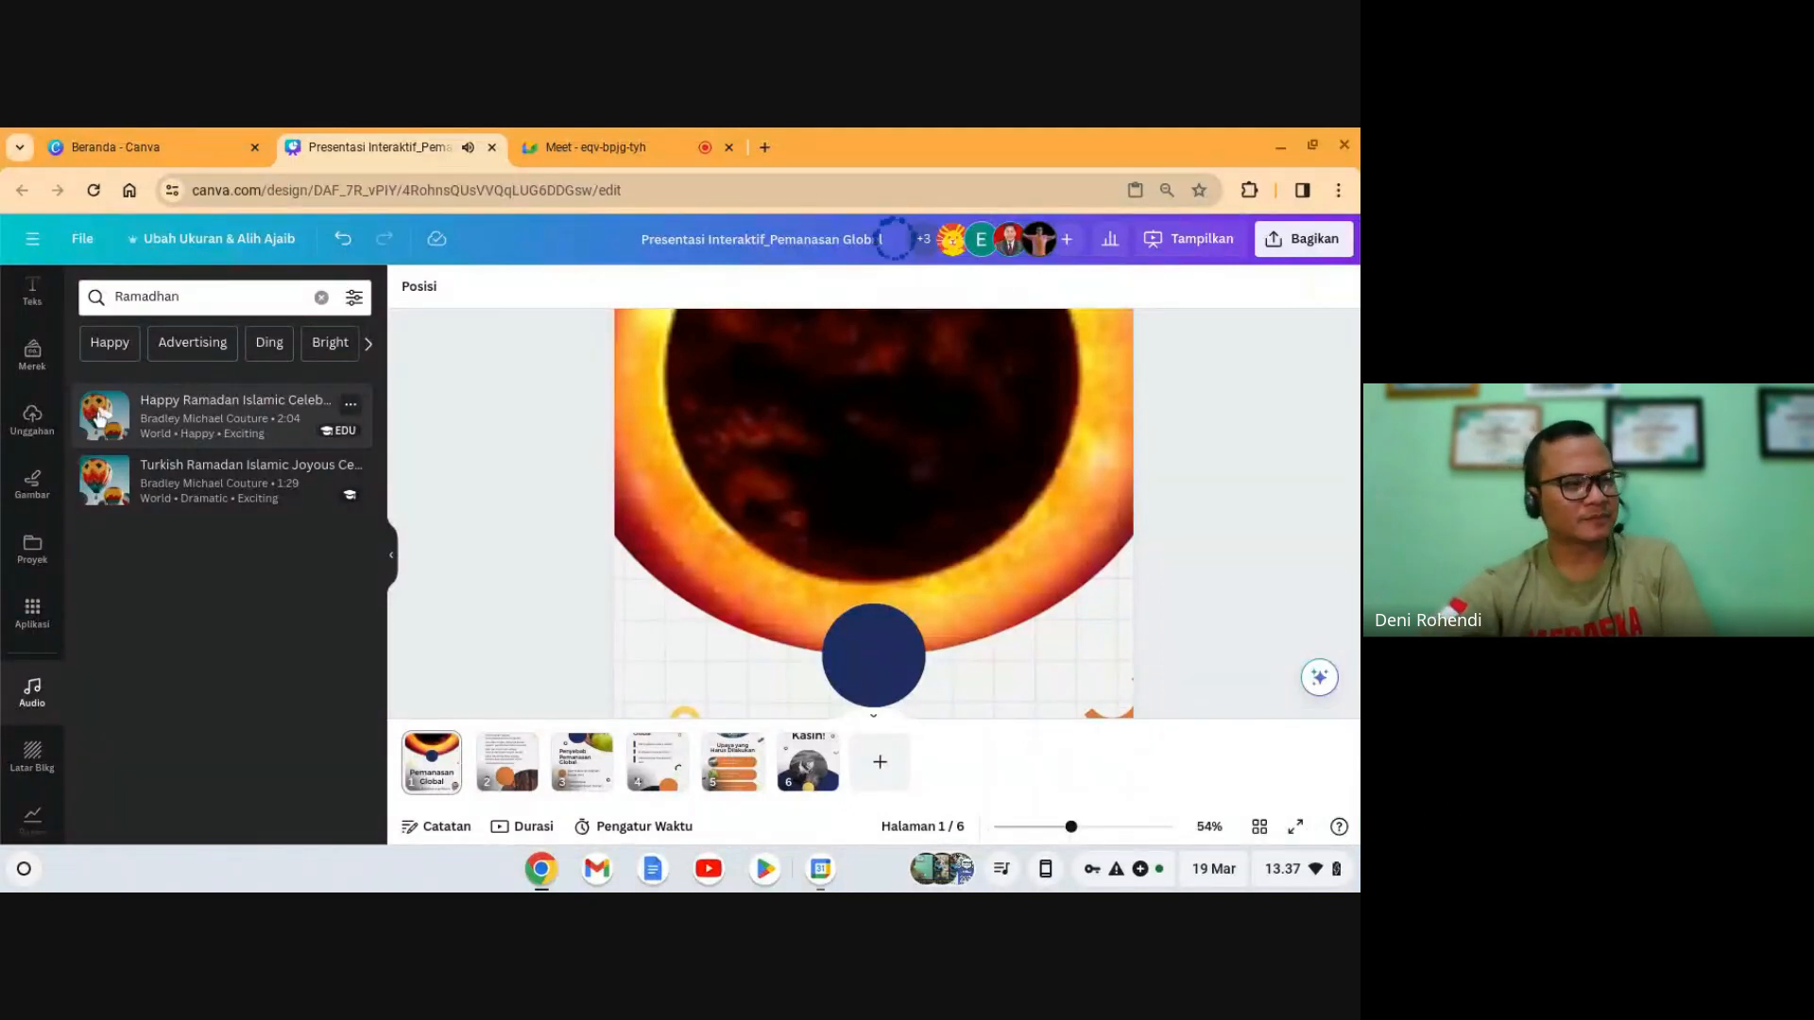
{"action": "left_click", "coordinate": [168, 418]}
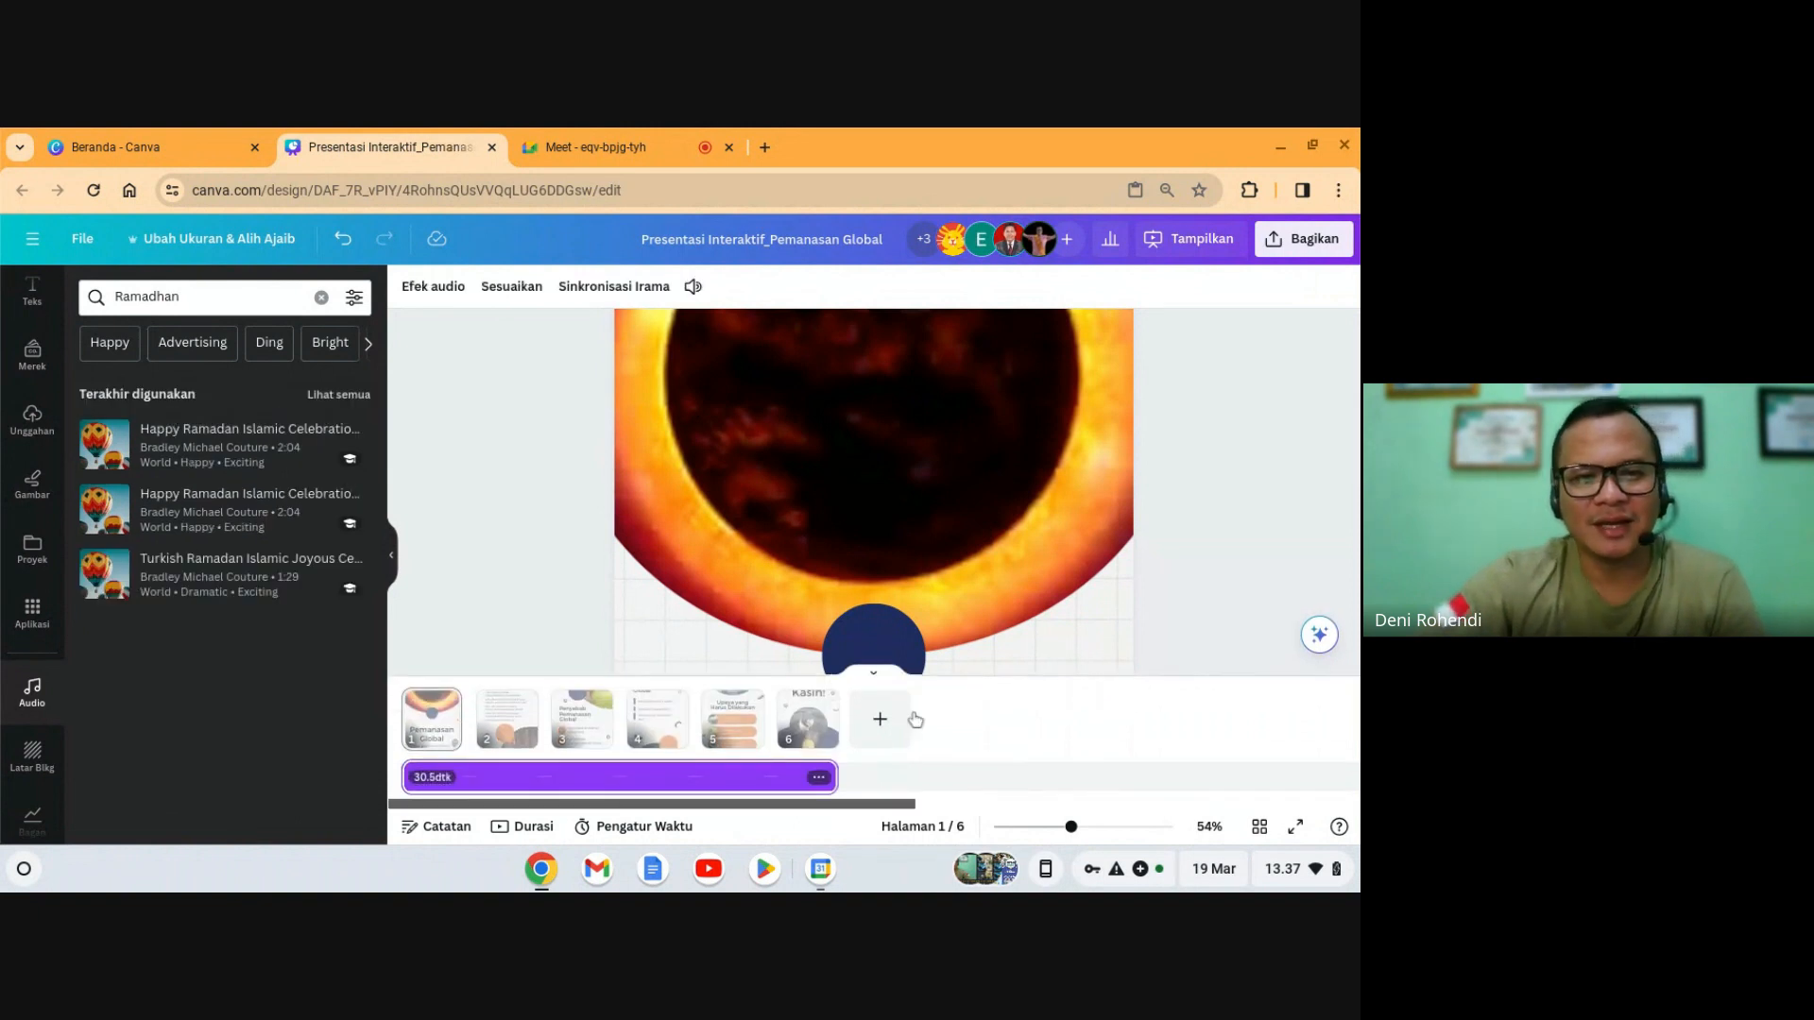
- Lower the background music volume to 75 and close the audio panel
{"action": "left_click", "coordinate": [1229, 460]}
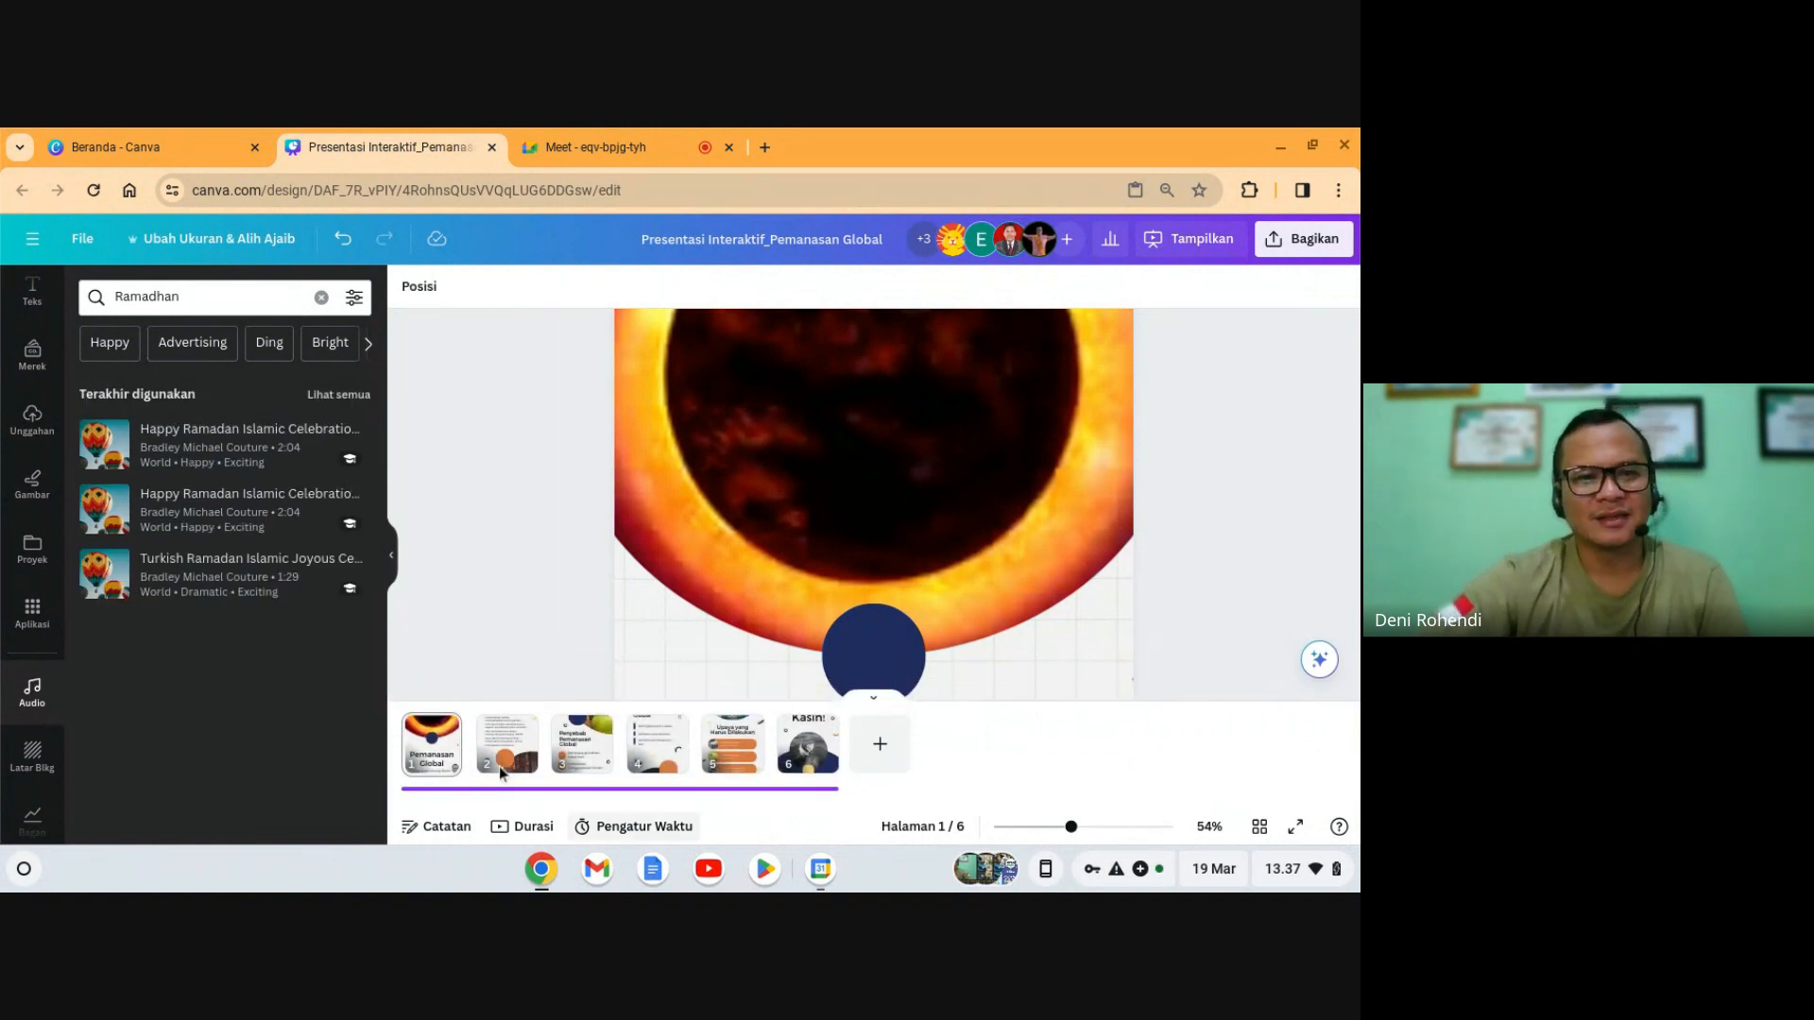
{"action": "left_click", "coordinate": [427, 744]}
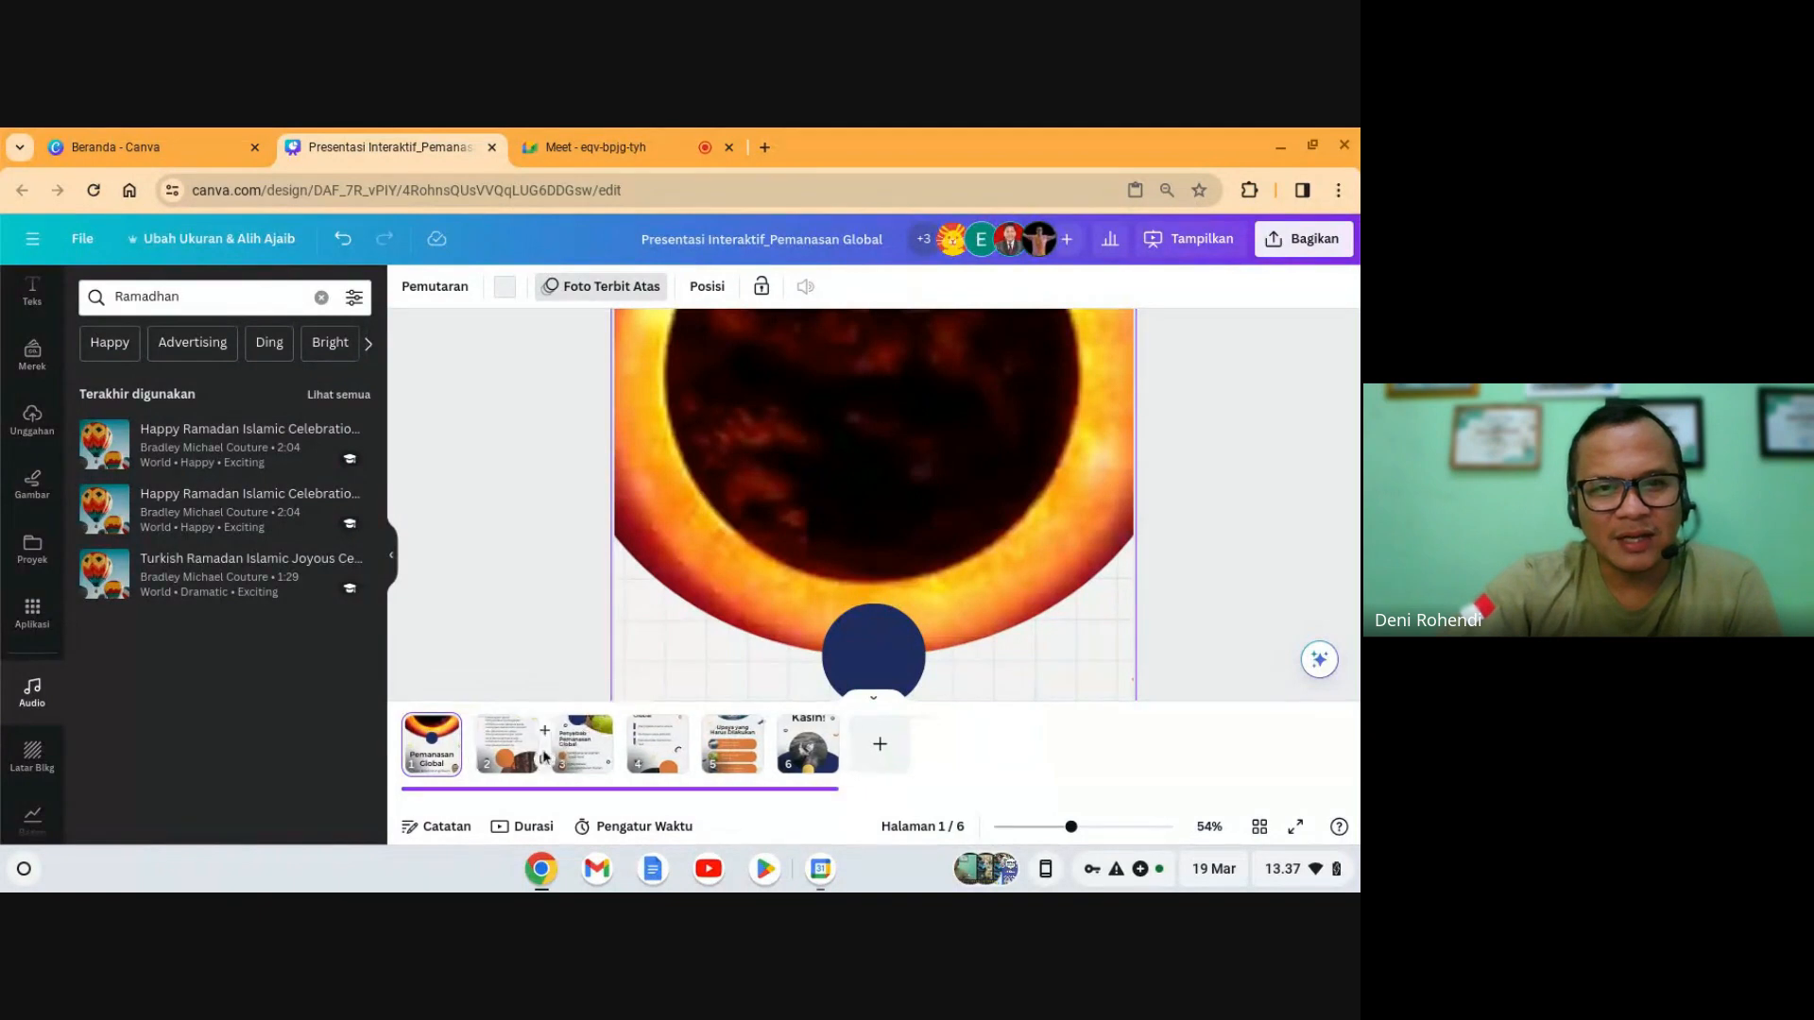
{"action": "left_click", "coordinate": [557, 788]}
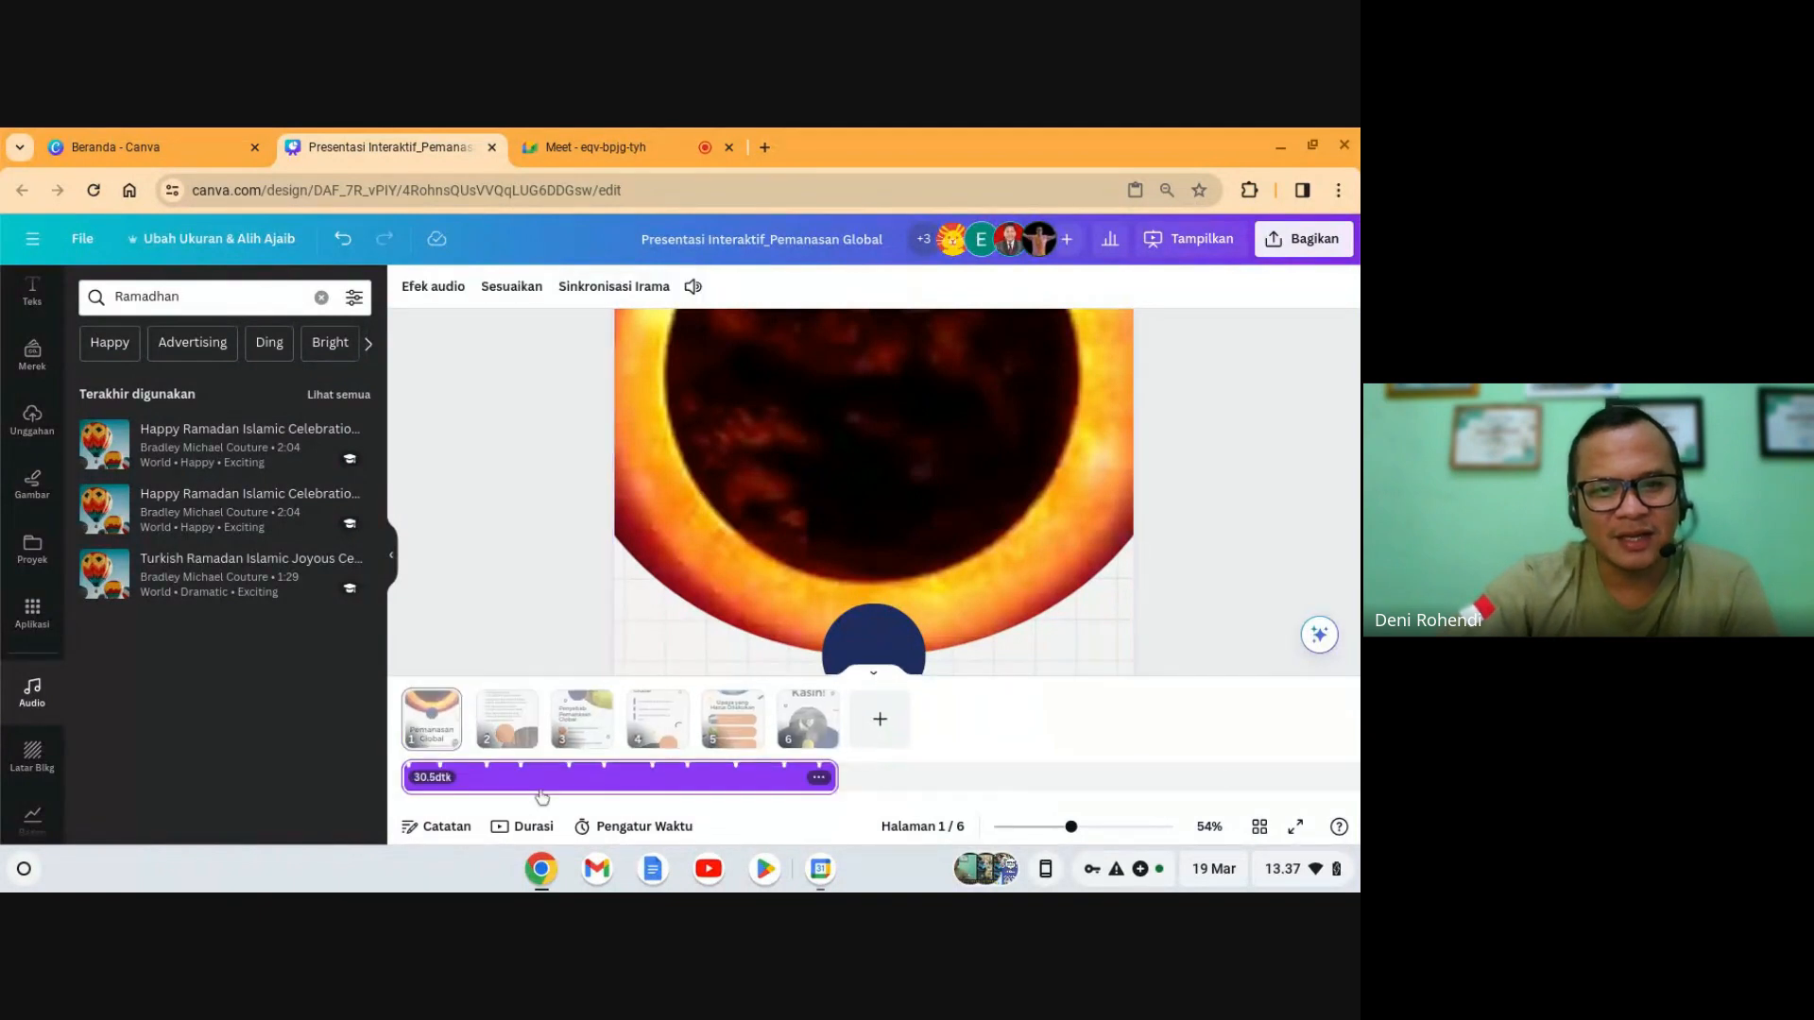
{"action": "left_click", "coordinate": [693, 287]}
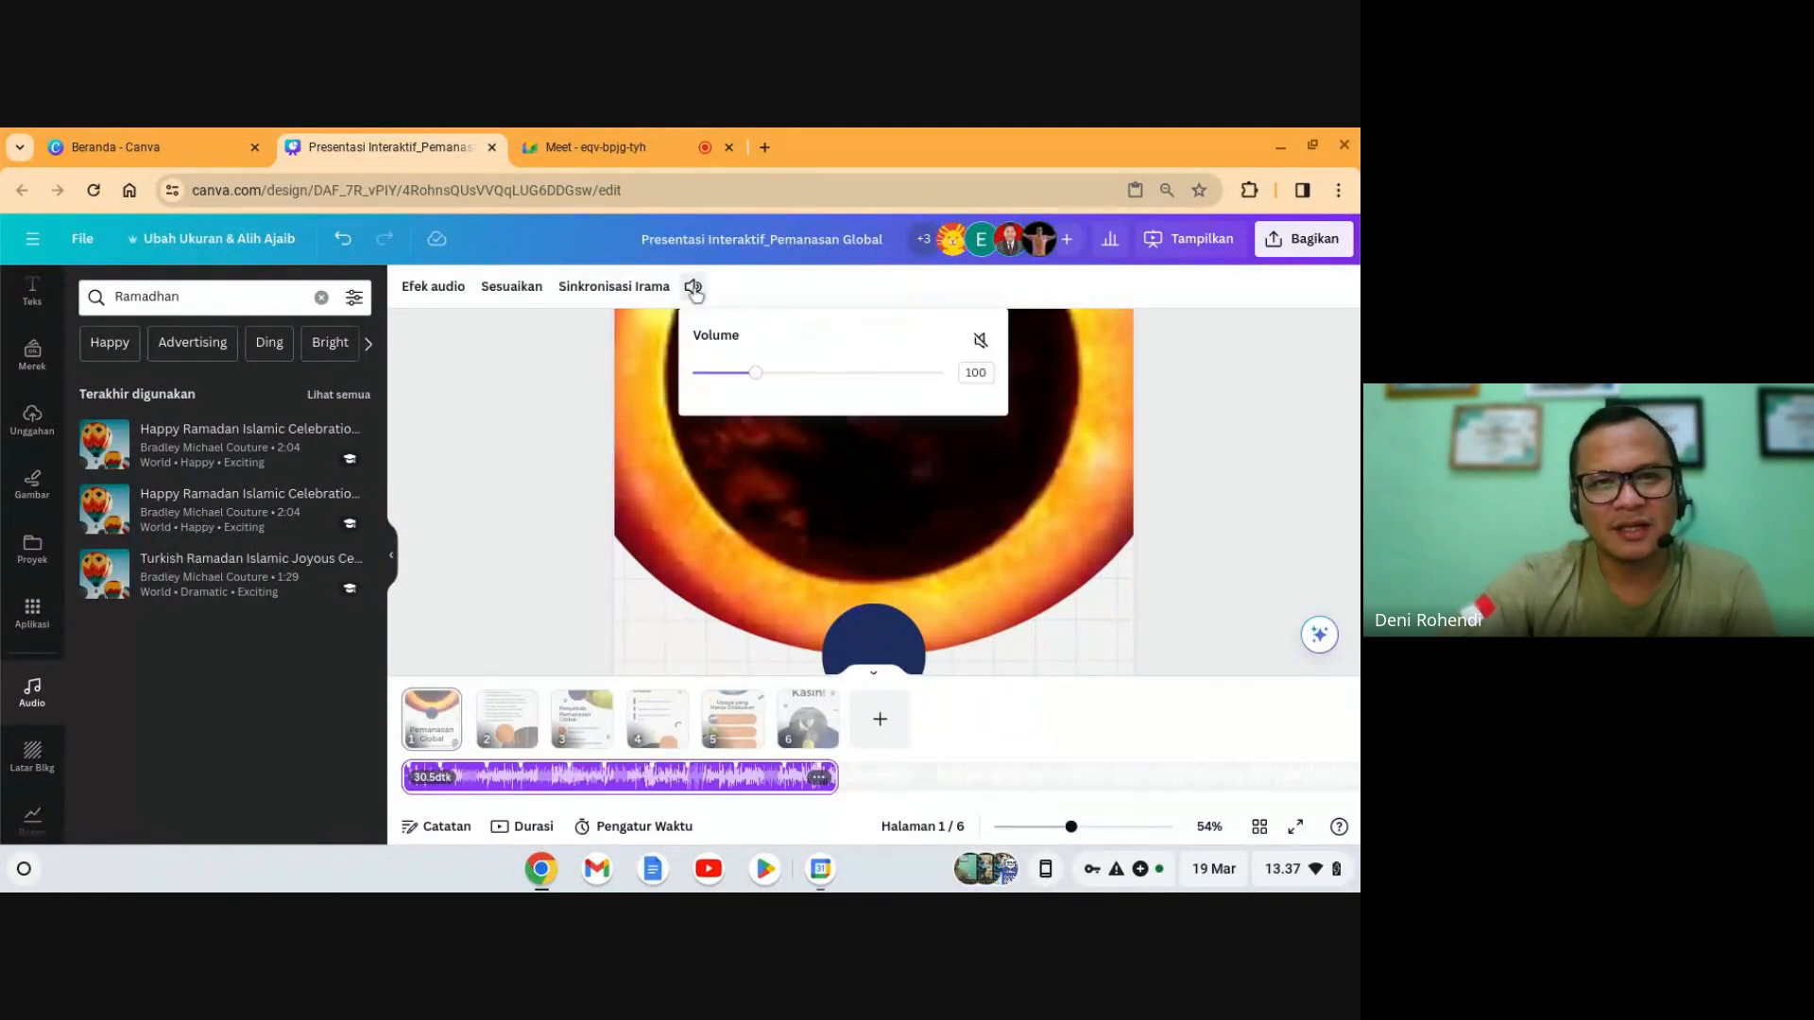
{"action": "left_click_drag", "start_coordinate": [754, 375], "coordinate": [745, 377]}
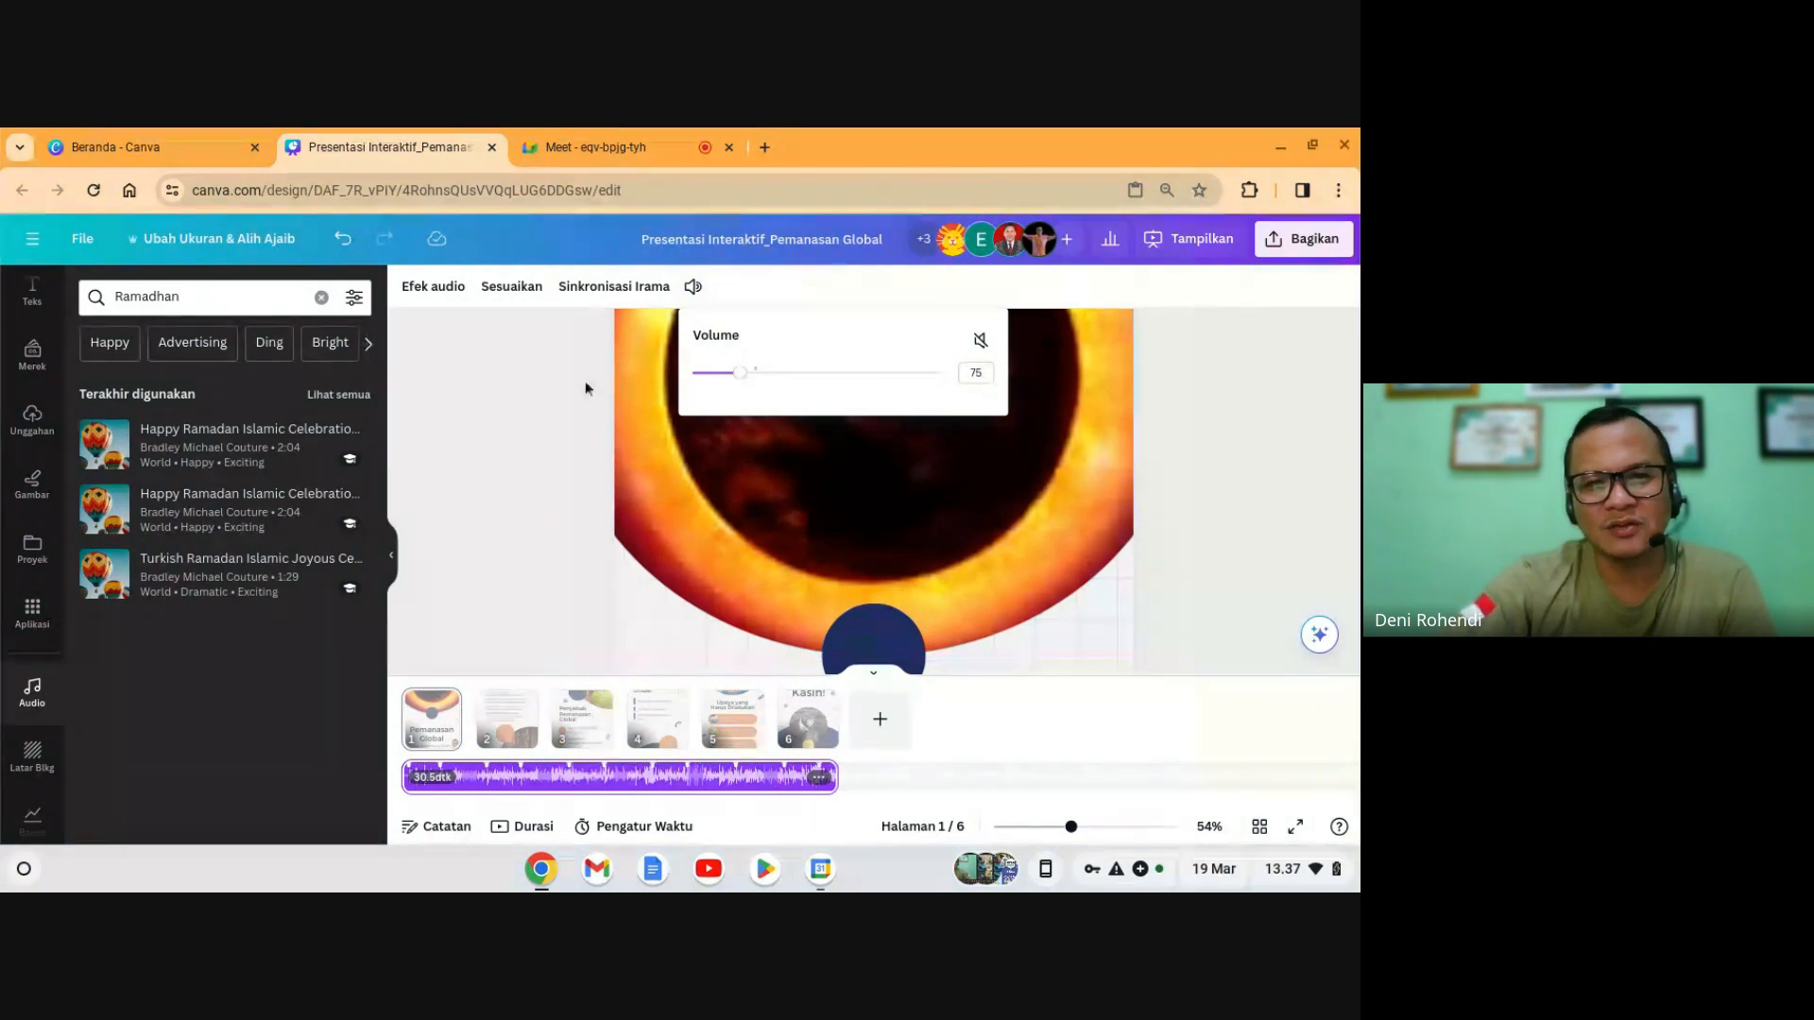
{"action": "left_click", "coordinate": [536, 388]}
{"action": "left_click", "coordinate": [535, 388]}
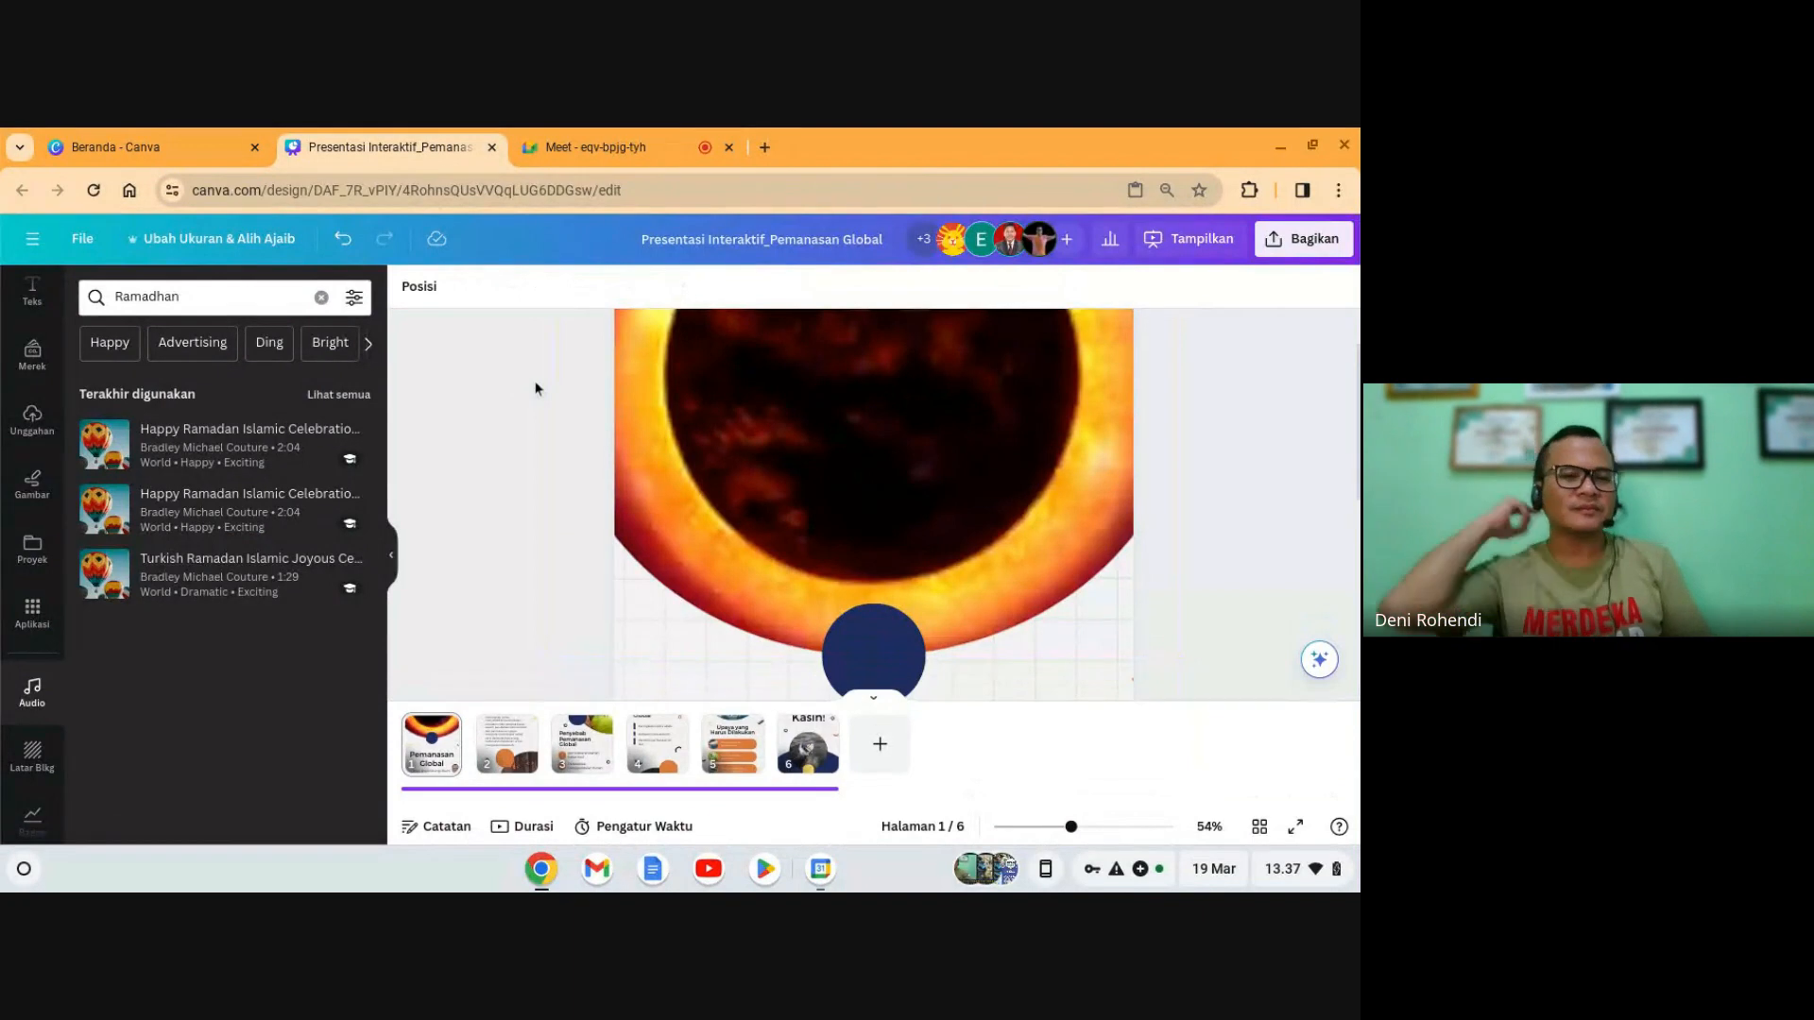
{"action": "left_click", "coordinate": [388, 560]}
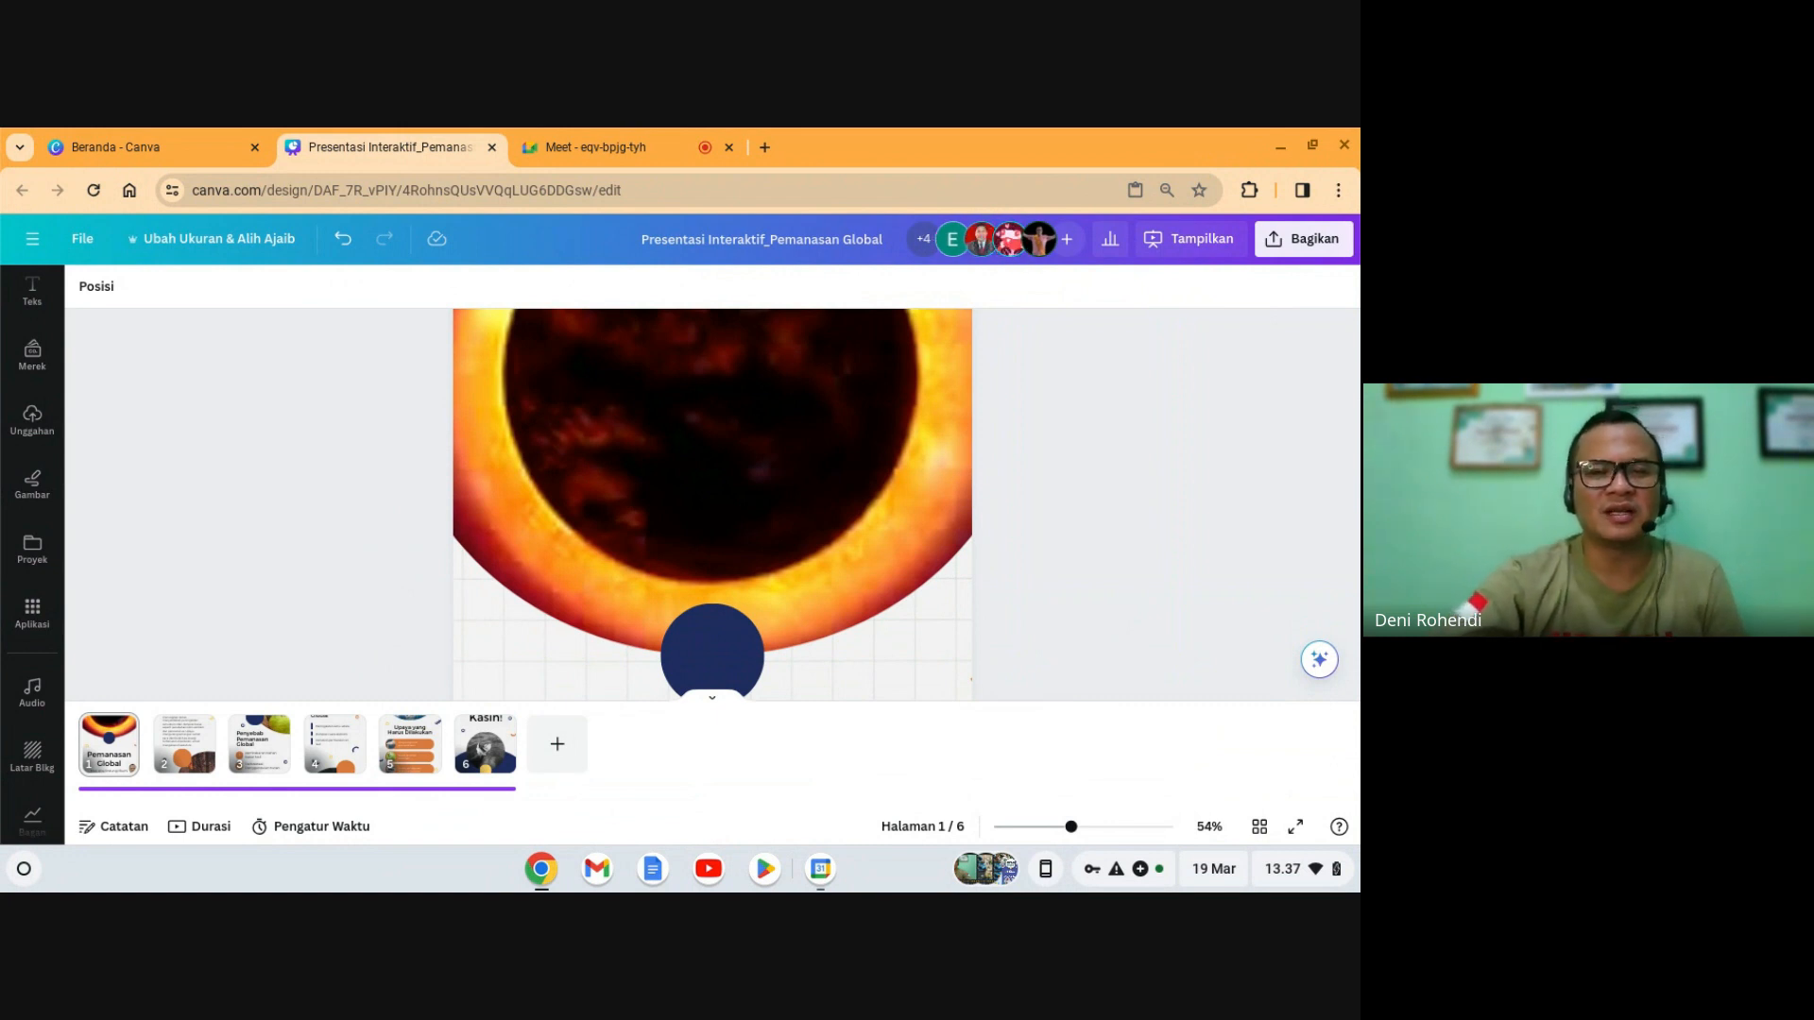
- Download all pages as PDF Standar, Presentasi Interaktif_Pemanasan Global.pdf, and dismiss the notification
{"action": "left_click", "coordinate": [1287, 243]}
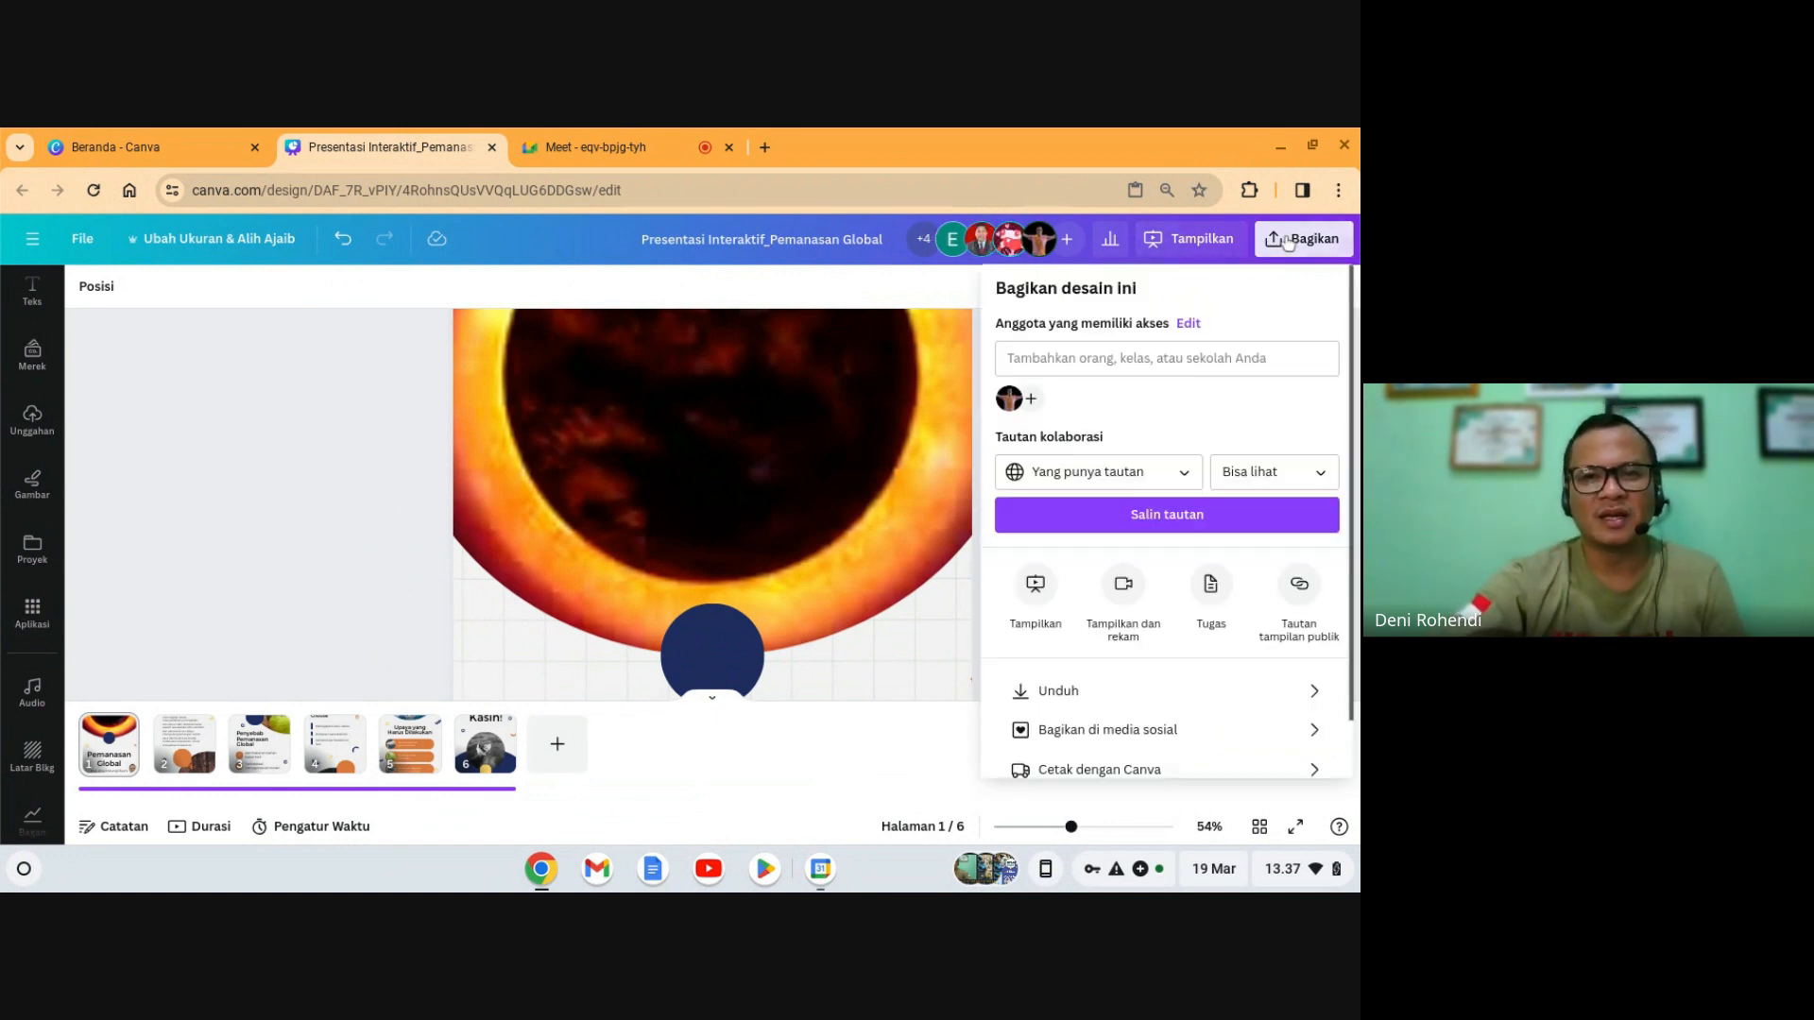
{"action": "left_click", "coordinate": [1097, 702]}
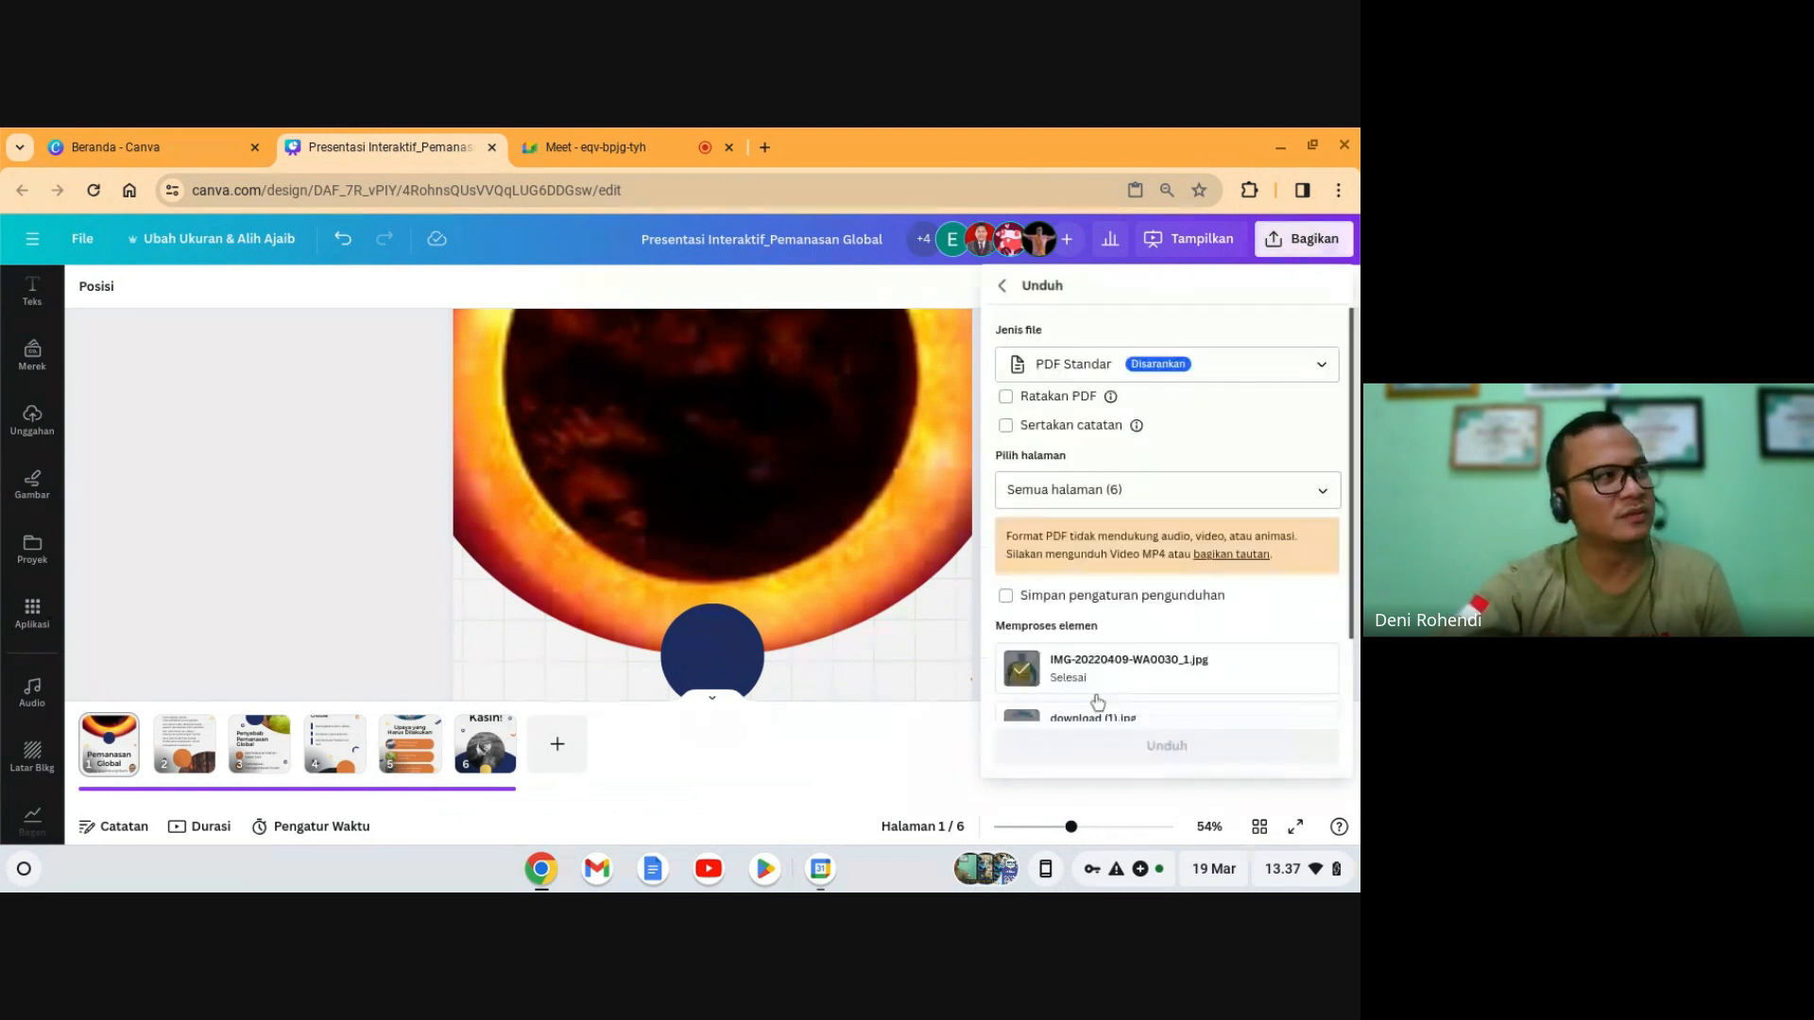
{"action": "left_click", "coordinate": [1093, 364]}
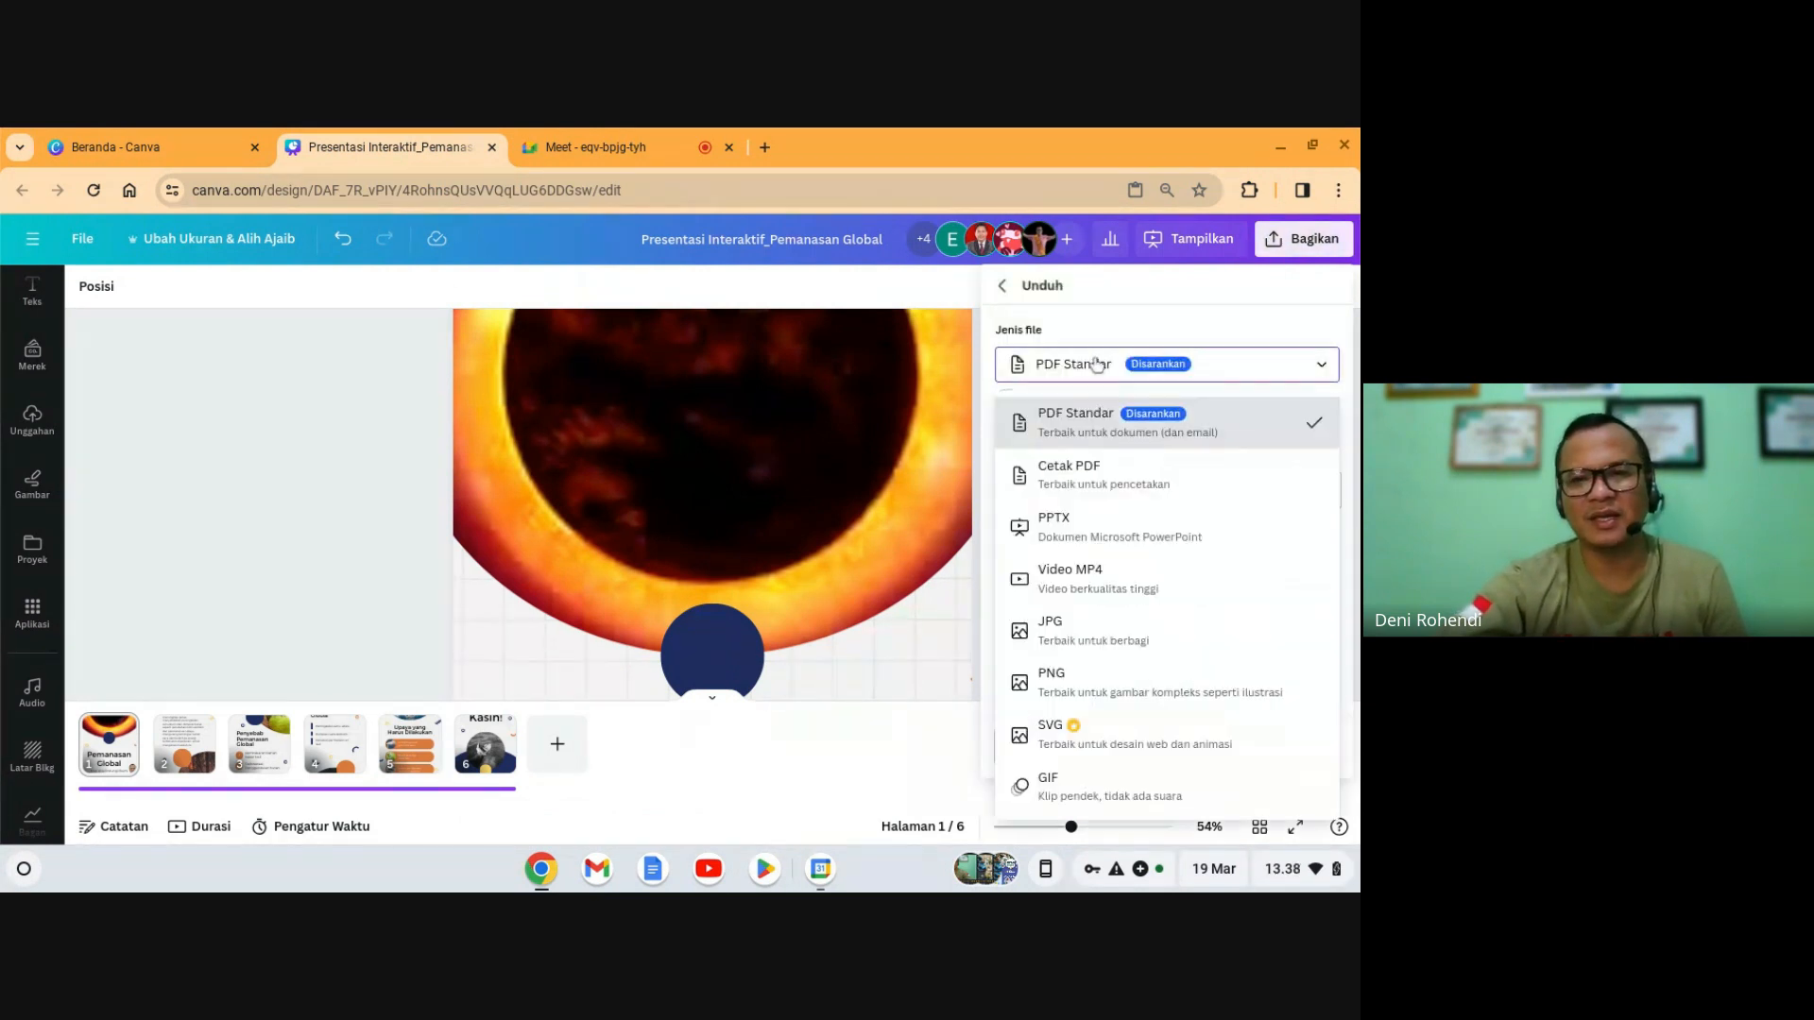
{"action": "left_click", "coordinate": [1093, 432]}
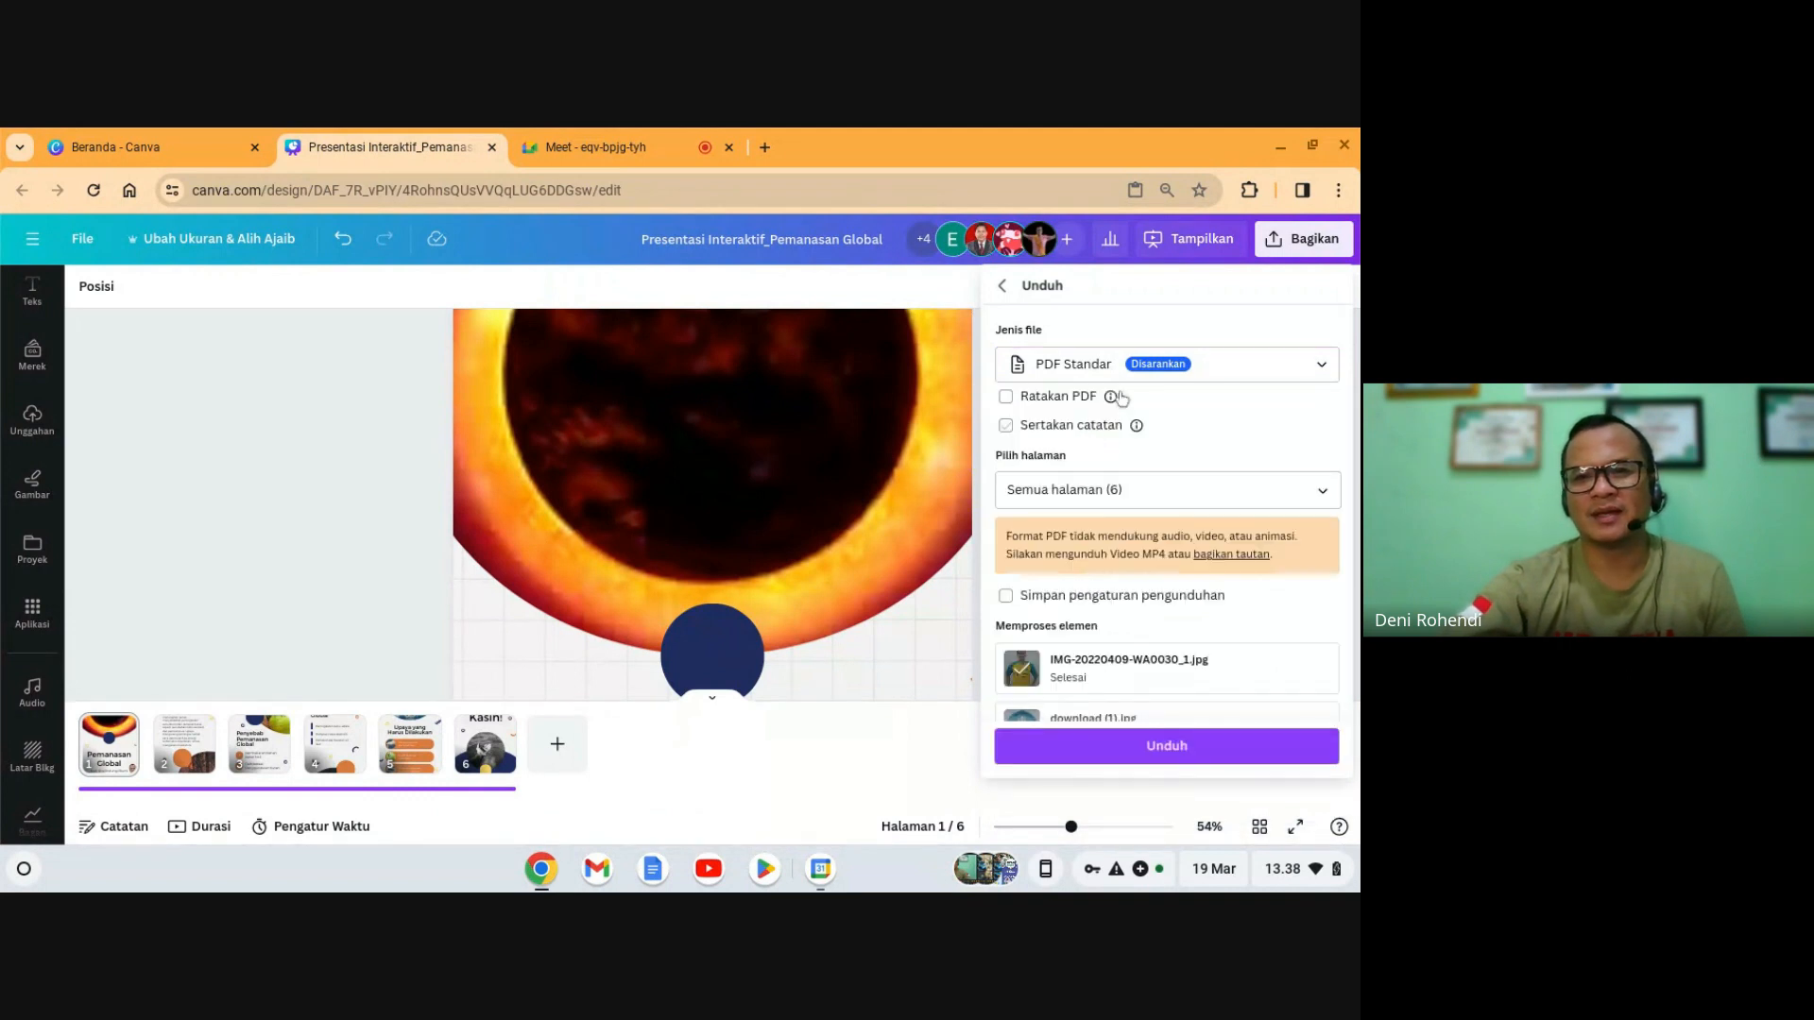
{"action": "left_click", "coordinate": [1098, 747]}
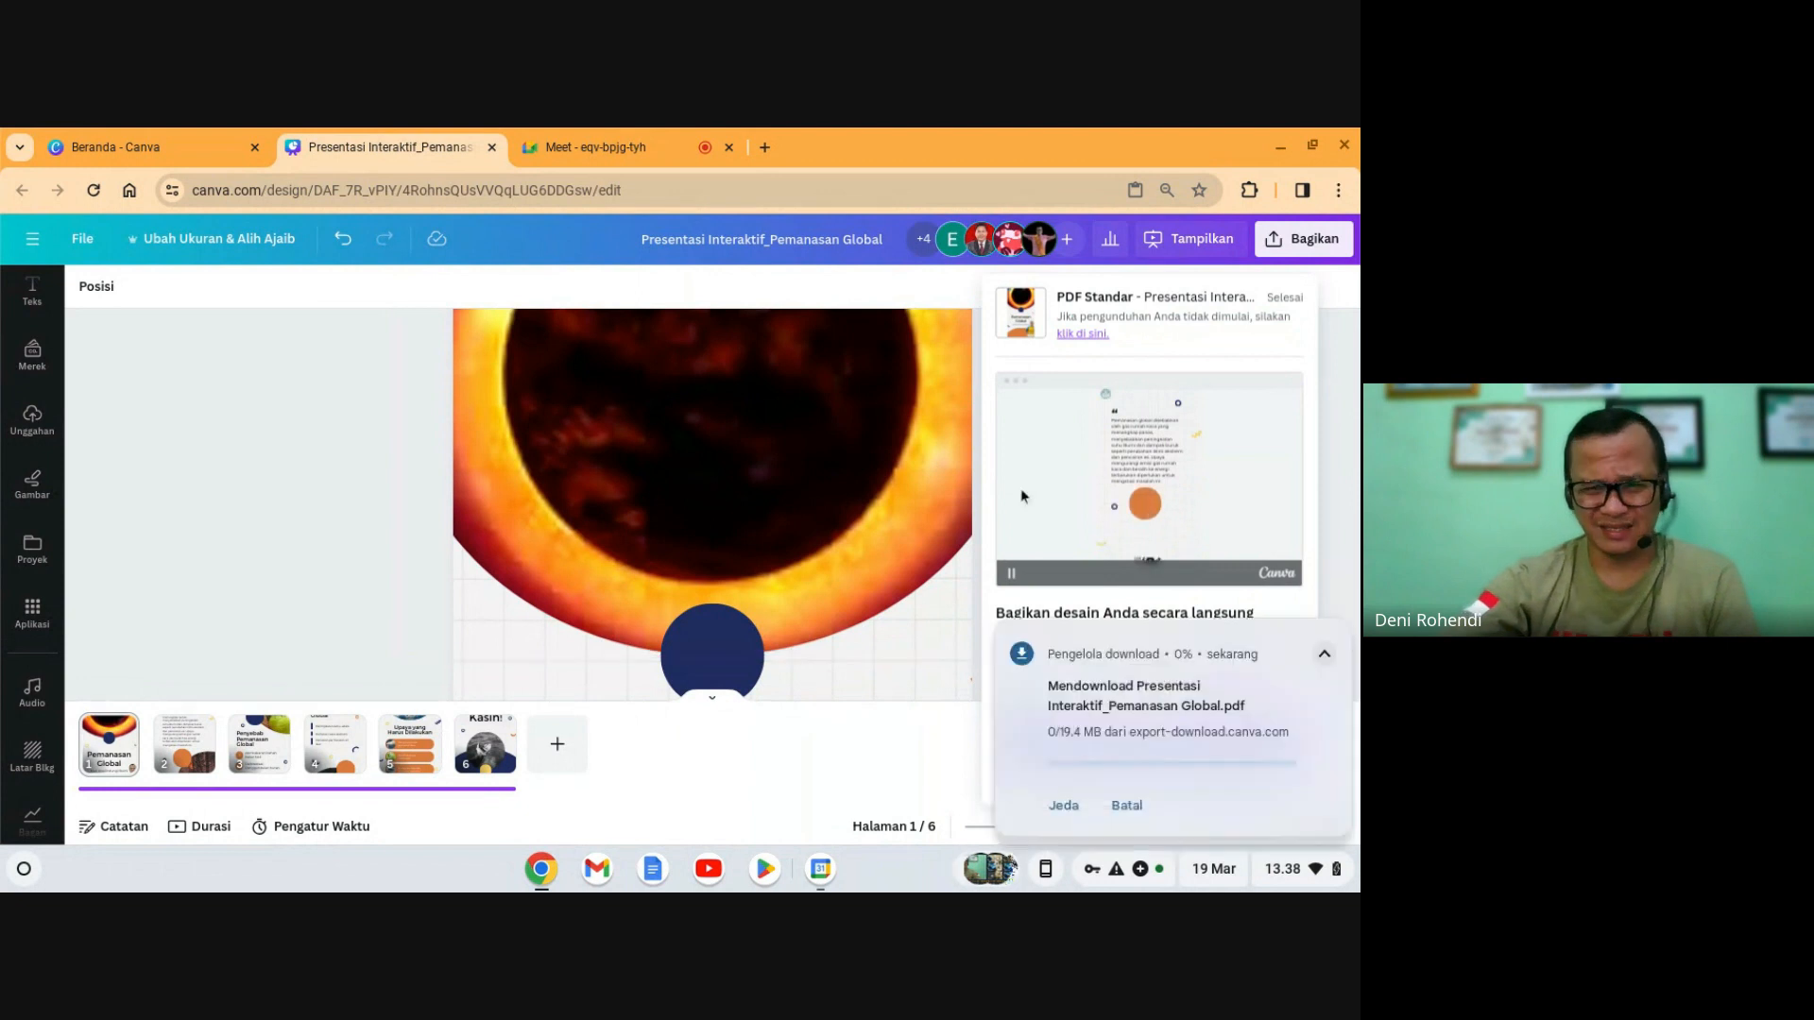
{"action": "left_click", "coordinate": [225, 463]}
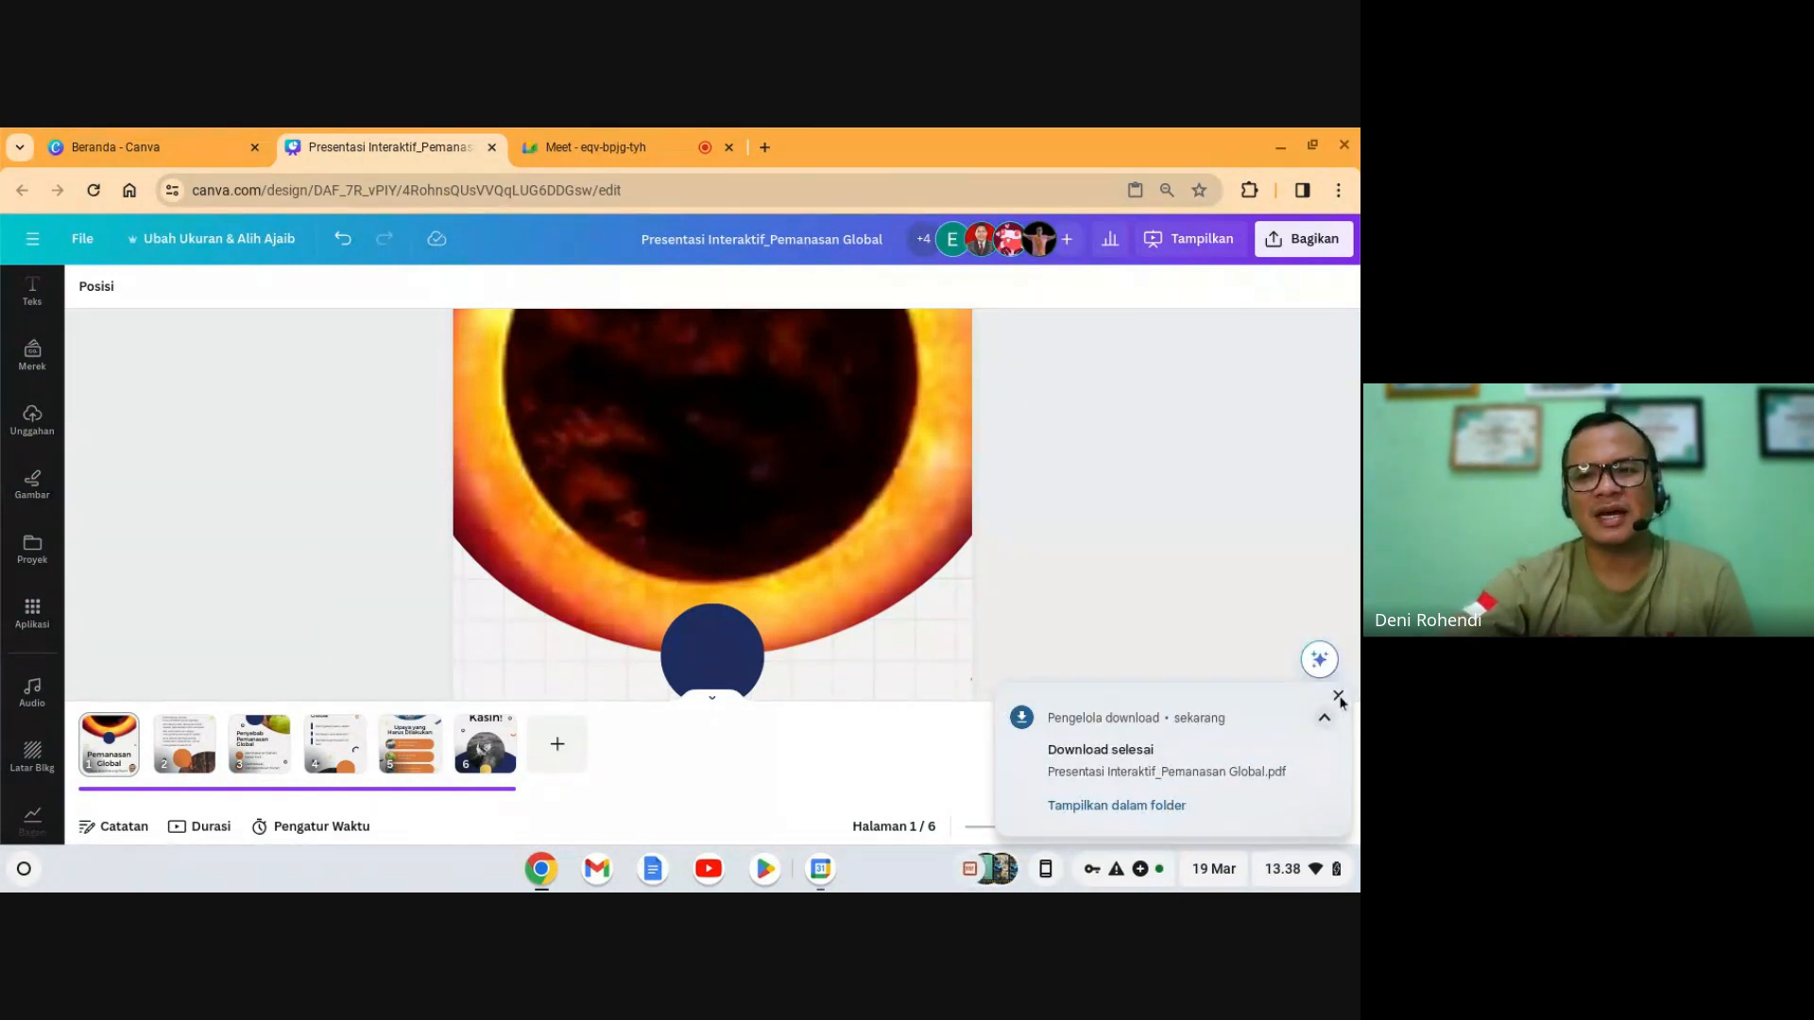
{"action": "left_click", "coordinate": [1339, 697]}
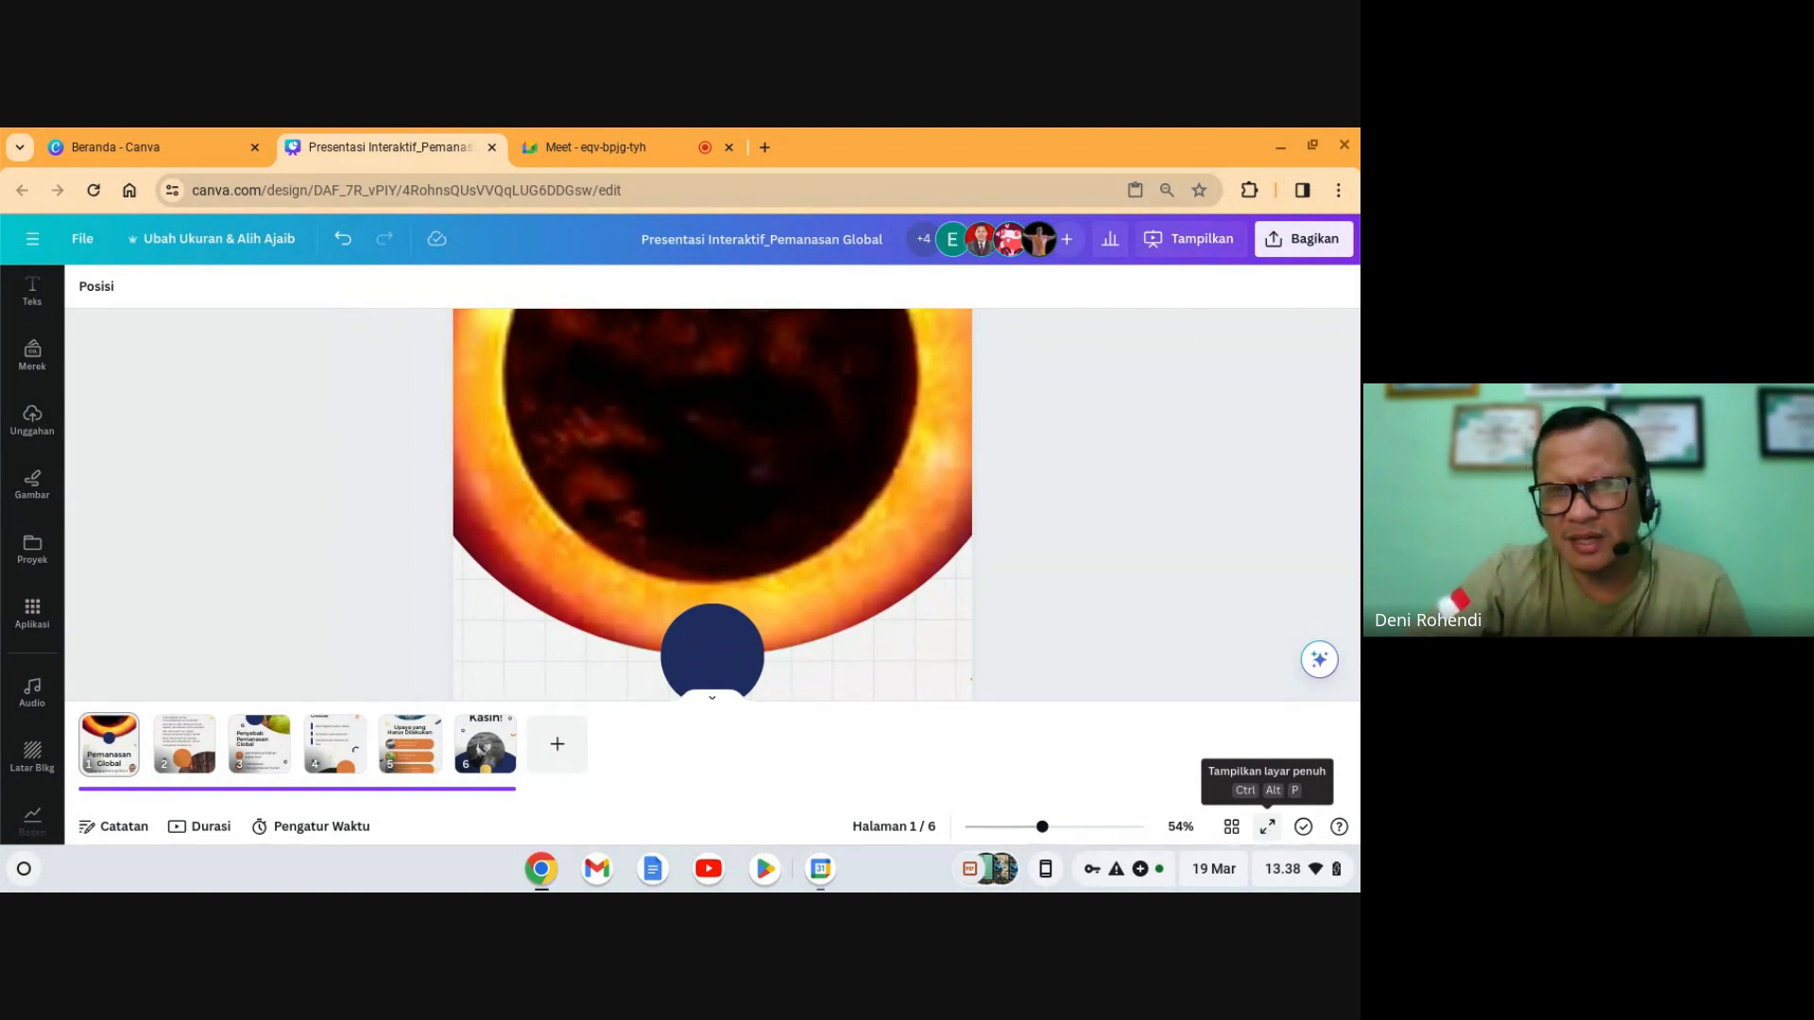
- Present the deck full screen, toggling the background music so it ends muted
{"action": "left_click", "coordinate": [1267, 826]}
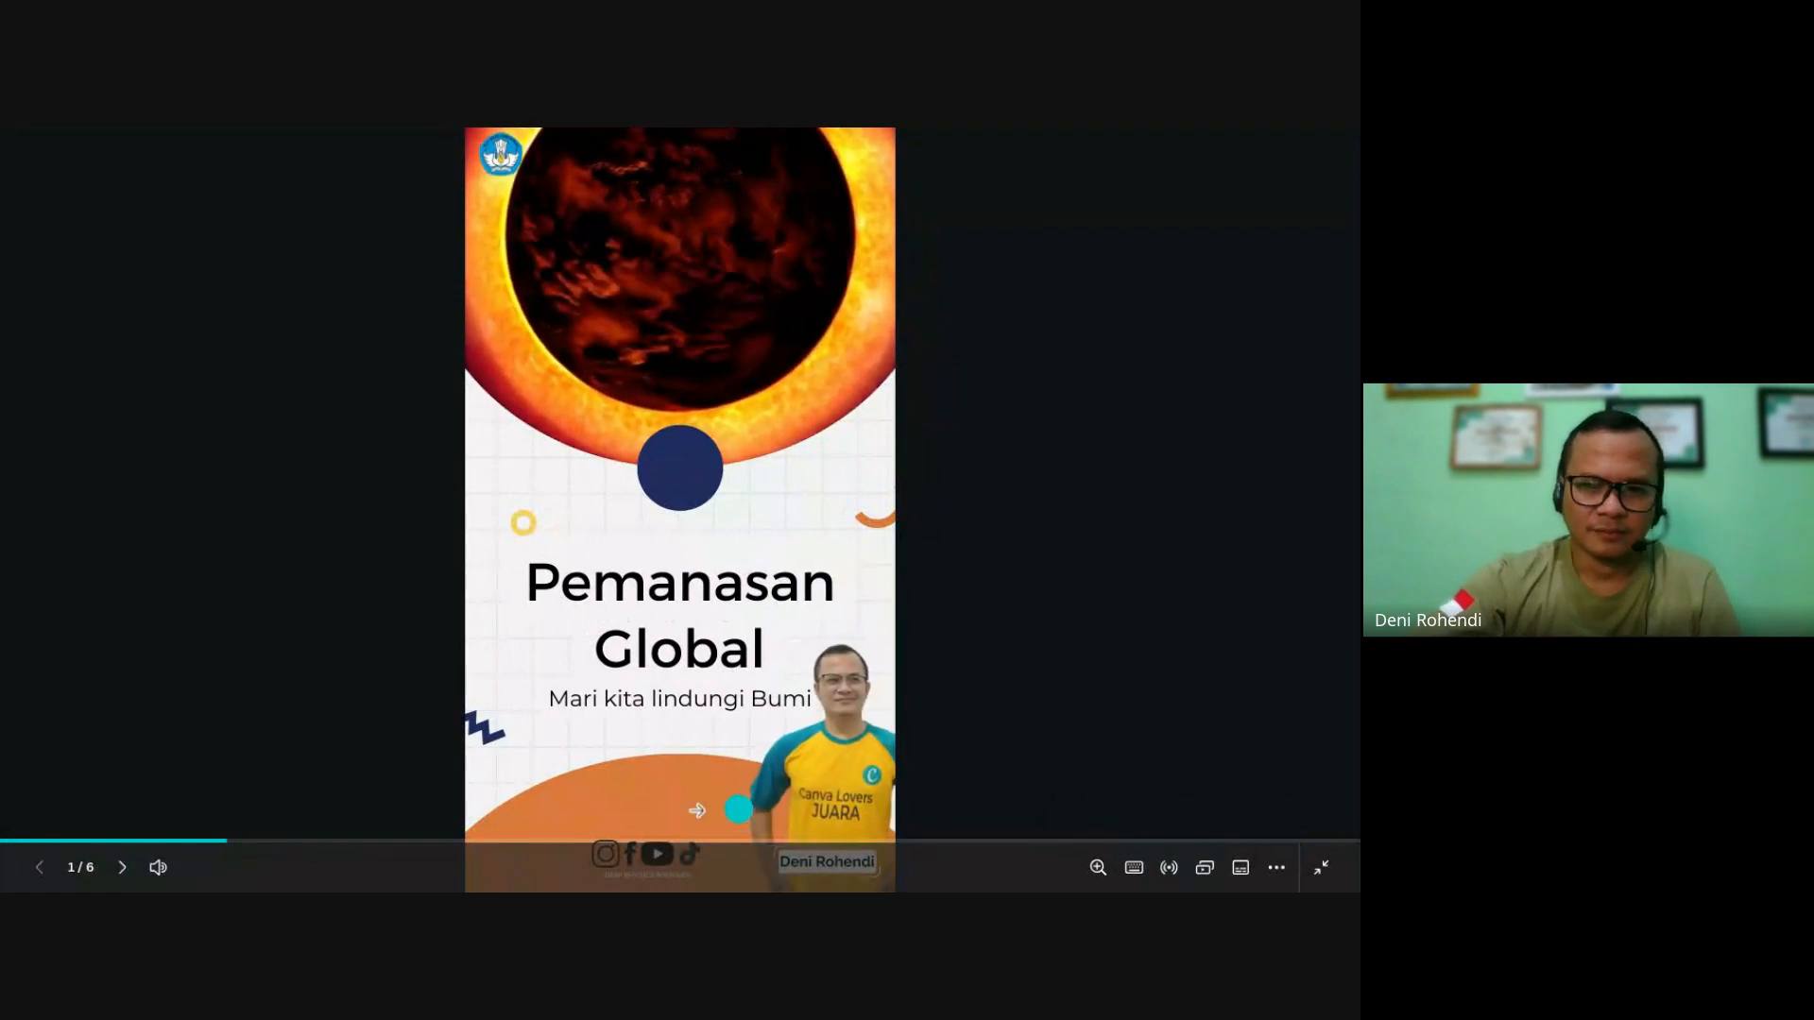
{"action": "mouse_move", "coordinate": [153, 864]}
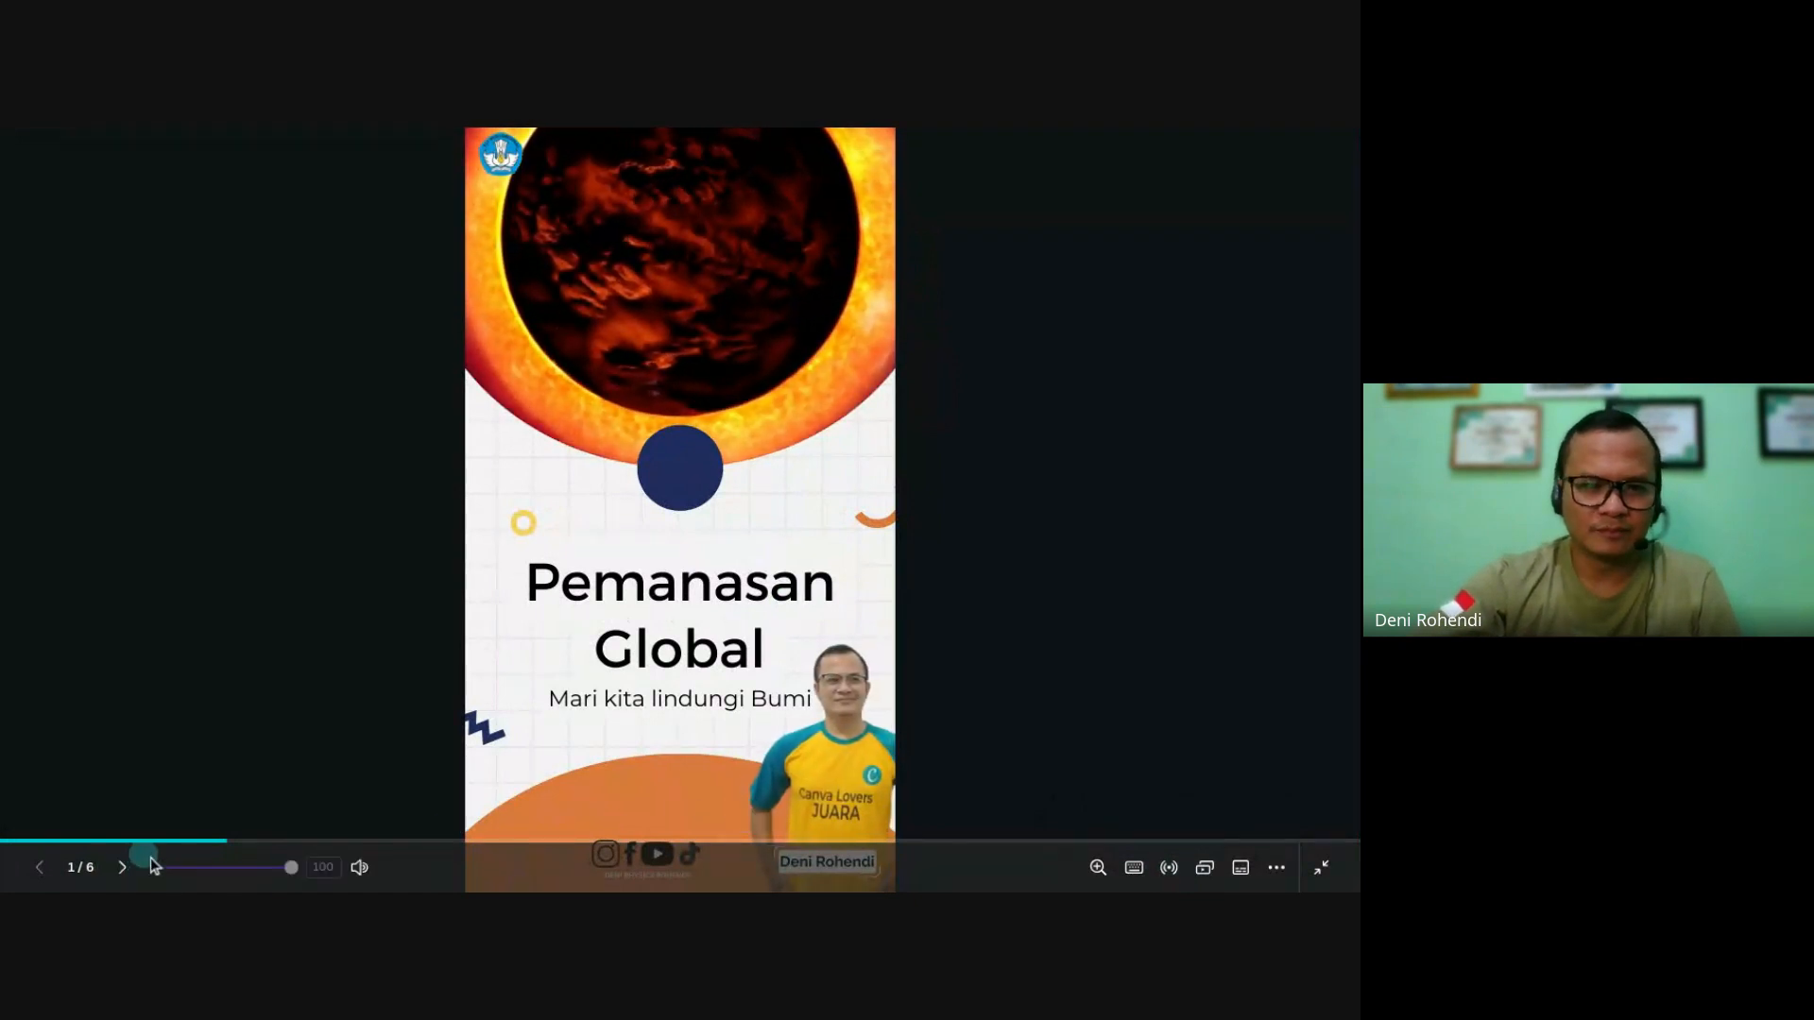
{"action": "left_click", "coordinate": [352, 874]}
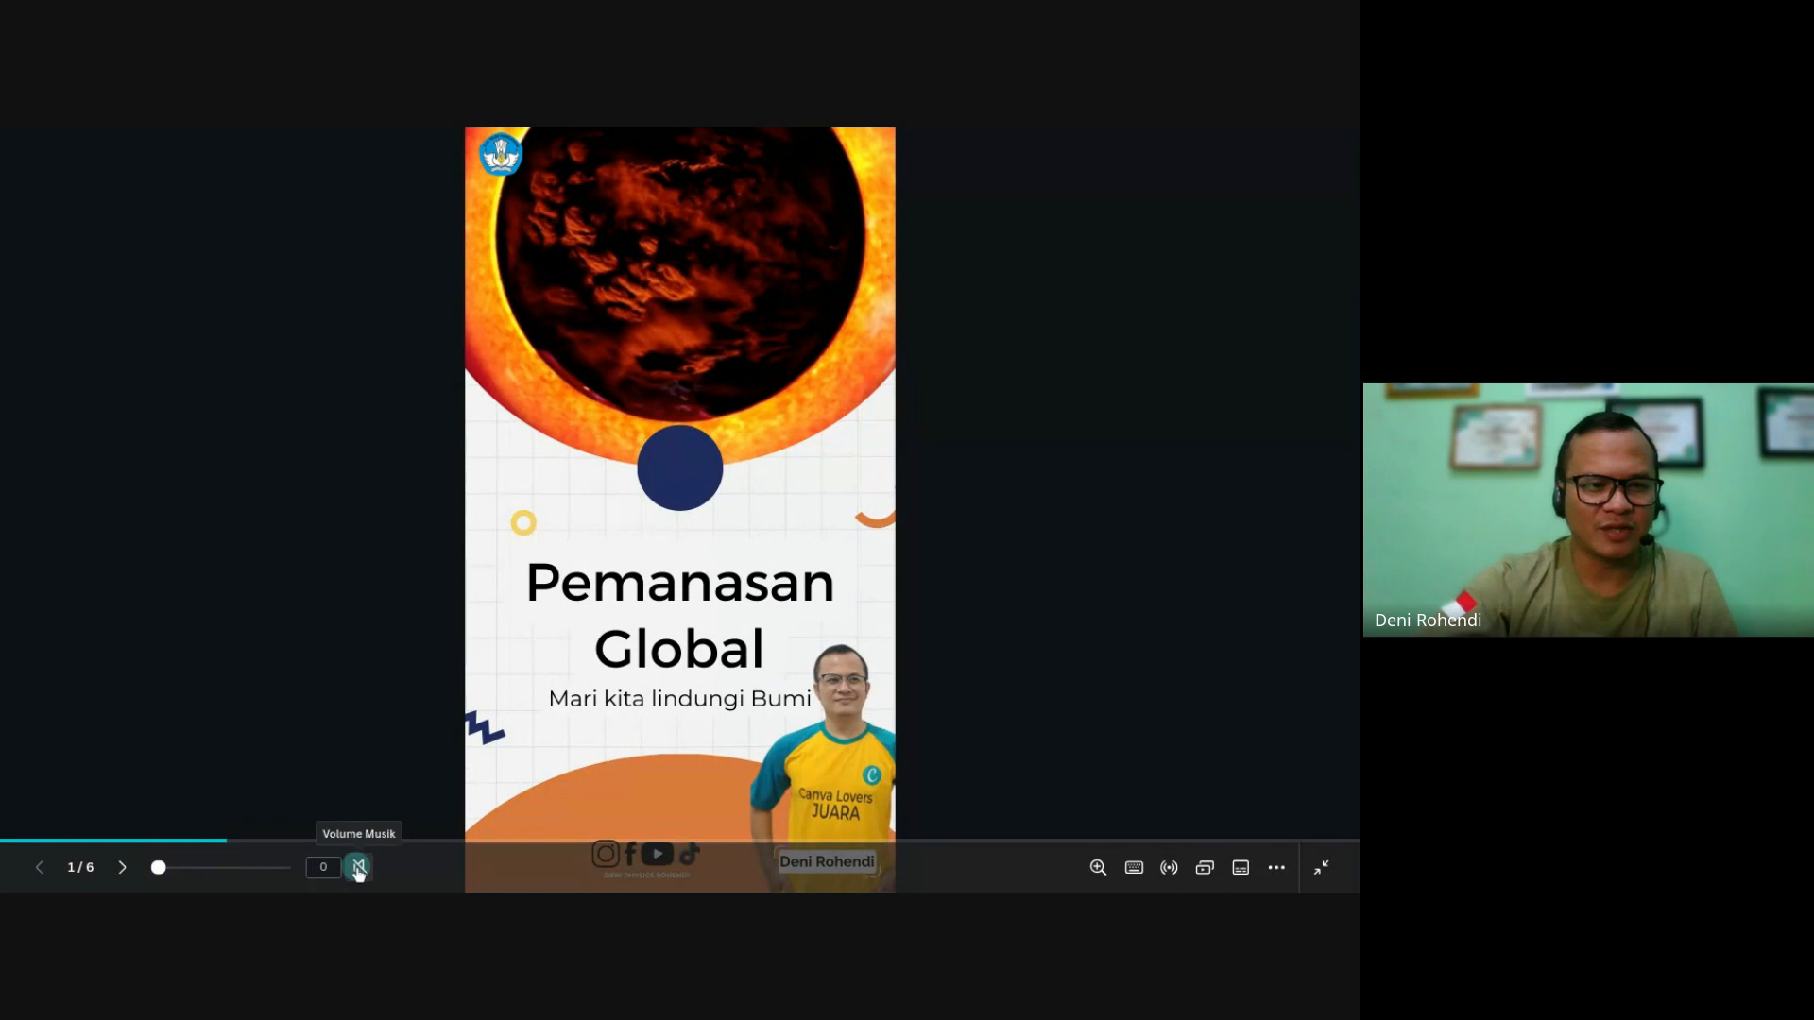
{"action": "left_click", "coordinate": [353, 871]}
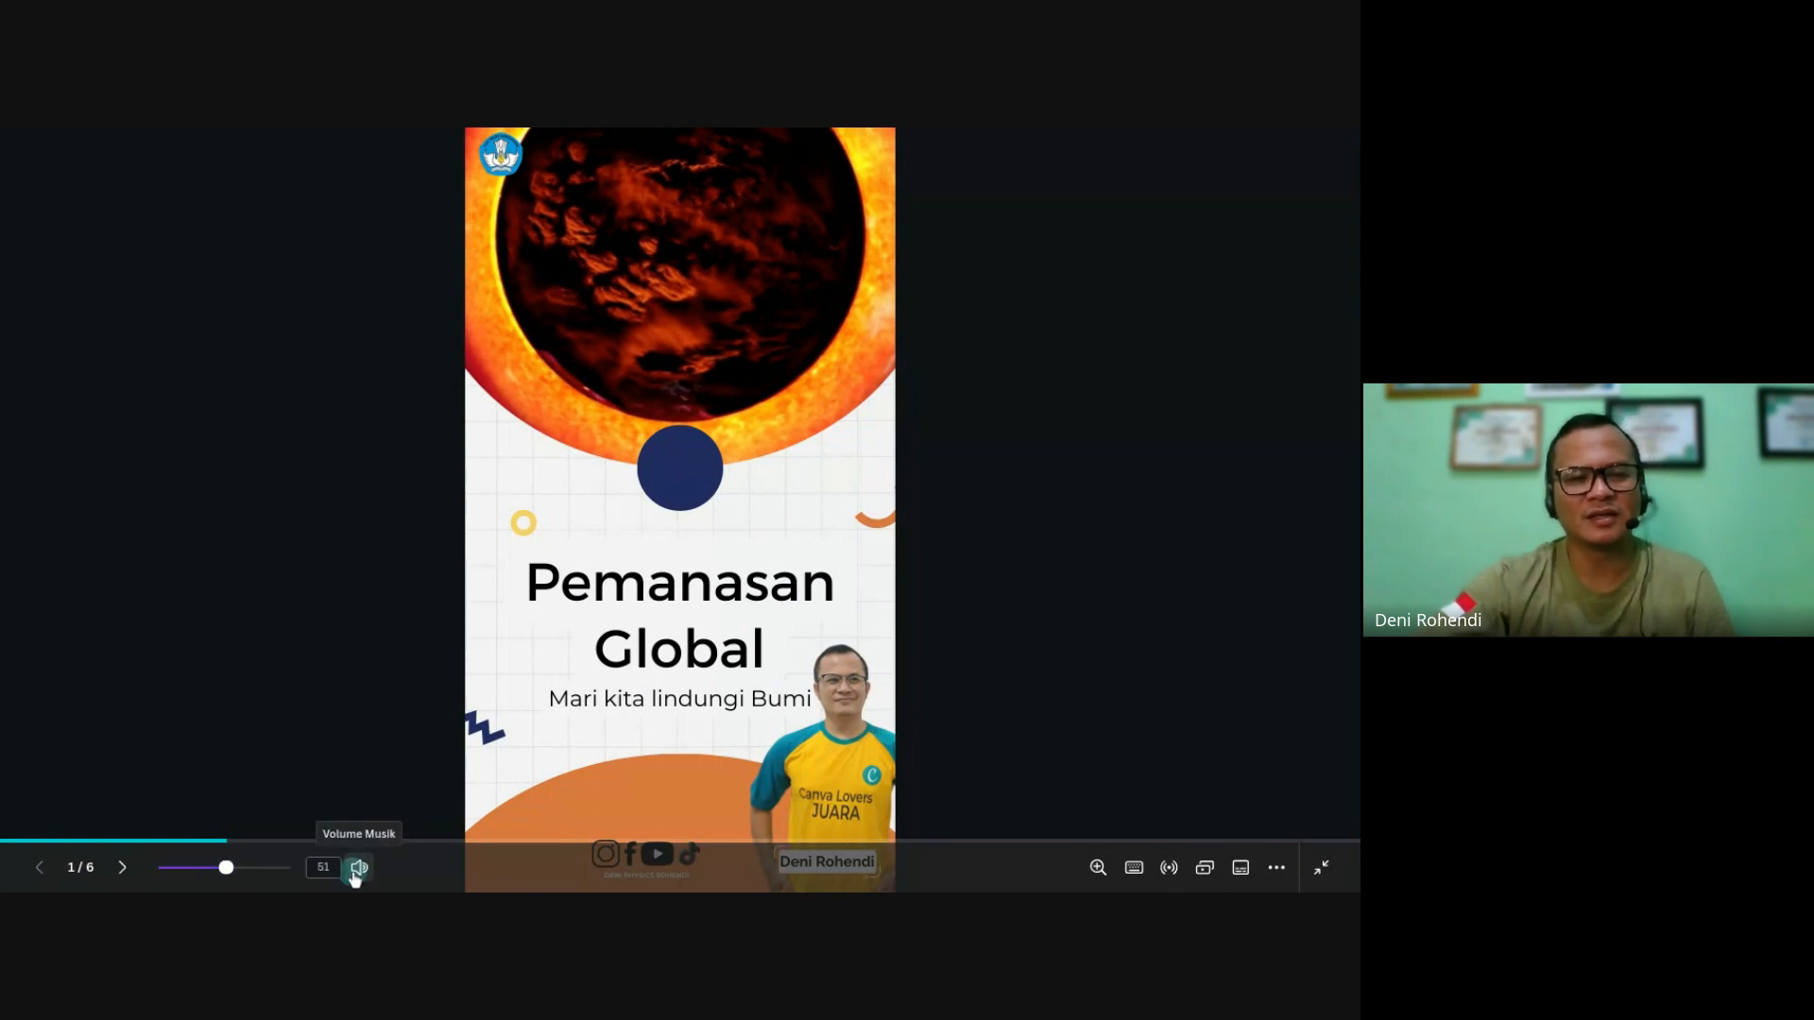
{"action": "left_click", "coordinate": [355, 877]}
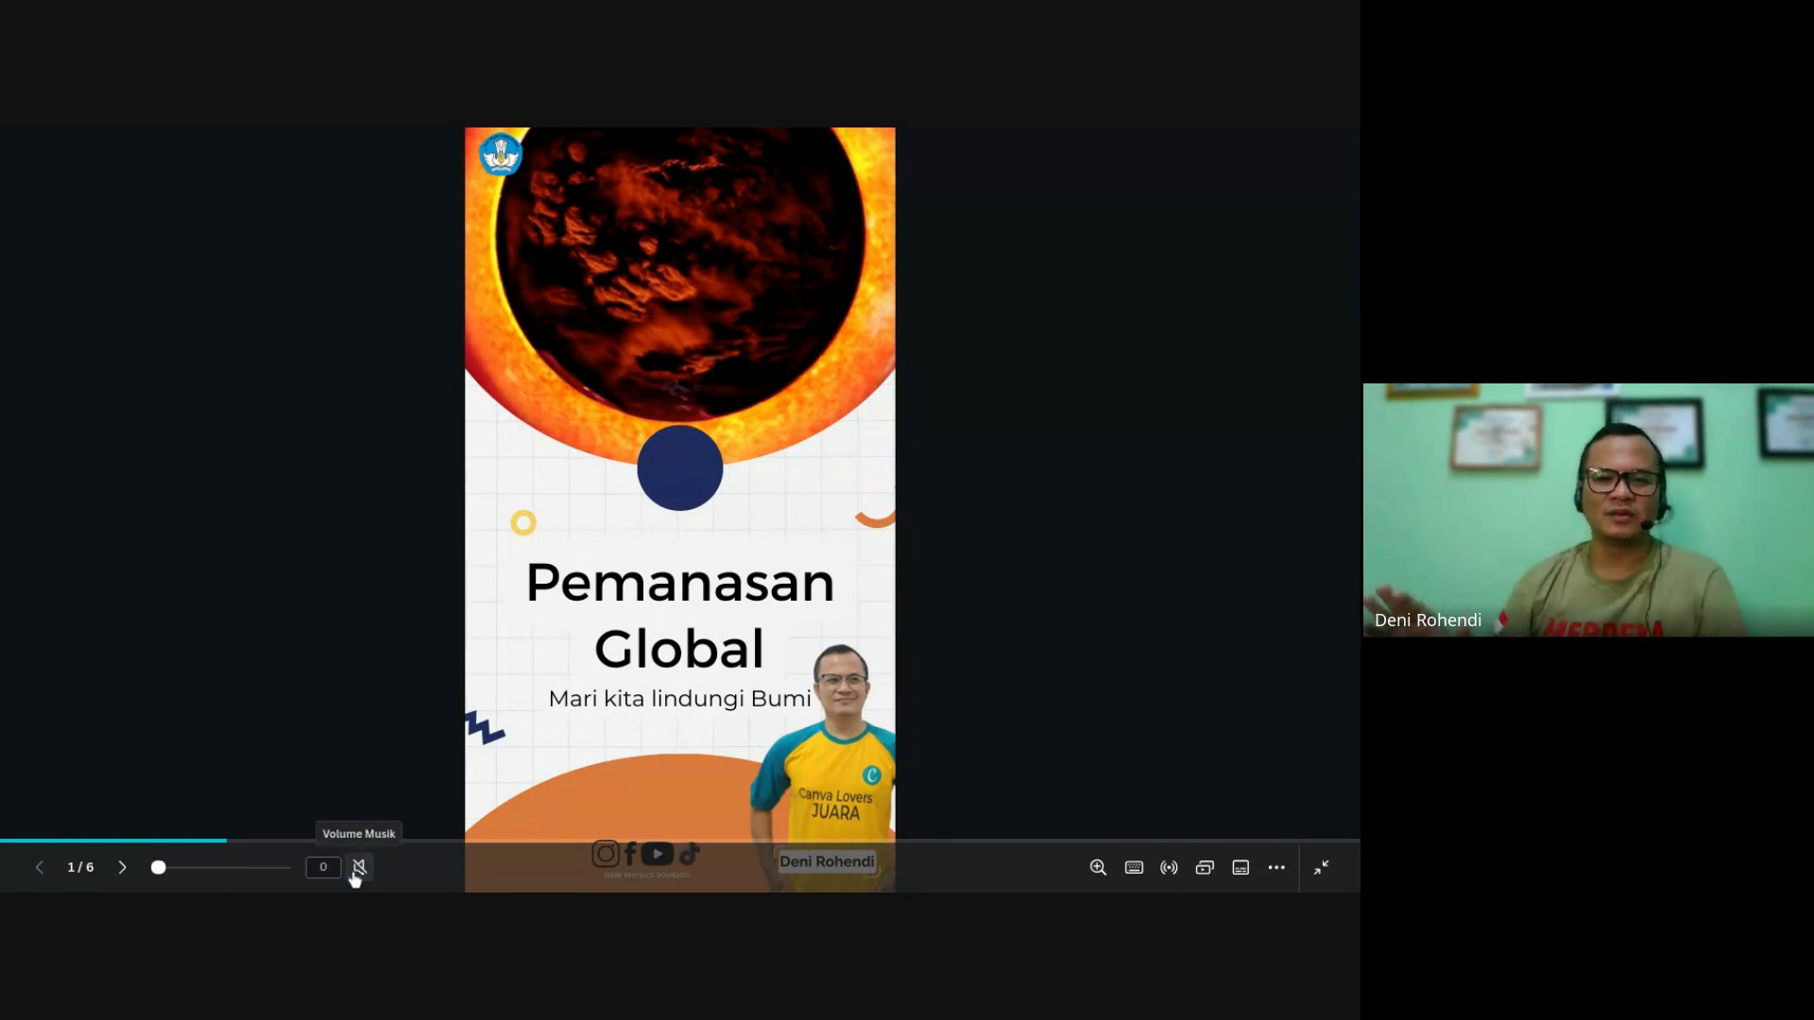
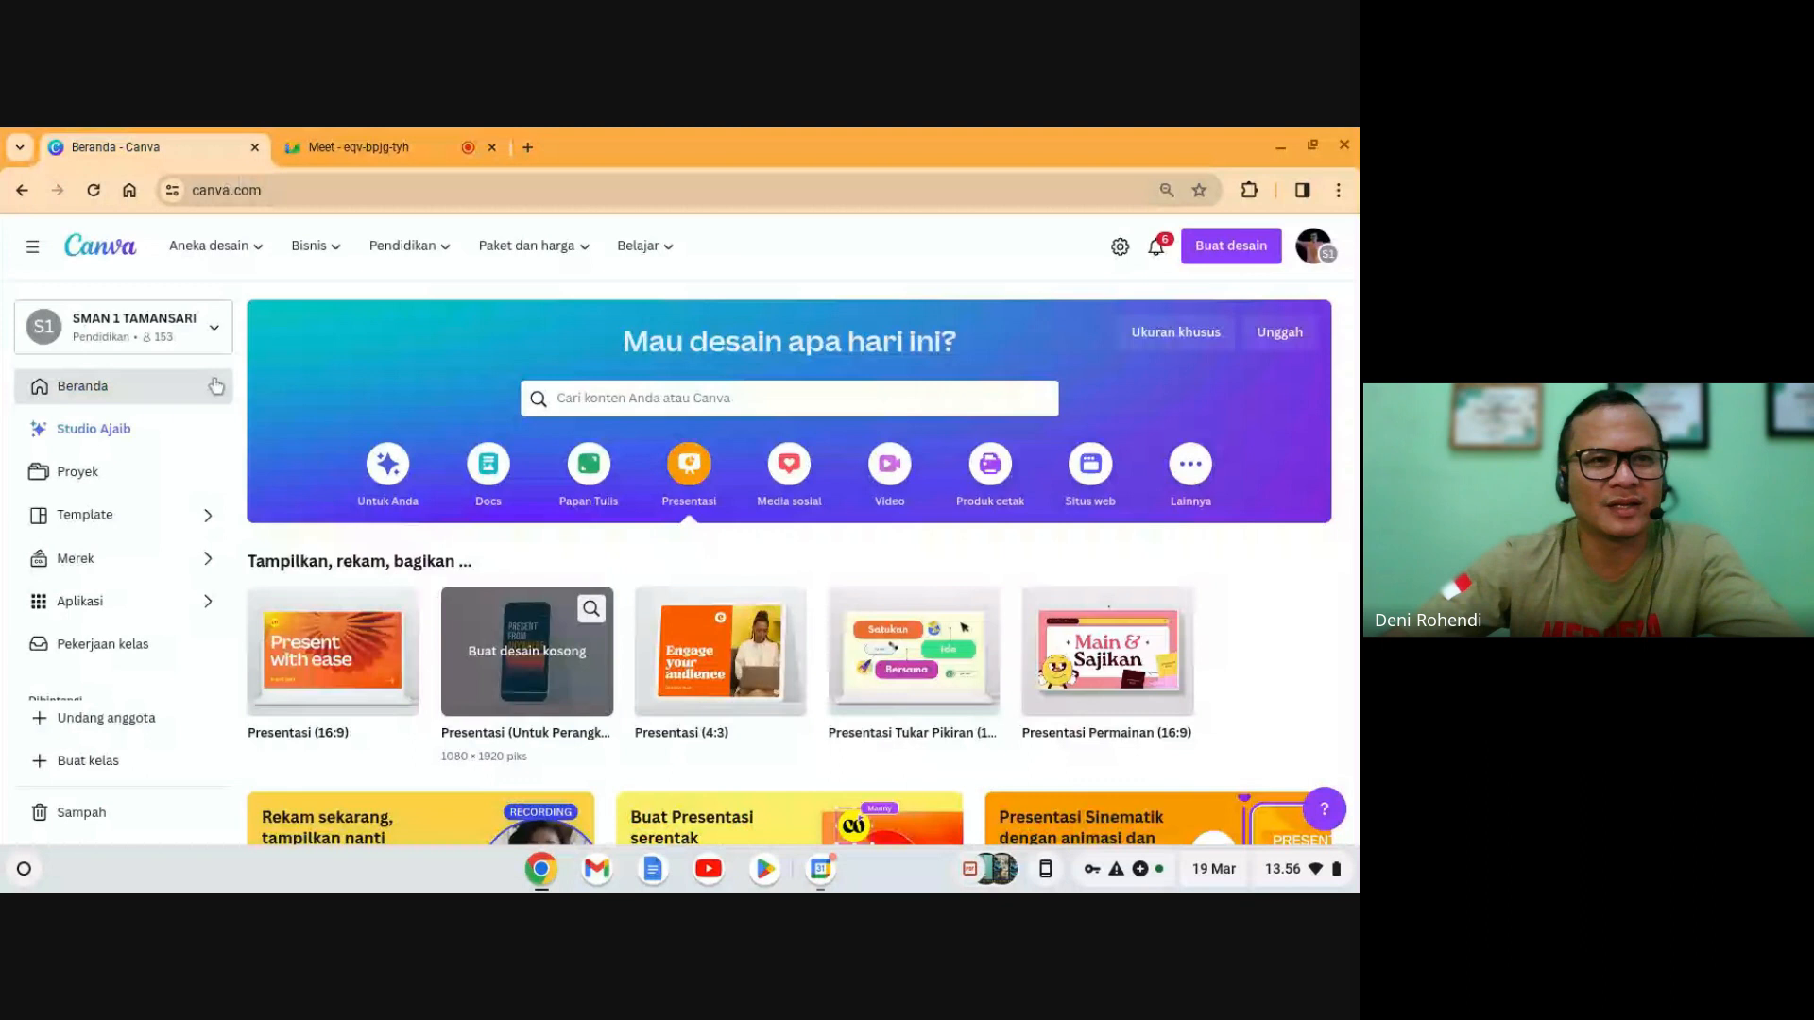
- Reload the Canva home page and scroll through it
{"action": "left_click", "coordinate": [92, 193]}
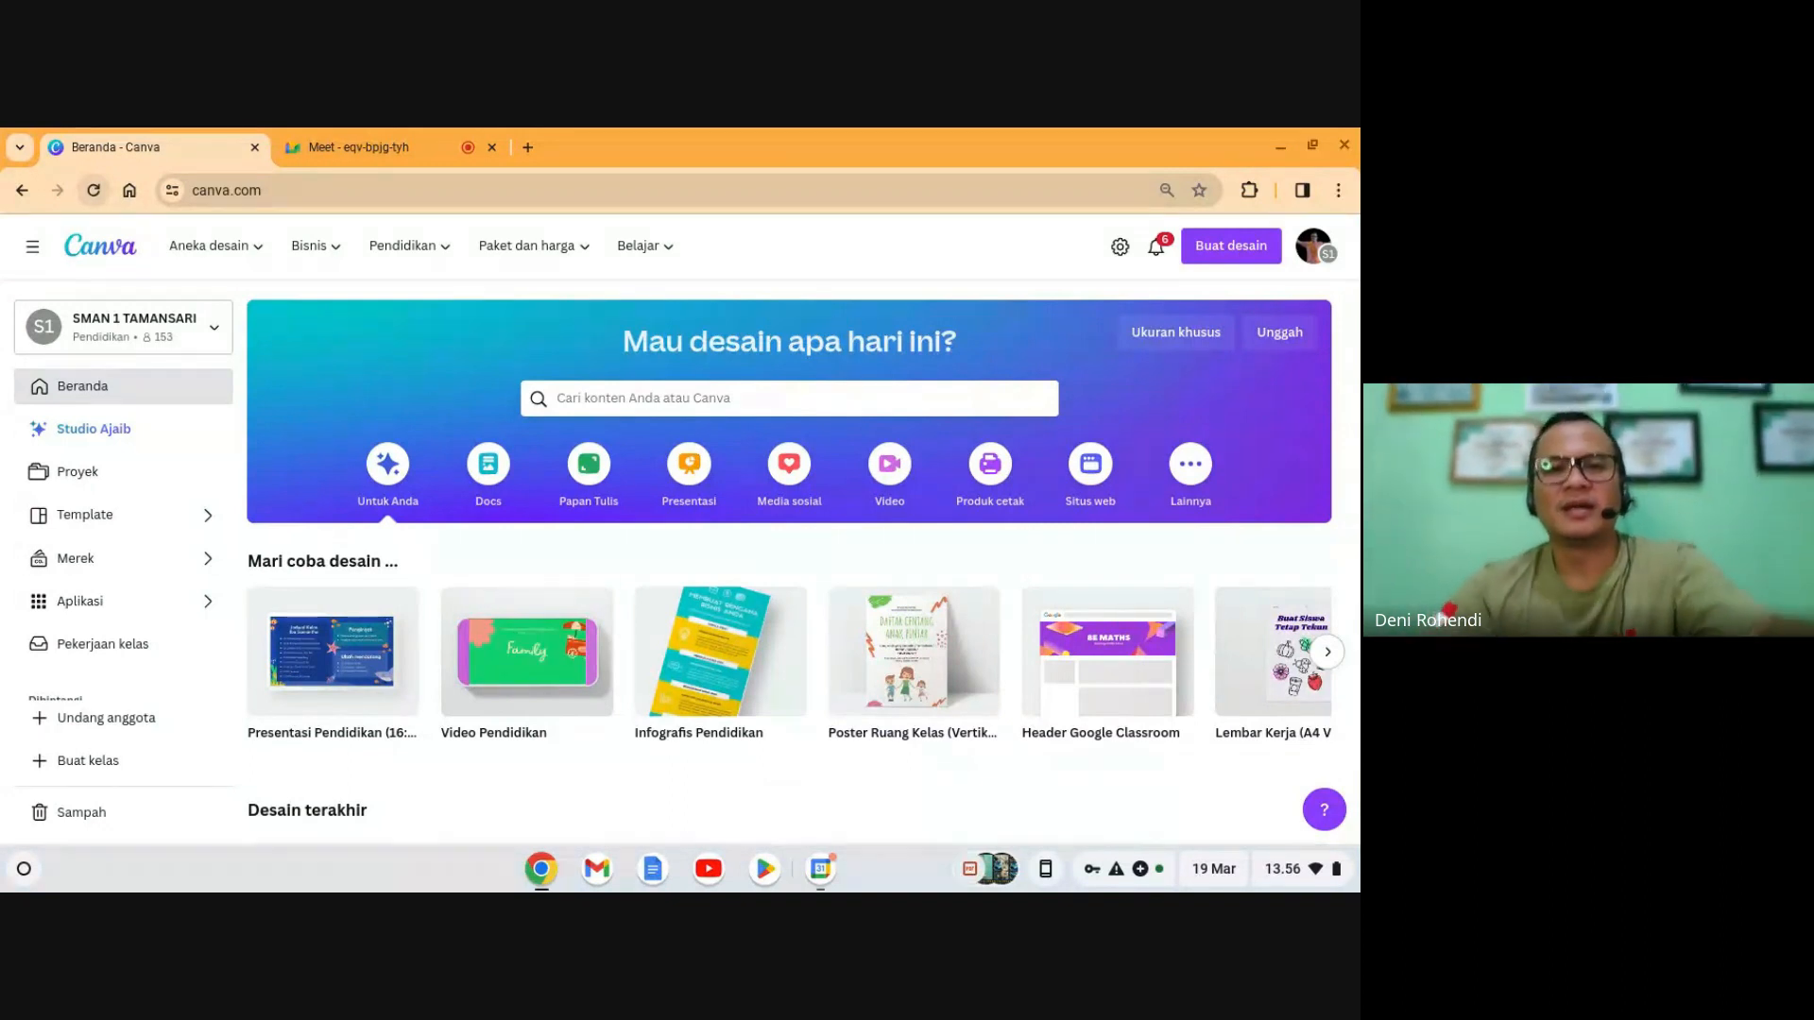
{"action": "scroll", "coordinate": [747, 531], "scroll_direction": "down", "scroll_amount": 5}
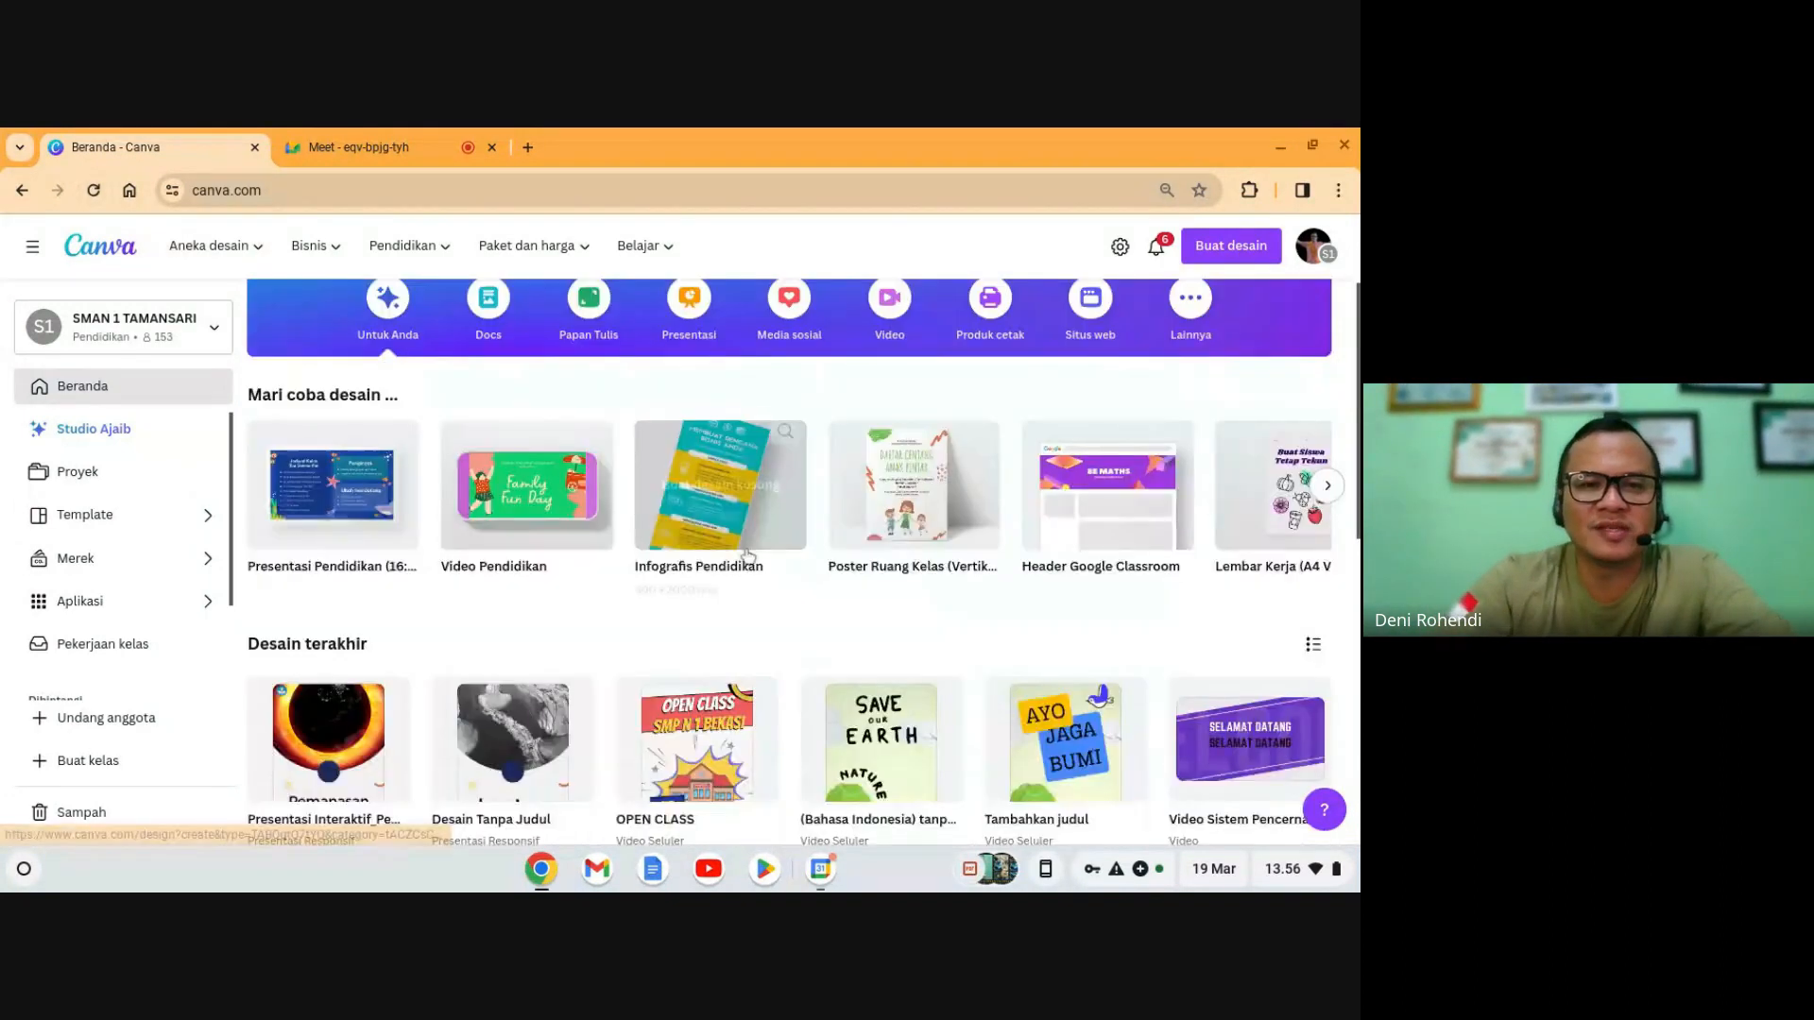
{"action": "scroll", "coordinate": [745, 550], "scroll_direction": "up", "scroll_amount": 5}
{"action": "scroll", "coordinate": [746, 550], "scroll_direction": "down", "scroll_amount": 1}
{"action": "scroll", "coordinate": [745, 550], "scroll_direction": "down", "scroll_amount": 3}
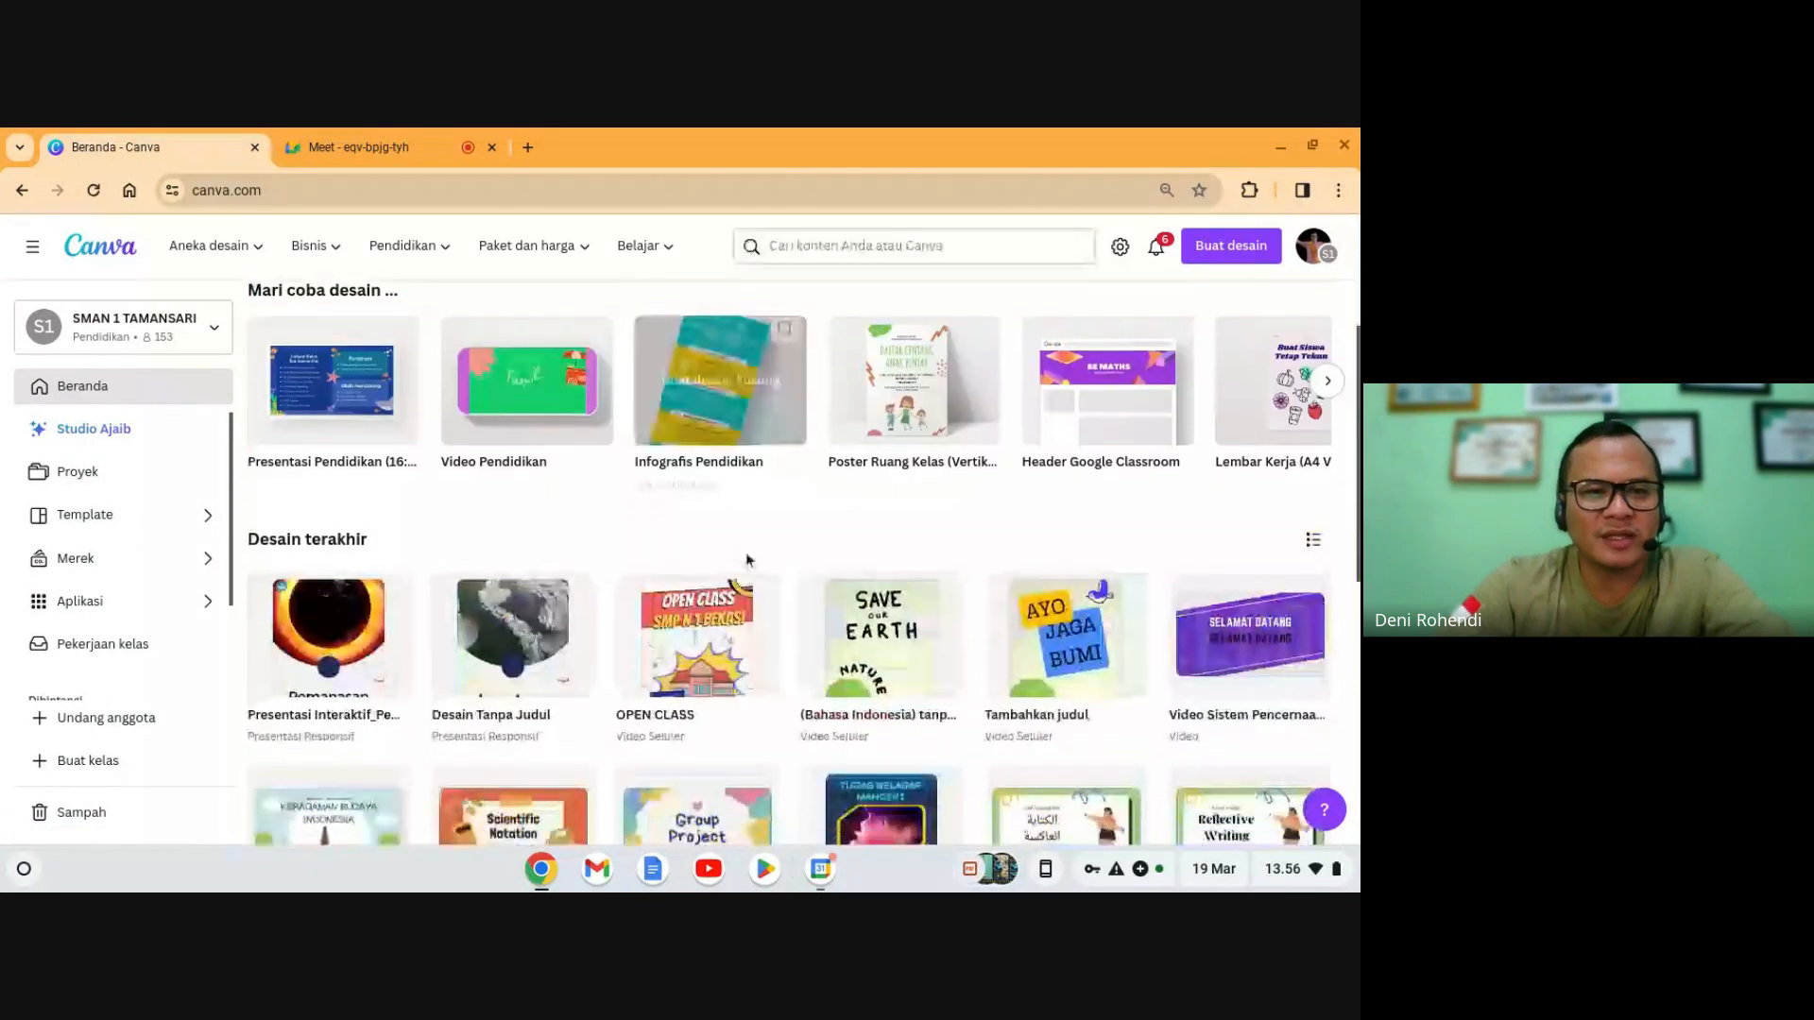
{"action": "scroll", "coordinate": [746, 557], "scroll_direction": "up", "scroll_amount": 4}
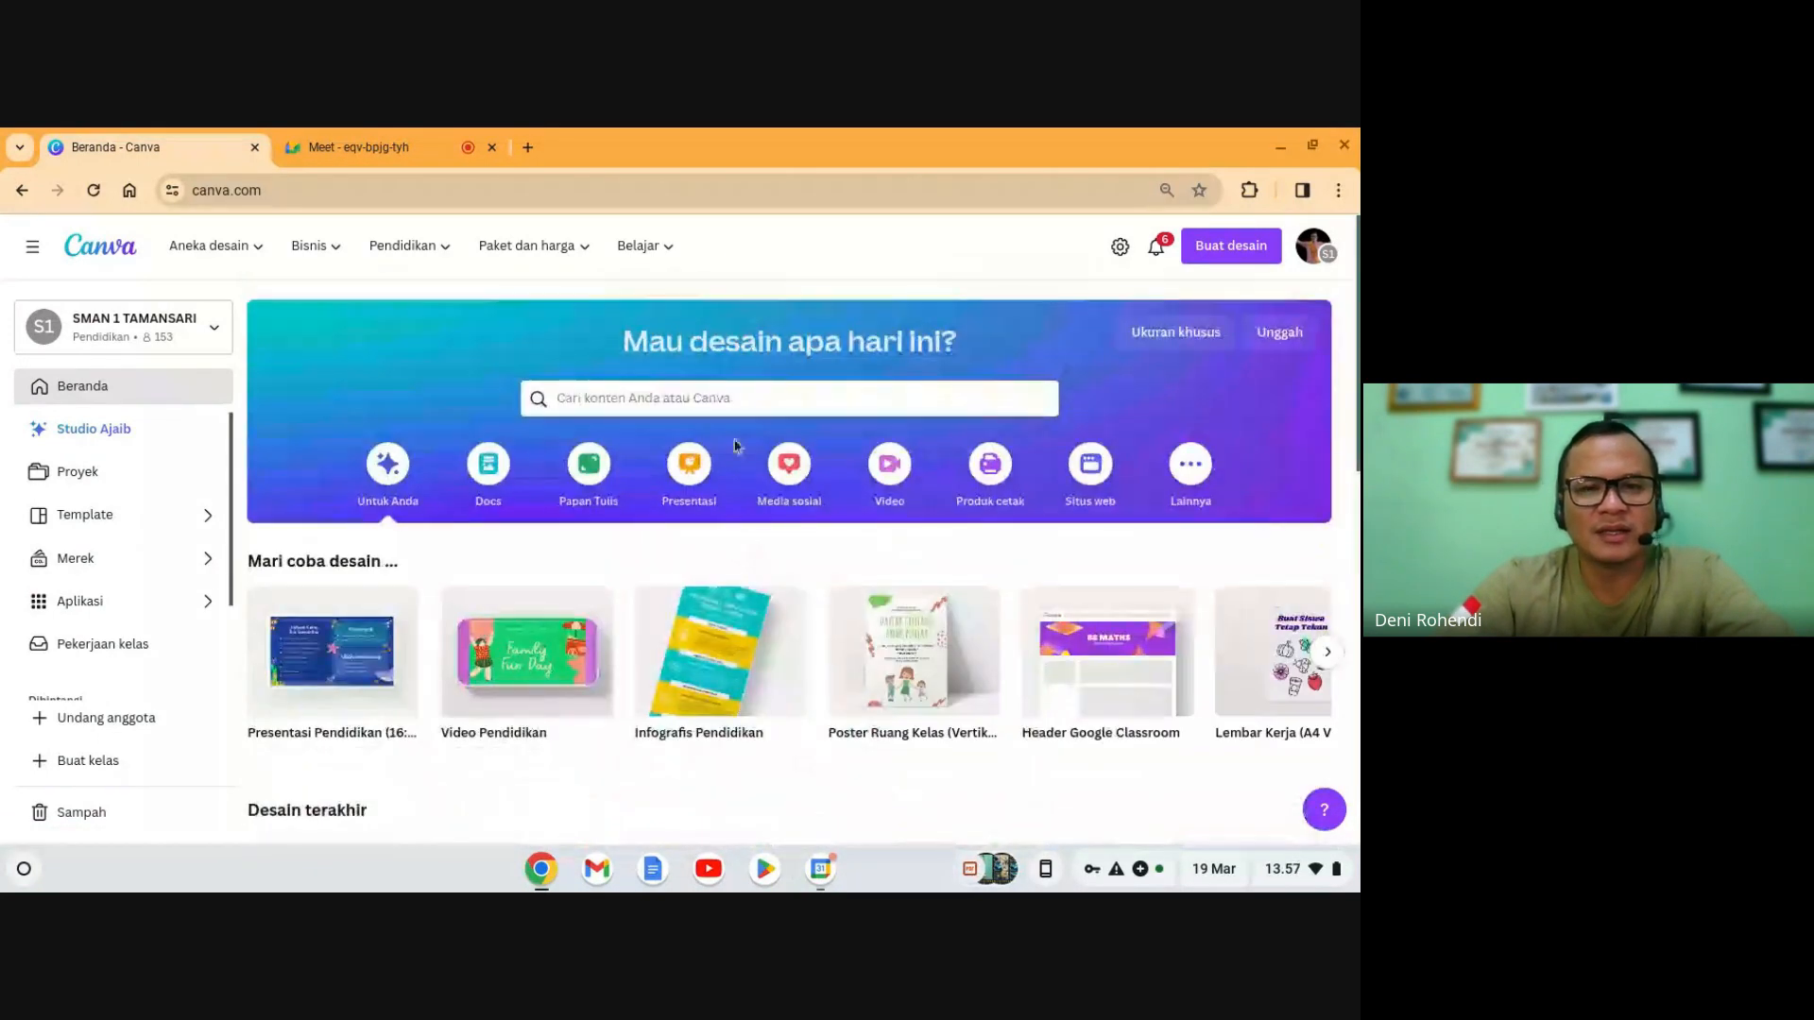
- Search for 'Poster' and browse the 120,664 poster template results
{"action": "left_click", "coordinate": [726, 401]}
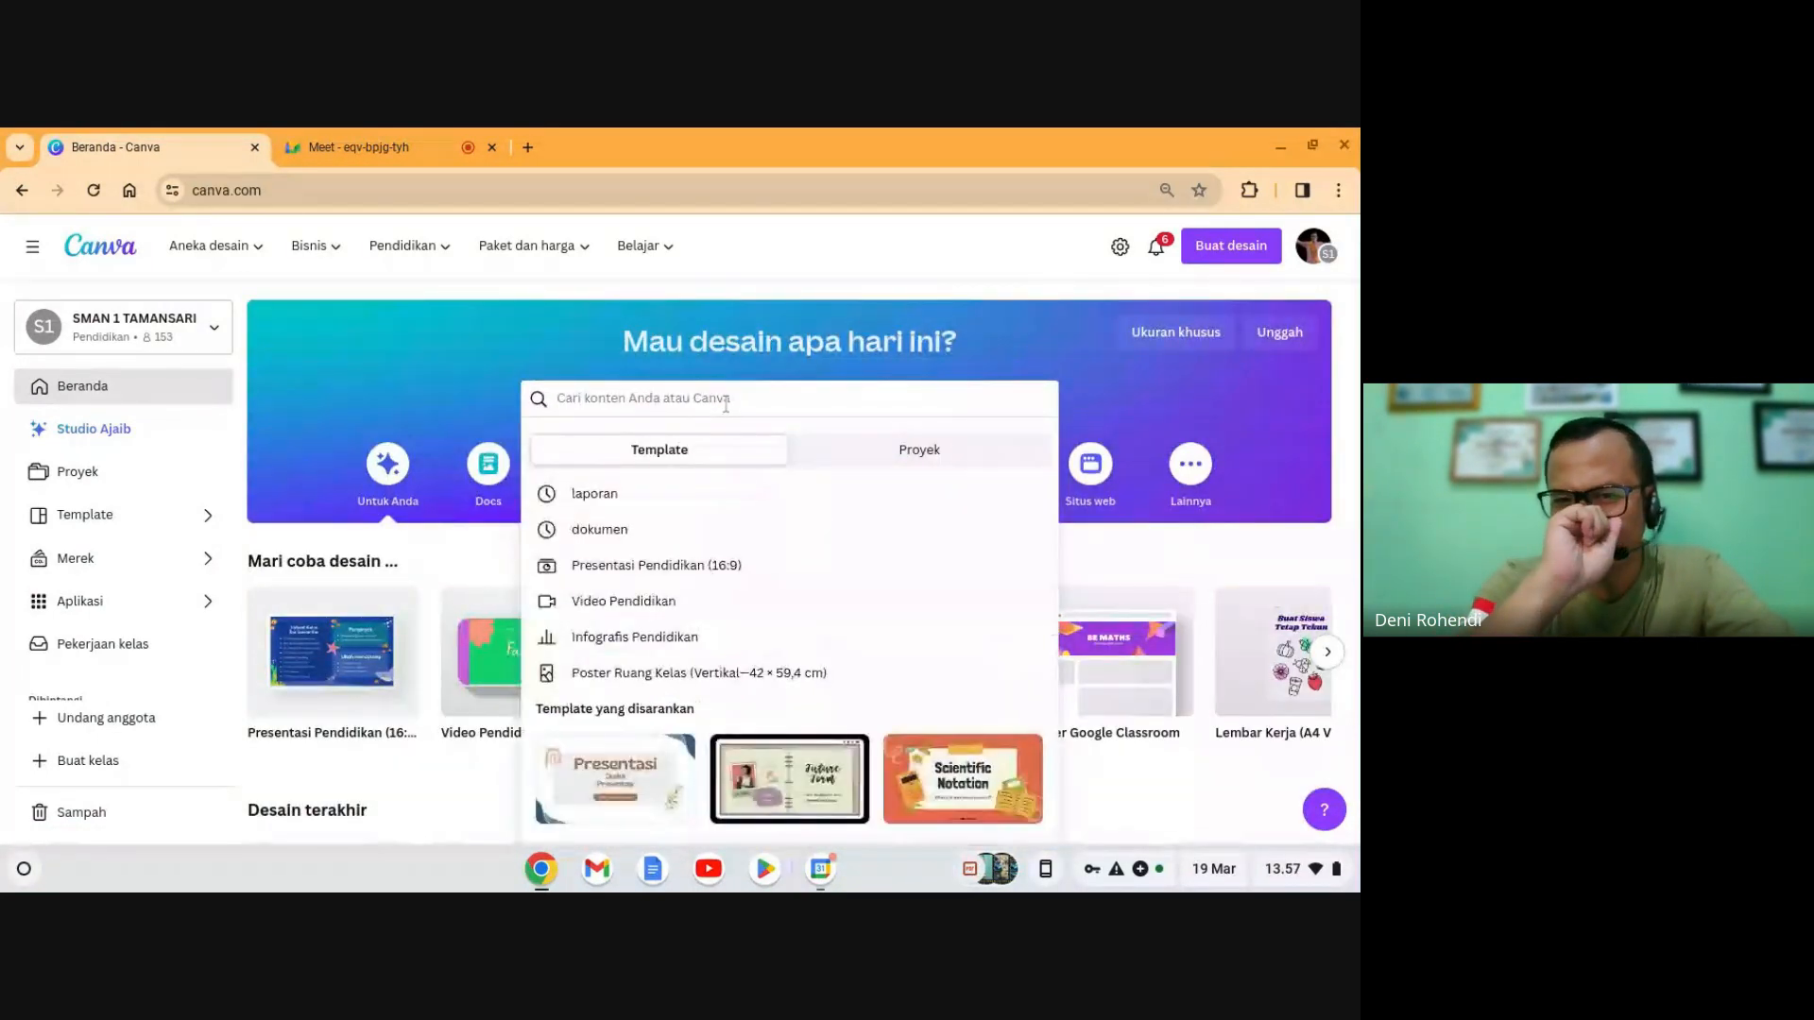
{"action": "type", "text": "Poster"}
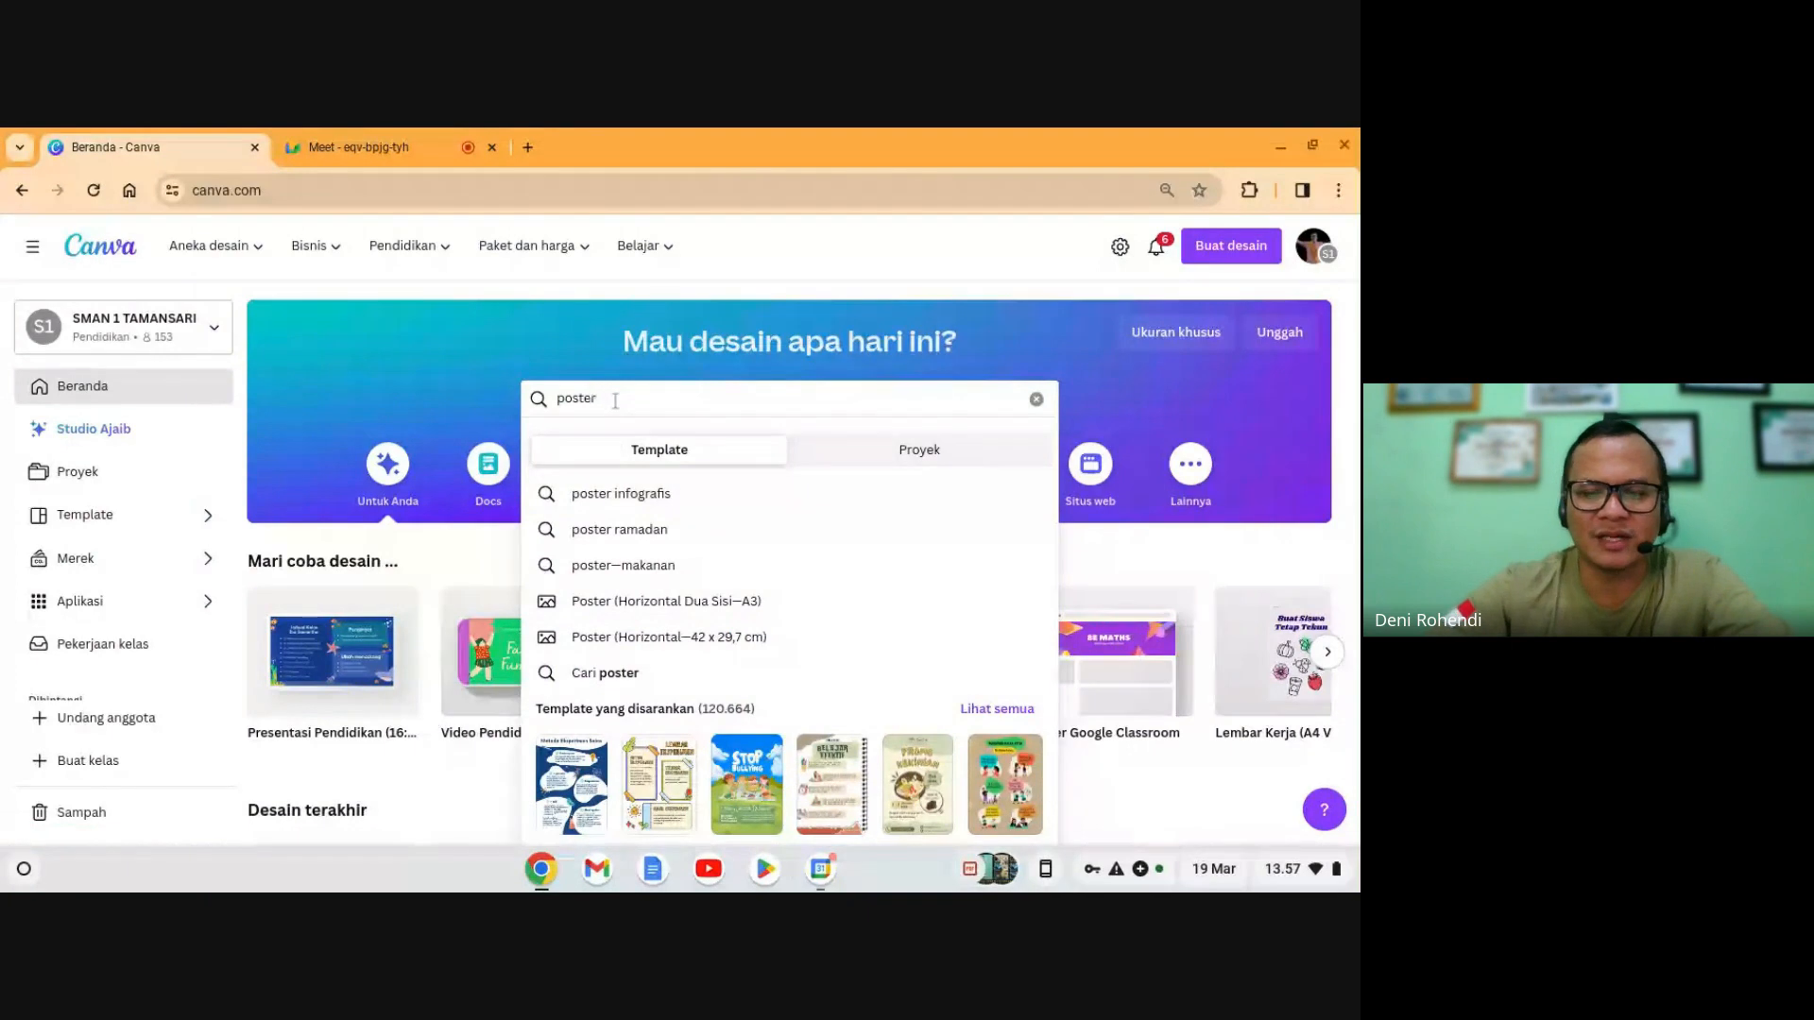
{"action": "key", "text": "Return"}
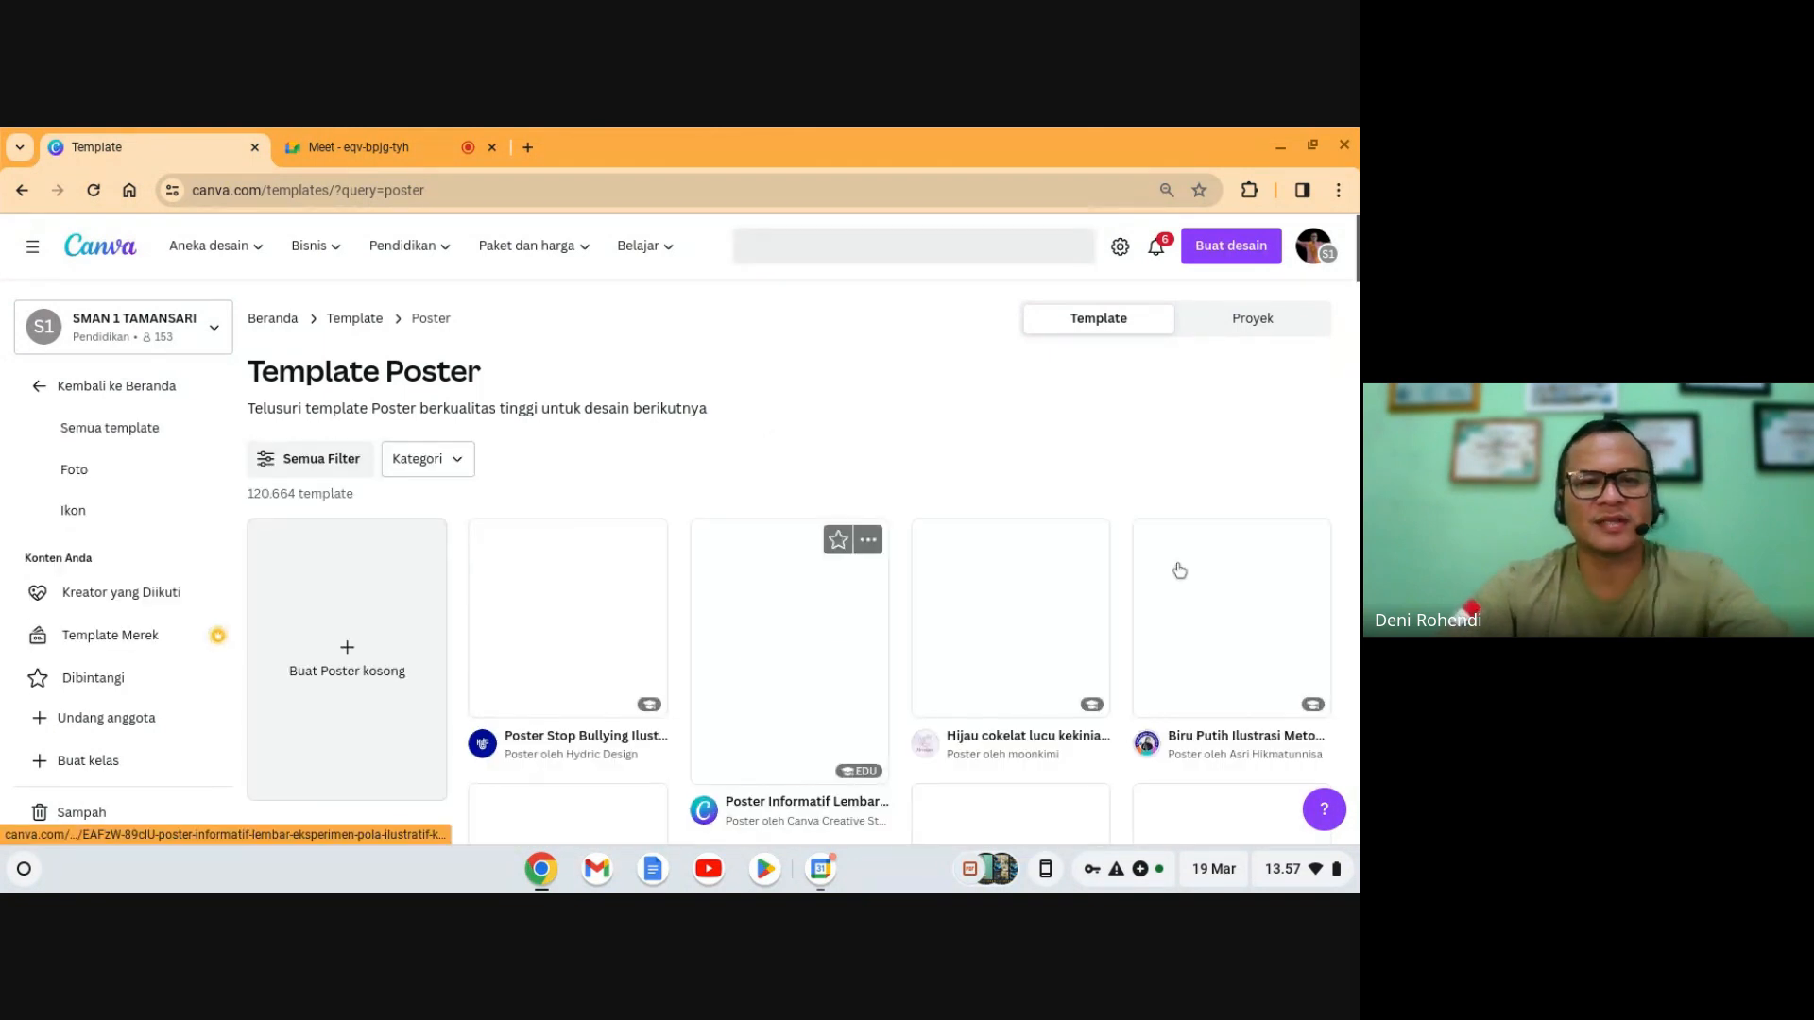
{"action": "scroll", "coordinate": [1097, 569], "scroll_direction": "down", "scroll_amount": 2}
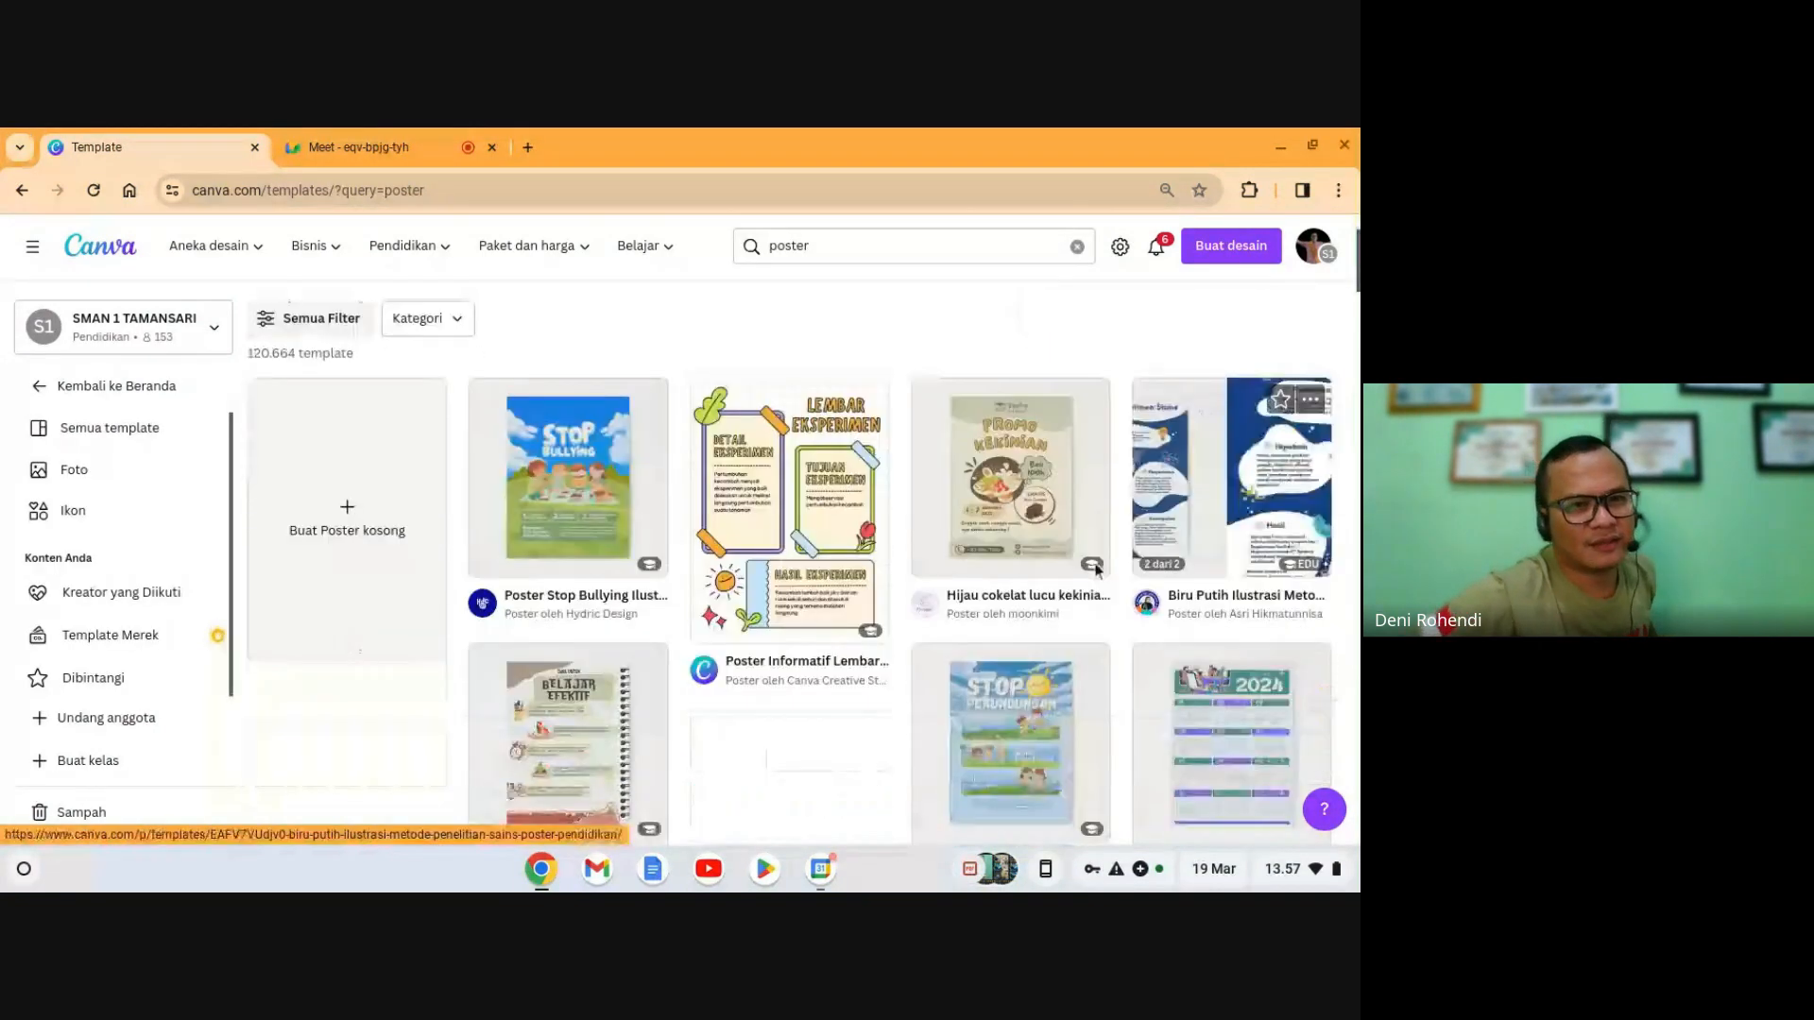
{"action": "scroll", "coordinate": [1097, 570], "scroll_direction": "down", "scroll_amount": 2}
{"action": "scroll", "coordinate": [1086, 576], "scroll_direction": "down", "scroll_amount": 4}
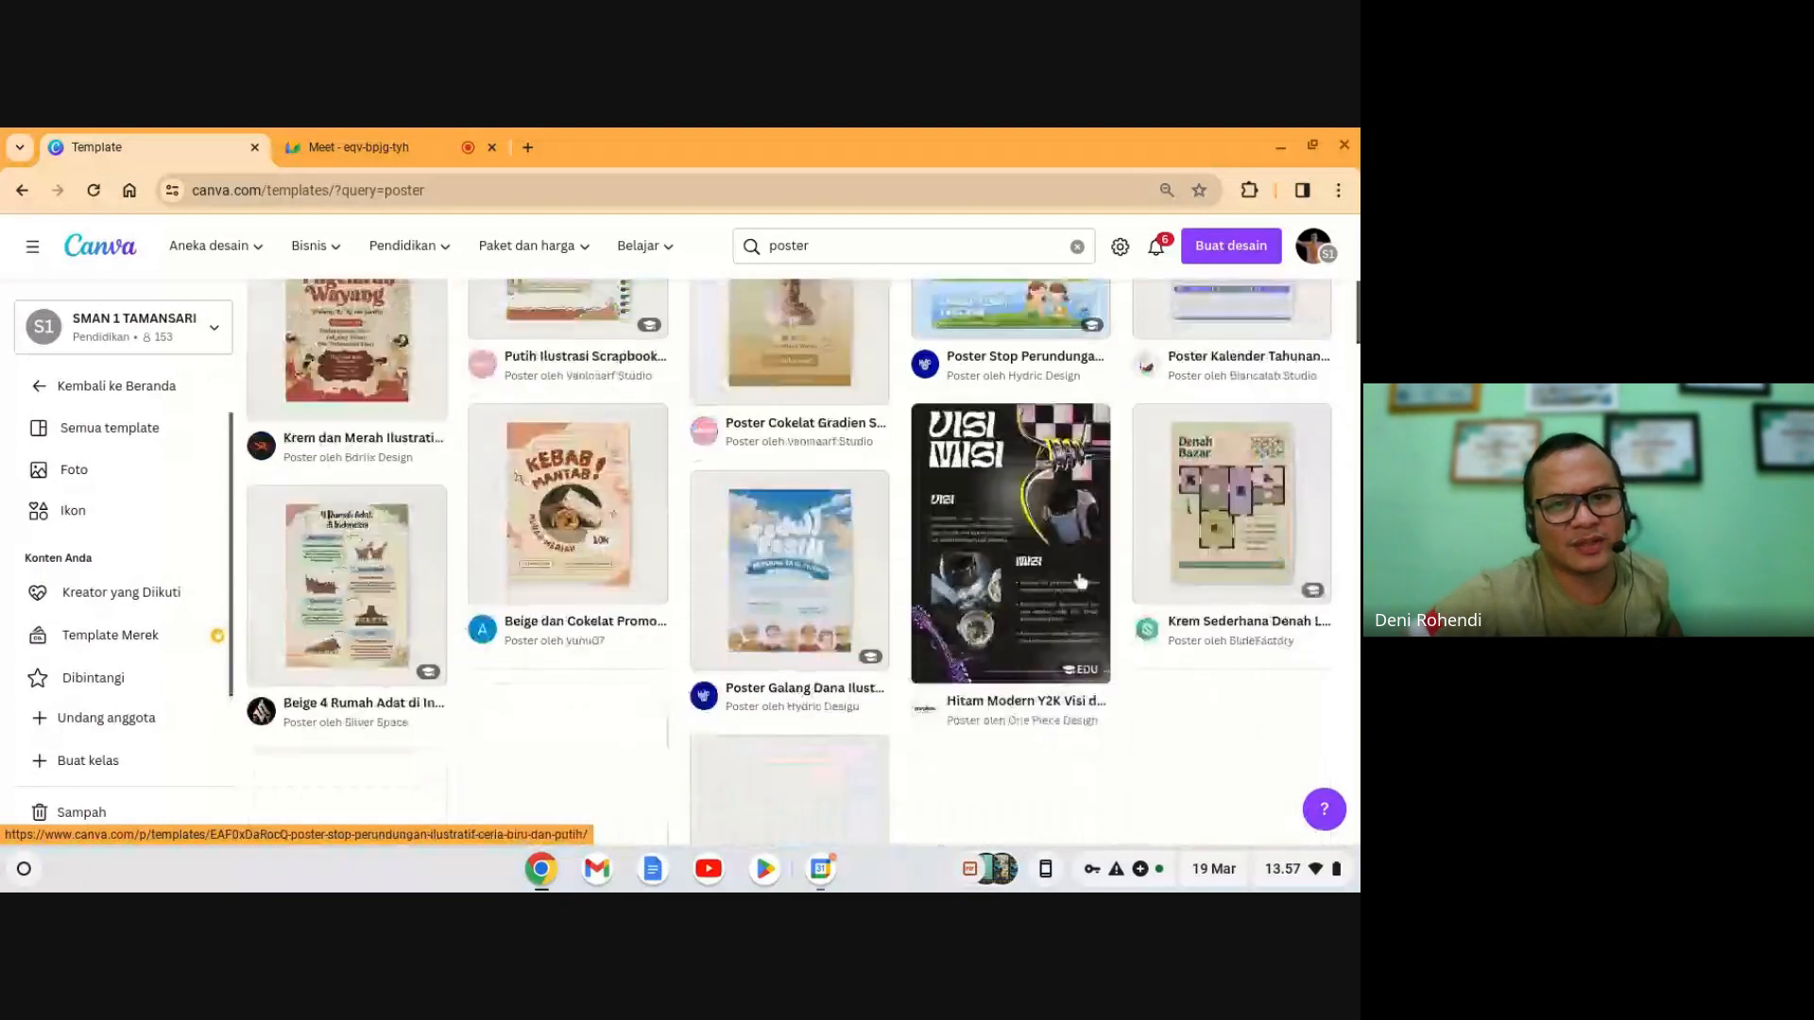
{"action": "scroll", "coordinate": [1080, 580], "scroll_direction": "up", "scroll_amount": 3}
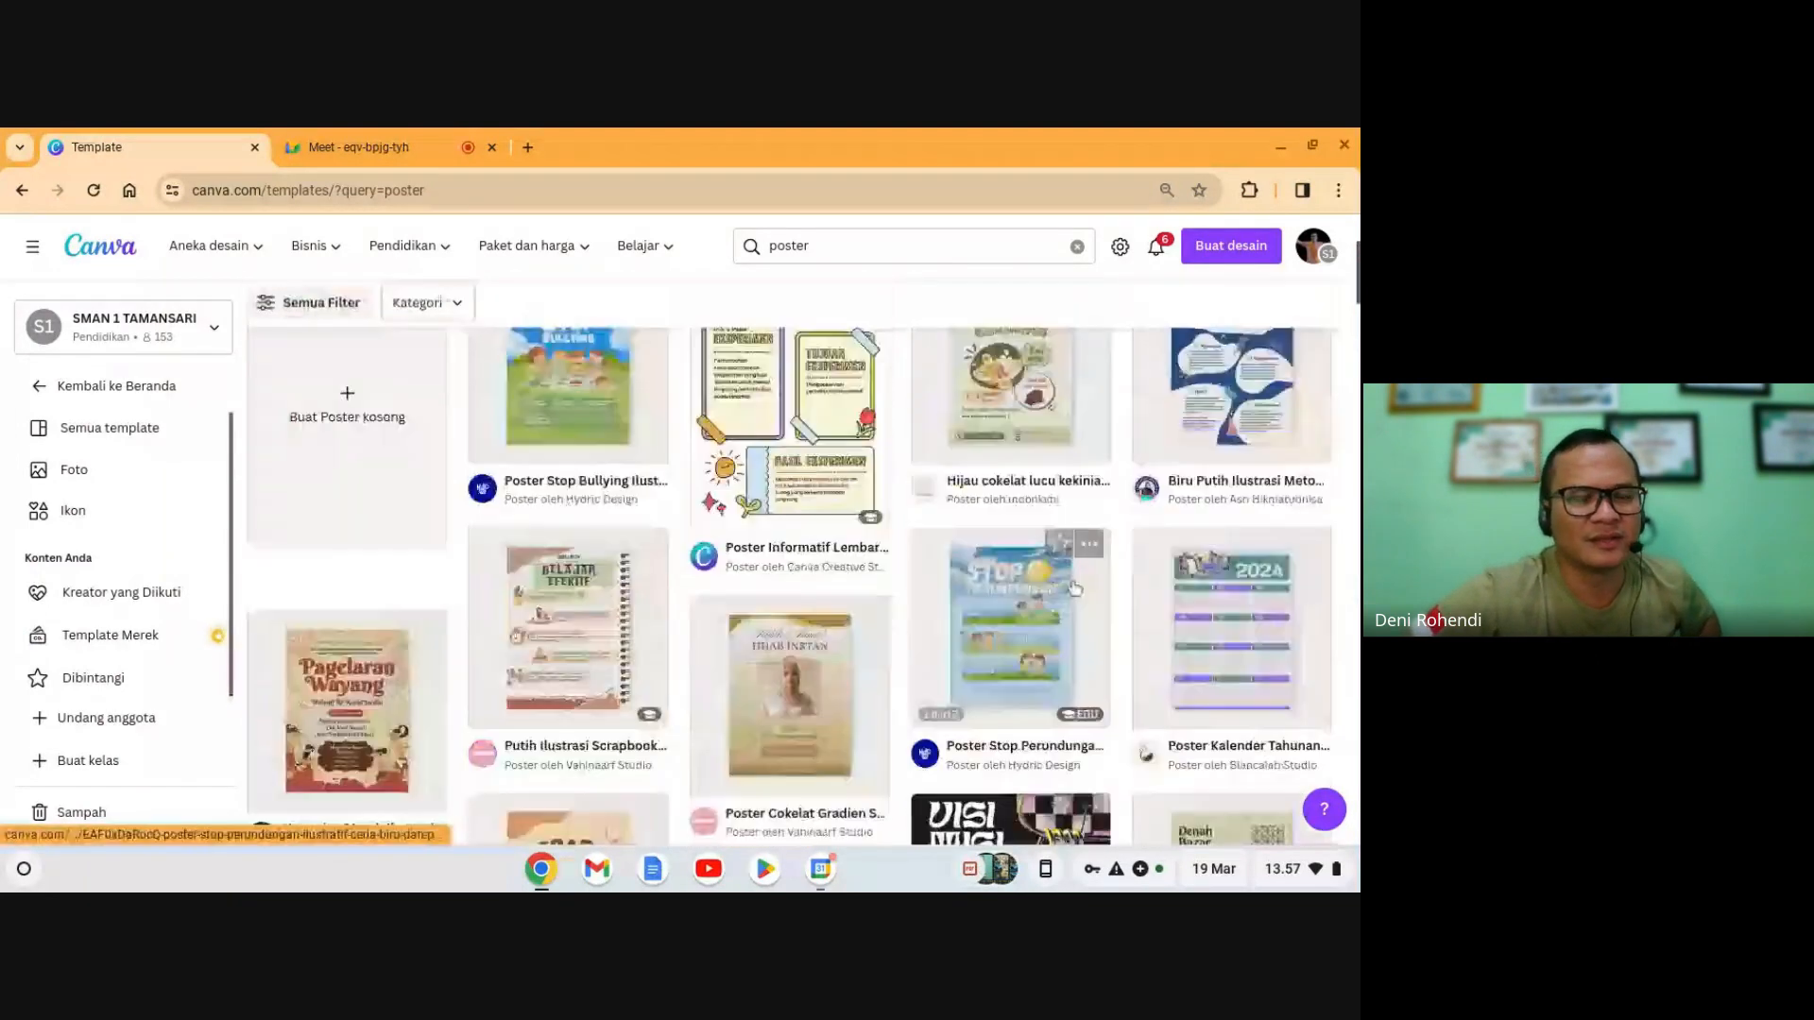
{"action": "scroll", "coordinate": [1074, 588], "scroll_direction": "up", "scroll_amount": 2}
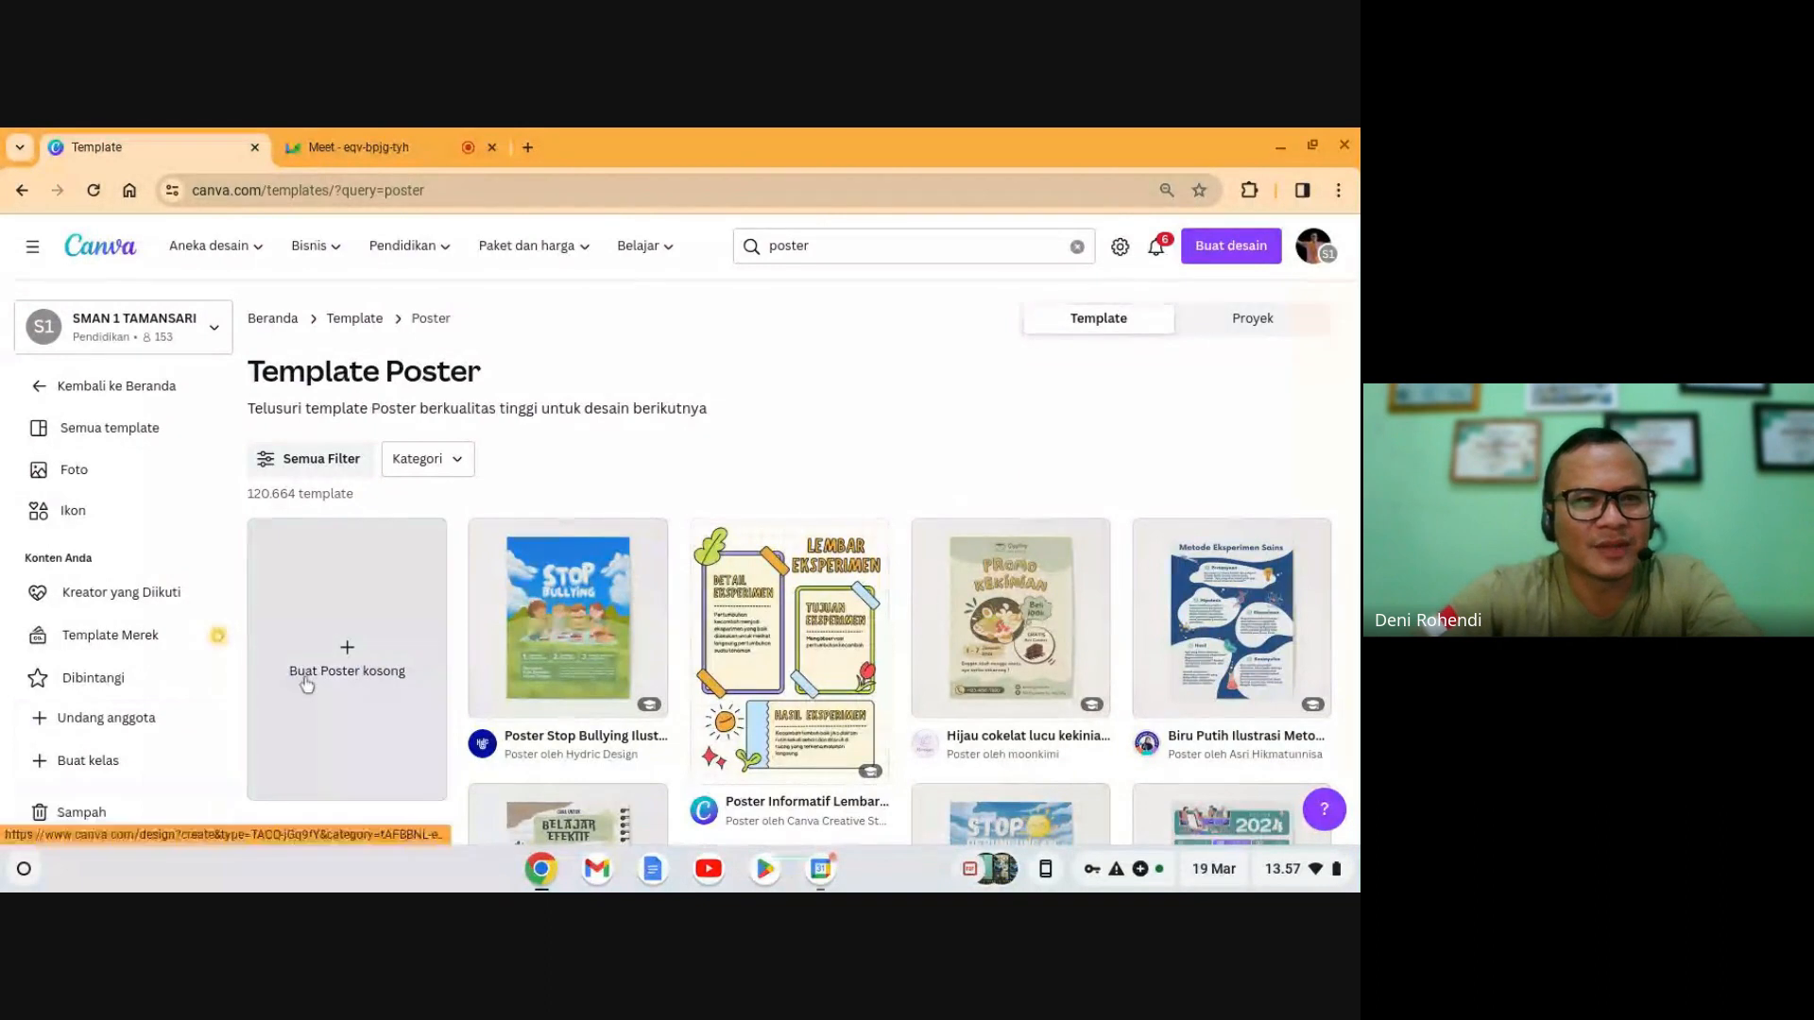
- Open a blank poster in a new editor tab and browse the poster templates panel
{"action": "left_click", "coordinate": [344, 662]}
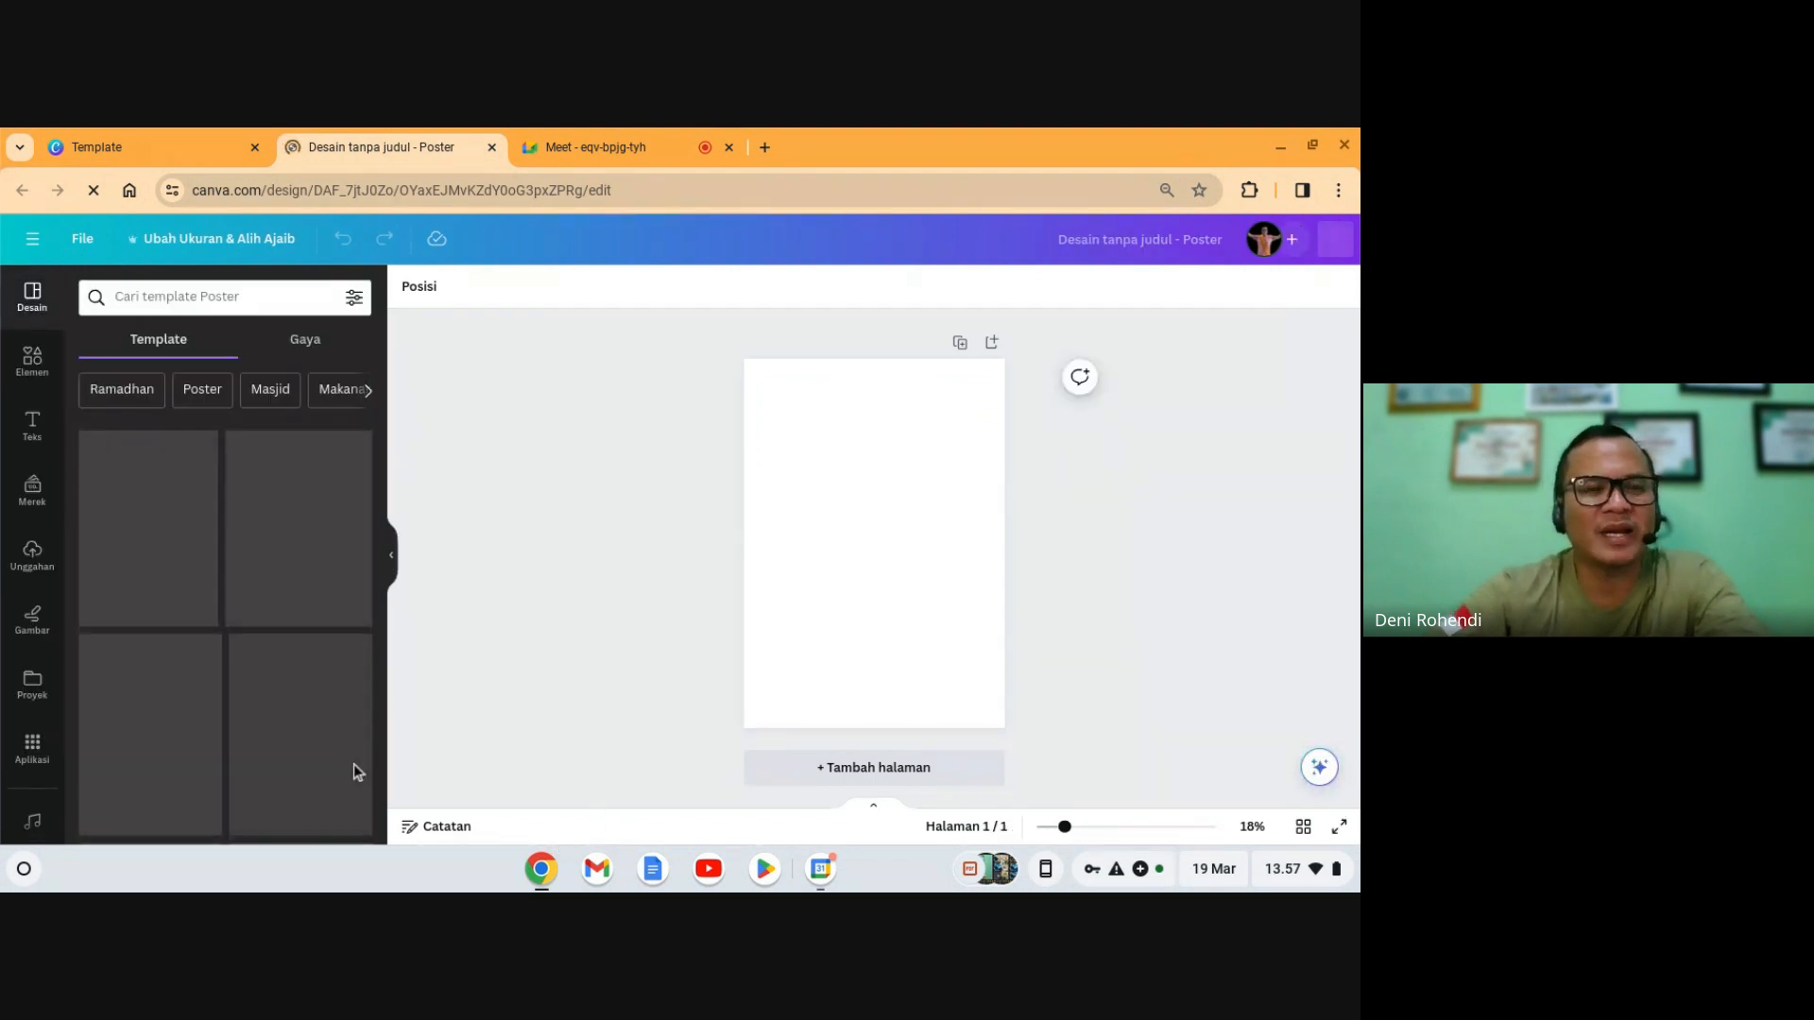
{"action": "scroll", "coordinate": [257, 682], "scroll_direction": "down", "scroll_amount": 1}
{"action": "scroll", "coordinate": [257, 682], "scroll_direction": "down", "scroll_amount": 4}
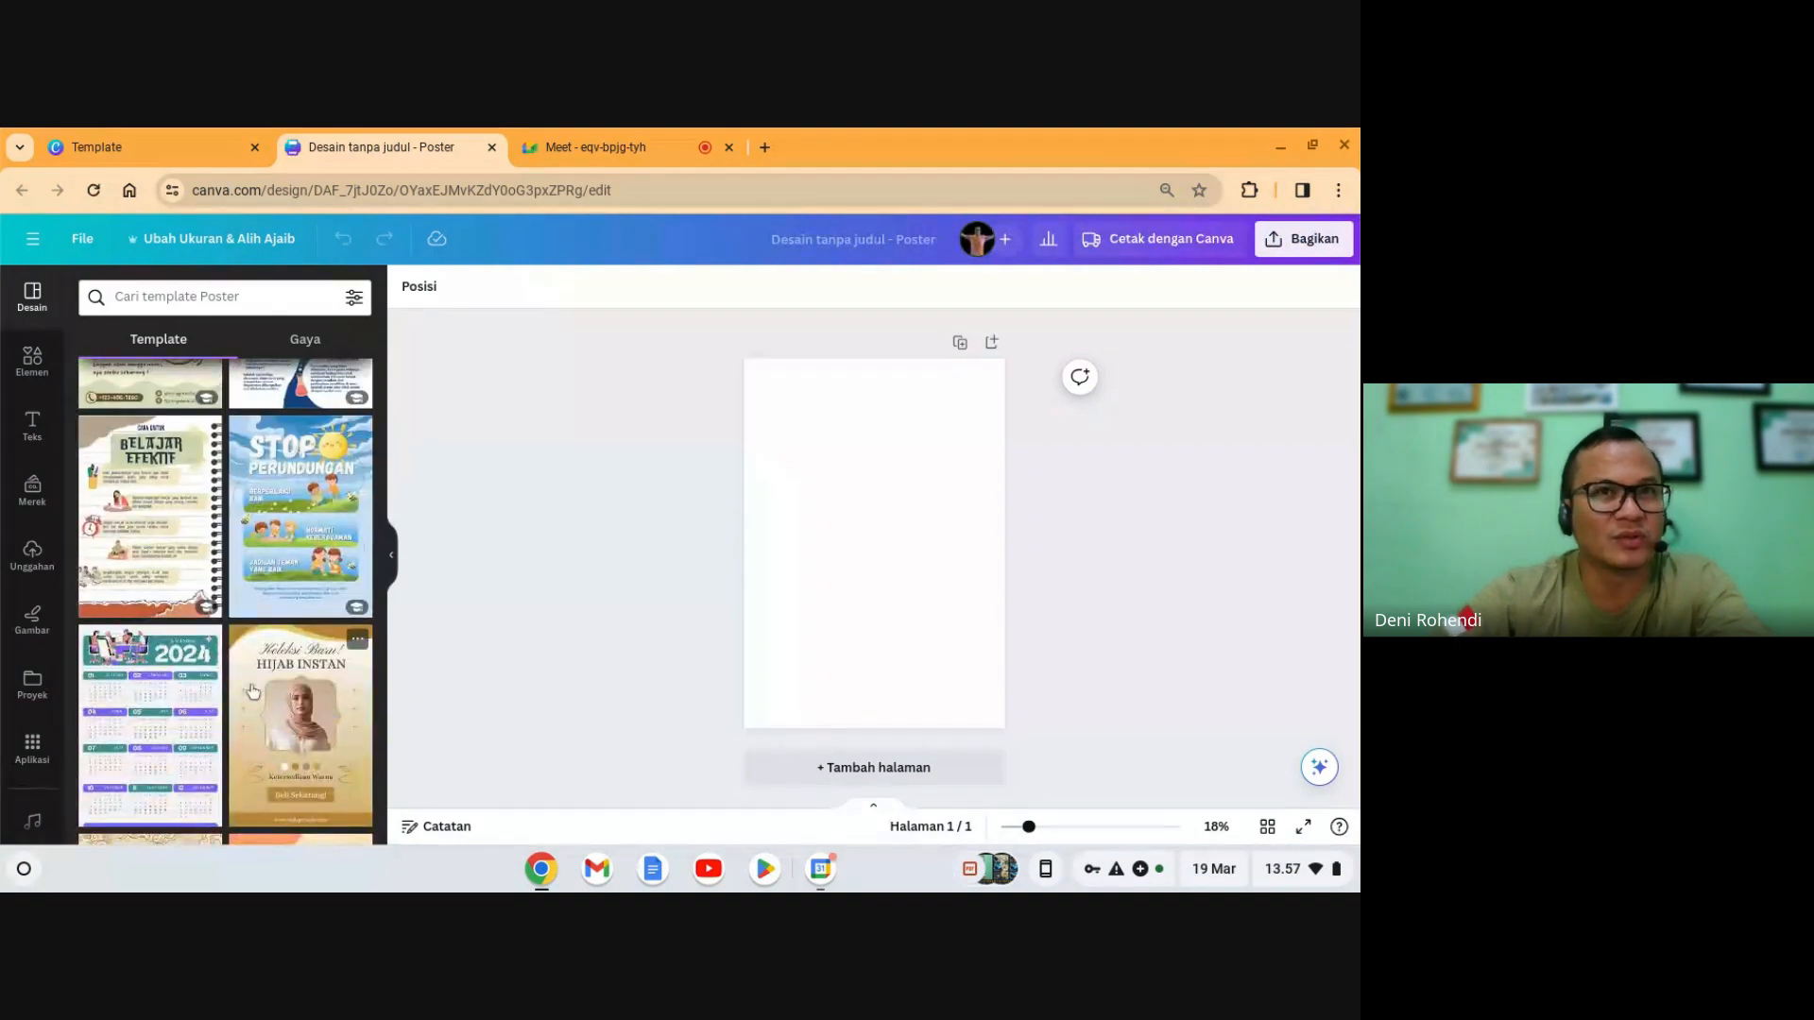
{"action": "scroll", "coordinate": [253, 693], "scroll_direction": "down", "scroll_amount": 1}
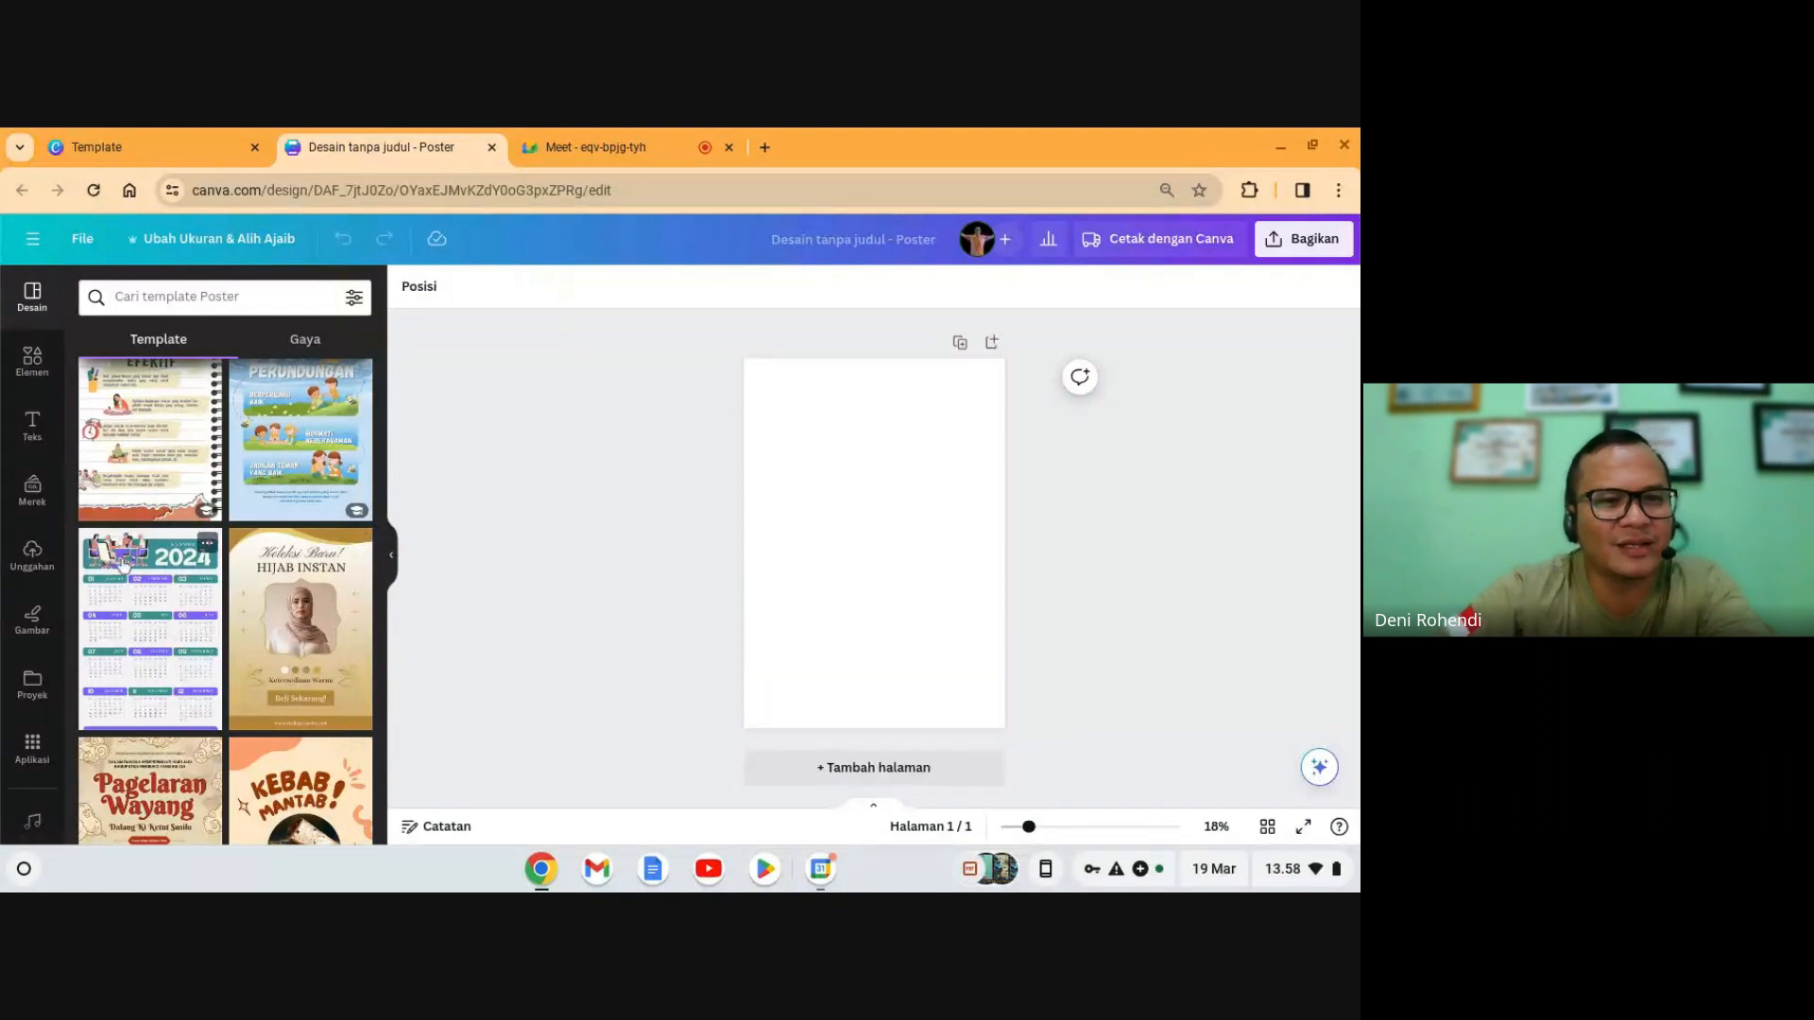
{"action": "scroll", "coordinate": [139, 658], "scroll_direction": "down", "scroll_amount": 3}
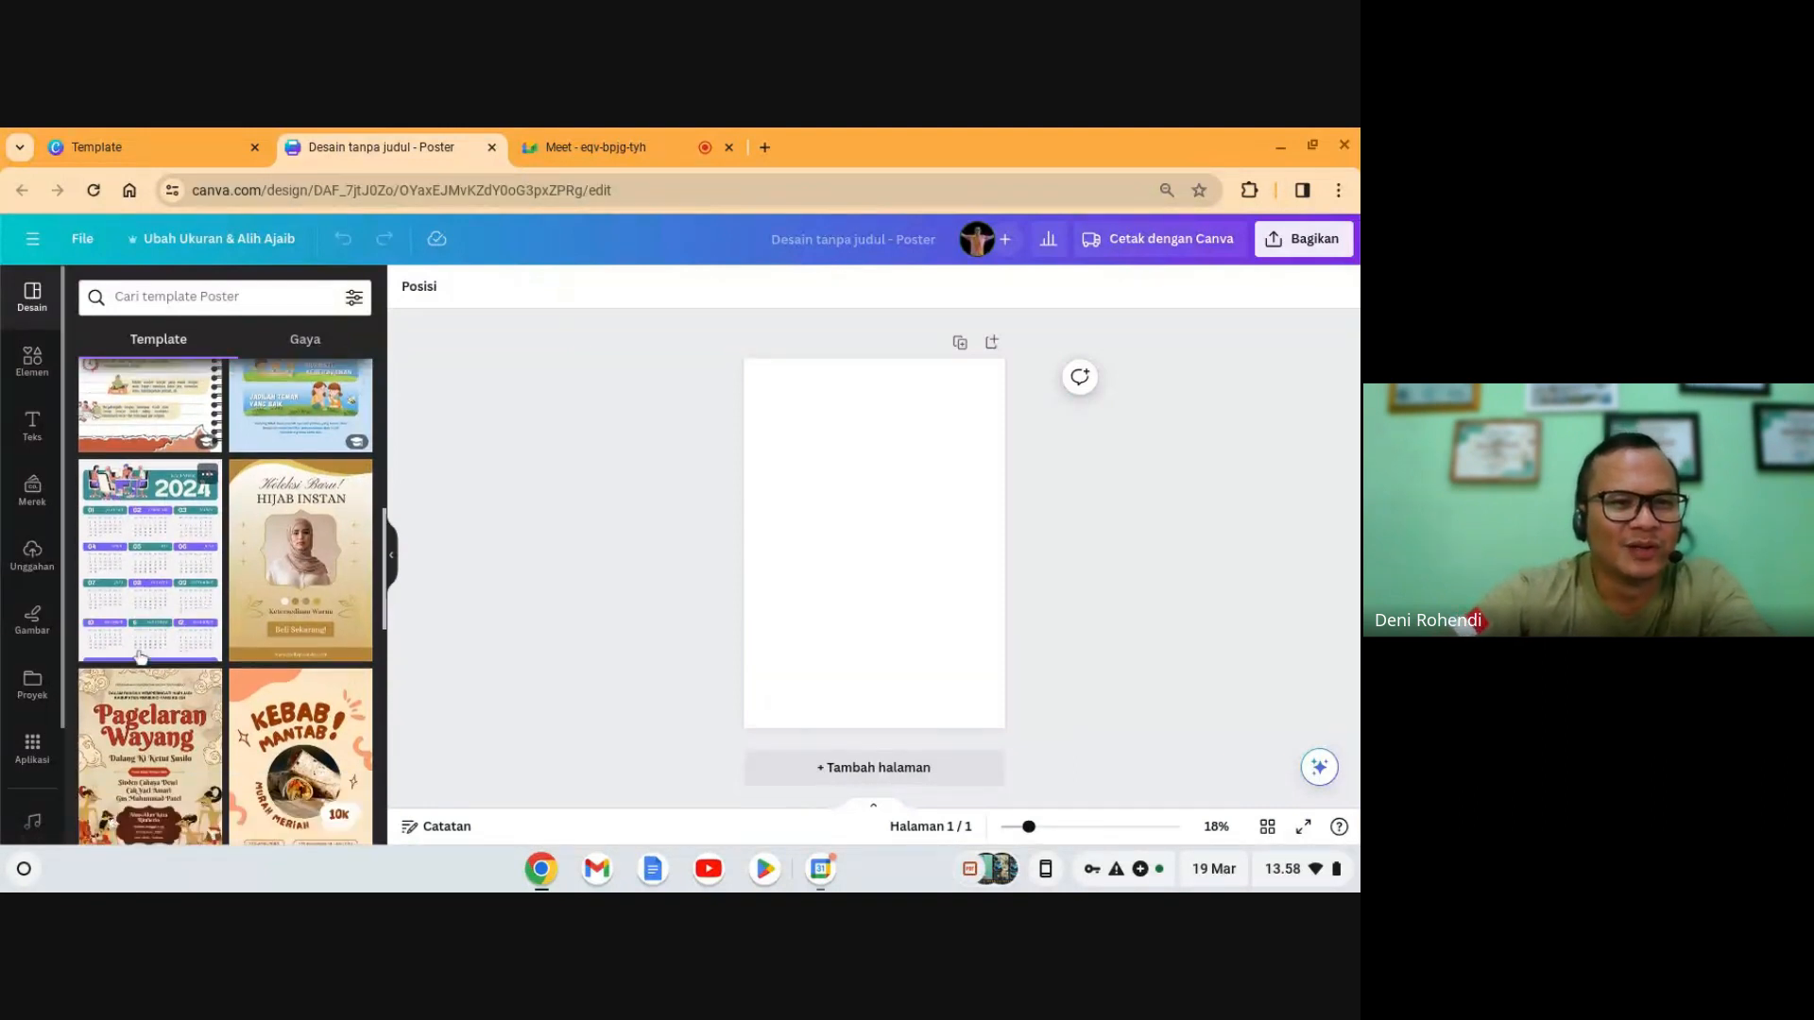
{"action": "scroll", "coordinate": [140, 659], "scroll_direction": "up", "scroll_amount": 1}
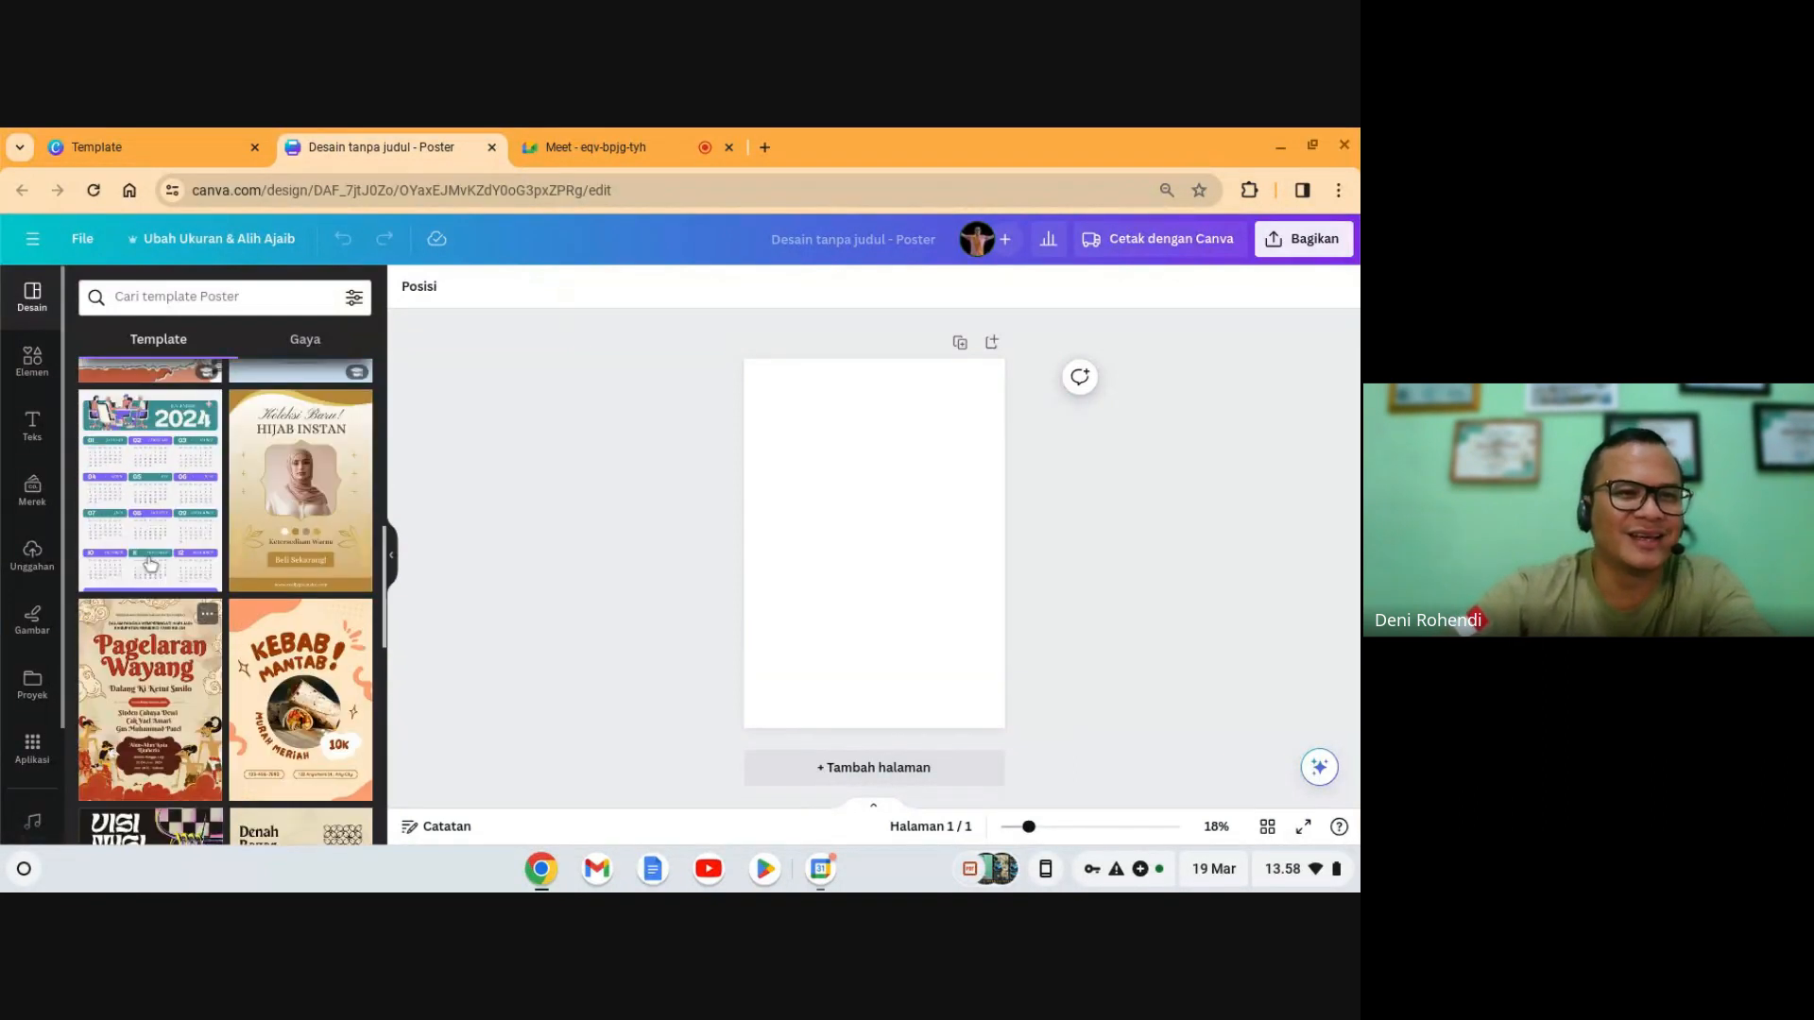
{"action": "scroll", "coordinate": [151, 624], "scroll_direction": "down", "scroll_amount": 6}
{"action": "scroll", "coordinate": [166, 598], "scroll_direction": "down", "scroll_amount": 5}
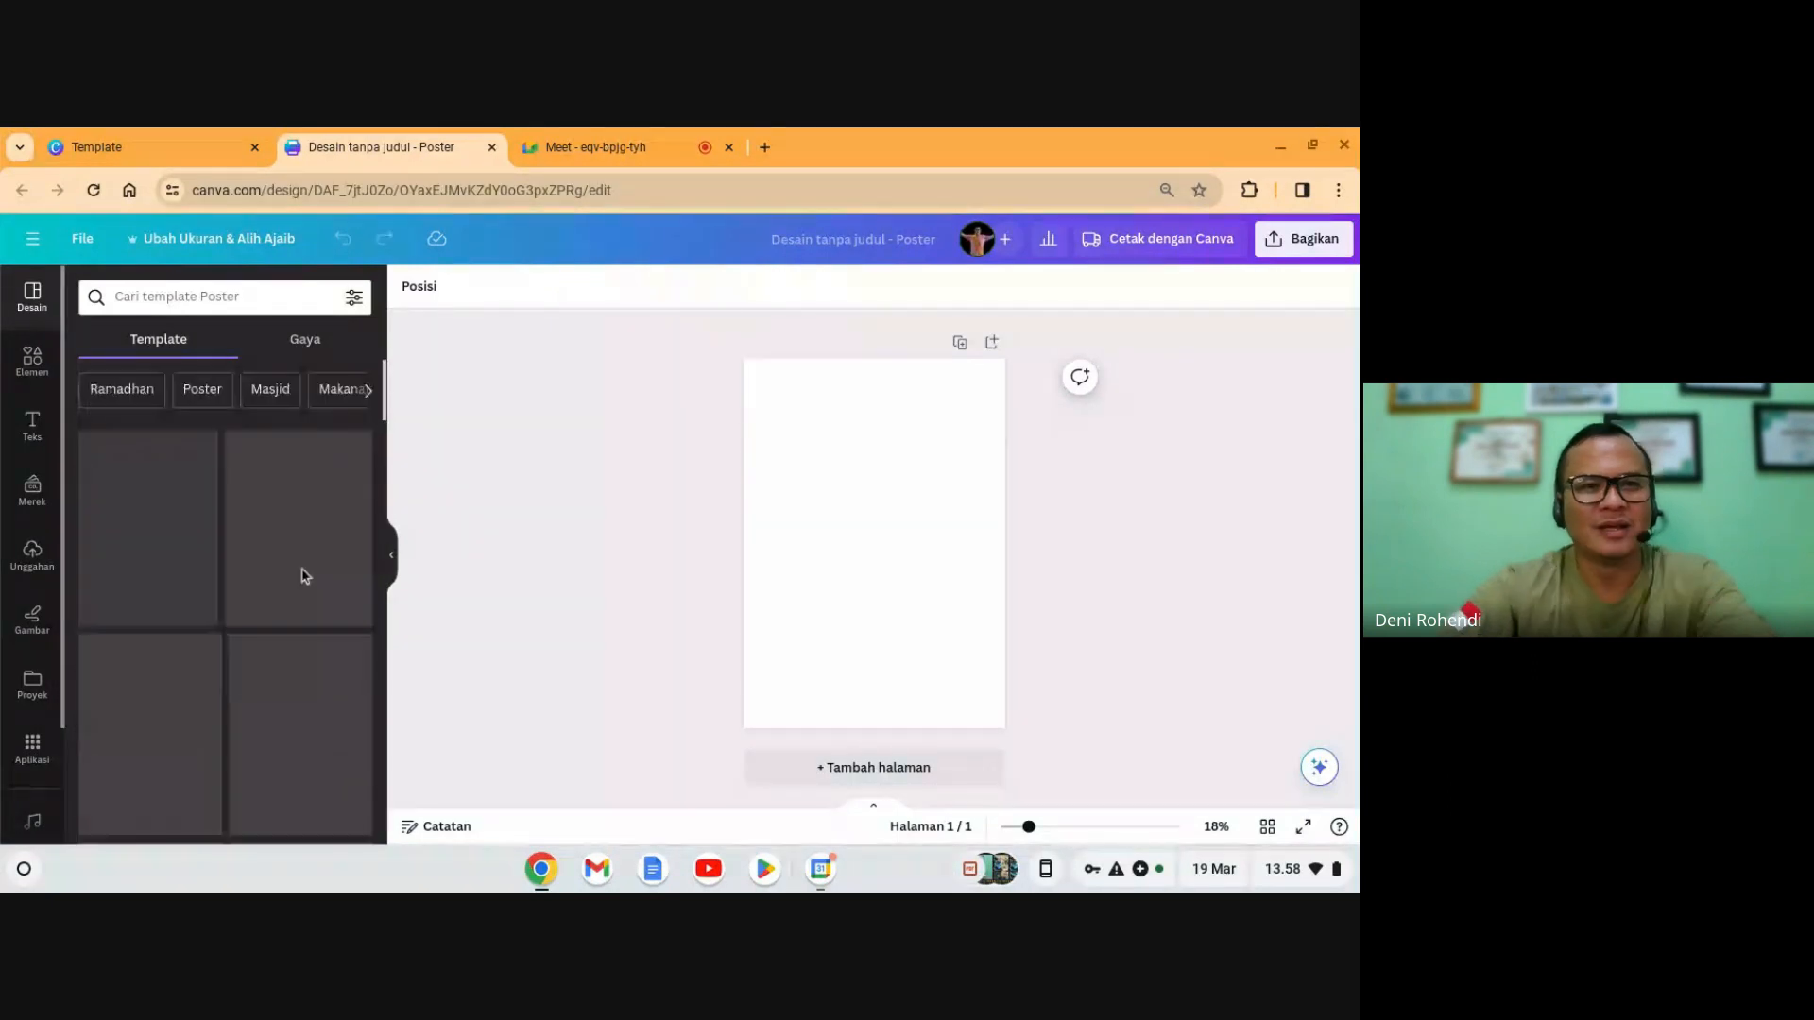
{"action": "left_click", "coordinate": [230, 299]}
- Search the templates for 'ppdb sekolah' and browse the results beside the blank page
{"action": "type", "text": "ppdb"}
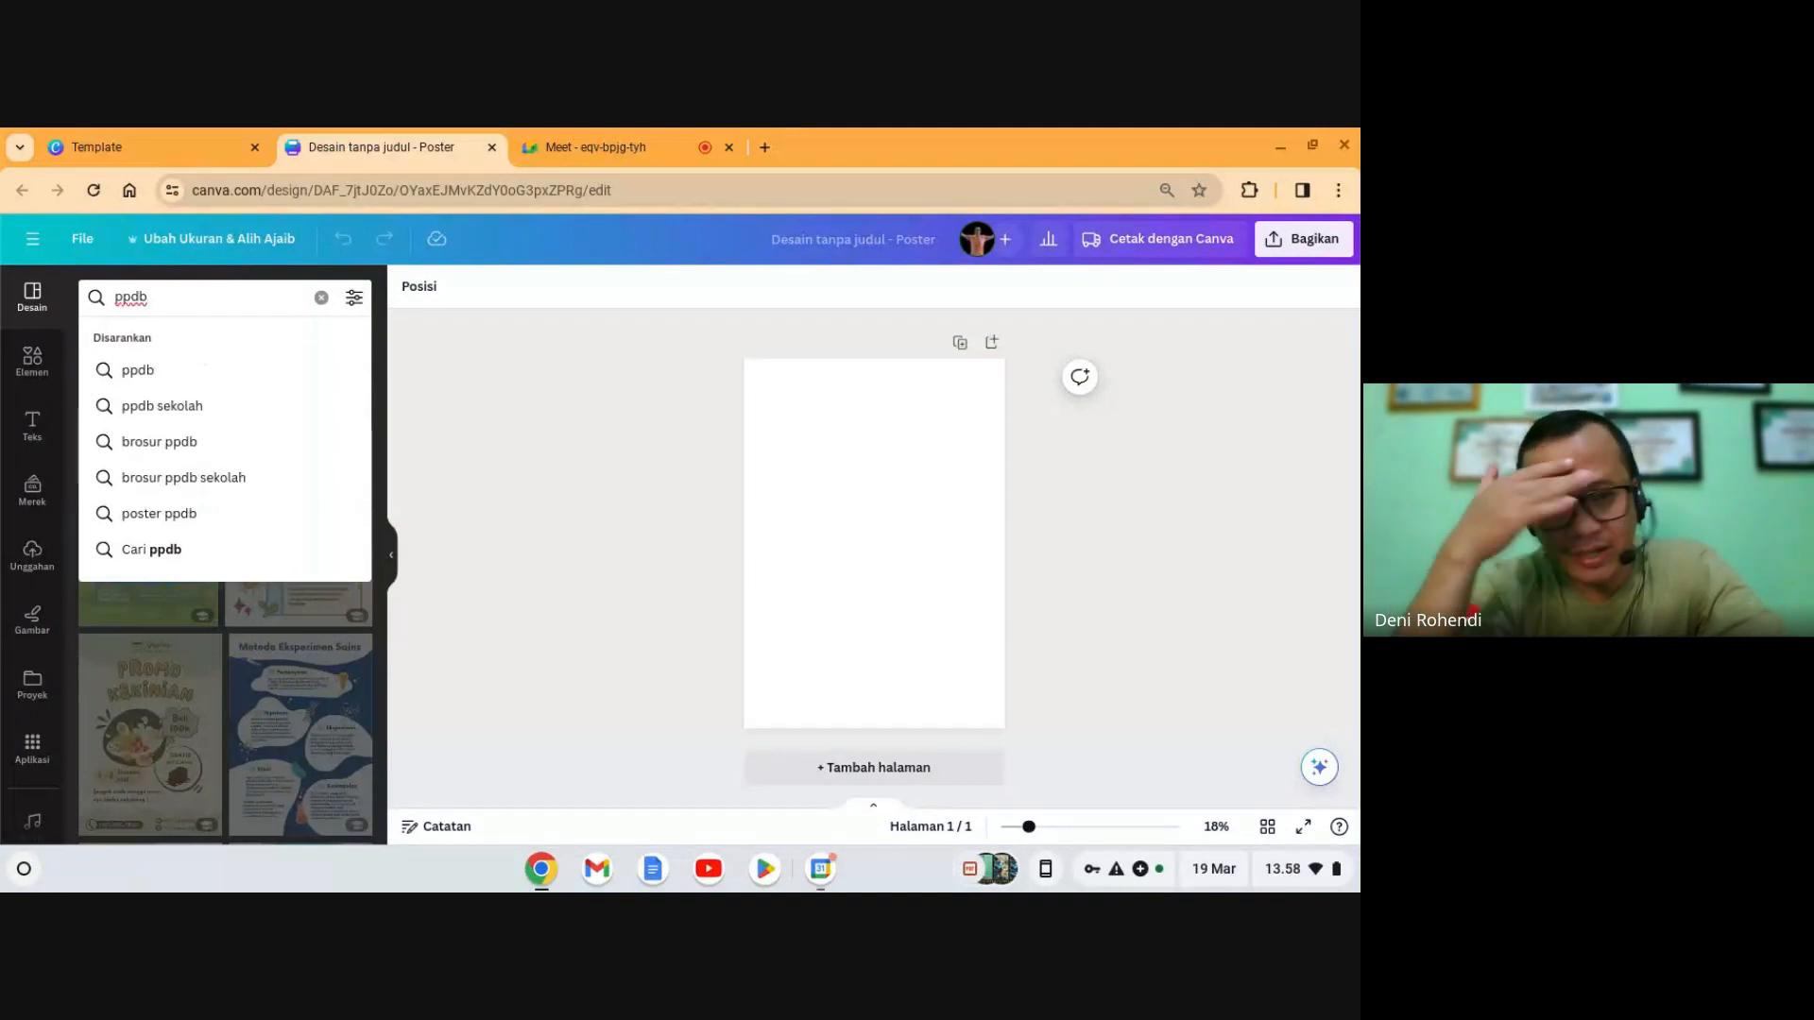
{"action": "left_click", "coordinate": [141, 406]}
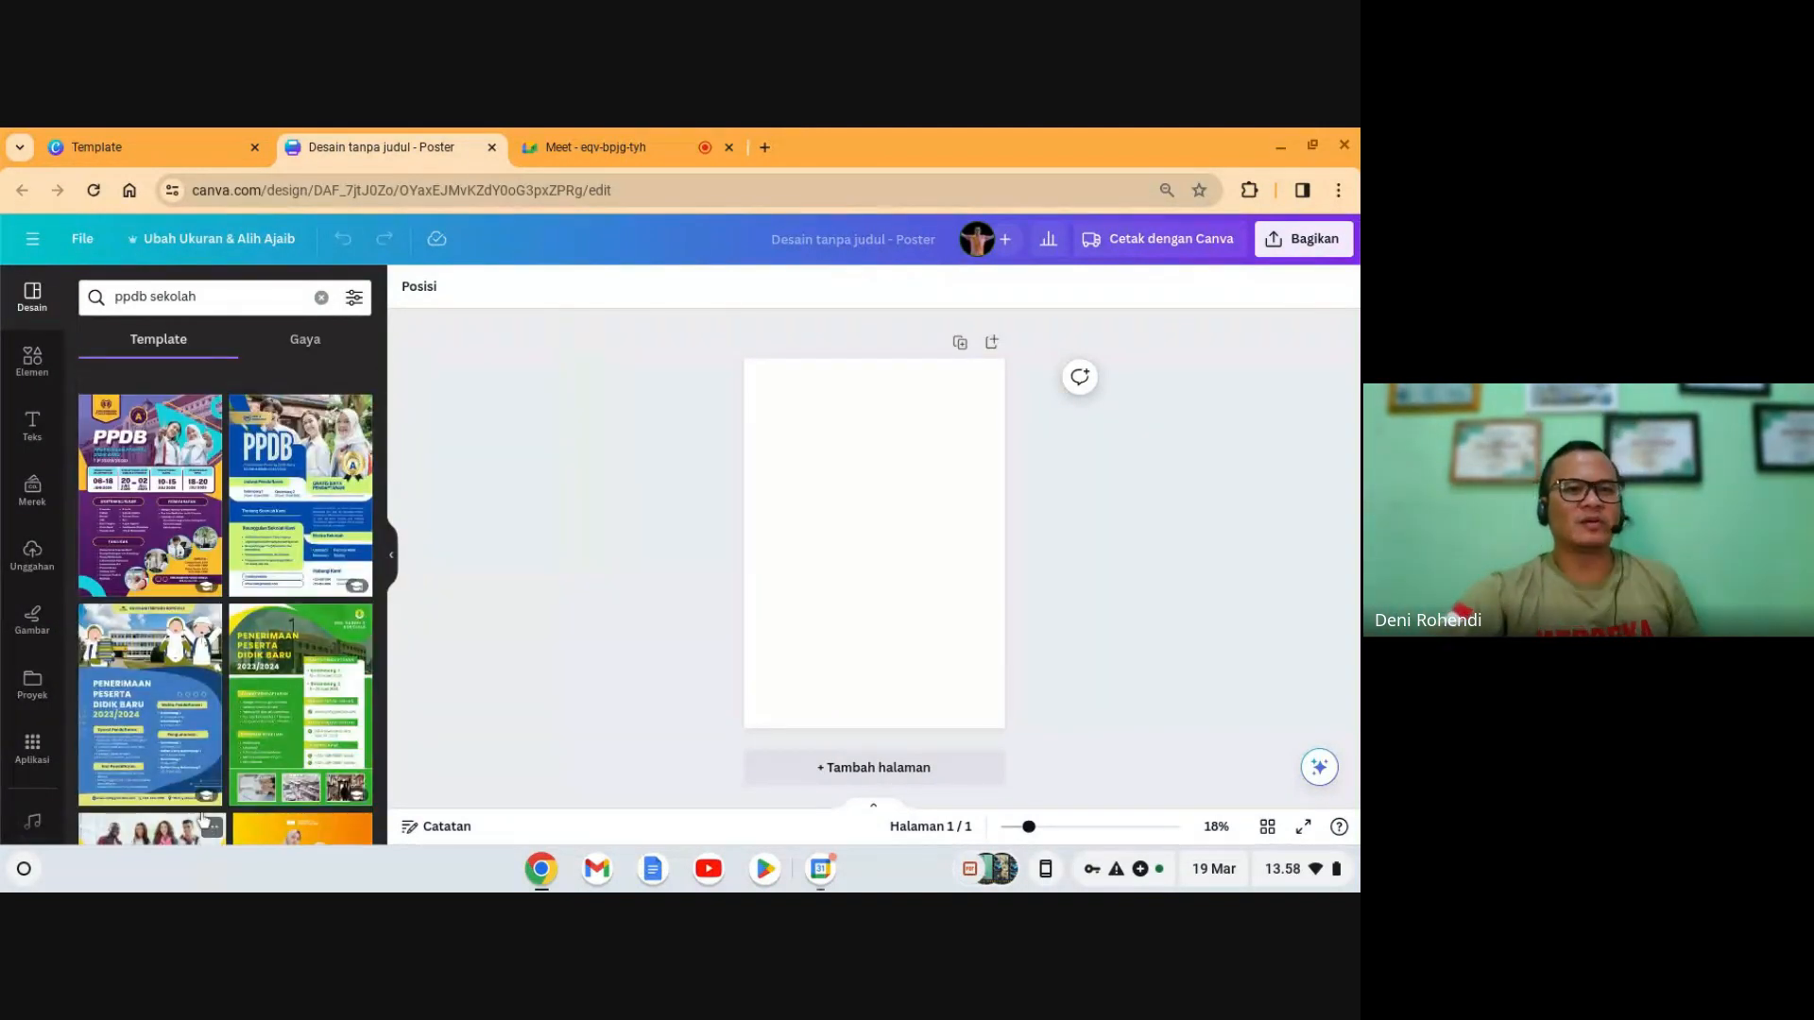
{"action": "scroll", "coordinate": [209, 823], "scroll_direction": "down", "scroll_amount": 3}
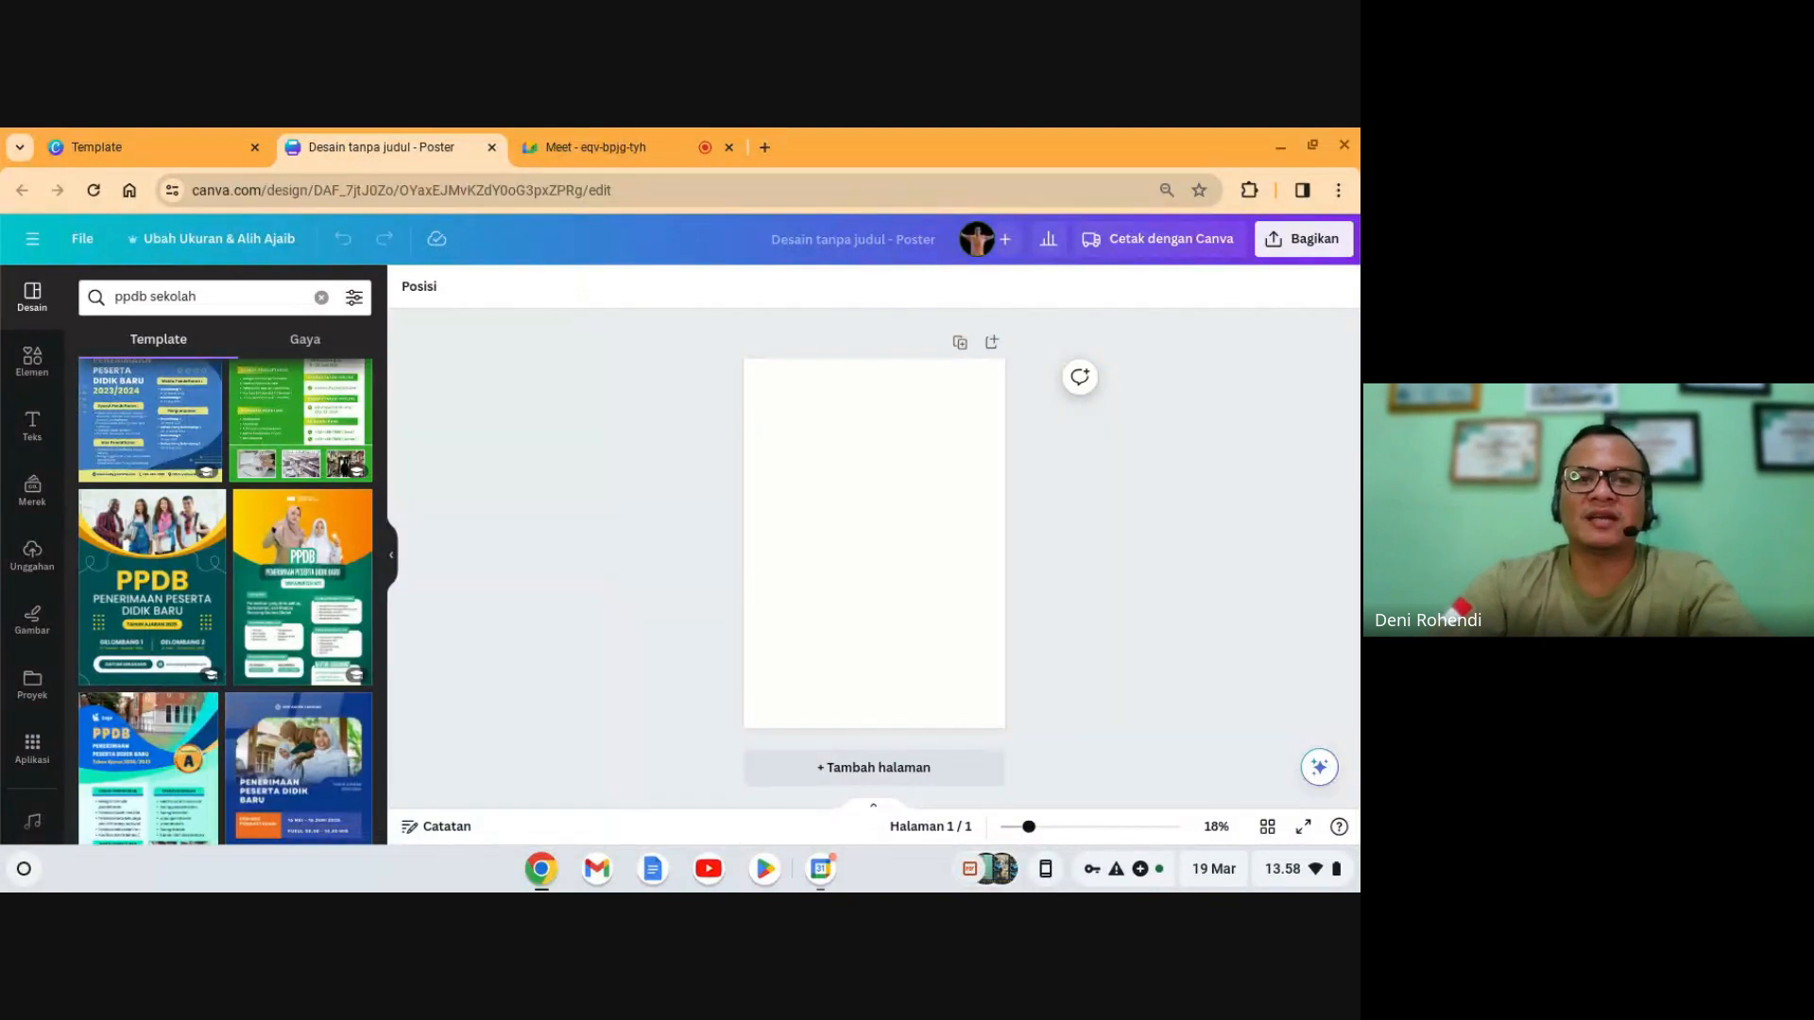
{"action": "left_click", "coordinate": [803, 648]}
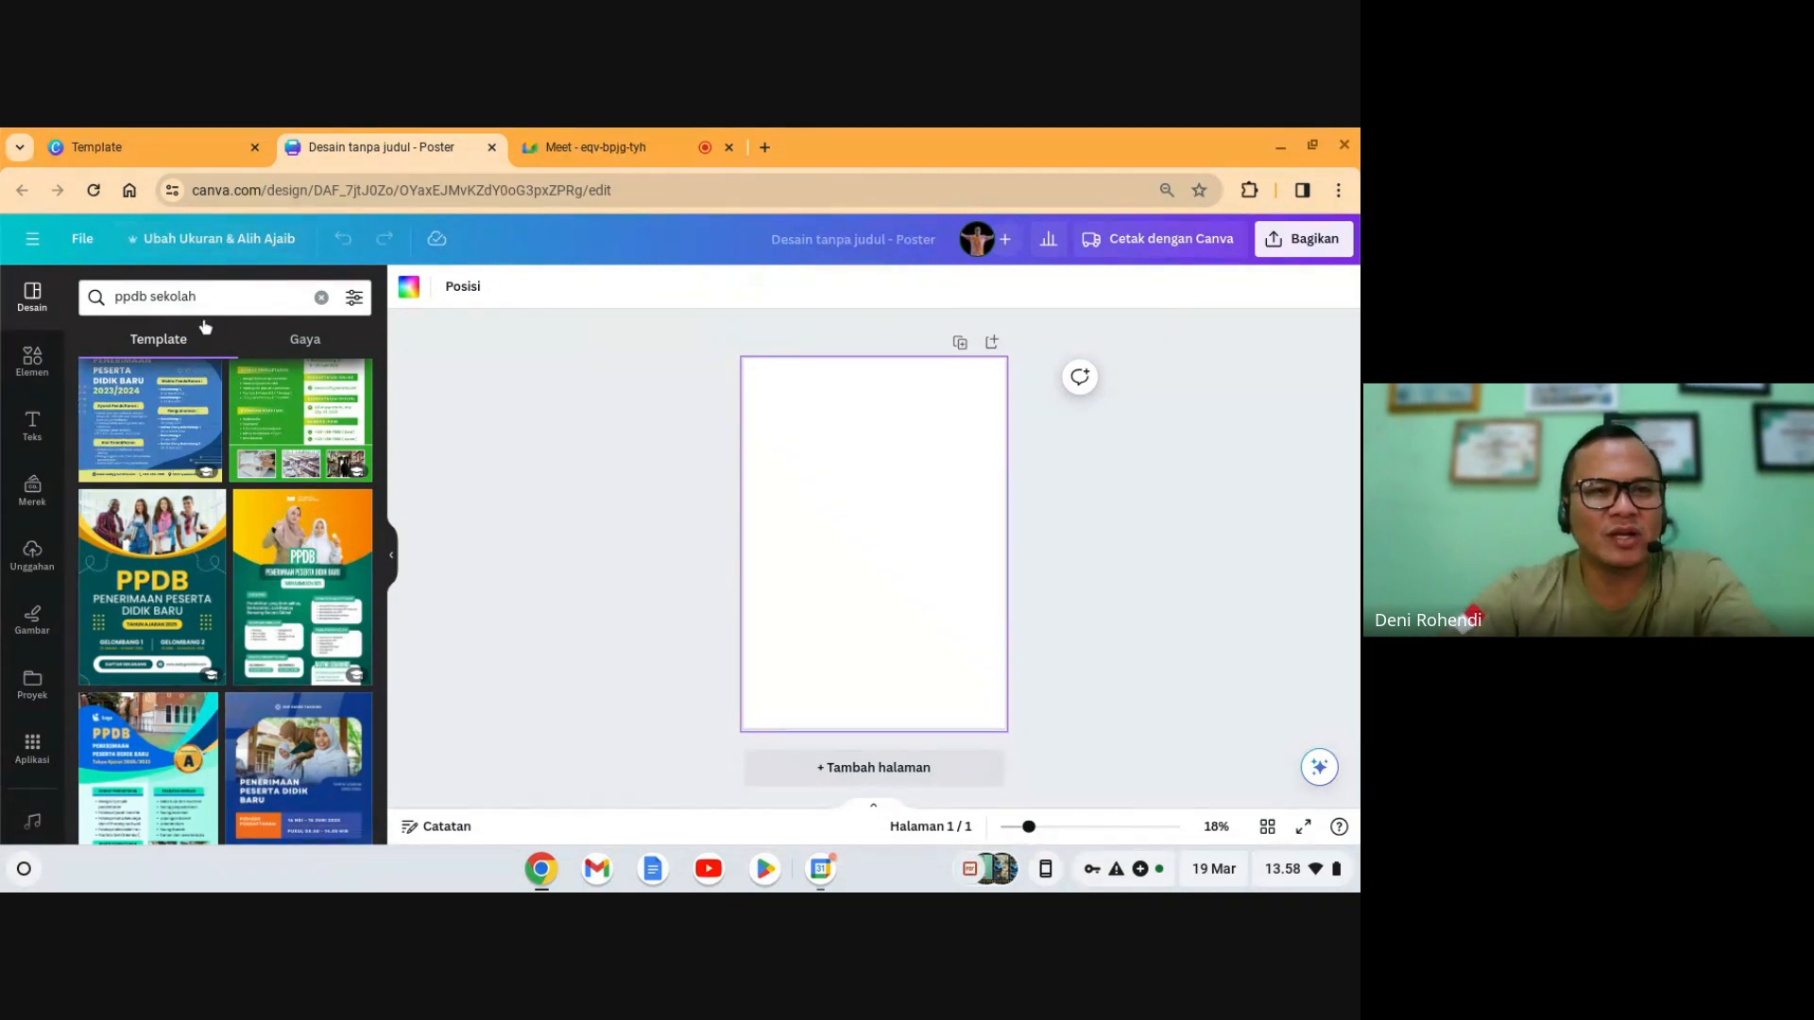
- Inspect the poster's custom size of 42 × 59,4 cm, then close the resize options unchanged
{"action": "left_click", "coordinate": [204, 252]}
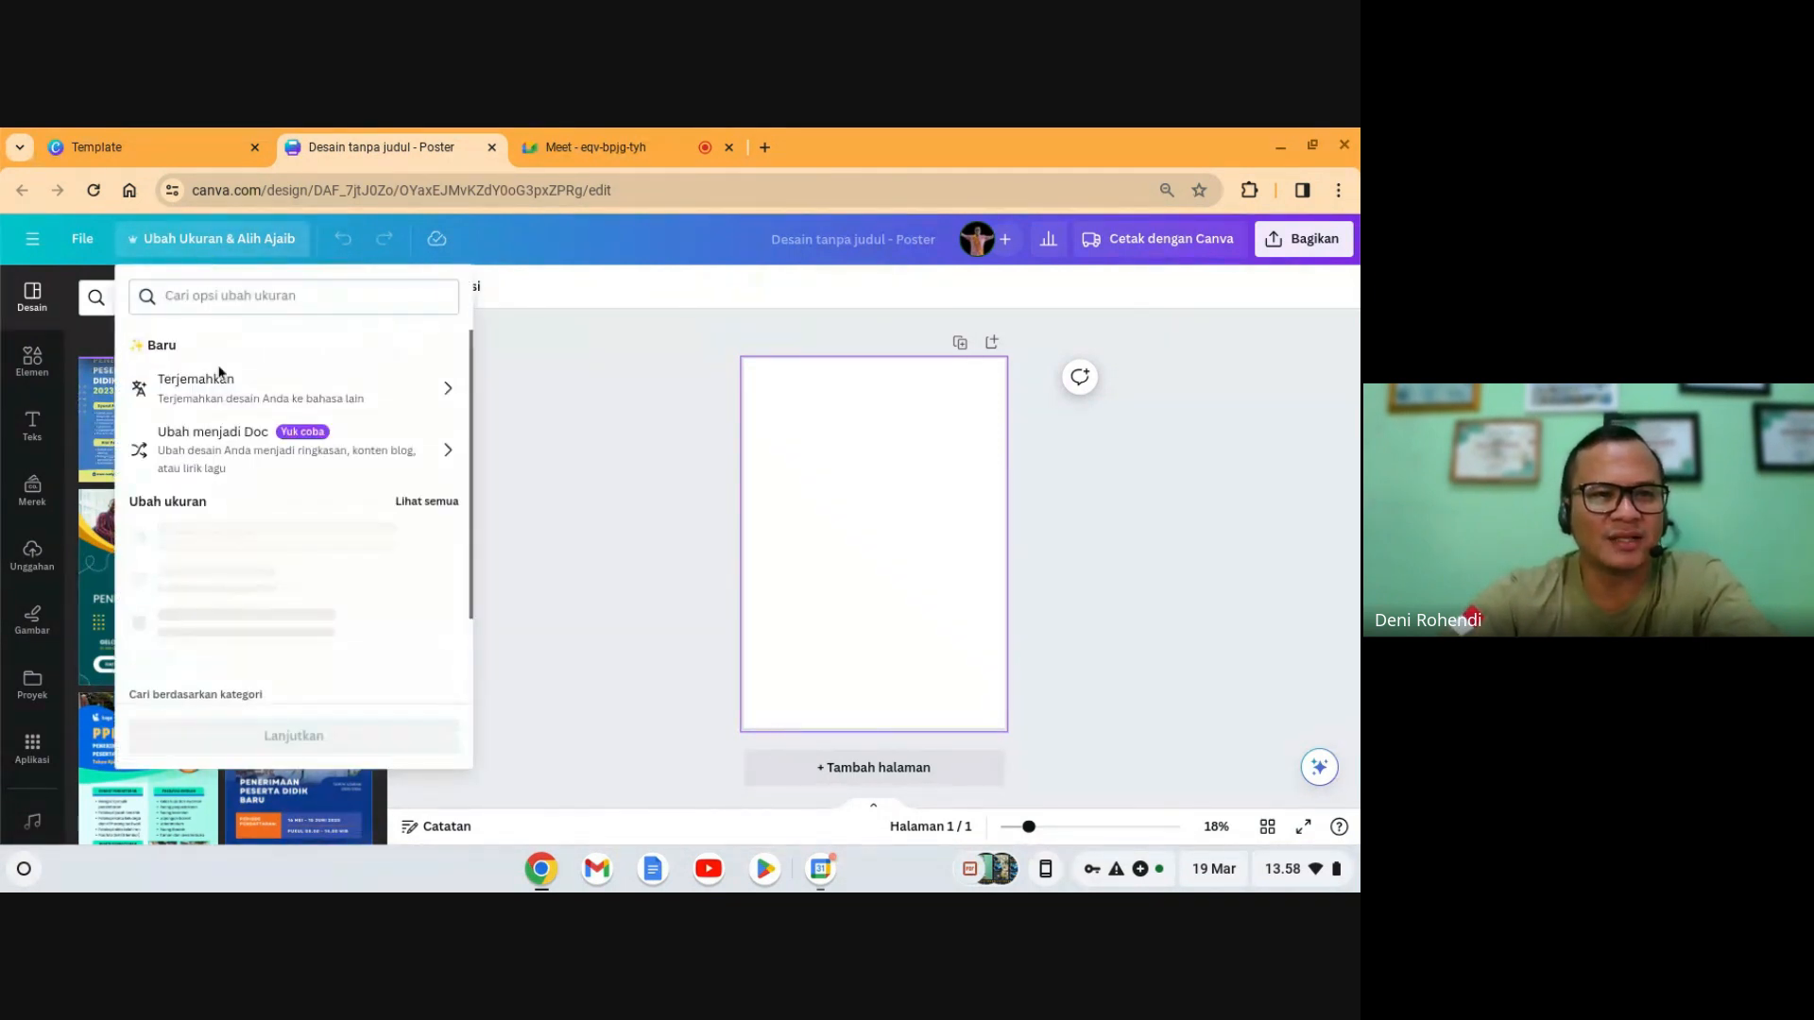
{"action": "scroll", "coordinate": [255, 614], "scroll_direction": "down", "scroll_amount": 3}
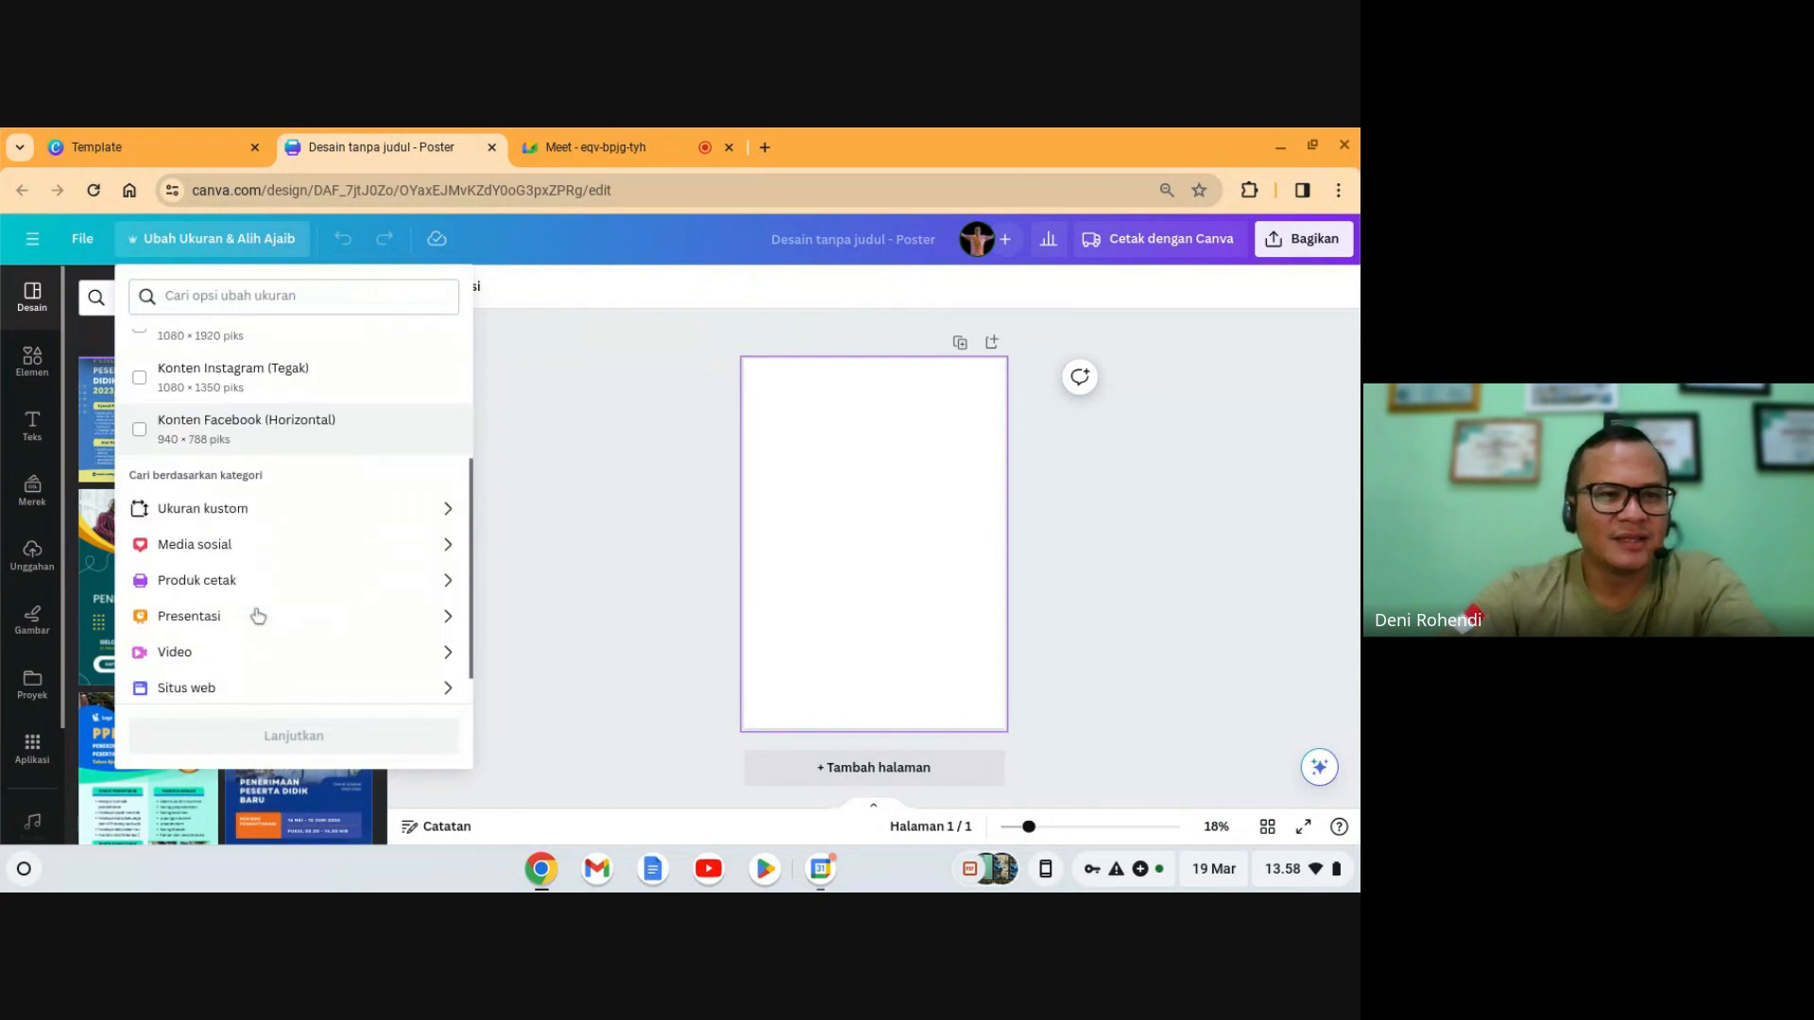
{"action": "scroll", "coordinate": [251, 567], "scroll_direction": "up", "scroll_amount": 2}
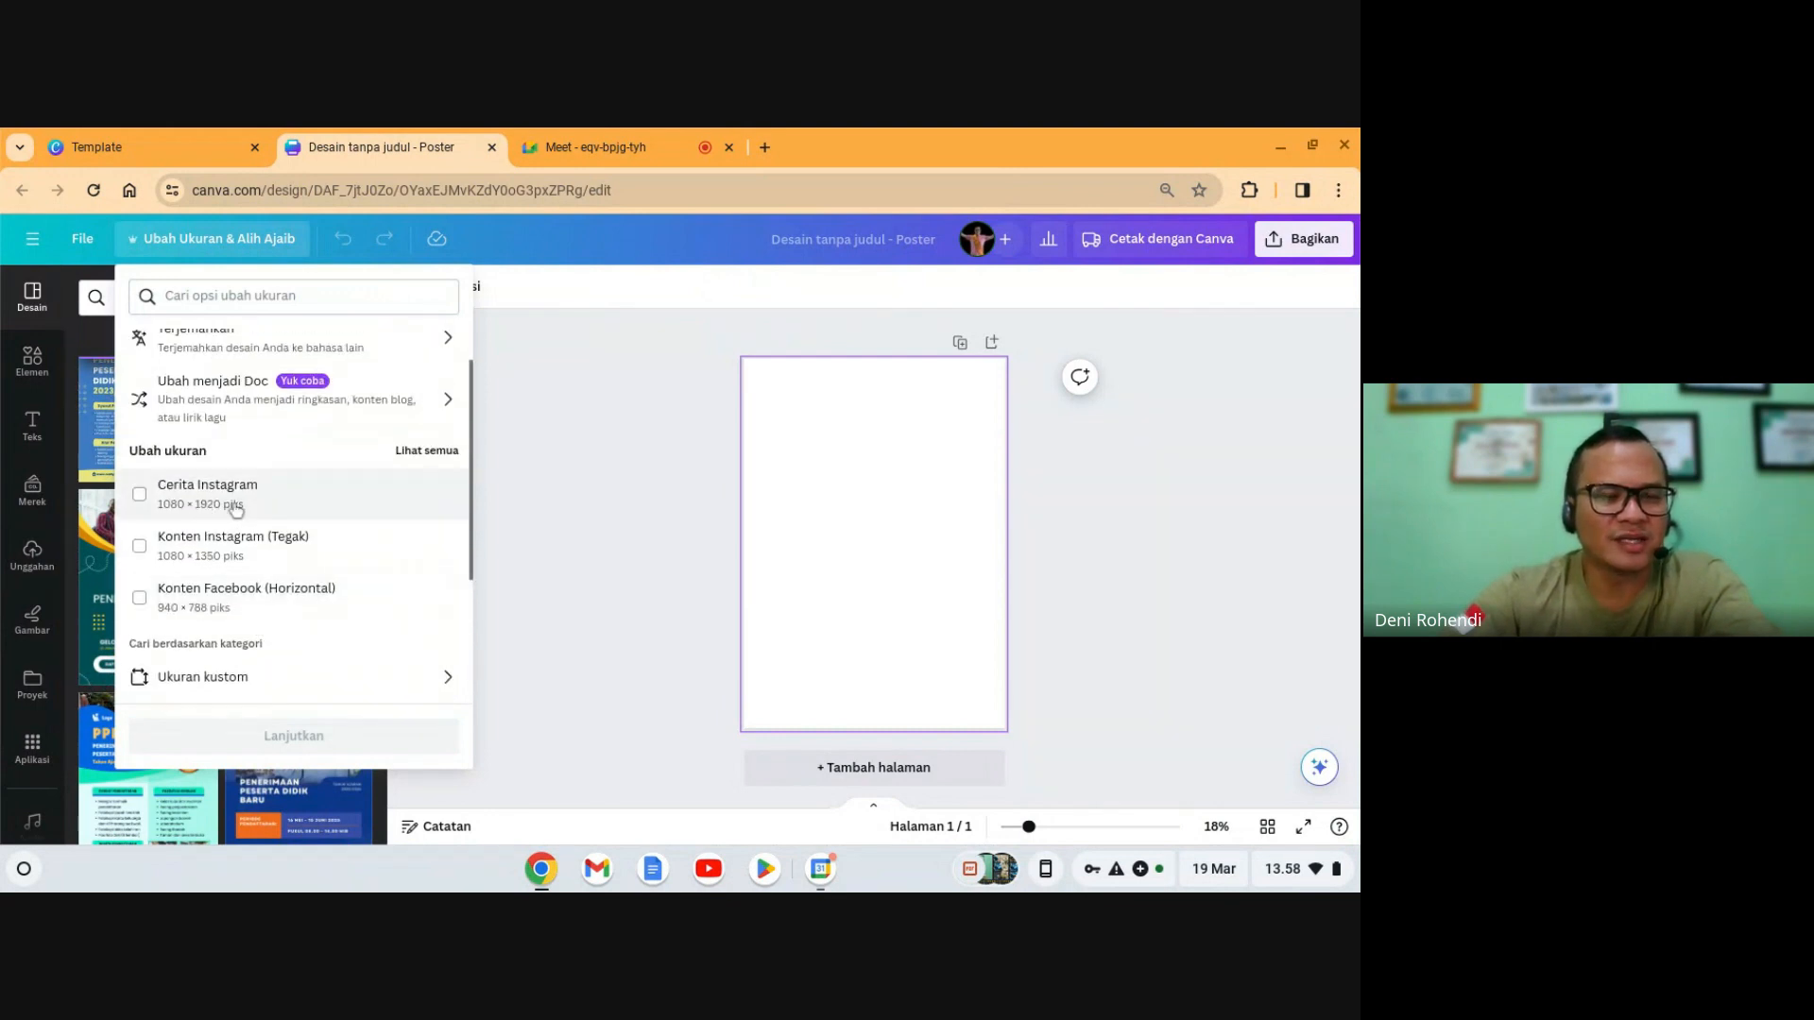
{"action": "scroll", "coordinate": [237, 510], "scroll_direction": "down", "scroll_amount": 1}
{"action": "scroll", "coordinate": [241, 529], "scroll_direction": "down", "scroll_amount": 2}
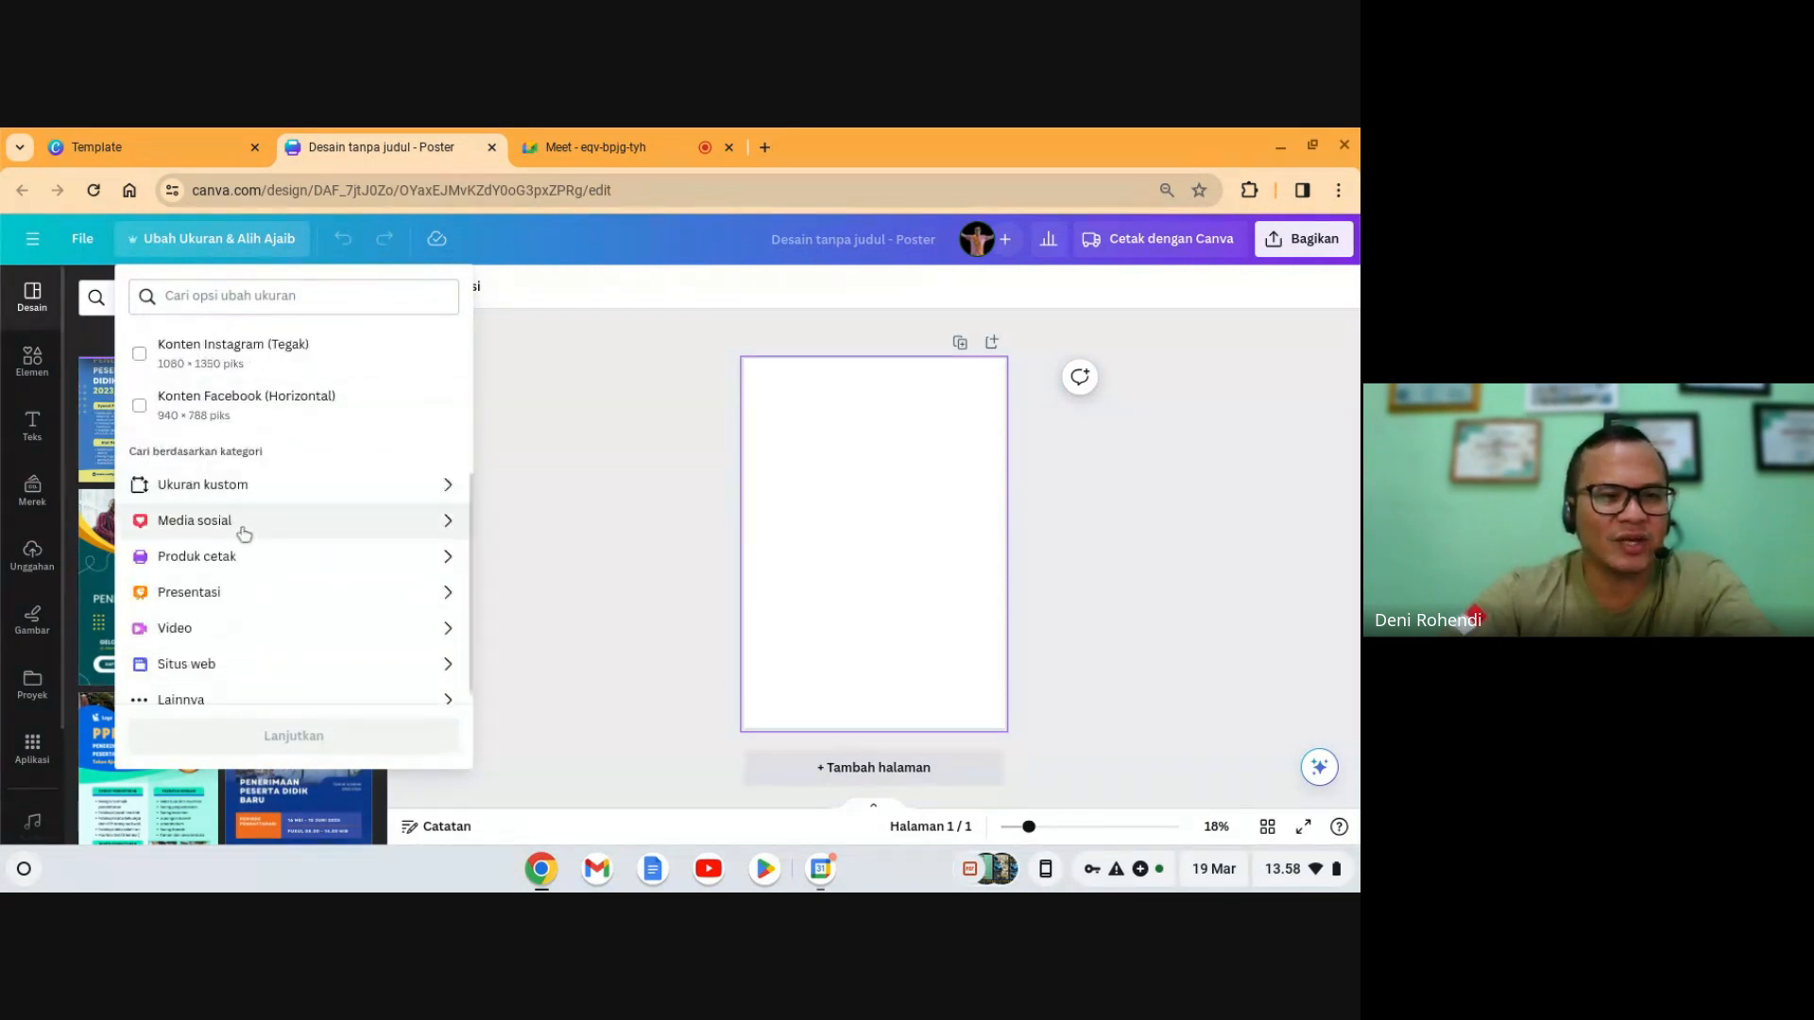
{"action": "left_click", "coordinate": [234, 470]}
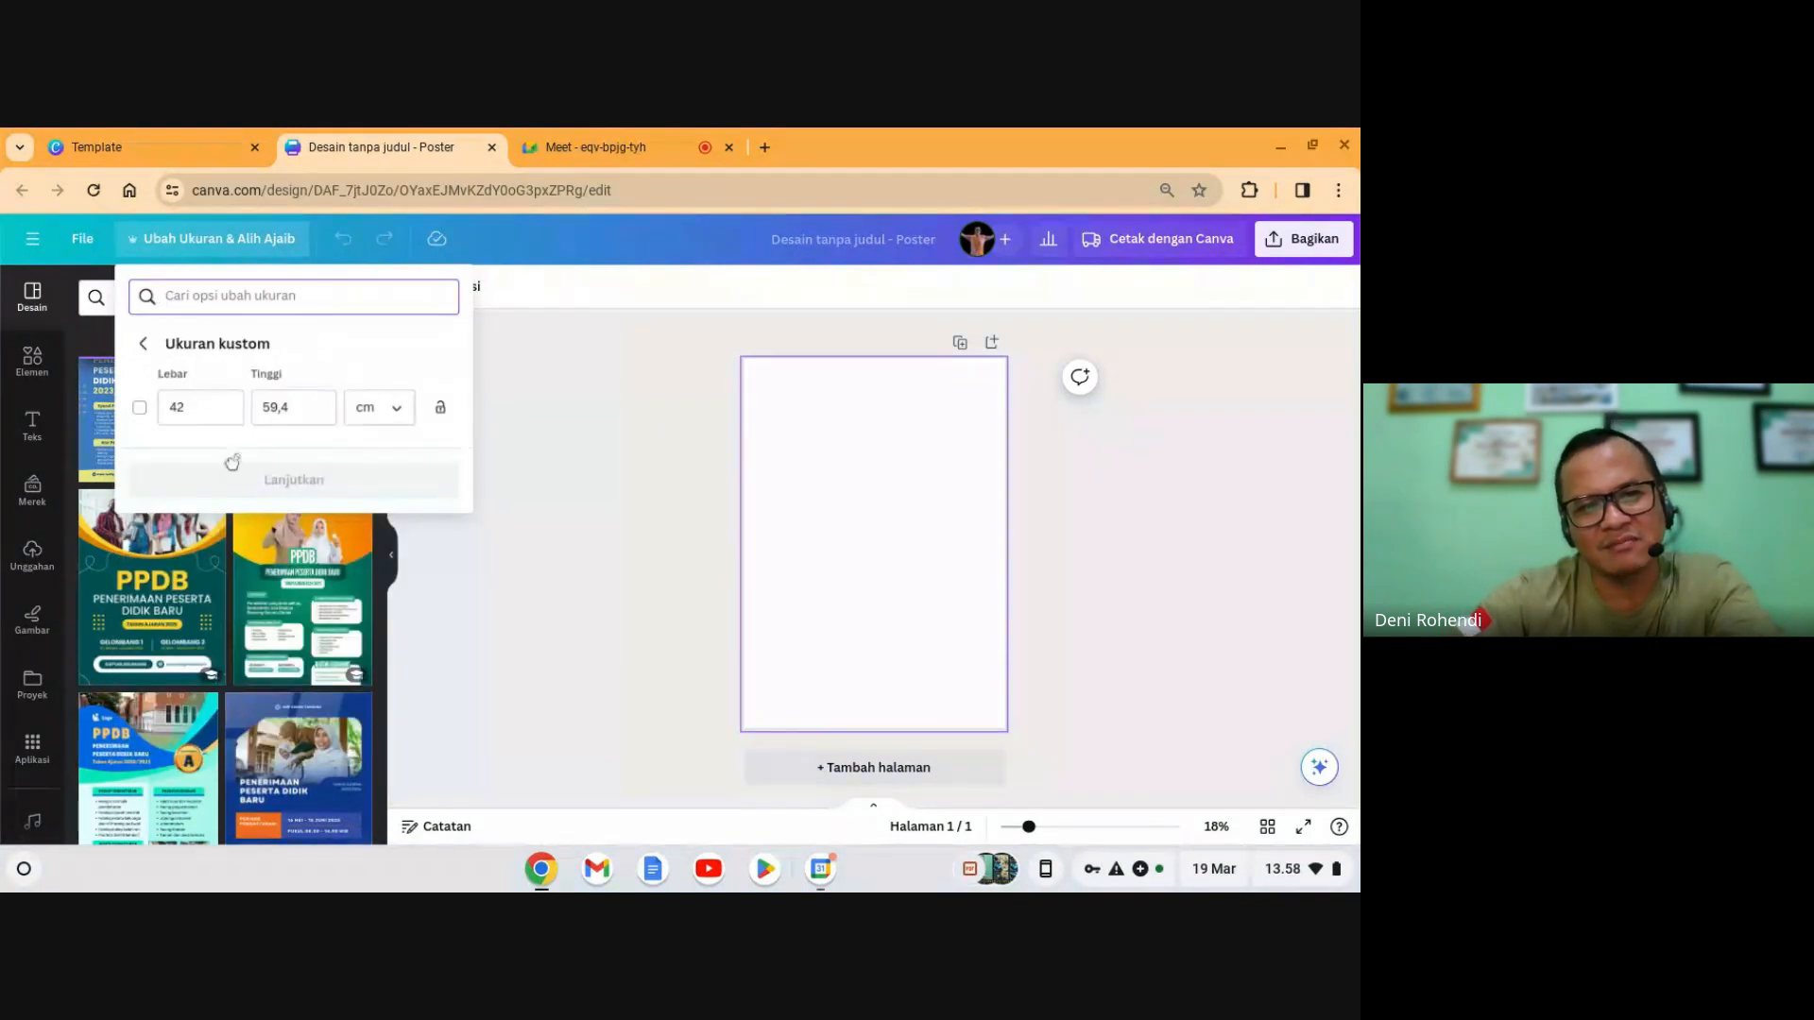
{"action": "left_click", "coordinate": [215, 406]}
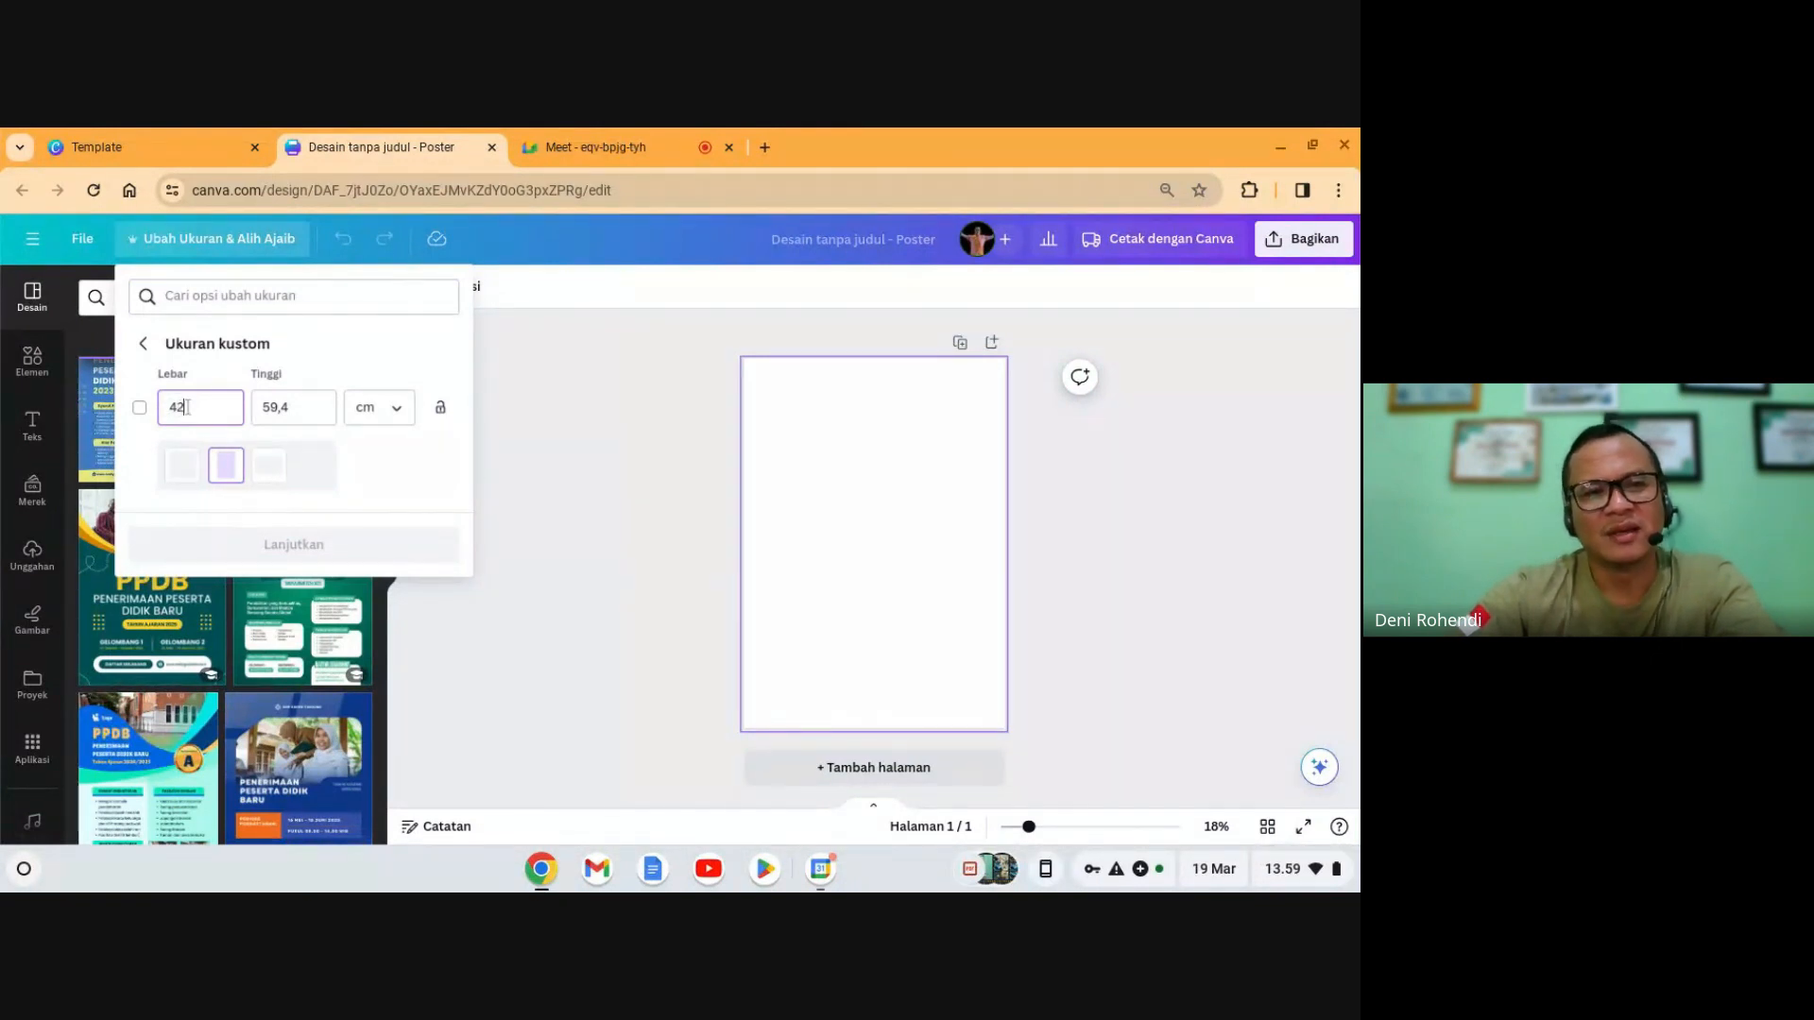
{"action": "left_click", "coordinate": [313, 412]}
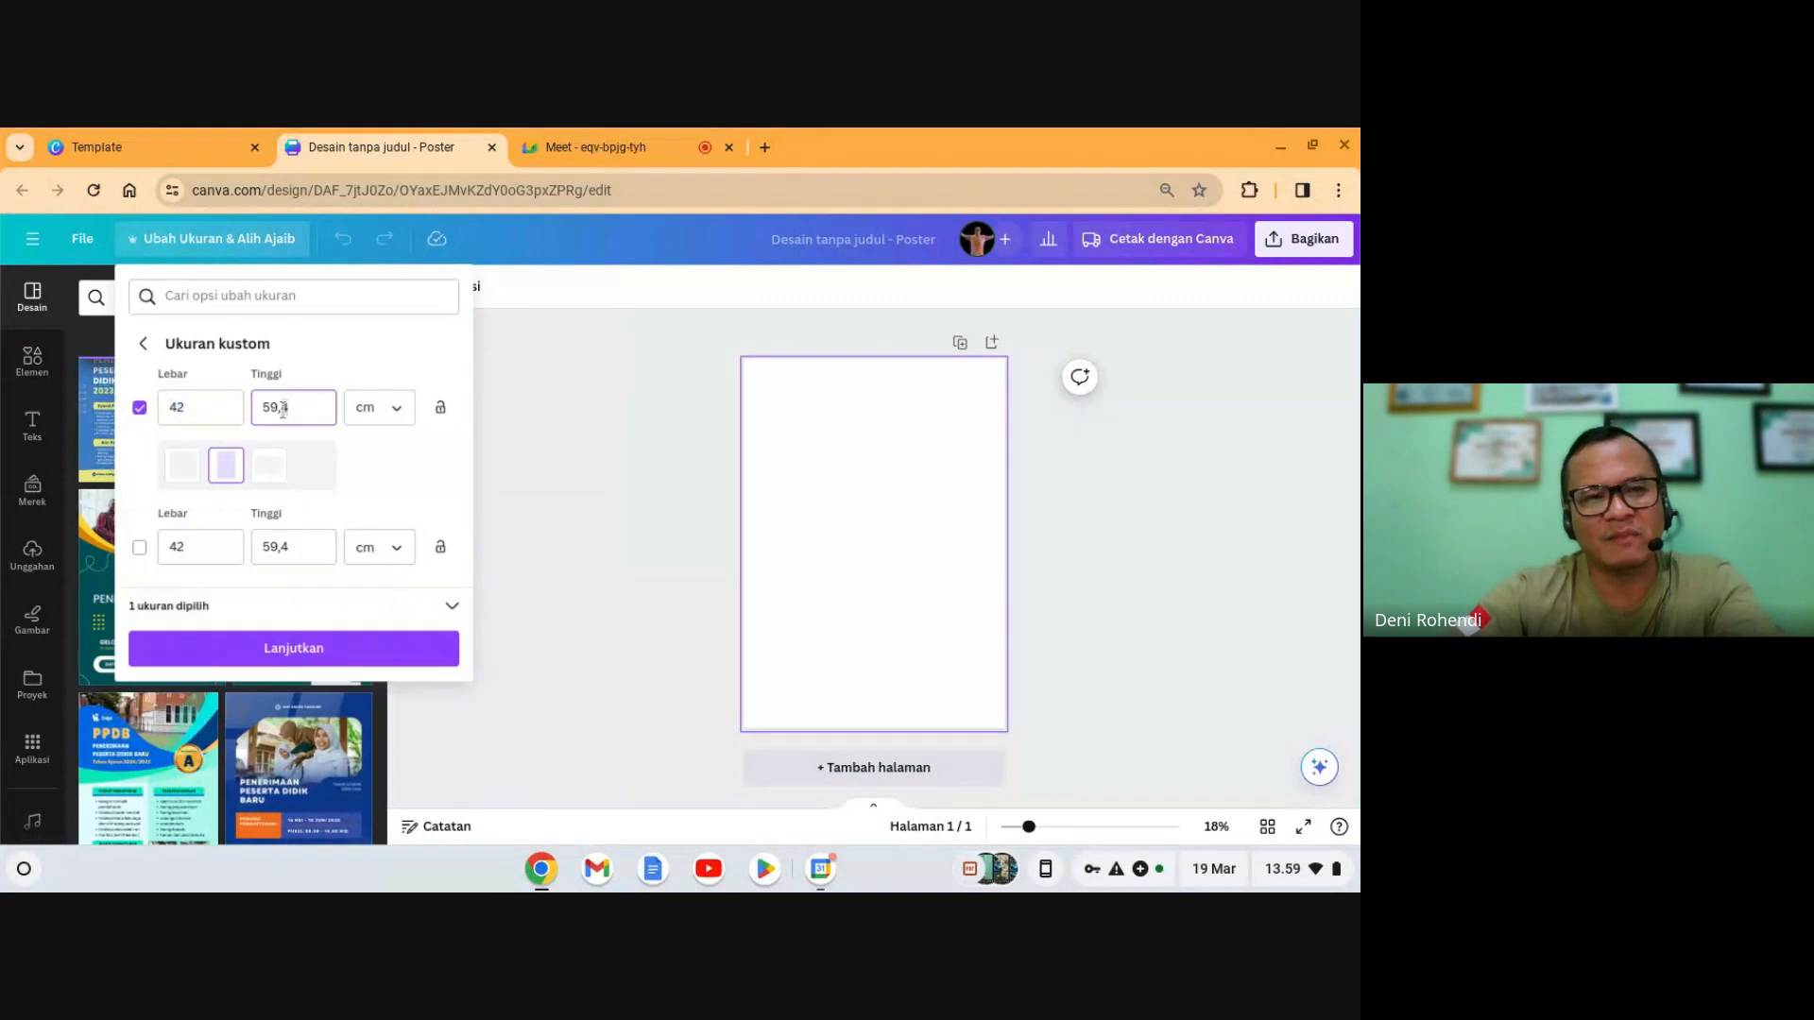
{"action": "left_click", "coordinate": [361, 416]}
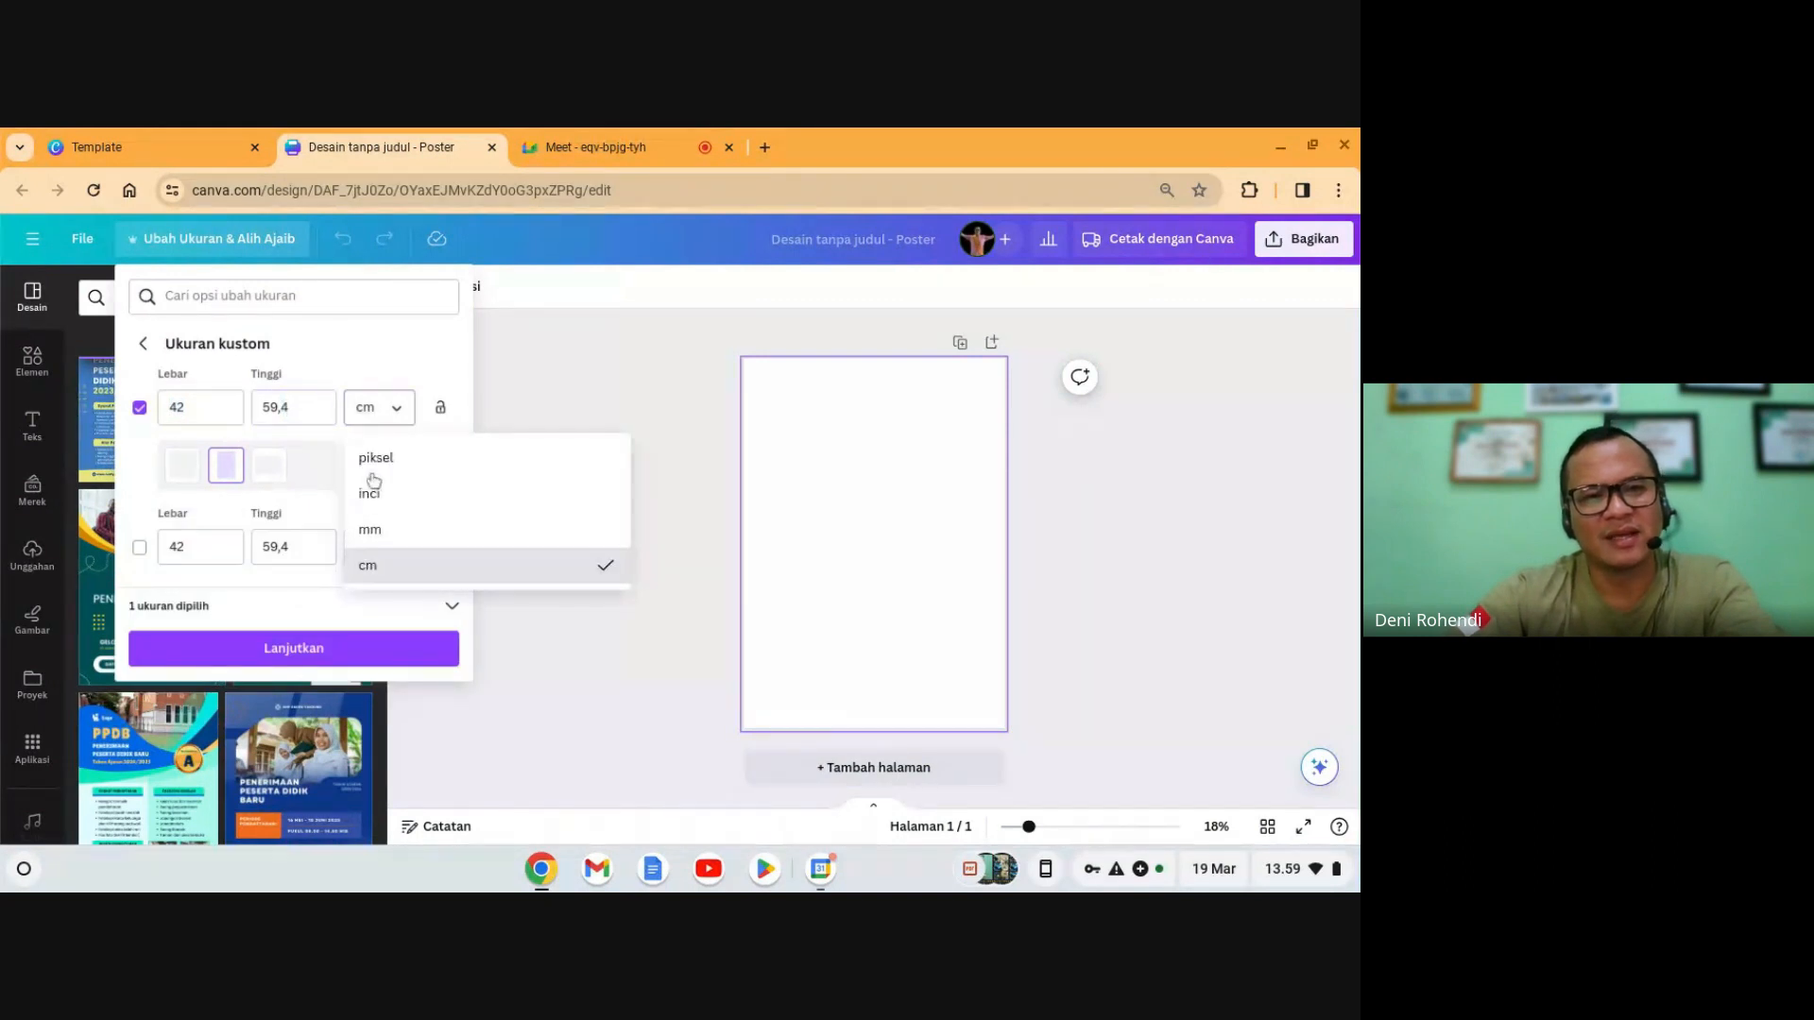
{"action": "left_click", "coordinate": [385, 361]}
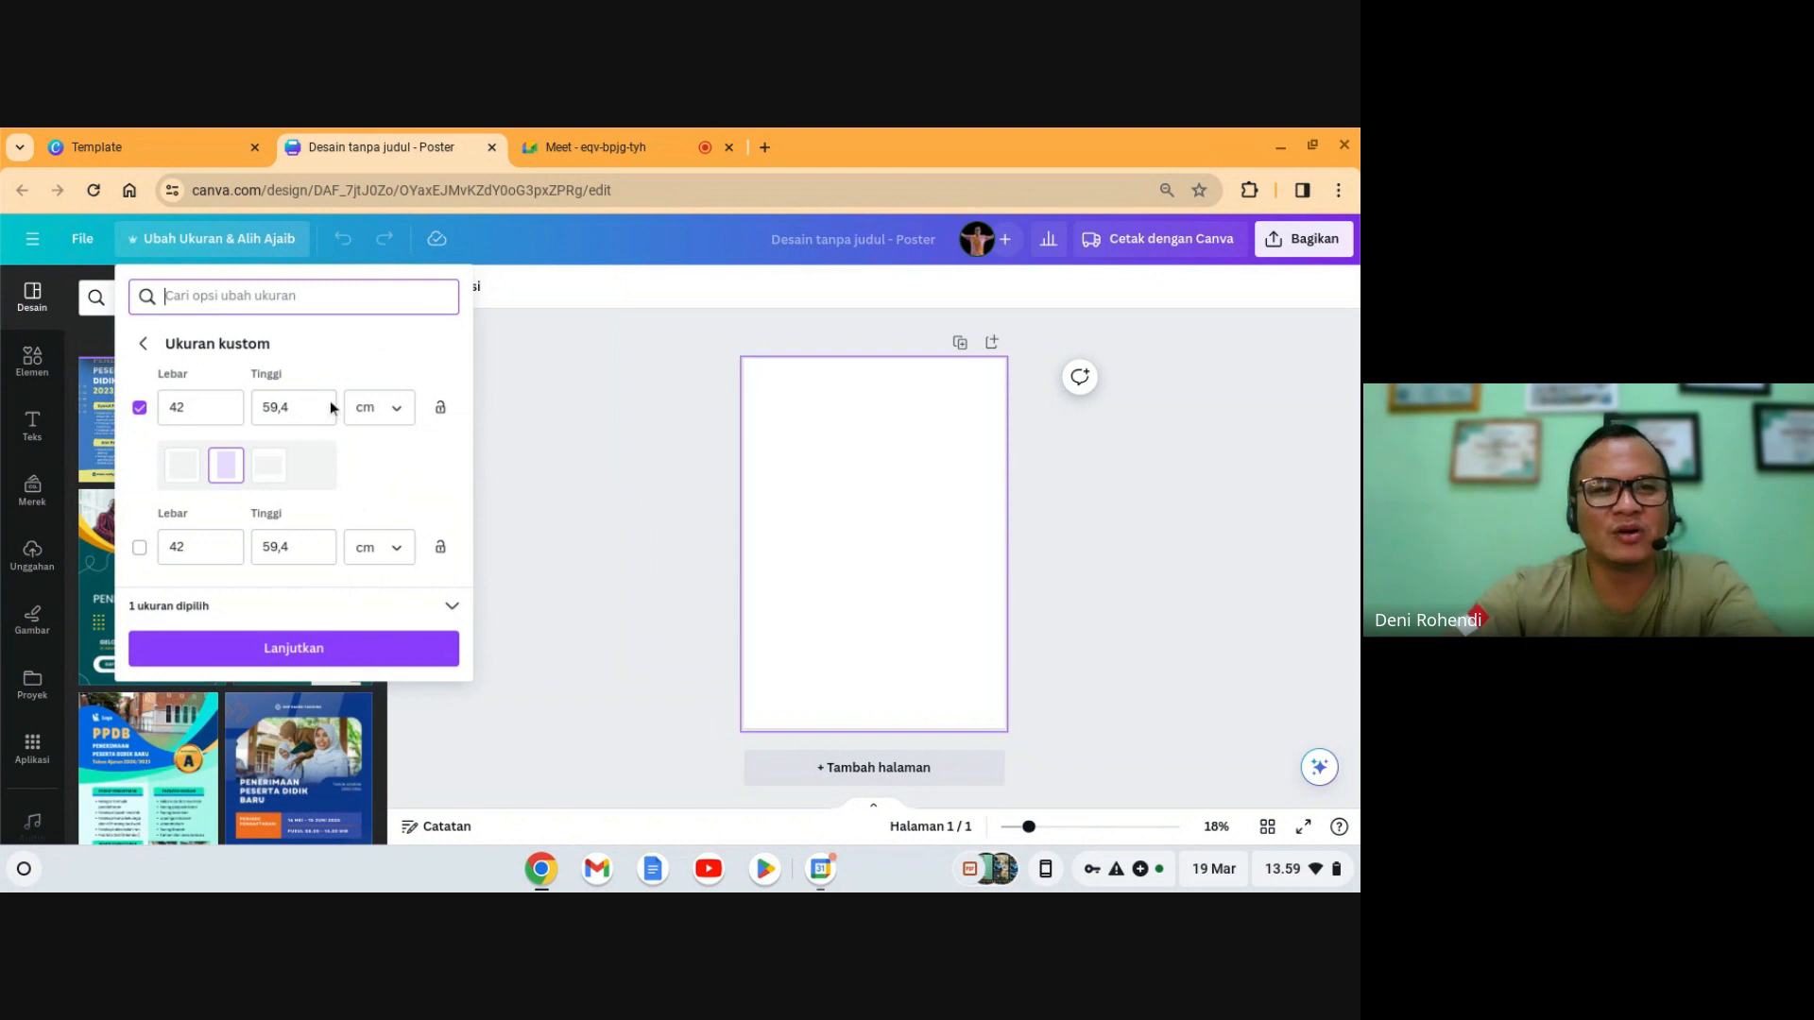
{"action": "left_click", "coordinate": [140, 408]}
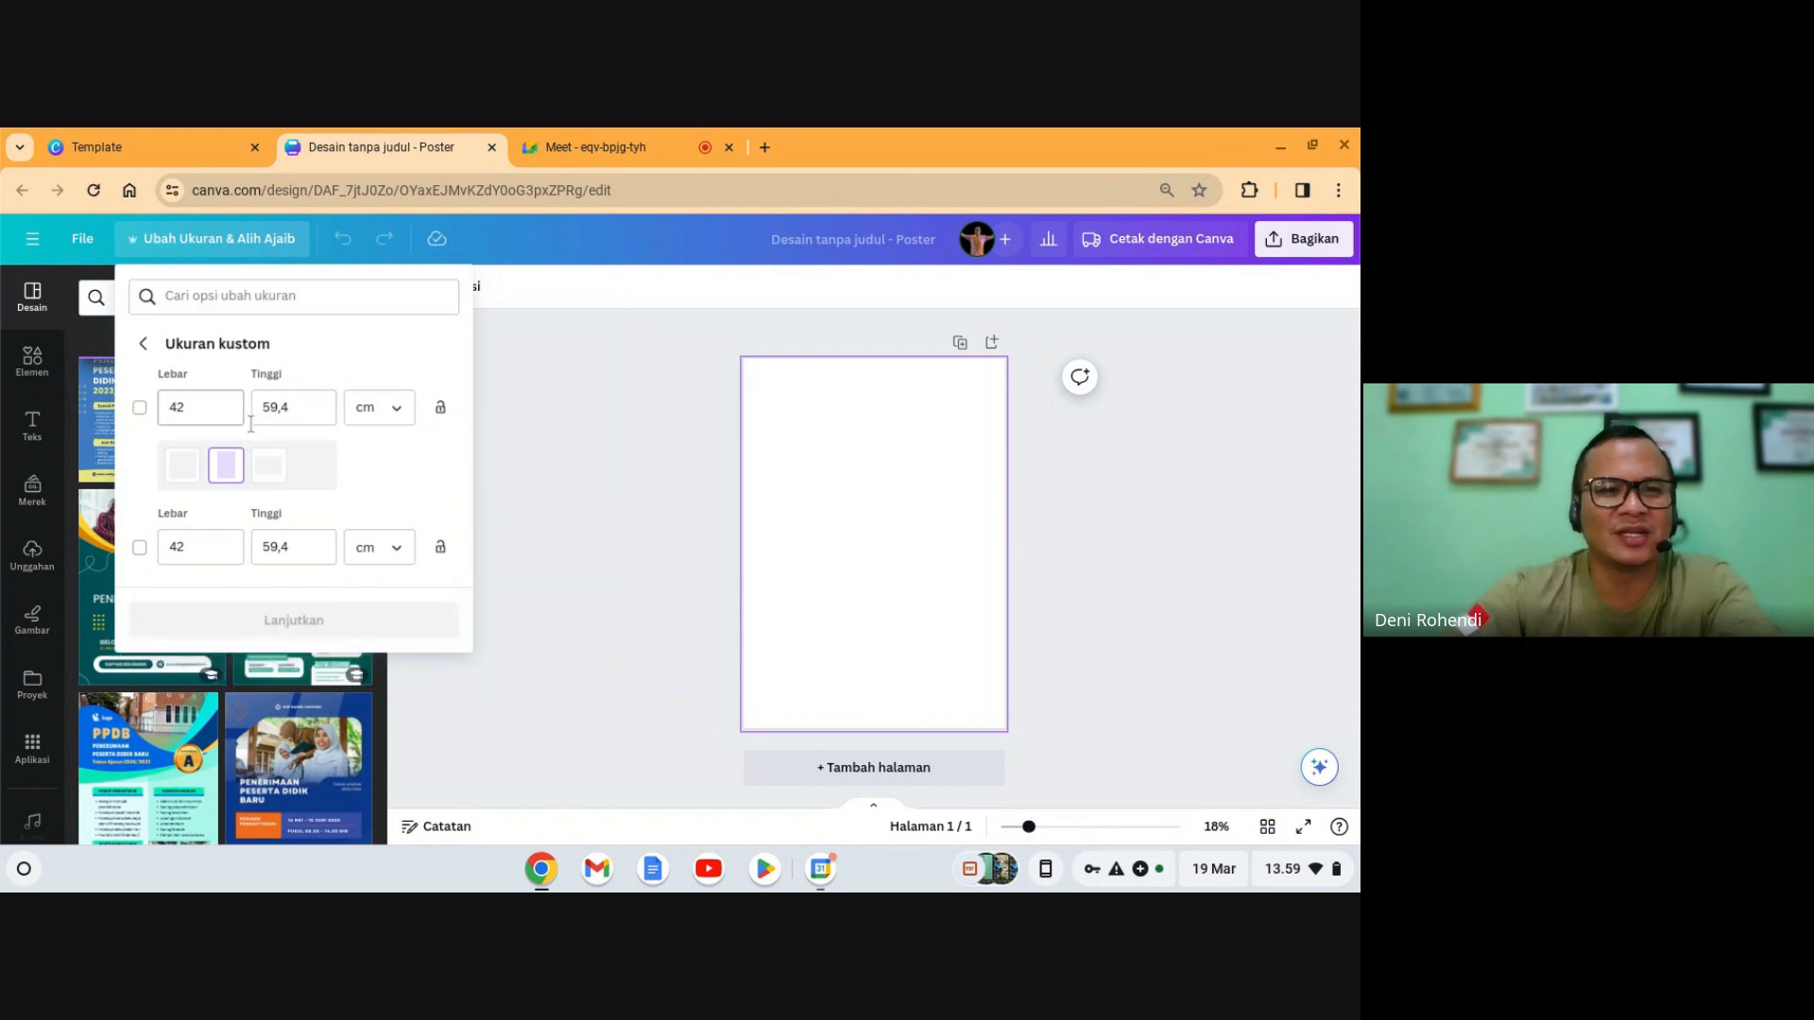
{"action": "left_click", "coordinate": [606, 518]}
{"action": "left_click", "coordinate": [924, 614]}
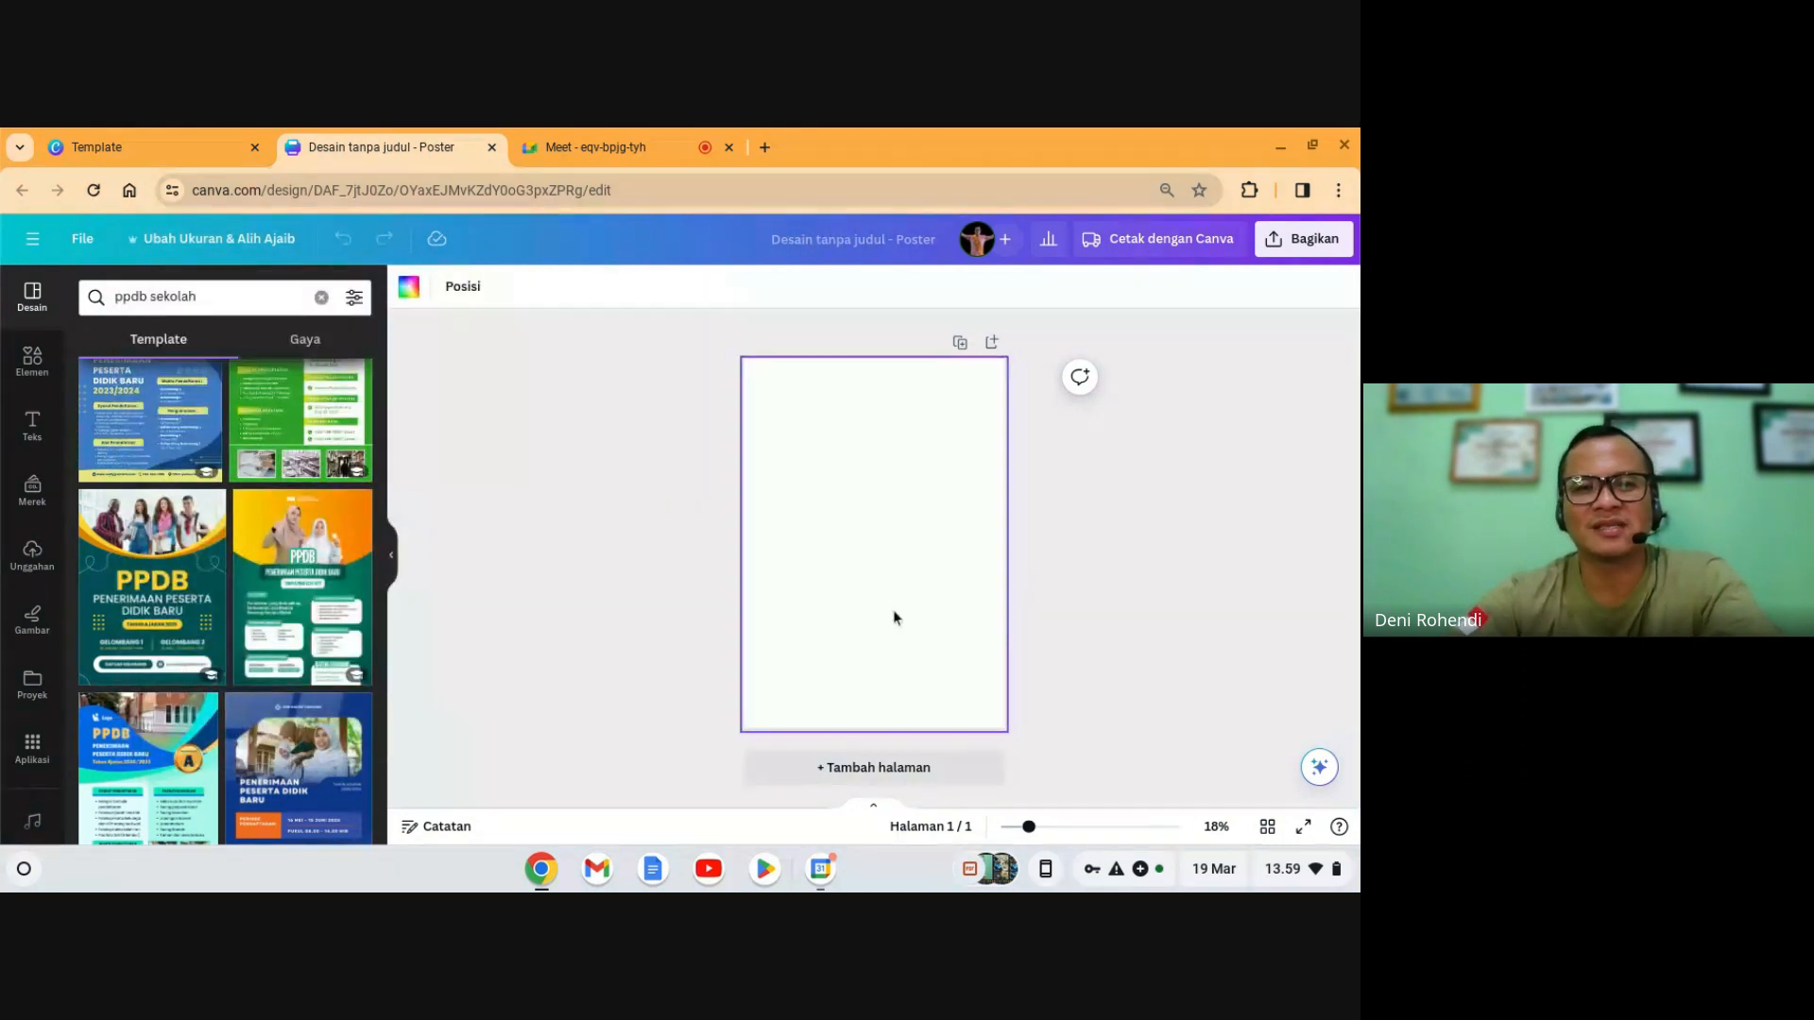
- Apply the purple-and-yellow 'Ungu Kuning Geometri' PPDB template to the blank page
{"action": "scroll", "coordinate": [288, 586], "scroll_direction": "down", "scroll_amount": 1}
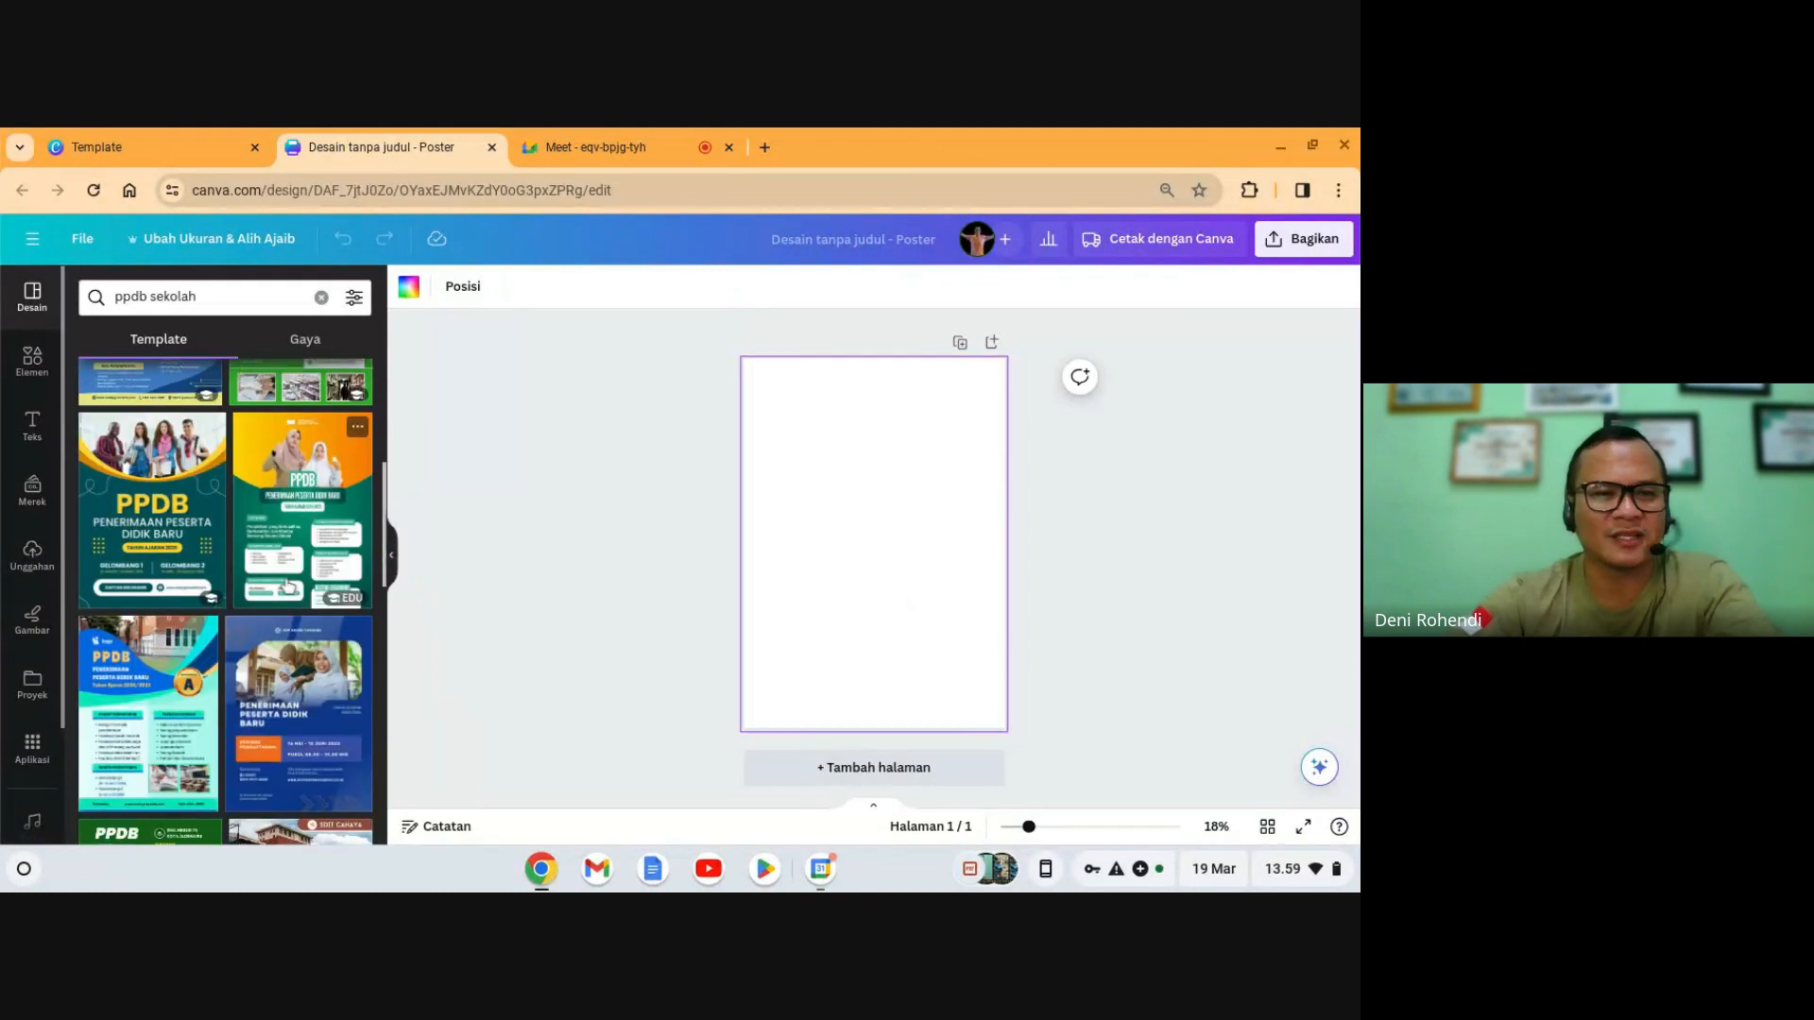
{"action": "scroll", "coordinate": [288, 586], "scroll_direction": "up", "scroll_amount": 5}
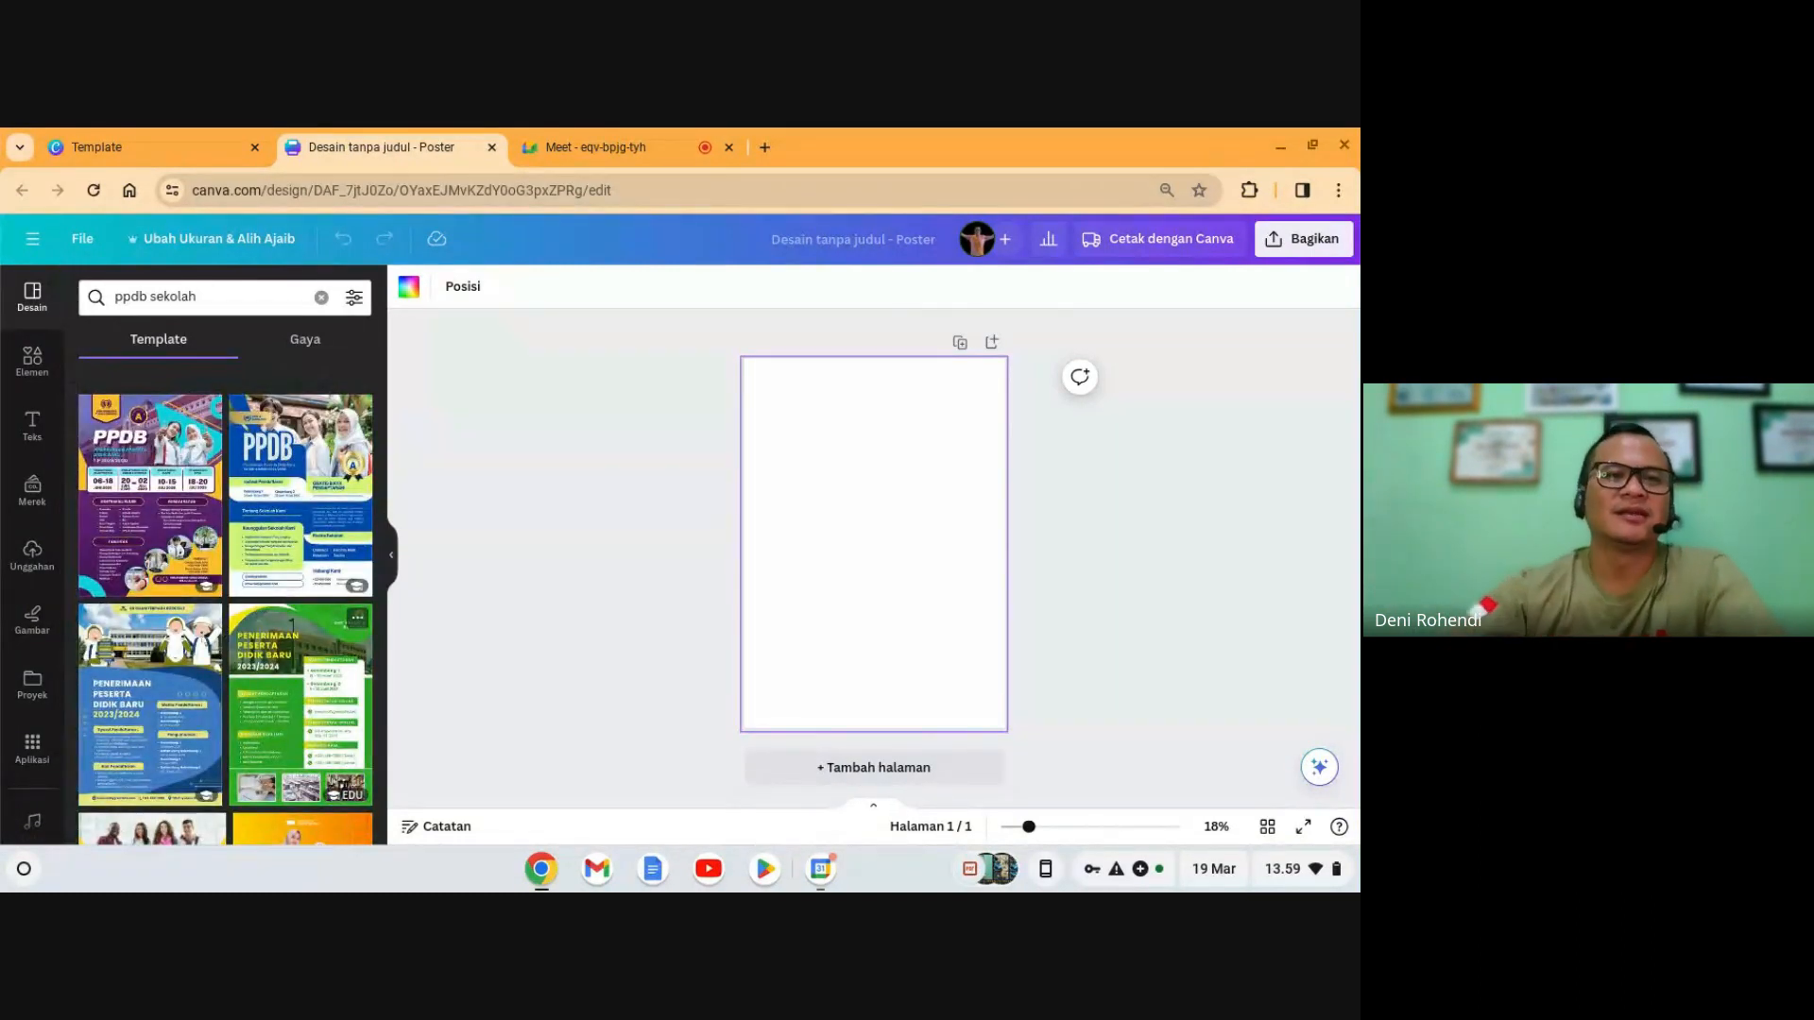
{"action": "left_click", "coordinate": [130, 486]}
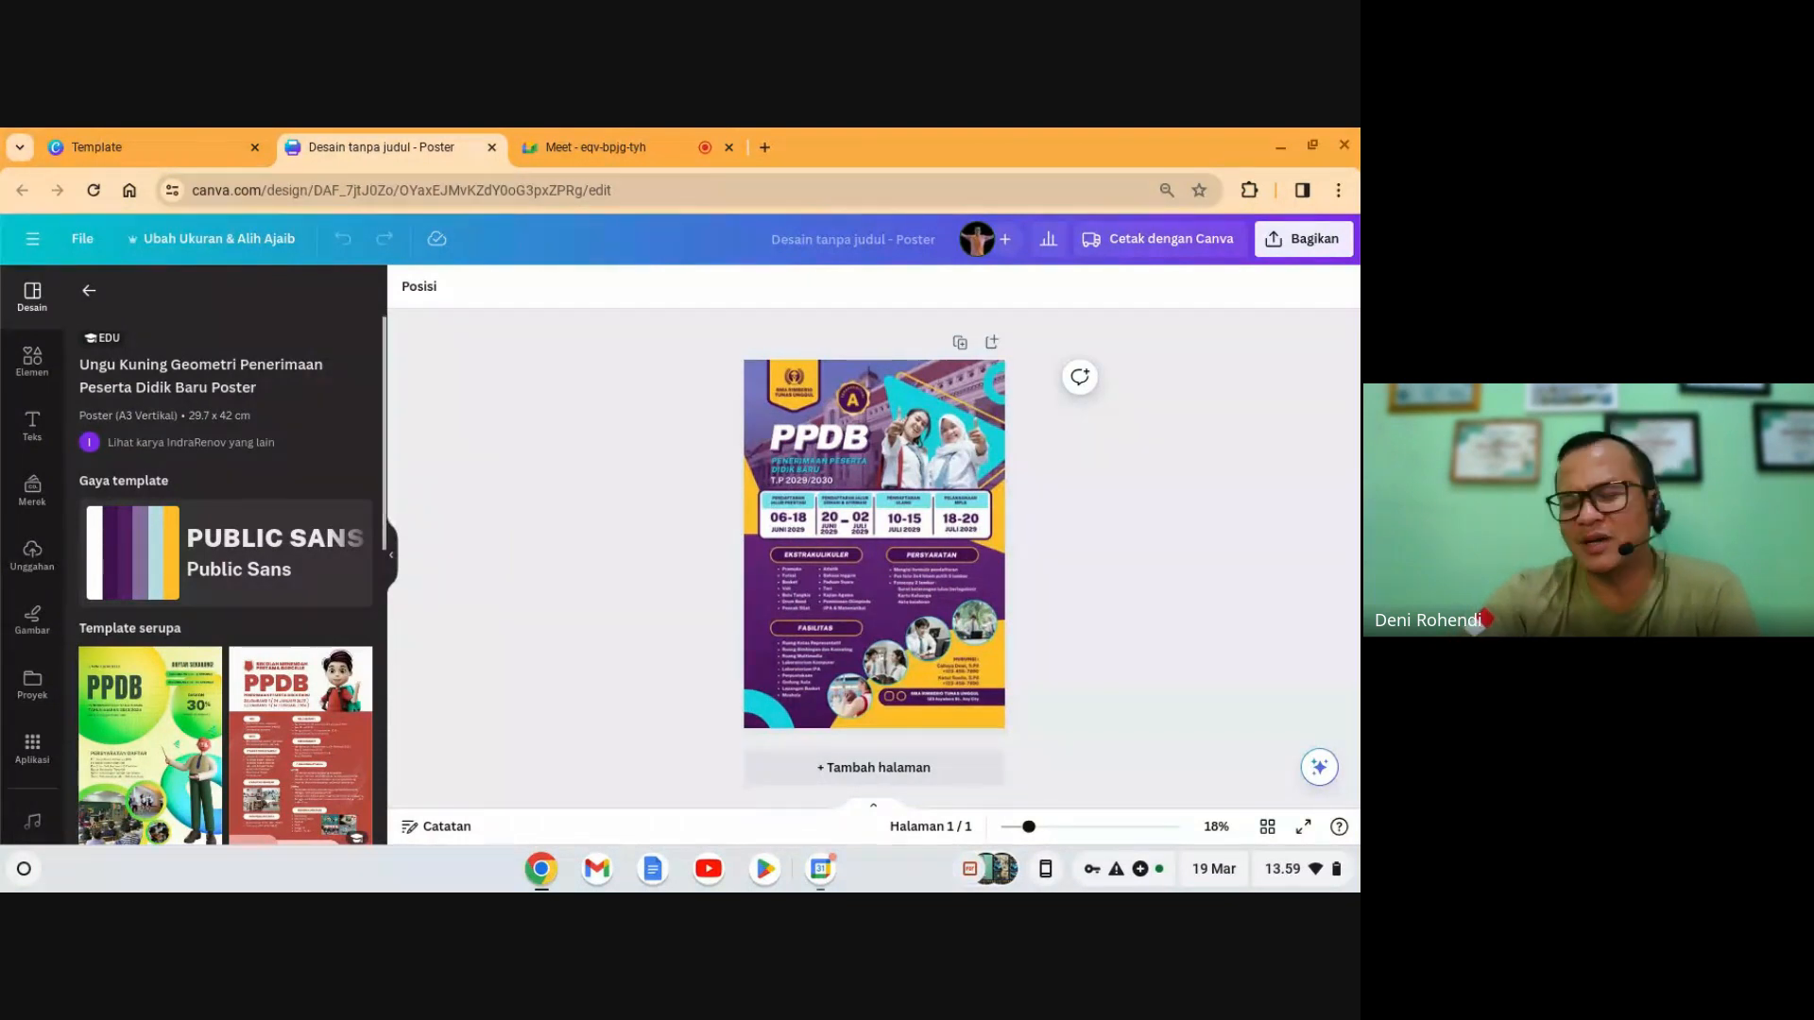
- Add a second page with the red-and-white 'Merah Putih 3D Ilustratif' PPDB template
{"action": "left_click", "coordinate": [900, 718]}
{"action": "left_click", "coordinate": [873, 779]}
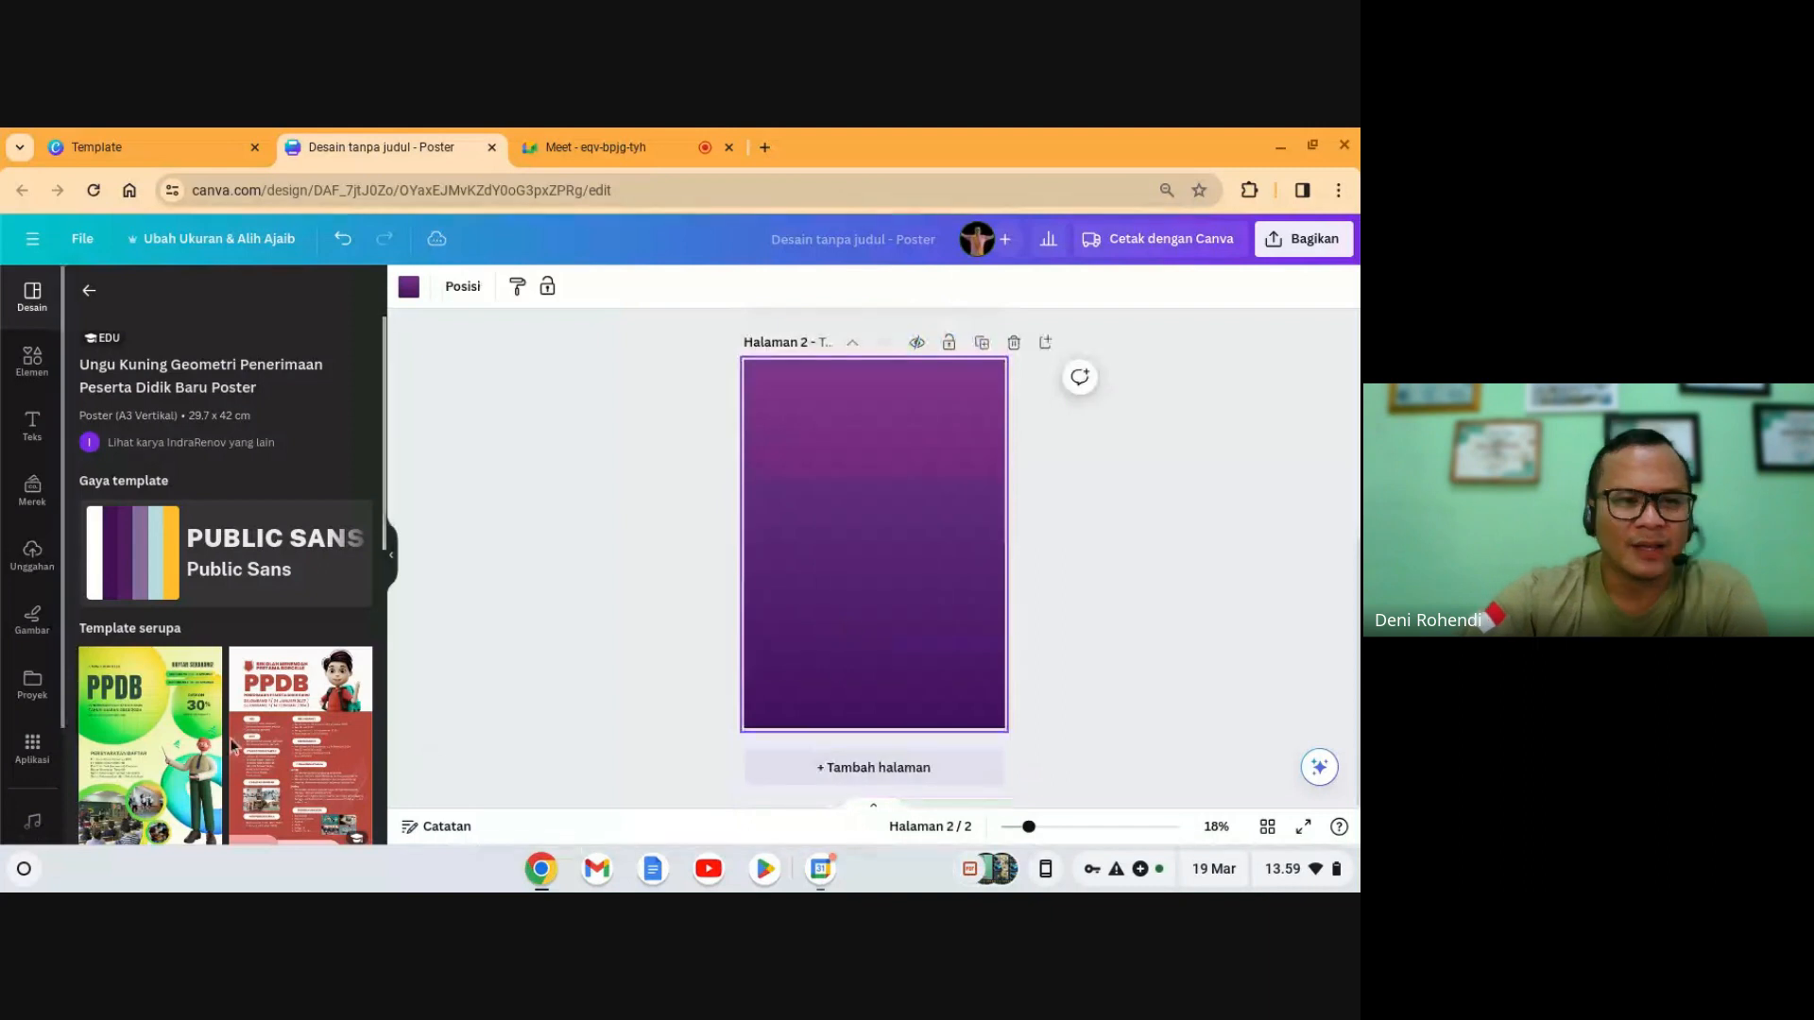
{"action": "scroll", "coordinate": [284, 715], "scroll_direction": "down", "scroll_amount": 3}
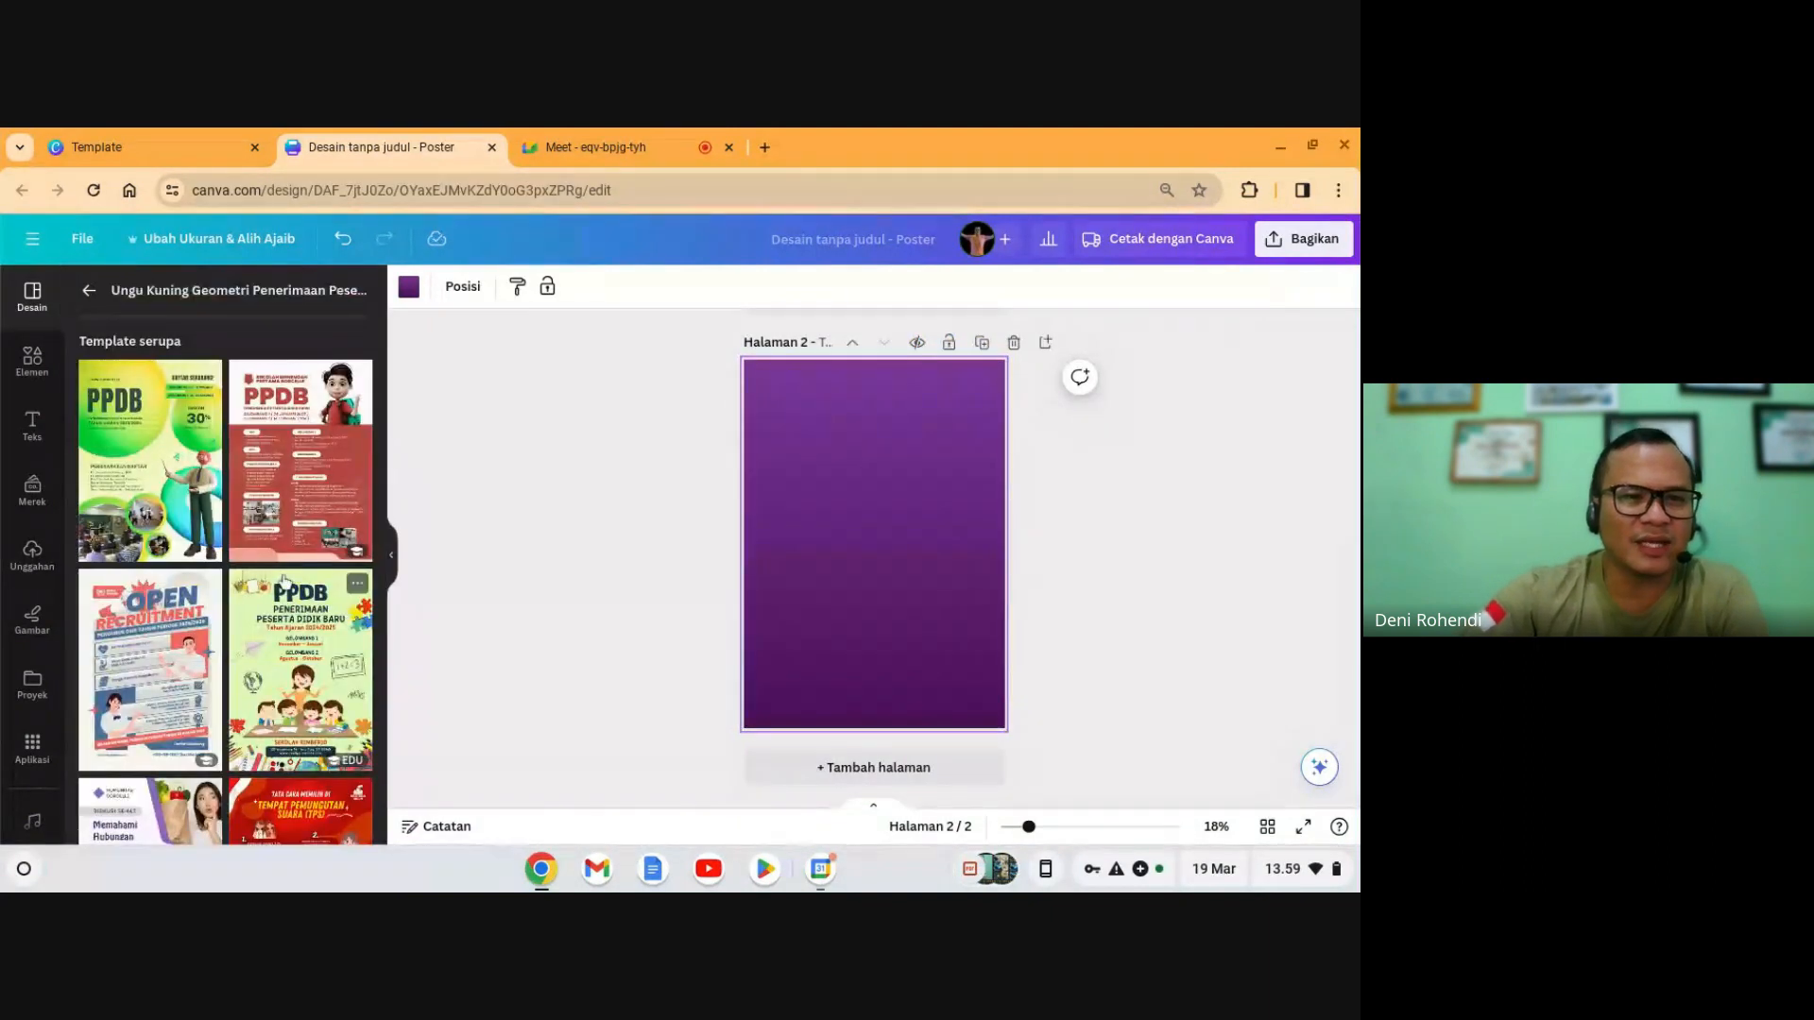
{"action": "left_click", "coordinate": [294, 442]}
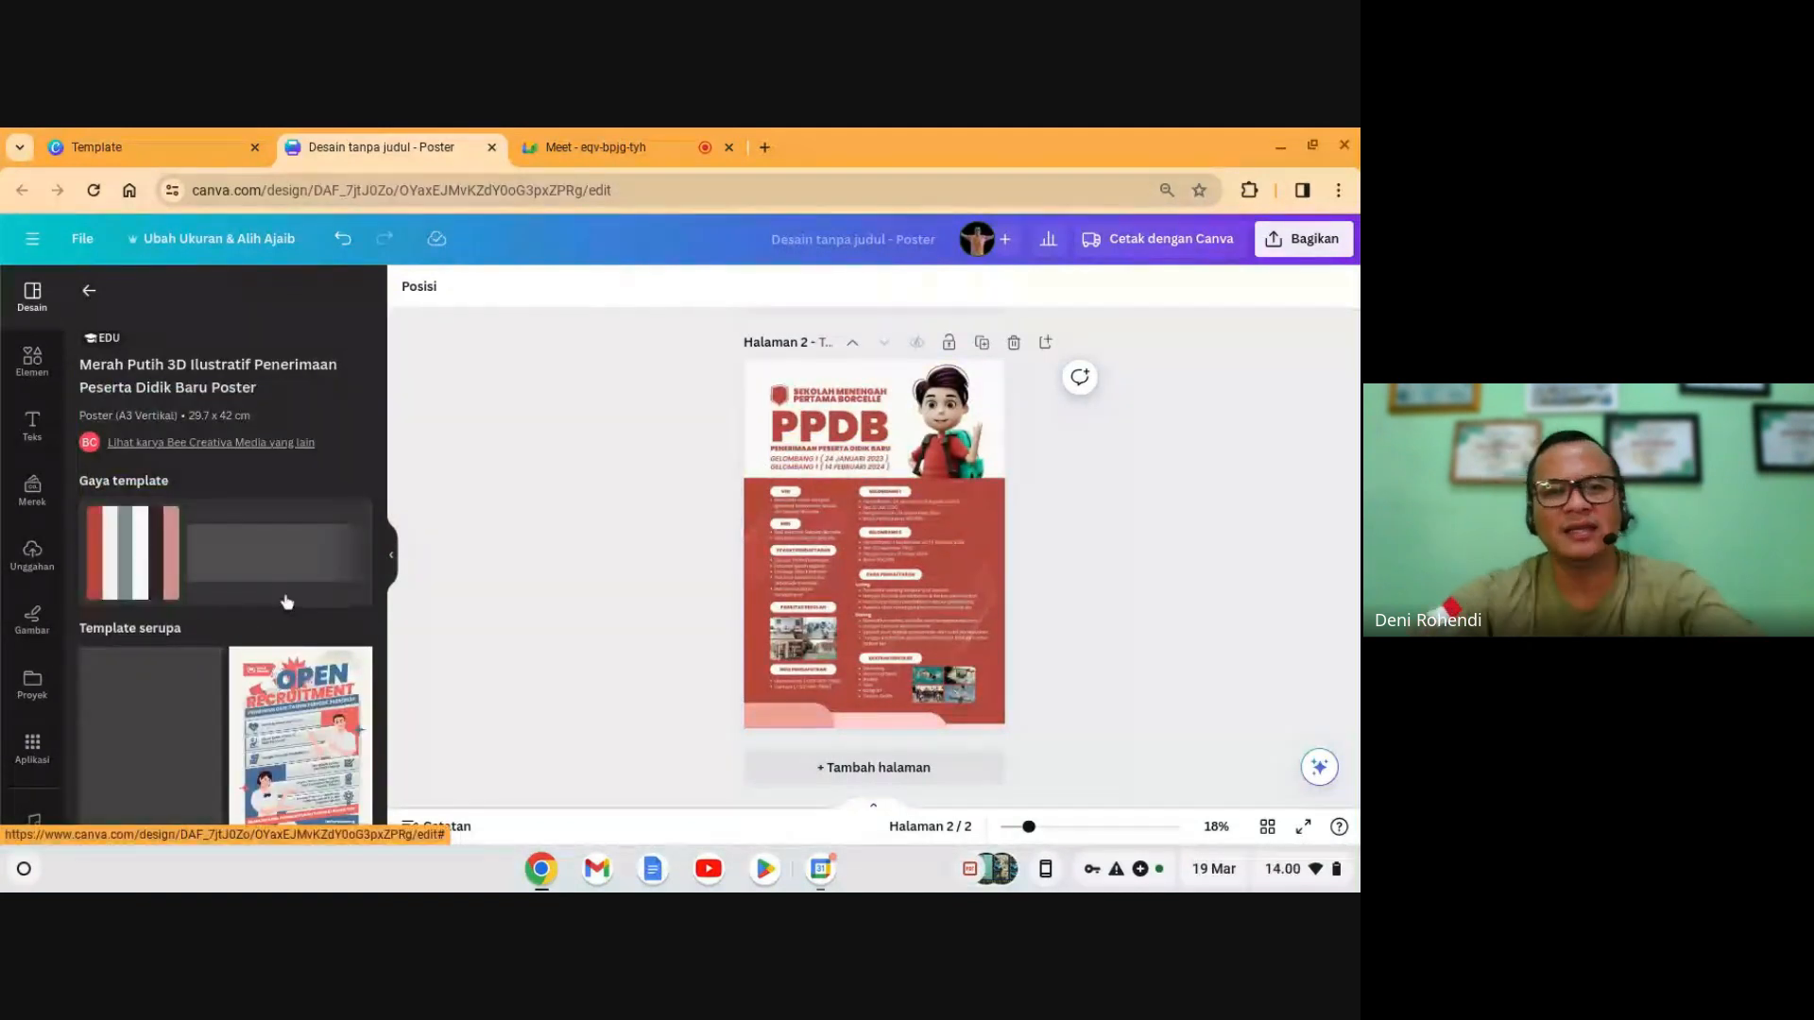
{"action": "scroll", "coordinate": [255, 746], "scroll_direction": "down", "scroll_amount": 3}
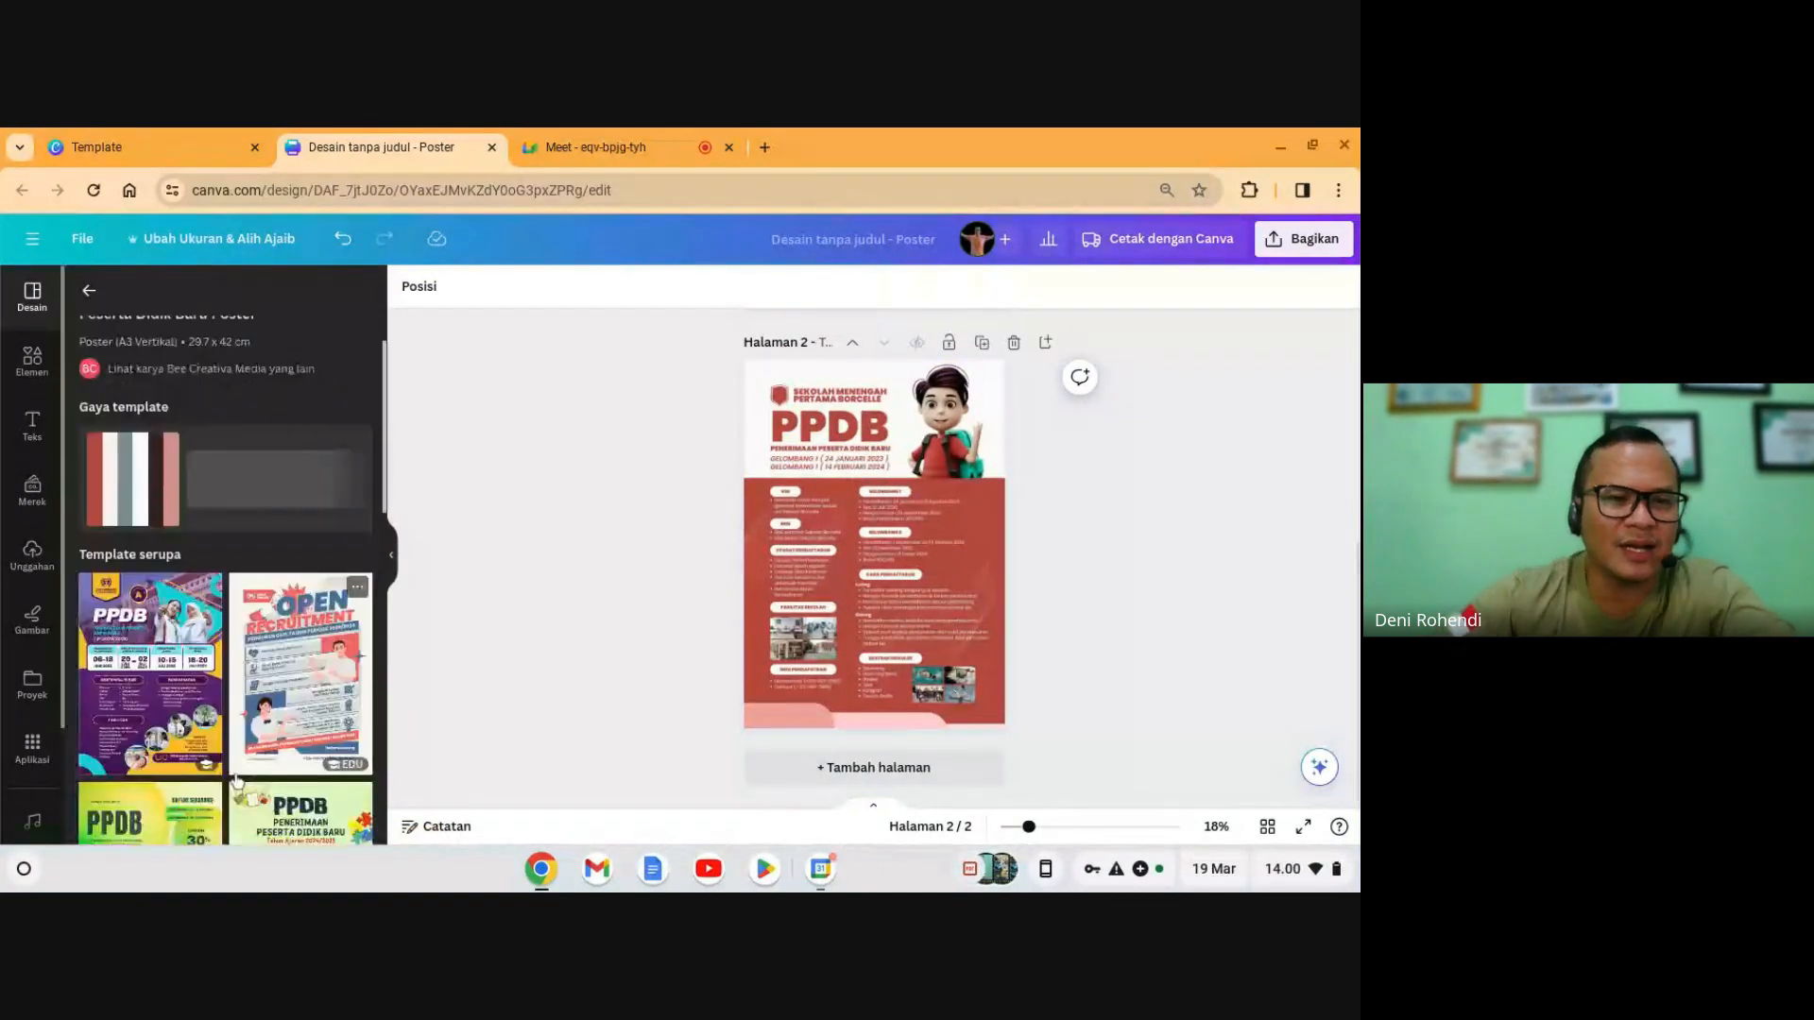
{"action": "scroll", "coordinate": [253, 756], "scroll_direction": "down", "scroll_amount": 5}
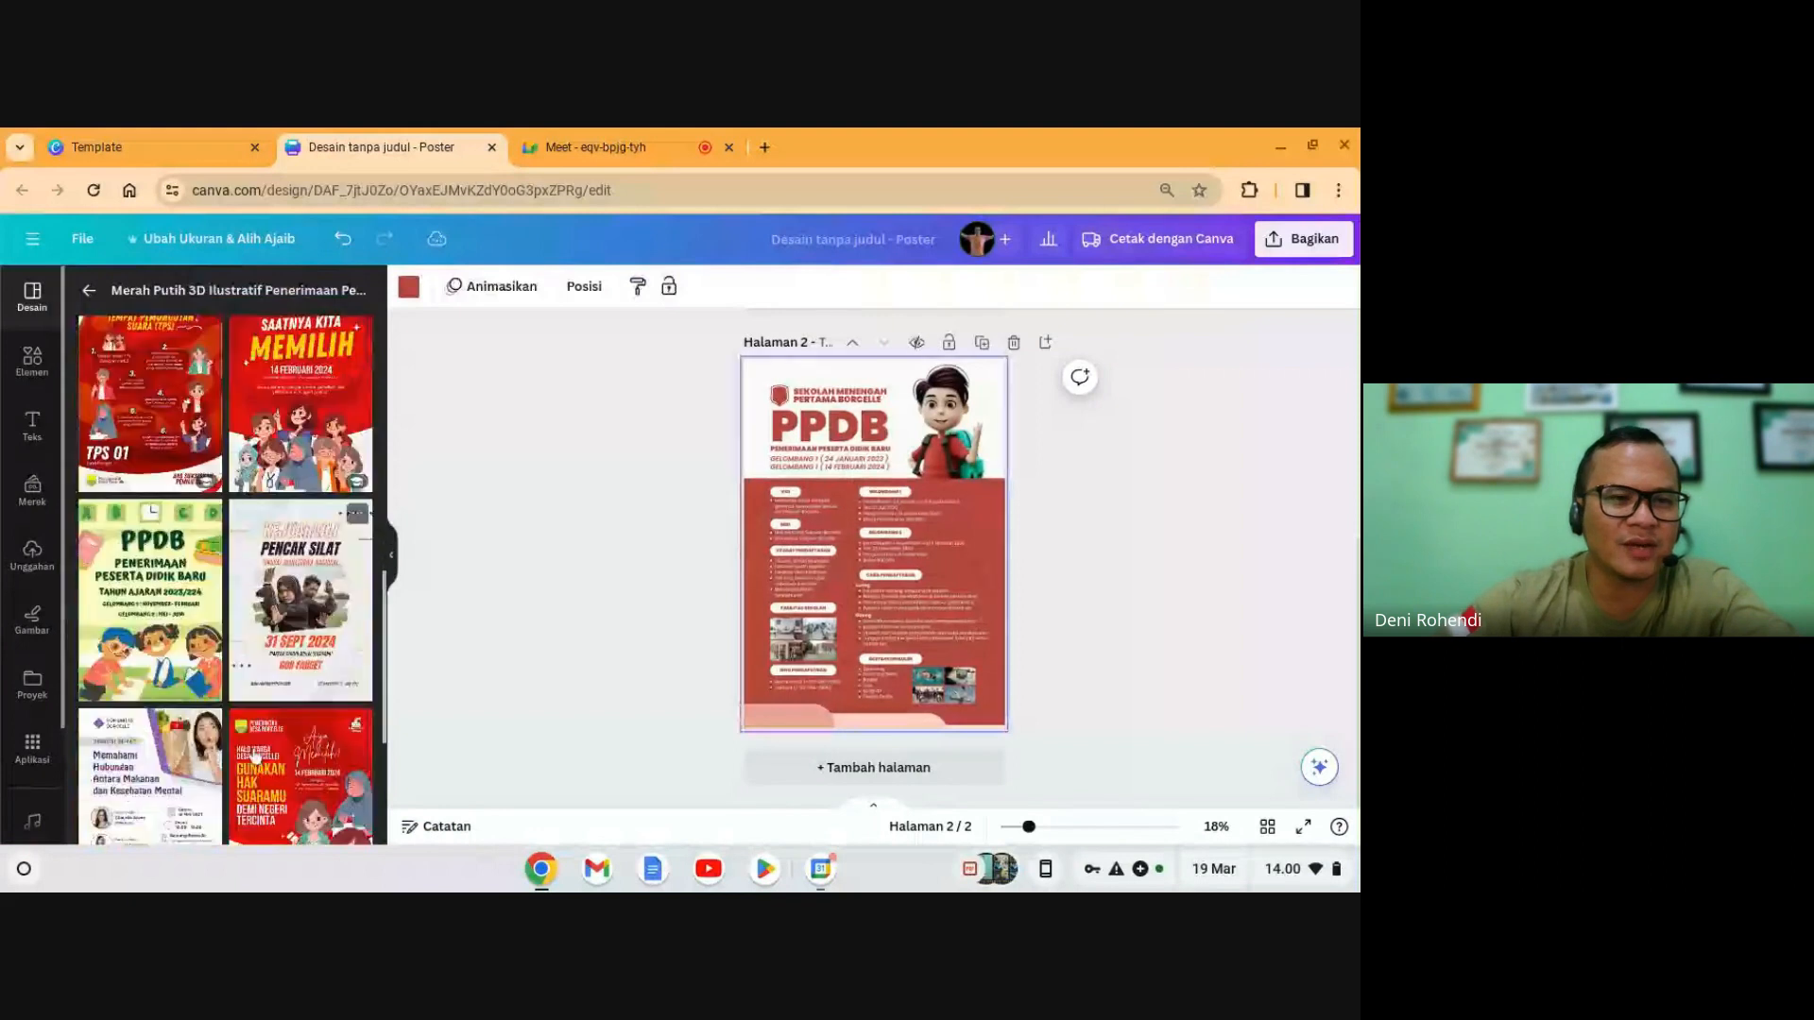
{"action": "scroll", "coordinate": [255, 755], "scroll_direction": "up", "scroll_amount": 5}
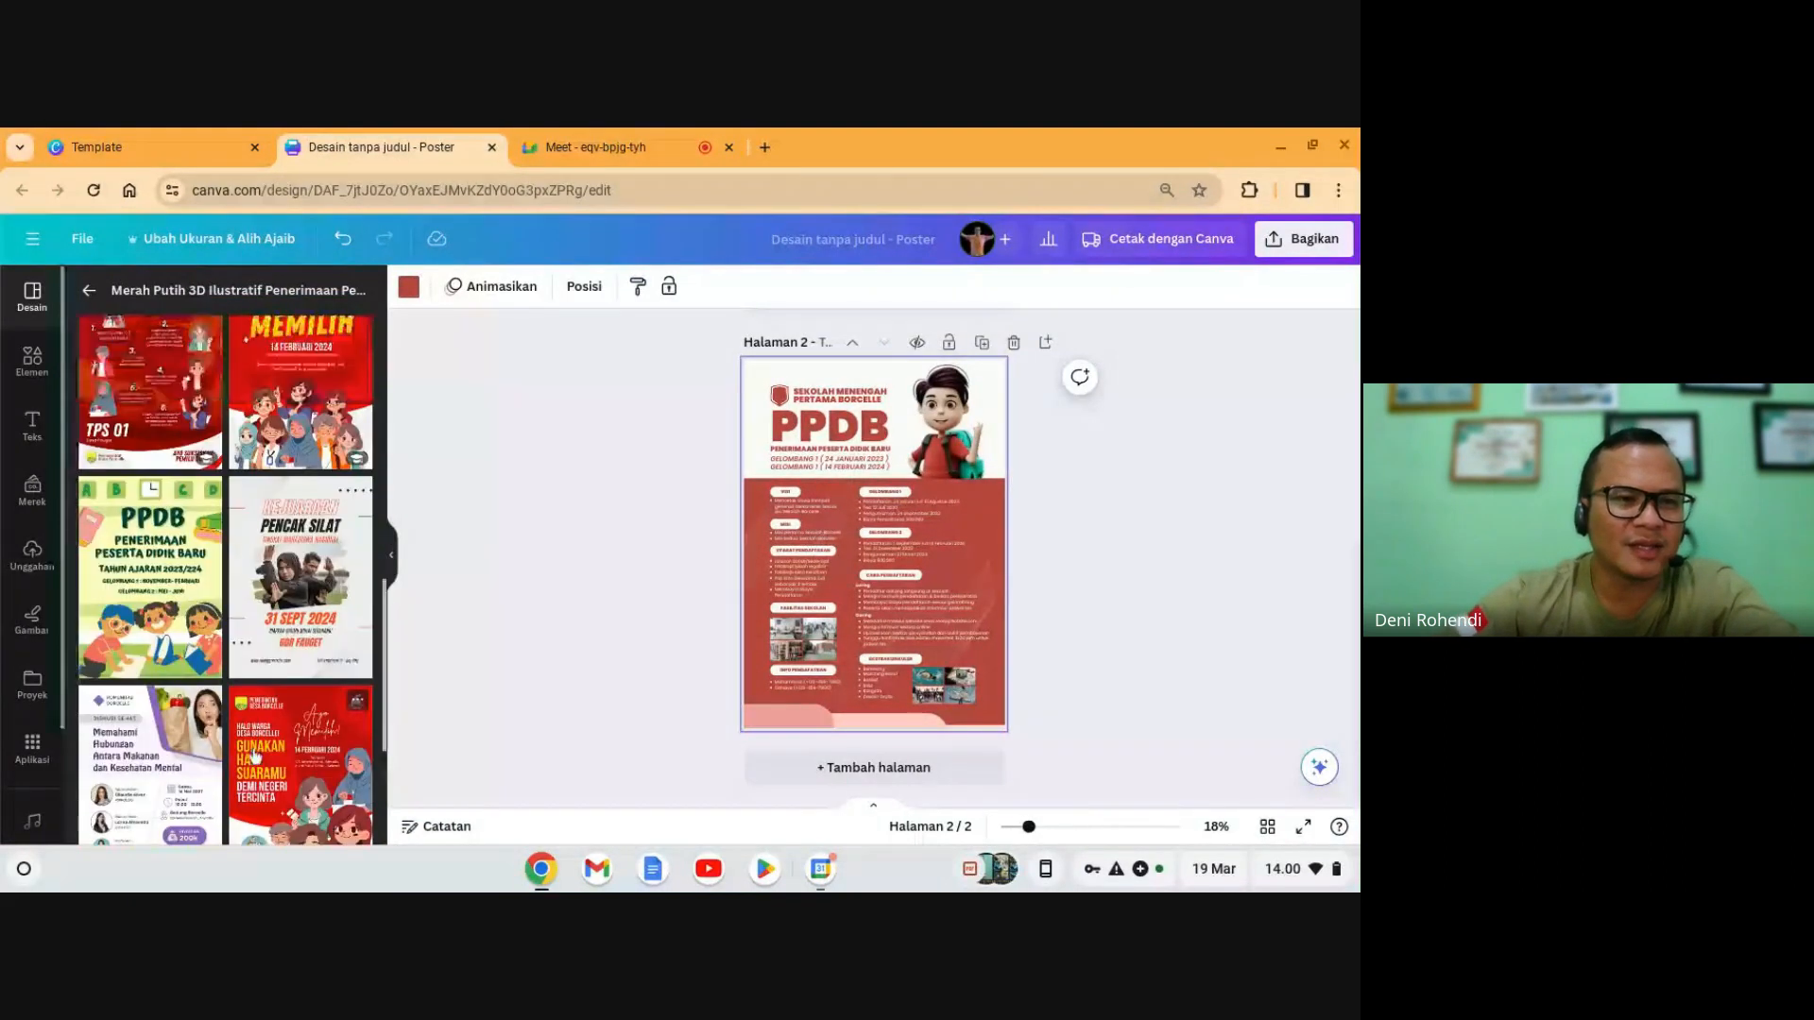
{"action": "scroll", "coordinate": [298, 757], "scroll_direction": "up", "scroll_amount": 2}
{"action": "scroll", "coordinate": [1134, 662], "scroll_direction": "up", "scroll_amount": 5}
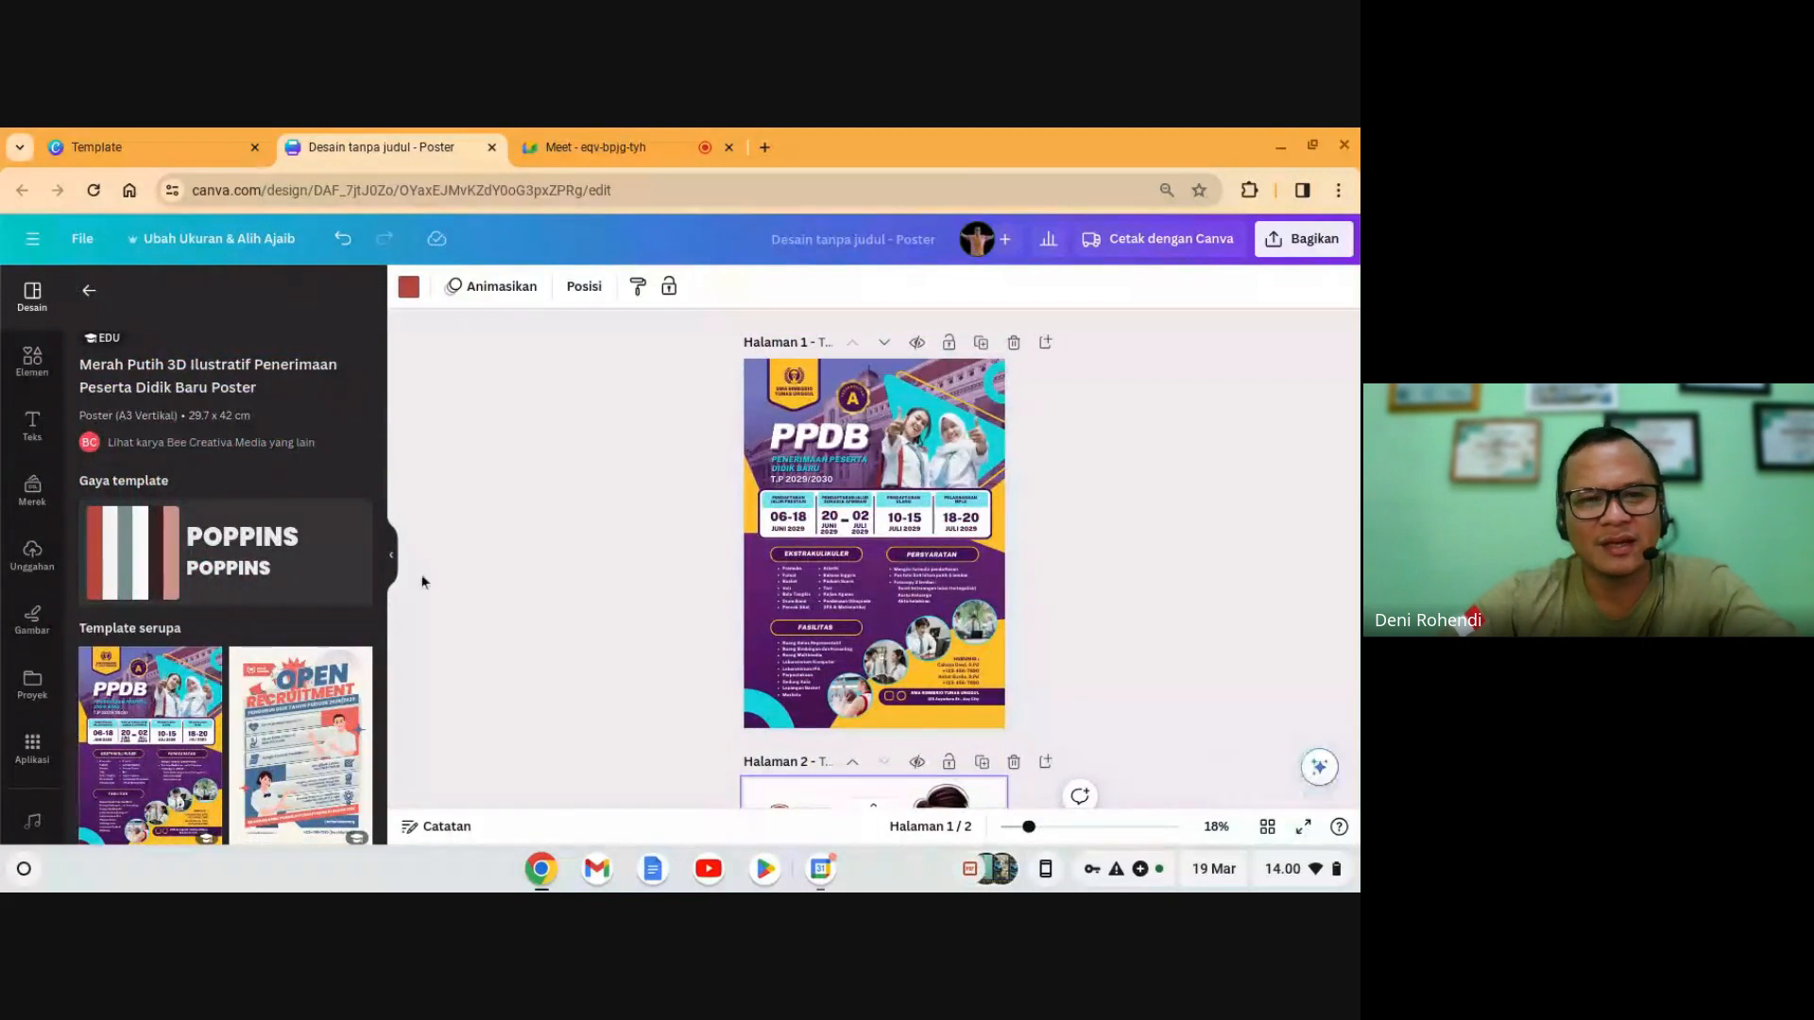
{"action": "left_click", "coordinate": [391, 565]}
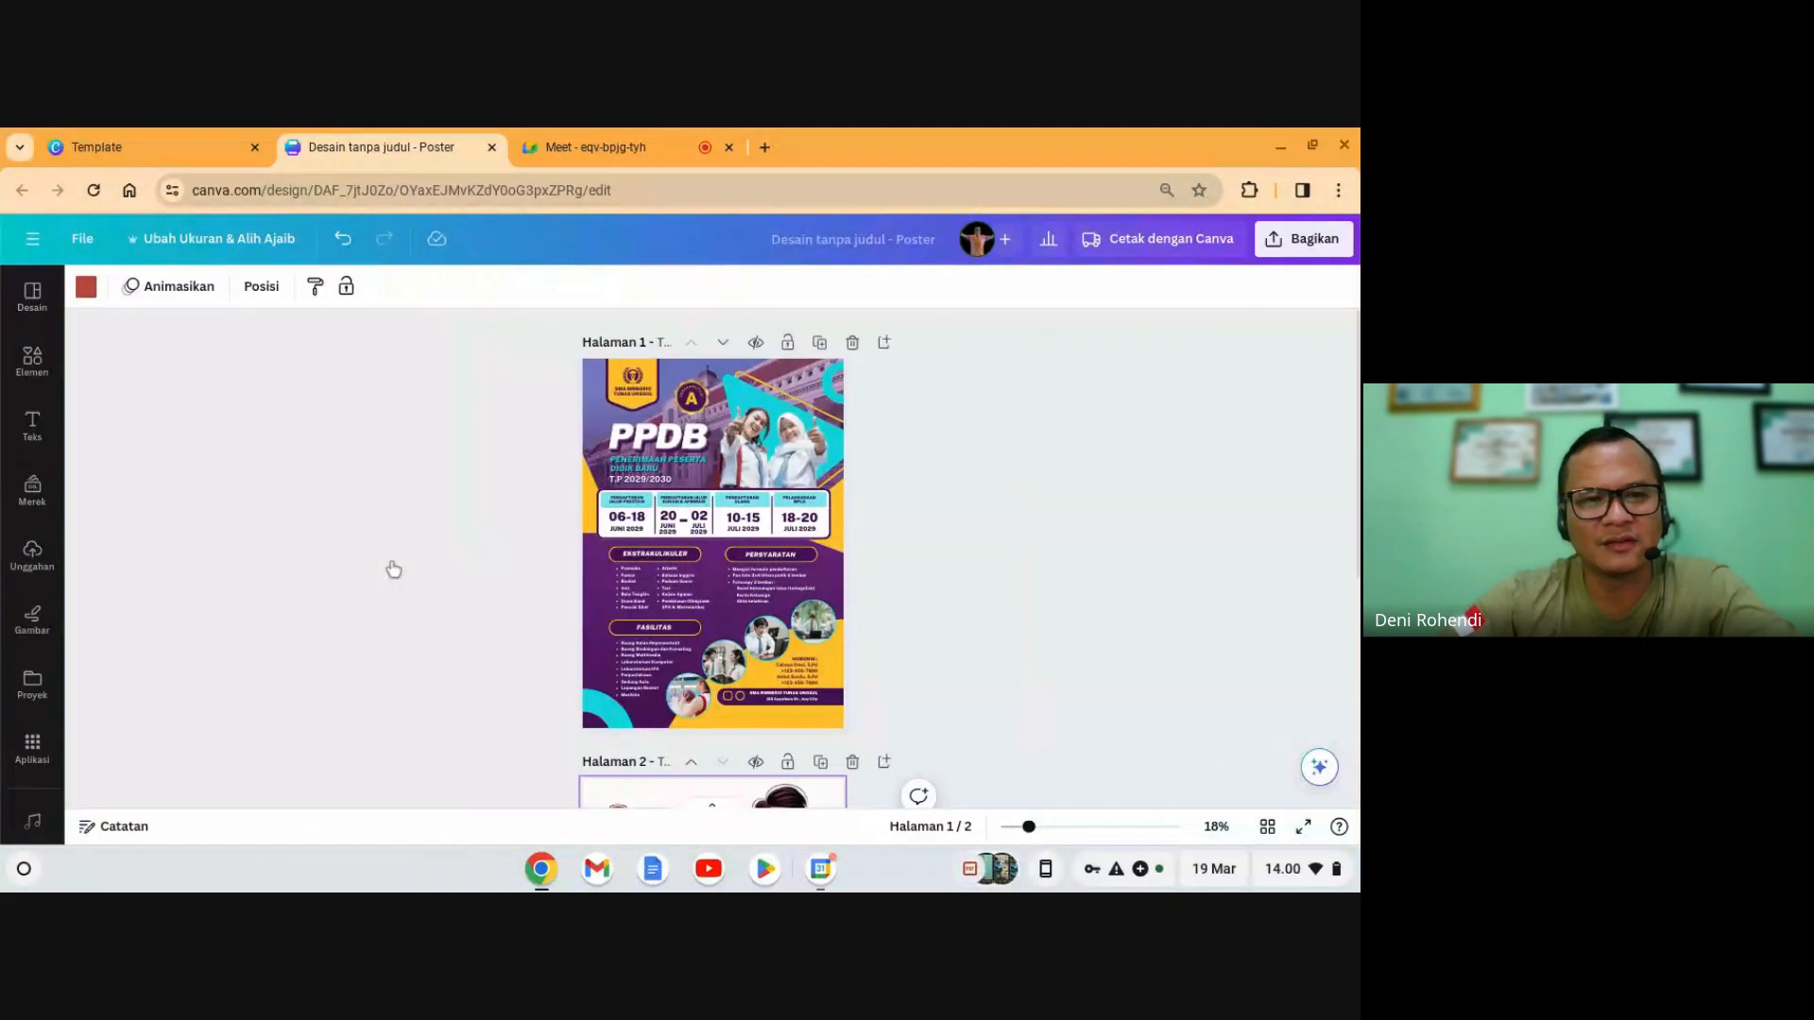
- Present both posters full screen, step between them, and return to the editor
{"action": "left_click", "coordinate": [1299, 828]}
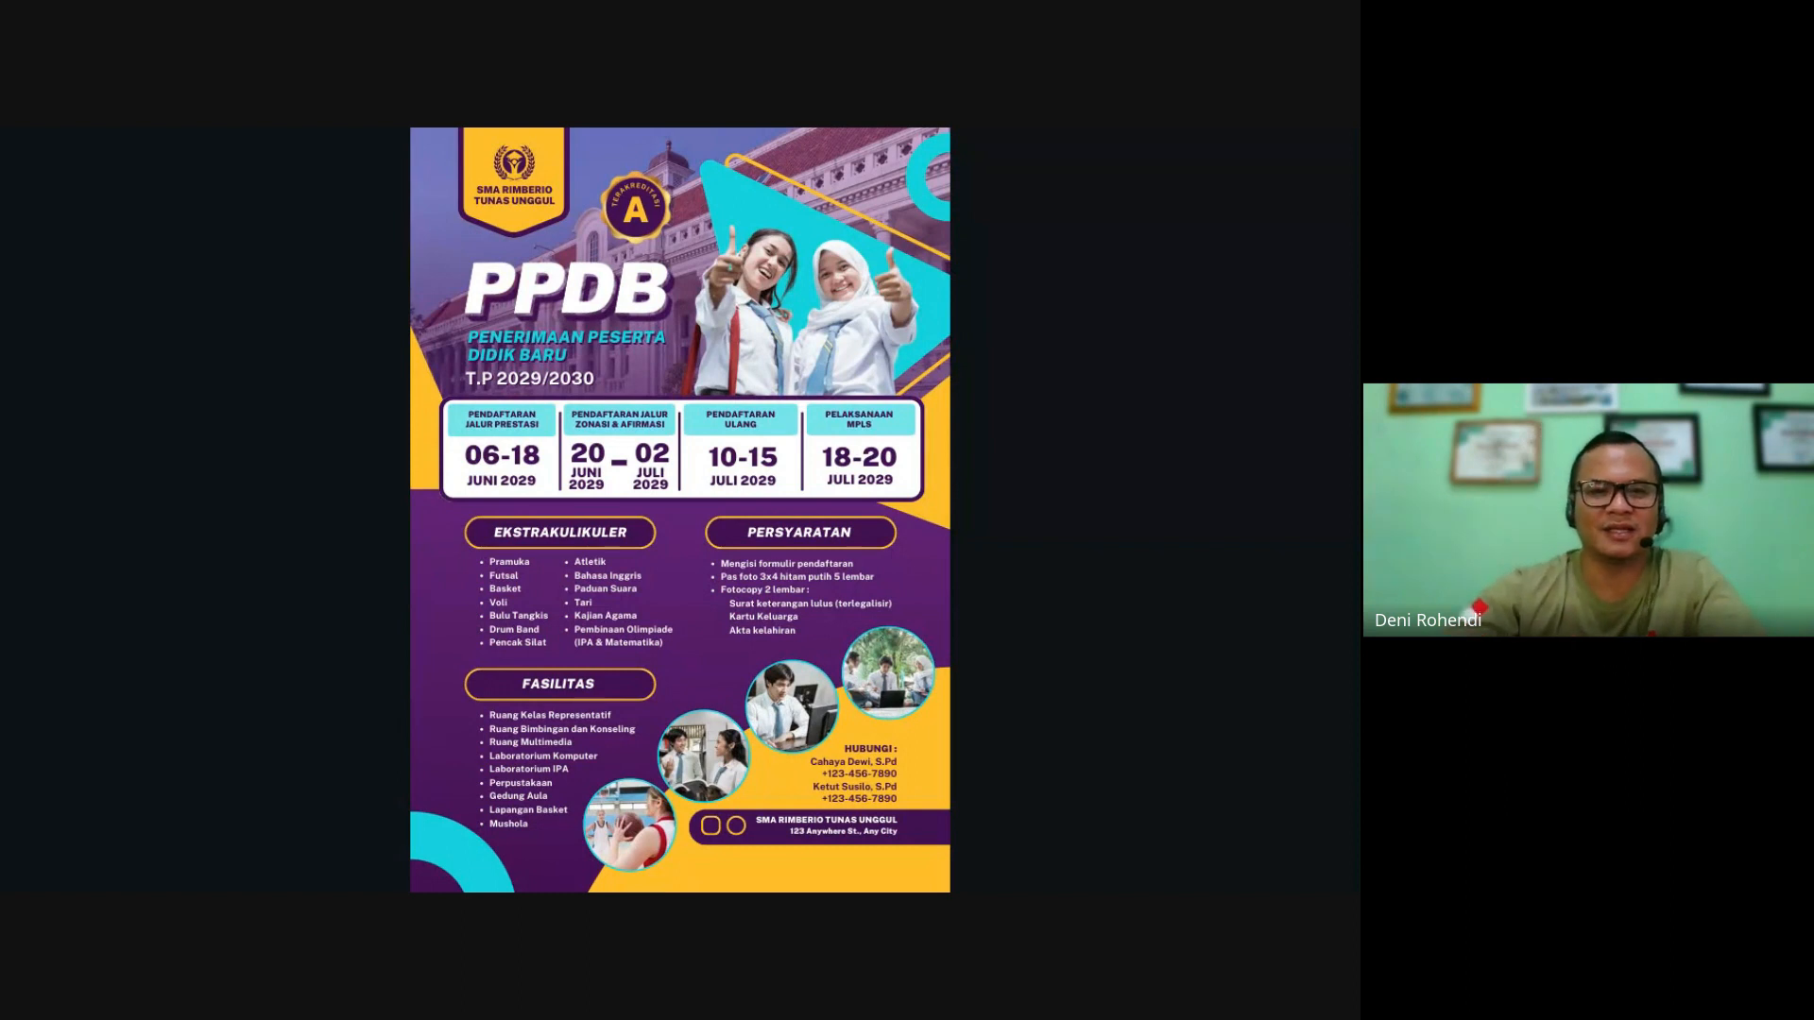
{"action": "key", "text": "Right"}
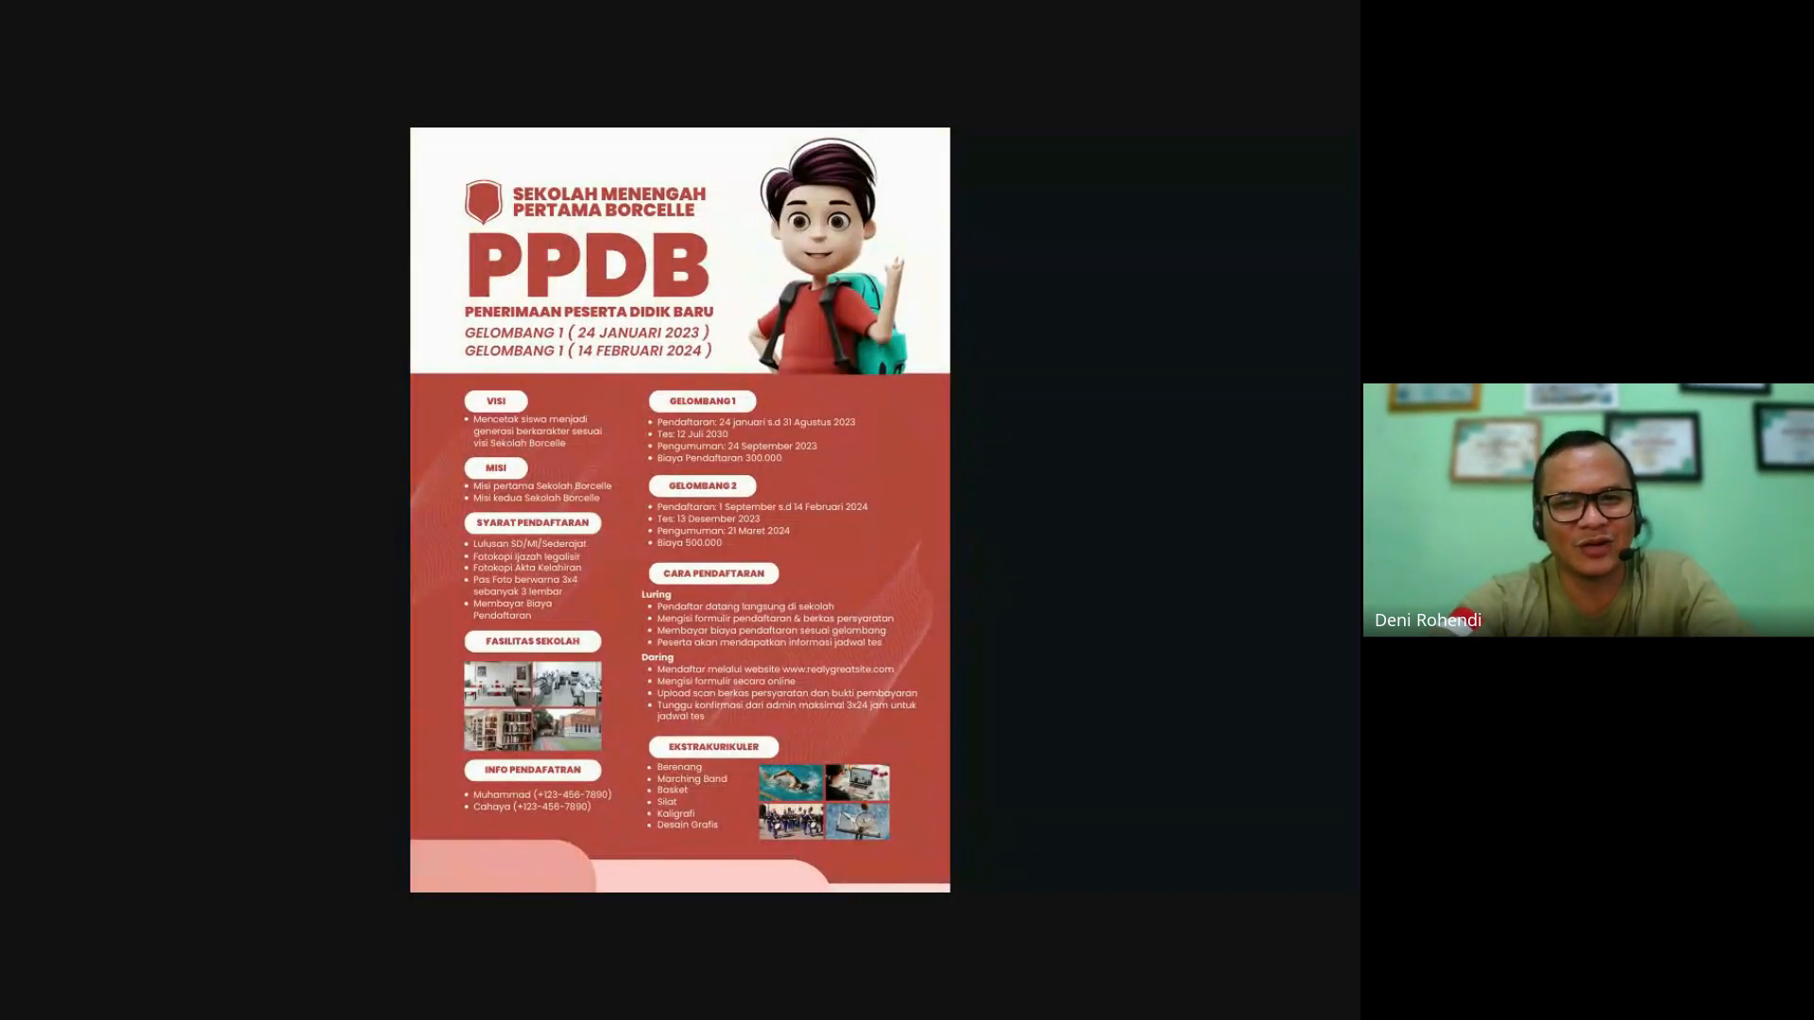
{"action": "key", "text": "Left"}
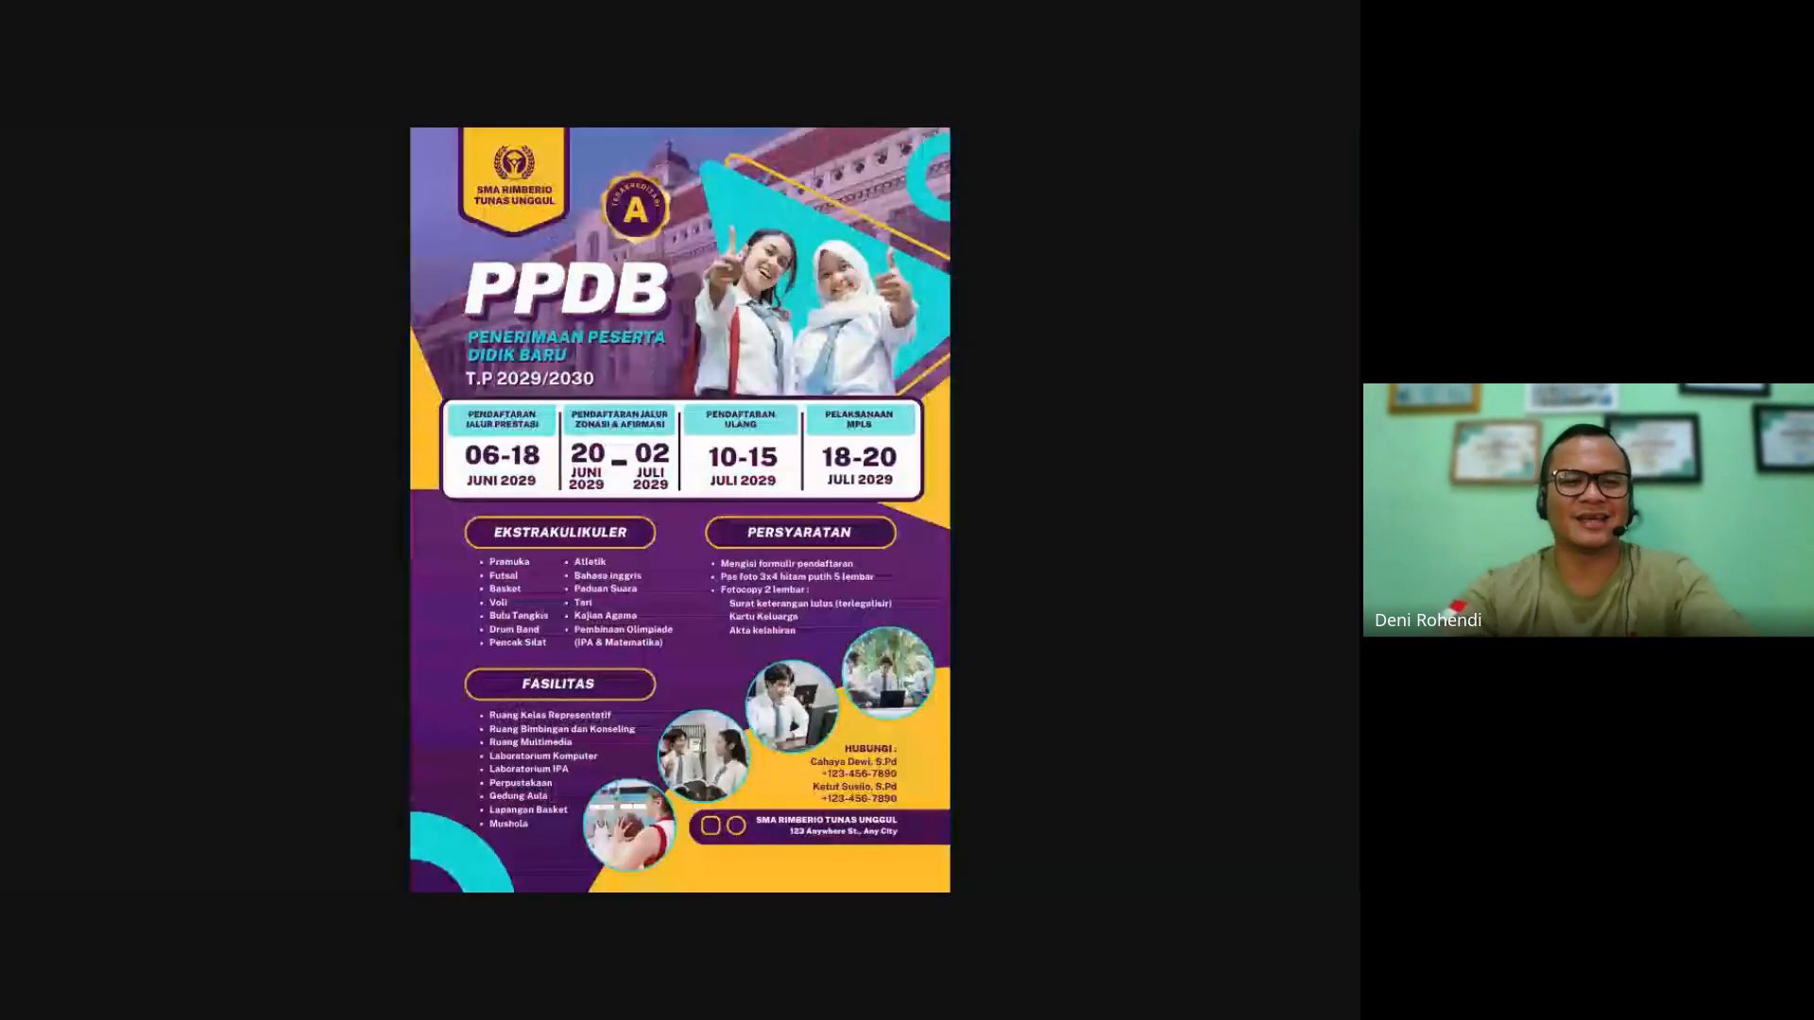
{"action": "key", "text": "Escape"}
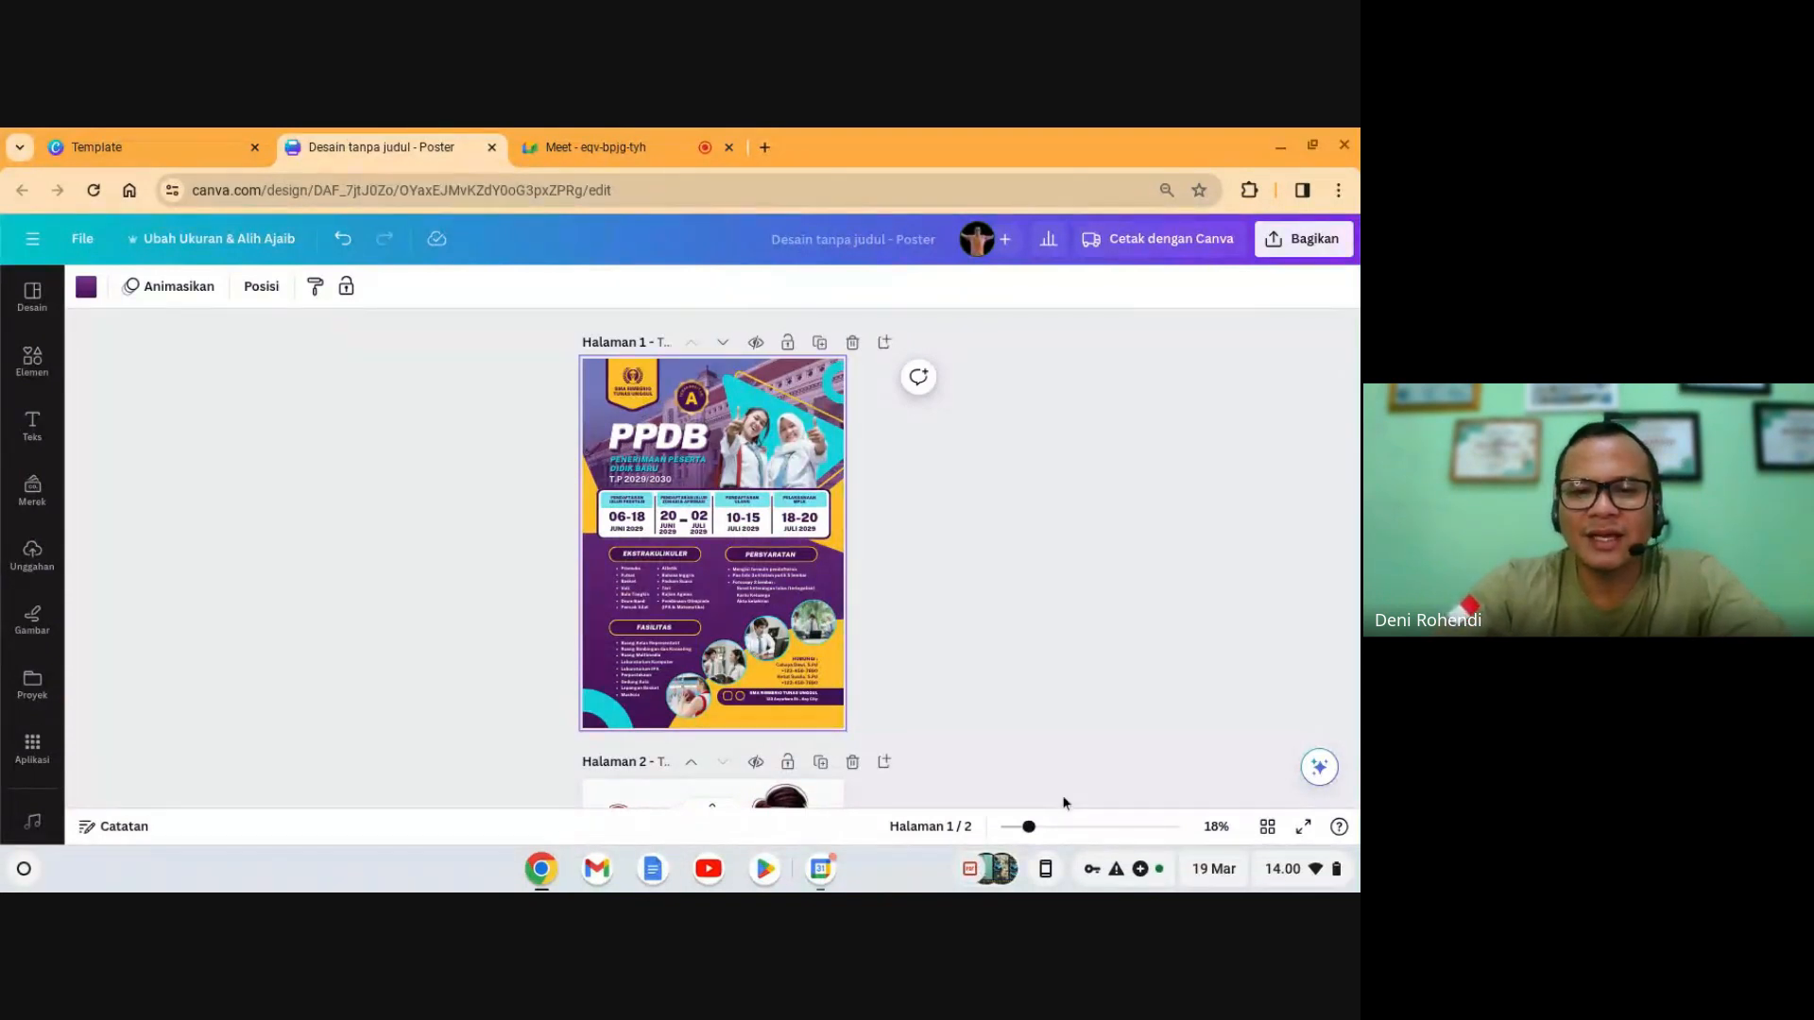
{"action": "left_click", "coordinate": [1054, 827]}
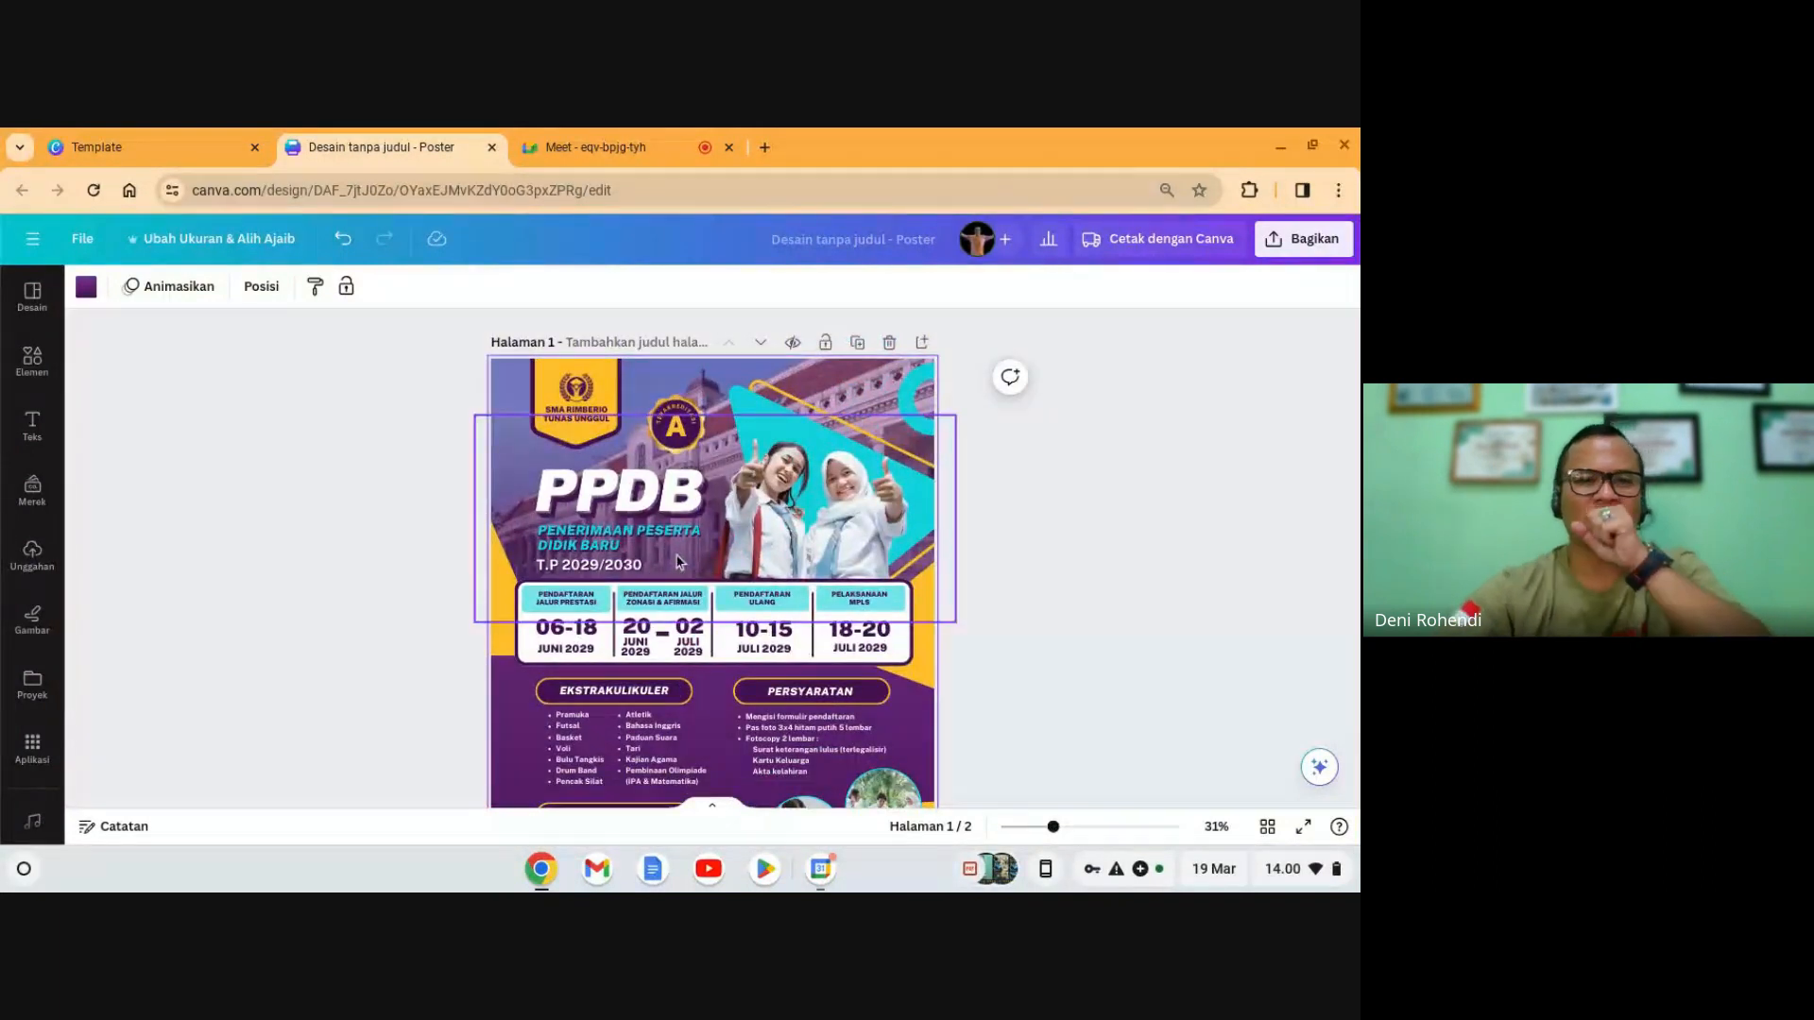
{"action": "scroll", "coordinate": [699, 567], "scroll_direction": "down", "scroll_amount": 5}
{"action": "scroll", "coordinate": [773, 593], "scroll_direction": "up", "scroll_amount": 2}
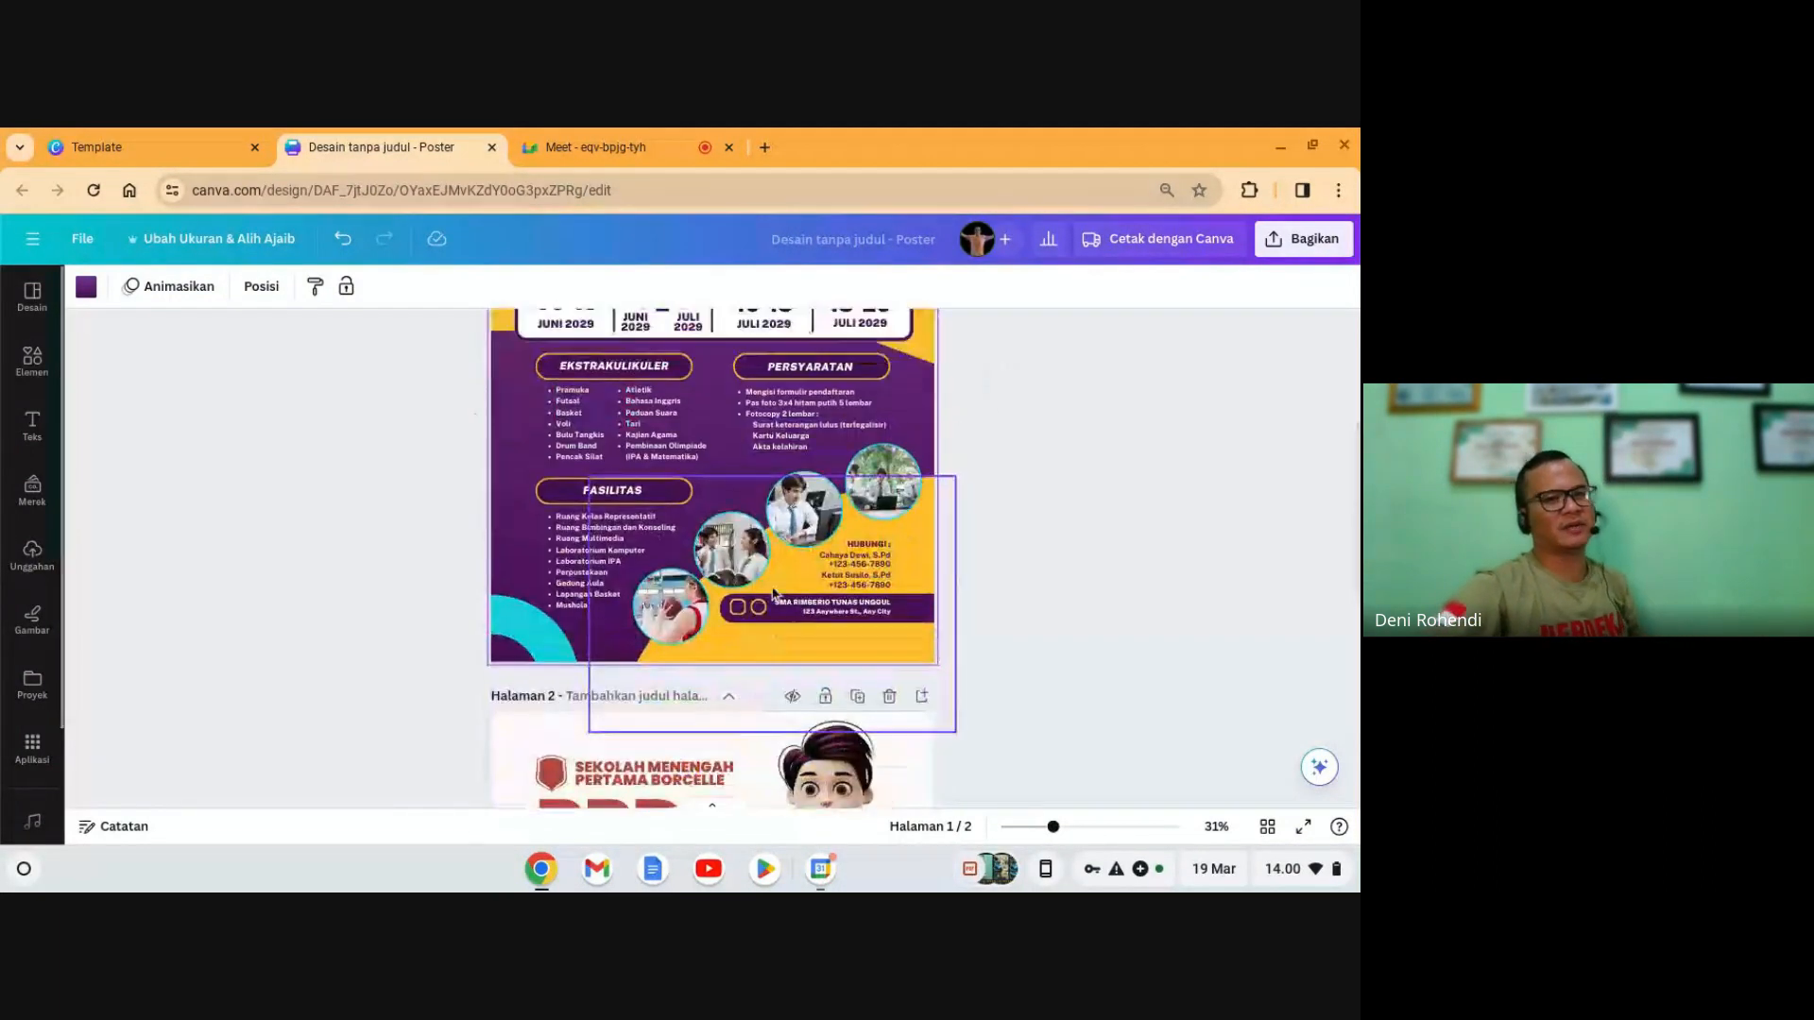
{"action": "scroll", "coordinate": [773, 593], "scroll_direction": "up", "scroll_amount": 2}
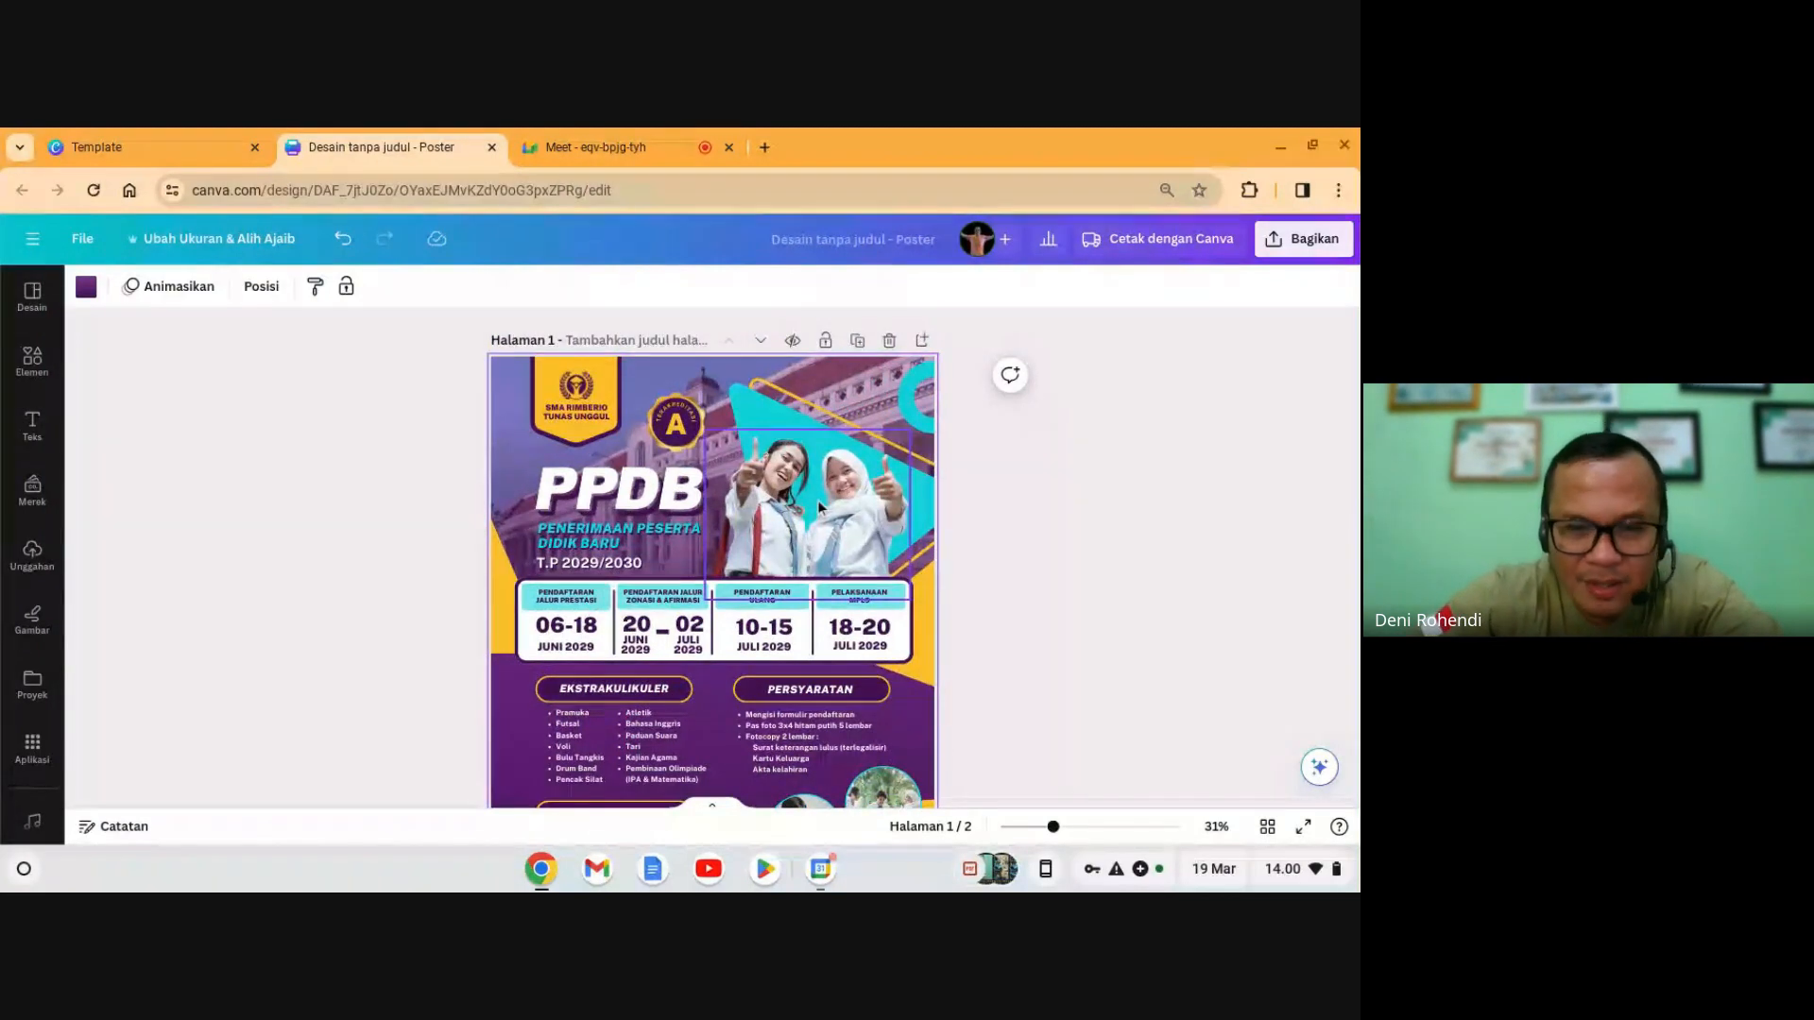
{"action": "left_click_drag", "start_coordinate": [832, 456], "coordinate": [801, 514]}
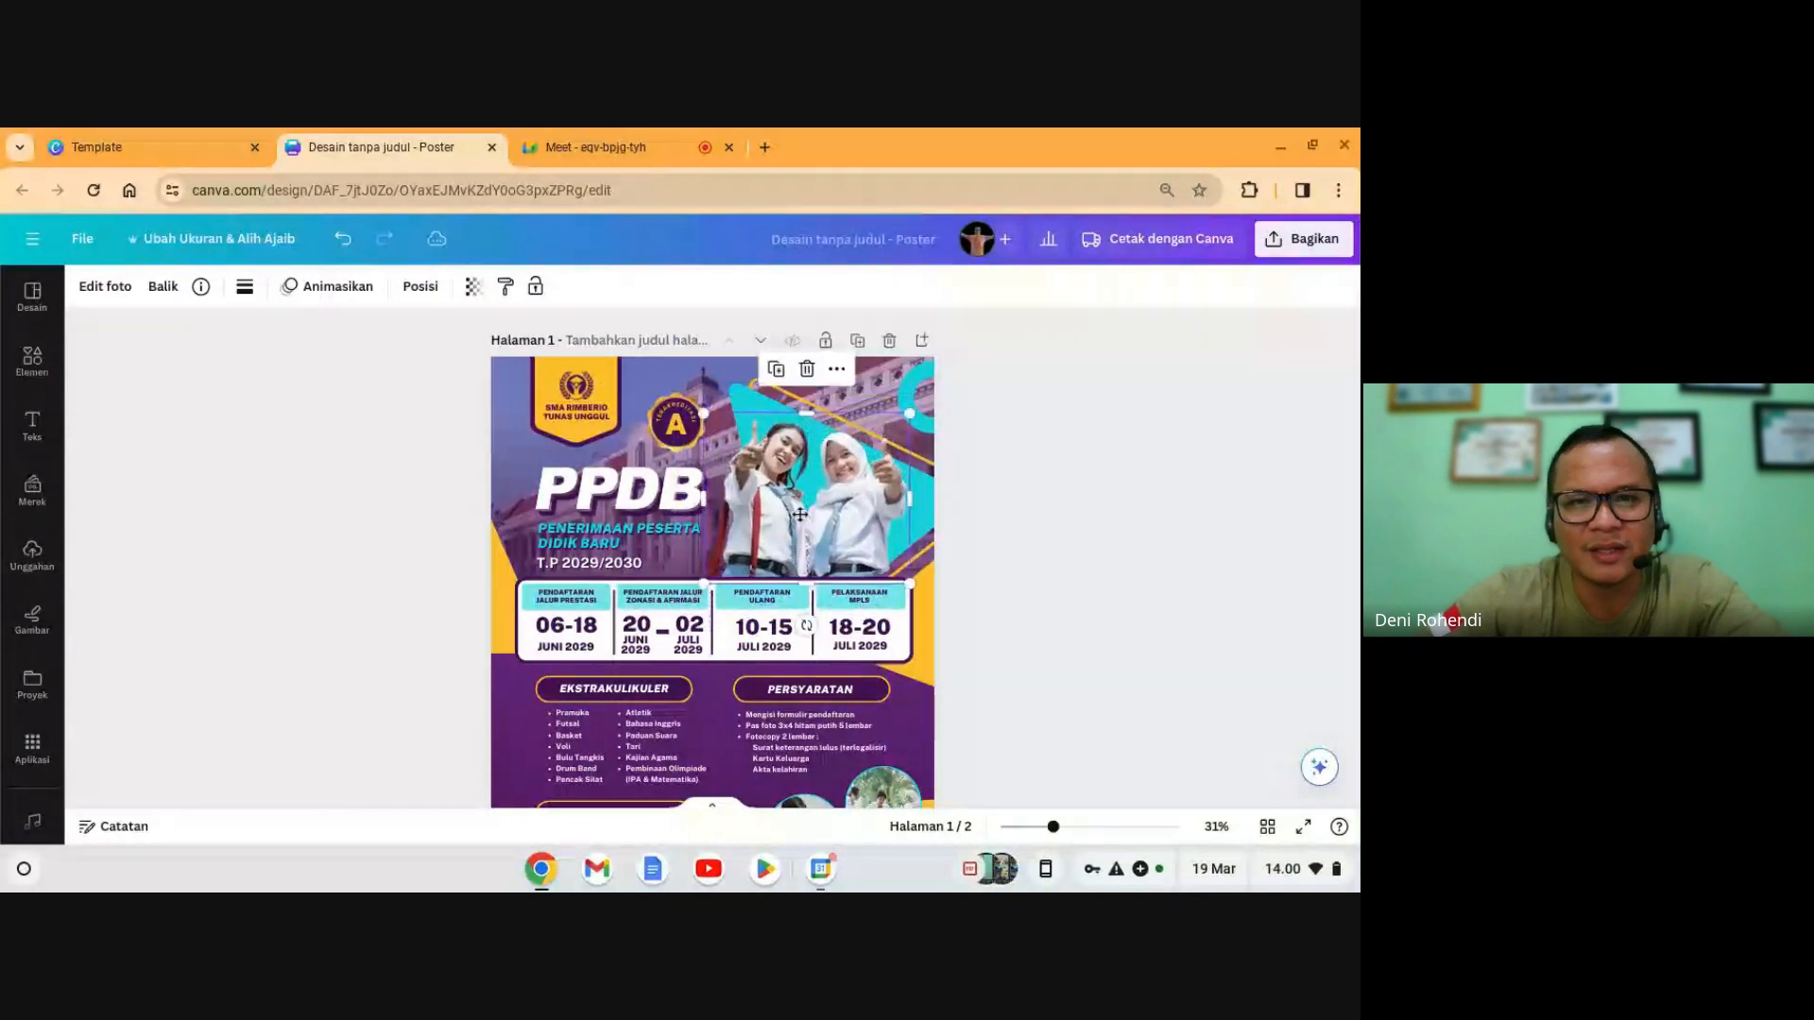
{"action": "left_click", "coordinate": [345, 245]}
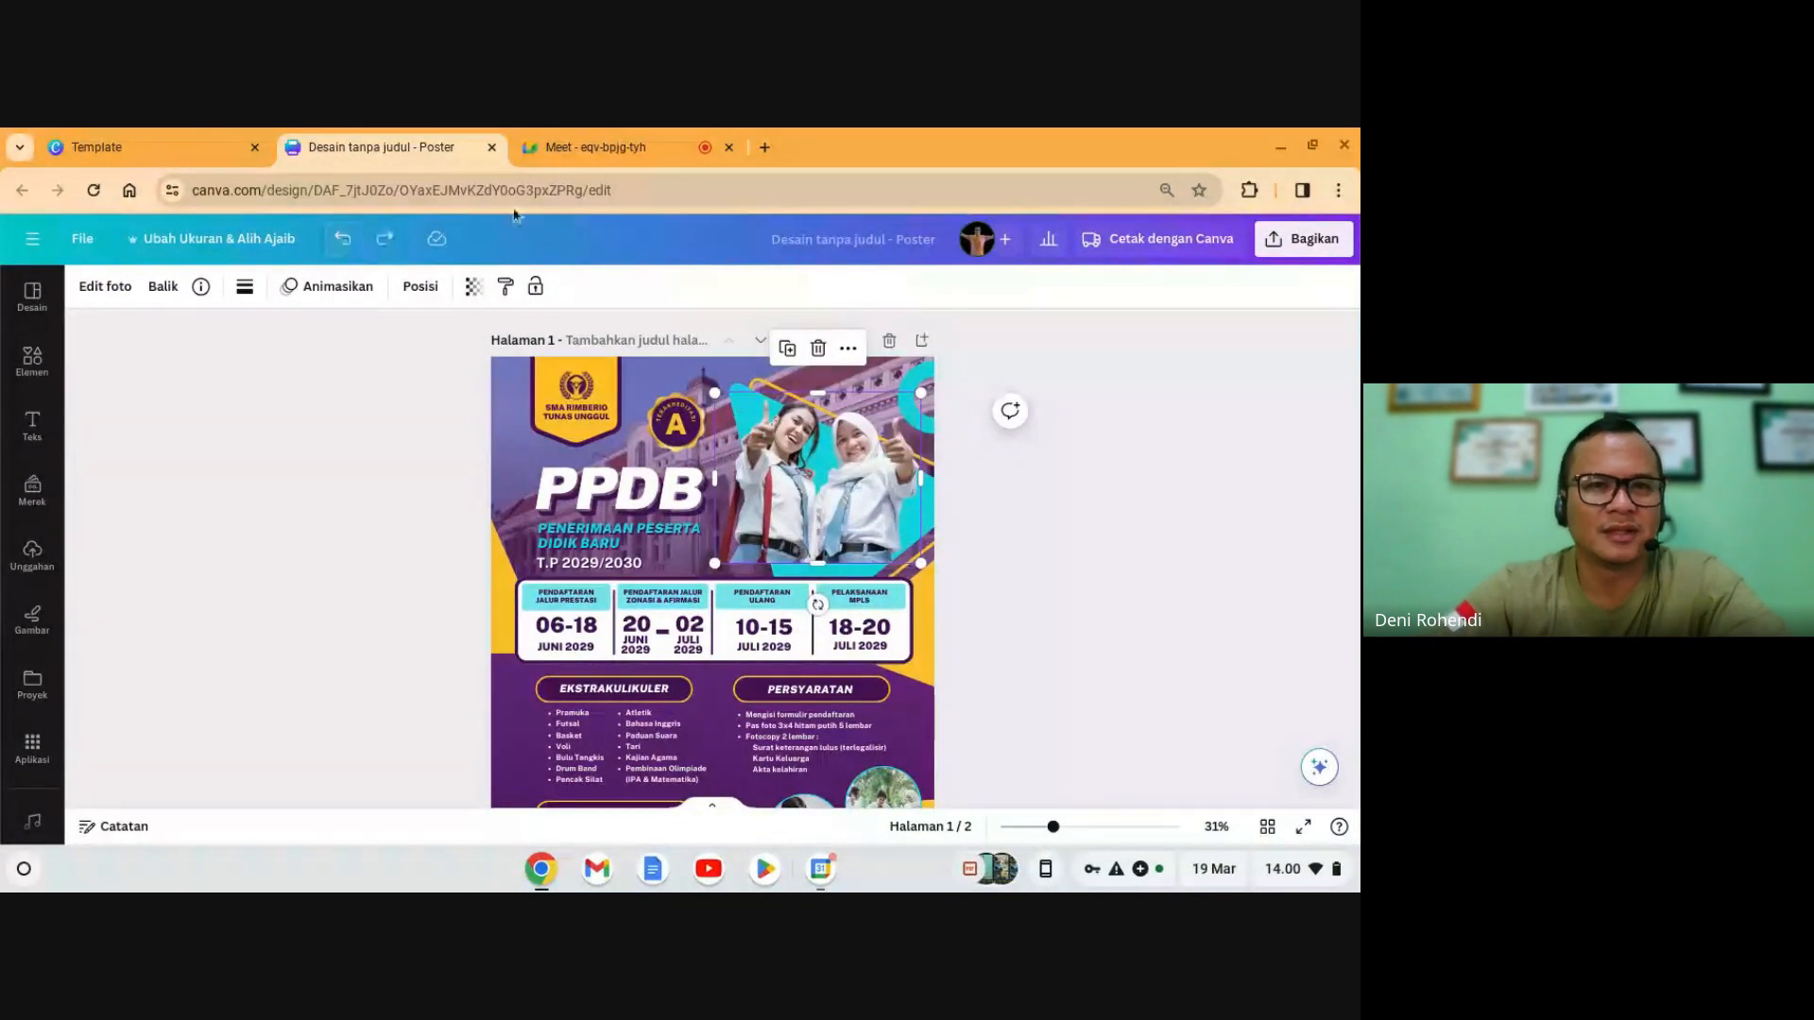
{"action": "left_click", "coordinate": [595, 147]}
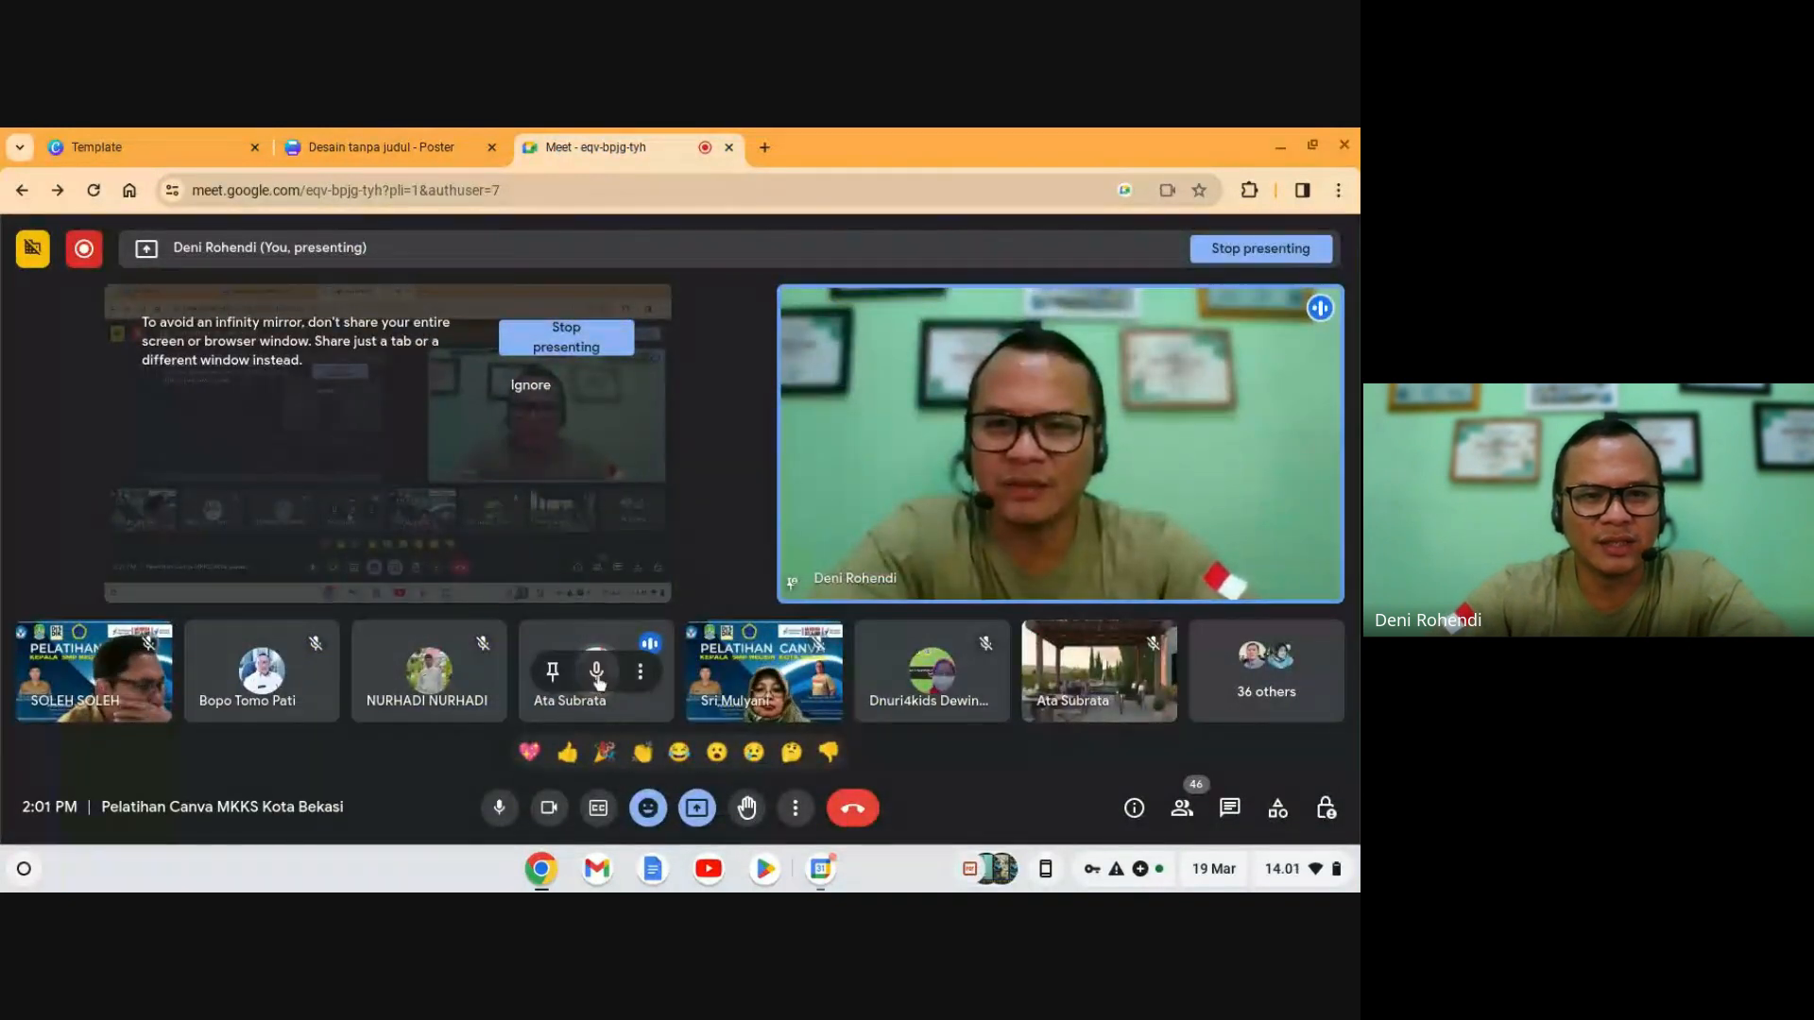
{"action": "left_click", "coordinate": [599, 674]}
{"action": "left_click", "coordinate": [818, 567]}
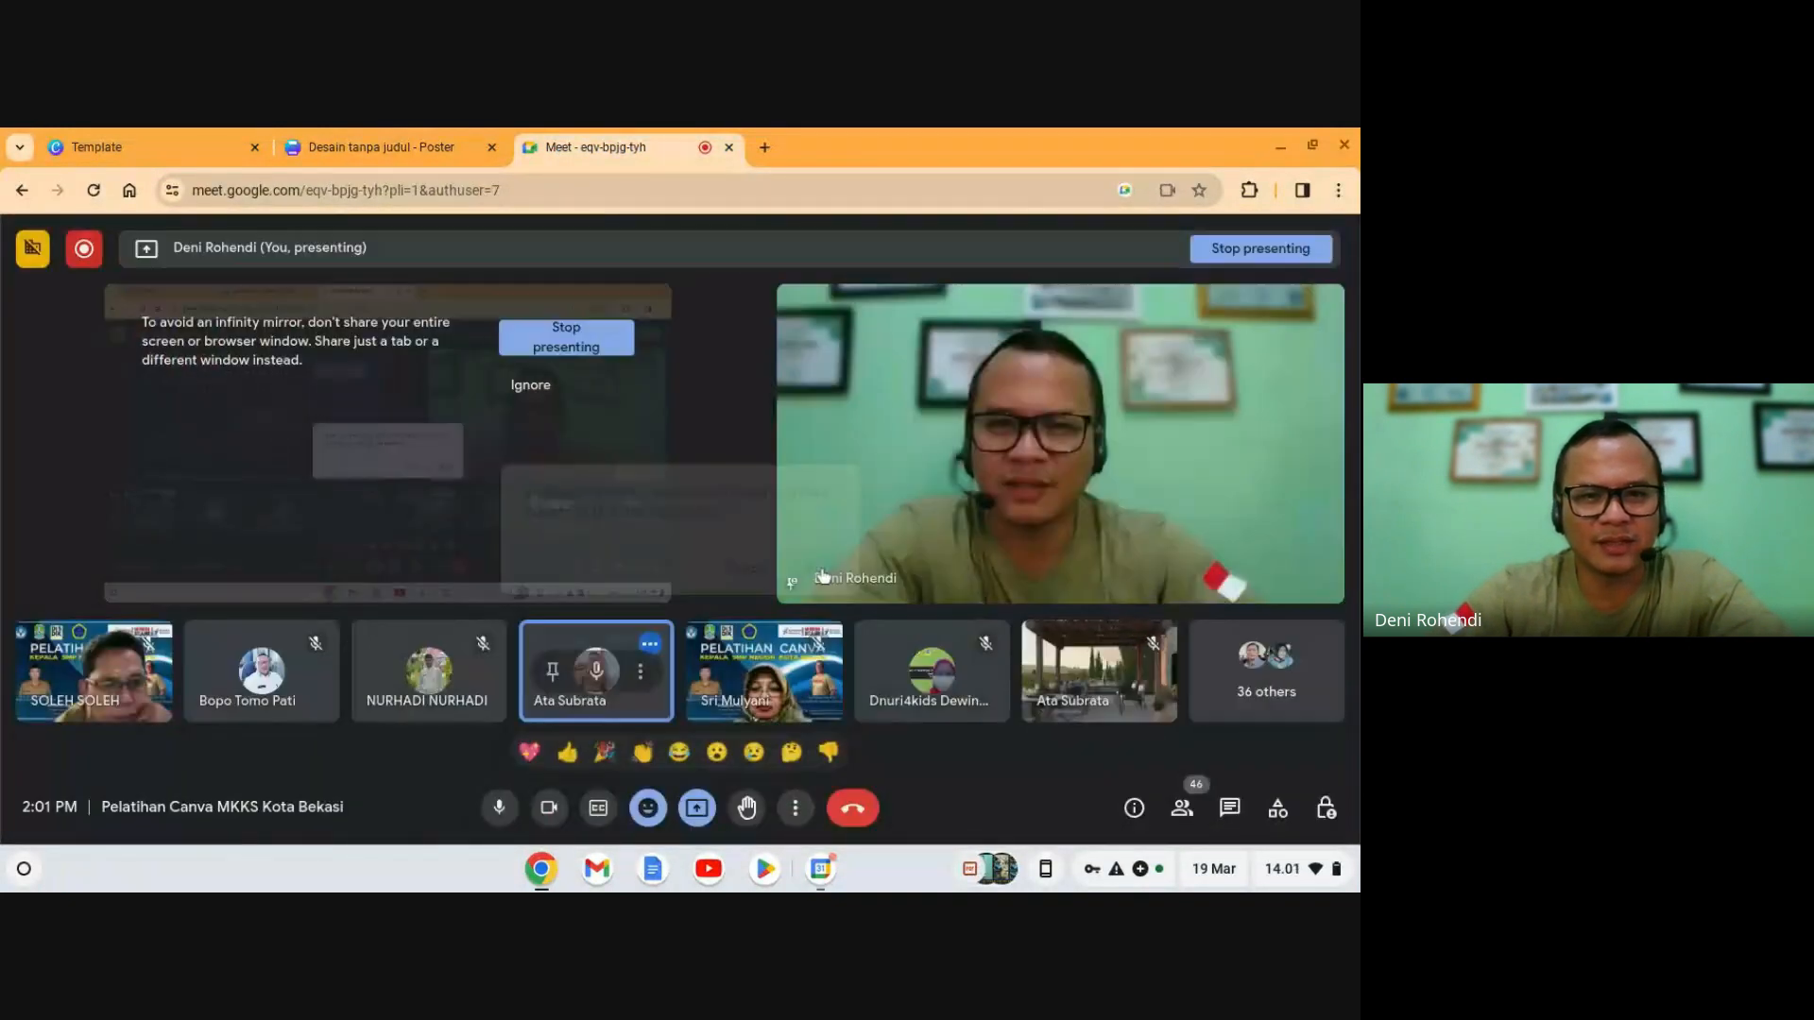
{"action": "left_click", "coordinate": [417, 144]}
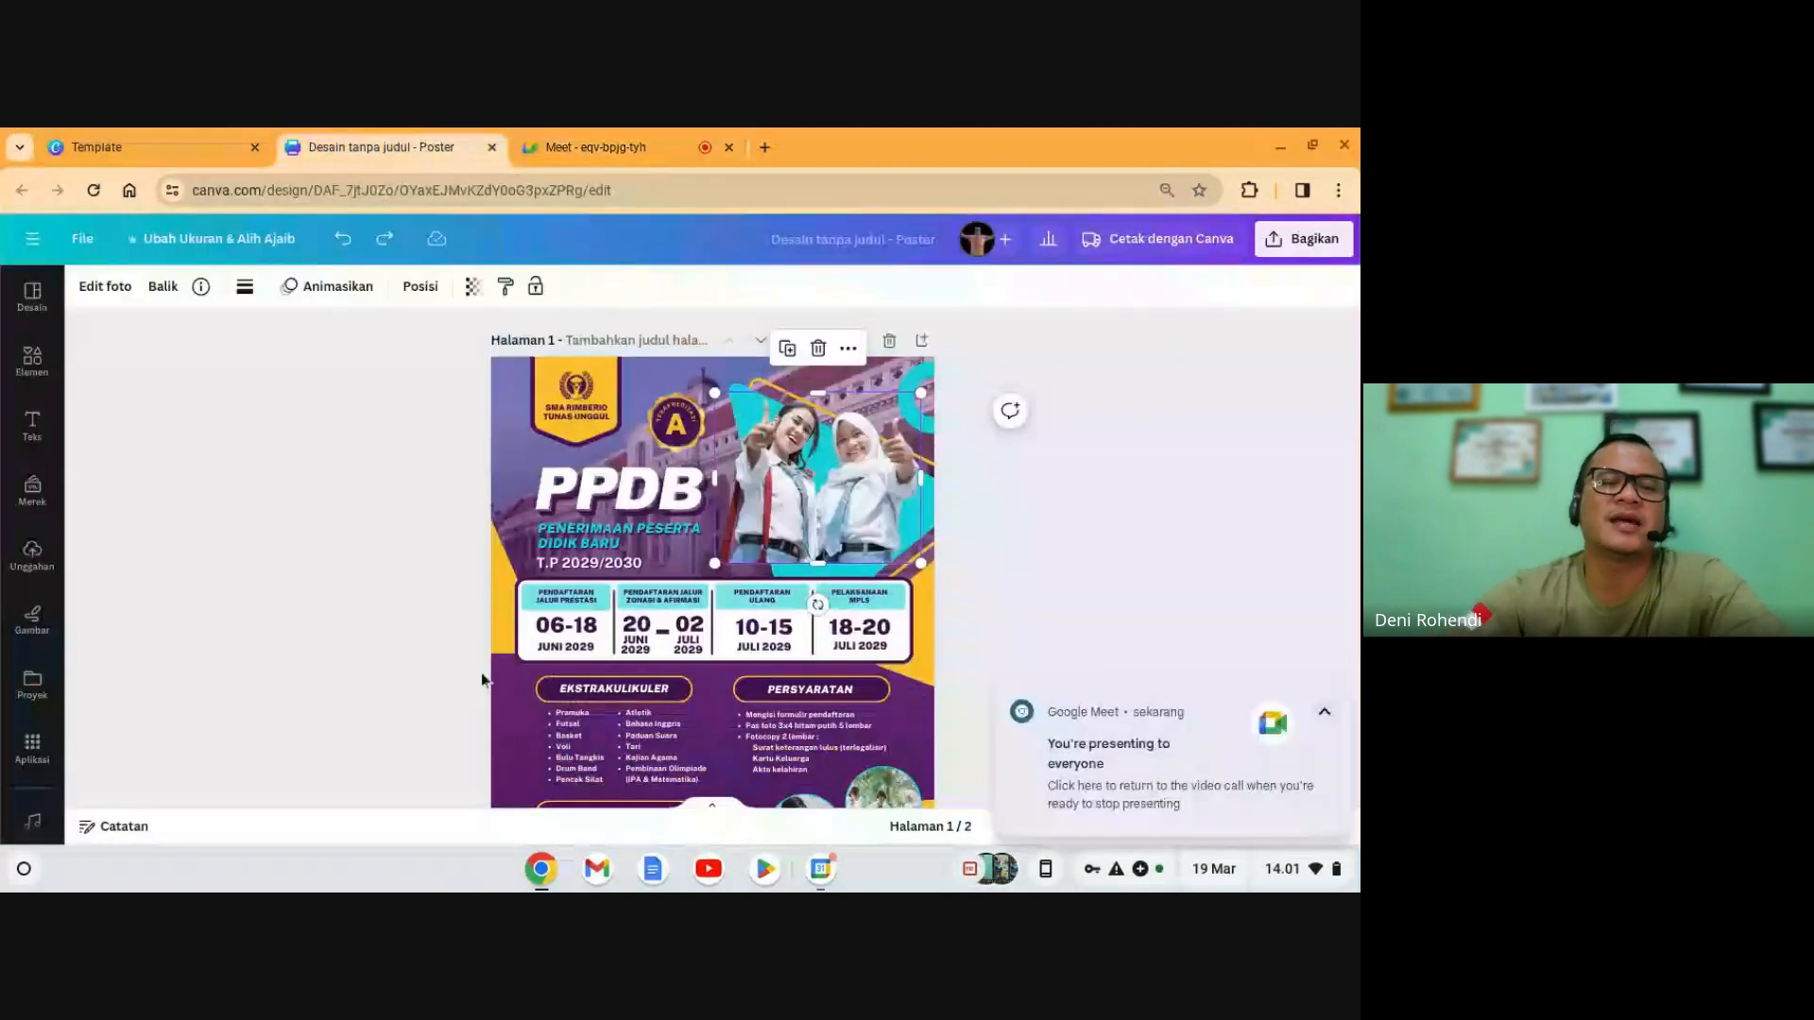
- Search Elements for 'anak smp' and show all matching graphics
{"action": "left_click", "coordinate": [461, 519]}
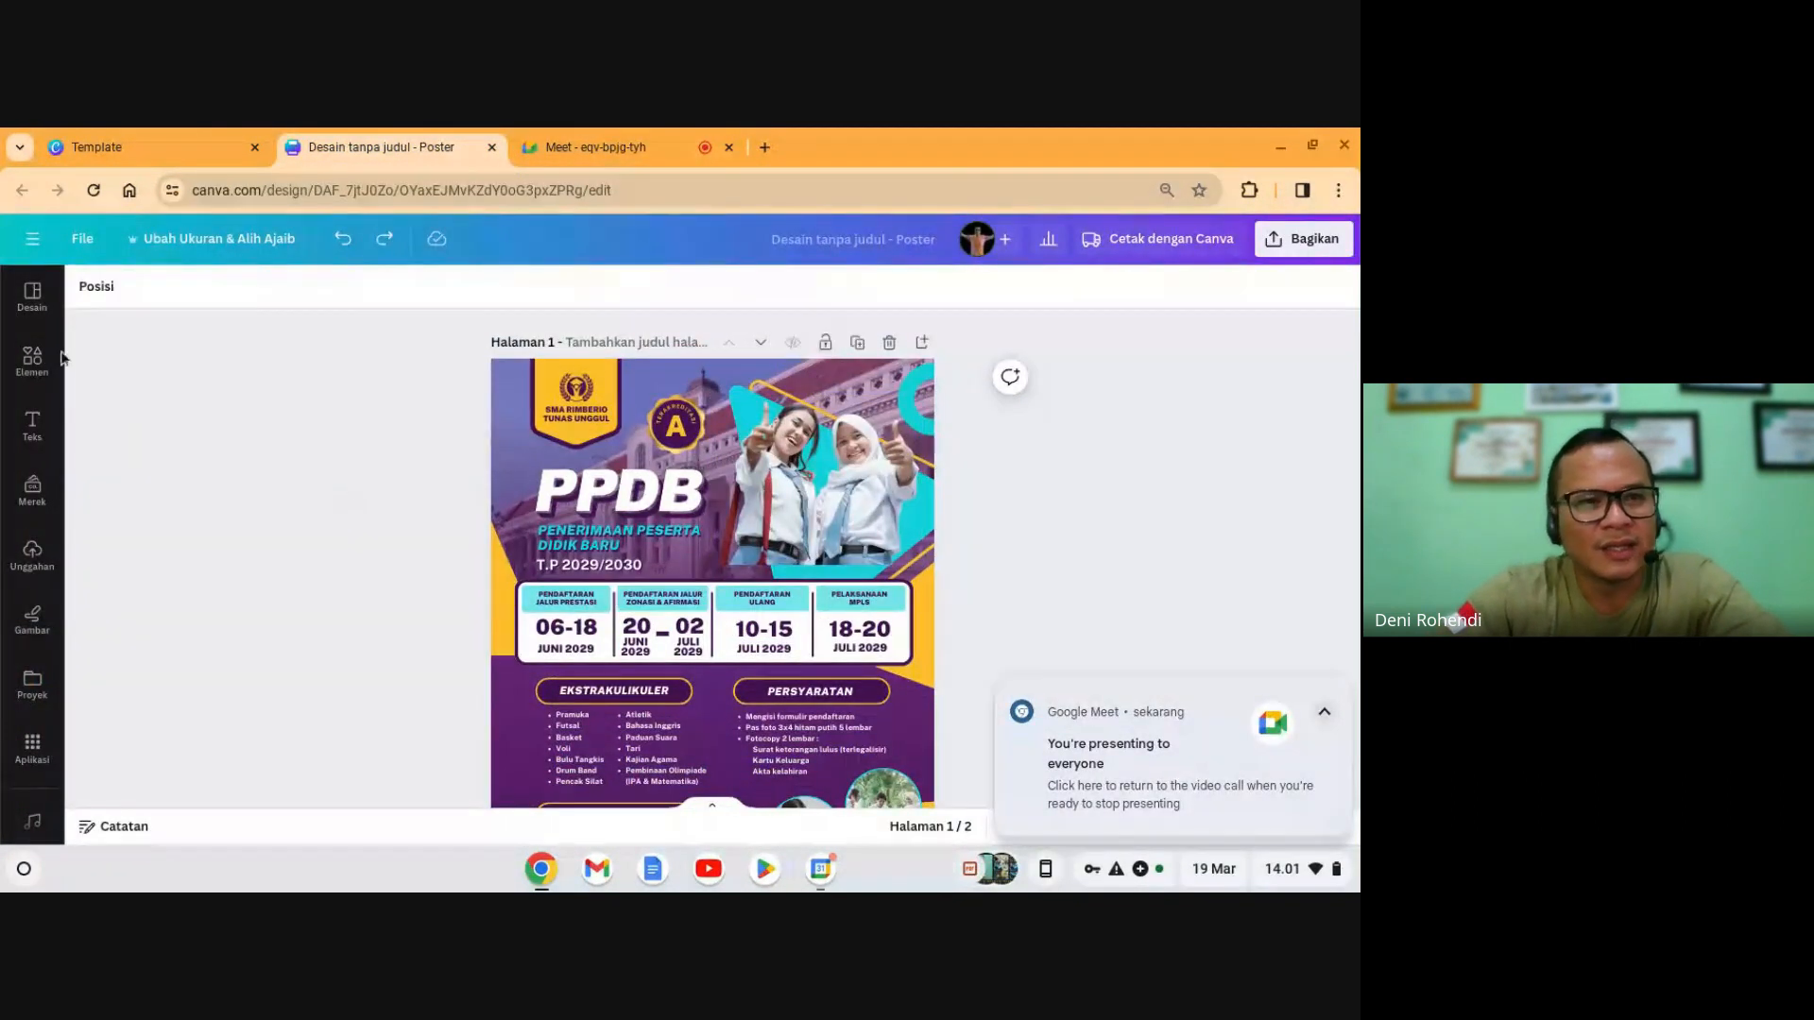
{"action": "left_click", "coordinate": [33, 361]}
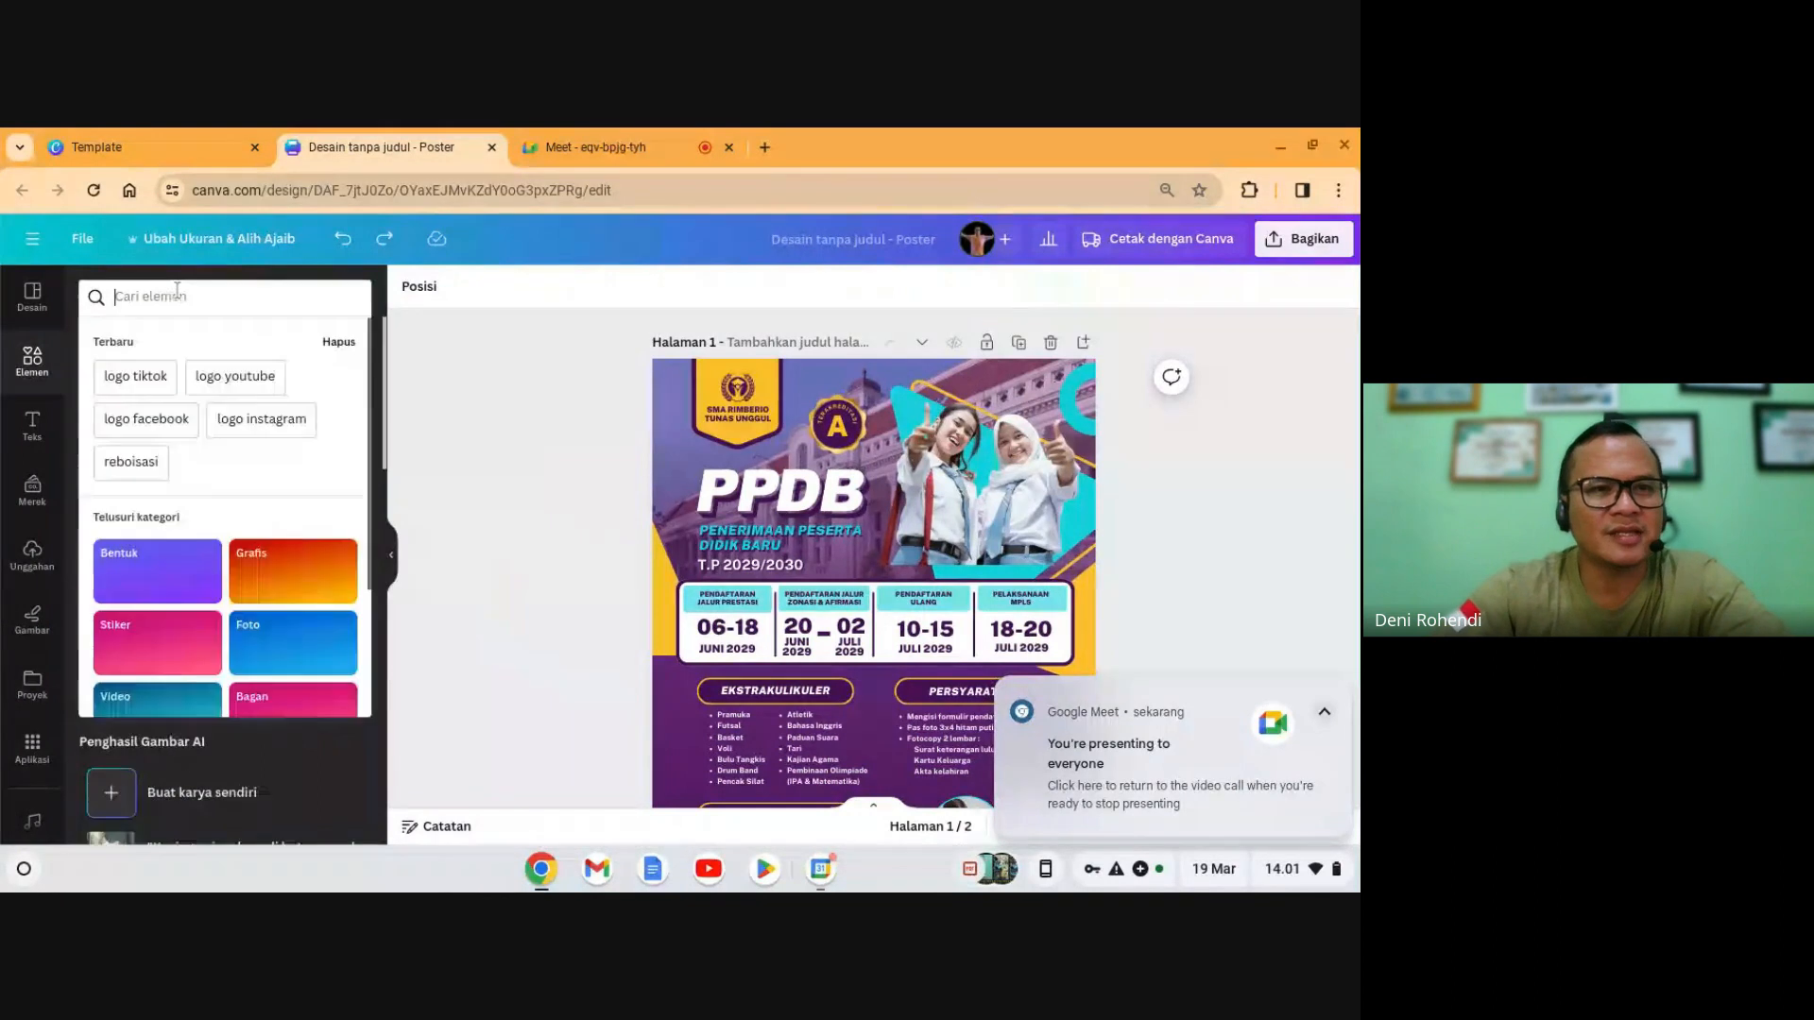
{"action": "type", "text": "anak"}
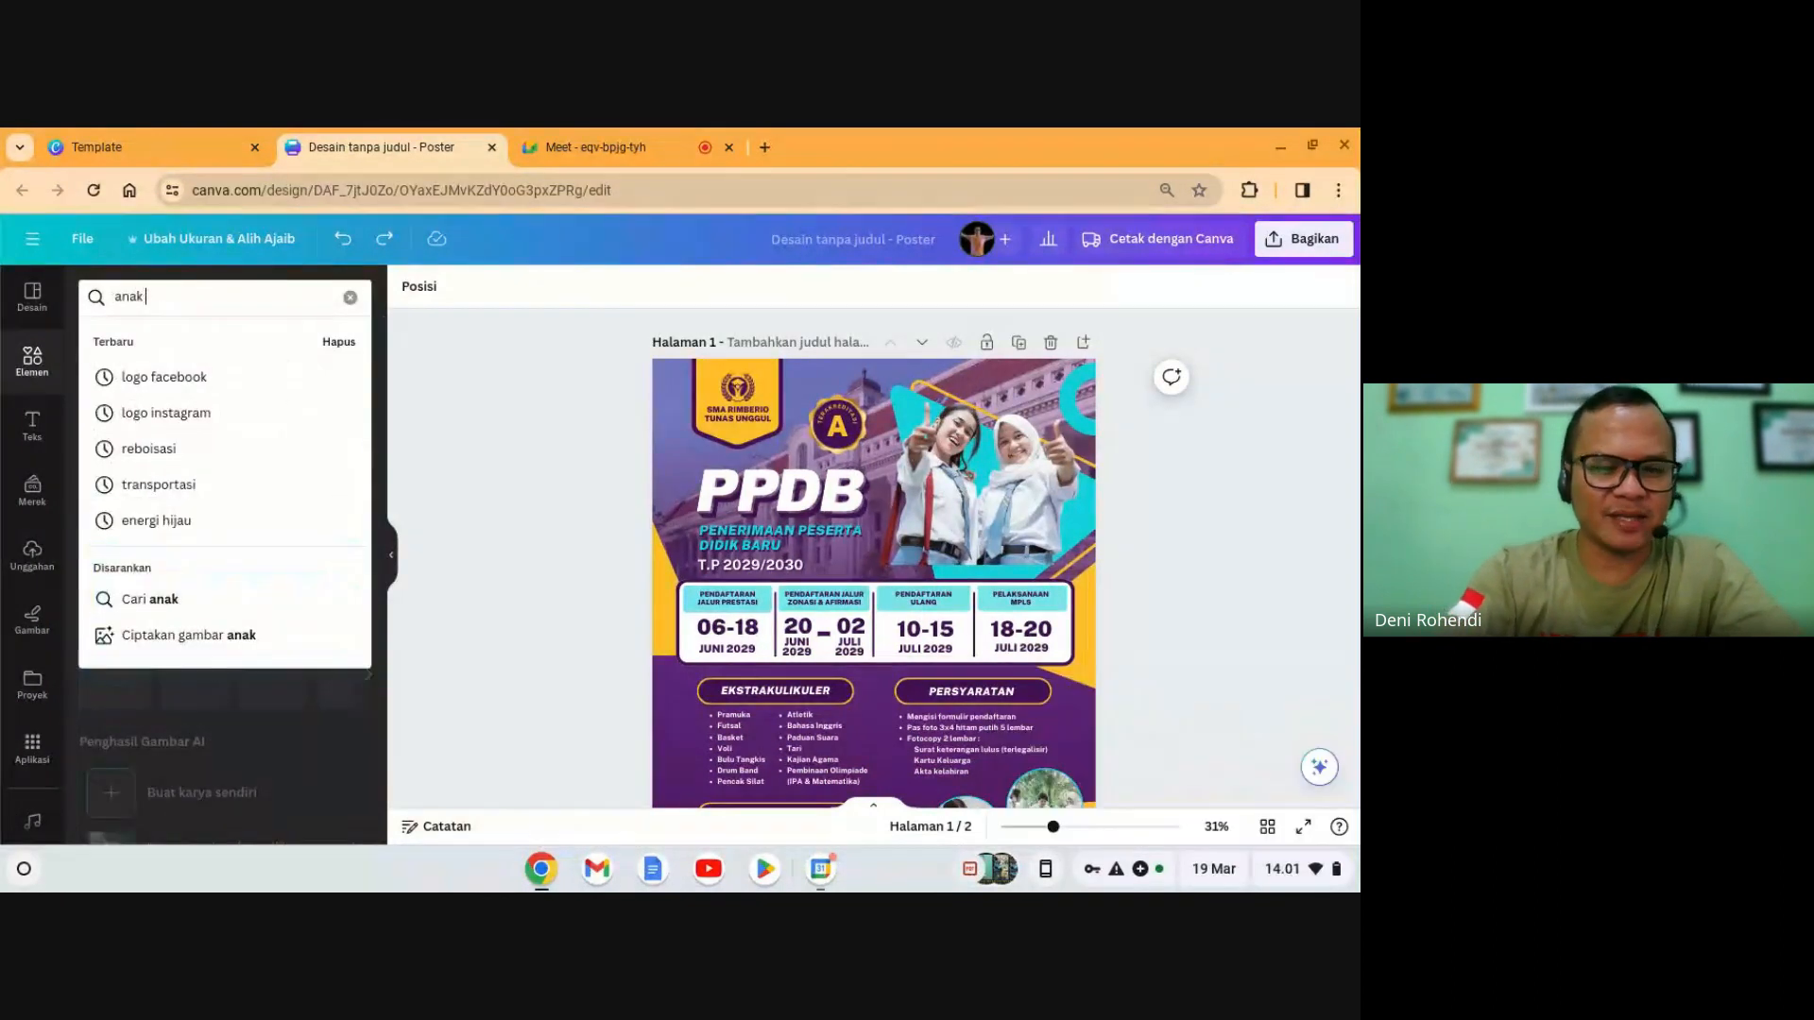
{"action": "type", "text": " smp"}
{"action": "key", "text": "Return"}
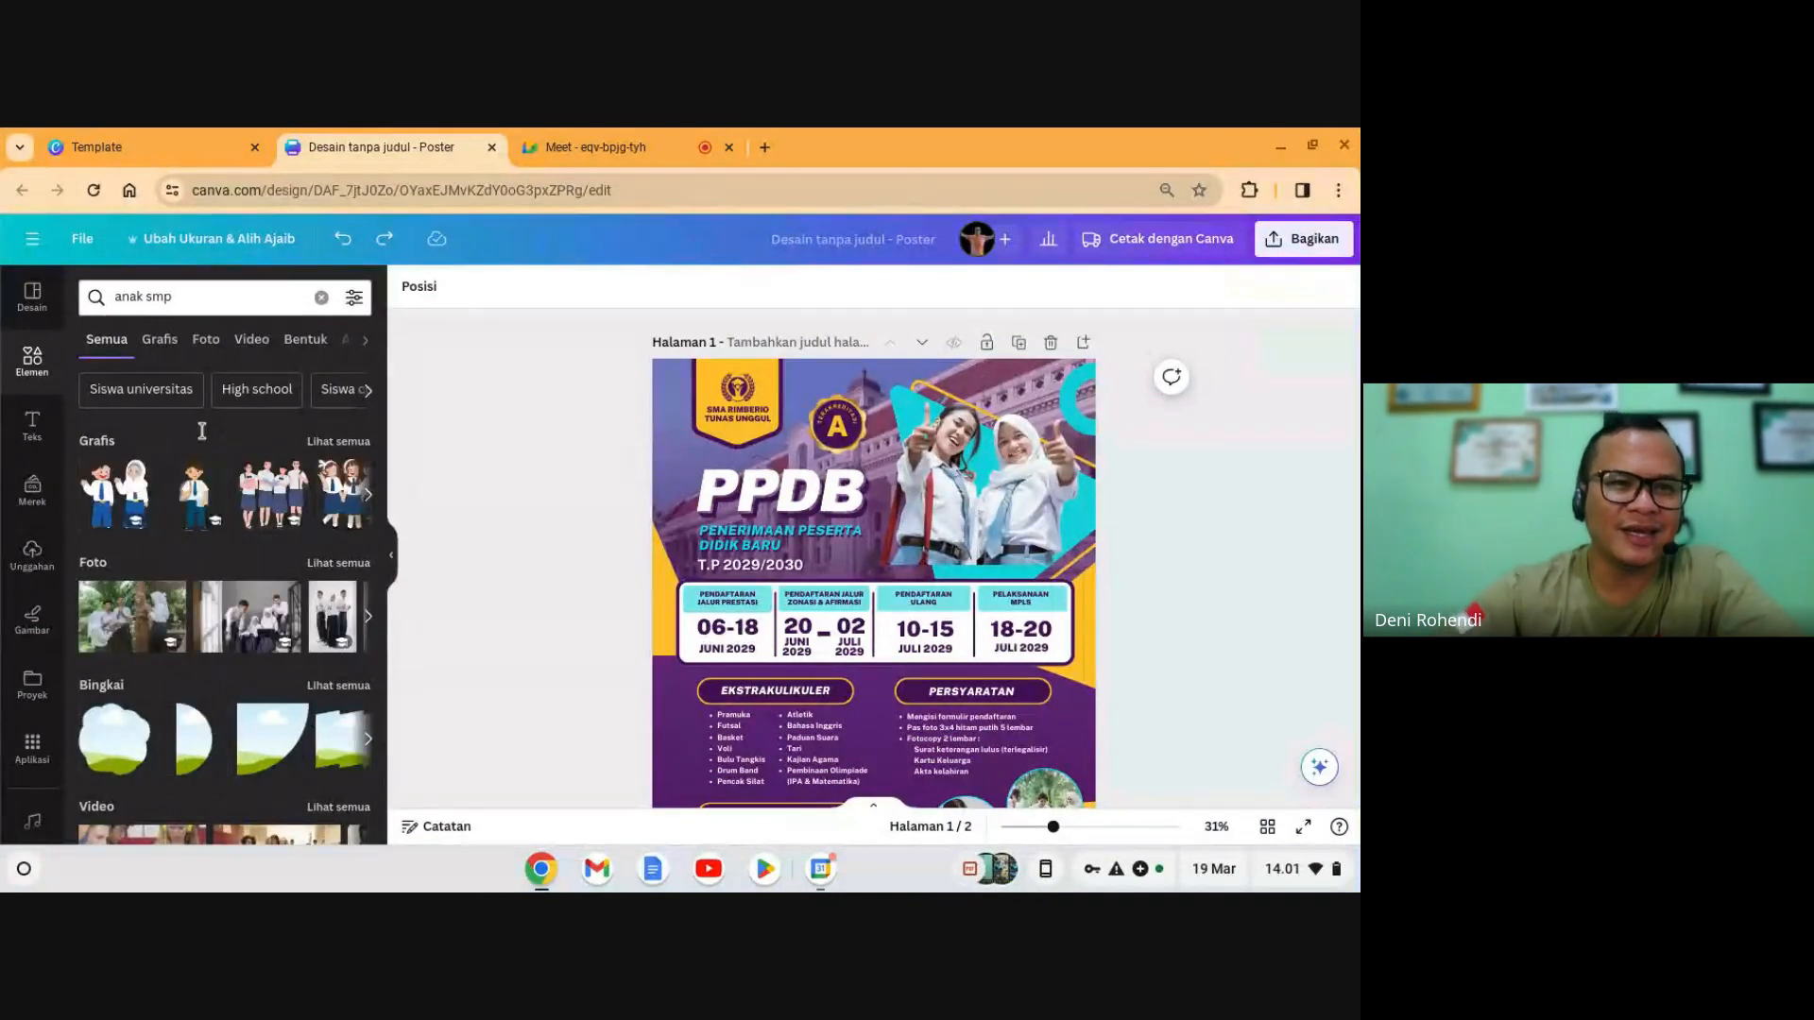
{"action": "left_click", "coordinate": [340, 441]}
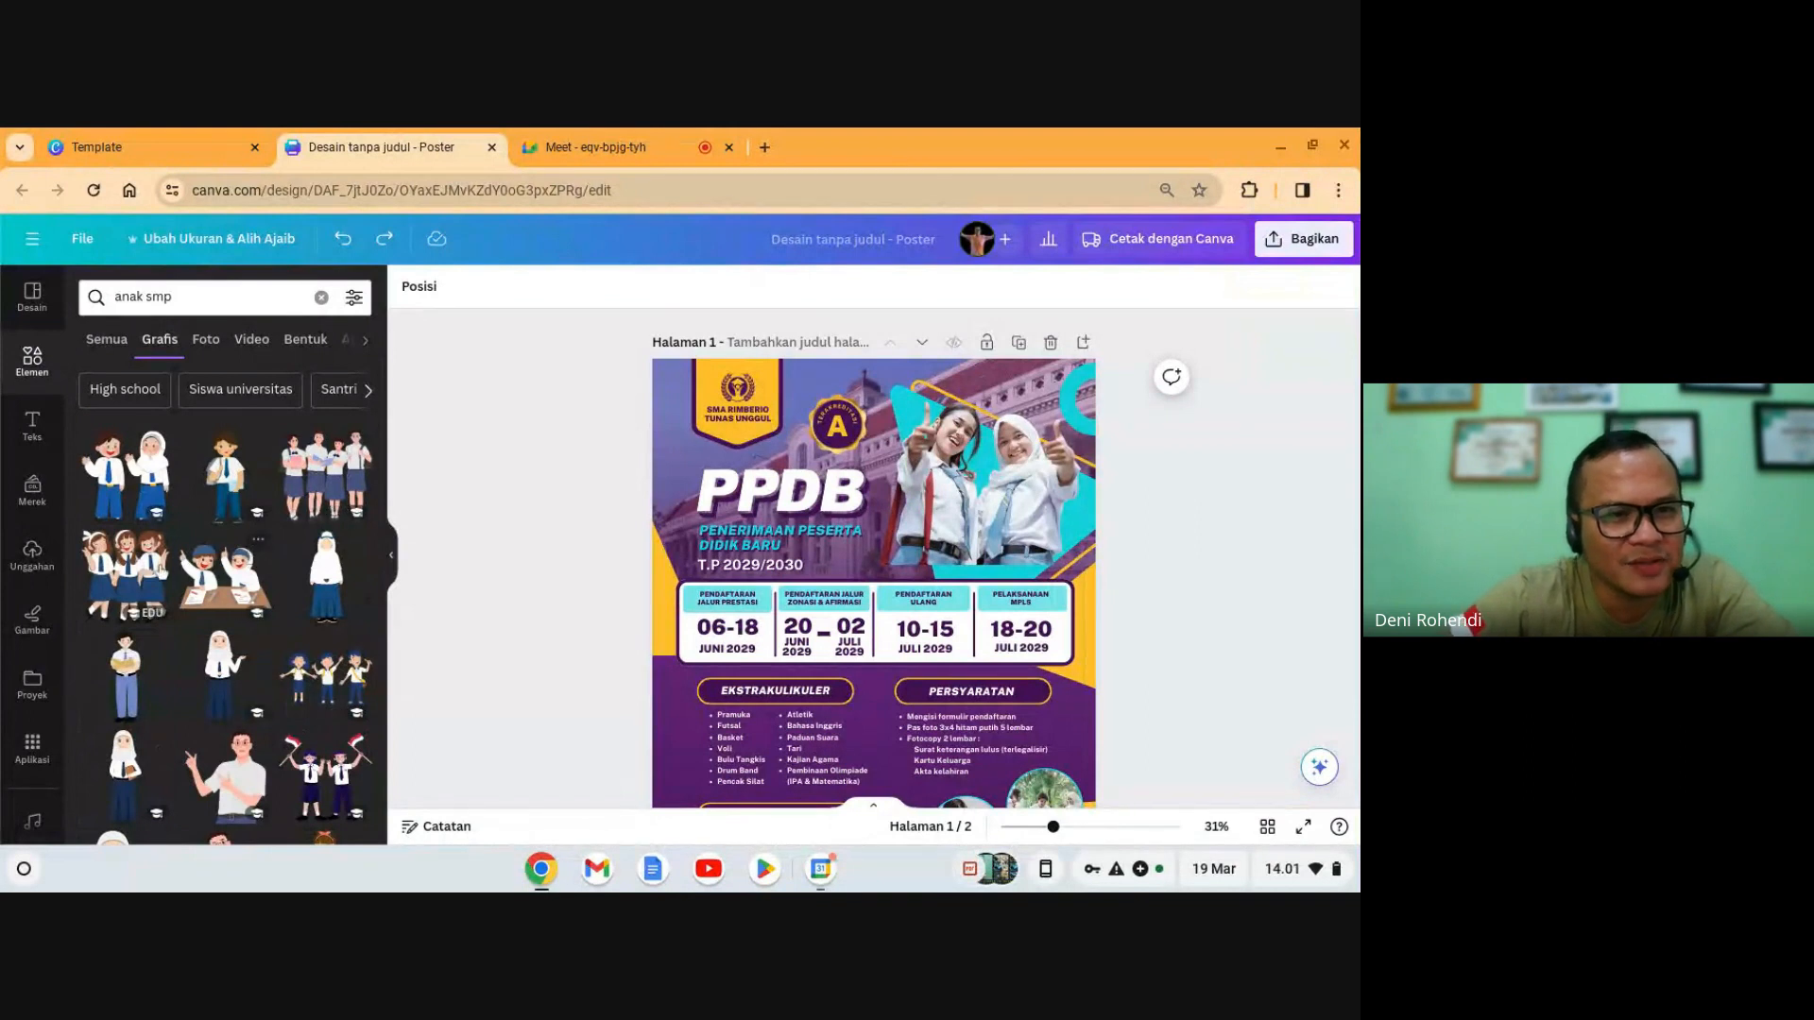
- Delete the students photo and place a resized boy-and-girl graphic beside the PPDB title
{"action": "left_click", "coordinate": [1068, 544]}
{"action": "left_click_drag", "start_coordinate": [1068, 544], "coordinate": [1039, 546]}
{"action": "key", "text": "Delete"}
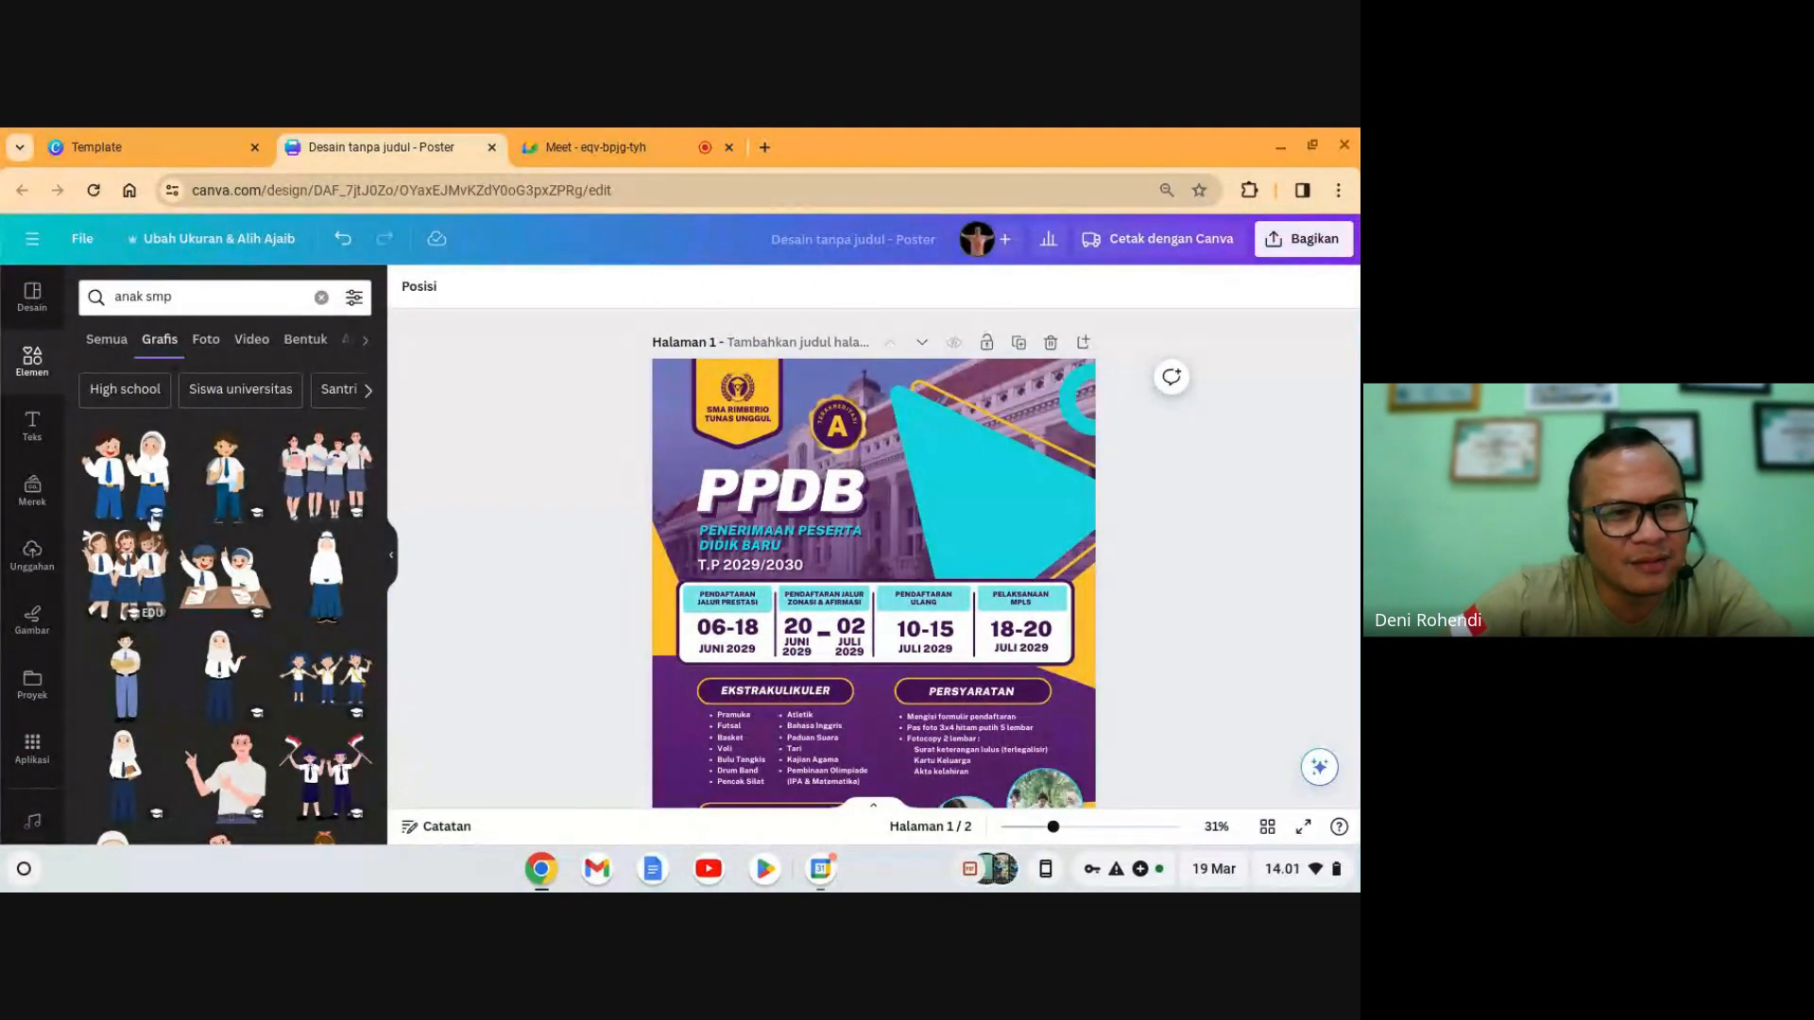
{"action": "left_click", "coordinate": [128, 477]}
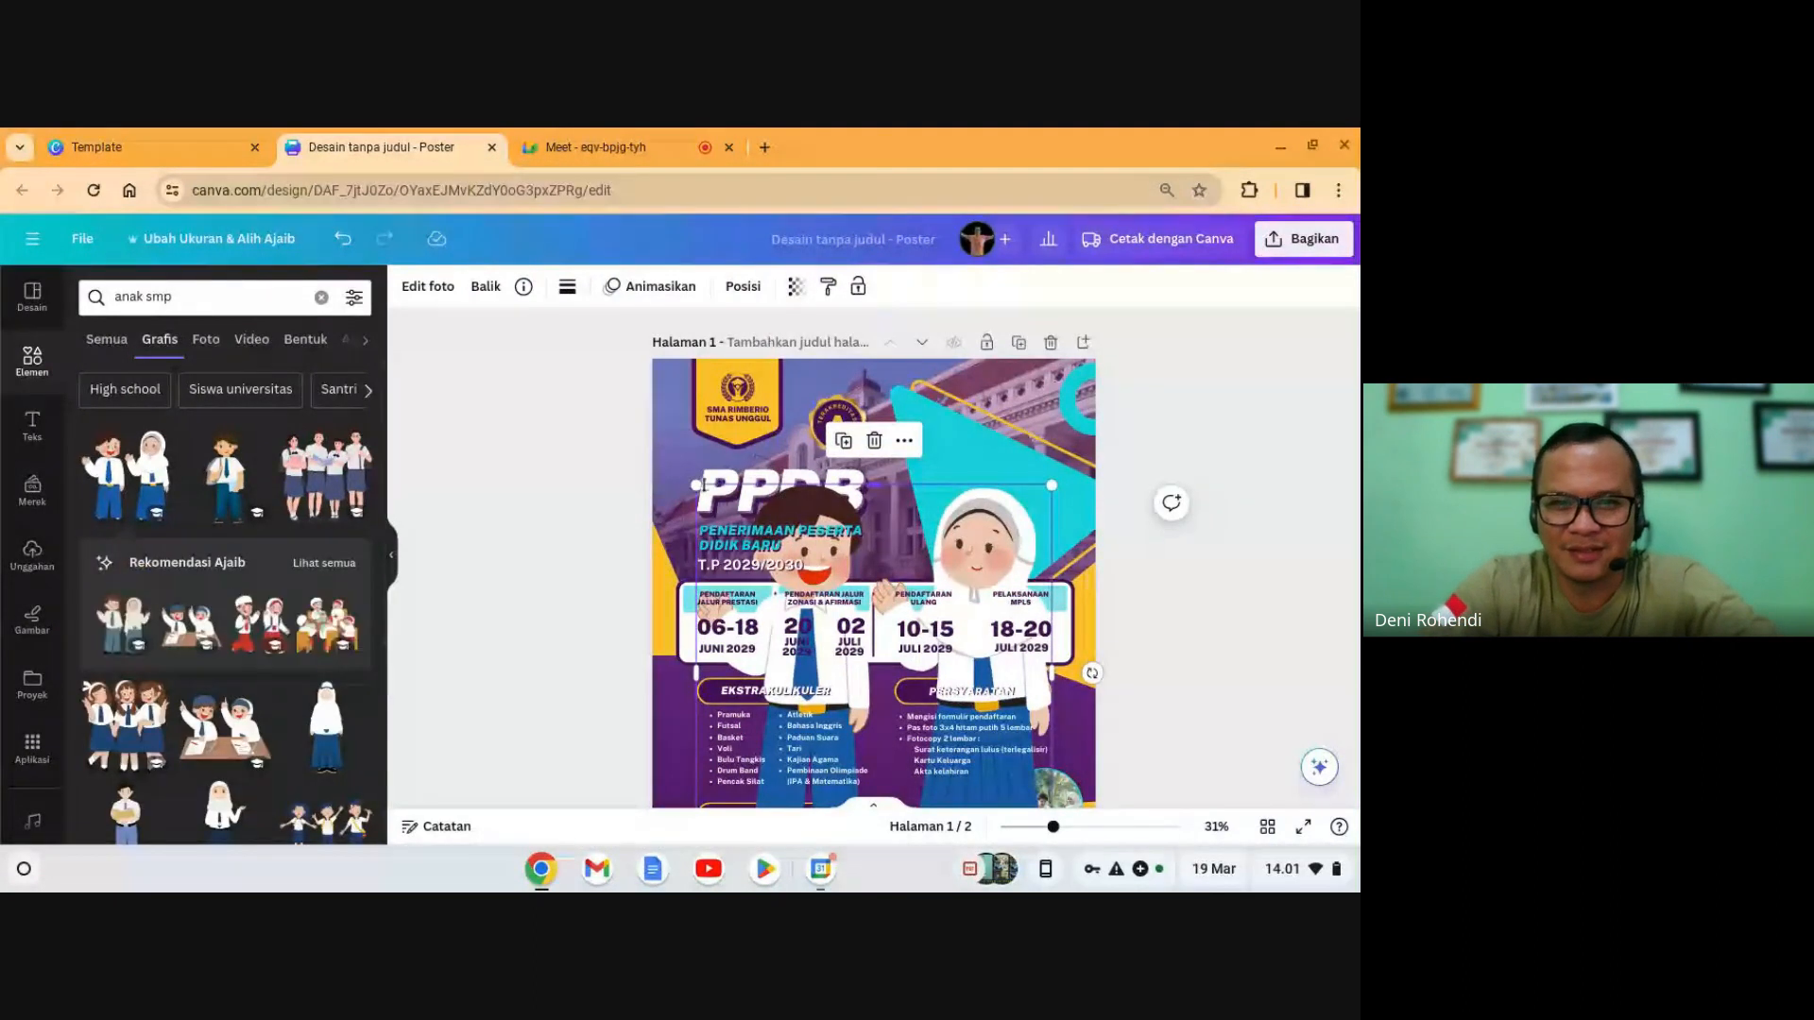
{"action": "left_click_drag", "start_coordinate": [697, 485], "coordinate": [846, 642]}
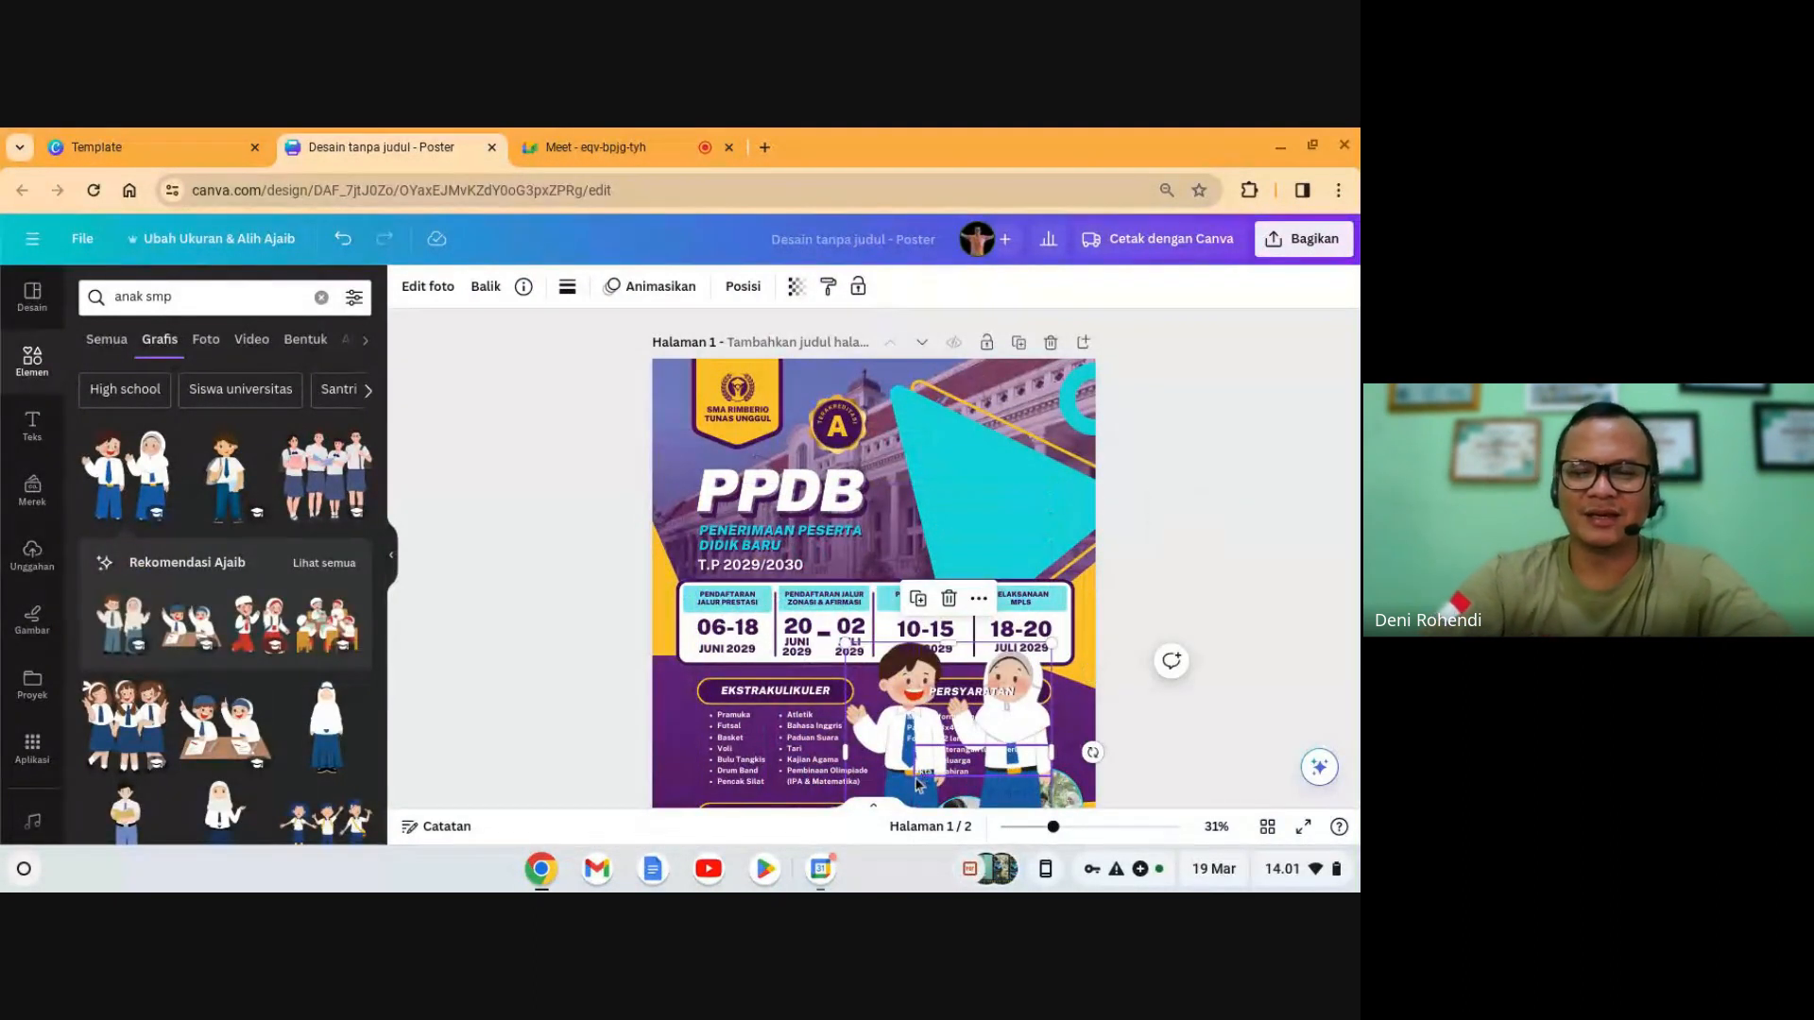
{"action": "left_click_drag", "start_coordinate": [911, 694], "coordinate": [920, 540]}
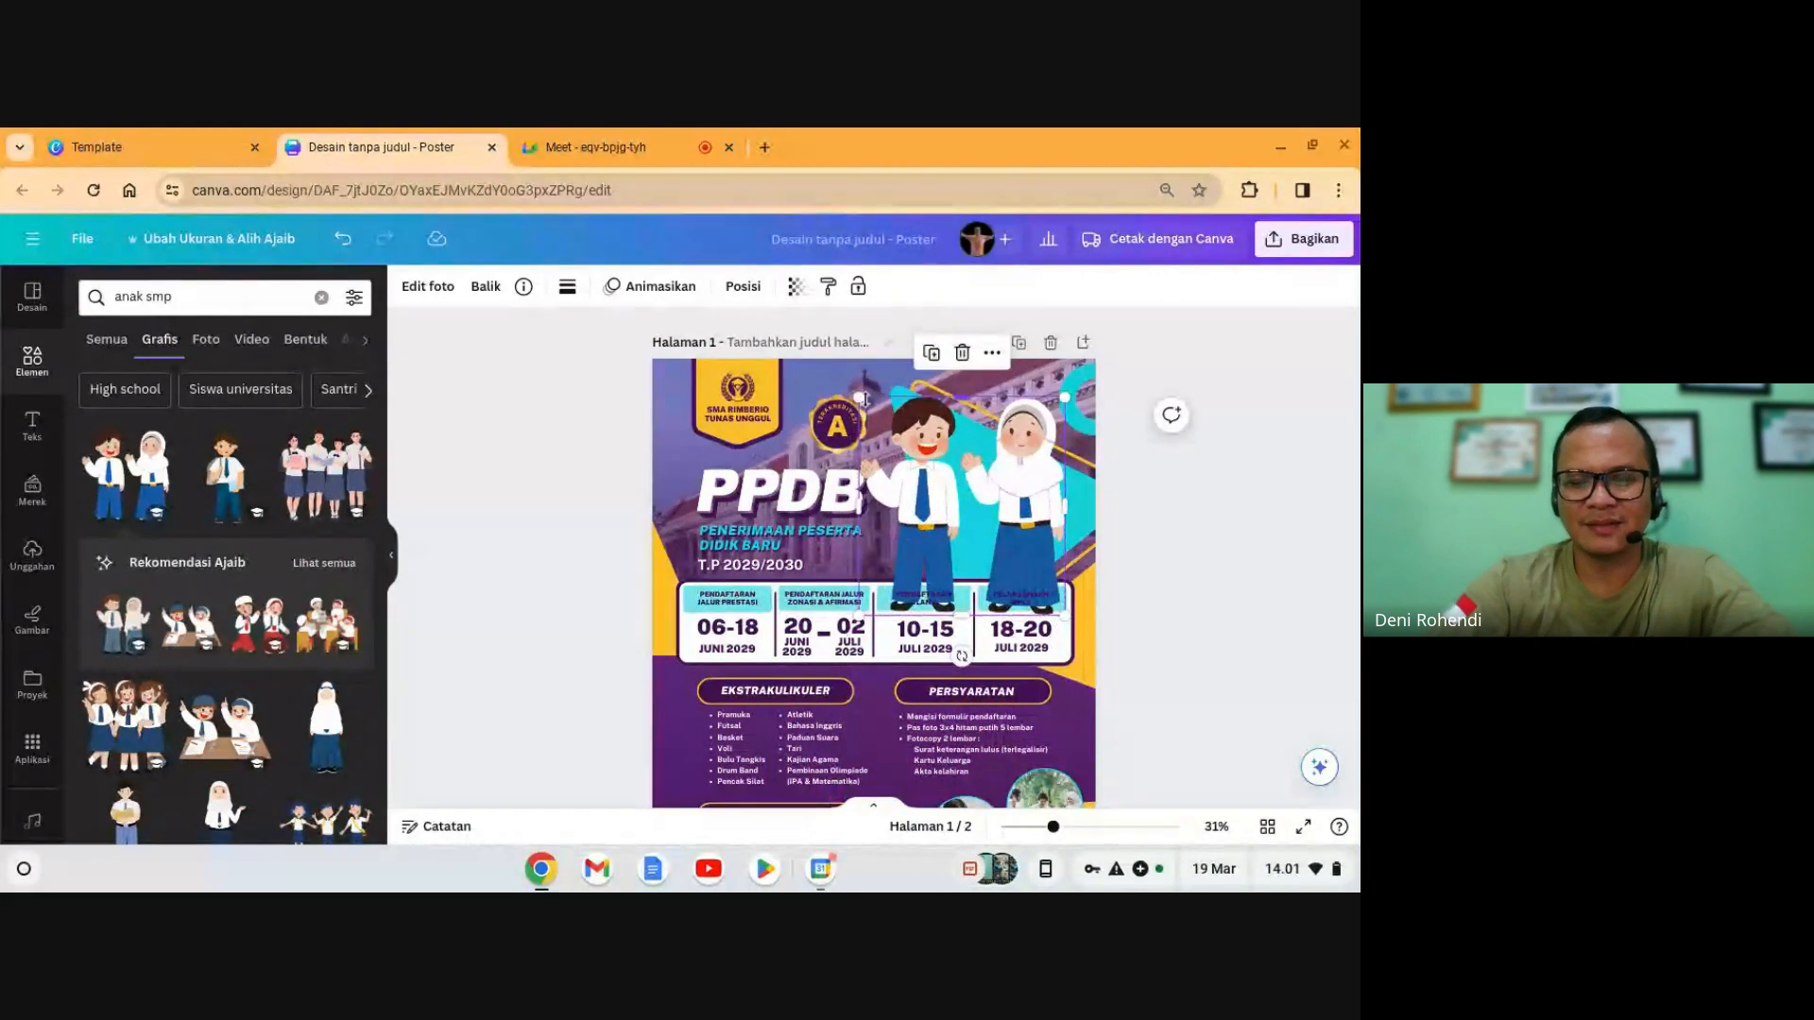
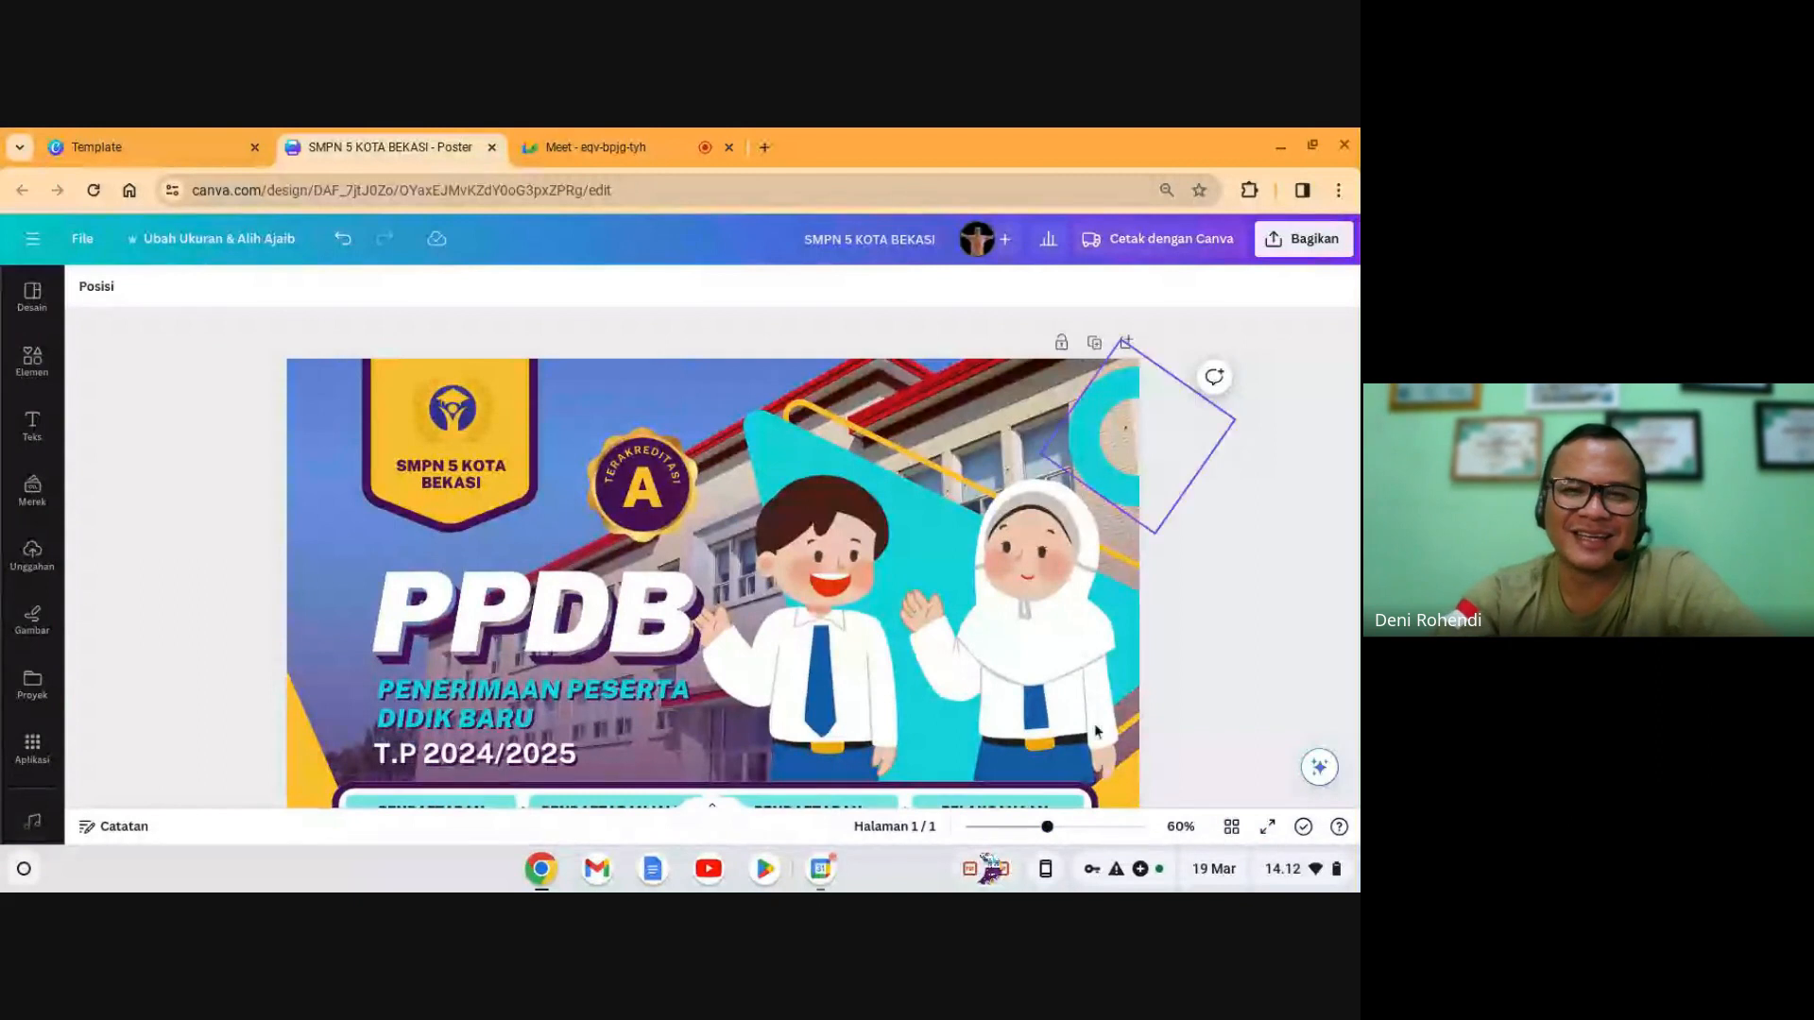
- Review the SMPN 5 Kota Bekasi poster, check the video call, then close the design
{"action": "scroll", "coordinate": [1238, 557], "scroll_direction": "down", "scroll_amount": 10}
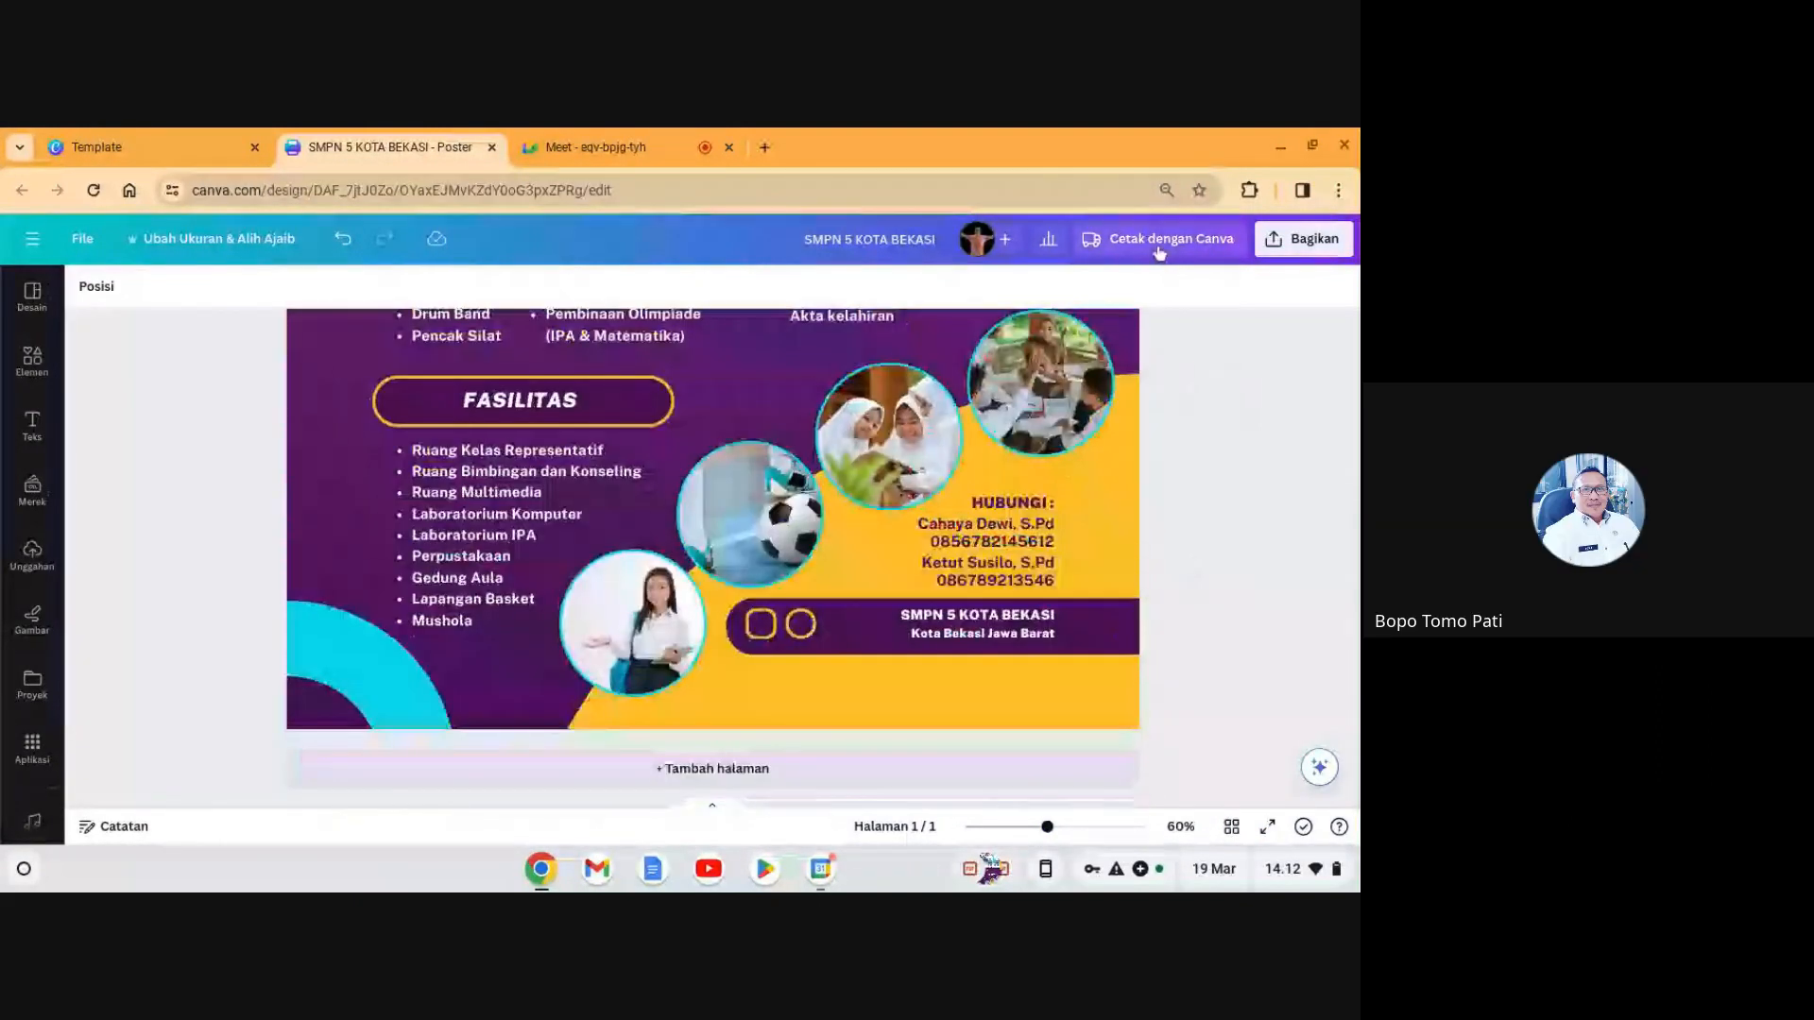
{"action": "scroll", "coordinate": [689, 425], "scroll_direction": "up", "scroll_amount": 10}
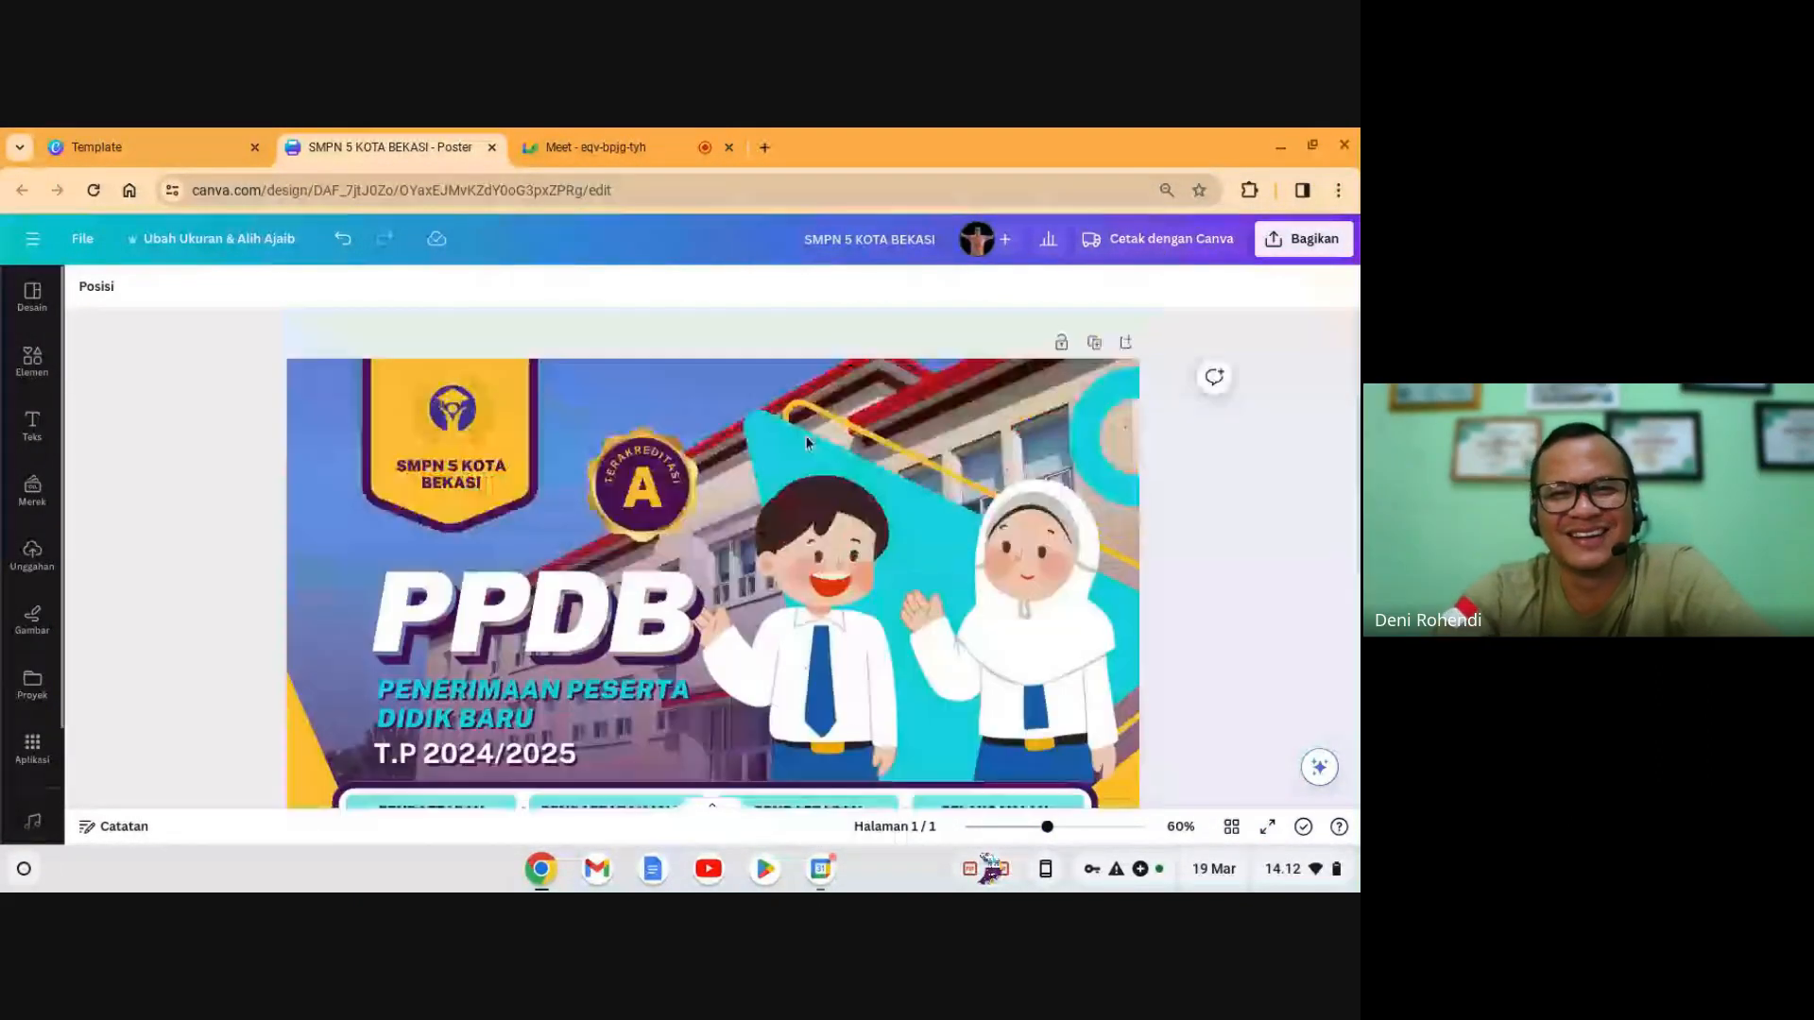
{"action": "left_click", "coordinate": [604, 142]}
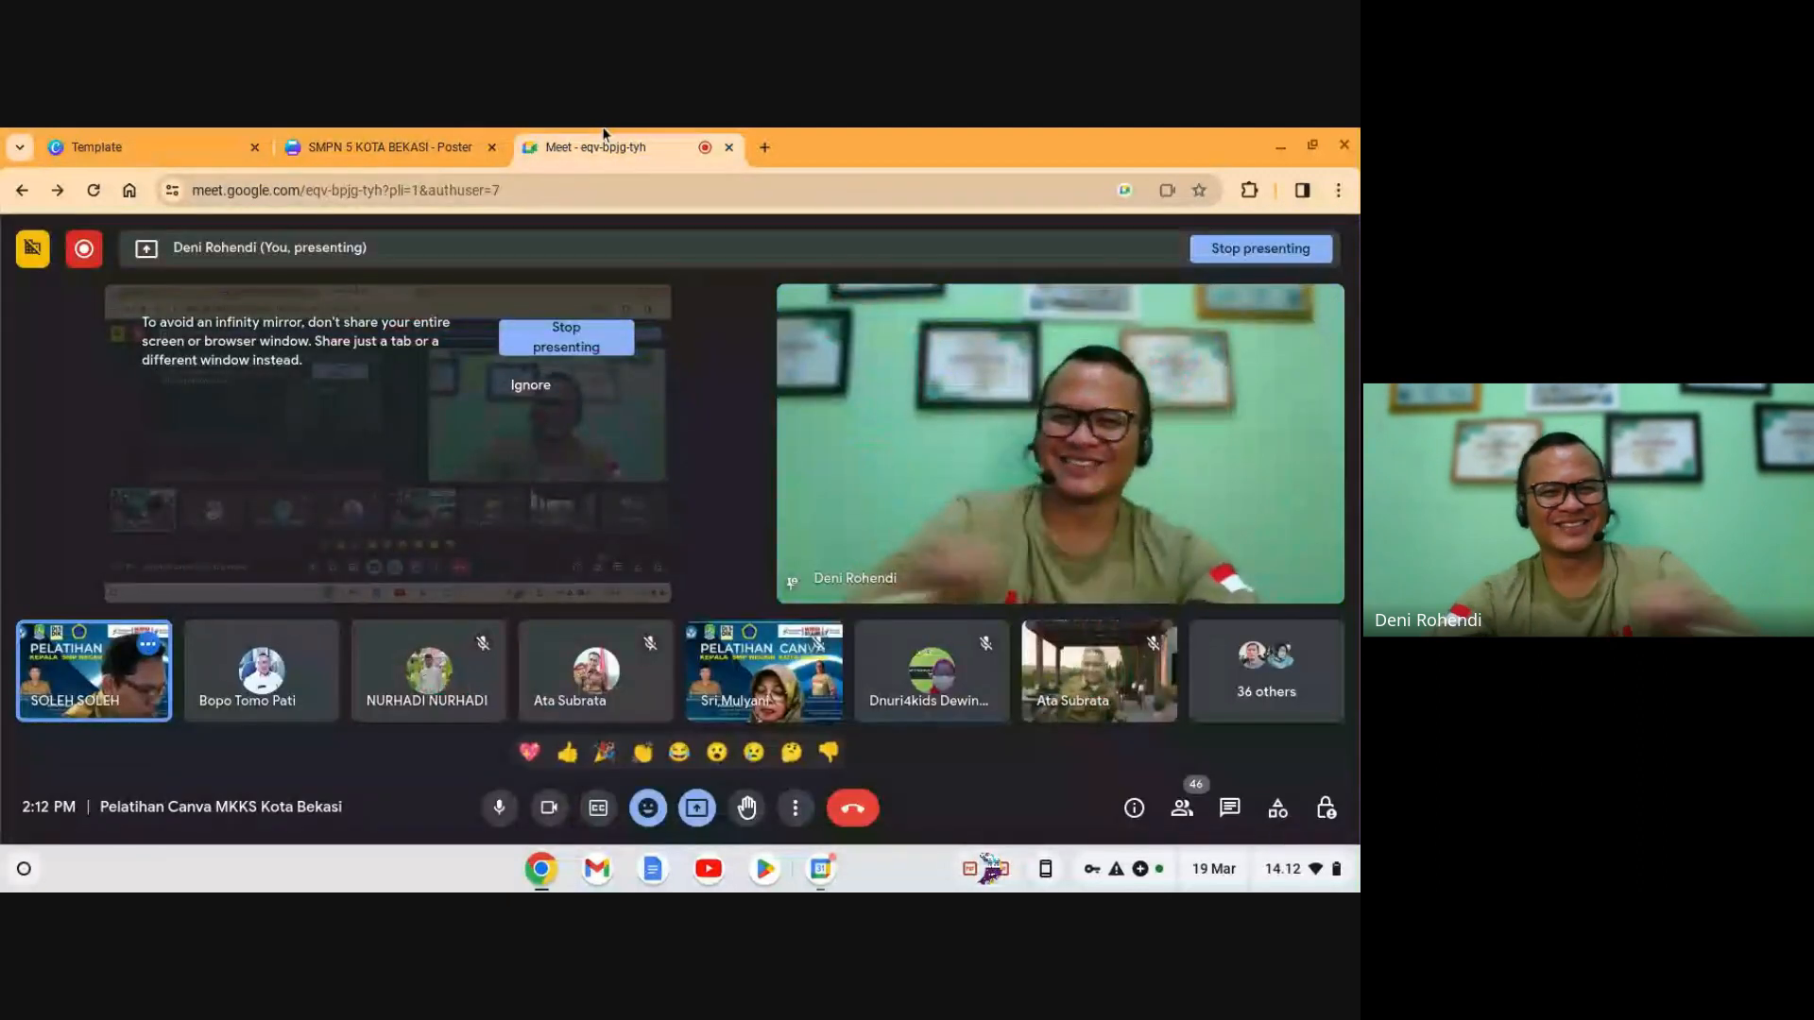
{"action": "left_click", "coordinate": [388, 147]}
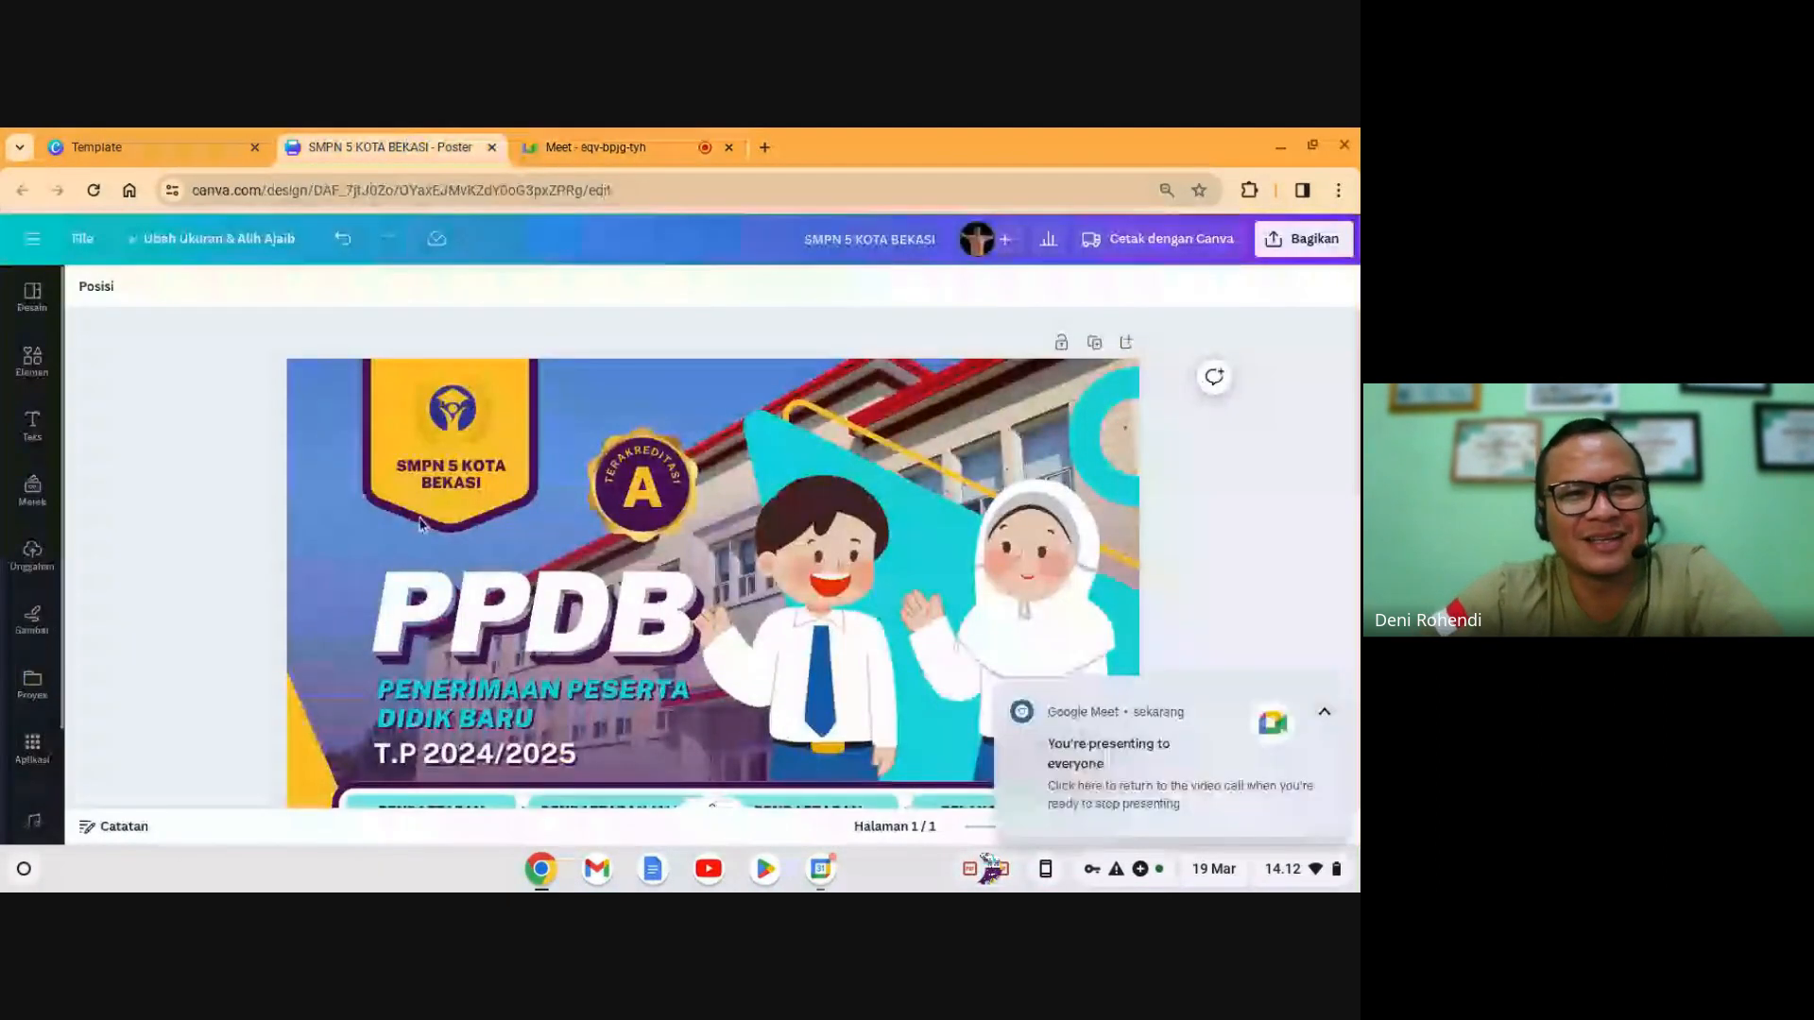
{"action": "scroll", "coordinate": [610, 523], "scroll_direction": "down", "scroll_amount": 10}
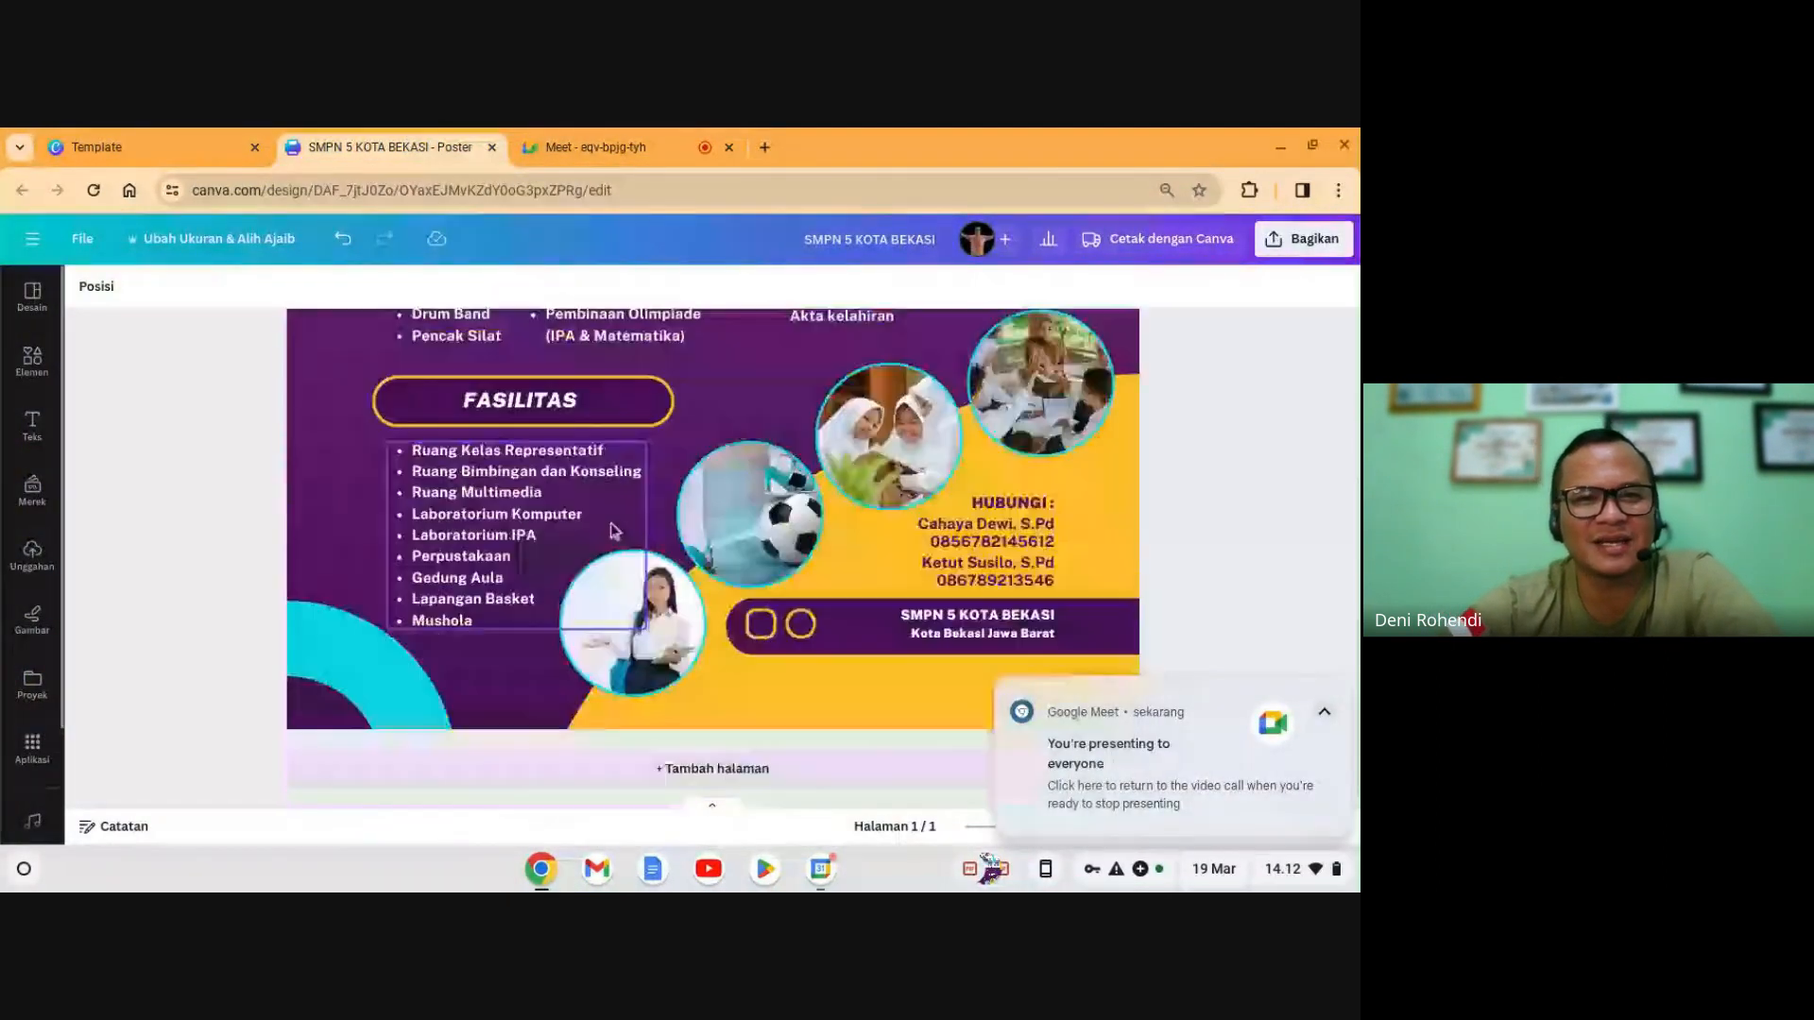
{"action": "scroll", "coordinate": [595, 525], "scroll_direction": "up", "scroll_amount": 5}
{"action": "scroll", "coordinate": [592, 526], "scroll_direction": "up", "scroll_amount": 3}
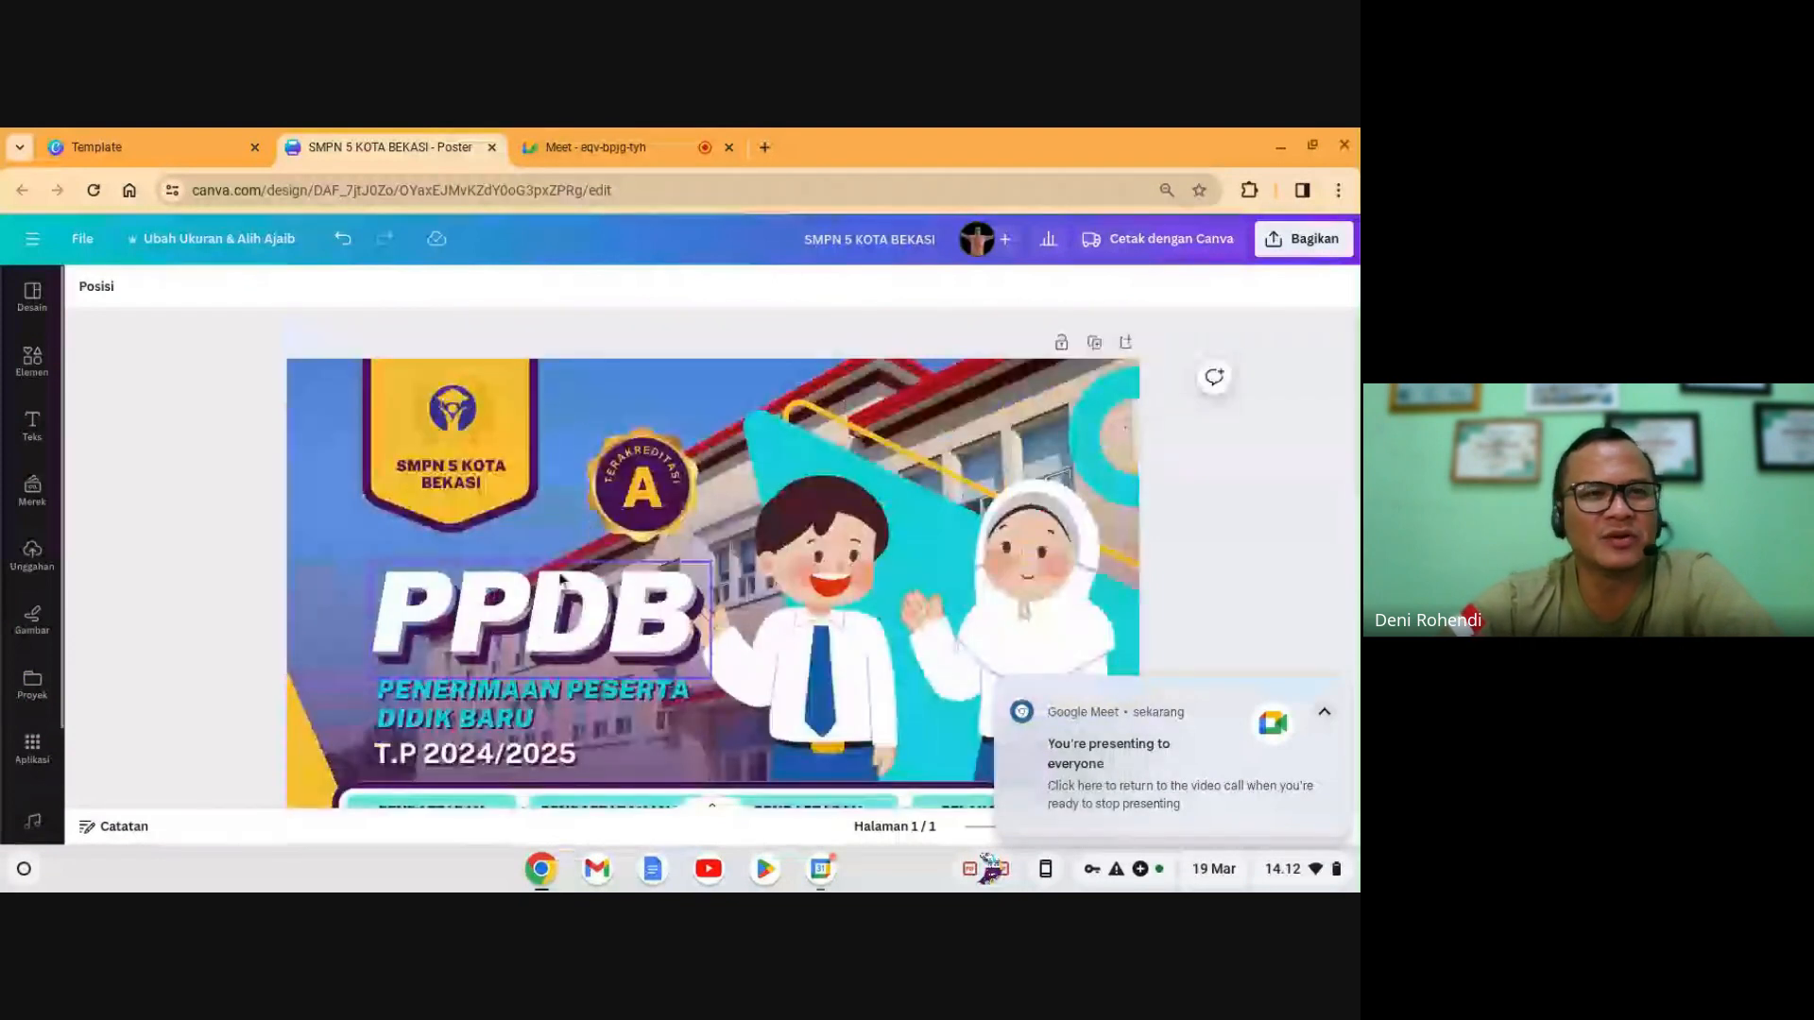
{"action": "left_click", "coordinate": [492, 147]}
- Return to the poster templates page and choose 'Buat Poster kosong' for a blank poster
{"action": "left_click", "coordinate": [210, 147]}
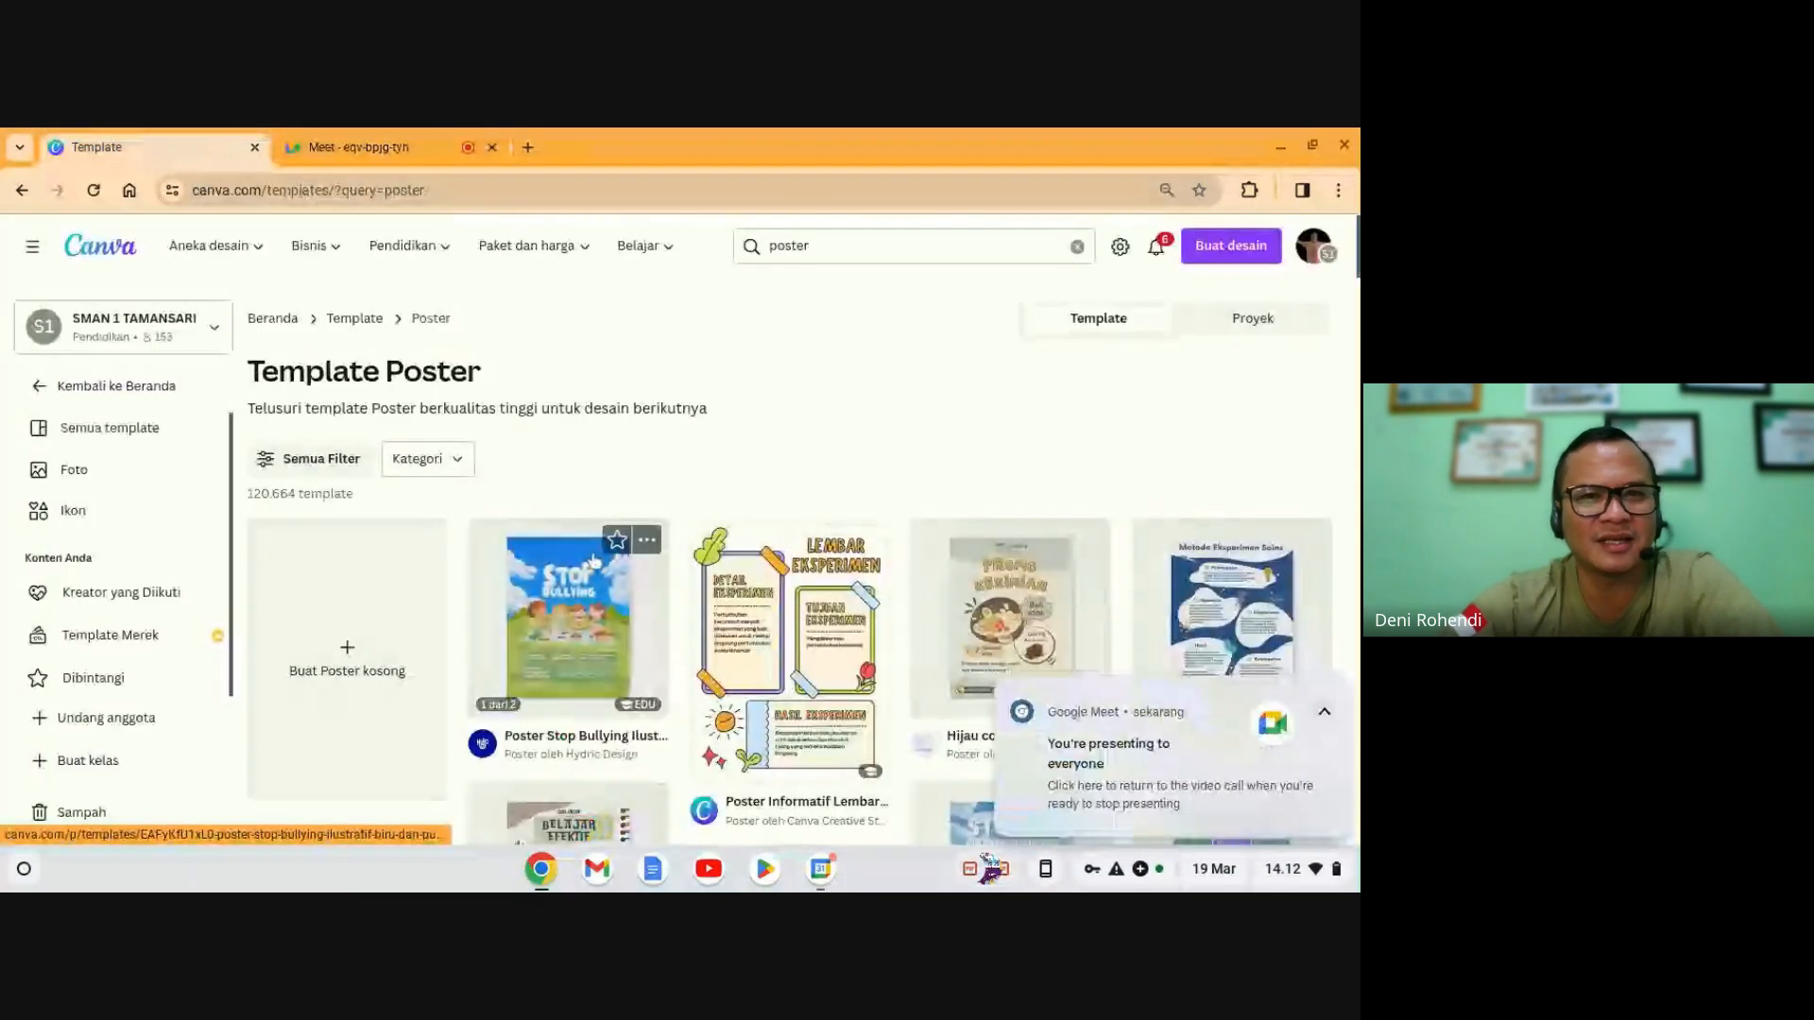
{"action": "scroll", "coordinate": [775, 605], "scroll_direction": "down", "scroll_amount": 3}
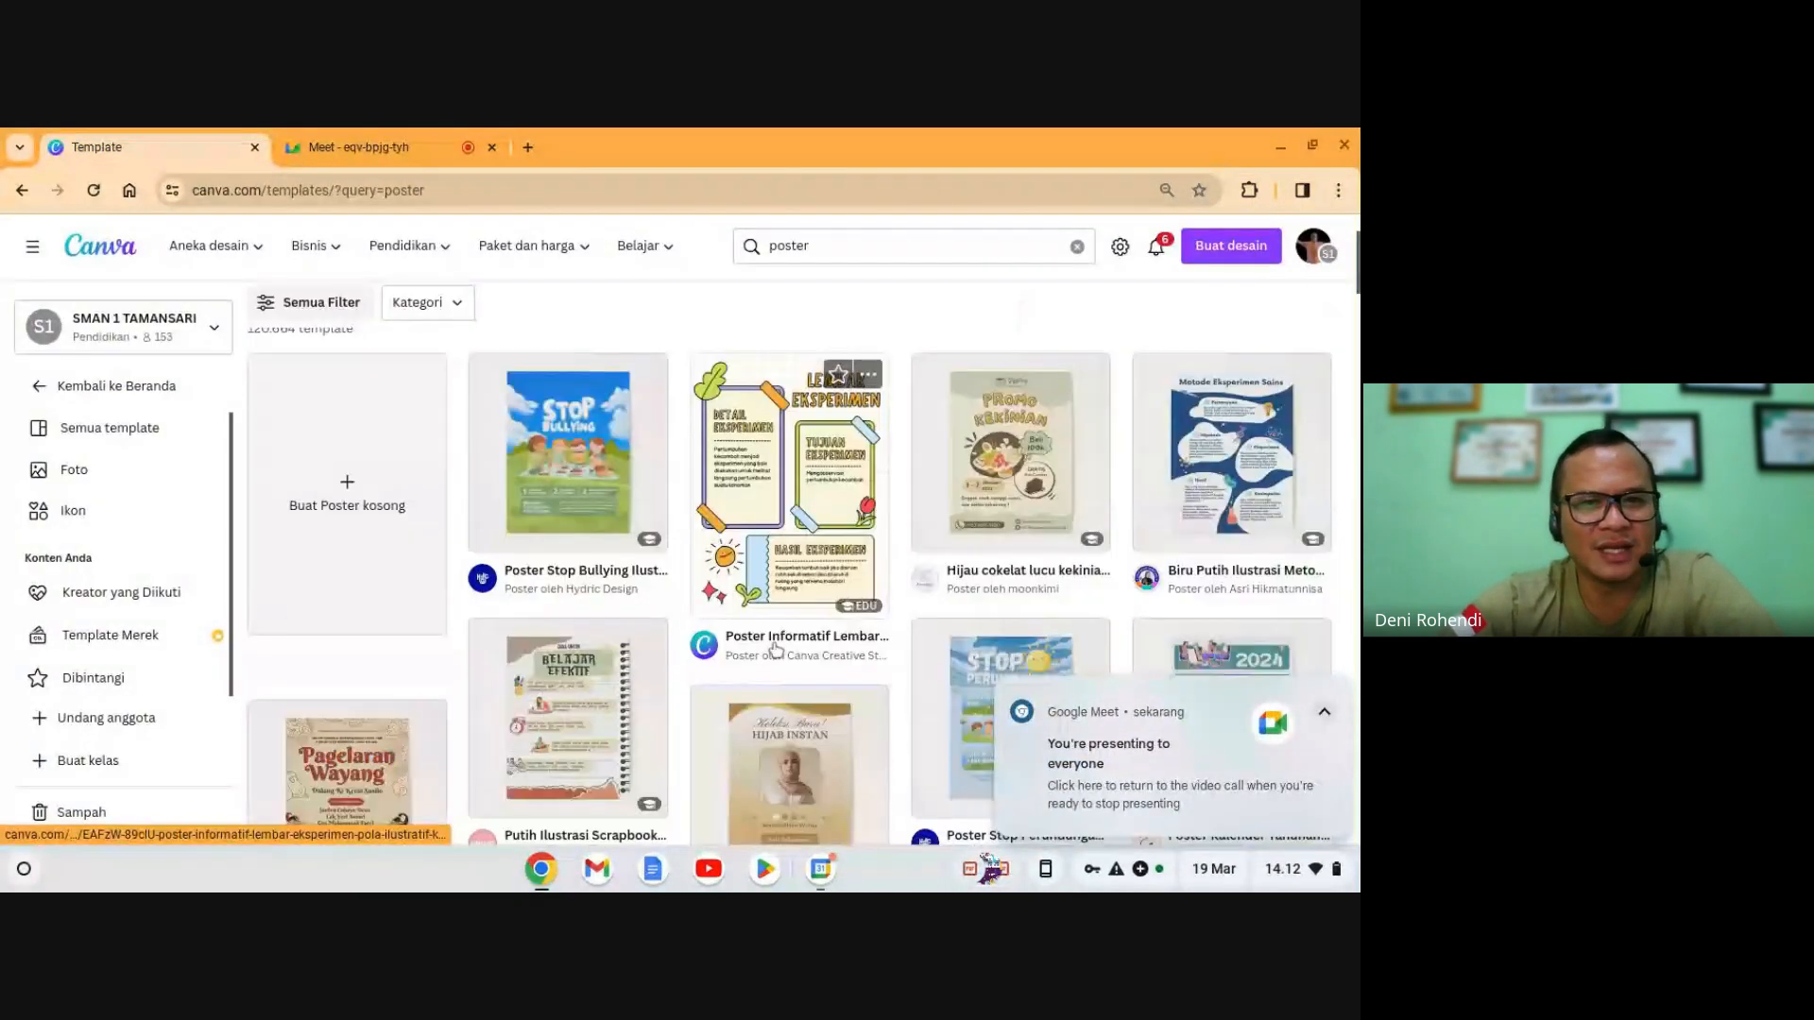
{"action": "scroll", "coordinate": [814, 648], "scroll_direction": "up", "scroll_amount": 3}
{"action": "scroll", "coordinate": [808, 639], "scroll_direction": "down", "scroll_amount": 1}
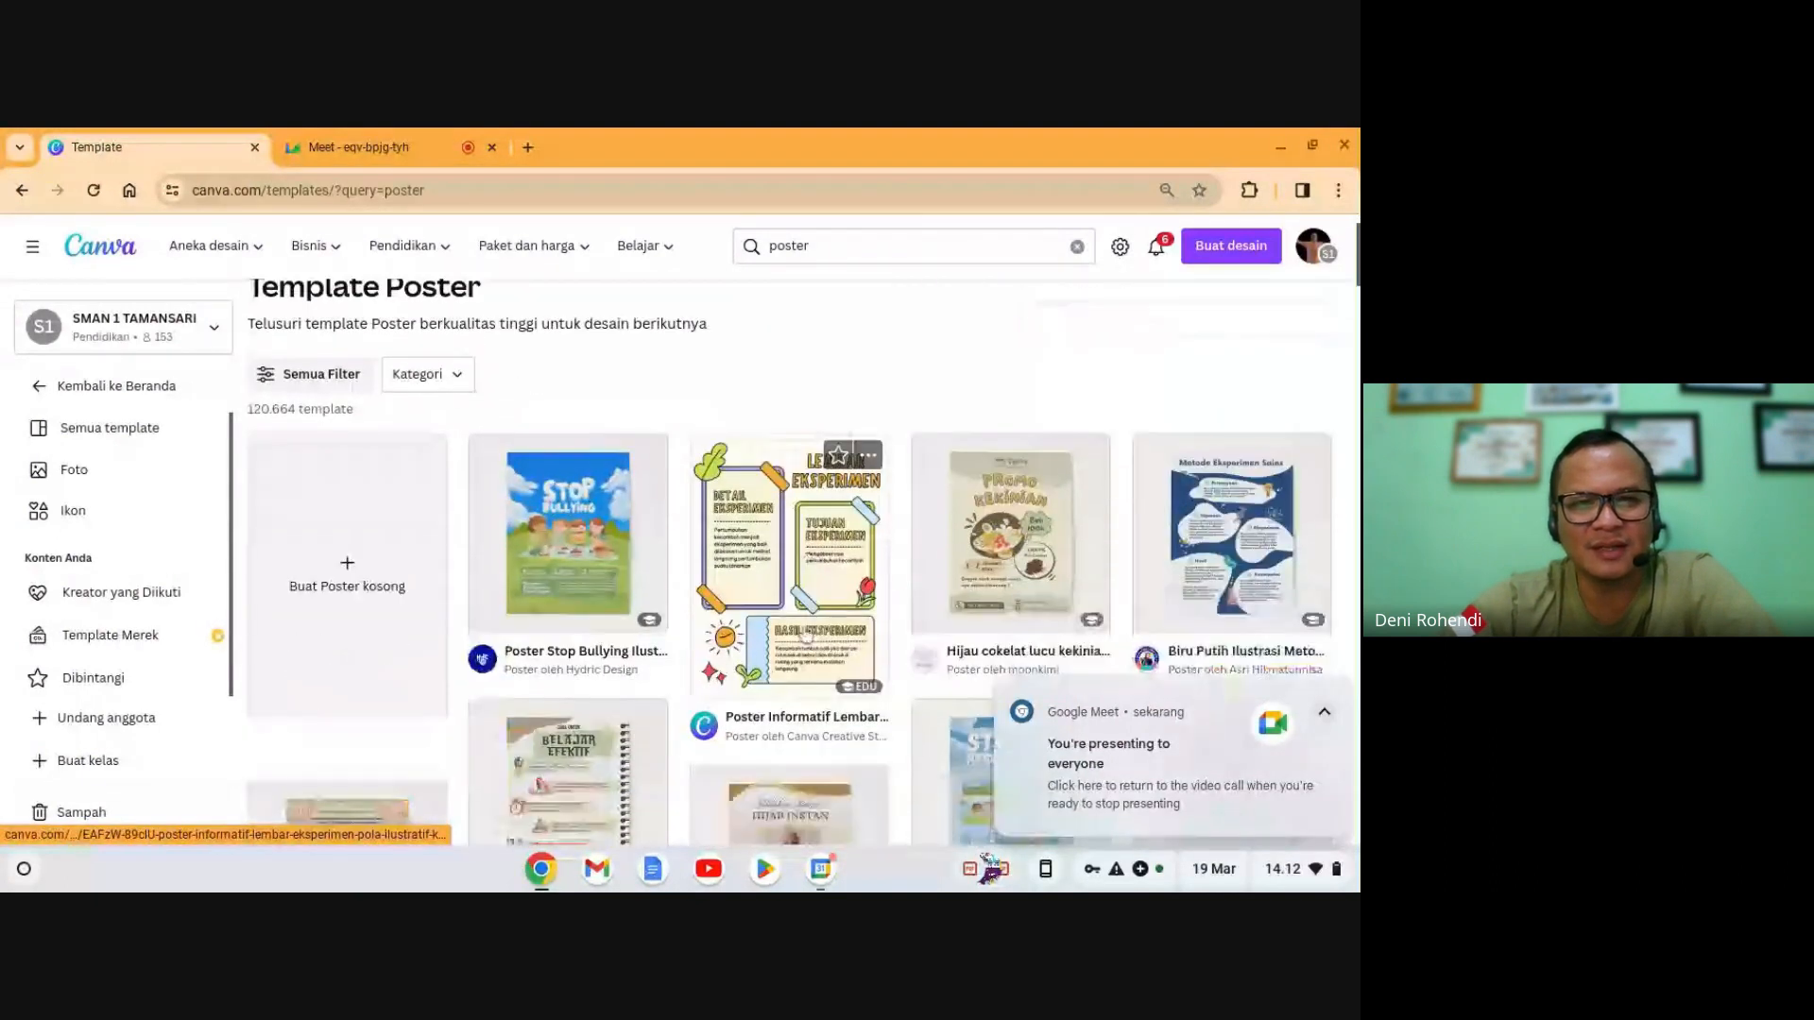
{"action": "scroll", "coordinate": [806, 635], "scroll_direction": "down", "scroll_amount": 4}
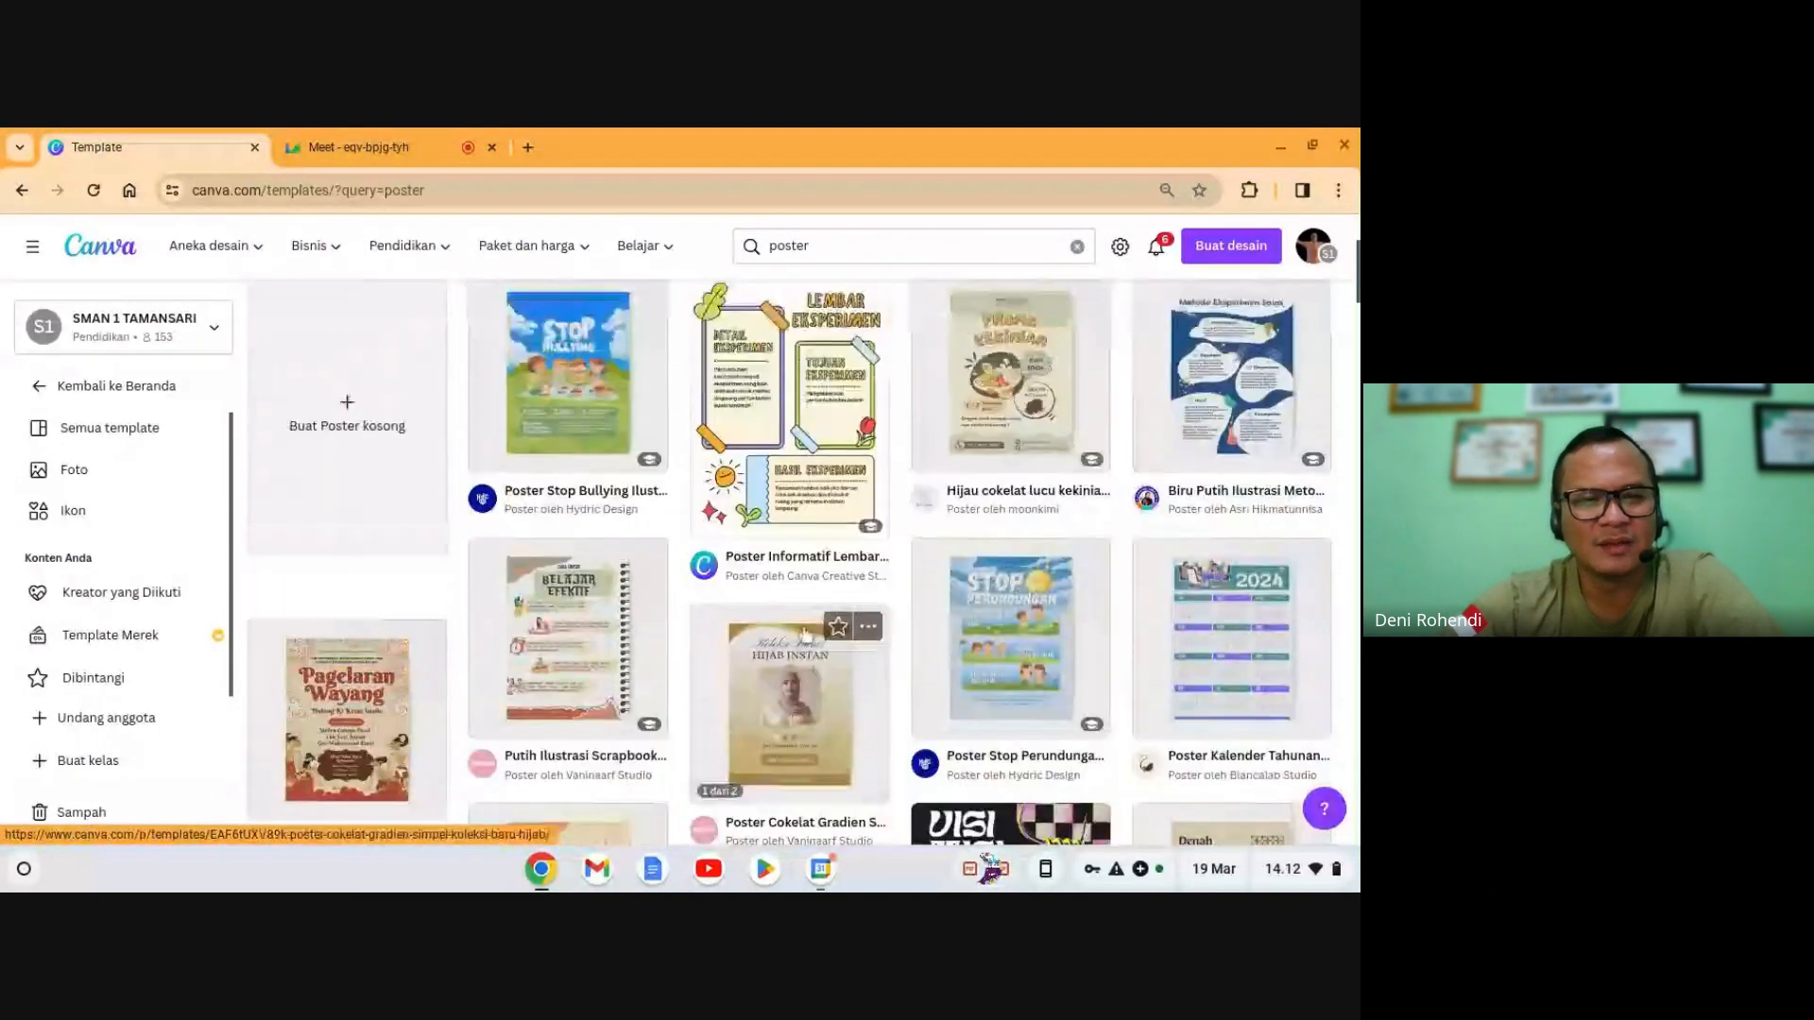
{"action": "scroll", "coordinate": [806, 633], "scroll_direction": "up", "scroll_amount": 5}
{"action": "left_click", "coordinate": [393, 648]}
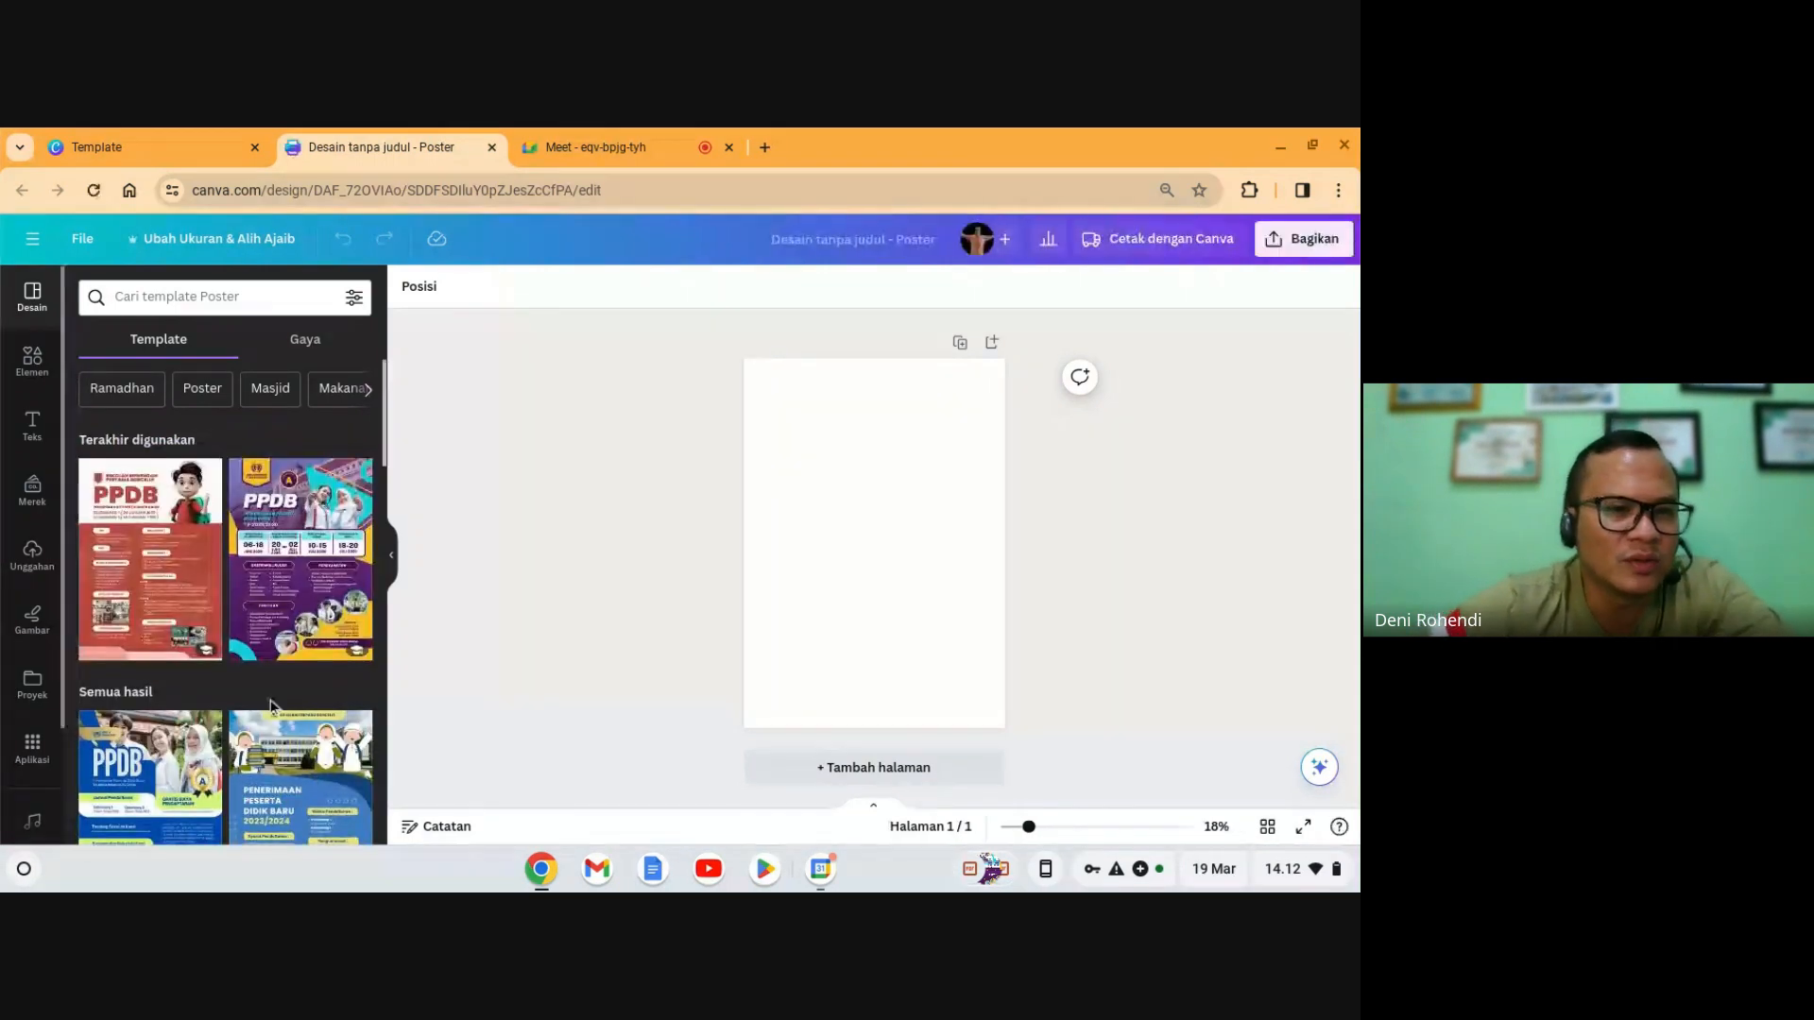
- Browse the suggested poster templates in the Design panel
{"action": "scroll", "coordinate": [291, 797], "scroll_direction": "down", "scroll_amount": 2}
{"action": "scroll", "coordinate": [291, 796], "scroll_direction": "down", "scroll_amount": 4}
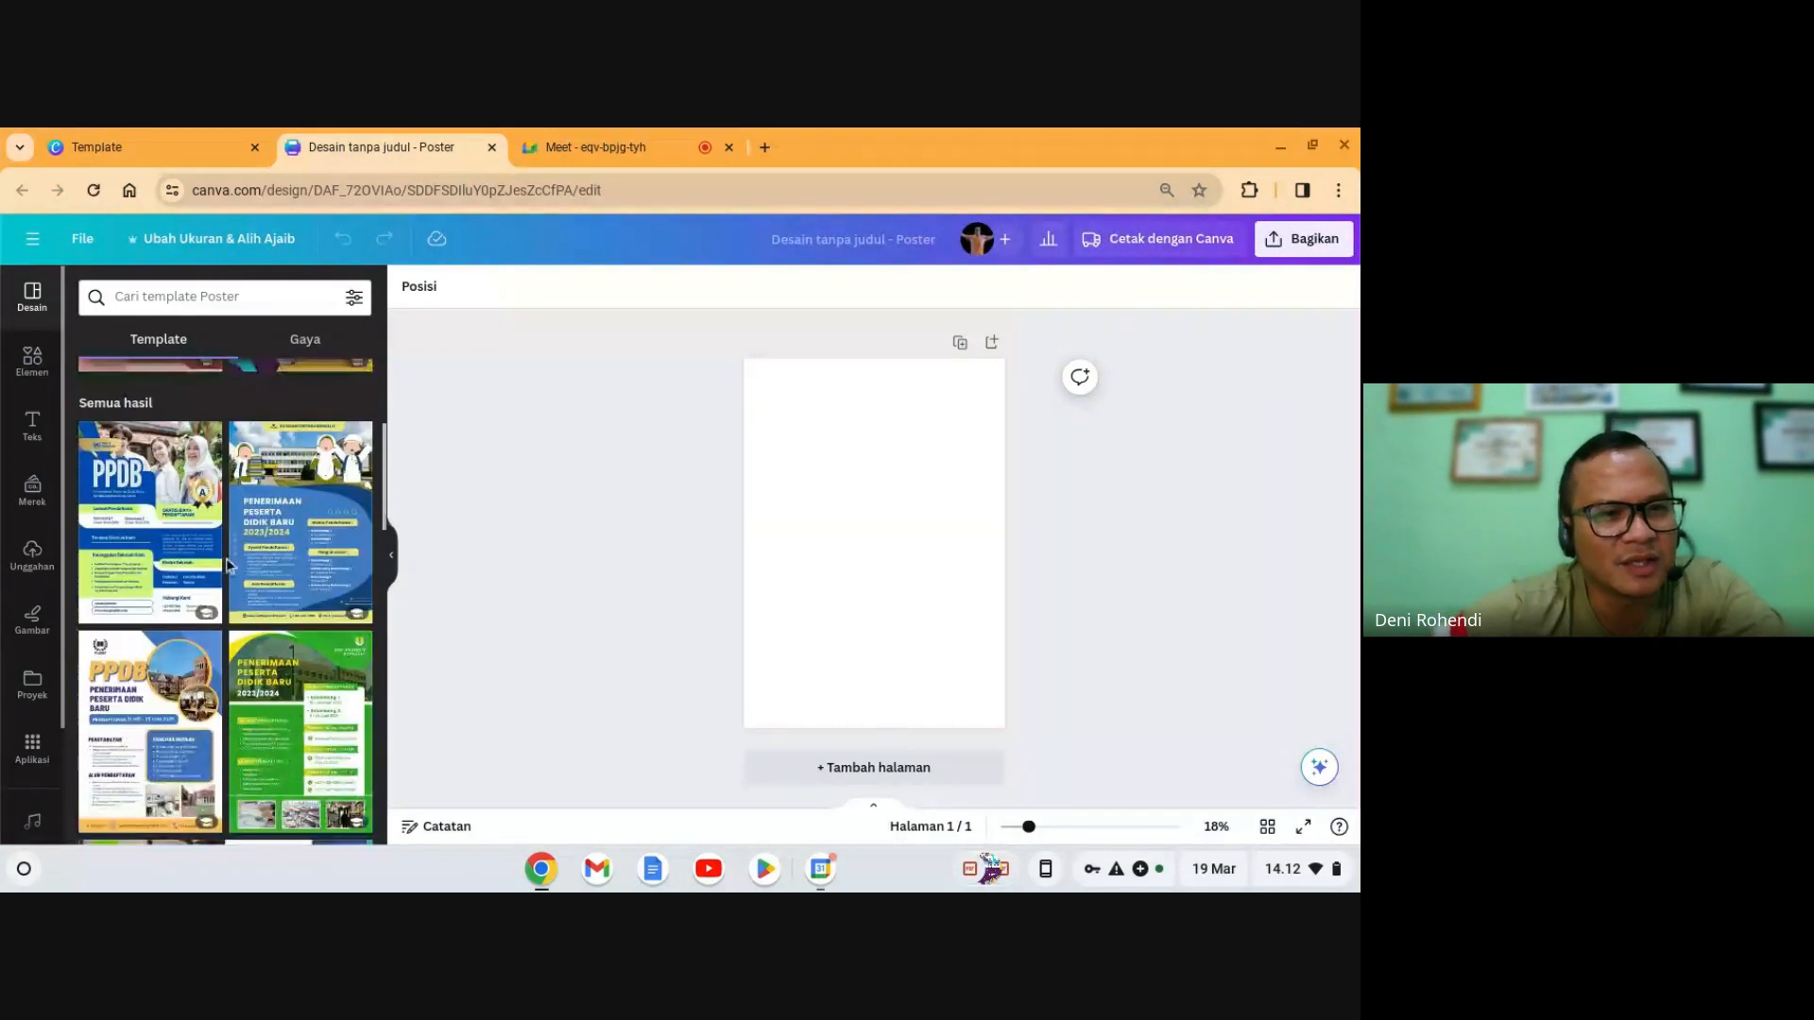
{"action": "scroll", "coordinate": [271, 580], "scroll_direction": "down", "scroll_amount": 10}
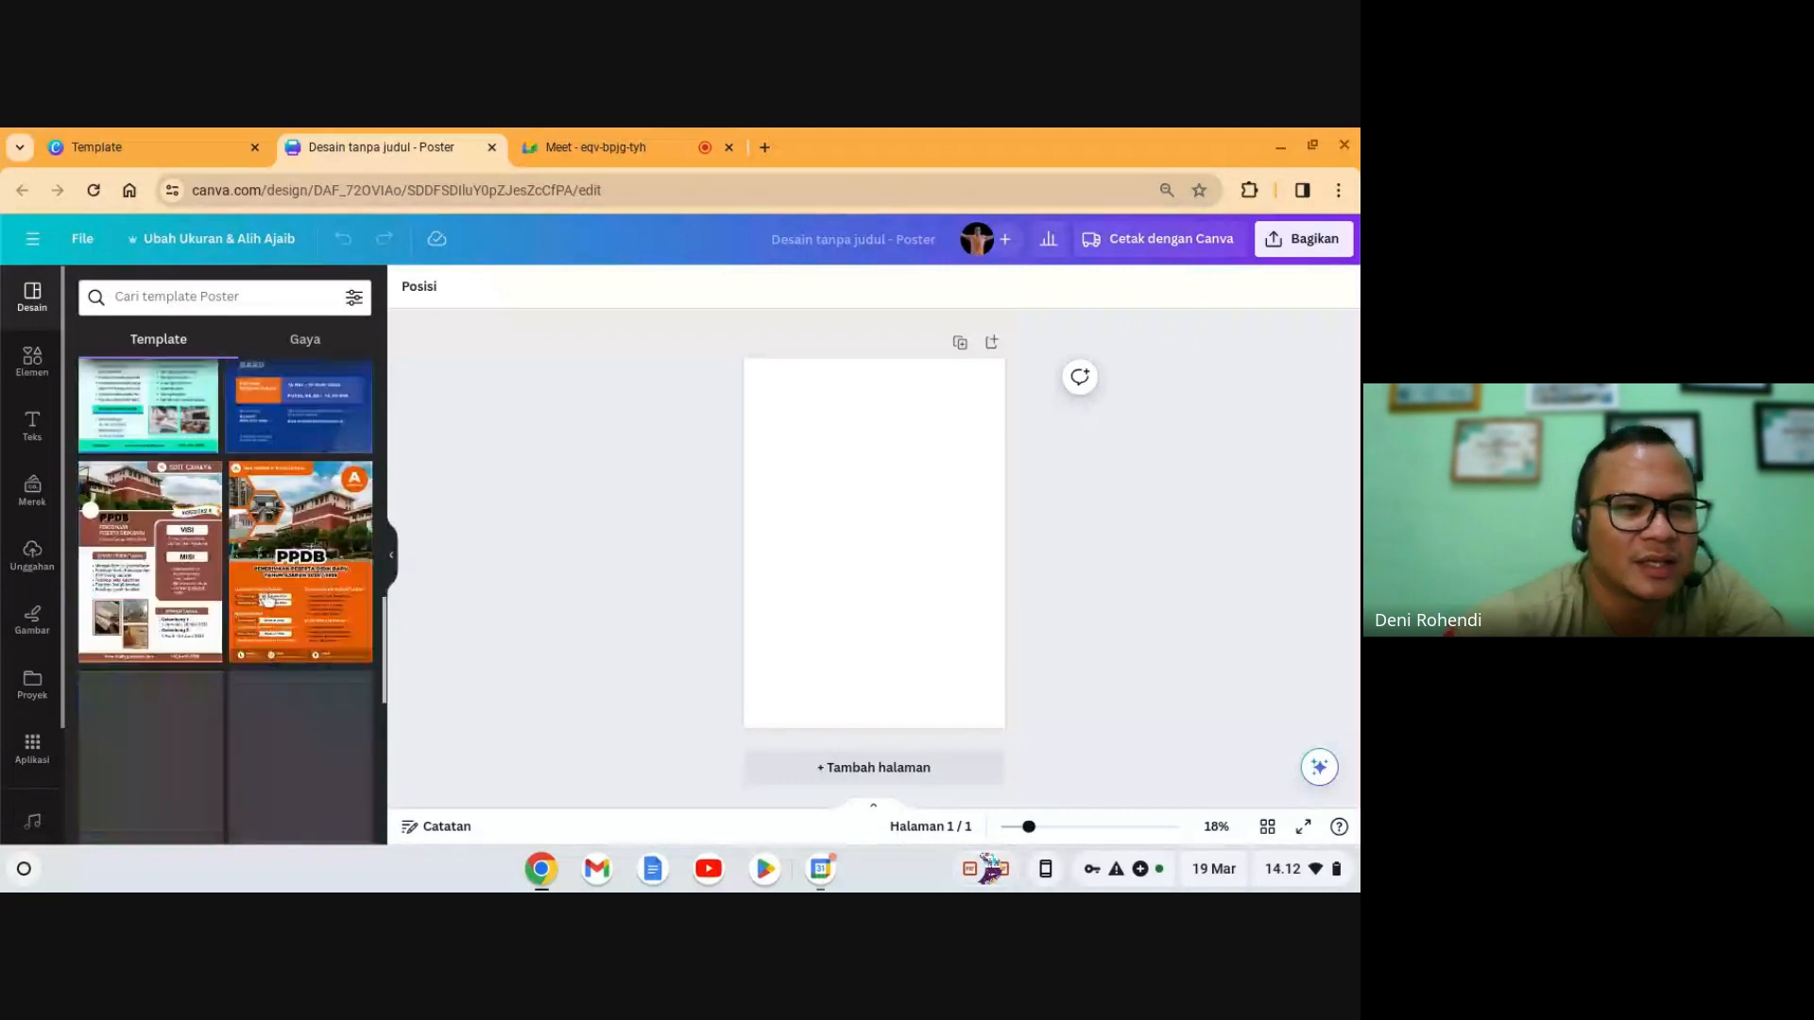
{"action": "scroll", "coordinate": [268, 597], "scroll_direction": "down", "scroll_amount": 6}
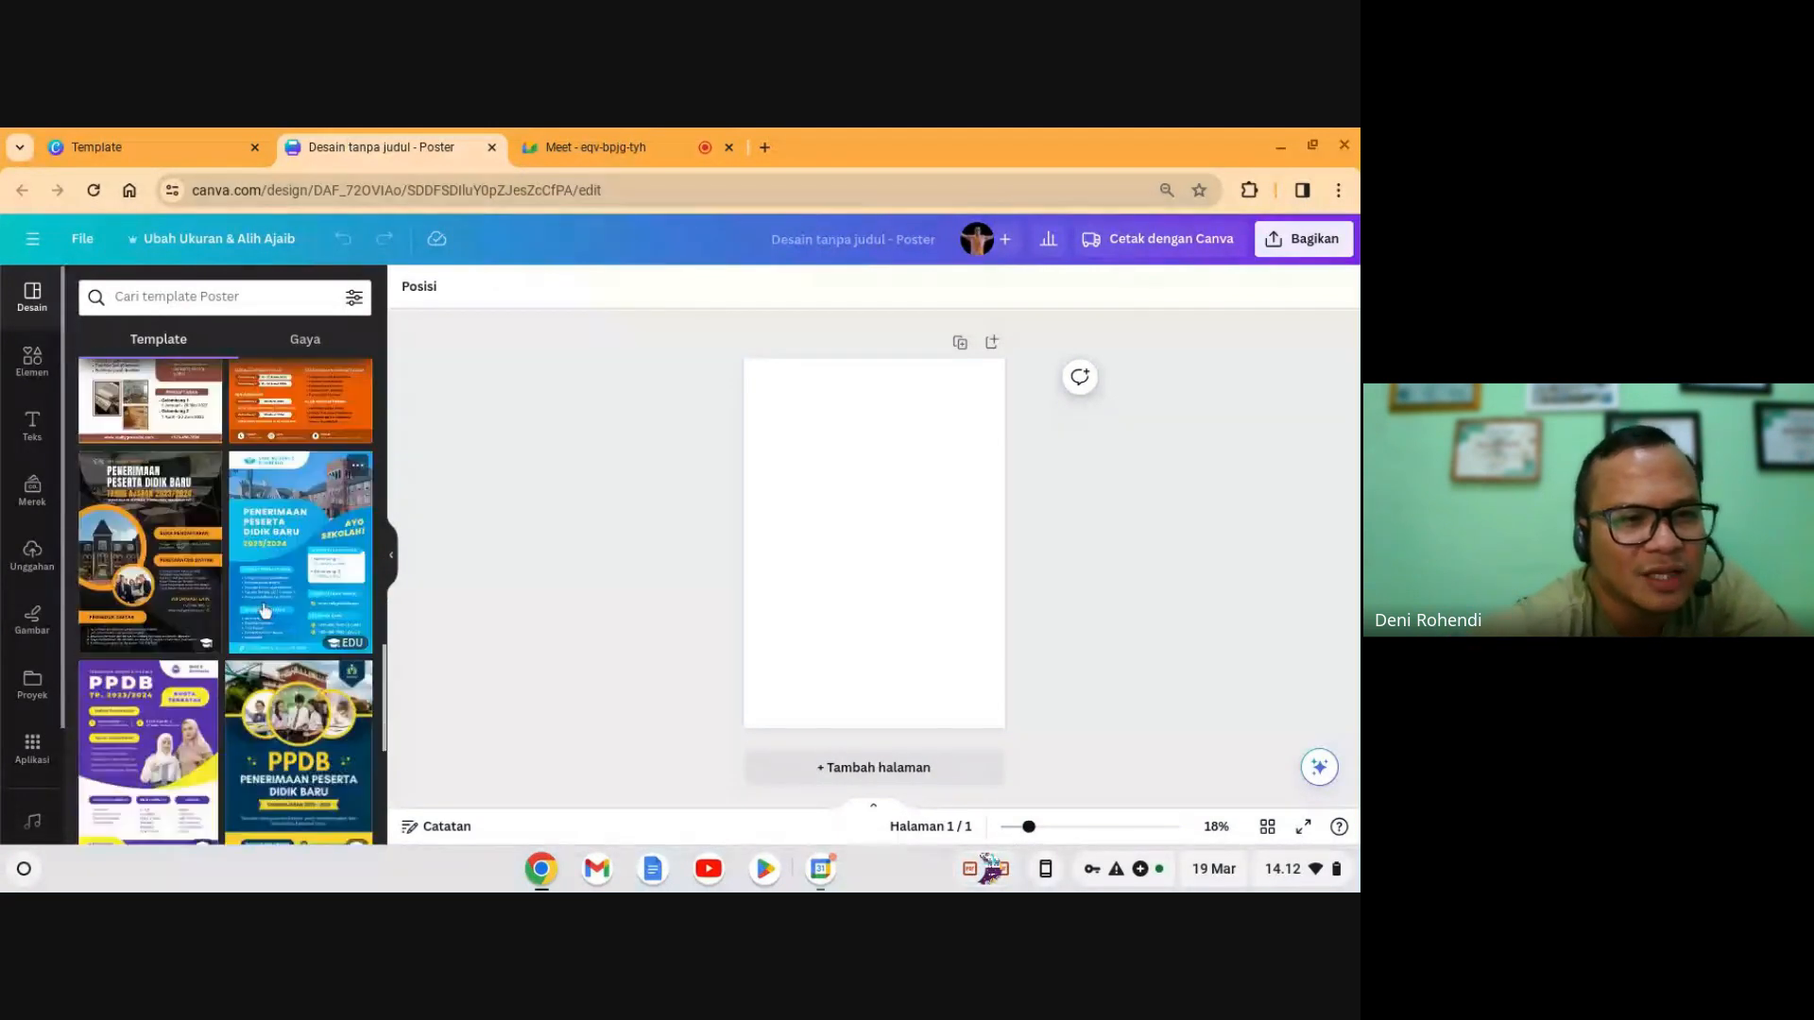
{"action": "scroll", "coordinate": [265, 609], "scroll_direction": "down", "scroll_amount": 5}
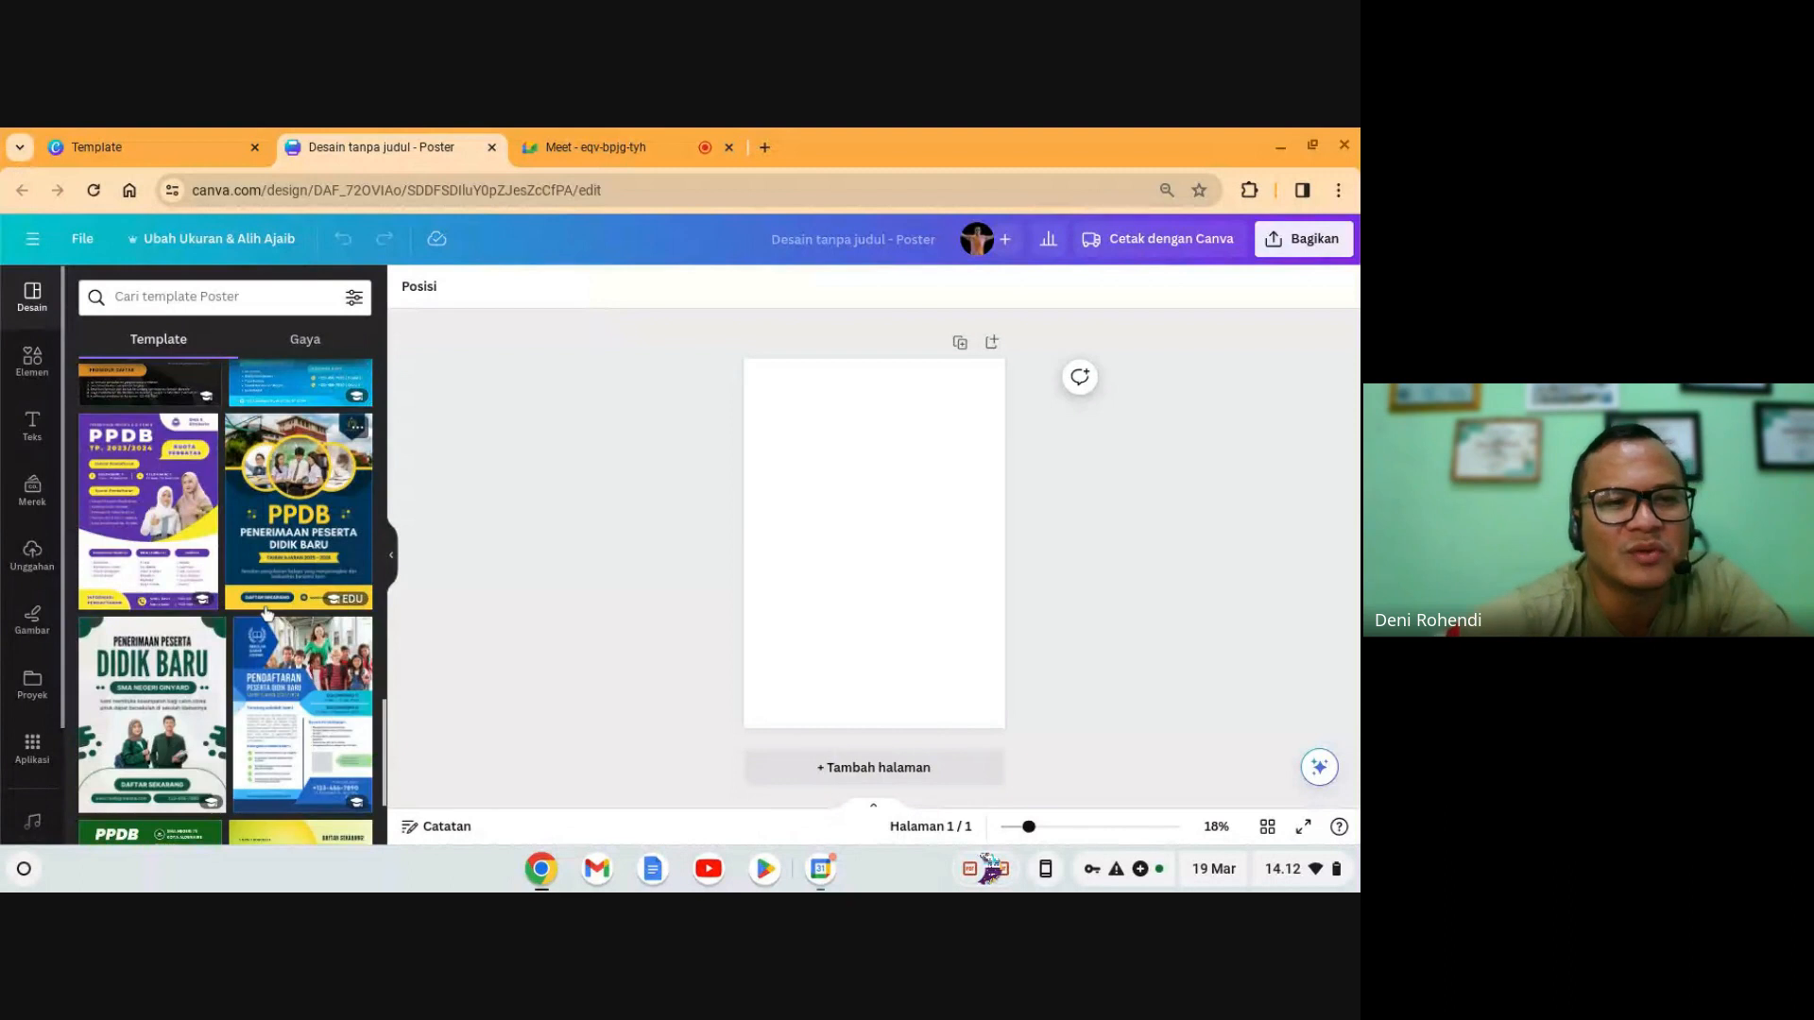
{"action": "scroll", "coordinate": [267, 630], "scroll_direction": "down", "scroll_amount": 3}
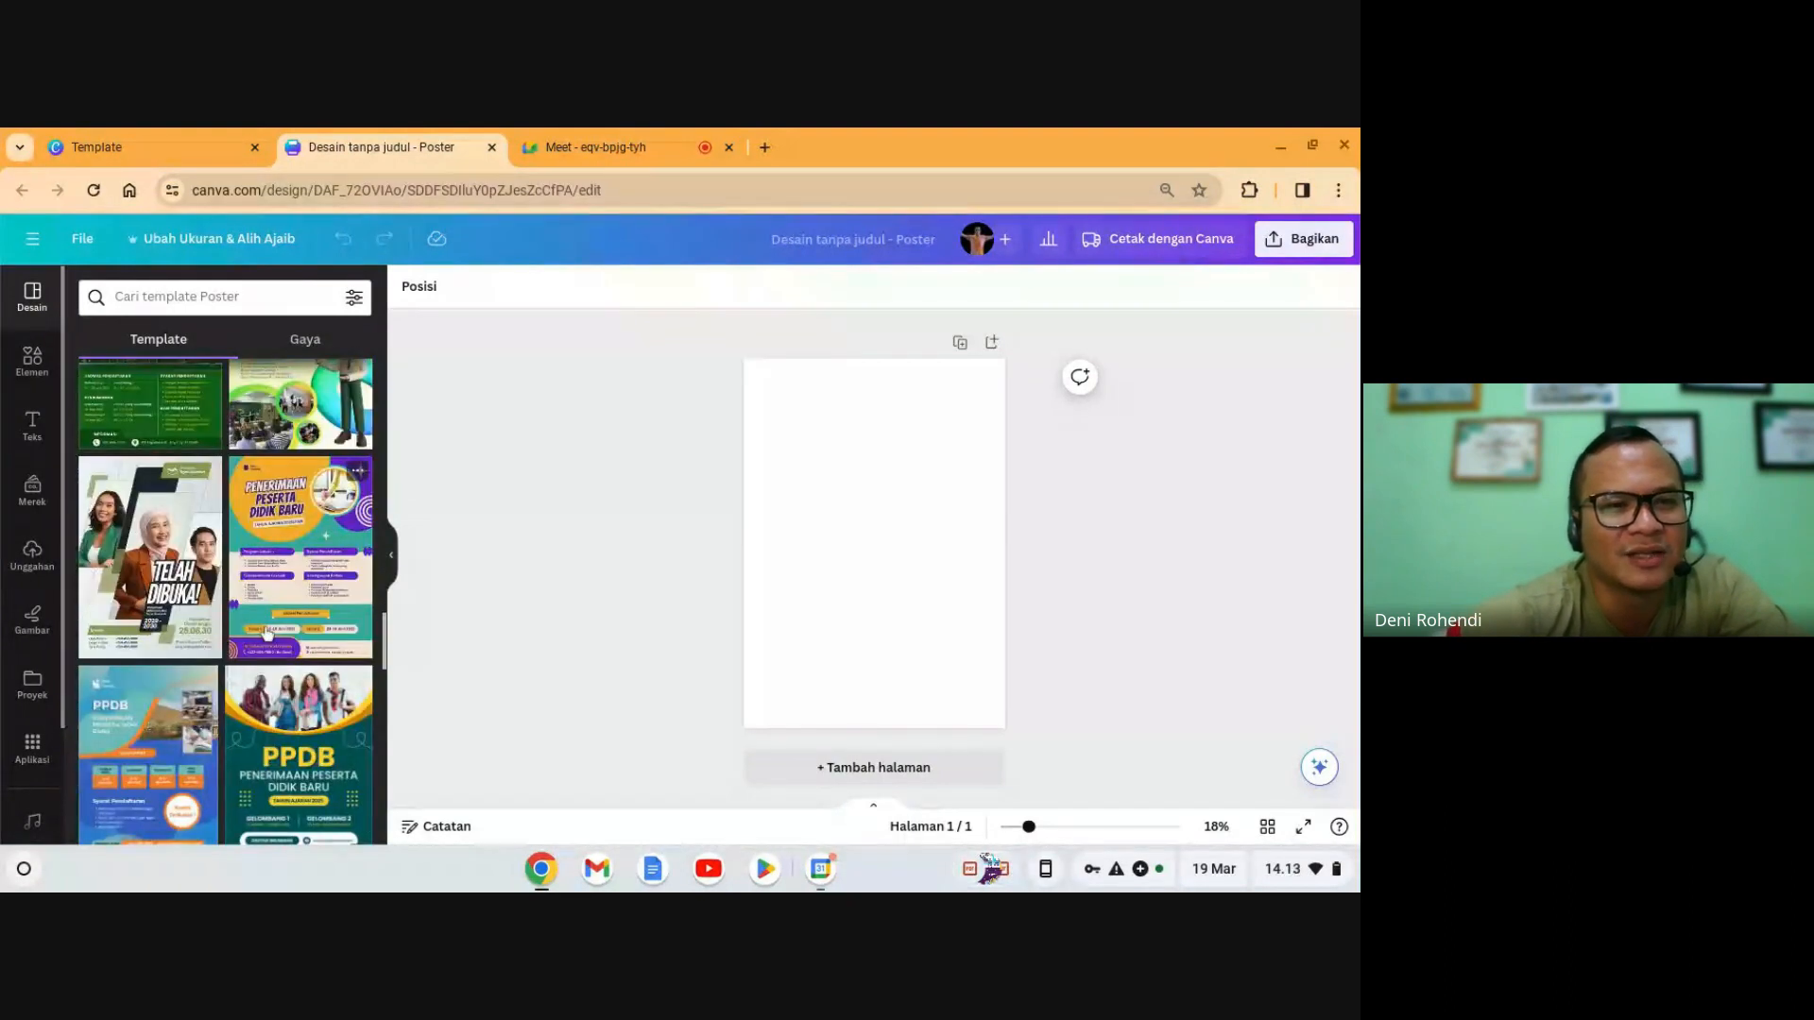
{"action": "scroll", "coordinate": [268, 630], "scroll_direction": "down", "scroll_amount": 8}
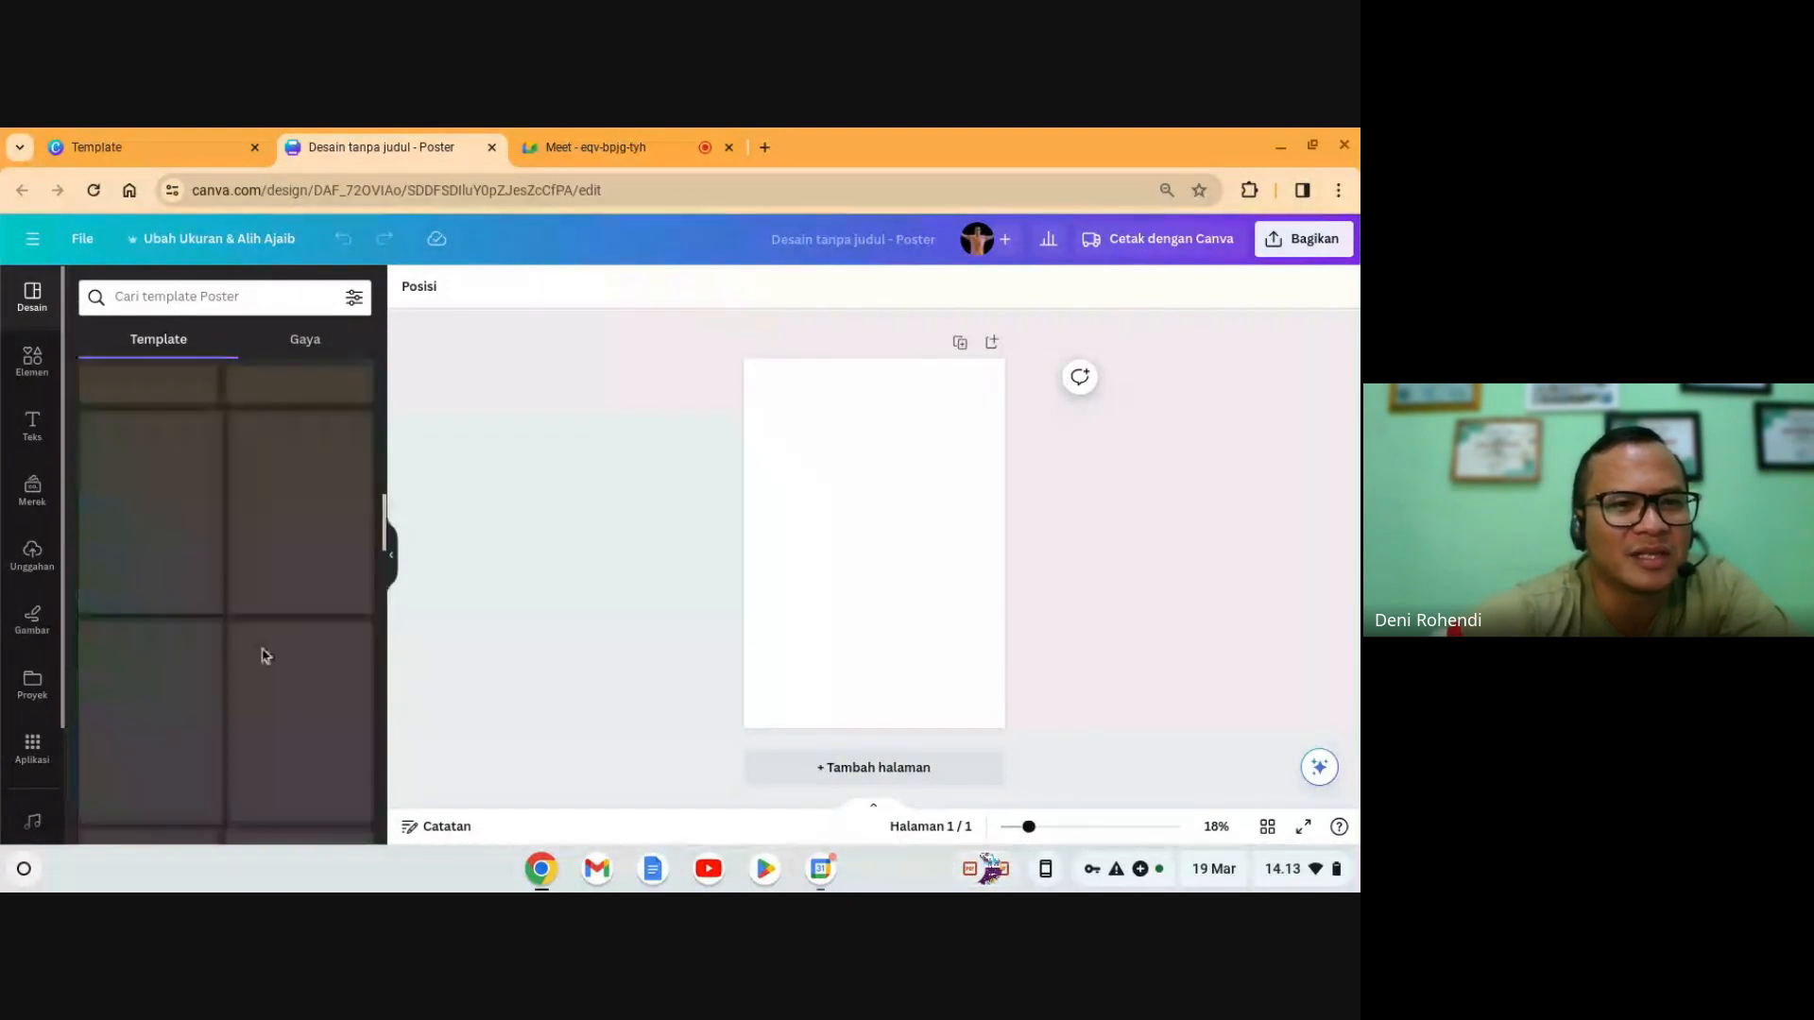
{"action": "scroll", "coordinate": [265, 656], "scroll_direction": "up", "scroll_amount": 10}
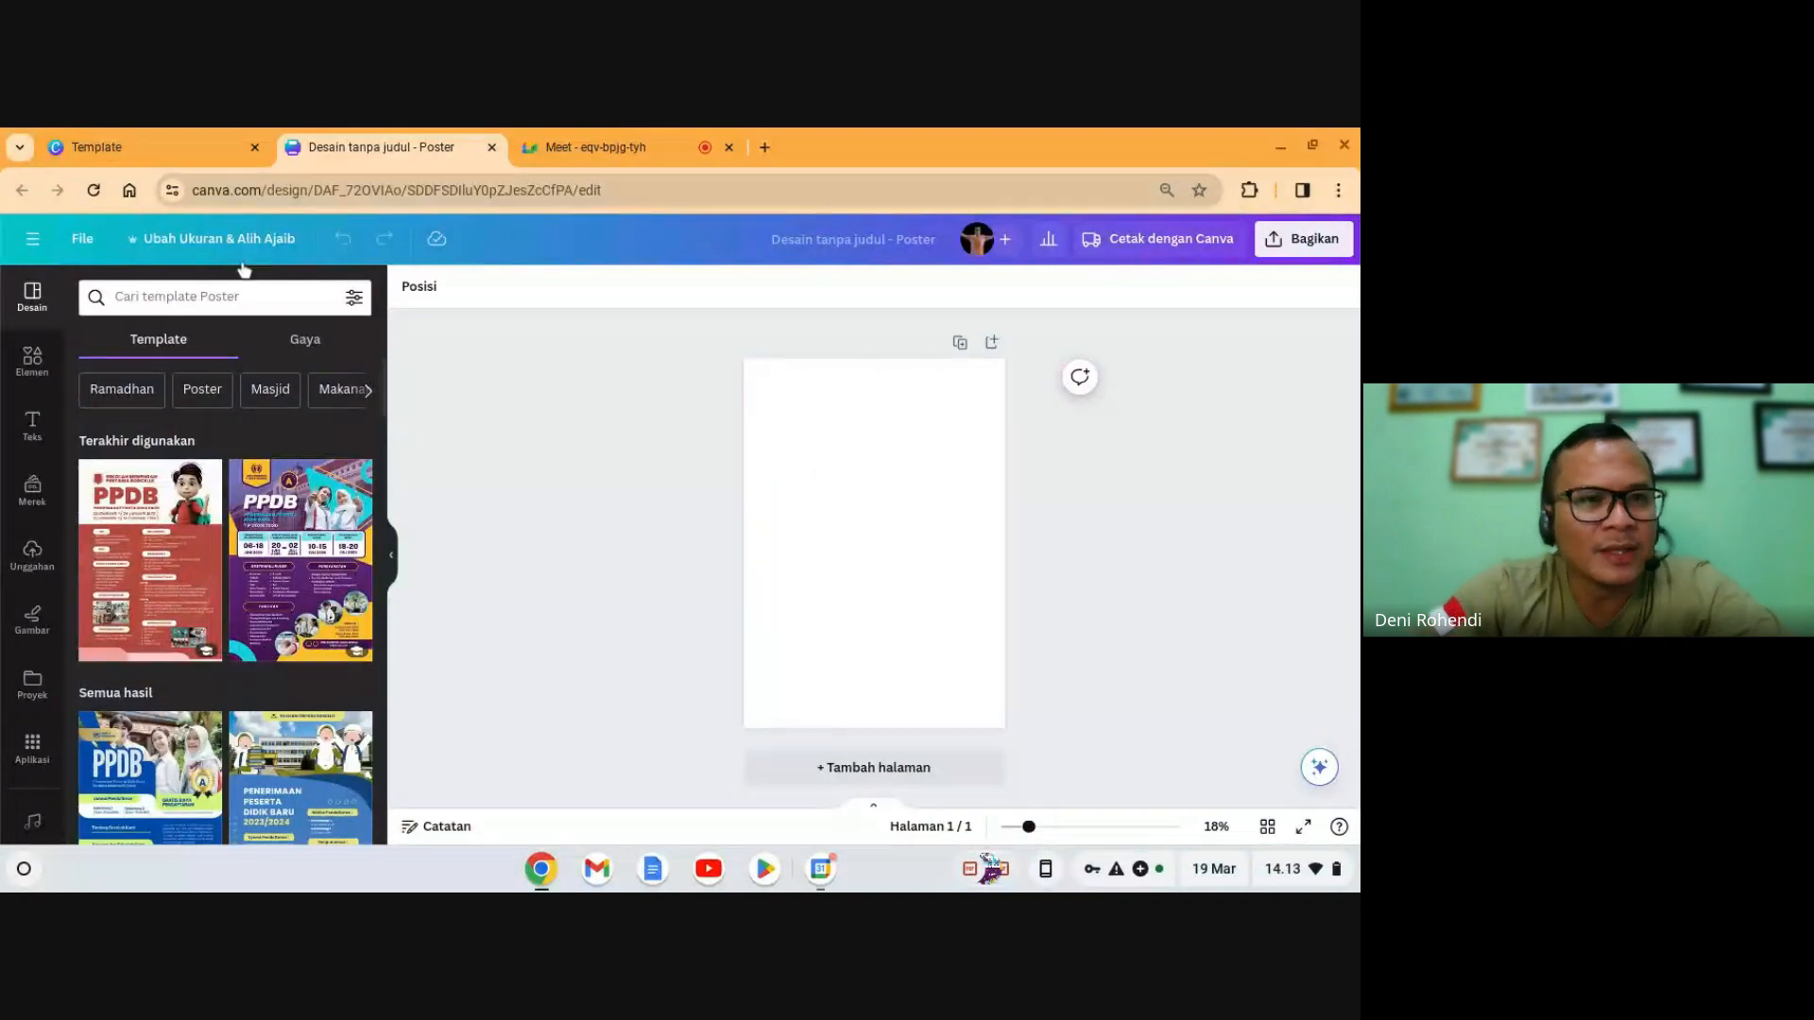
- Search poster templates for 'jaga kesehatan lingkungan' and browse the results
{"action": "left_click", "coordinate": [210, 300]}
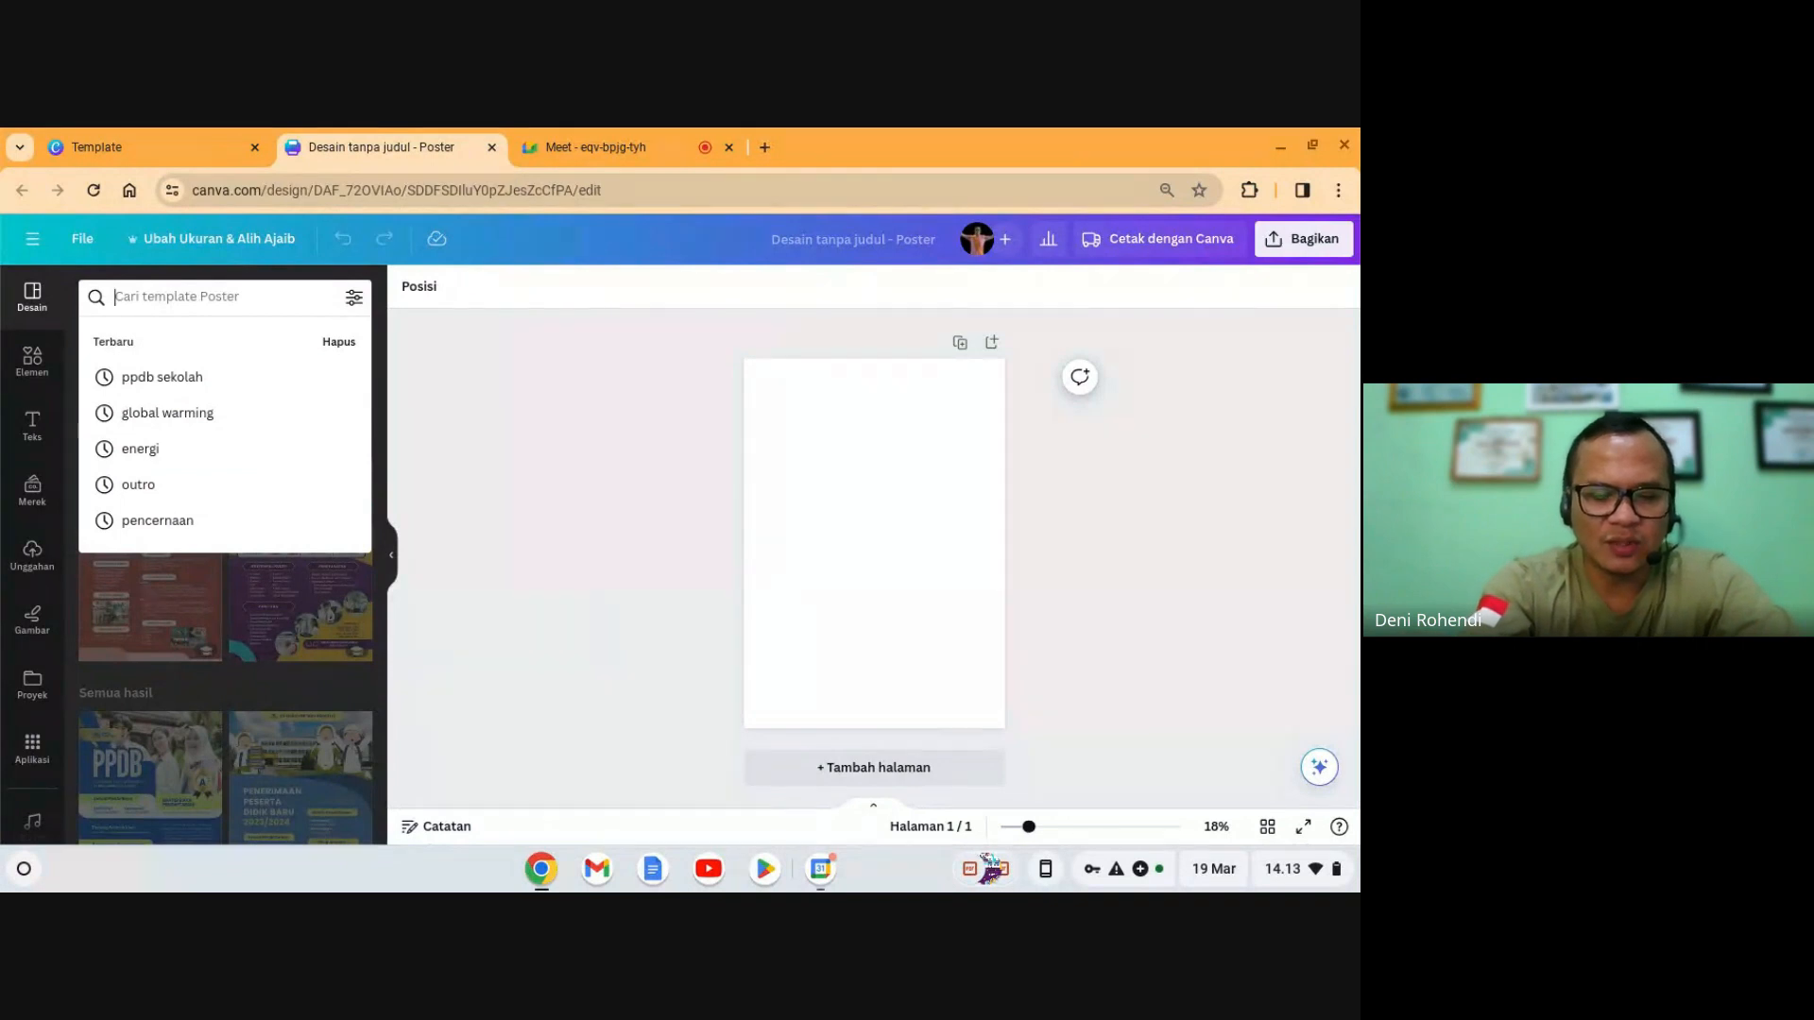
{"action": "type", "text": "jaga "}
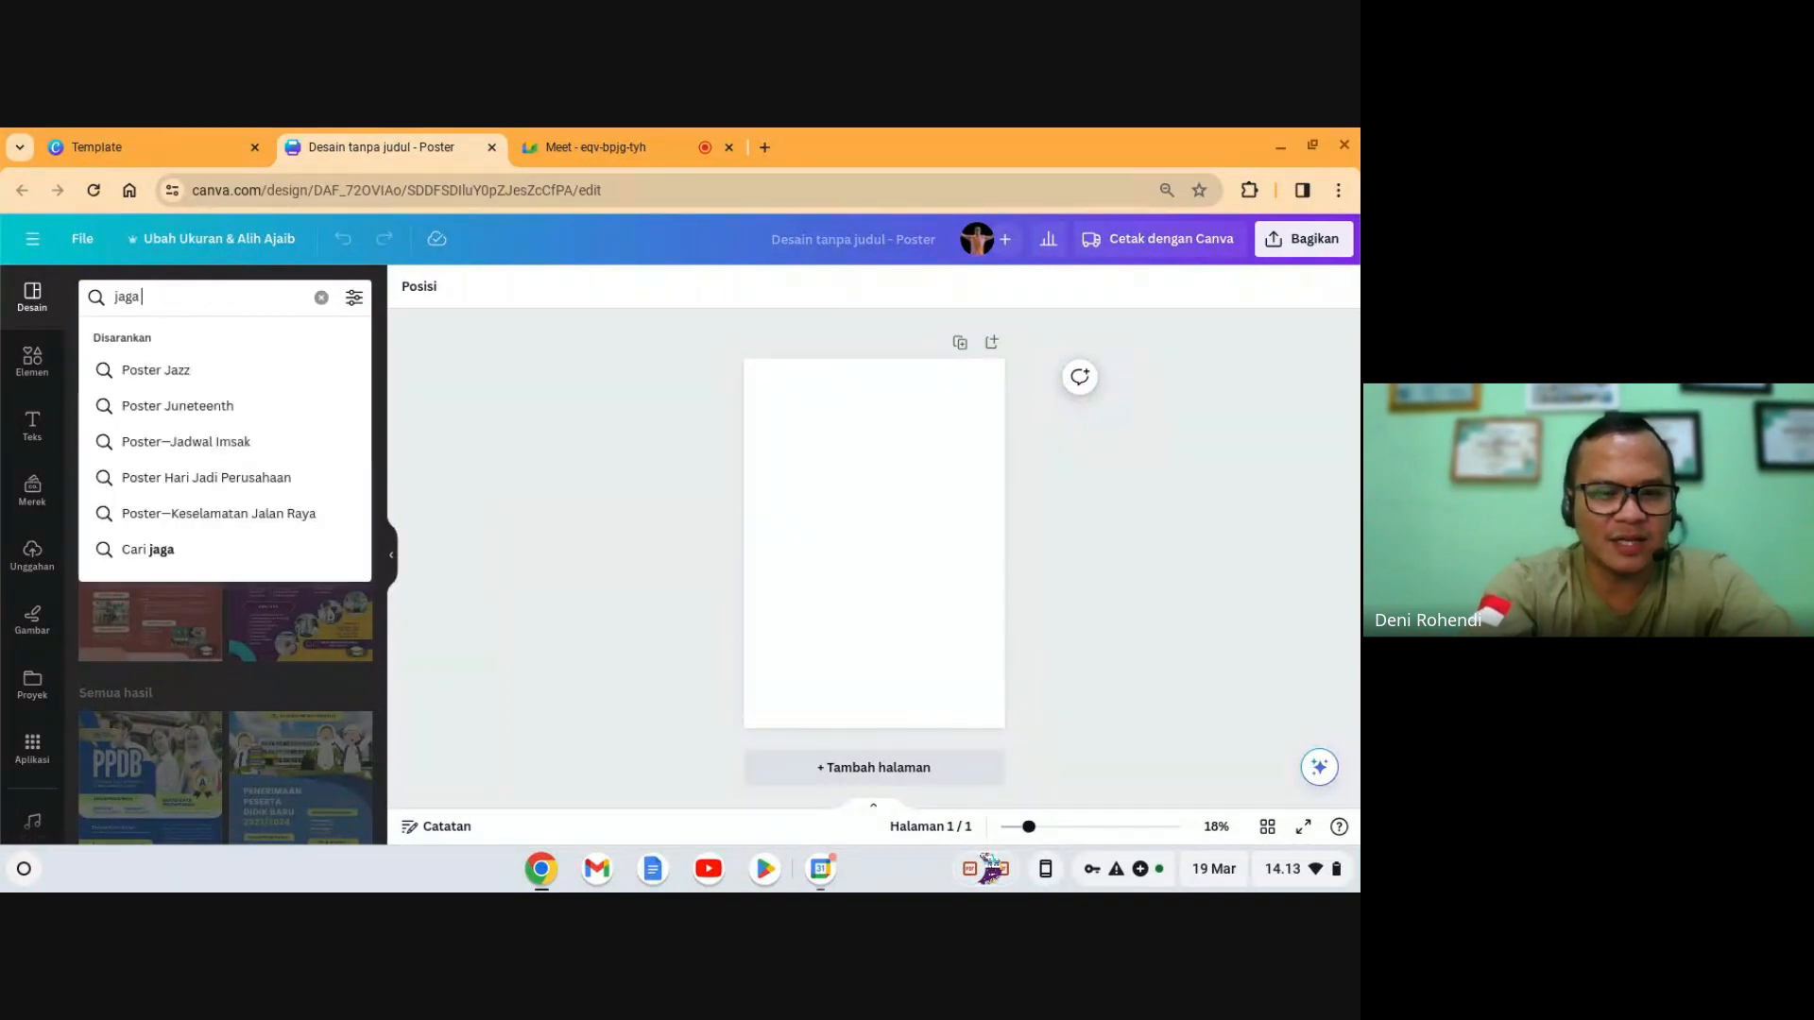
{"action": "type", "text": "kesehata"}
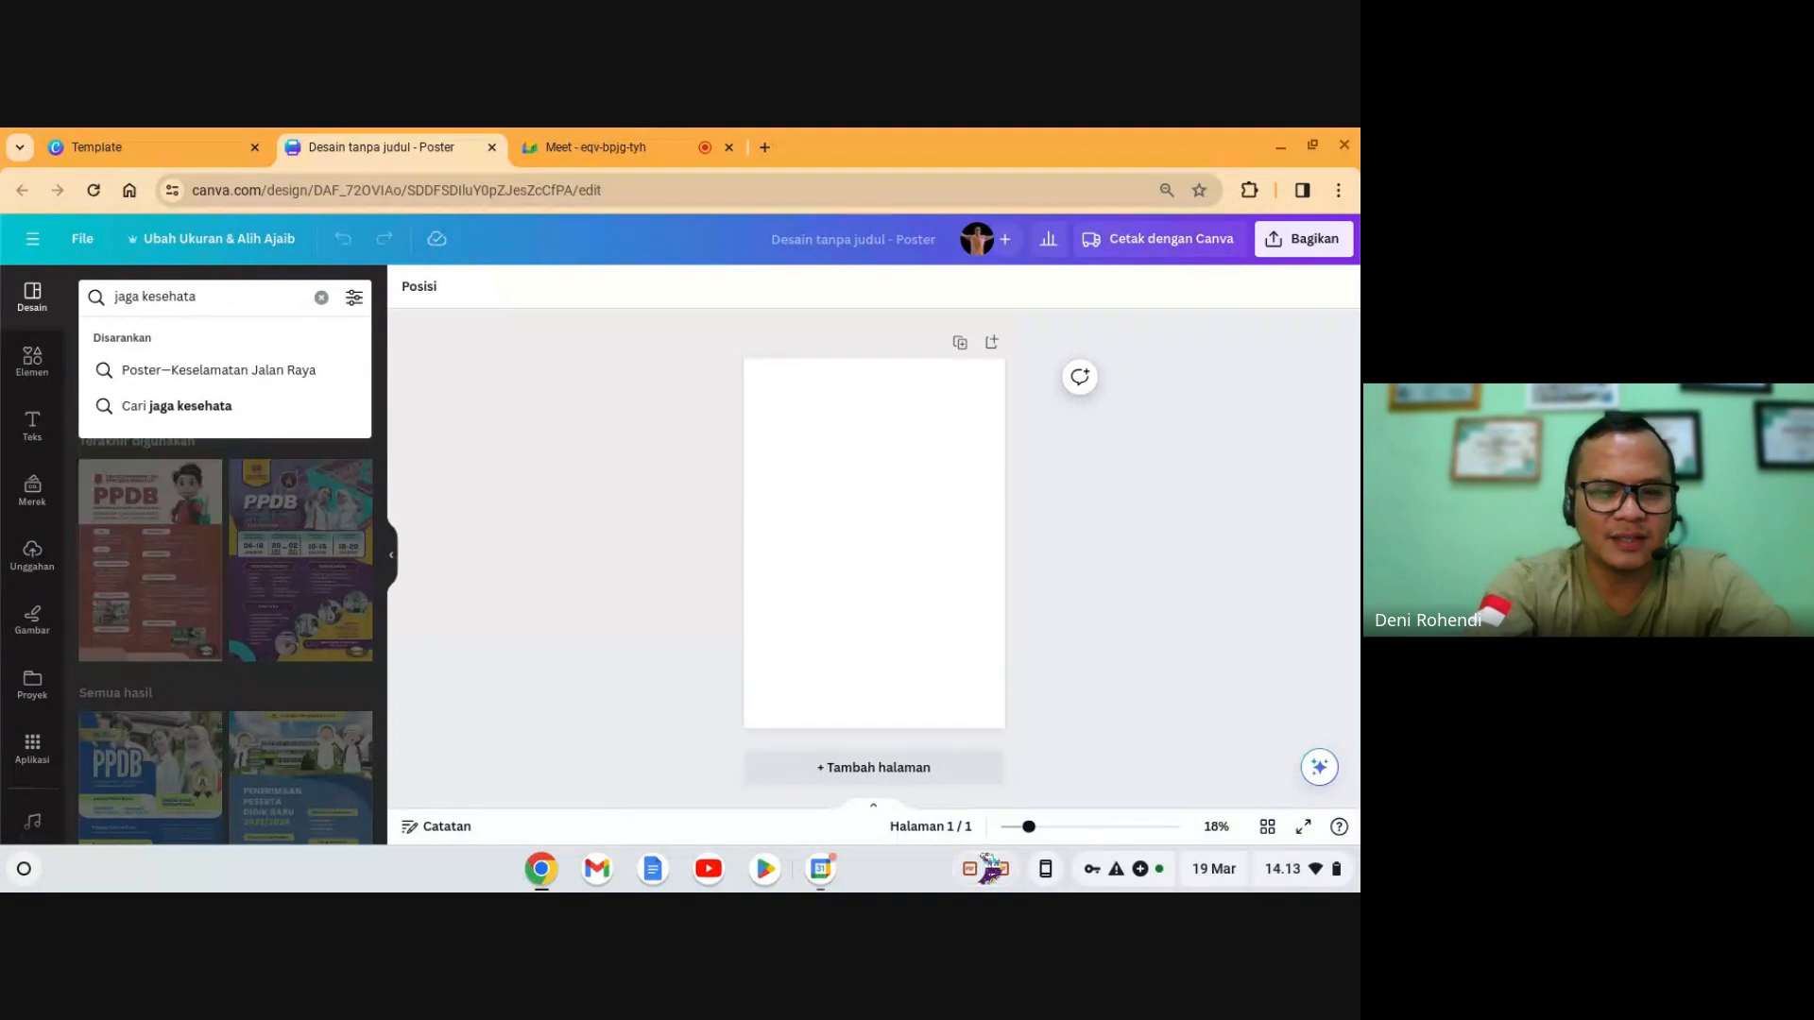
{"action": "type", "text": "n lingkungan"}
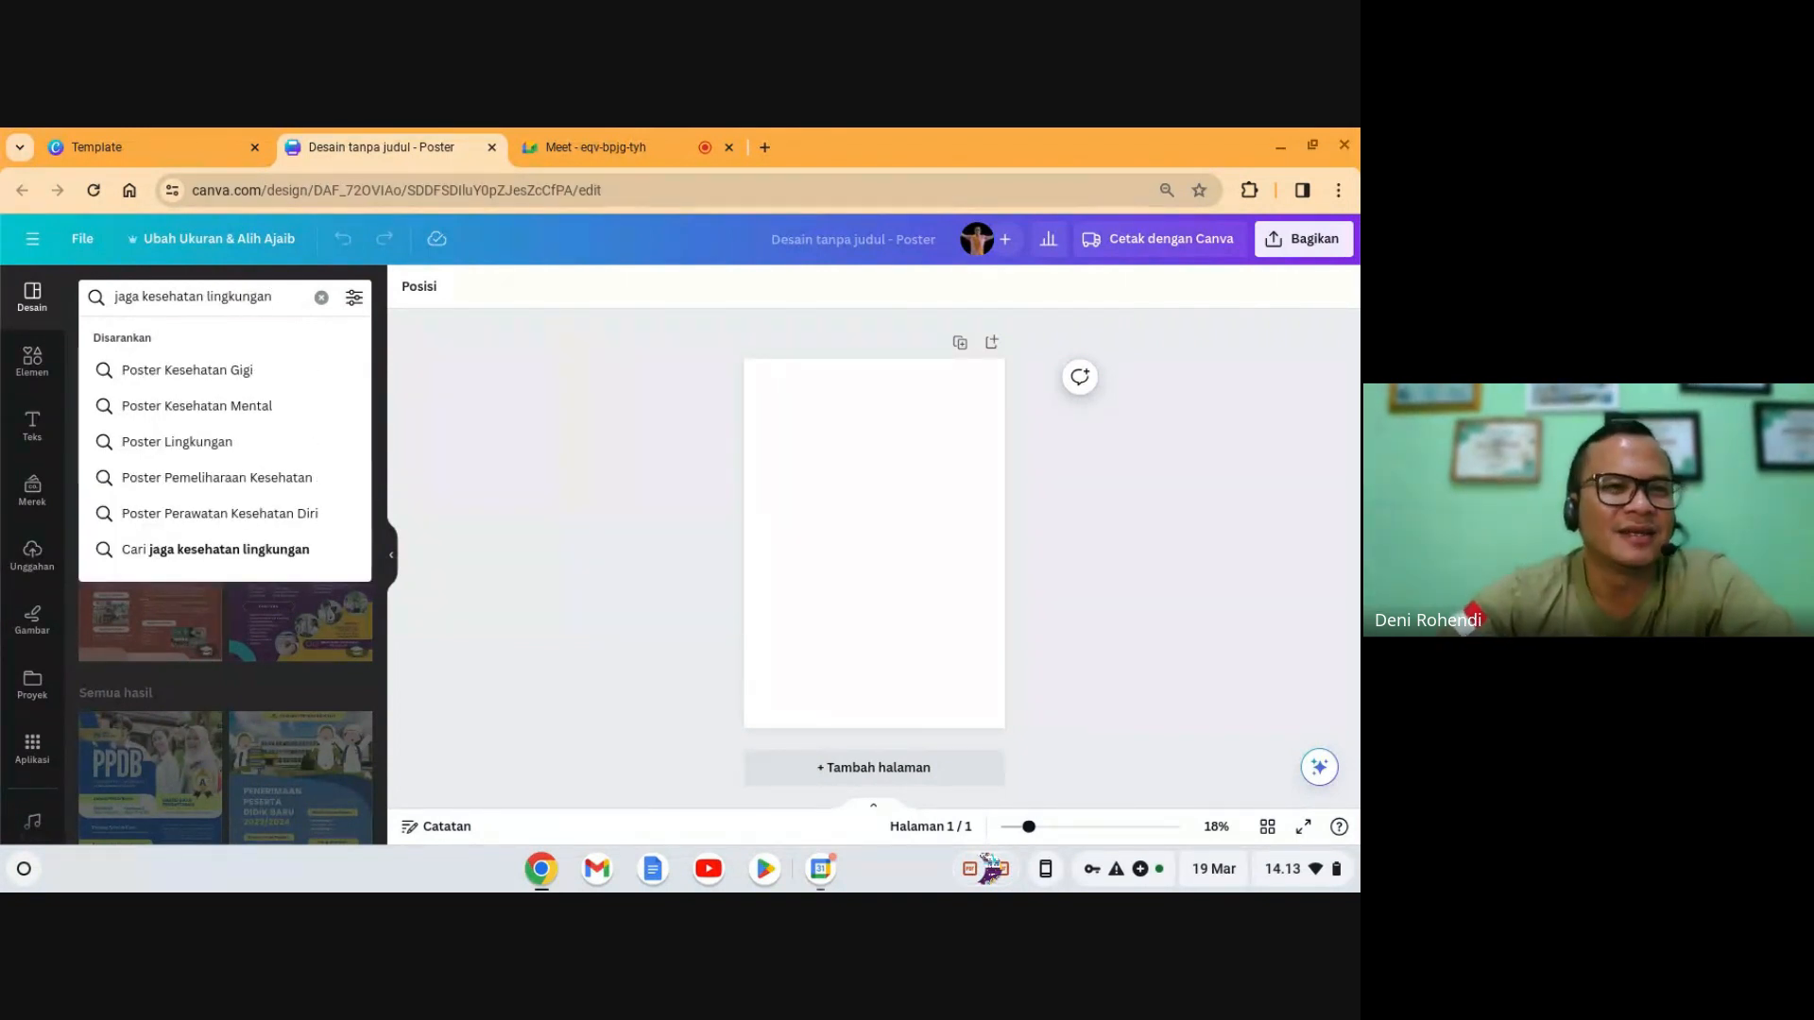
{"action": "key", "text": "Return"}
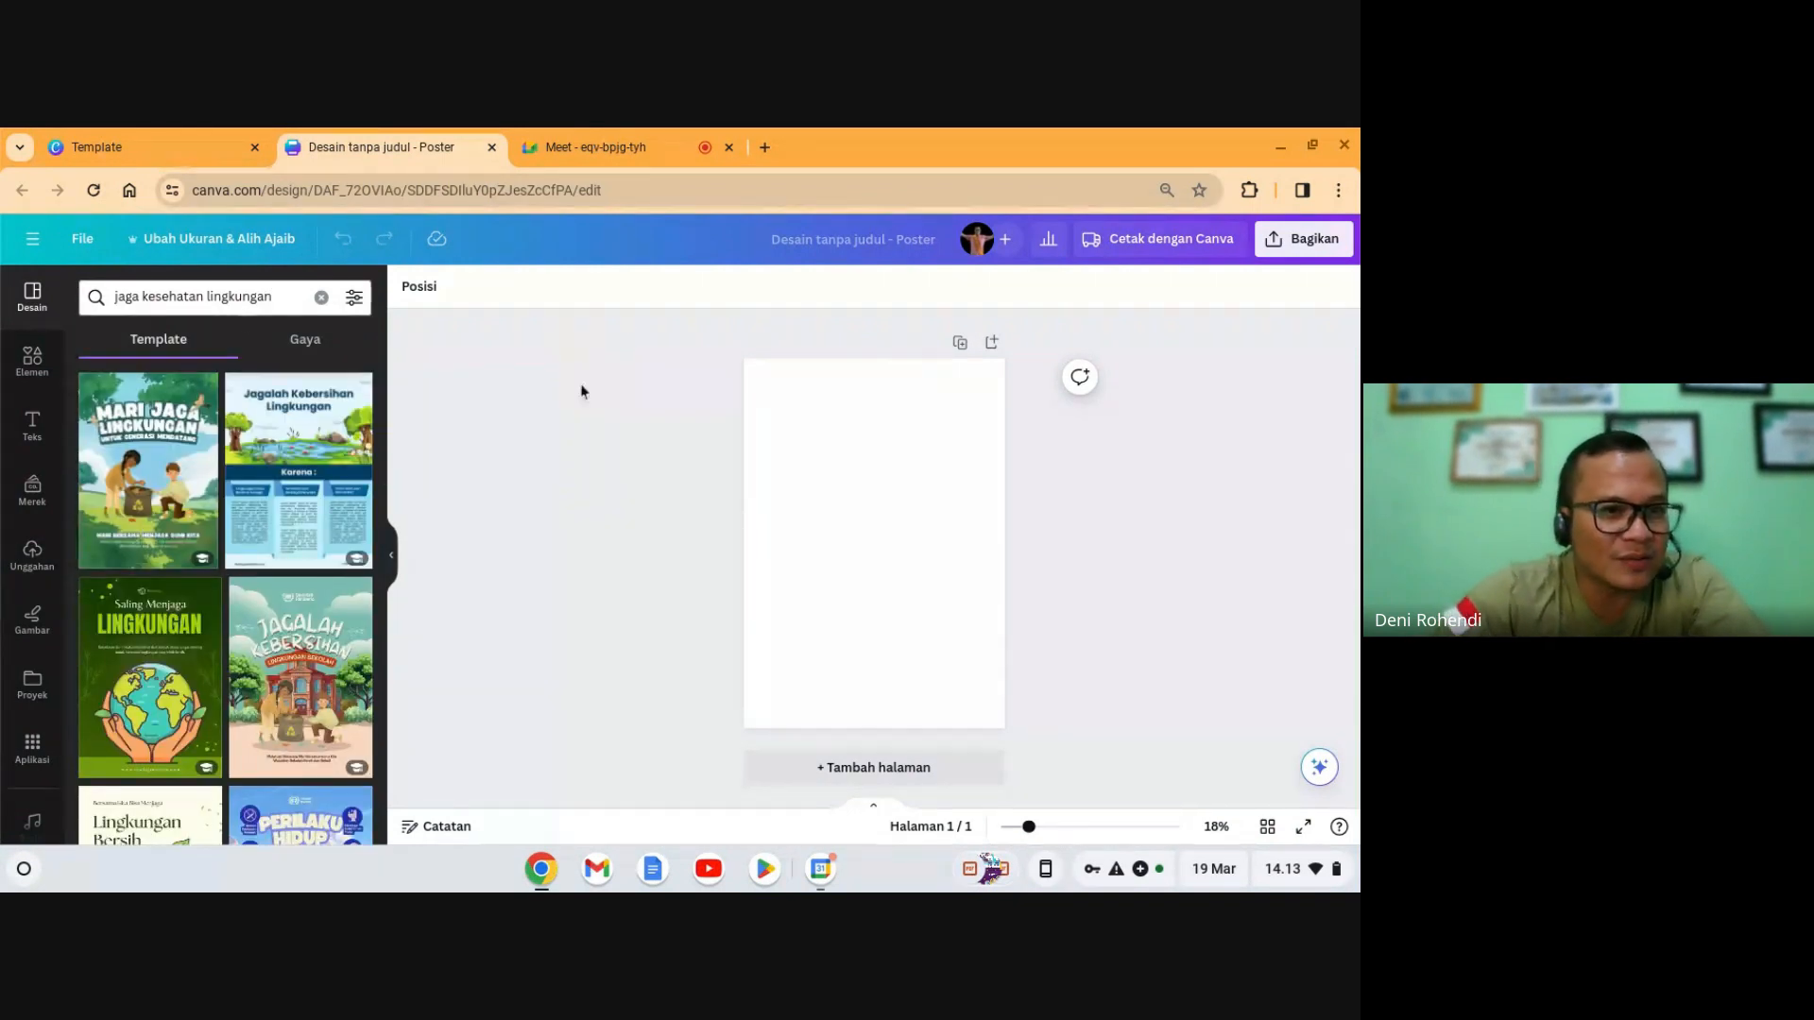
{"action": "scroll", "coordinate": [231, 682], "scroll_direction": "down", "scroll_amount": 4}
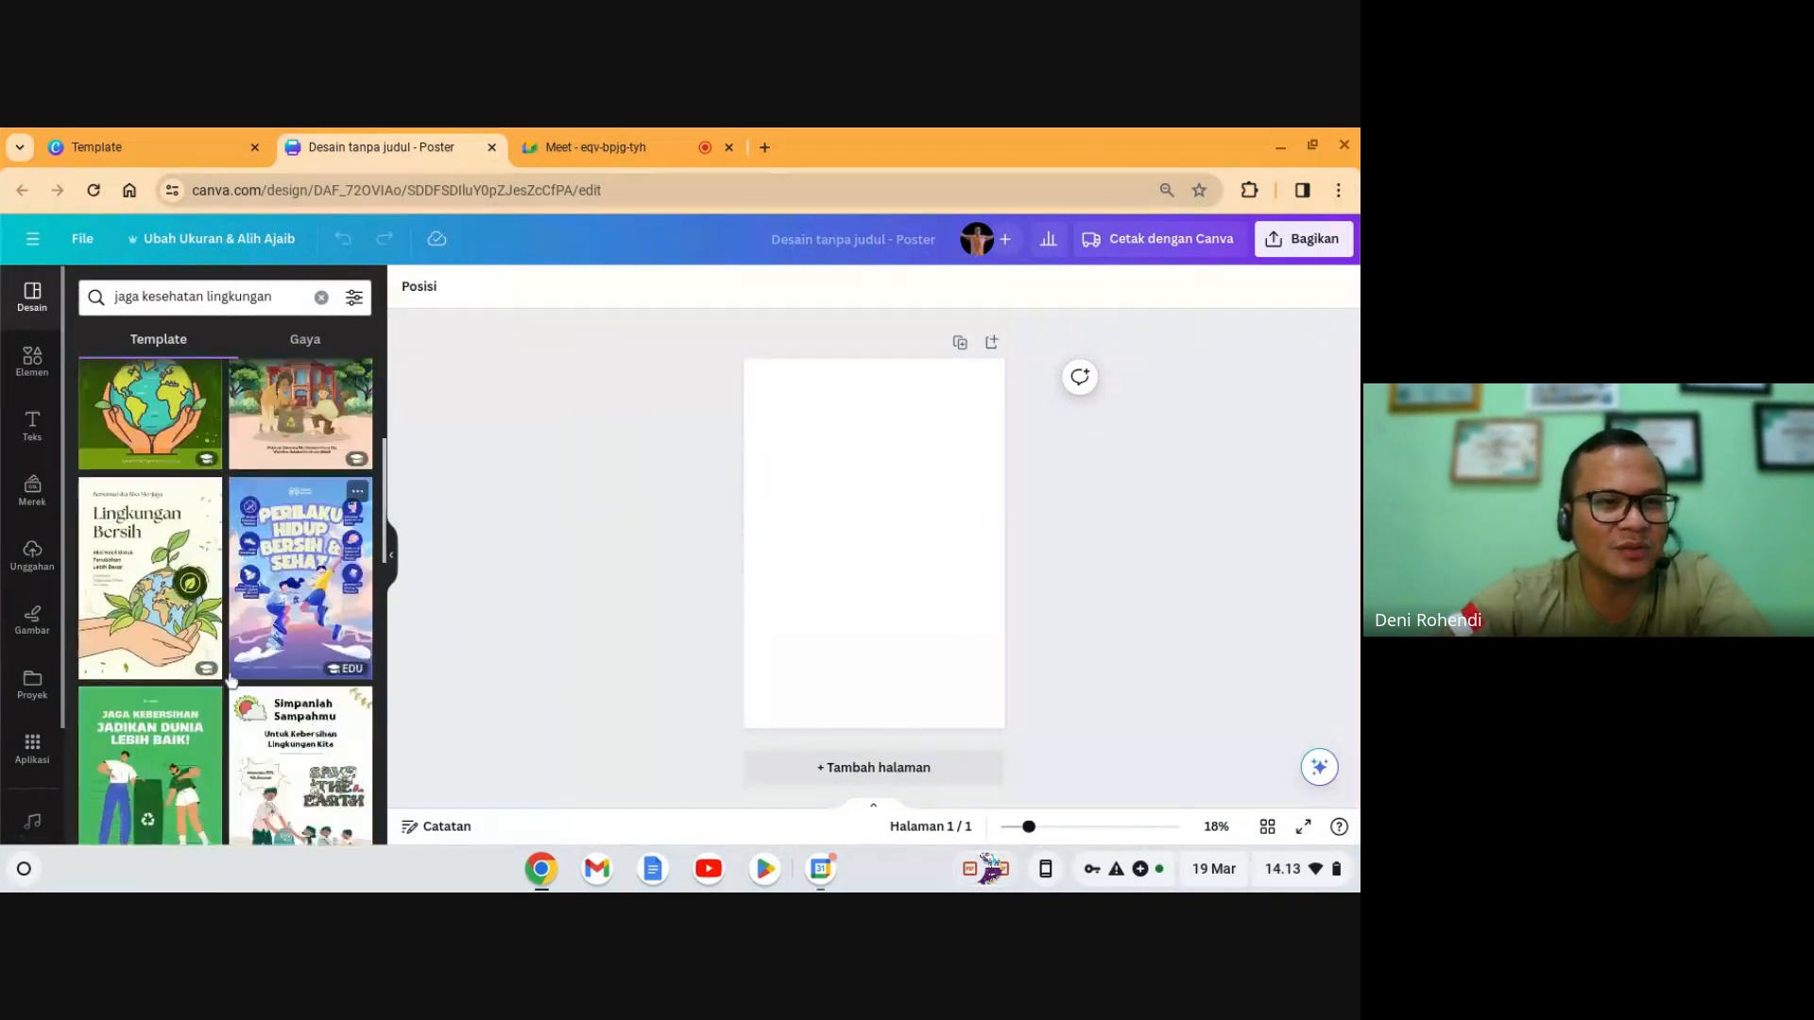
{"action": "scroll", "coordinate": [231, 682], "scroll_direction": "down", "scroll_amount": 3}
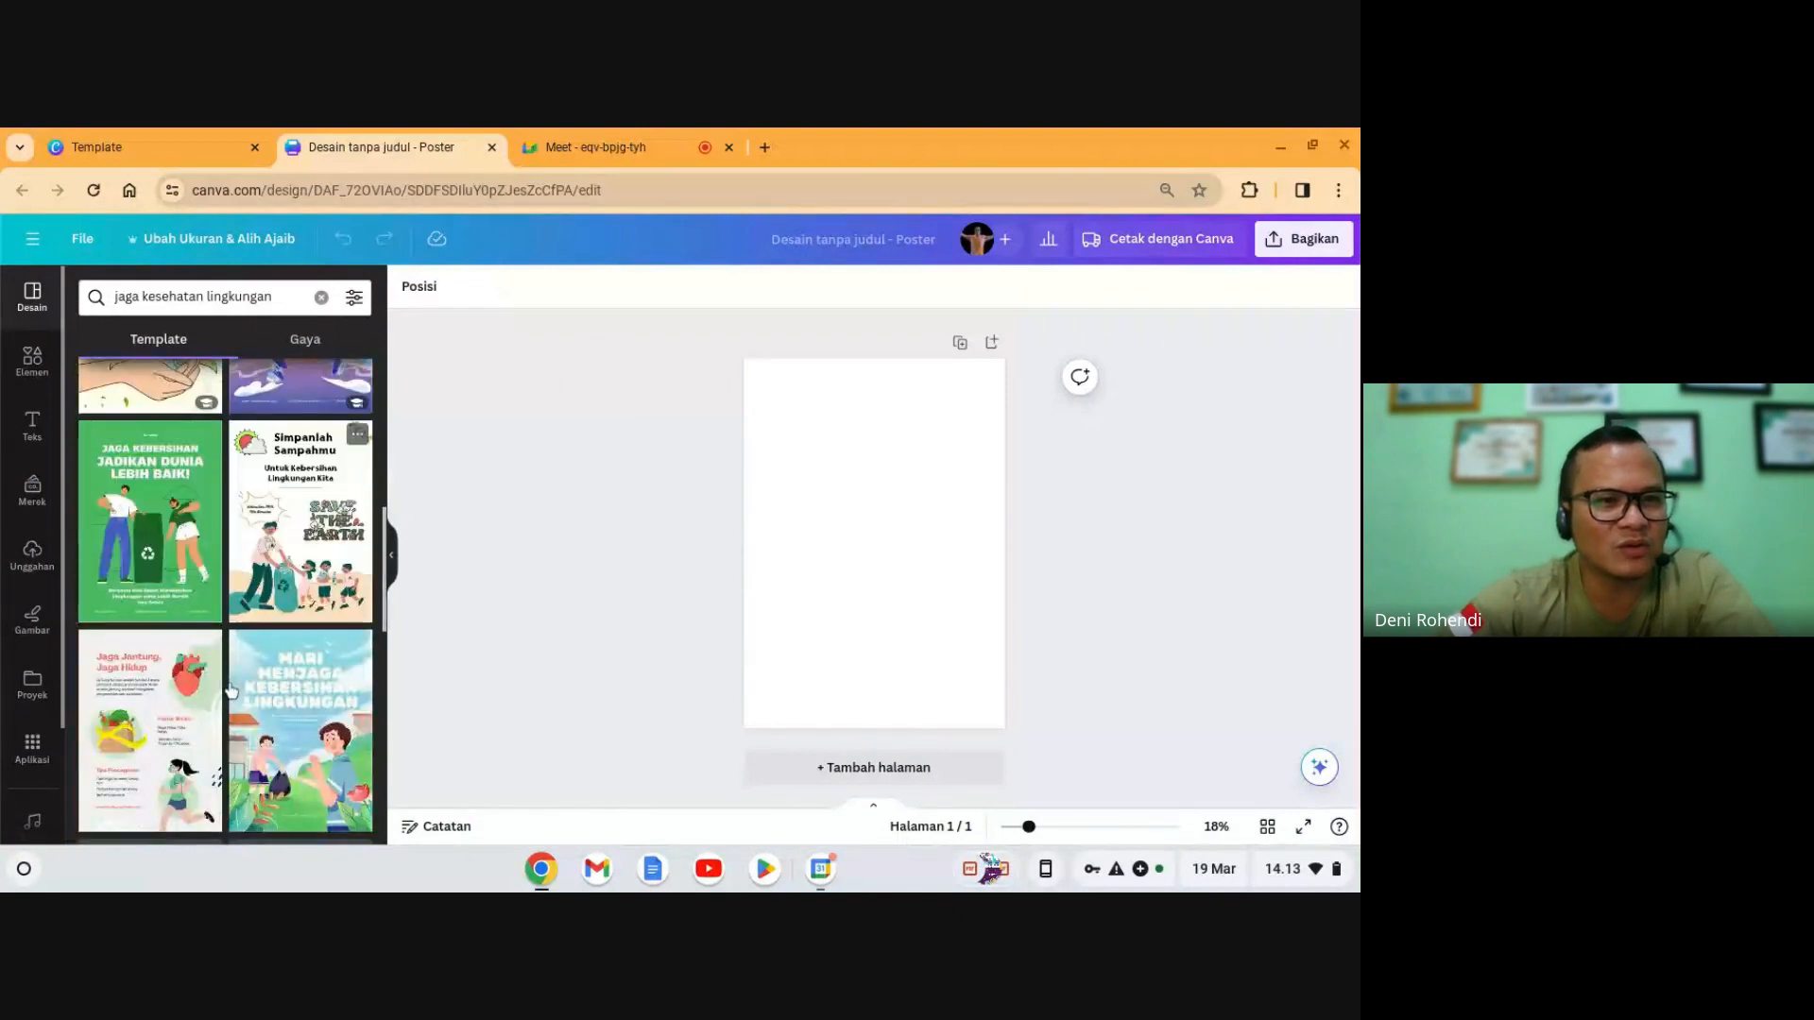
{"action": "scroll", "coordinate": [232, 691], "scroll_direction": "down", "scroll_amount": 2}
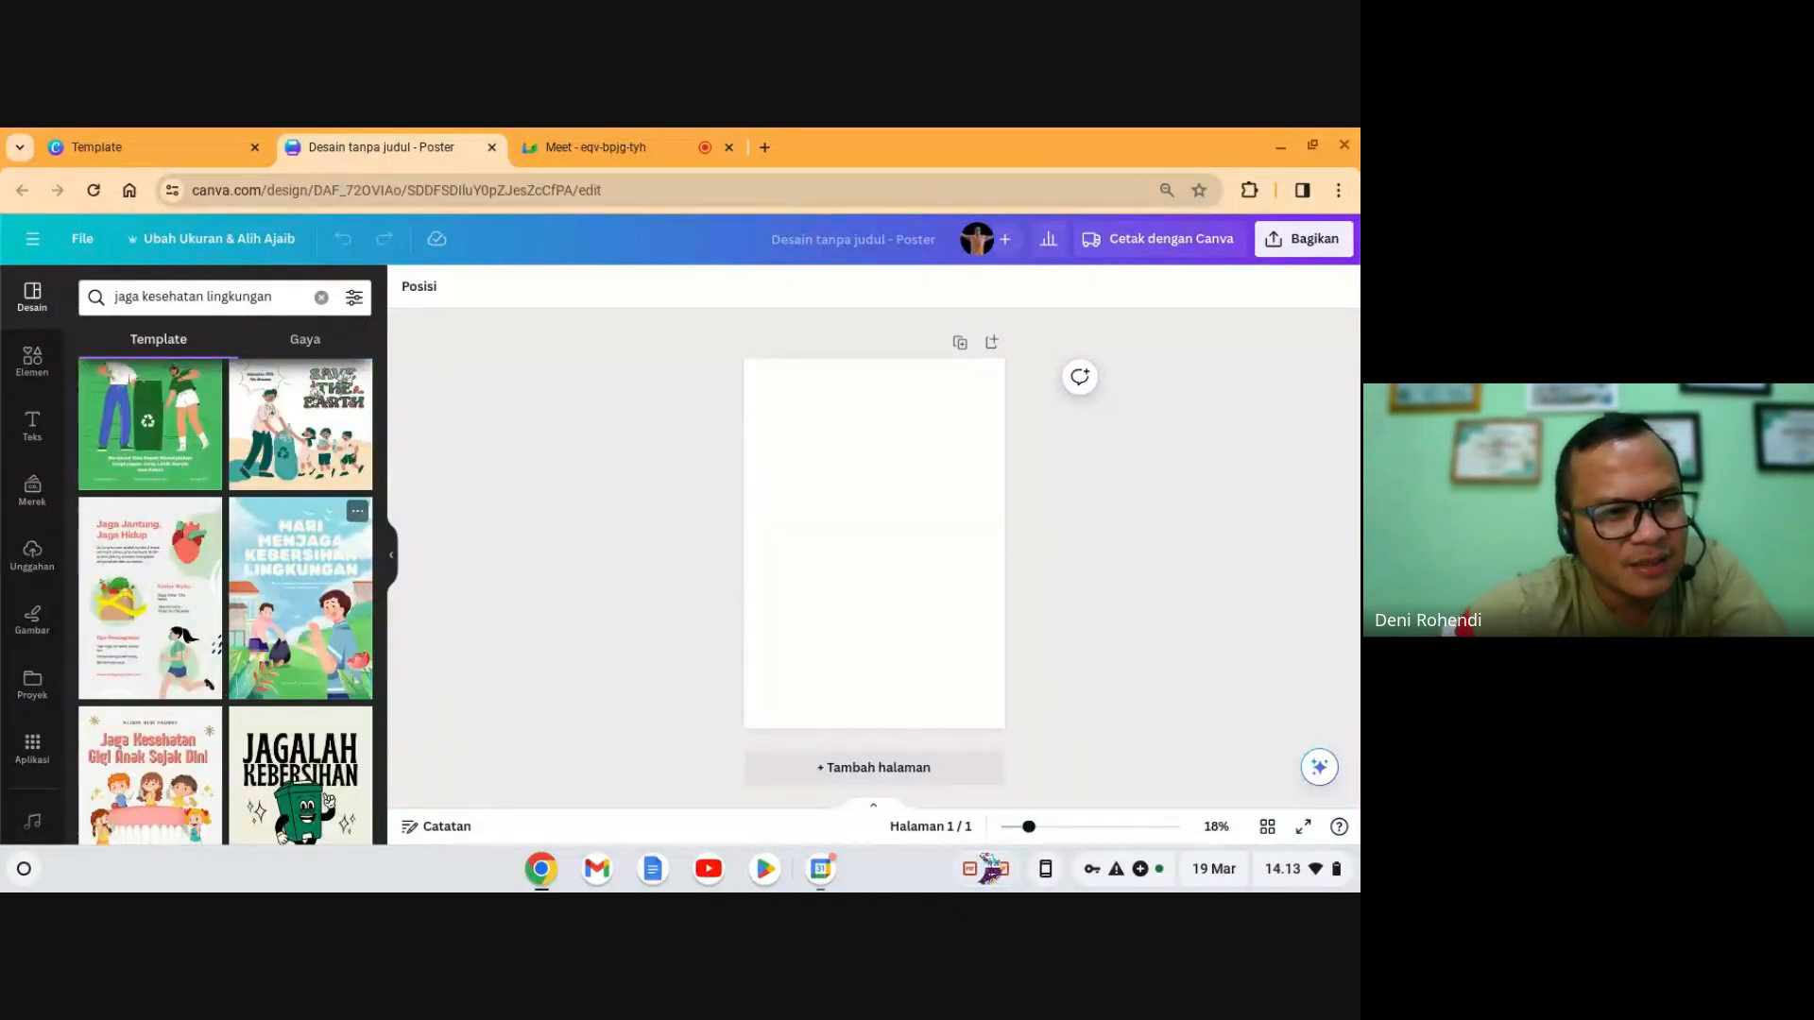
{"action": "scroll", "coordinate": [231, 693], "scroll_direction": "down", "scroll_amount": 3}
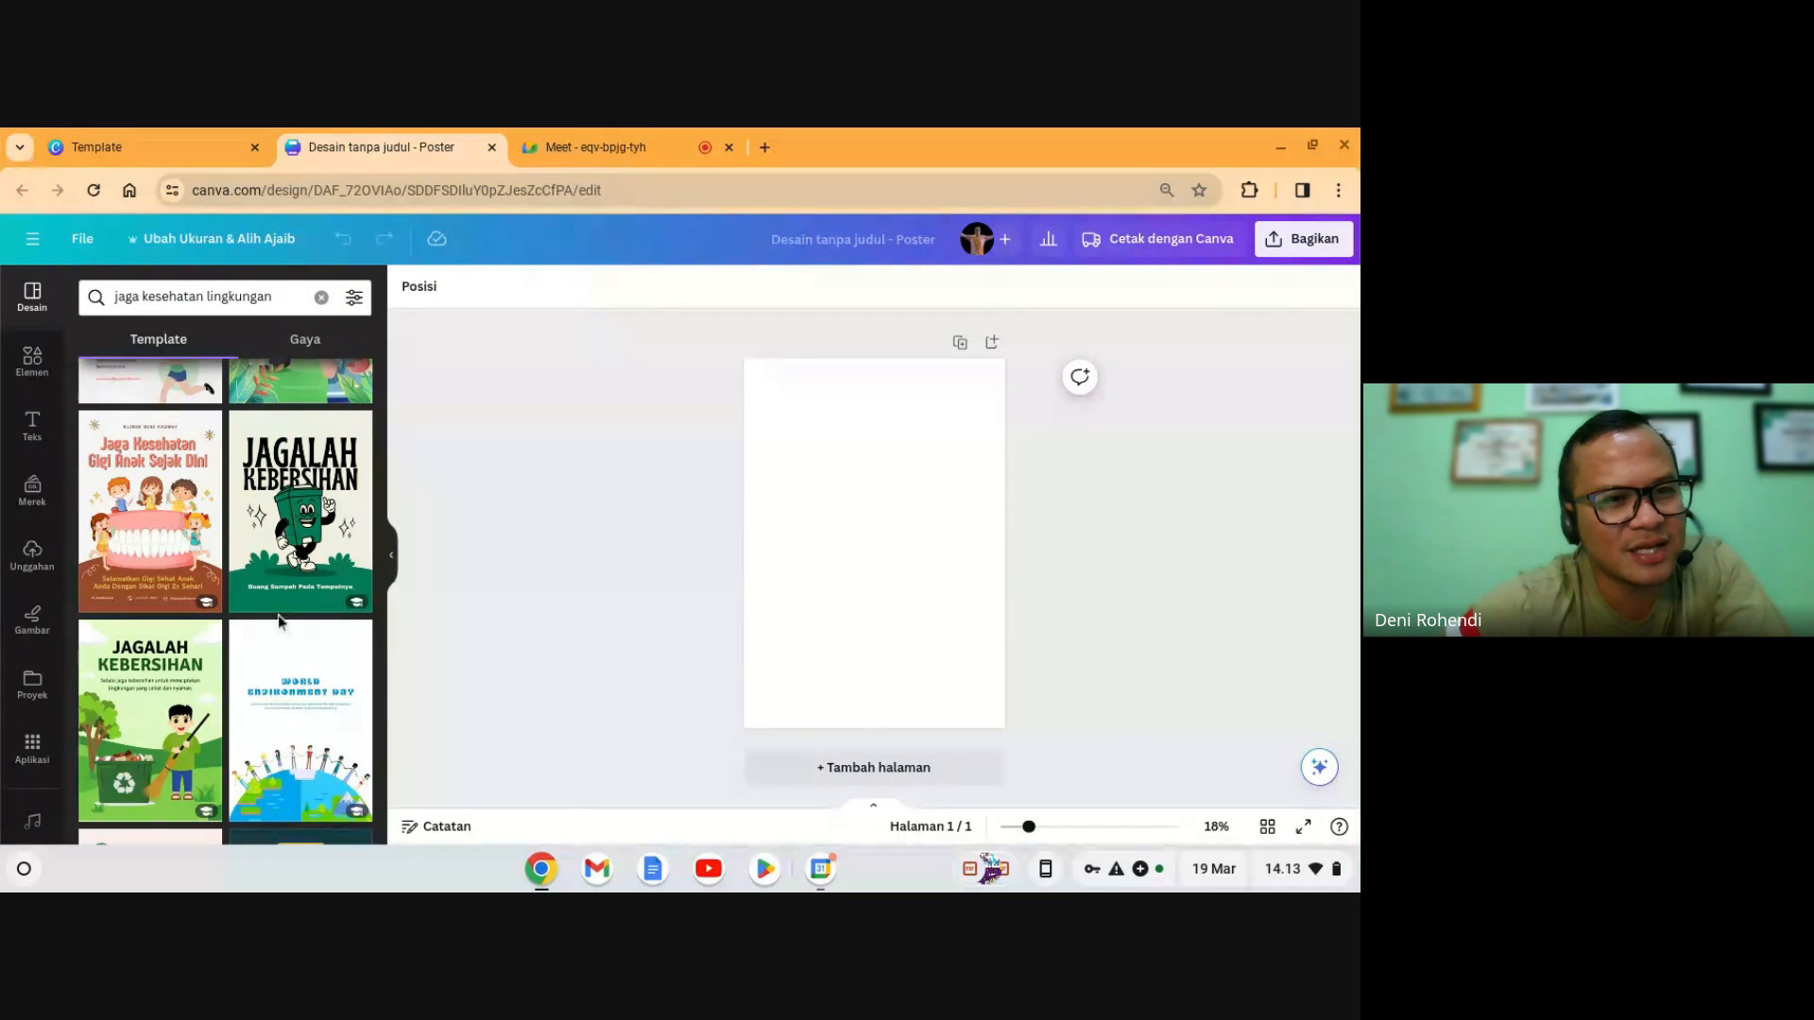
{"action": "scroll", "coordinate": [179, 552], "scroll_direction": "down", "scroll_amount": 4}
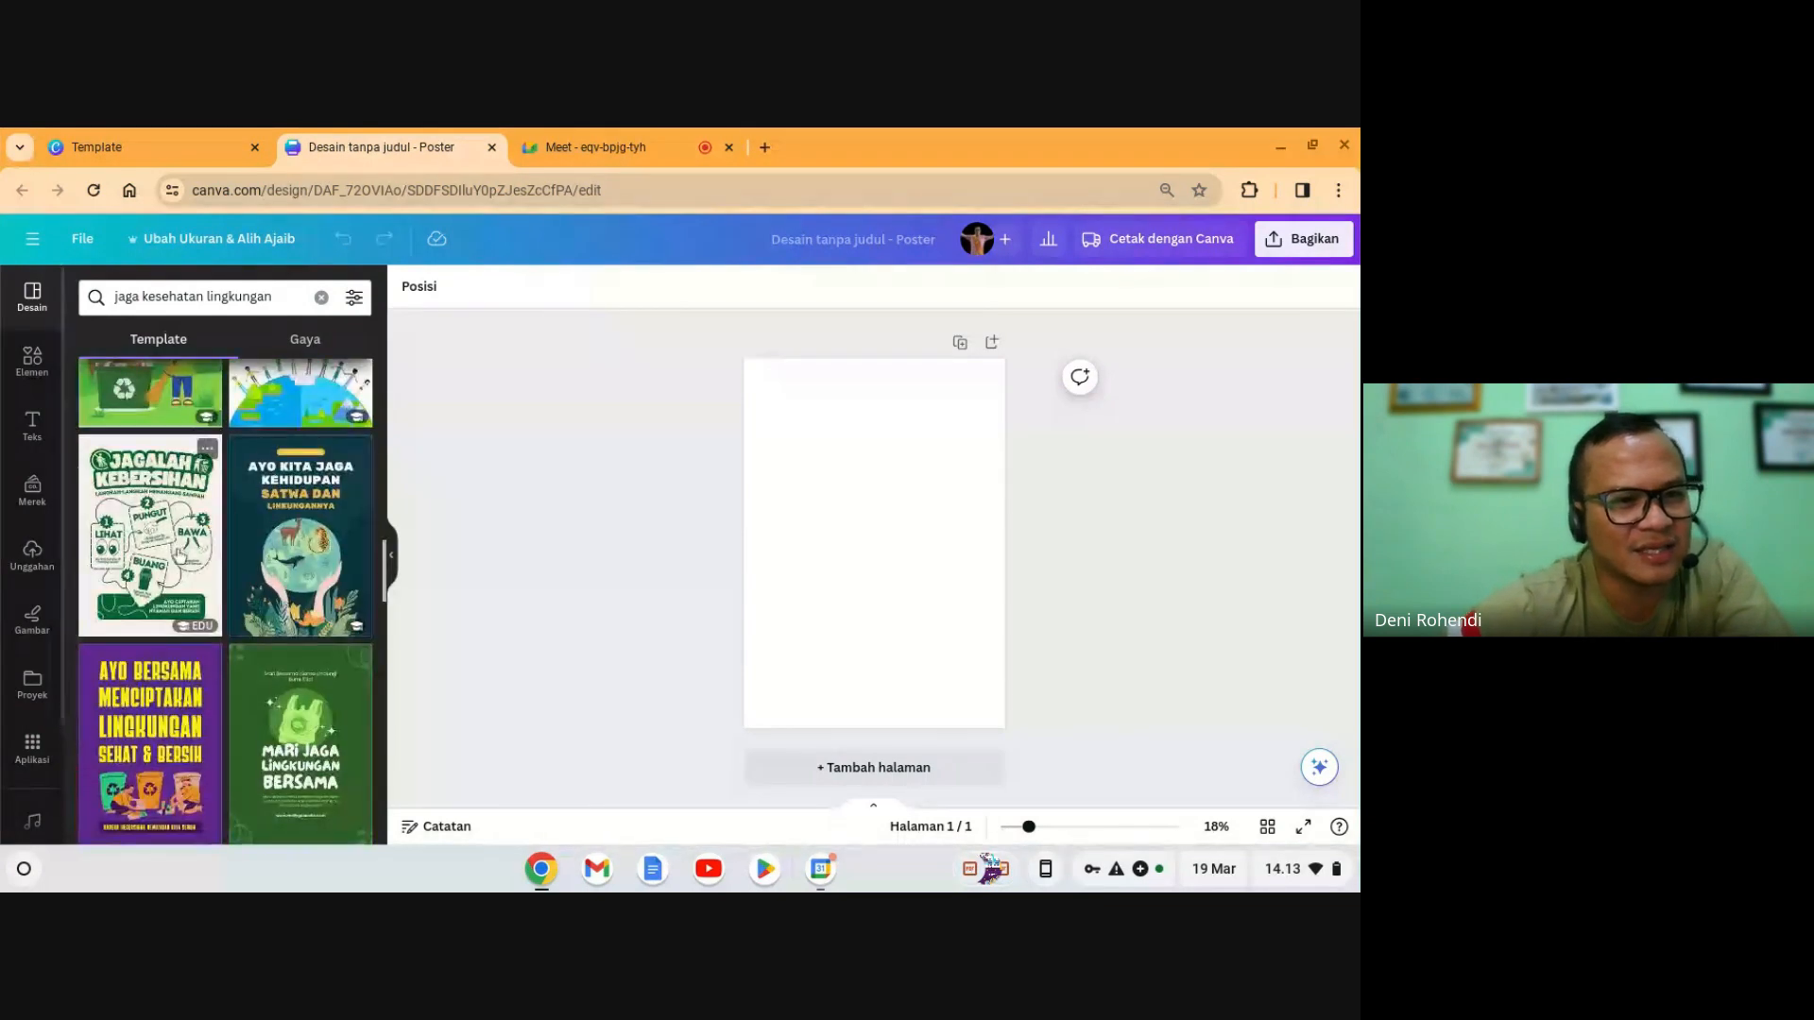
{"action": "scroll", "coordinate": [180, 555], "scroll_direction": "down", "scroll_amount": 1}
{"action": "scroll", "coordinate": [179, 554], "scroll_direction": "up", "scroll_amount": 5}
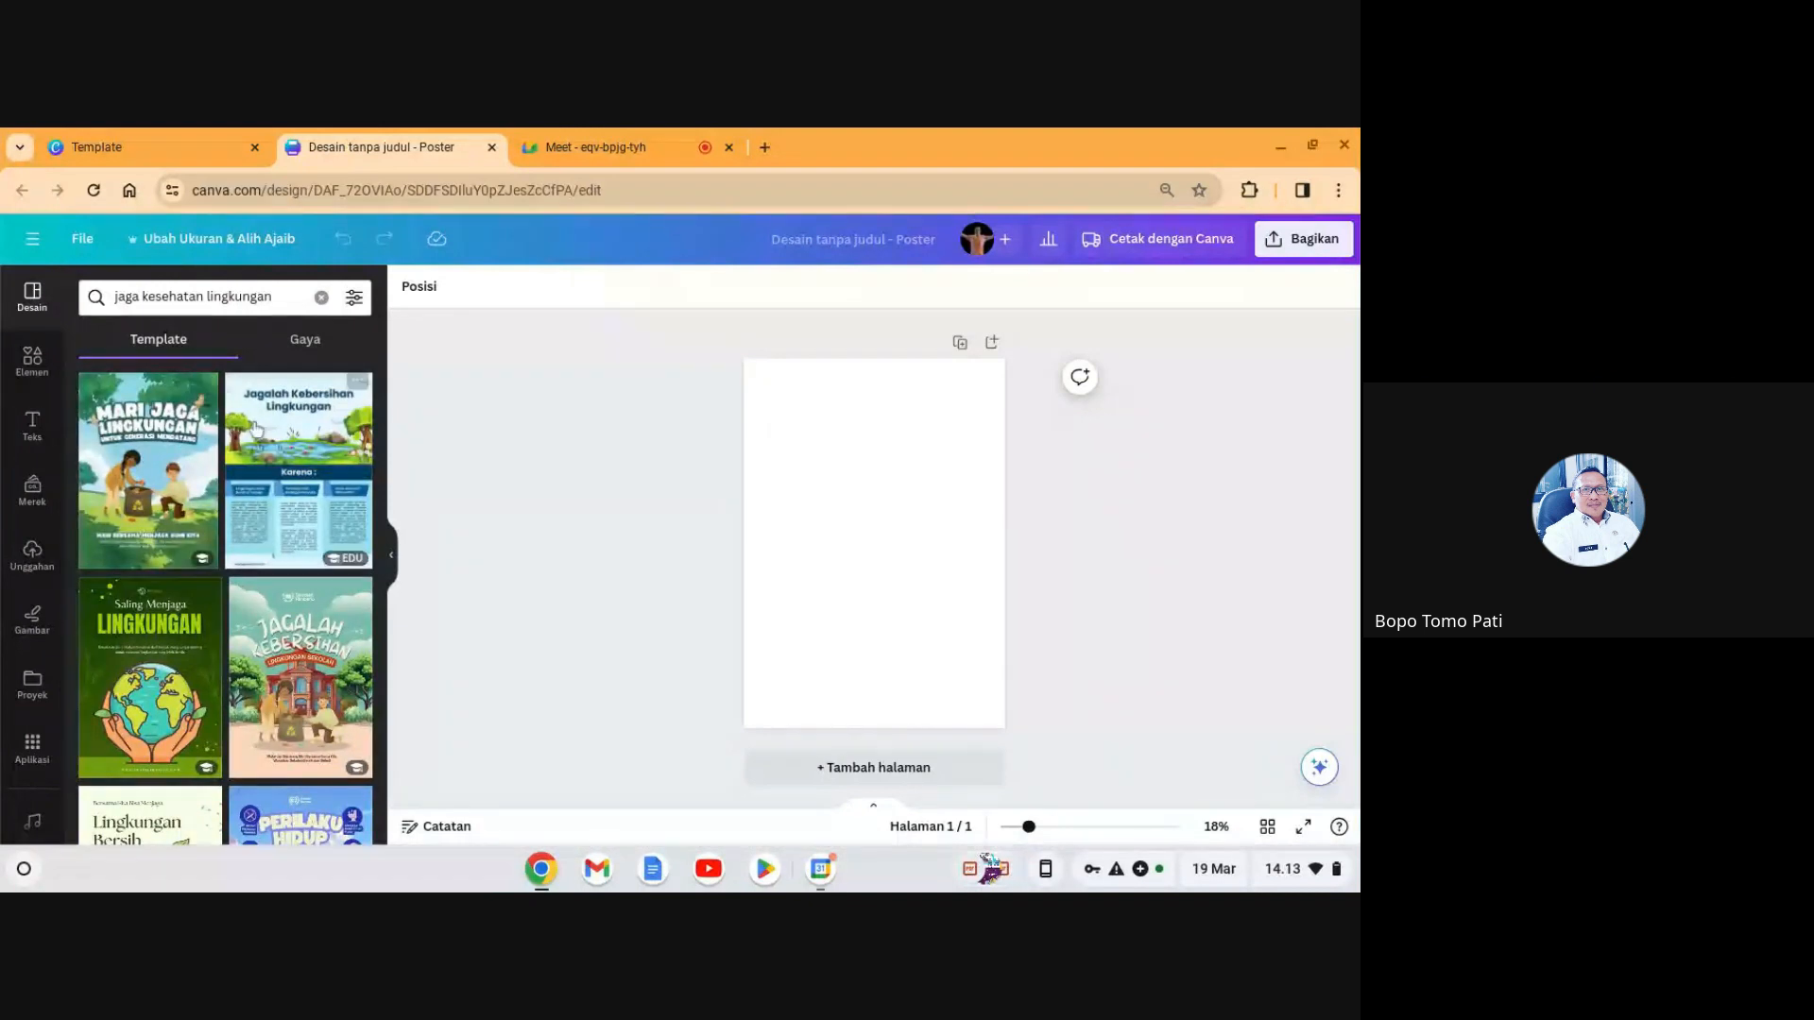
- Search templates for 'bullying' and apply the AYO Stop Bullying template to the poster
{"action": "left_click", "coordinate": [286, 298]}
{"action": "key", "text": "ctrl+a"}
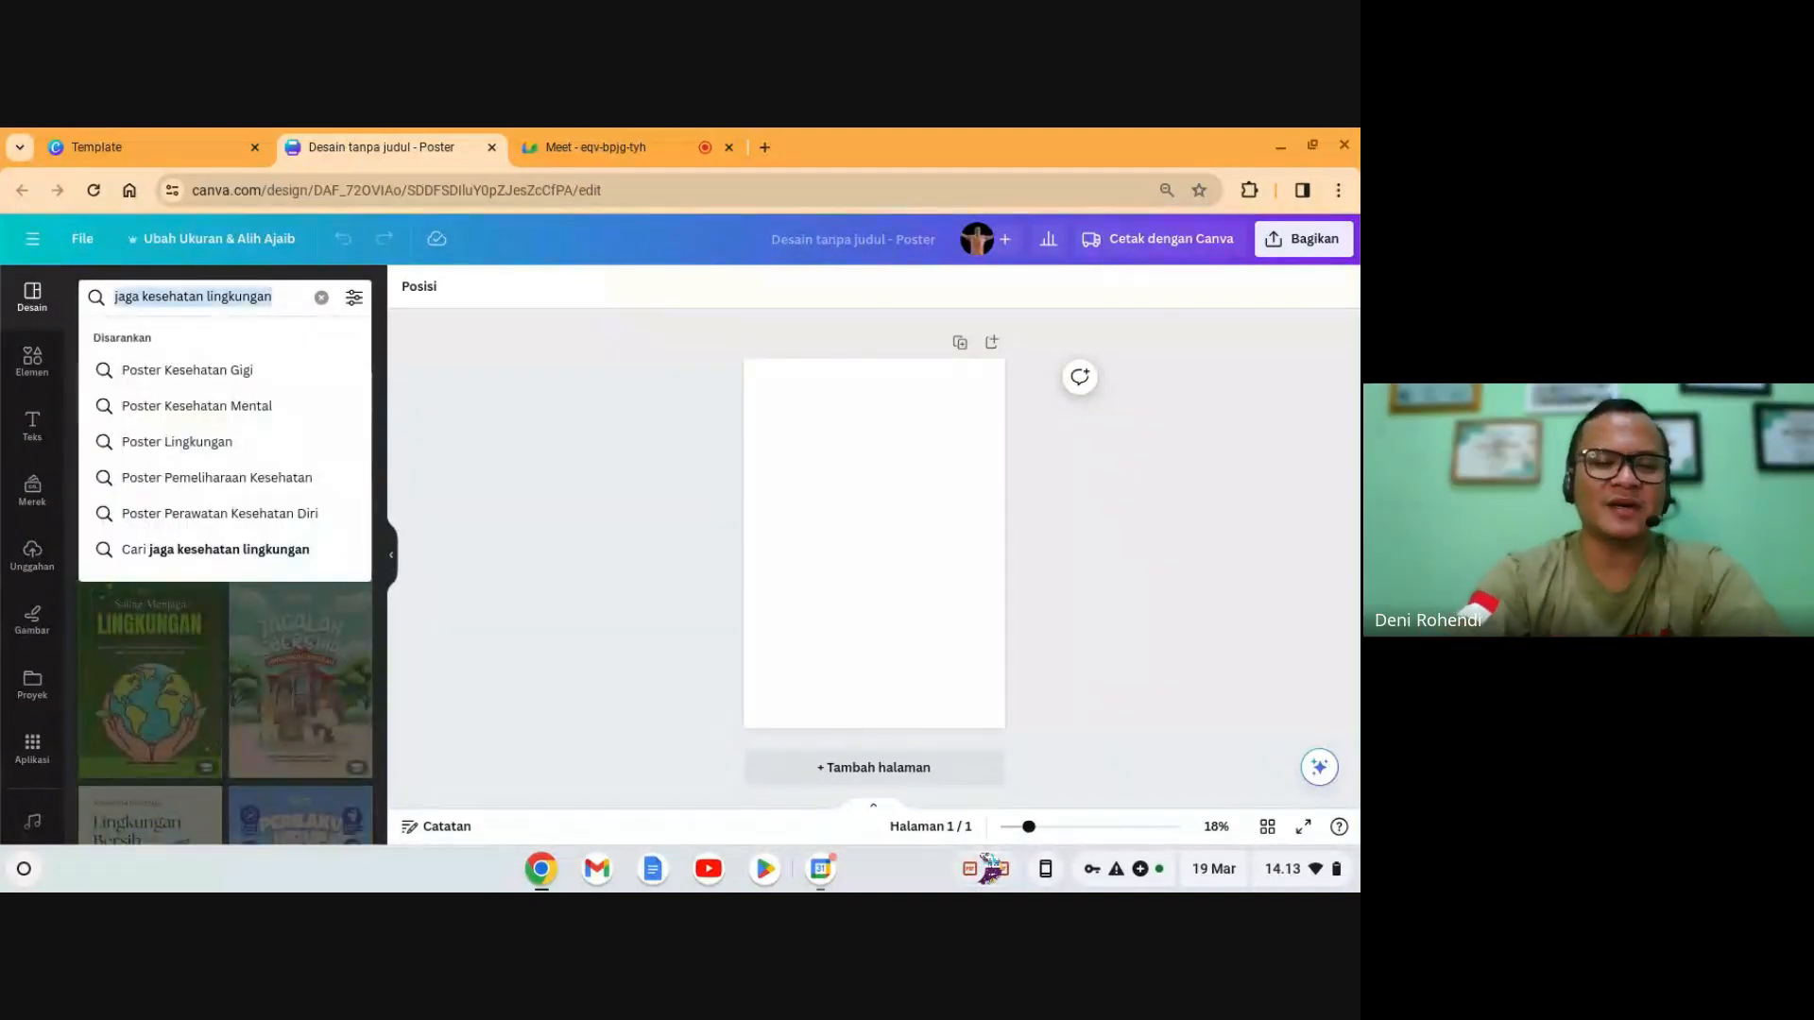
{"action": "type", "text": "bullying"}
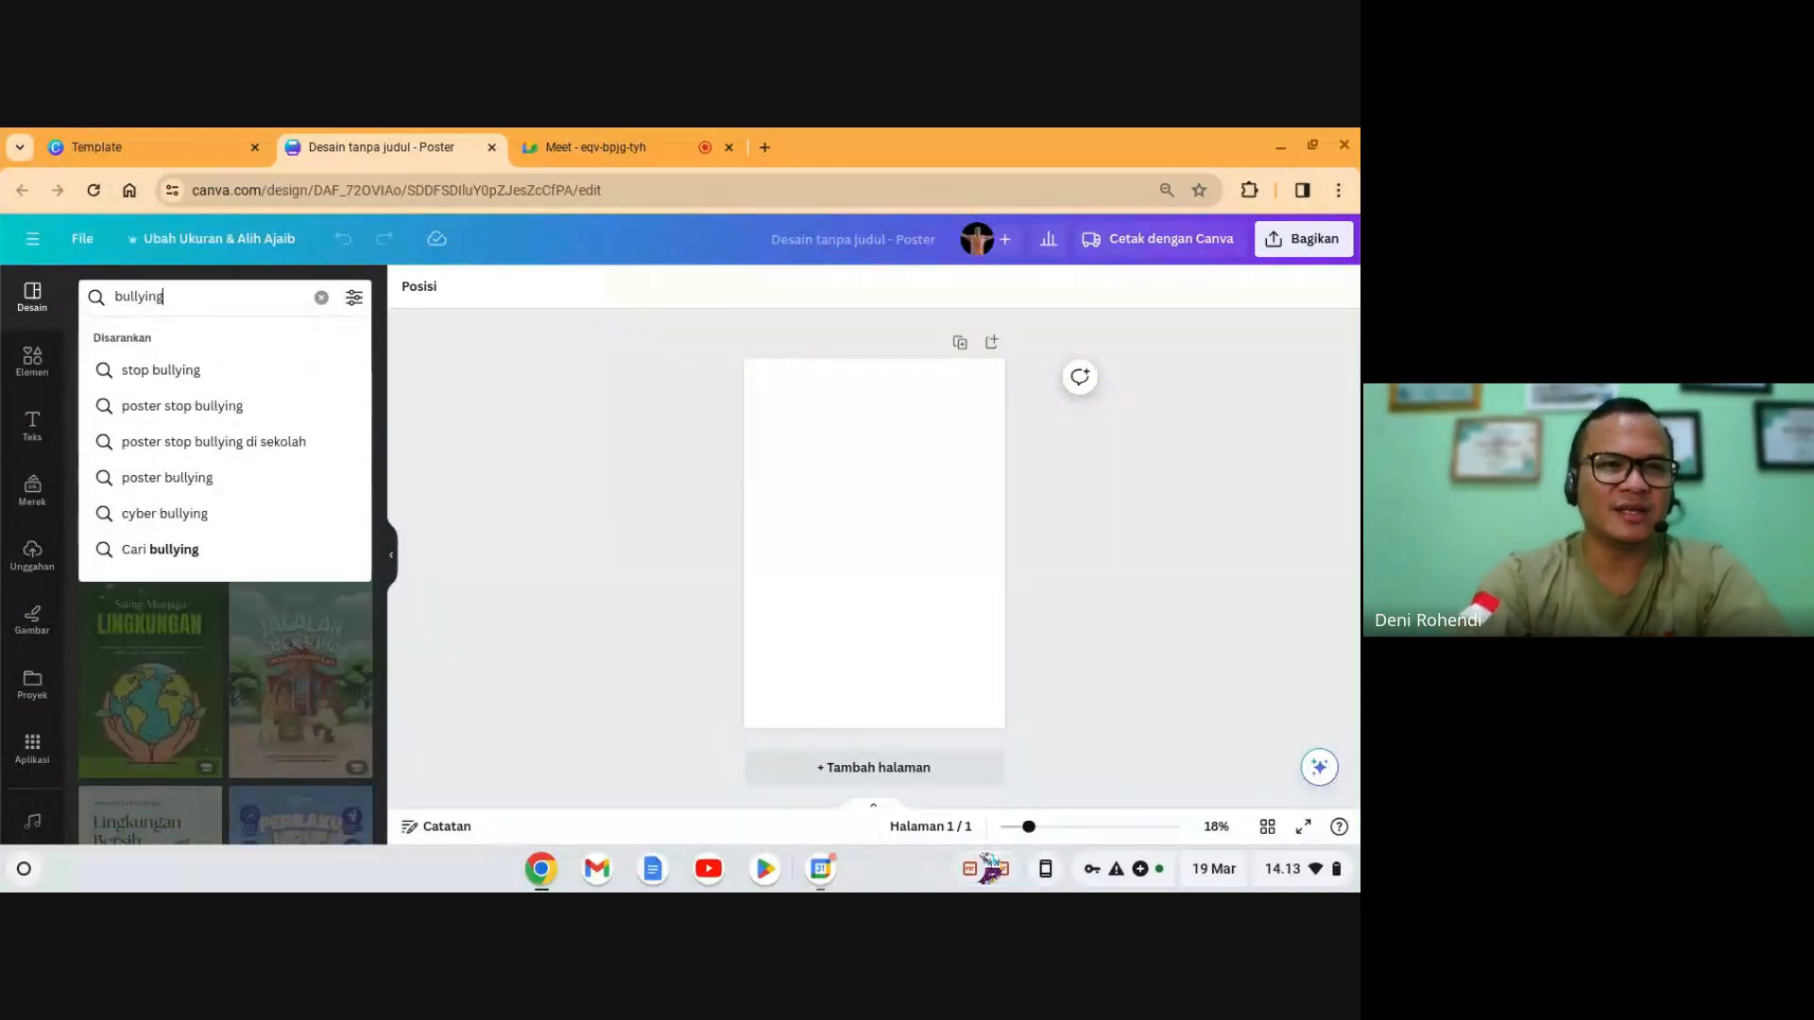
{"action": "key", "text": "Return"}
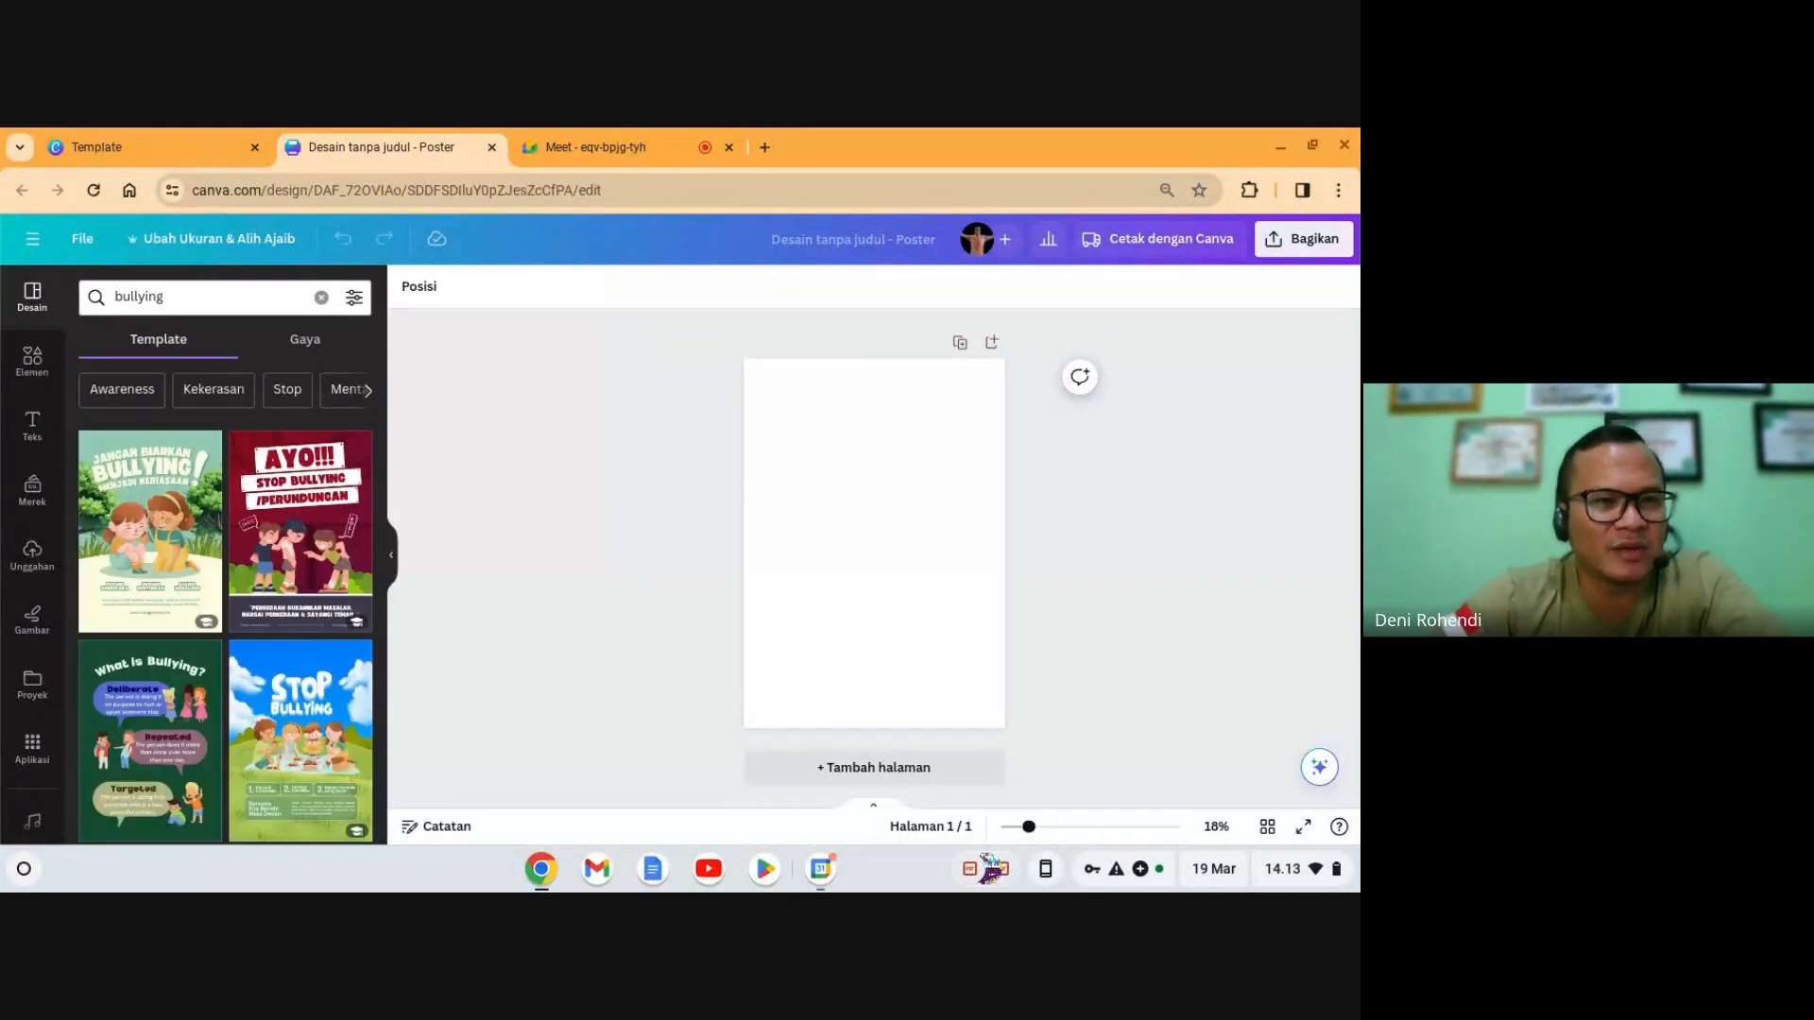
{"action": "scroll", "coordinate": [294, 641], "scroll_direction": "down", "scroll_amount": 10}
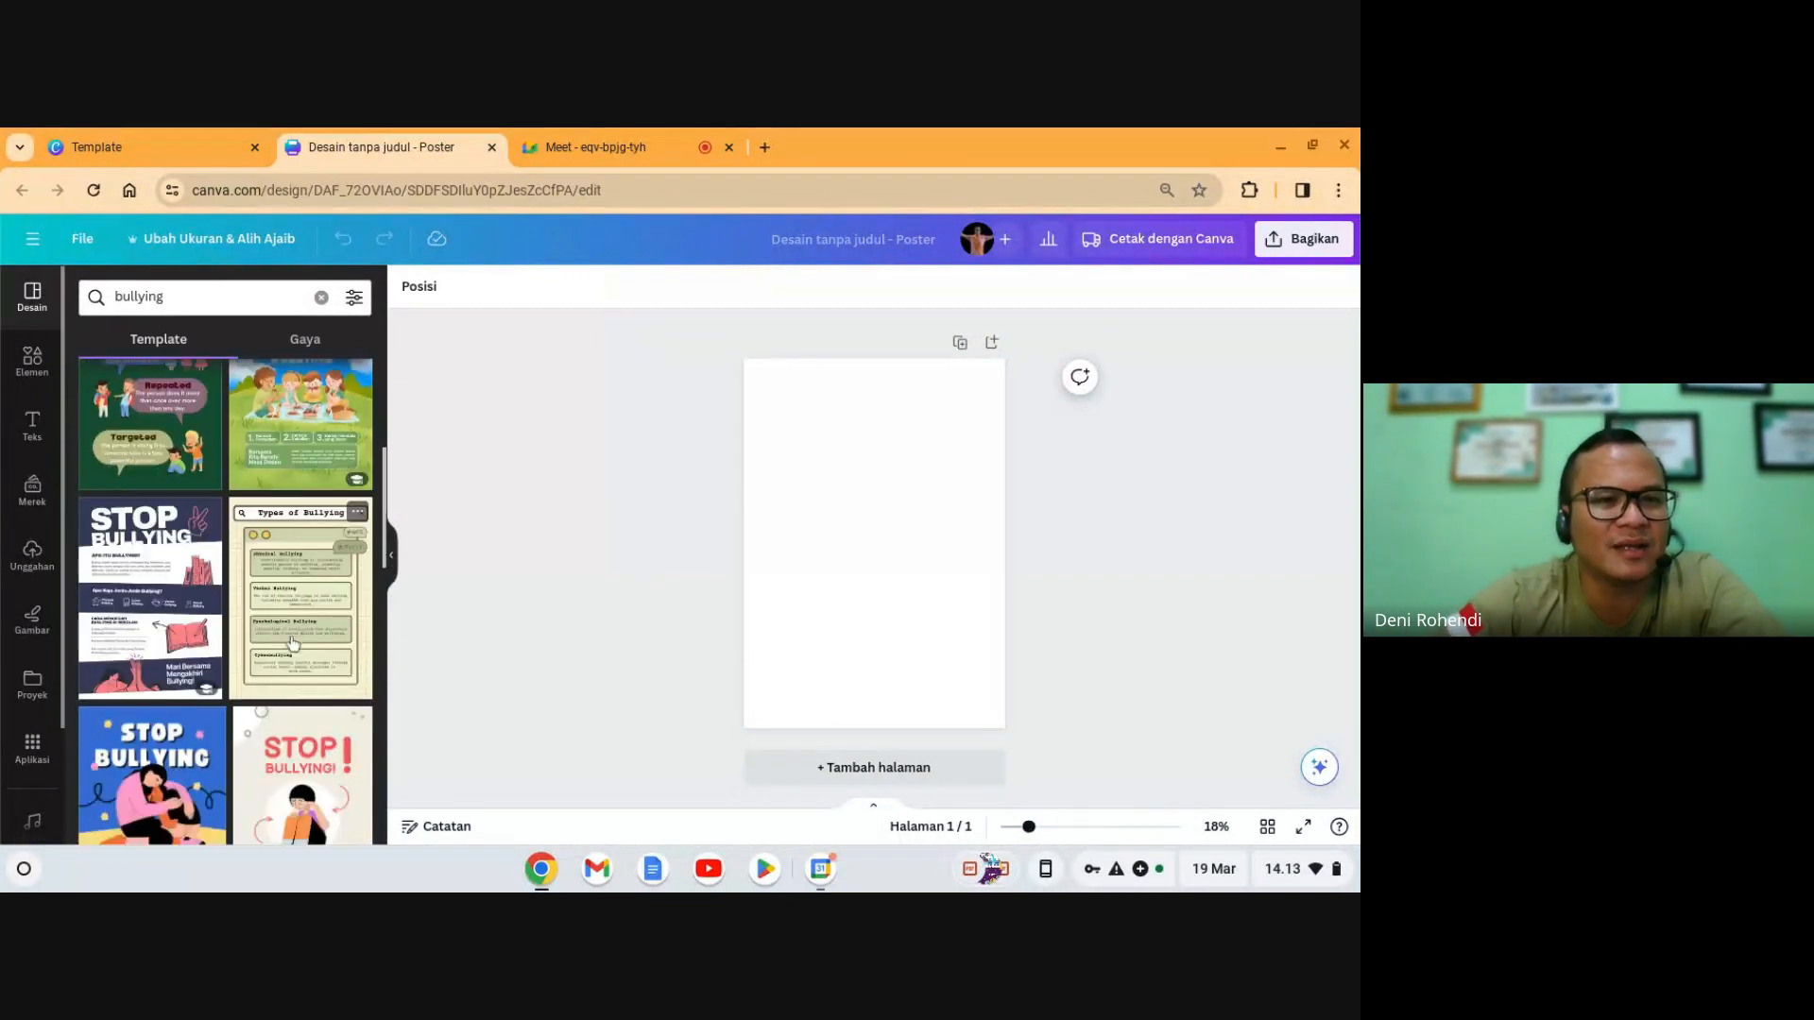
{"action": "scroll", "coordinate": [293, 643], "scroll_direction": "down", "scroll_amount": 5}
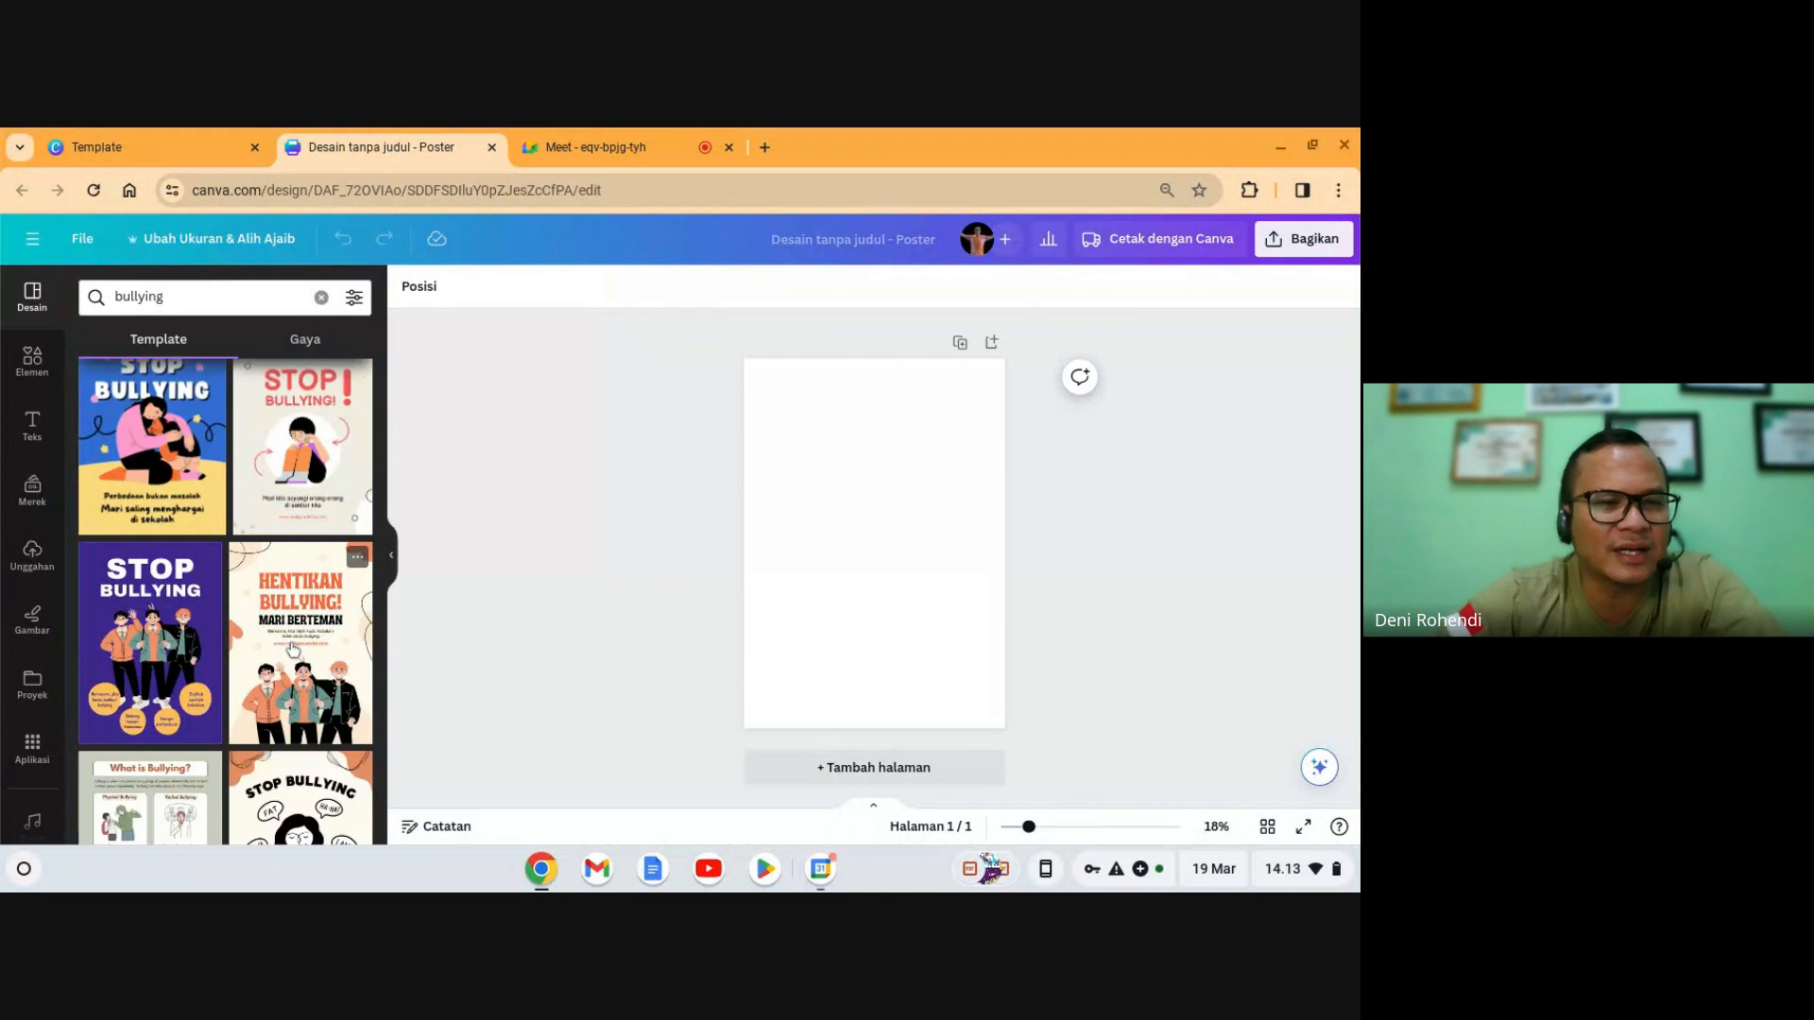
{"action": "scroll", "coordinate": [292, 651], "scroll_direction": "down", "scroll_amount": 2}
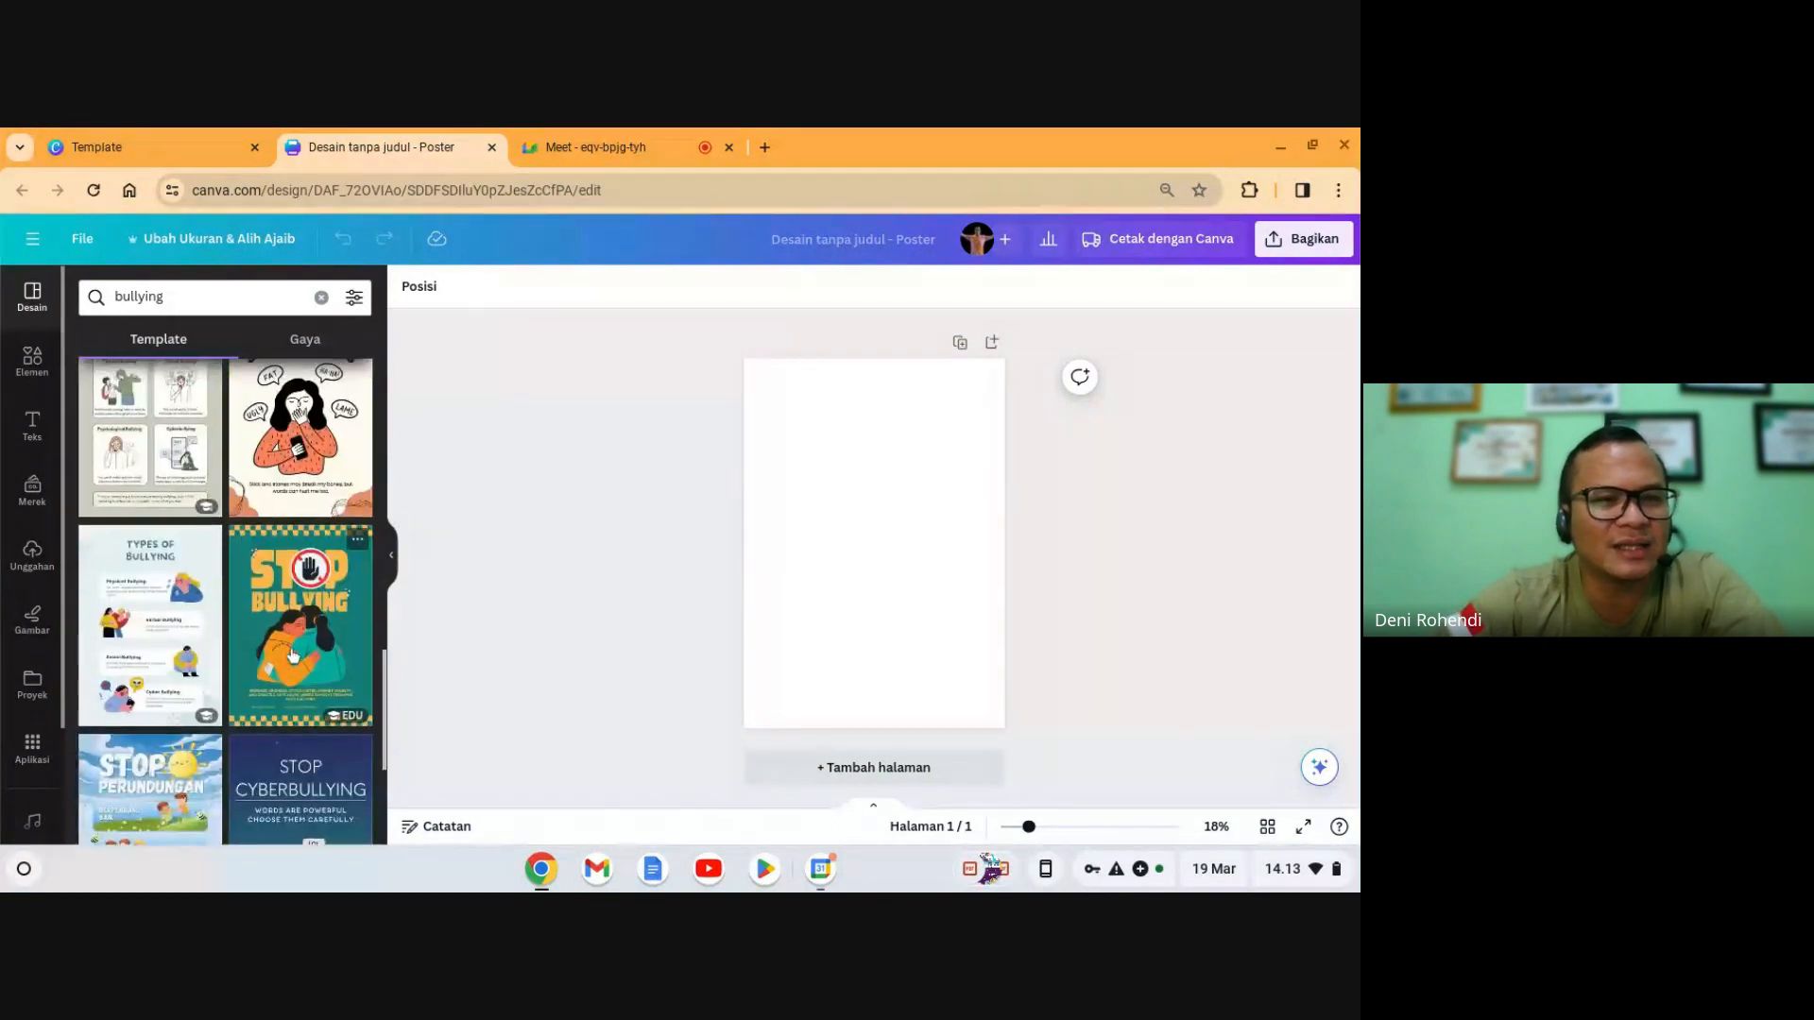
{"action": "scroll", "coordinate": [293, 656], "scroll_direction": "up", "scroll_amount": 10}
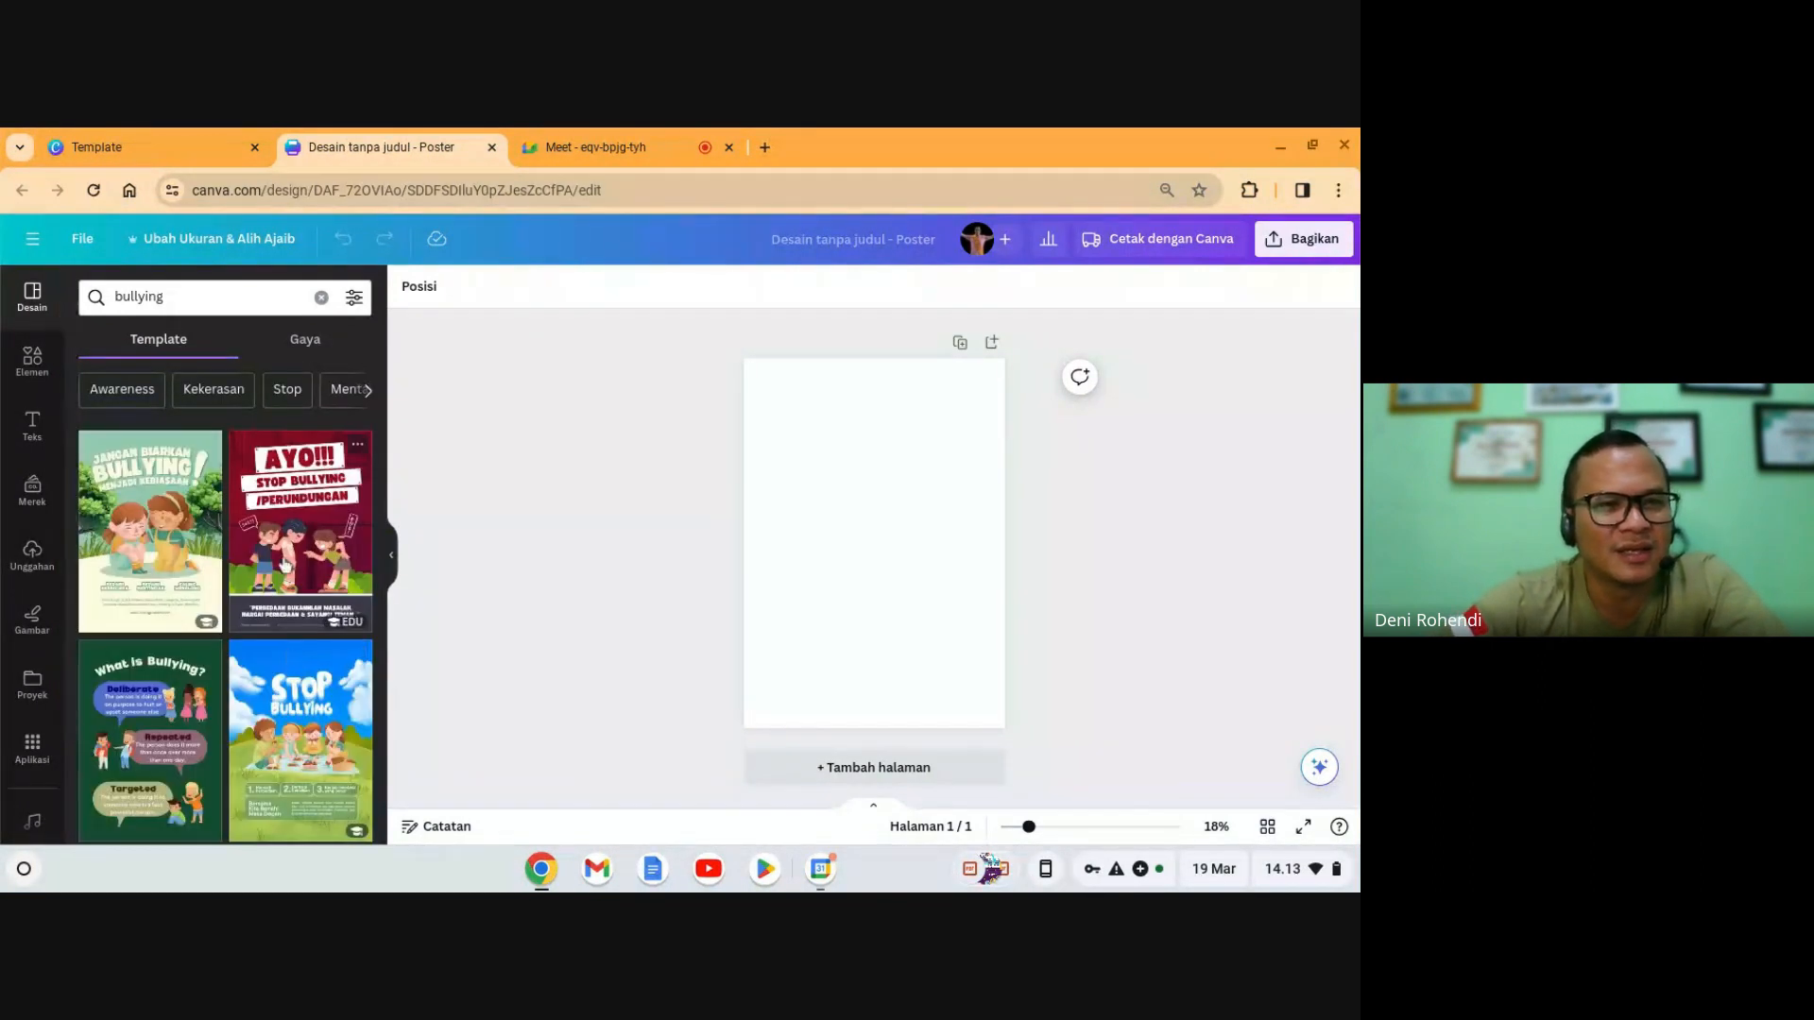
{"action": "left_click", "coordinate": [279, 532]}
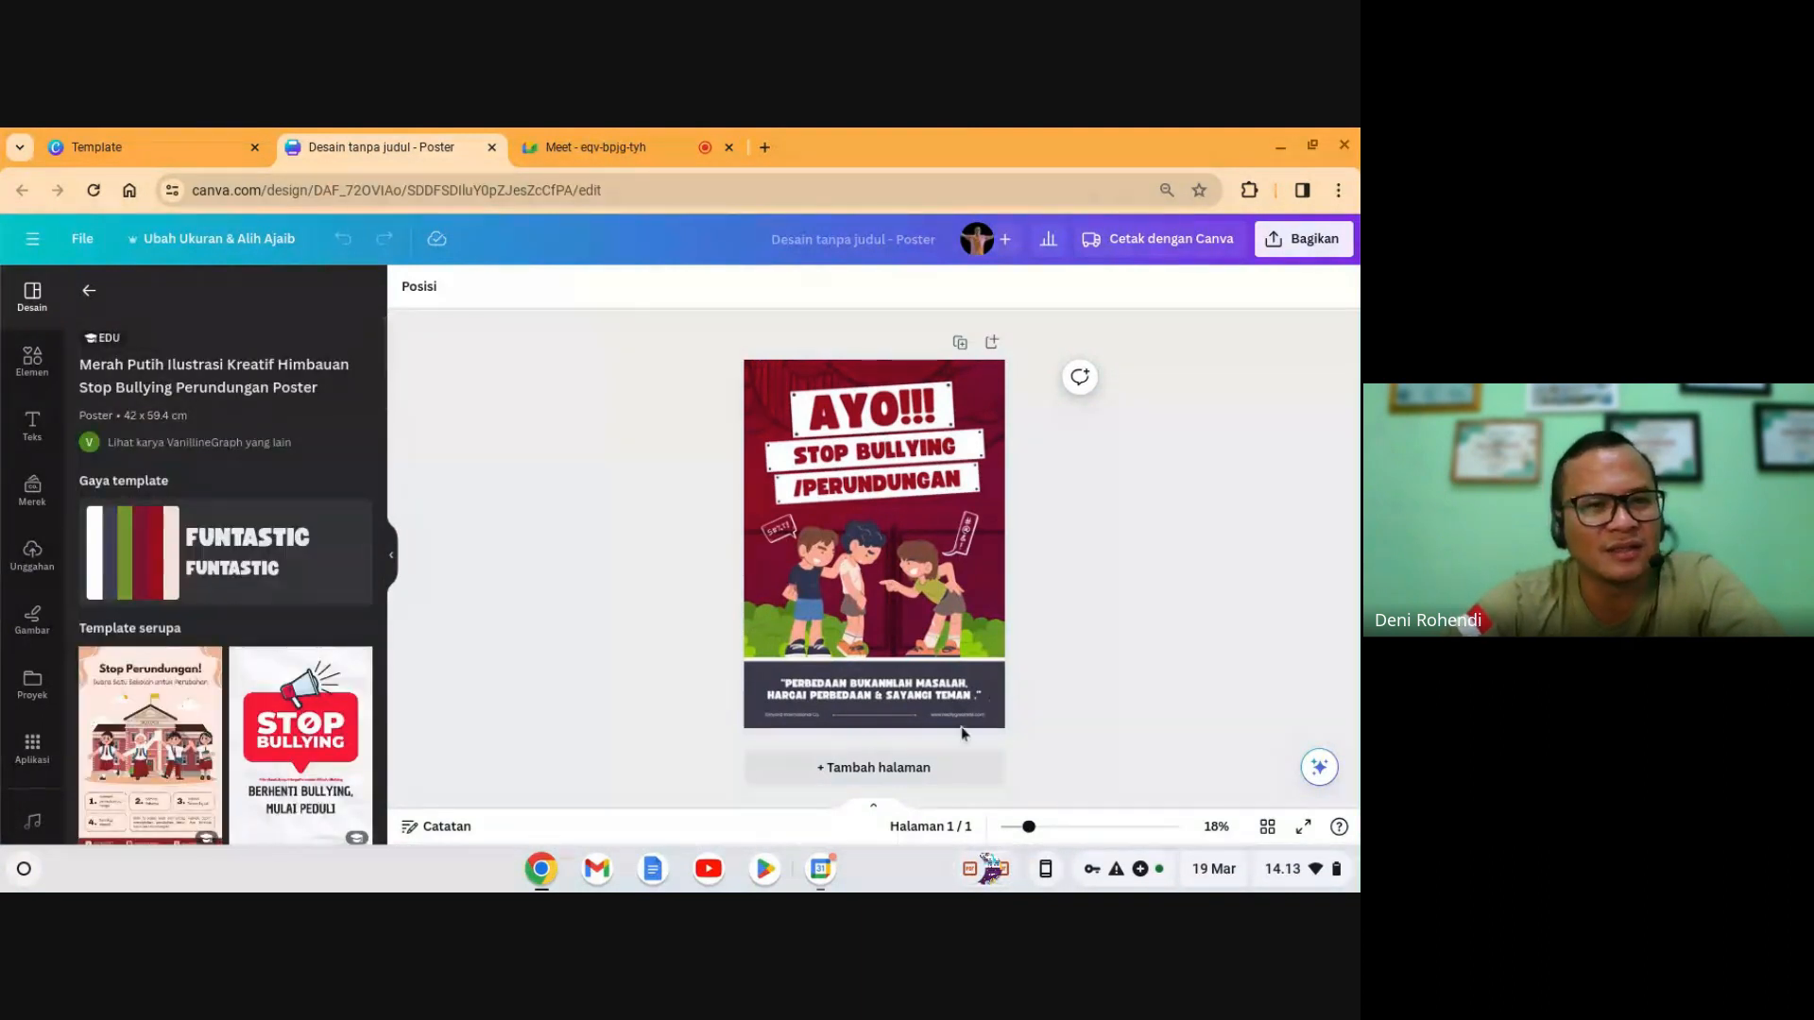
- Add the similar 'Stop Perundungan!' template as the poster's second page
{"action": "left_click", "coordinate": [1048, 827]}
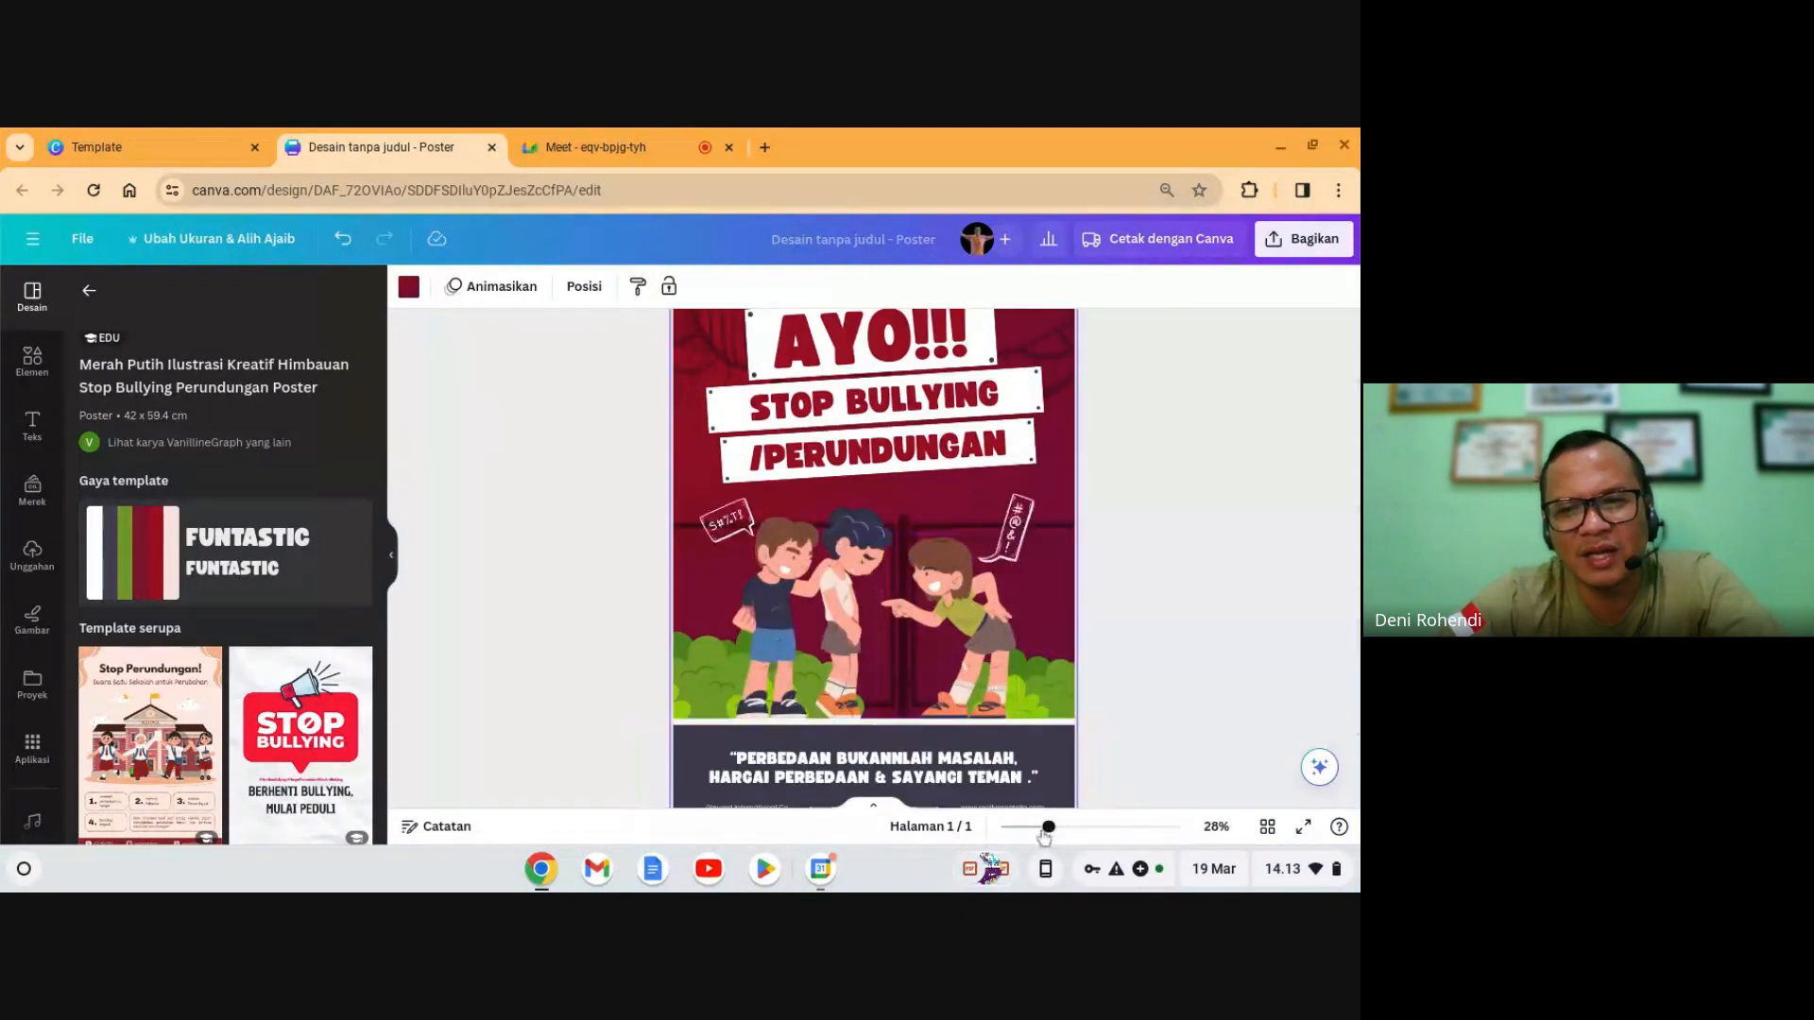
{"action": "scroll", "coordinate": [1023, 790], "scroll_direction": "down", "scroll_amount": 2}
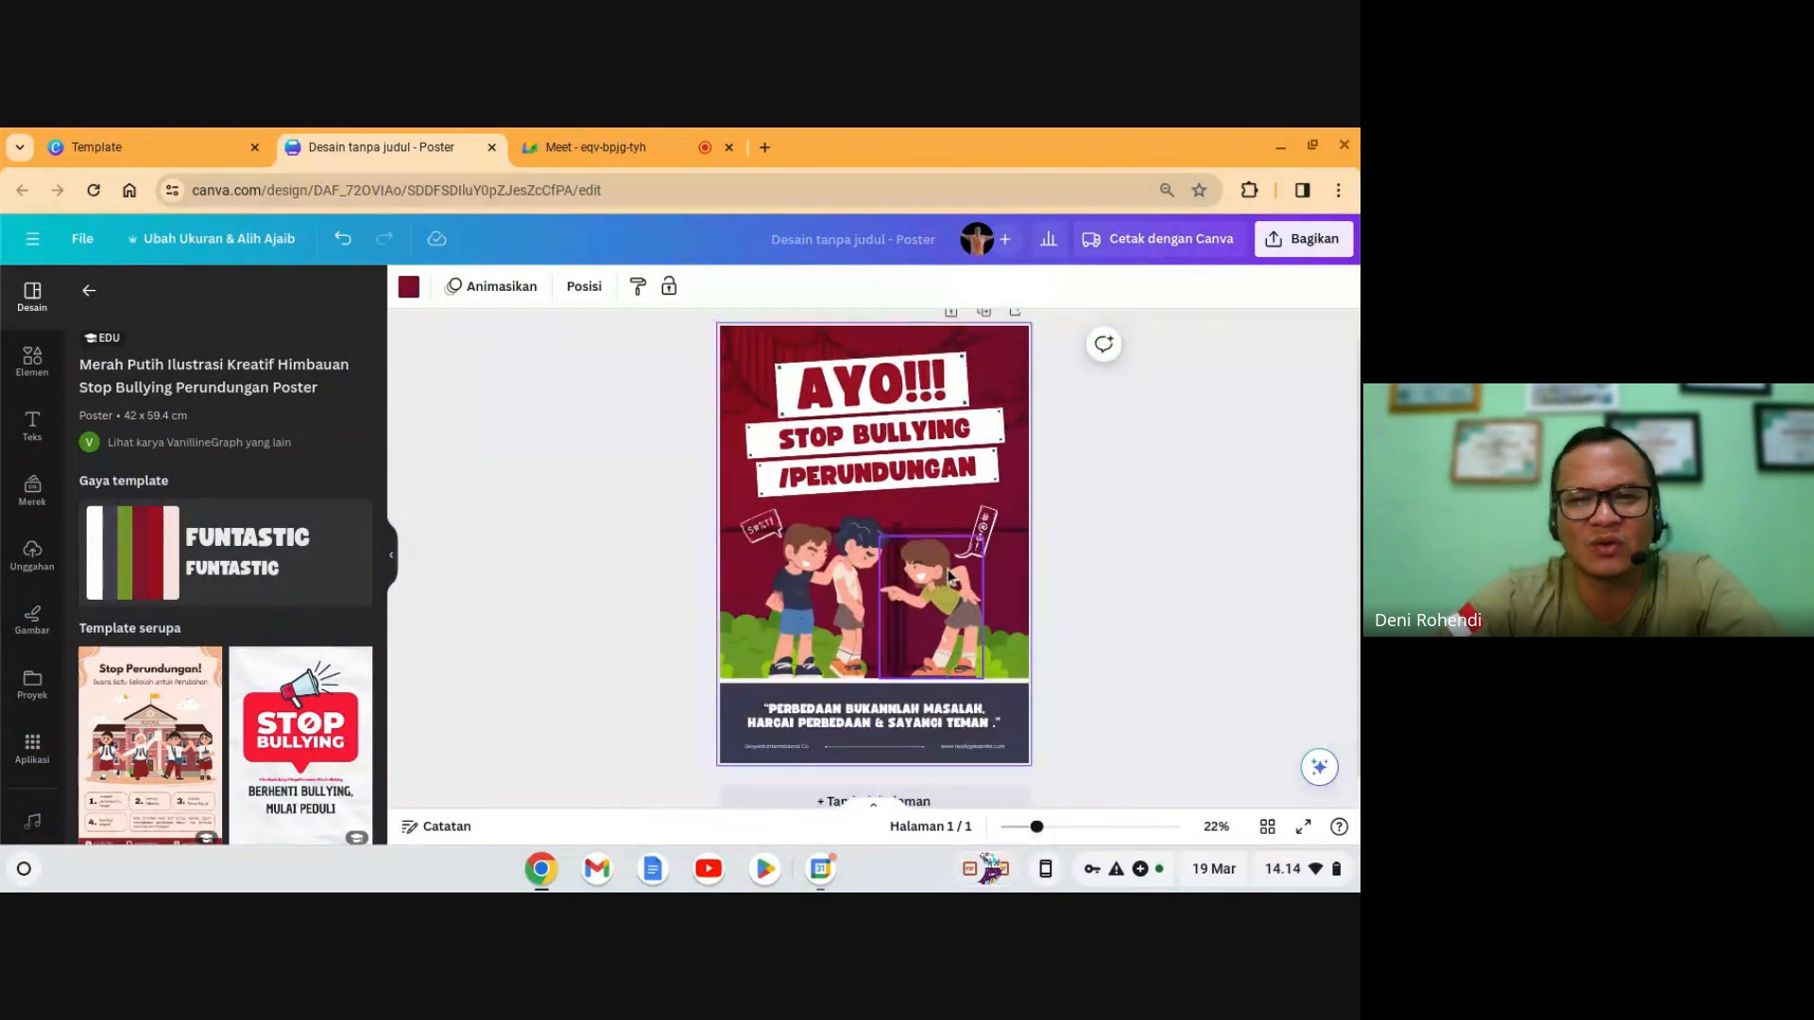
{"action": "scroll", "coordinate": [935, 718], "scroll_direction": "down", "scroll_amount": 1}
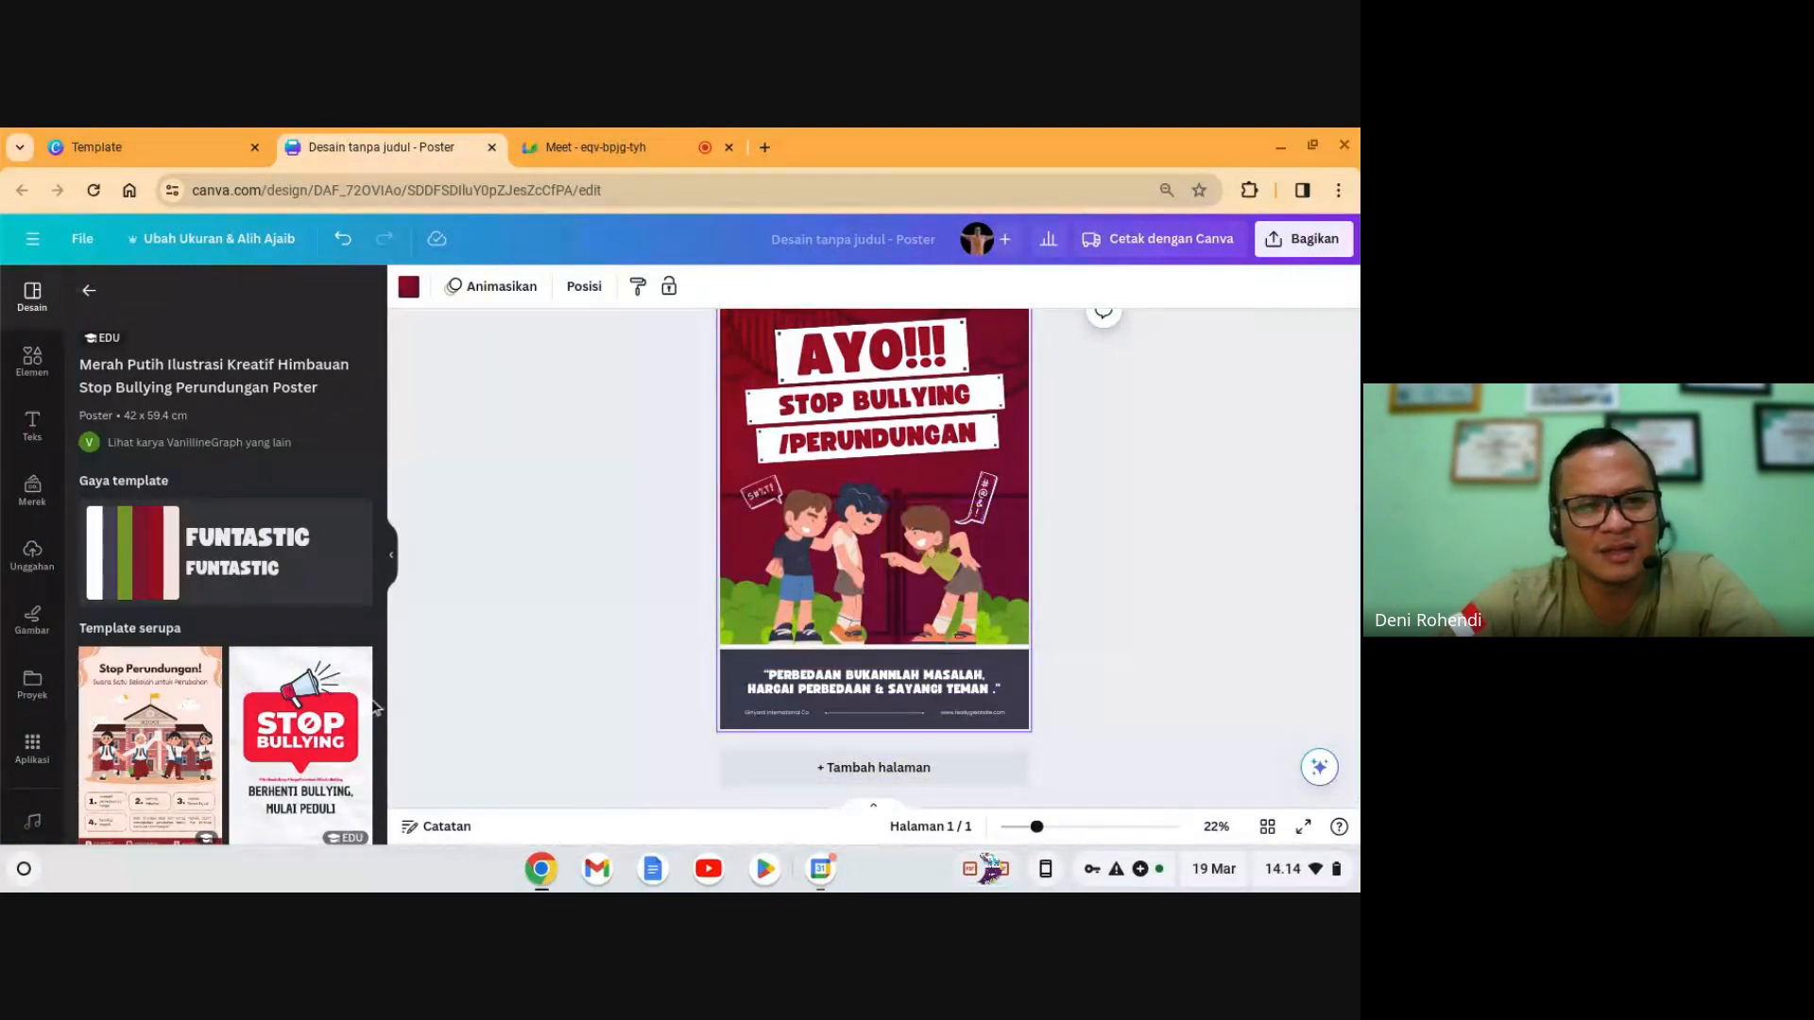
{"action": "left_click", "coordinate": [156, 744]}
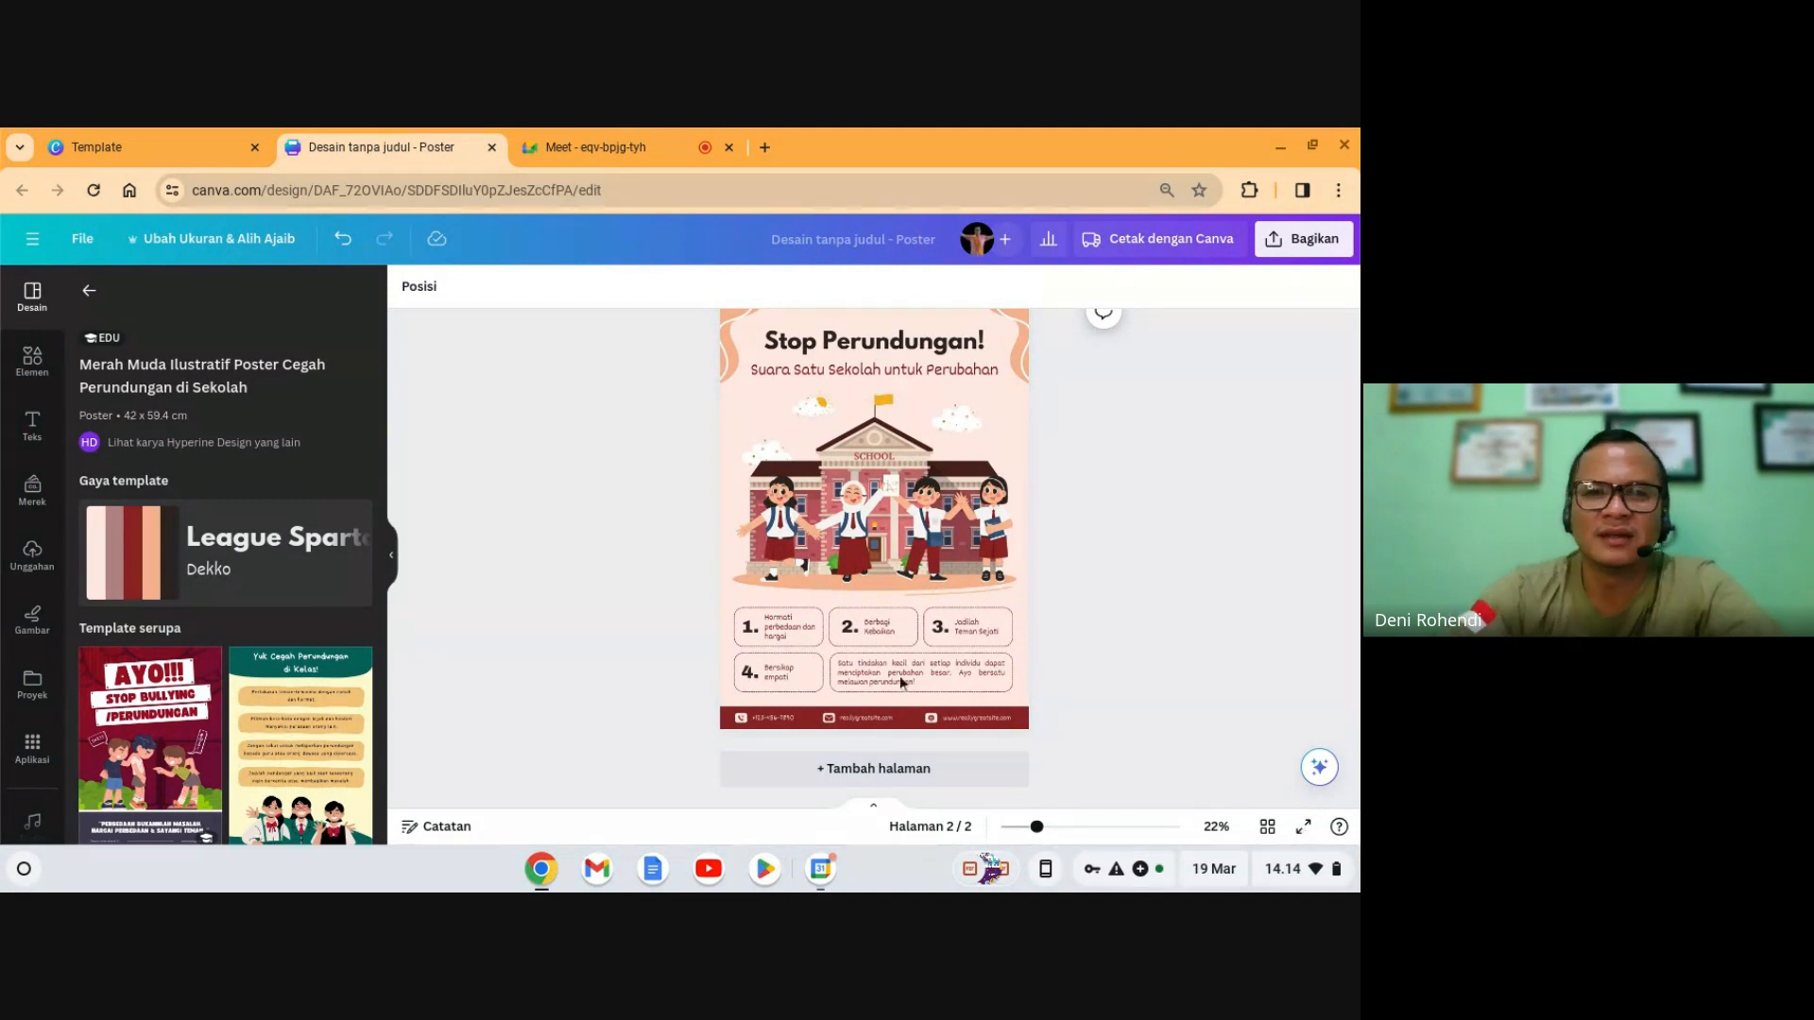
- Present the 'Stop Perundungan!' page 2 in full-screen presentation mode
{"action": "key", "text": "F11"}
{"action": "left_click", "coordinate": [927, 607]}
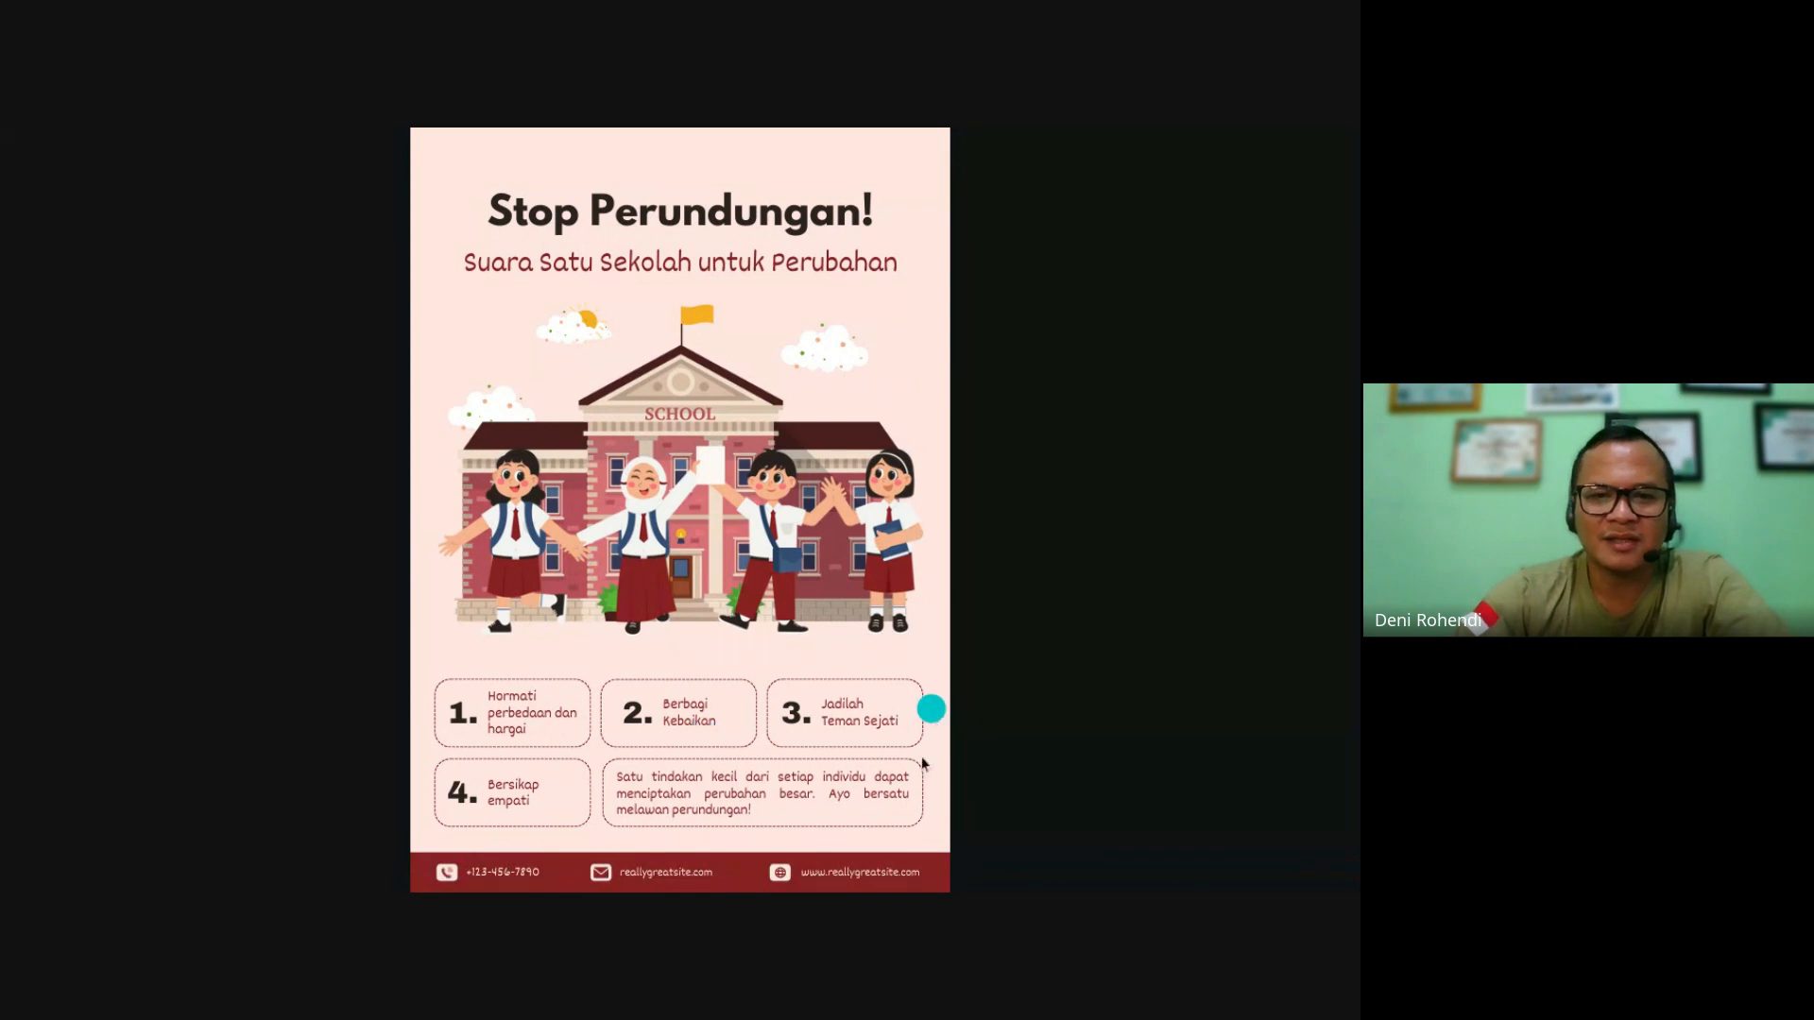
{"action": "key", "text": "Escape"}
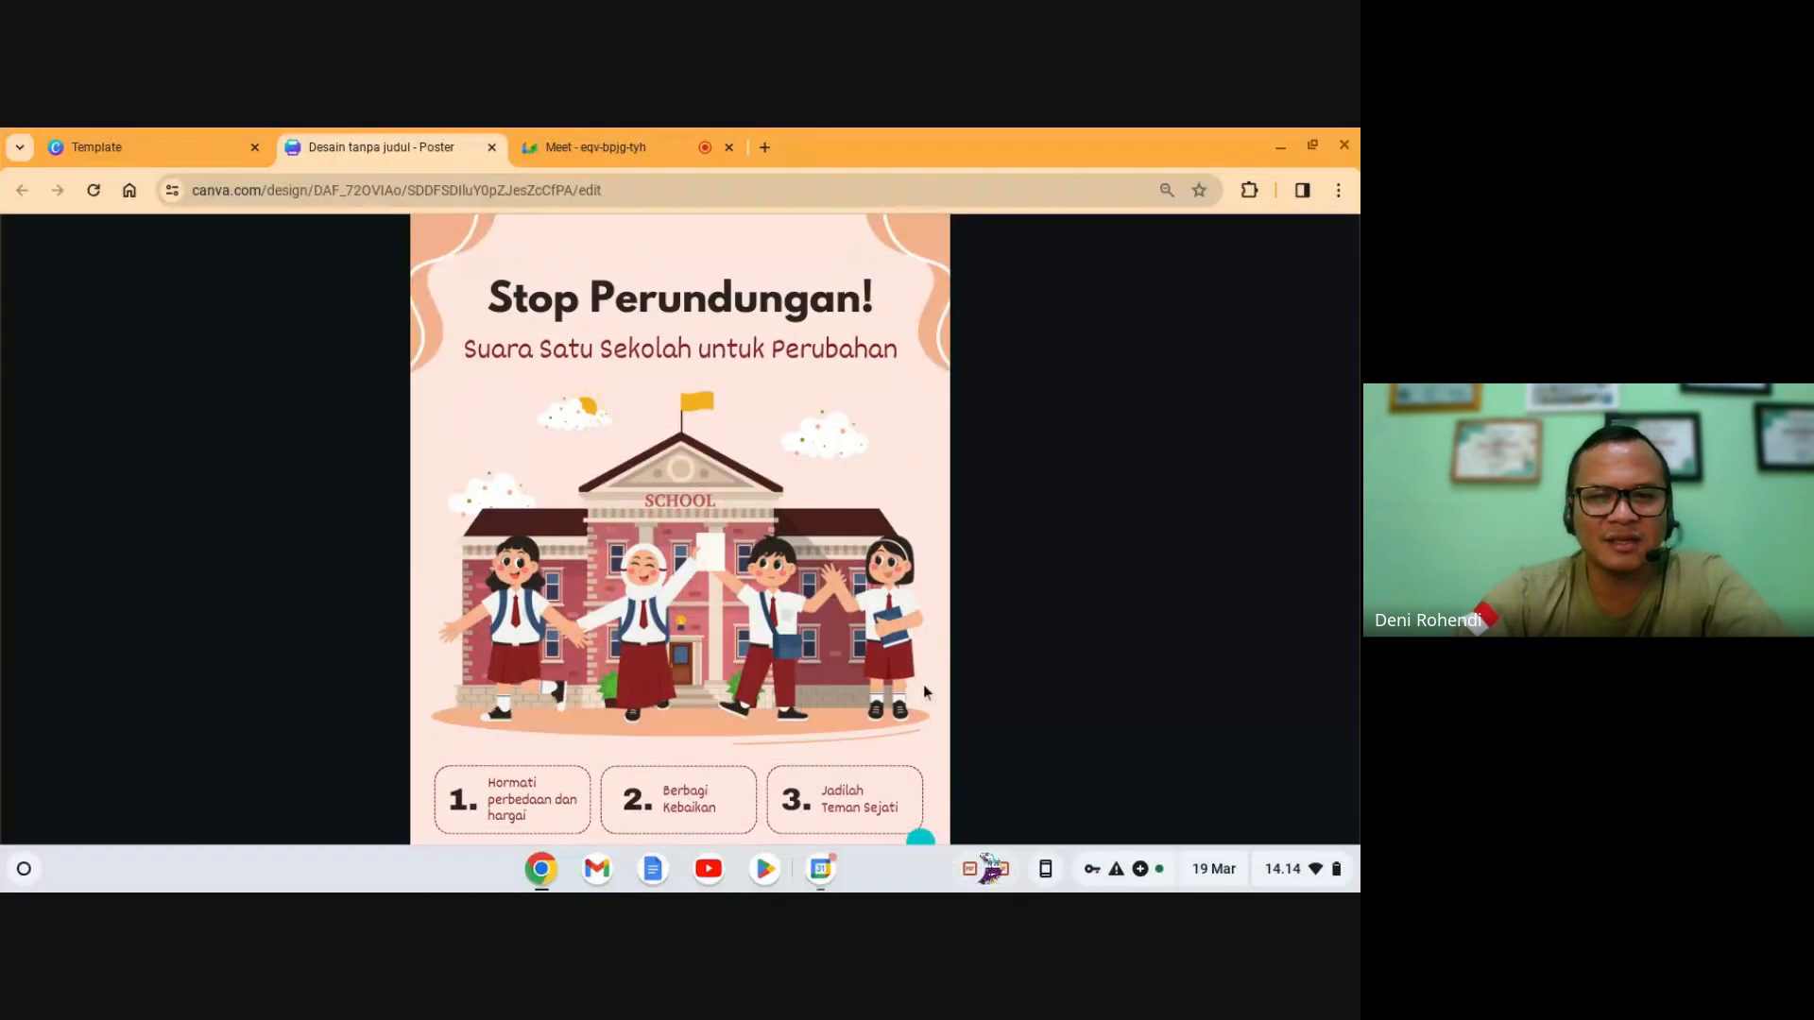
- Return to the editor and zoom in on the page 2 school illustration's child figures
{"action": "key", "text": "Escape"}
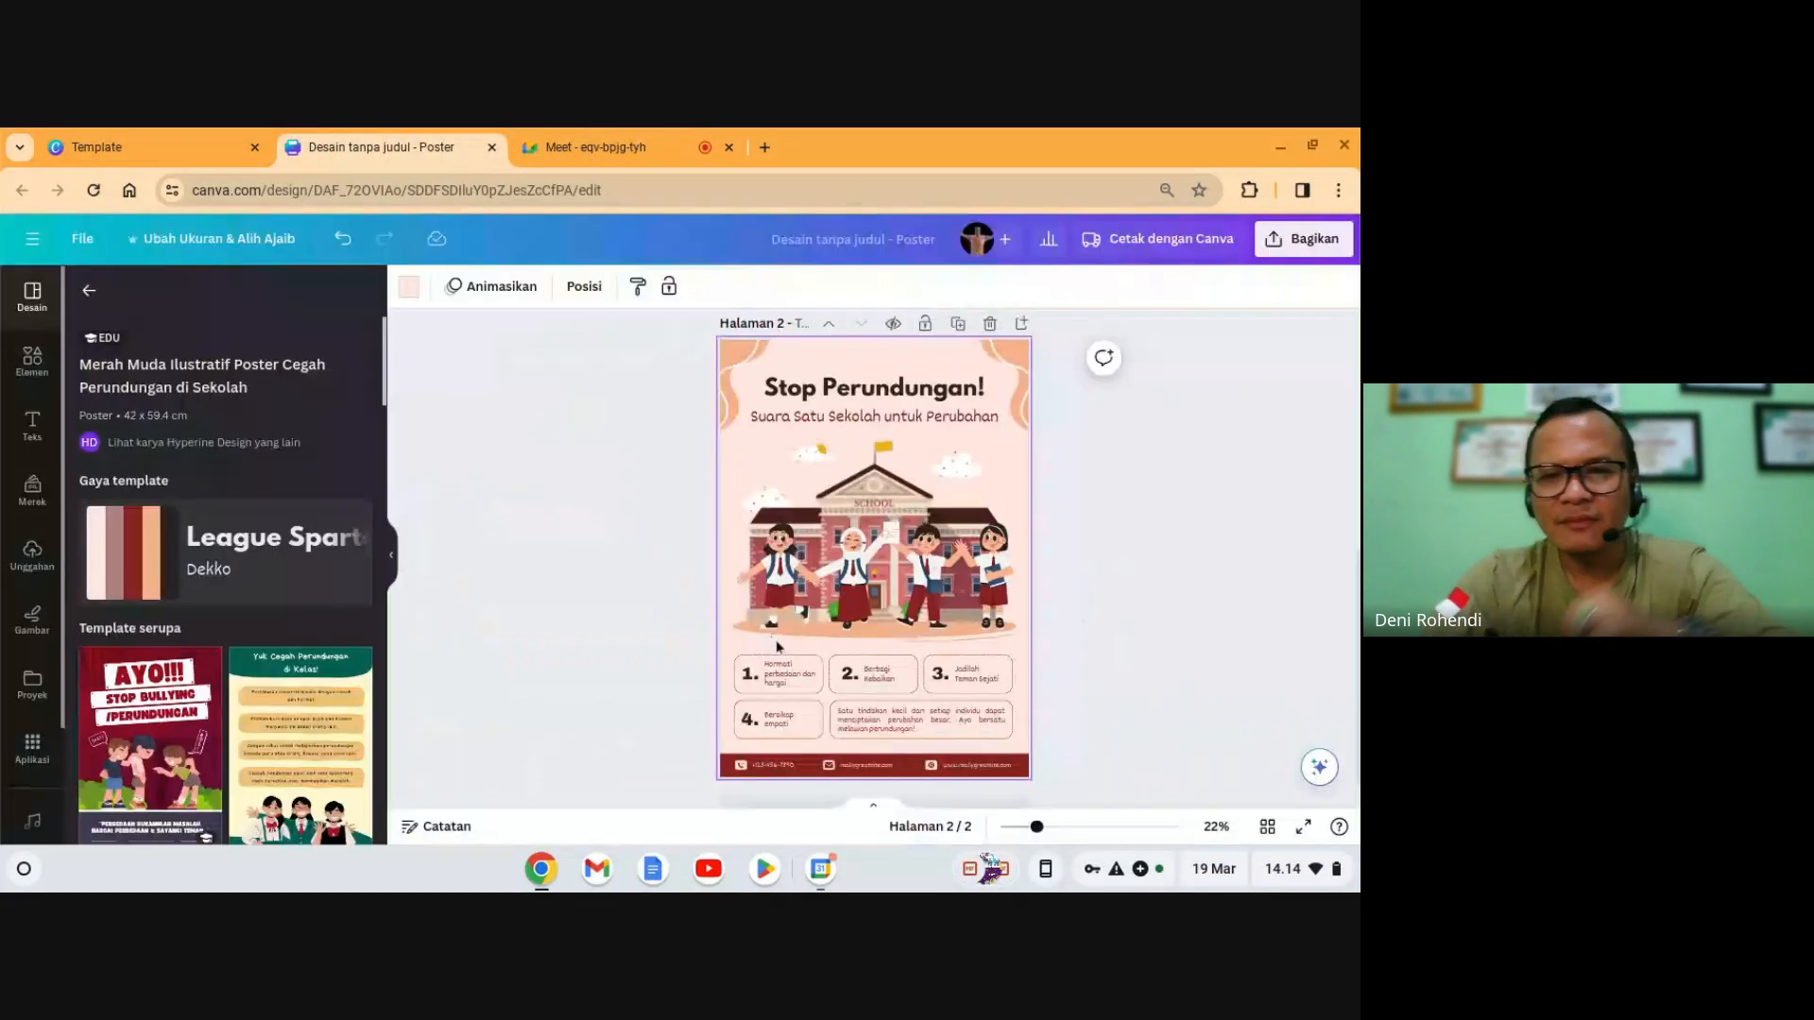
{"action": "left_click", "coordinate": [845, 604]}
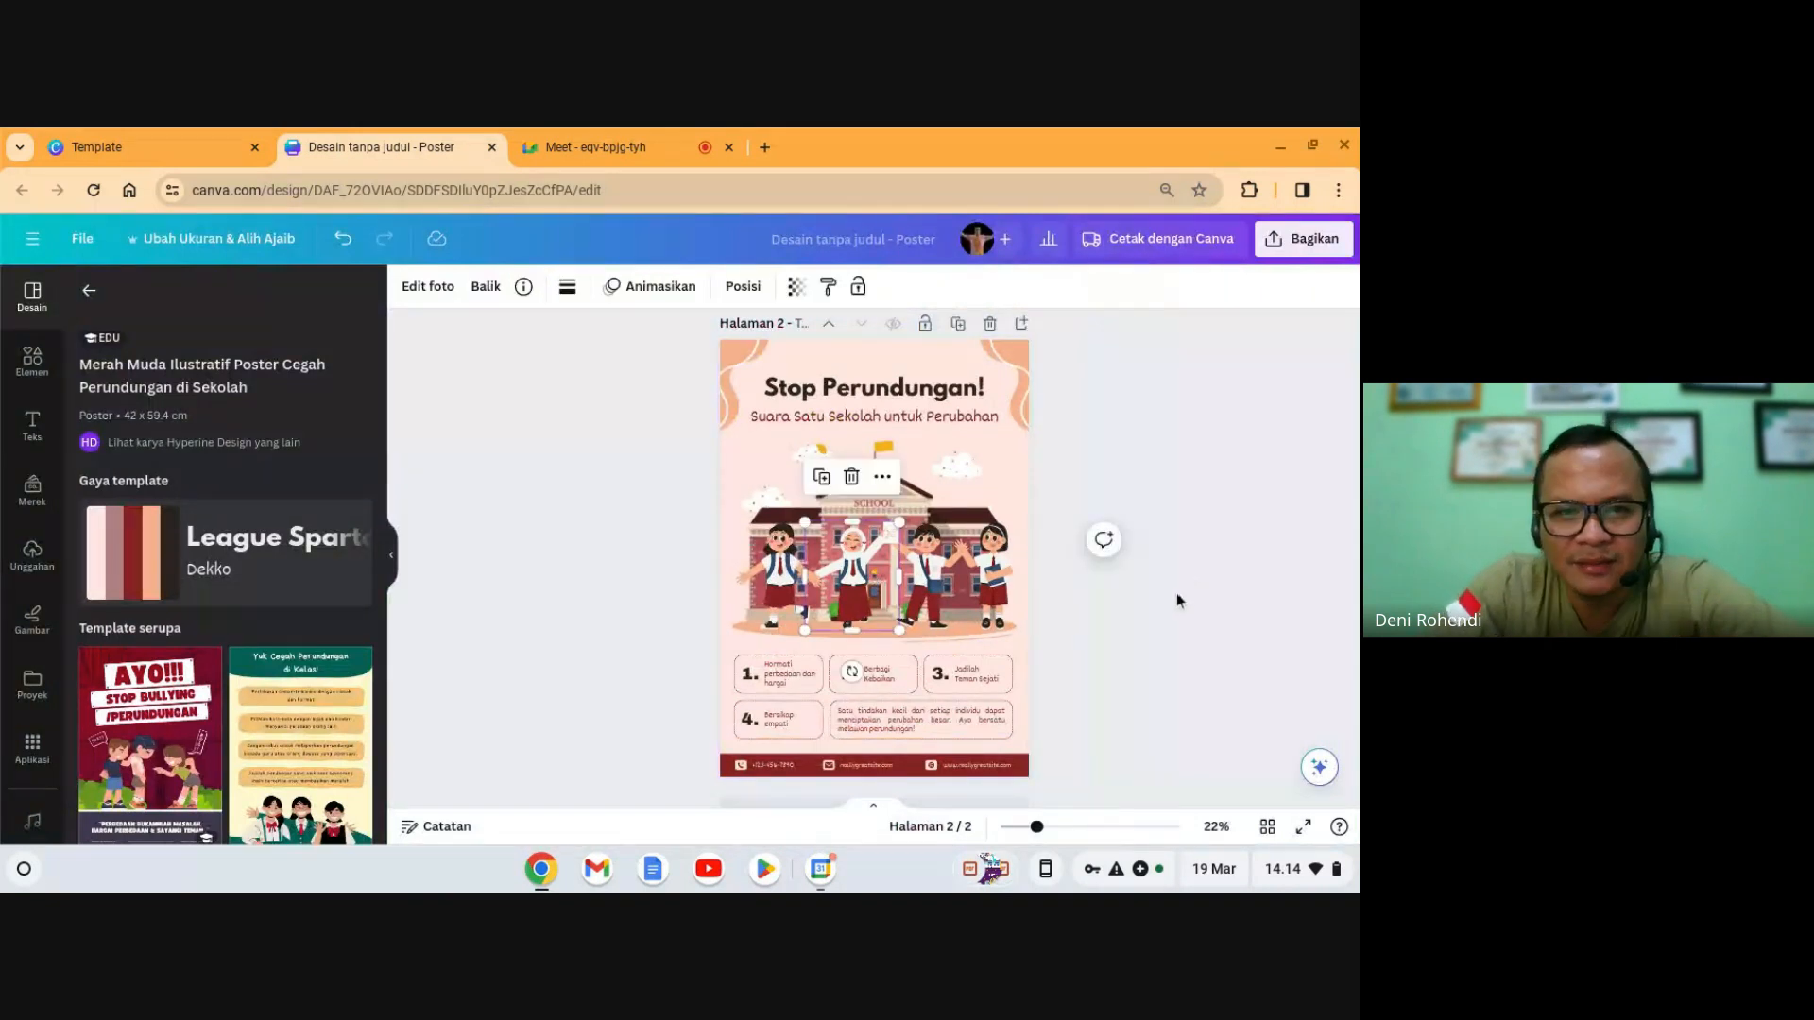
{"action": "left_click", "coordinate": [909, 580]}
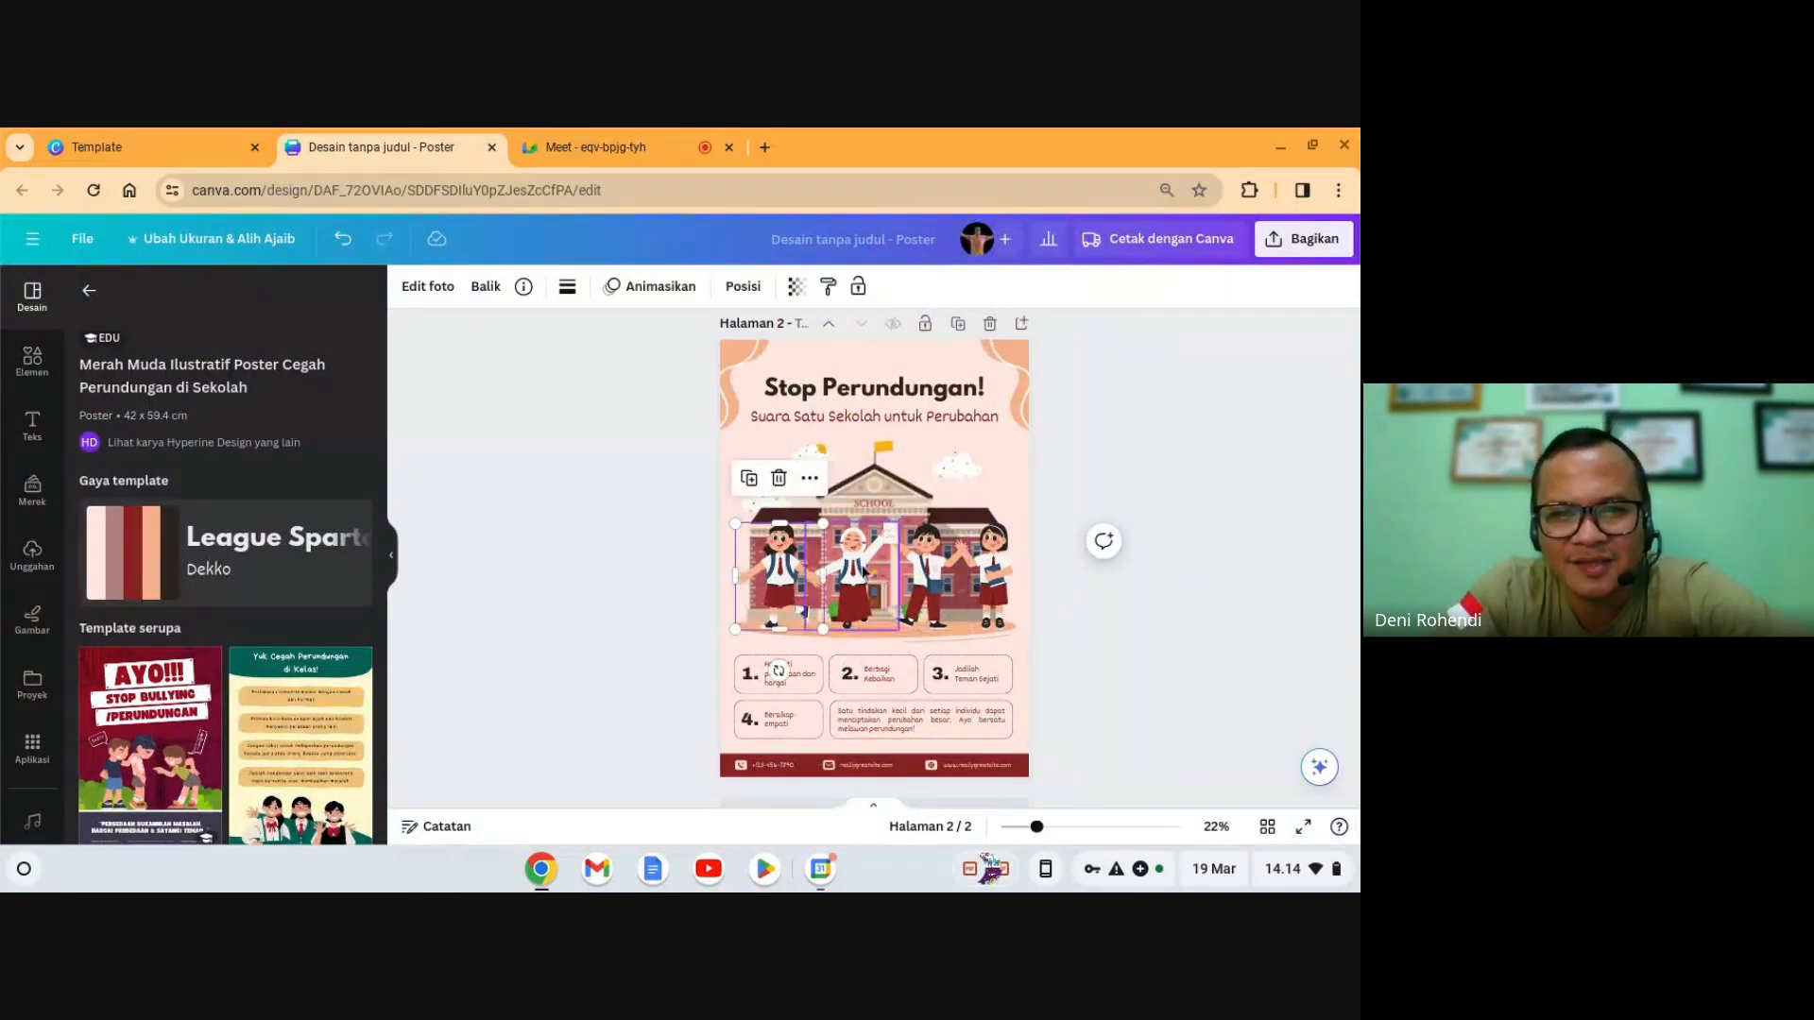
{"action": "left_click", "coordinate": [546, 520]}
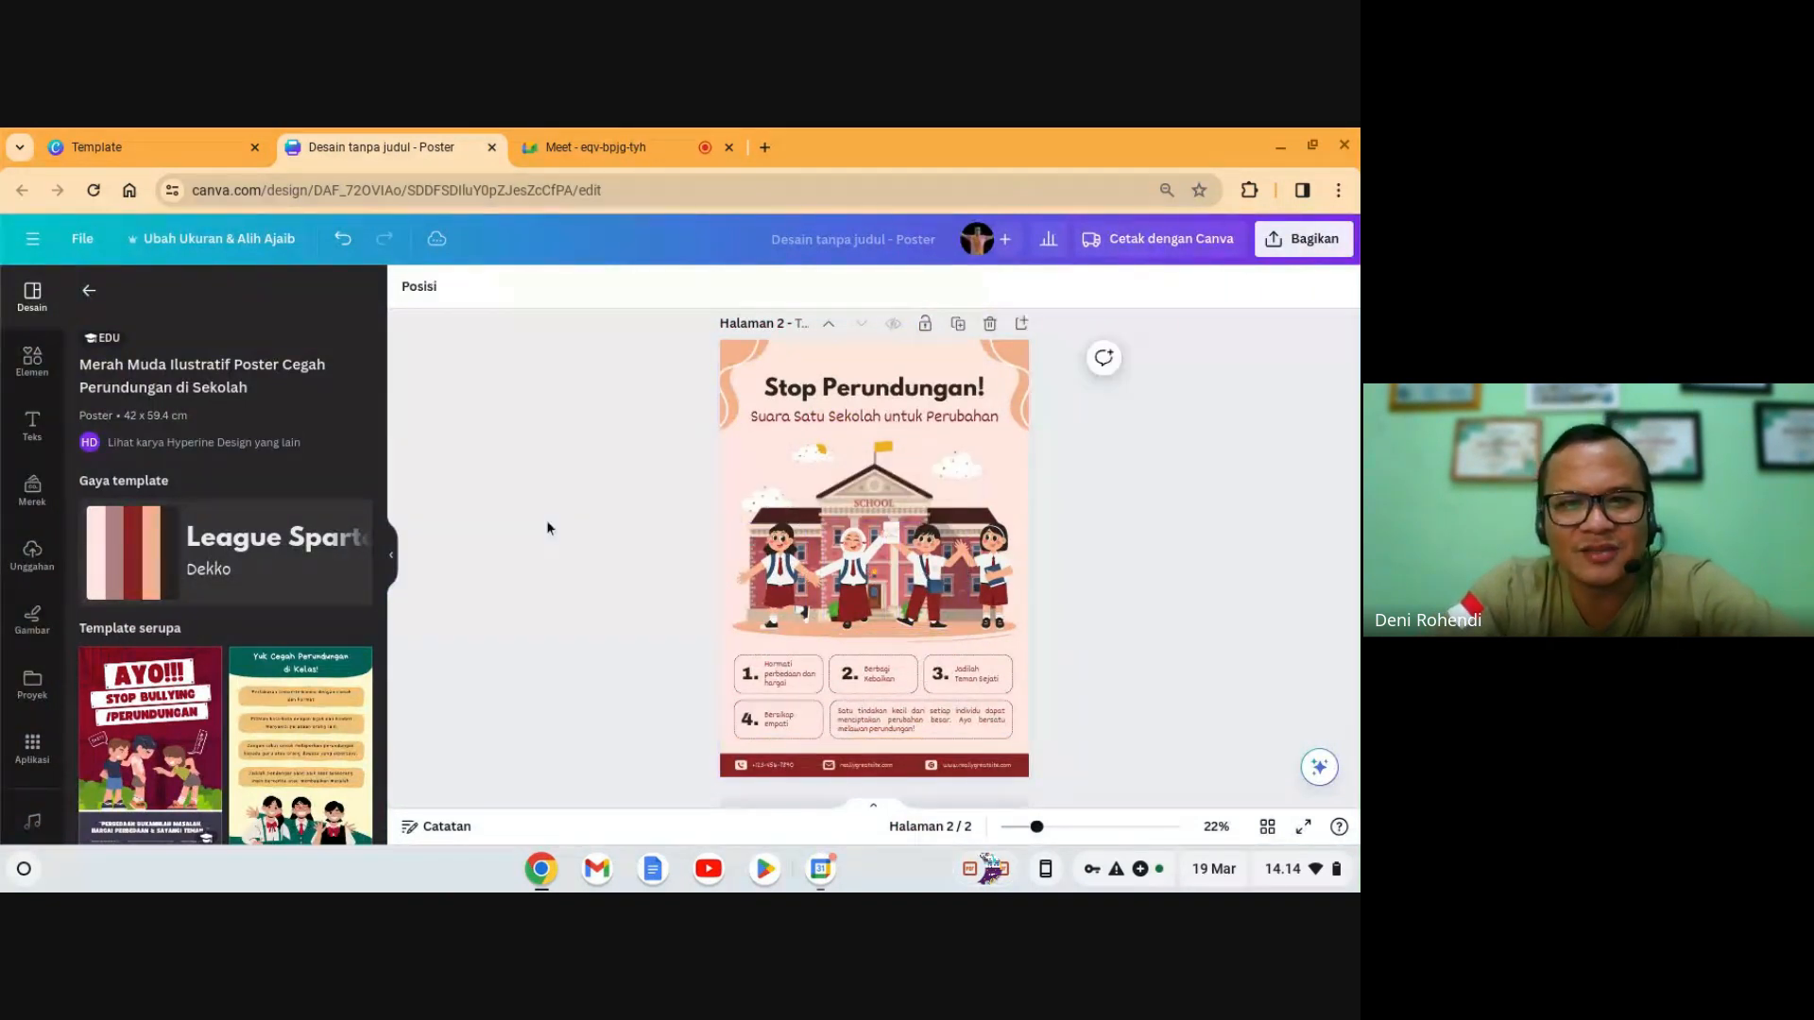
{"action": "left_click", "coordinate": [1078, 828]}
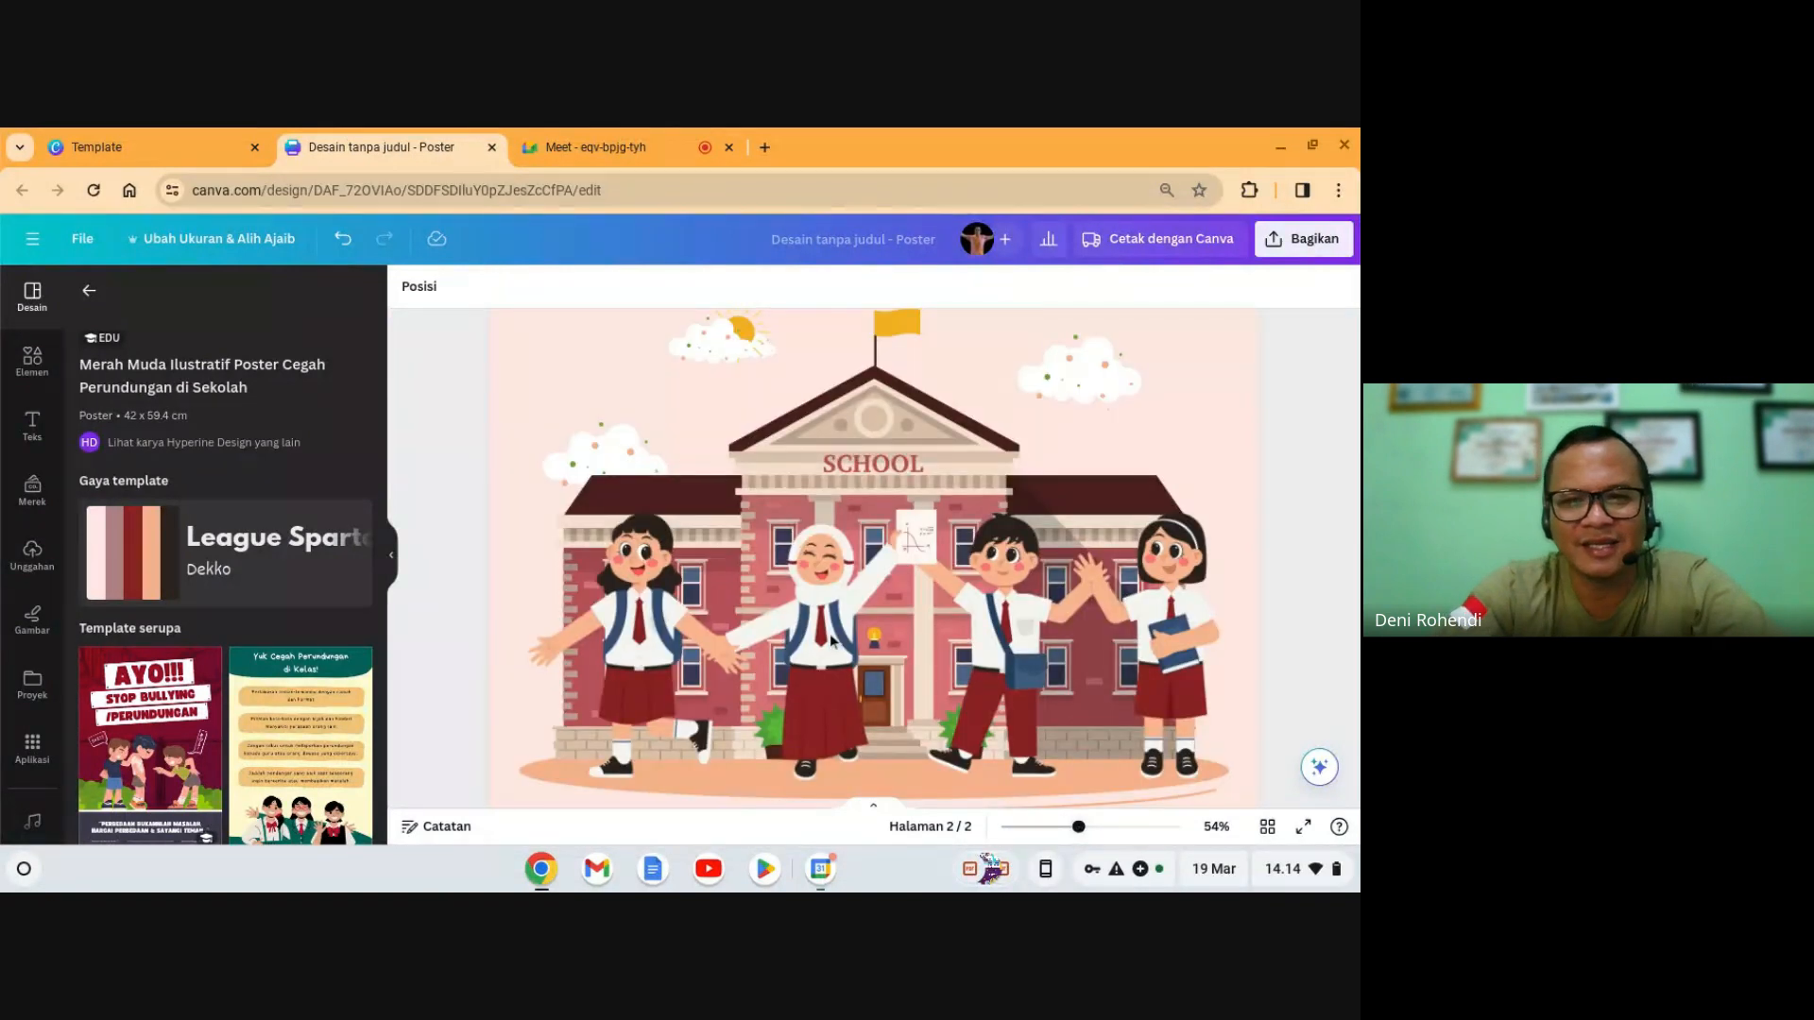
{"action": "scroll", "coordinate": [830, 641], "scroll_direction": "down", "scroll_amount": 1}
{"action": "left_click", "coordinate": [639, 631]}
{"action": "left_click", "coordinate": [829, 633]}
{"action": "left_click", "coordinate": [639, 631]}
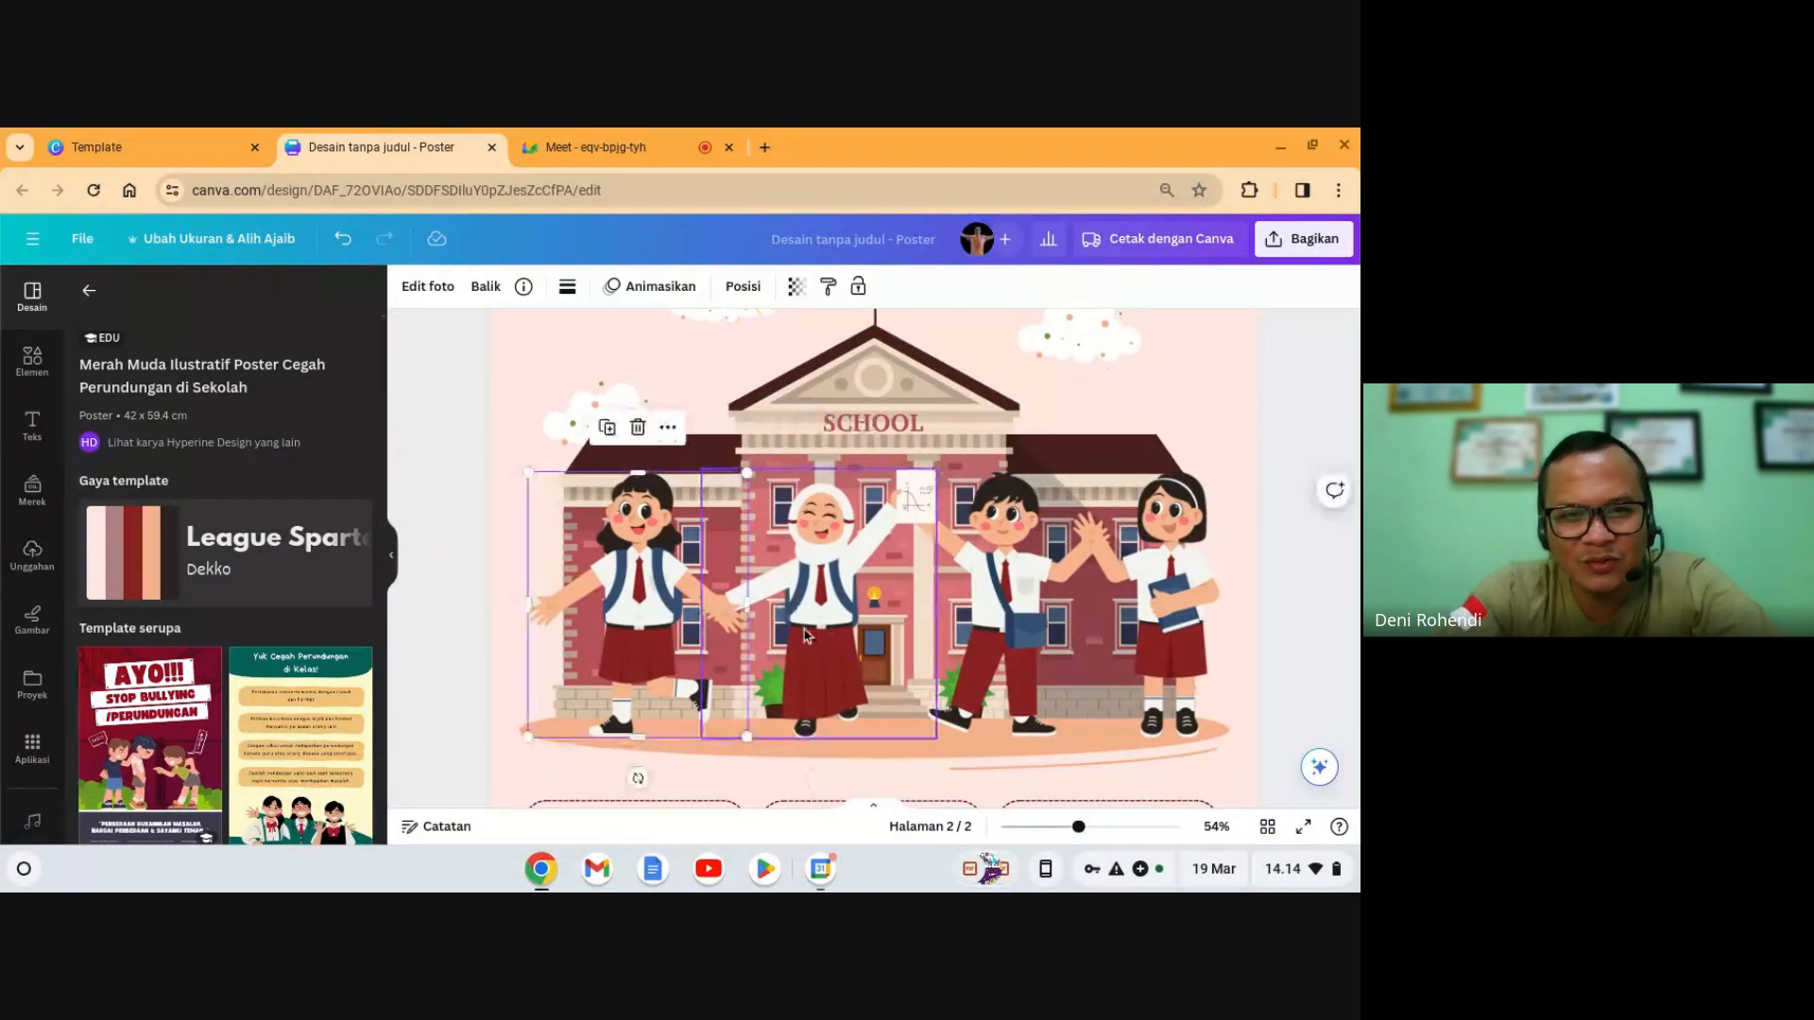
{"action": "left_click", "coordinate": [820, 631]}
{"action": "left_click", "coordinate": [1007, 631]}
{"action": "left_click", "coordinate": [1187, 599]}
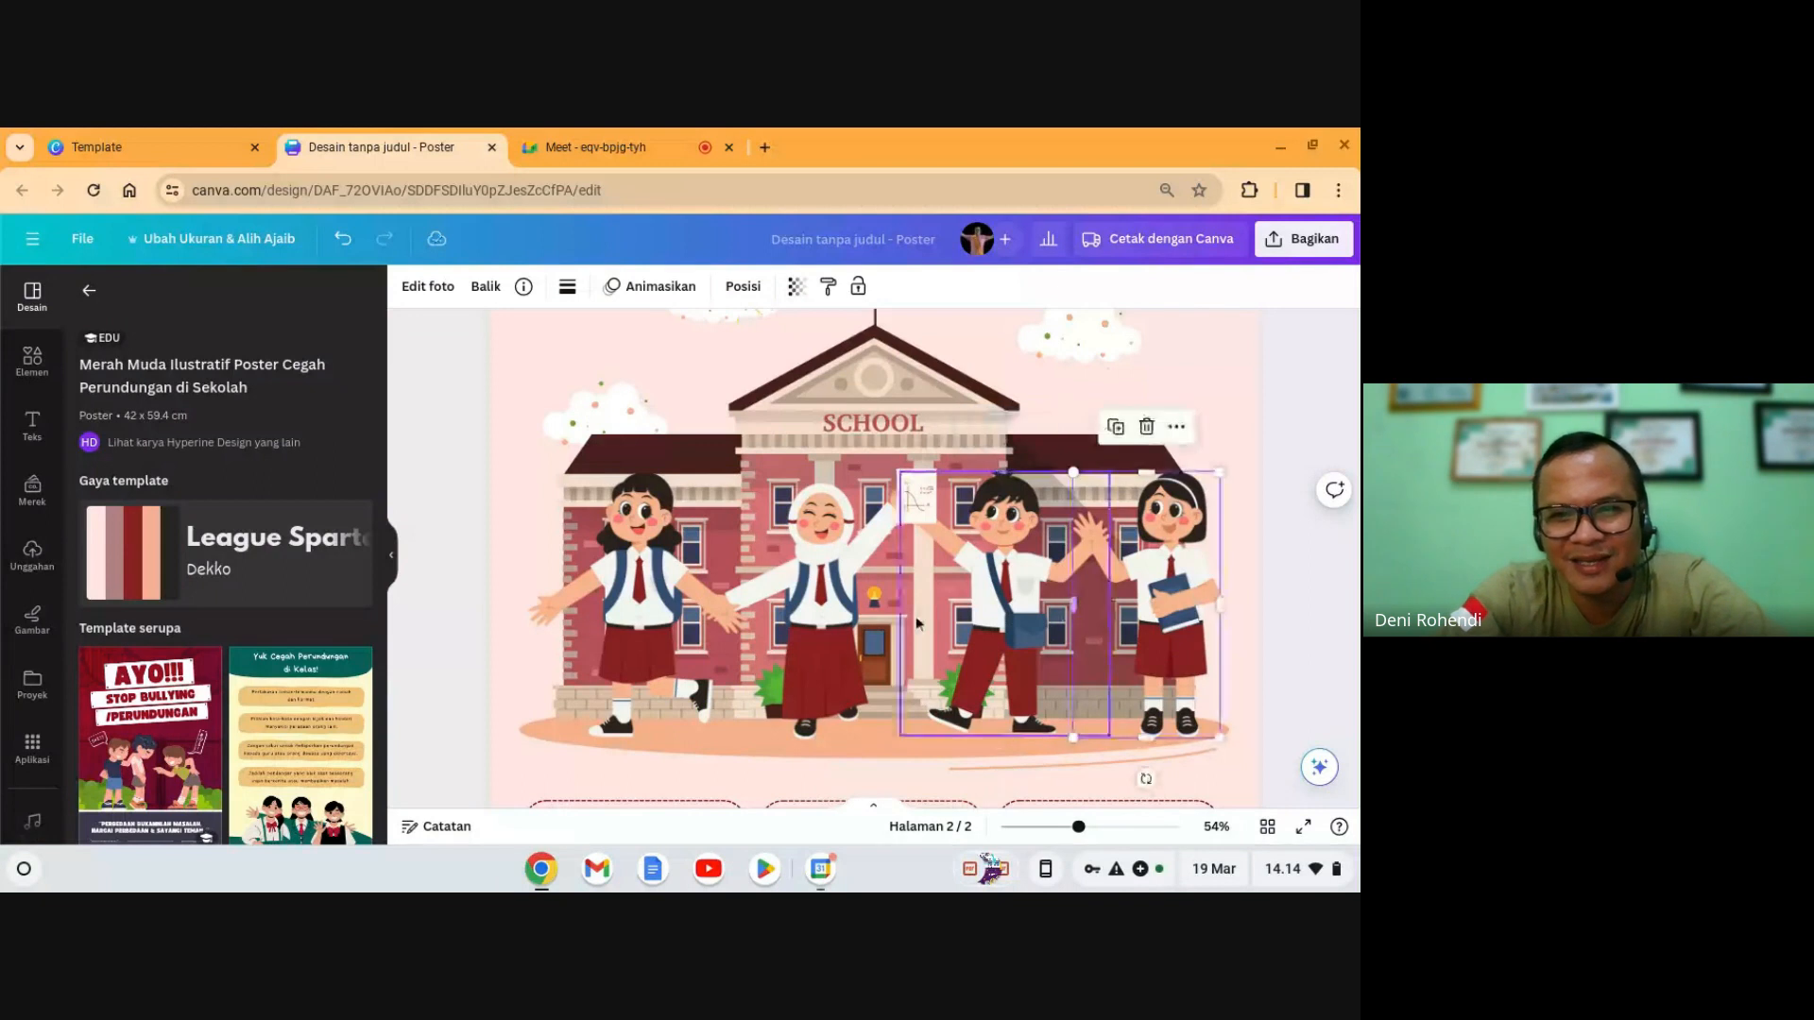
{"action": "left_click", "coordinate": [820, 609]}
{"action": "left_click", "coordinate": [728, 612]}
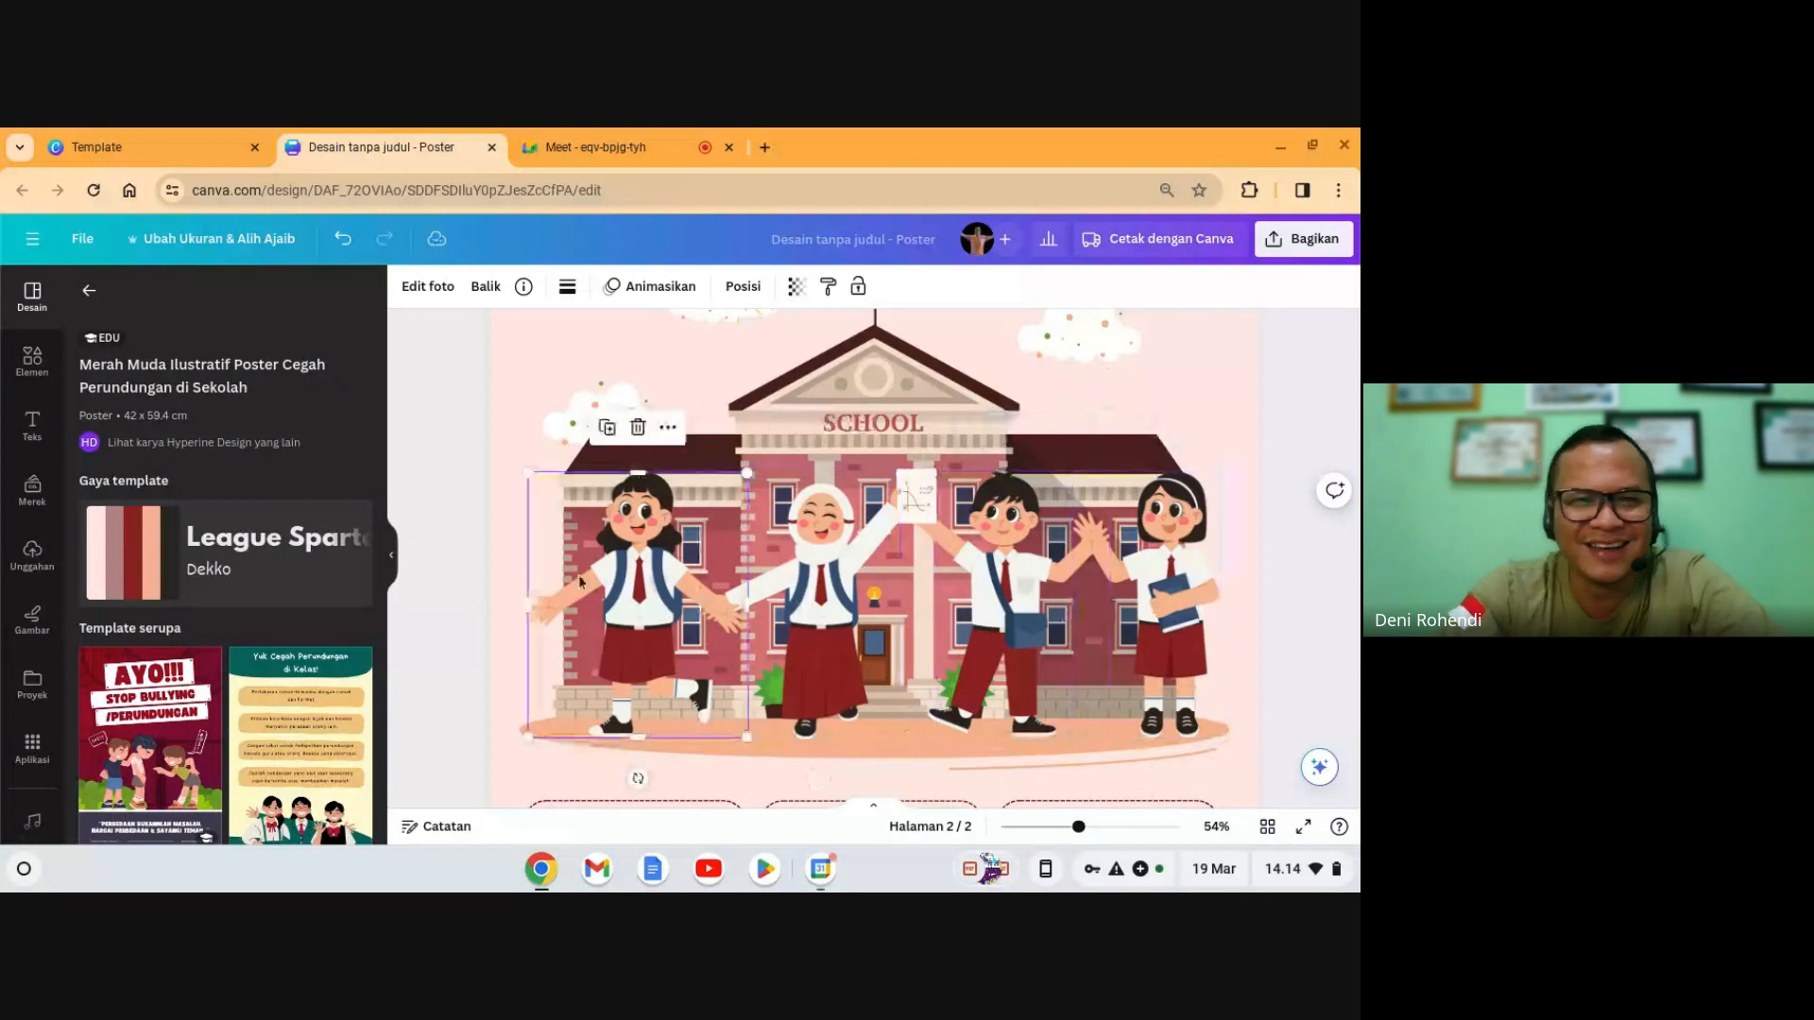
{"action": "left_click", "coordinate": [427, 444]}
- Delete the four child figures, leaving only the school building, with Elements open
{"action": "left_click", "coordinate": [35, 365]}
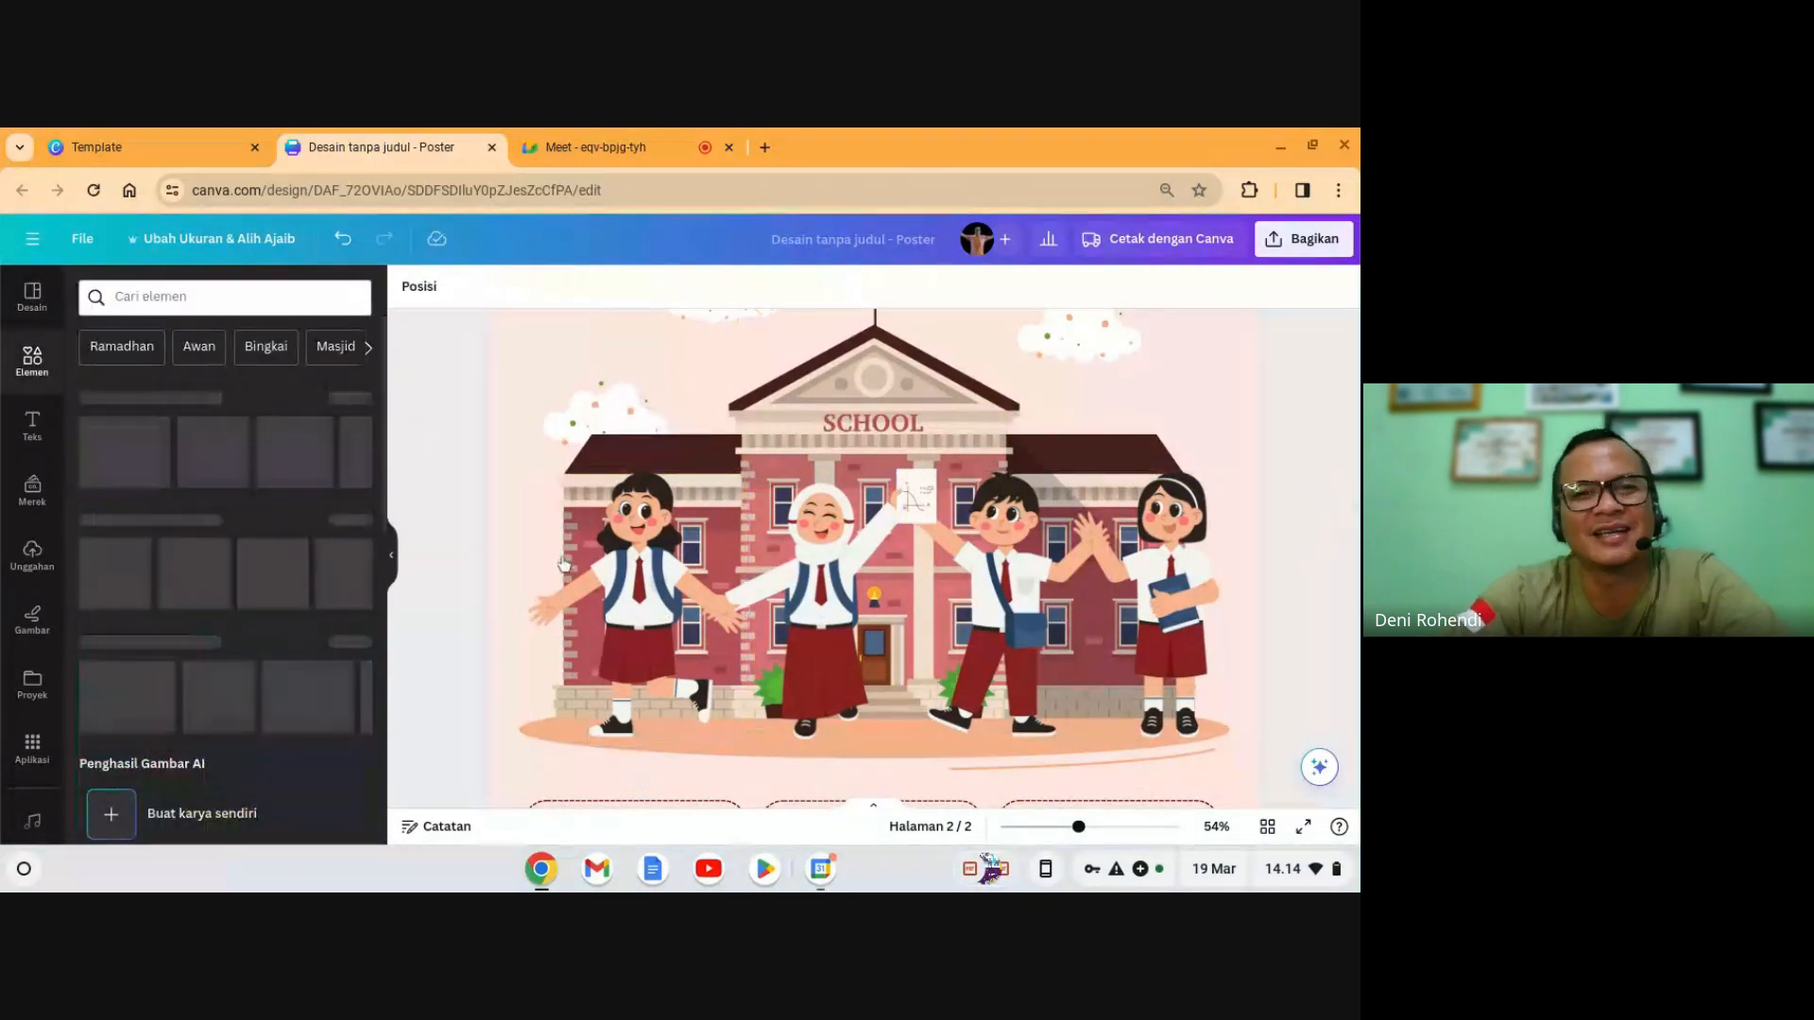
{"action": "left_click", "coordinate": [592, 564]}
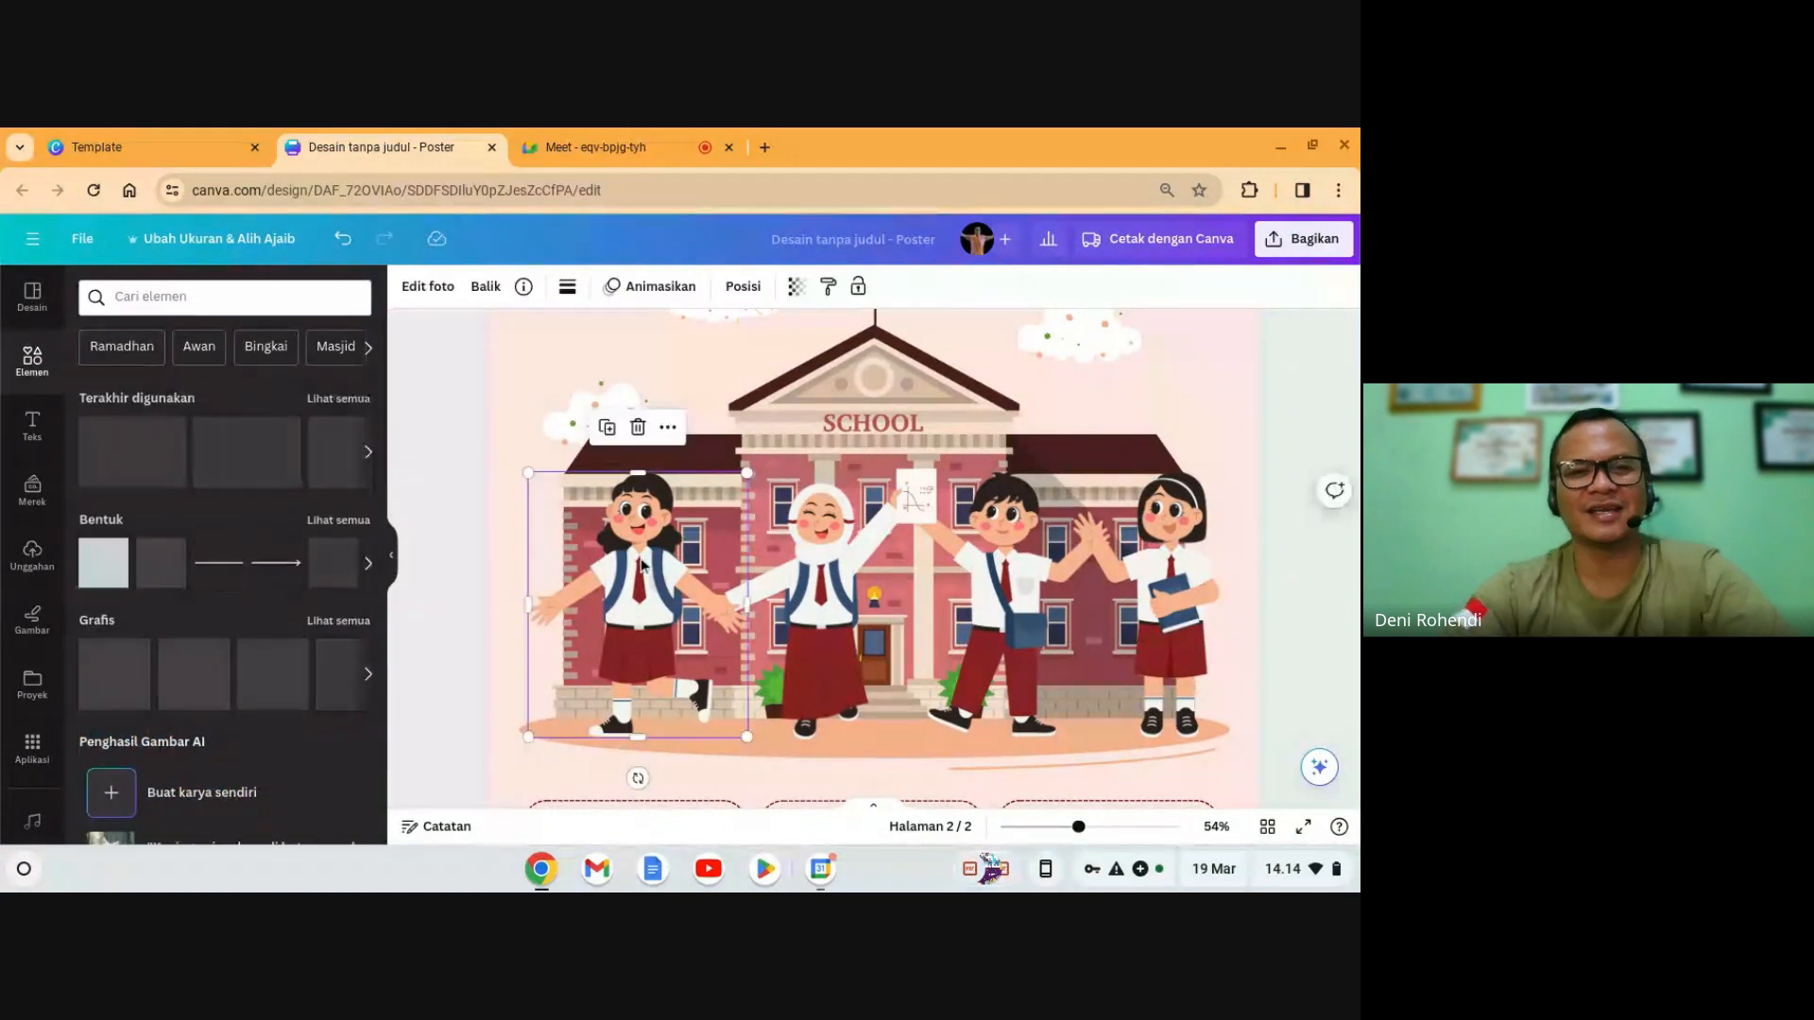
{"action": "left_click", "coordinate": [638, 427]}
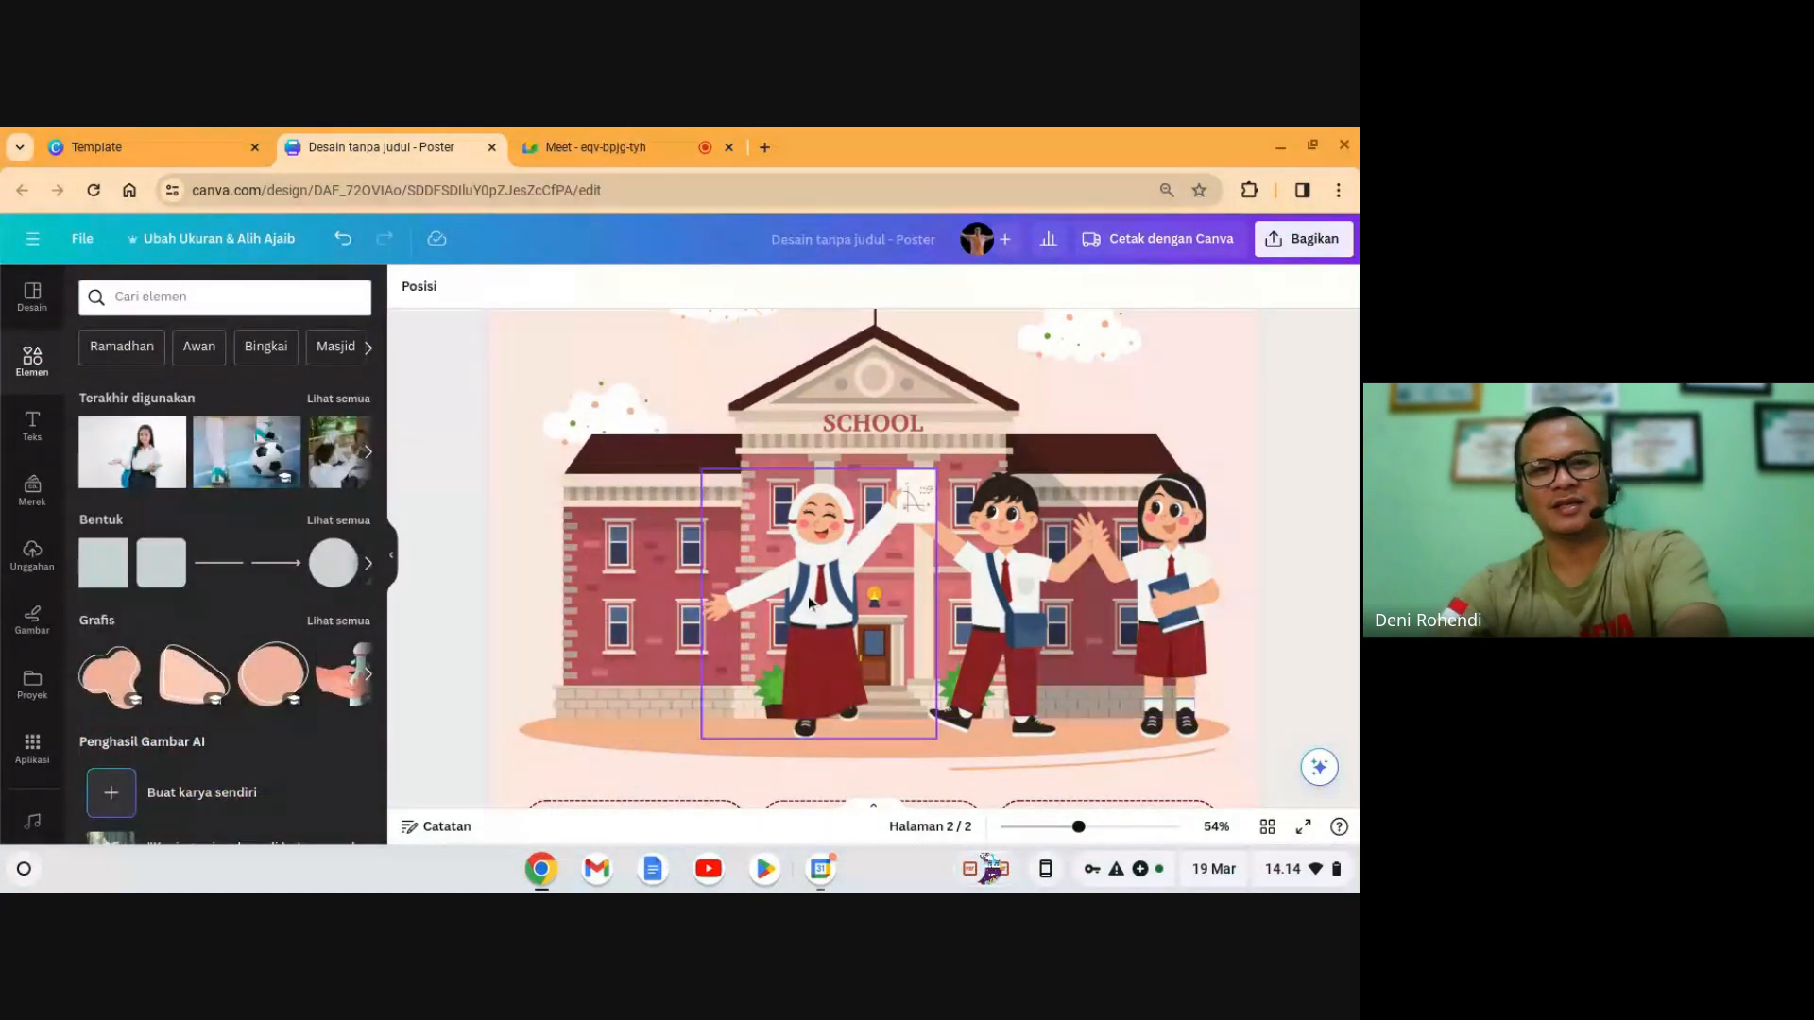
{"action": "left_click", "coordinate": [813, 539]}
{"action": "left_click", "coordinate": [820, 427]}
{"action": "left_click", "coordinate": [973, 534]}
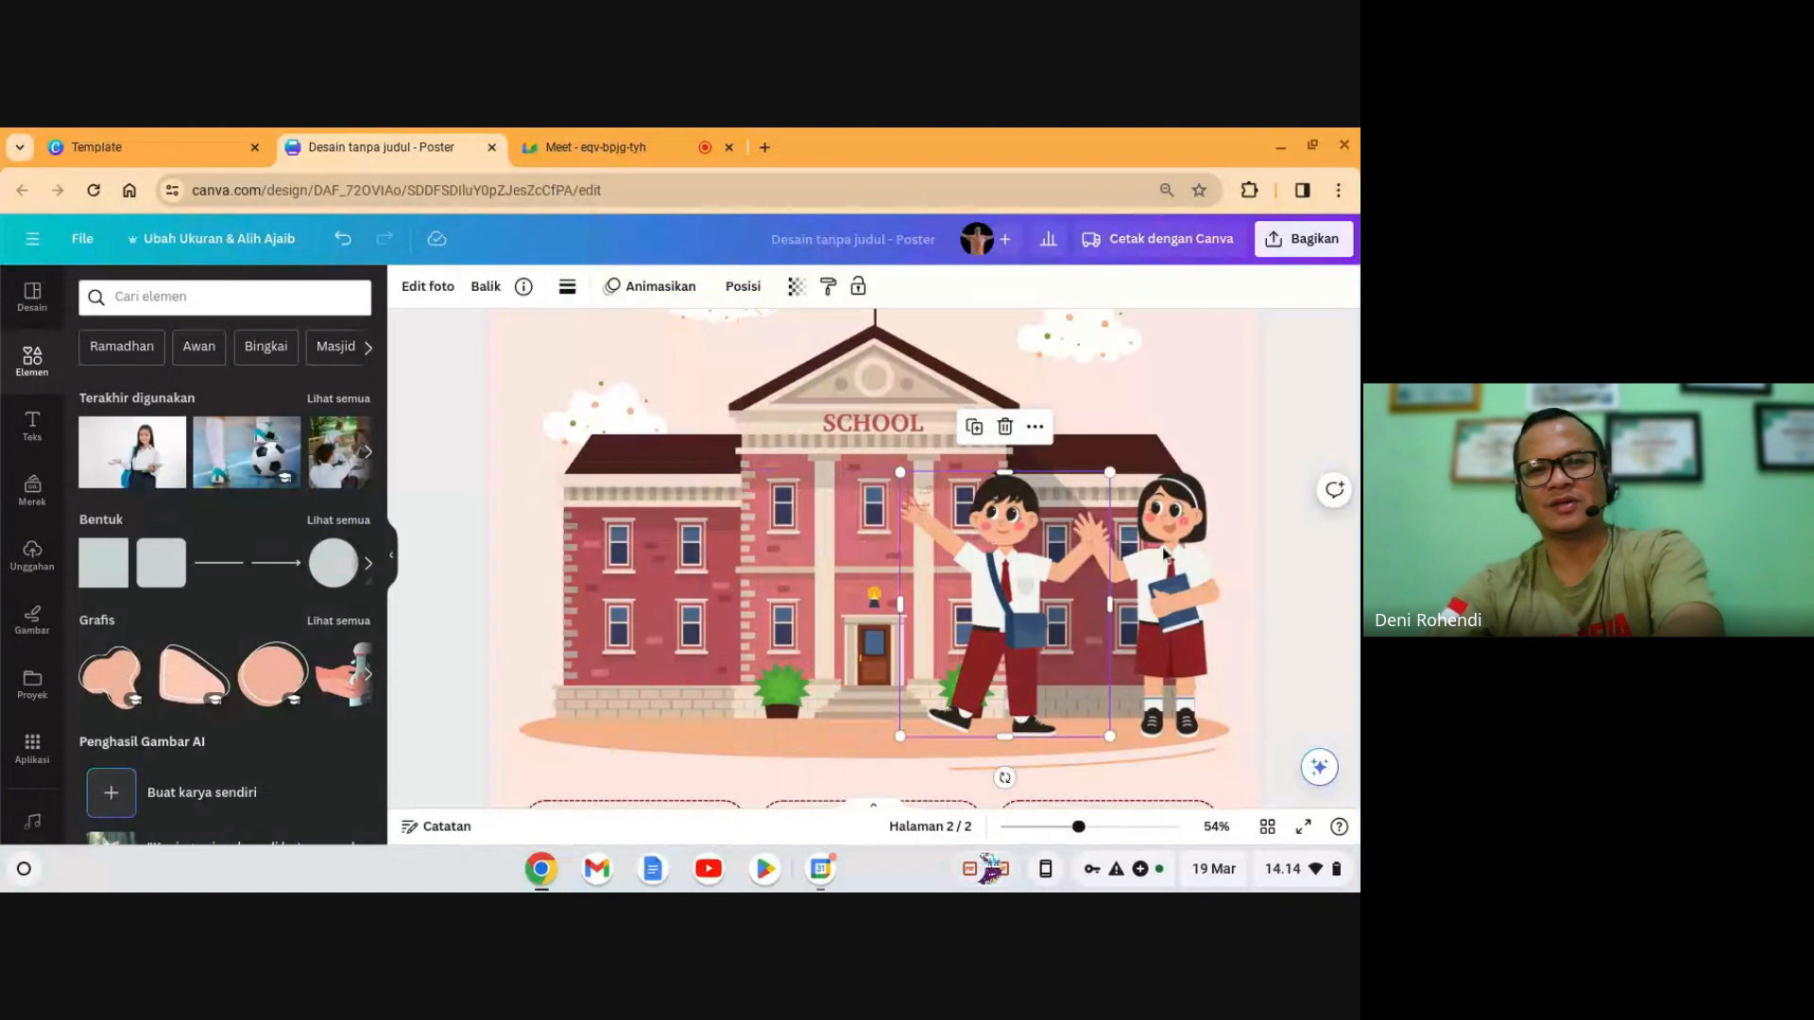
{"action": "key", "text": "Delete"}
{"action": "left_click", "coordinate": [1146, 605]}
{"action": "key", "text": "Delete"}
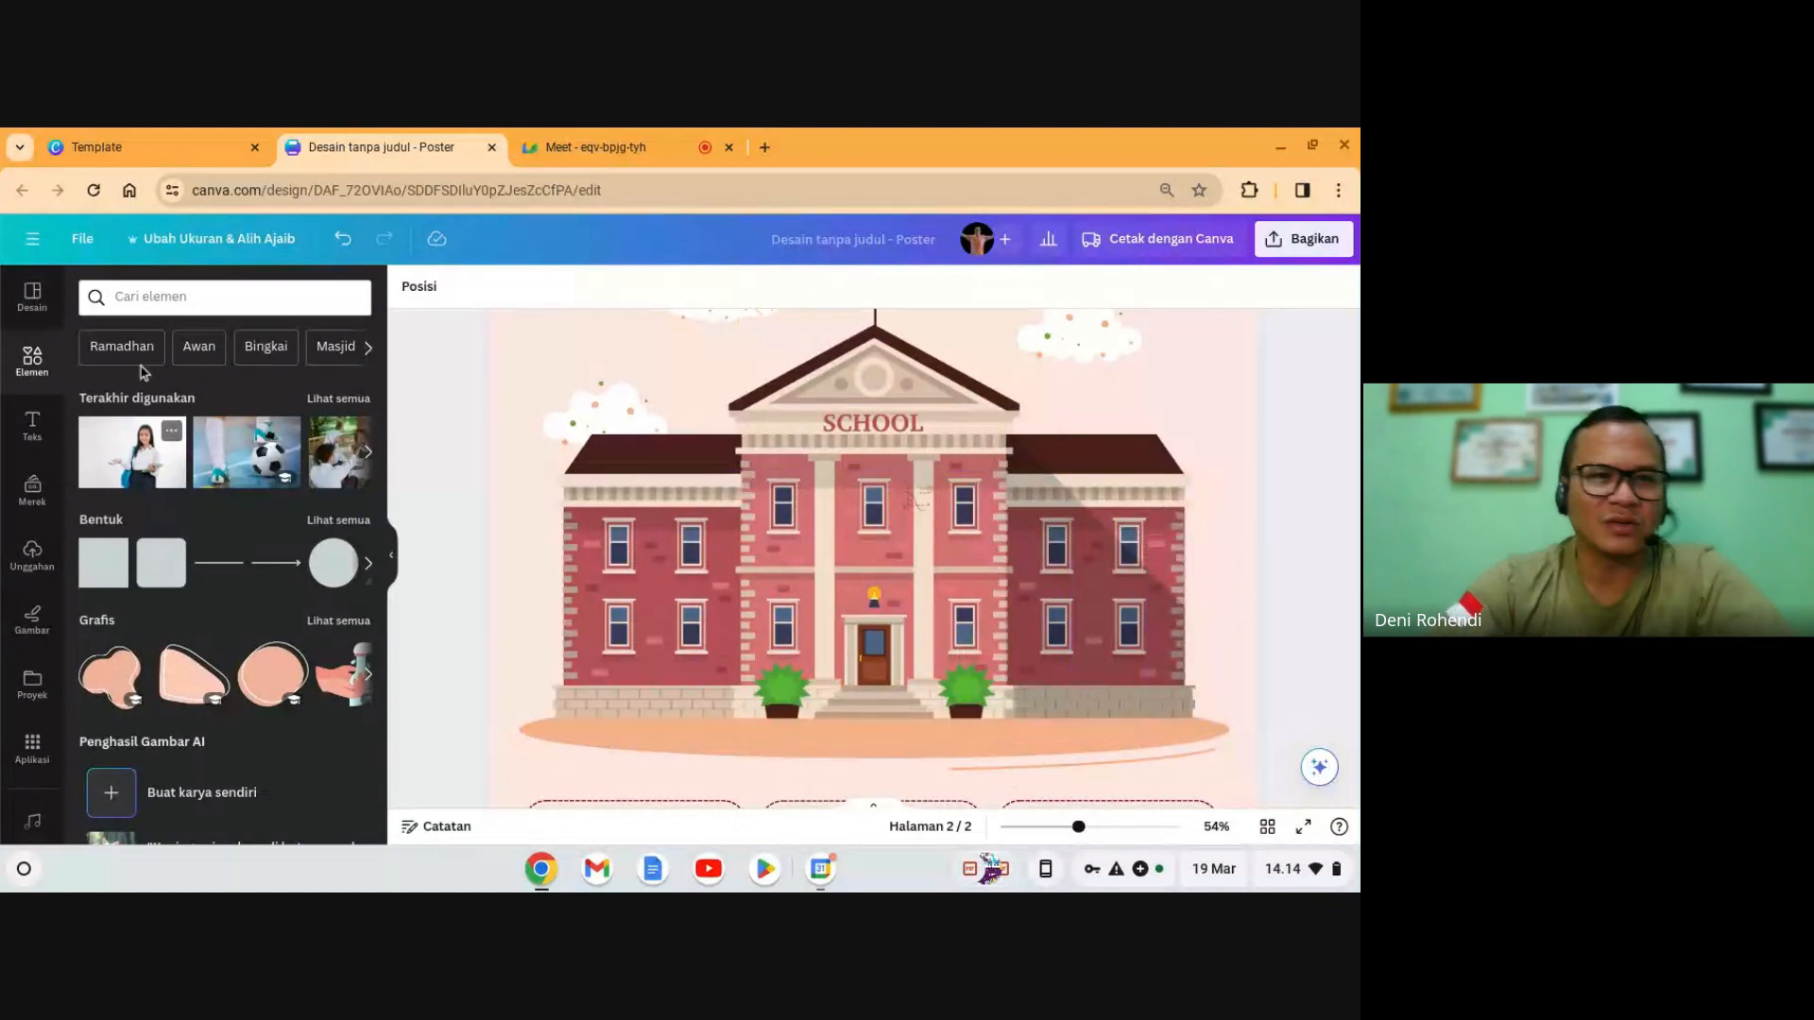
- Search Elements for 'anak smp' and add the three-children graphic to page 2
{"action": "left_click", "coordinate": [164, 300]}
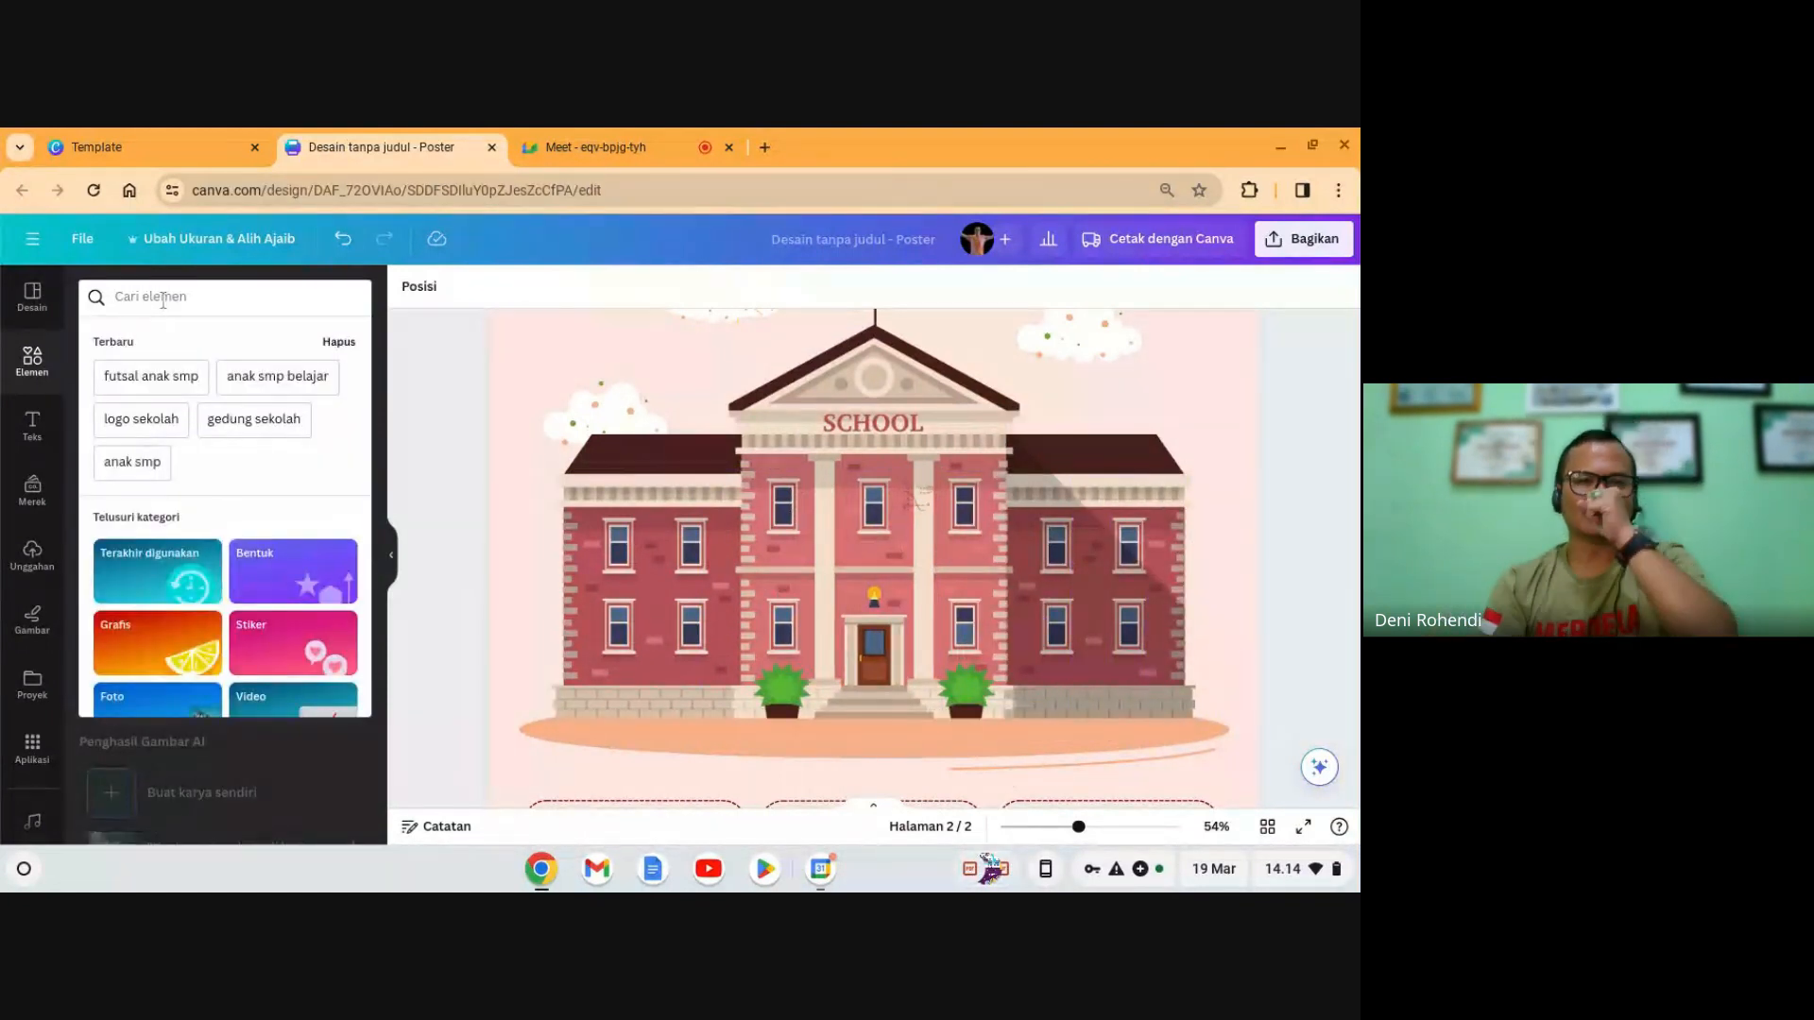
{"action": "type", "text": "anak smp"}
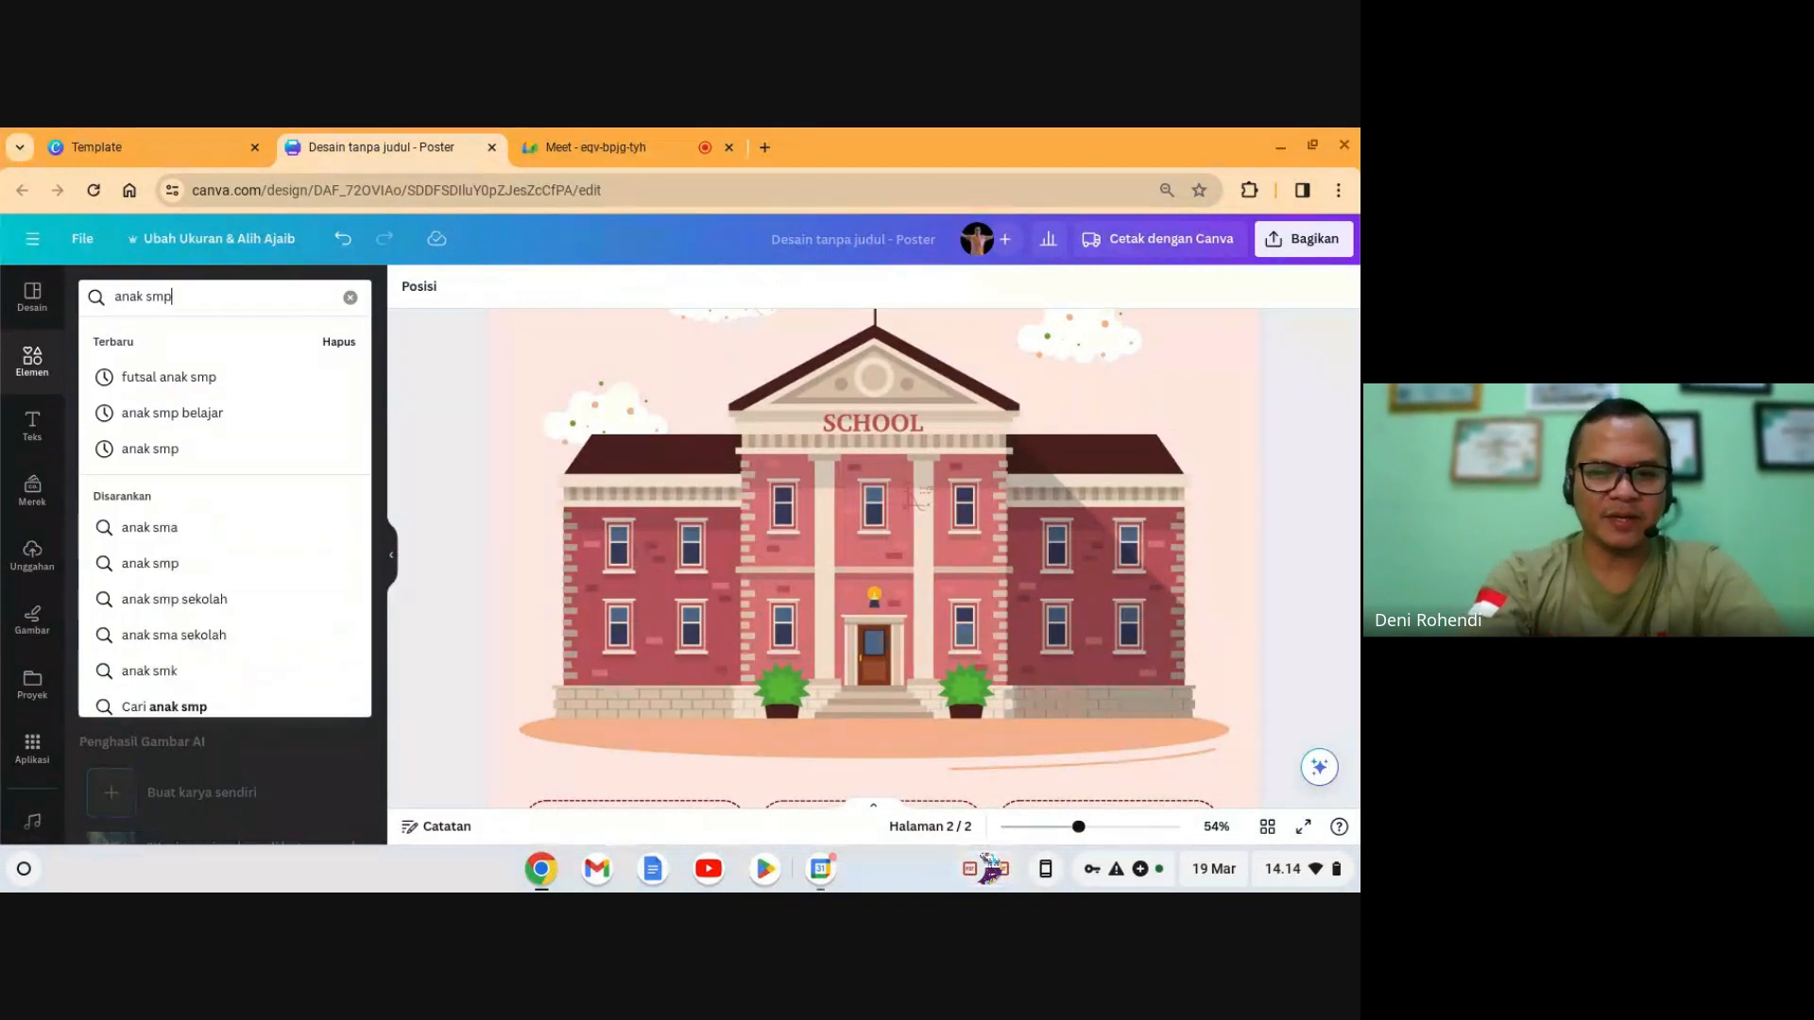
{"action": "key", "text": "Return"}
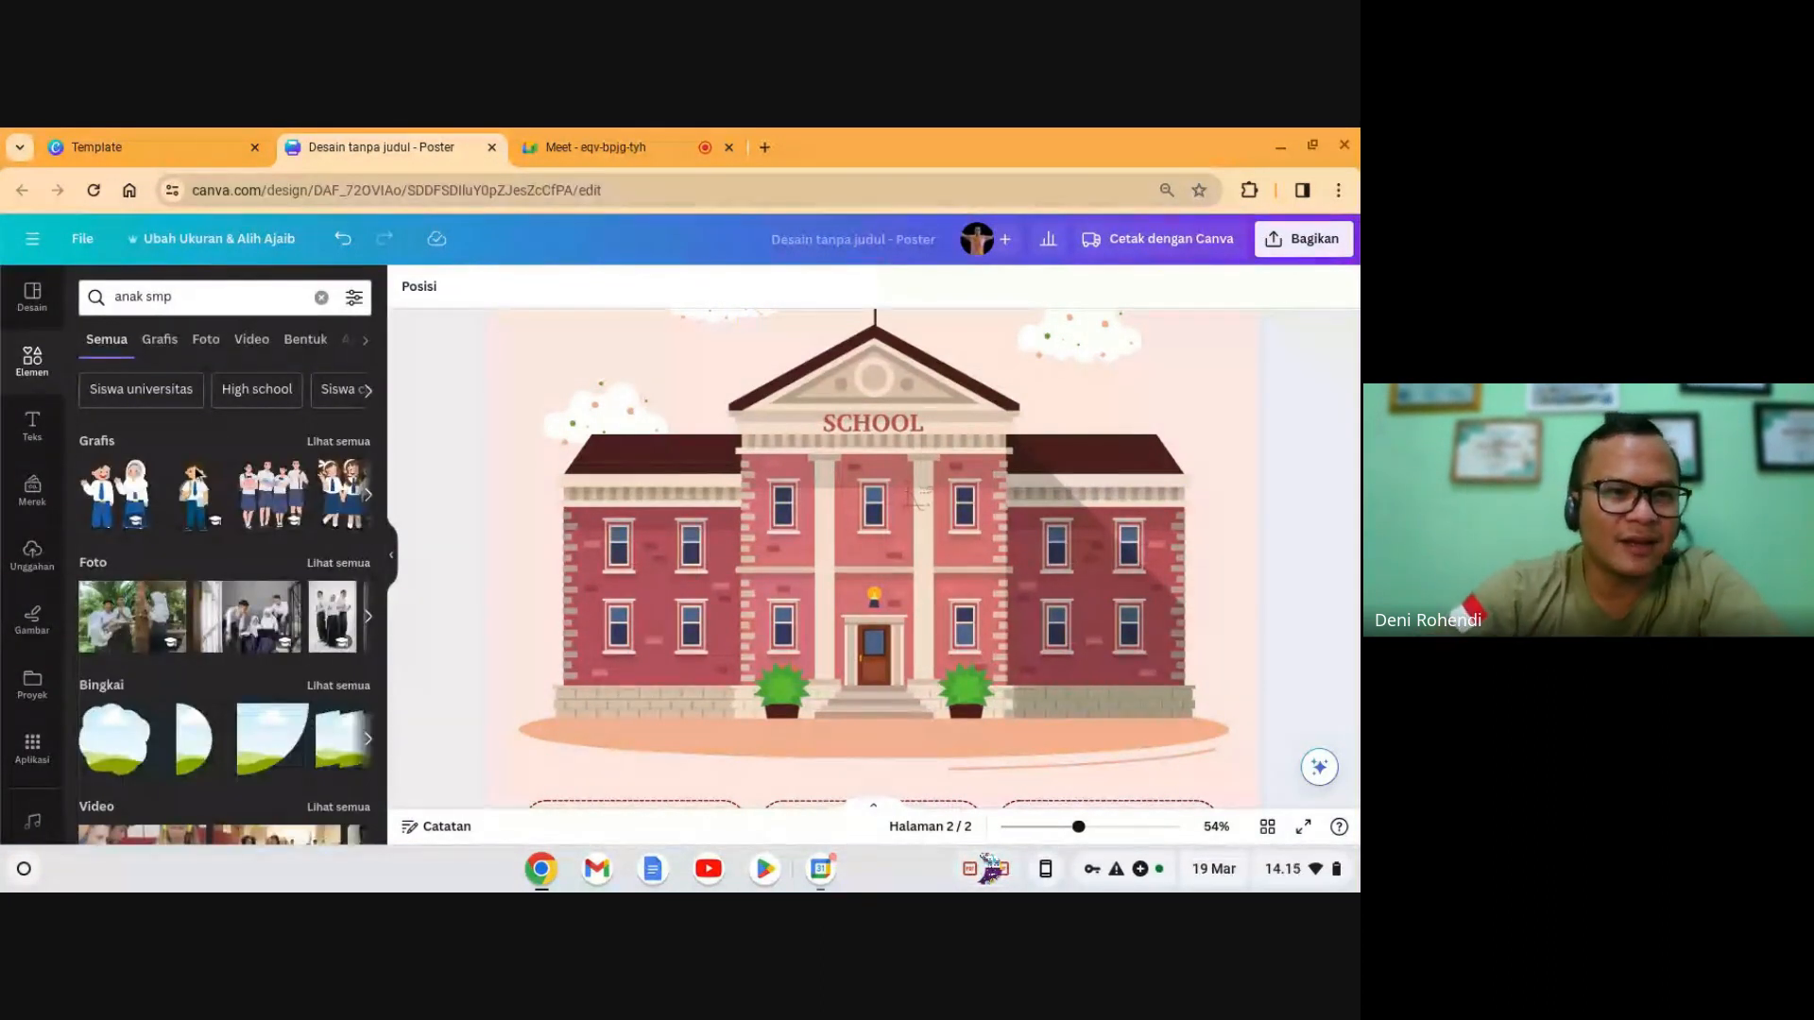
{"action": "left_click", "coordinate": [318, 444]}
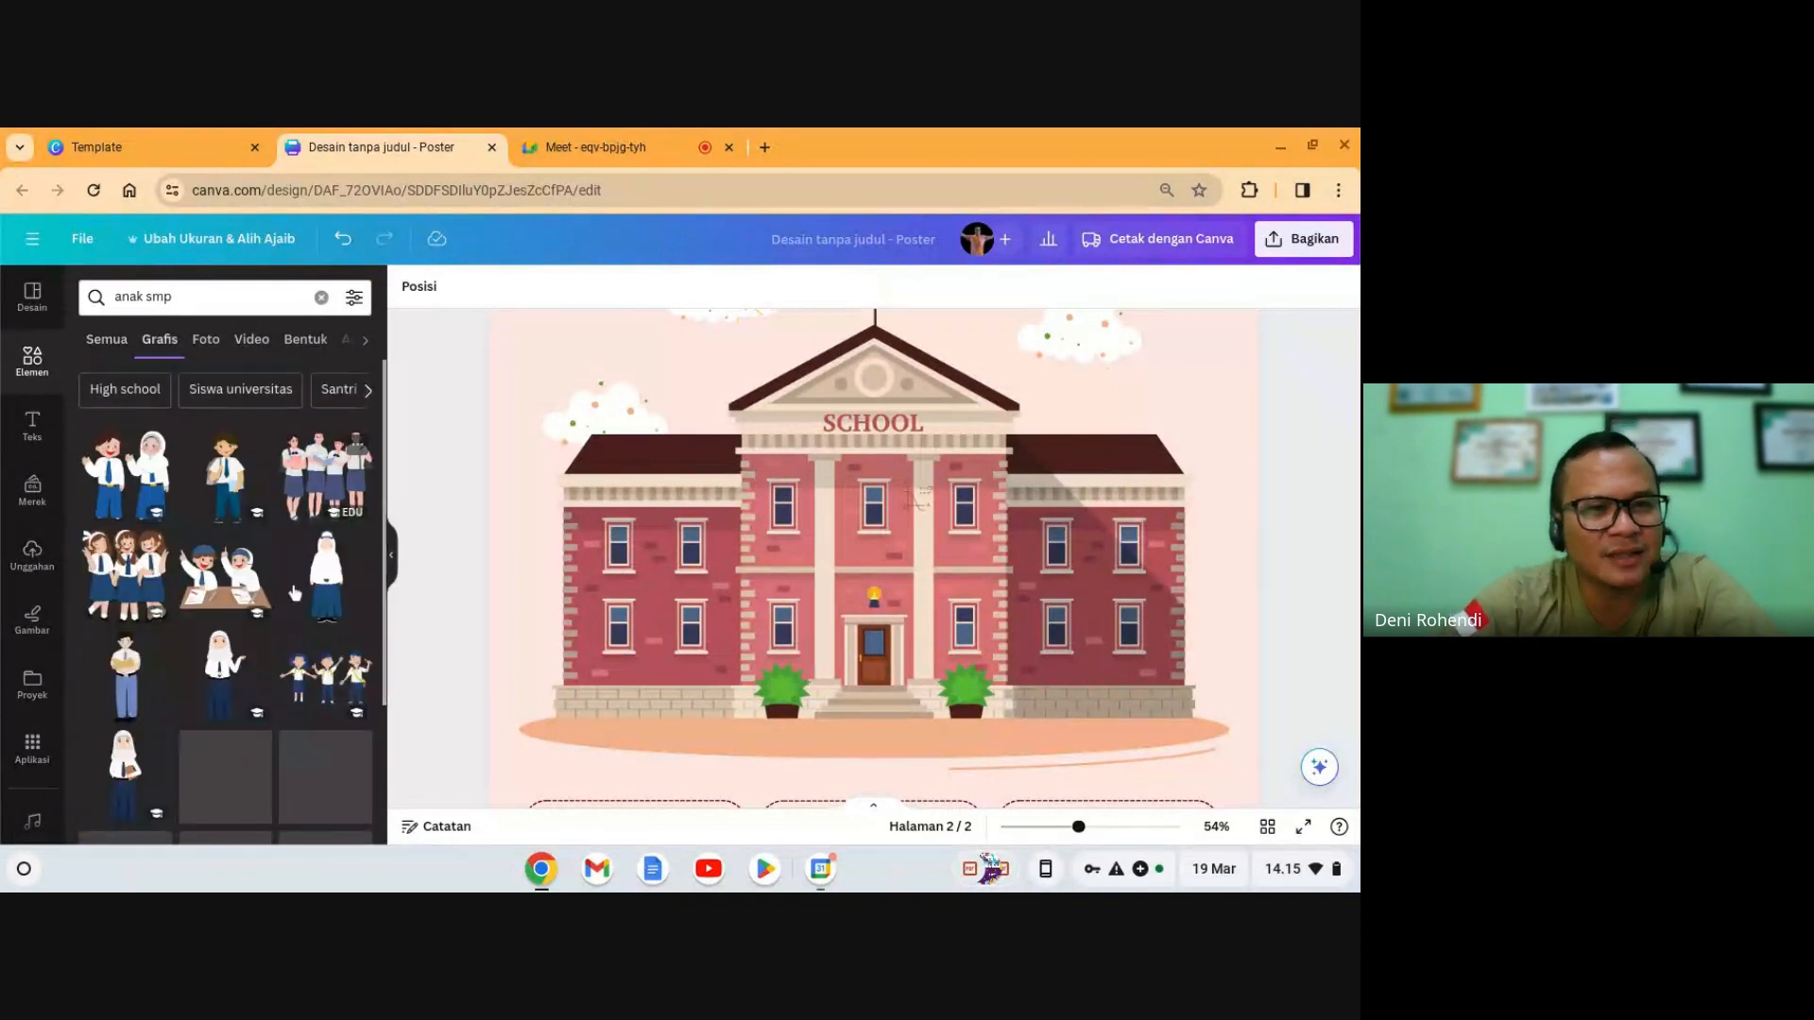
{"action": "scroll", "coordinate": [263, 761], "scroll_direction": "down", "scroll_amount": 4}
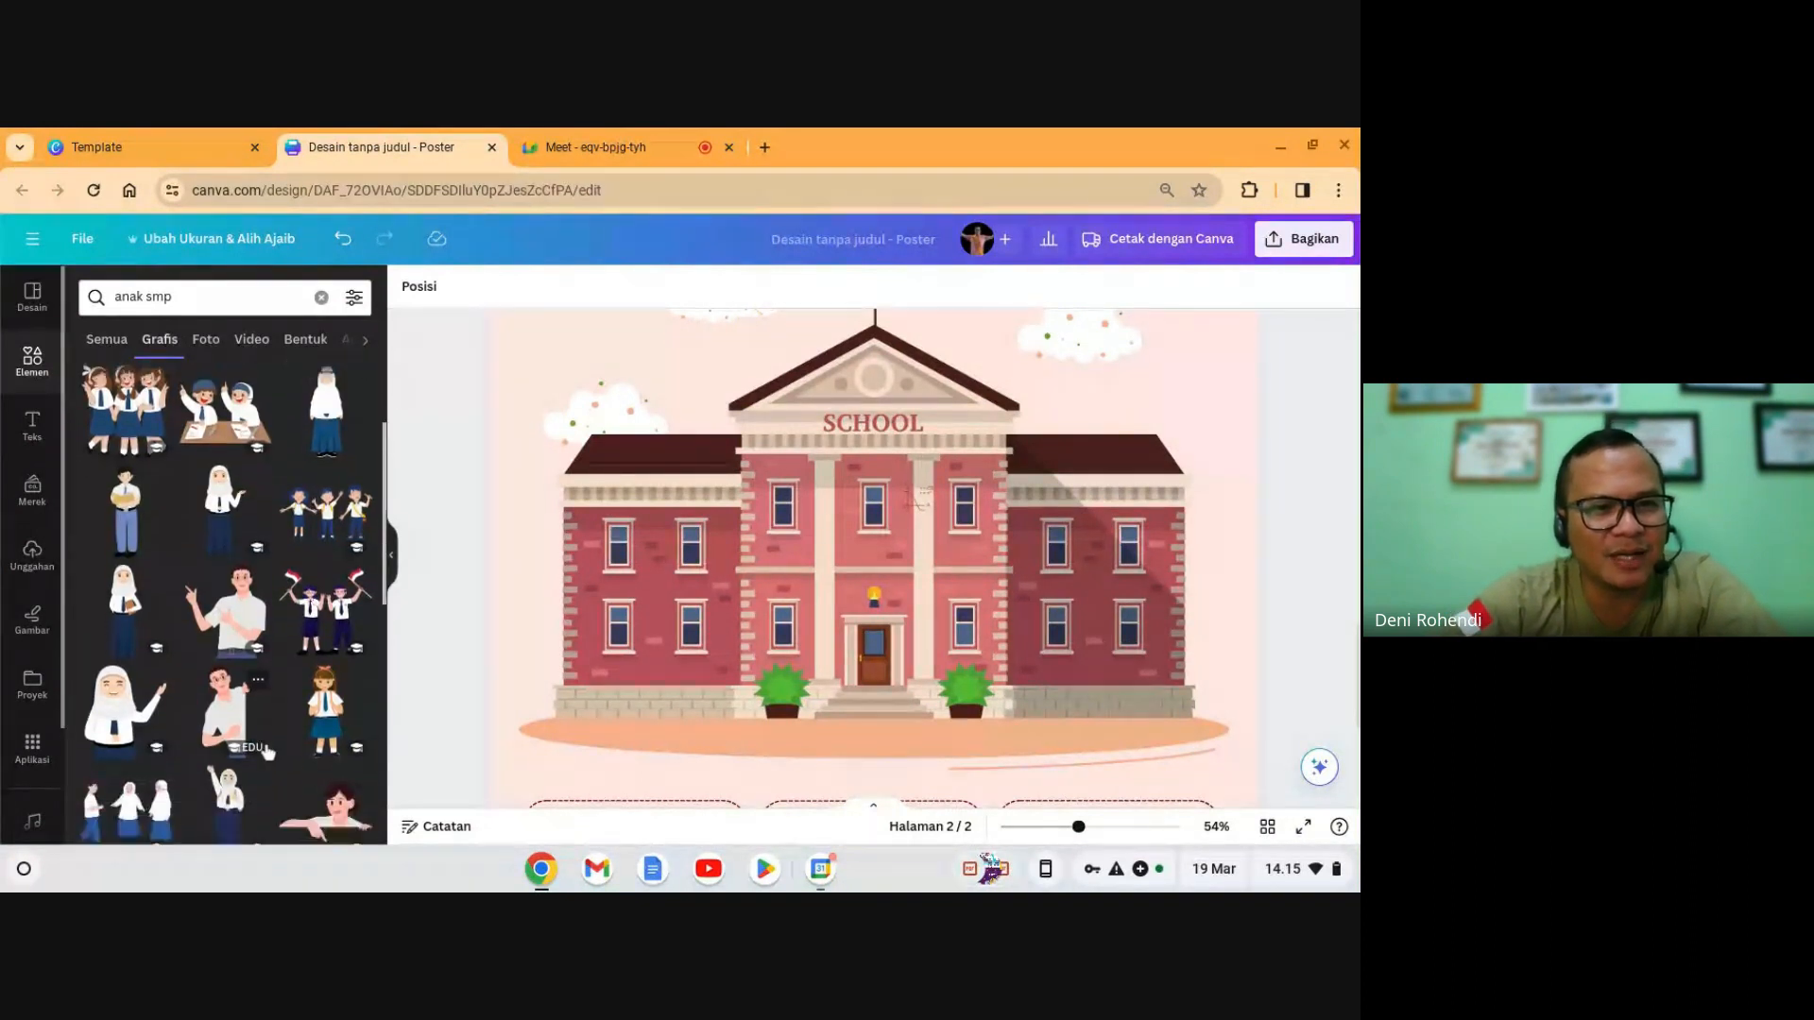
{"action": "left_click", "coordinate": [325, 487]}
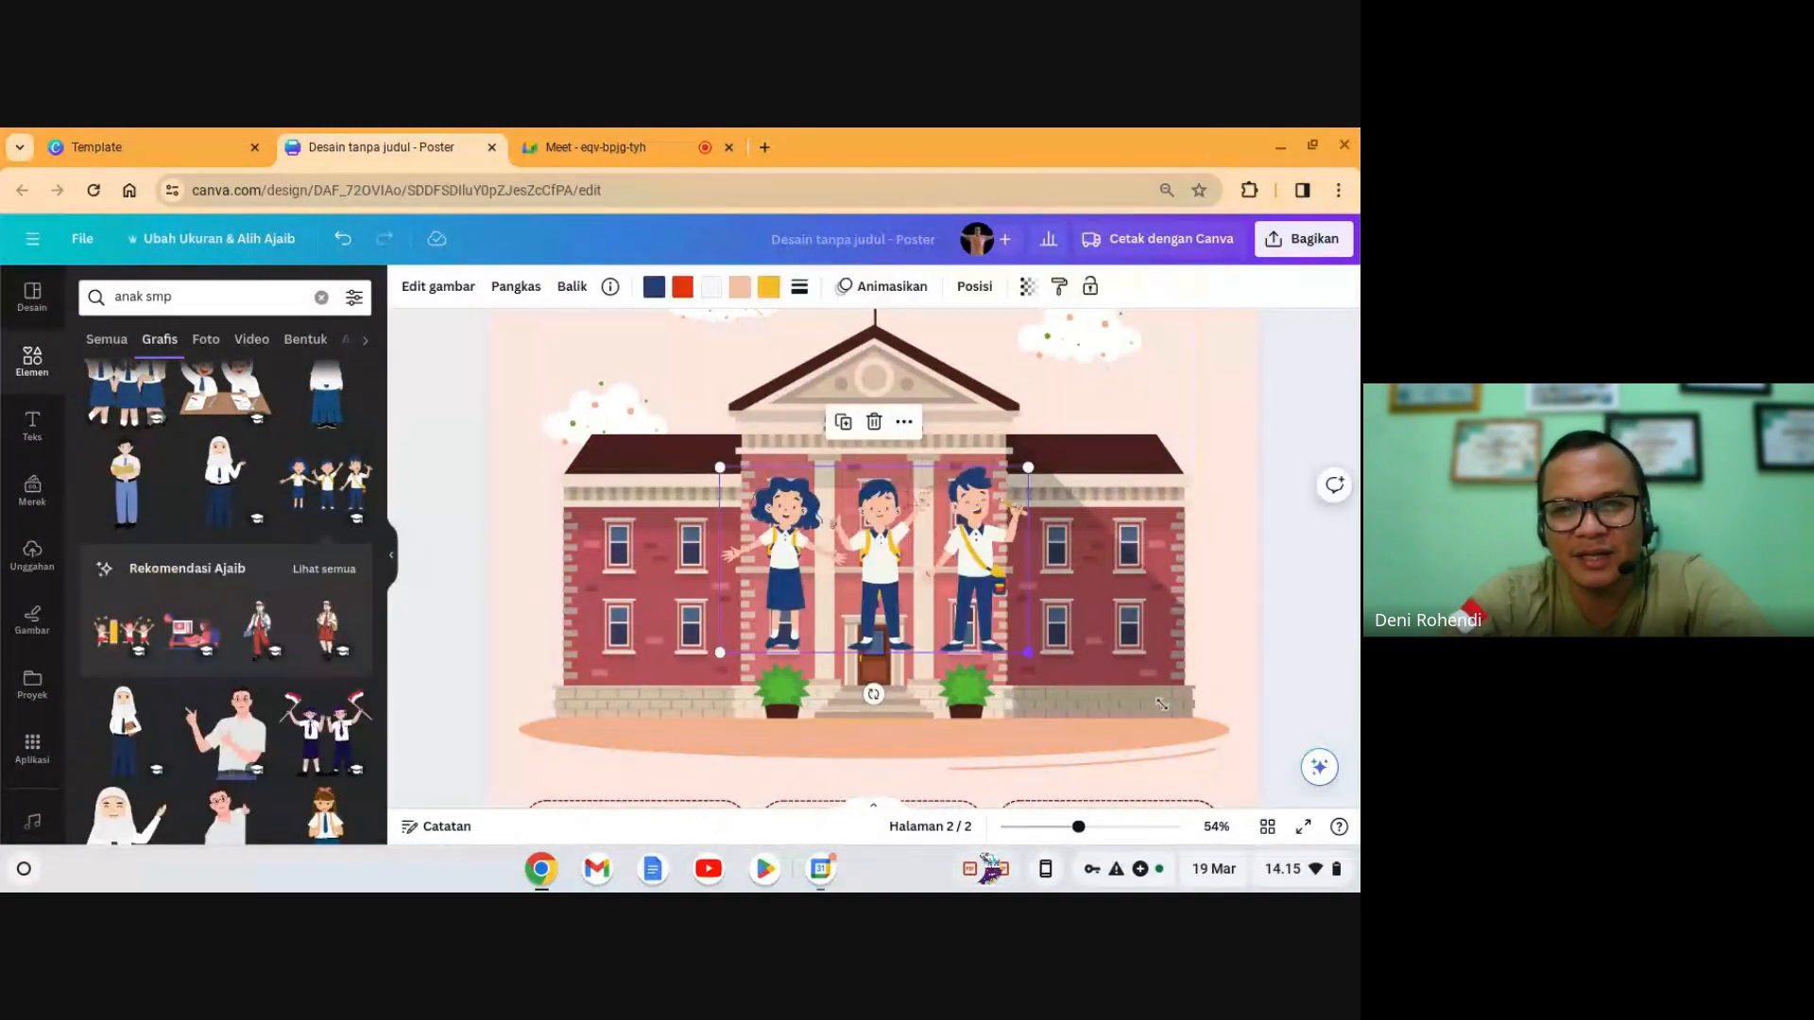
- Enlarge the children graphic and position it in front of the school building
{"action": "left_click_drag", "start_coordinate": [1162, 704], "coordinate": [1223, 770]}
{"action": "left_click_drag", "start_coordinate": [1136, 670], "coordinate": [992, 661]}
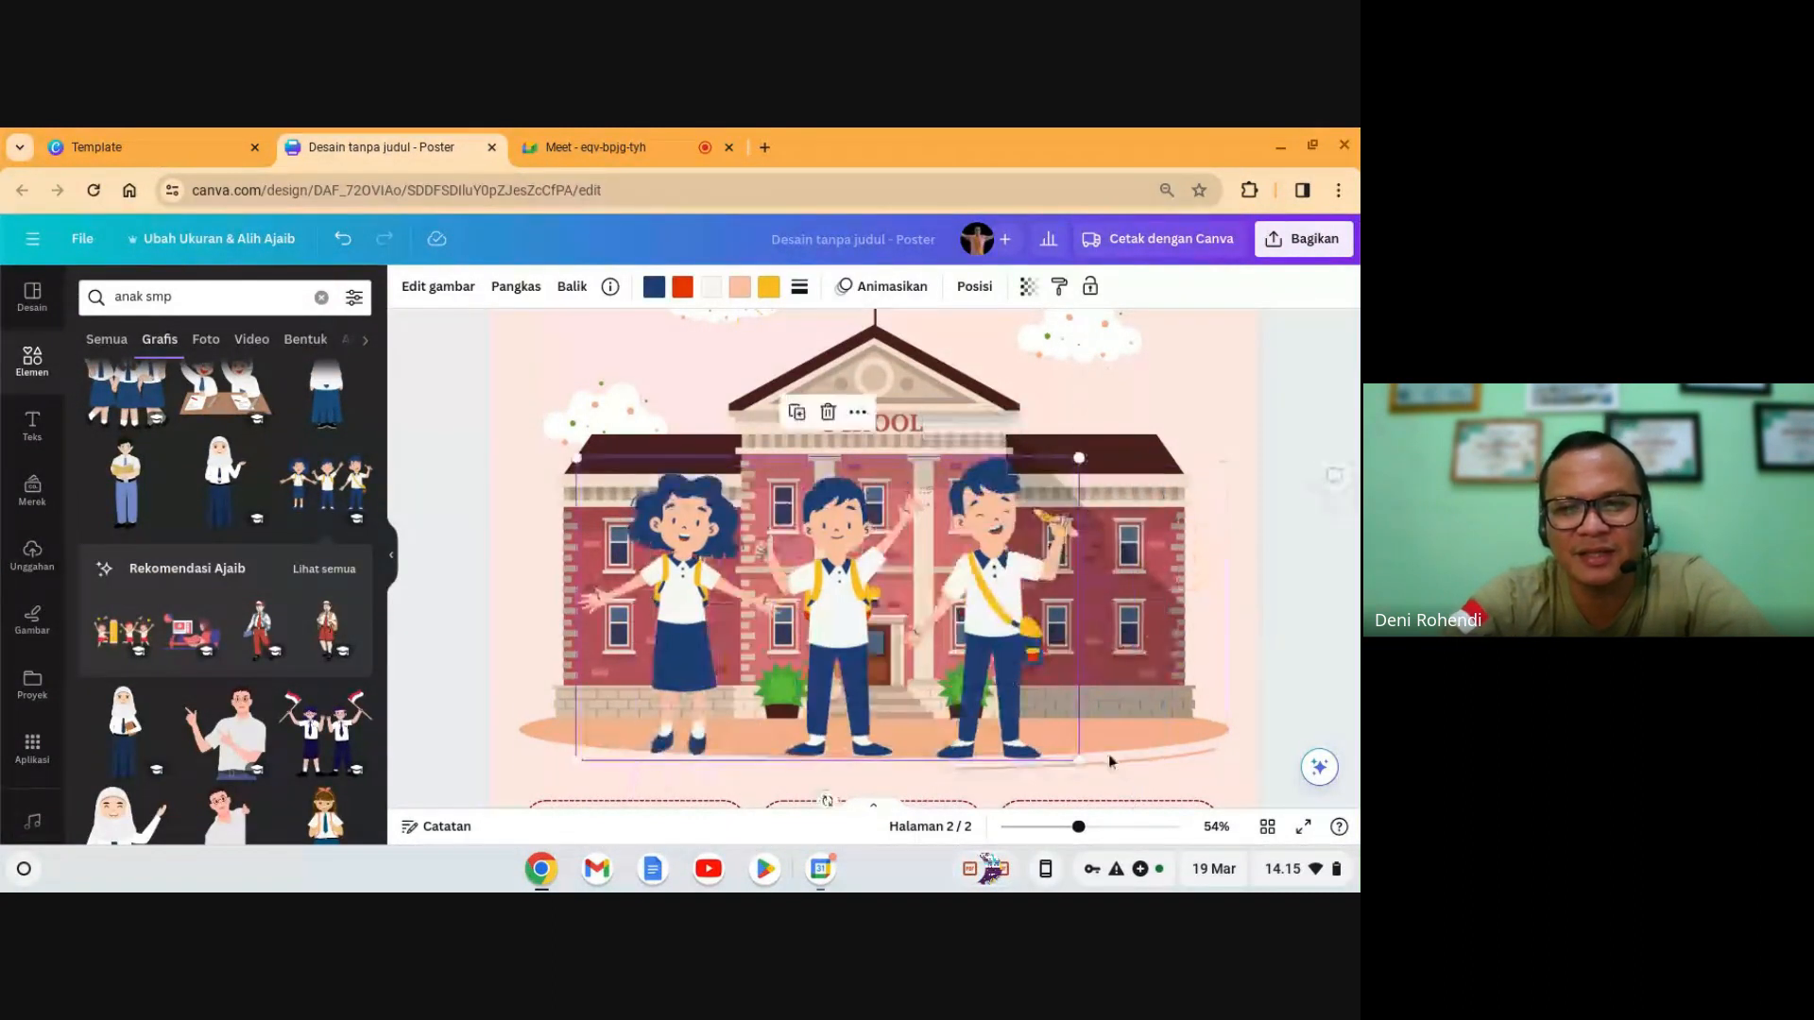
{"action": "left_click_drag", "start_coordinate": [1076, 759], "coordinate": [1189, 789]}
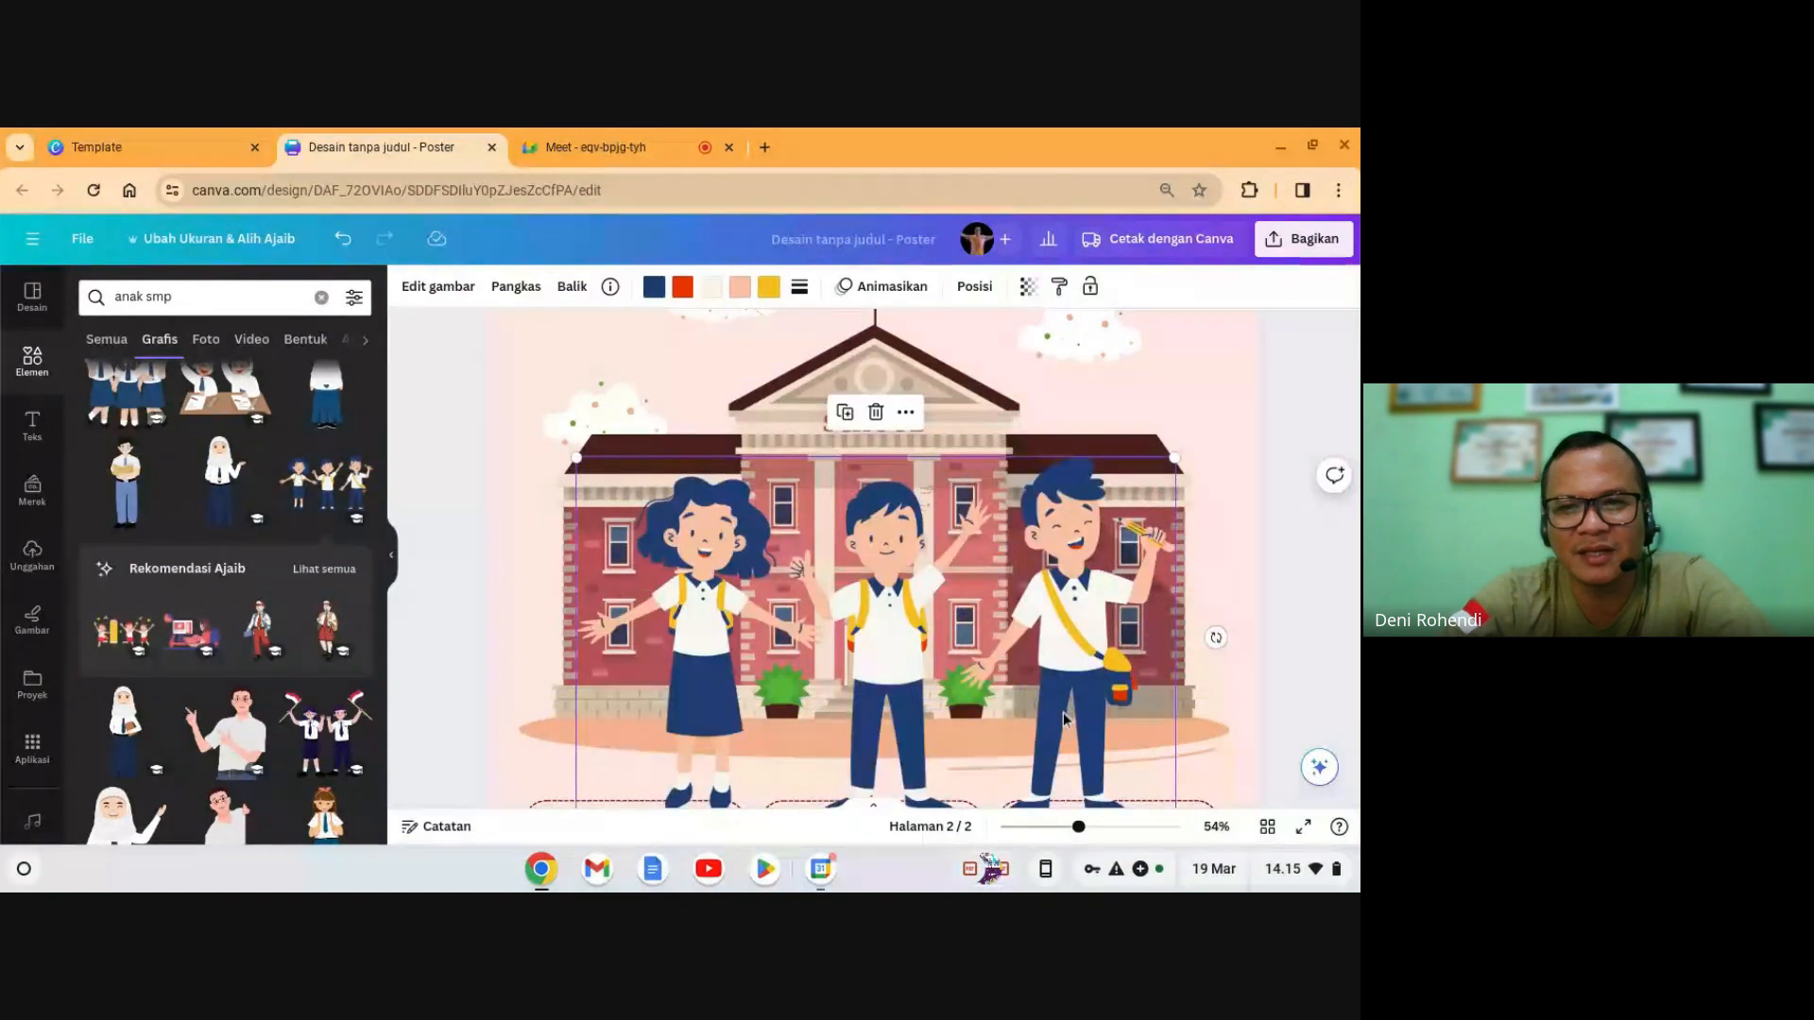
{"action": "left_click_drag", "start_coordinate": [1064, 714], "coordinate": [1041, 656]}
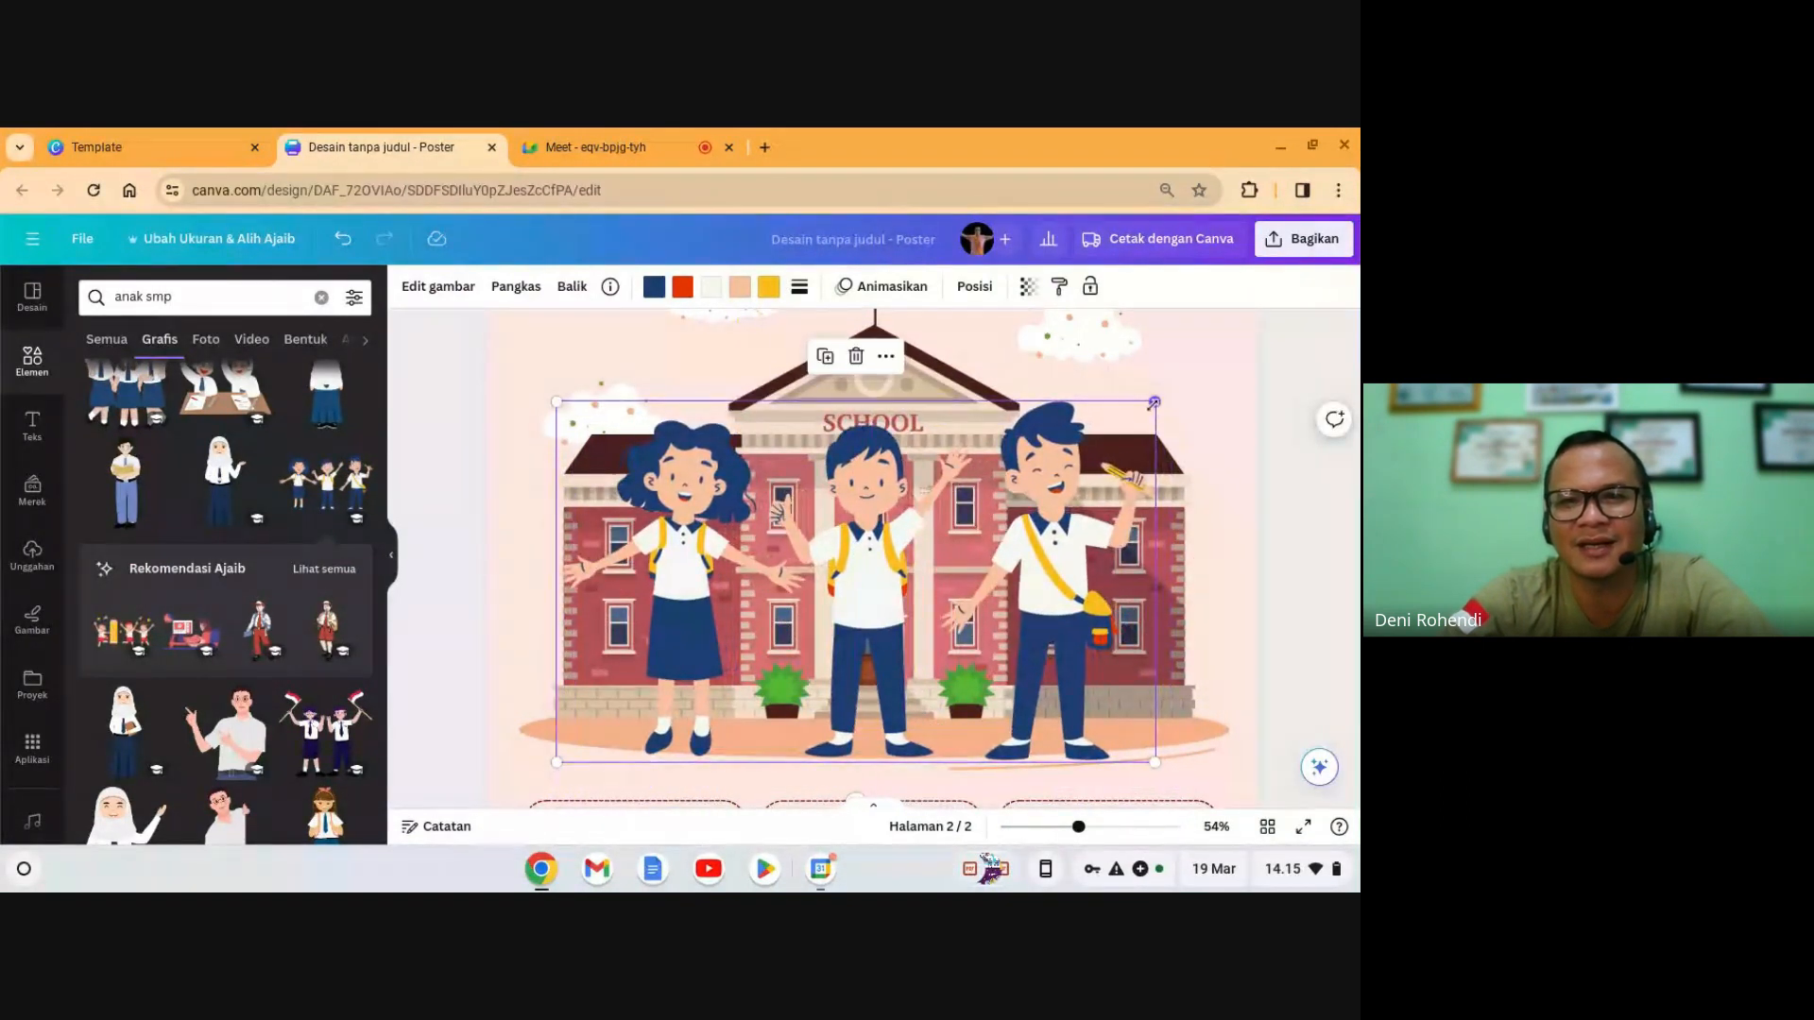
{"action": "left_click_drag", "start_coordinate": [1154, 403], "coordinate": [1171, 391]}
{"action": "left_click_drag", "start_coordinate": [1055, 549], "coordinate": [1054, 561]}
- Replace the footer's sample phone number with the school's phone number
{"action": "left_click", "coordinate": [1283, 609]}
{"action": "scroll", "coordinate": [1283, 608], "scroll_direction": "up", "scroll_amount": 3}
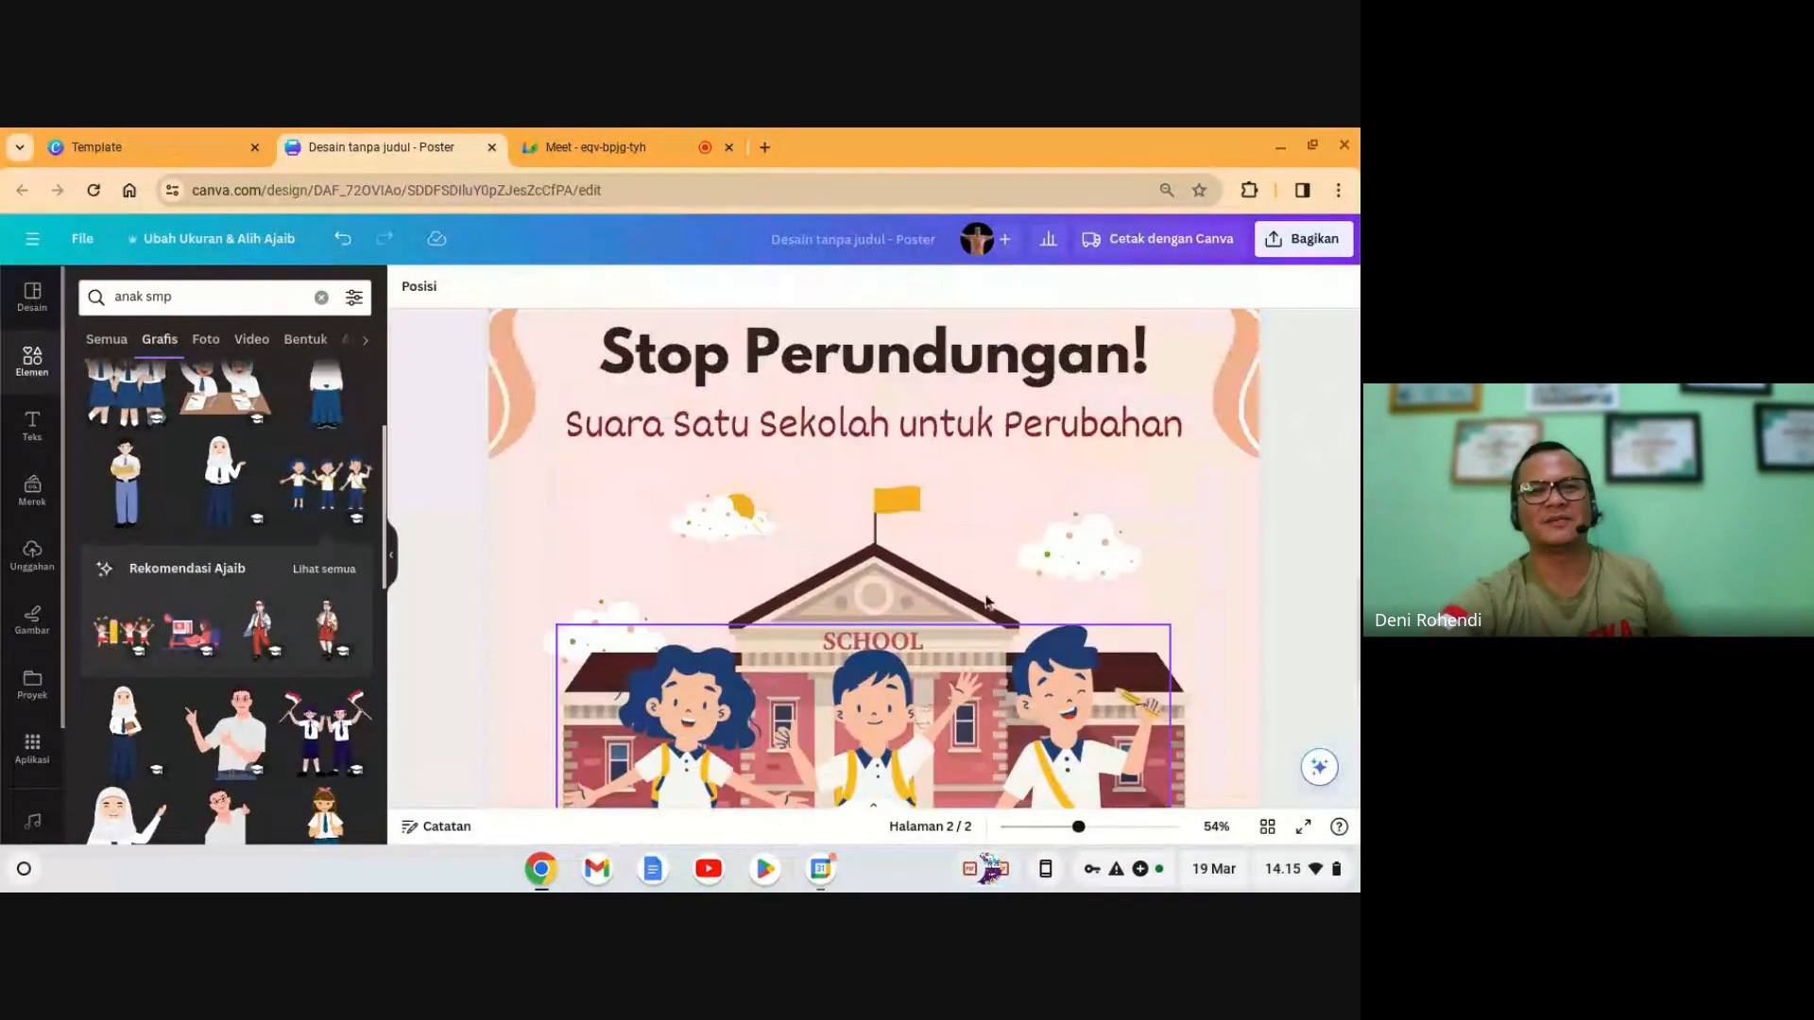
{"action": "scroll", "coordinate": [985, 601], "scroll_direction": "up", "scroll_amount": 2}
{"action": "scroll", "coordinate": [916, 591], "scroll_direction": "down", "scroll_amount": 5}
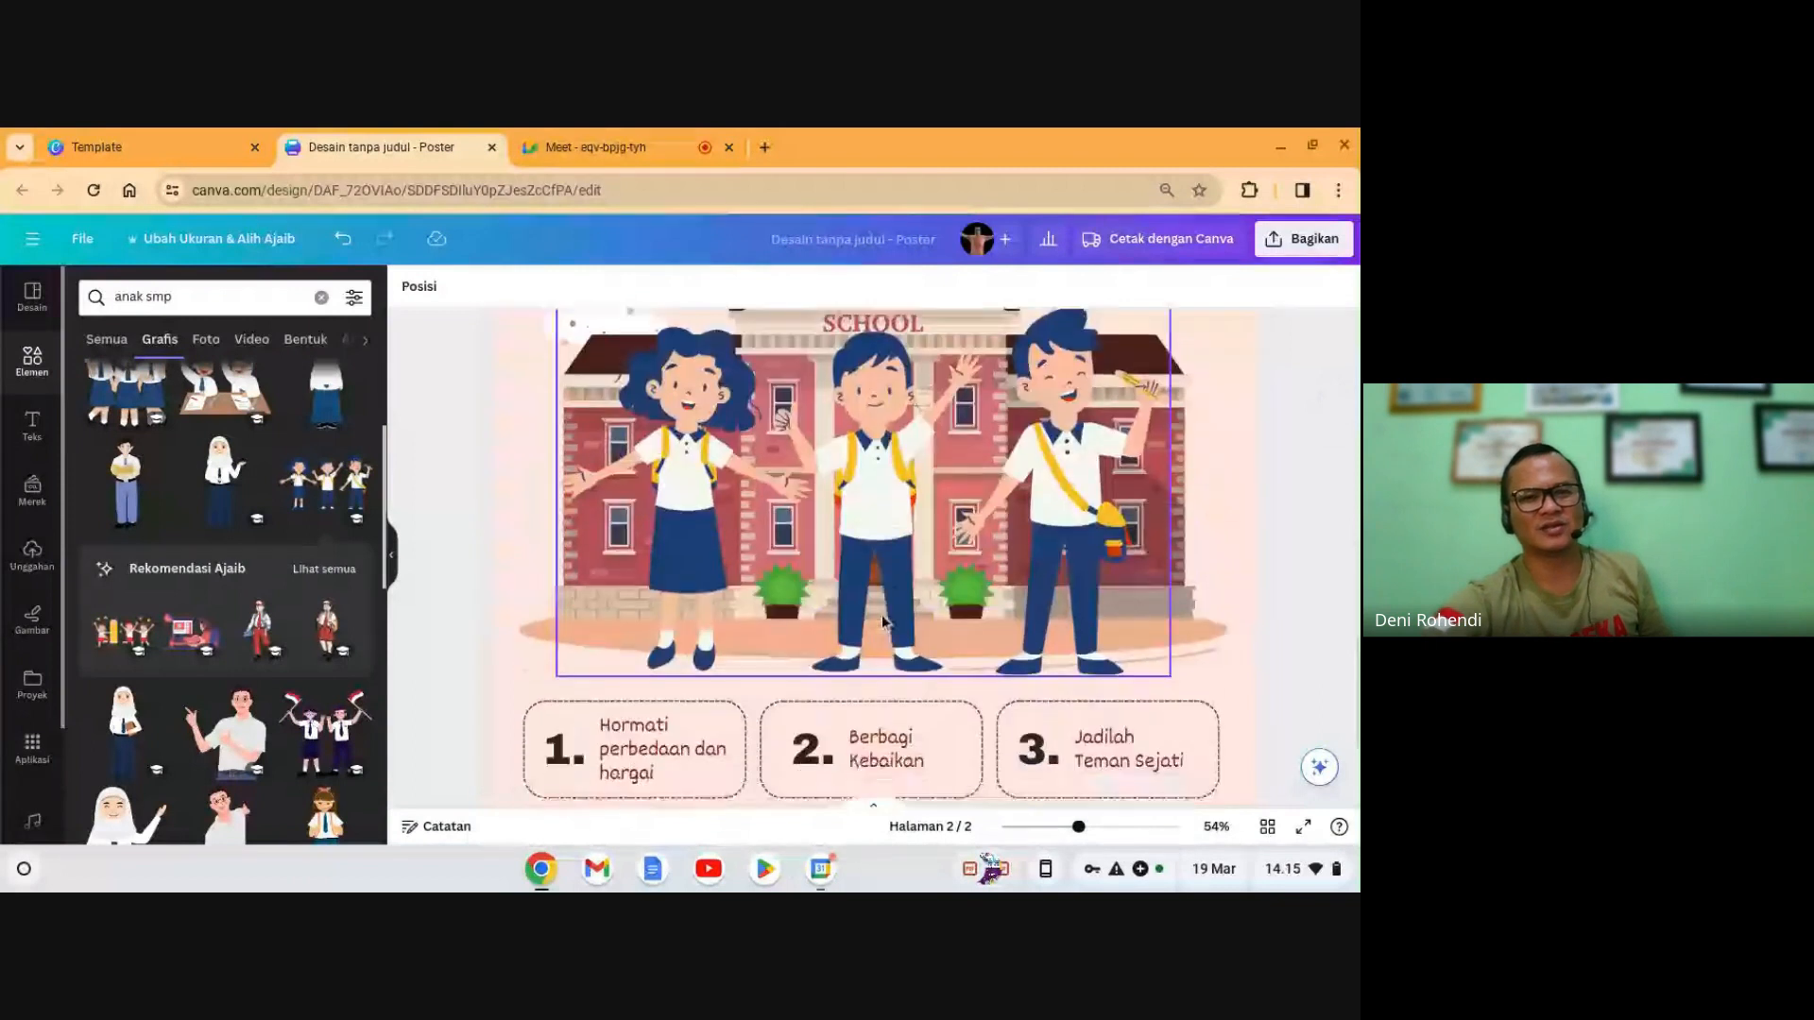
{"action": "scroll", "coordinate": [883, 620], "scroll_direction": "down", "scroll_amount": 5}
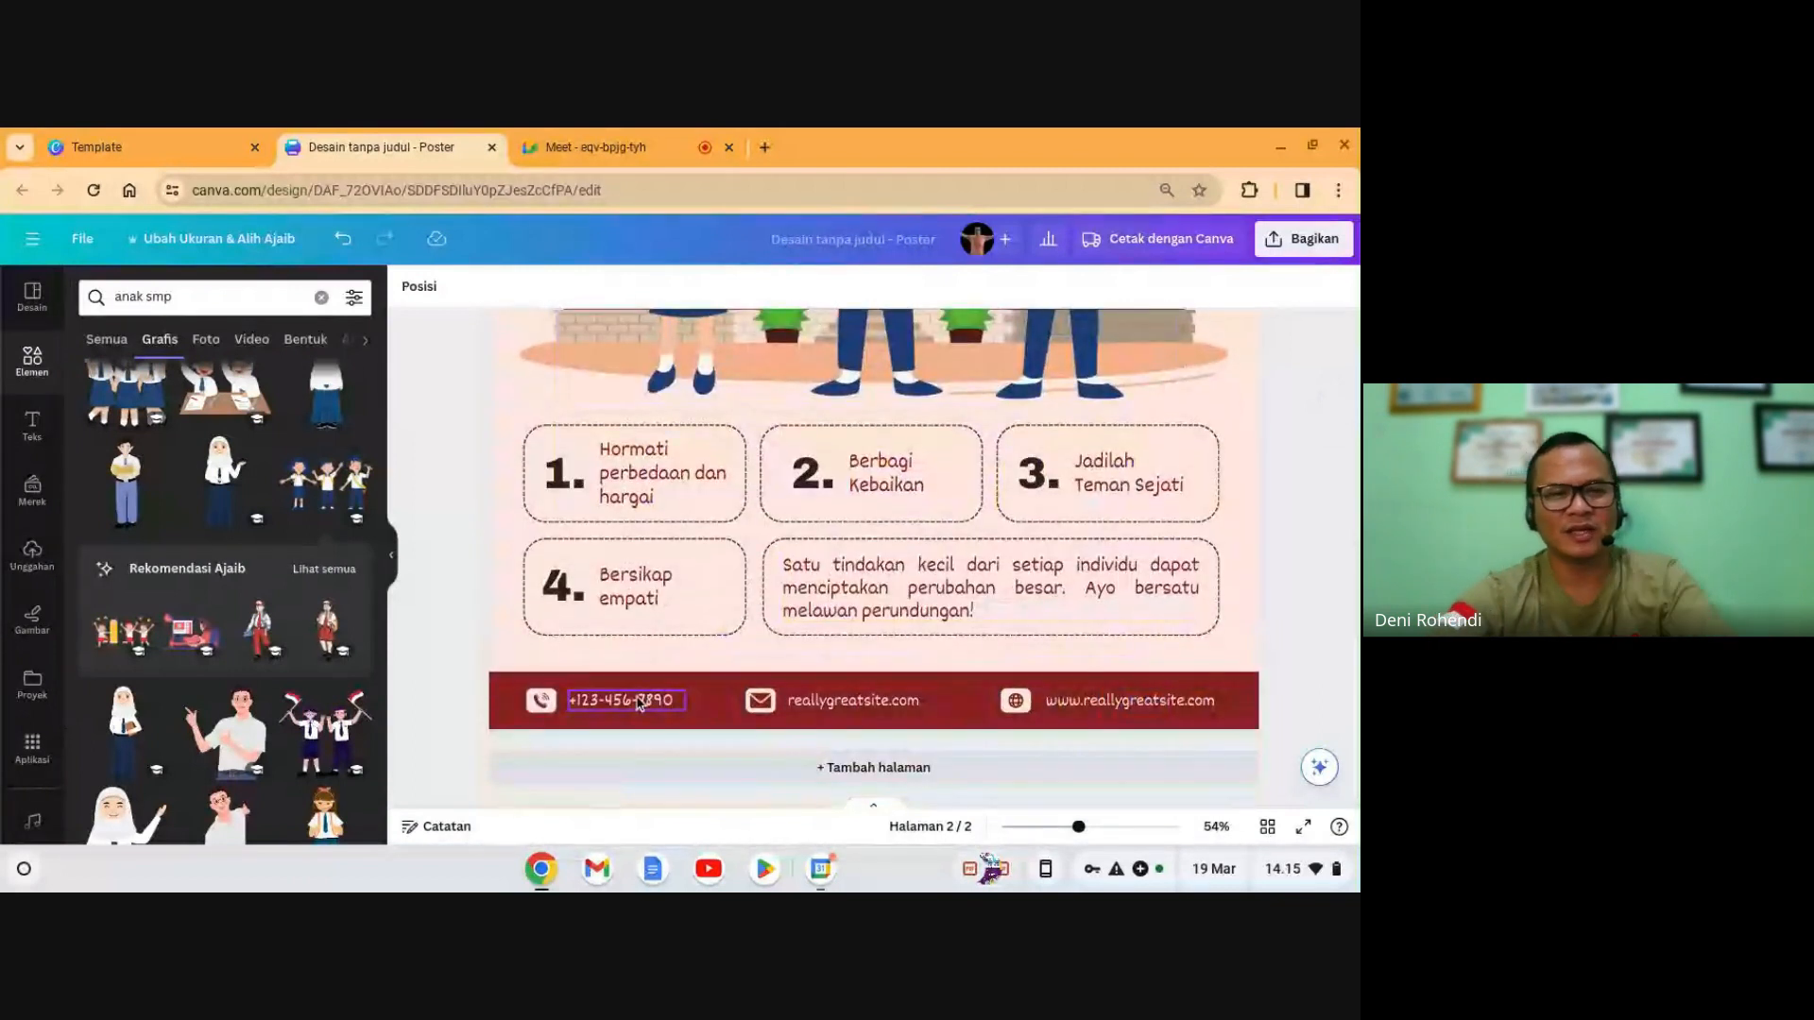
{"action": "double_click", "coordinate": [639, 702]}
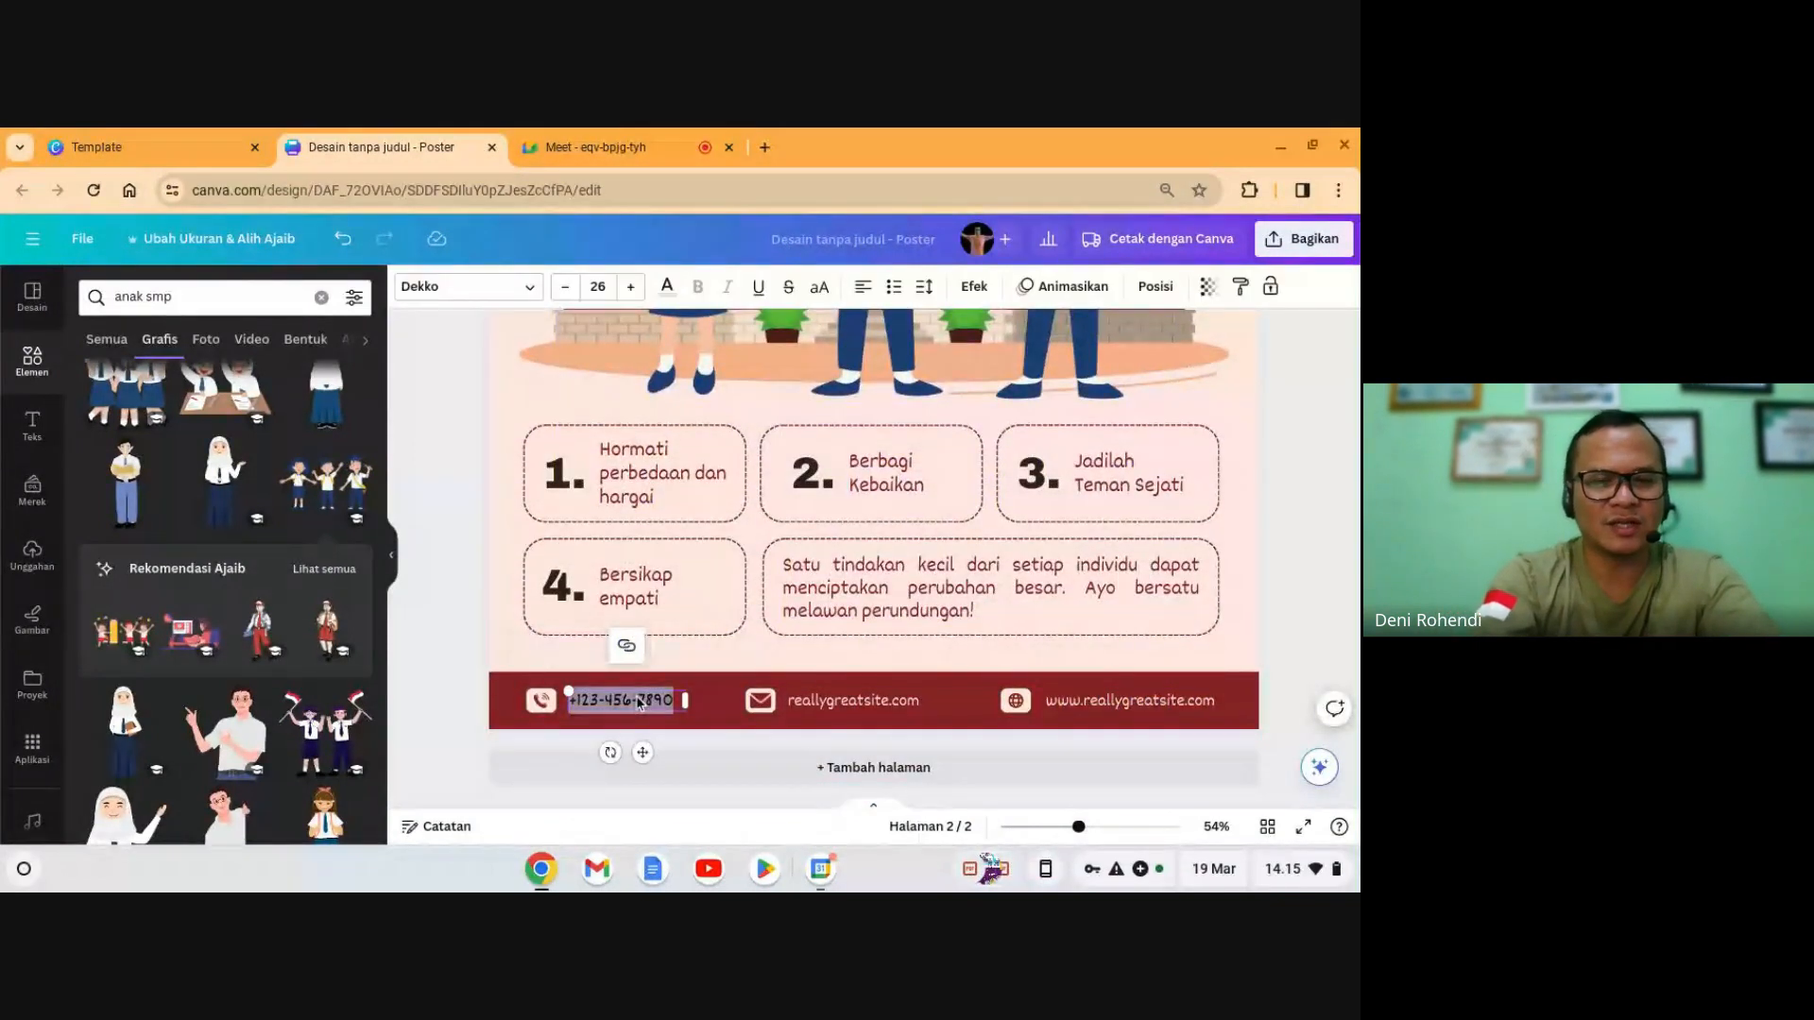
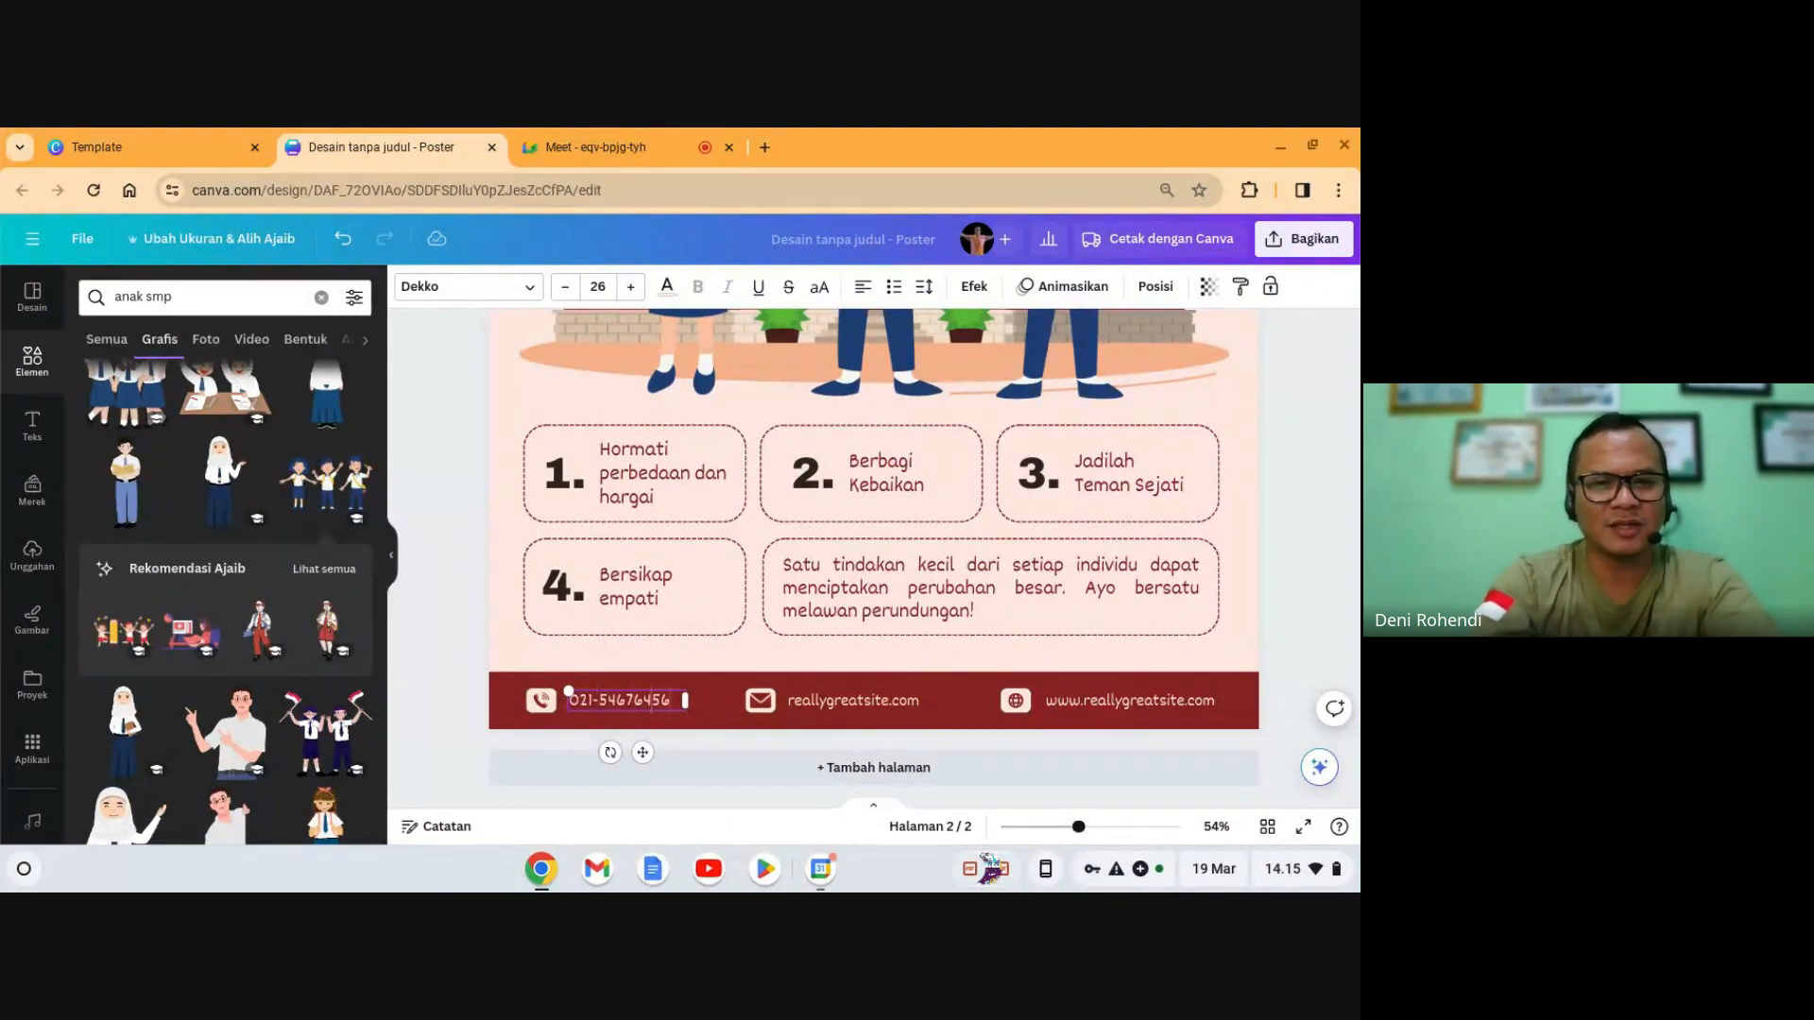
- Replace the footer's sample e-mail with the school's e-mail address
{"action": "left_click", "coordinate": [835, 707]}
{"action": "double_click", "coordinate": [835, 706]}
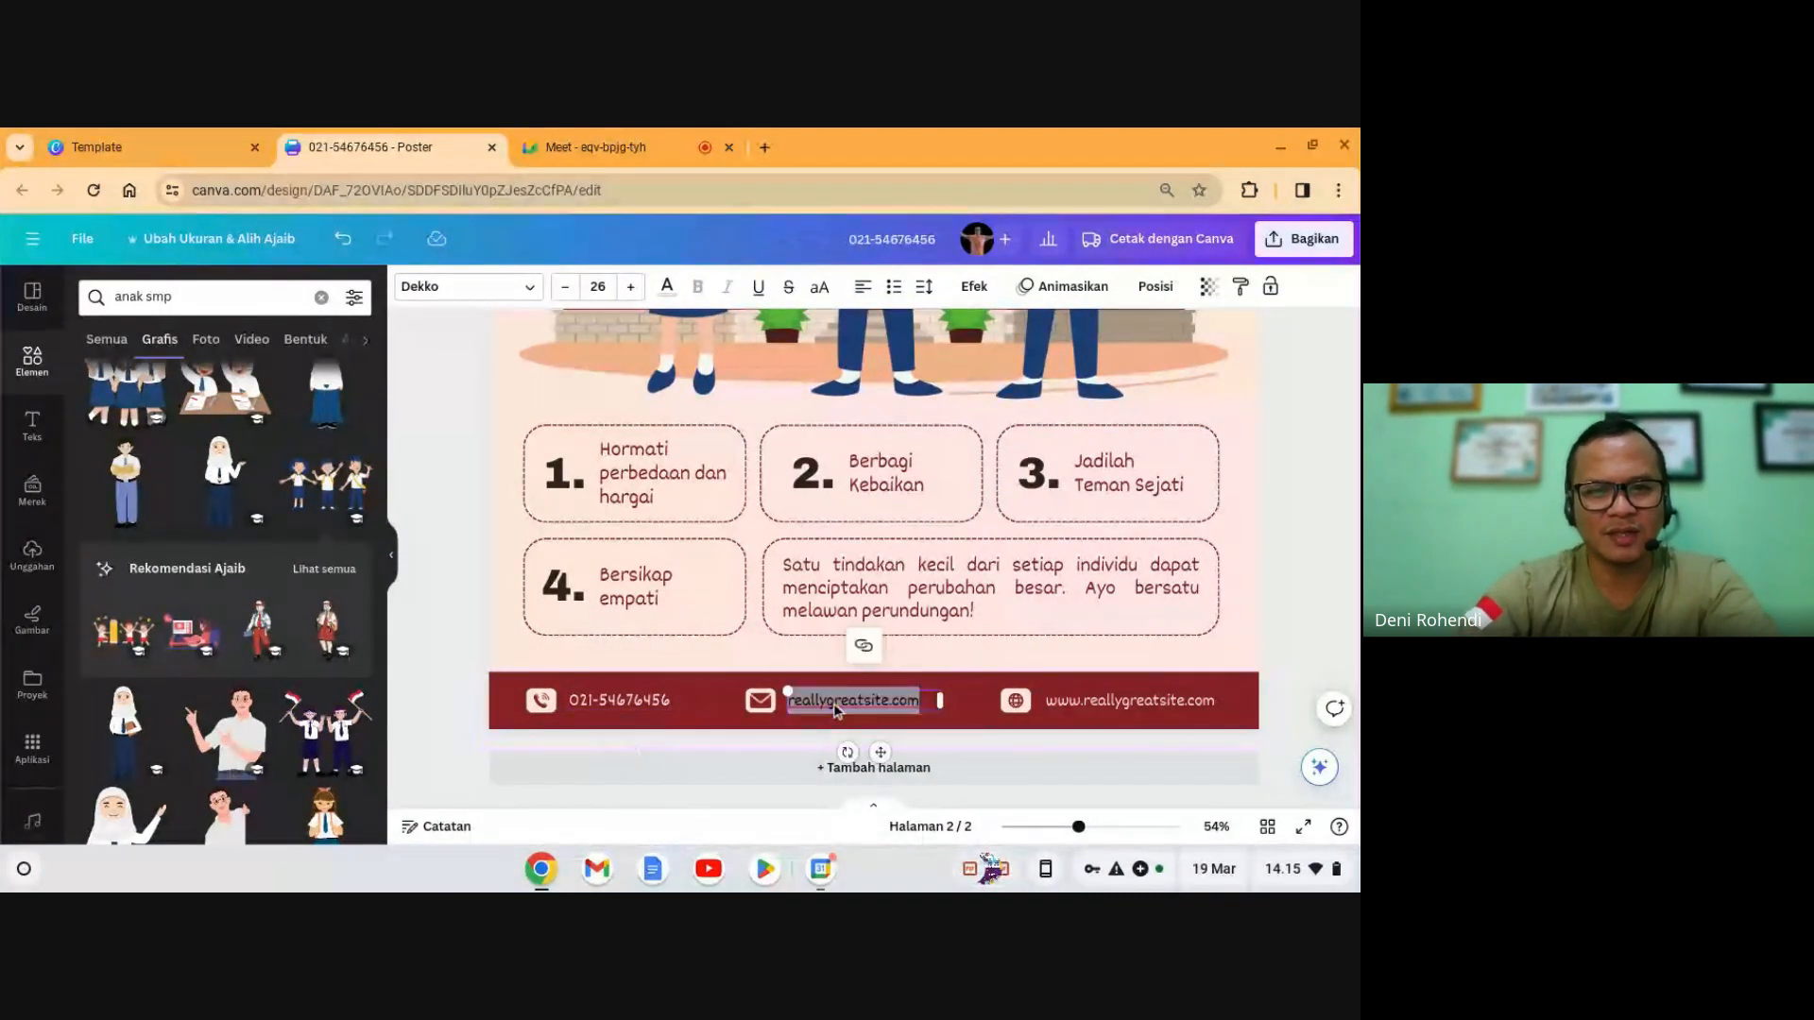
{"action": "key", "text": "BackSpace"}
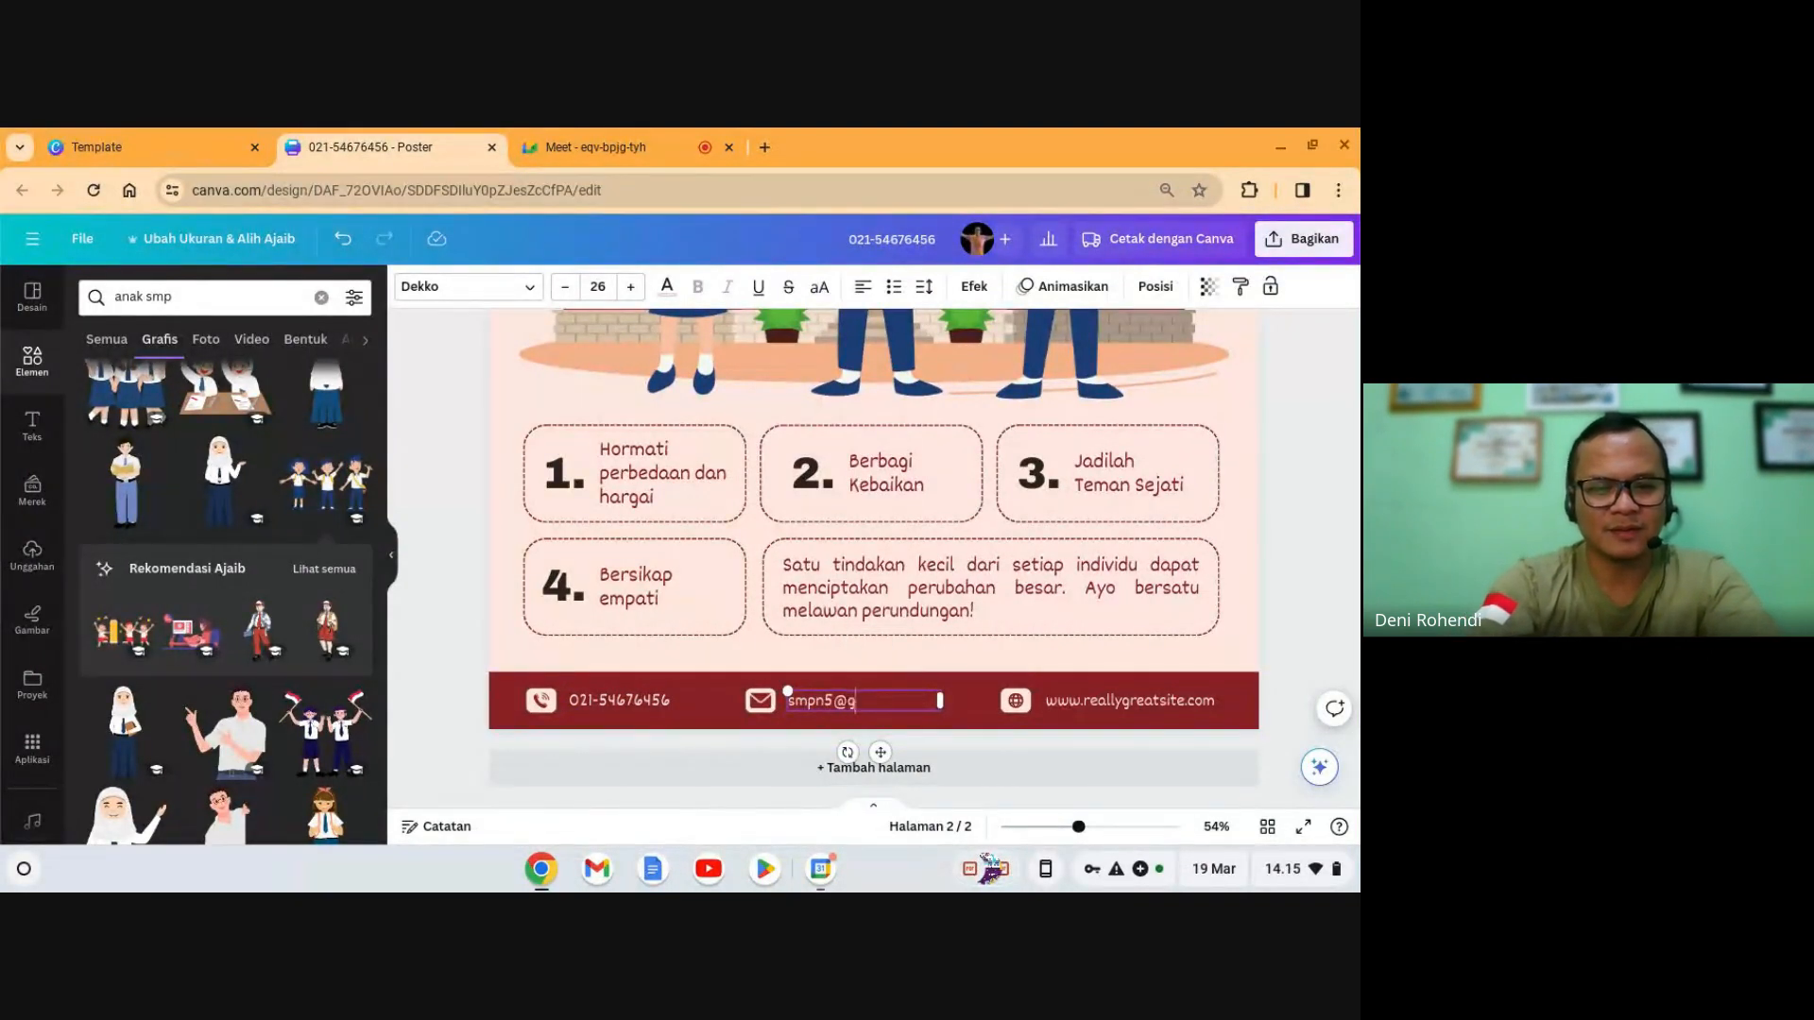
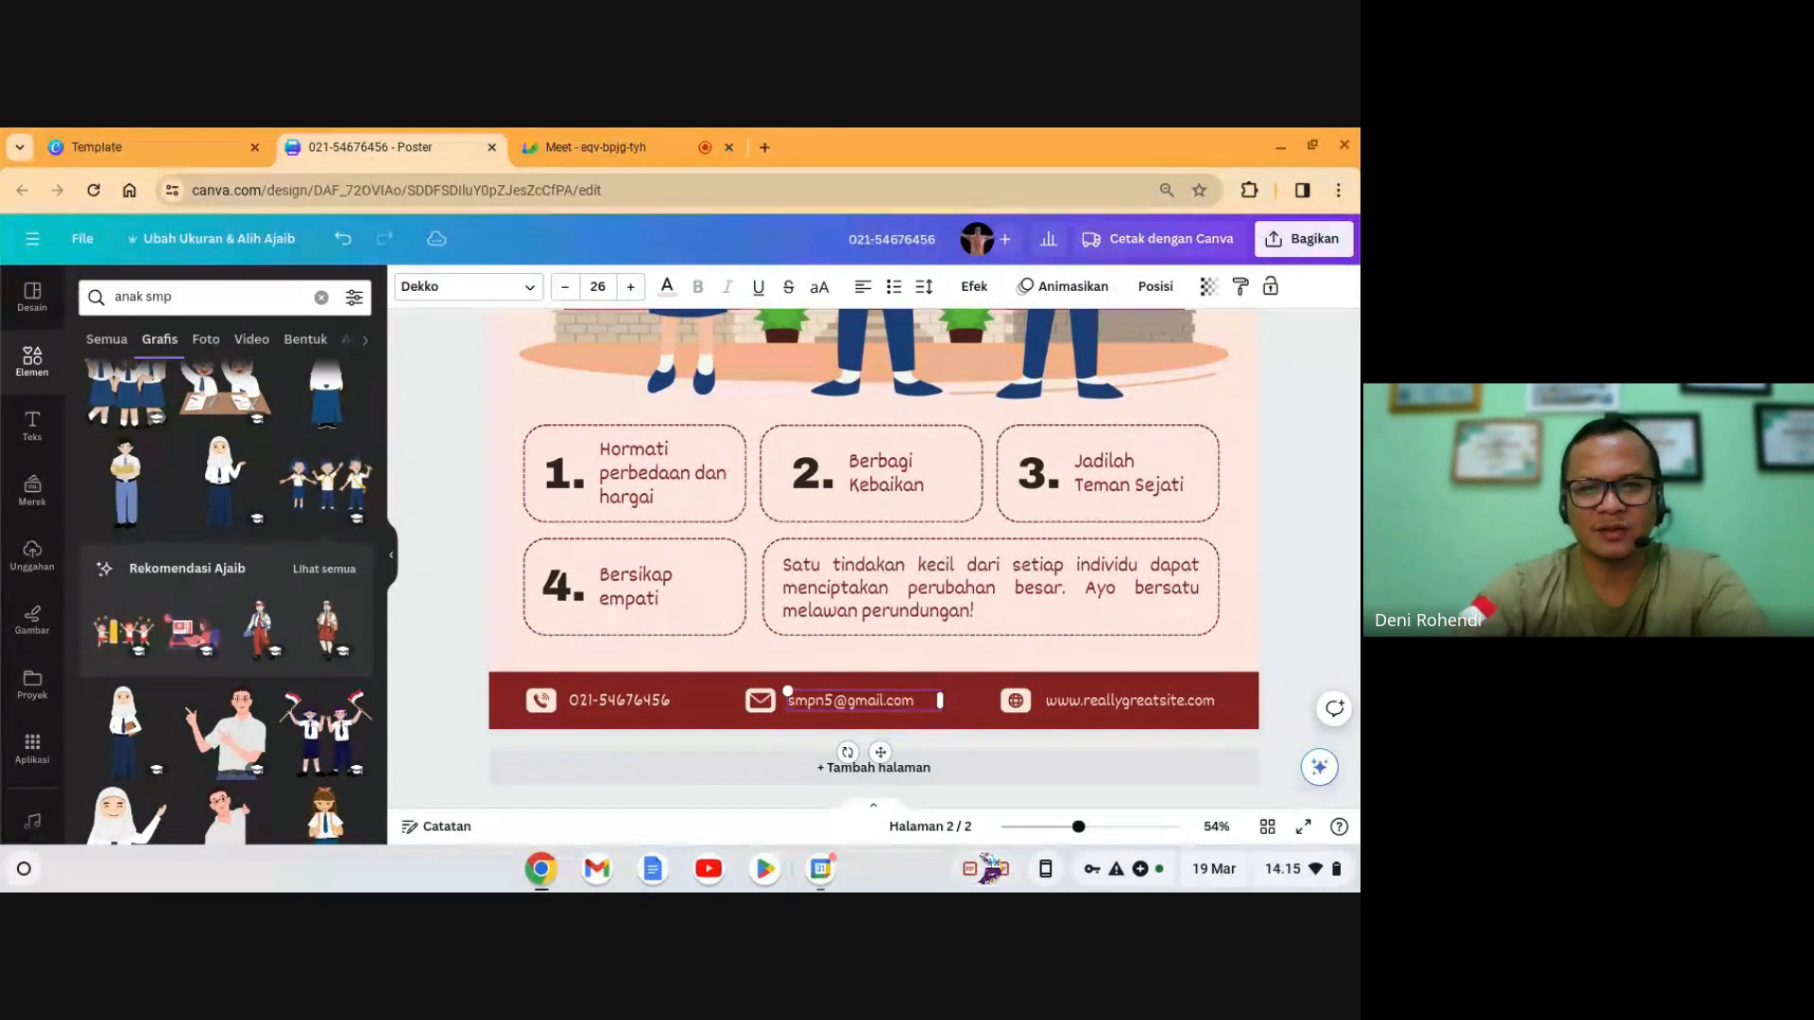
{"action": "left_click", "coordinate": [1127, 707]}
{"action": "left_click", "coordinate": [1127, 708]}
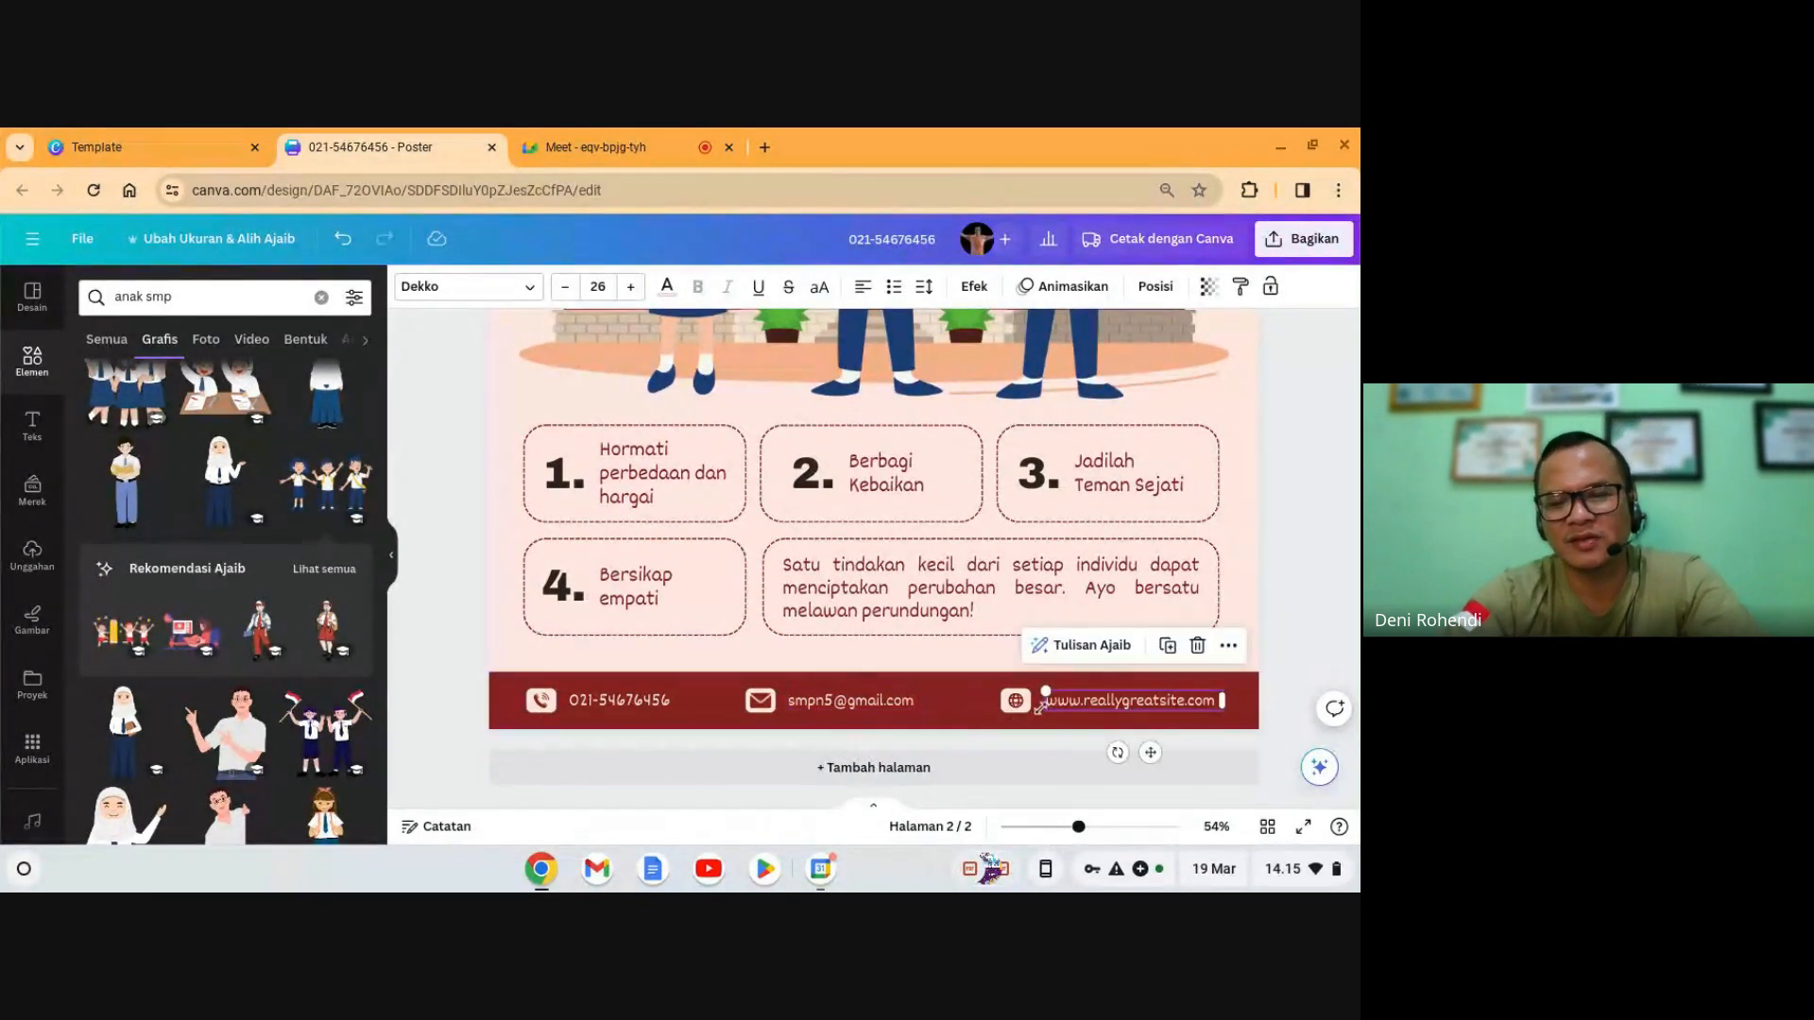
{"action": "scroll", "coordinate": [1013, 539], "scroll_direction": "up", "scroll_amount": 10}
- Insert the uploaded SMK NEGERI 1 logo from Uploads onto page 2
{"action": "scroll", "coordinate": [1013, 538], "scroll_direction": "down", "scroll_amount": 2}
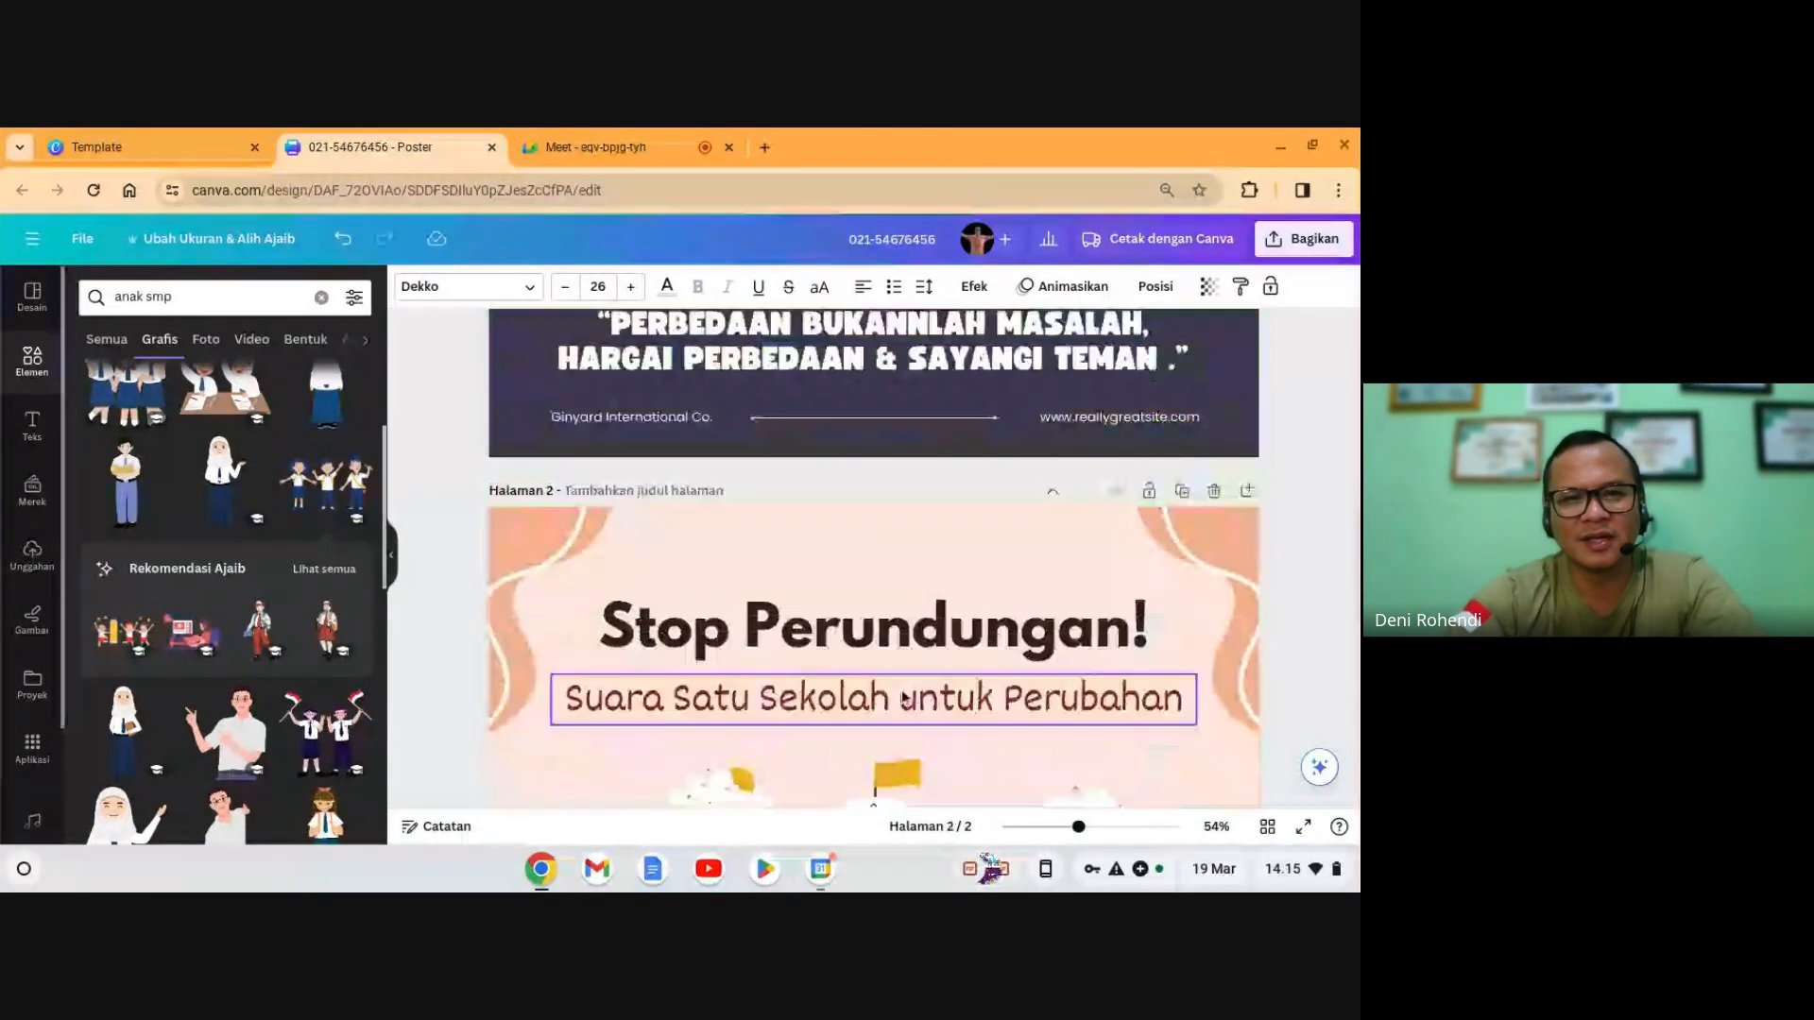
{"action": "left_click", "coordinate": [858, 567]}
{"action": "left_click_drag", "start_coordinate": [856, 548], "coordinate": [791, 557]}
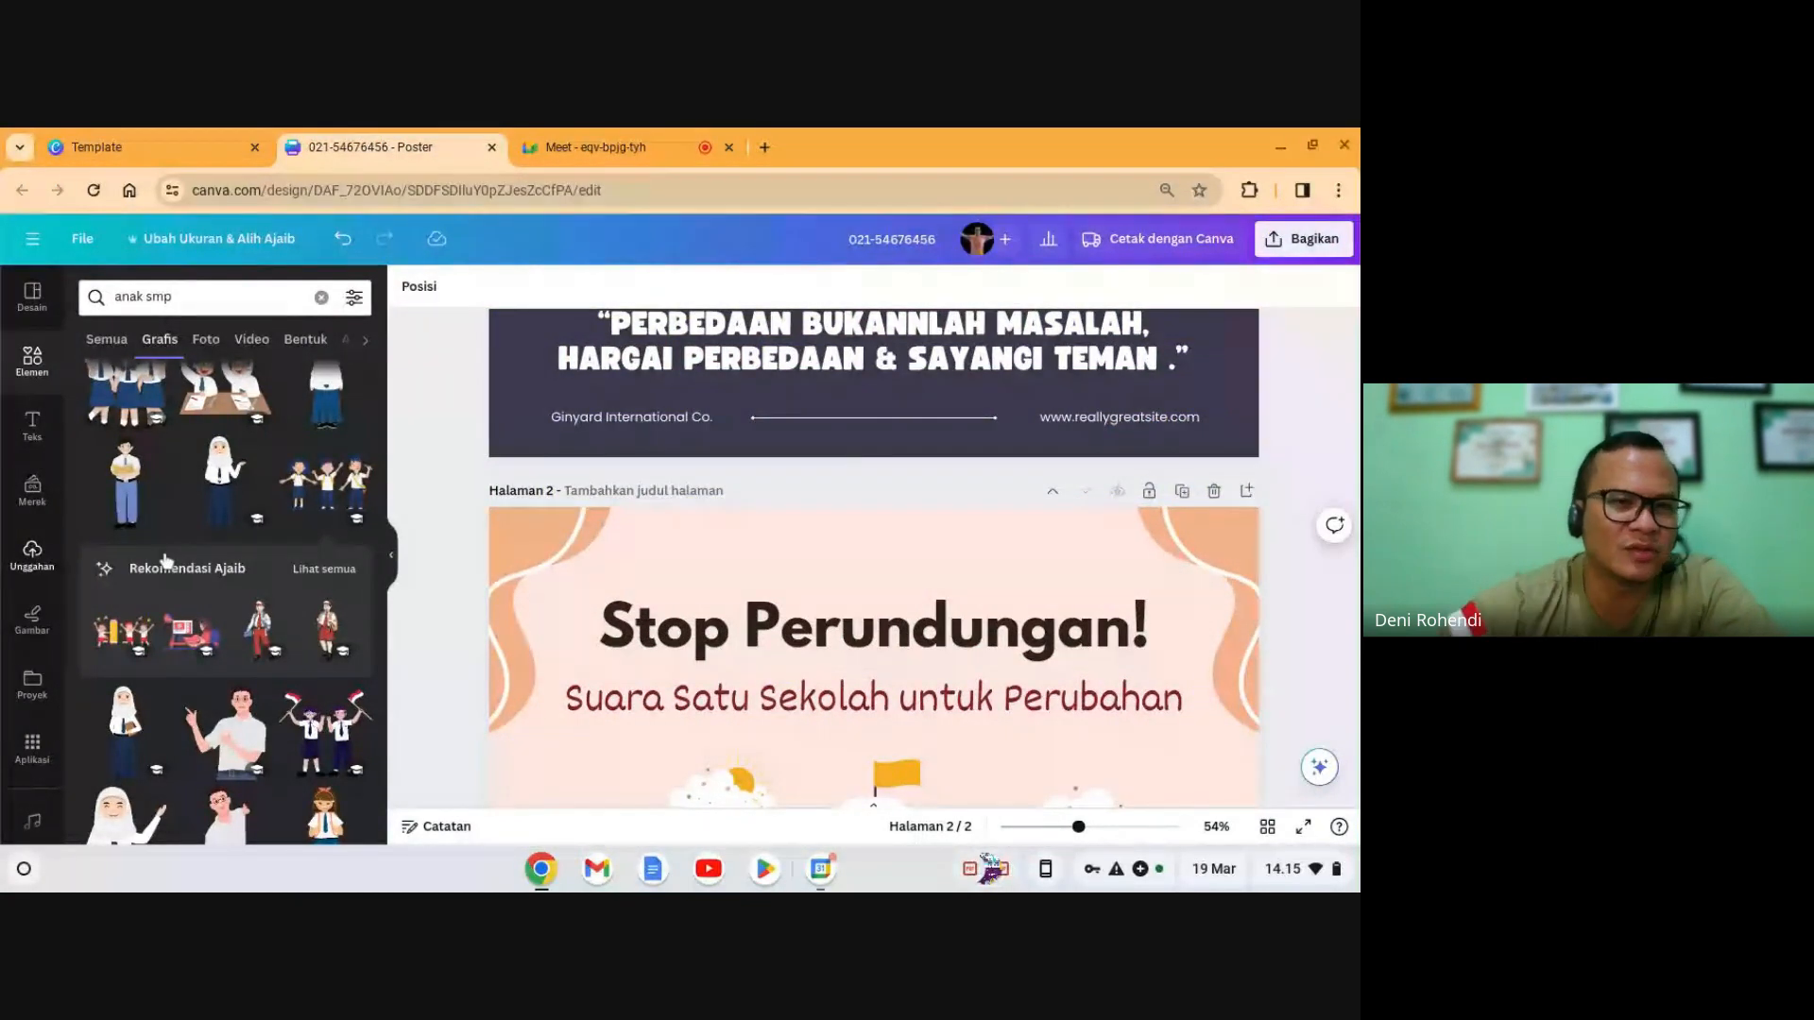
{"action": "left_click", "coordinate": [32, 555]}
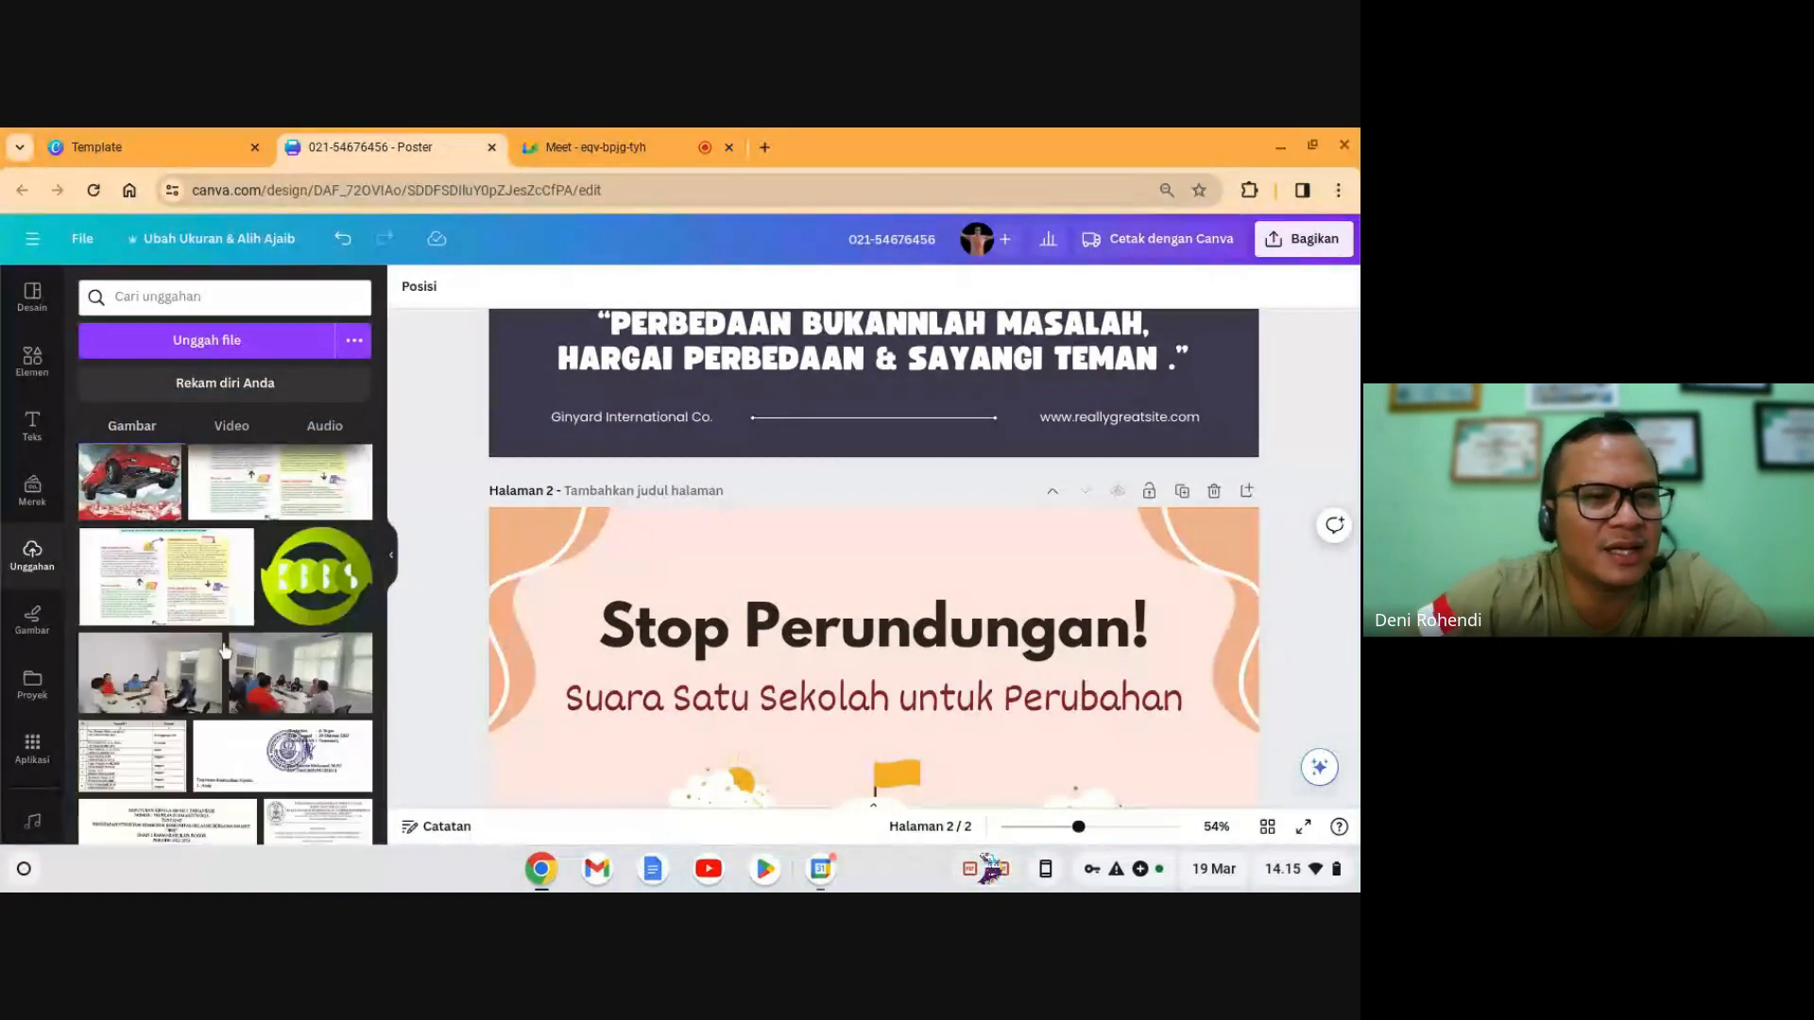
{"action": "scroll", "coordinate": [223, 642], "scroll_direction": "down", "scroll_amount": 10}
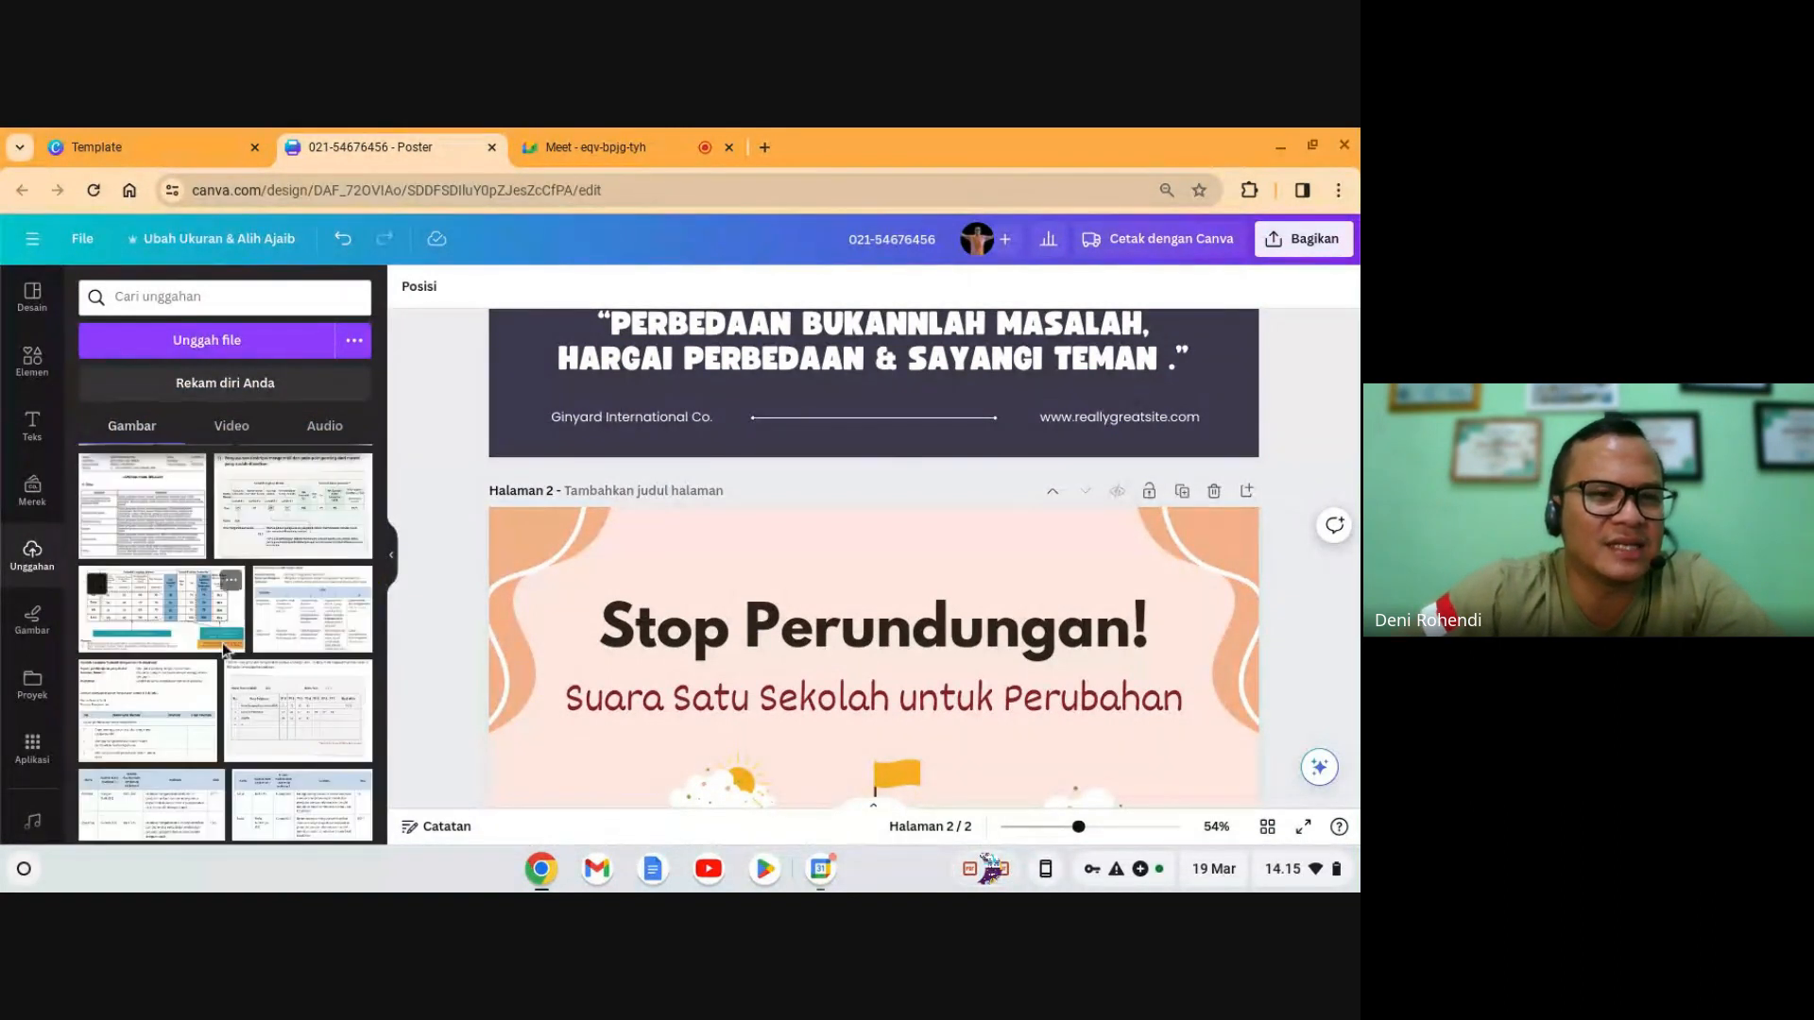
{"action": "scroll", "coordinate": [223, 642], "scroll_direction": "down", "scroll_amount": 10}
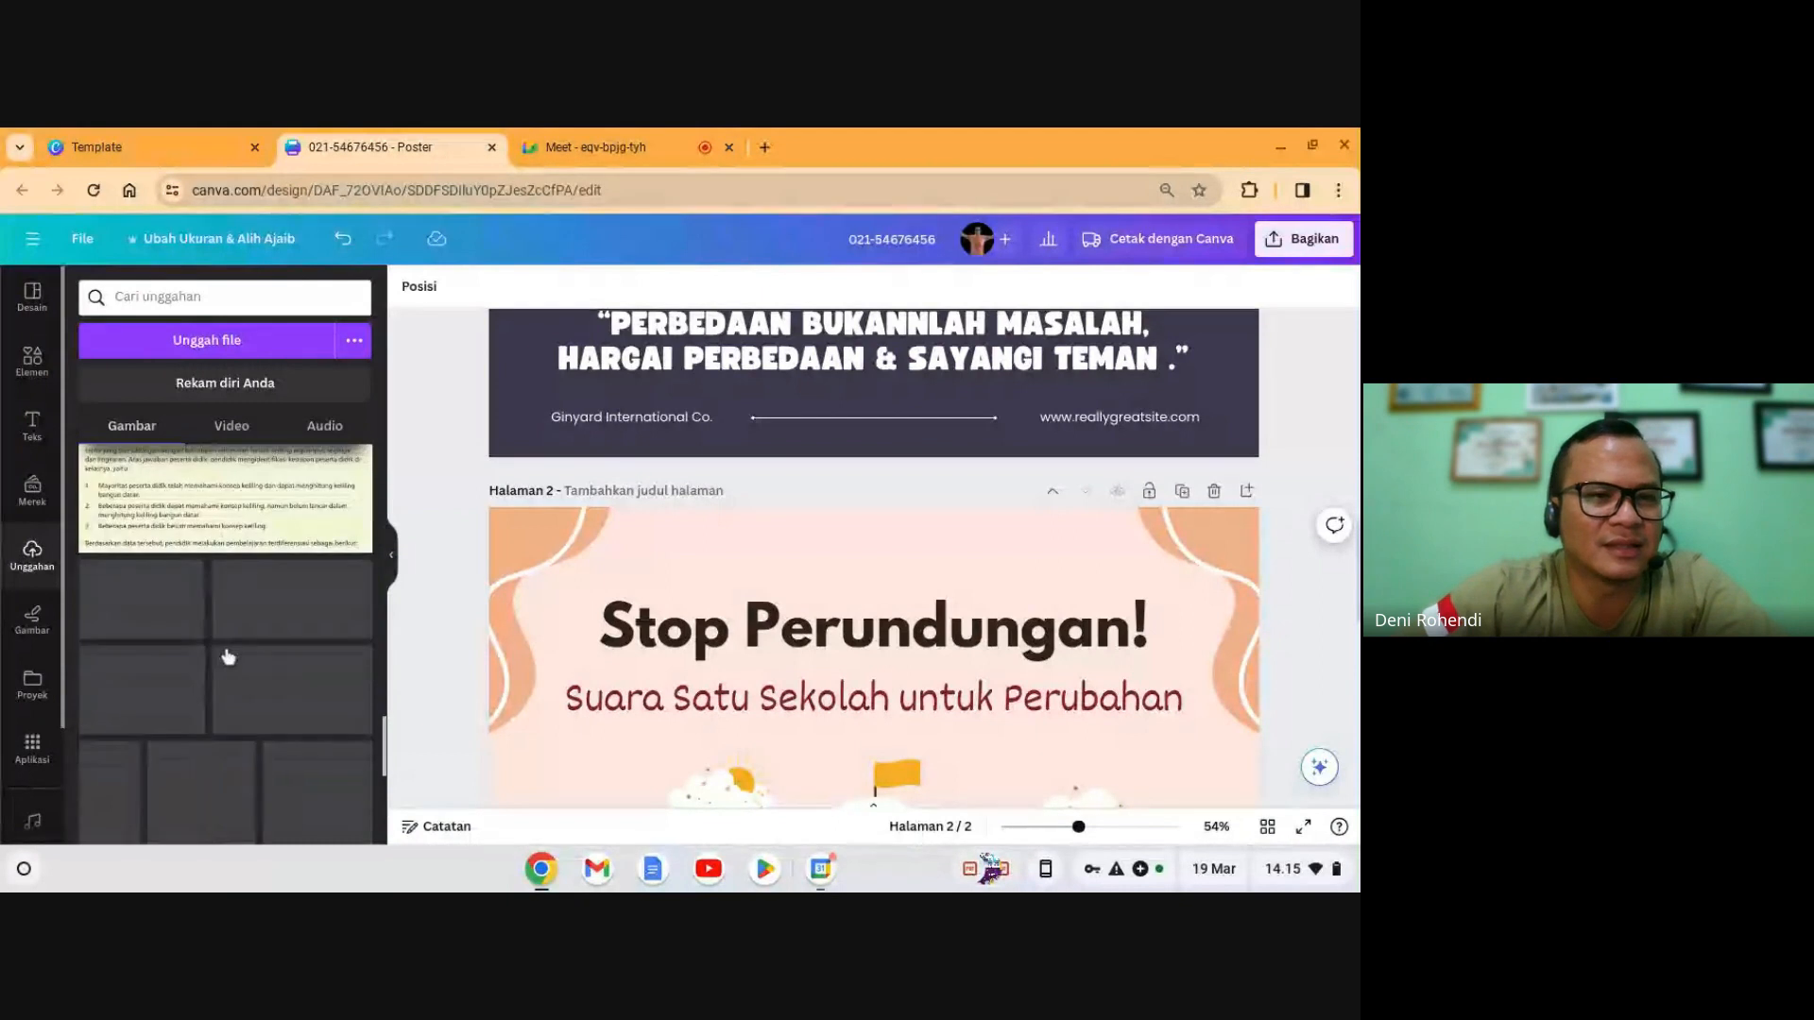
{"action": "scroll", "coordinate": [283, 614], "scroll_direction": "down", "scroll_amount": 3}
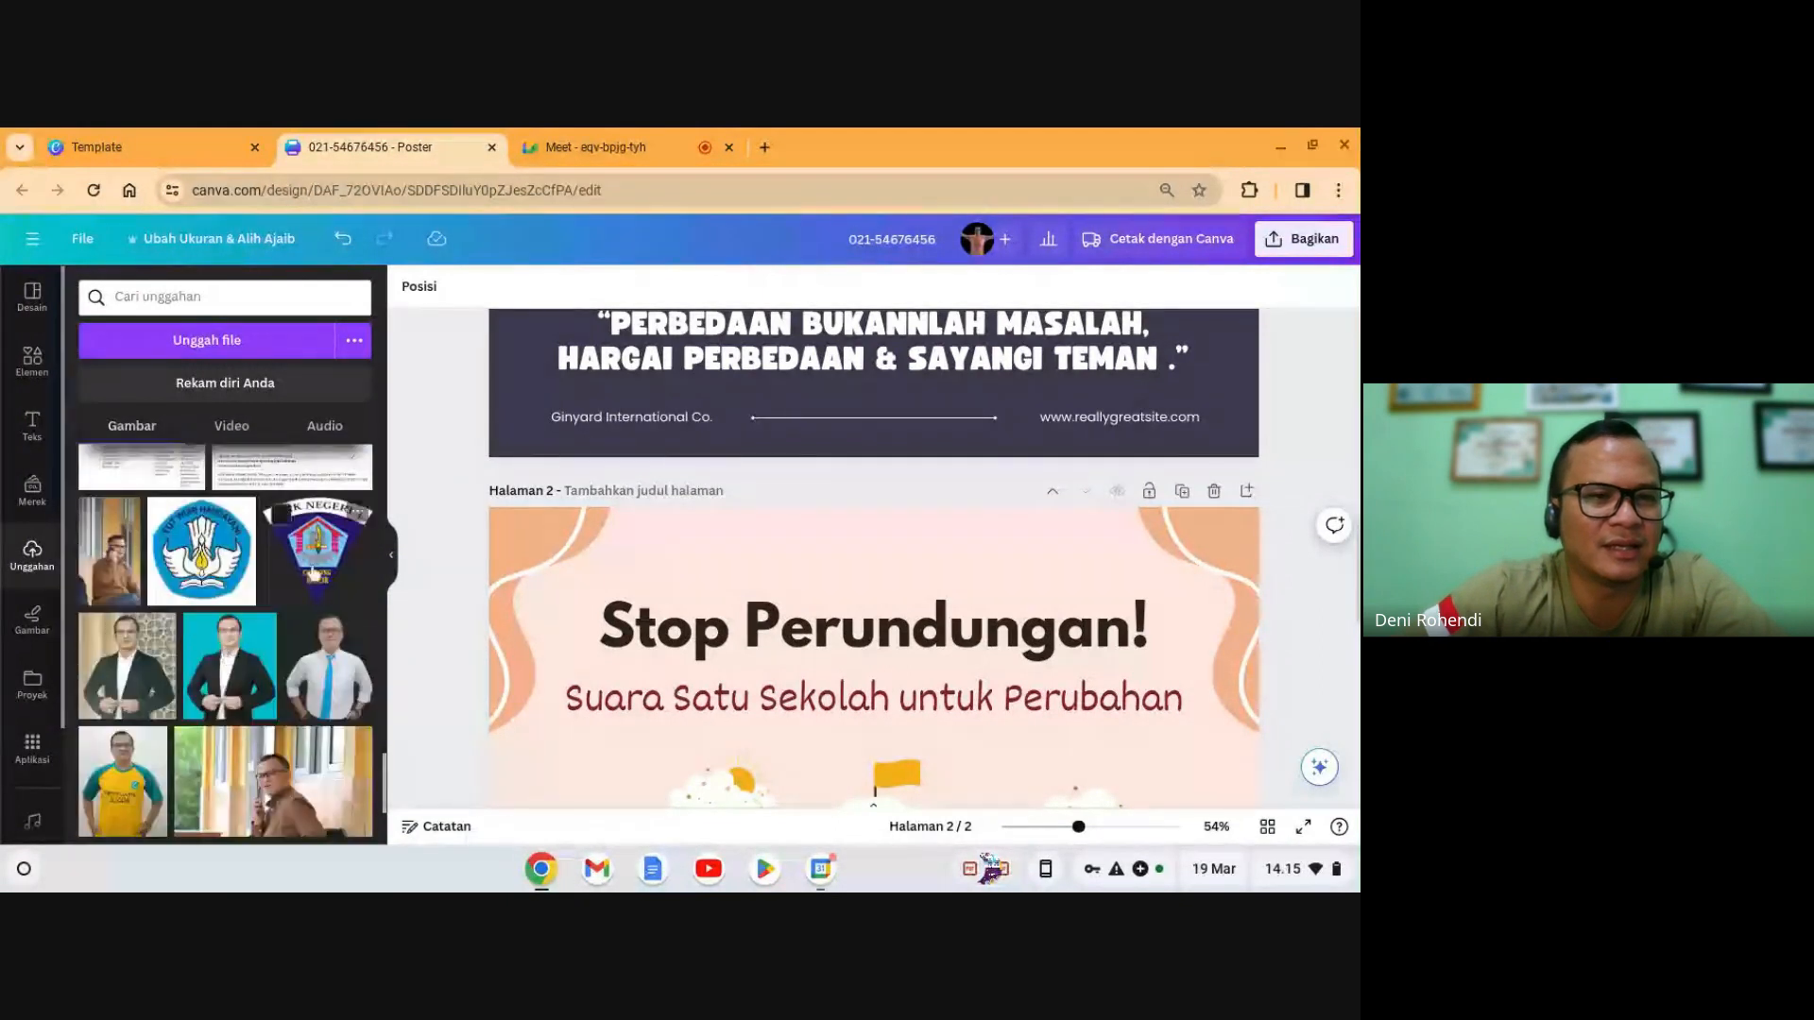
{"action": "left_click", "coordinate": [312, 572]}
{"action": "scroll", "coordinate": [213, 573], "scroll_direction": "down", "scroll_amount": 1}
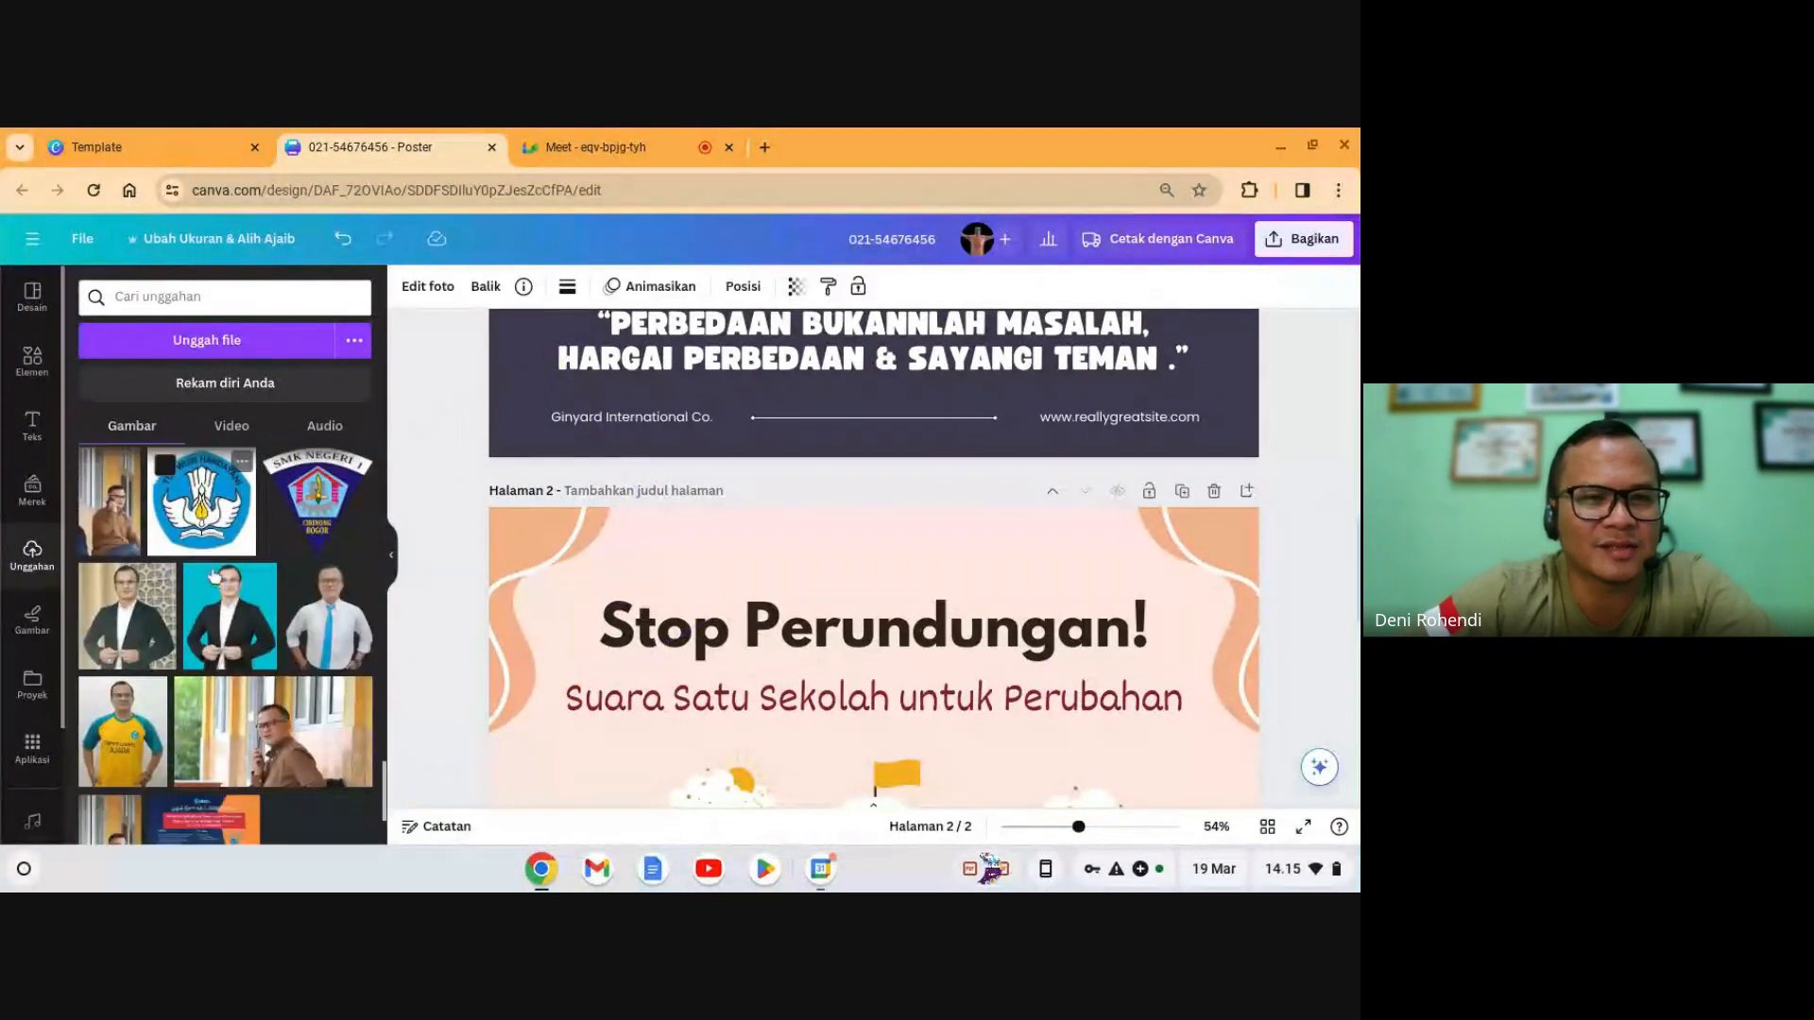
{"action": "scroll", "coordinate": [214, 574], "scroll_direction": "down", "scroll_amount": 2}
{"action": "scroll", "coordinate": [206, 619], "scroll_direction": "up", "scroll_amount": 5}
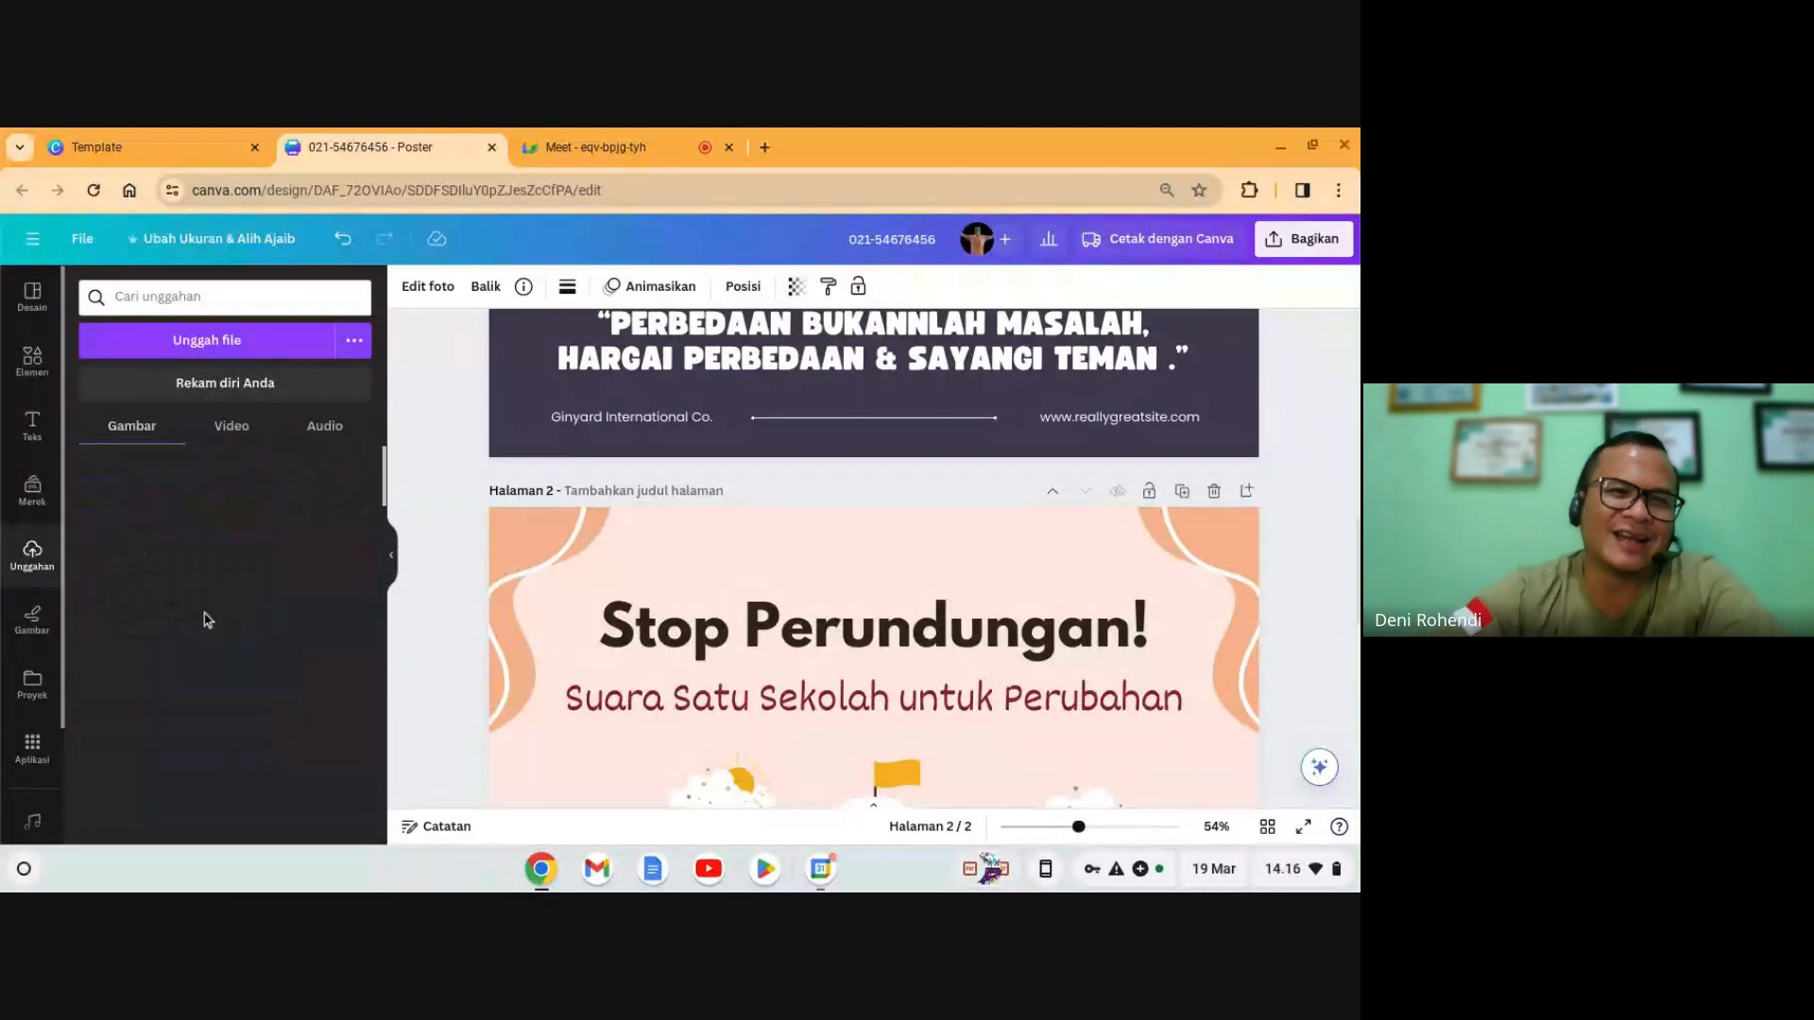
{"action": "scroll", "coordinate": [206, 626], "scroll_direction": "down", "scroll_amount": 10}
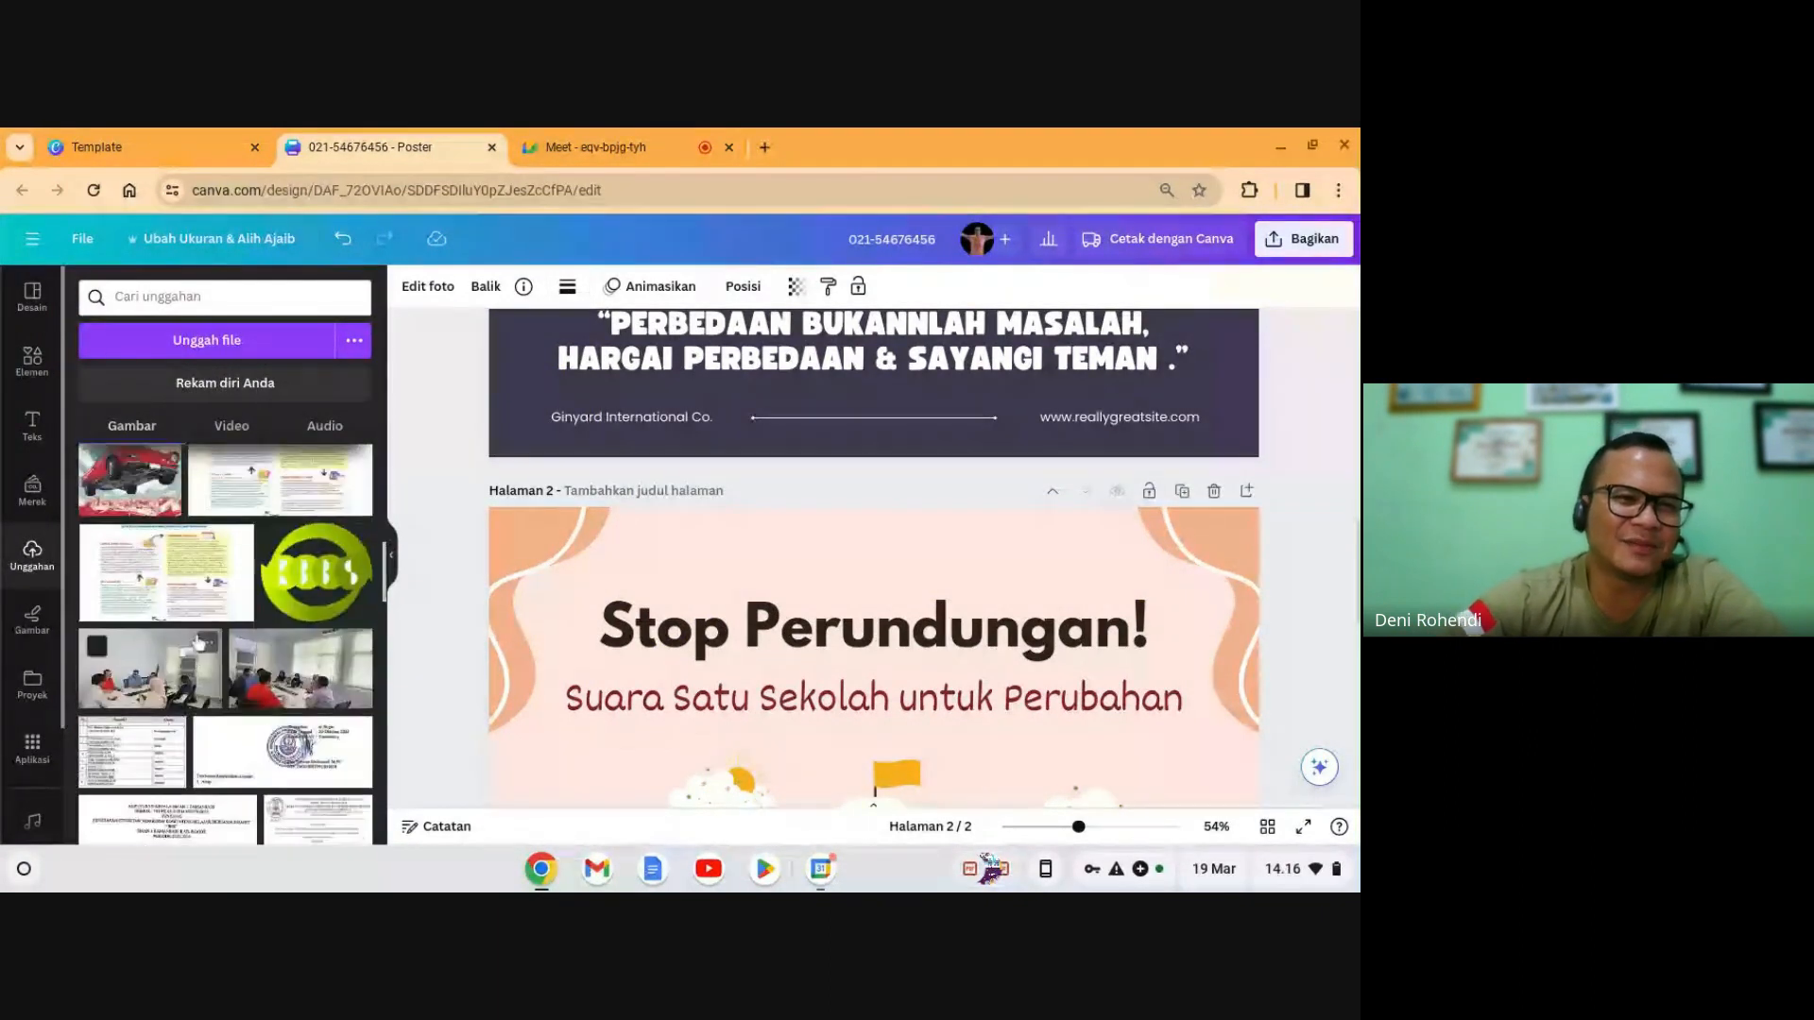
{"action": "scroll", "coordinate": [199, 642], "scroll_direction": "down", "scroll_amount": 5}
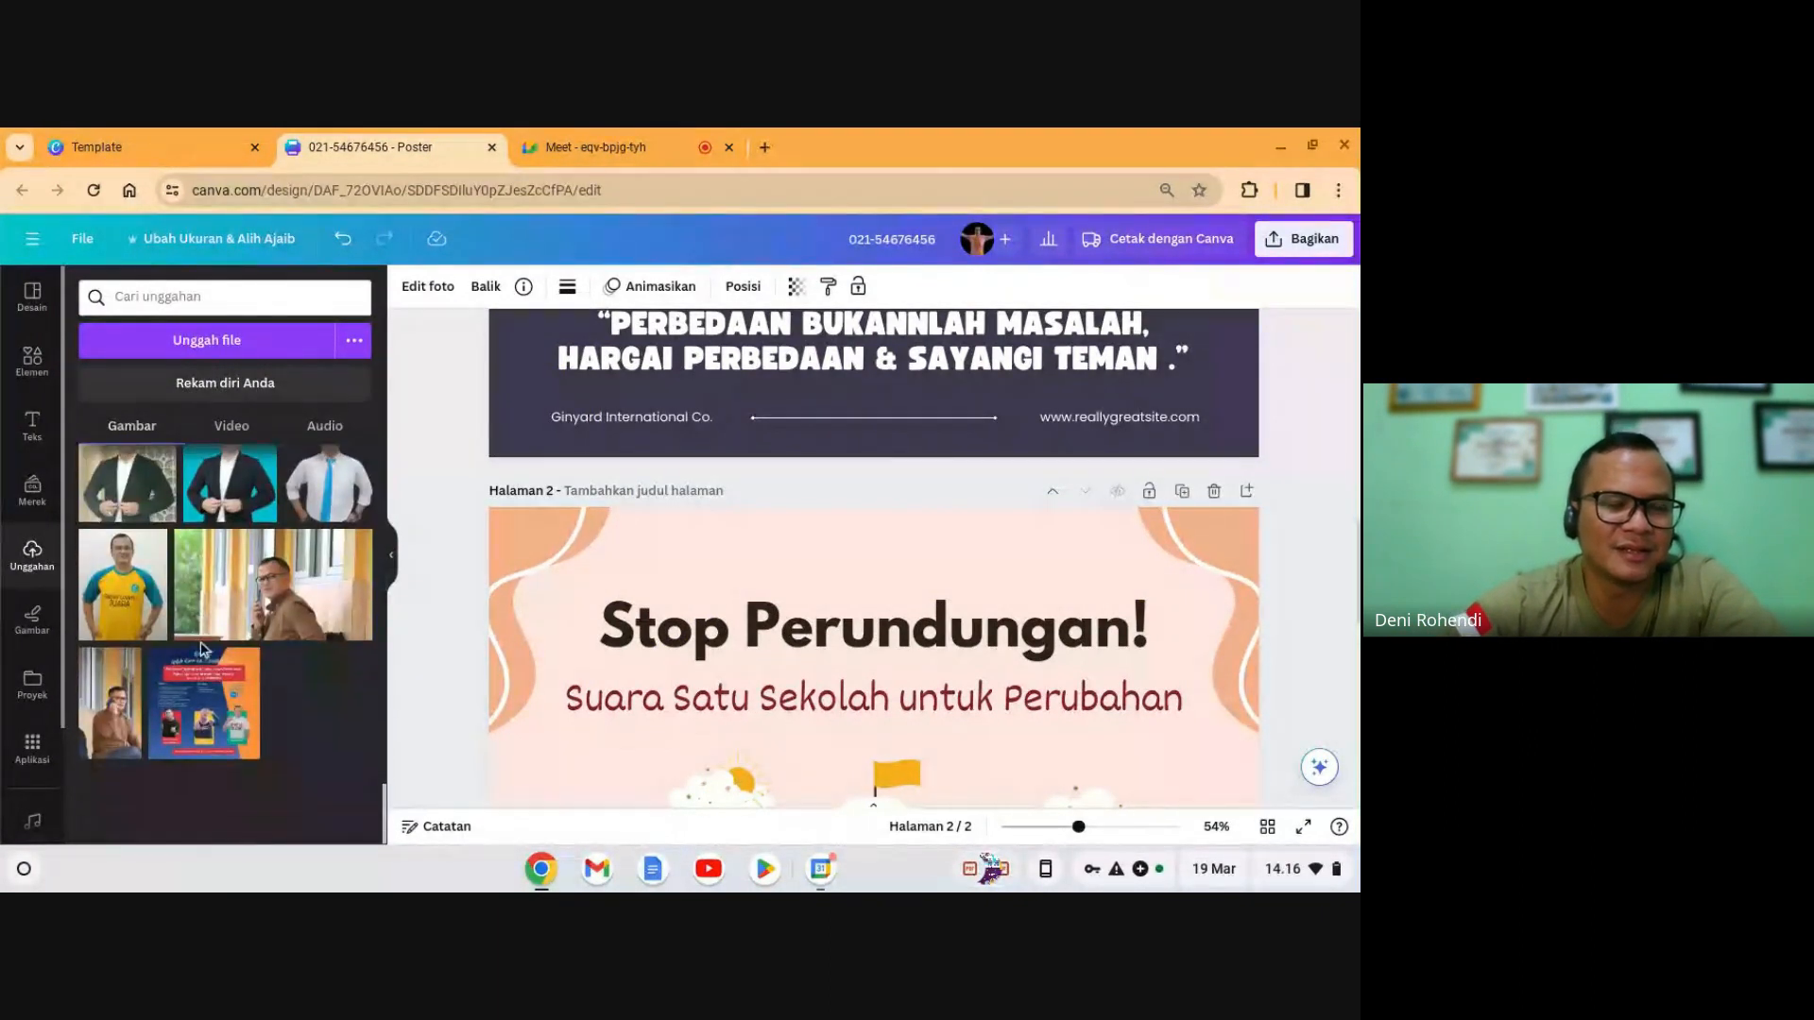
{"action": "scroll", "coordinate": [1025, 679], "scroll_direction": "down", "scroll_amount": 3}
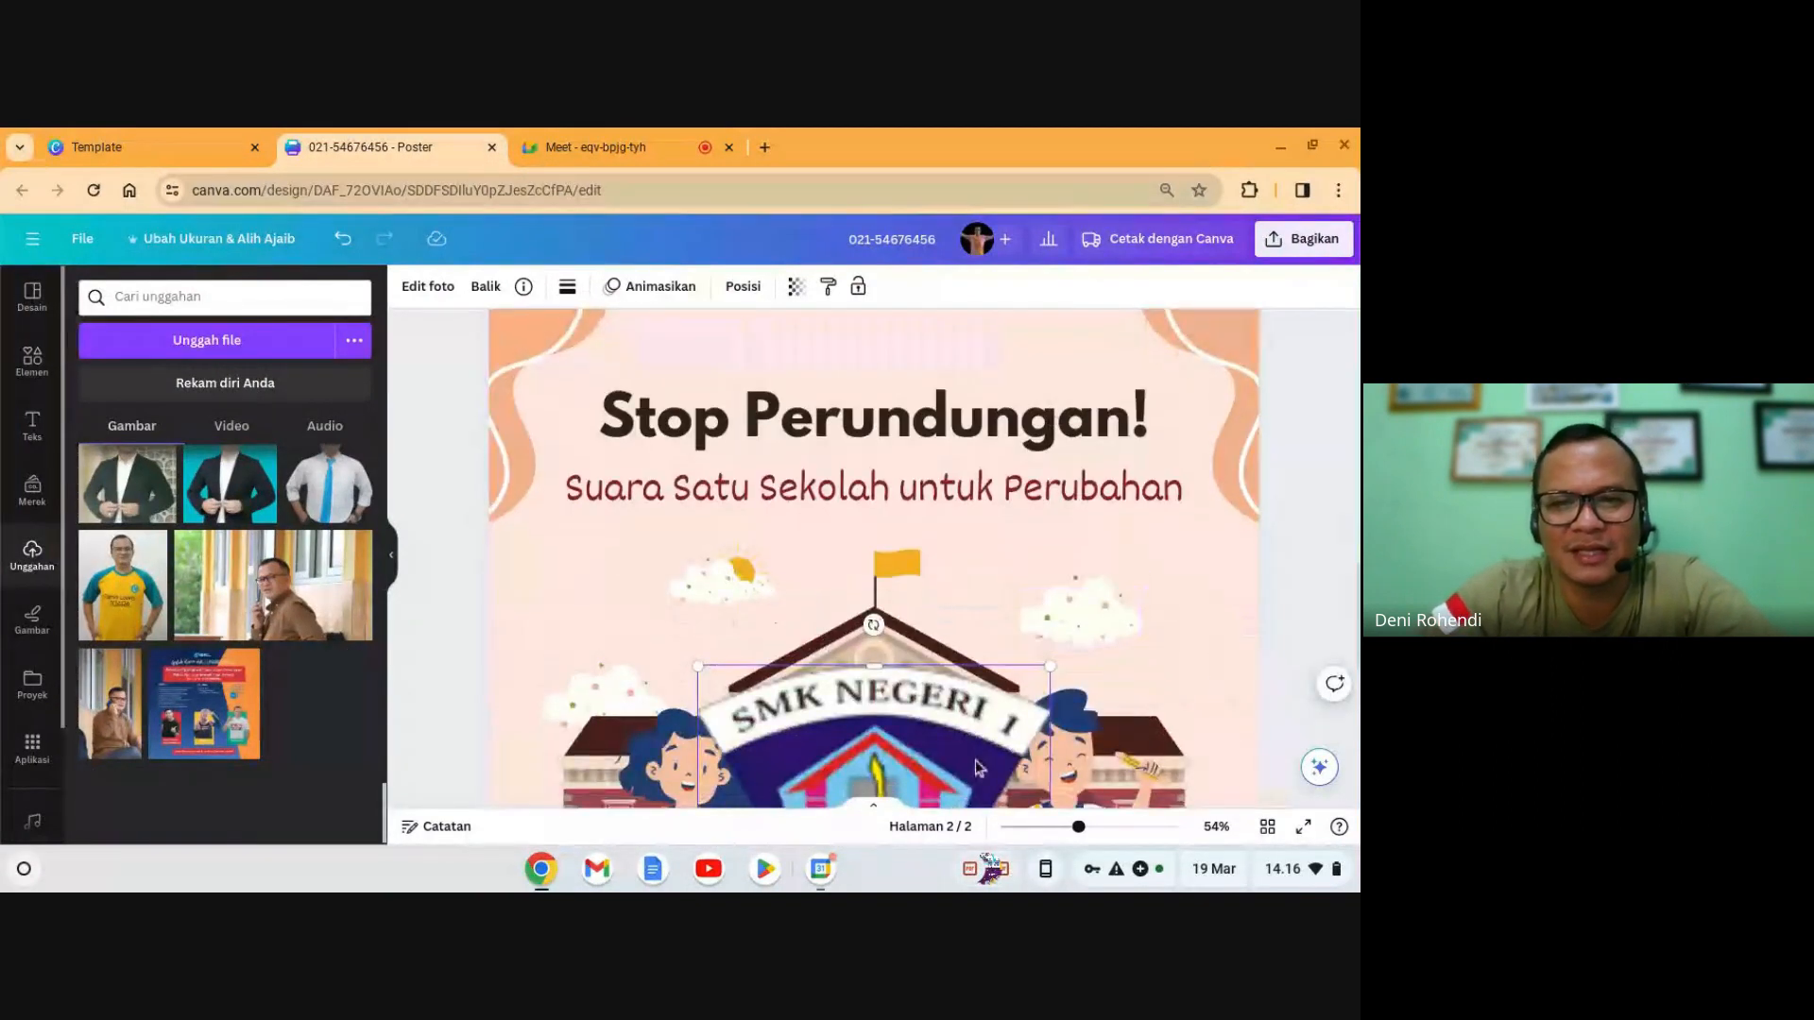
- Shrink the SMK NEGERI 1 logo and place it above the 'Stop Perundungan!' title
{"action": "left_click_drag", "start_coordinate": [978, 767], "coordinate": [938, 450]}
{"action": "left_click_drag", "start_coordinate": [1008, 701], "coordinate": [724, 357]}
{"action": "scroll", "coordinate": [901, 362], "scroll_direction": "up", "scroll_amount": 2}
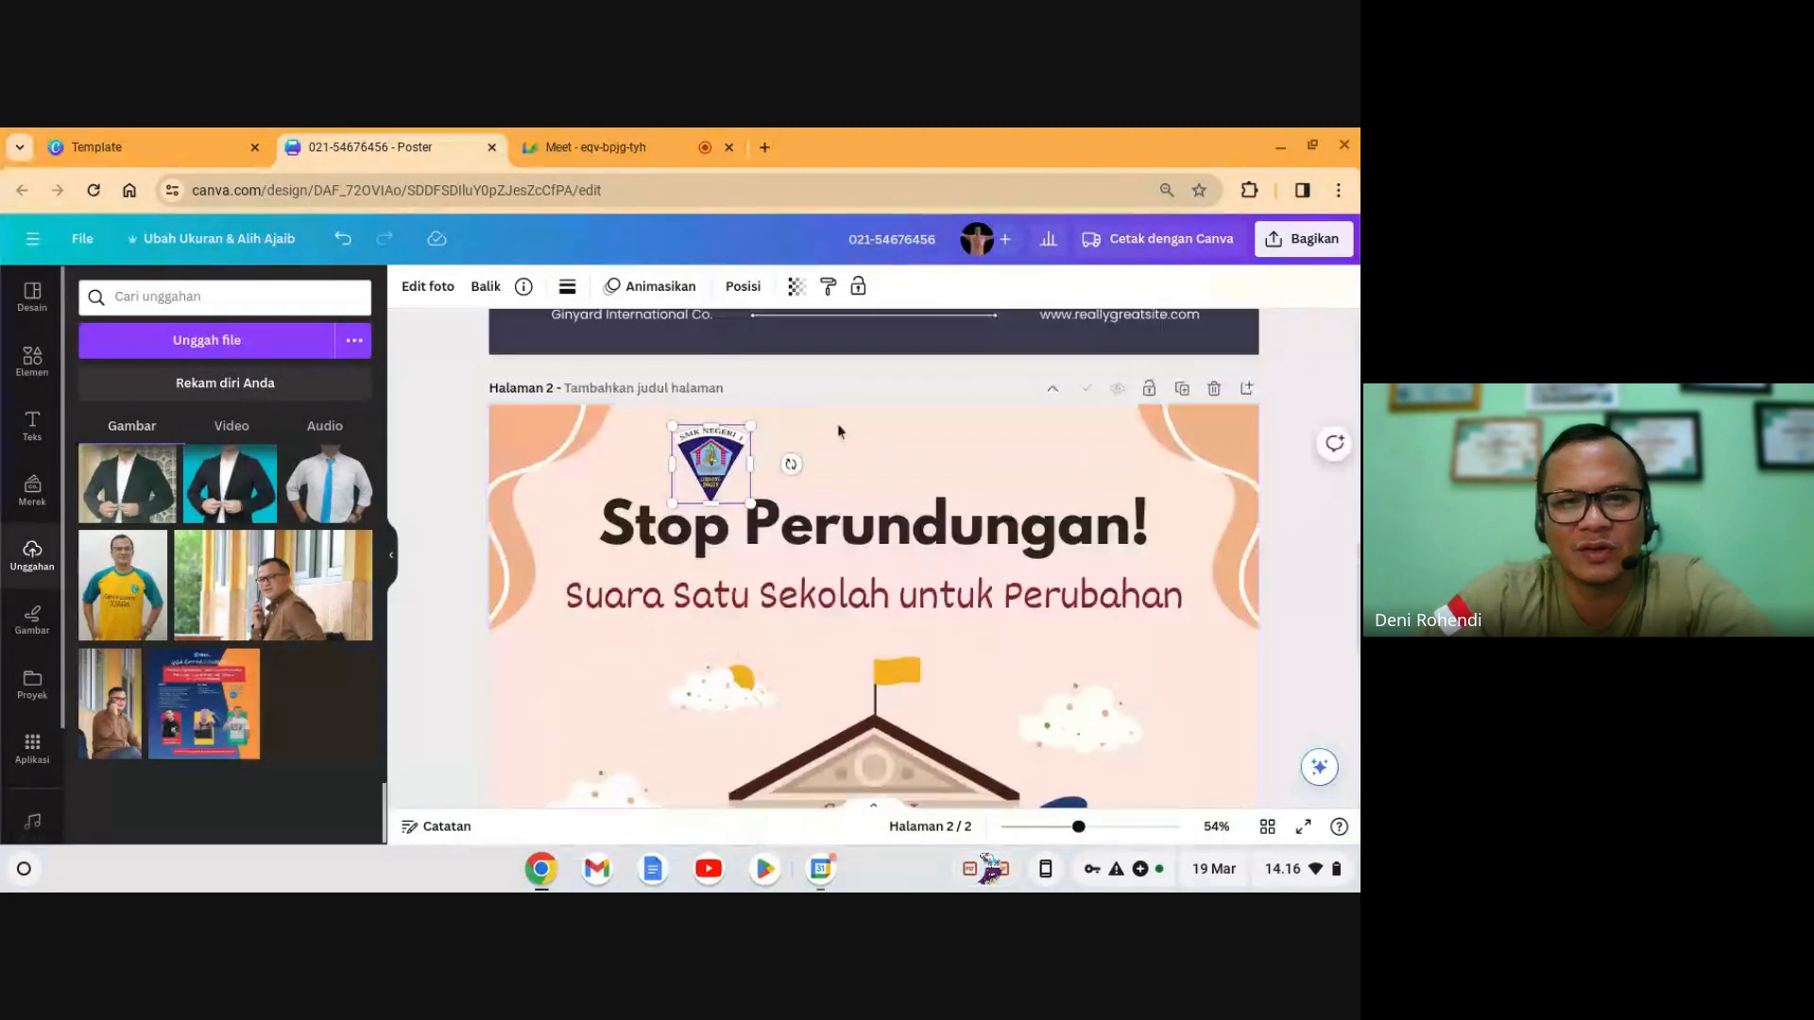
{"action": "left_click_drag", "start_coordinate": [718, 468], "coordinate": [784, 474]}
{"action": "left_click", "coordinate": [858, 445]}
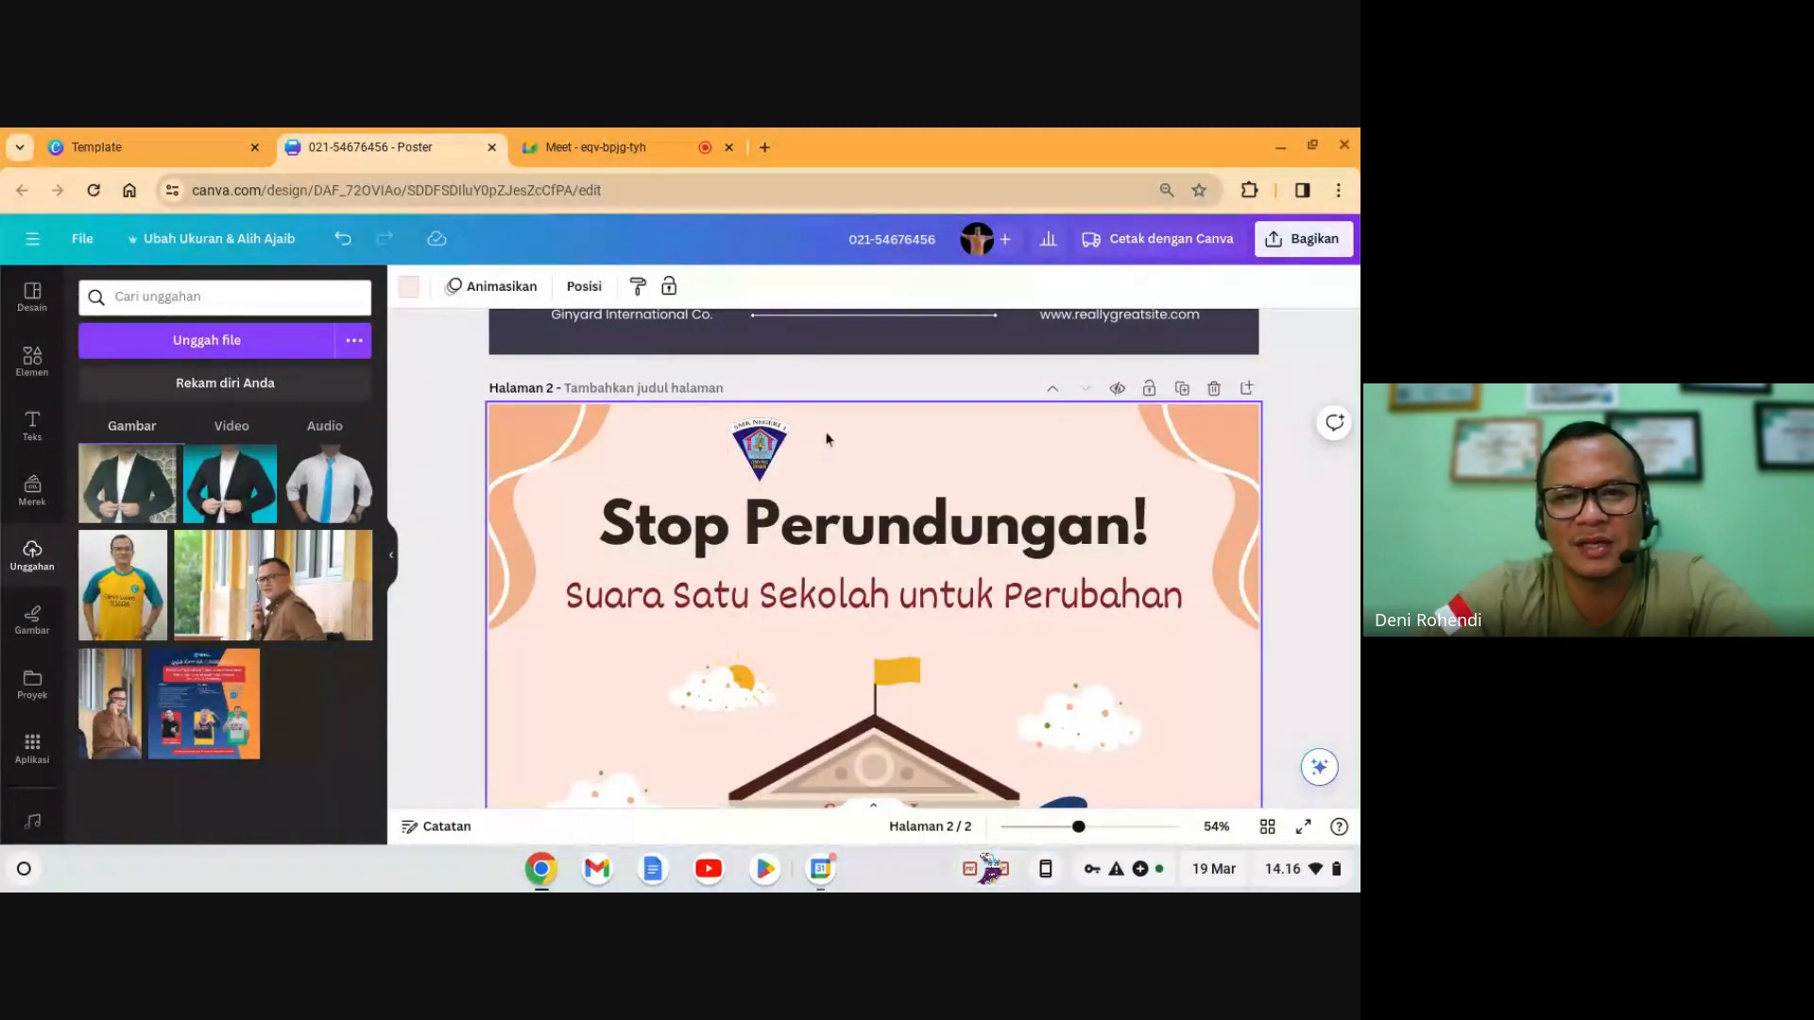
- In a new tab, search Google for 'logo merdeka belajar'
{"action": "left_click", "coordinate": [765, 147]}
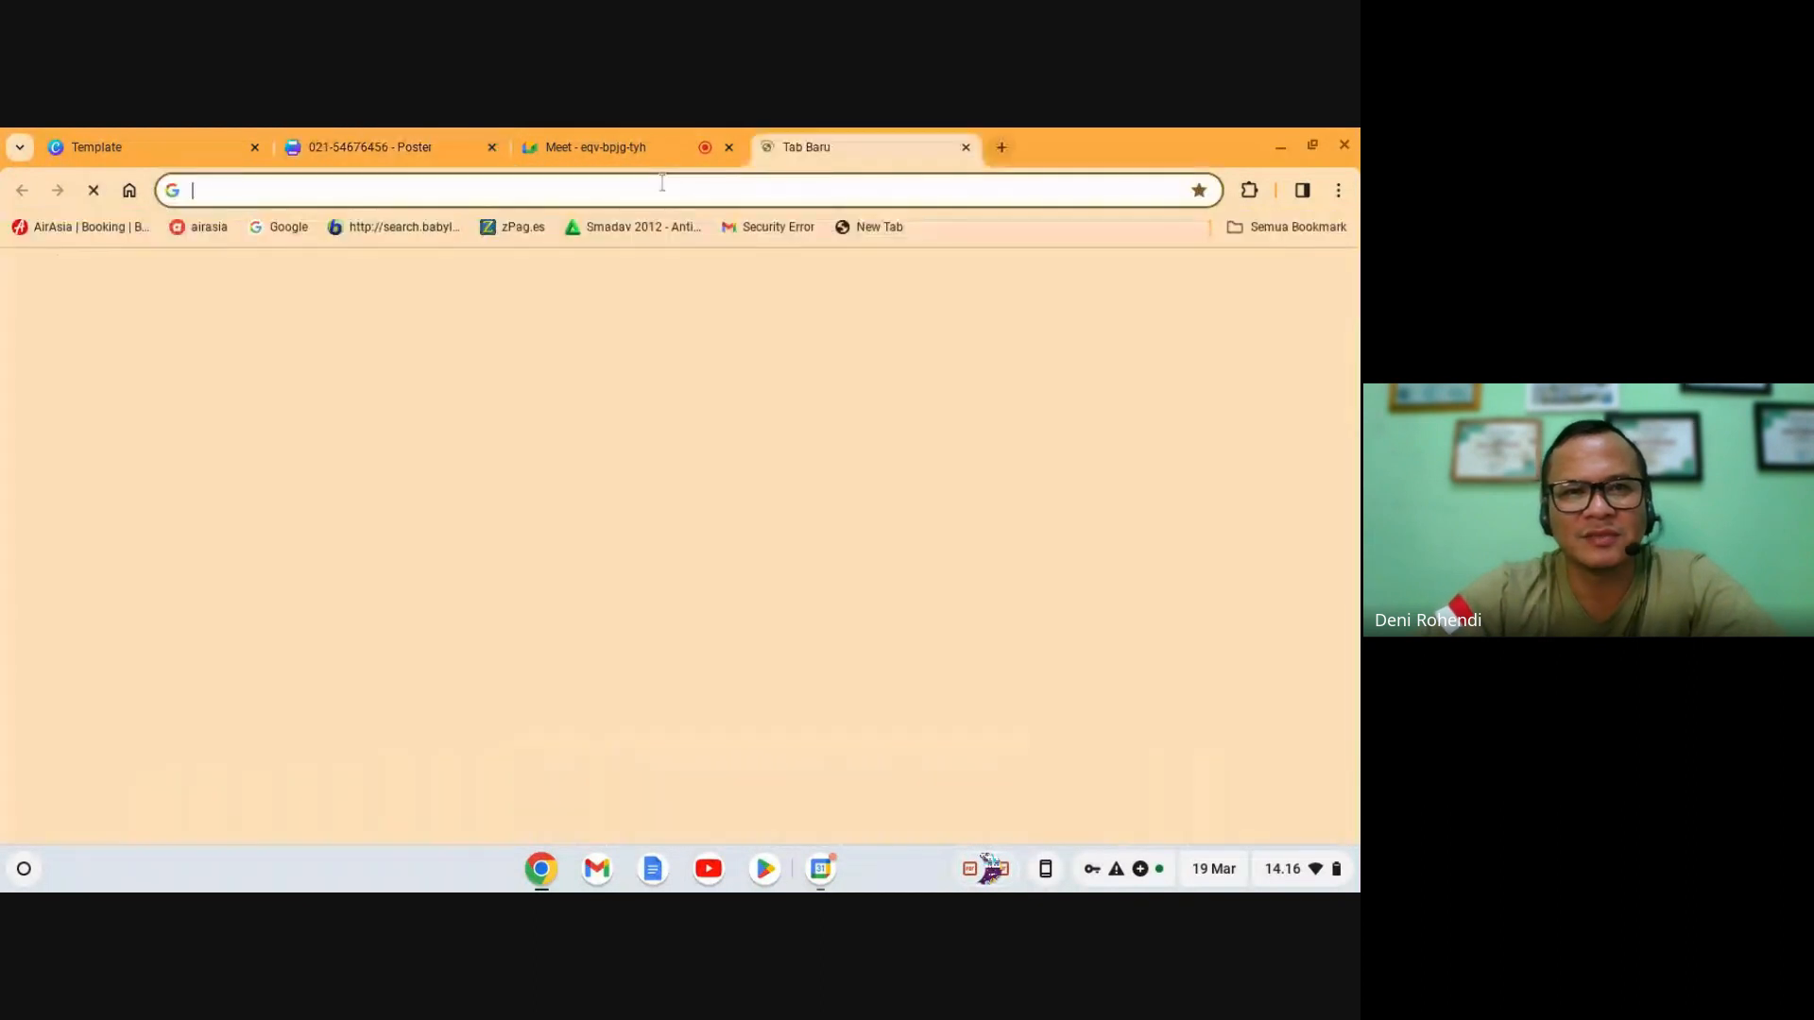
{"action": "type", "text": "logo"}
{"action": "key", "text": "BackSpace"}
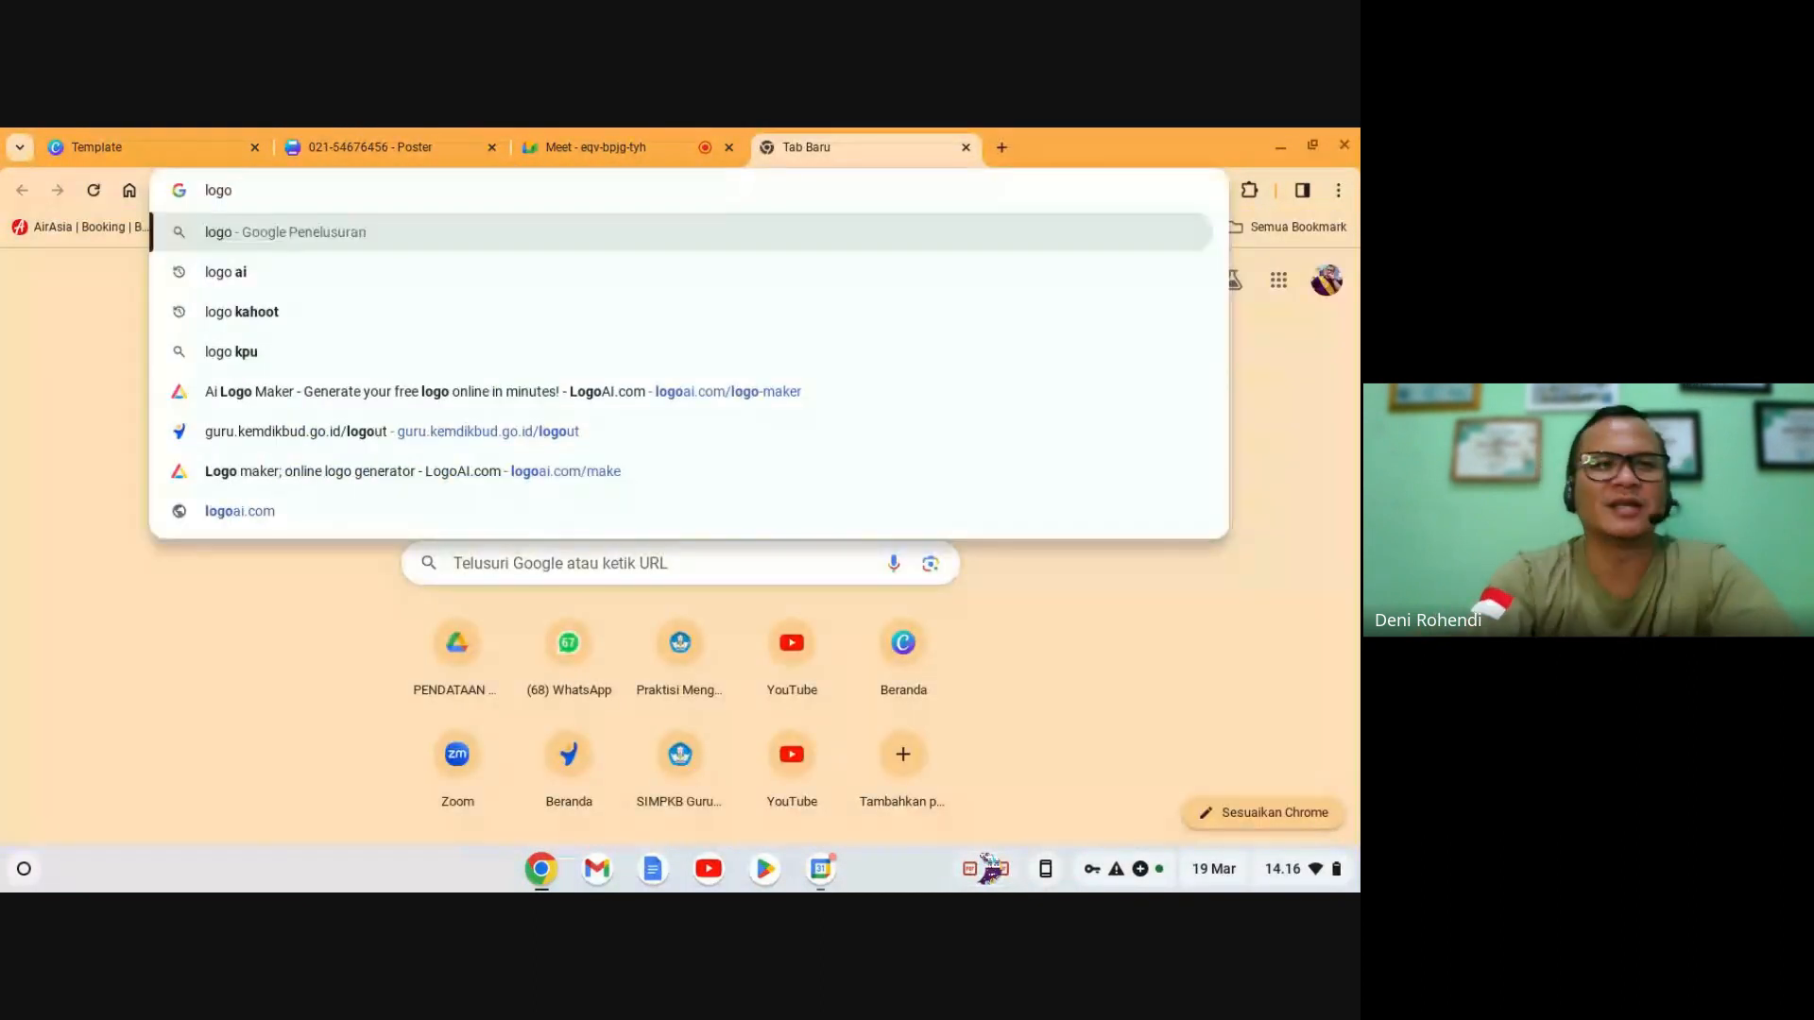
{"action": "type", "text": "merde"}
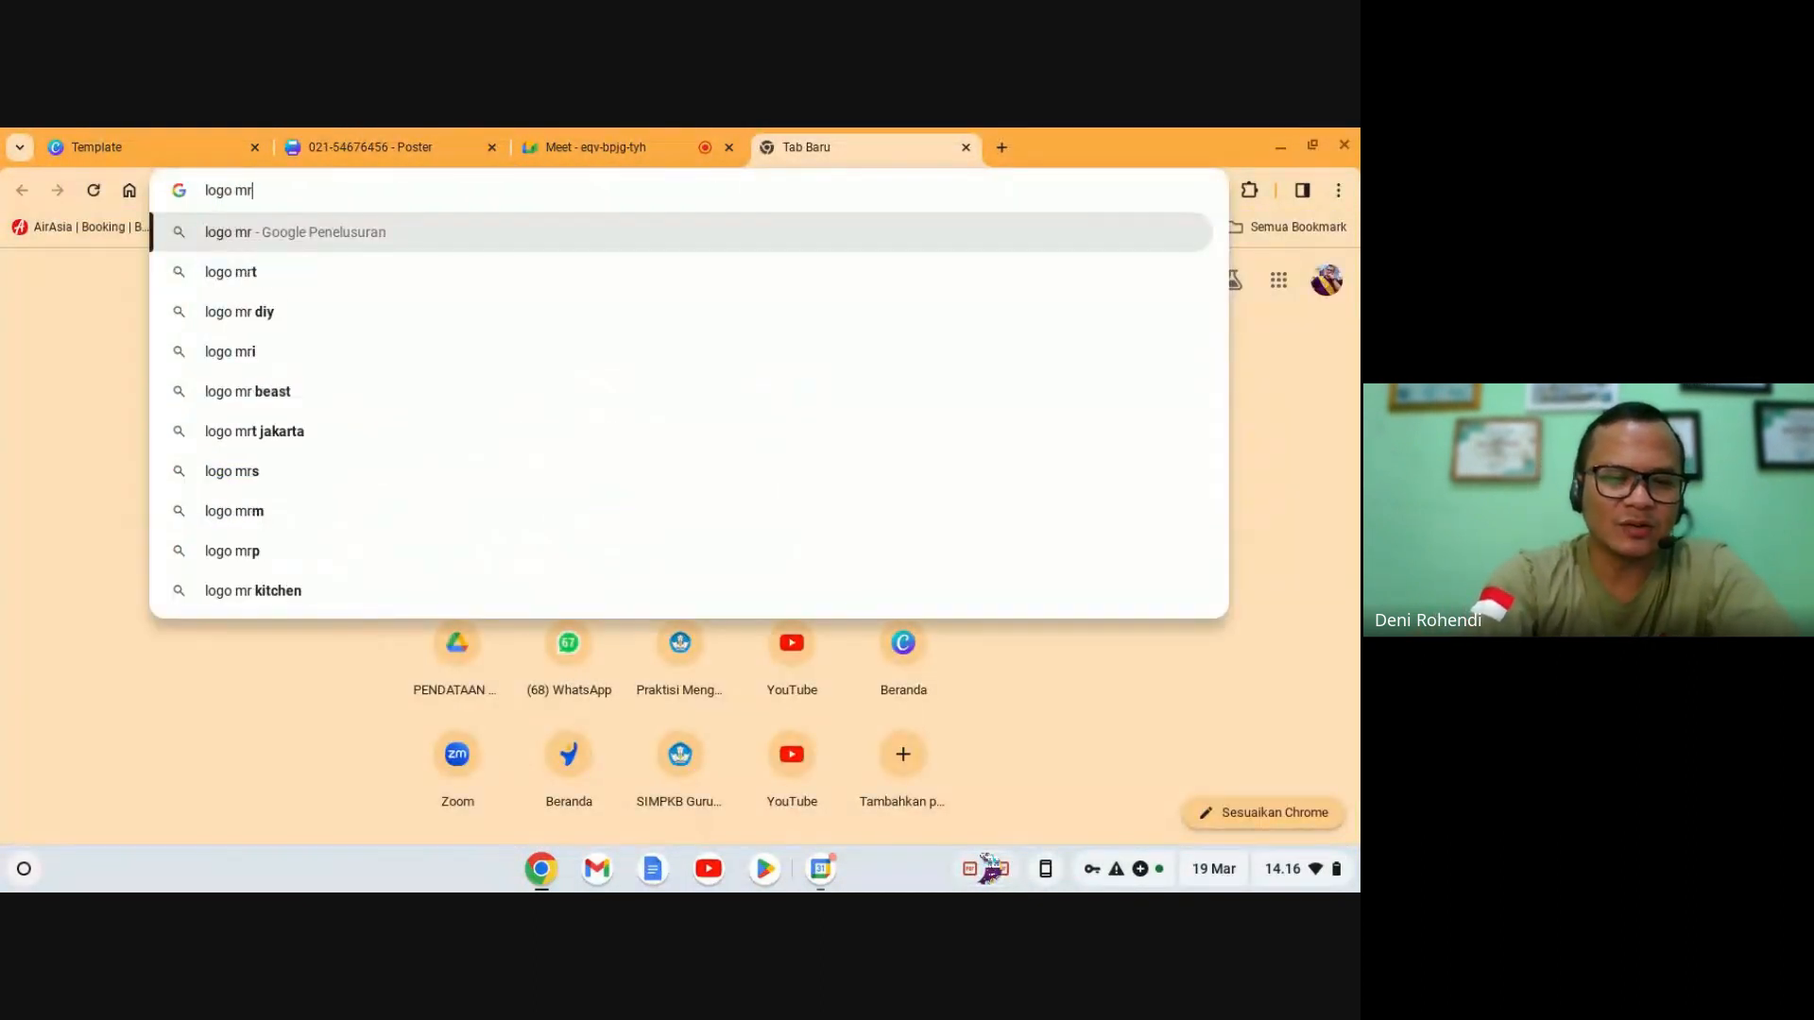
{"action": "type", "text": "ka"}
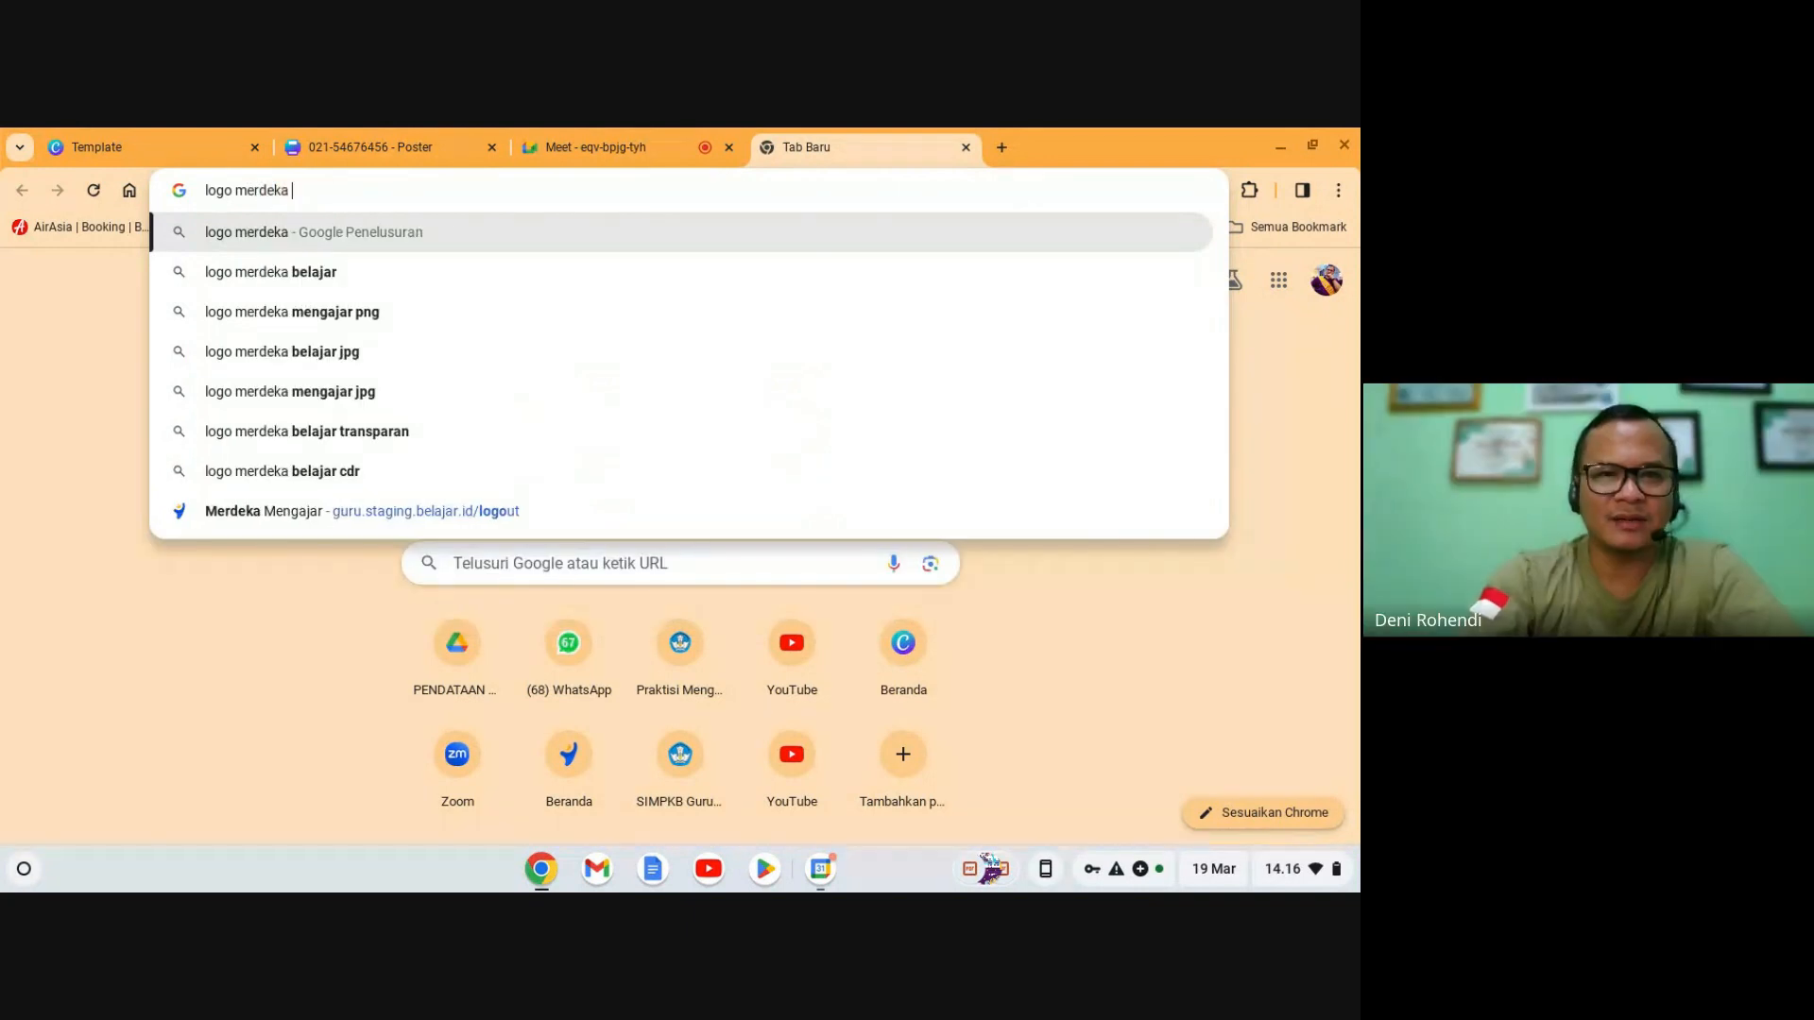
{"action": "key", "text": "Down"}
{"action": "key", "text": "Return"}
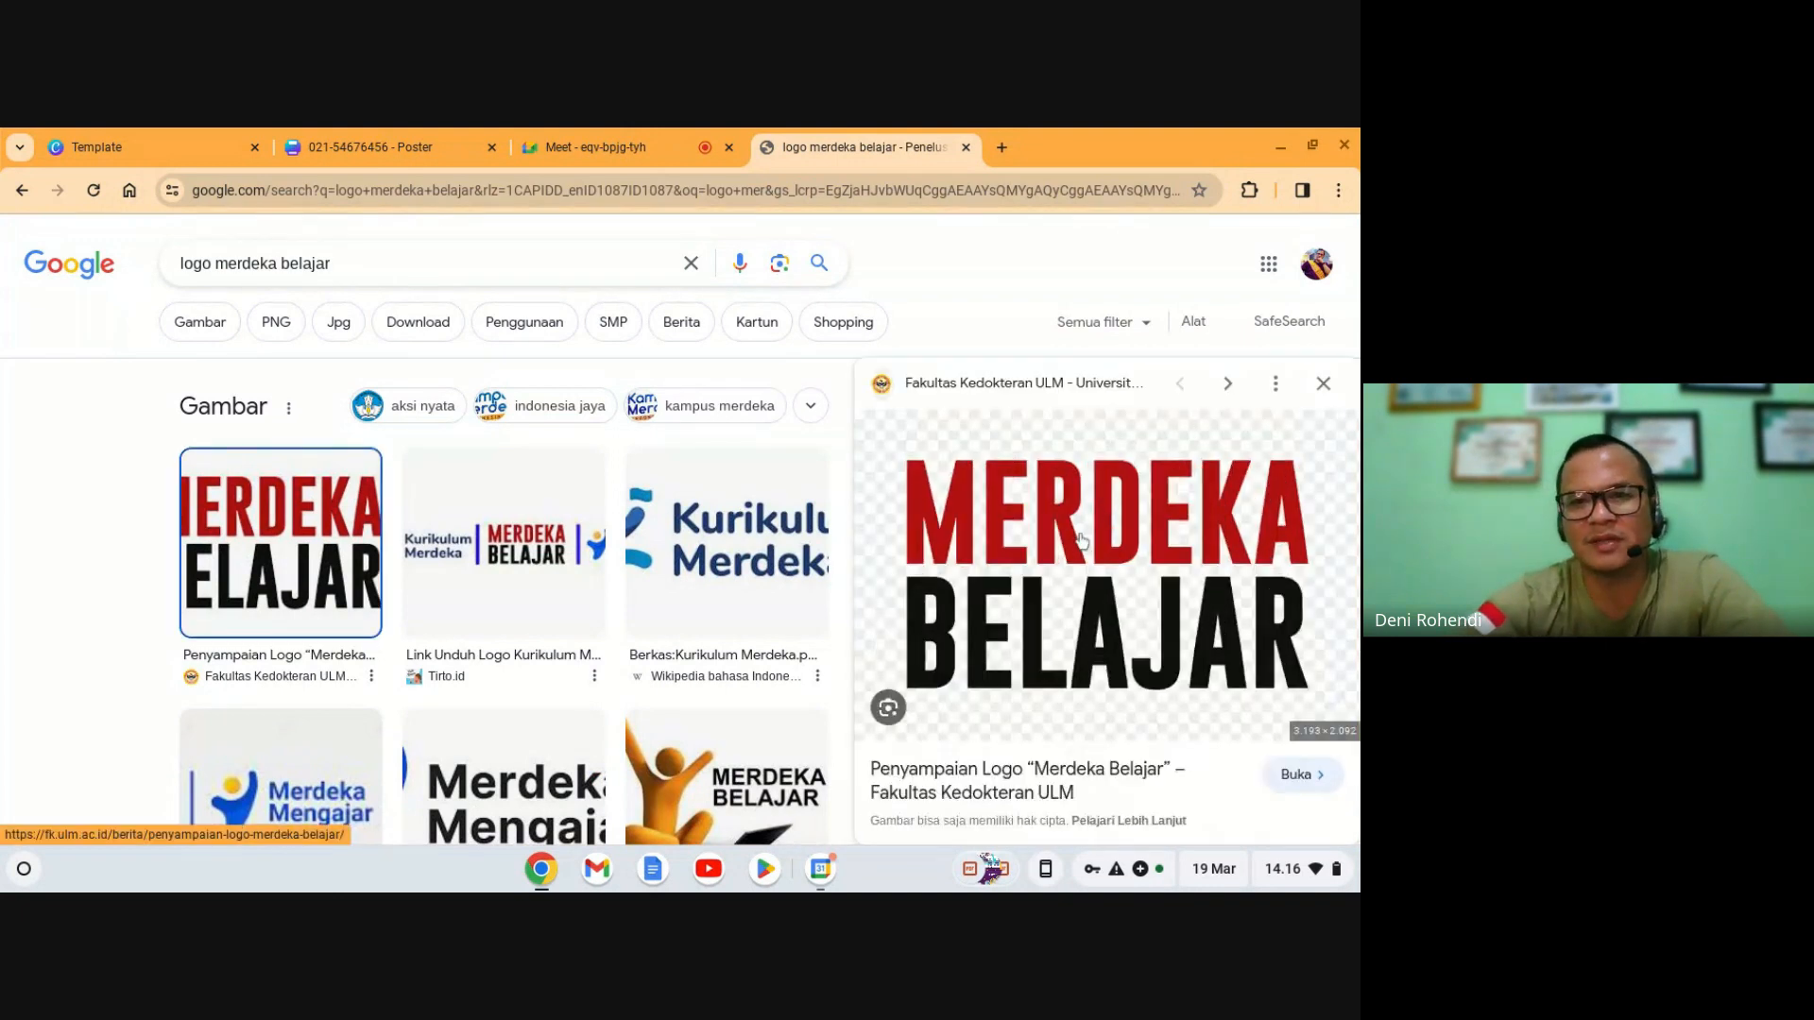
- Save the Kurikulum Merdeka logo as 'kolase-logo-kurikulum-merdeka-kemdikbud_ratio-16x9.jpg' and go back to the Canva poster
{"action": "scroll", "coordinate": [546, 547], "scroll_direction": "down", "scroll_amount": 2}
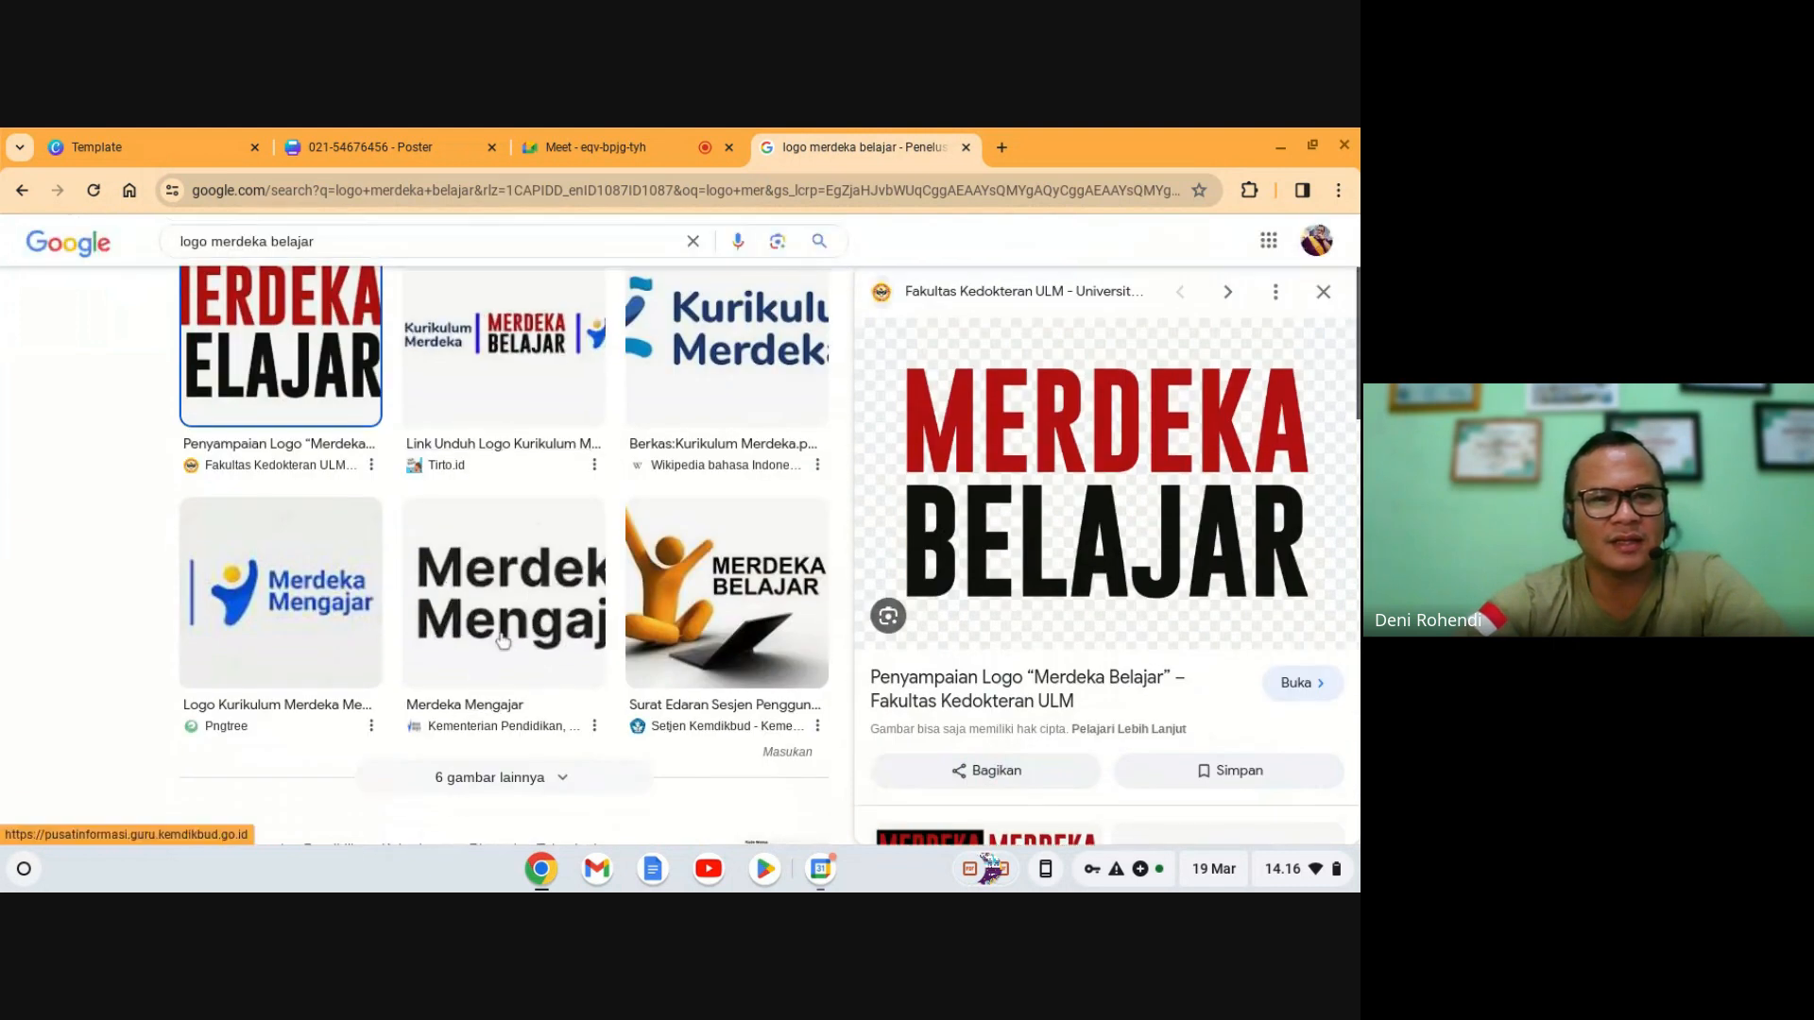
{"action": "left_click", "coordinate": [508, 516]}
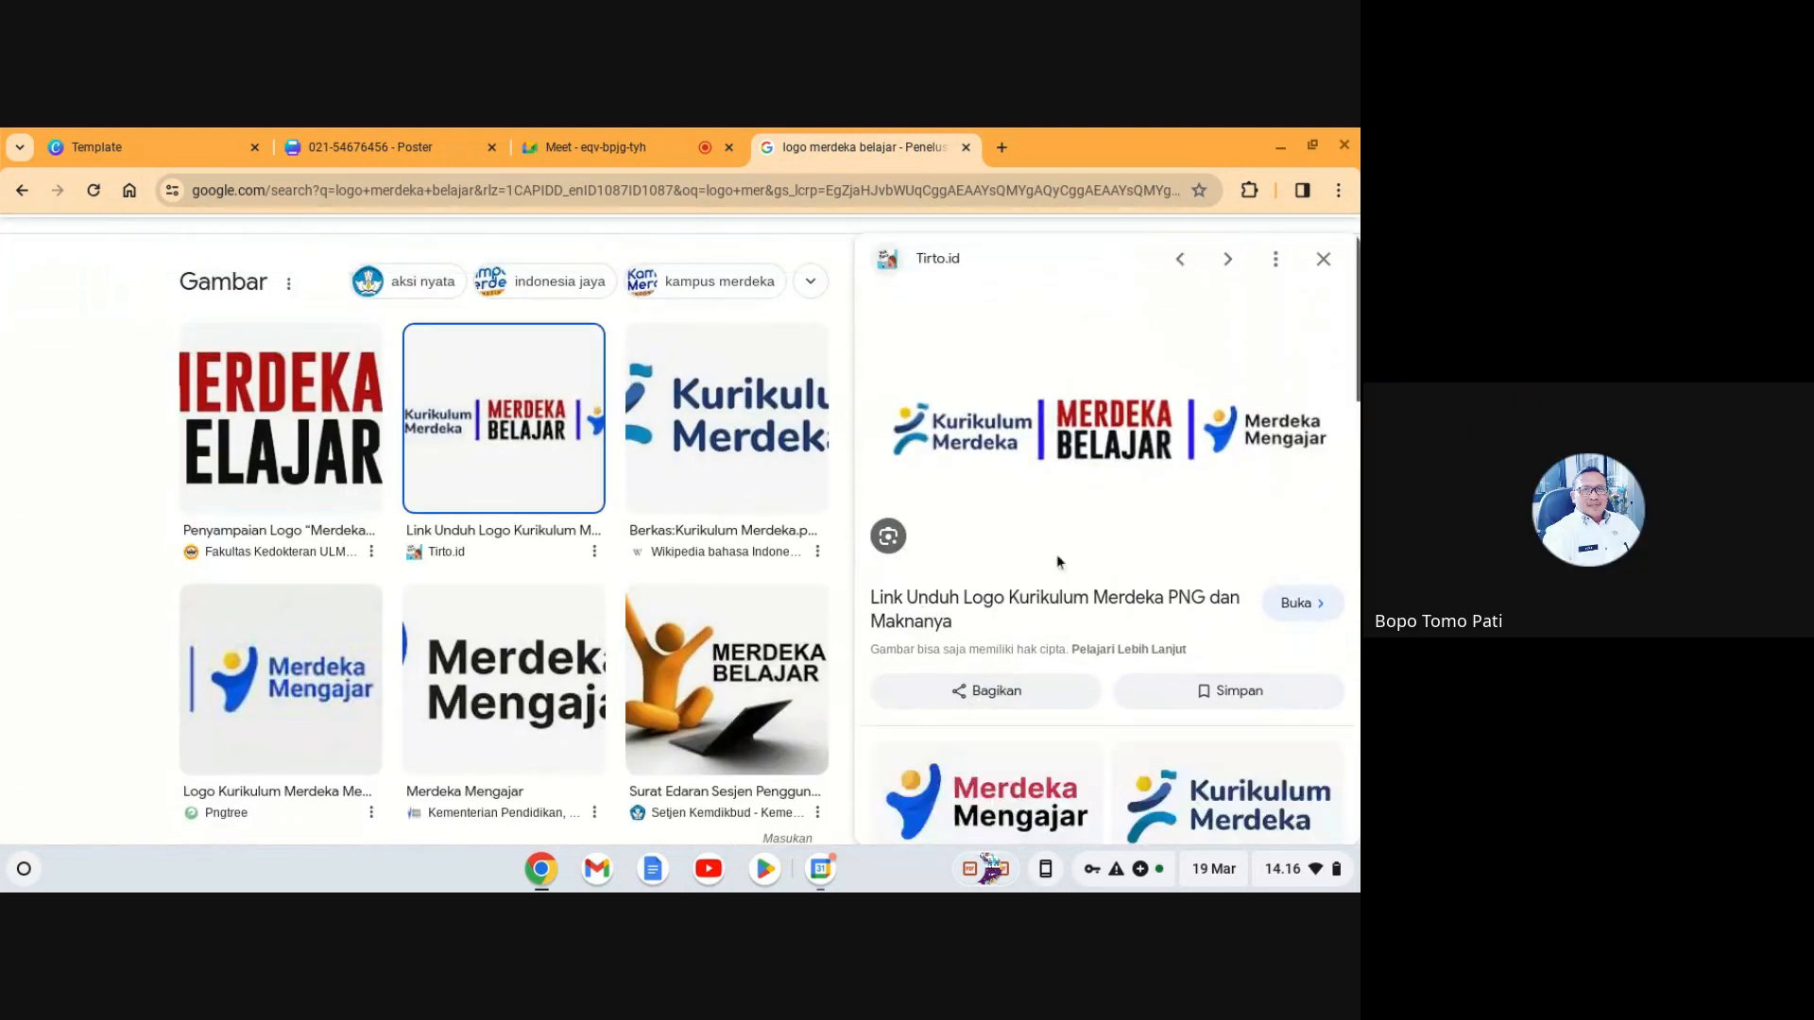
{"action": "right_click", "coordinate": [1084, 424]}
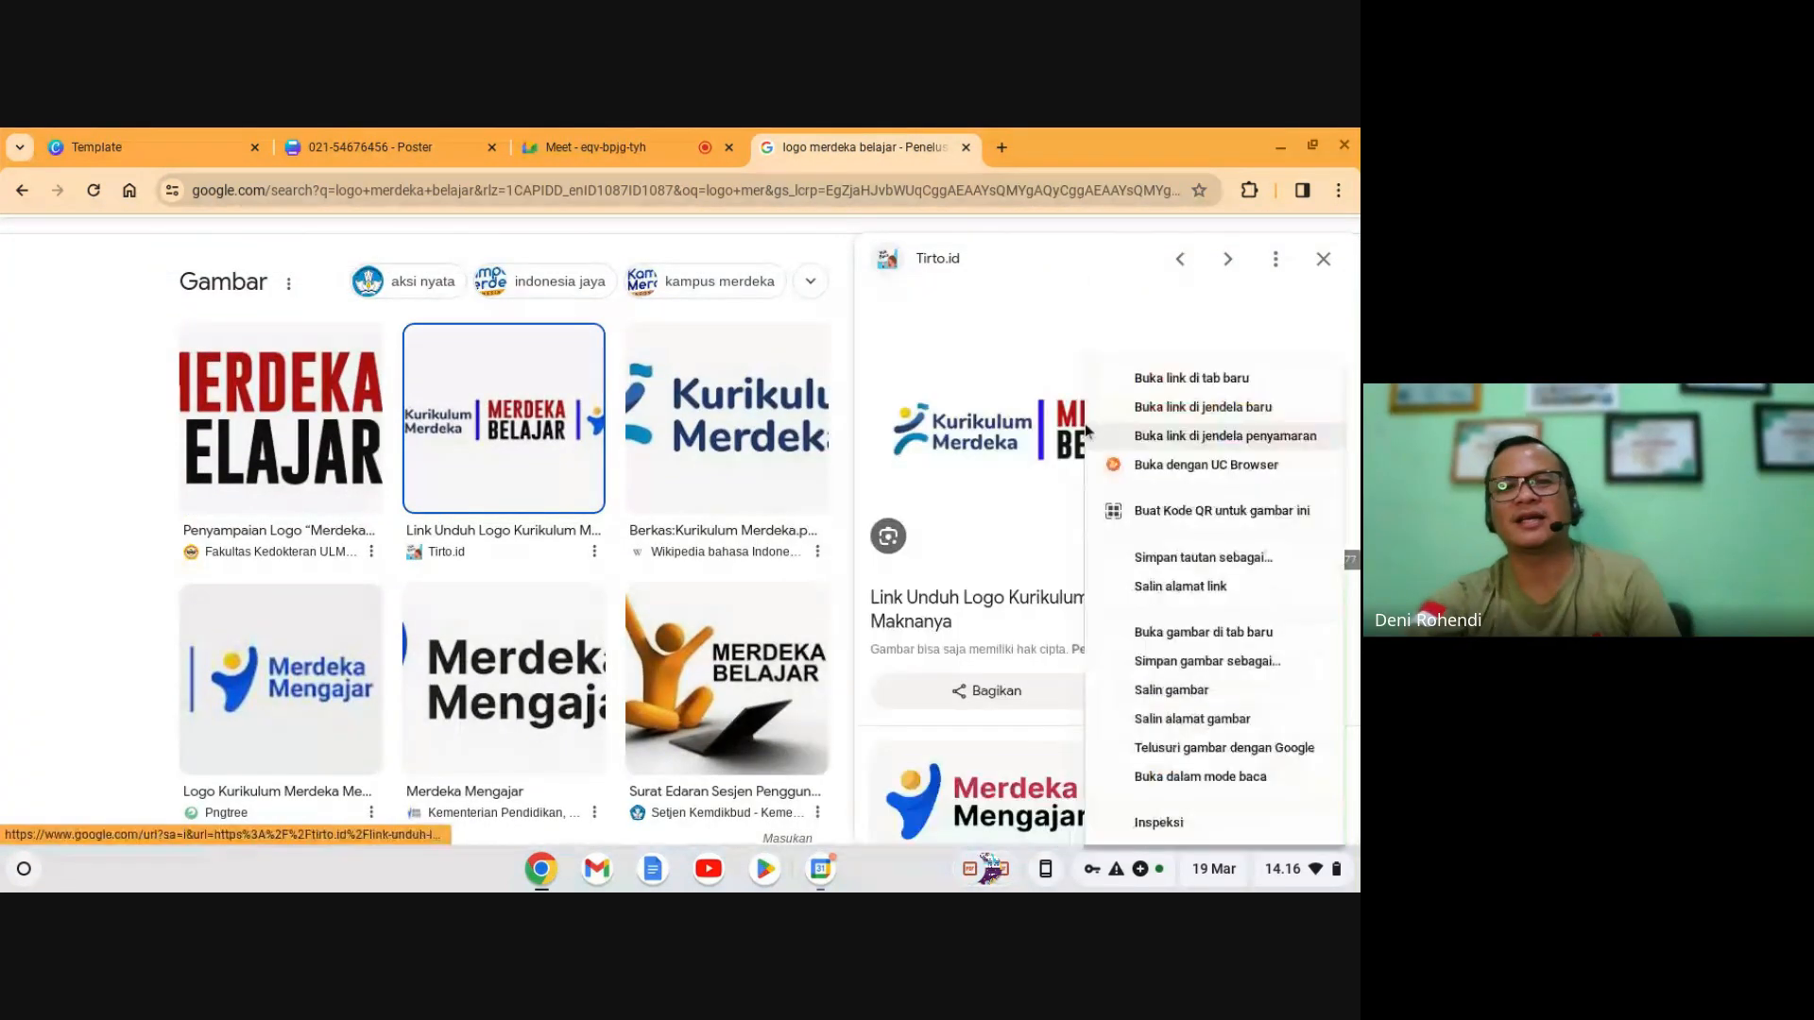
{"action": "left_click", "coordinate": [1201, 664]}
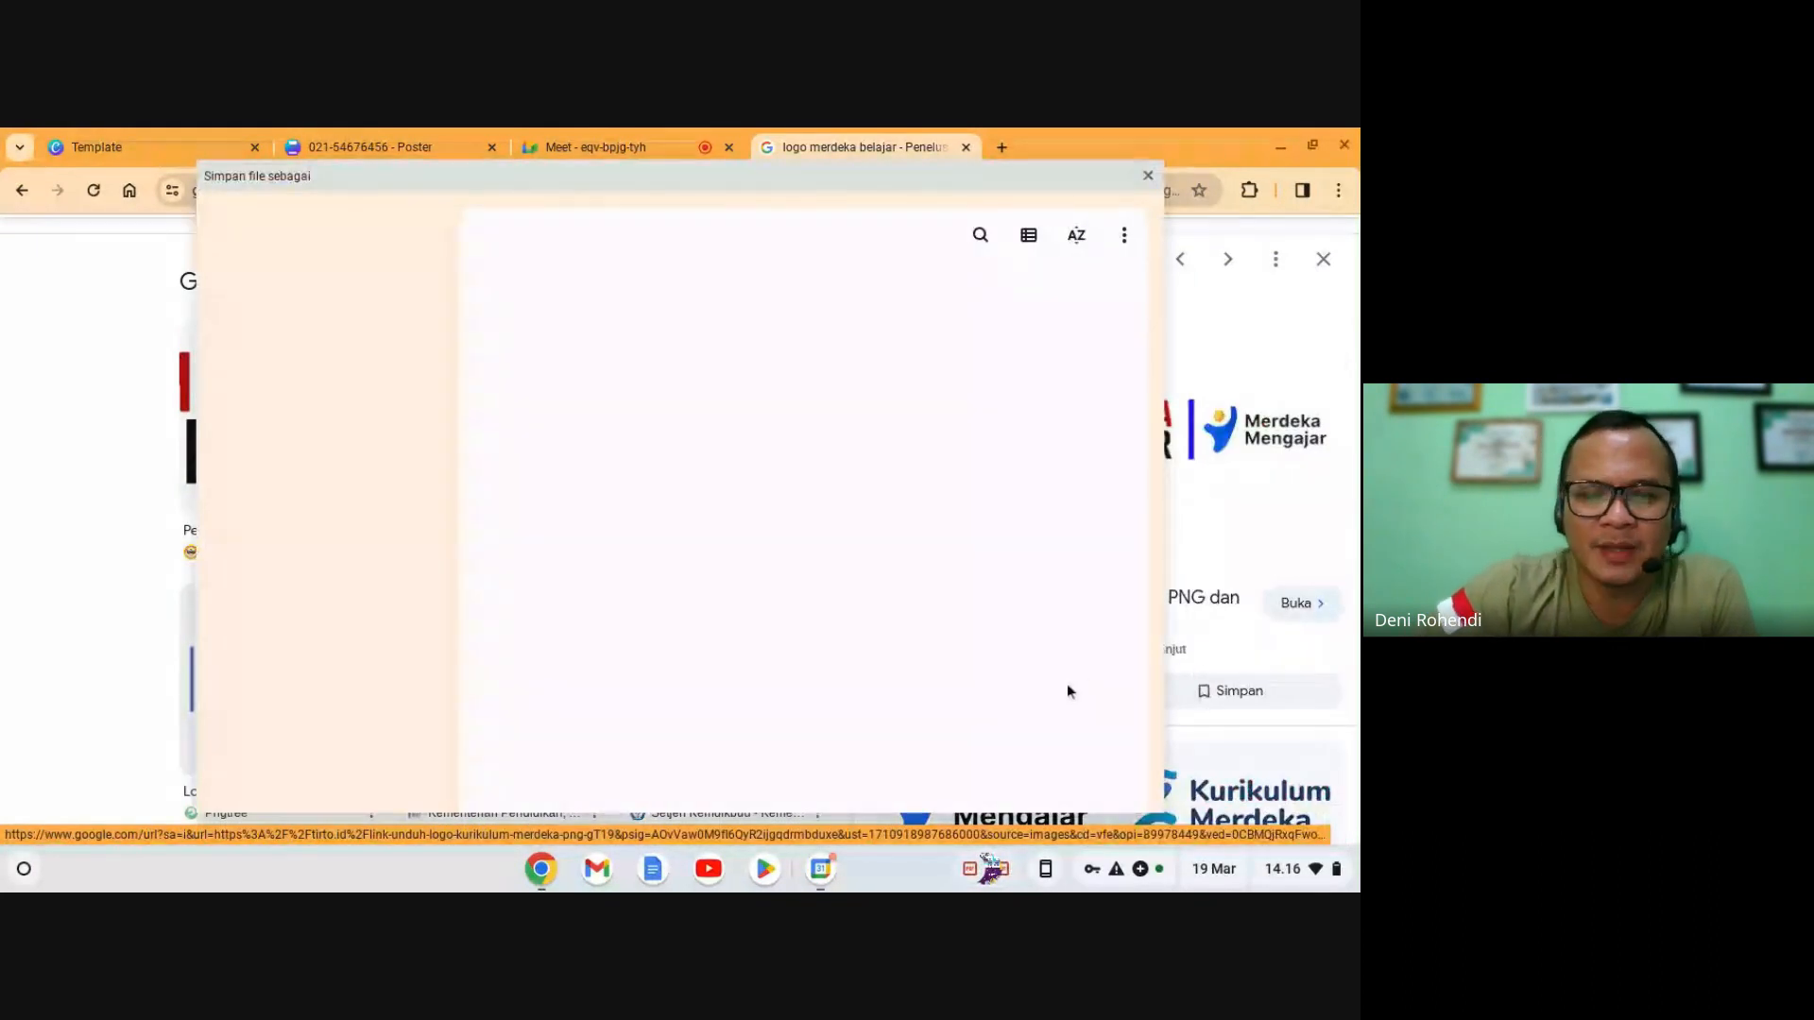
{"action": "left_click", "coordinate": [1100, 779]}
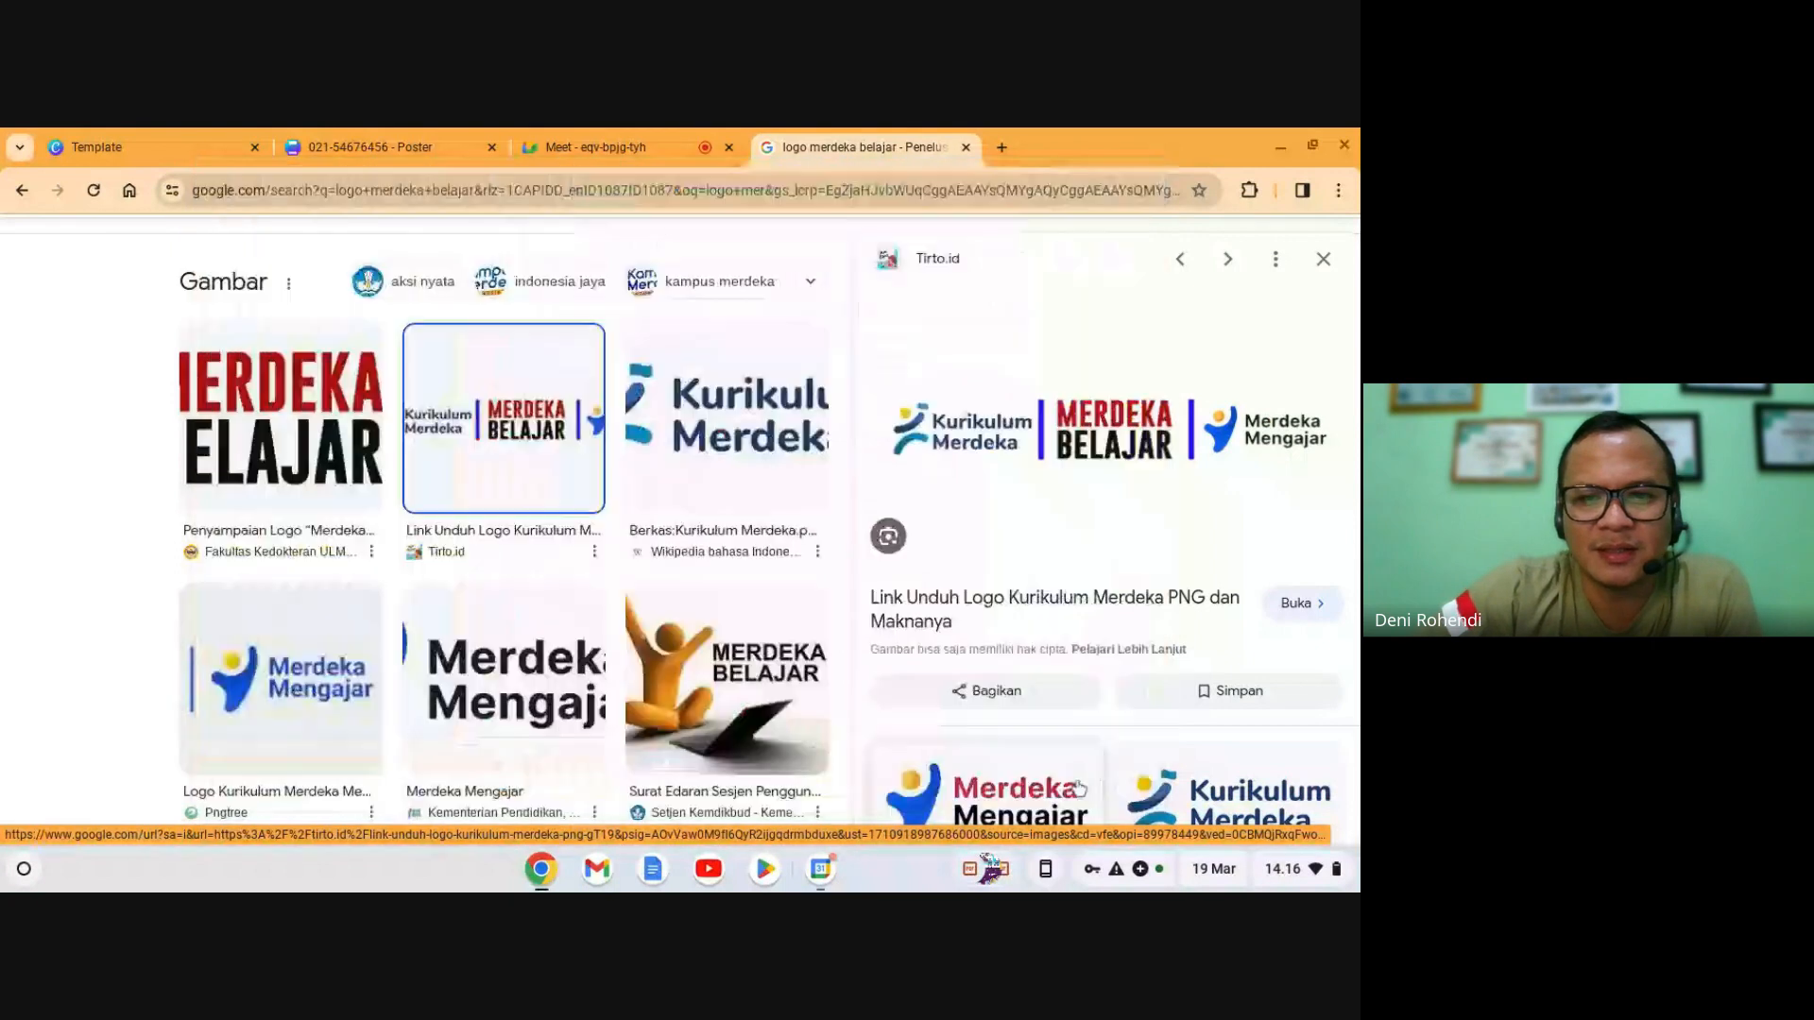
{"action": "left_click", "coordinate": [416, 144]}
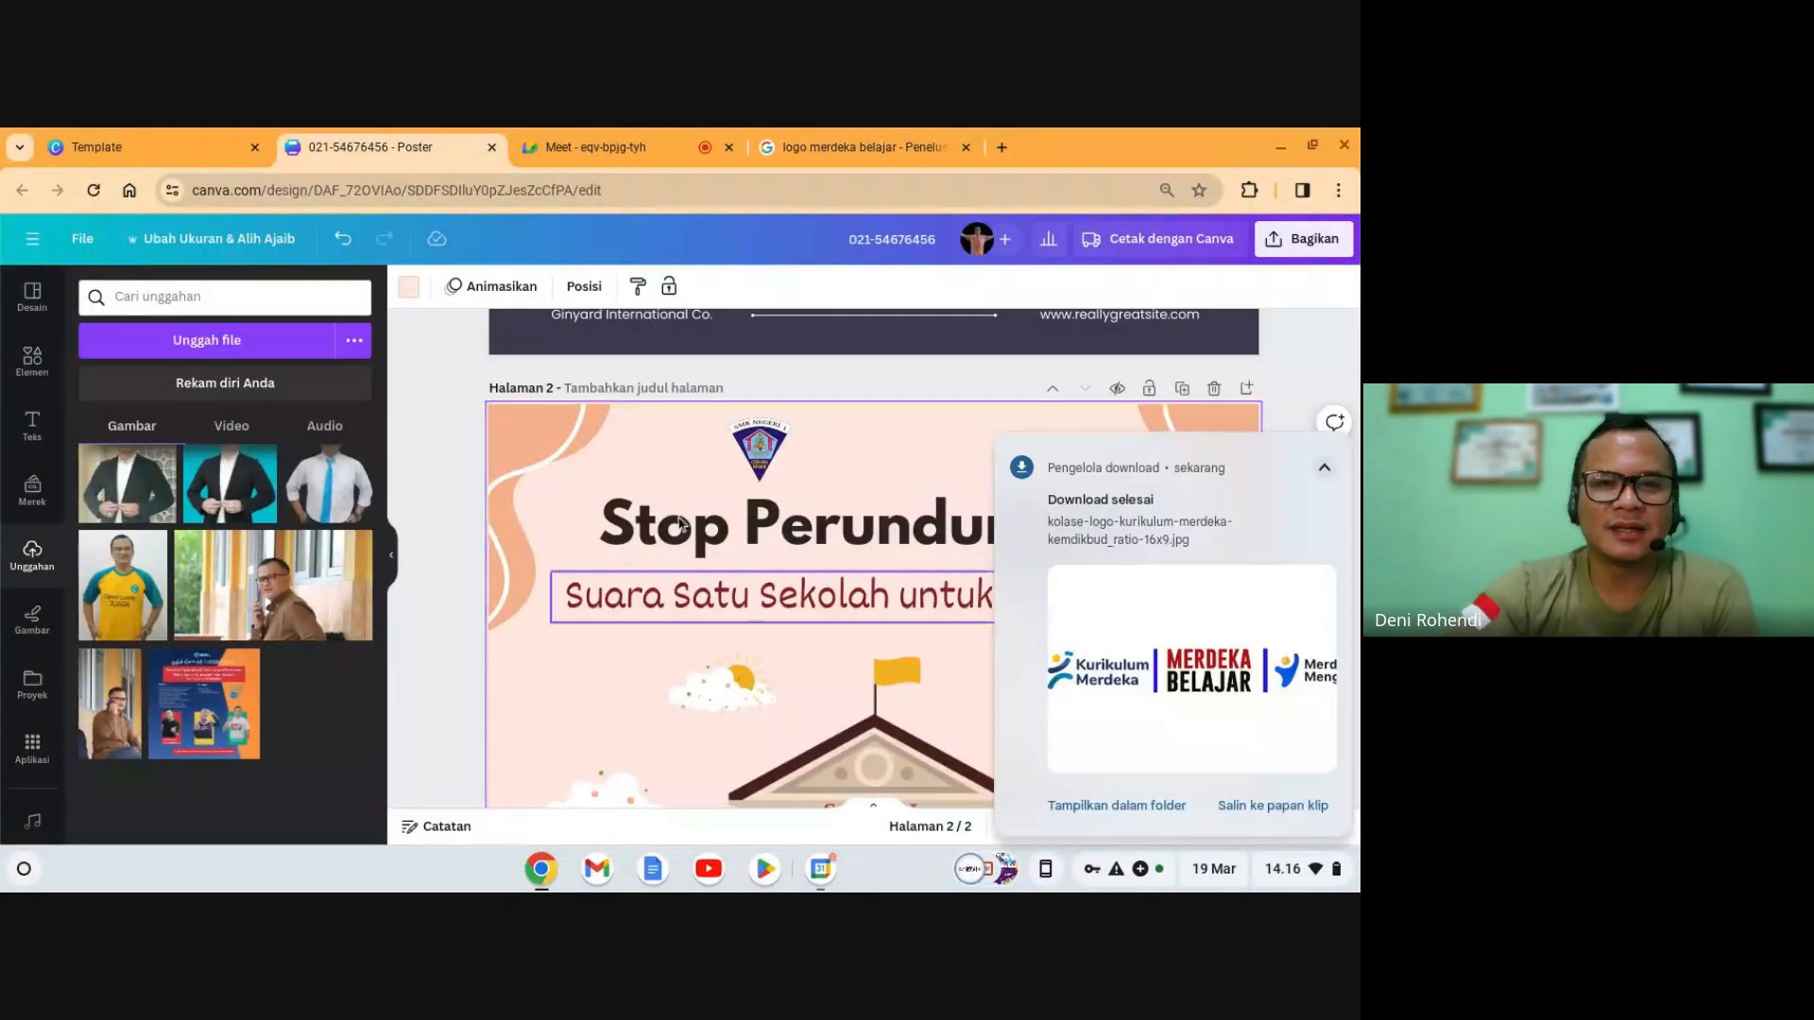
- Upload the Kurikulum Merdeka logo collage and place it on poster page 2
{"action": "left_click", "coordinate": [161, 356]}
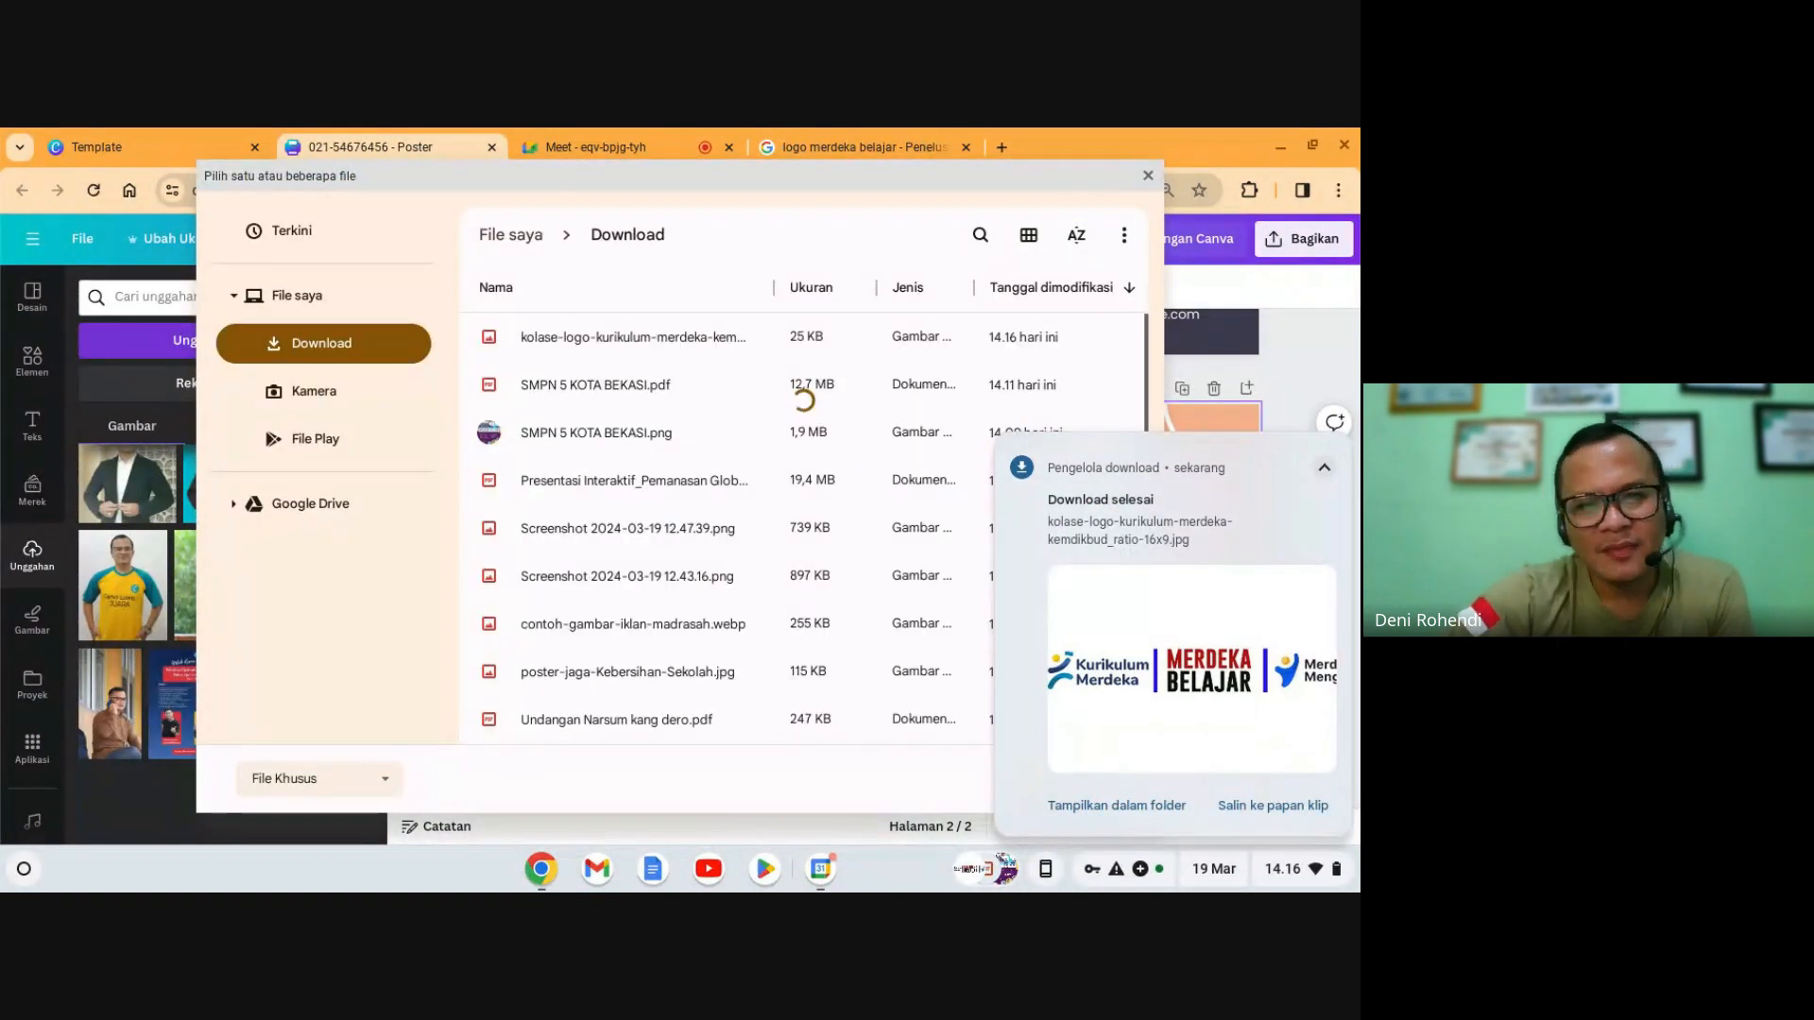
{"action": "double_click", "coordinate": [603, 348]}
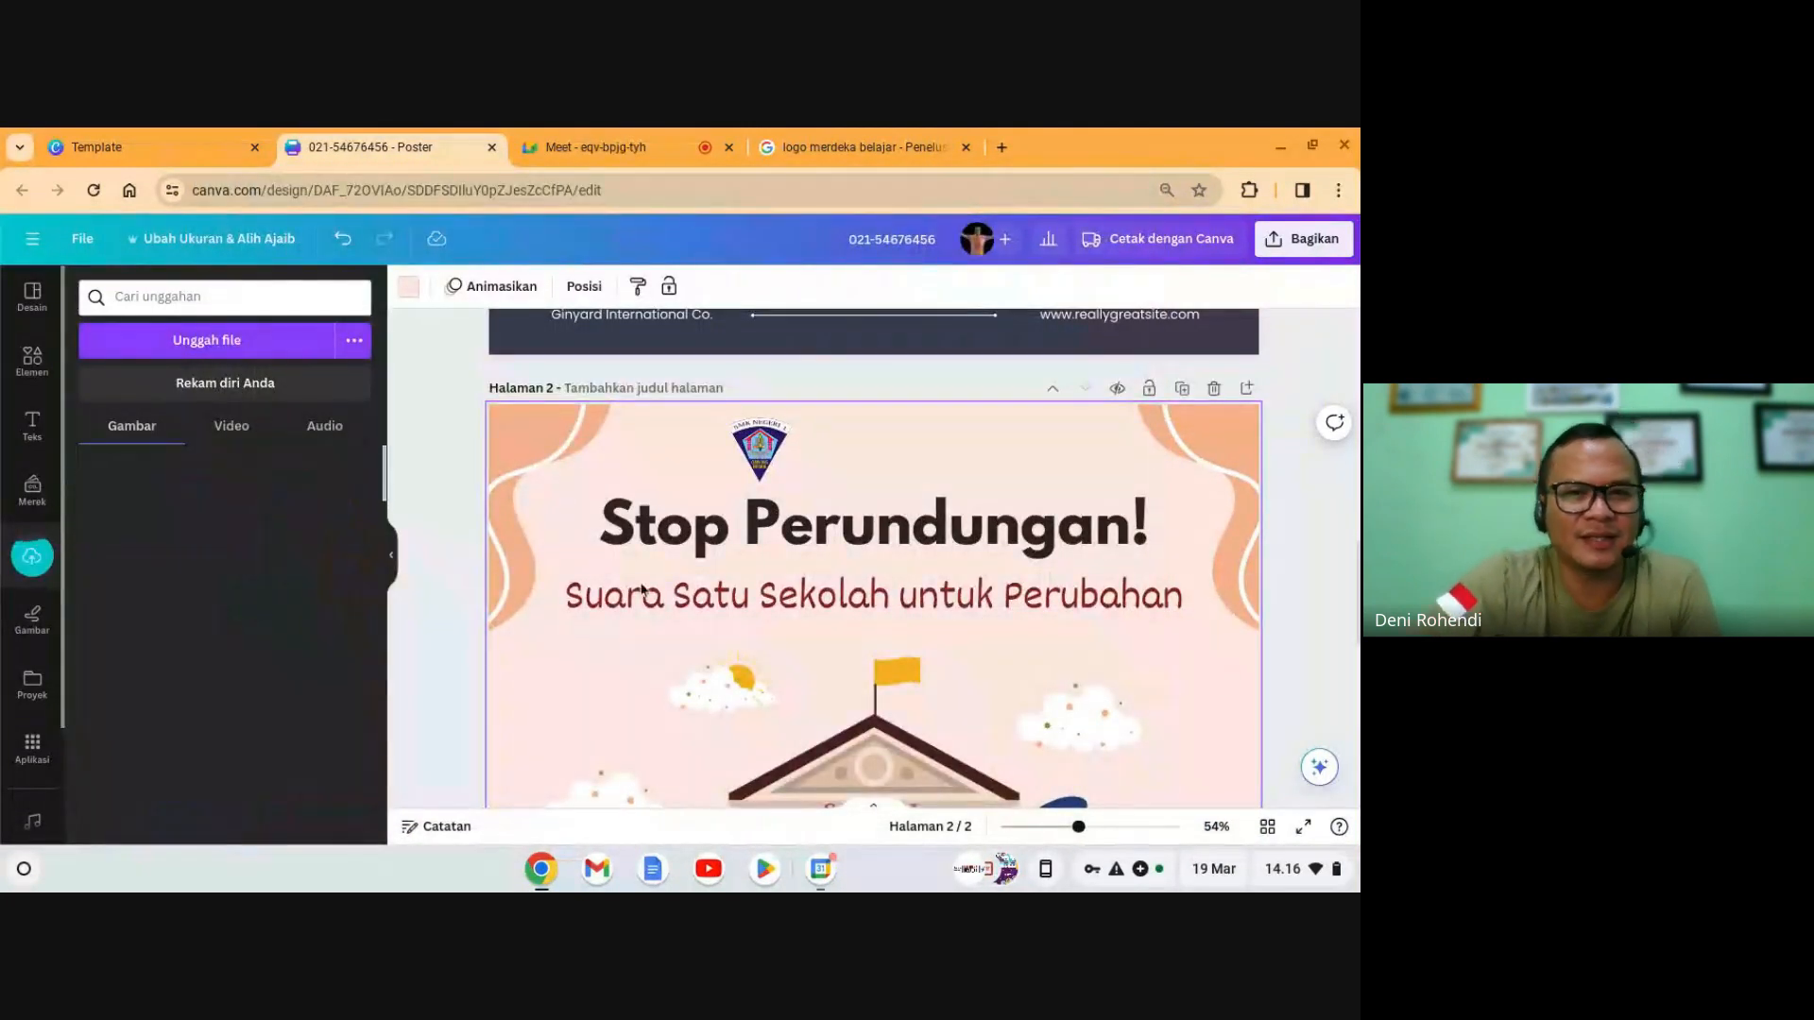
{"action": "left_click", "coordinate": [755, 454]}
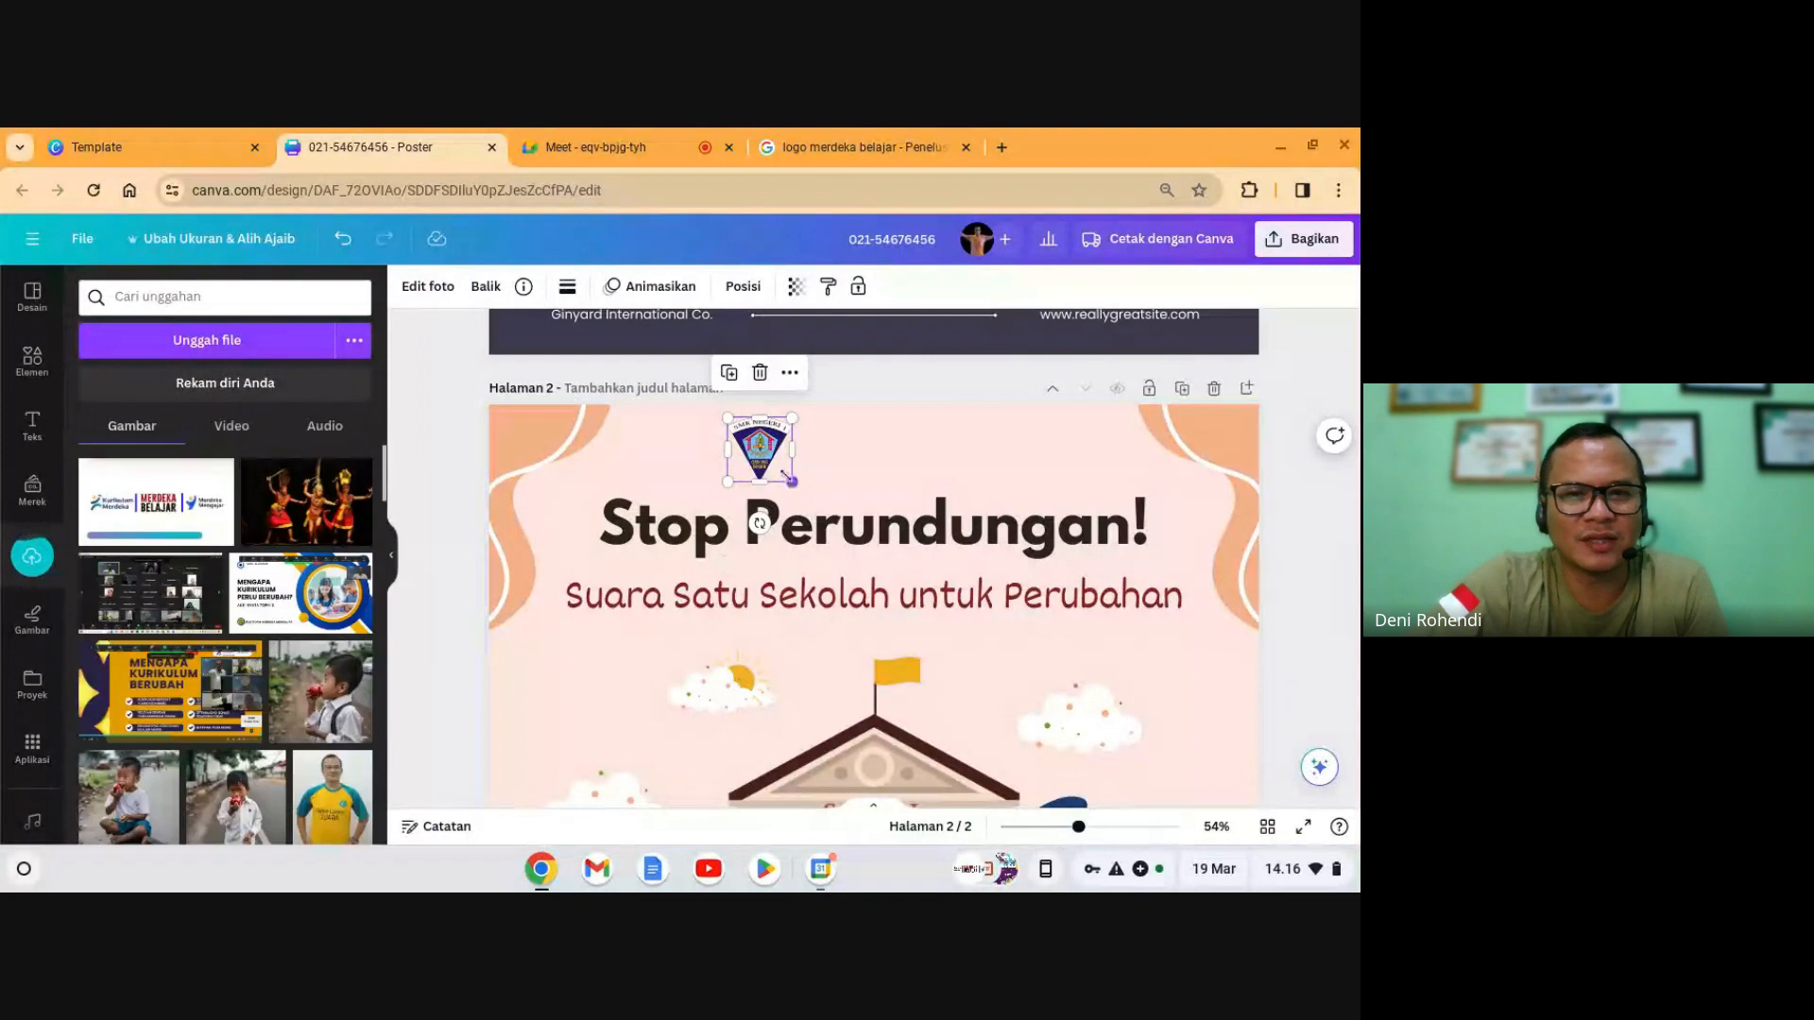
{"action": "left_click_drag", "start_coordinate": [788, 479], "coordinate": [784, 473]}
{"action": "left_click_drag", "start_coordinate": [151, 510], "coordinate": [942, 618]}
- Crop the white margins off the logo's top and bottom, then move it higher
{"action": "scroll", "coordinate": [948, 620], "scroll_direction": "down", "scroll_amount": 2}
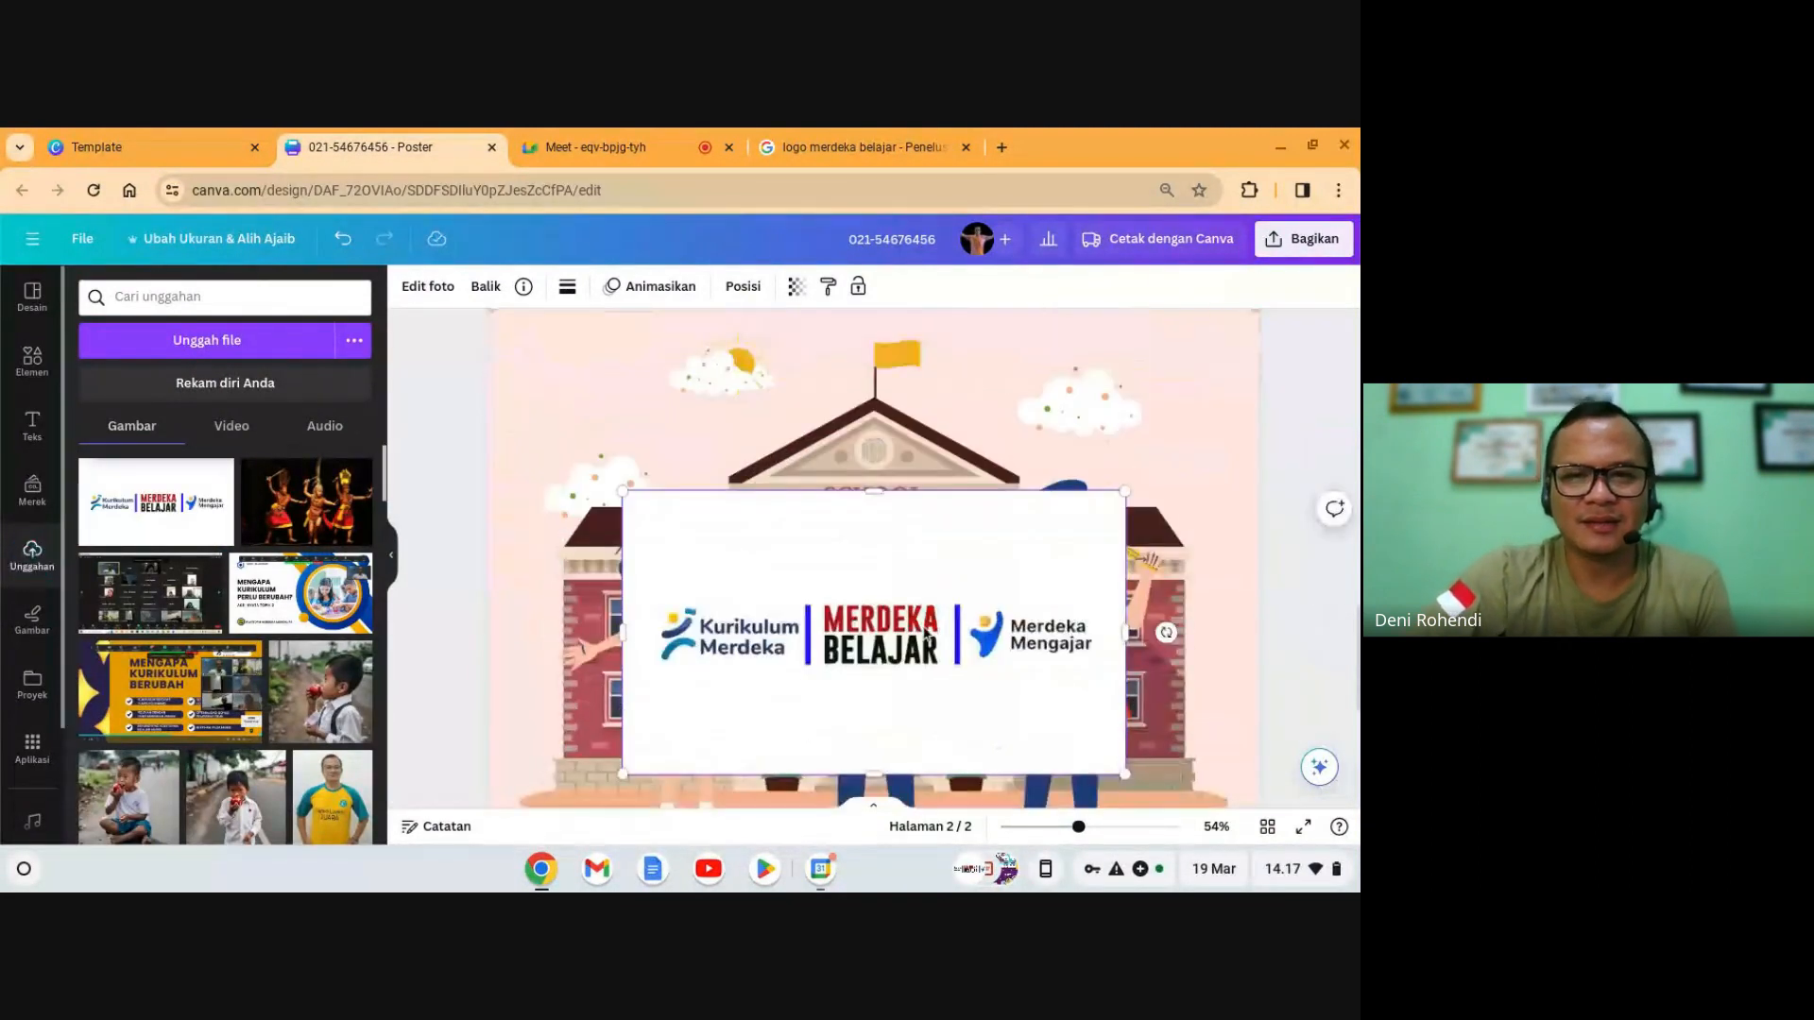
{"action": "left_click_drag", "start_coordinate": [874, 490], "coordinate": [877, 574]}
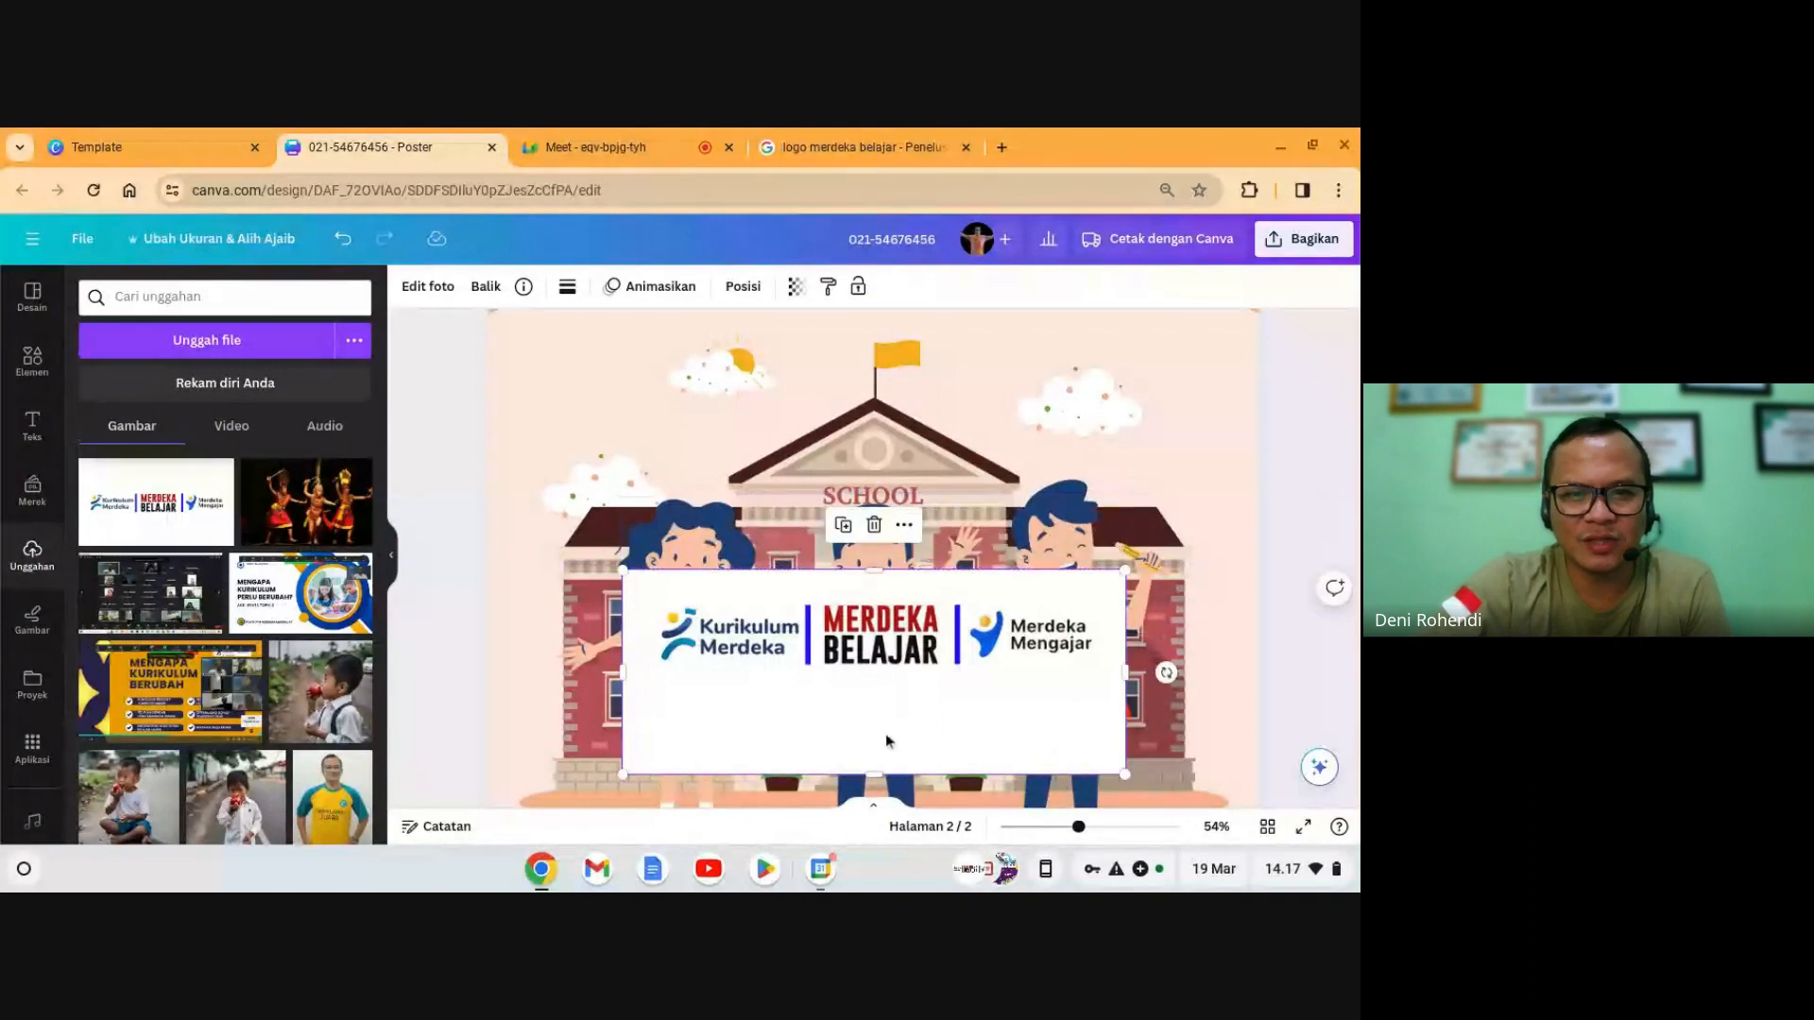
{"action": "left_click_drag", "start_coordinate": [884, 767], "coordinate": [896, 395]}
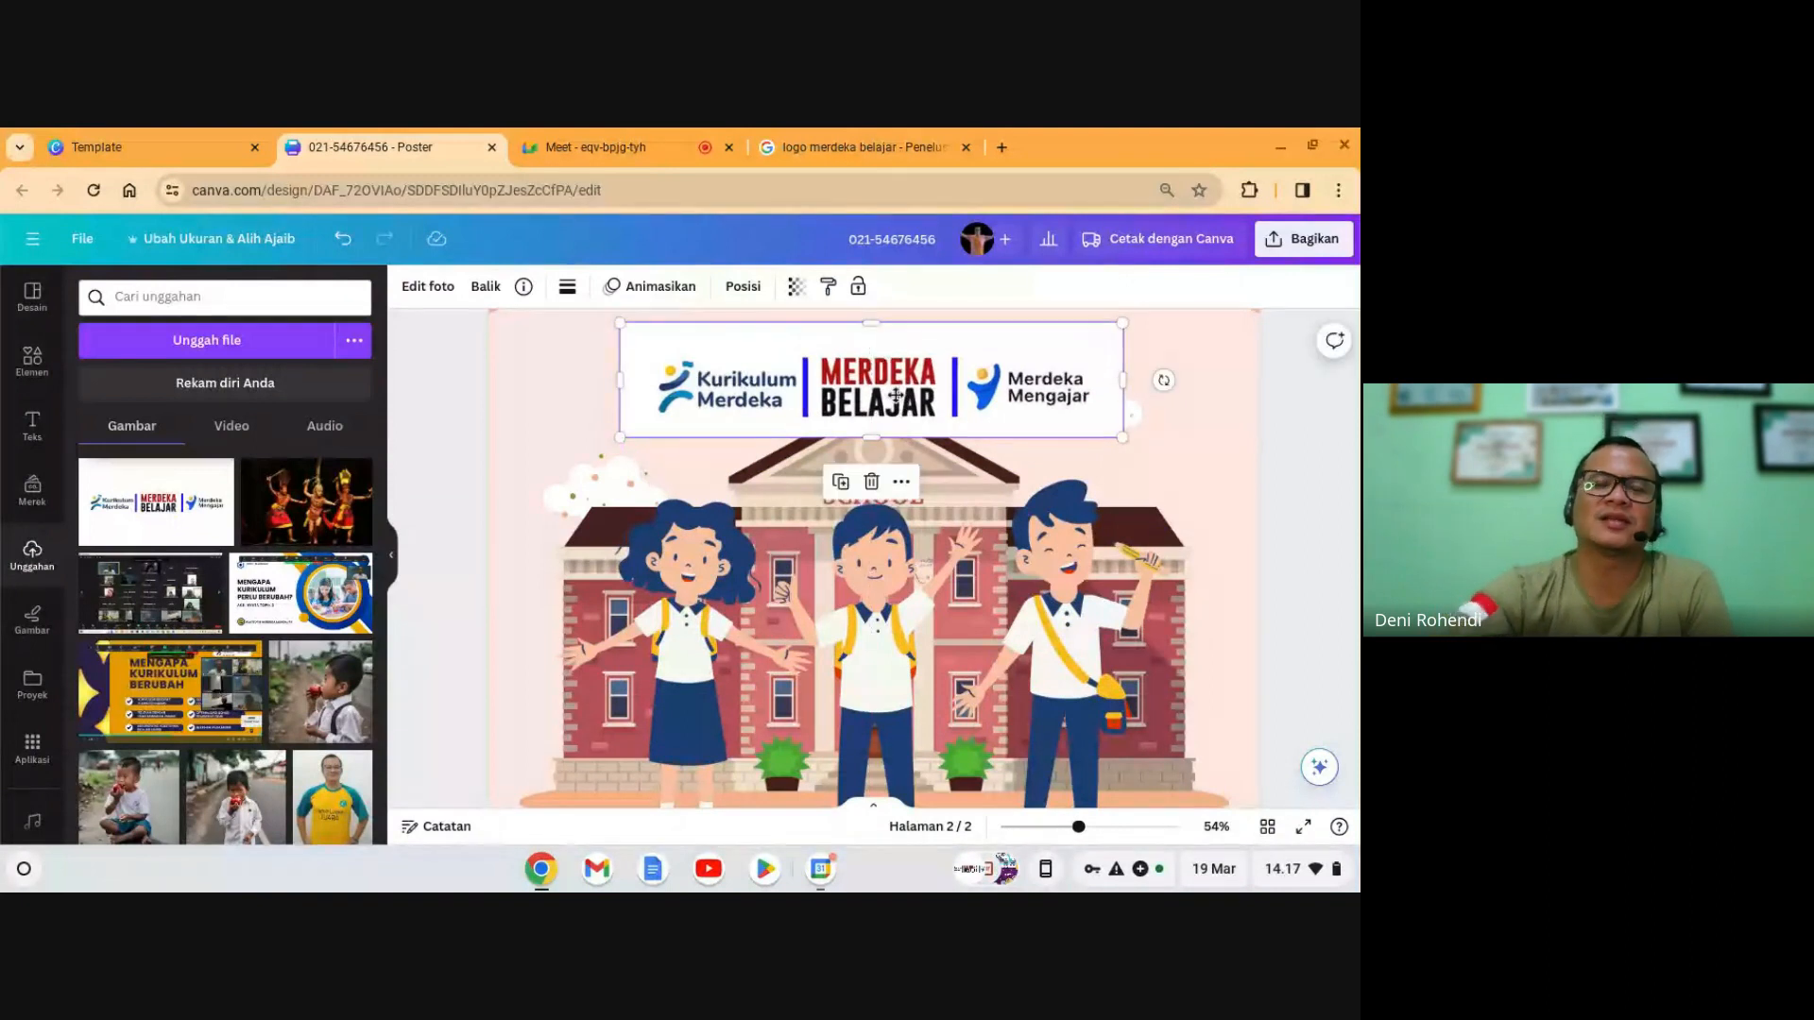
{"action": "left_click_drag", "start_coordinate": [881, 322], "coordinate": [880, 330]}
{"action": "left_click_drag", "start_coordinate": [621, 383], "coordinate": [631, 389]}
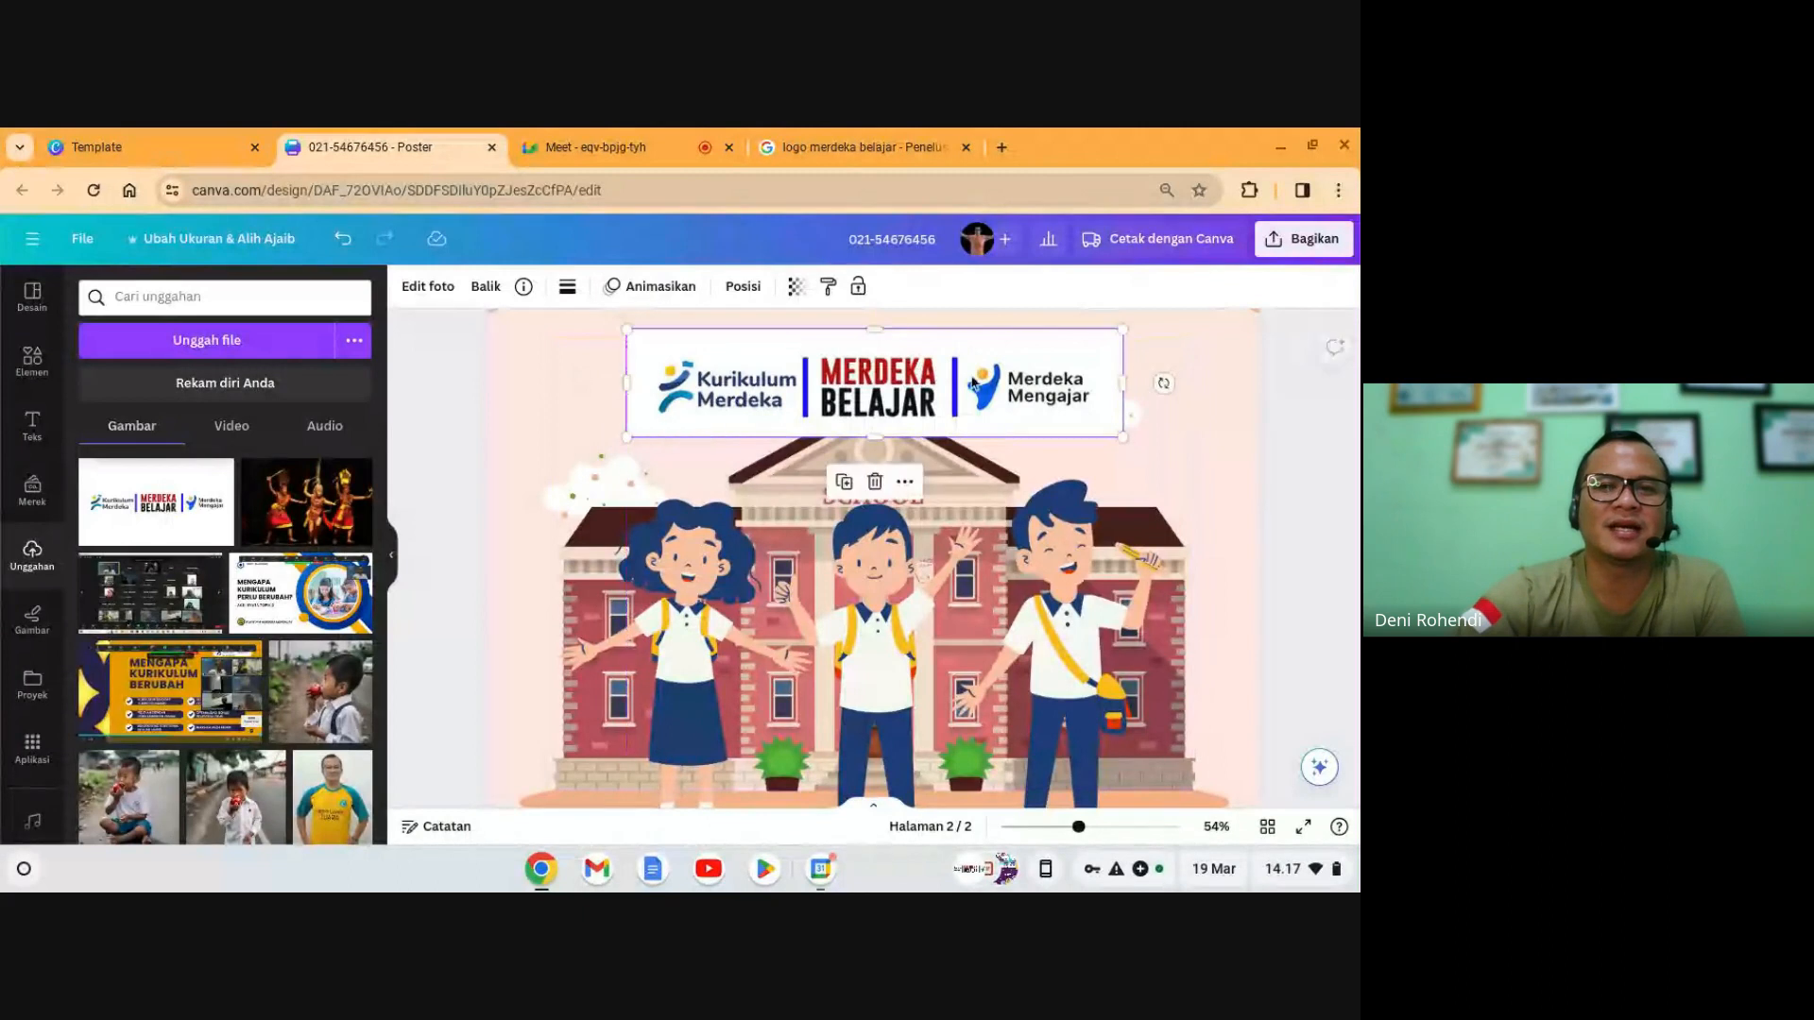
- Remove the logo strip's white background with Penghapus LB, then move and shrink it above the title
{"action": "left_click", "coordinate": [432, 287]}
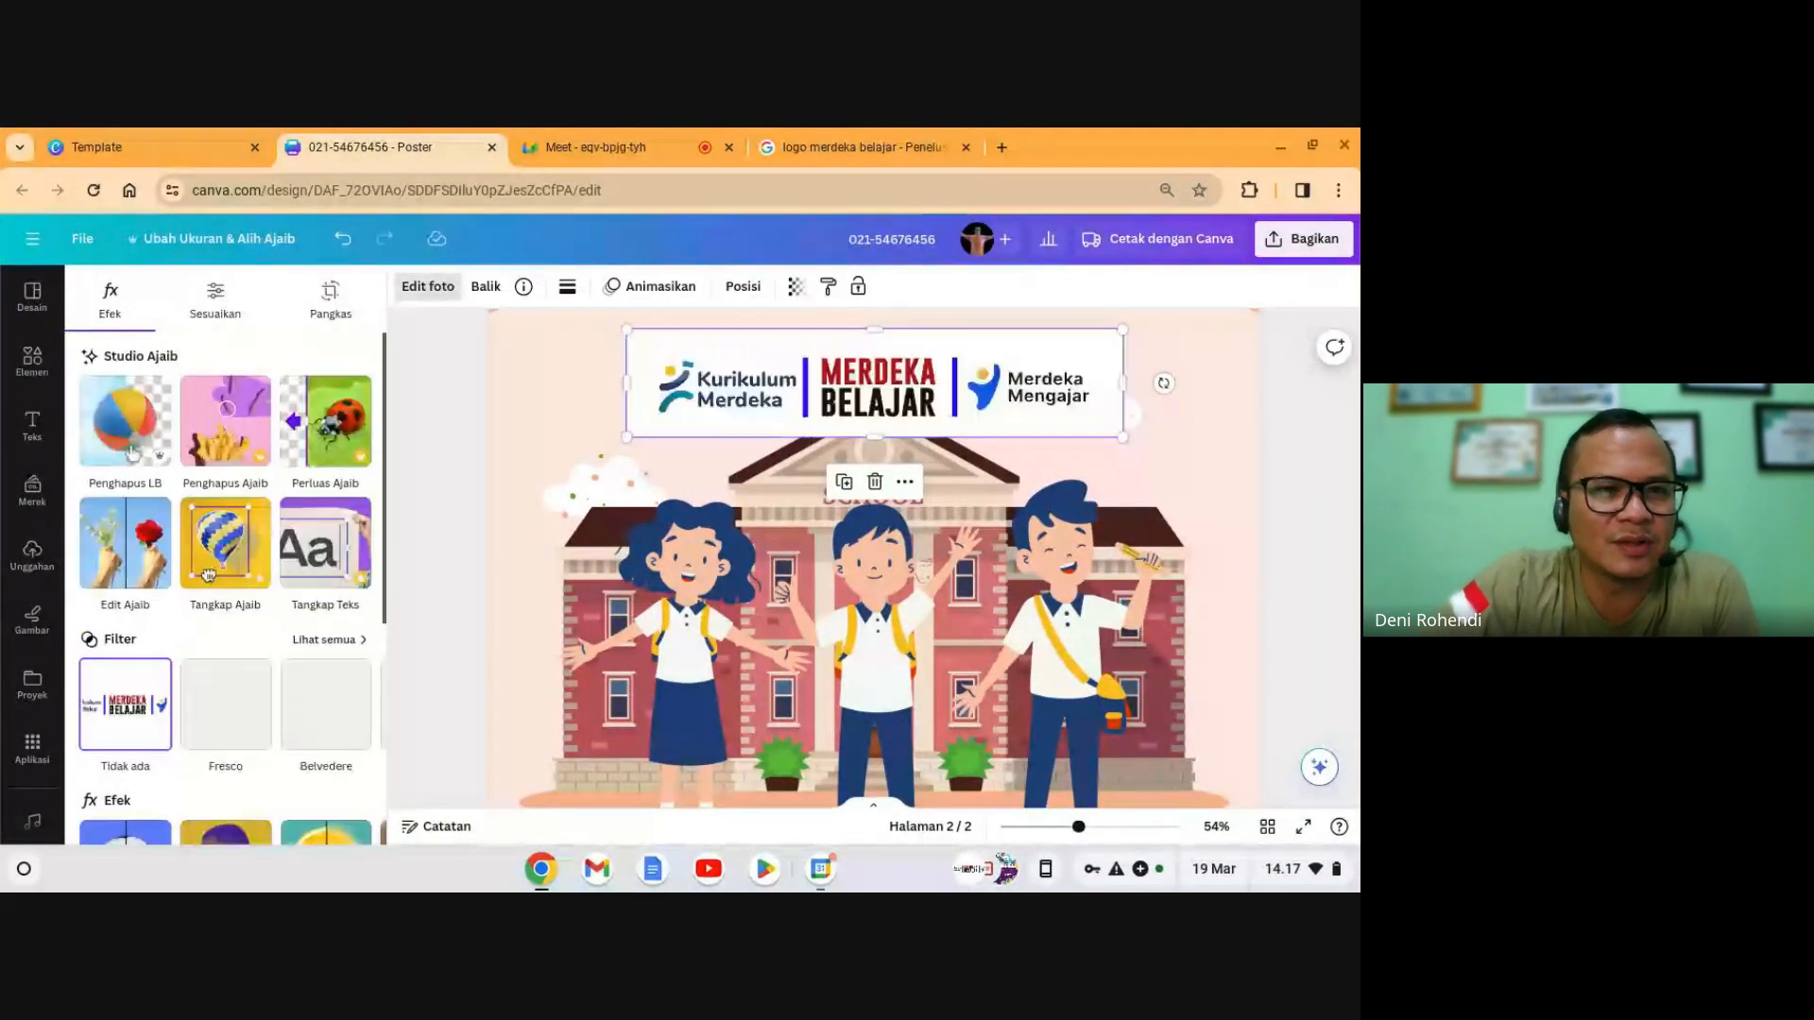
{"action": "left_click", "coordinate": [122, 430]}
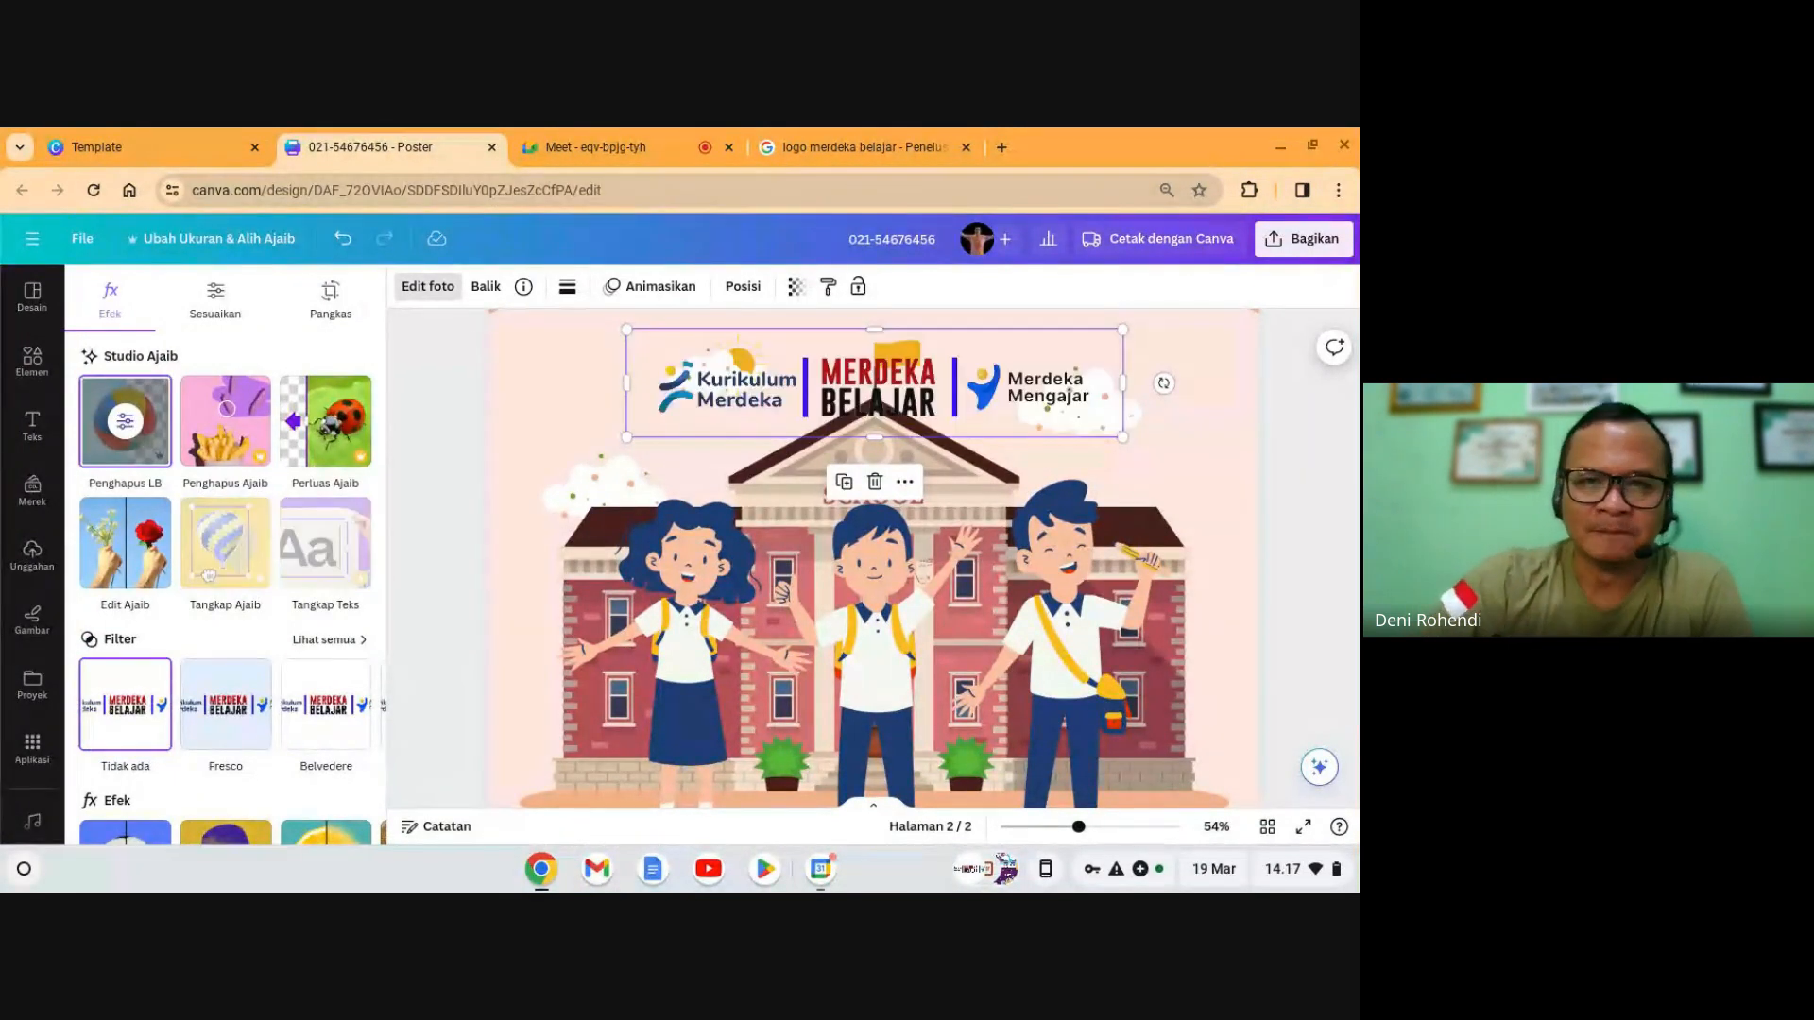
{"action": "scroll", "coordinate": [885, 489], "scroll_direction": "up", "scroll_amount": 3}
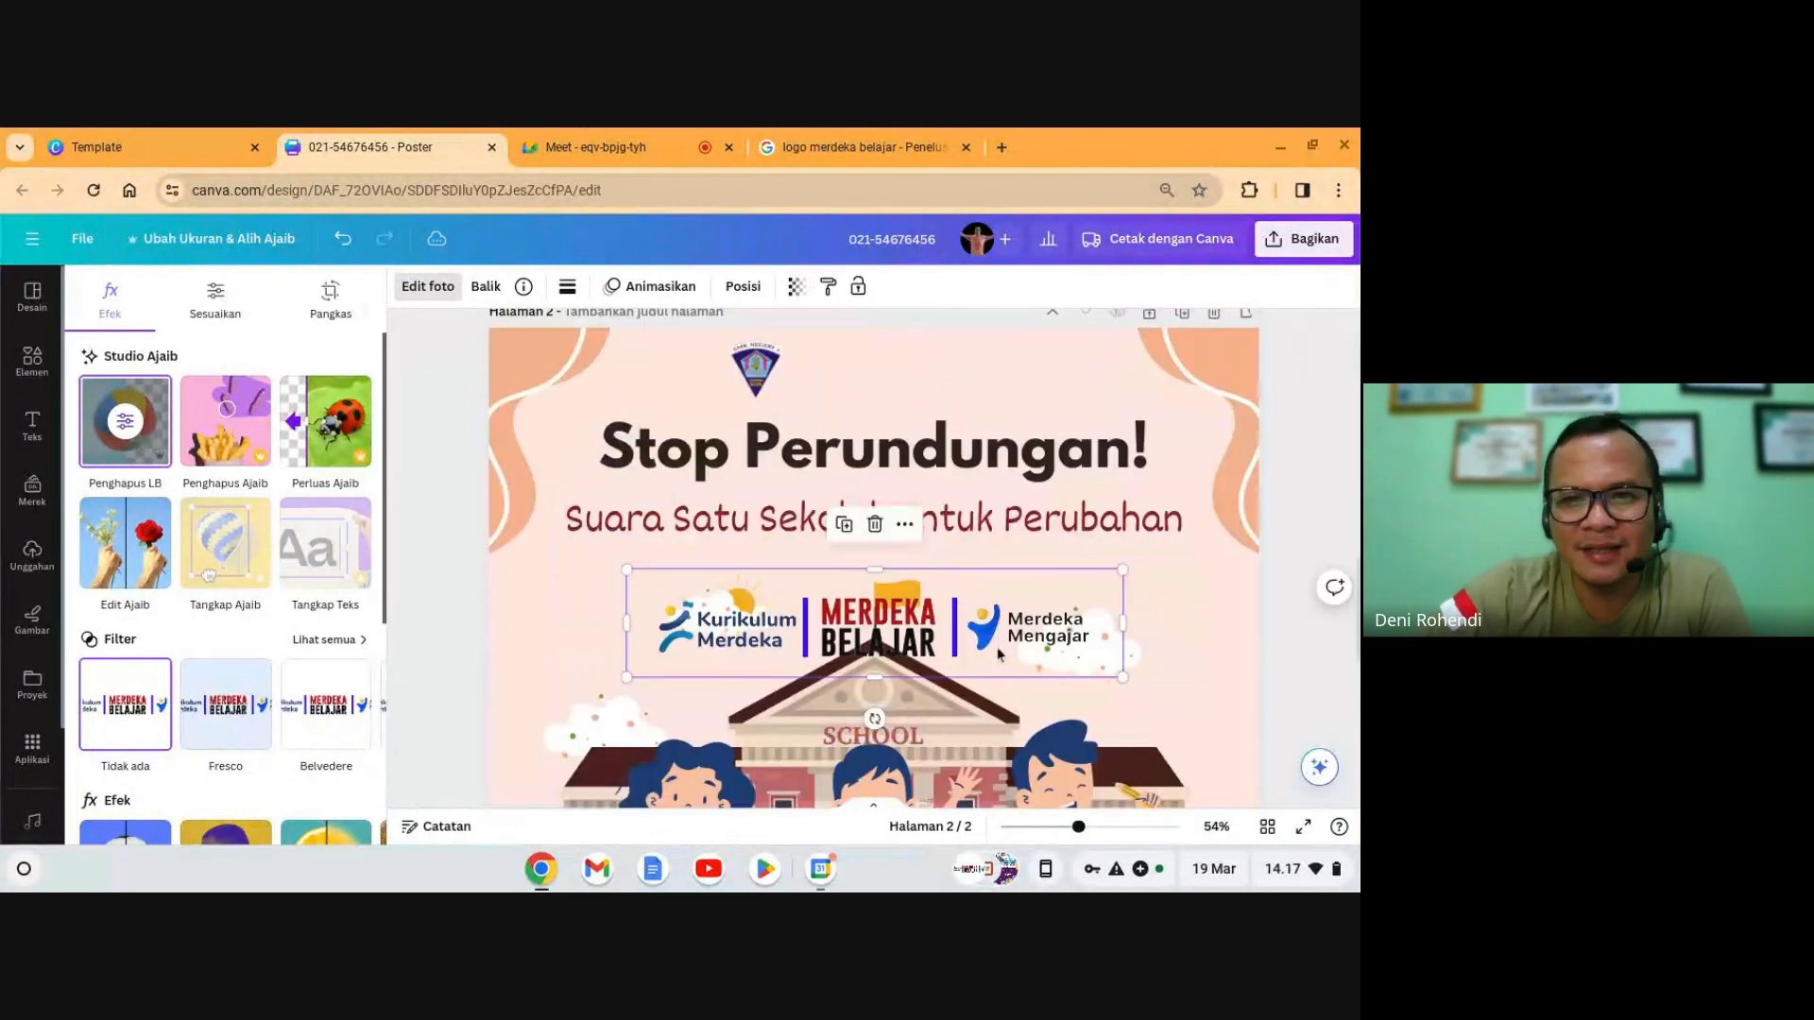
{"action": "left_click_drag", "start_coordinate": [998, 650], "coordinate": [983, 408]}
{"action": "left_click_drag", "start_coordinate": [872, 380], "coordinate": [1023, 383]}
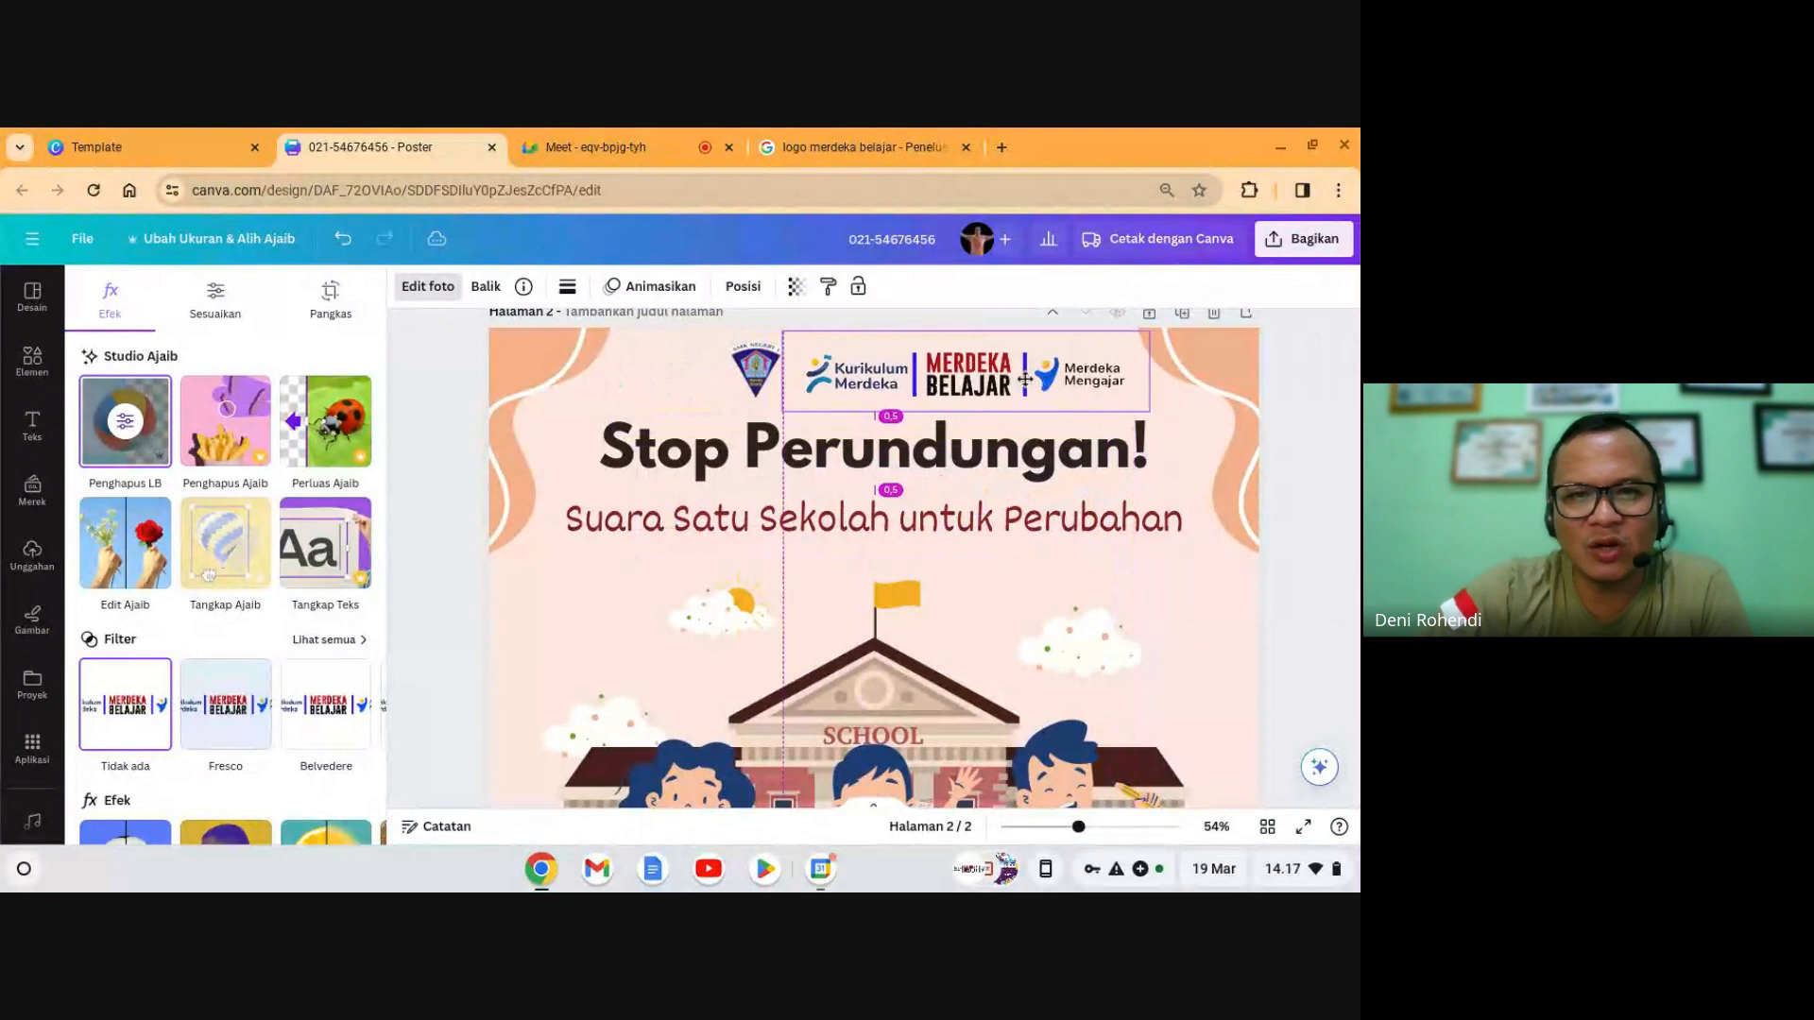
{"action": "left_click_drag", "start_coordinate": [1133, 411], "coordinate": [944, 382]}
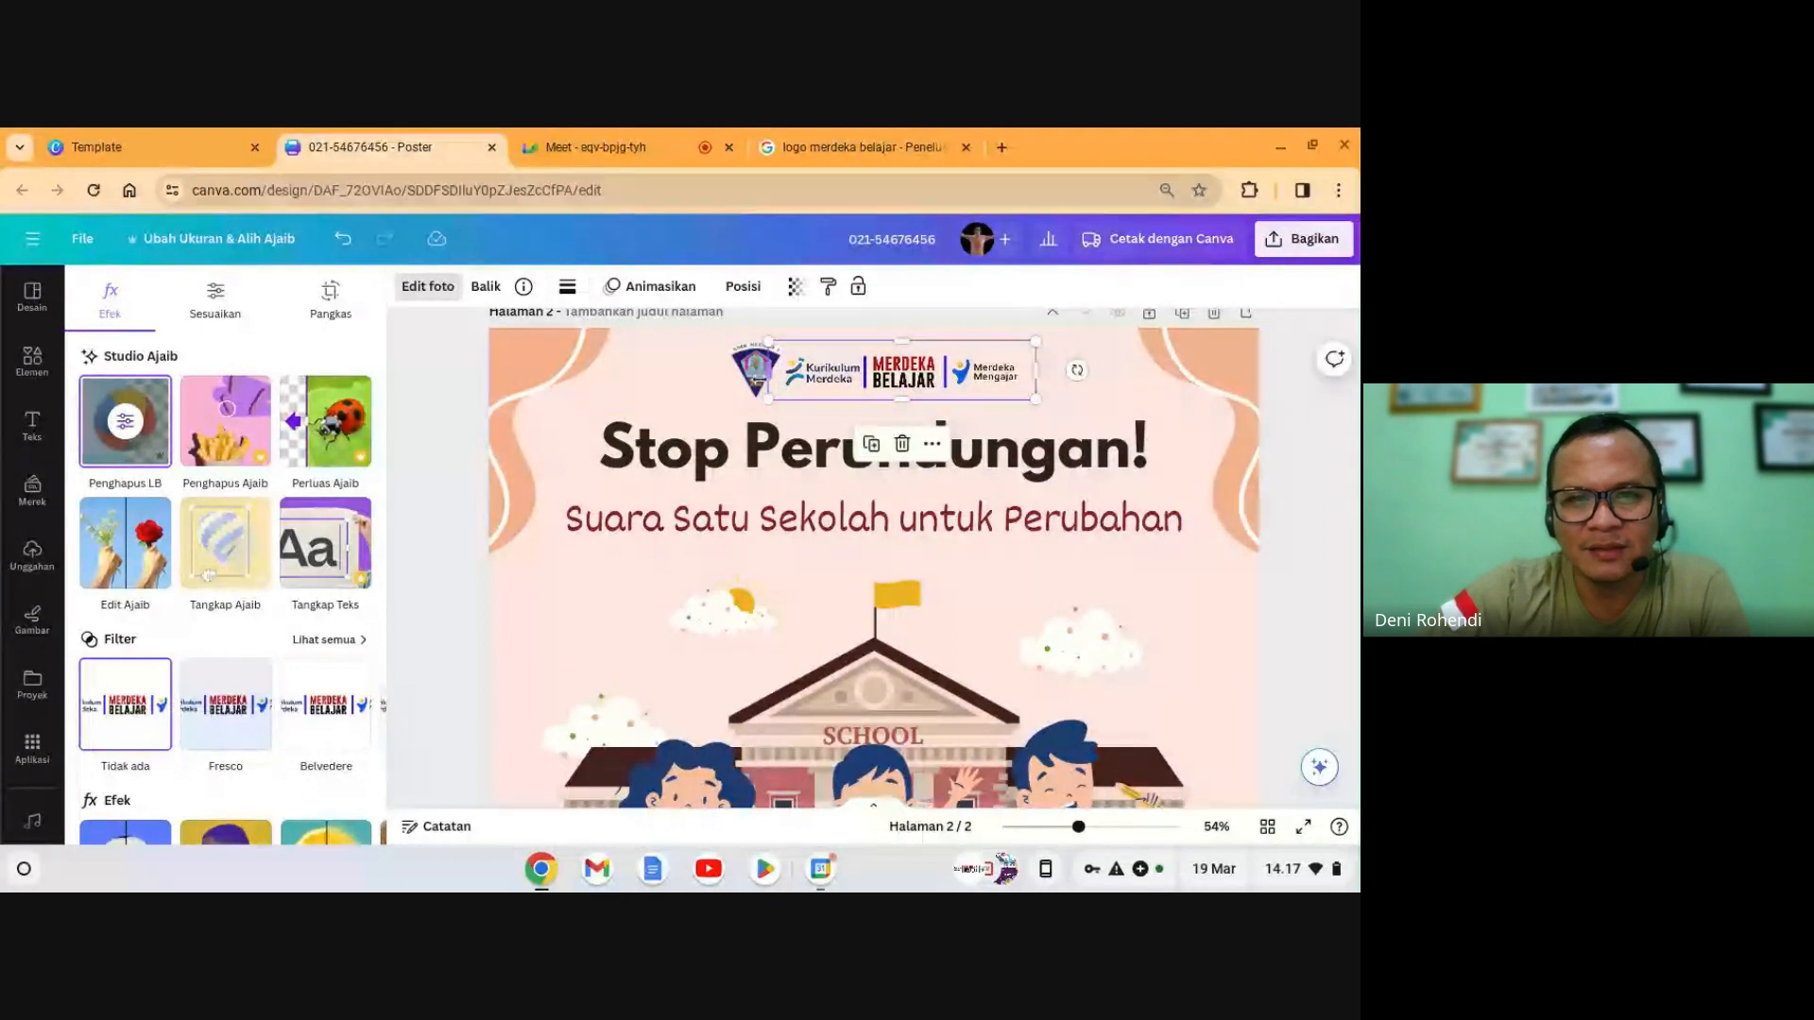
- Shrink the school emblem and line it up beside the logo strip
{"action": "left_click", "coordinate": [753, 374]}
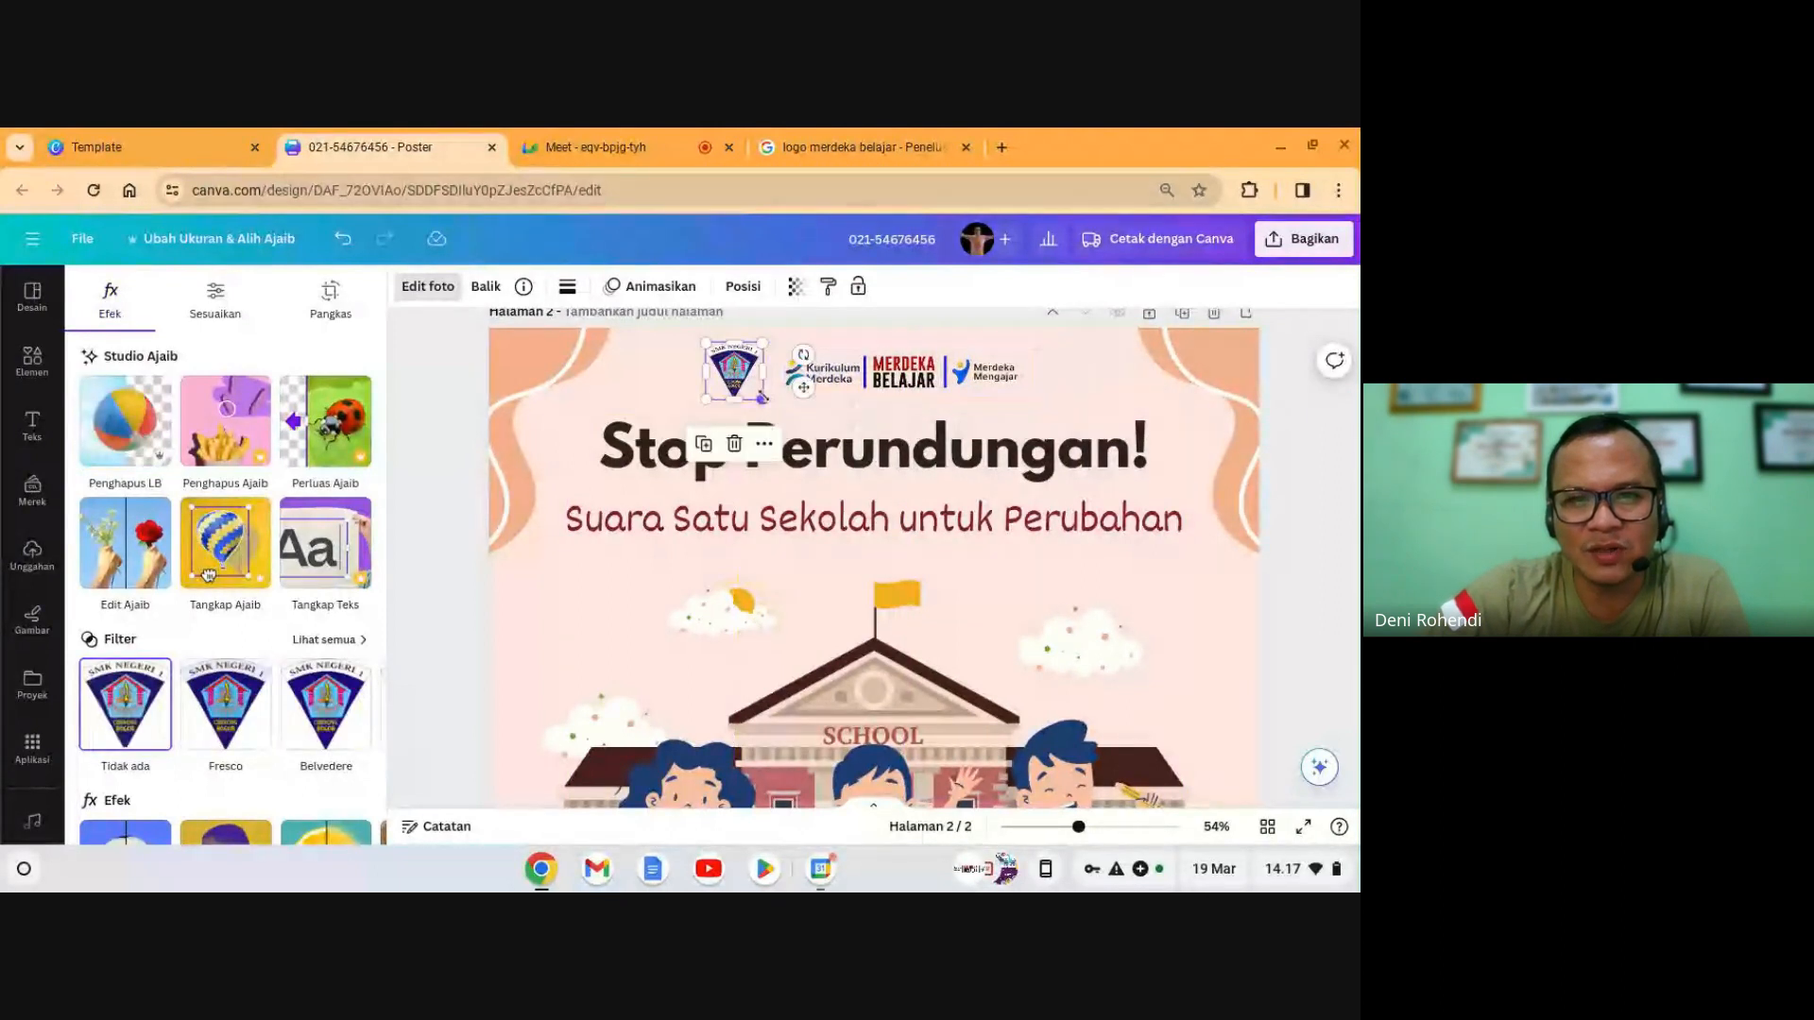
{"action": "left_click_drag", "start_coordinate": [762, 398], "coordinate": [758, 371]}
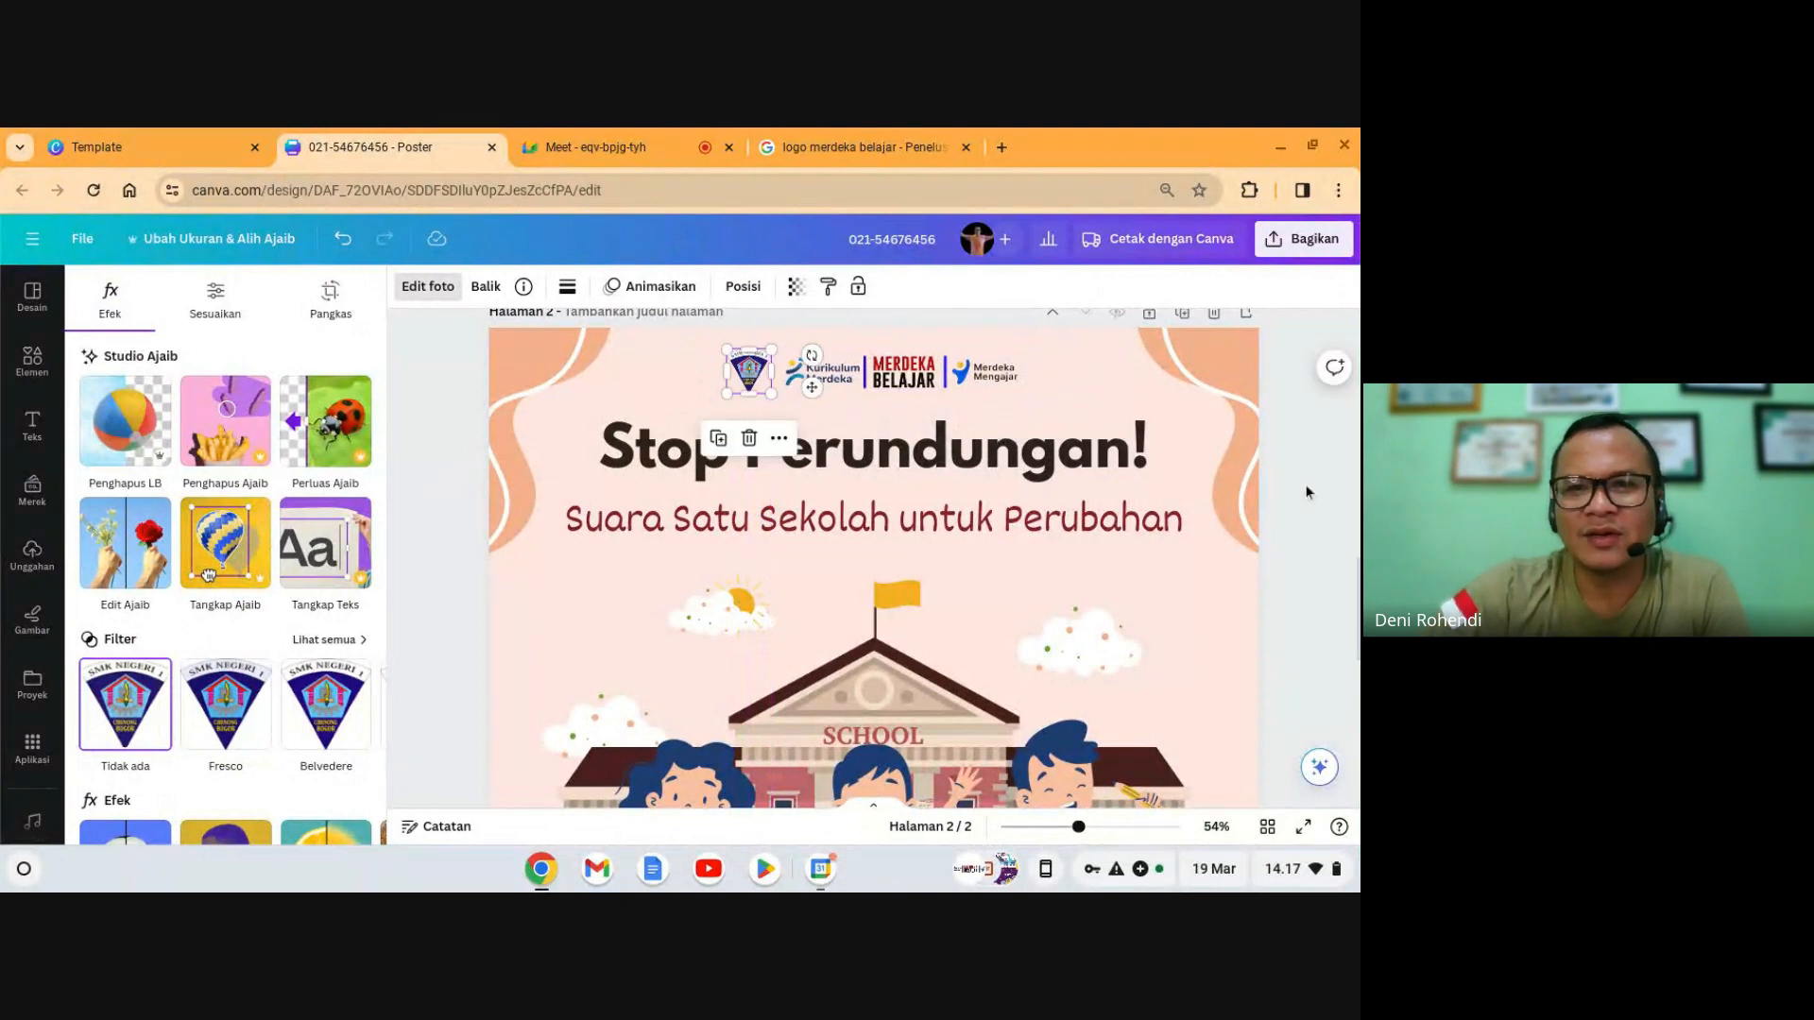
{"action": "scroll", "coordinate": [945, 535], "scroll_direction": "up", "scroll_amount": 5}
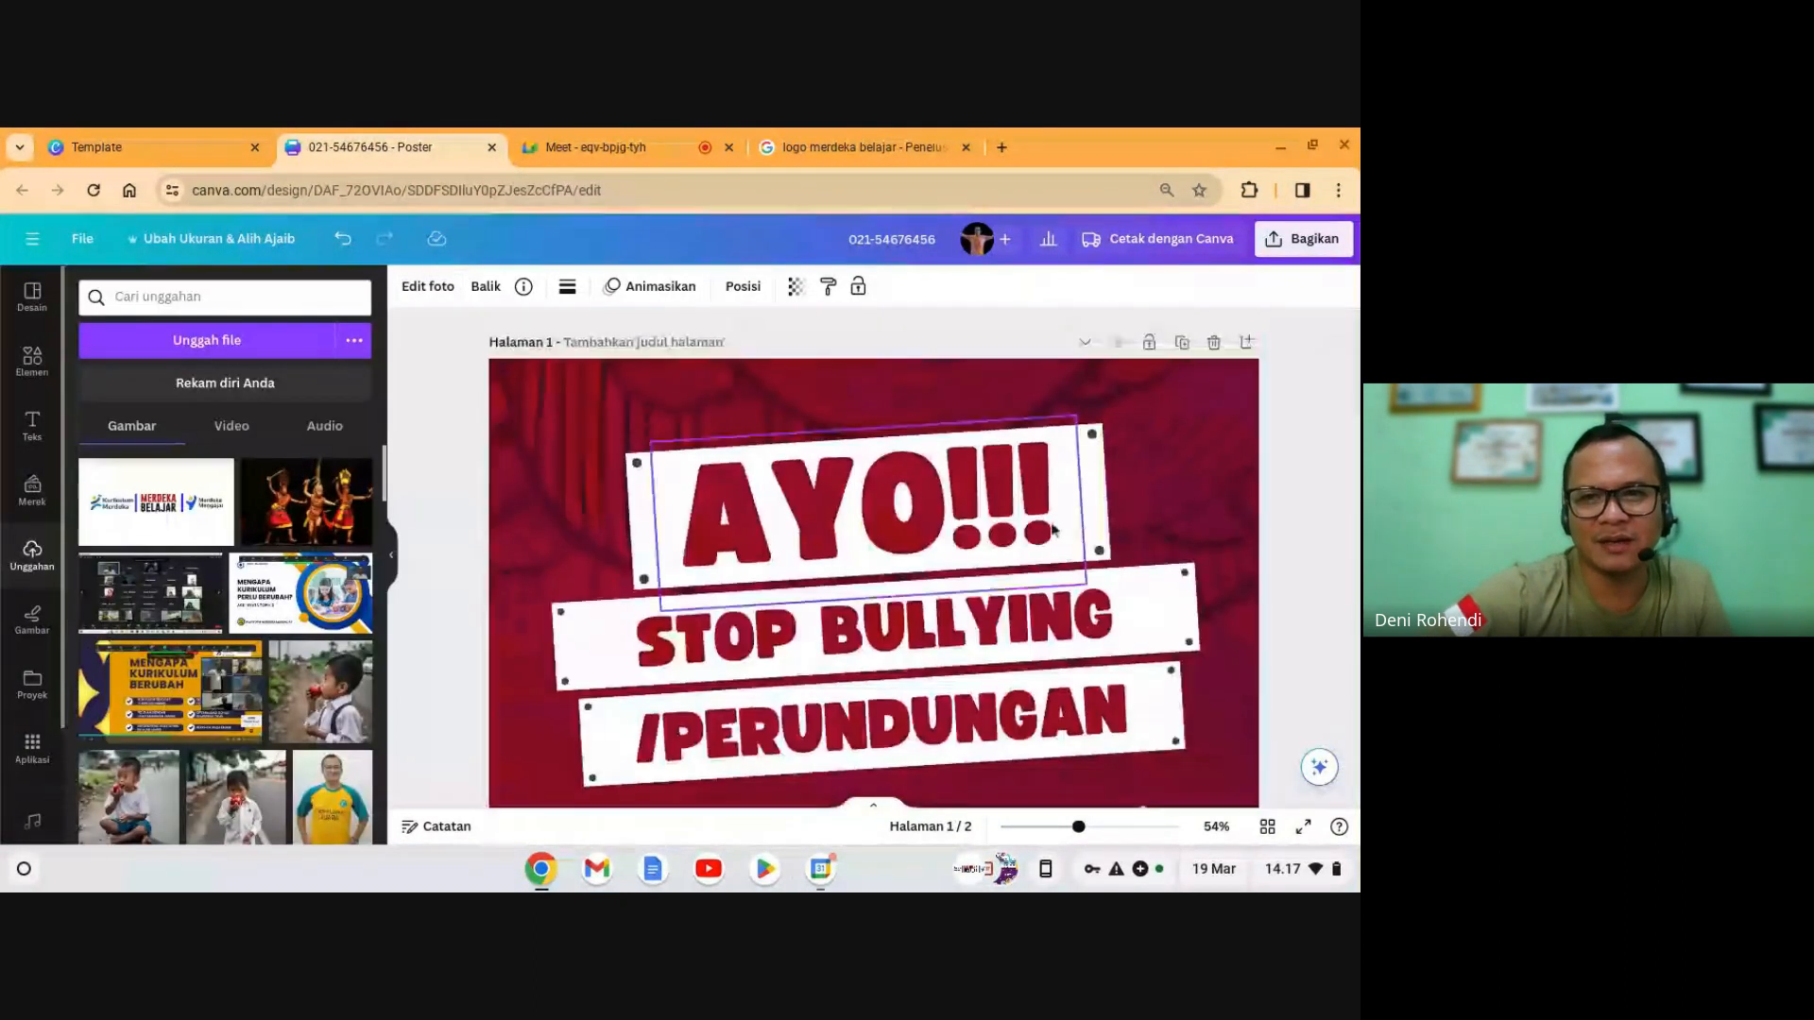
- Delete the 'AYO!!! STOP BULLYING' page and preview the remaining Stop Perundungan! poster full screen
{"action": "left_click", "coordinate": [1213, 342]}
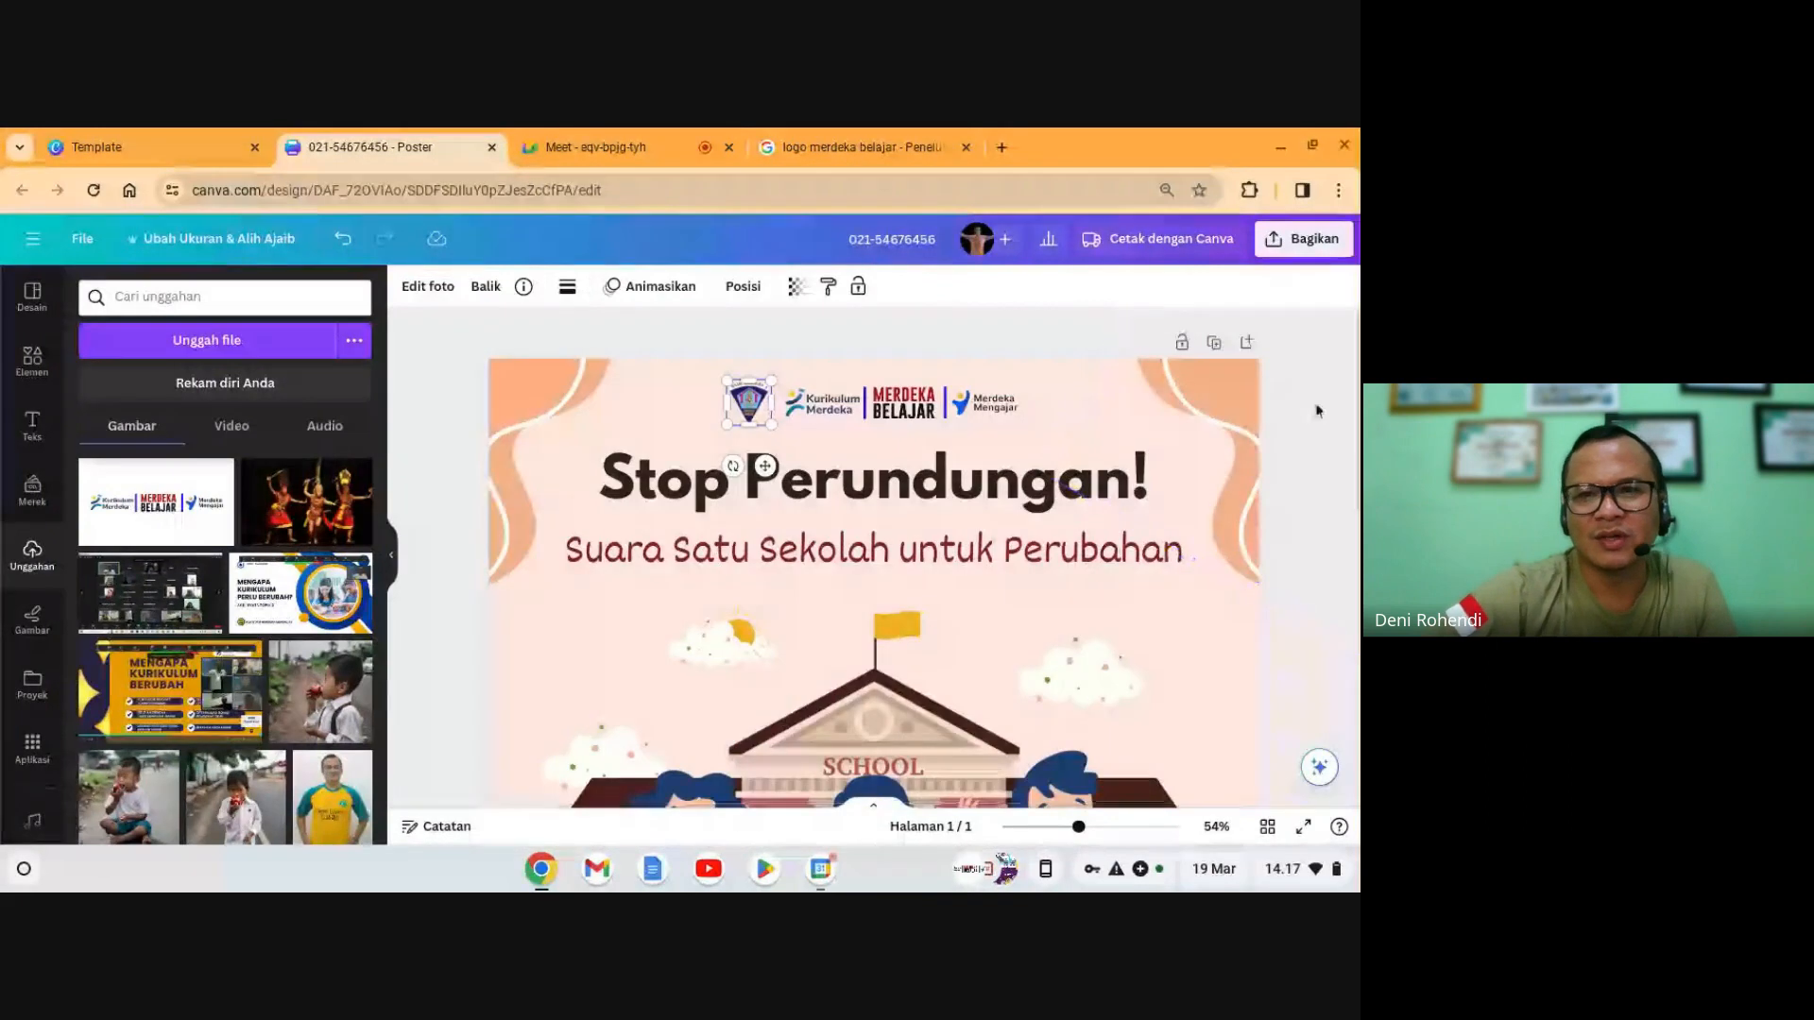
{"action": "left_click", "coordinate": [1295, 419]}
{"action": "left_click", "coordinate": [1303, 827]}
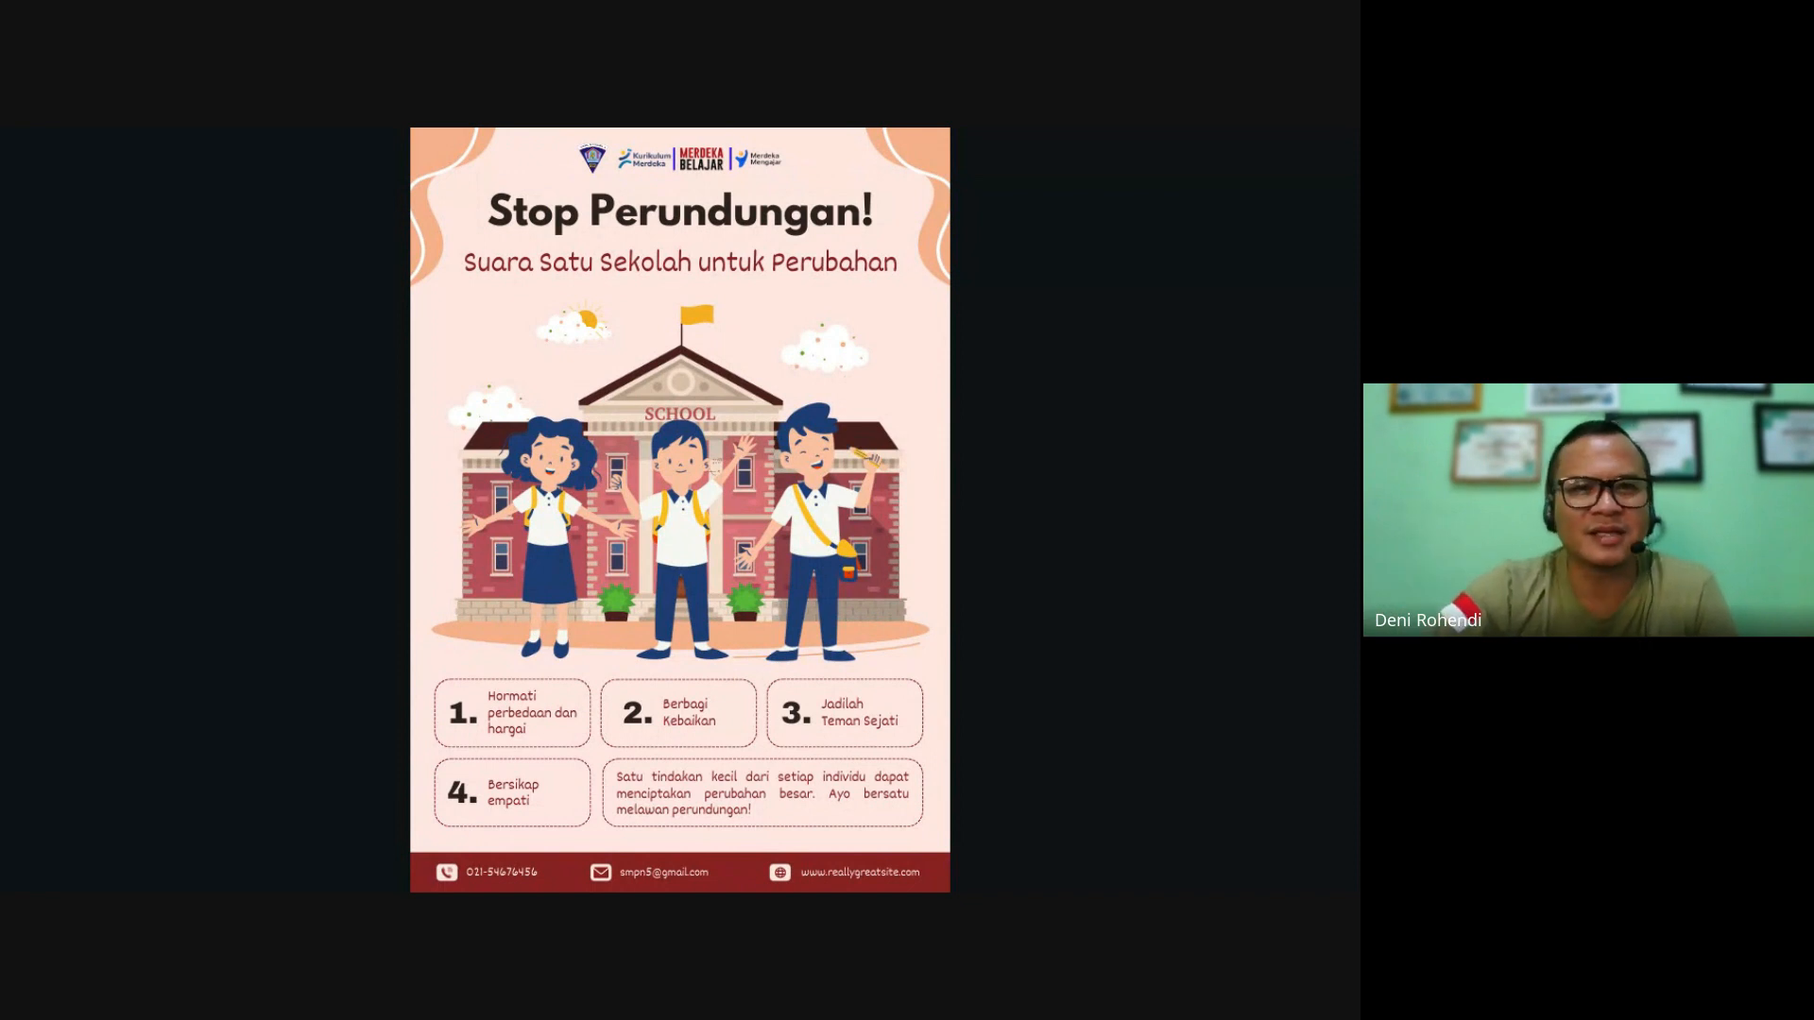
{"action": "key", "text": "Escape"}
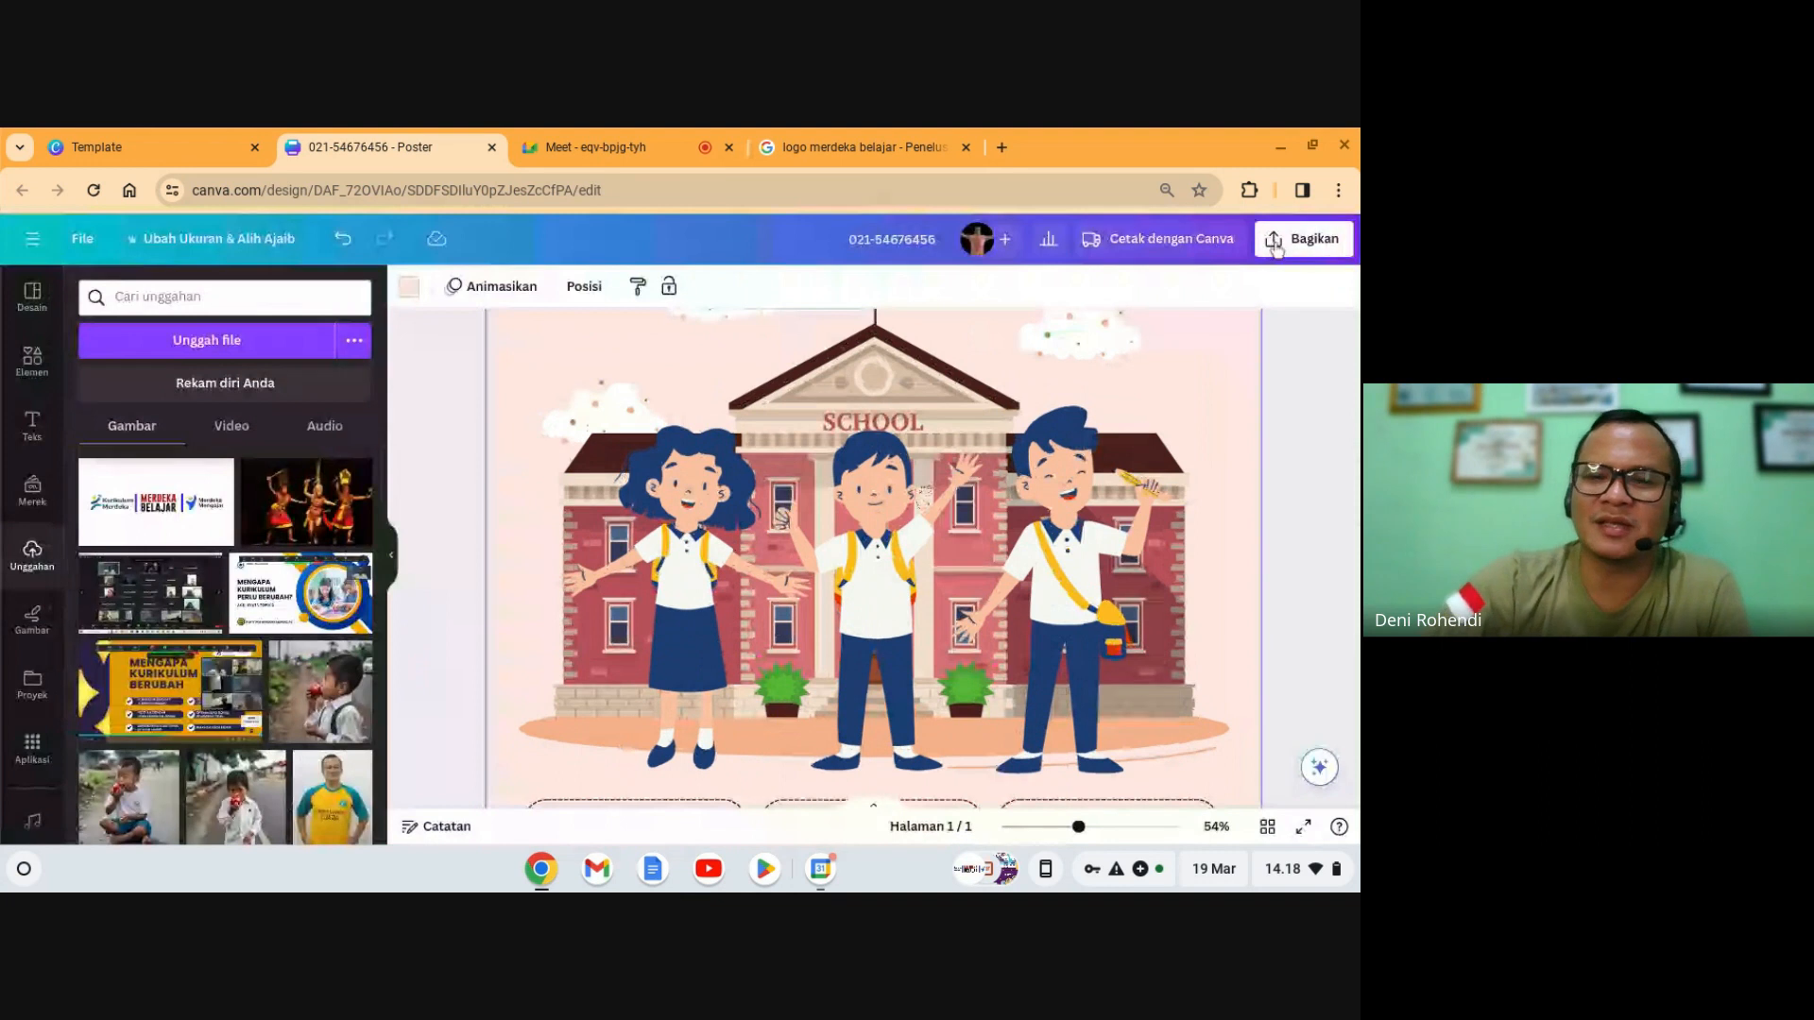
- Download the poster from Bagikan > Unduh as a PNG file
{"action": "left_click", "coordinate": [1274, 241]}
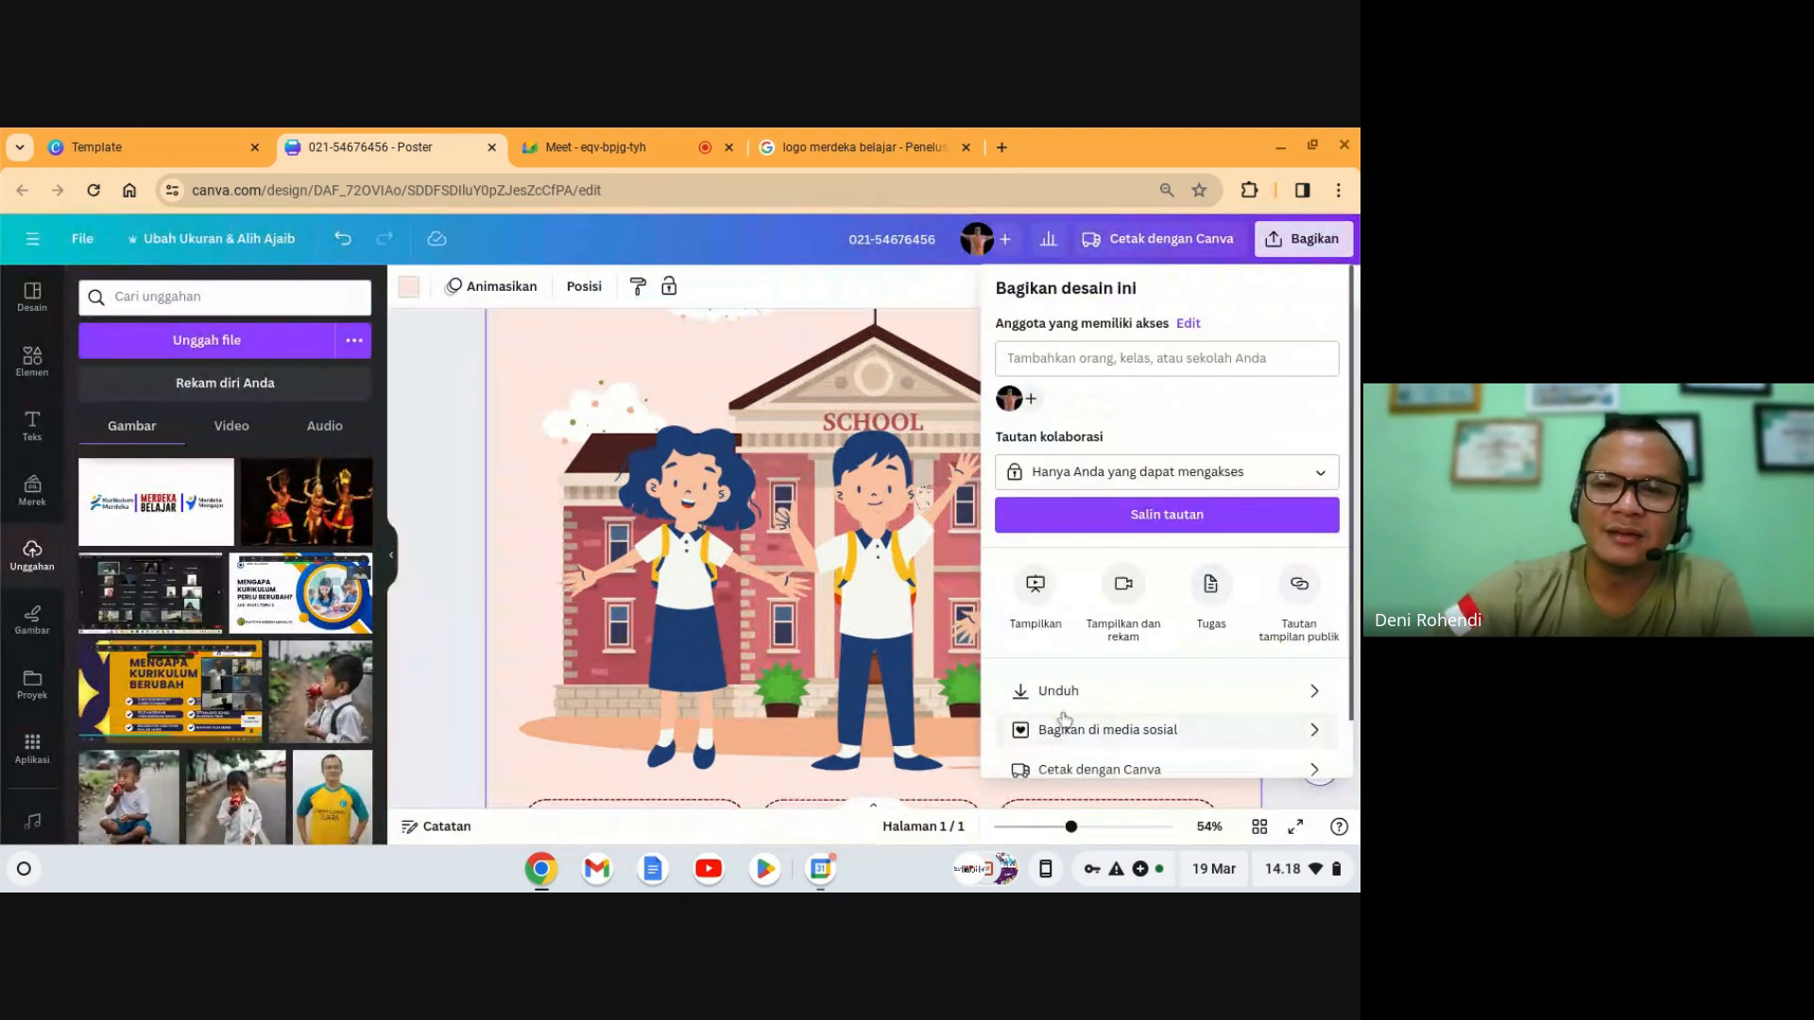
{"action": "left_click", "coordinate": [1065, 700]}
{"action": "left_click", "coordinate": [1134, 369]}
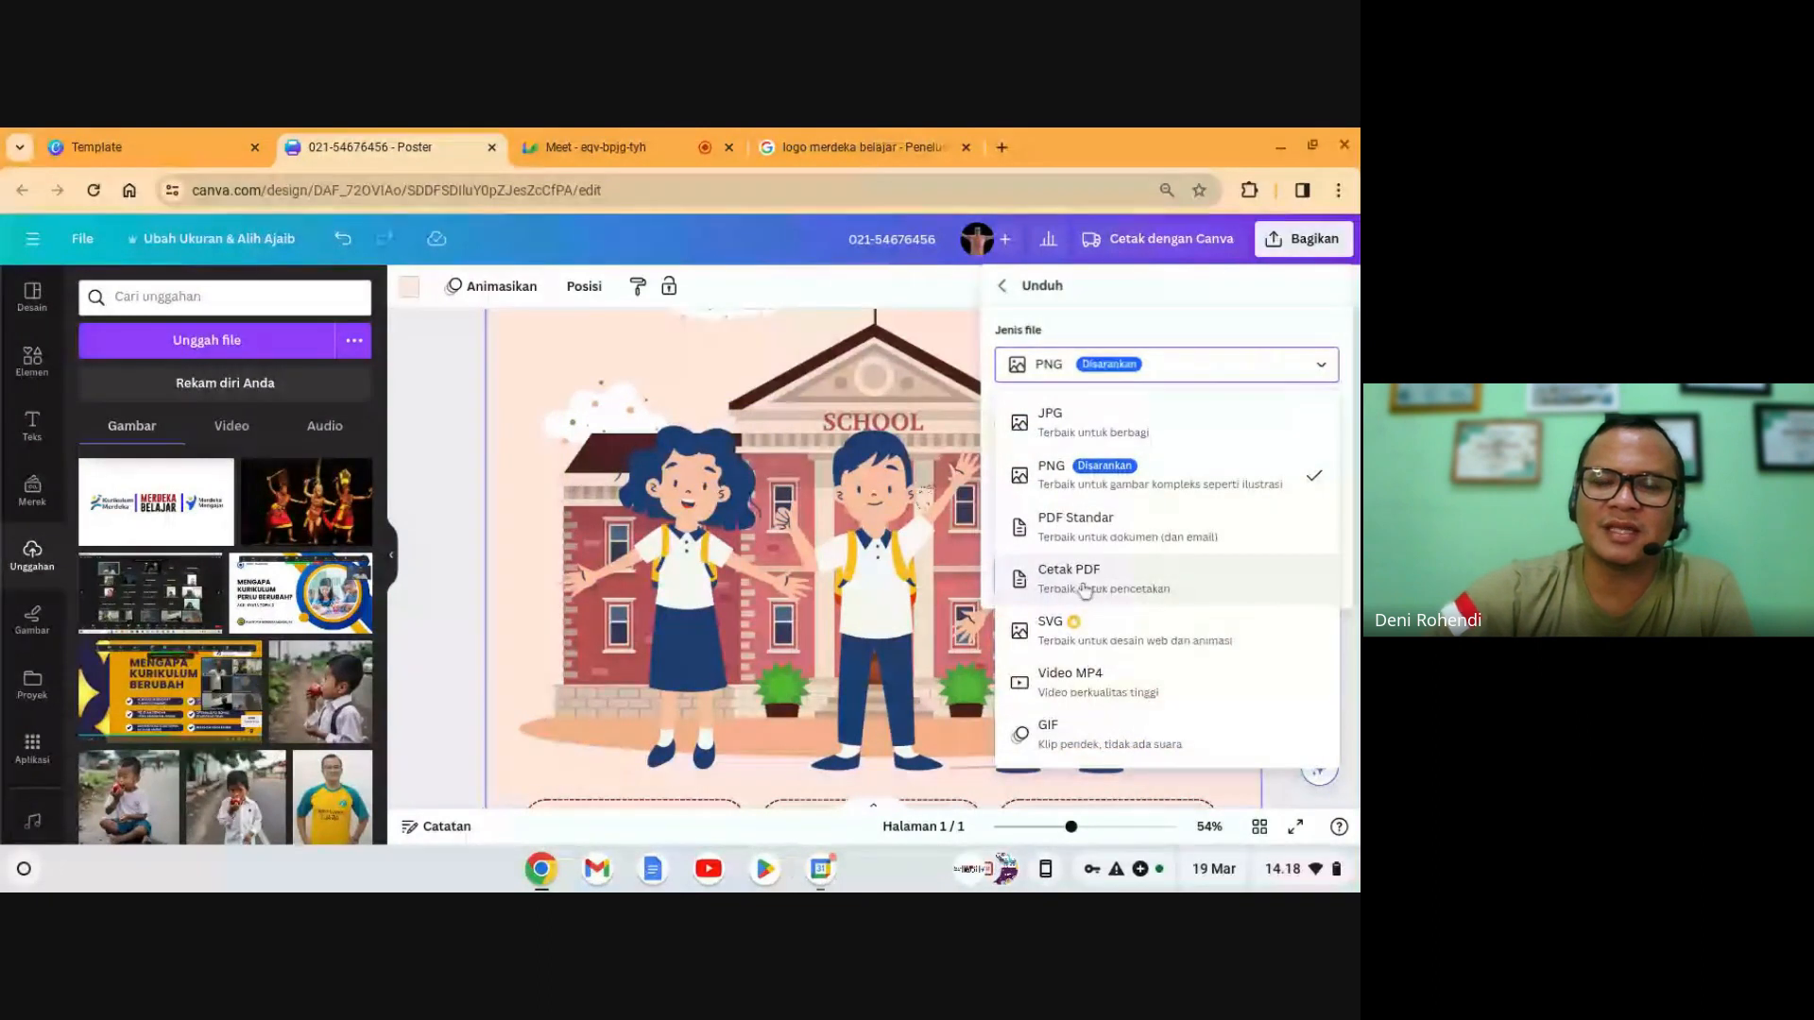
{"action": "left_click", "coordinate": [1091, 482]}
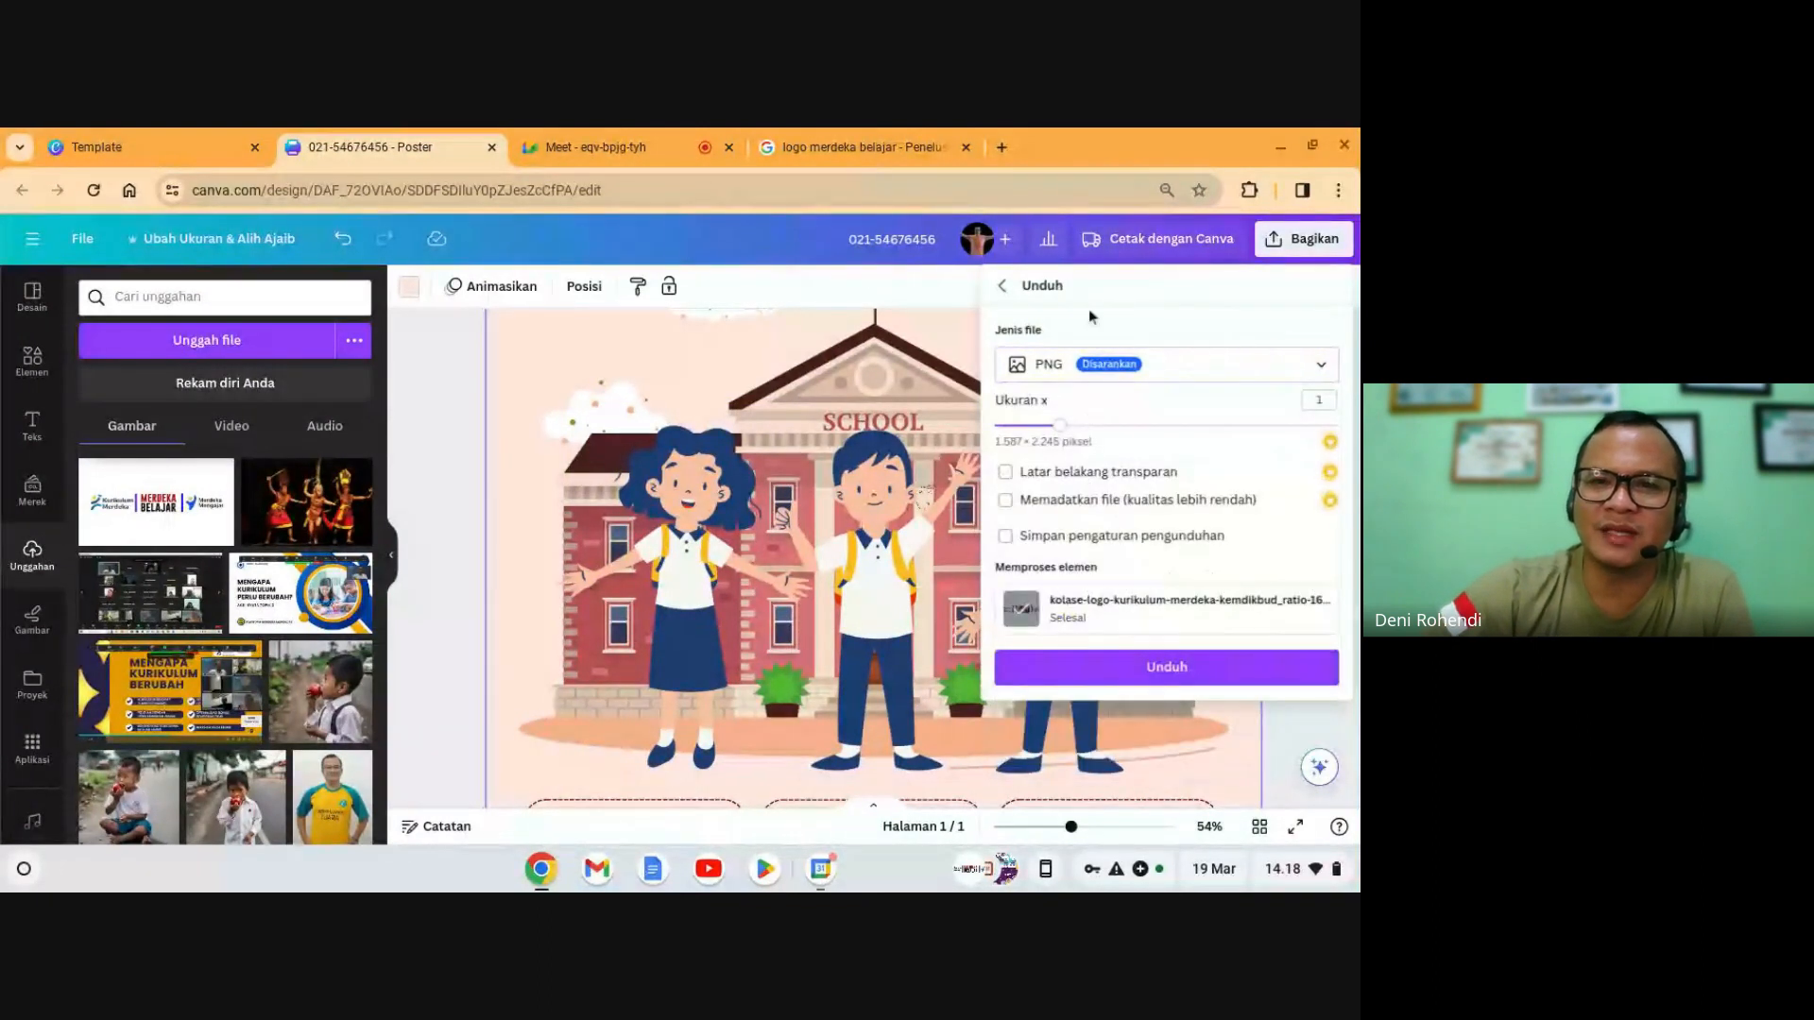
{"action": "left_click", "coordinate": [1062, 678]}
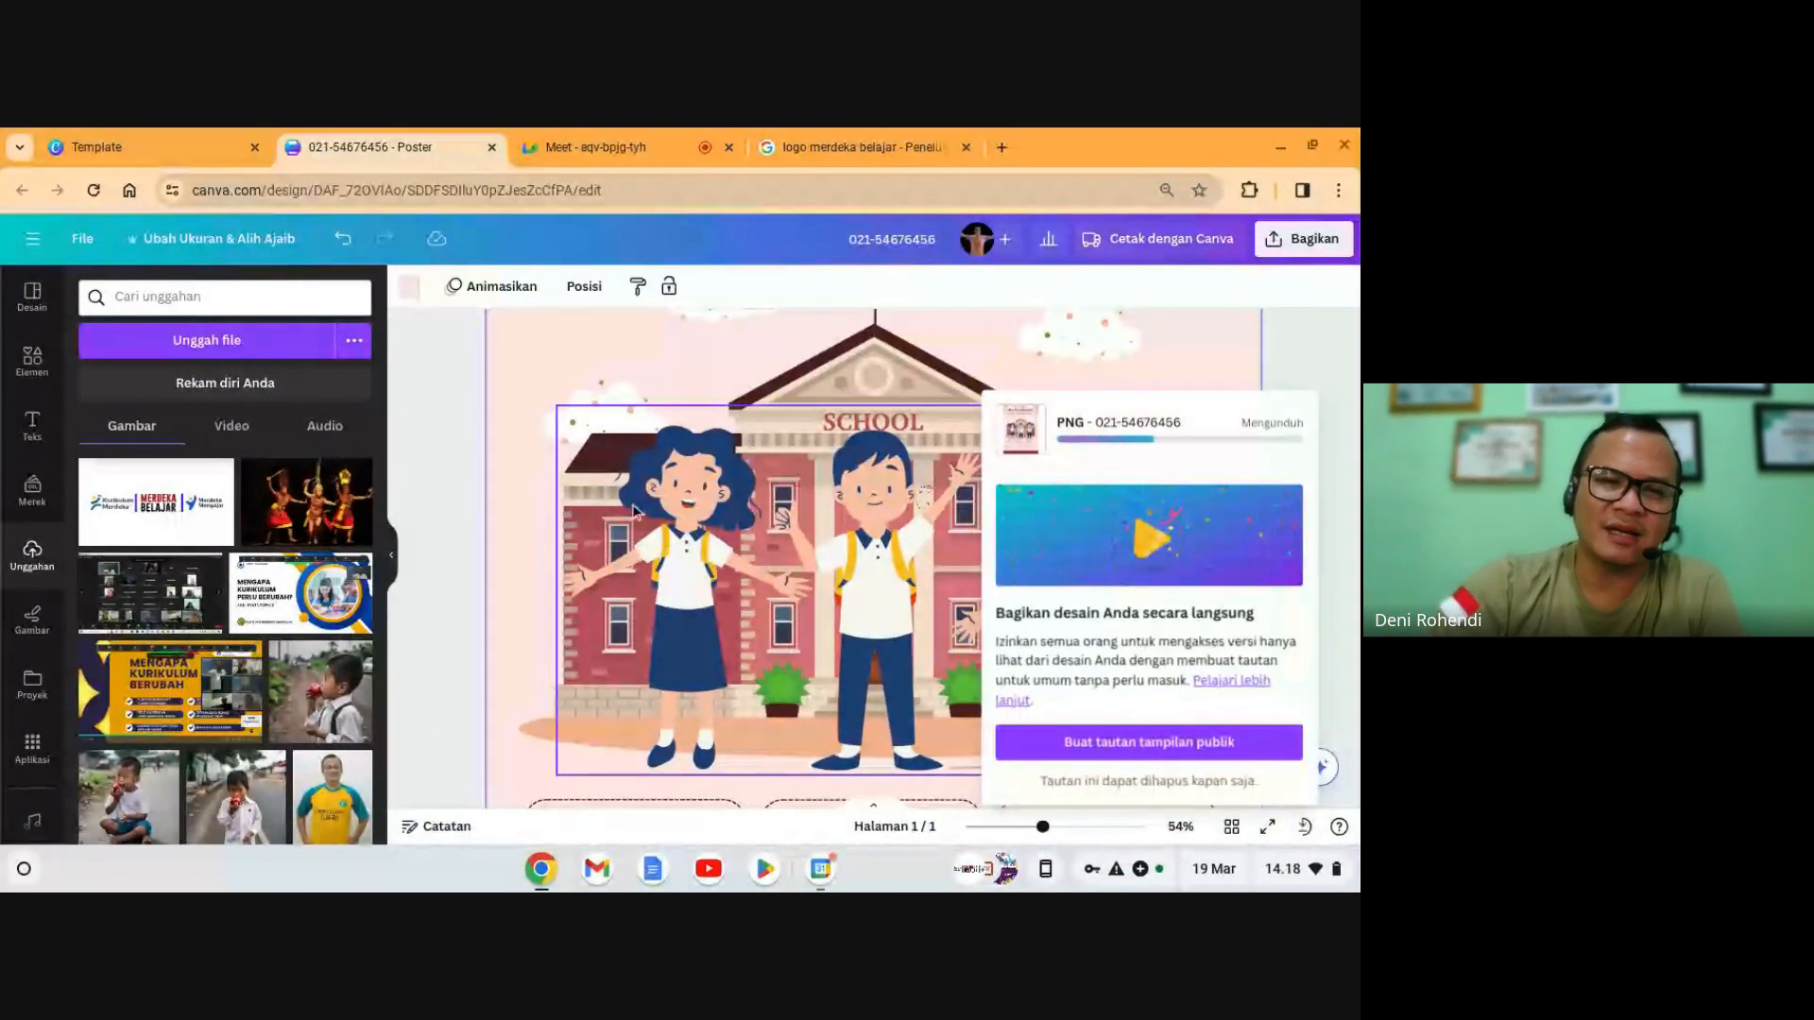
- Dismiss the download-complete notice and return to the Google Meet call tab
{"action": "scroll", "coordinate": [686, 535], "scroll_direction": "up", "scroll_amount": 4}
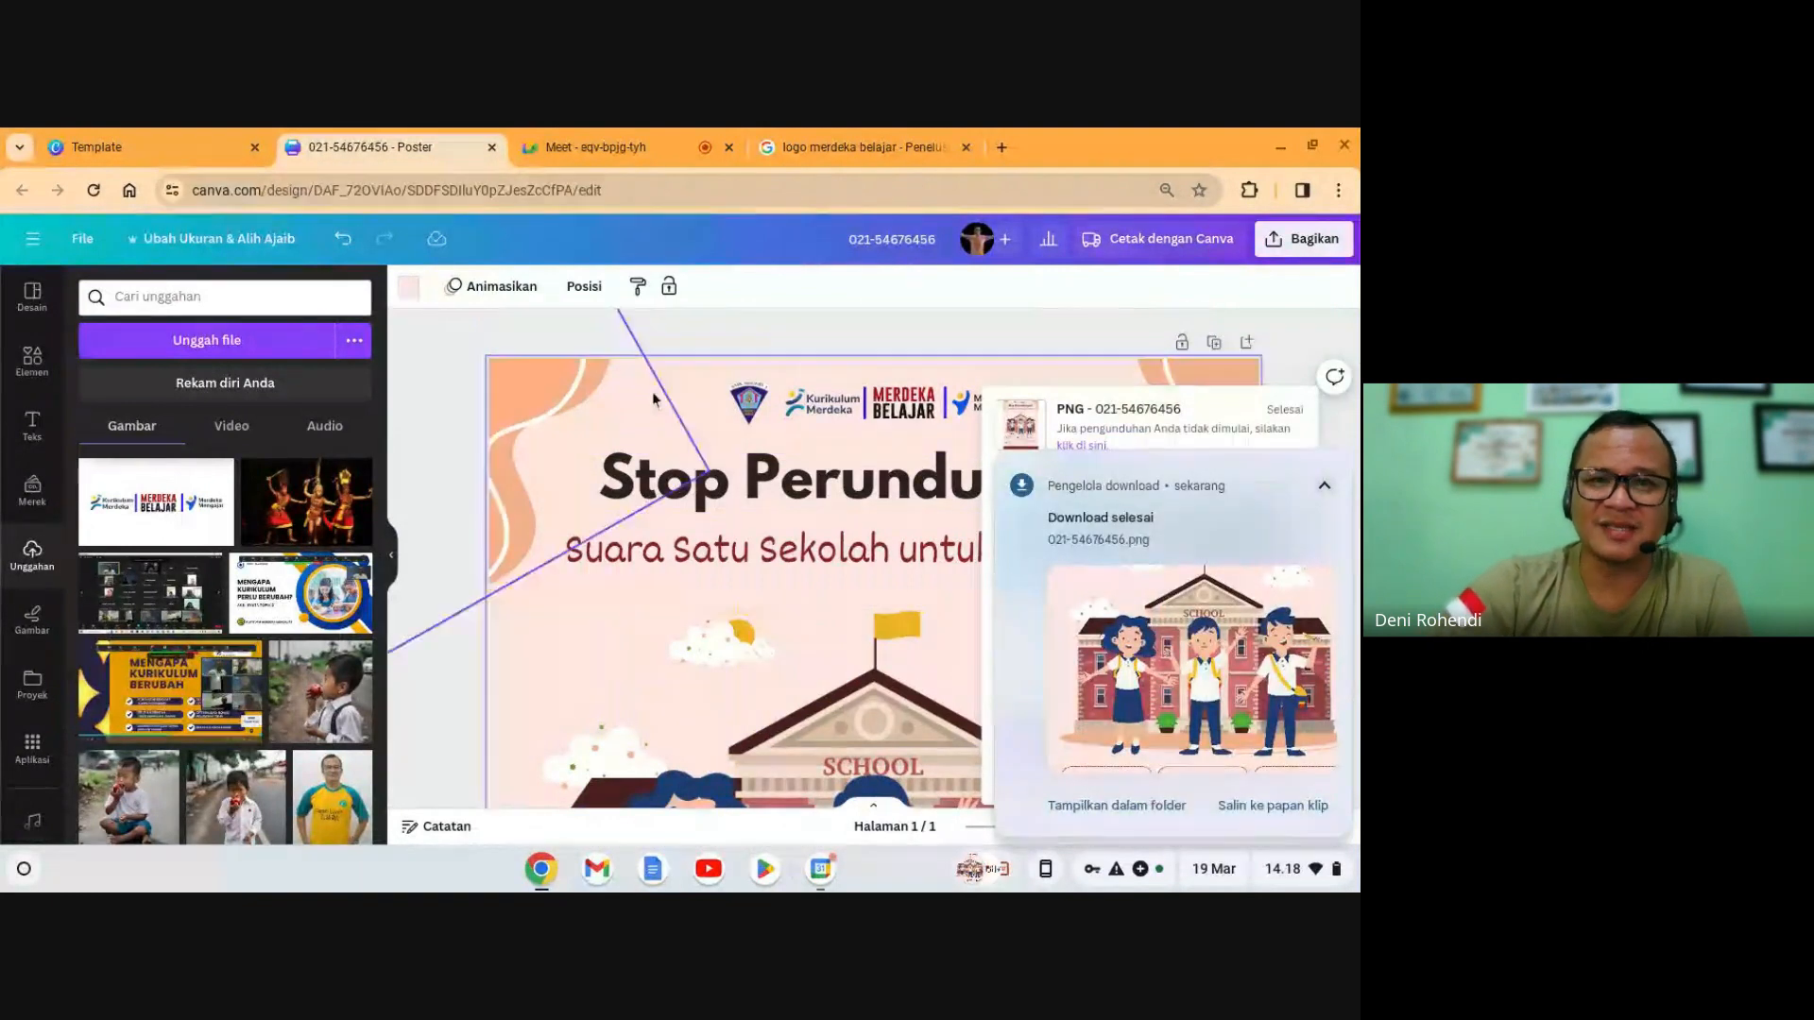
{"action": "left_click", "coordinate": [752, 401]}
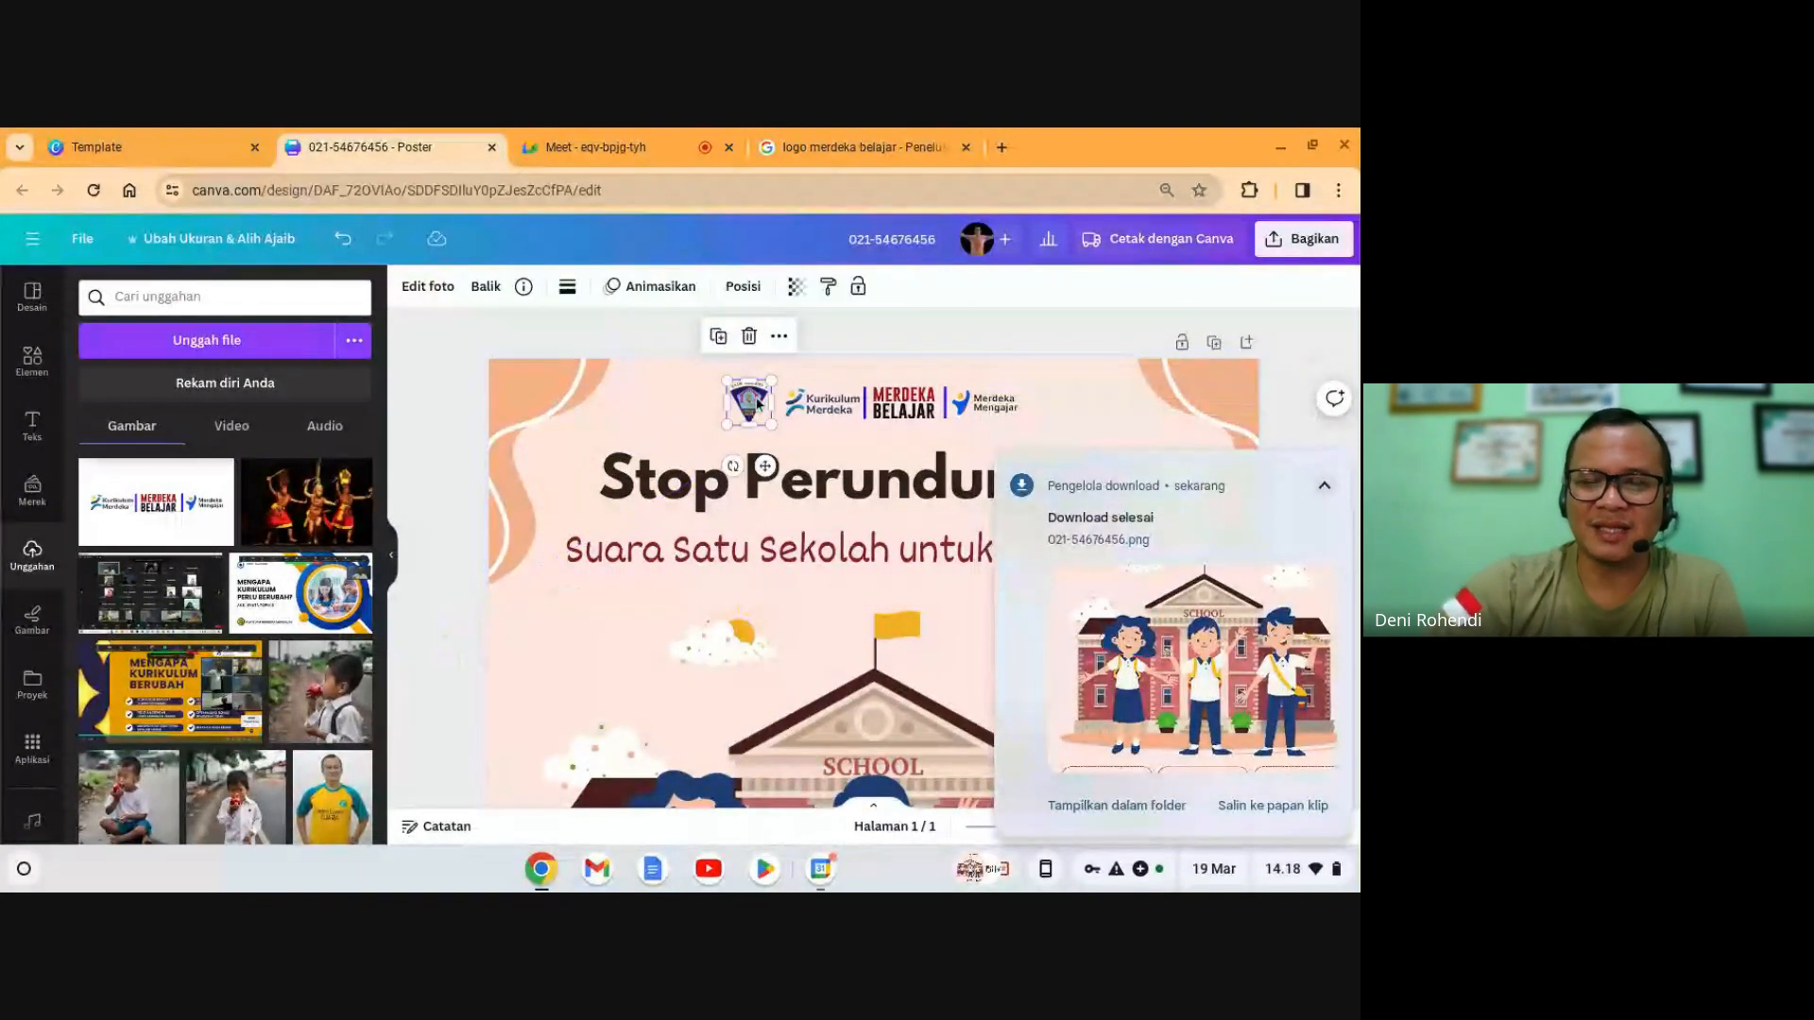
{"action": "left_click", "coordinate": [707, 594]}
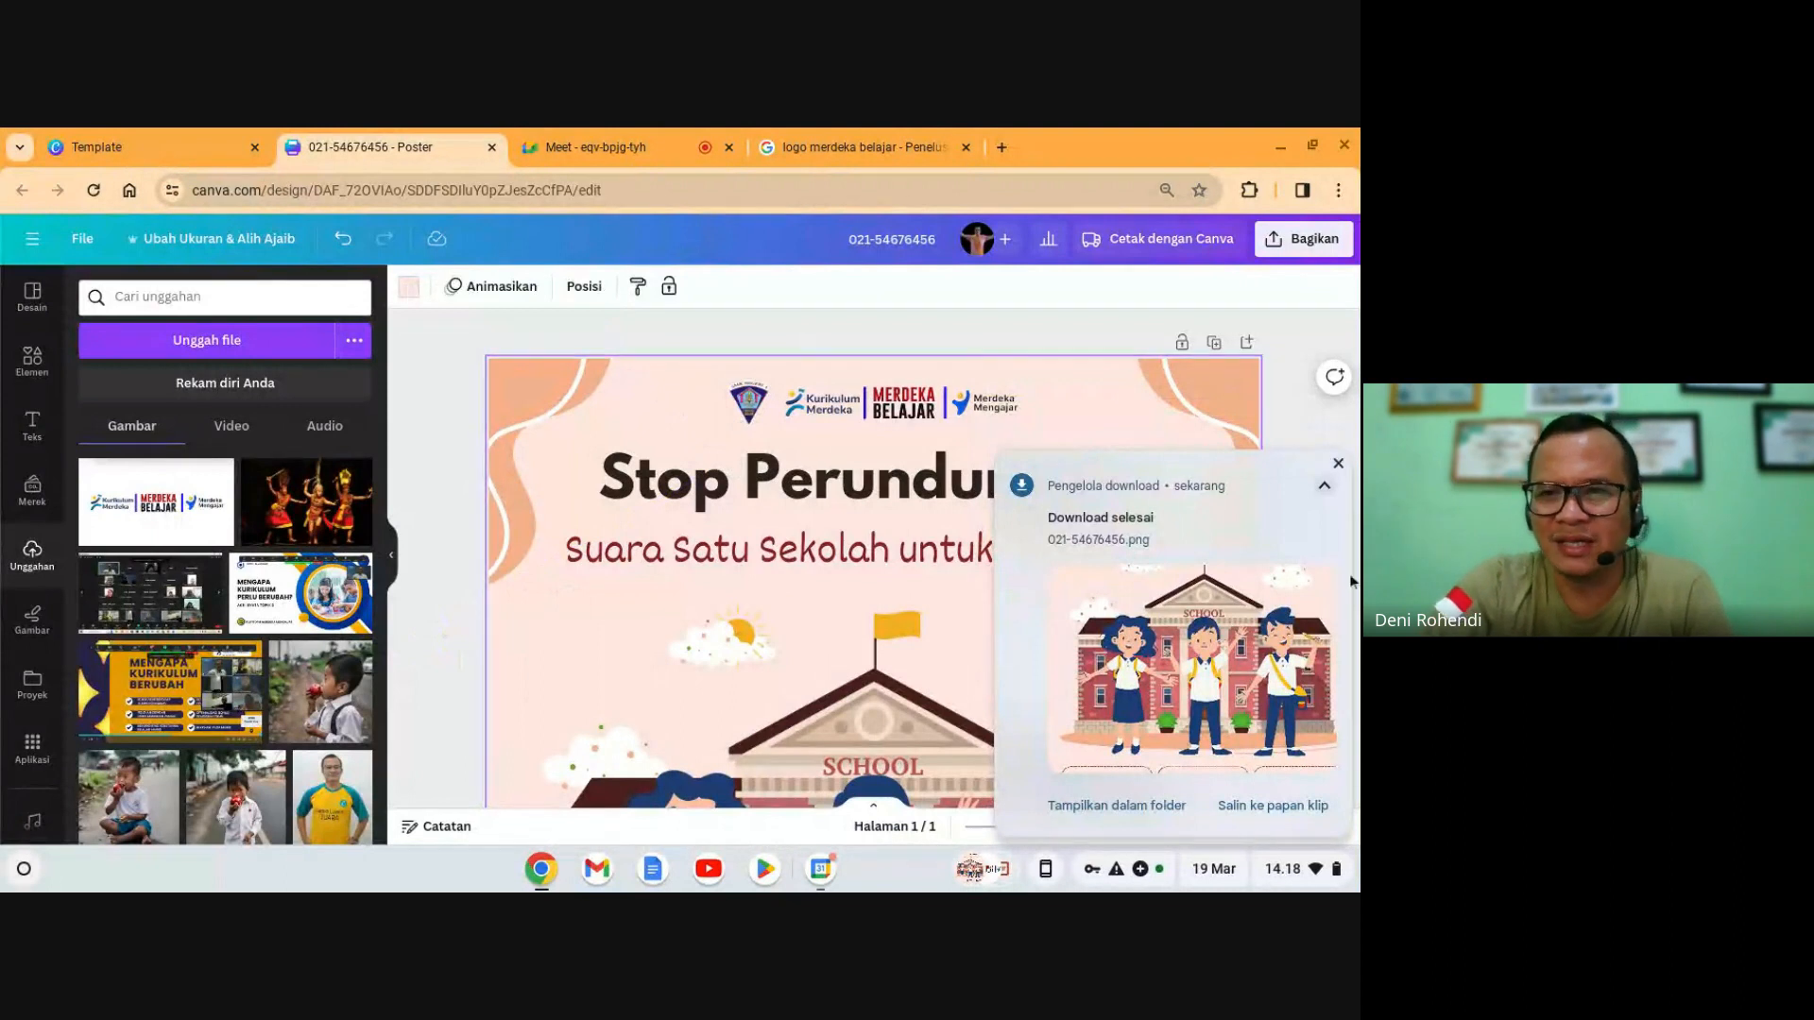
{"action": "left_click", "coordinate": [1338, 464]}
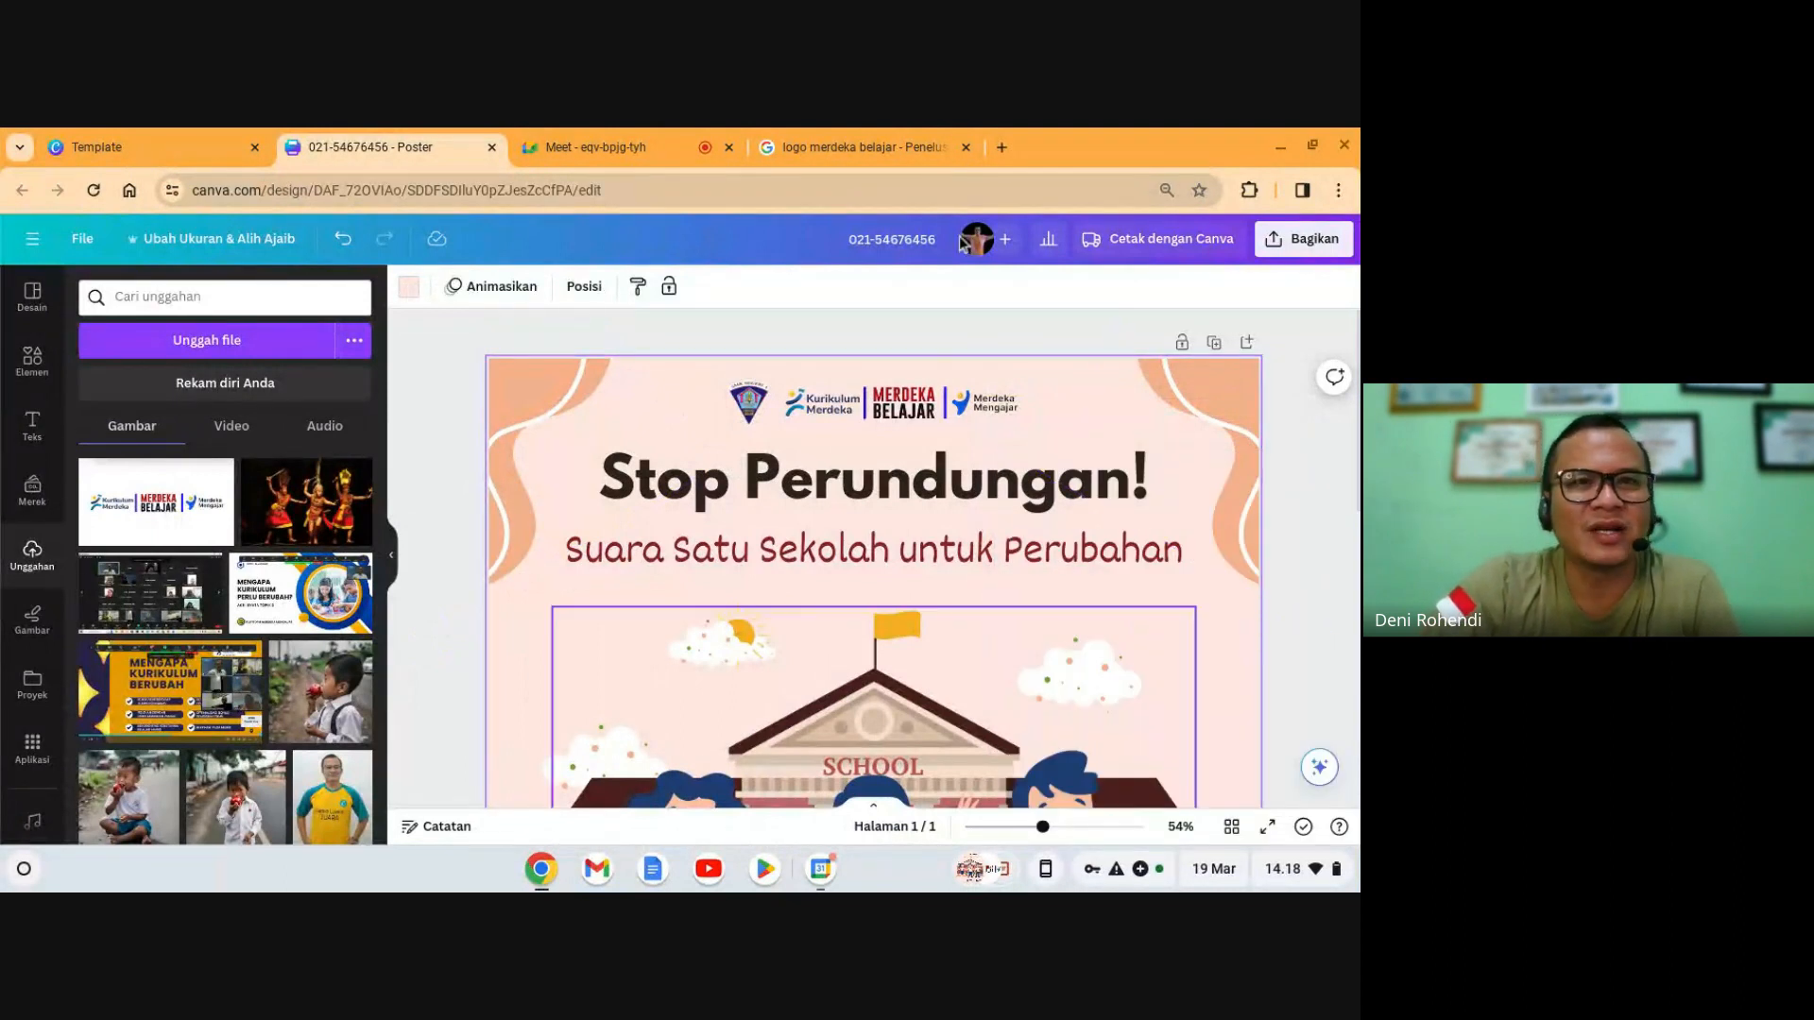
{"action": "left_click", "coordinate": [636, 142]}
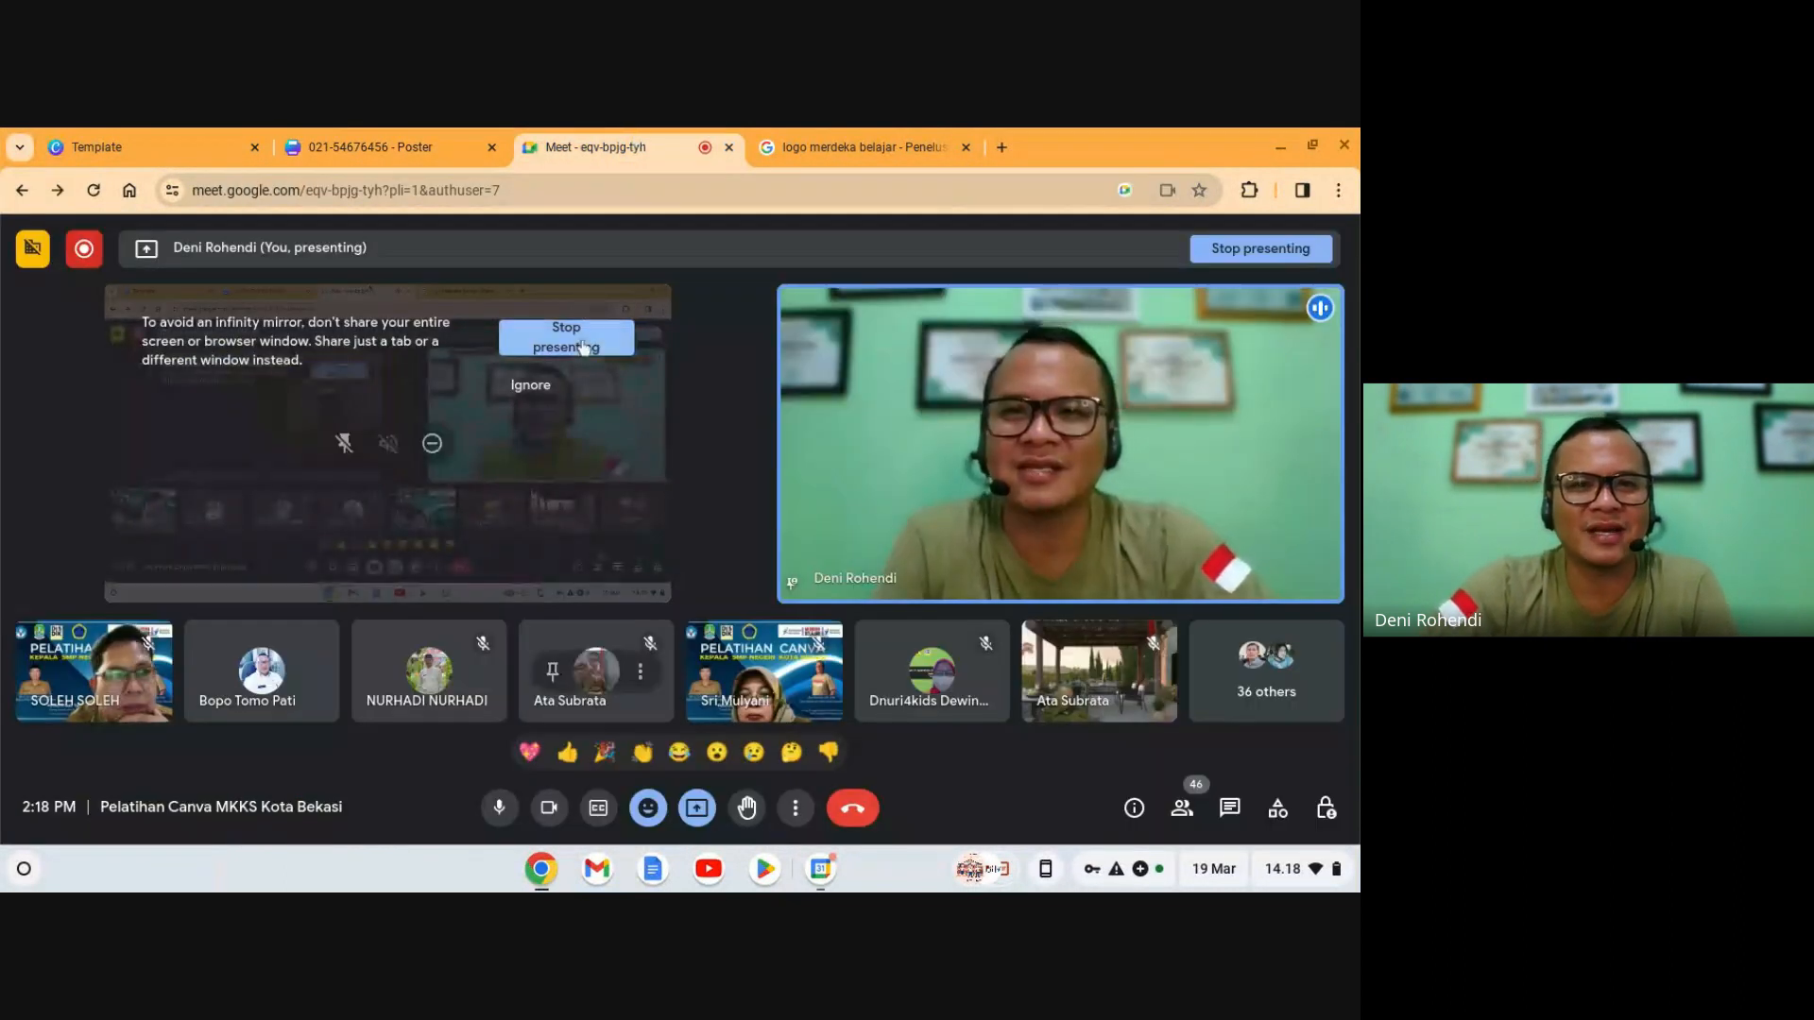